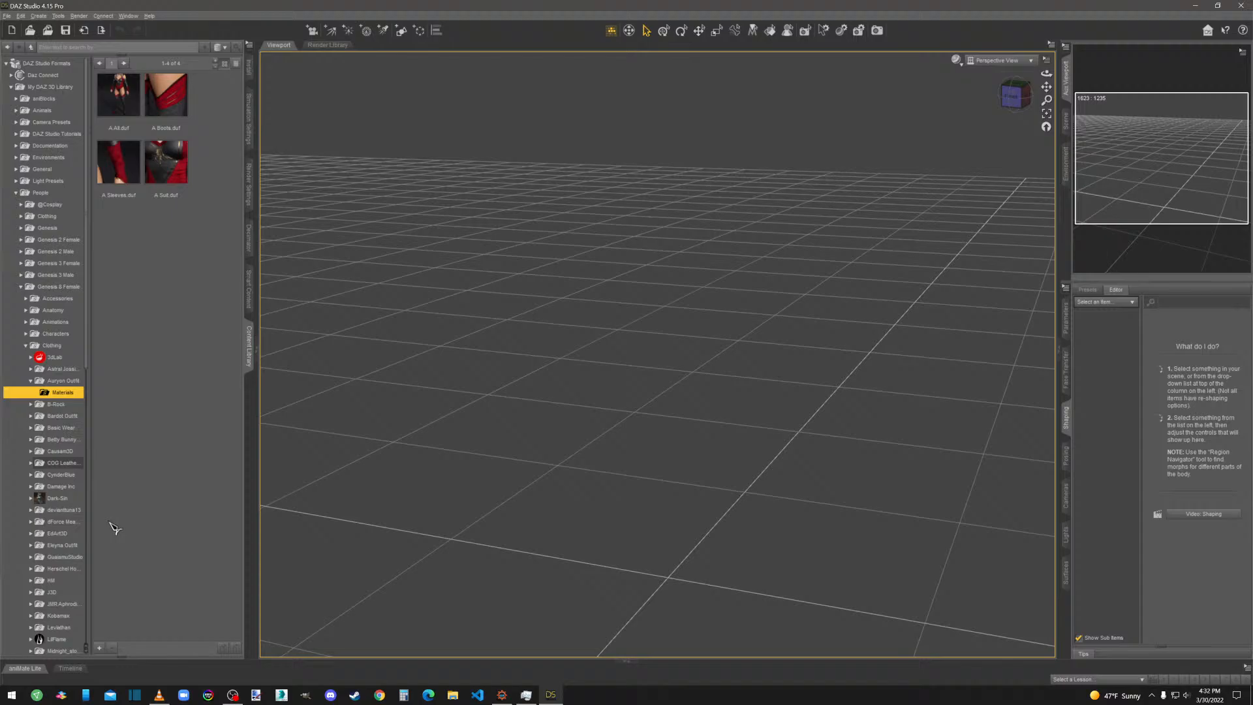
Load the CBBE_Shape.duf scene from the Scenes folder of My Library.
click(63, 498)
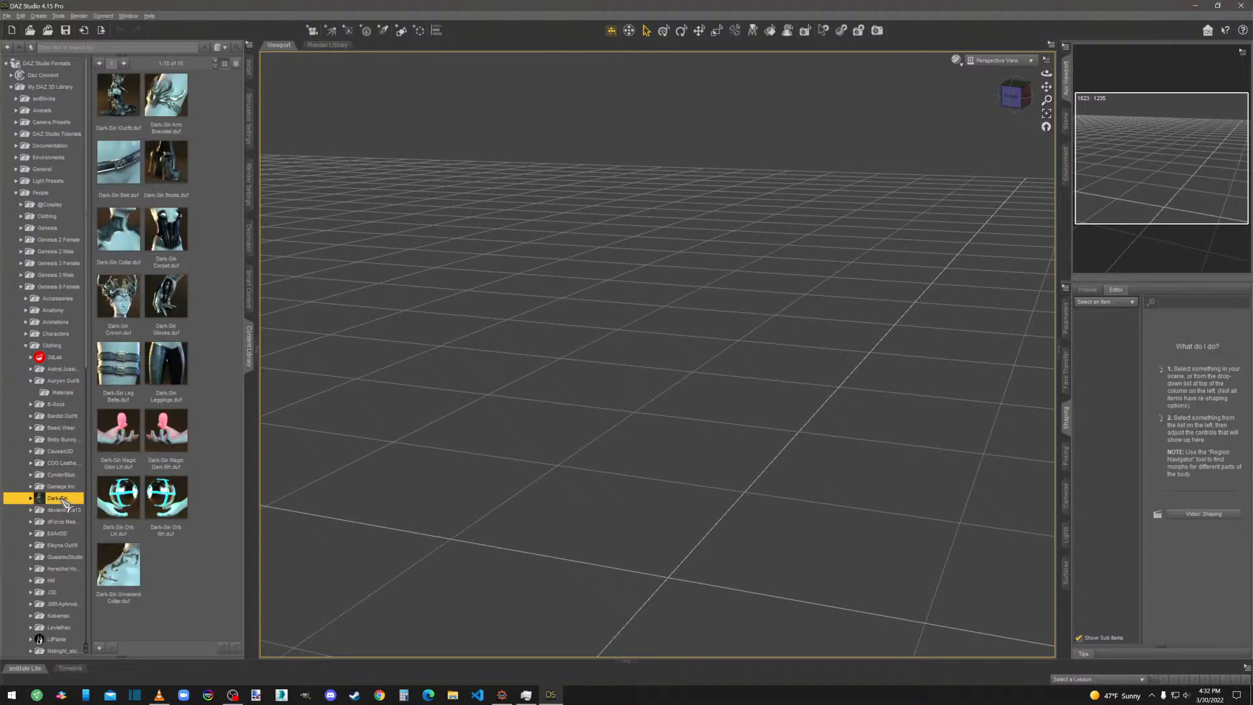
click(73, 381)
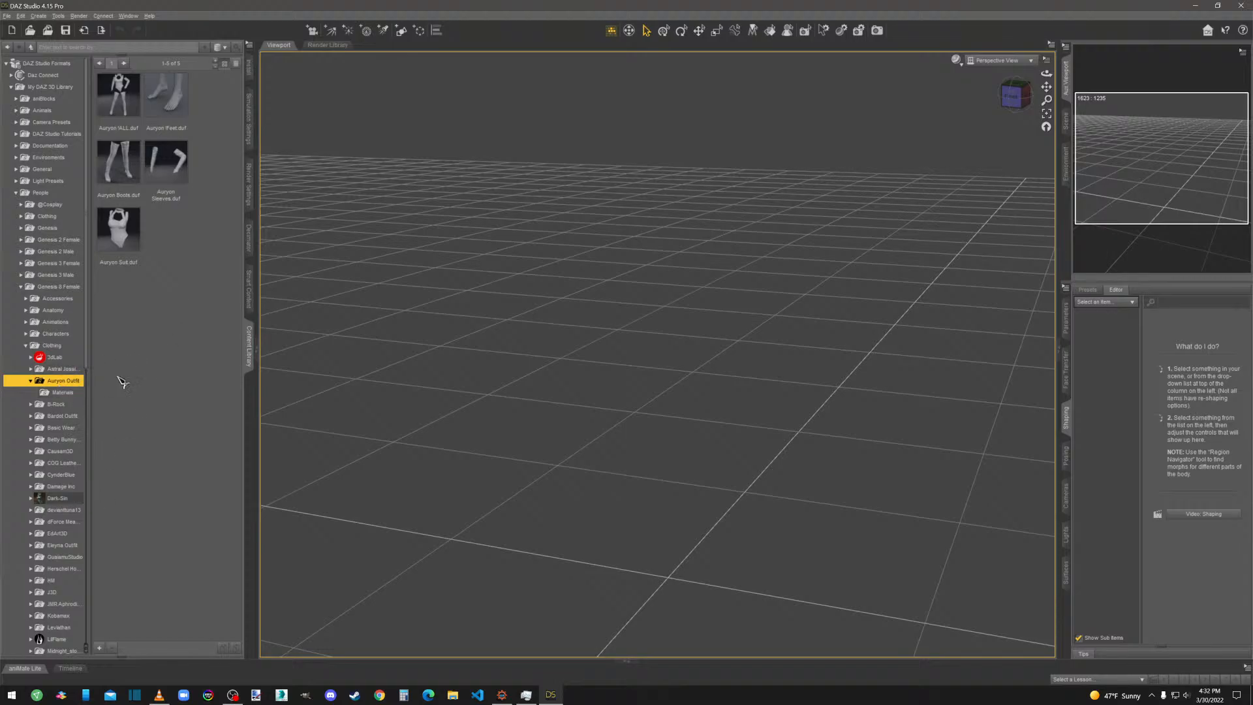
drag(87, 291, 96, 574)
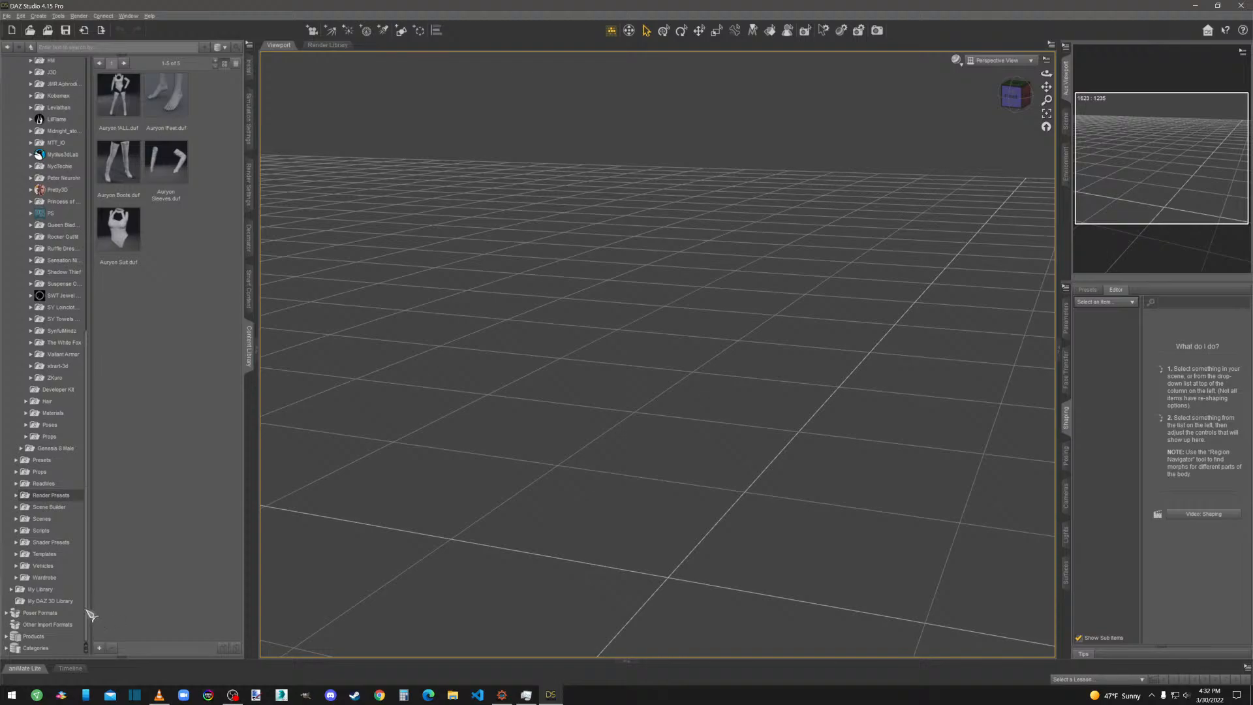
click(11, 589)
click(42, 612)
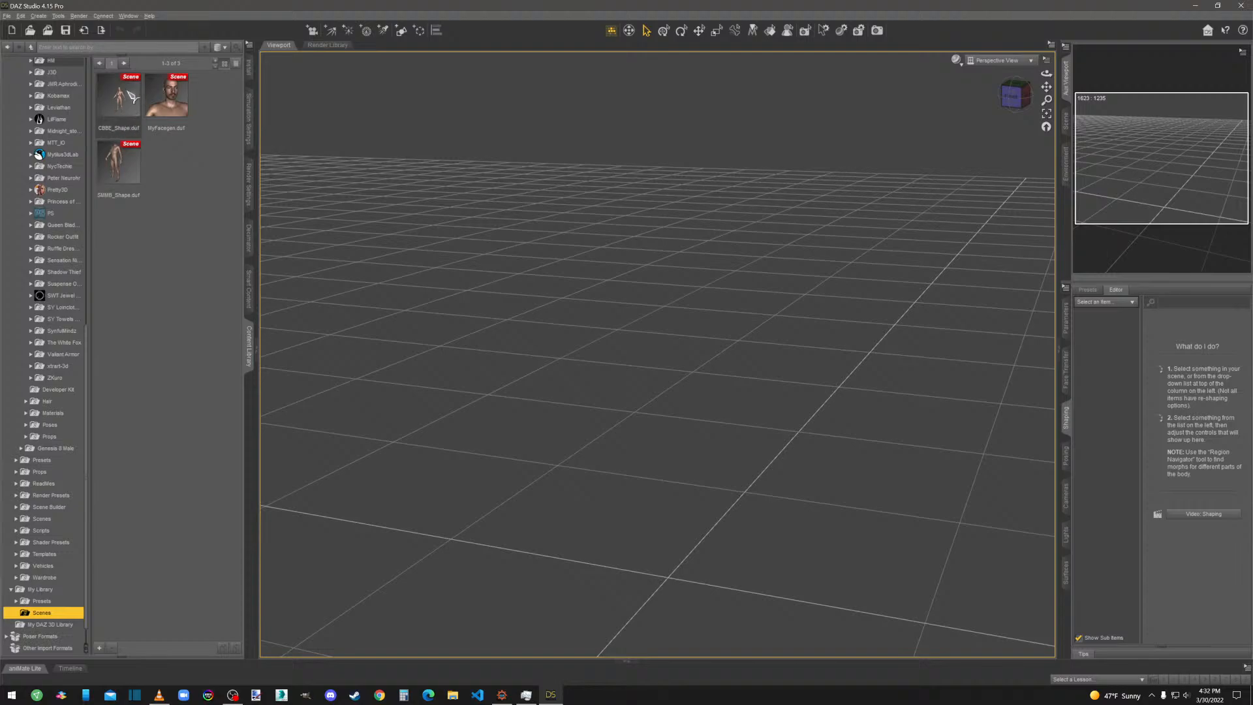
double_click(124, 101)
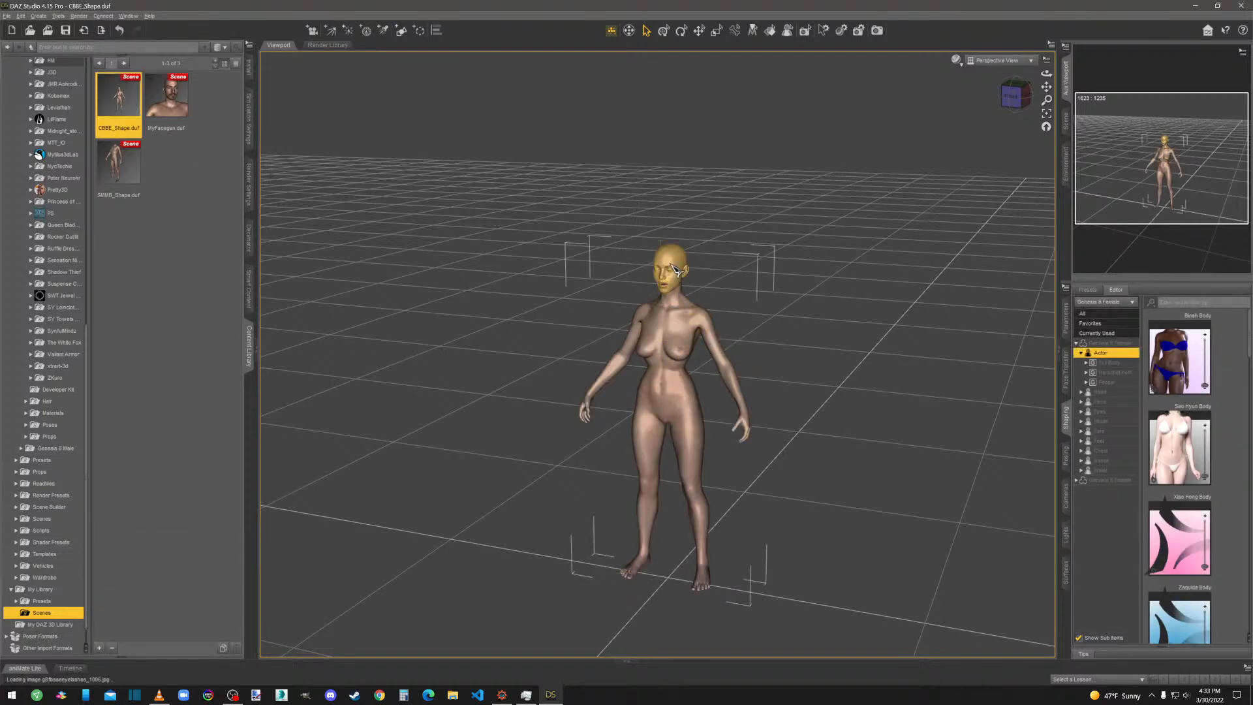
click(1013, 96)
drag(1013, 97, 982, 94)
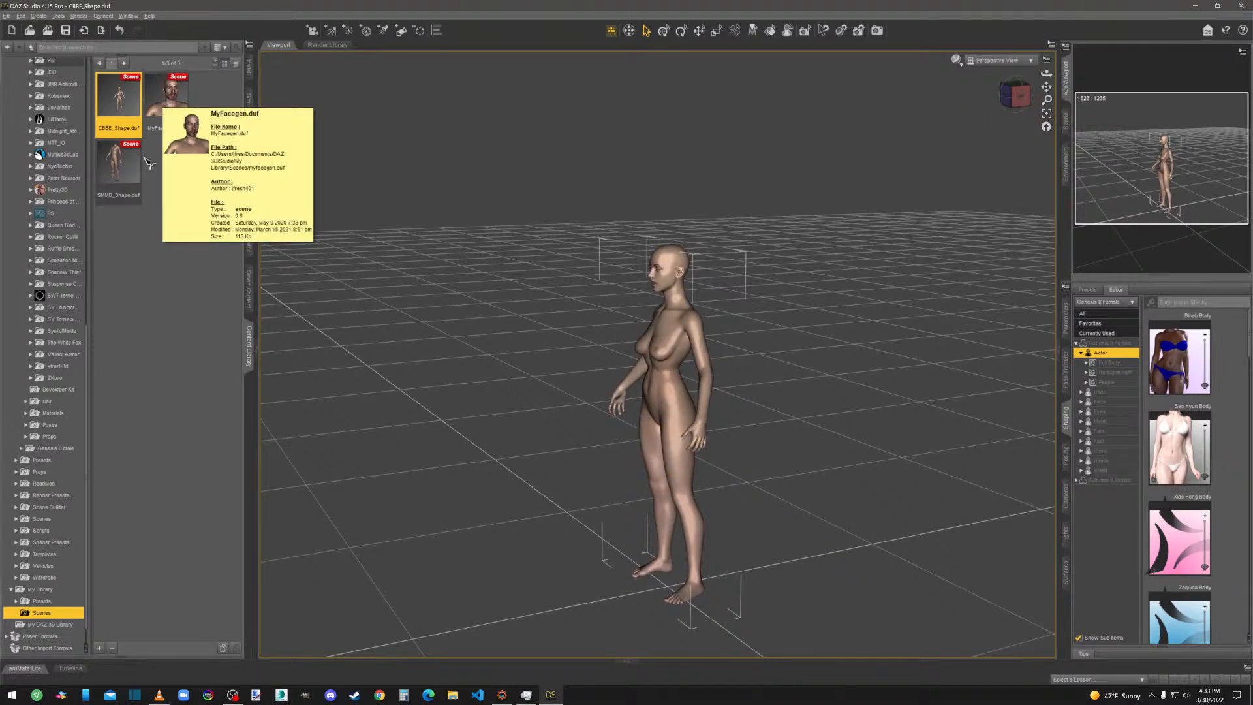
Dress the Genesis 8 Female figure in the Auryon Outfit's suit, boots and sleeves.
mouse_move(128, 133)
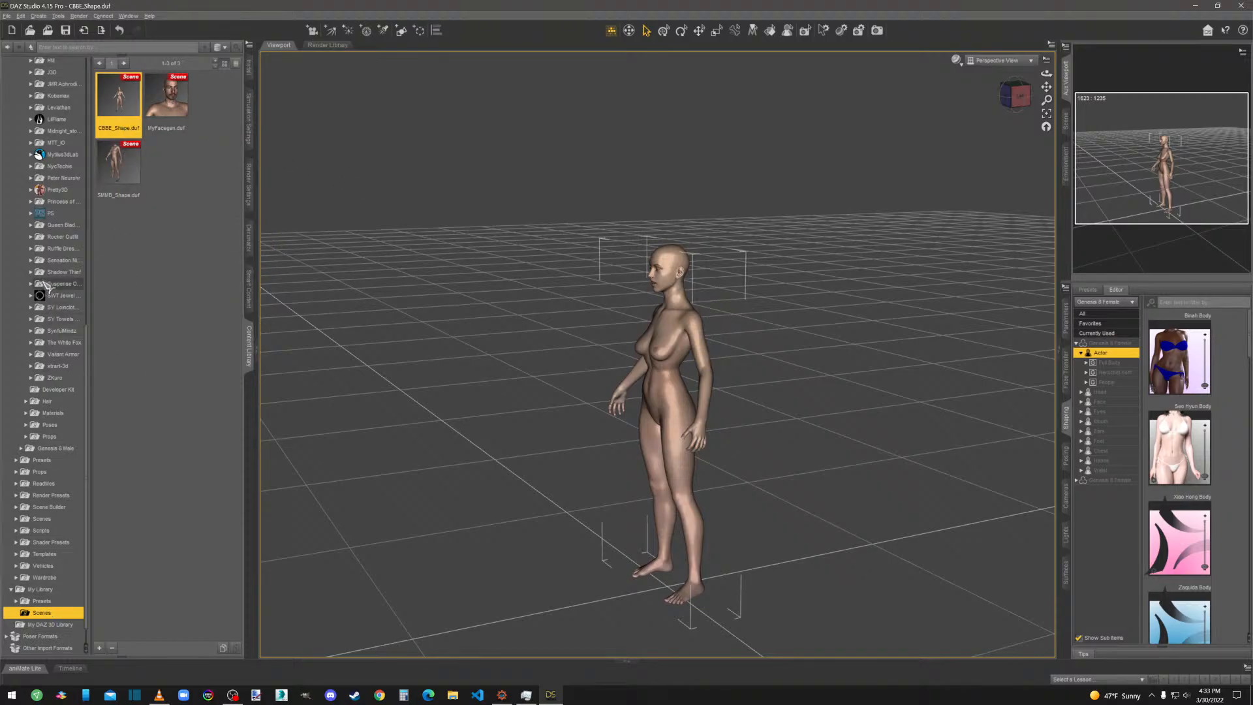
scroll(46, 283, up, 10)
scroll(46, 284, up, 3)
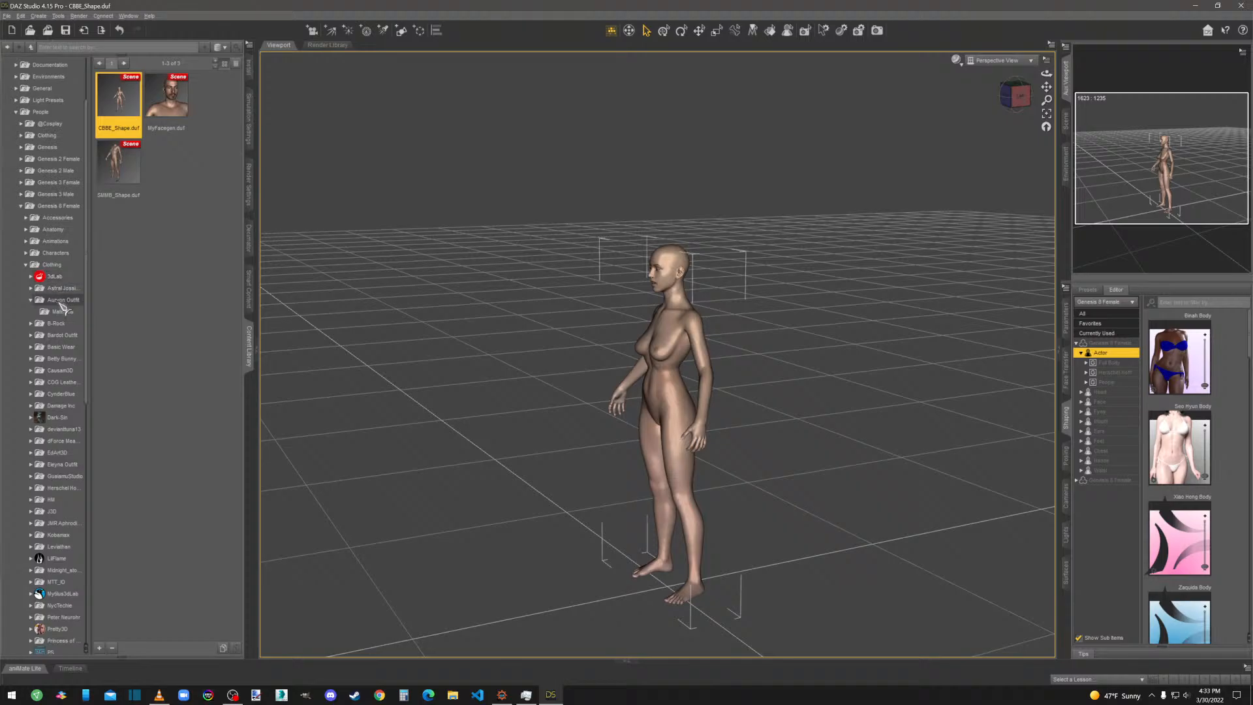
click(61, 300)
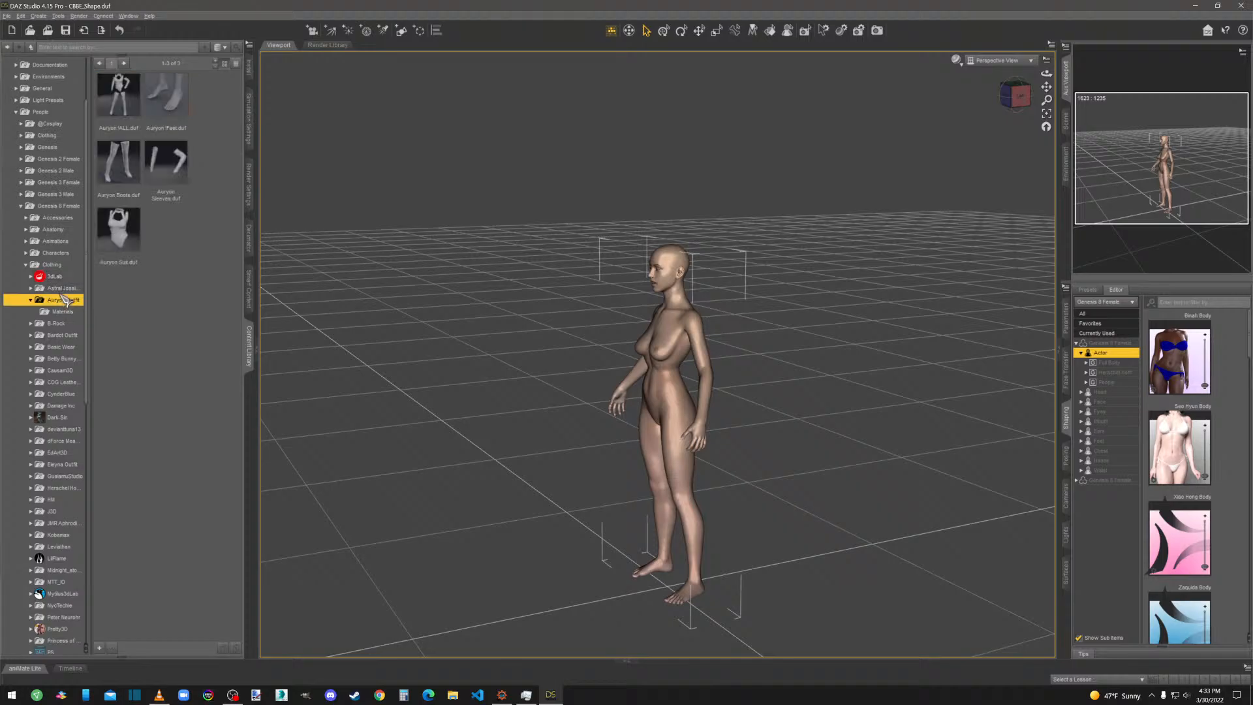
double_click(120, 230)
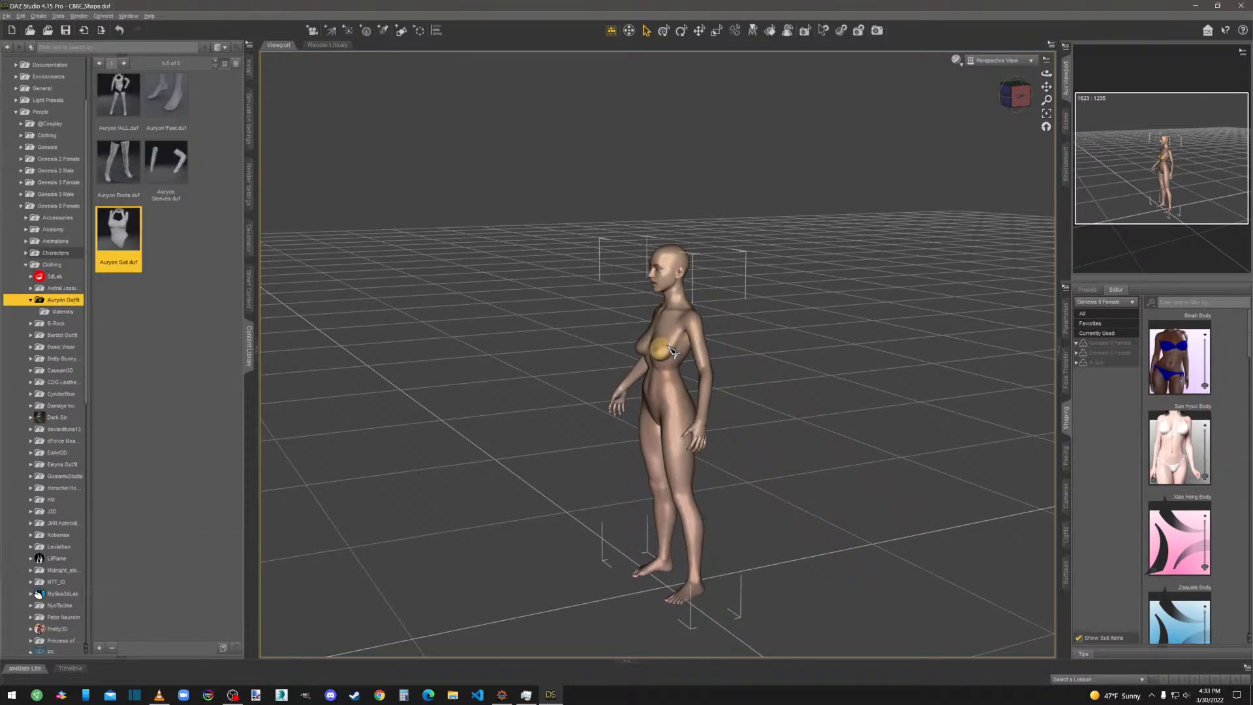
drag(119, 160, 656, 478)
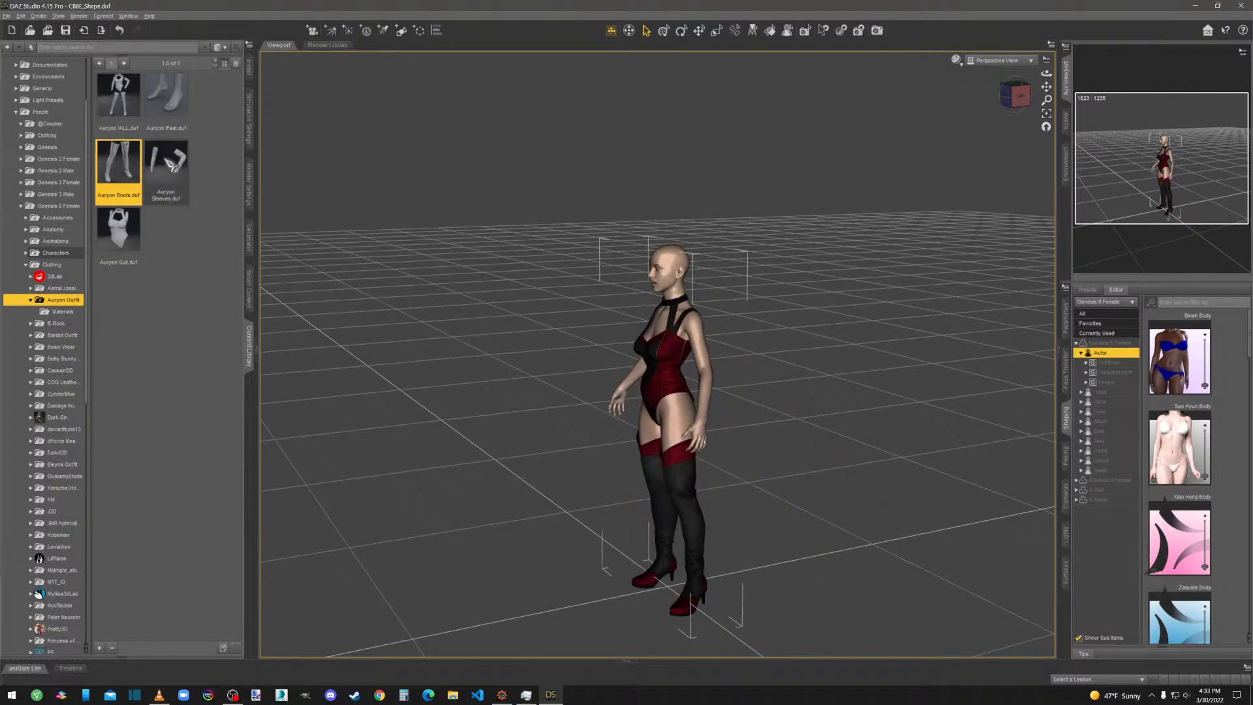
drag(169, 160, 712, 381)
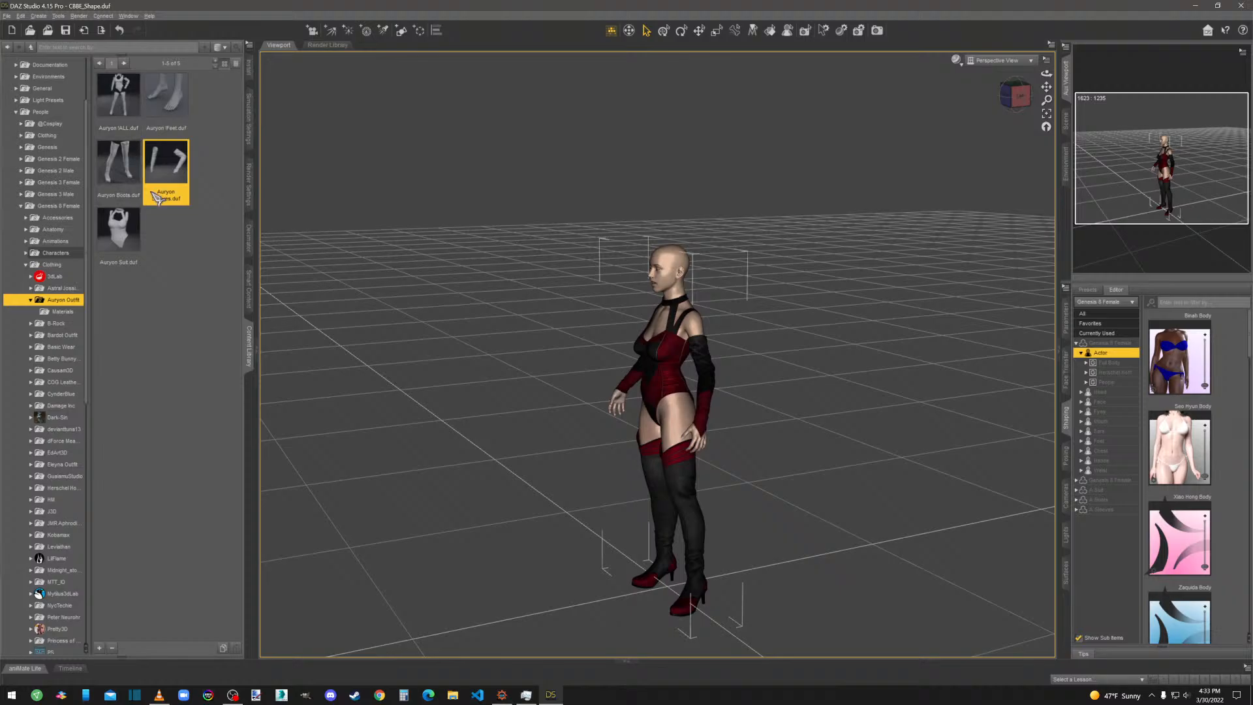
click(1016, 96)
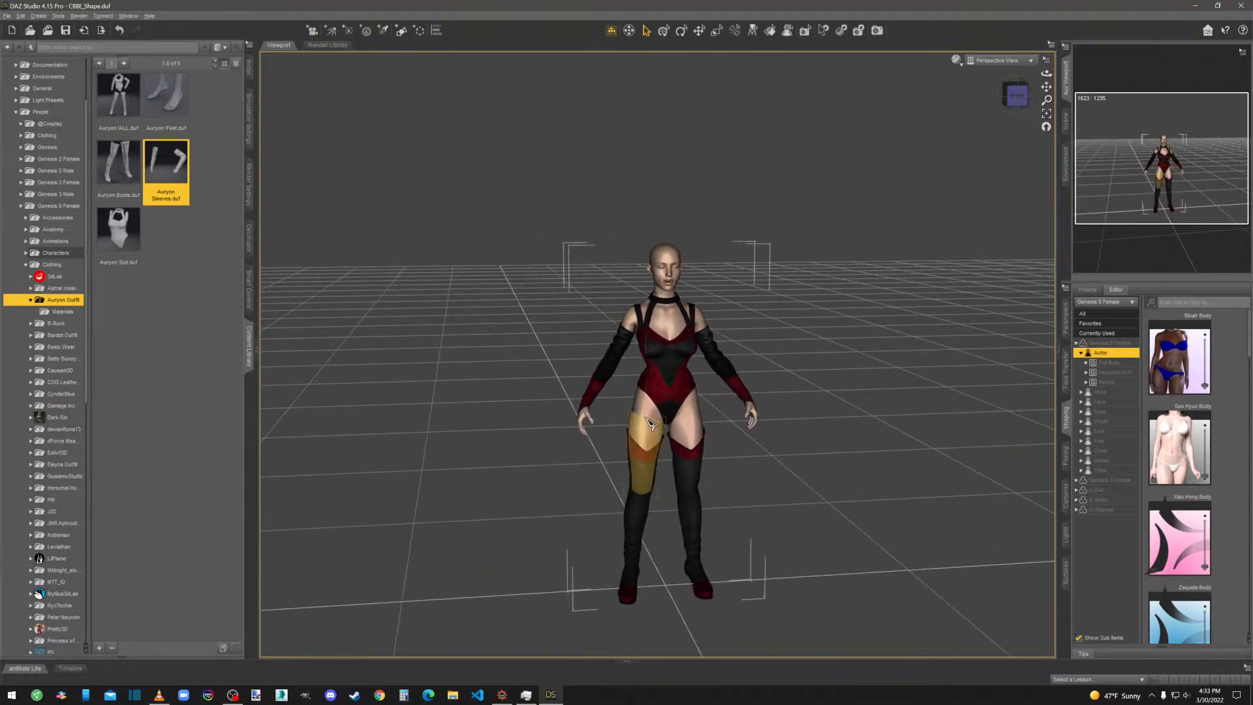
scroll(659, 425, up, 5)
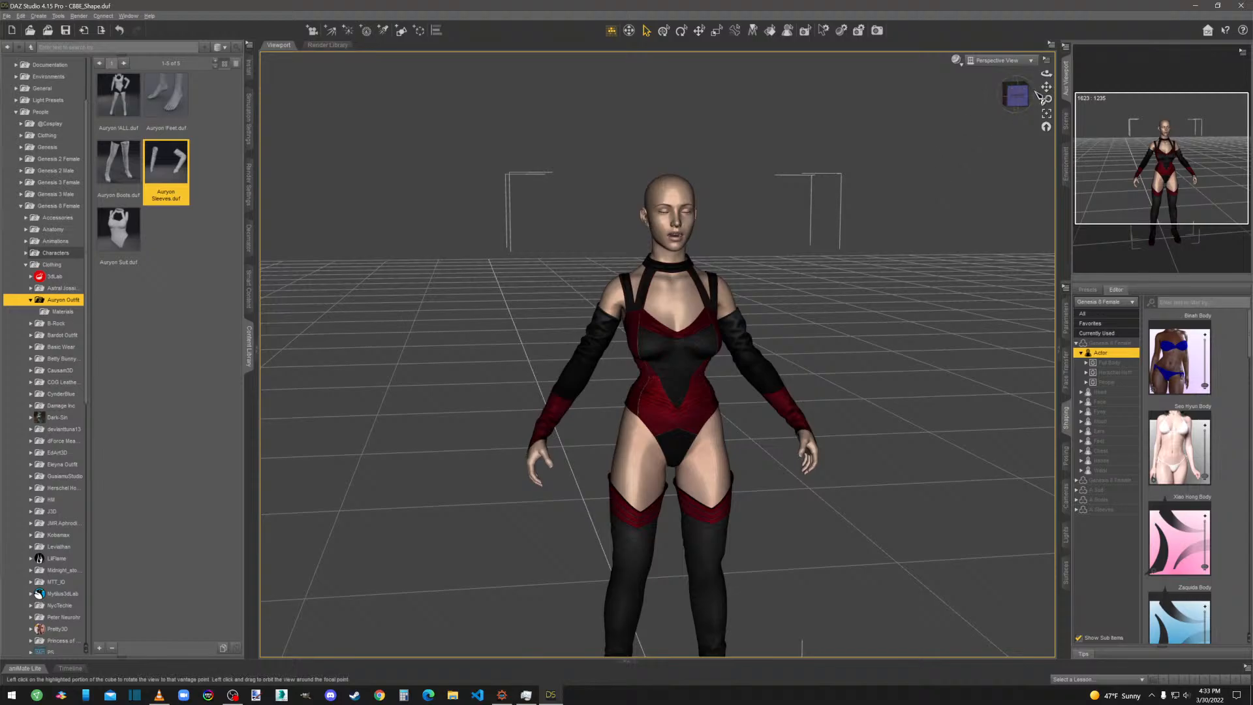
drag(1046, 86, 1030, 29)
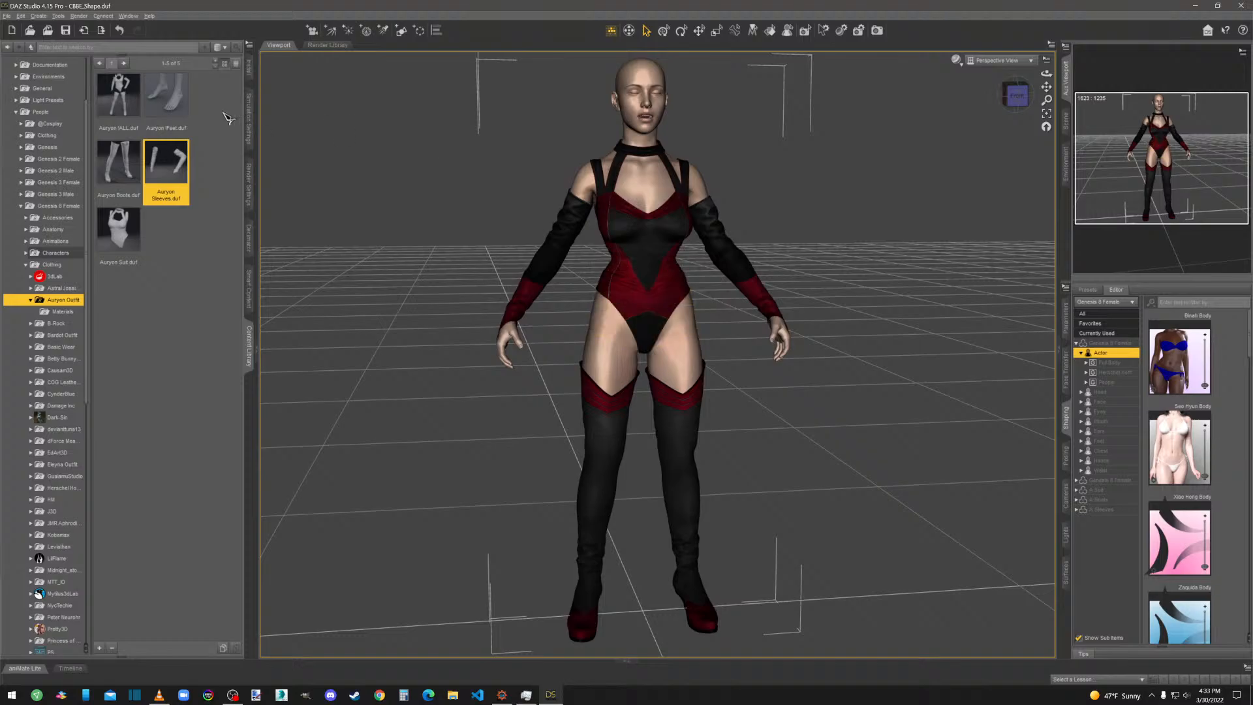
Switch to File Explorer and open Users\Public\Documents\My DAZ 3D Library\Runtime\Textures on the local disk.
click(452, 695)
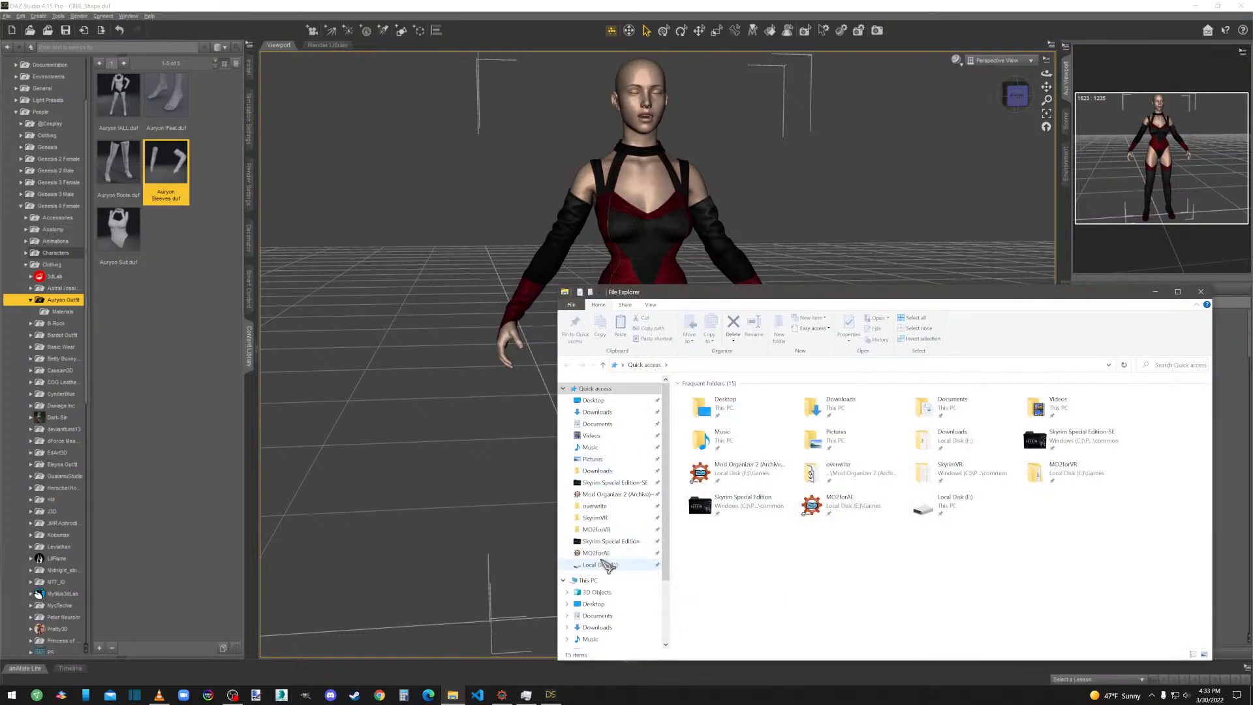
click(595, 565)
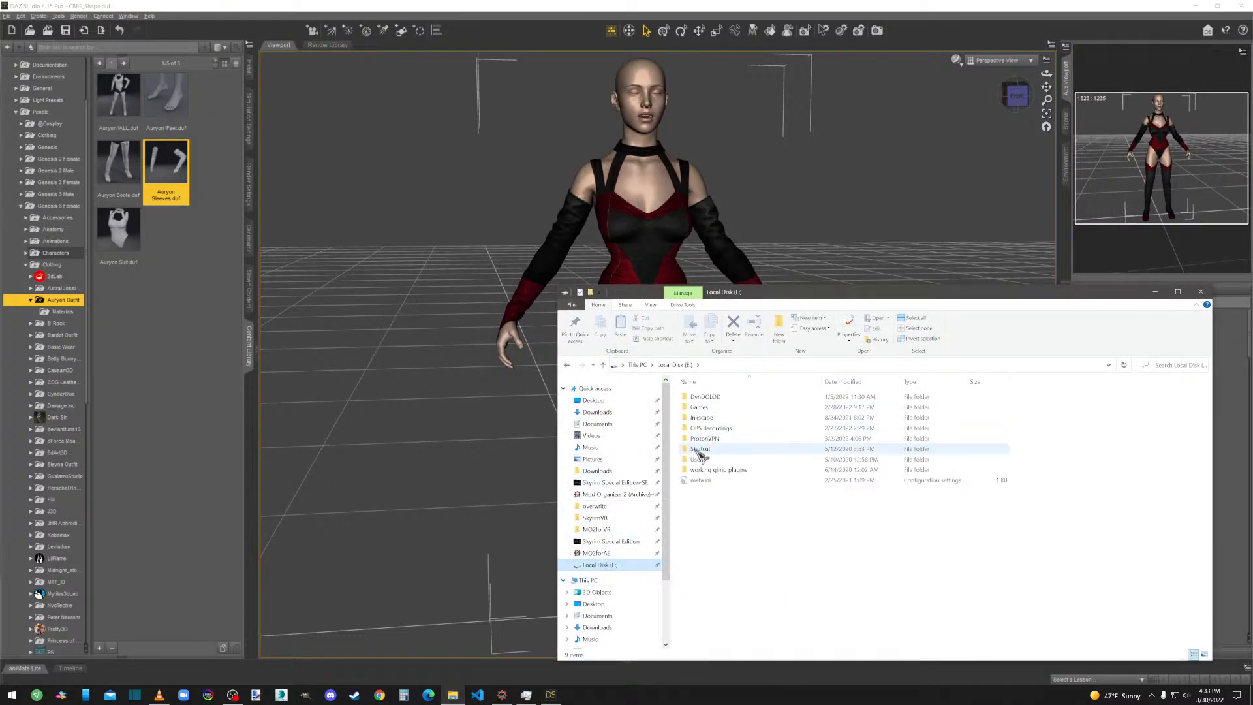
double_click(699, 397)
double_click(702, 399)
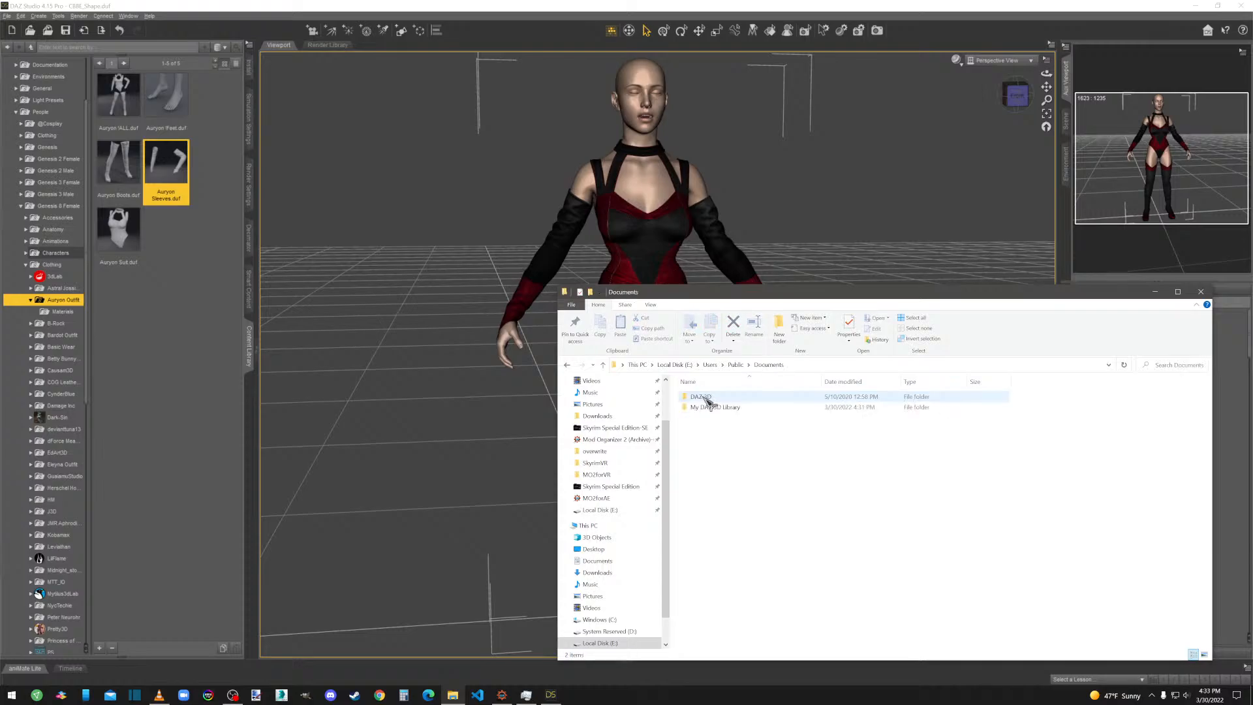
click(707, 408)
double_click(710, 407)
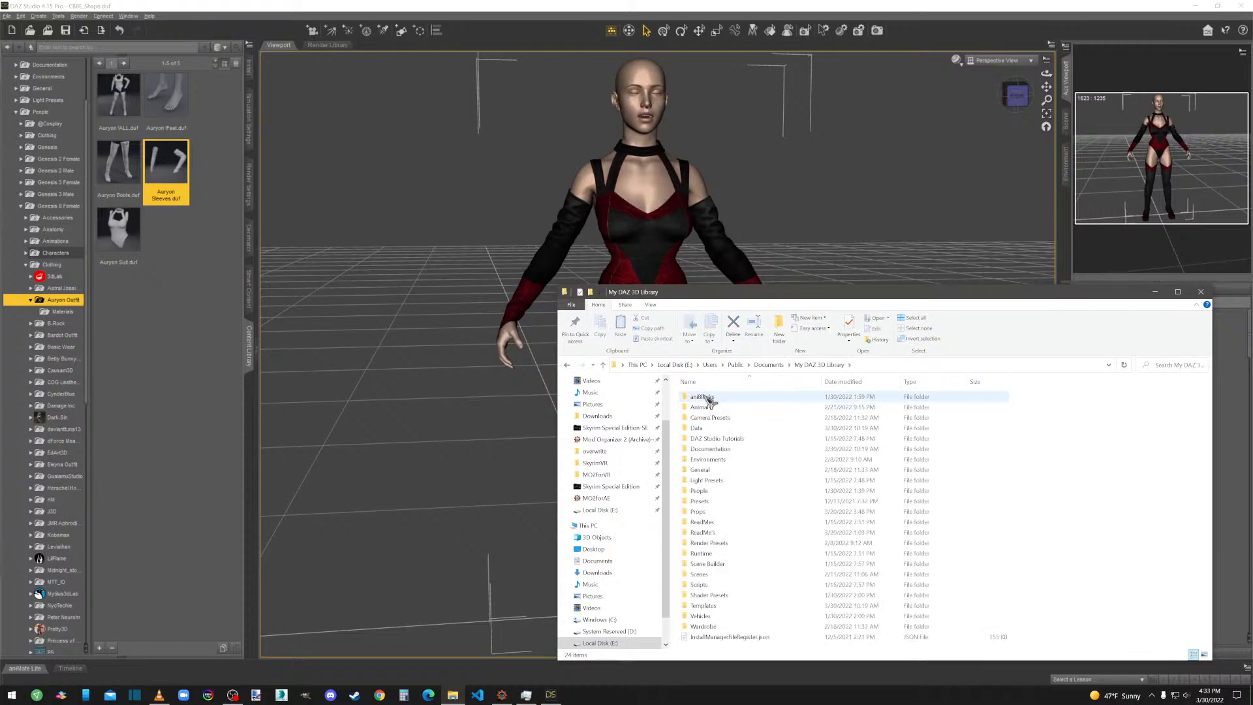
double_click(714, 554)
double_click(708, 460)
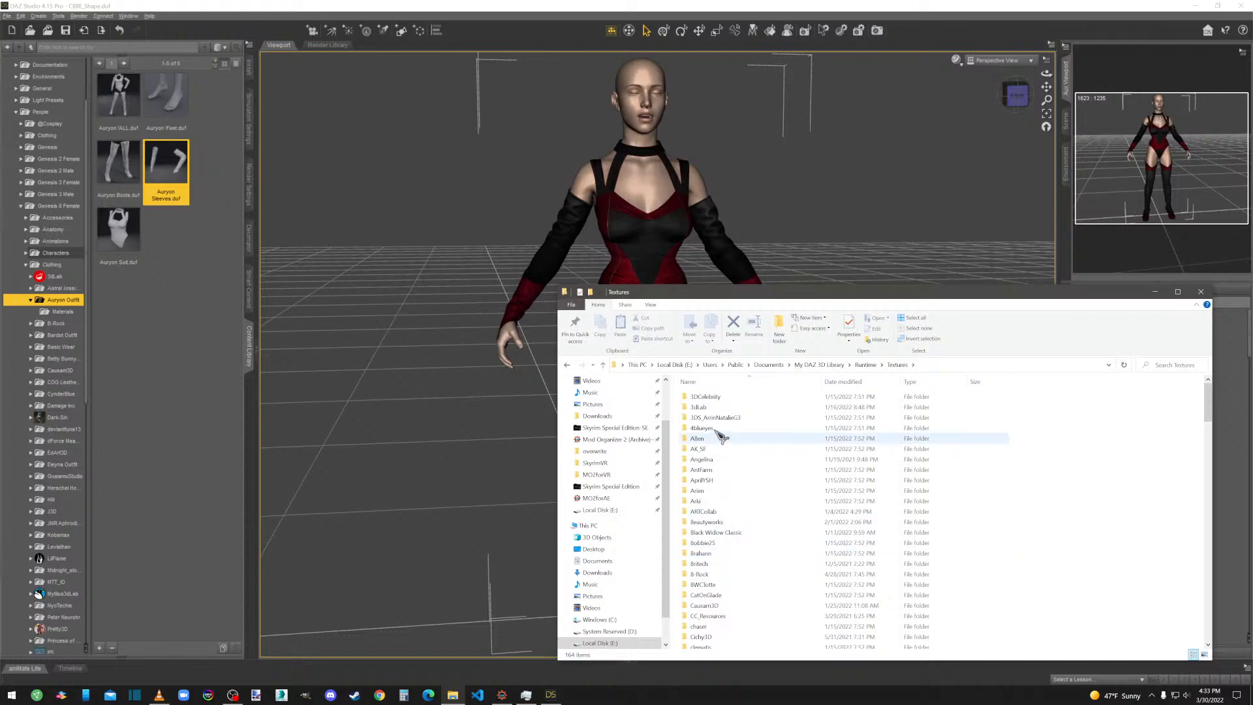
Look through the texture folders, including the outfit folder inside ZKuro, and close File Explorer.
scroll(726, 499, down, 4)
scroll(724, 505, down, 20)
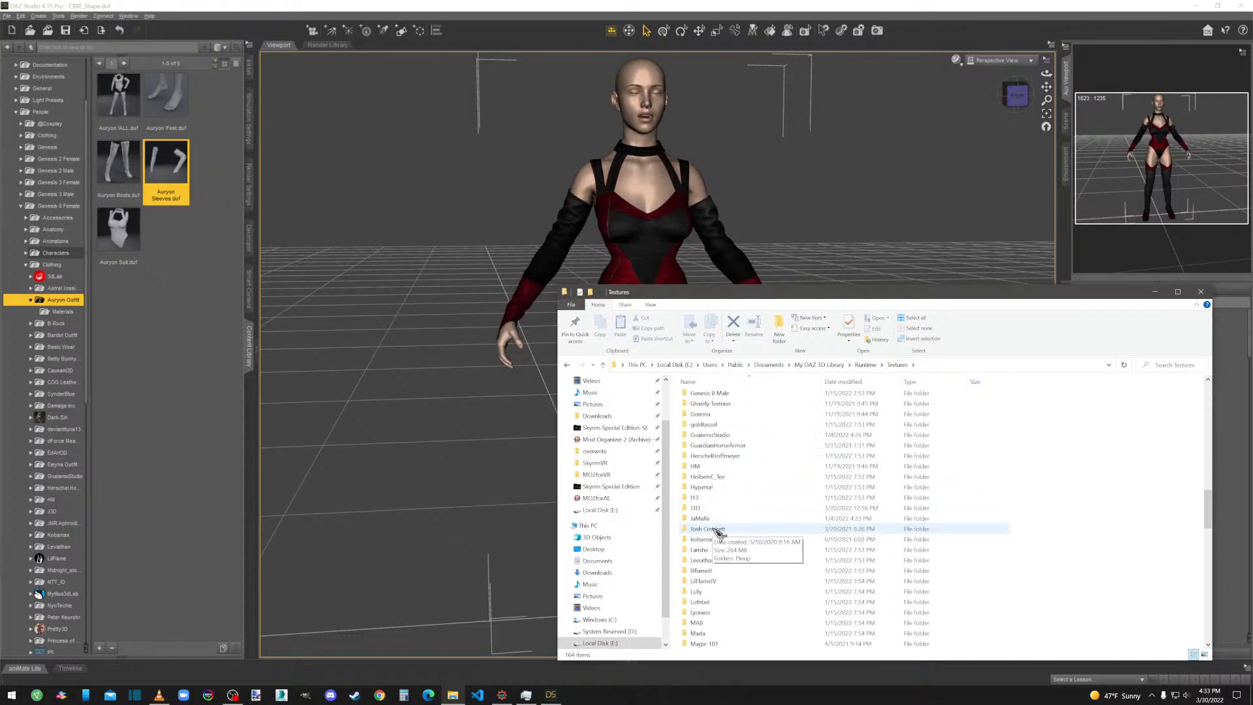
scroll(716, 552, down, 15)
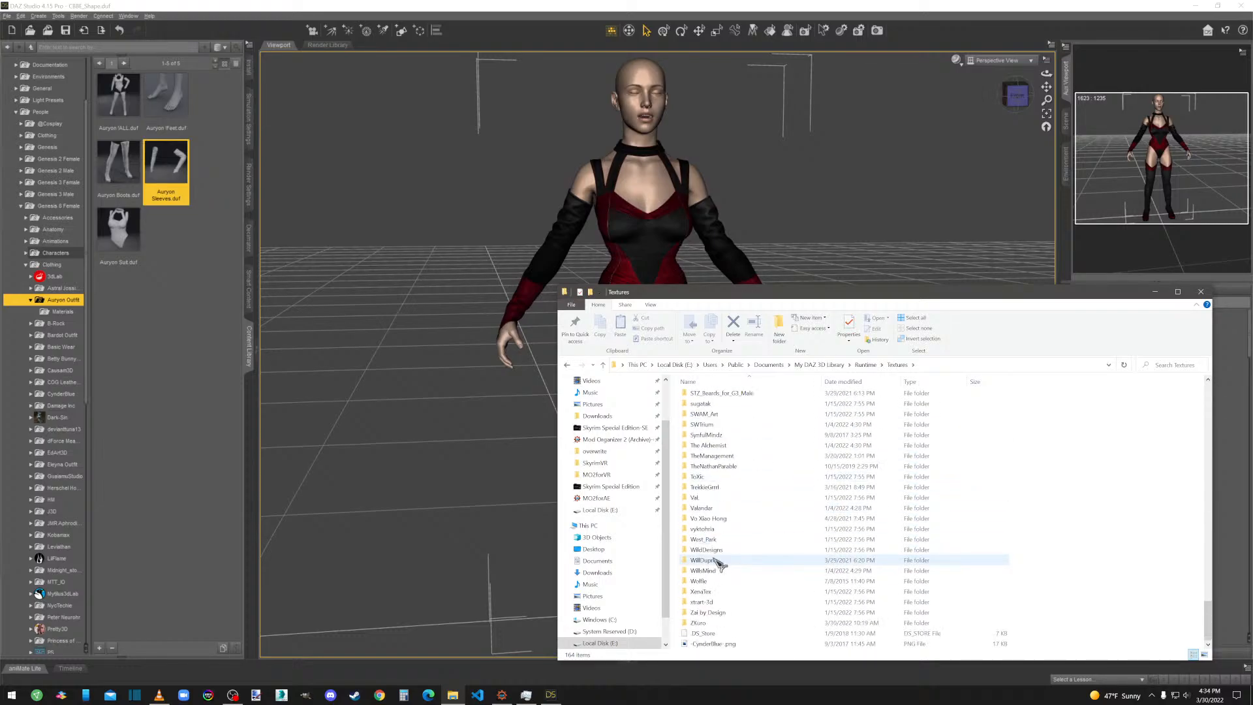
double_click(700, 622)
click(718, 418)
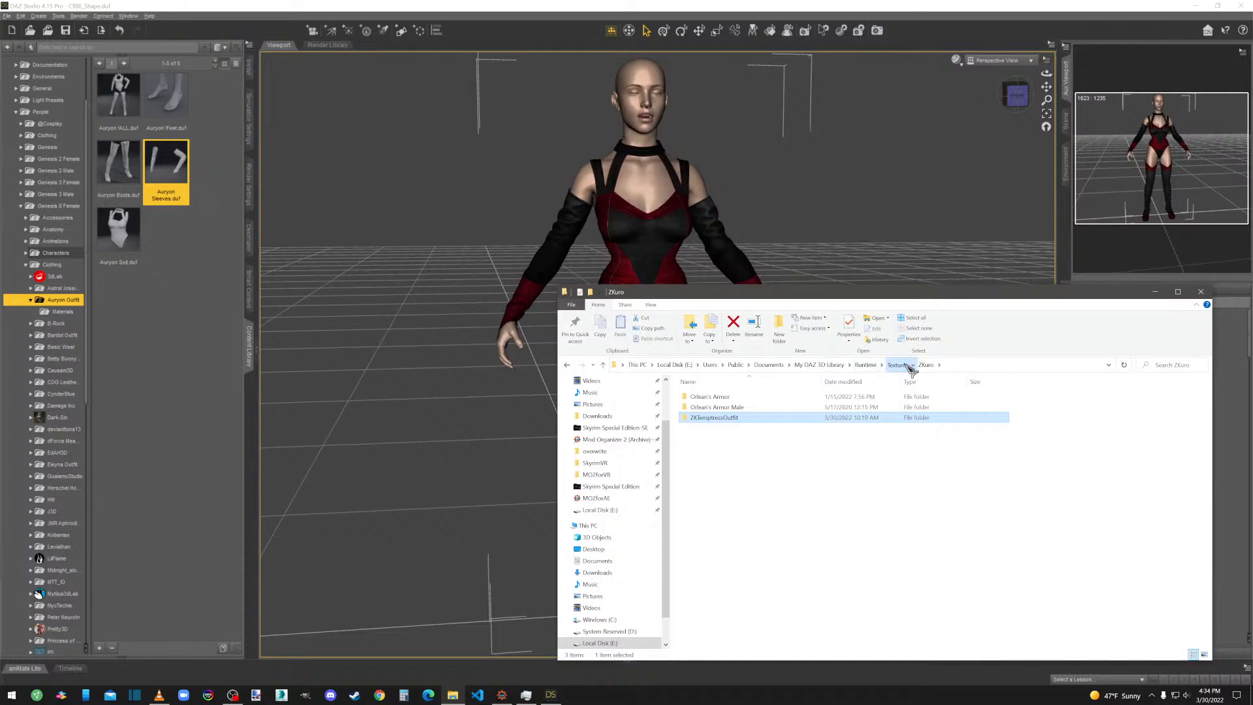
click(897, 365)
drag(1208, 620, 1220, 398)
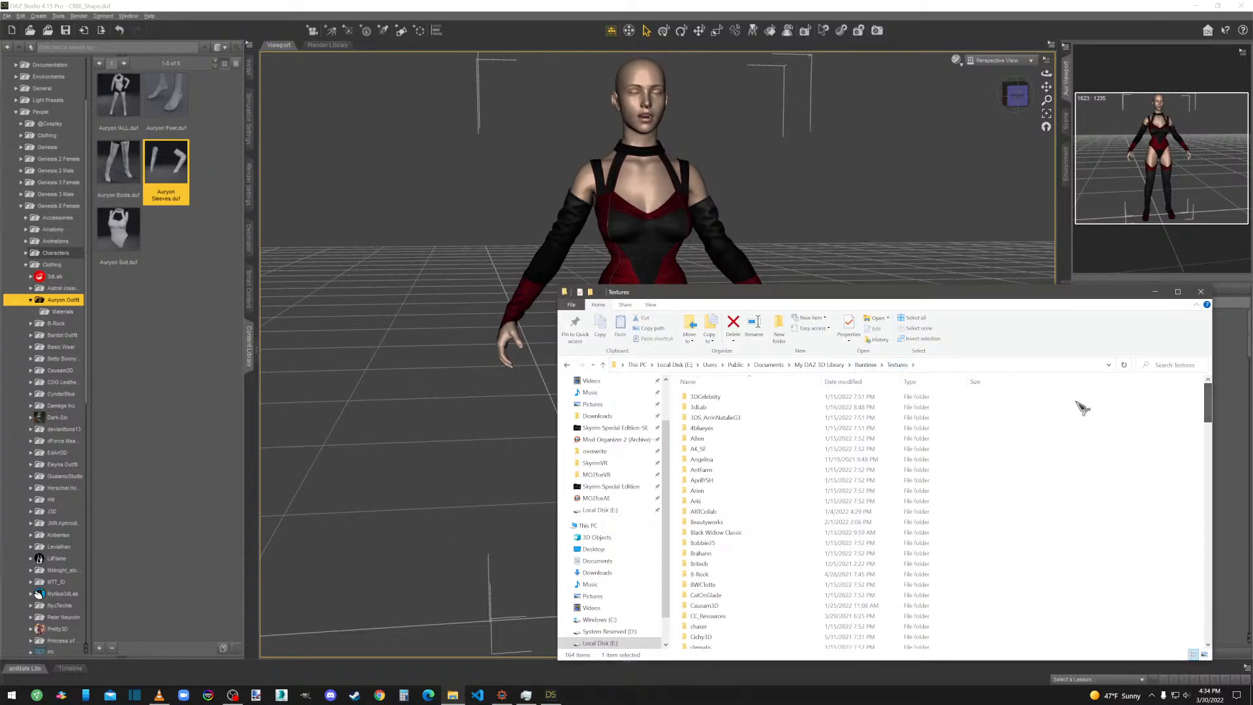
click(1200, 291)
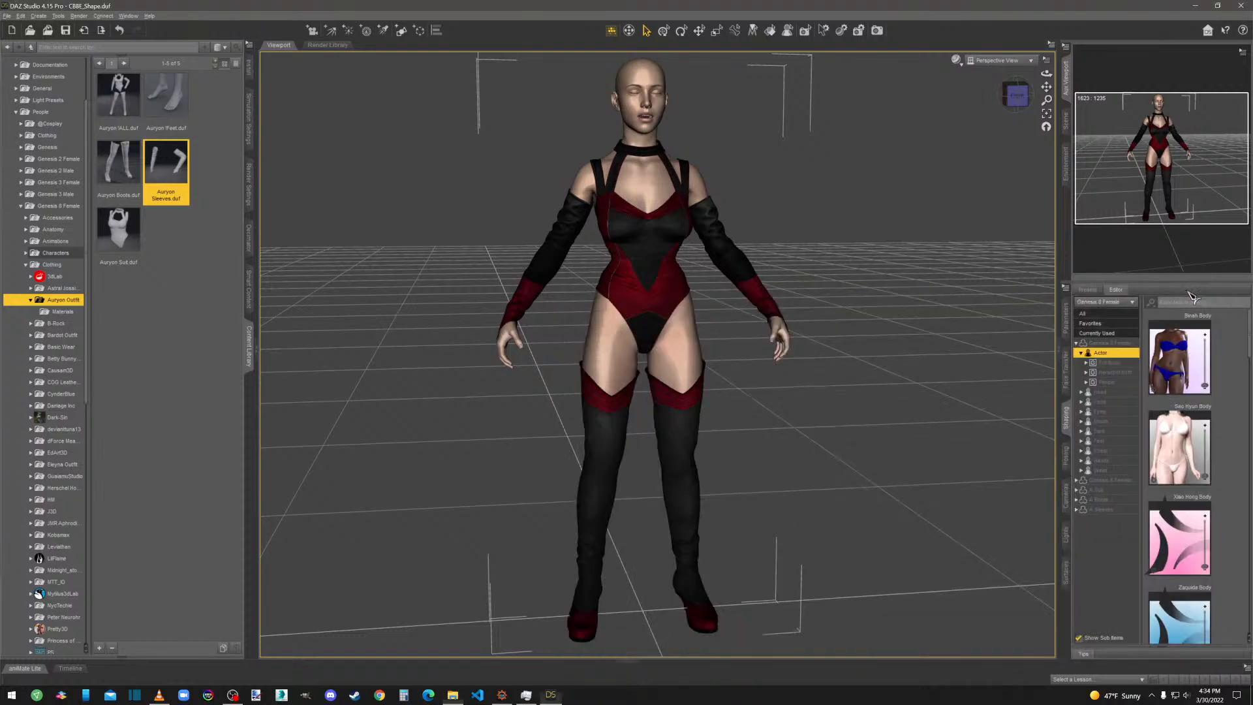
Select the A Sleeves item on the figure and apply the A Sleeves material from the Auryon Outfit's Materials folder.
click(870, 209)
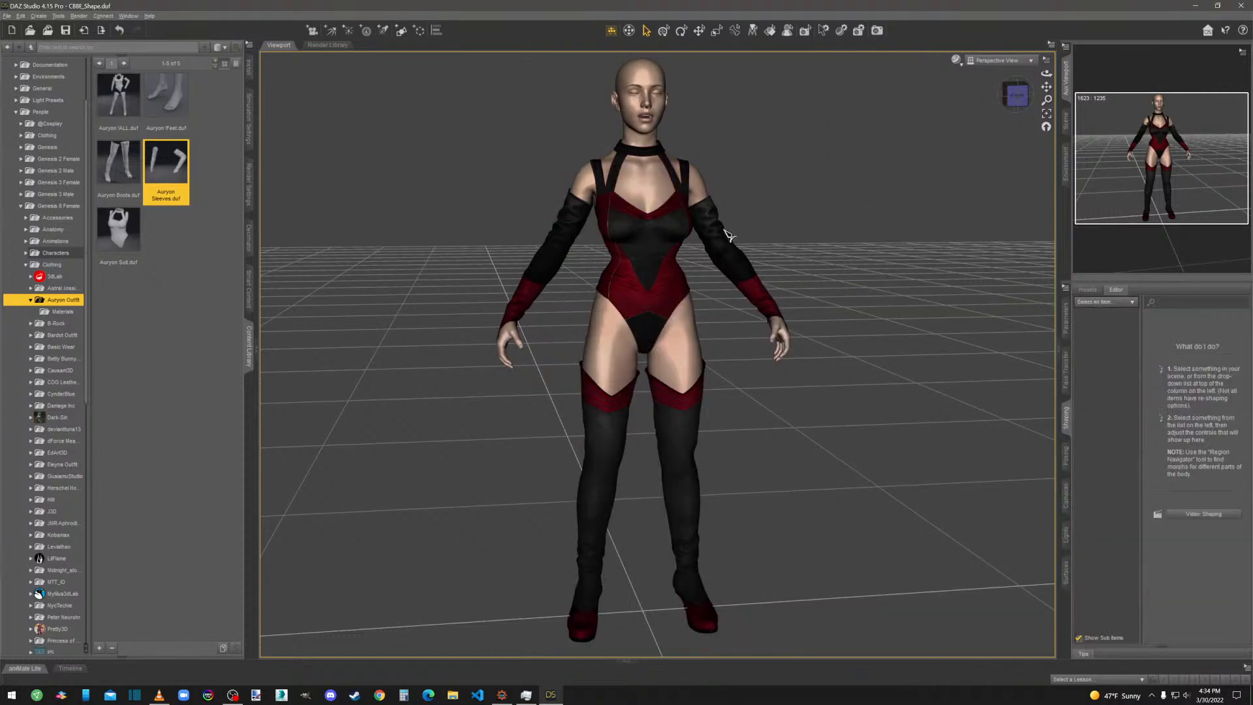
right_click(548, 253)
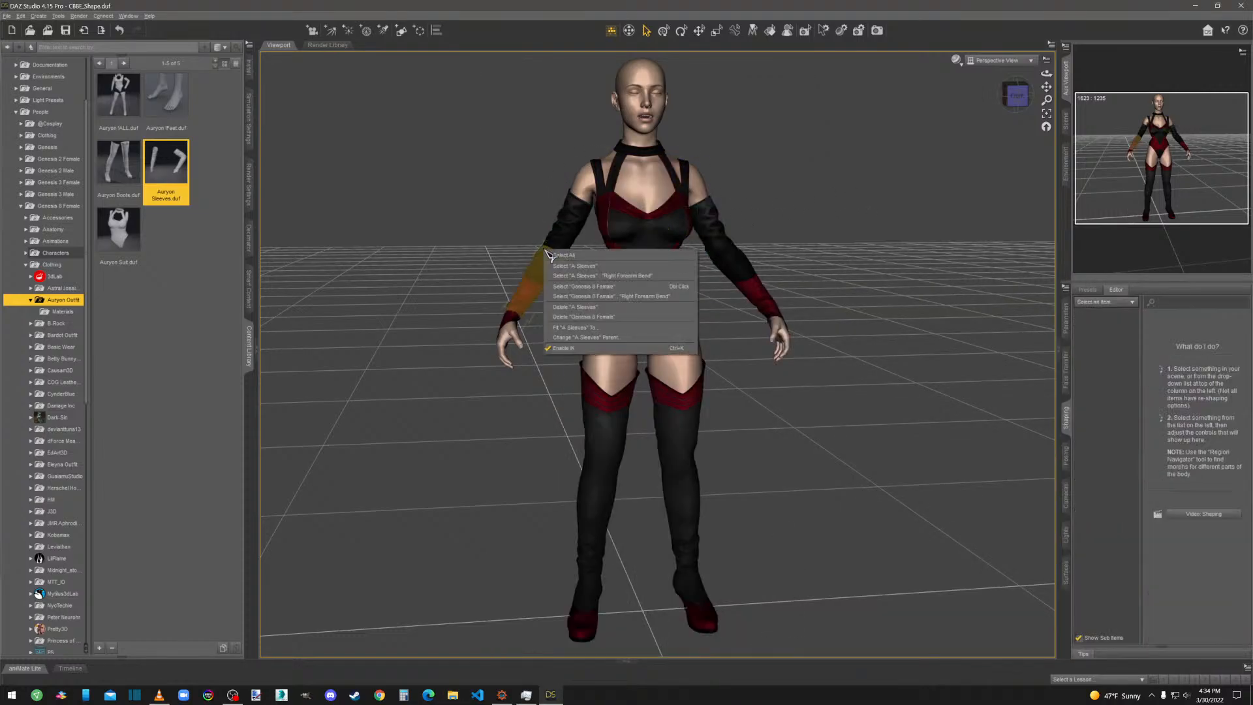
click(582, 266)
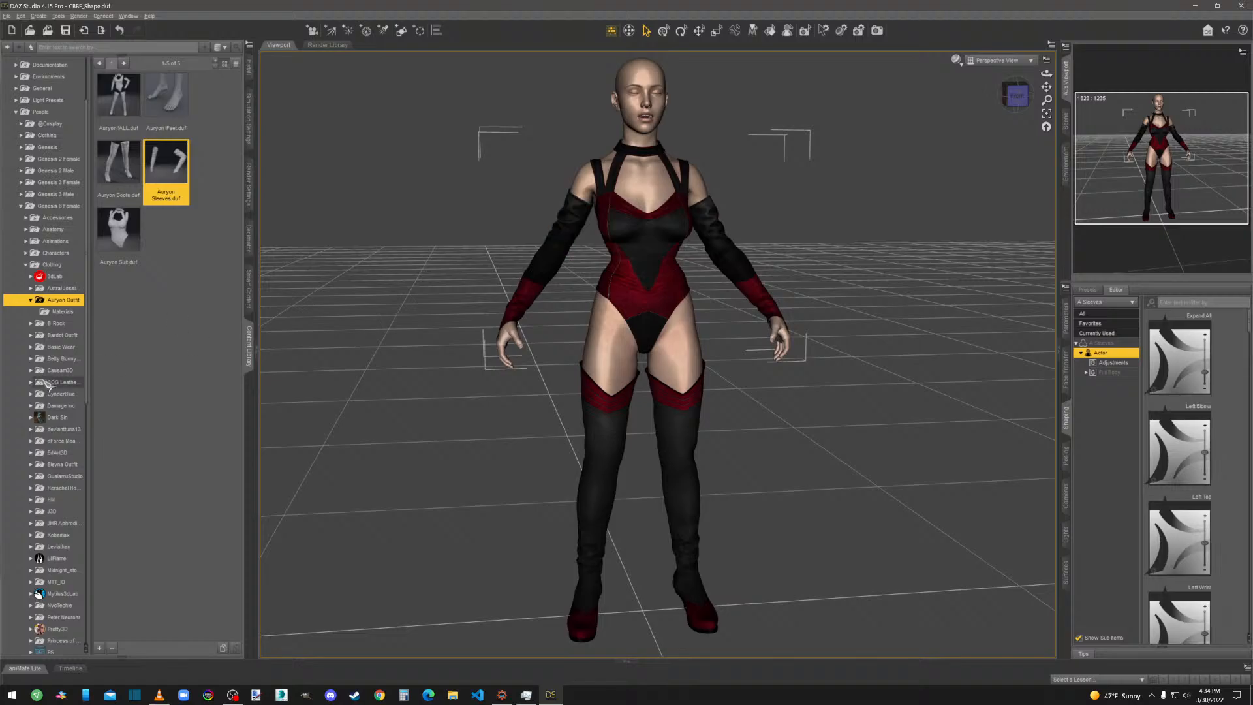
click(62, 312)
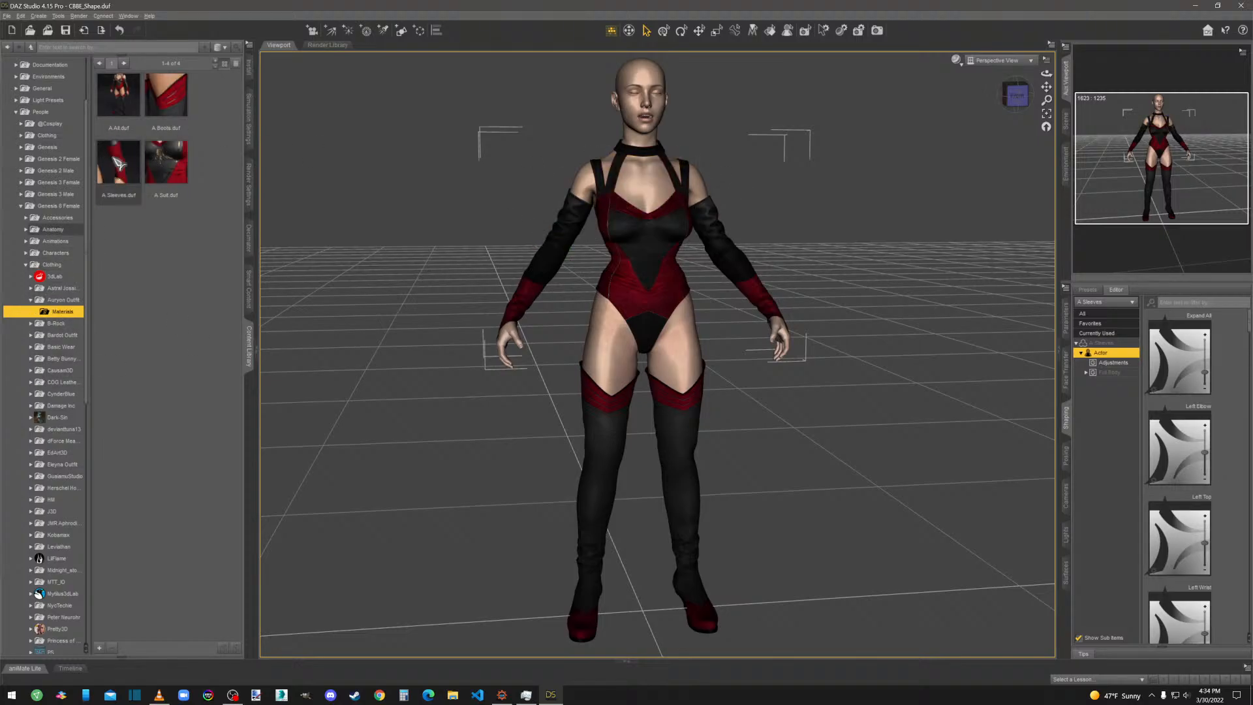
drag(118, 163, 565, 243)
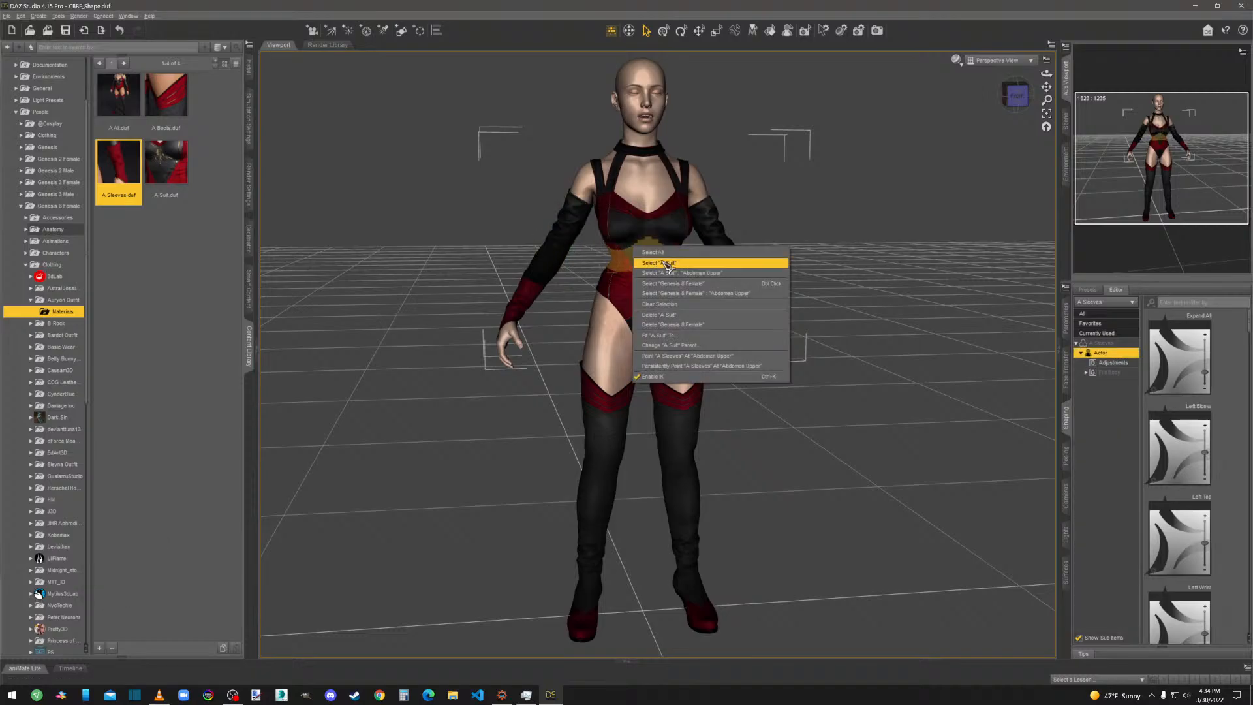
Apply the A Suit material to the selected suit and the A Boots material to the selected boots.
click(643, 257)
drag(171, 170, 604, 504)
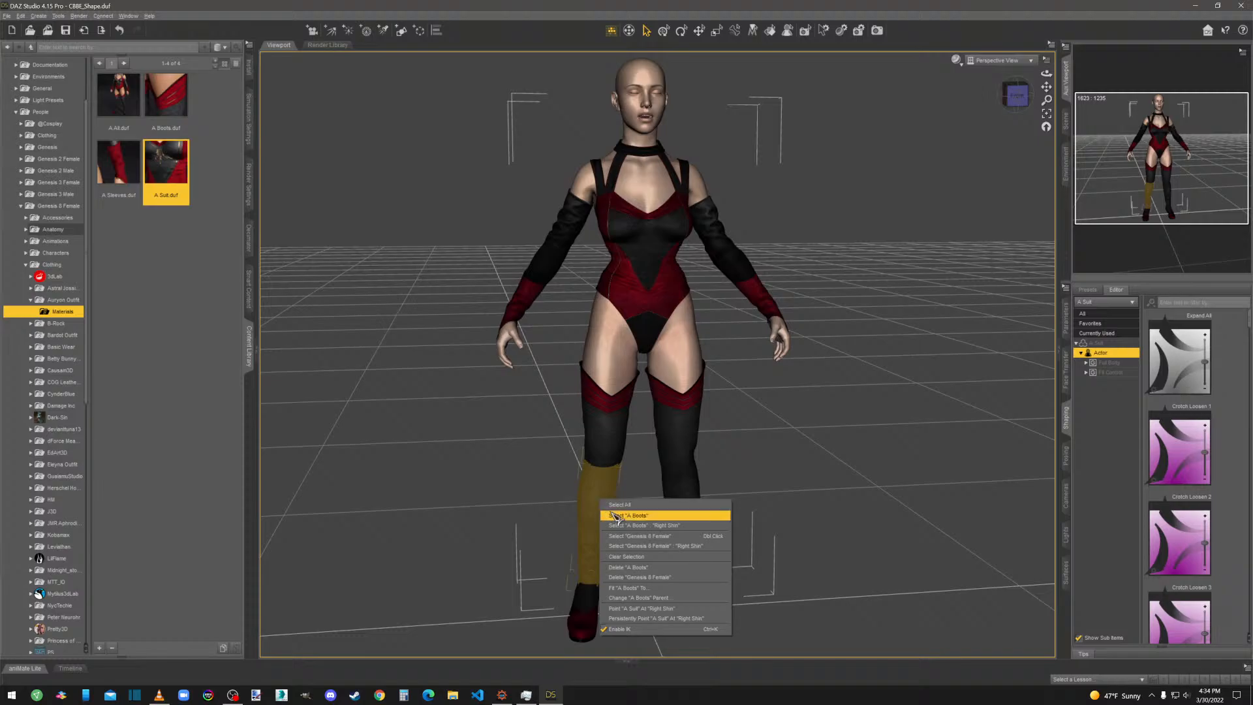
click(610, 512)
drag(164, 101, 605, 450)
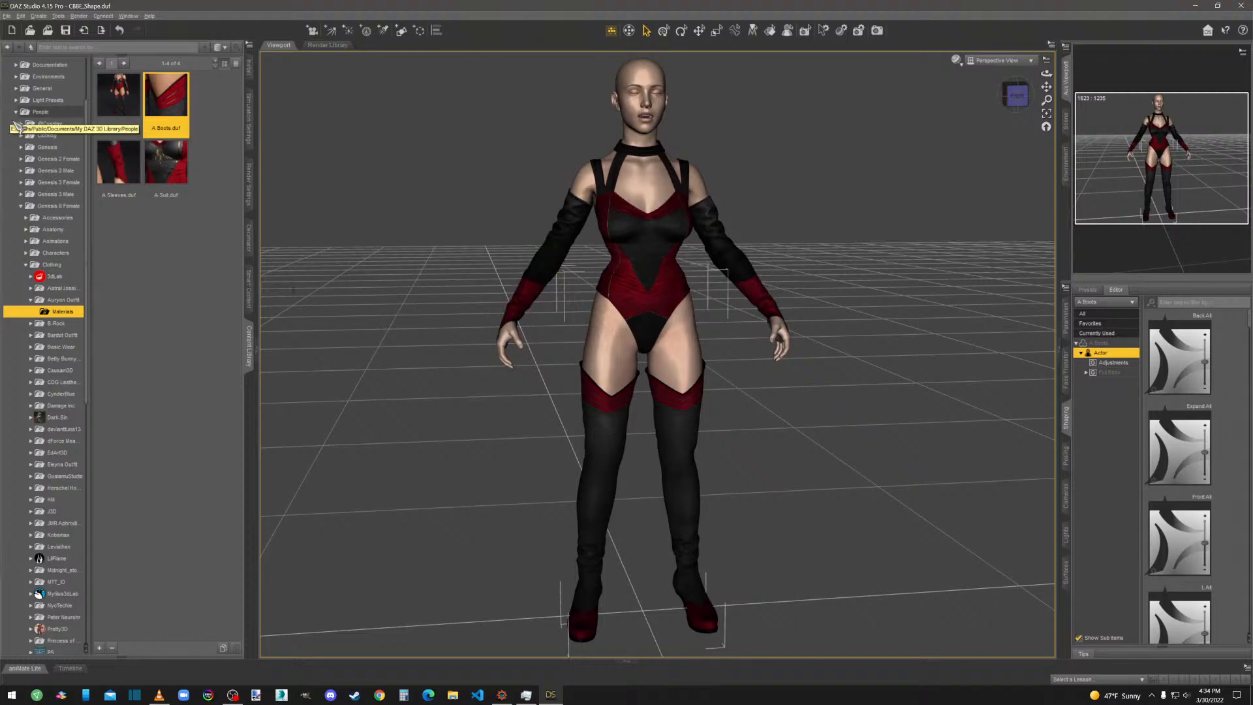
Select the A Boots item on the figure and open the Texture Atlas for its geometry.
click(890, 266)
right_click(603, 478)
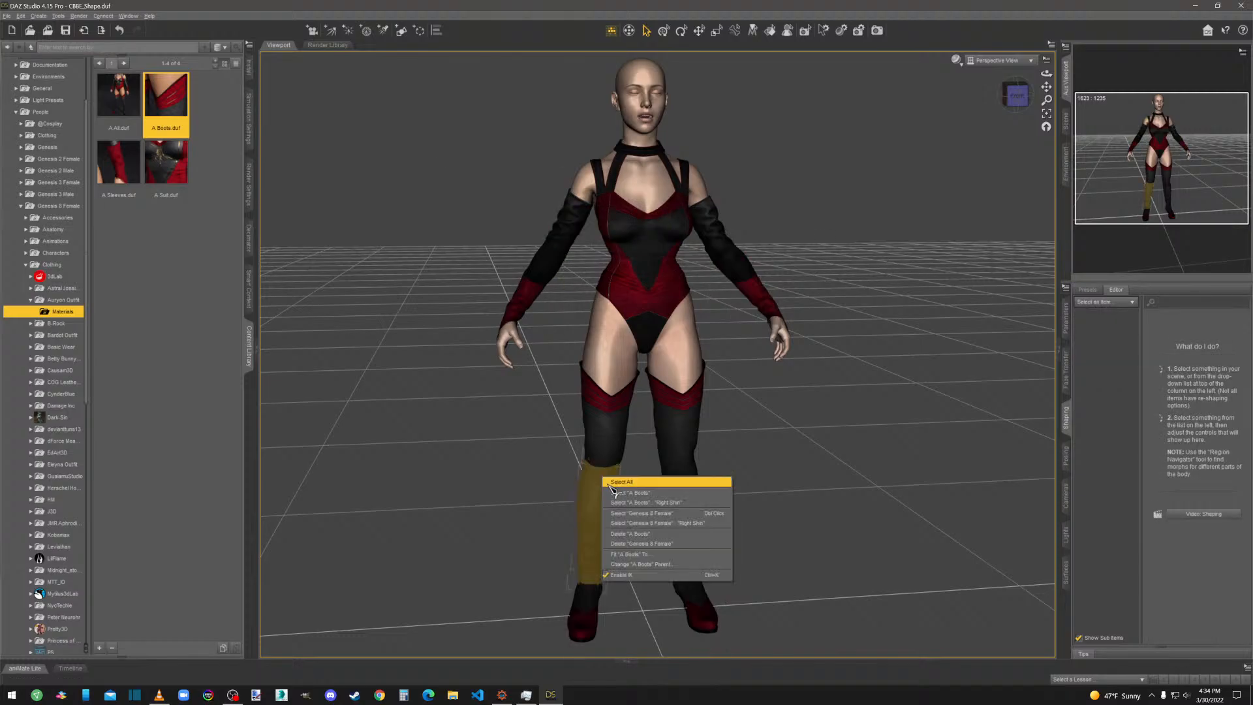
click(610, 493)
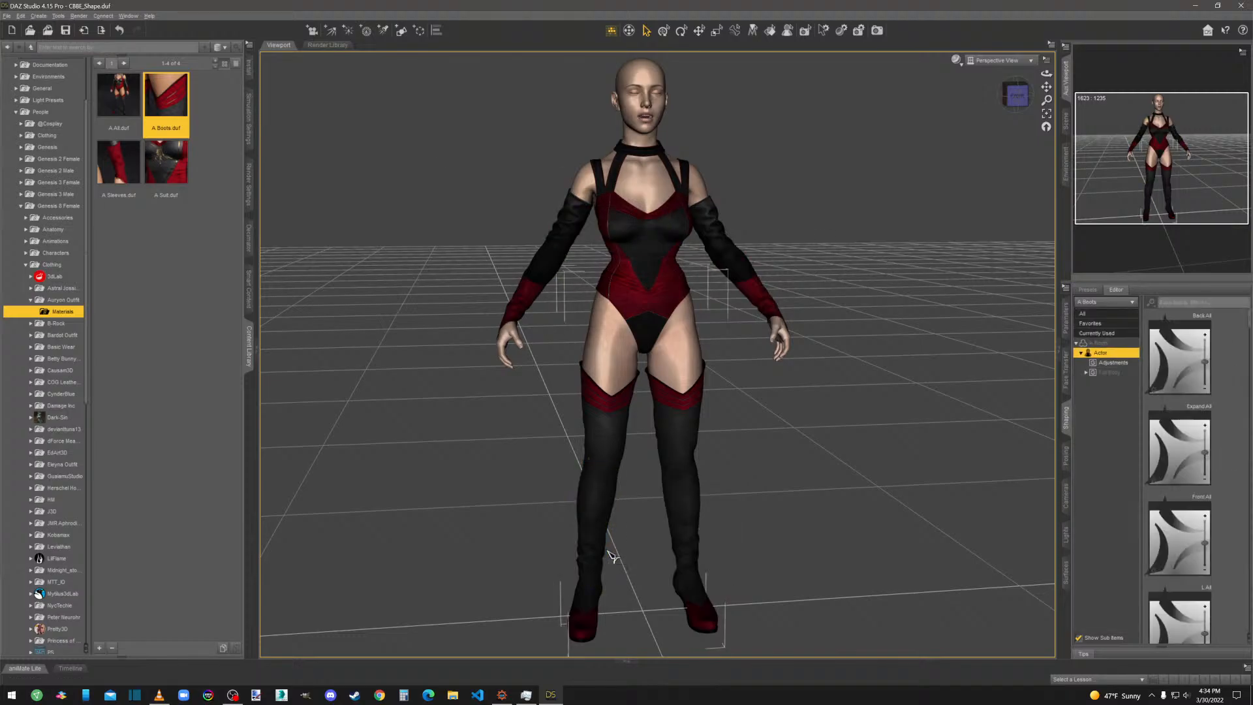
click(23, 16)
mouse_move(65, 92)
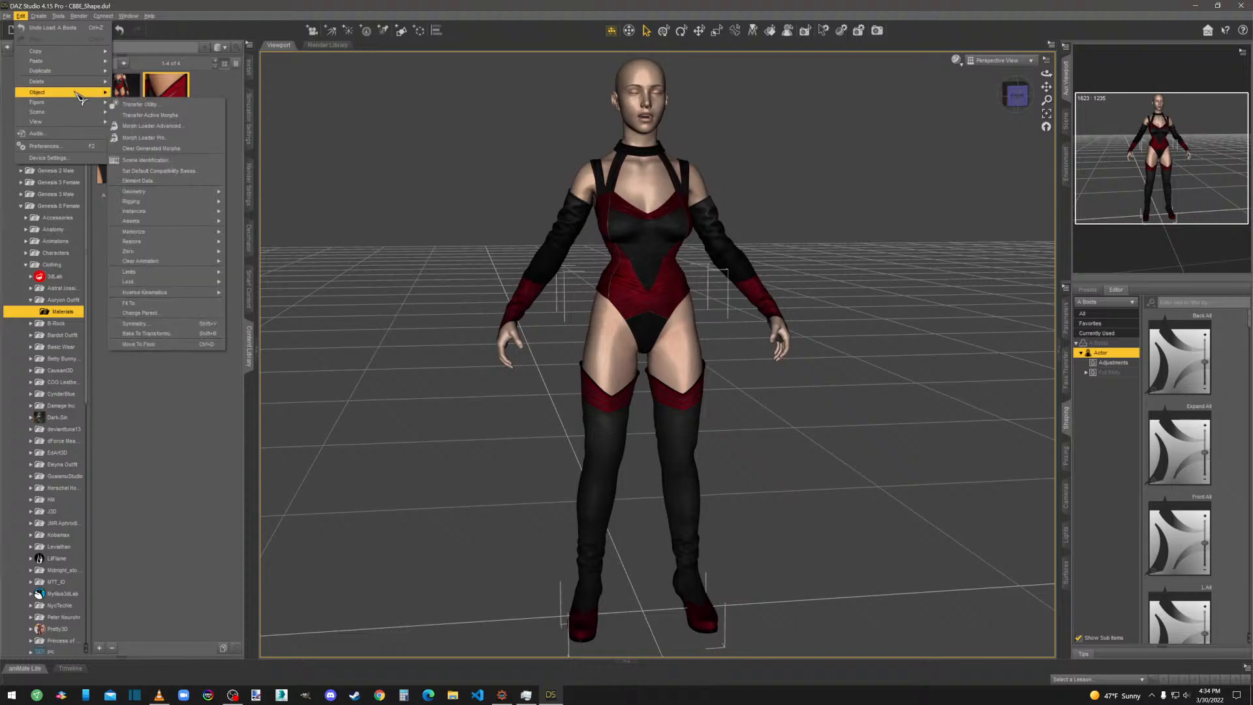
mouse_move(186, 189)
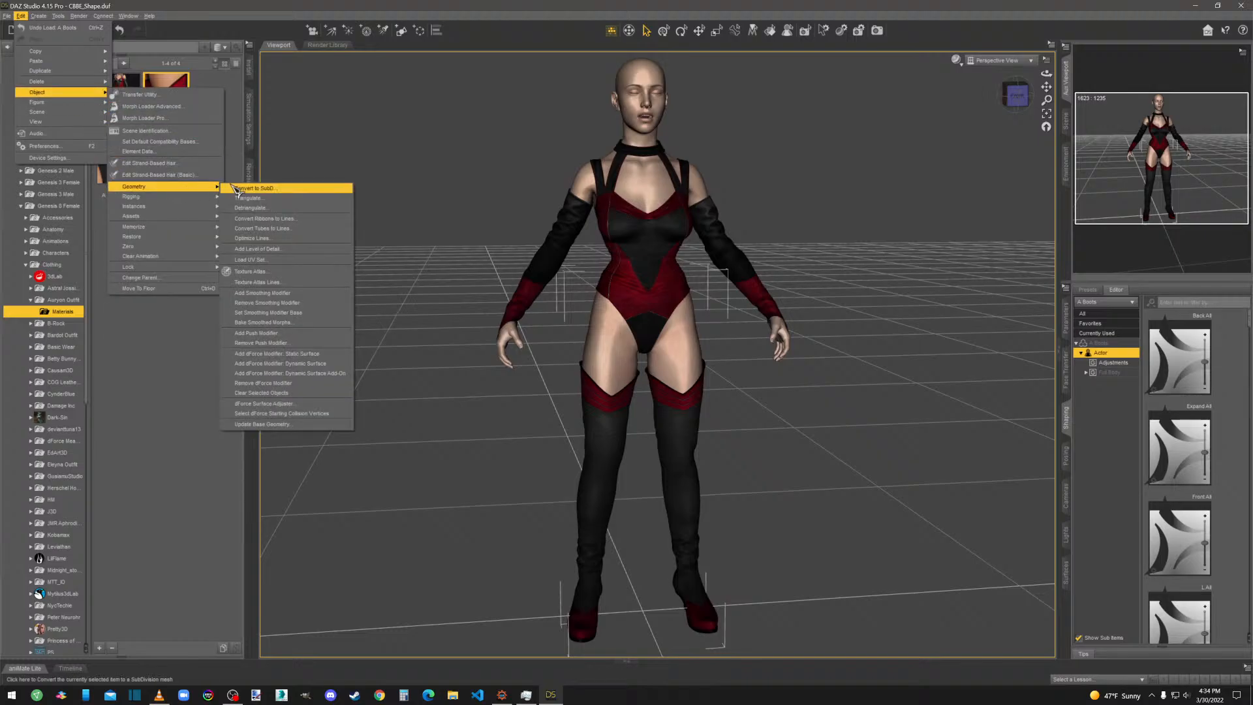
click(275, 272)
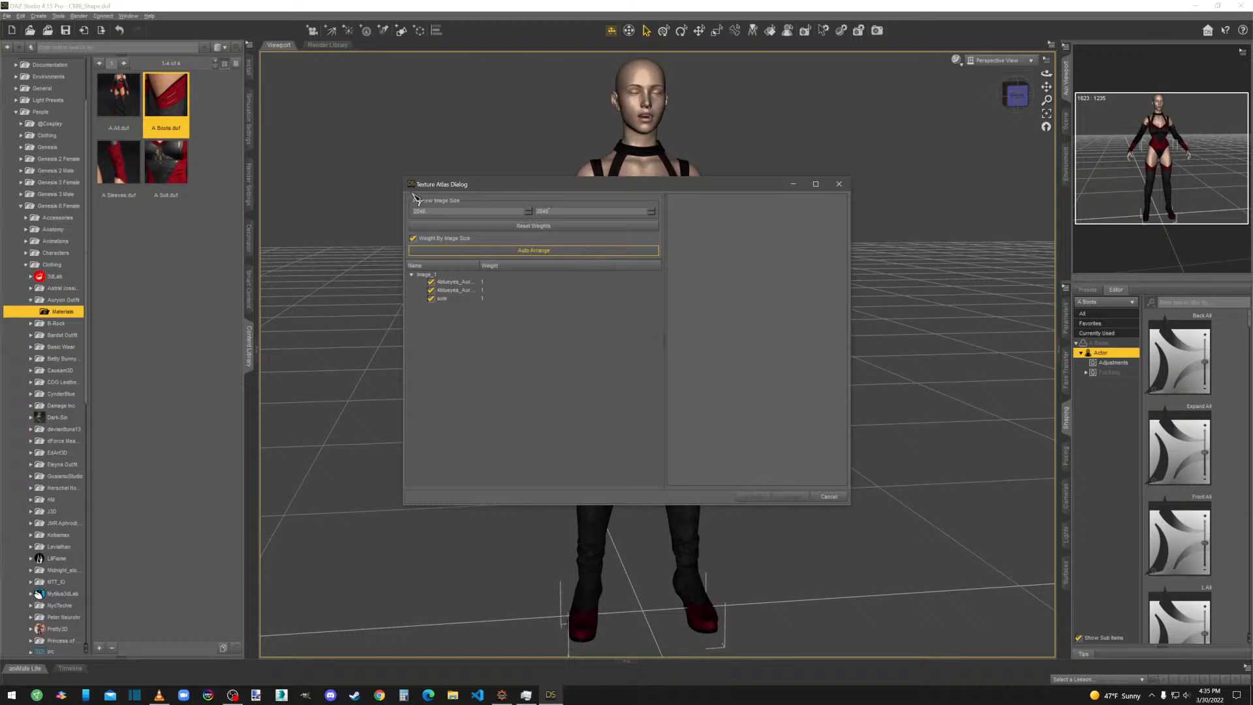
Auto-arrange the boots' textures in the atlas, accept the layout and name the UV set Boots.
click(534, 251)
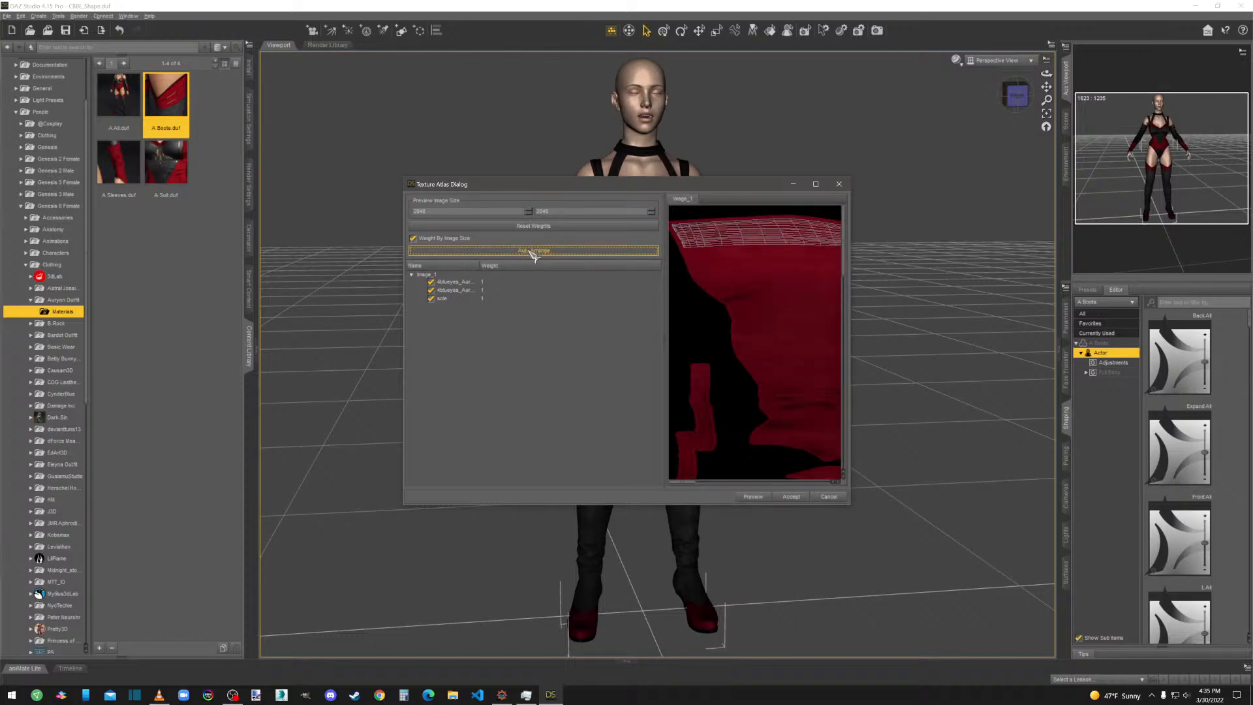
drag(430, 212, 396, 218)
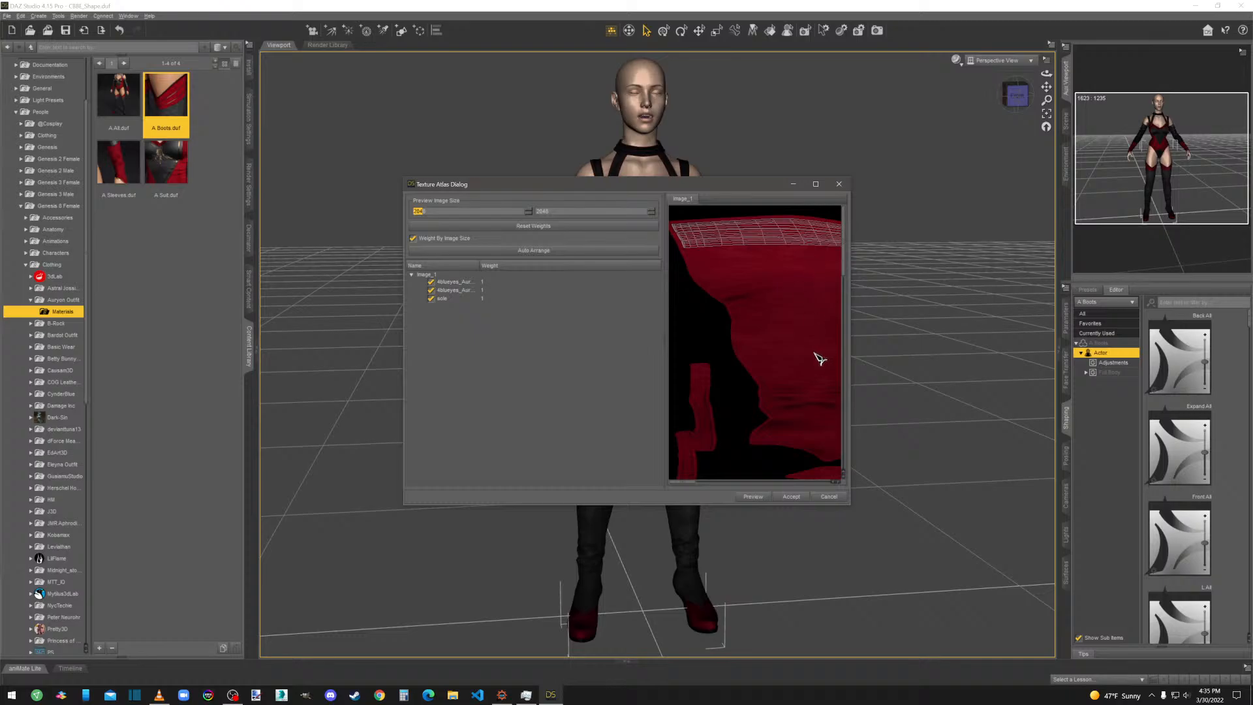
mouse_move(692, 483)
mouse_down()
mouse_move(828, 461)
mouse_move(697, 472)
mouse_up()
click(791, 497)
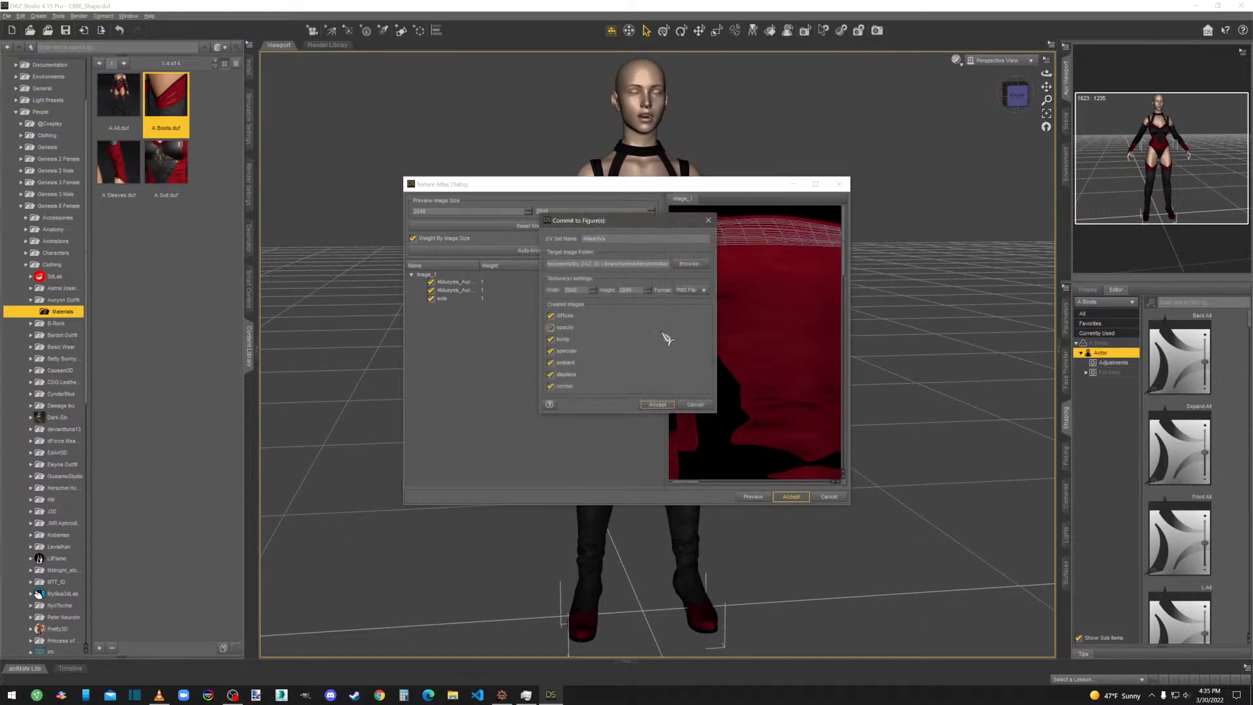
drag(609, 236, 550, 243)
Create a folder named AuryonOutfit in Mod Organizer's overwrite\textures\[JF] folder and choose it as the target image folder.
click(689, 263)
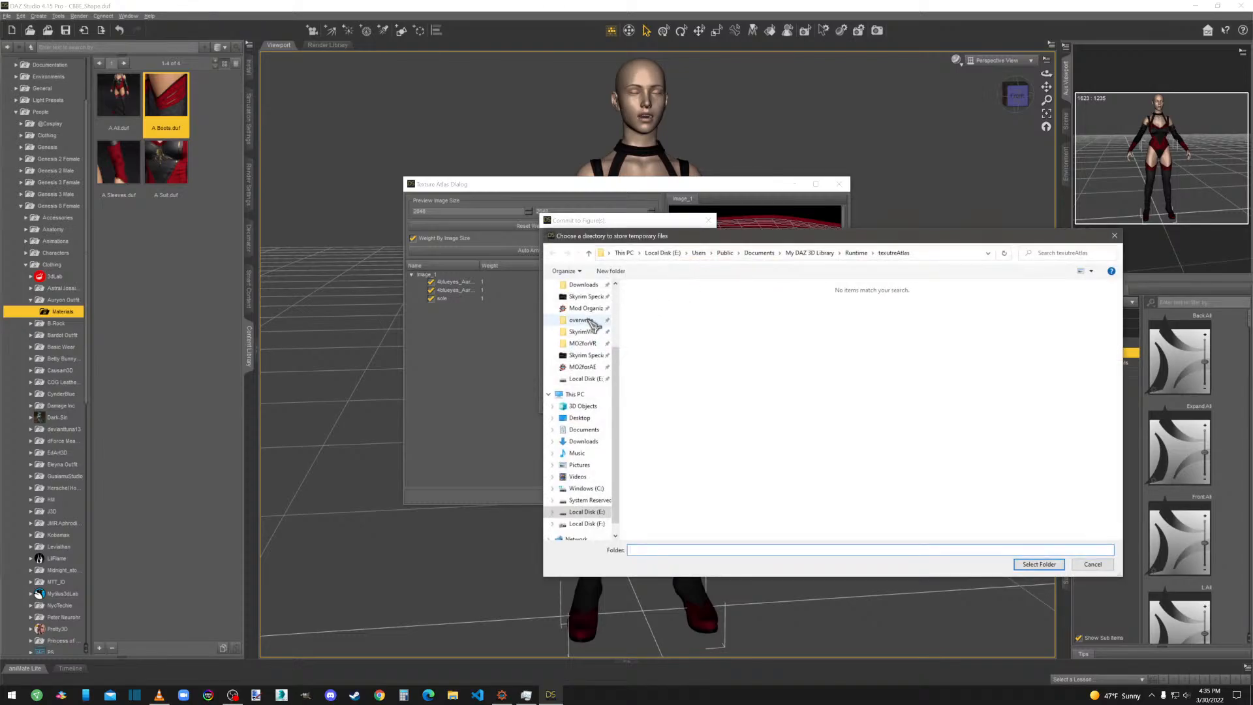
double_click(653, 330)
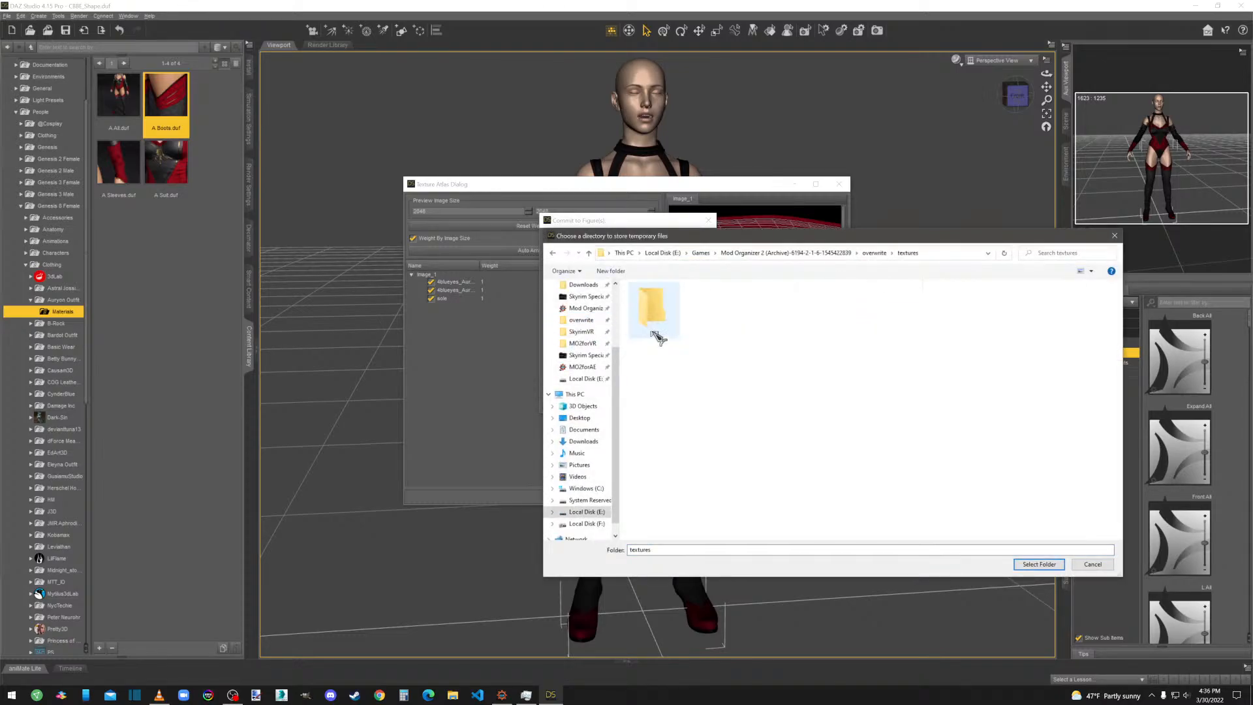
double_click(658, 311)
right_click(647, 316)
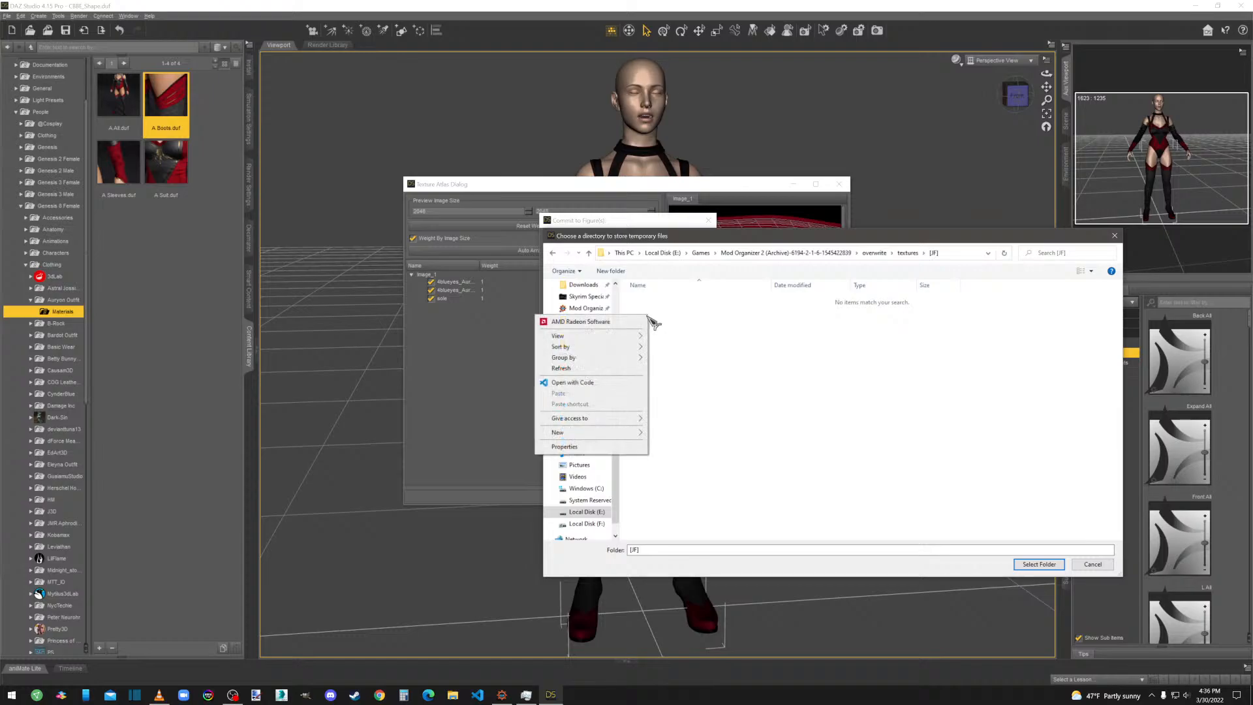
click(666, 435)
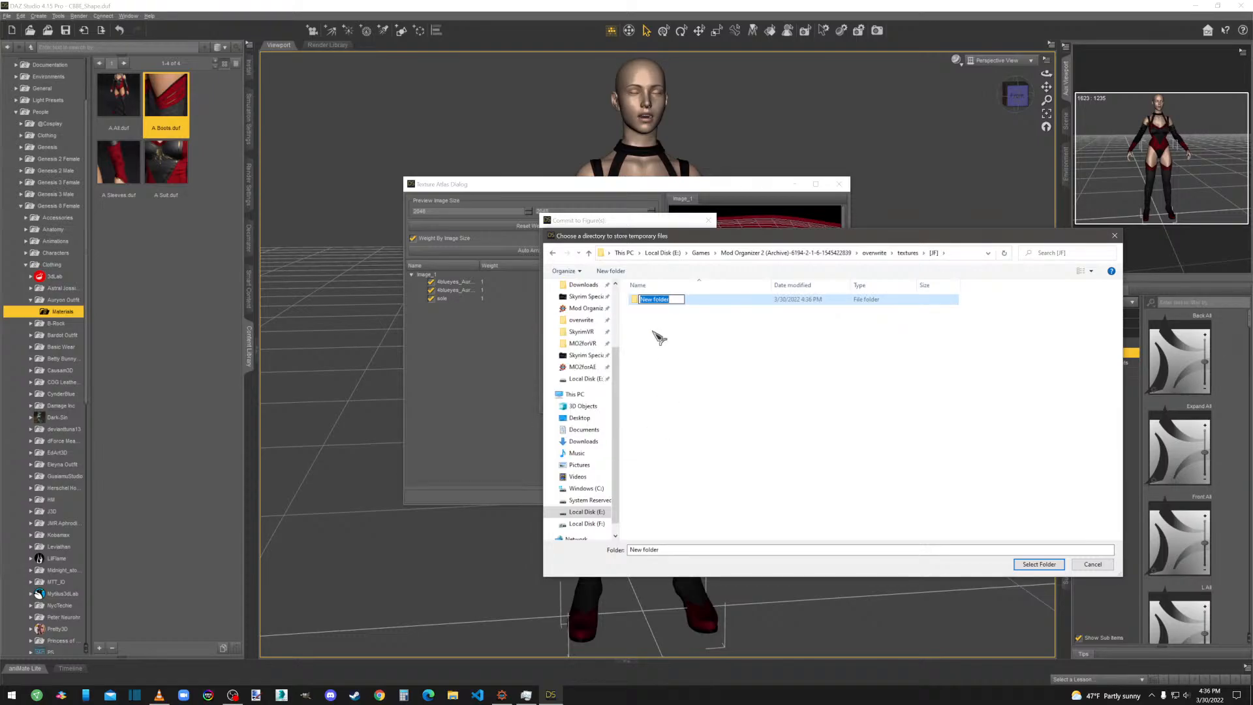
text(AuryonOutfit)
key(Return)
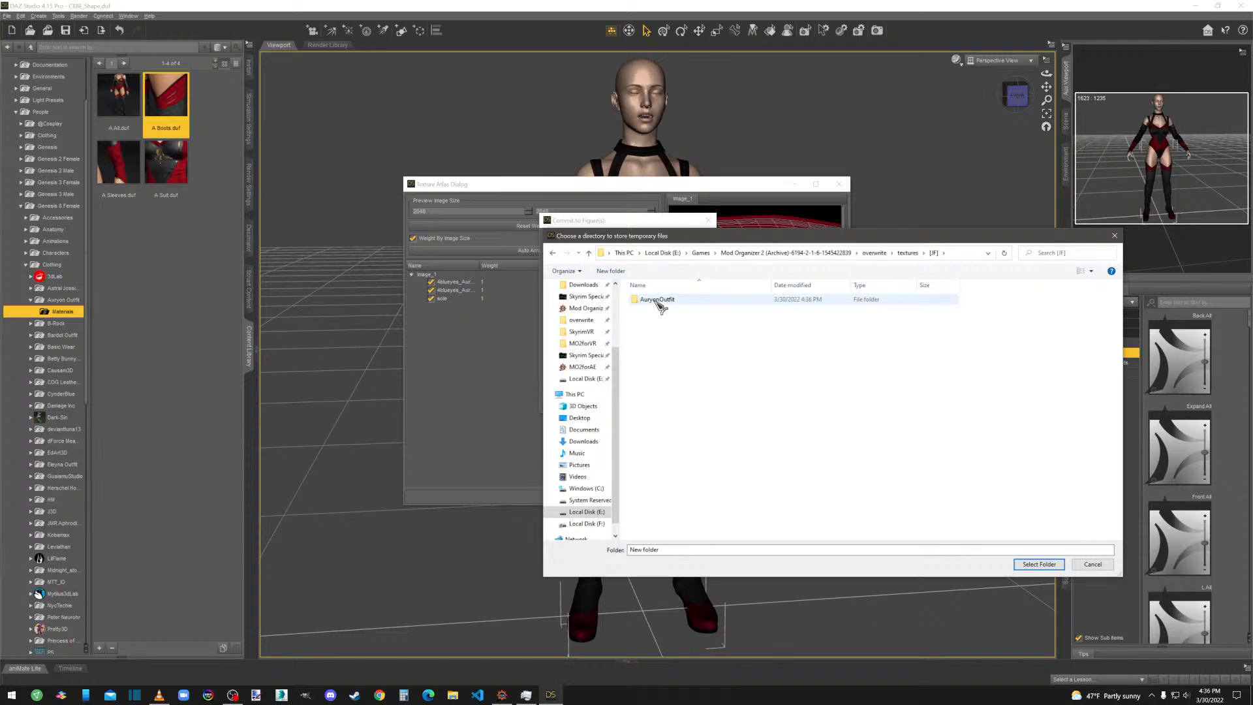
double_click(658, 301)
click(1039, 564)
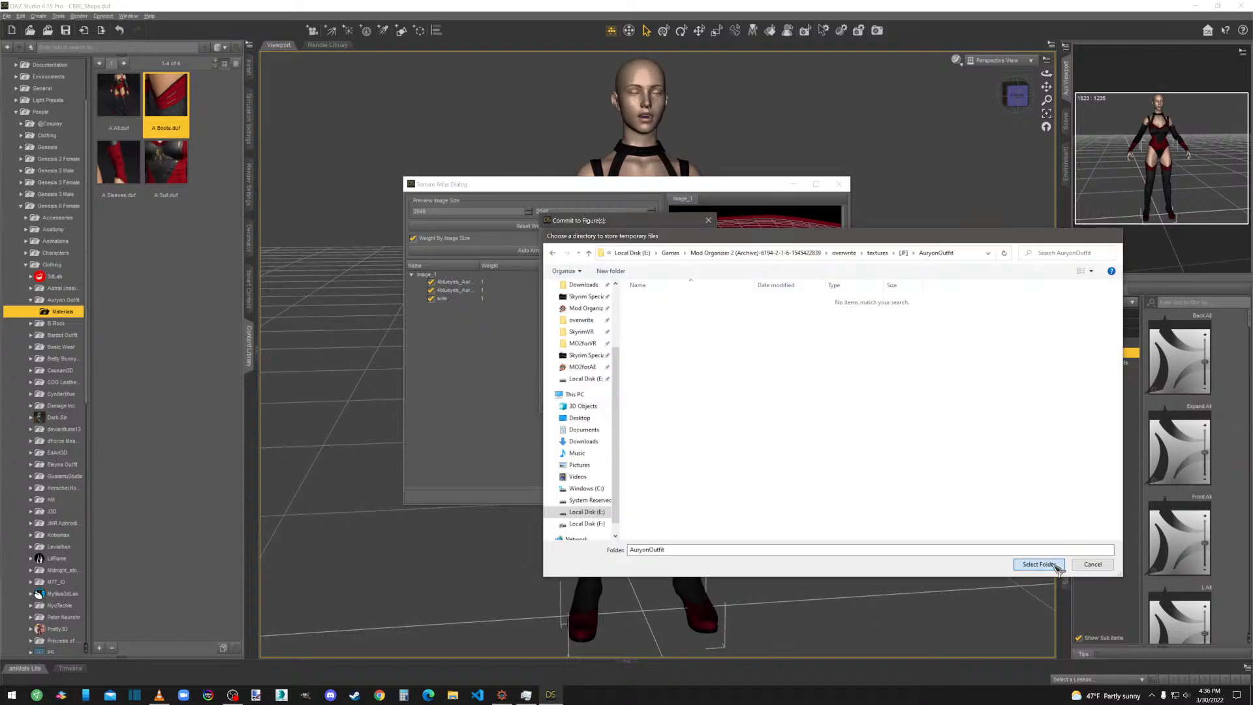
click(1186, 696)
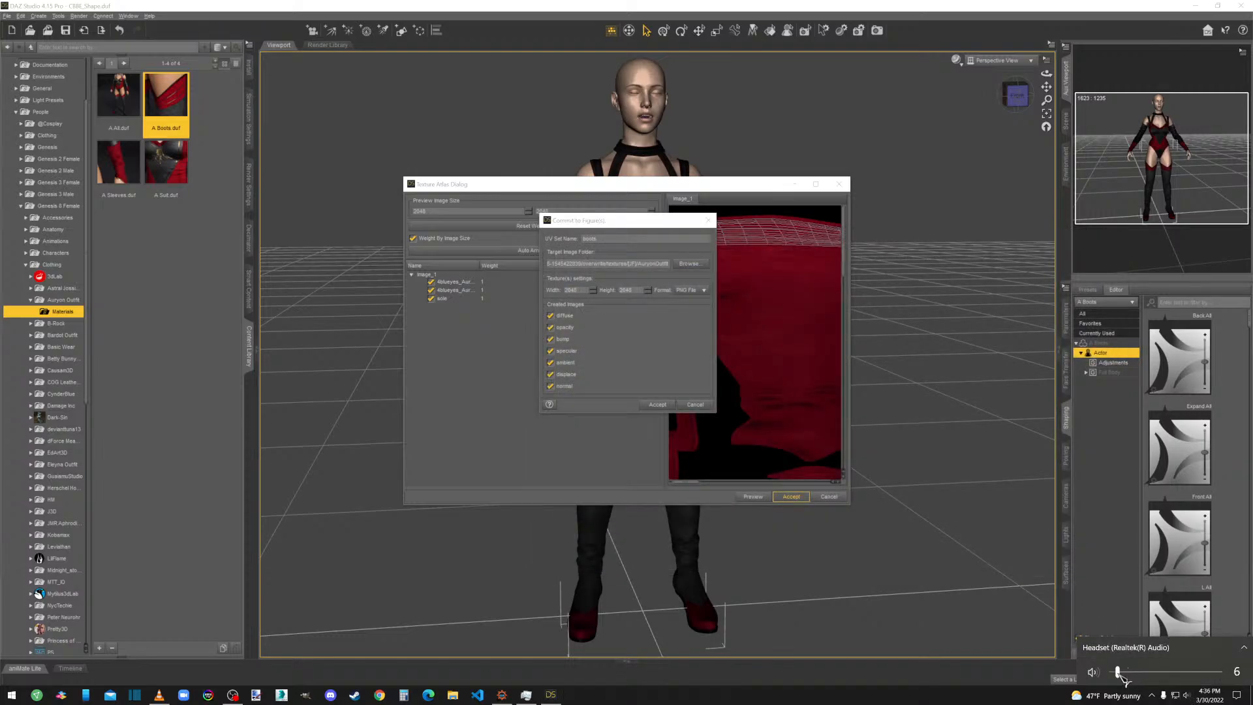
click(996, 700)
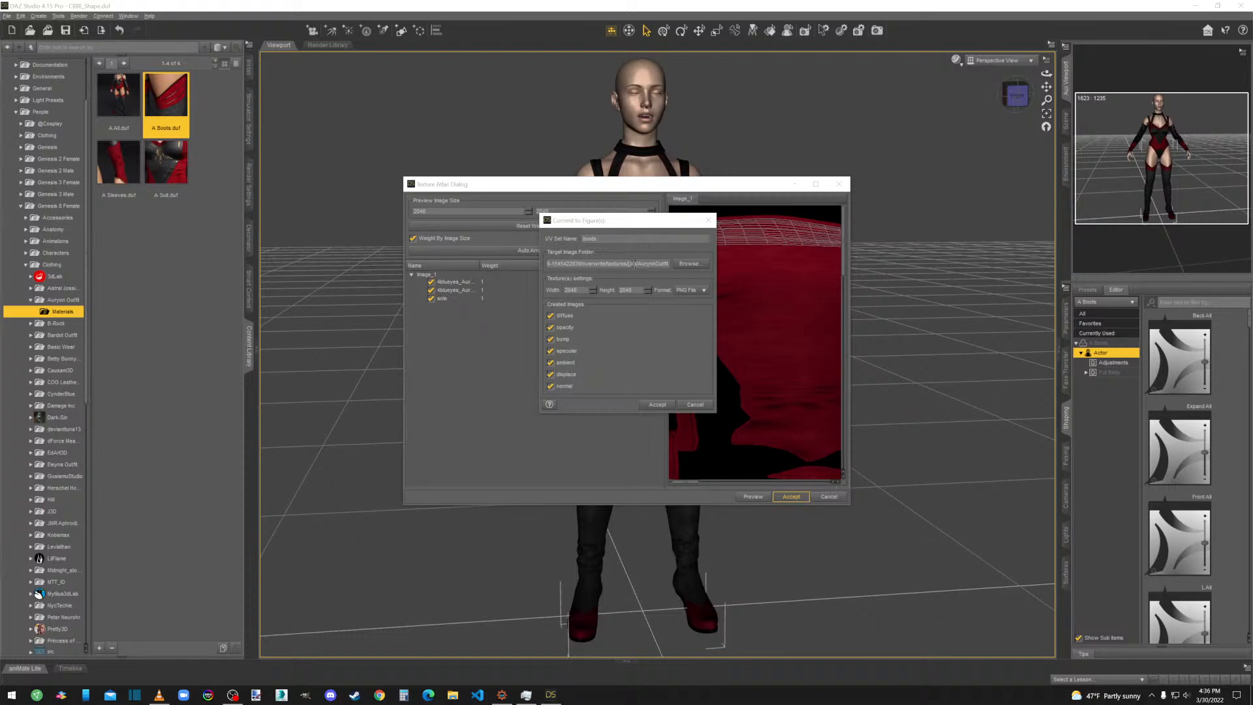
Commit the boots' texture atlas to the figure and generate its texture images in the target folder.
click(568, 315)
click(569, 317)
click(569, 386)
click(569, 387)
click(654, 405)
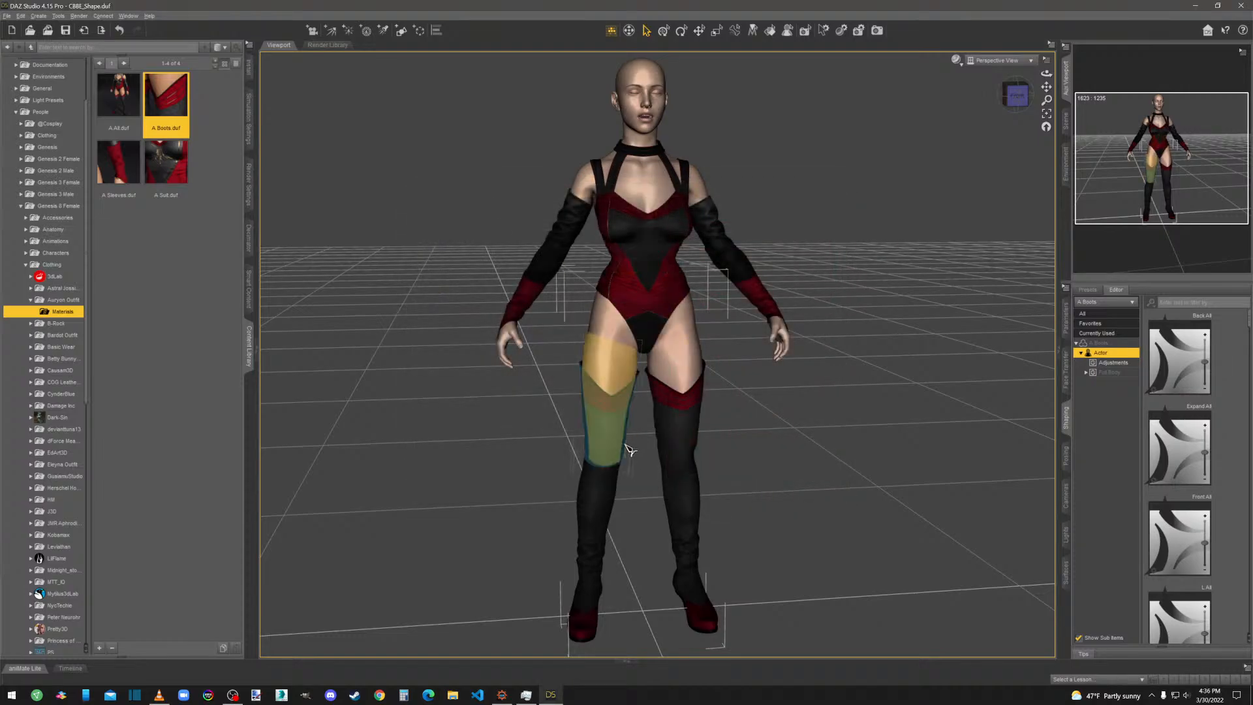
Start exporting the boots as a Wavefront Object and browse to the overwrite\meshes\[JF] folder.
click(6, 15)
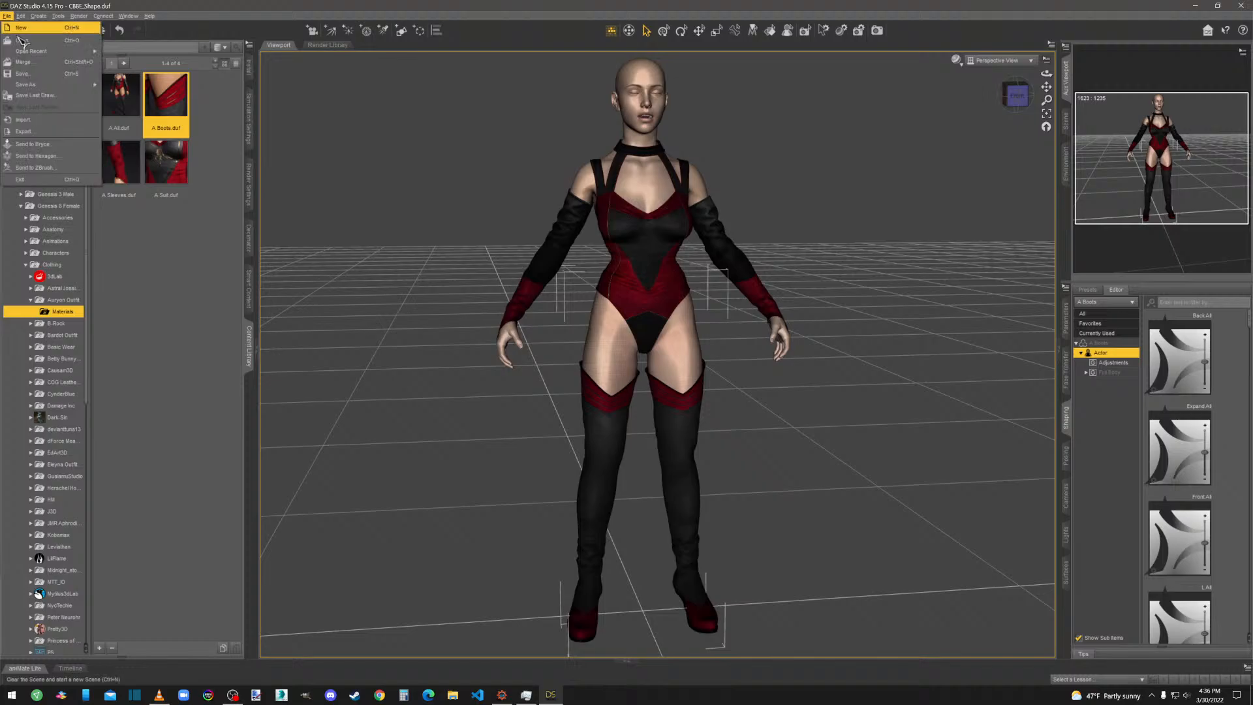
click(60, 132)
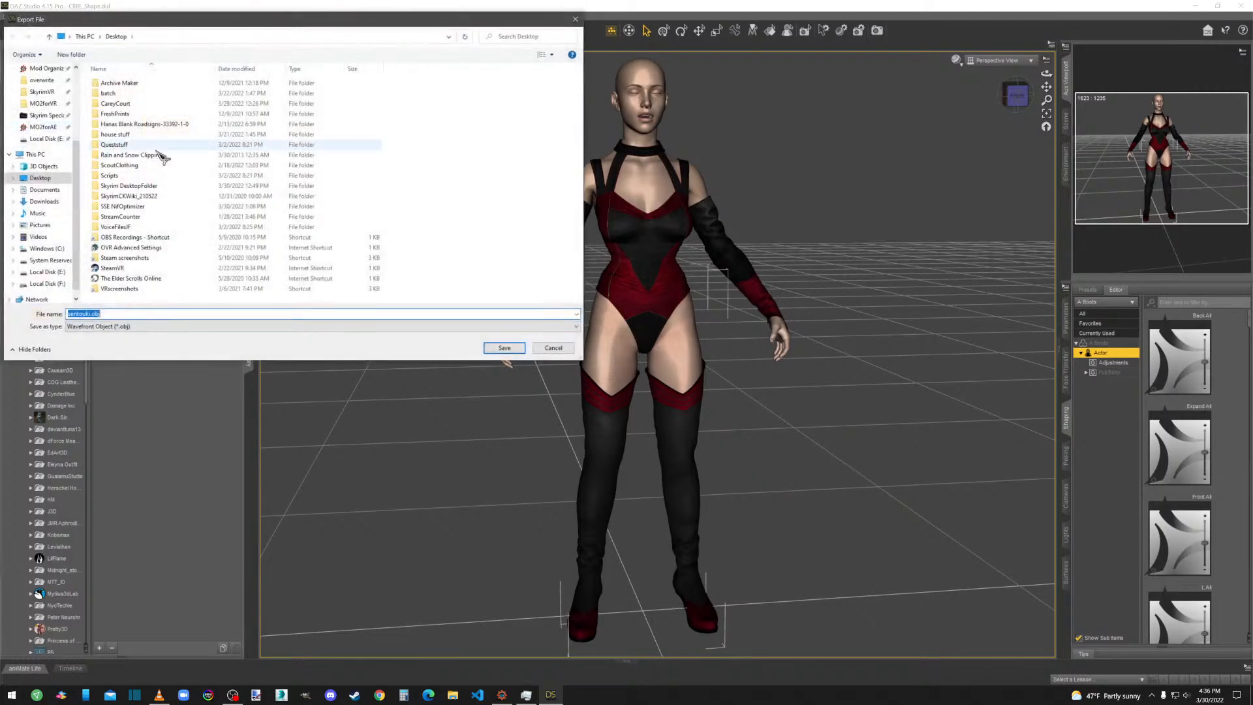
click(44, 81)
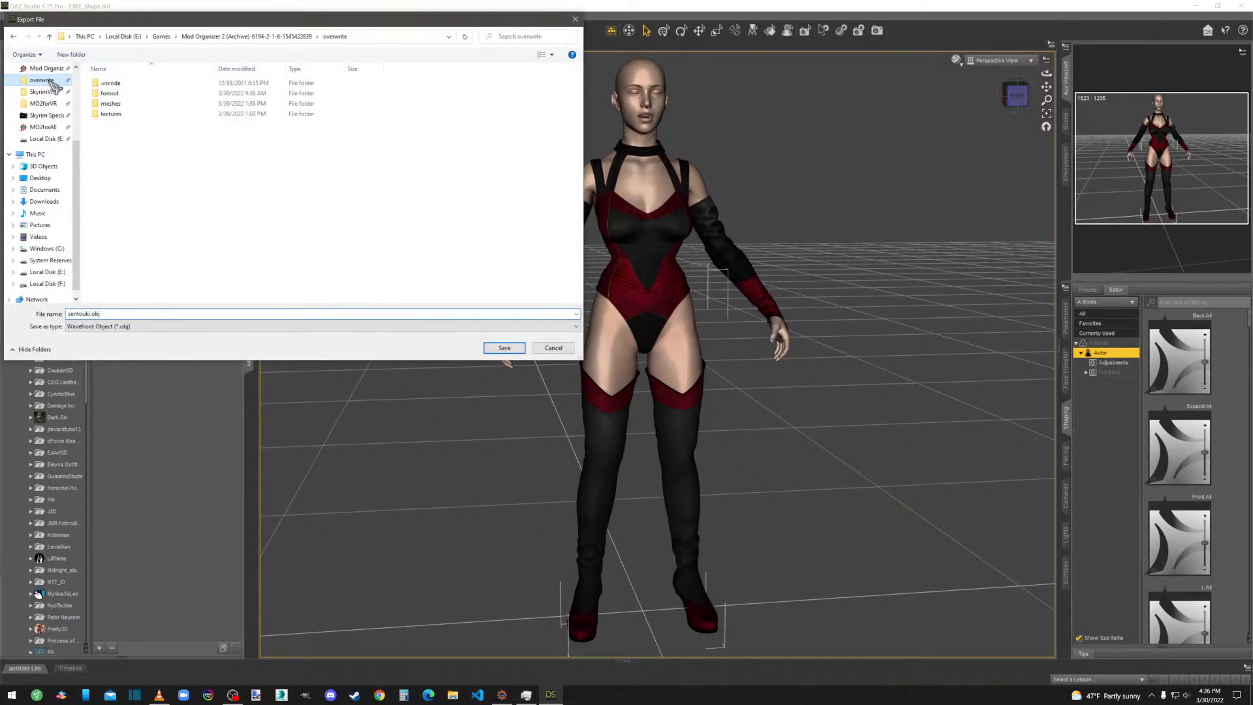
click(128, 106)
double_click(128, 106)
double_click(110, 83)
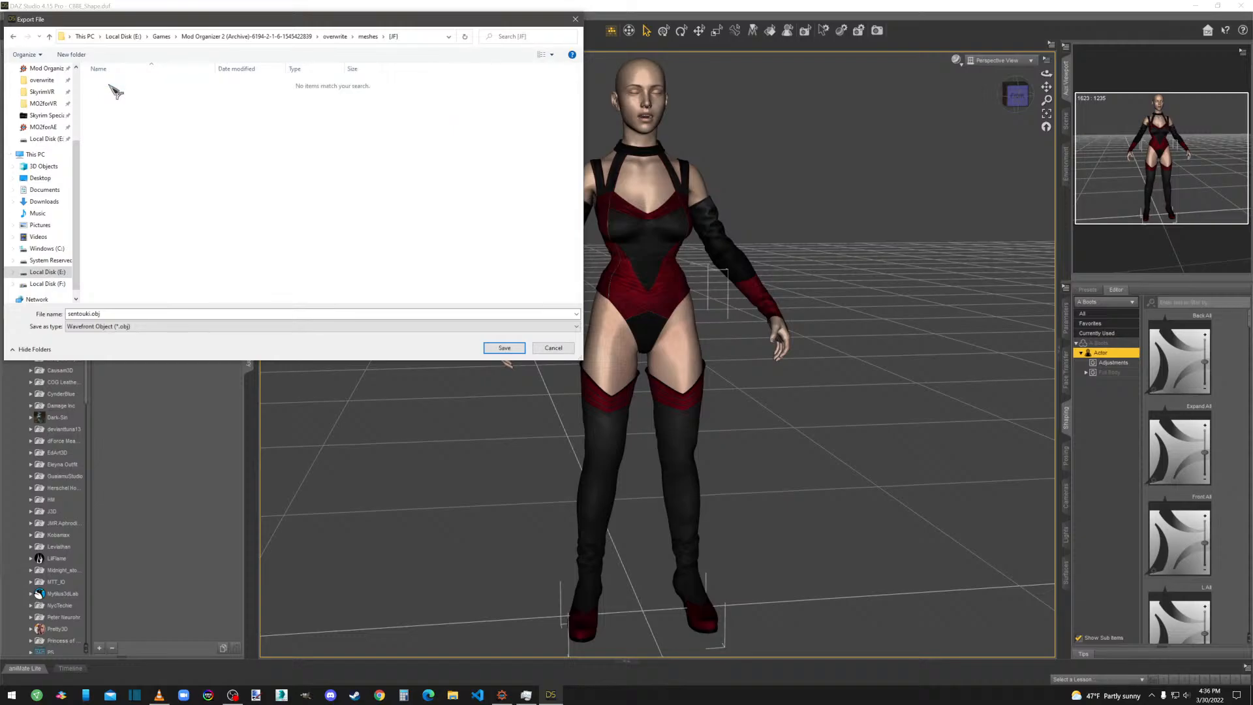
Copy the AuryonOutfit folder from overwrite\textures\[JF].
click(335, 37)
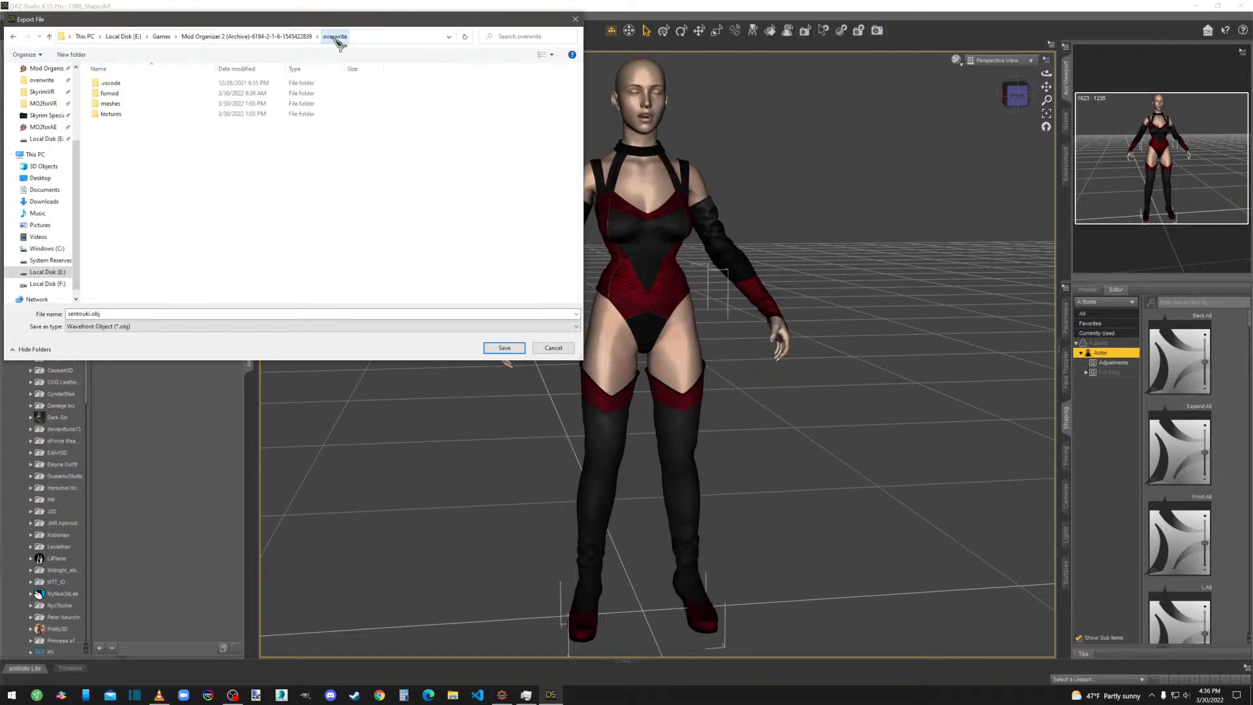
double_click(120, 118)
double_click(122, 118)
right_click(121, 85)
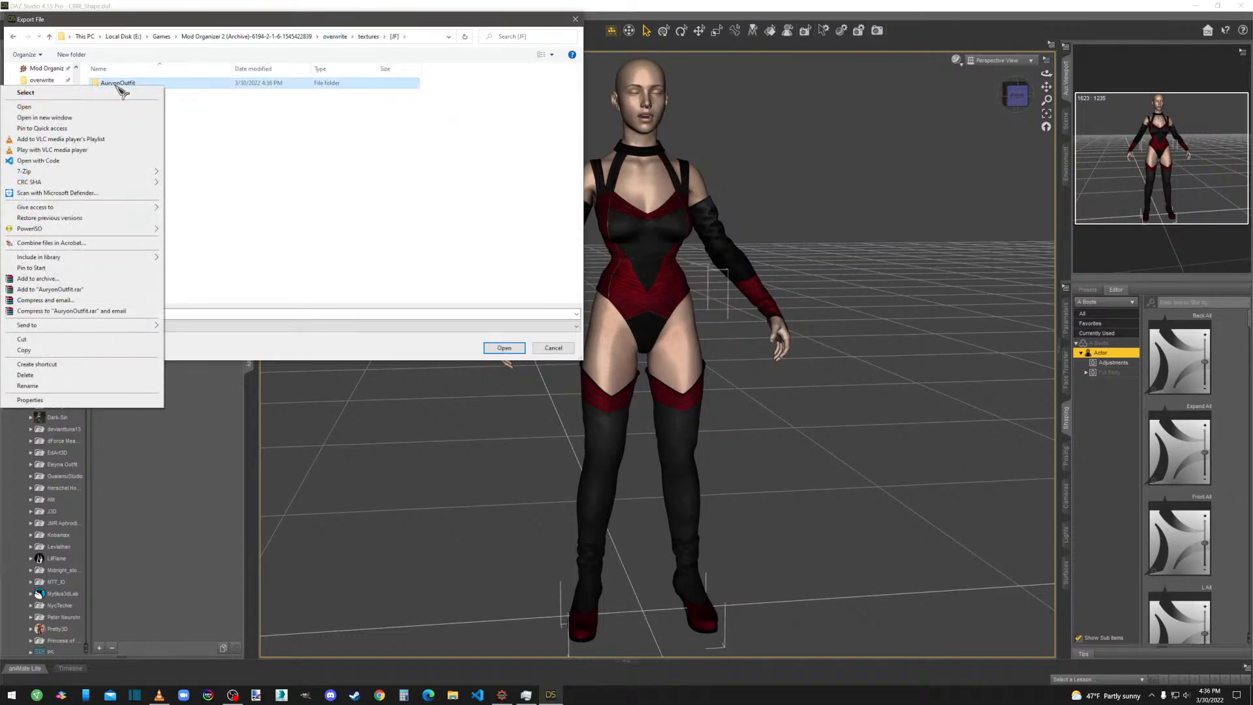
click(30, 351)
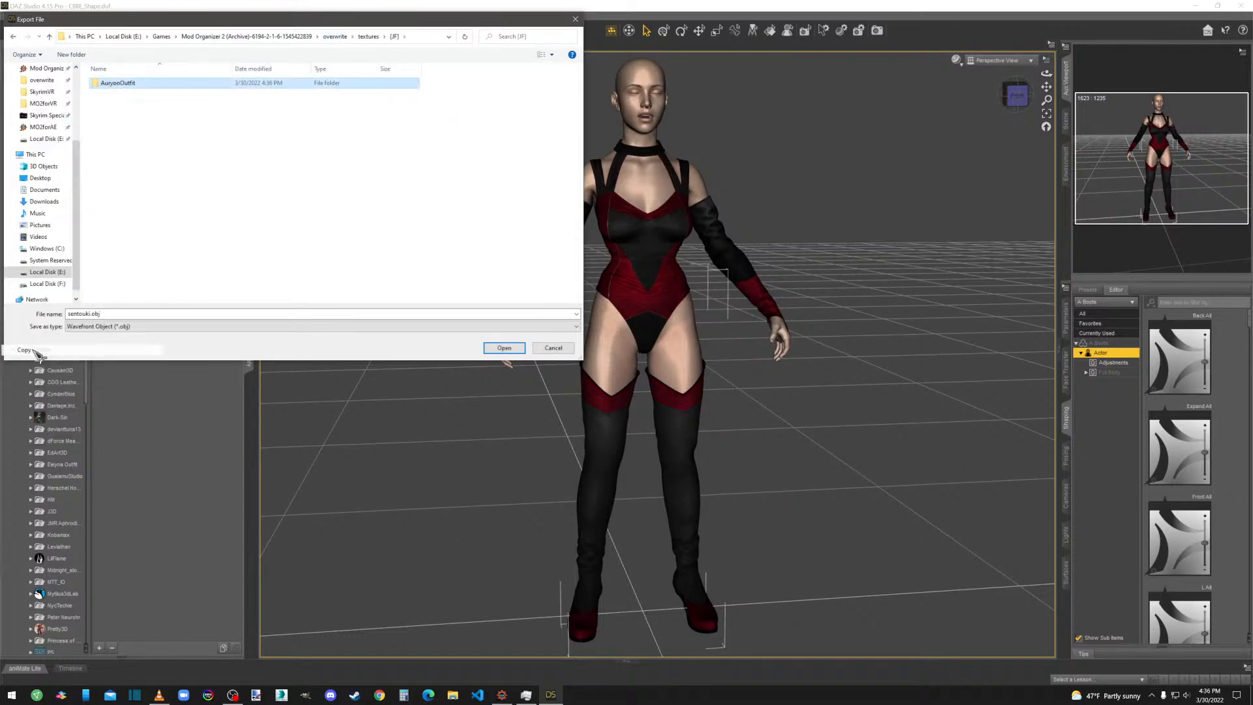
Paste the AuryonOutfit folder into overwrite\meshes\[JF] and open it as the export location.
click(333, 37)
double_click(110, 103)
double_click(117, 83)
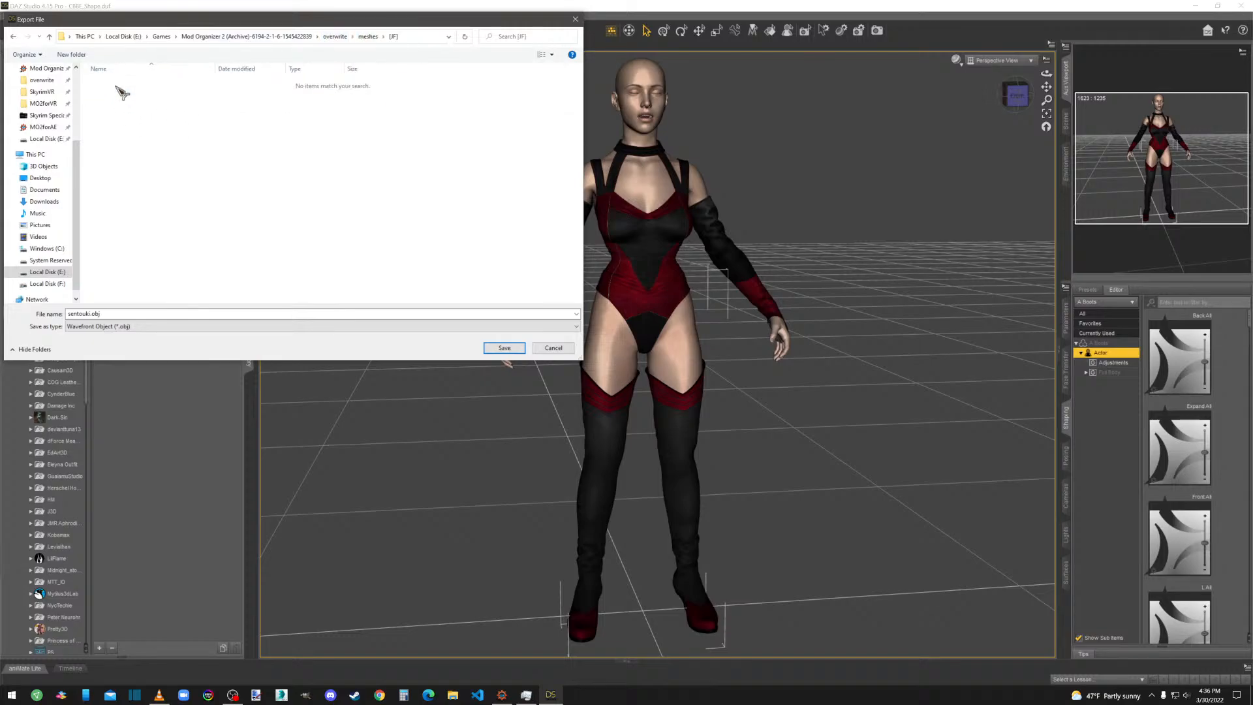
right_click(115, 100)
click(27, 167)
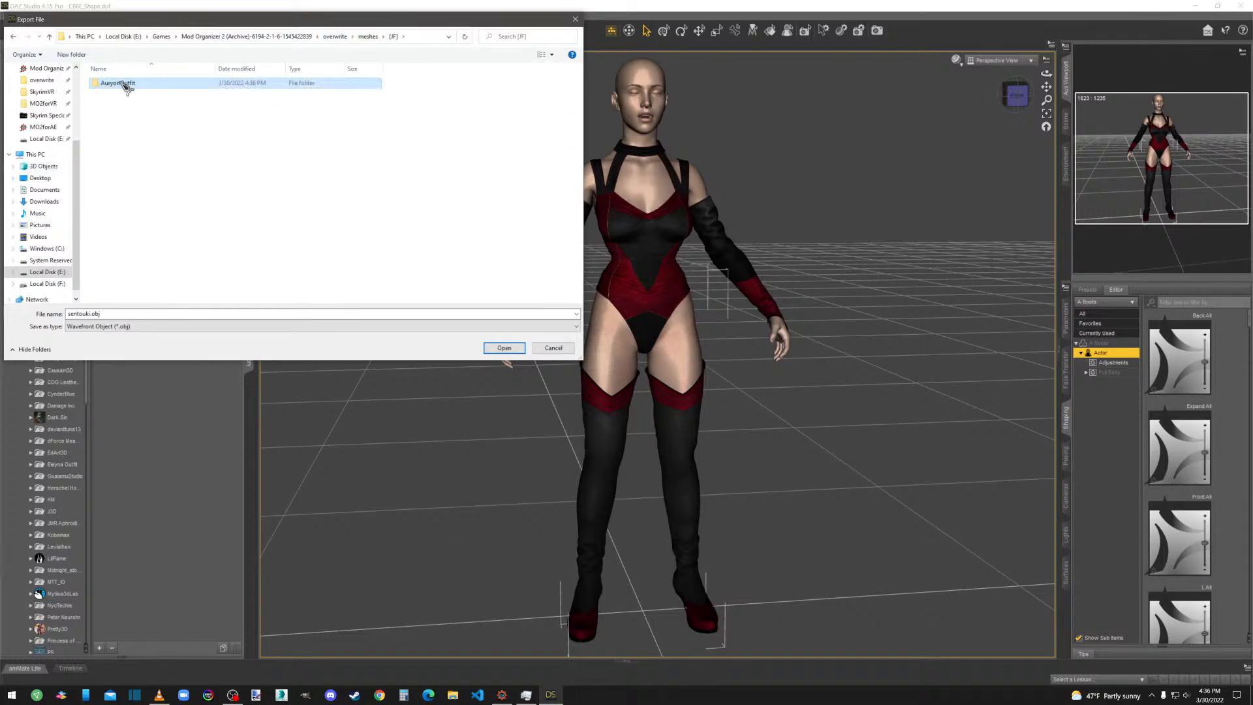
double_click(127, 87)
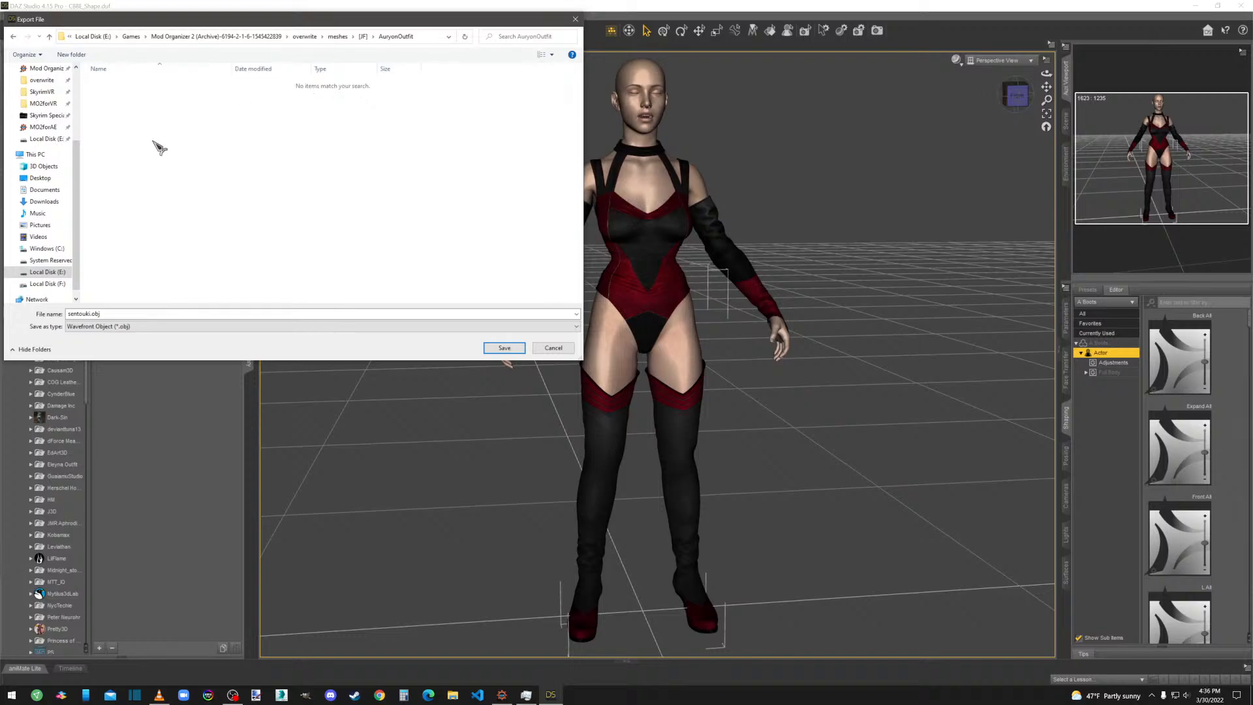
Save the export under the name boots and accept the OBJ export options.
click(105, 314)
text(boots)
click(520, 350)
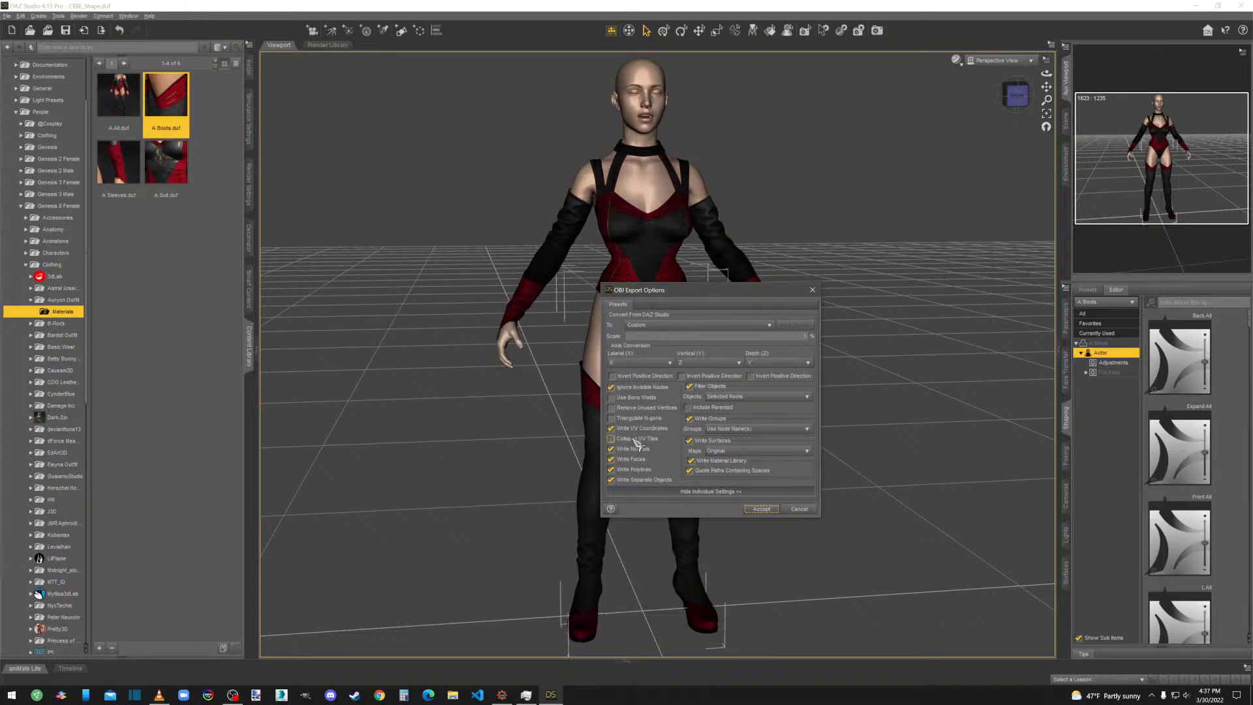
click(653, 429)
click(631, 458)
click(760, 510)
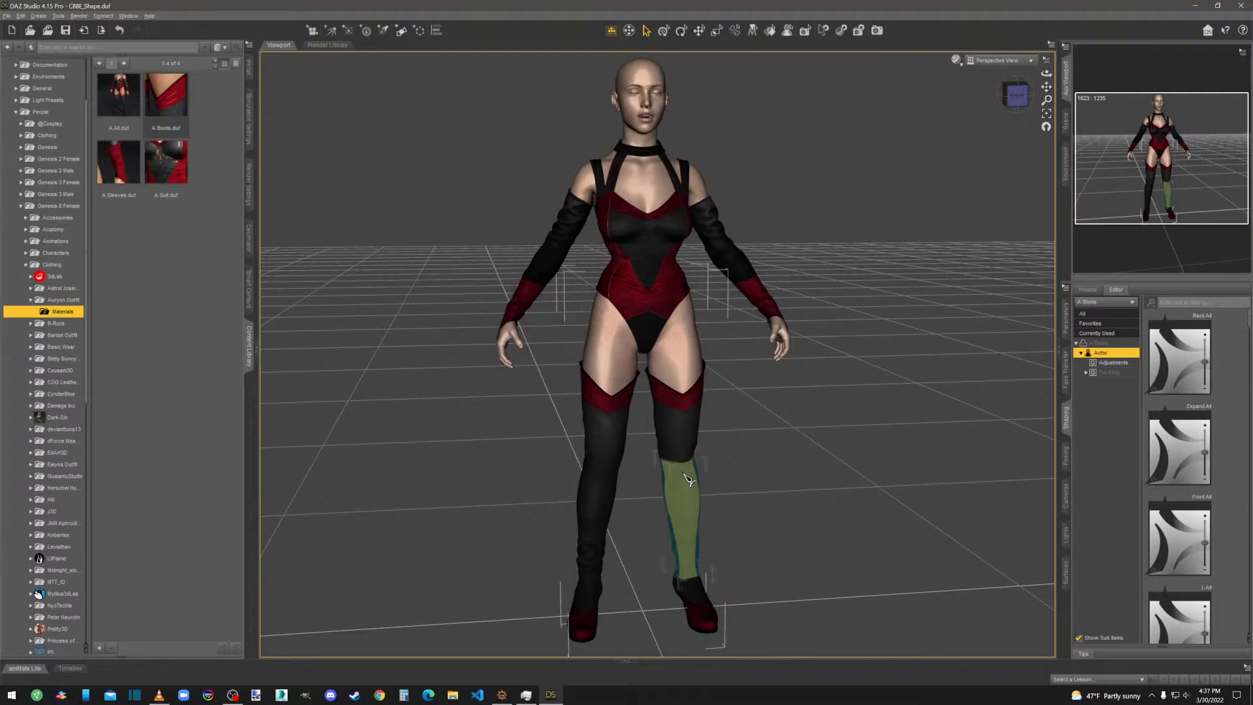
Delete the A Boots item from the figure and select the A Sleeves item.
key(Delete)
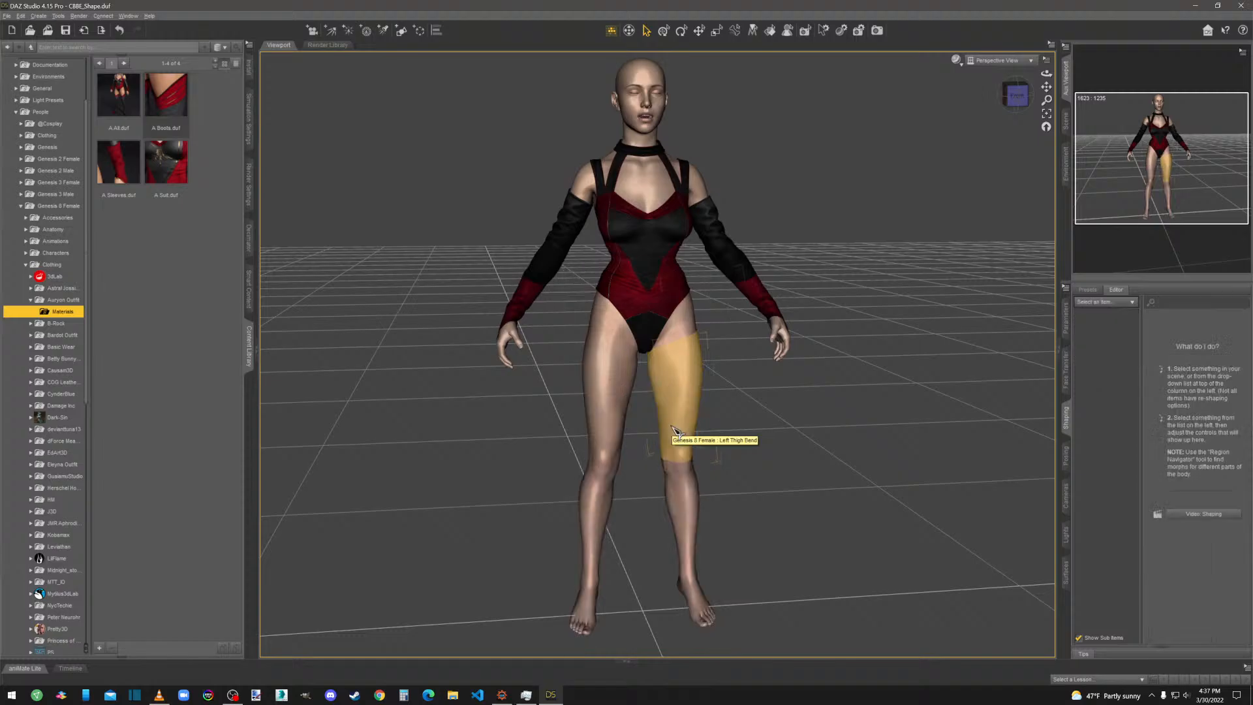
right_click(556, 252)
click(571, 266)
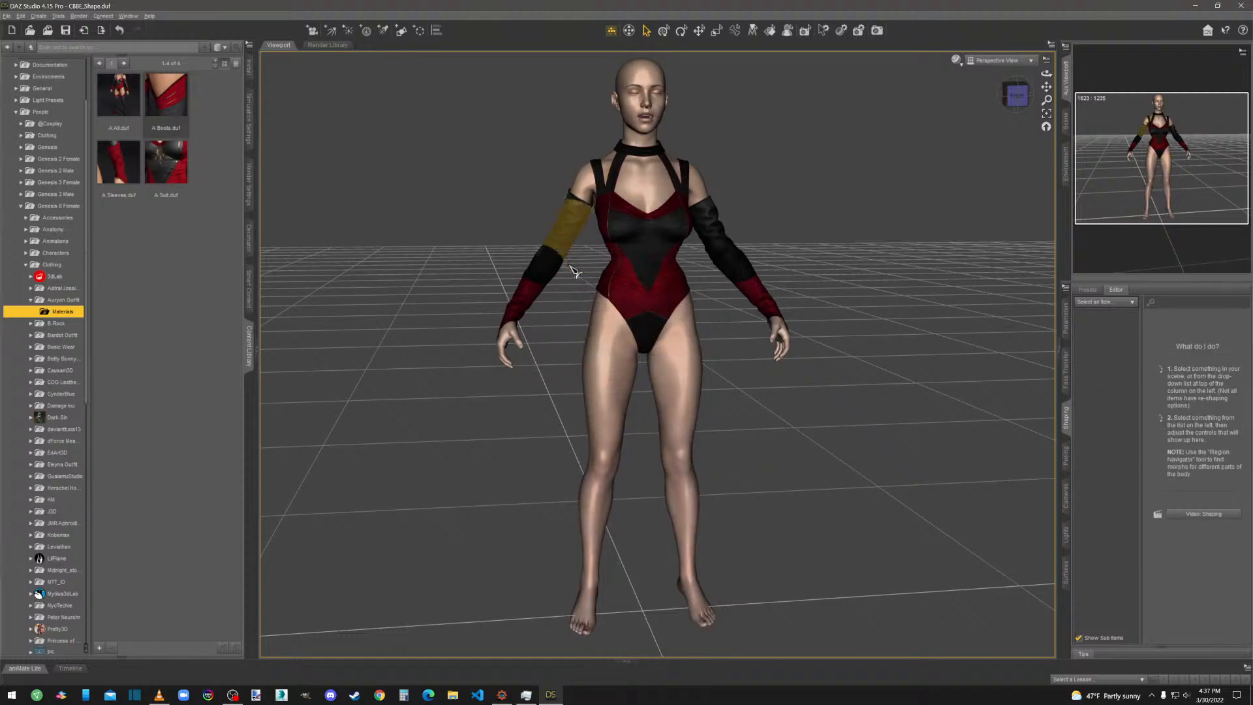
Open the Texture Atlas for the selected A Sleeves and auto-arrange its textures.
click(20, 16)
mouse_move(52, 92)
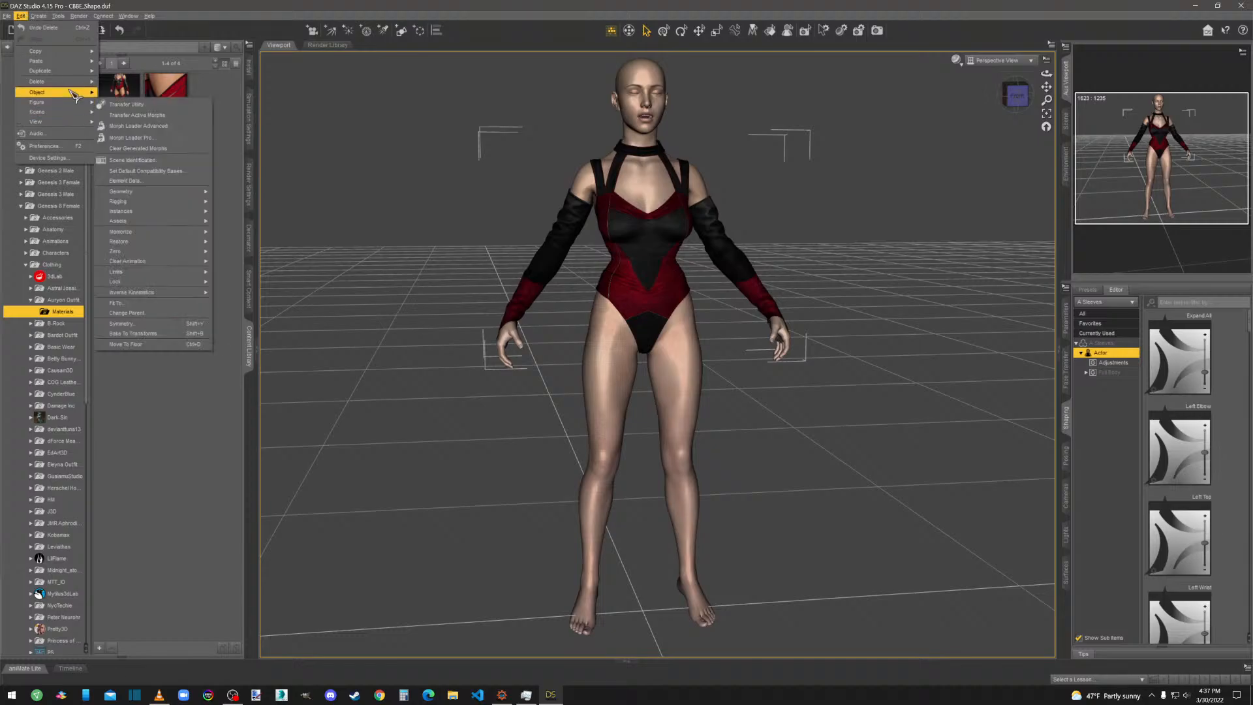
mouse_move(144, 188)
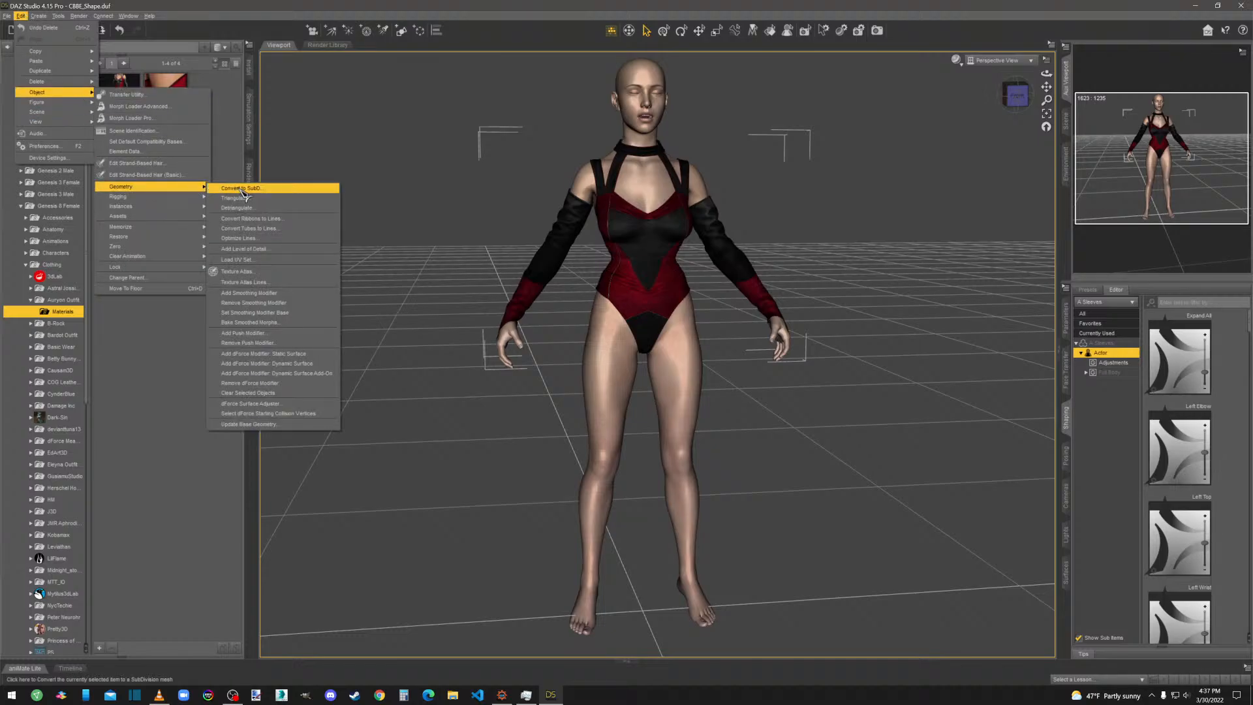
click(242, 271)
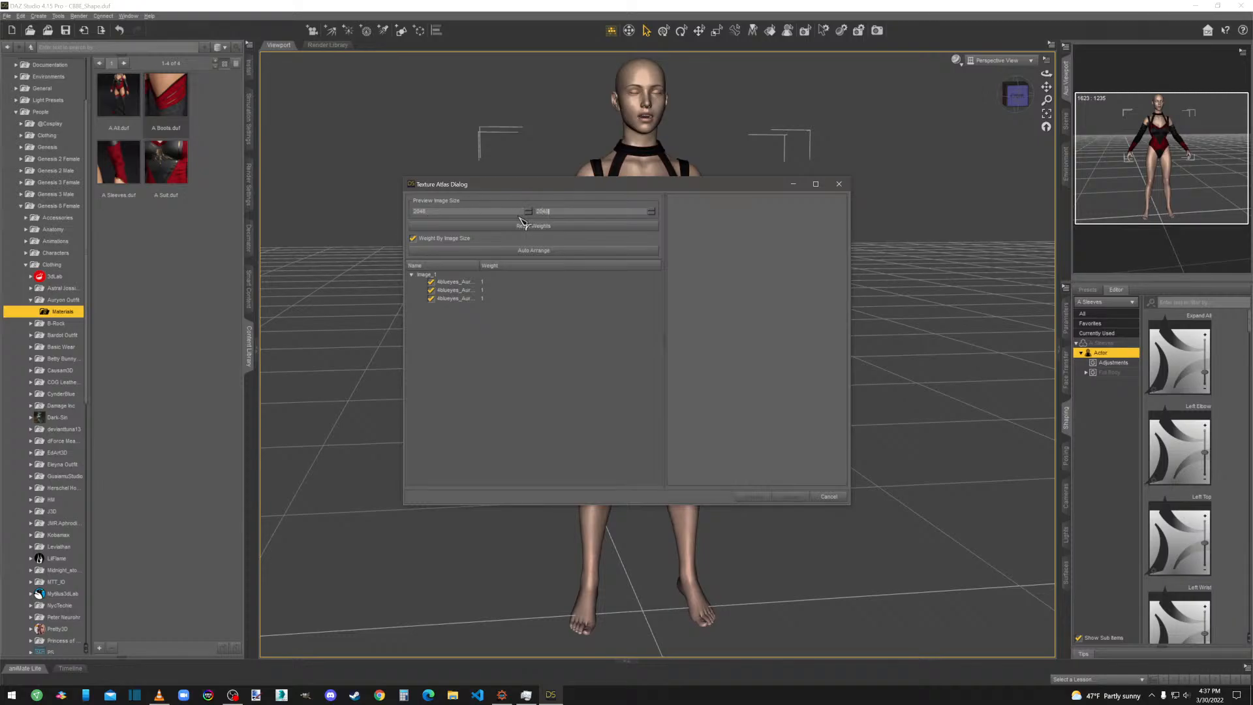
click(539, 250)
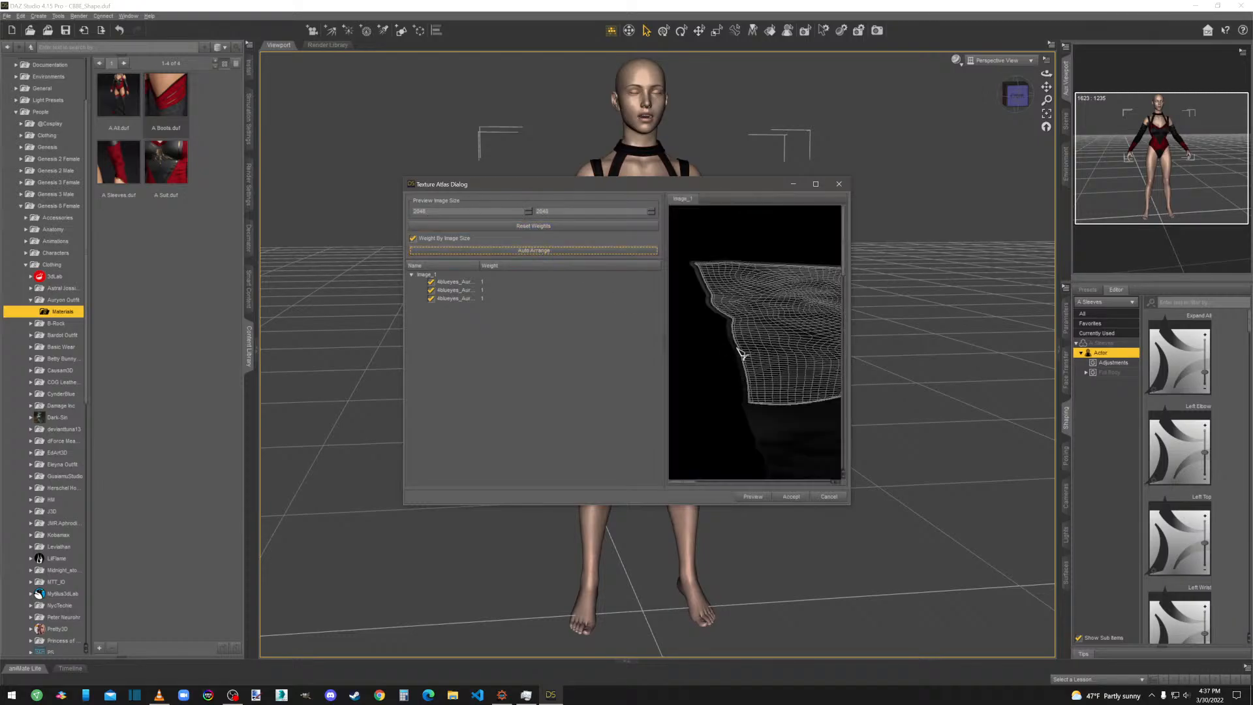
Commit the sleeves texture atlas with the UV set name sleeves and the overwrite\textures\[JF]\AuryonOutfit folder as the image target.
drag(682, 482, 749, 492)
click(791, 496)
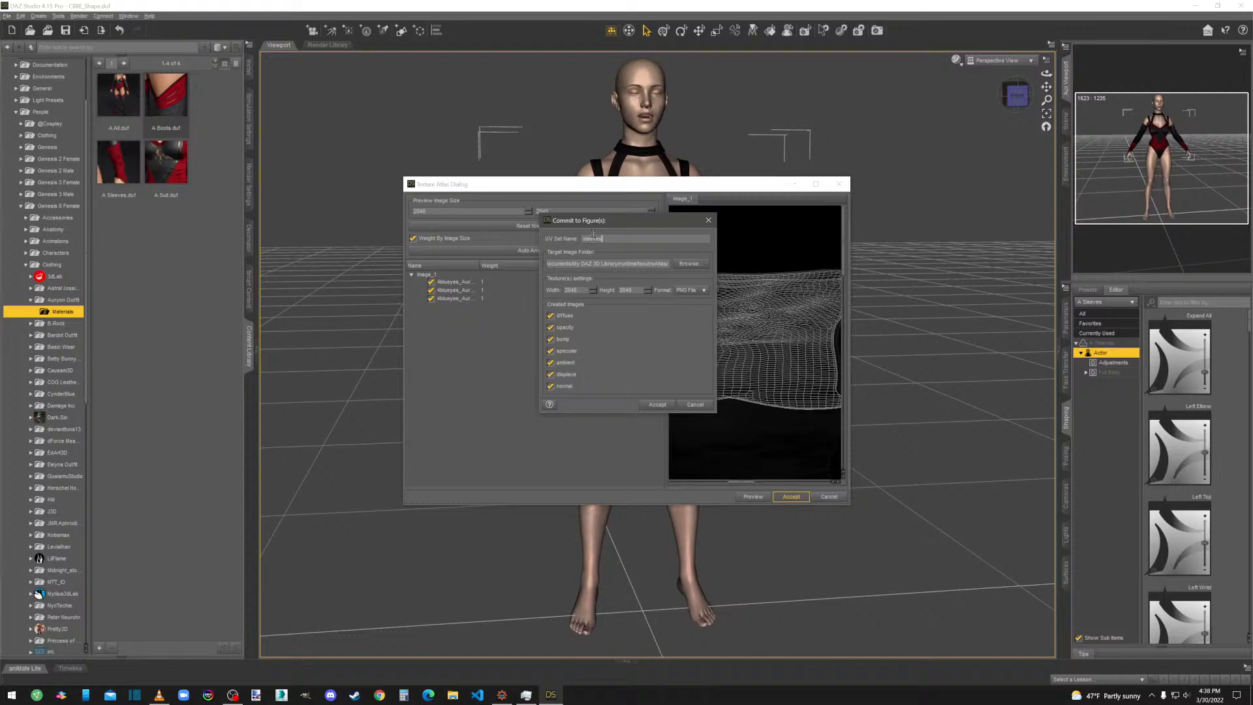
click(689, 263)
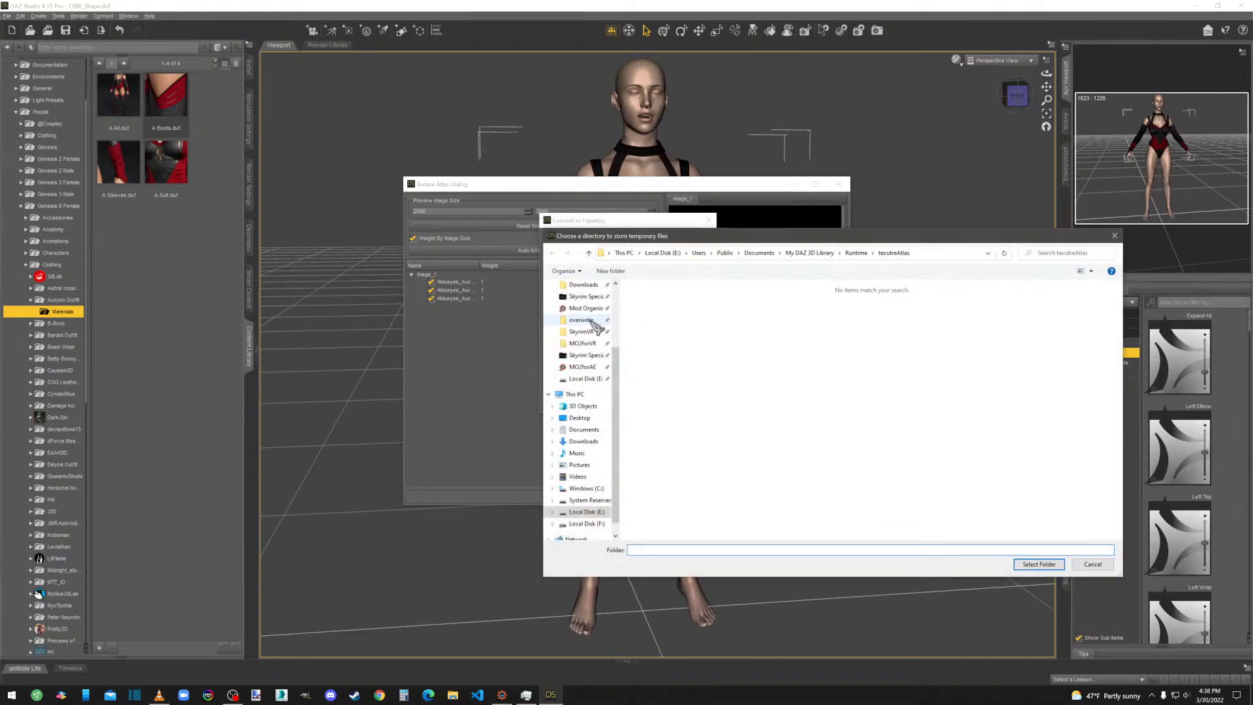
double_click(637, 331)
double_click(652, 300)
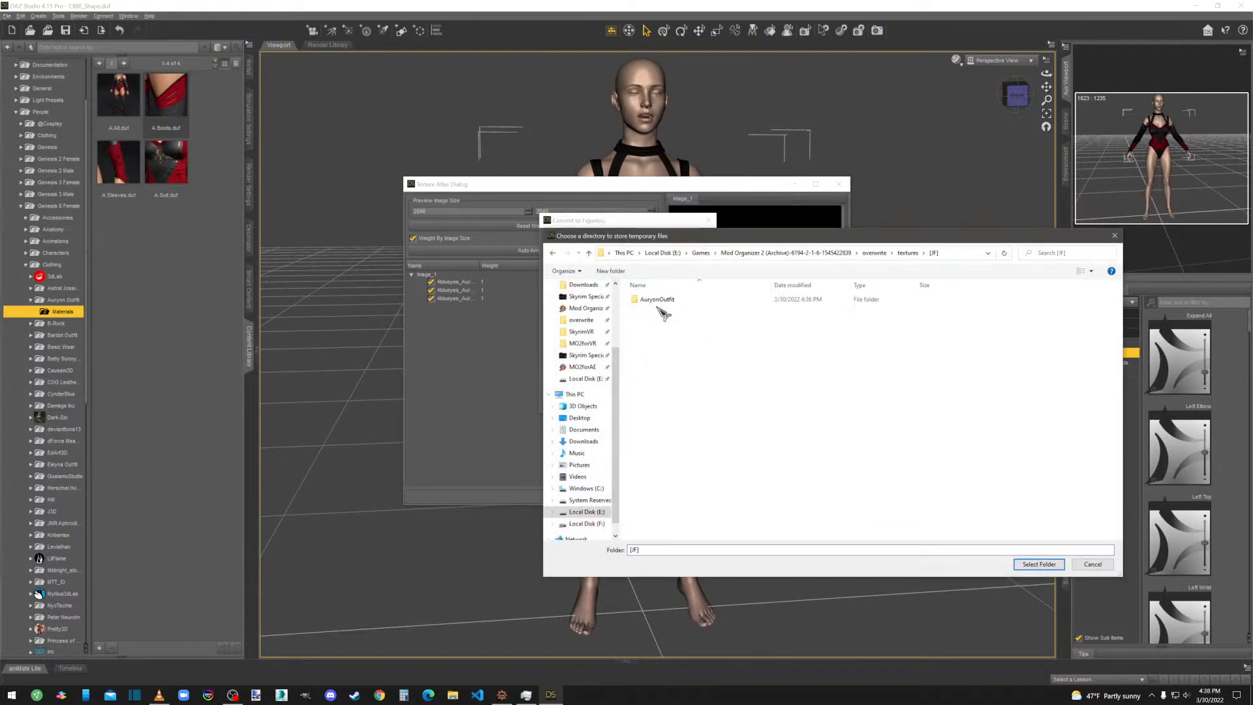
click(662, 302)
double_click(662, 301)
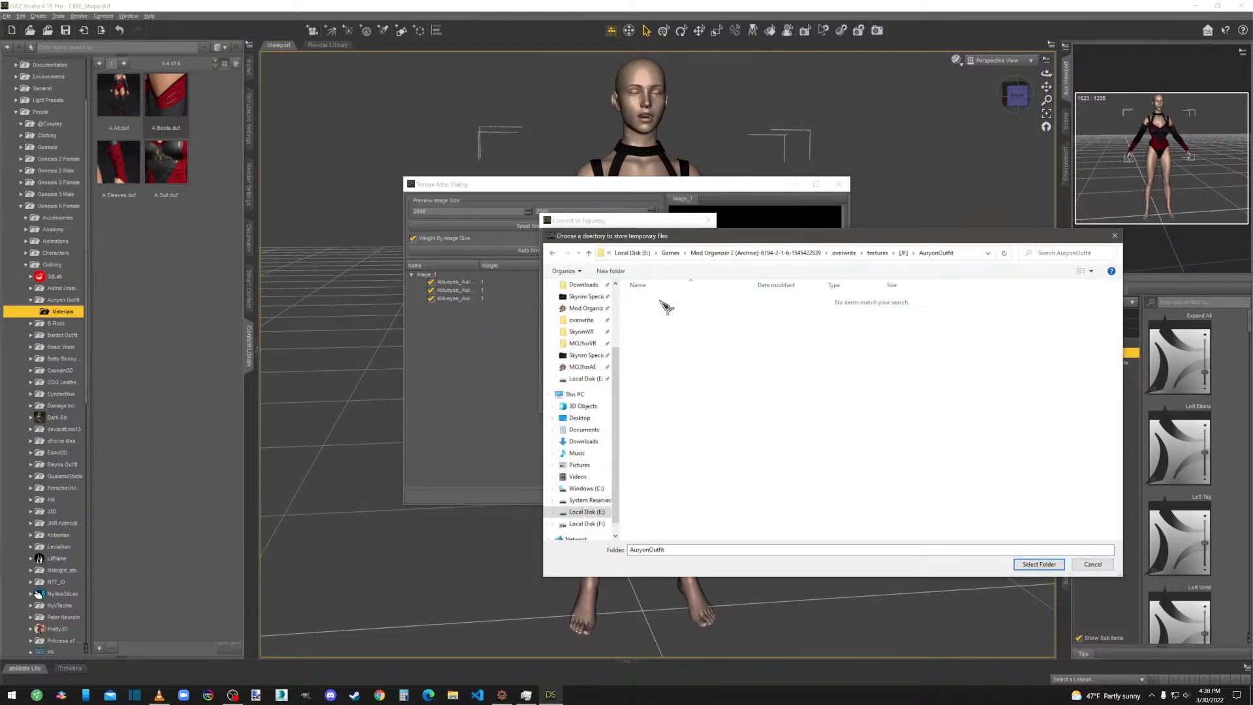
click(1033, 565)
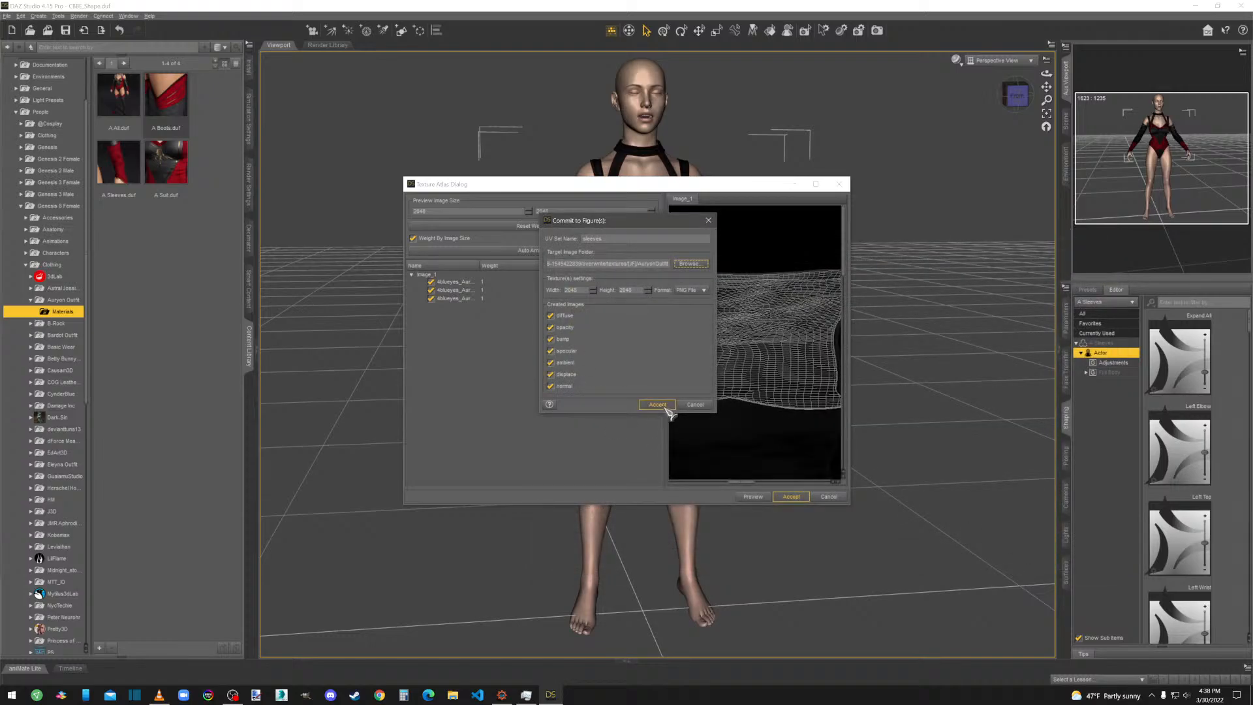
click(671, 411)
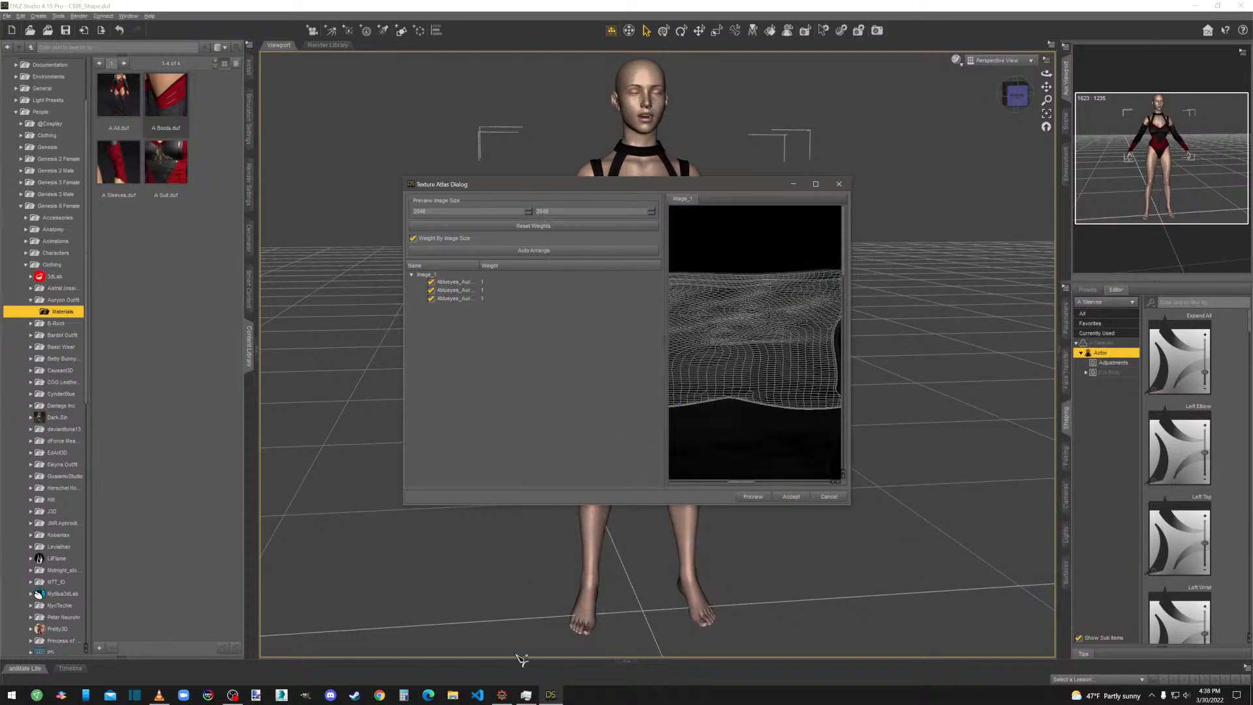
Examine the generated boots and sleeves bump and diffuse images in File Explorer's overwrite\textures\[JF]\AuryonOutfit folder.
click(452, 695)
click(595, 507)
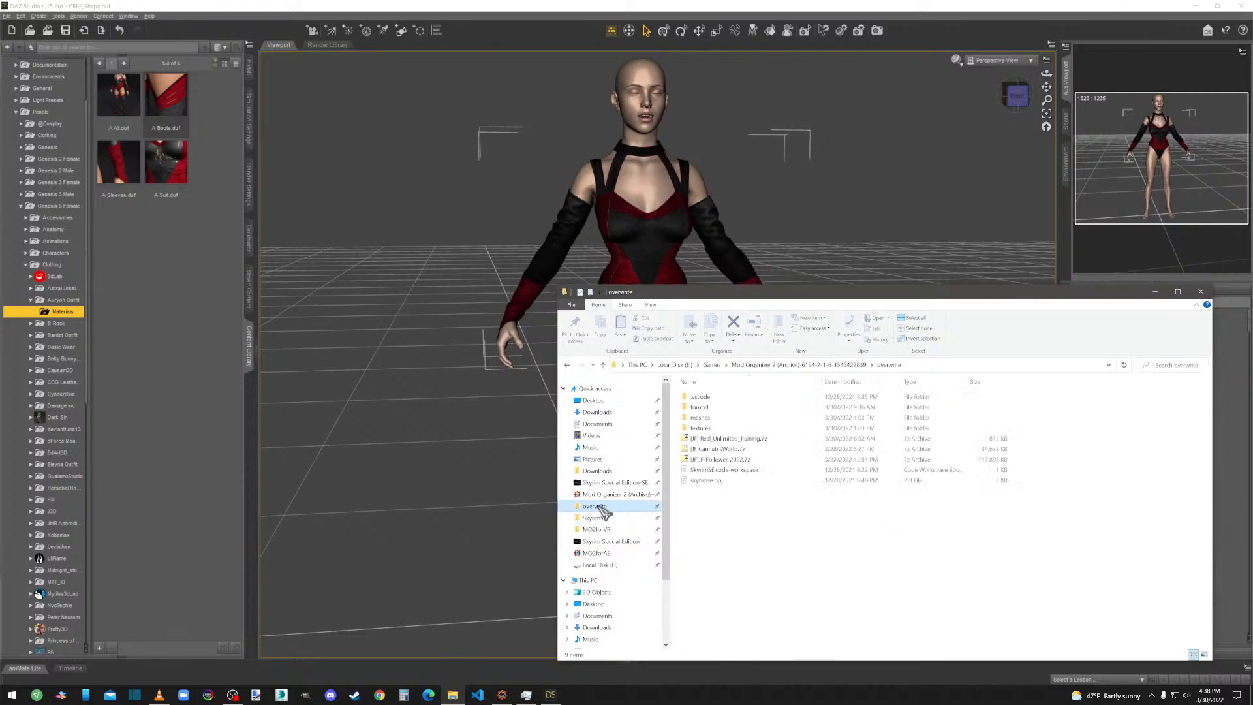
double_click(697, 440)
click(704, 411)
double_click(705, 413)
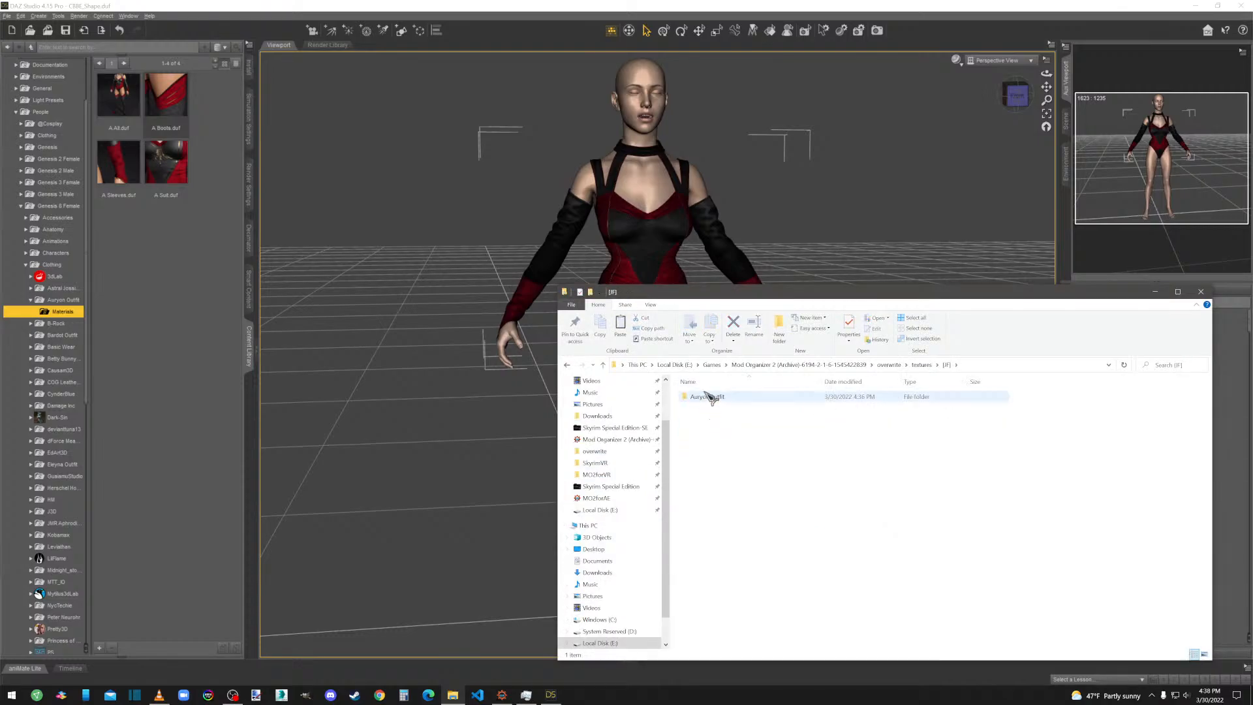
double_click(706, 394)
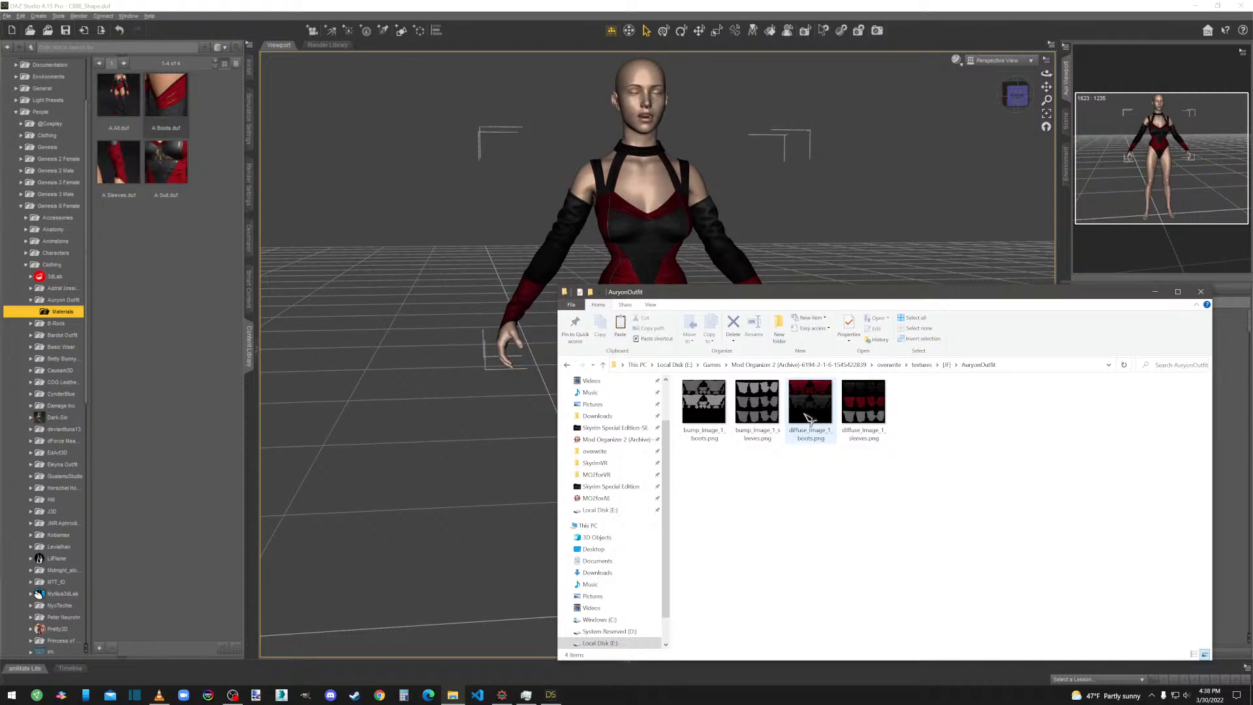
click(816, 417)
click(706, 410)
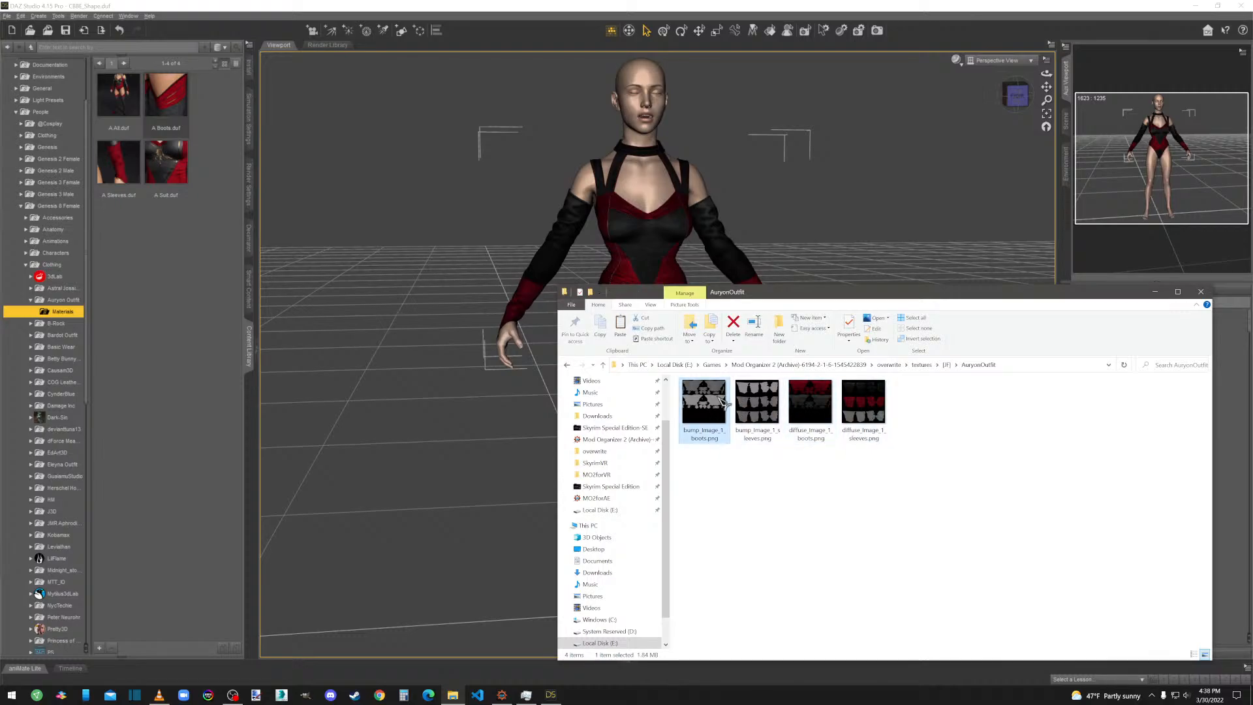
mouse_move(776, 419)
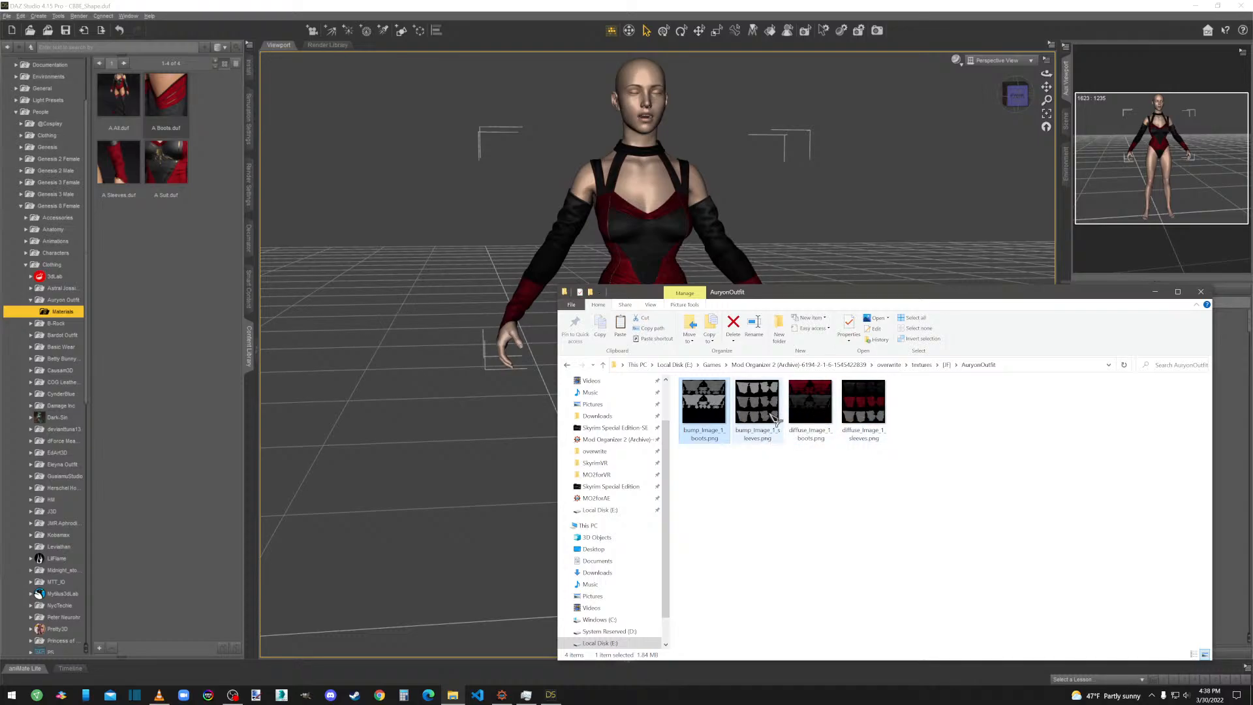
click(1203, 294)
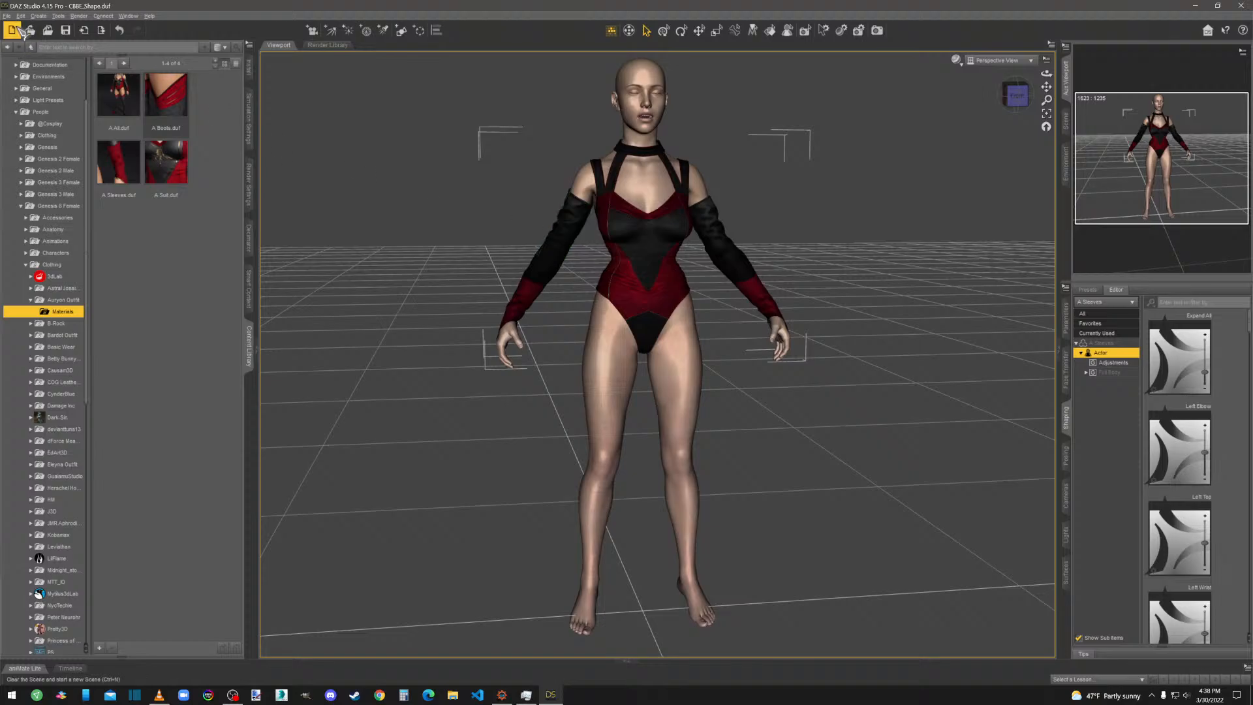
Export the sleeves as a Wavefront Object named sleeve in the meshes\[JF]\AuryonOutfit folder, accepting the OBJ export options.
click(8, 16)
click(22, 131)
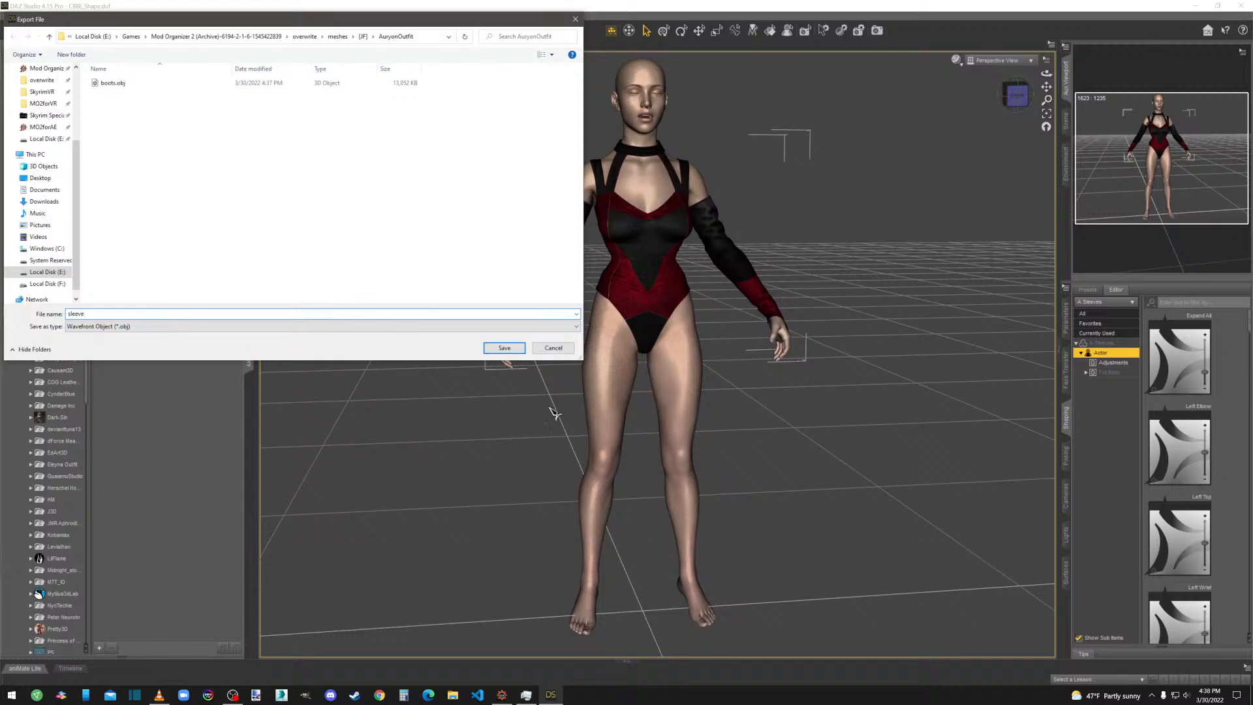
click(505, 348)
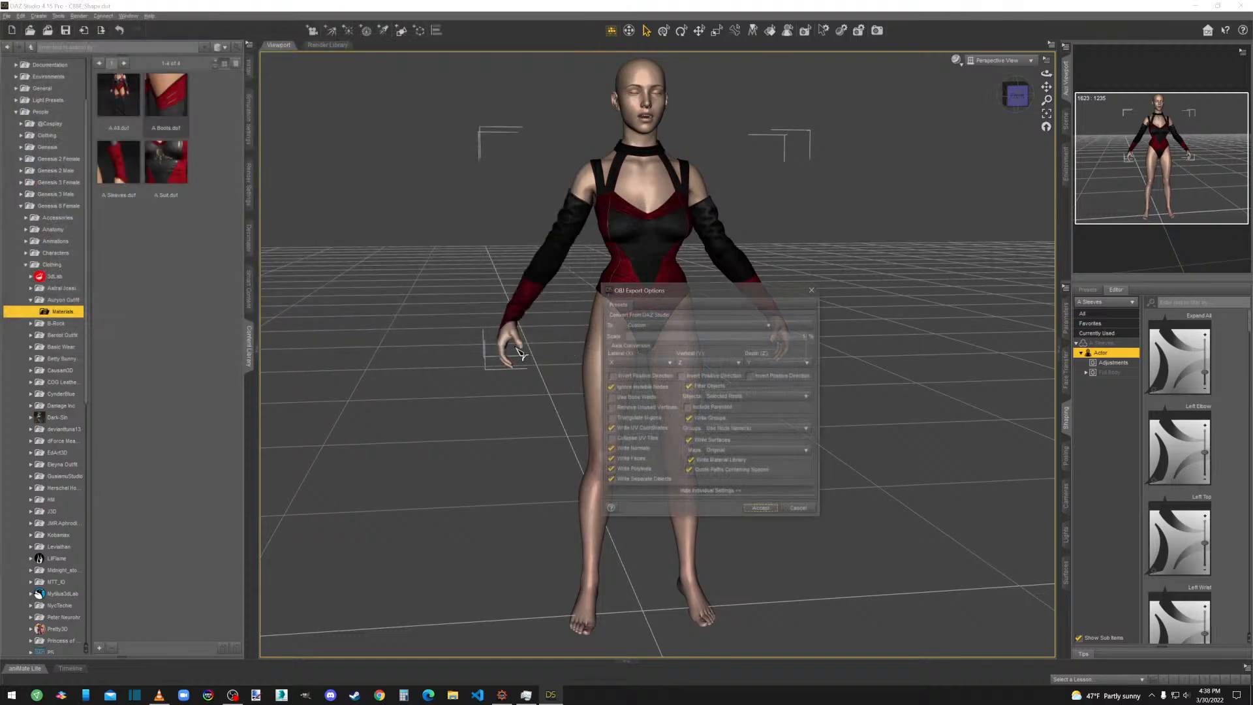
click(760, 509)
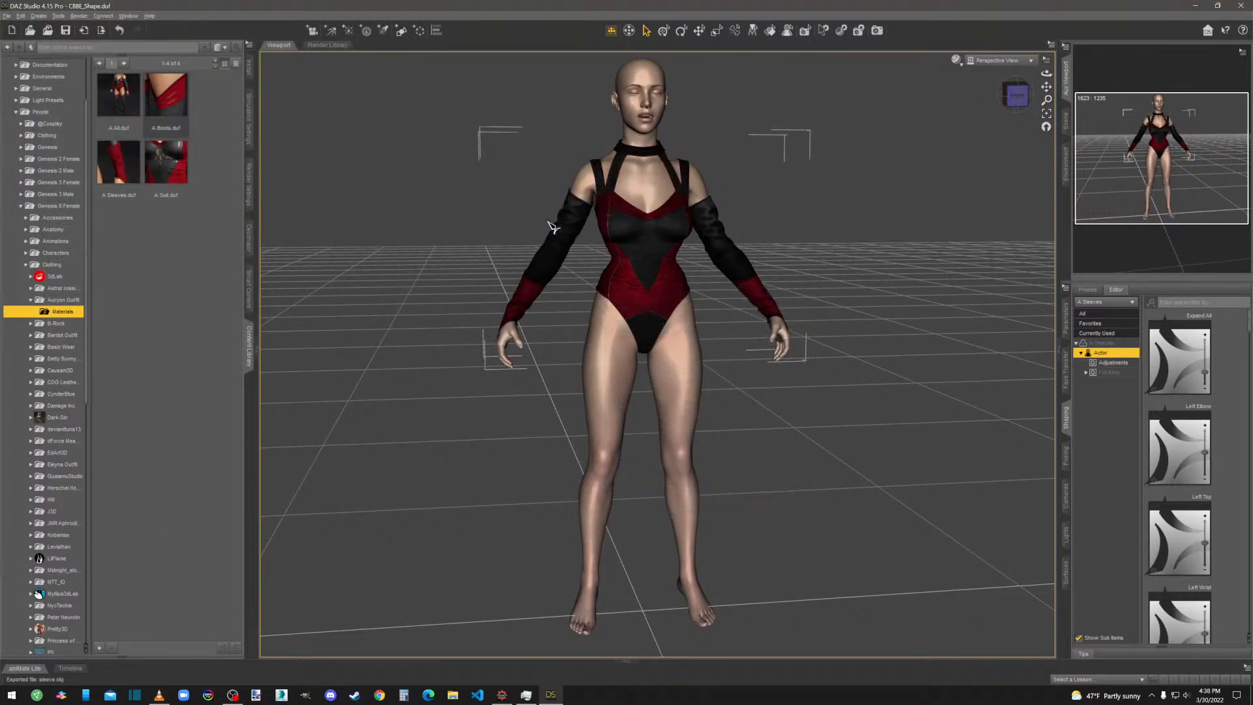
Delete the A Sleeves item from the figure and select the A Suit item.
key(Delete)
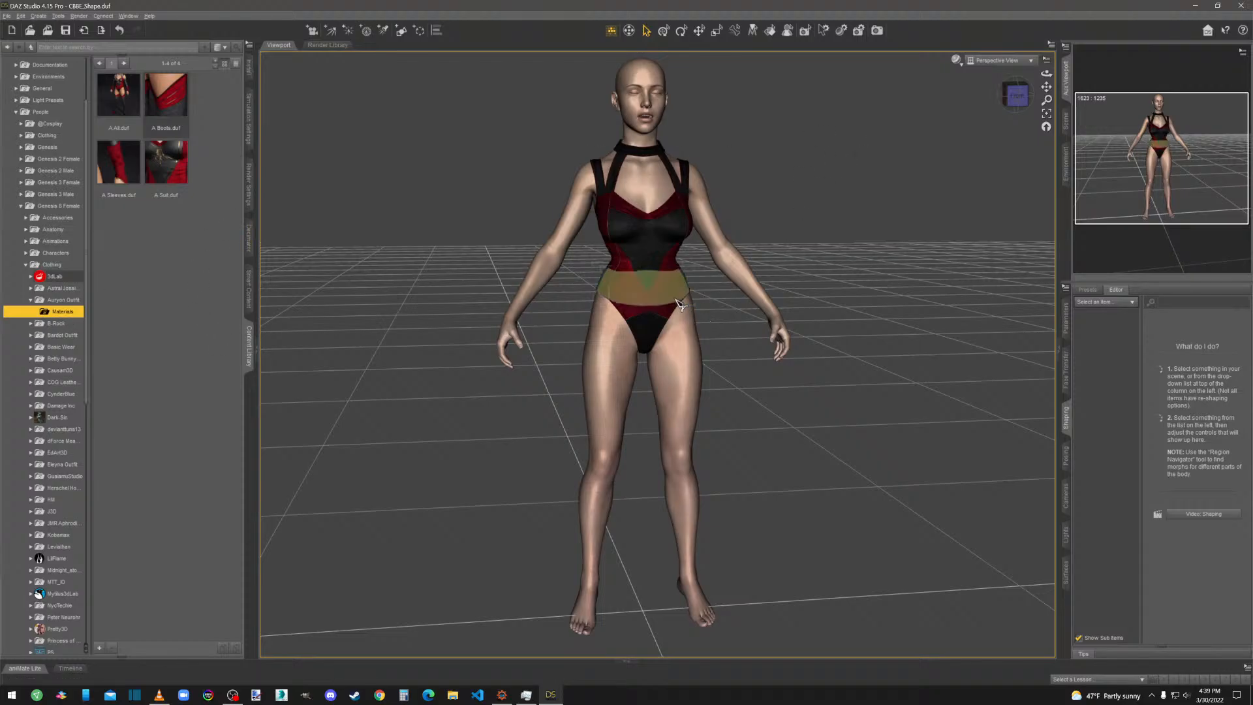
right_click(652, 262)
click(679, 278)
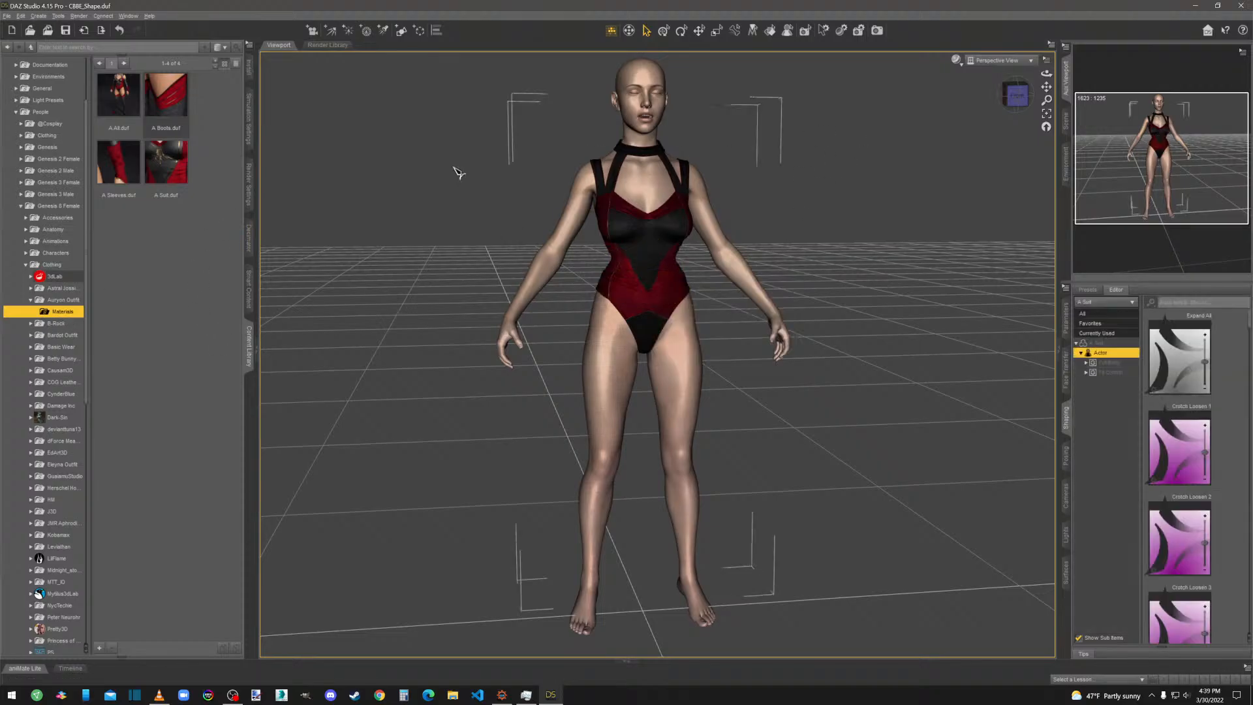
Open the Texture Atlas for the A Suit item, set the preview image size to 2048 by 2048, and auto-arrange its textures.
click(21, 16)
mouse_move(39, 92)
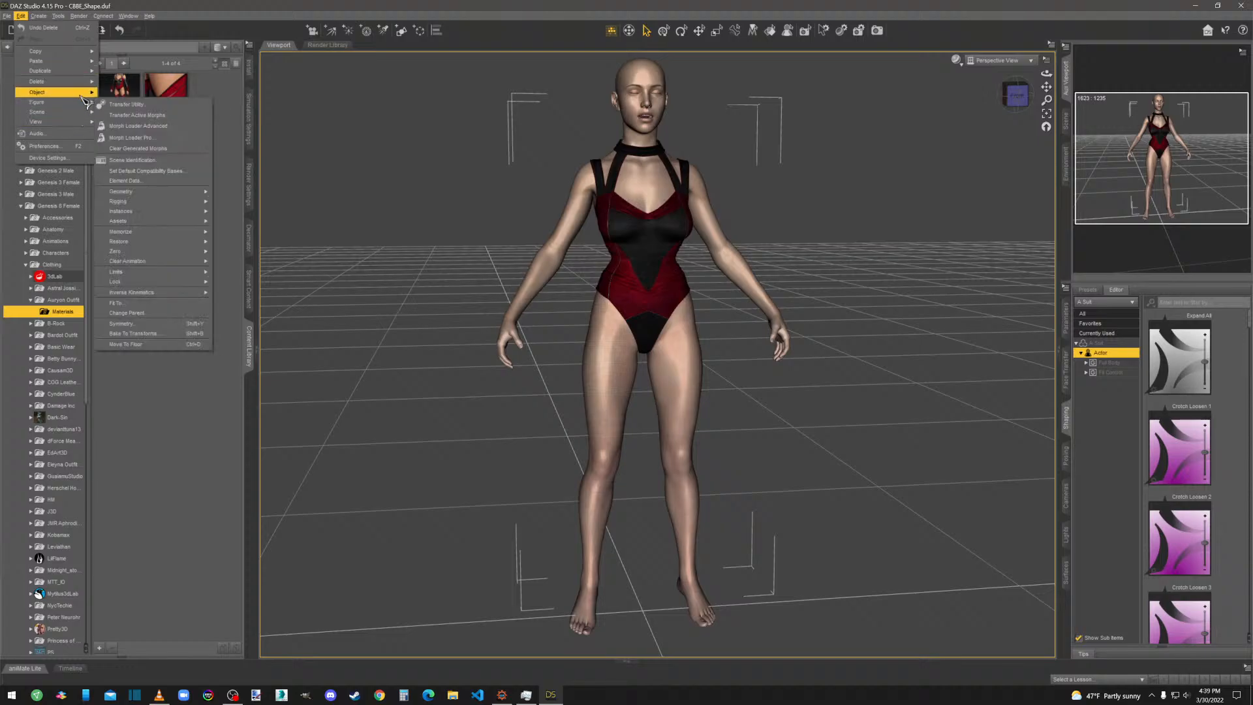
mouse_move(152, 188)
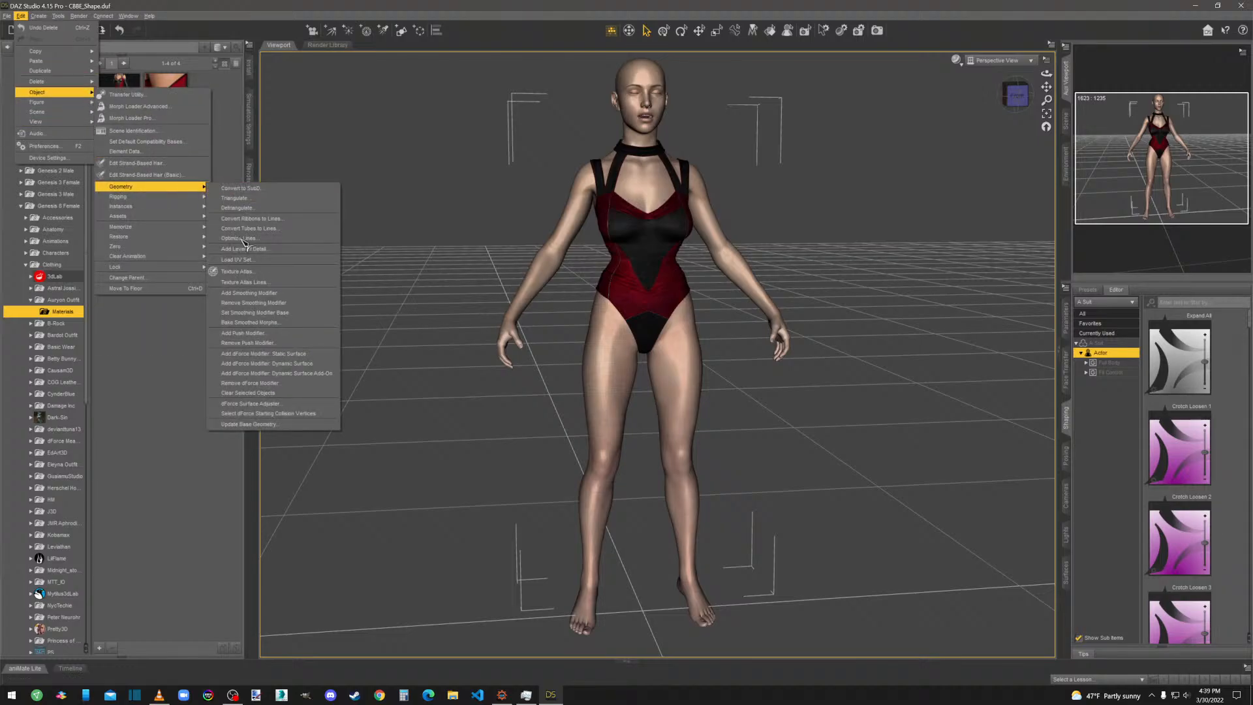
click(247, 272)
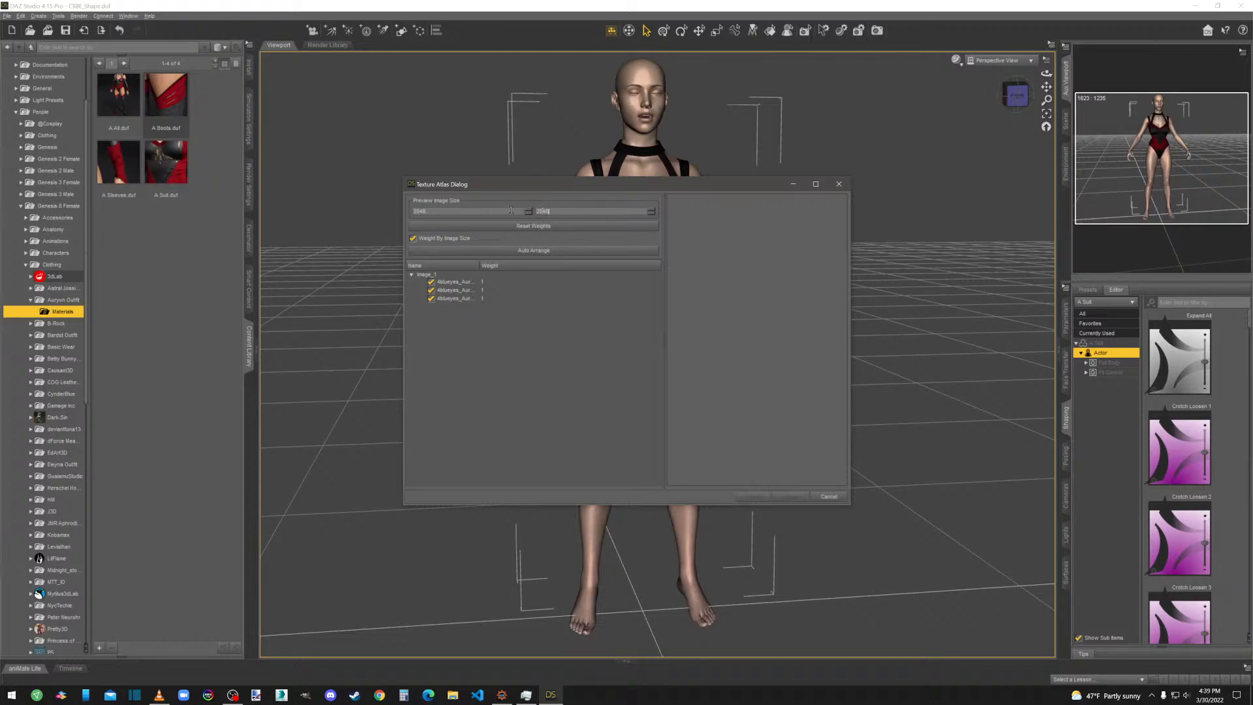
click(531, 248)
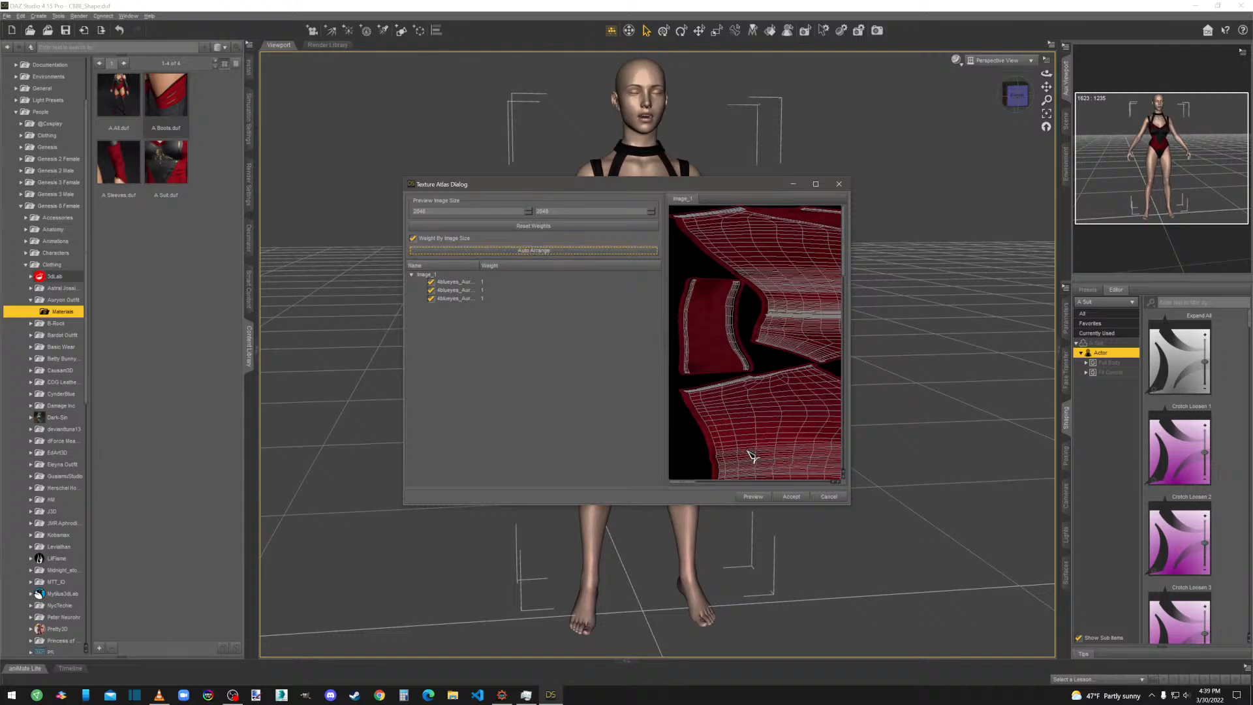
Commit the suit texture atlas with the UV set name suit and the overwrite\textures\[JF]\AuryonOutfit folder as the image target.
click(791, 496)
double_click(611, 238)
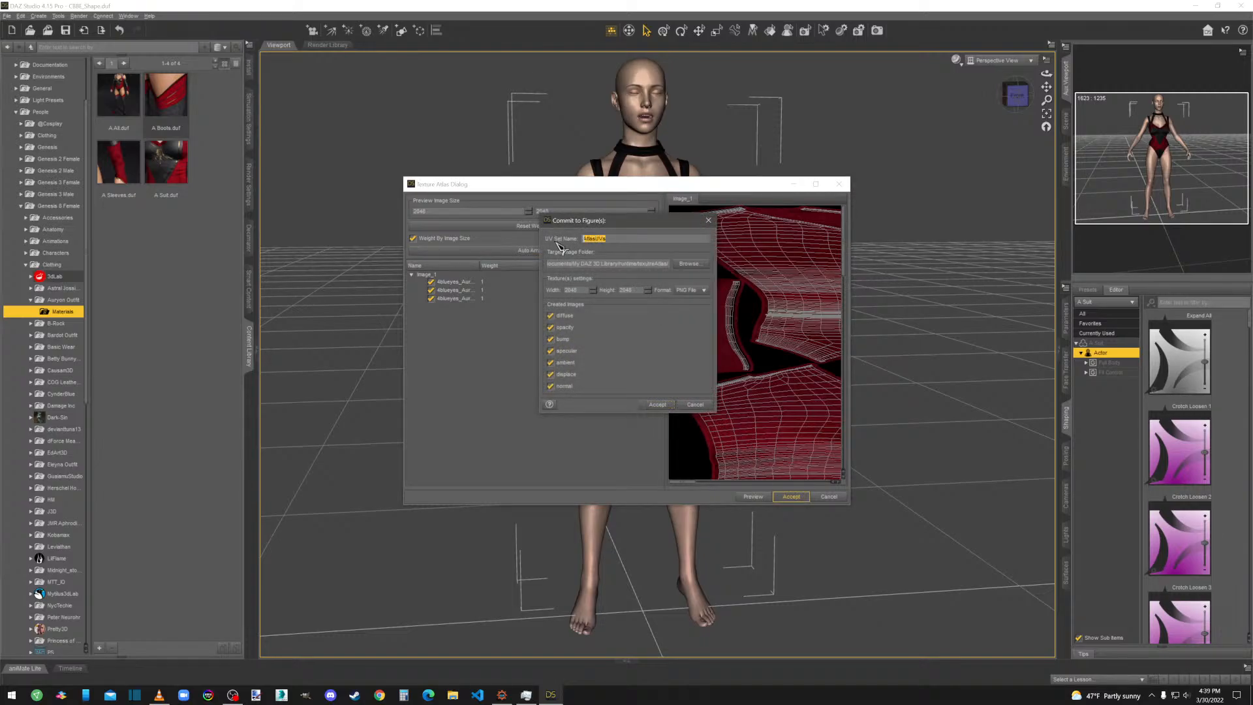
text(zs)
click(689, 264)
click(593, 321)
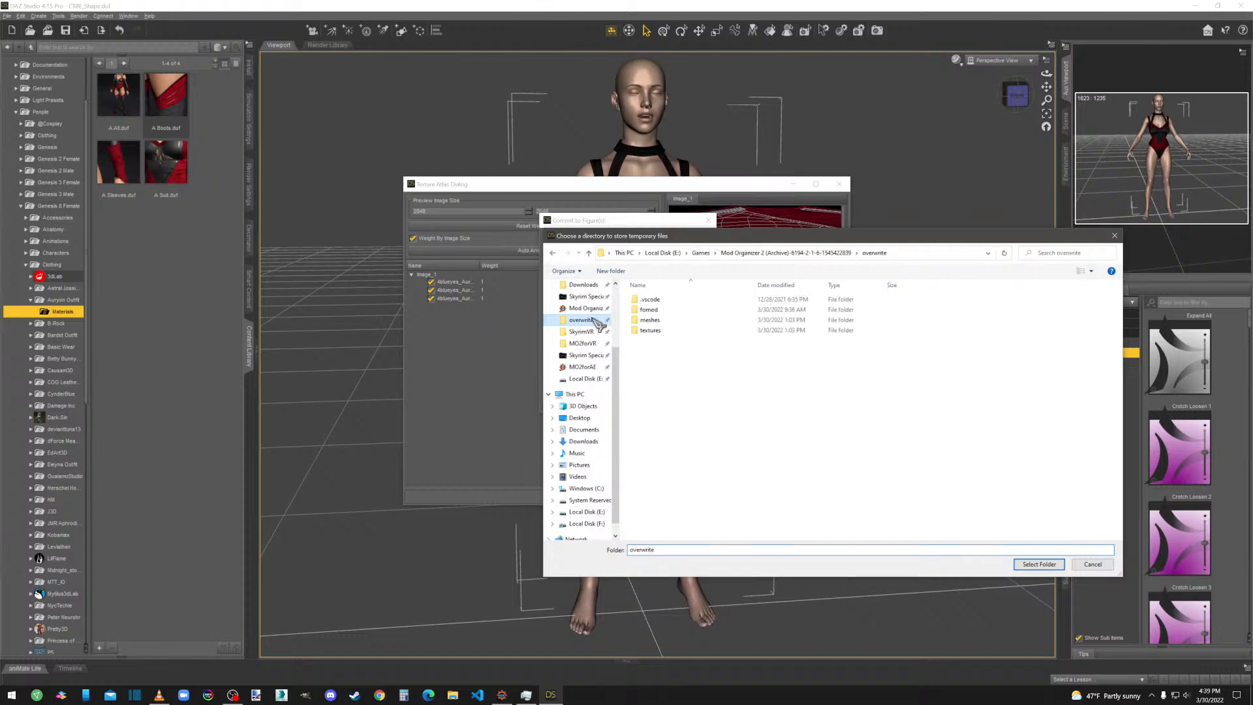
double_click(660, 328)
double_click(657, 312)
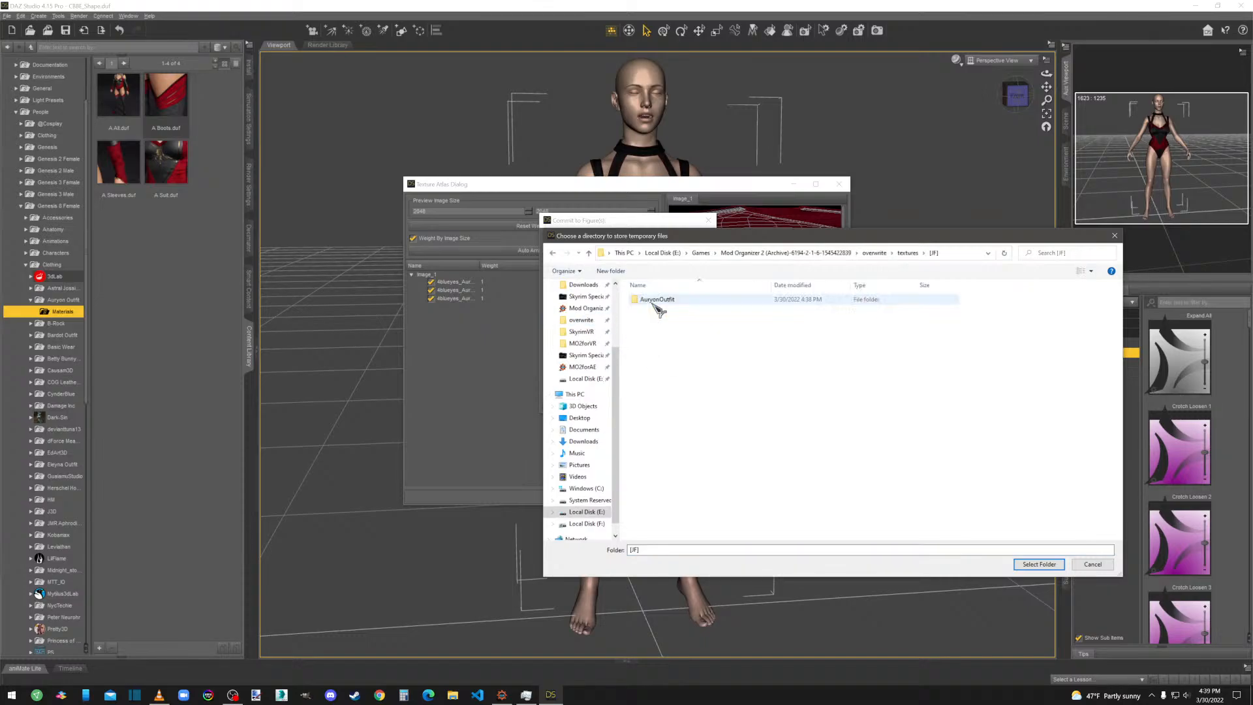
double_click(657, 301)
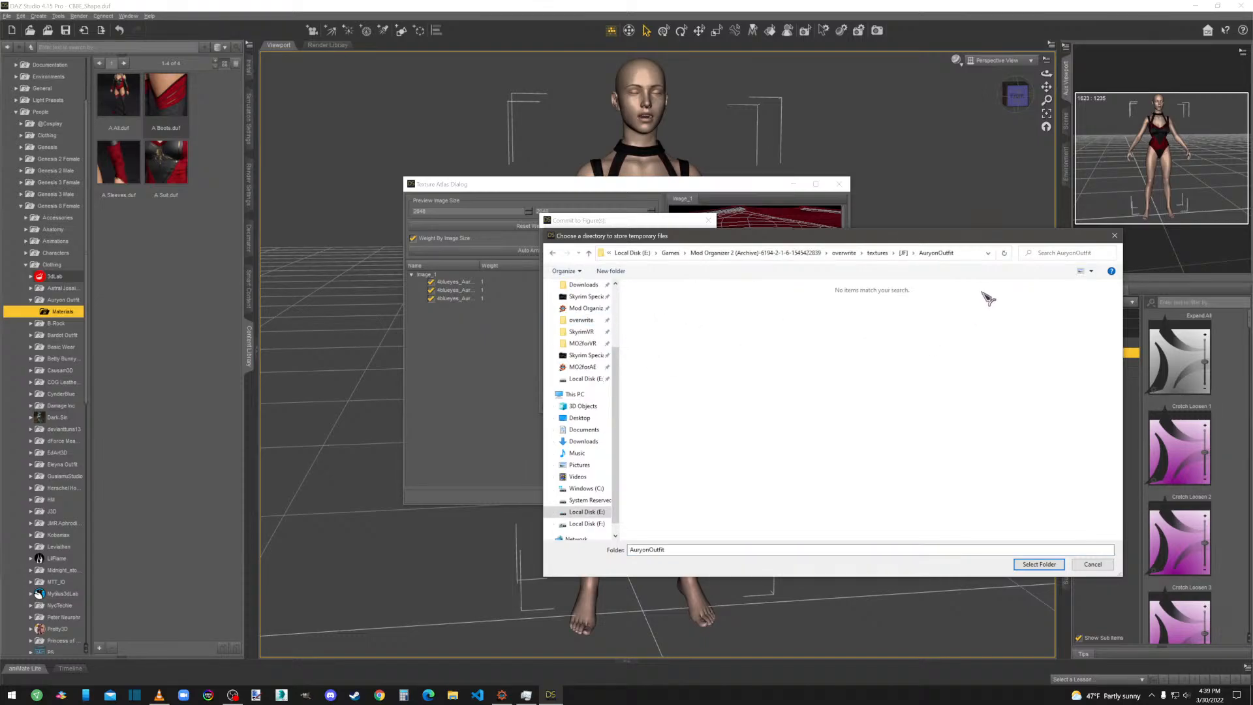
click(1034, 564)
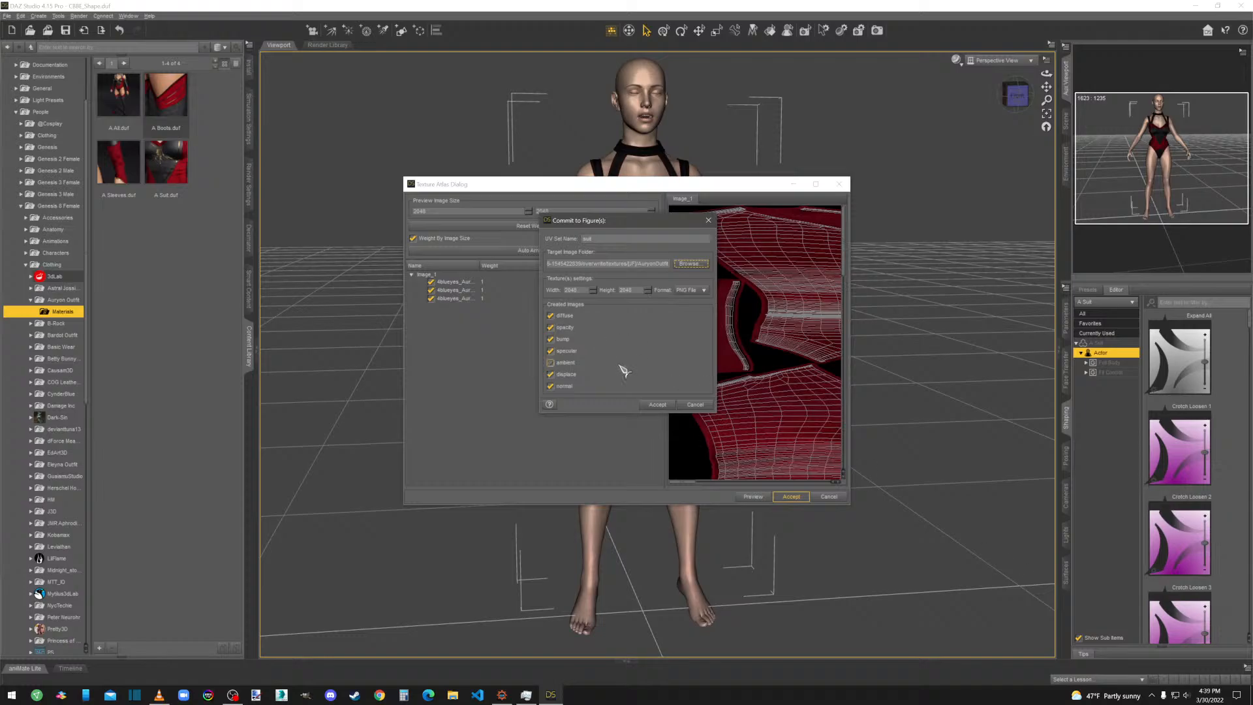
click(657, 404)
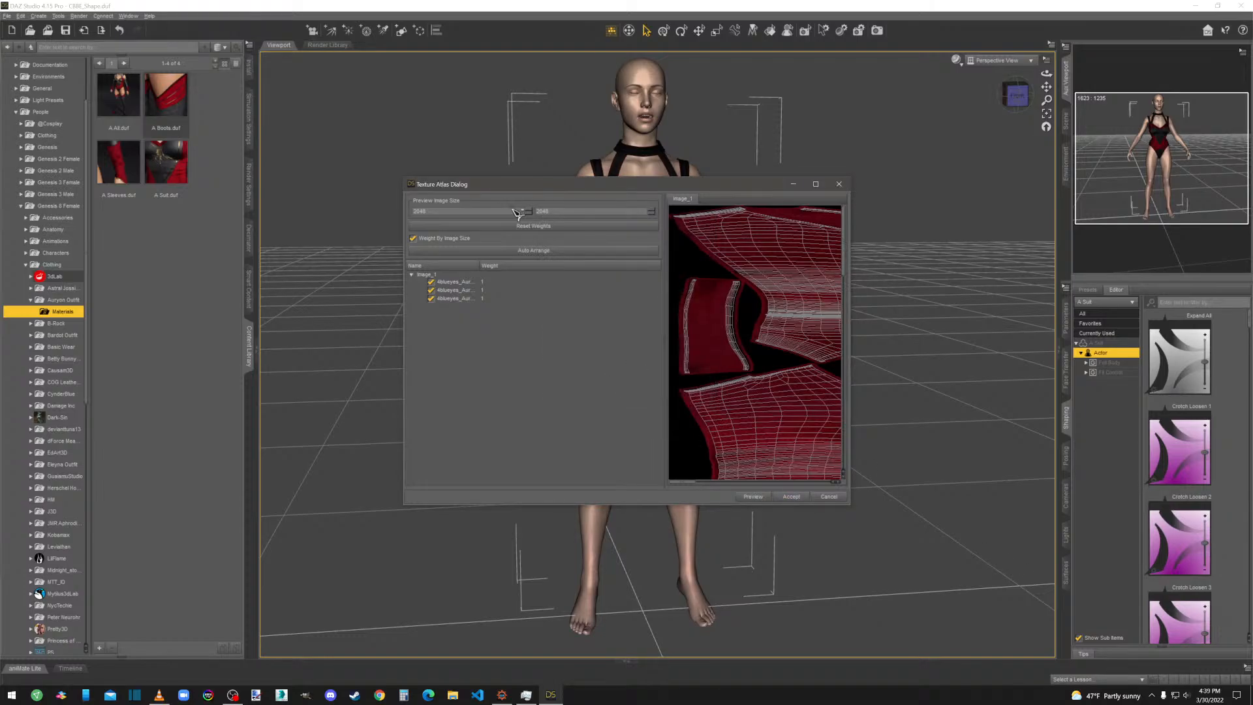
Export the suit as a Wavefront Object named suit in the meshes\[JF]\AuryonOutfit folder, accepting the OBJ export options.
click(7, 16)
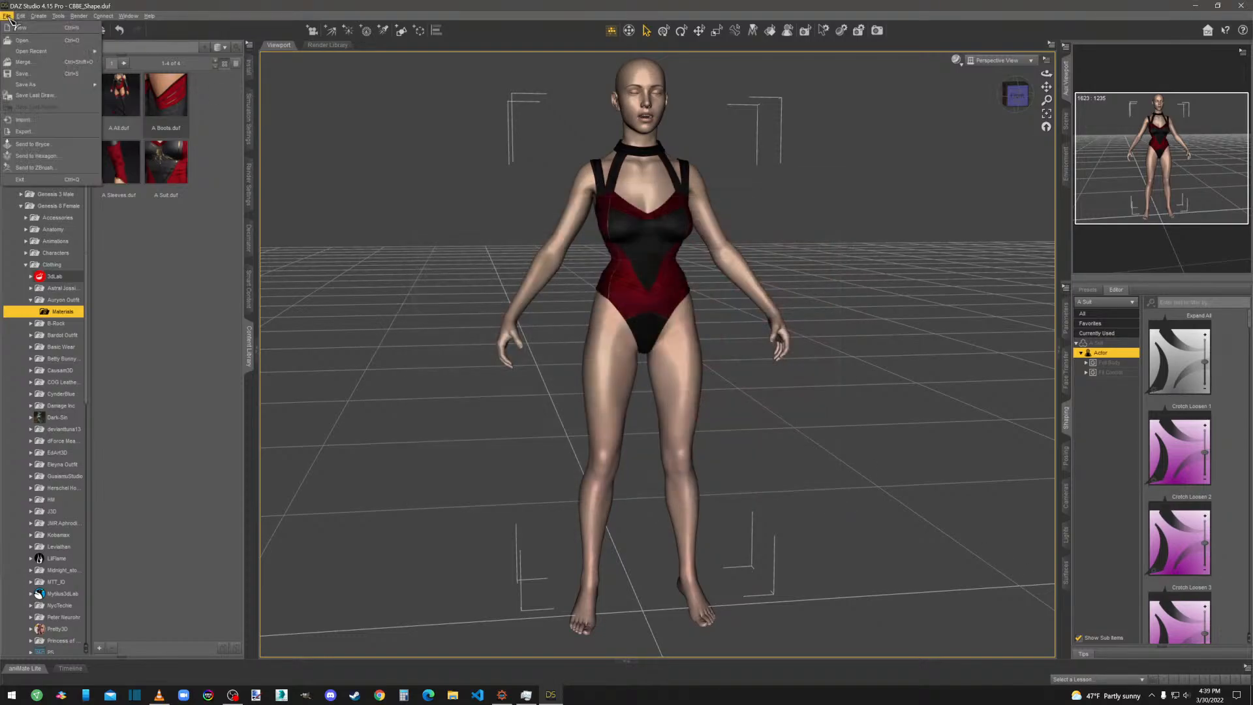
click(46, 137)
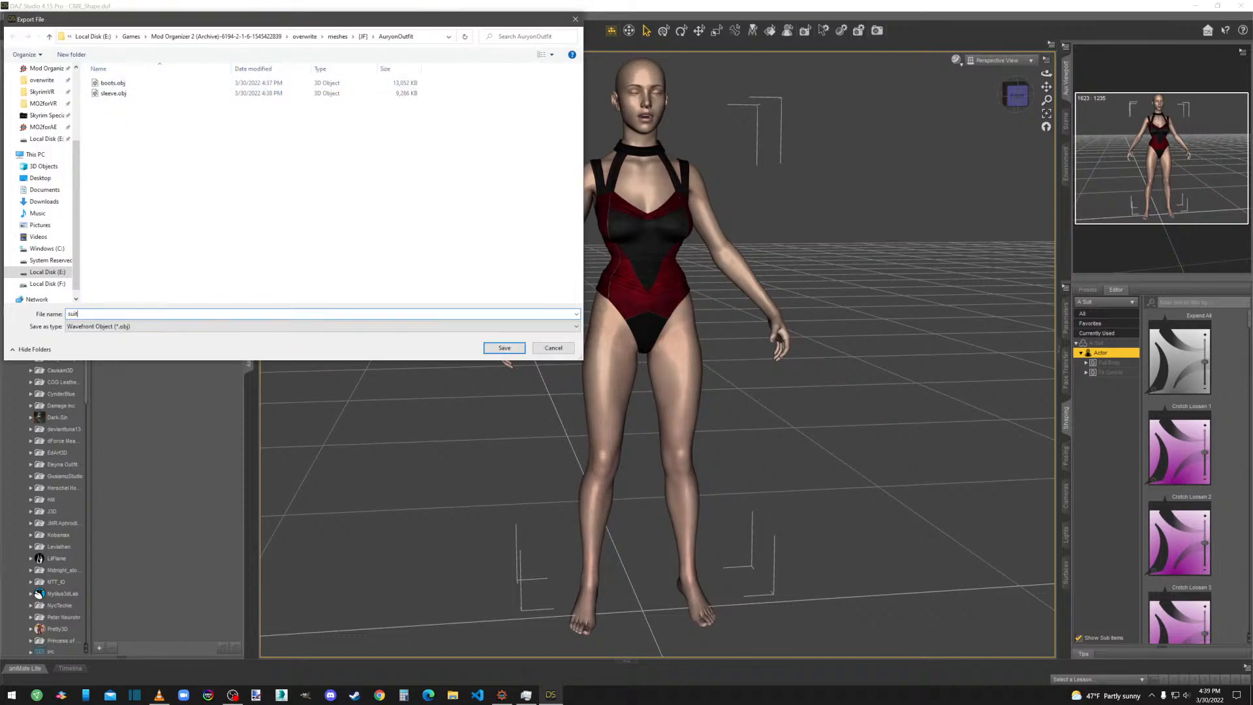
text(suit)
key(Return)
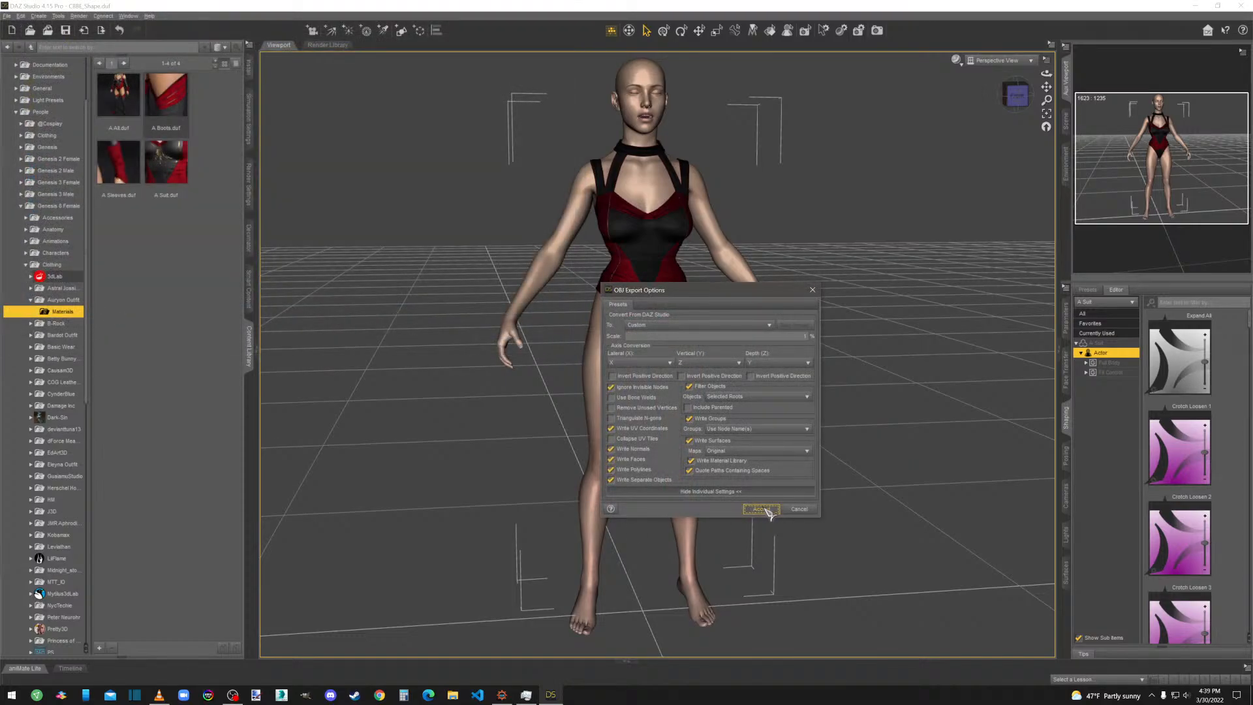
click(766, 509)
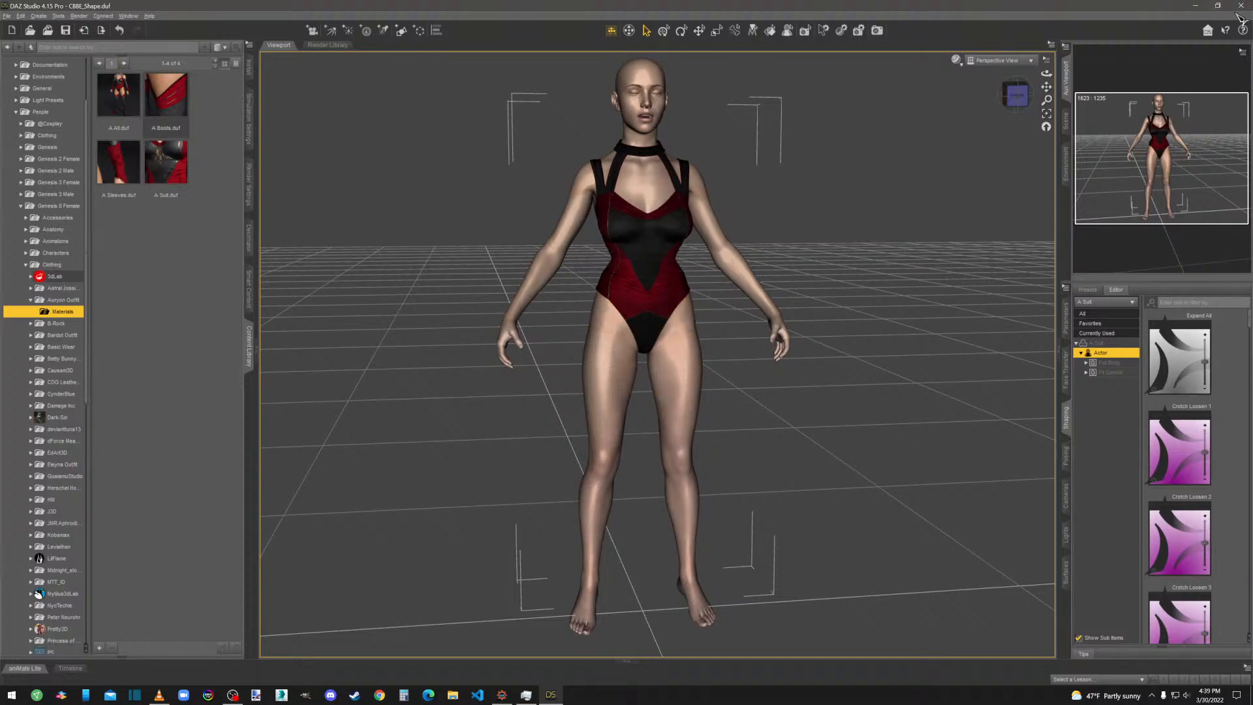
Delete everything in the scene and load the SMMB_Shape scene from the Scenes folder of My Library.
right_click(456, 264)
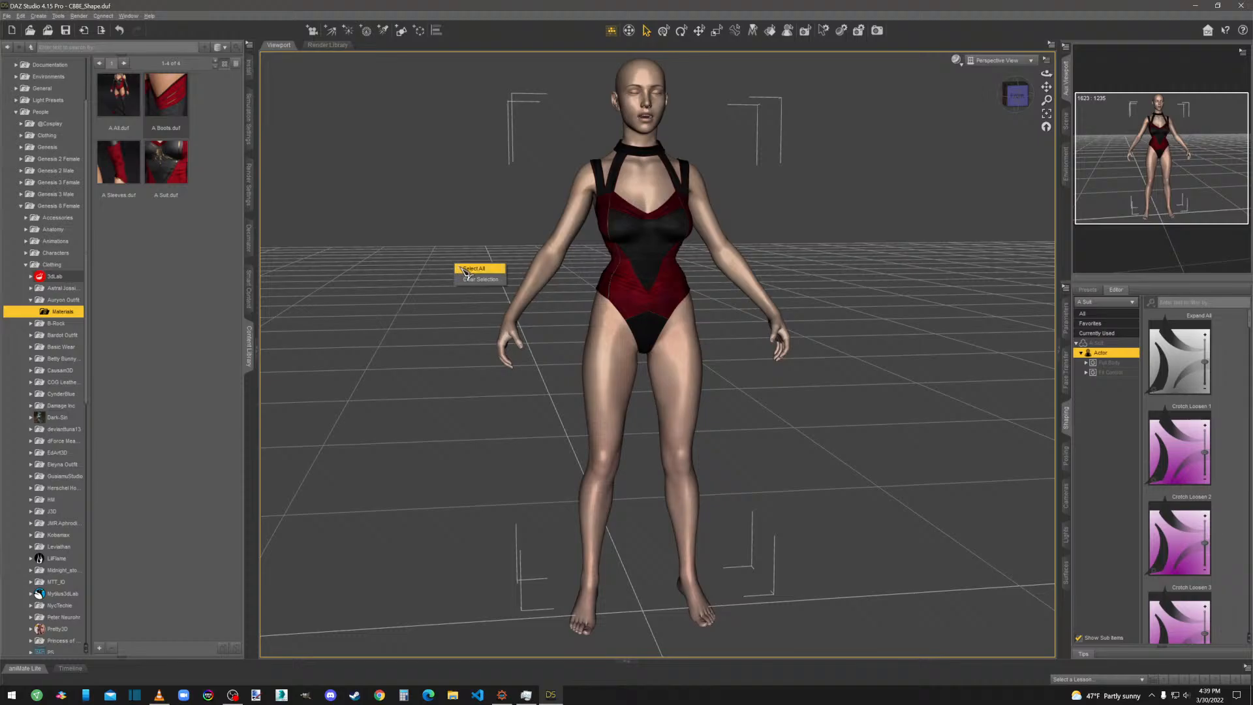
click(467, 268)
key(Delete)
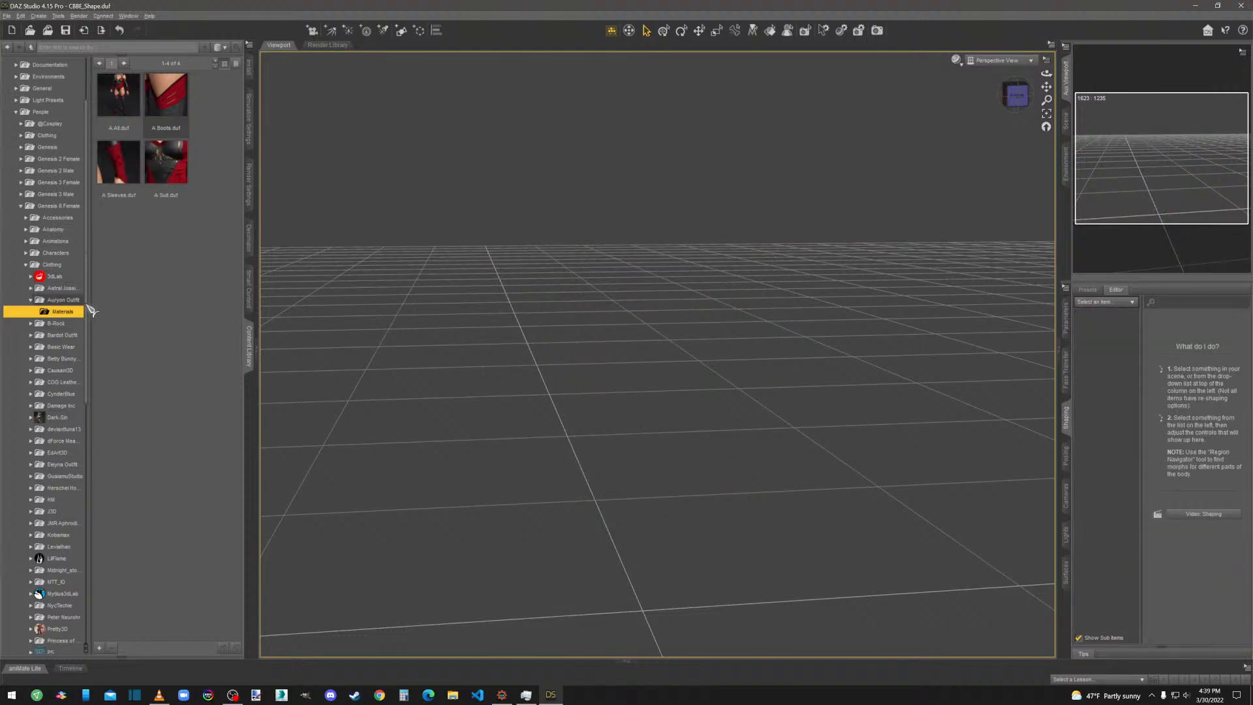
drag(89, 310, 92, 572)
click(47, 589)
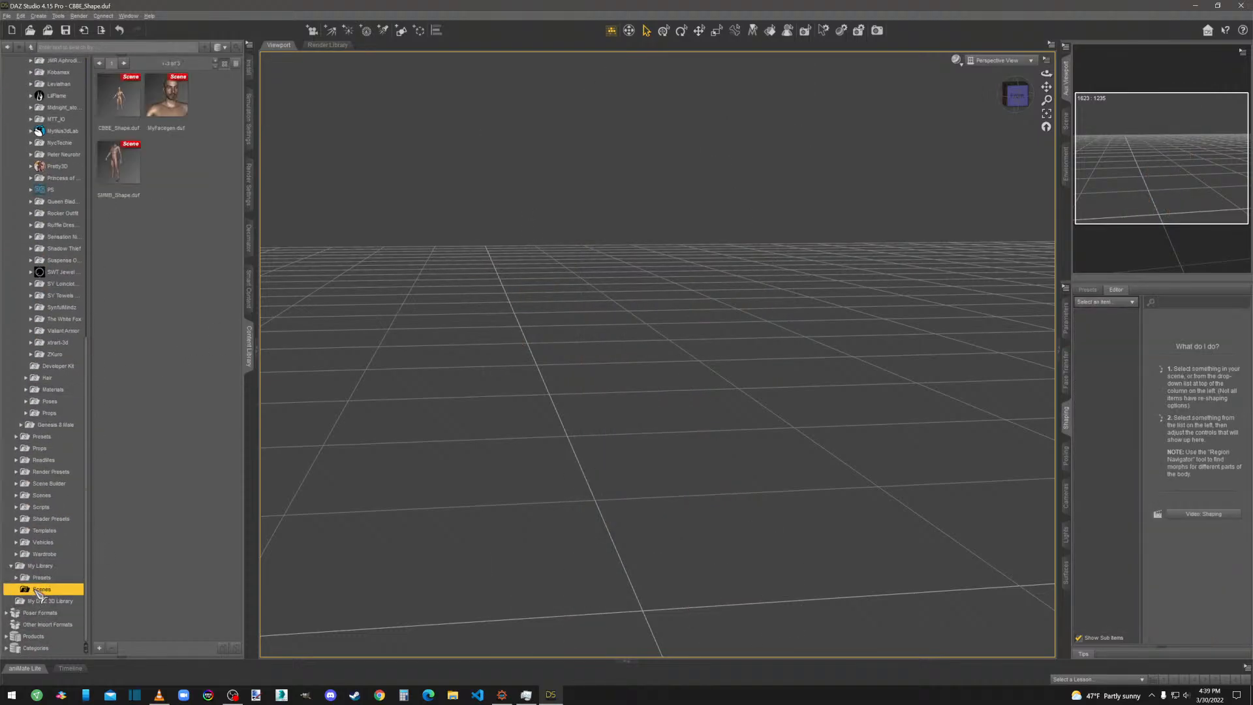
double_click(121, 166)
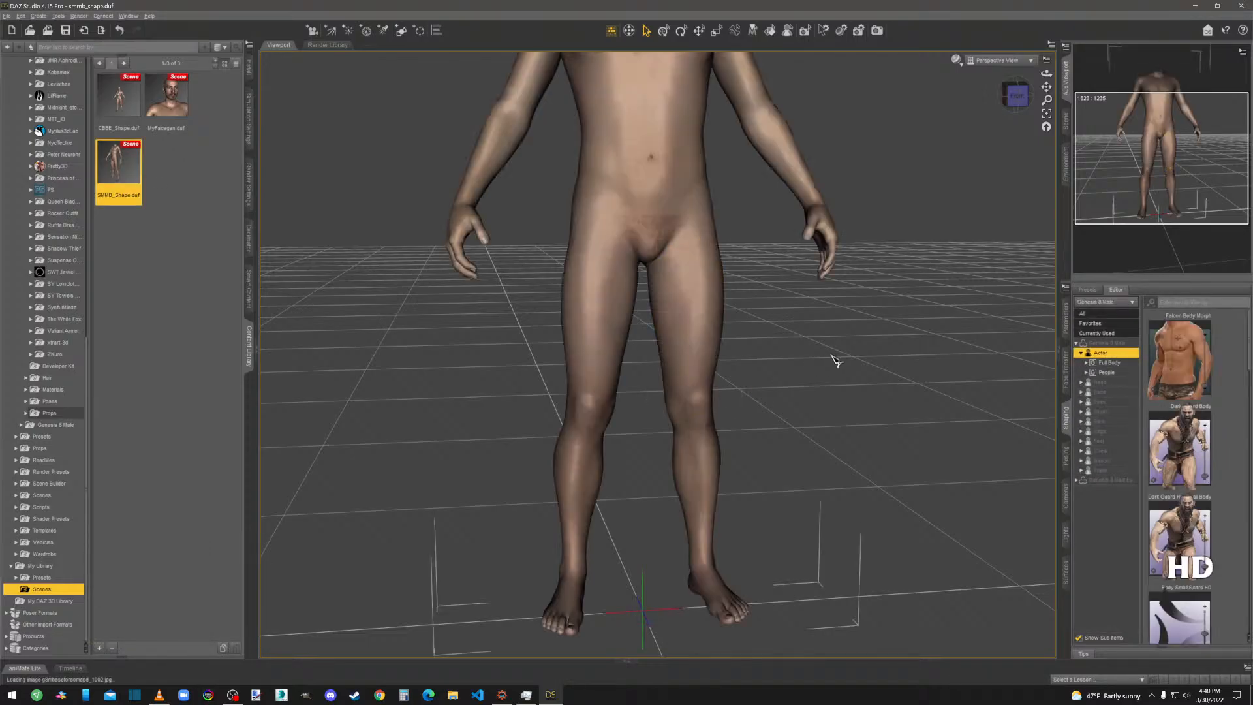
Remove the SMMB figure from the scene and load the MyFacegen scene in its place.
scroll(892, 420, down, 10)
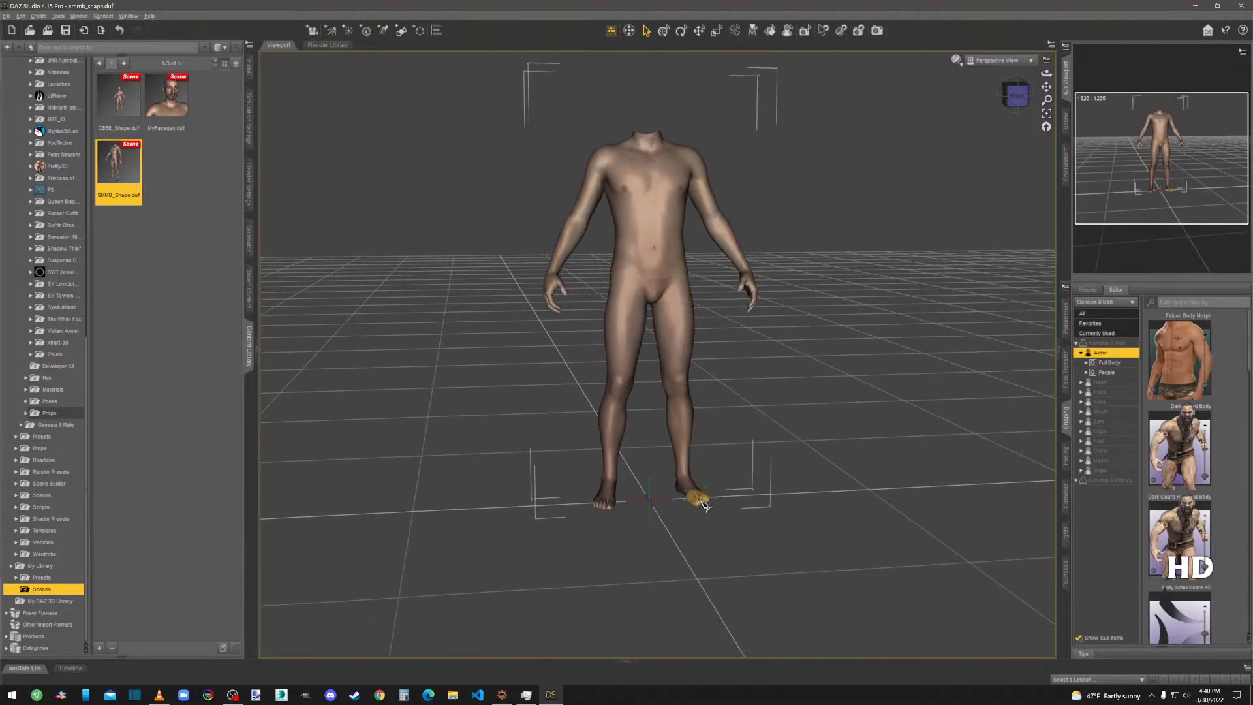
mouse_move(1018, 96)
mouse_down()
mouse_move(986, 116)
mouse_move(908, 124)
mouse_move(979, 137)
mouse_move(1018, 129)
mouse_move(1018, 105)
mouse_move(1041, 103)
mouse_up()
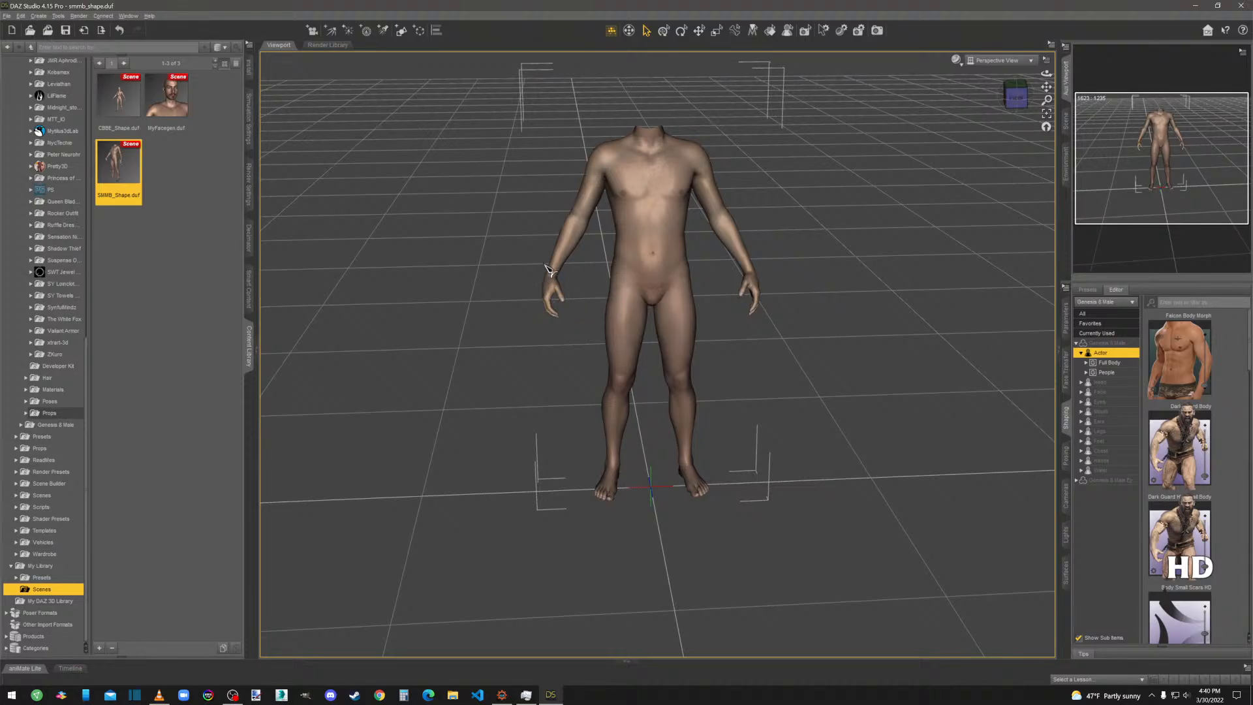
mouse_move(163, 99)
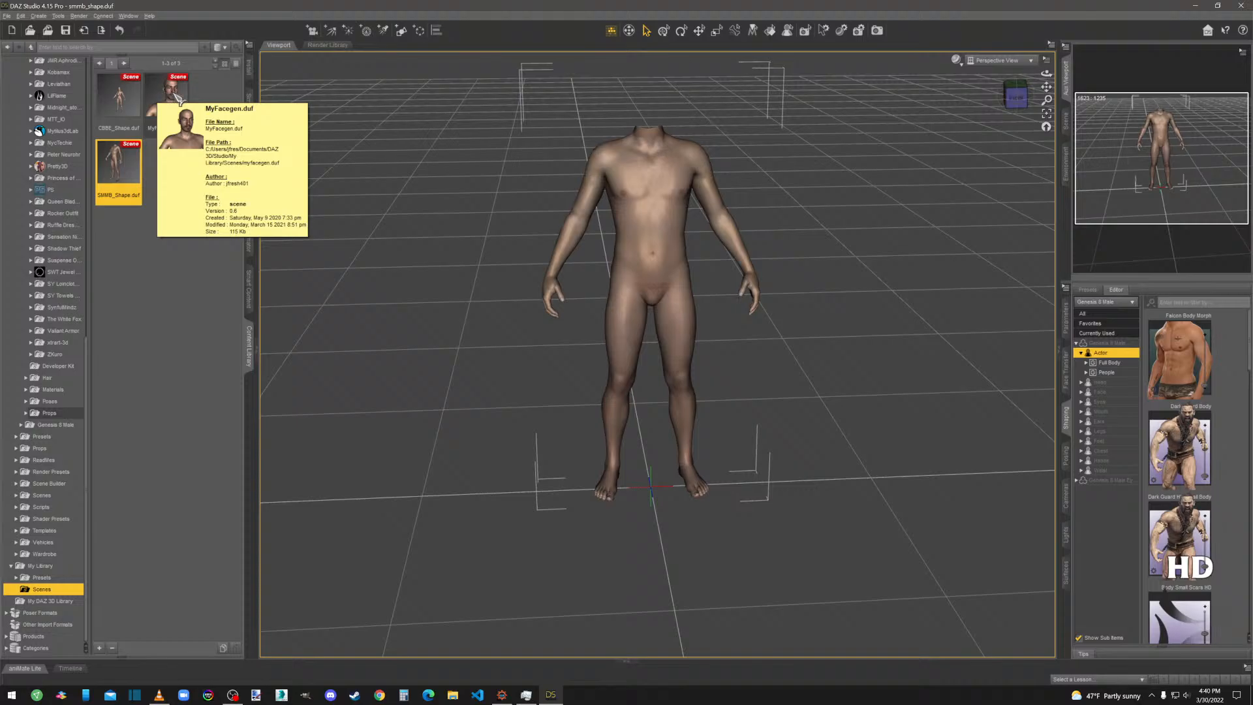
click(452, 188)
key(Delete)
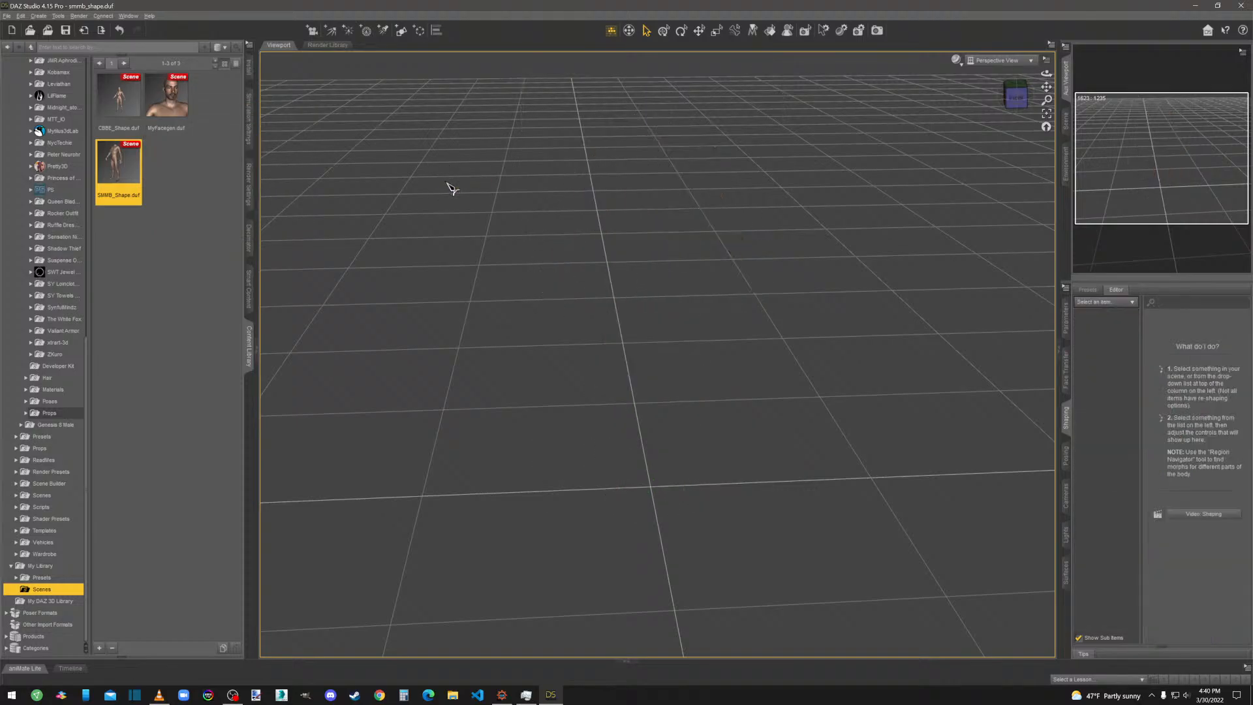
double_click(174, 101)
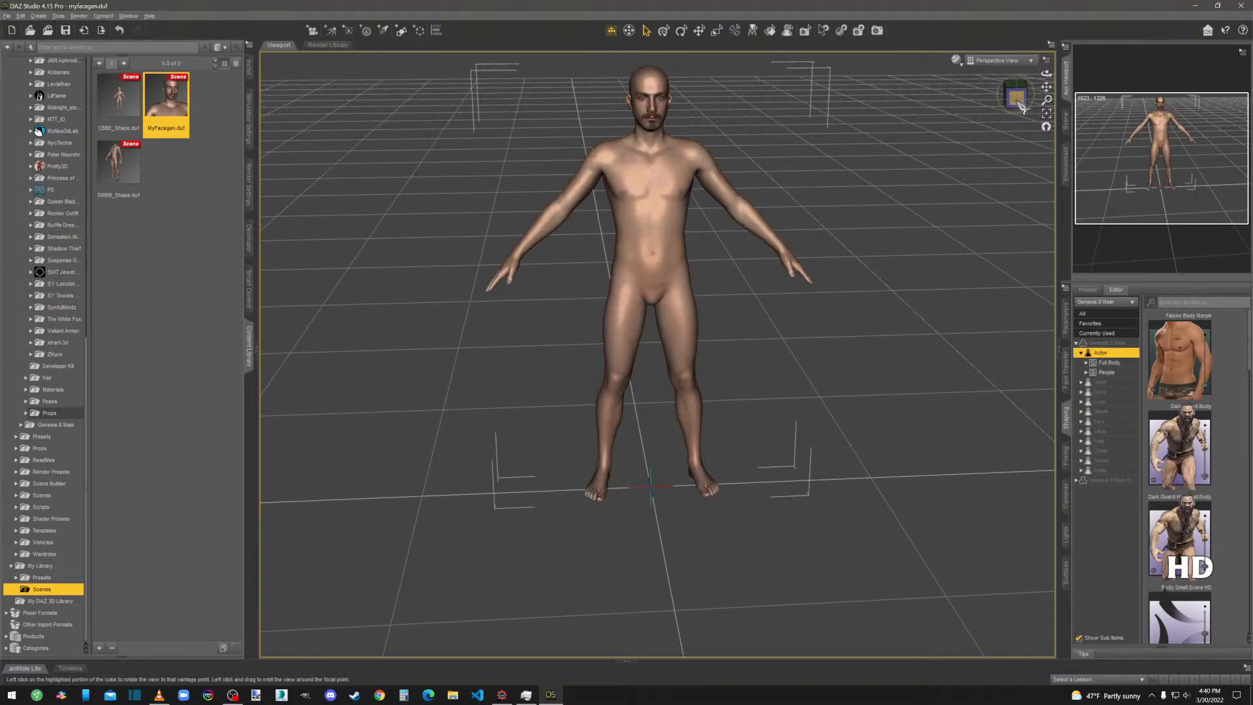
View the loaded figure's head and torso from the front and at an angle, and close DAZ Studio without saving.
click(1018, 101)
drag(1048, 99, 870, 121)
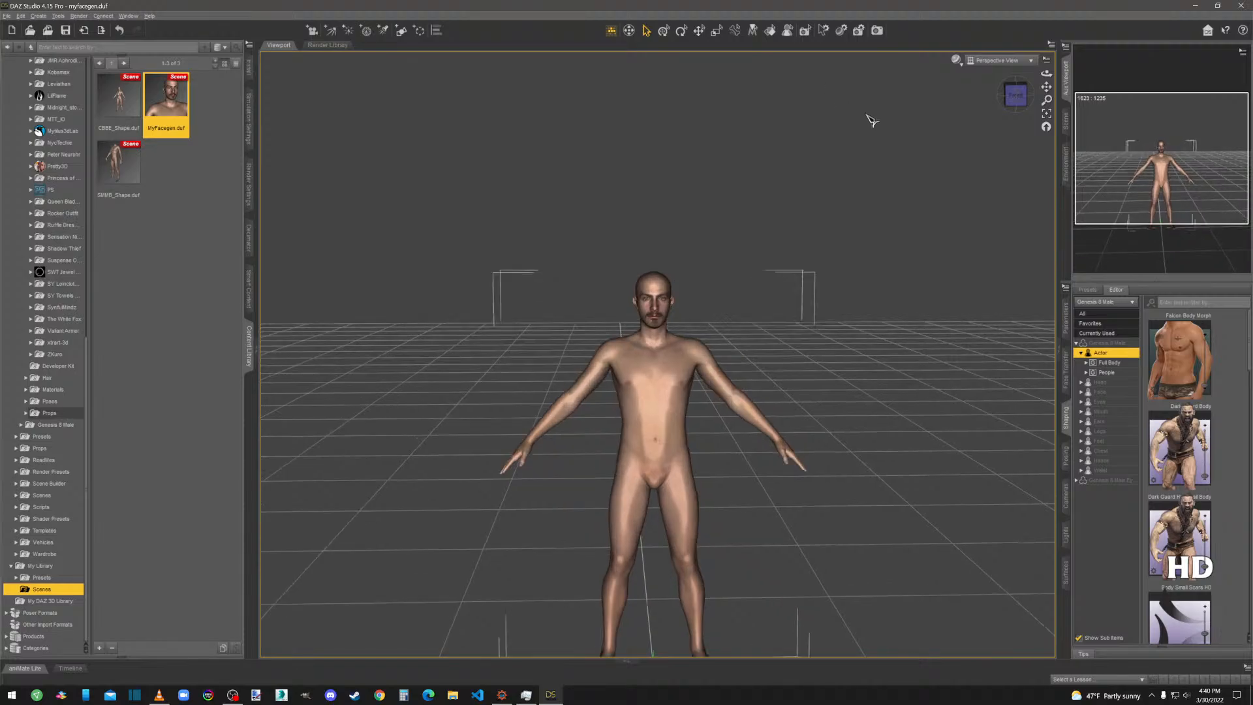
scroll(773, 326, up, 10)
scroll(768, 325, down, 1)
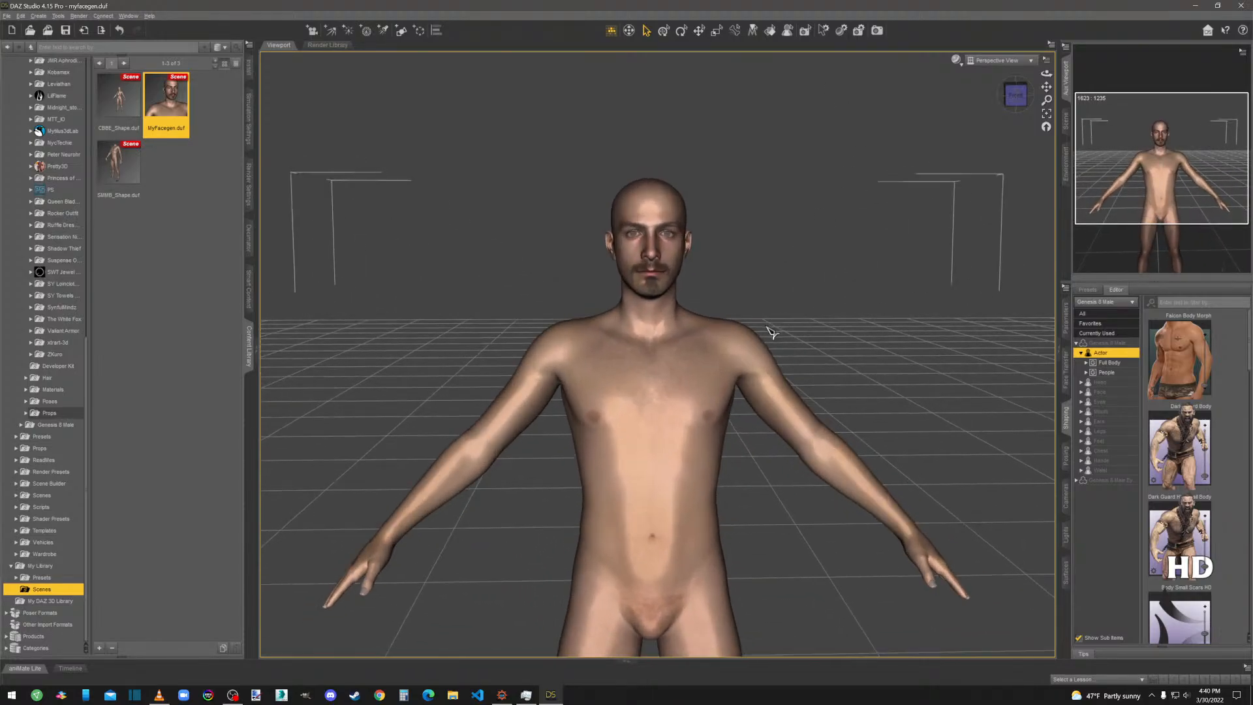
drag(1020, 93, 1049, 95)
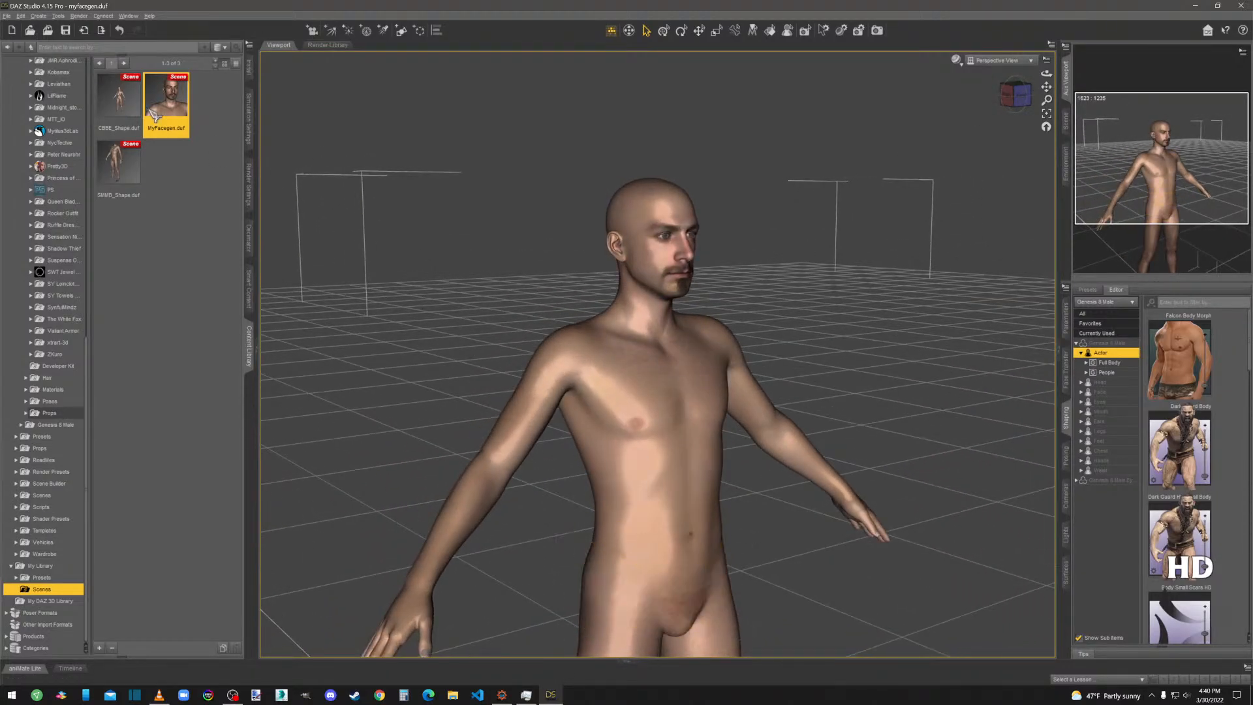
click(1242, 6)
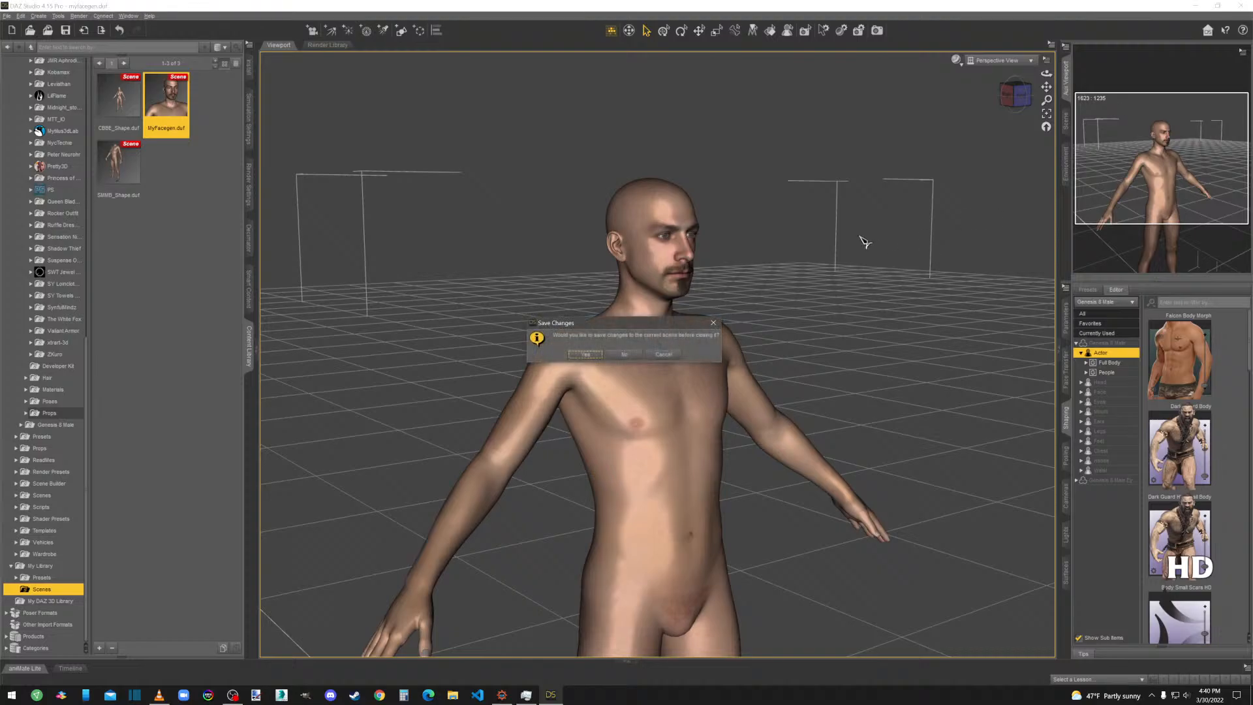
click(632, 354)
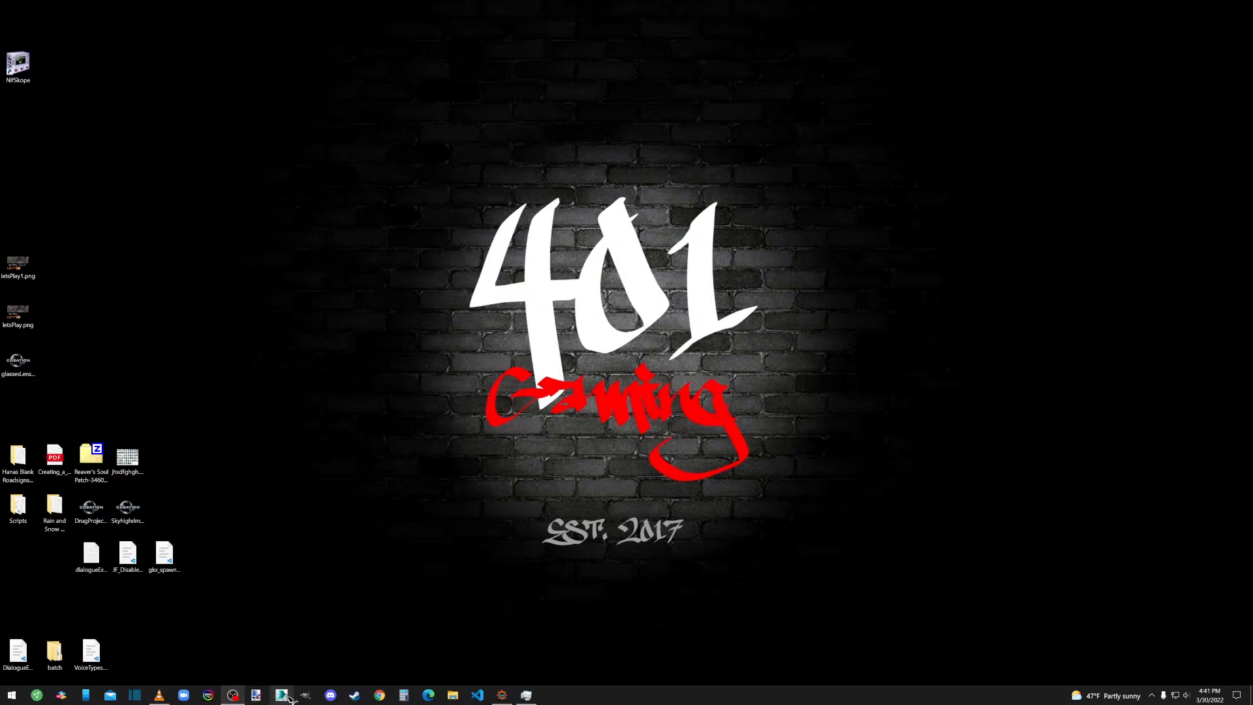
Open the overwrite\textures\[JF]\AuryonOutfit folder in File Explorer and delete the bump images of the boots, sleeves and suit.
click(453, 695)
click(595, 506)
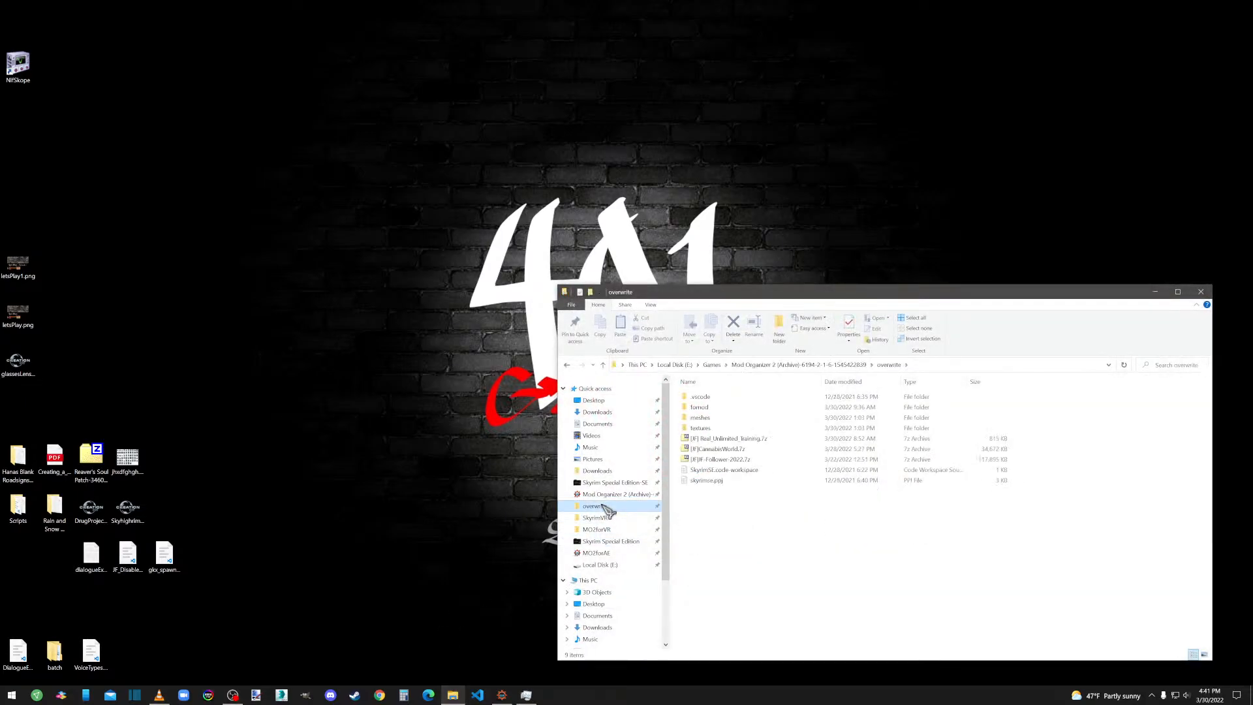
double_click(700, 428)
double_click(710, 398)
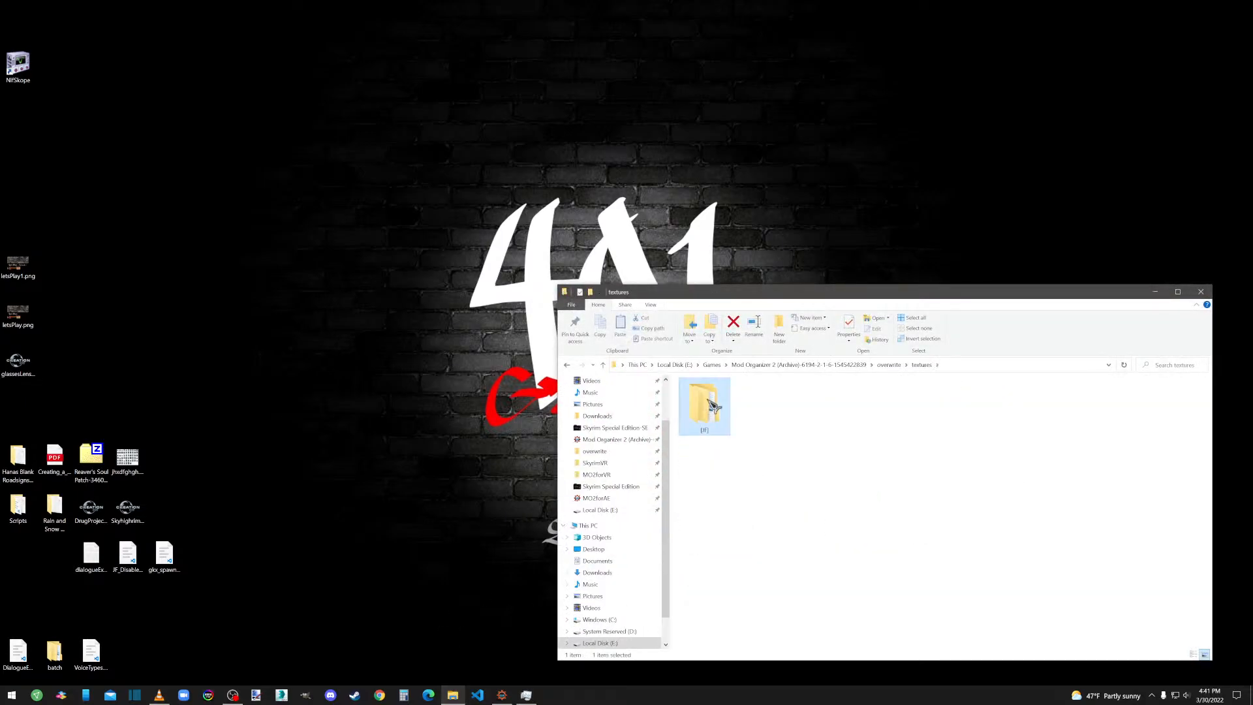
double_click(711, 400)
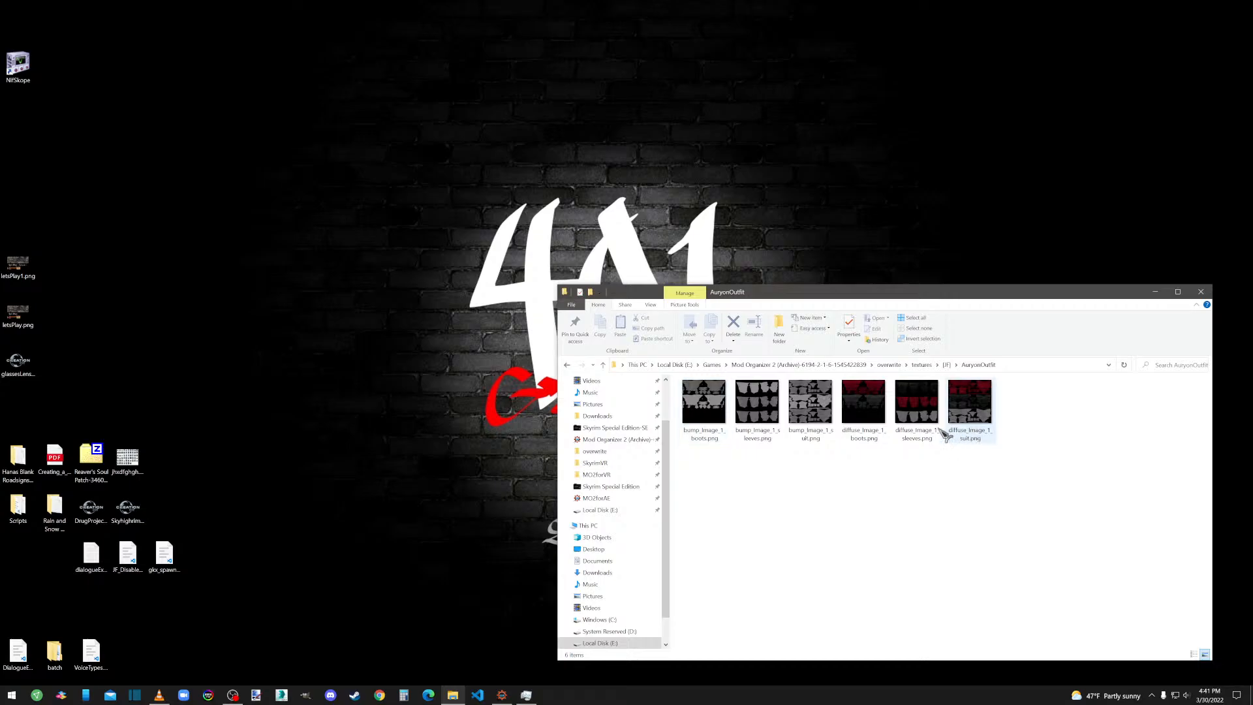
drag(813, 453, 707, 401)
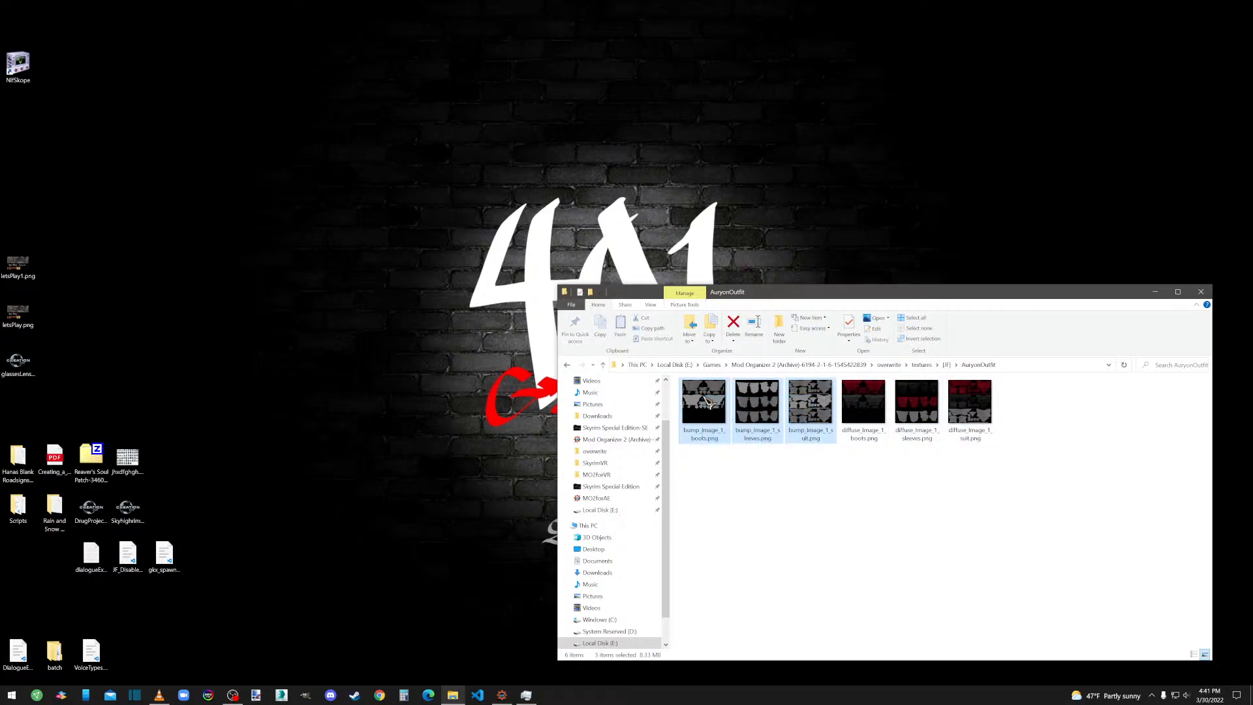
key(Delete)
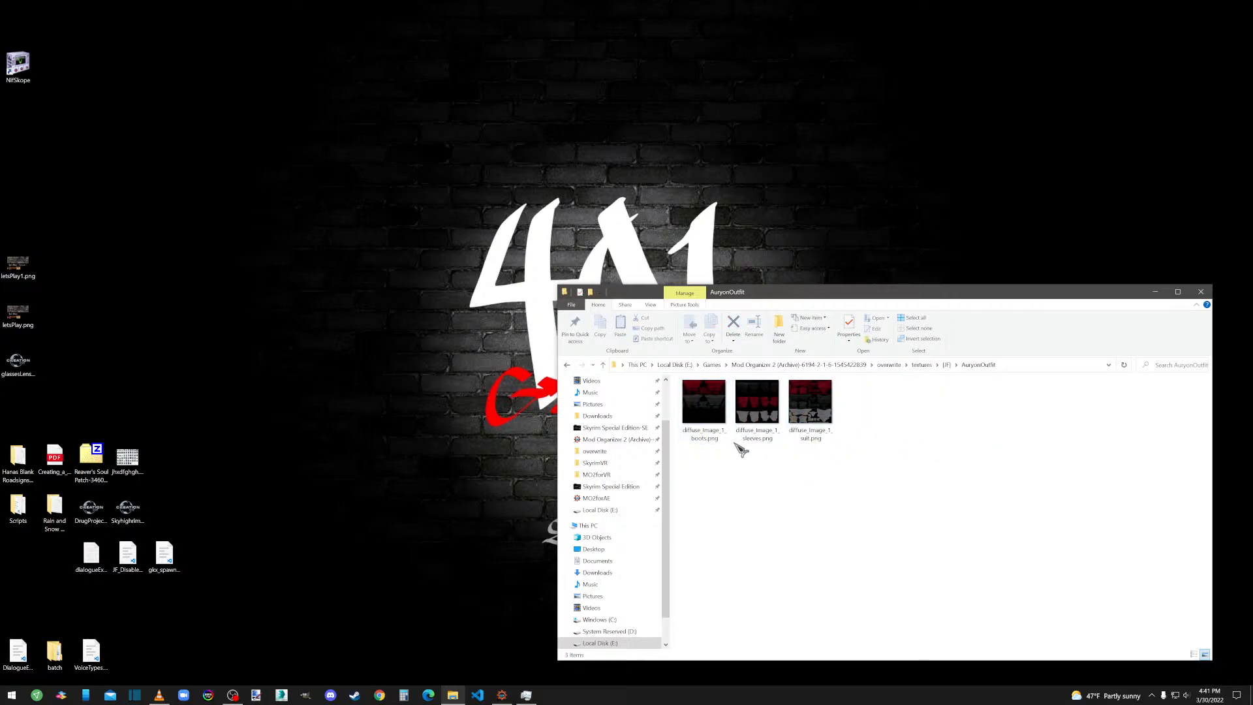
Rename the boots diffuse image to boots.png.
right_click(700, 418)
click(563, 398)
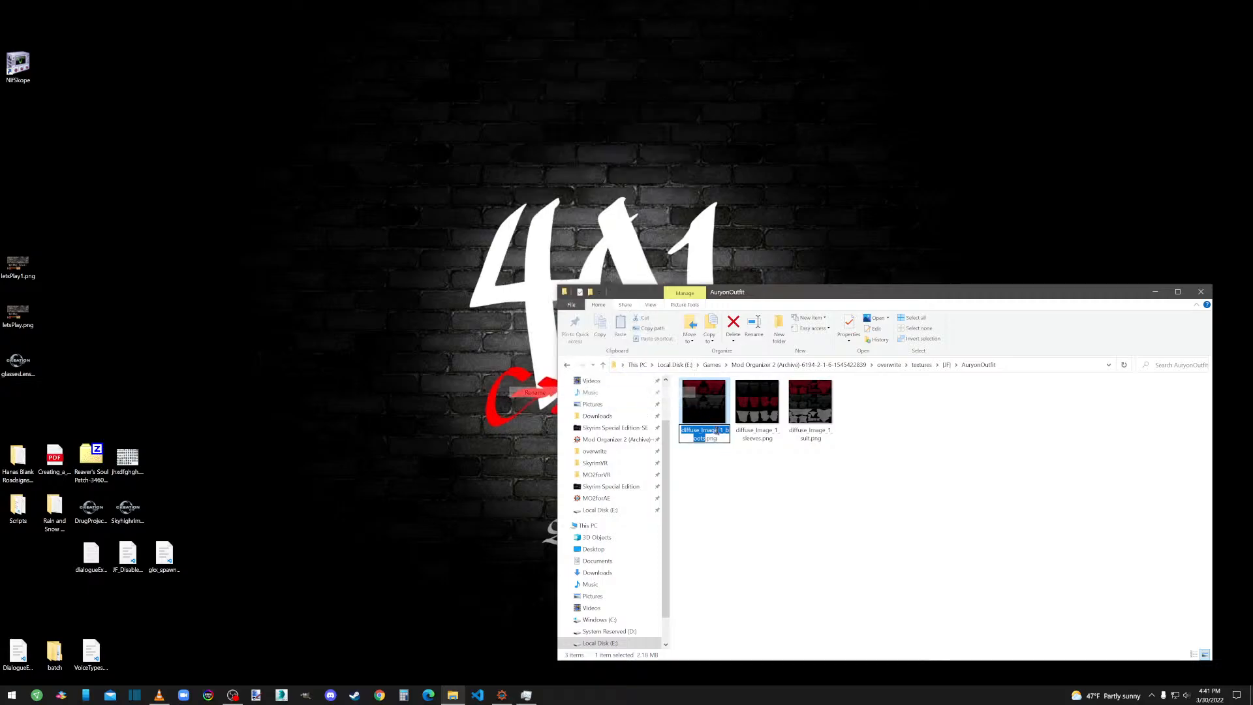
click(726, 429)
key(BackSpace)
key(BackSpace)
key(BackSpace)
key(BackSpace)
key(BackSpace)
key(BackSpace)
key(BackSpace)
key(BackSpace)
key(BackSpace)
key(BackSpace)
key(BackSpace)
key(BackSpace)
key(BackSpace)
key(BackSpace)
key(BackSpace)
key(BackSpace)
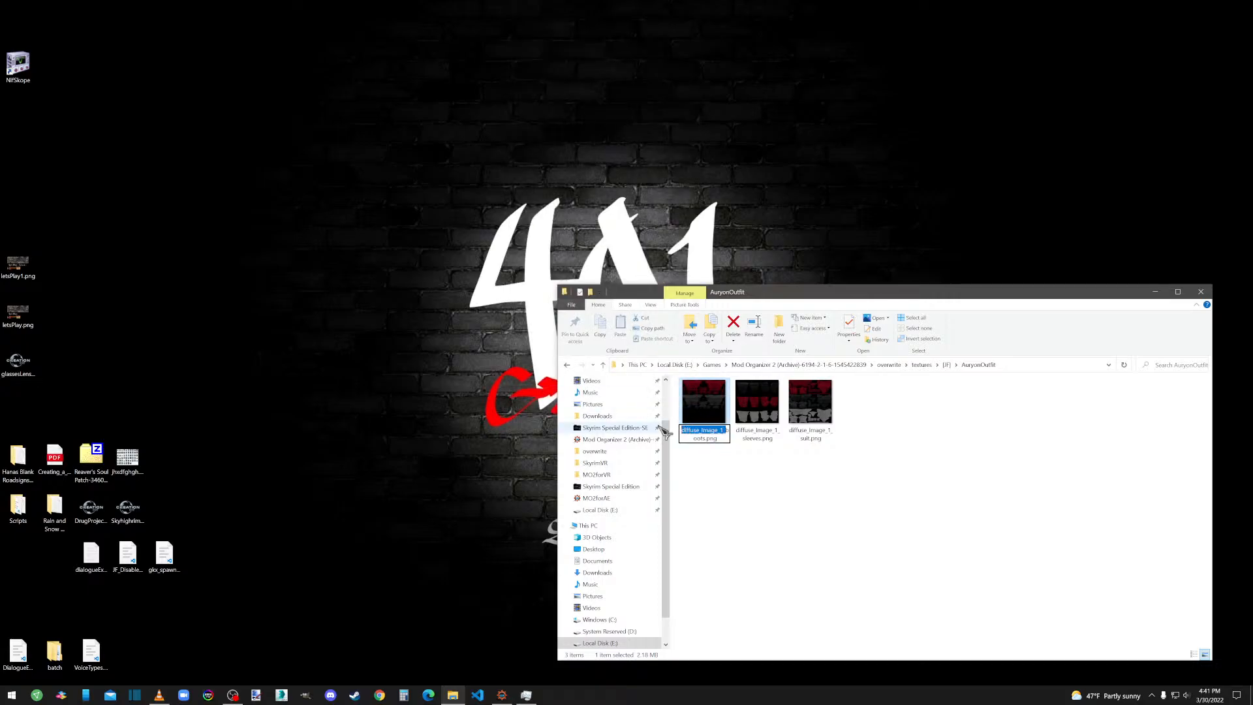
click(757, 405)
Rename the sleeves diffuse image to sleeves.png.
right_click(758, 414)
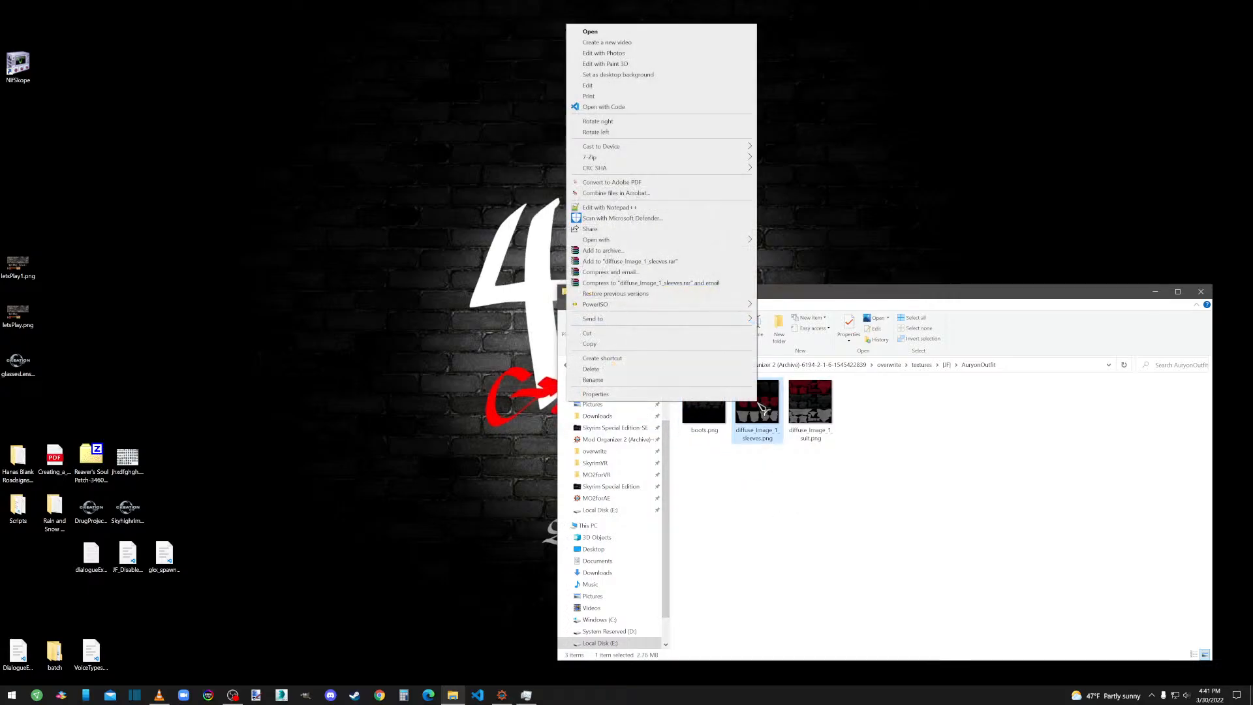
click(619, 385)
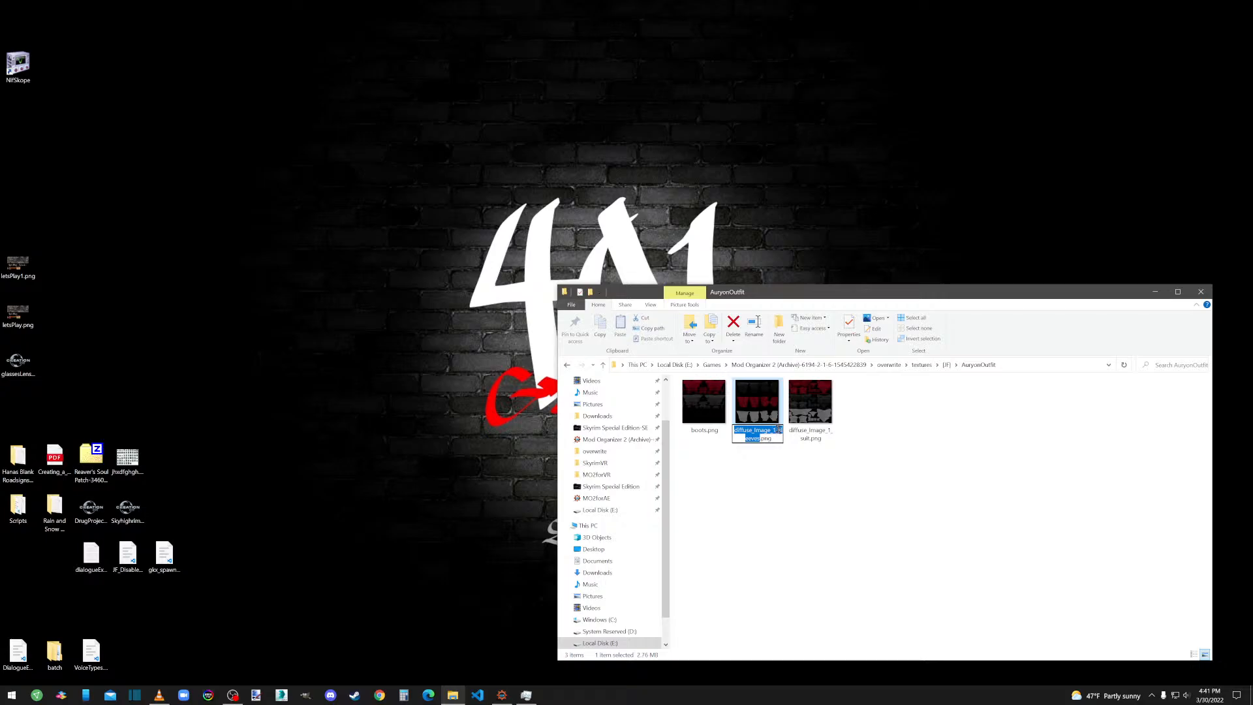
drag(778, 429, 707, 425)
key(BackSpace)
click(786, 487)
Rename the suit diffuse image to suit.png.
click(766, 406)
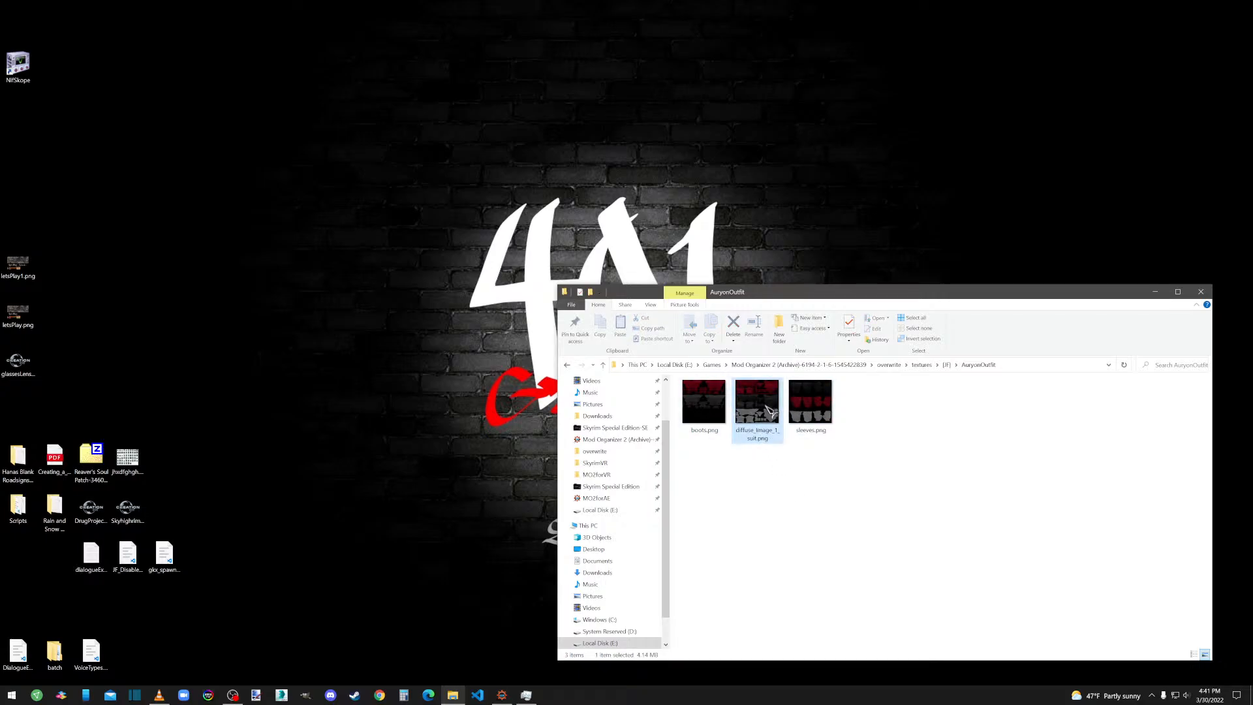
right_click(769, 409)
click(619, 385)
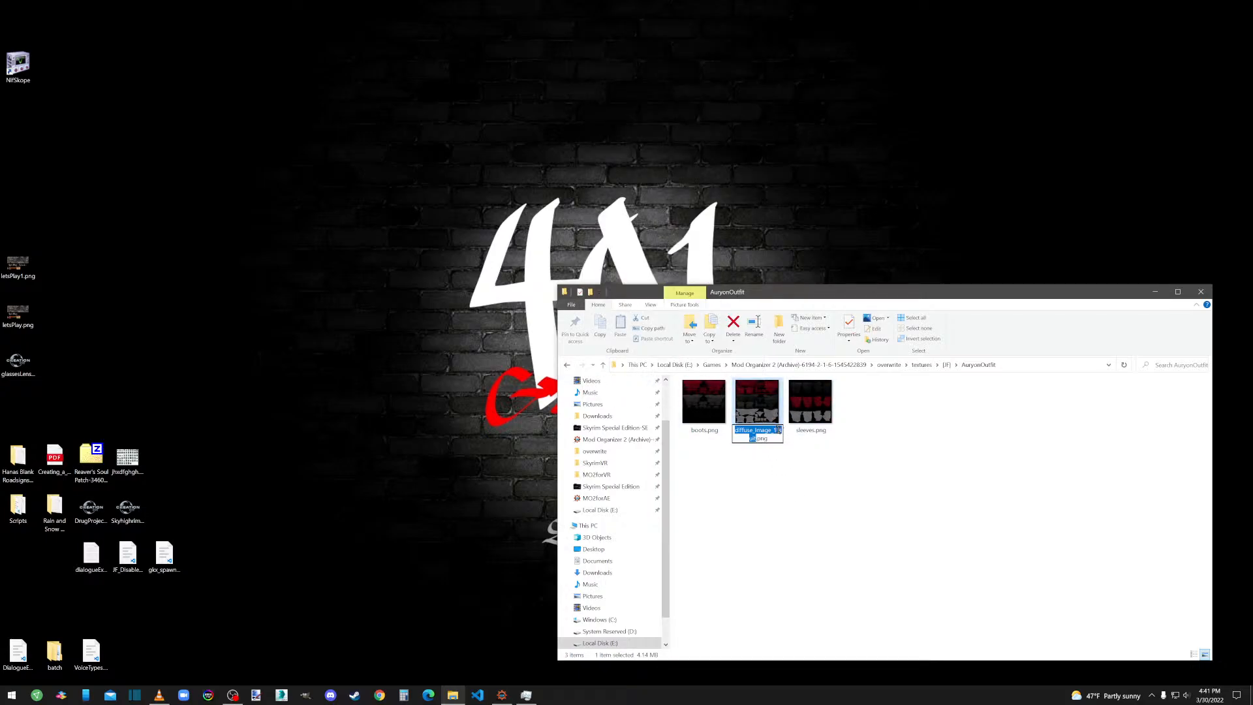
drag(778, 429, 724, 428)
key(BackSpace)
click(769, 499)
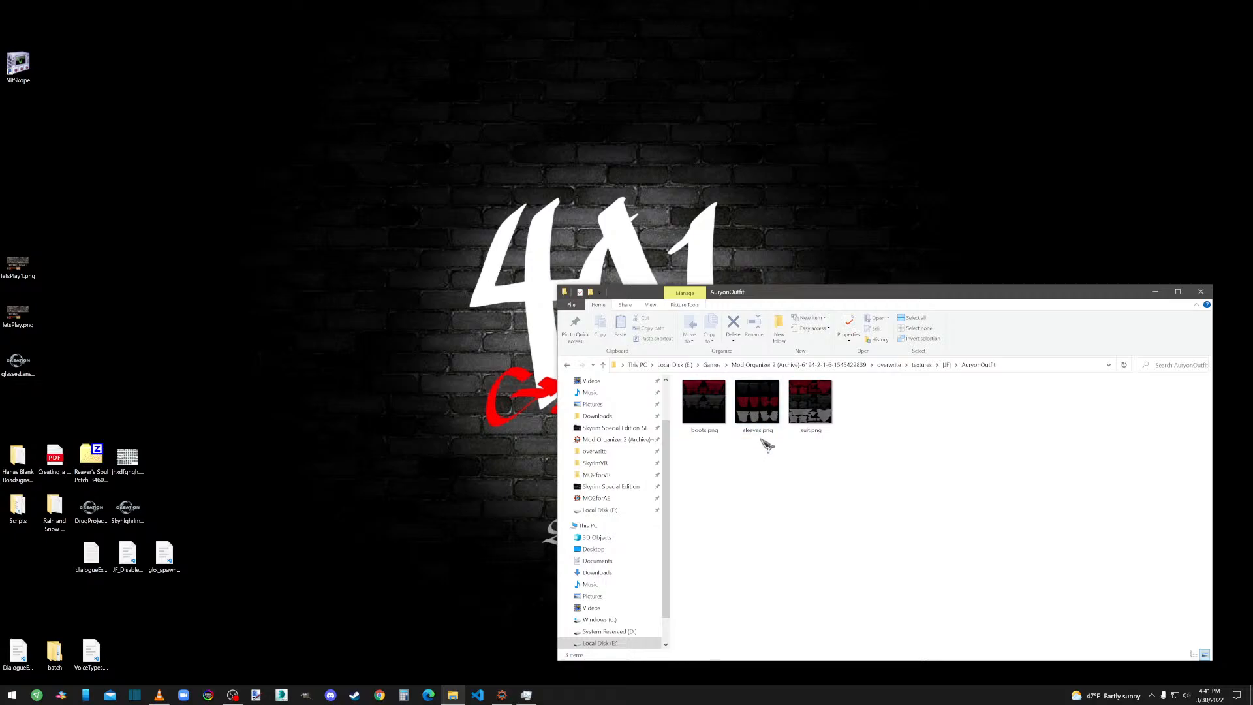
Open the SchakenTextureTool folder from Skyrim DesktopFolder beside the textures window and look inside its TexturePlugin subfolder.
mouse_move(755, 438)
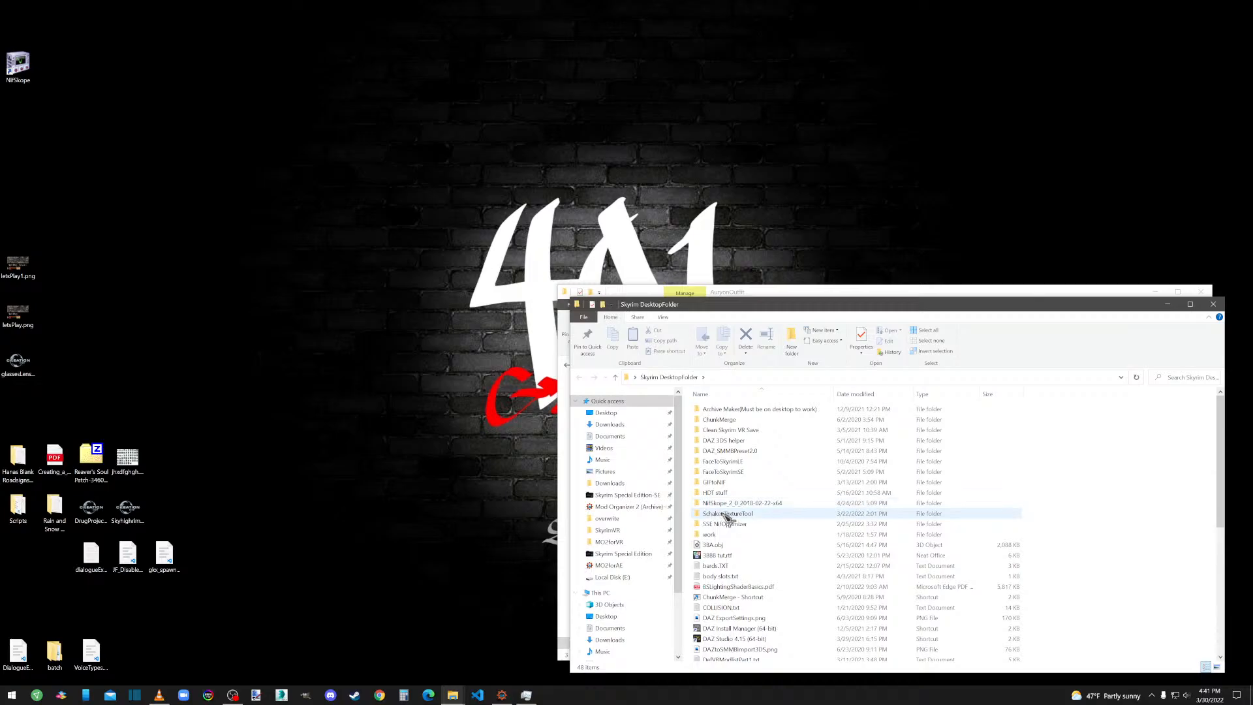
double_click(726, 514)
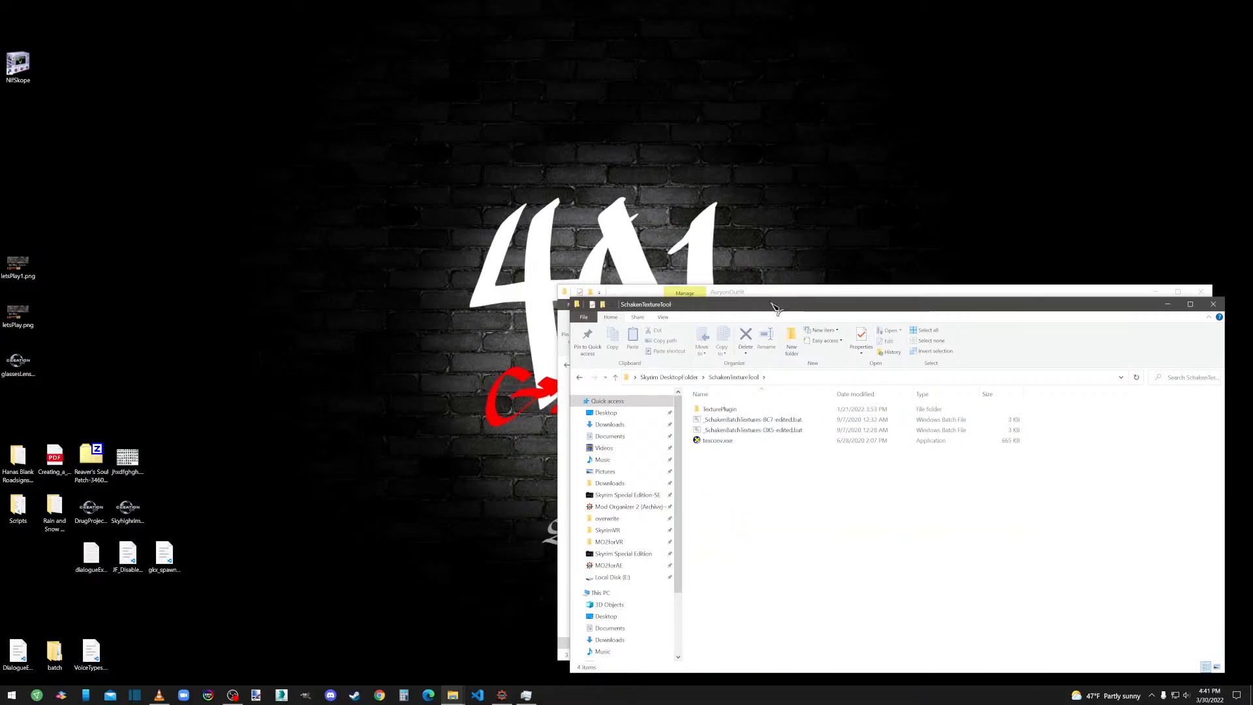
drag(772, 307, 230, 60)
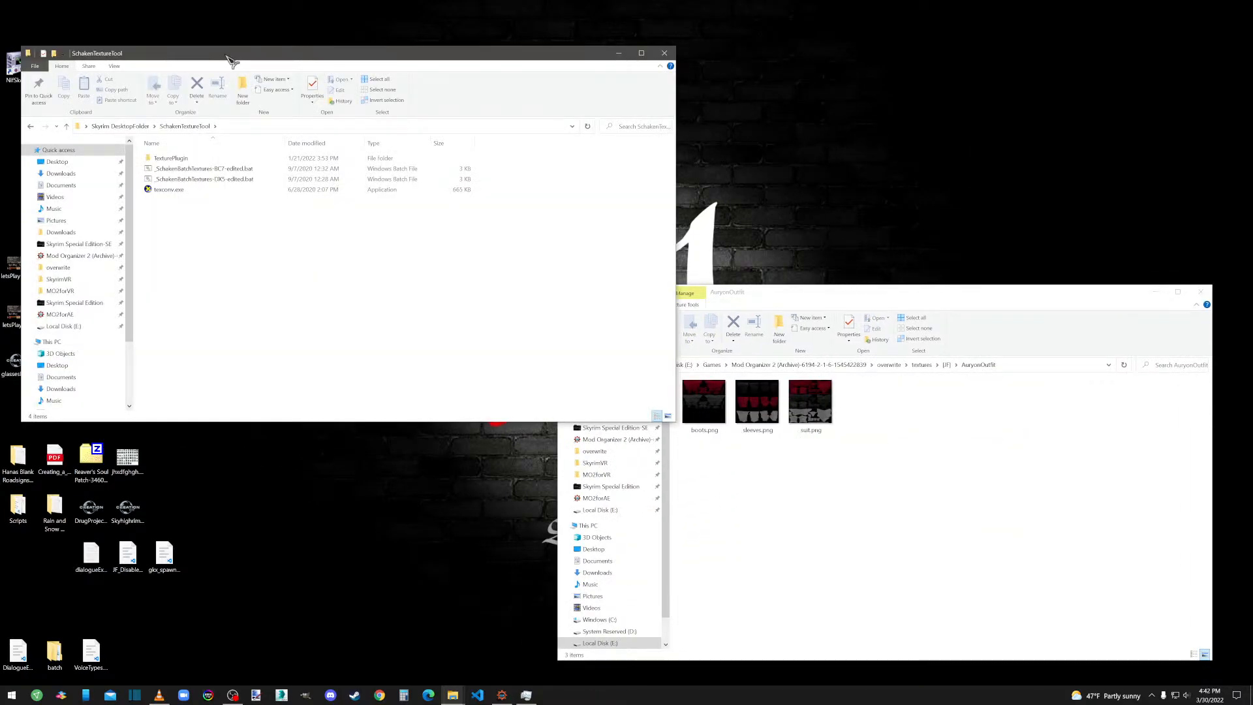
double_click(175, 160)
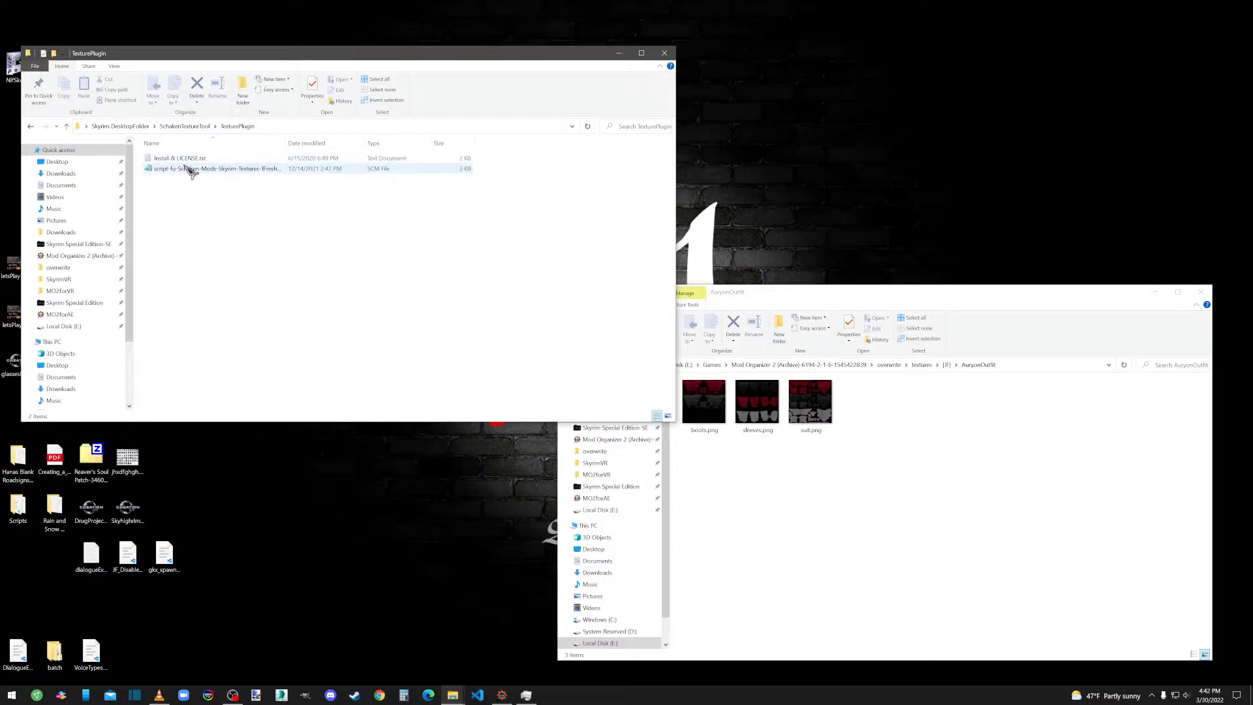
click(198, 127)
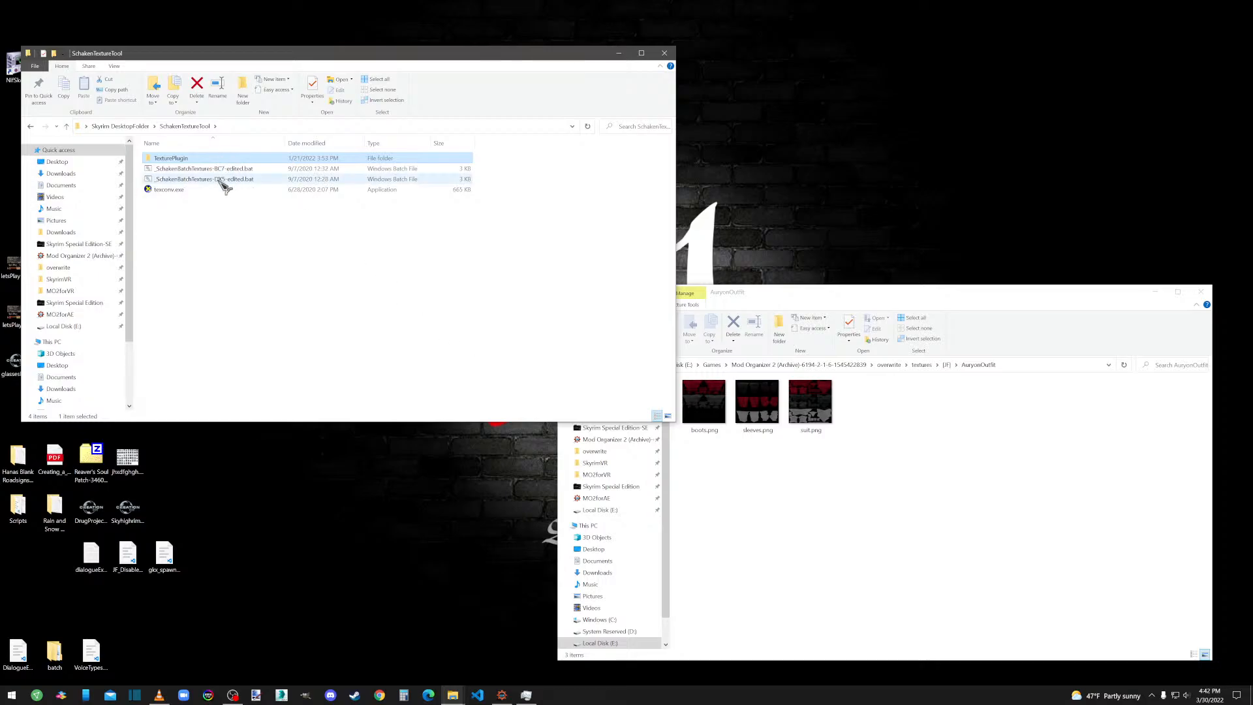
Run the SchakenBatchTextures DX5-edited batch file on boots.png to convert the folder's PNGs to diffuse, normal and specular DDS maps.
click(762, 476)
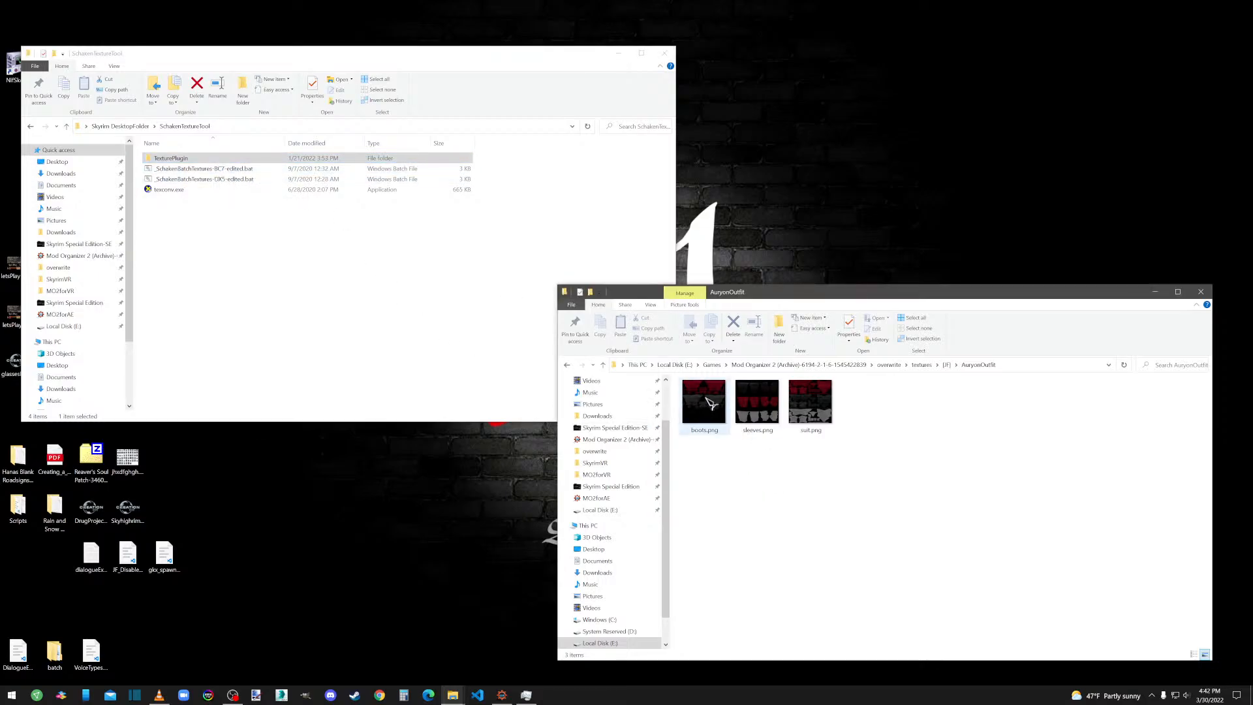
drag(704, 396, 191, 179)
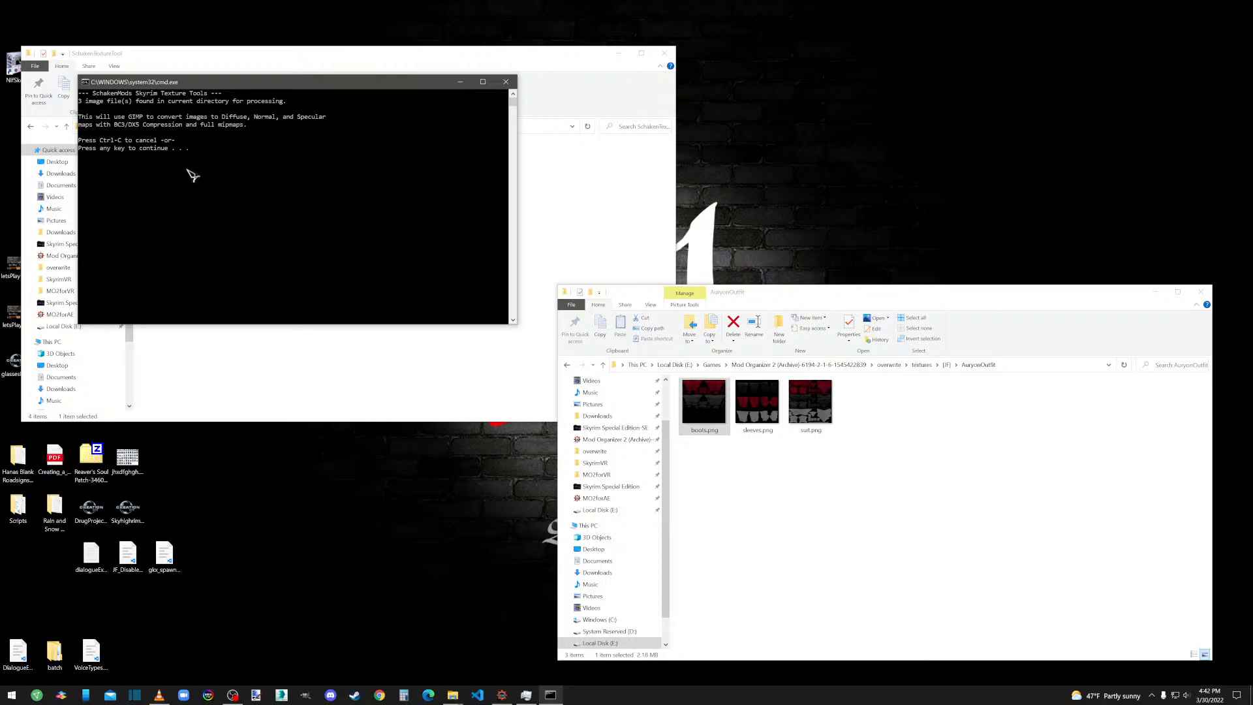
key(Return)
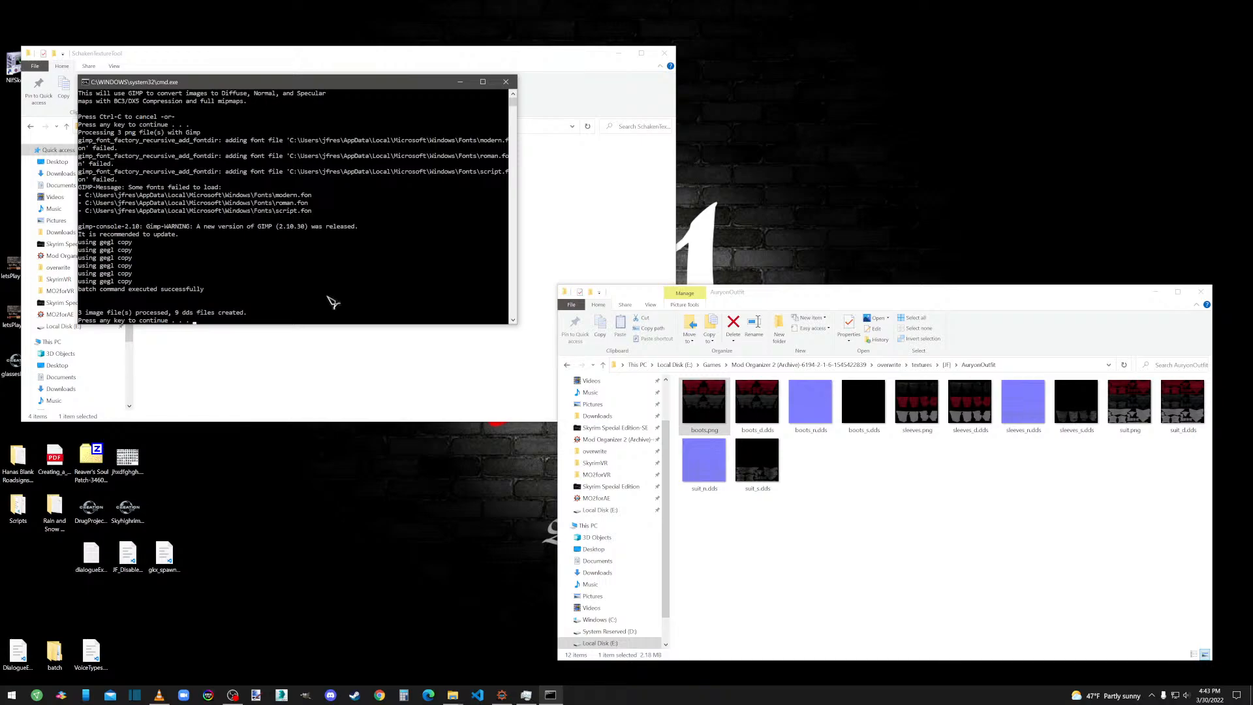
key(Return)
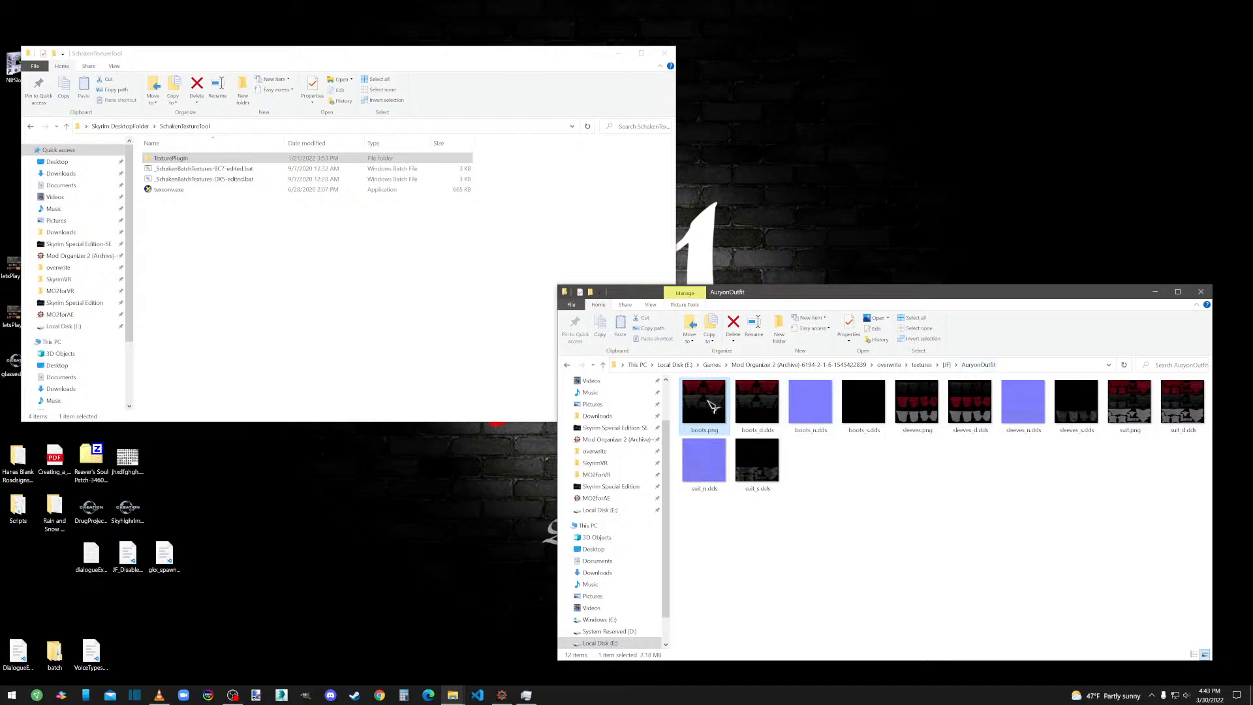
Delete the boots, sleeves and suit PNGs, and compress the remaining DDS maps with the SchakenBatchTextures BC7-edited batch file.
ctrl+click(924, 408)
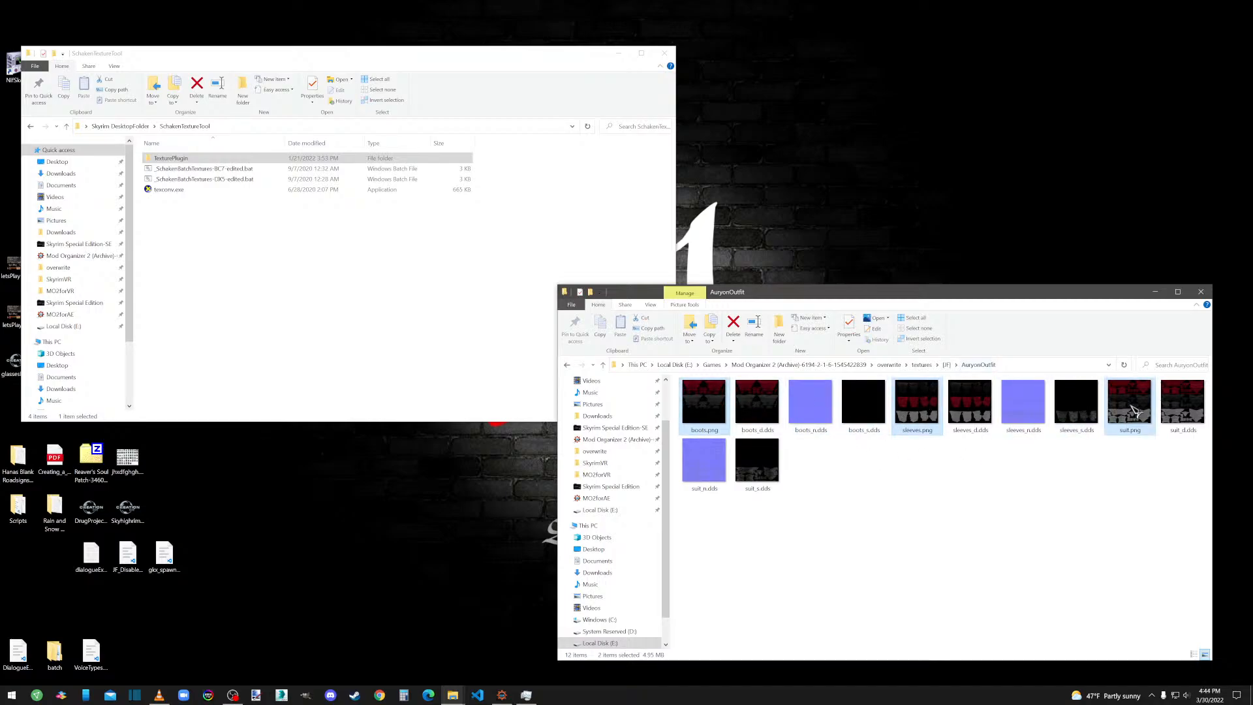
key(Delete)
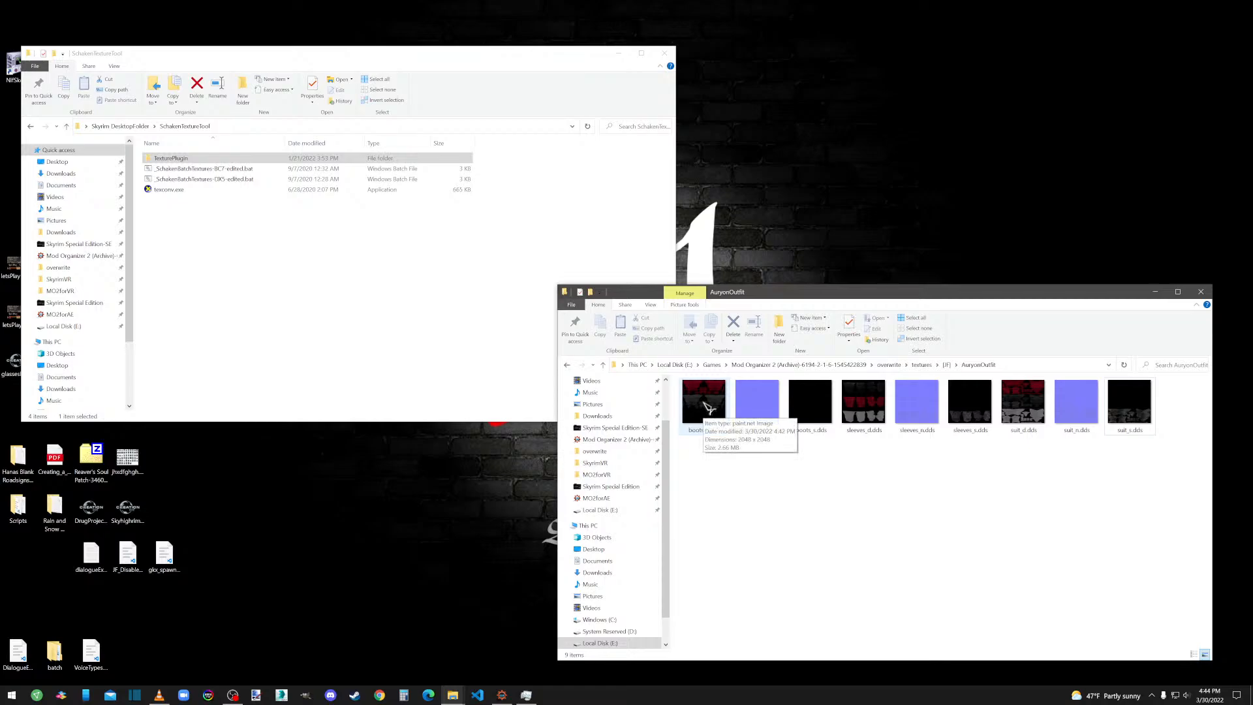
drag(724, 414, 228, 170)
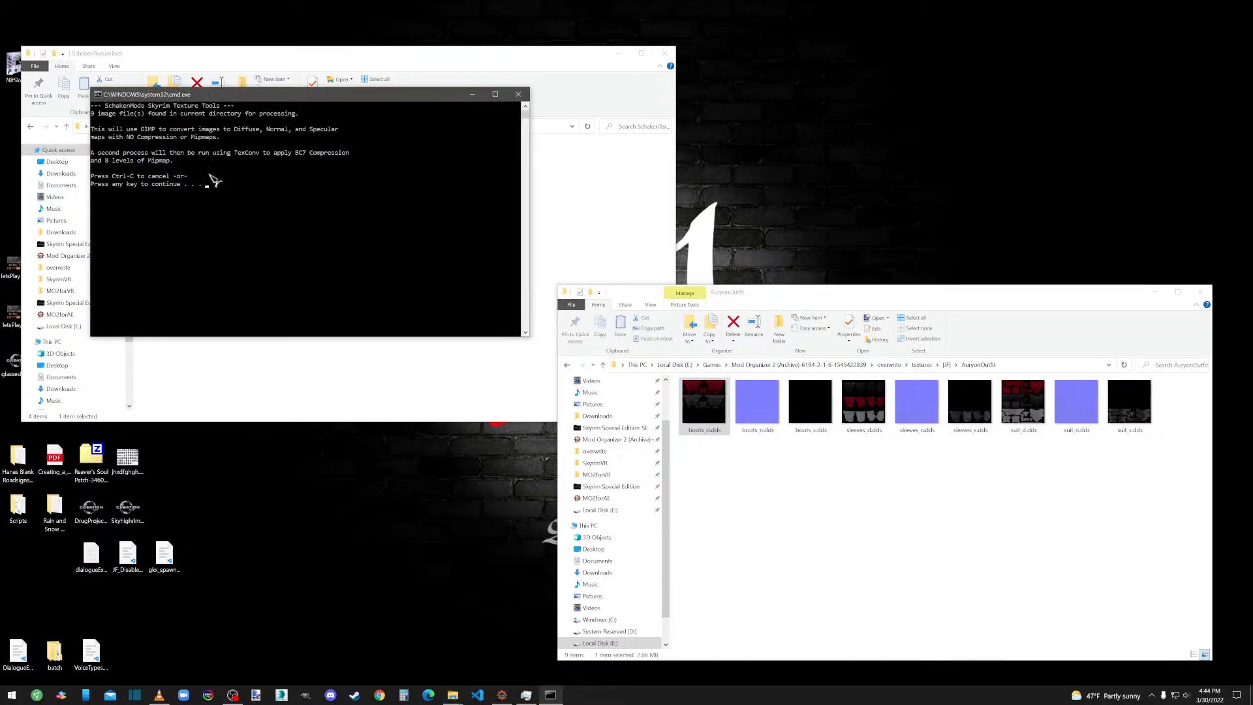
key(Return)
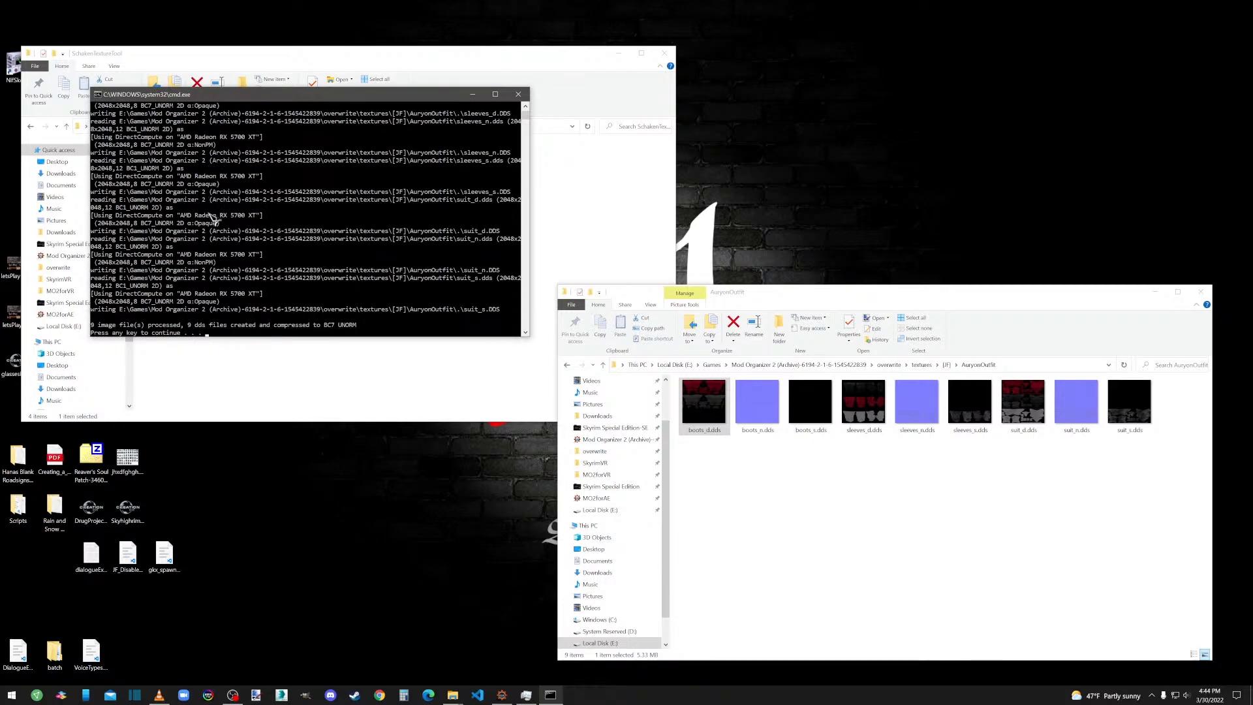
Dismiss the finished BC7 batch console and close the SchakenTextureTool and AuryonOutfit folder windows.
key(Return)
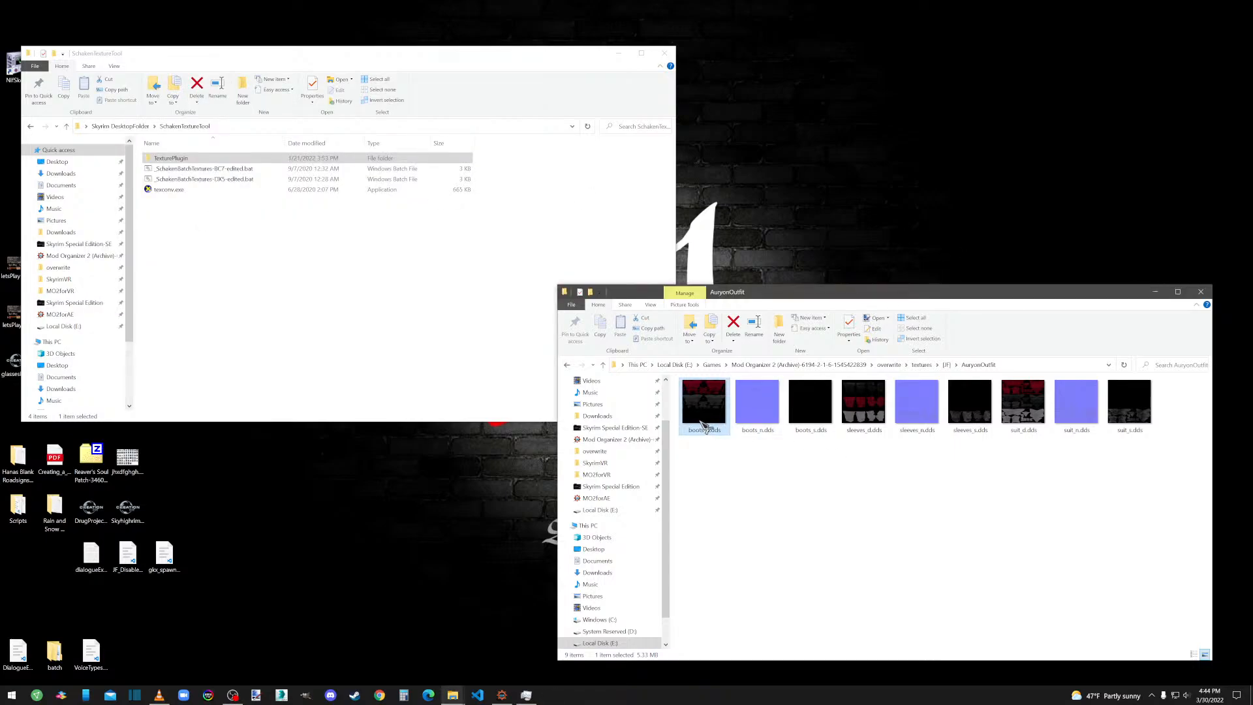
click(852, 471)
mouse_move(705, 410)
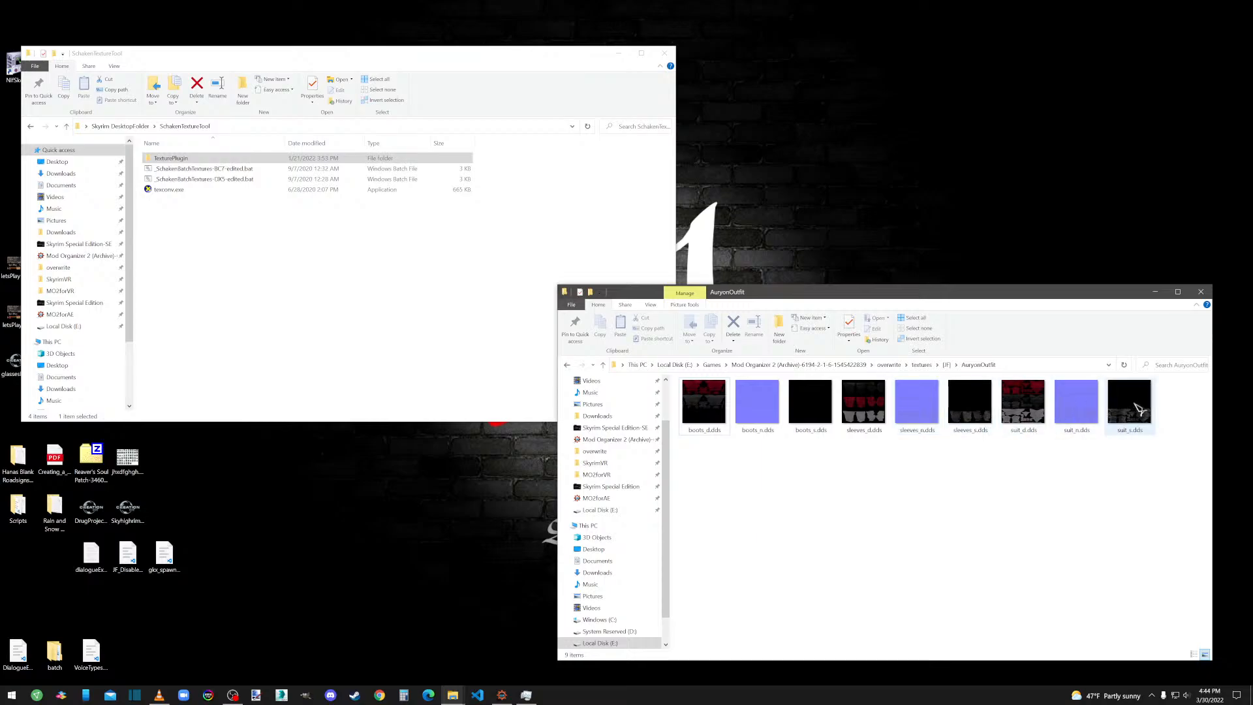
click(320, 234)
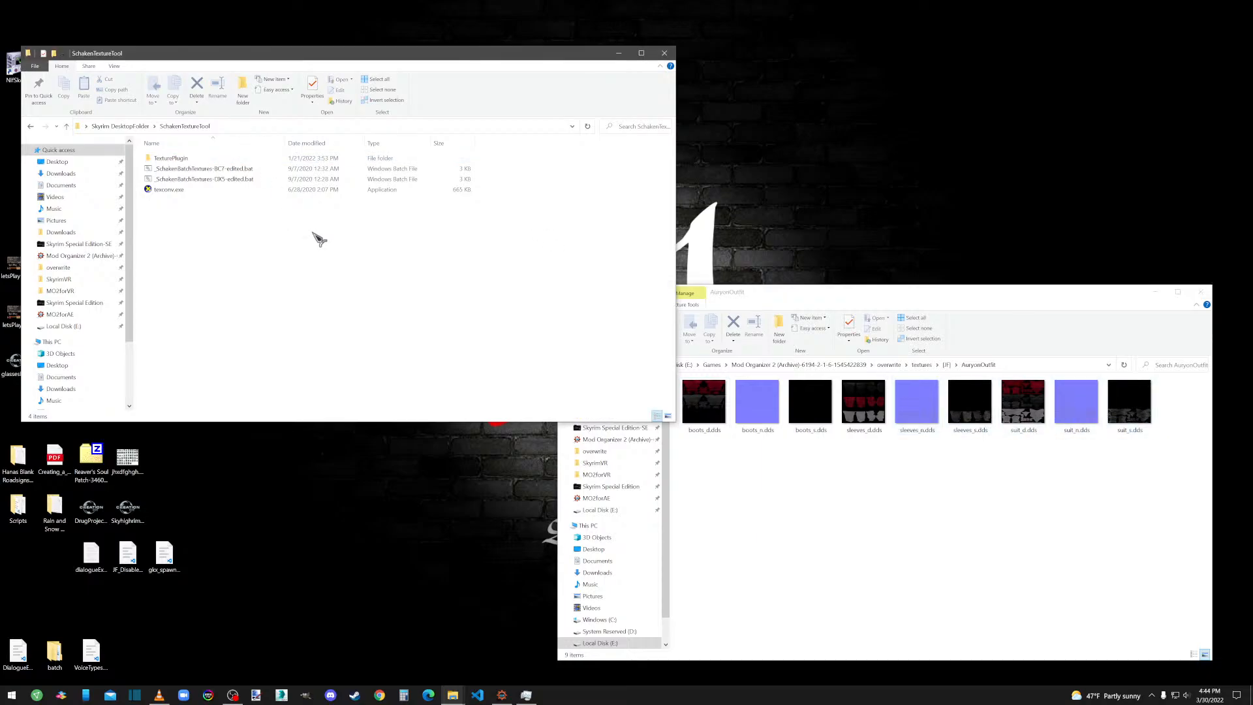
click(664, 53)
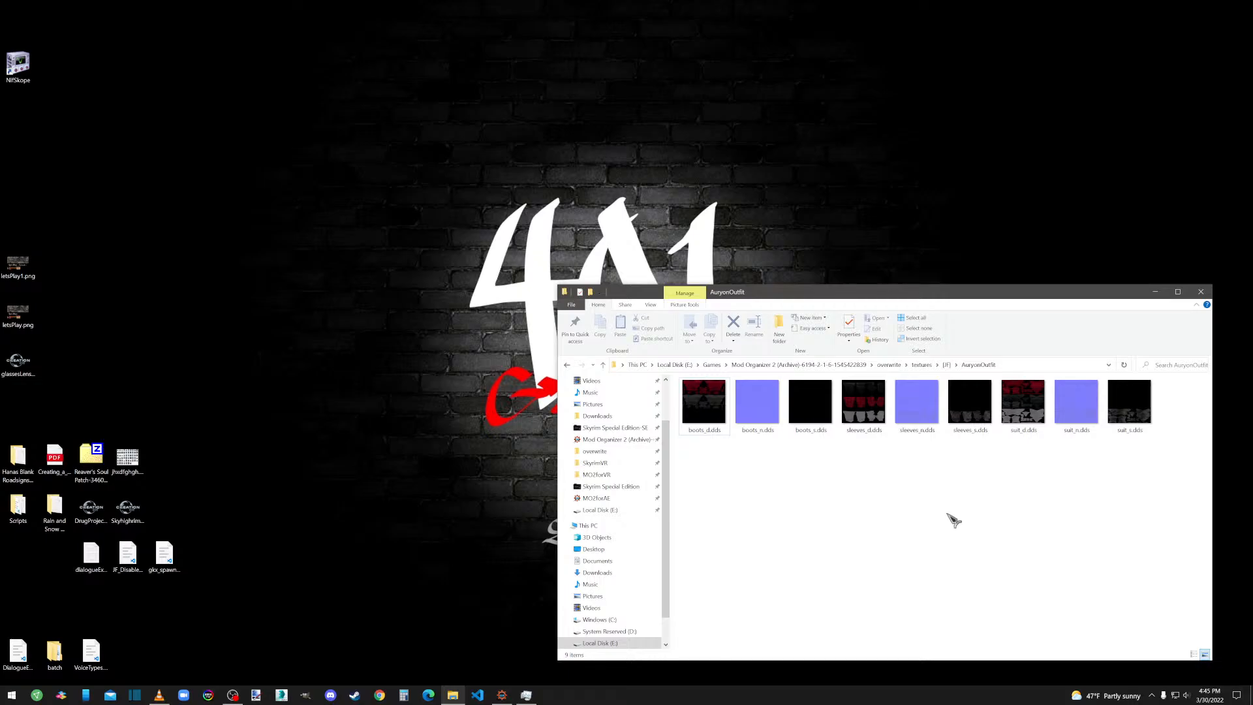
drag(1000, 295, 953, 222)
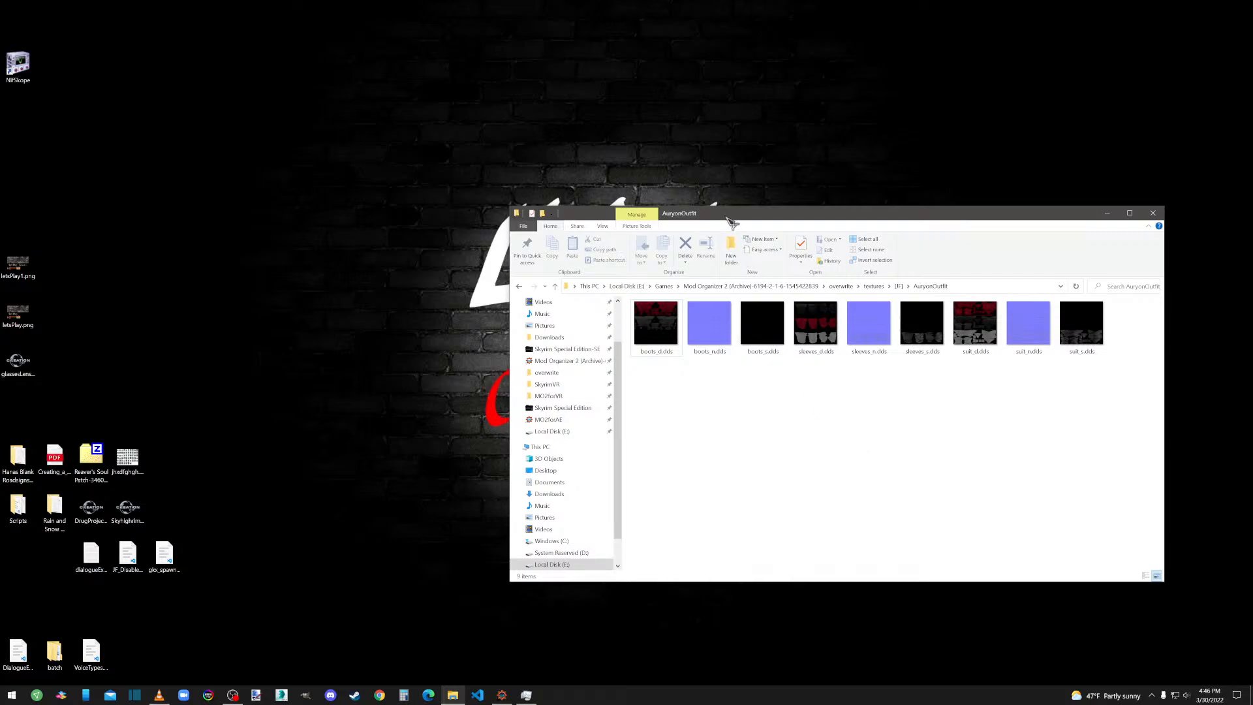
click(841, 285)
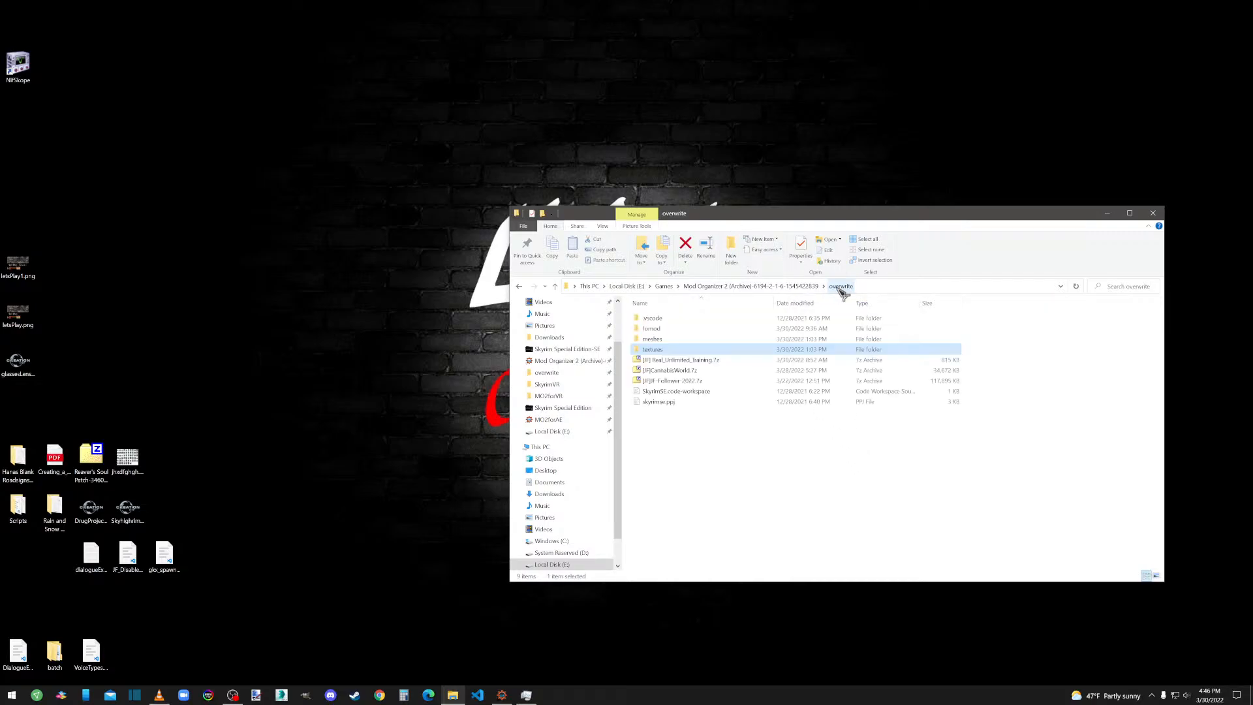
click(1153, 214)
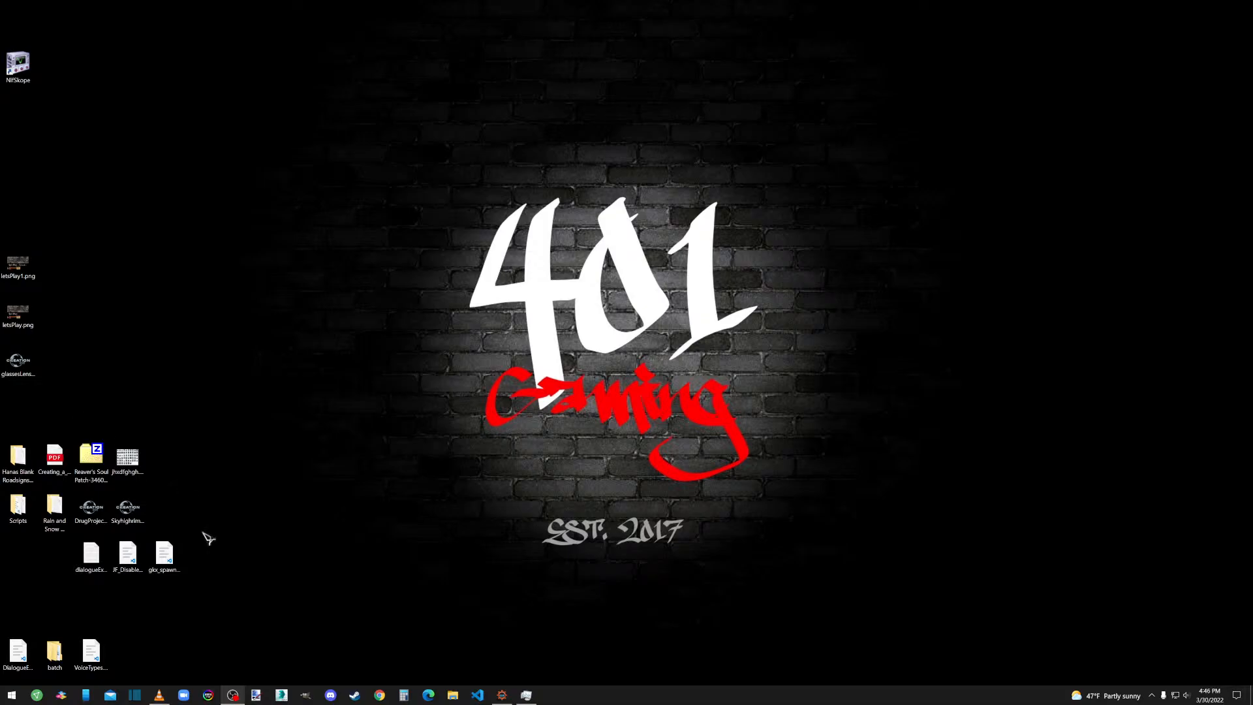
Switch to 3ds Max, maximize the Perspective viewport, and browse for import to the AuryonOutfit folder inside overwrite's meshes folder.
click(287, 696)
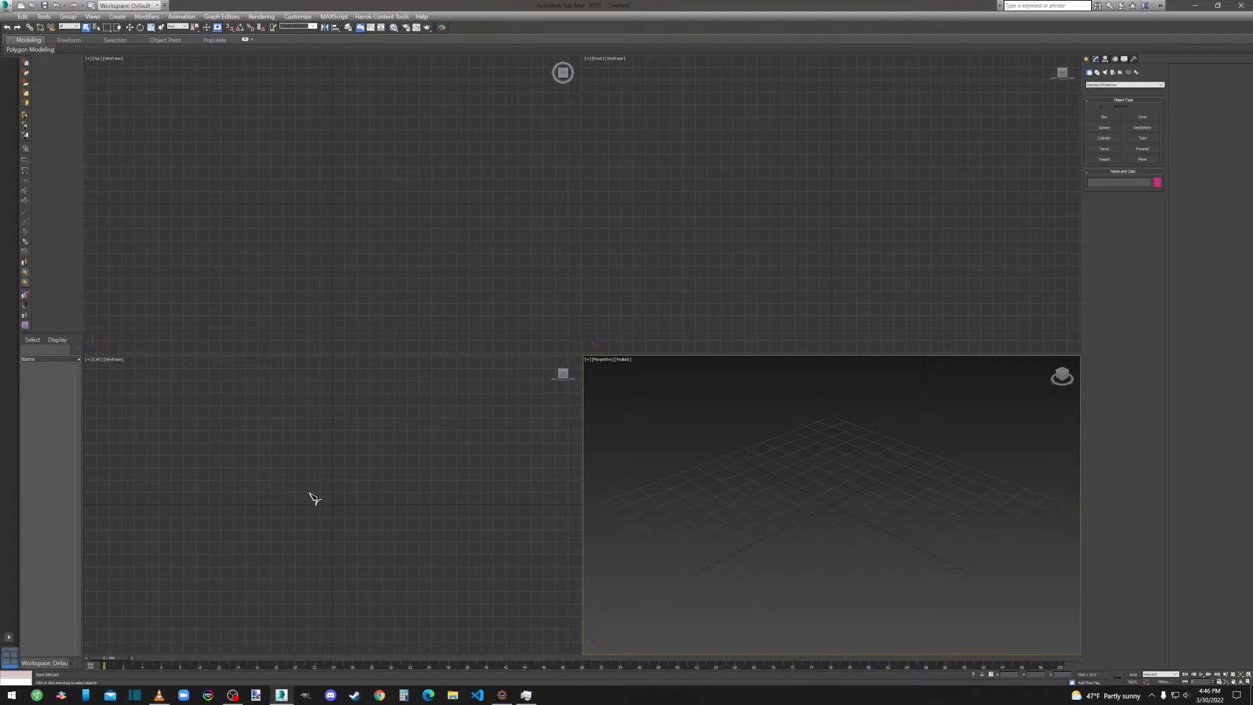
key(alt+w)
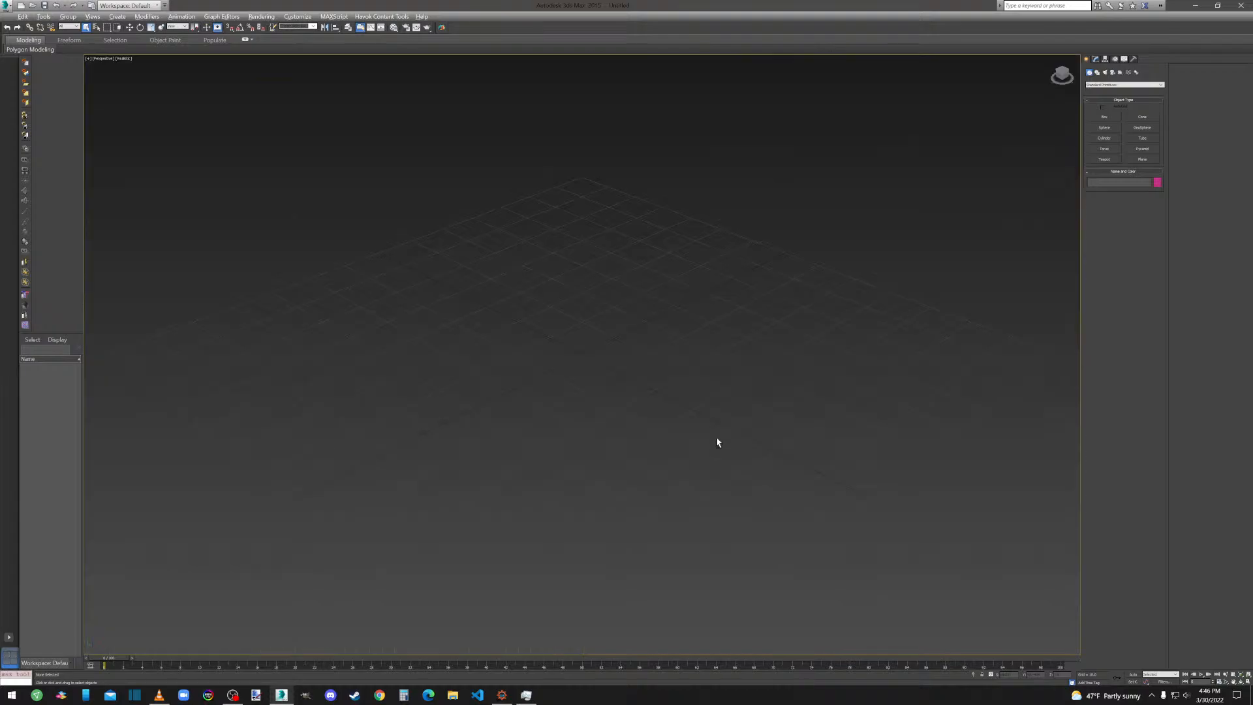
click(7, 6)
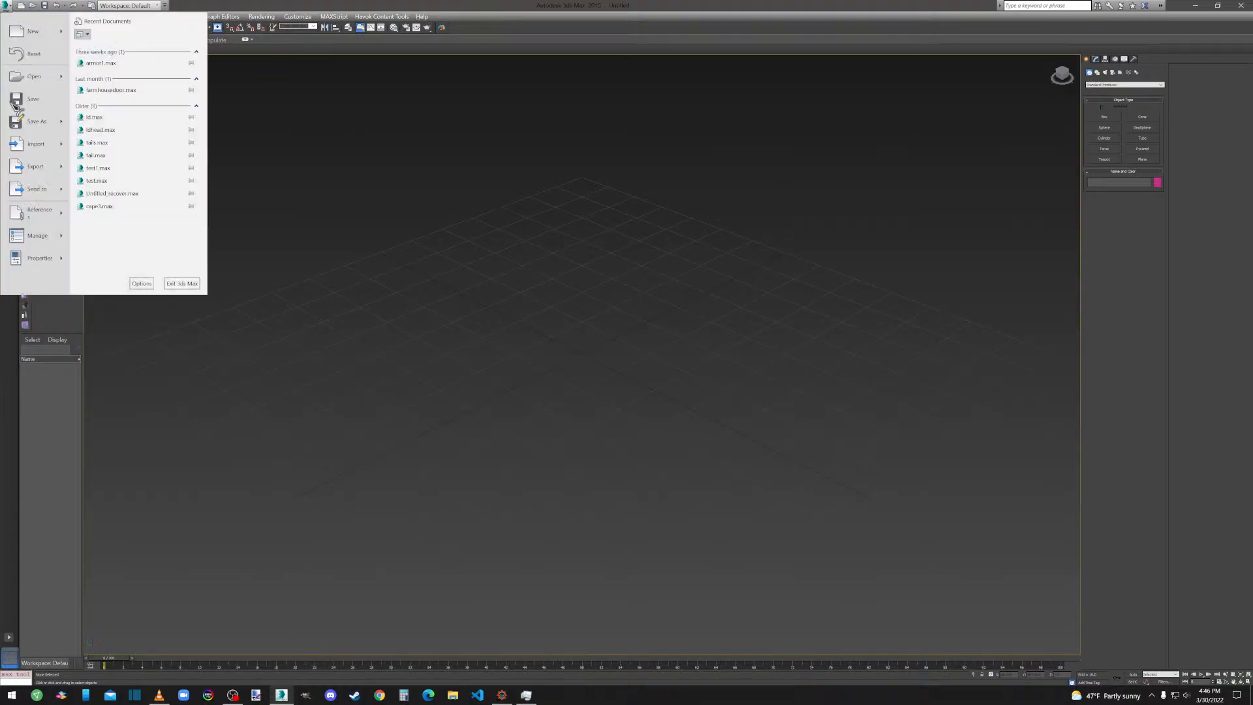
click(40, 145)
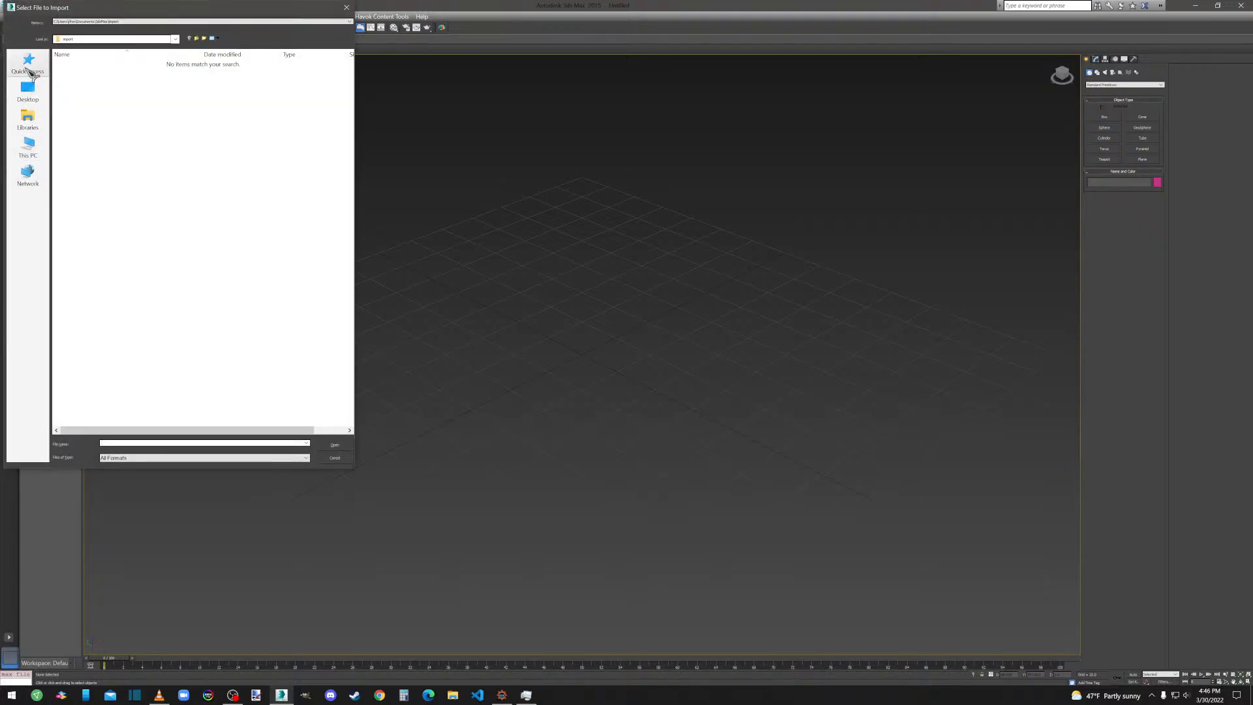
double_click(228, 182)
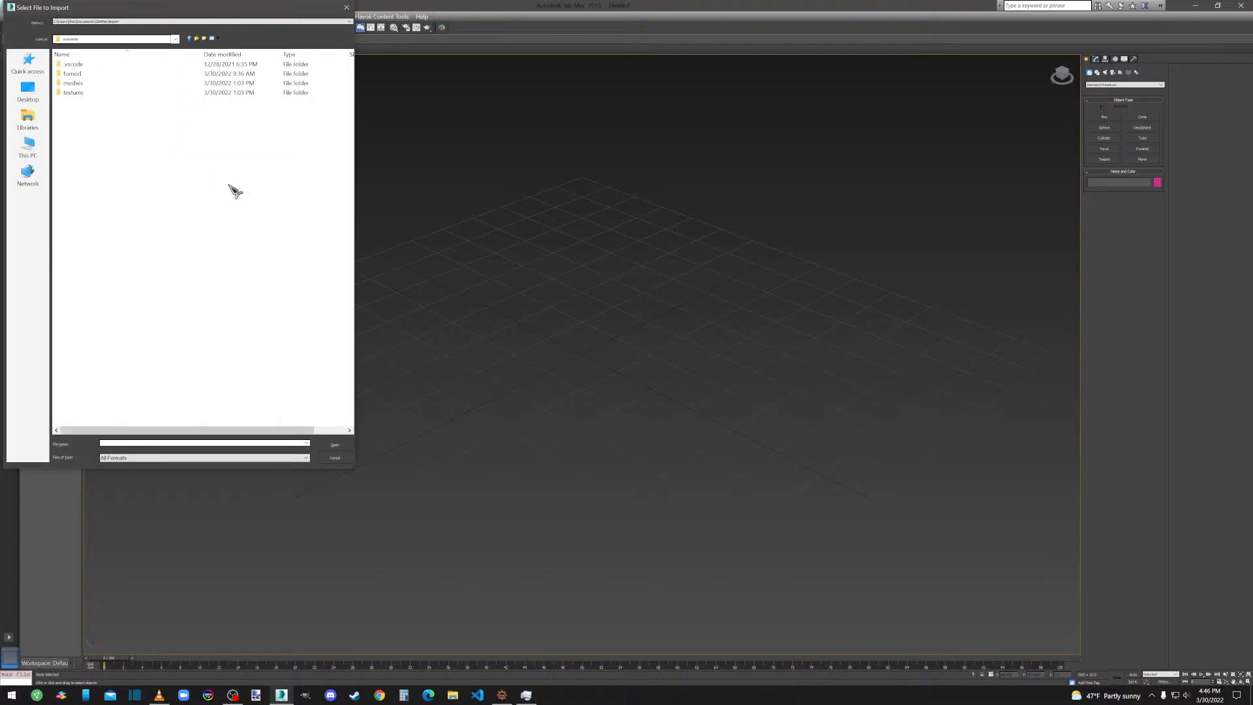
double_click(80, 83)
double_click(84, 63)
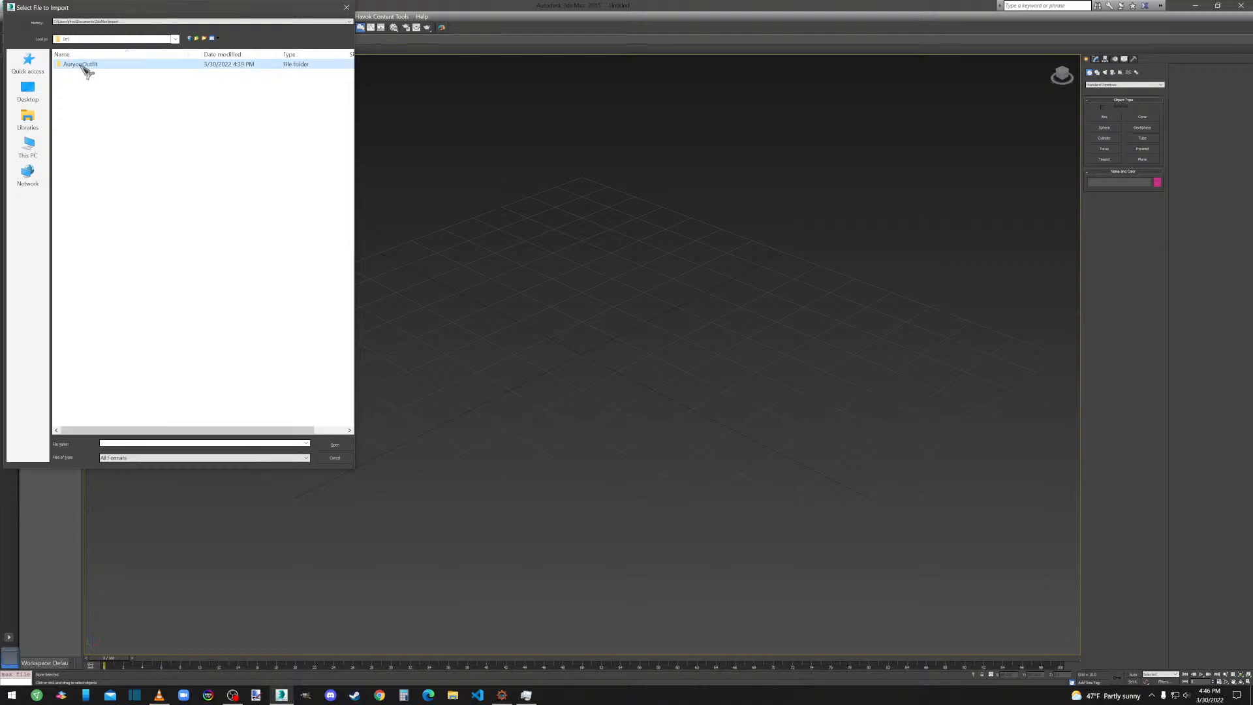
double_click(83, 64)
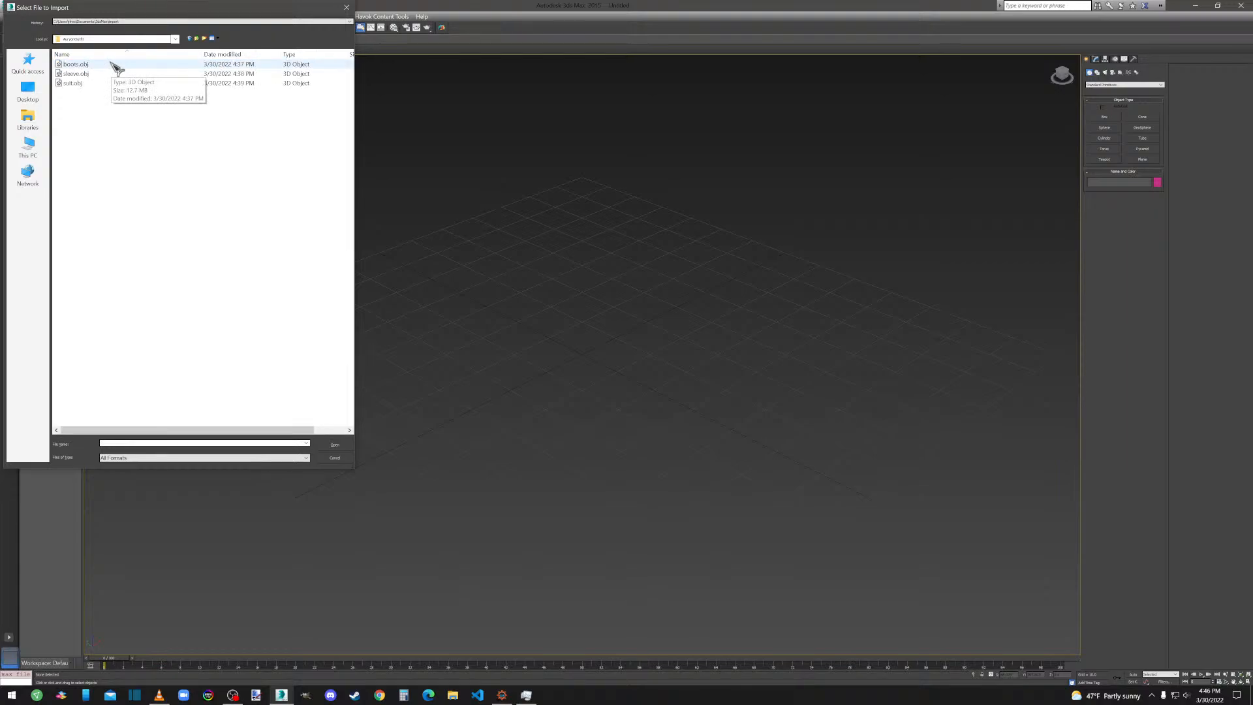
Import suit.obj as a single editable poly mesh, checking the Object Scale in the OBJ import options.
click(73, 84)
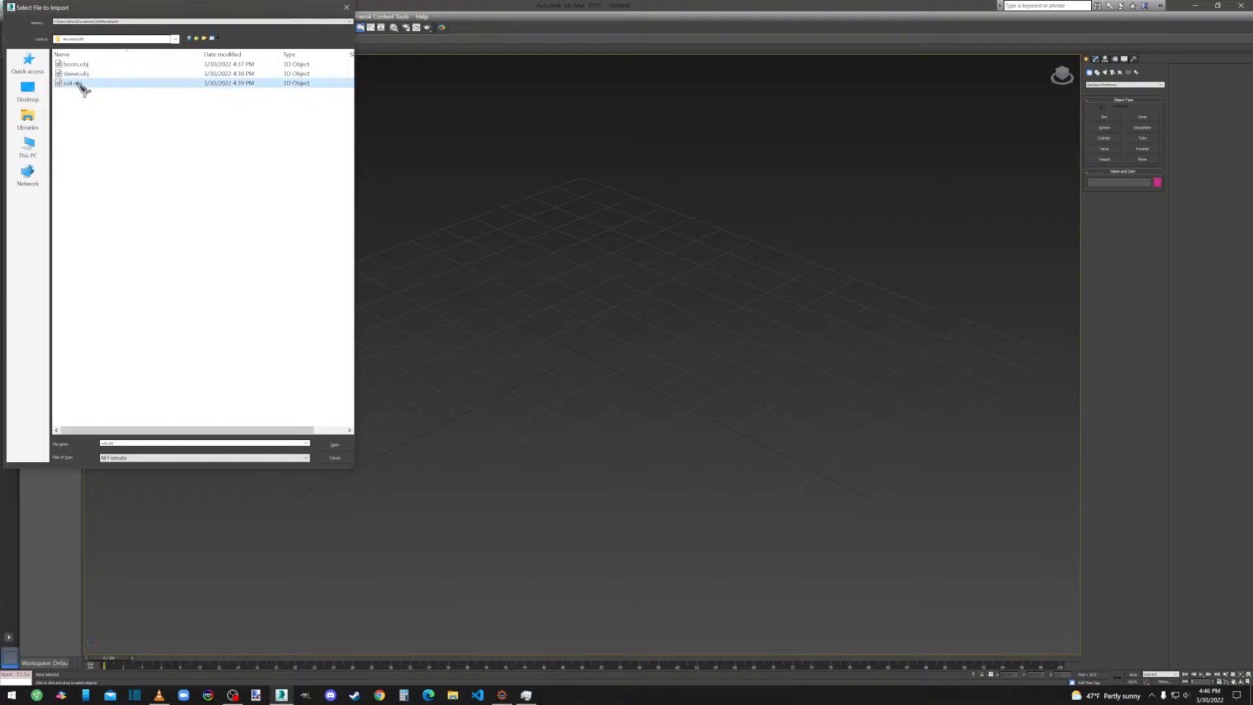
double_click(80, 85)
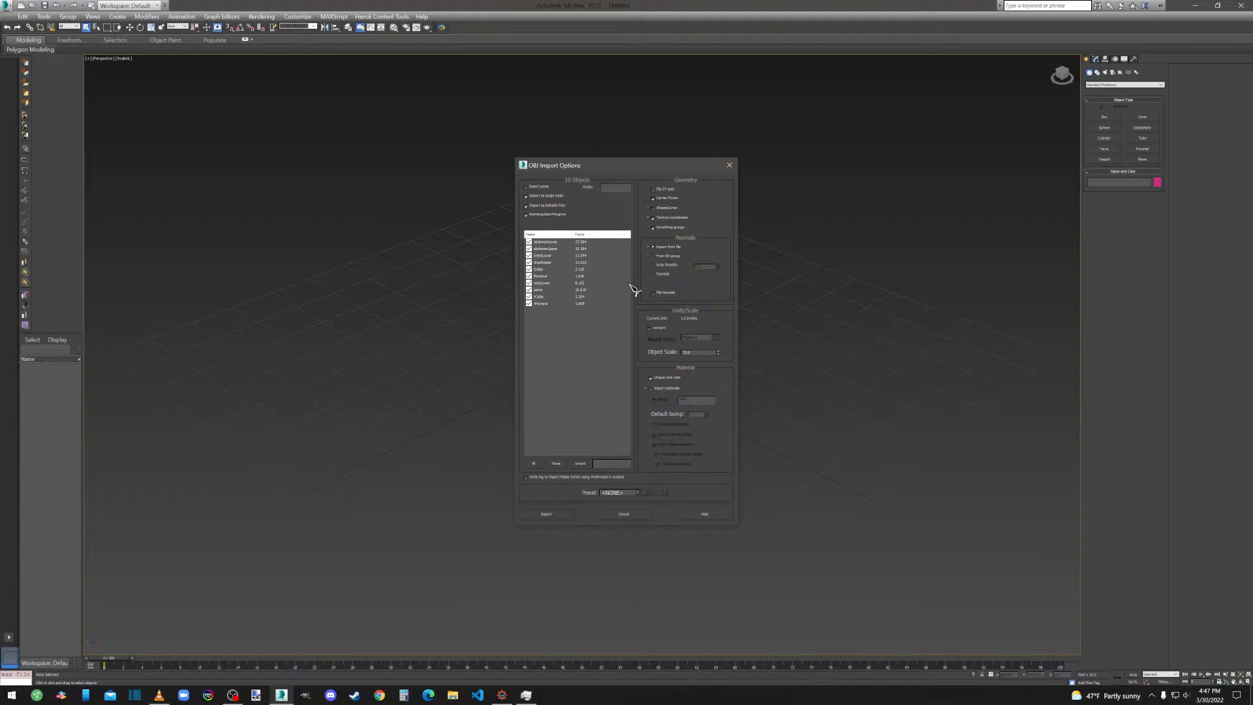
double_click(692, 352)
drag(691, 352, 673, 356)
click(561, 519)
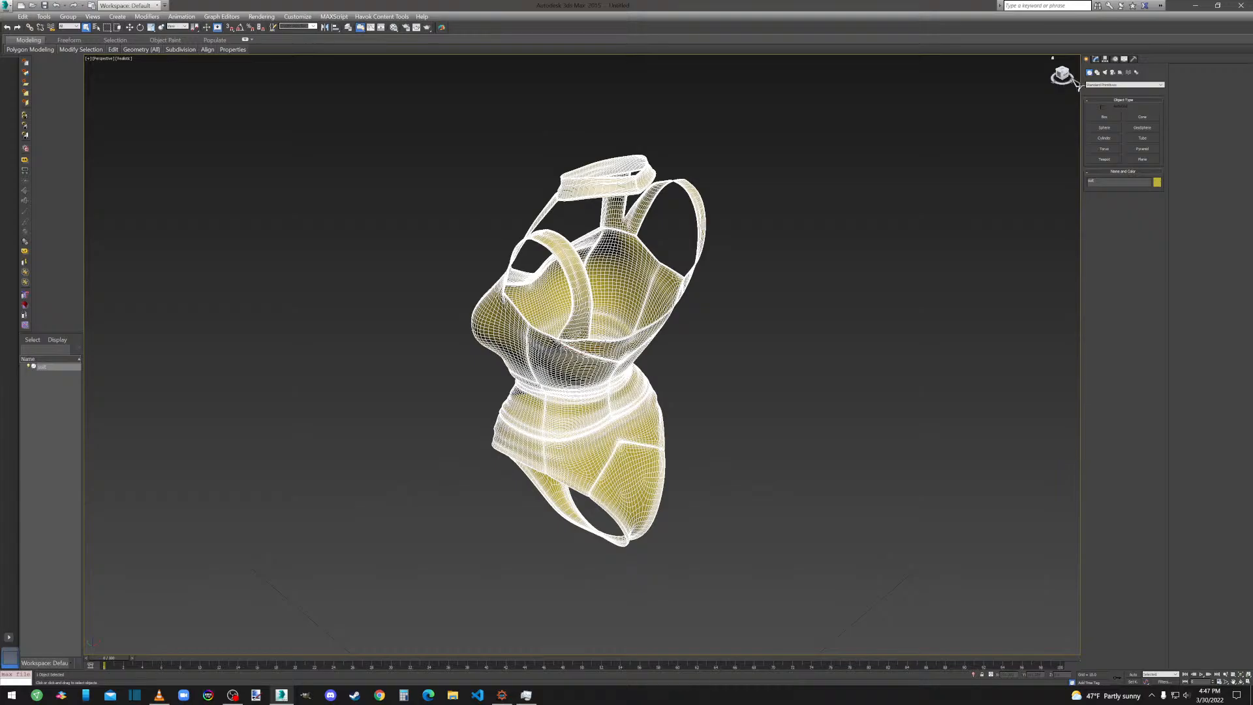
Select all polygons of the suit, turn on Preserve UVs, and flip their normals.
alt+middle_drag(737, 306, 777, 266)
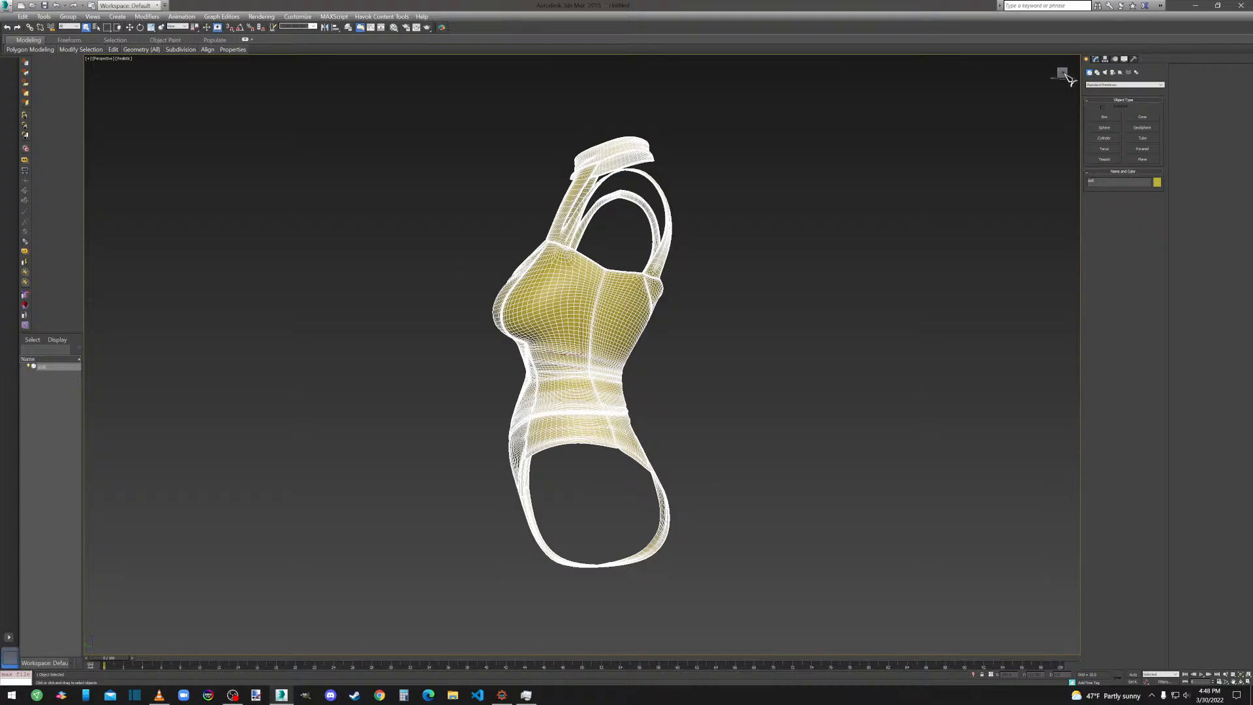
click(1095, 59)
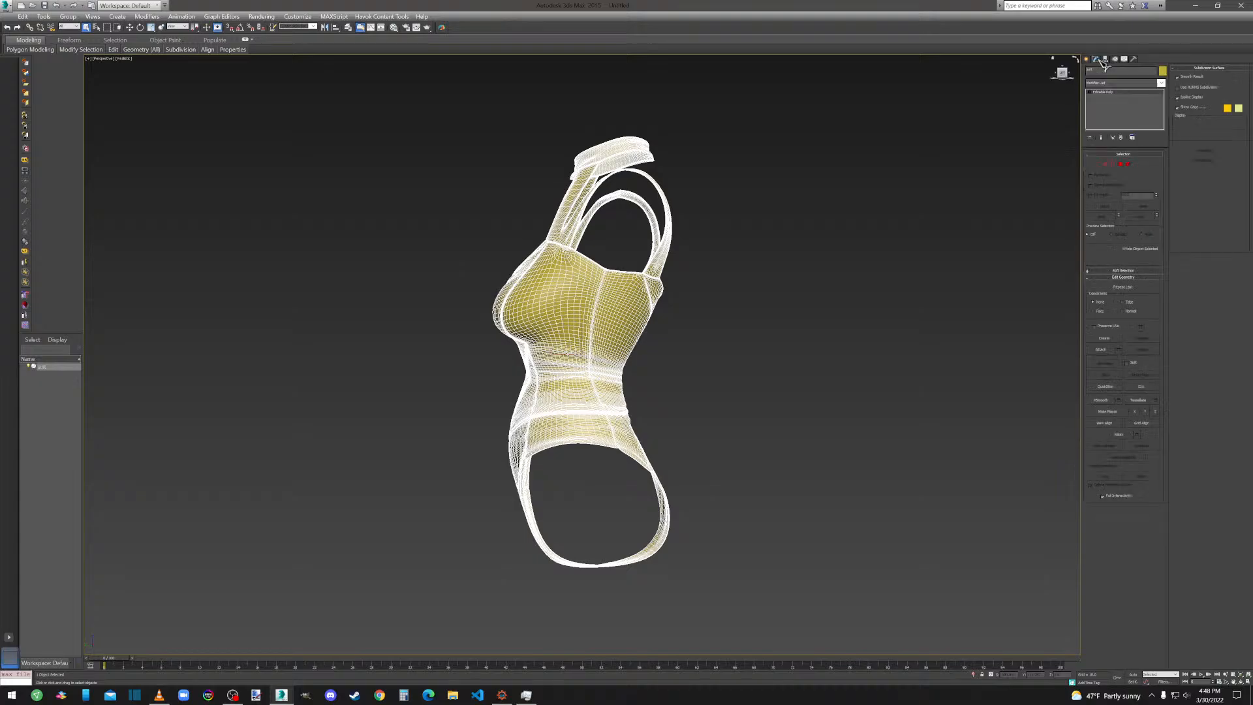
click(1121, 165)
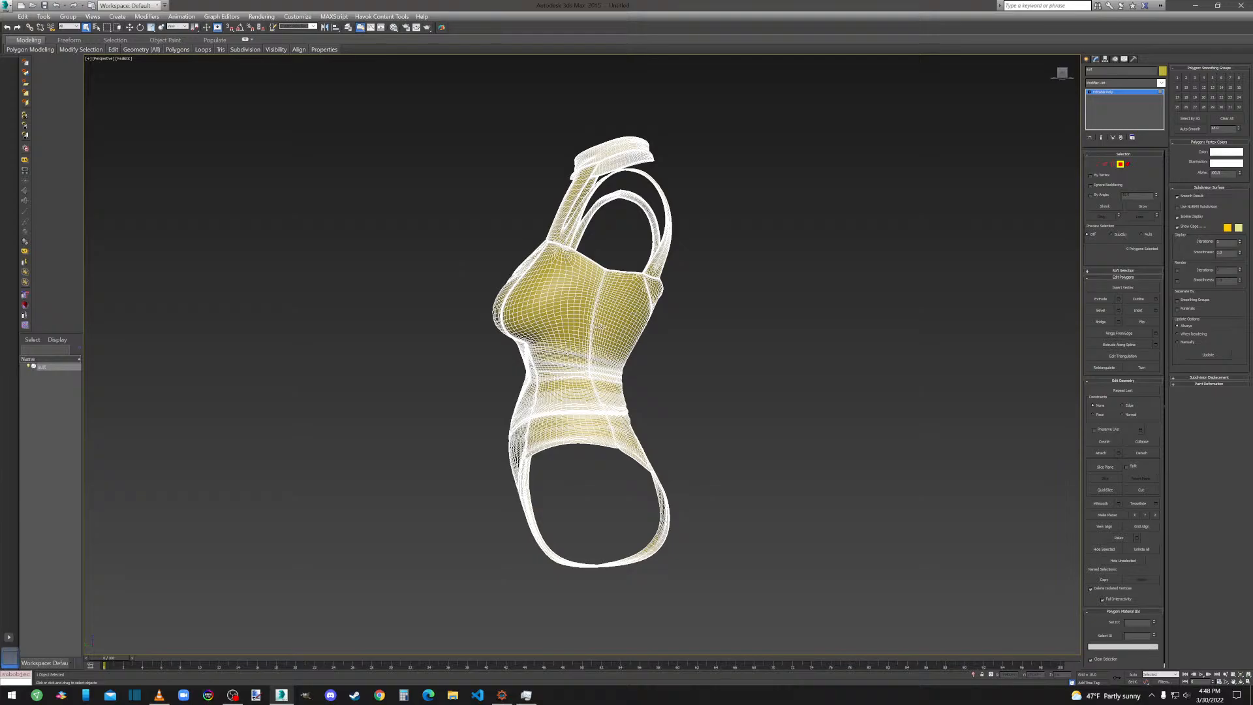
click(1077, 77)
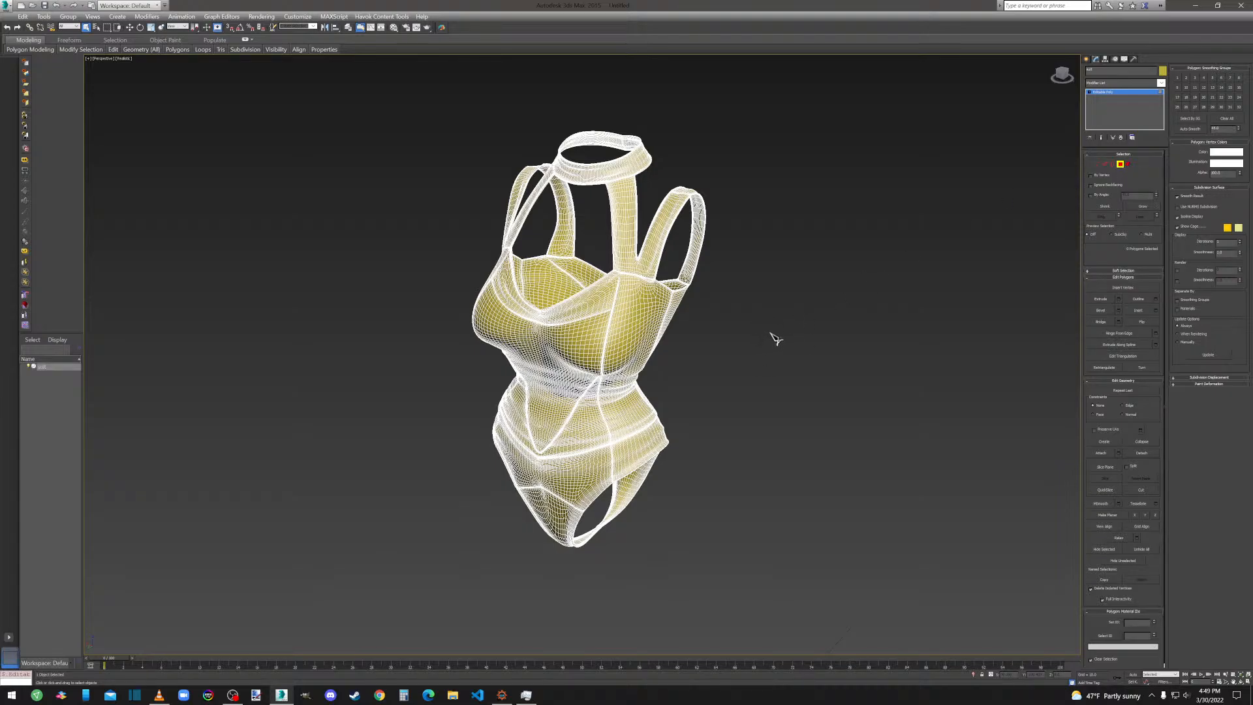
key(ctrl+a)
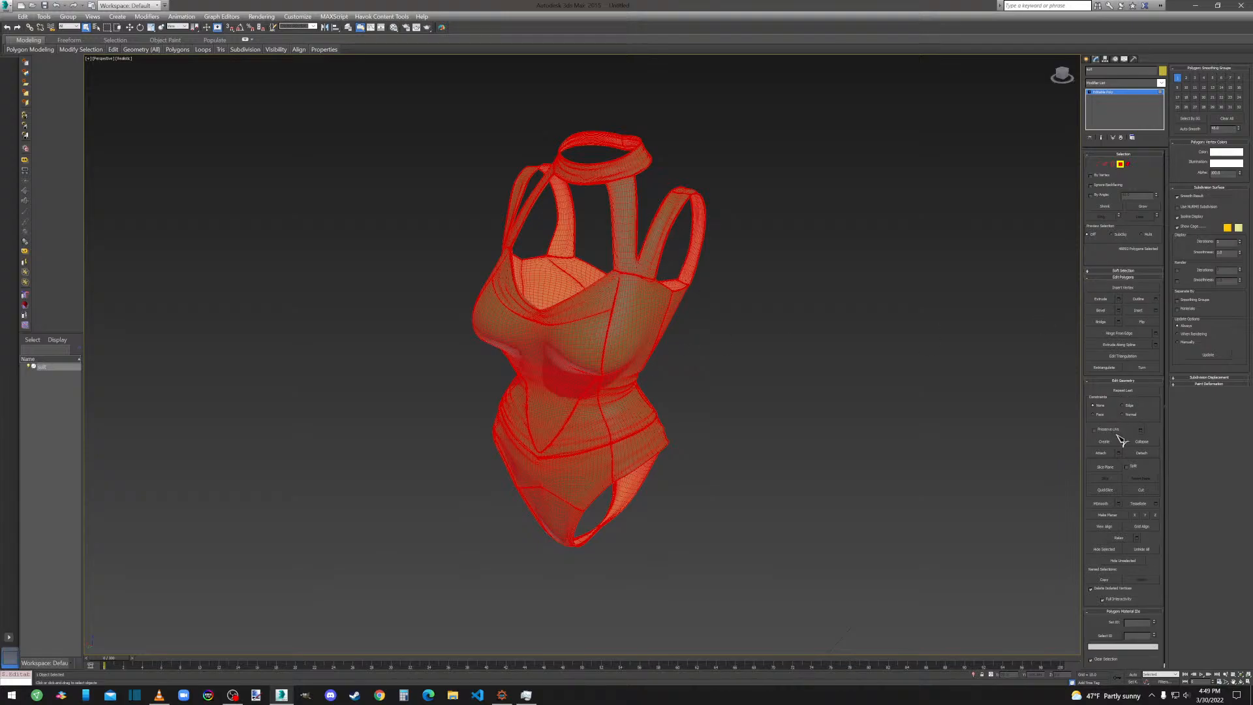
click(1097, 431)
click(1142, 322)
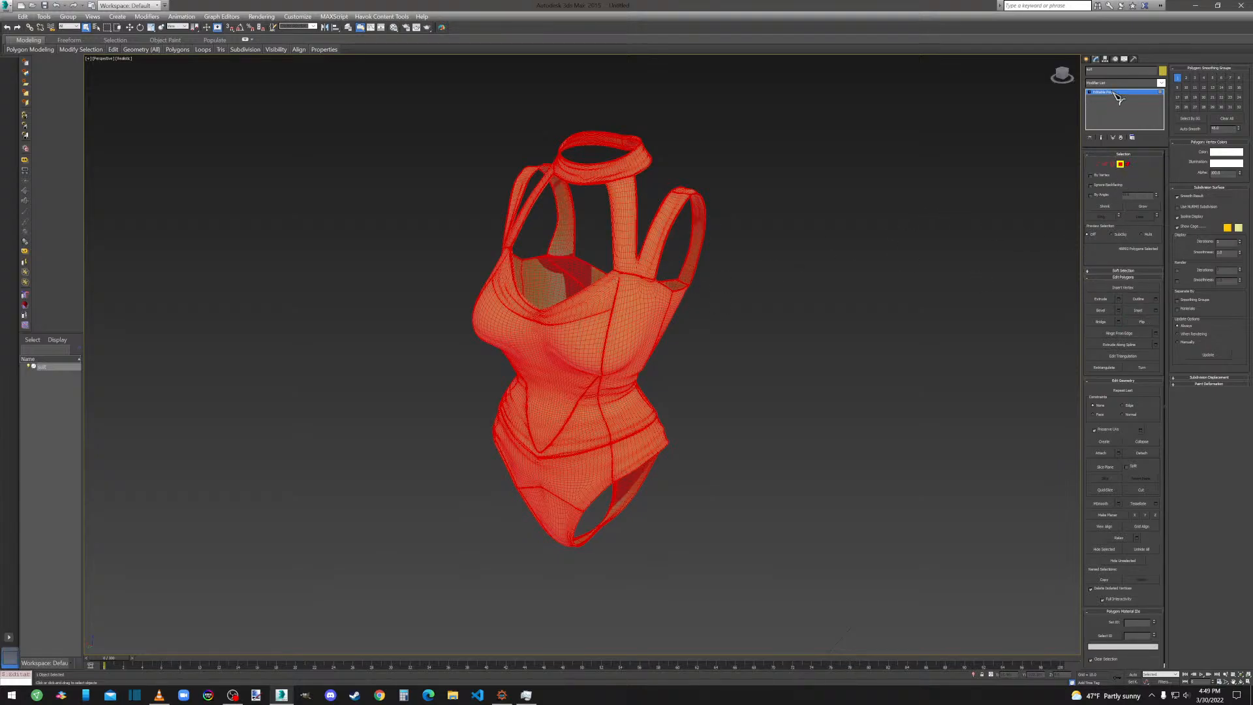
click(669, 336)
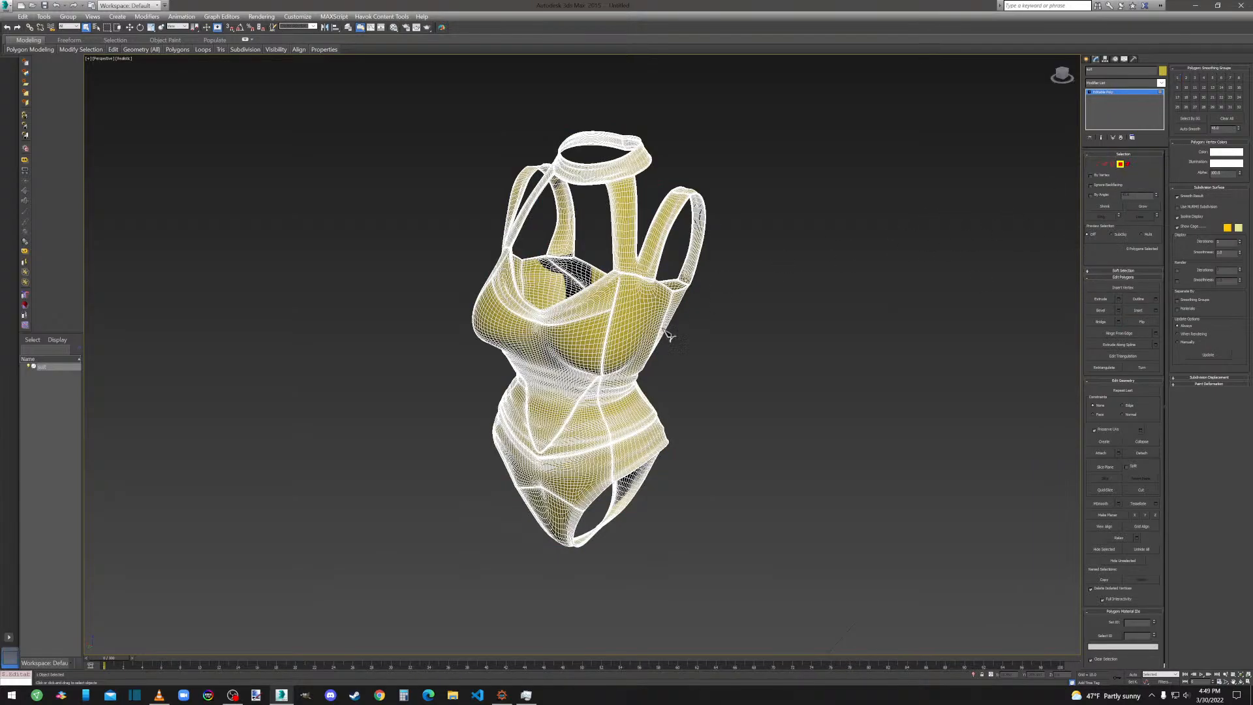
Add a ProOptimizer modifier to the suit with Keep Textures and Keep UV Boundaries enabled.
click(1116, 84)
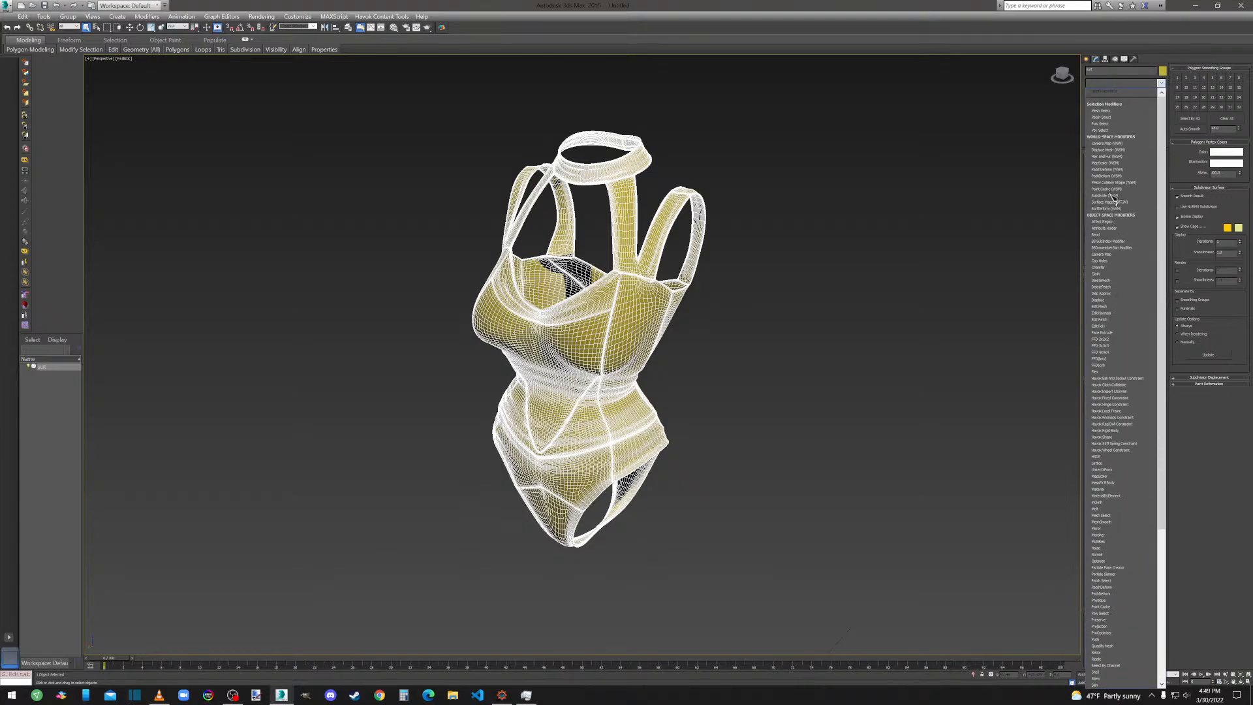
click(1111, 635)
click(1090, 297)
click(1090, 307)
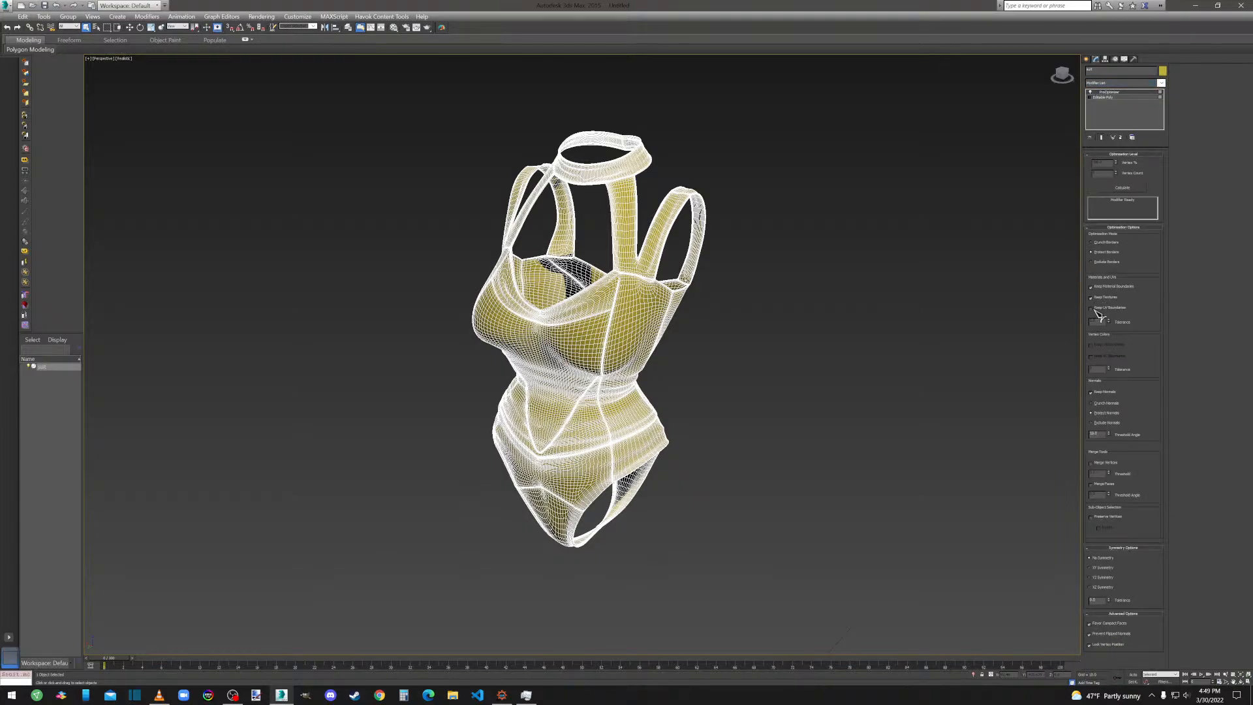
Calculate the ProOptimizer reduction for the suit and set Vertex % to 50.
click(1122, 188)
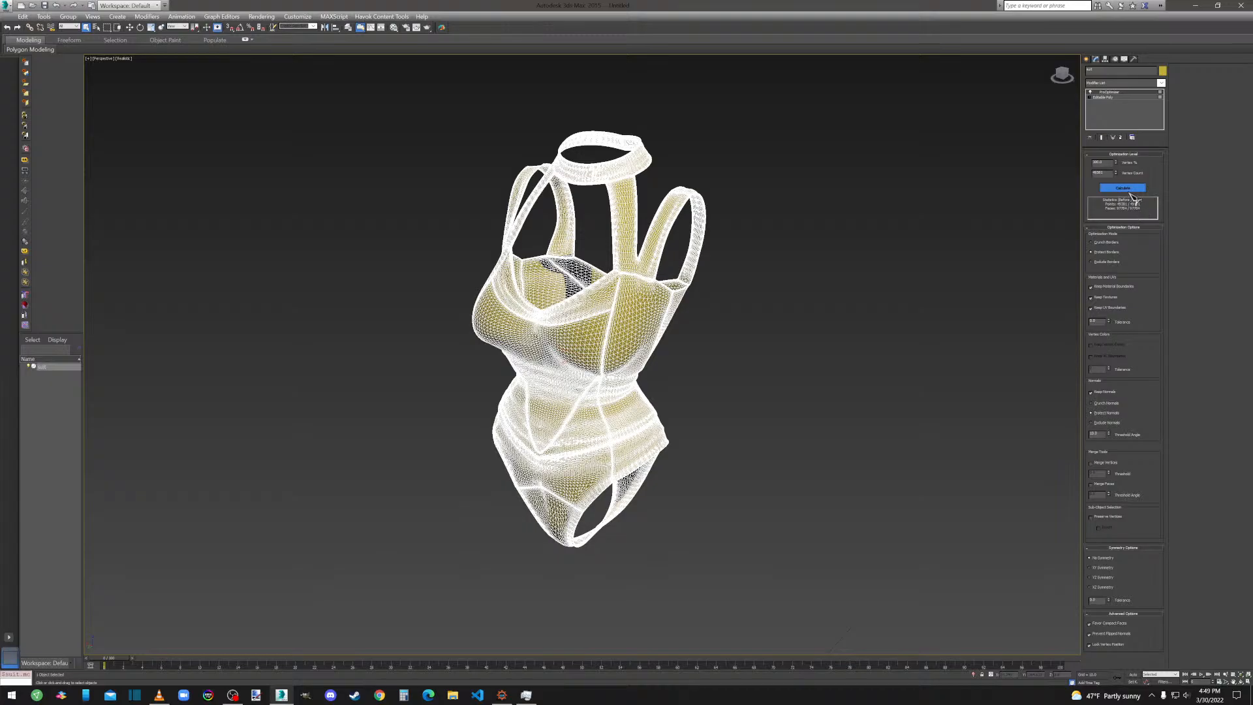
double_click(1095, 162)
double_click(1108, 173)
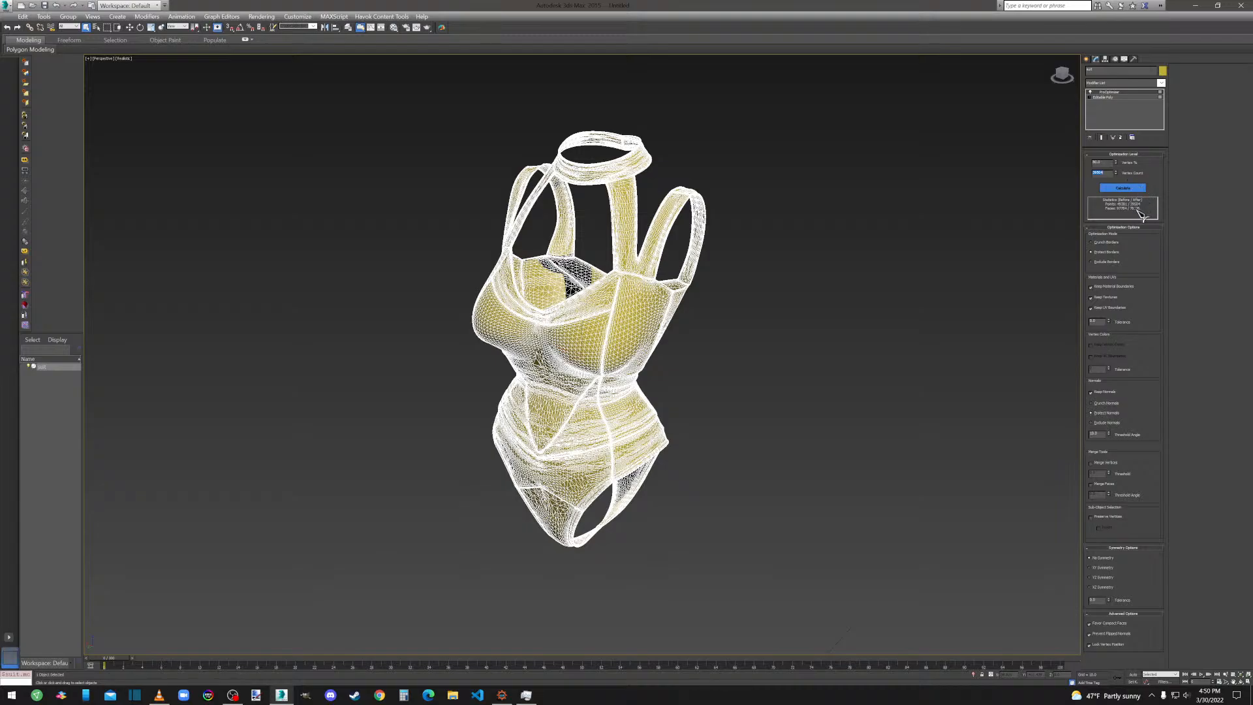
drag(1103, 162, 1072, 165)
text(50)
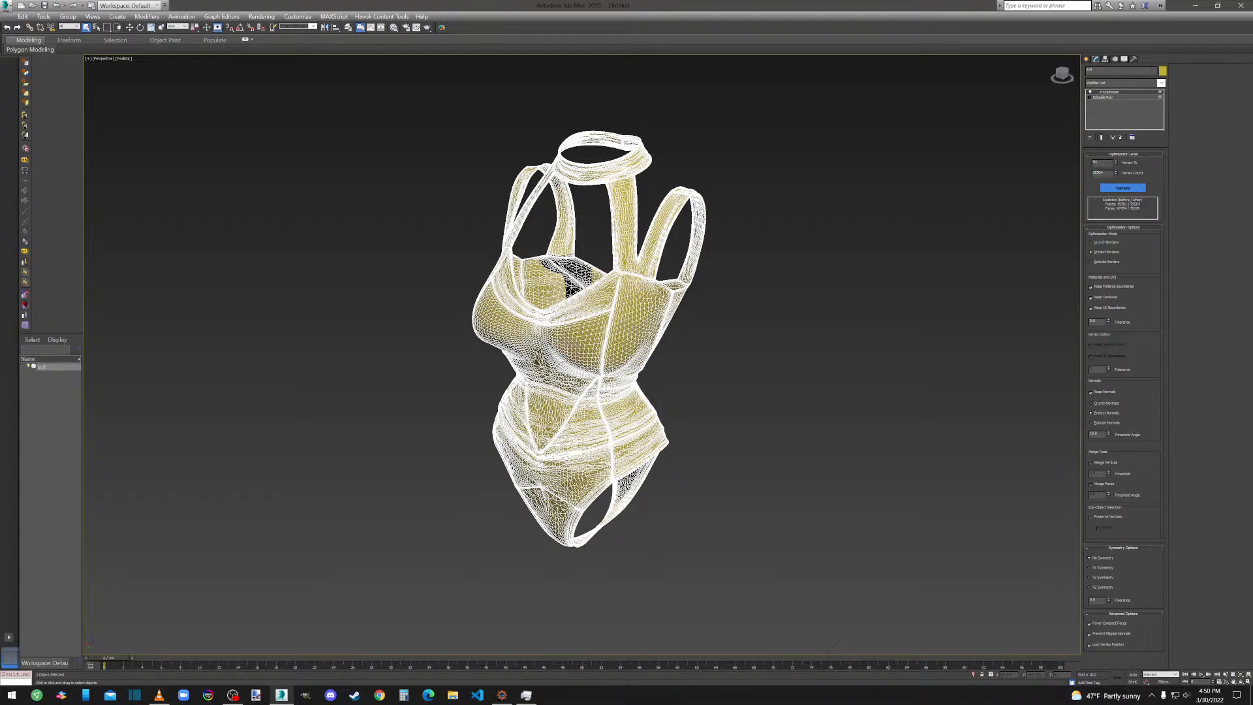
key(Tab)
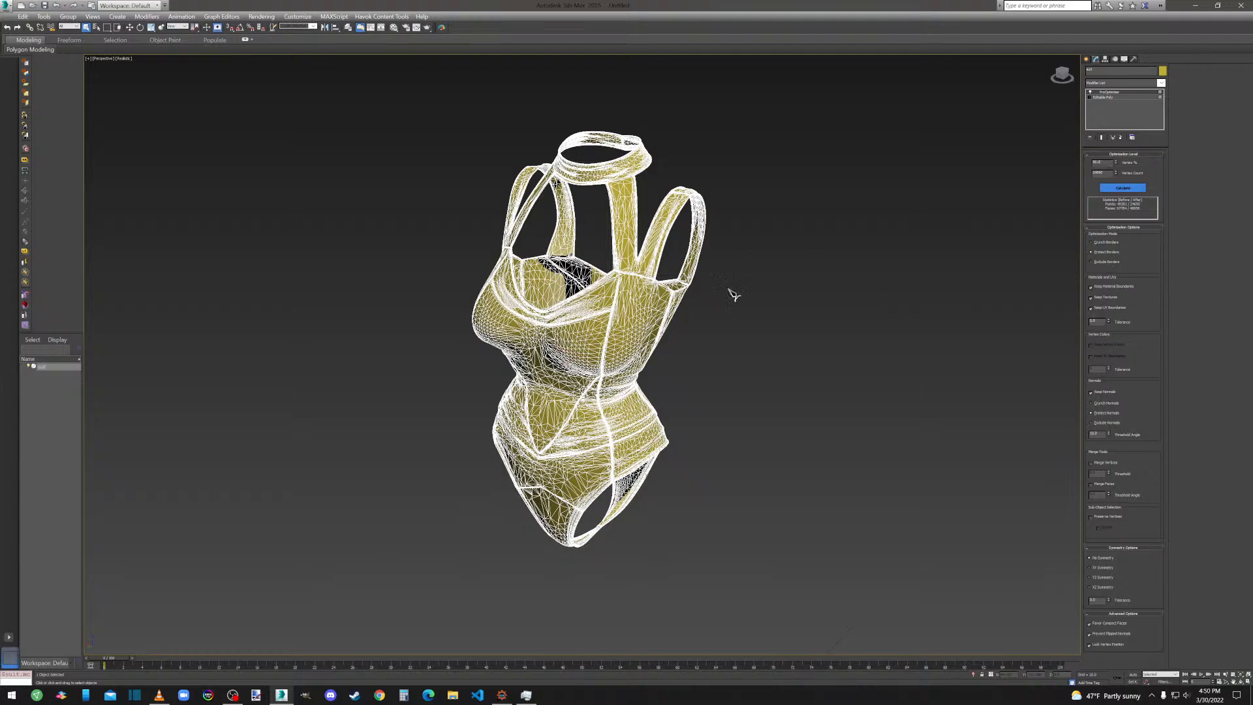
Convert the reduced suit mesh to Editable Poly.
right_click(638, 300)
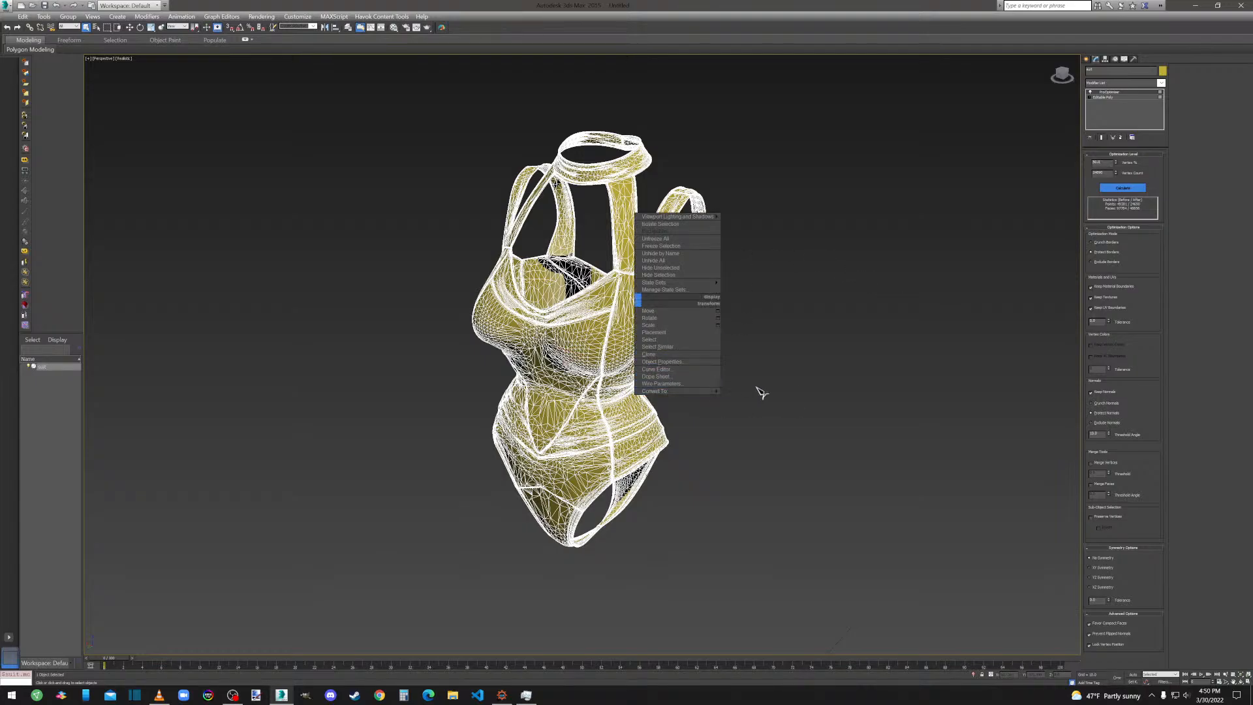
mouse_move(678, 391)
click(736, 396)
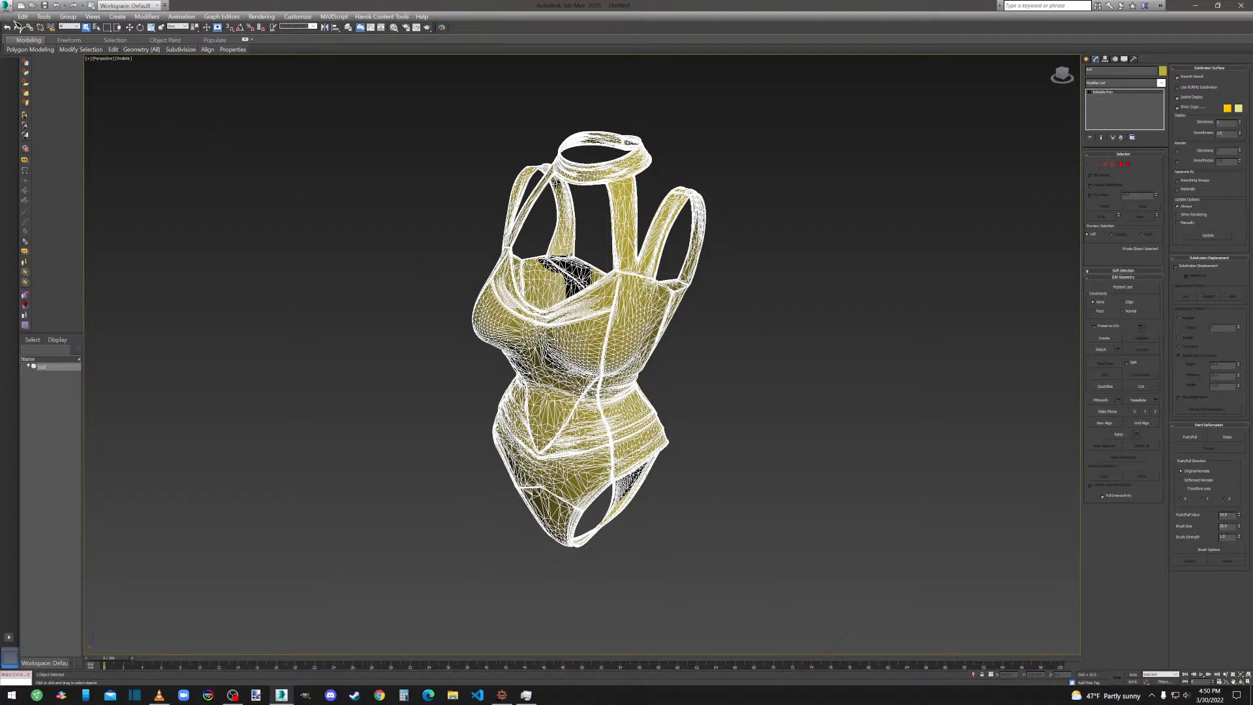
Undo the Editable Poly conversion and the ProOptimizer parameter changes, back to before the reduction was calculated.
click(22, 16)
click(37, 27)
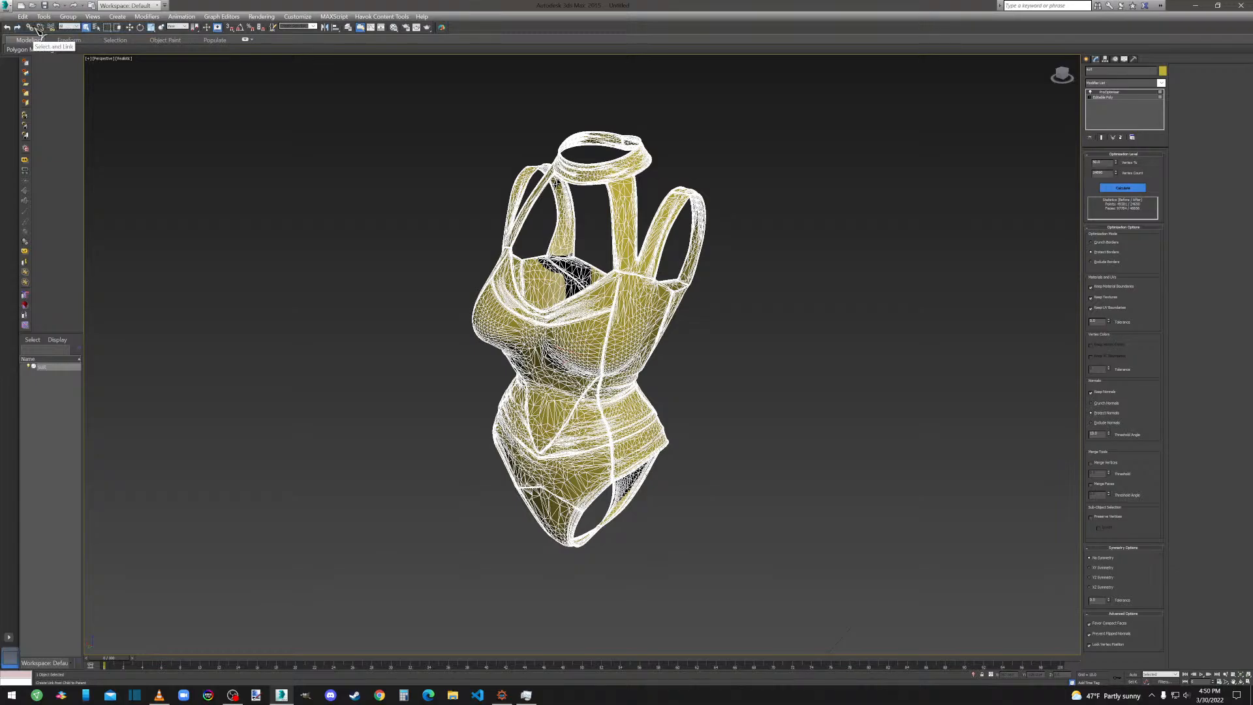
click(22, 16)
click(37, 27)
click(22, 17)
click(37, 28)
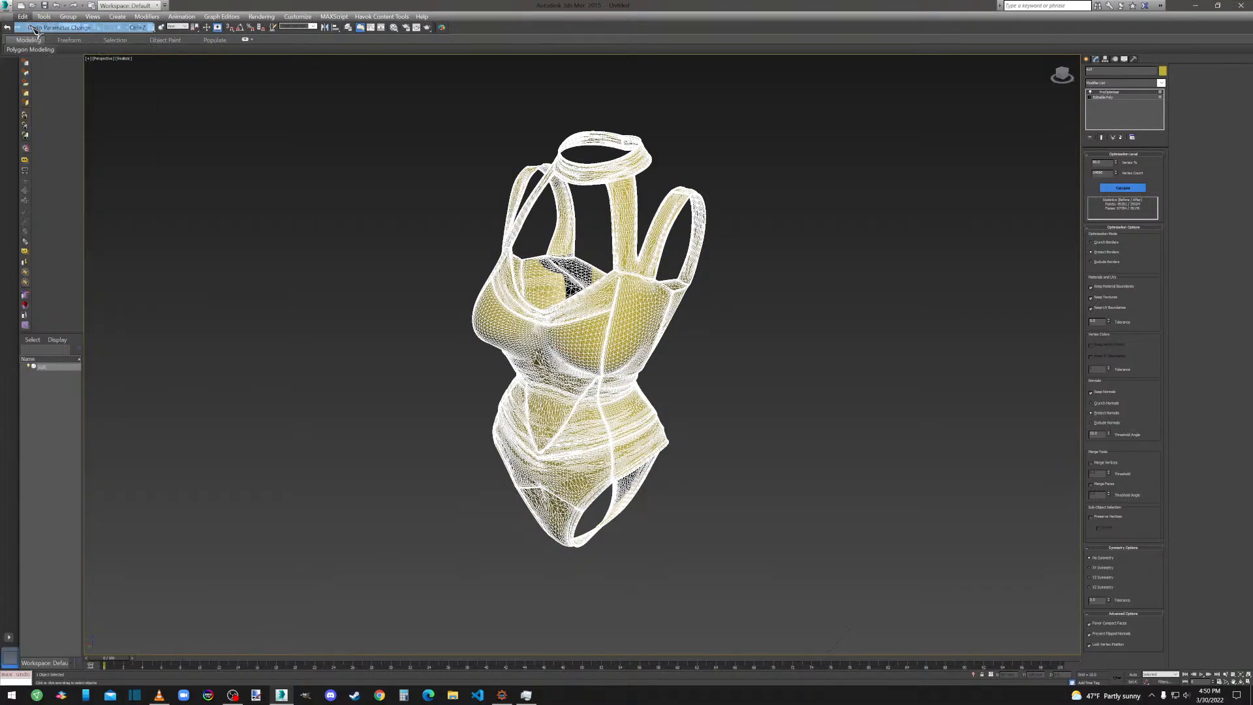
click(23, 16)
click(30, 27)
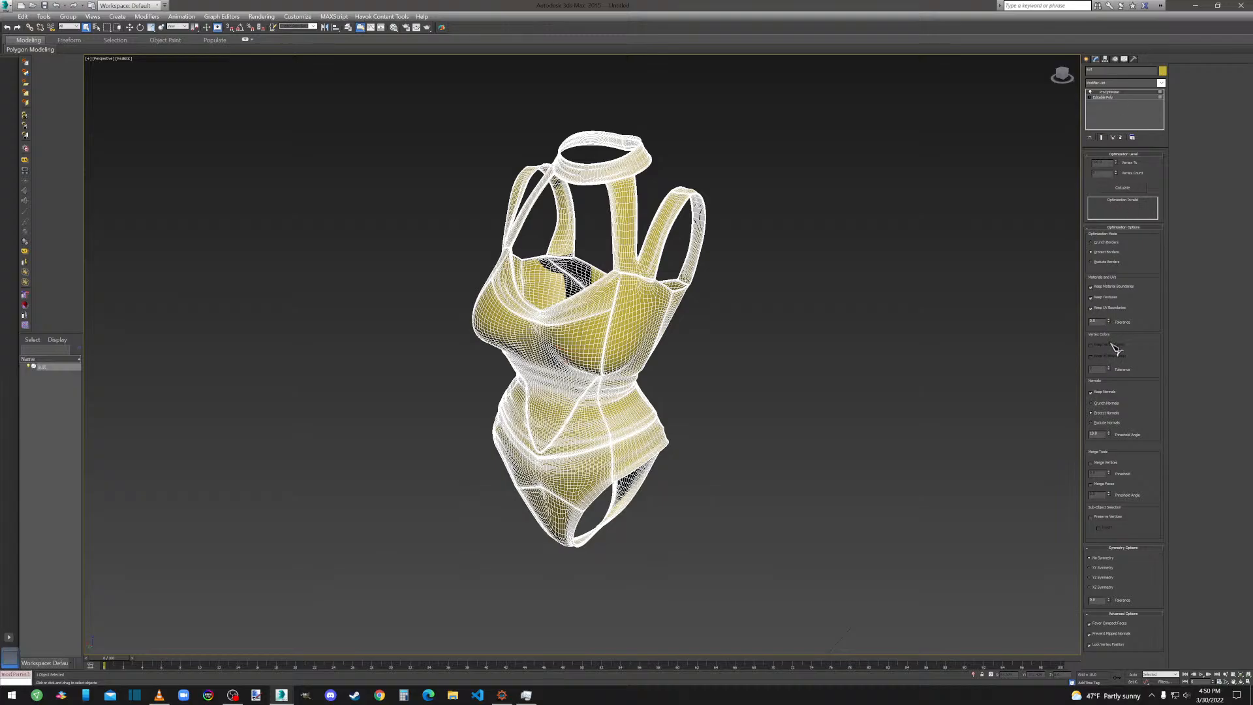
Calculate the suit's ProOptimizer without lowering the vertex percentage and convert the mesh to Editable Poly.
click(1122, 187)
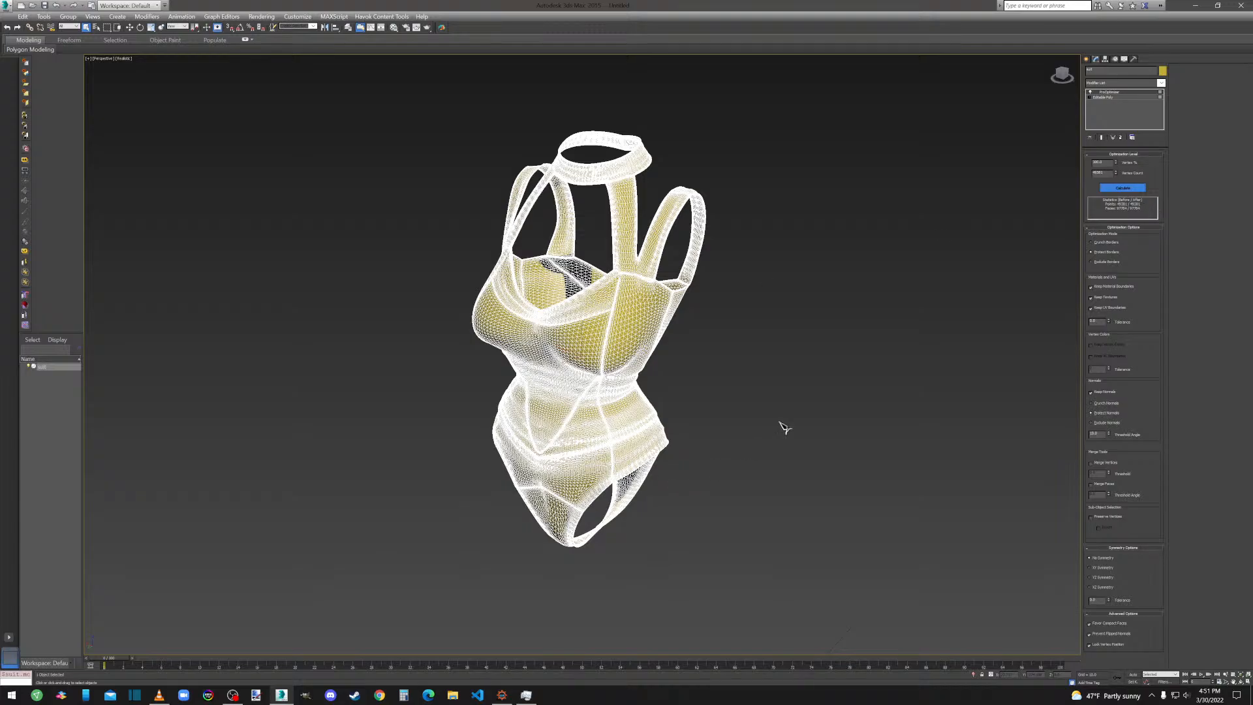
right_click(628, 356)
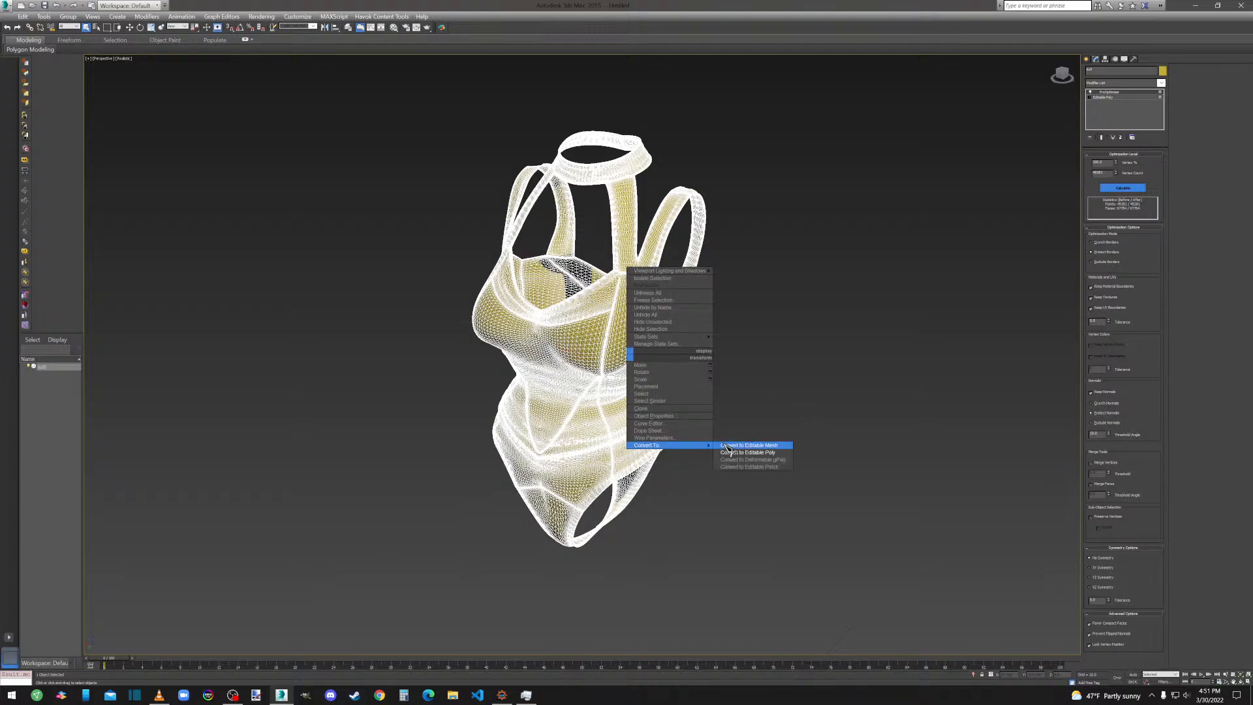
click(728, 453)
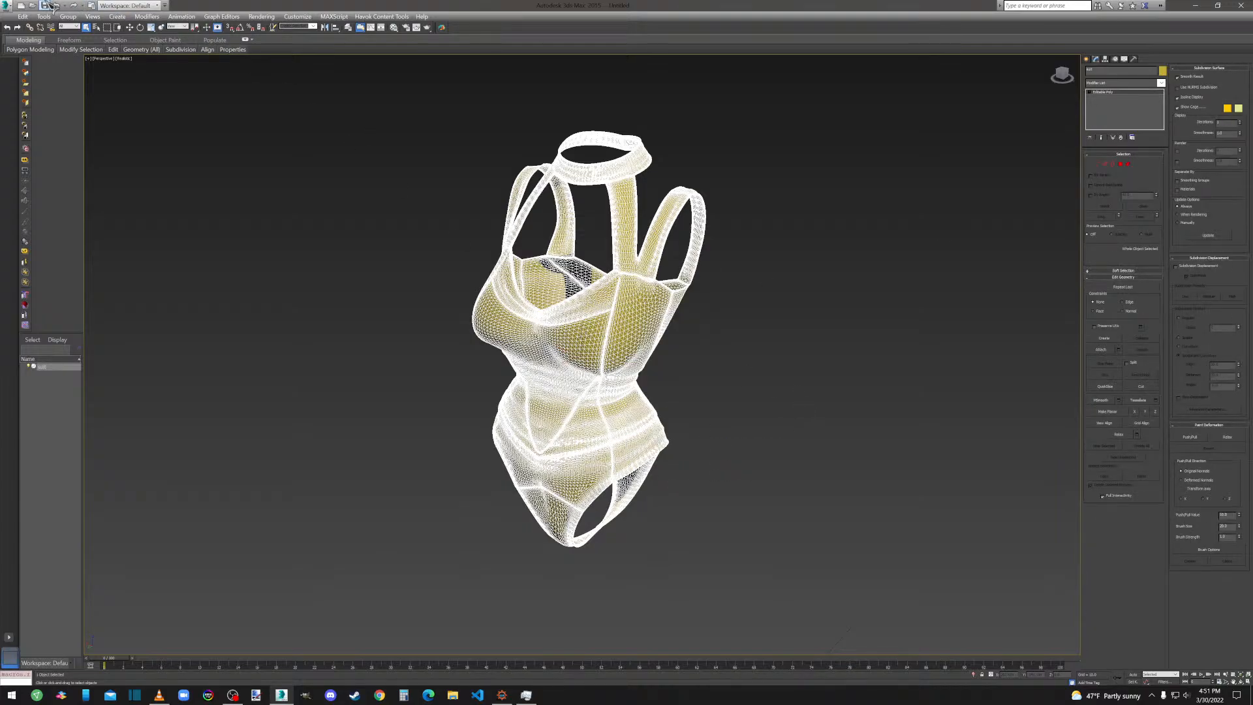
Export the suit to the desktop as a NIF file named suit, with the default export options.
click(8, 7)
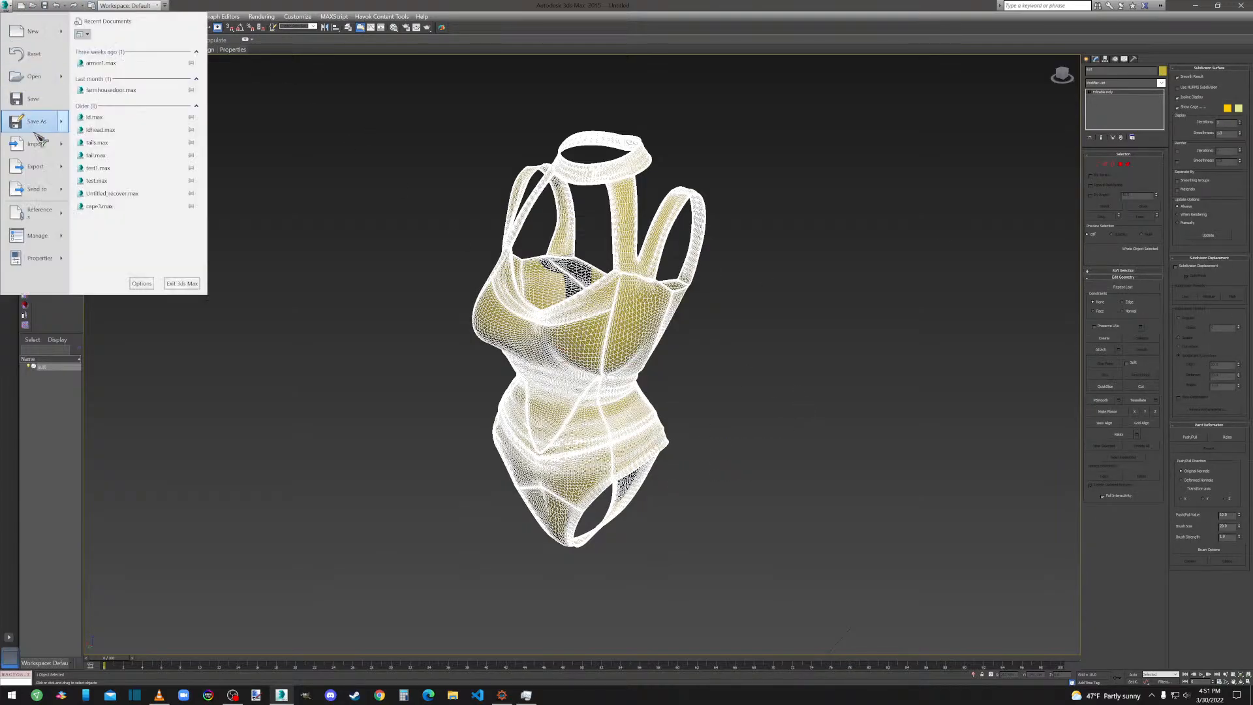
click(51, 171)
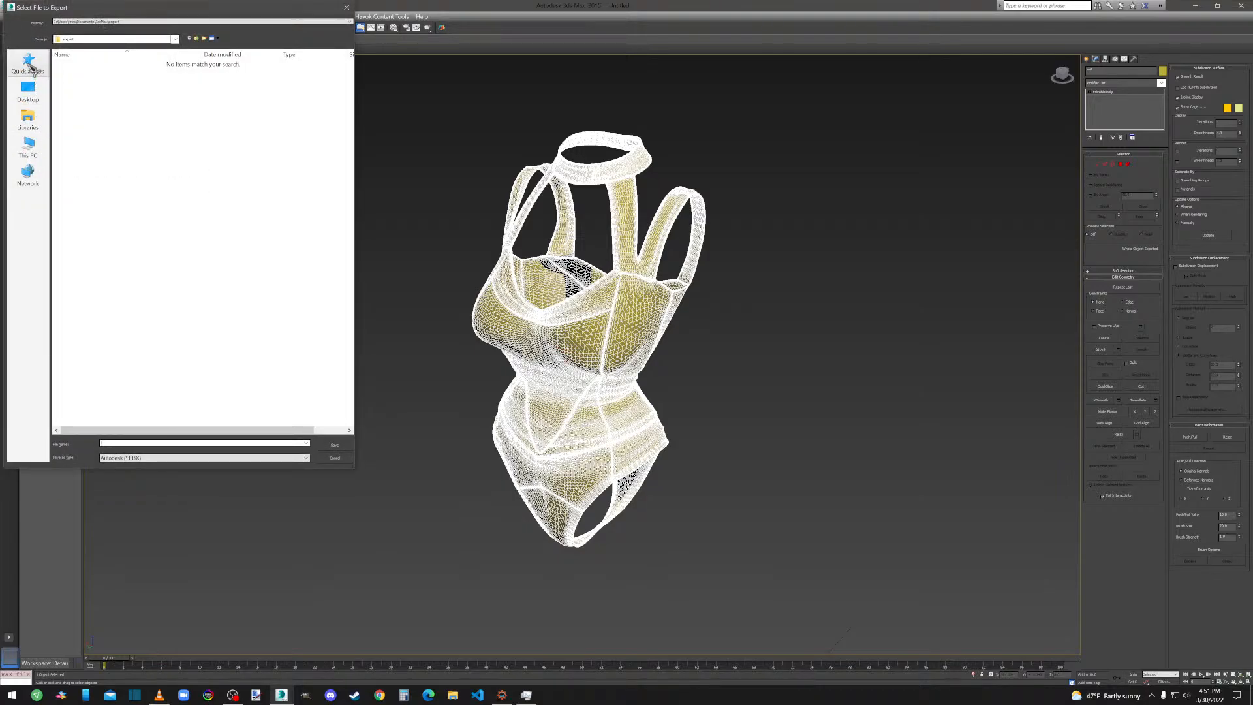
click(128, 458)
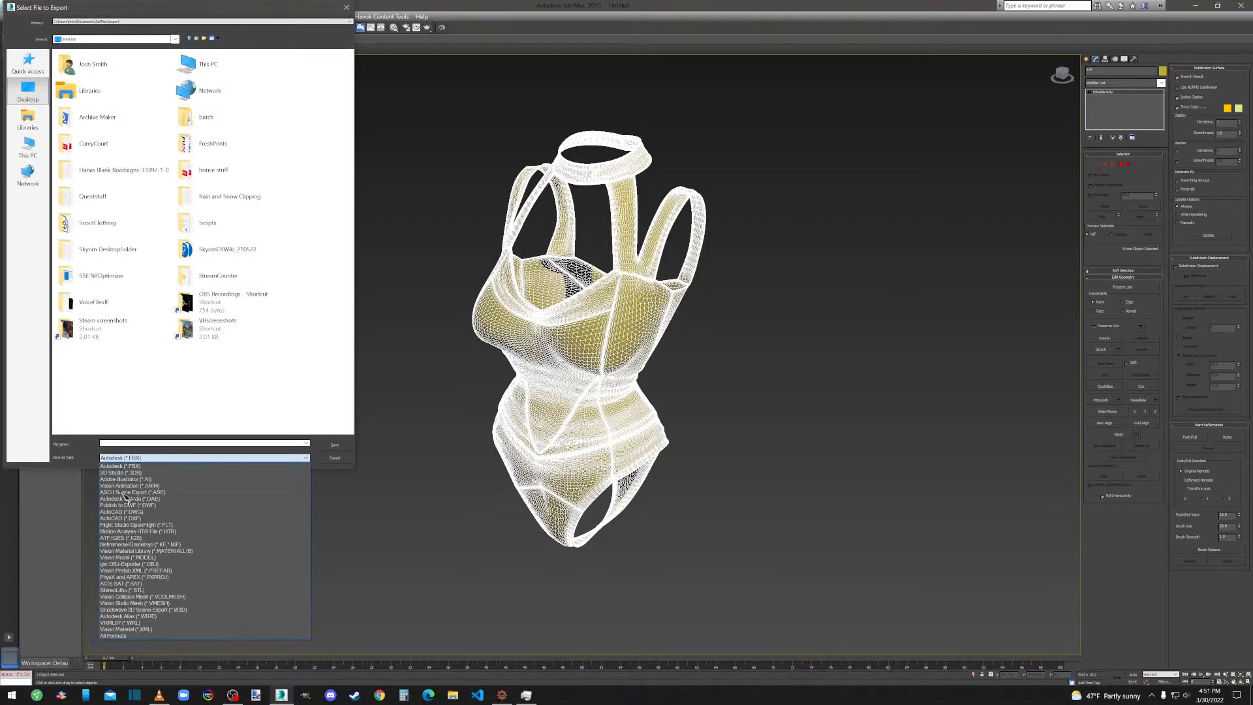
click(140, 543)
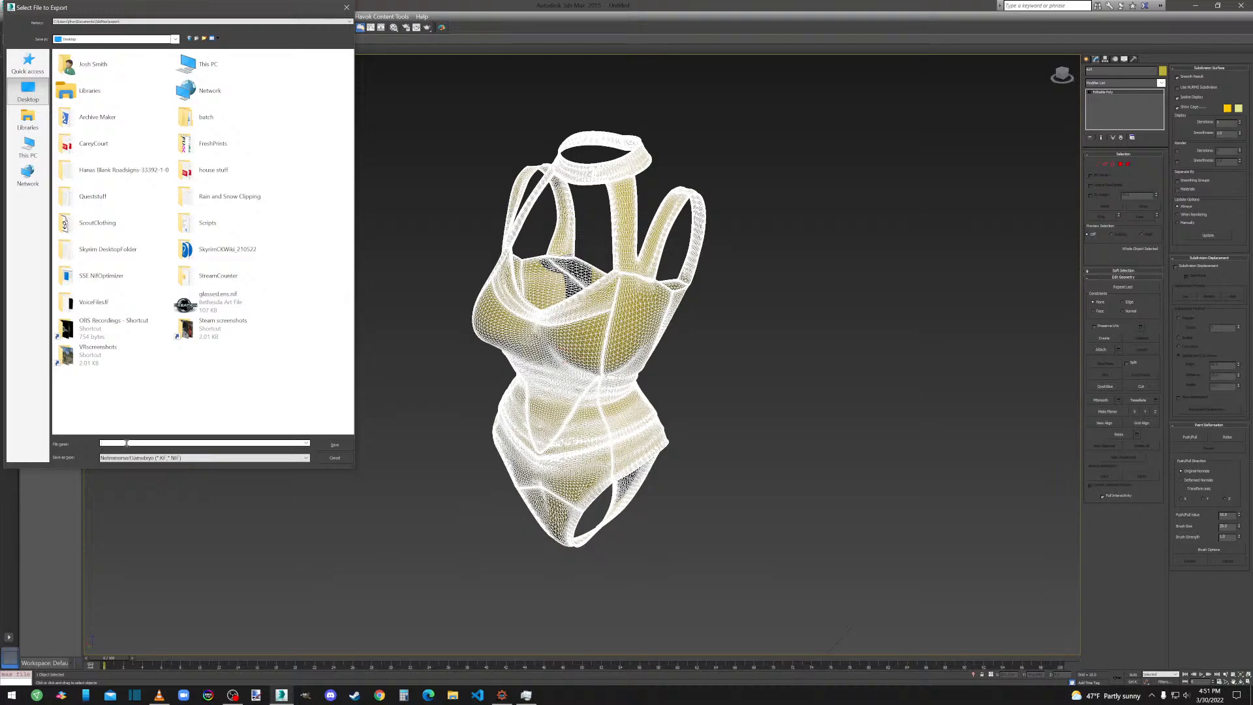
text(suit)
click(334, 445)
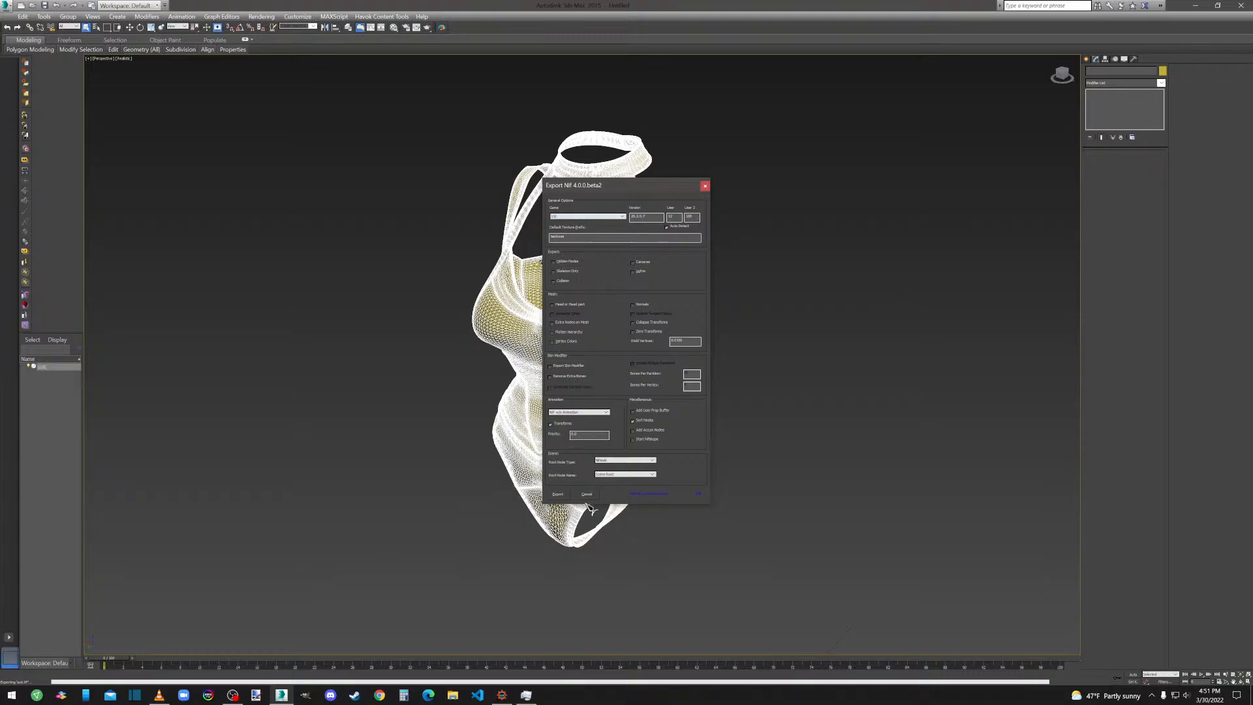
click(557, 494)
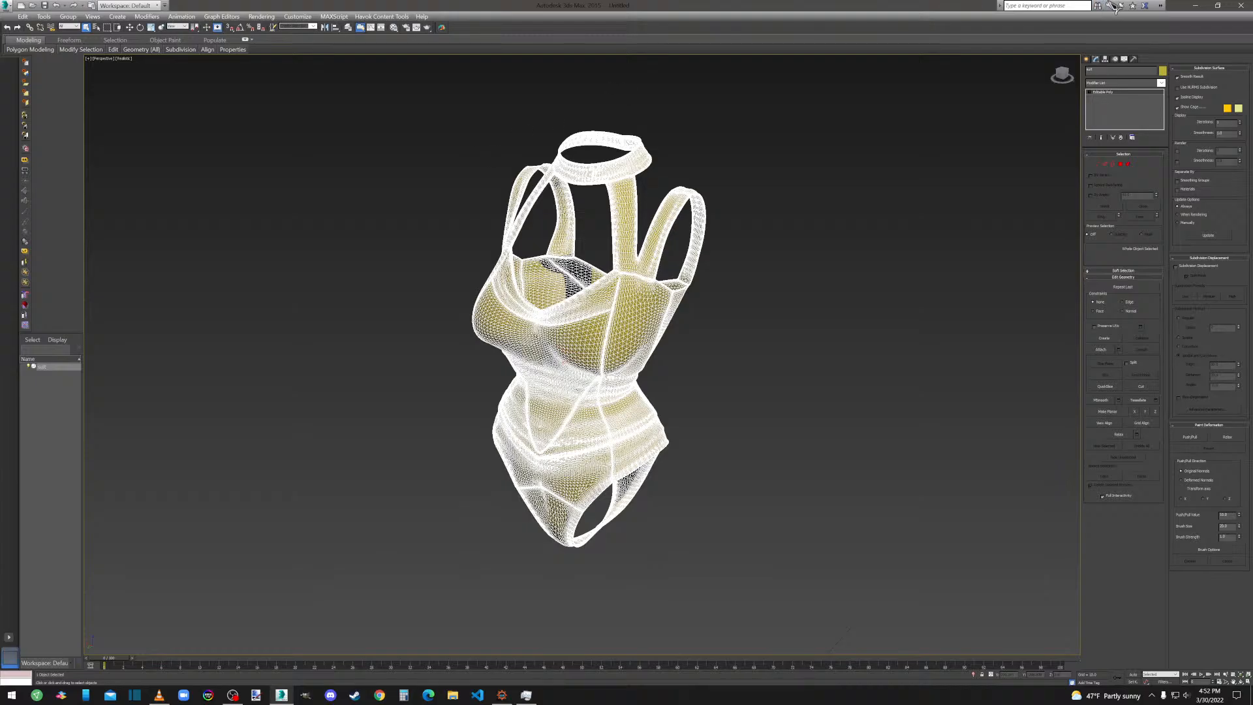
Open the exported suit.nif in NifSkope, examine the load error details, and close NifSkope.
click(1195, 5)
drag(25, 30, 18, 63)
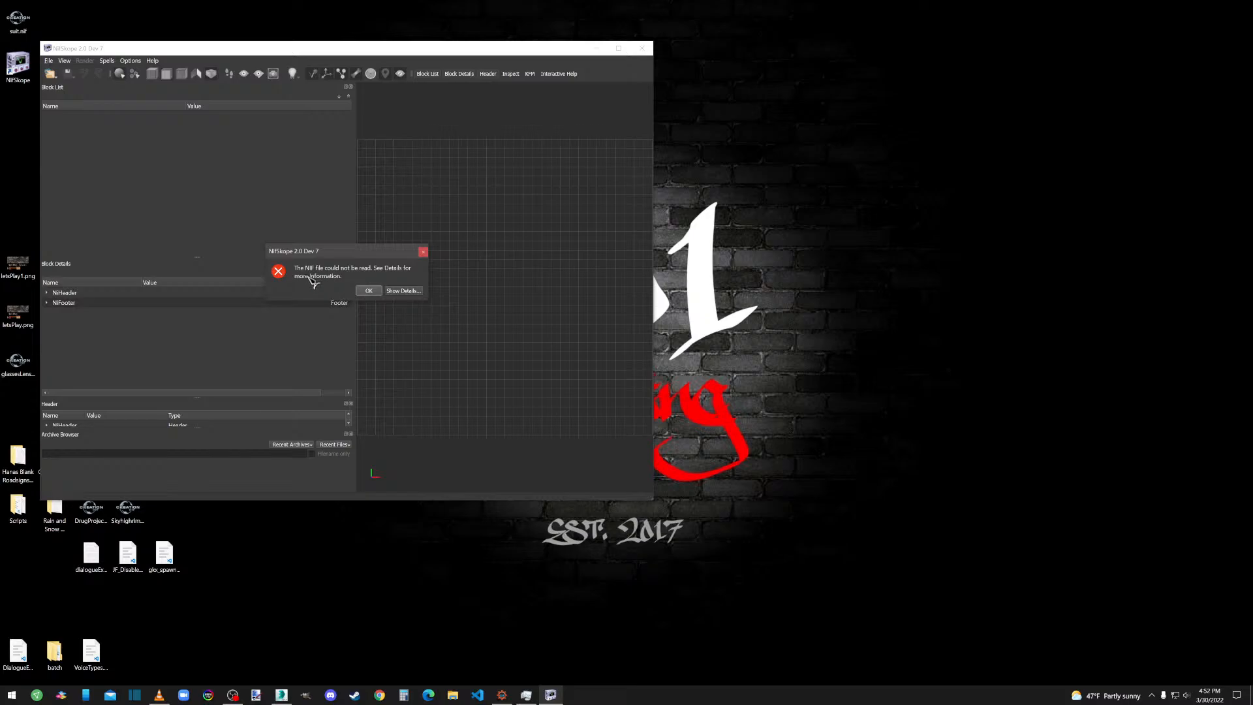
click(401, 292)
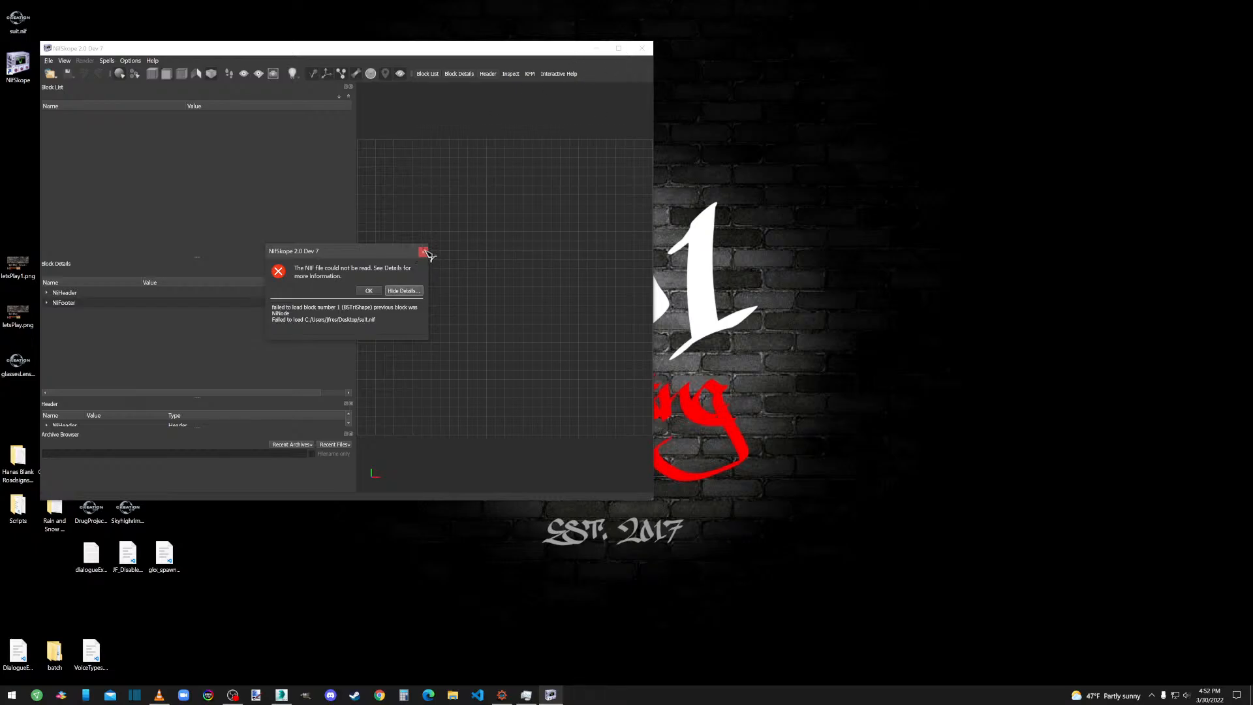
click(369, 291)
click(638, 49)
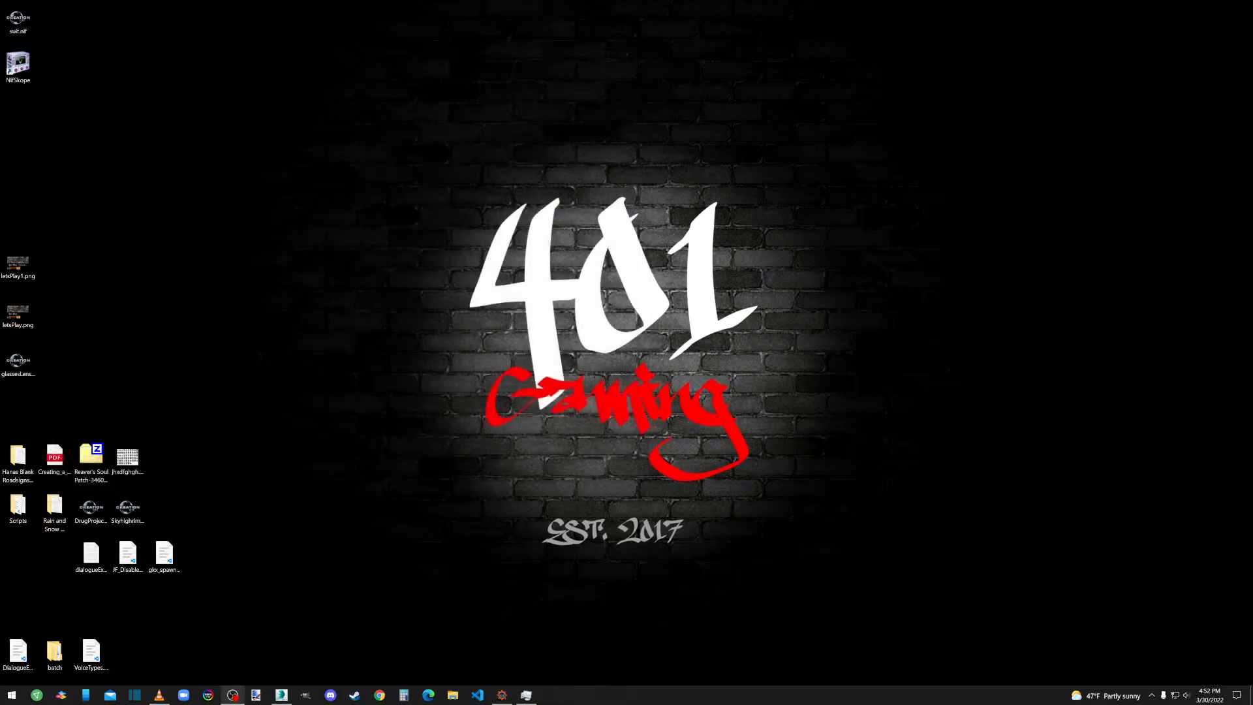
Delete suit.nif from the desktop and switch back to 3ds Max.
click(18, 19)
key(Delete)
click(281, 695)
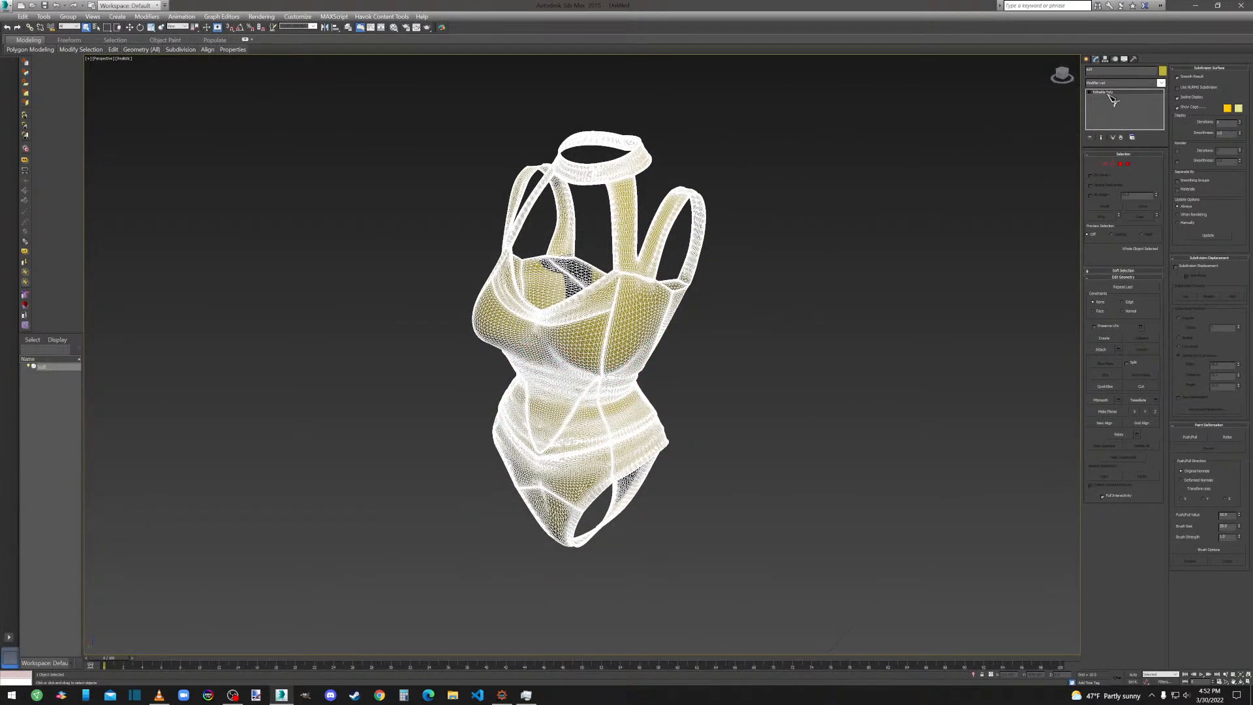
Add another ProOptimizer modifier to the suit with Keep Textures and Keep UV Boundaries enabled, and calculate it.
click(1120, 164)
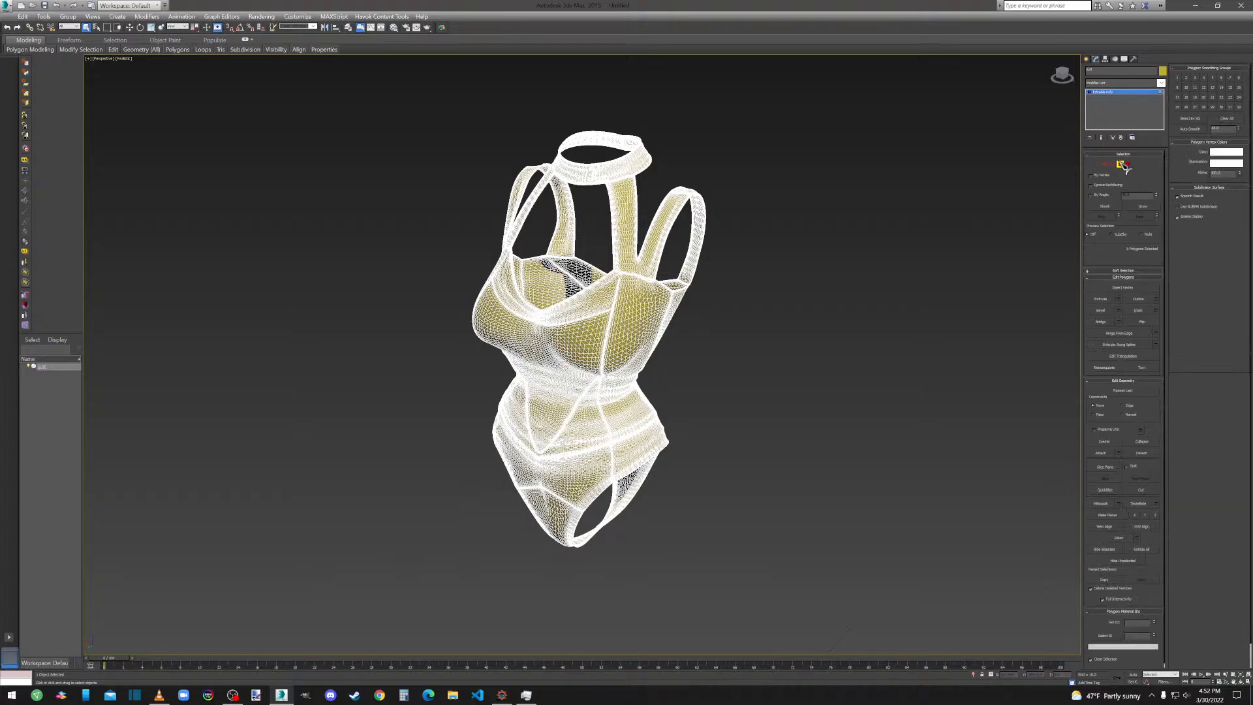
click(1112, 83)
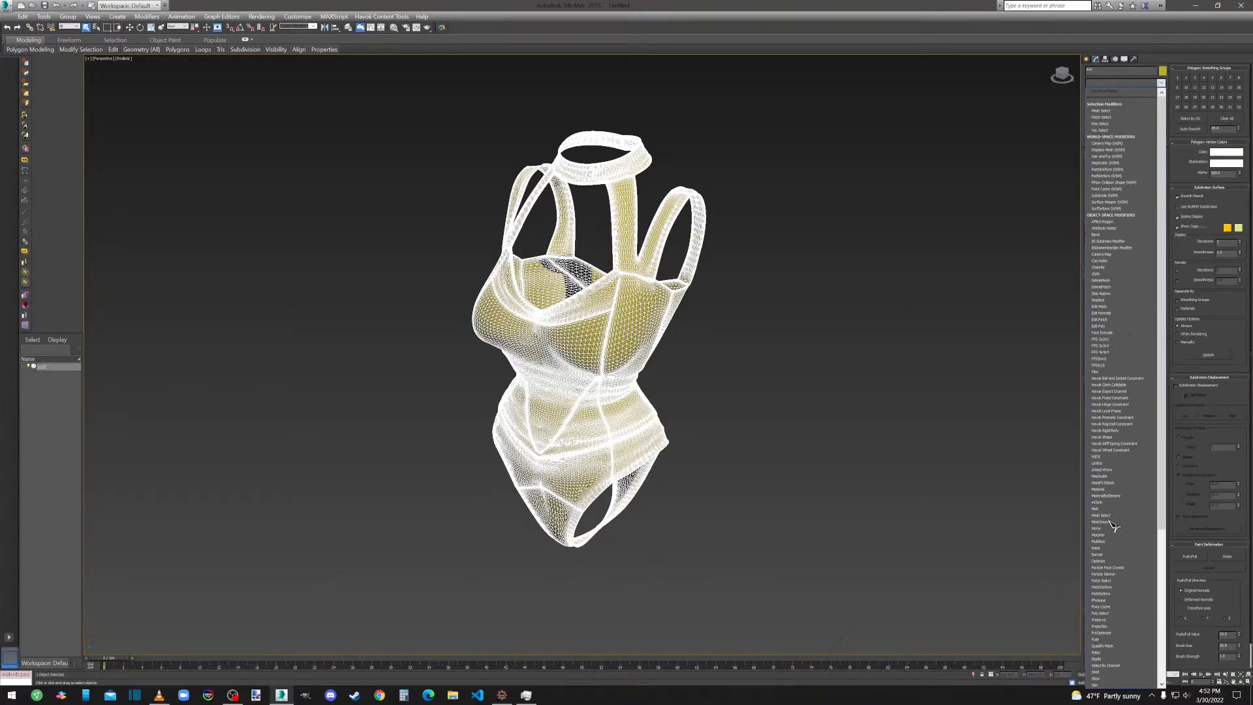
click(1108, 633)
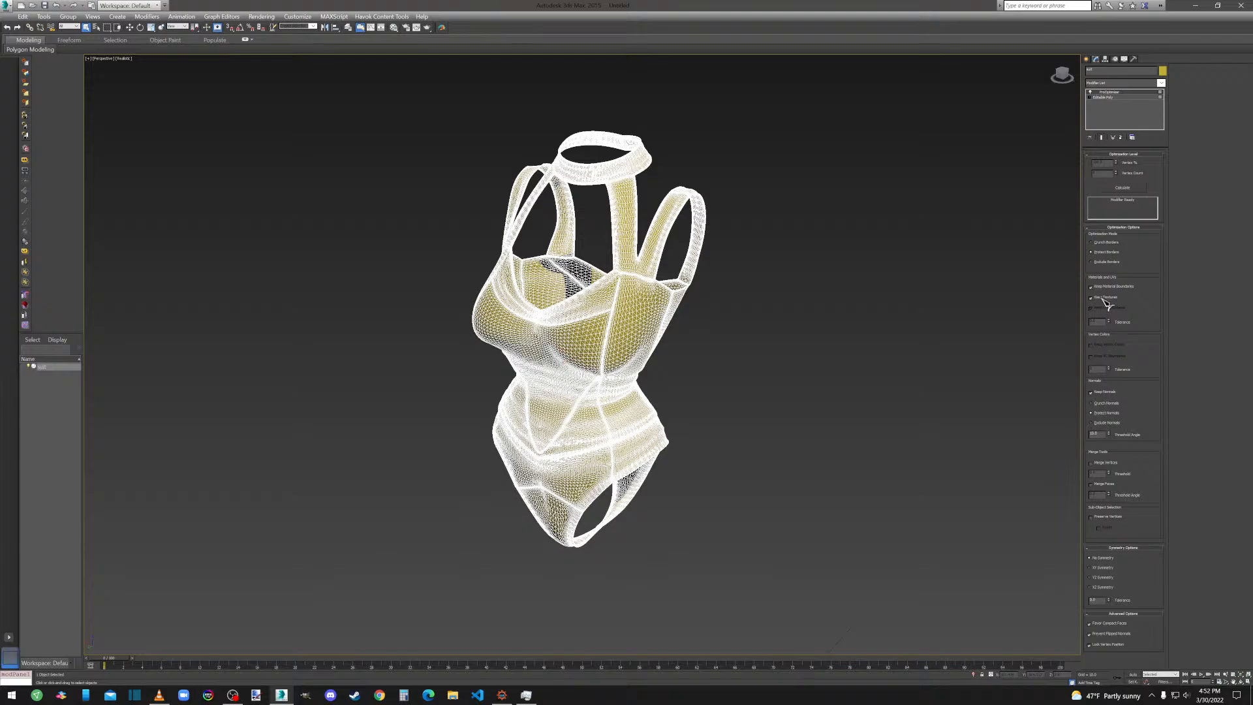
click(1121, 188)
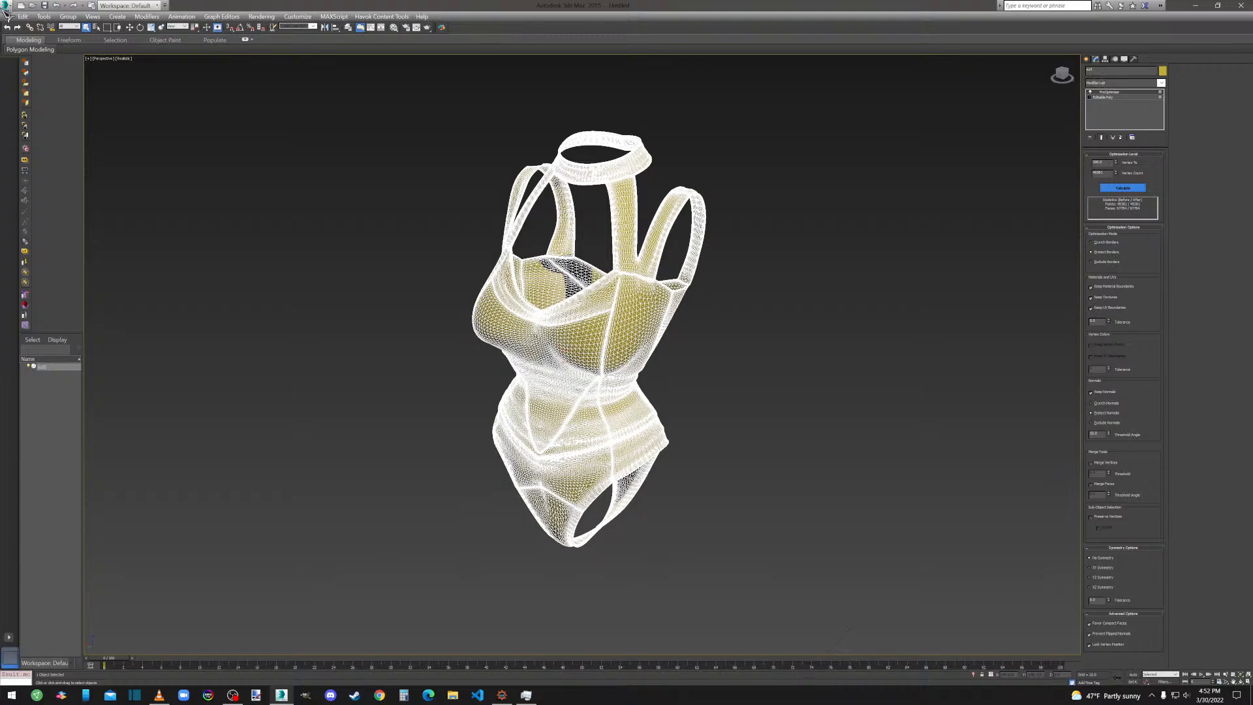
Reset to an empty scene without saving the changes and maximize the Perspective viewport.
click(7, 6)
click(30, 32)
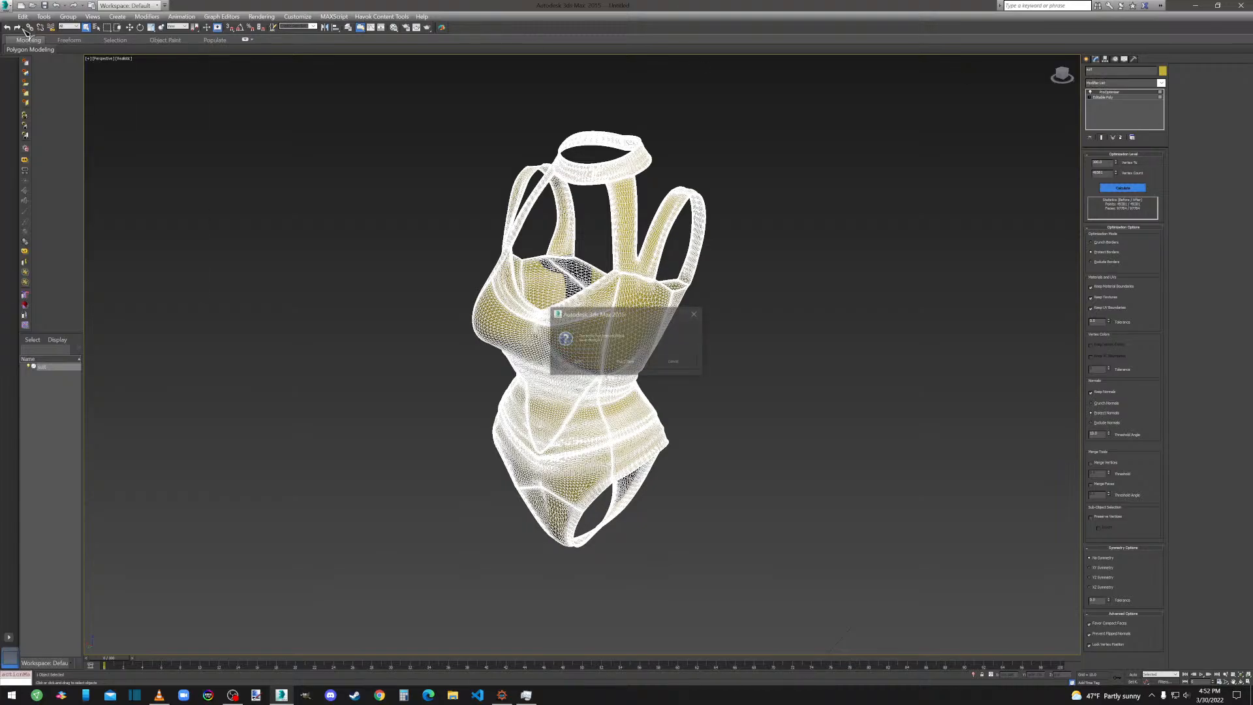
click(685, 363)
click(7, 7)
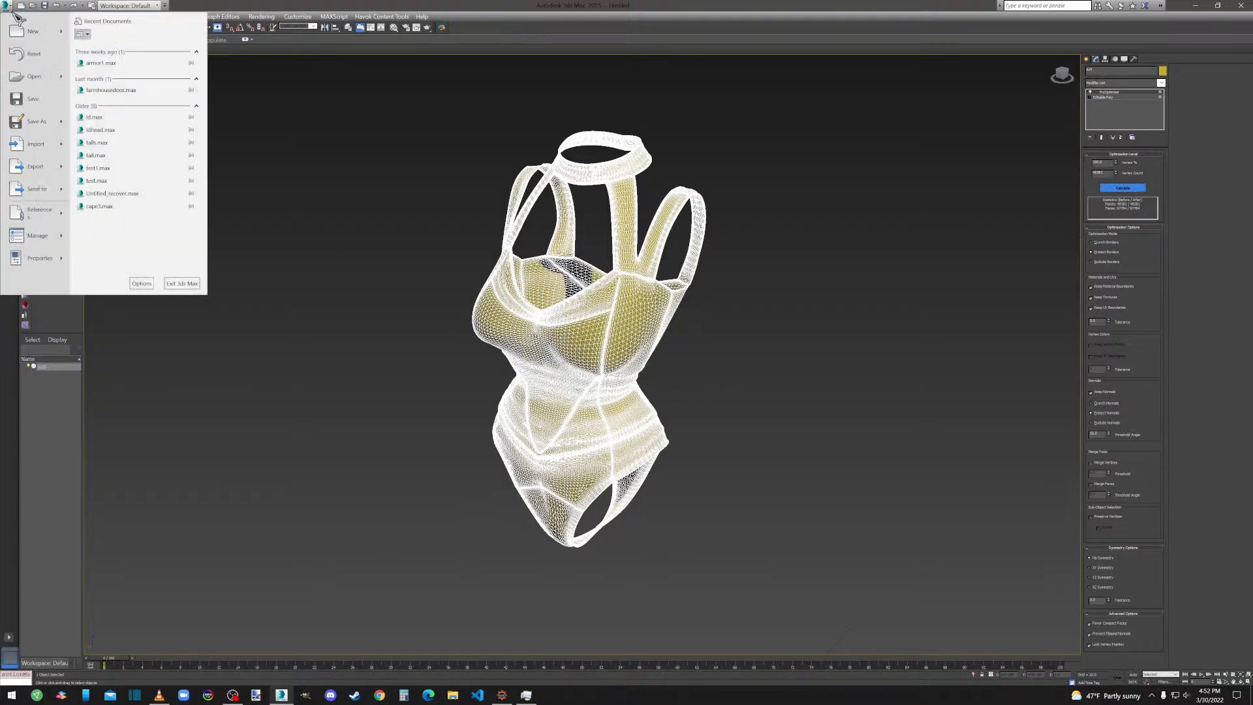
click(30, 35)
click(624, 362)
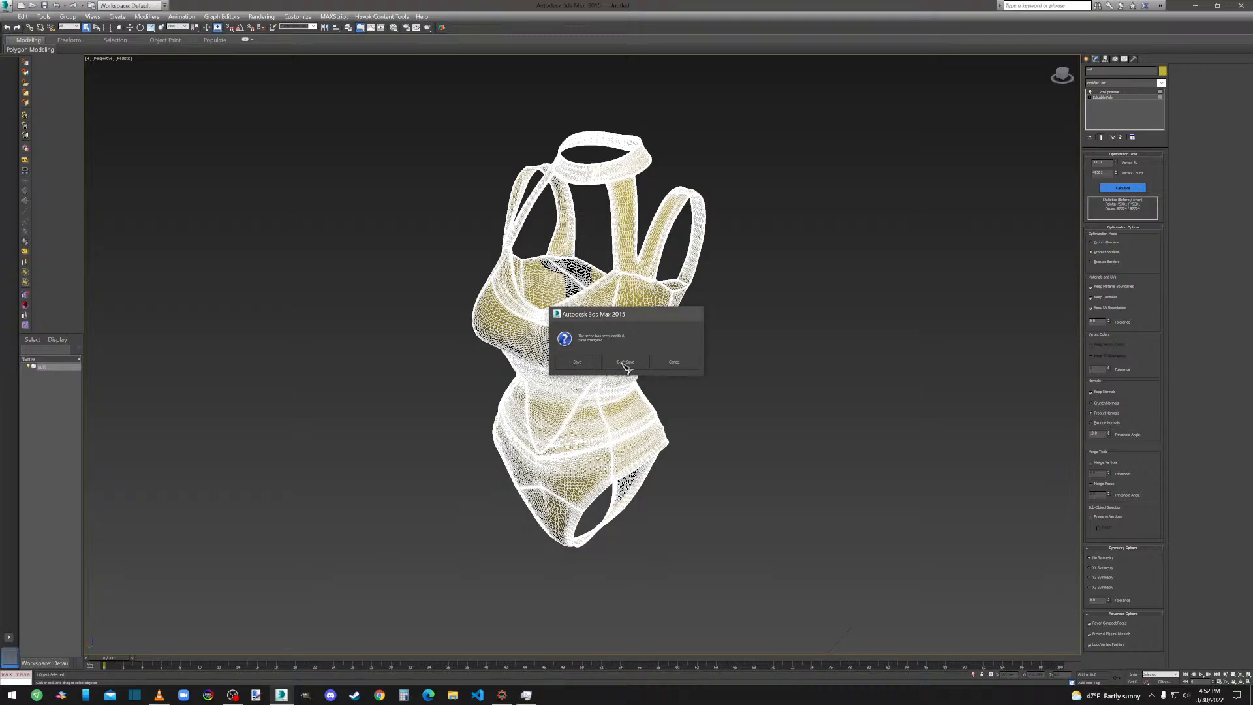
click(599, 364)
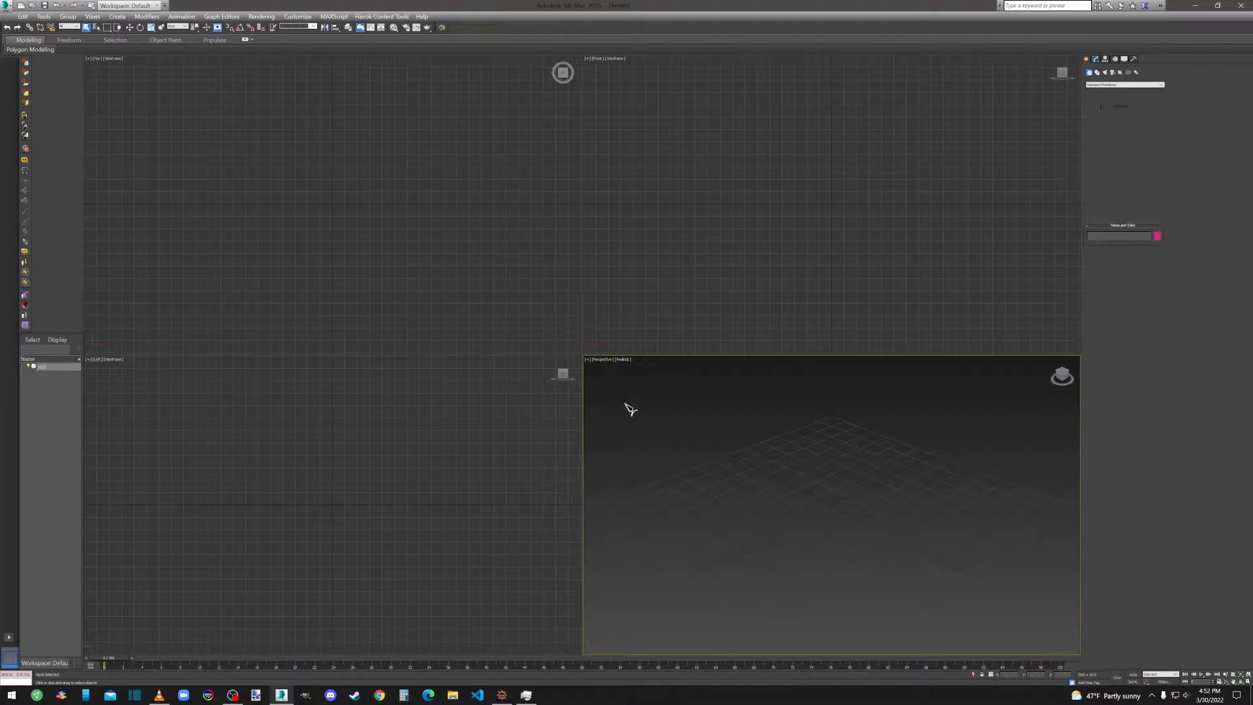
key(alt+w)
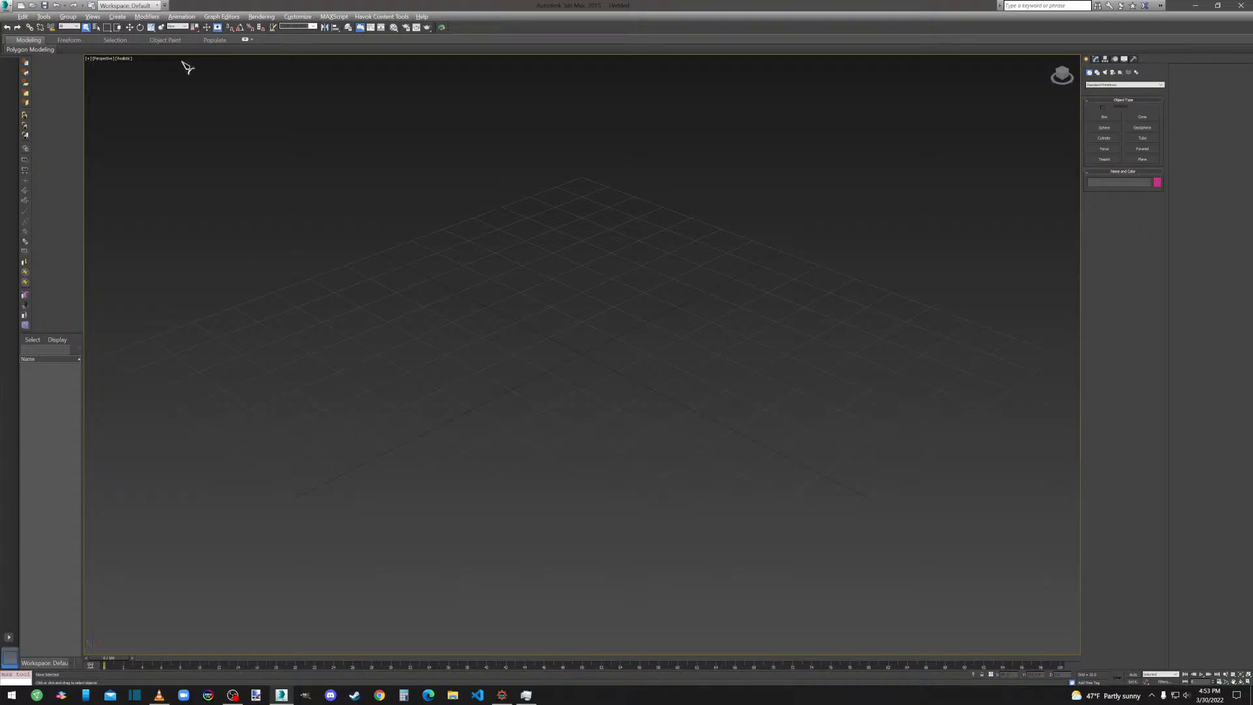
Import the suit OBJ again as a single mesh with the default import options.
click(8, 7)
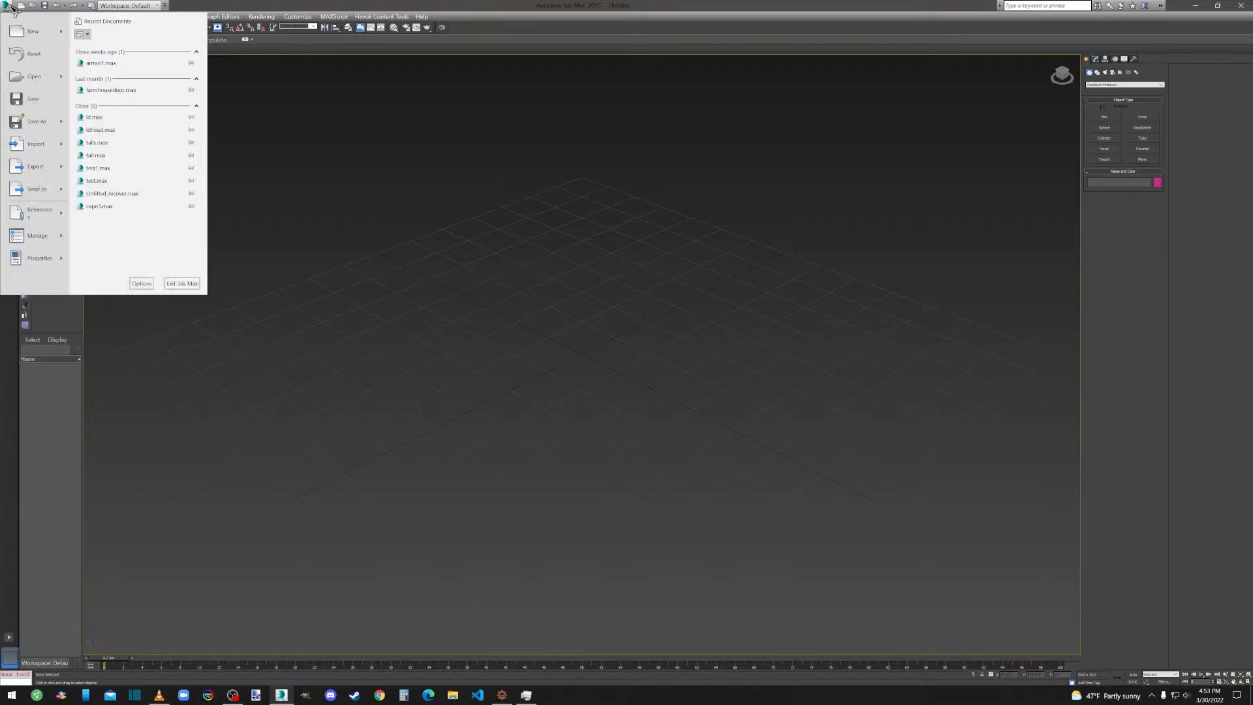
click(37, 144)
double_click(76, 87)
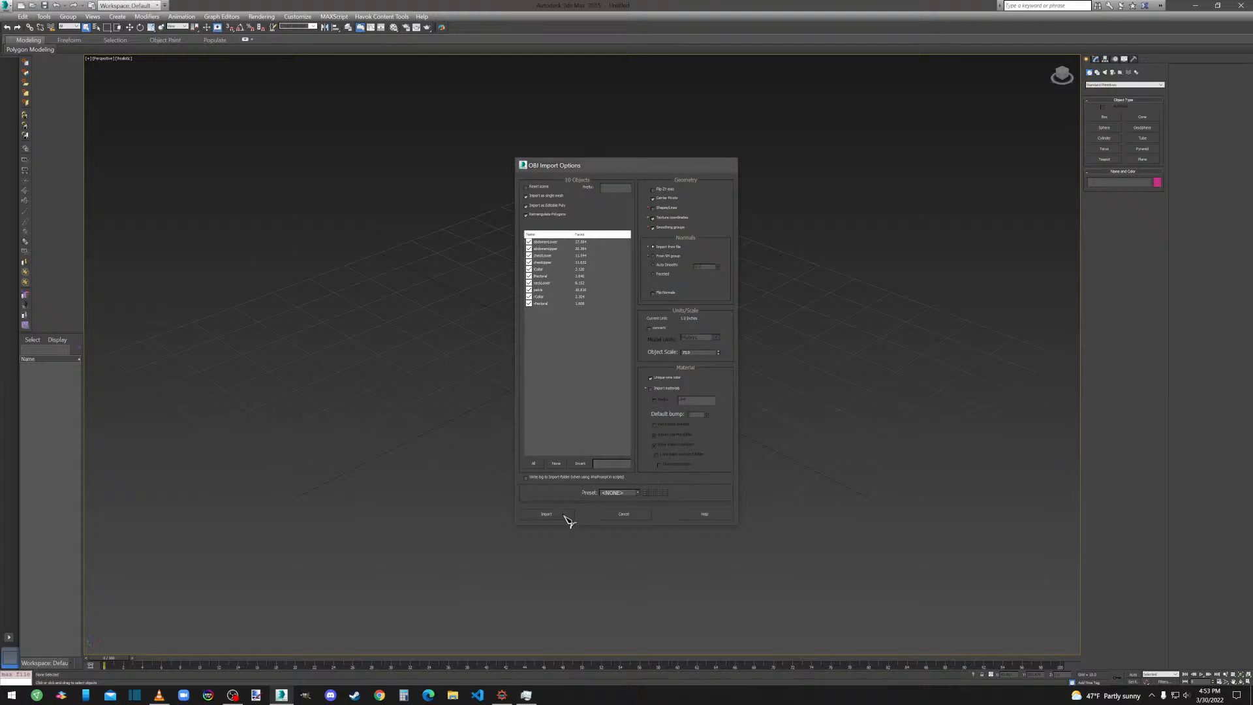
click(567, 519)
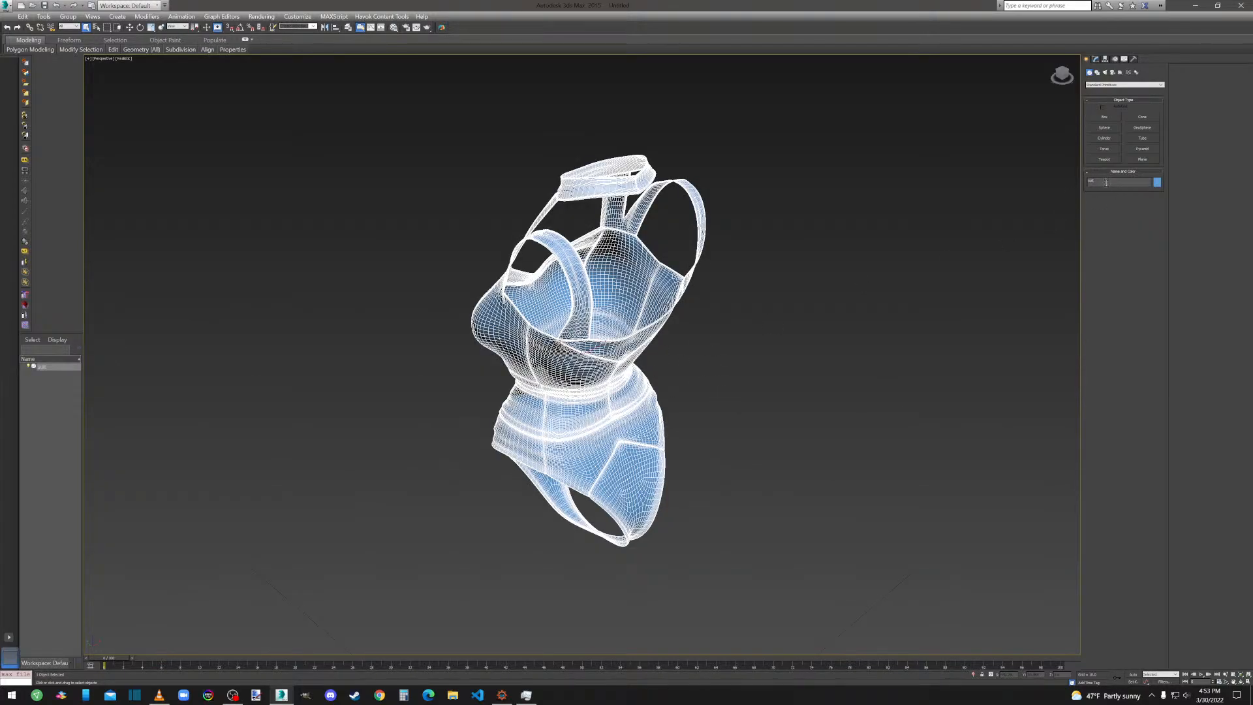
Select all polygons of the imported suit, enable Preserve UVs, and flip their normals.
click(1095, 59)
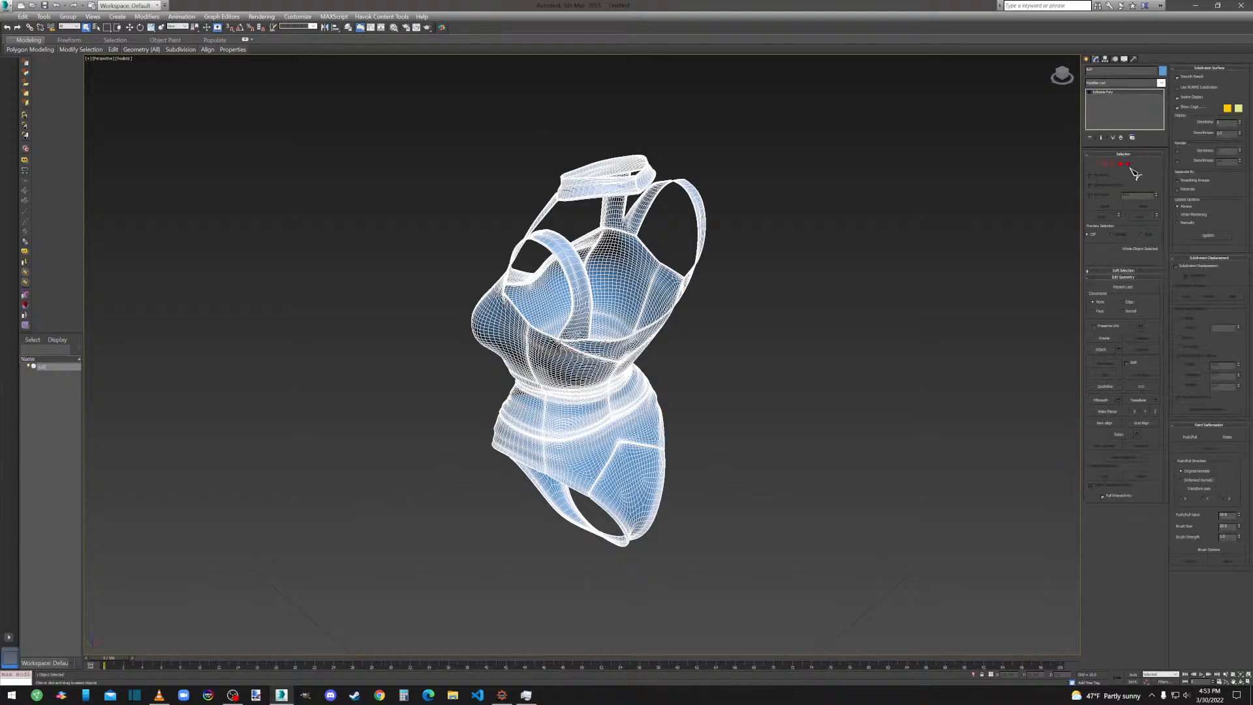
click(1120, 164)
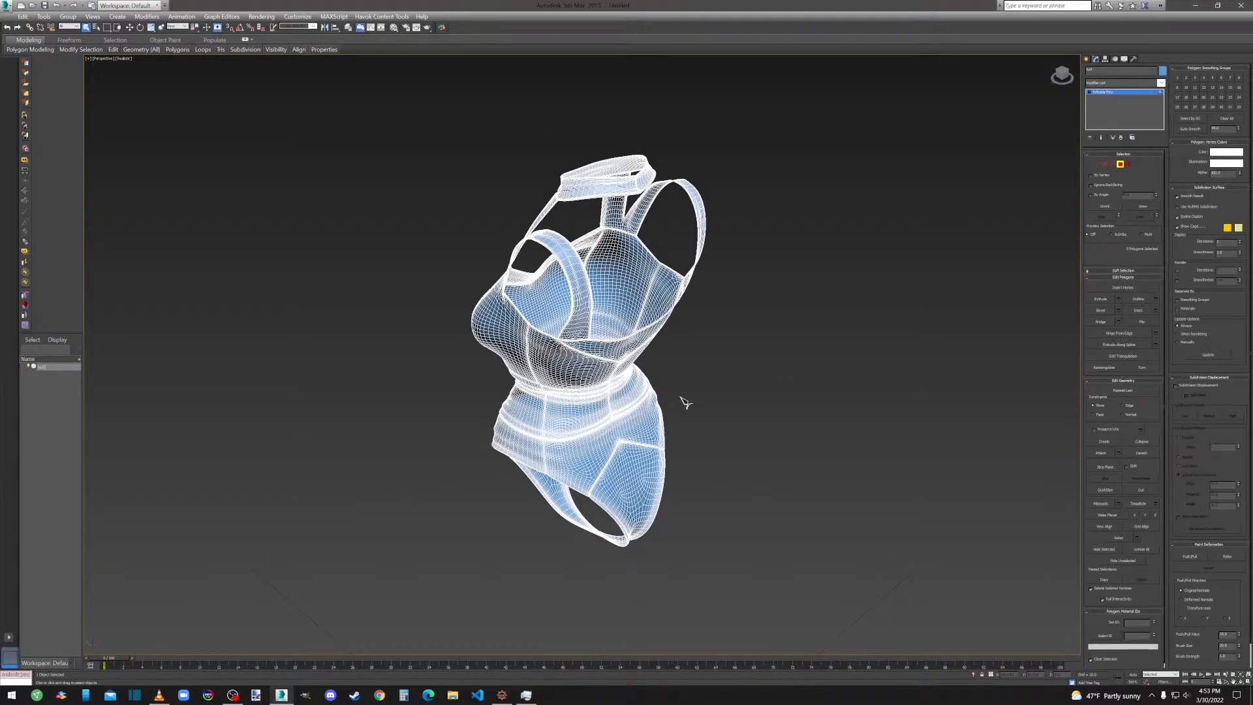
click(1103, 430)
key(ctrl+a)
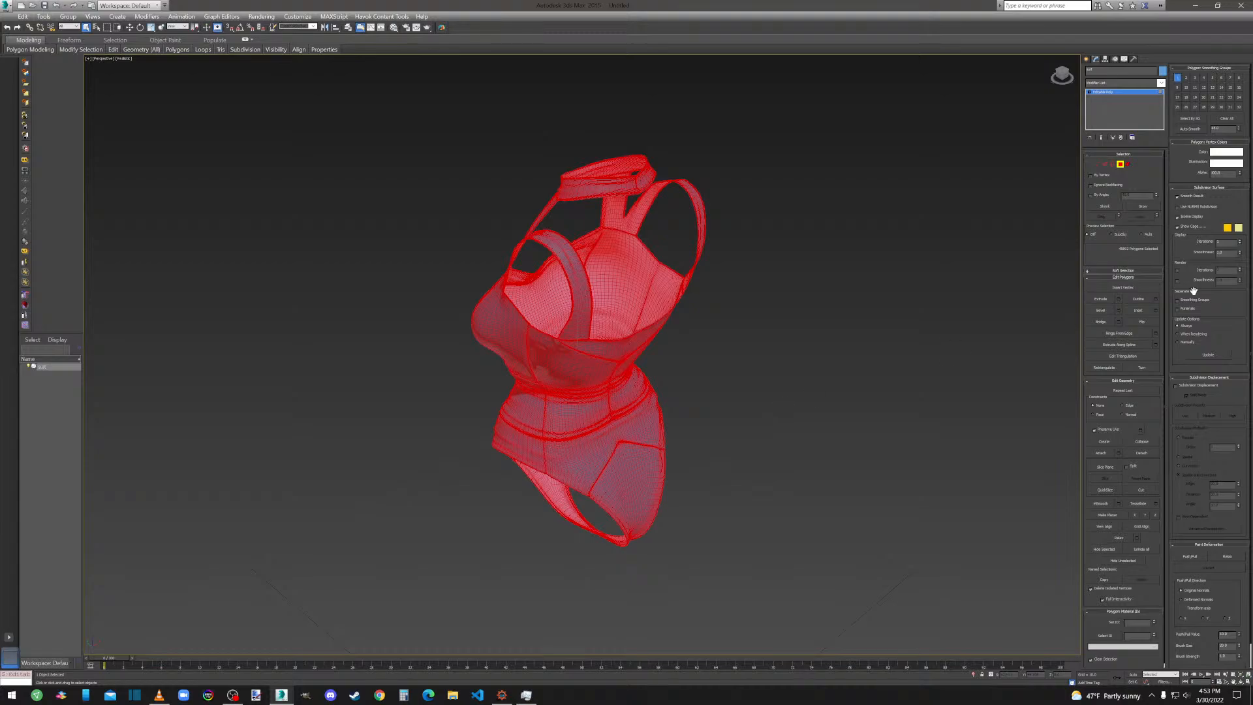
click(1150, 324)
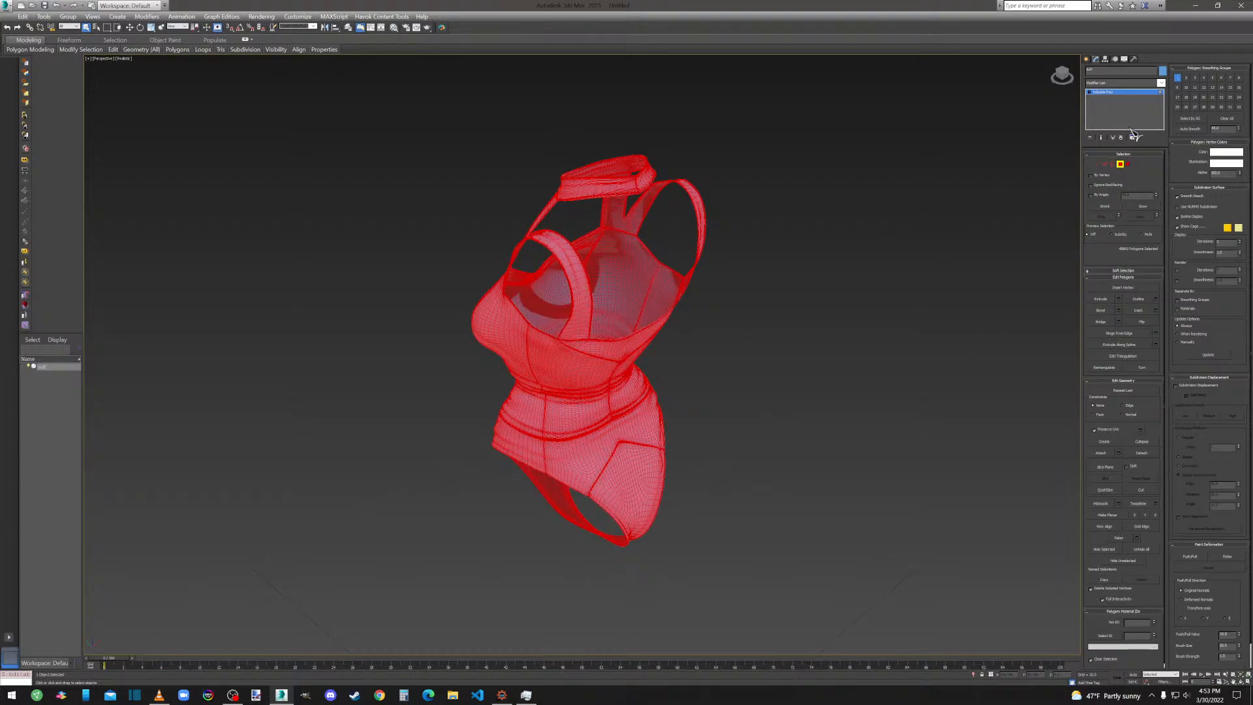
Add a ProOptimizer modifier to the suit with Keep Textures and Keep UV Boundaries, calculate it, and set Vertex % to 50.
click(1120, 85)
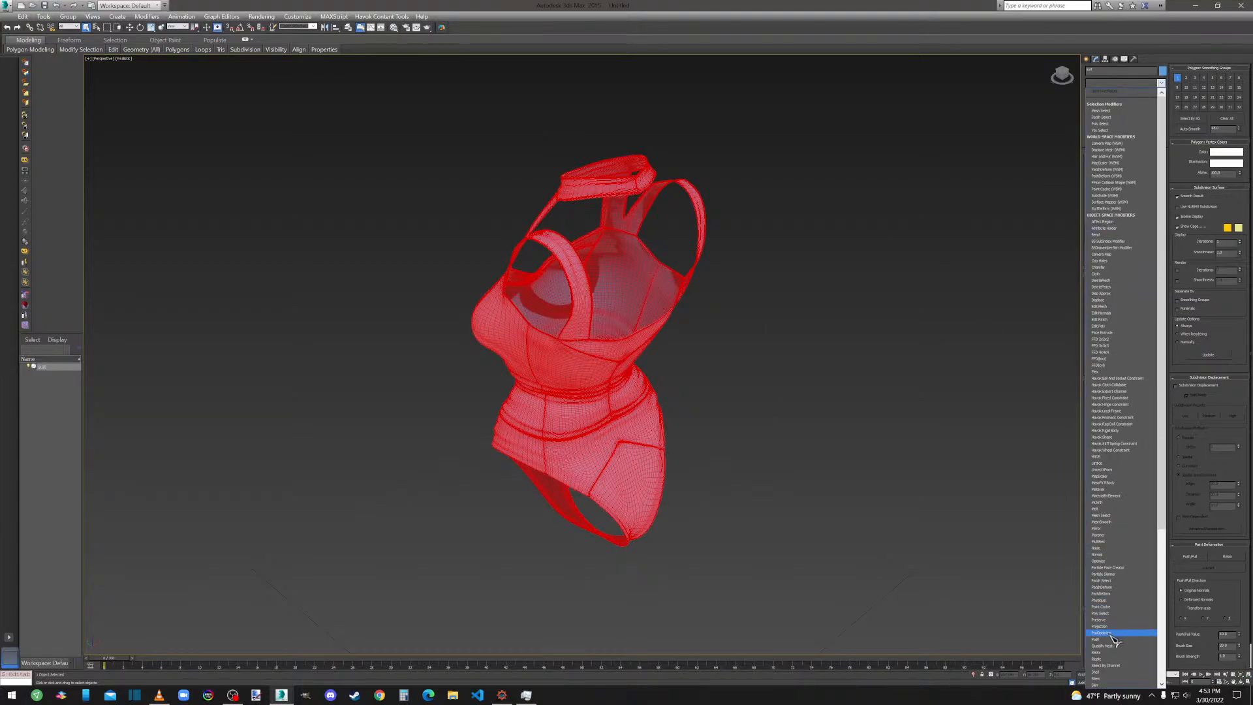
click(1114, 592)
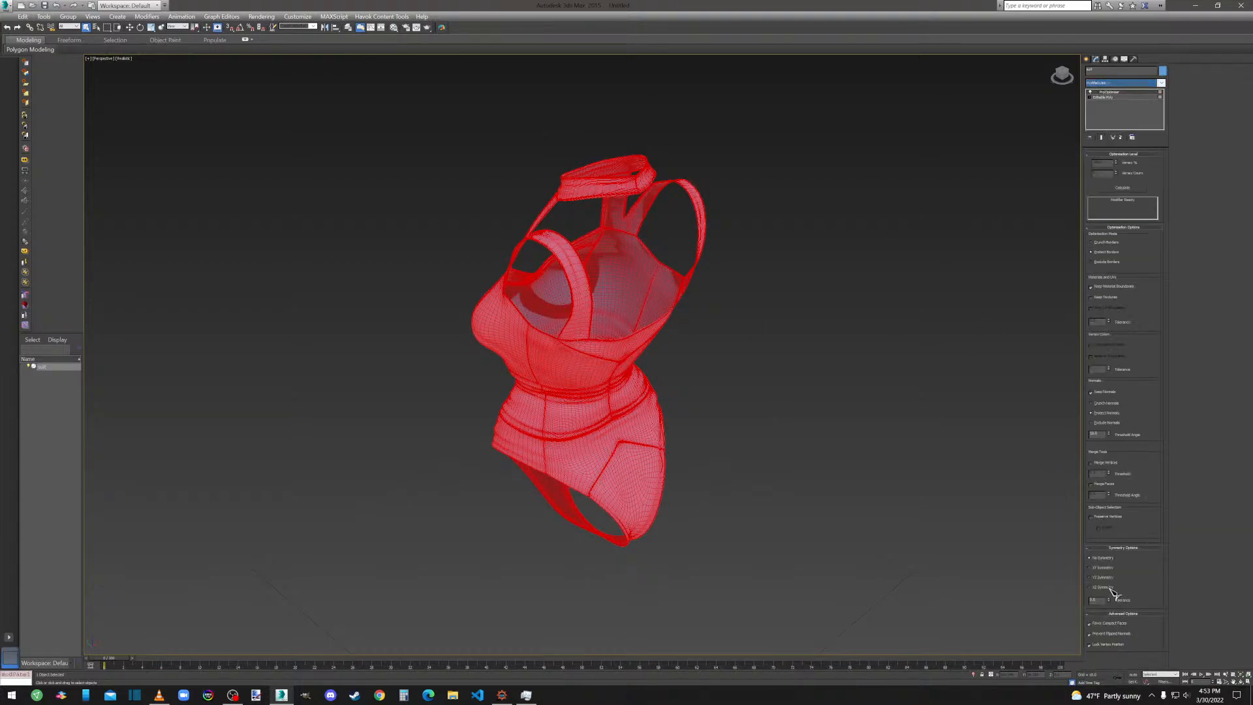
click(1104, 297)
click(1118, 188)
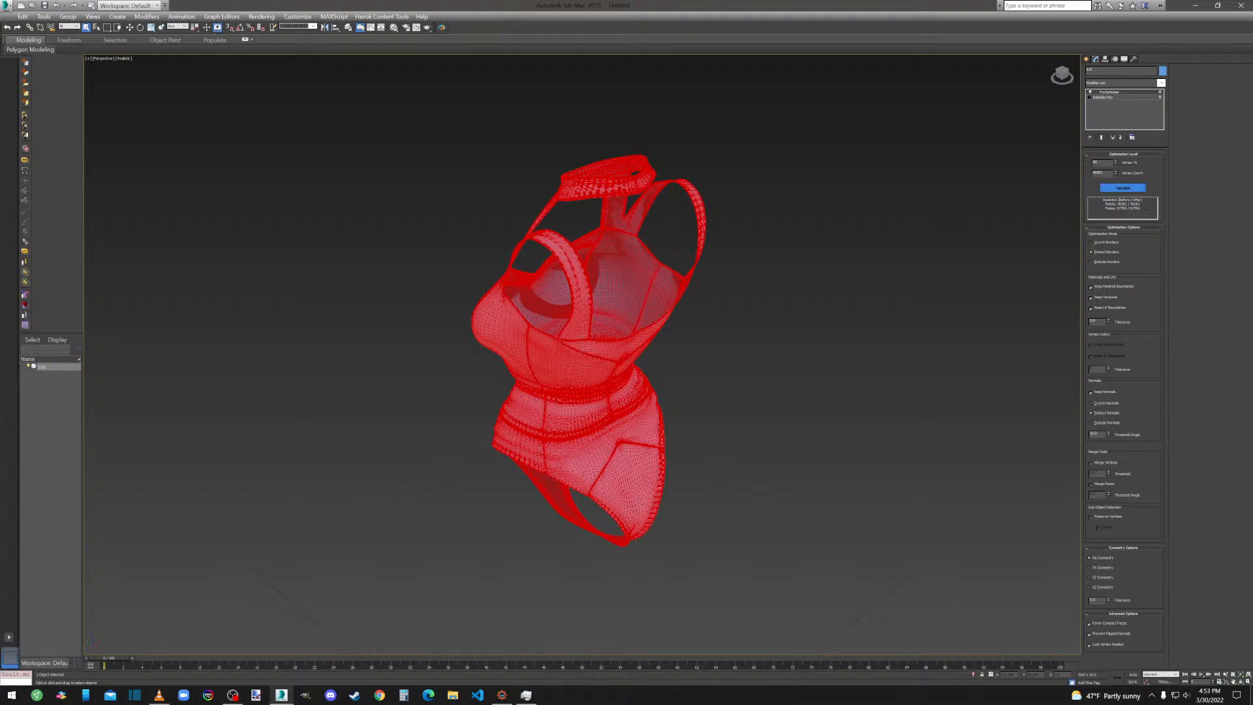
key(Tab)
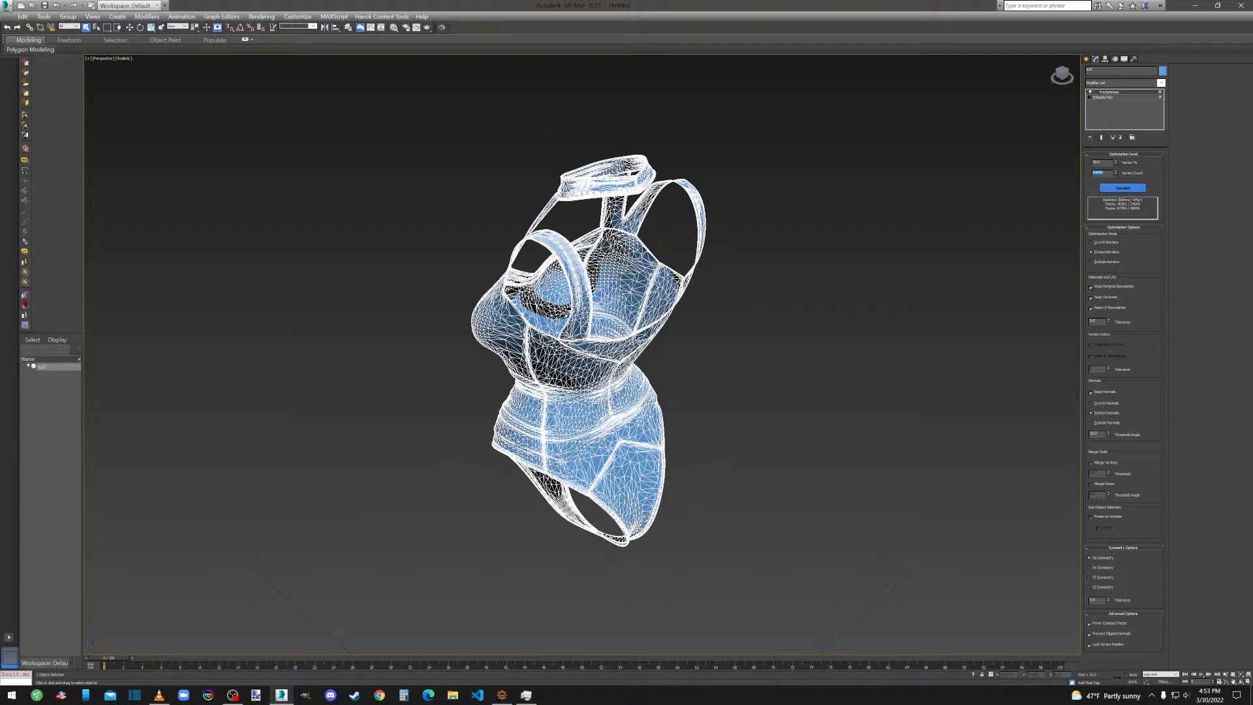
Convert the reduced suit to Editable Poly and switch to vertex sub-object editing.
right_click(637, 341)
click(724, 436)
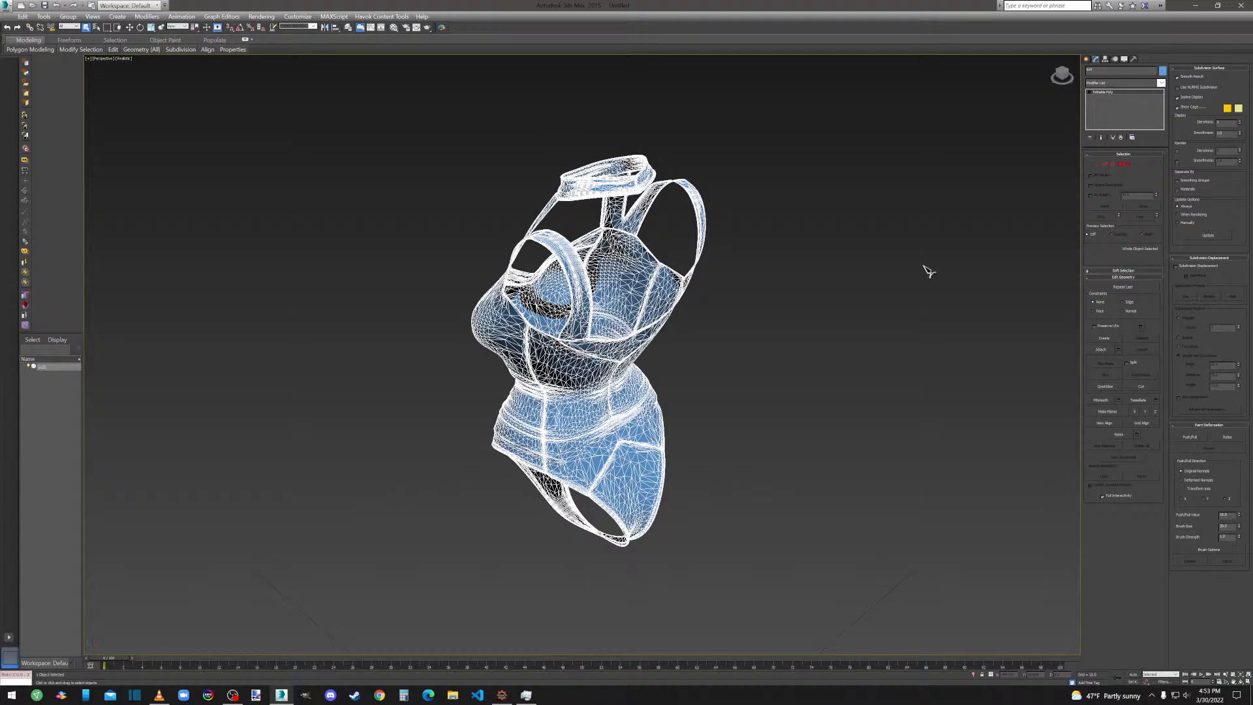
click(1096, 164)
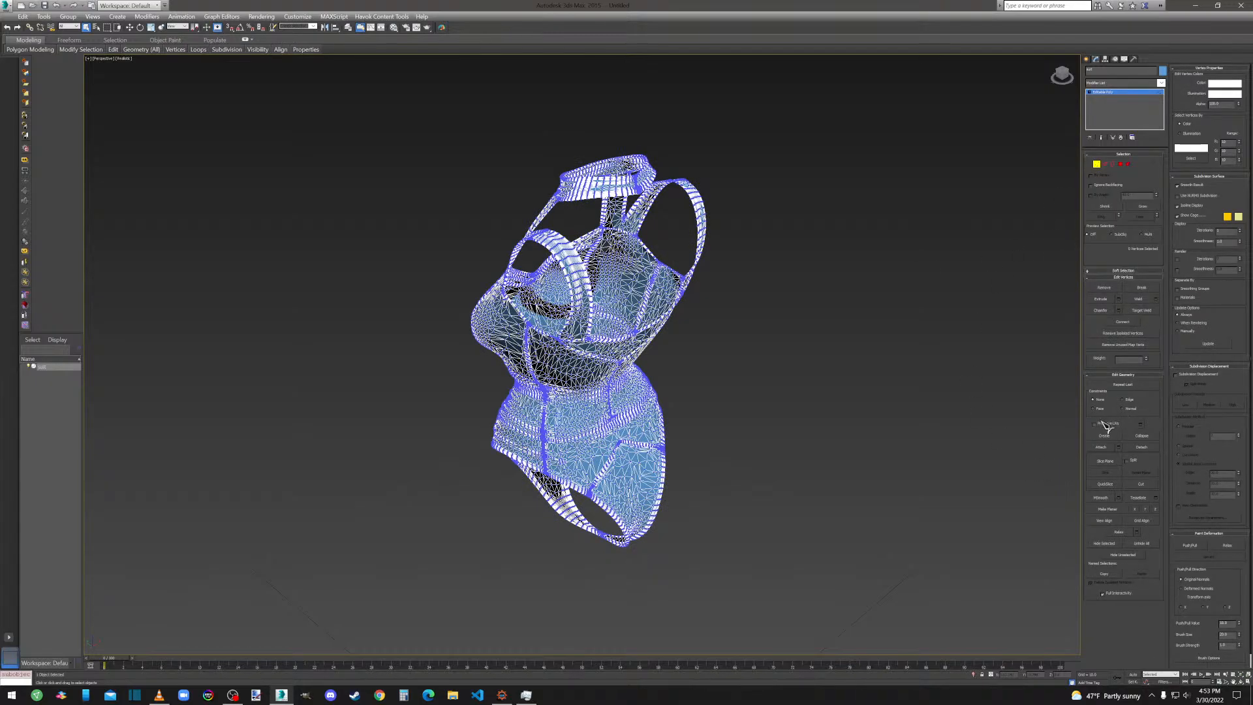
Enable Preserve UVs, select all of the suit's vertices and weld the overlapping ones using a small weld threshold.
click(1104, 424)
key(ctrl+a)
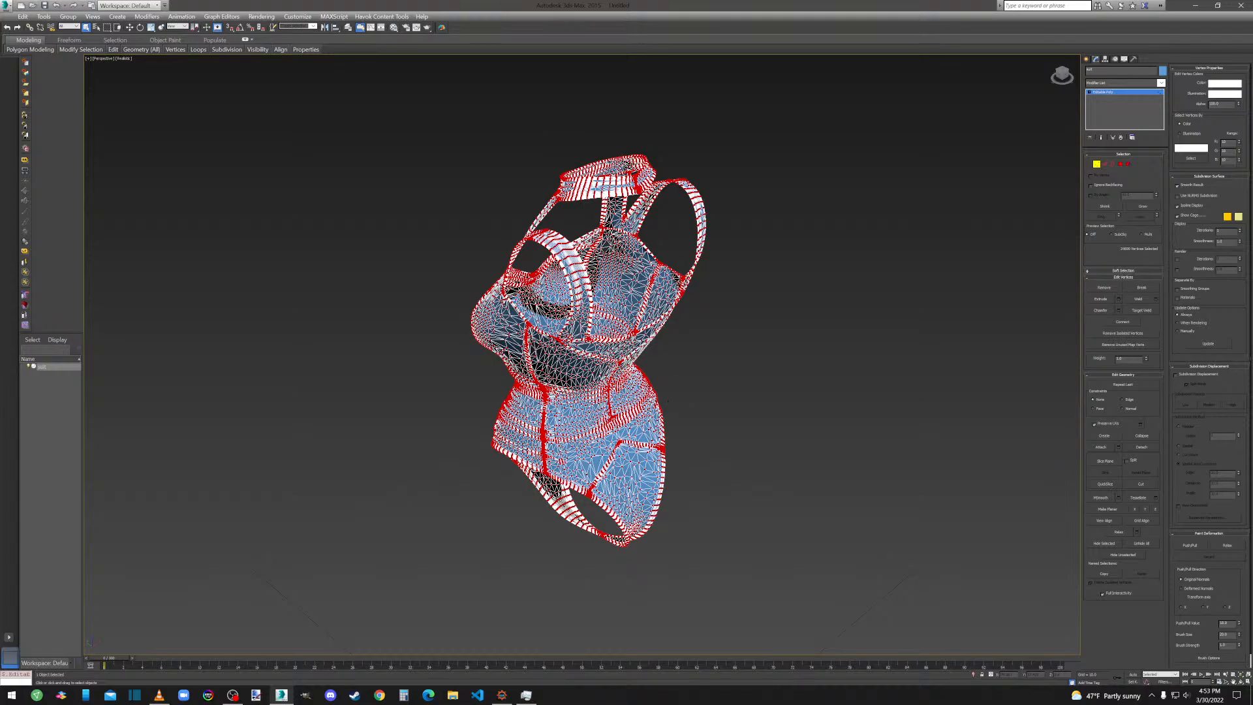
click(1156, 299)
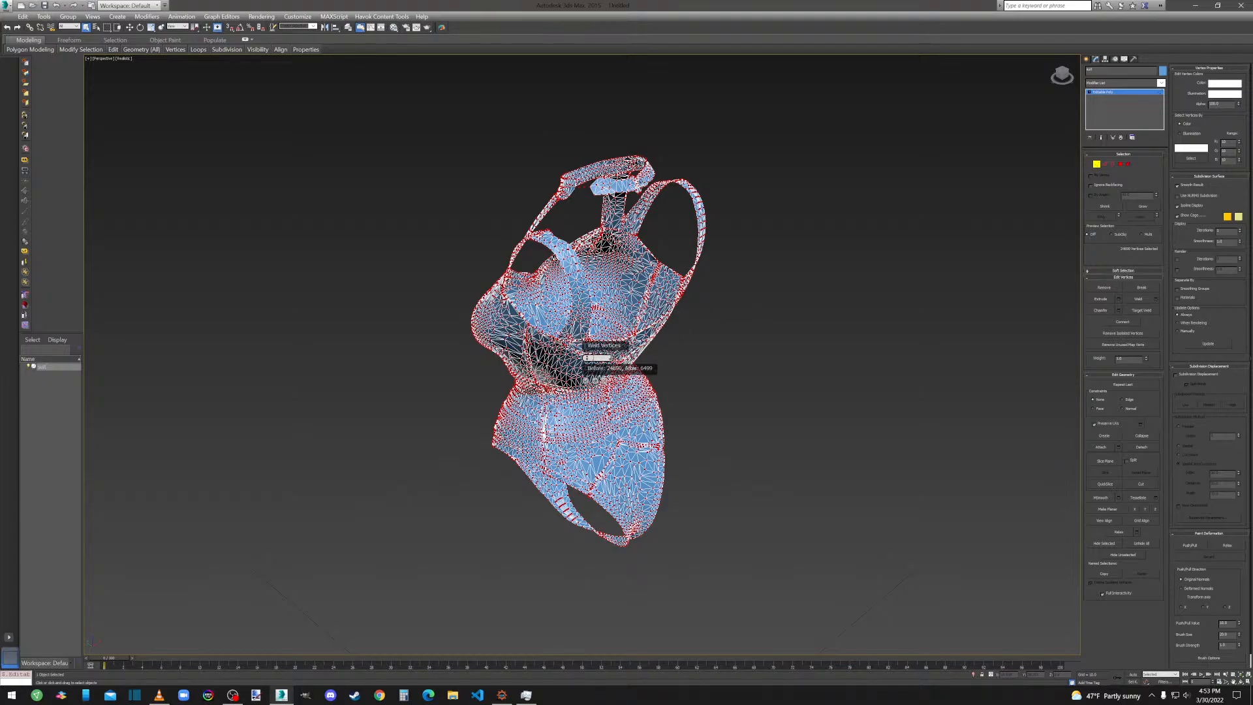
key(Return)
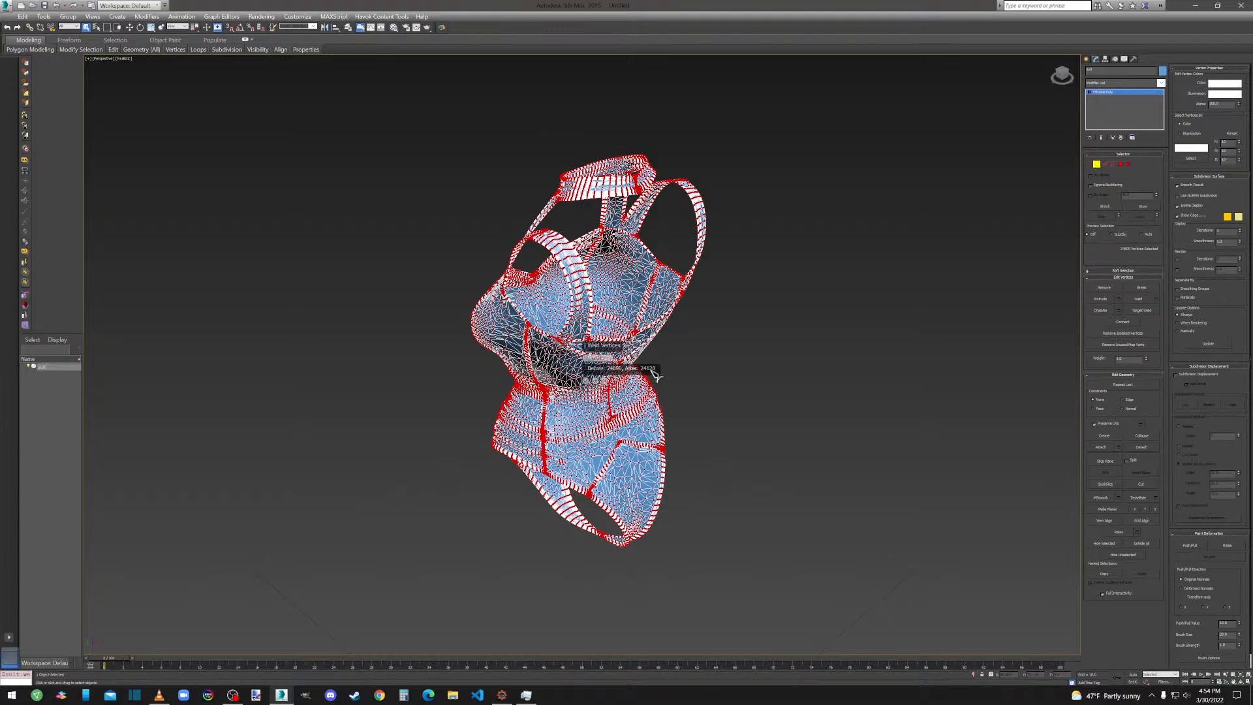
click(586, 379)
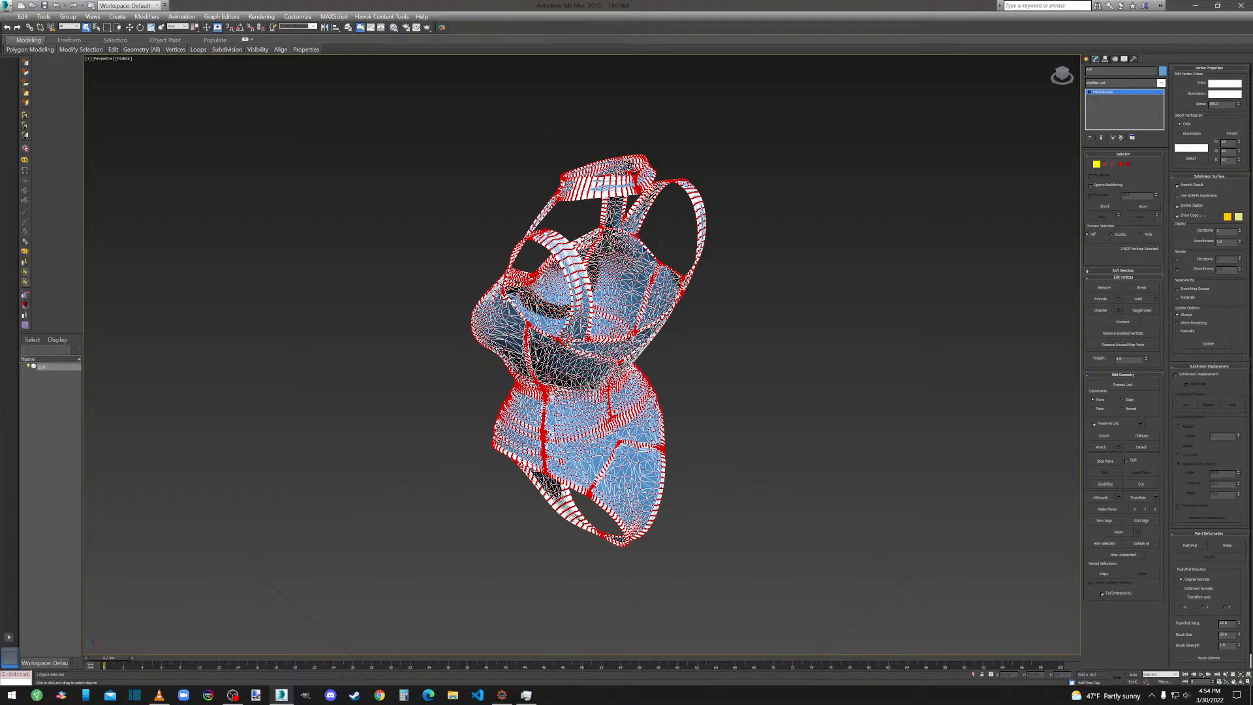
Start exporting the suit in OBJ format, browsing to the mod's Auryon outfit meshes folder and reusing the file name suit.obj.
click(7, 6)
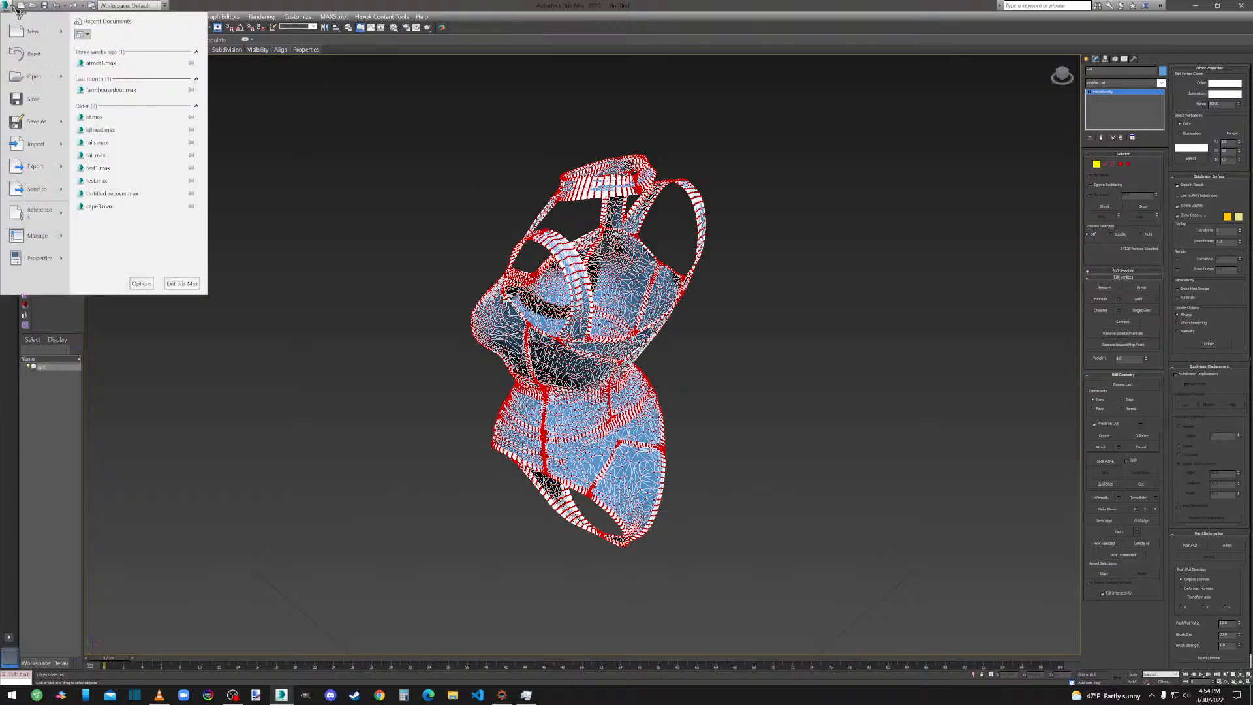
click(23, 151)
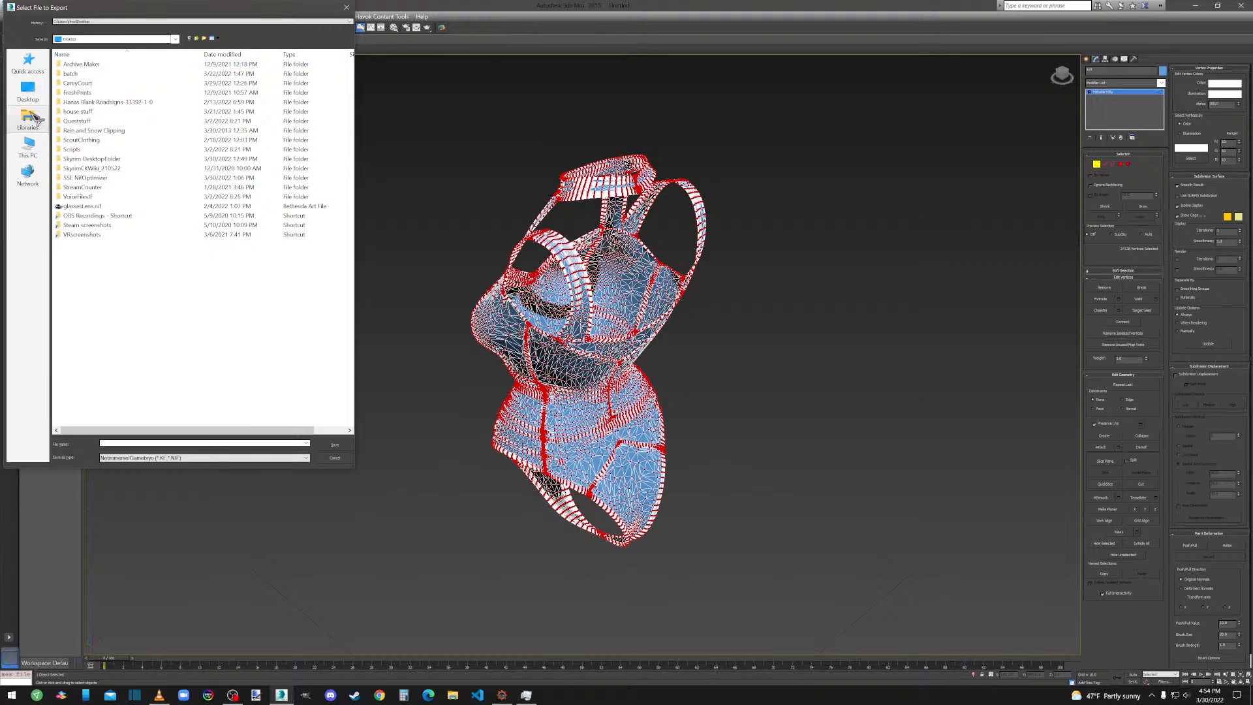
click(28, 64)
double_click(209, 181)
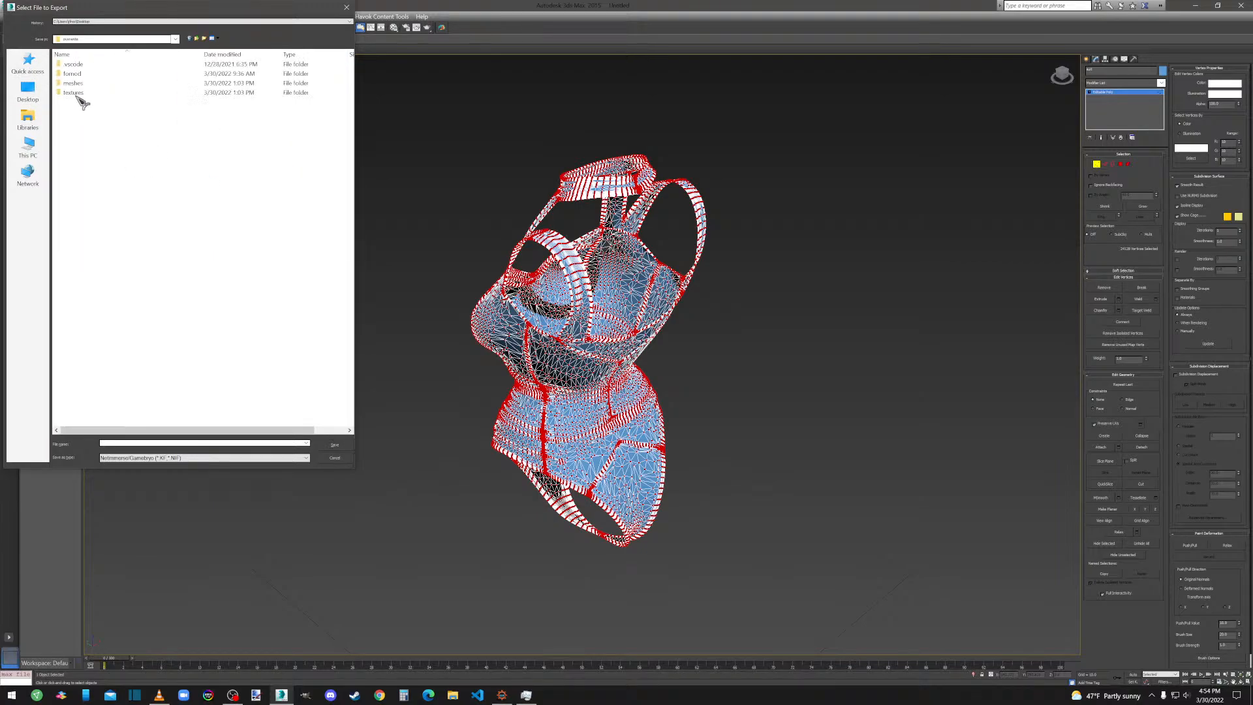
double_click(78, 88)
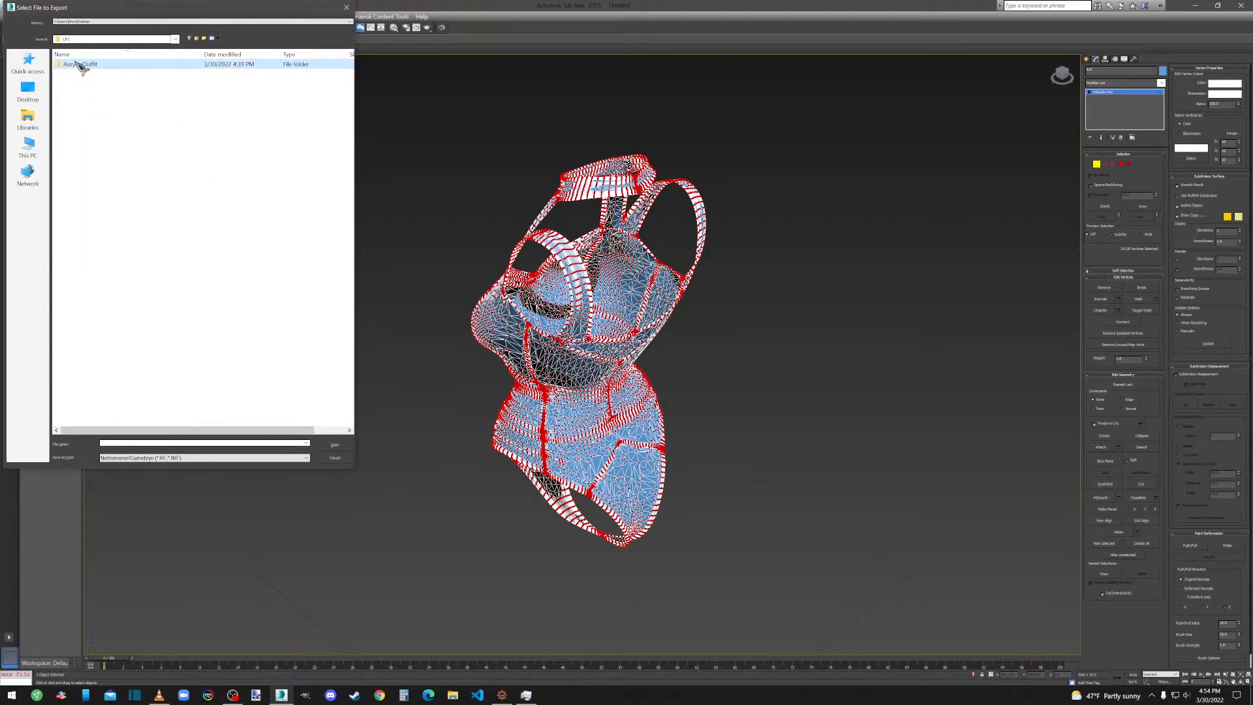
double_click(81, 65)
click(176, 458)
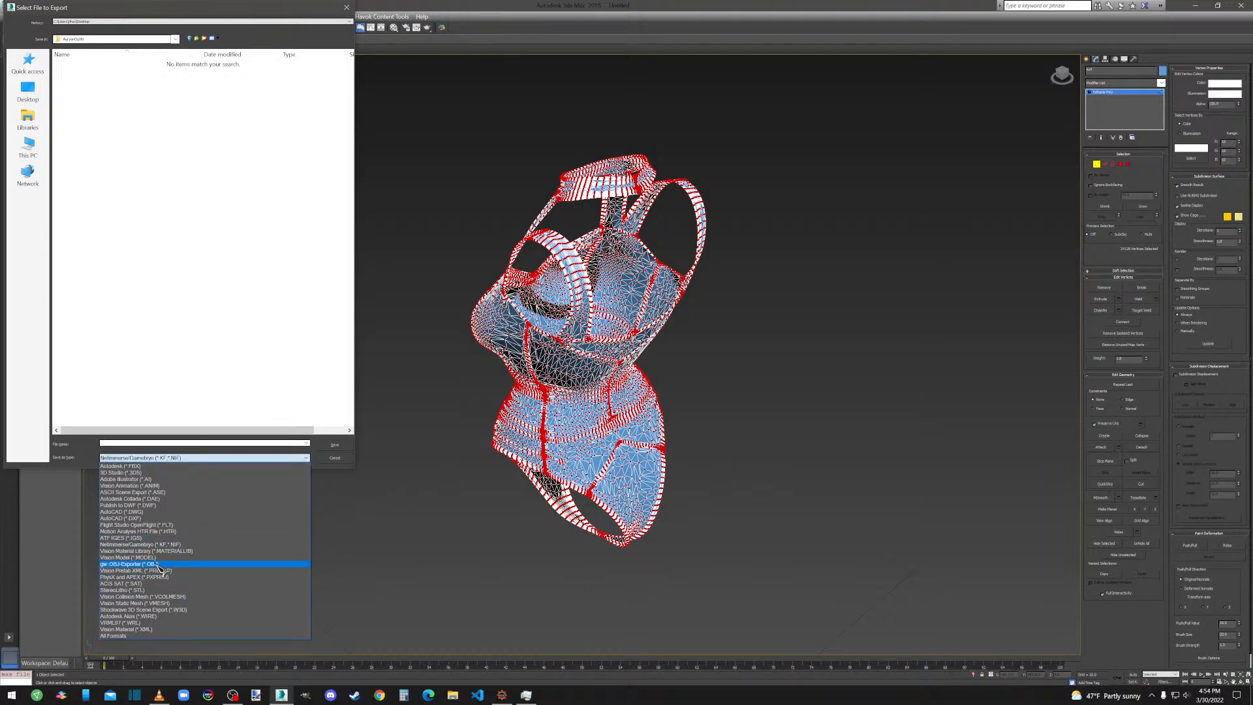
click(158, 565)
click(75, 83)
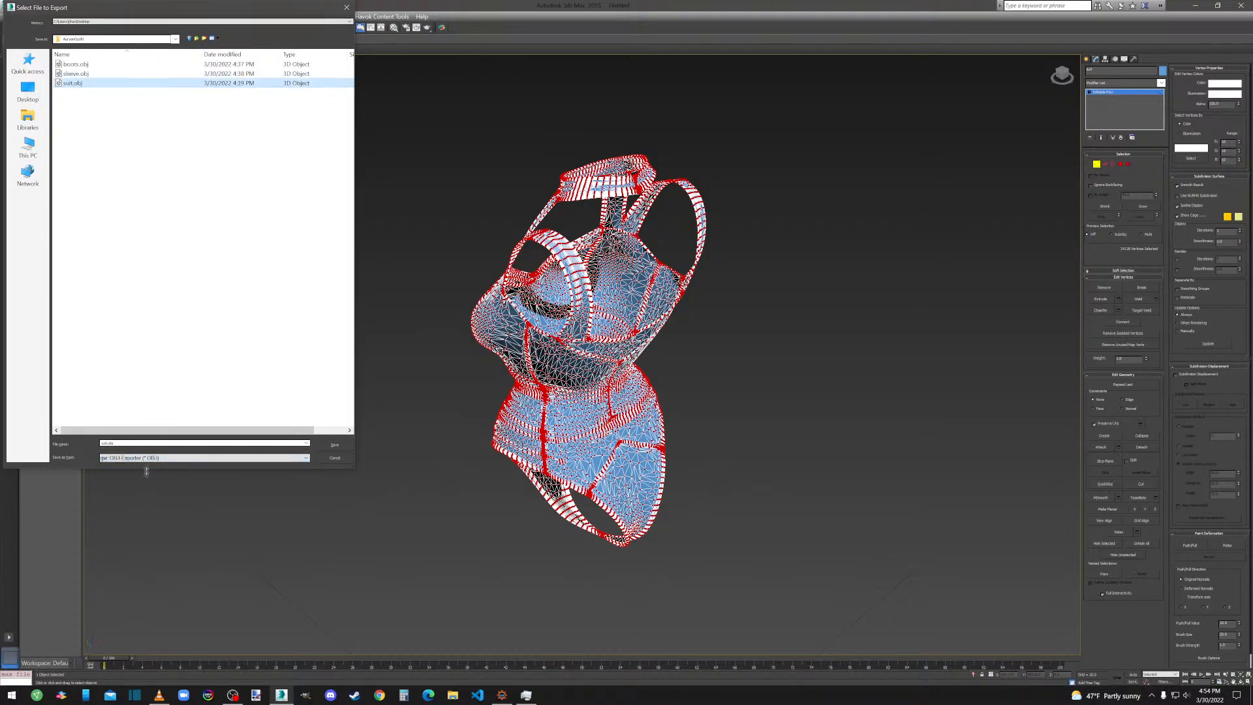
Create a folder named 3ds inside the Auryon outfit folder and open it as the export location.
right_click(112, 139)
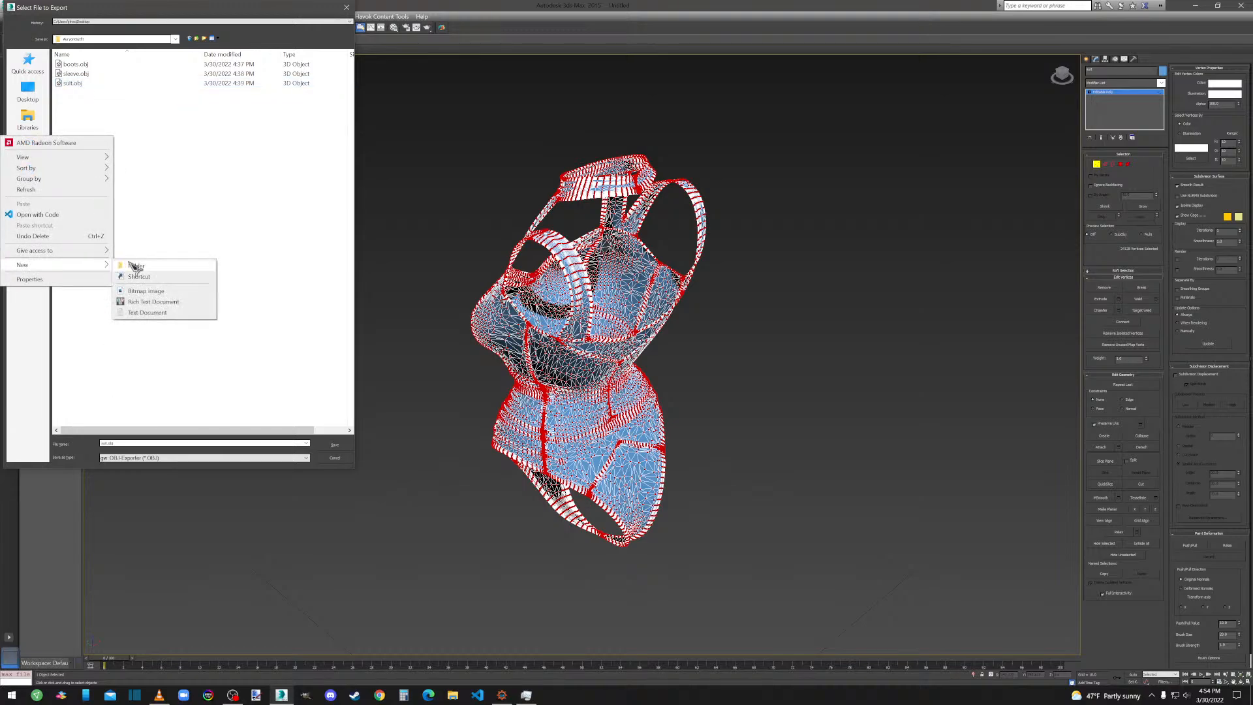
click(133, 270)
text(3ds)
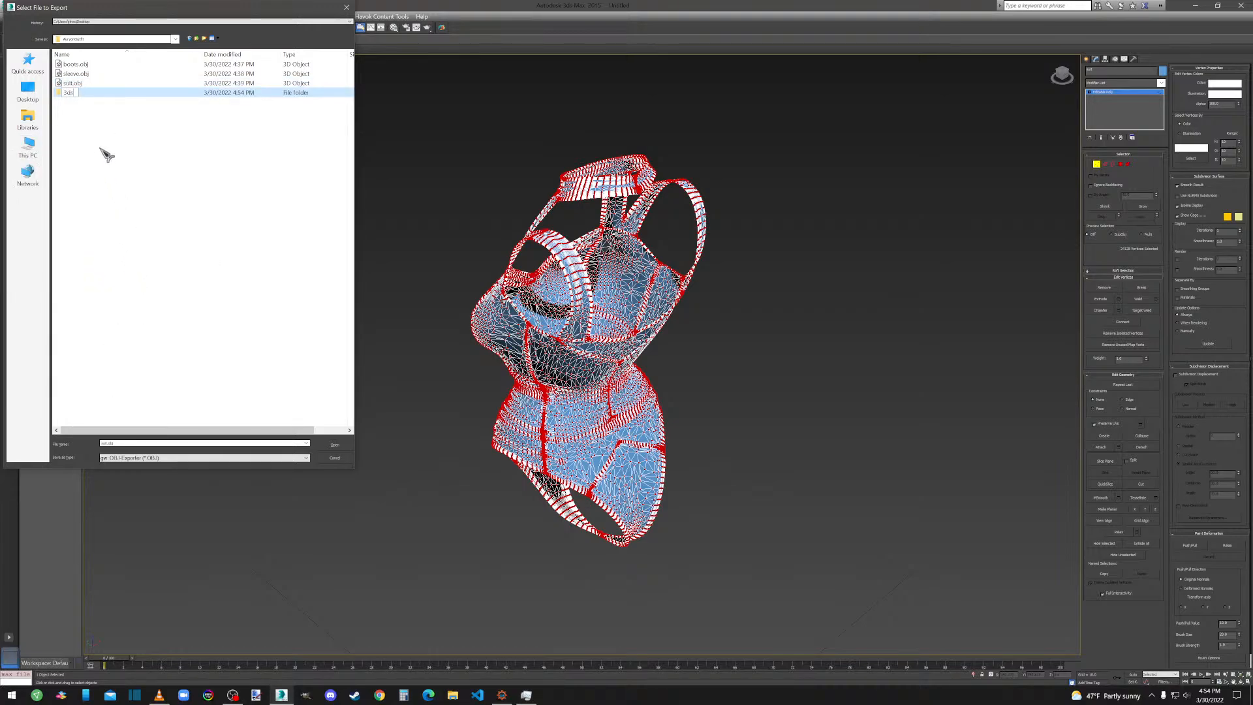
key(Return)
double_click(80, 94)
Save suit.obj in the 3ds folder, run the OBJ export and close the export statistics.
click(334, 445)
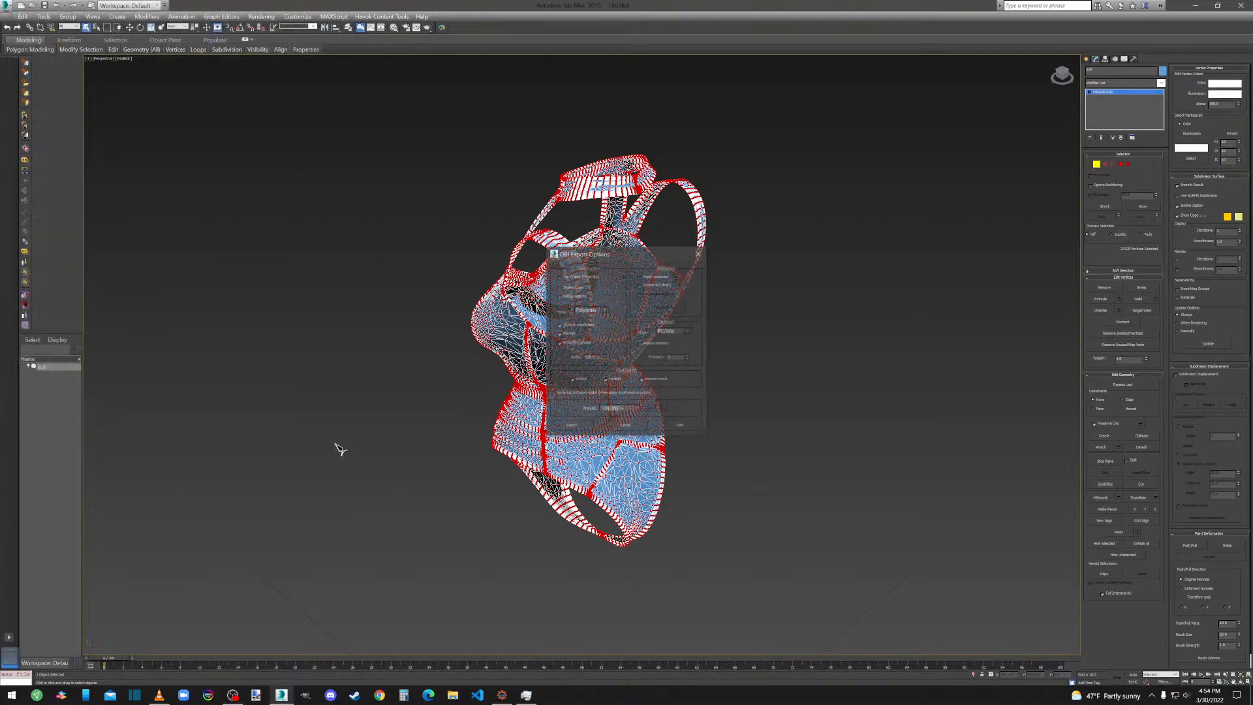
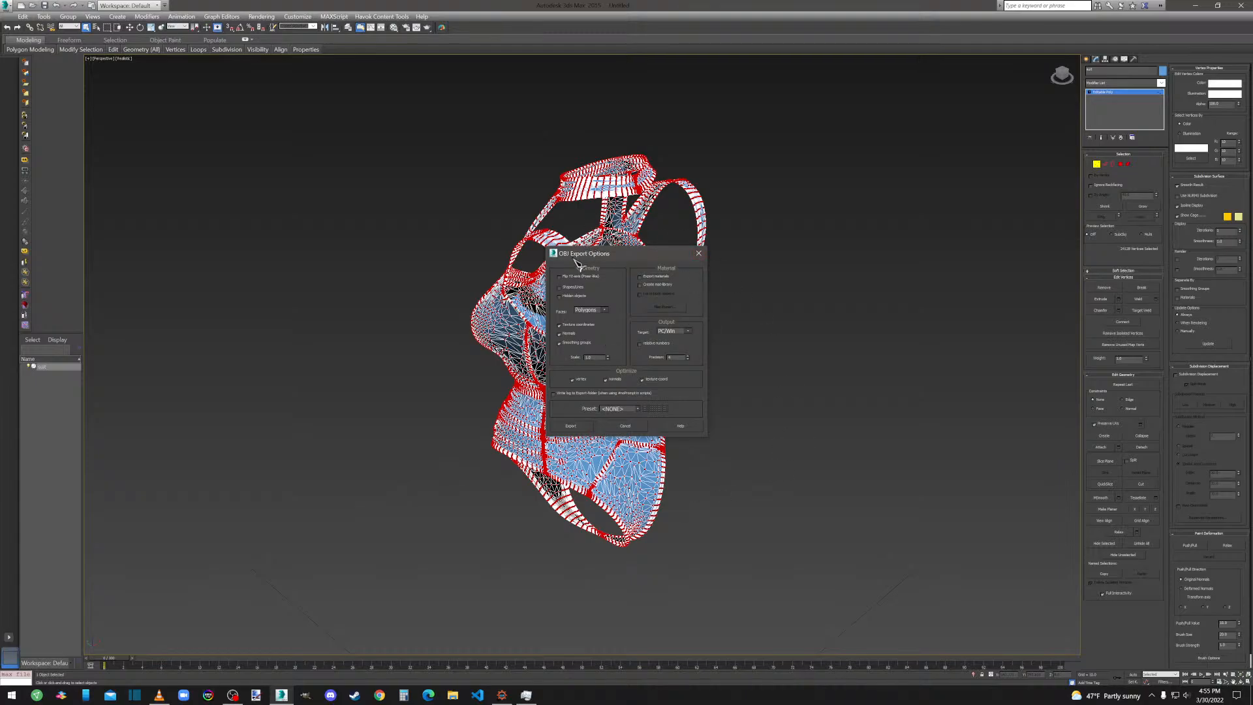
double_click(588, 357)
click(575, 429)
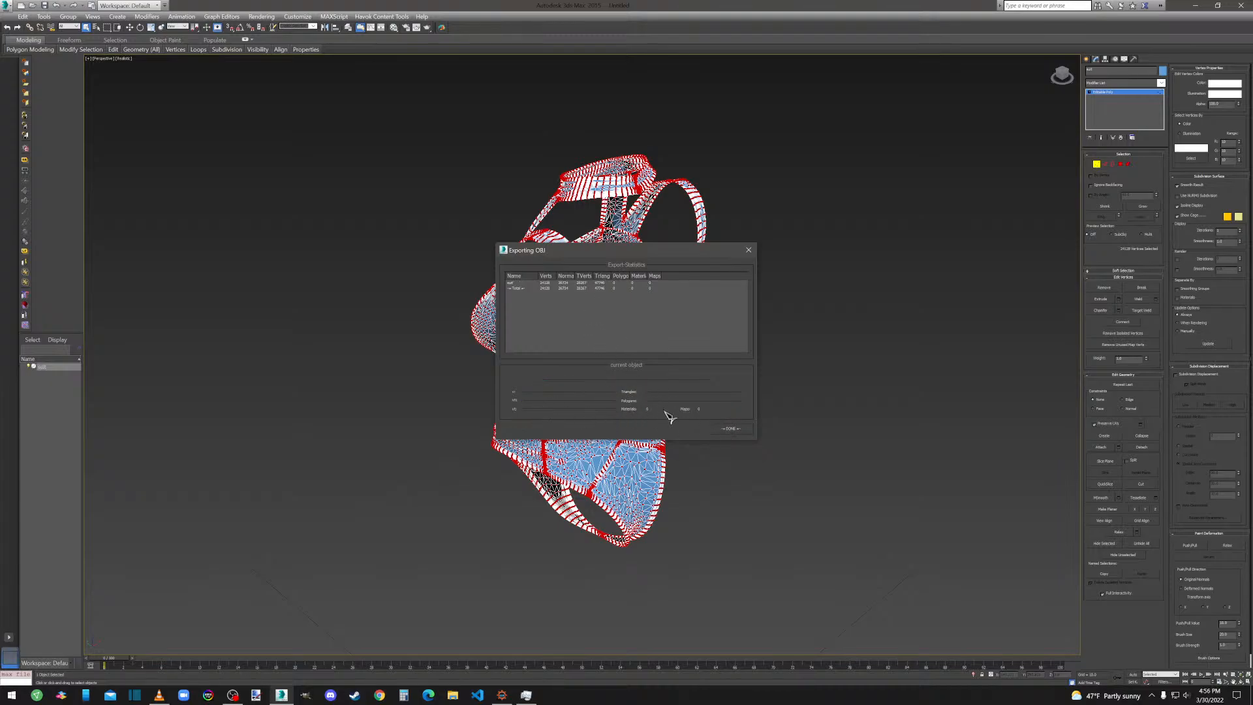
click(729, 429)
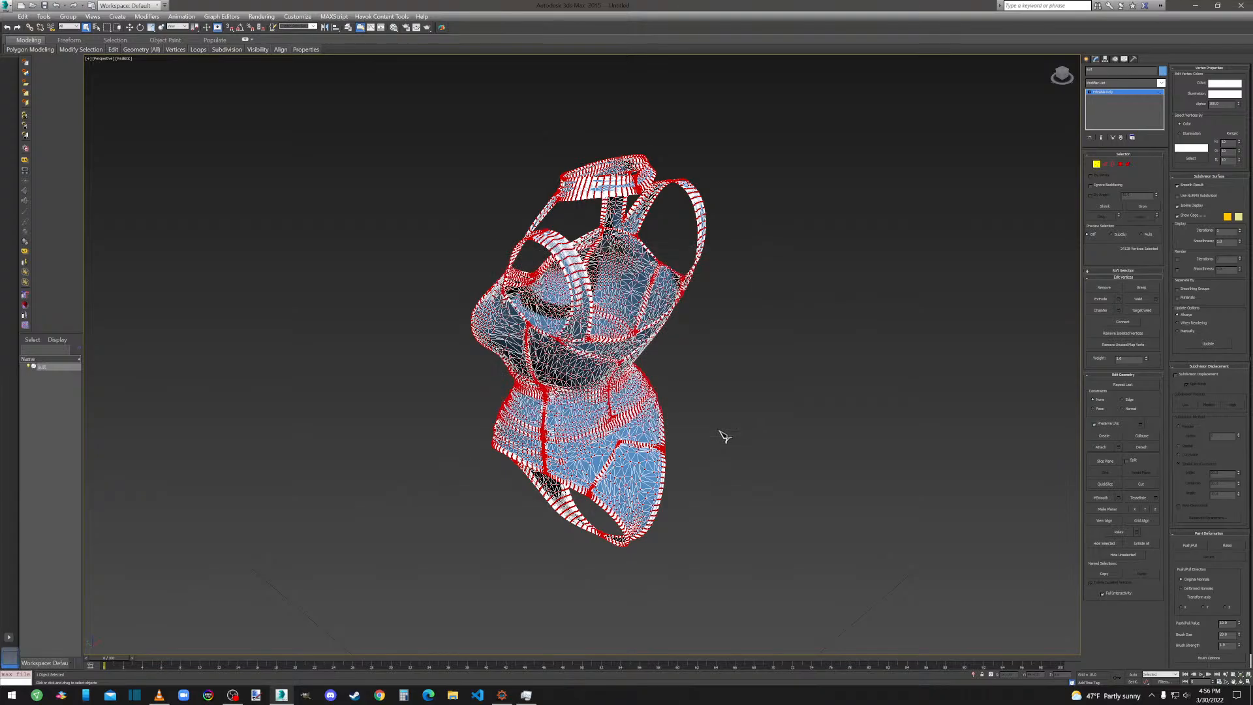
Leave vertex editing and delete the exported suit from the scene.
click(13, 10)
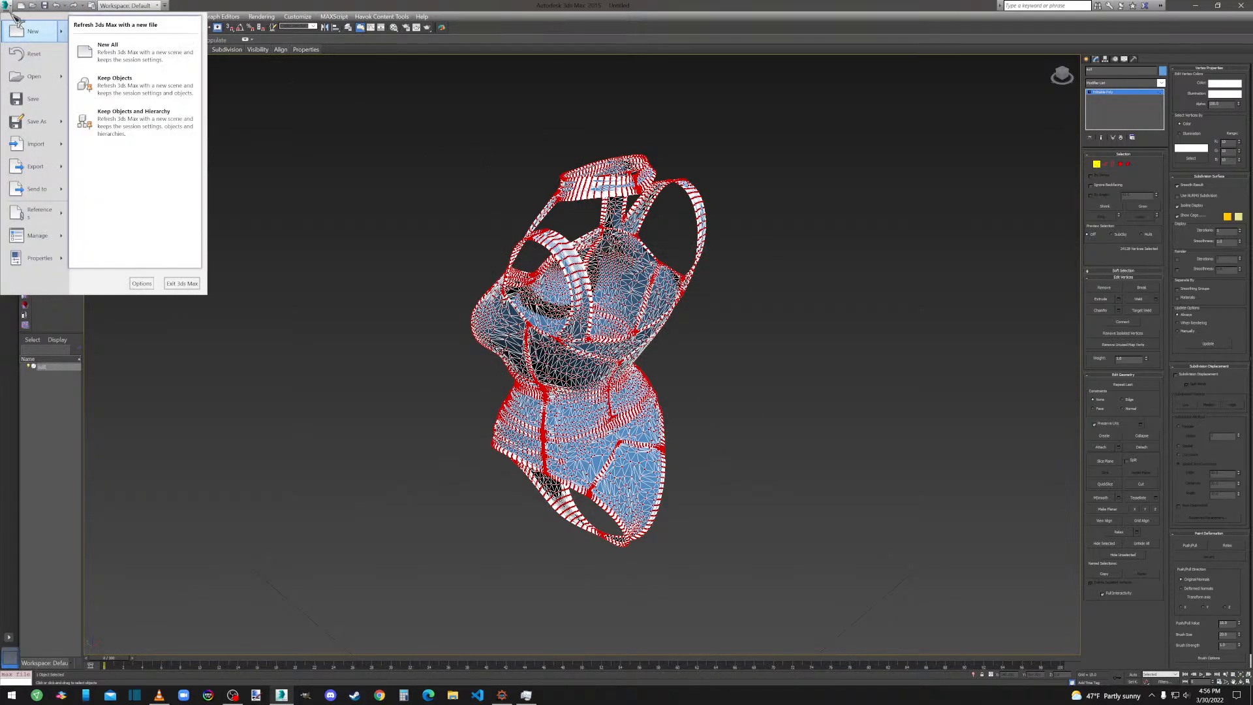
click(12, 9)
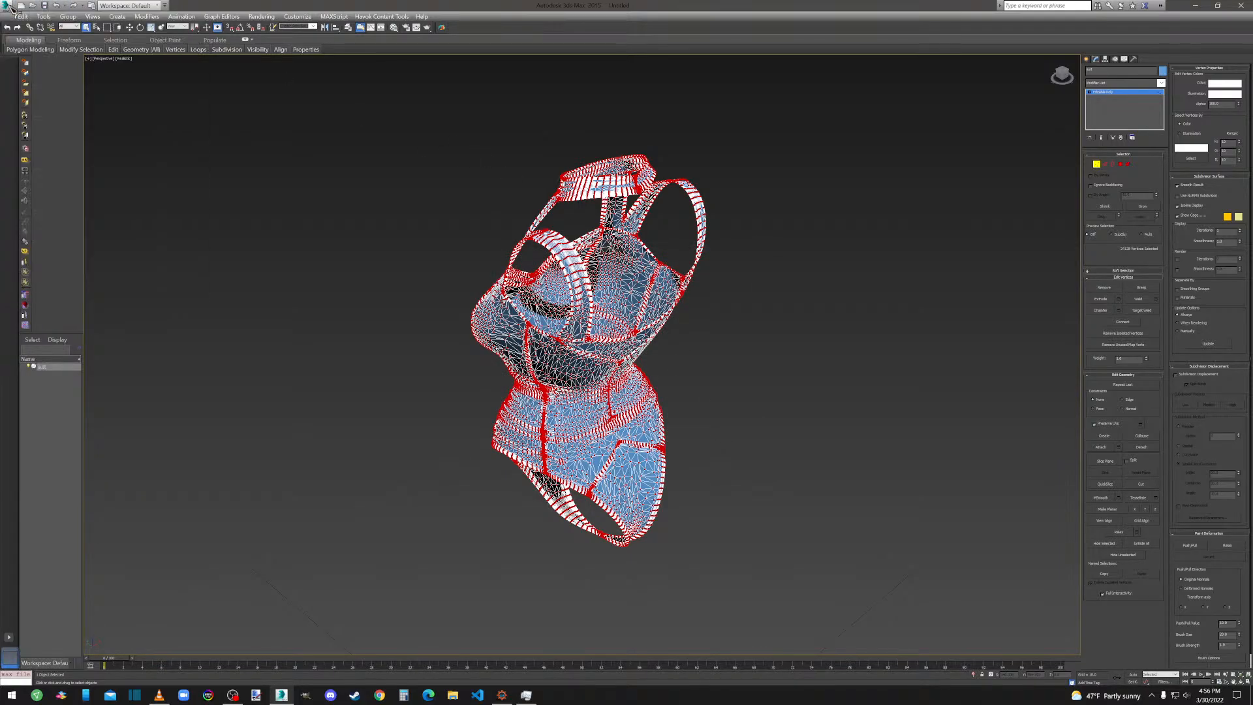
click(1087, 60)
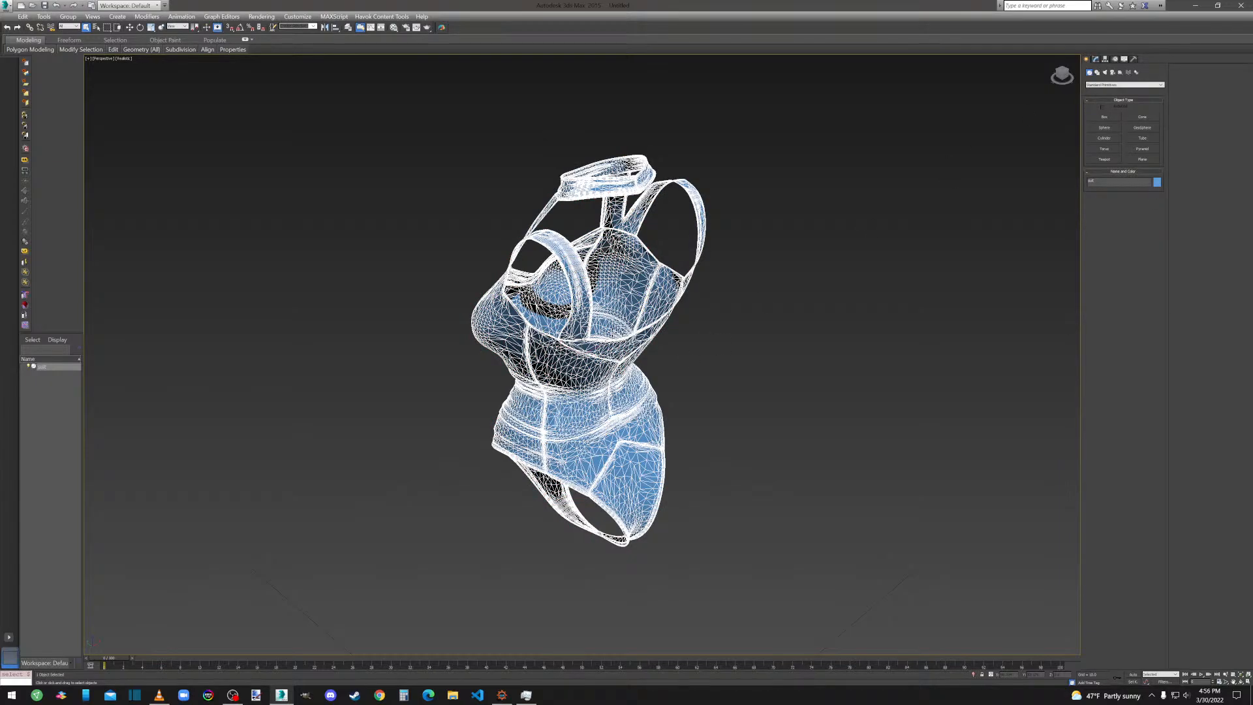
key(Delete)
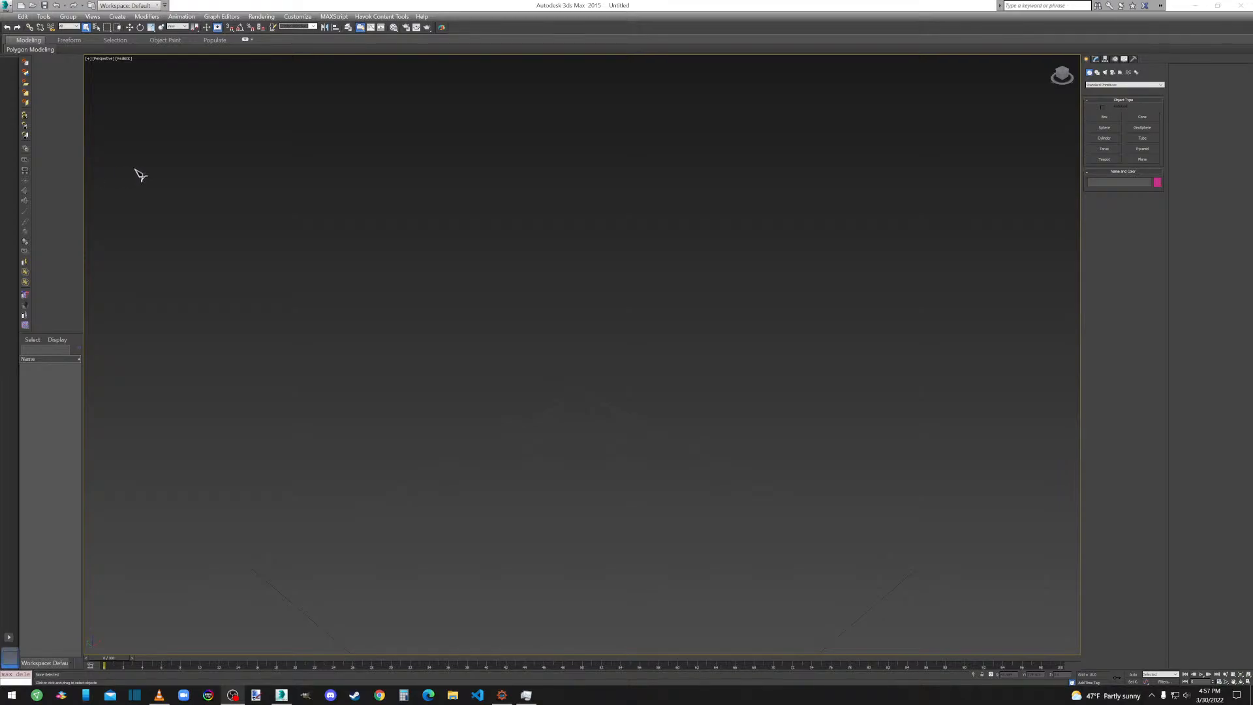
Import sleeve.obj from the Auryon outfit folder as a single mesh with the default import options.
click(4, 10)
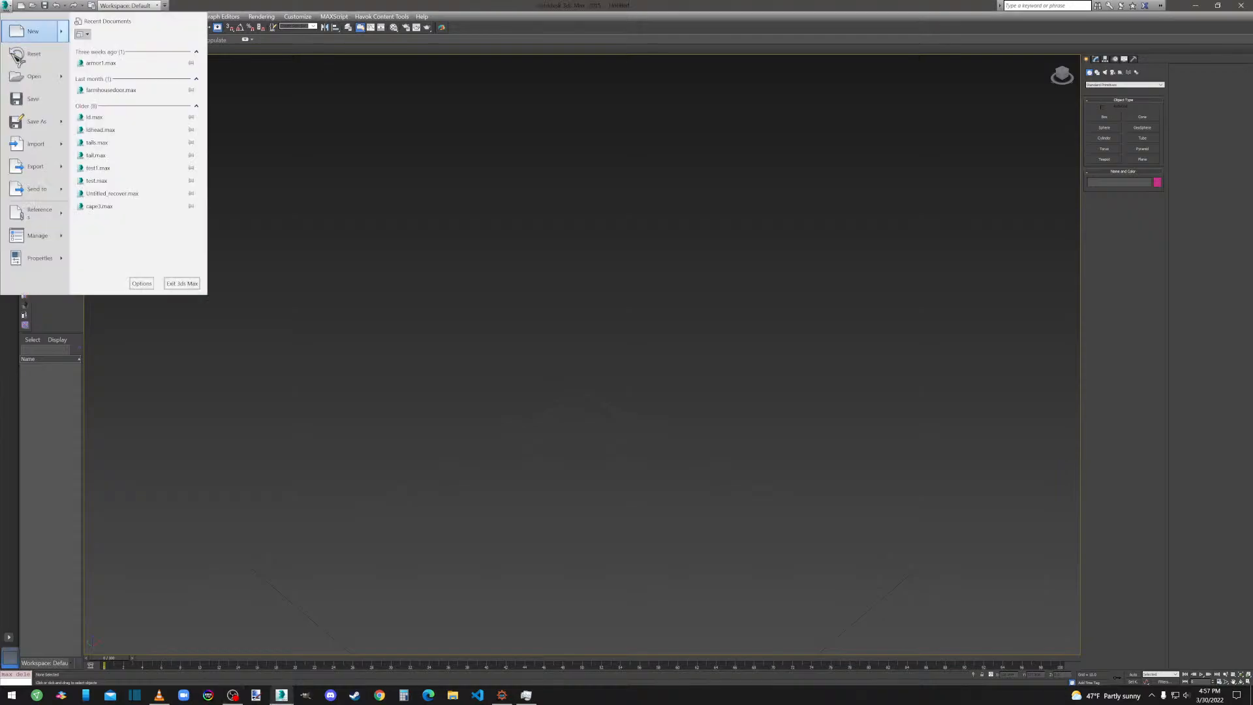
click(34, 140)
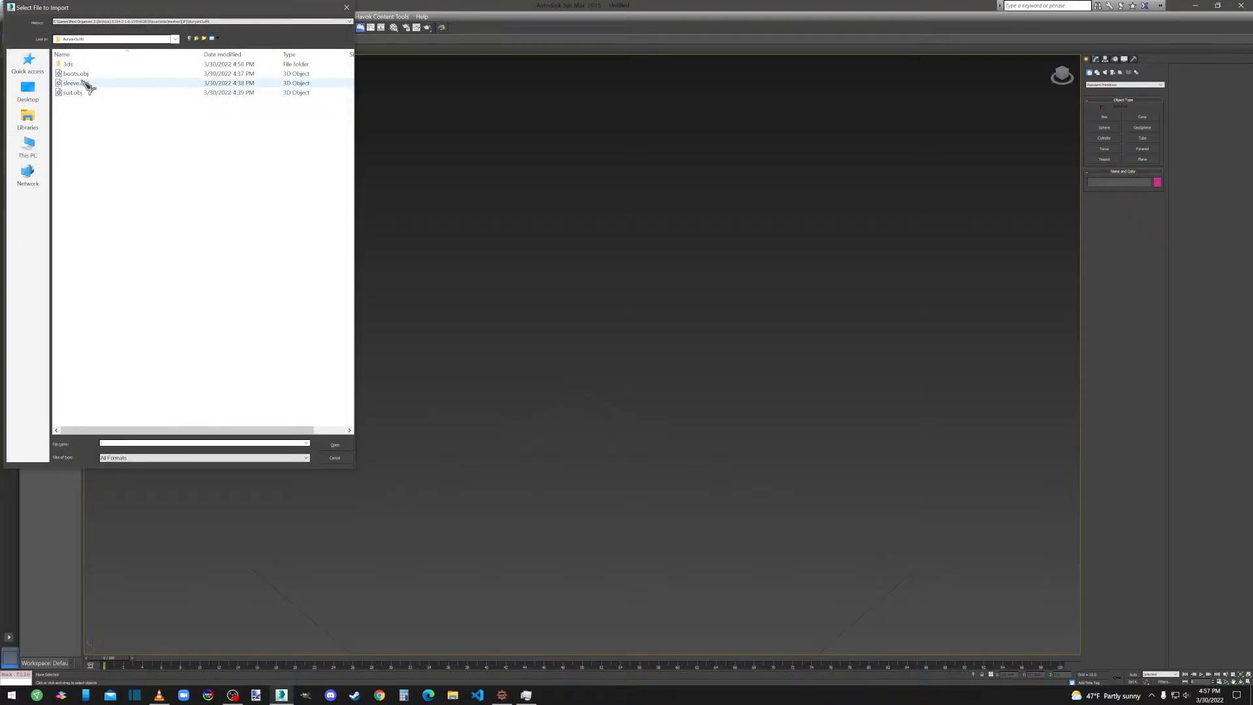
double_click(82, 82)
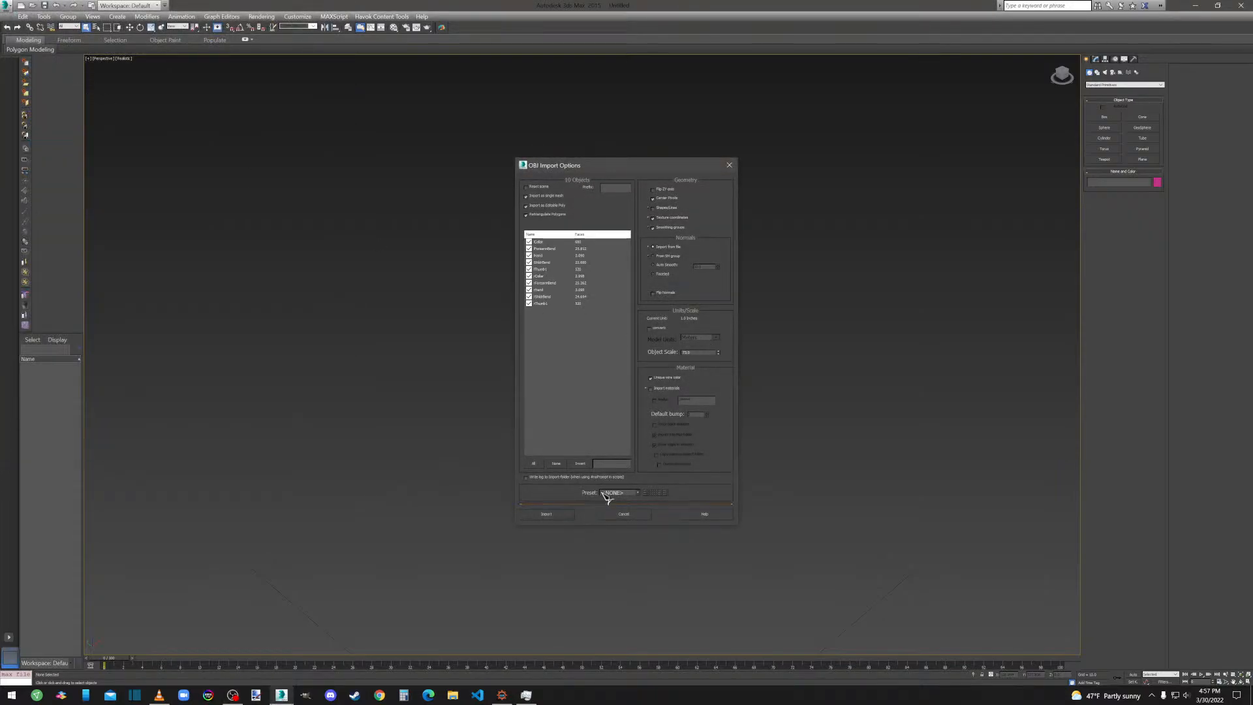
click(547, 515)
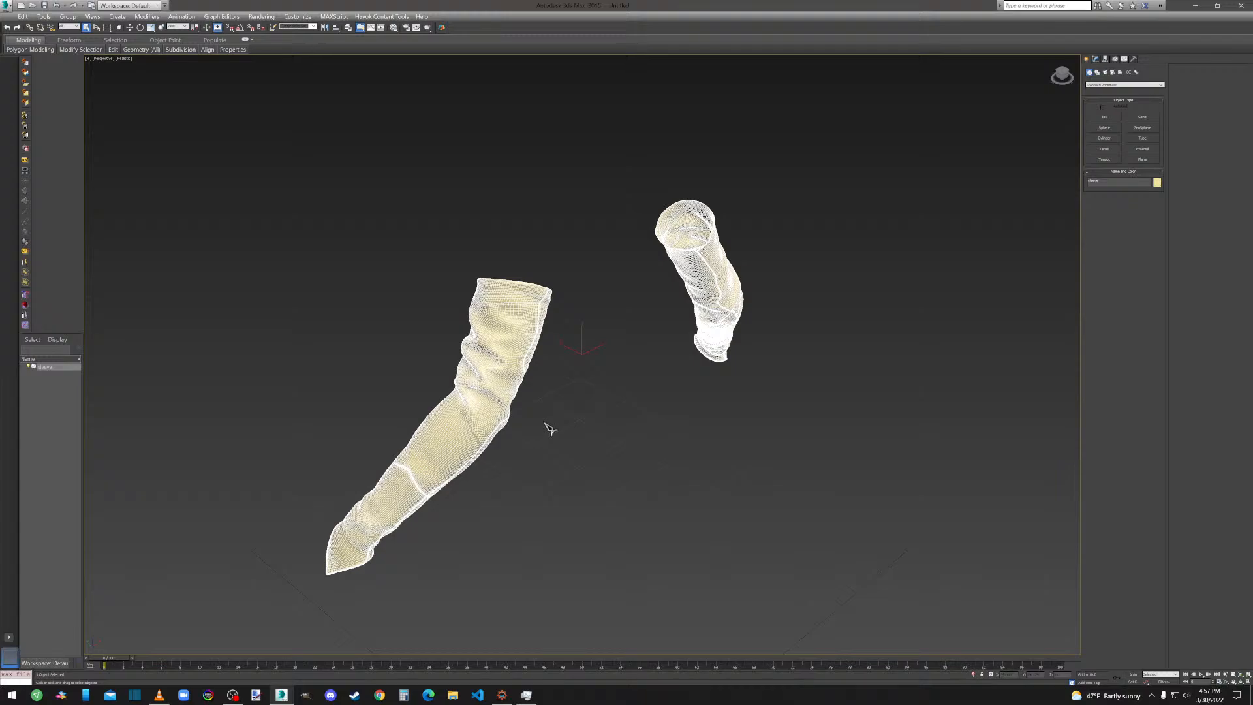
Select all polygons of the imported sleeves, enable Preserve UVs, and flip their normals.
click(1097, 59)
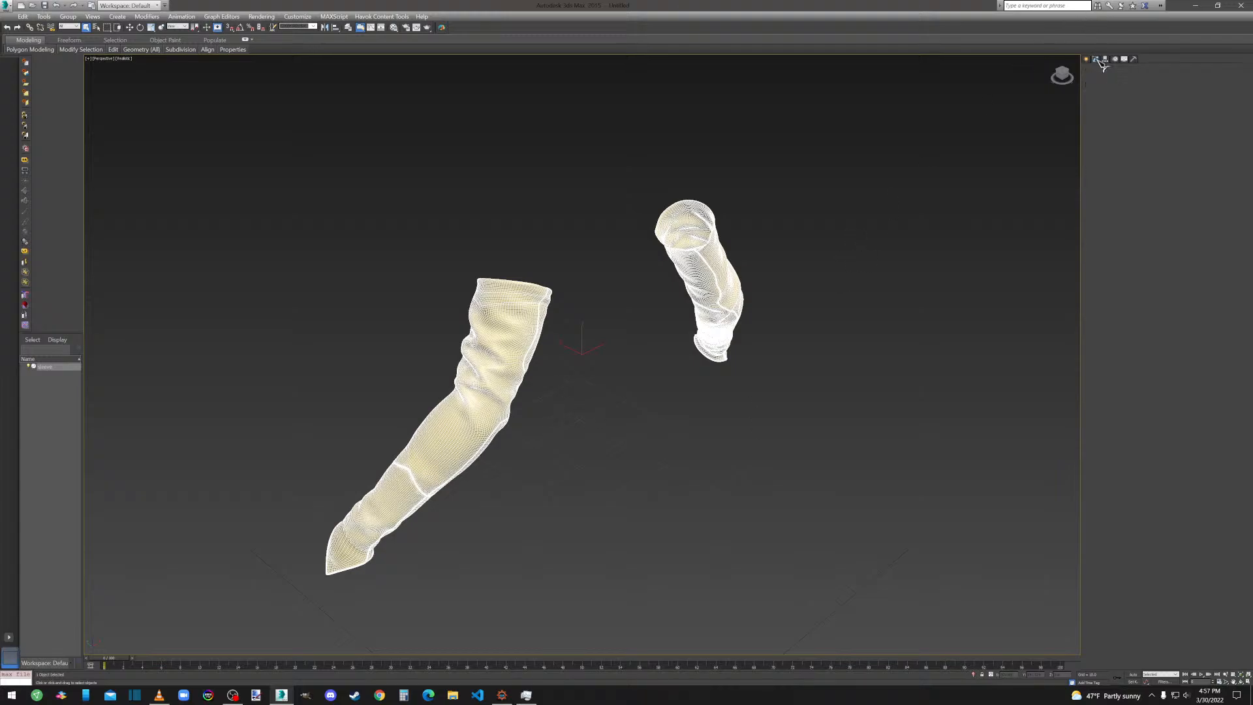
click(1120, 164)
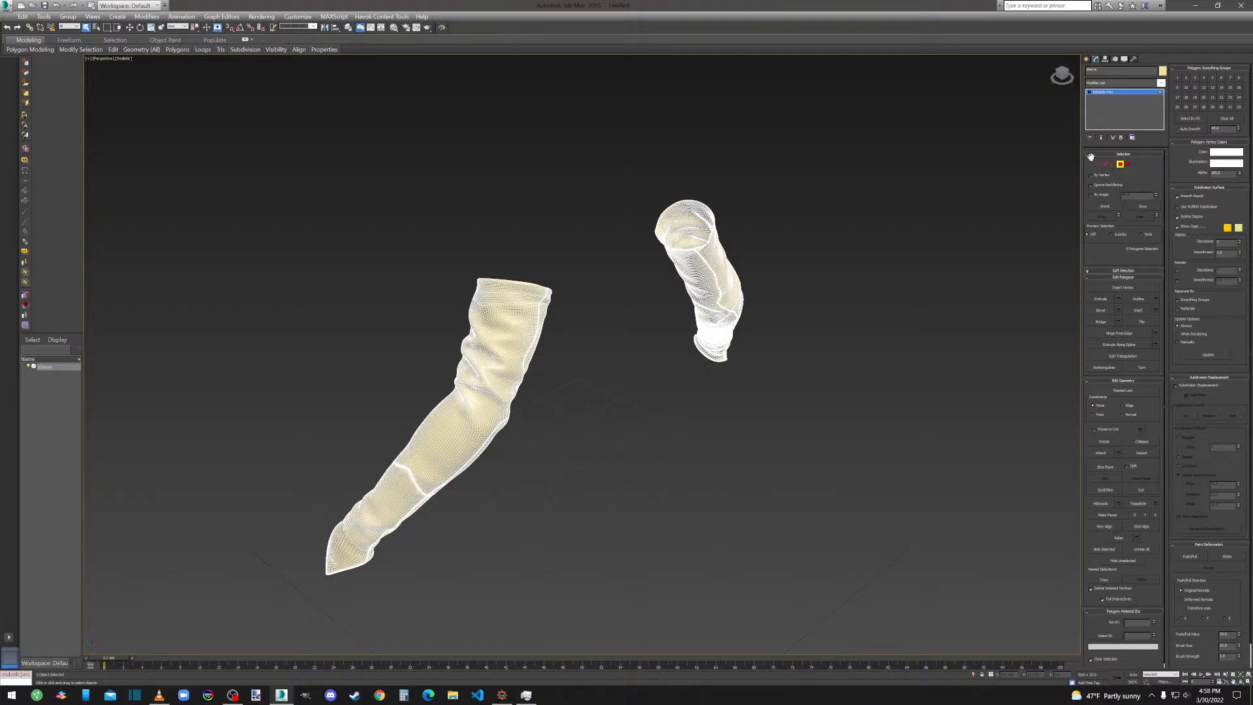
click(1115, 429)
key(ctrl+a)
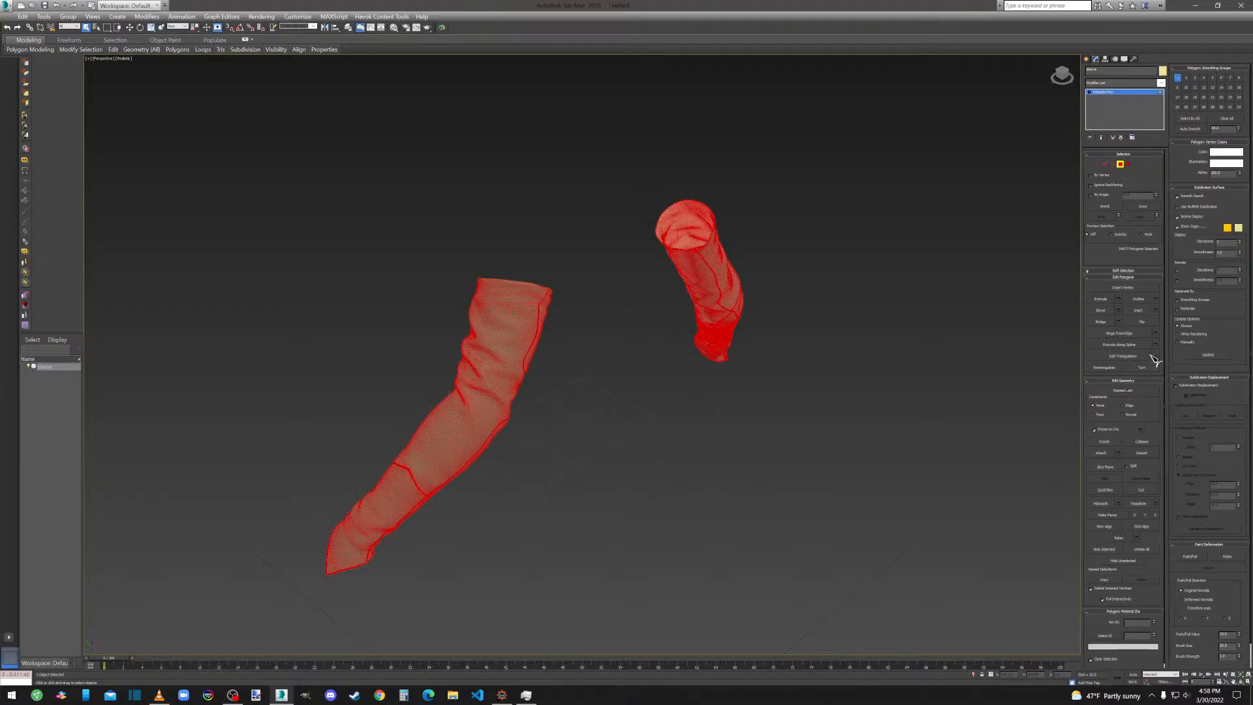
click(1146, 322)
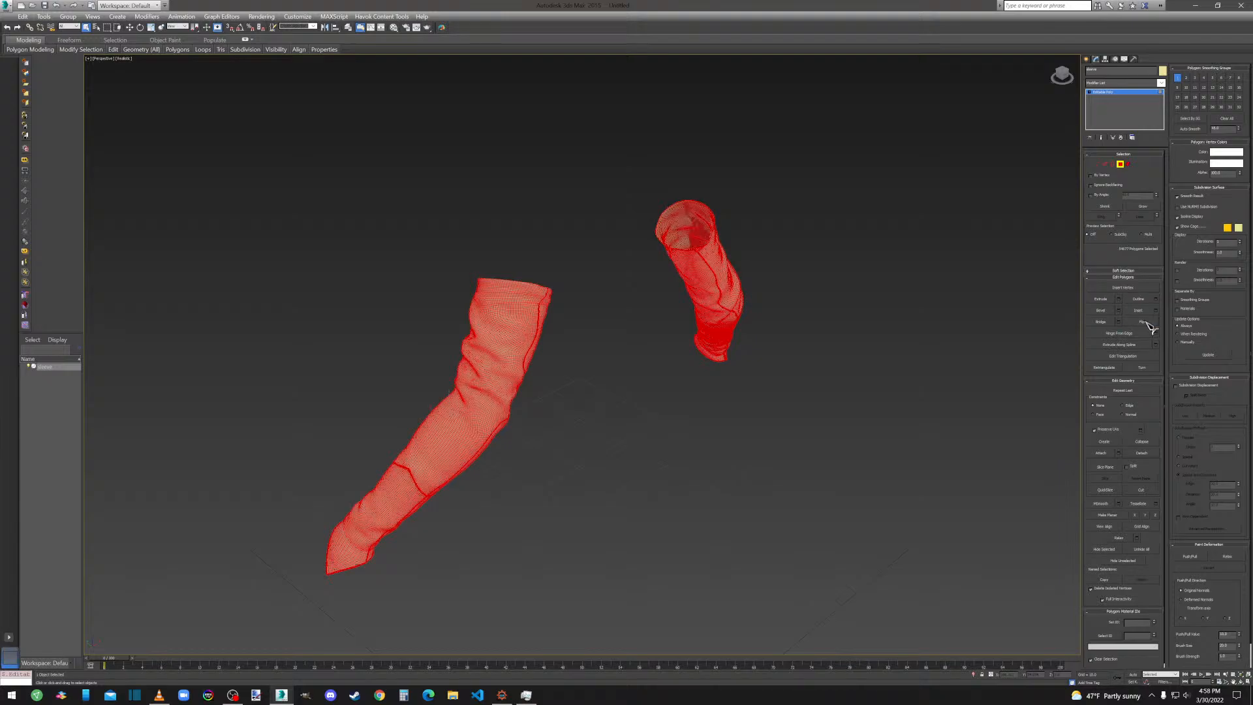
Add a ProOptimizer modifier to the sleeves with Keep Textures and Keep UV Boundaries, calculate it, and set Vertex % to 50.
click(1115, 84)
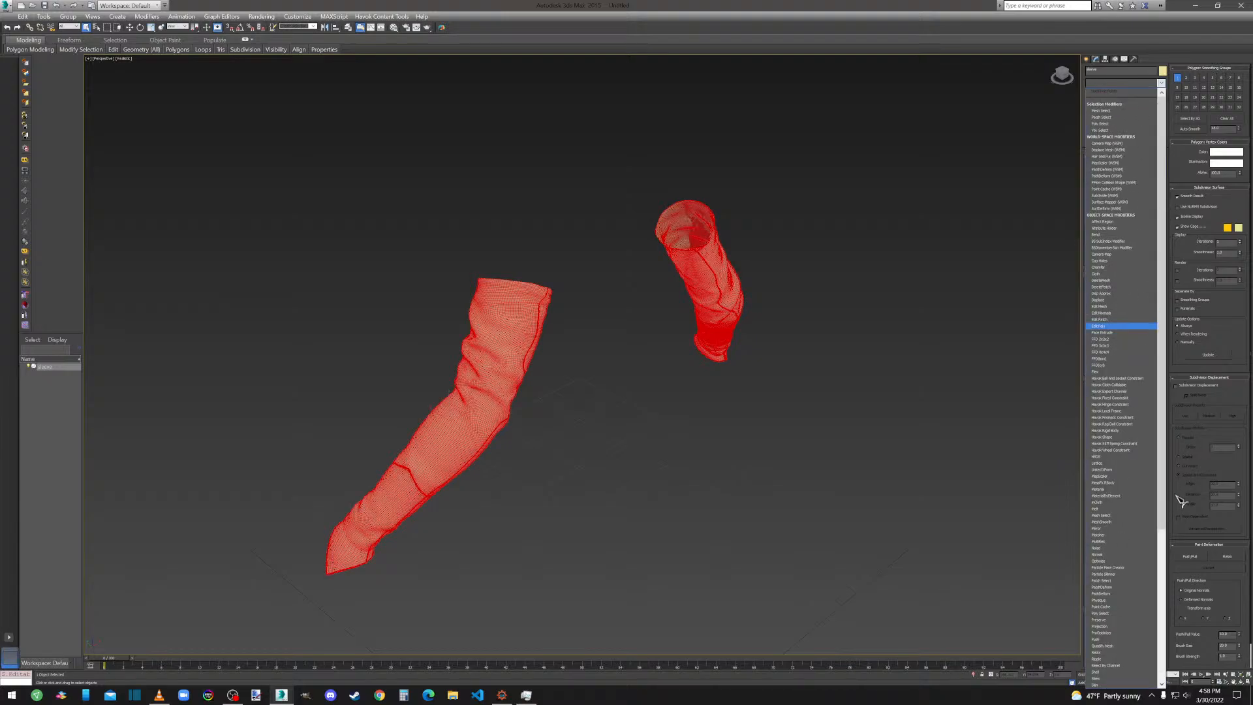
click(1113, 641)
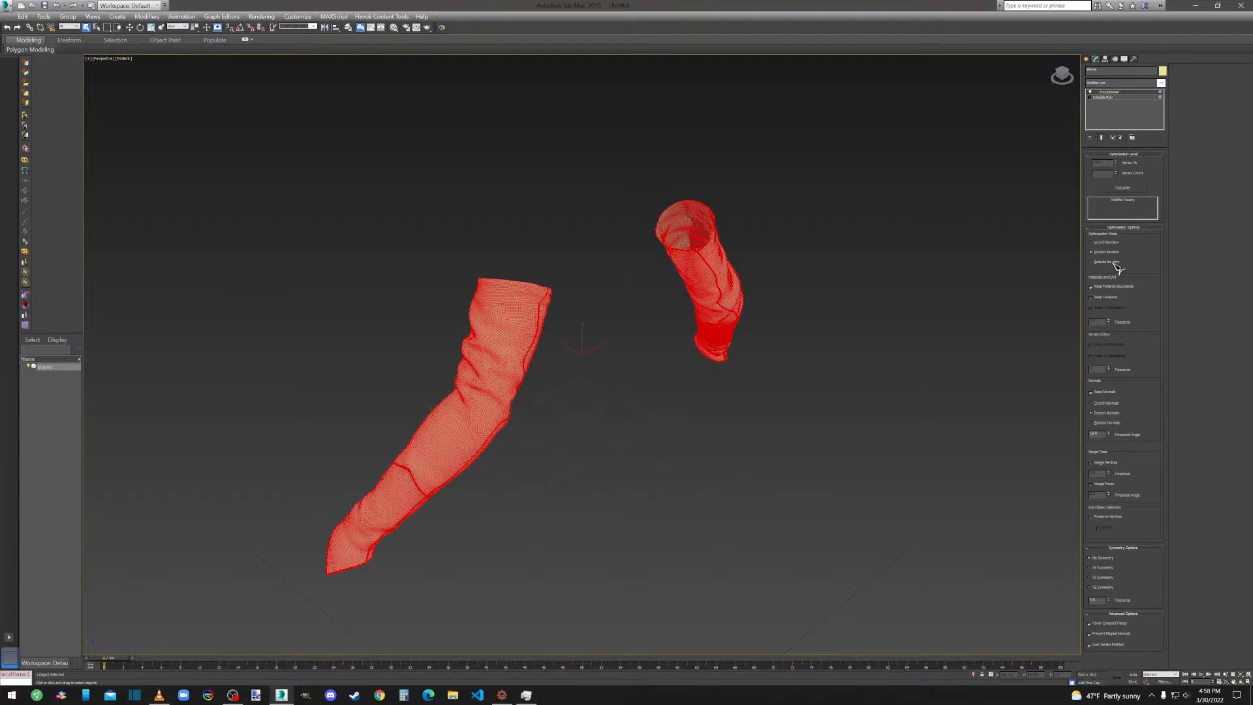
click(1105, 297)
click(1122, 188)
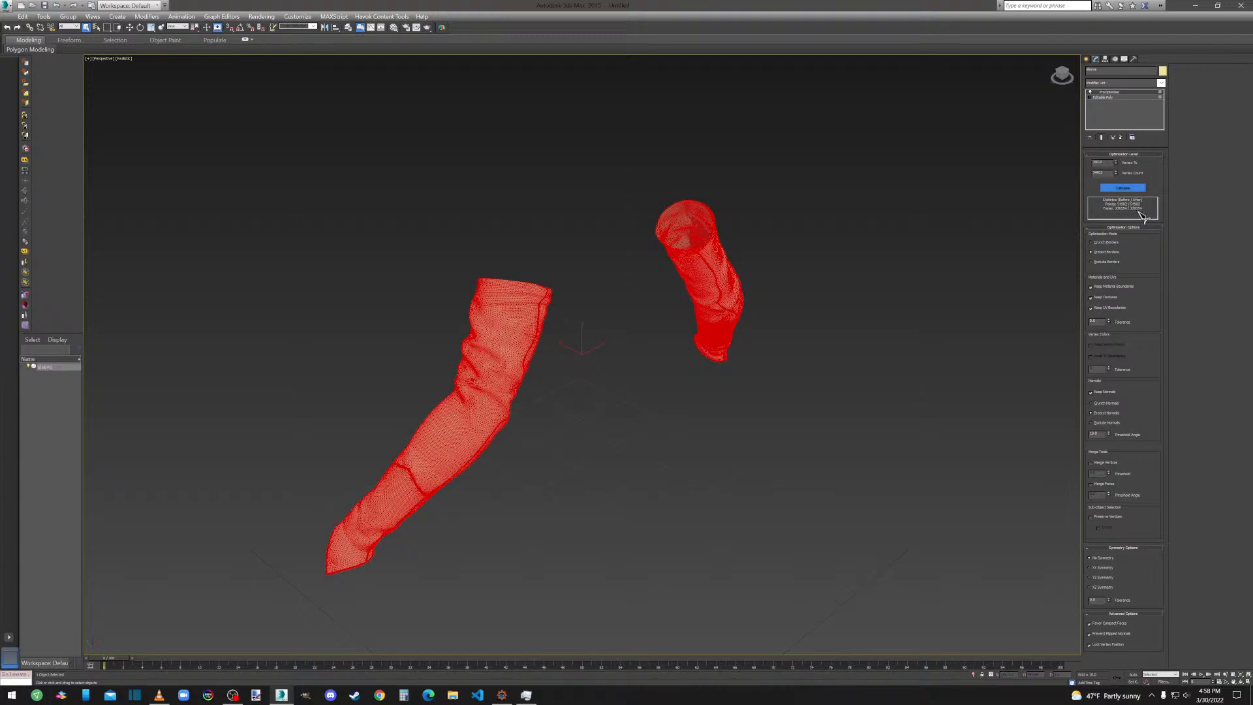
double_click(1101, 163)
text(50)
click(1107, 173)
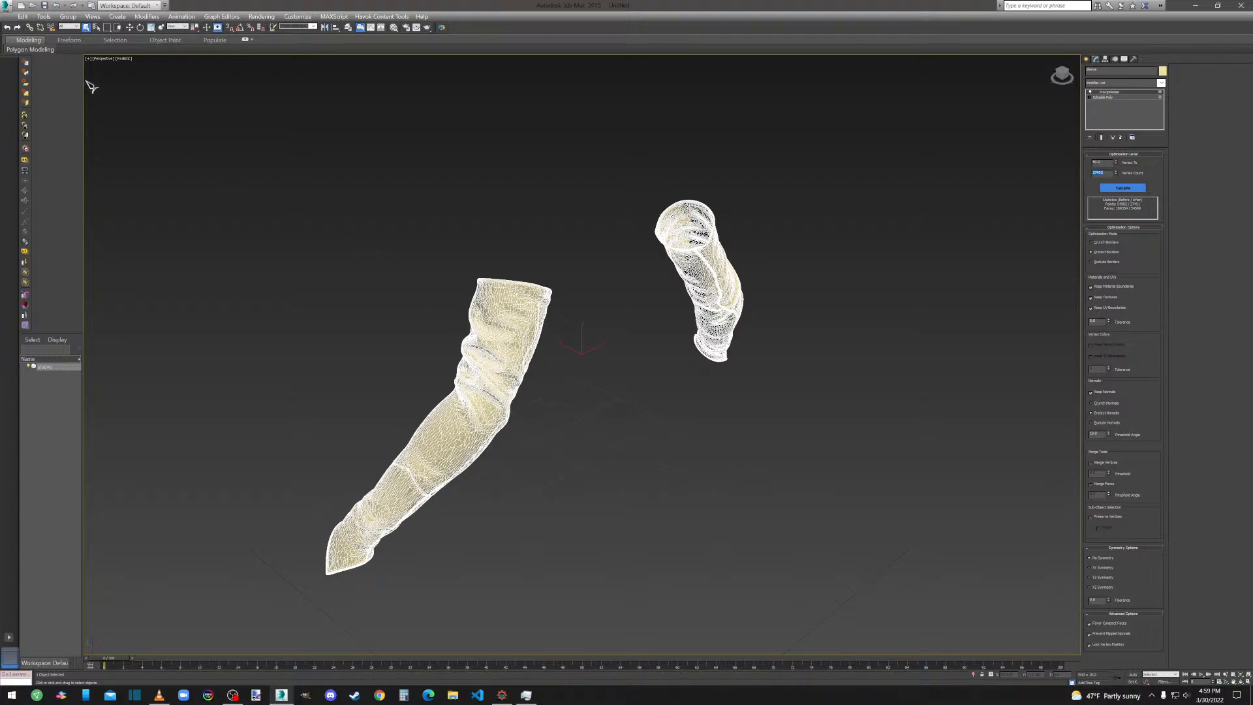
Convert the reduced sleeves to Editable Poly and switch to vertex sub-object editing.
right_click(718, 295)
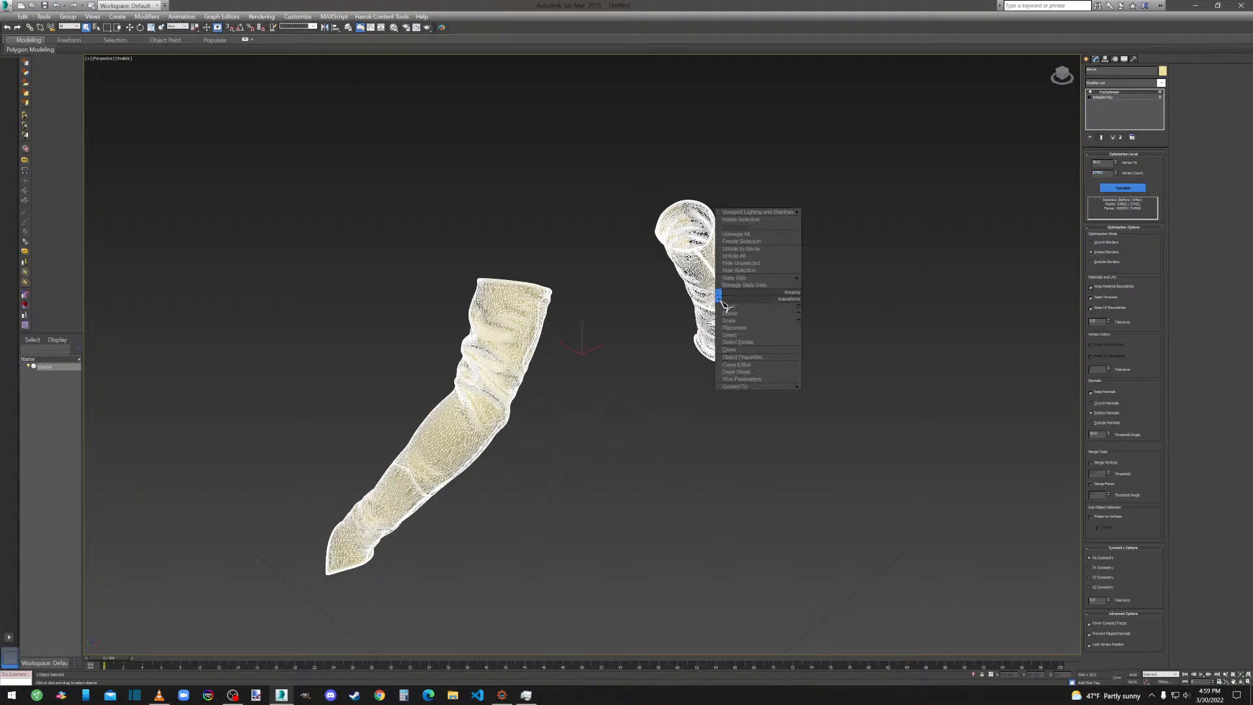
click(823, 393)
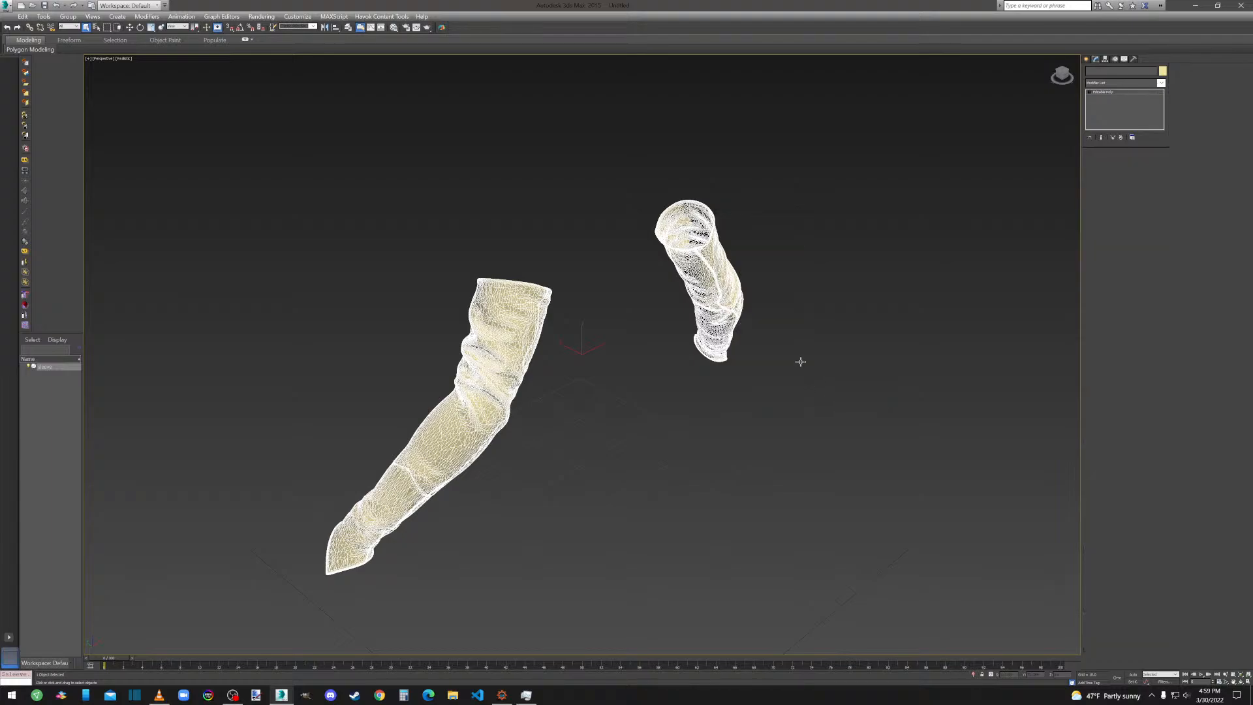
click(1107, 163)
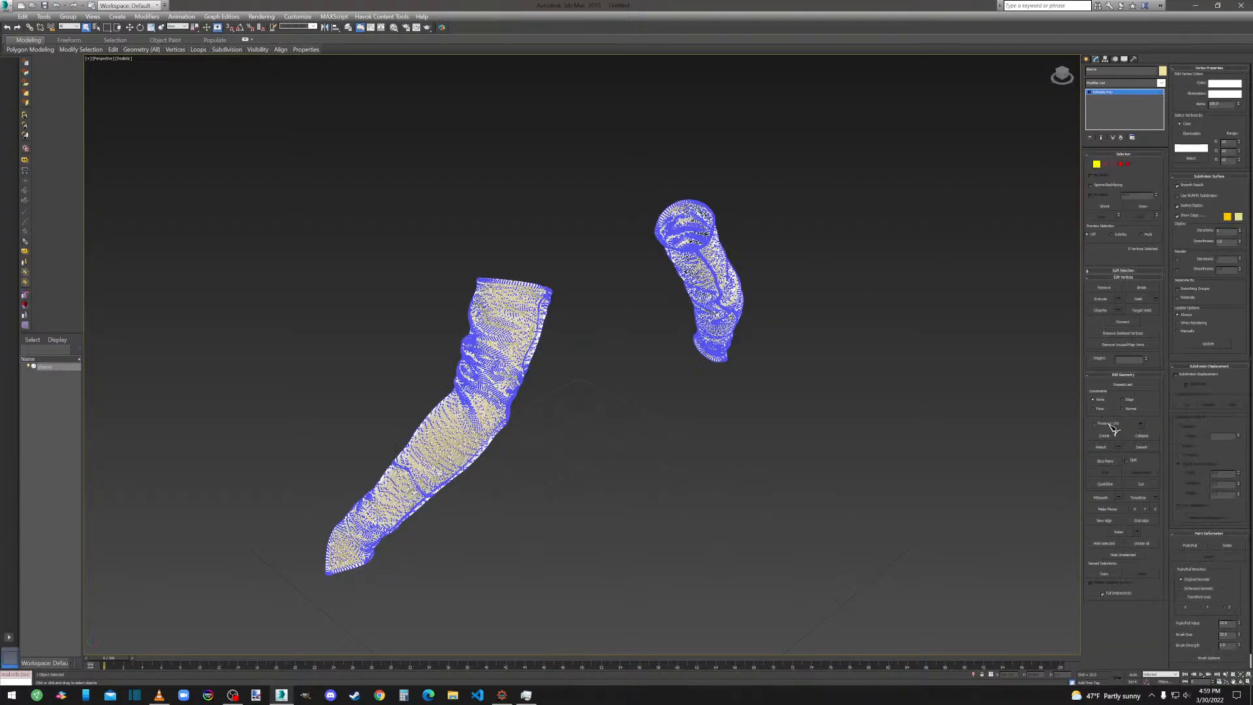
Select all vertices of the sleeves, enable Preserve UVs, and weld them with a threshold of 0.01.
key(ctrl+a)
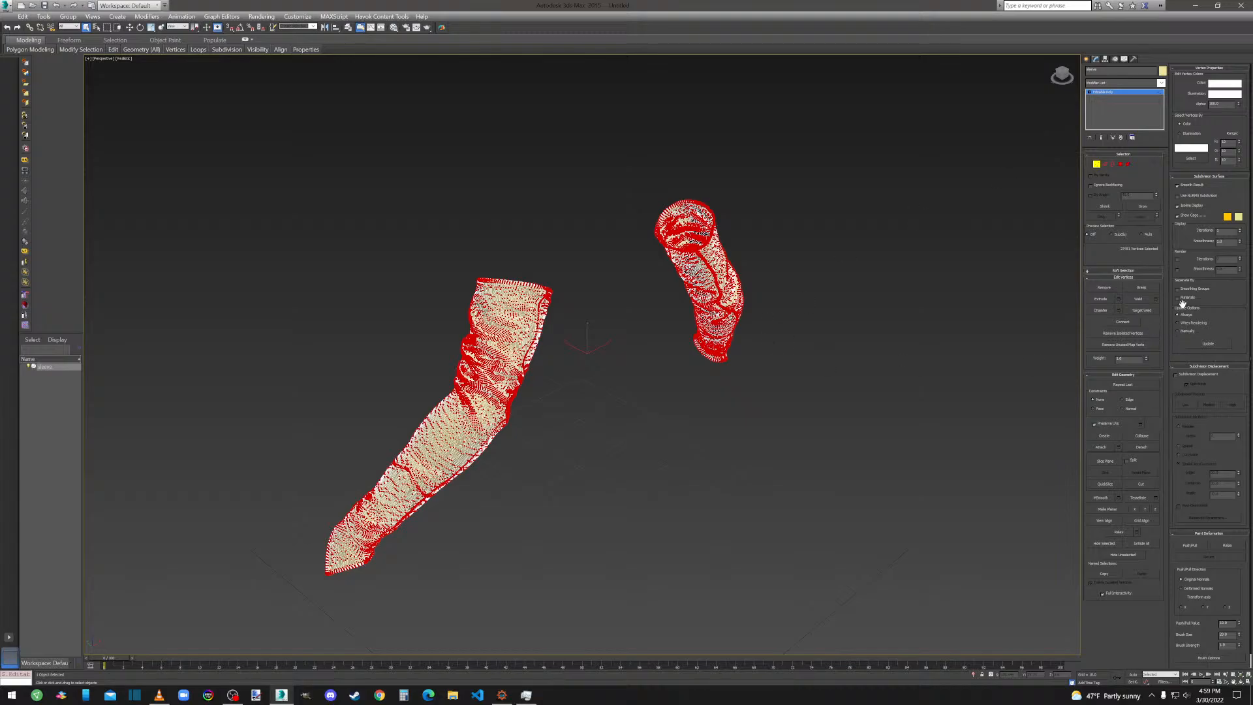
click(1157, 299)
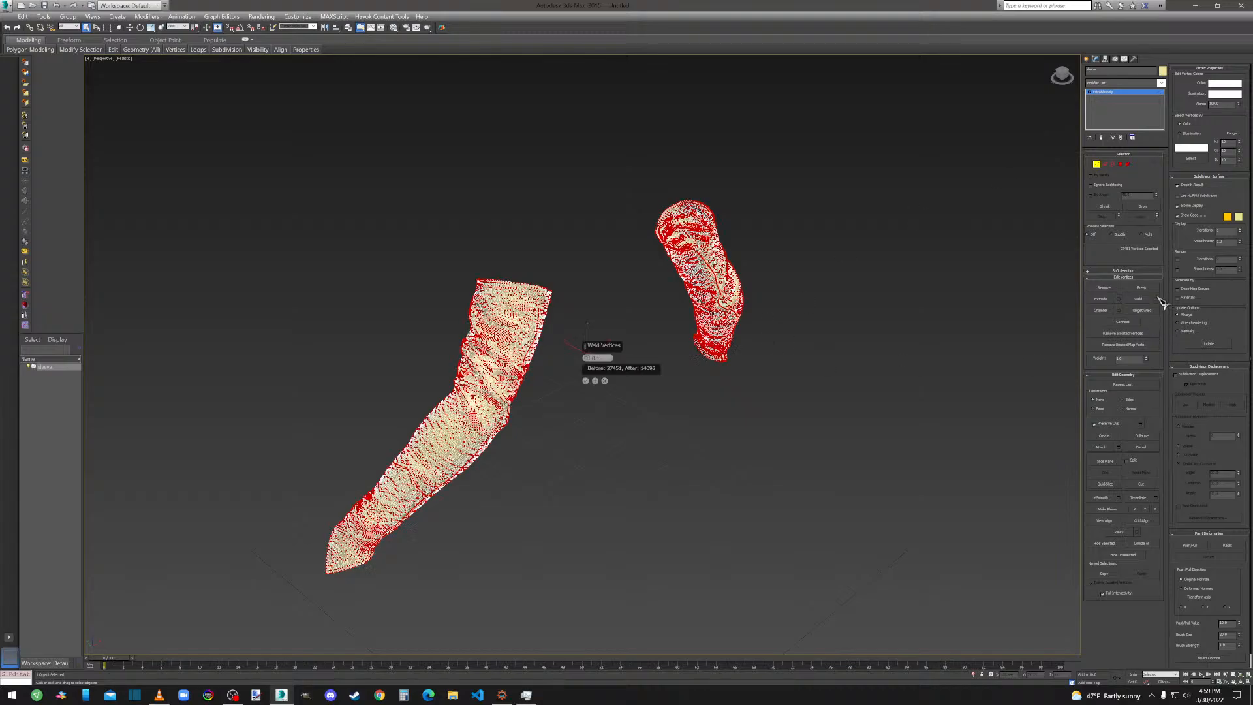
double_click(605, 361)
text(0.01)
key(Return)
click(586, 382)
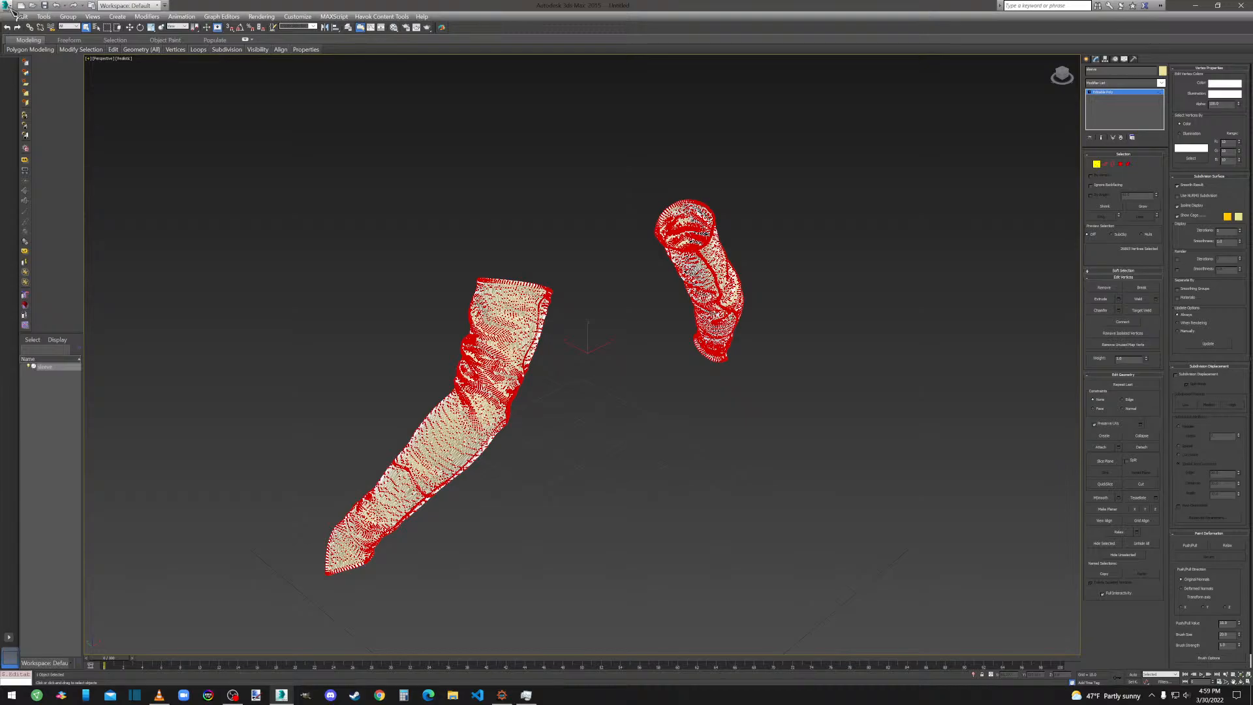
Export the welded sleeves as sleeve.obj into the 3ds folder with the default OBJ export options.
click(7, 6)
click(11, 7)
click(12, 9)
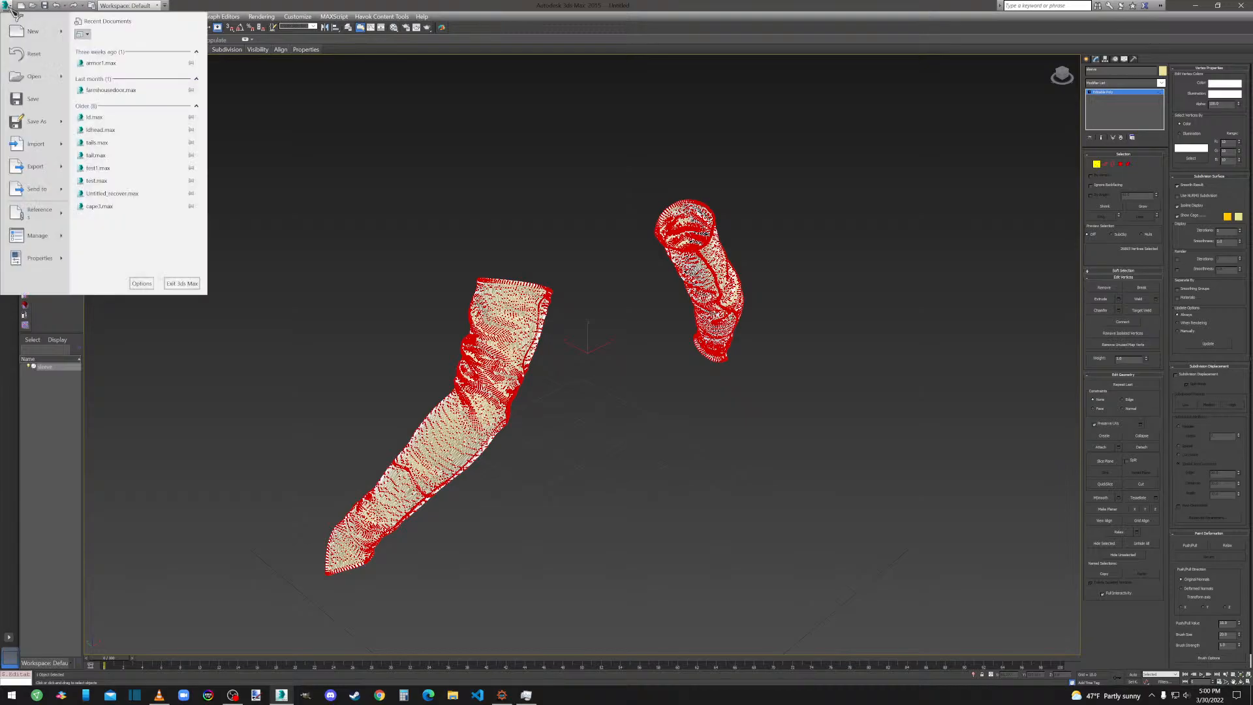
click(53, 156)
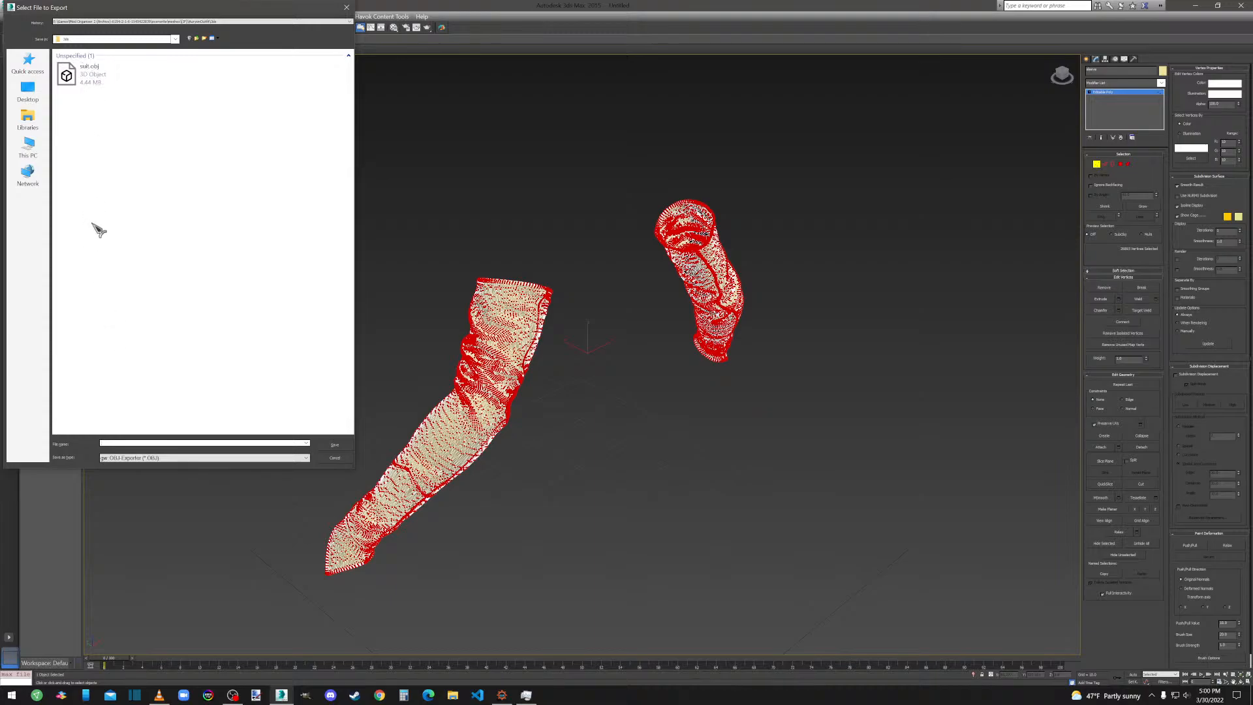
click(196, 39)
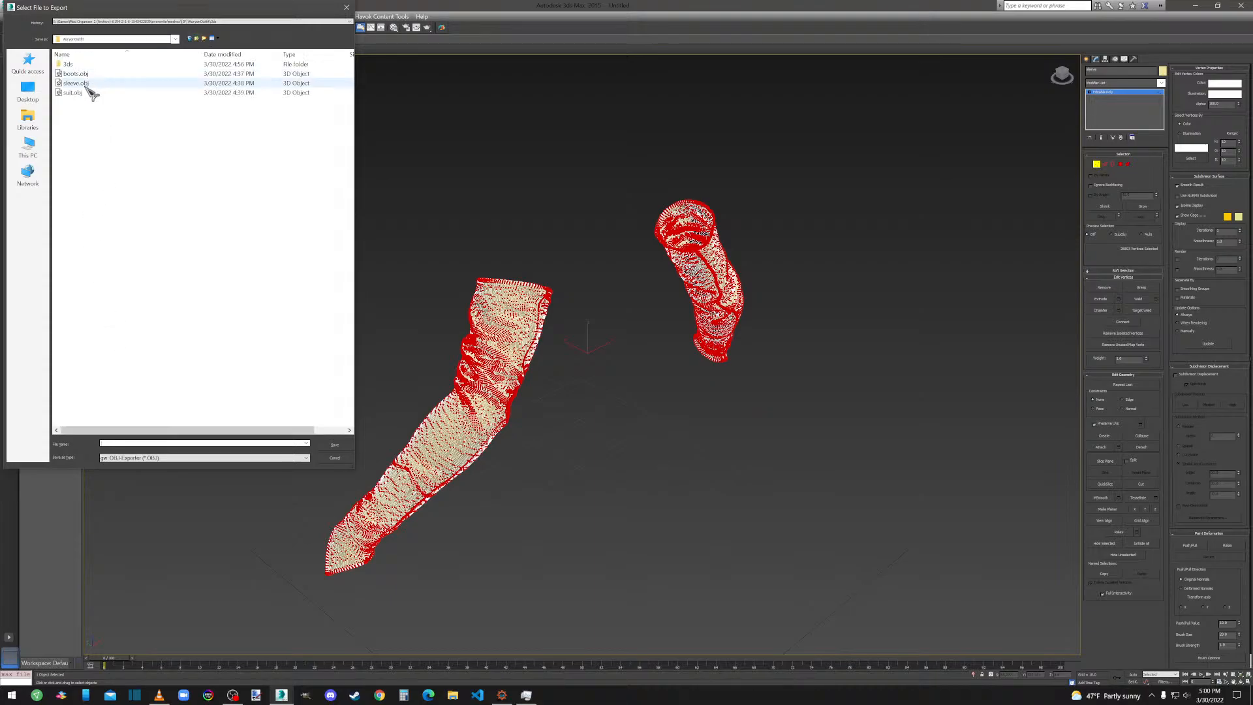
click(83, 84)
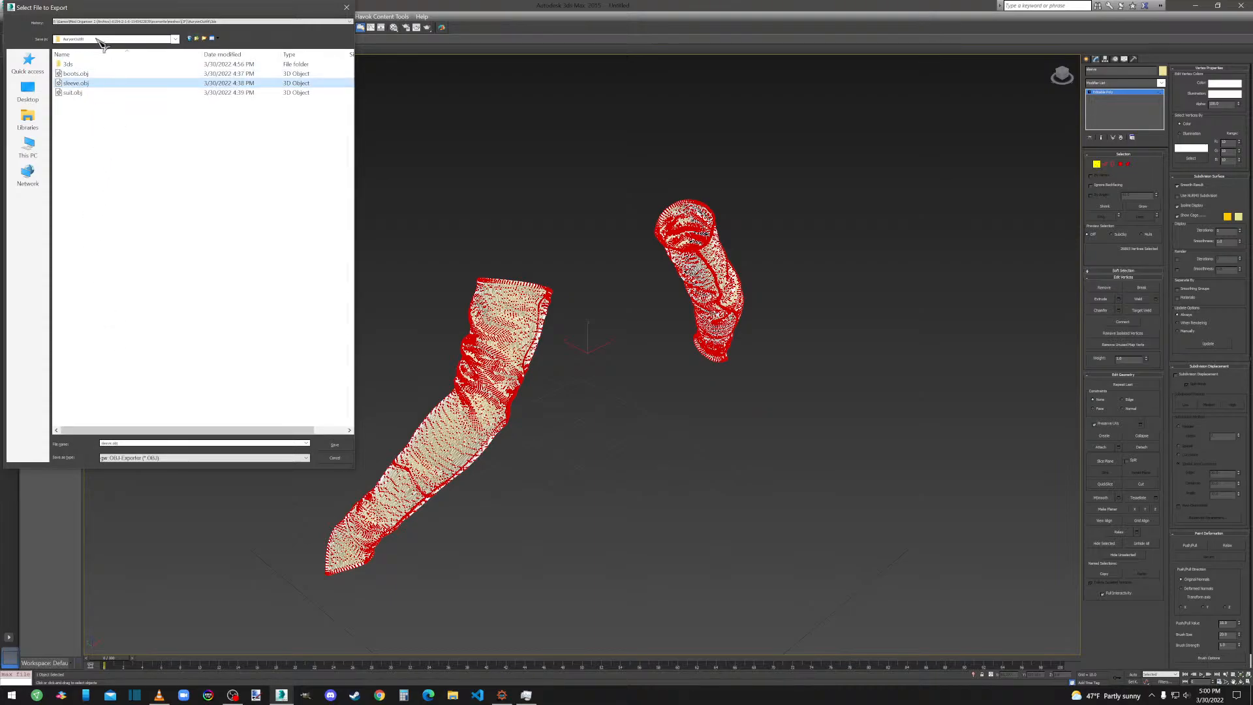
double_click(68, 64)
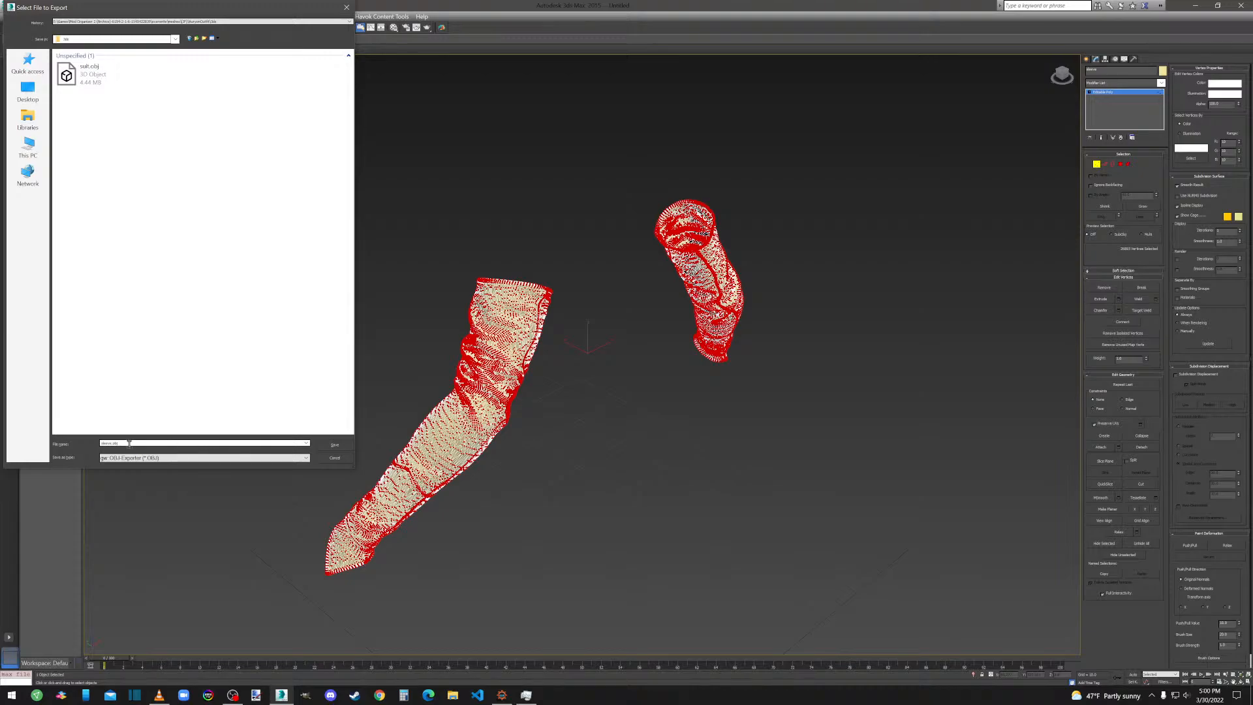
click(335, 446)
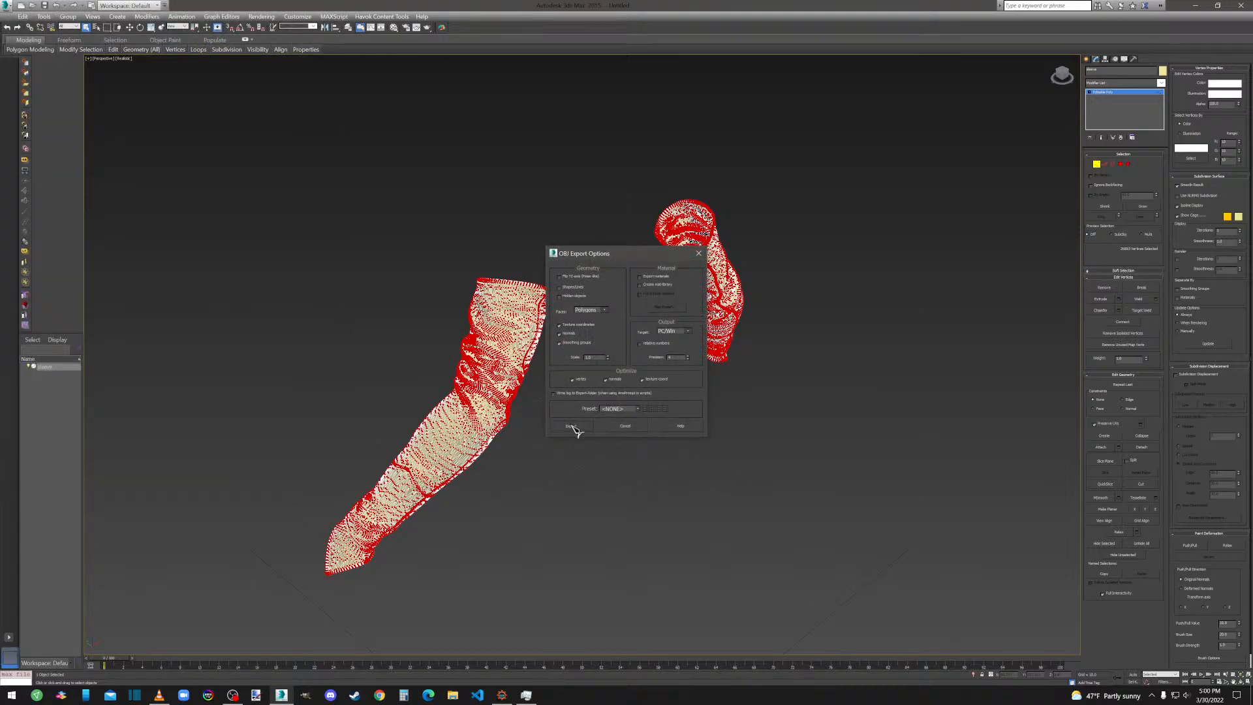
click(614, 424)
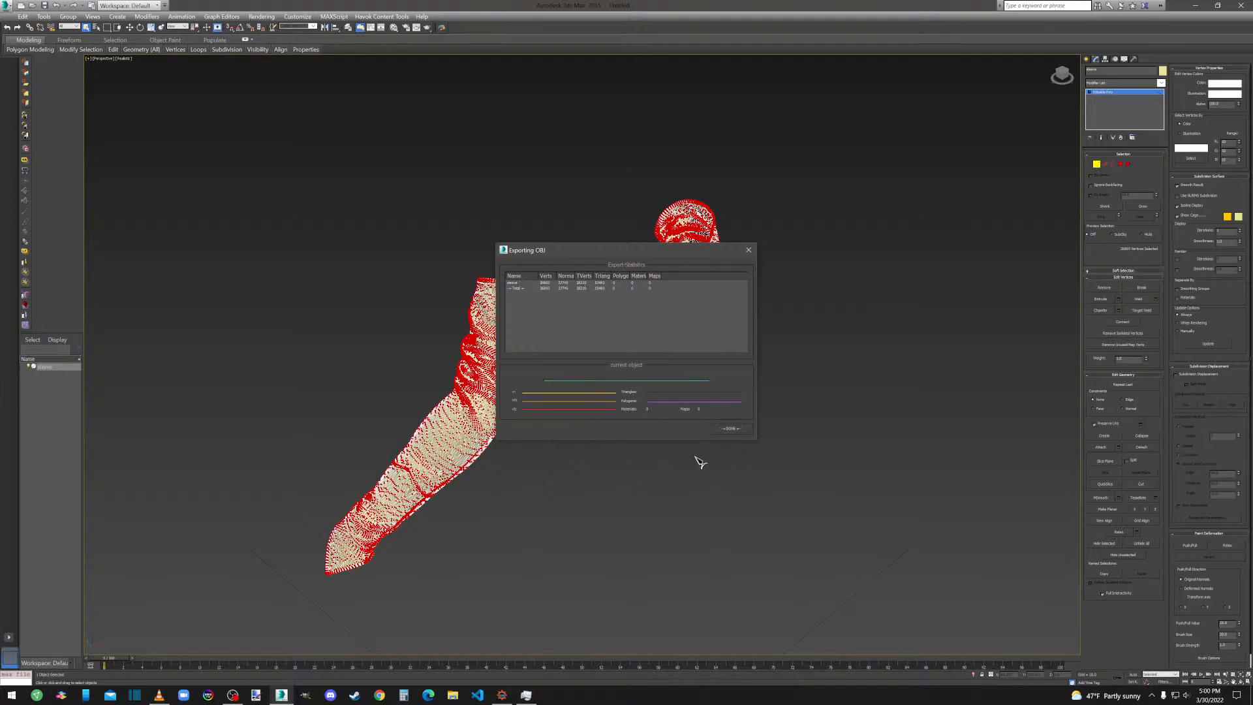
click(727, 428)
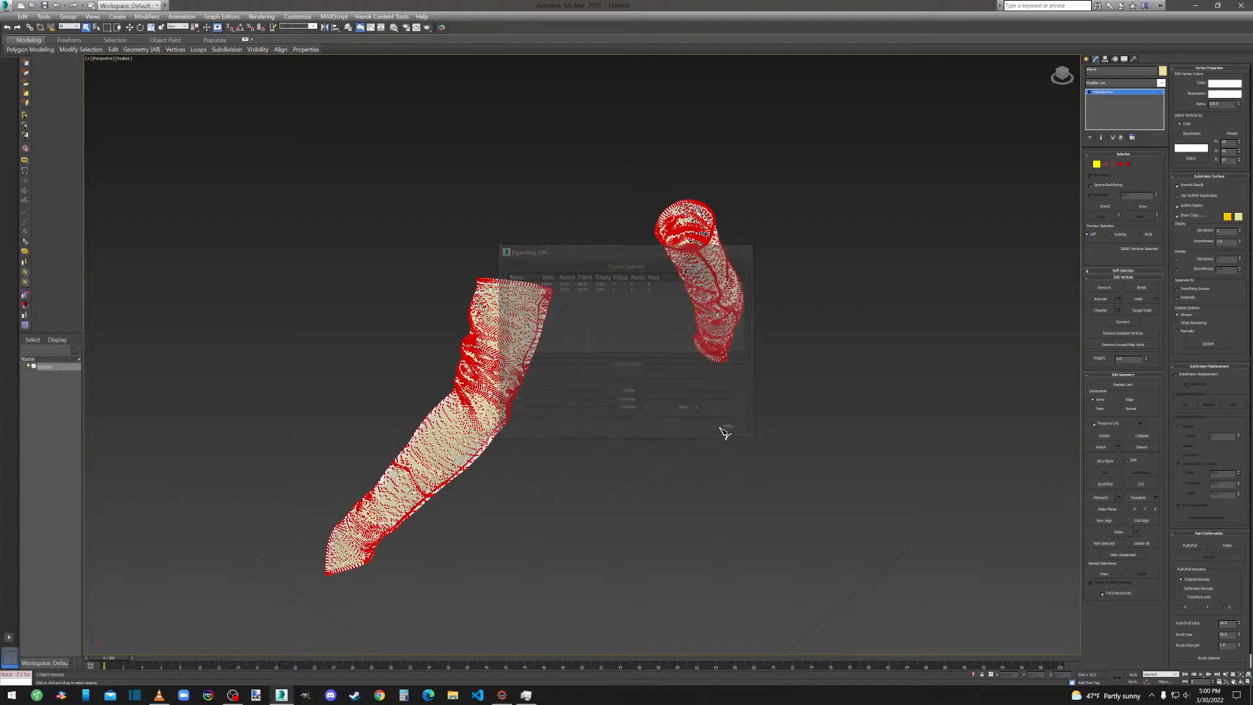
Delete the sleeves from the scene and import boots.obj as a single mesh with the default import options.
click(1087, 60)
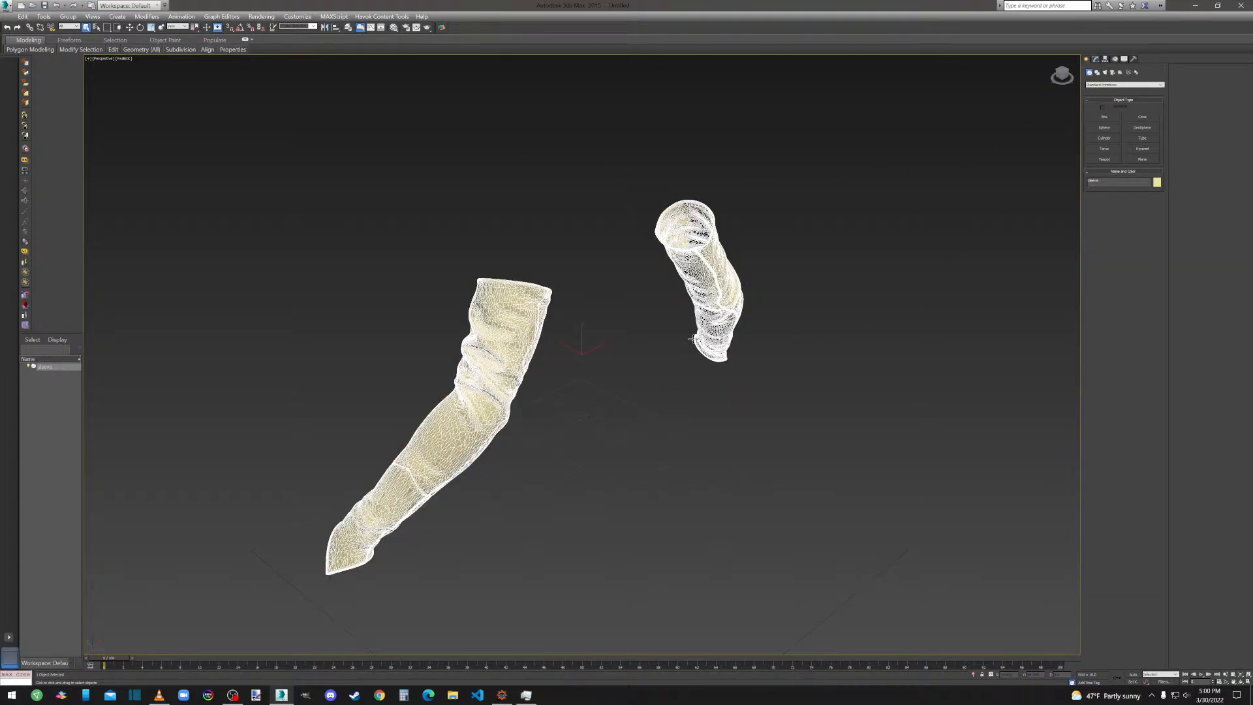
key(Delete)
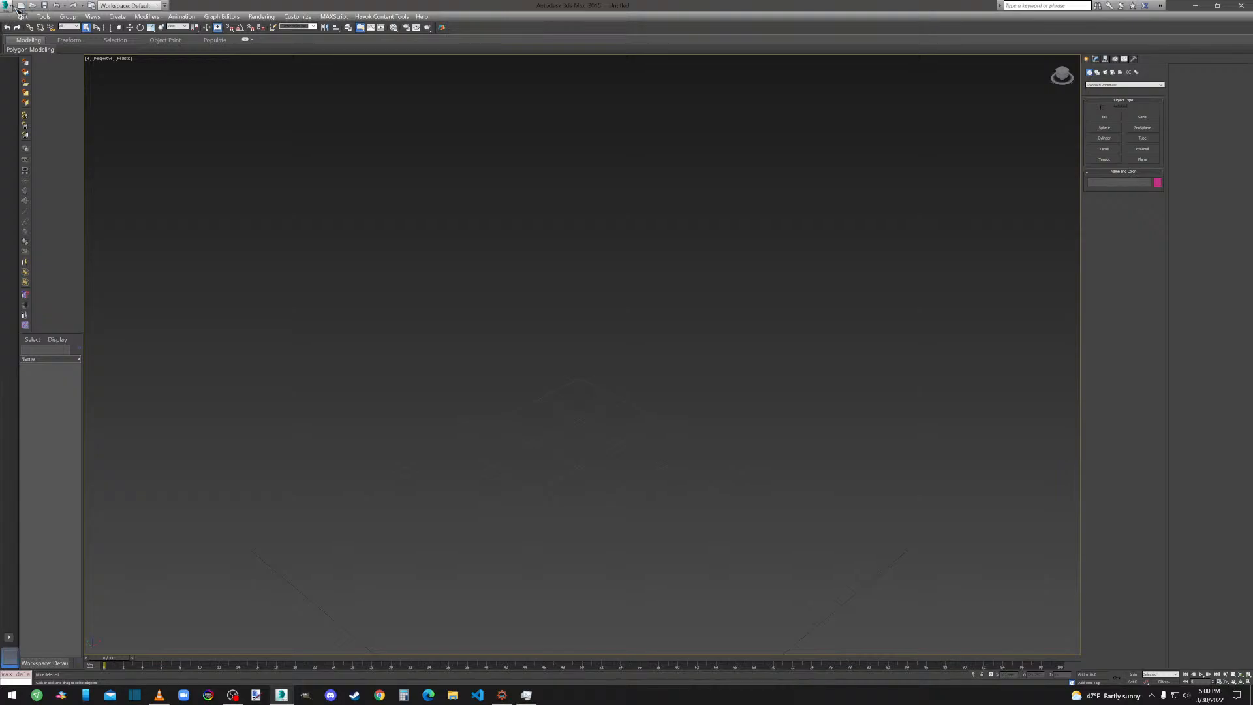
click(7, 6)
click(36, 143)
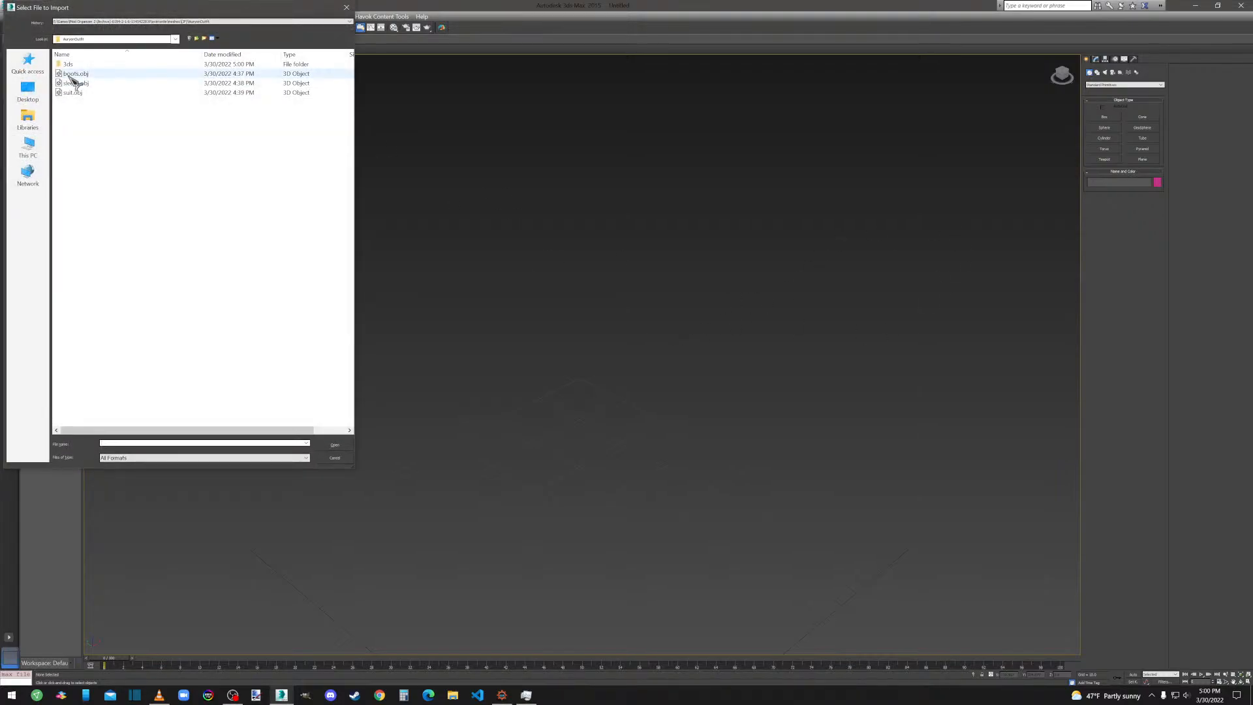
click(73, 74)
double_click(69, 77)
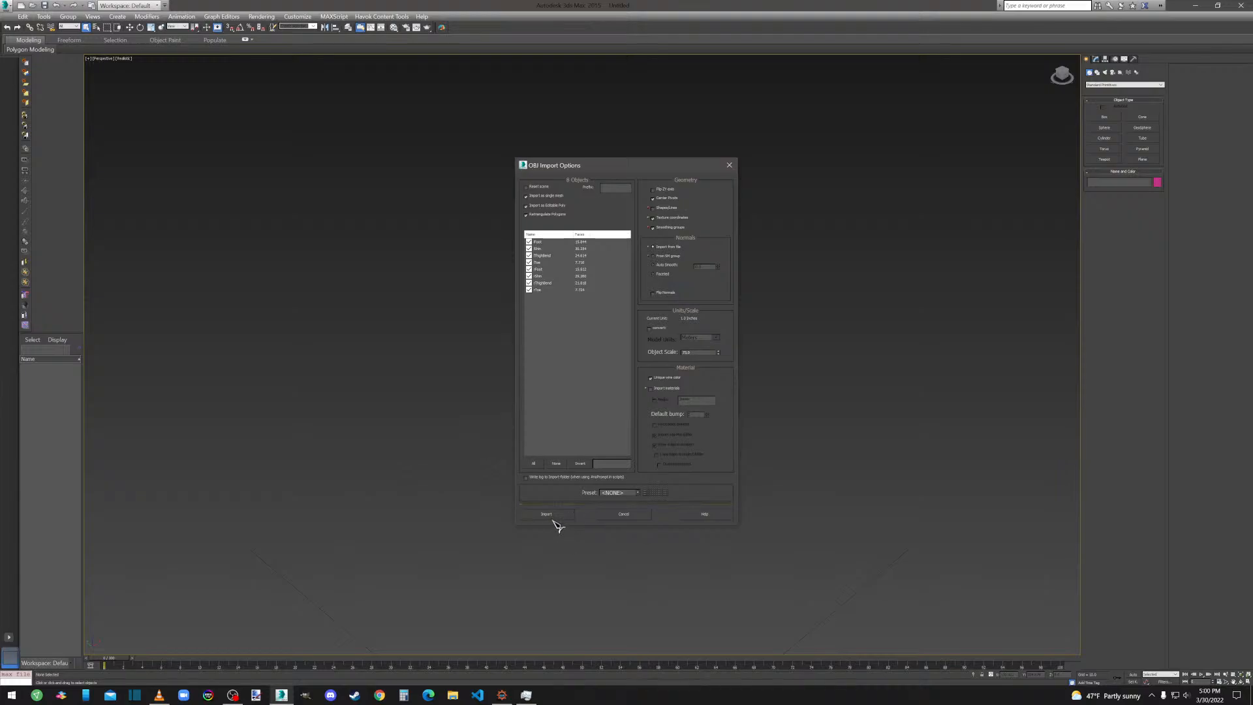
click(560, 519)
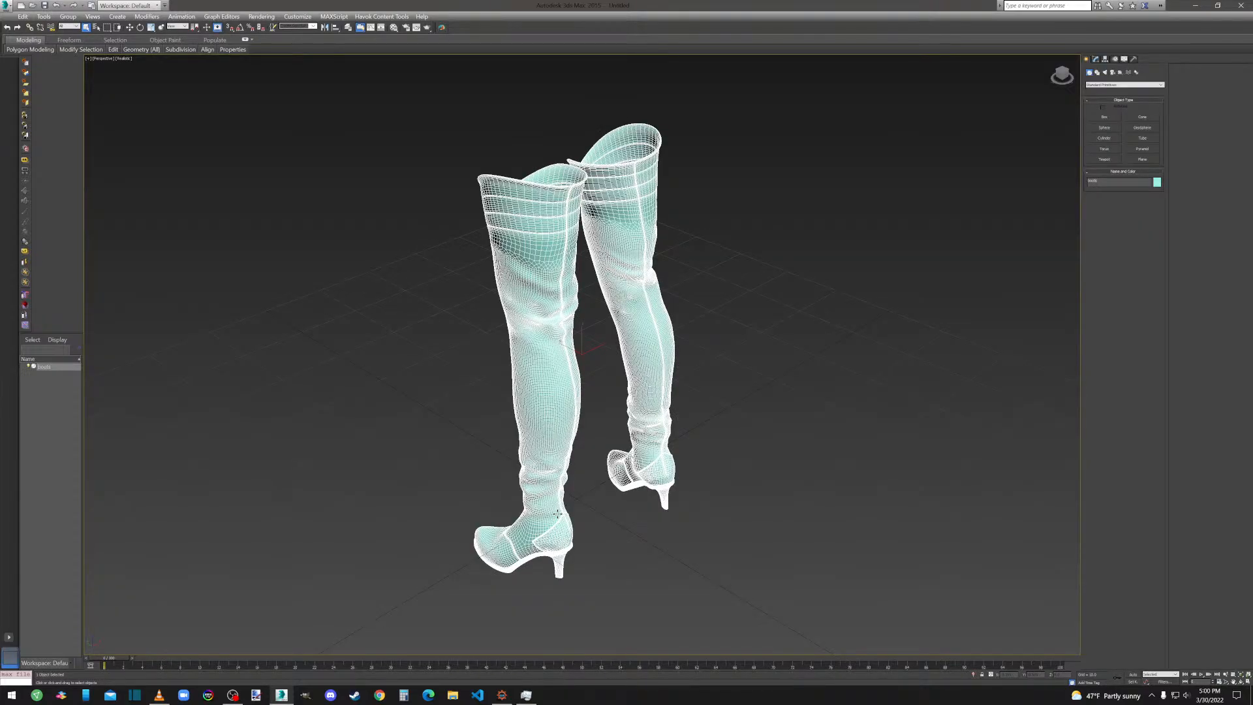
Select all polygons of the imported boots, enable Preserve UVs, and flip their normals.
click(1097, 60)
click(1120, 164)
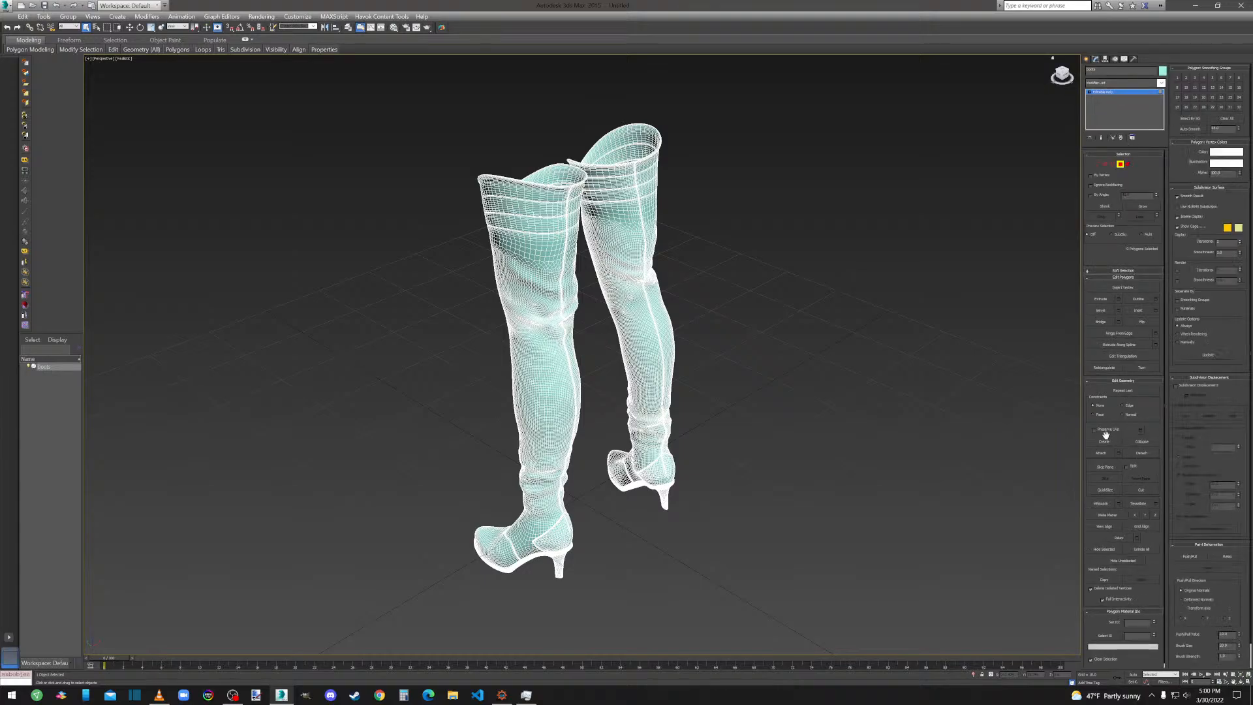
click(1105, 433)
key(ctrl+a)
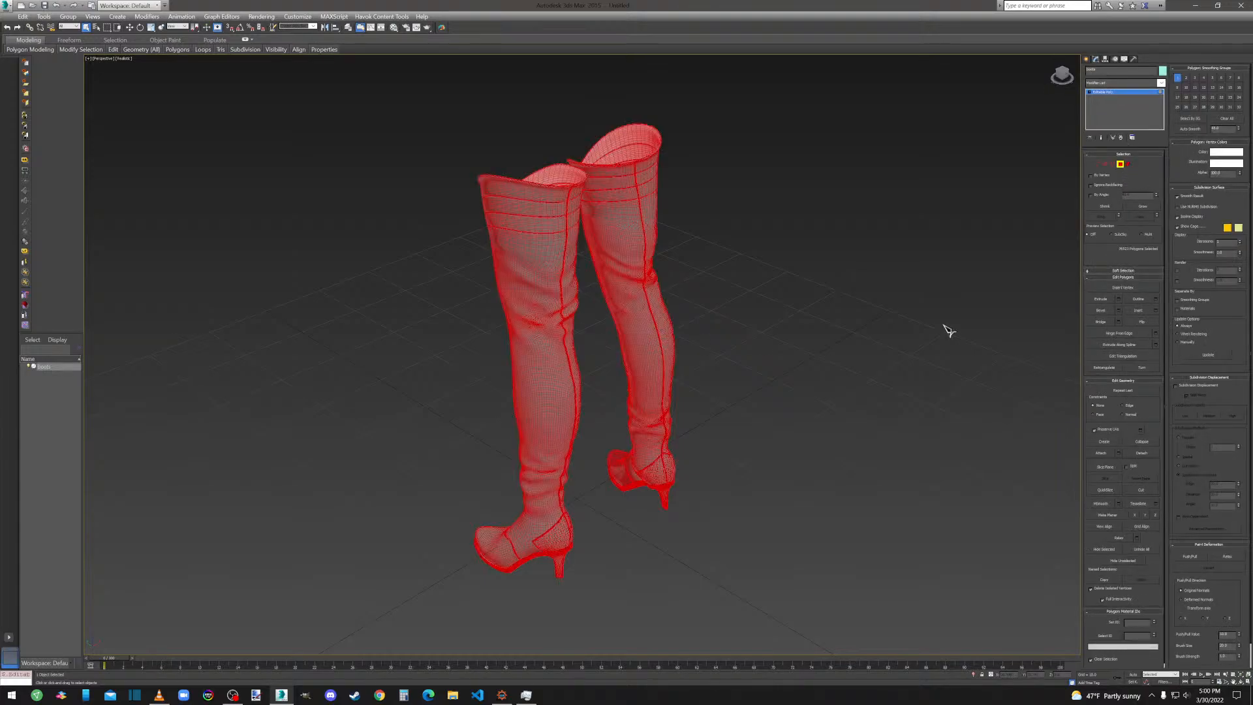
click(1141, 323)
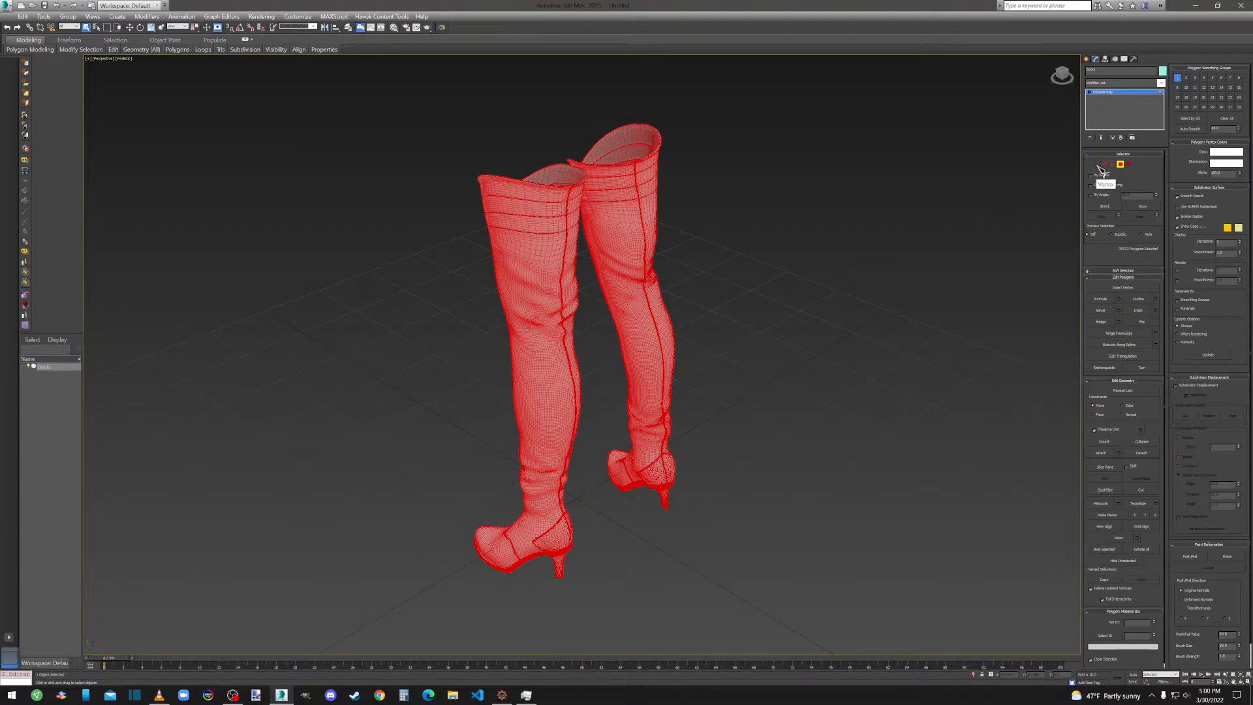
Add a ProOptimizer modifier to the boots with Keep Textures and Keep UV Boundaries, and calculate it.
click(1122, 83)
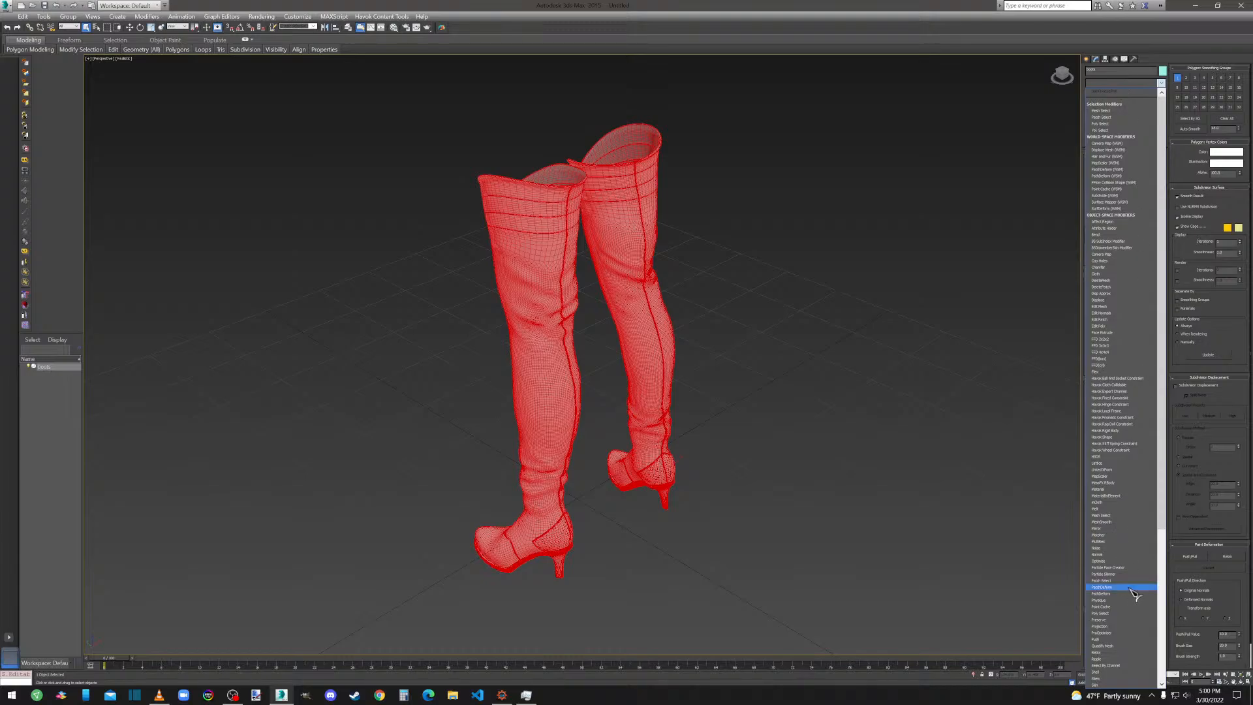
click(1109, 633)
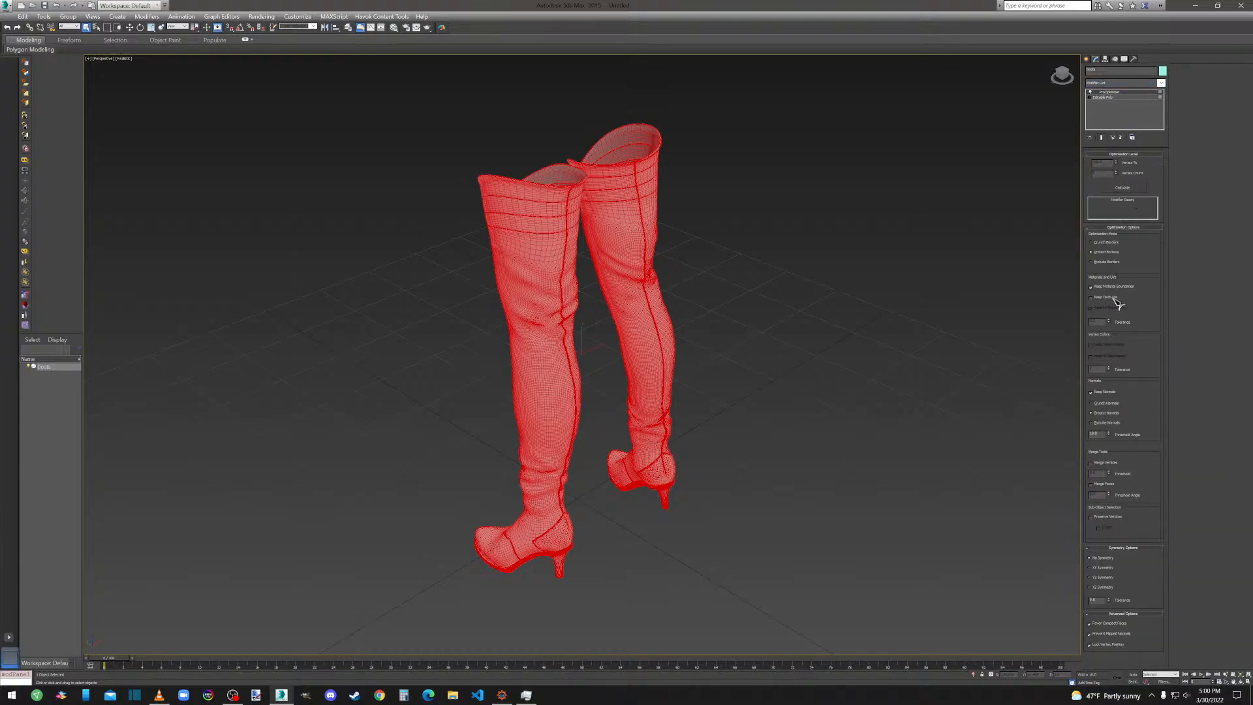
click(1116, 188)
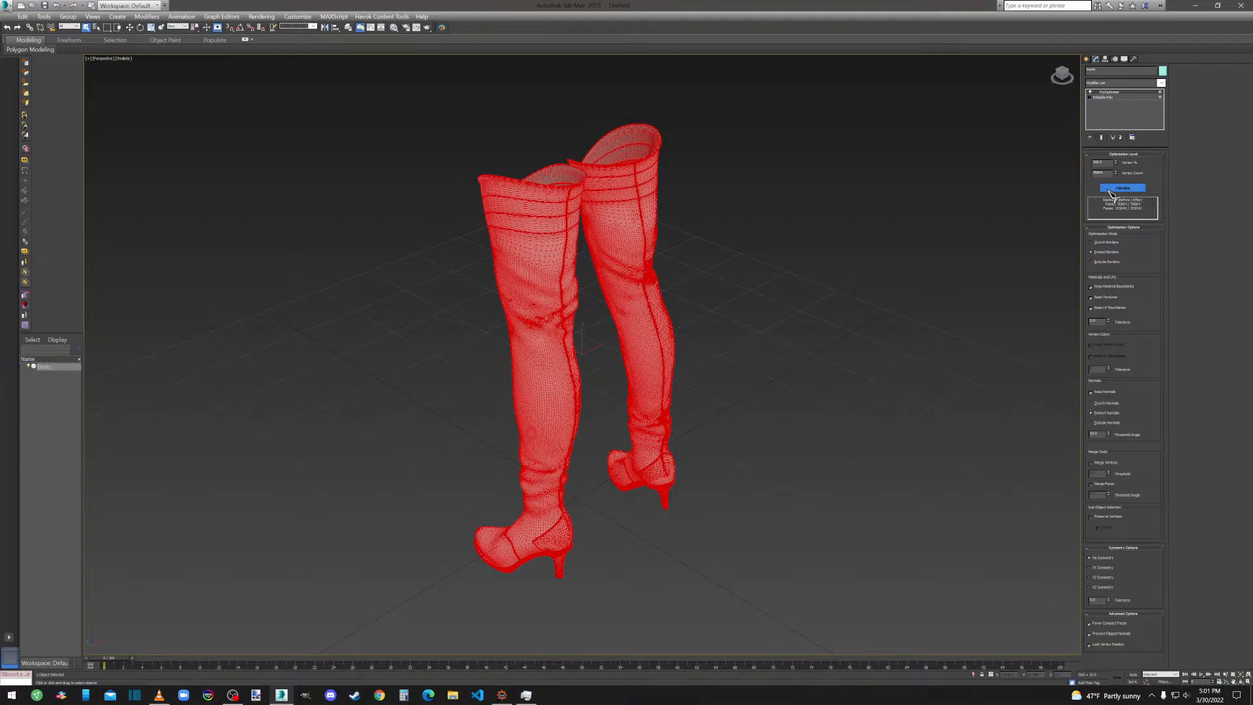
Try Vertex % values of 50, 20 and 40 in the boots' ProOptimizer modifier.
double_click(1096, 163)
text(50)
key(Tab)
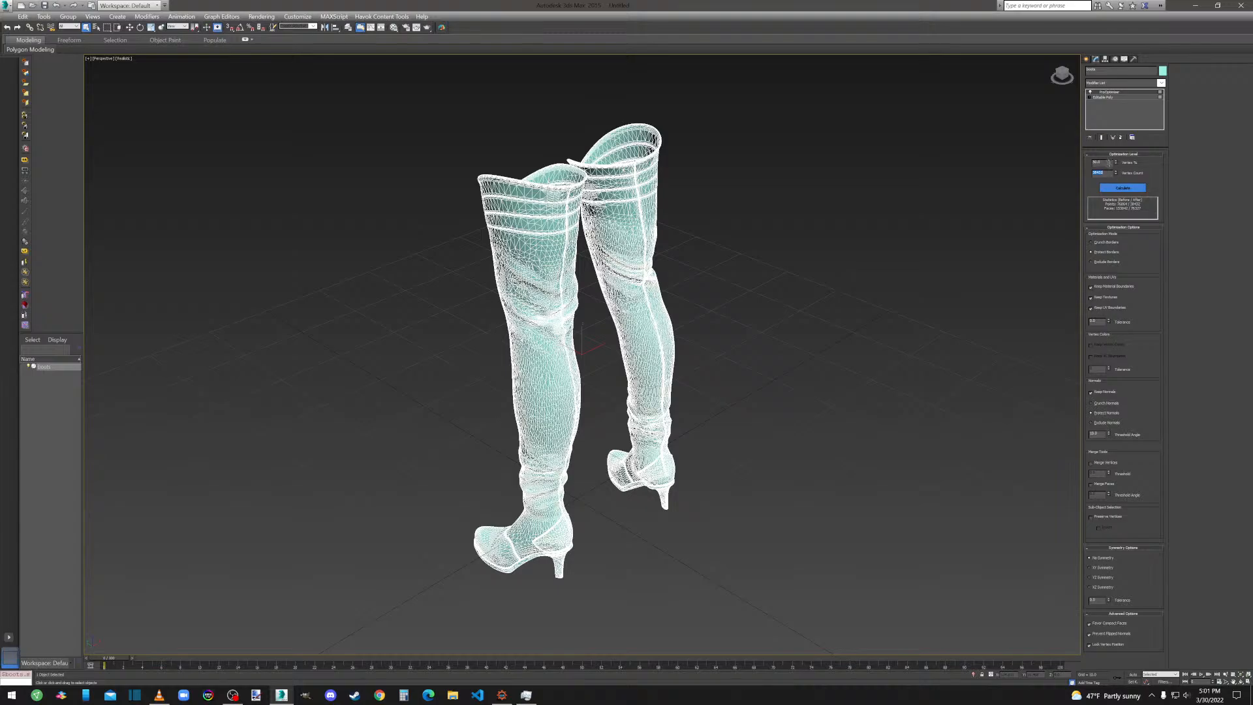
key(shift+Tab)
text(20)
click(1104, 173)
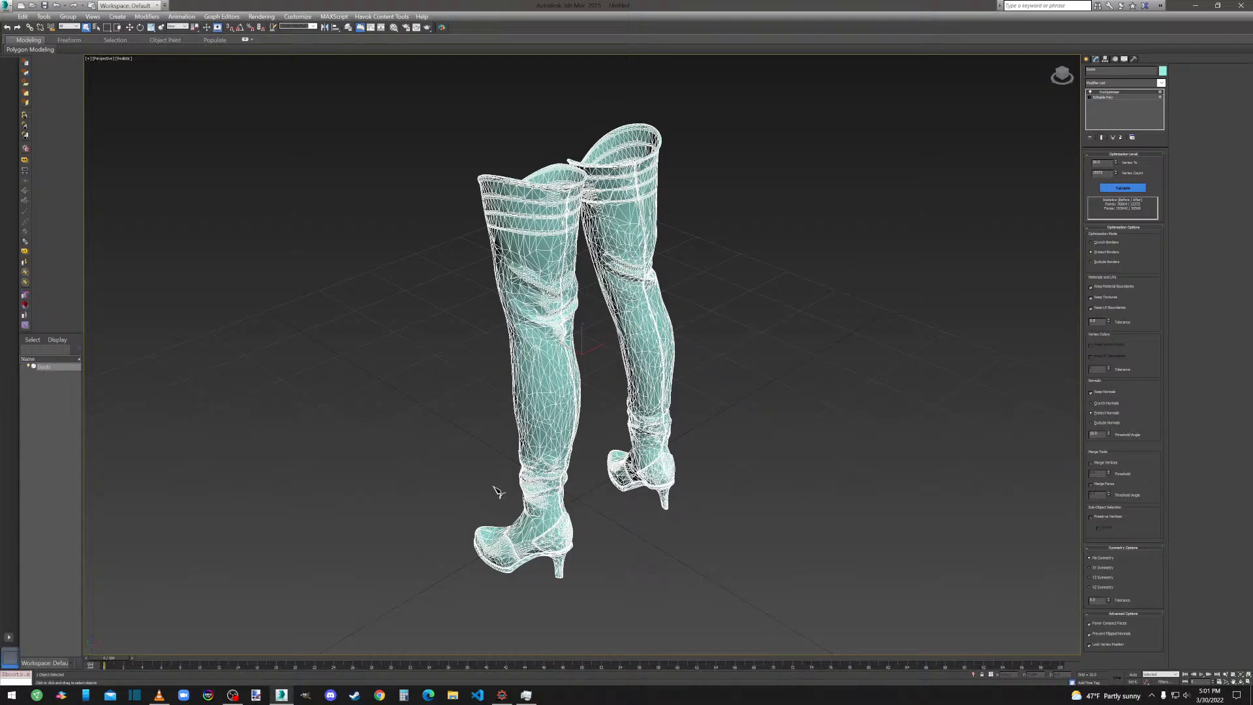
double_click(1106, 162)
text(40)
double_click(1099, 173)
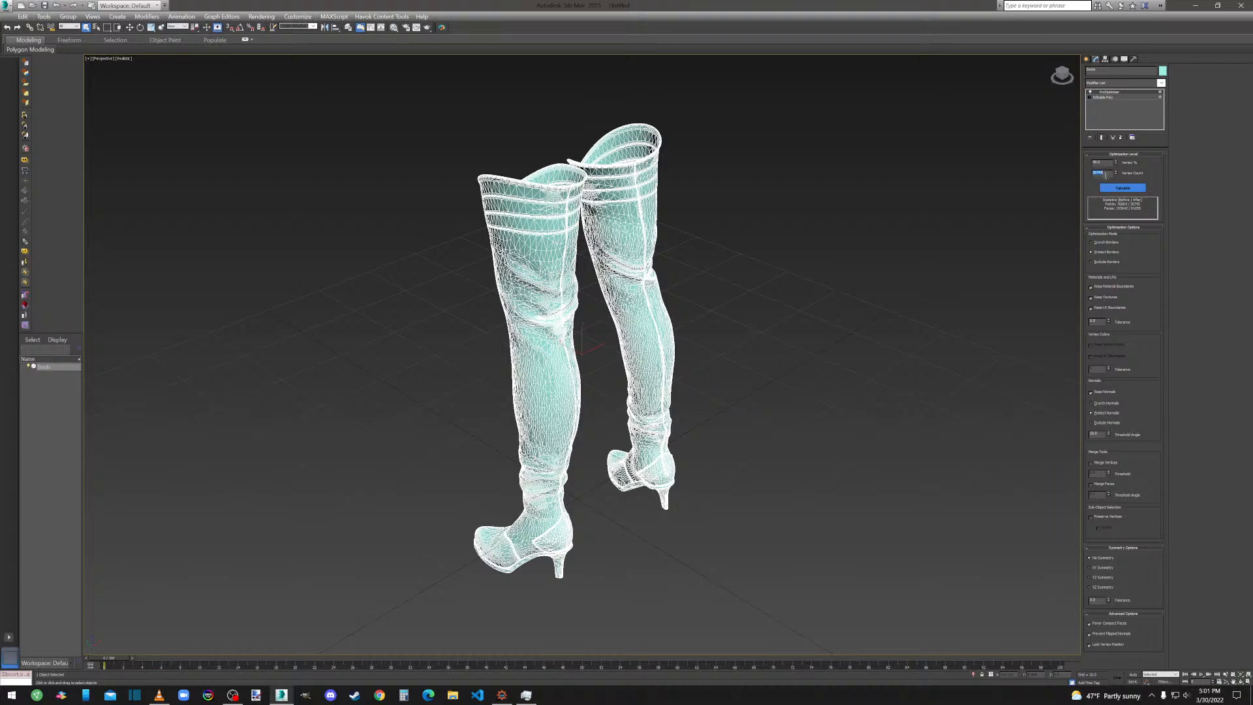
Set the boots' ProOptimizer Vertex % to 30 and convert the reduced mesh to Editable Poly.
drag(1106, 163, 1077, 164)
text(30)
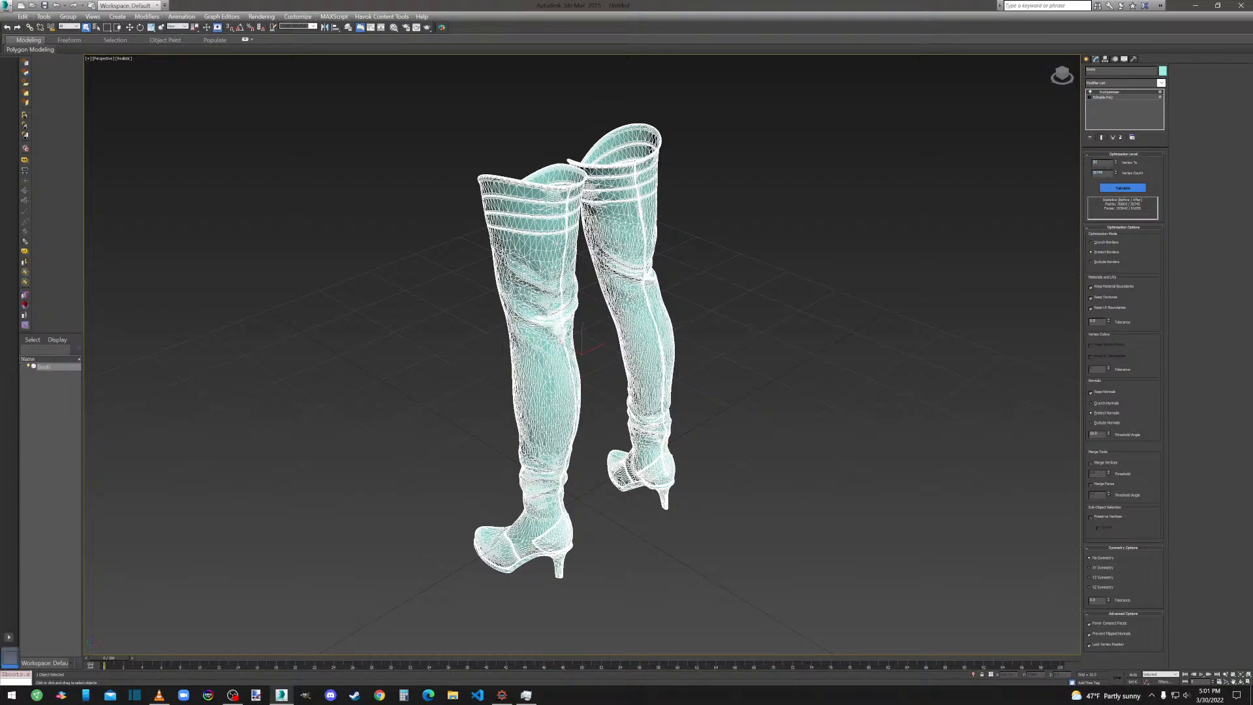
key(Tab)
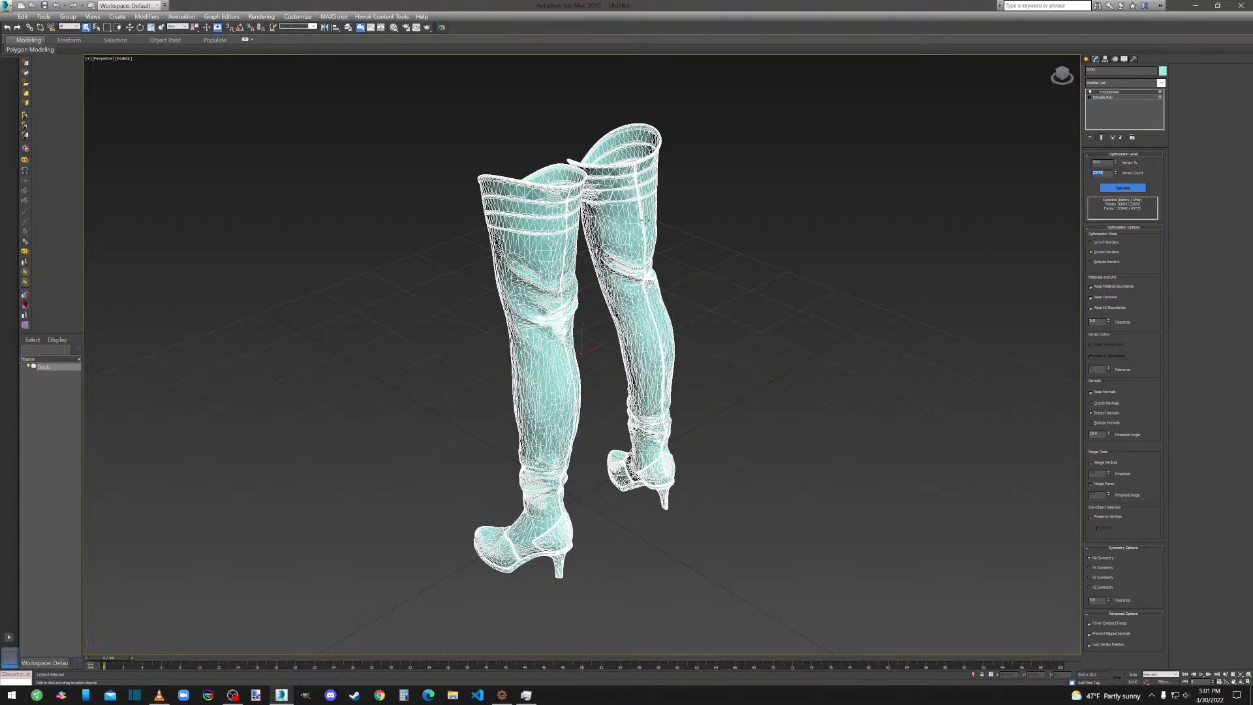
right_click(621, 221)
mouse_move(672, 308)
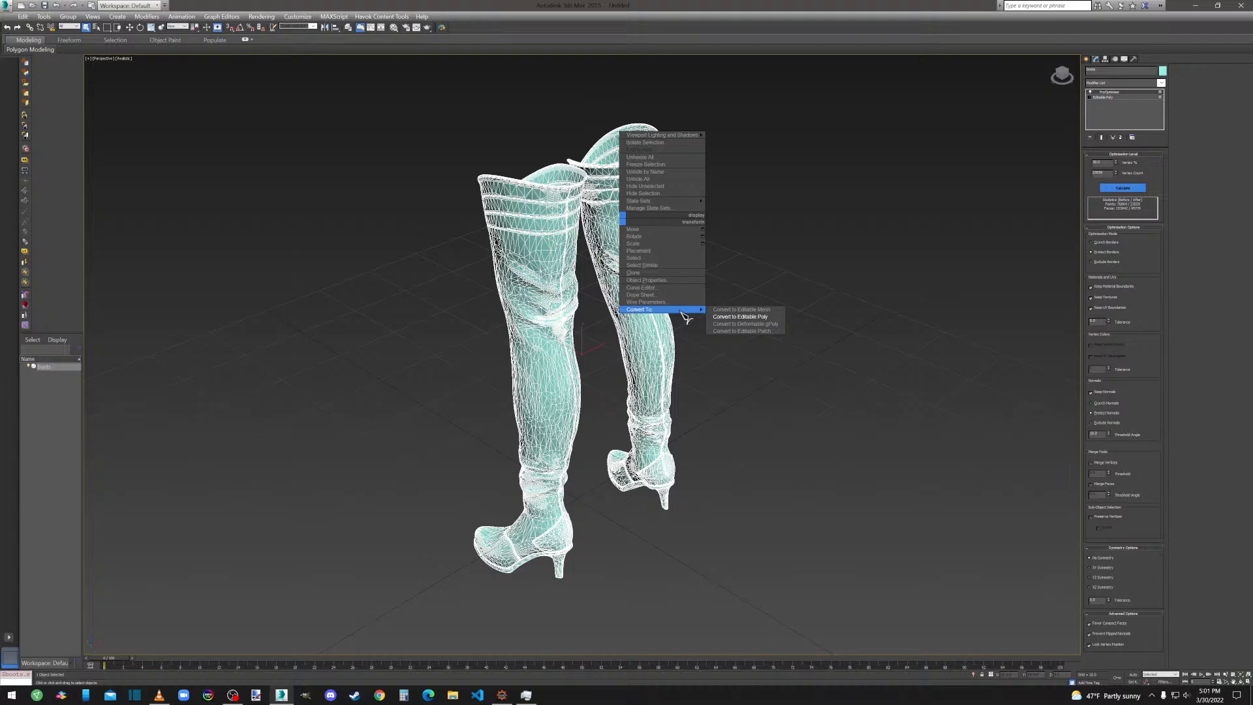
click(721, 315)
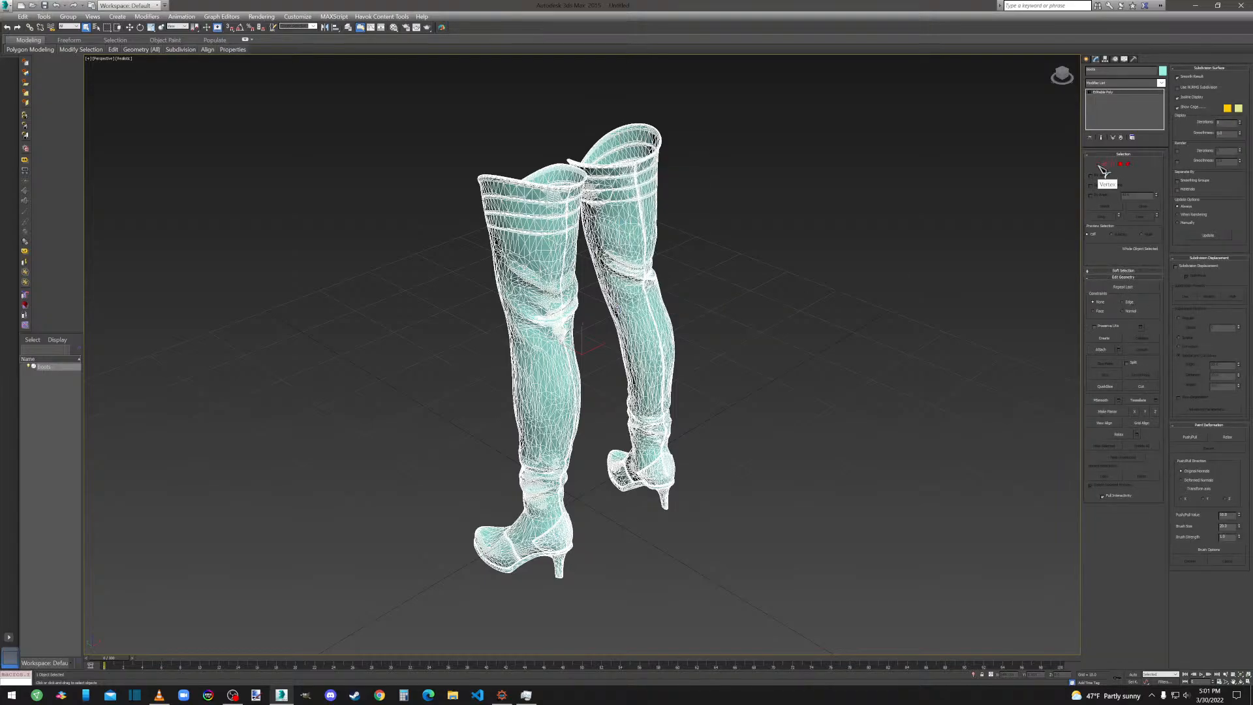
Select all vertices of the boots, enable Preserve UVs, and weld them with the current threshold.
click(1101, 168)
key(ctrl+a)
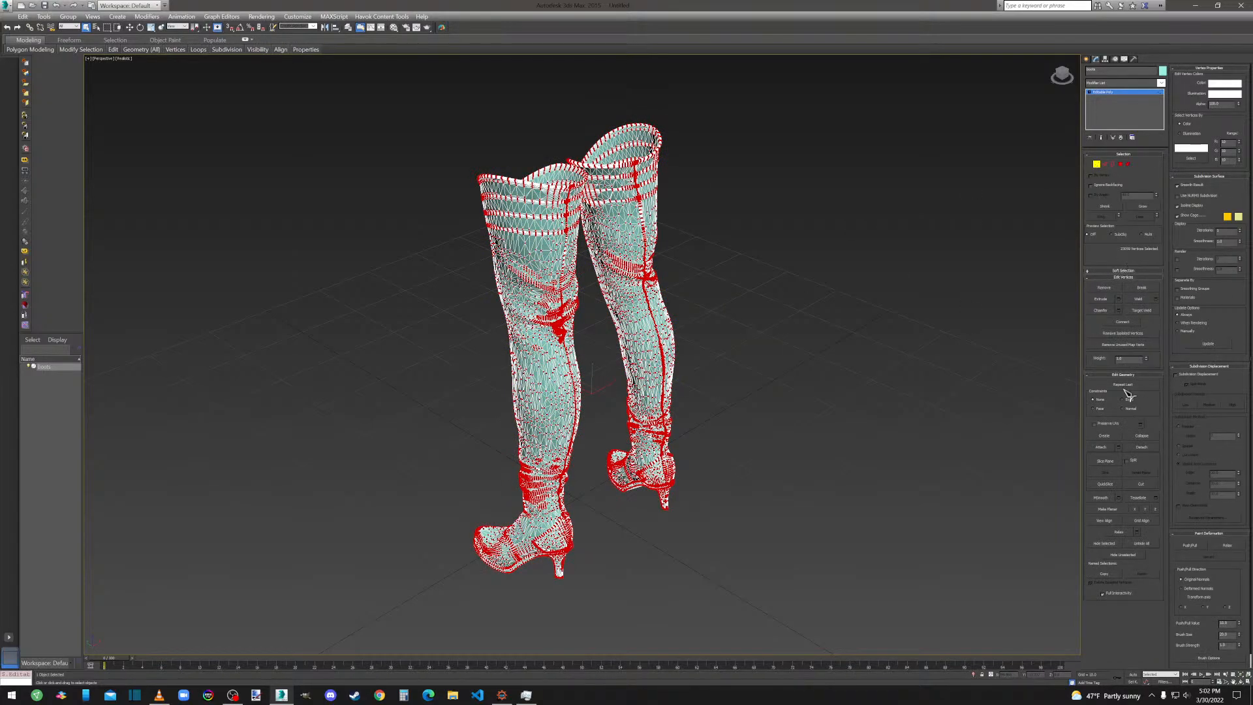
click(1111, 425)
click(1156, 300)
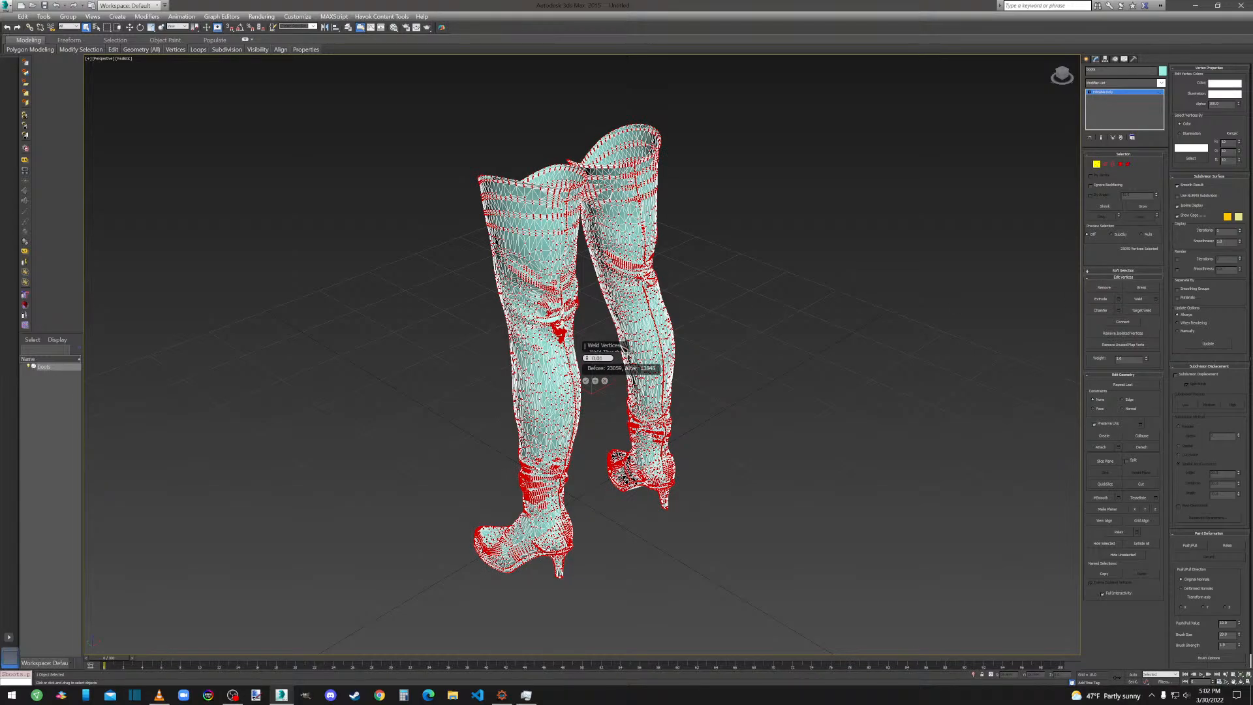
click(586, 380)
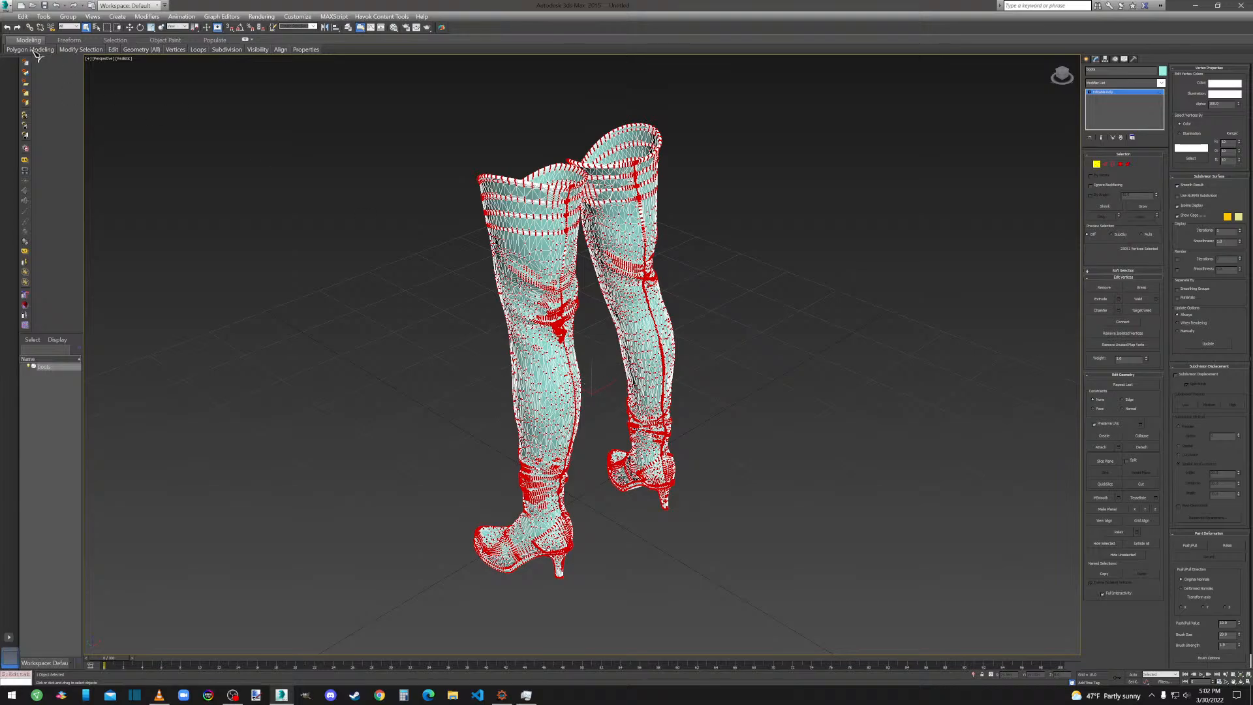
Export the welded boots as boots.obj to the 3ds folder with the current OBJ options, and close 3ds Max.
click(12, 9)
click(50, 166)
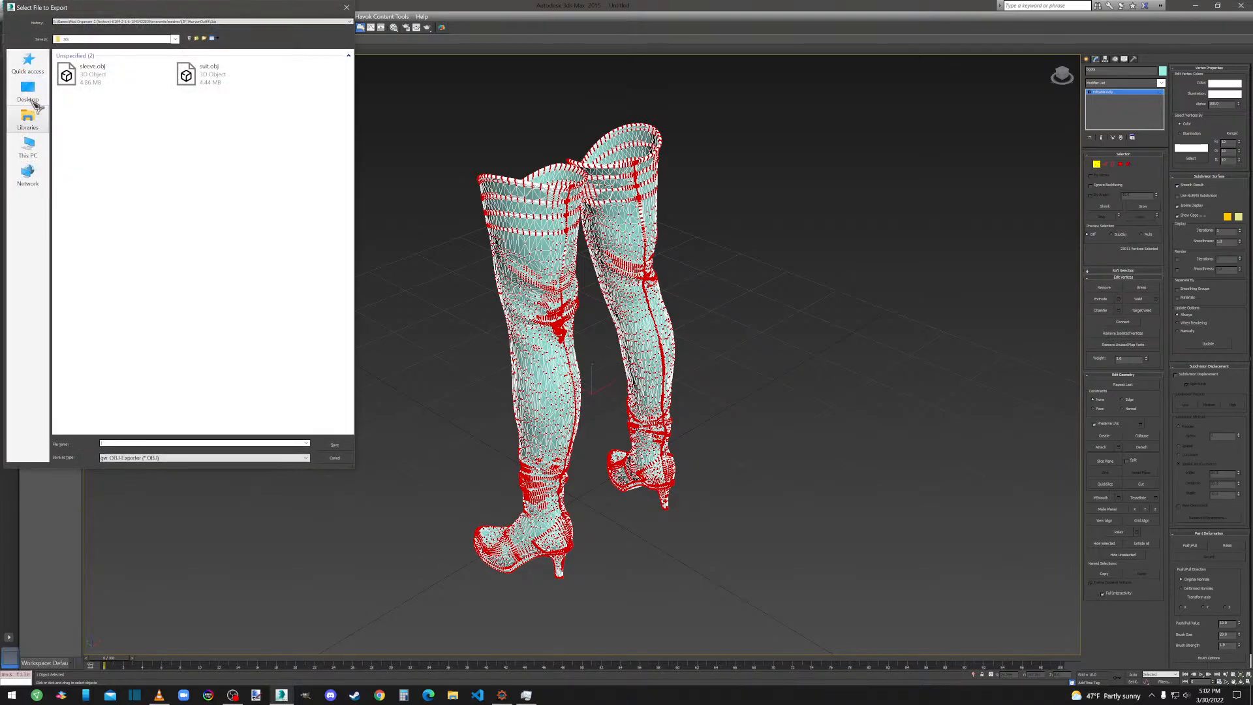
click(196, 37)
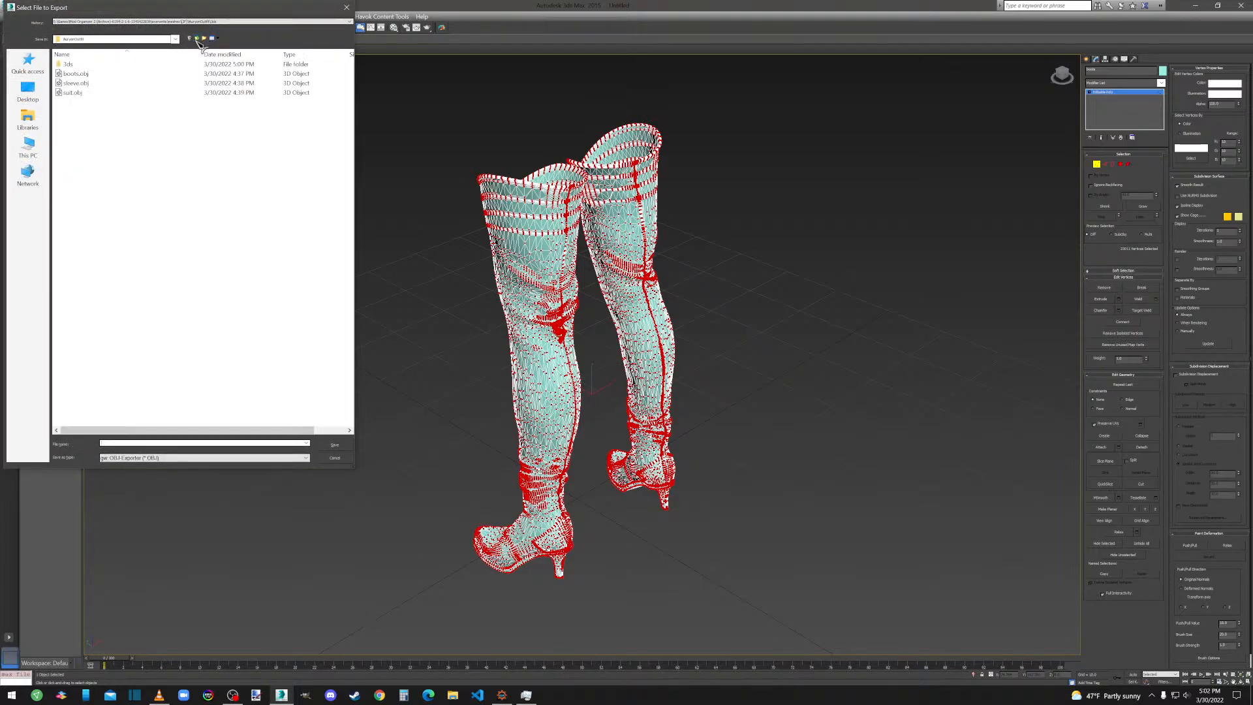
click(75, 73)
double_click(82, 64)
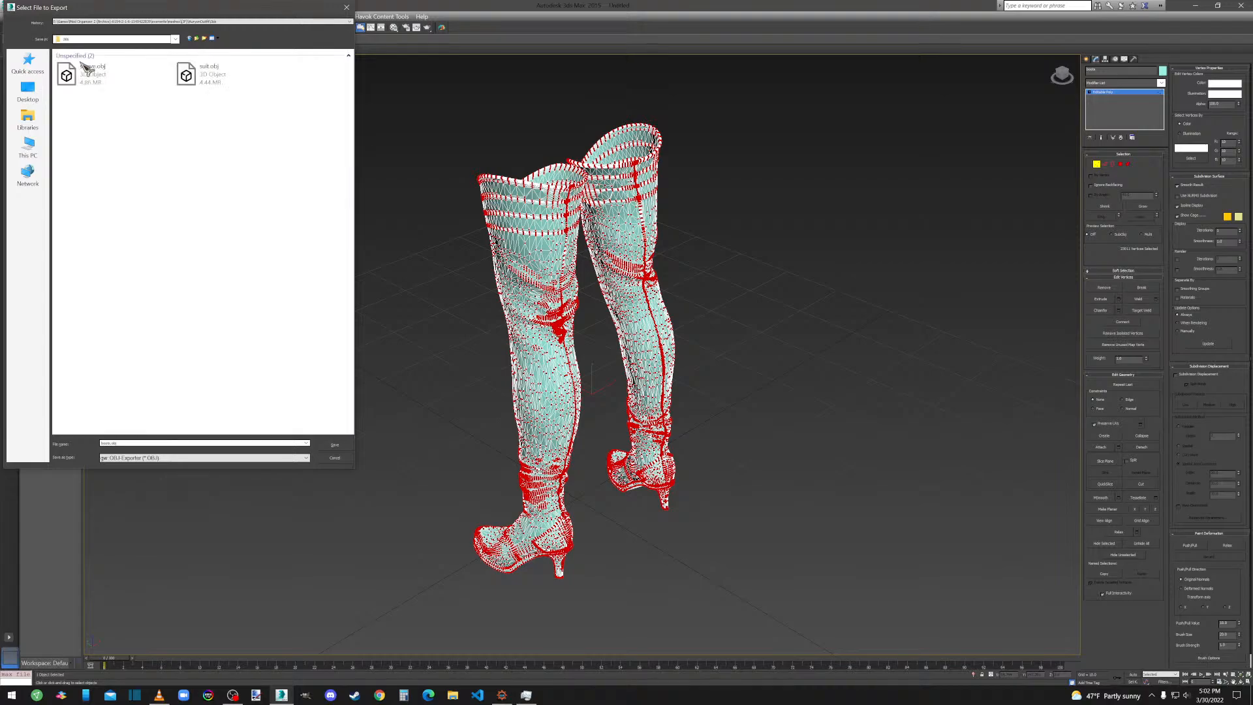
click(333, 445)
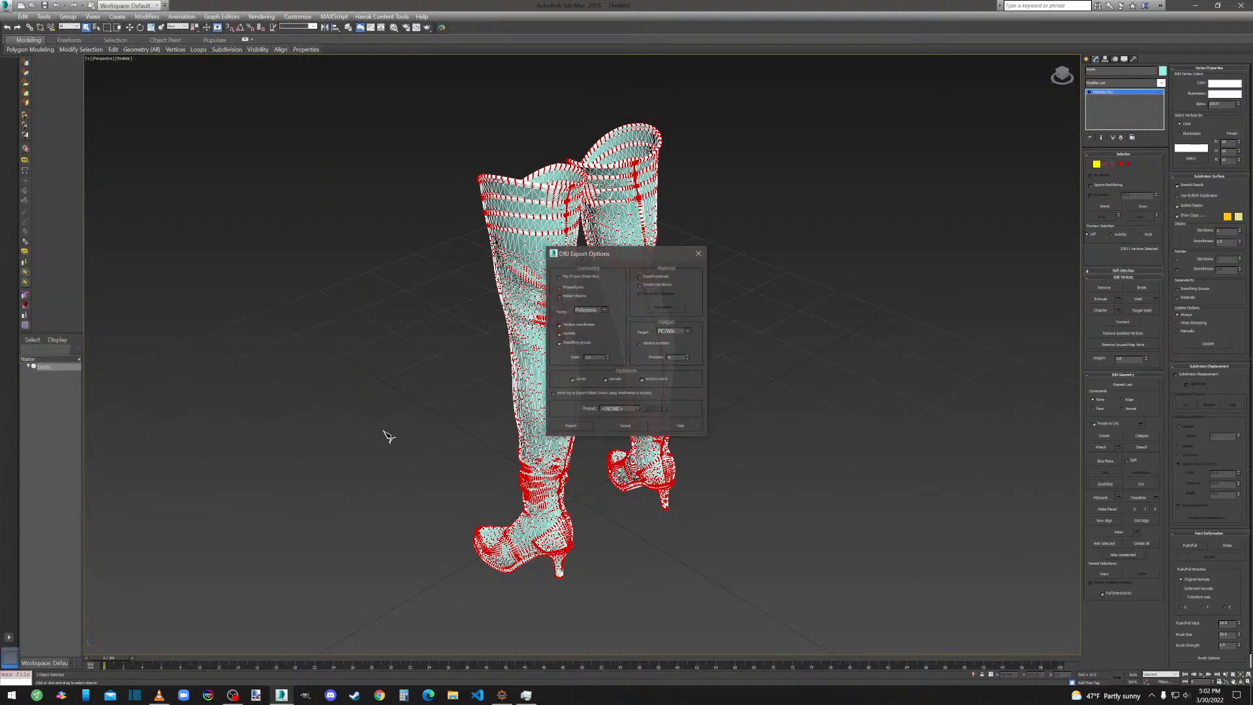
click(585, 431)
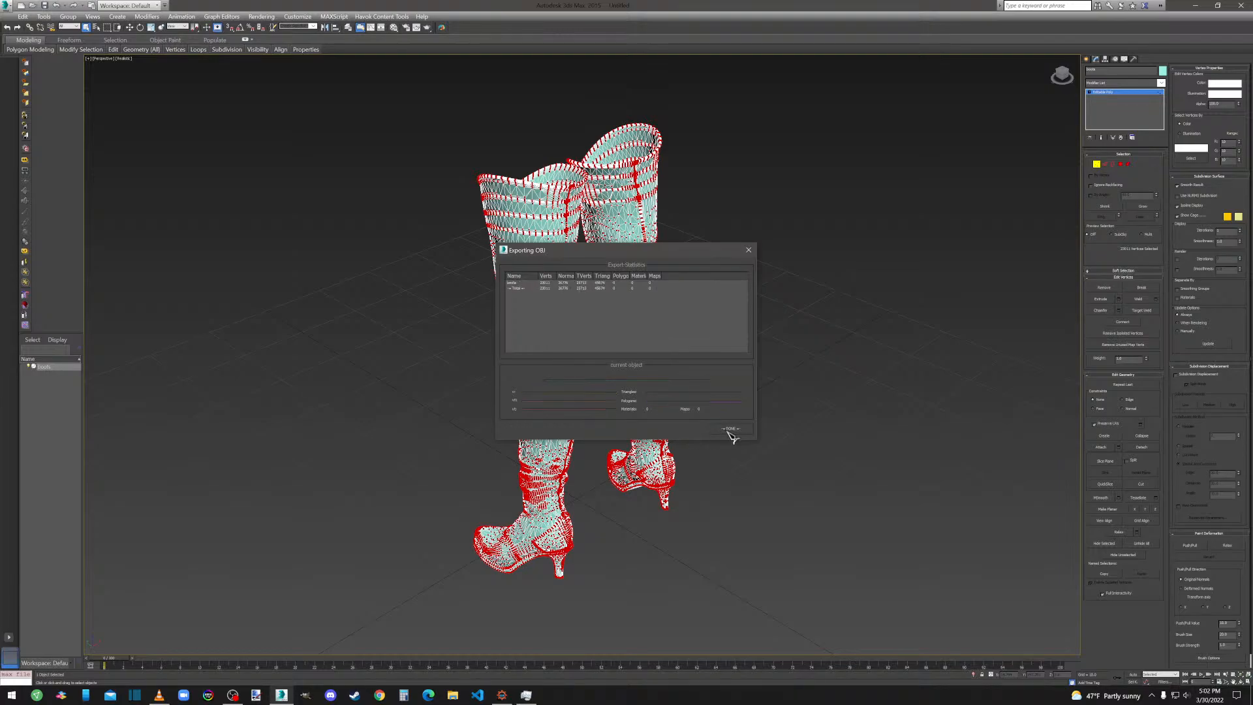
click(730, 430)
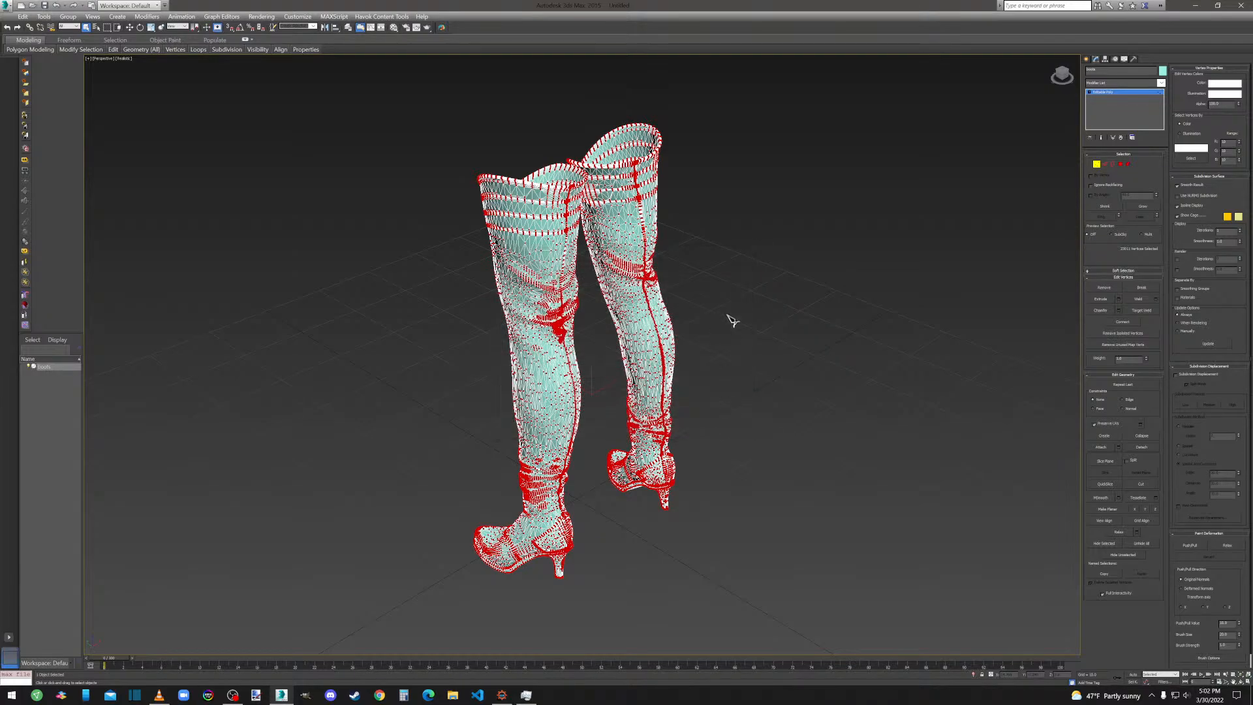
click(1240, 5)
click(626, 362)
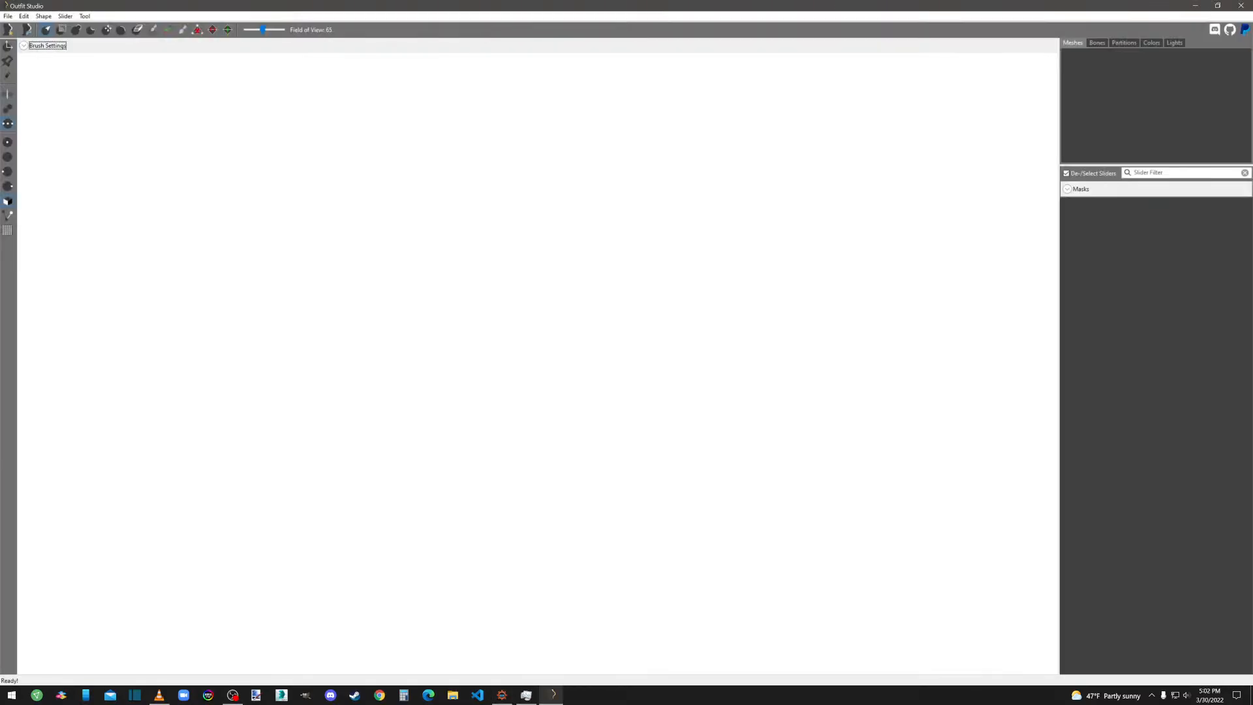
In Outfit Studio, load the CBBE 3BA Body template as the reference and turn off texture display.
click(8, 16)
click(37, 74)
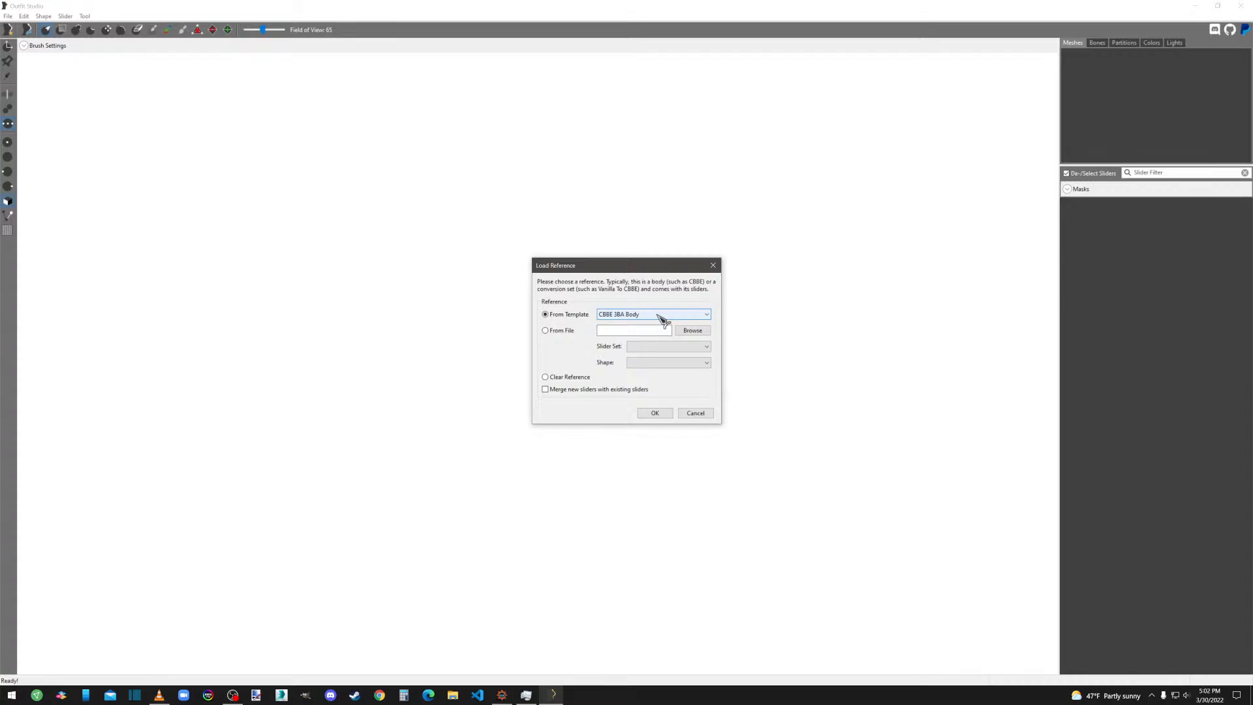
click(655, 414)
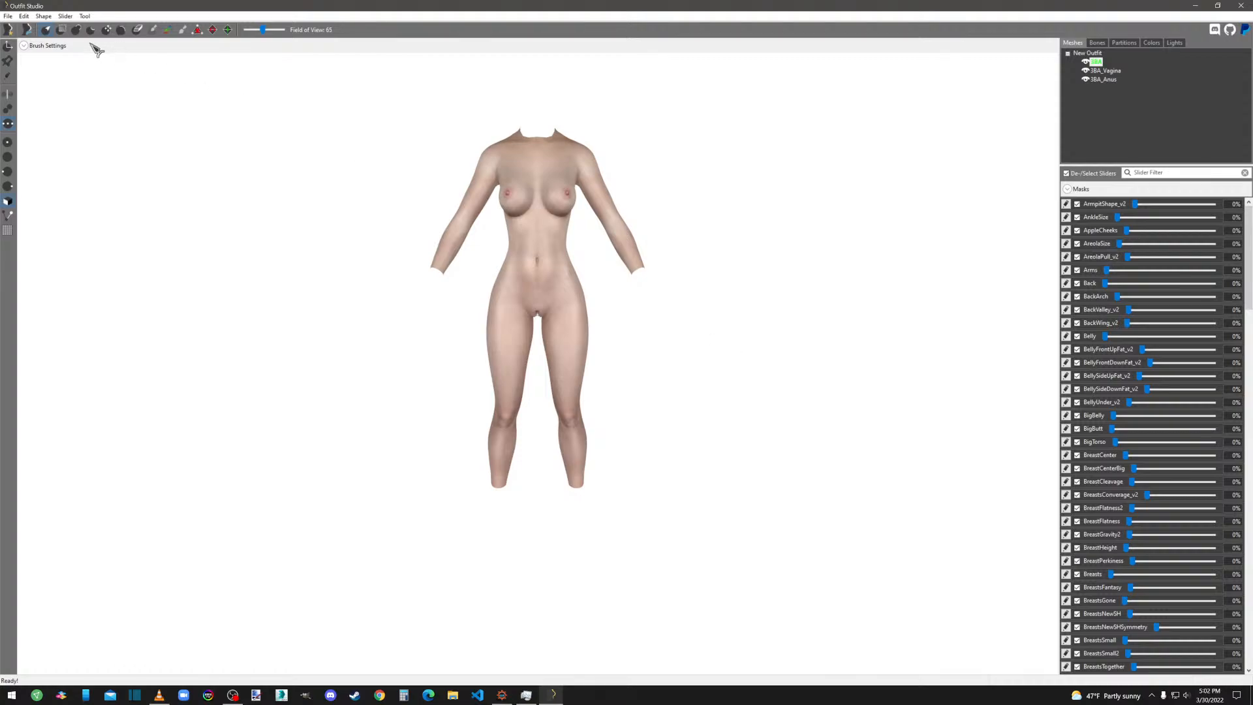
click(23, 16)
click(57, 177)
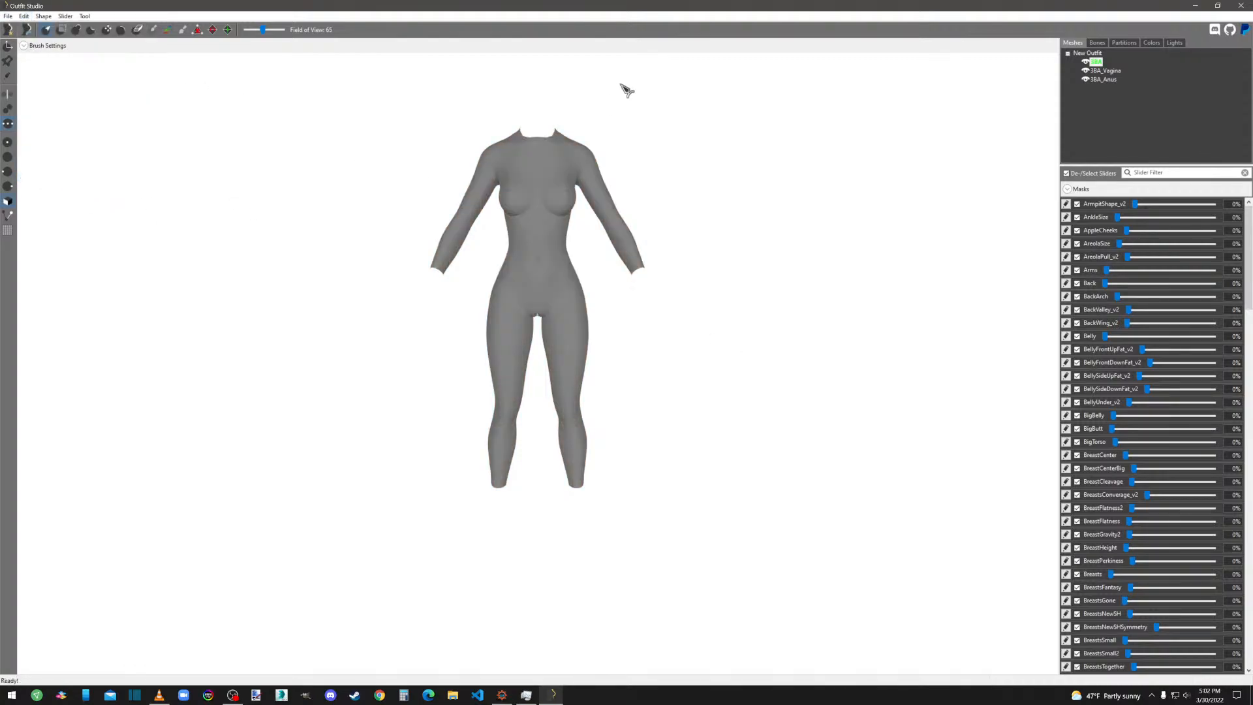
Delete the 3BA_Vagina and 3BA_Anus shapes from the outfit, leaving only the 3BA body.
right_click(1107, 71)
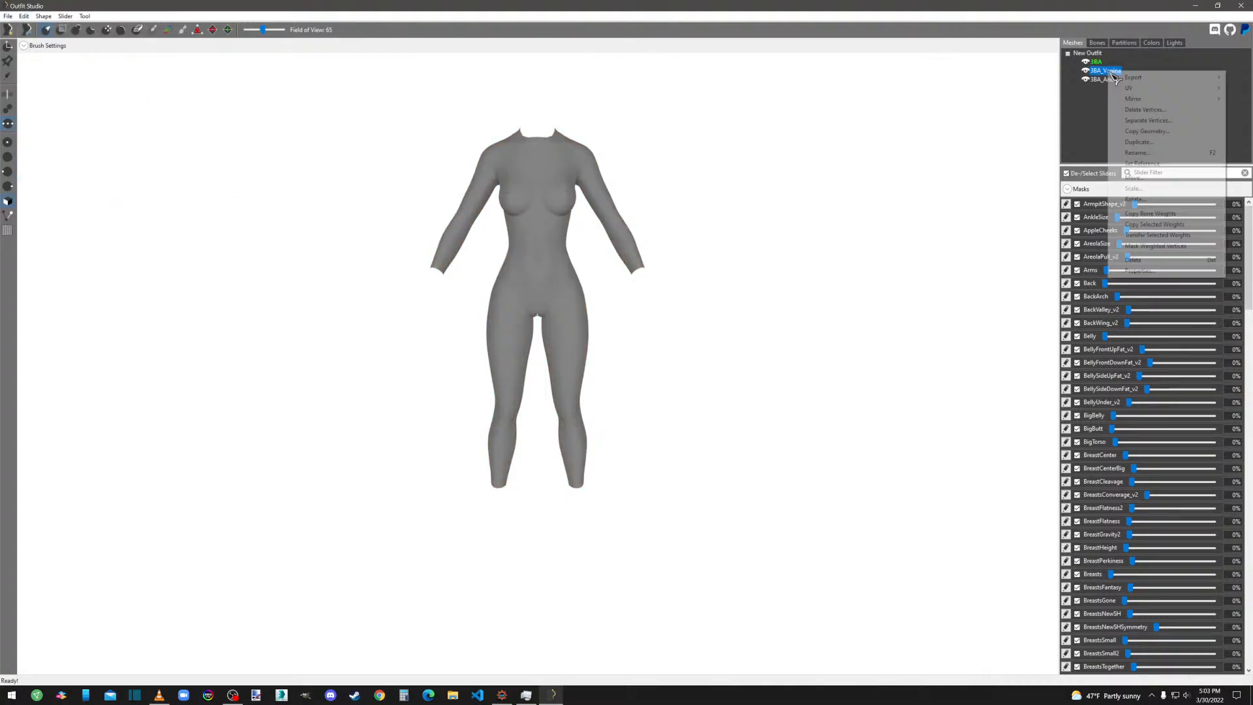
click(1131, 262)
click(679, 344)
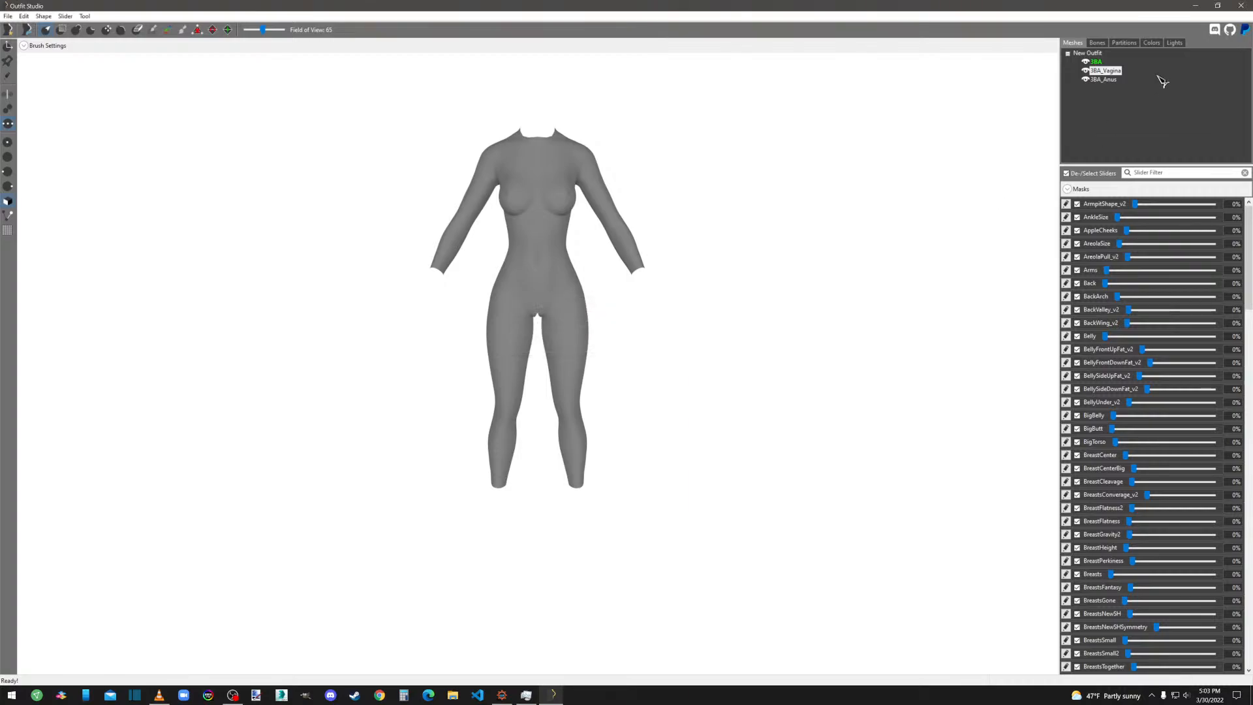
right_click(1107, 71)
click(1130, 259)
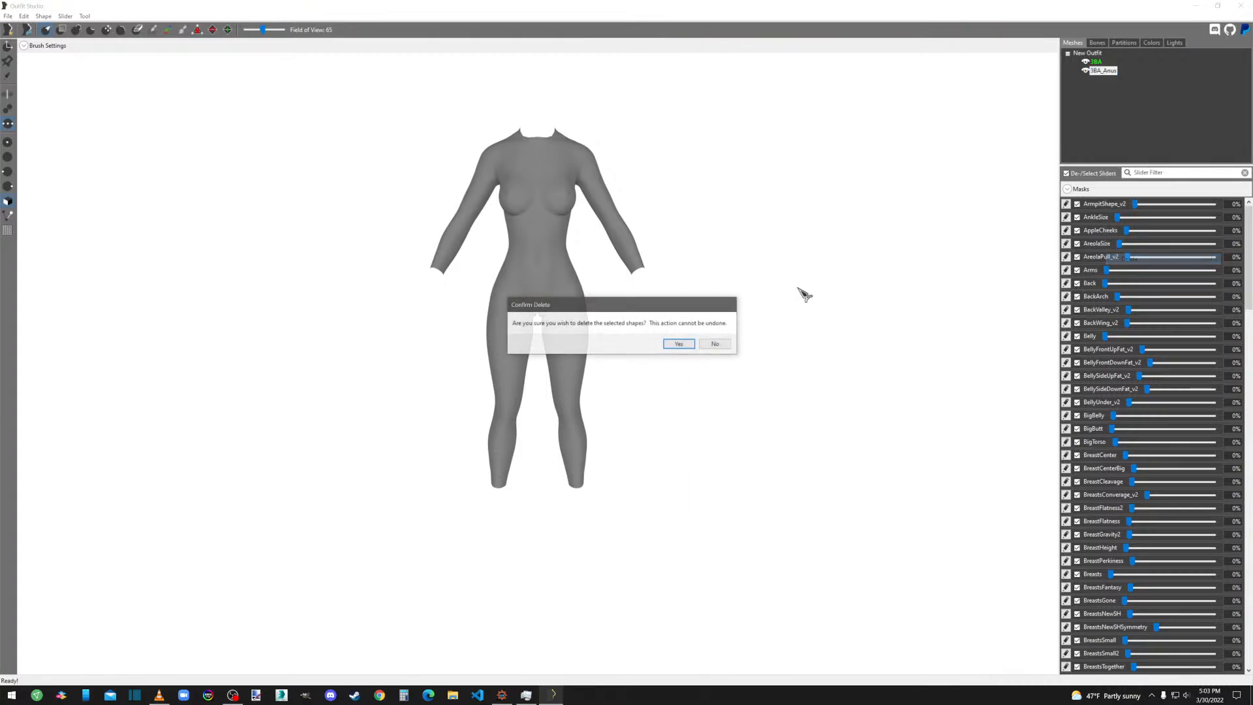
click(679, 344)
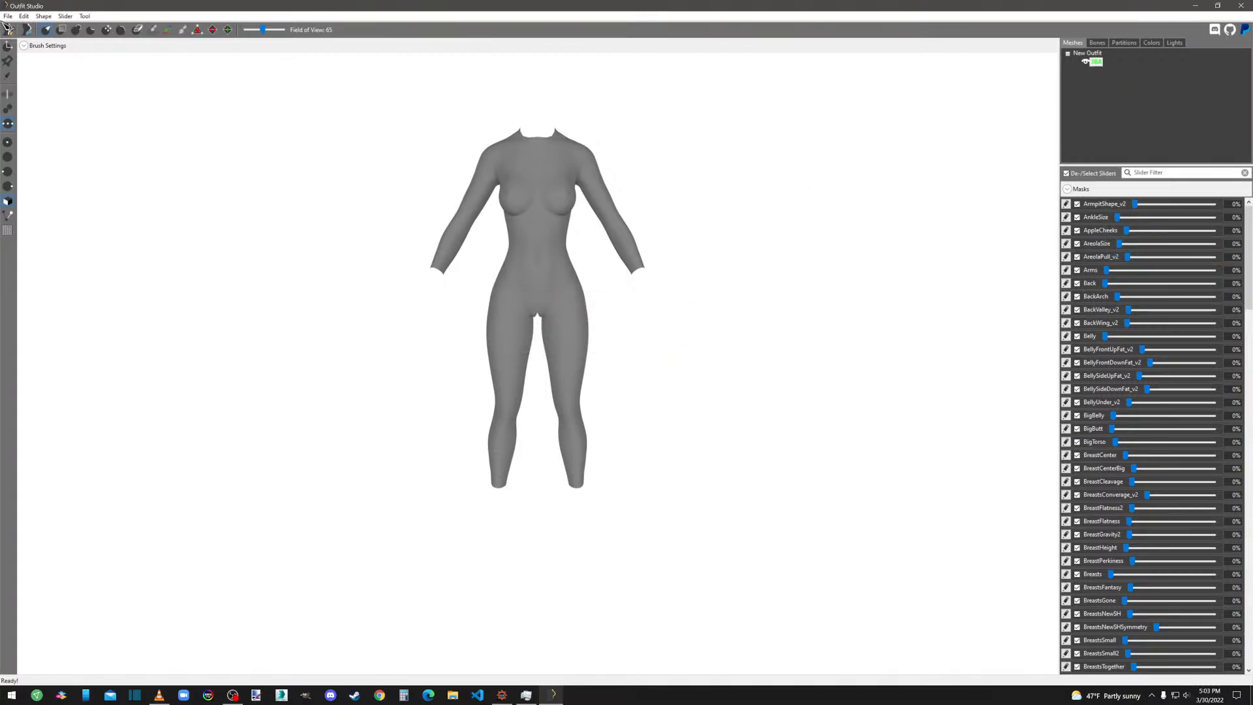
Start an OBJ import and browse to the 3ds folder in overwrite\meshes\[JF]\AuryonOutfit.
click(8, 15)
mouse_move(76, 124)
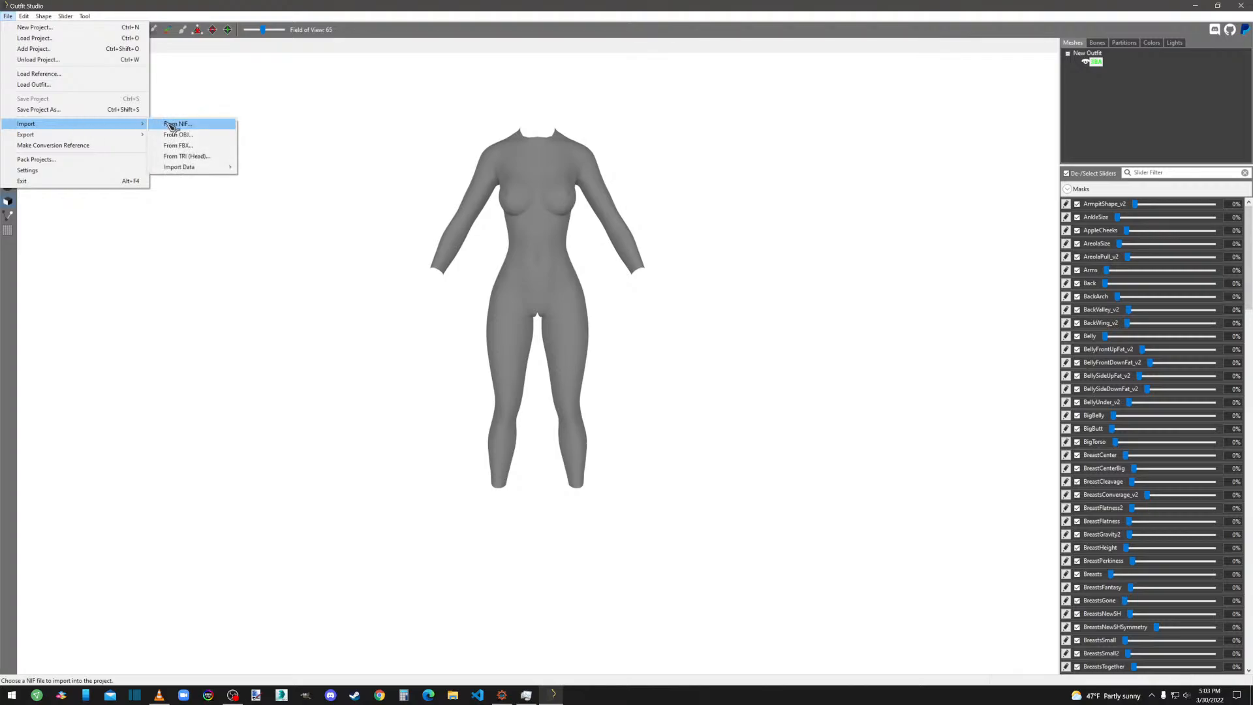
click(177, 135)
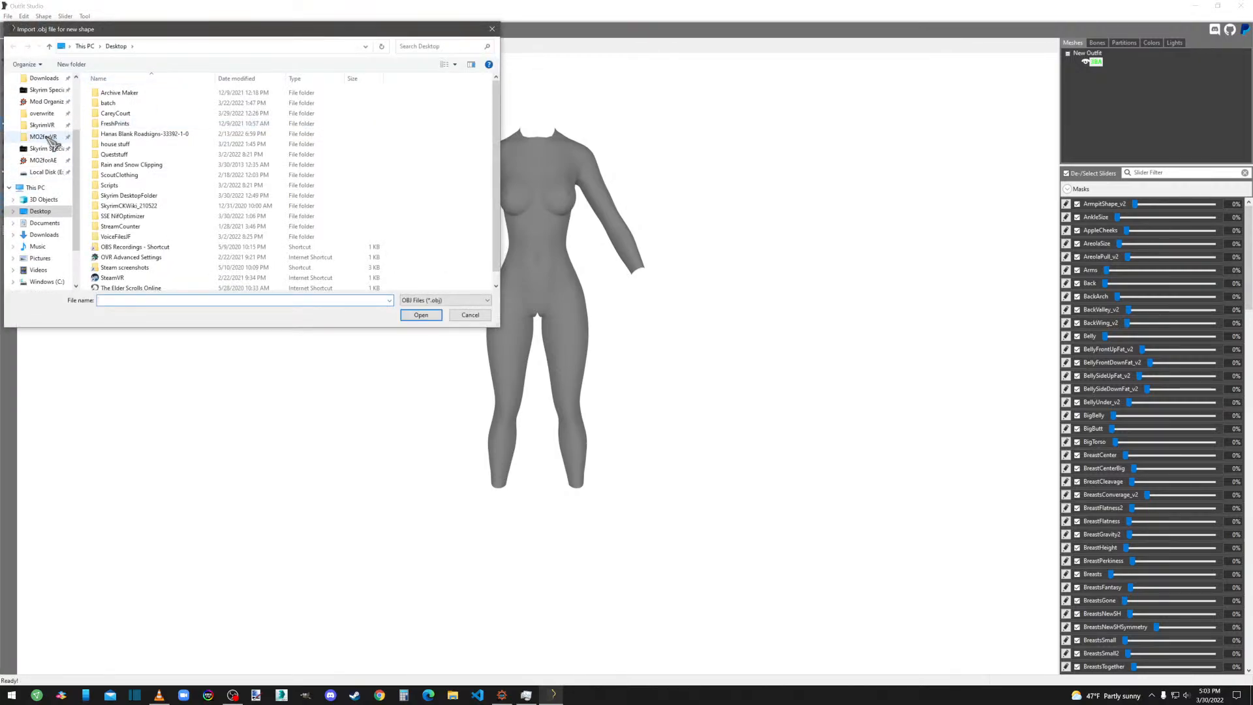
scroll(52, 142, up, 1)
click(42, 136)
click(111, 114)
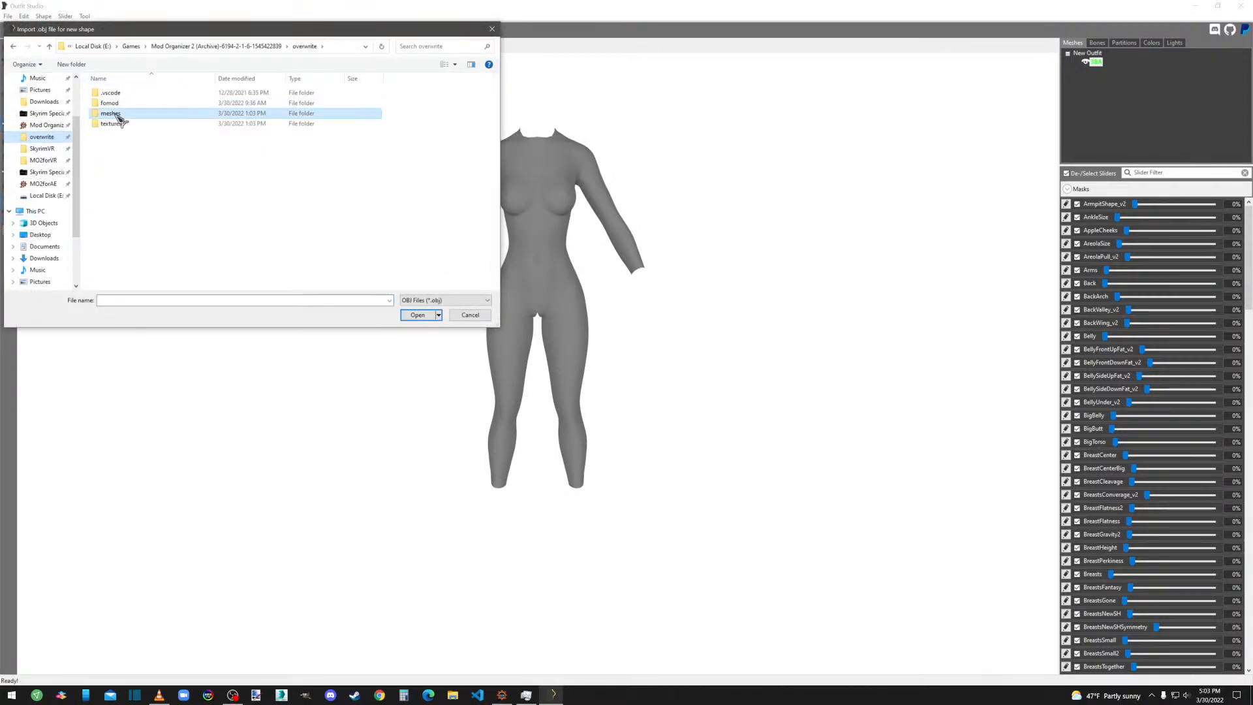
double_click(111, 114)
double_click(117, 92)
double_click(117, 93)
double_click(118, 93)
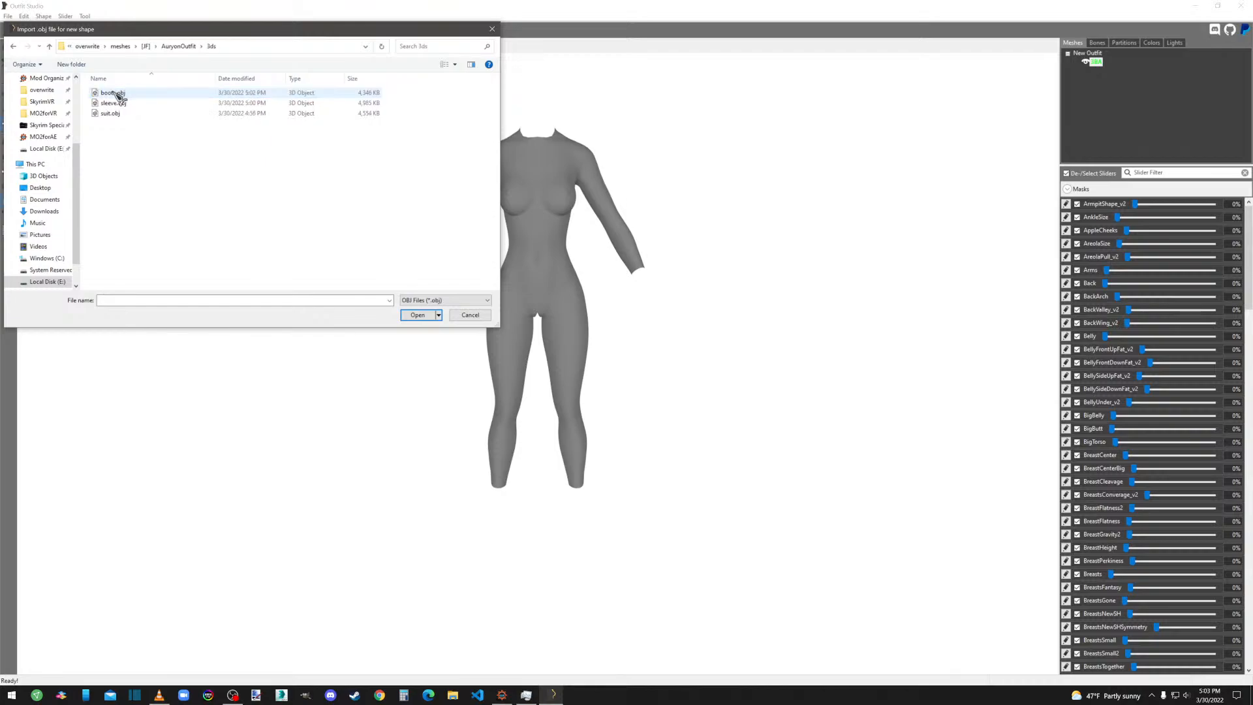
Import boots.obj, sleeve.obj and suit.obj together as new shapes named boots, sleeve and suit.
drag(111, 138, 111, 92)
click(416, 314)
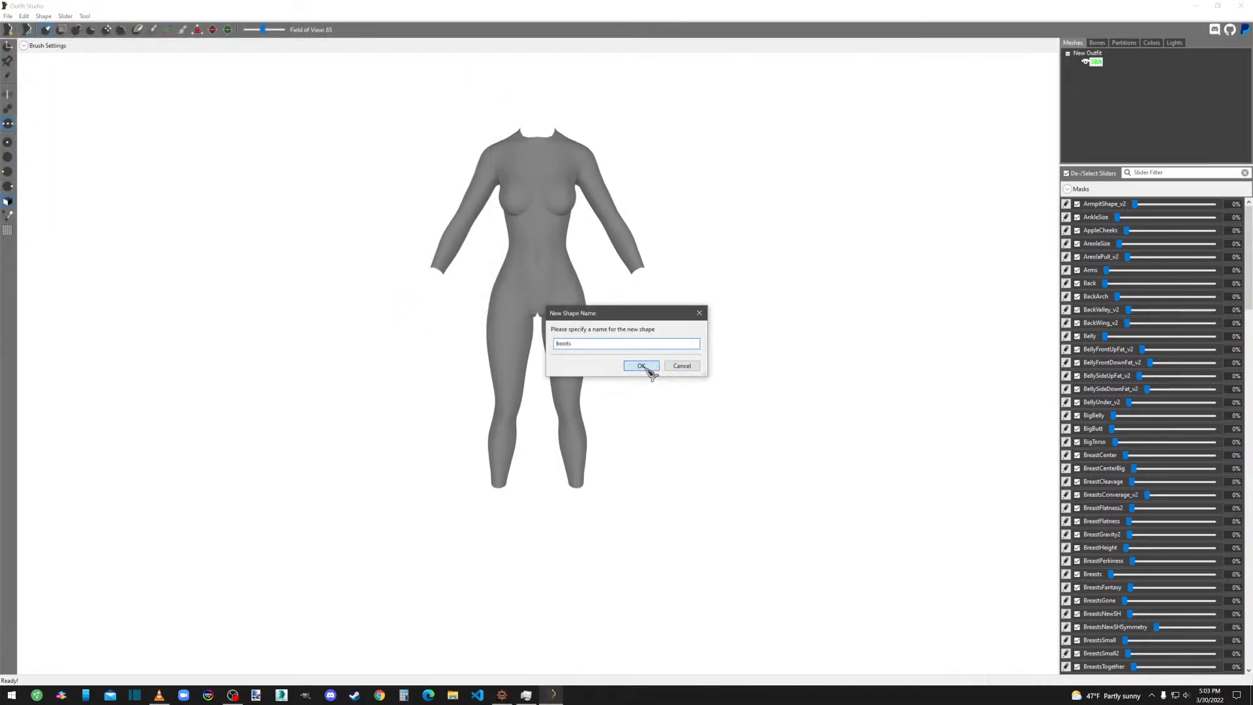
click(643, 366)
click(643, 366)
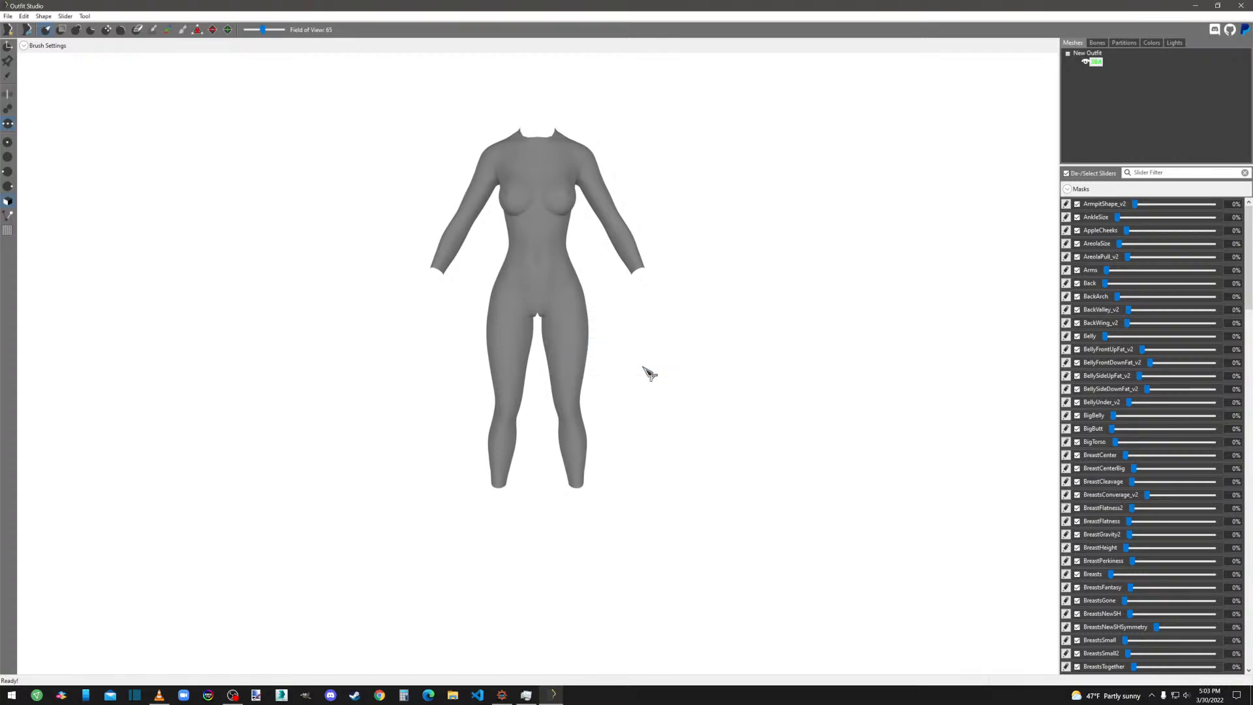
click(643, 368)
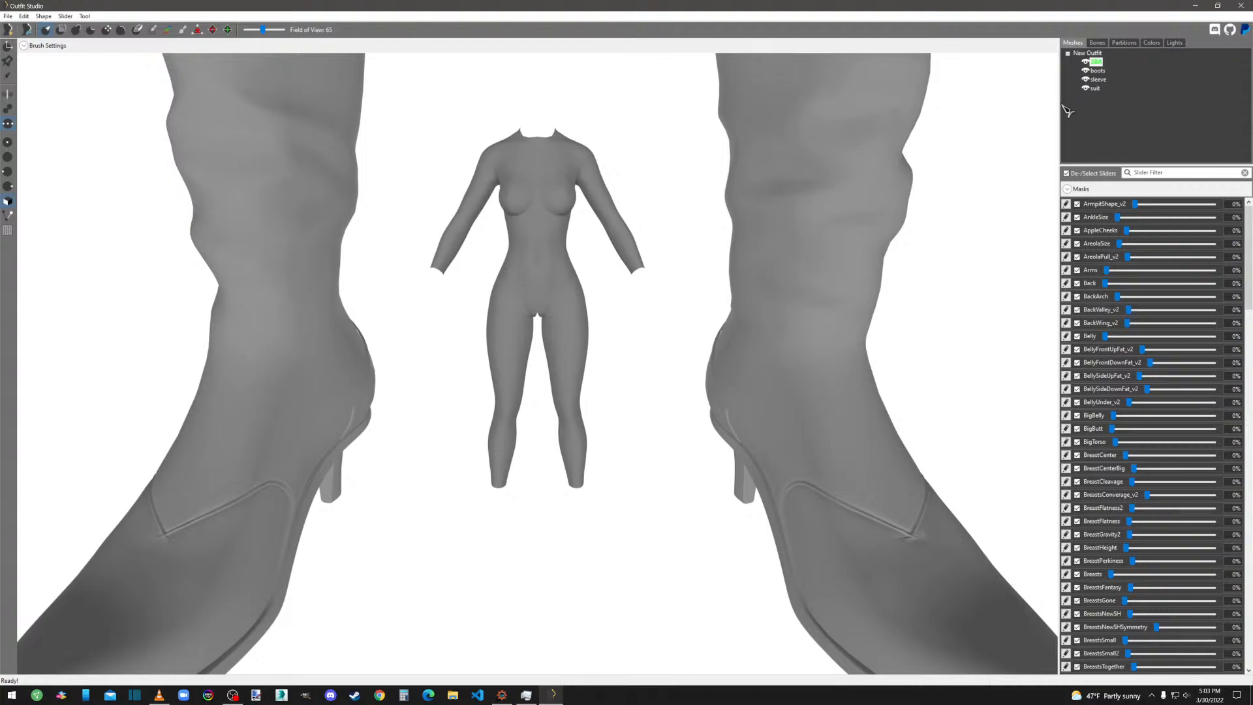
Scale the boots, sleeve and suit shapes together uniformly to 0.137 to match the reference body.
click(1096, 71)
shift+click(1094, 89)
right_click(1096, 81)
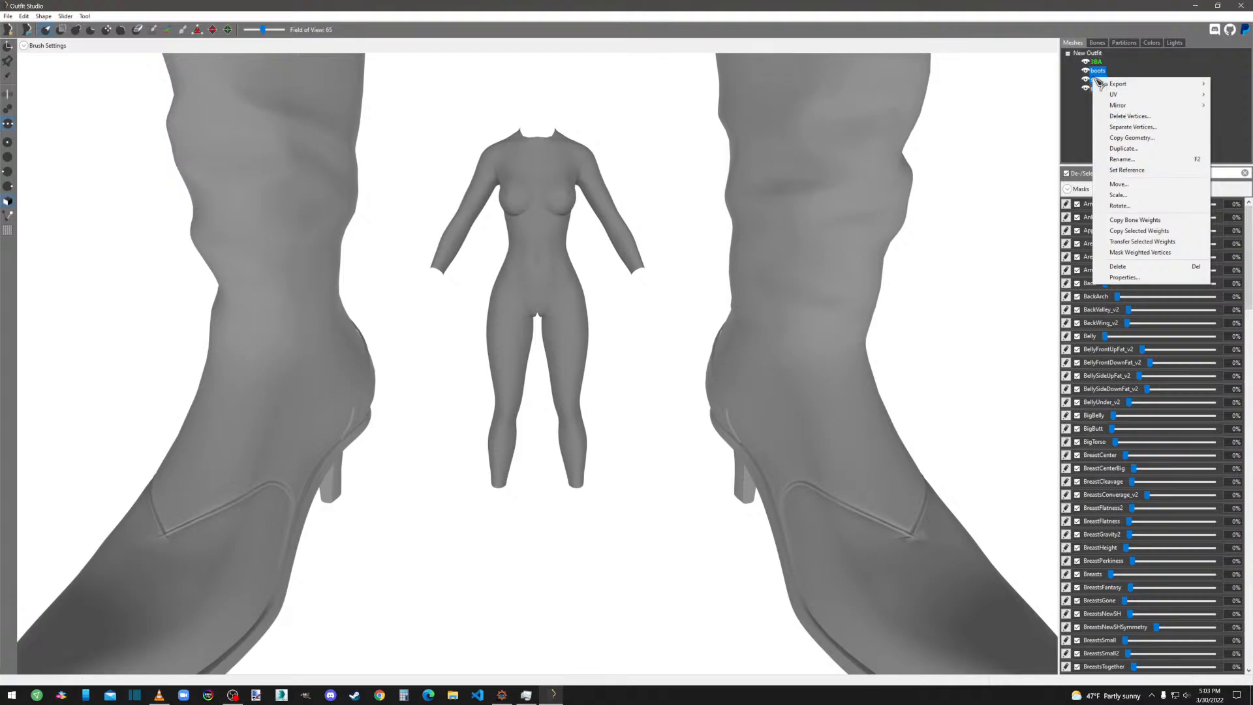
click(1118, 195)
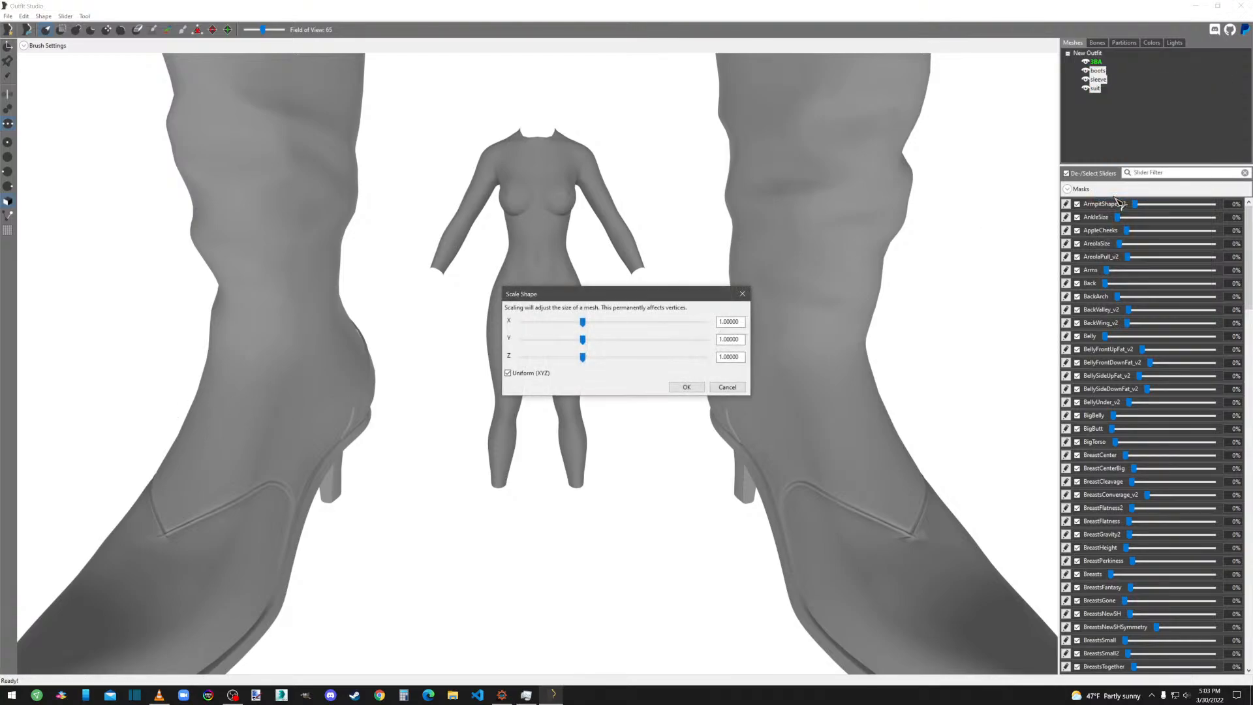
drag(1083, 373, 1114, 309)
drag(1045, 336, 996, 339)
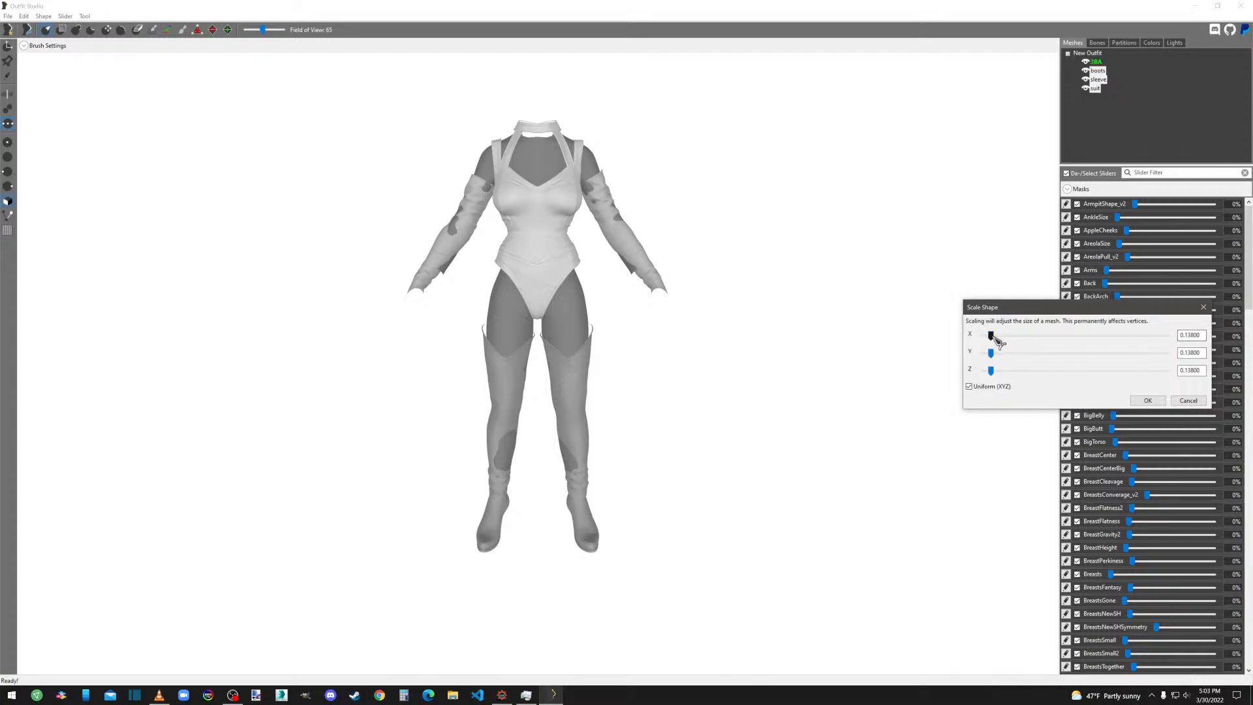
click(997, 339)
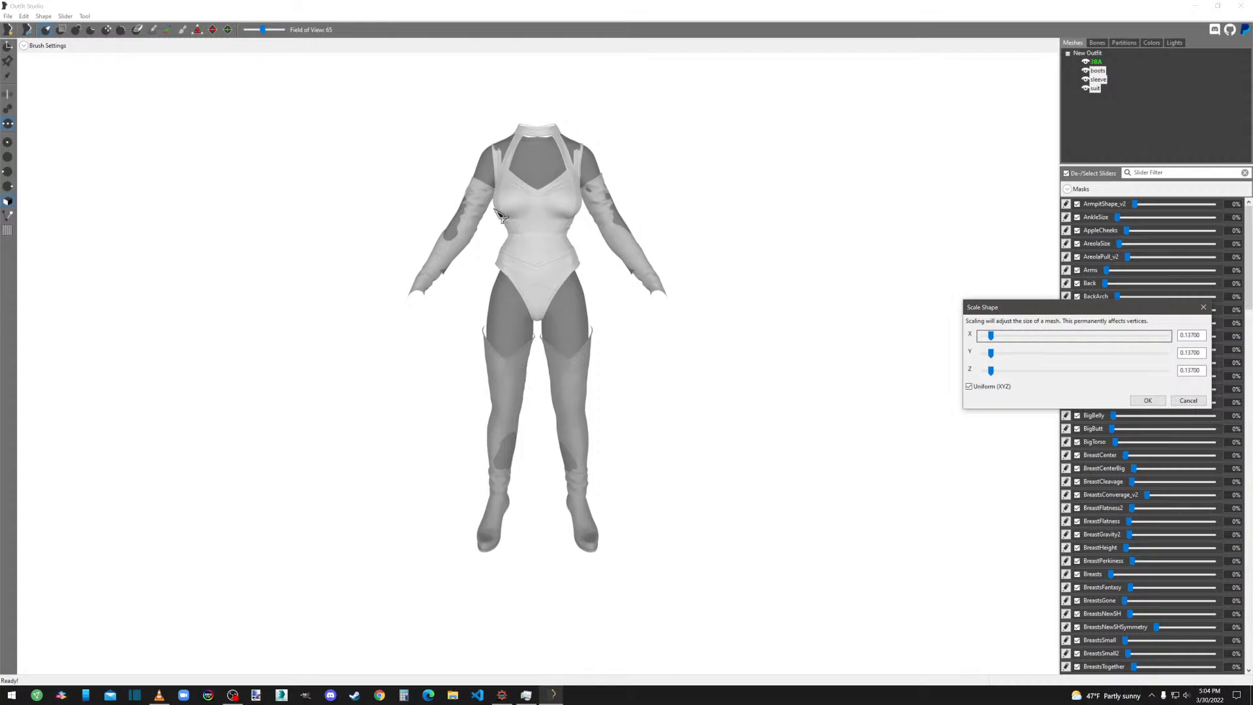
click(1146, 400)
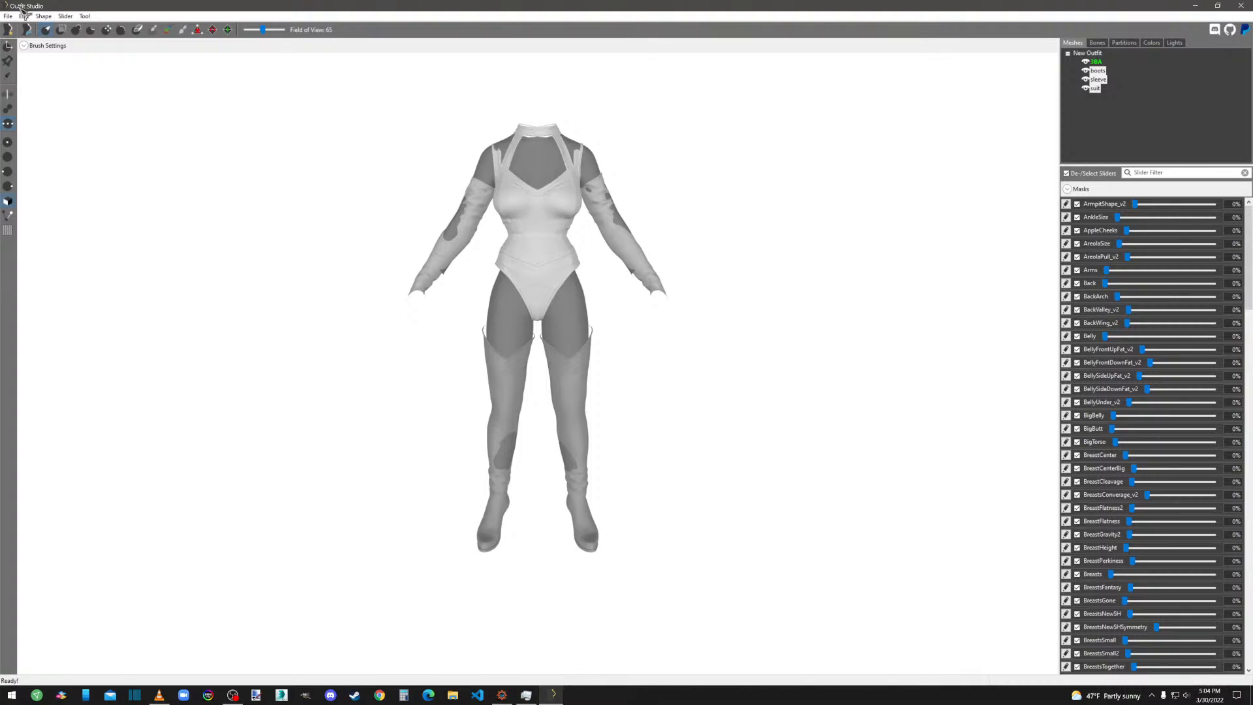
Turn on the transform tool and select only the suit, with the boots, sleeve and suit shown as solid shapes.
right_drag(790, 486, 627, 506)
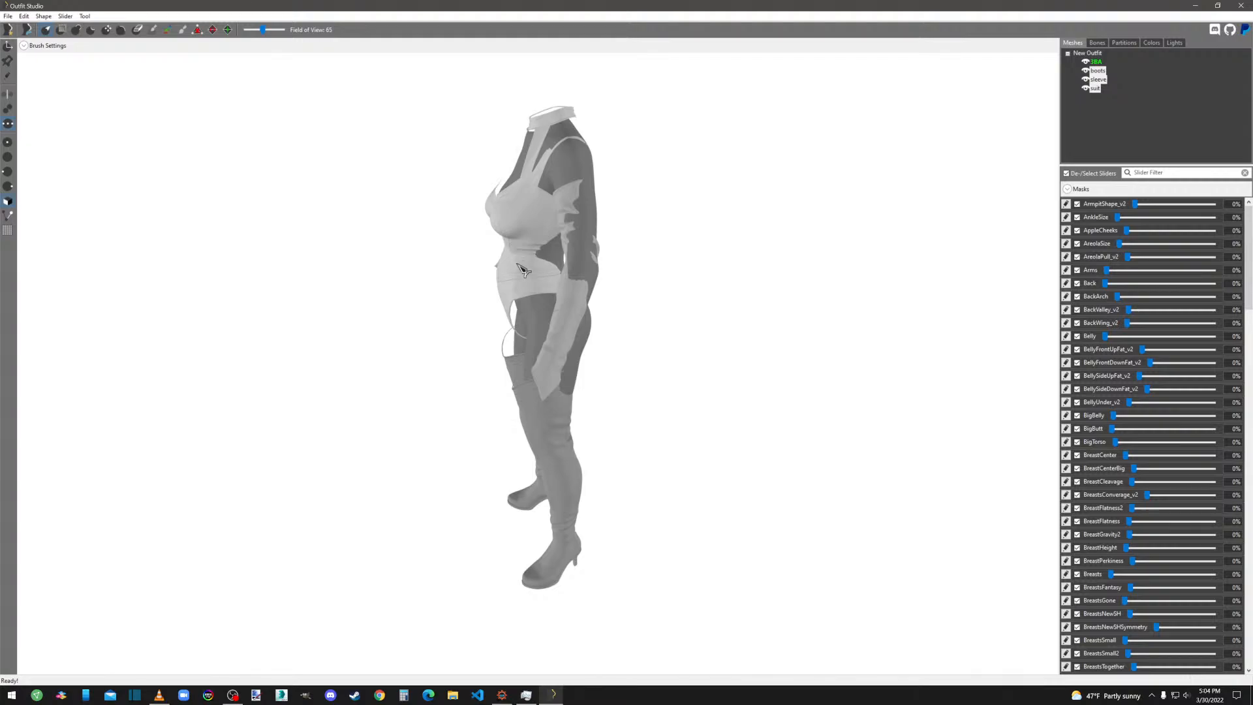
mouse_move(737, 315)
right_down()
mouse_move(702, 283)
mouse_move(718, 310)
mouse_move(653, 325)
mouse_move(755, 308)
mouse_move(695, 307)
mouse_move(732, 302)
right_up()
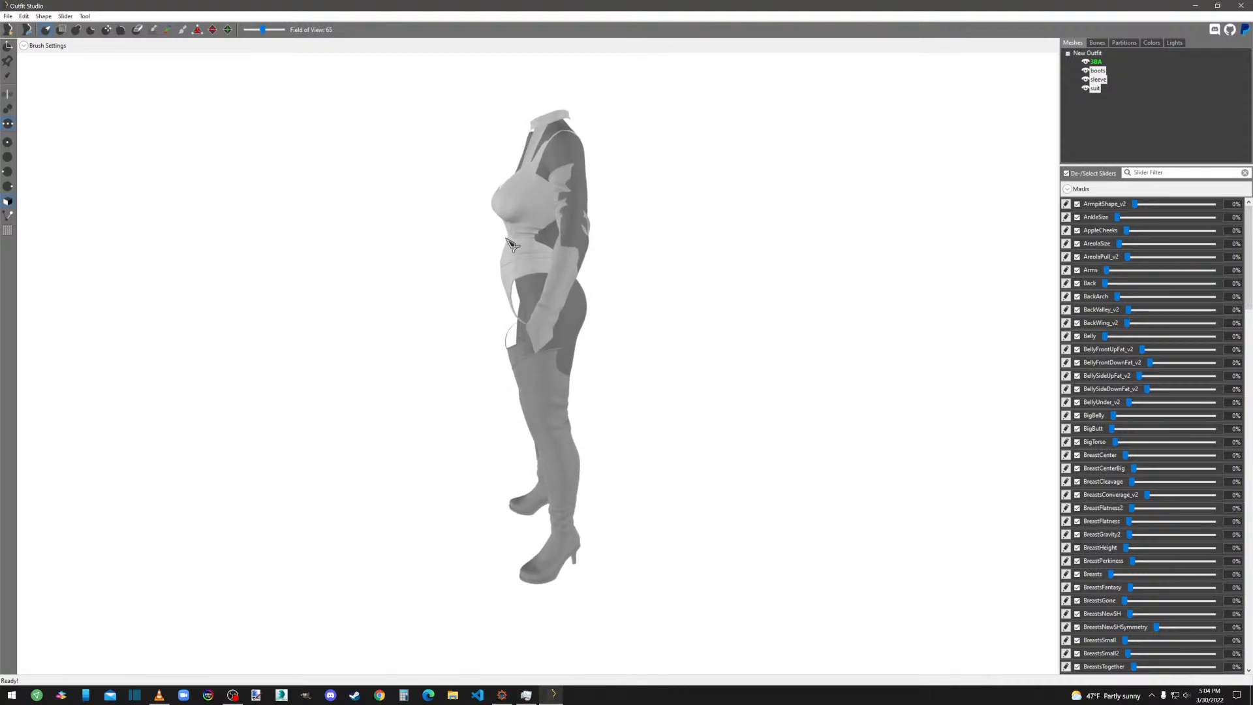
click(9, 47)
click(1086, 89)
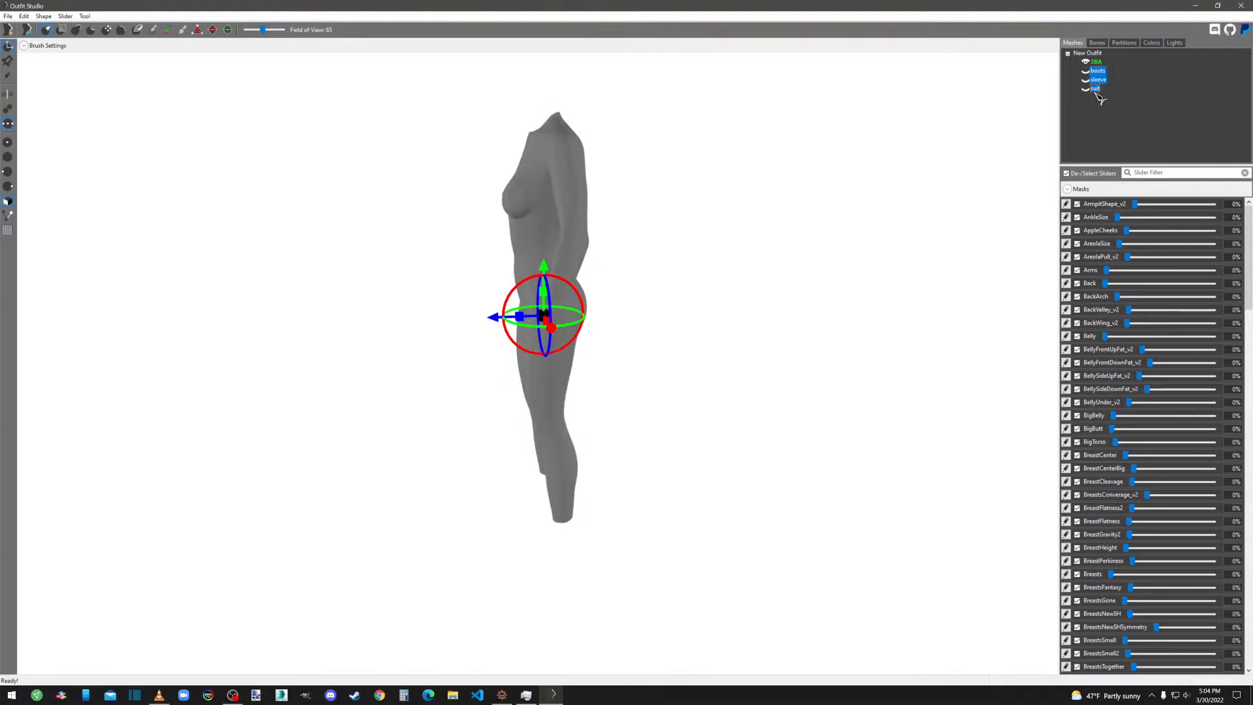
click(1096, 90)
click(1086, 88)
click(1086, 80)
click(1086, 72)
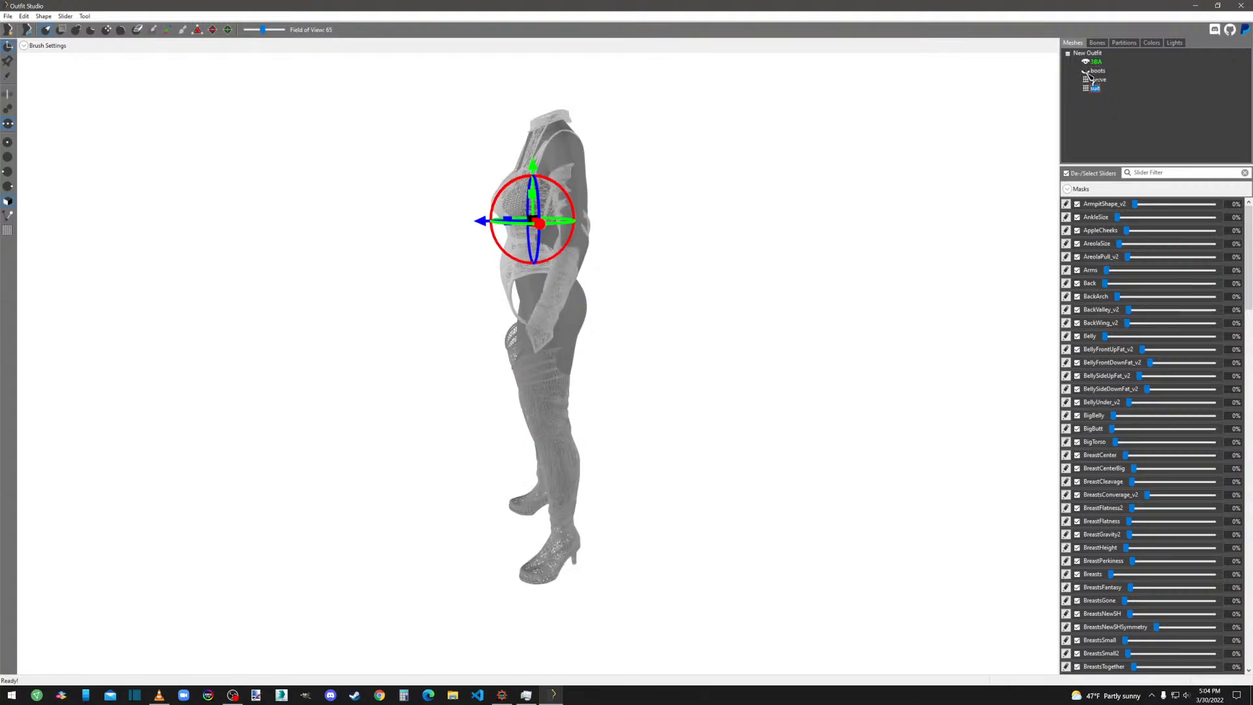
click(1087, 80)
click(1086, 71)
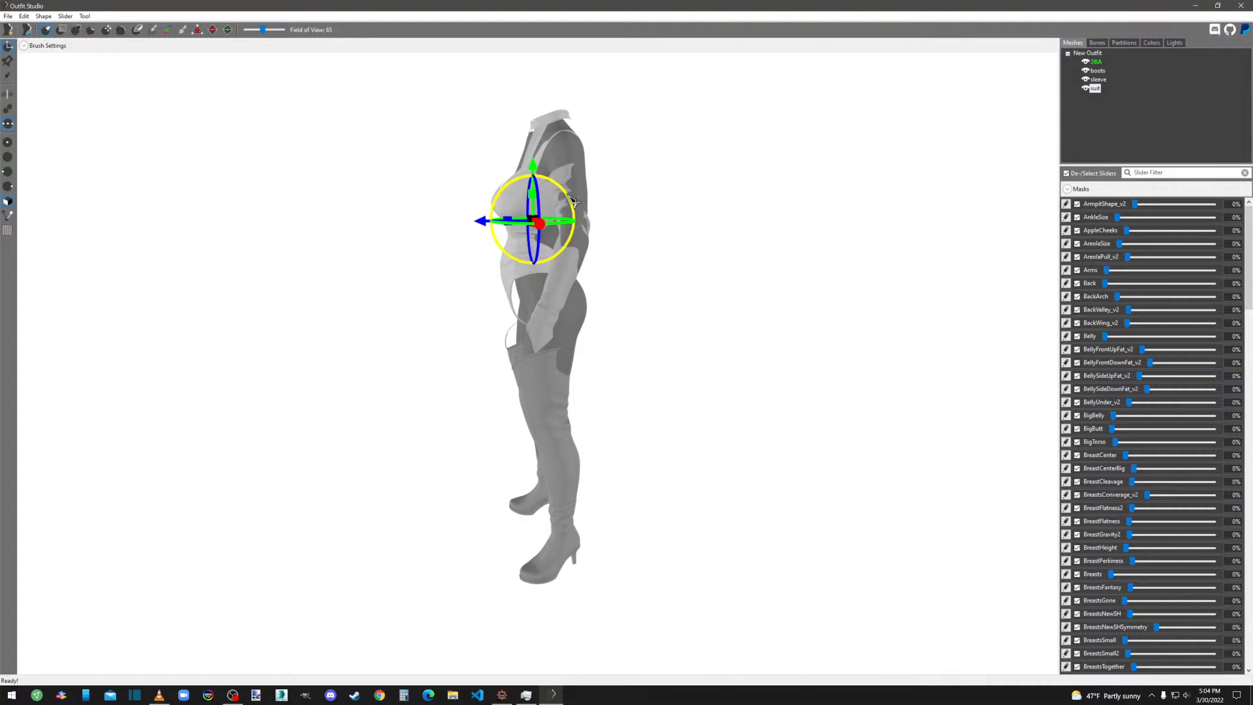
Tilt the suit slightly about its side-to-side axis and shift it along the front-back axis to fit the torso.
drag(567, 195, 566, 194)
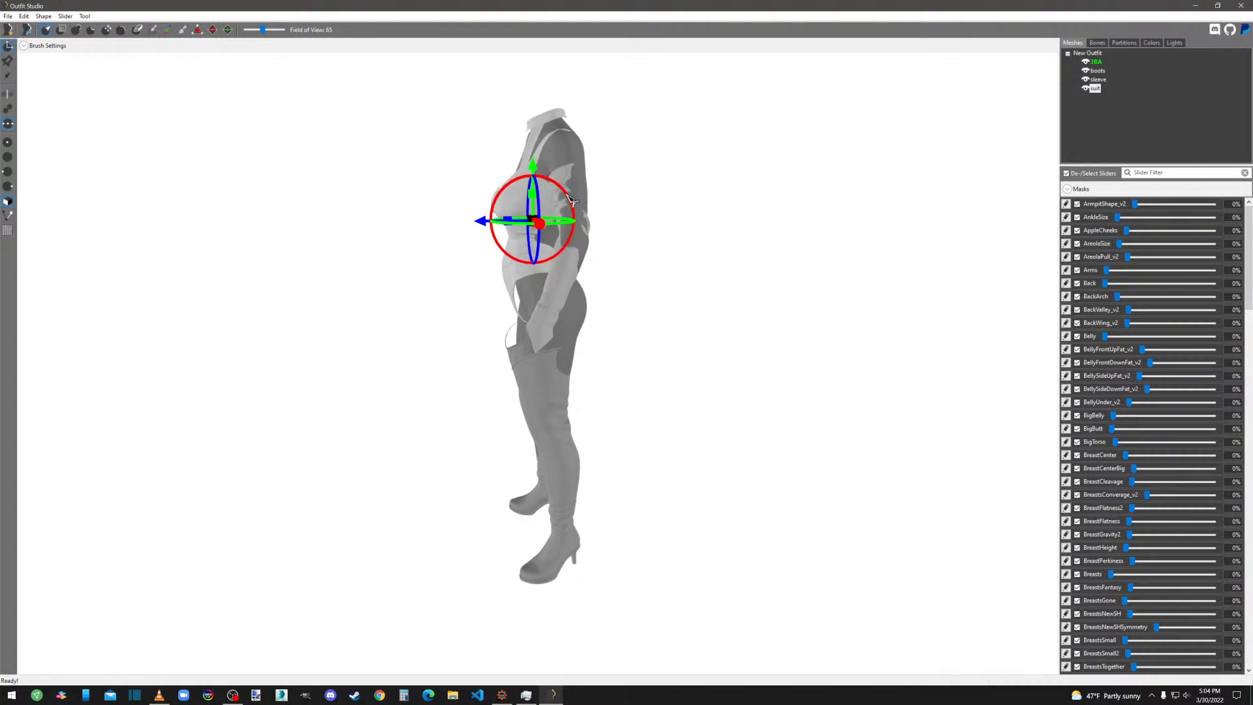
right_drag(645, 216, 612, 224)
drag(490, 233, 498, 235)
mouse_move(648, 245)
right_down()
mouse_move(676, 245)
mouse_move(656, 246)
right_up()
drag(520, 189, 488, 227)
right_drag(618, 279, 687, 282)
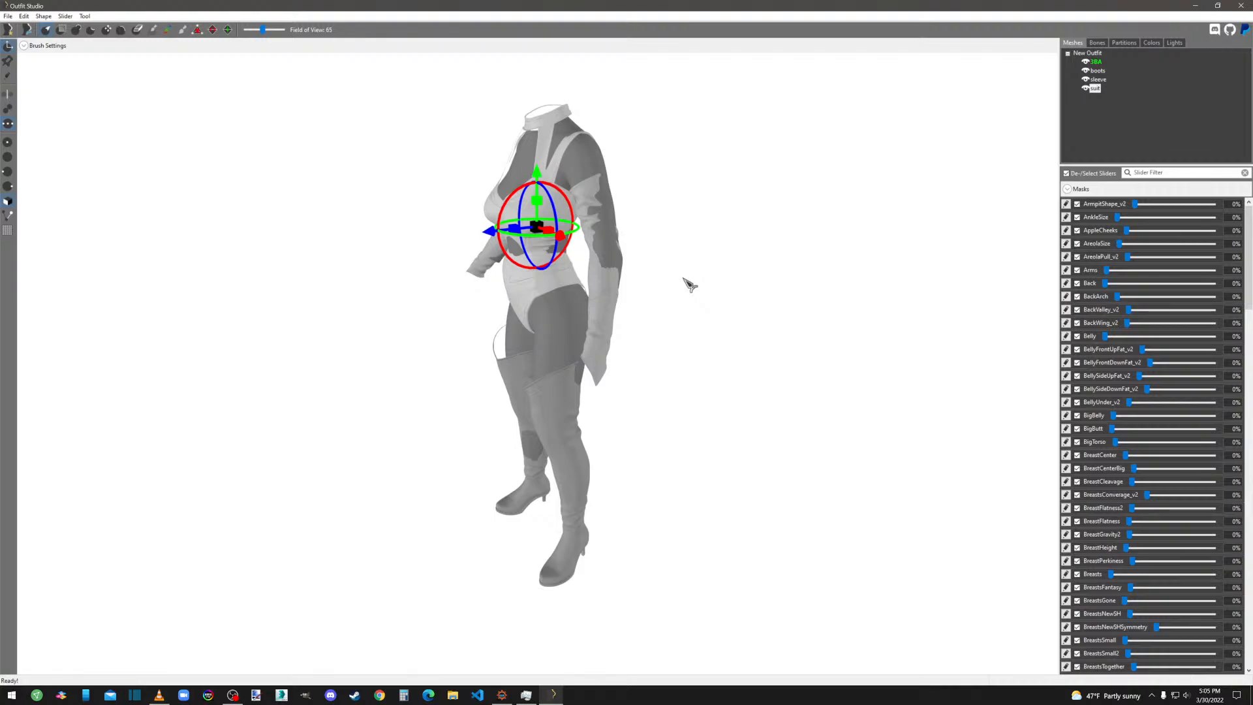
Select the boots and adjust their tilt about the side-to-side axis to follow the body's legs.
click(1098, 71)
right_drag(716, 346, 656, 338)
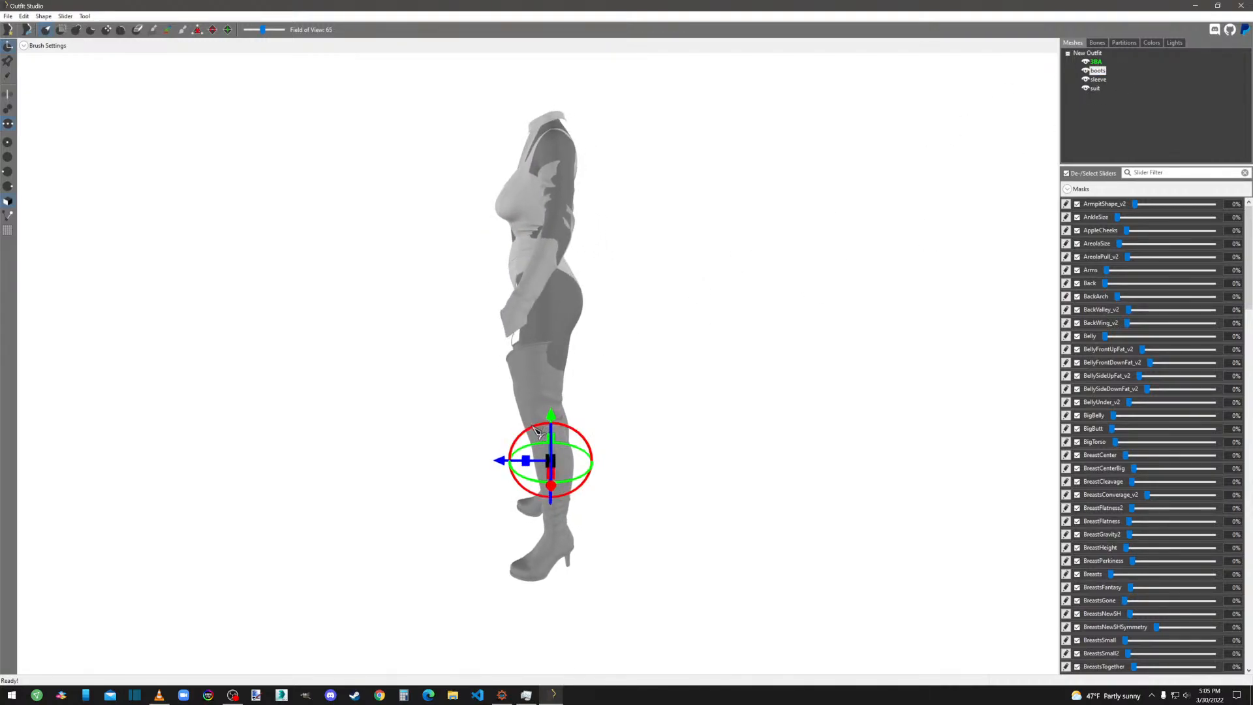
drag(531, 427, 504, 460)
right_drag(660, 464, 836, 468)
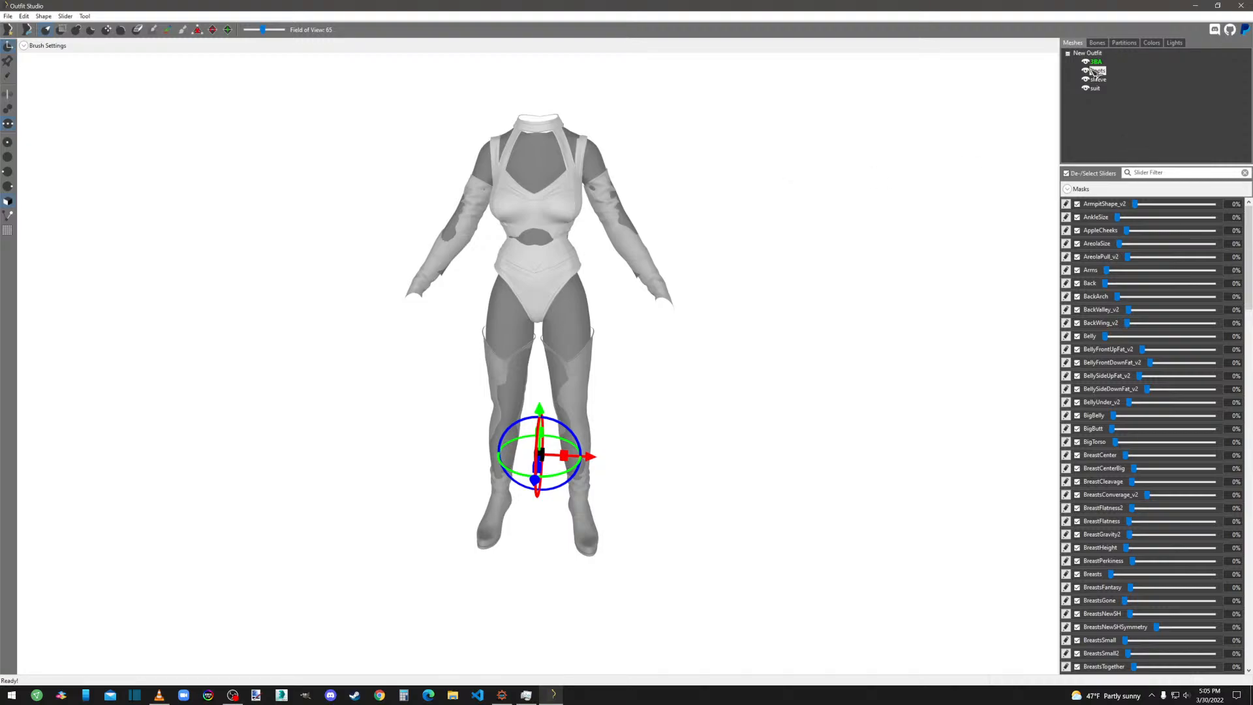
Enable texture display for the body and the outfit shapes in the viewport.
click(24, 15)
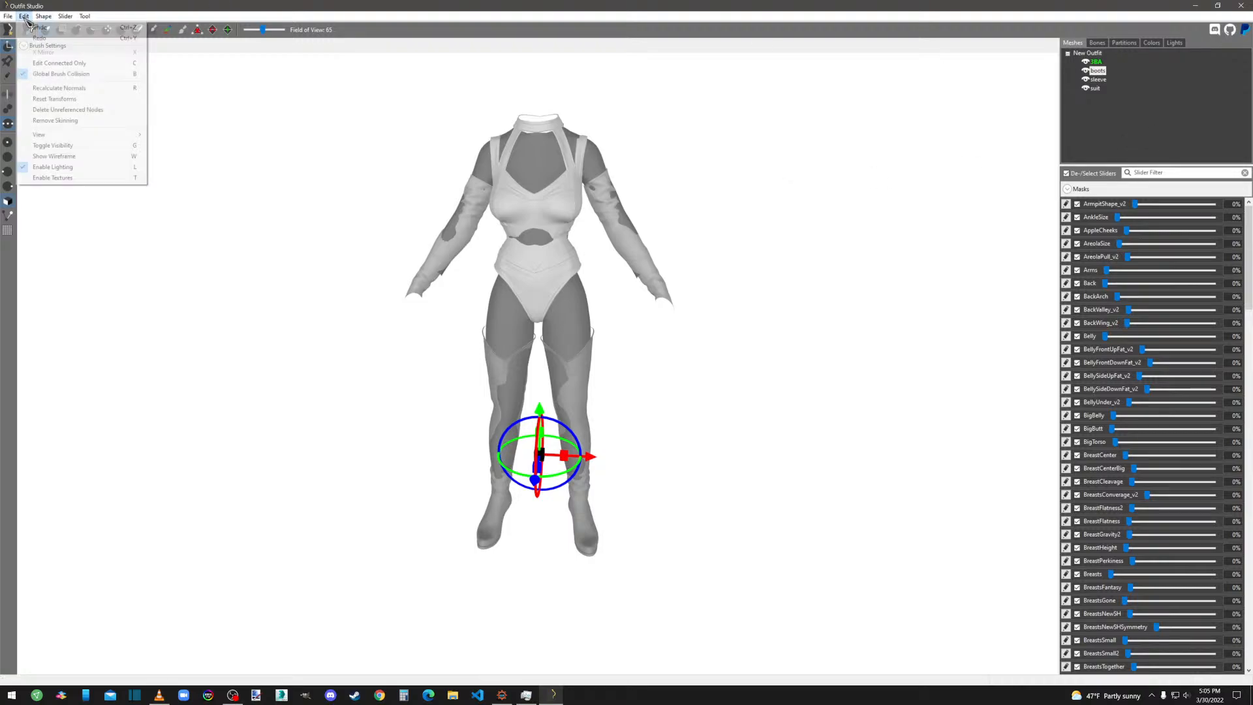
click(64, 178)
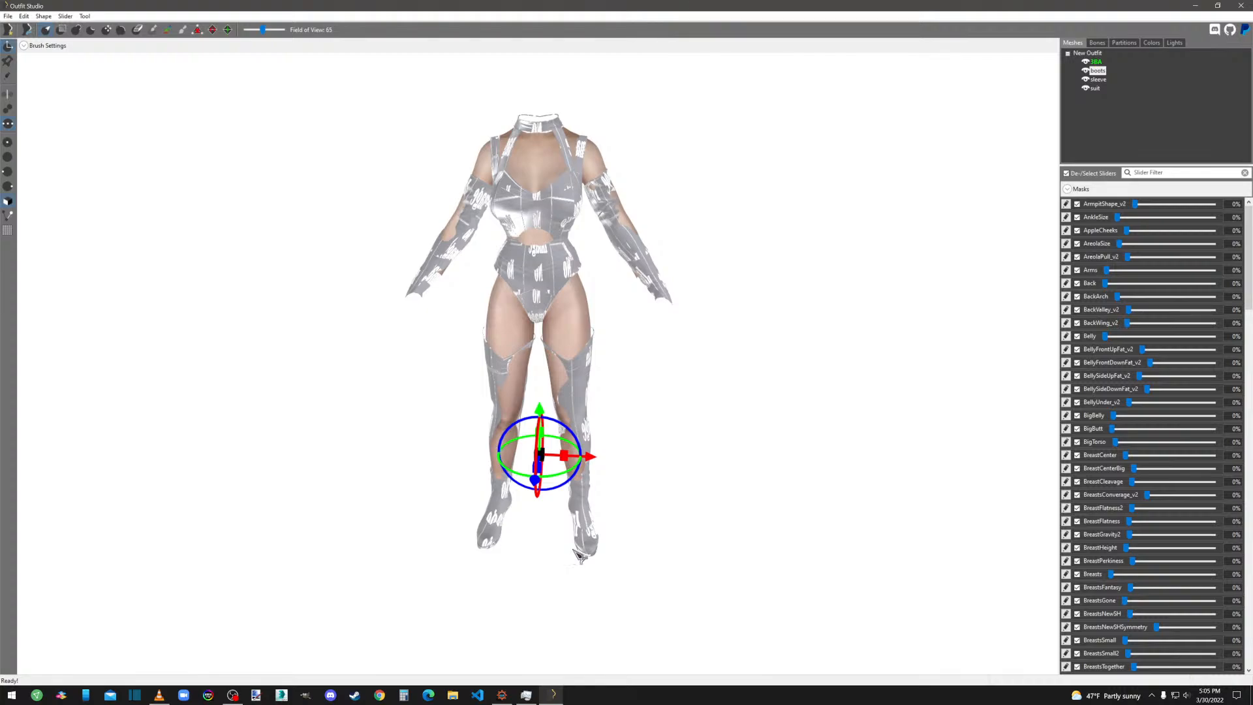
mouse_move(660, 443)
right_down()
mouse_move(717, 440)
mouse_move(638, 439)
mouse_move(733, 440)
mouse_move(670, 436)
right_up()
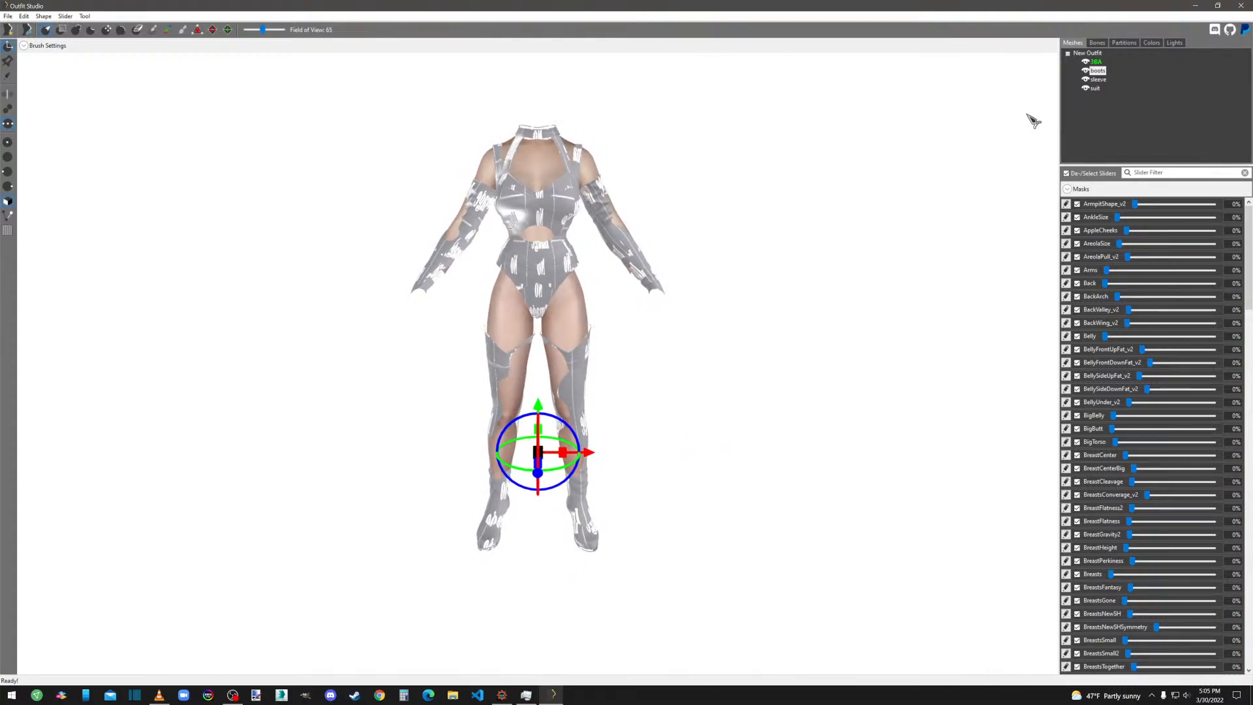
Export the boots shape as a NIF file named boots into the AuryonOutfit folder.
right_click(1097, 70)
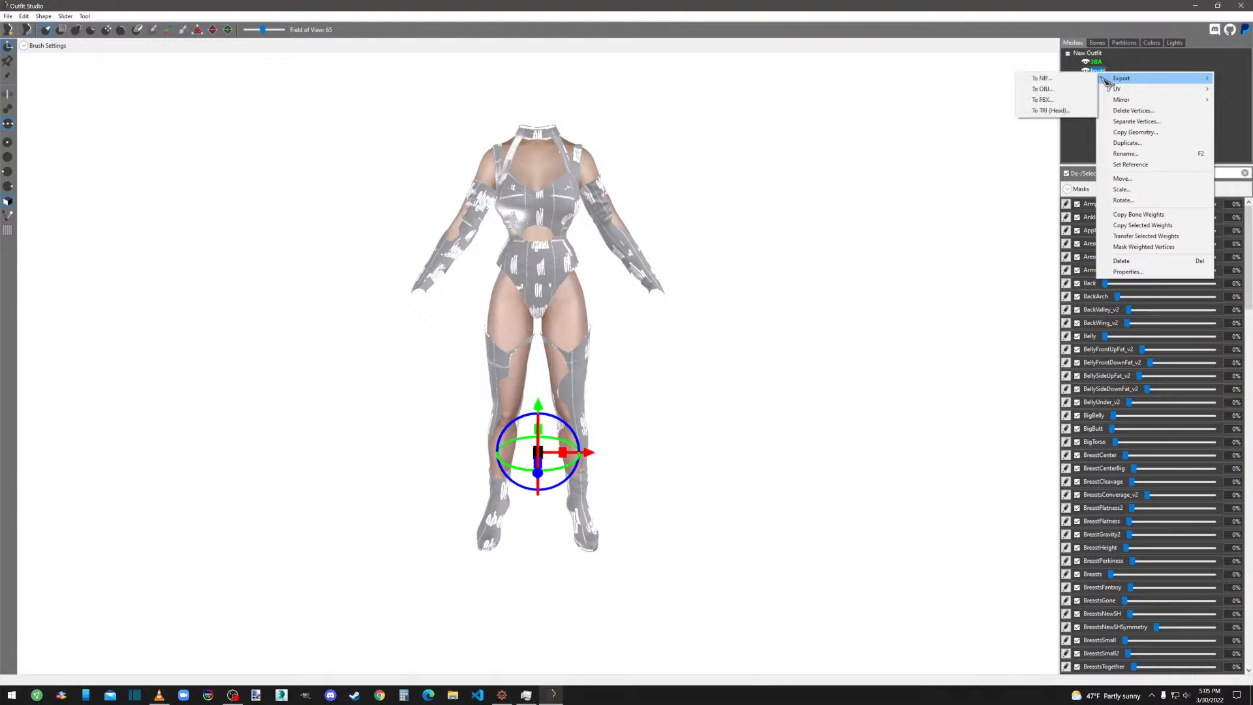
click(1047, 78)
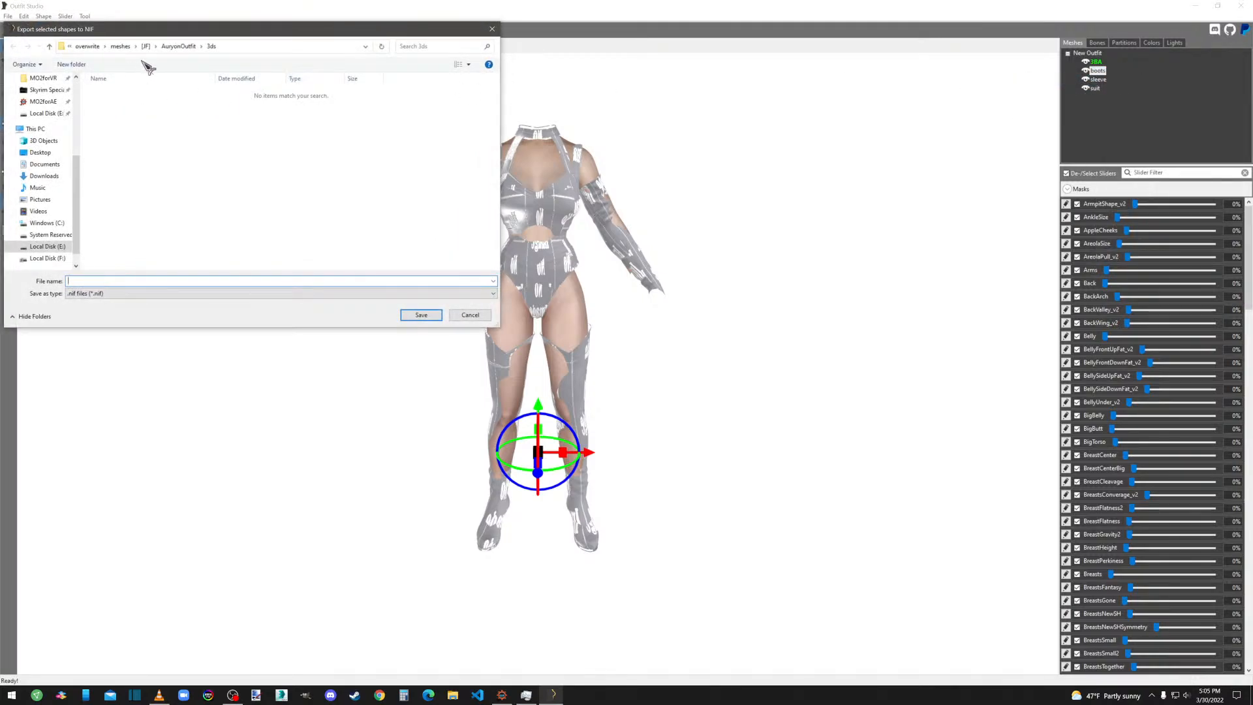
click(177, 49)
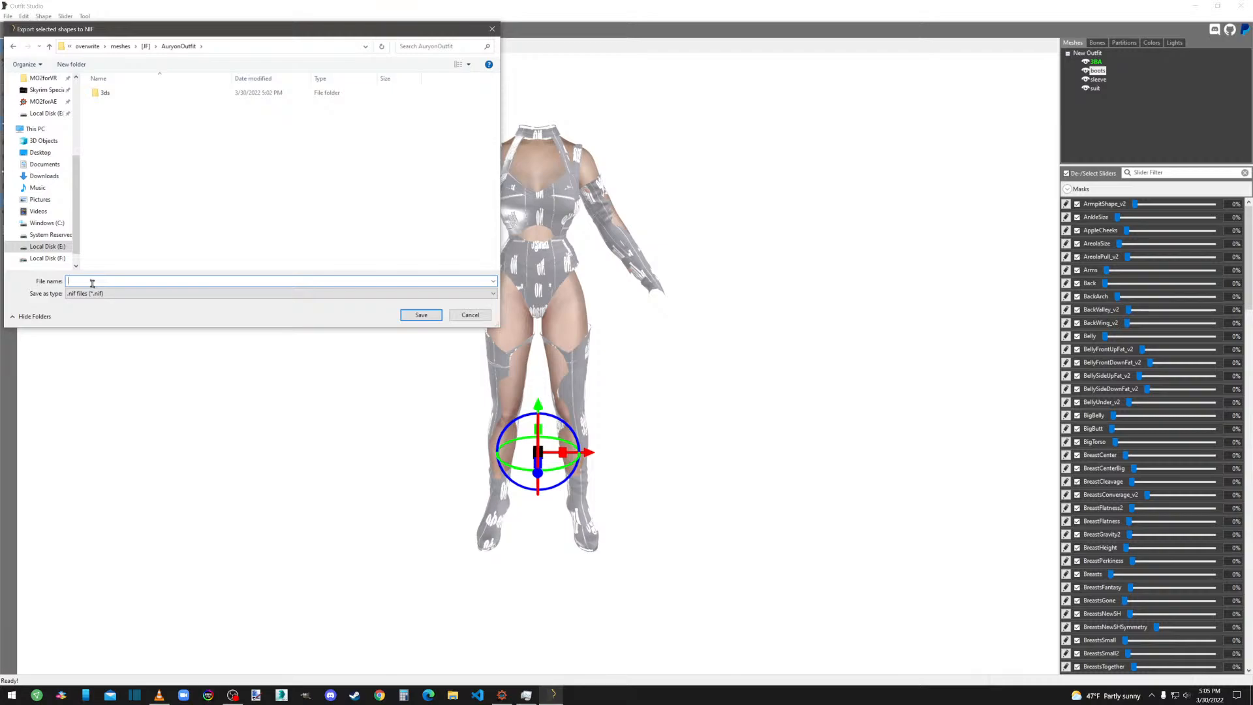
text(boots)
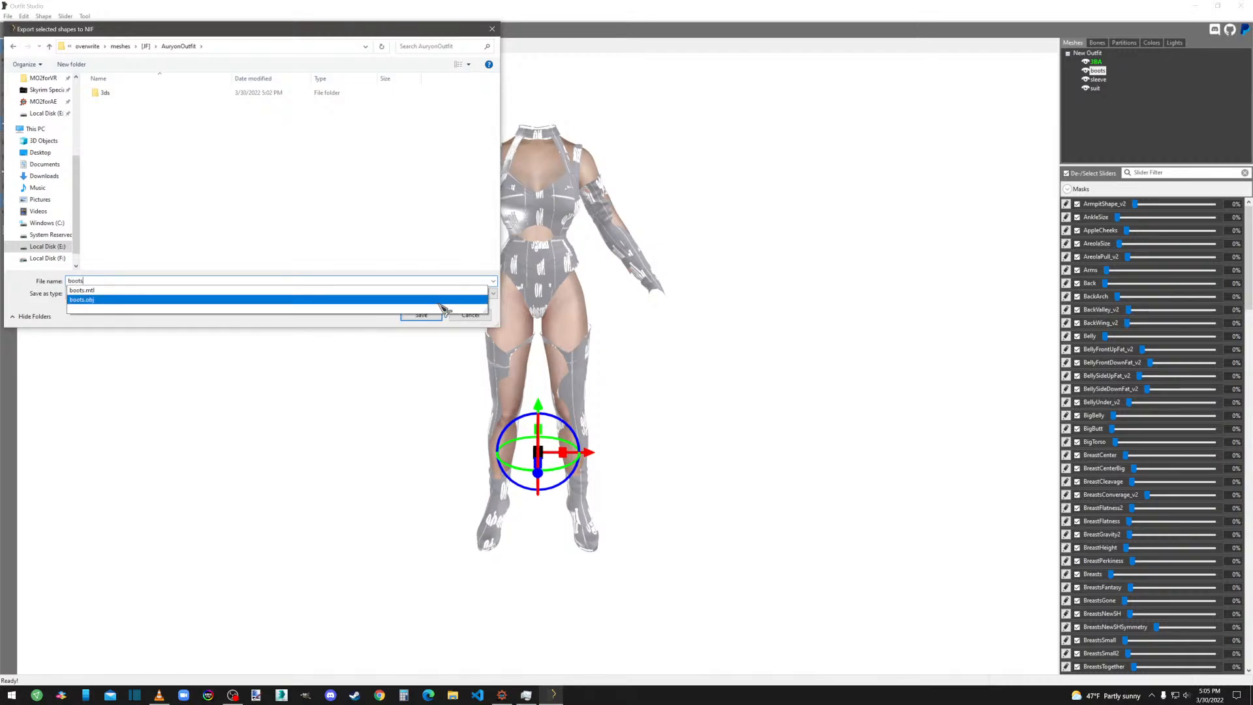
click(422, 318)
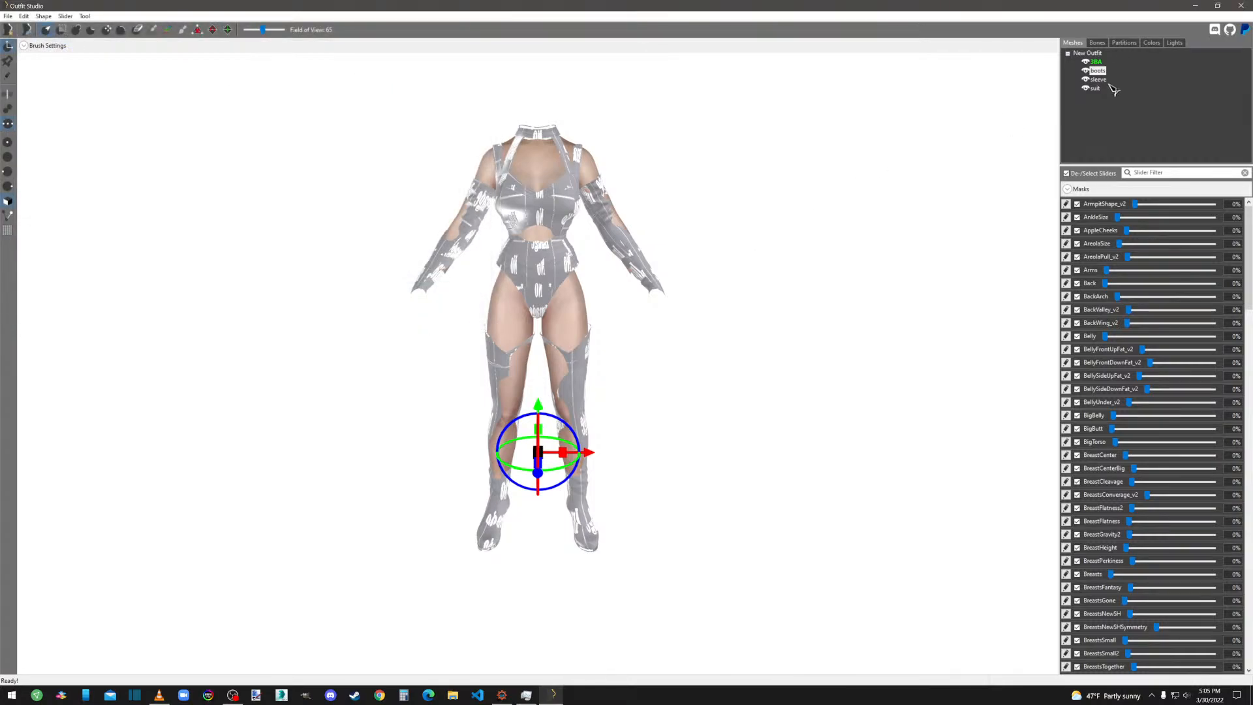
Export the sleeve shape to the AuryonOutfit folder as a NIF file named sleeve.
click(1100, 80)
right_click(1102, 81)
mouse_move(1104, 87)
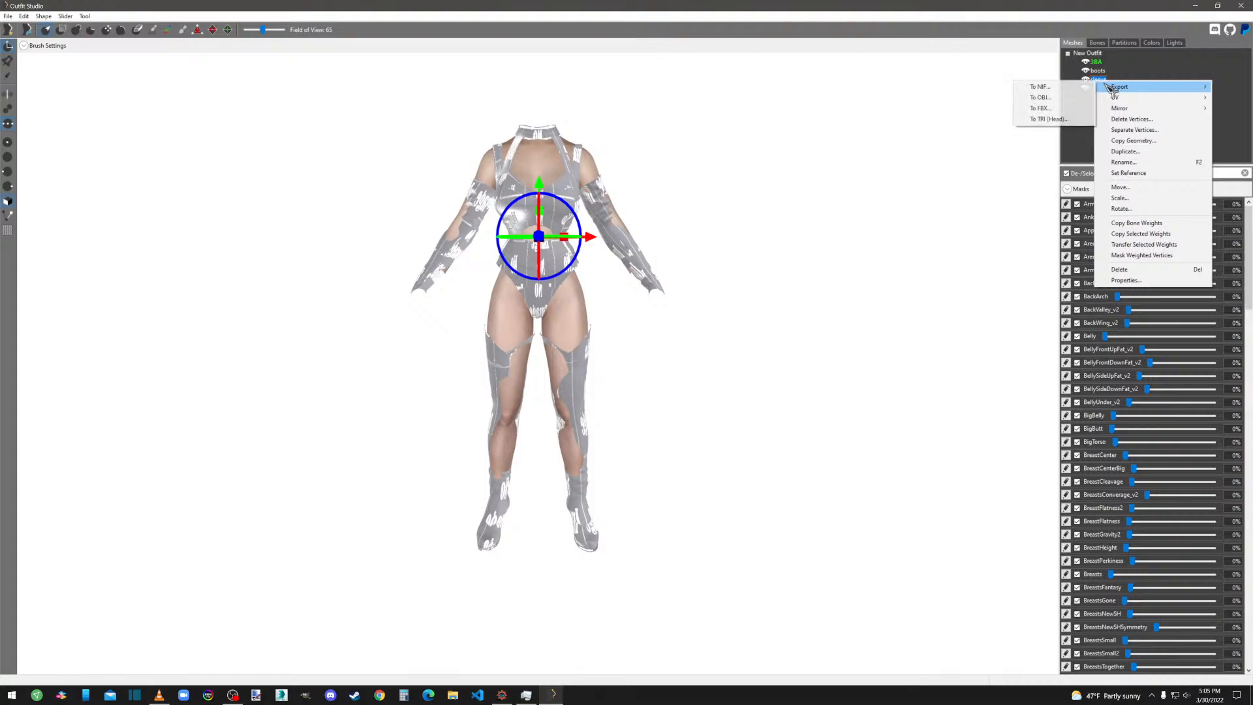
click(1038, 87)
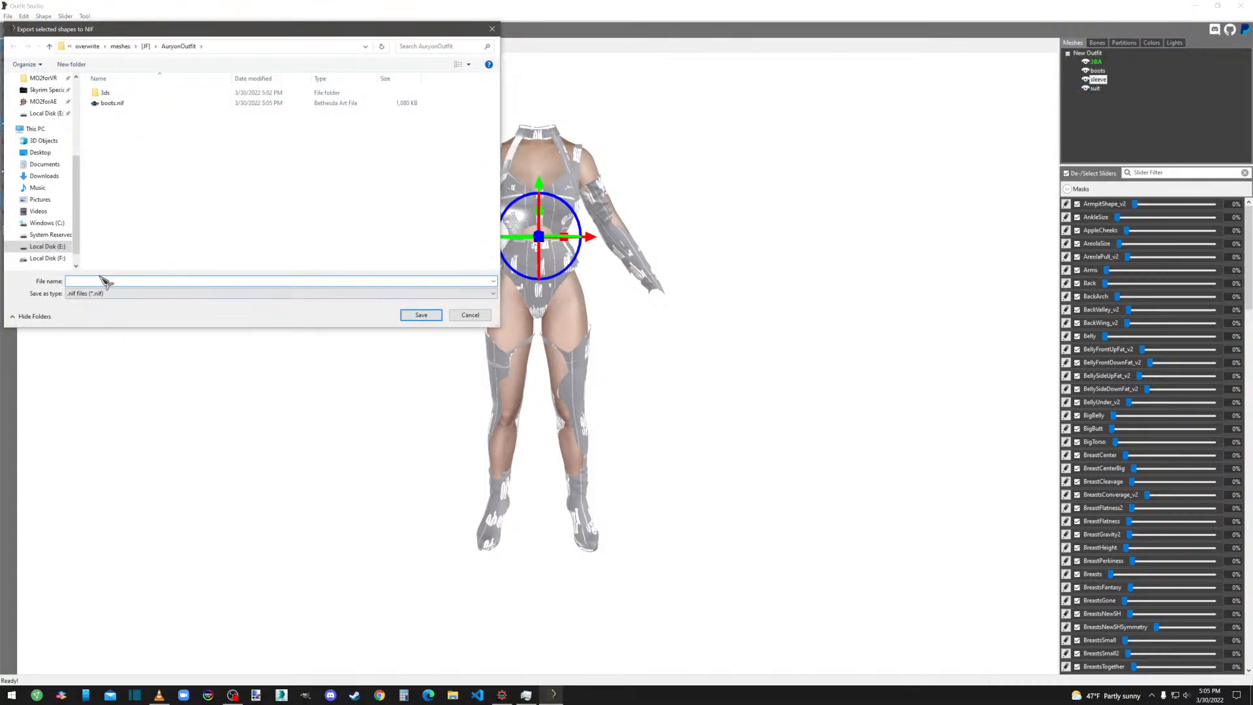
text(sleeve)
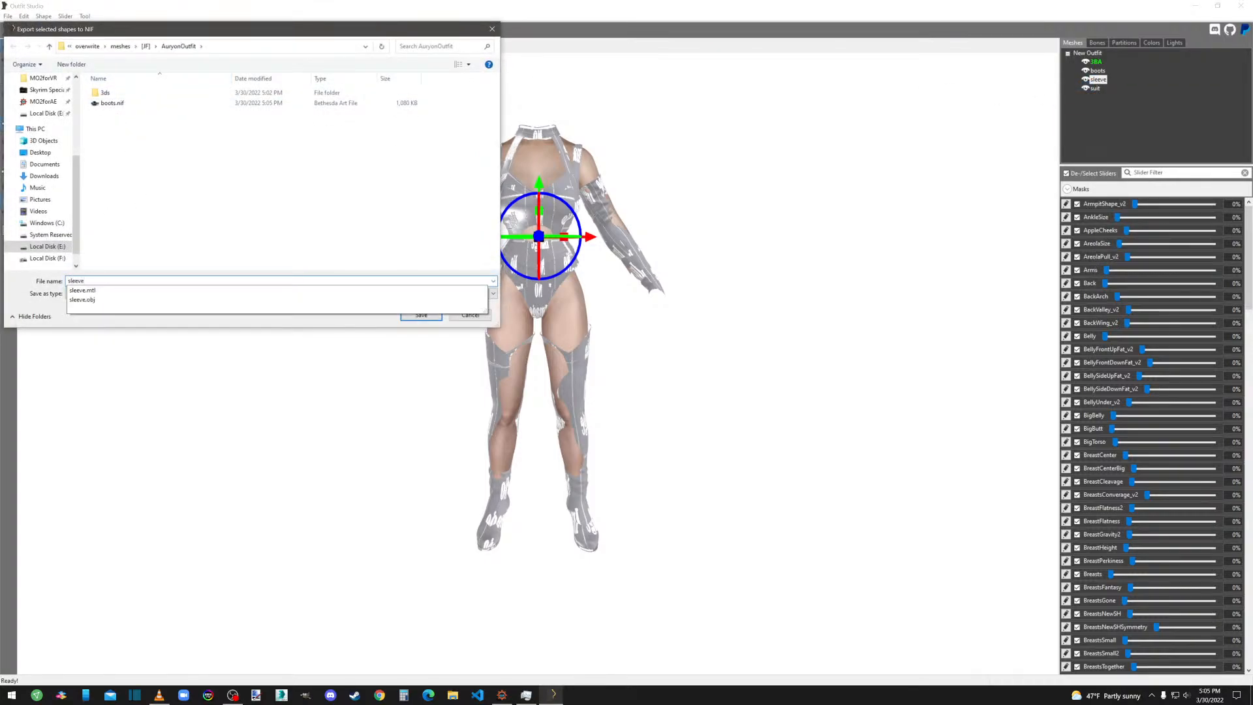
key(Return)
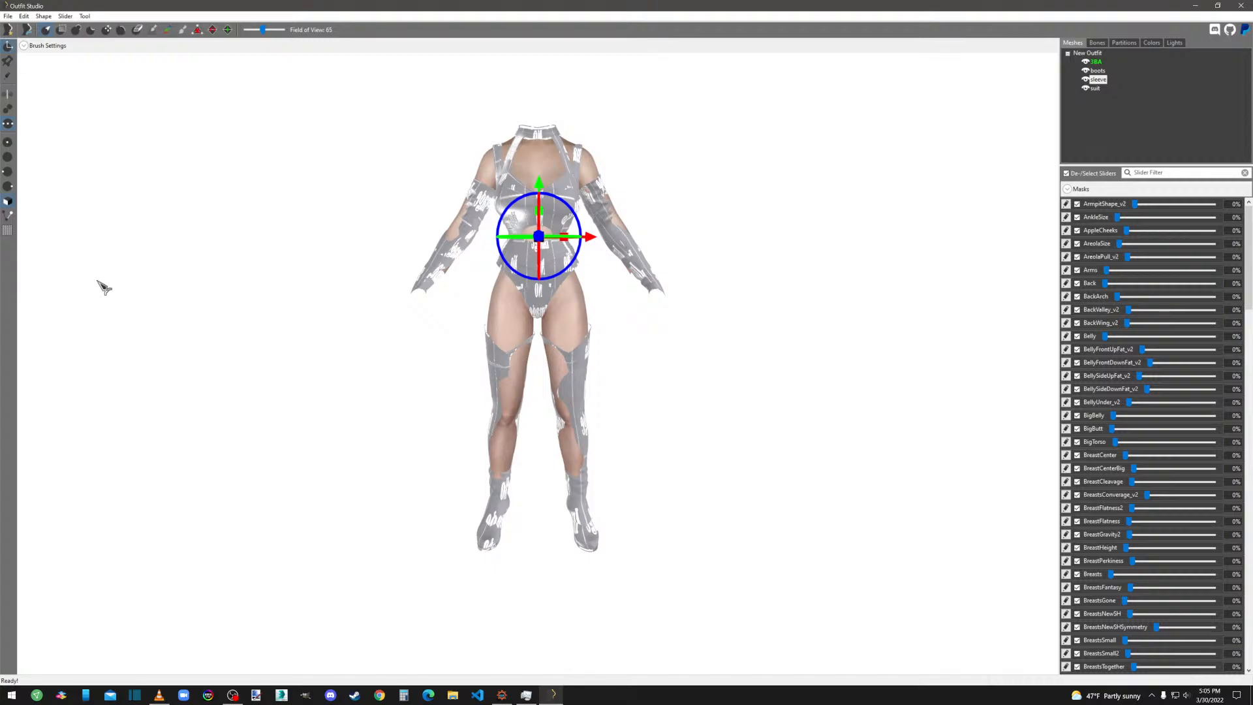
Export the suit shape to the AuryonOutfit folder as a NIF file named suit.
right_click(1097, 89)
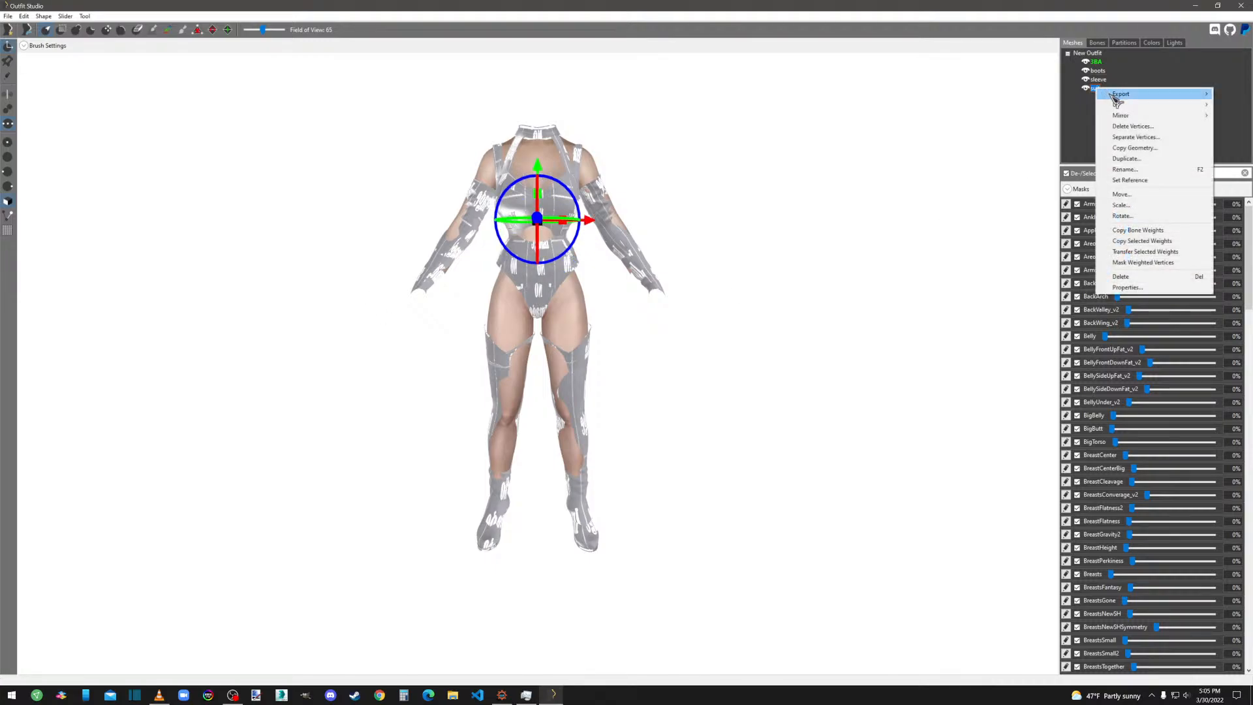
mouse_move(1117, 96)
click(1038, 93)
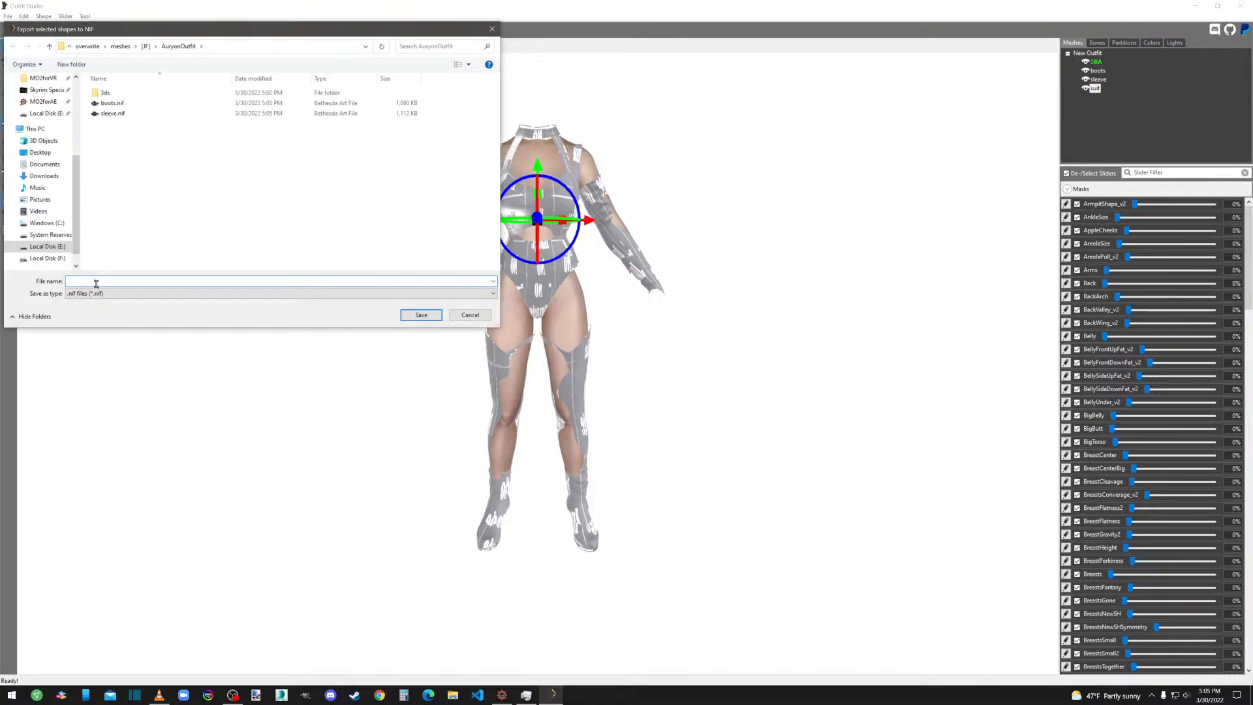
text(suit)
key(Return)
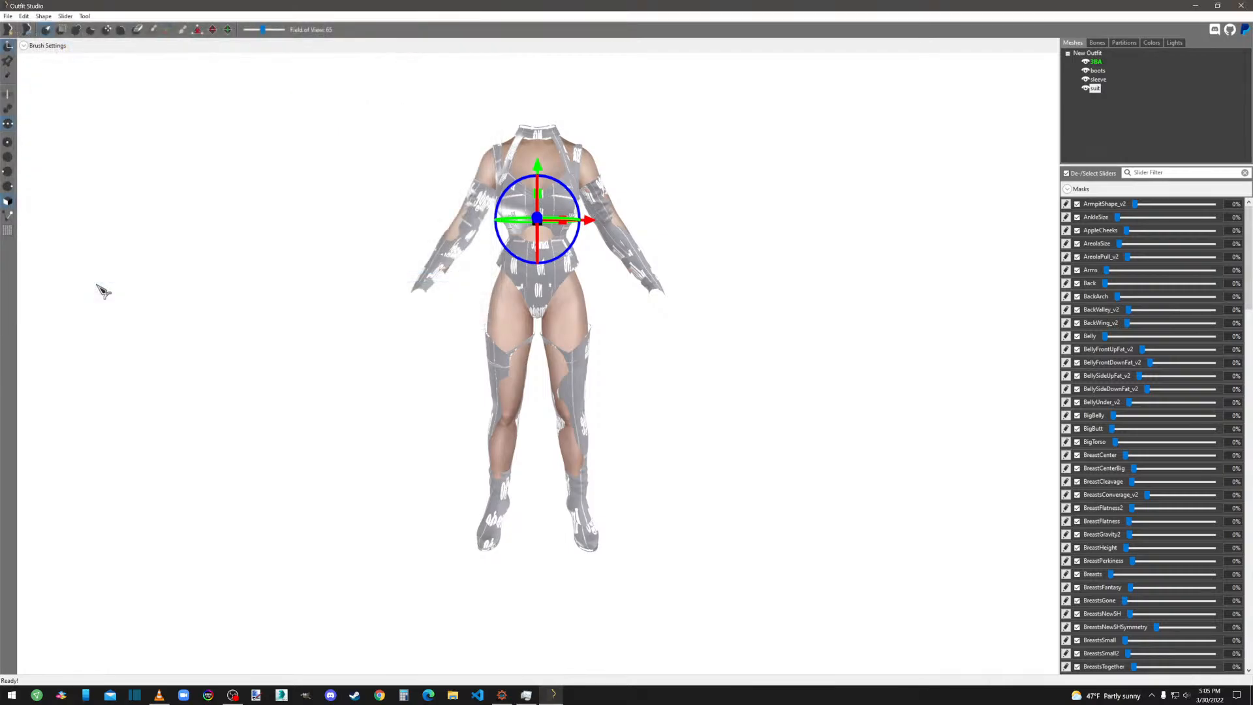
Close Outfit Studio and open the AuryonOutfit folder inside the overwrite folder's meshes directory in File Explorer.
click(1241, 7)
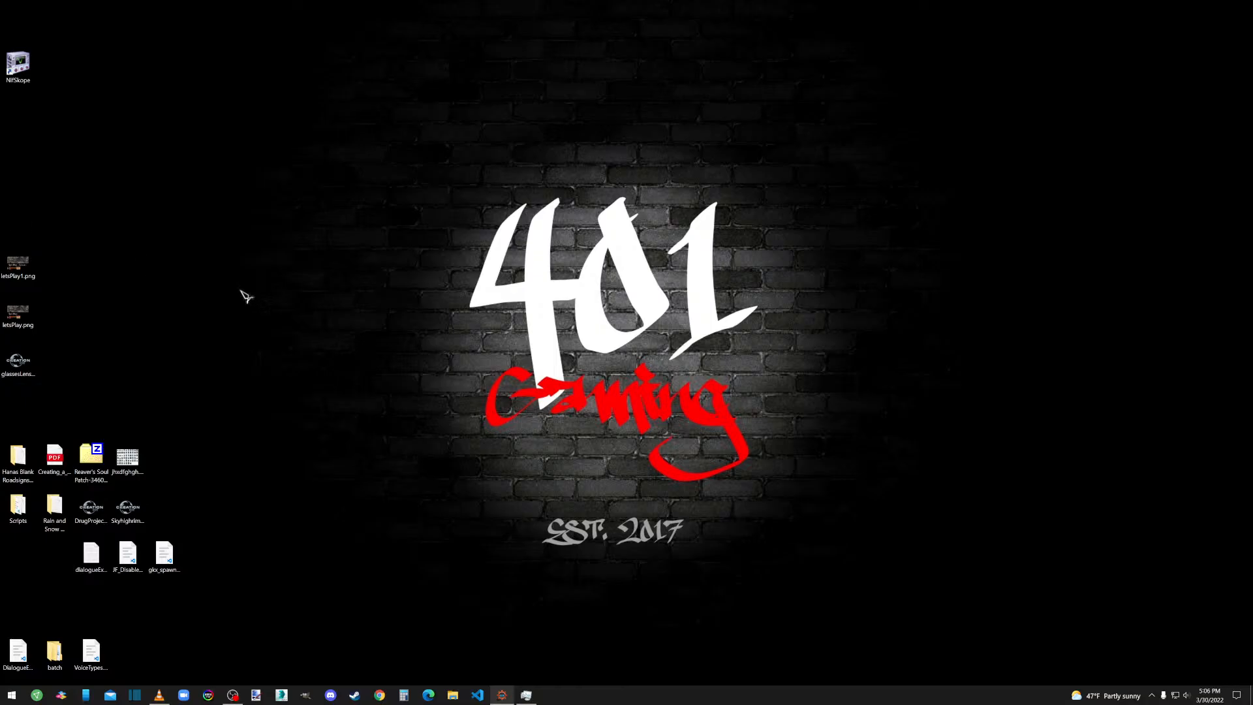
click(452, 695)
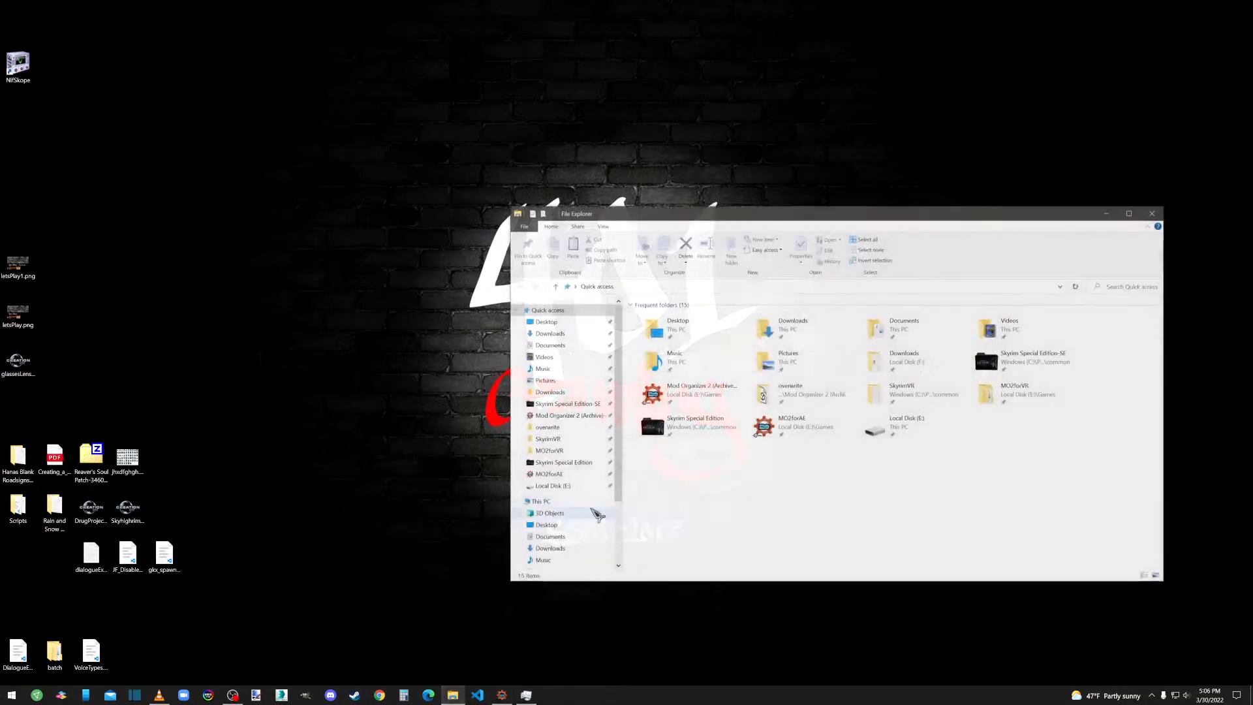
double_click(797, 397)
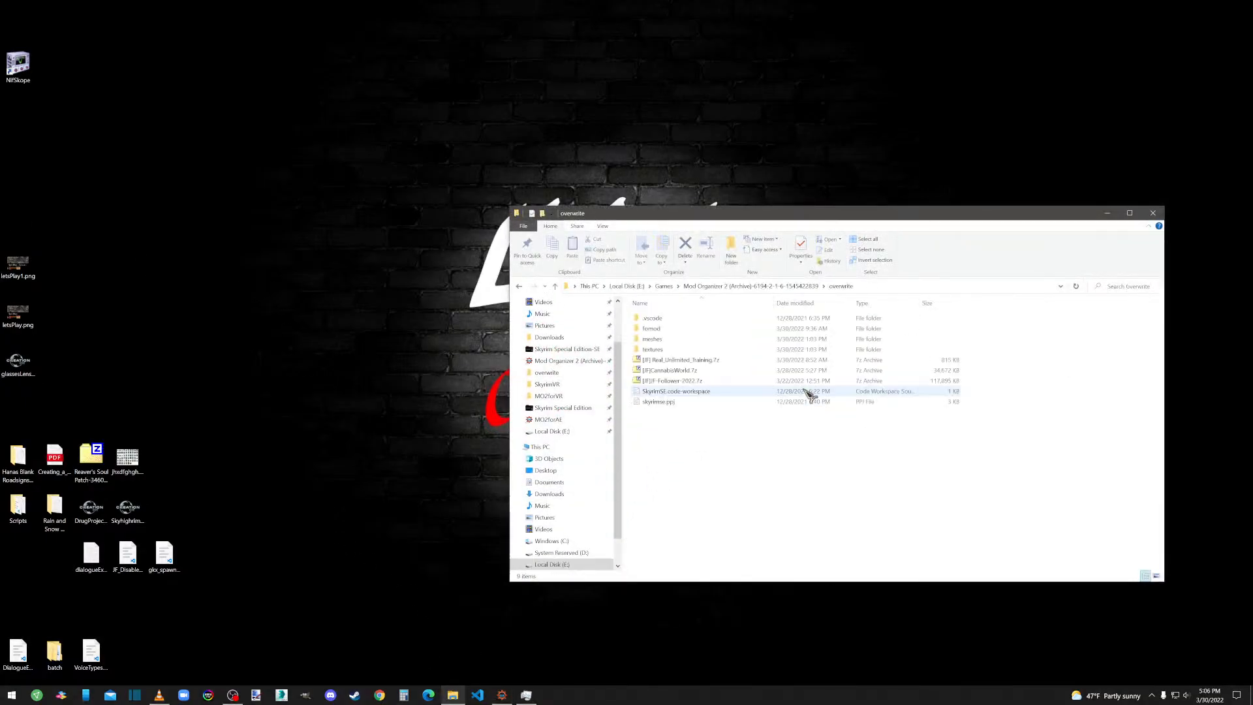
double_click(659, 338)
double_click(665, 322)
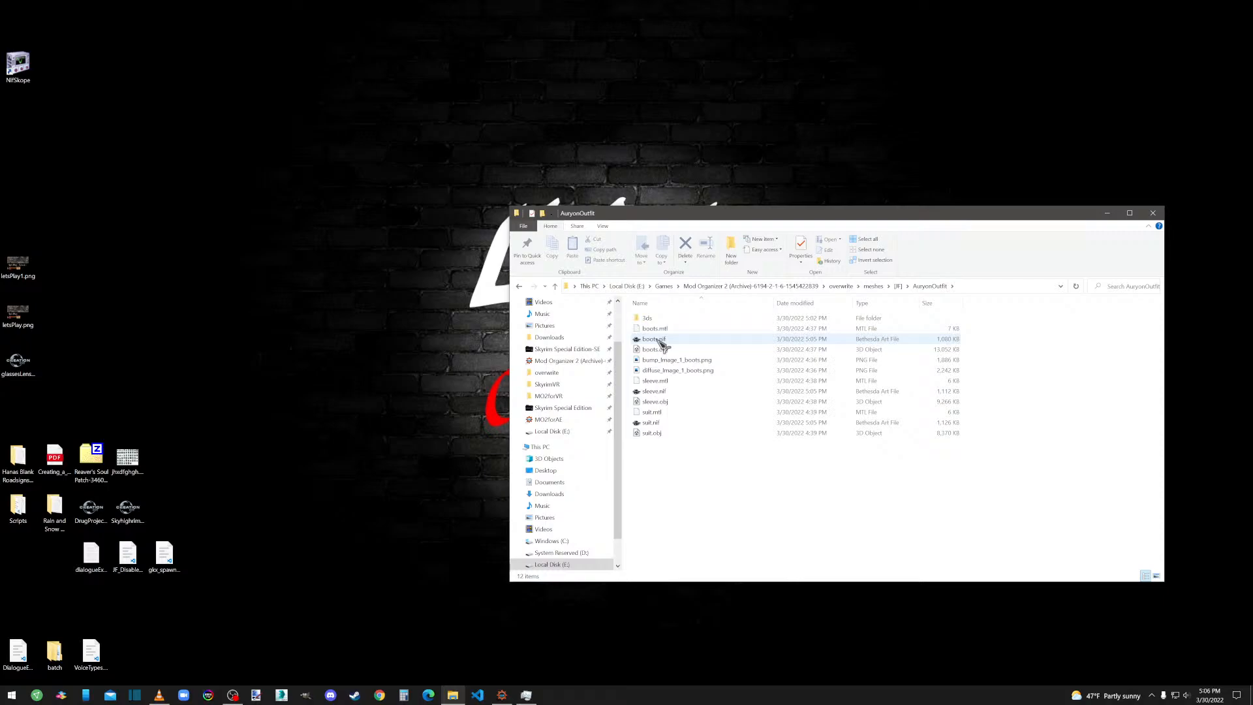
Open boots.nif from the AuryonOutfit folder in NifSkope.
mouse_move(661, 344)
mouse_down()
mouse_move(180, 75)
mouse_move(16, 65)
mouse_move(676, 265)
mouse_move(661, 344)
mouse_up()
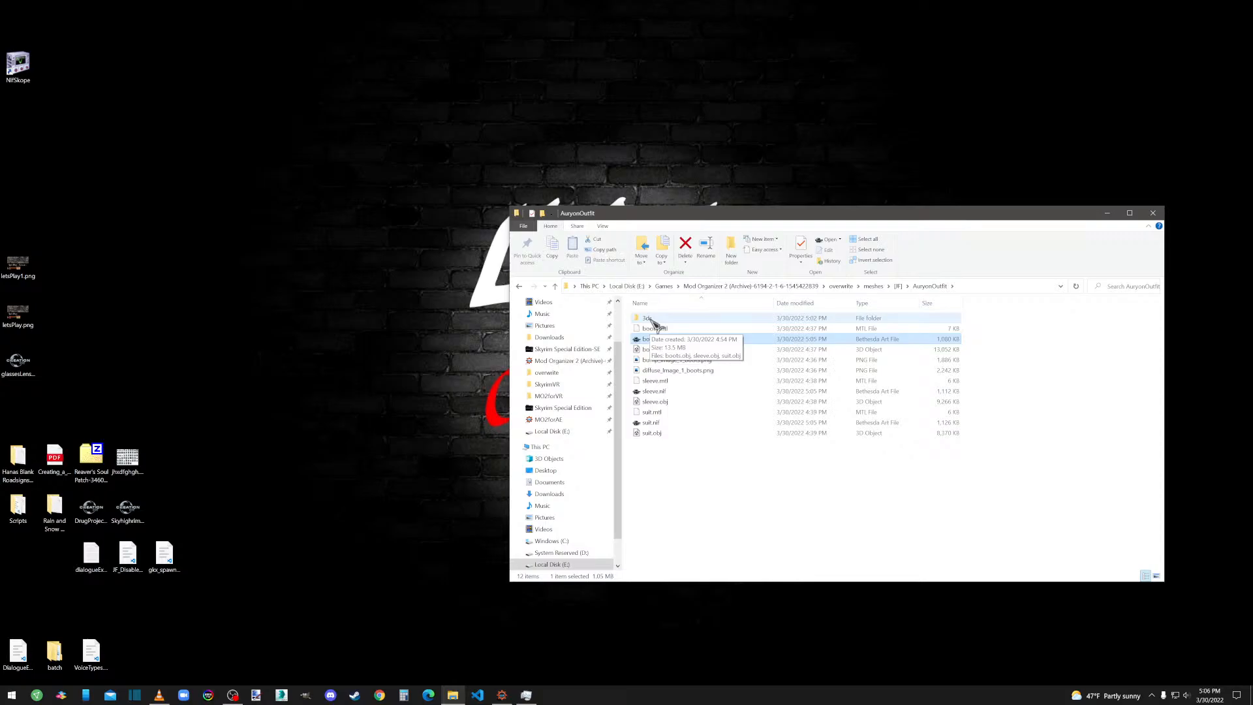
drag(661, 349, 29, 63)
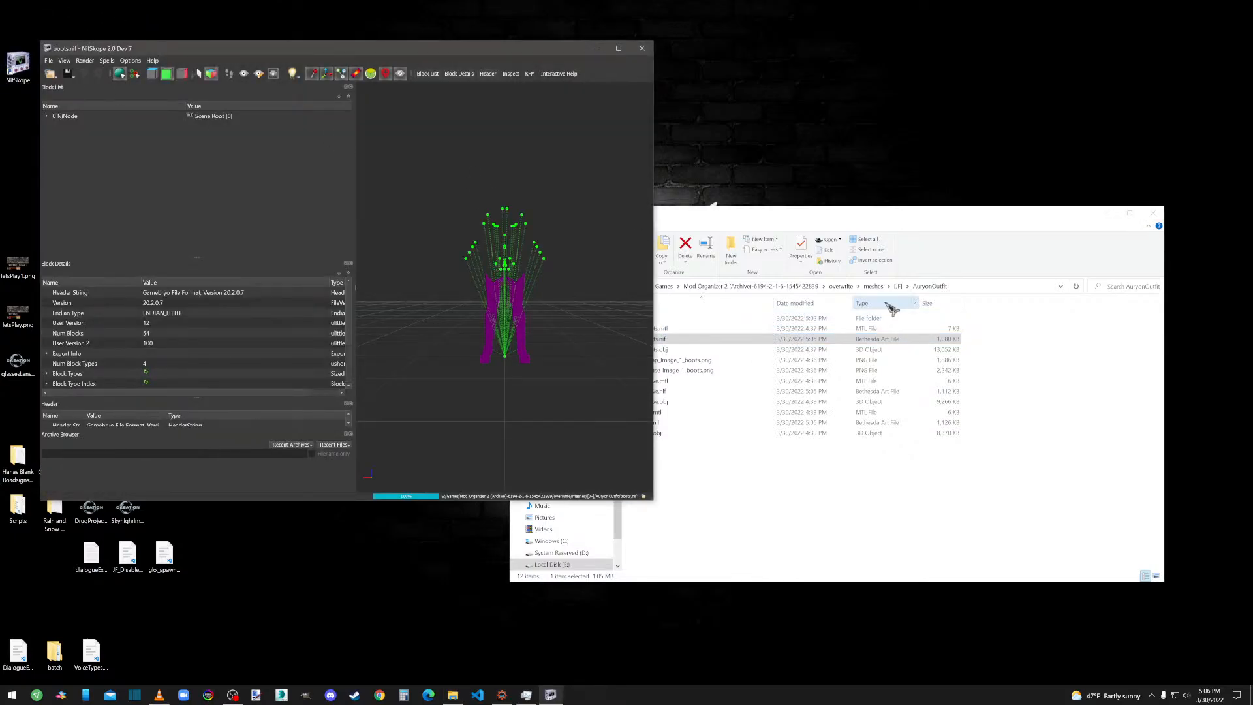
mouse_move(551, 312)
mouse_down()
mouse_move(581, 322)
mouse_move(548, 330)
mouse_up()
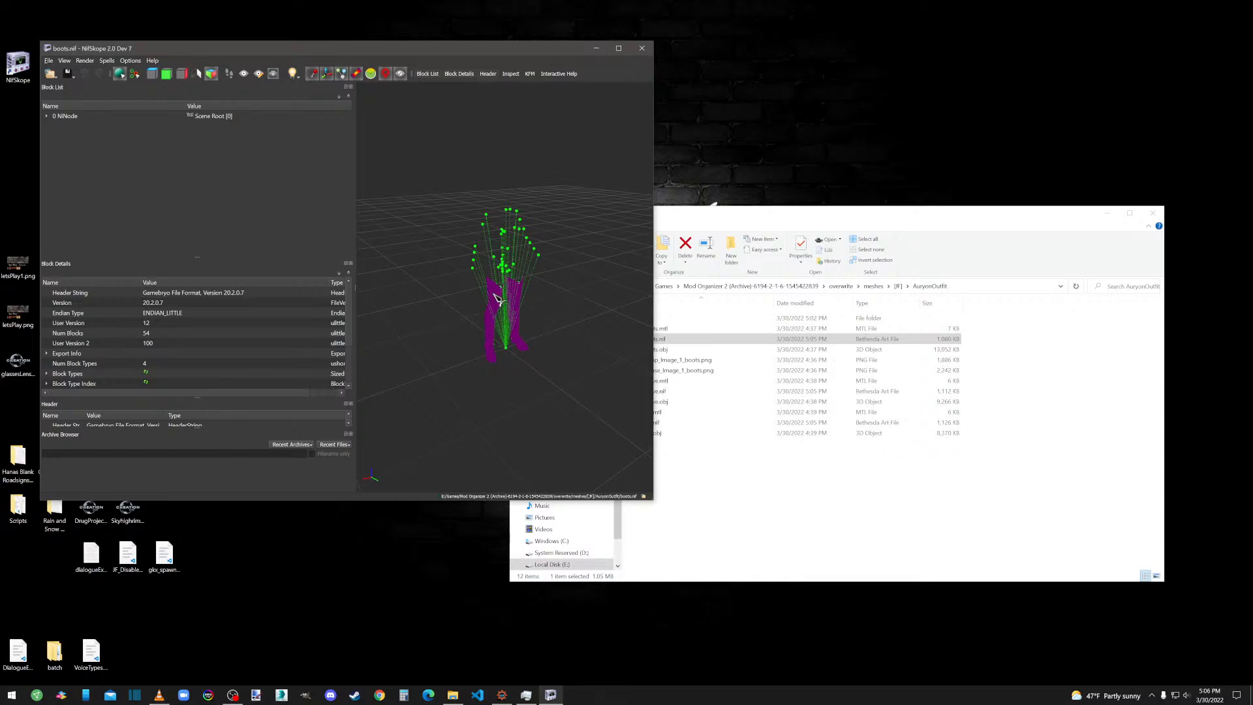
Enable the Double_Sided option in Shader Flags 2 of the boots shape's BSLightingShaderProperty.
click(498, 299)
click(58, 248)
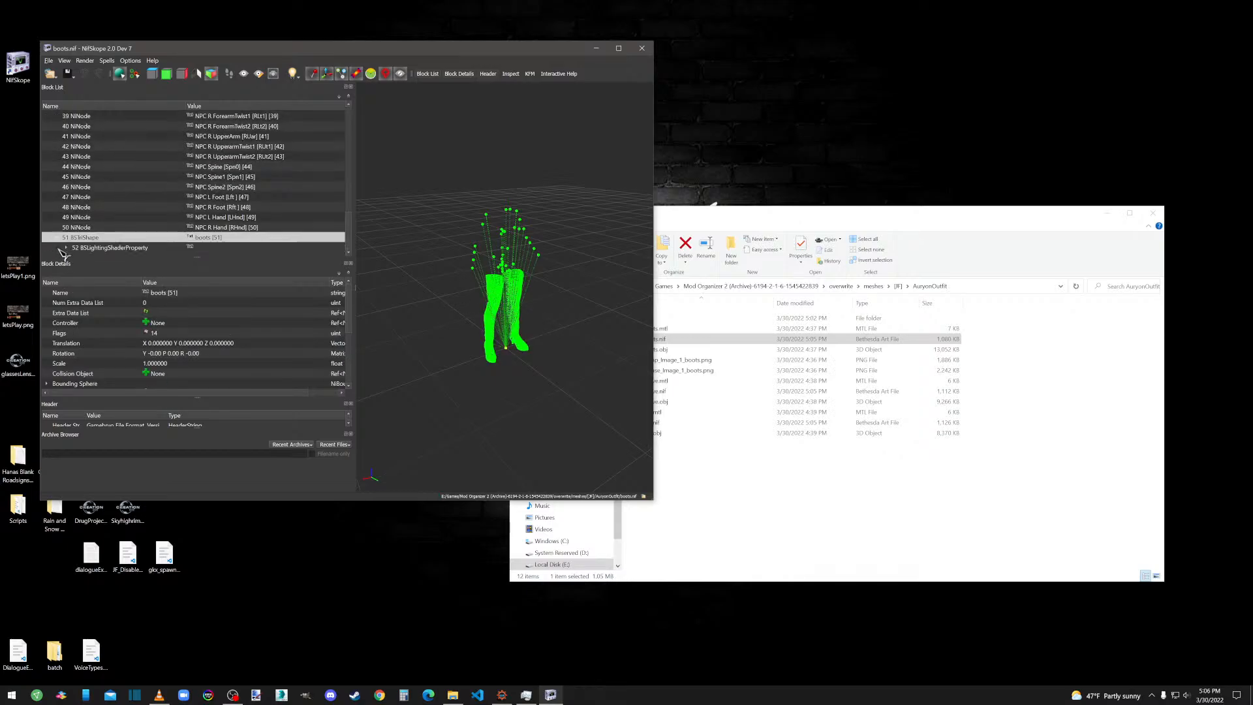
click(87, 249)
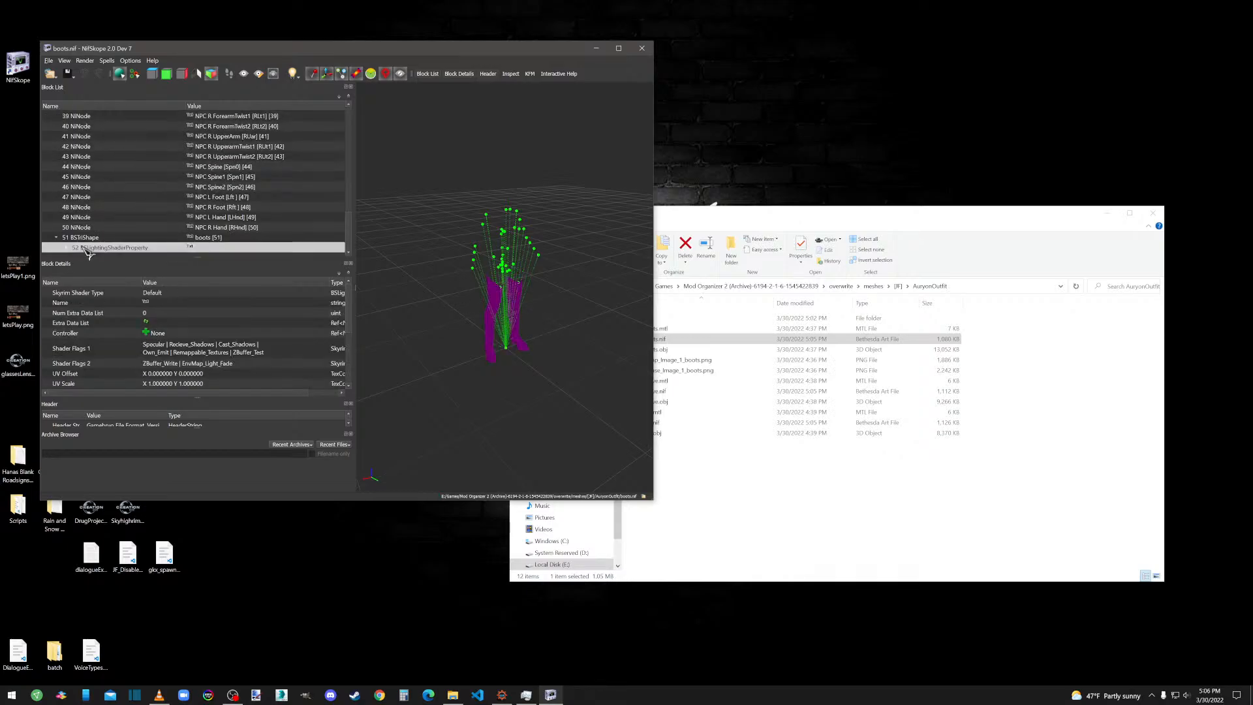
double_click(310, 362)
click(330, 364)
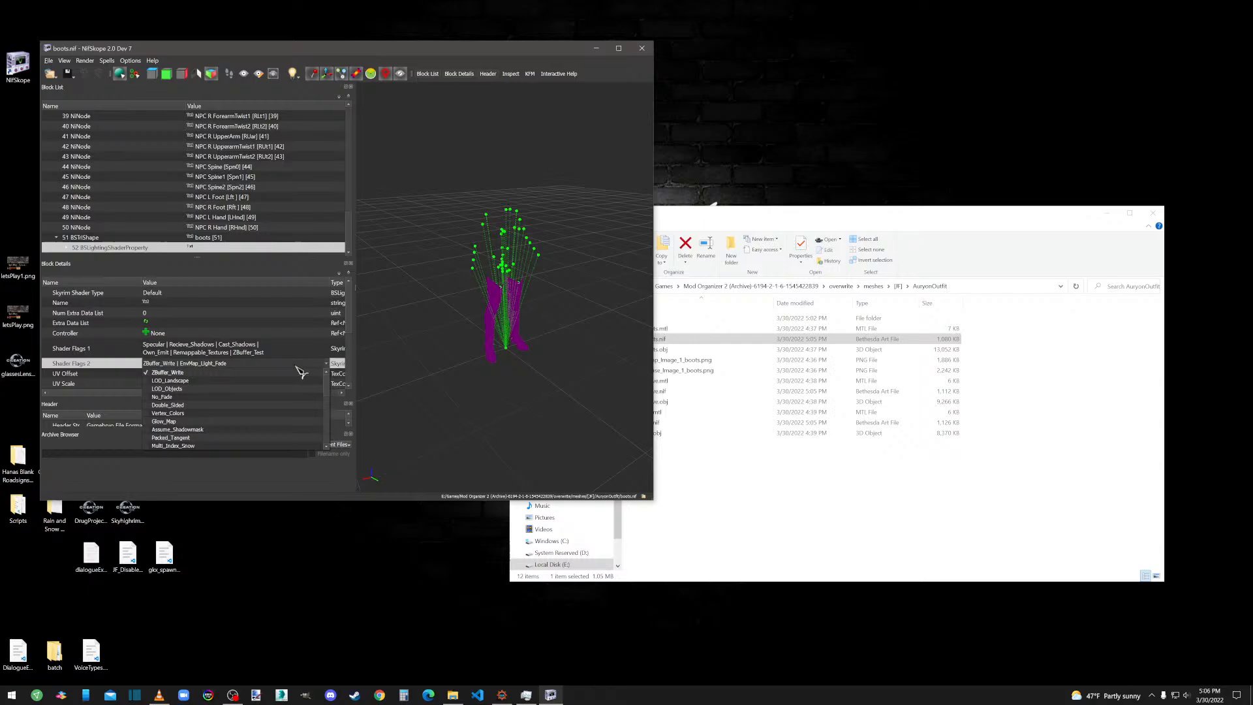
click(193, 405)
click(204, 353)
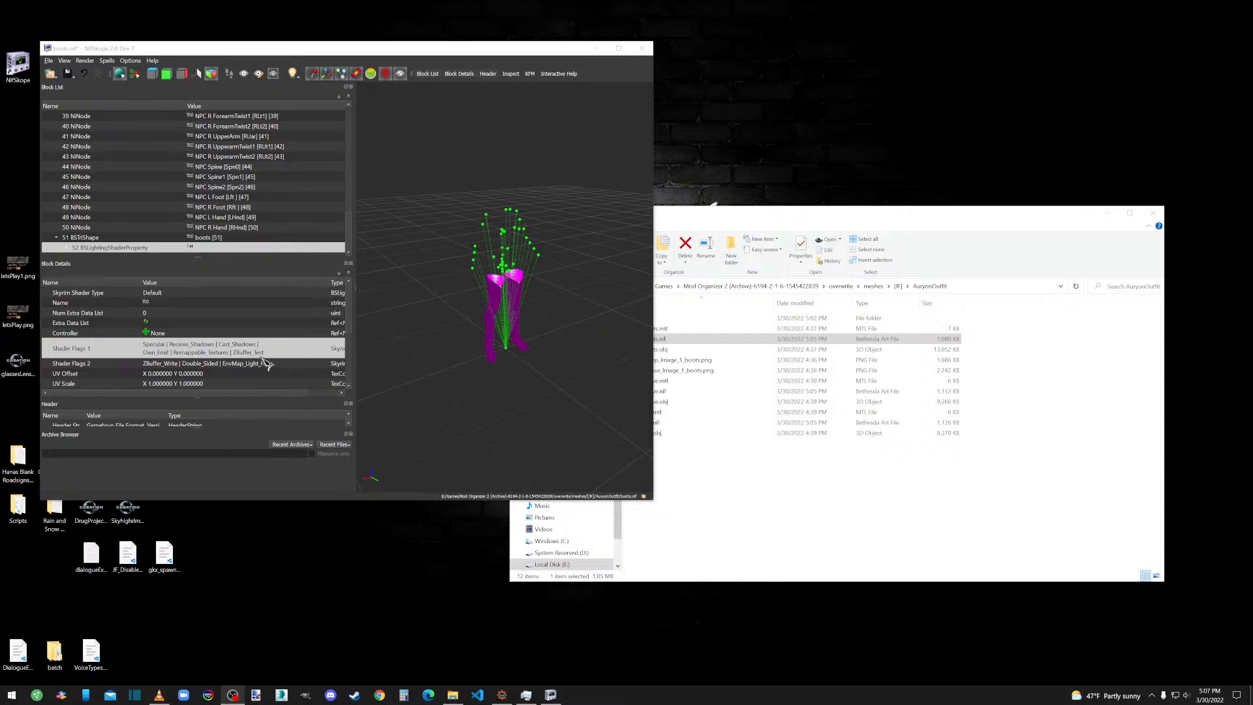
Apply Smooth Normals to the boots BSTriShape, keeping the default max smooth angle and 0.0010 vertex distance.
click(66, 247)
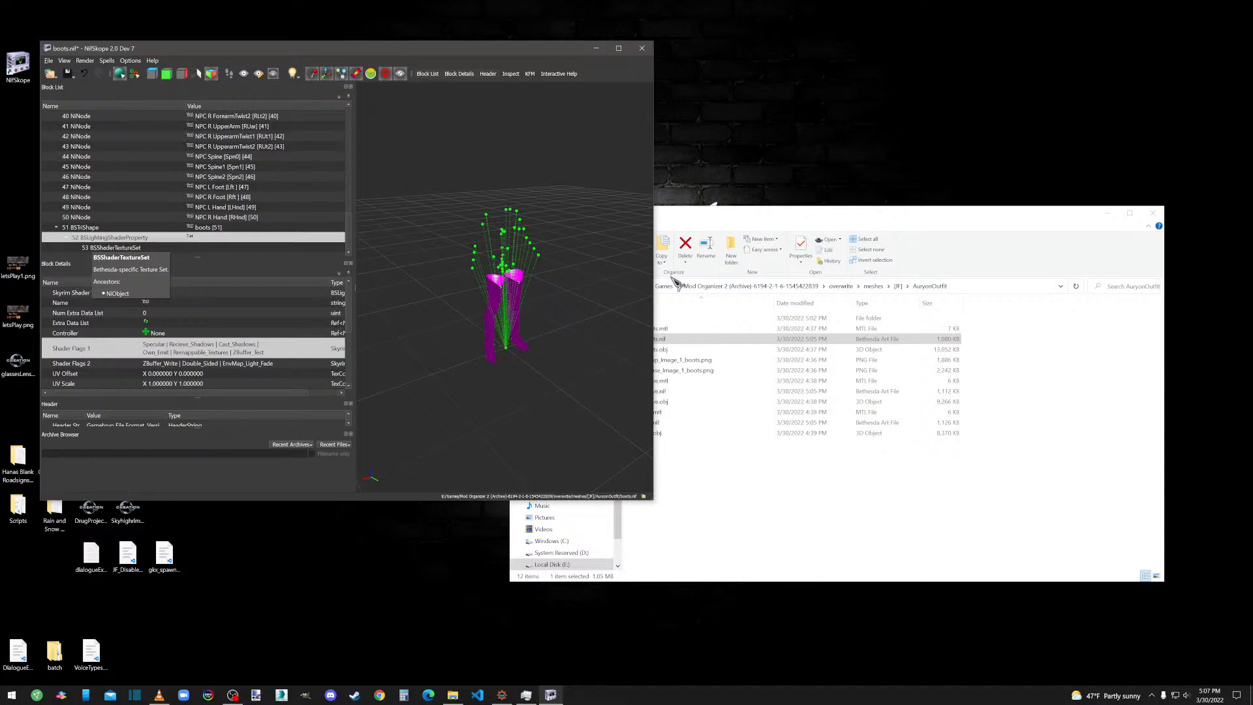
click(502, 311)
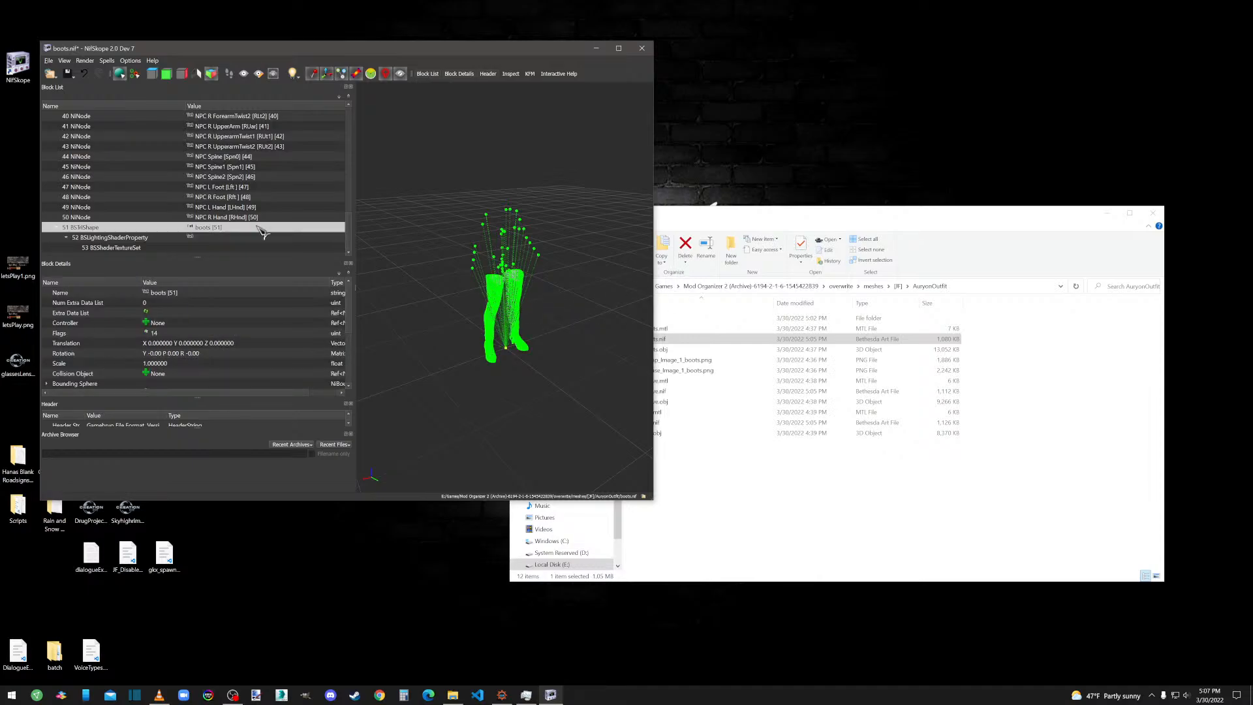
right_click(89, 228)
mouse_move(111, 257)
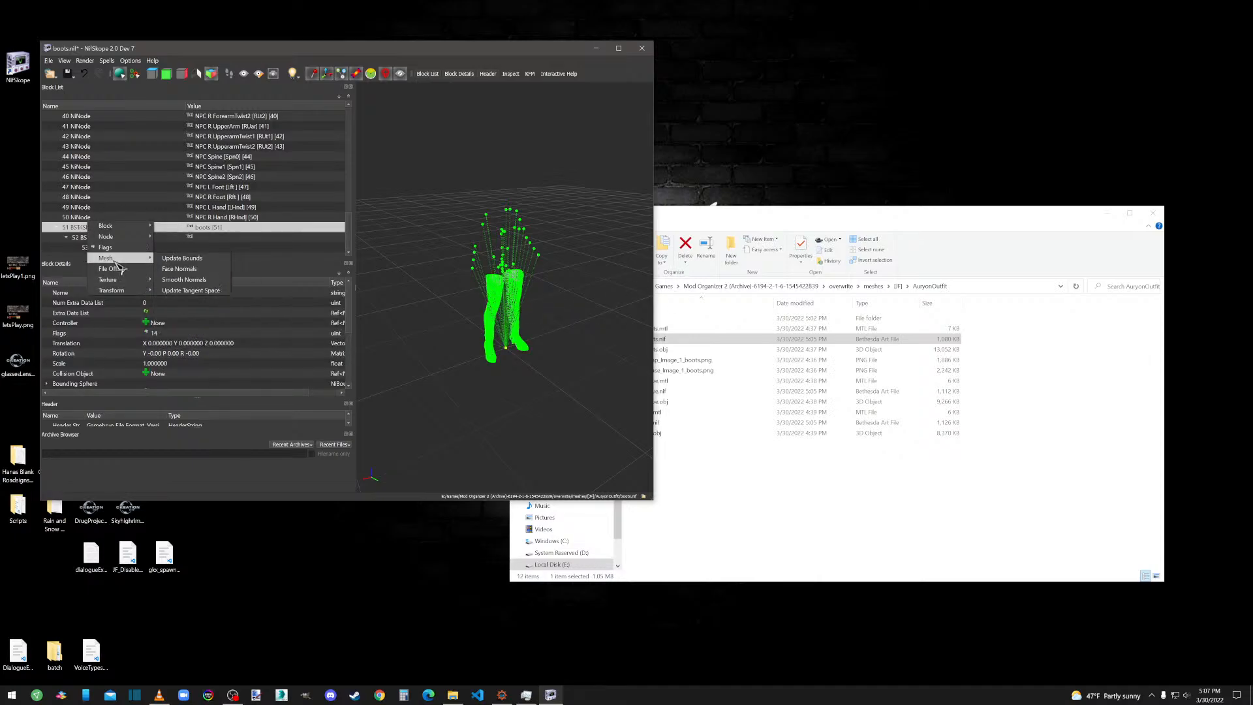
click(184, 280)
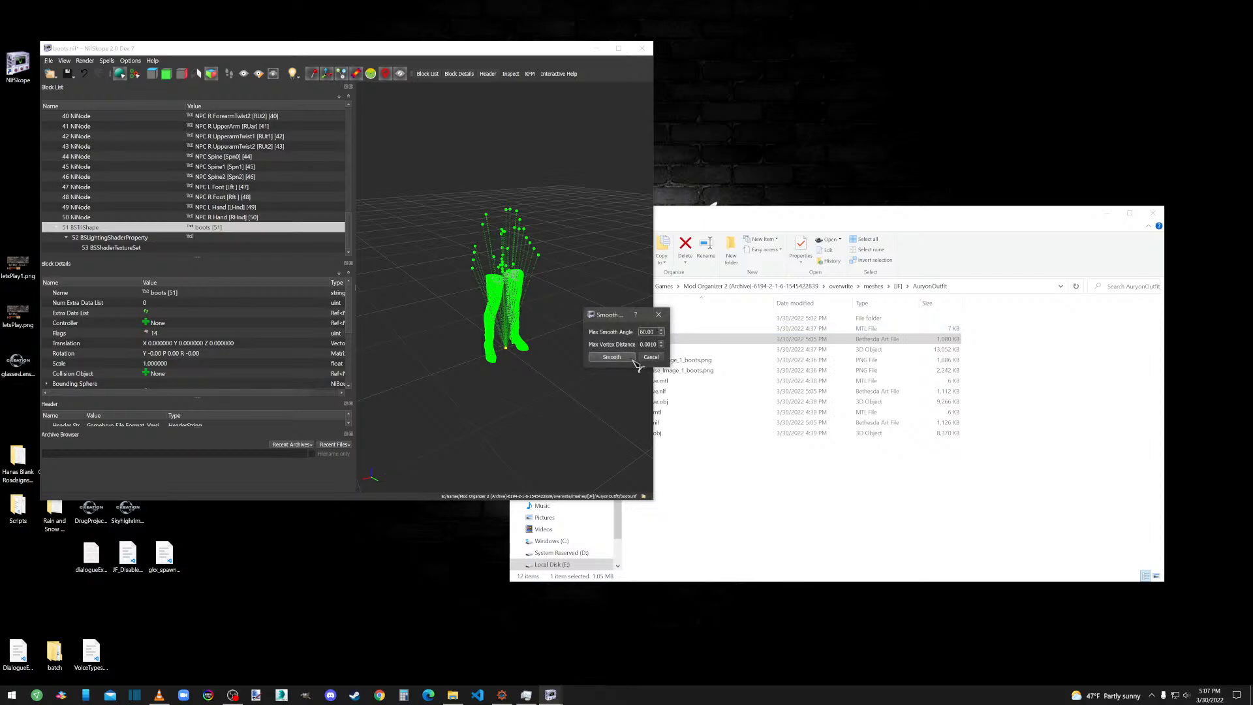
click(625, 359)
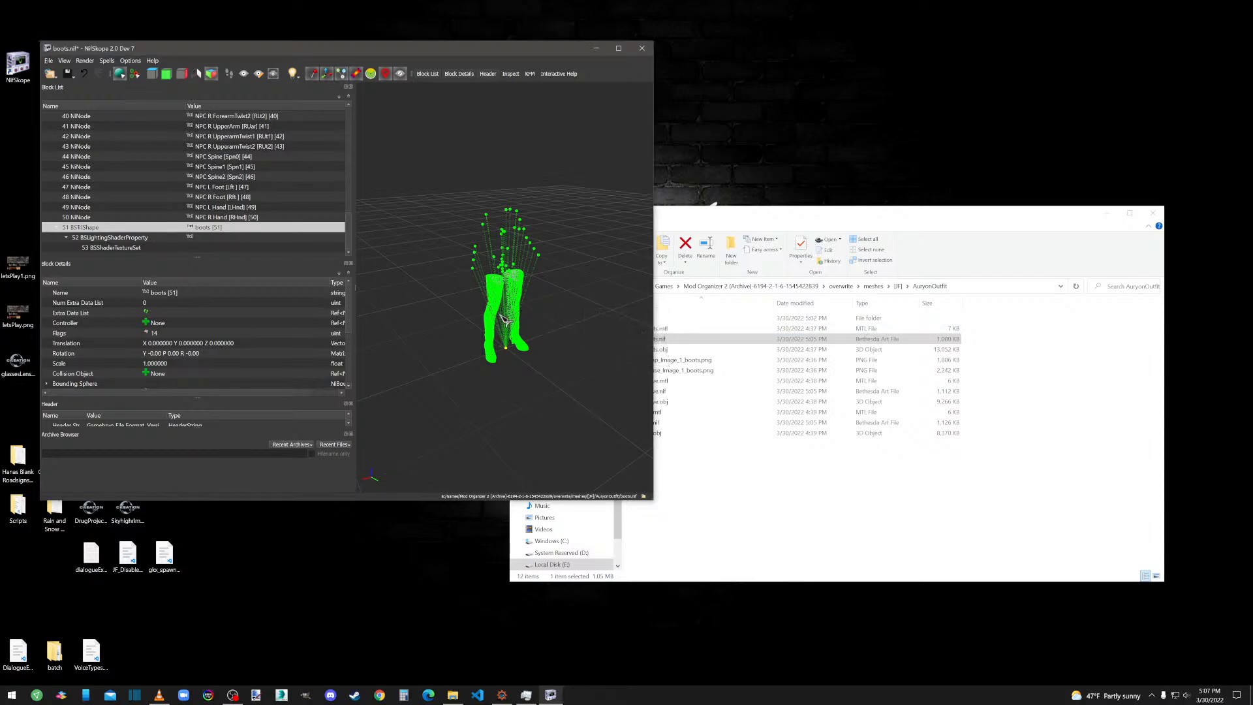
Recalculate the boots BSTriShape with Face Normals and update its tangent space.
right_click(154, 224)
mouse_move(189, 257)
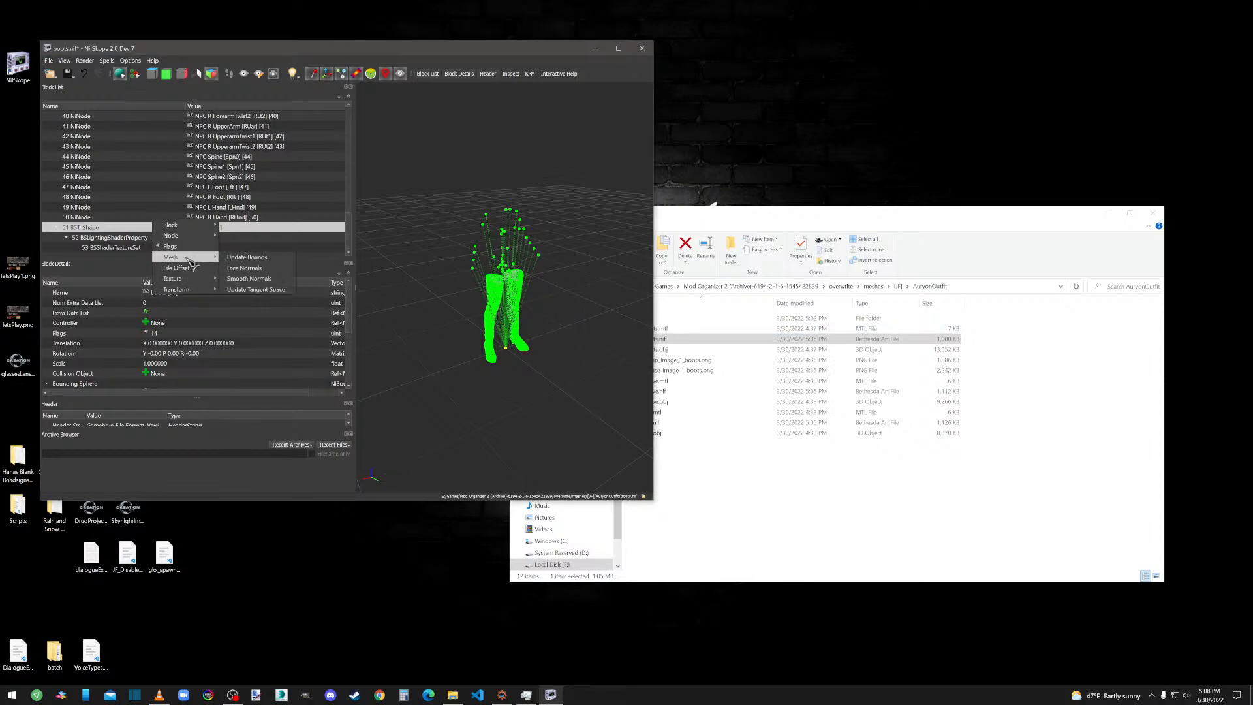
click(243, 268)
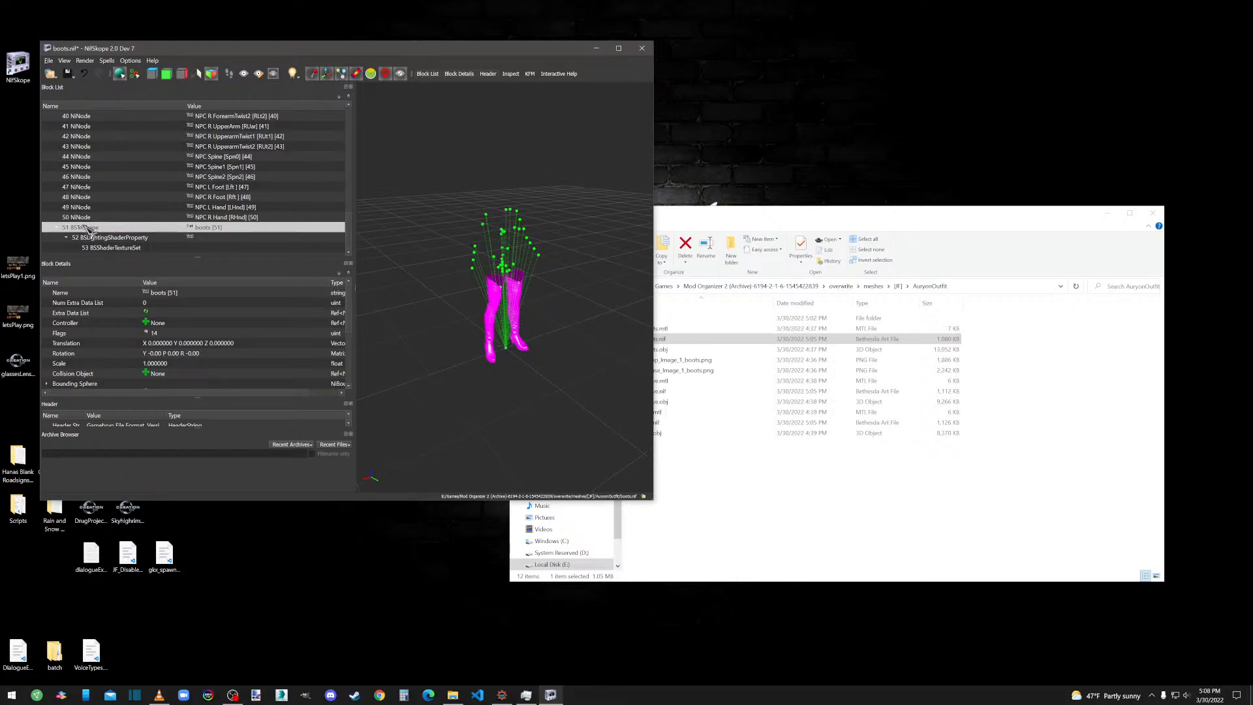
right_click(83, 225)
mouse_move(121, 253)
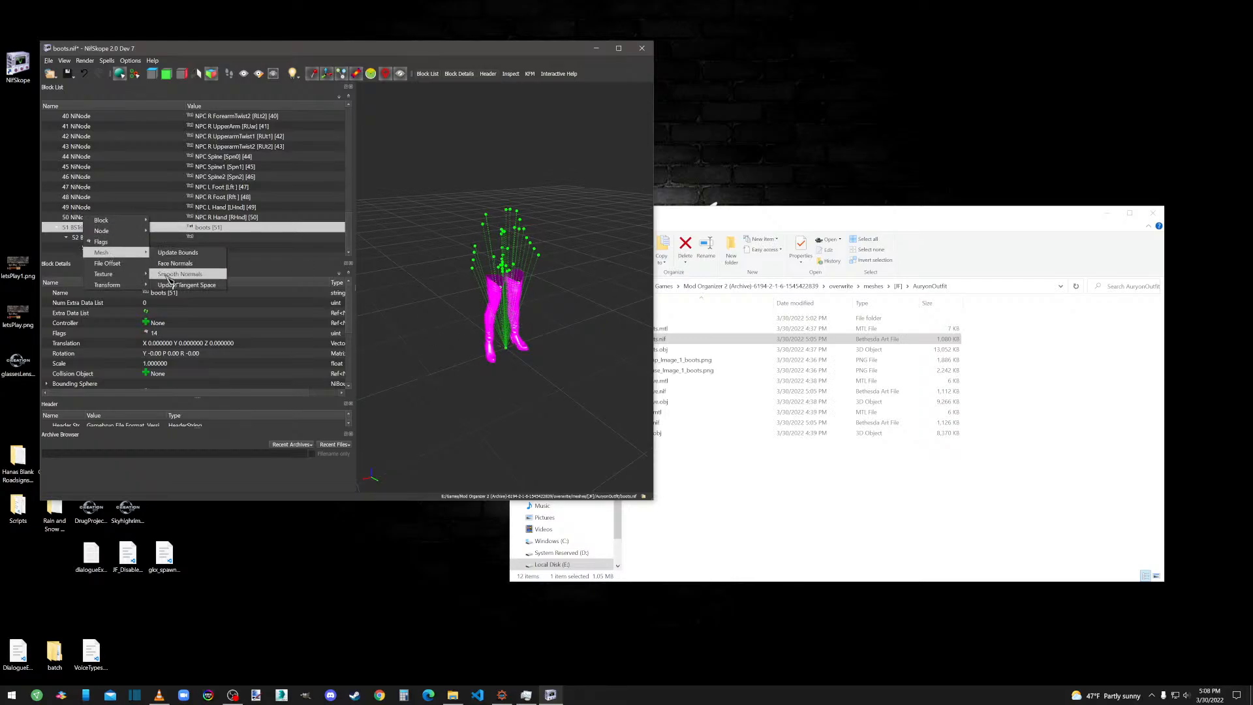
click(186, 285)
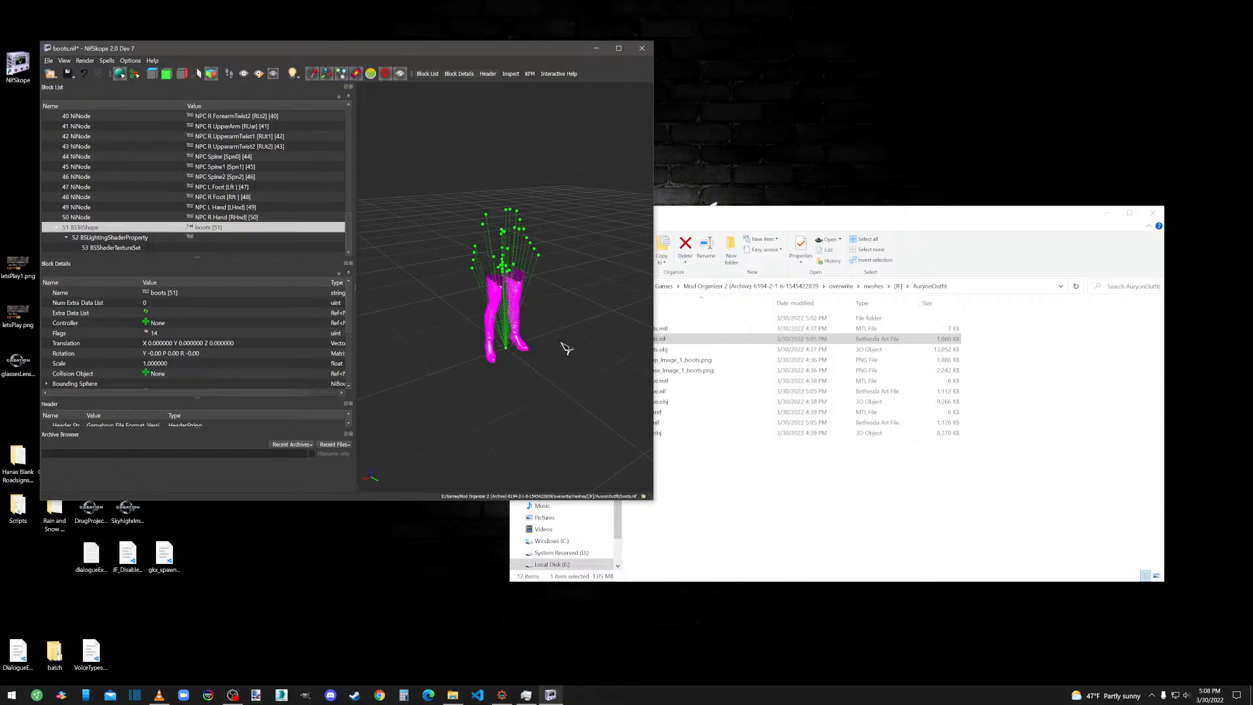
mouse_move(556, 347)
mouse_down()
mouse_move(494, 355)
mouse_move(535, 351)
mouse_up()
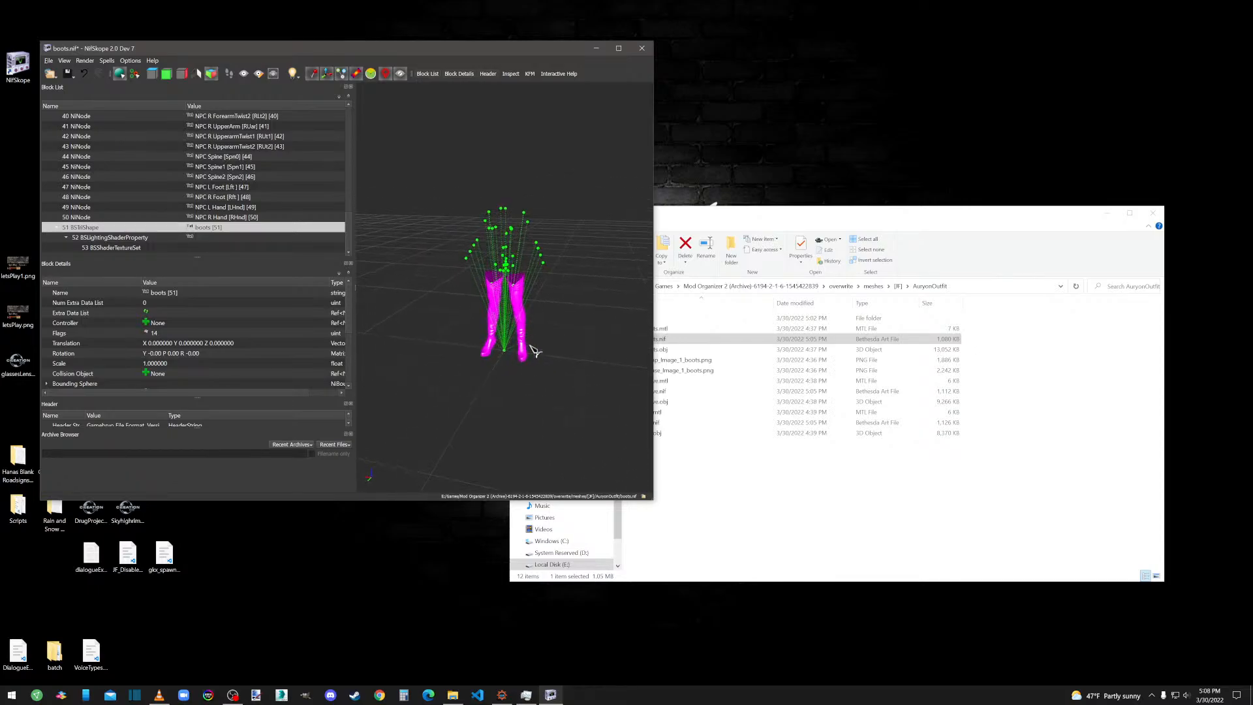
Assign boots_d.dds and boots_n.dds from the AuryonOutfit textures folder to the first and second texture slots of the boots' BSShaderTextureSet.
click(100, 249)
double_click(146, 322)
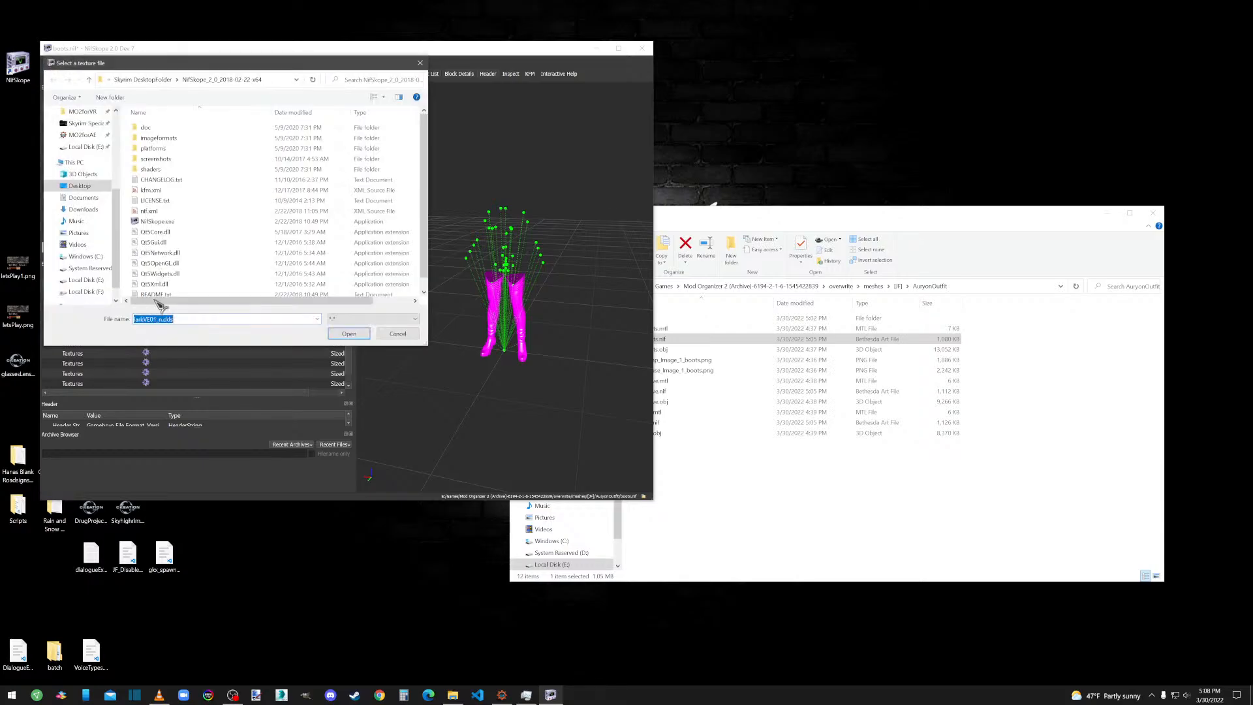
scroll(82, 156, up, 2)
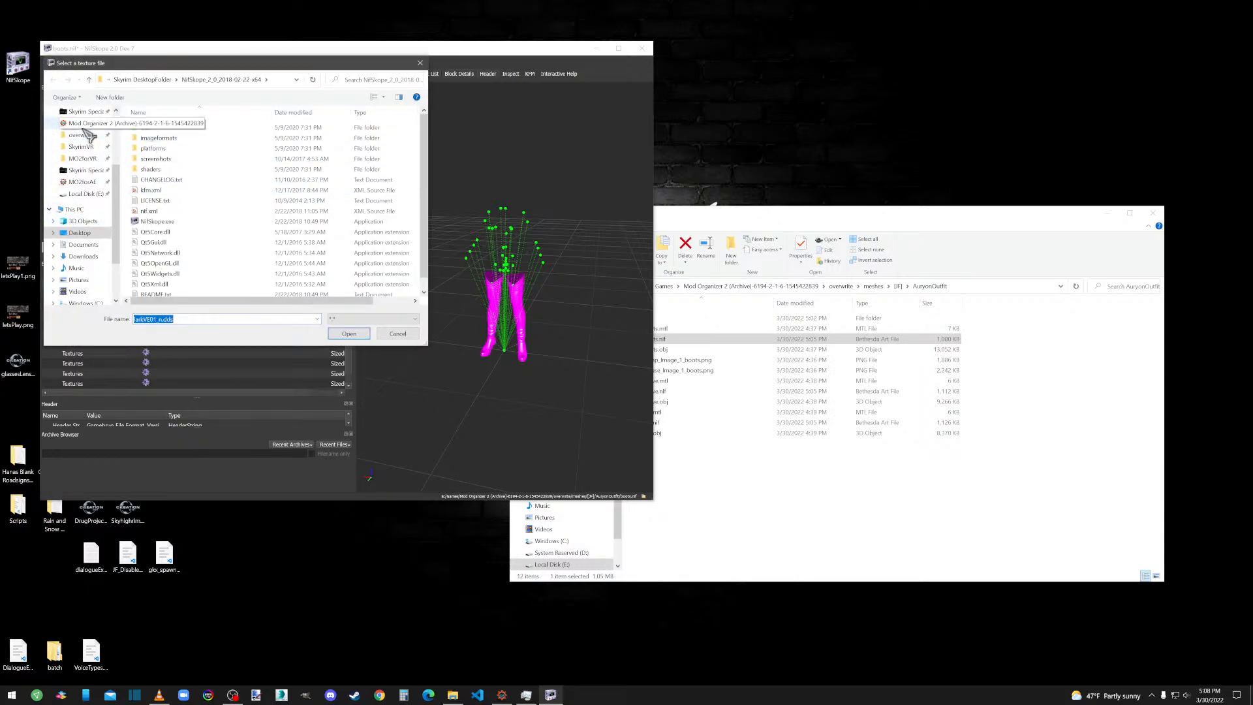
click(85, 136)
double_click(151, 159)
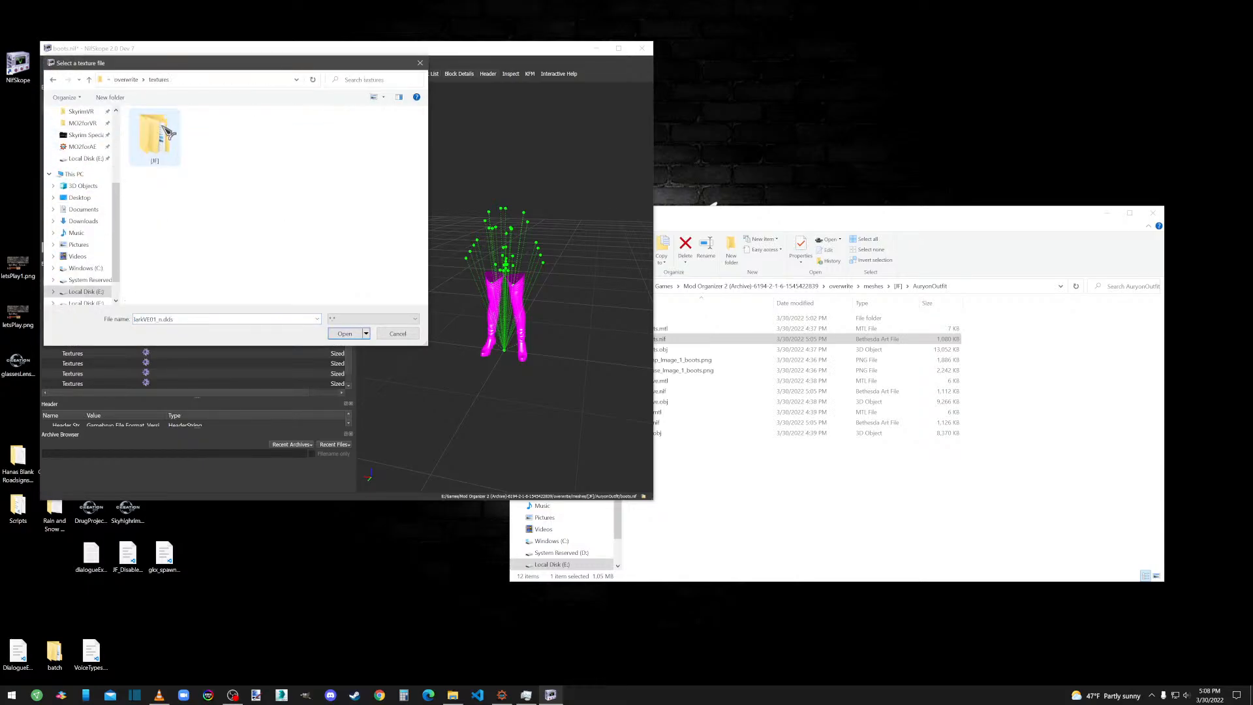
double_click(163, 128)
double_click(167, 129)
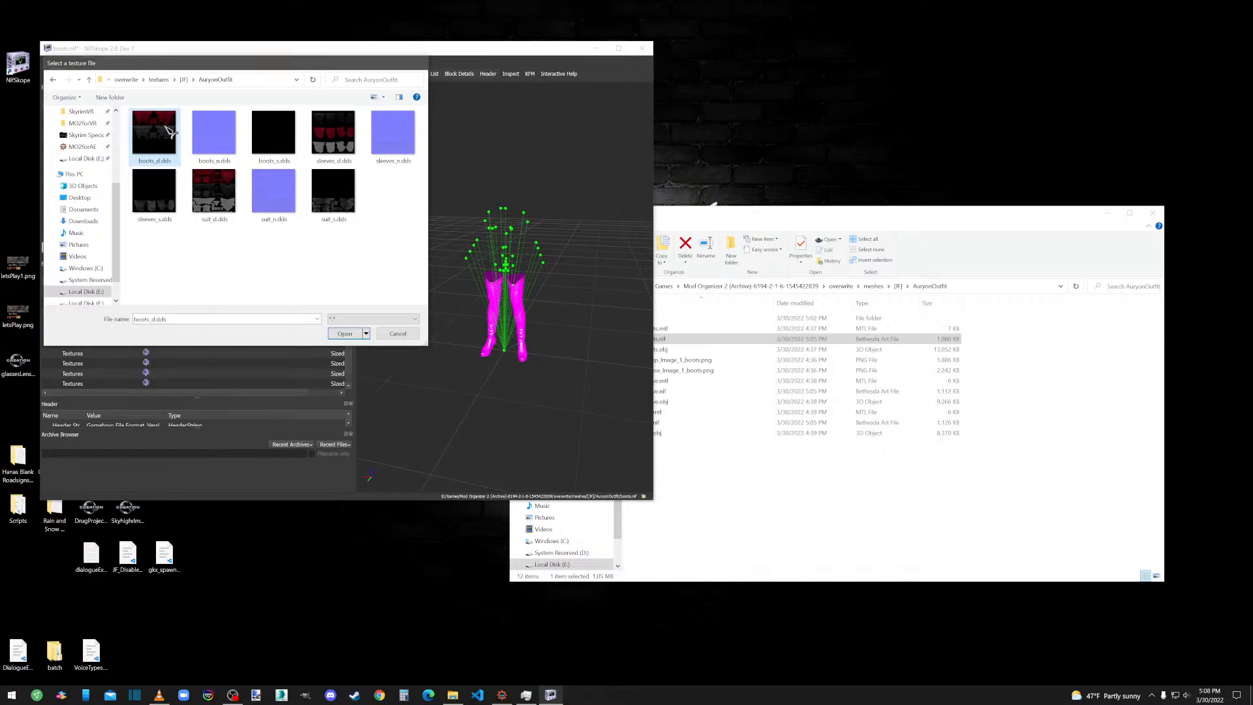
double_click(154, 132)
click(146, 323)
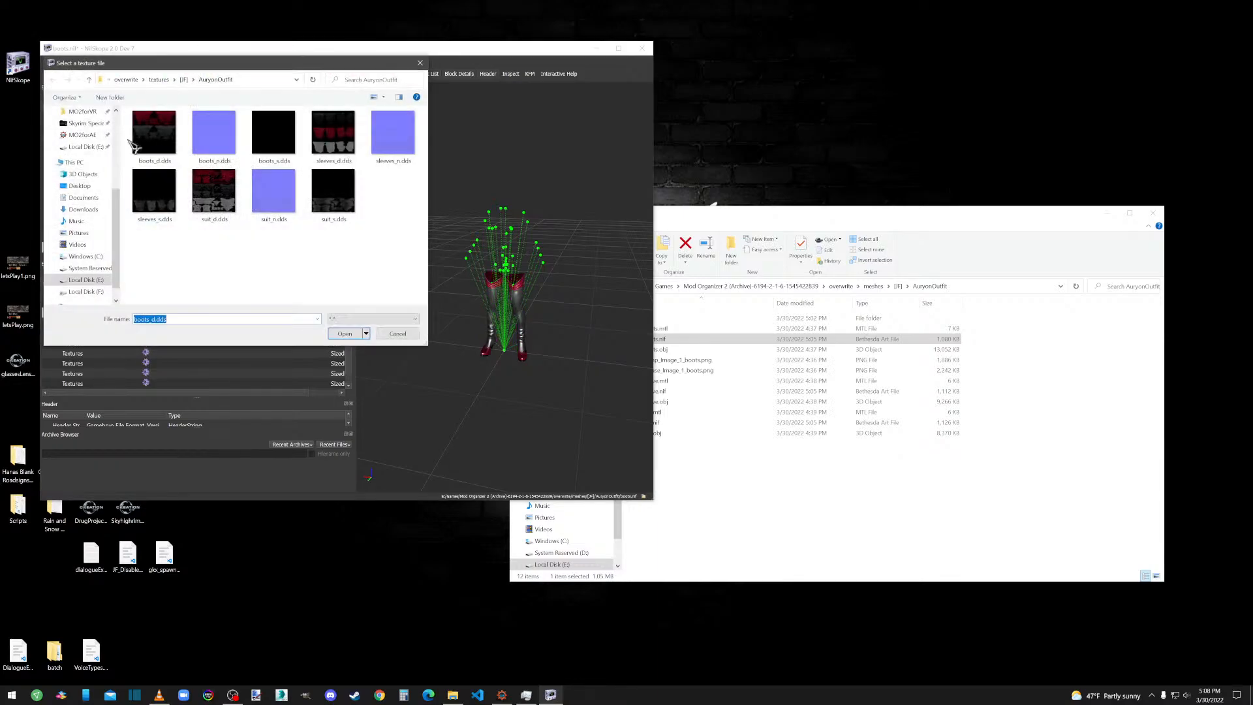
double_click(216, 137)
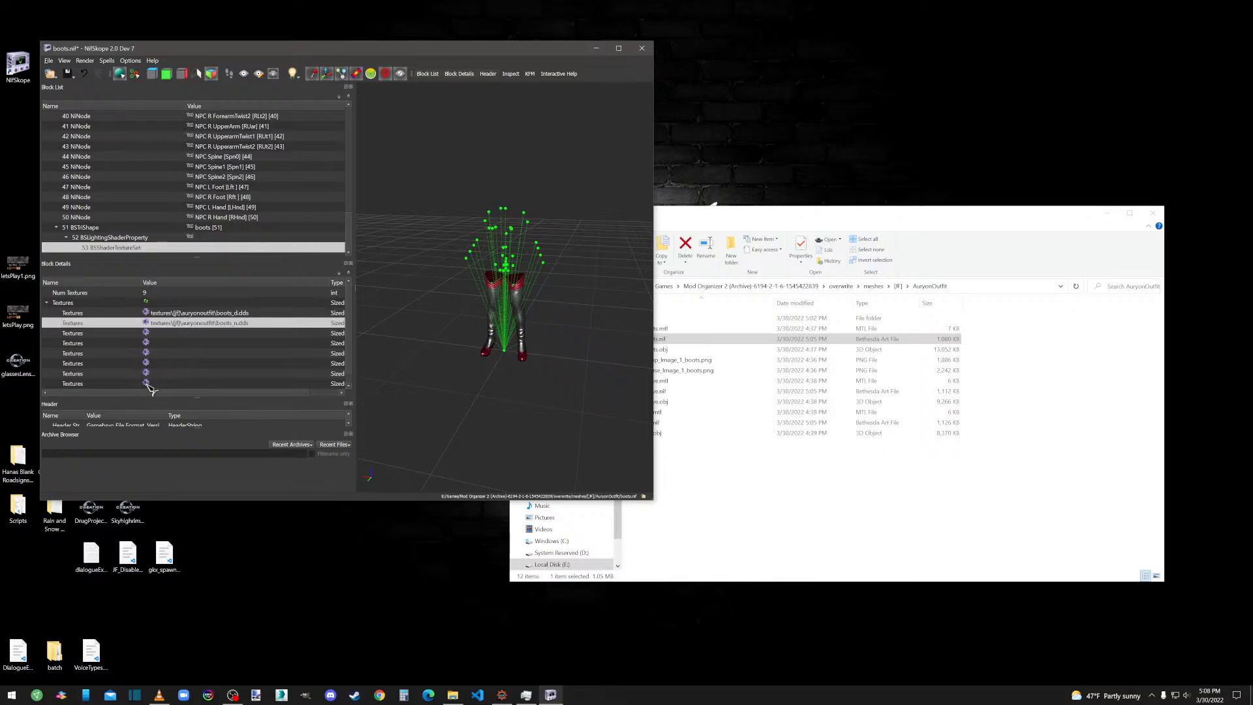
Optimize boots.nif by removing its bogus nodes and its unused strings.
click(106, 60)
mouse_move(130, 114)
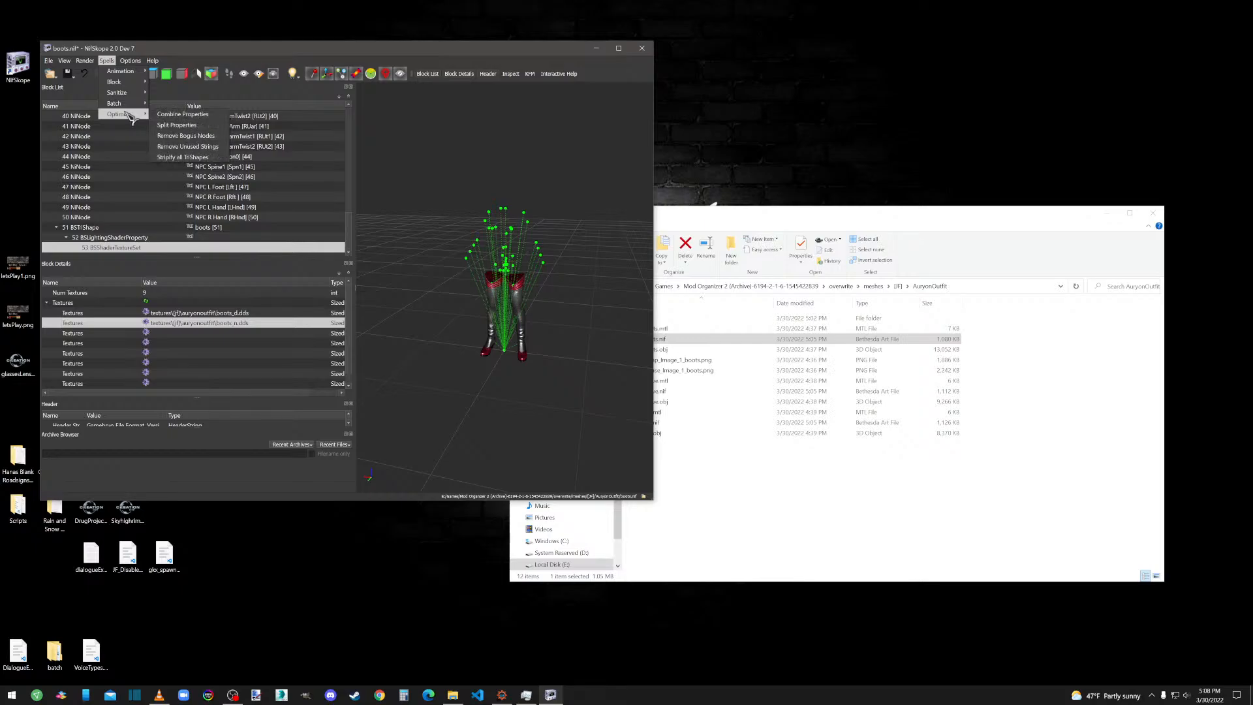
click(168, 136)
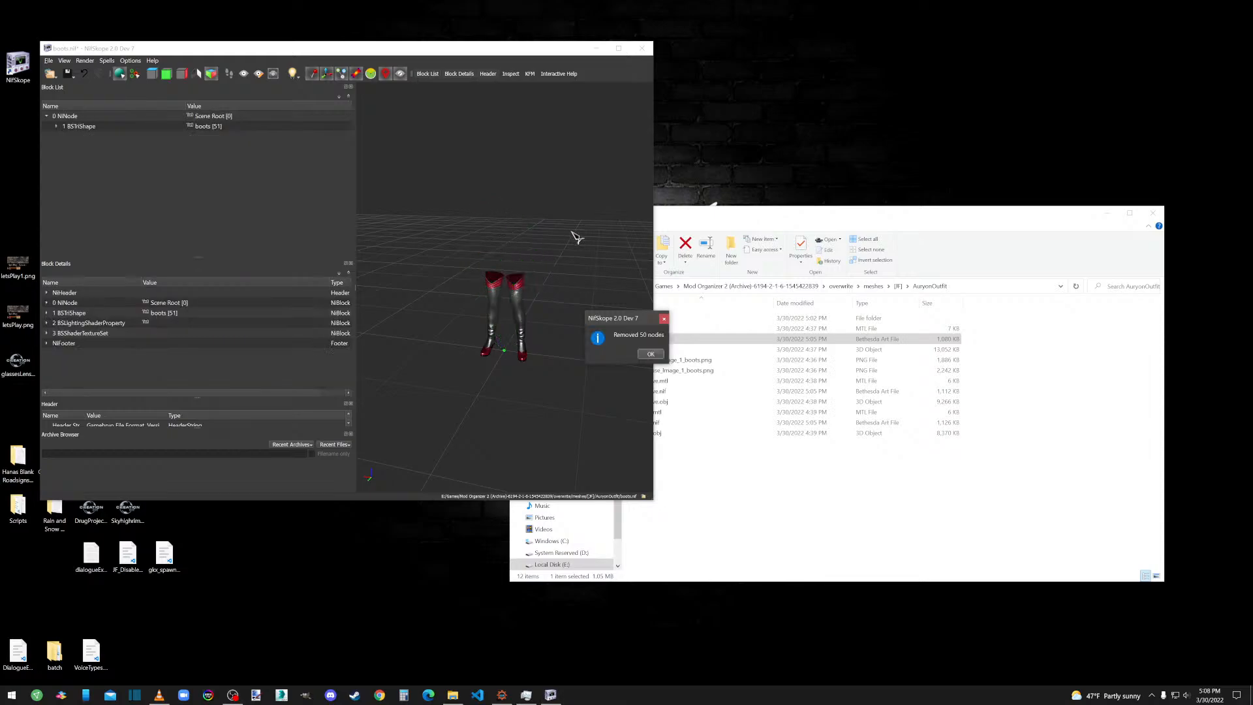
click(659, 355)
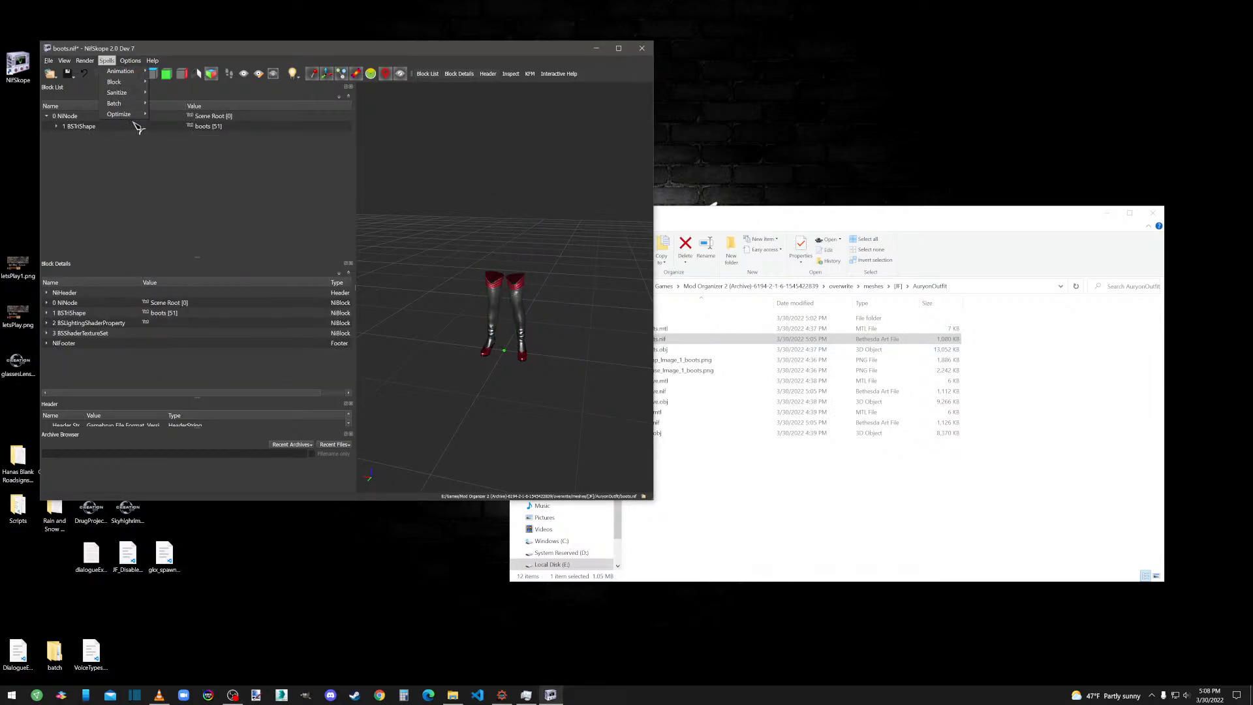
mouse_move(131, 115)
click(186, 154)
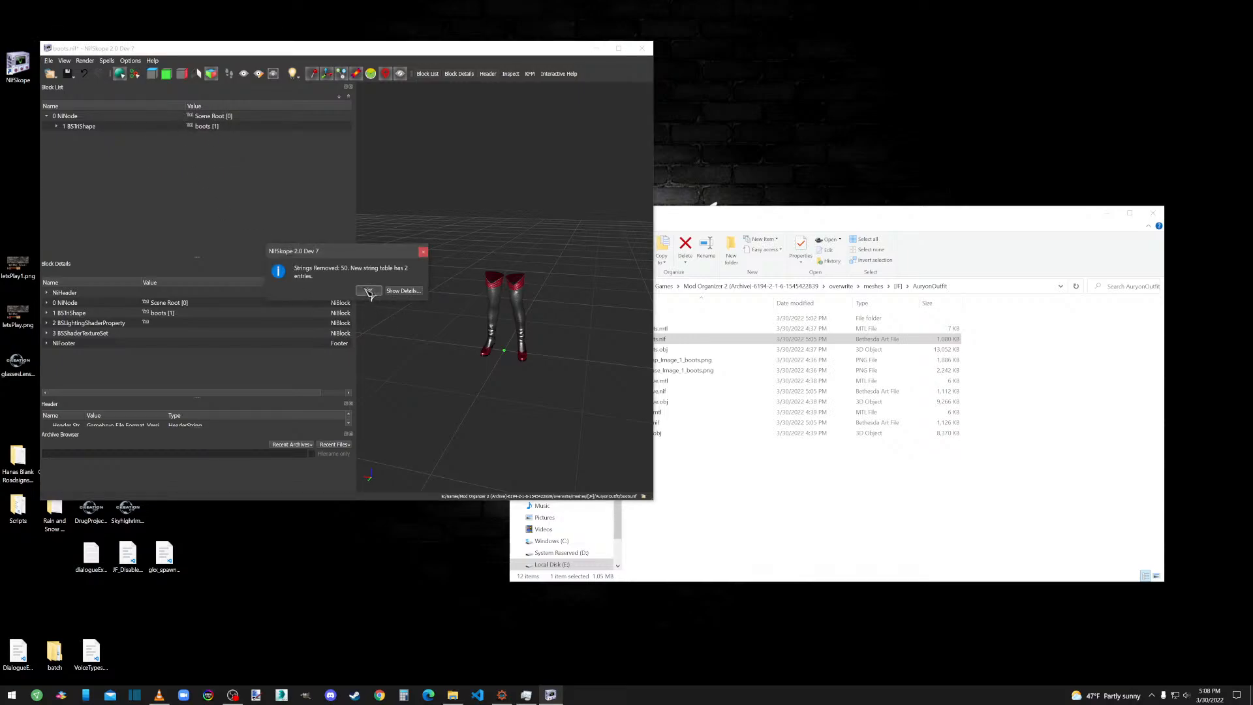
click(368, 291)
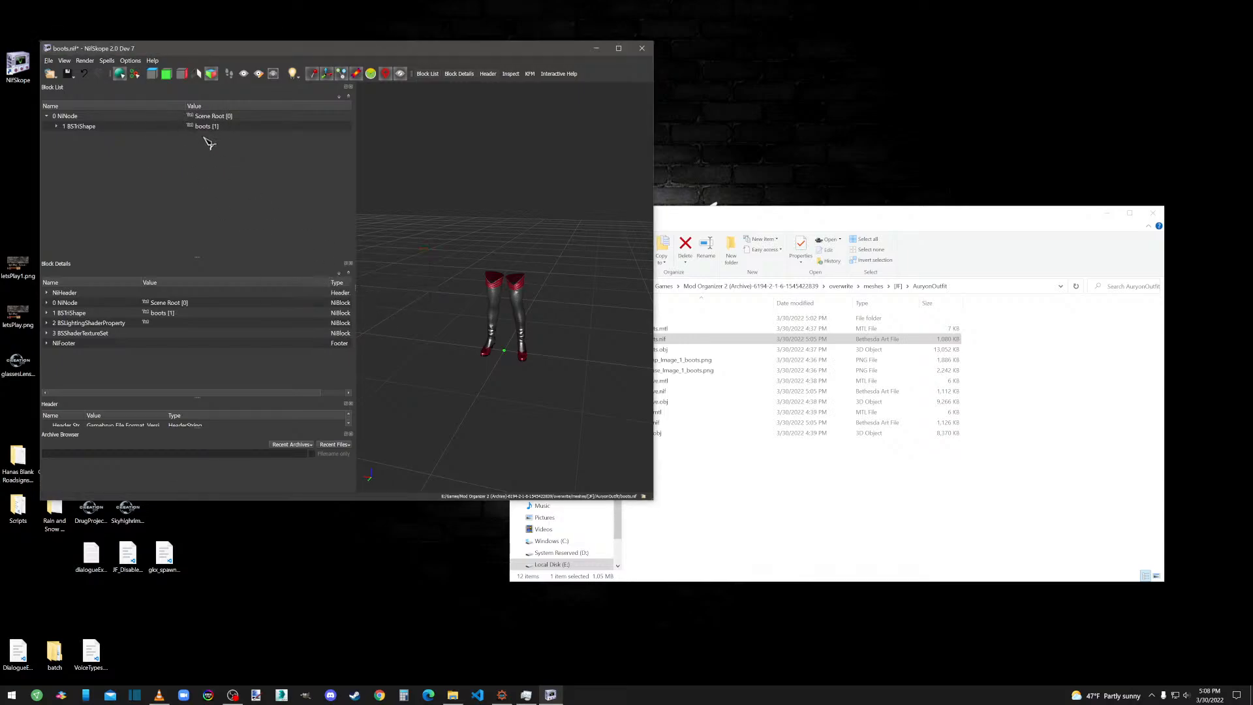
Set the Specular Strength of the boots' BSLightingShaderProperty to 0.1.
click(57, 126)
click(67, 136)
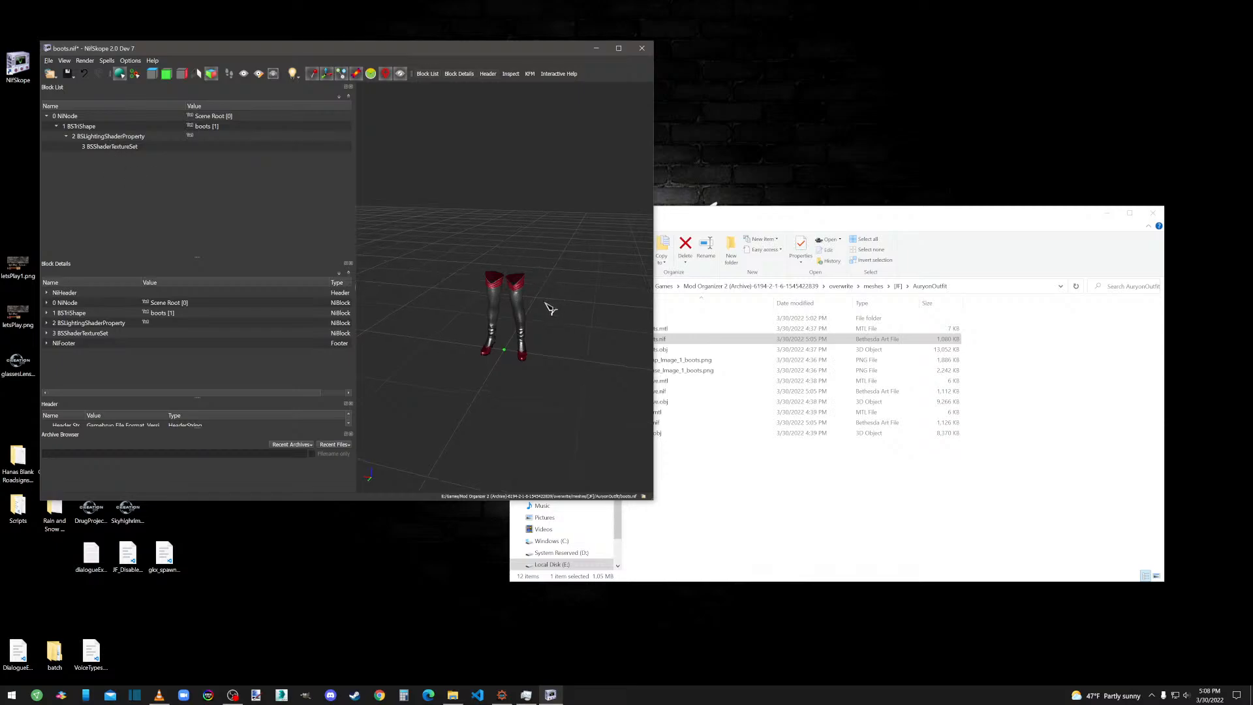
scroll(550, 311, up, 5)
drag(549, 368, 563, 364)
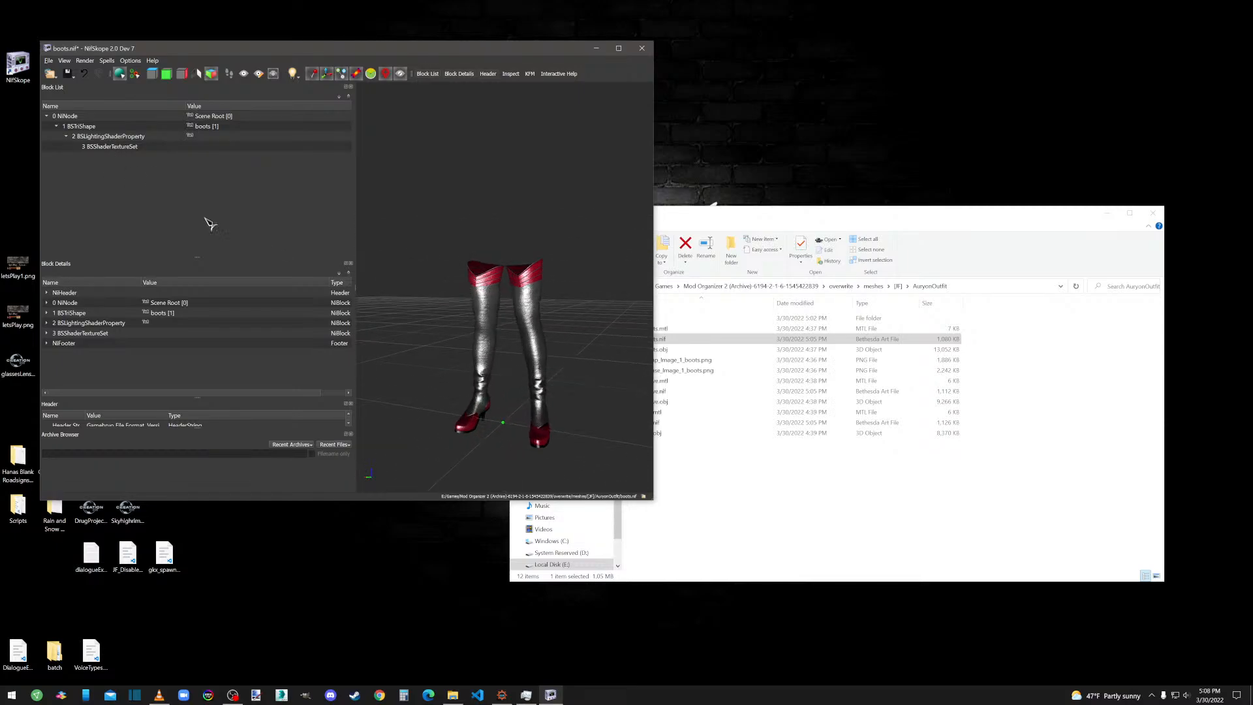
click(101, 136)
scroll(175, 362, down, 3)
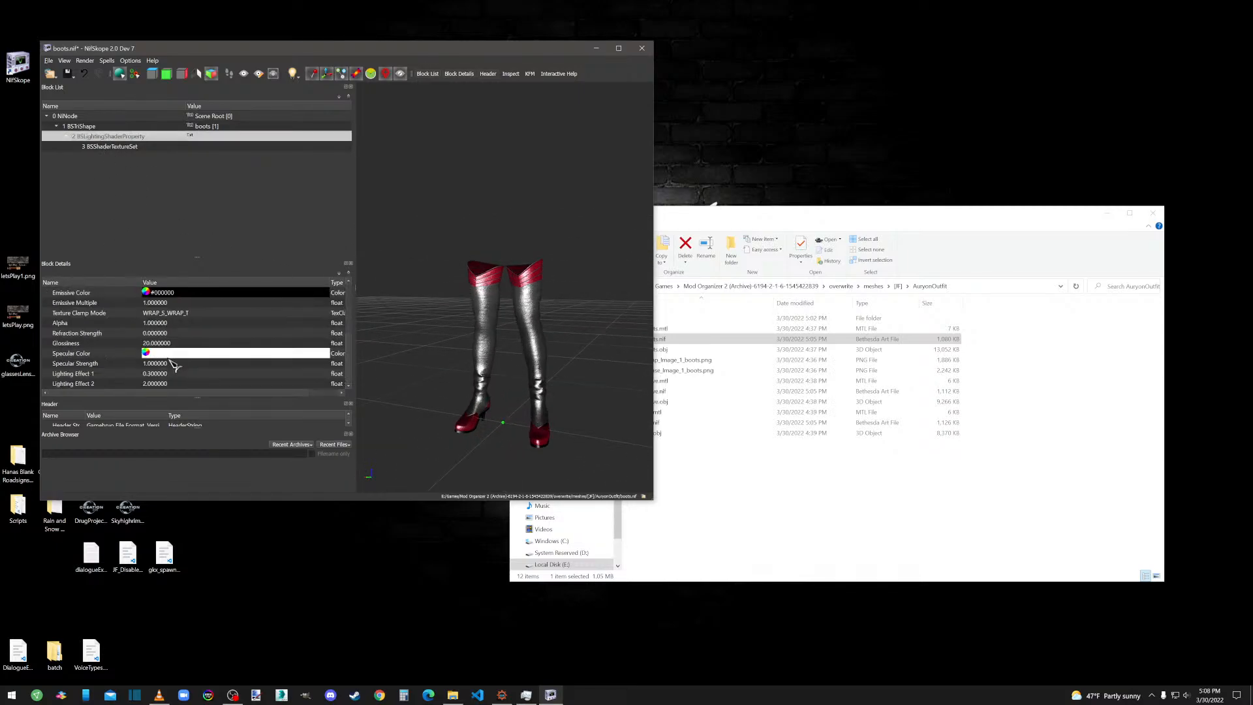
double_click(151, 364)
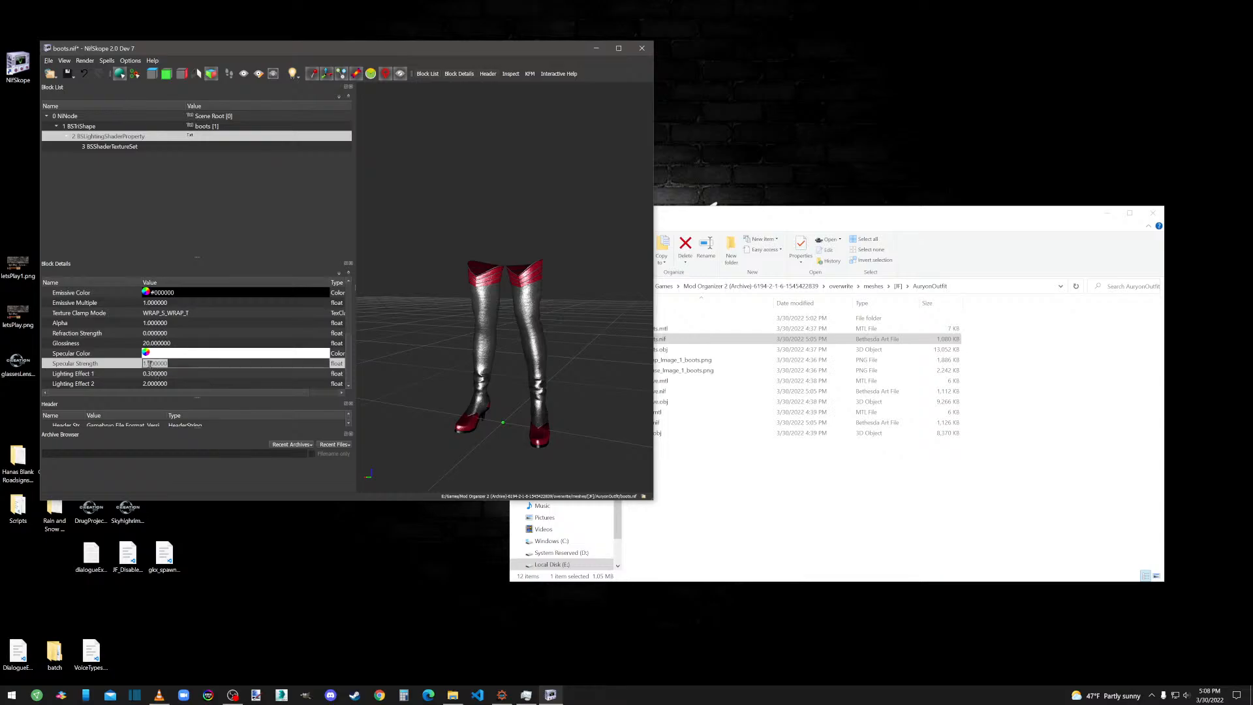
key(BackSpace)
text(.1)
click(163, 344)
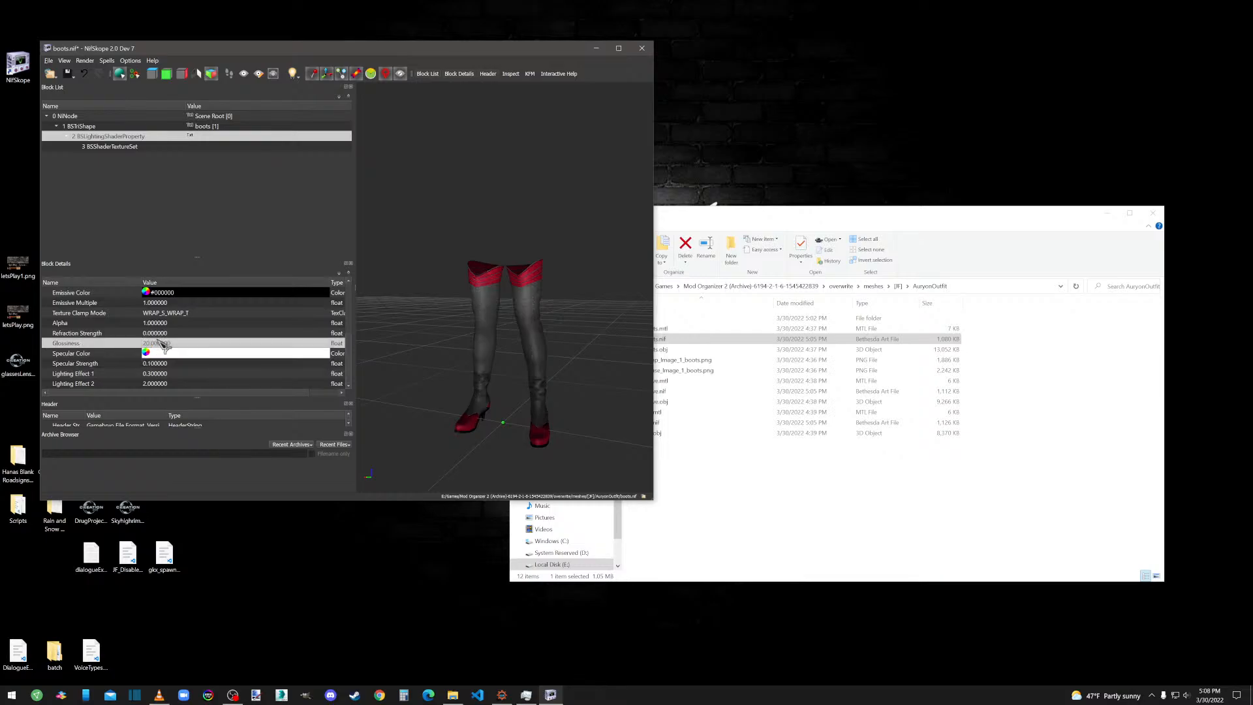
Set the Glossiness of the boots' BSLightingShaderProperty to 220 and inspect the boots' shading from several angles.
double_click(157, 344)
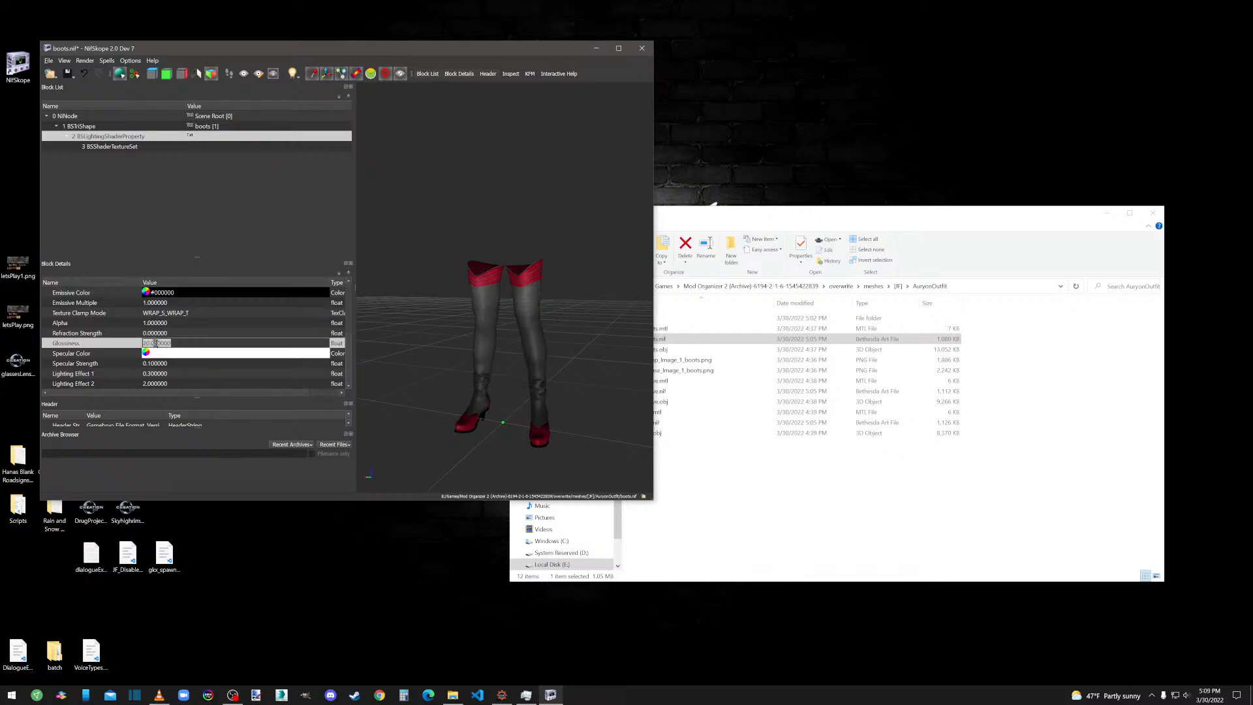
text(220)
click(157, 333)
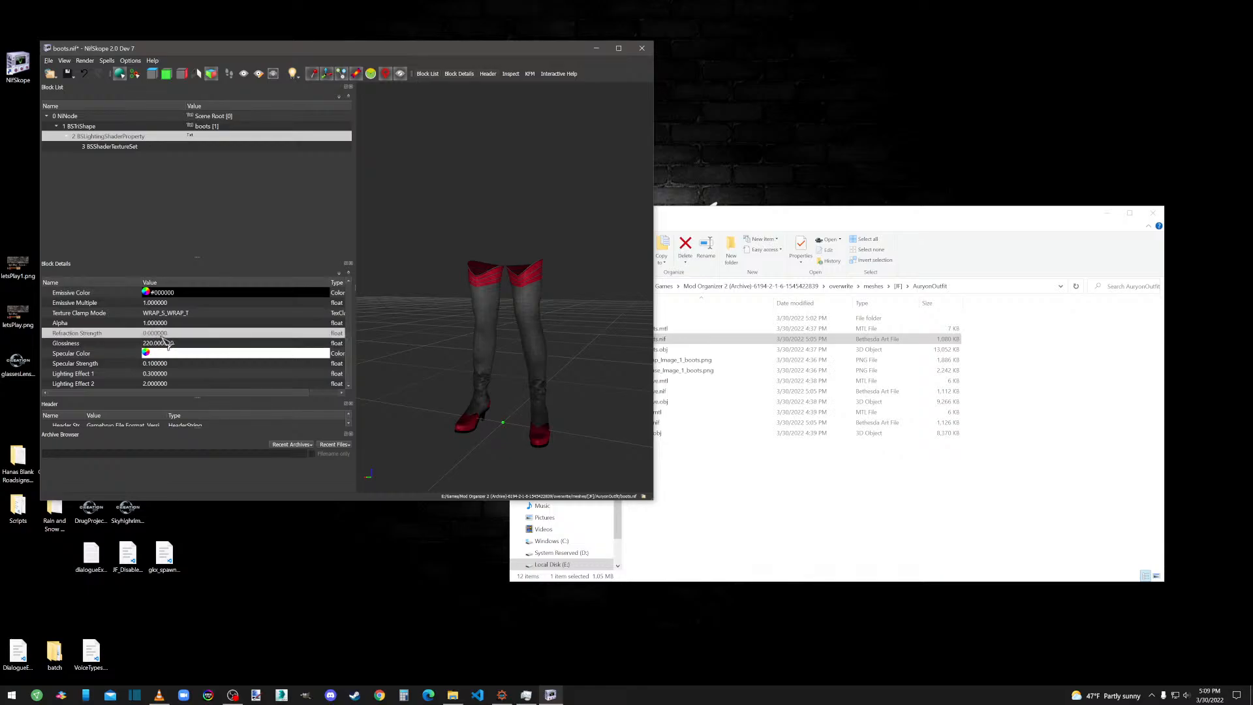
mouse_move(559, 352)
mouse_down()
mouse_move(562, 366)
mouse_move(607, 355)
mouse_move(578, 359)
mouse_up()
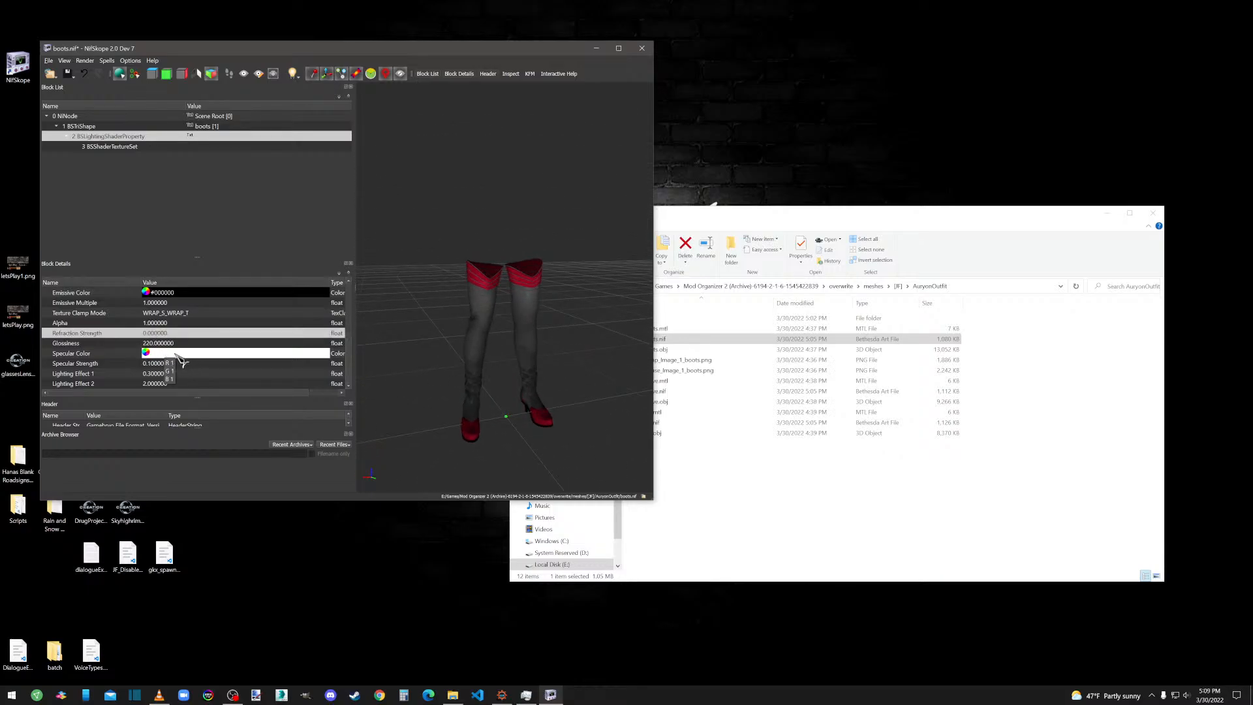
drag(562, 388, 528, 385)
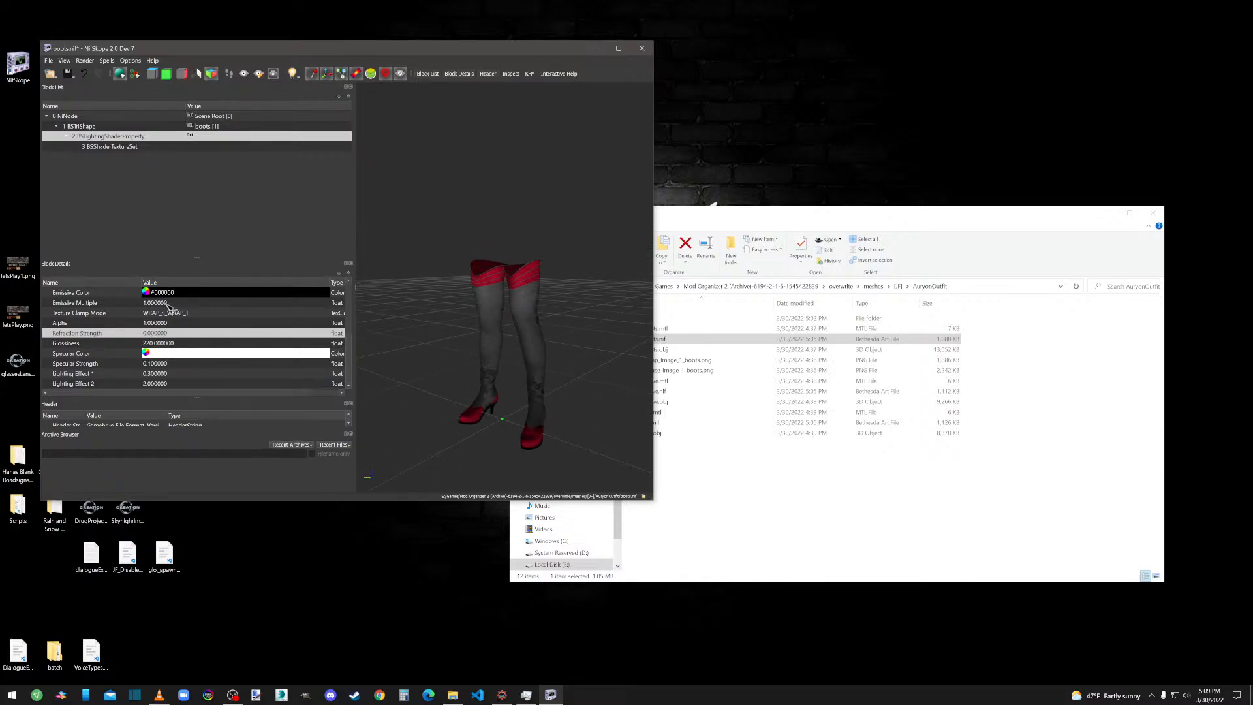
Save and close boots.nif, and open sleeve.nif from the AuryonOutfit meshes folder in NifSkope.
scroll(165, 329, up, 3)
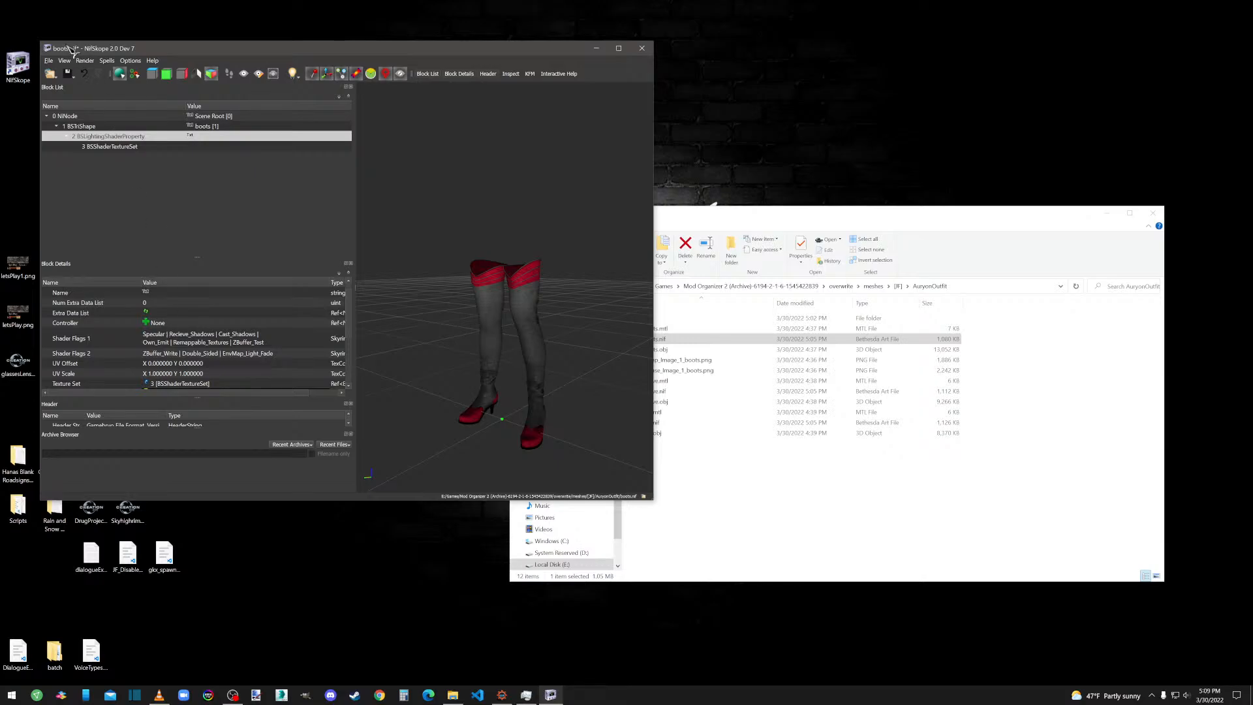
click(68, 73)
click(75, 87)
click(642, 48)
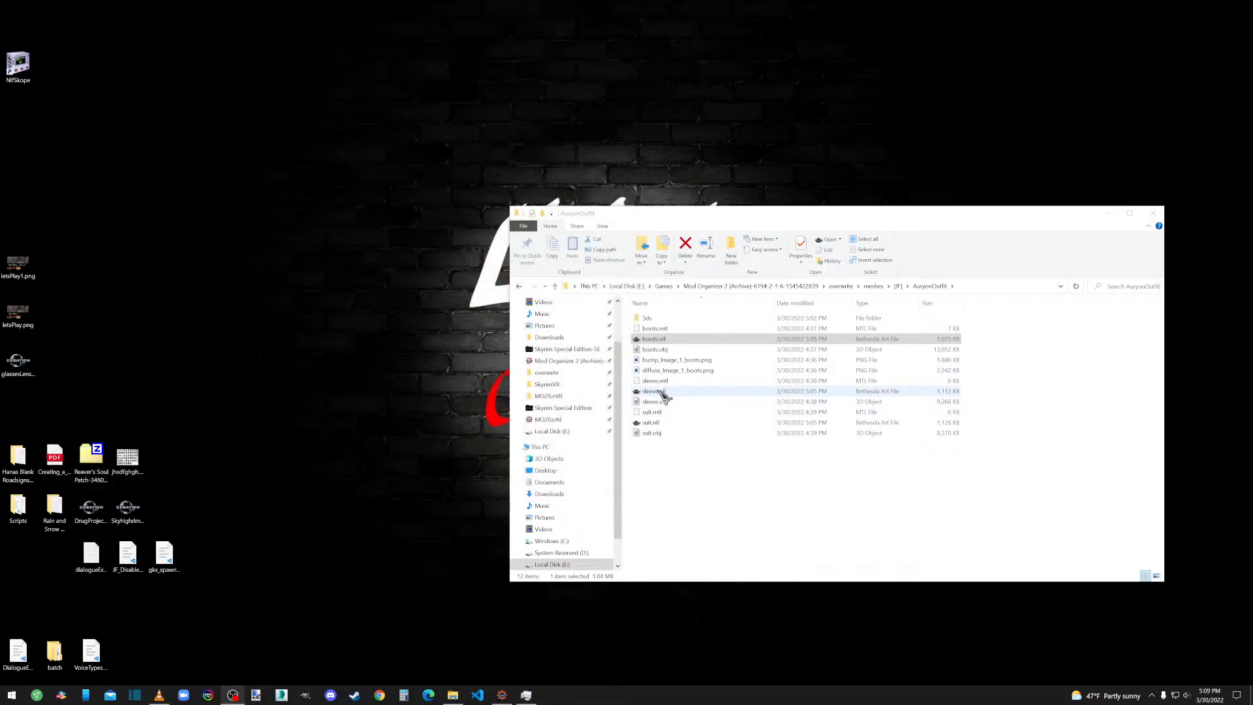
drag(654, 391, 18, 65)
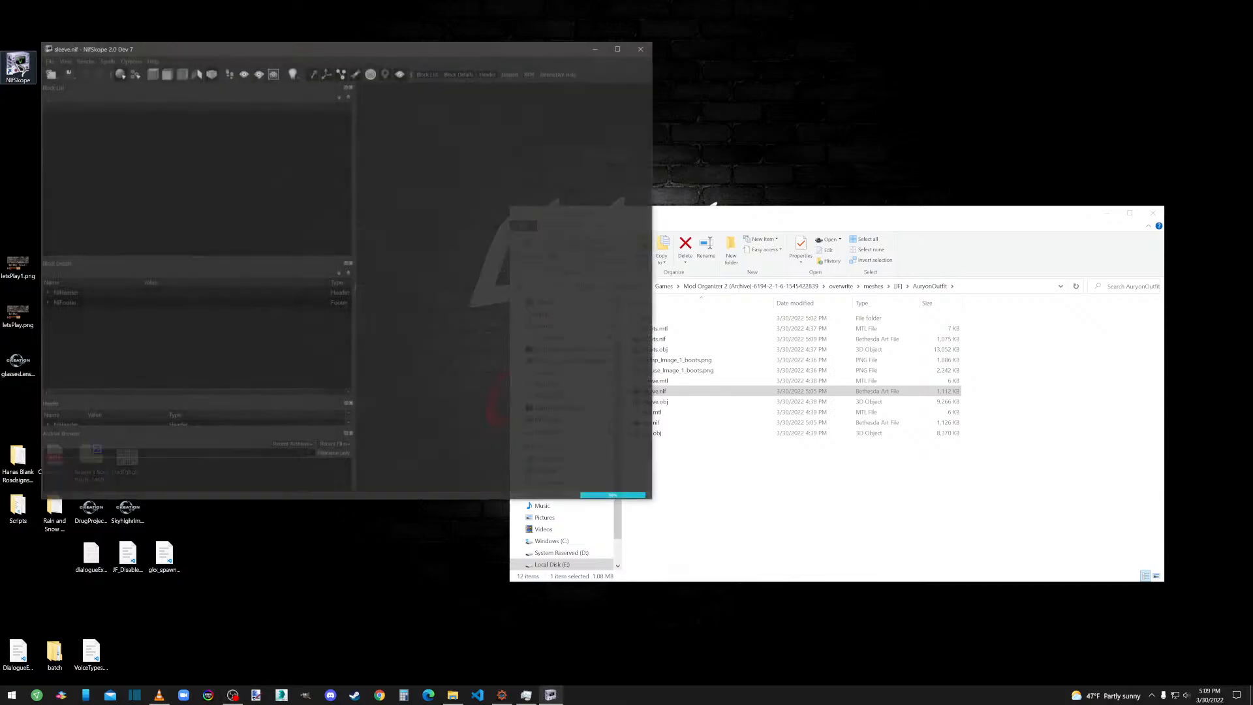
click(470, 282)
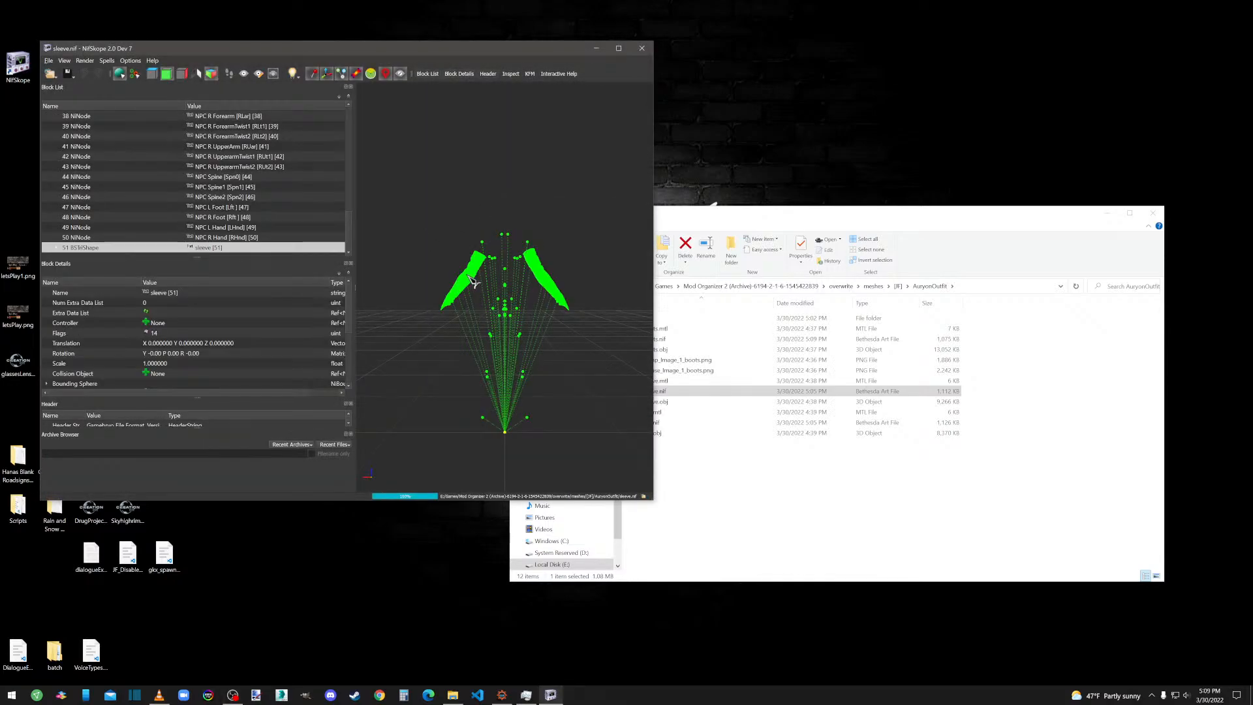
Apply Smooth Normals to the sleeve BSTriShape.
right_click(96, 243)
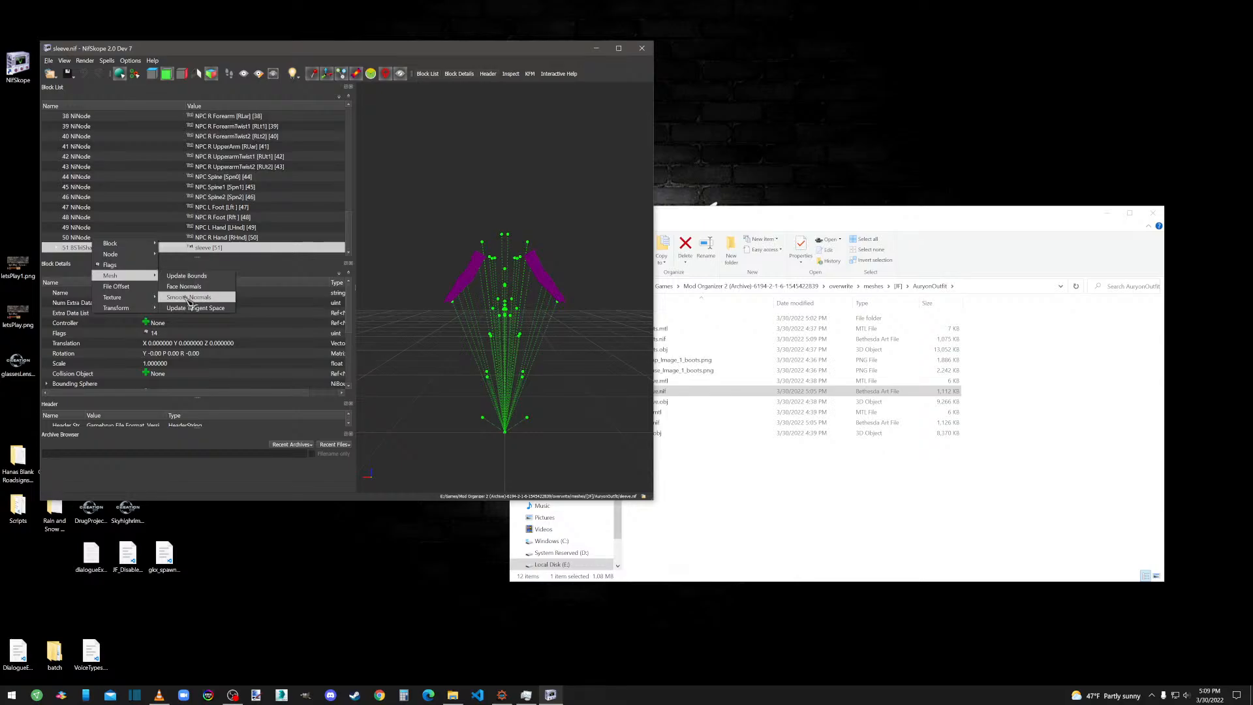
click(193, 291)
click(613, 358)
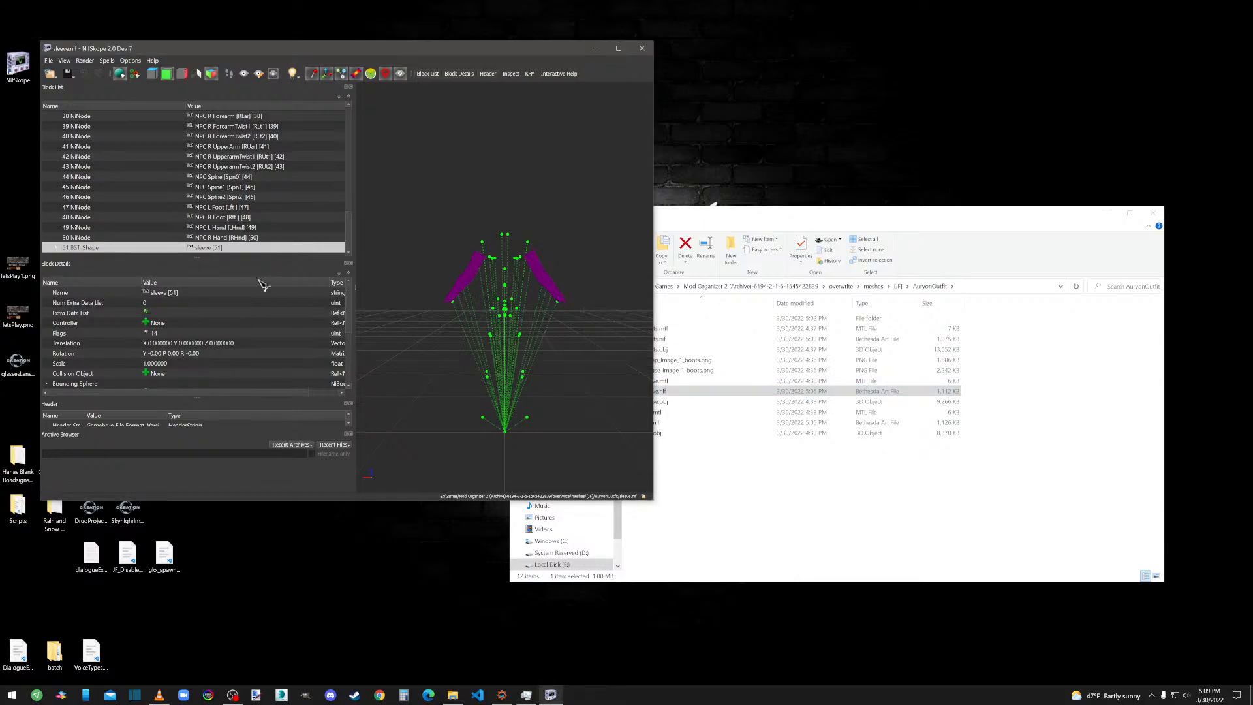
click(415, 219)
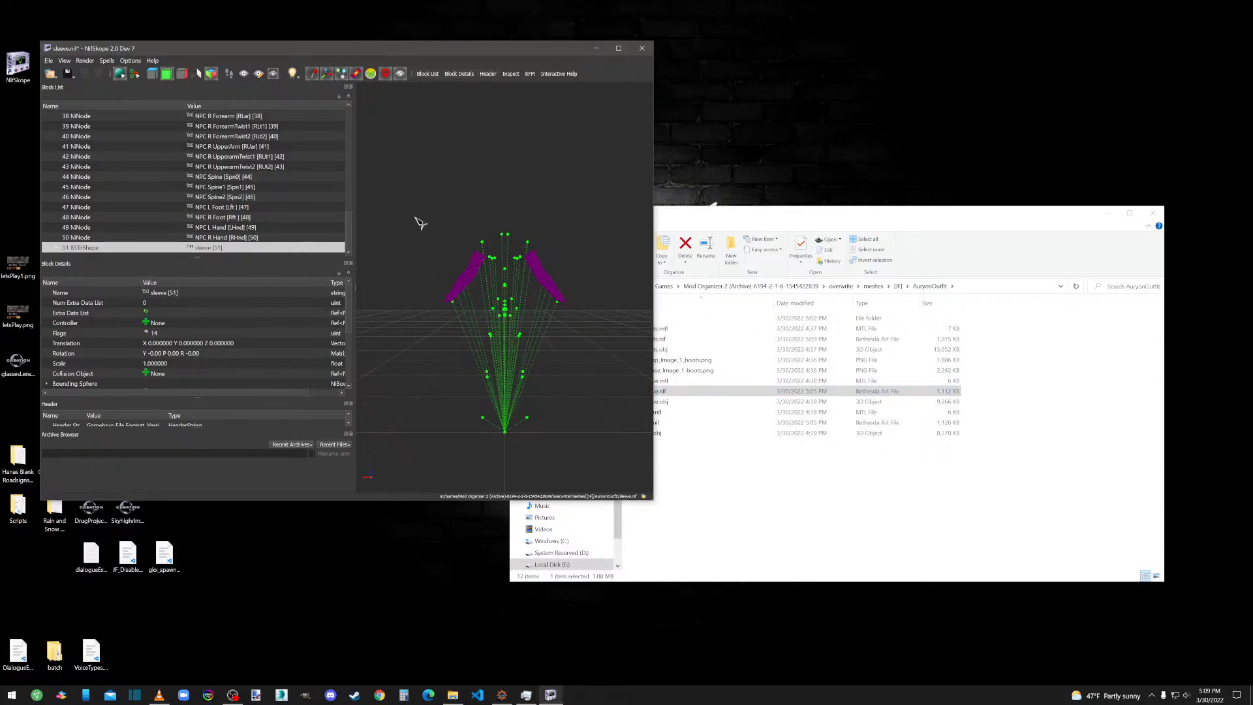
Recalculate the sleeve BSTriShape with Face Normals and reapply Smooth Normals to it.
right_click(116, 246)
mouse_move(147, 275)
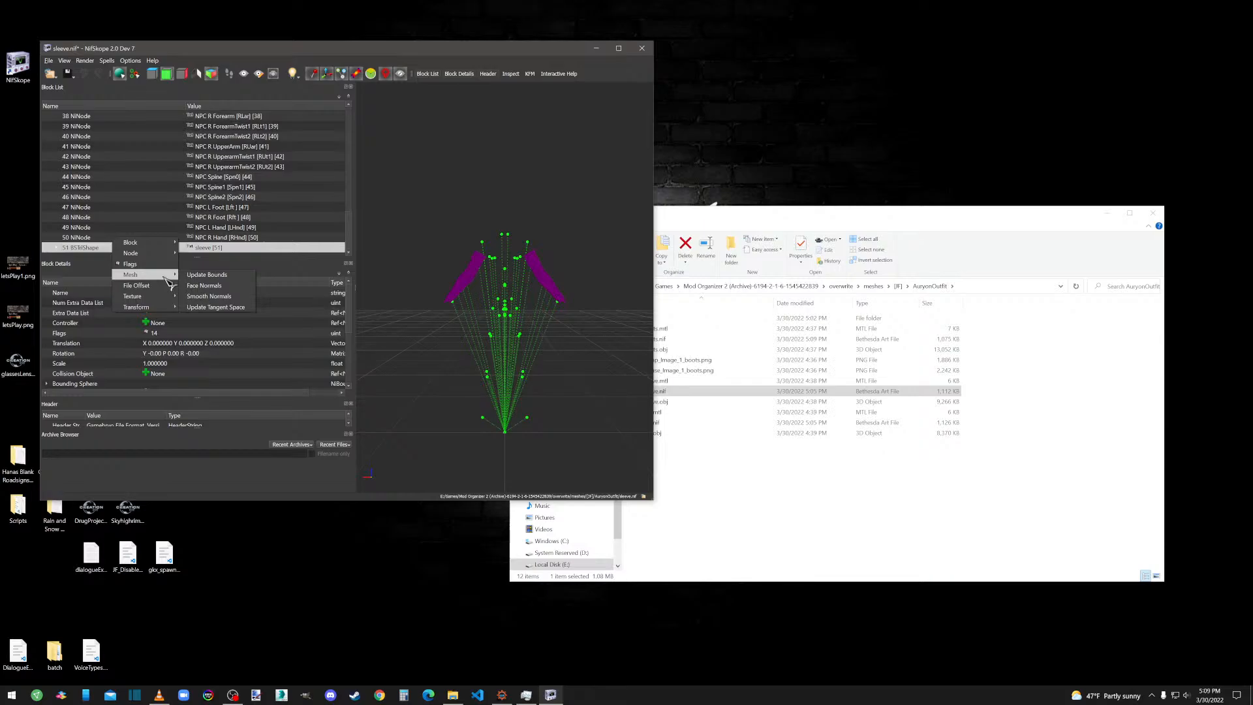
click(218, 289)
click(432, 270)
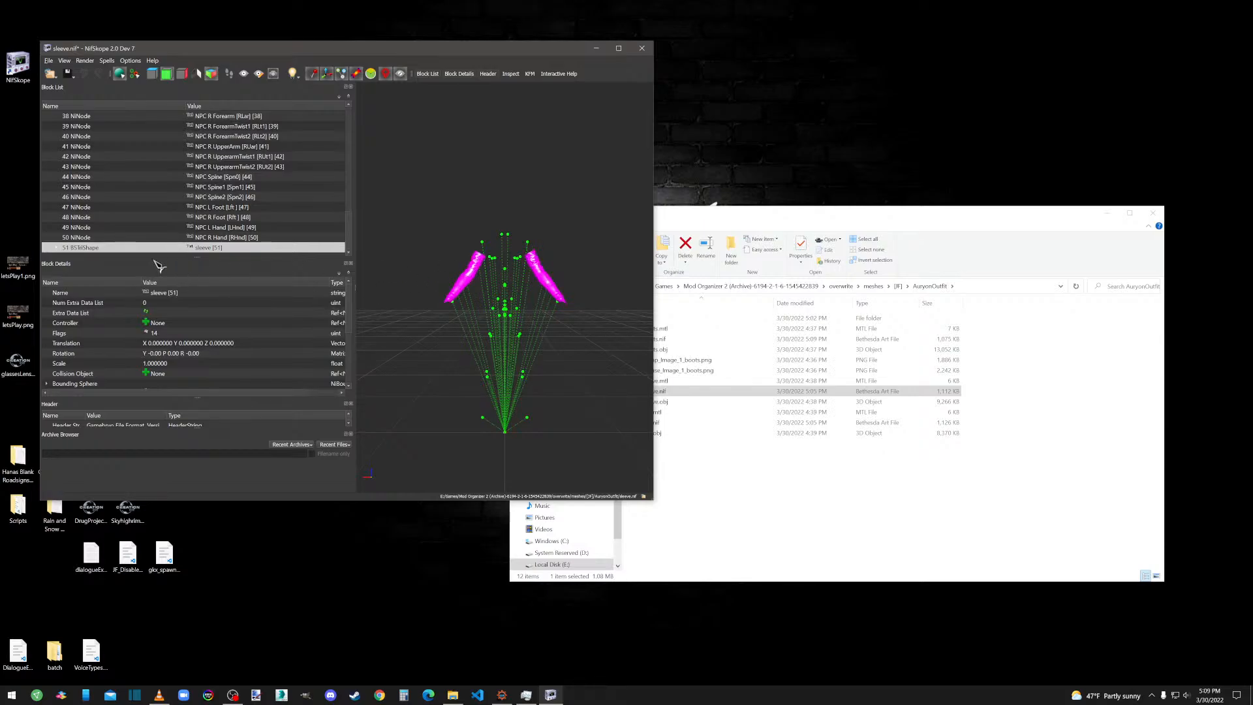
right_click(88, 246)
mouse_move(121, 275)
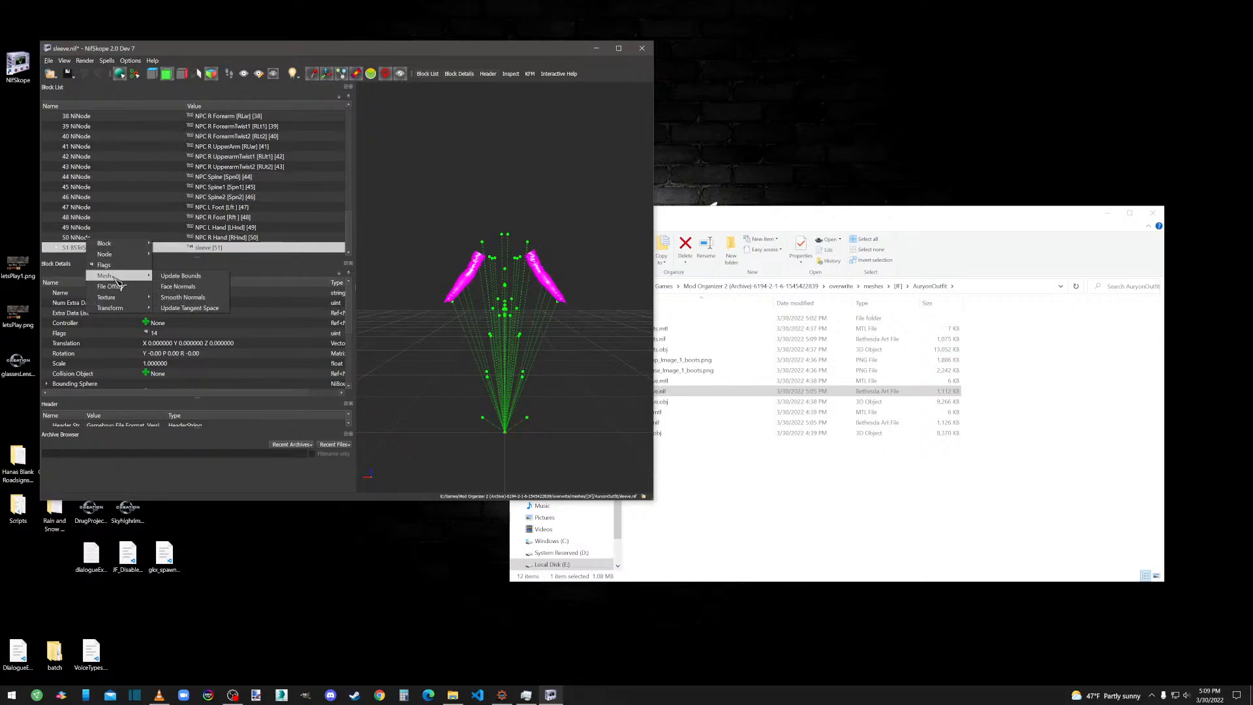
click(177, 297)
click(436, 269)
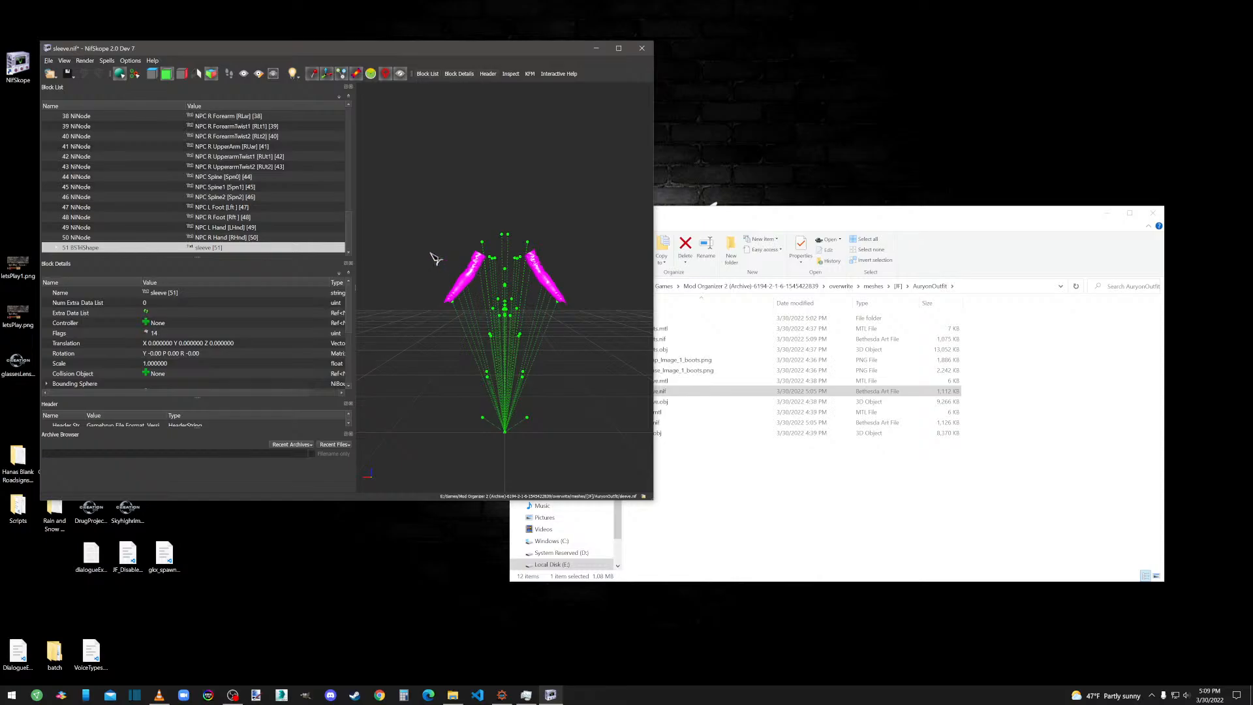
Enable the Double_Sided option in Shader Flags 2 of the sleeve's BSLightingShaderProperty.
mouse_move(430, 253)
mouse_down()
mouse_move(466, 254)
mouse_move(417, 251)
mouse_up()
scroll(451, 322, up, 6)
drag(451, 321, 449, 341)
click(57, 248)
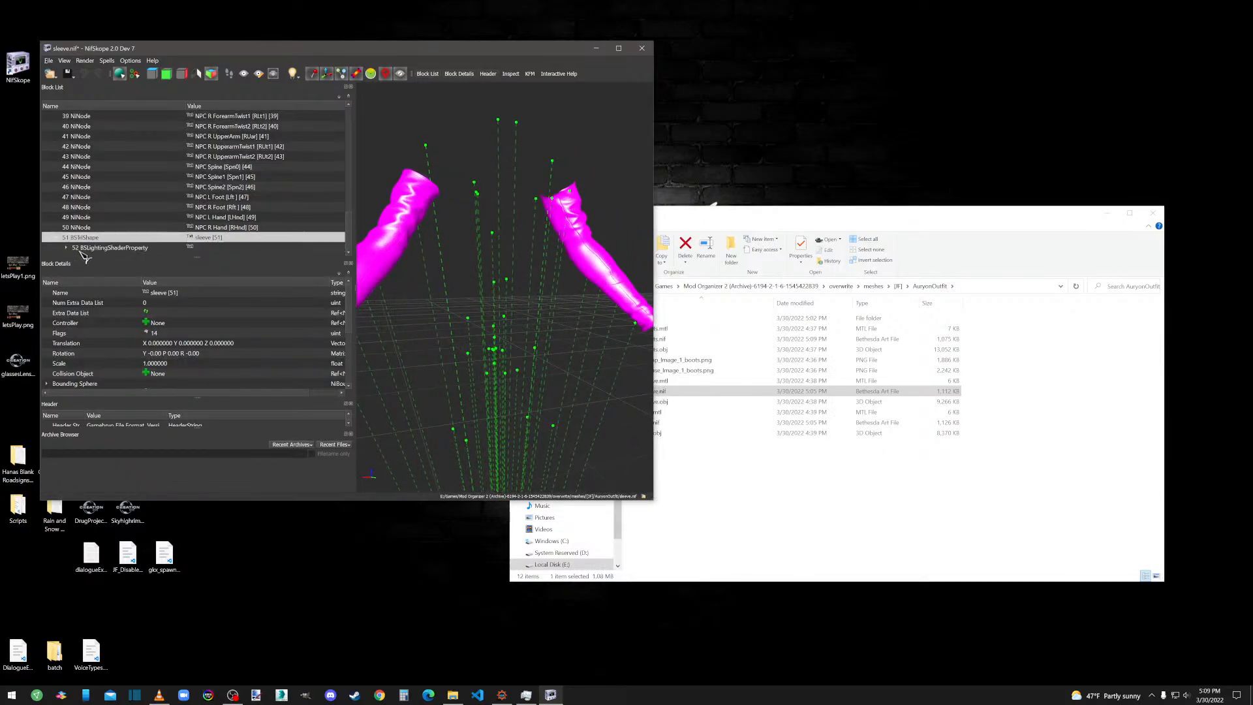
click(68, 249)
double_click(233, 363)
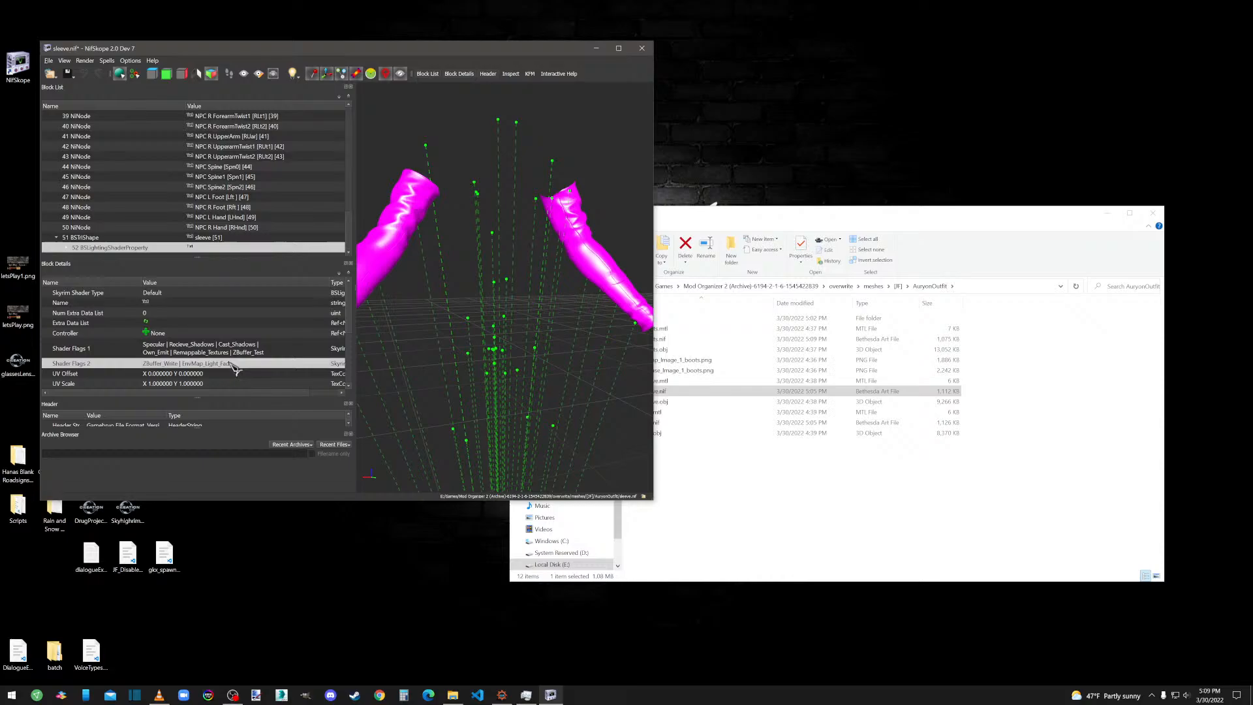
click(325, 363)
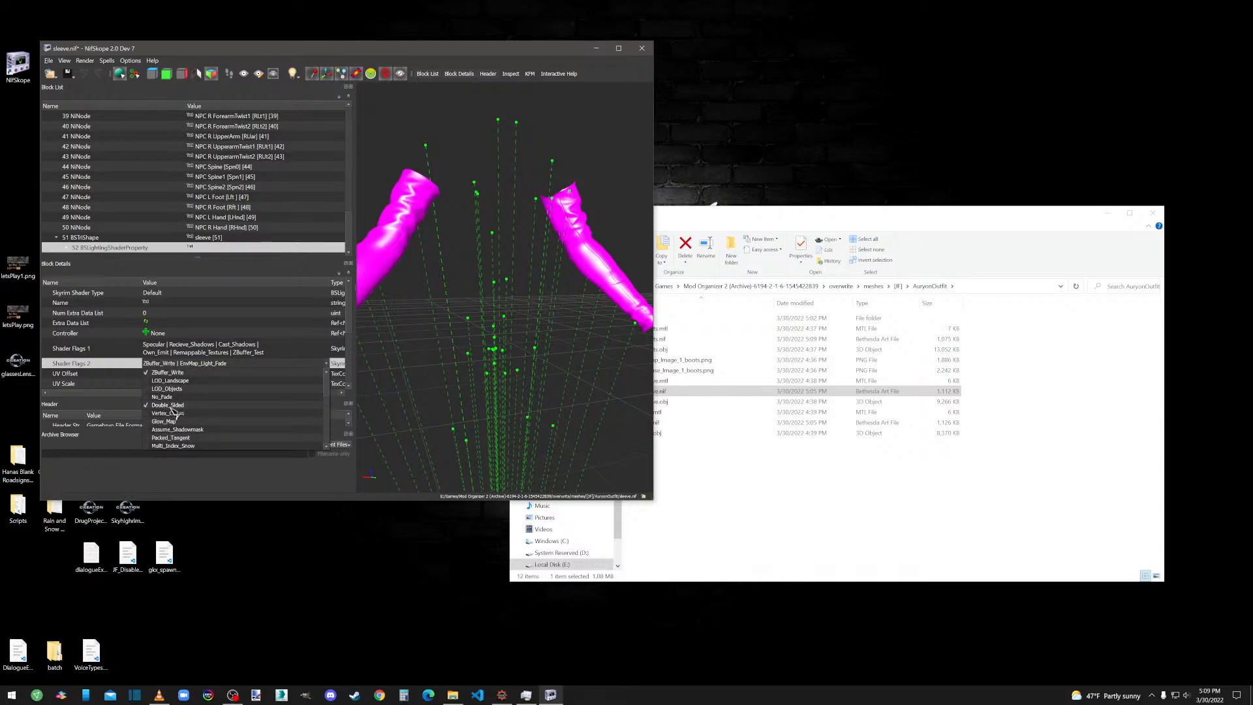
click(186, 353)
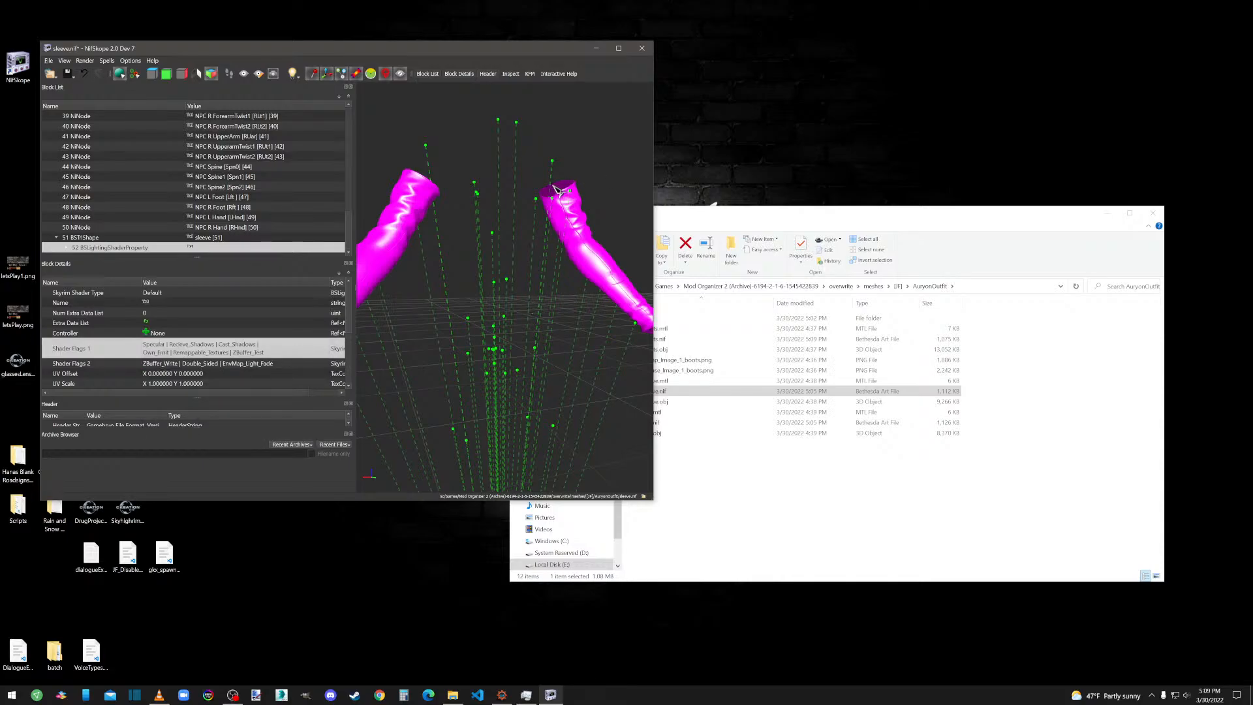
Turn the sleeve's Double_Sided shader flag off and back on to compare how the insides of the sleeve openings render.
double_click(298, 363)
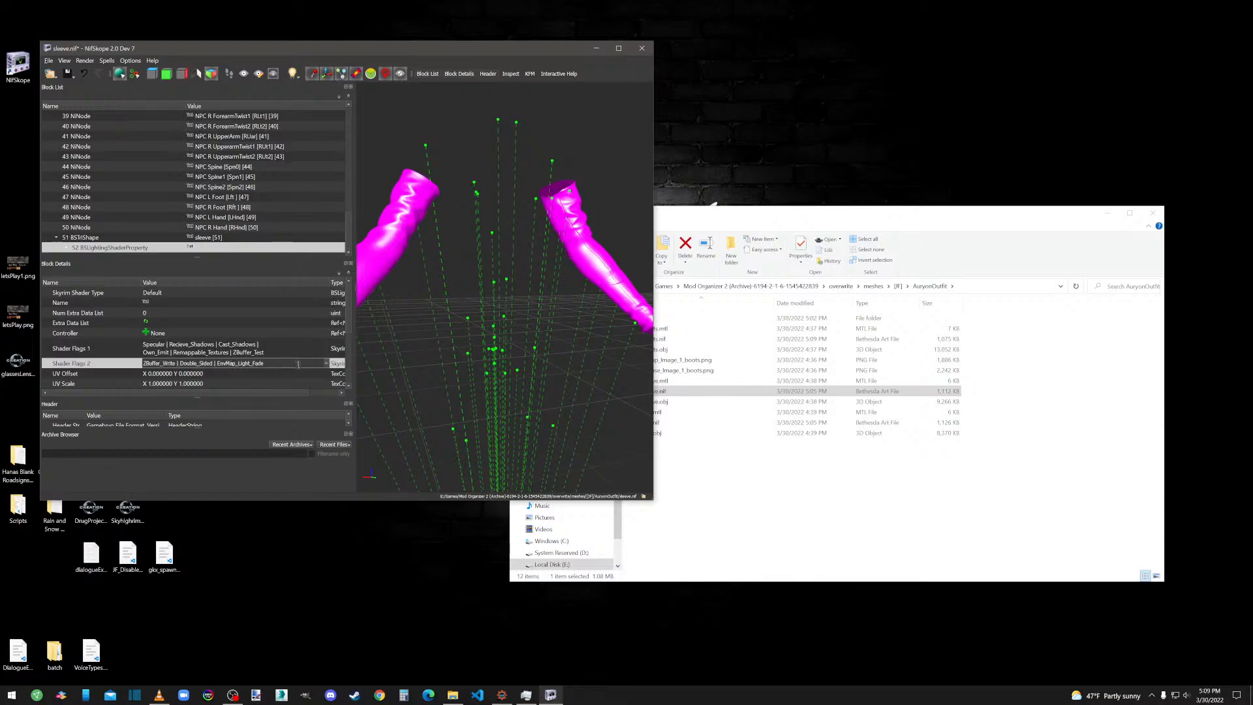
click(327, 364)
click(193, 353)
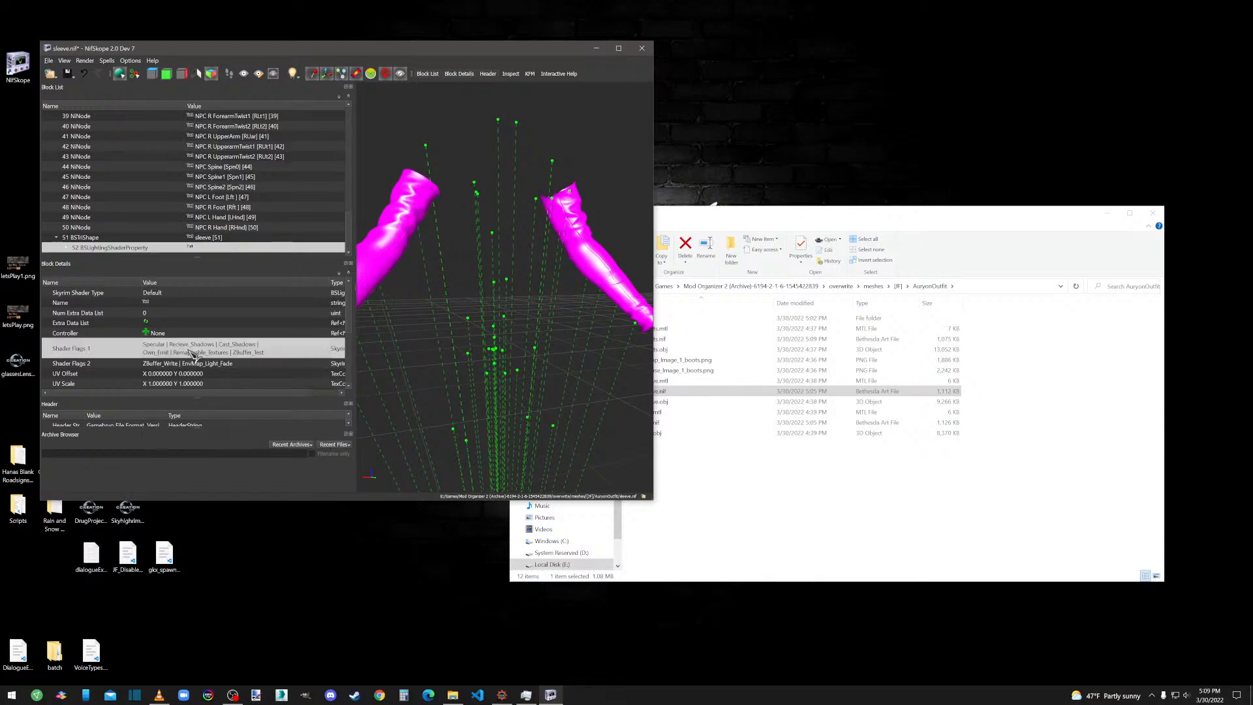
drag(559, 195, 573, 196)
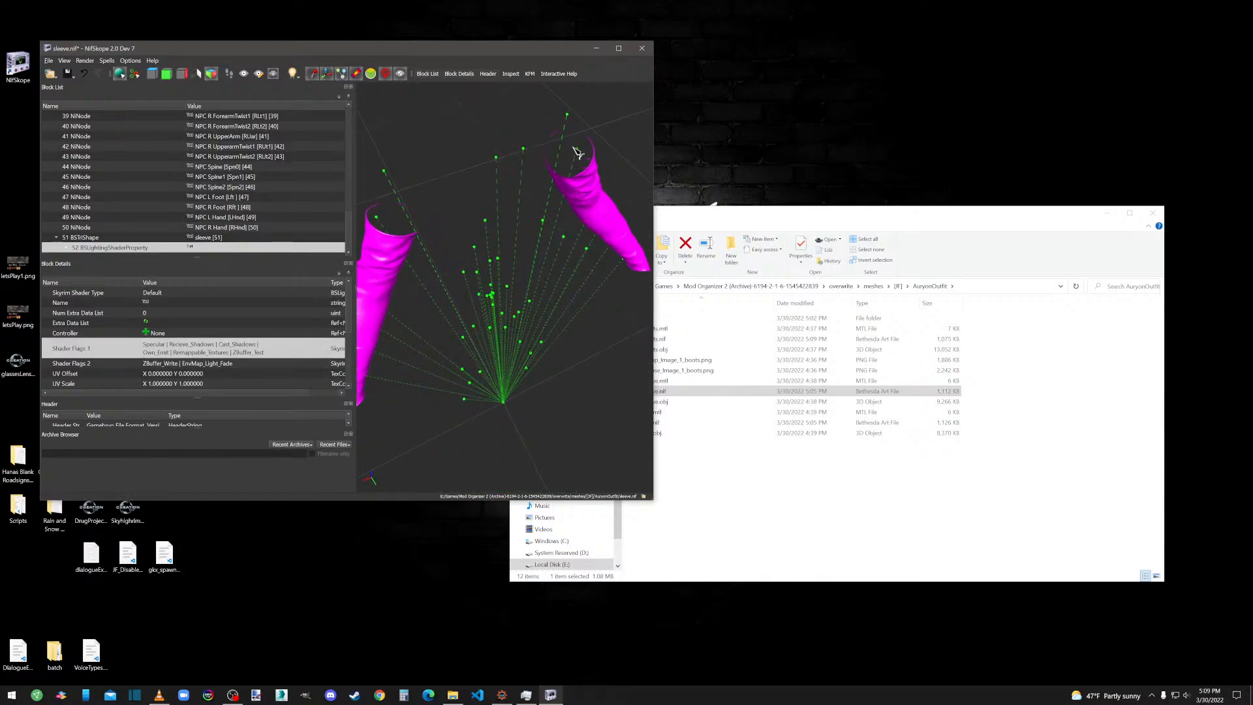
double_click(220, 363)
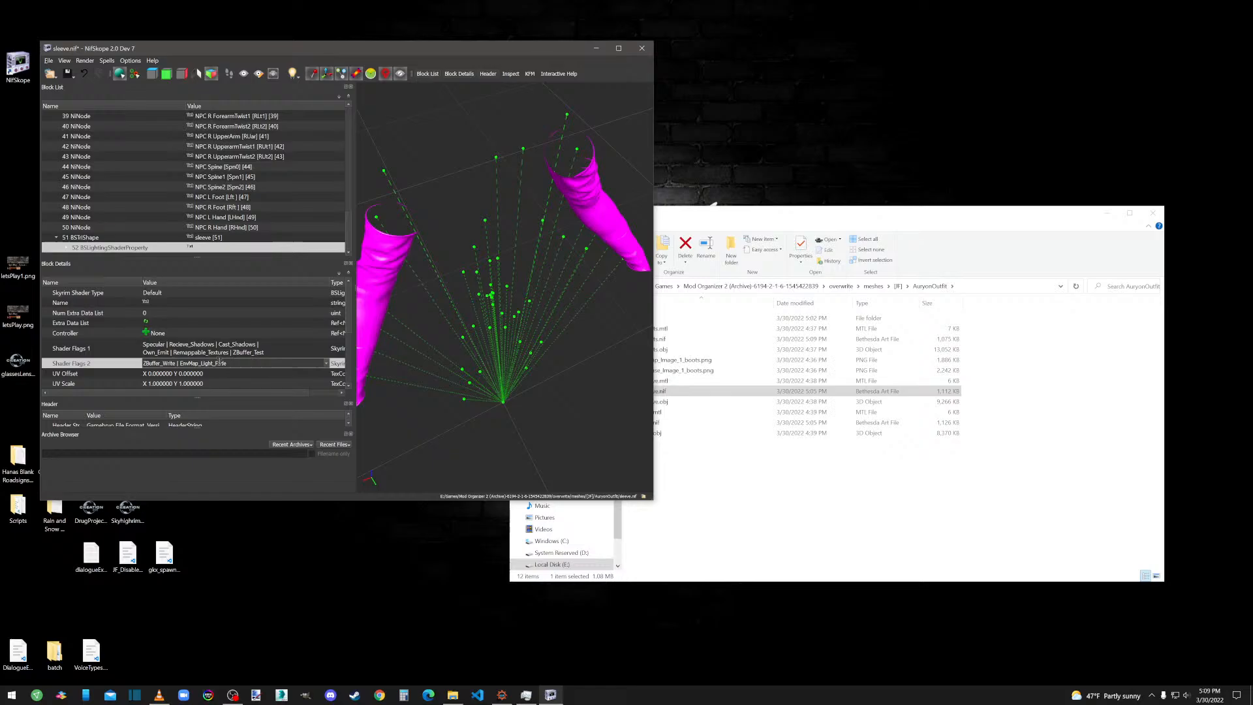
click(328, 364)
click(164, 405)
click(204, 346)
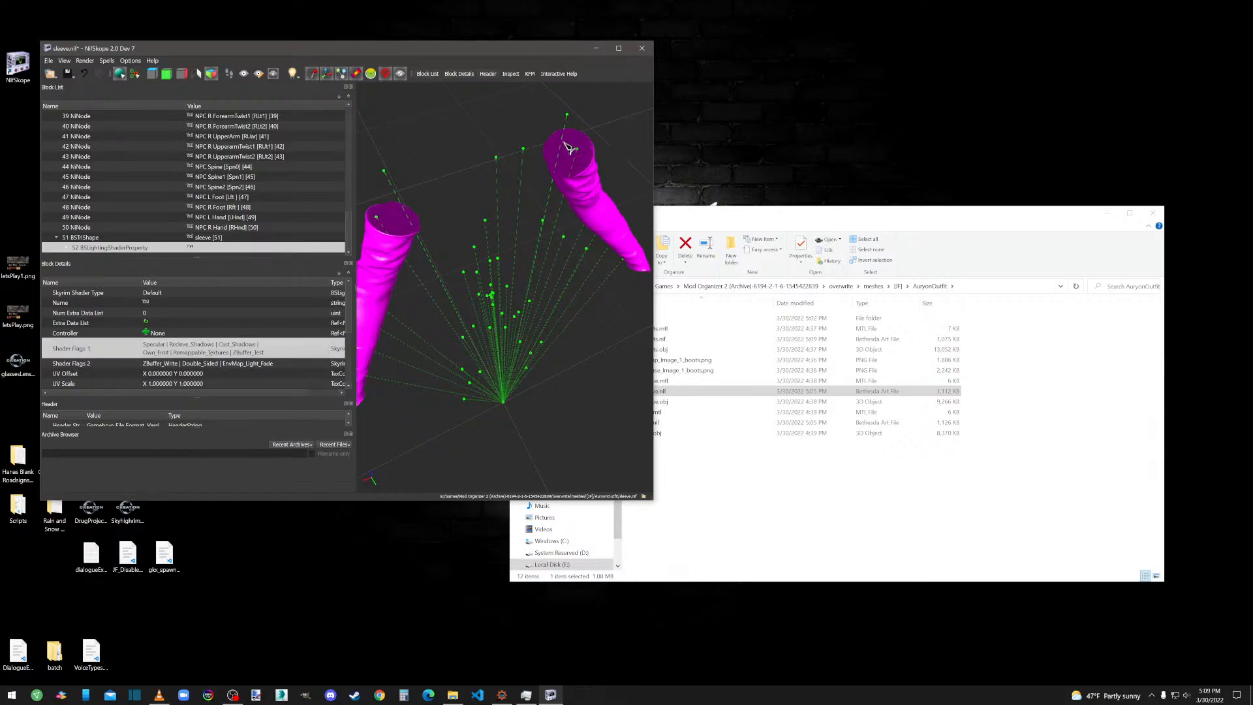
drag(578, 277, 542, 251)
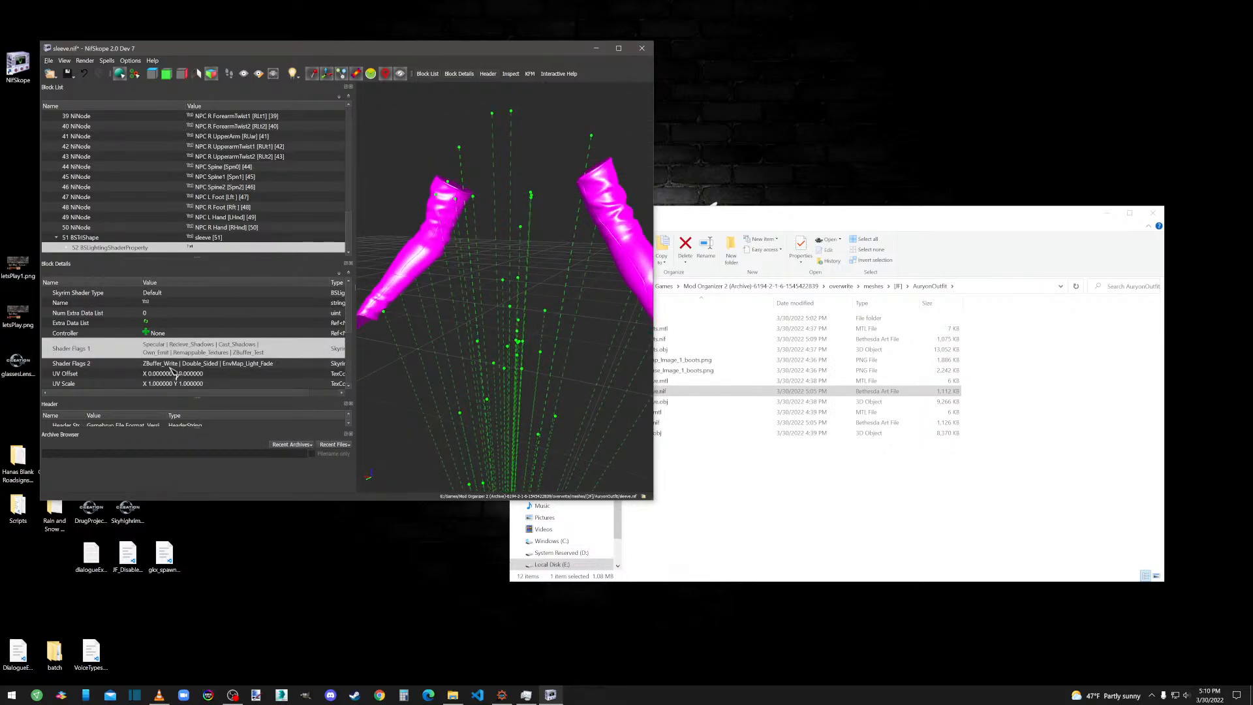
Assign sleeves_d.dds and sleeves_n.dds from the AuryonOutfit textures folder to the first and second texture slots of the sleeve's BSShaderTextureSet.
click(68, 248)
click(92, 248)
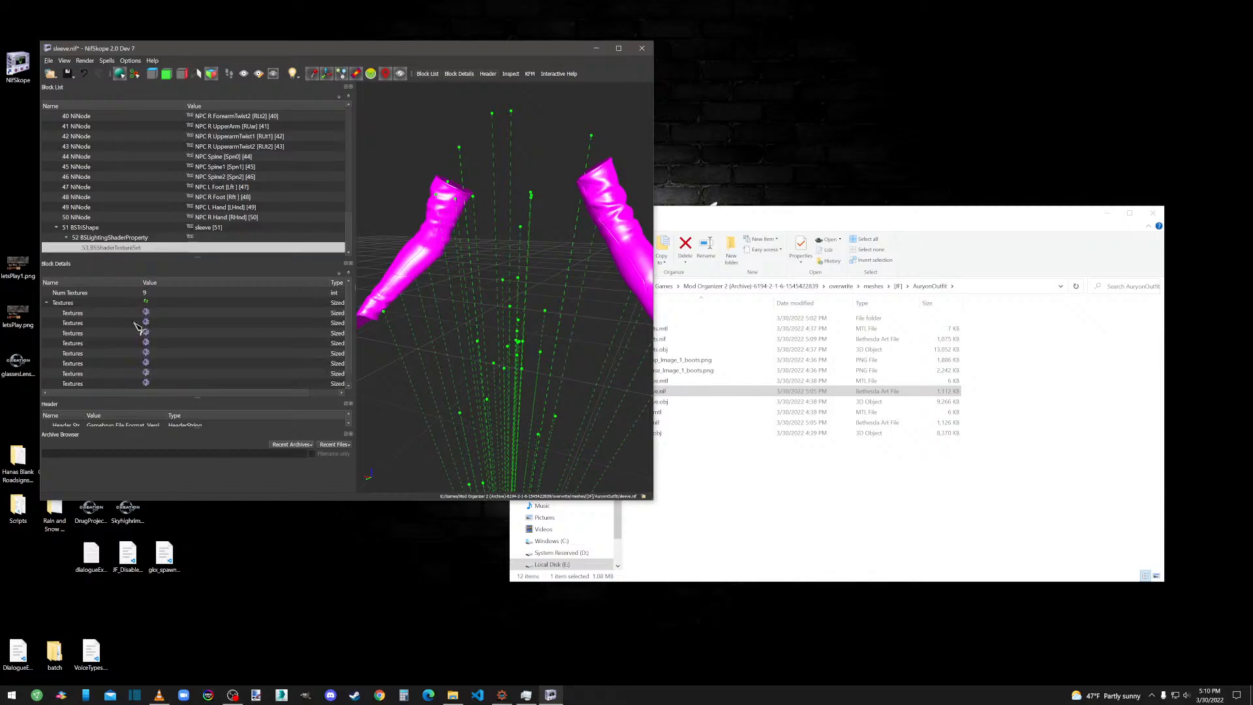
click(147, 314)
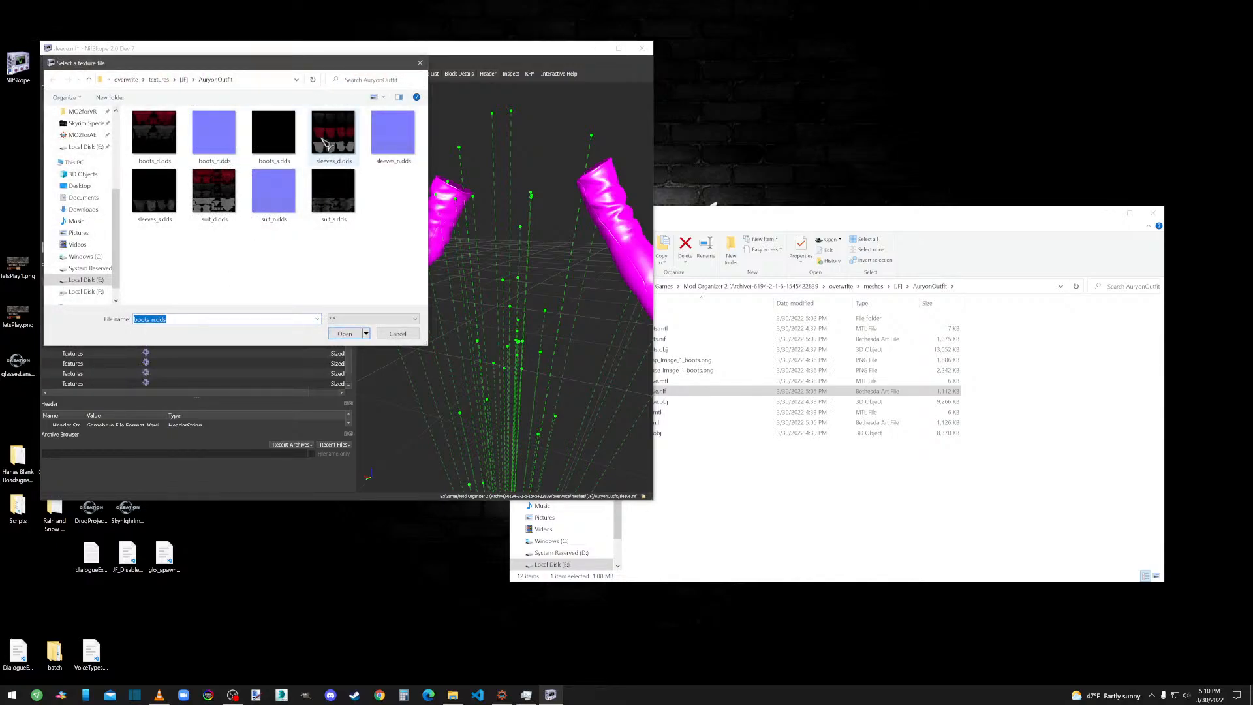
double_click(325, 143)
click(147, 323)
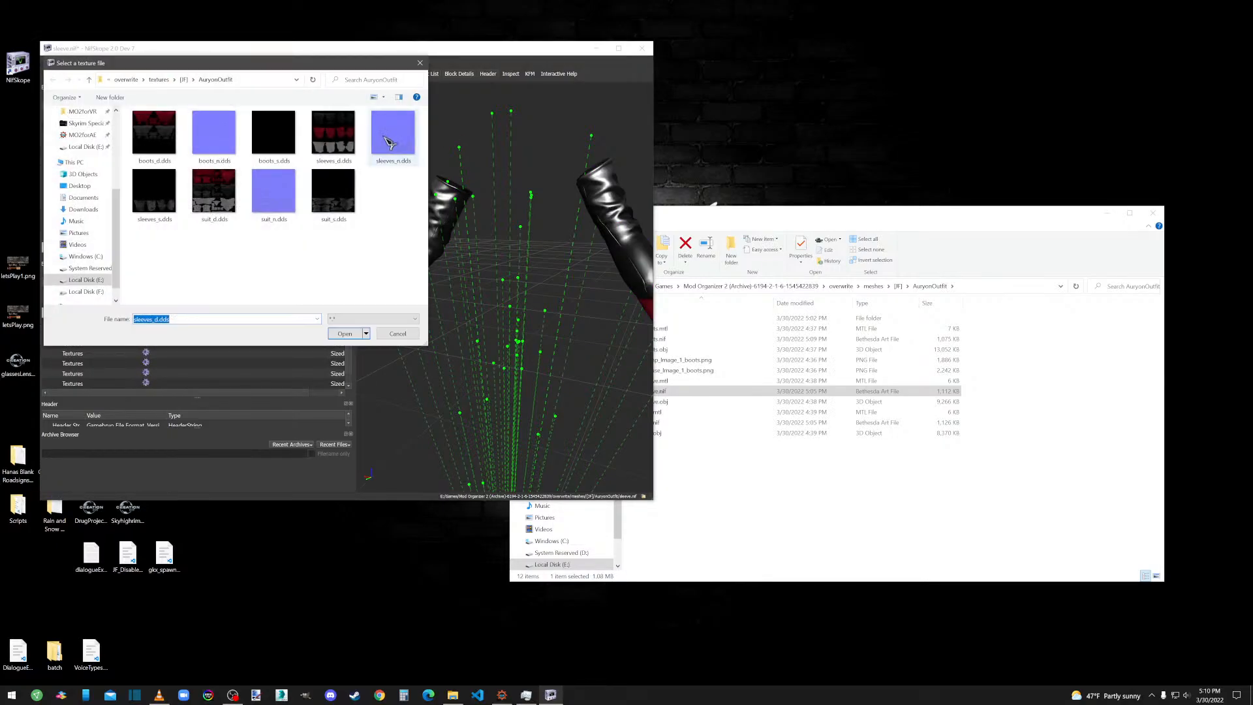
click(385, 145)
double_click(385, 145)
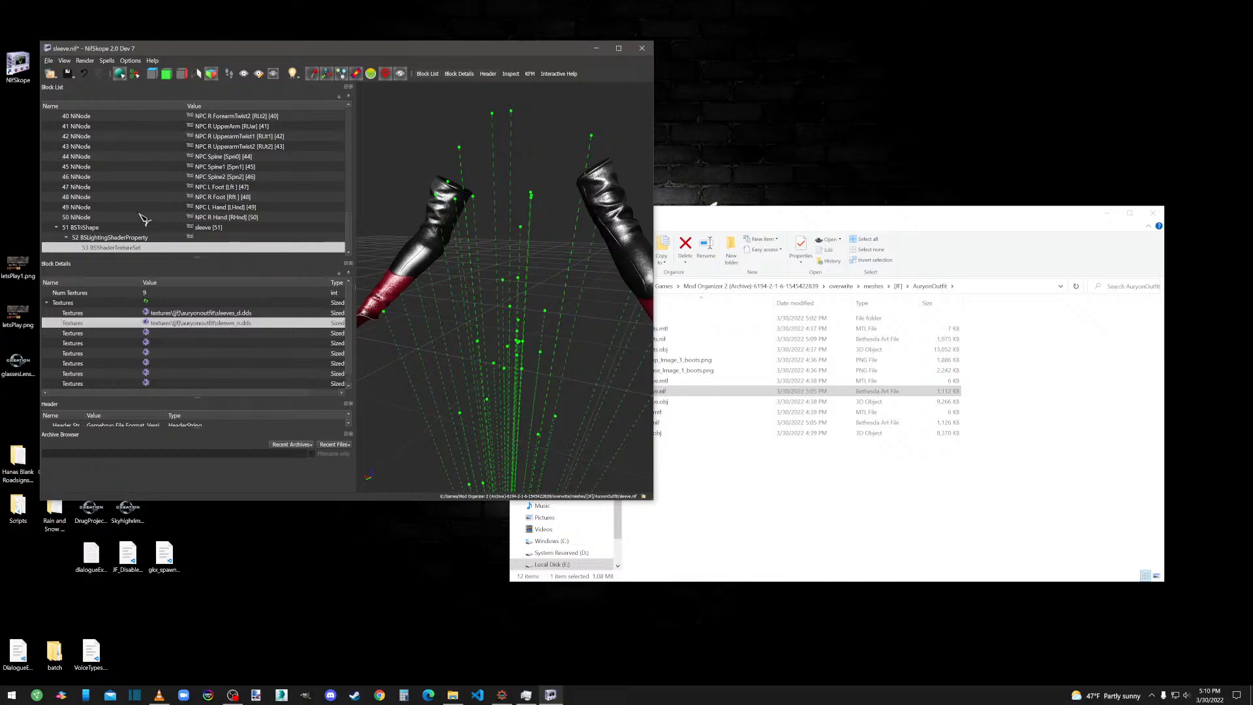
Set the sleeve shader property's Specular Strength to 0.1 and its Glossiness to 220.
click(108, 238)
scroll(156, 346, down, 4)
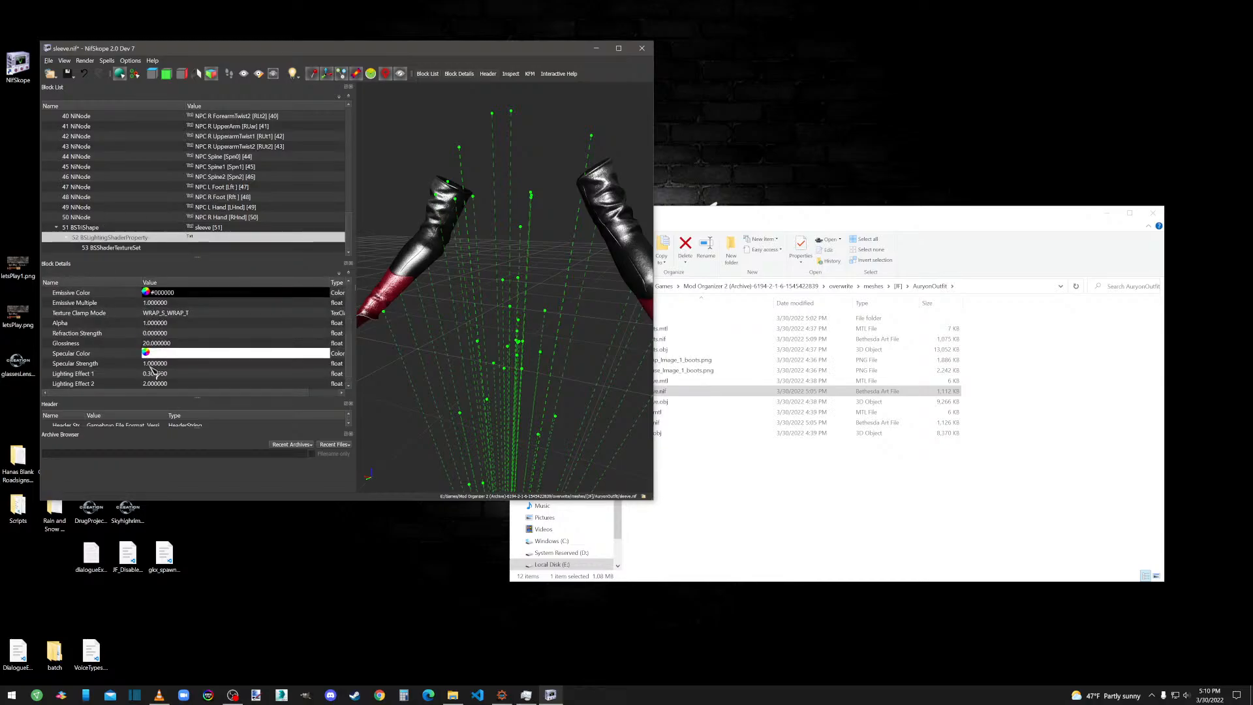
click(156, 366)
text(0.1)
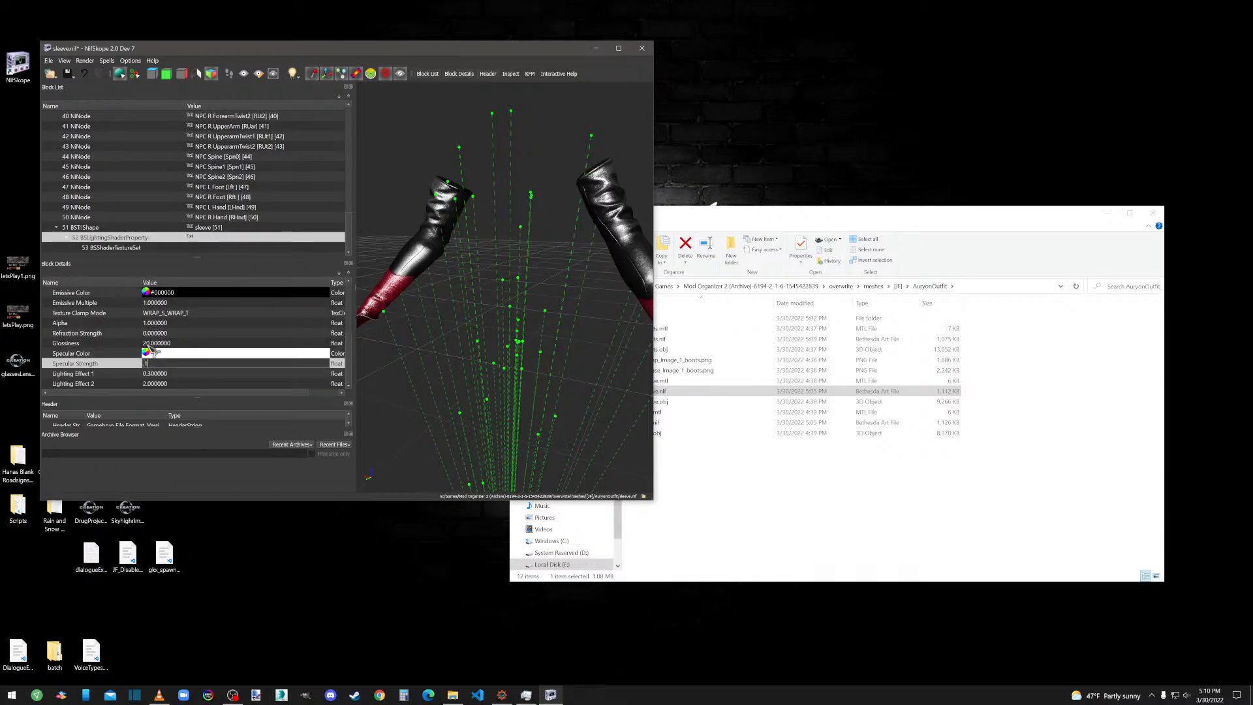
double_click(146, 343)
text(120)
click(160, 334)
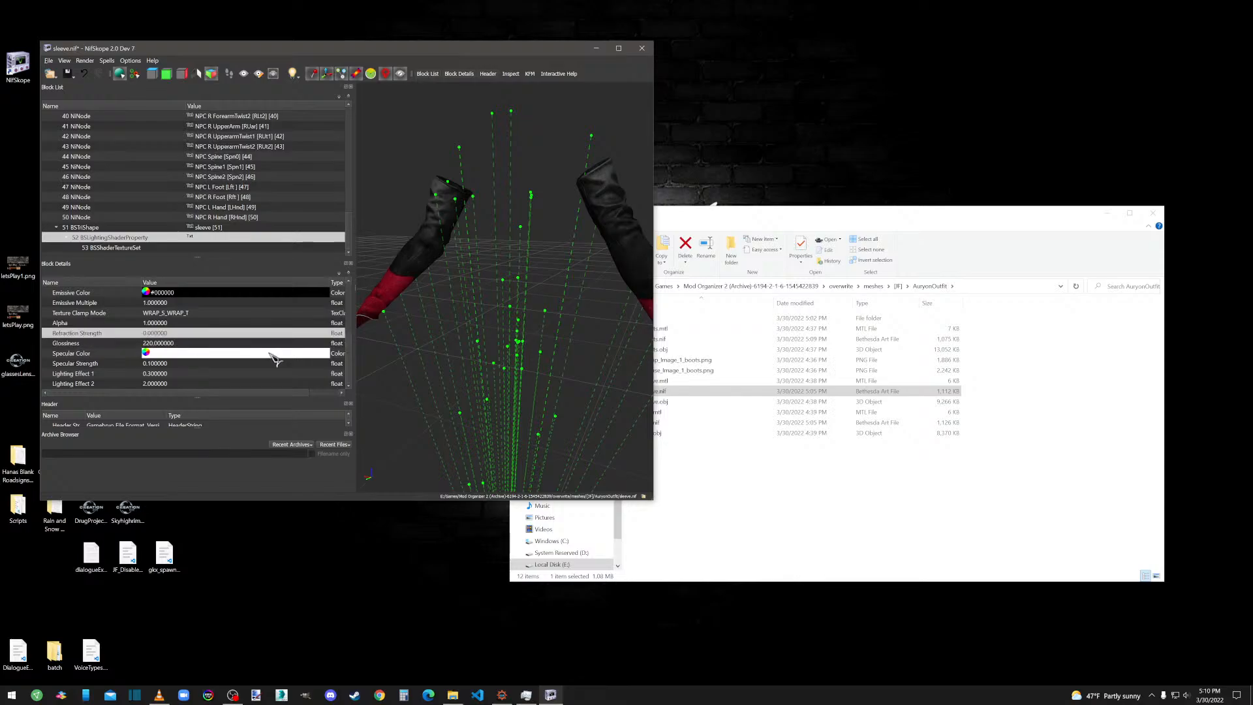
Review the sleeve's shading, its BSTriShape and shader property values, and its assigned texture paths.
mouse_move(509, 340)
mouse_down()
mouse_move(527, 340)
mouse_move(512, 364)
mouse_move(538, 350)
mouse_move(526, 358)
mouse_up()
scroll(527, 339, down, 3)
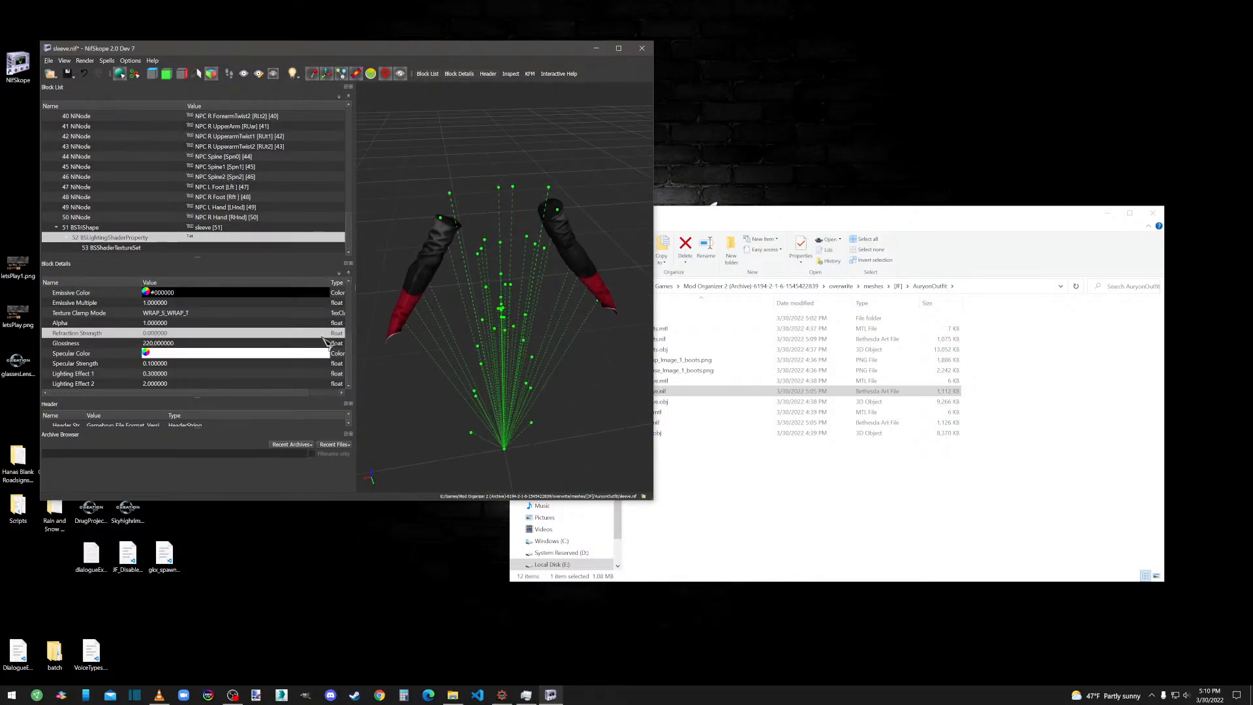
click(93, 230)
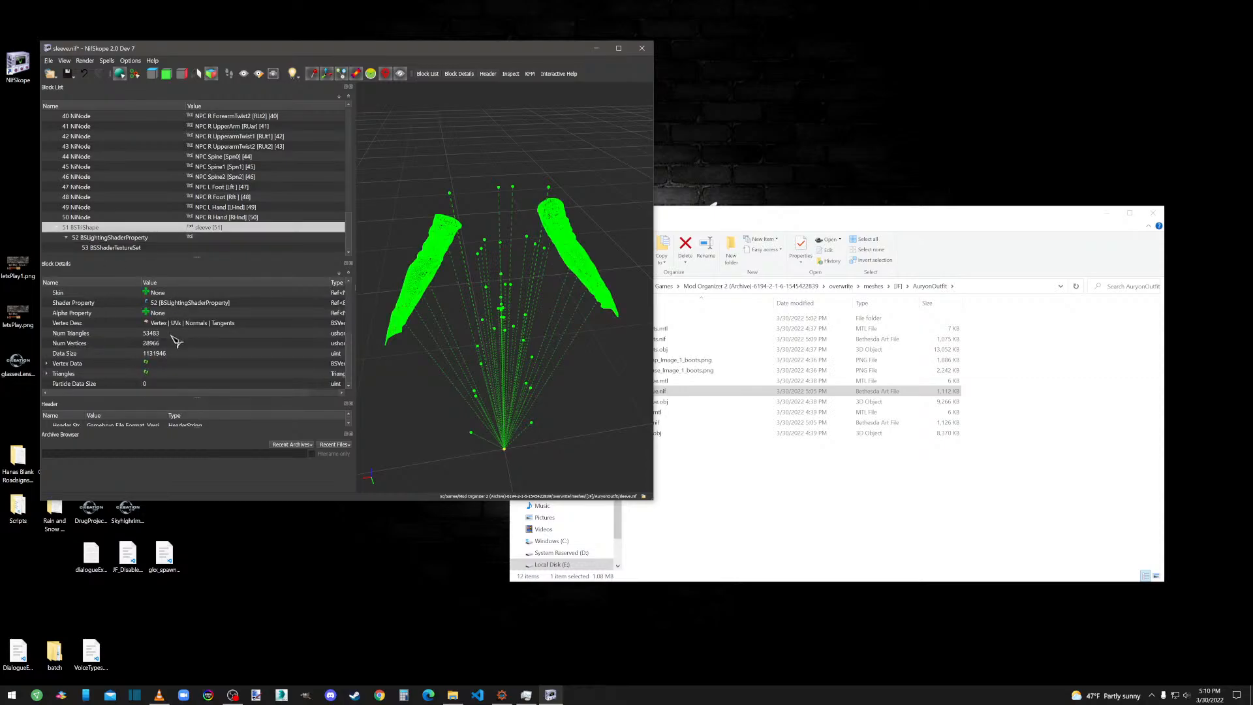
scroll(175, 344, up, 4)
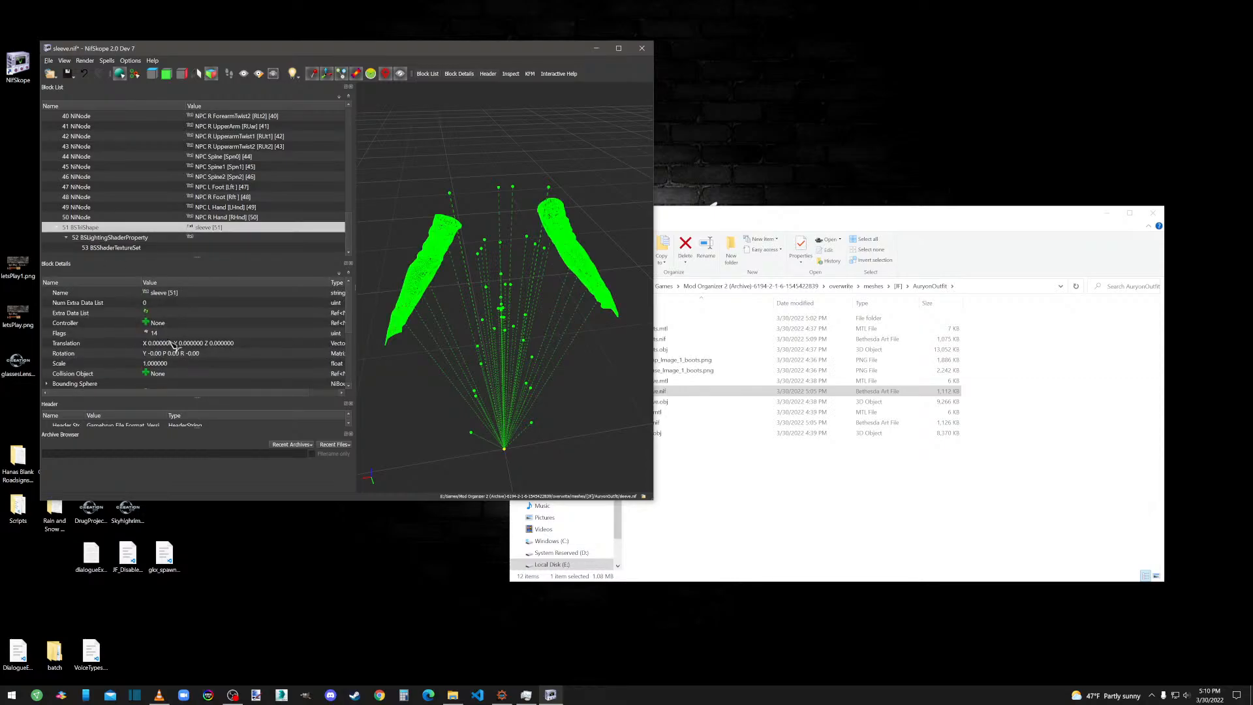
click(115, 238)
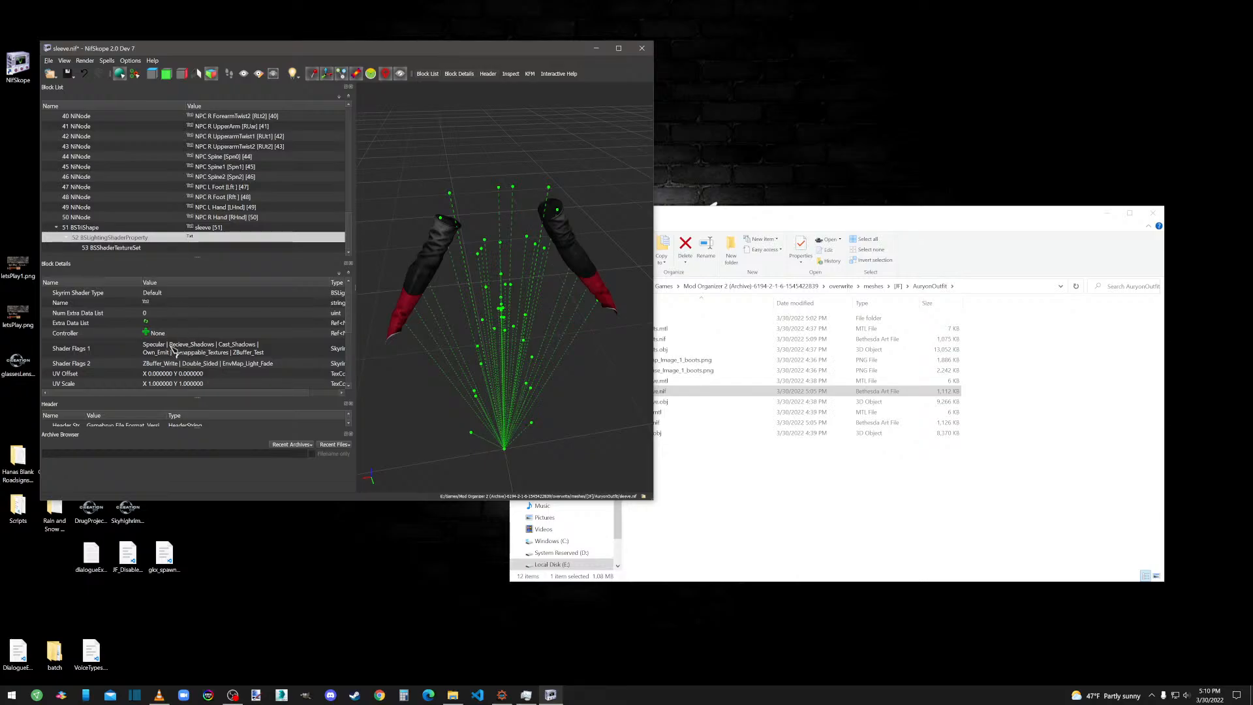
scroll(176, 350, down, 3)
scroll(176, 351, up, 3)
click(109, 248)
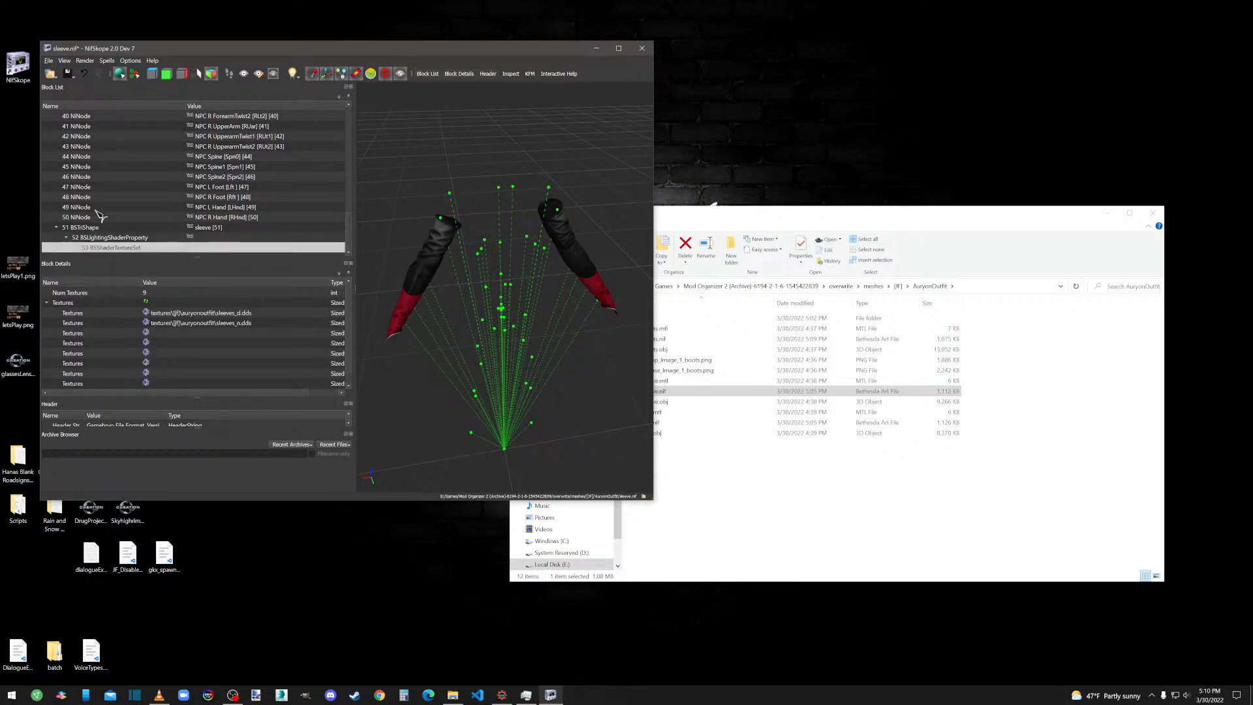
Remove the bogus nodes and unused strings from sleeve.nif with the Optimize spells.
click(106, 60)
mouse_move(119, 114)
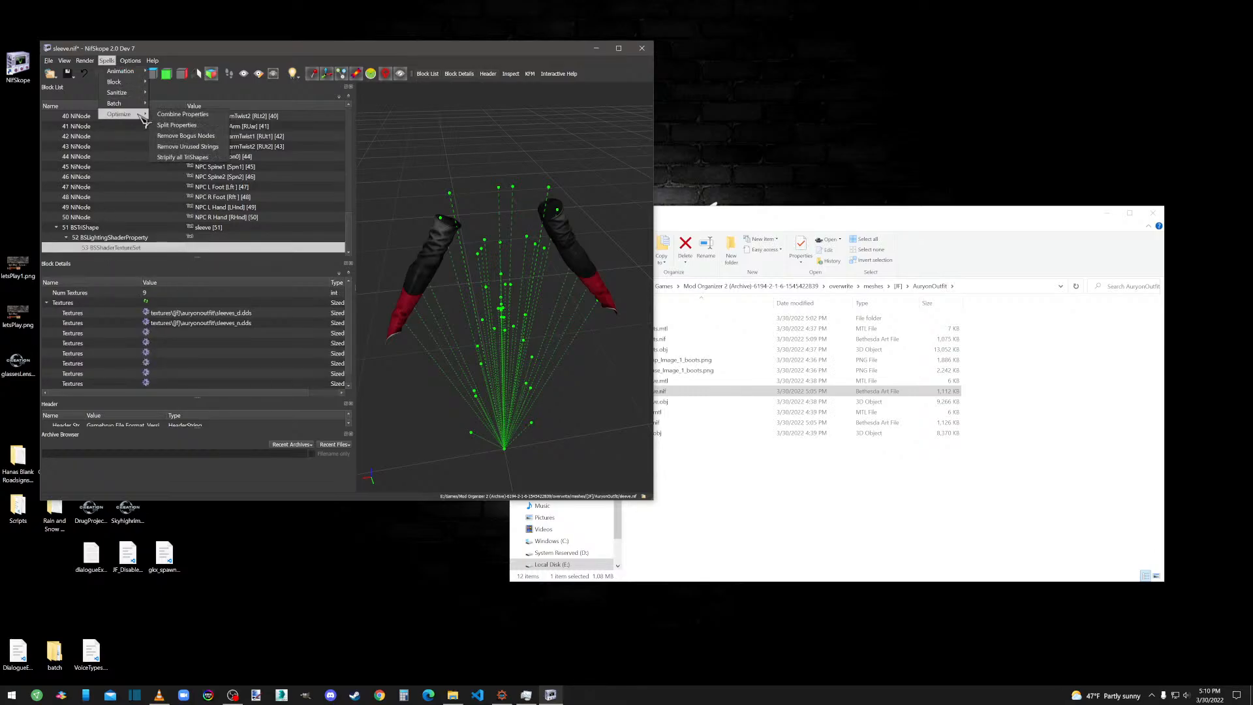
click(199, 137)
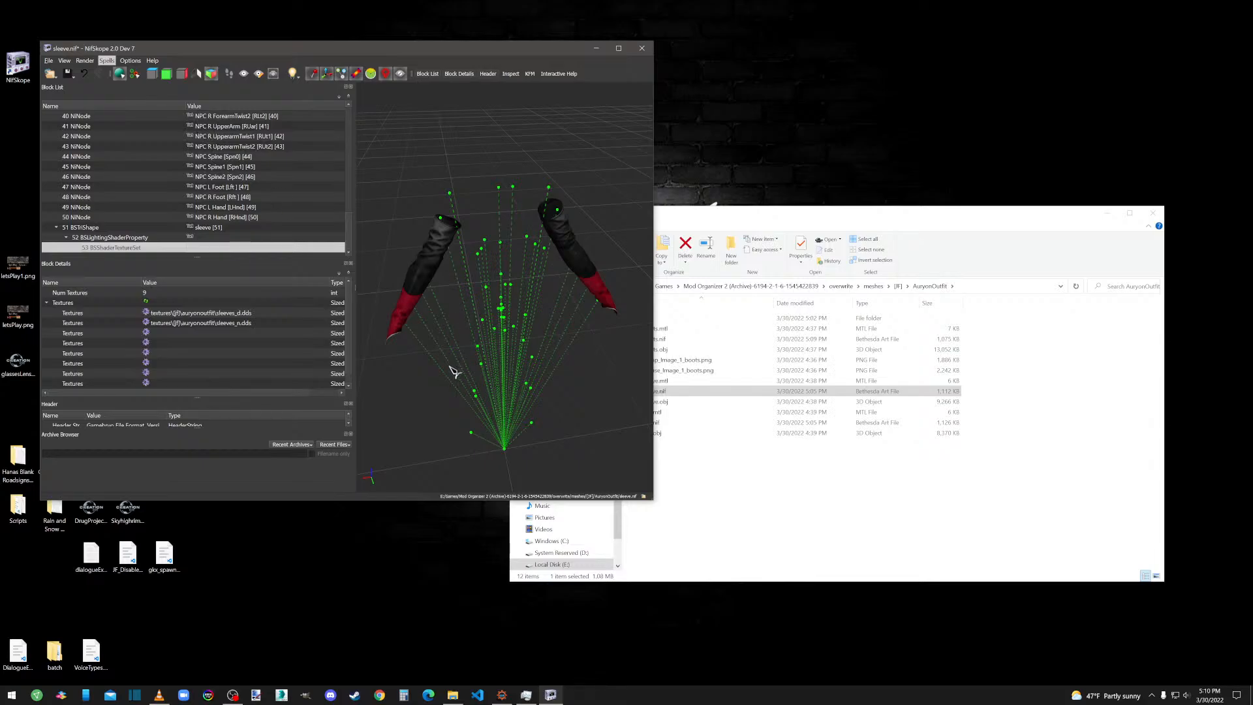
click(651, 356)
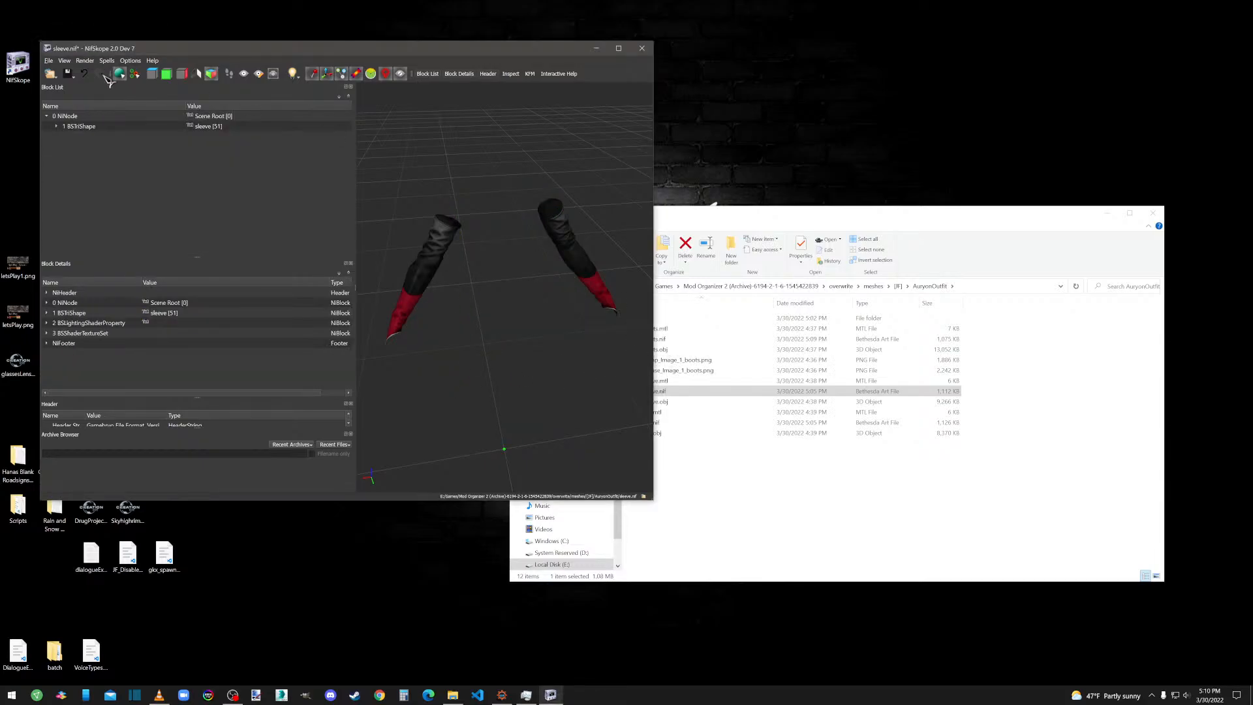
click(107, 60)
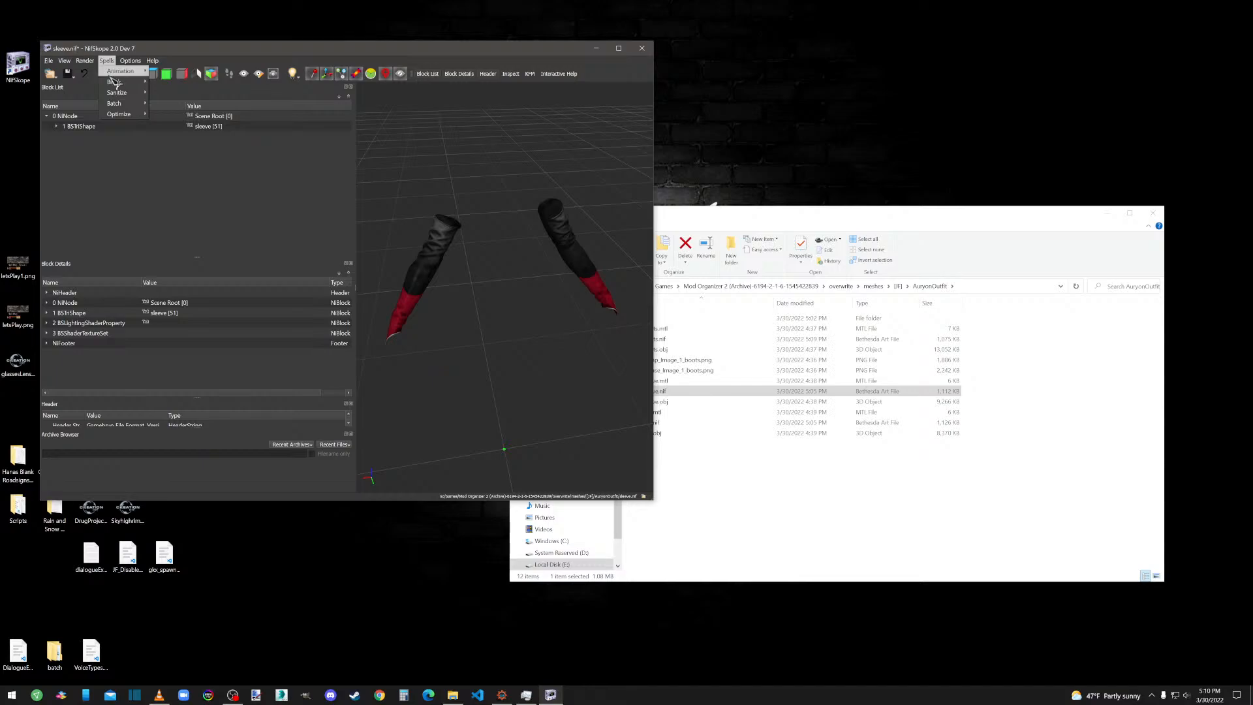
mouse_move(139, 115)
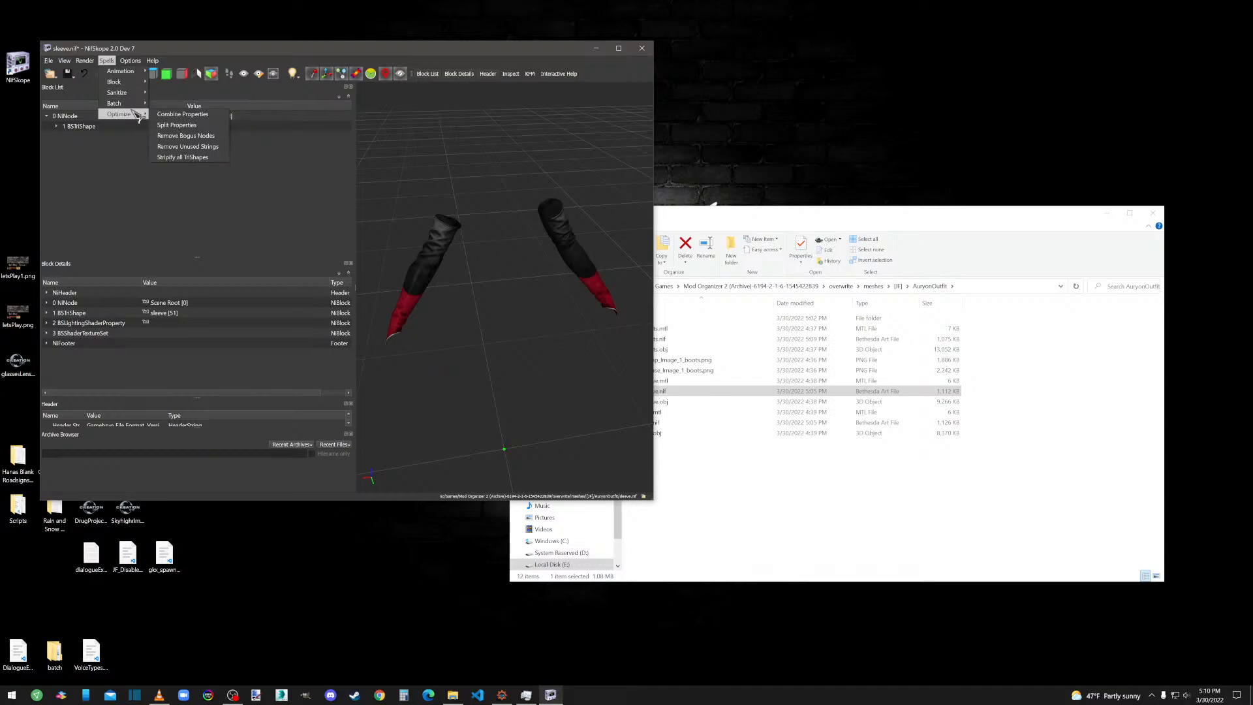
click(184, 147)
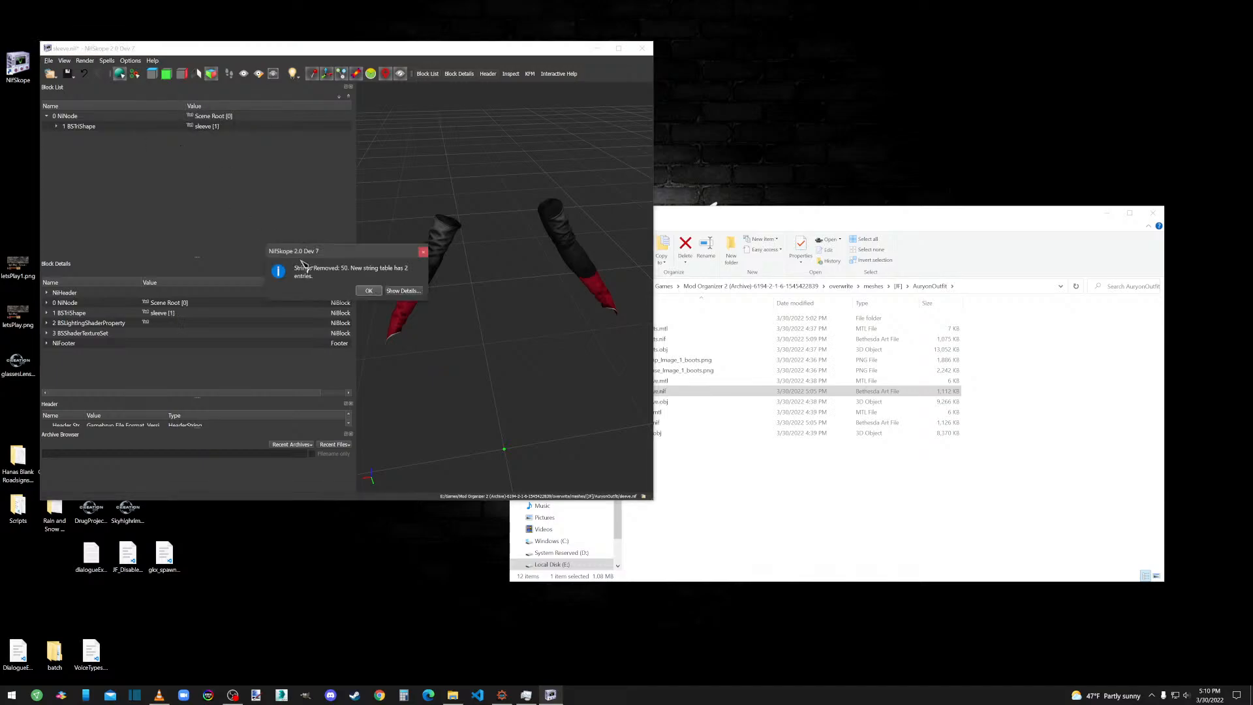
click(380, 291)
Save the changes to sleeve.nif and close it.
click(69, 73)
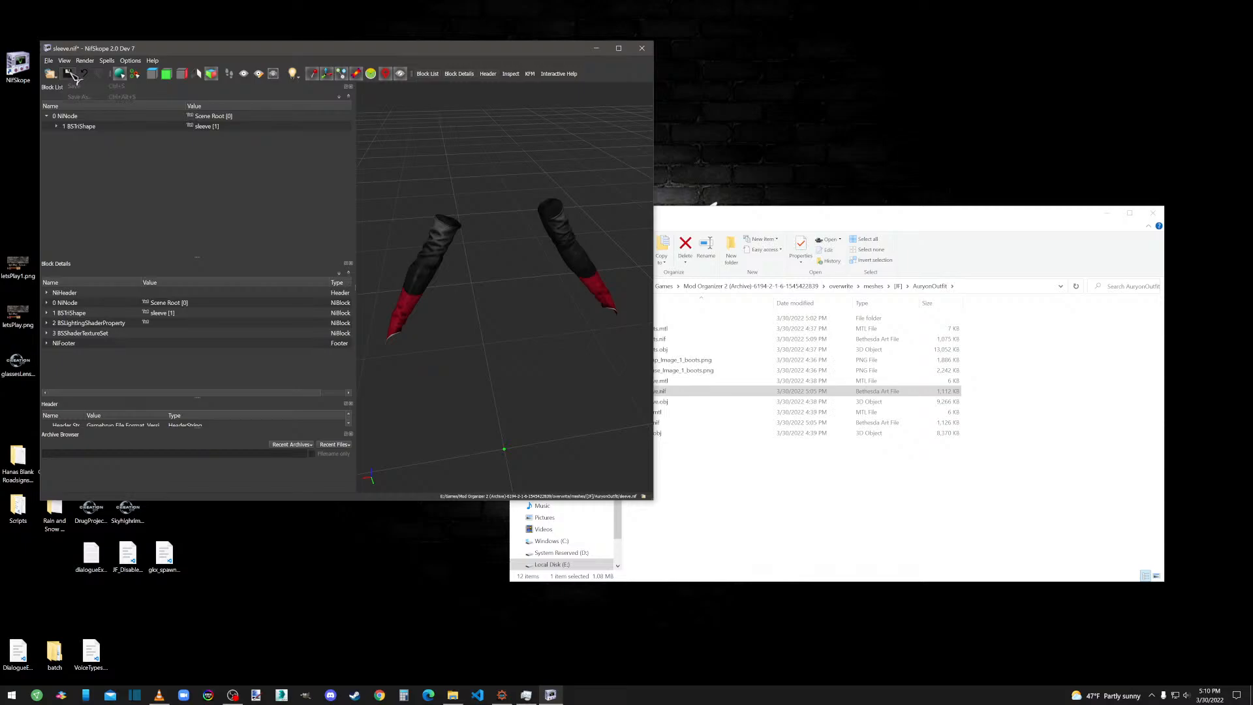
click(73, 86)
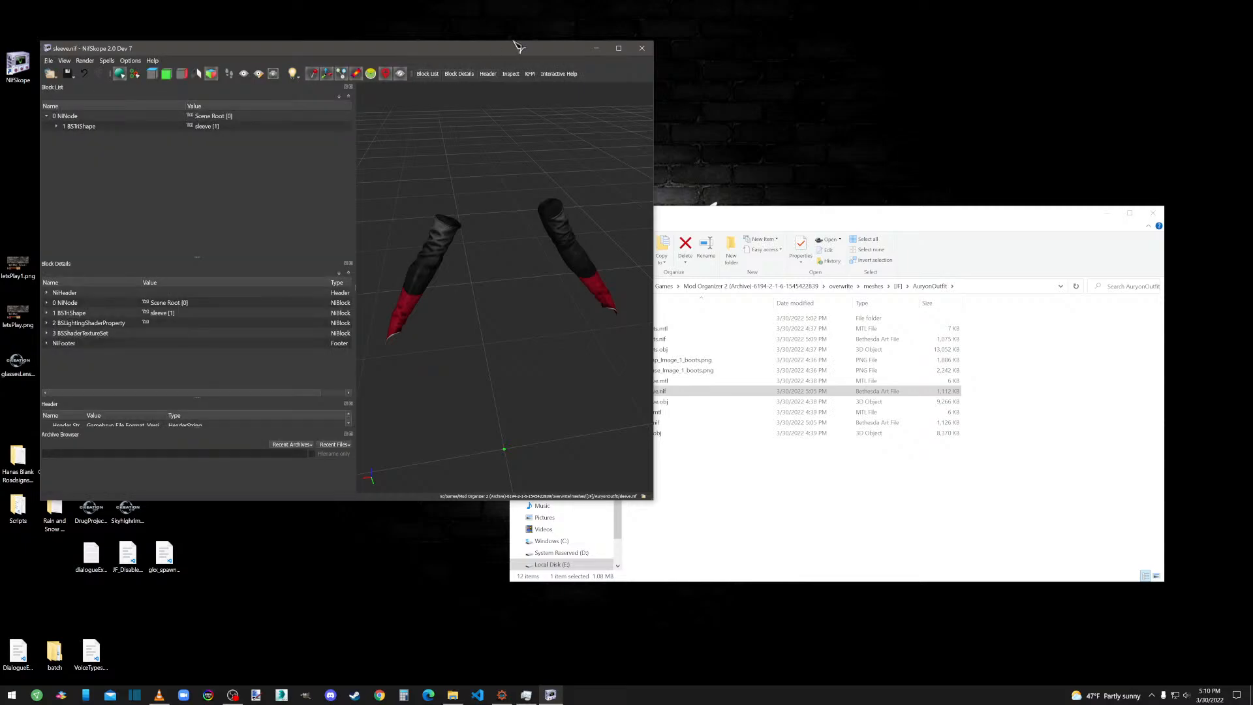
click(643, 48)
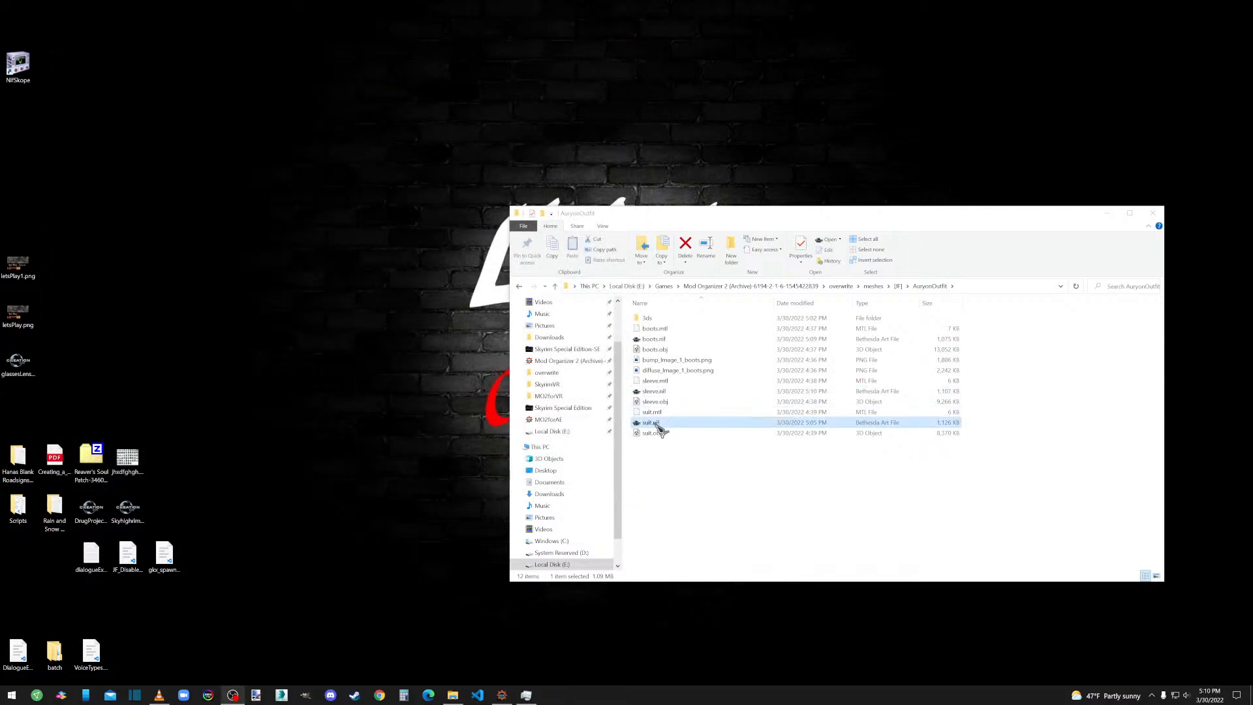
Open suit.nif in NifSkope and apply Smooth Normals with the default settings to the suit mesh.
drag(663, 424, 18, 65)
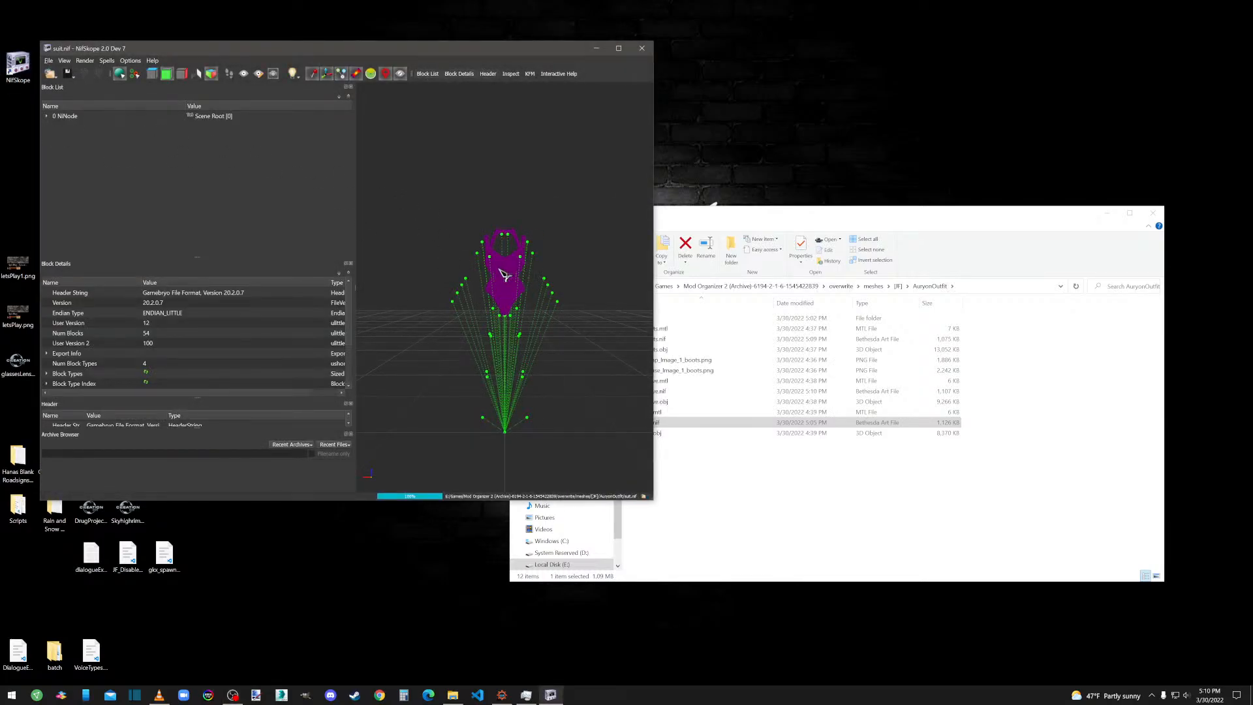
right_click(504, 274)
mouse_move(541, 305)
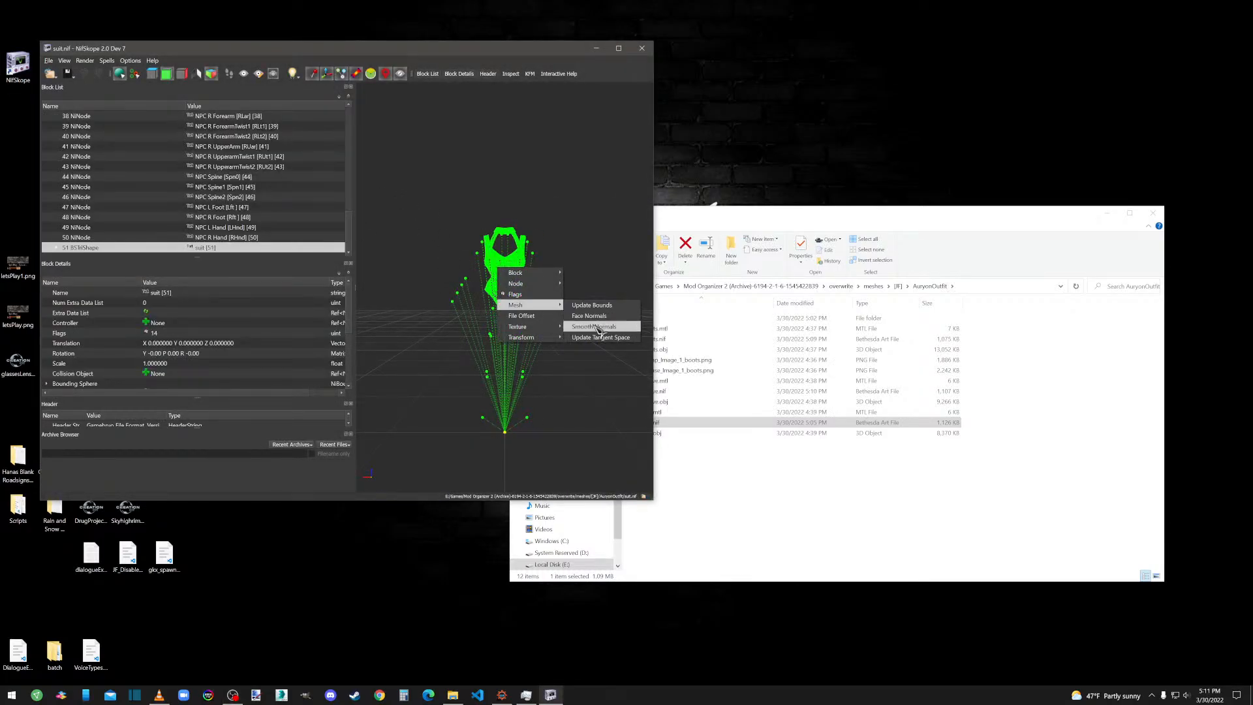
click(597, 327)
click(615, 356)
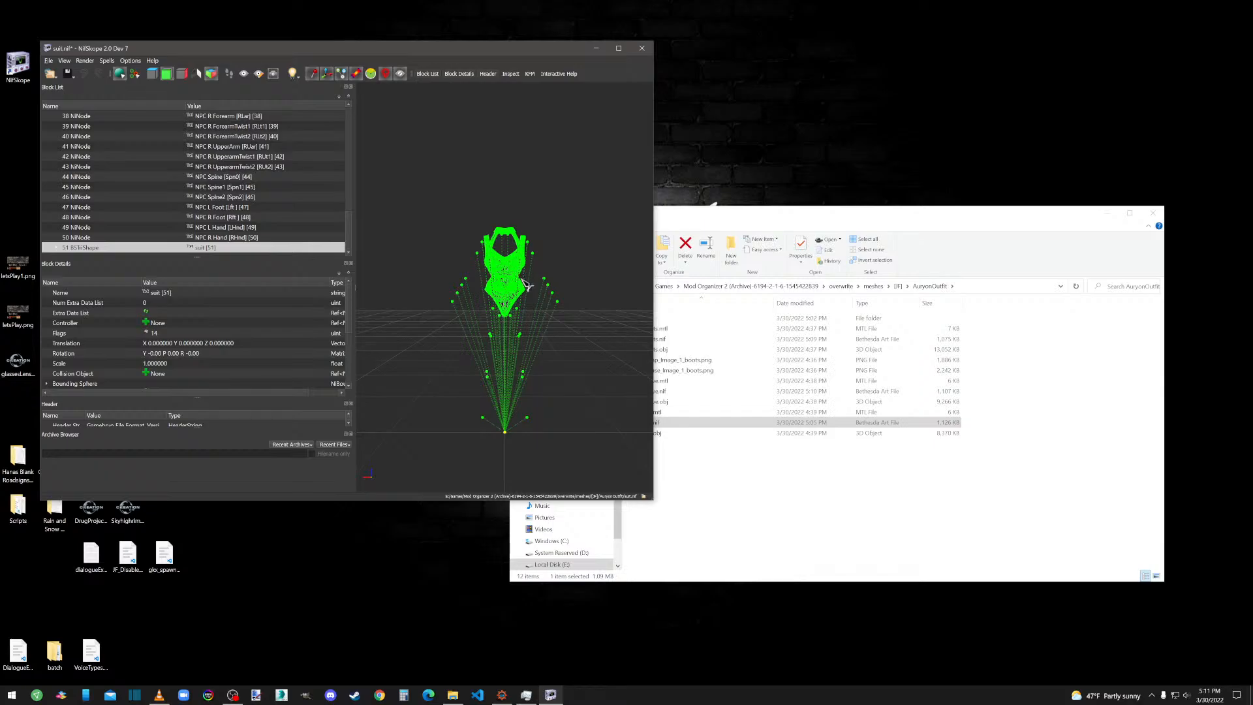
Recalculate the suit BSTriShape with Face Normals and reapply Smooth Normals to it.
right_click(513, 267)
mouse_move(556, 306)
click(597, 318)
right_click(517, 291)
click(607, 359)
Enable the Double_Sided option in Shader Flags 2 of the suit's BSLightingShaderProperty.
click(56, 248)
click(82, 248)
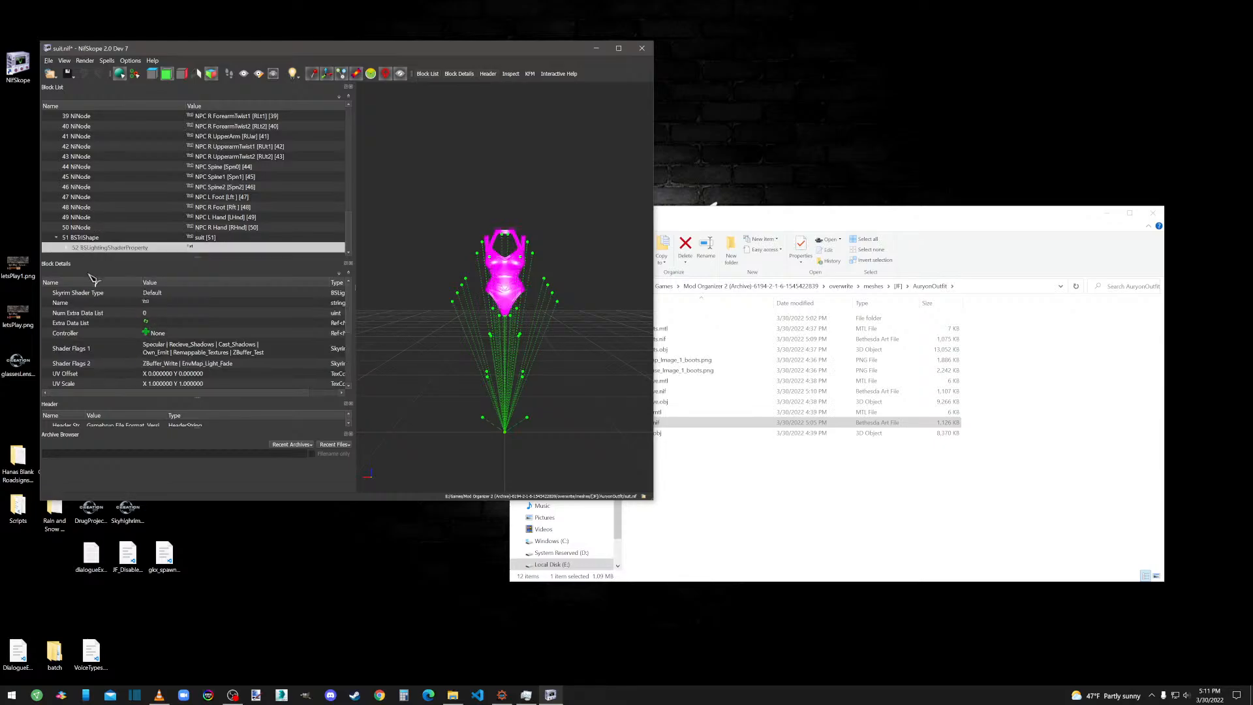
double_click(189, 363)
click(189, 363)
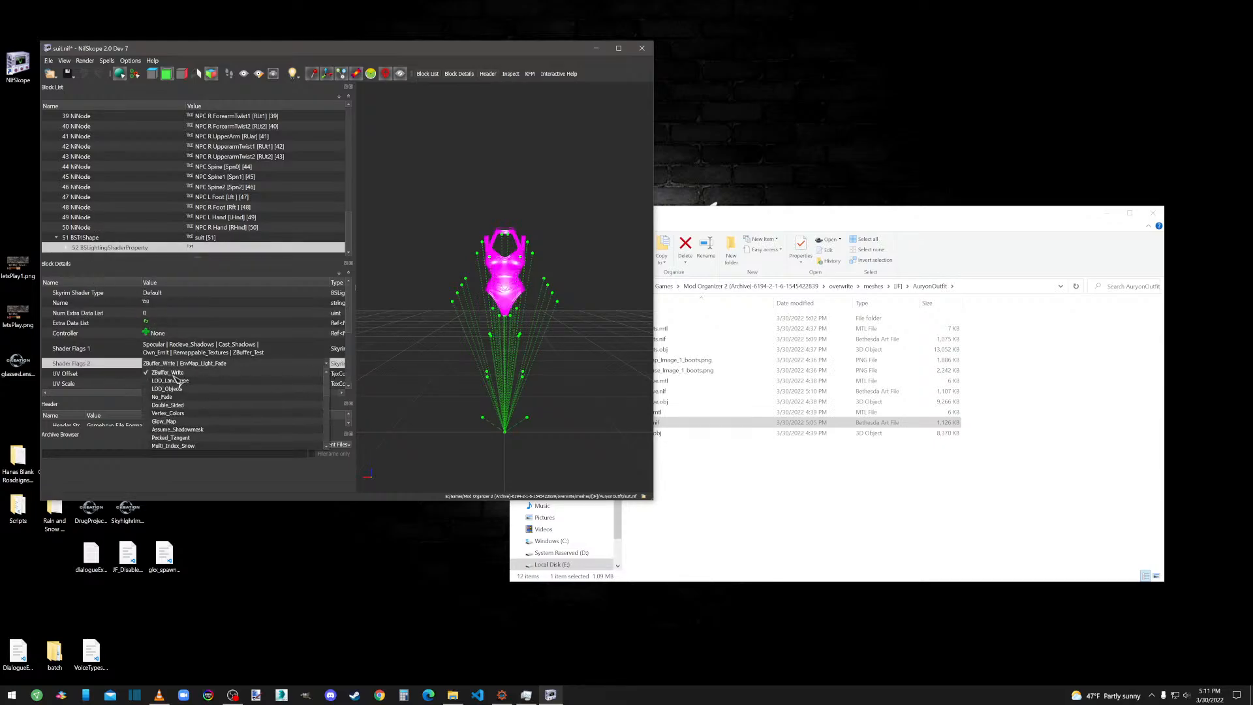
click(169, 406)
click(195, 349)
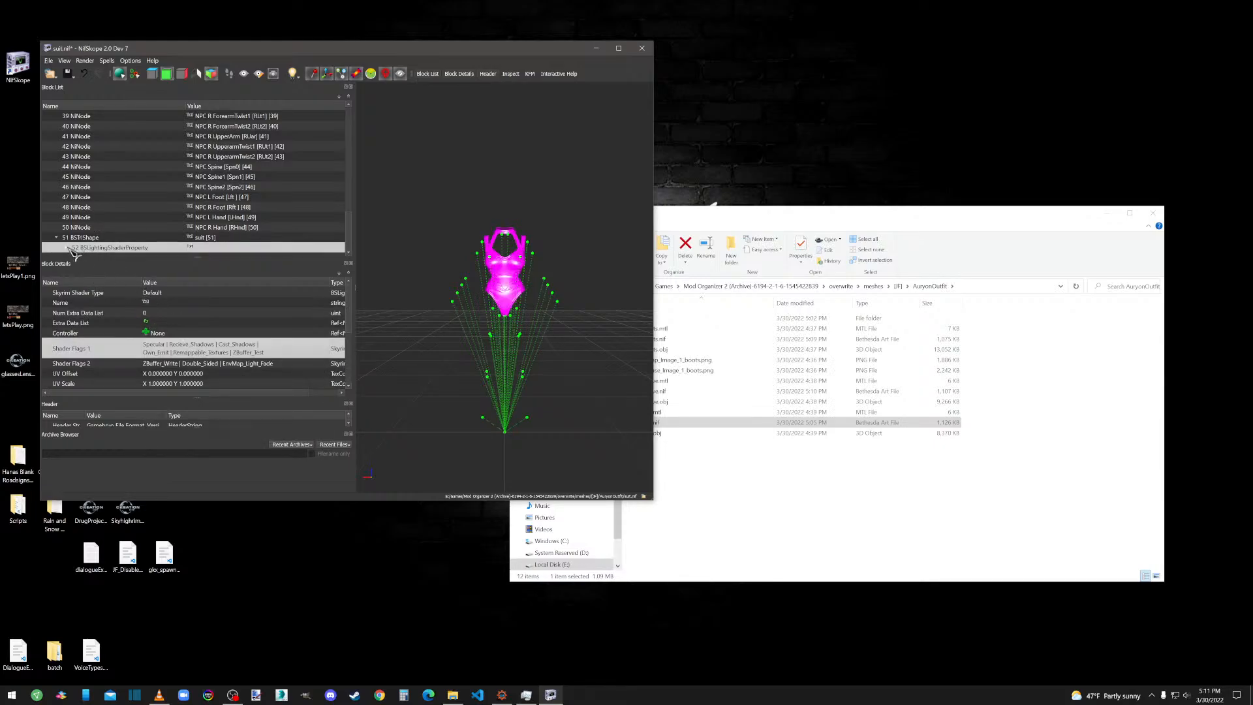
Assign suit_d.dds and suit_n.dds from the AuryonOutfit textures folder to the first and second texture slots of the suit's BSShaderTextureSet.
scroll(85, 251, down, 1)
click(110, 248)
click(147, 311)
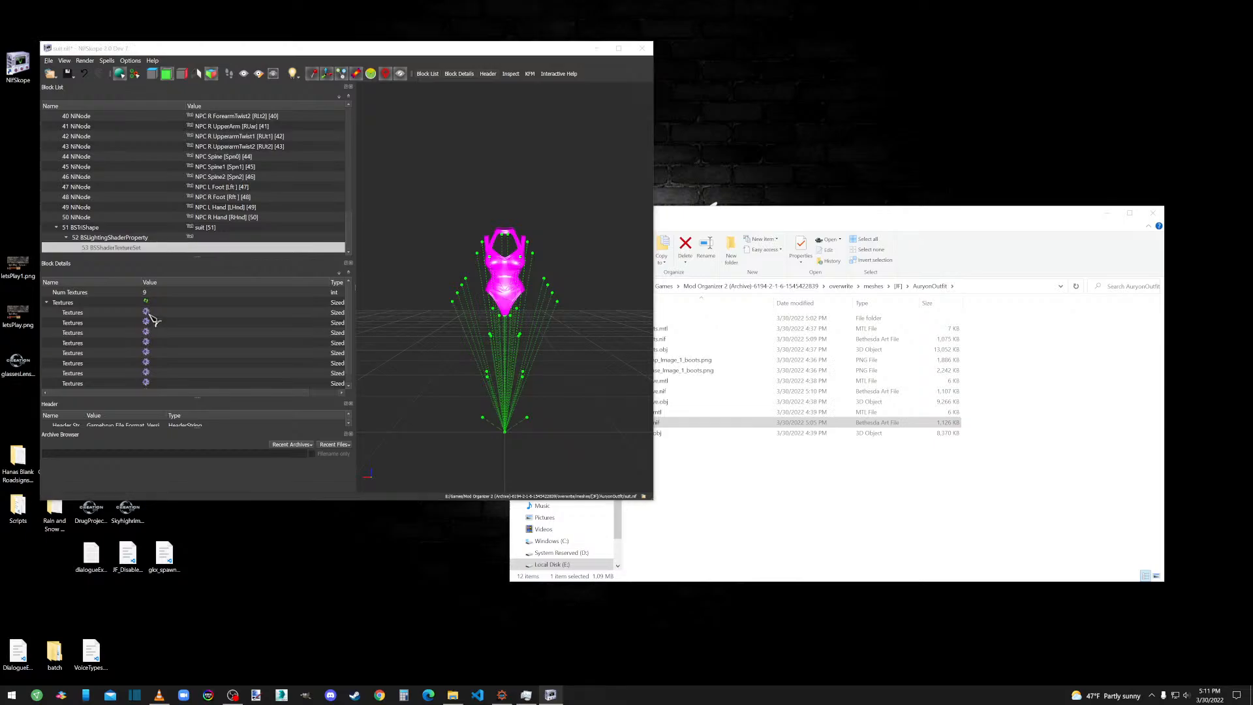
double_click(213, 196)
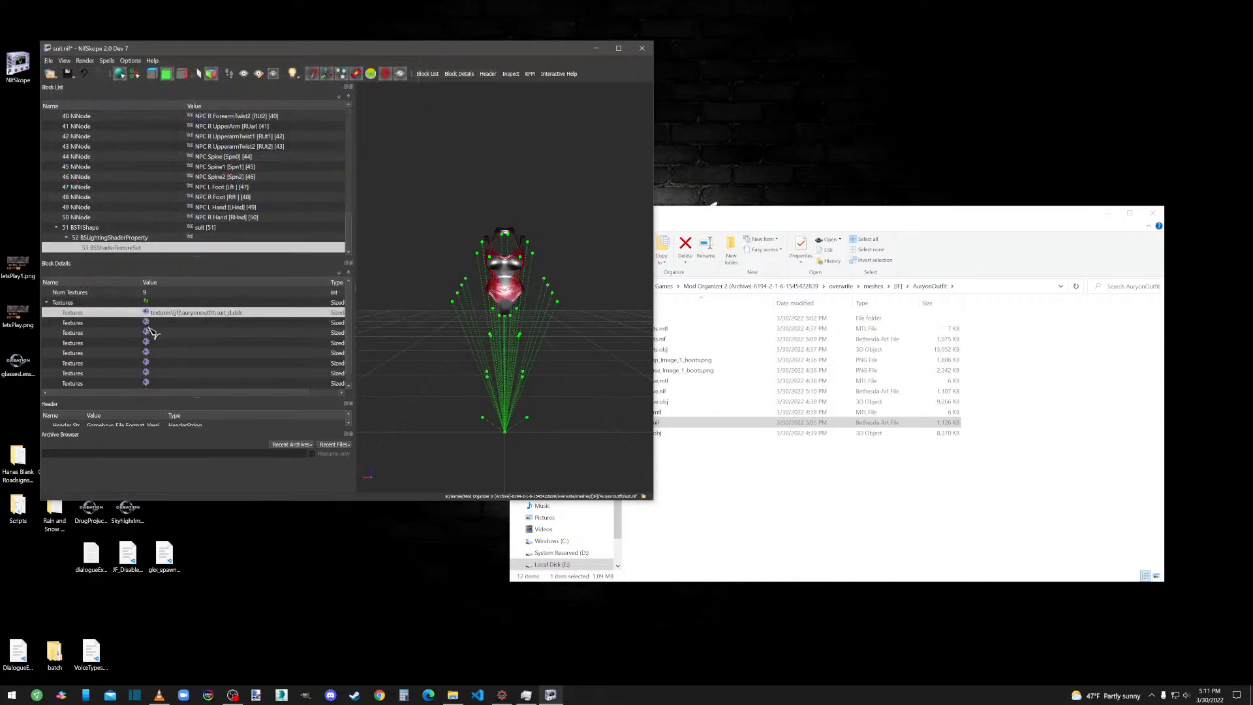
click(157, 322)
click(147, 322)
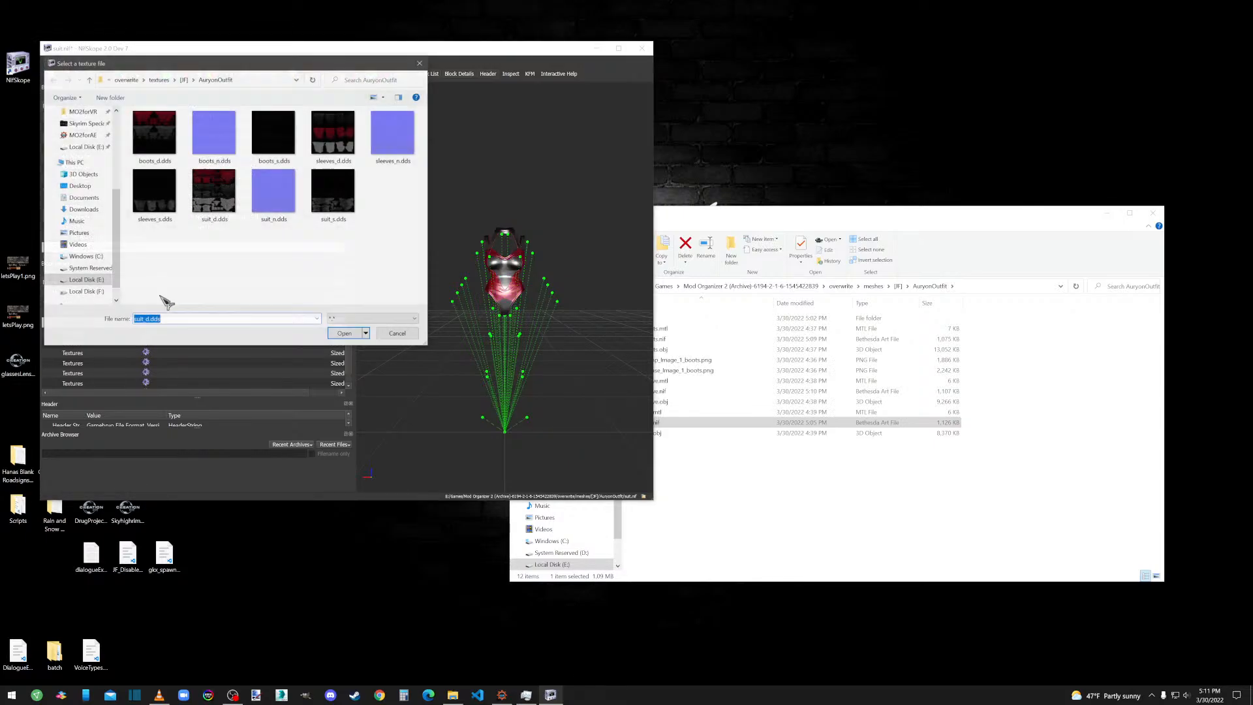
double_click(269, 193)
Set the suit shader property's Specular Strength to 0.1 and its Glossiness to 220.
click(105, 238)
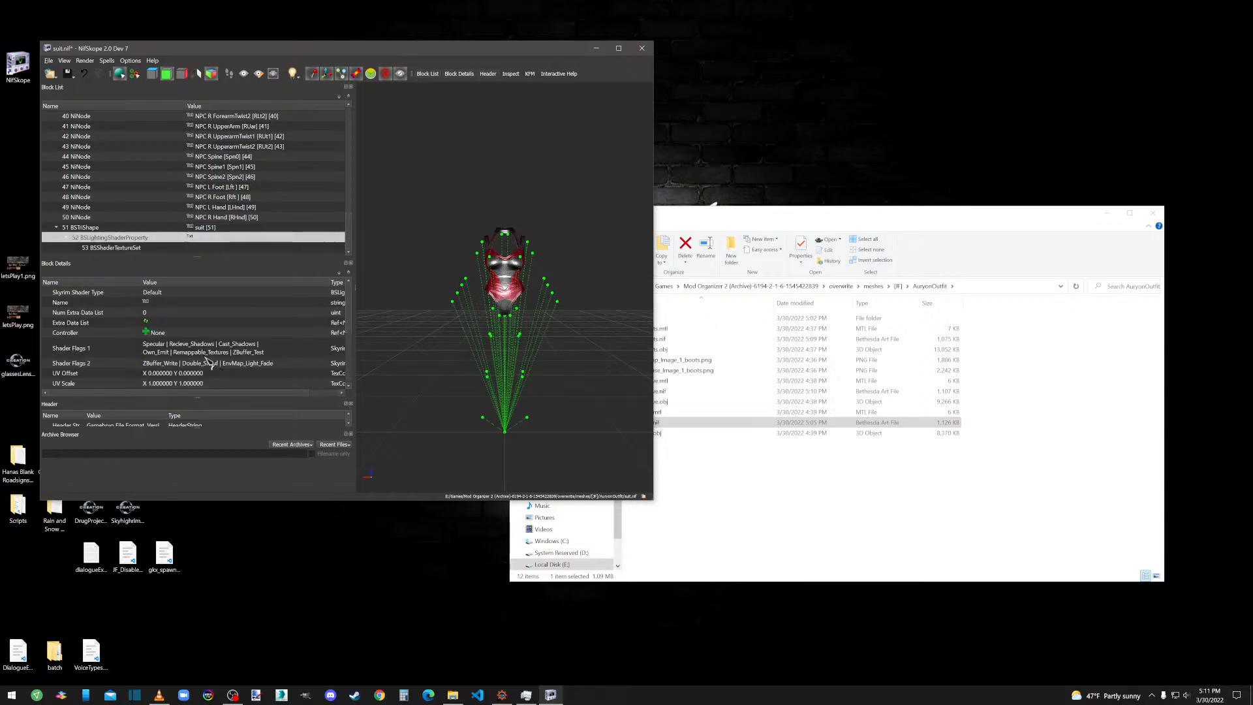
double_click(163, 363)
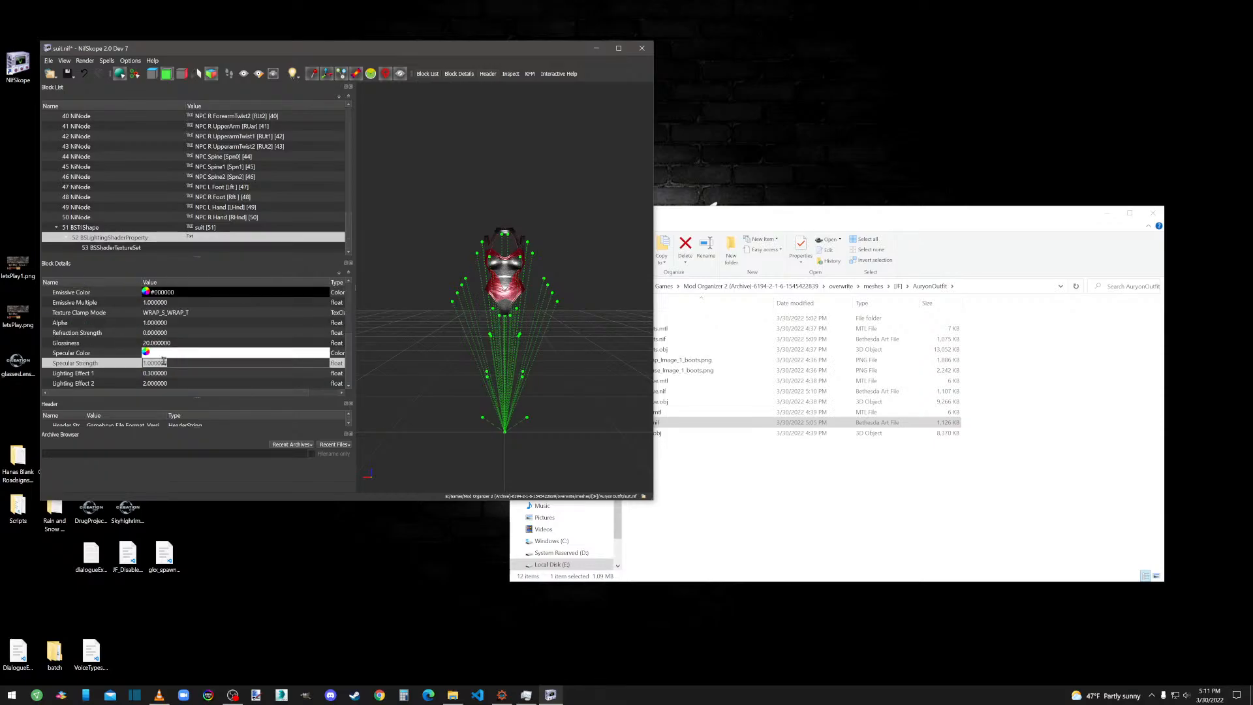
text(.1)
double_click(164, 343)
text(22)
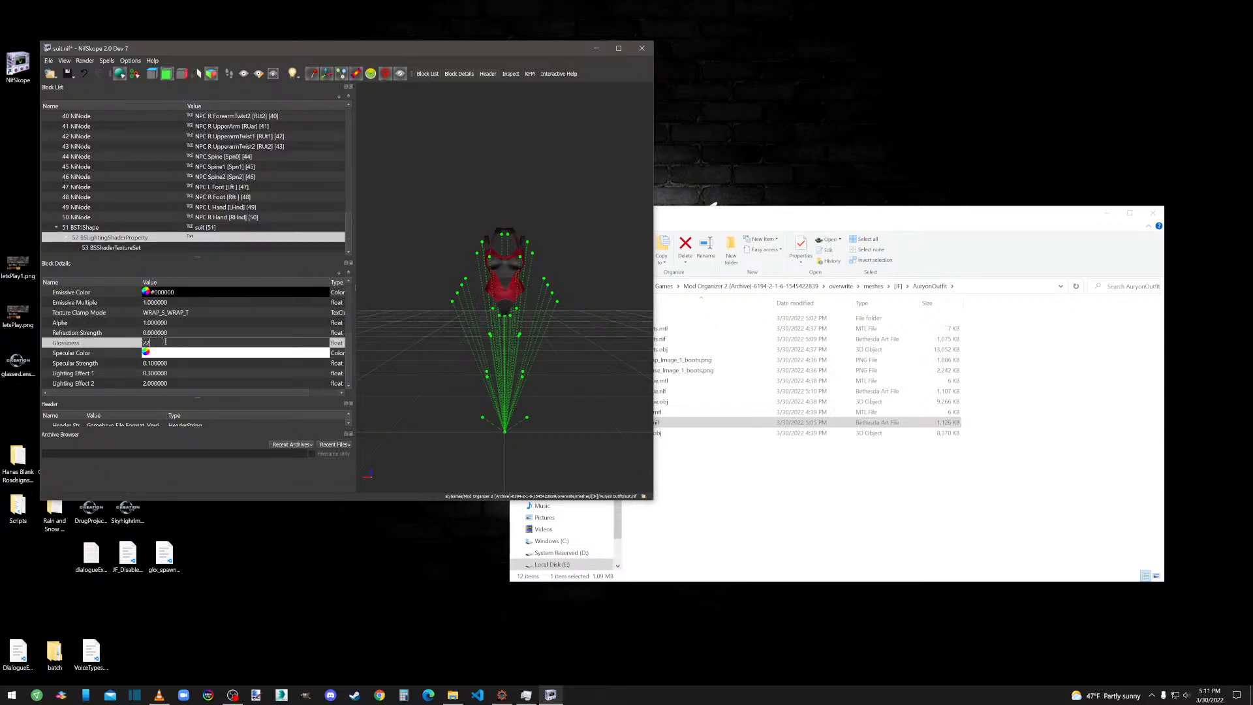
text(0)
click(164, 333)
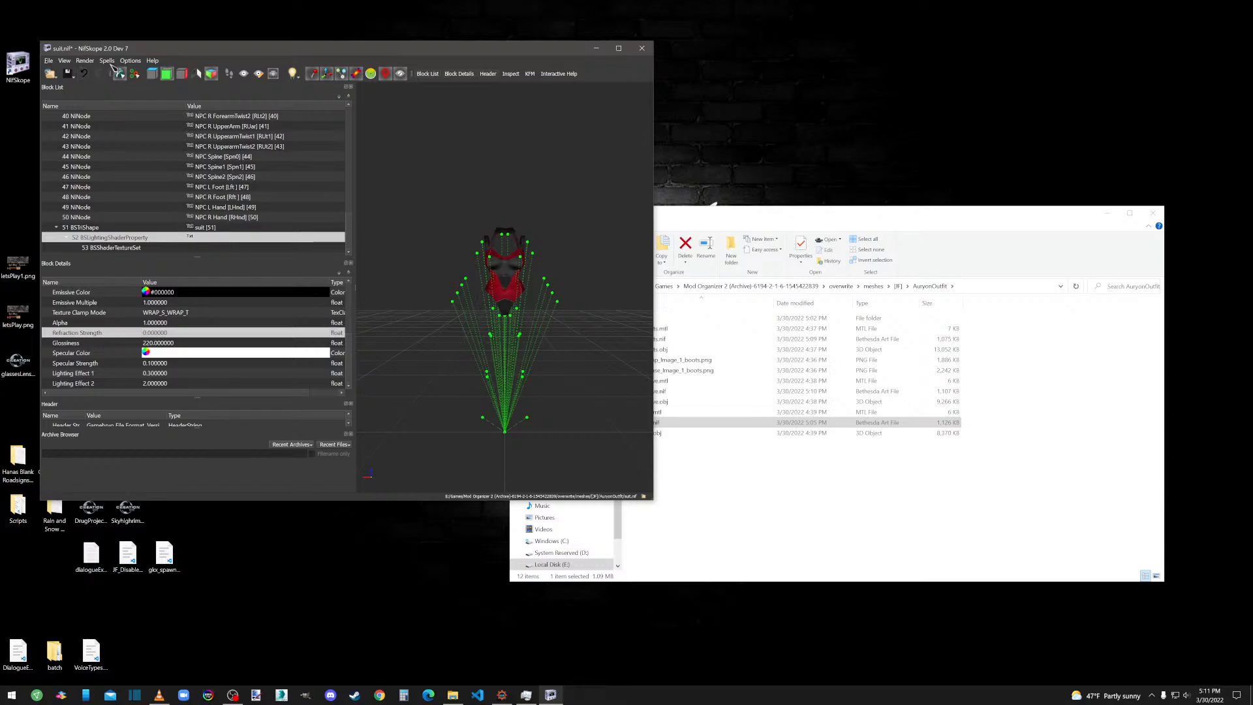
Remove the bogus nodes and unused strings from suit.nif with the Optimize spells.
click(107, 60)
mouse_move(138, 115)
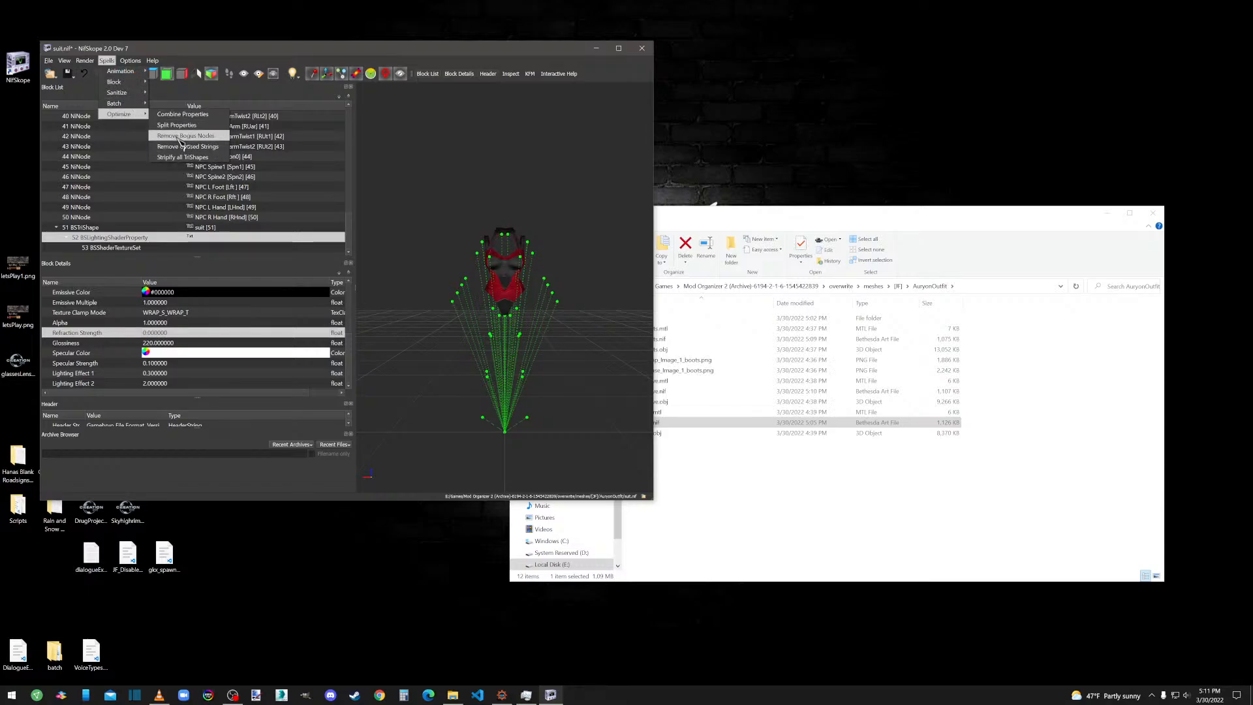
click(178, 138)
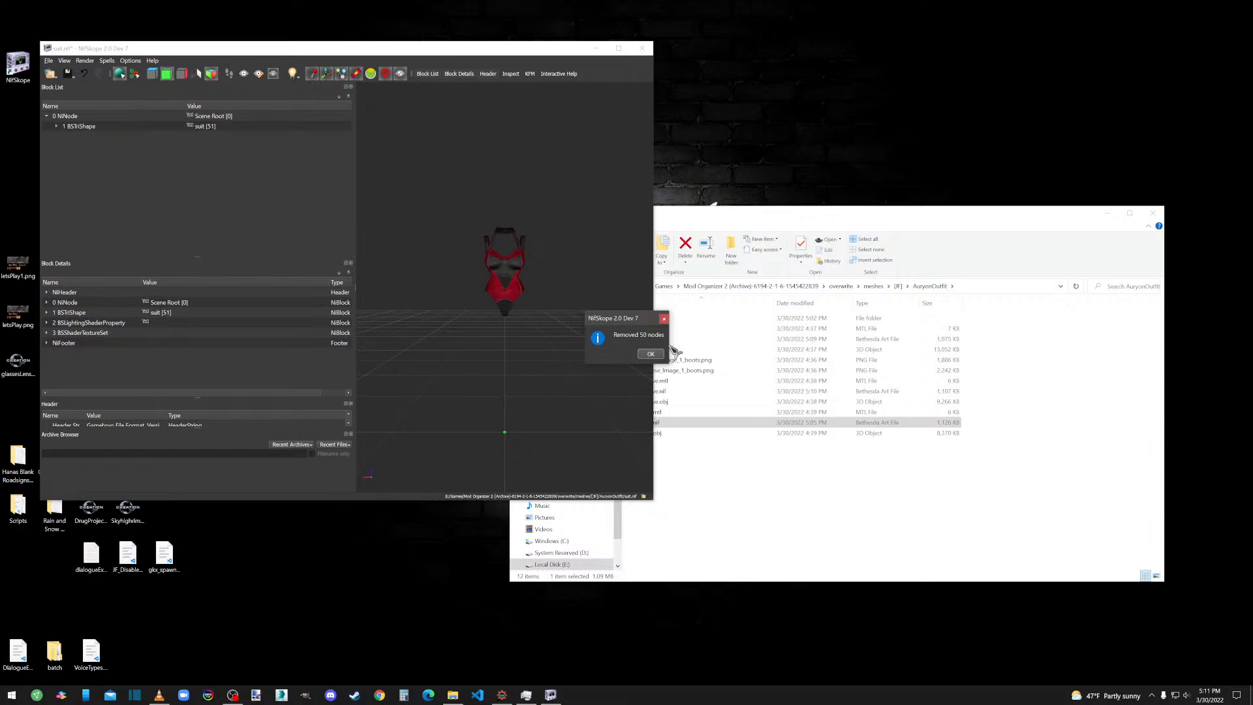
click(650, 354)
click(107, 60)
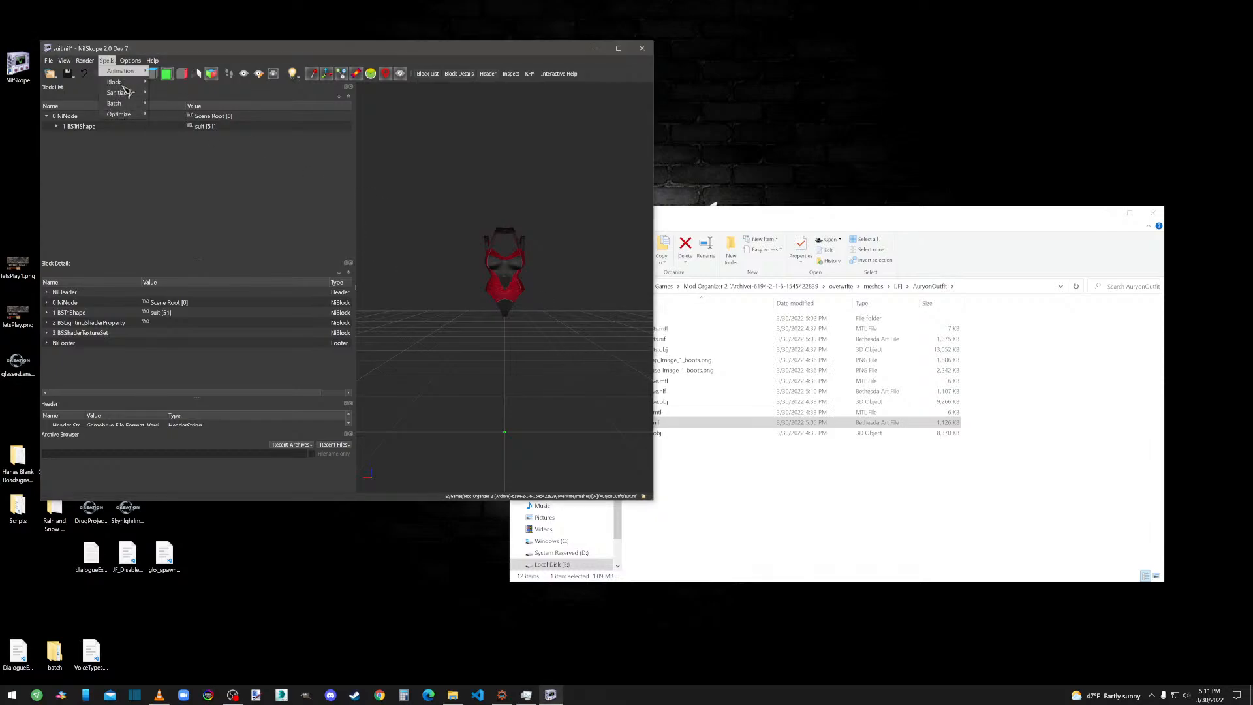
mouse_move(120, 114)
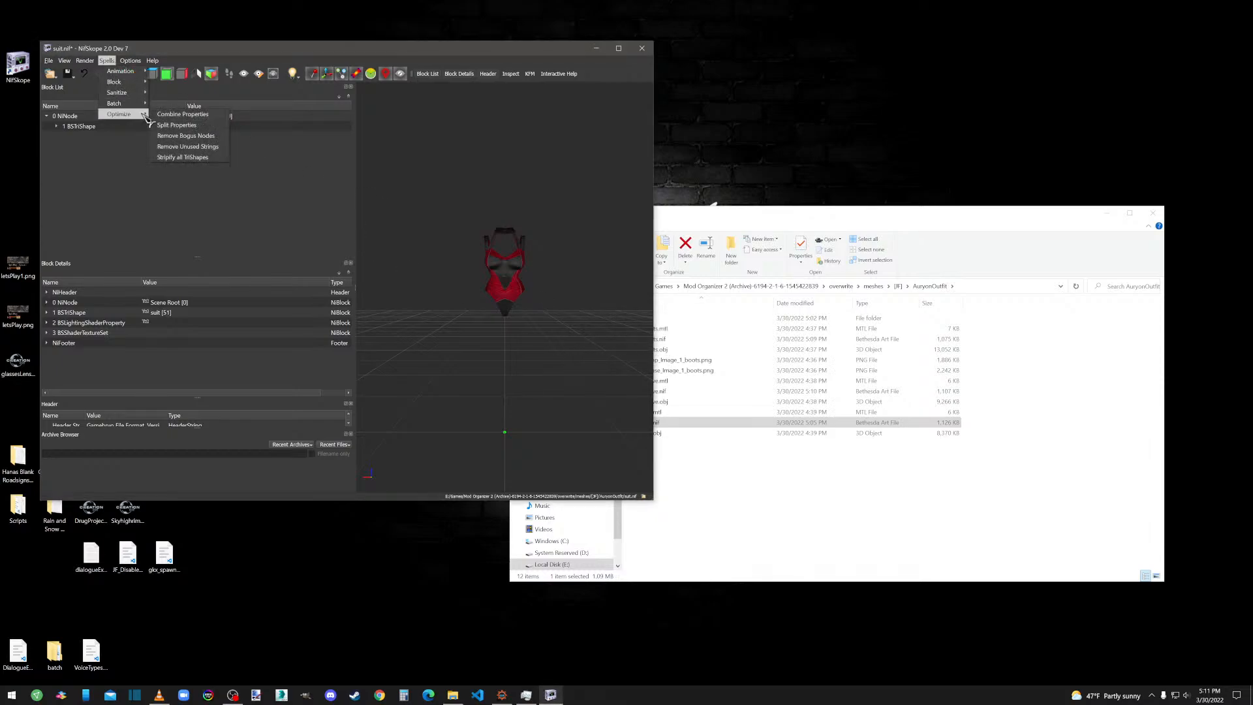
click(189, 147)
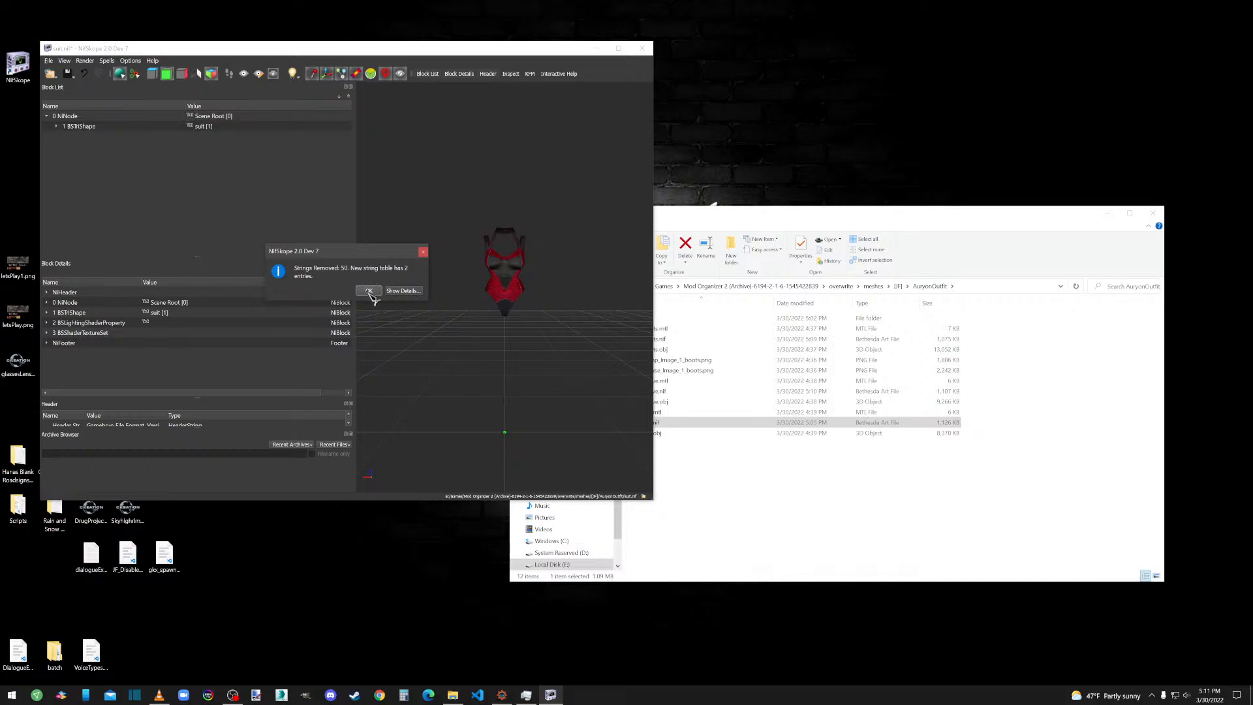
Save the cleaned suit.nif over the existing file, and close NifSkope and the AuryonOutfit folder window.
click(369, 291)
click(68, 73)
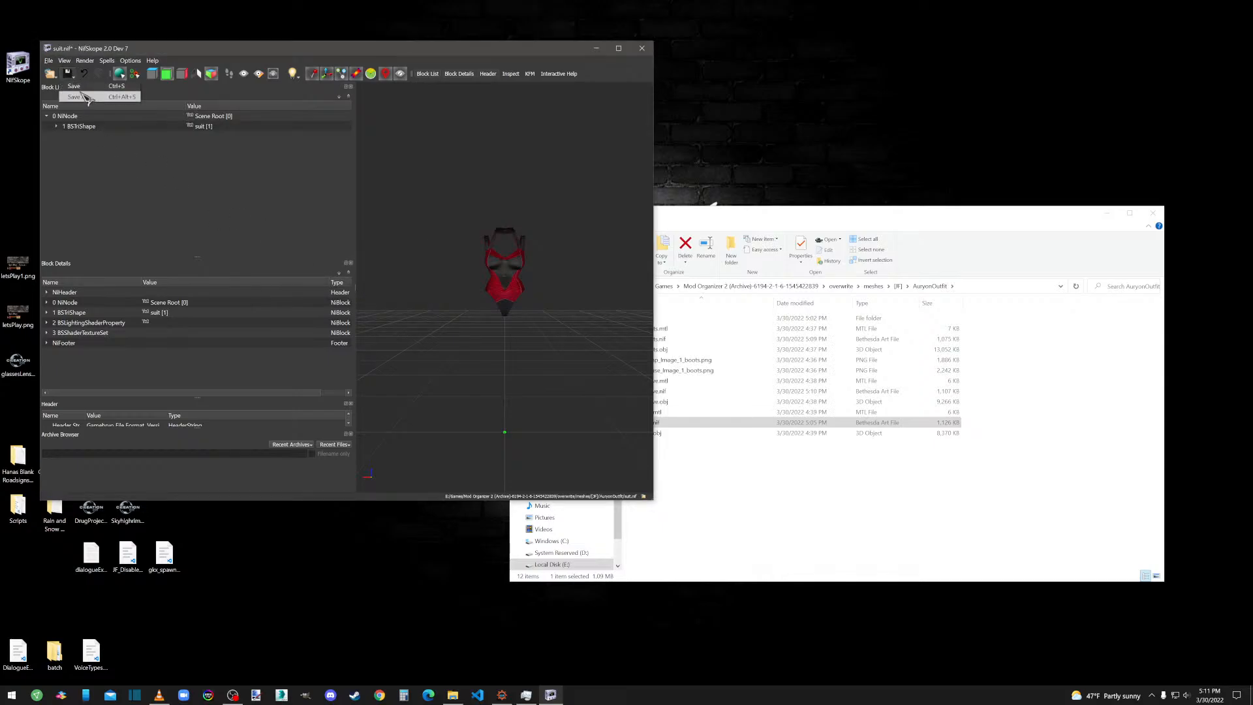
drag(626, 230, 636, 59)
click(640, 49)
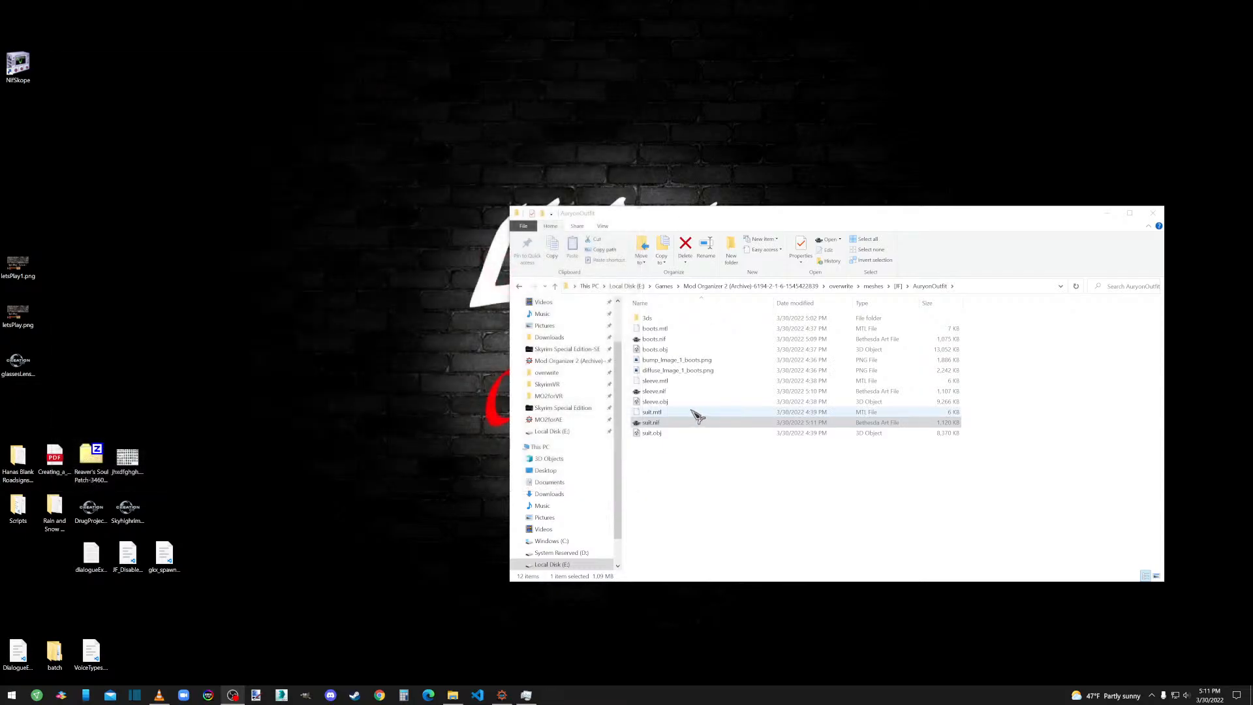
click(1159, 212)
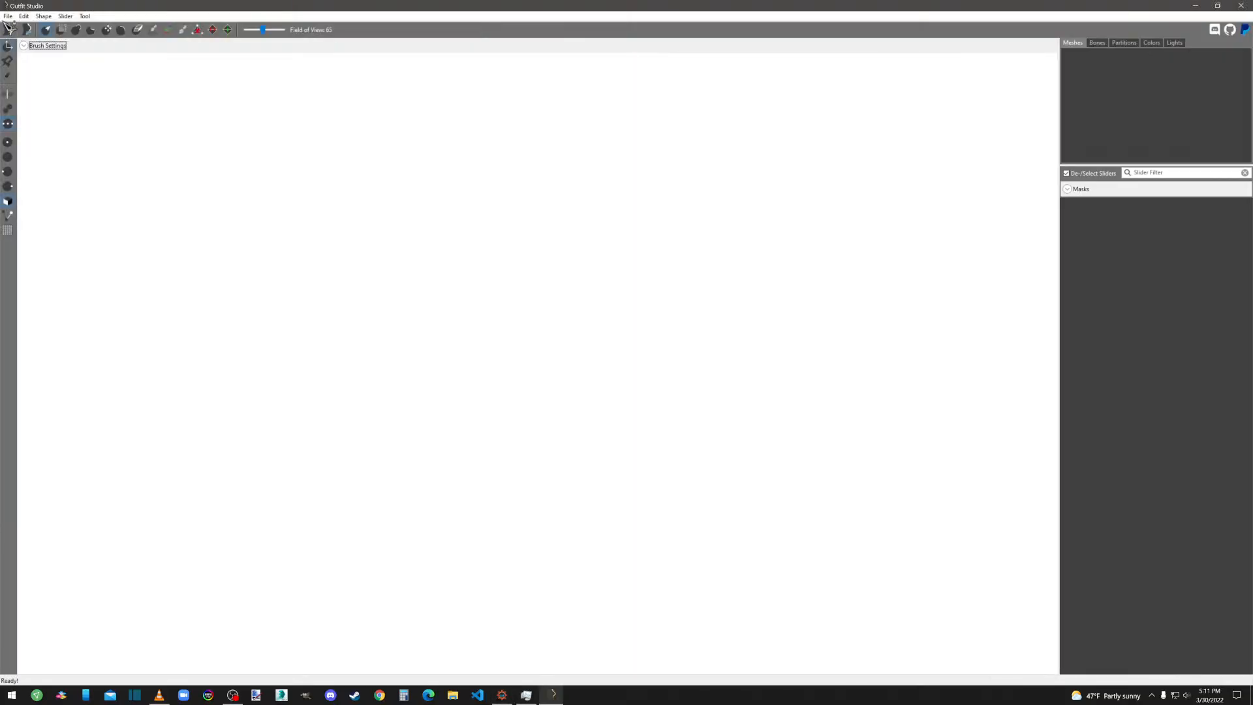
In Outfit Studio, load the CBBE 3BA Body template as the reference.
click(8, 16)
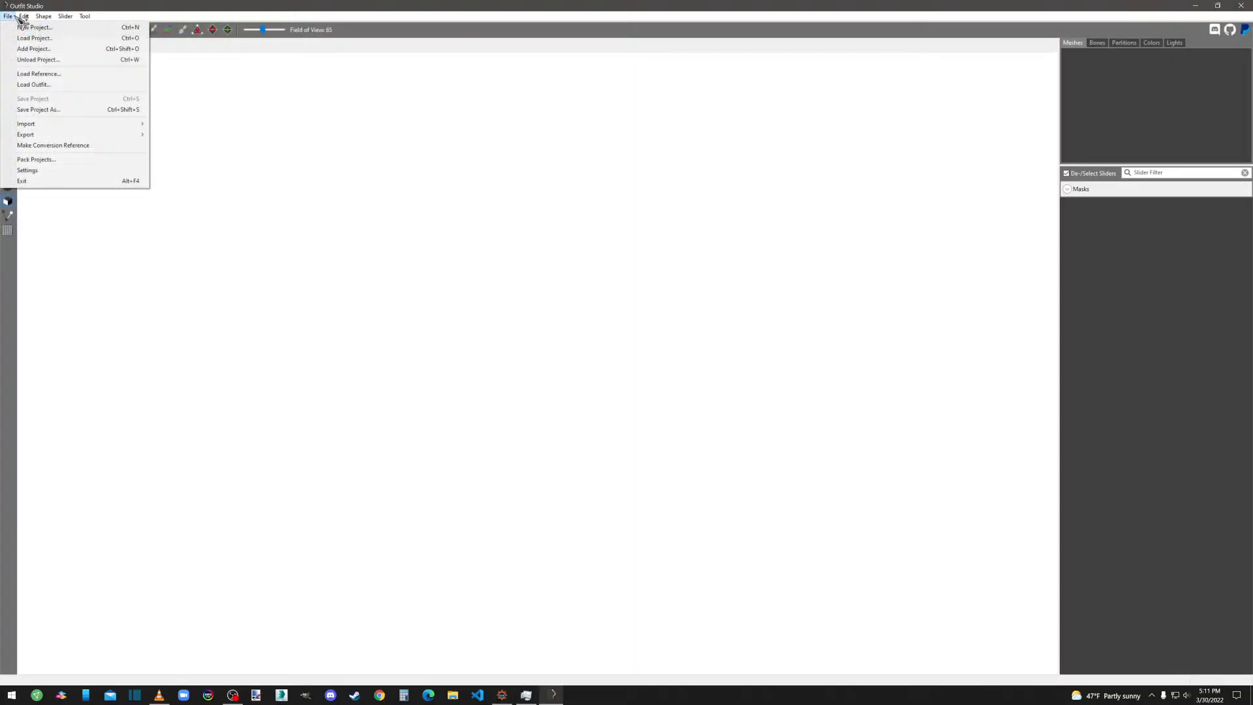
click(44, 78)
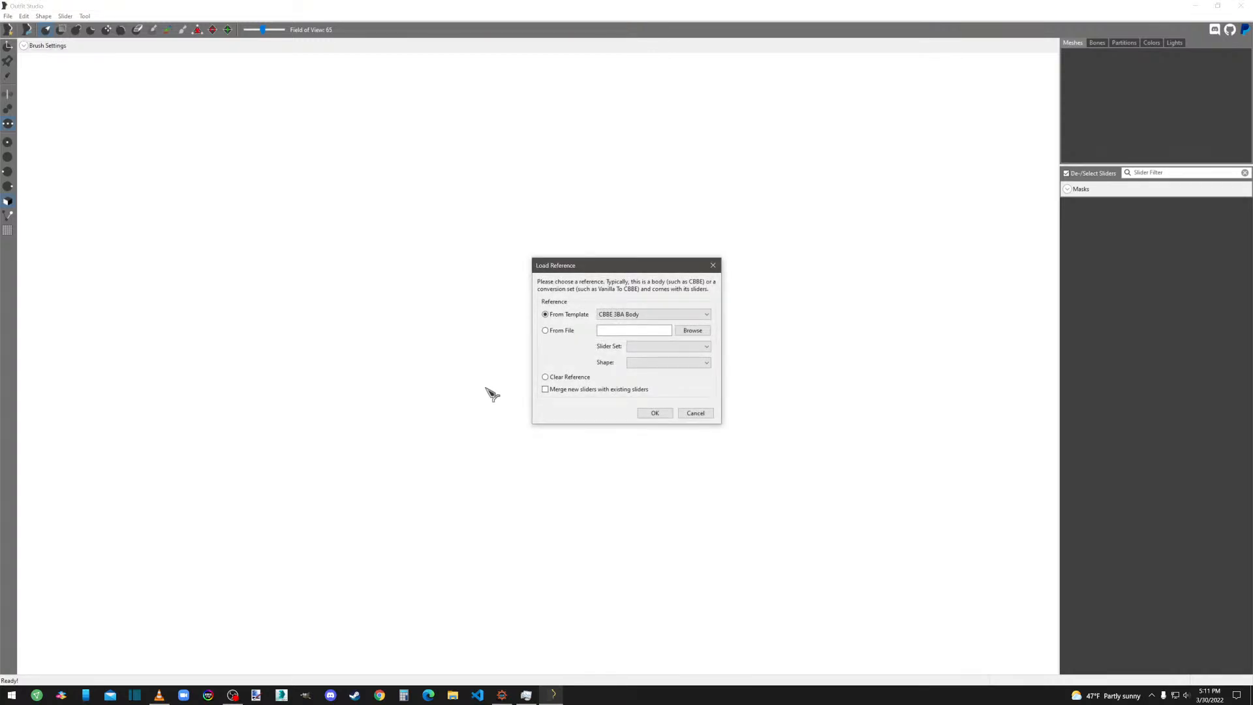
click(661, 413)
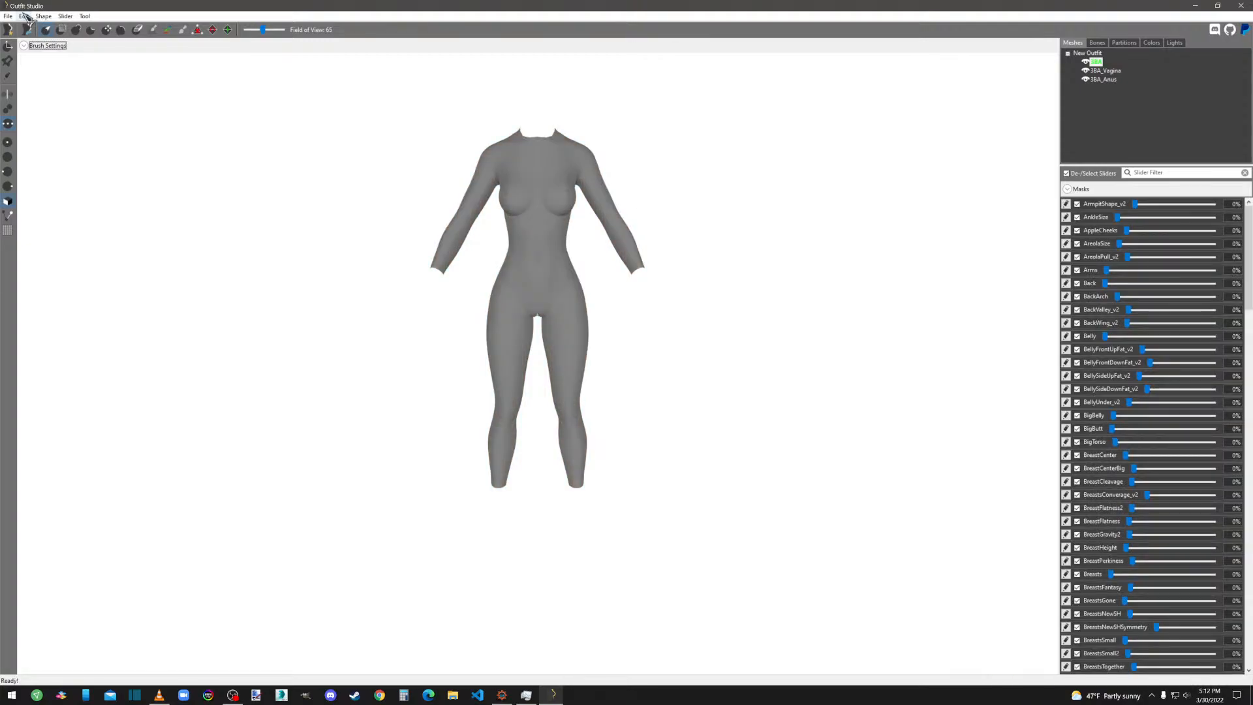
Import boots.nif, sleeve.nif and suit.nif from the AuryonOutfit meshes folder into the project together.
click(8, 16)
mouse_move(44, 126)
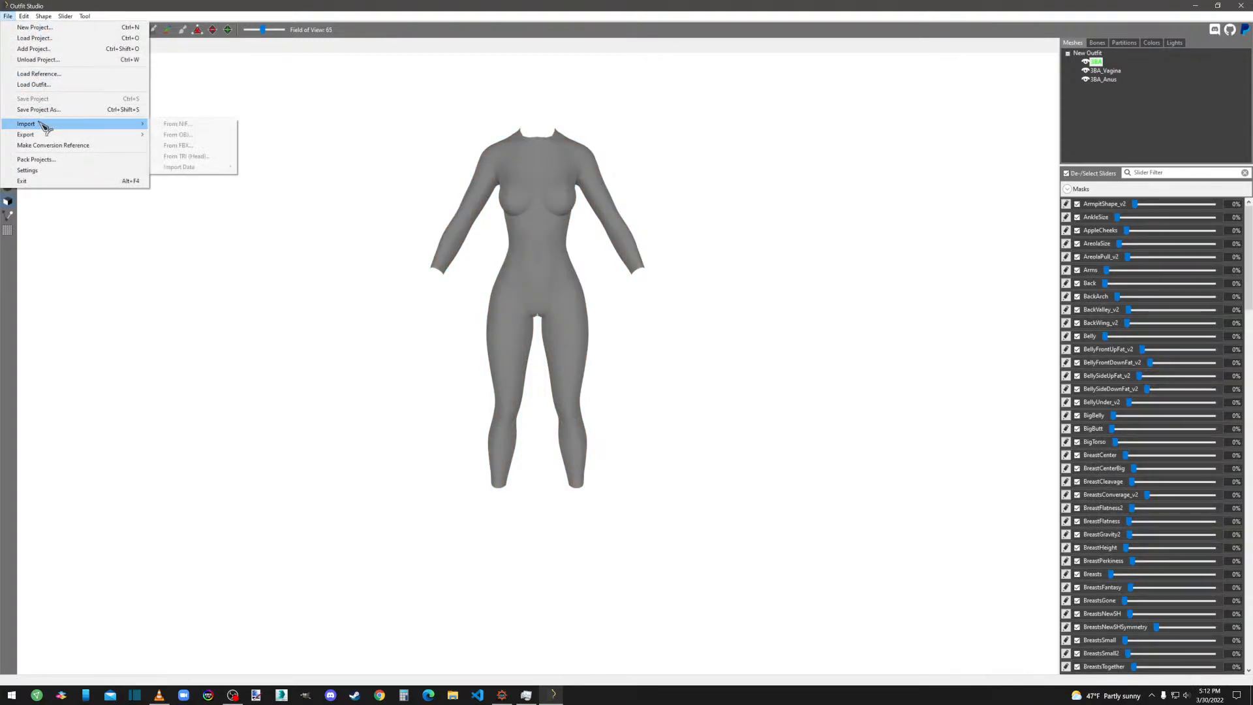
click(171, 124)
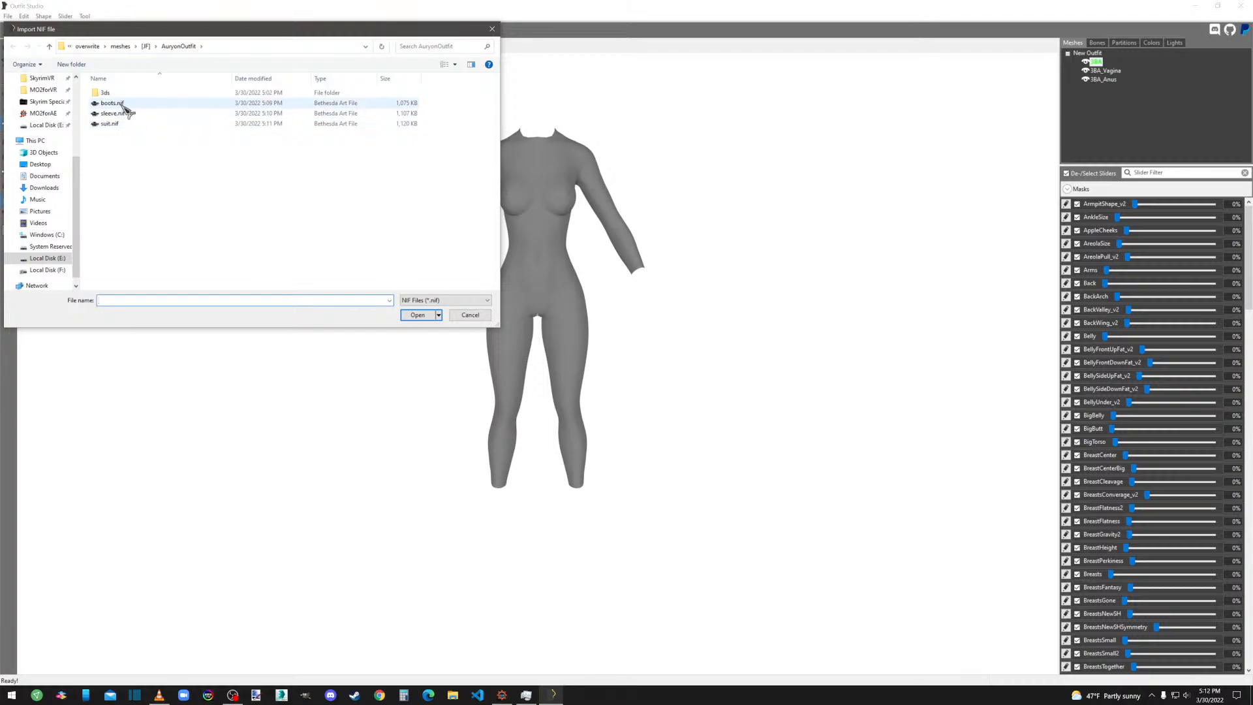
drag(109, 148, 114, 105)
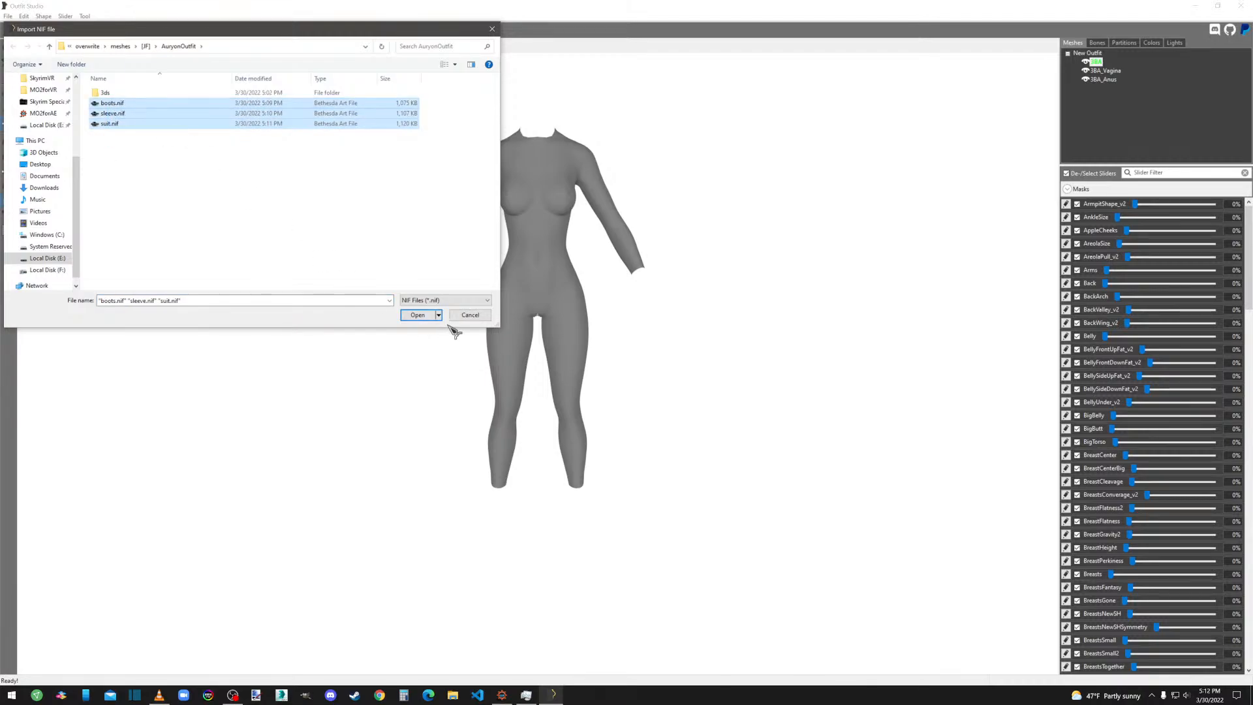
click(421, 315)
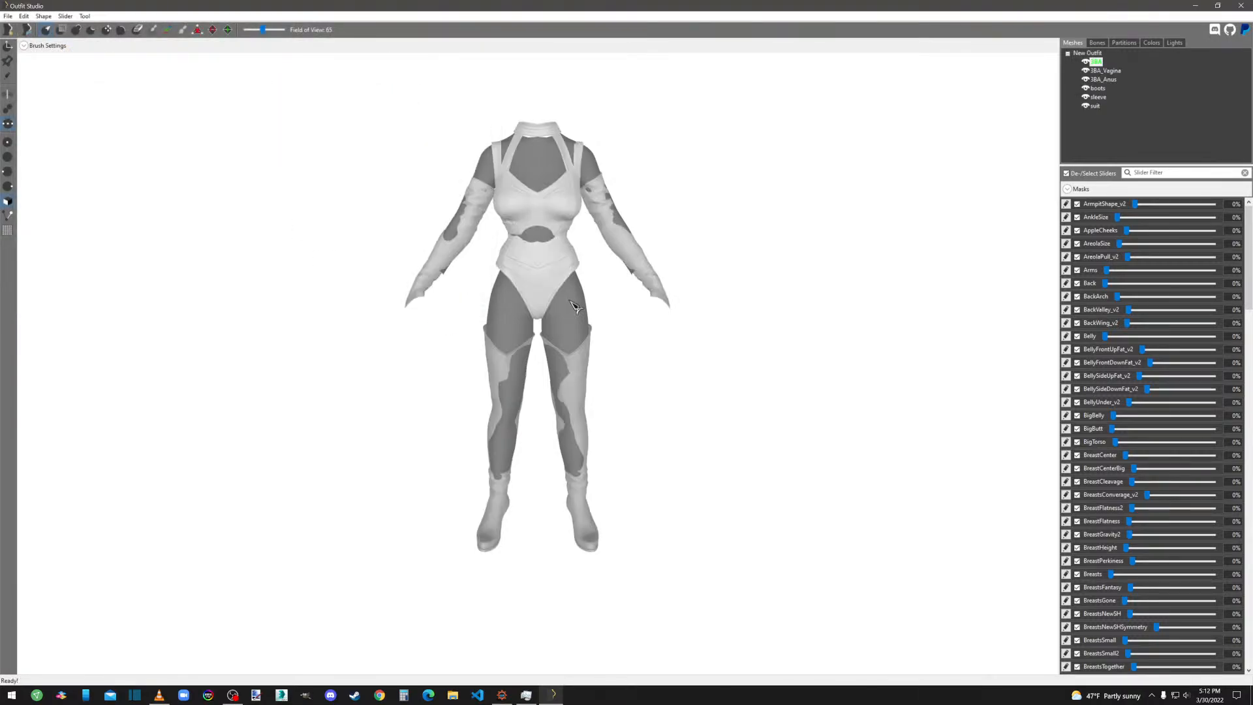
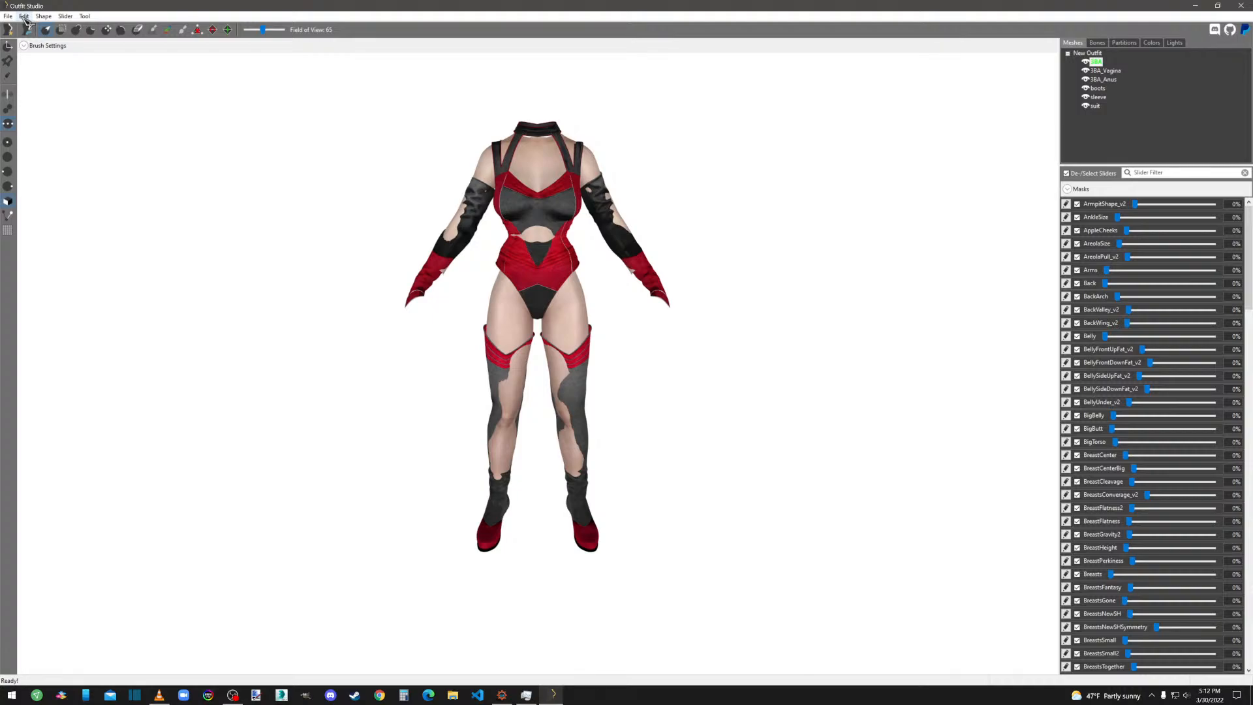
Delete the 3BA_Vagina and 3BA_Anus shapes from the outfit, keeping the main 3BA body.
click(1110, 72)
ctrl+click(1103, 79)
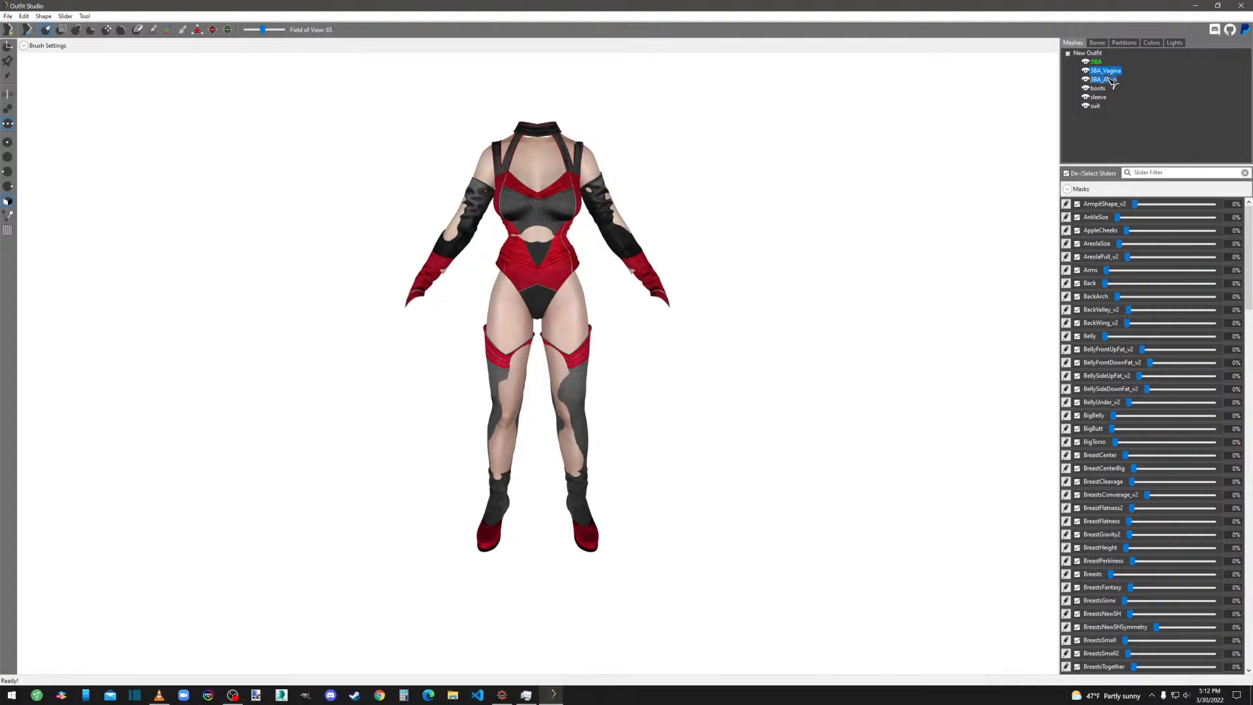
right_click(1108, 80)
click(1145, 267)
click(682, 344)
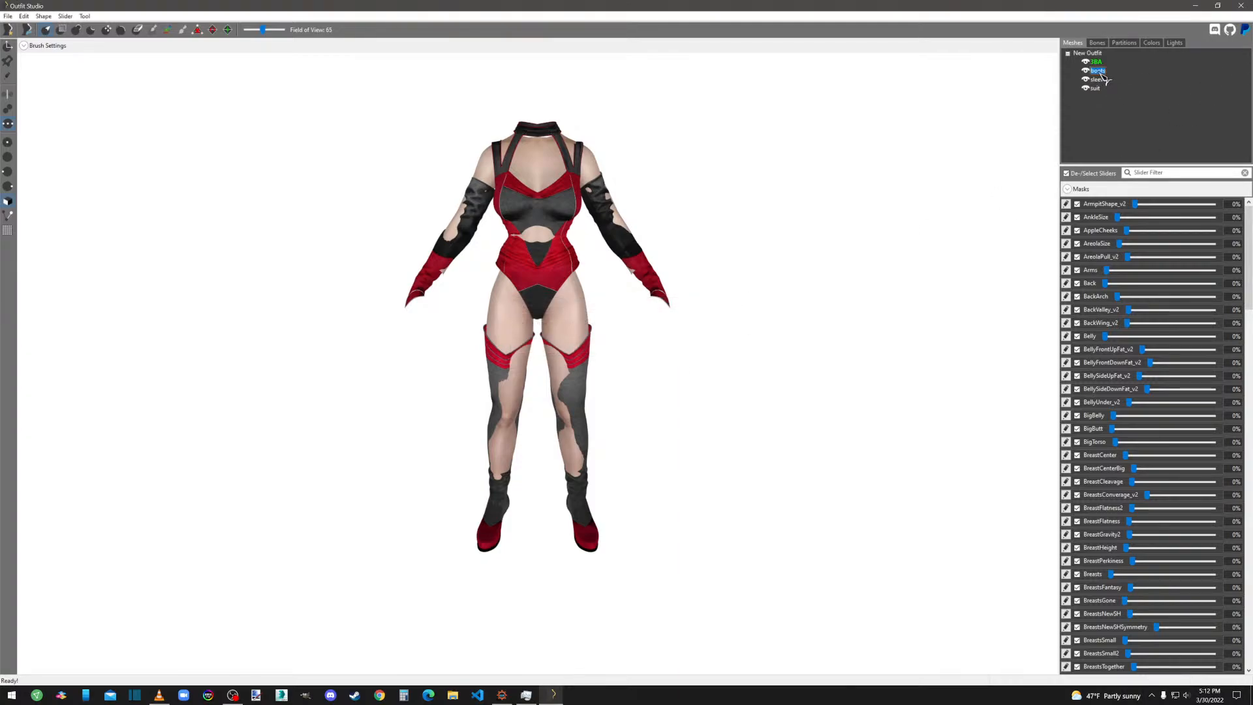
Set the boots shape's Specular texture to boots_s.dds in the auryonoutfit textures folder, based on its Normal texture path.
double_click(1100, 72)
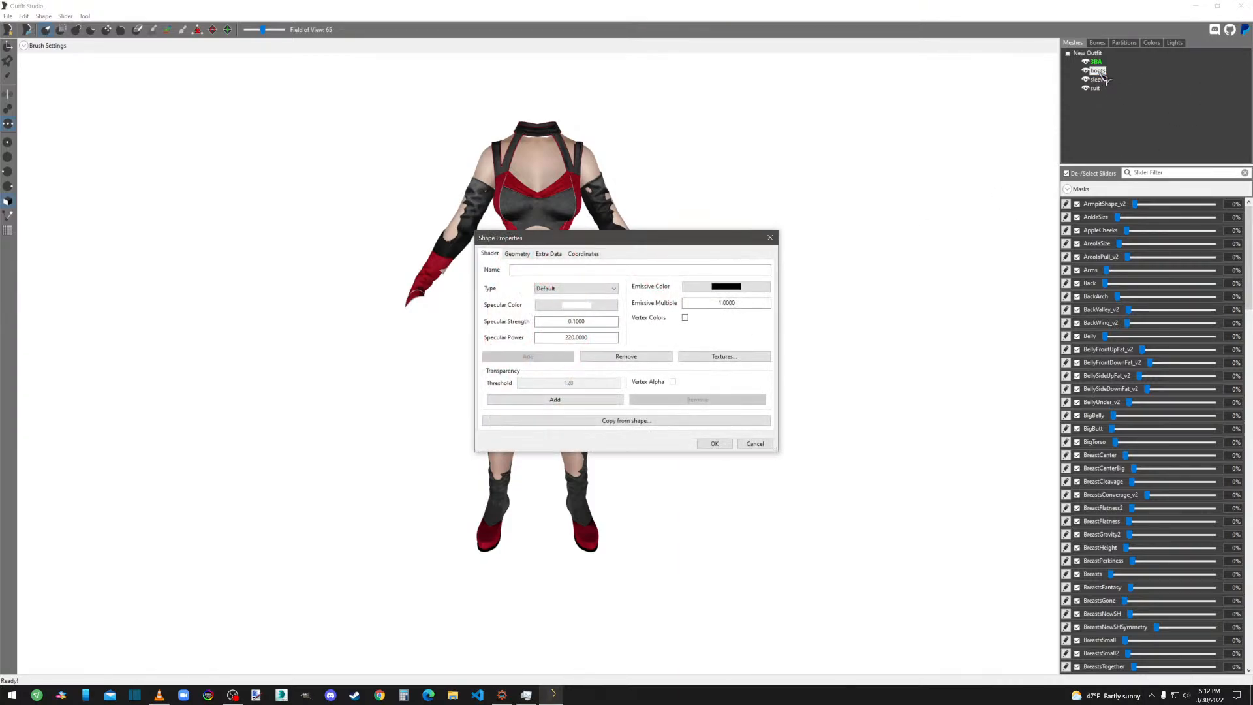
click(722, 359)
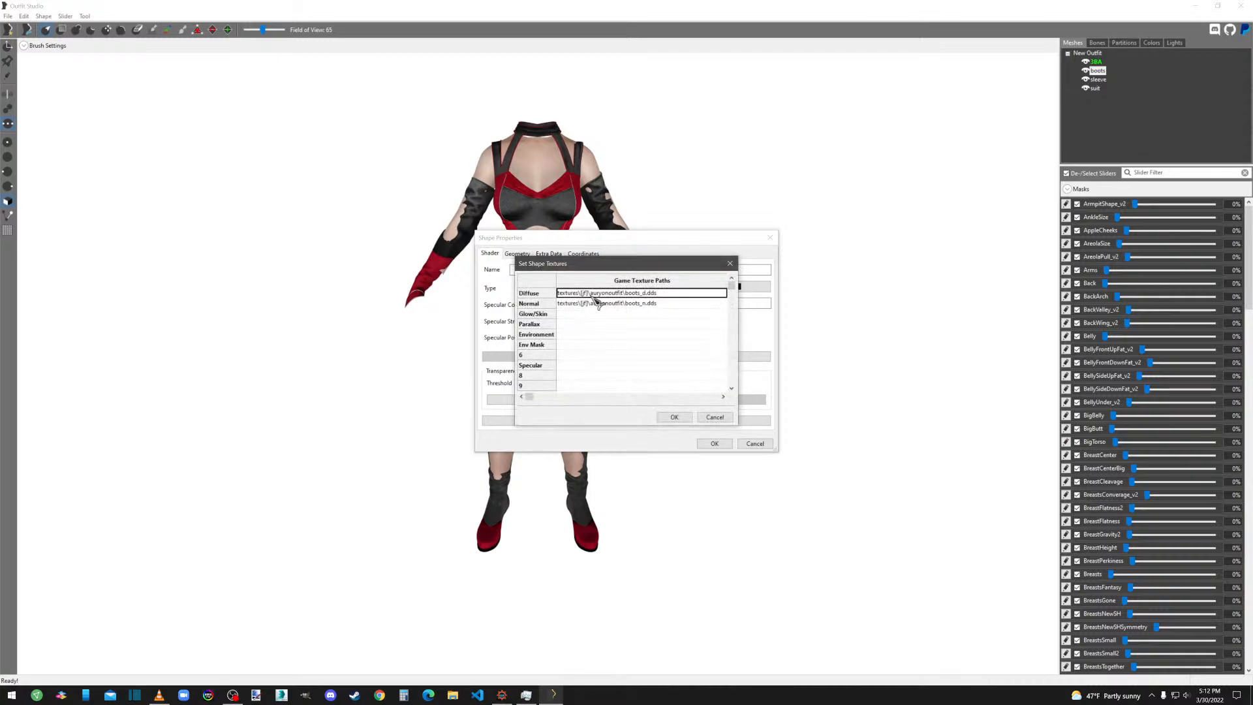
click(642, 303)
key(ctrl+c)
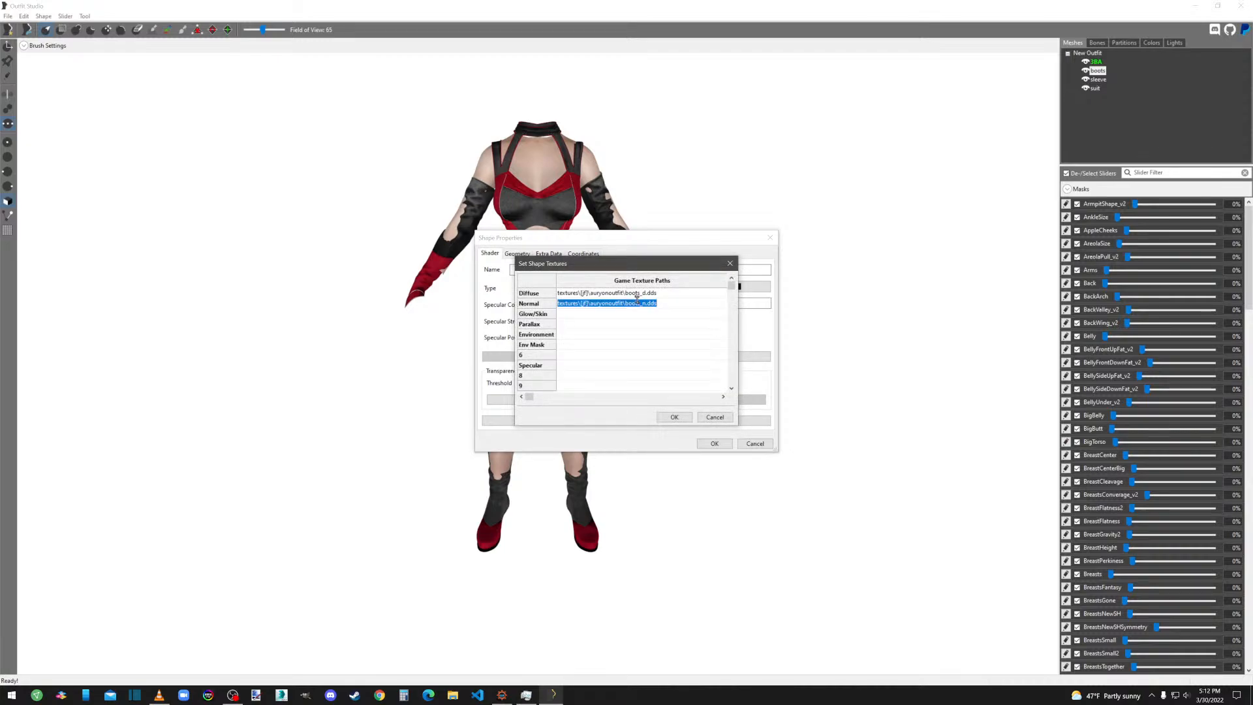
click(577, 366)
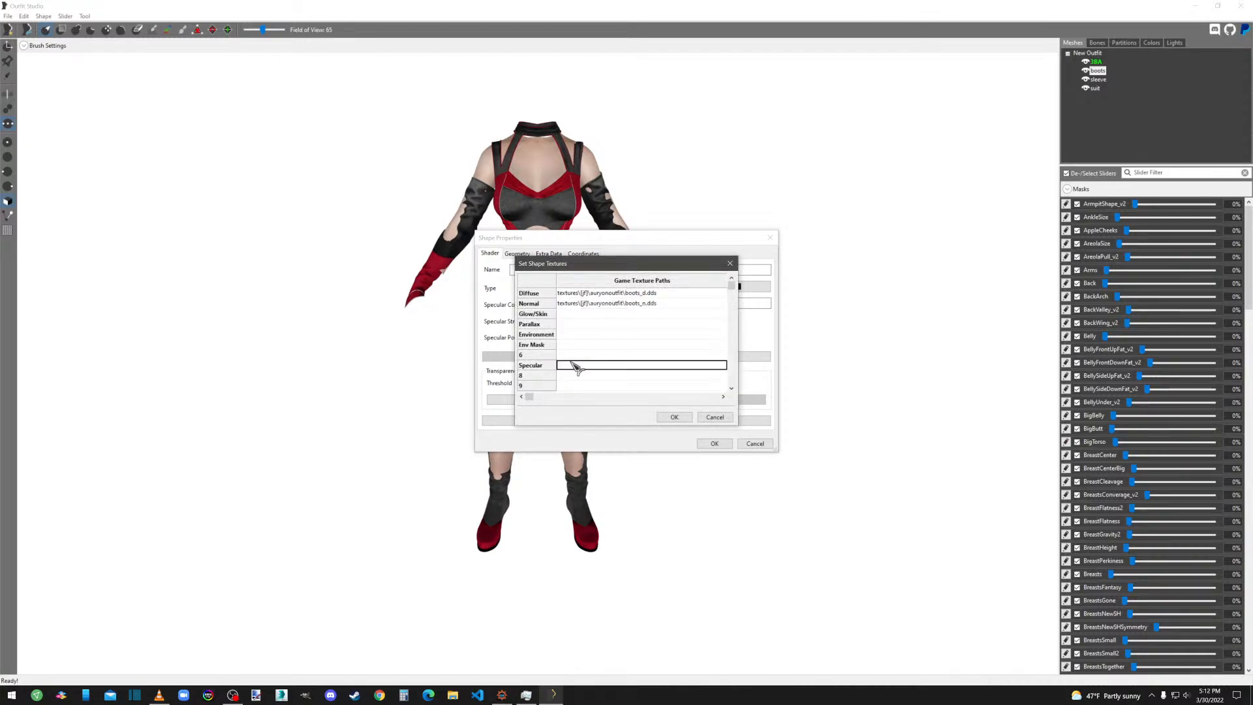
key(ctrl+v)
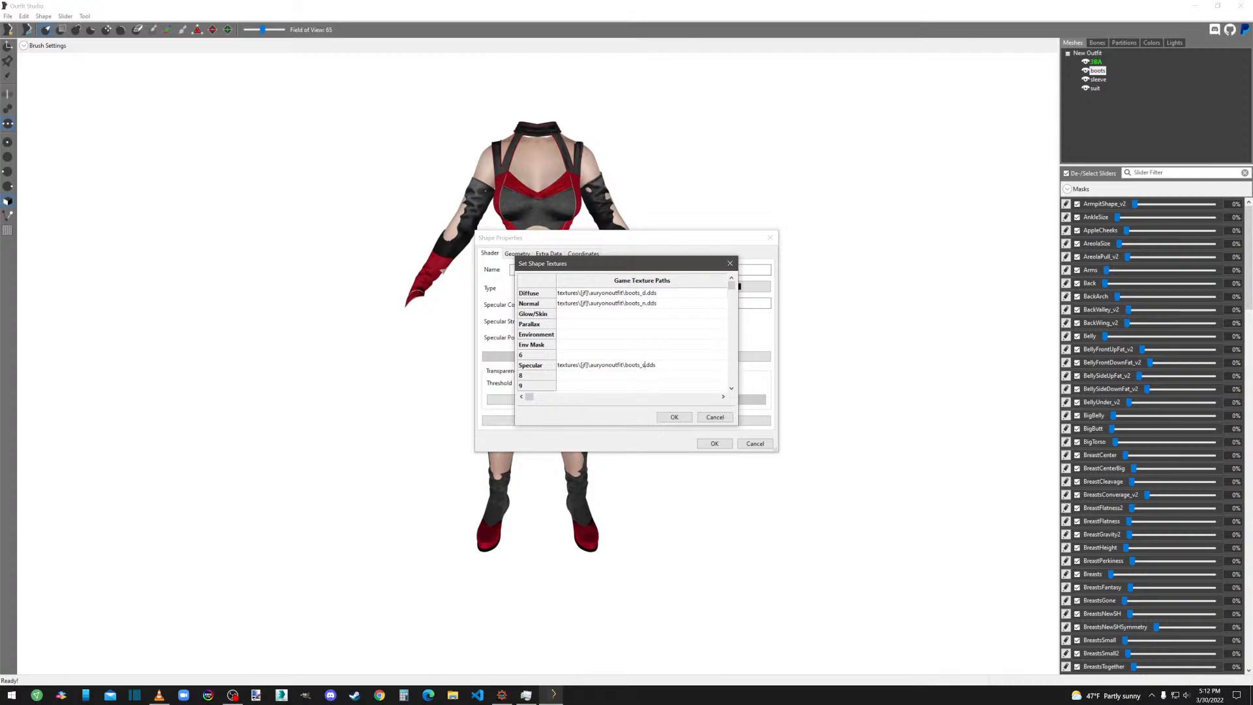
click(674, 417)
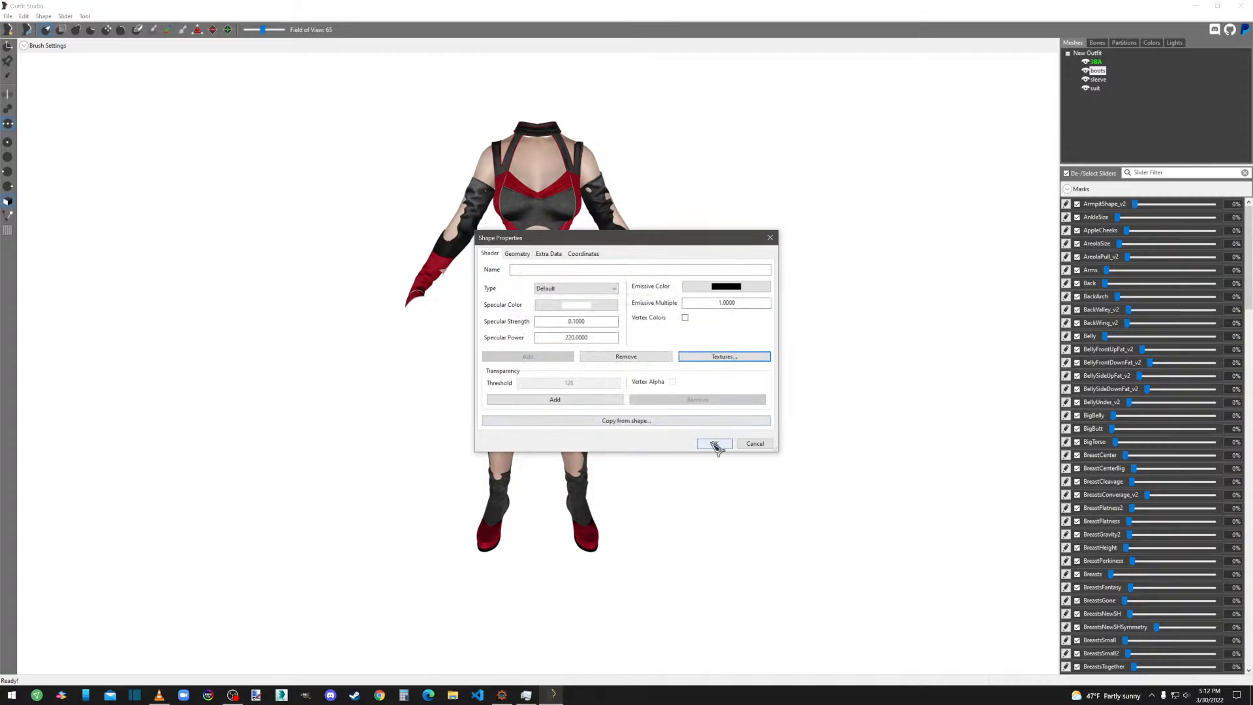
click(714, 443)
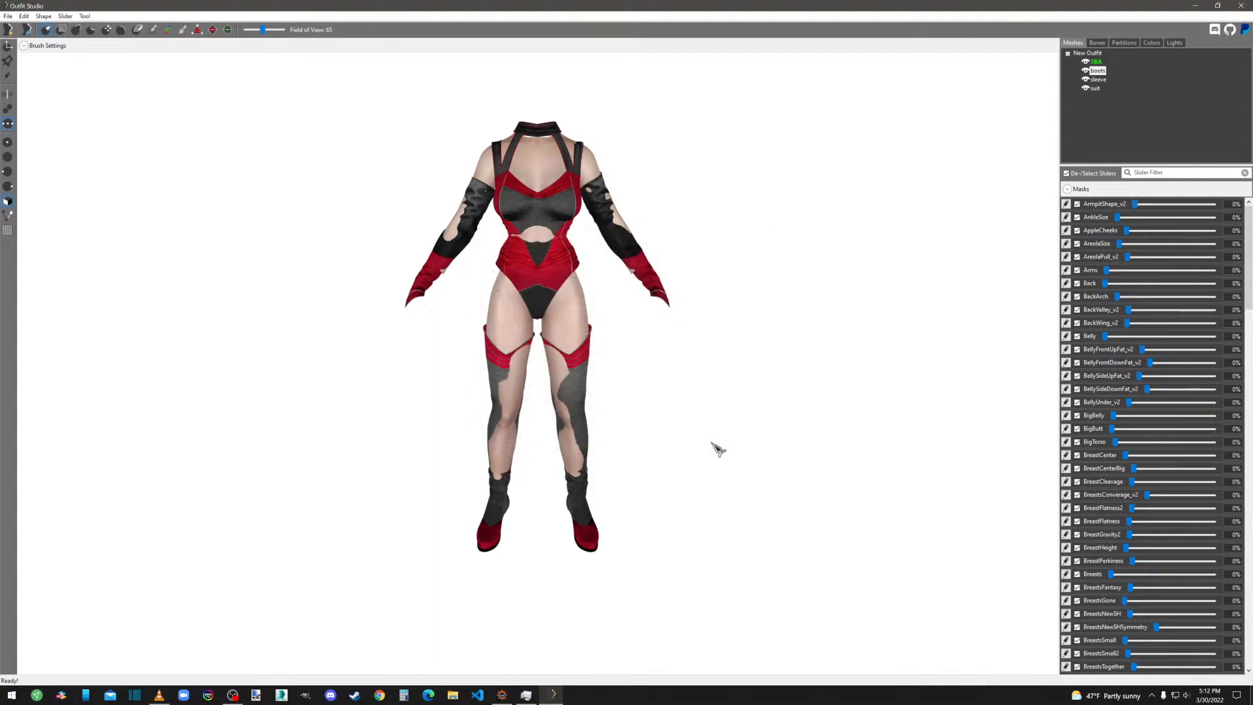
Fill the sleeve shape's Specular texture slot with its Normal texture path, adapted to the specular map.
right_click(1098, 79)
click(1119, 284)
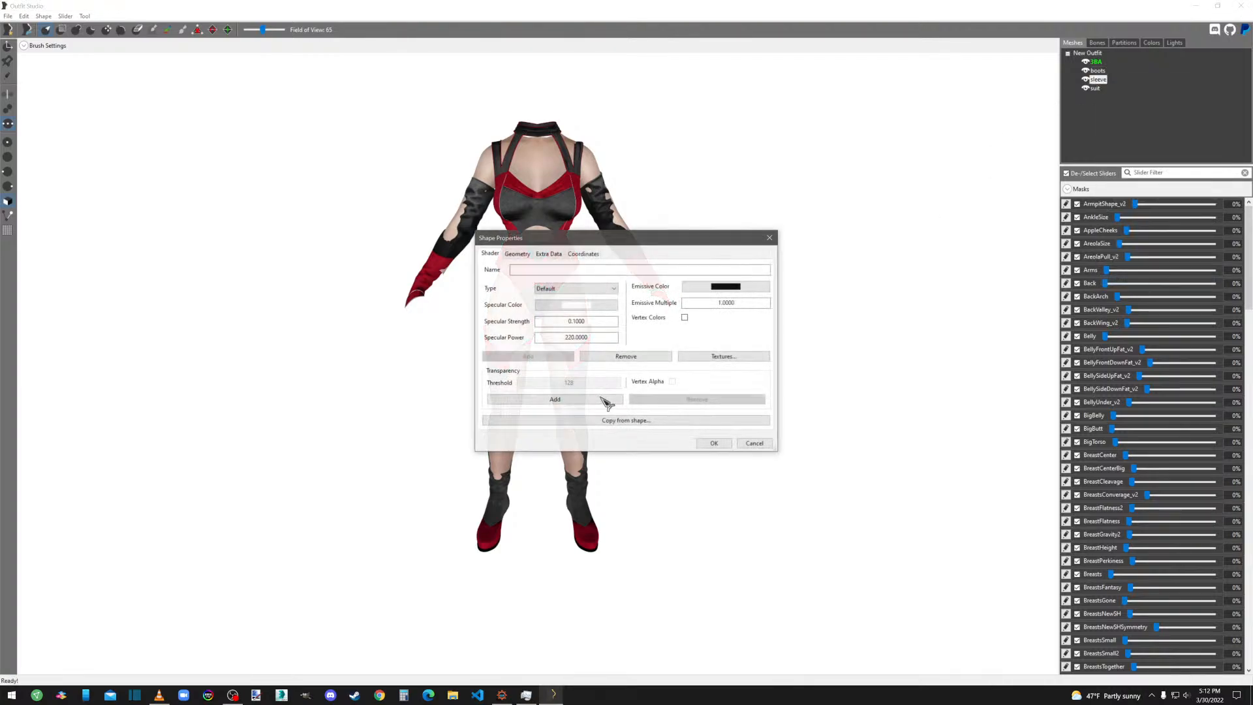
click(729, 357)
double_click(599, 303)
key(ctrl+c)
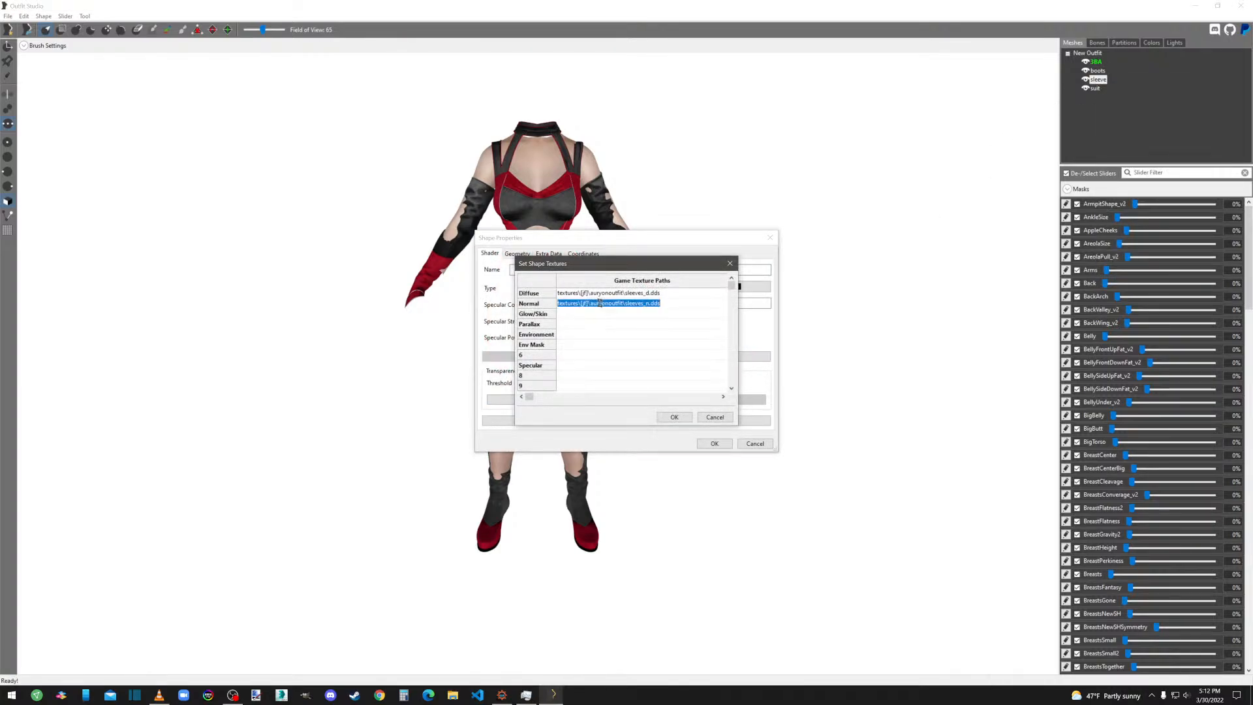
double_click(576, 364)
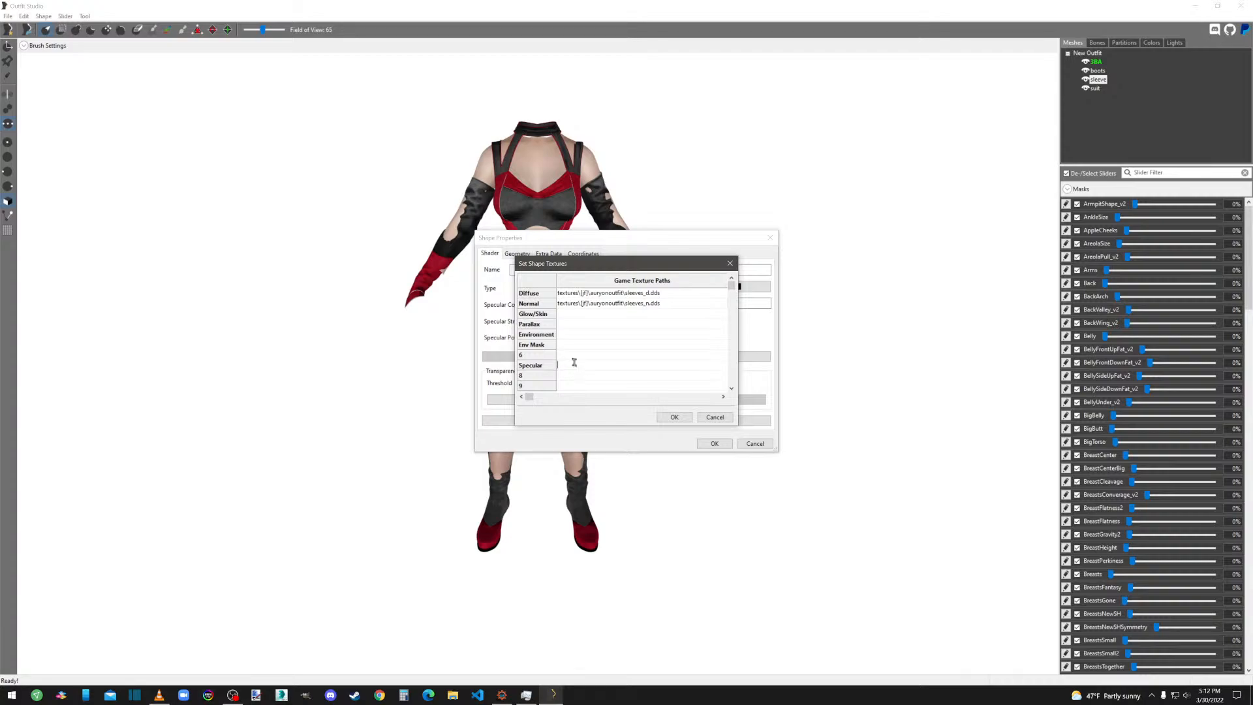
key(ctrl+v)
click(671, 417)
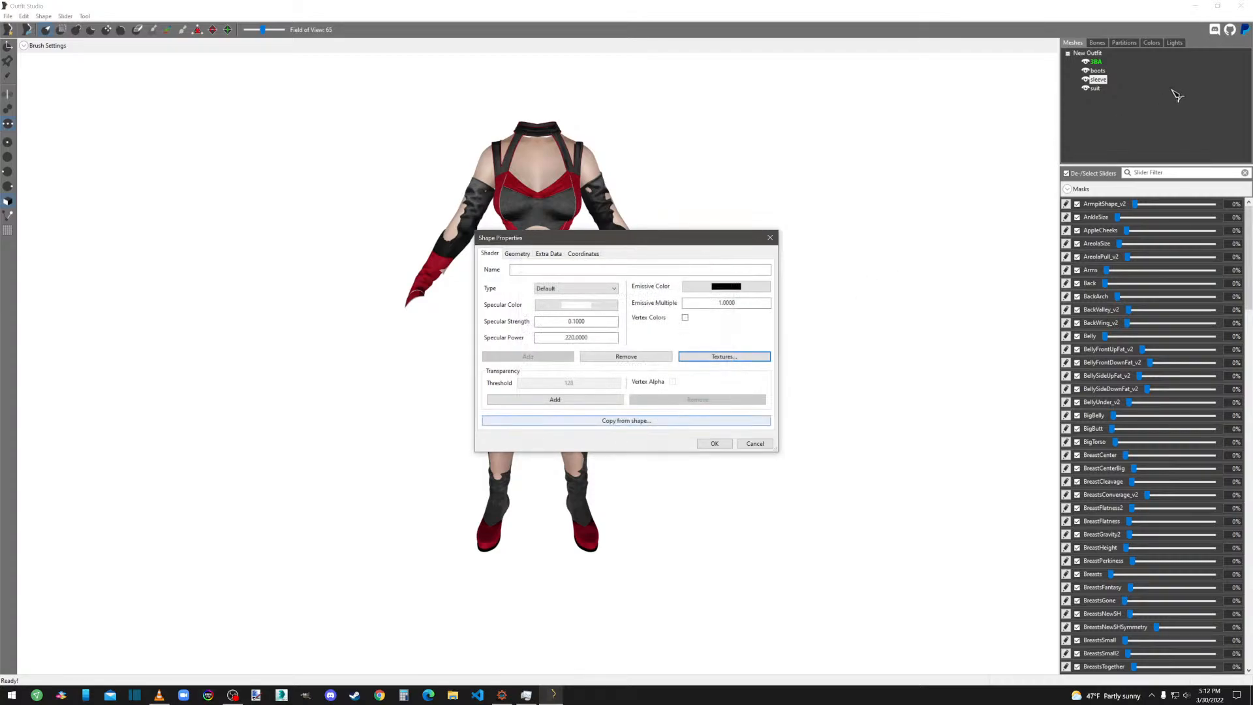
click(714, 444)
Set the suit shape's Specular texture to suit_s.dds in the auryonoutfit textures folder, based on its Normal texture path.
double_click(1095, 88)
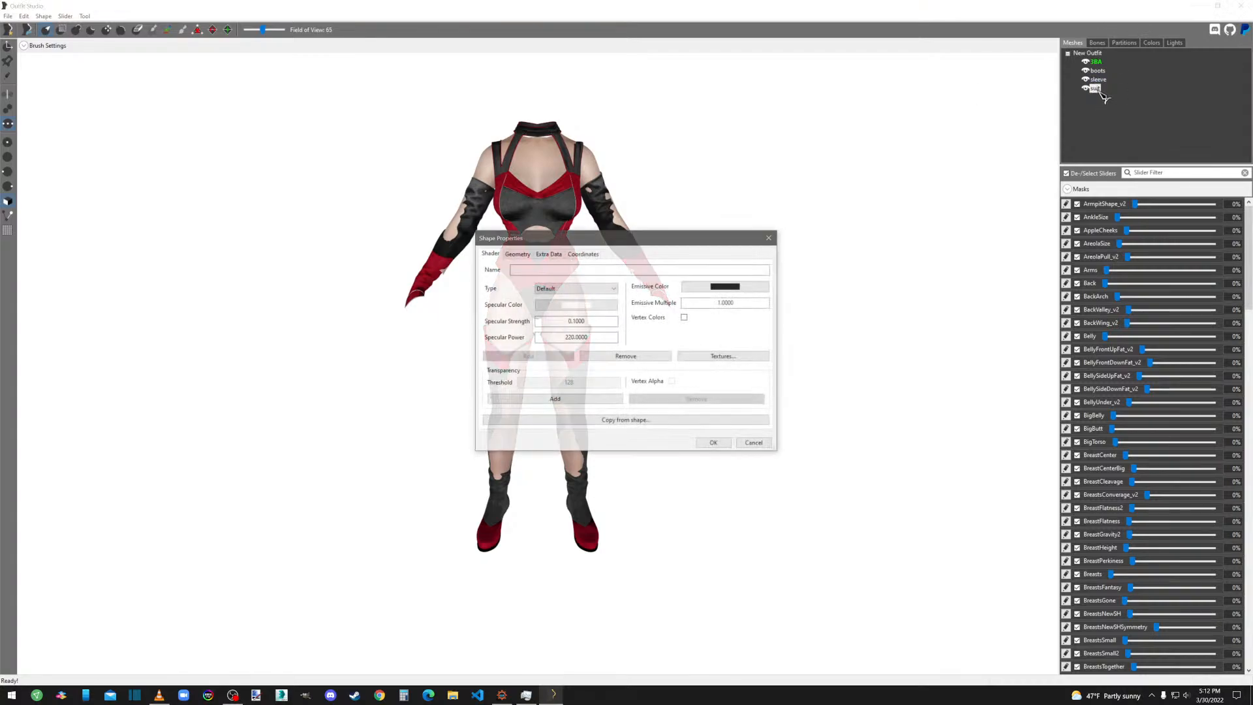
click(722, 355)
double_click(615, 302)
key(ctrl+c)
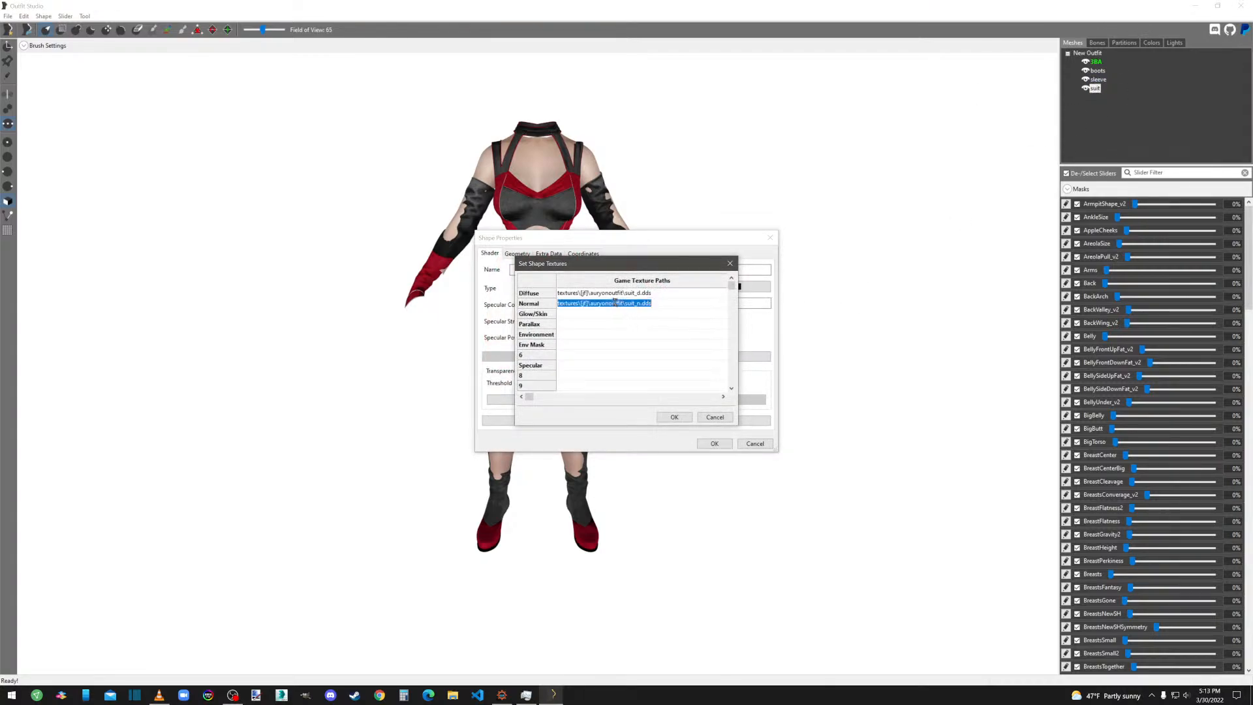
double_click(597, 365)
key(ctrl+v)
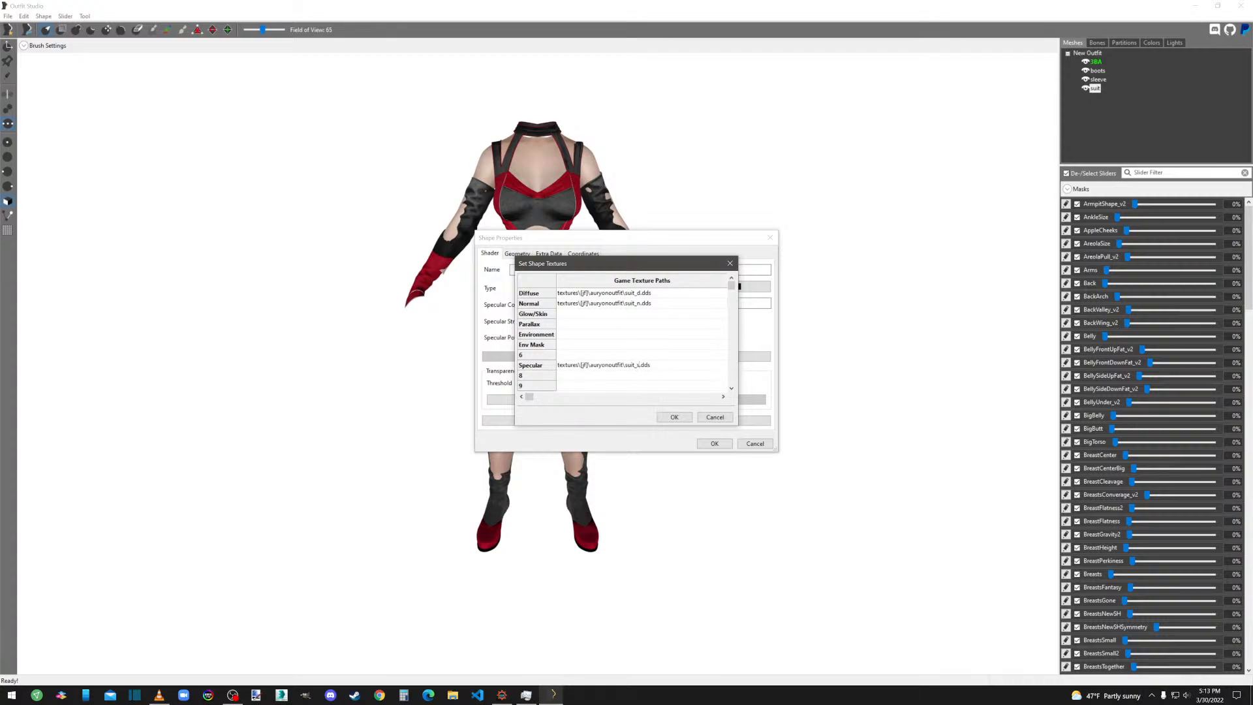
click(672, 417)
click(714, 443)
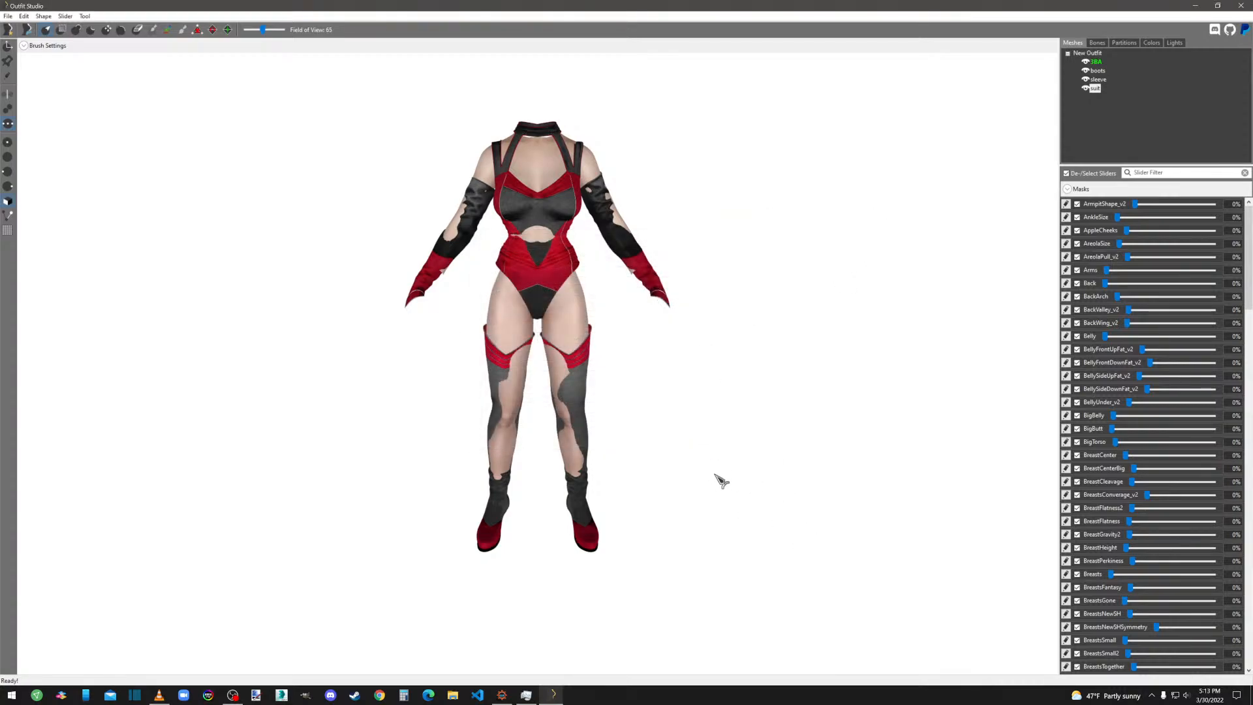
Export the boots shape to NIF, replacing boots.nif in the AuryonOutfit meshes folder.
right_drag(777, 487, 727, 487)
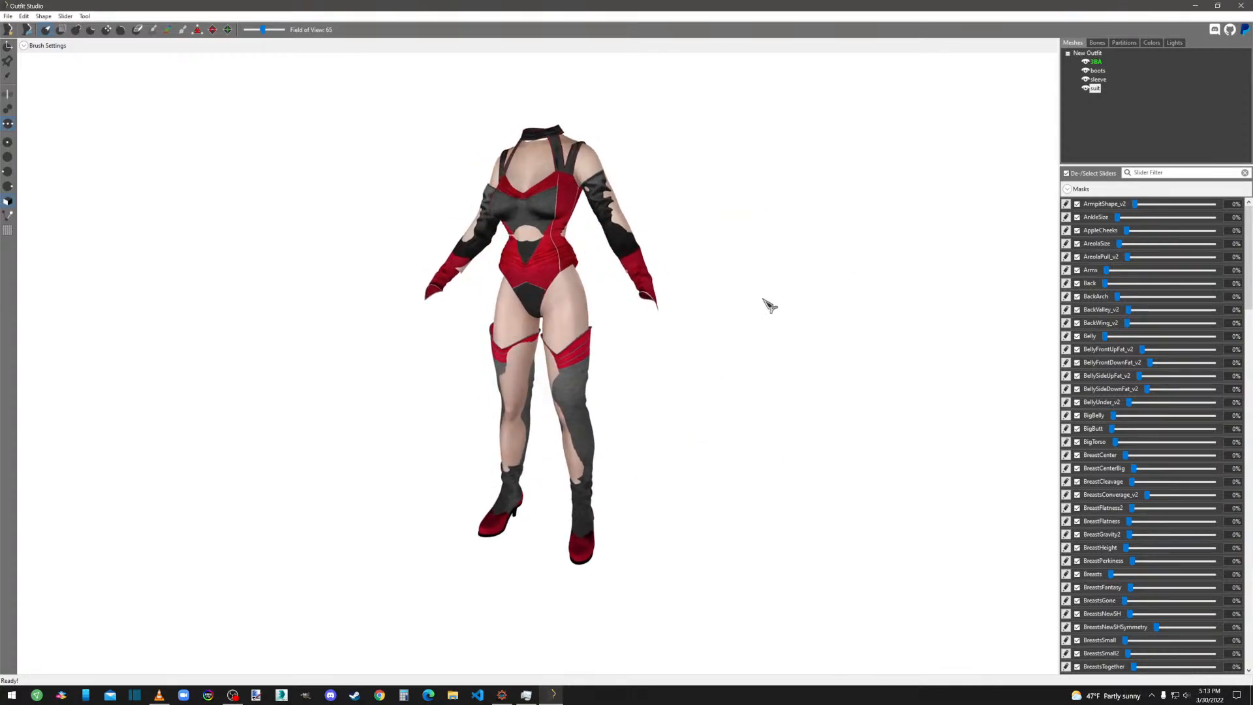
right_click(1102, 72)
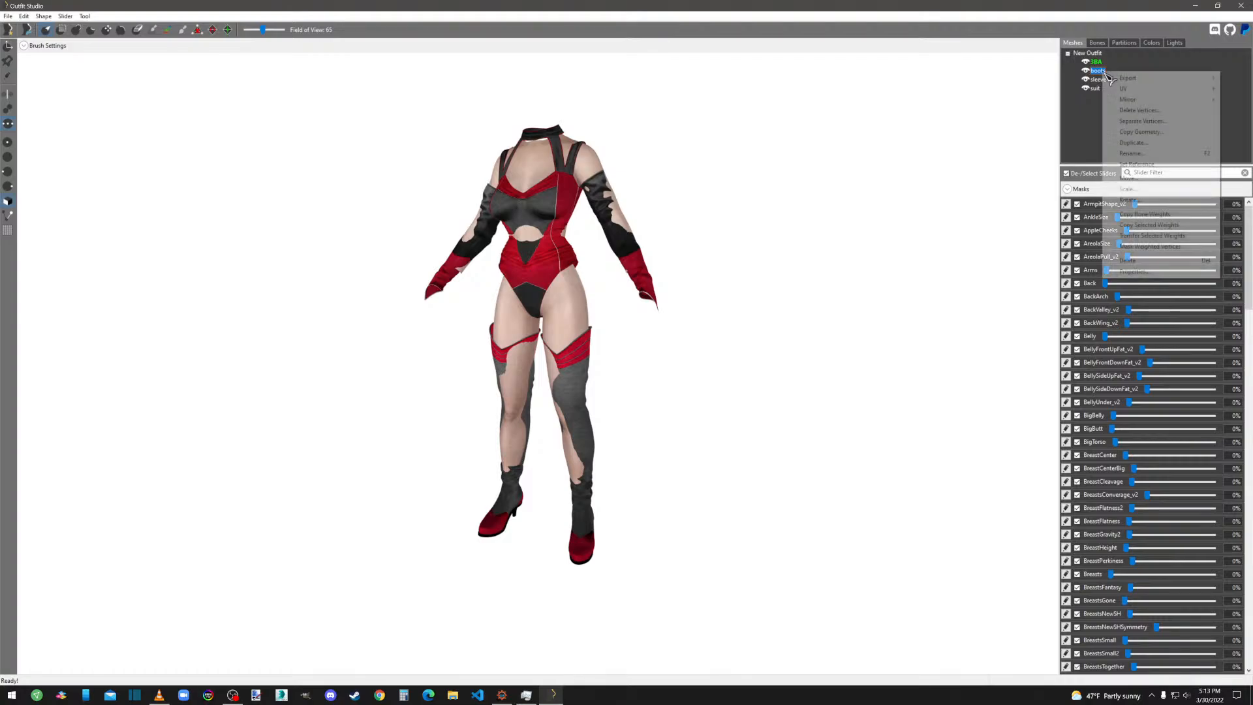
mouse_move(1116, 76)
click(1041, 76)
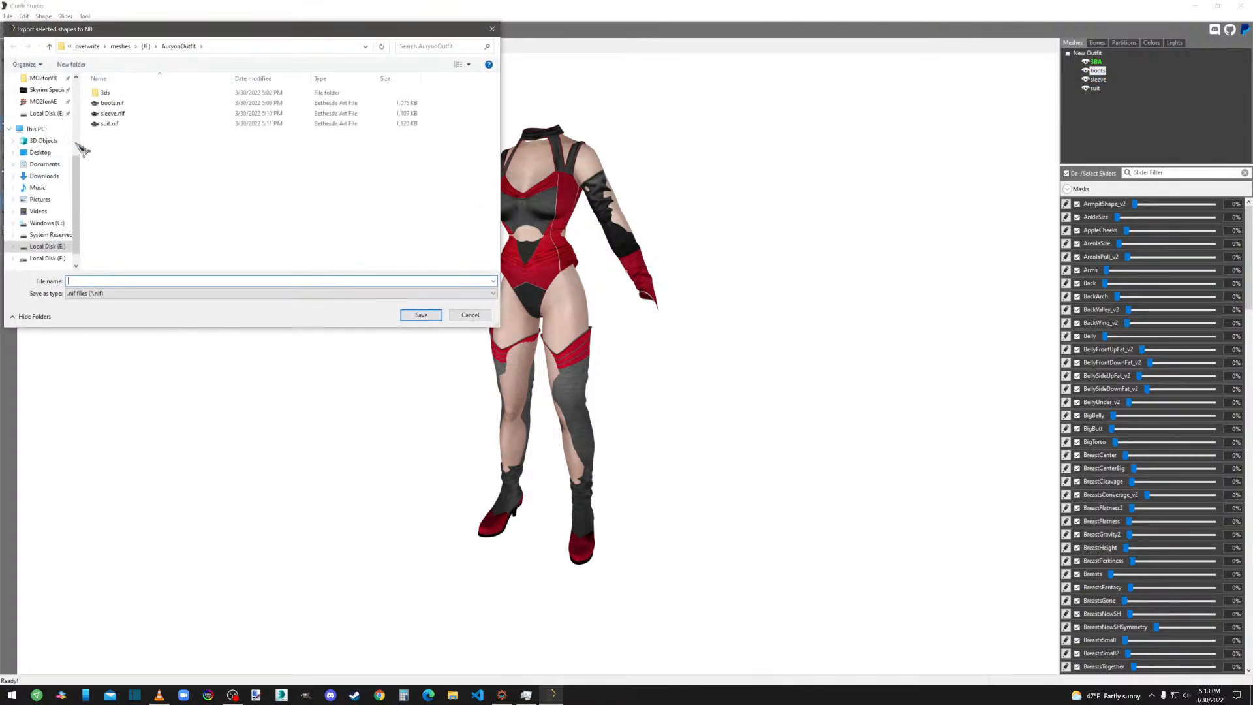
double_click(112, 103)
click(646, 349)
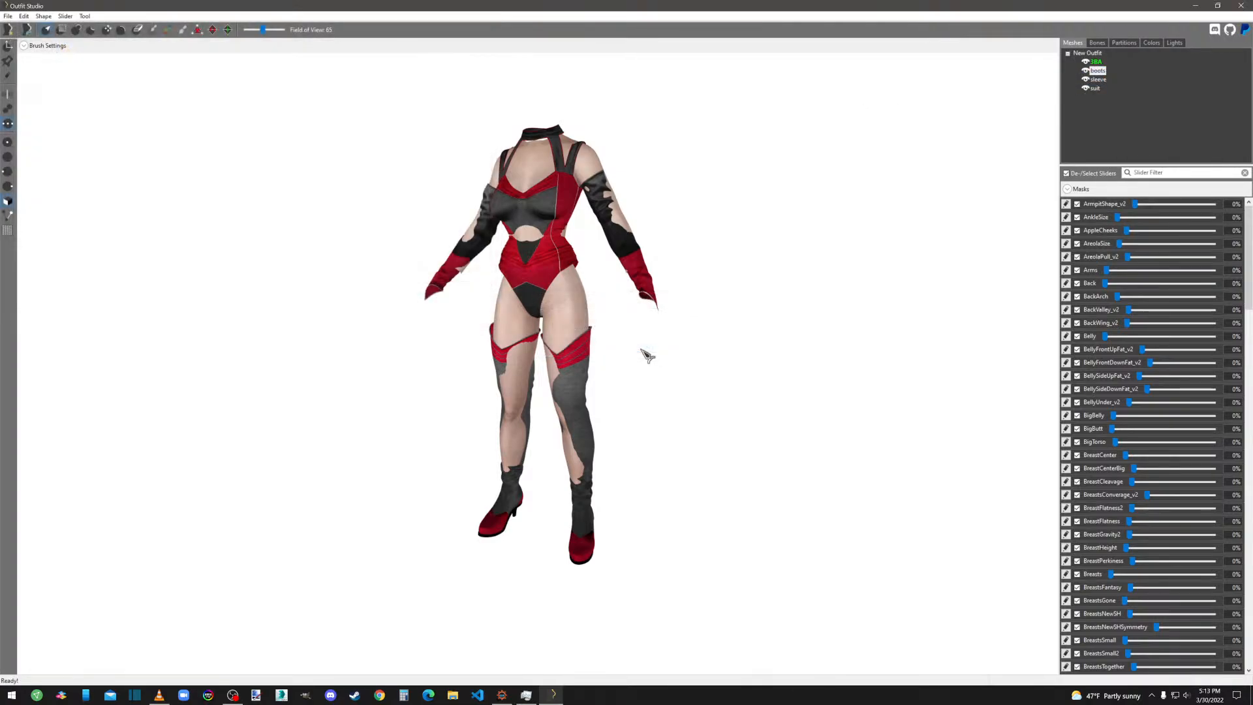
Export the sleeve shape to NIF, replacing sleeve.nif in the AuryonOutfit meshes folder.
right_click(1098, 79)
mouse_move(1112, 83)
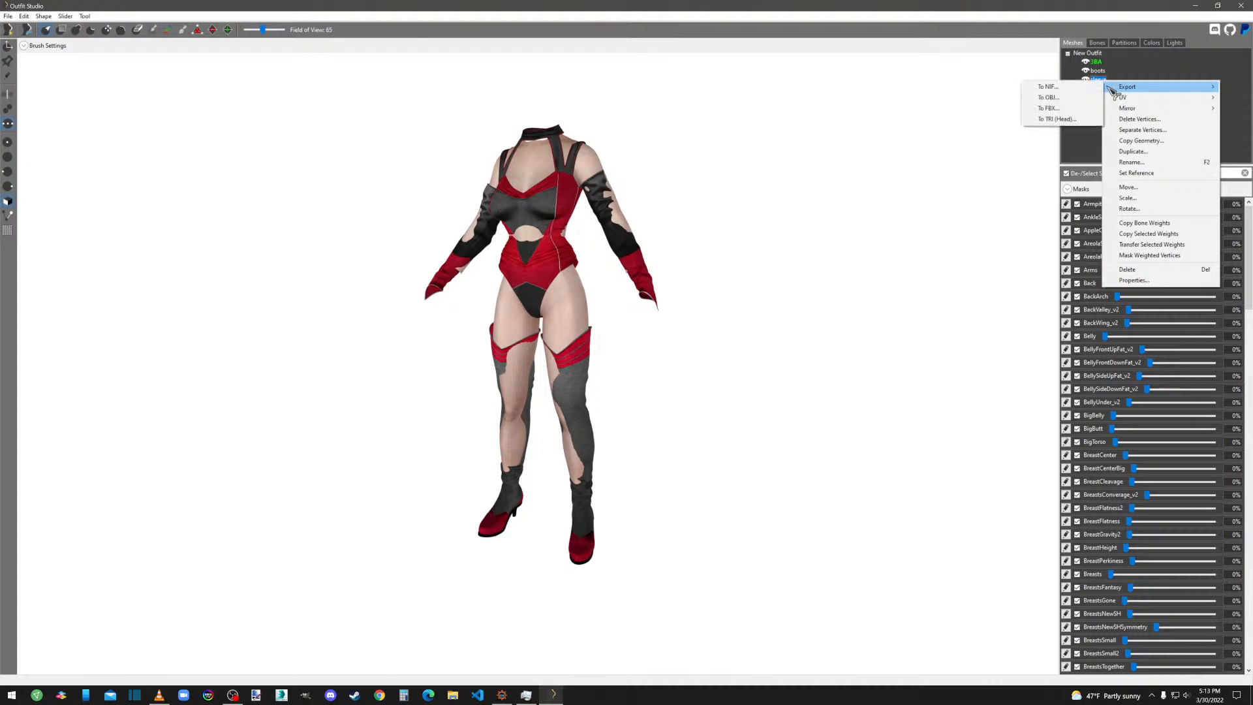
click(1070, 87)
double_click(116, 113)
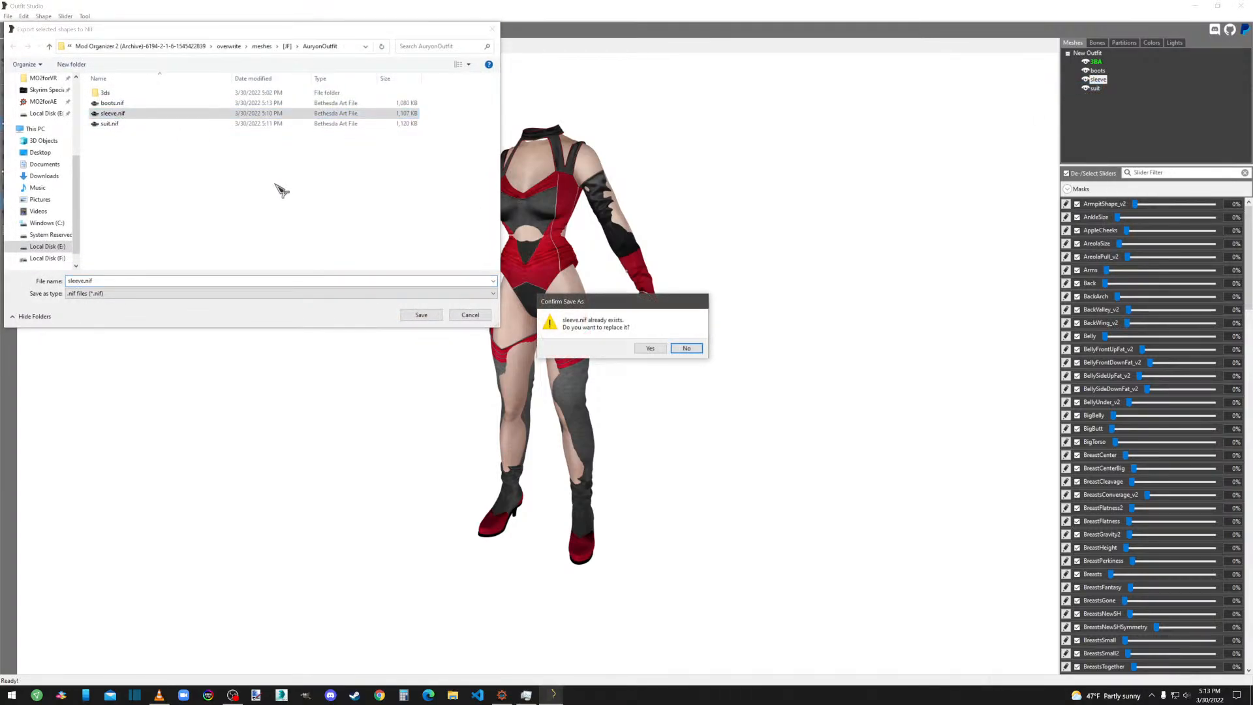
click(650, 349)
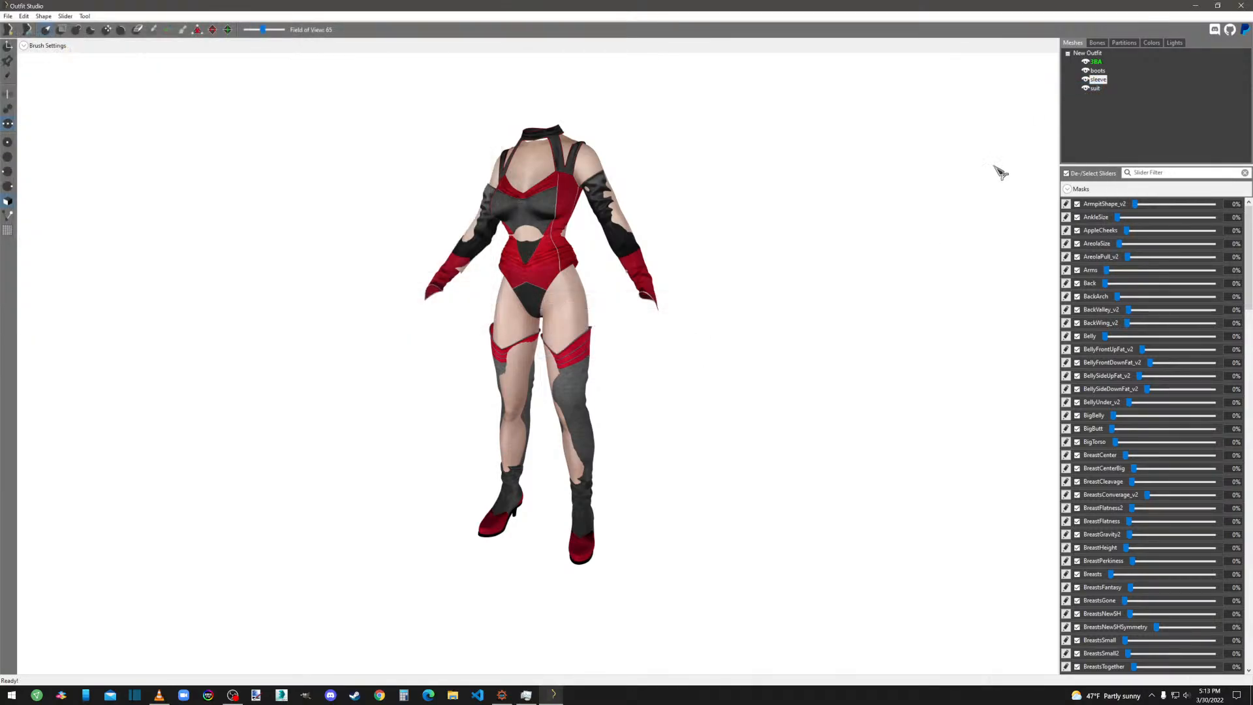
Export the suit shape to NIF, replacing suit.nif in the AuryonOutfit meshes folder.
right_click(1096, 88)
mouse_move(1113, 92)
click(1044, 96)
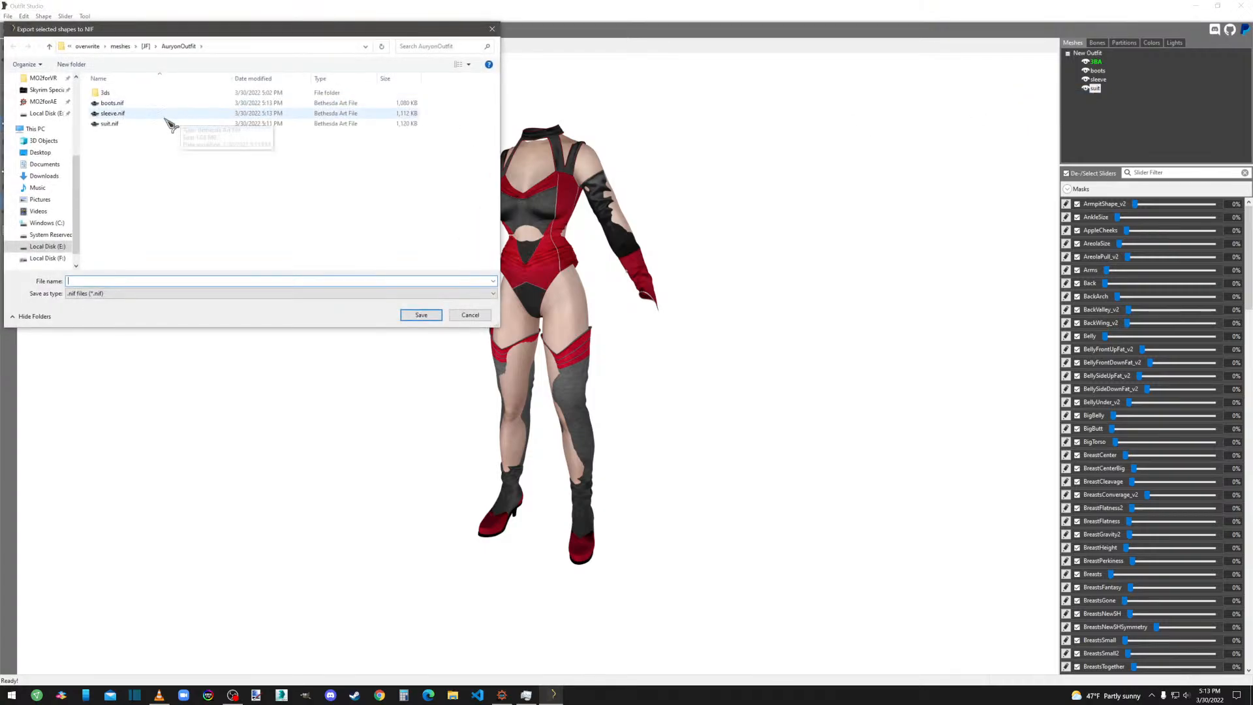
double_click(124, 124)
click(653, 347)
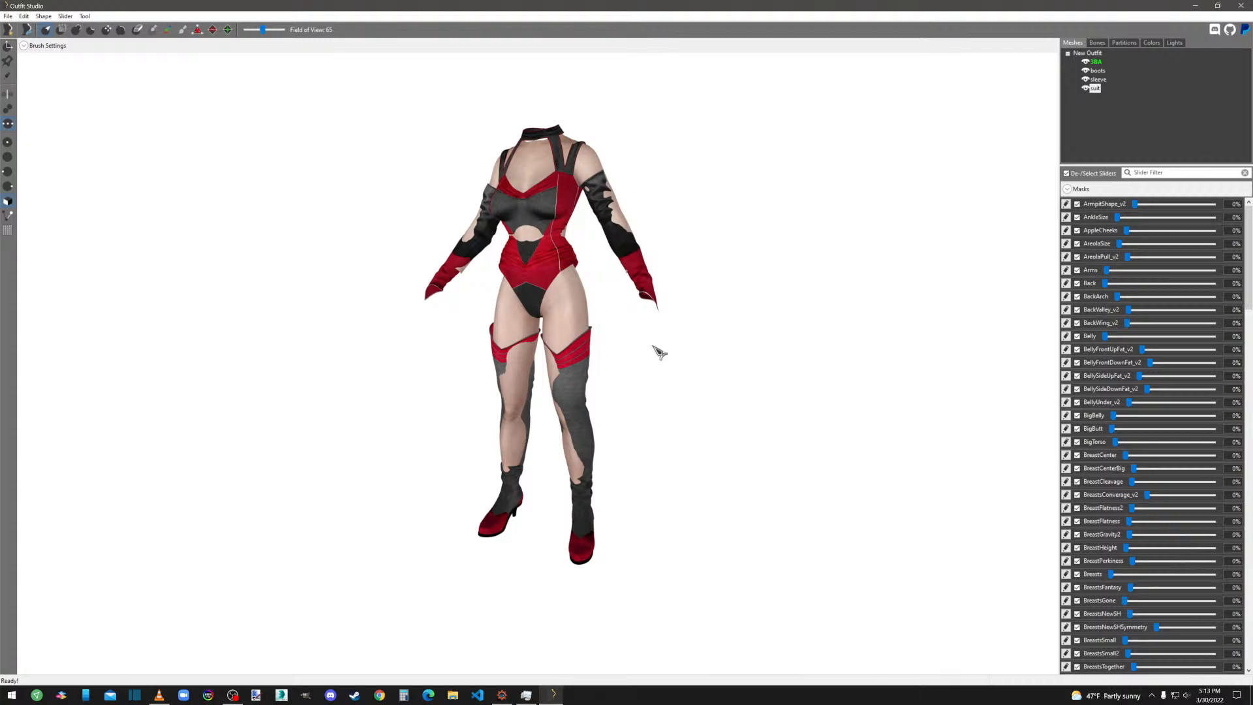
Hide the sleeve and boots shapes so that only the suit remains over the 3BA body.
right_drag(757, 397, 830, 401)
right_drag(679, 348, 723, 350)
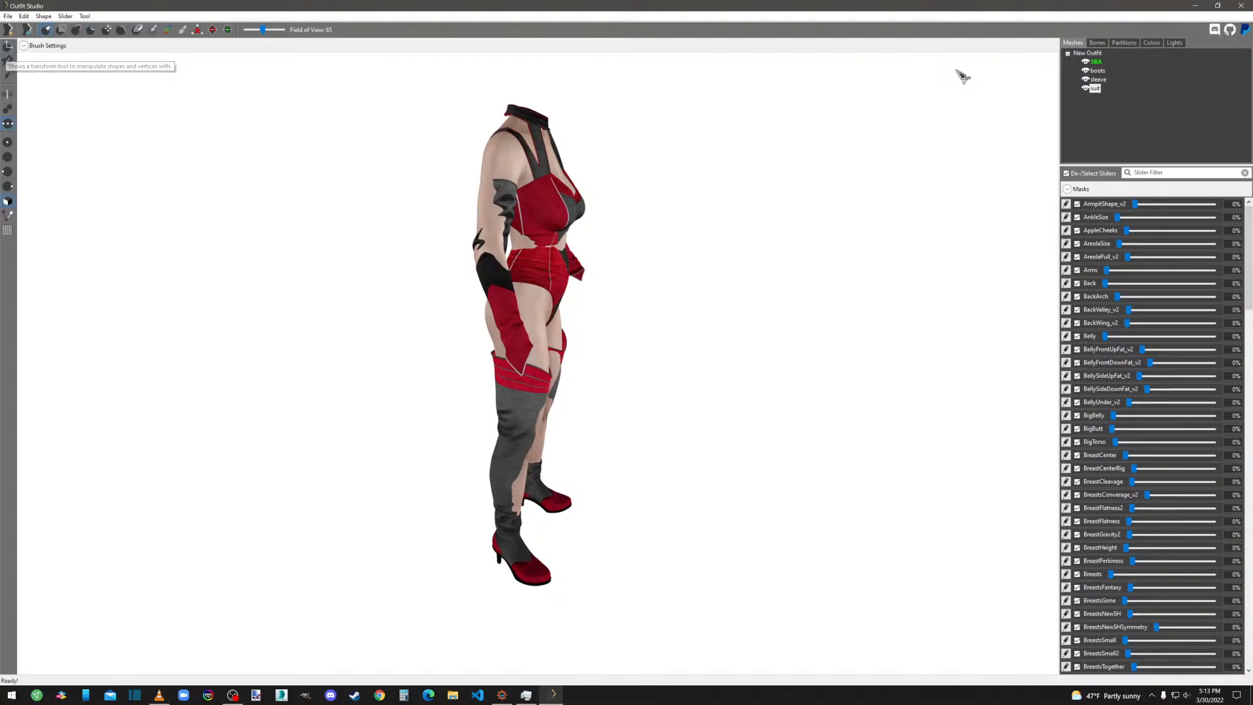
click(1086, 80)
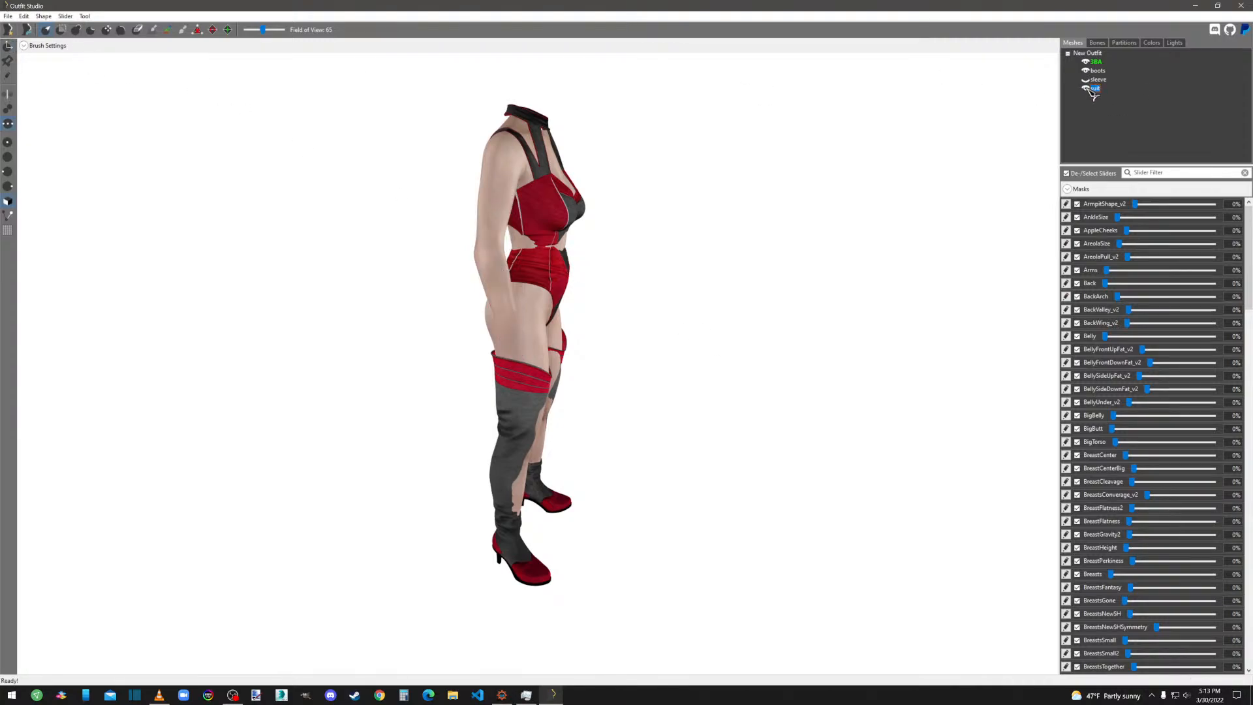
click(1085, 71)
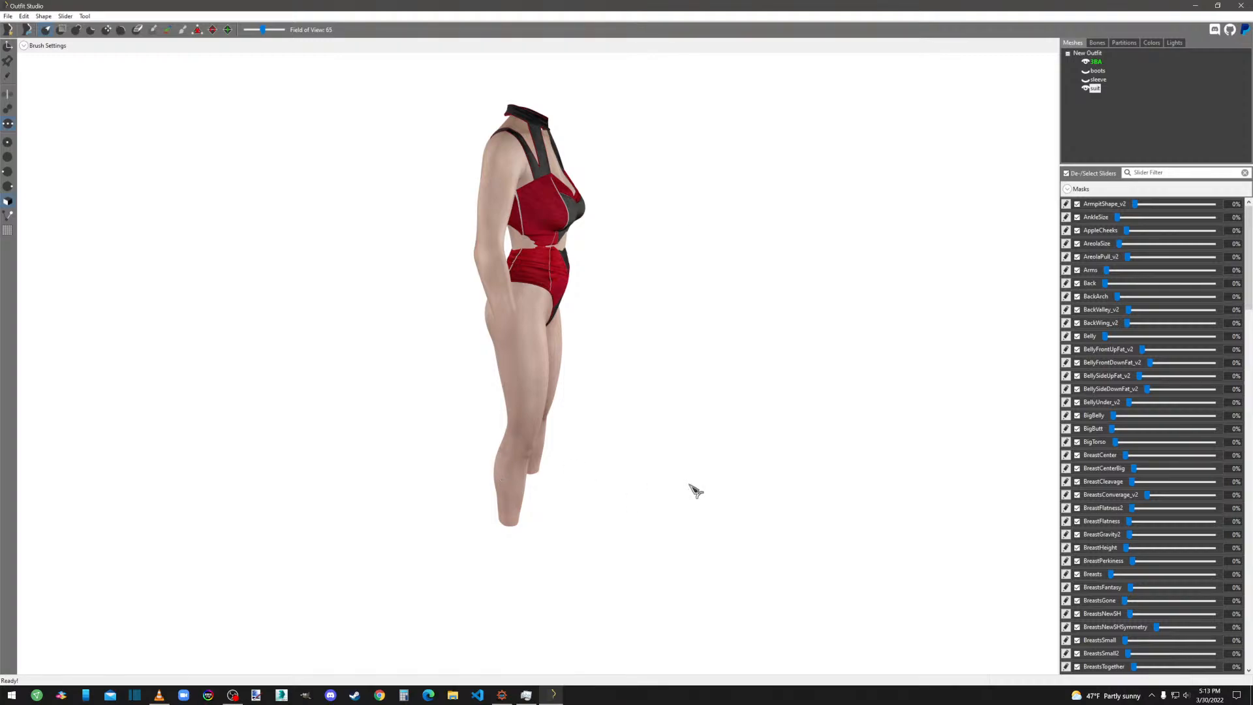
right_drag(694, 490, 763, 483)
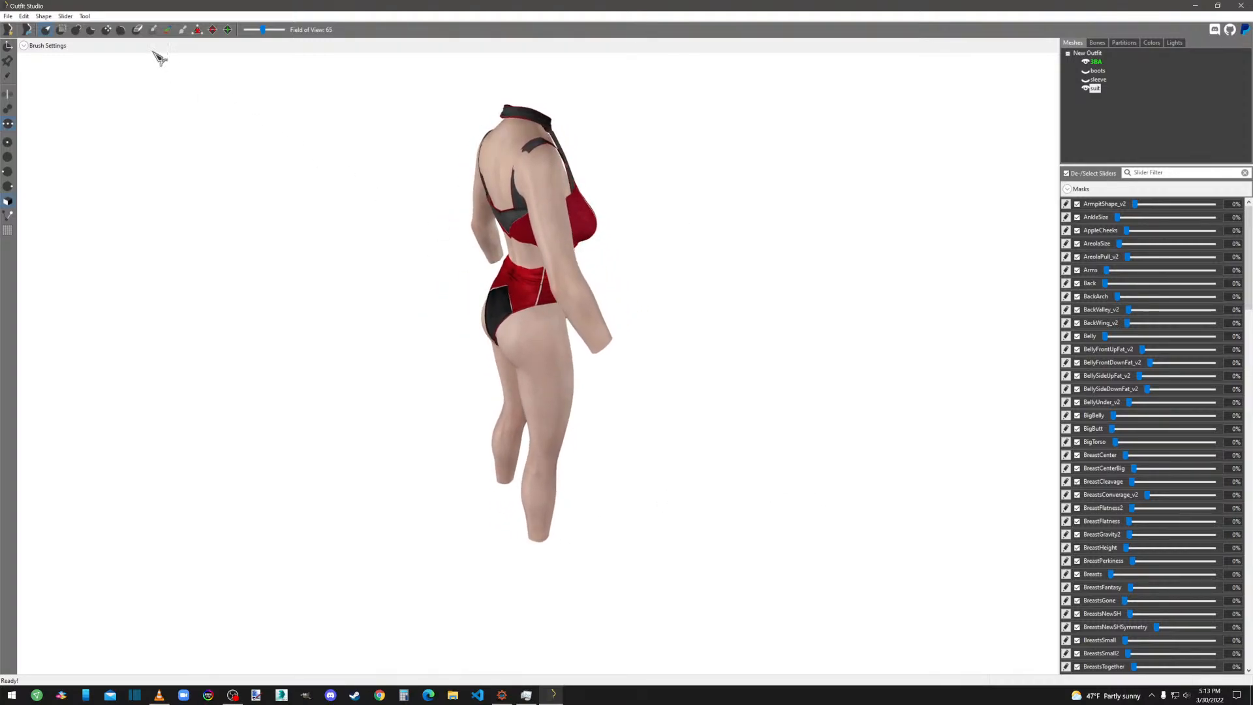
Tilt the suit shape slightly forward about its side-to-side axis and nudge it forward with the transform tool.
click(8, 45)
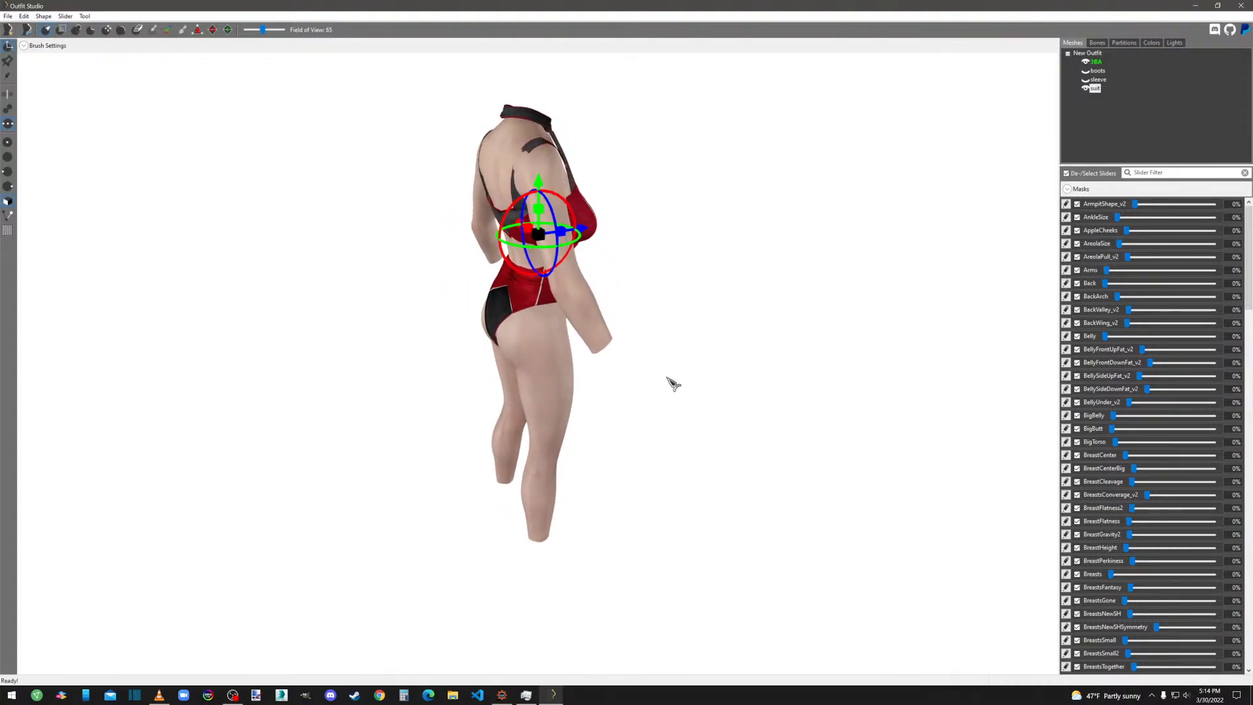
right_drag(668, 379, 623, 364)
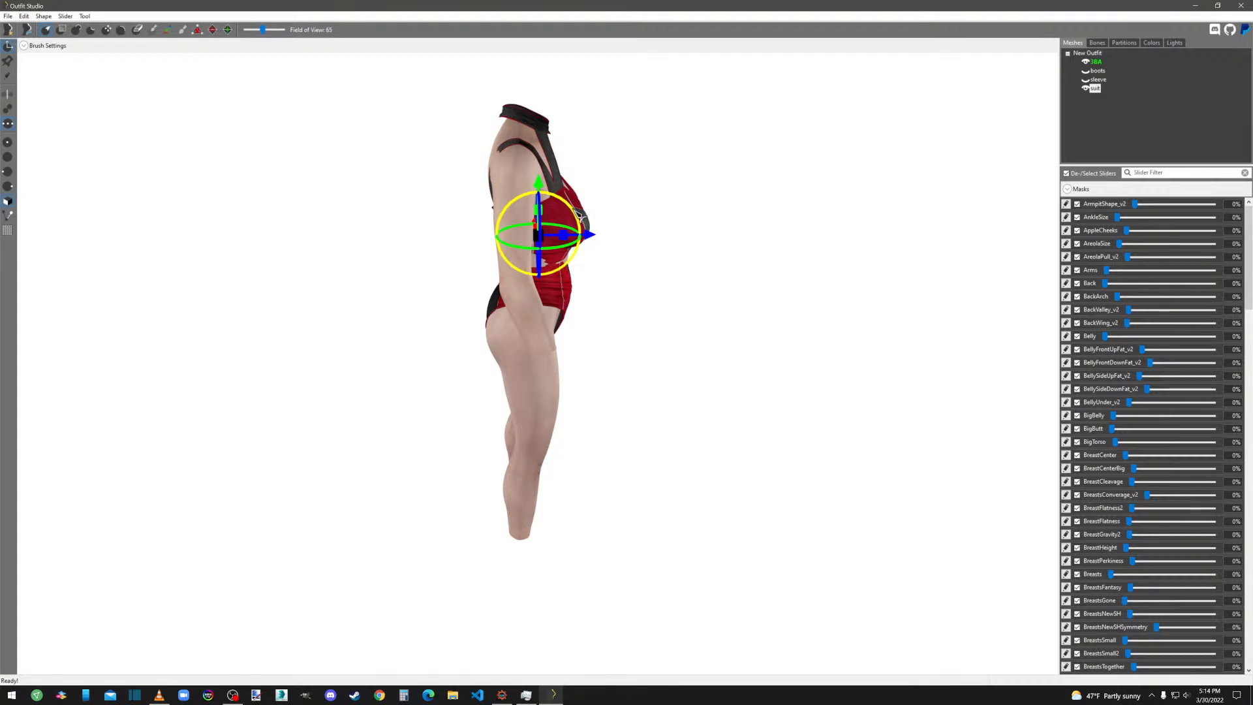
drag(580, 215, 582, 215)
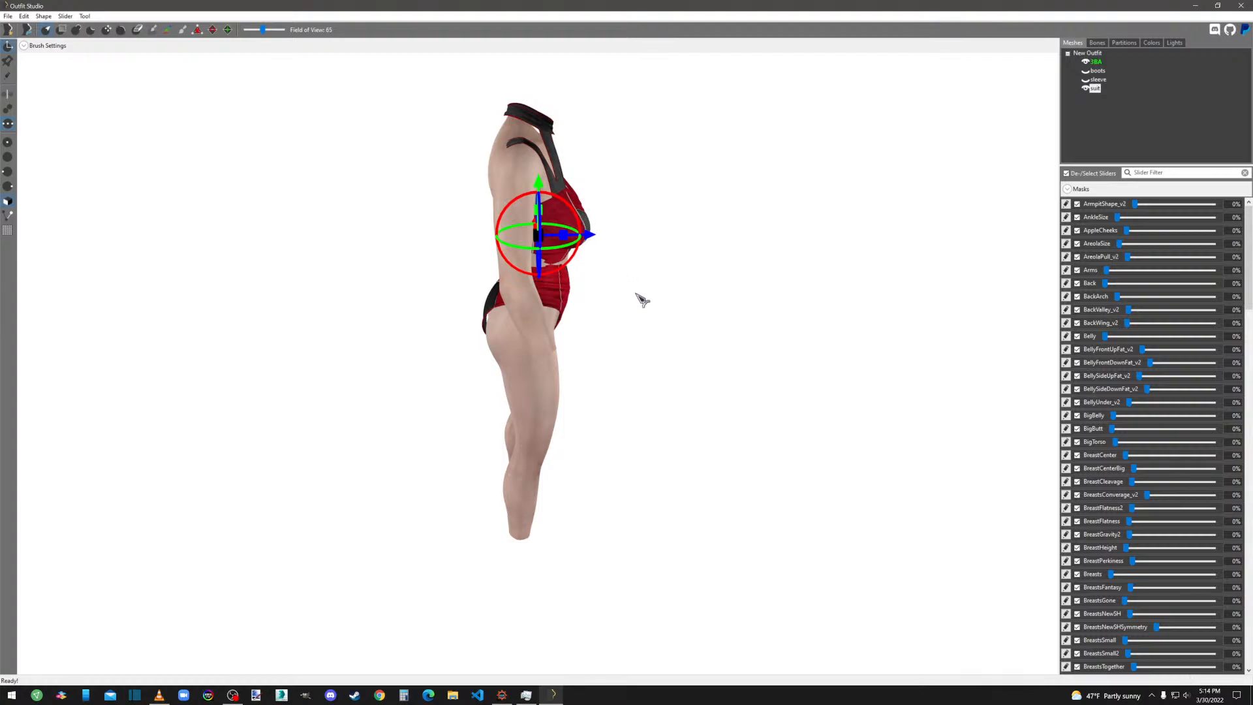
mouse_move(635, 294)
right_down()
mouse_move(610, 274)
mouse_move(622, 274)
right_up()
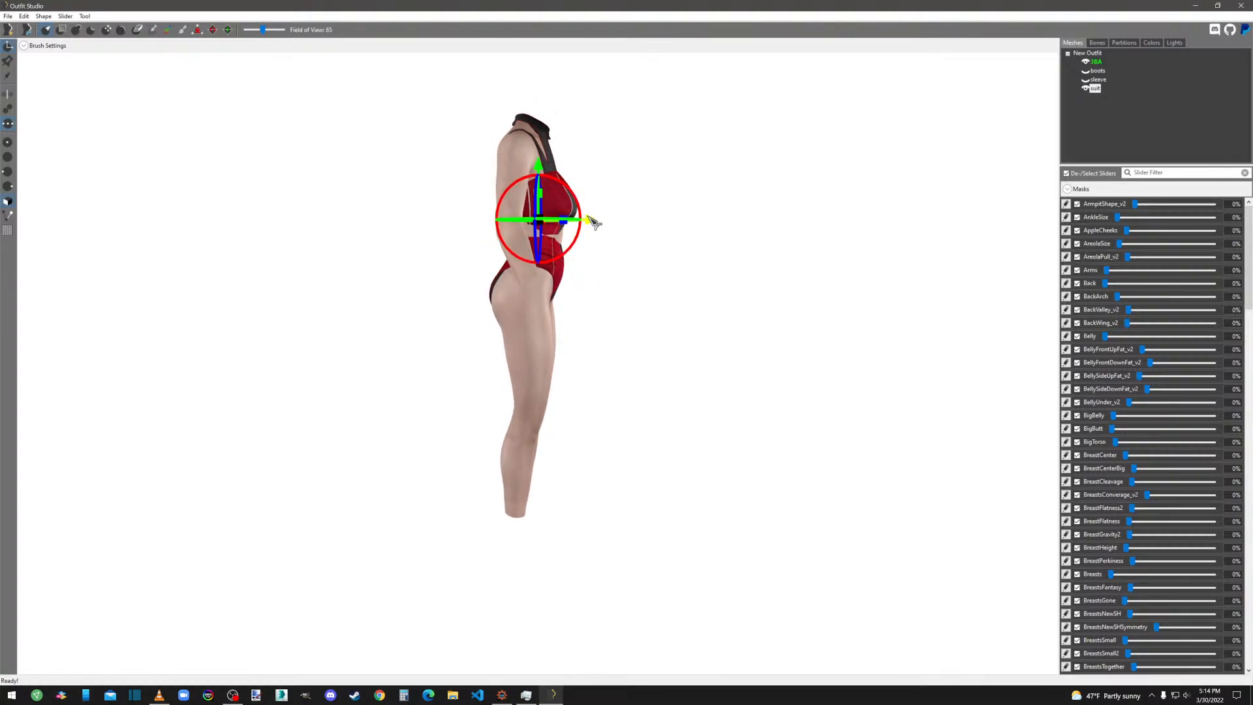
drag(589, 219, 592, 220)
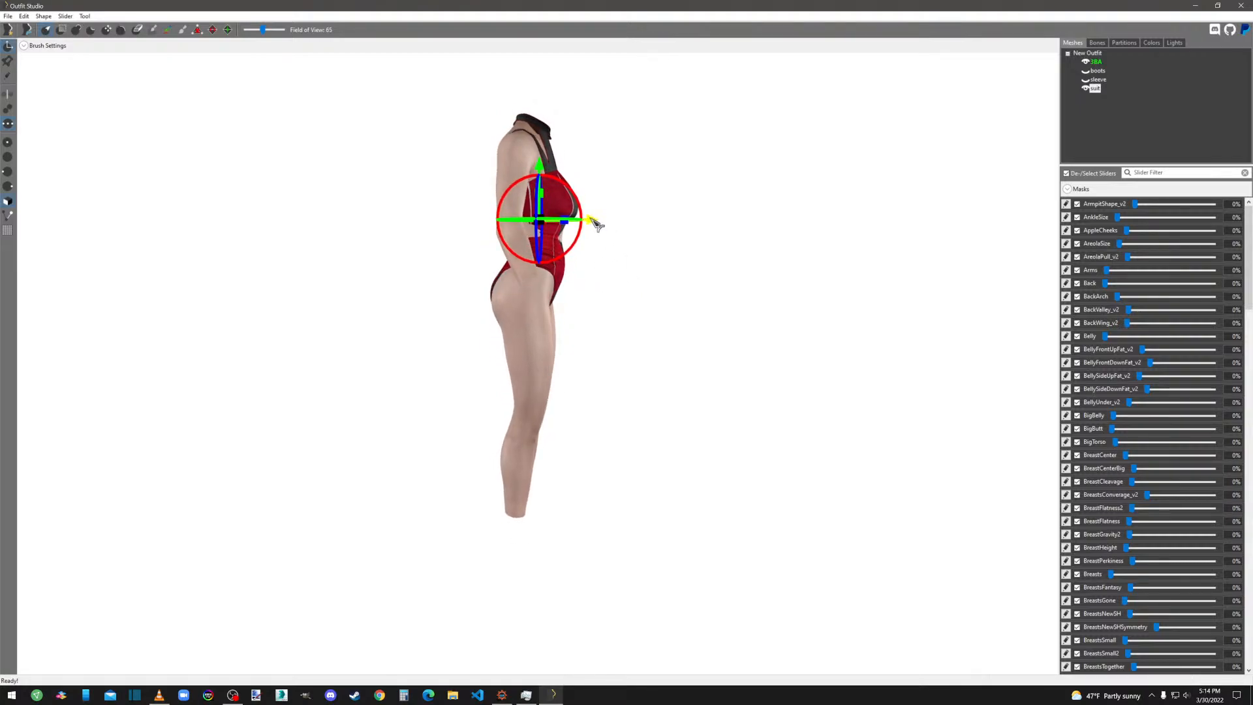
right_drag(595, 224, 634, 221)
right_drag(574, 287, 634, 334)
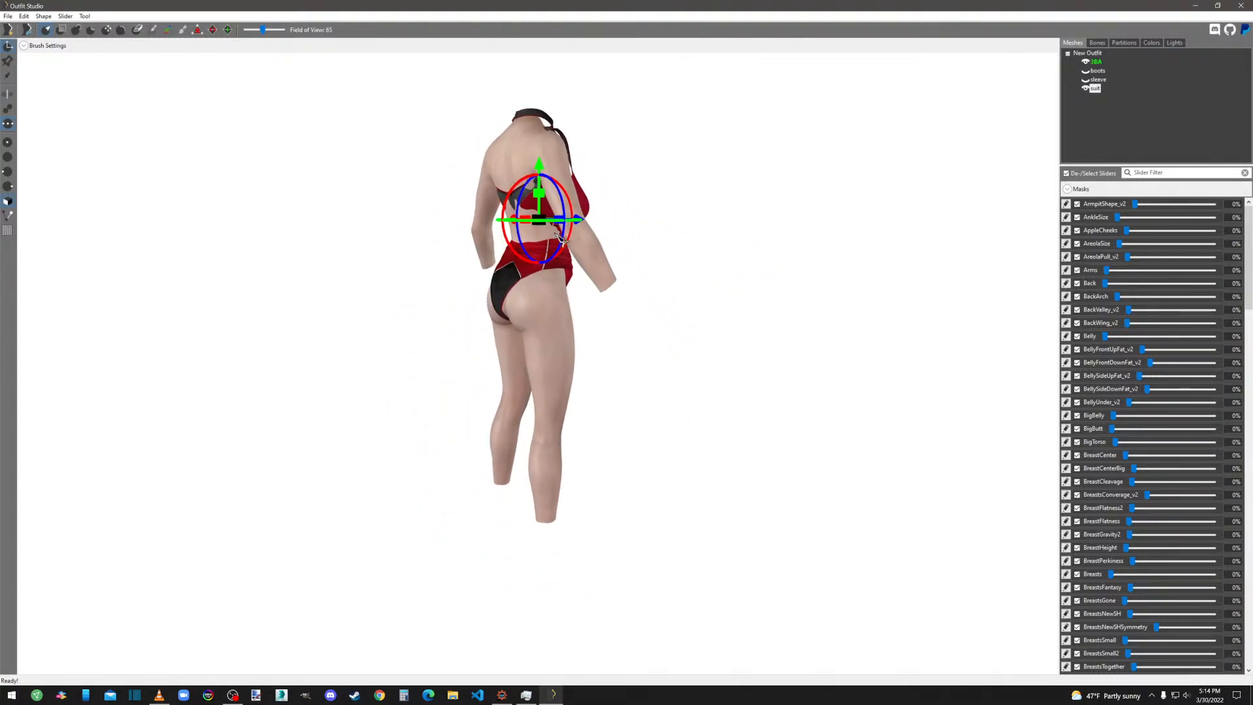
Switch from the transform tool to the Inflate brush and set the brush size to 0.249.
click(8, 46)
click(23, 45)
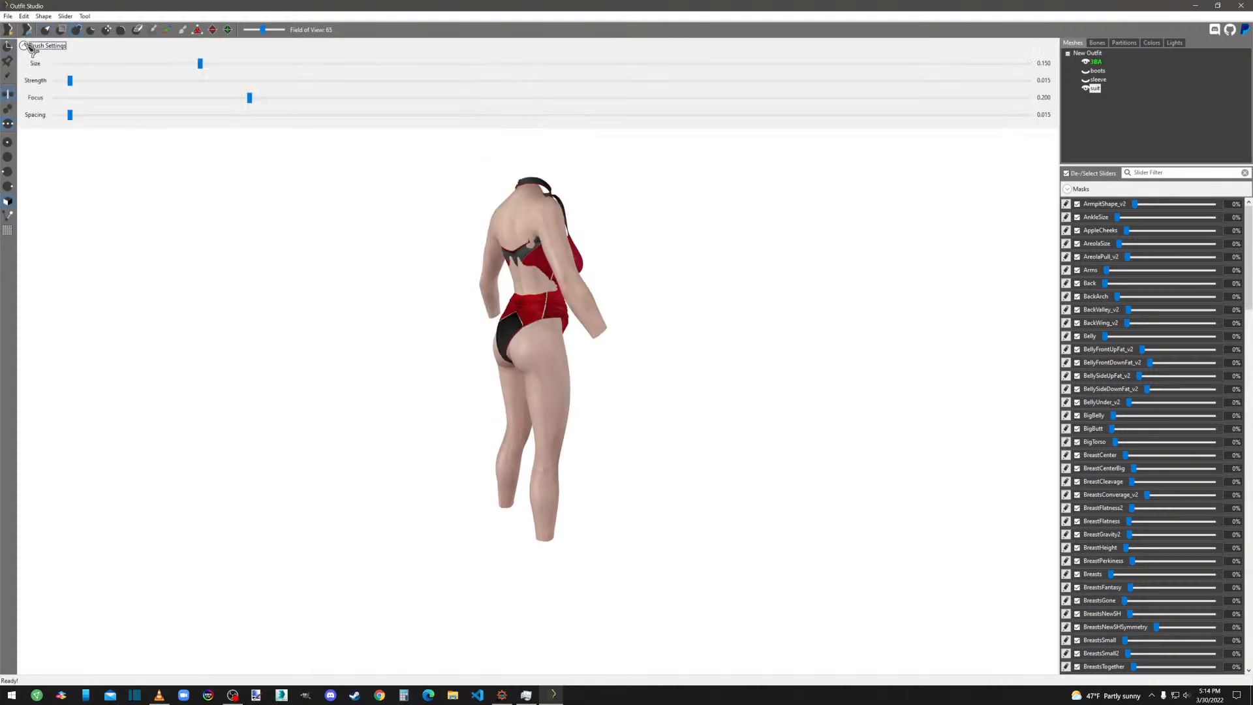
click(297, 63)
right_drag(645, 474, 816, 490)
scroll(606, 433, up, 5)
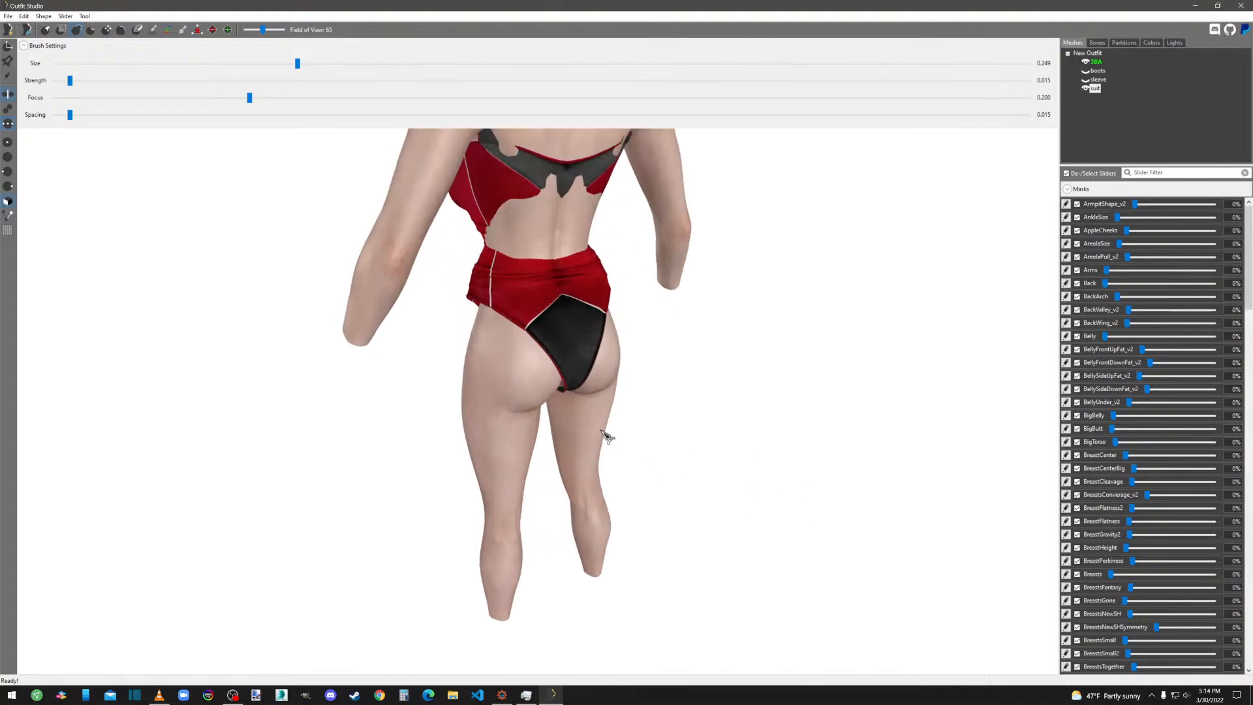
right_drag(606, 433, 1013, 527)
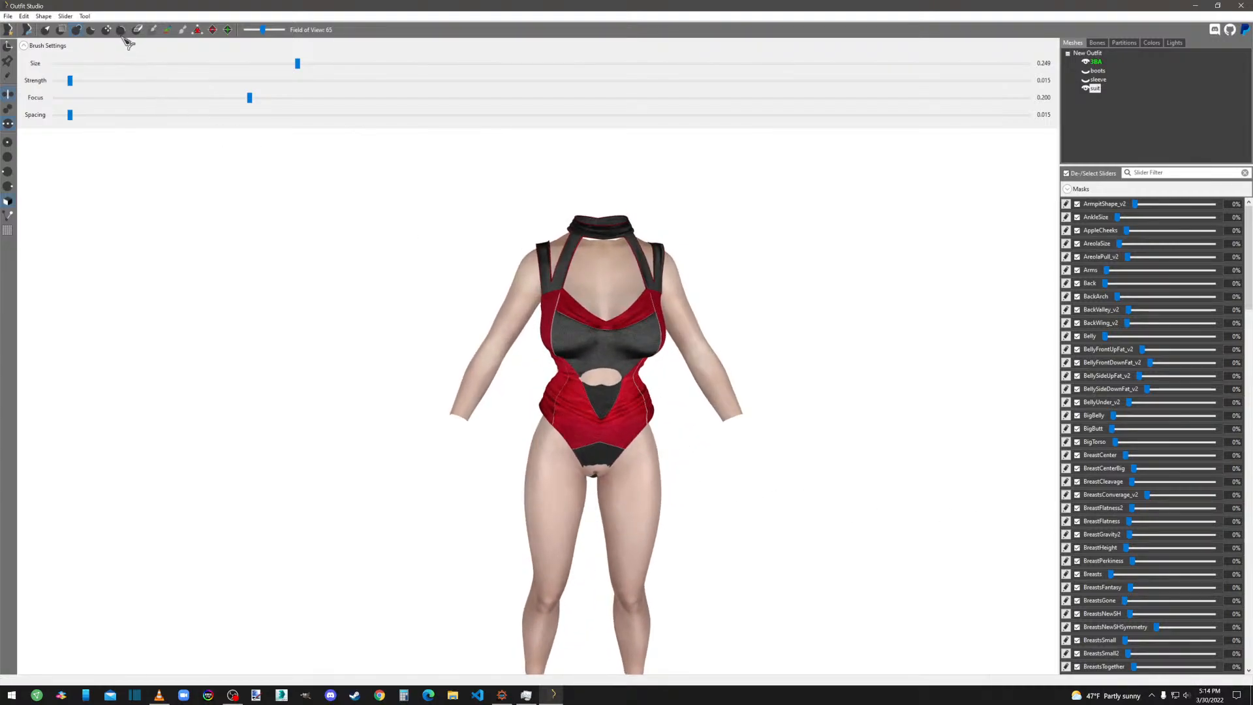
Deflate the suit over the front of the hip using the Deflate brush at size 0.249.
click(91, 33)
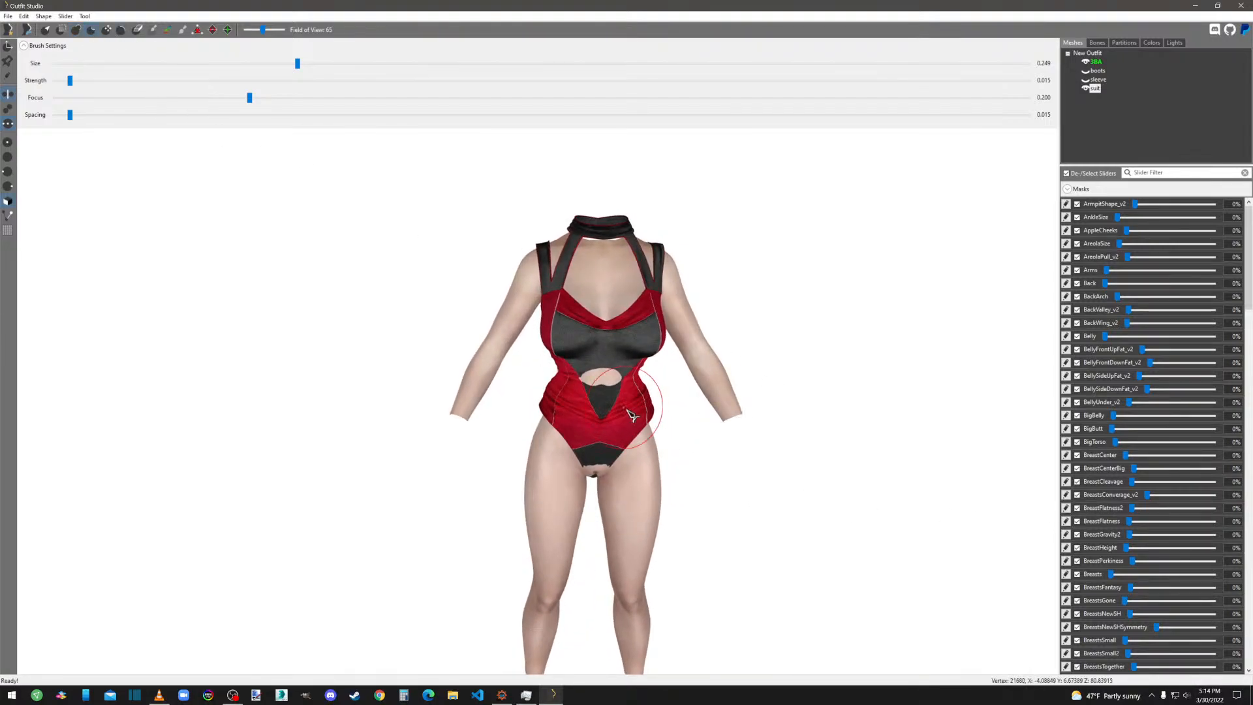
right_drag(823, 471, 756, 468)
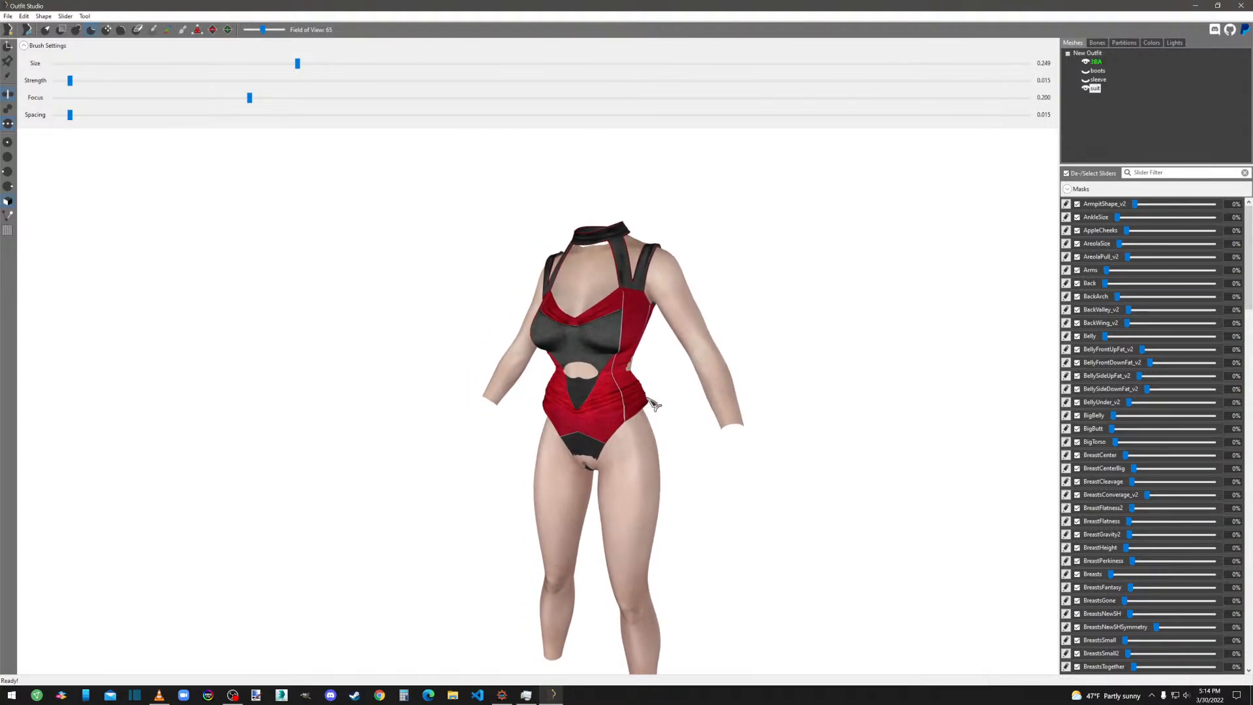
click(340, 64)
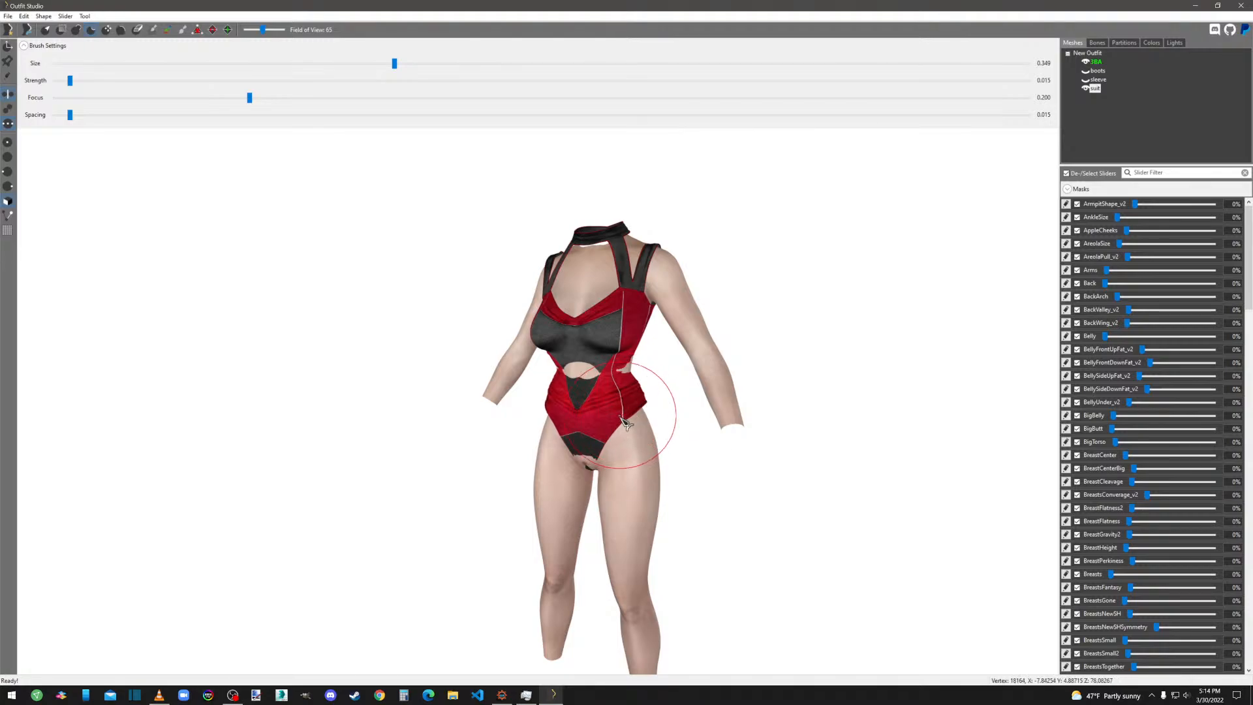
right_drag(644, 403, 535, 417)
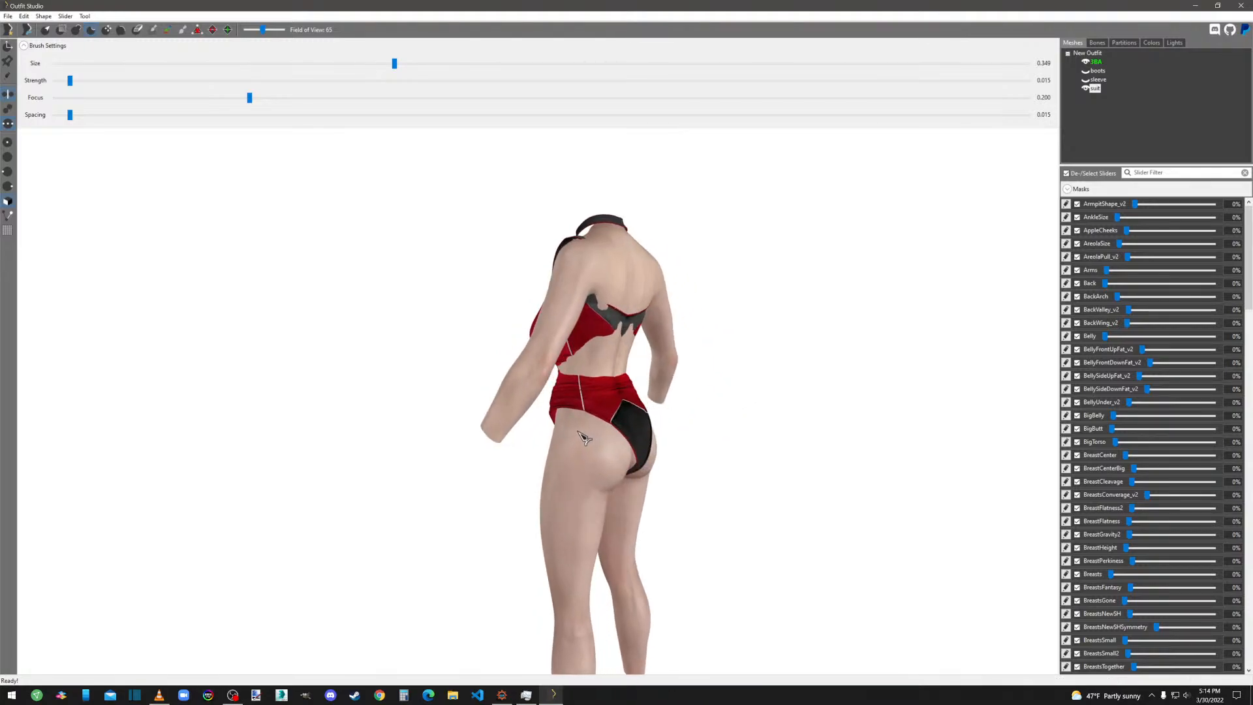
click(318, 64)
right_drag(595, 355, 701, 382)
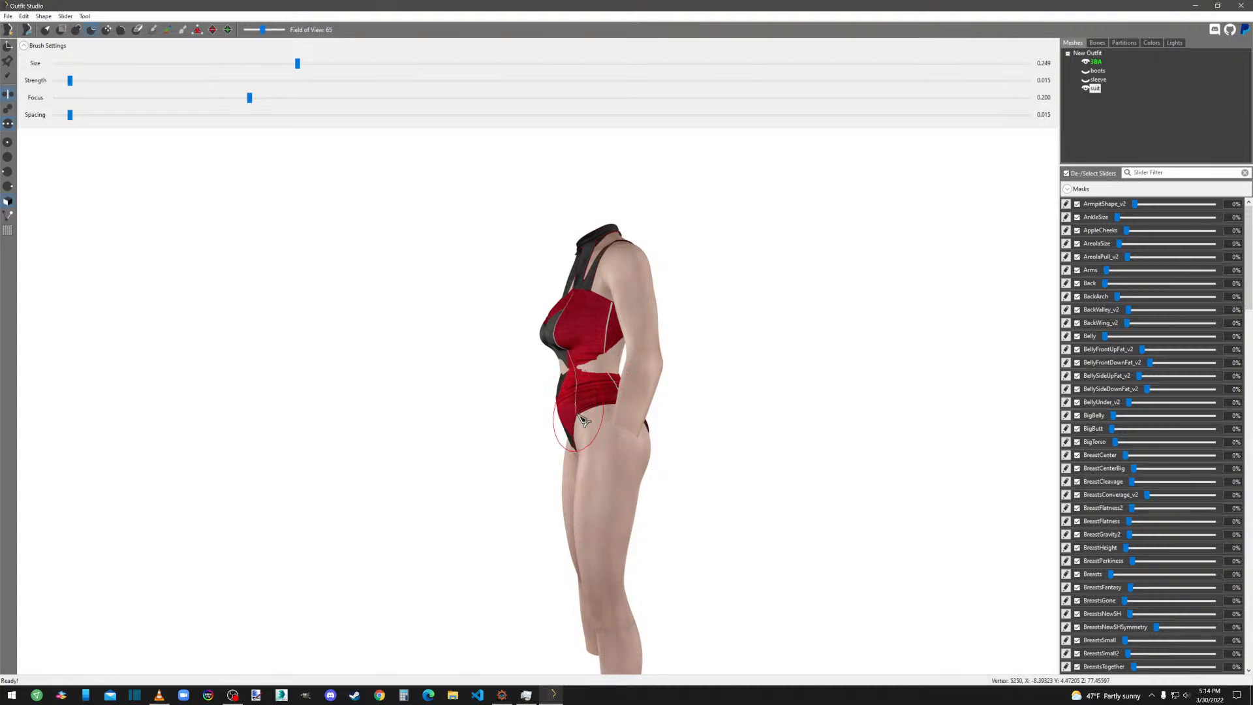
mouse_move(569, 418)
right_down()
mouse_move(596, 417)
mouse_move(591, 406)
right_up()
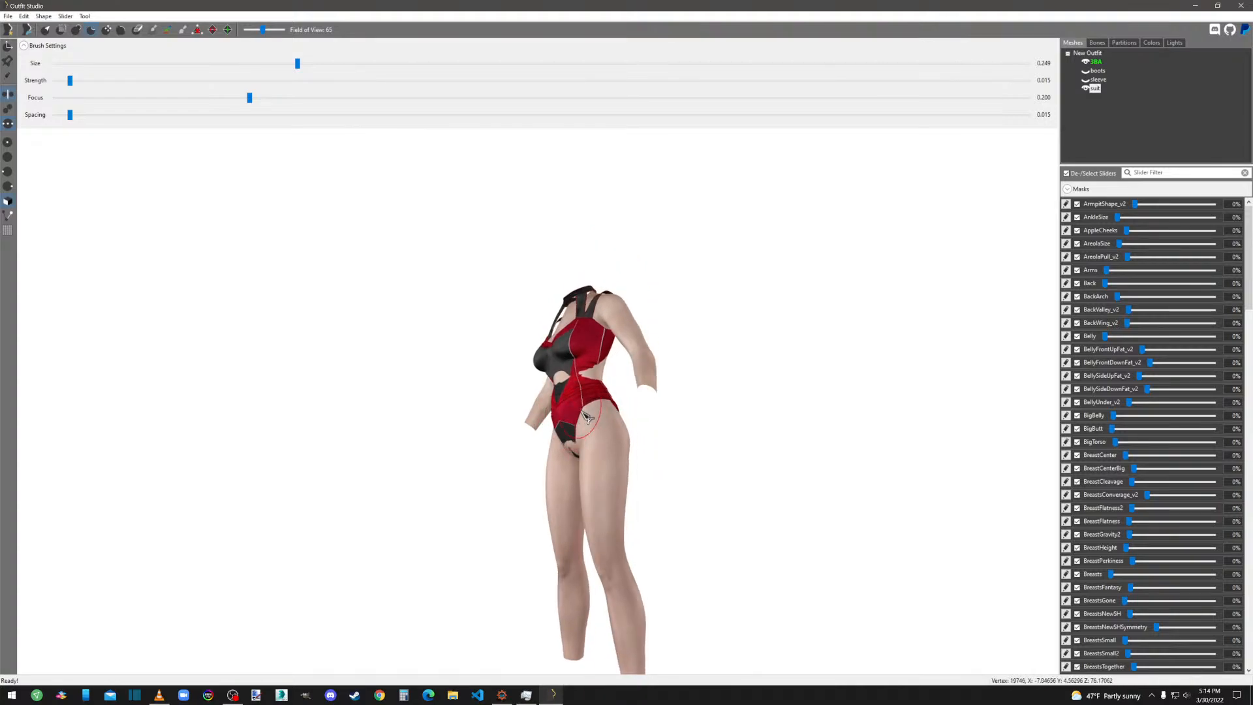
mouse_move(582, 411)
mouse_down()
mouse_move(597, 398)
mouse_move(574, 416)
mouse_up()
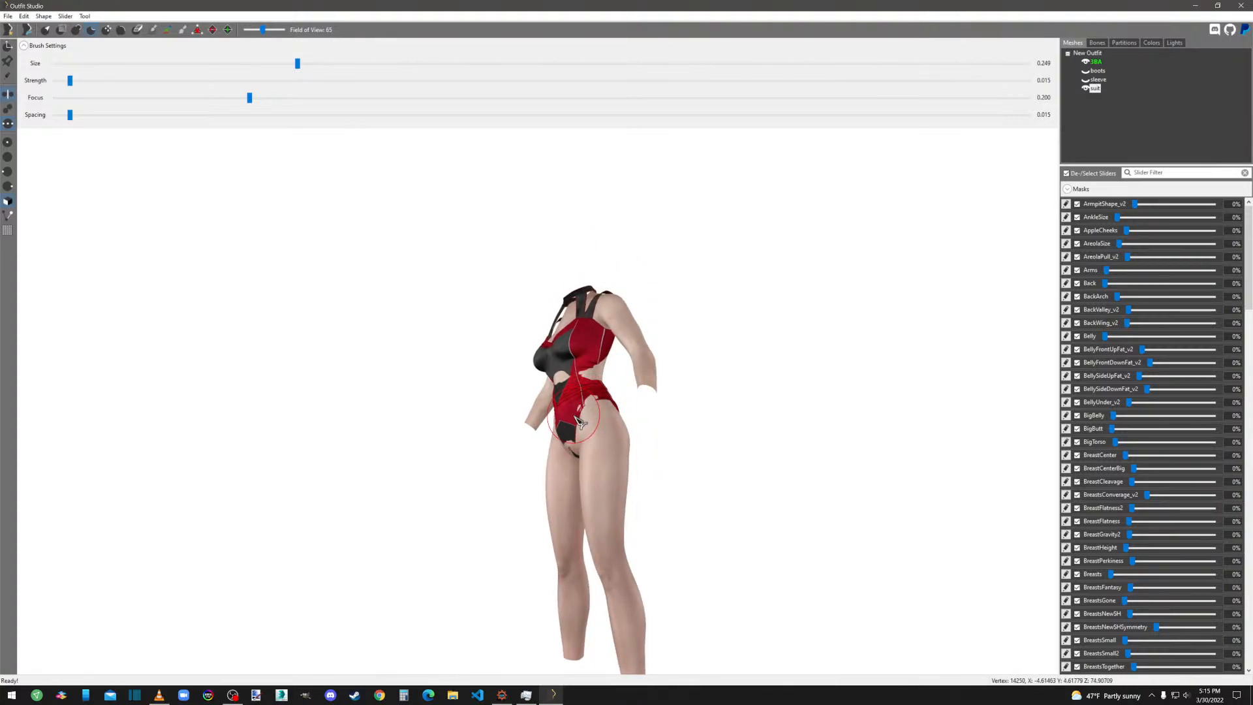
Deflate the black seat panel at the back of the suit with the Deflate brush.
mouse_move(581, 423)
right_down()
mouse_move(660, 439)
mouse_move(435, 454)
right_up()
right_drag(663, 490, 608, 465)
drag(614, 437, 621, 428)
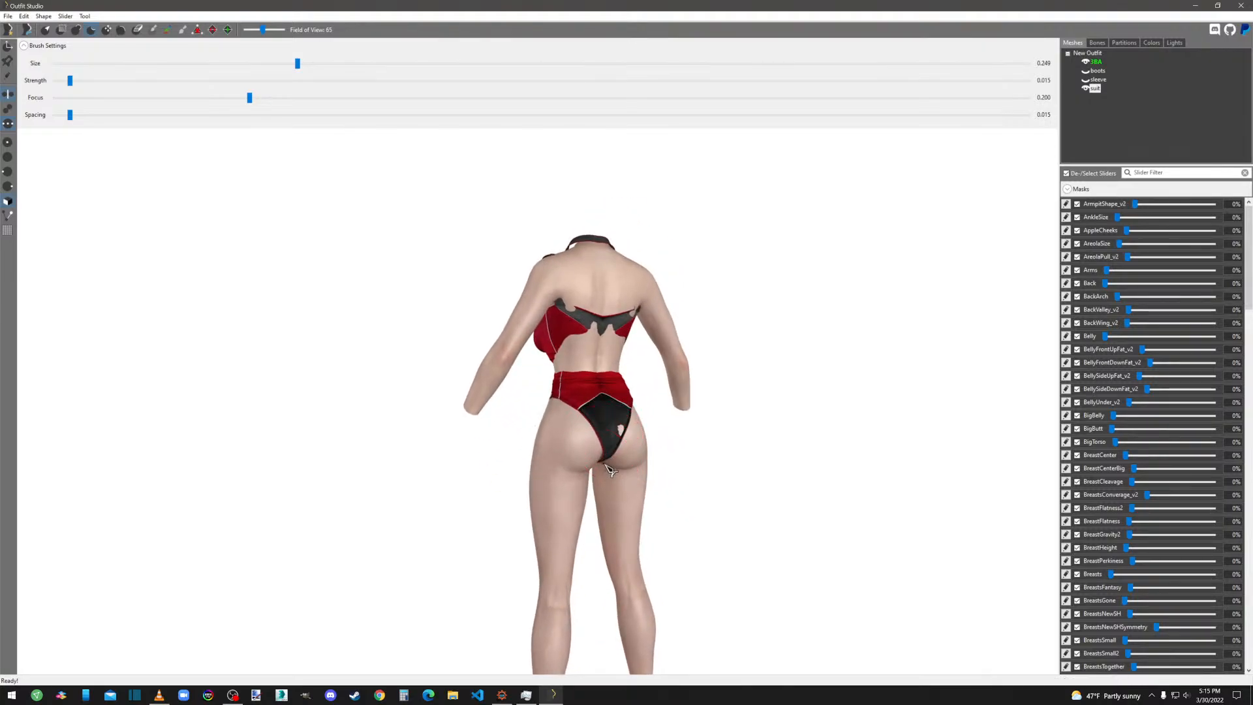
right_drag(610, 470, 591, 462)
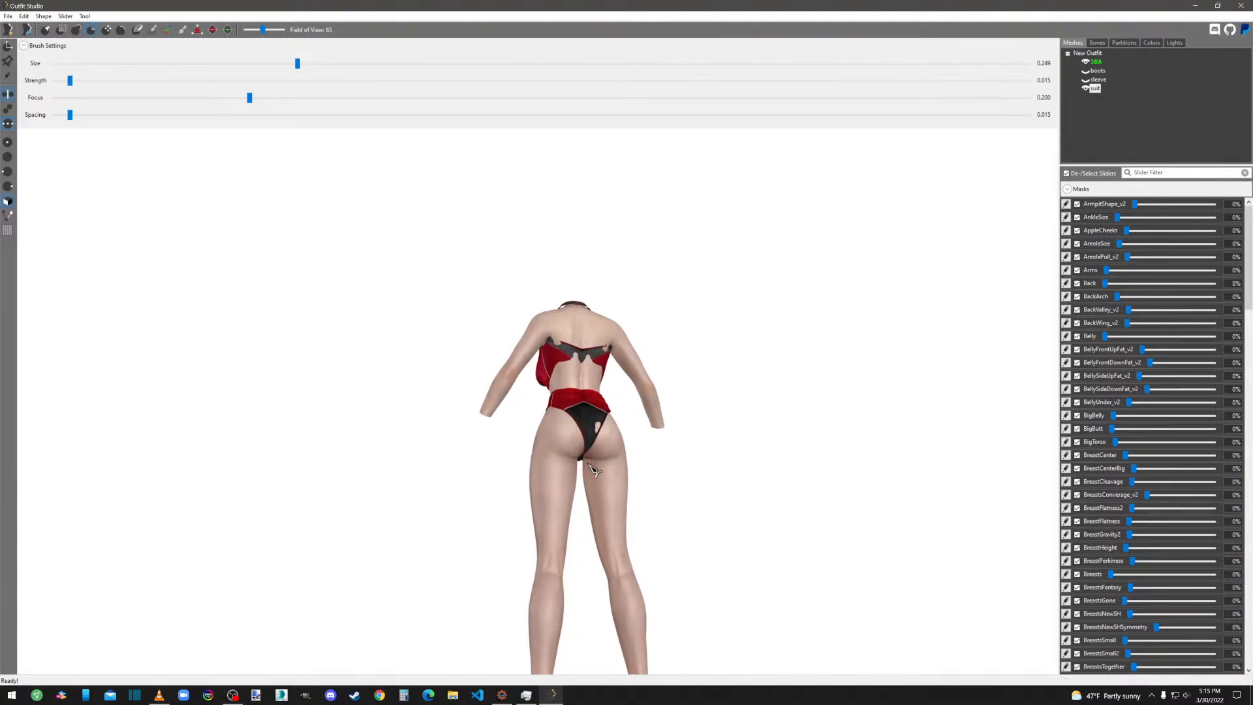
scroll(592, 468, up, 5)
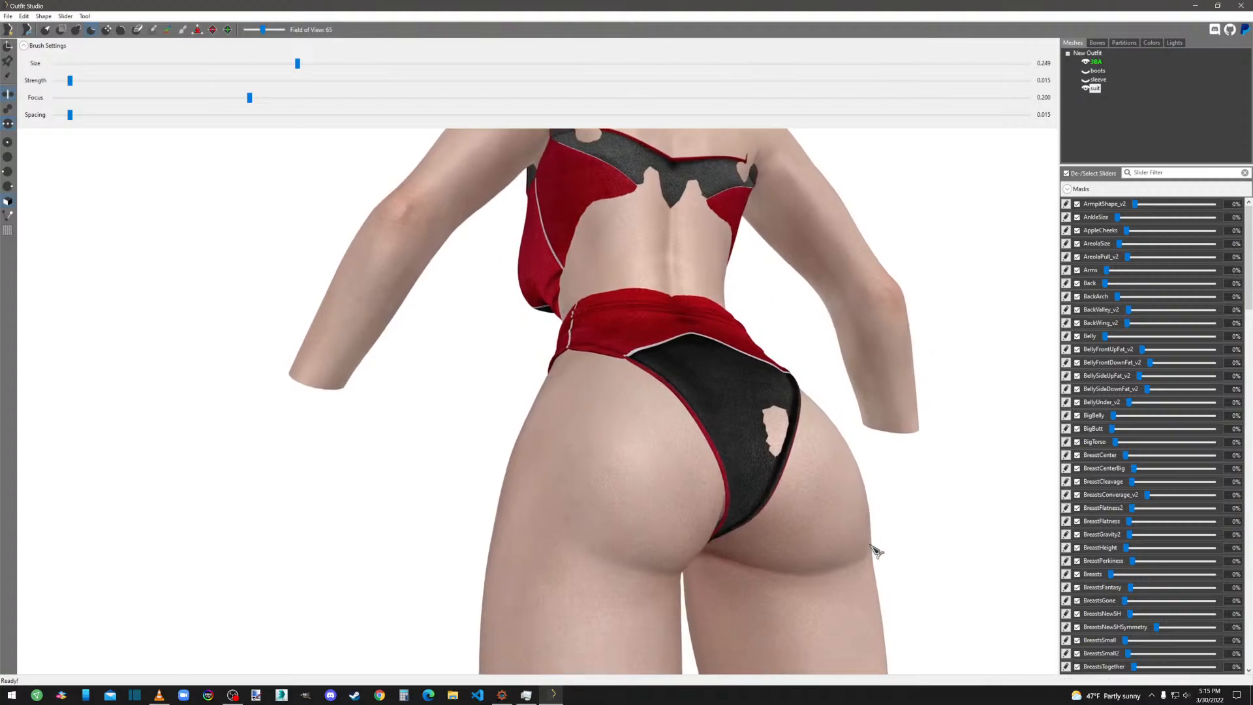
mouse_move(874, 550)
right_down()
mouse_move(637, 453)
mouse_move(785, 453)
mouse_move(721, 481)
mouse_move(739, 471)
mouse_move(509, 517)
mouse_move(405, 518)
mouse_move(509, 526)
mouse_move(609, 464)
right_up()
middle_drag(643, 255, 702, 464)
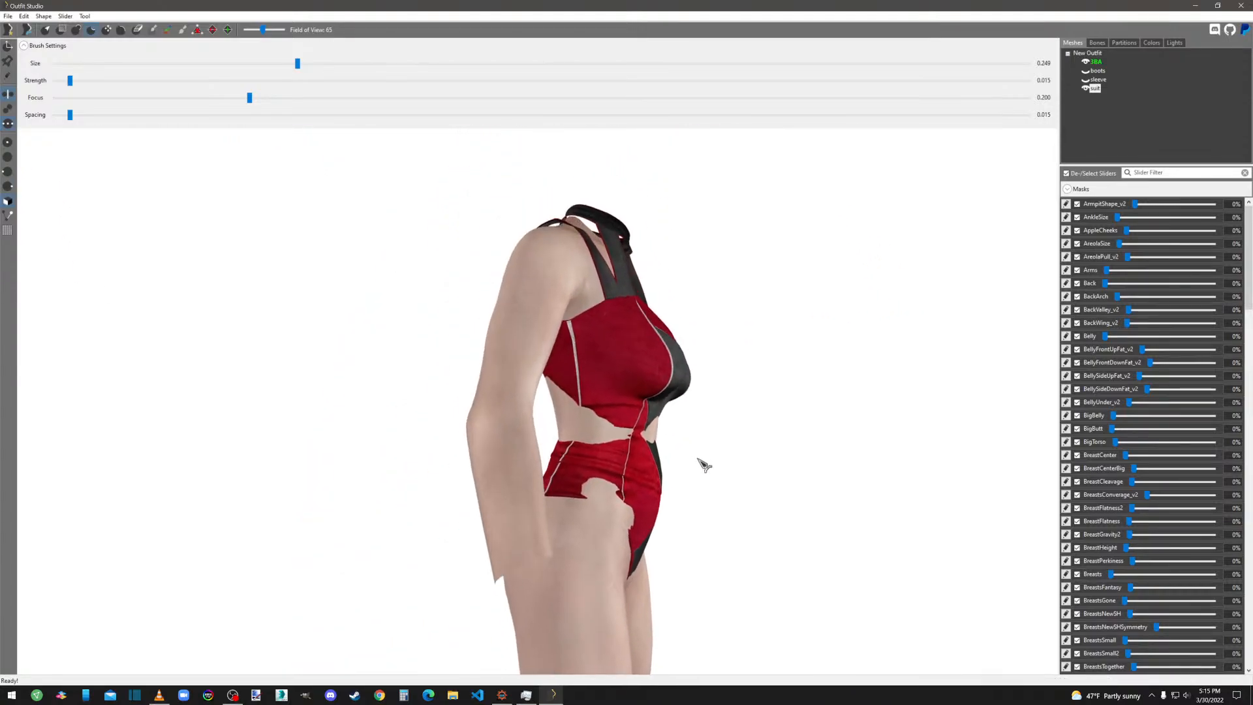
Examine the suit's fit around the collar, straps, bust and waist from the front and side.
scroll(738, 450, up, 5)
scroll(752, 446, down, 8)
right_drag(755, 443, 681, 441)
scroll(600, 434, up, 8)
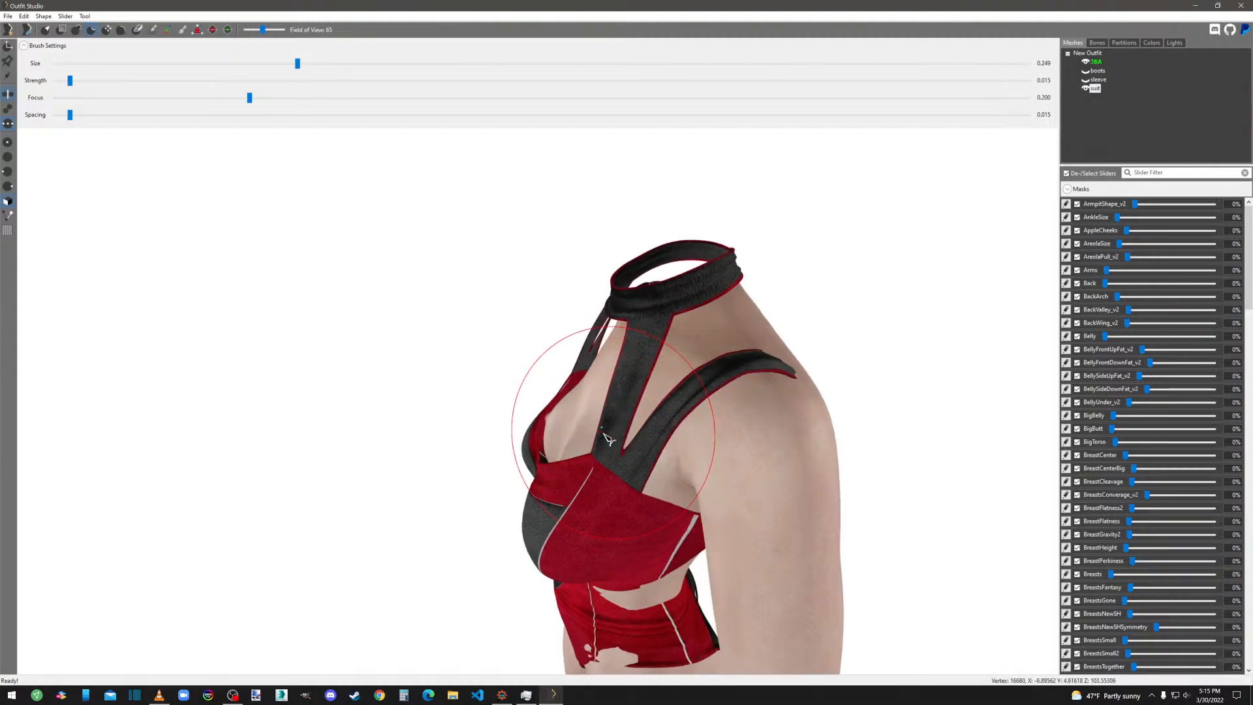
middle_drag(615, 411, 661, 356)
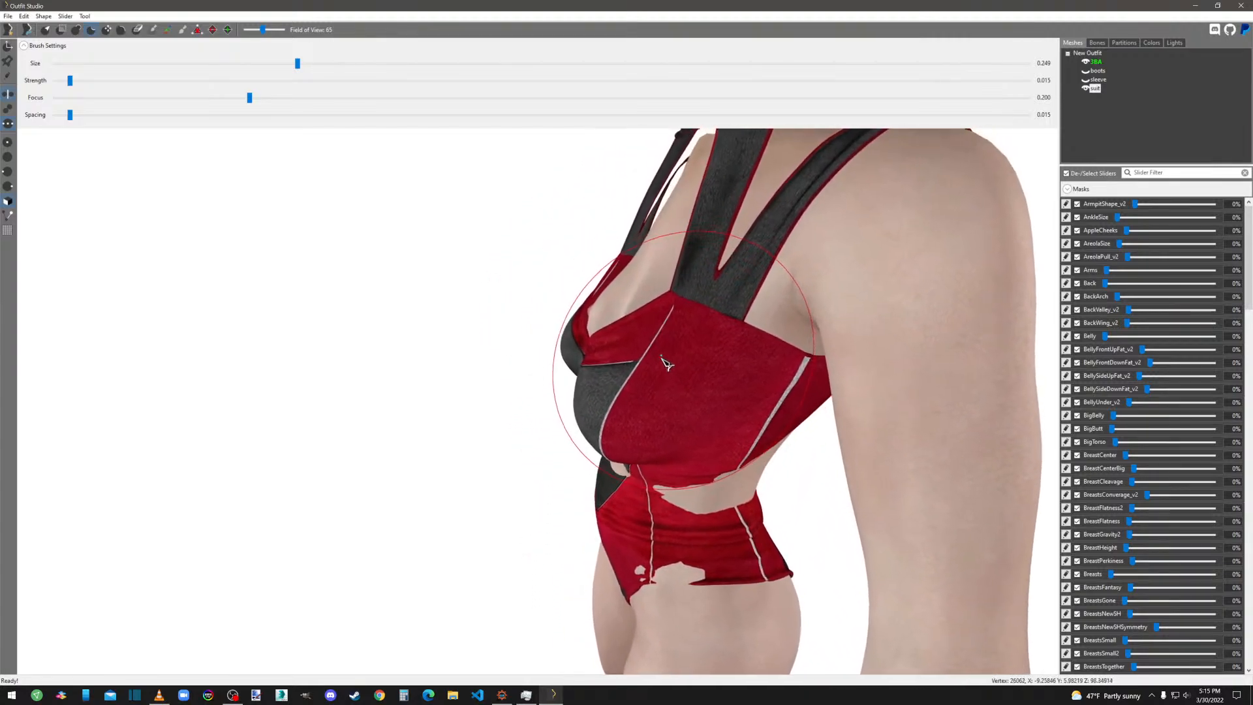
scroll(799, 378, down, 5)
right_drag(886, 367, 939, 379)
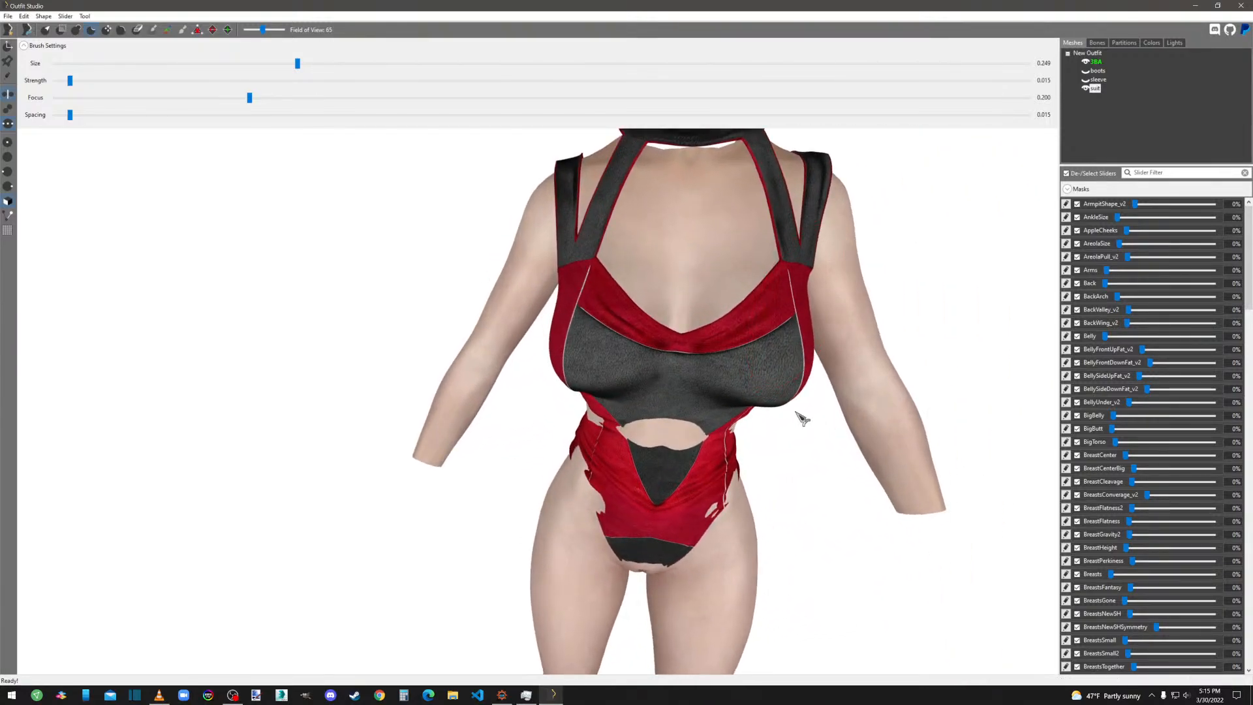
mouse_move(842, 408)
right_down()
mouse_move(874, 417)
mouse_move(926, 391)
mouse_move(694, 385)
mouse_move(724, 339)
mouse_move(701, 346)
mouse_move(772, 361)
mouse_move(729, 353)
right_up()
scroll(757, 352, up, 3)
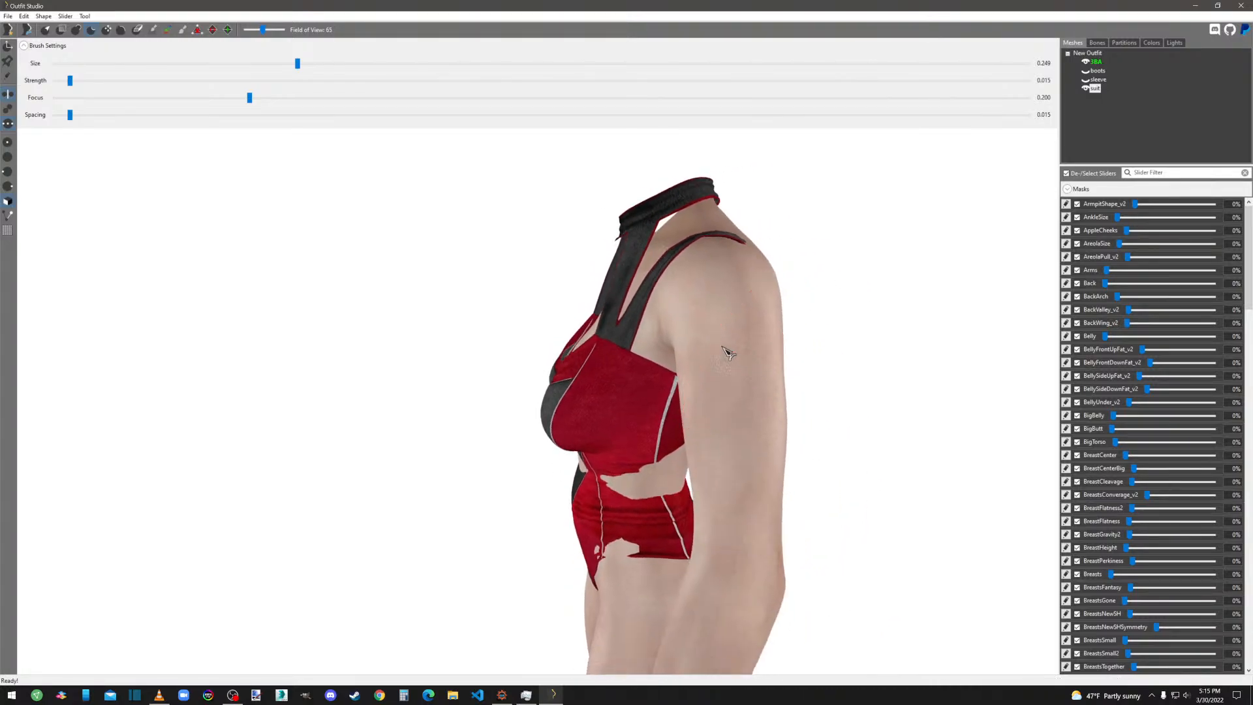
Deflate the suit across the front of the bust and the midriff below it, checking the fit from all sides.
right_drag(625, 325, 709, 314)
scroll(788, 336, down, 4)
scroll(708, 313, up, 1)
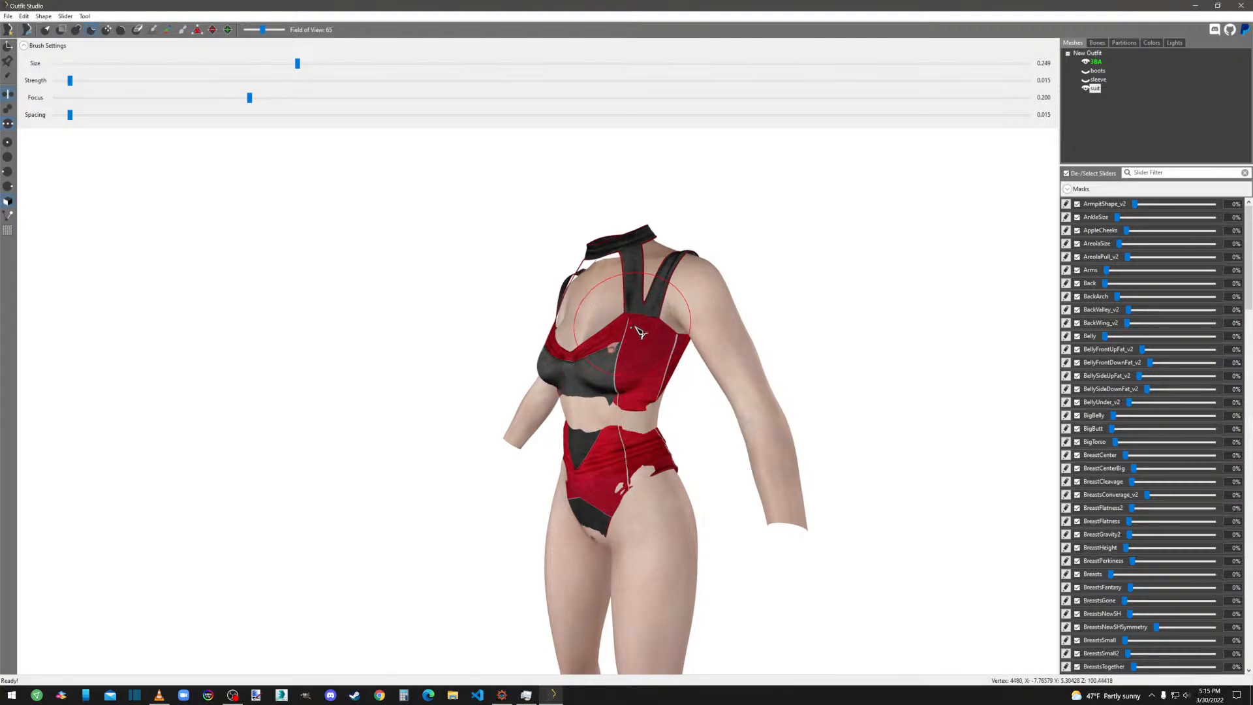
right_drag(592, 381, 697, 398)
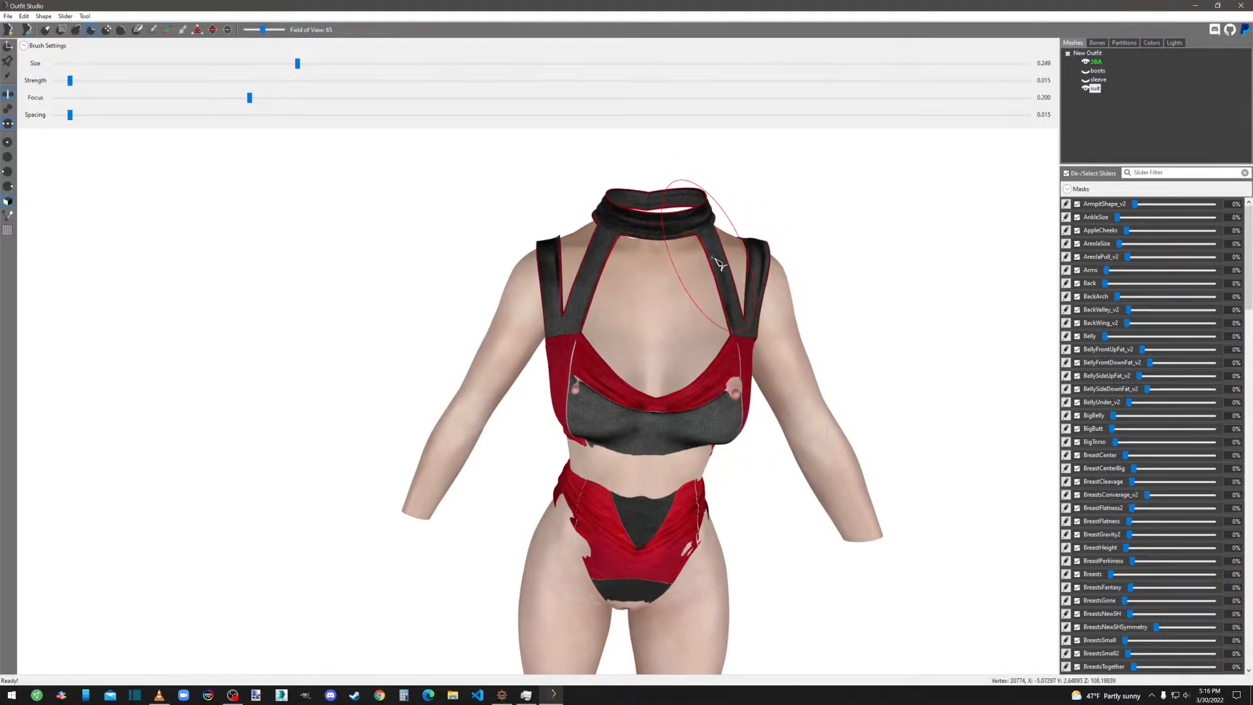
right_drag(809, 313, 682, 319)
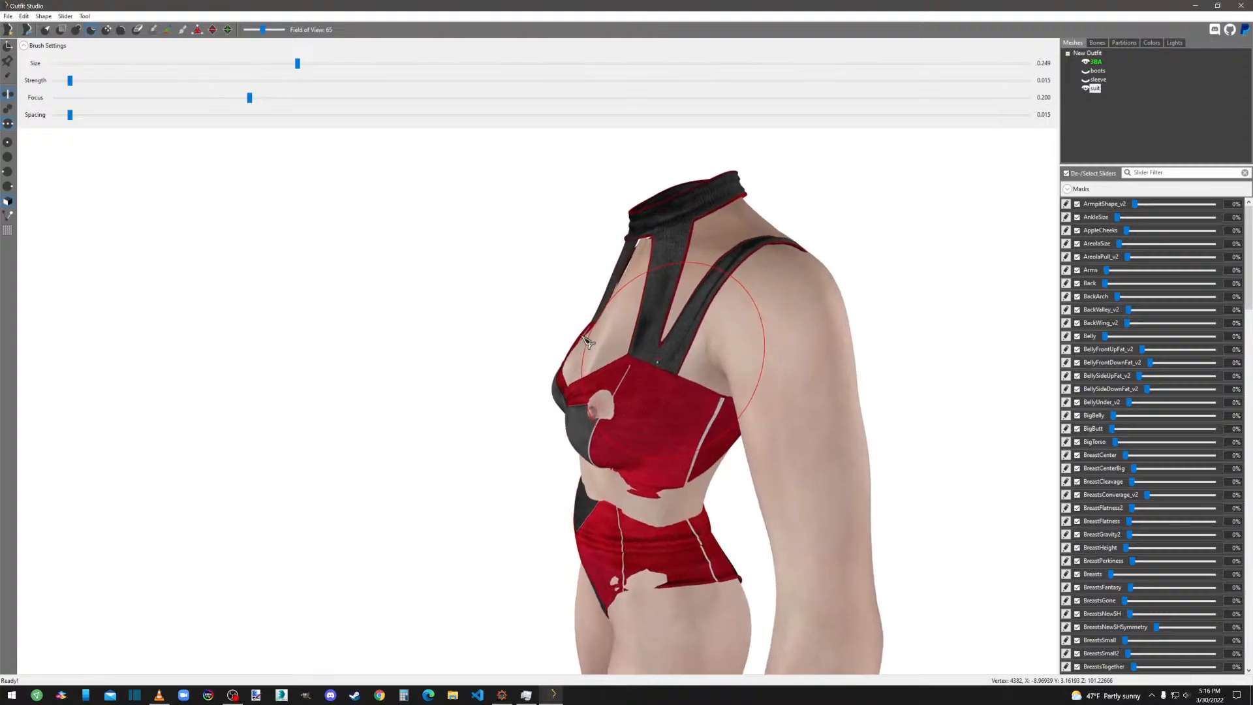
mouse_move(662, 265)
right_down()
mouse_move(755, 283)
mouse_move(973, 274)
mouse_move(957, 280)
right_up()
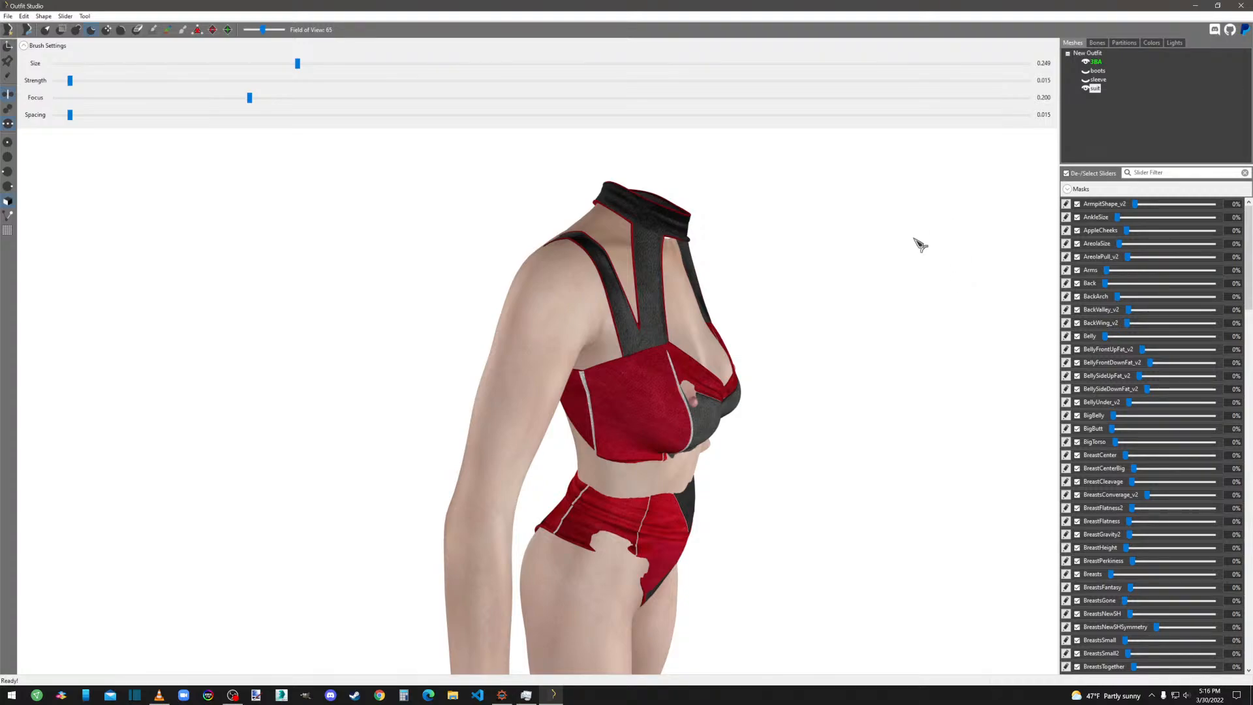
right_drag(885, 394, 947, 373)
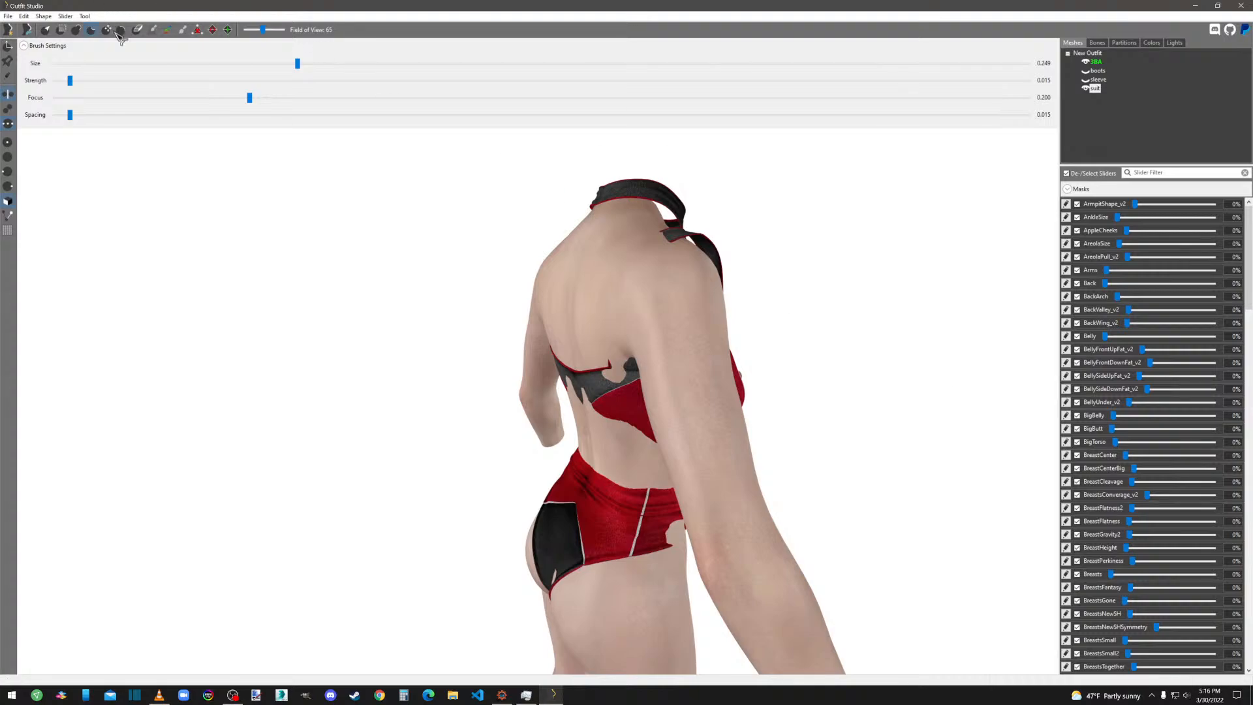
Deflate the suit around the collar and shoulder straps using the Deflate brush at size 0.149.
click(248, 64)
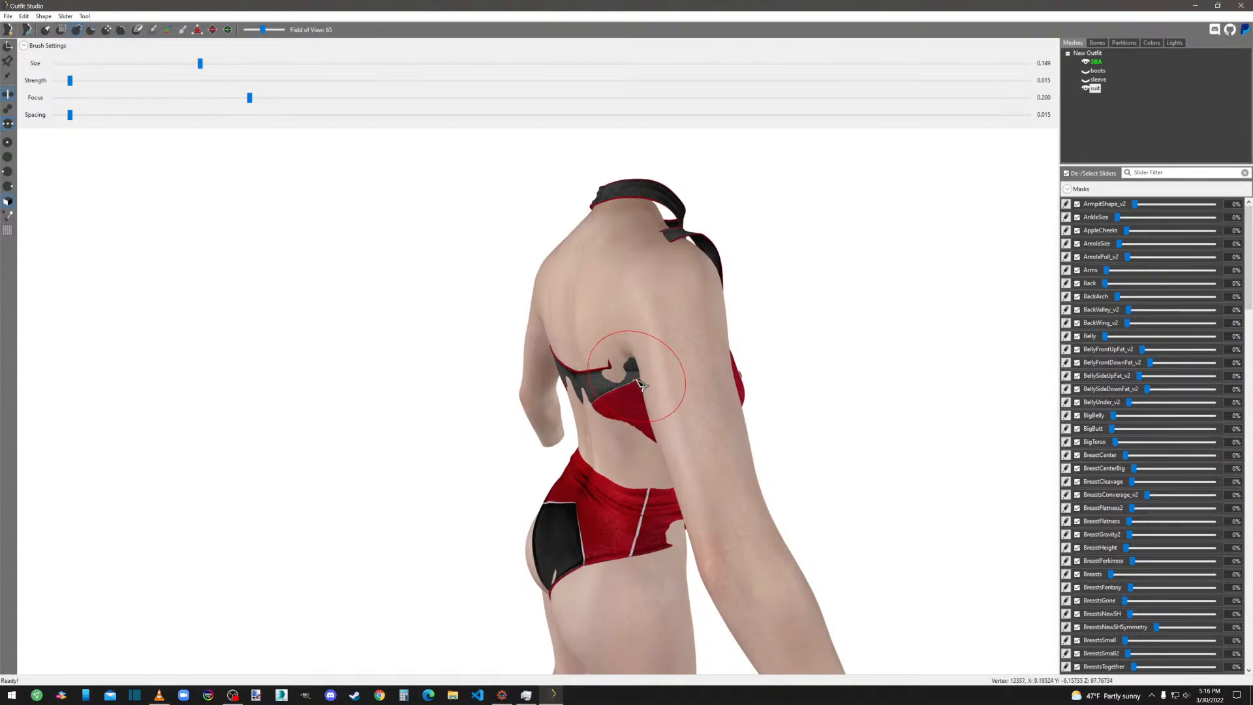
mouse_move(657, 241)
right_down()
mouse_move(679, 269)
mouse_move(591, 217)
right_up()
click(94, 31)
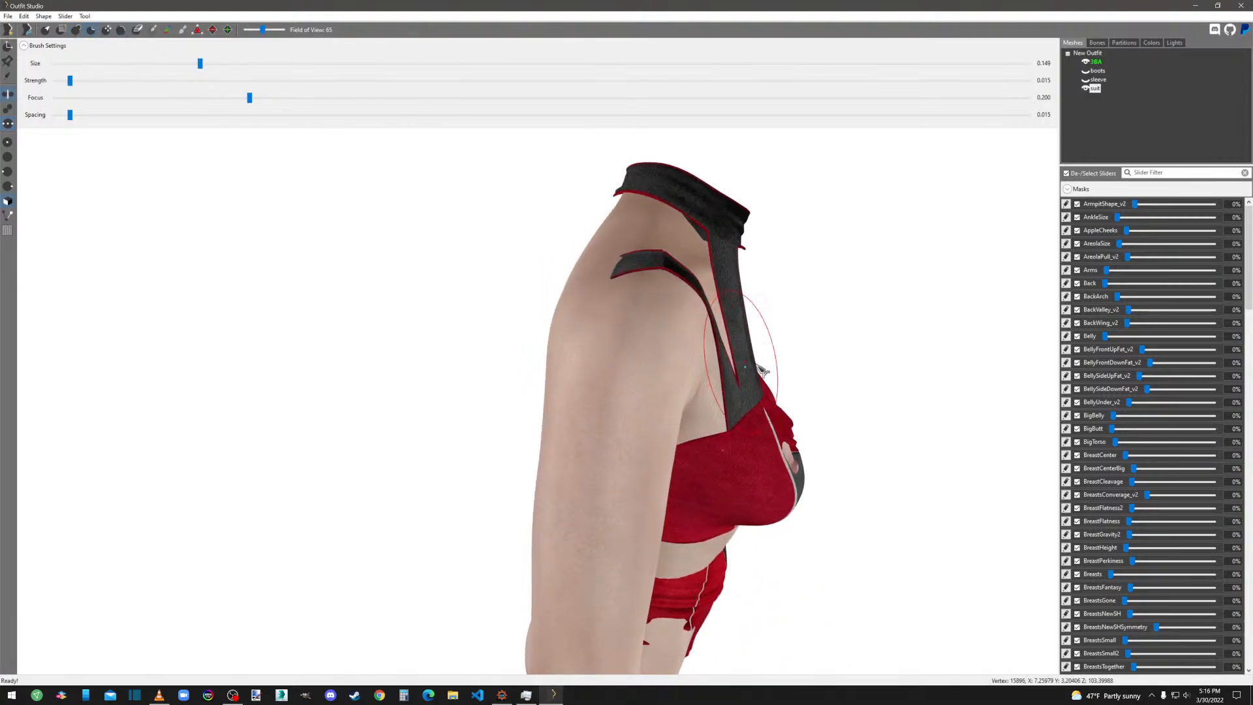
scroll(762, 352, down, 5)
scroll(809, 364, up, 5)
mouse_move(763, 349)
right_down()
mouse_move(809, 364)
mouse_move(629, 345)
right_up()
mouse_move(620, 336)
mouse_down()
mouse_move(571, 251)
mouse_move(587, 299)
mouse_up()
scroll(578, 333, down, 5)
mouse_move(578, 332)
right_down()
mouse_move(678, 306)
mouse_move(643, 280)
right_up()
scroll(679, 307, up, 5)
mouse_move(698, 231)
mouse_down()
mouse_move(686, 224)
mouse_move(730, 233)
mouse_move(717, 233)
mouse_up()
scroll(717, 233, down, 3)
mouse_move(717, 233)
right_down()
mouse_move(754, 231)
mouse_move(730, 239)
right_up()
scroll(751, 232, up, 5)
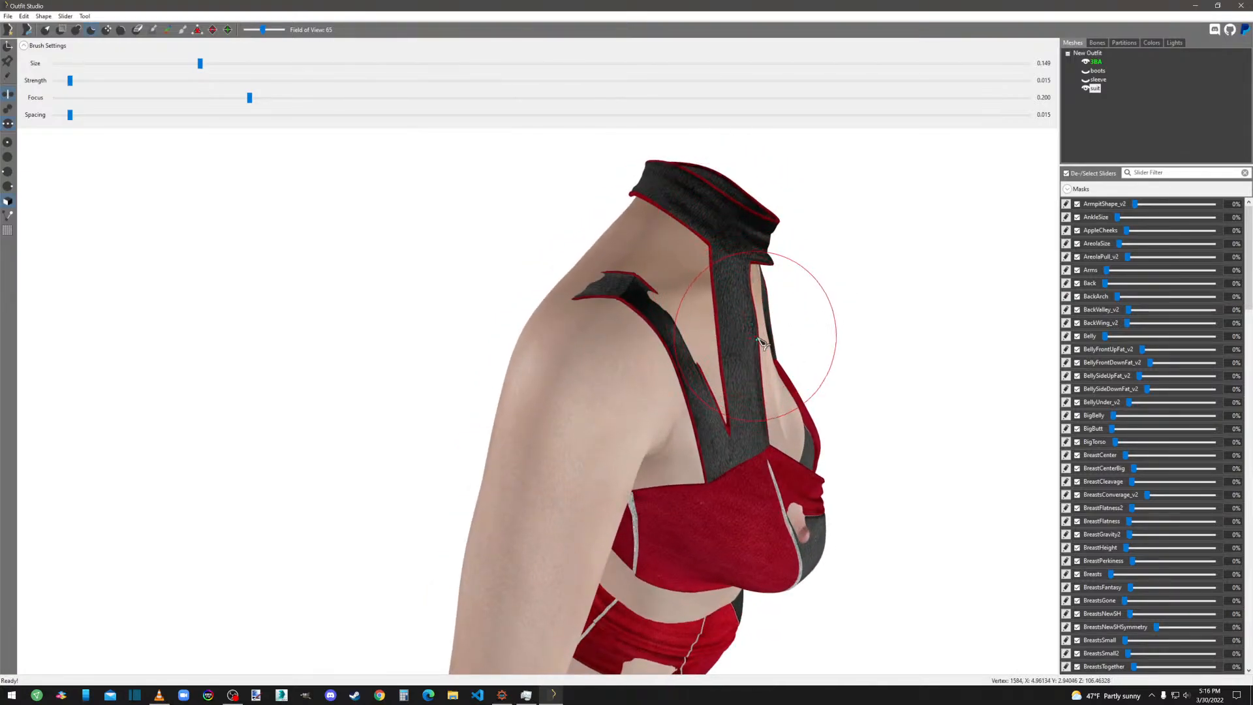
Deflate the black strap where it crosses the top of the shoulder.
mouse_move(757, 319)
right_down()
mouse_move(689, 318)
mouse_move(839, 308)
mouse_move(716, 317)
mouse_move(660, 392)
right_up()
scroll(659, 398, up, 3)
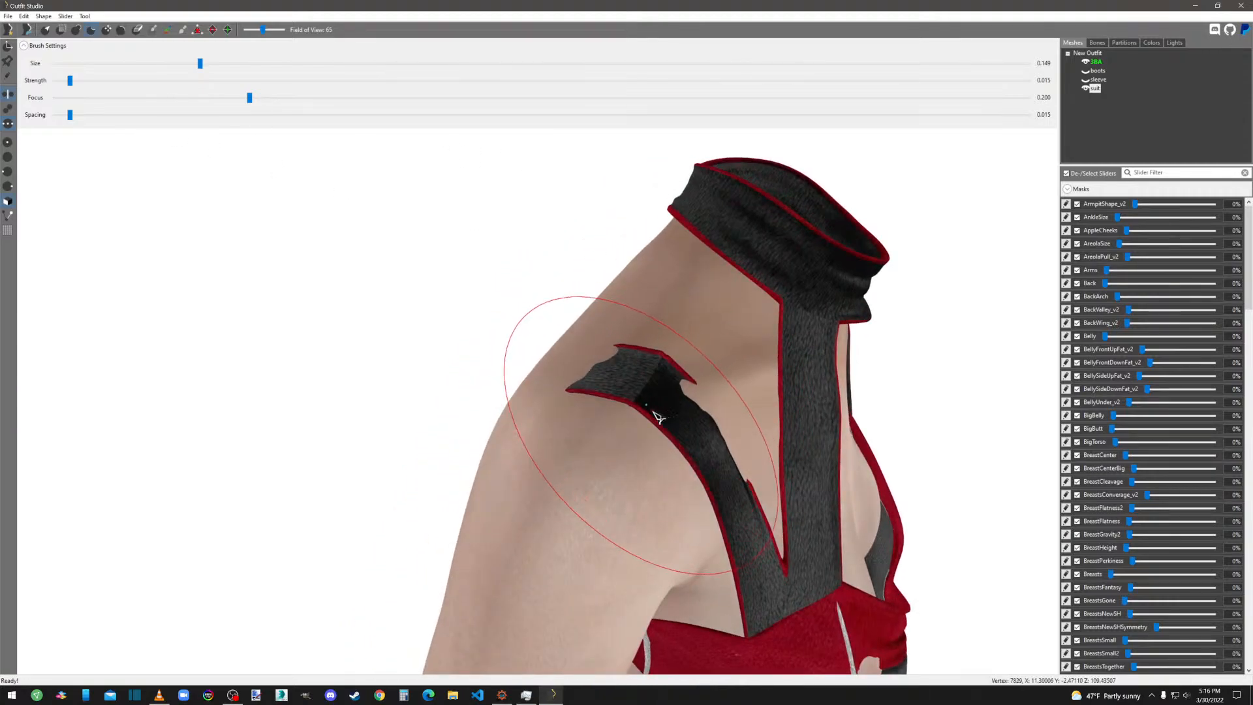
drag(646, 403, 635, 393)
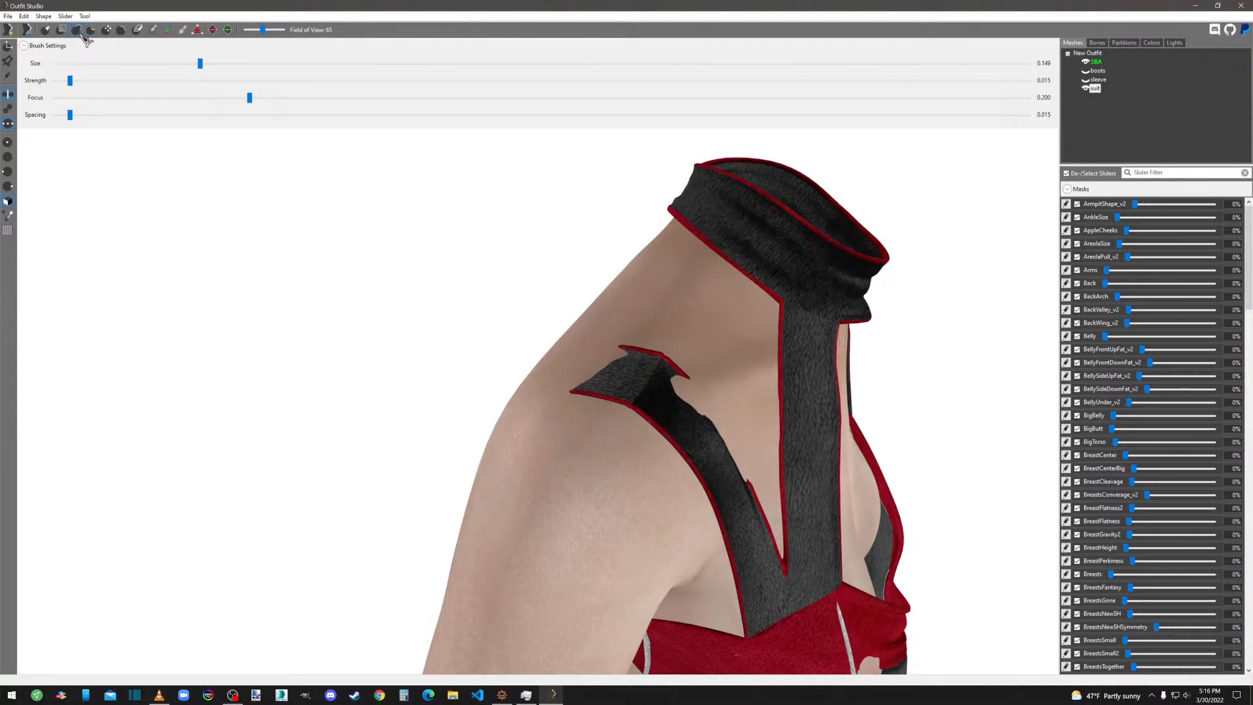
Show the 3BA body as a wireframe and inflate the straps at the back using the Inflate brush at size 0.168.
click(157, 64)
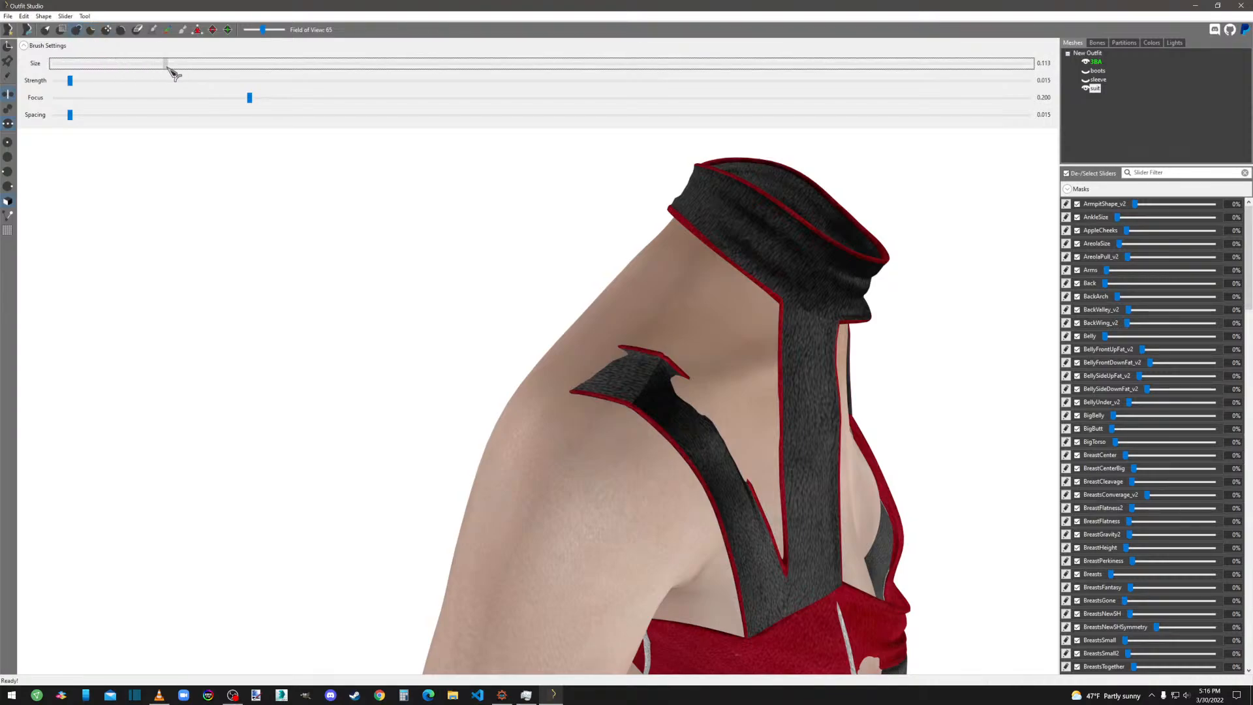
right_drag(648, 392, 754, 332)
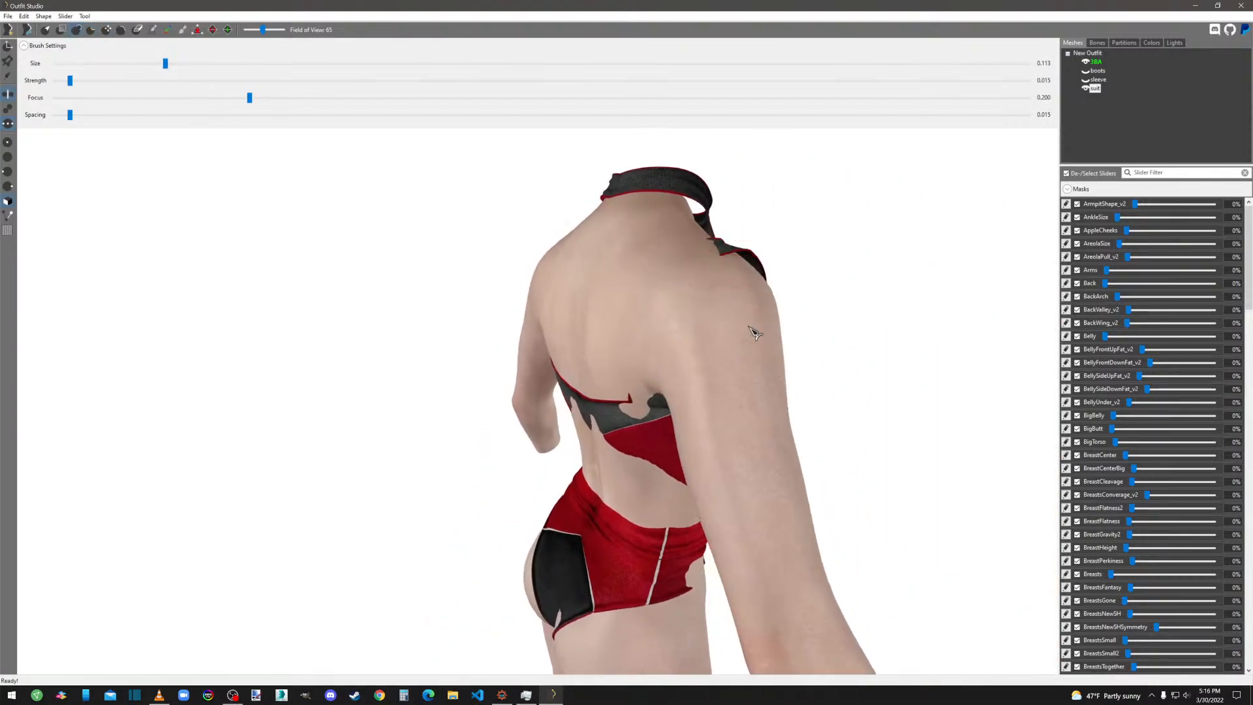
click(1085, 61)
click(1086, 61)
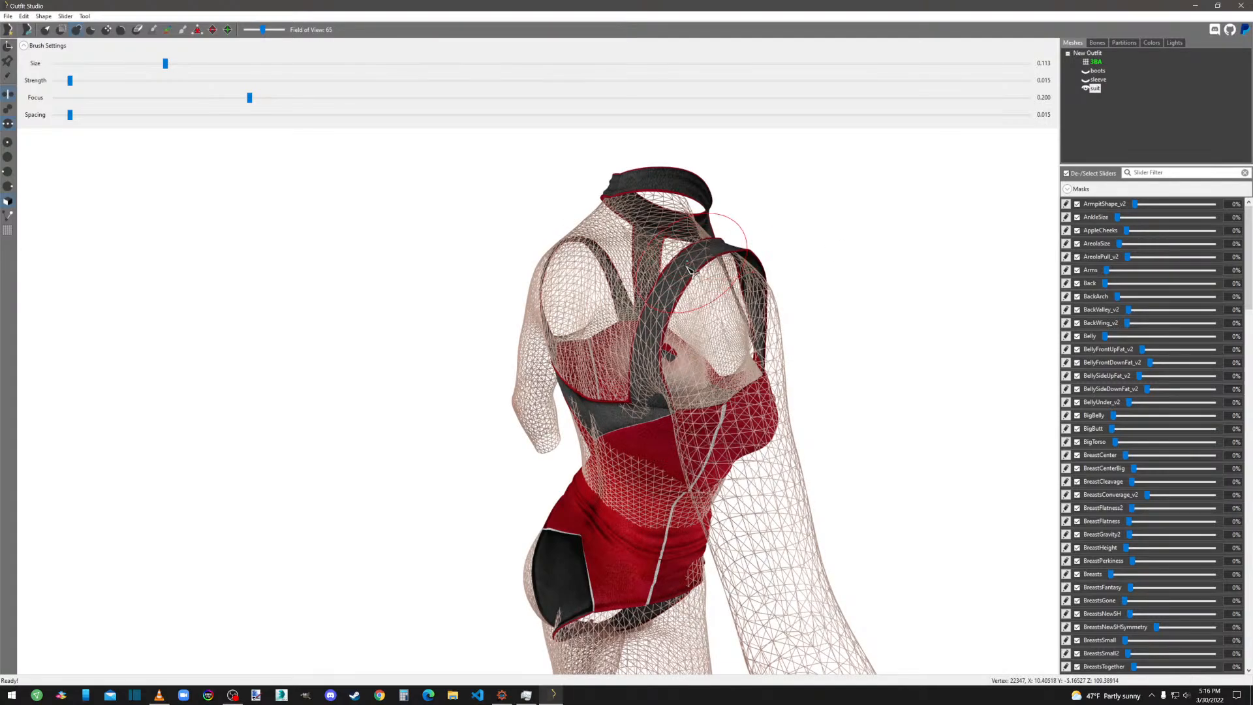
click(183, 65)
drag(225, 67, 221, 65)
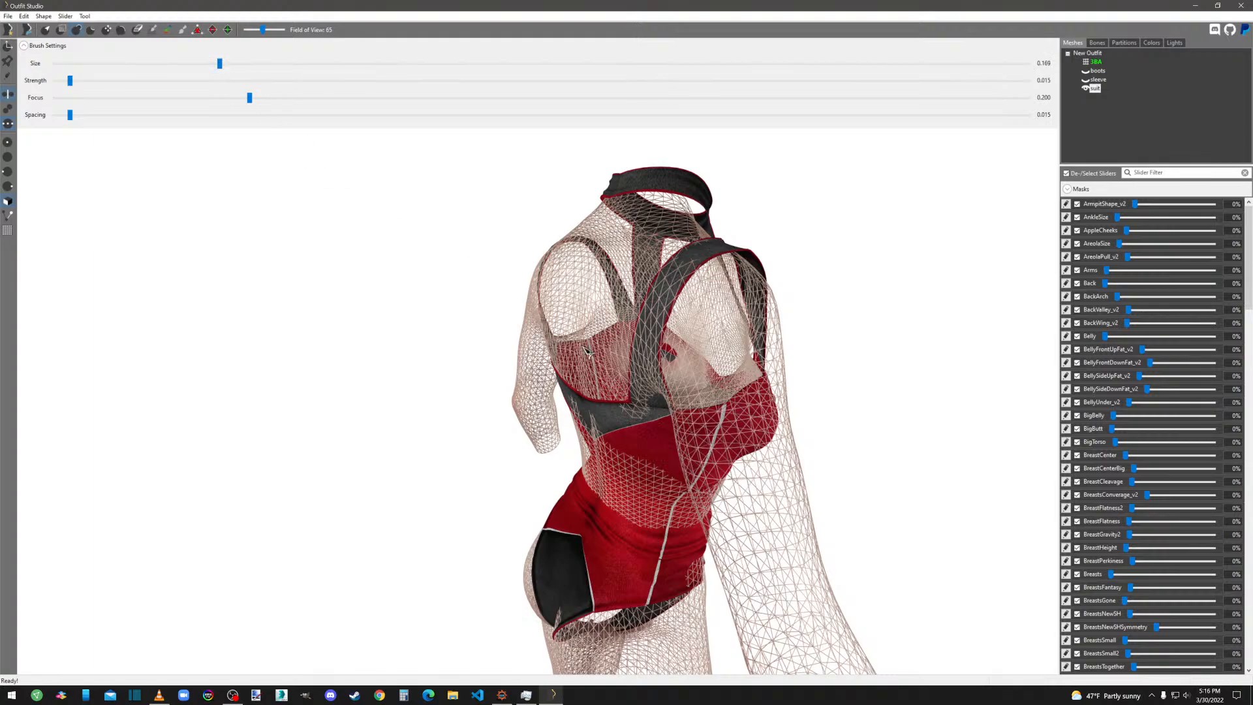
mouse_move(643, 411)
right_down()
mouse_move(718, 391)
mouse_move(719, 306)
right_up()
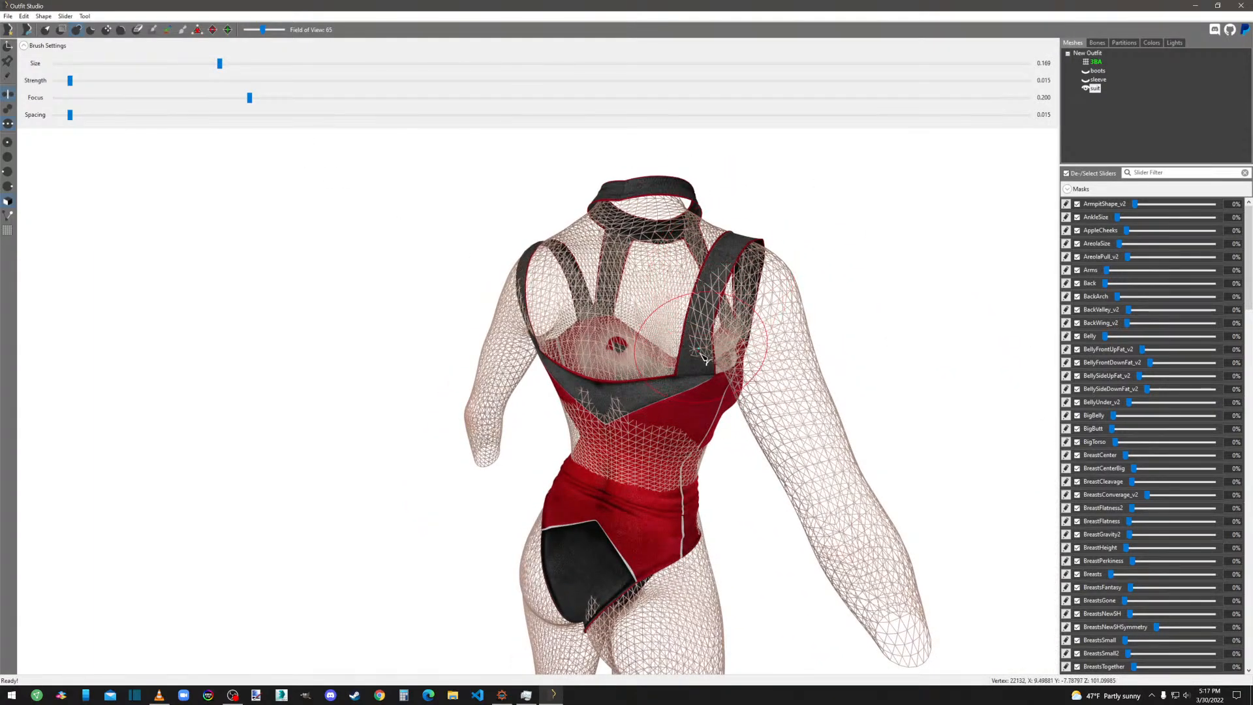
drag(716, 309, 710, 328)
Inflate the shoulder straps over the top and down the front of the shoulder.
mouse_move(711, 332)
right_down()
mouse_move(693, 371)
mouse_move(652, 388)
right_up()
scroll(657, 378, up, 3)
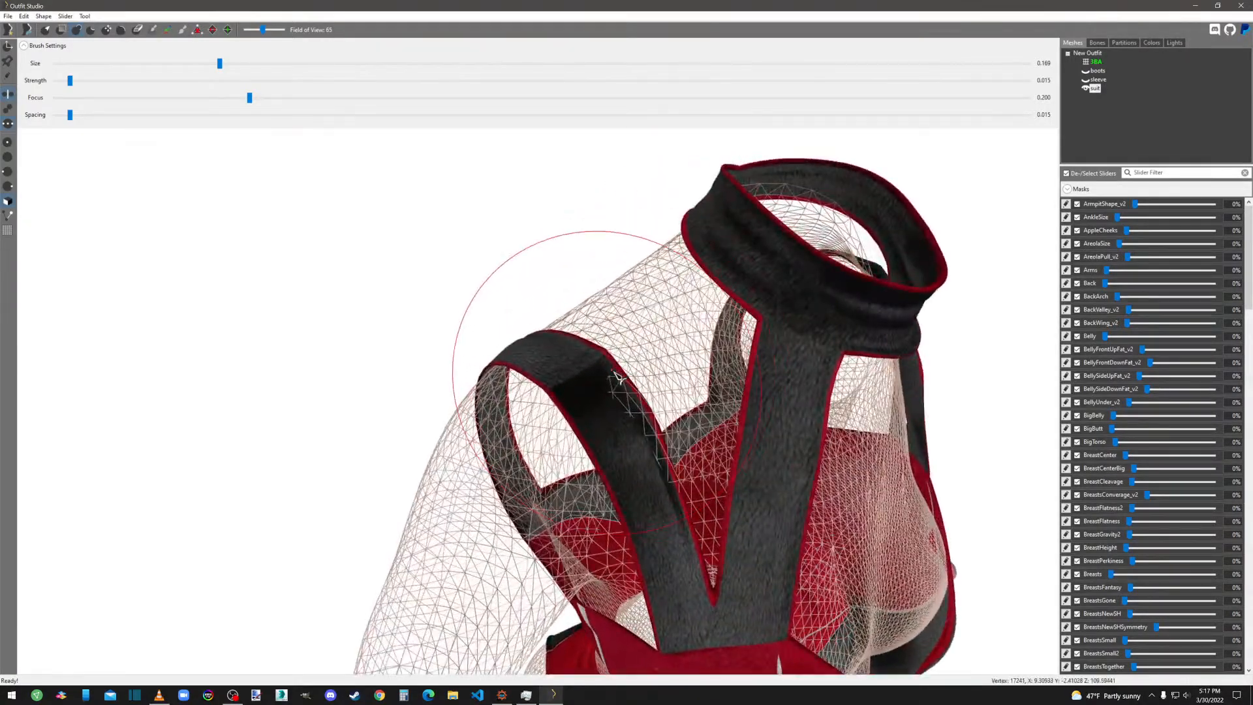
drag(595, 366, 653, 428)
right_drag(655, 421, 634, 429)
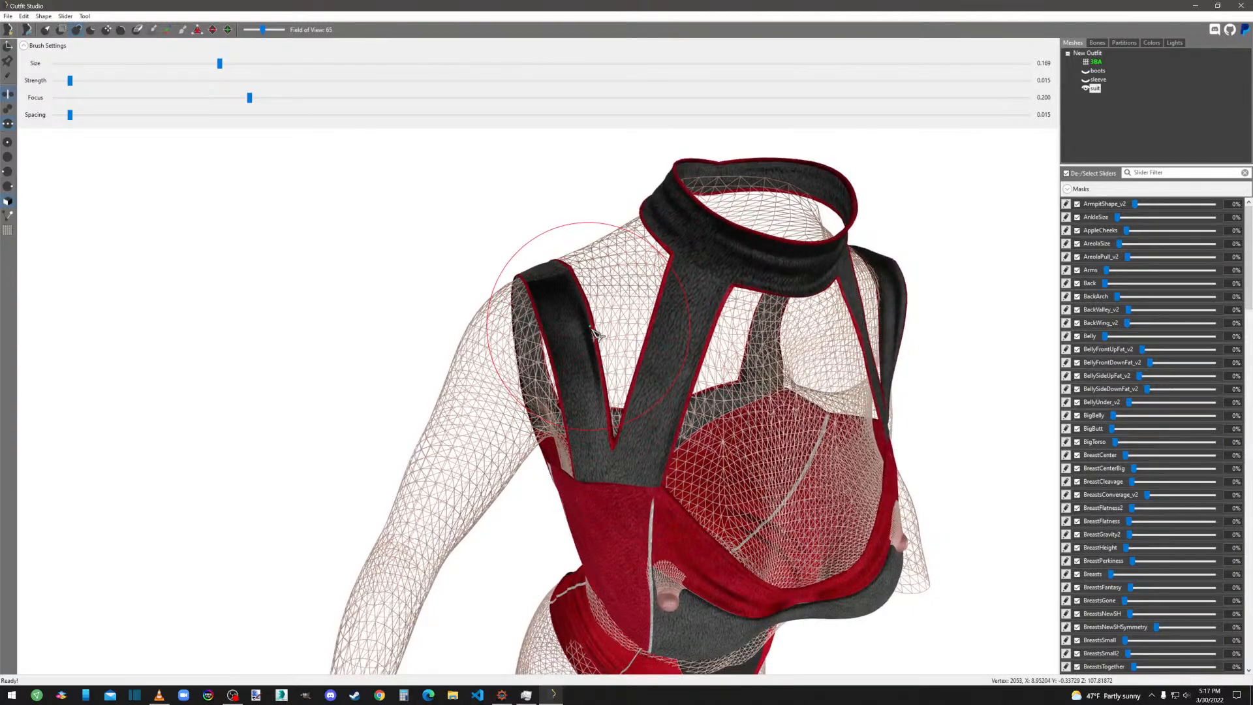
click(594, 336)
Inflate the suit over the outer side of the bust to cover the body poking through.
scroll(803, 329, down, 3)
right_drag(809, 330, 672, 326)
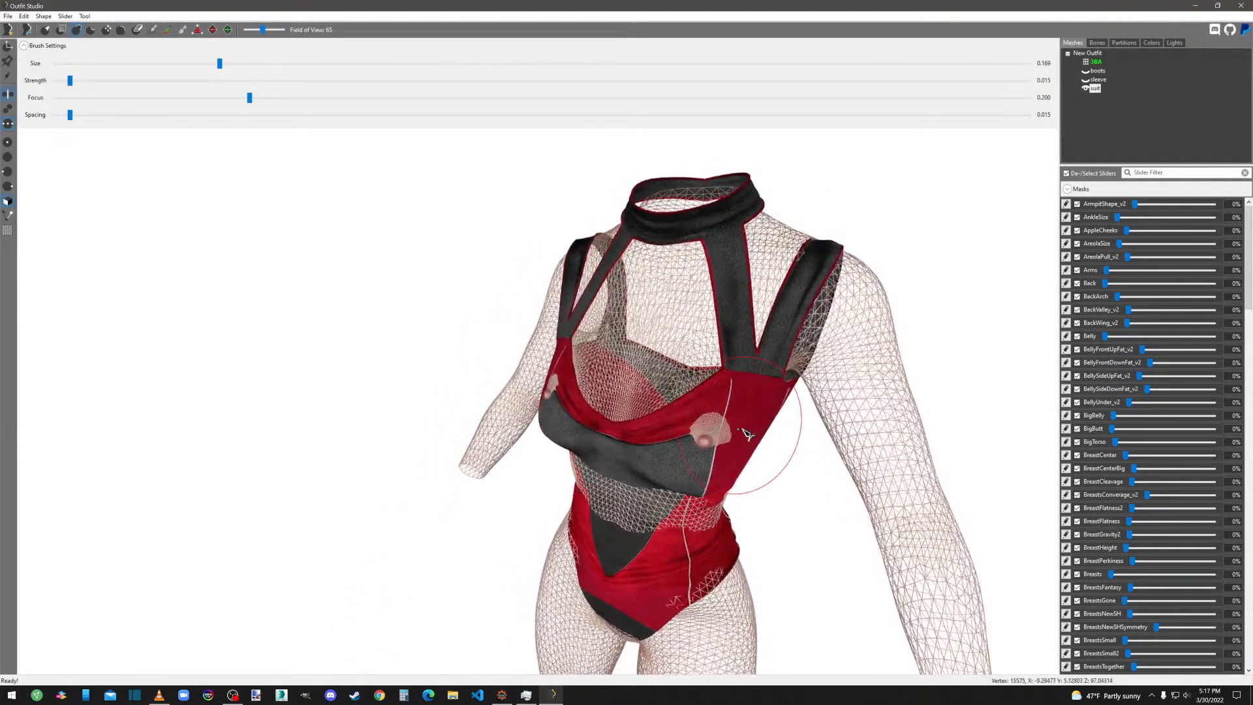
drag(746, 434, 705, 446)
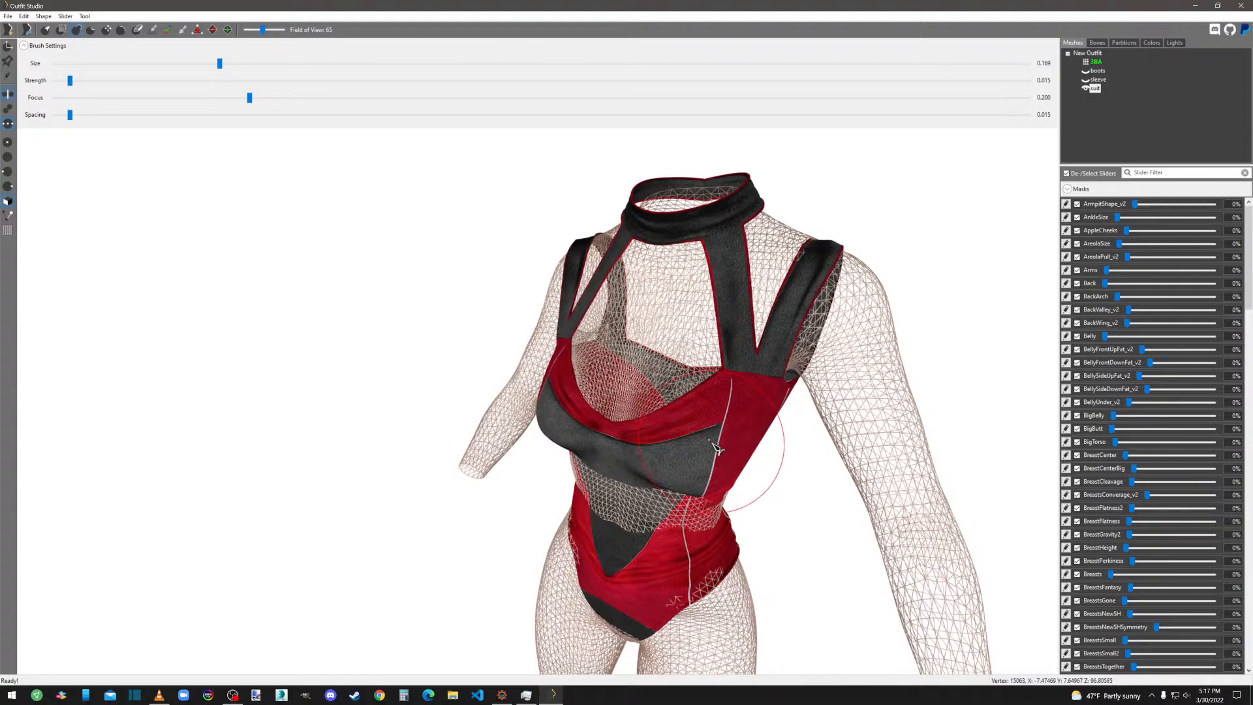
Switch to the Deflate brush at size 0.085 and inspect the bust panels over the wireframe body.
right_drag(735, 444, 834, 442)
drag(221, 63, 139, 65)
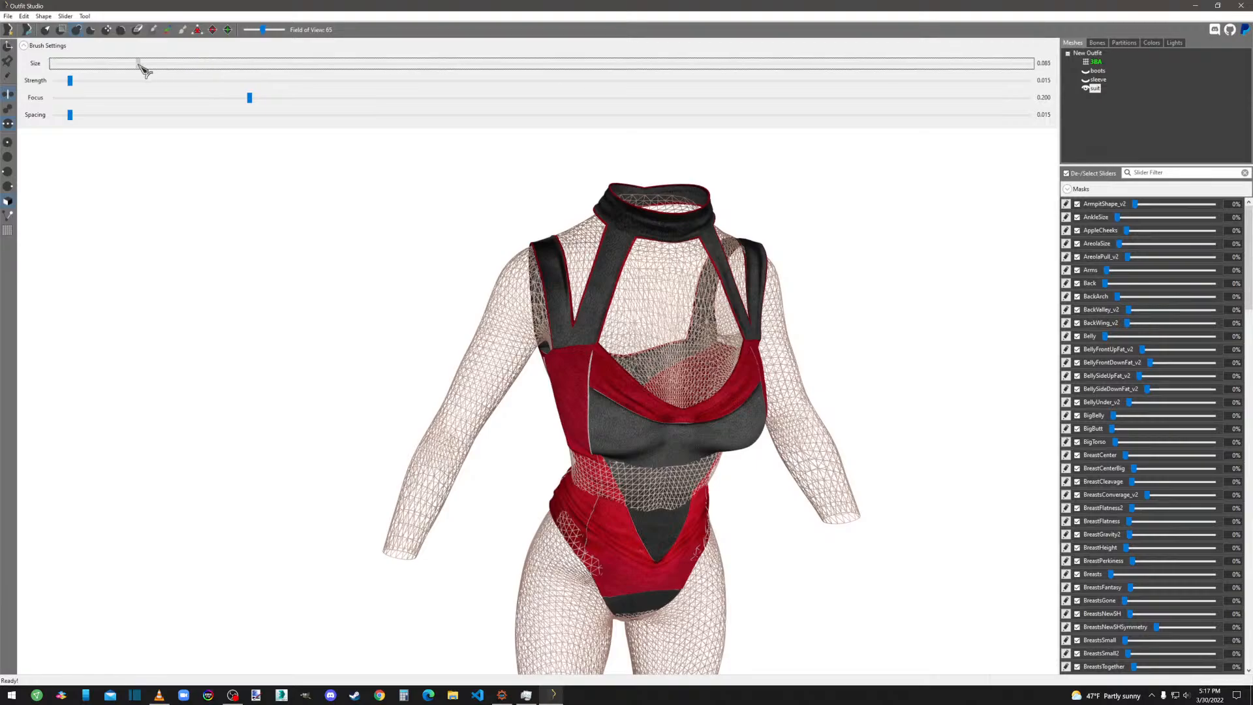
click(92, 31)
scroll(725, 424, down, 2)
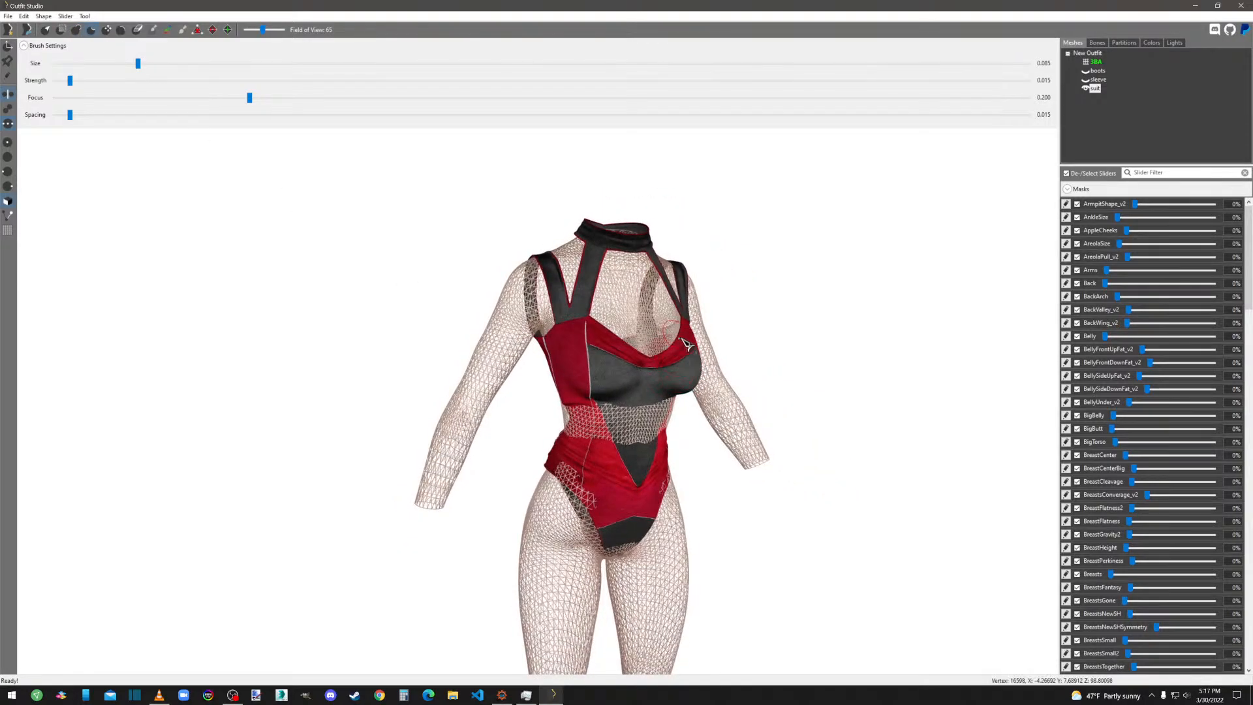
scroll(698, 350, up, 3)
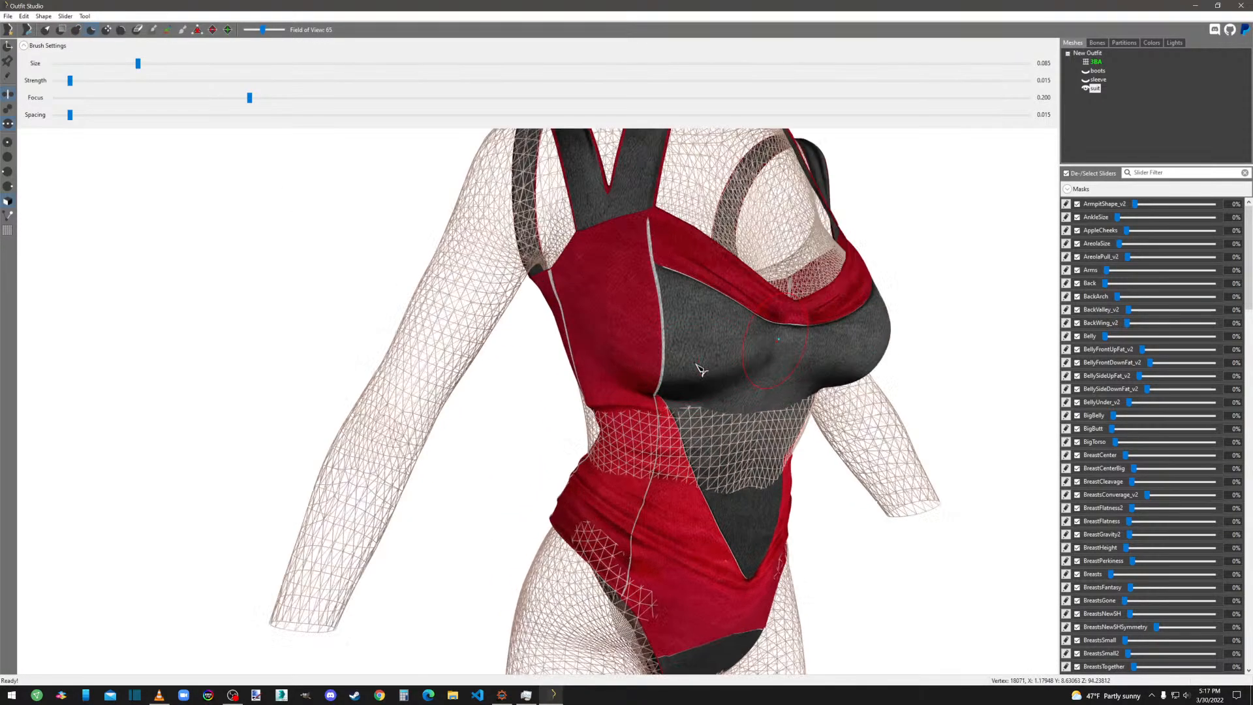
scroll(753, 378, up, 3)
scroll(753, 413, down, 3)
mouse_move(753, 412)
right_down()
mouse_move(818, 414)
mouse_move(740, 409)
right_up()
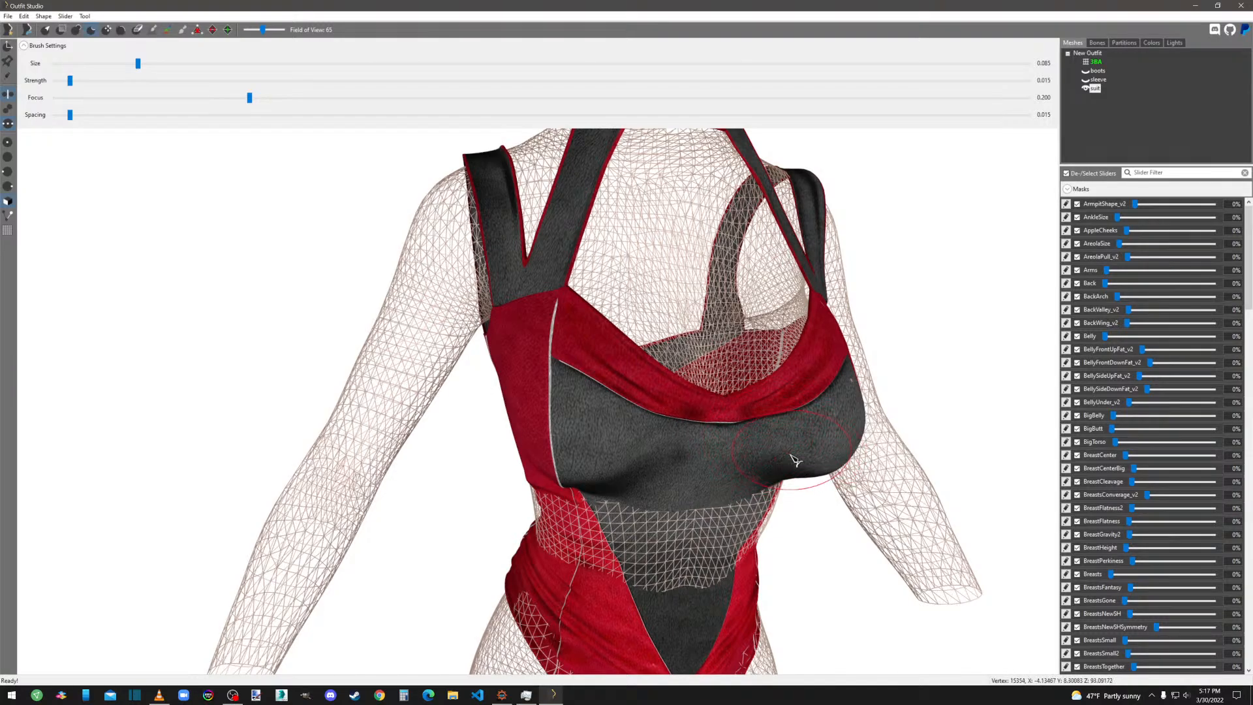
Cycle the 3BA body's display mode and return it to solid to check the suit's coverage.
click(1086, 62)
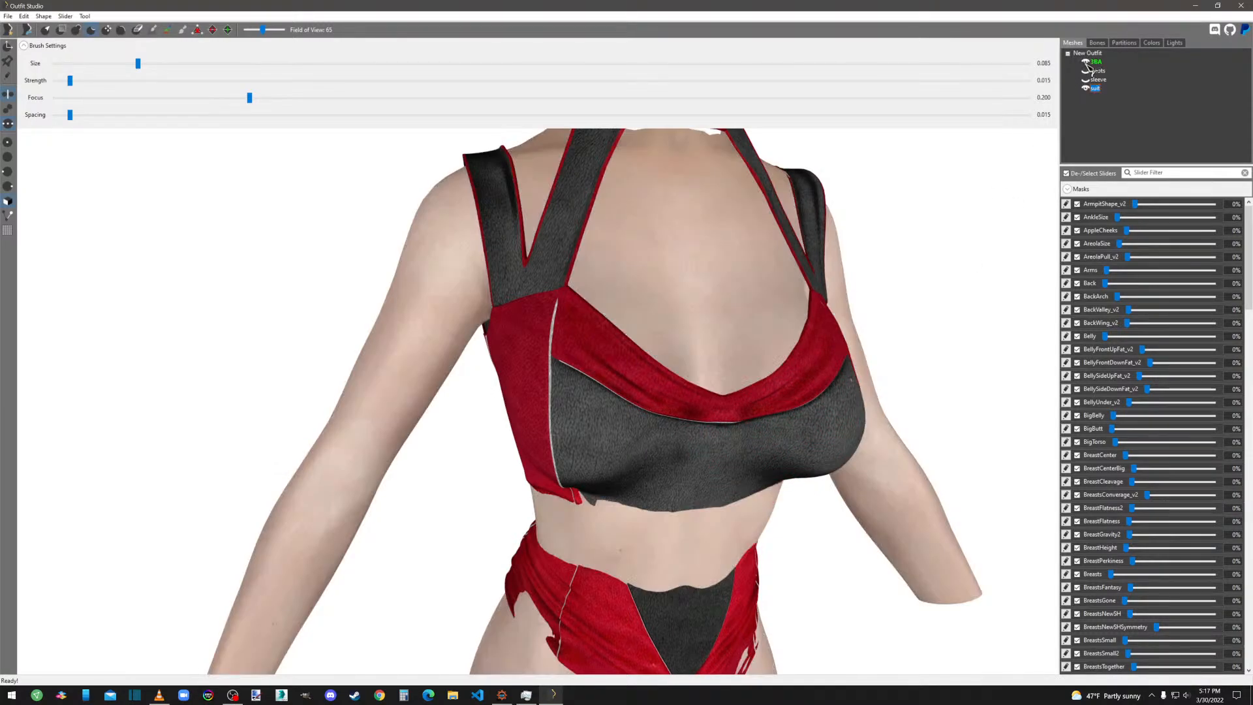
click(1086, 62)
click(1086, 62)
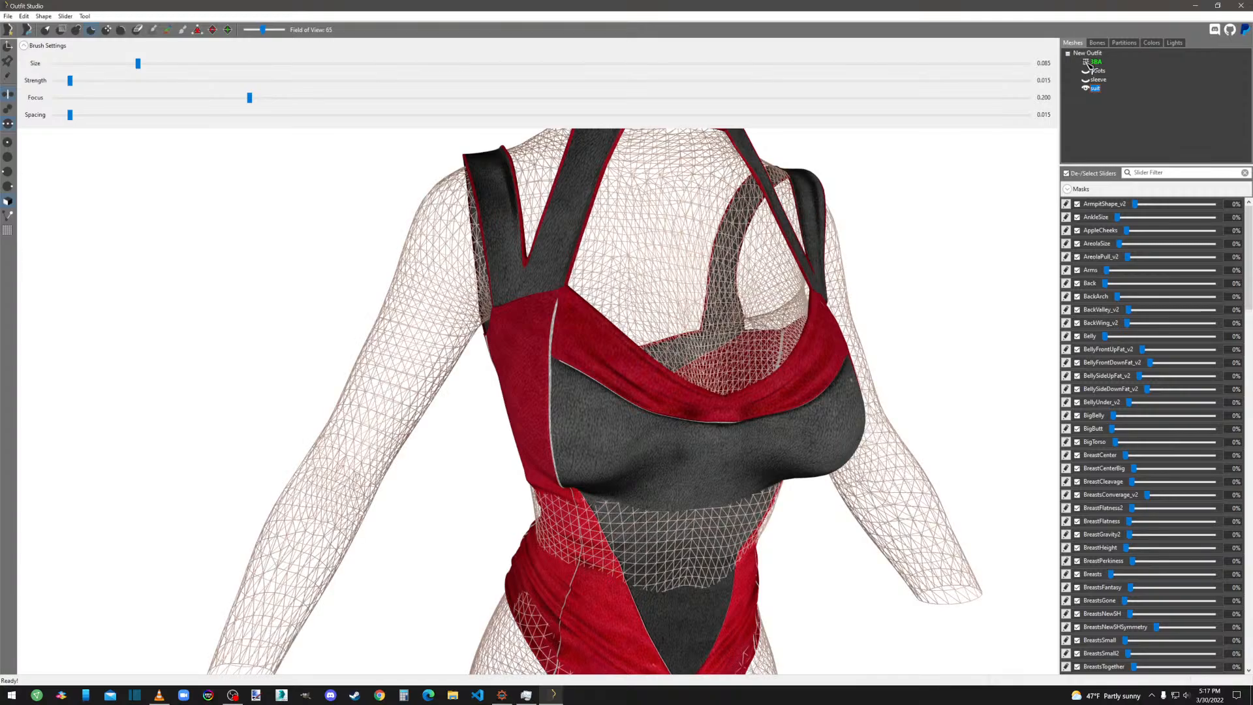
click(1086, 62)
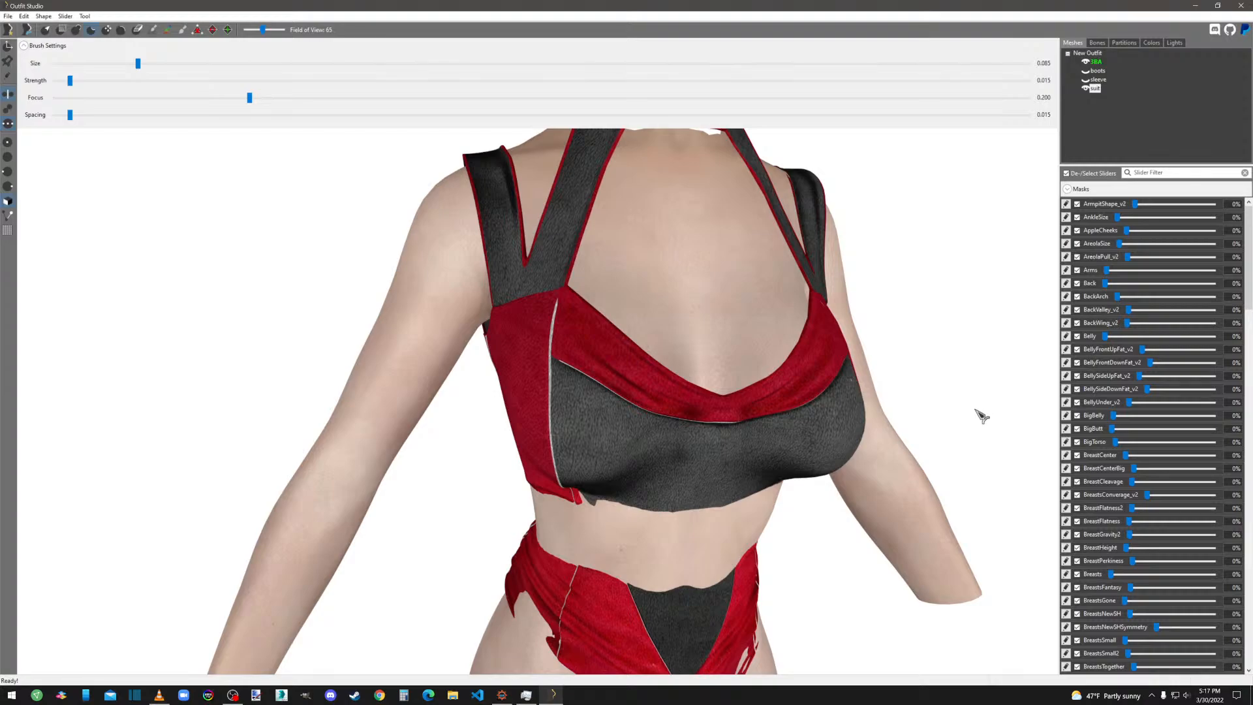
Deflate the red bust fabric just below where the straps join it.
scroll(965, 482, down, 5)
right_drag(965, 482, 889, 511)
scroll(786, 495, up, 8)
mouse_move(507, 320)
mouse_down()
mouse_move(556, 339)
mouse_move(543, 408)
mouse_up()
mouse_move(544, 408)
right_down()
mouse_move(631, 413)
mouse_move(482, 413)
mouse_move(546, 411)
mouse_move(520, 289)
right_up()
scroll(536, 411, up, 3)
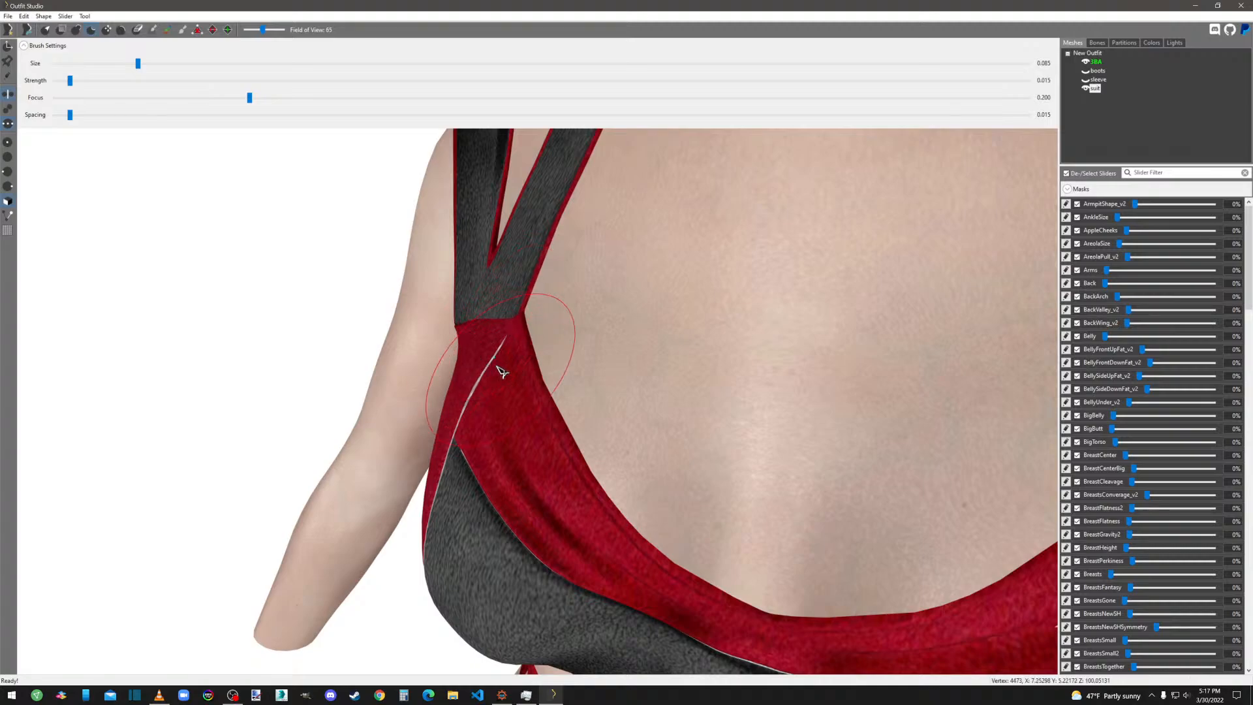
Deflate the red neckline trim at the centre of the bust.
right_drag(541, 292, 579, 449)
scroll(579, 449, down, 5)
scroll(596, 455, up, 5)
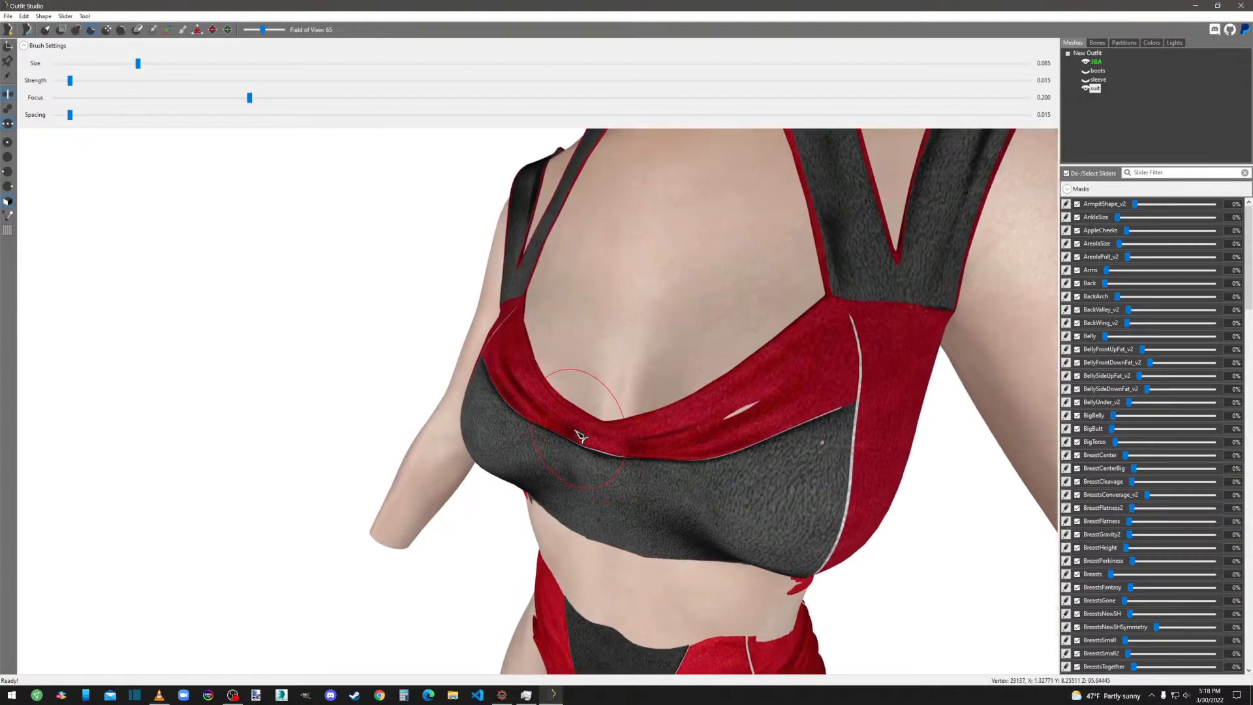
mouse_move(610, 490)
mouse_down()
mouse_move(705, 391)
mouse_move(612, 434)
mouse_move(587, 417)
mouse_up()
scroll(591, 419, up, 5)
right_drag(588, 417, 542, 423)
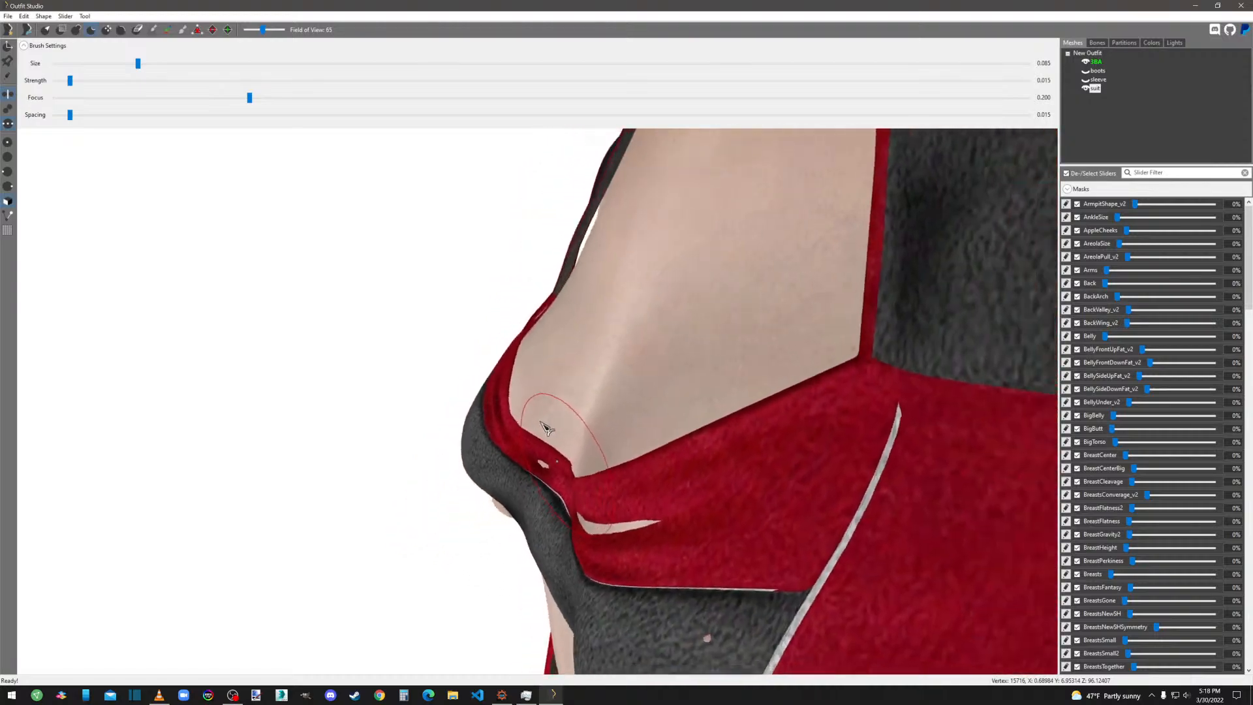
scroll(547, 427, down, 10)
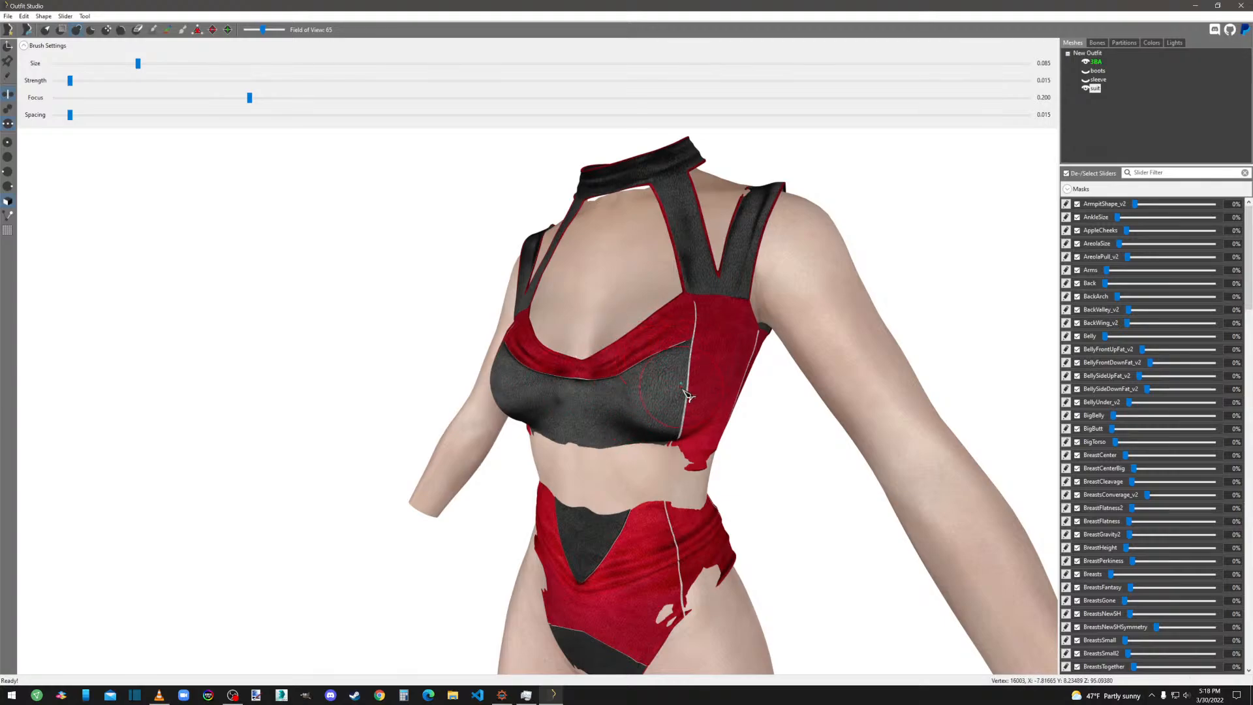
Inflate the tops of the shoulder straps using the Inflate brush at size 0.185.
click(183, 65)
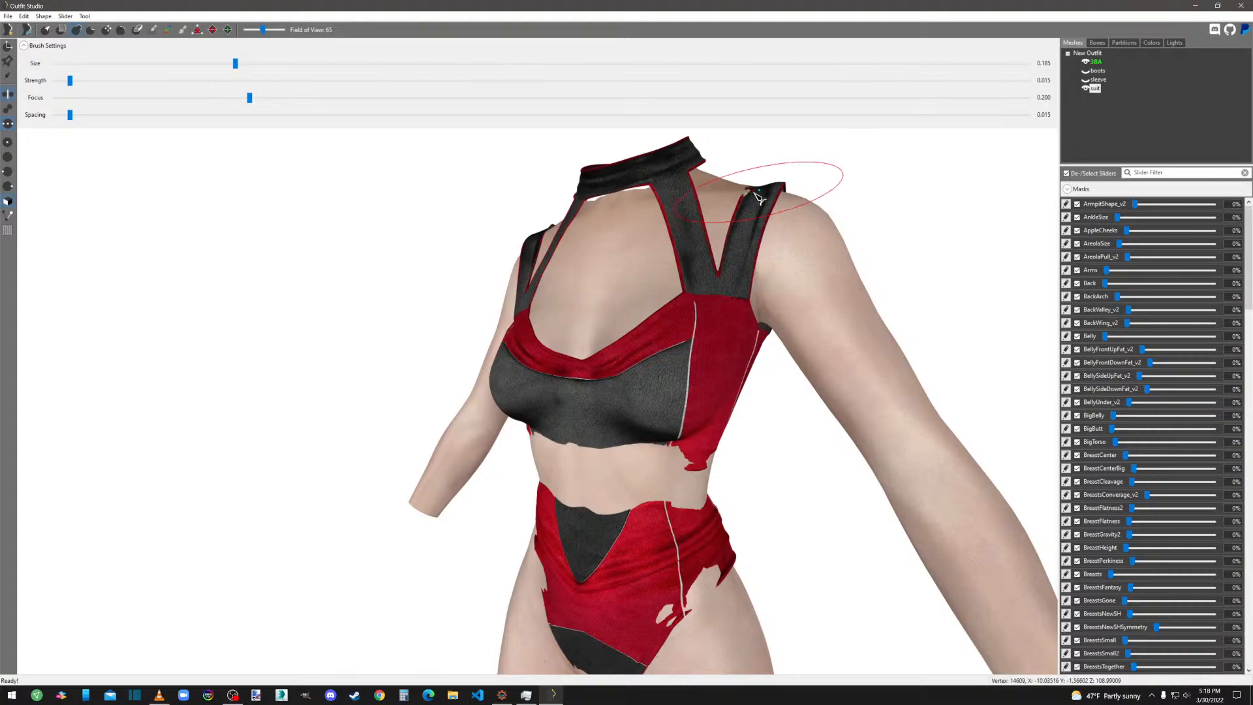
scroll(773, 222, up, 5)
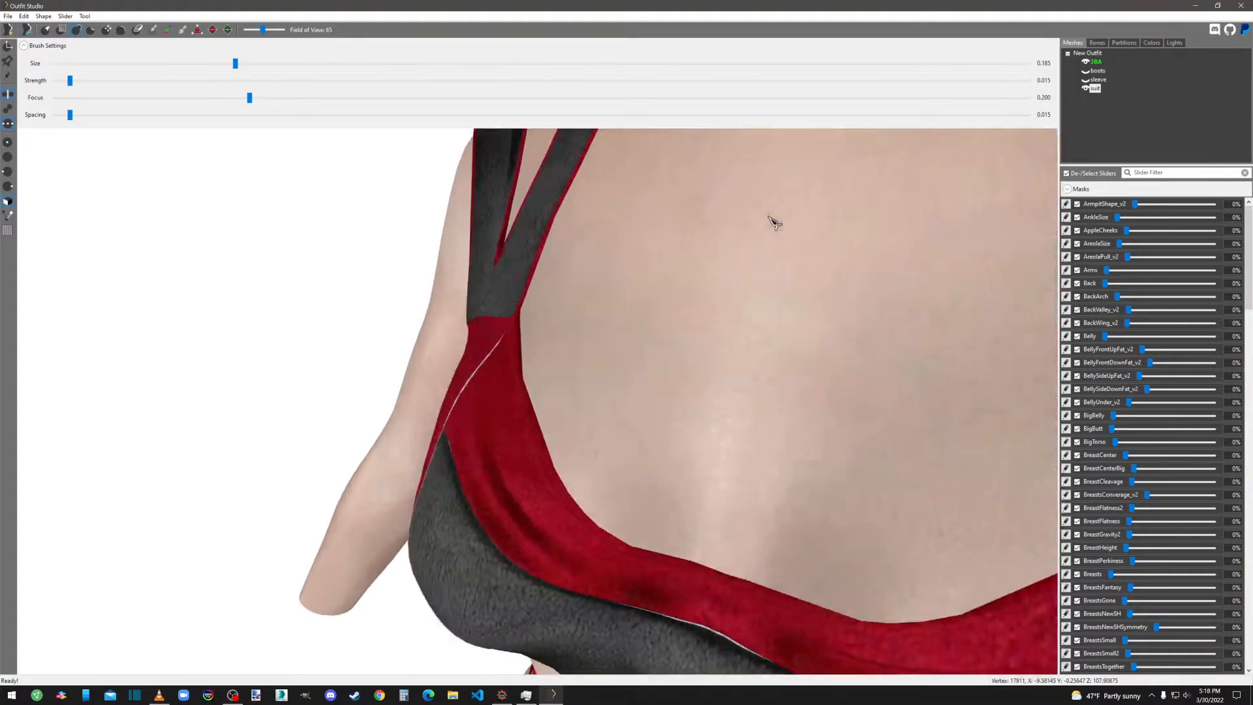
scroll(773, 221, down, 6)
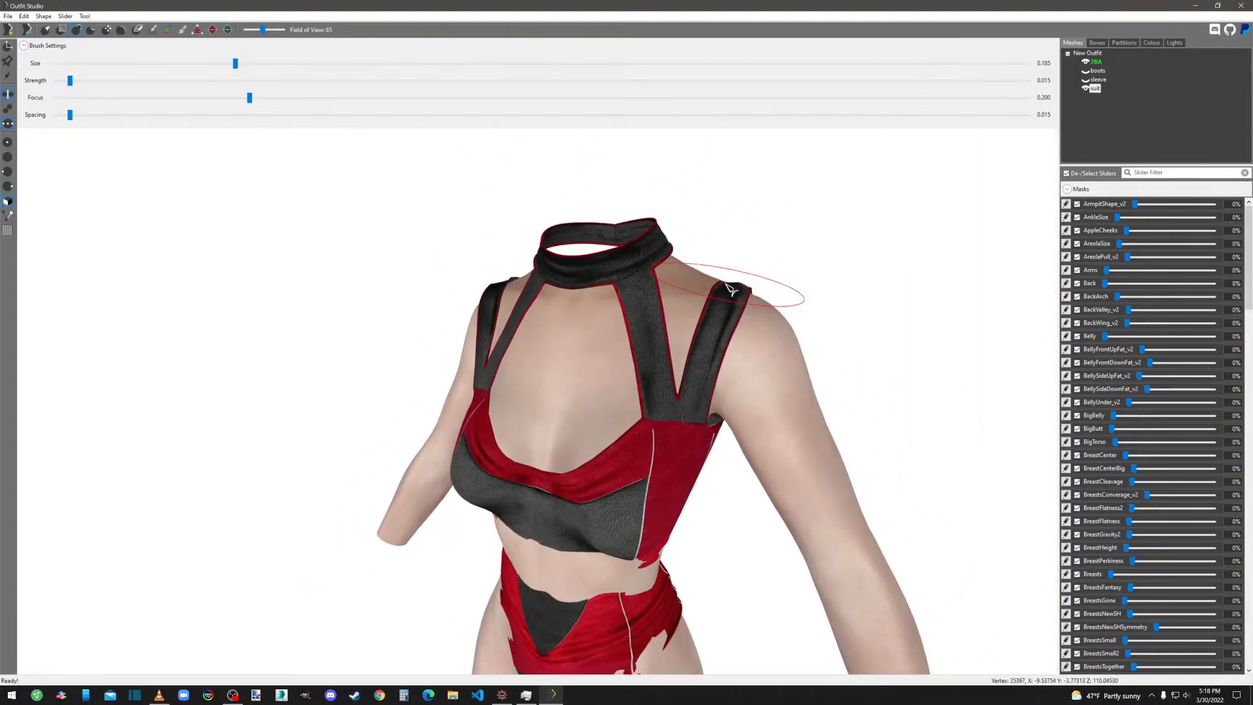
mouse_move(721, 319)
right_down()
mouse_move(828, 327)
mouse_move(689, 323)
right_up()
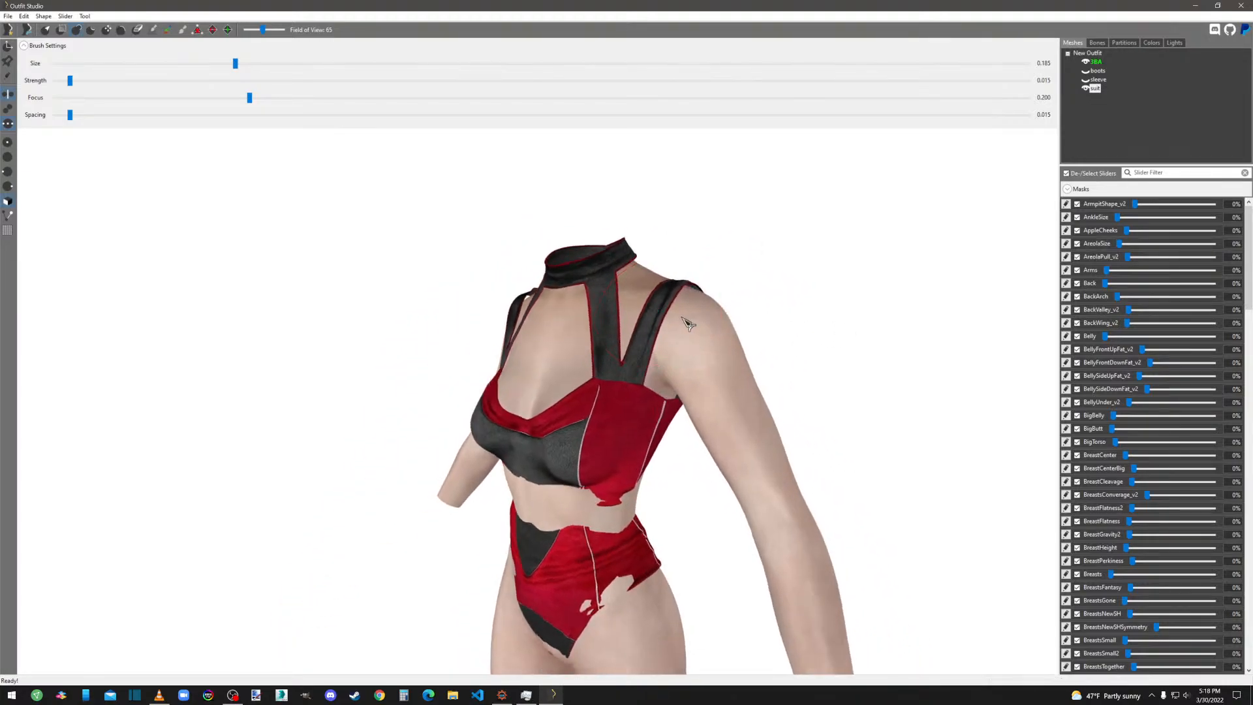
scroll(689, 353, up, 6)
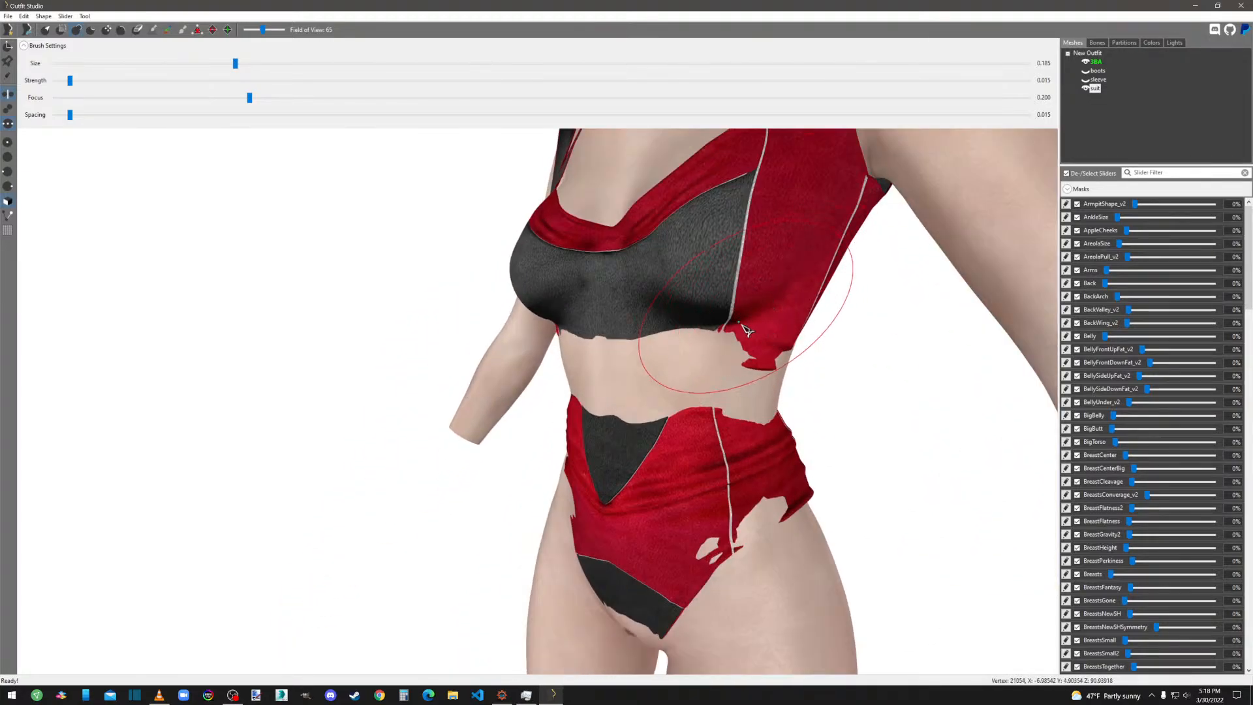
Inflate the suit under the bust and around the side of the waist where the body shows through.
mouse_move(633, 370)
mouse_down()
mouse_move(646, 392)
mouse_move(767, 391)
mouse_move(737, 418)
mouse_move(731, 561)
mouse_move(764, 522)
mouse_move(809, 503)
mouse_move(775, 513)
mouse_up()
scroll(779, 516, up, 5)
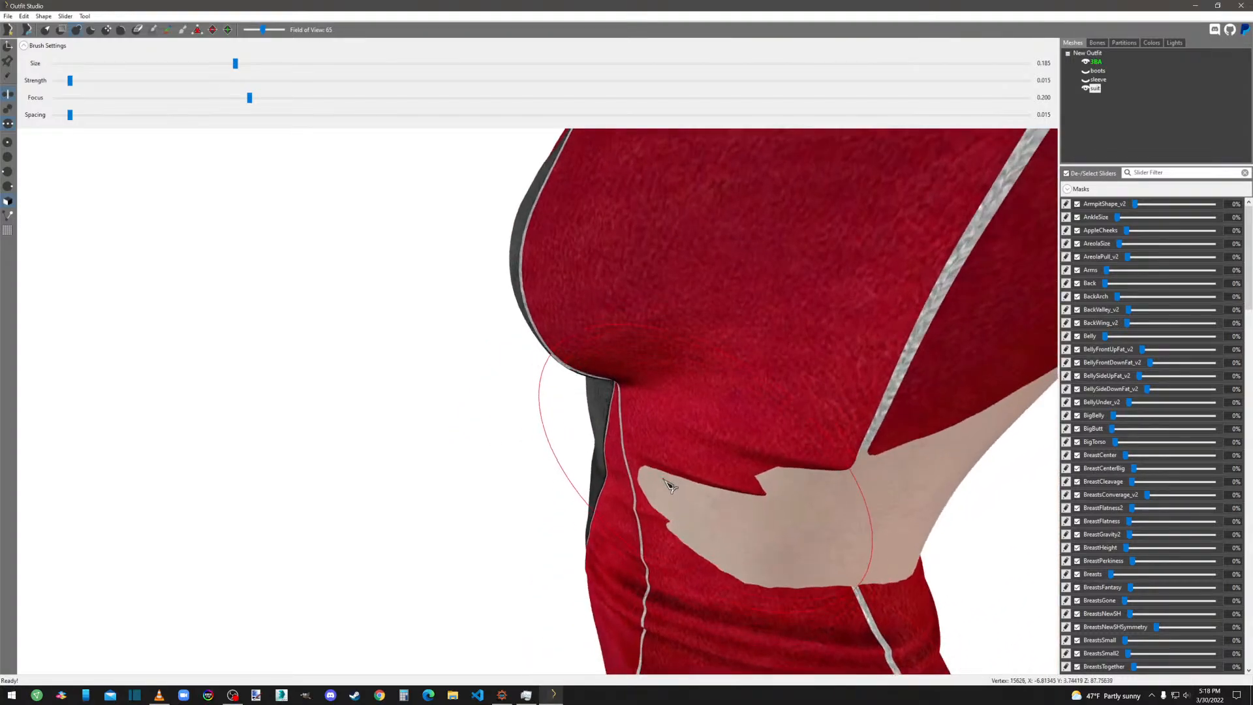
right_drag(936, 475, 838, 455)
mouse_move(595, 424)
mouse_down()
mouse_move(816, 287)
mouse_move(685, 397)
mouse_up()
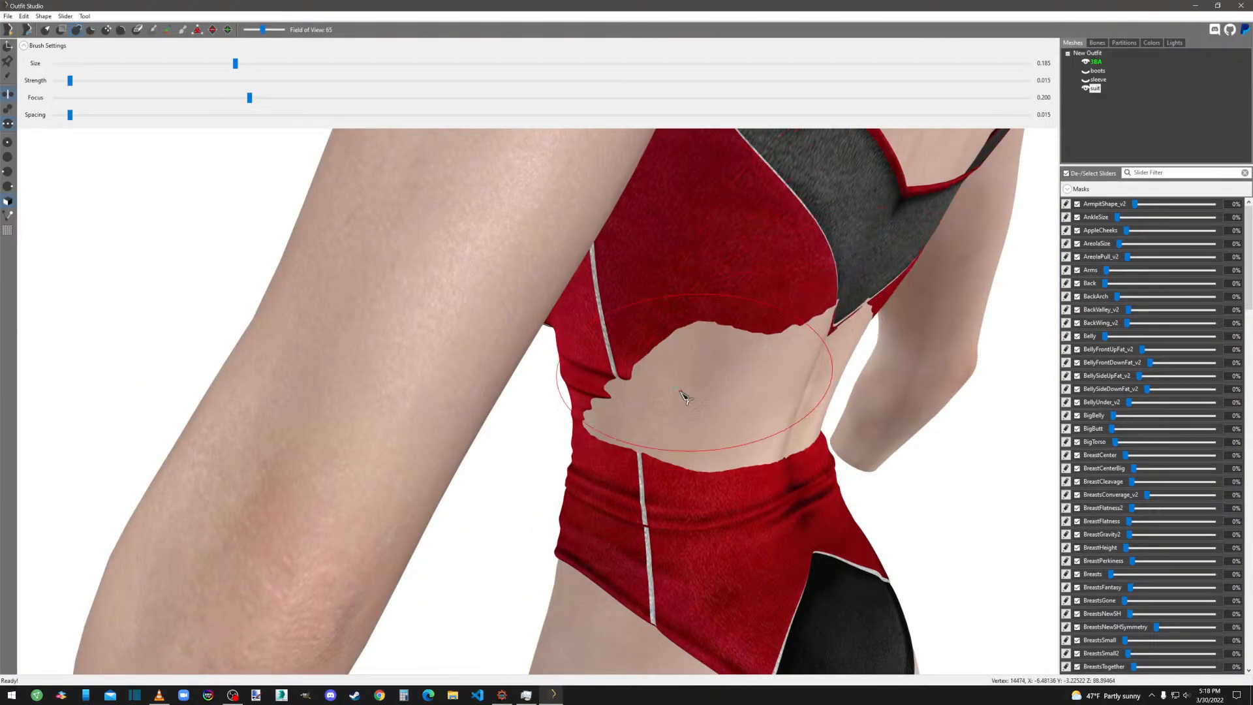
mouse_move(590, 415)
mouse_down()
mouse_move(748, 413)
mouse_move(664, 425)
mouse_move(804, 415)
mouse_up()
scroll(813, 418, down, 2)
mouse_move(815, 417)
right_down()
mouse_move(790, 419)
mouse_move(685, 333)
right_up()
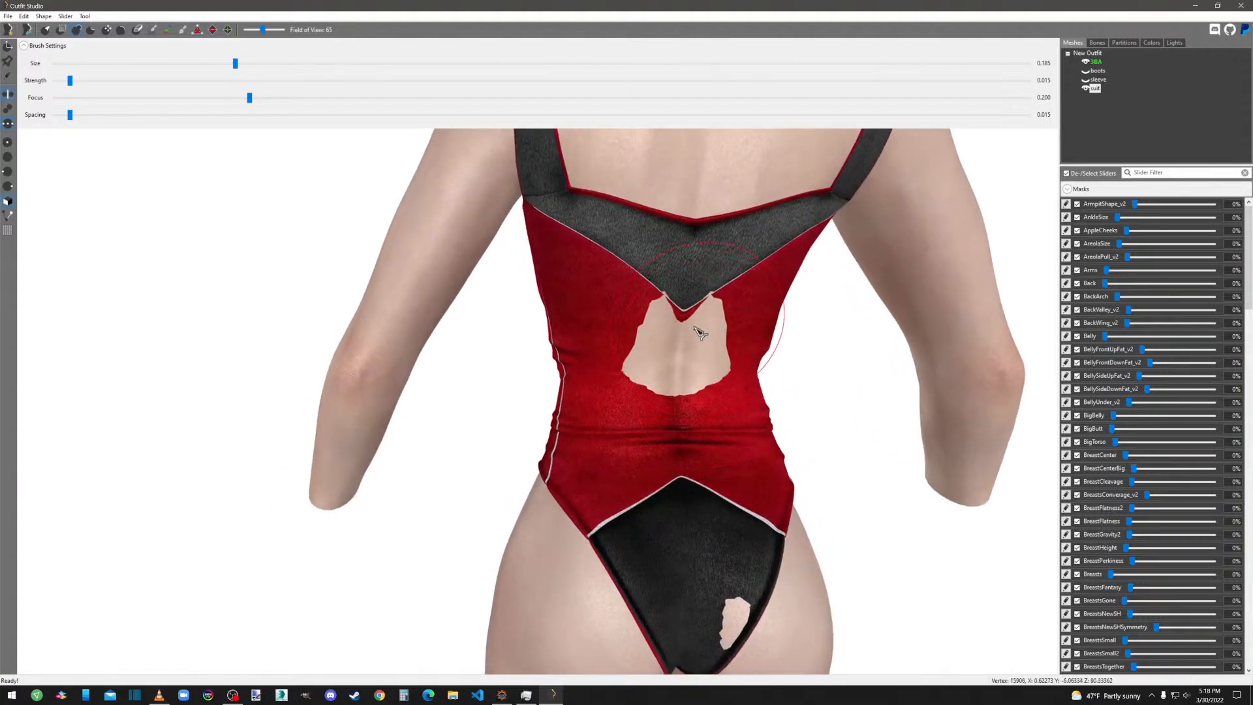
Inflate the suit over the middle of the back and the black seat panel.
mouse_move(685, 333)
mouse_down()
mouse_move(673, 352)
mouse_move(681, 390)
mouse_up()
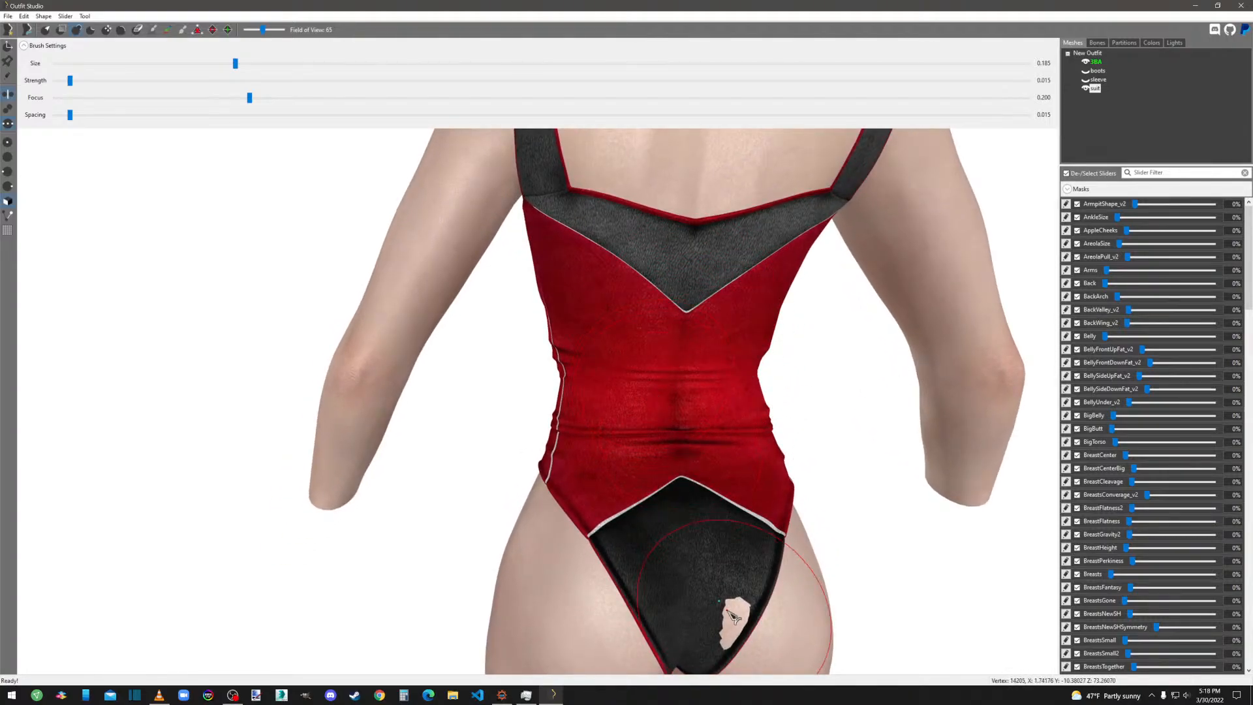
drag(728, 611, 727, 634)
middle_drag(726, 625, 690, 563)
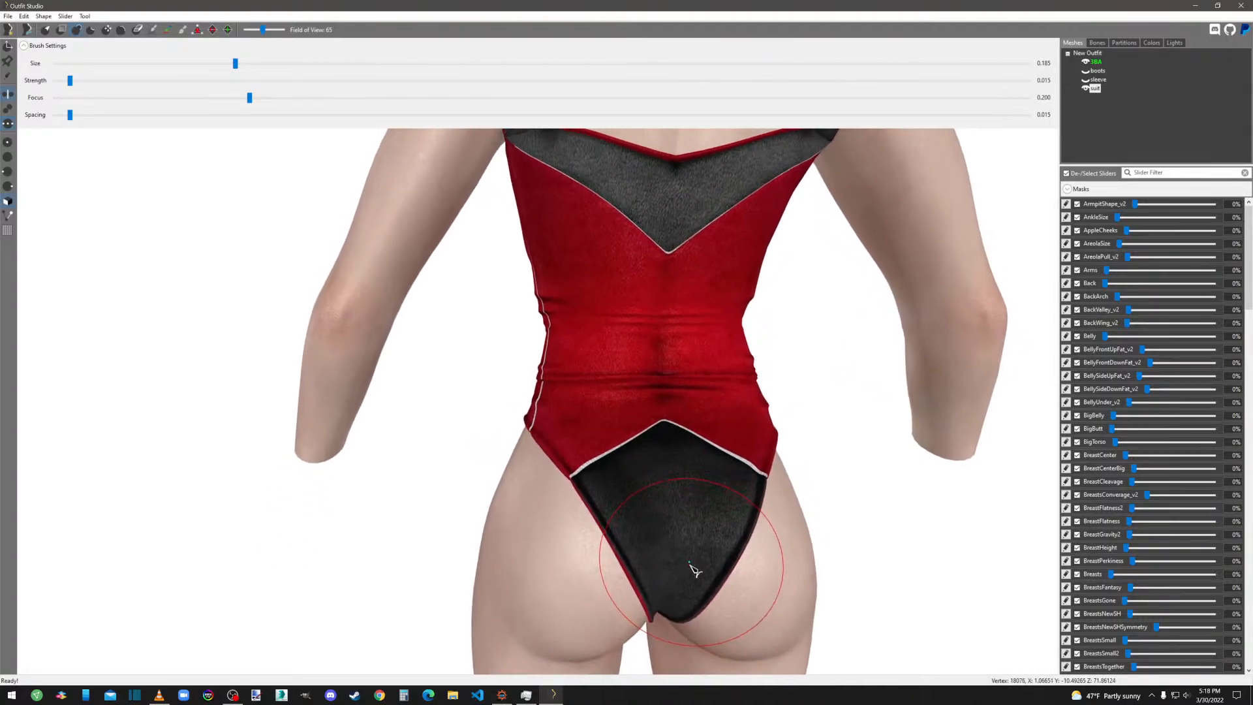
Inflate the suit's front crotch panel and the red fabric along the leg opening where the body shows through.
scroll(662, 512, down, 3)
right_drag(664, 512, 1038, 515)
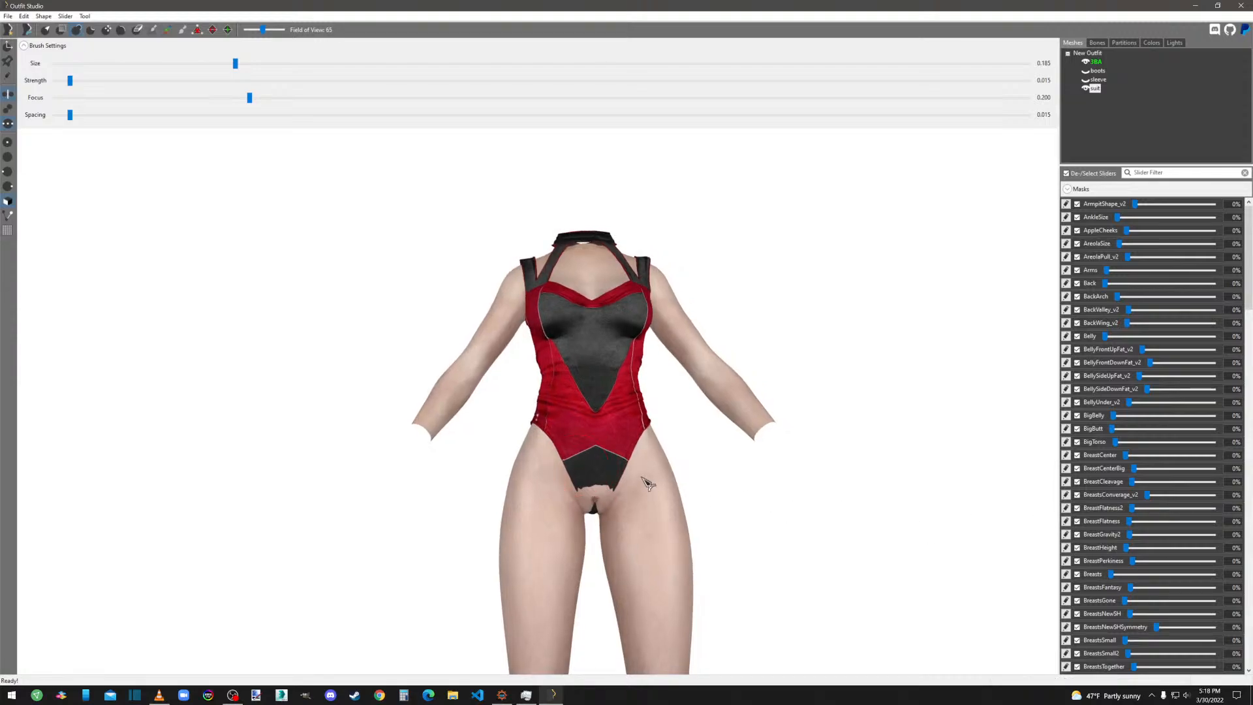
drag(599, 490, 601, 526)
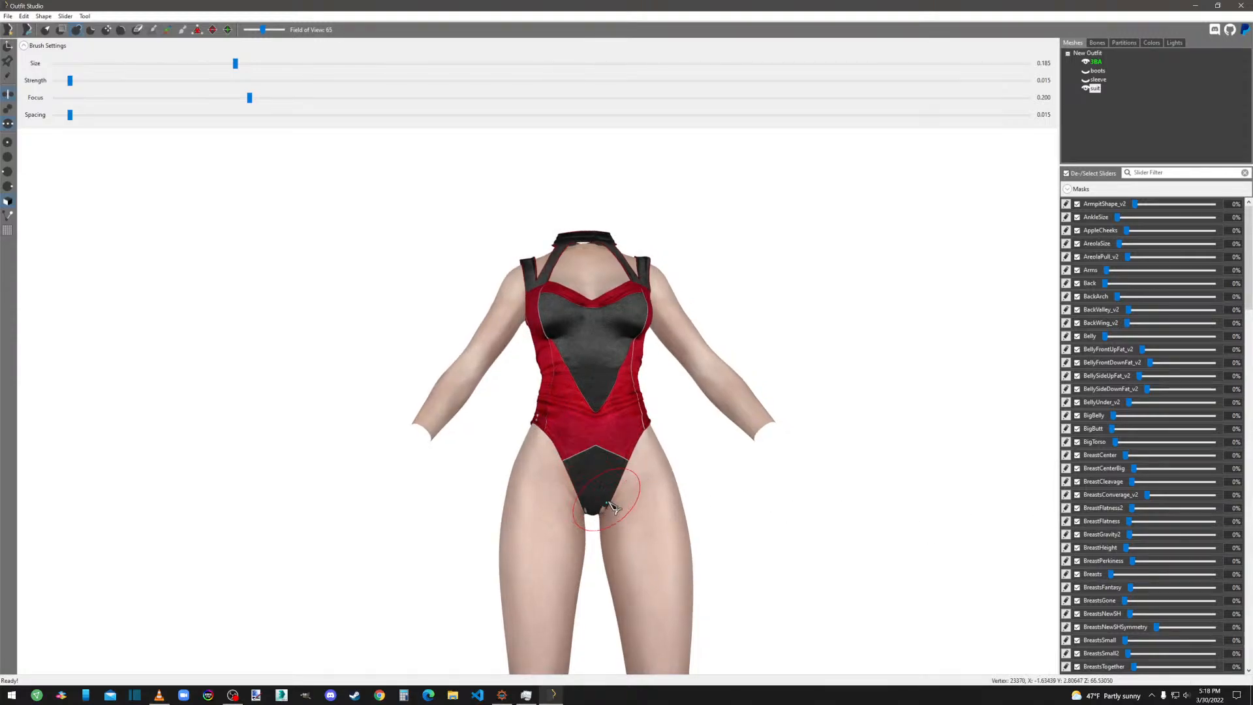
scroll(616, 519, up, 4)
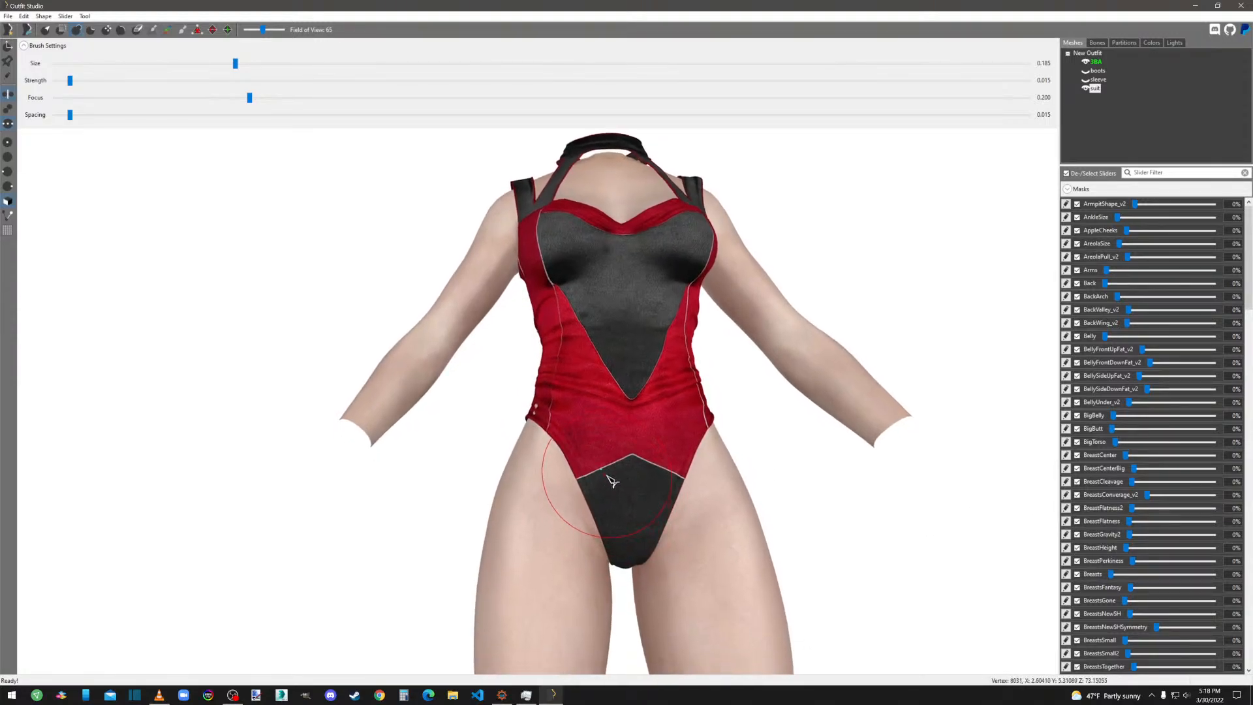
drag(561, 431, 571, 449)
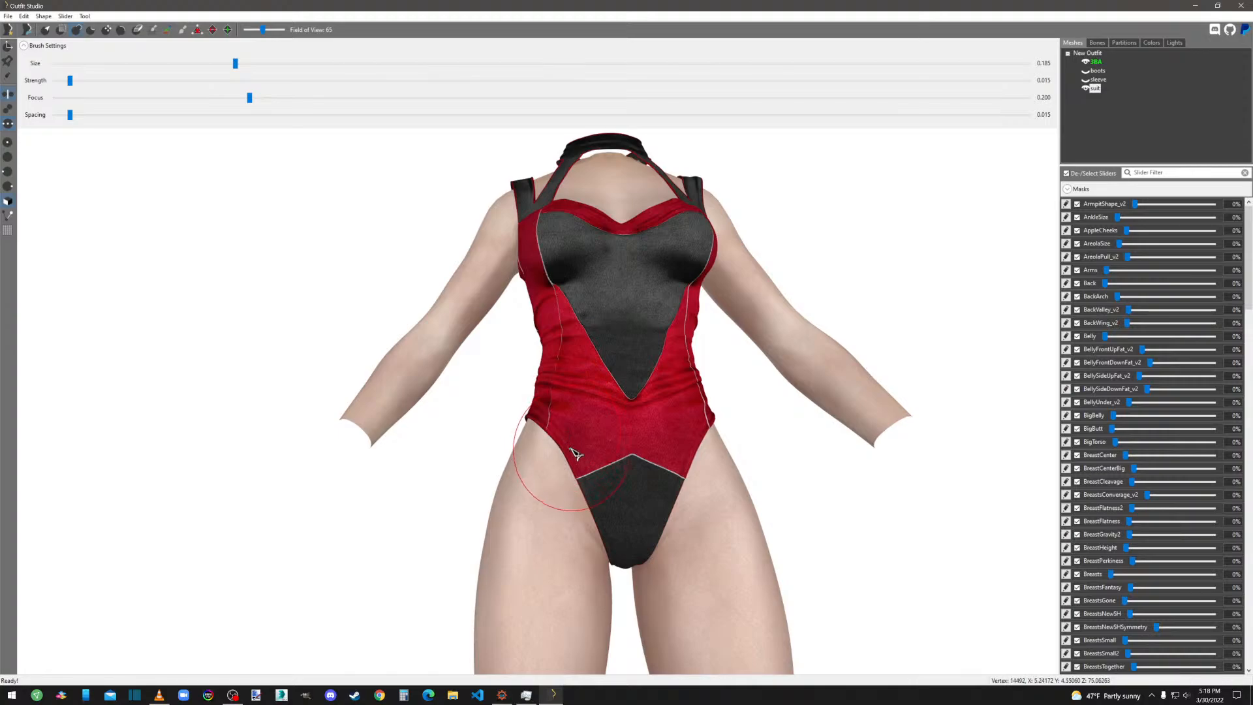
Examine the suit's leg openings, crotch and seat from the side, below, front and back for clipping.
right_drag(591, 481, 669, 442)
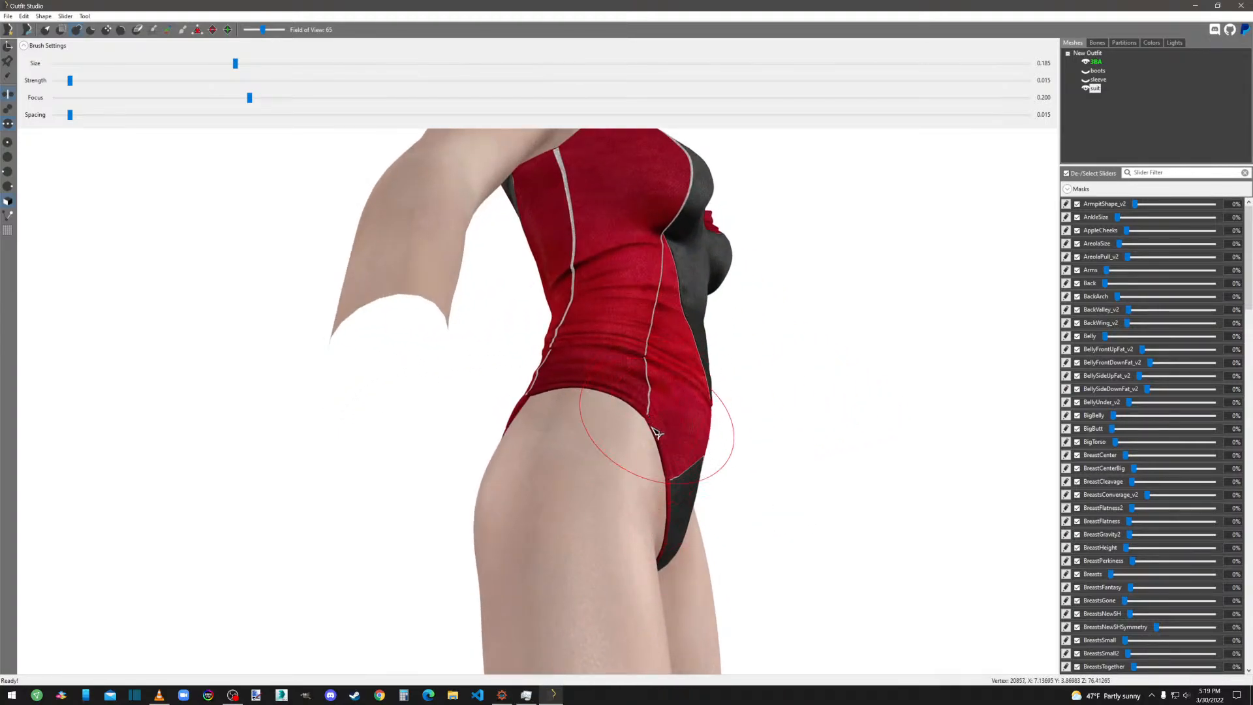
right_drag(685, 509, 630, 572)
scroll(633, 571, up, 6)
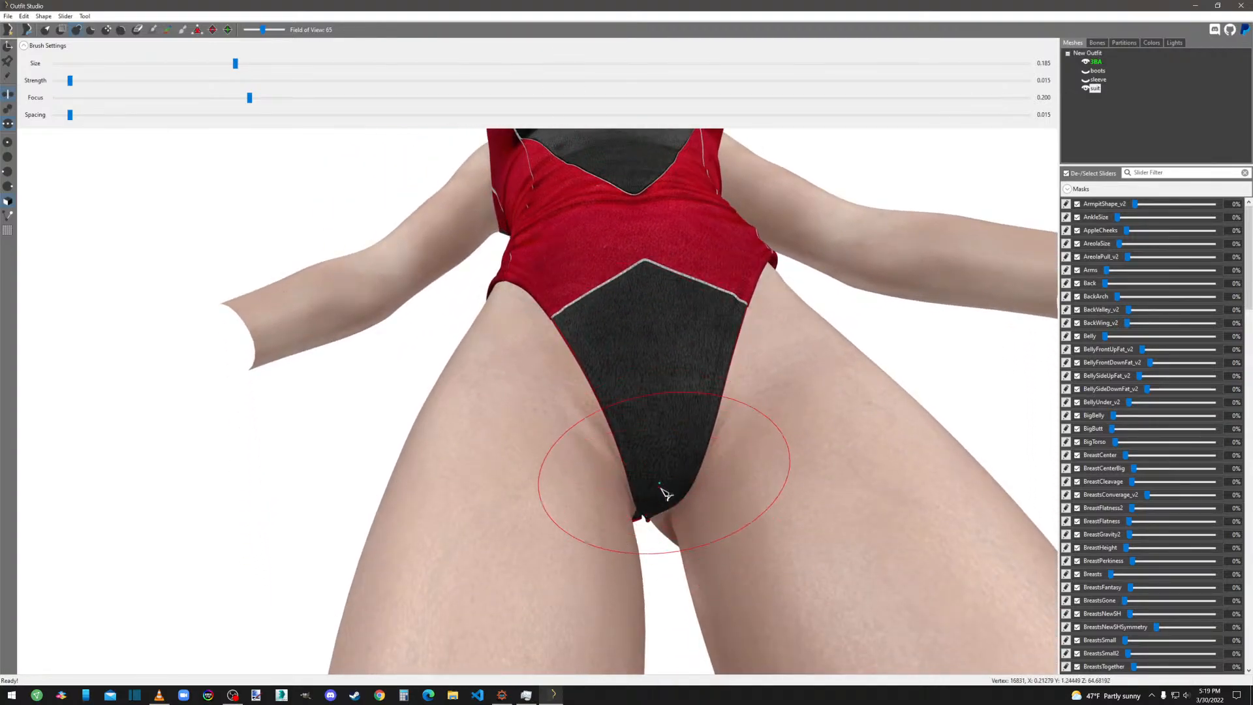
scroll(661, 504, down, 5)
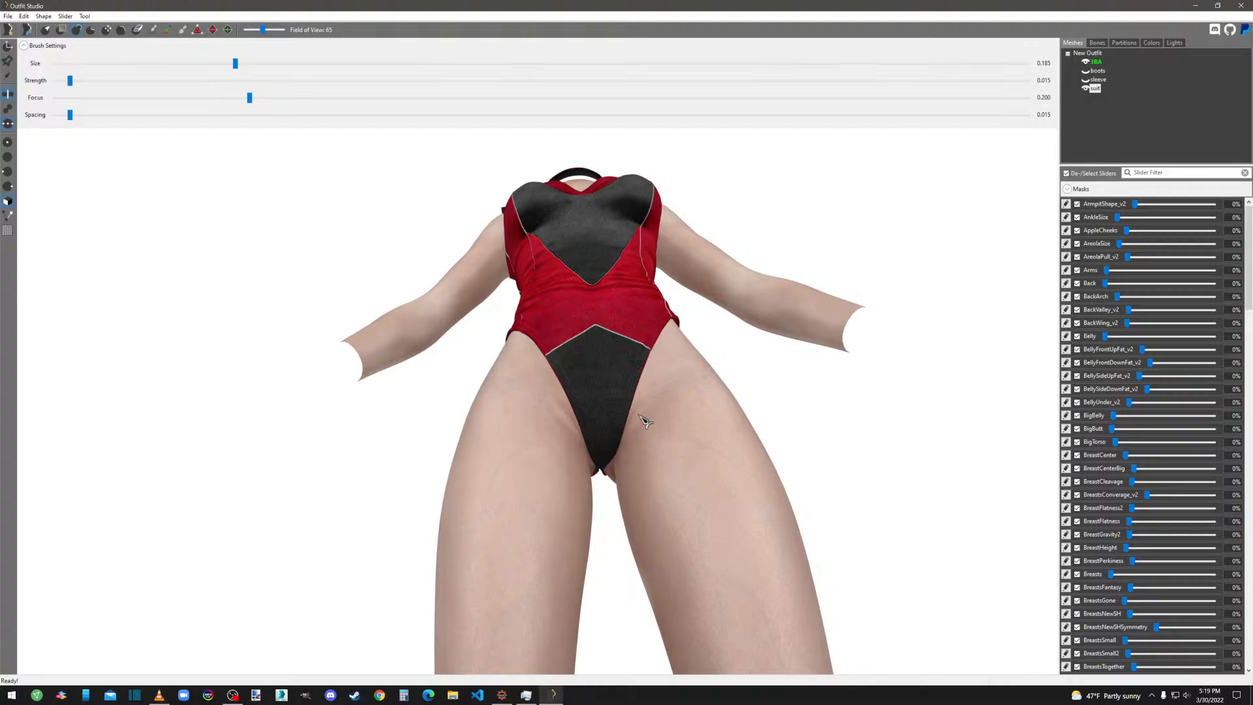
scroll(643, 451, up, 5)
scroll(646, 457, down, 6)
scroll(652, 450, up, 3)
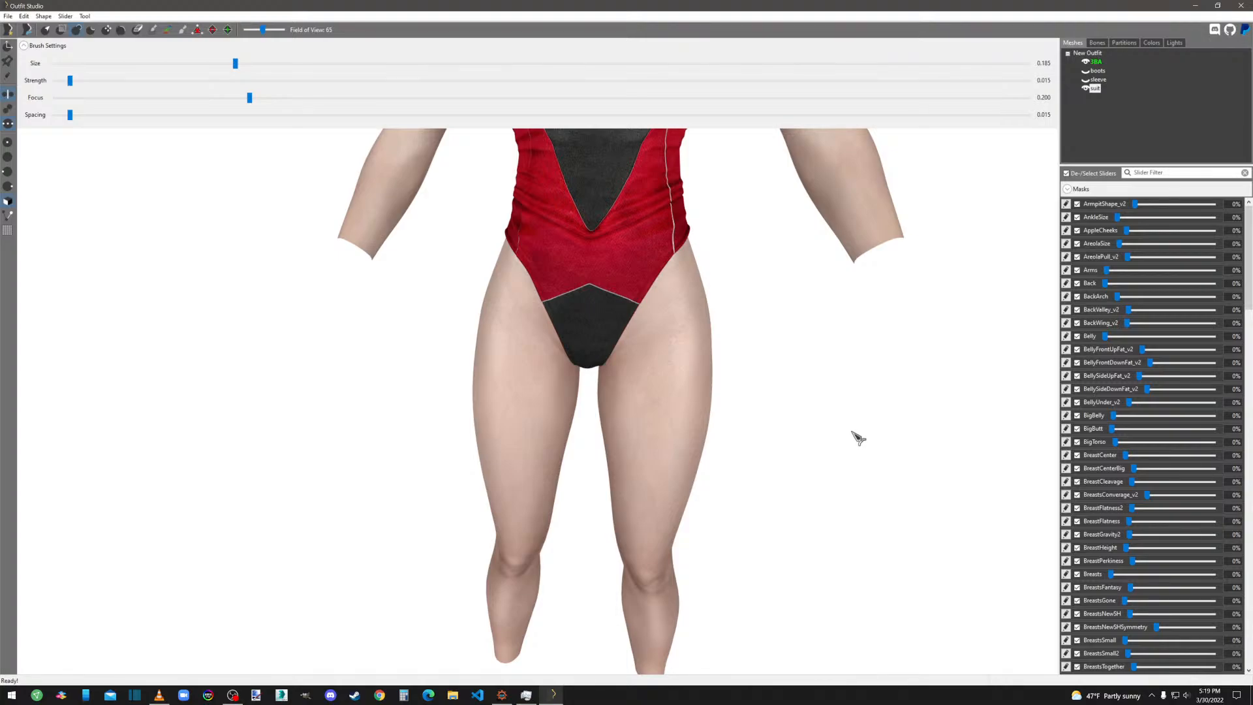
right_drag(855, 435, 496, 435)
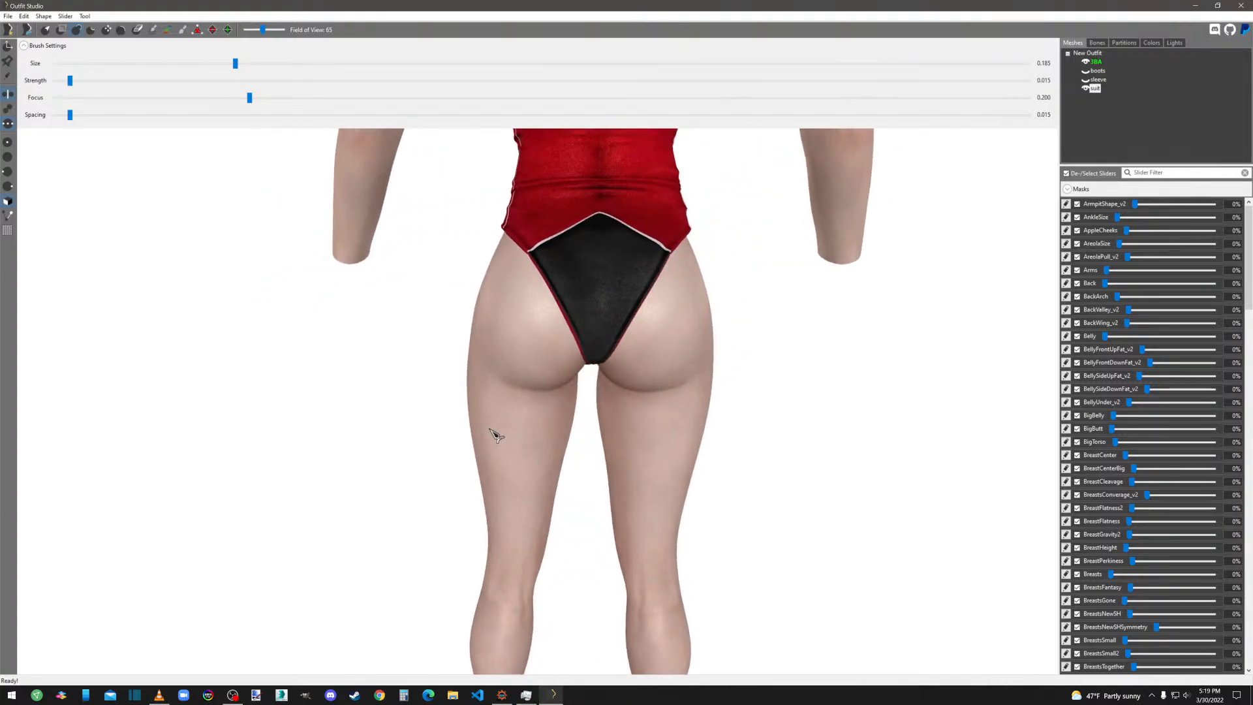
Bring the shoulder straps closer to the body using the Deflate brush at size 0.115.
mouse_move(681, 320)
right_down()
mouse_move(780, 562)
mouse_move(848, 499)
mouse_move(653, 498)
mouse_move(721, 492)
right_up()
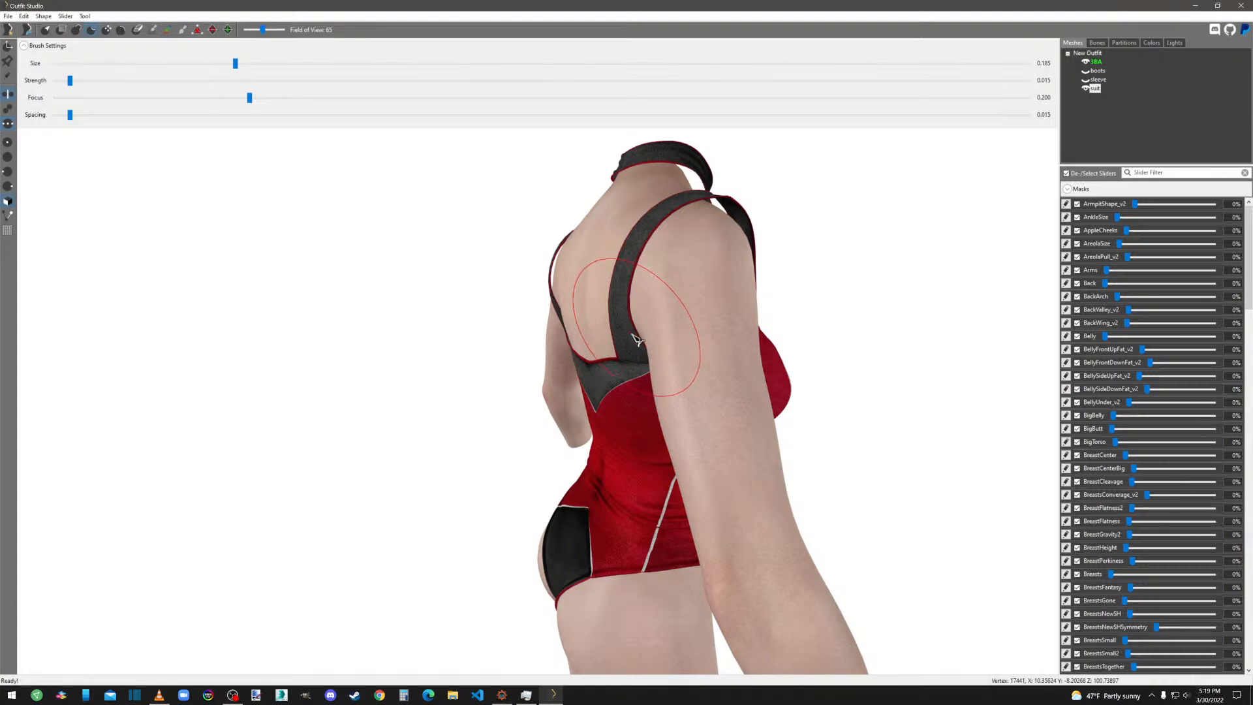
scroll(757, 261, up, 5)
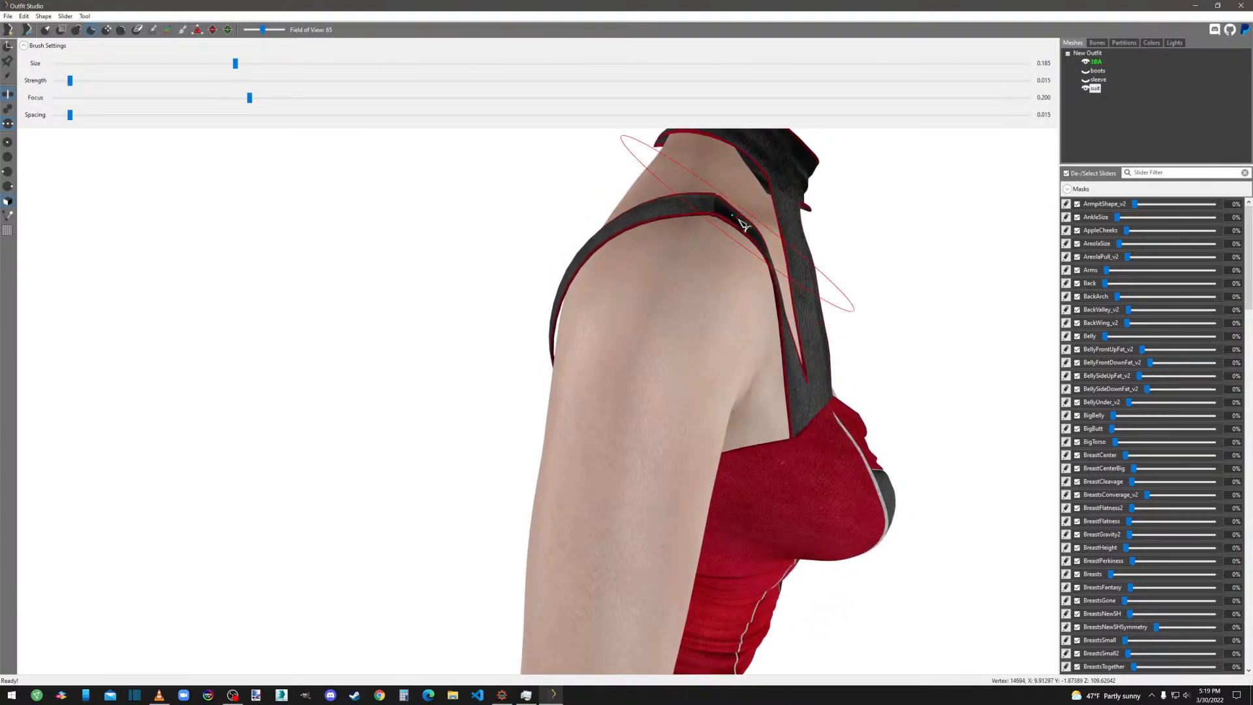
drag(237, 65, 167, 63)
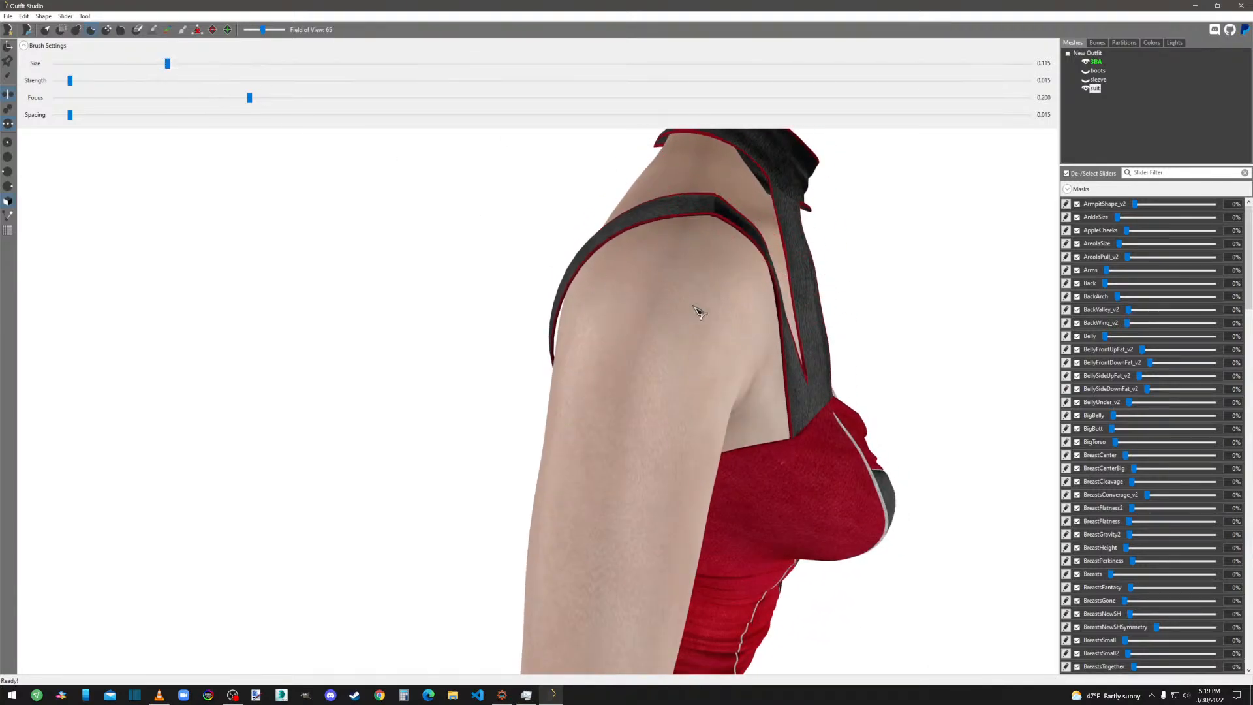
mouse_move(852, 364)
right_down()
mouse_move(781, 364)
mouse_move(736, 339)
mouse_move(368, 330)
right_up()
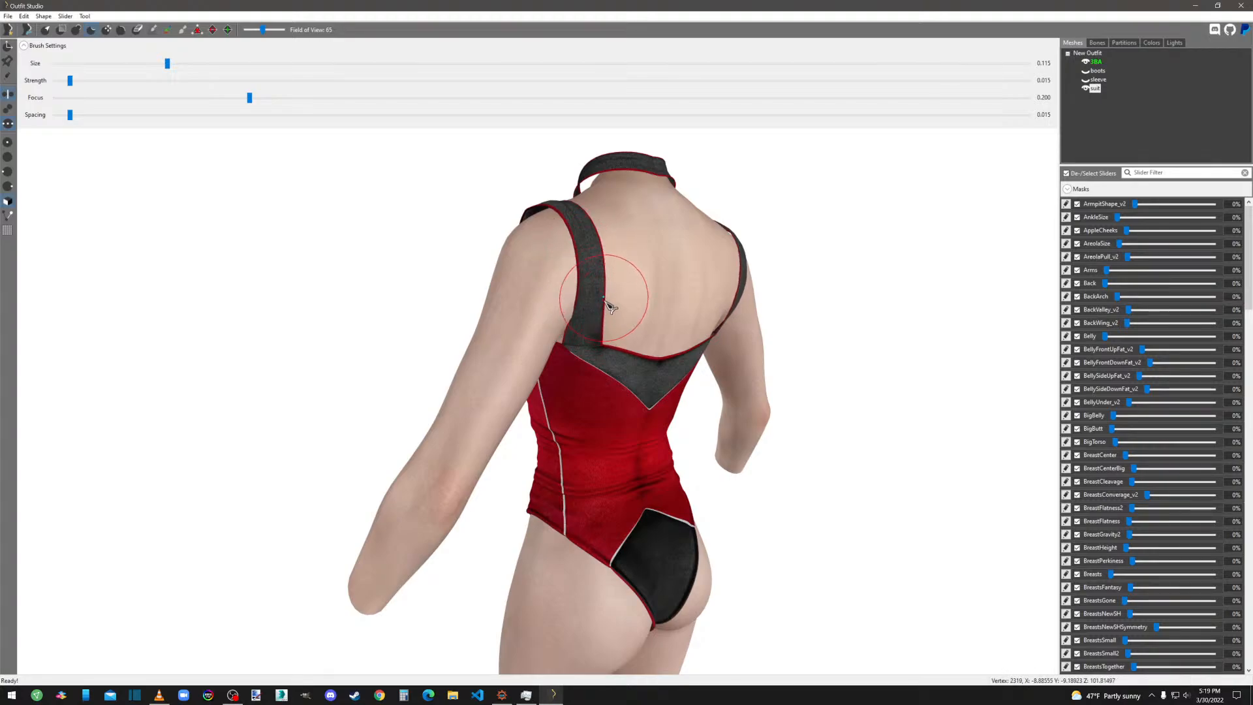
scroll(608, 250, up, 5)
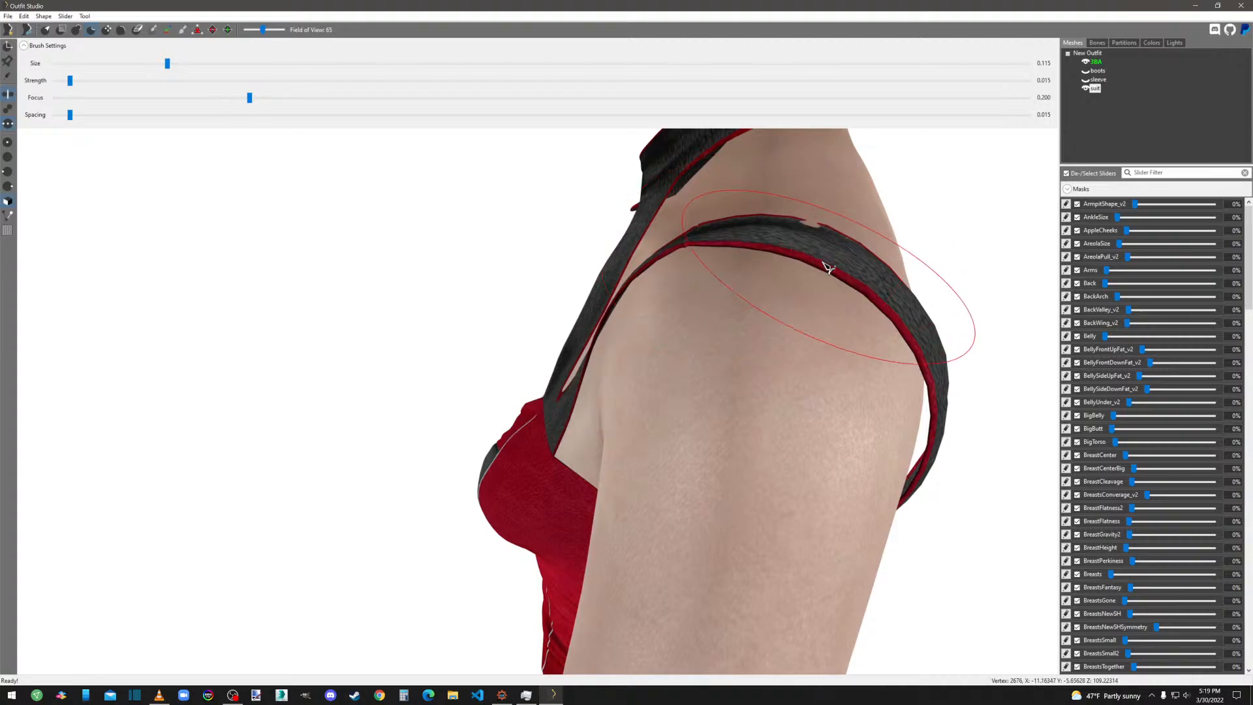
right_drag(826, 266, 924, 263)
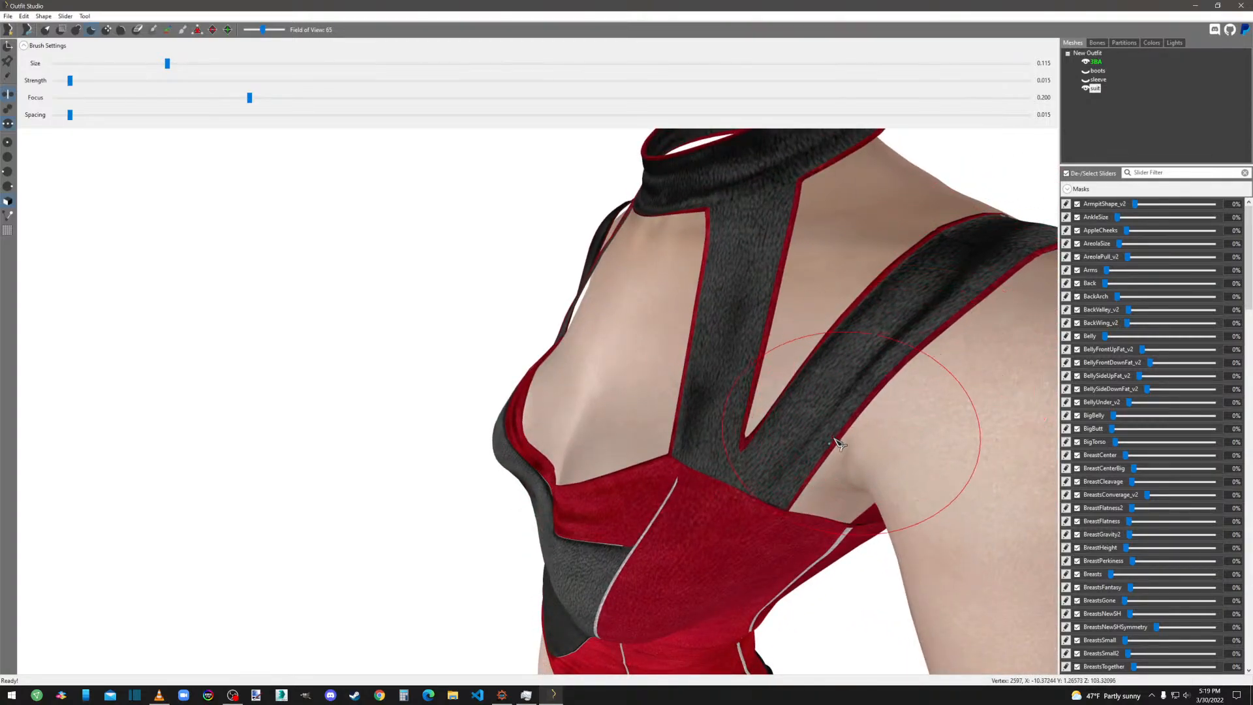
scroll(823, 455, down, 4)
mouse_move(824, 456)
right_down()
mouse_move(713, 452)
mouse_move(776, 452)
mouse_move(779, 433)
right_up()
scroll(717, 449, up, 4)
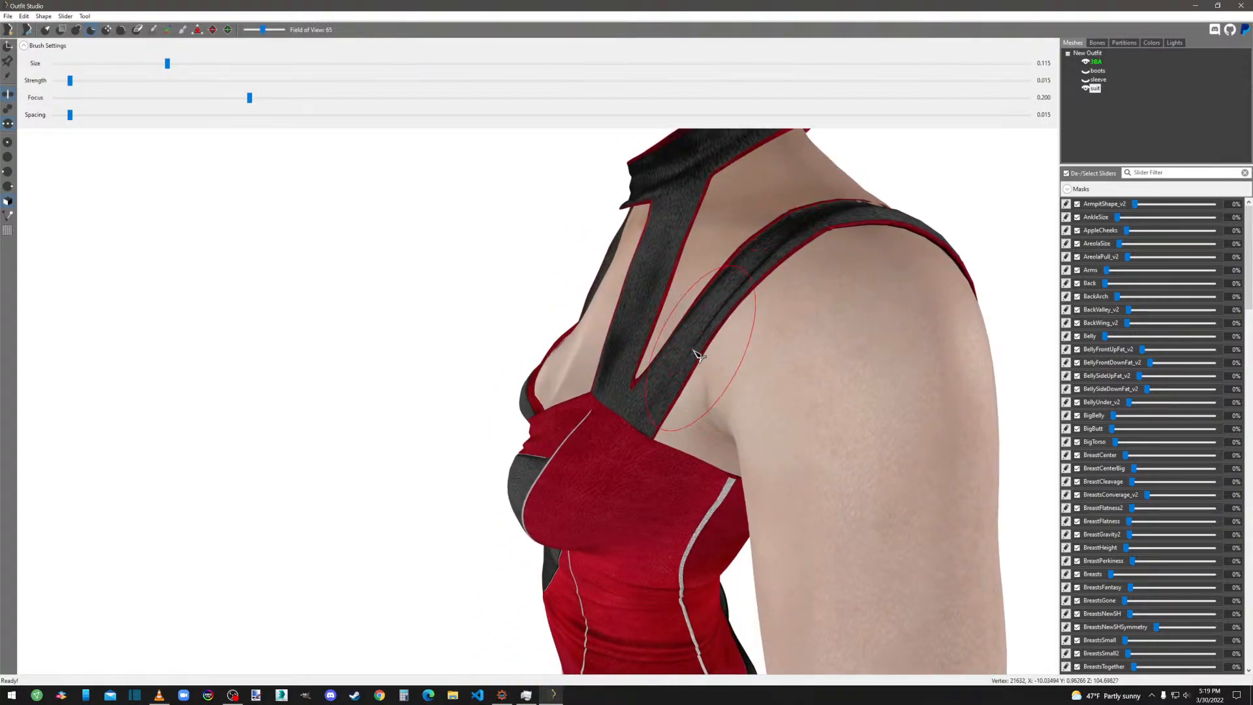
mouse_move(658, 402)
right_down()
mouse_move(573, 408)
mouse_move(607, 411)
right_up()
Inflate the top of the shoulder straps where the skin pokes through, and check the back and bust.
click(77, 32)
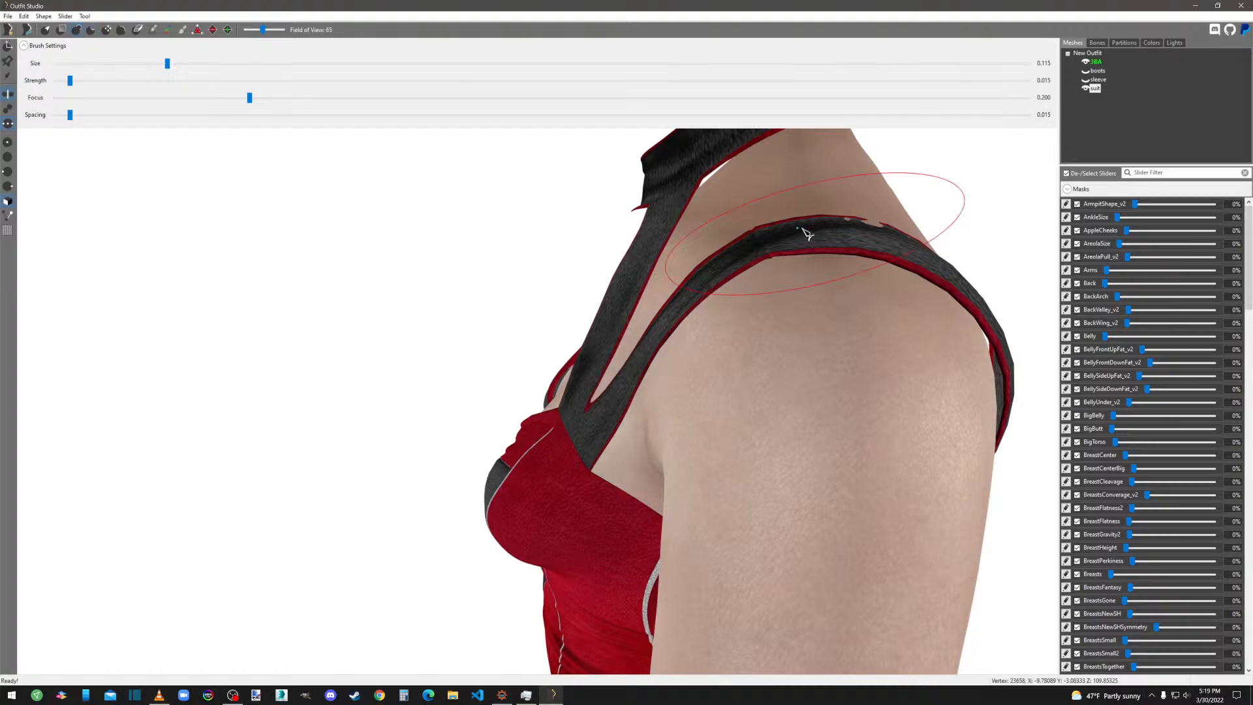
drag(846, 226, 904, 240)
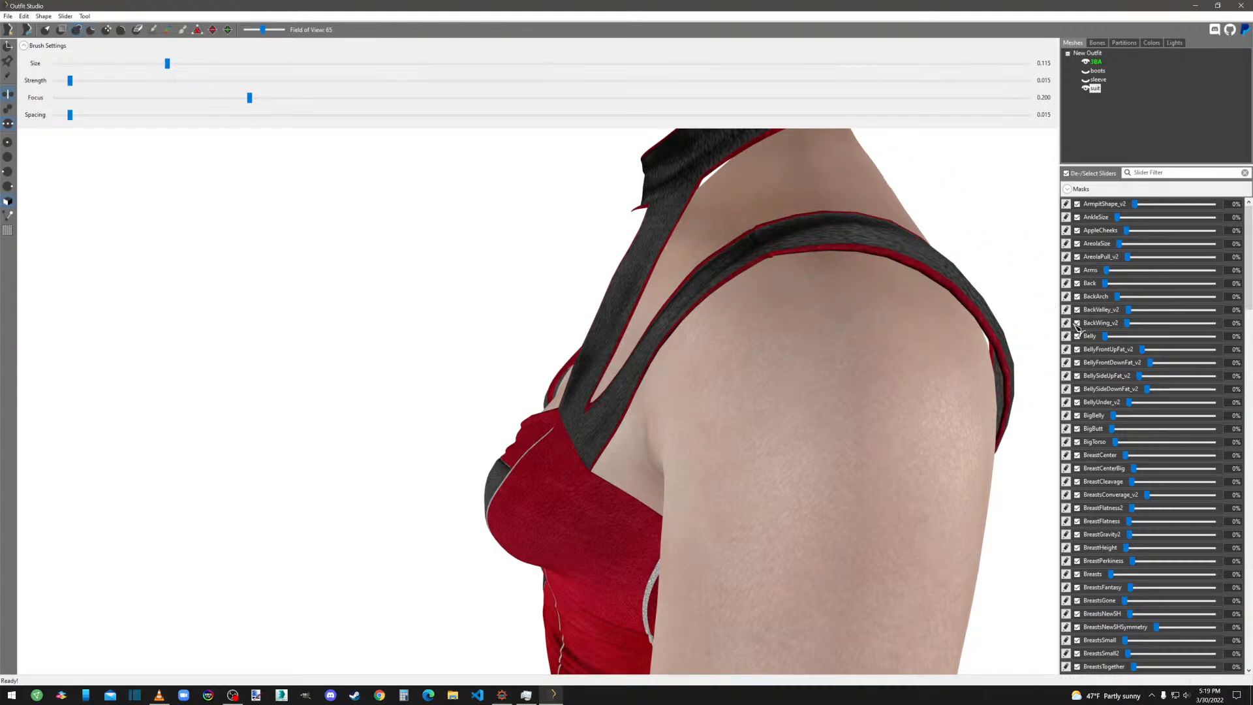
right_drag(967, 385, 795, 387)
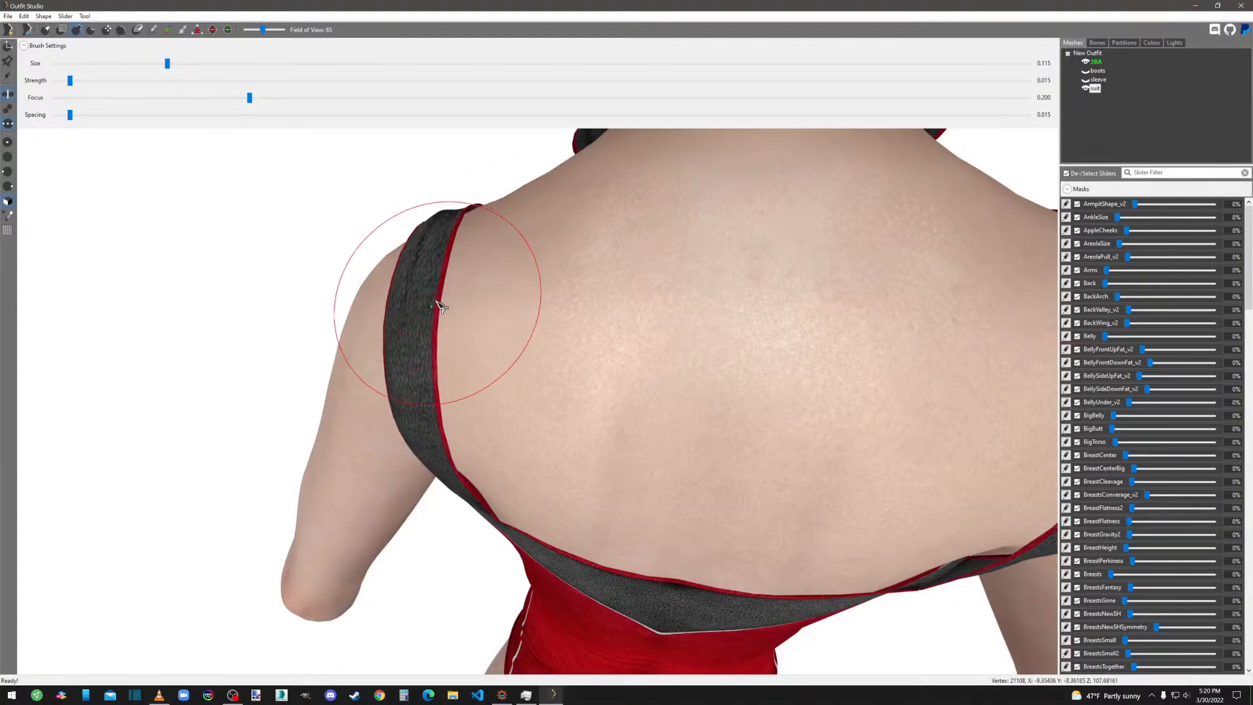
right_drag(542, 338, 354, 331)
mouse_move(563, 351)
right_down()
mouse_move(736, 358)
mouse_move(579, 358)
right_up()
scroll(625, 373, up, 5)
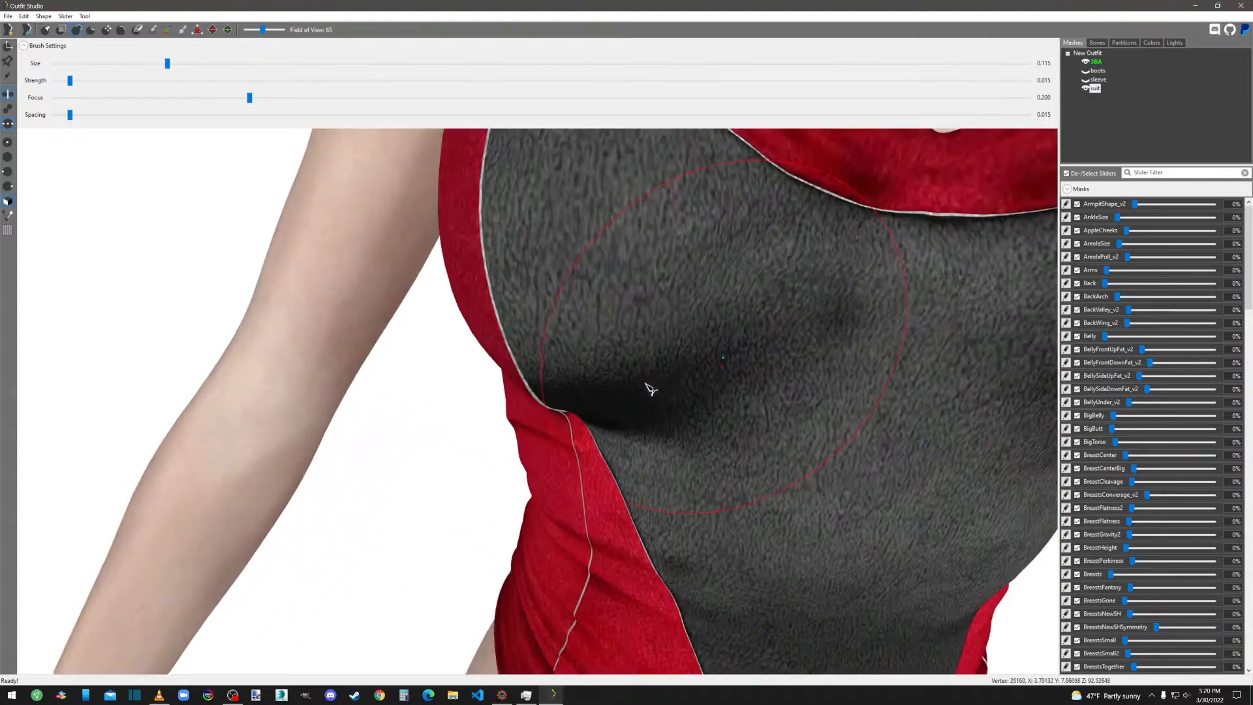
scroll(664, 384, down, 5)
Deflate the suit's edge under the armpit and inflate the red side panel beside the bust.
right_drag(664, 384, 780, 380)
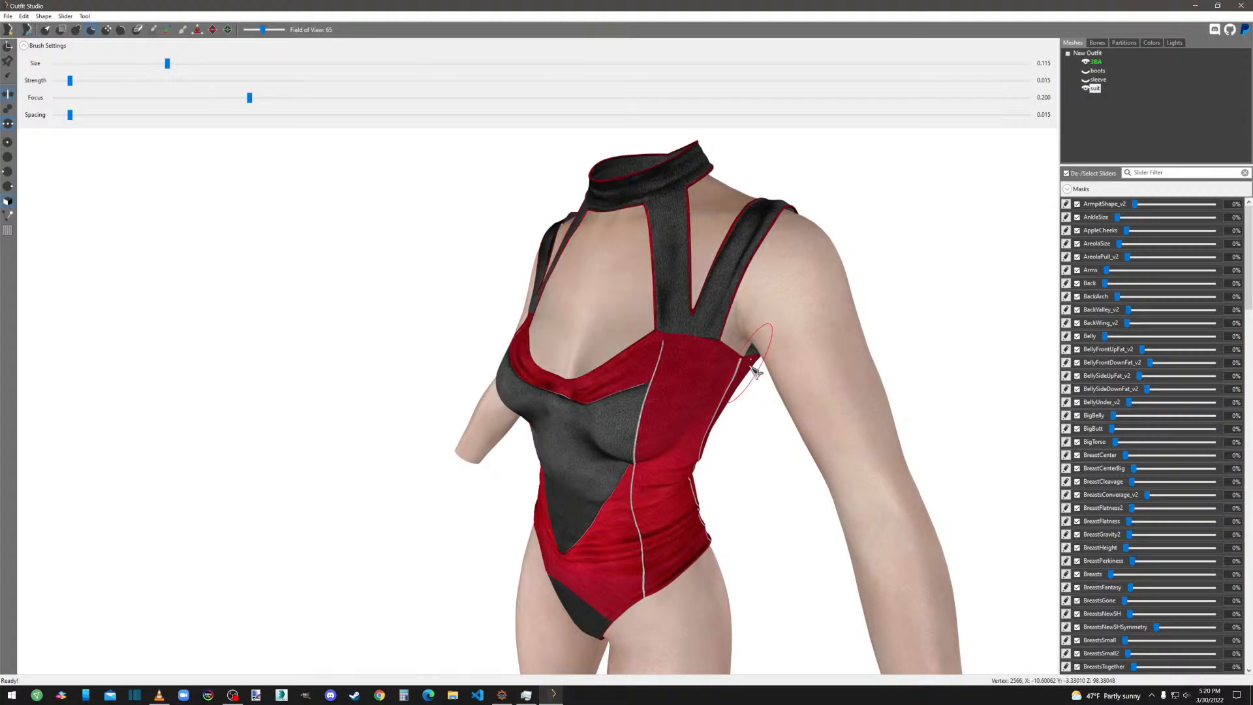
middle_drag(748, 377, 781, 417)
scroll(783, 419, up, 4)
right_drag(783, 420, 820, 415)
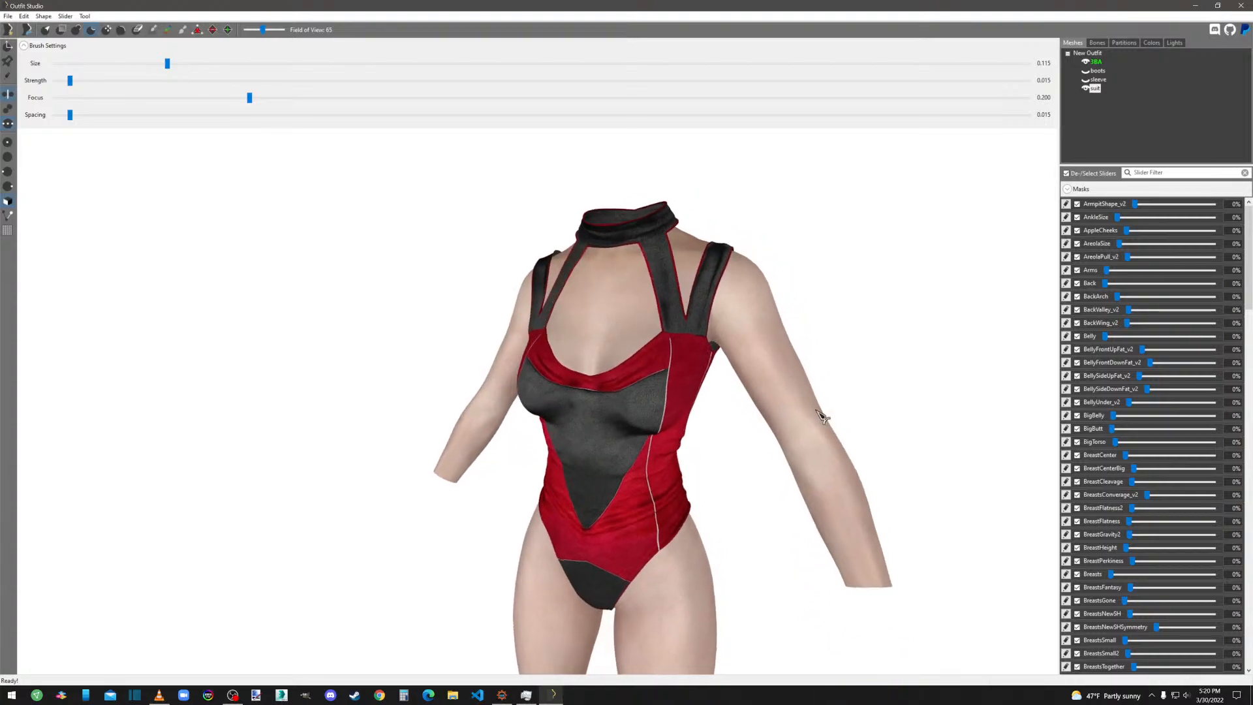
scroll(700, 414, up, 2)
right_drag(700, 415, 606, 429)
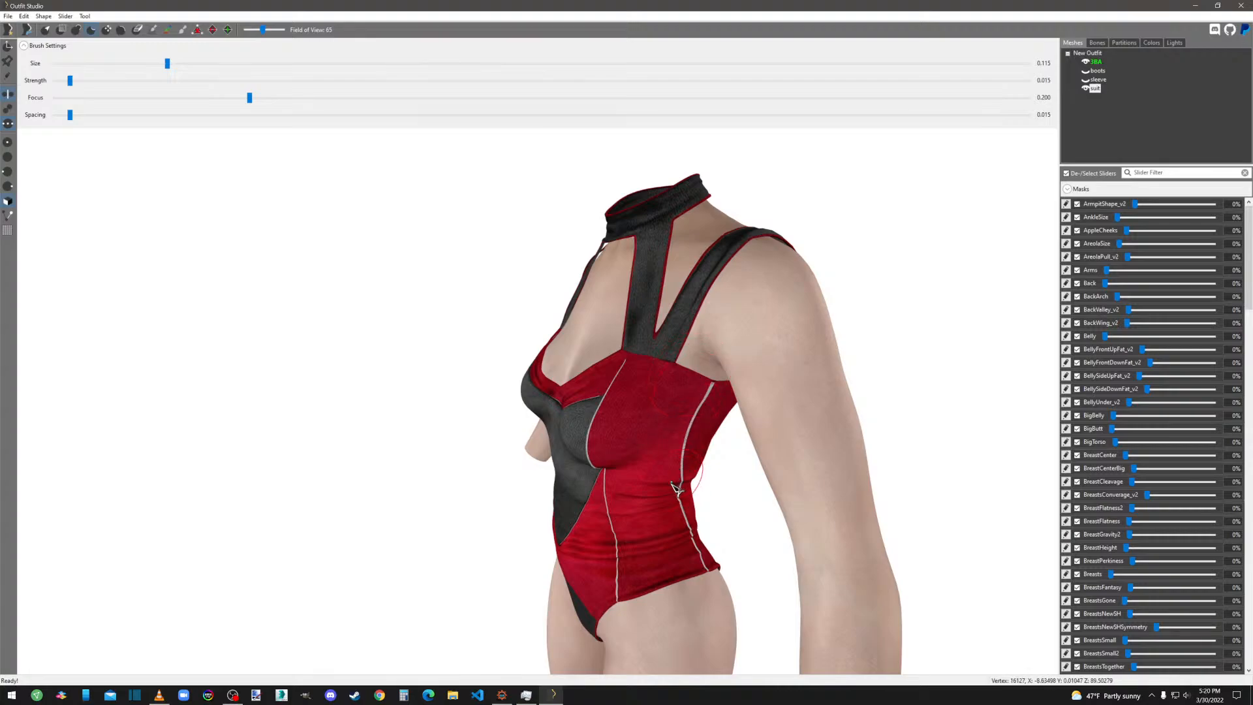
mouse_move(750, 365)
right_down()
mouse_move(654, 420)
mouse_move(628, 472)
mouse_move(672, 404)
right_up()
drag(670, 399, 660, 428)
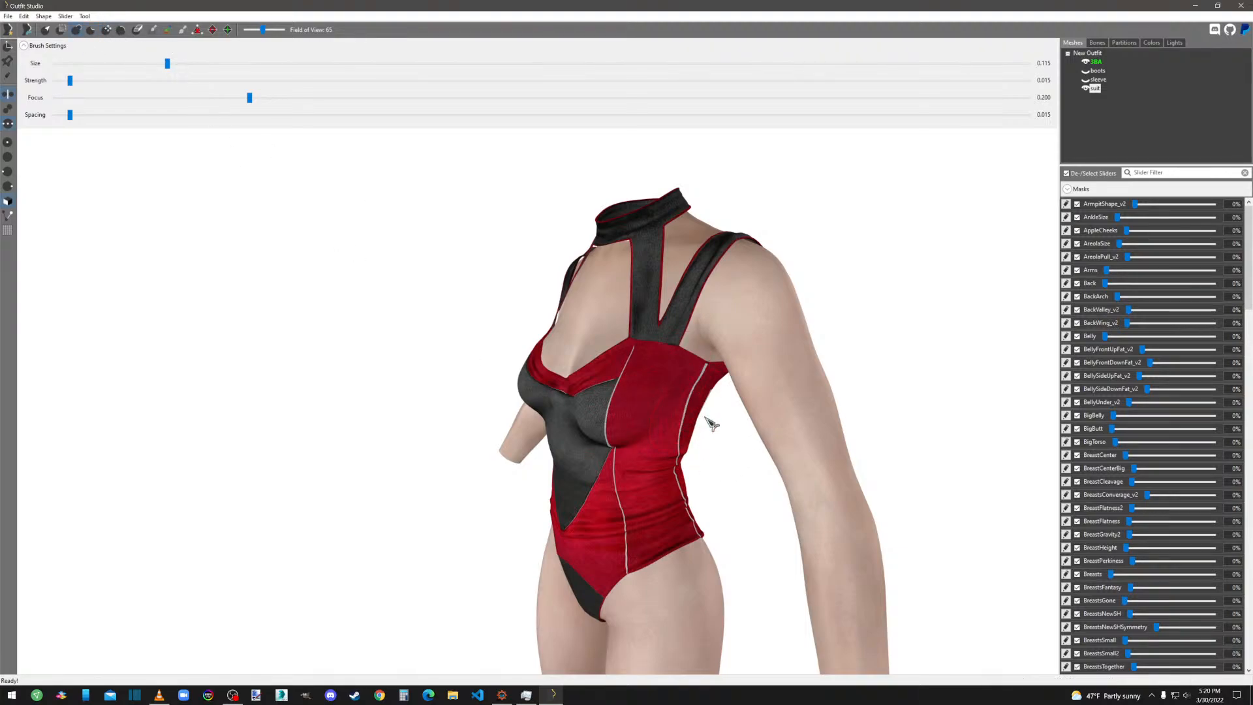
right_drag(708, 419, 568, 408)
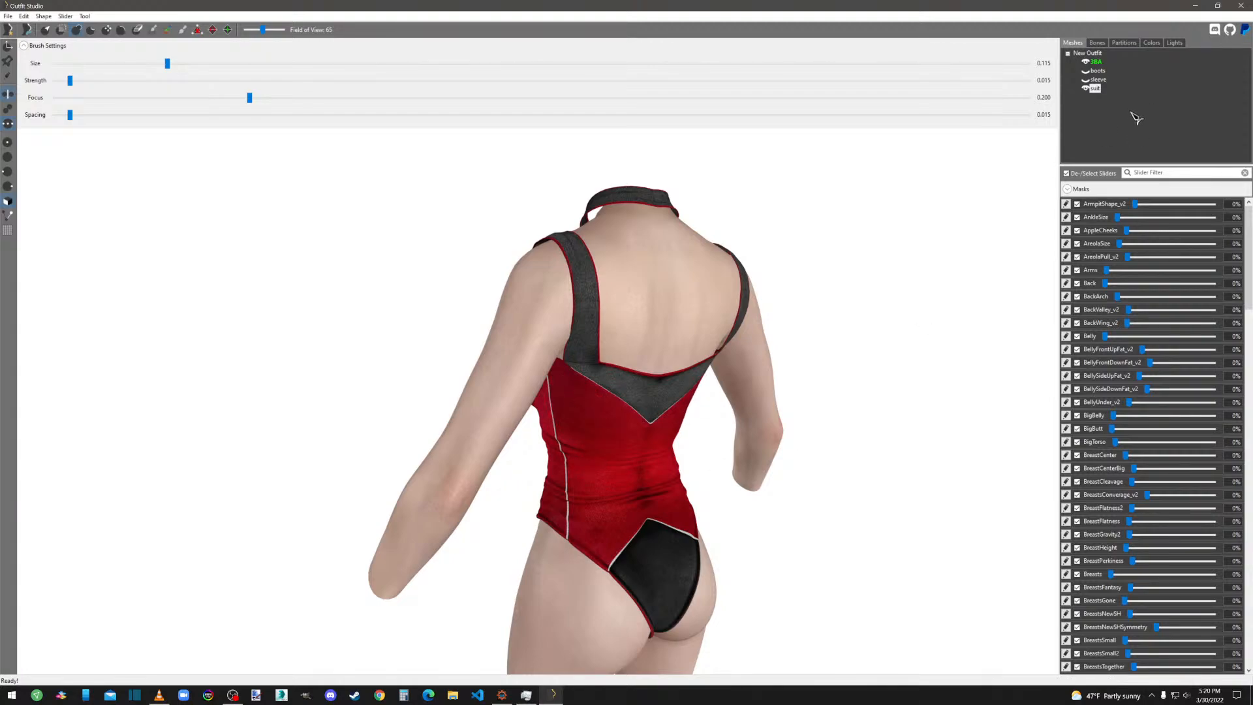
Select the 3BA body and turn on the display of its vertices.
scroll(816, 536, down, 6)
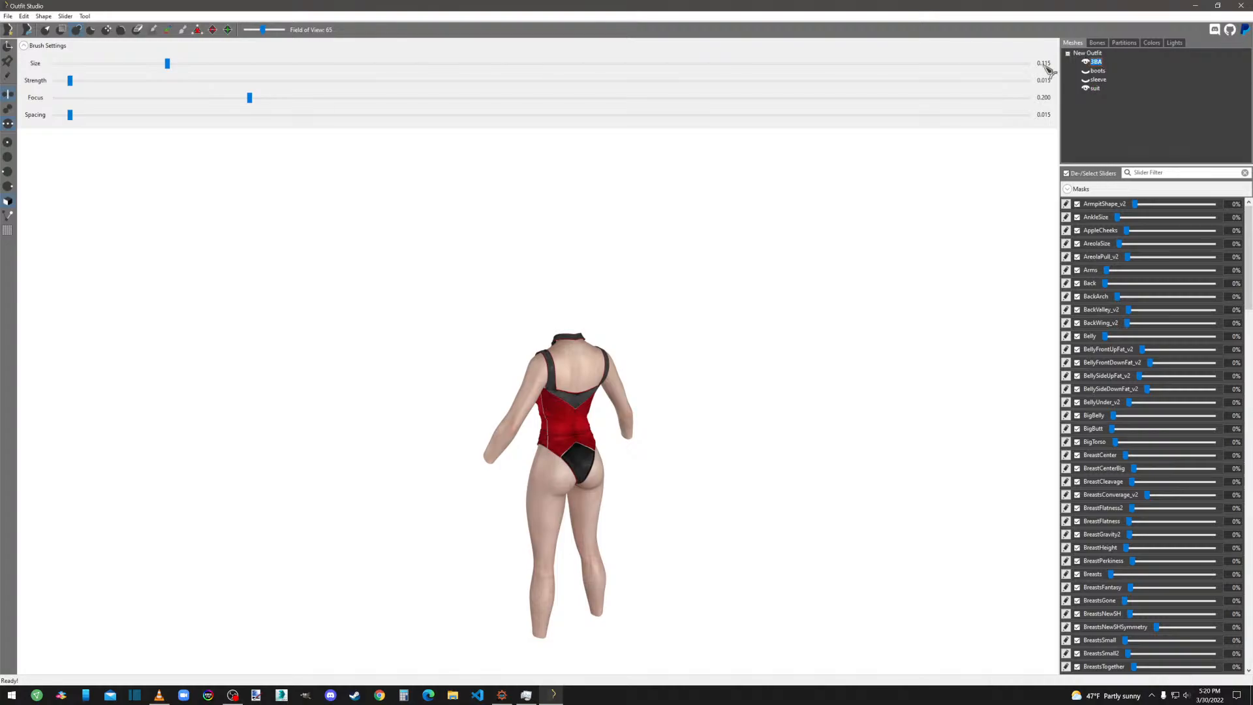
click(10, 78)
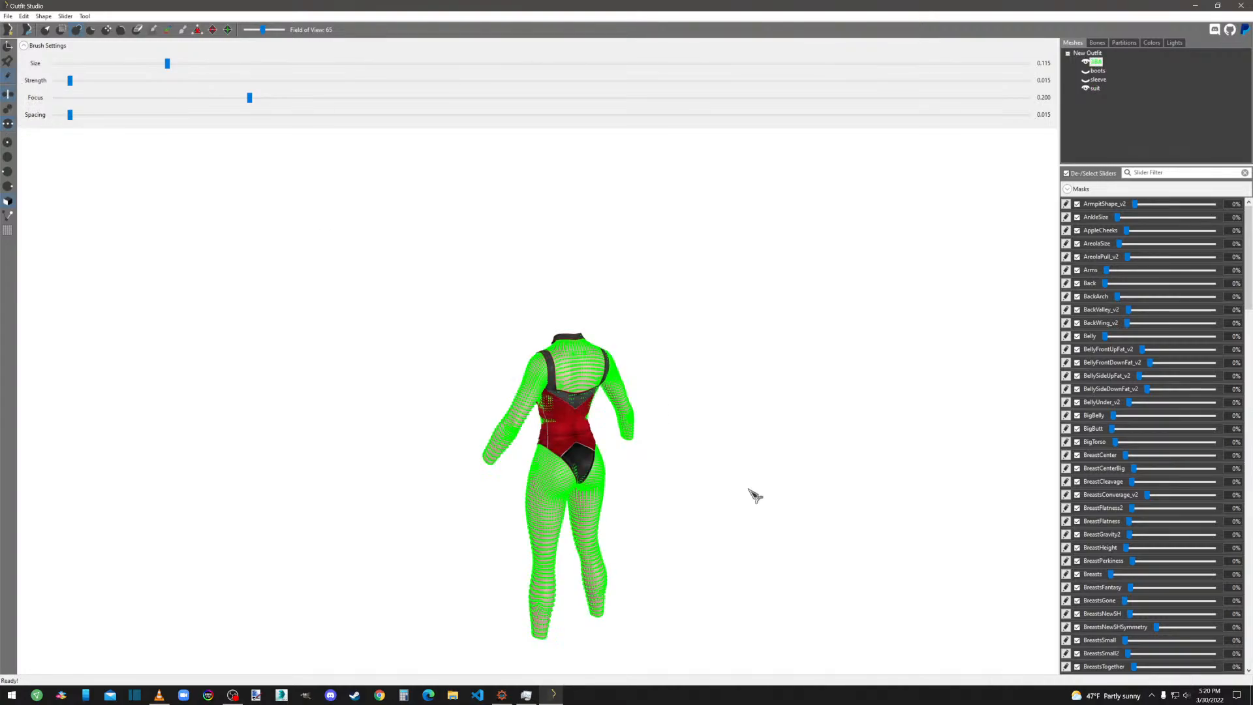
scroll(595, 434, down, 6)
scroll(595, 433, up, 5)
scroll(589, 431, up, 8)
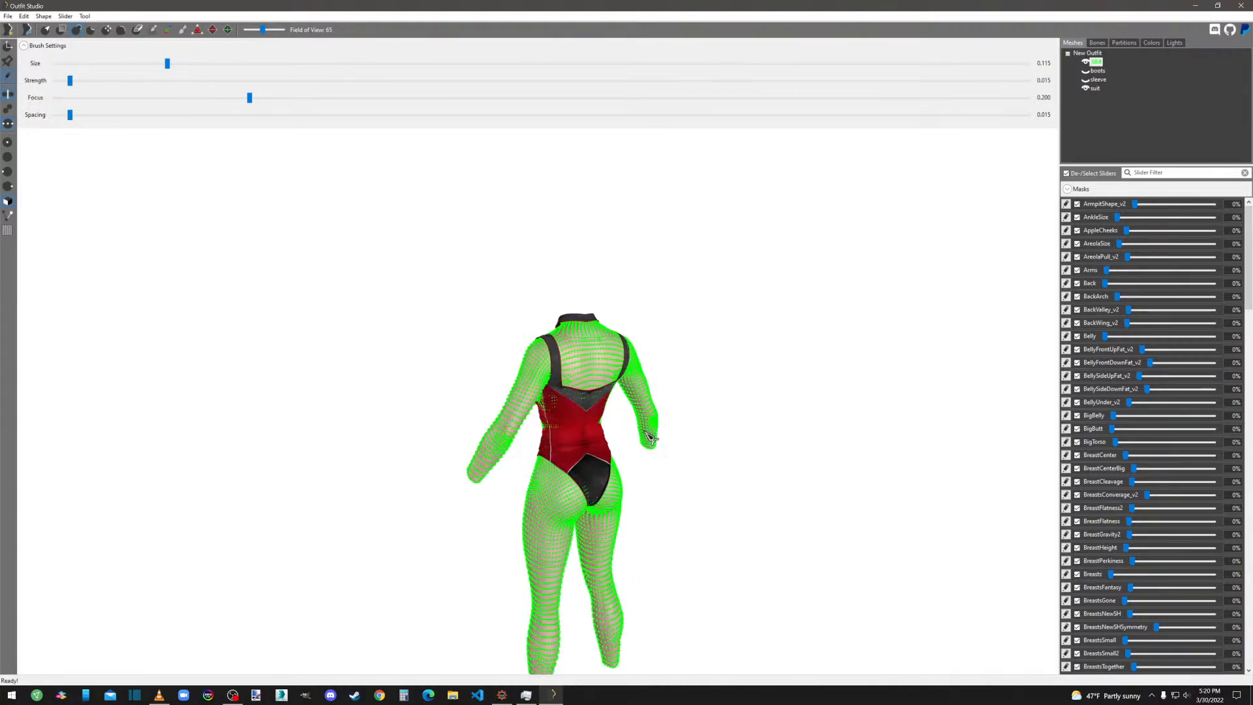
scroll(841, 482, down, 10)
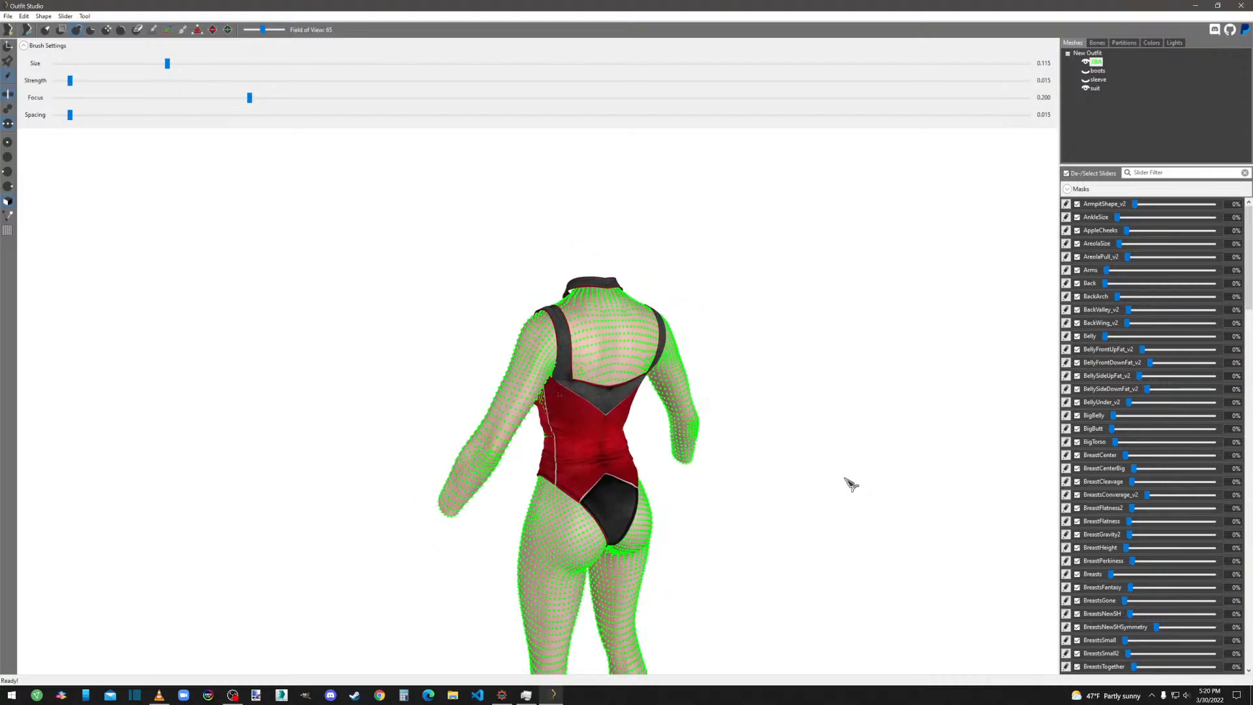
Examine the body's vertices around the suit from the front and sides to judge which areas are covered.
right_drag(572, 430, 907, 467)
scroll(632, 464, up, 4)
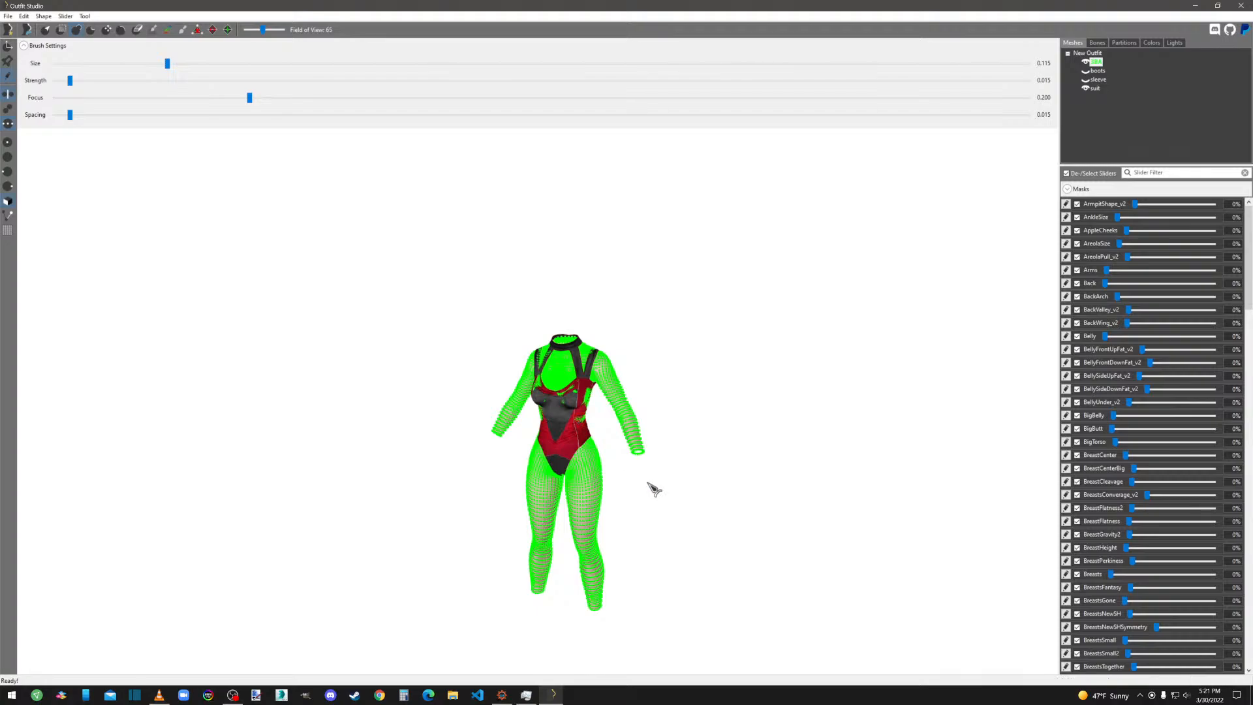
mouse_move(651, 487)
right_down()
mouse_move(777, 489)
mouse_move(640, 499)
right_up()
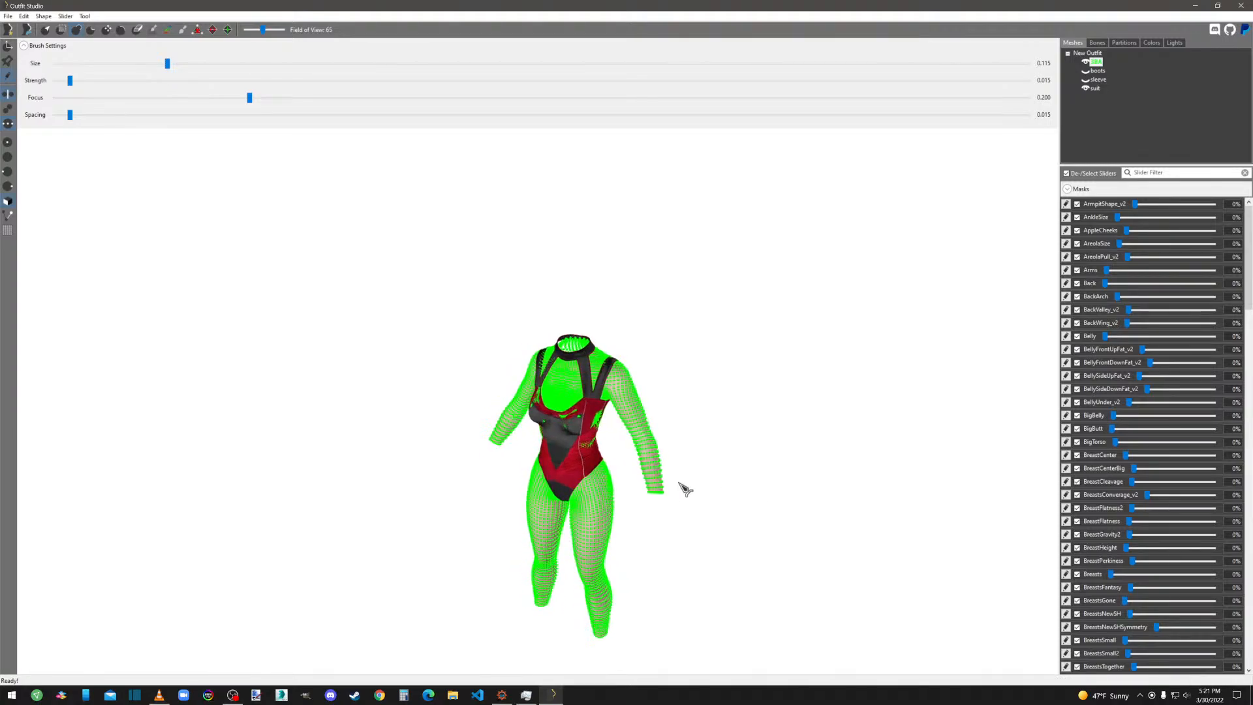
scroll(679, 490, up, 6)
scroll(711, 505, down, 8)
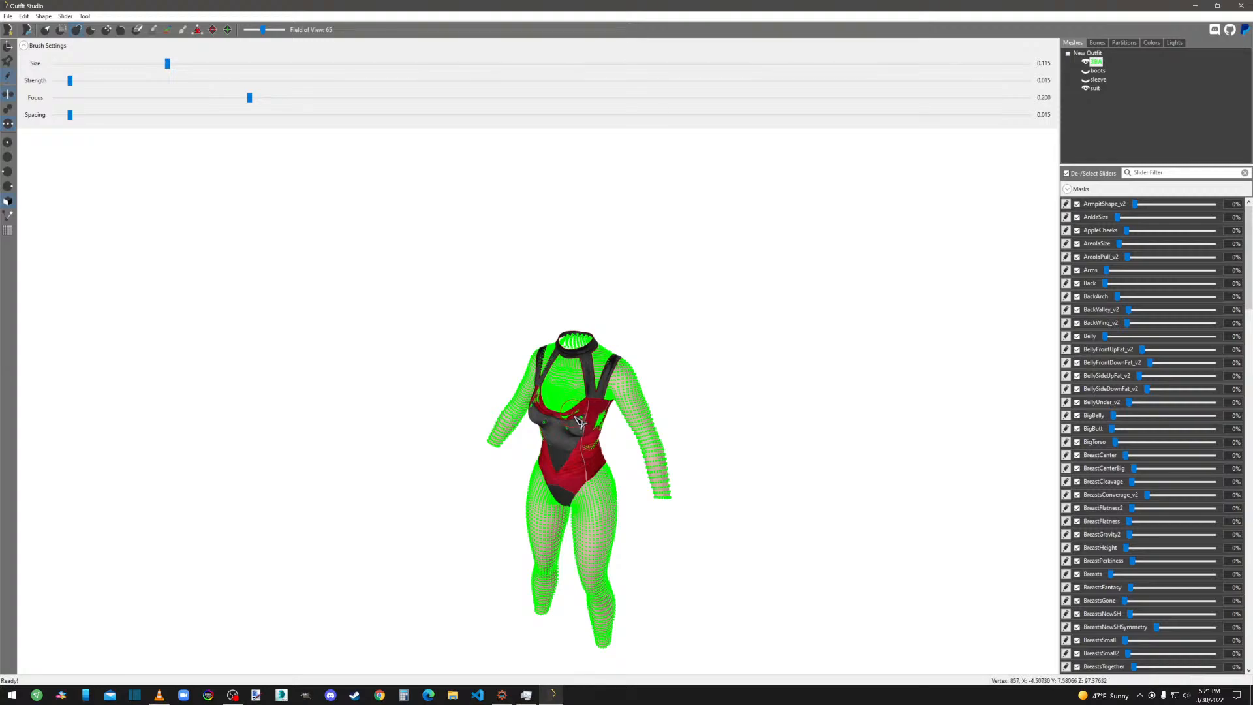
right_drag(579, 417, 749, 428)
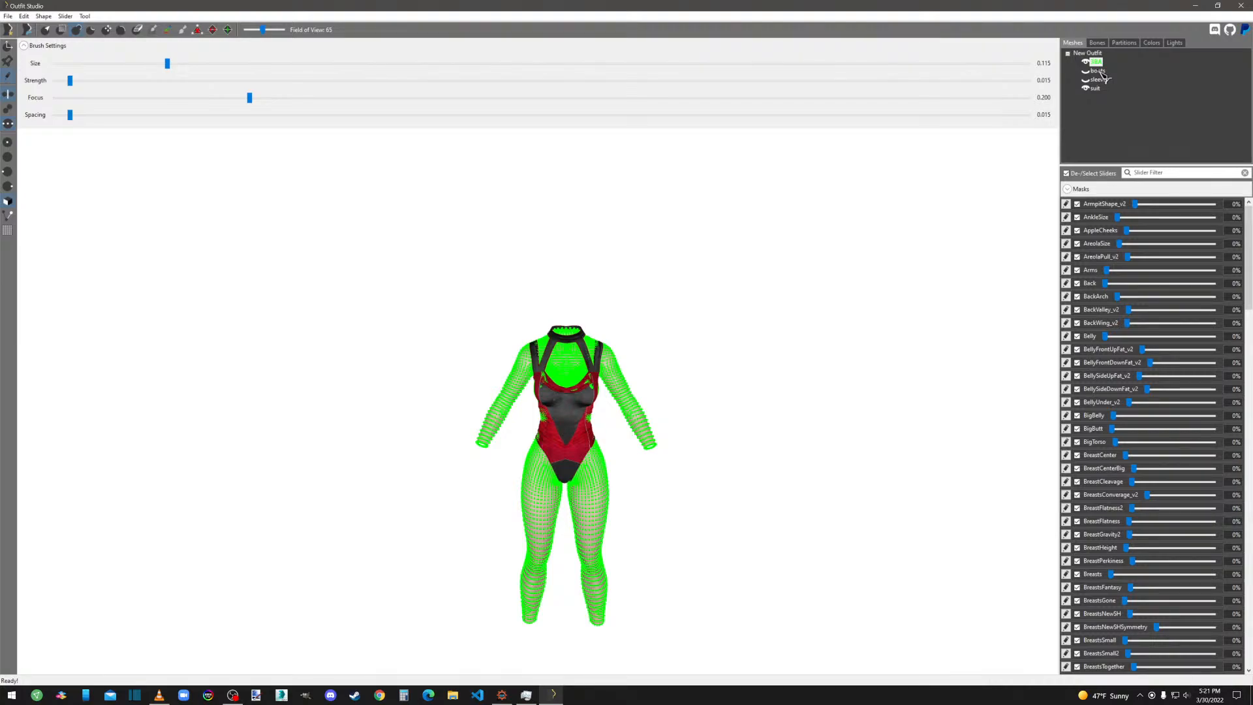
scroll(580, 511, up, 5)
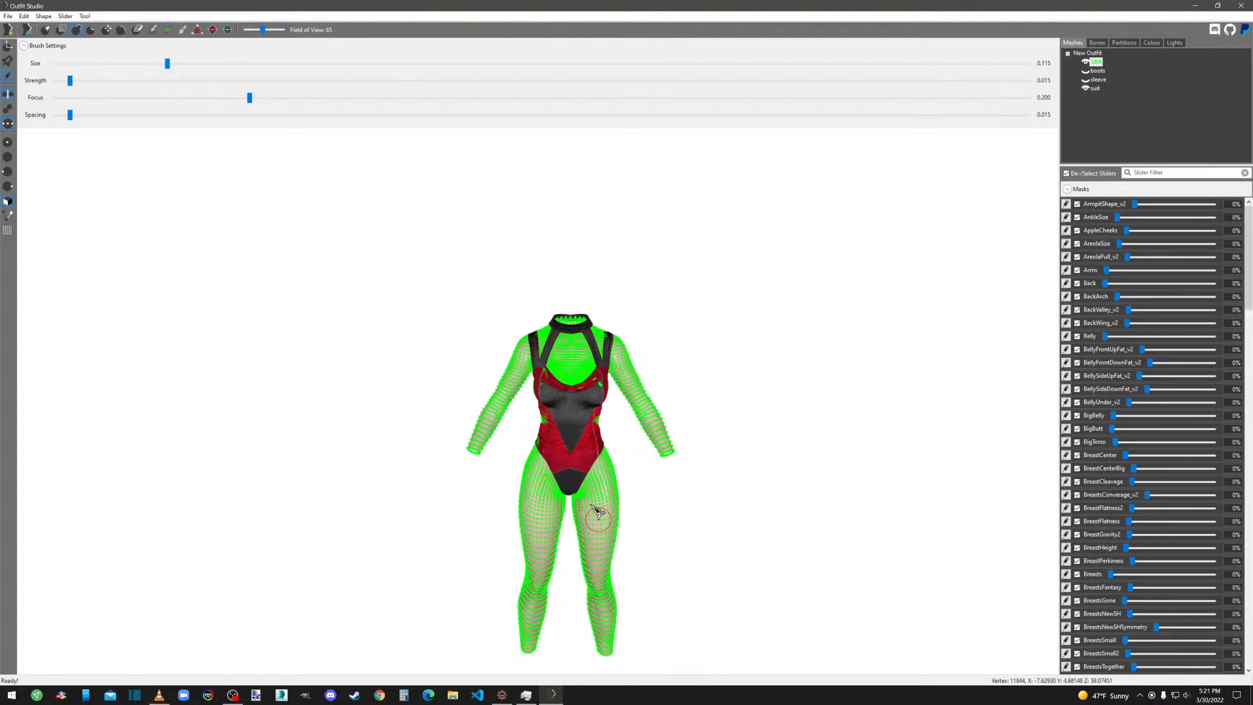
mouse_move(803, 456)
right_down()
mouse_move(681, 464)
mouse_move(645, 445)
right_up()
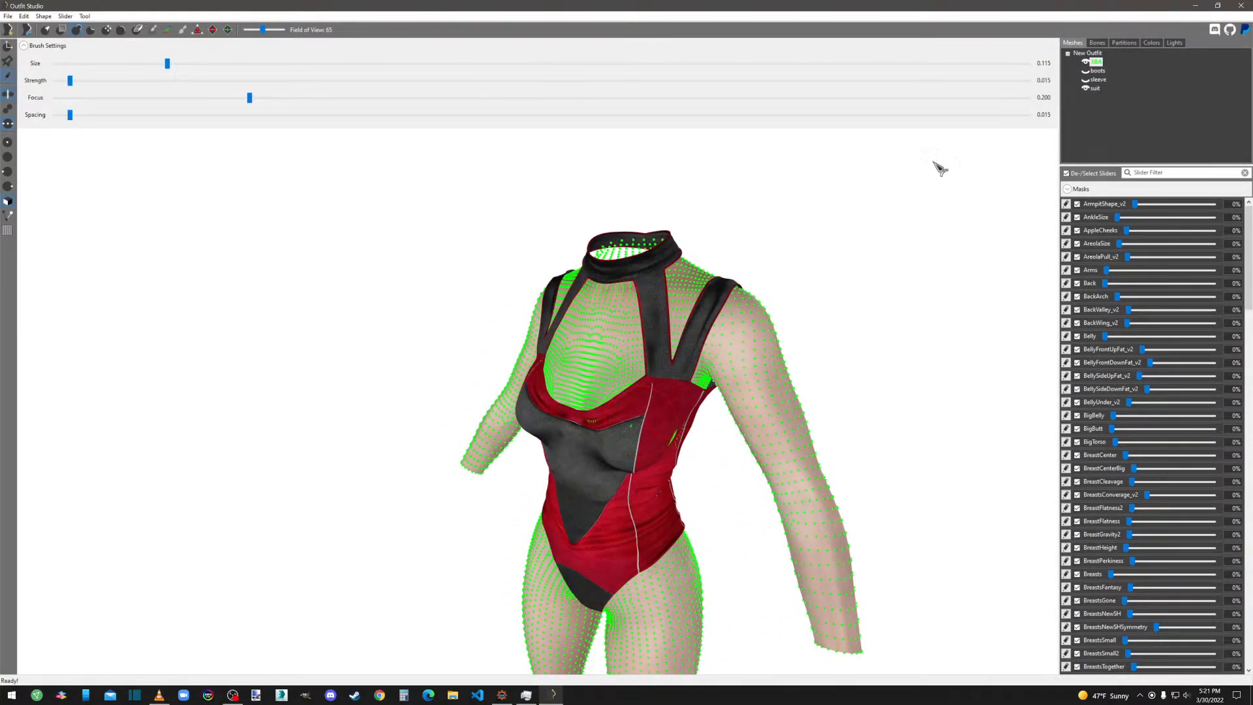
Compare the vertex density of the suit with that of the 3BA body from the front and both sides.
click(1094, 88)
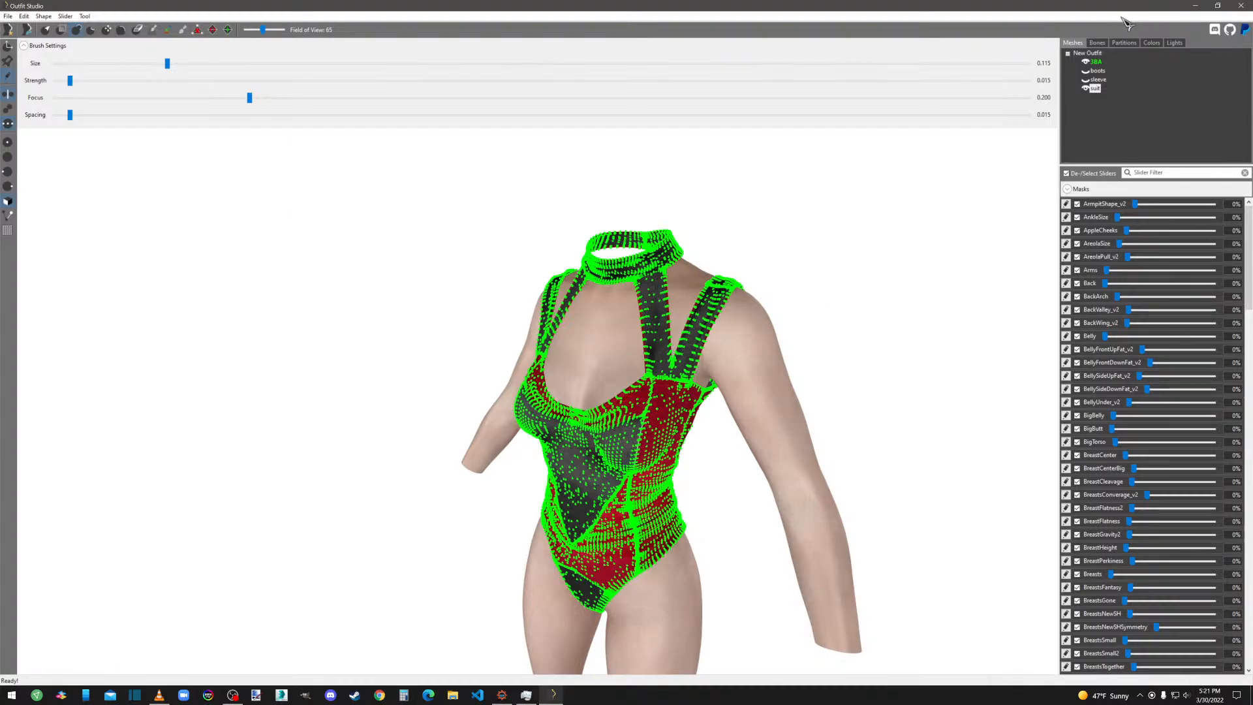
click(1097, 62)
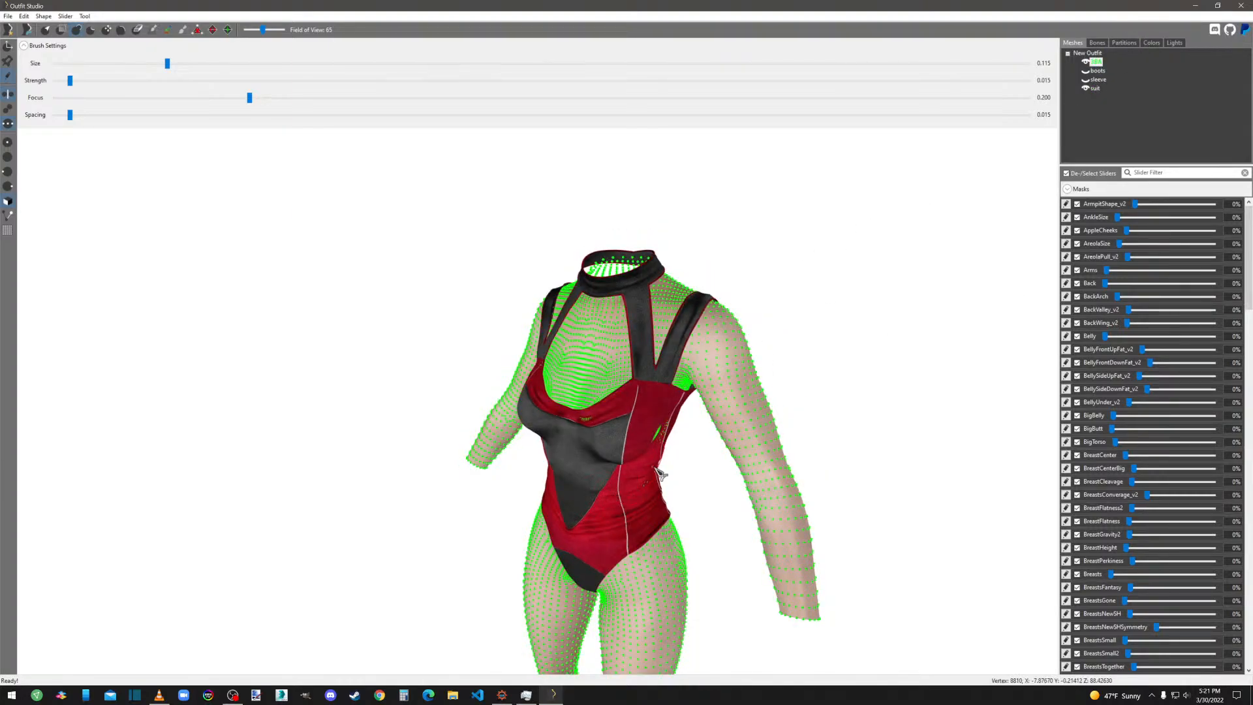
click(1095, 90)
right_drag(945, 333, 797, 393)
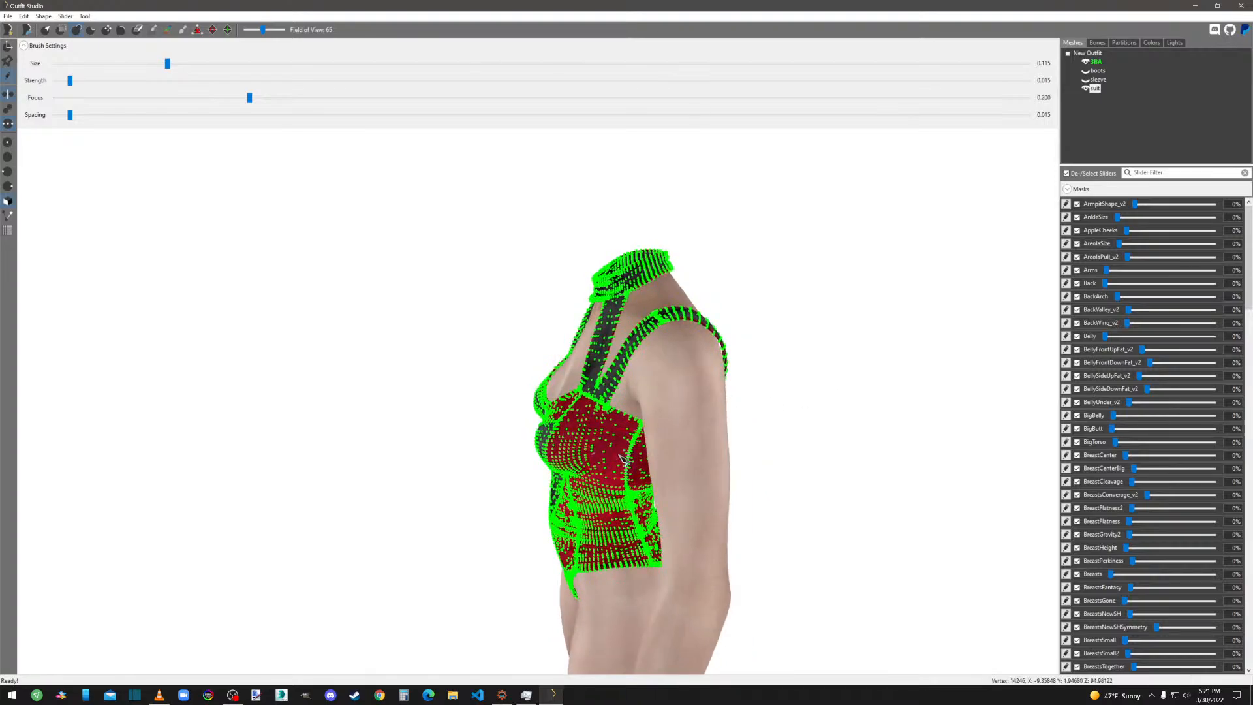
right_drag(629, 482, 802, 484)
scroll(780, 483, up, 5)
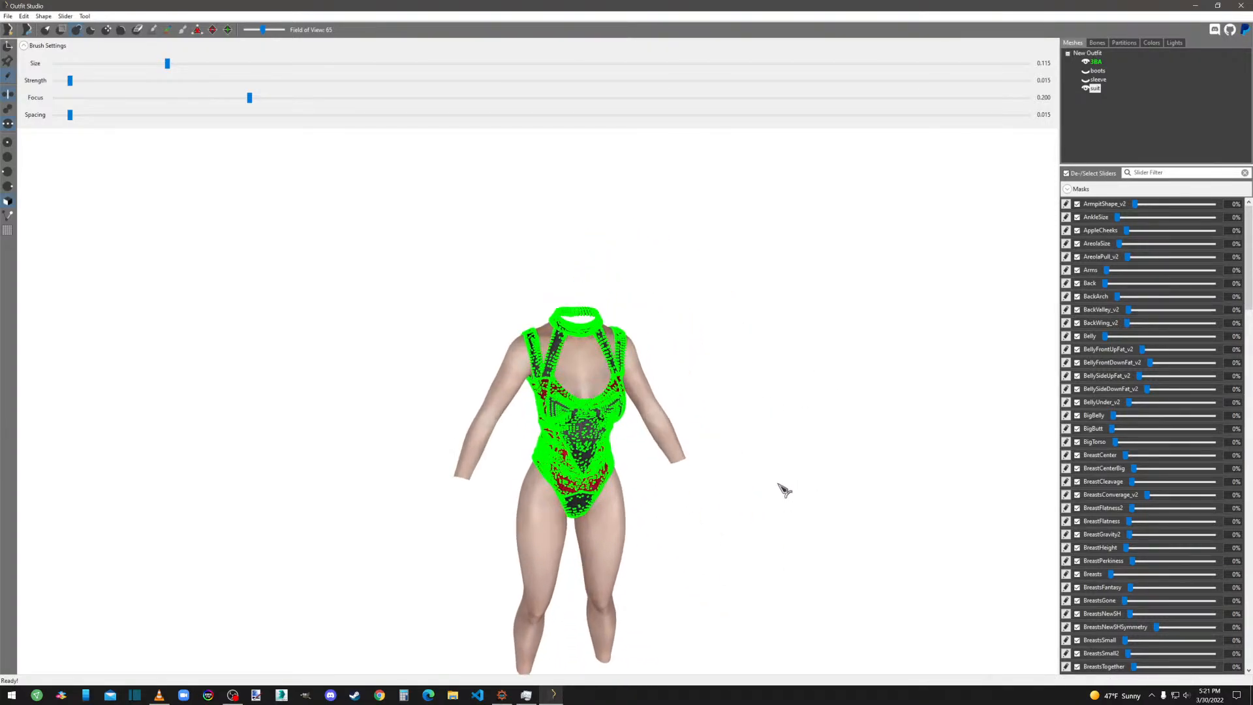
click(1095, 61)
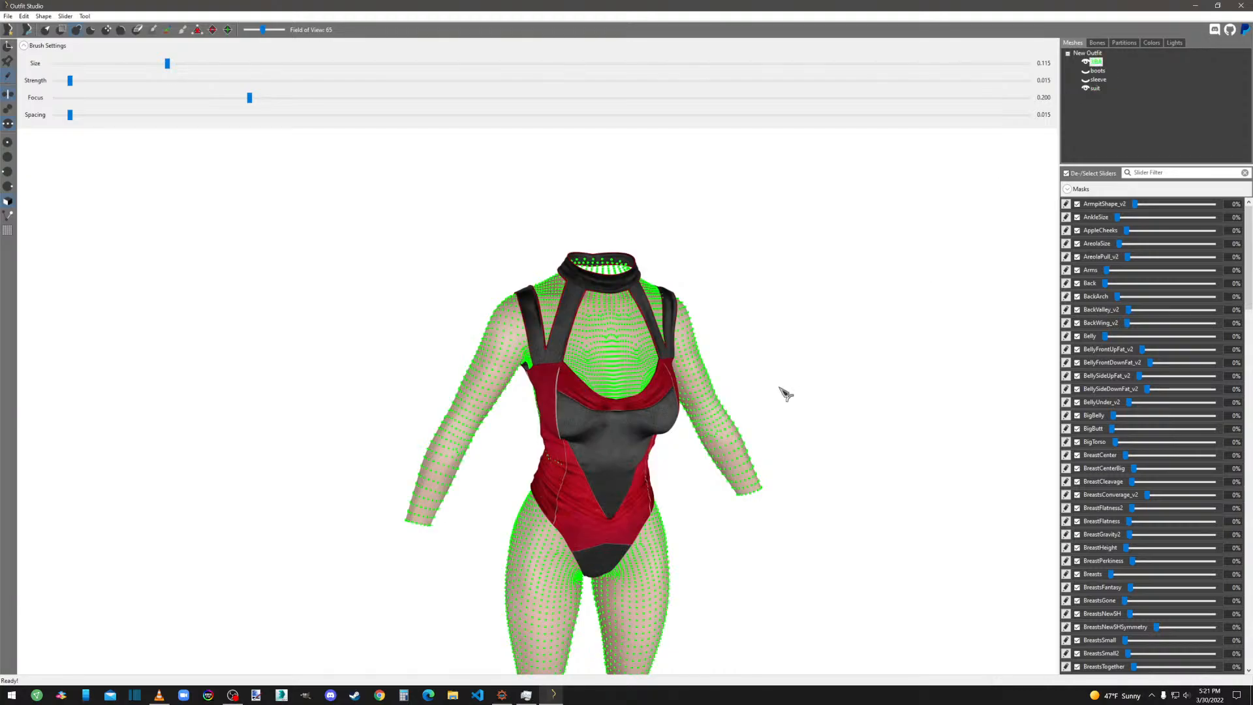
right_drag(783, 392, 687, 458)
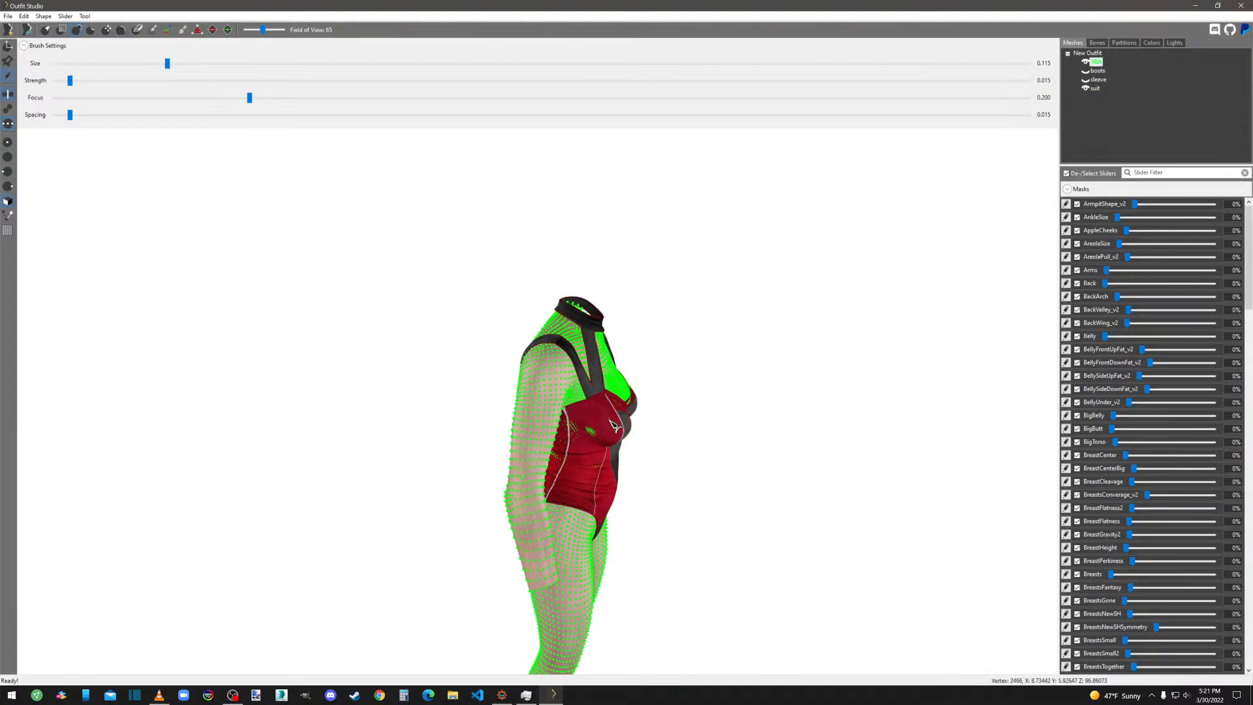
click(1095, 88)
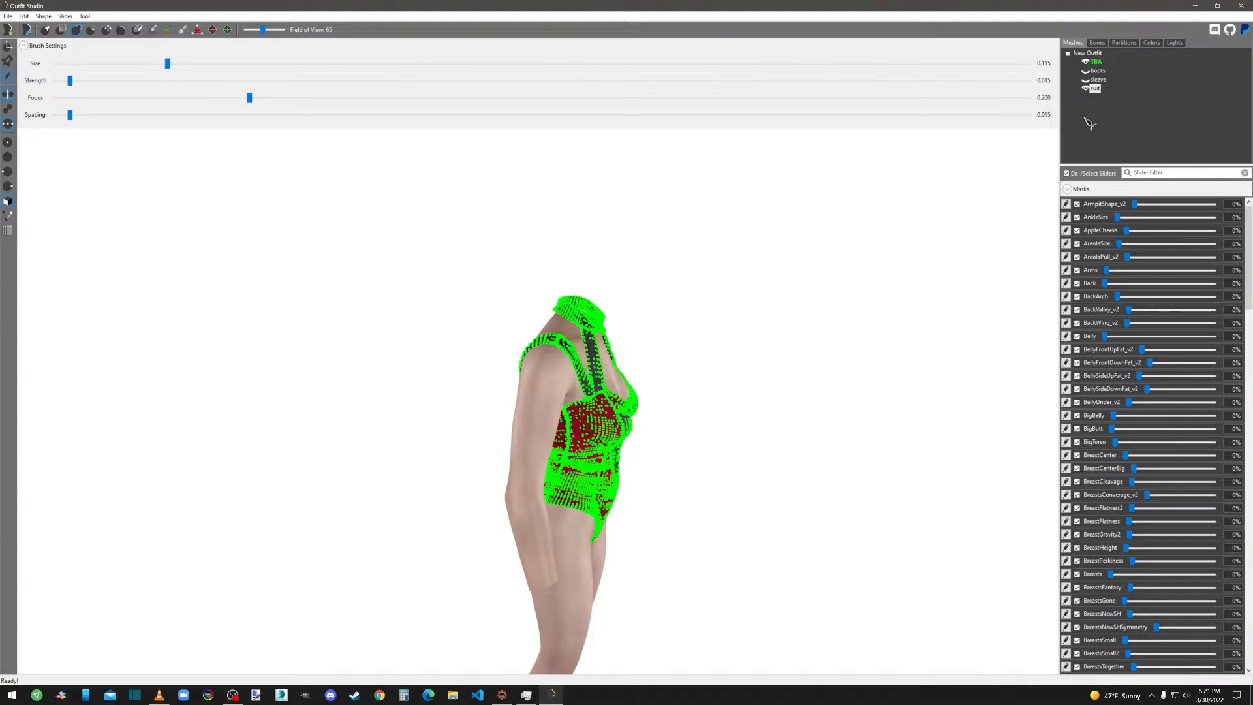
click(1097, 62)
right_drag(797, 456, 656, 463)
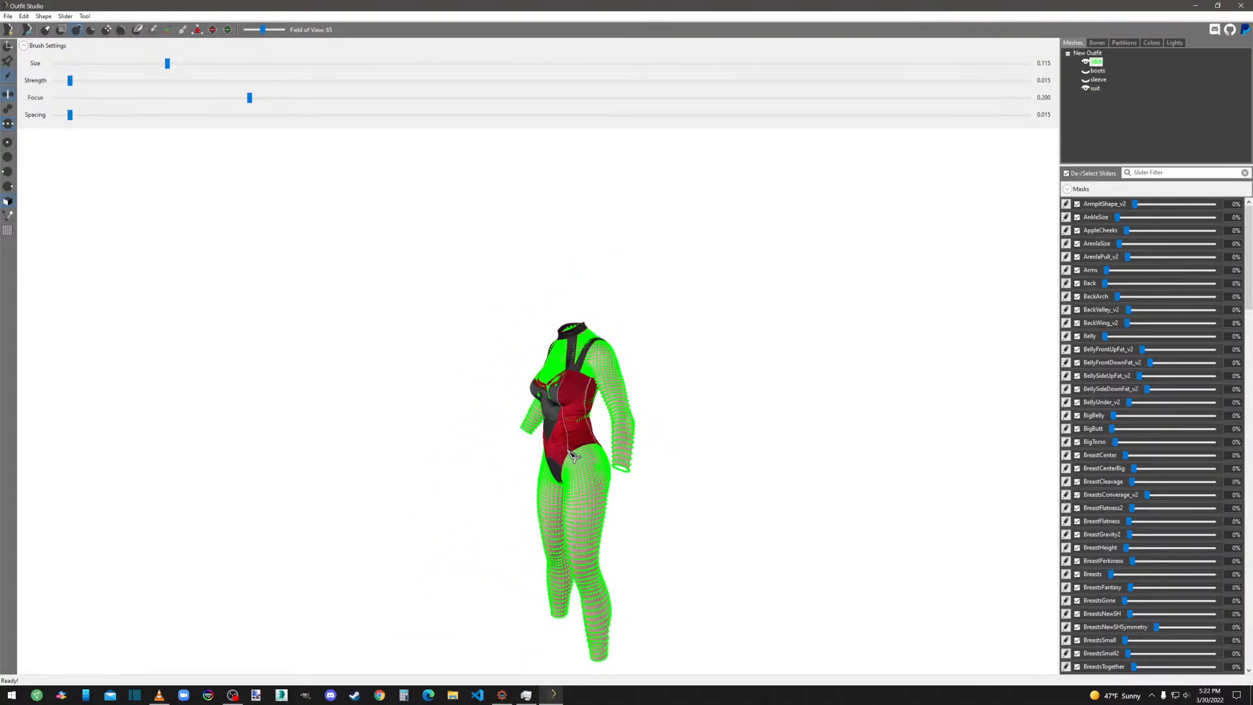
right_drag(733, 436, 662, 427)
right_drag(681, 446, 756, 402)
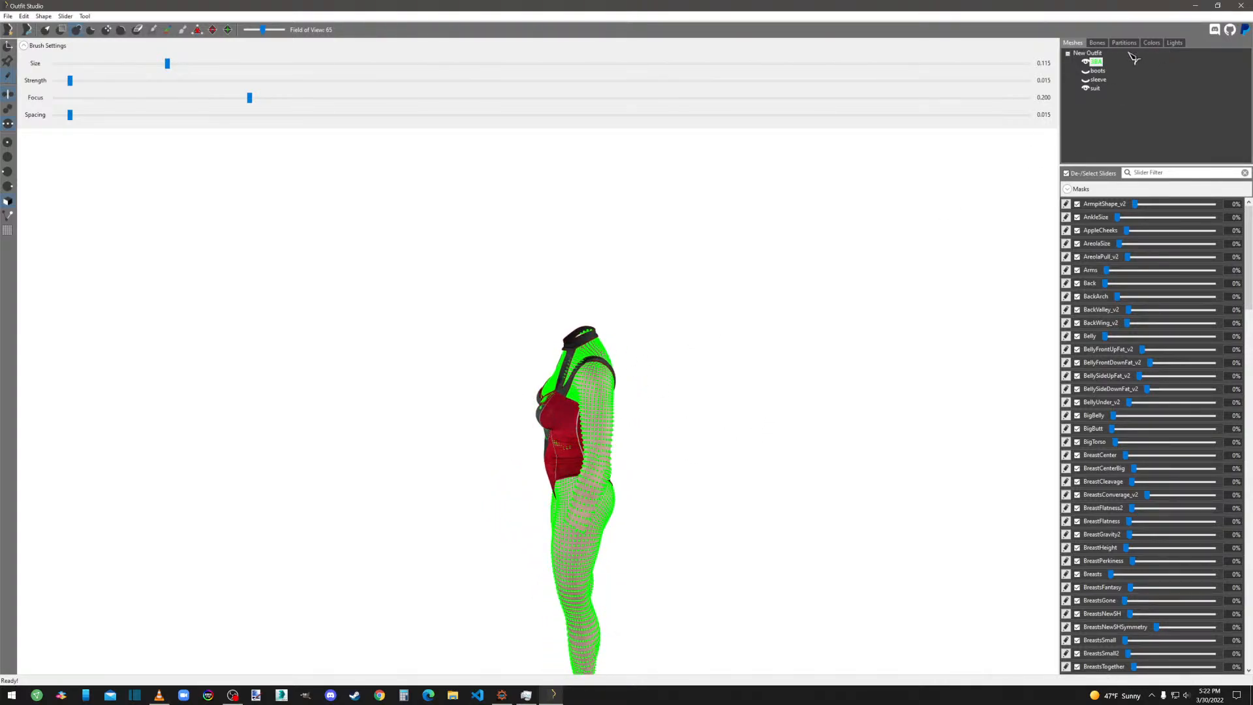
Delete the boots and sleeve meshes from the outfit, keeping the 3BA body and the suit.
click(1098, 71)
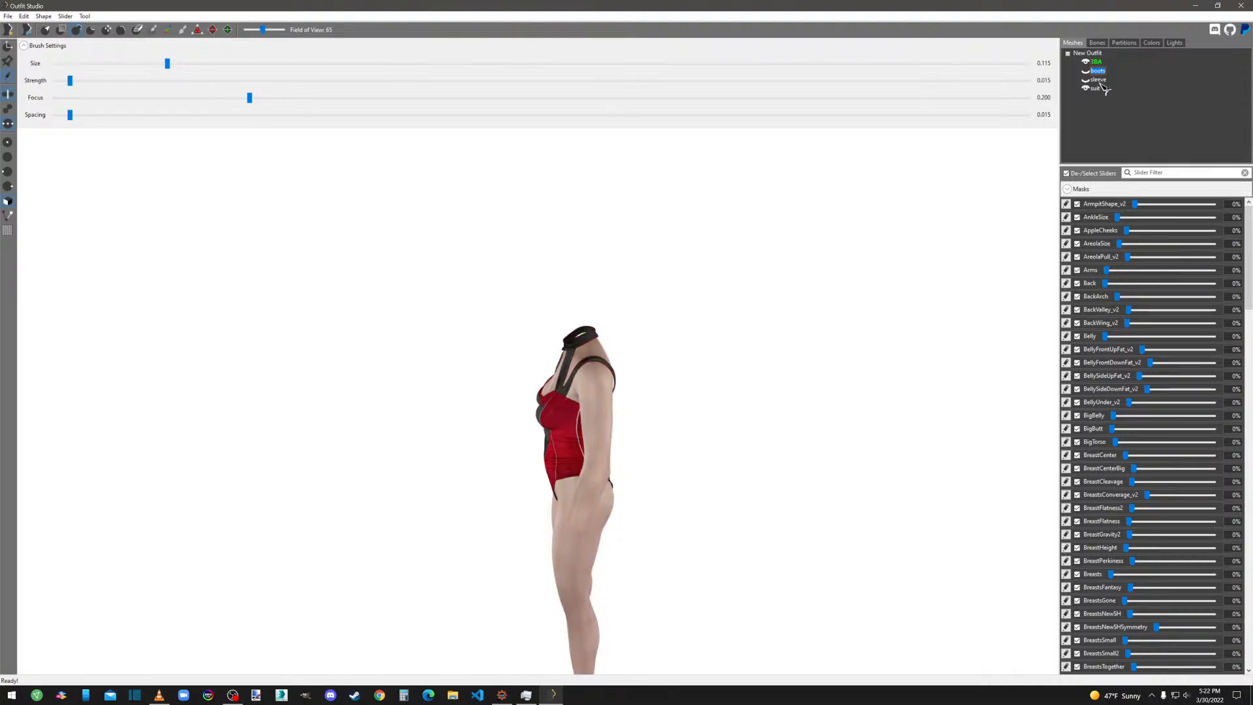
right_click(1098, 71)
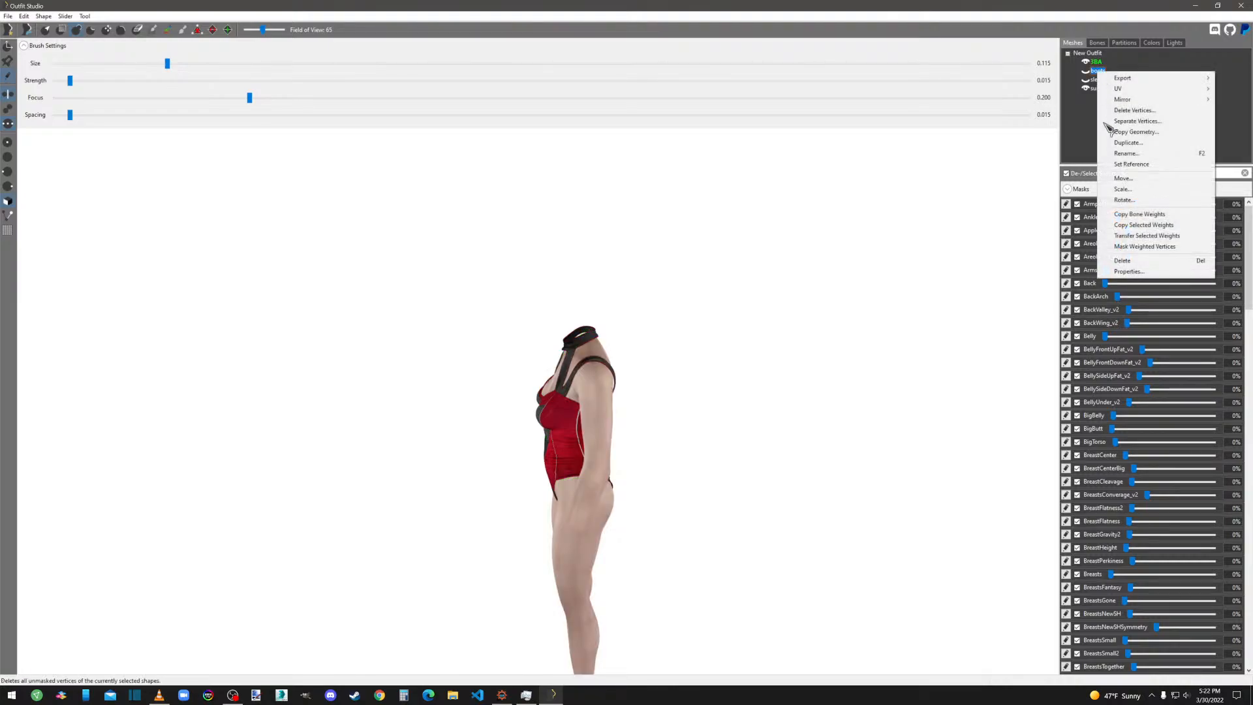
click(1137, 260)
click(679, 344)
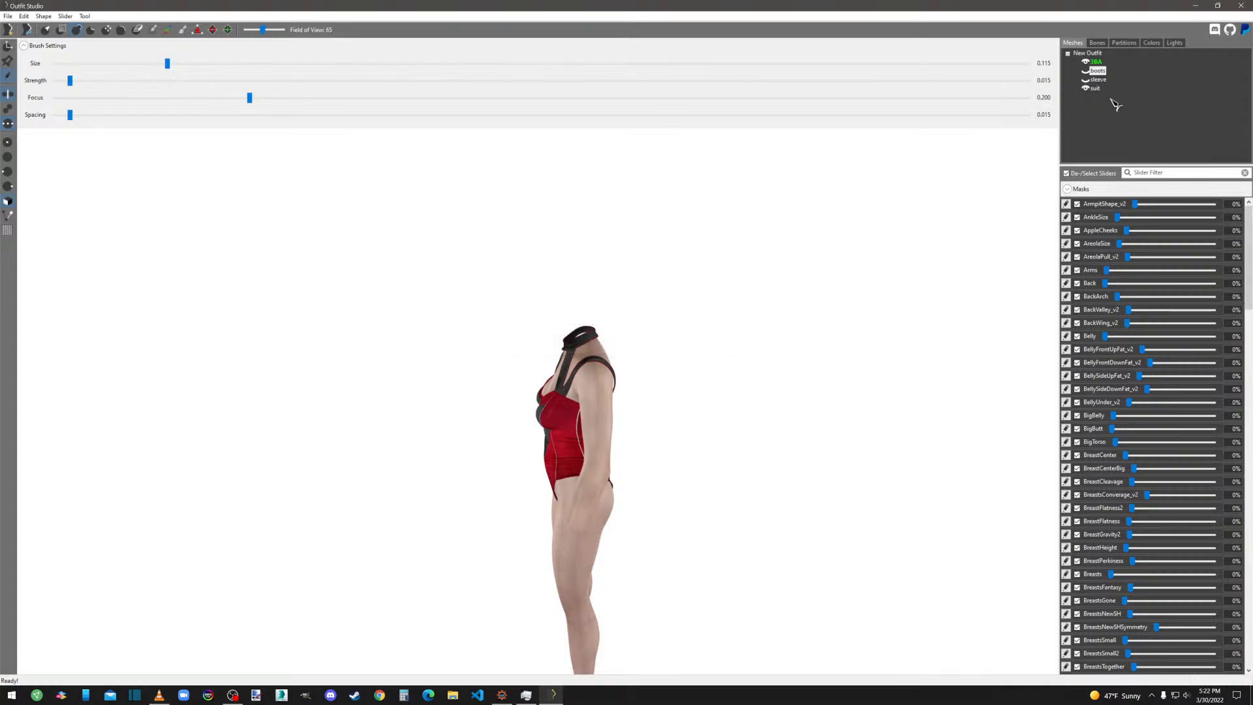
right_click(1097, 72)
click(1124, 260)
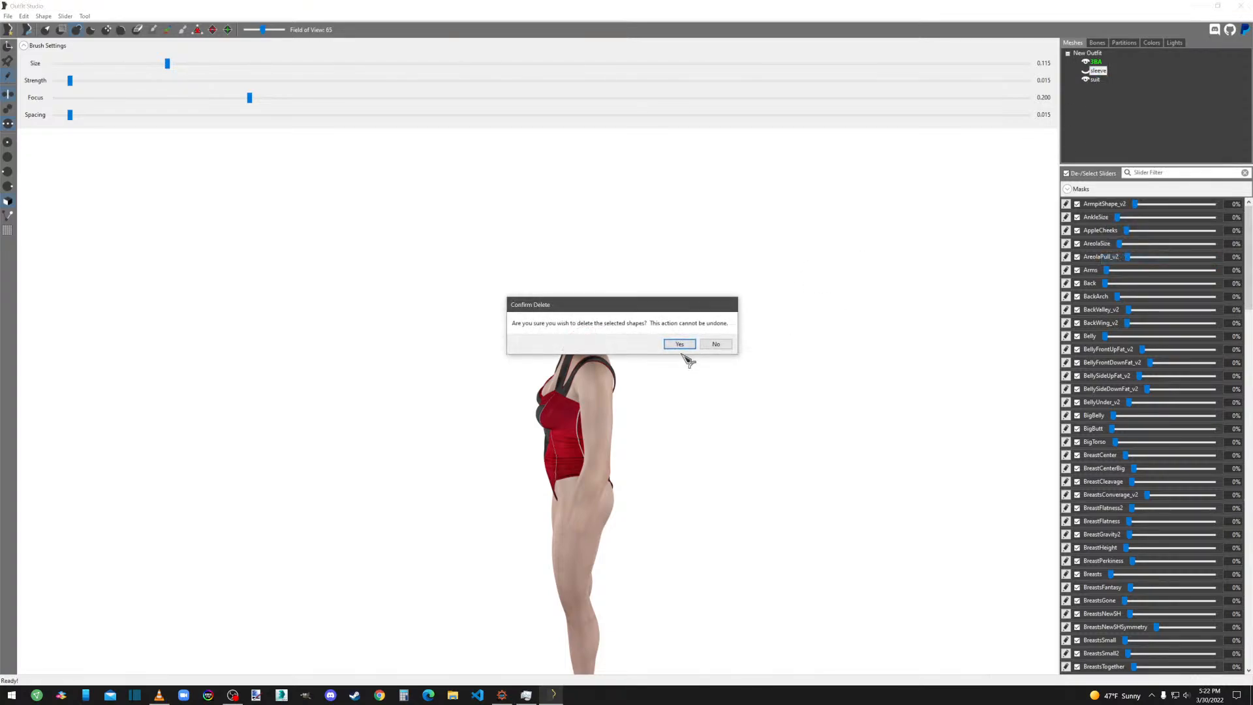
click(681, 343)
Turn off the vertex display and view the suit from the front.
right_drag(729, 548, 897, 532)
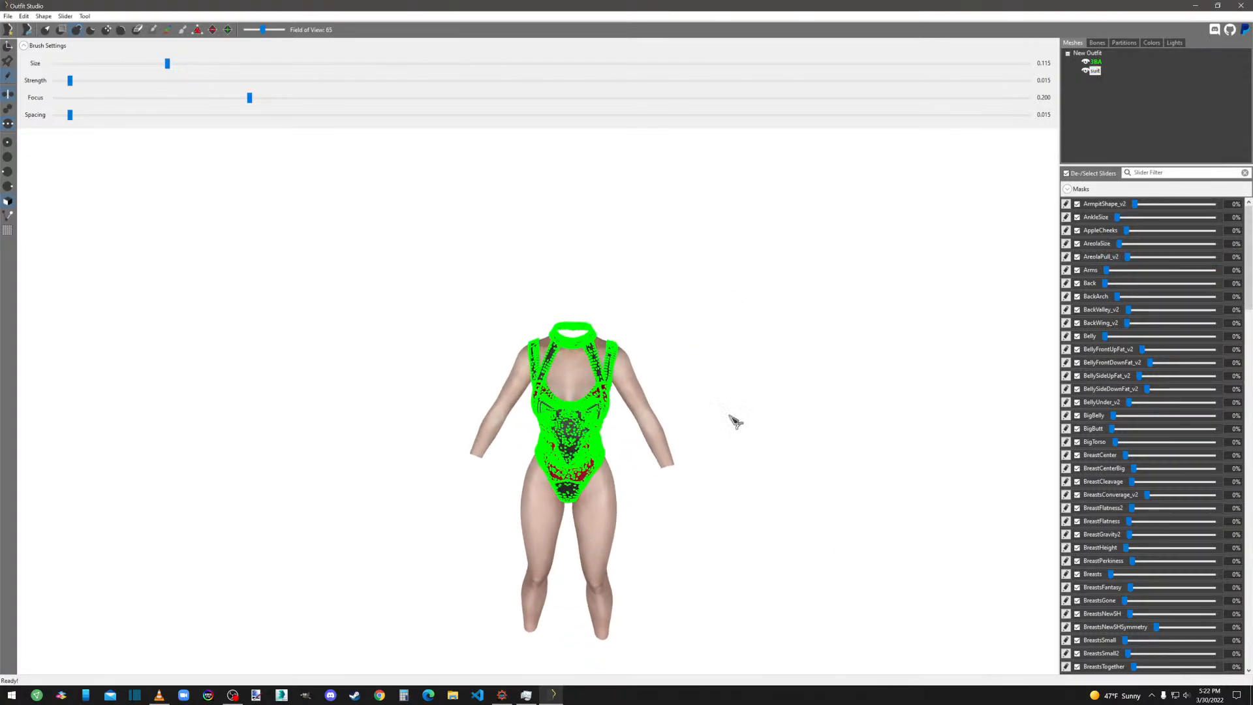
click(11, 80)
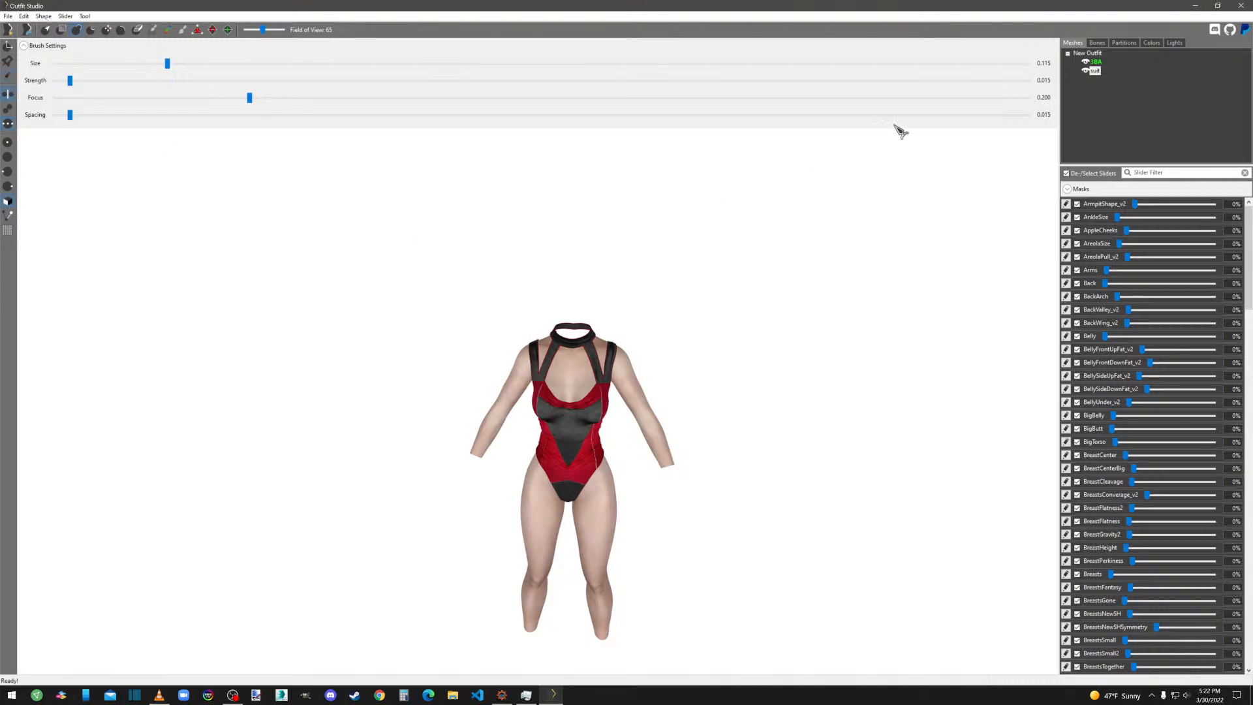
mouse_move(723, 492)
right_down()
mouse_move(551, 470)
mouse_move(629, 494)
mouse_move(723, 500)
right_up()
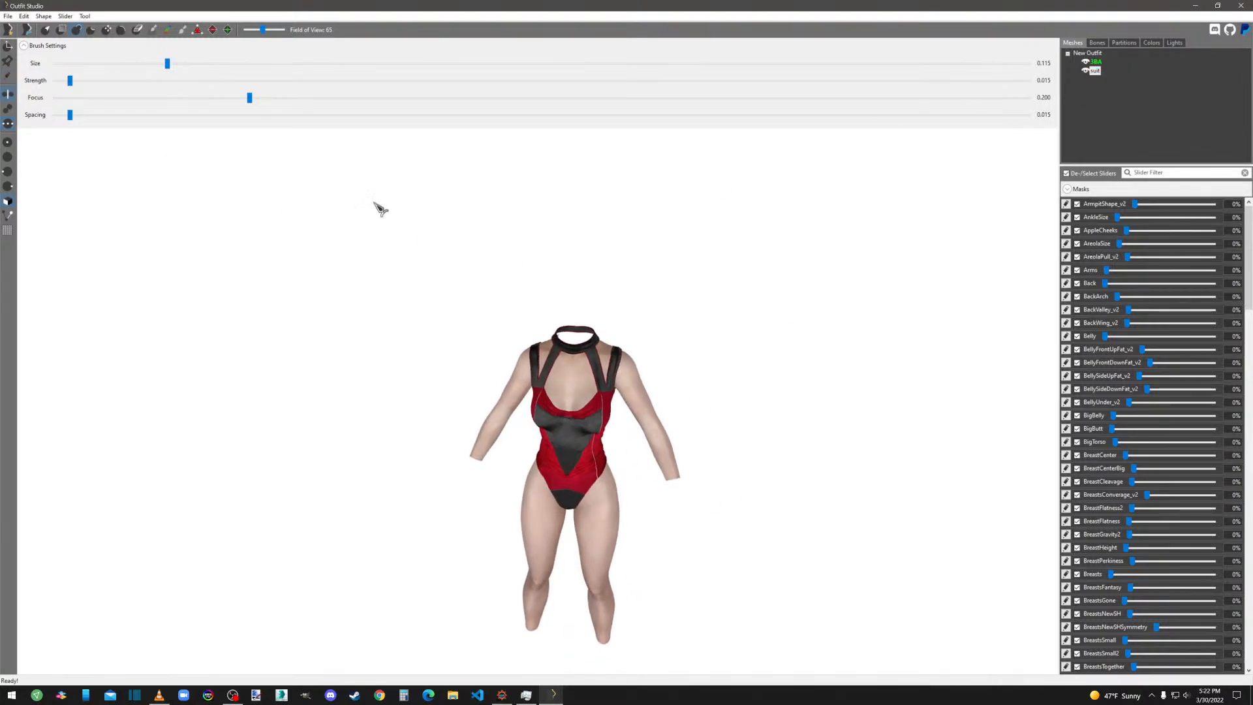
Import the head mesh FHead.nif from the Downloads folder on drive F to check the suit's neckline.
click(8, 15)
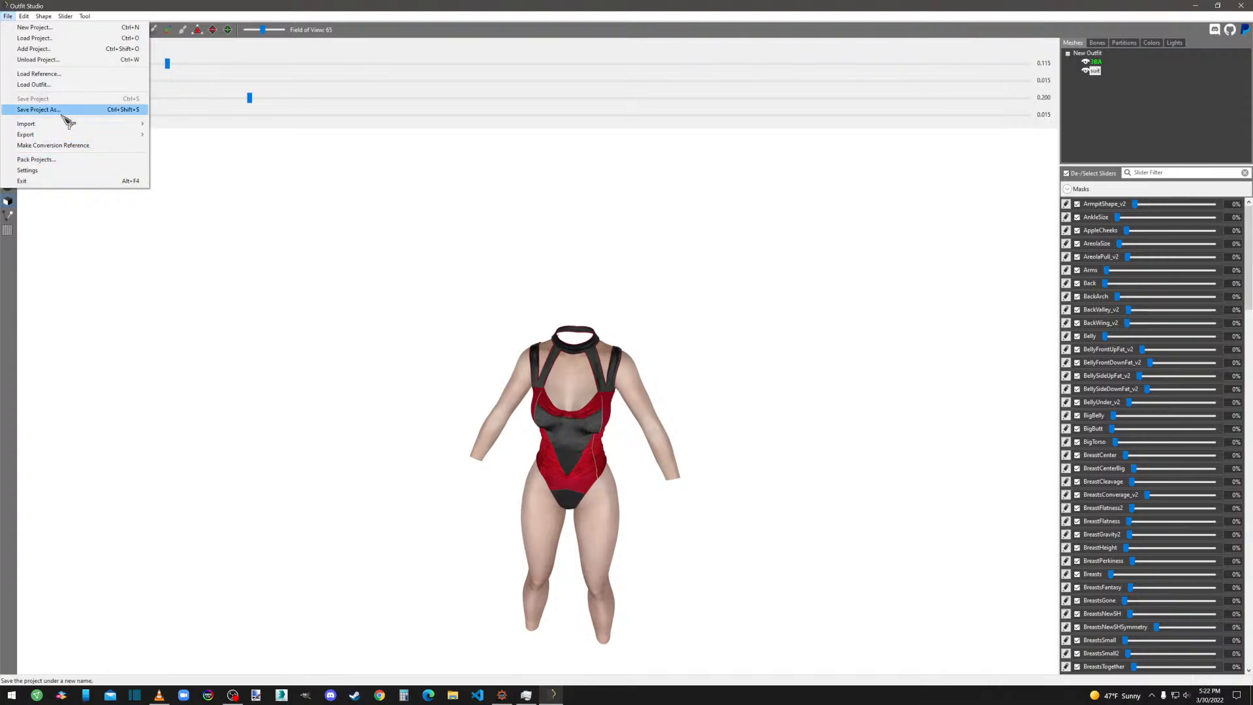
mouse_move(66, 125)
click(185, 124)
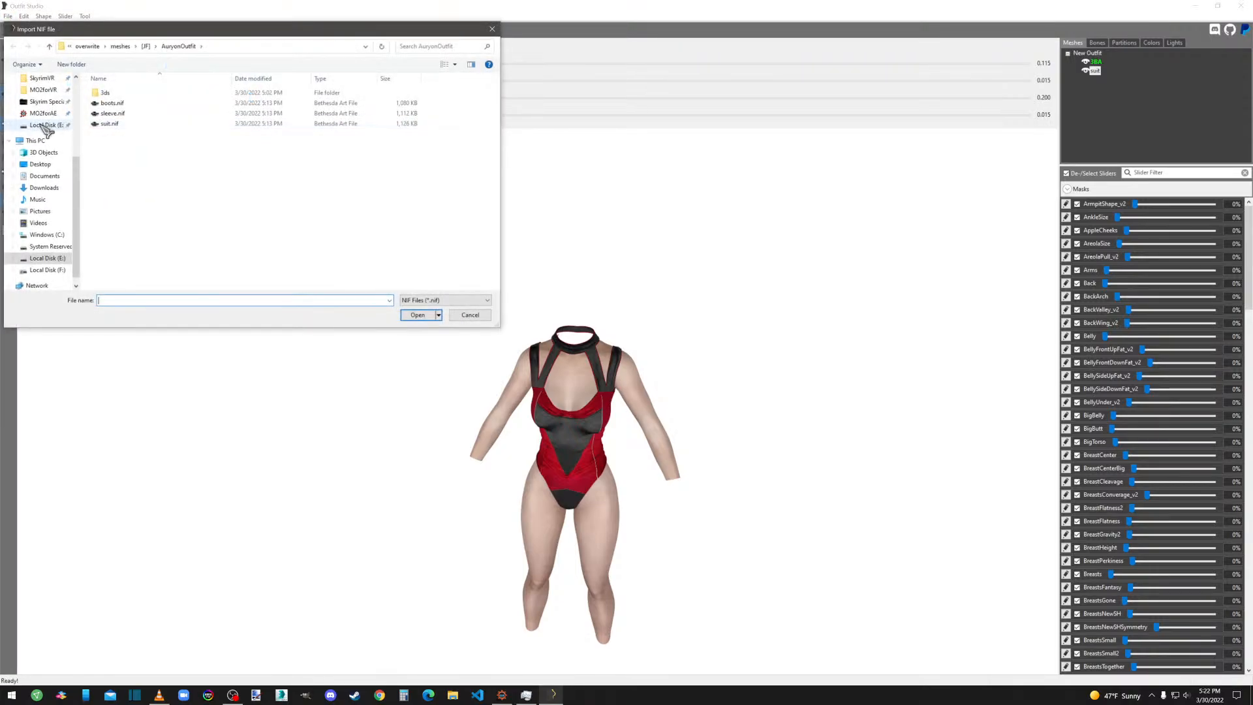
scroll(57, 168, up, 1)
click(44, 136)
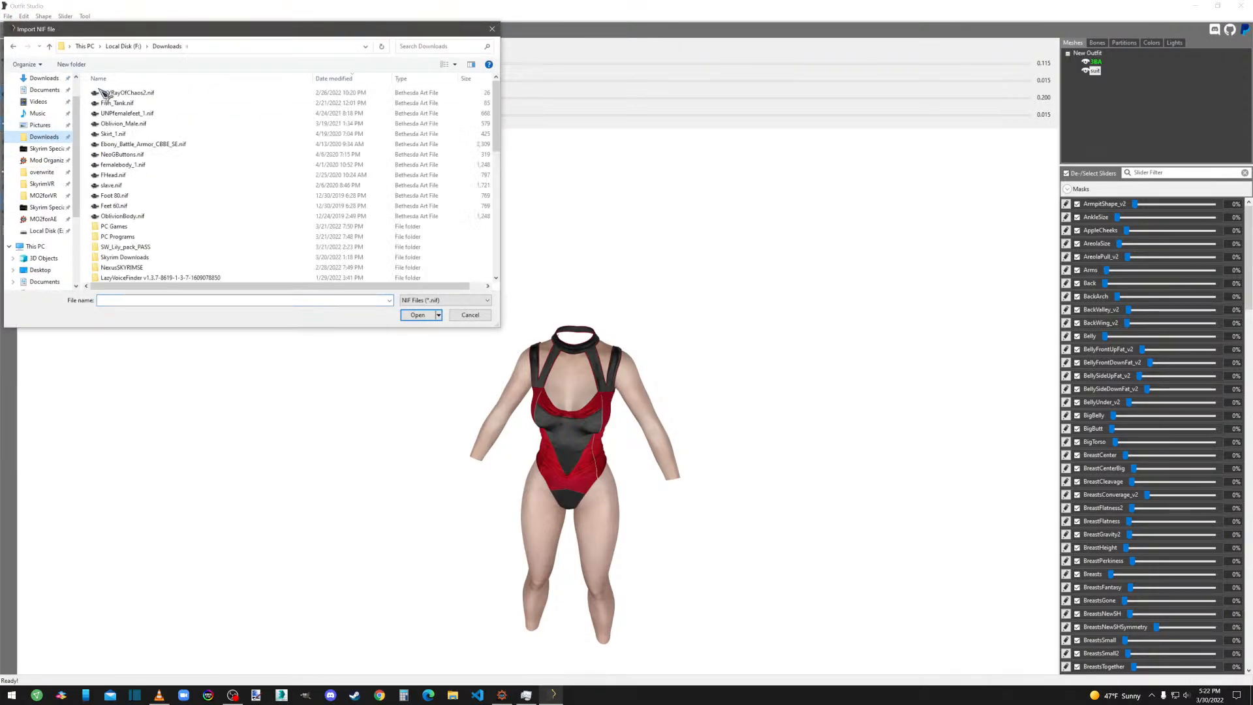
double_click(132, 177)
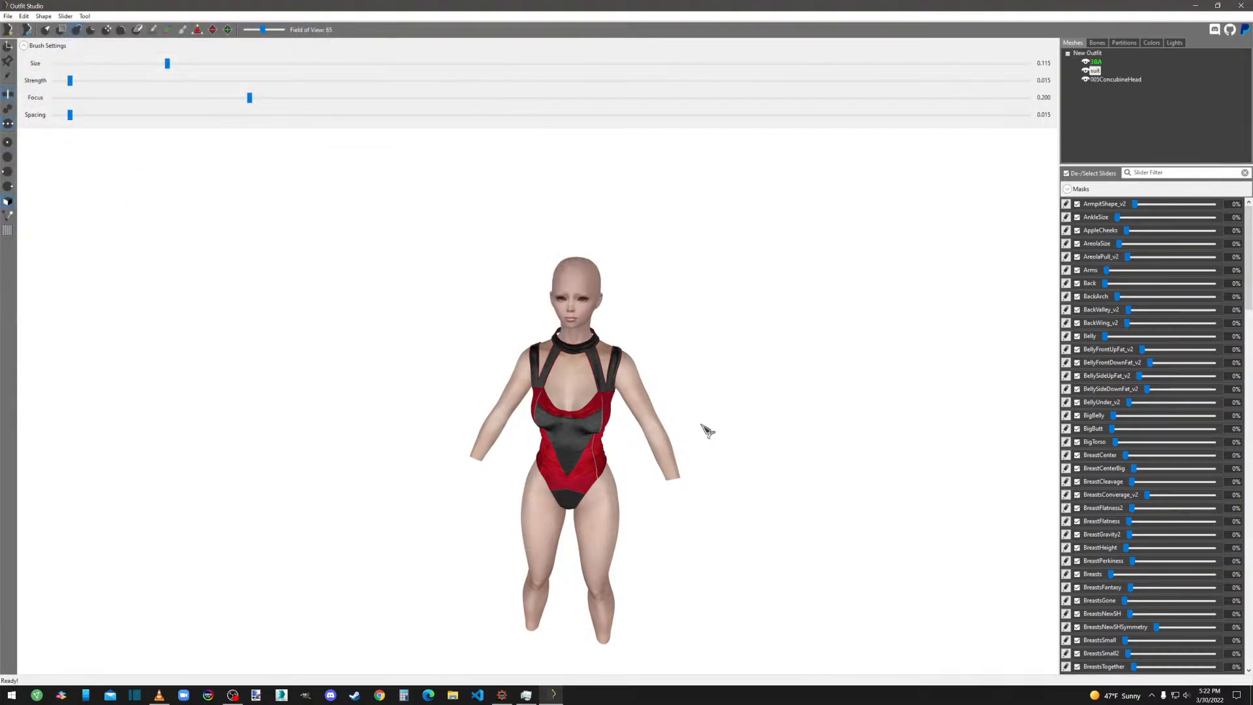
scroll(646, 416, up, 3)
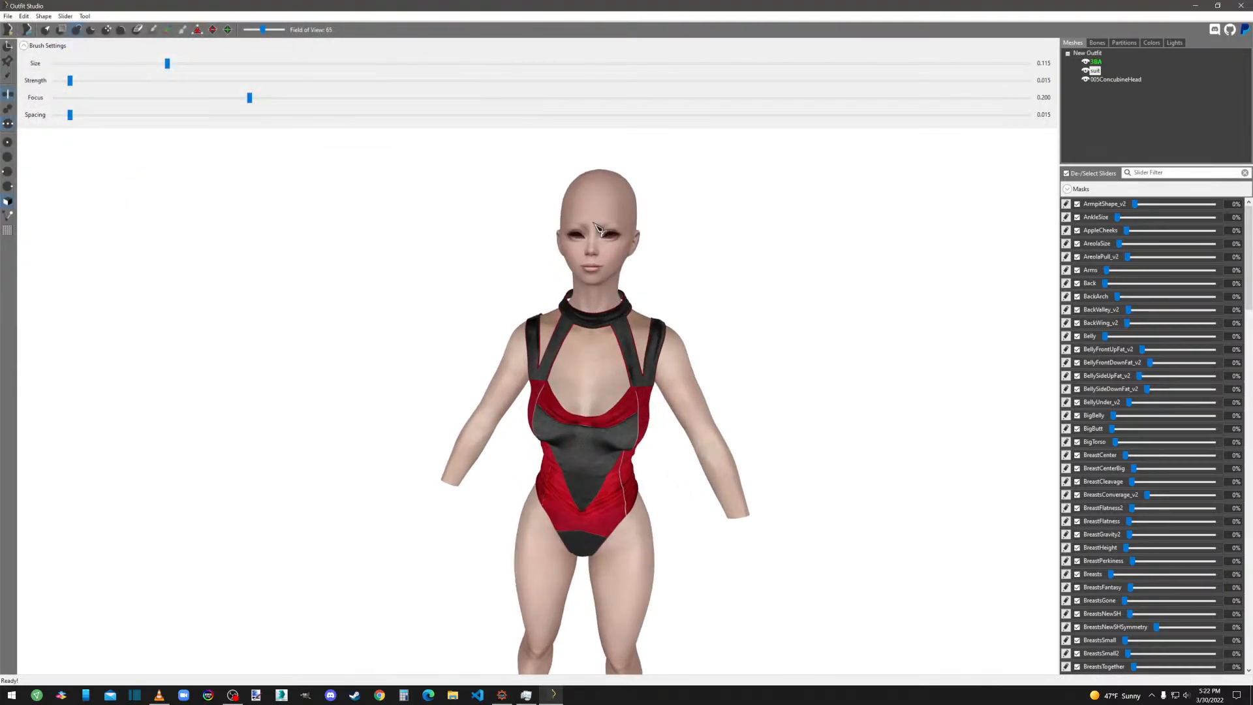
Delete the imported head mesh from the outfit.
right_click(1101, 81)
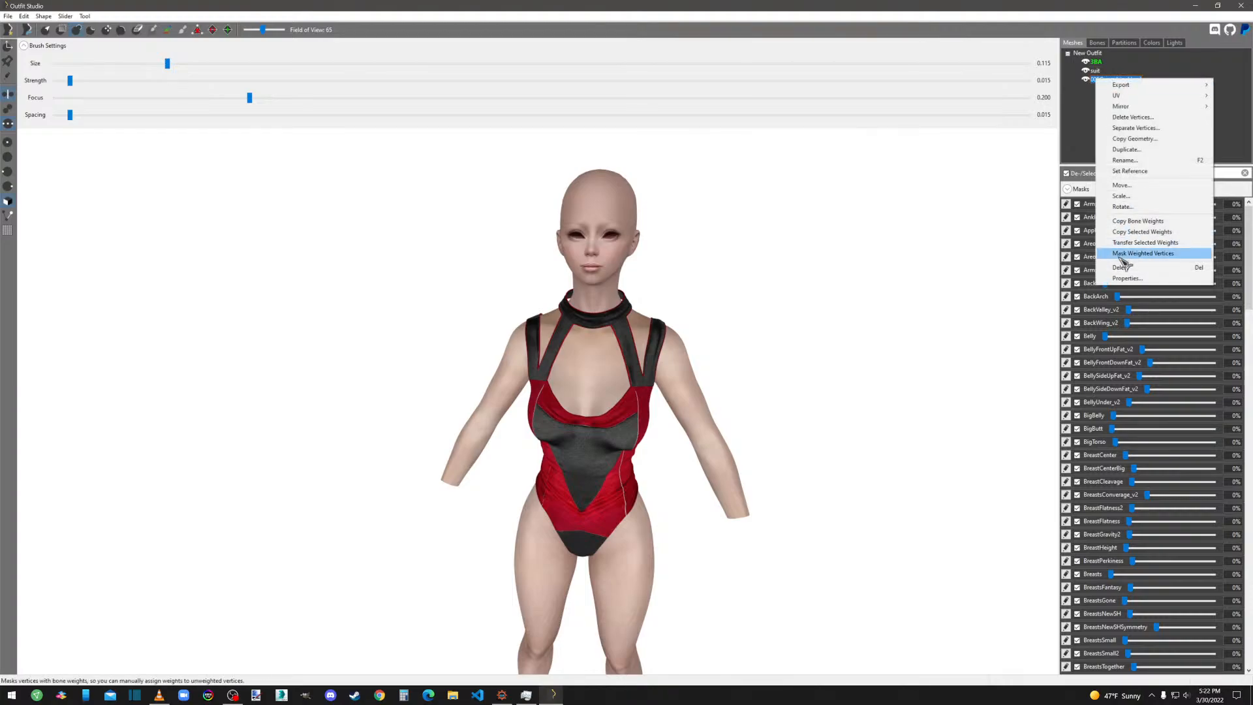
click(1158, 258)
click(679, 344)
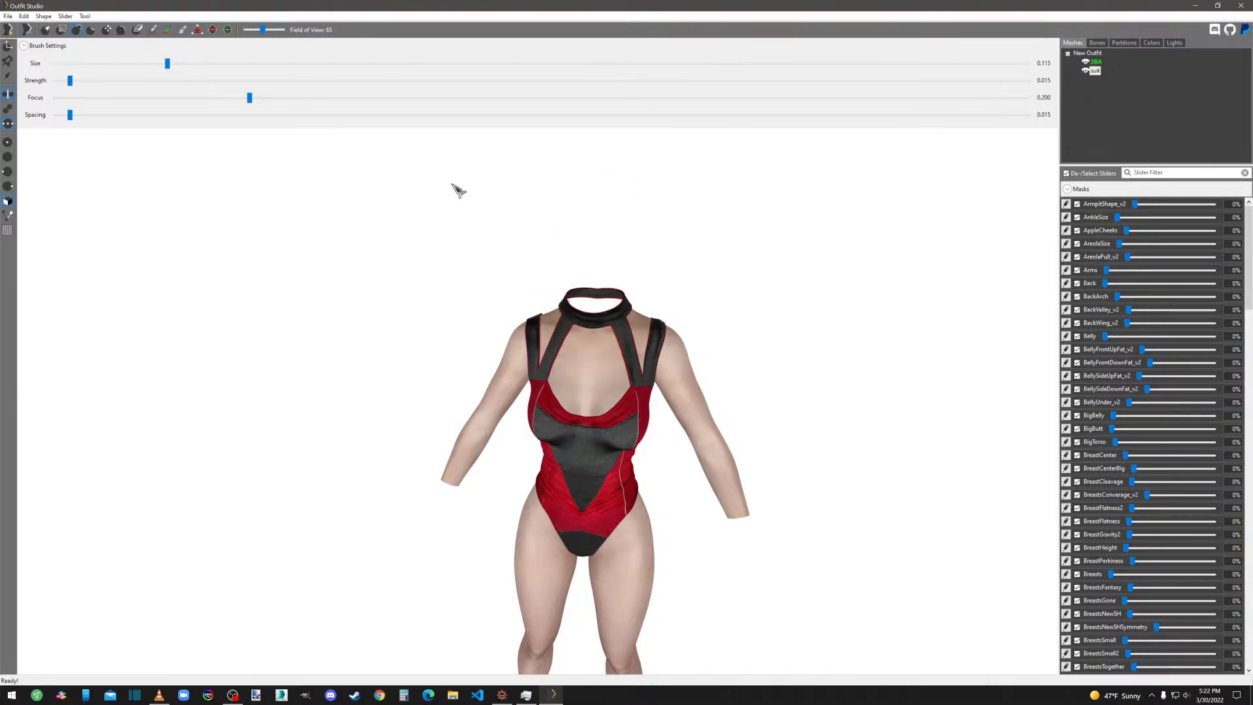
Import the female high poly head NIF from the 01 Loose meshes of High_Poly_Head_v1.4_(SE) in Downloads.
click(8, 16)
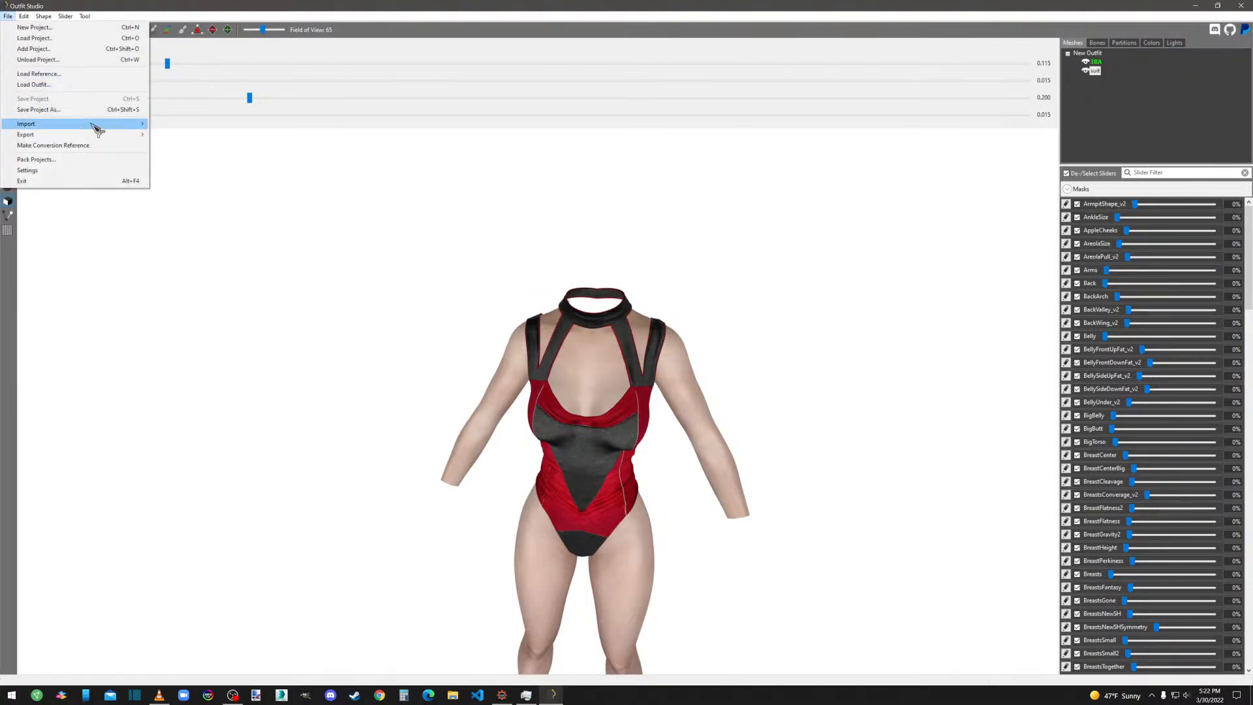
mouse_move(92, 123)
click(173, 124)
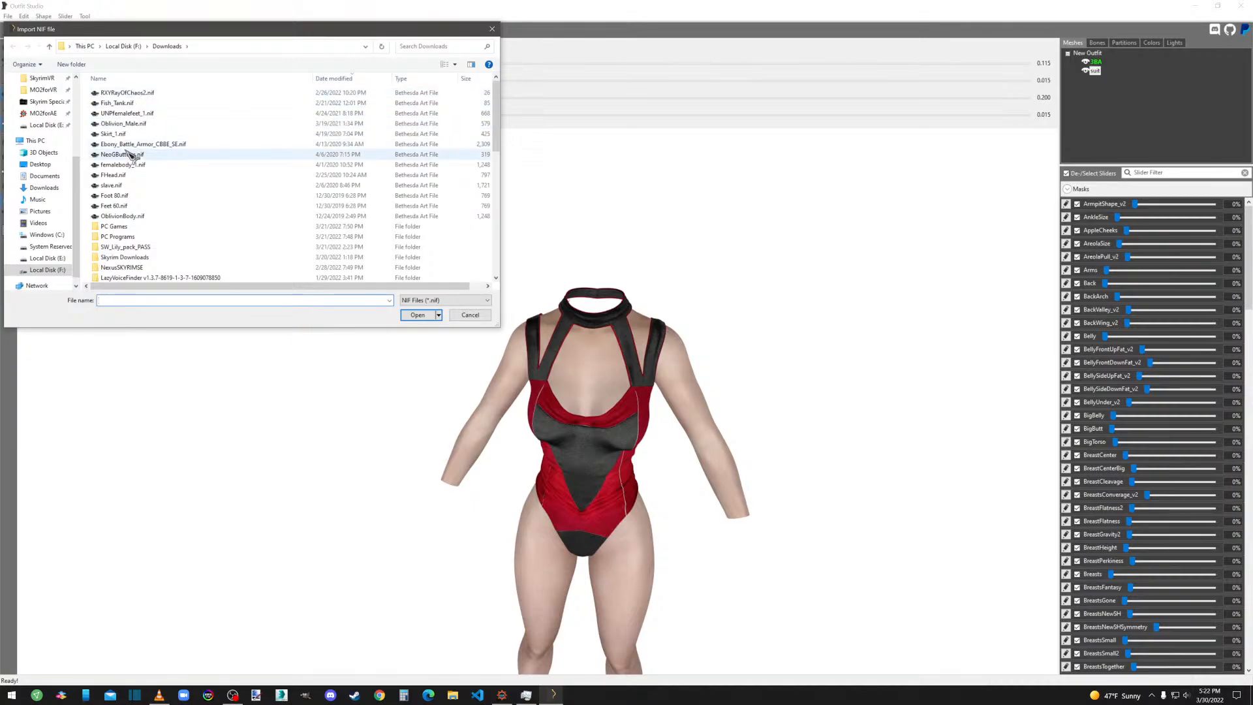
scroll(141, 225, down, 1)
scroll(140, 226, down, 5)
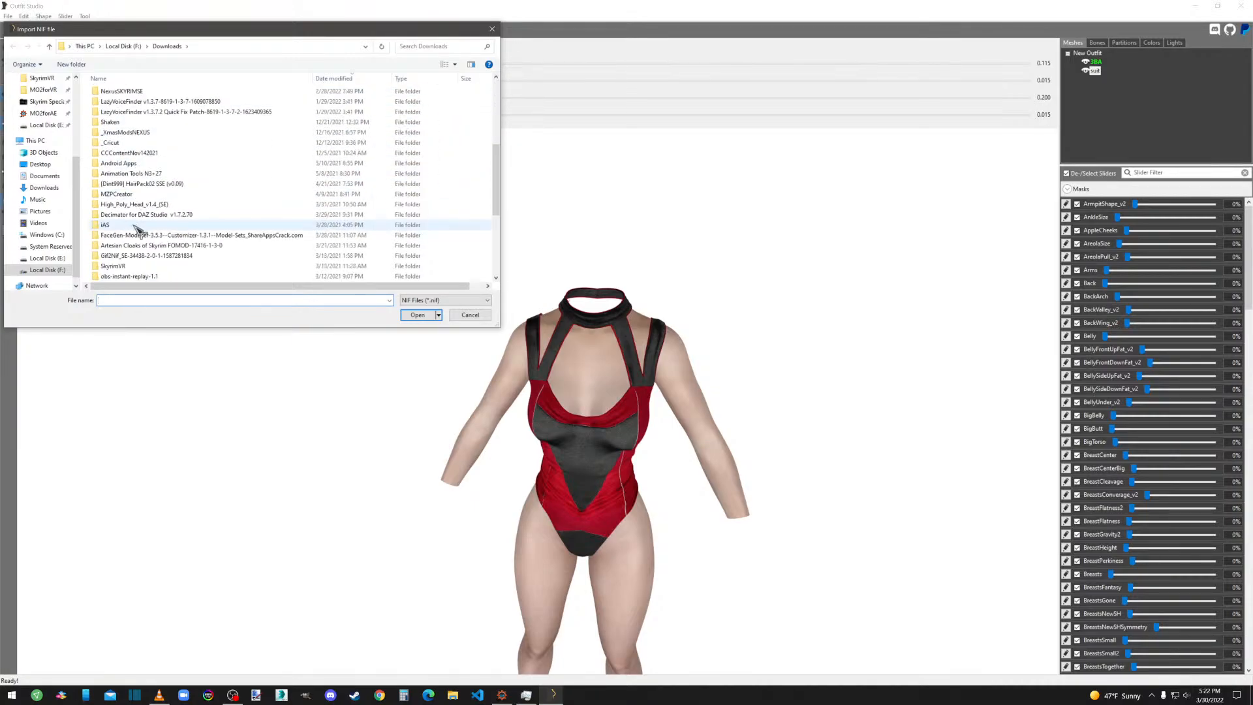
double_click(139, 206)
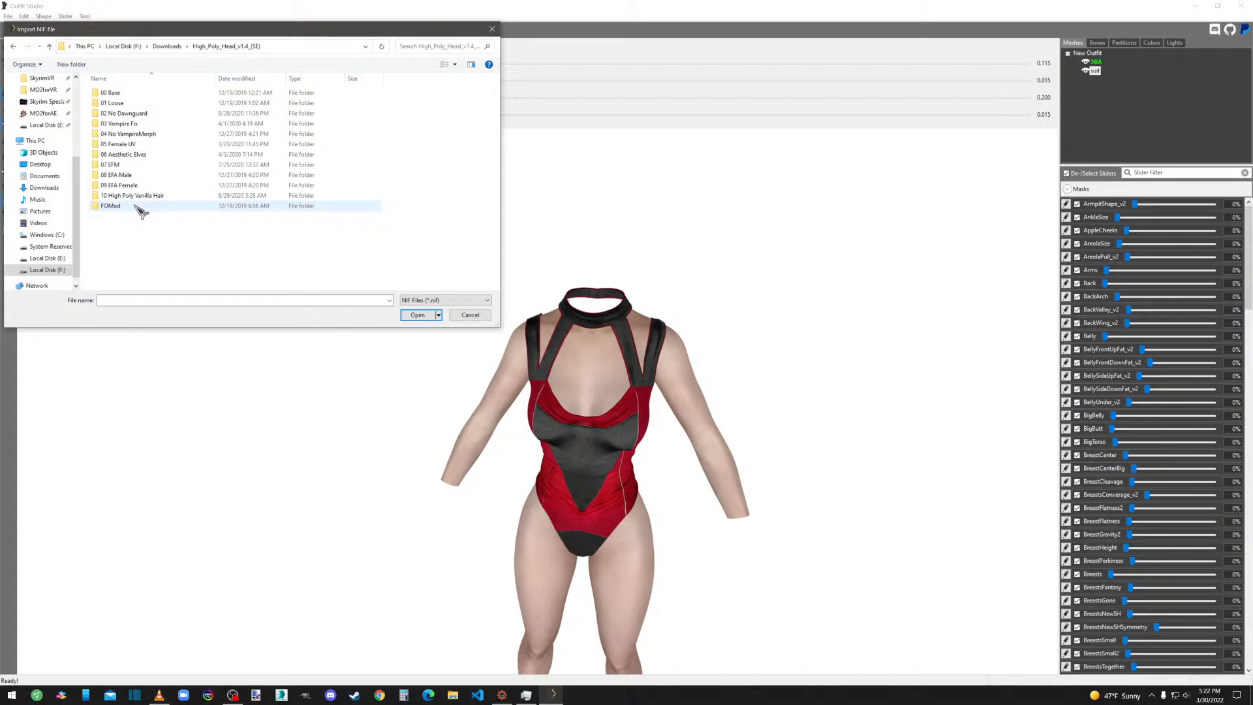
double_click(115, 104)
double_click(115, 95)
double_click(115, 94)
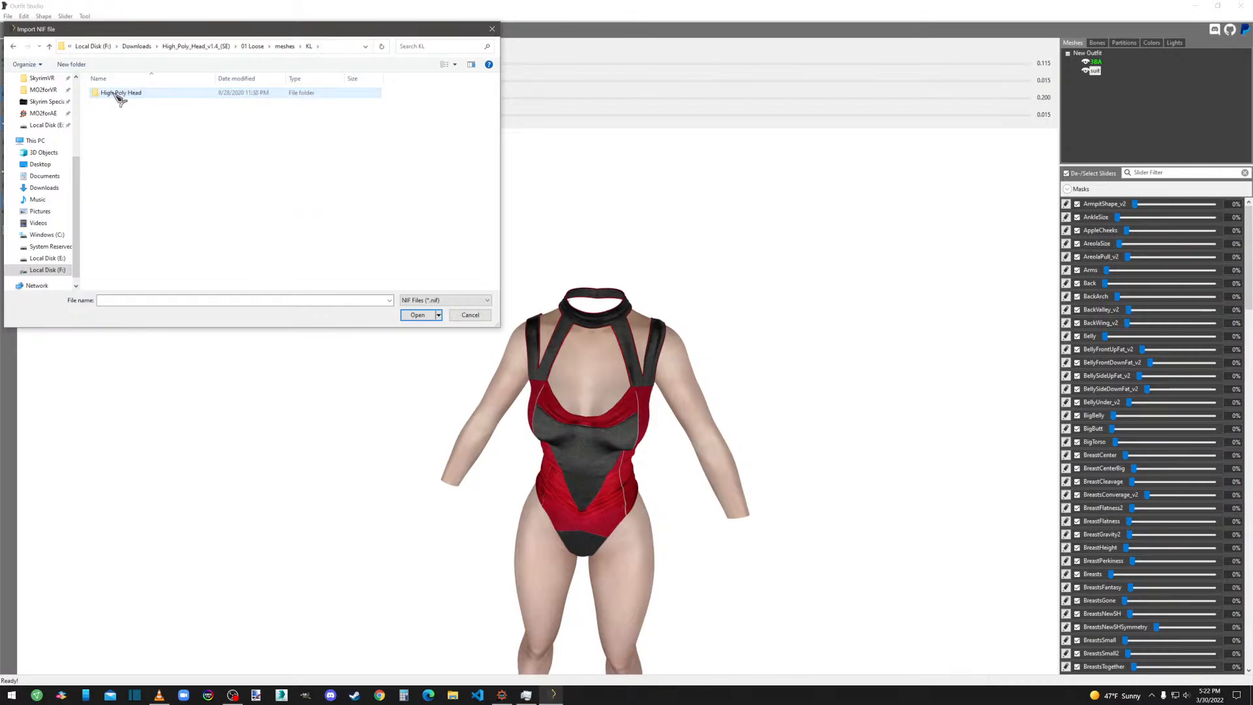
double_click(115, 94)
double_click(117, 123)
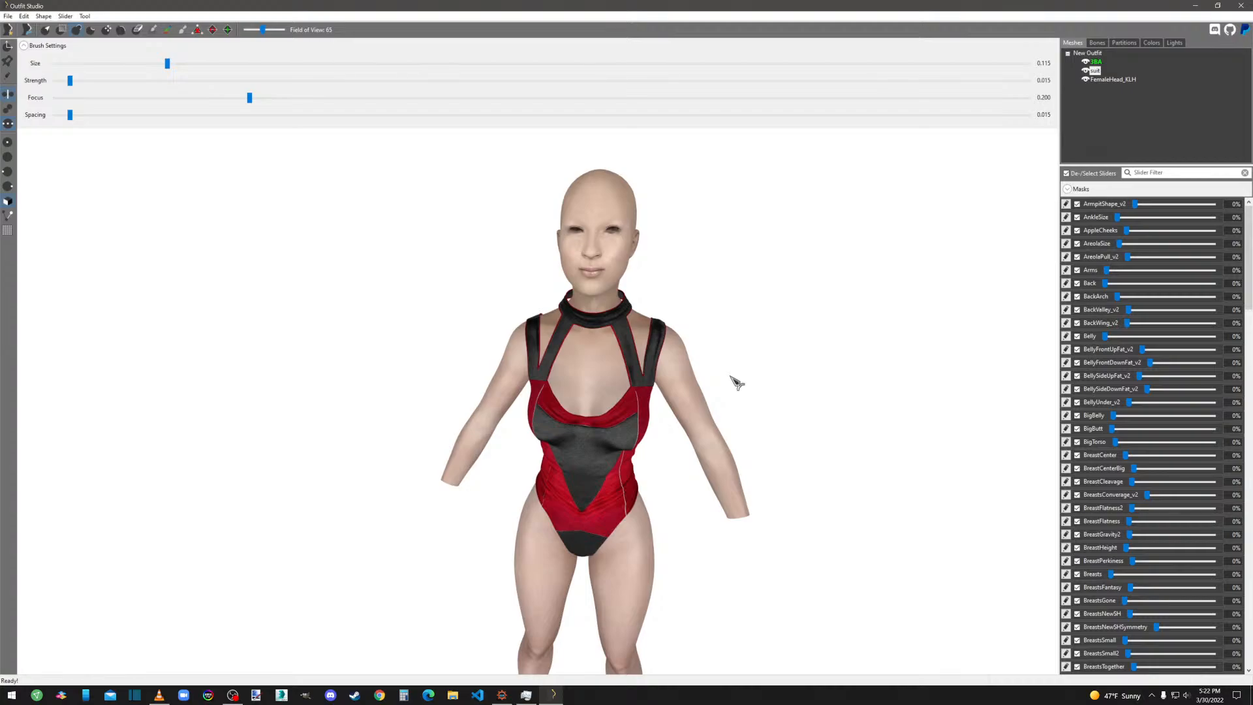
Deflate the suit's collar along the side and back so it sits closer to the neck.
scroll(736, 384, up, 6)
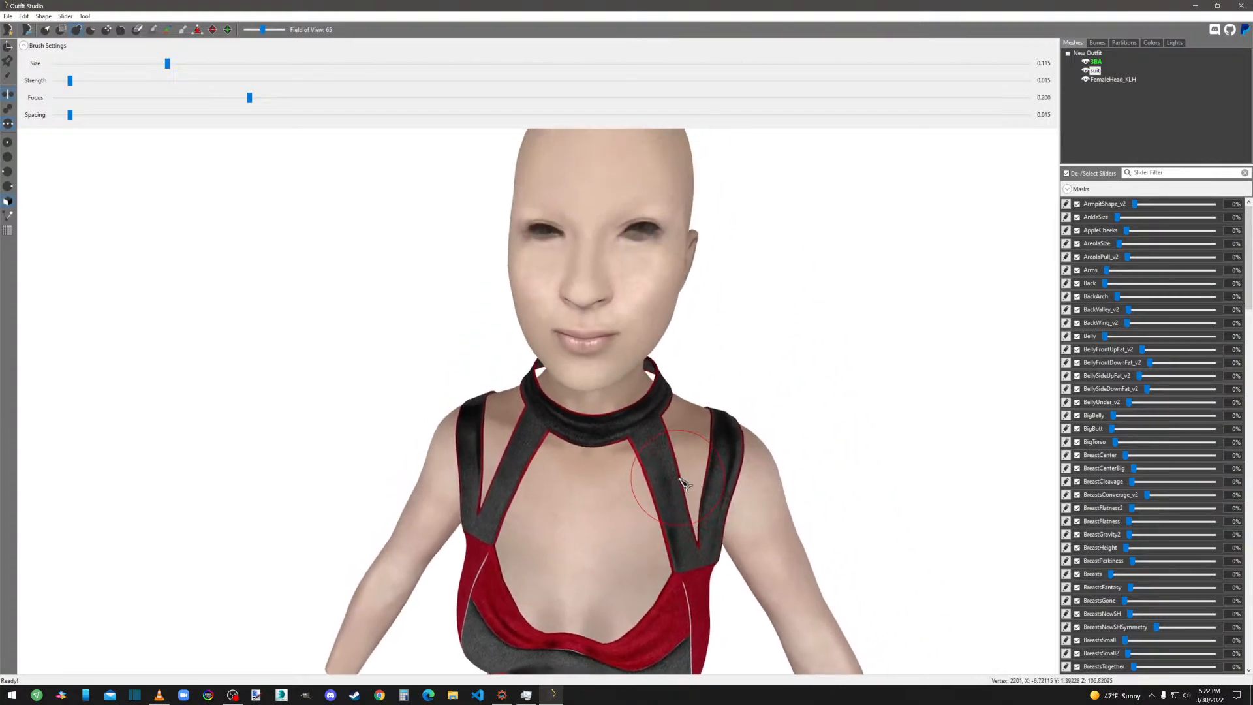
scroll(808, 447, down, 6)
right_drag(808, 447, 677, 433)
scroll(586, 450, up, 8)
scroll(629, 447, down, 2)
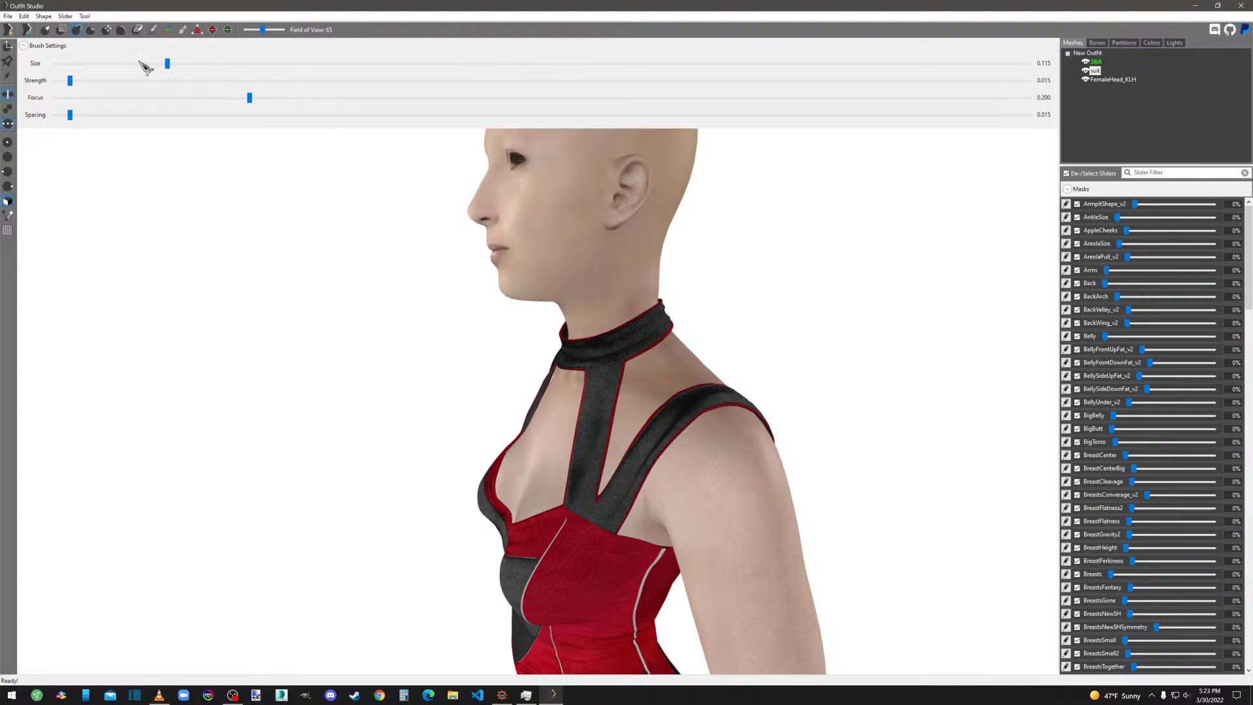
click(92, 30)
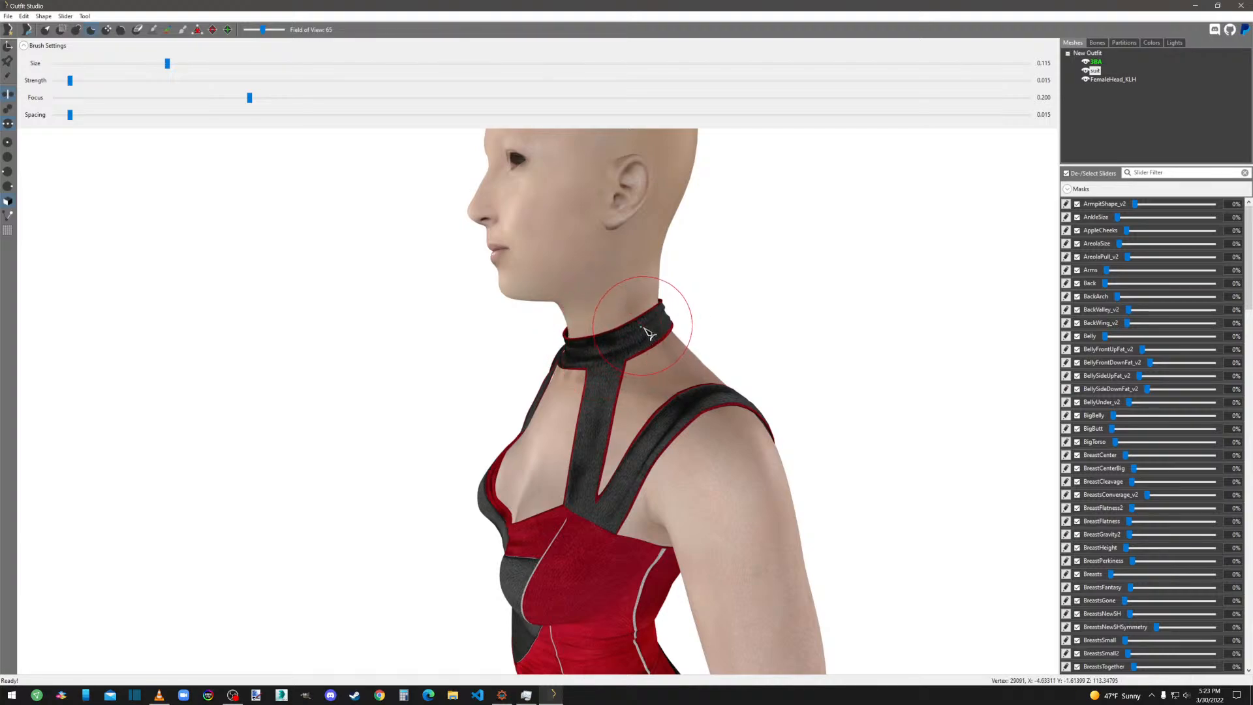
drag(606, 350, 588, 353)
right_drag(689, 356, 597, 374)
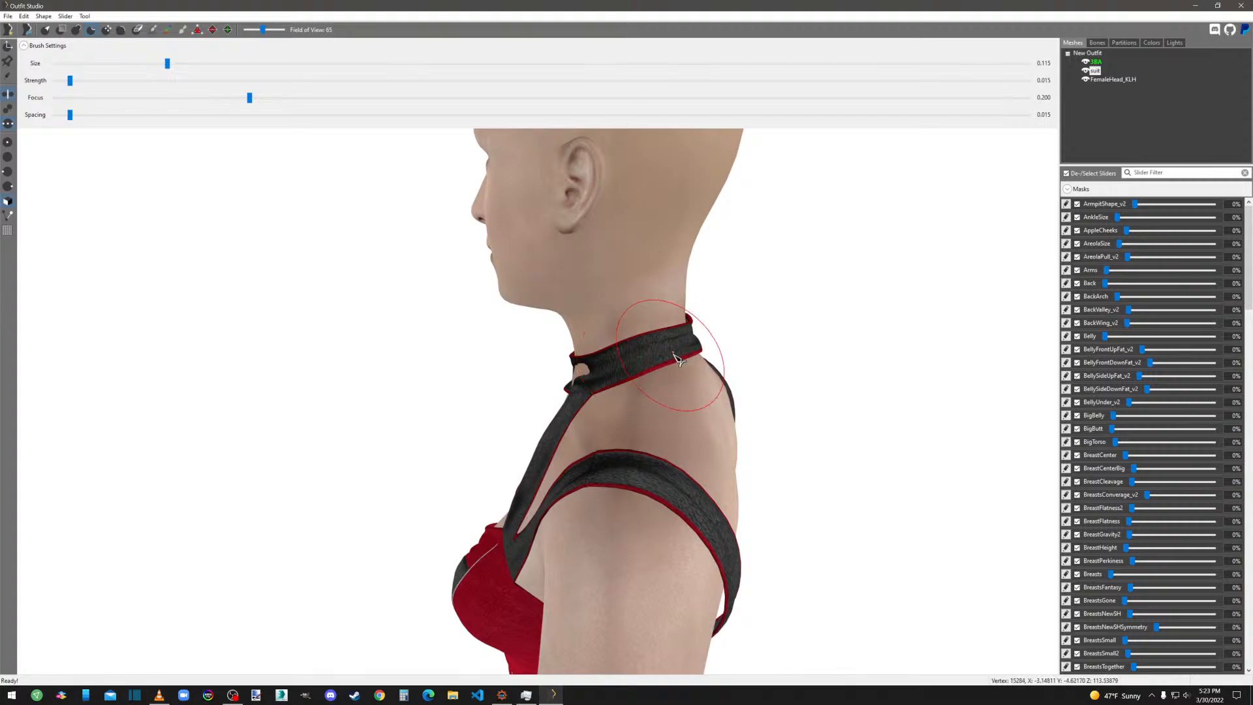
drag(677, 358, 623, 376)
right_drag(623, 376, 827, 374)
Inflate the suit's collar at the front, side and back where the neck pokes through the fabric.
click(76, 30)
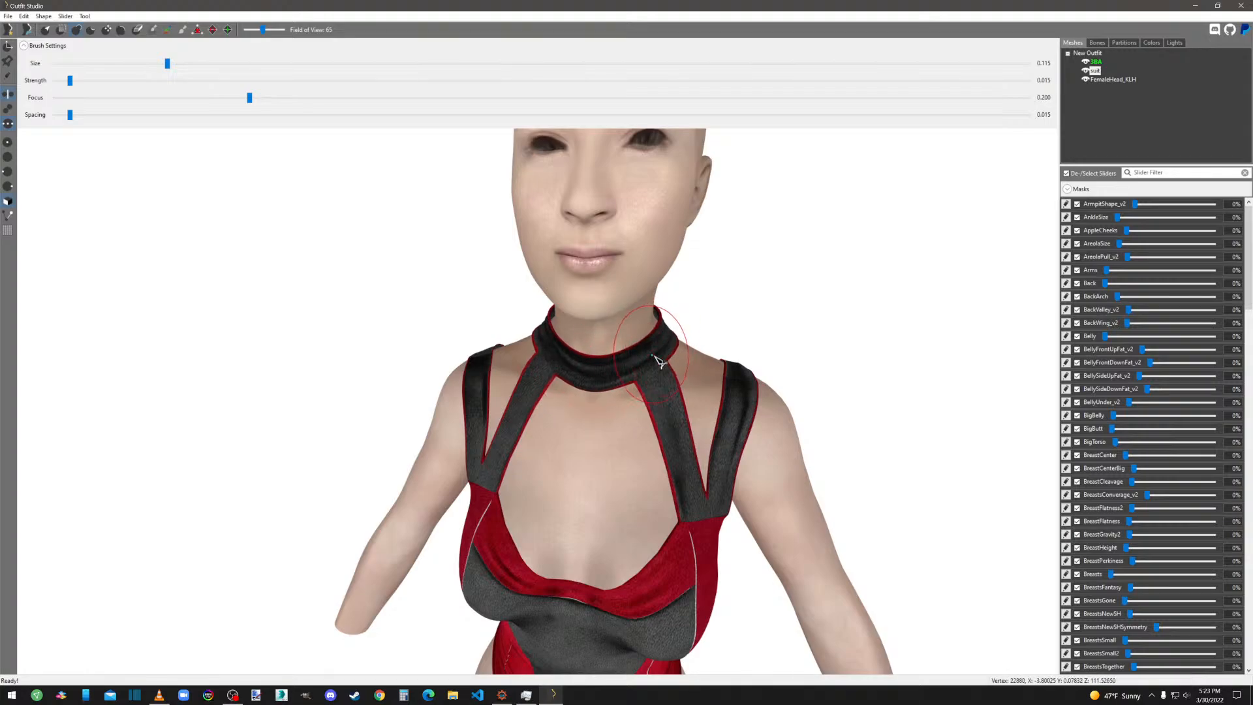
right_drag(659, 361, 492, 354)
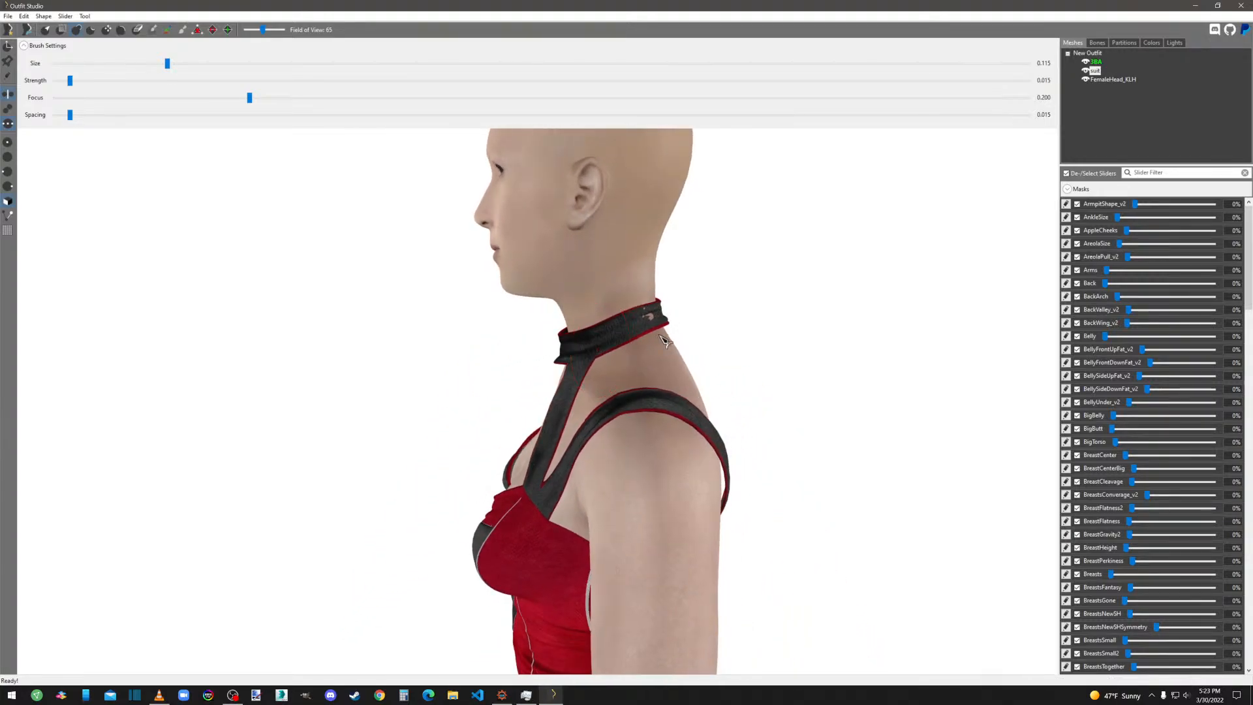
right_drag(659, 321, 554, 232)
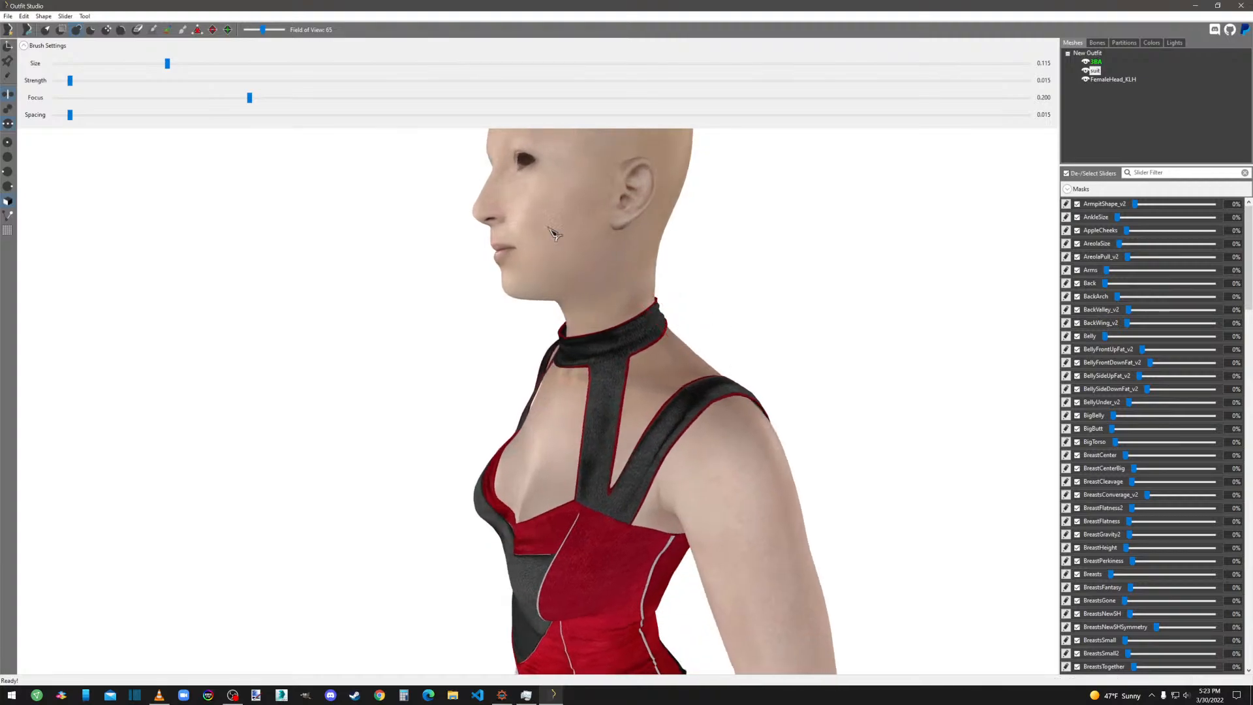
Deflate the front of the suit's collar so it sits closer to the throat.
click(96, 33)
mouse_move(606, 362)
right_down()
mouse_move(584, 365)
mouse_move(597, 371)
right_up()
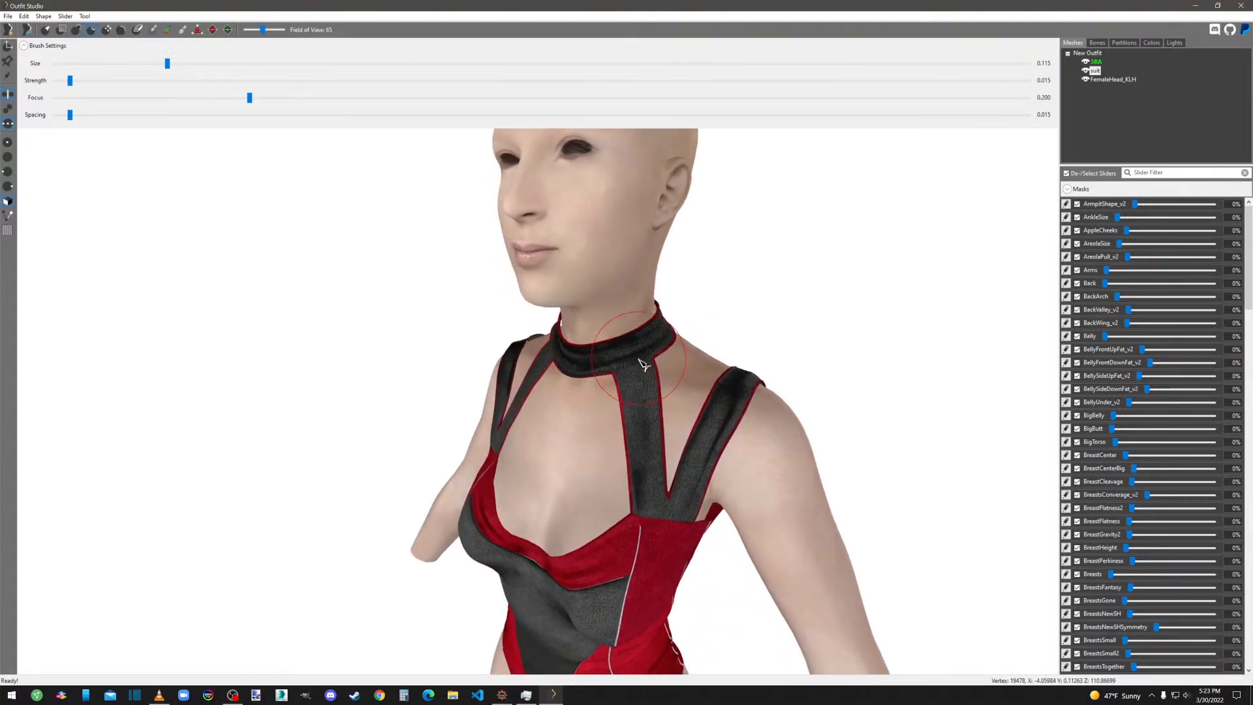
drag(558, 348, 590, 351)
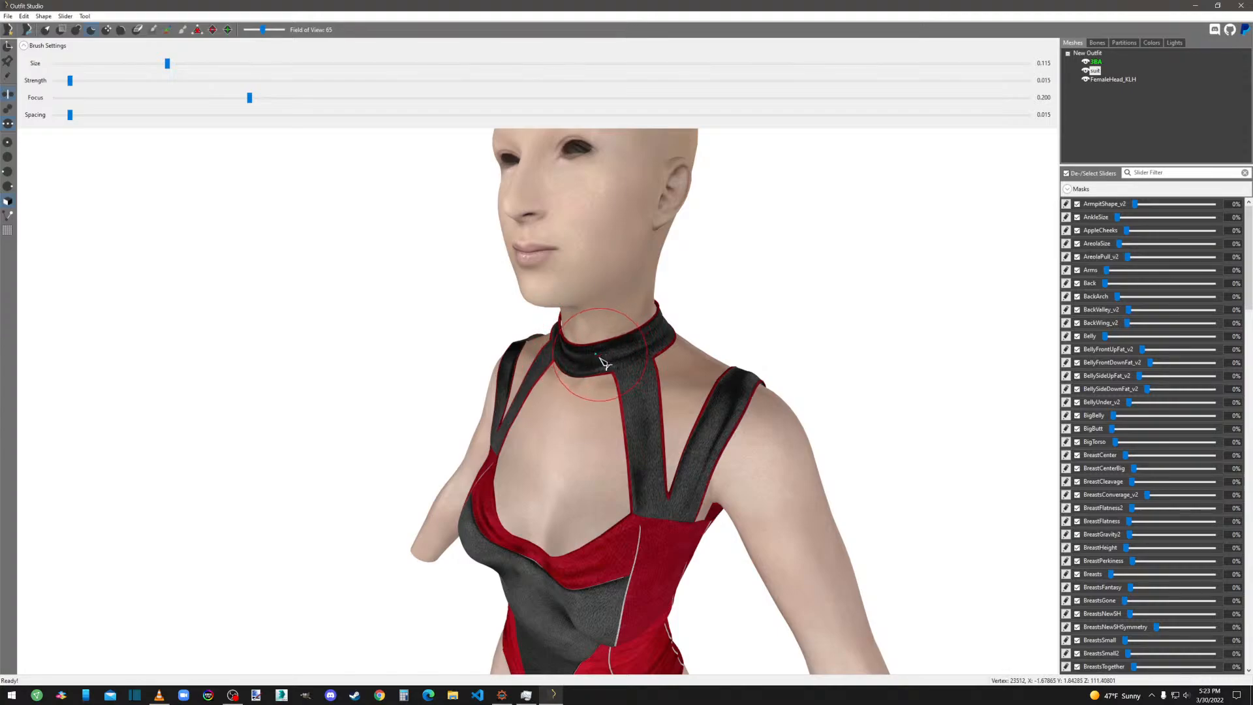
mouse_move(590, 379)
right_down()
mouse_move(470, 363)
mouse_move(450, 208)
right_up()
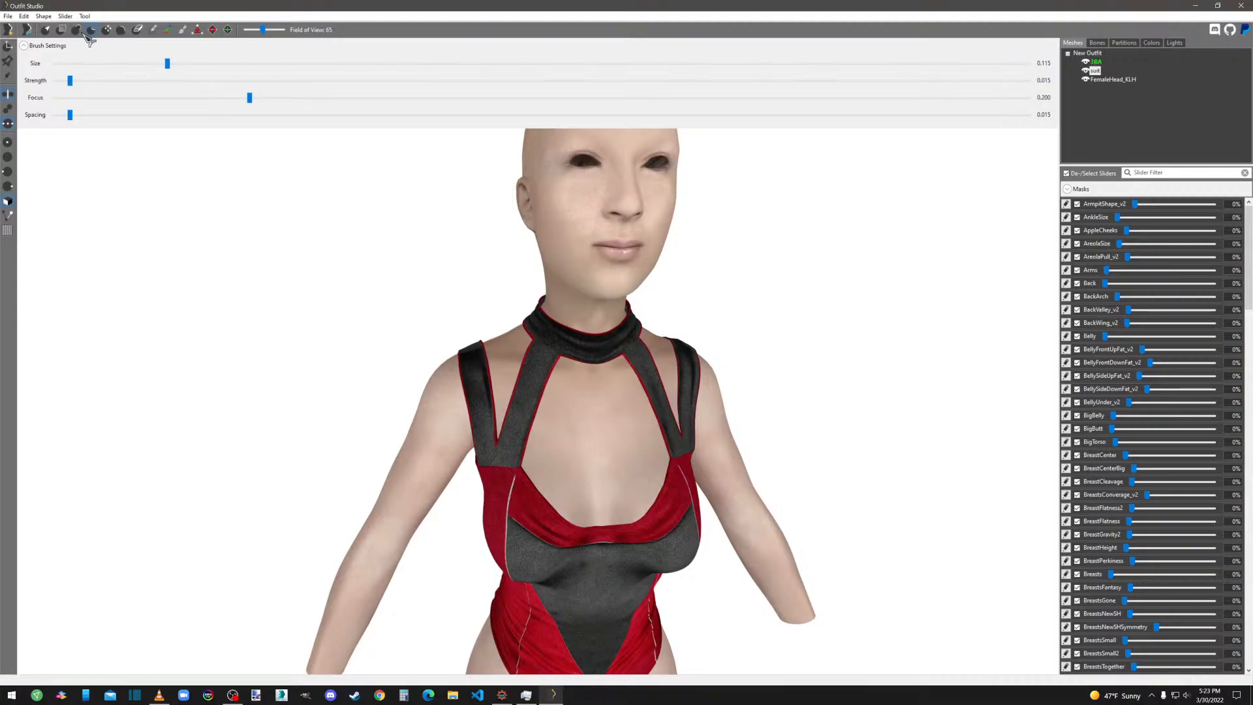
scroll(773, 339, down, 3)
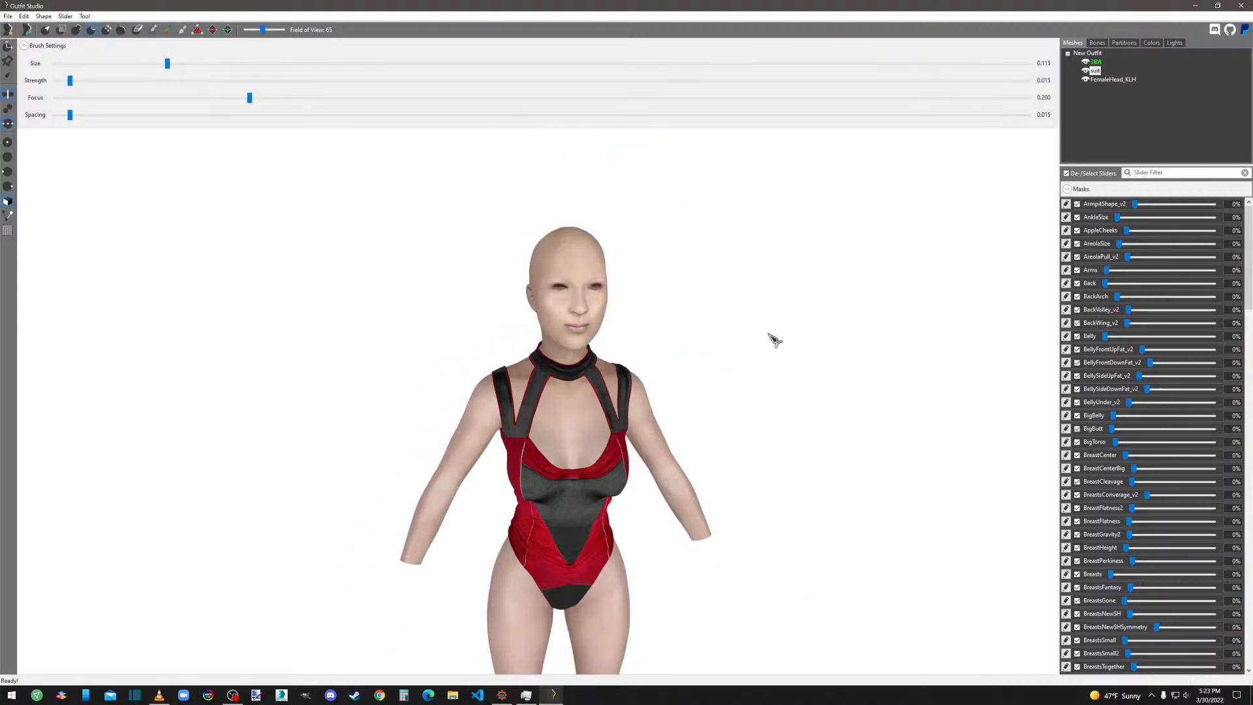
Check the NPC Head [Head] bone of the FemaleHead_KLH mesh.
click(1110, 79)
right_click(1111, 79)
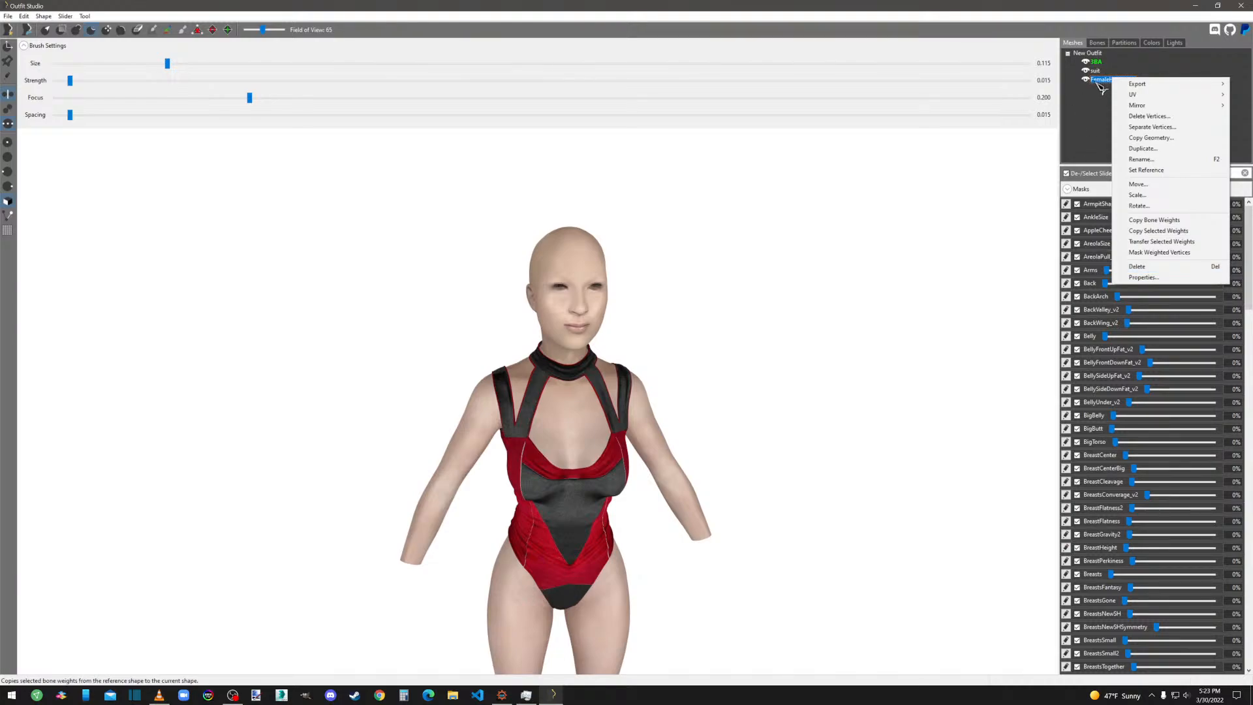
click(1101, 109)
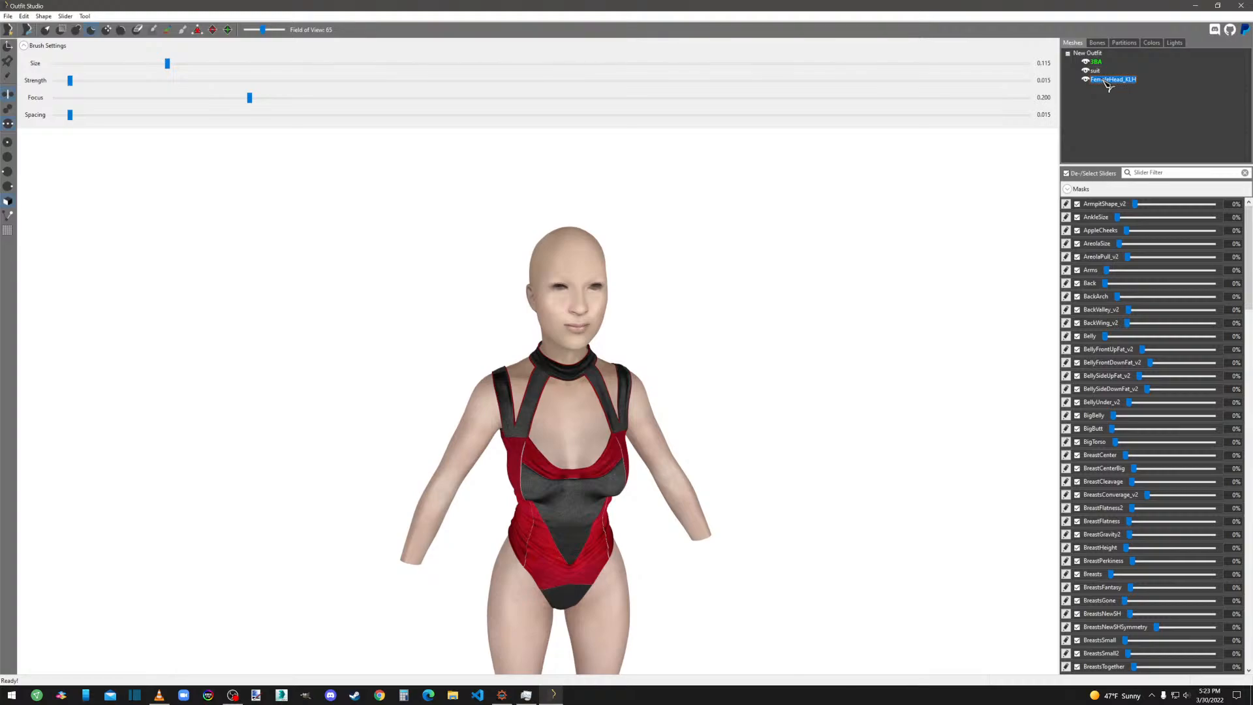
click(1098, 43)
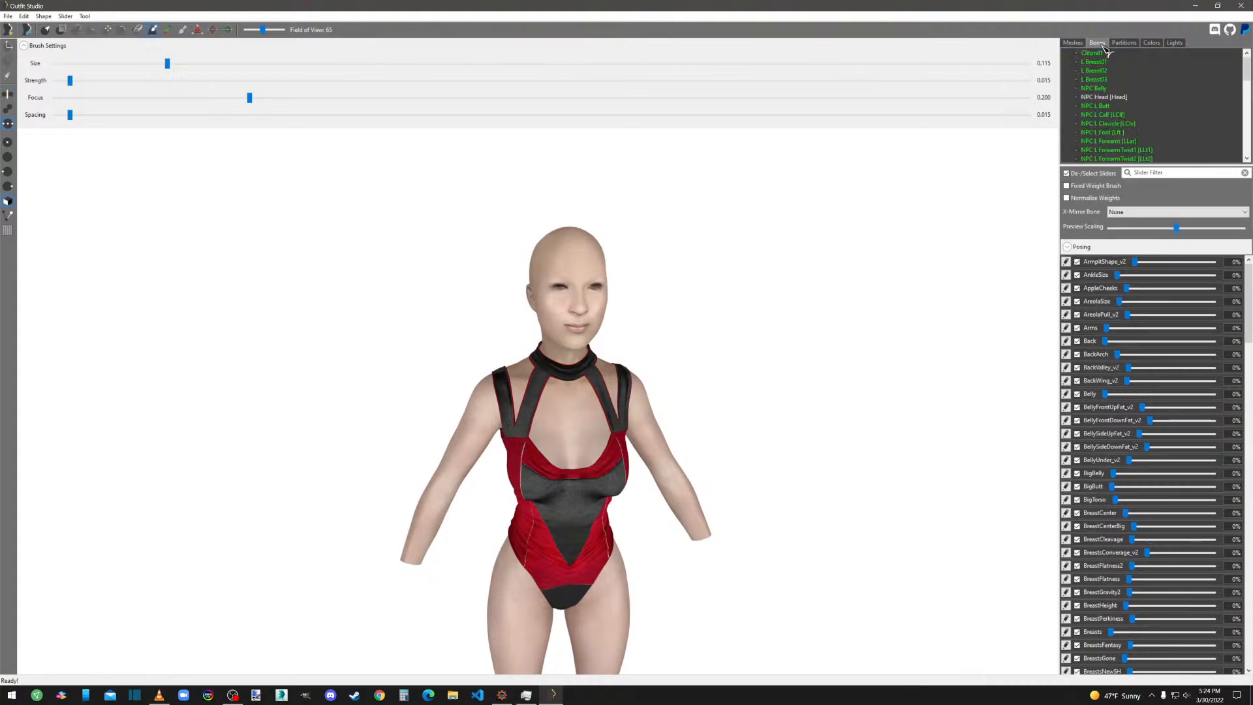
click(1105, 98)
click(1073, 43)
click(1109, 80)
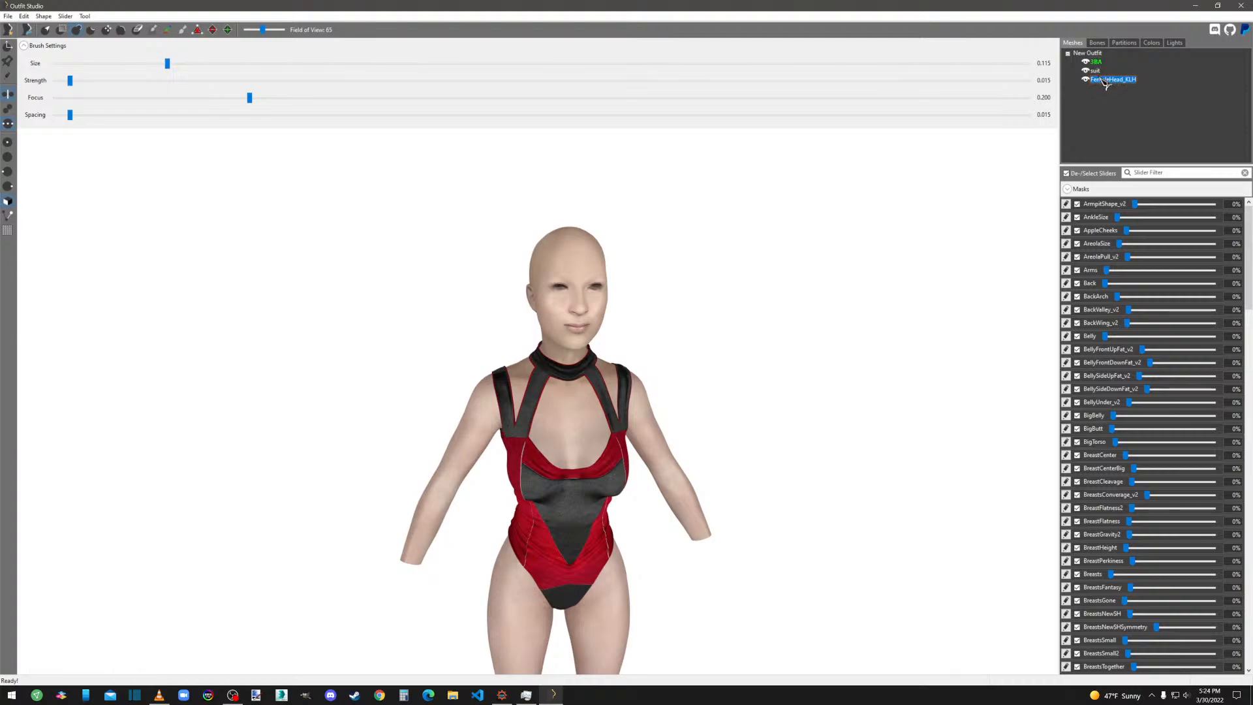
Clear 3BA as the reference shape and set FemaleHead_KLH as the reference instead.
right_click(1097, 61)
click(1125, 154)
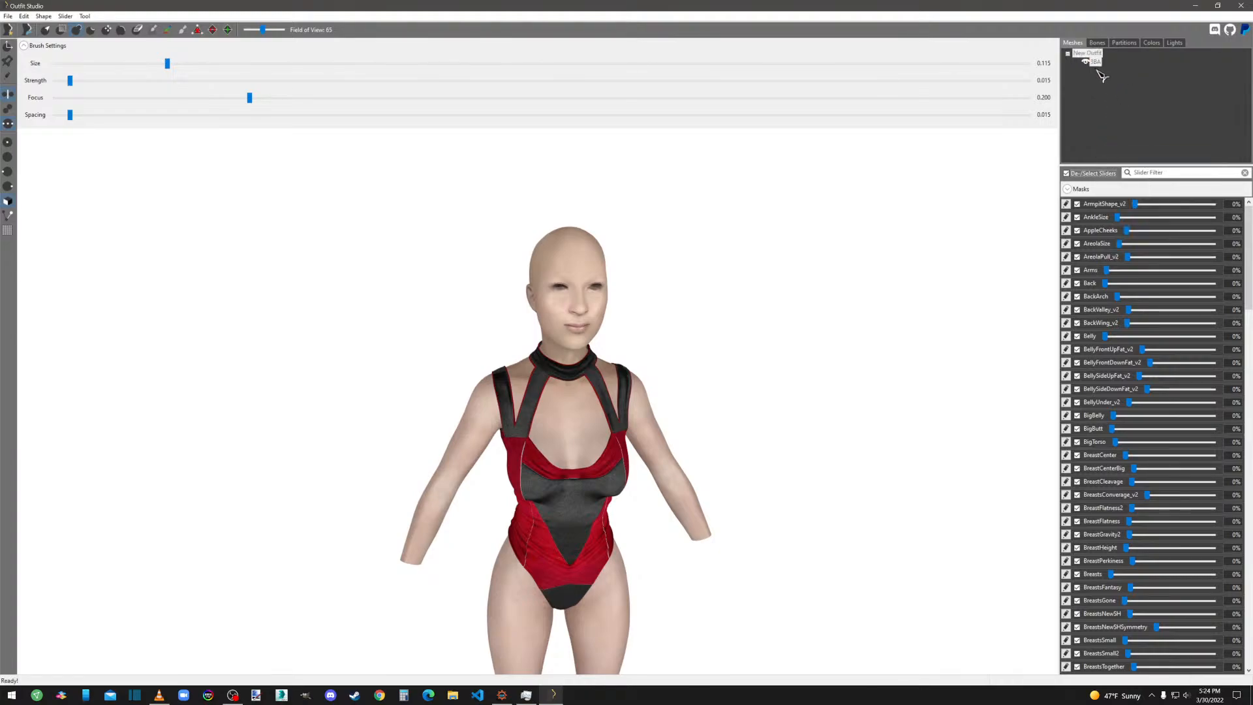
right_click(1103, 81)
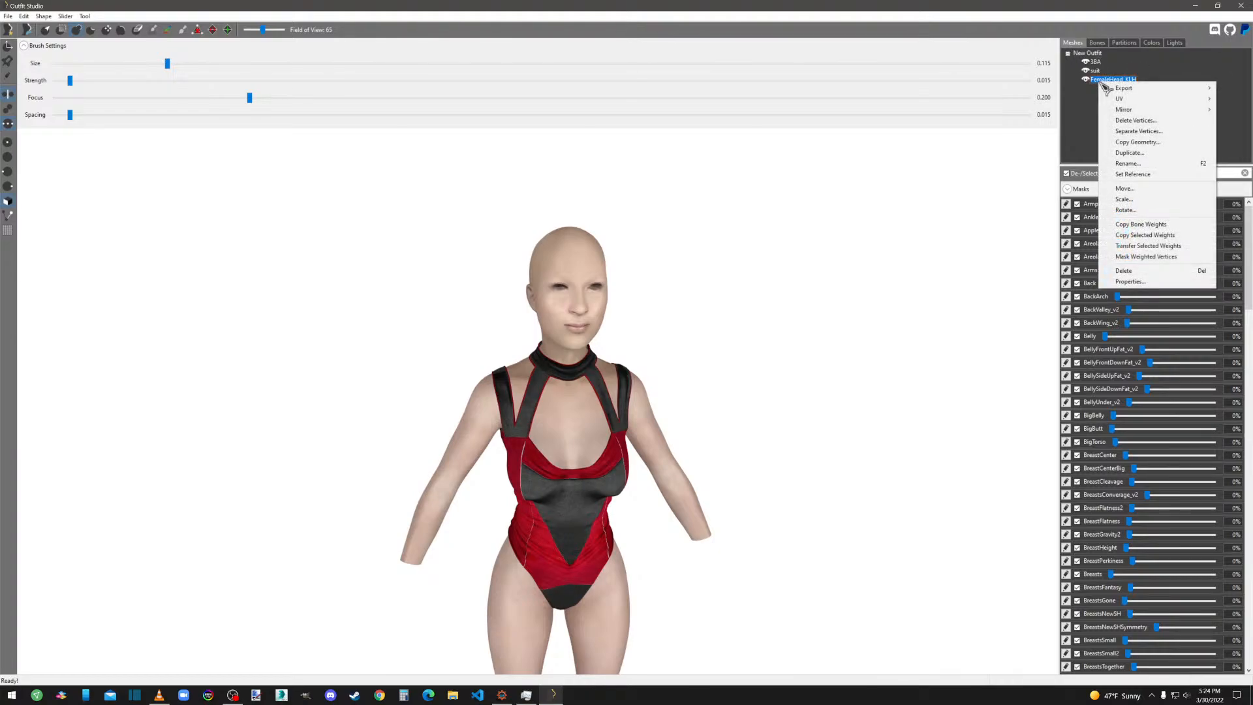
click(1129, 174)
Copy bone weights from the head reference to the suit with search radius 5.00000 and 4 max vertex targets.
click(1101, 72)
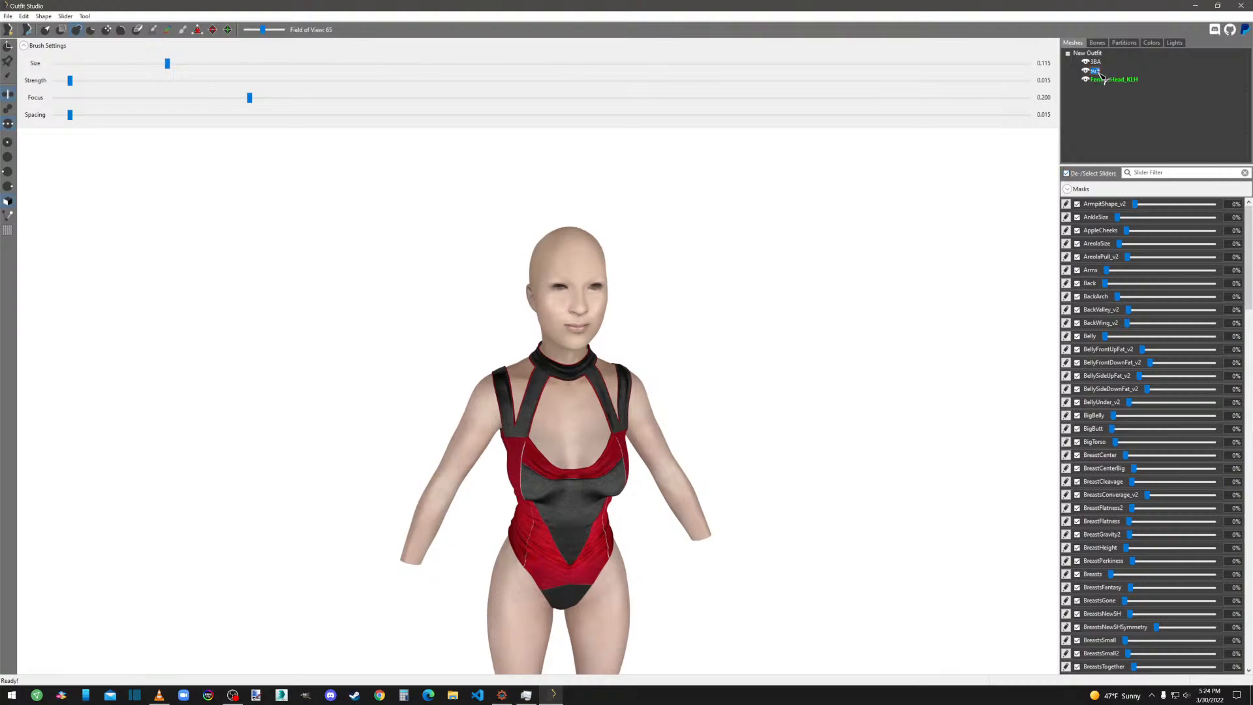
right_click(1101, 77)
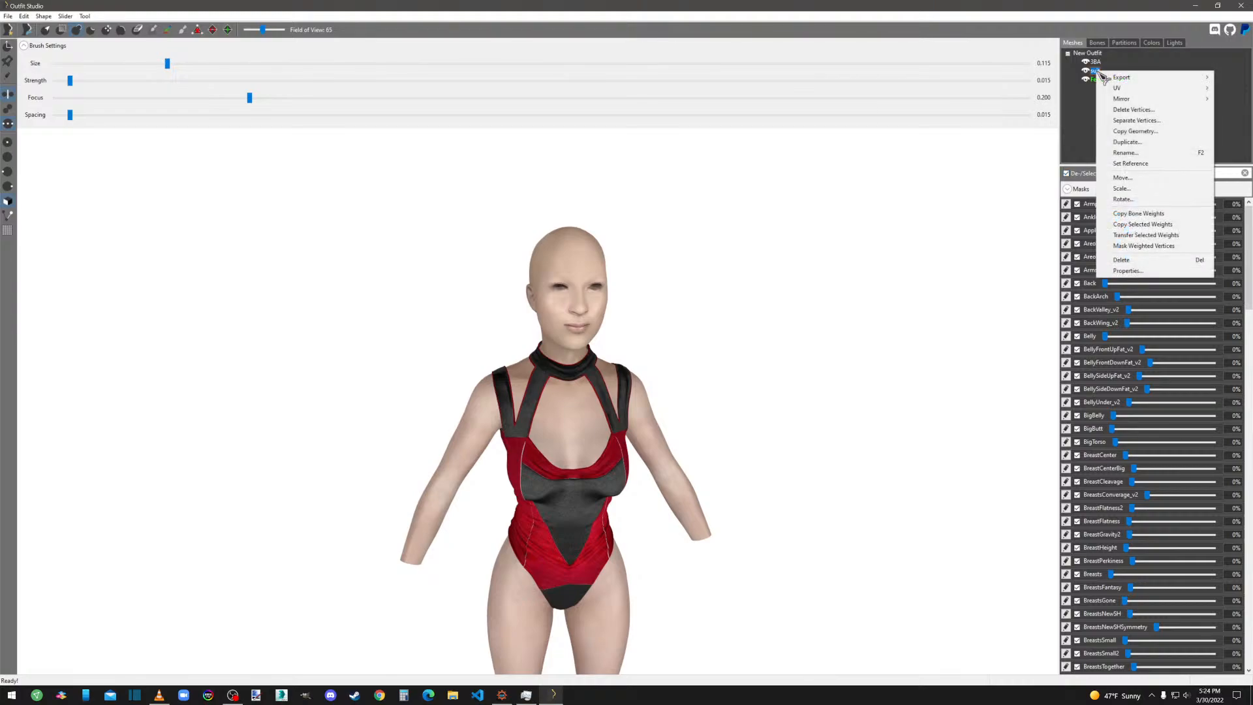
click(1144, 217)
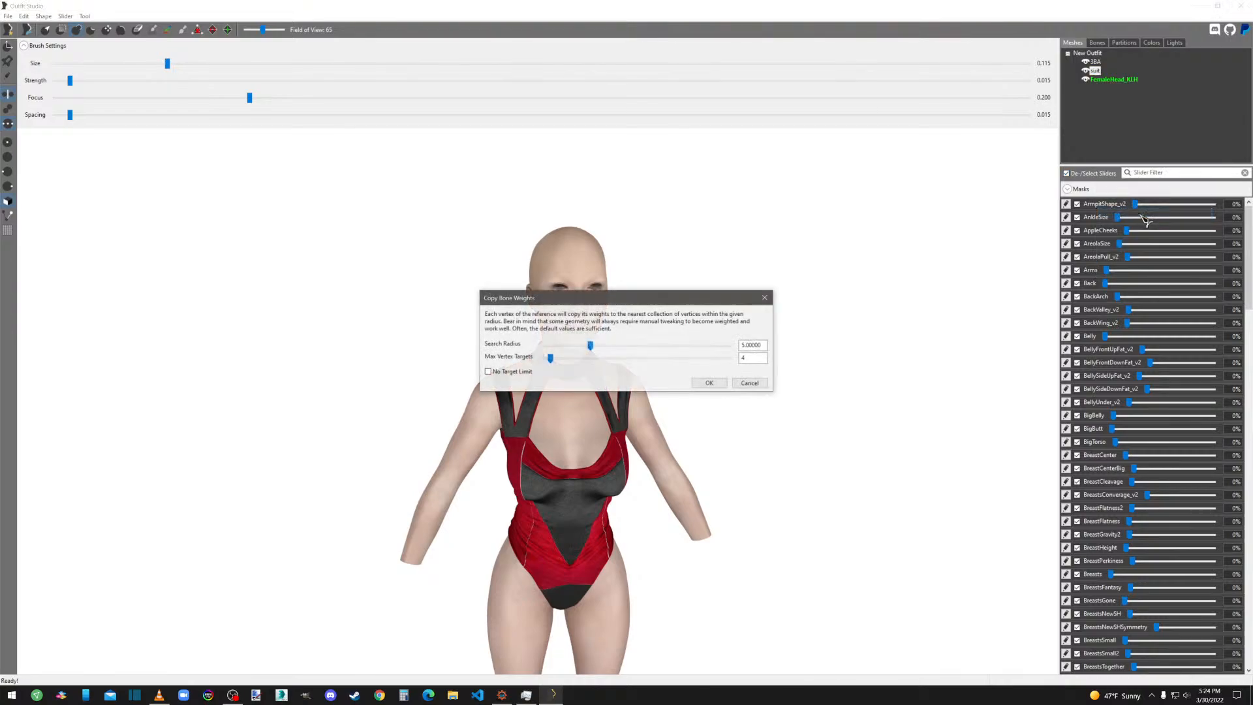
click(710, 383)
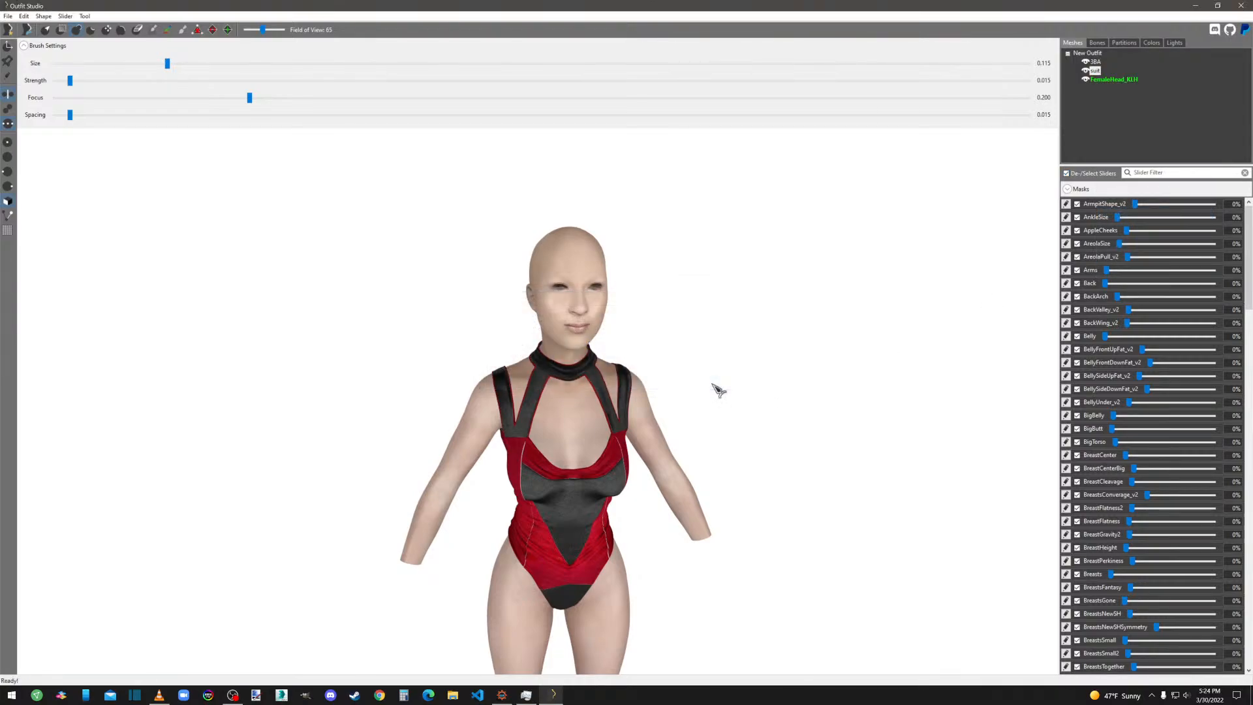
Clear the FemaleHead_KLH reference and inspect the suit's NPC Head [Head] bone weights around the collar.
right_click(1109, 80)
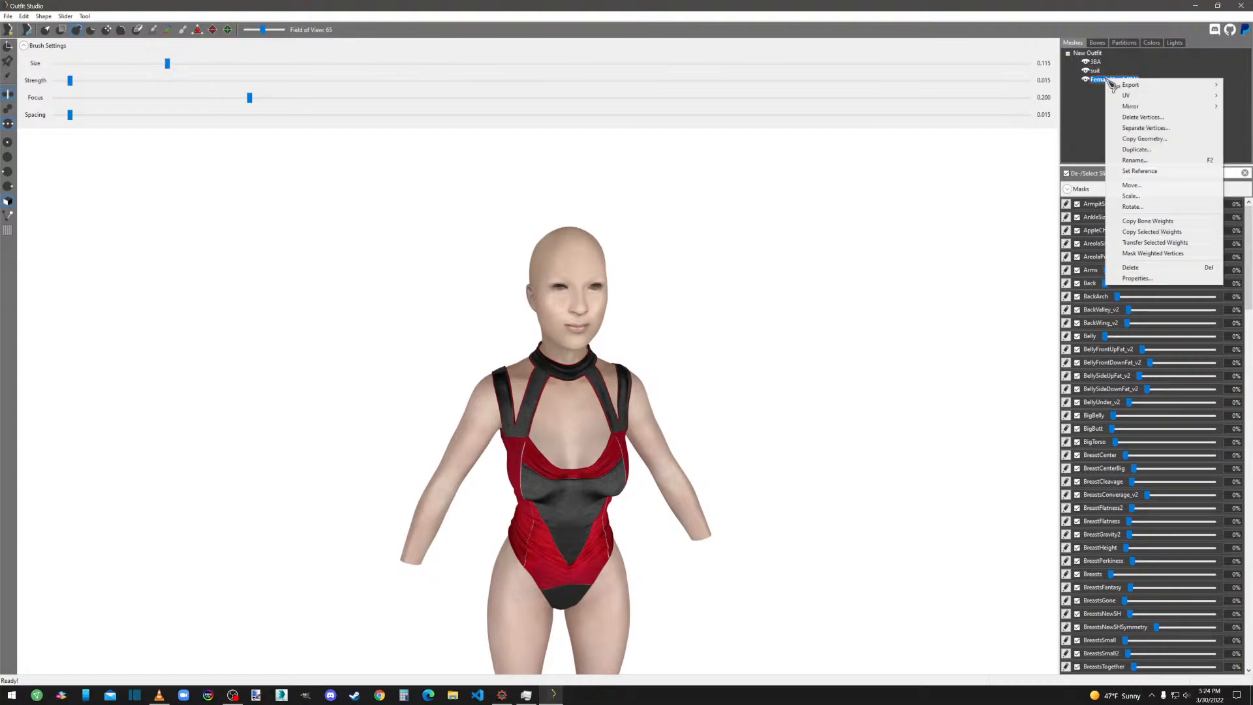
click(1125, 164)
click(1096, 71)
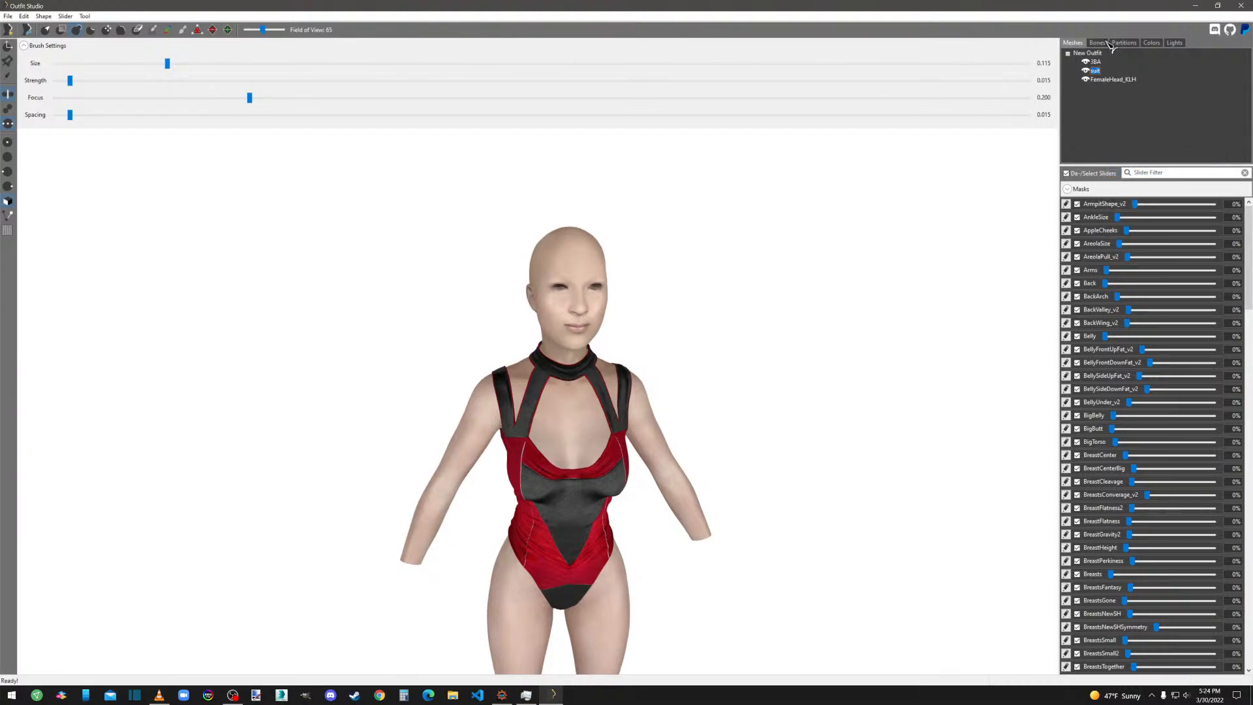
click(1098, 43)
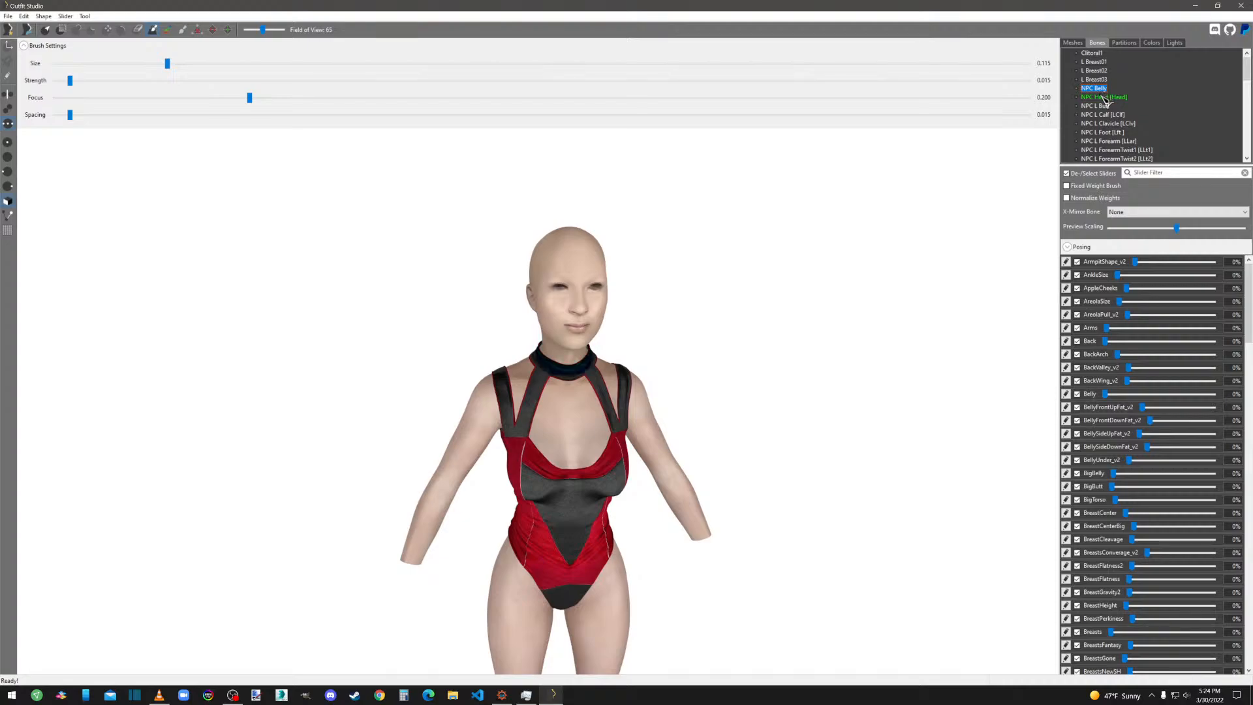
middle_drag(809, 391, 807, 357)
right_drag(807, 357, 540, 368)
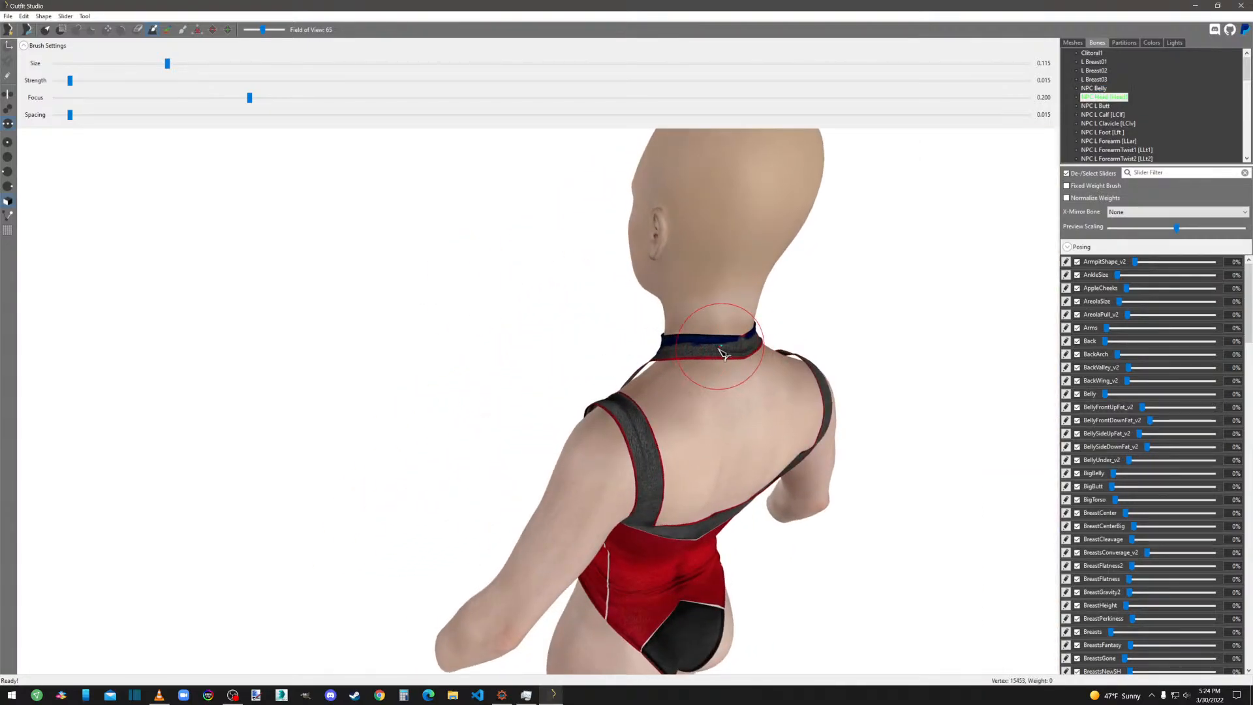
mouse_move(804, 344)
right_down()
mouse_move(581, 350)
mouse_move(842, 355)
mouse_move(590, 356)
mouse_move(639, 358)
right_up()
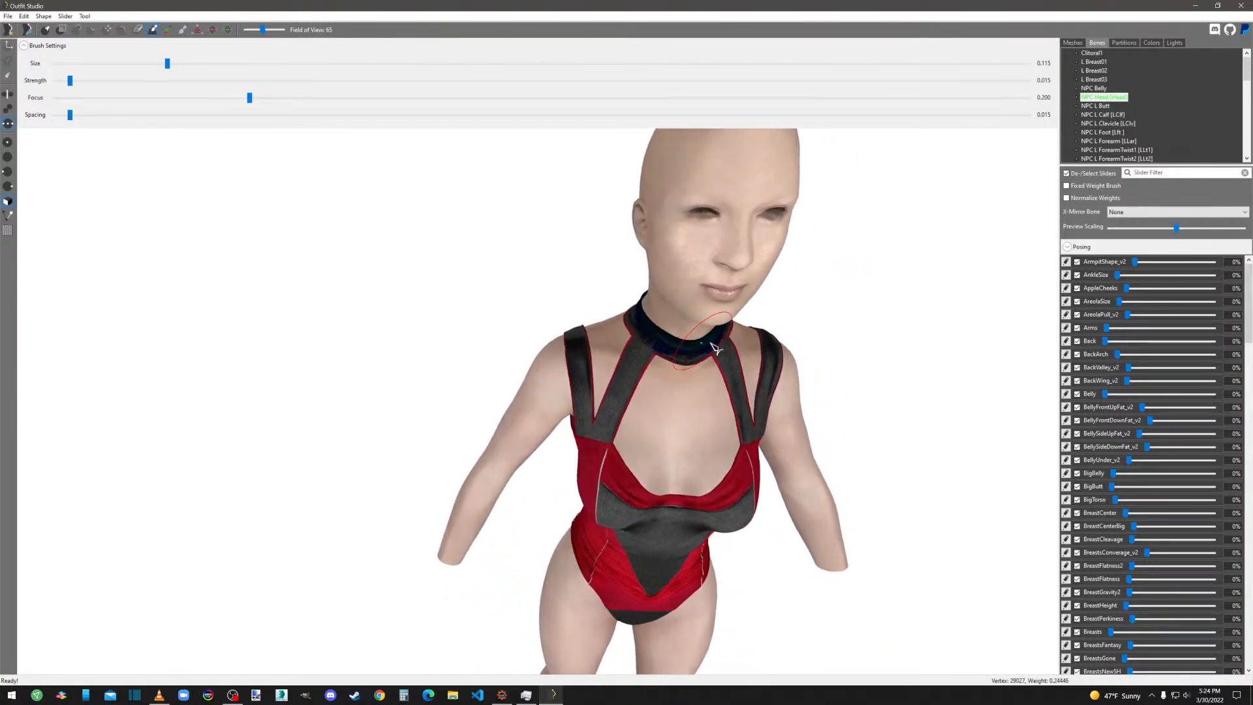
Mask the suit's weighted vertices around the collar.
click(1079, 43)
right_click(1096, 71)
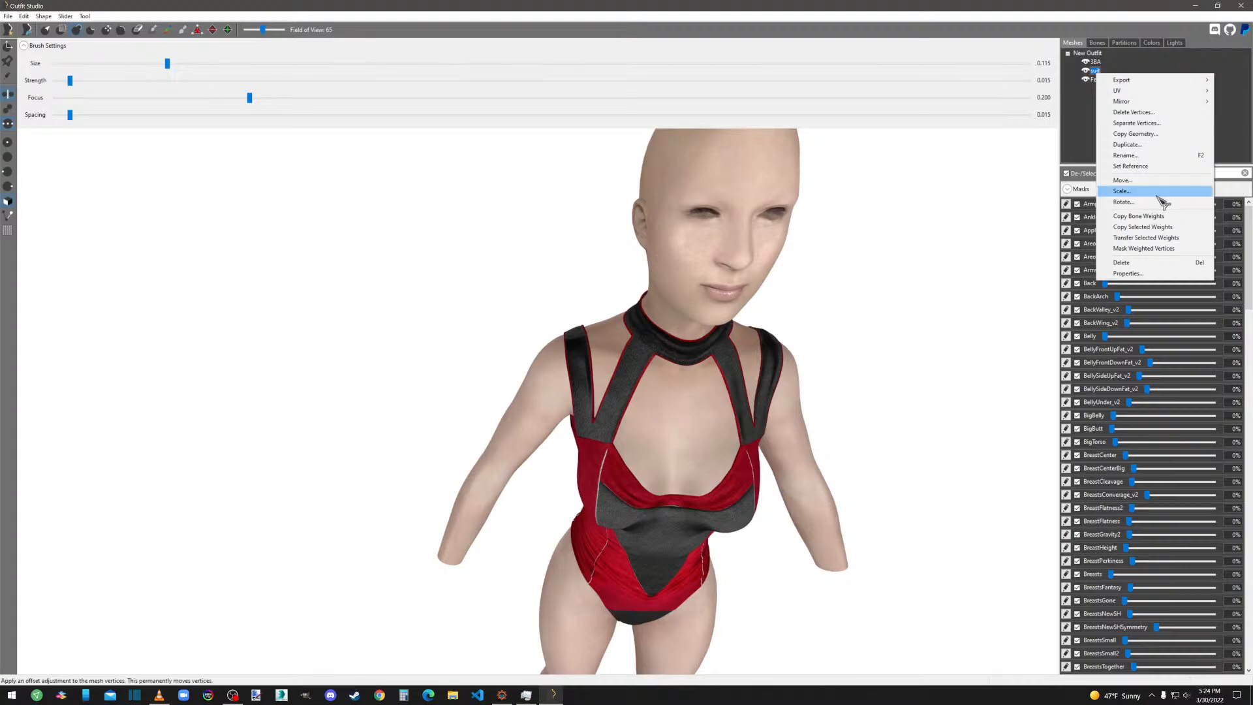
click(1152, 248)
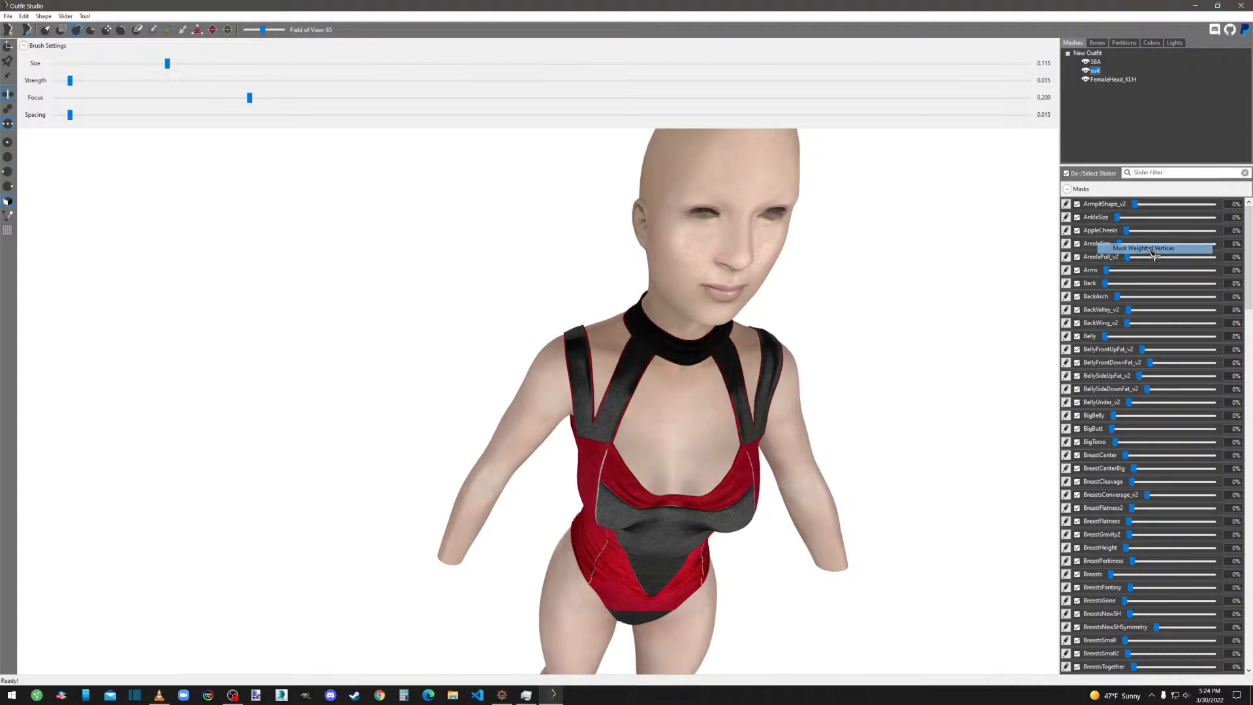
Set 3BA as the reference shape and mask the suit's weighted vertices so the collar weights are protected.
right_click(1094, 64)
click(1123, 158)
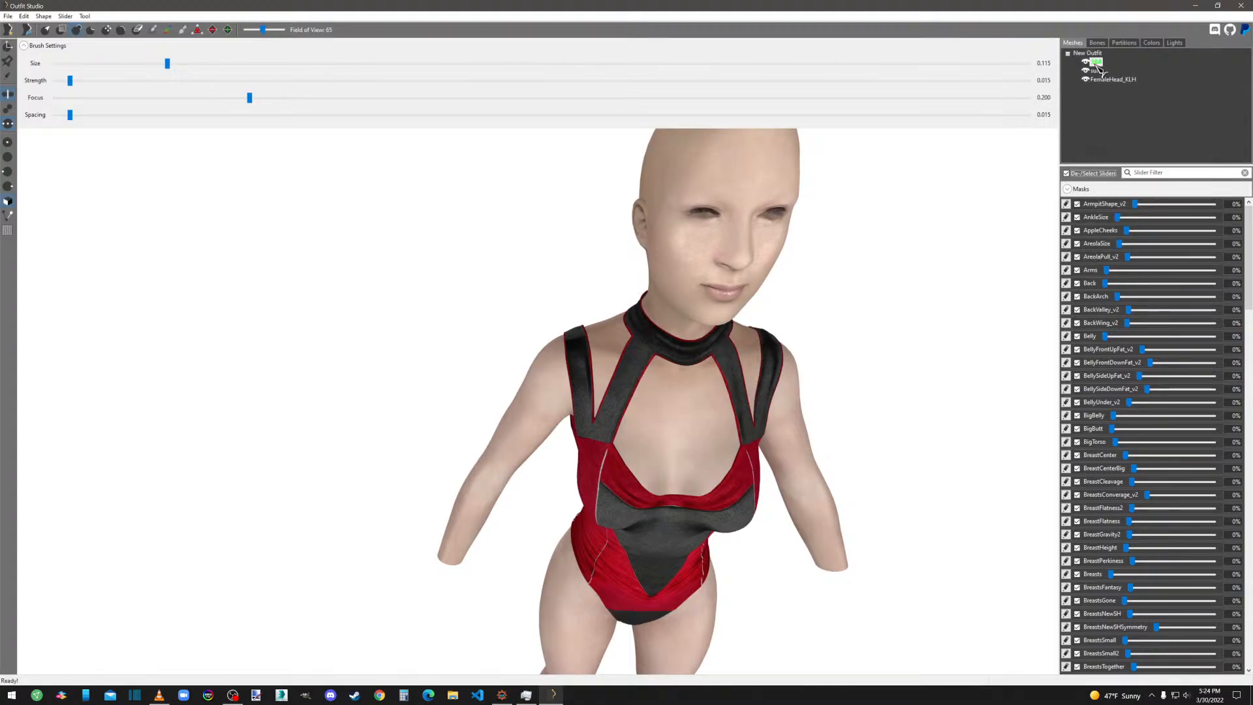
right_click(1095, 71)
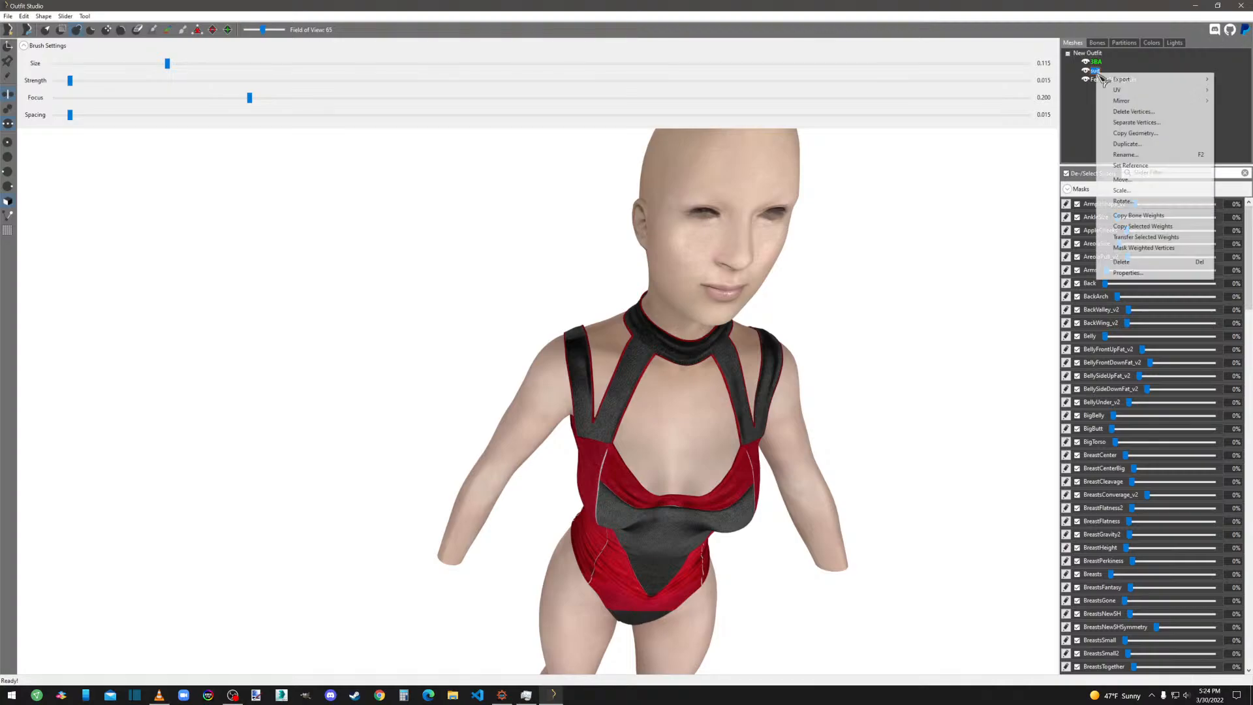
click(1139, 249)
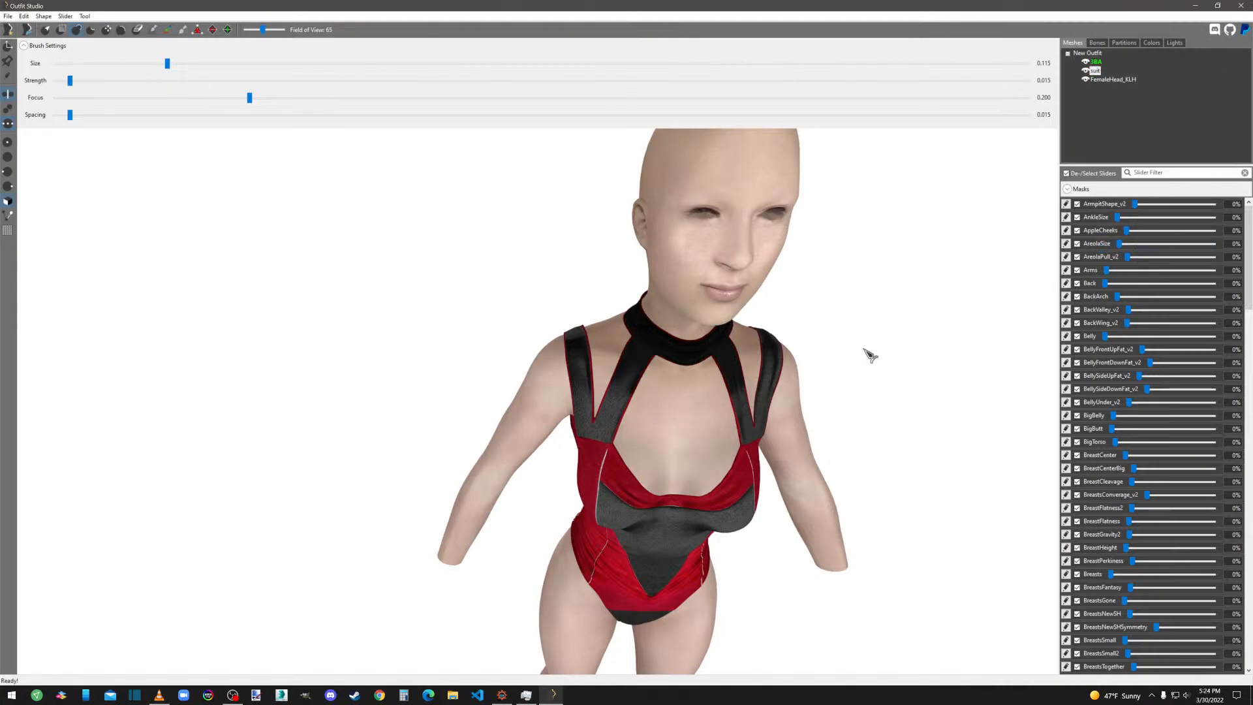
mouse_move(867, 355)
right_down()
mouse_move(618, 433)
mouse_move(539, 424)
mouse_move(712, 382)
right_up()
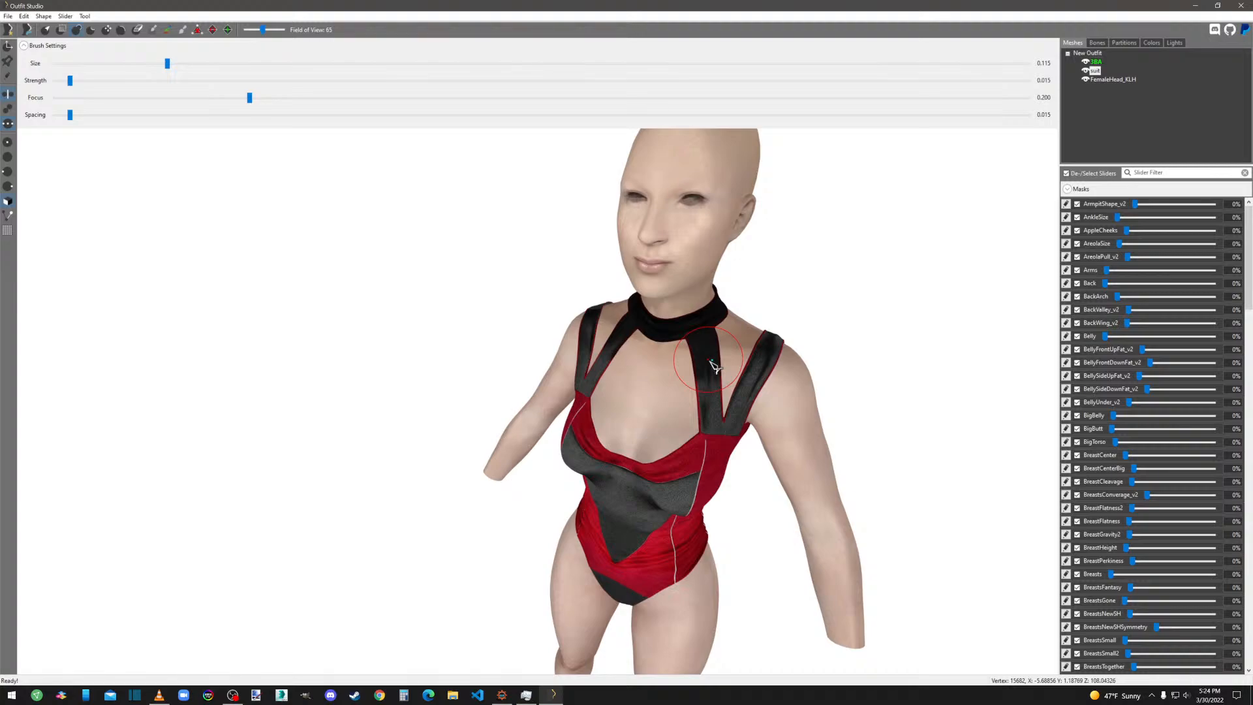
Copy bone weights from the 3BA reference to the masked suit with search radius 5.00000 and 4 max vertex targets.
right_click(1097, 70)
click(1137, 213)
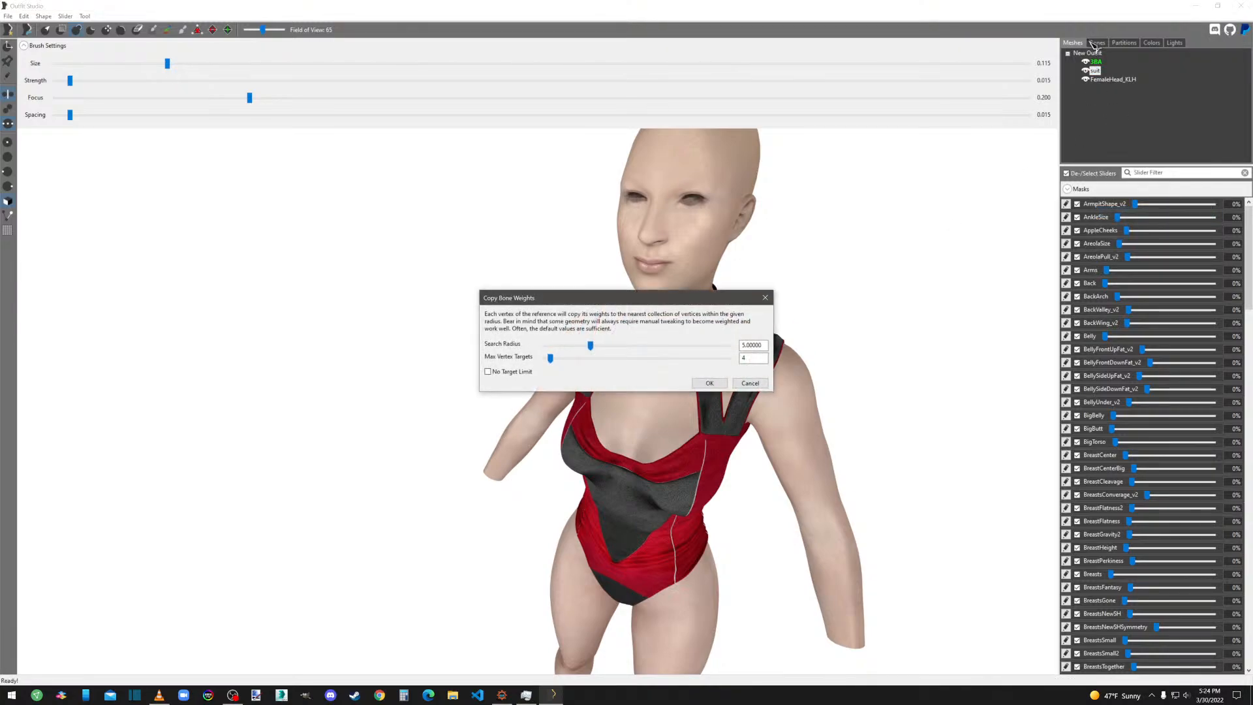
click(709, 383)
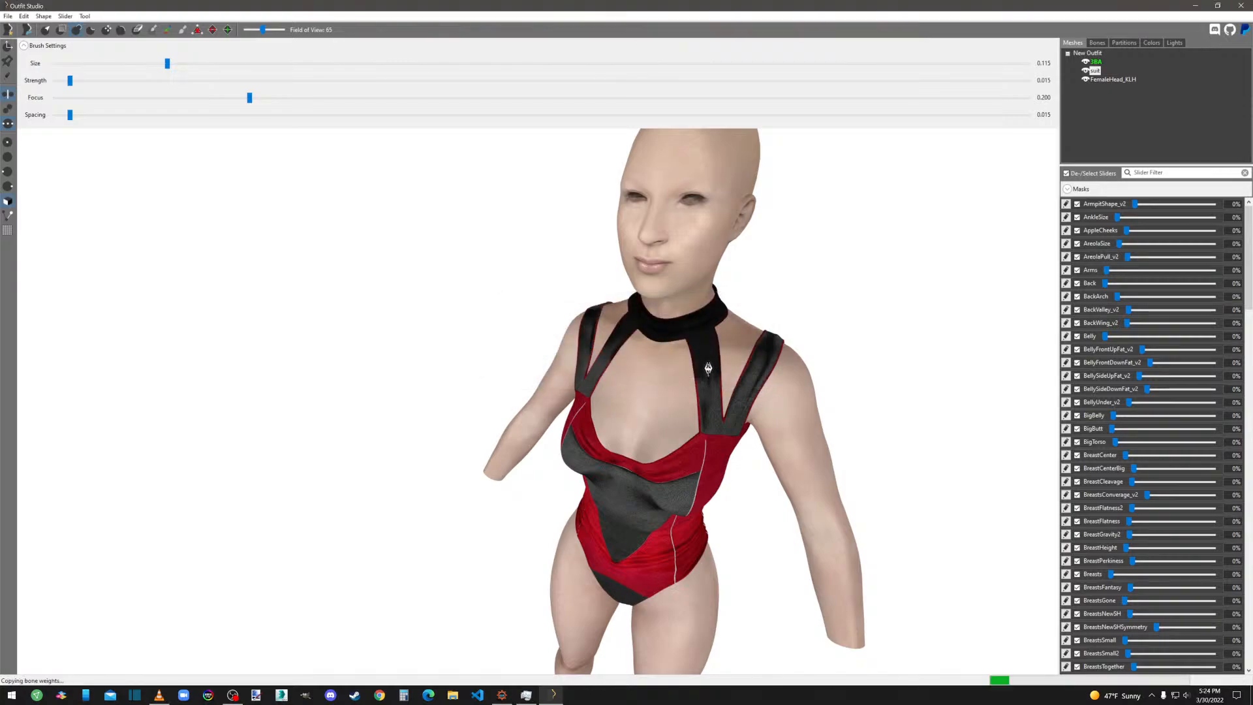
Delete the FemaleHead_KLH mesh from the outfit.
right_click(1103, 79)
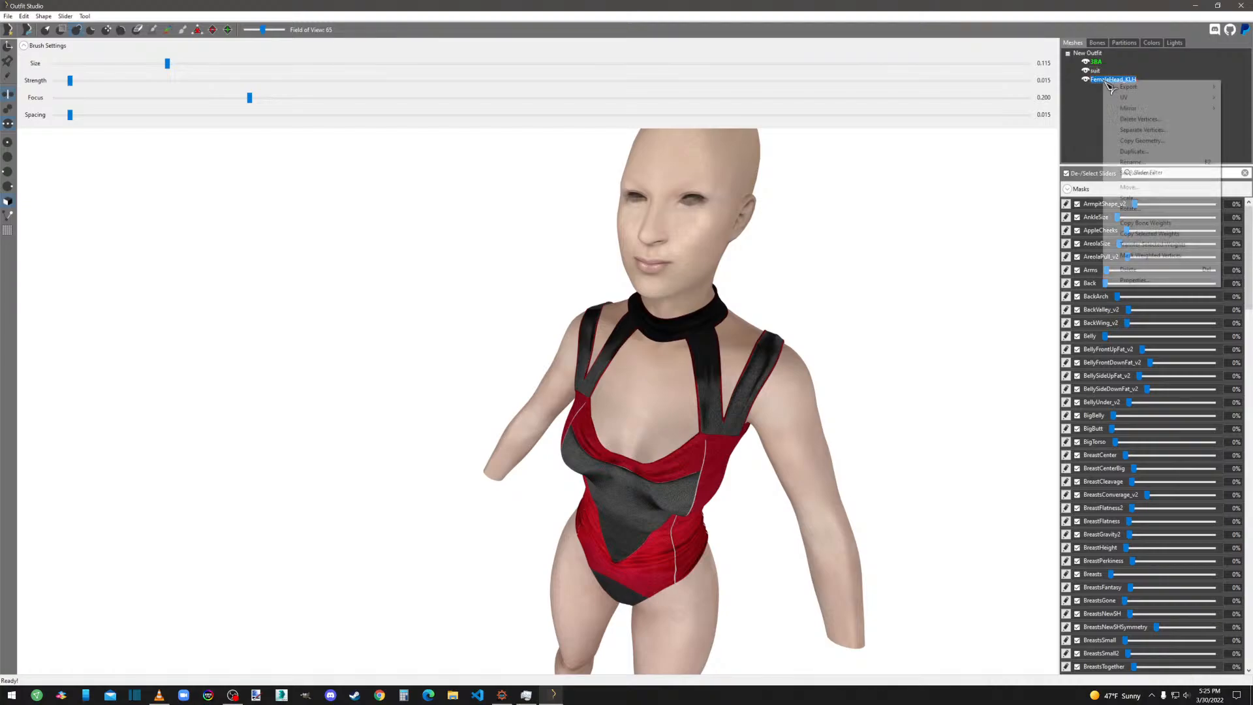
click(1140, 273)
click(680, 341)
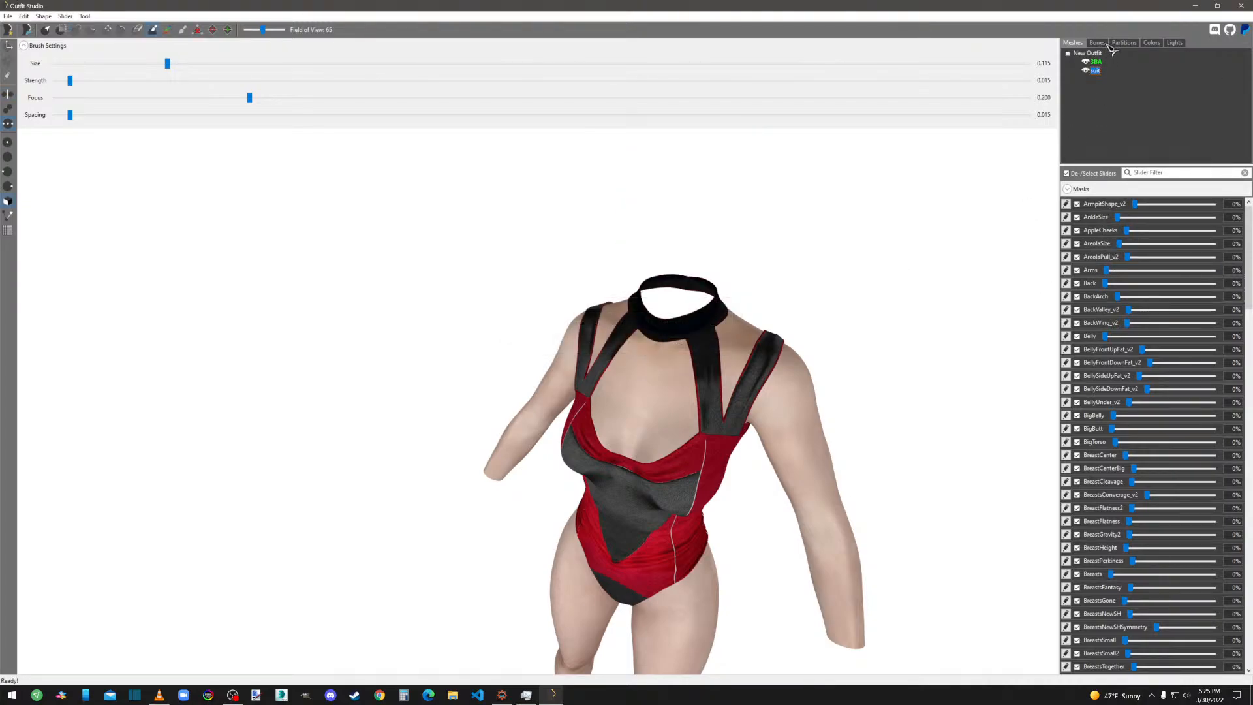
Examine the suit's copied bone weights for L Breast01, L Breast02, L Breast03 and NPC Belly.
click(1101, 43)
click(1099, 62)
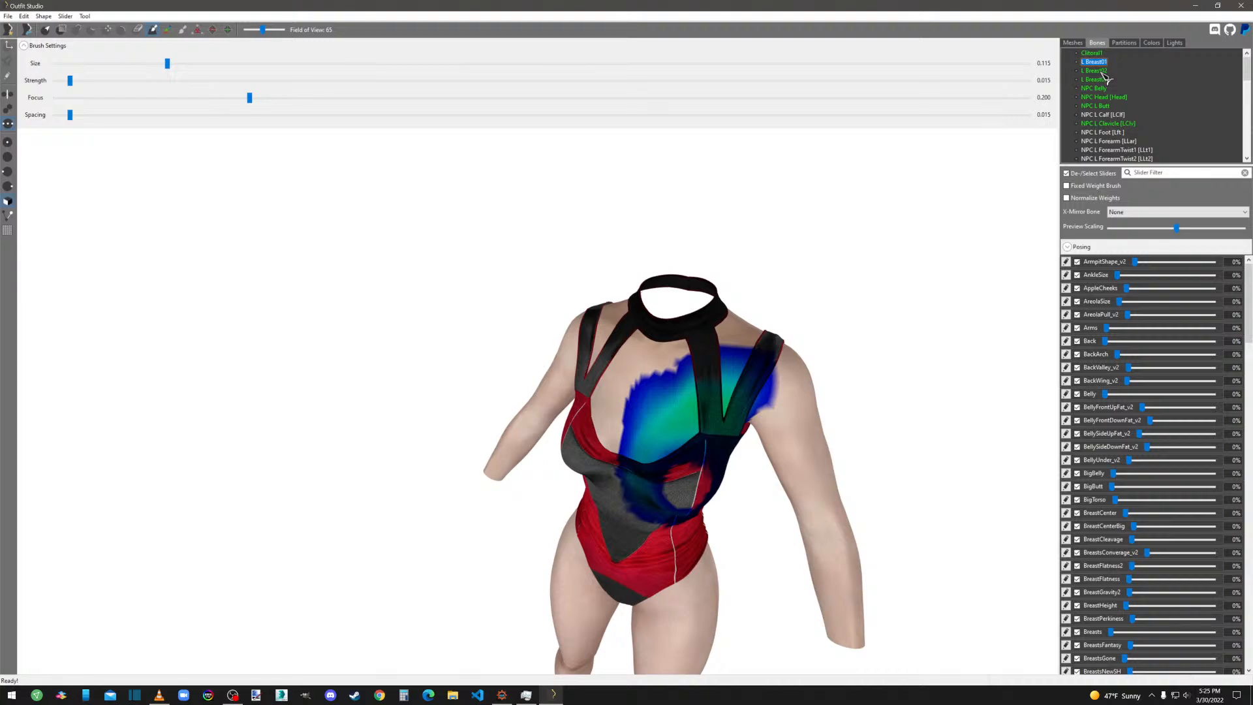
click(1097, 71)
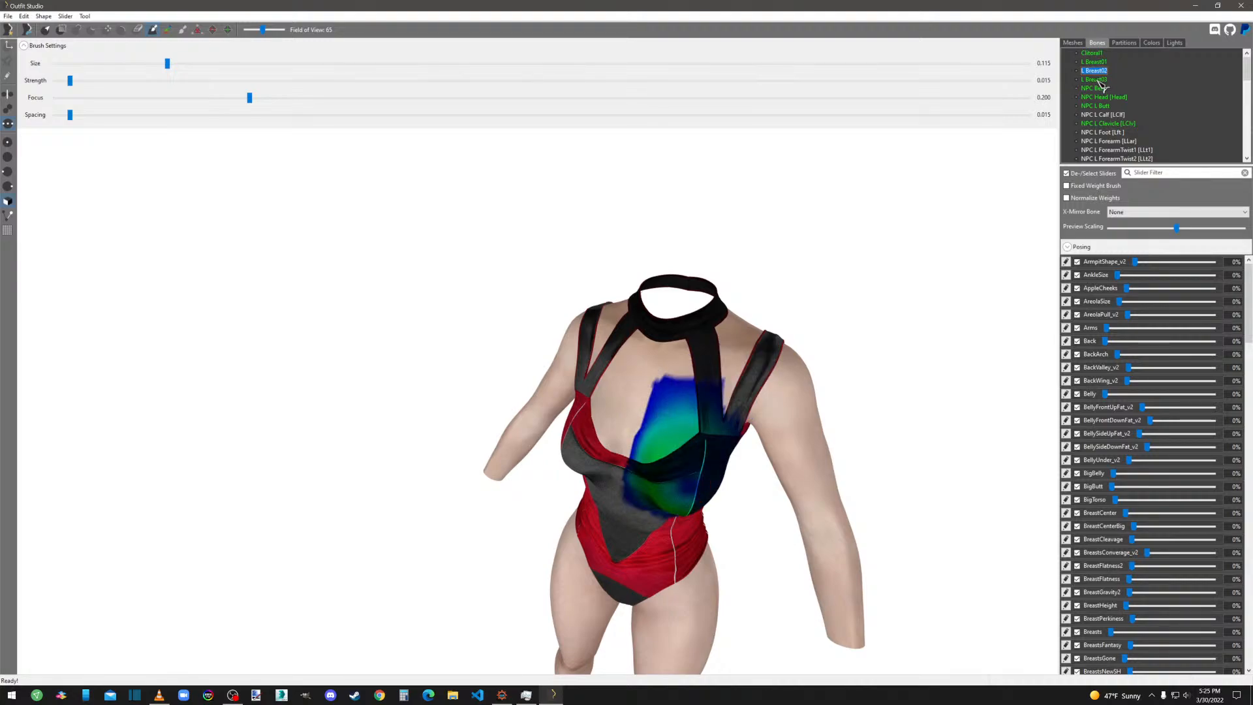
click(1096, 79)
click(1096, 88)
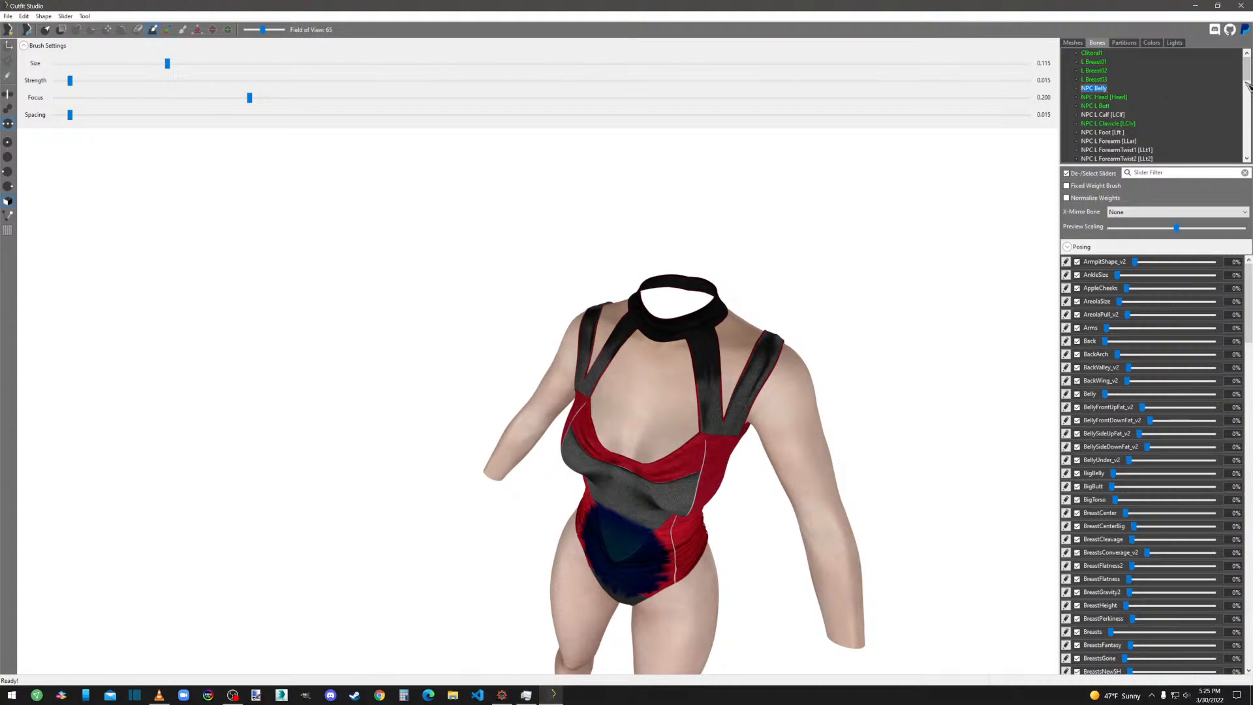
Examine the suit's weights on the pelvic bones and check the crotch area, then return to the mesh list.
drag(1248, 84, 1248, 157)
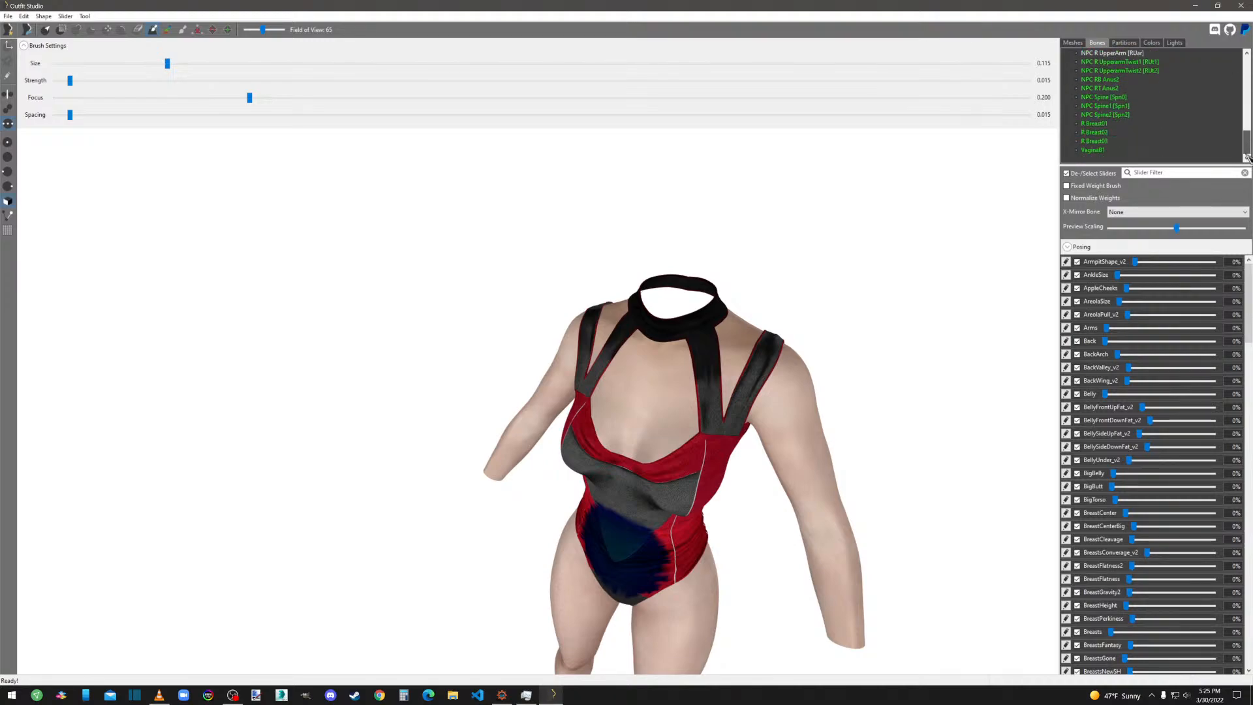
click(1094, 150)
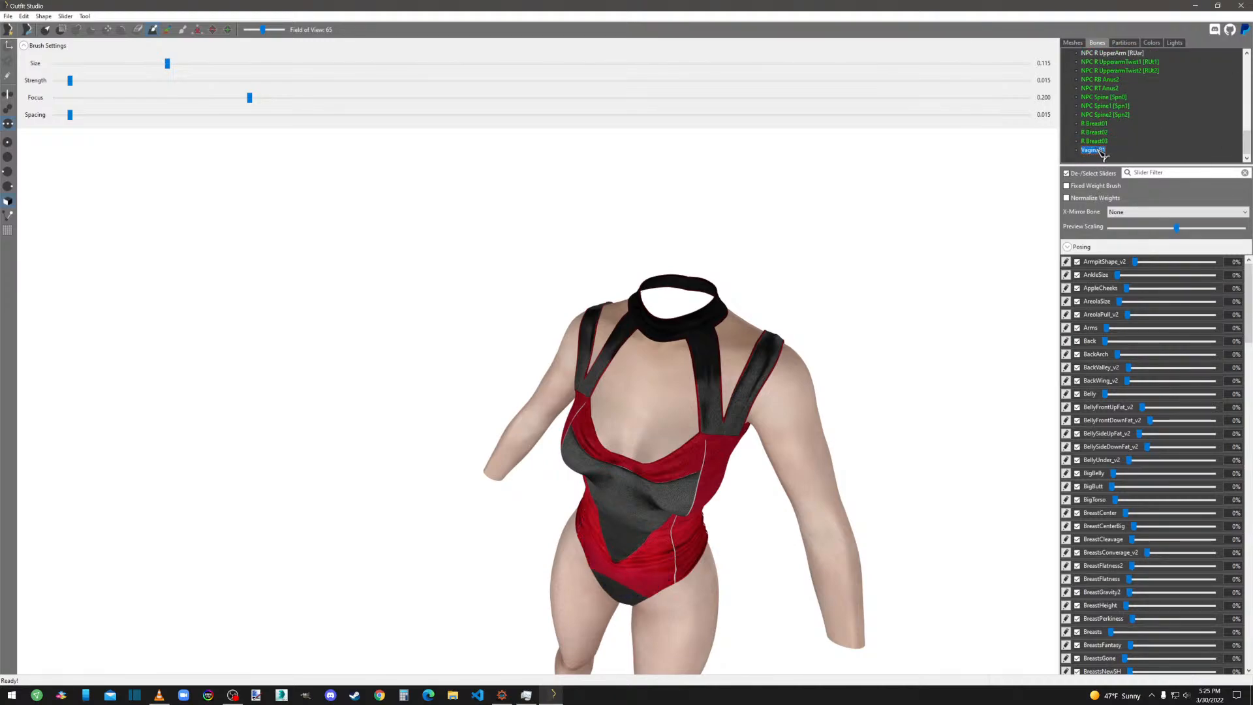
scroll(1102, 114, up, 2)
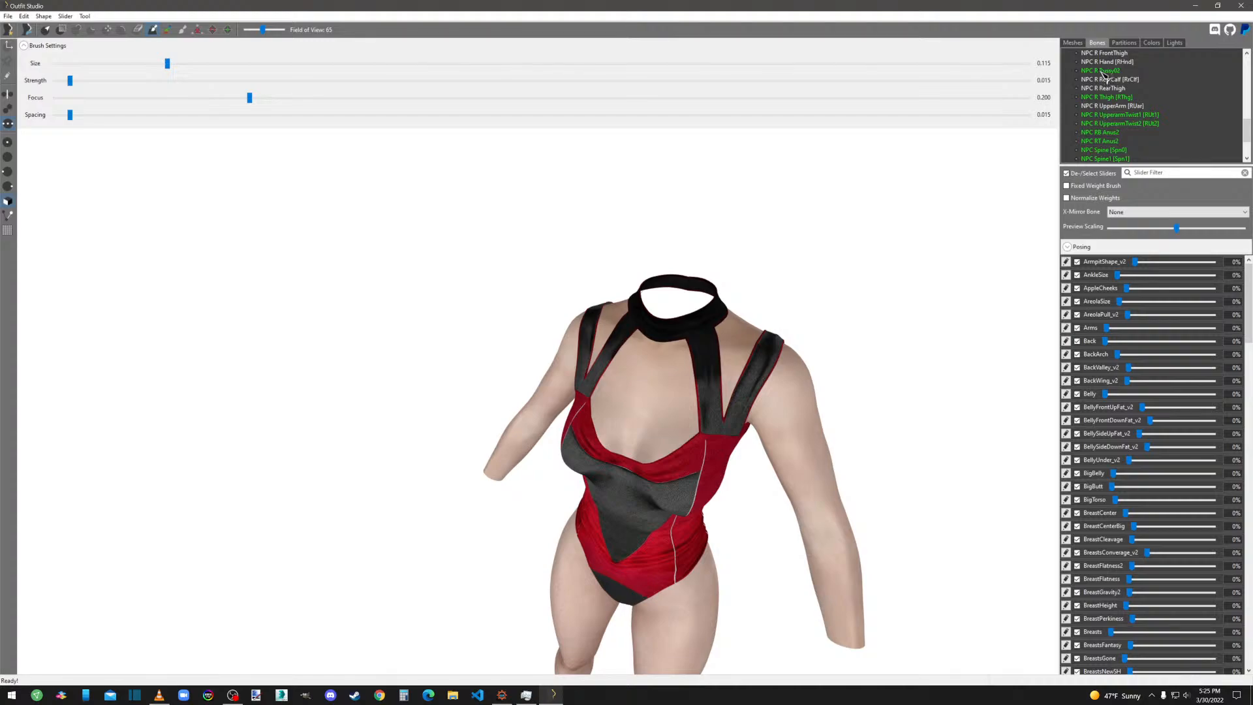
click(1103, 72)
middle_drag(751, 486, 804, 333)
scroll(852, 451, down, 5)
right_drag(851, 451, 879, 430)
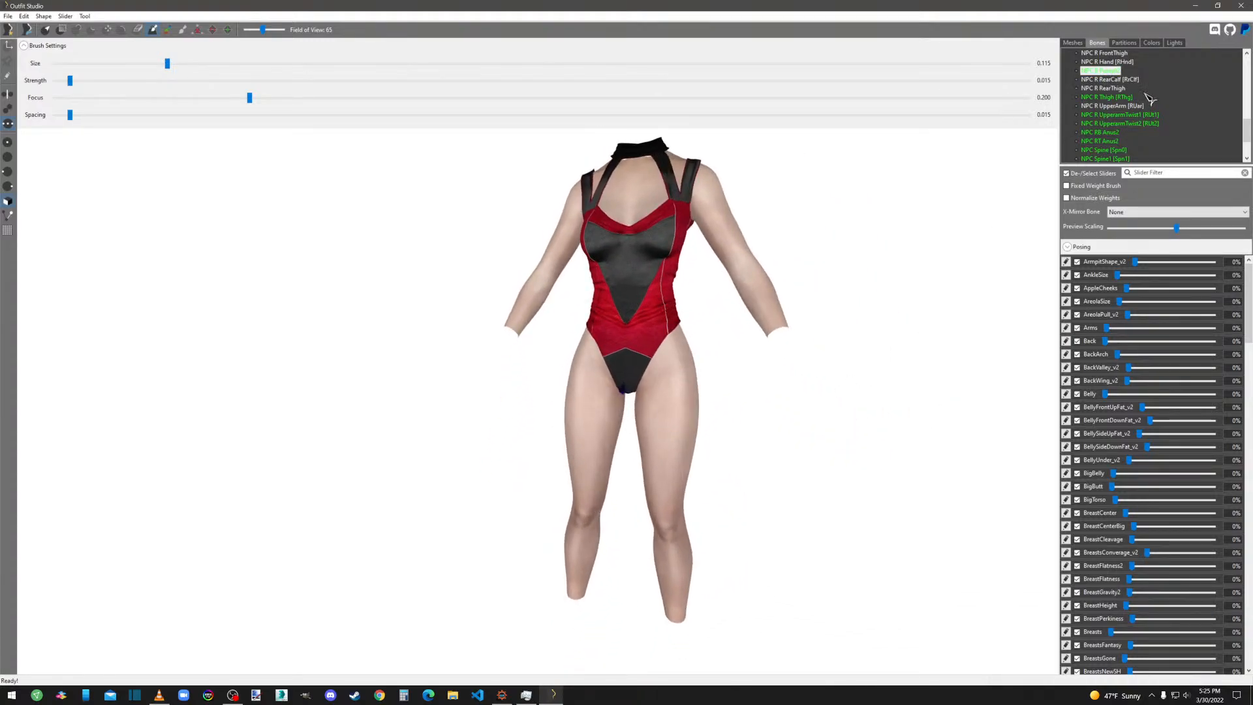
scroll(1106, 85, up, 10)
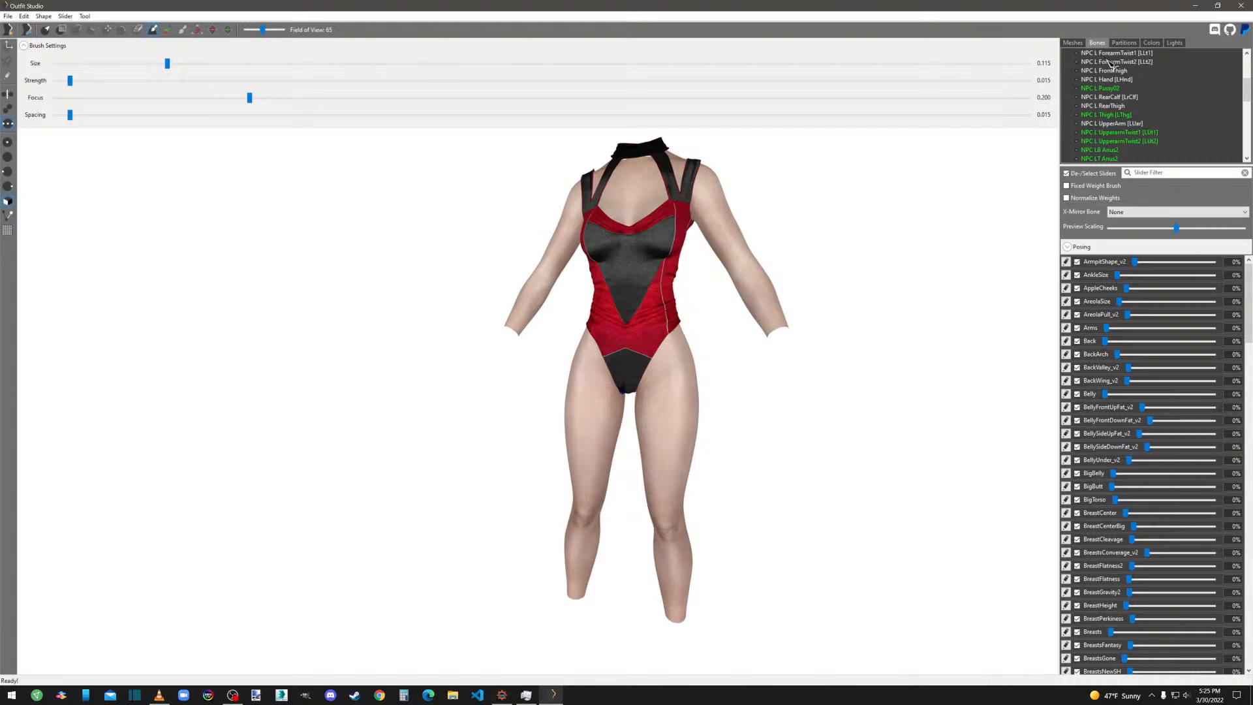
scroll(1123, 77, up, 4)
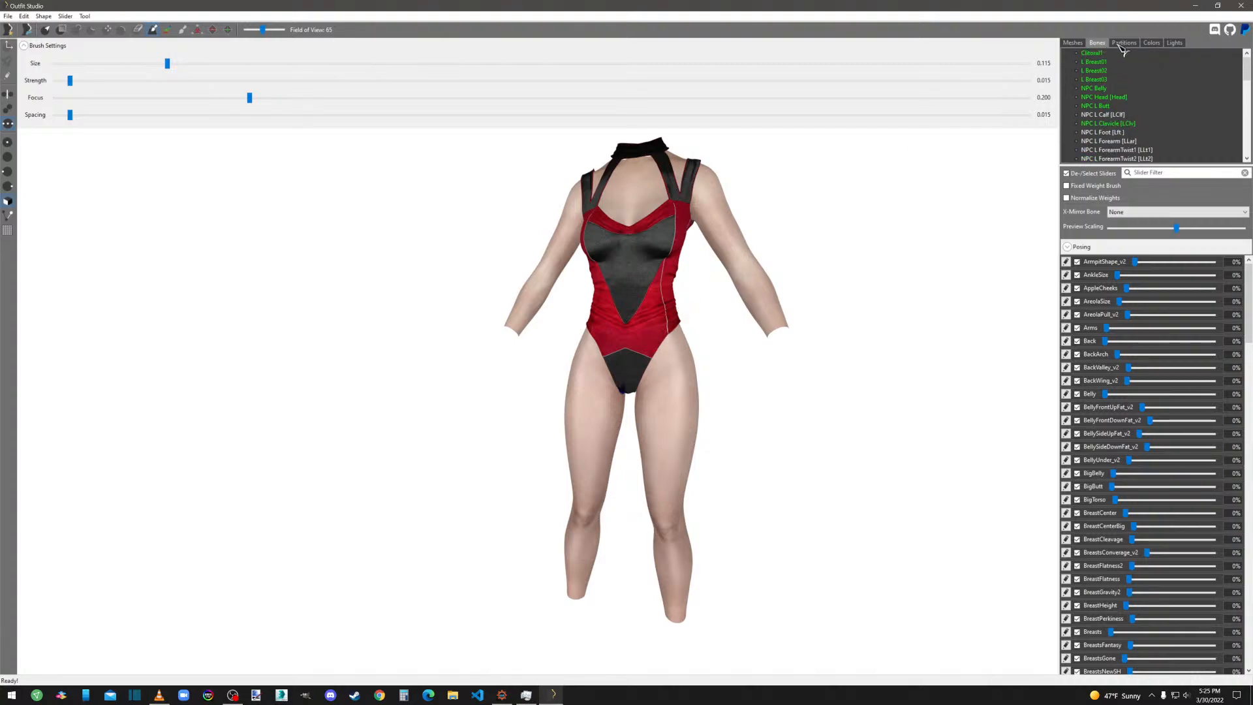
click(1123, 43)
click(1074, 43)
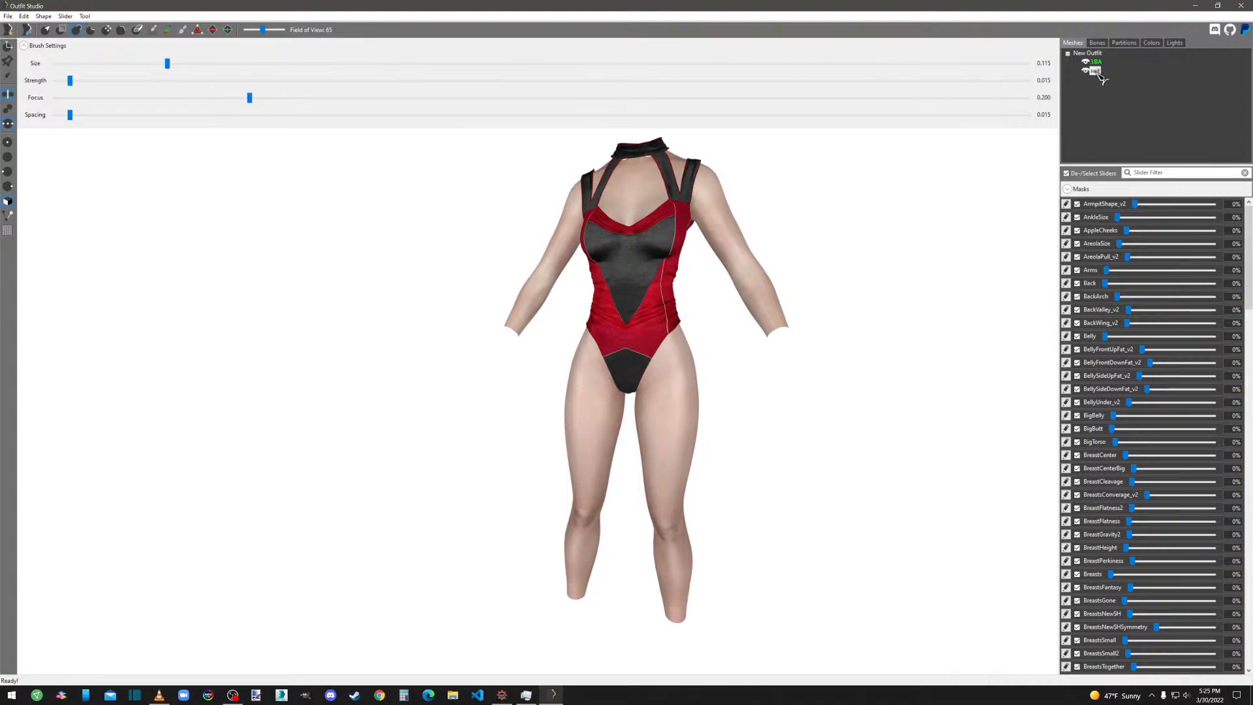
Conform all sliders to the suit with search radius 10.00000, 10 max vertex targets and the X, Y and Z axes enabled.
right_click(1100, 75)
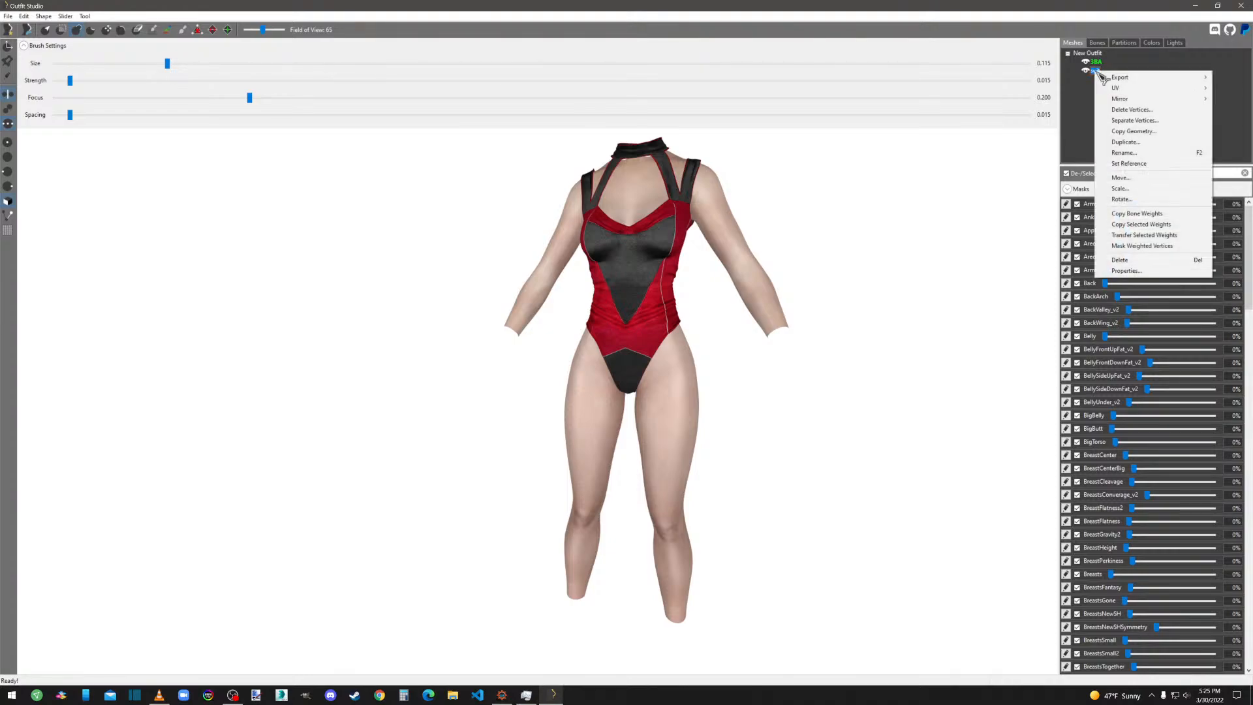
click(66, 16)
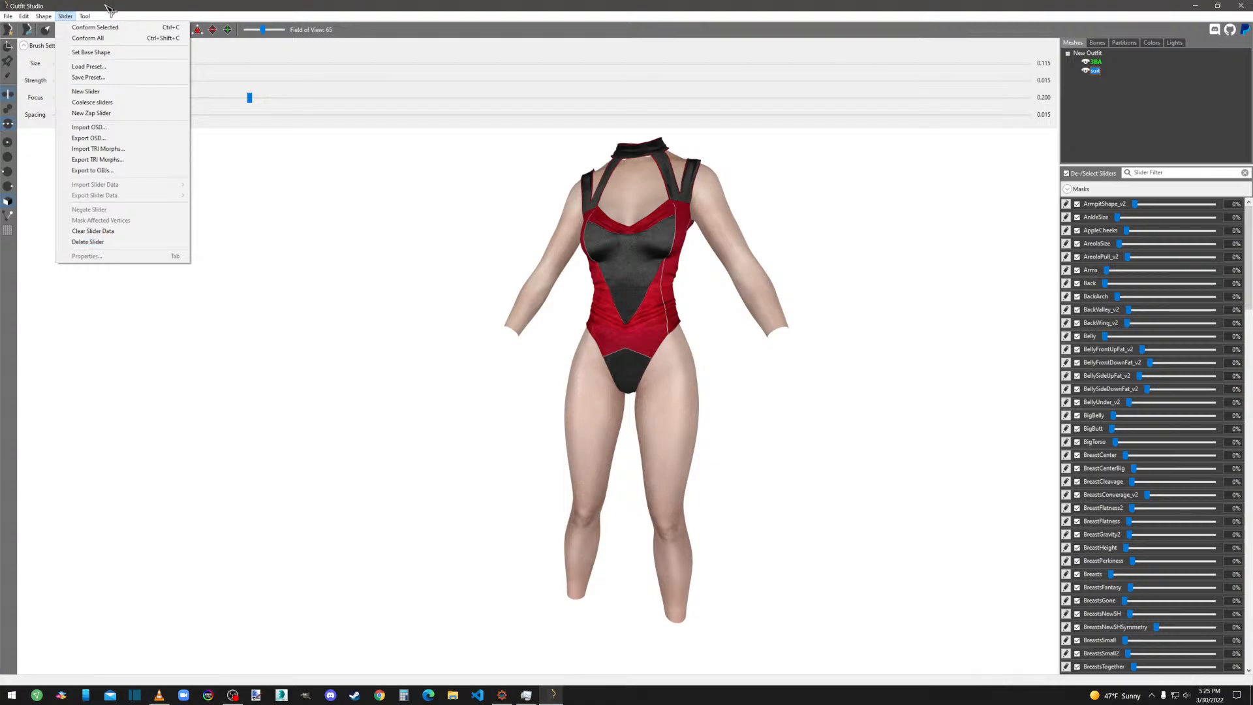
mouse_move(85, 16)
click(110, 121)
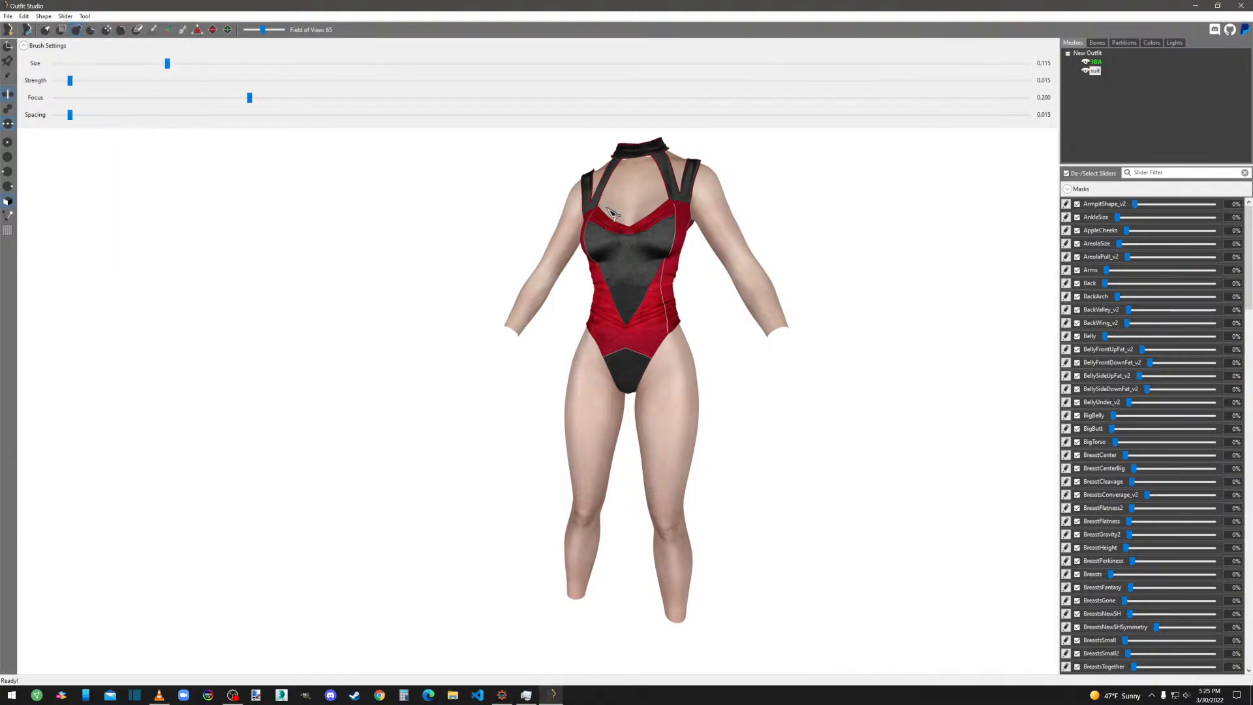
middle_drag(815, 282, 764, 516)
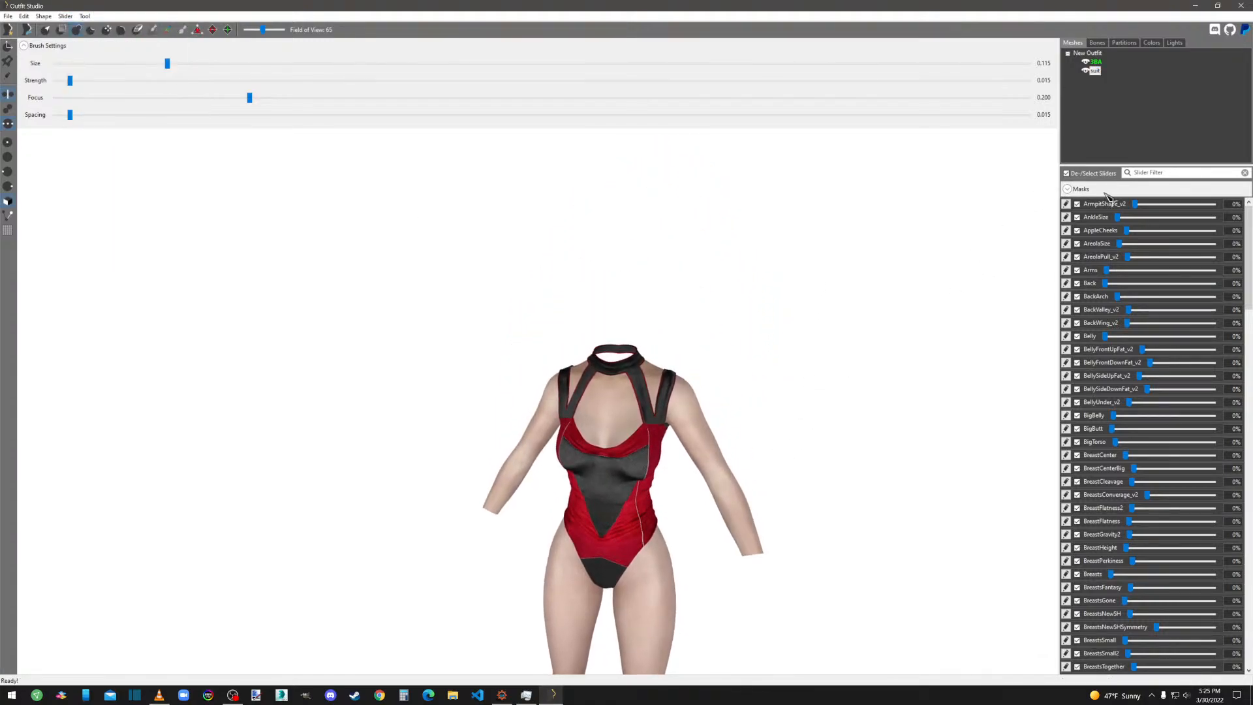
right_click(1100, 72)
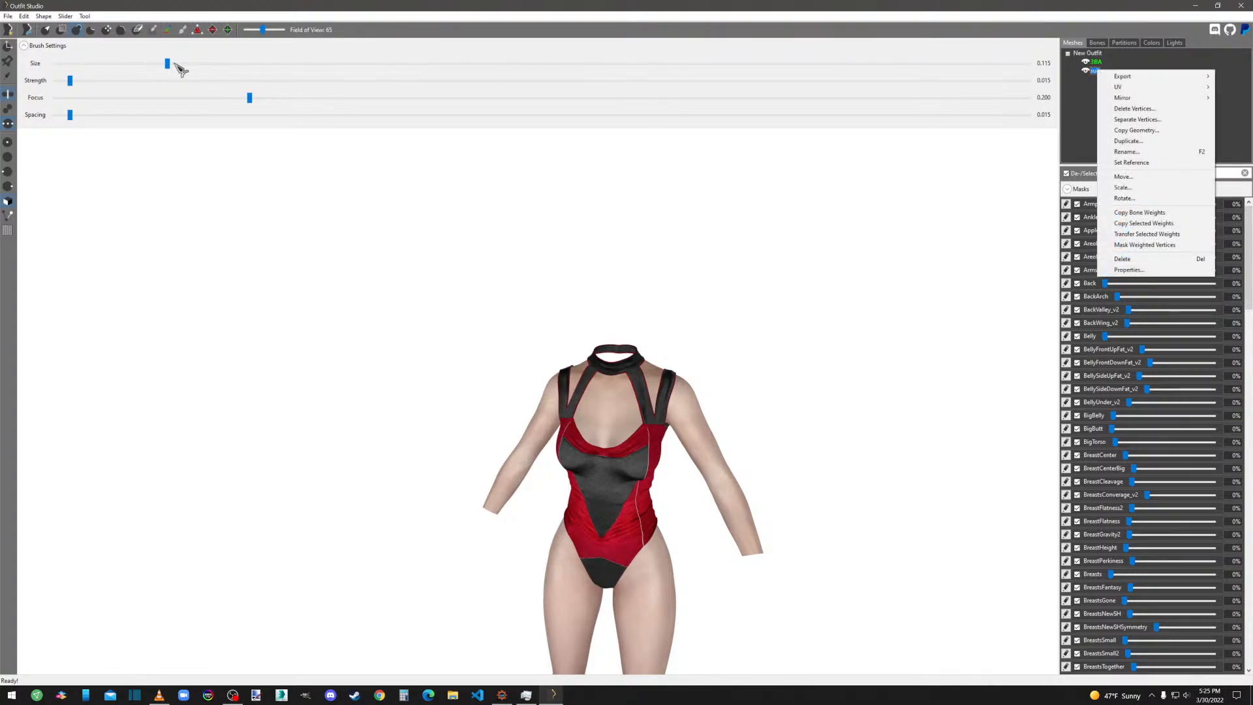
click(65, 16)
click(87, 38)
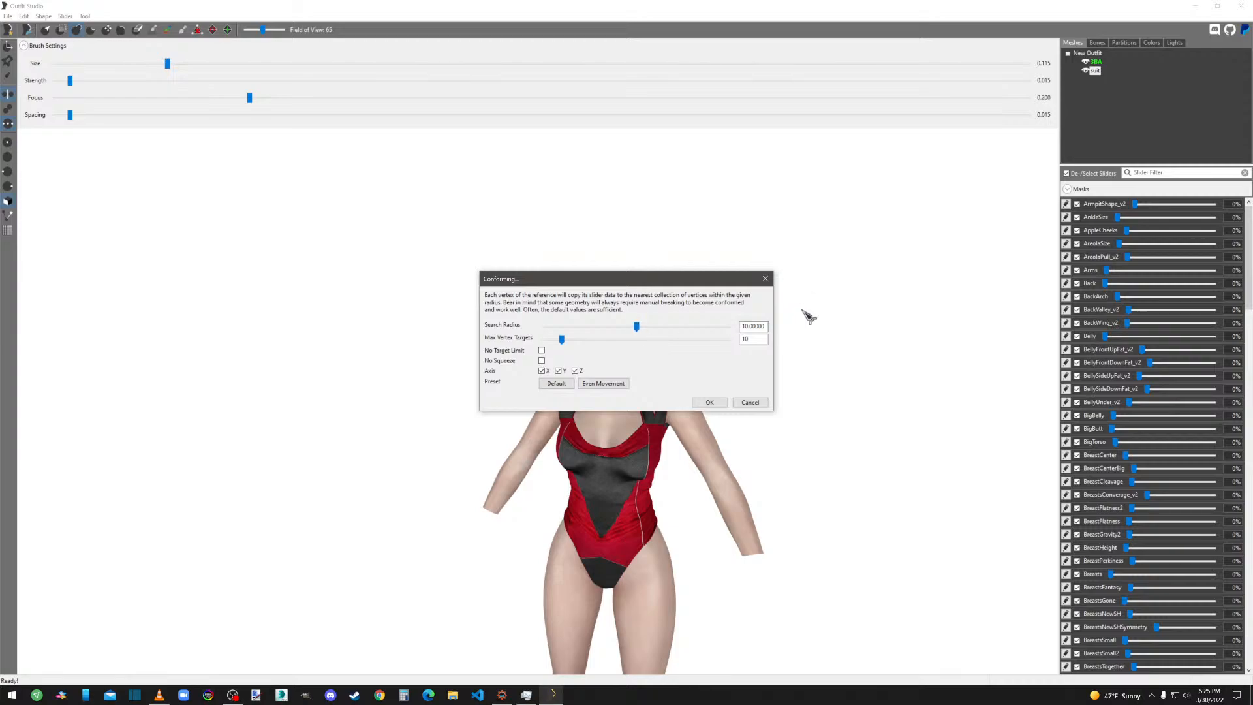
click(709, 402)
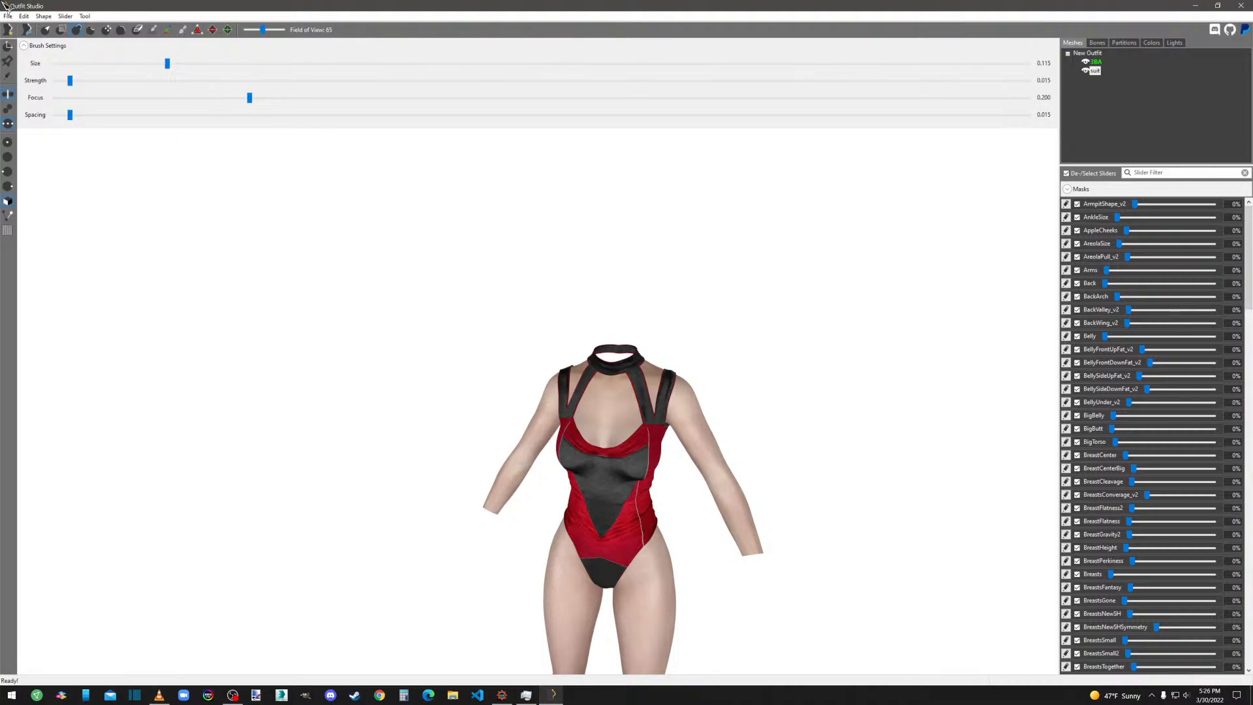
Start another Conform All pass with search radius 10.00000 and 10 max vertex targets.
click(66, 16)
click(94, 36)
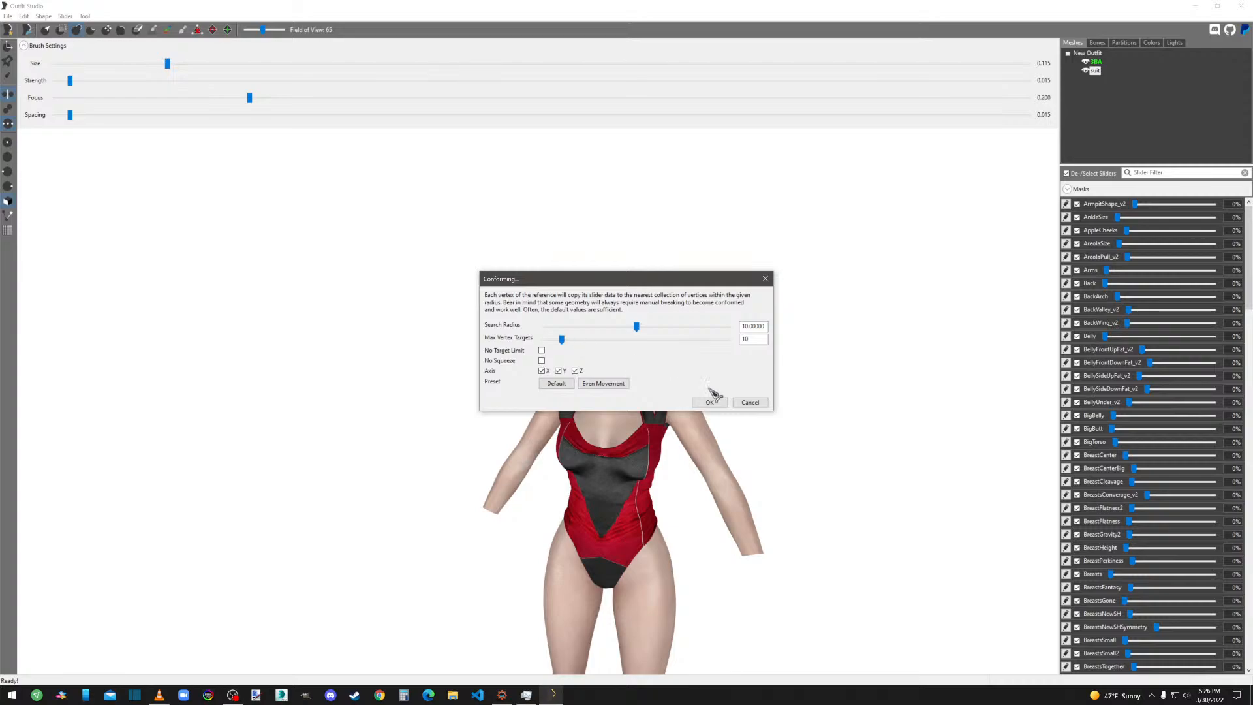
Cancel the conforming dialog and try the Belly and BigBelly sliders on the suit, leaving both at 0%.
click(747, 402)
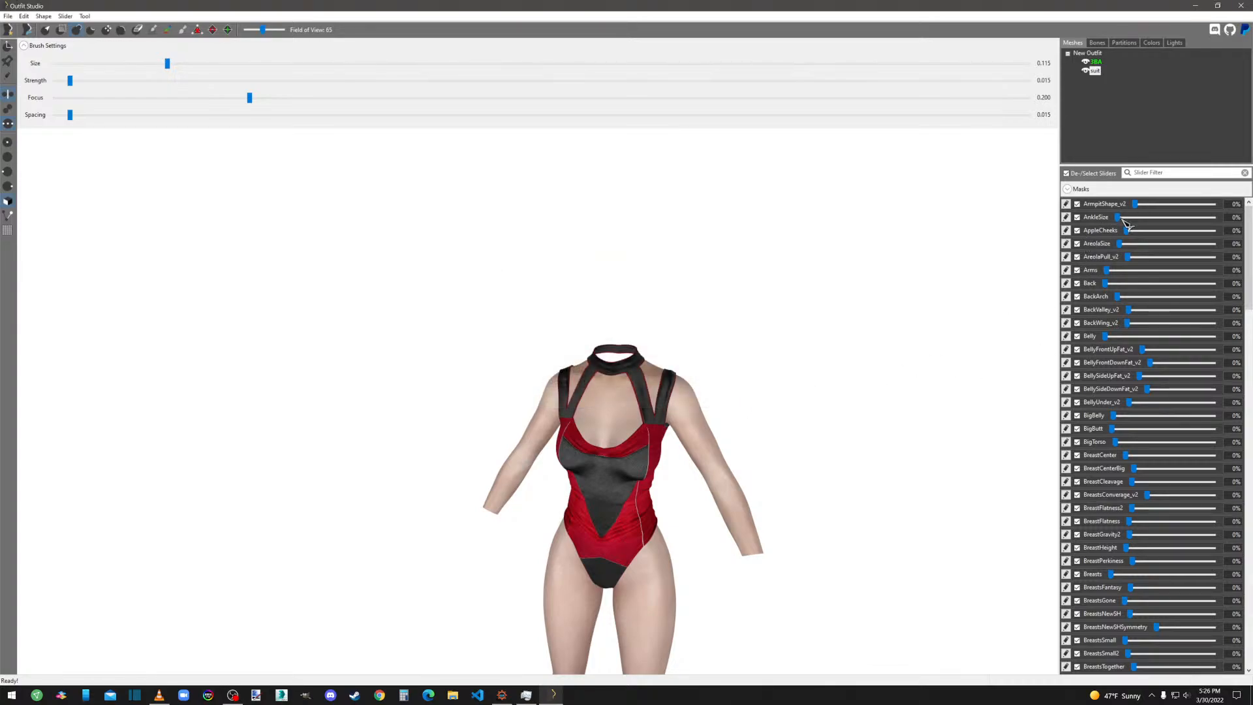
click(1107, 337)
drag(1113, 415, 994, 428)
right_drag(890, 427, 834, 428)
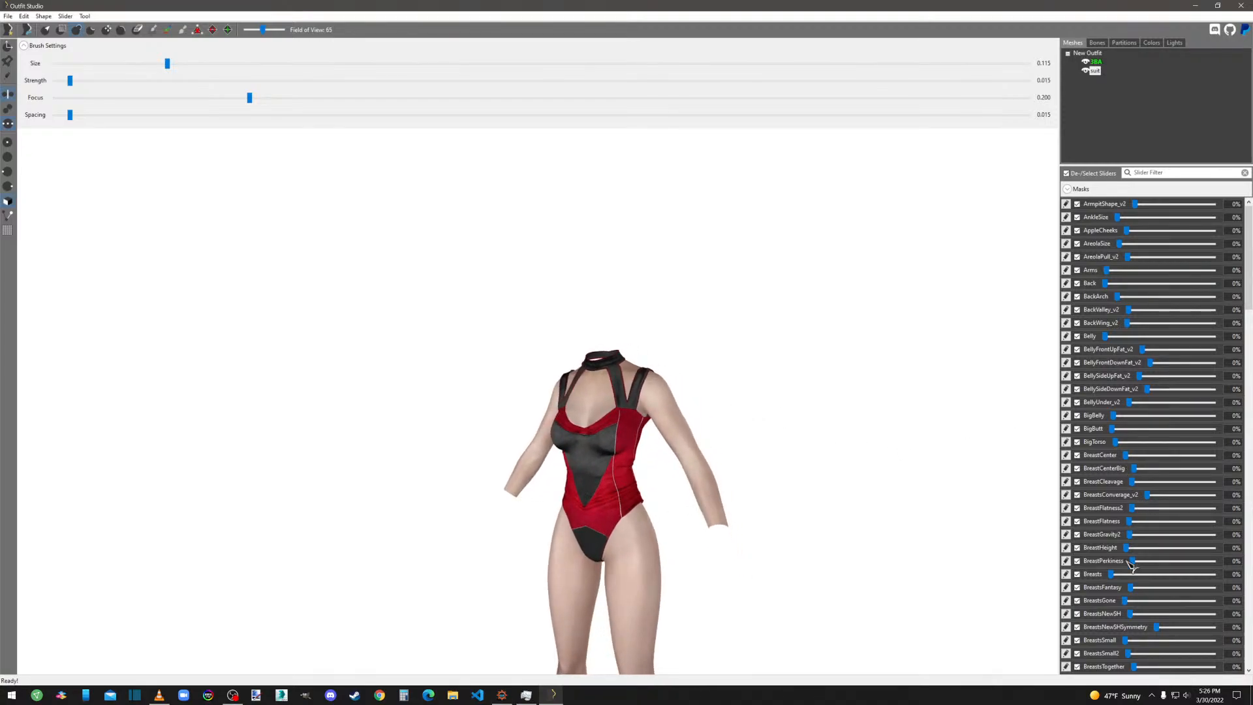
Preview the suit with the BreastsNewSH and Breasts sliders at 100%, and return both to 0%.
drag(1113, 576, 1084, 572)
drag(1130, 613, 1185, 625)
drag(1132, 617, 1214, 613)
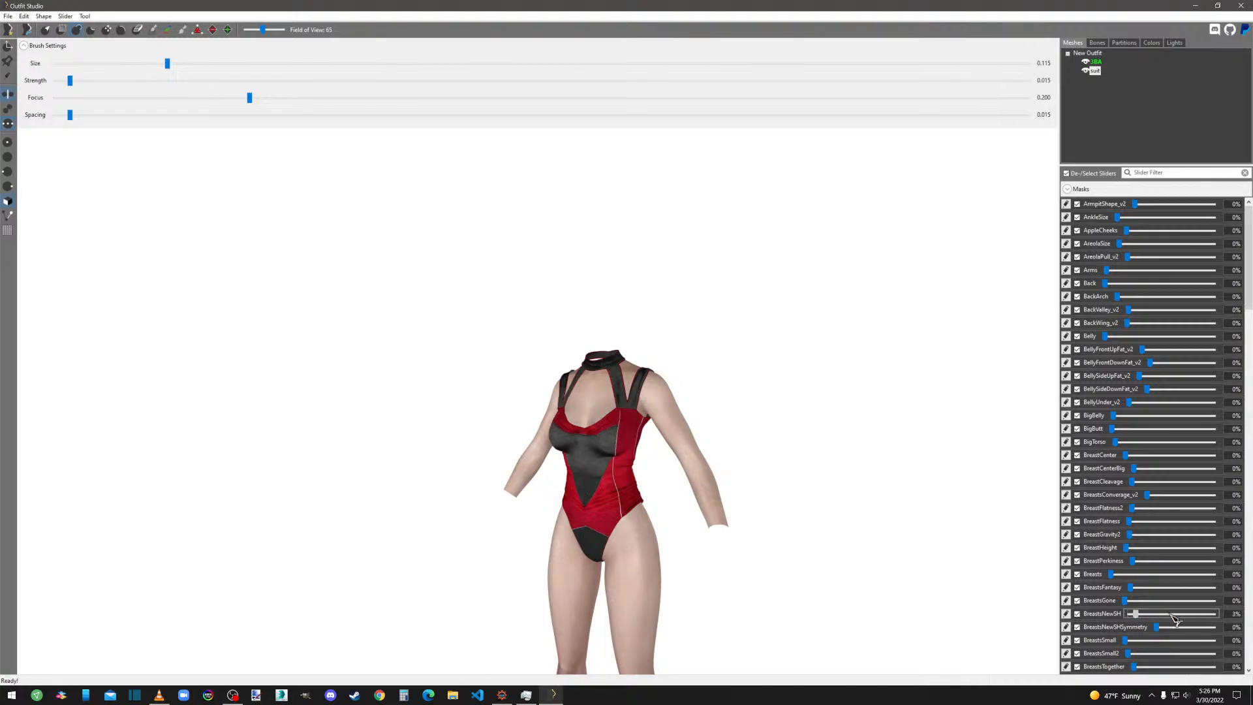
drag(1115, 573, 1214, 573)
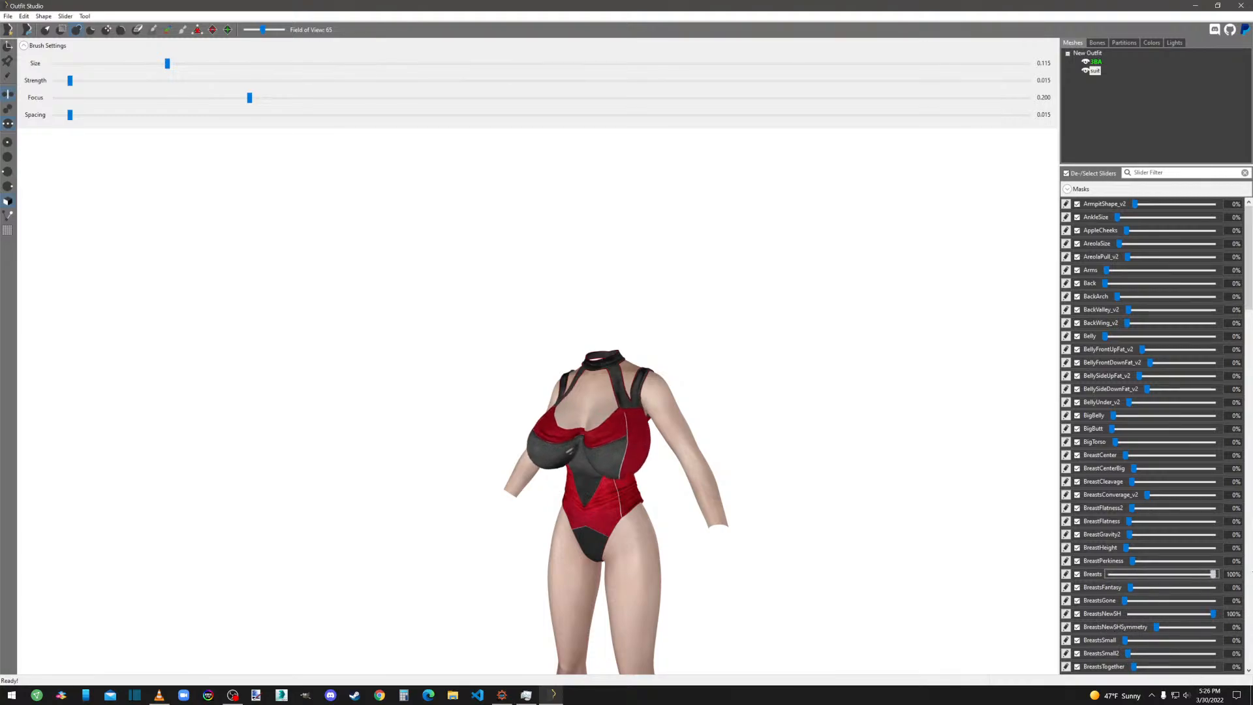
mouse_move(1131, 587)
mouse_down()
mouse_move(1248, 592)
mouse_move(1117, 589)
mouse_up()
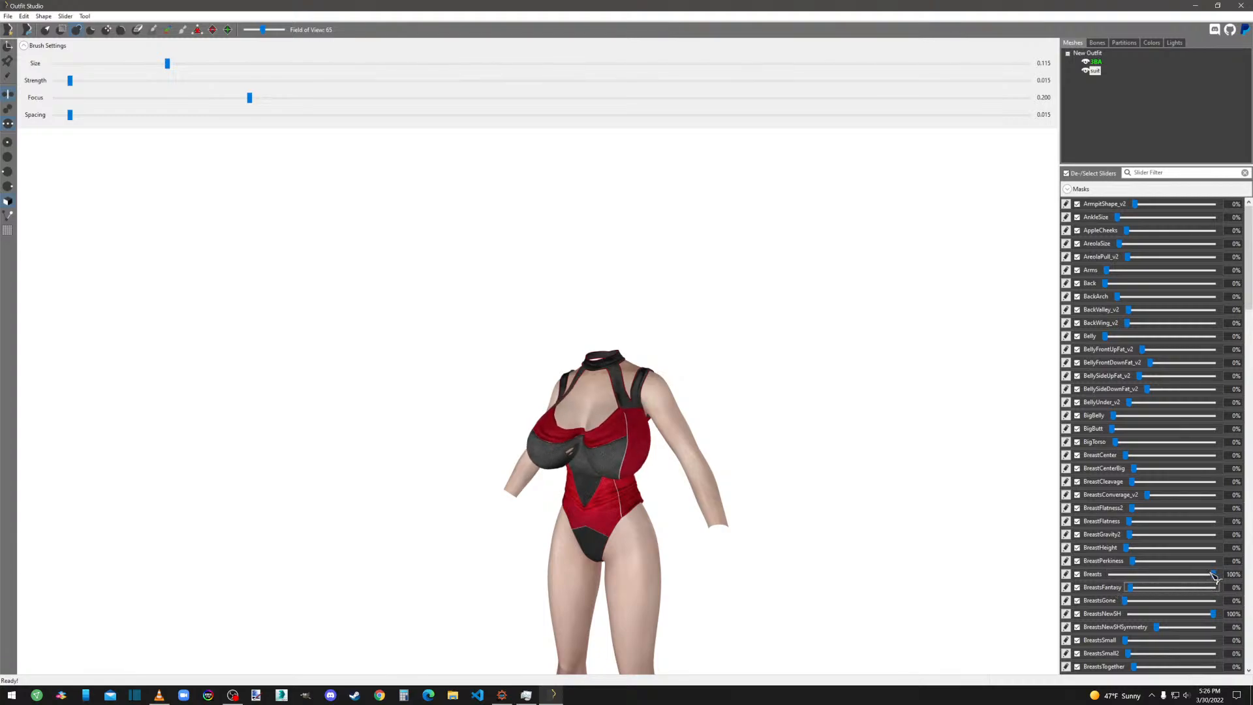
drag(1213, 574, 1110, 573)
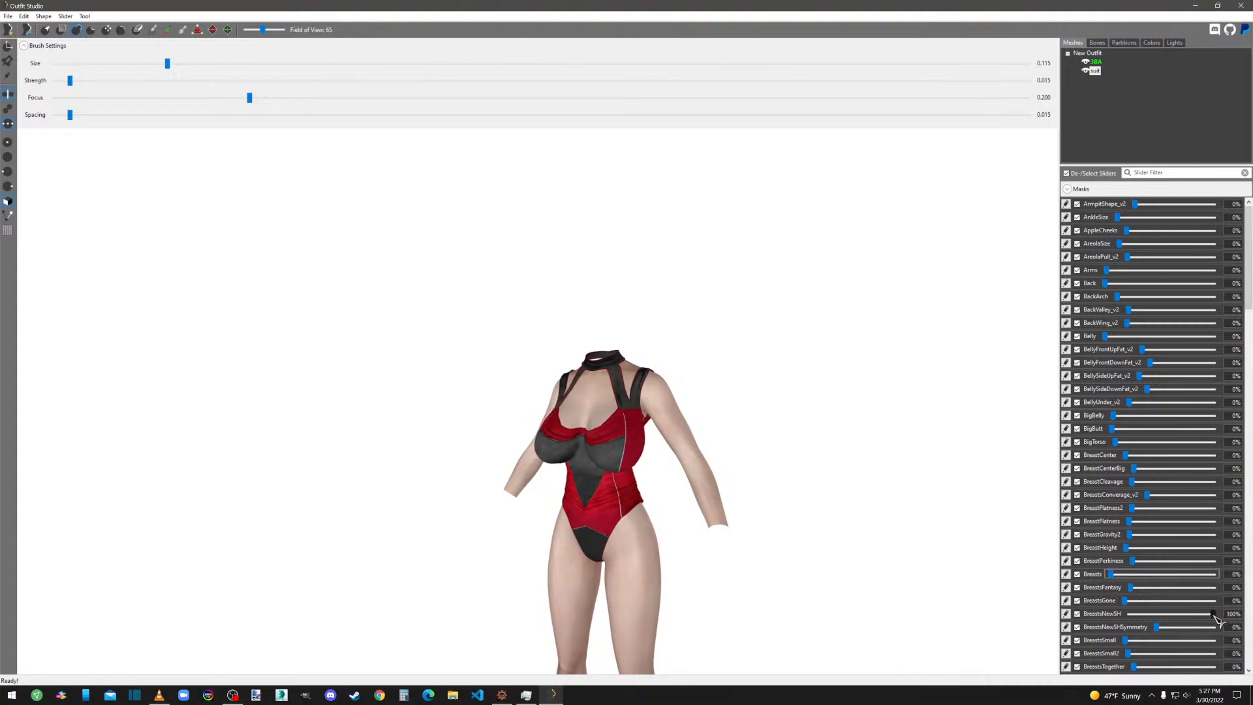
drag(1214, 614, 1124, 614)
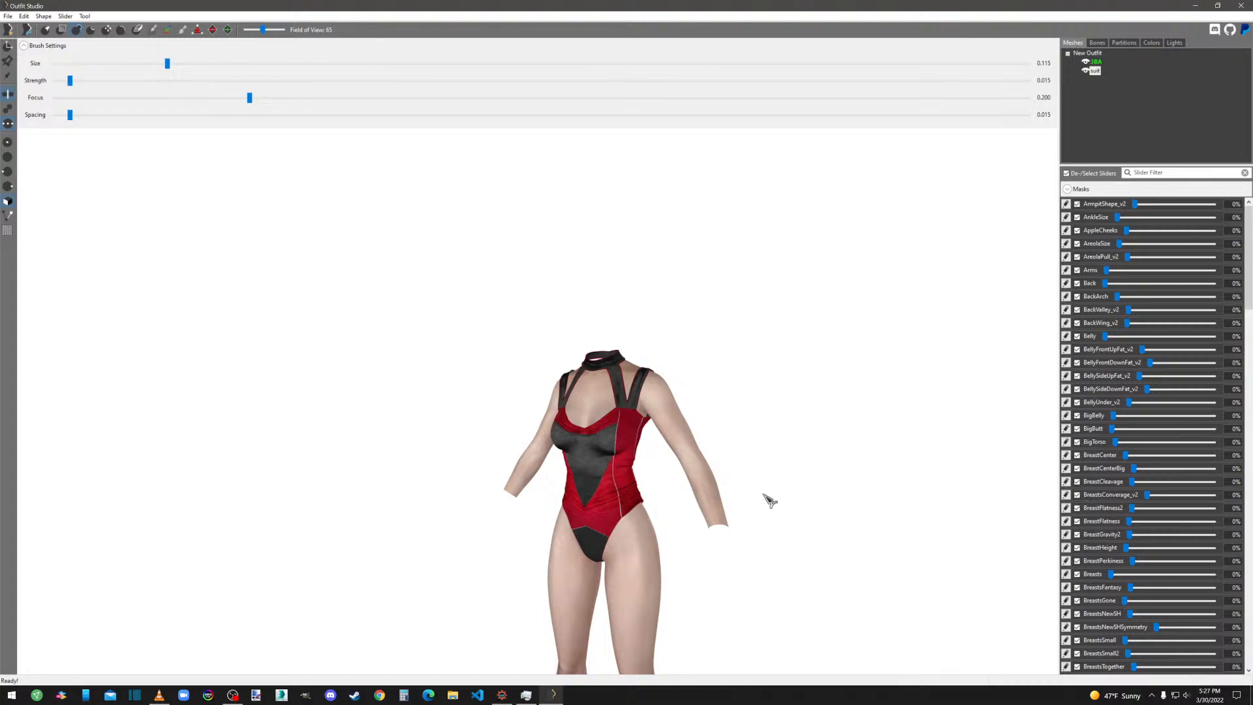
Inspect the suit's side and back with the Breasts slider at 100% in edit mode, and turn its edit mode off.
right_drag(765, 497, 879, 498)
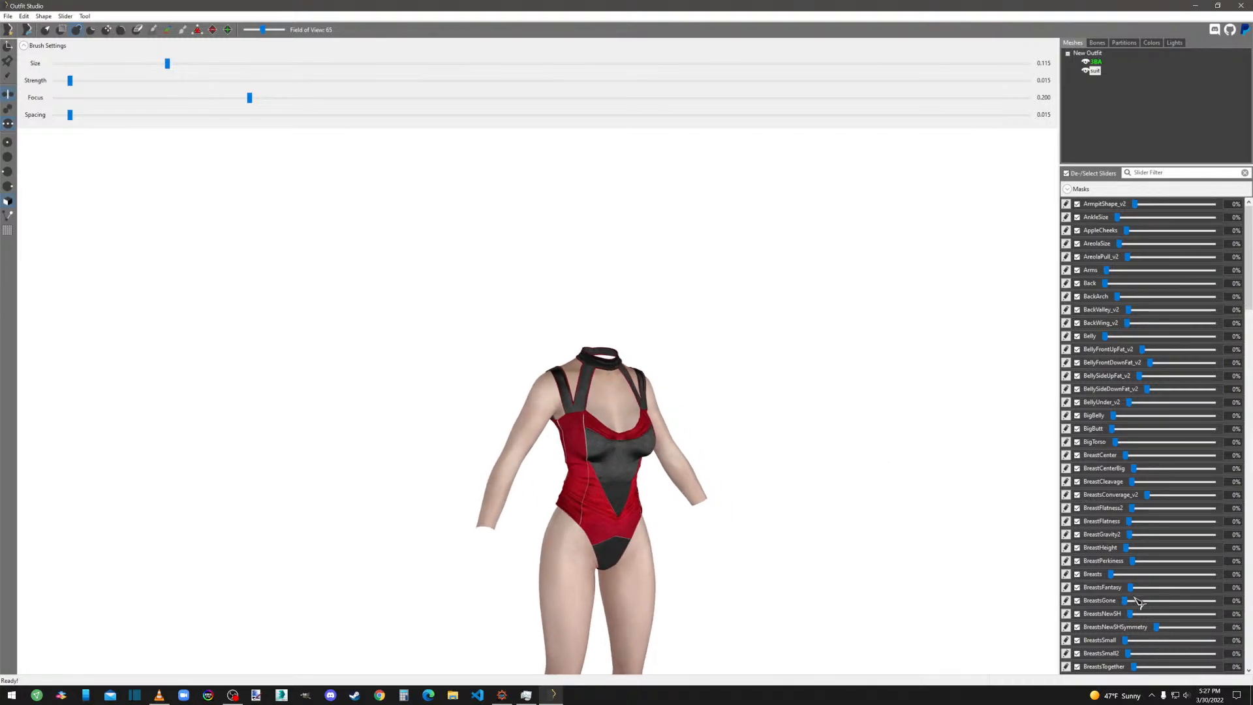
drag(1111, 575, 1213, 574)
right_drag(811, 557, 1018, 567)
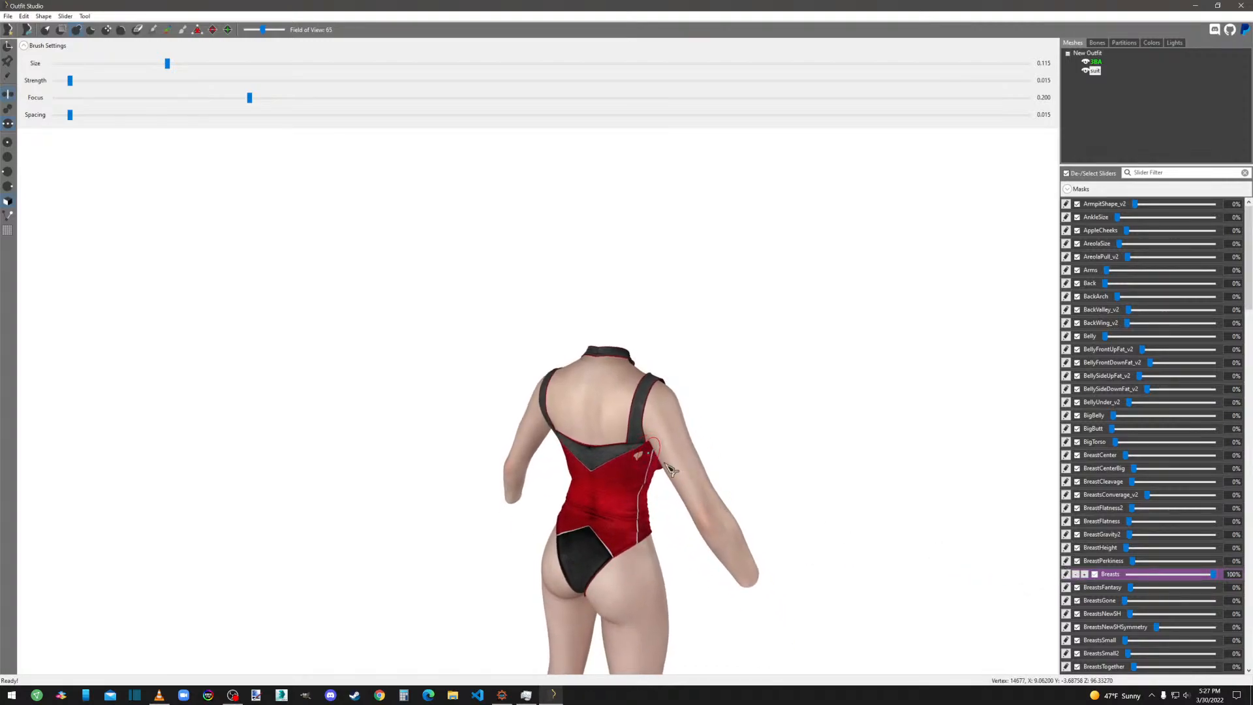
click(1066, 574)
right_drag(667, 489, 708, 494)
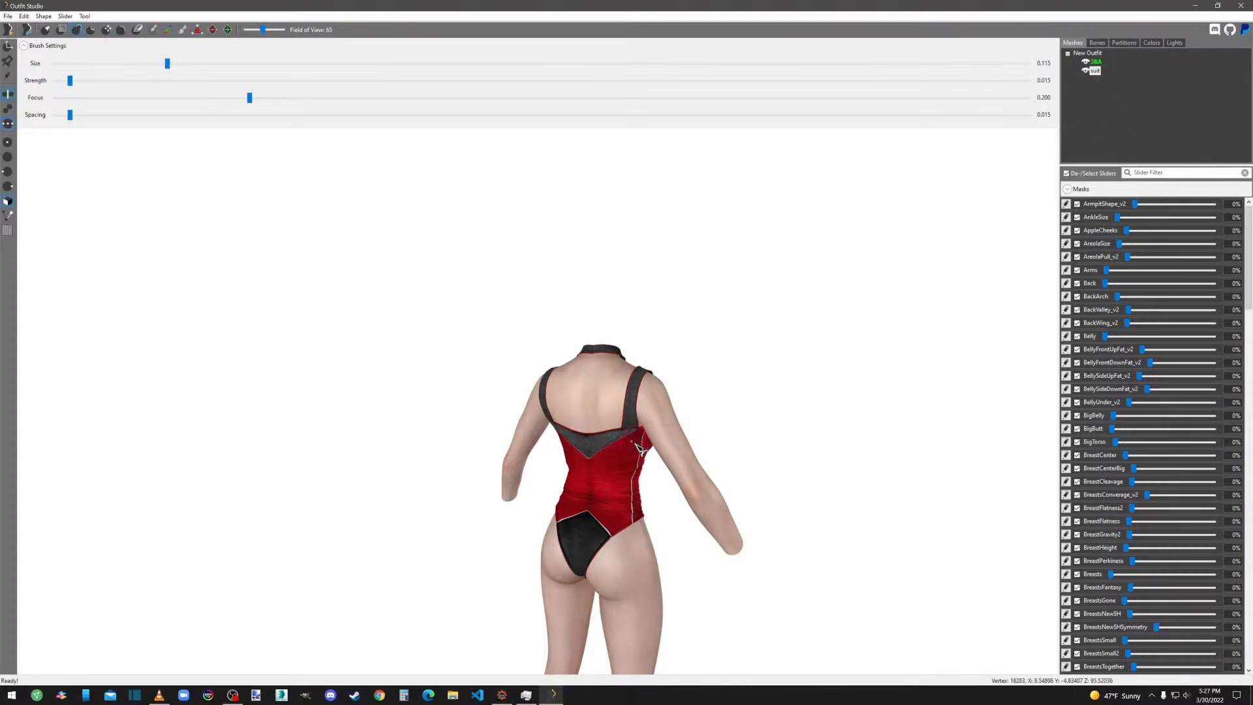
right_drag(649, 450, 829, 462)
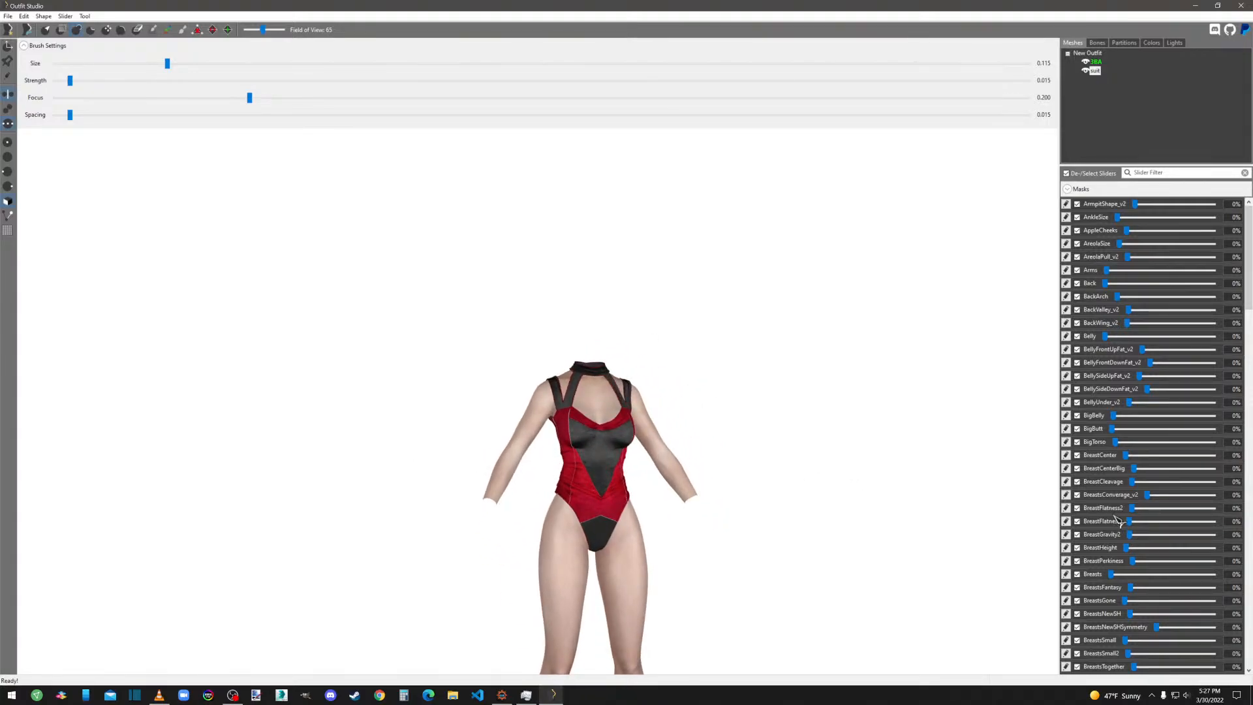
Set the Breasts slider to 100%, turn on its edit mode, and switch edit mode to BreastsNewSH.
drag(1112, 574, 1215, 574)
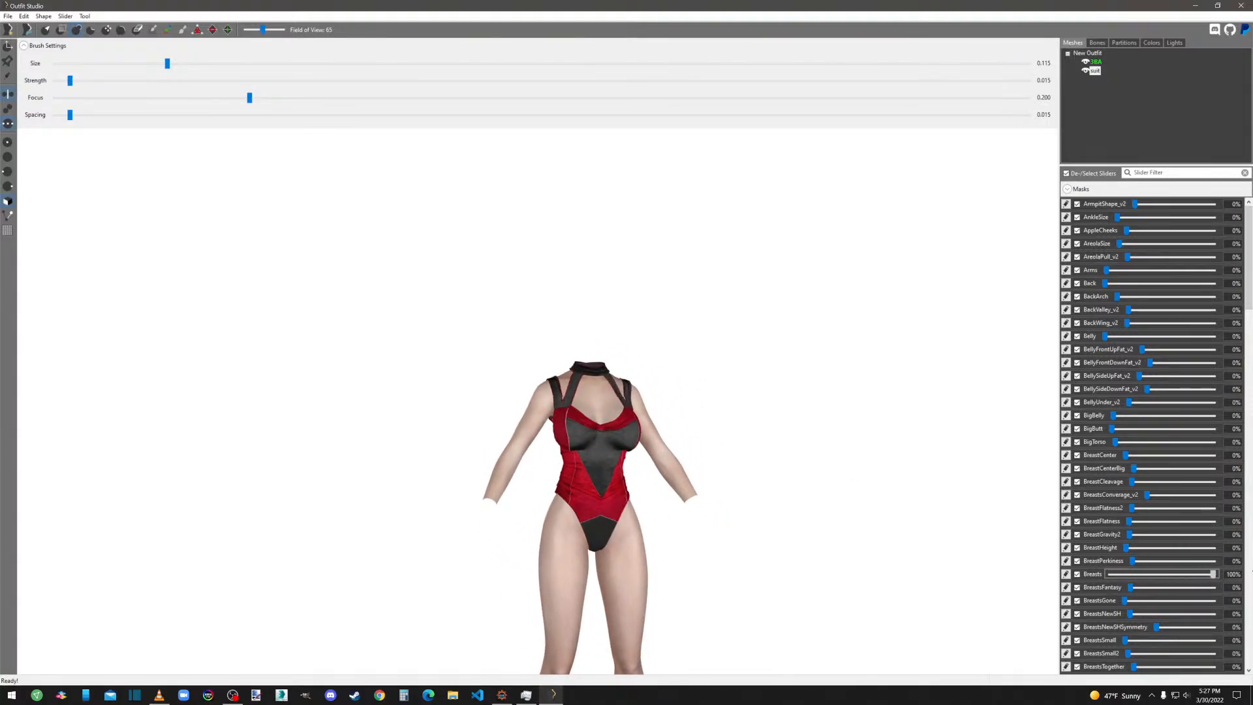
right_drag(843, 591, 900, 599)
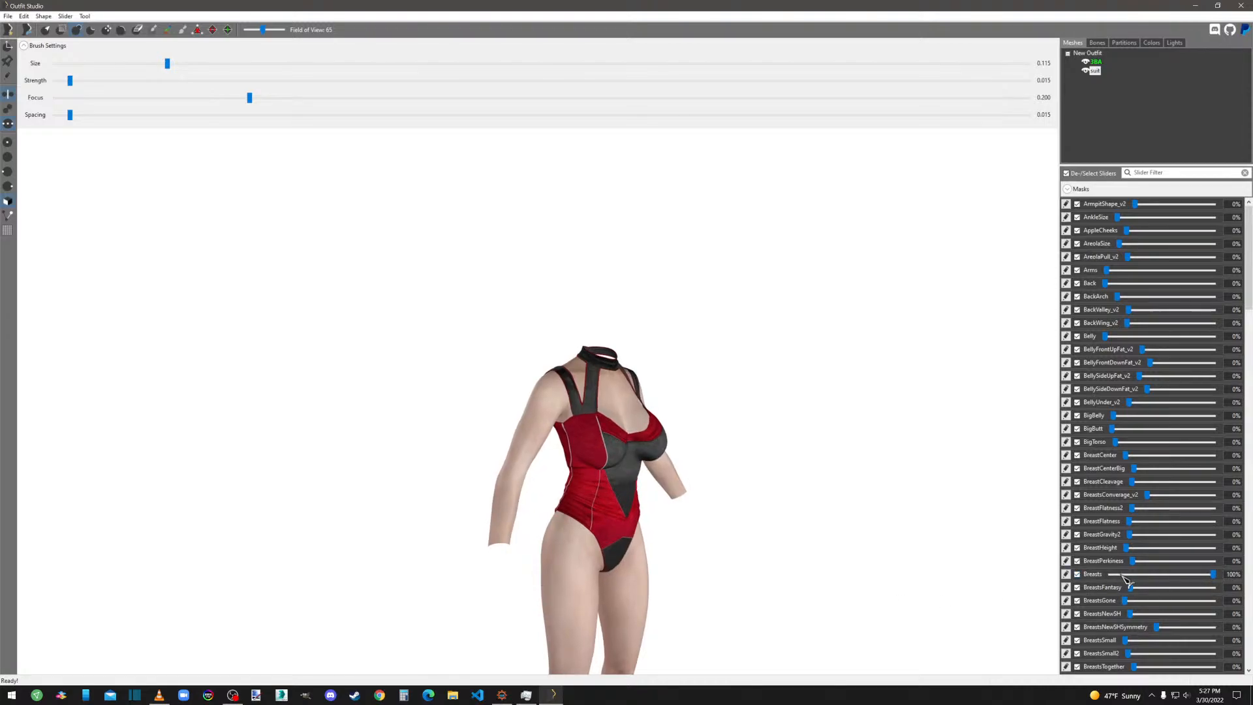
click(1066, 574)
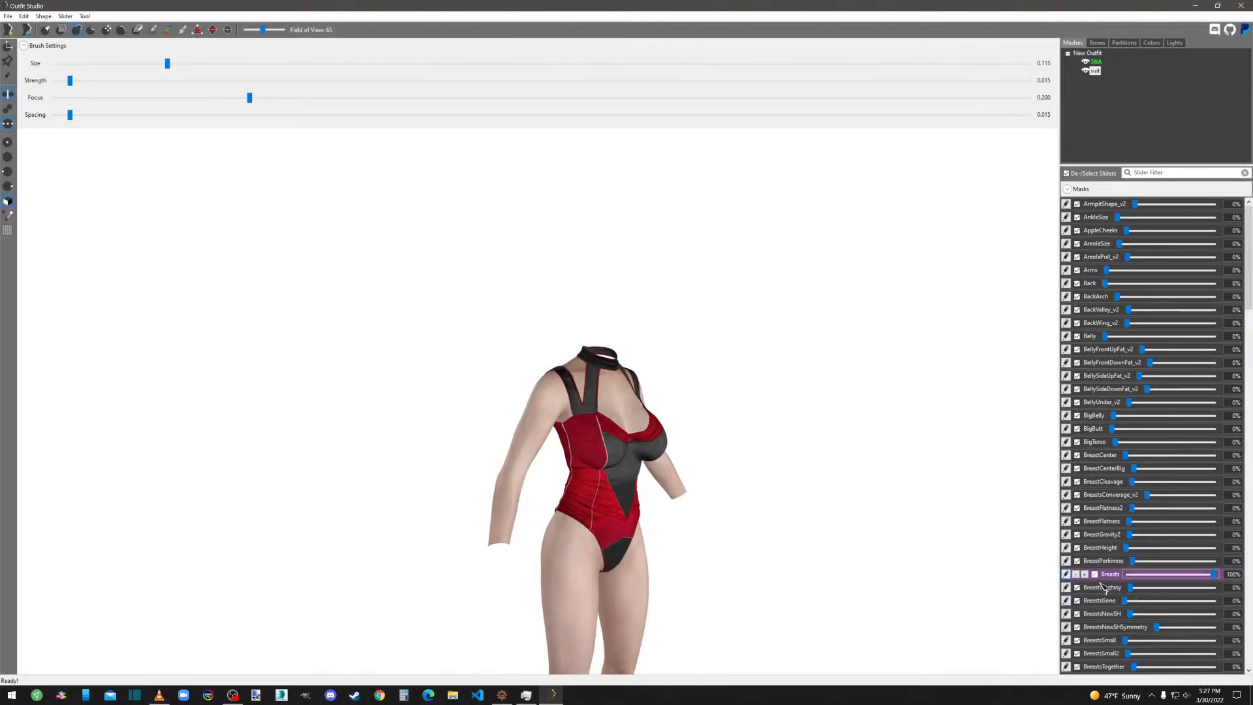
click(1067, 613)
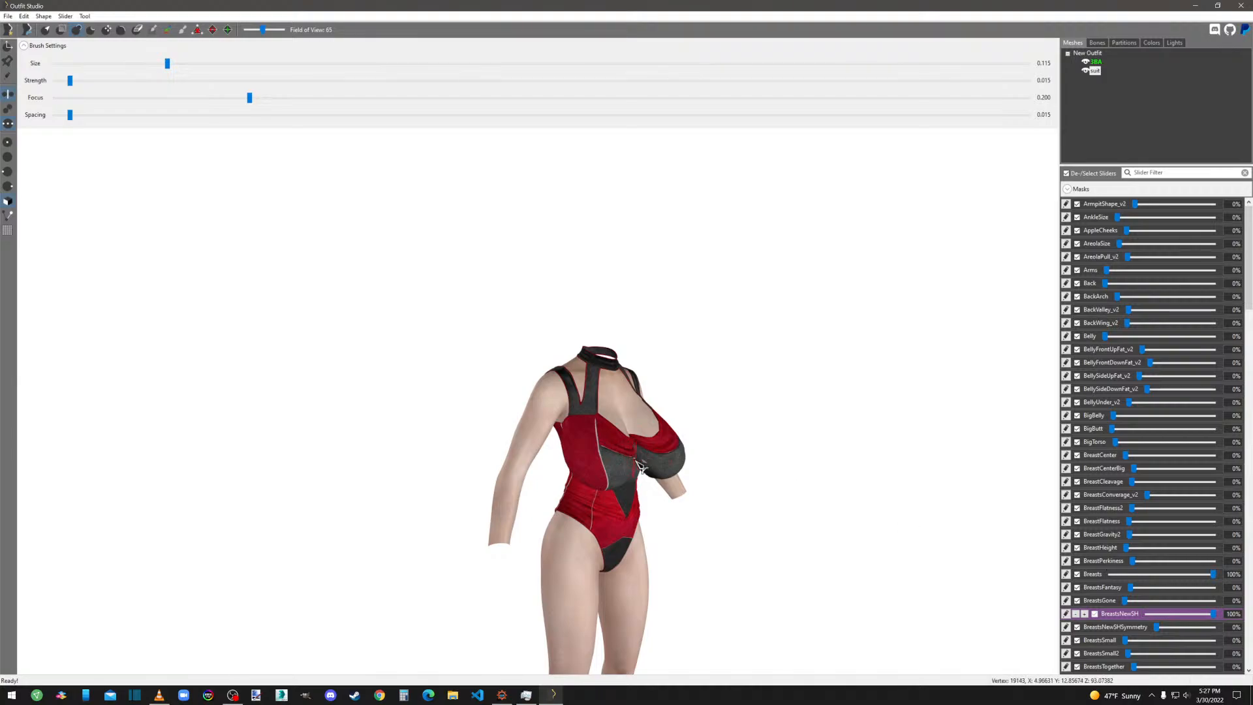
Examine the suit's fit under the bust, at the armpits and across the back with BreastsNewSH at 100%.
right_drag(701, 484, 625, 432)
scroll(629, 436, up, 5)
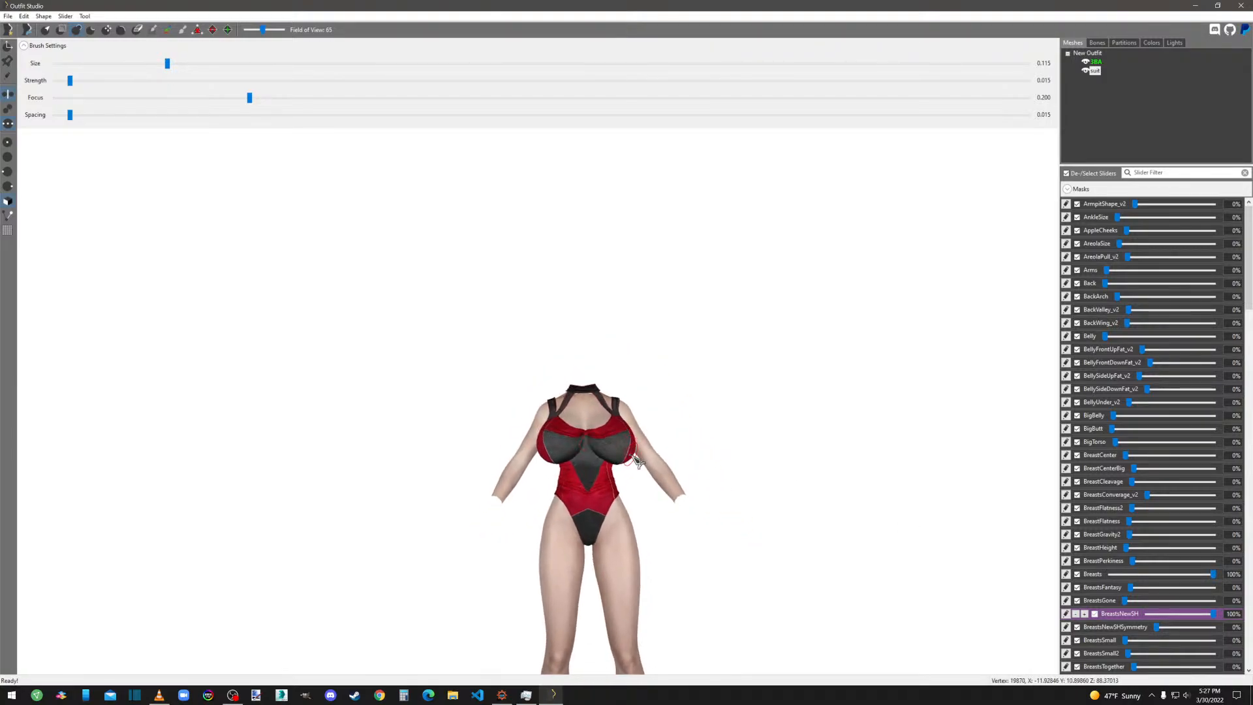
right_drag(623, 499, 770, 490)
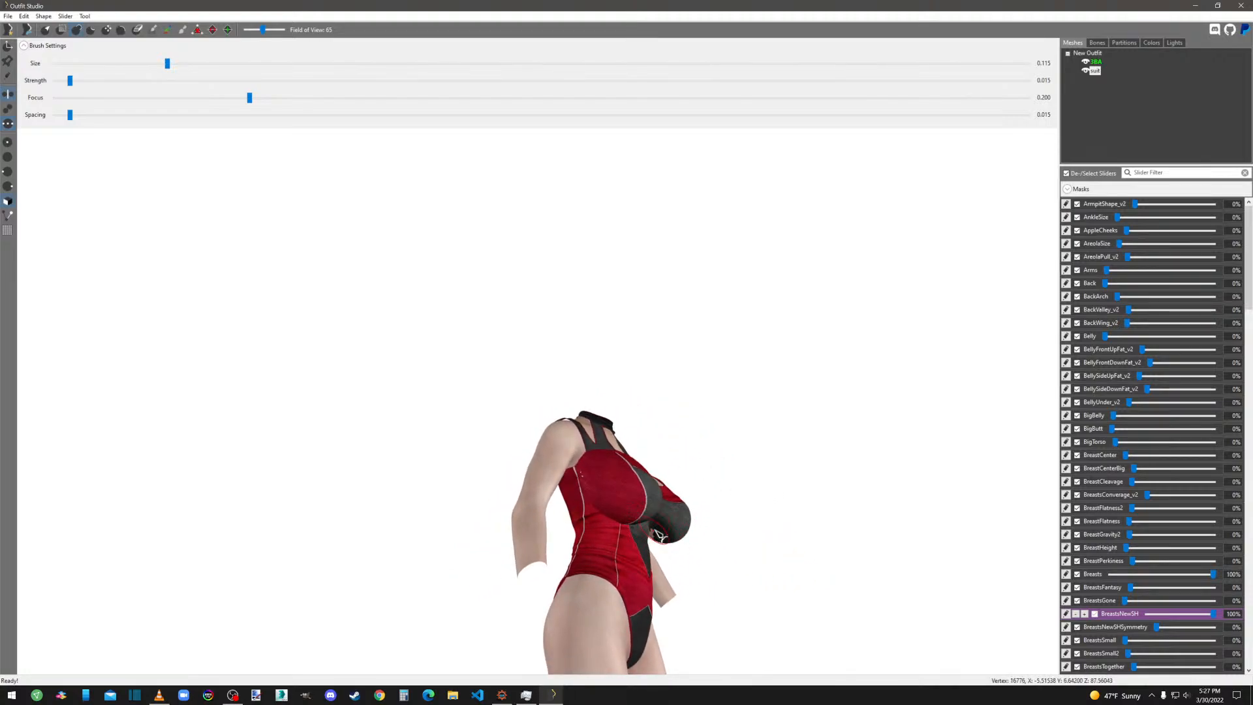
right_drag(659, 530, 441, 524)
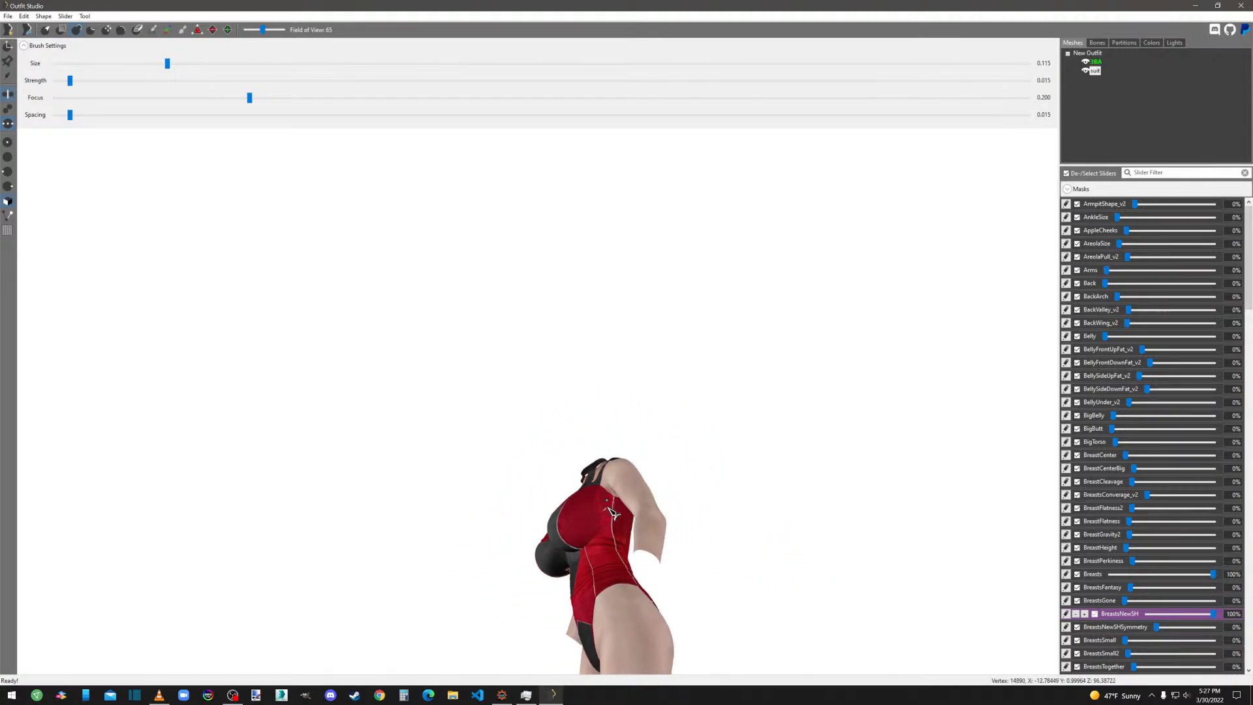
right_drag(620, 517, 580, 536)
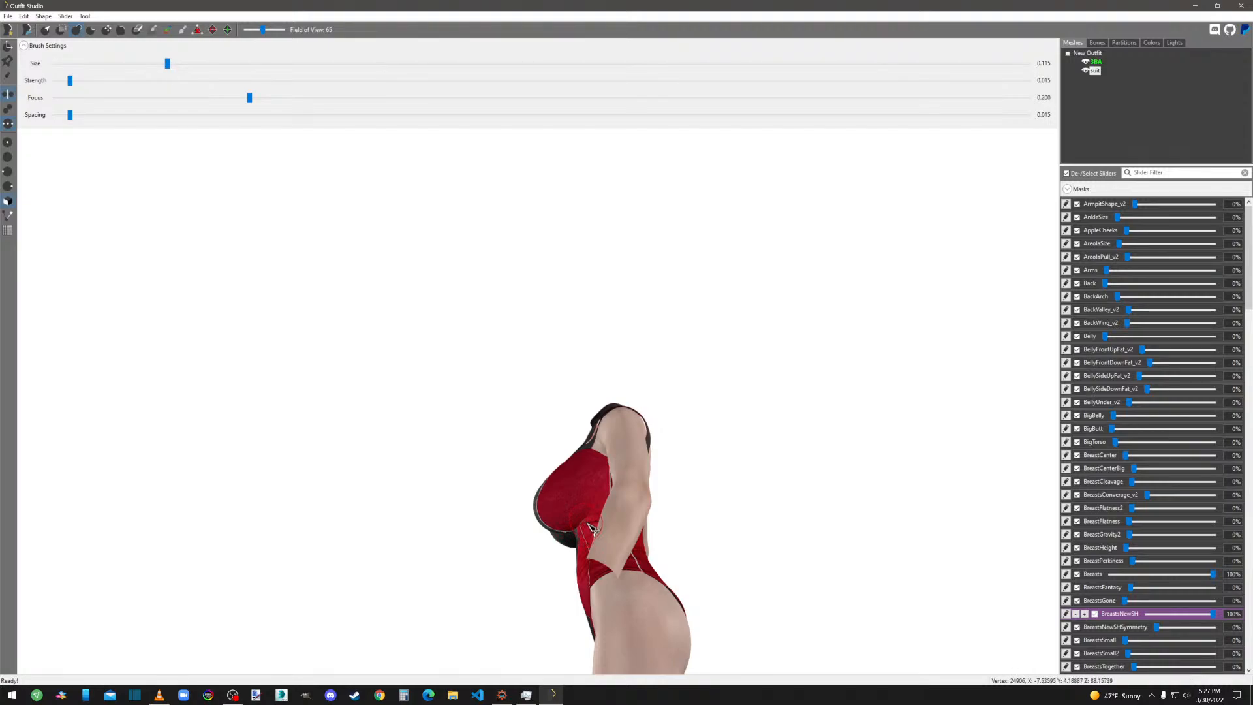
right_drag(581, 536, 988, 539)
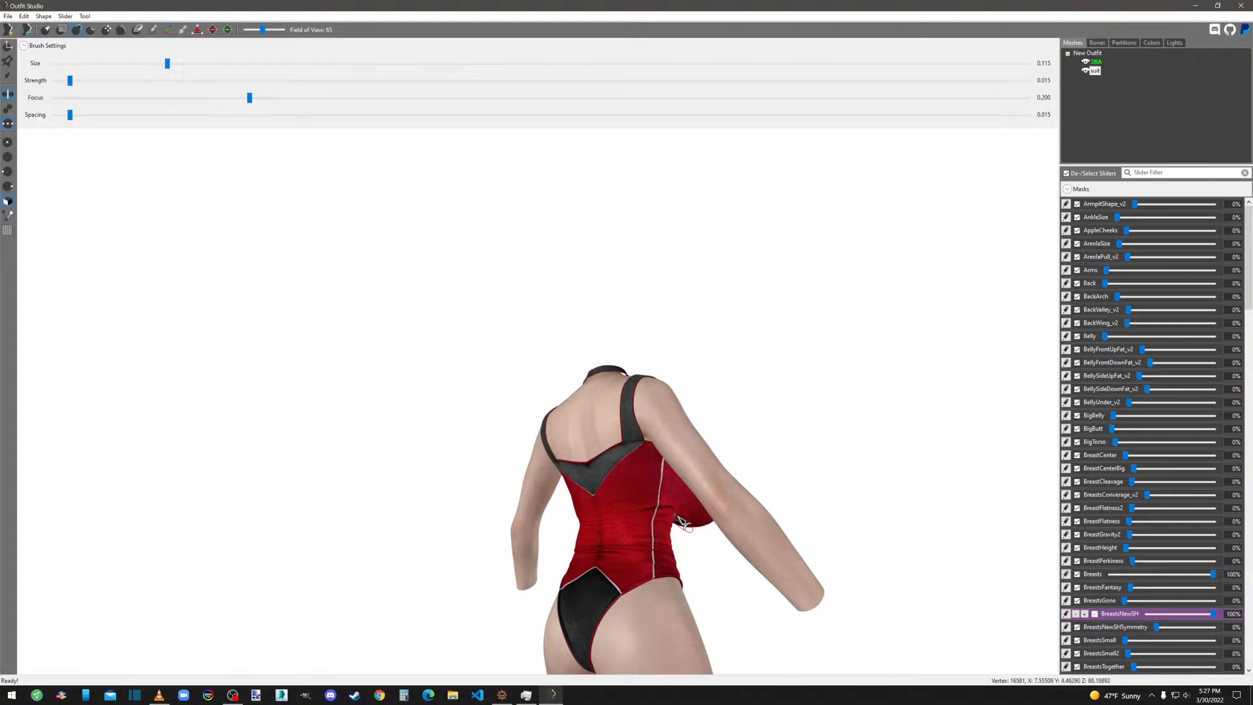
right_drag(686, 518, 694, 522)
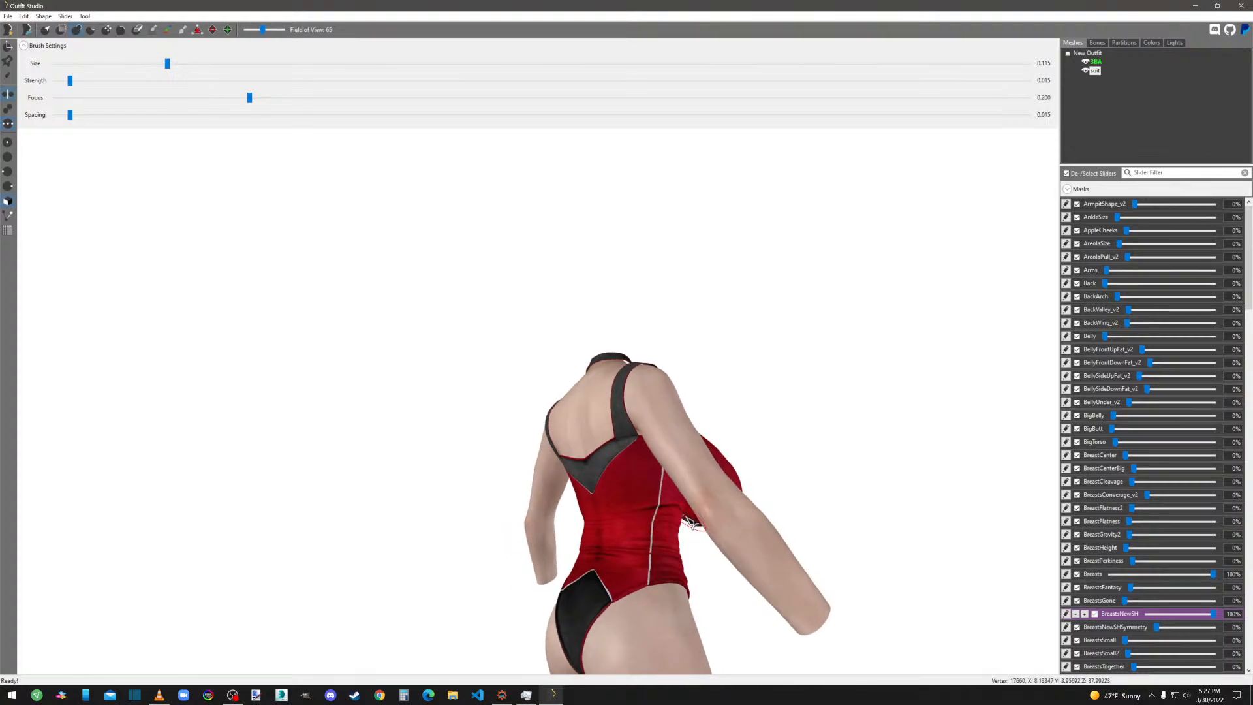
Leave BreastsNewSH editing, view the suit in Breasts edit mode, and turn that edit mode off.
click(1066, 614)
click(1068, 574)
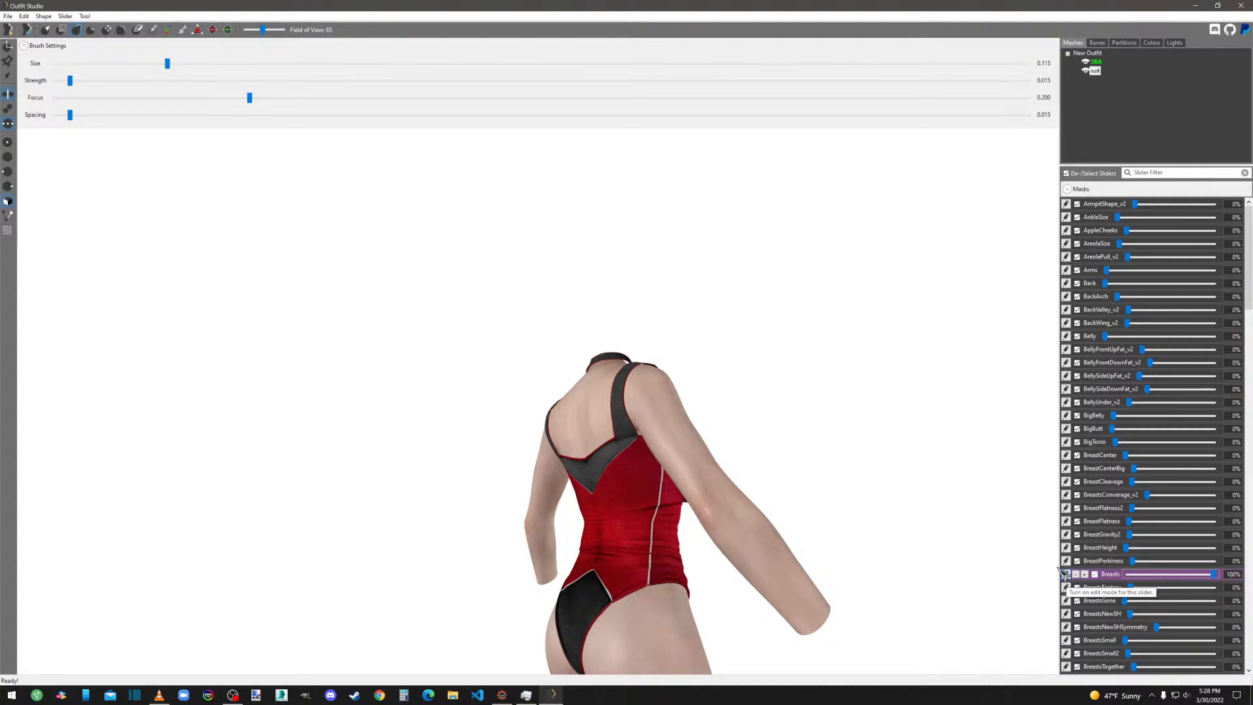
right_drag(913, 548, 739, 540)
click(1067, 574)
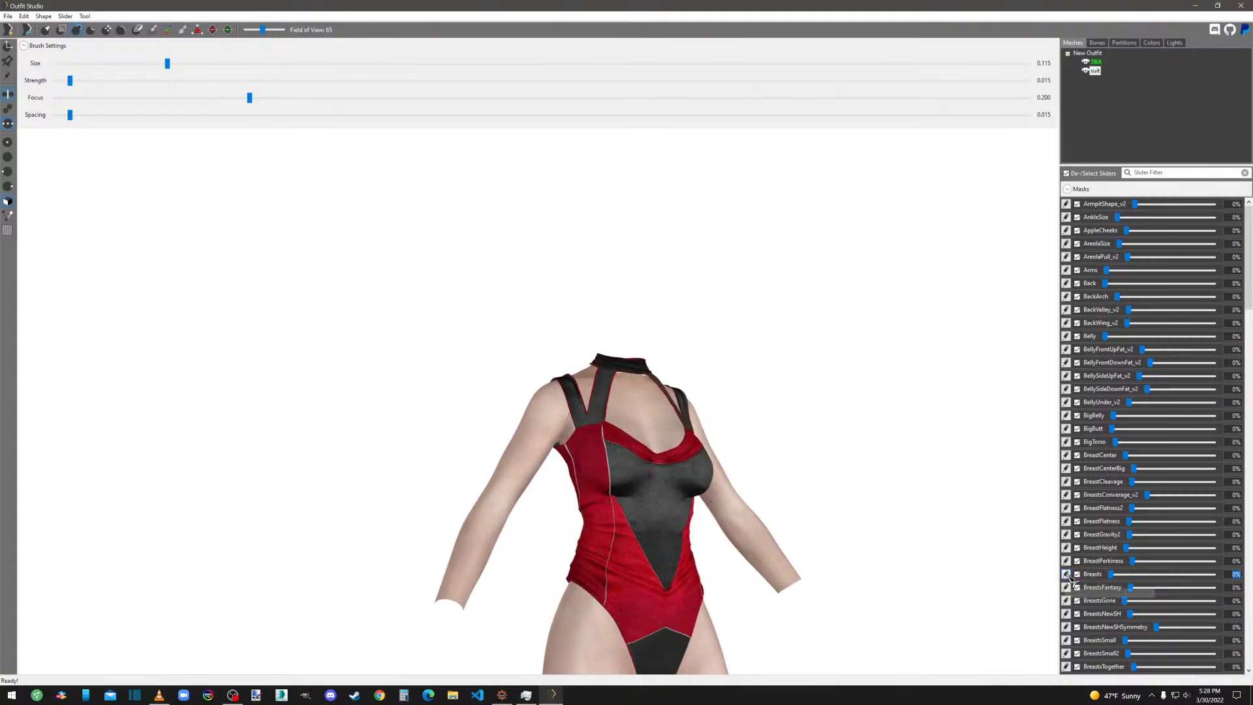
Select the reference body mesh instead of the suit and turn on vertex editing for it.
right_drag(804, 456, 767, 483)
scroll(740, 497, up, 2)
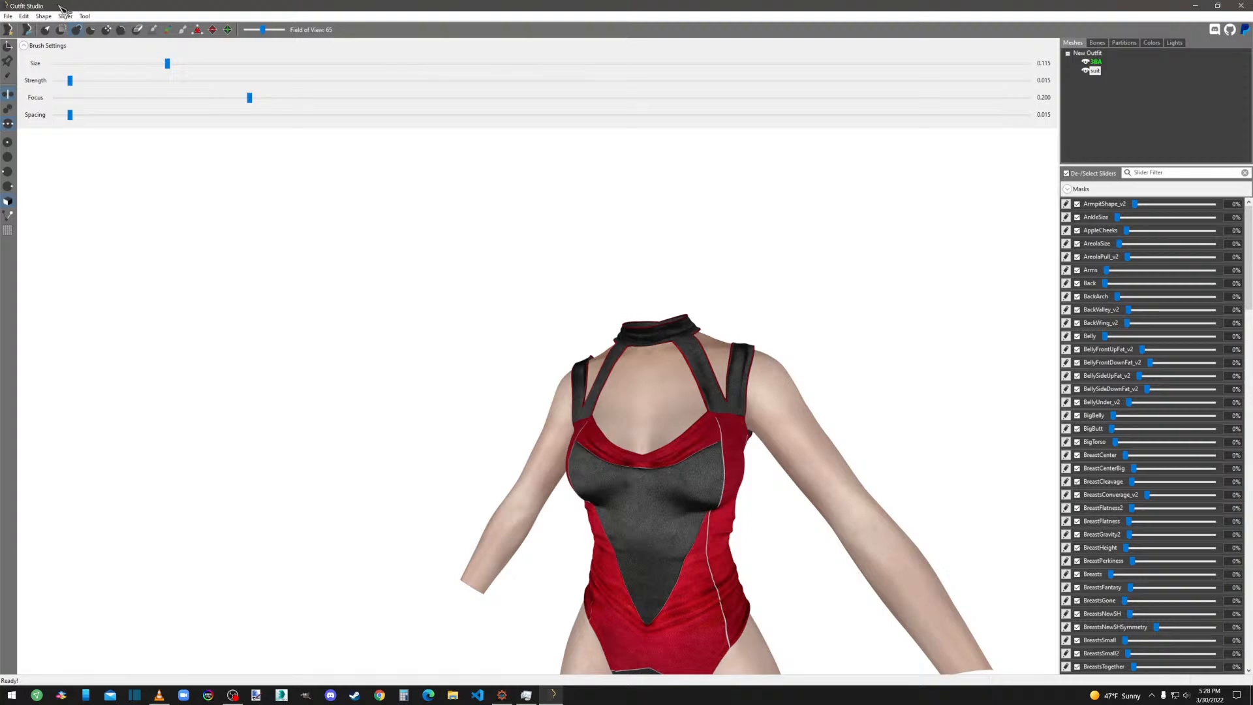
click(1096, 62)
right_drag(667, 351, 562, 287)
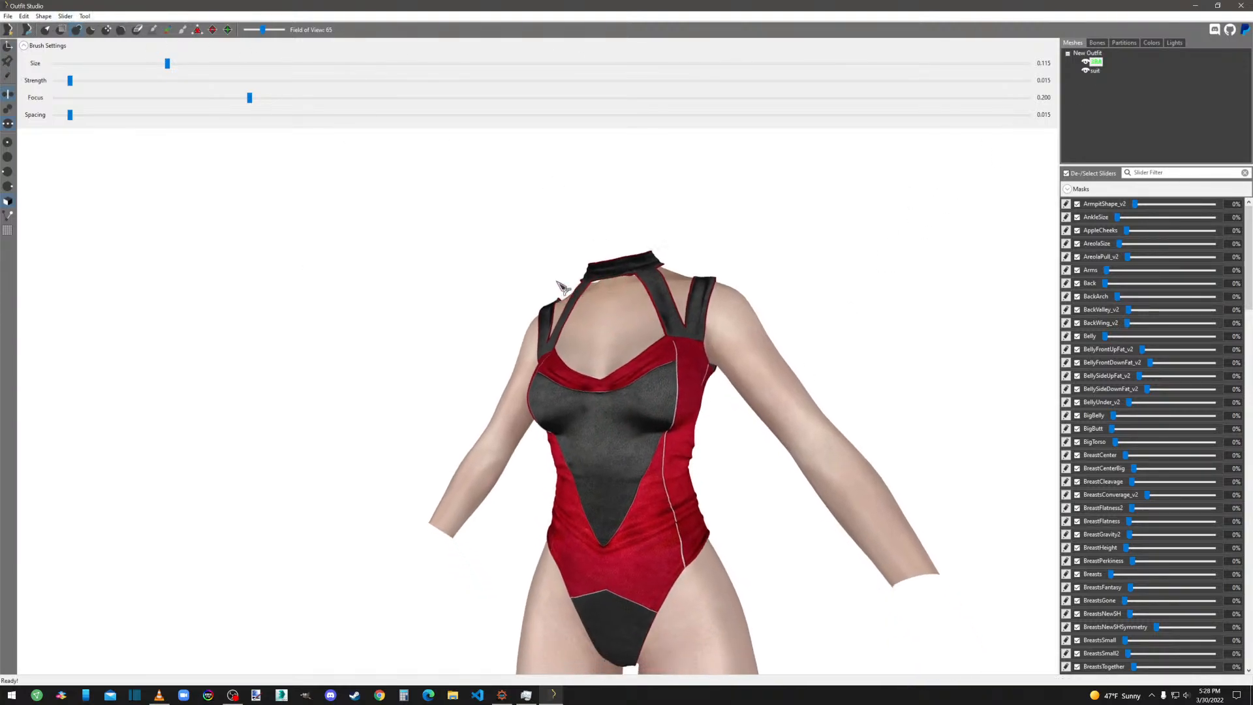
middle_drag(556, 281, 421, 190)
scroll(831, 486, down, 4)
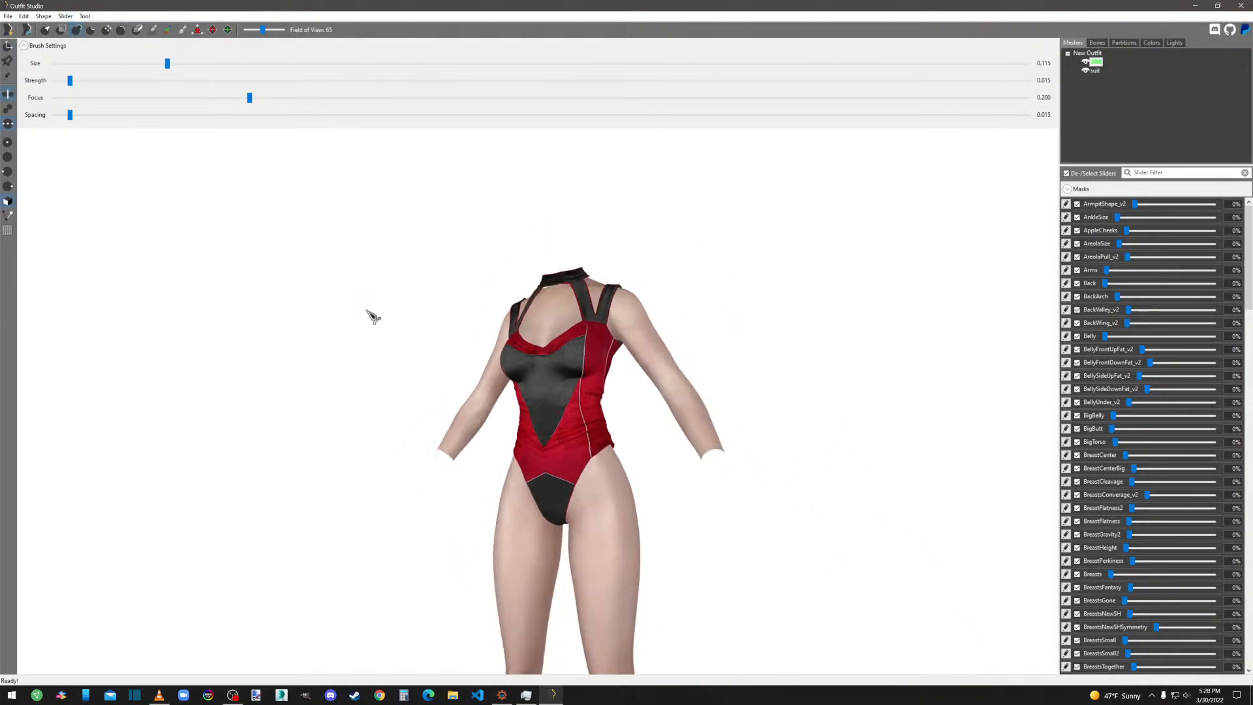
click(8, 74)
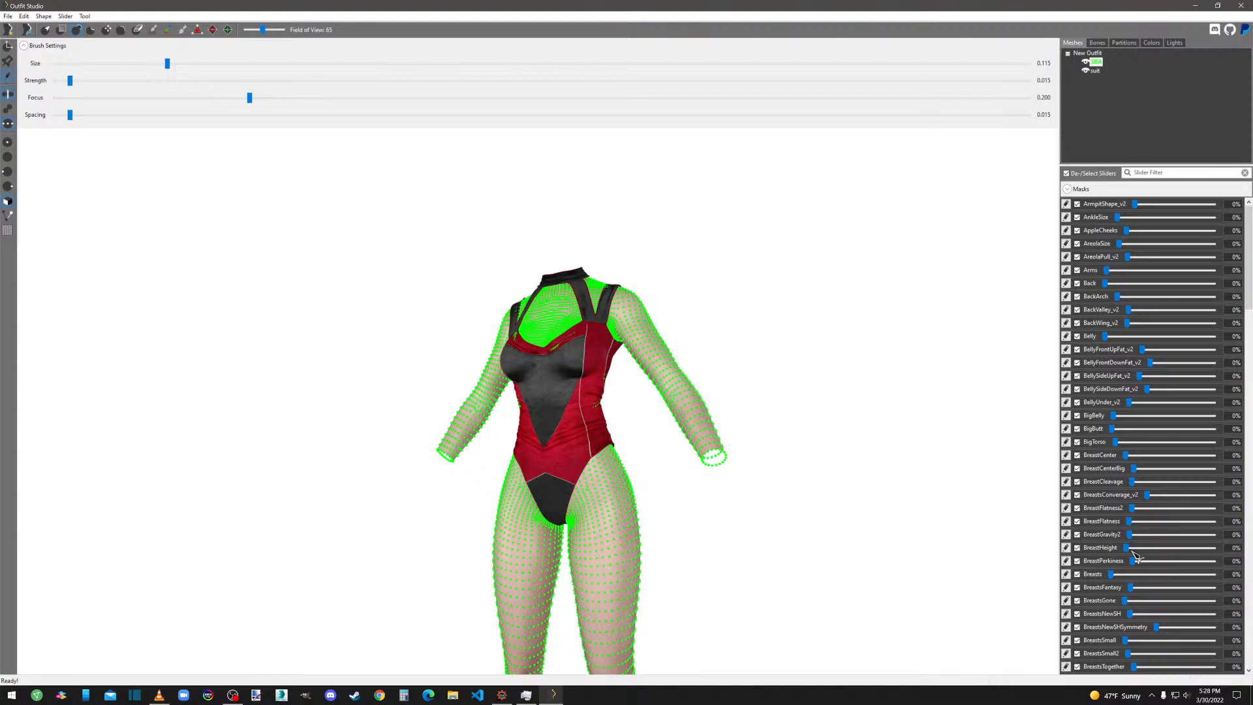
Preview the BreastsNewSH slider at 100% on the body with its vertices displayed, and return it to 0%.
drag(1135, 614, 1026, 622)
click(1067, 614)
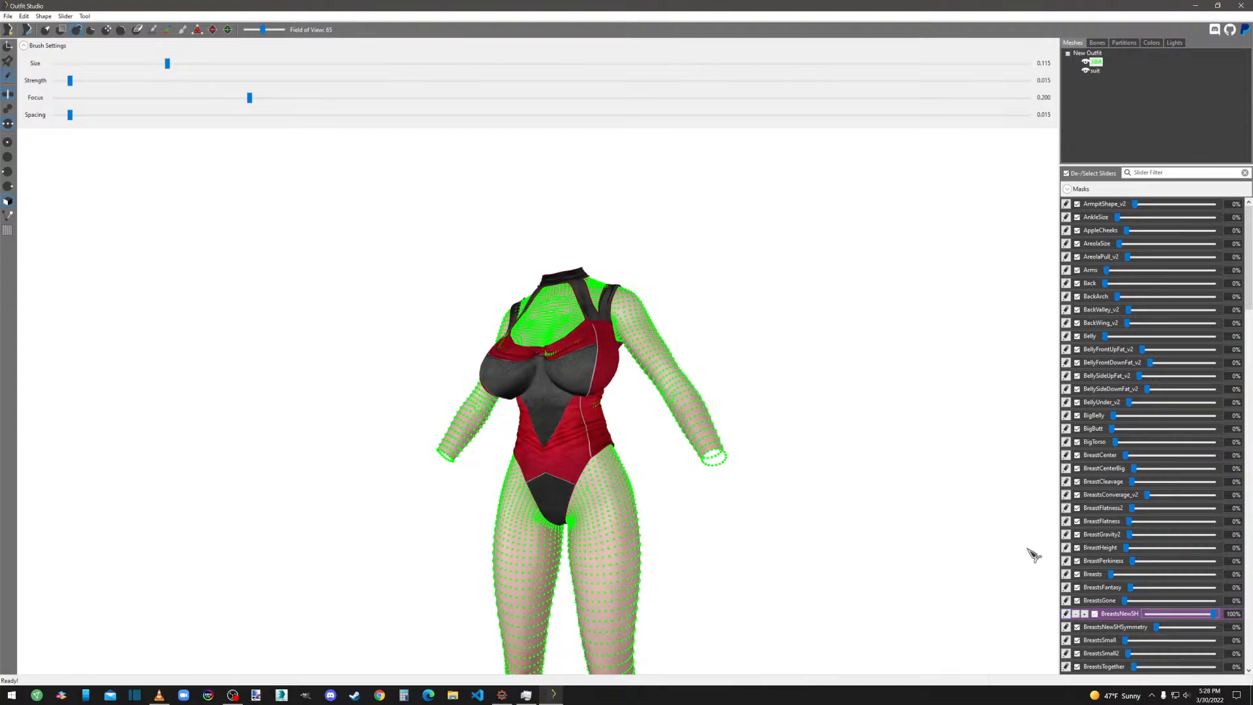
click(1067, 616)
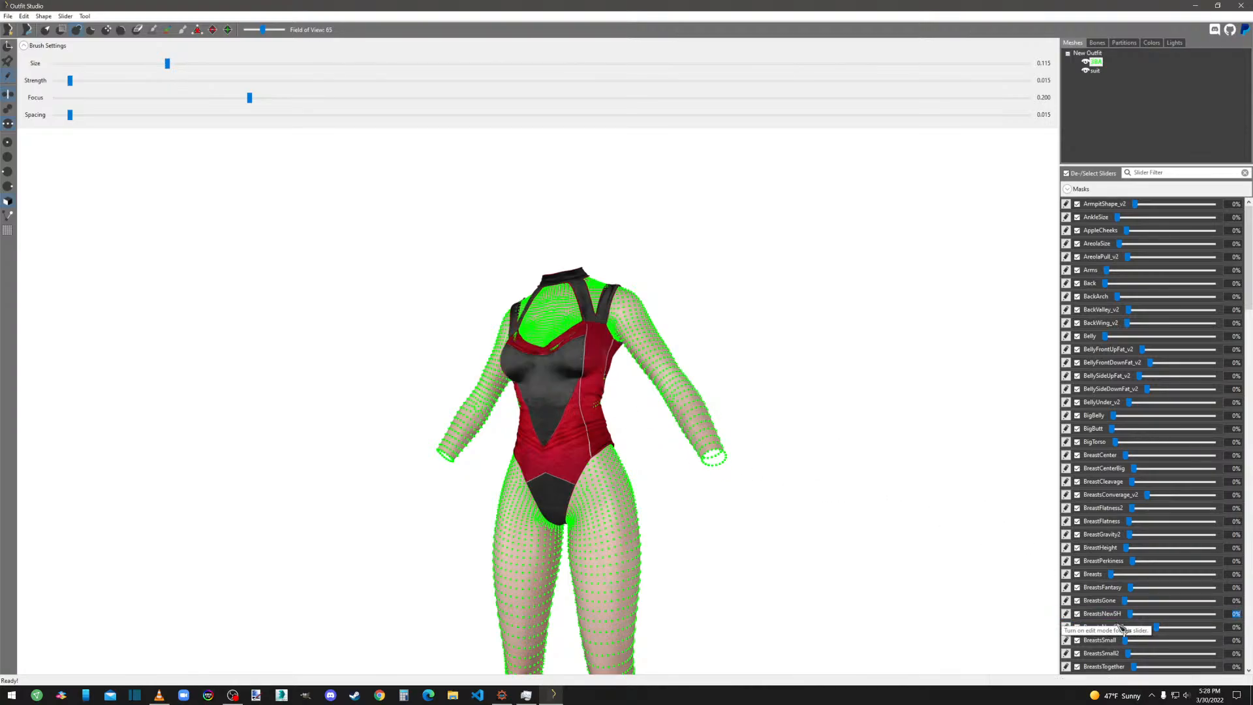
click(1140, 615)
mouse_move(1142, 616)
mouse_down()
mouse_move(1228, 613)
mouse_move(1130, 616)
mouse_up()
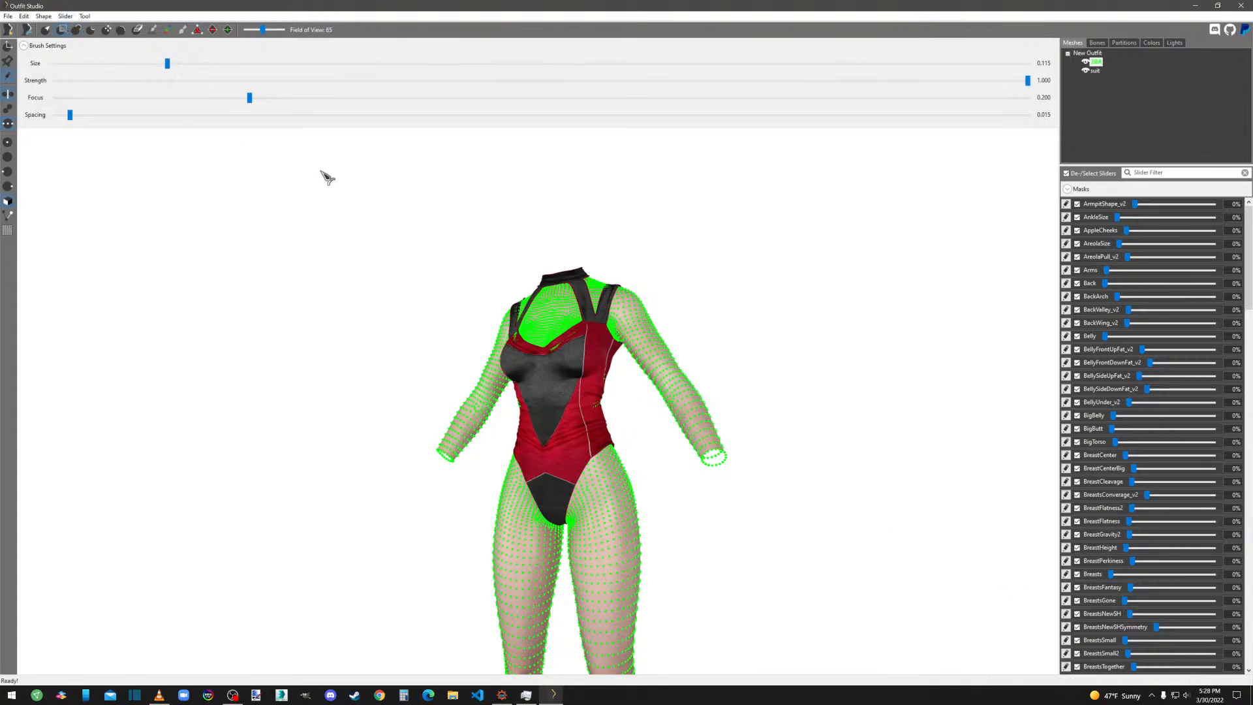
Set the mask brush size to about 0.303 and mask the body's arms, shoulders, upper chest and upper back.
click(212, 64)
click(286, 64)
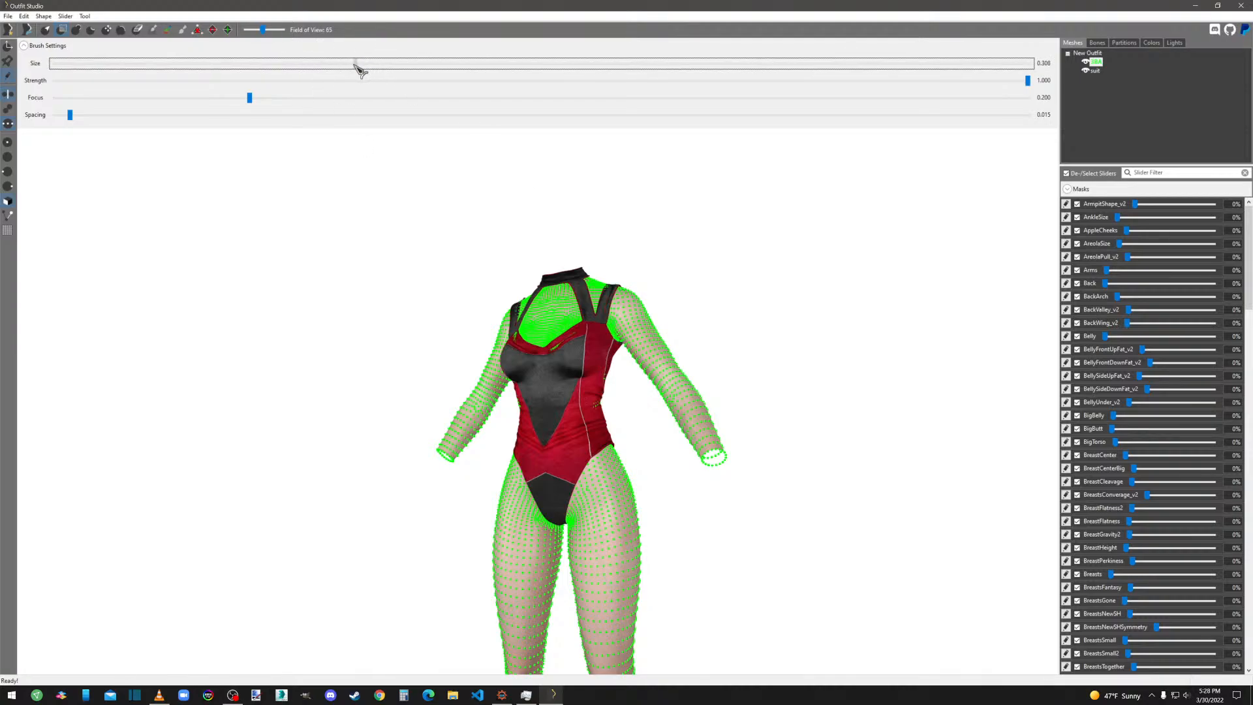
drag(355, 65, 349, 65)
middle_drag(642, 388, 722, 425)
mouse_move(688, 408)
mouse_down()
mouse_move(755, 525)
mouse_move(736, 466)
mouse_move(649, 328)
mouse_move(569, 360)
mouse_up()
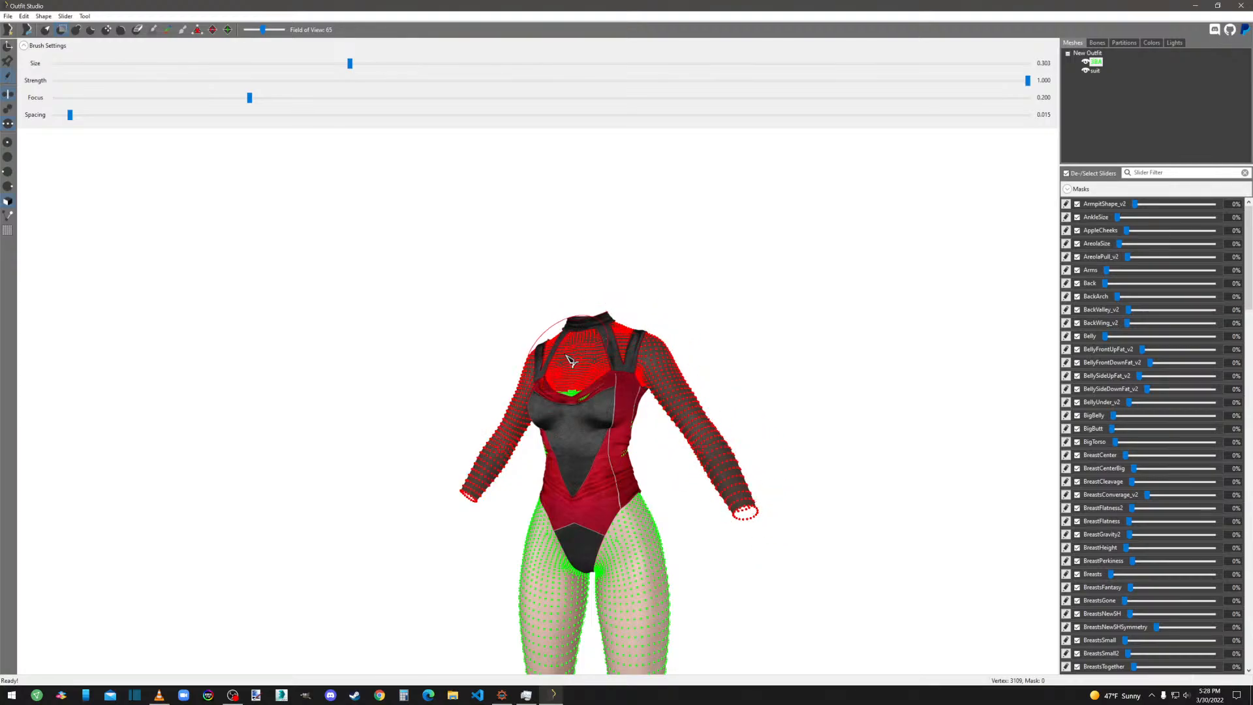
right_drag(814, 379, 479, 384)
drag(531, 342, 605, 353)
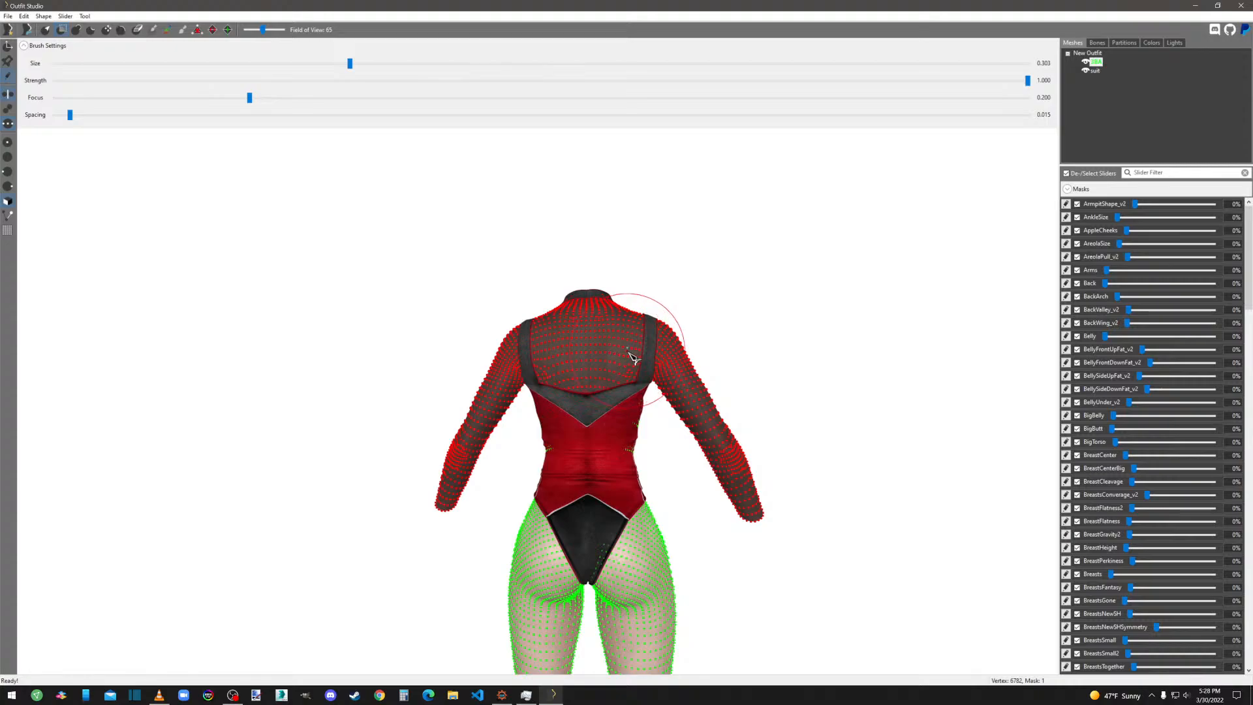
Mask the body's exposed hips, buttocks, thighs and lower legs, front and back, down to the ankles.
mouse_move(780, 408)
right_down()
mouse_move(640, 432)
mouse_move(450, 421)
right_up()
scroll(496, 422, down, 2)
middle_drag(704, 417, 667, 144)
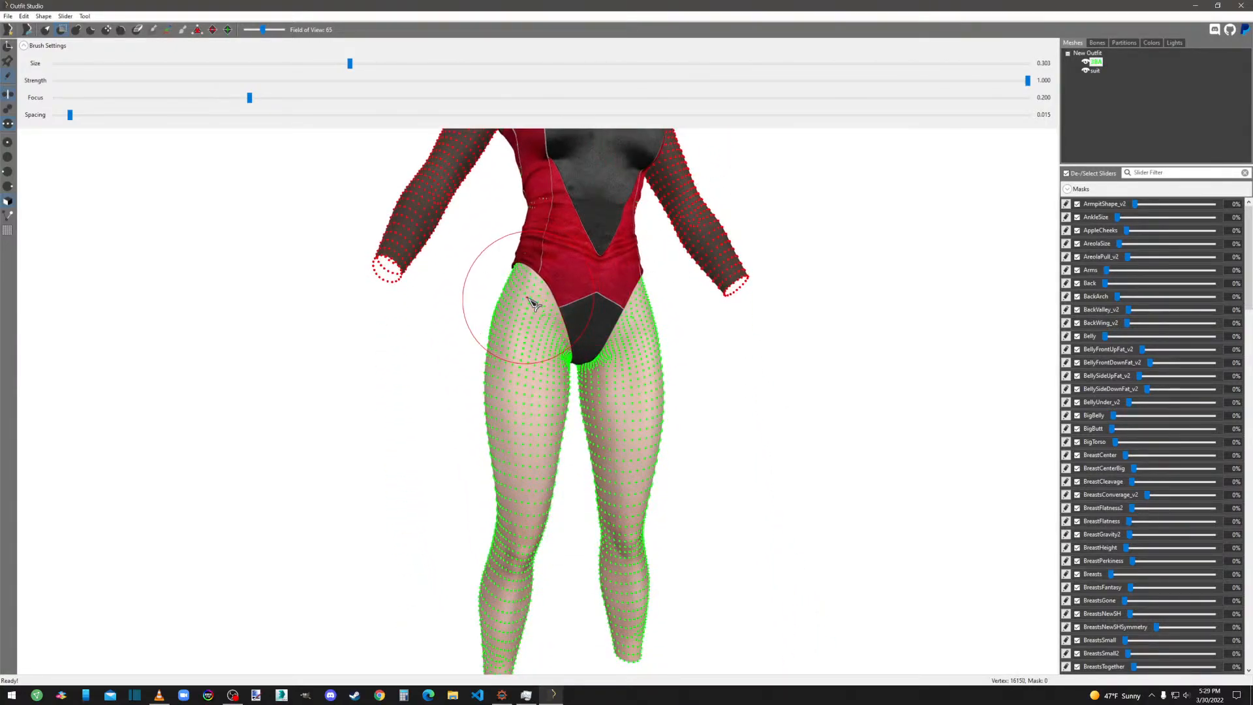
mouse_move(511, 288)
mouse_down()
mouse_move(531, 374)
mouse_move(593, 385)
mouse_move(623, 419)
mouse_move(620, 517)
mouse_move(503, 414)
mouse_move(520, 498)
mouse_up()
mouse_move(520, 498)
right_down()
mouse_move(844, 515)
mouse_move(777, 509)
right_up()
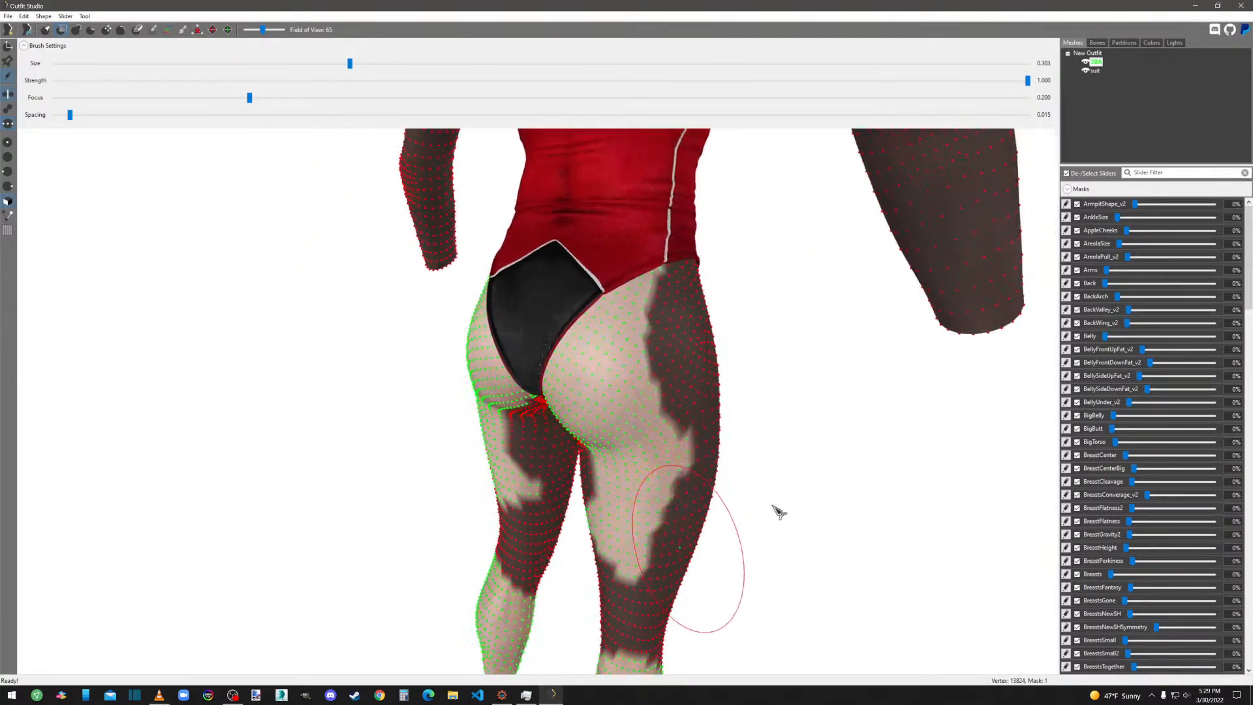
mouse_move(679, 335)
mouse_down()
mouse_move(633, 419)
mouse_move(635, 546)
mouse_up()
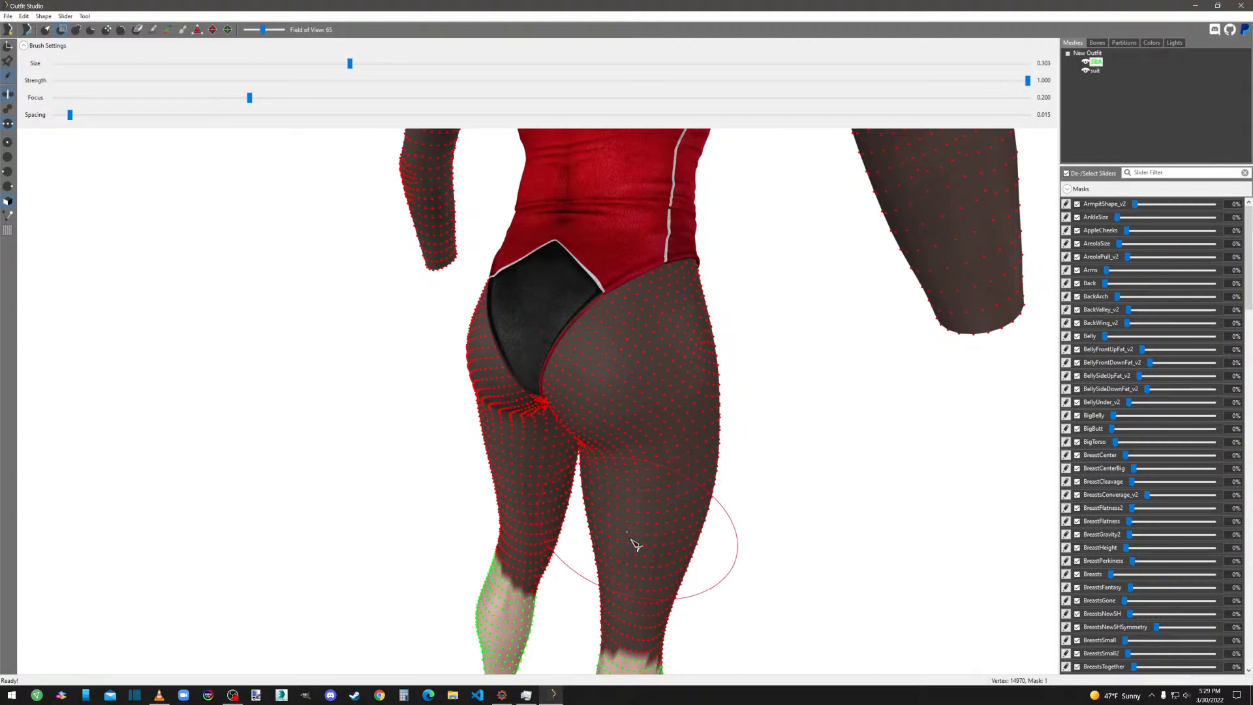
middle_drag(646, 523, 727, 243)
drag(689, 313, 672, 476)
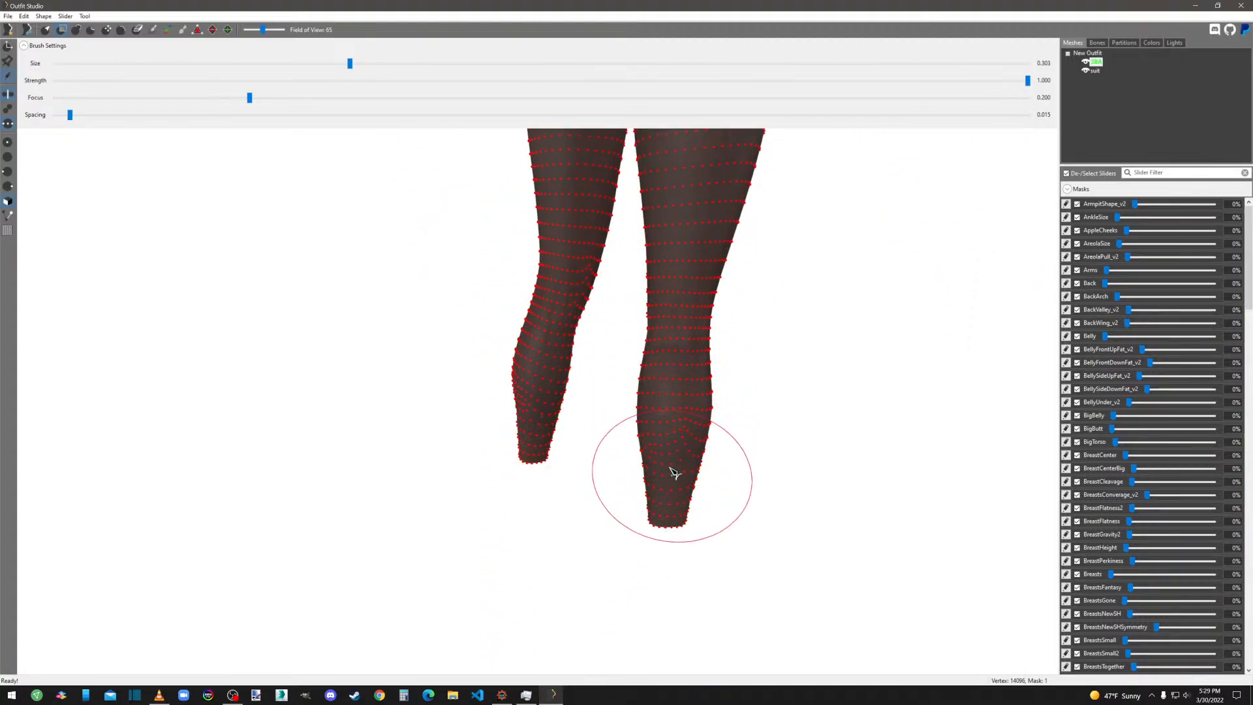
mouse_move(705, 383)
right_down()
mouse_move(792, 383)
mouse_move(853, 366)
mouse_move(722, 408)
mouse_move(660, 405)
mouse_move(718, 336)
right_up()
scroll(717, 336, down, 5)
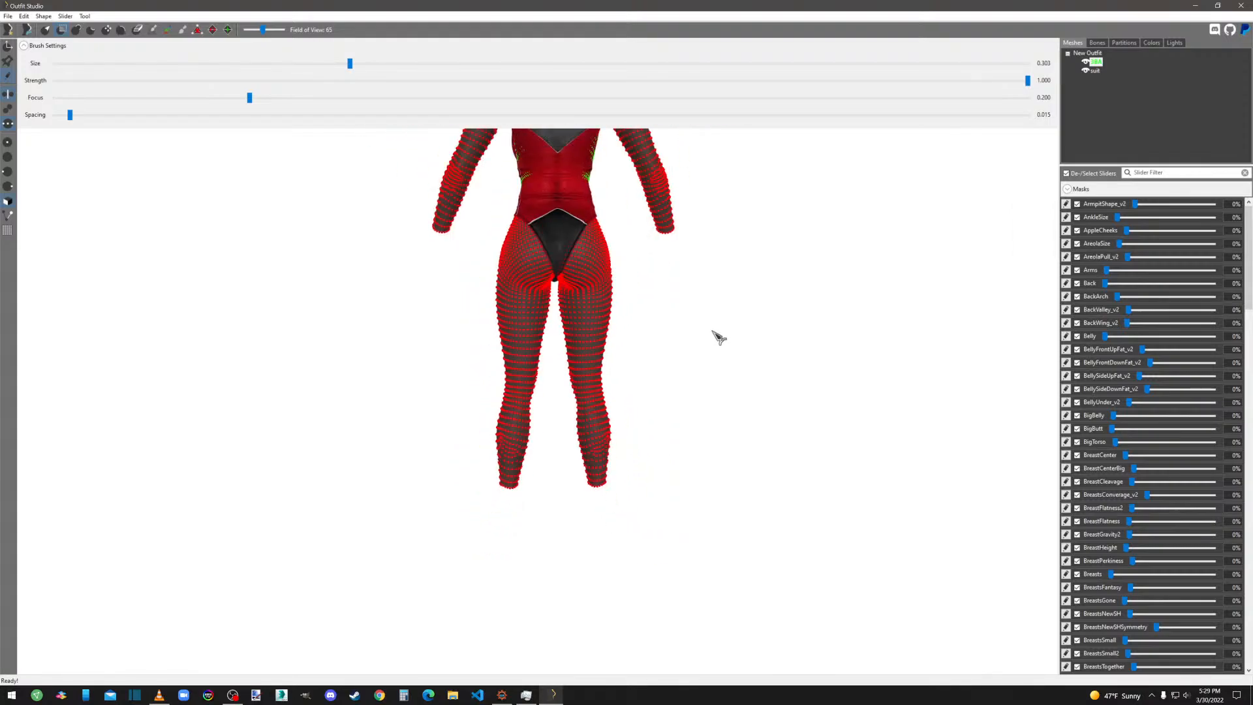
Display the suit as a wireframe so the body mask beneath it can be checked at the hip.
click(1088, 72)
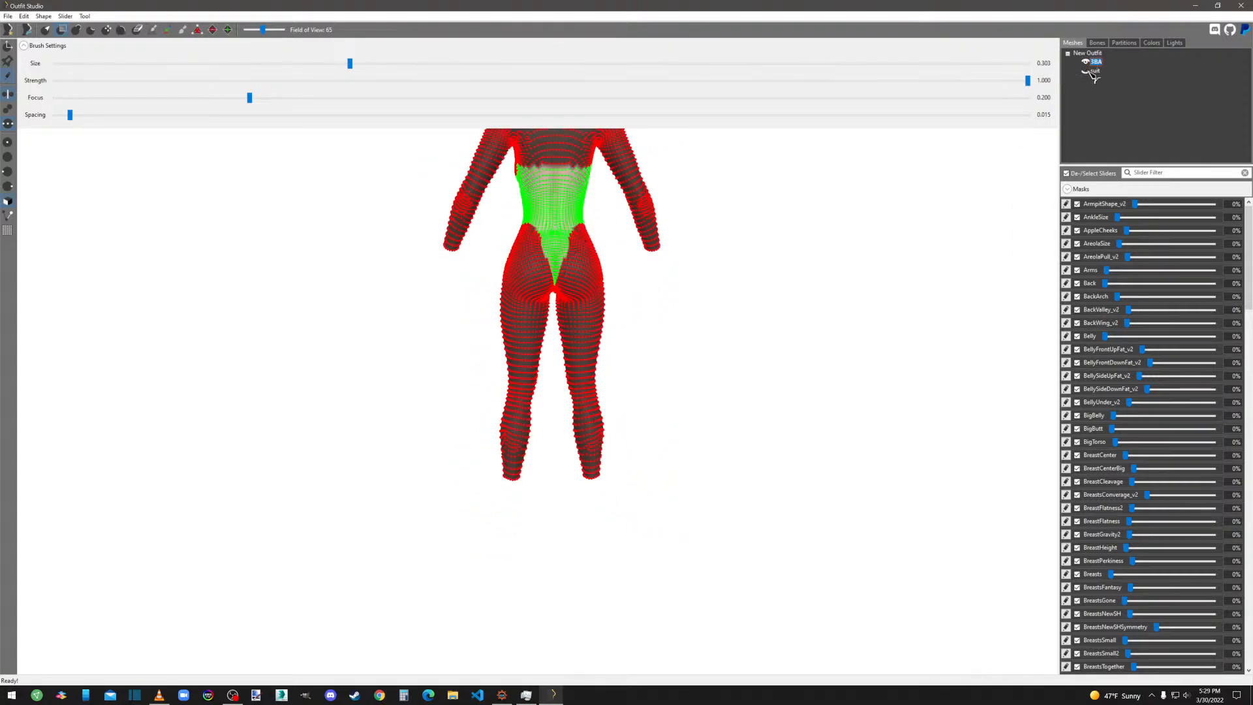
click(1089, 72)
scroll(800, 299, up, 2)
middle_drag(777, 257, 792, 428)
scroll(806, 407, up, 6)
right_drag(806, 407, 754, 363)
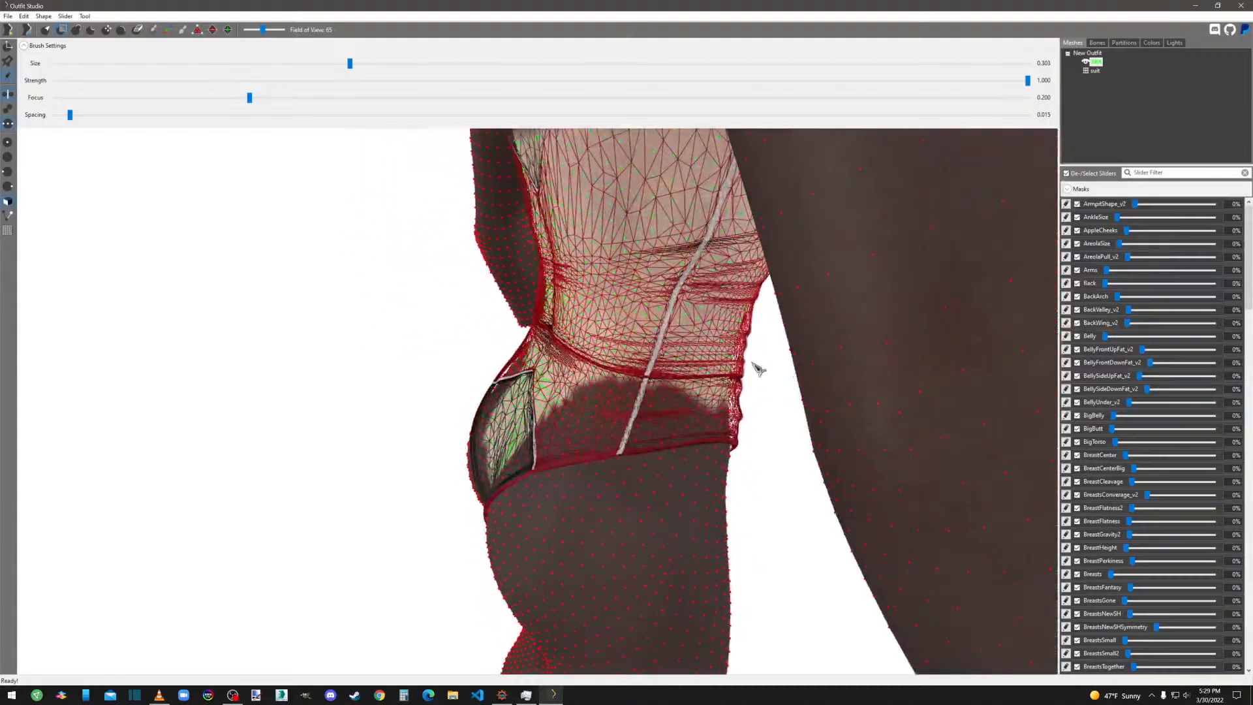
Set the mask brush size to 0.093 and refine the body mask around the hip under the suit.
drag(352, 65, 135, 85)
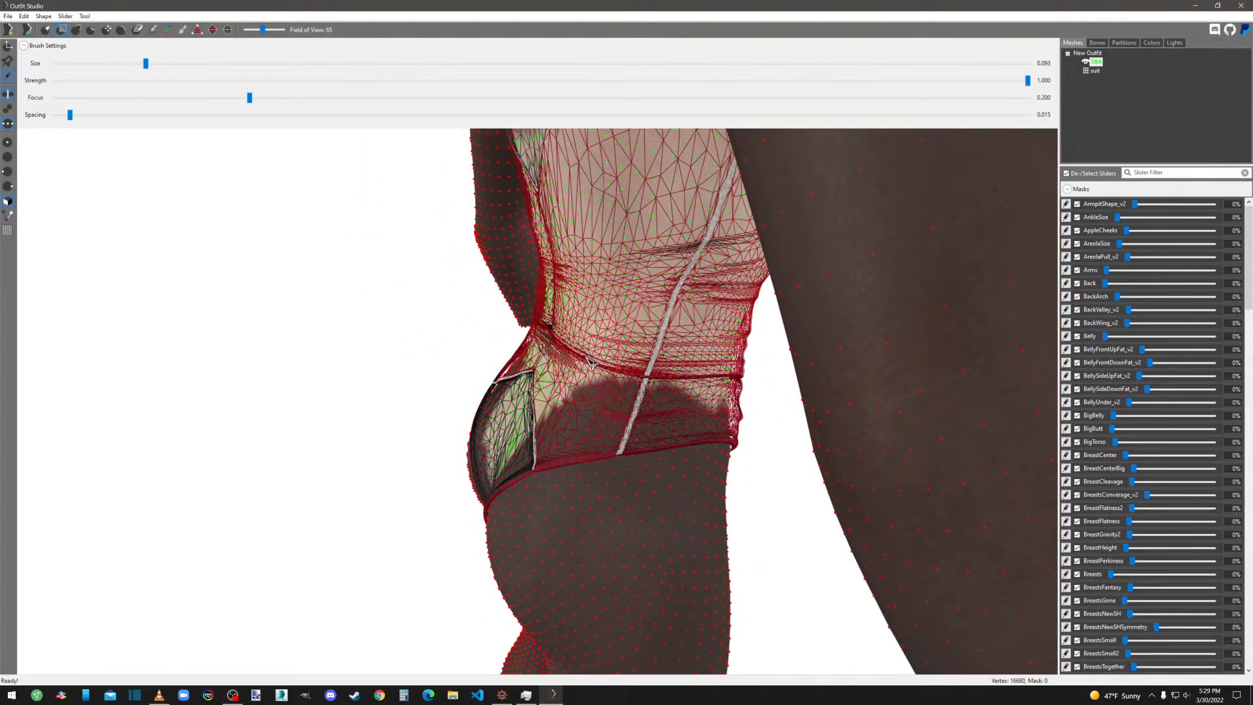
mouse_move(552, 395)
mouse_down()
mouse_move(548, 418)
mouse_move(698, 412)
mouse_move(735, 369)
mouse_up()
right_drag(747, 368, 568, 339)
middle_drag(568, 339, 579, 417)
scroll(581, 417, up, 3)
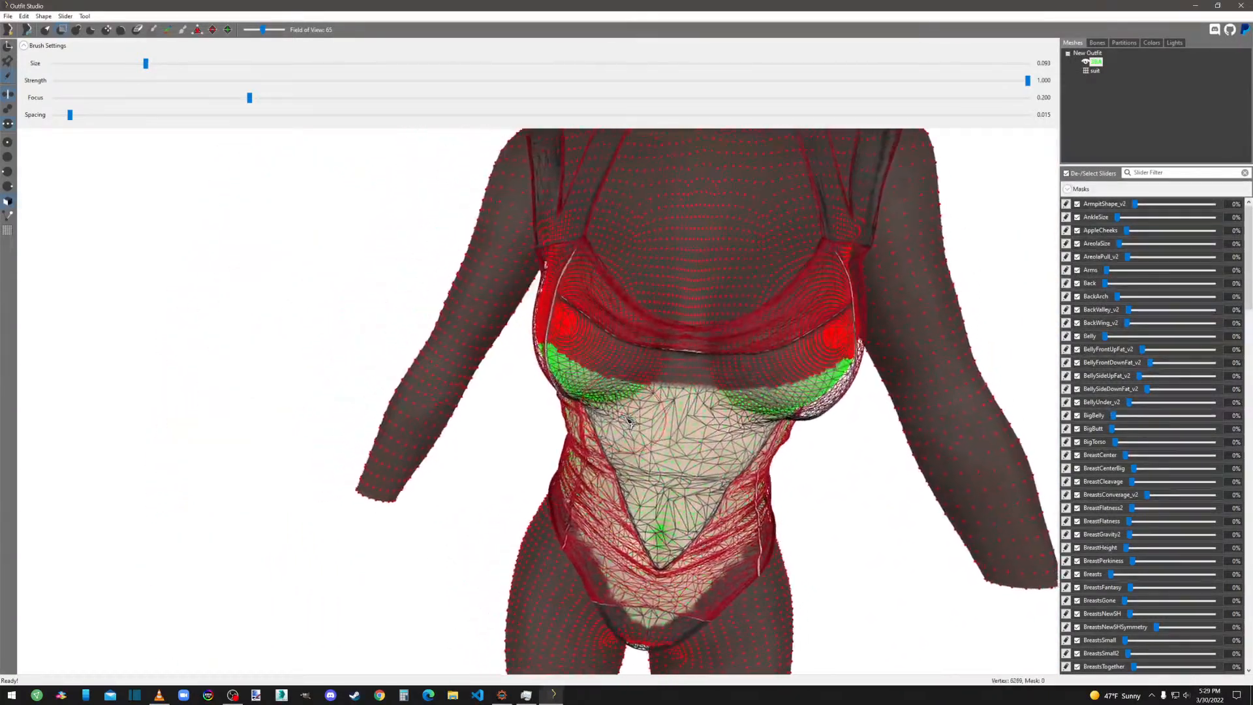
Clear the mask from the breasts and the sides of the chest where the suit covers the body.
right_drag(582, 418, 708, 417)
scroll(708, 416, up, 2)
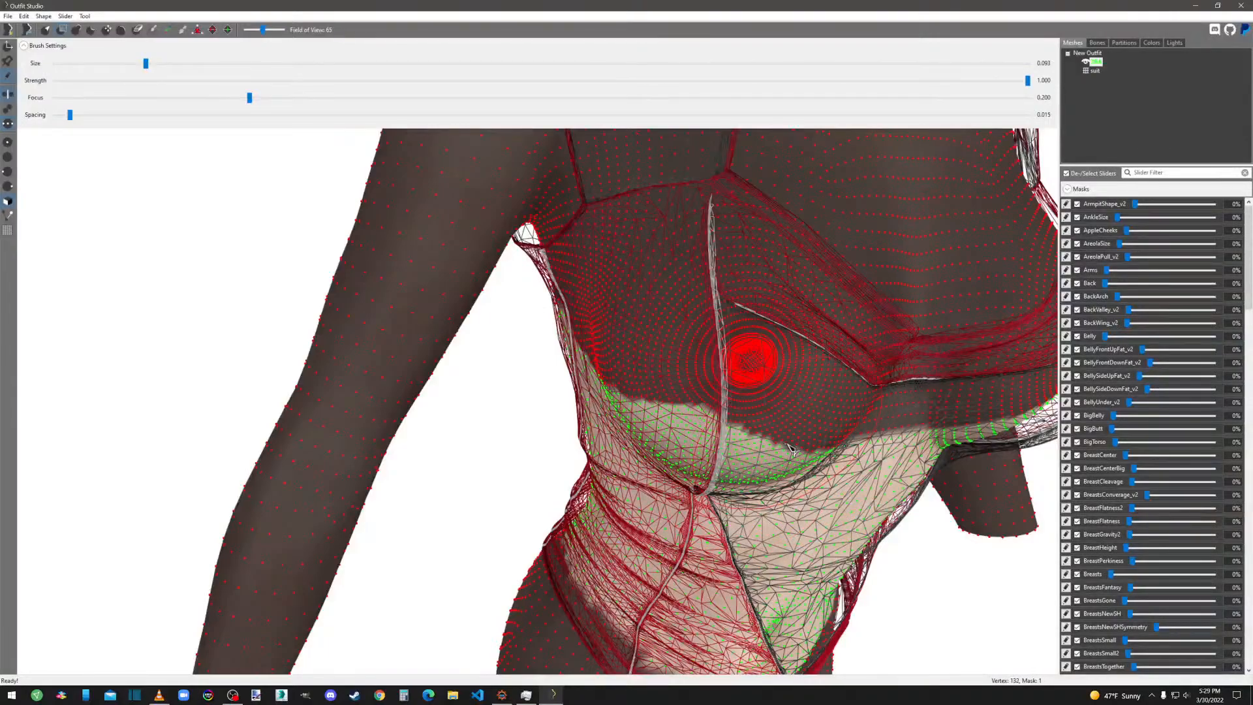
mouse_move(788, 459)
alt+mouse_down()
mouse_move(793, 443)
mouse_move(767, 448)
mouse_move(745, 403)
mouse_move(663, 387)
alt+mouse_up()
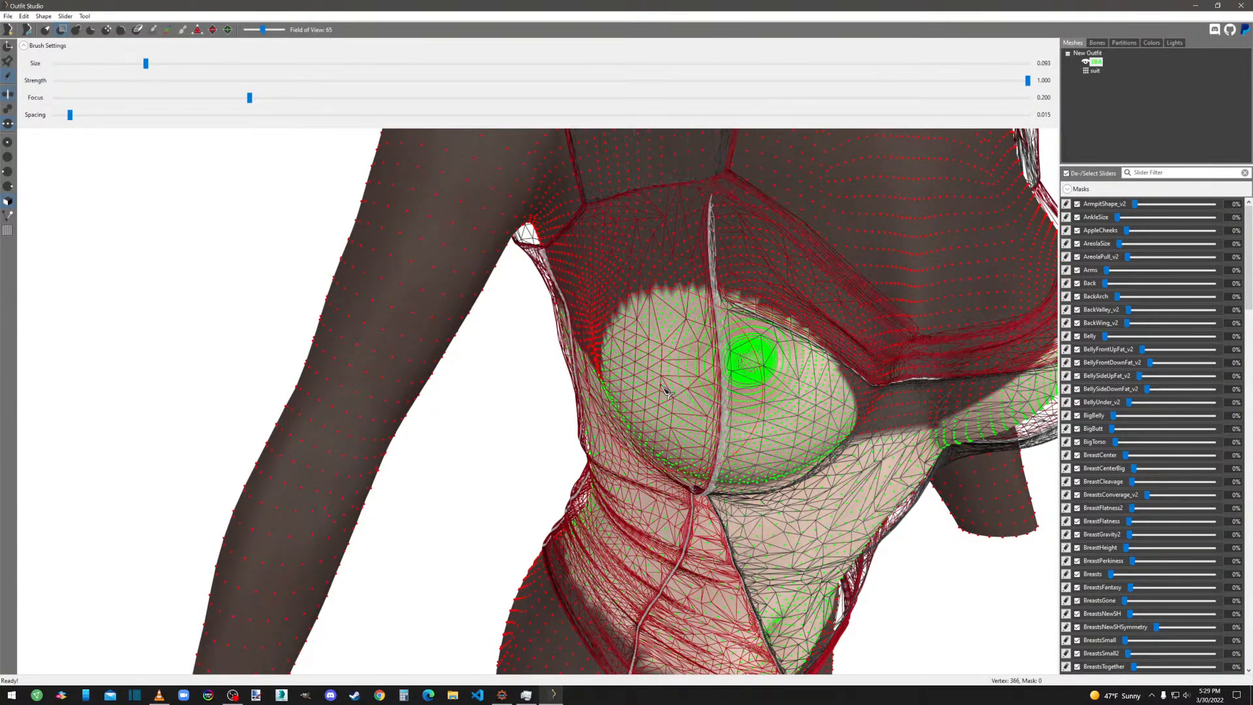
right_drag(619, 406, 700, 366)
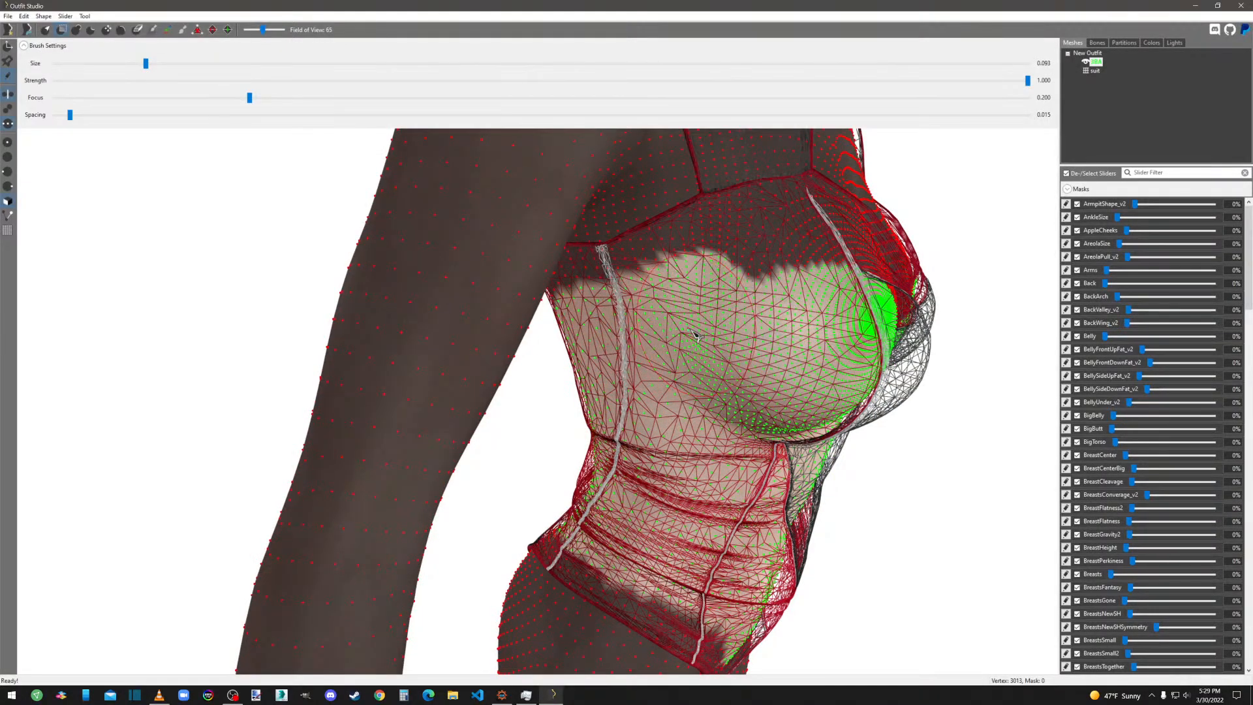
mouse_move(695, 336)
right_down()
mouse_move(718, 329)
mouse_move(687, 344)
right_up()
scroll(687, 345, down, 2)
scroll(687, 345, up, 2)
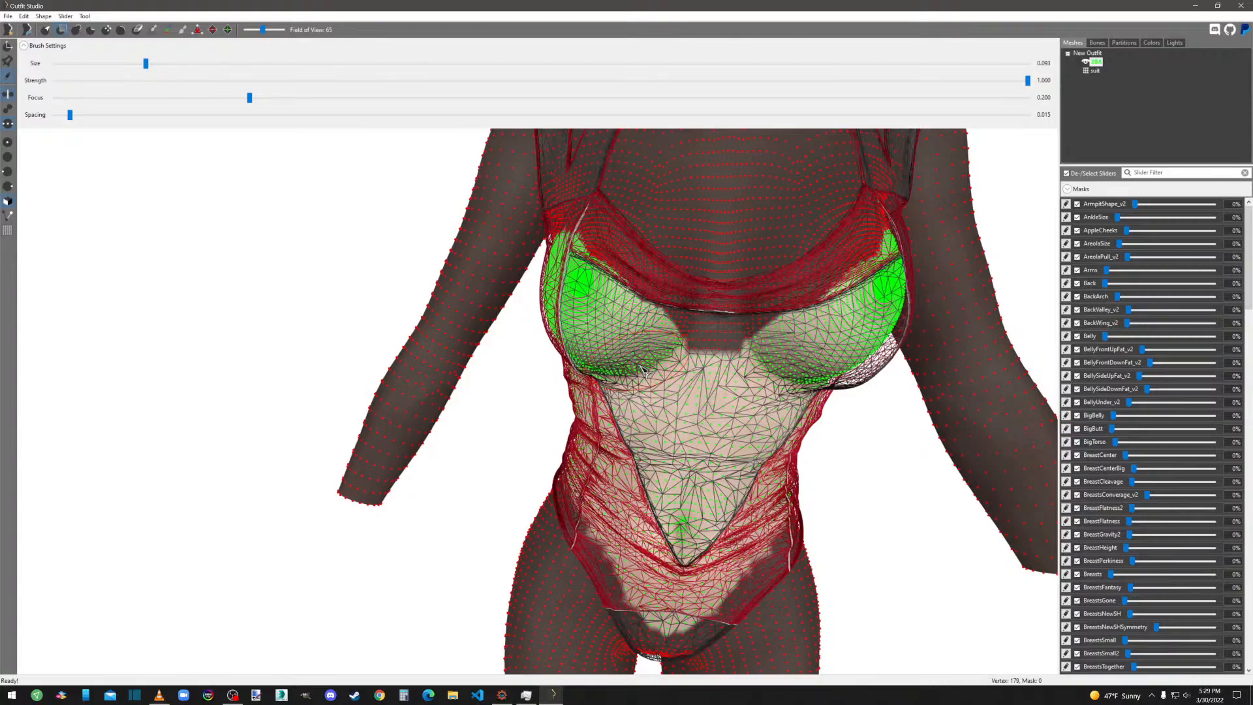
Unmask the covered part of the upper back and restore the mask just below the suit's back neckline.
right_drag(634, 361, 475, 355)
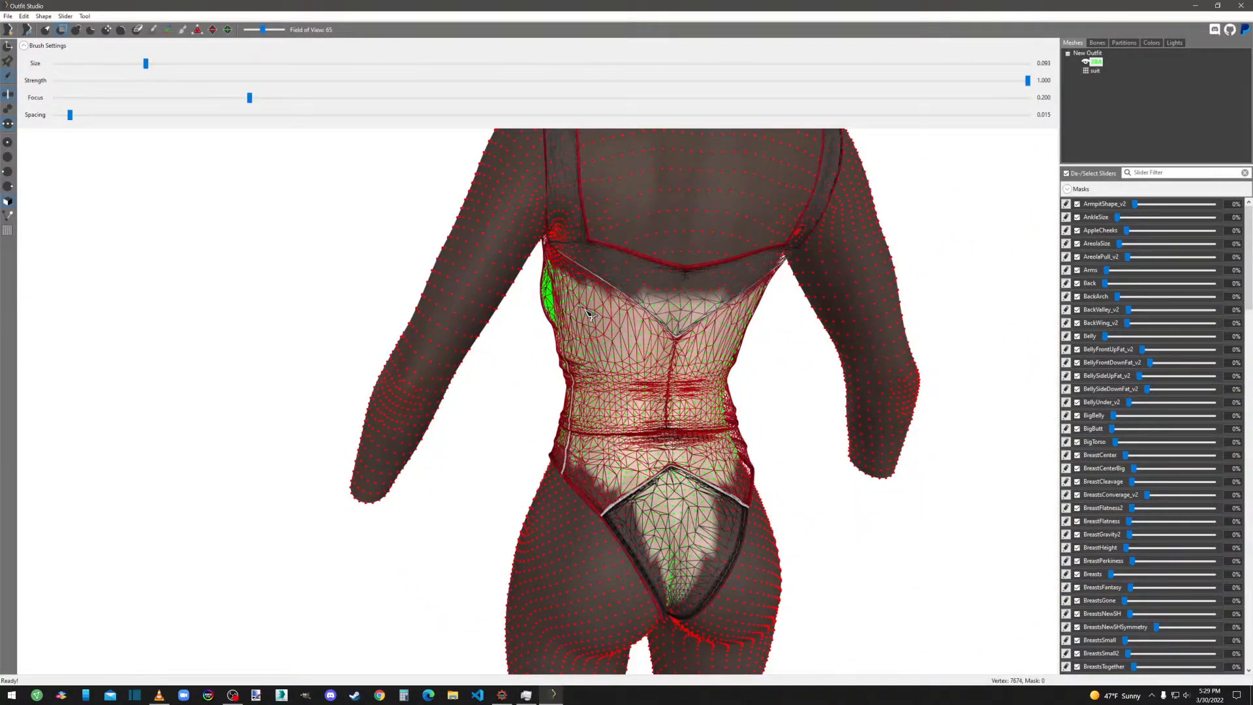
mouse_move(589, 315)
mouse_down()
mouse_move(679, 307)
mouse_move(727, 338)
mouse_up()
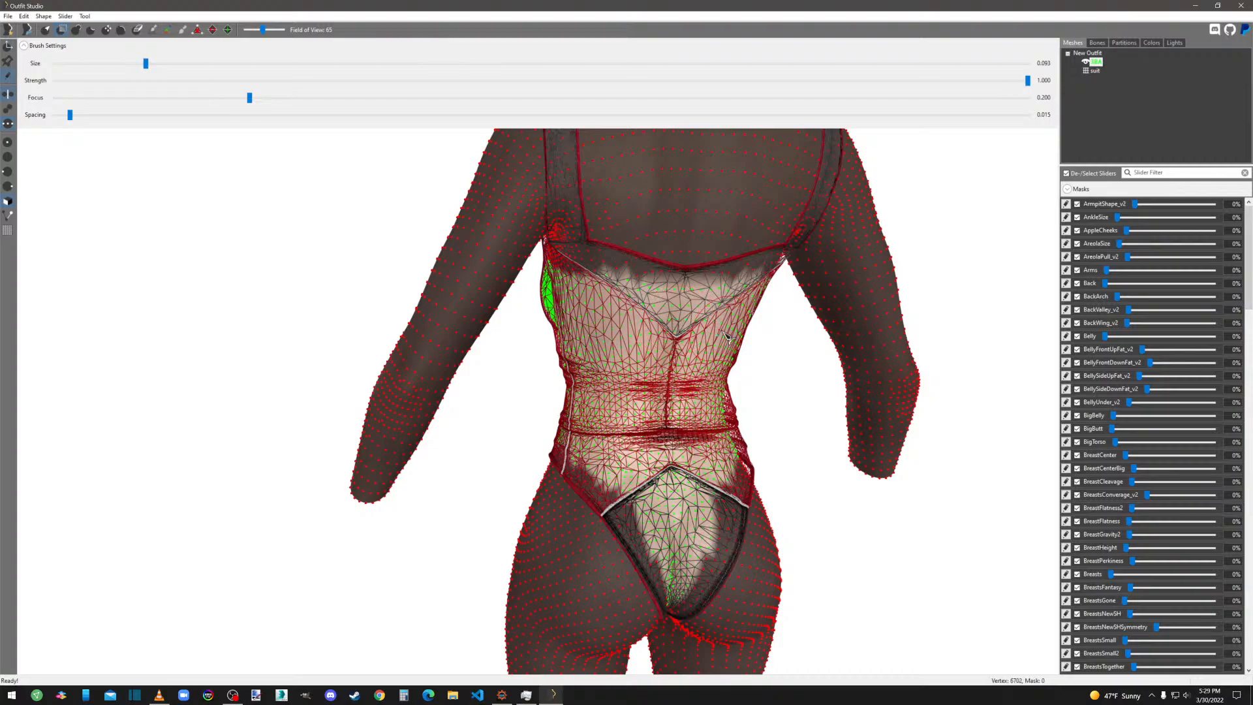
drag(650, 275, 665, 274)
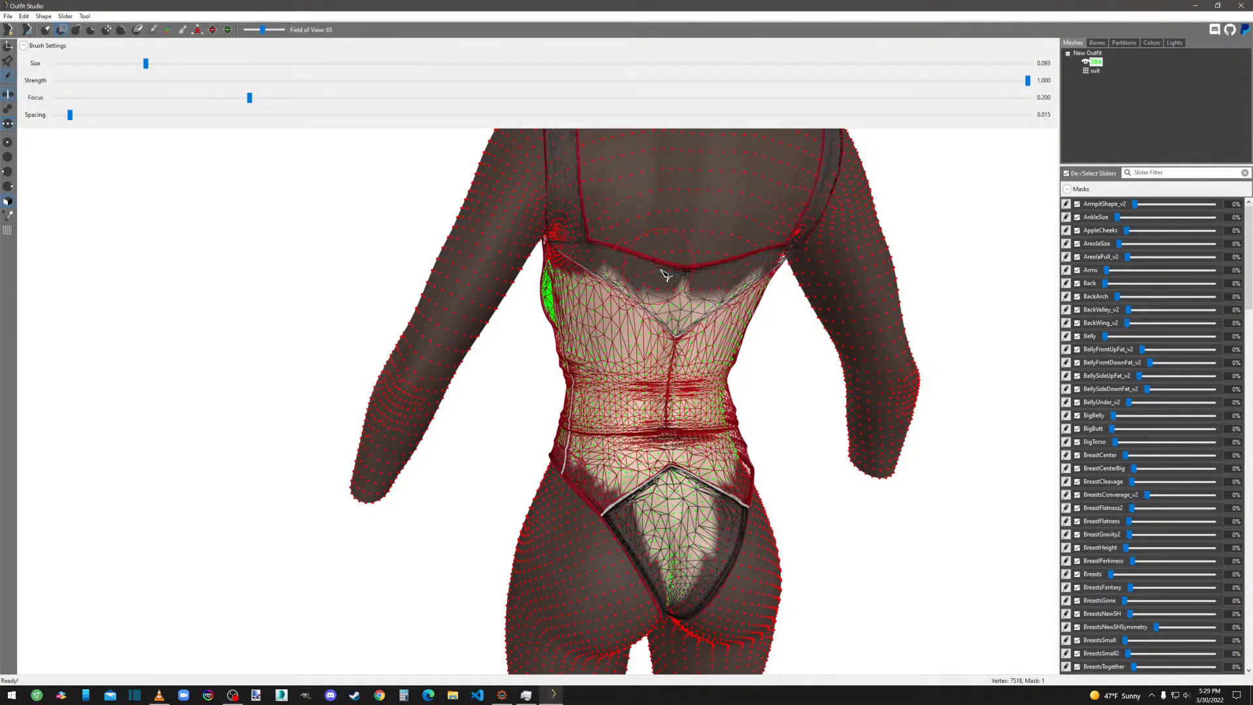
click(621, 268)
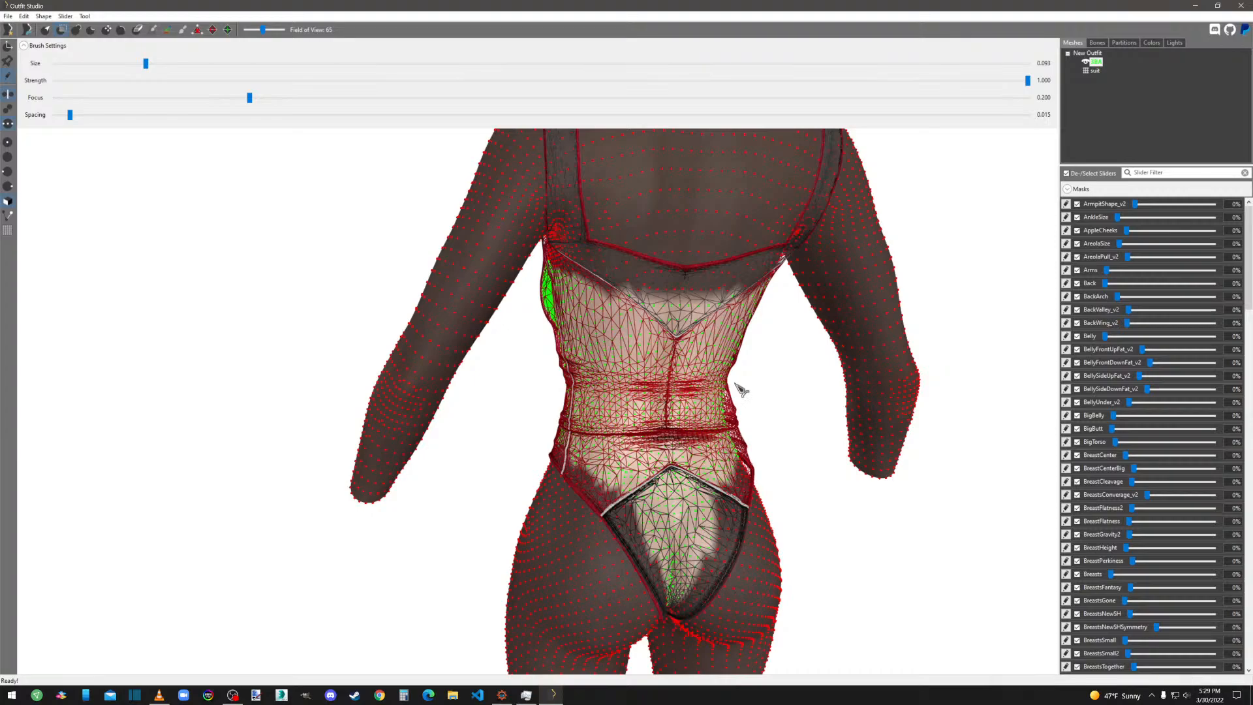
Delete the unmasked vertices of the 3BA body mesh beneath the suit.
scroll(770, 370, down, 5)
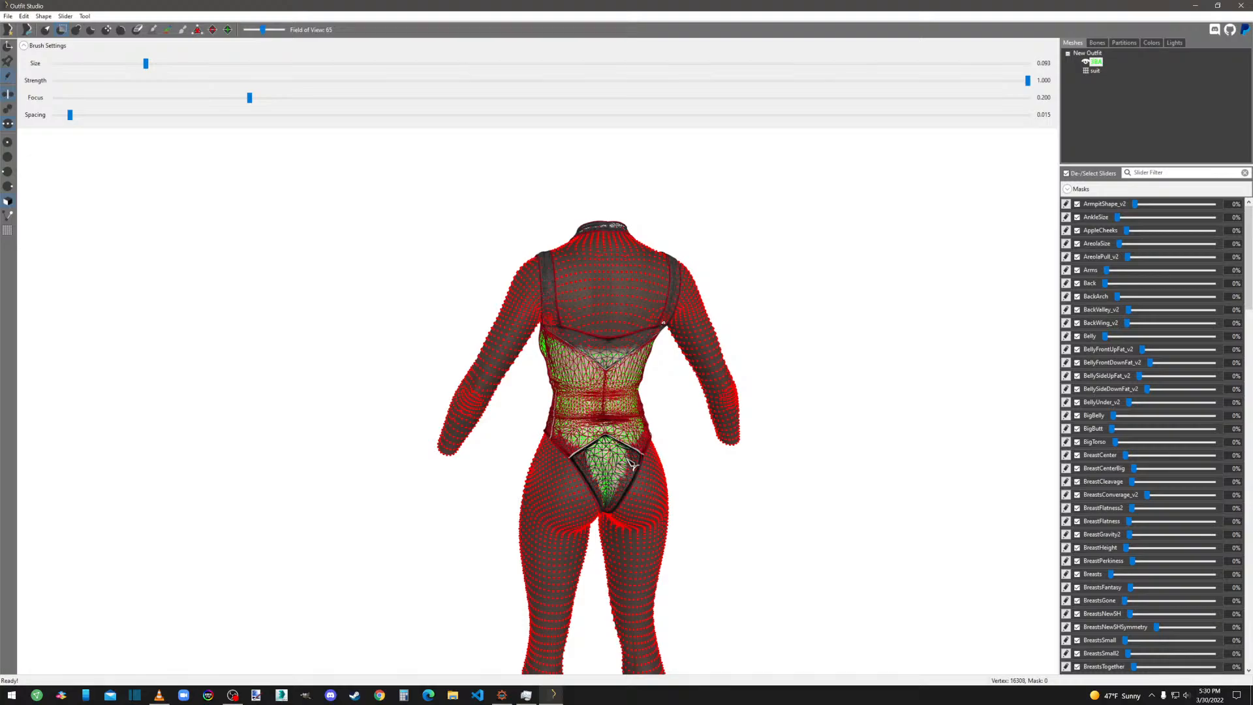
right_drag(632, 464, 1039, 547)
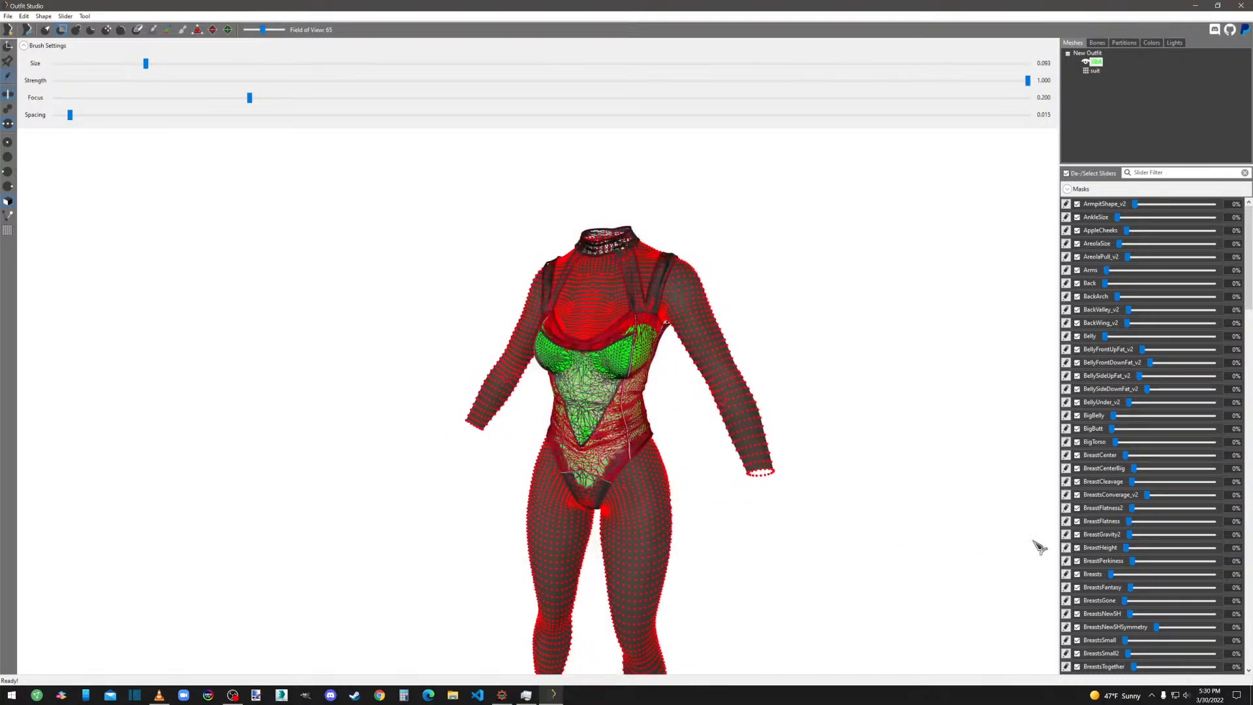
right_click(1103, 71)
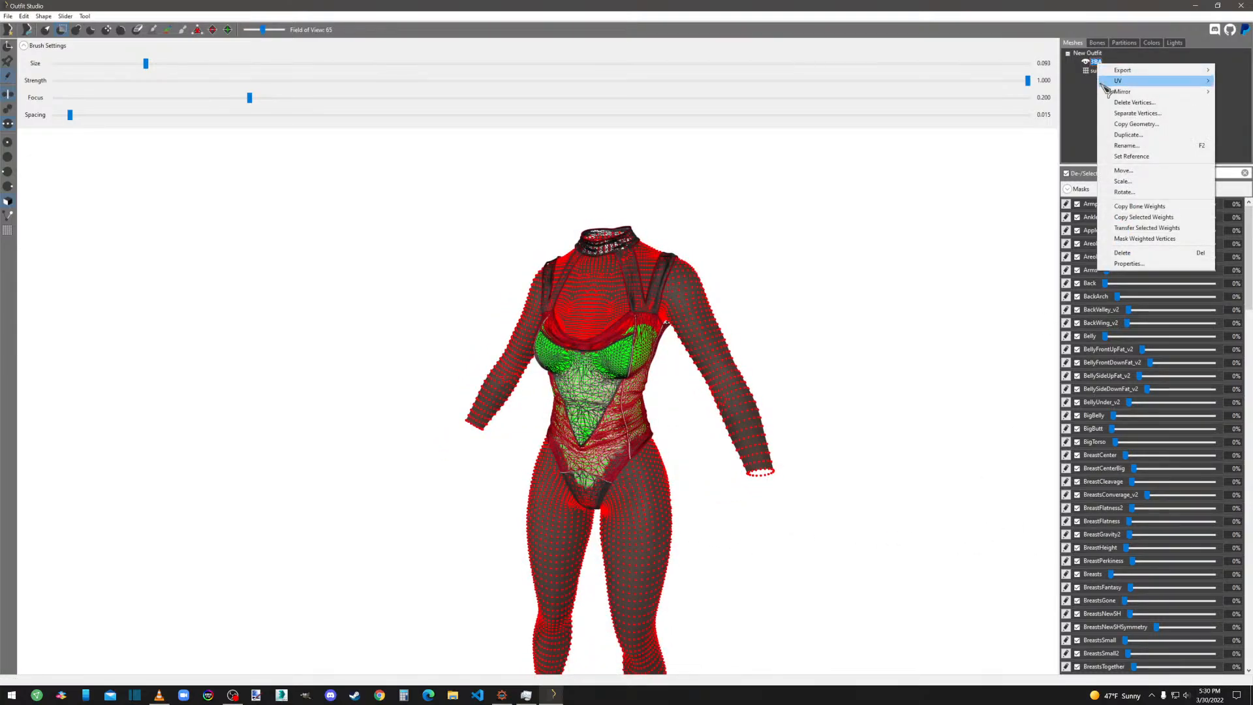
click(1144, 103)
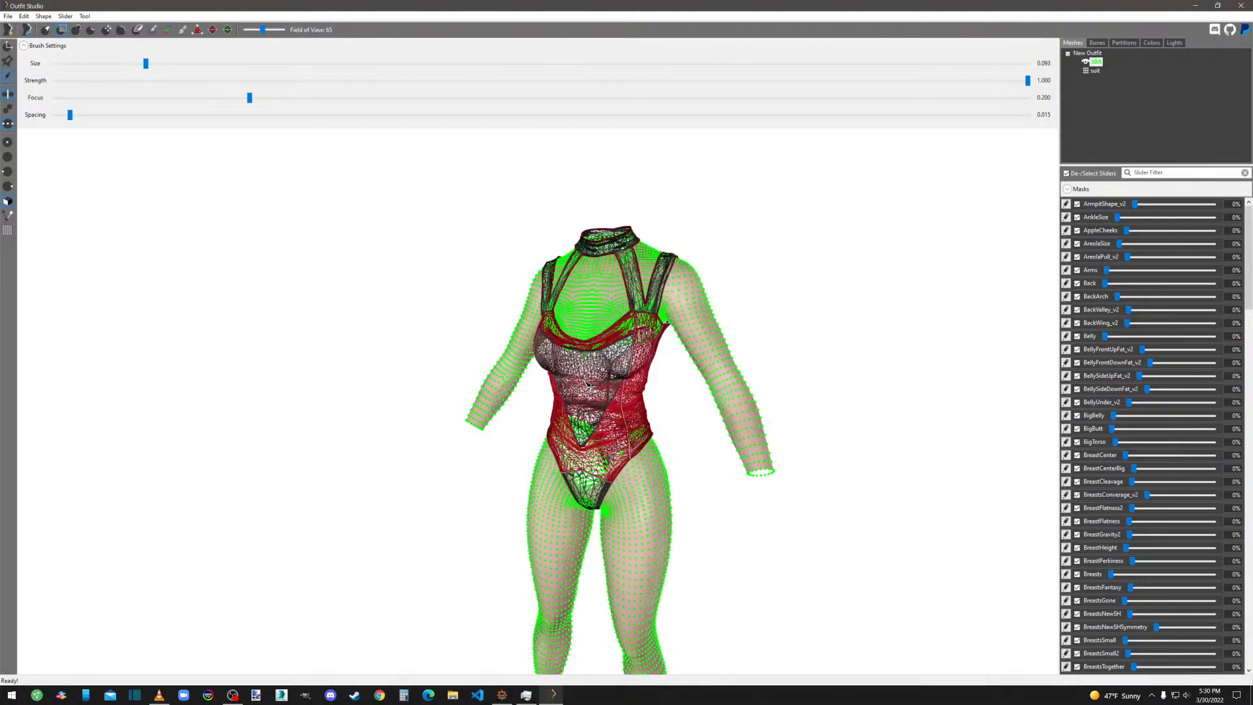
Return the suit to solid display and select it instead of the body, with vertex editing turned off.
click(1086, 71)
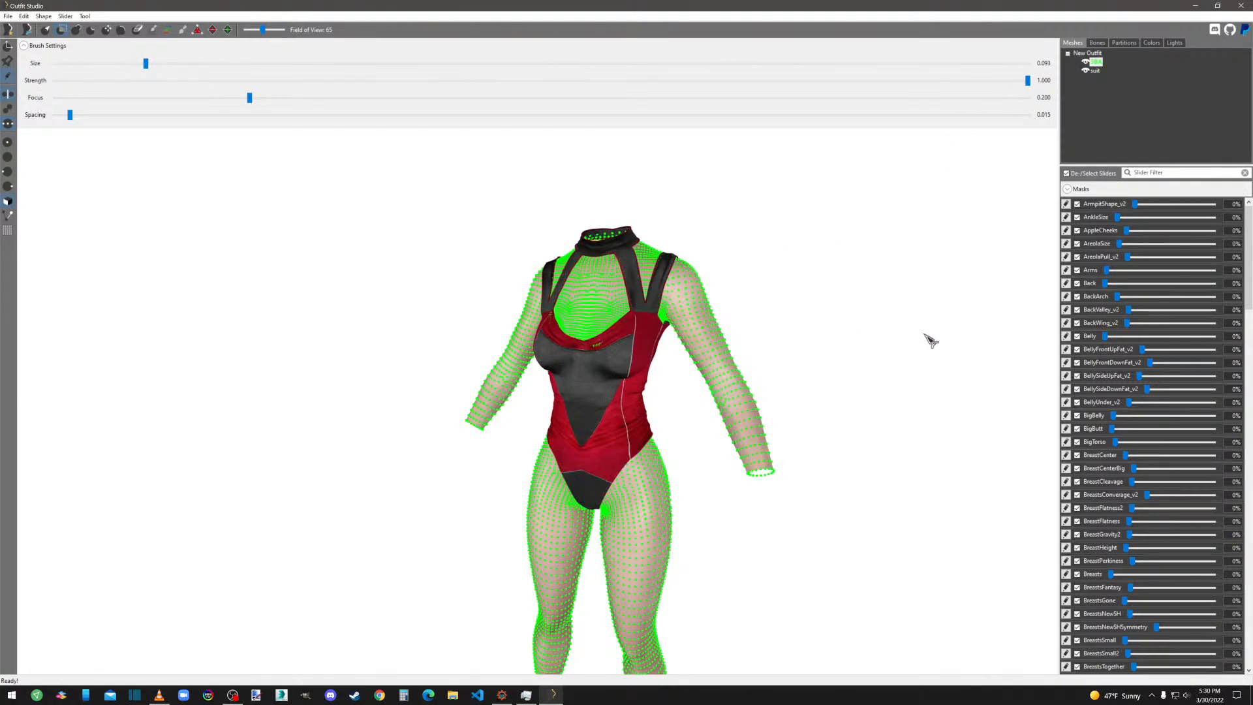
right_drag(822, 414, 856, 432)
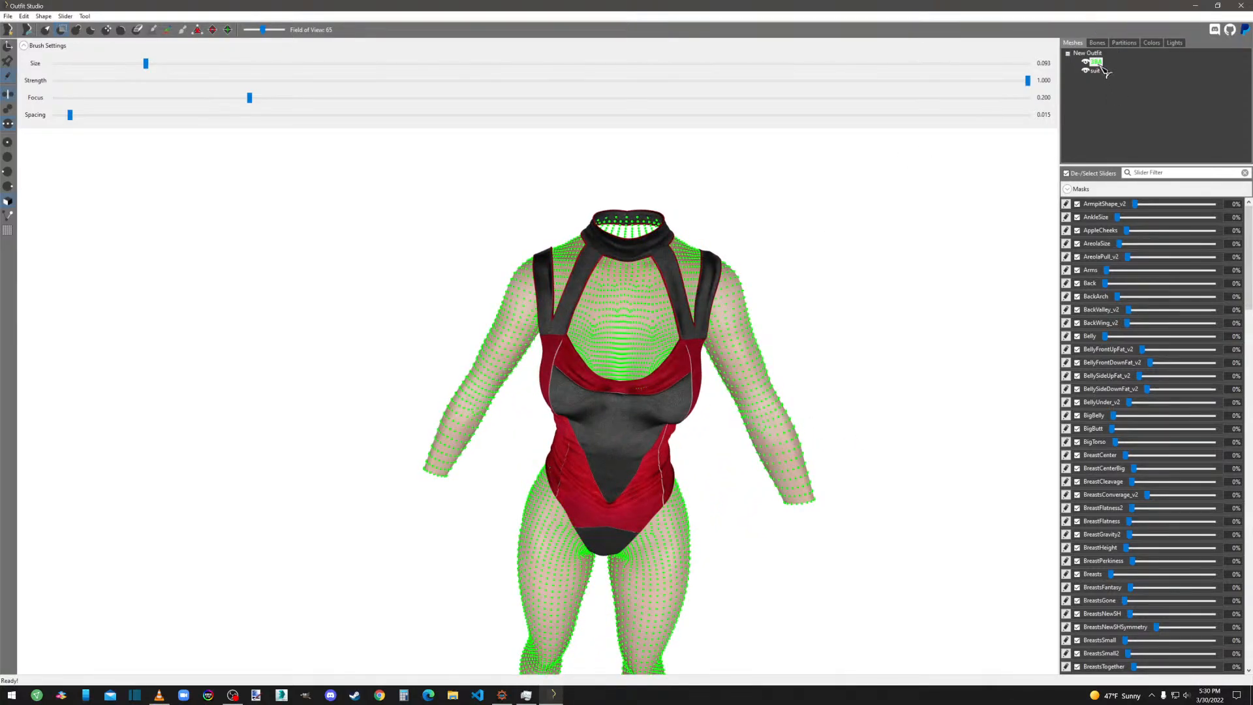
mouse_move(769, 372)
right_down()
mouse_move(830, 405)
mouse_move(954, 383)
mouse_move(763, 361)
mouse_move(769, 392)
right_up()
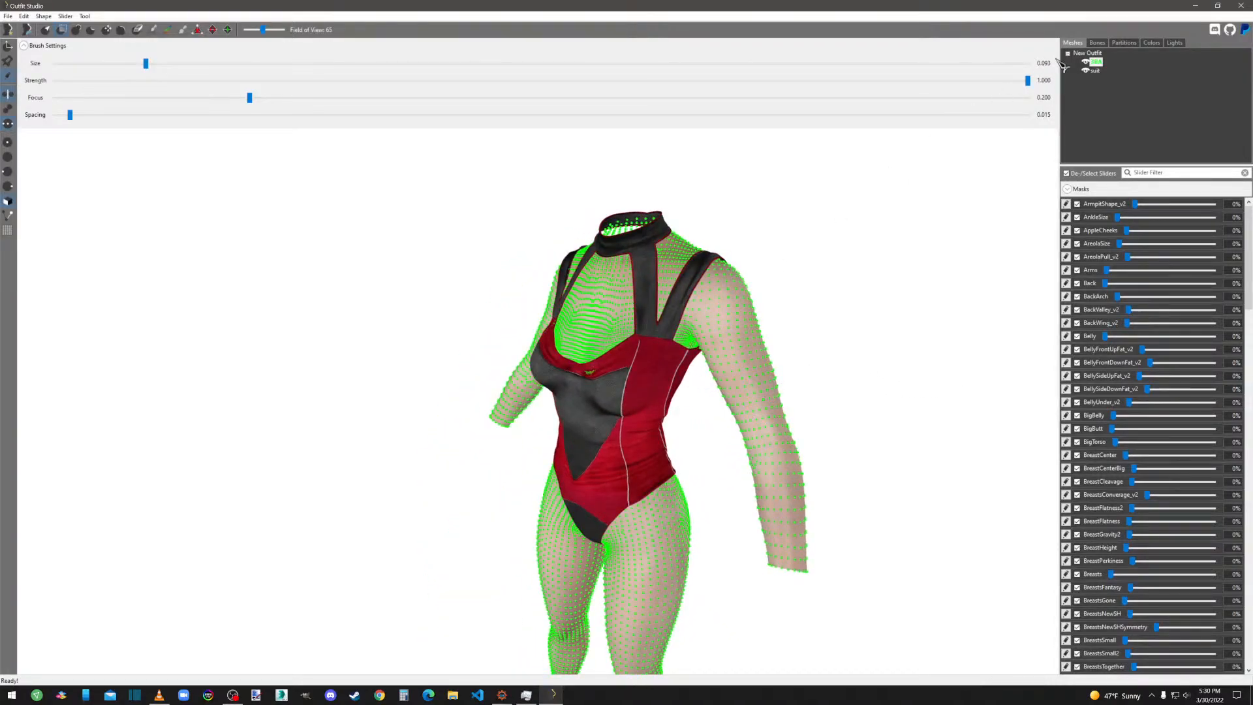
click(1095, 70)
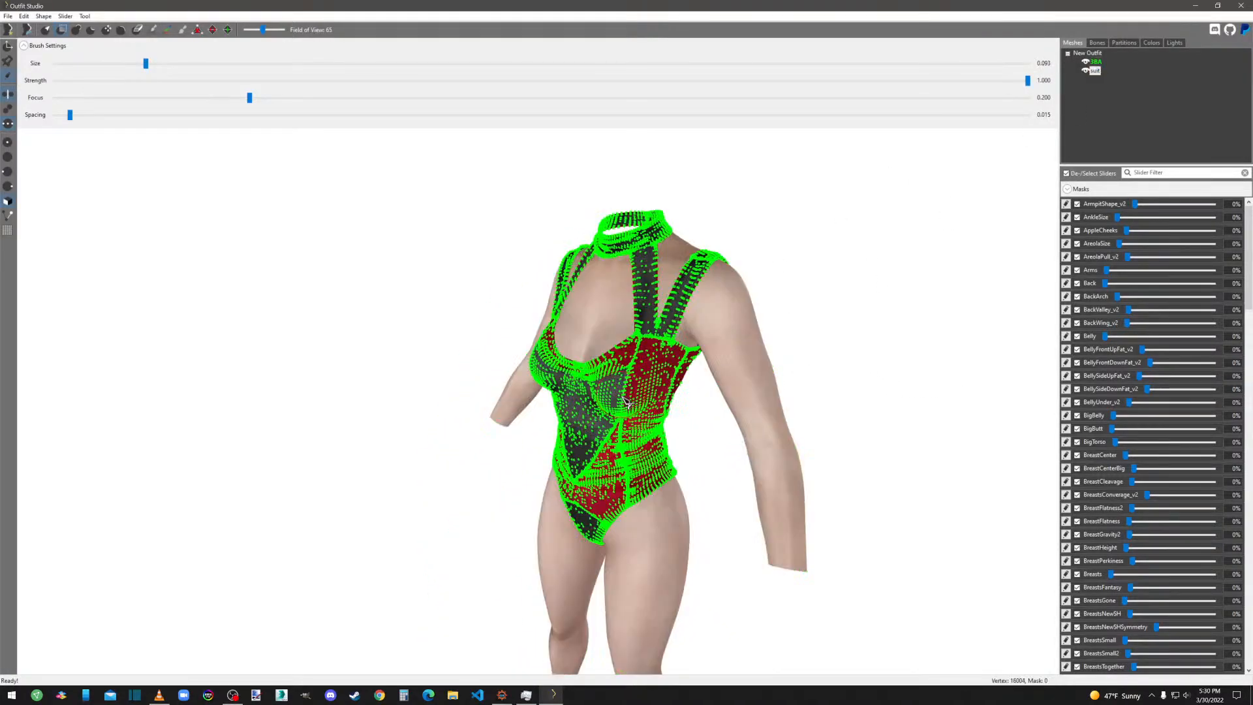
click(13, 77)
scroll(596, 429, up, 5)
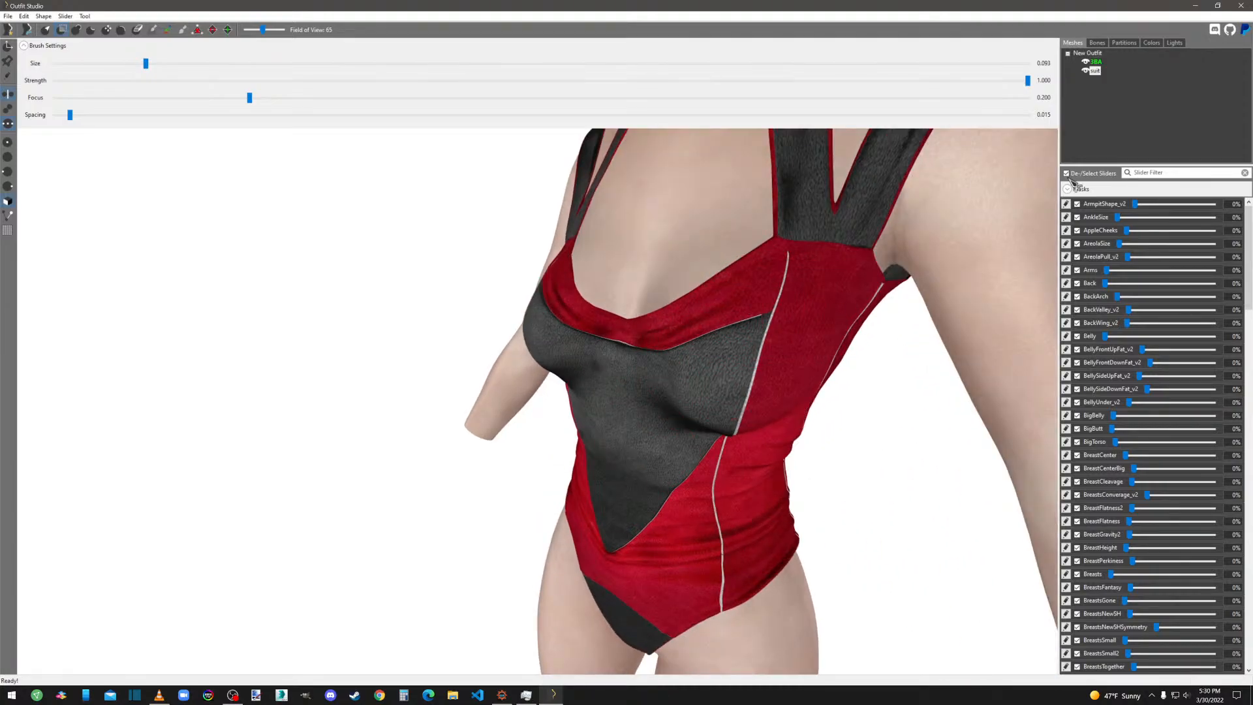
Display the weights of the L Breast01 bone and preview the suit with that bone scaled up.
click(1097, 43)
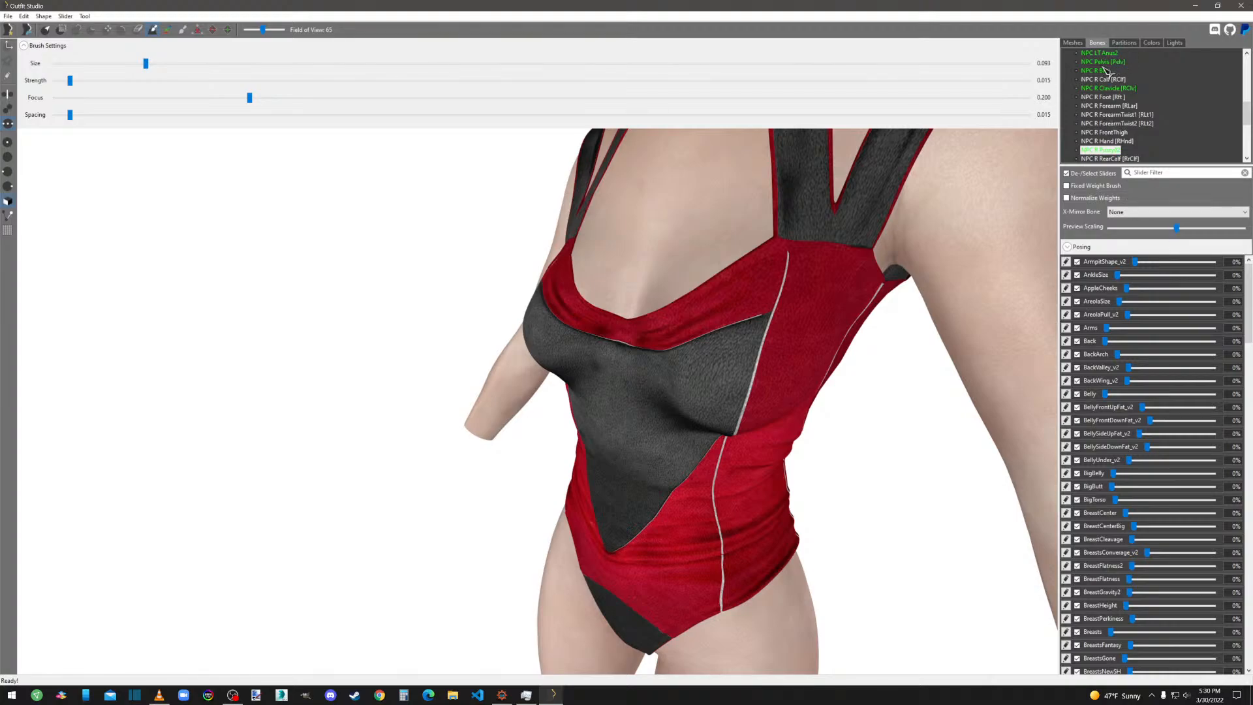
drag(1247, 116, 1243, 66)
scroll(805, 346, down, 4)
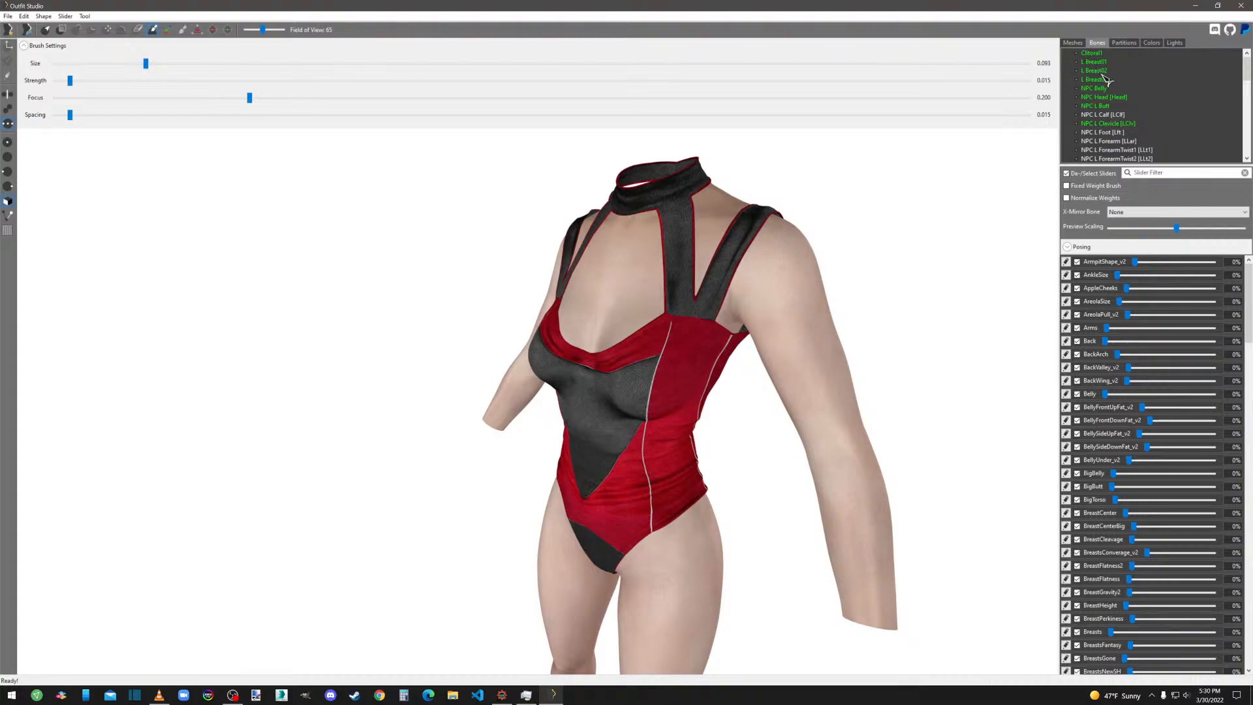
click(1101, 63)
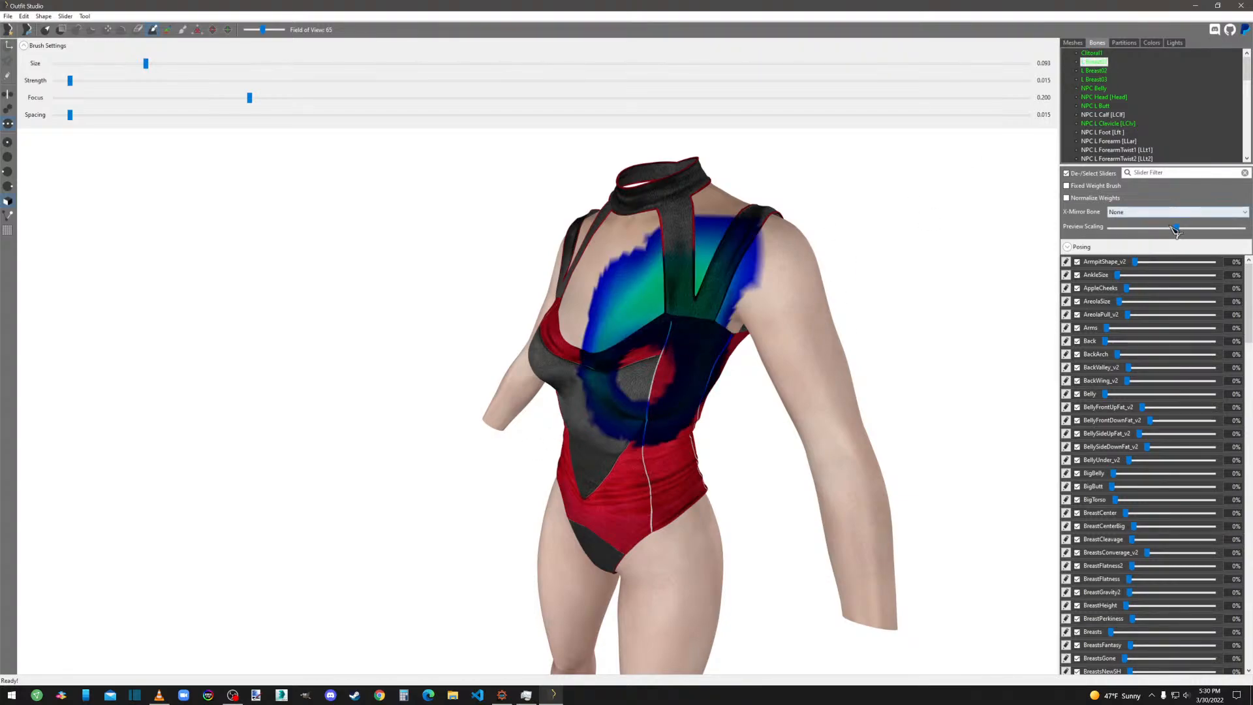
mouse_move(1180, 229)
mouse_down()
mouse_move(1243, 228)
mouse_move(1177, 229)
mouse_move(1199, 228)
mouse_up()
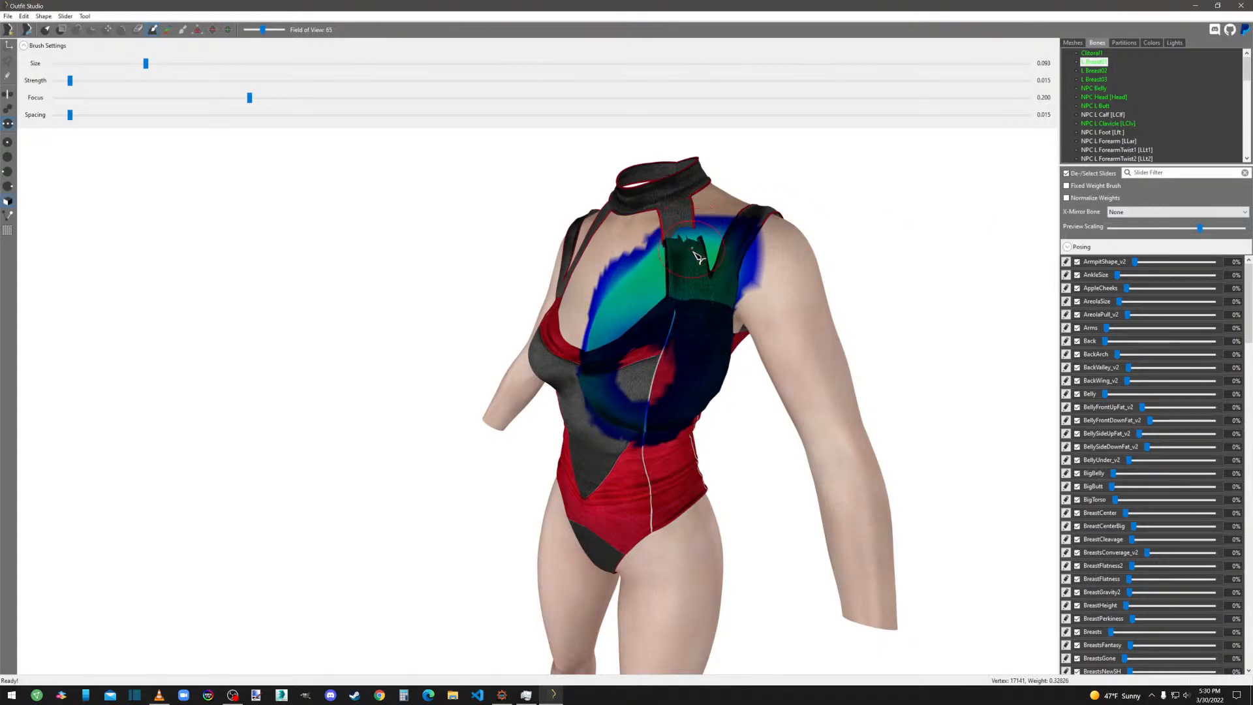
Examine how the suit's straps and bust deform as the L Breast01 preview scaling is lowered and raised.
scroll(848, 385, up, 5)
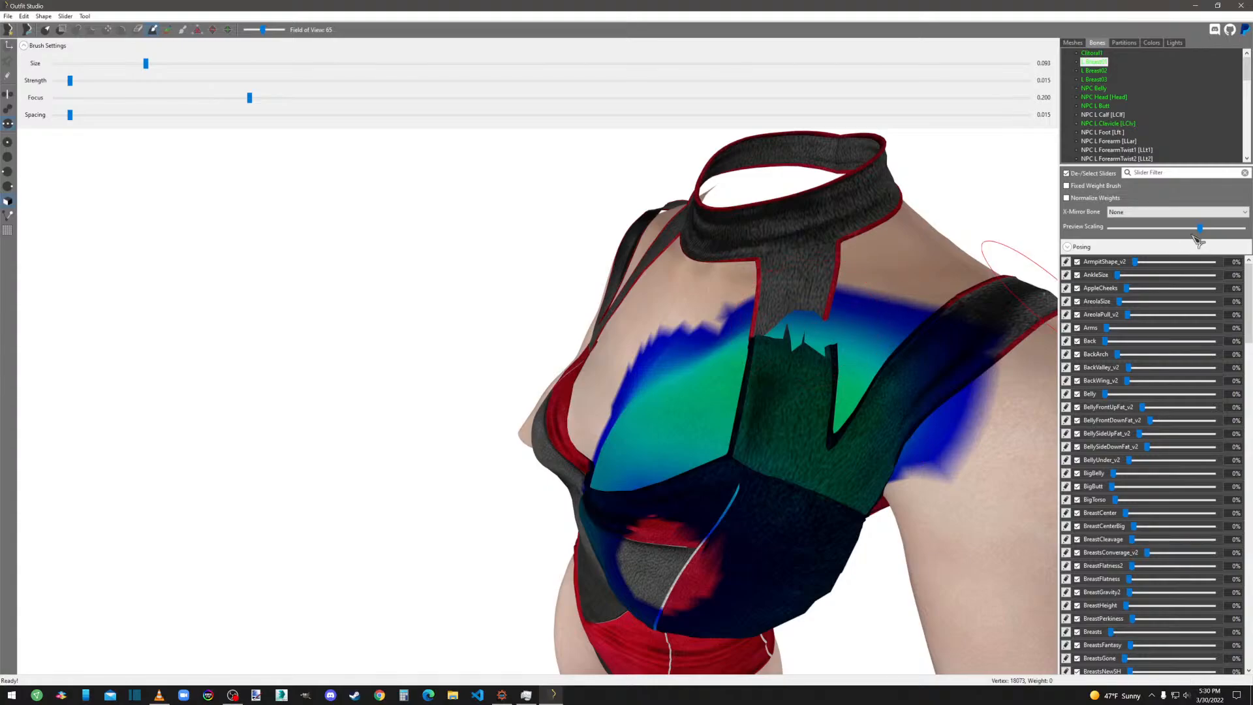
drag(1201, 234, 1168, 243)
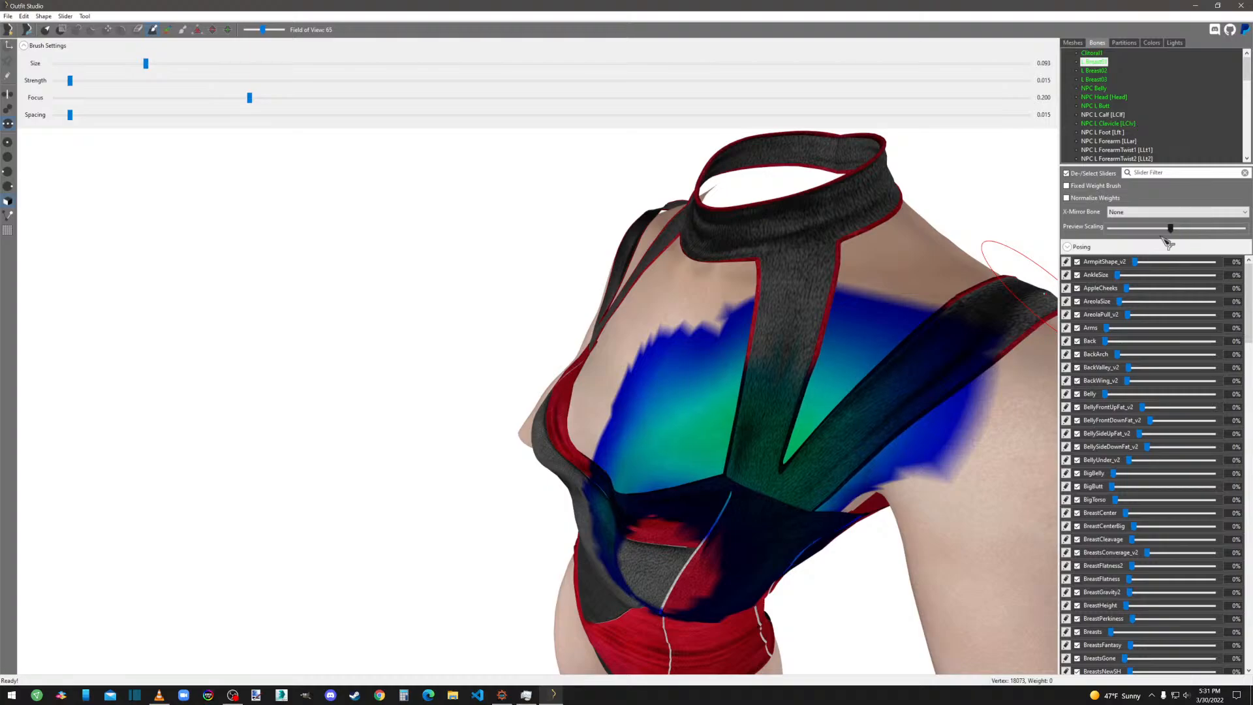
scroll(735, 468, down, 5)
right_drag(735, 468, 816, 476)
scroll(816, 476, up, 3)
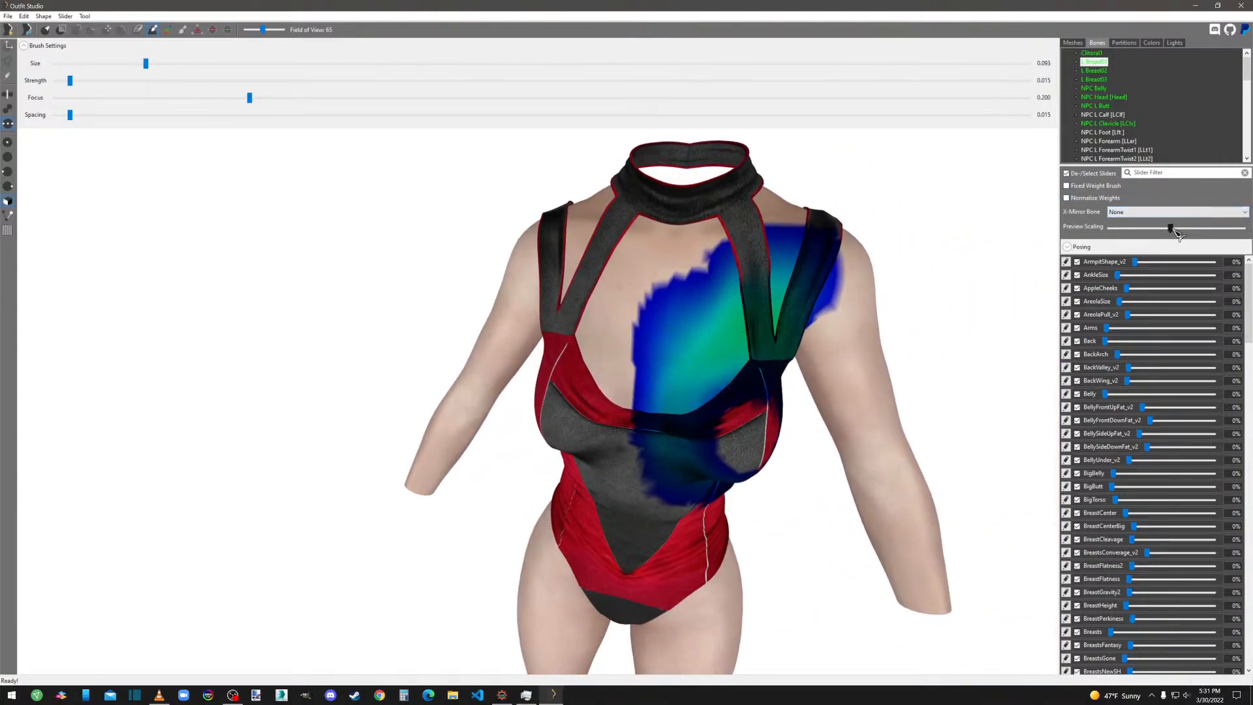
mouse_move(1172, 228)
mouse_down()
mouse_move(1232, 229)
mouse_move(1174, 228)
mouse_move(1193, 232)
mouse_up()
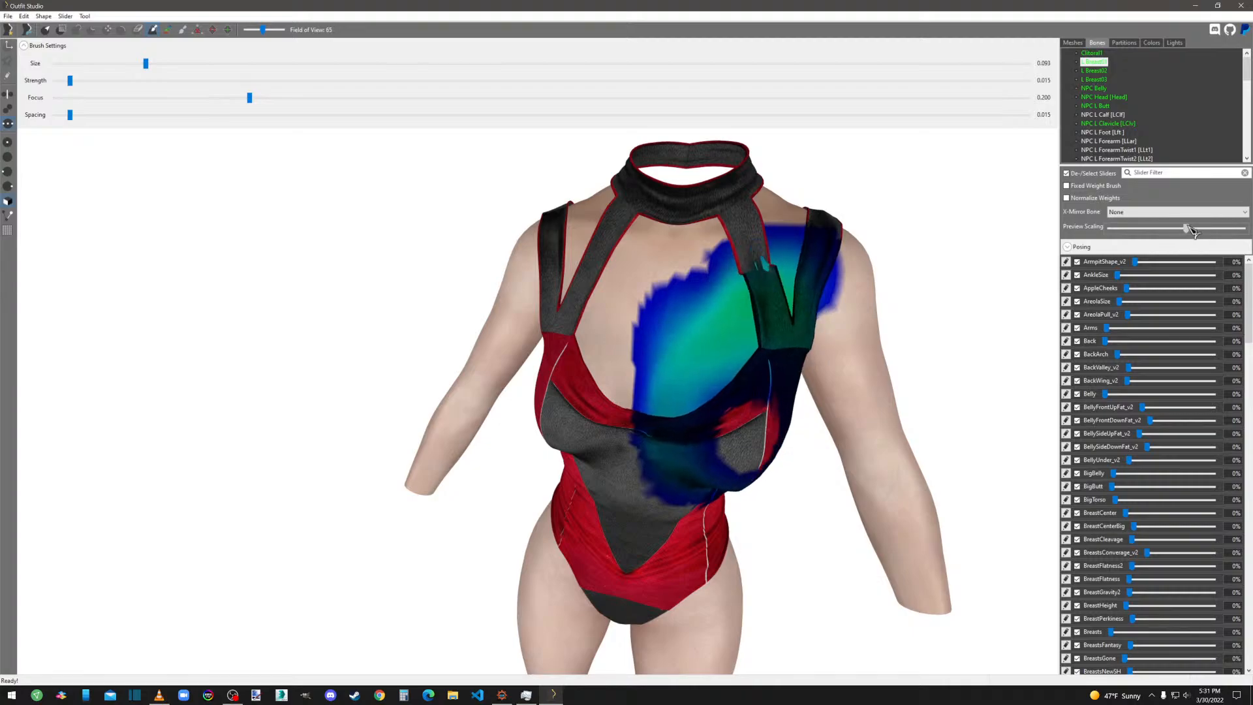
Display the L Breast02 bone weights and preview how the suit's bust responds to scaling that bone.
click(1098, 71)
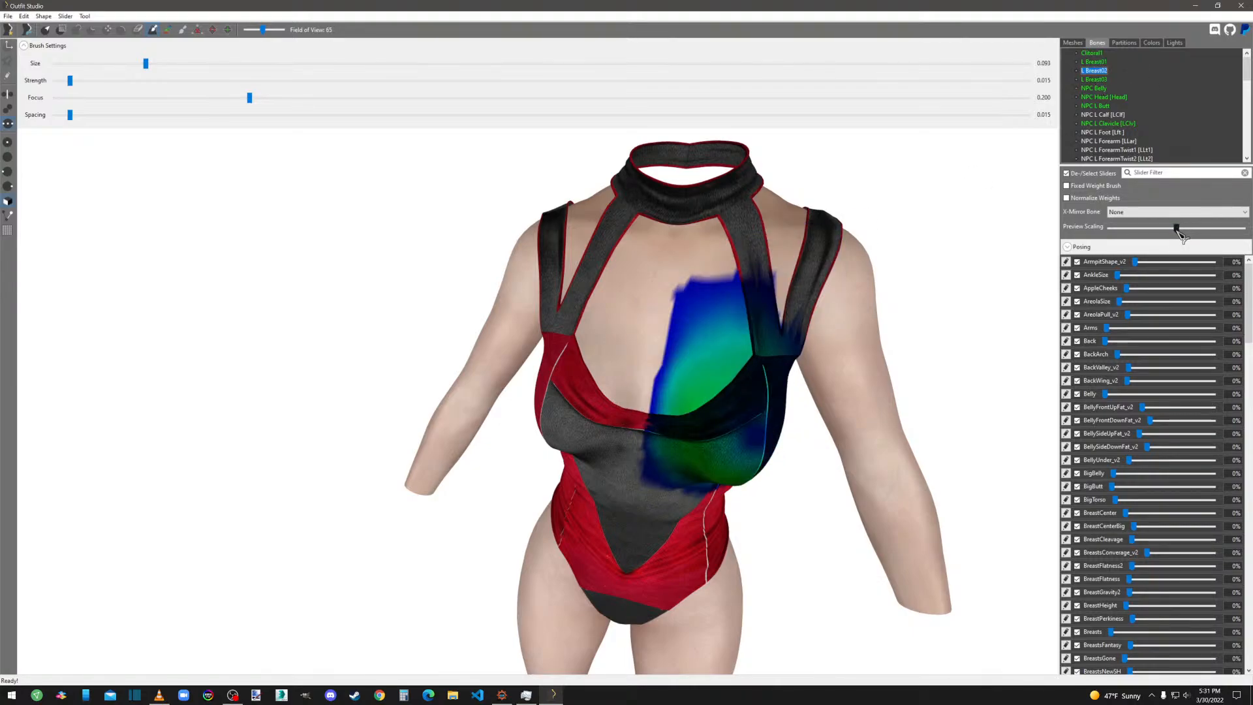
mouse_move(1180, 233)
mouse_down()
mouse_move(1223, 233)
mouse_move(1157, 233)
mouse_move(1193, 233)
mouse_move(1178, 234)
mouse_up()
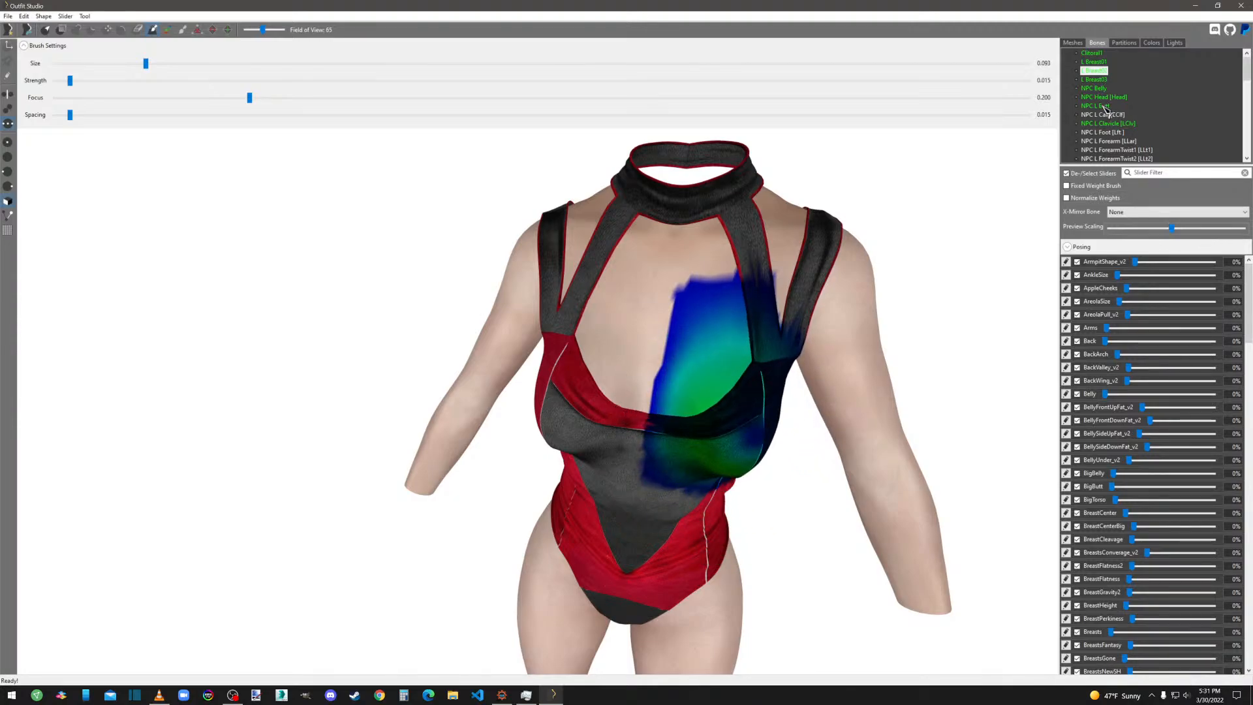
Display the NPC Pelvis bone weights and preview the suit's hips and rear with that bone scaled up.
scroll(1110, 94, down, 4)
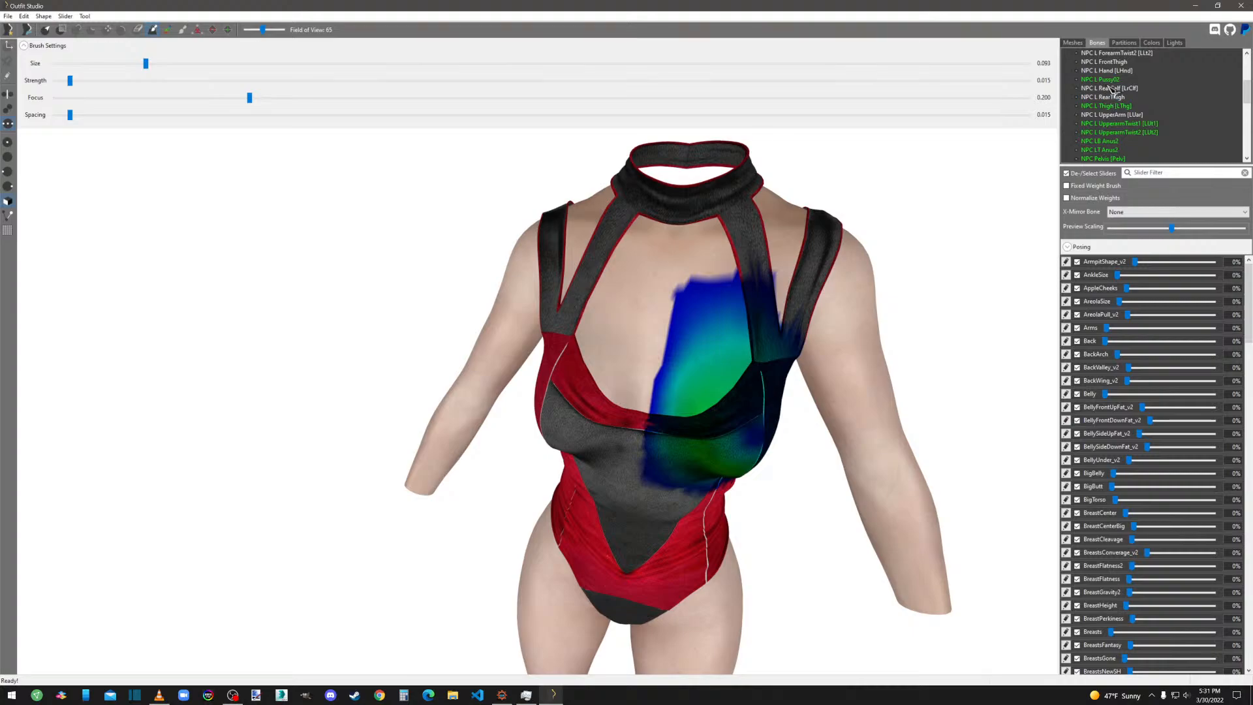
click(1109, 159)
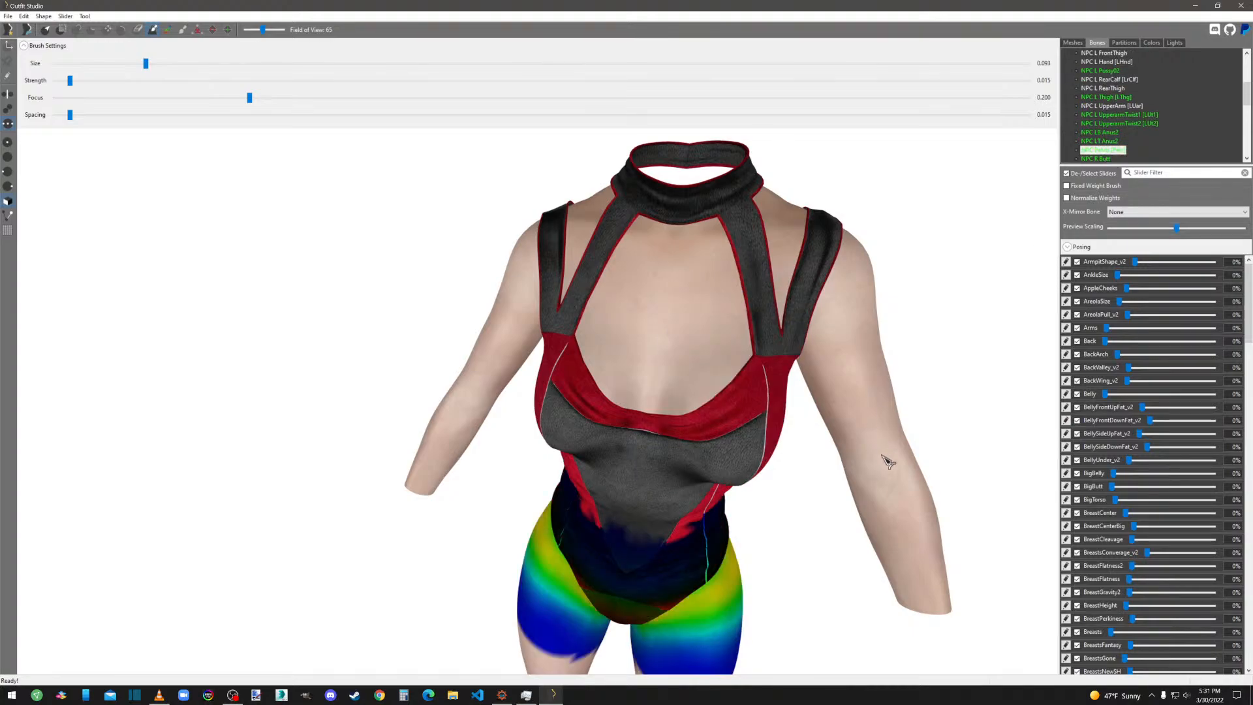
scroll(880, 470, up, 2)
middle_drag(868, 481, 823, 344)
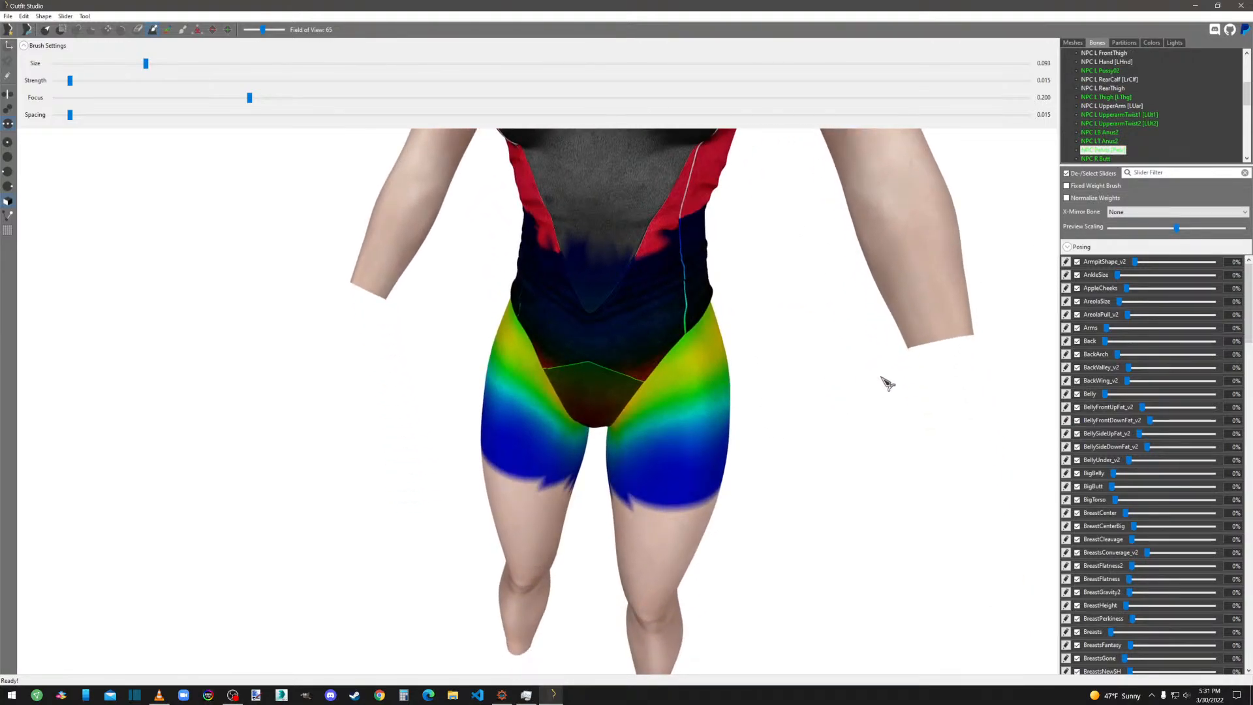
right_drag(887, 382, 720, 320)
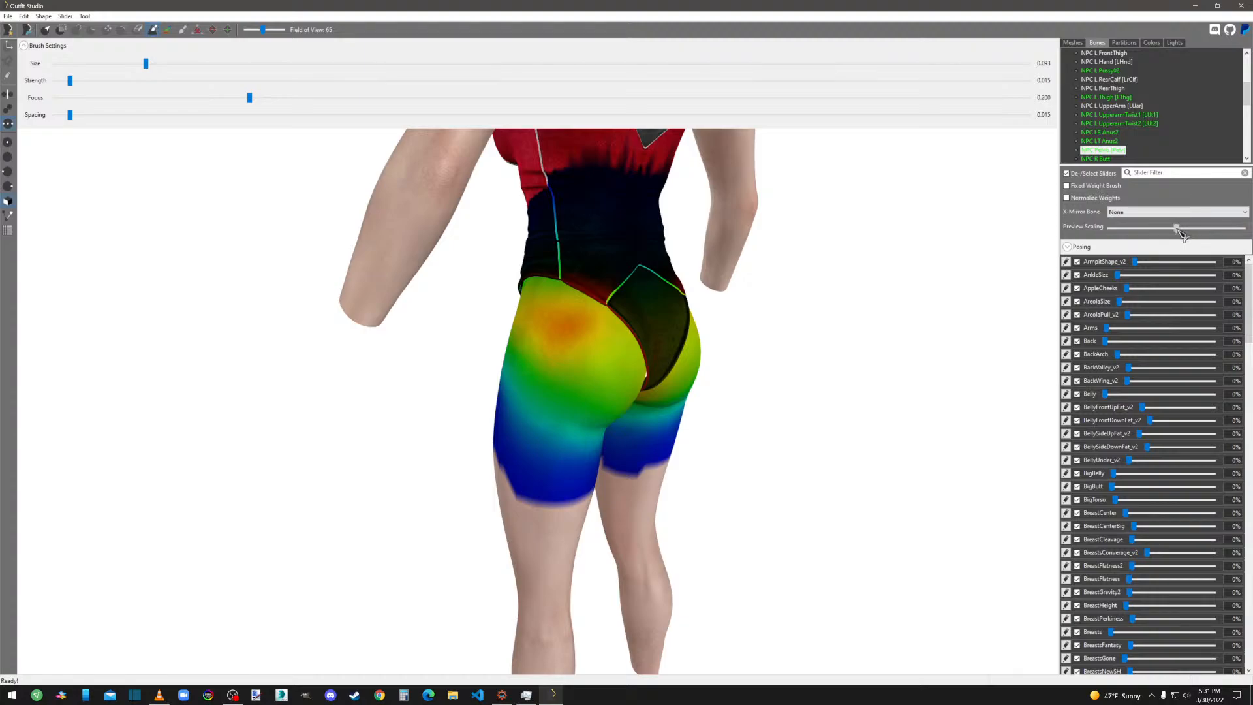
drag(1182, 234, 1208, 236)
Examine the suit's waist, hips and crotch panel from the back, sides and front for deformation under the pelvis scaling preview.
scroll(839, 310, up, 5)
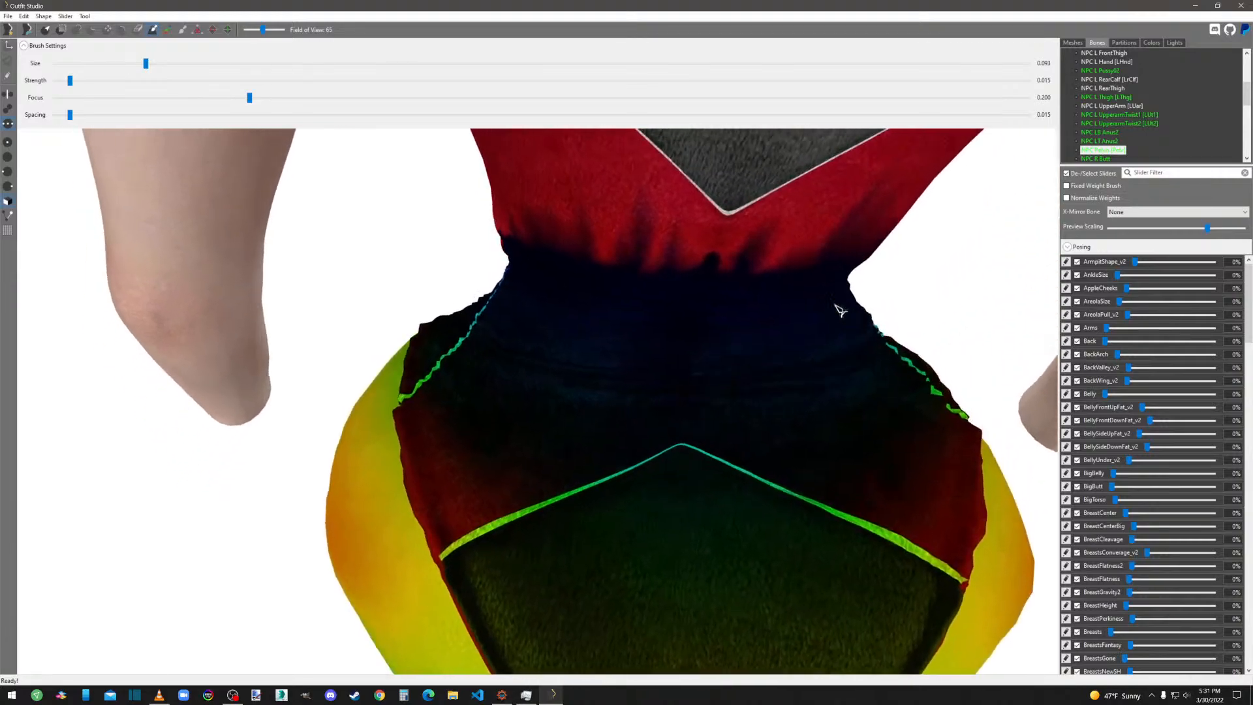
right_drag(840, 310, 811, 311)
mouse_move(987, 378)
right_down()
mouse_move(914, 358)
mouse_move(752, 362)
mouse_move(751, 347)
right_up()
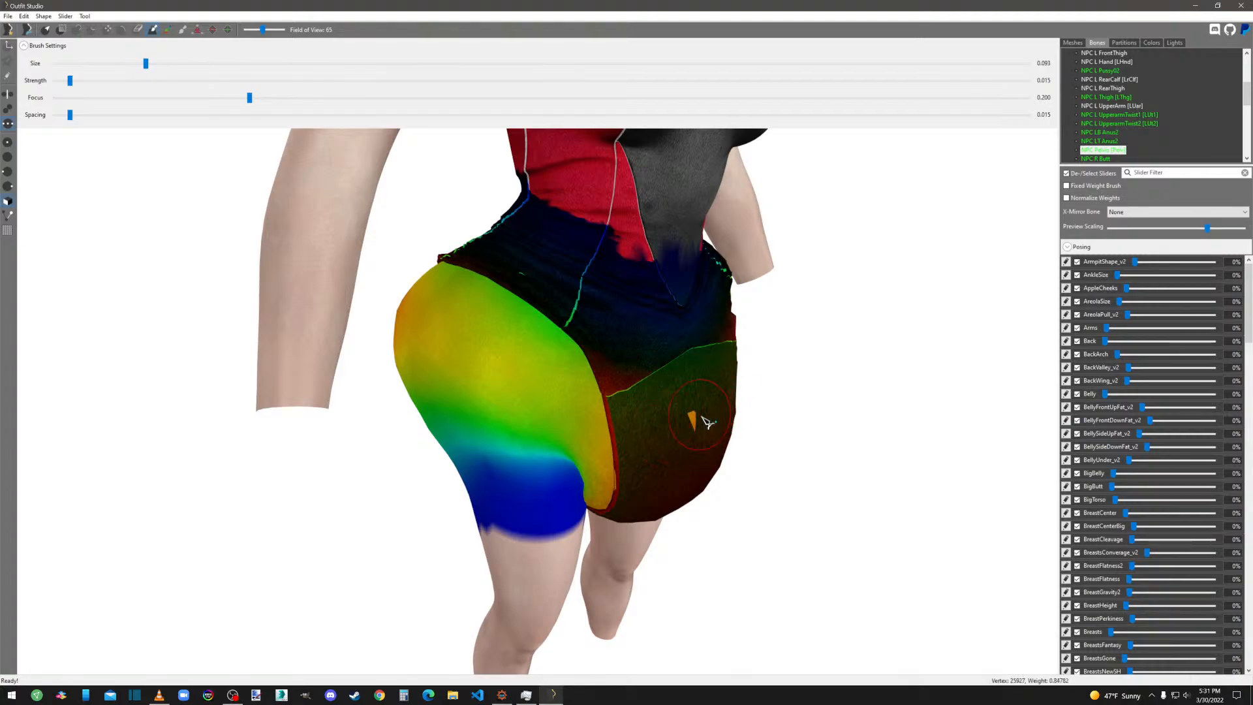
right_drag(696, 436, 615, 436)
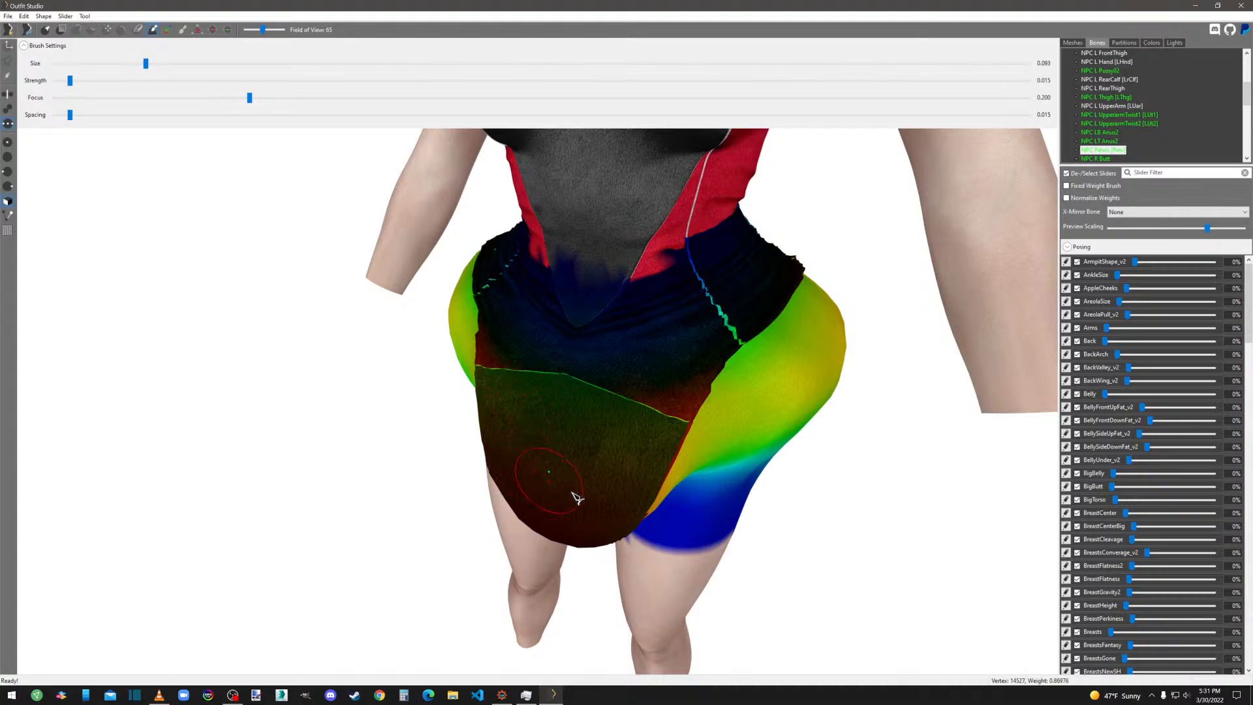
mouse_move(577, 498)
right_down()
mouse_move(727, 483)
mouse_move(717, 496)
right_up()
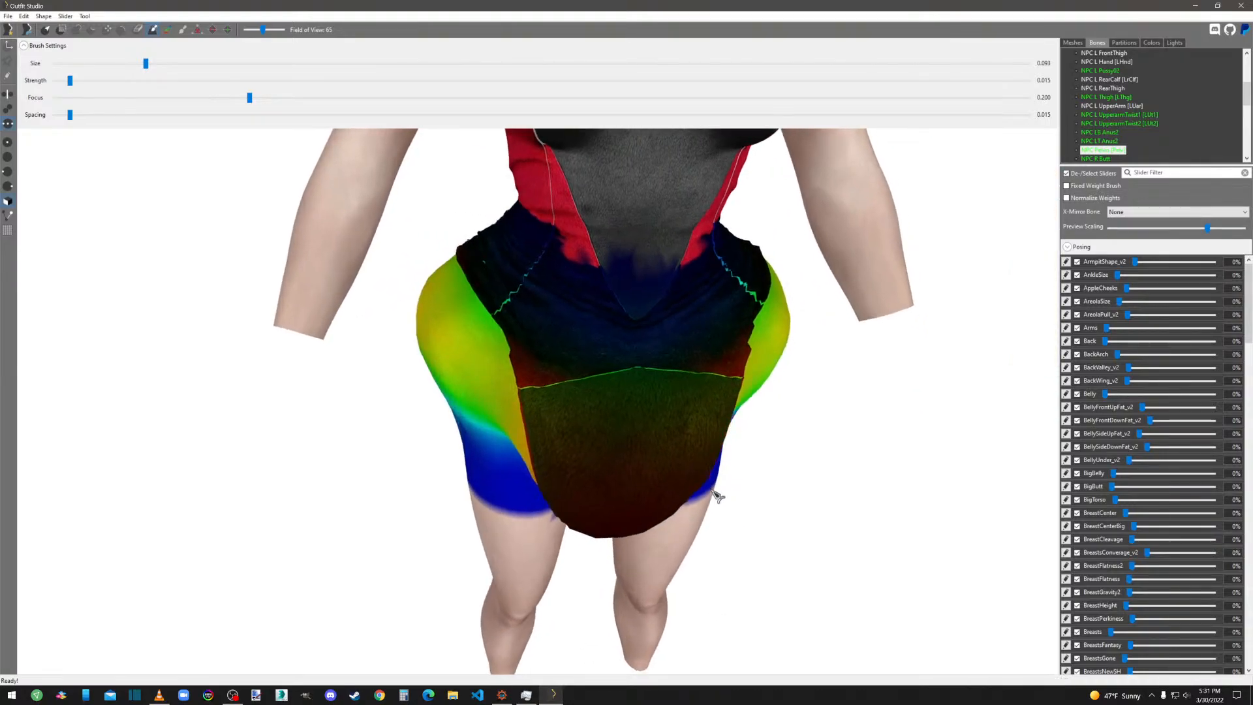
mouse_move(487, 267)
right_down()
mouse_move(610, 327)
mouse_move(540, 326)
right_up()
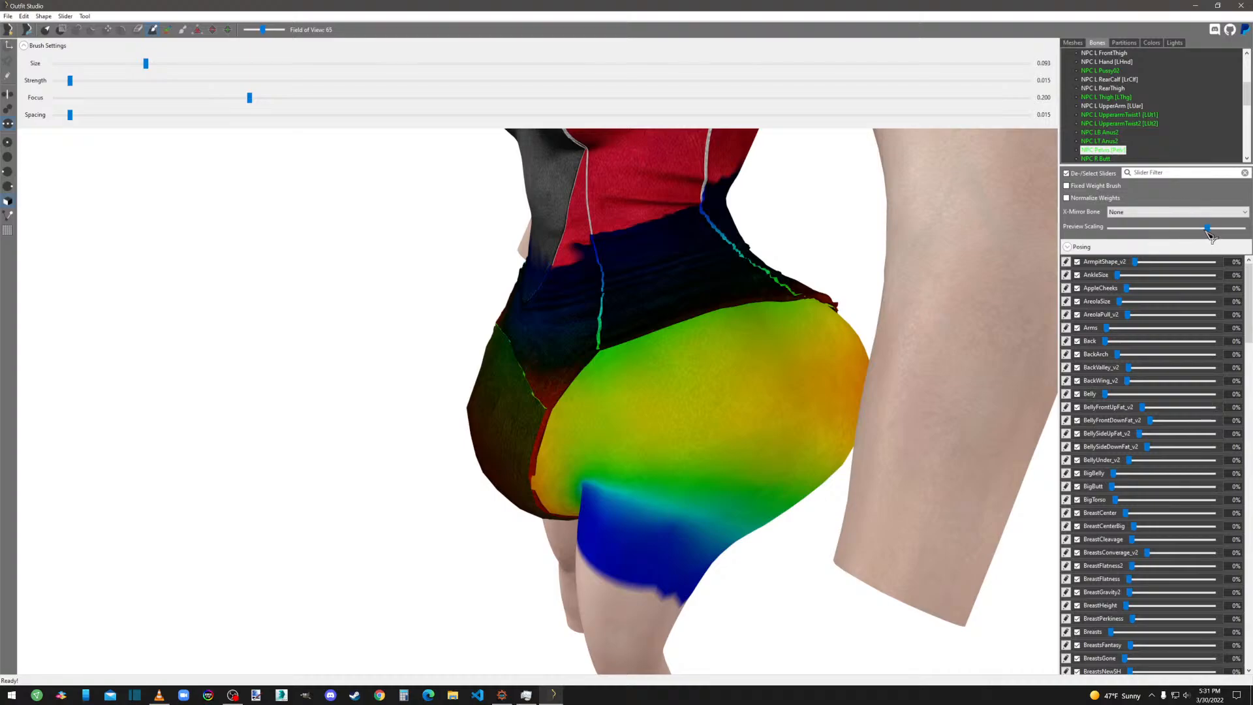
Raise the NPC Pelvis preview scaling further and brush that bone's weights over the poke-through patches on the suit's lower front panel.
mouse_move(1208, 229)
mouse_down()
mouse_move(1240, 229)
mouse_move(1201, 227)
mouse_move(1222, 229)
mouse_up()
drag(1234, 229, 1233, 231)
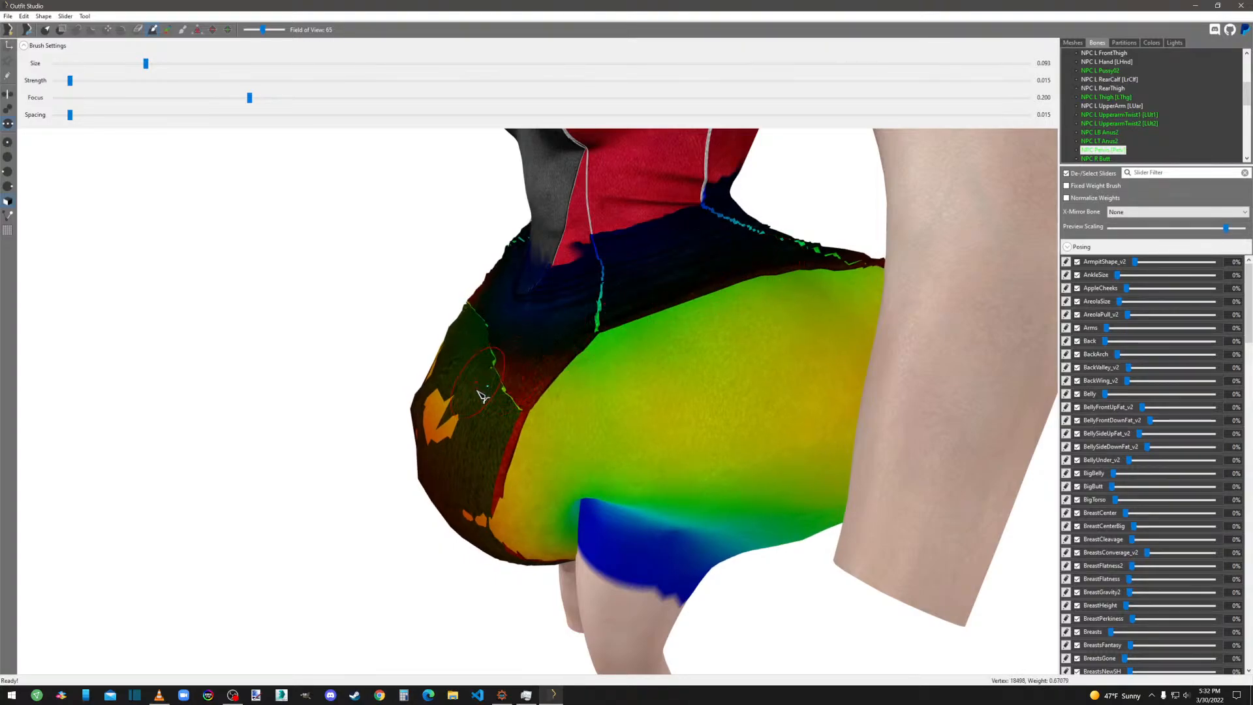
mouse_move(487, 518)
mouse_down()
mouse_move(478, 547)
mouse_move(497, 517)
mouse_move(516, 552)
mouse_up()
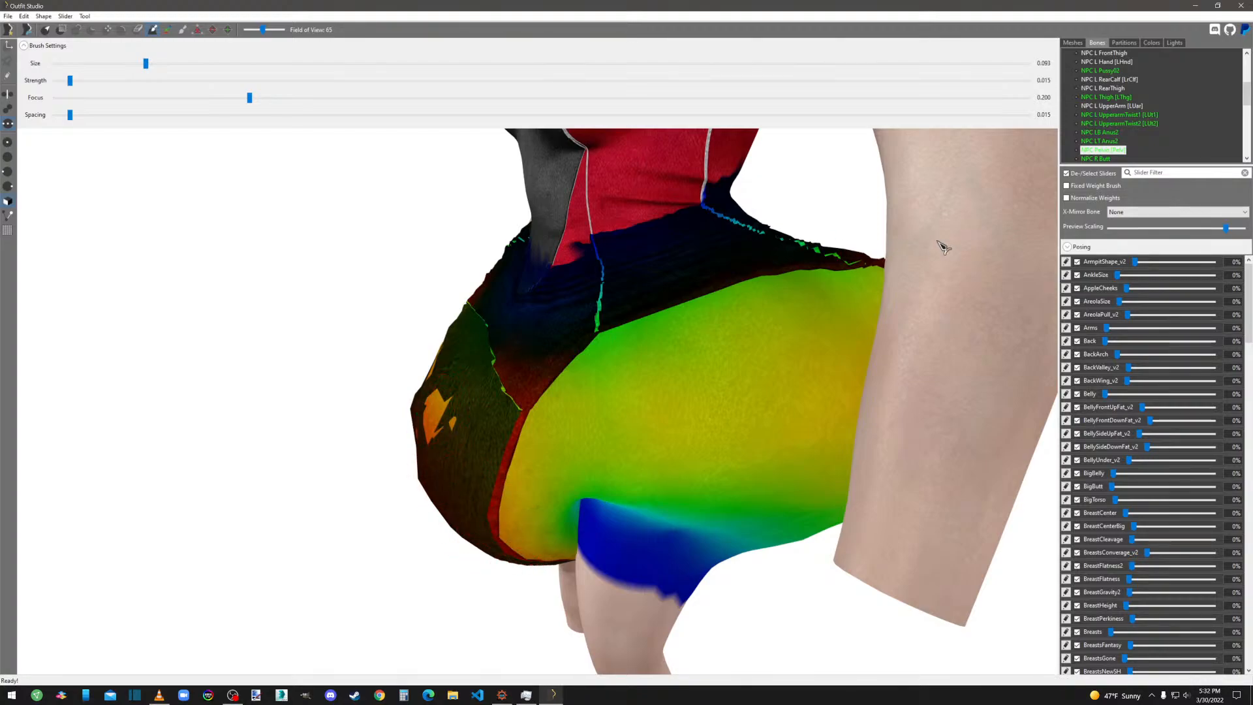
mouse_move(944, 246)
right_down()
mouse_move(648, 266)
mouse_move(754, 315)
mouse_move(554, 301)
right_up()
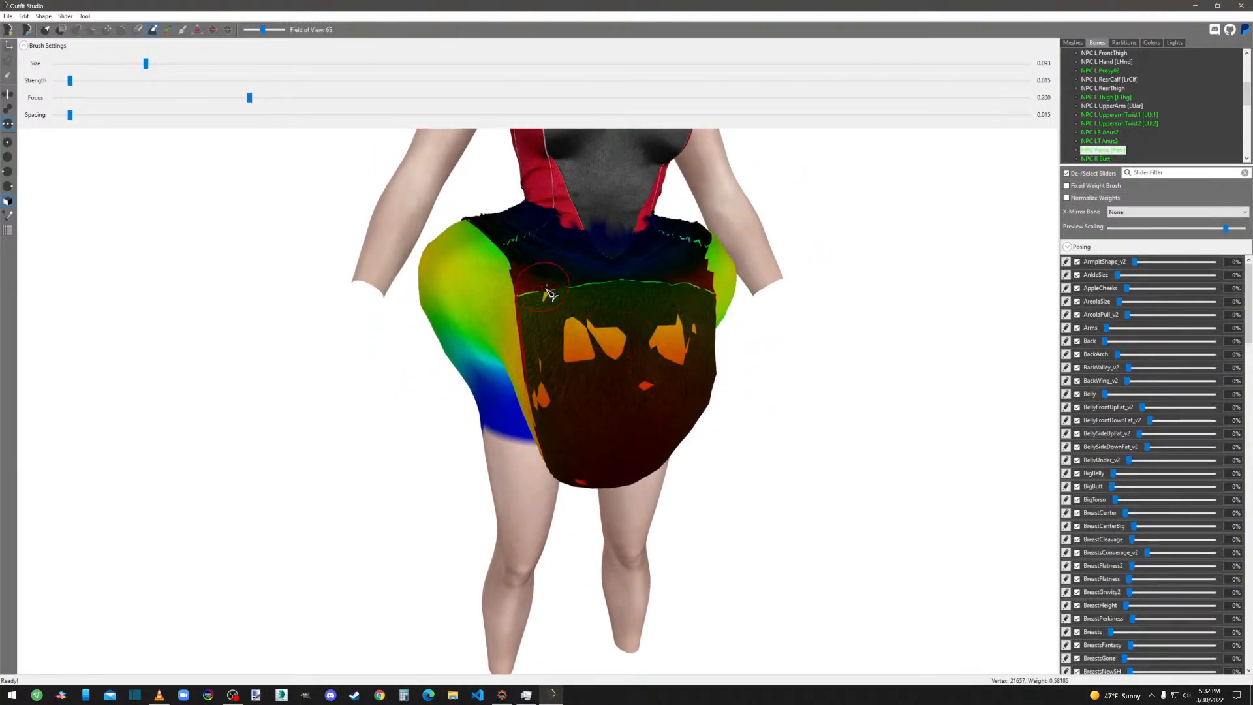
mouse_move(538, 381)
mouse_down()
mouse_move(573, 475)
mouse_move(596, 481)
mouse_move(682, 343)
mouse_up()
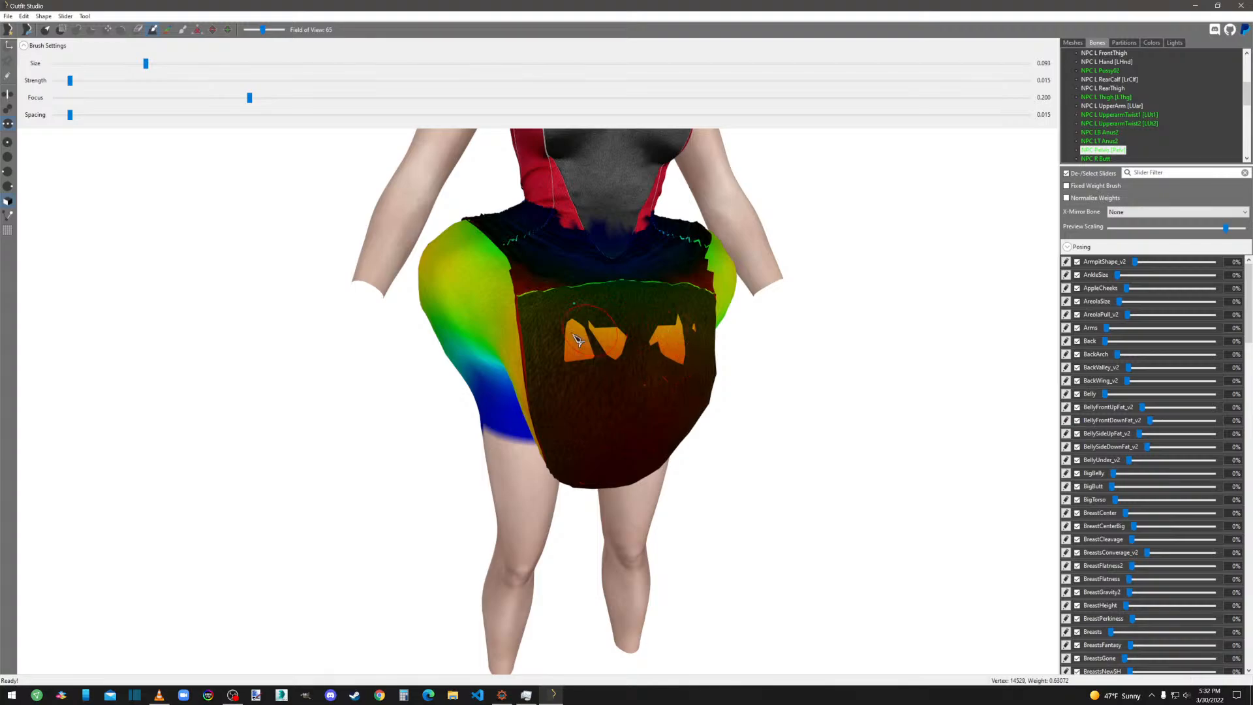
Display the NPC R Butt bone weights and check the suit's rear with that bone's preview scaling at maximum.
click(1101, 159)
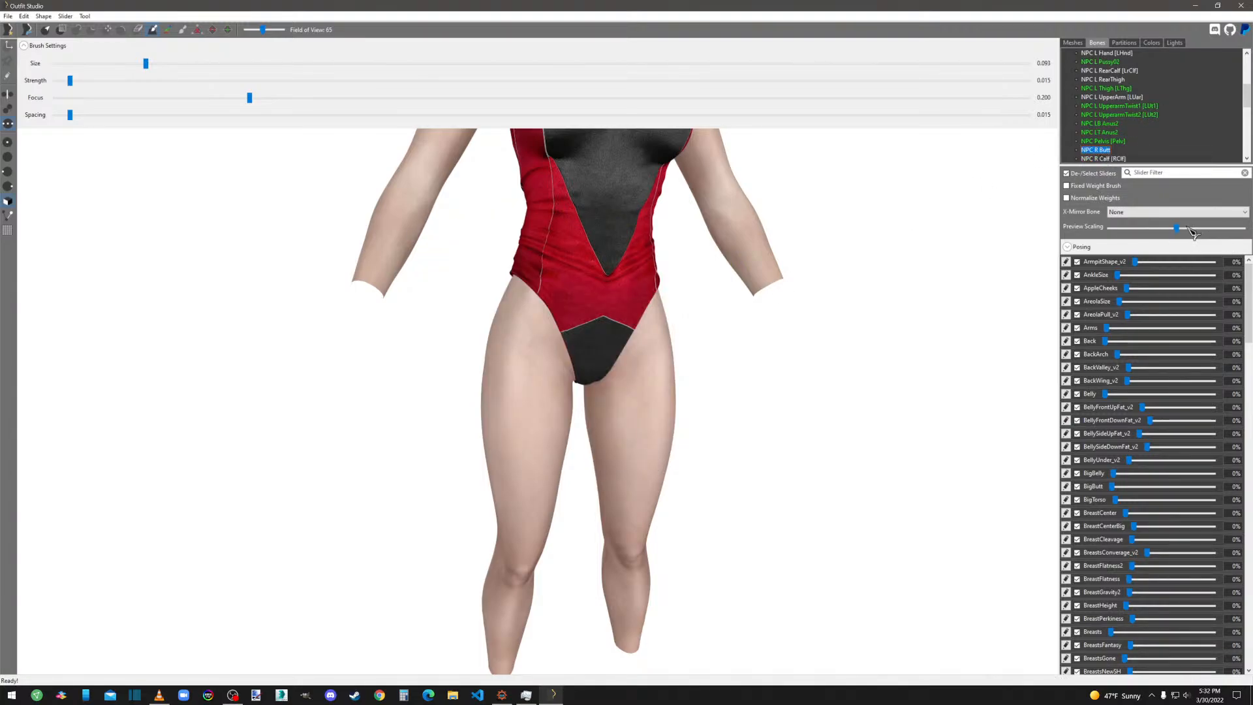
right_drag(797, 448, 509, 434)
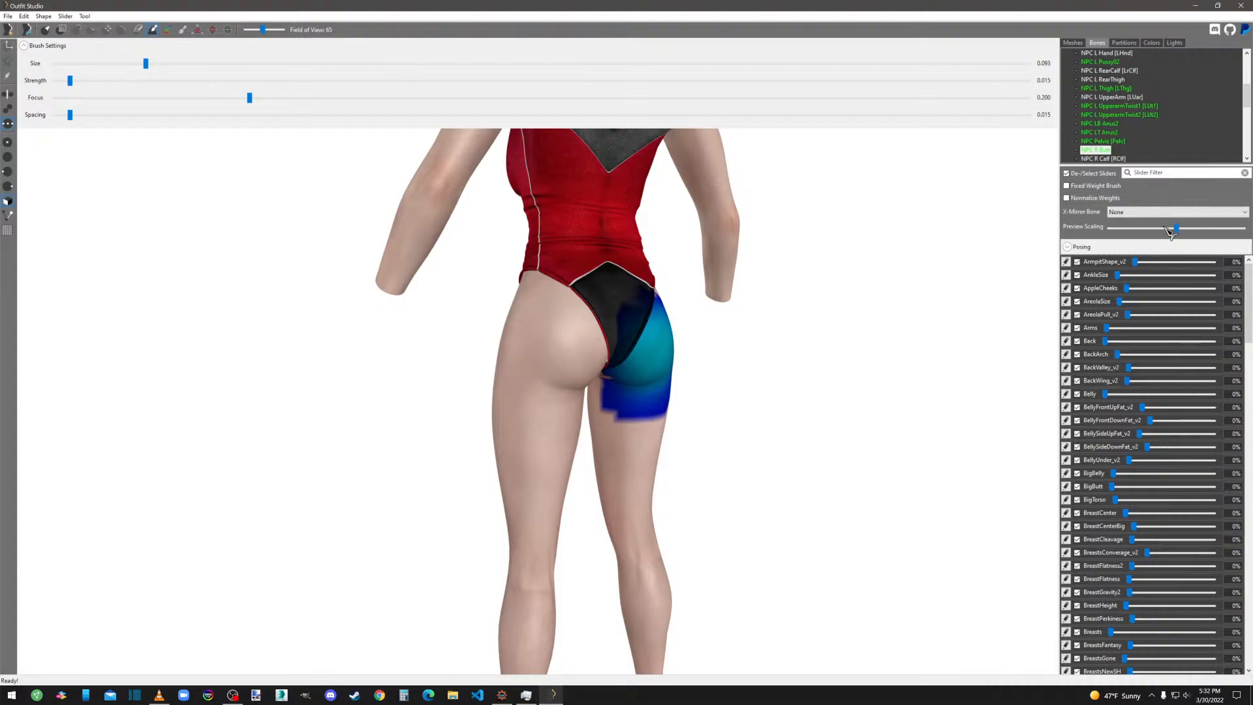
drag(1179, 230, 1243, 230)
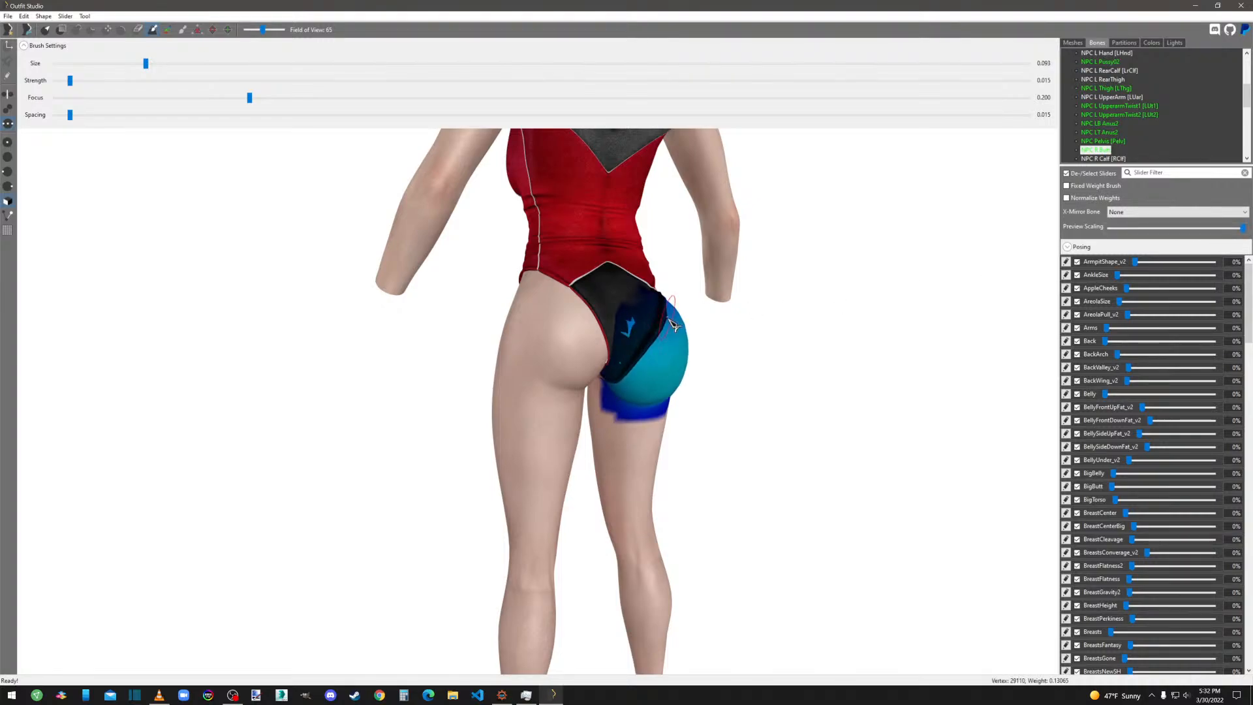
mouse_move(684, 360)
right_down()
mouse_move(541, 374)
mouse_move(692, 363)
right_up()
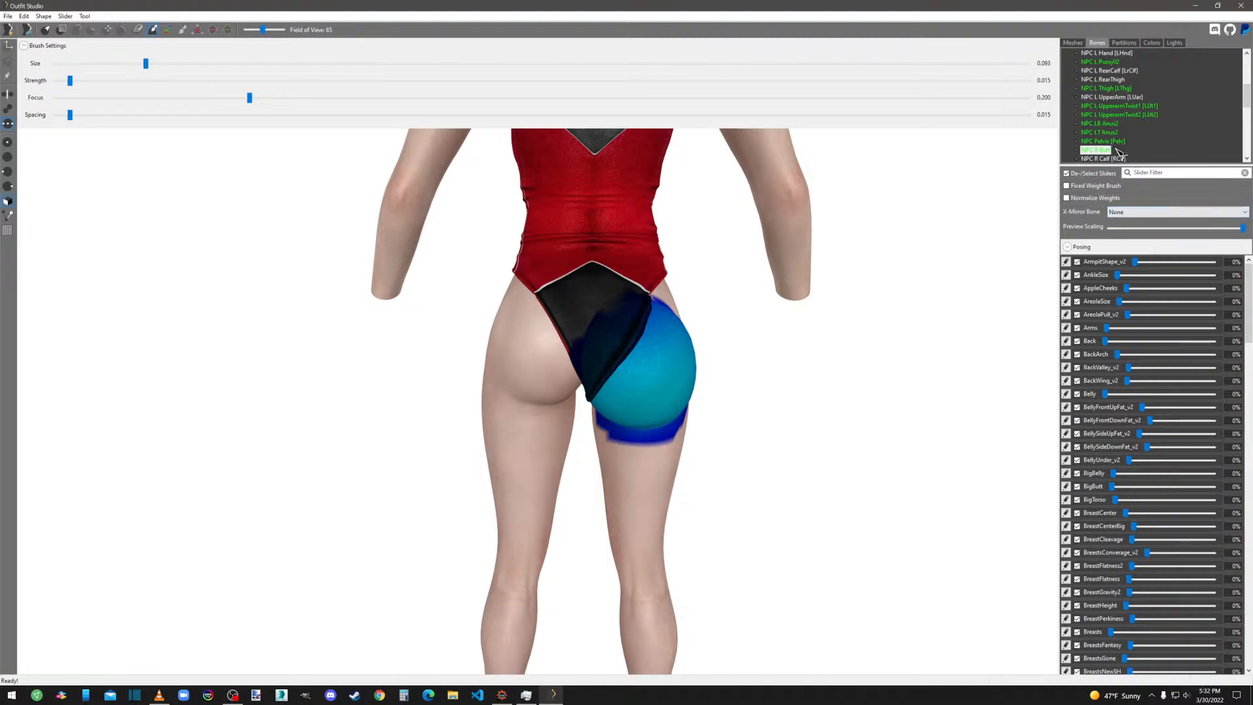
Check the suit's rear with the NPC L Butt scaling preview, and display the NPC L Clavicle bone weights.
scroll(1117, 137, up, 4)
click(1101, 106)
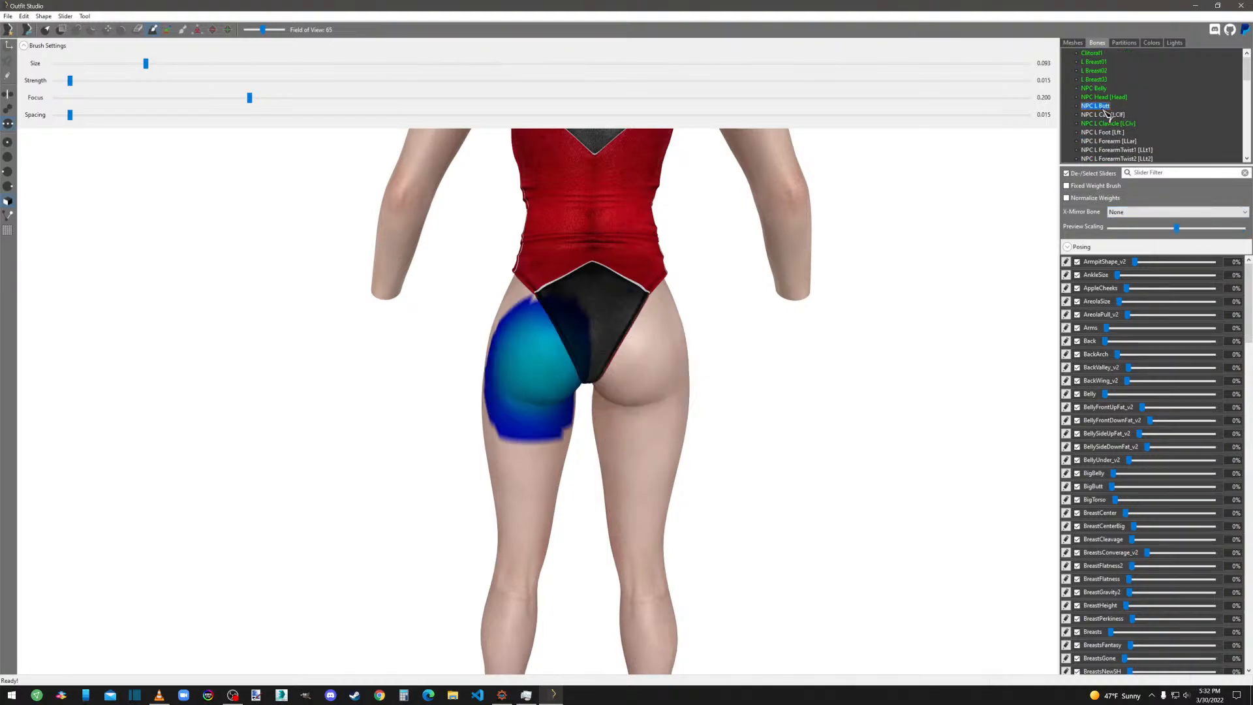
mouse_move(1177, 228)
mouse_down()
mouse_move(1243, 228)
mouse_move(1180, 232)
mouse_up()
click(1110, 124)
right_drag(855, 297, 515, 337)
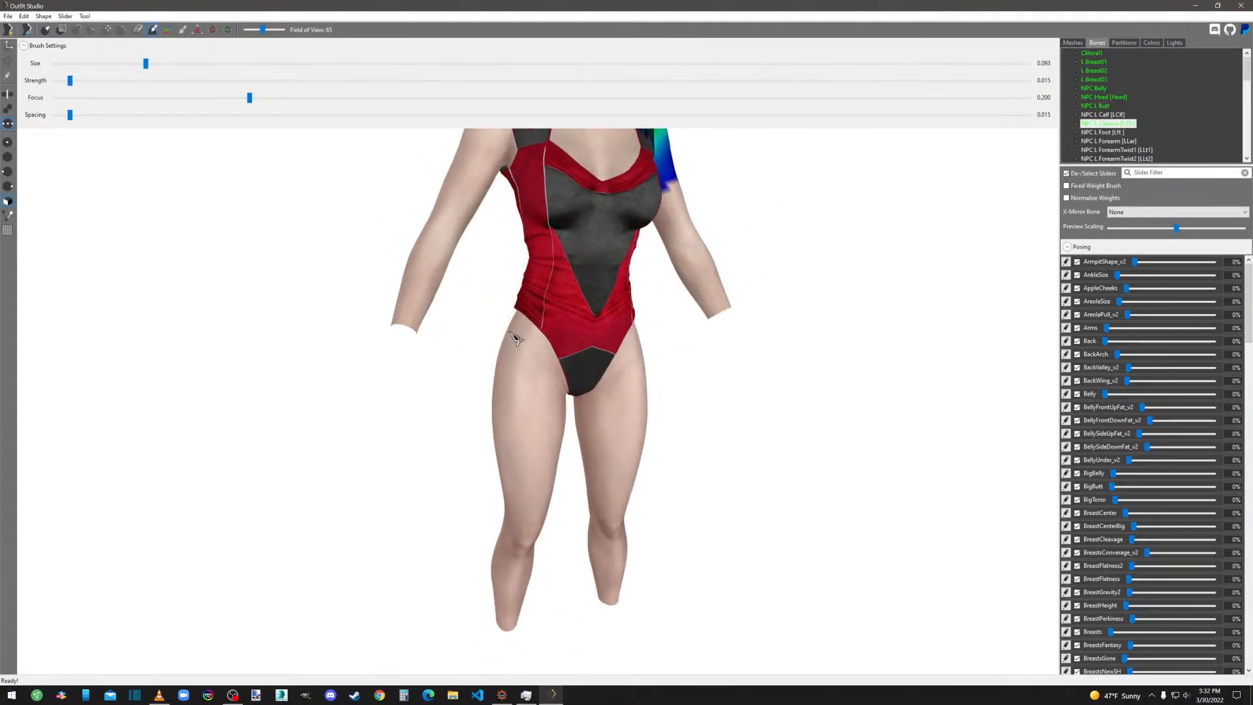
Preview scaling of the NPC Belly bone on the suit, and display the NPC R Thigh bone weights.
click(1100, 89)
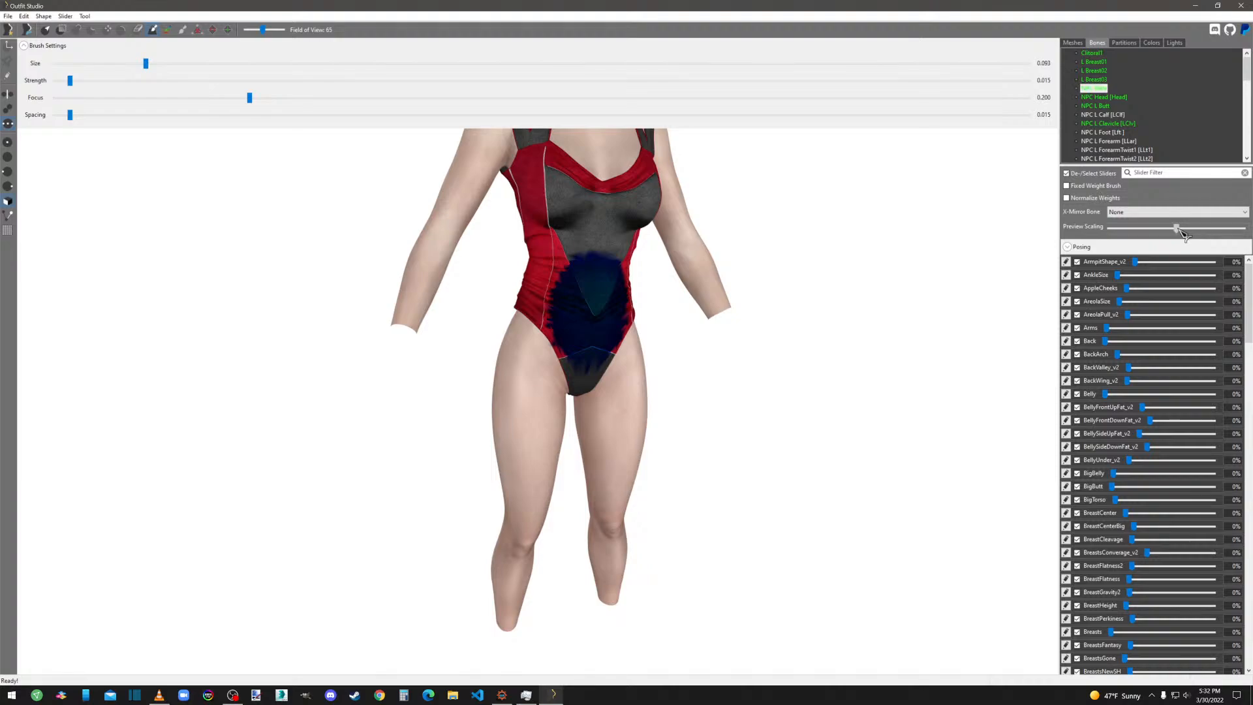
mouse_move(1177, 228)
mouse_down()
mouse_move(1224, 226)
mouse_move(1178, 222)
mouse_up()
scroll(1118, 104, down, 10)
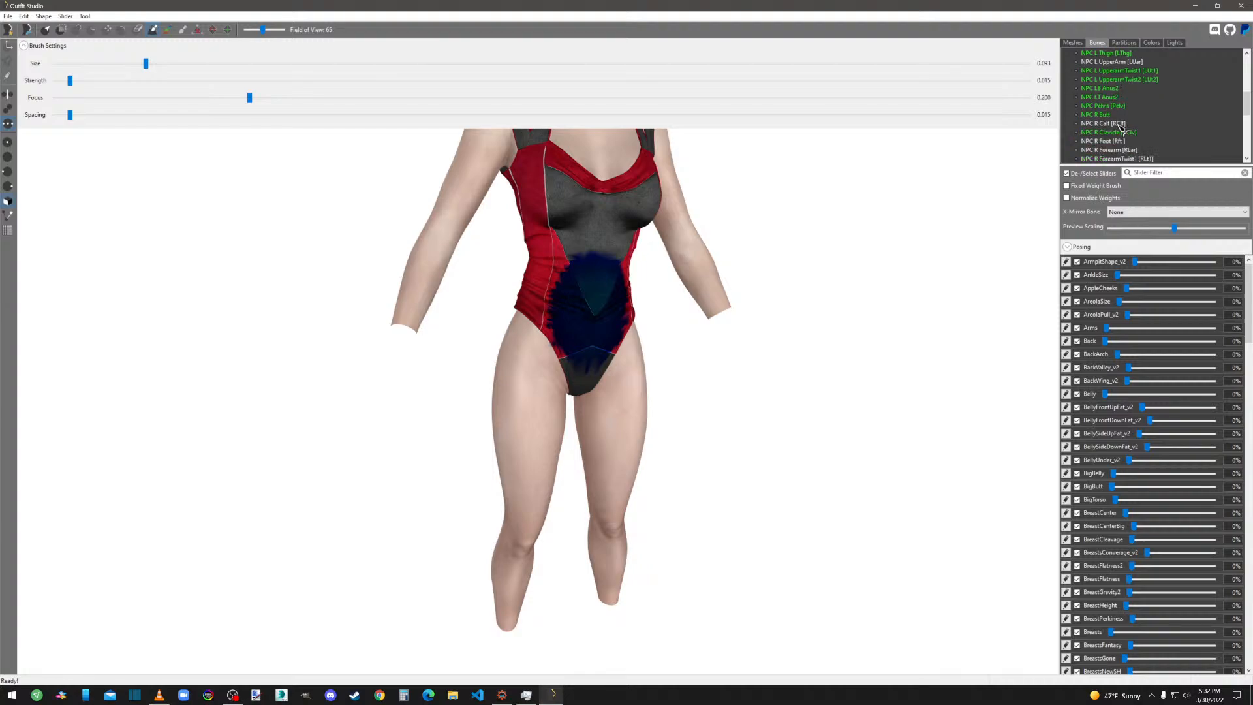
scroll(1120, 114, down, 4)
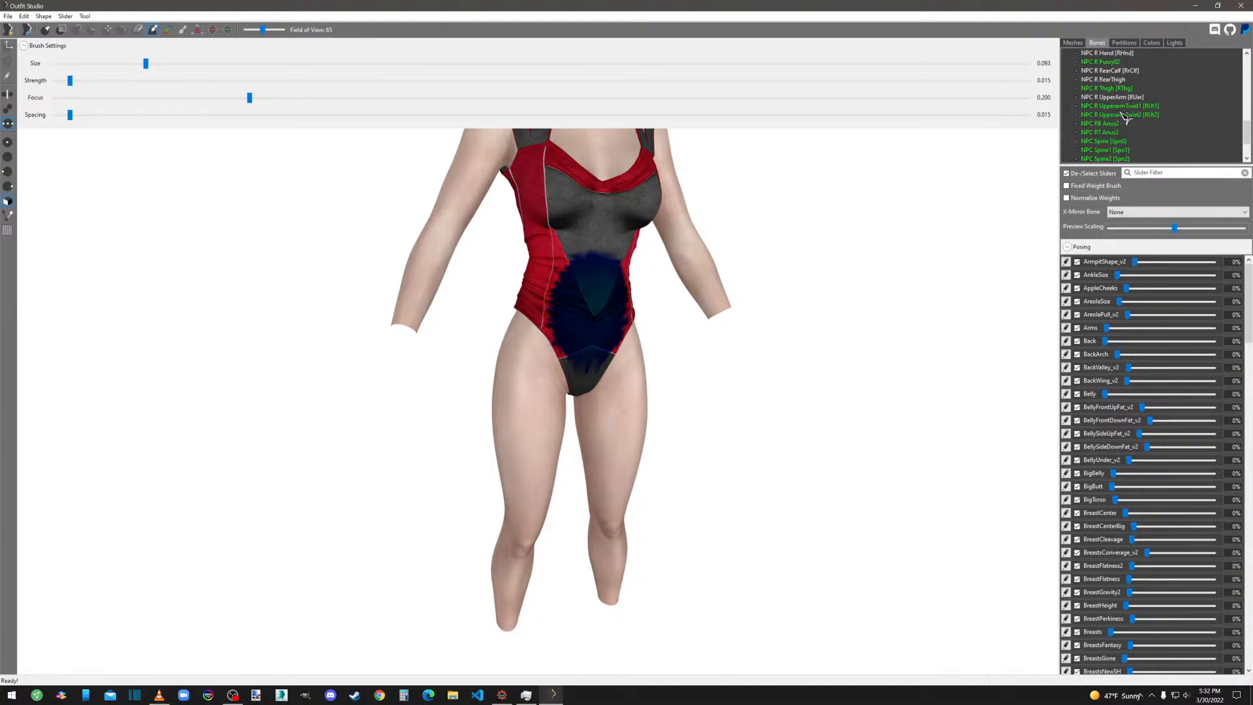
click(1107, 89)
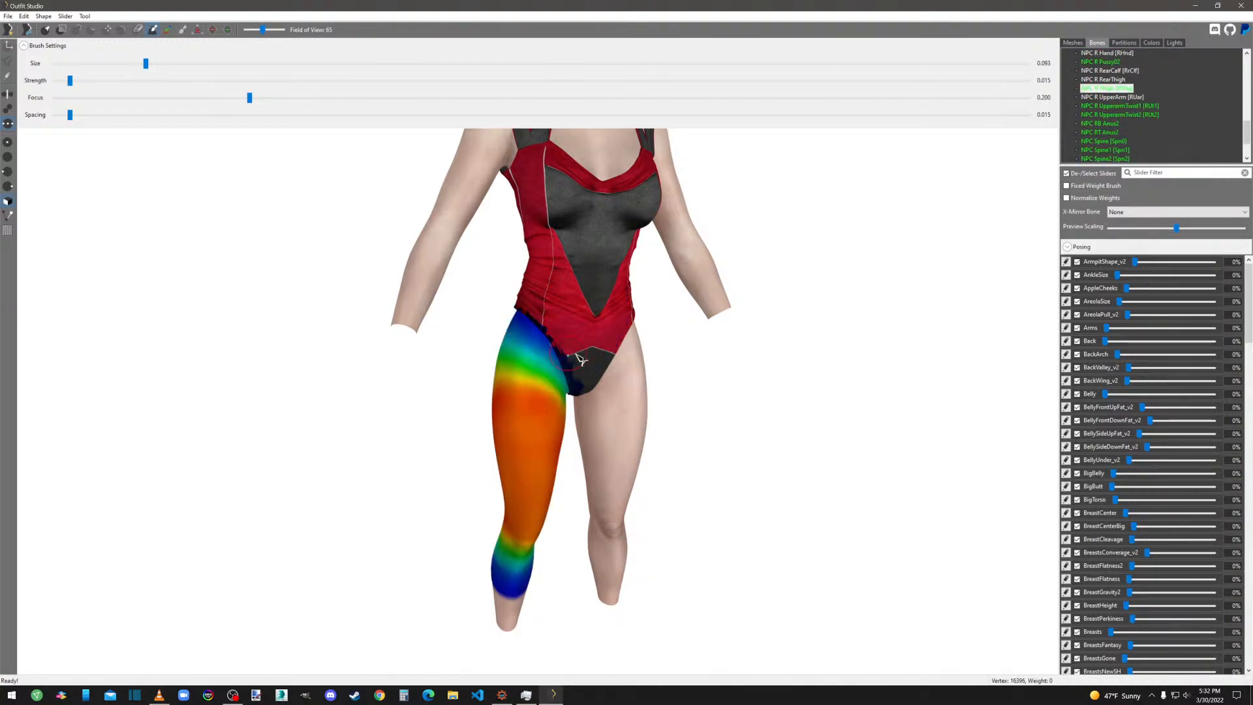
Display the NPC Spine bone weights and inspect the suit's front and back with that bone's preview scaling at maximum.
click(1121, 141)
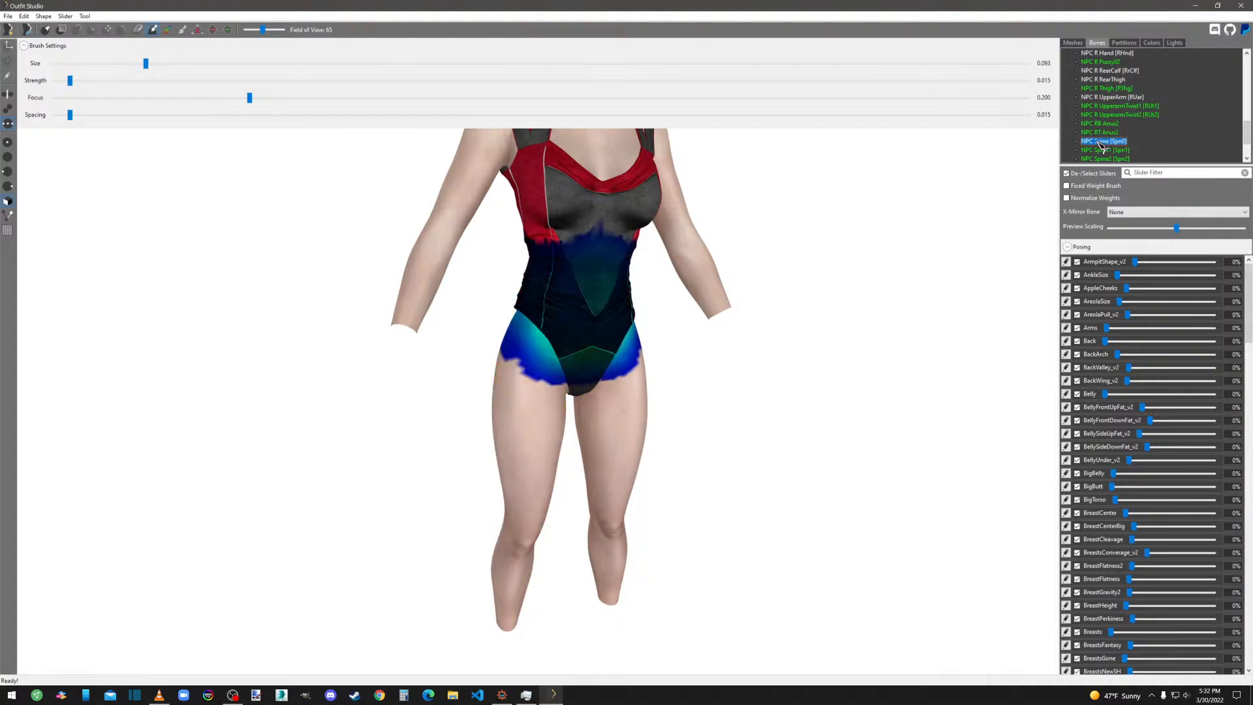
drag(1178, 229, 1242, 228)
right_drag(681, 369, 967, 398)
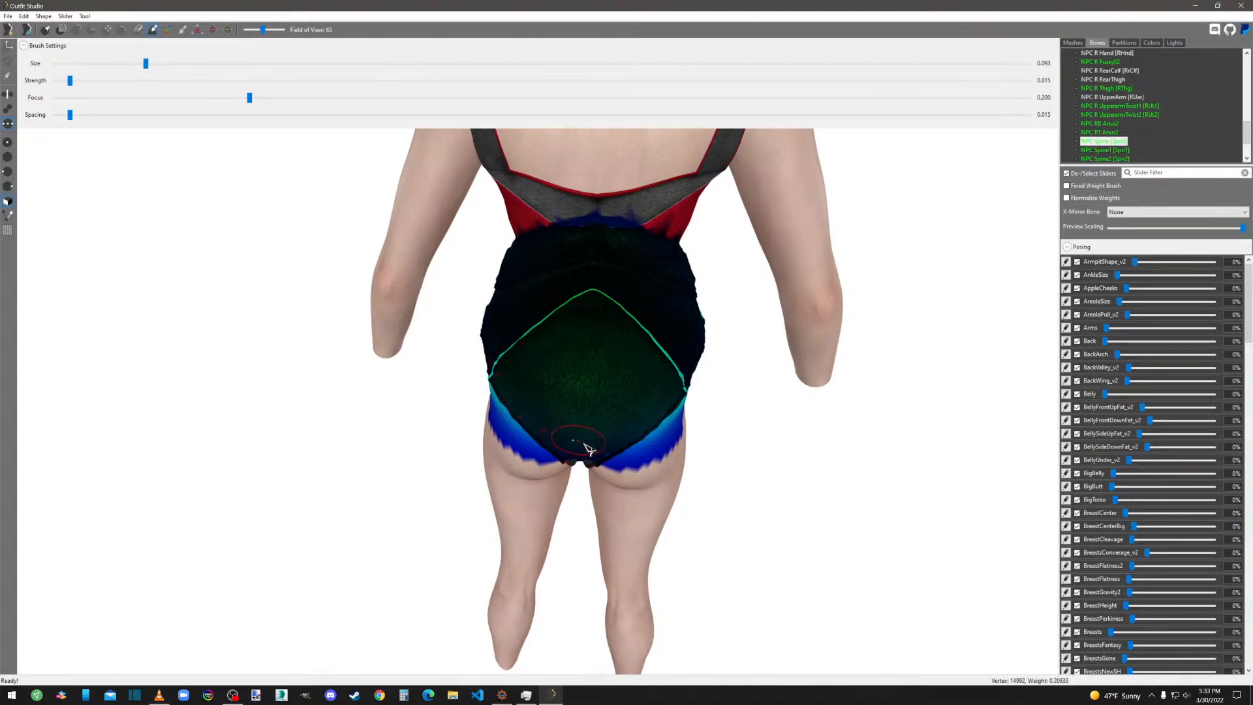
scroll(632, 425, down, 5)
scroll(638, 395, up, 5)
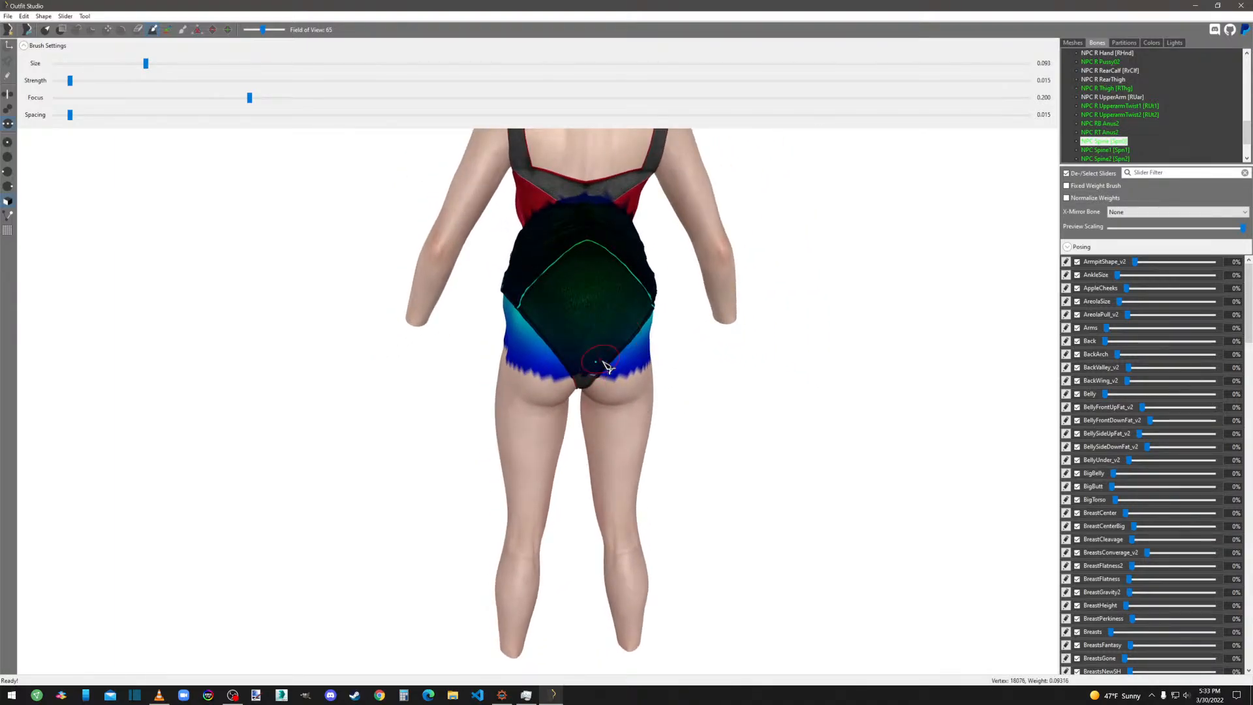
right_drag(666, 349, 638, 366)
Display the NPC Spine1 bone weights and inspect the suit's waist and back while reducing the preview scaling.
click(1109, 150)
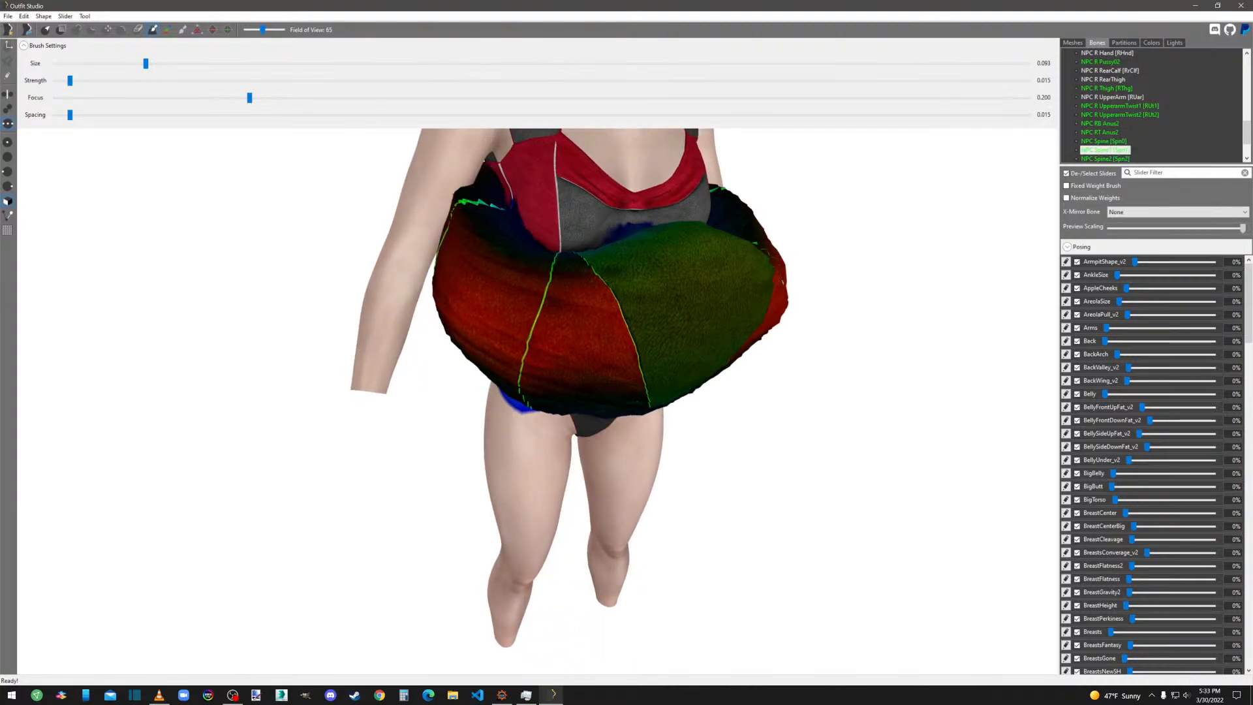
drag(1243, 228, 1227, 229)
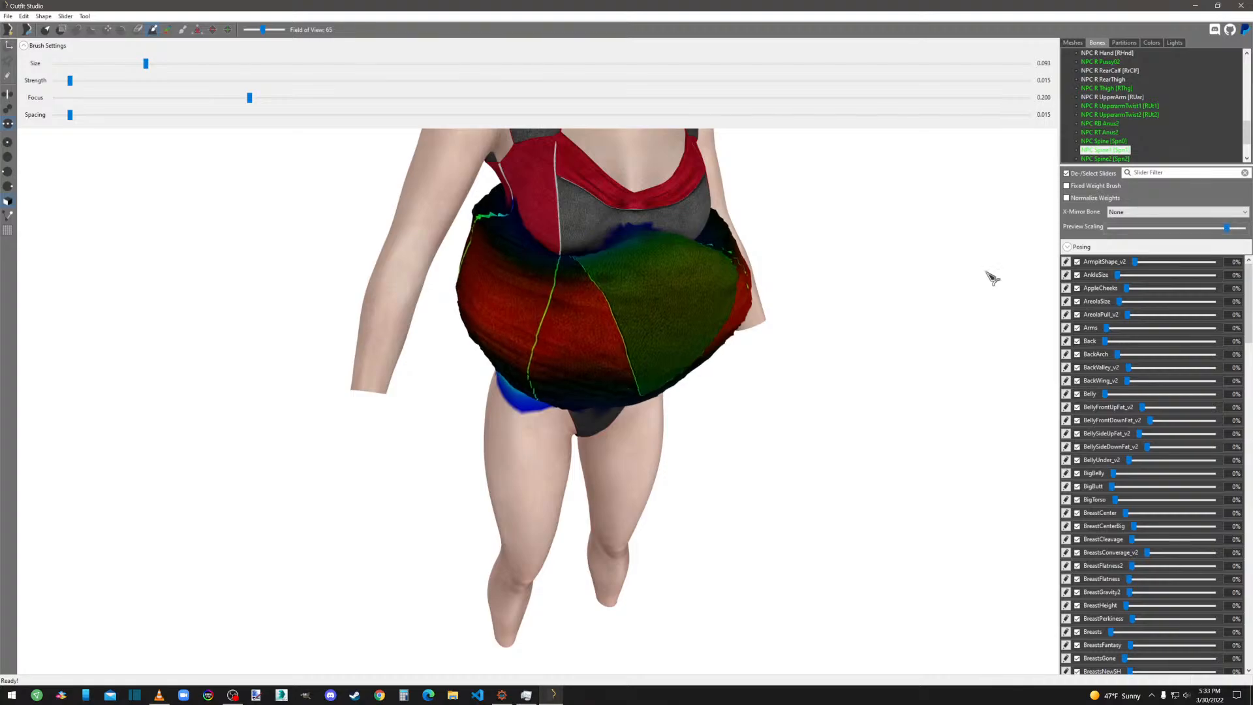
right_drag(985, 274, 706, 300)
right_drag(828, 313, 660, 317)
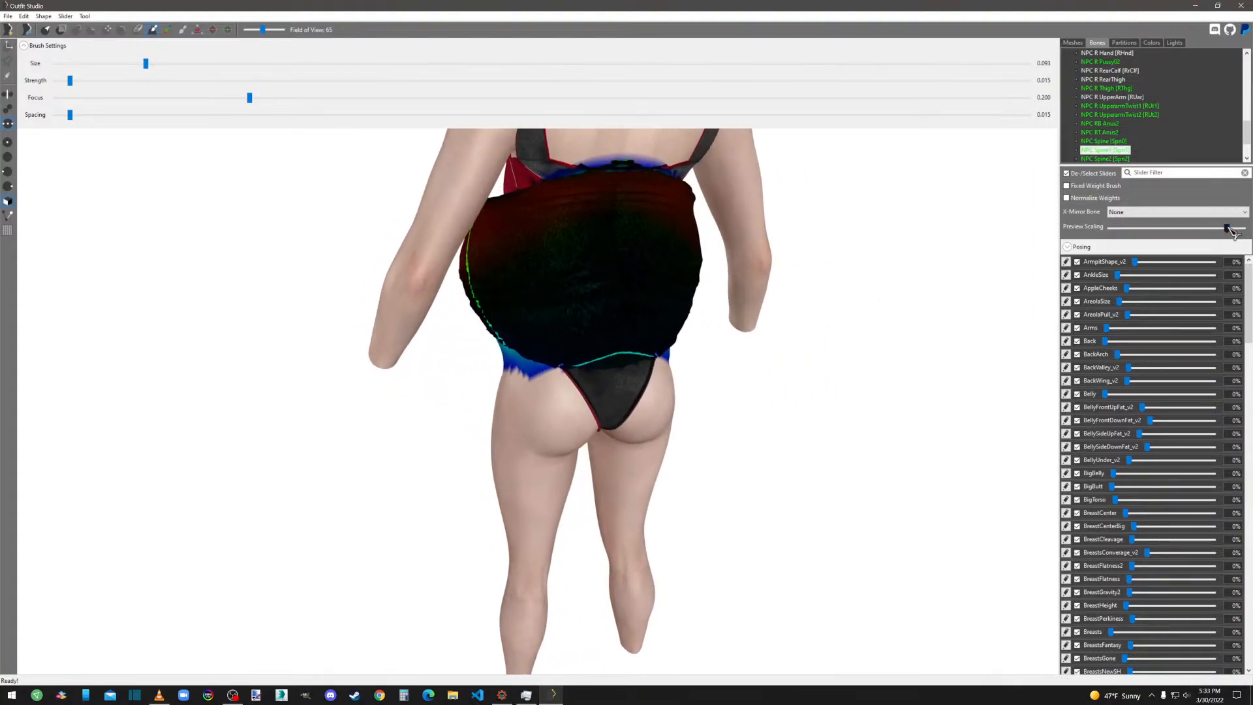
drag(1232, 229, 1205, 229)
Display the NPC Spine2 bone weights and inspect the suit's back, side and front while increasing the preview scaling.
click(1109, 158)
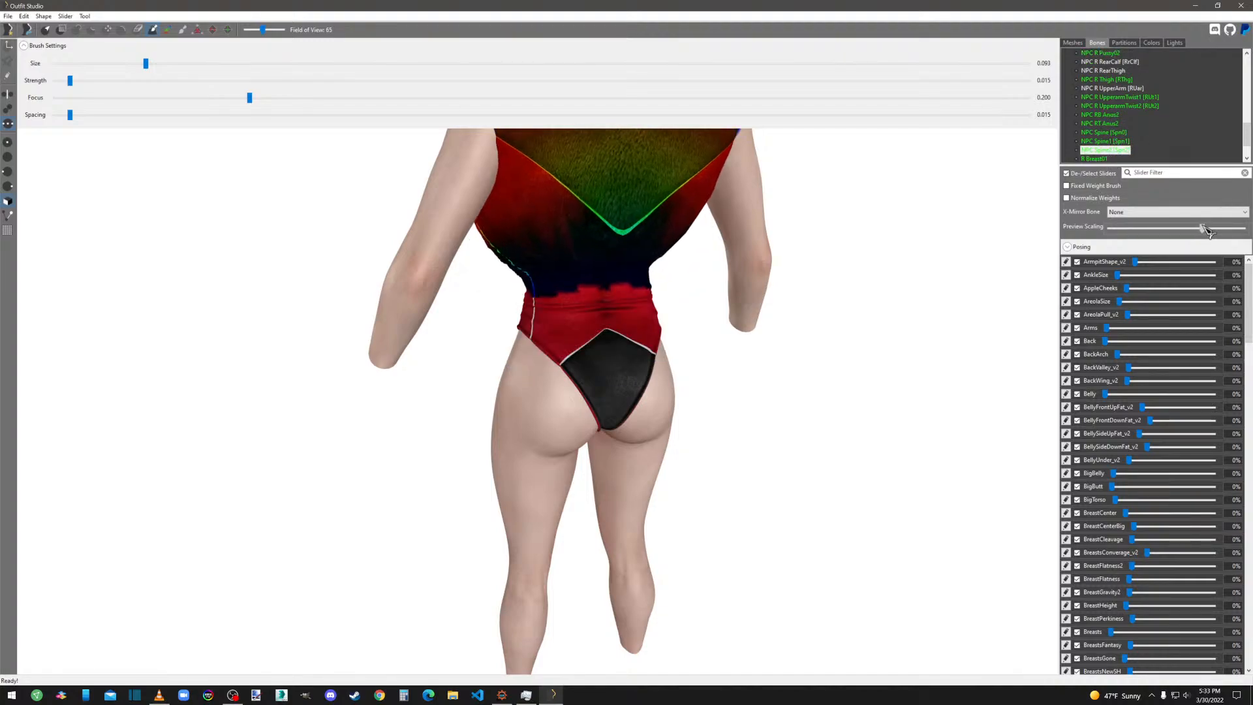
mouse_move(900, 320)
right_down()
mouse_move(878, 322)
mouse_move(828, 403)
mouse_move(991, 400)
right_up()
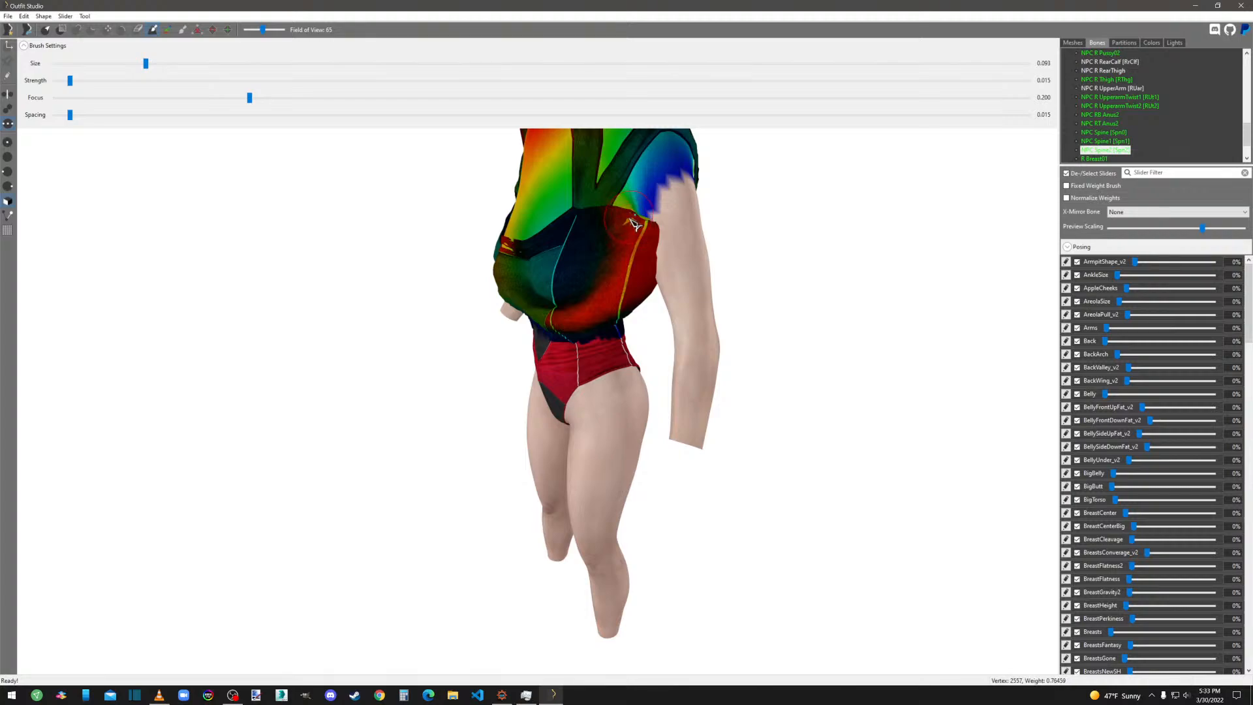
drag(630, 219, 626, 258)
right_drag(627, 258, 746, 279)
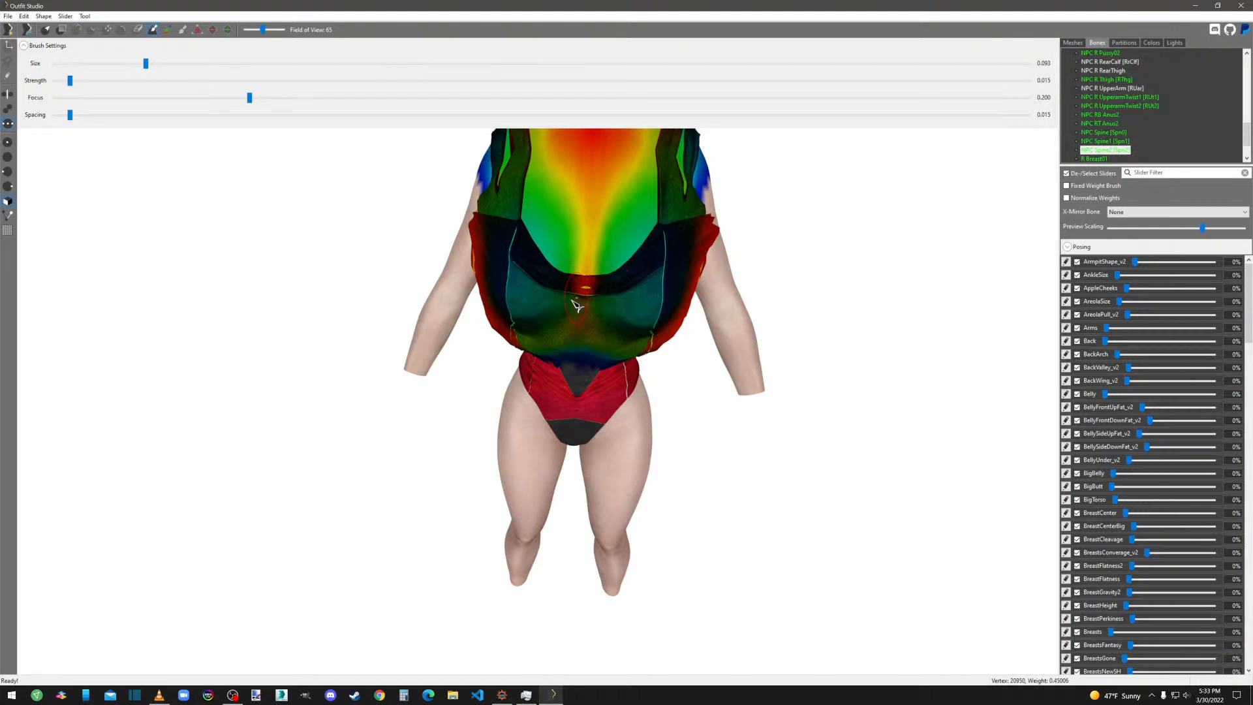
mouse_move(572, 300)
mouse_down()
mouse_move(589, 317)
mouse_move(595, 286)
mouse_up()
drag(1204, 230, 1227, 228)
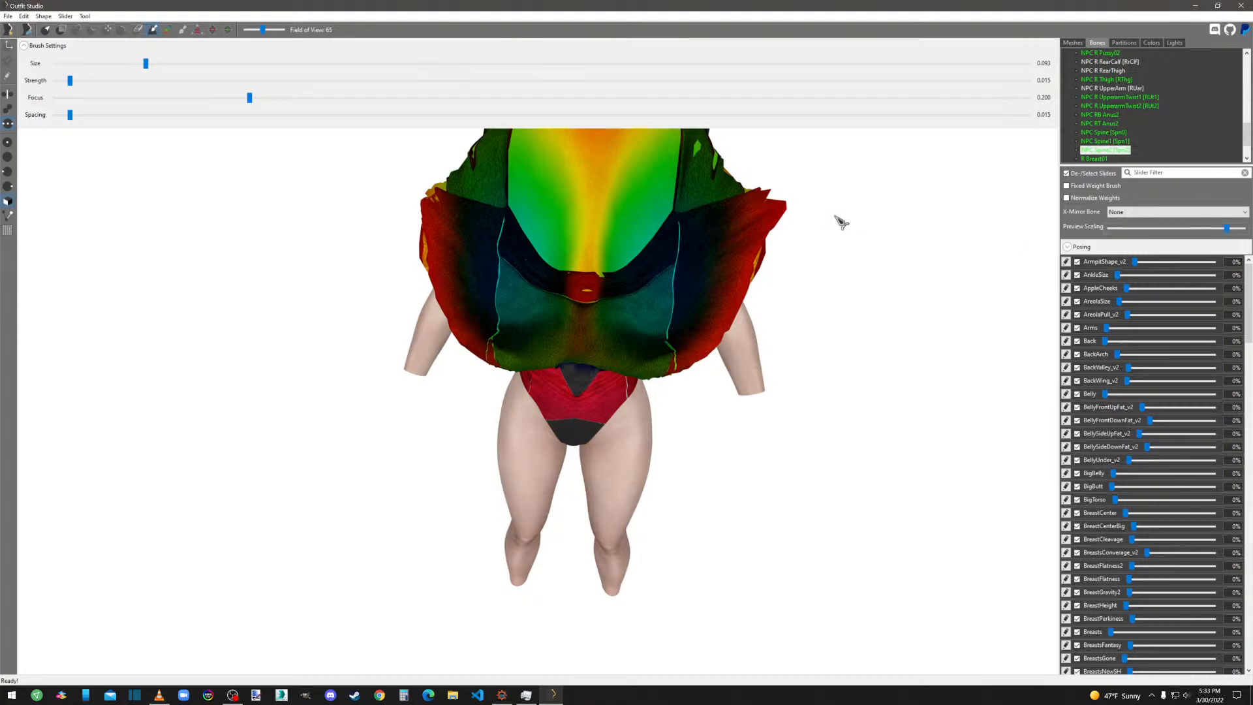
right_drag(839, 218, 861, 243)
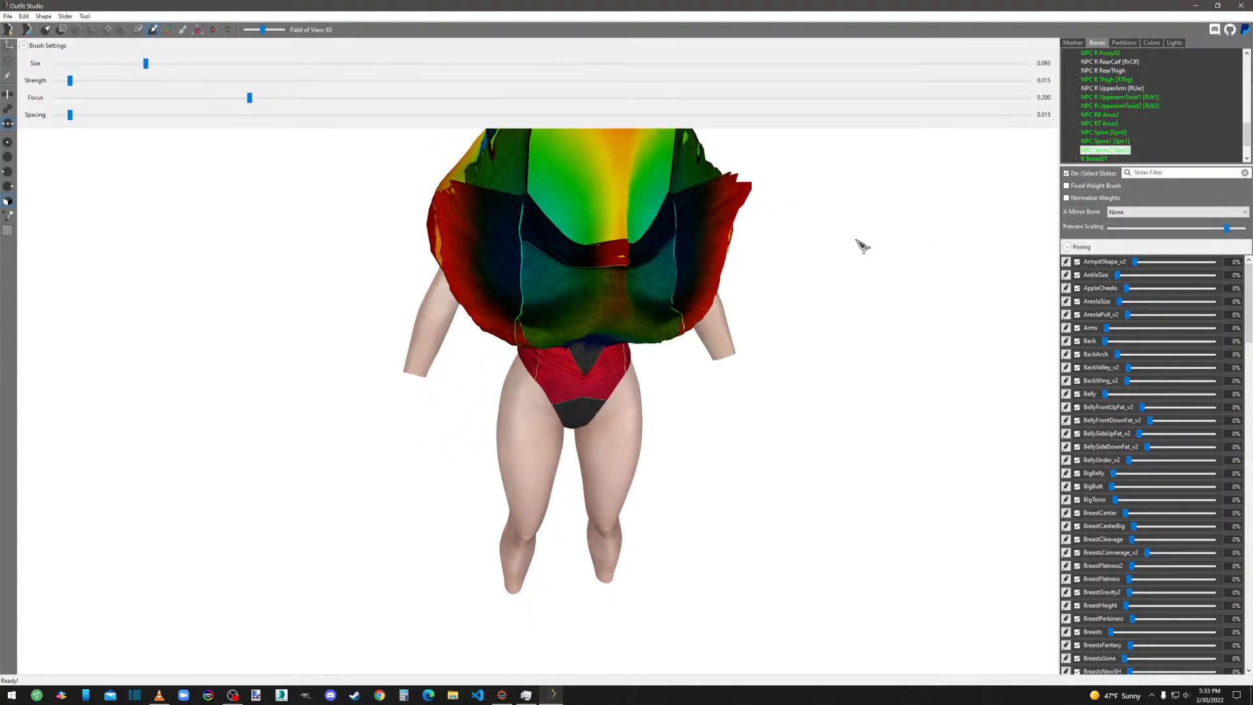
Display the R Breast01 bone weights, and check the suit's partitions before returning to the mesh list.
click(1100, 159)
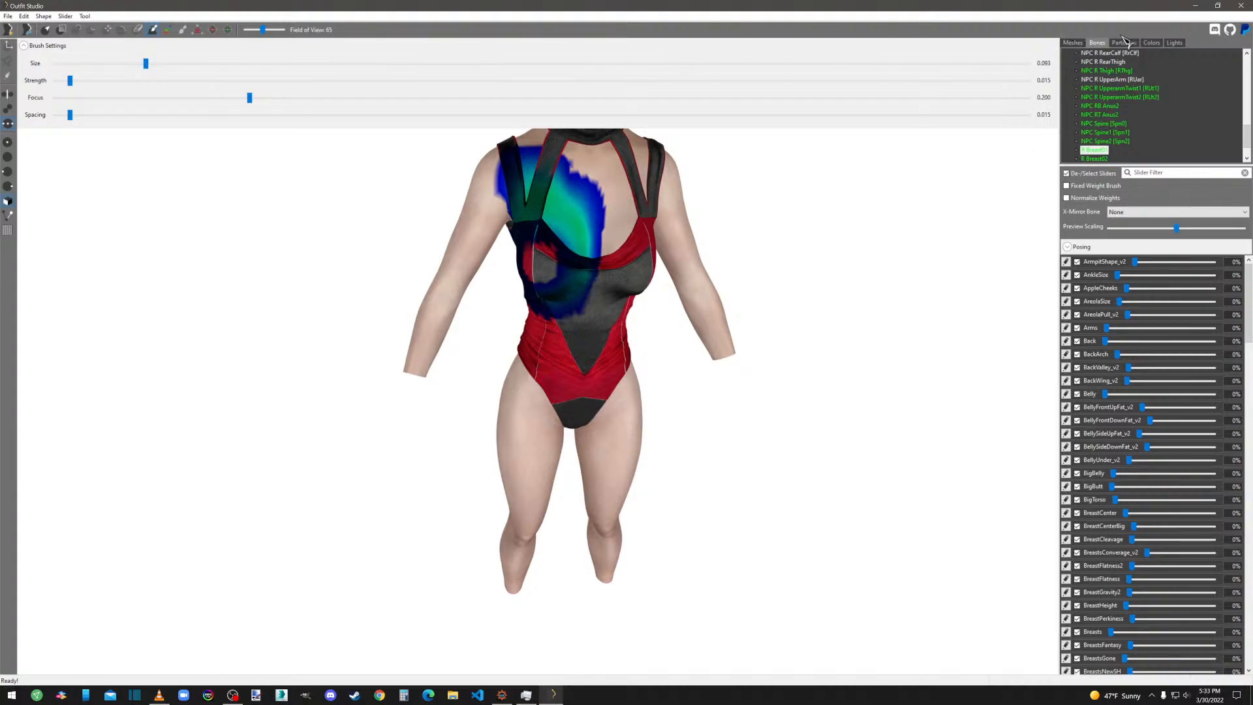
click(1072, 43)
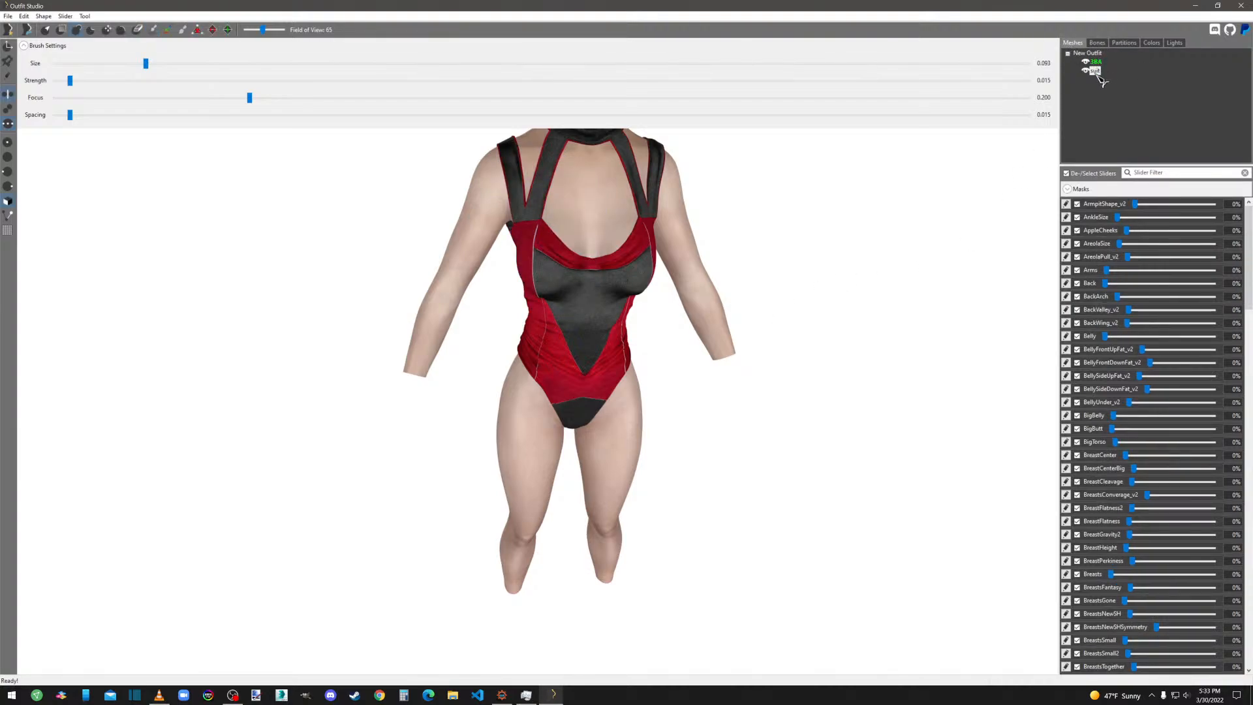
click(1118, 42)
click(1072, 40)
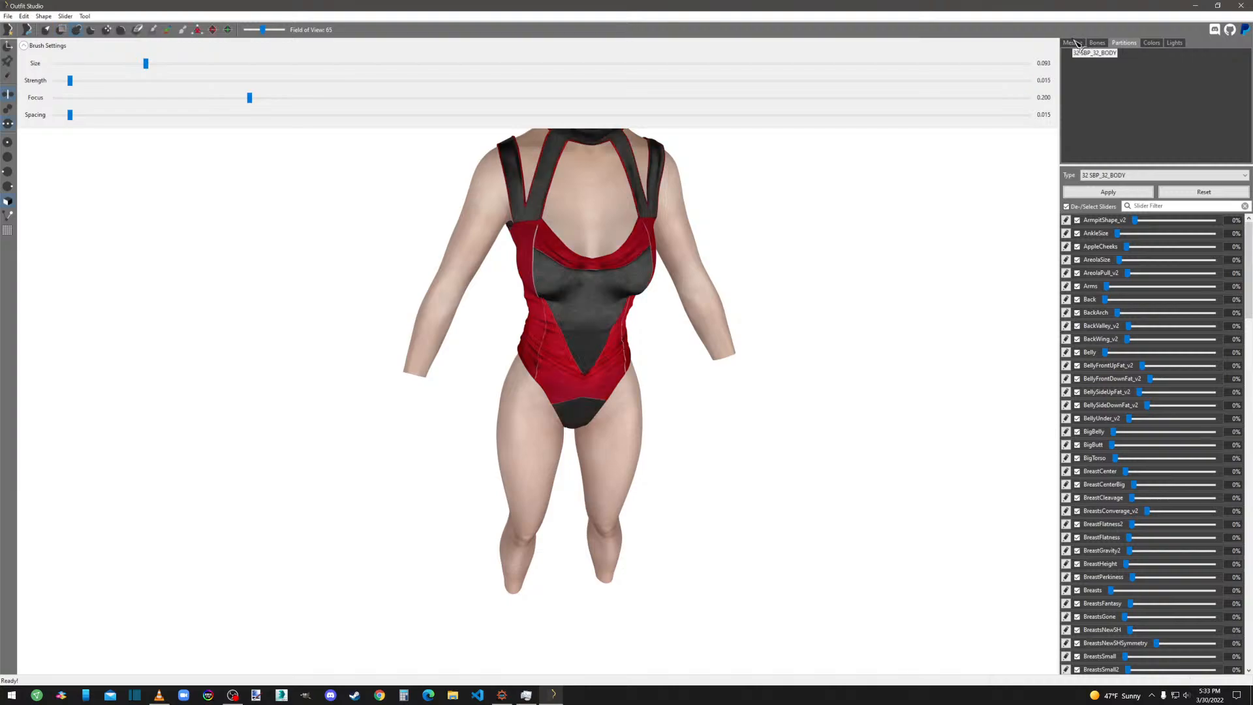
scroll(830, 467, down, 5)
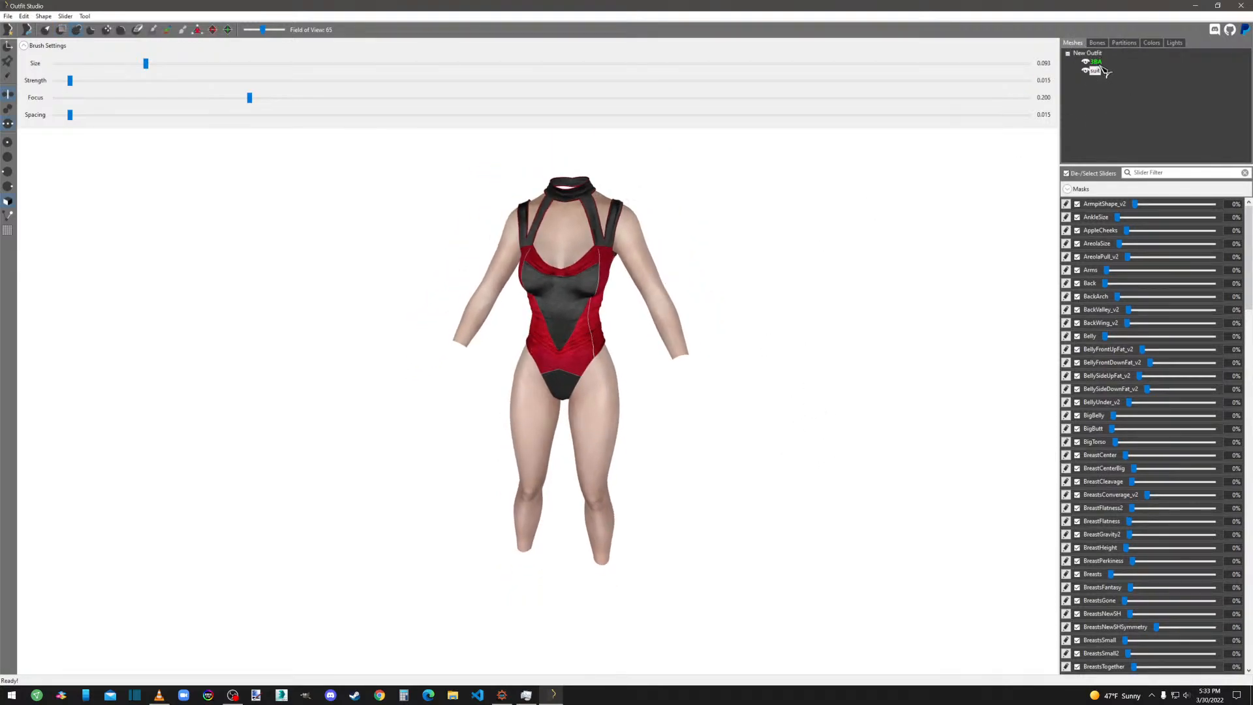
Start saving the project under a new name, with display name [JF]AuryonOutfit and output file name suit.
click(8, 15)
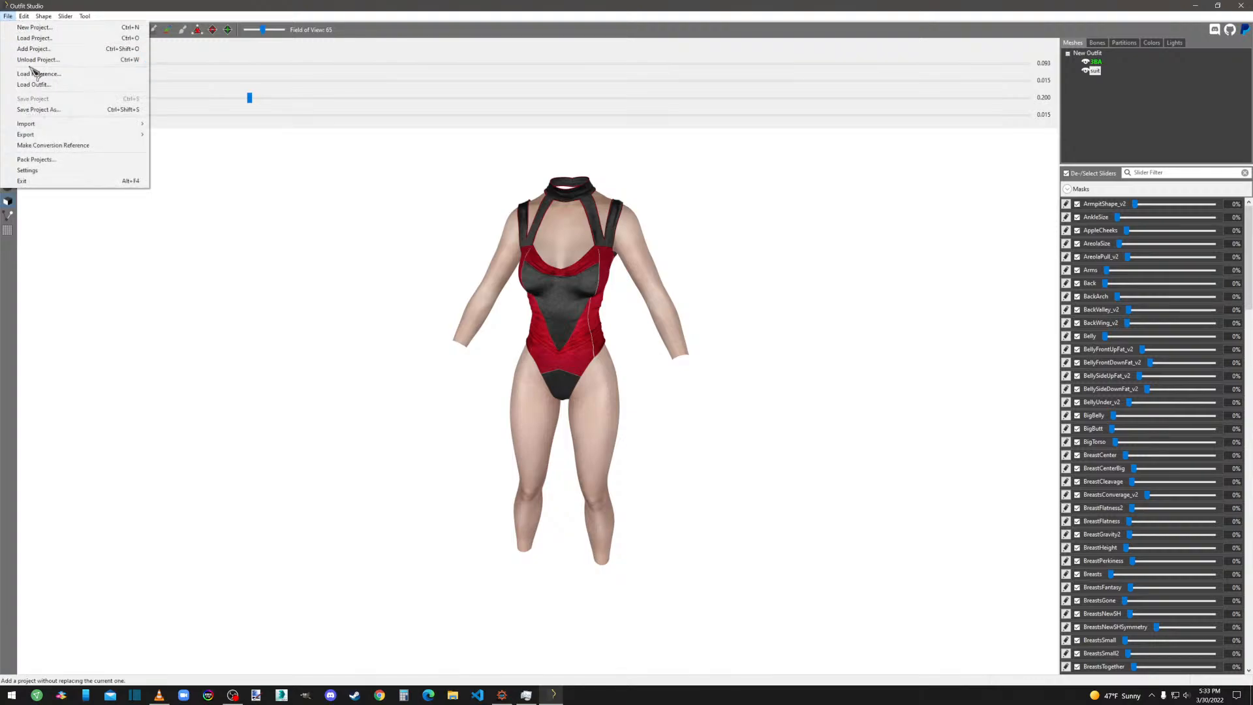
click(34, 109)
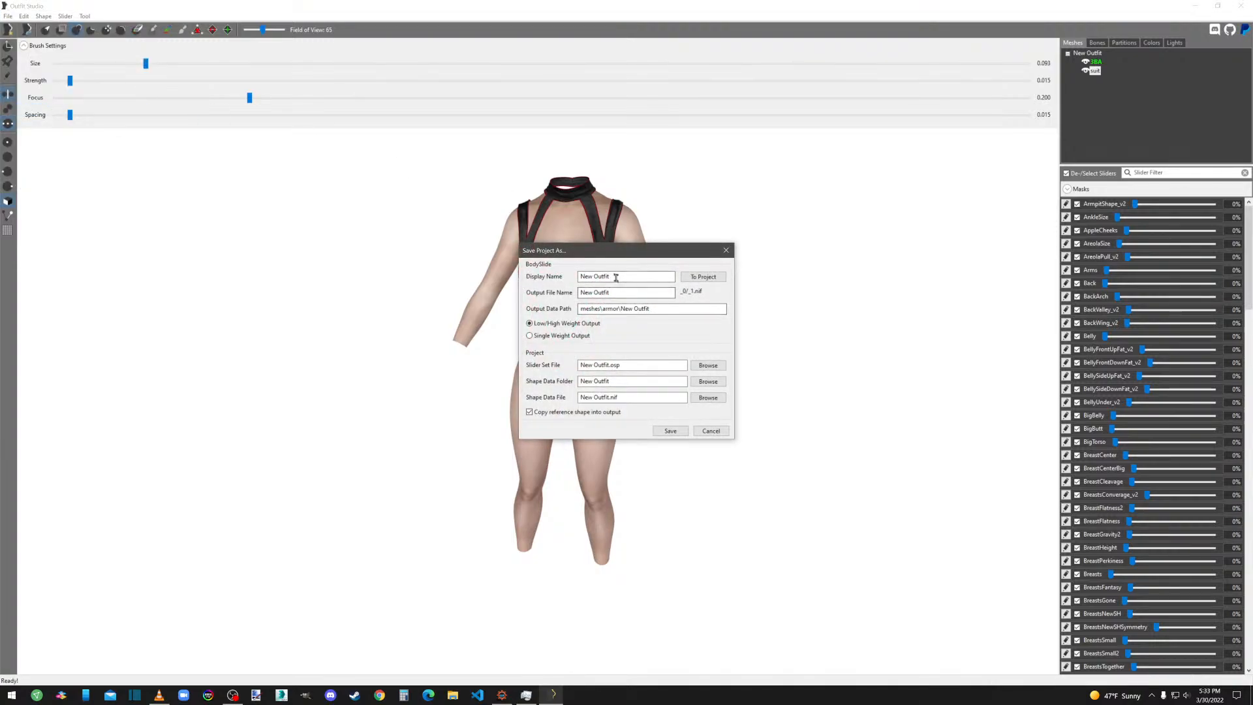
text([JF]Auryon)
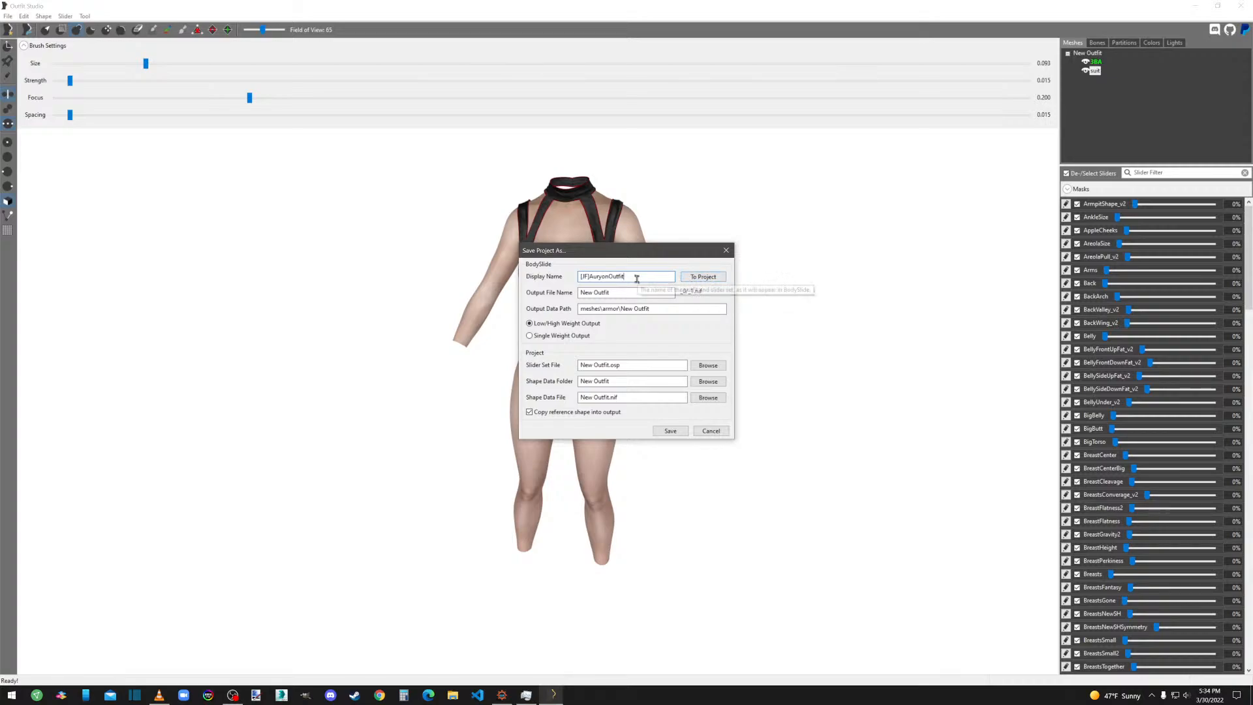
triple_click(613, 293)
text(su)
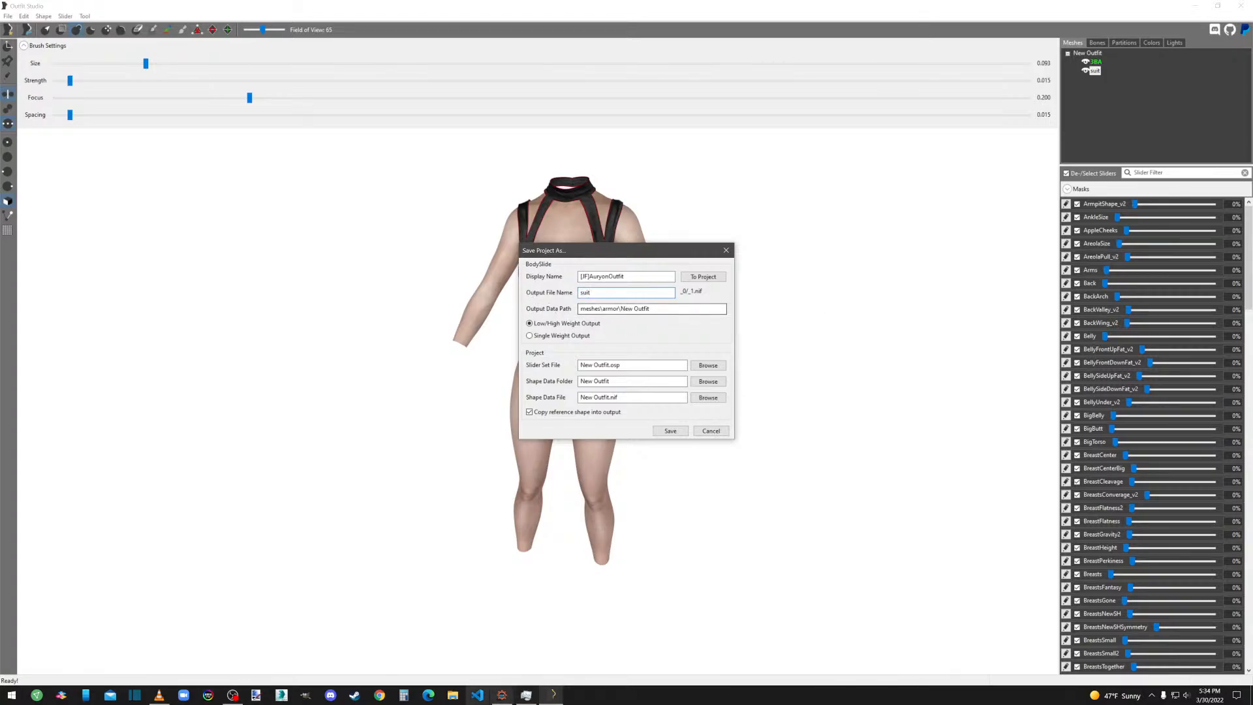
Switch to File Explorer and open the overwrite\meshes\[JF]\AuryonOutfit folder.
click(454, 696)
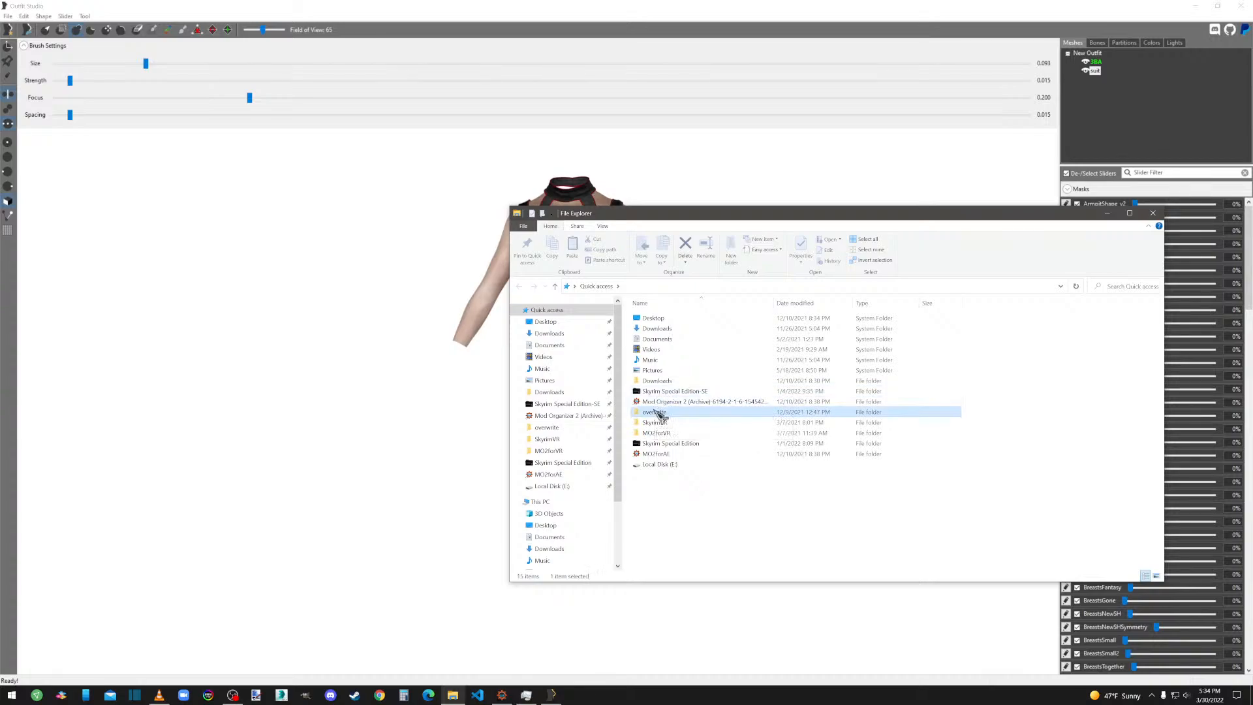
double_click(656, 339)
double_click(656, 320)
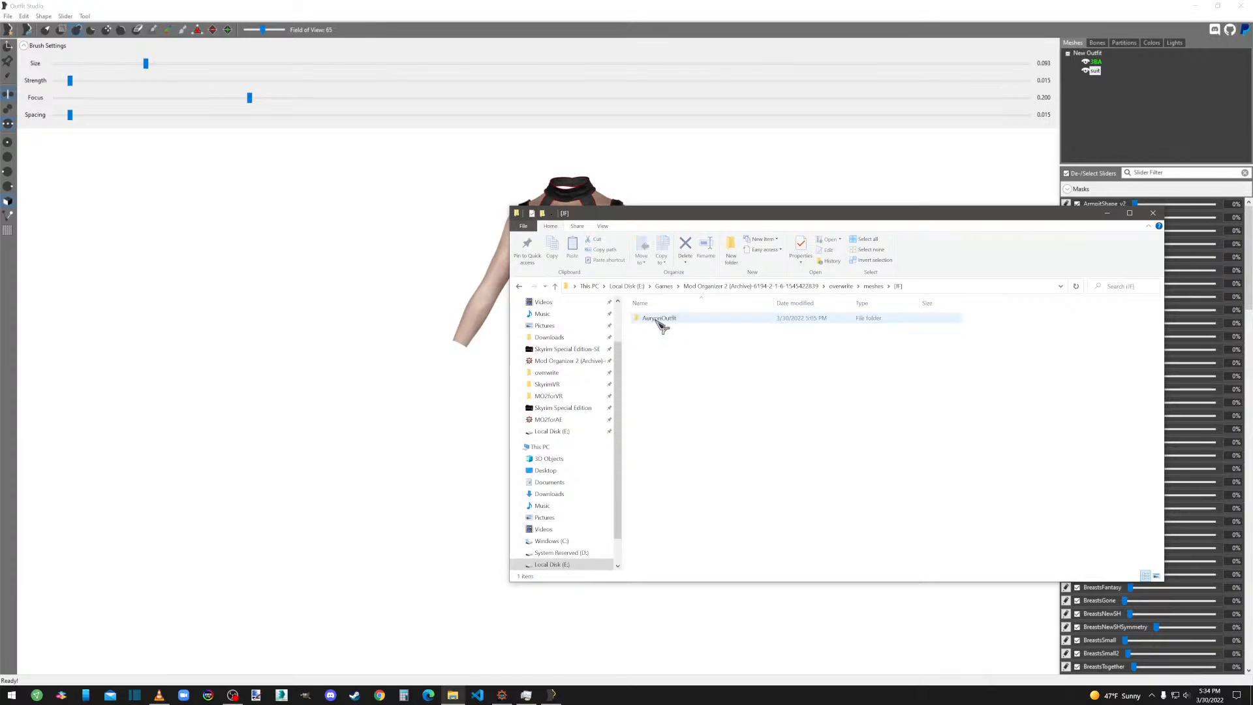
double_click(658, 320)
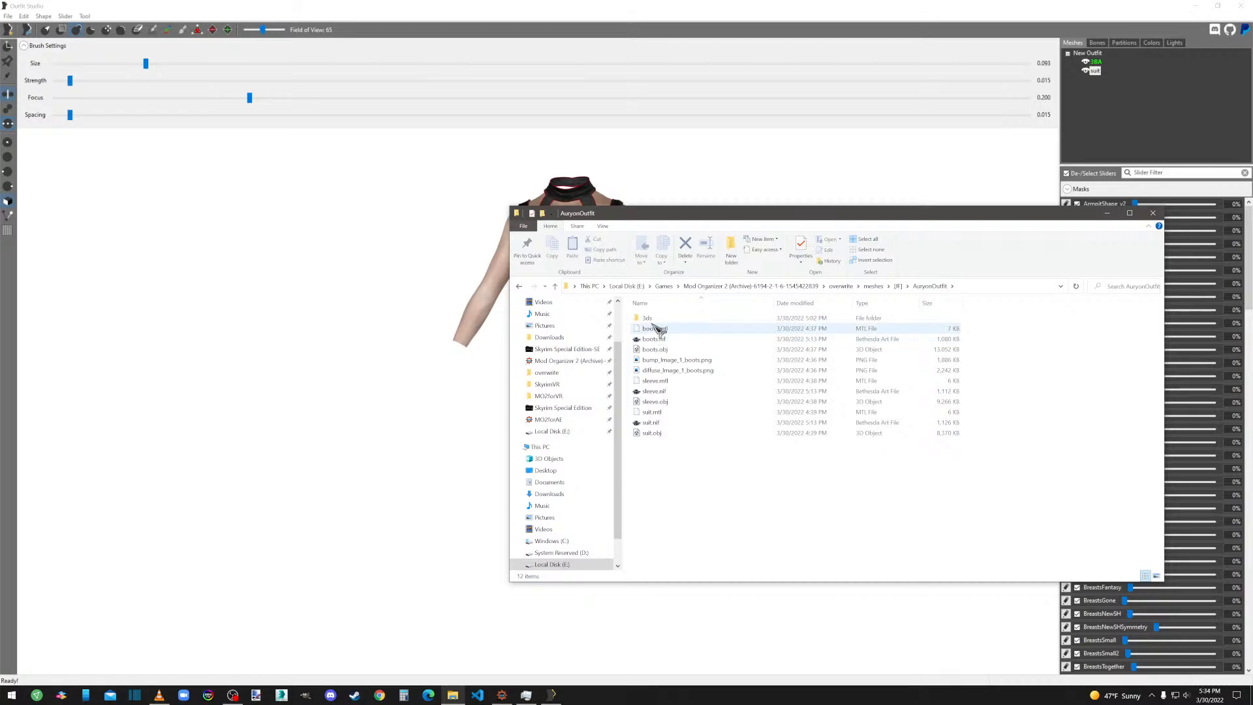
Move boots.nif, sleeve.nif and suit.nif into the 3ds subfolder.
drag(651, 448, 651, 400)
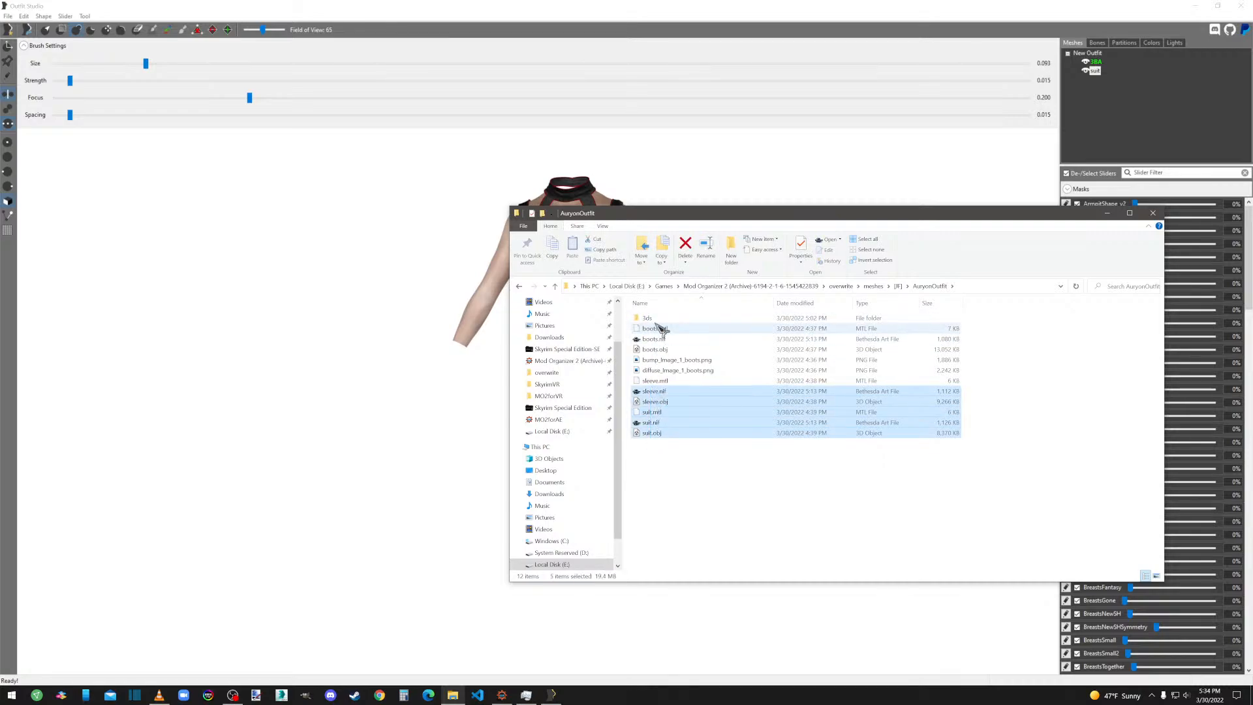
click(654, 339)
ctrl+click(653, 391)
ctrl+click(650, 422)
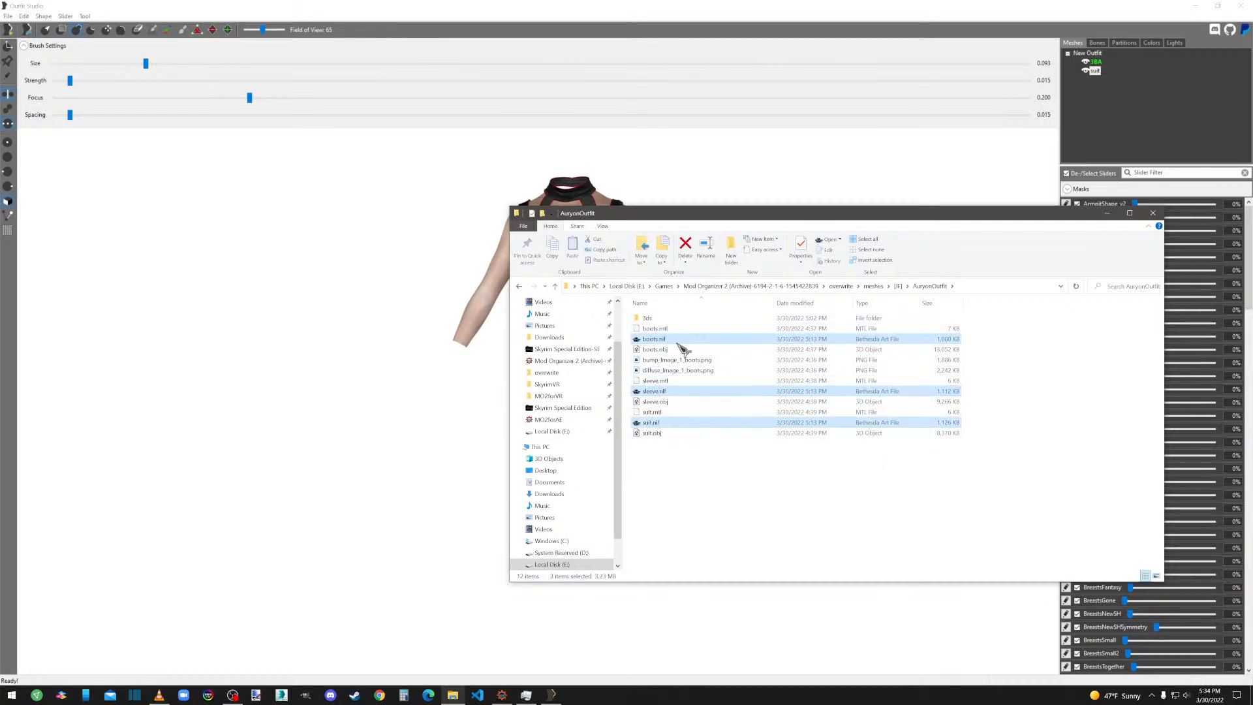
drag(656, 340, 649, 318)
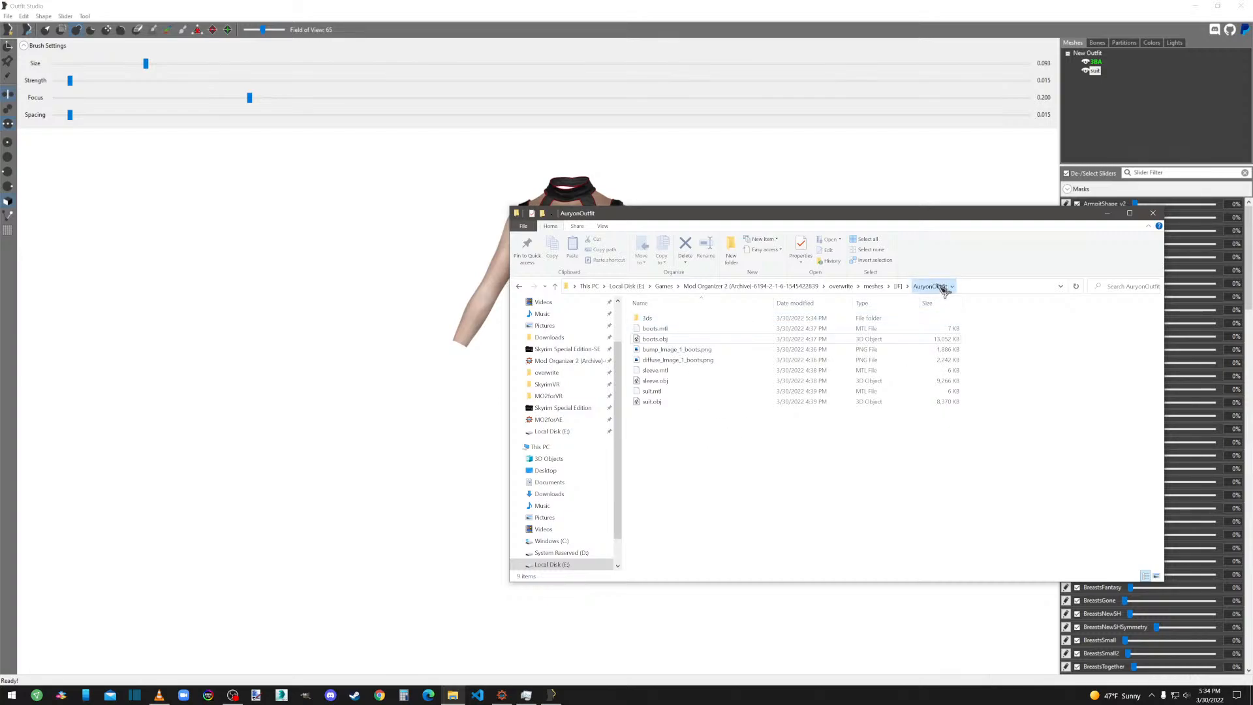
Set the output data path in Outfit Studio to meshes\[JF]\AuryonOutfit, following the folder's path in File Explorer.
click(965, 287)
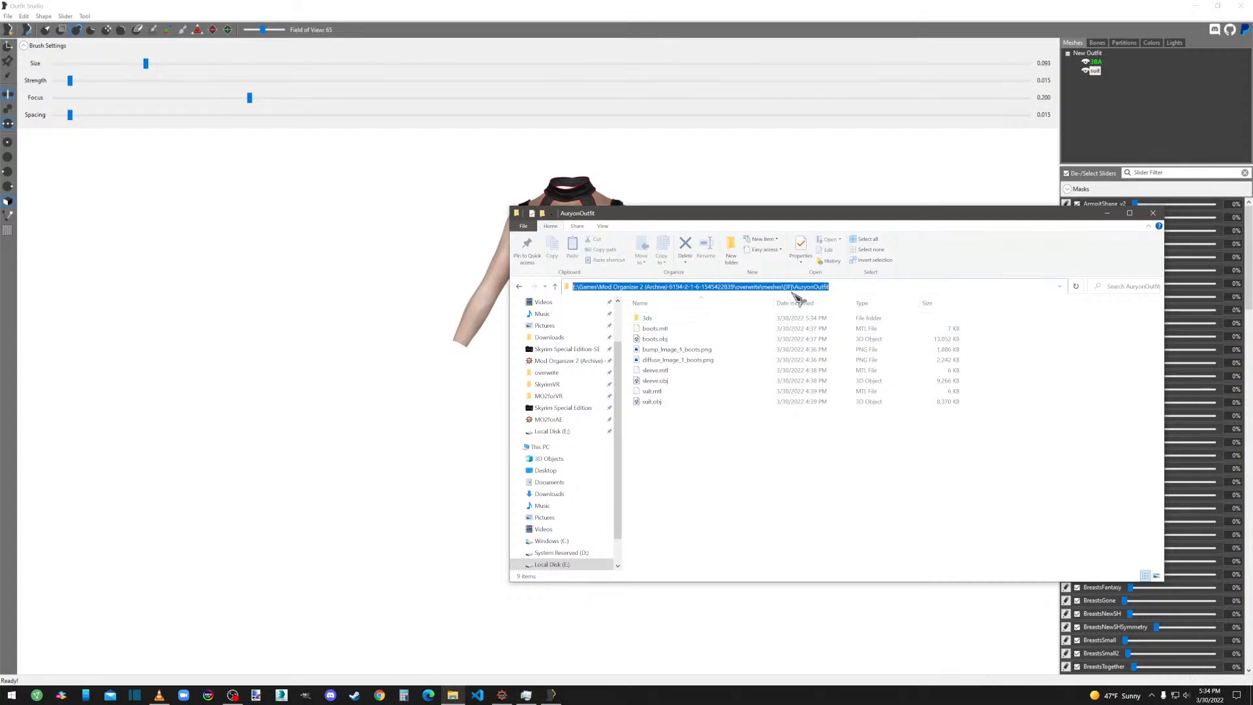
click(838, 288)
drag(830, 286, 775, 286)
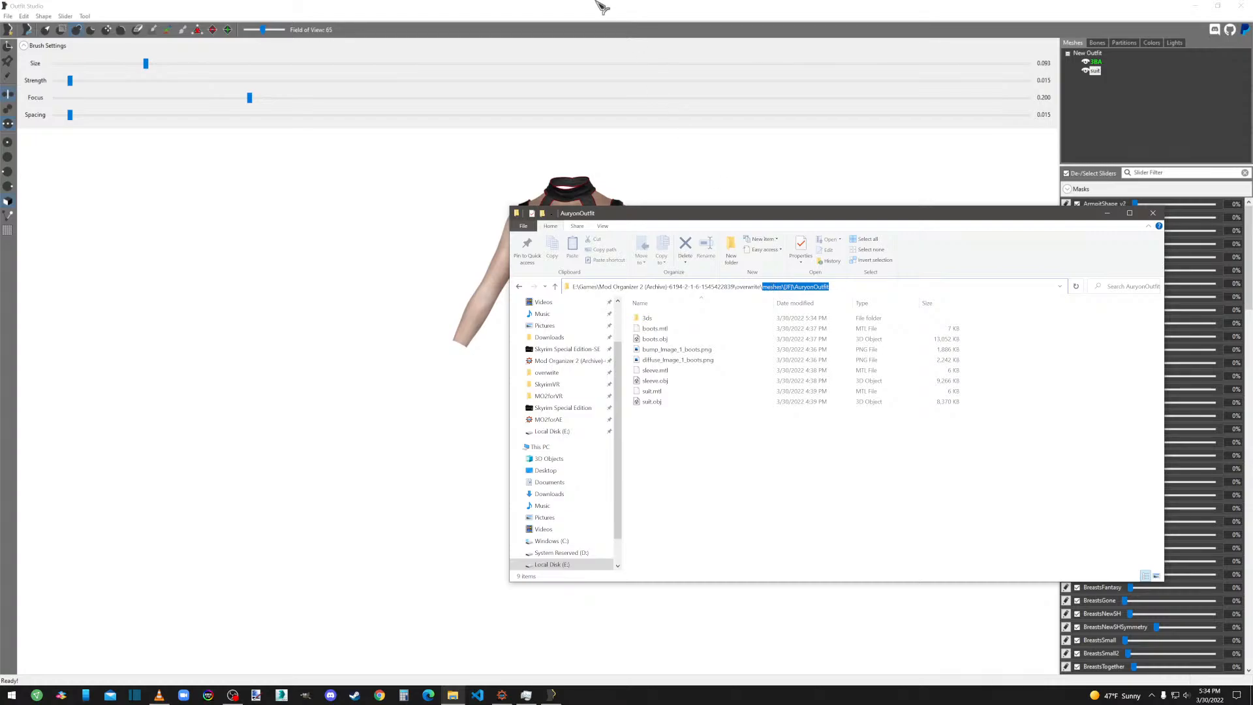
click(599, 4)
click(639, 8)
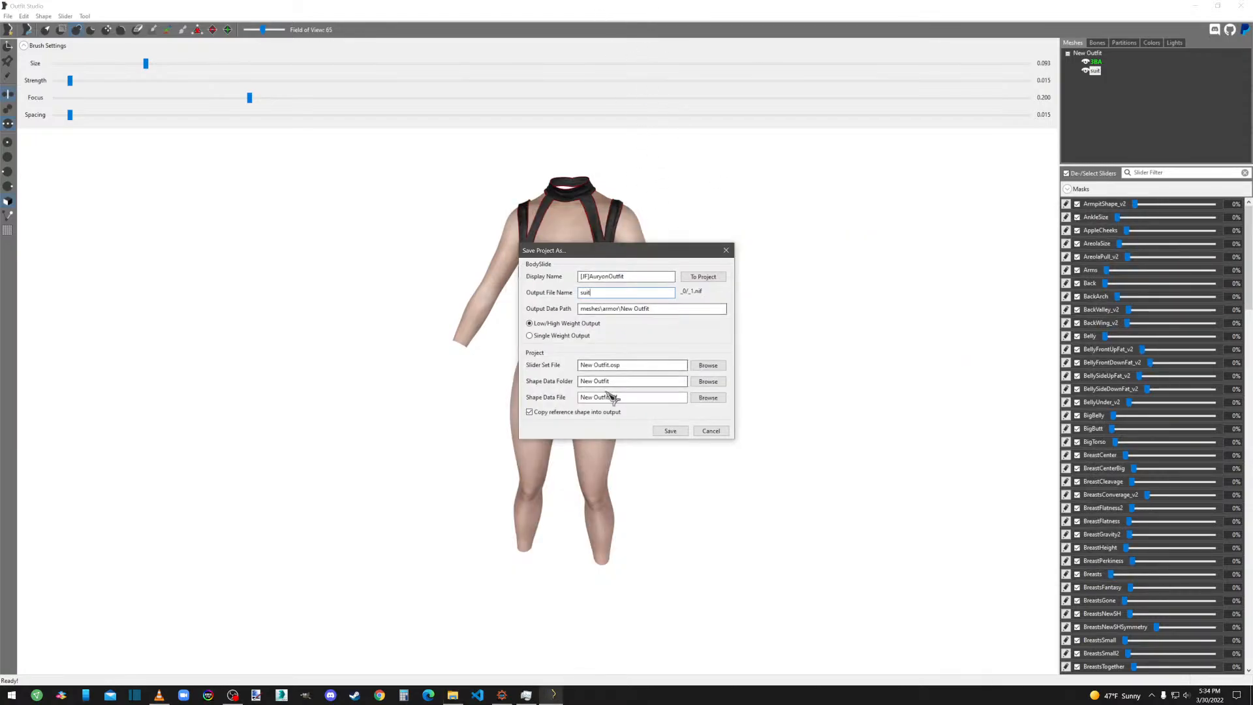
drag(666, 309, 553, 306)
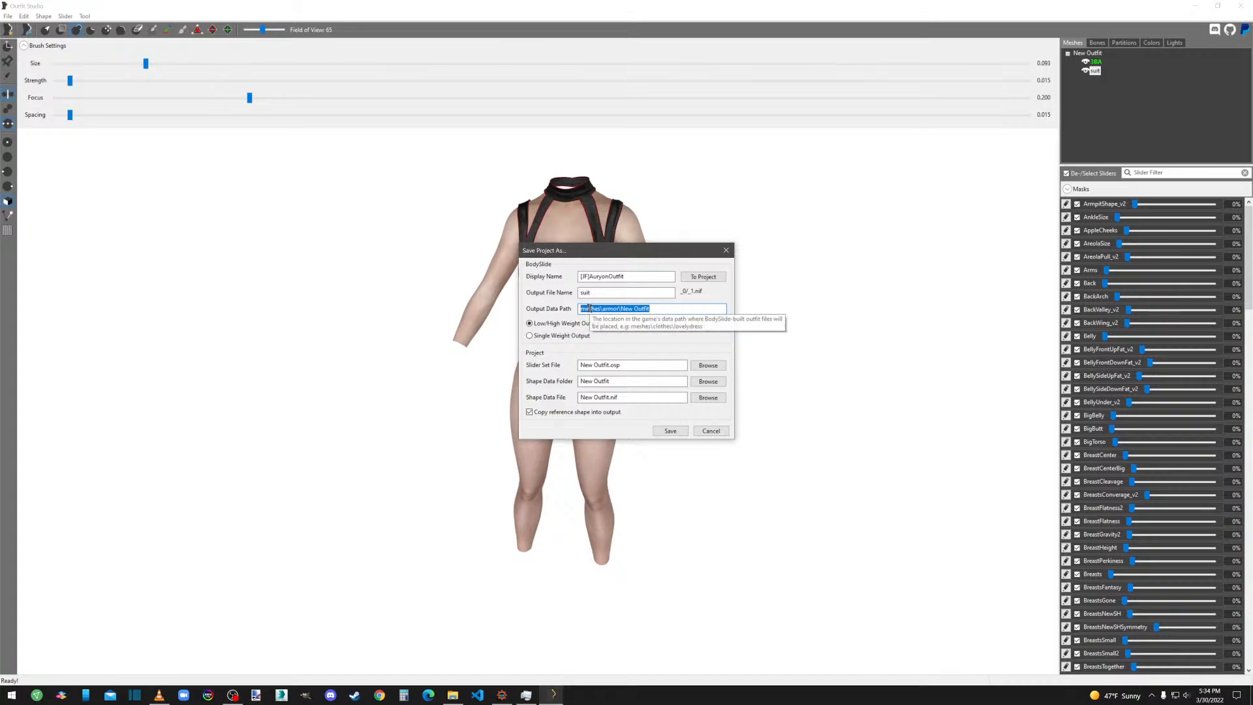
text(meshes\[JF]\AuryonOutfit)
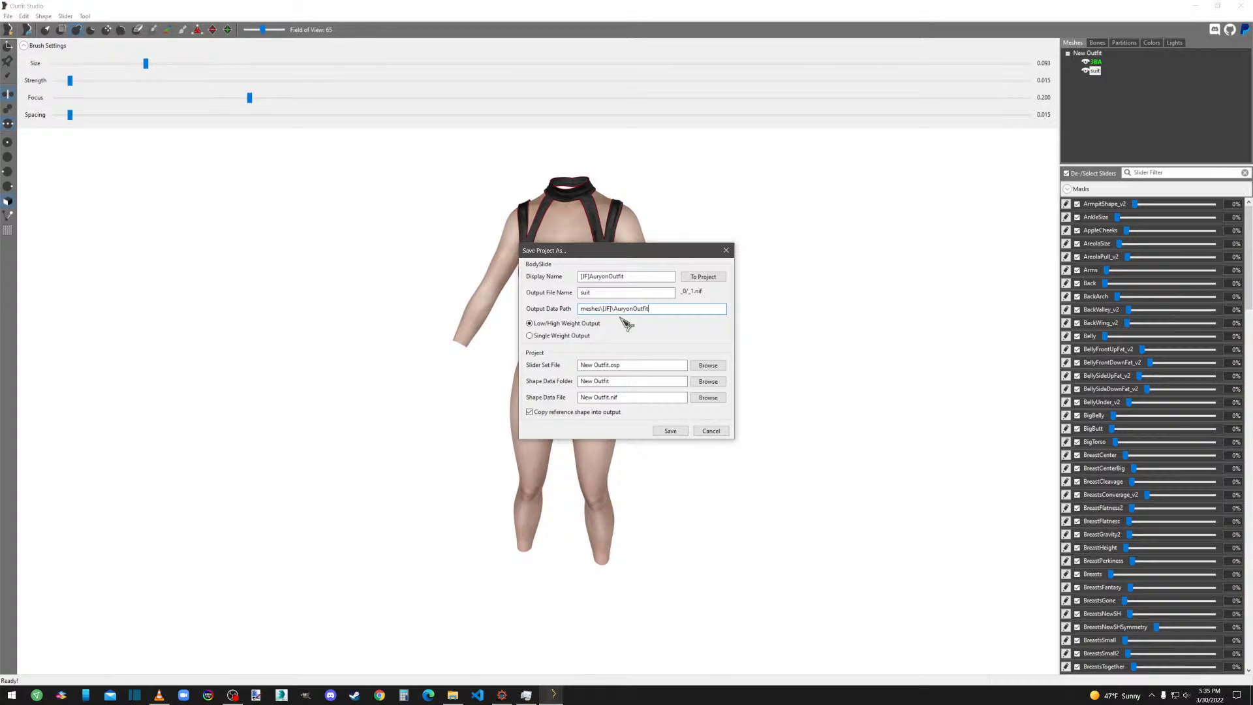
Copy the display name into the slider set file name, making it [JF]AuryonOutfit.osp.
drag(643, 276, 539, 271)
key(ctrl+c)
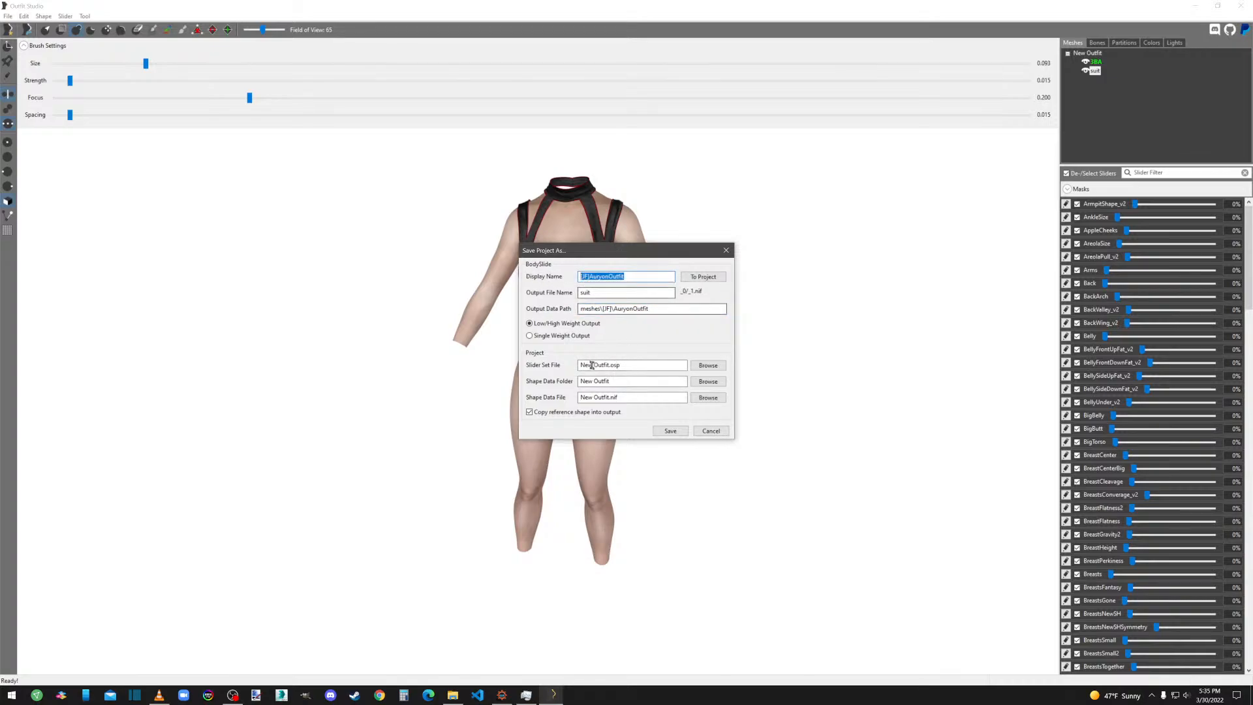
drag(609, 364, 580, 365)
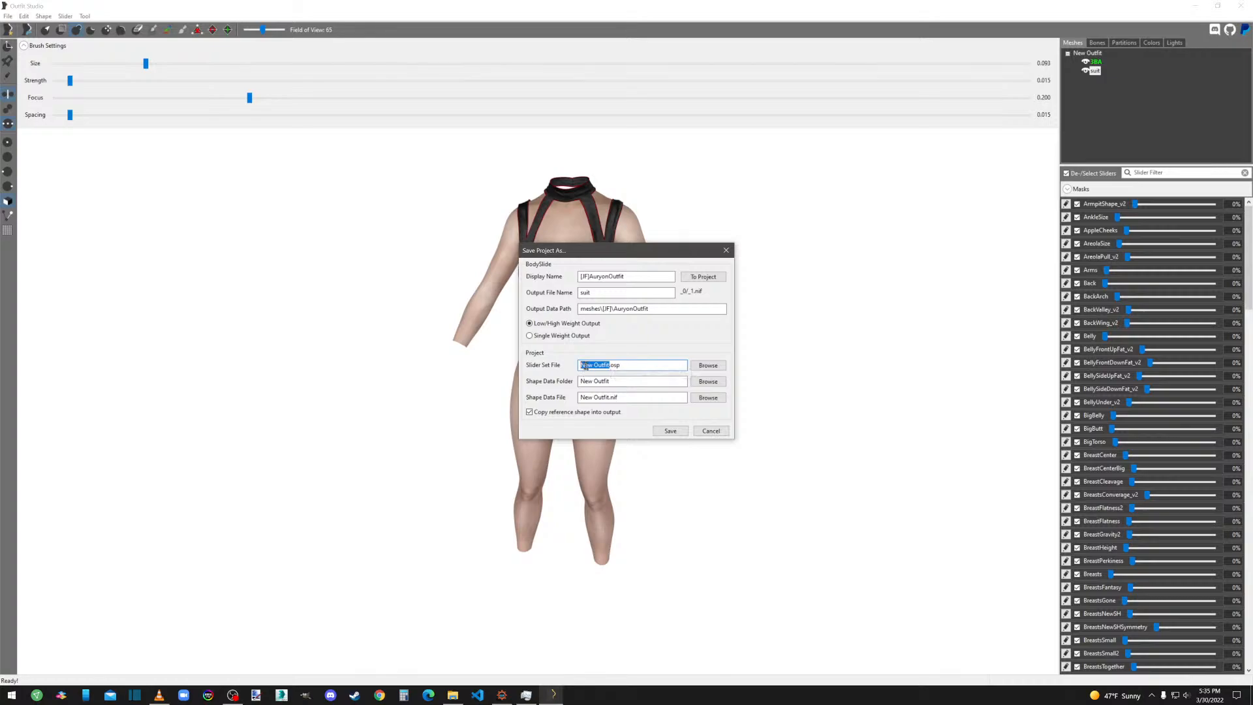
key(ctrl+v)
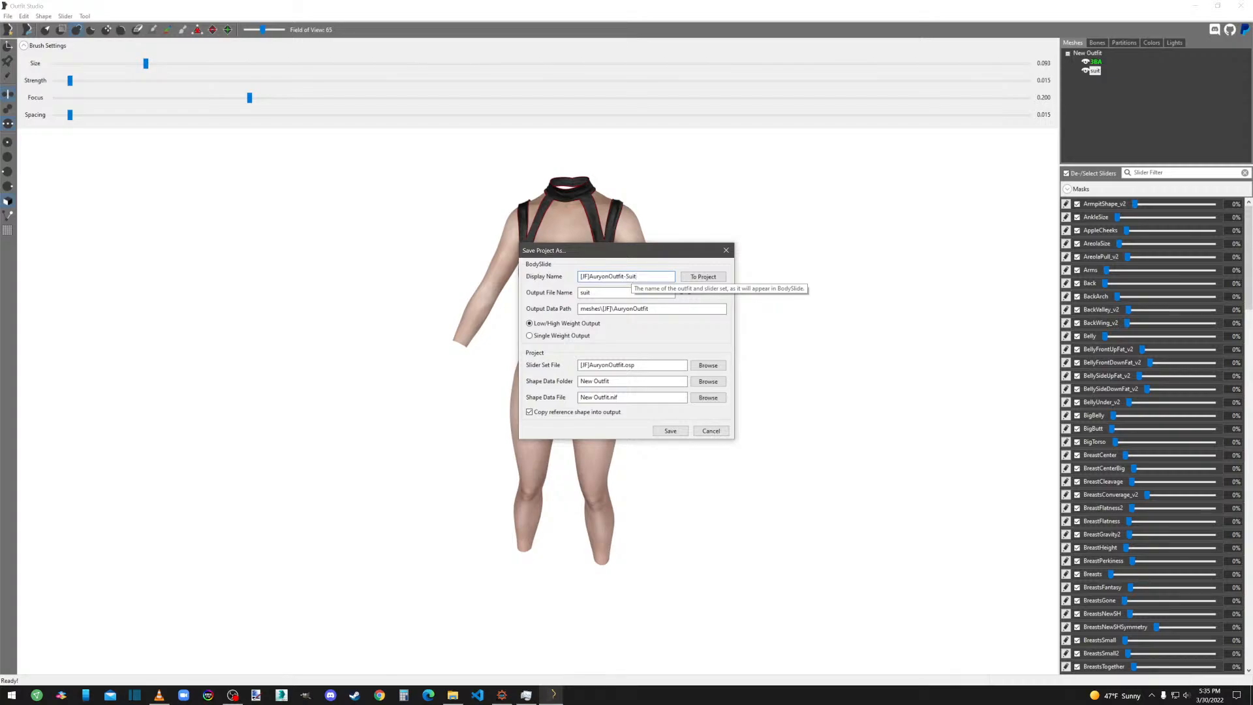
Extend the project's display name to [JF]AuryonOutfit-3BASuit.
click(627, 276)
text(3)
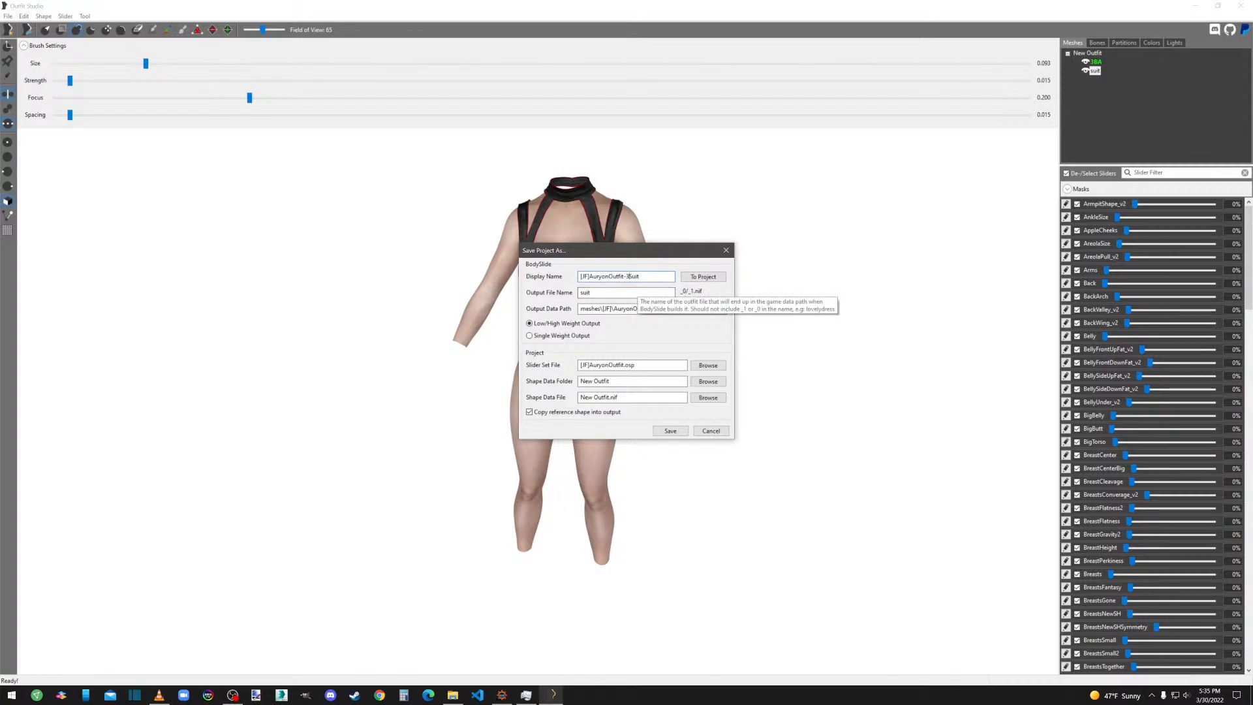
text(BAS)
key(Delete)
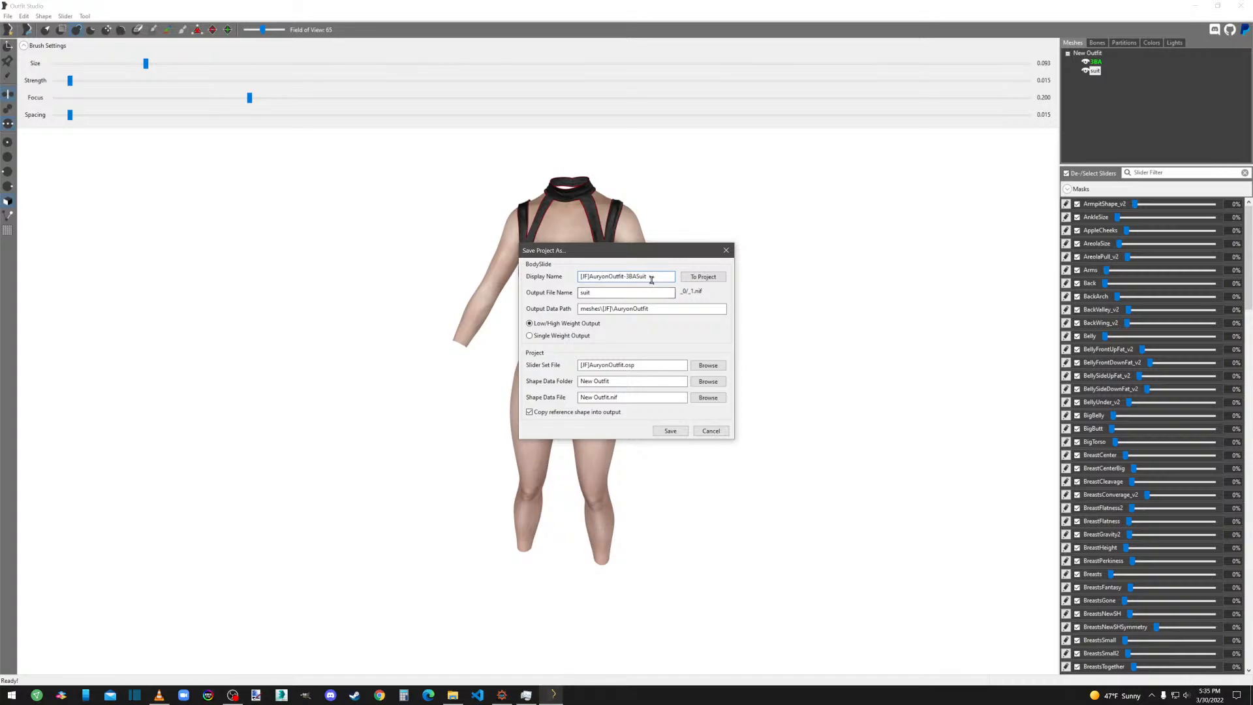
Copy the full display name [JF]AuryonOutfit-3BASuit into the shape data file name in place of New Outfit.
drag(652, 277, 562, 280)
key(ctrl+c)
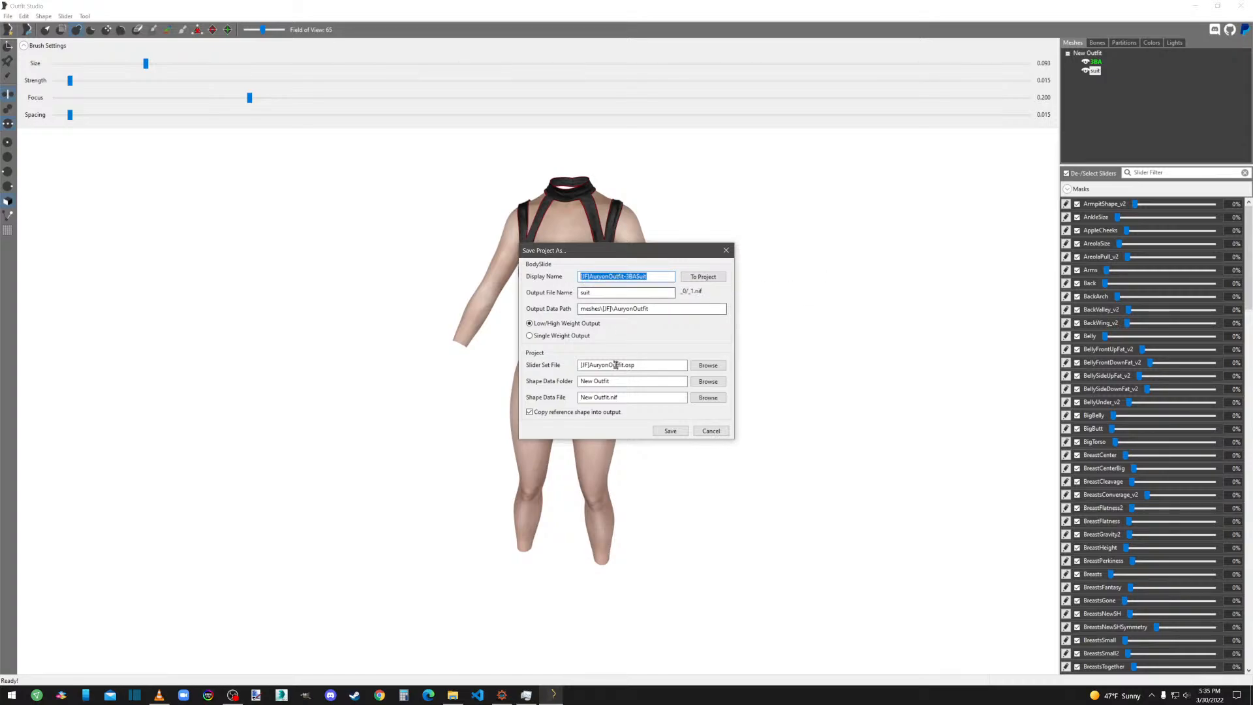
drag(608, 396, 575, 398)
key(ctrl+v)
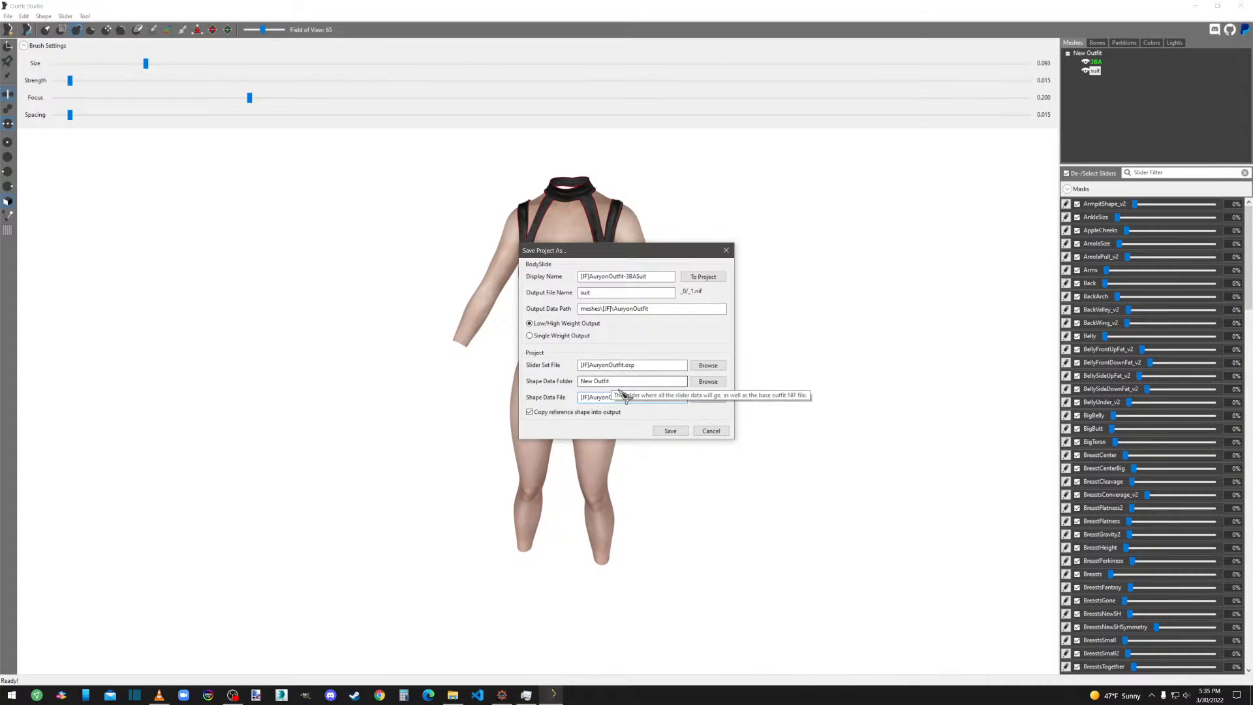
Switch to File Explorer, open overwrite\meshes\[JF]\AuryonOutfit and copy the [JF]\AuryonOutfit part of the folder path.
click(453, 694)
click(566, 374)
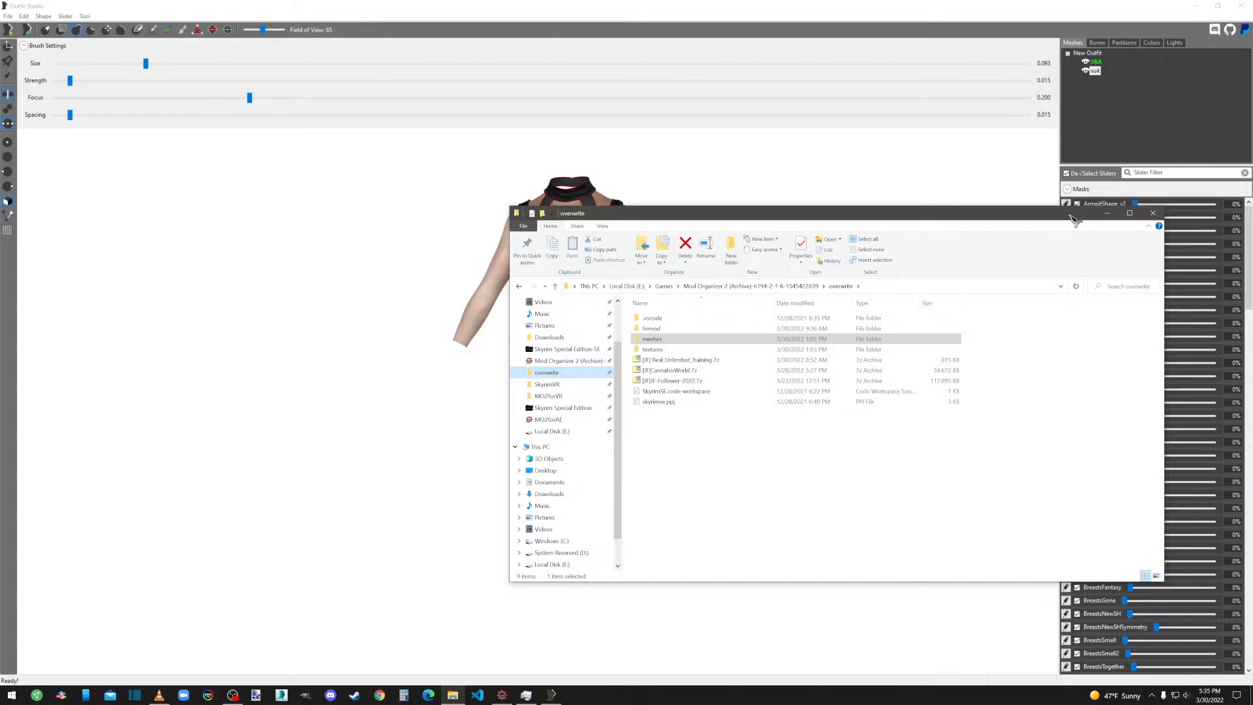
double_click(661, 339)
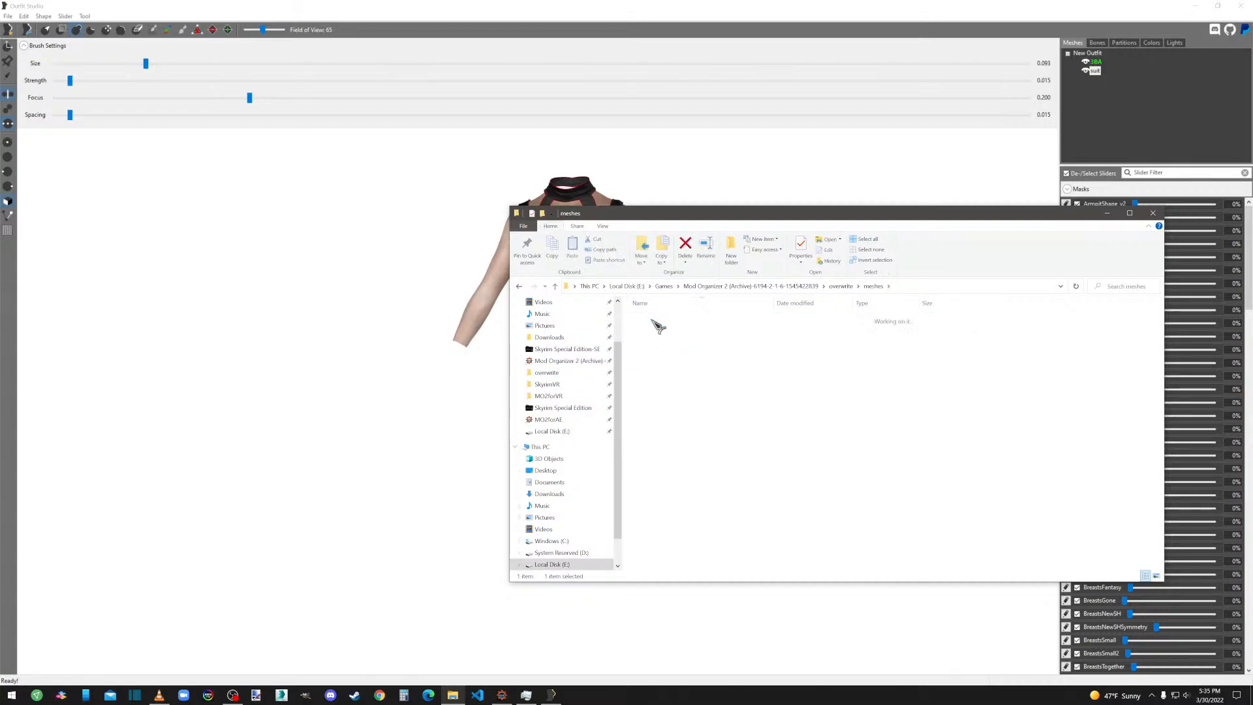
double_click(653, 320)
double_click(653, 319)
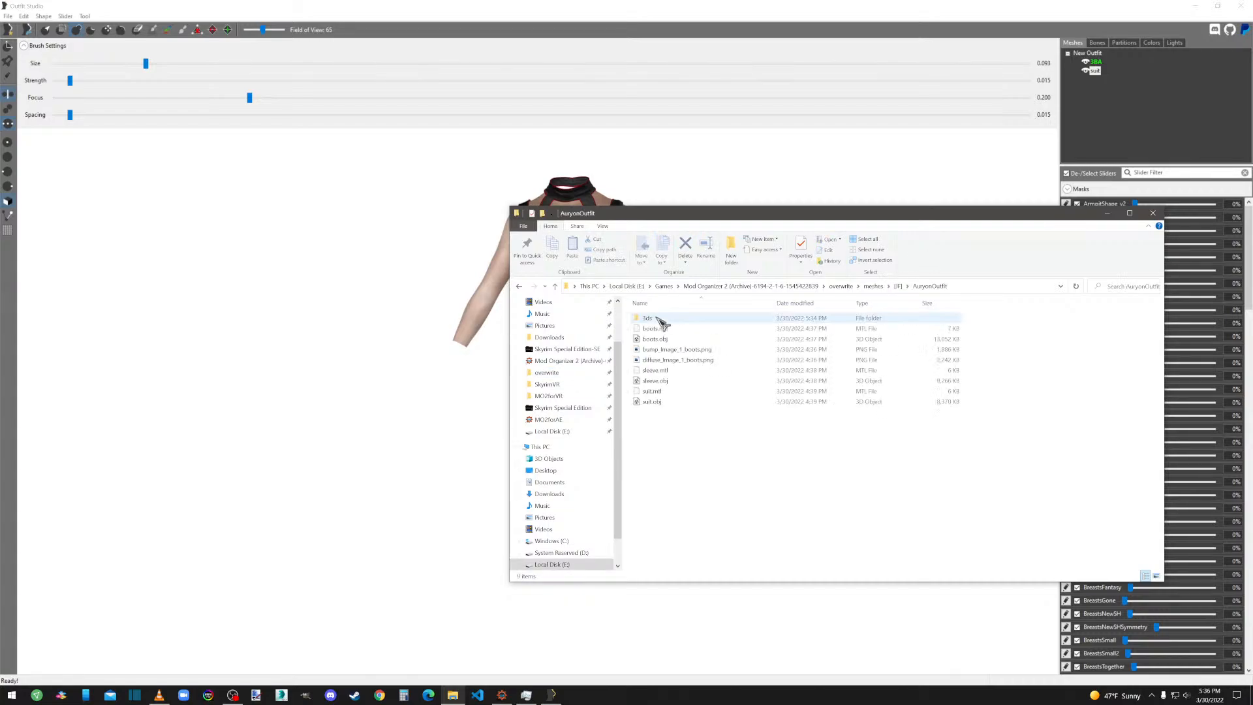
click(977, 289)
drag(830, 287, 788, 288)
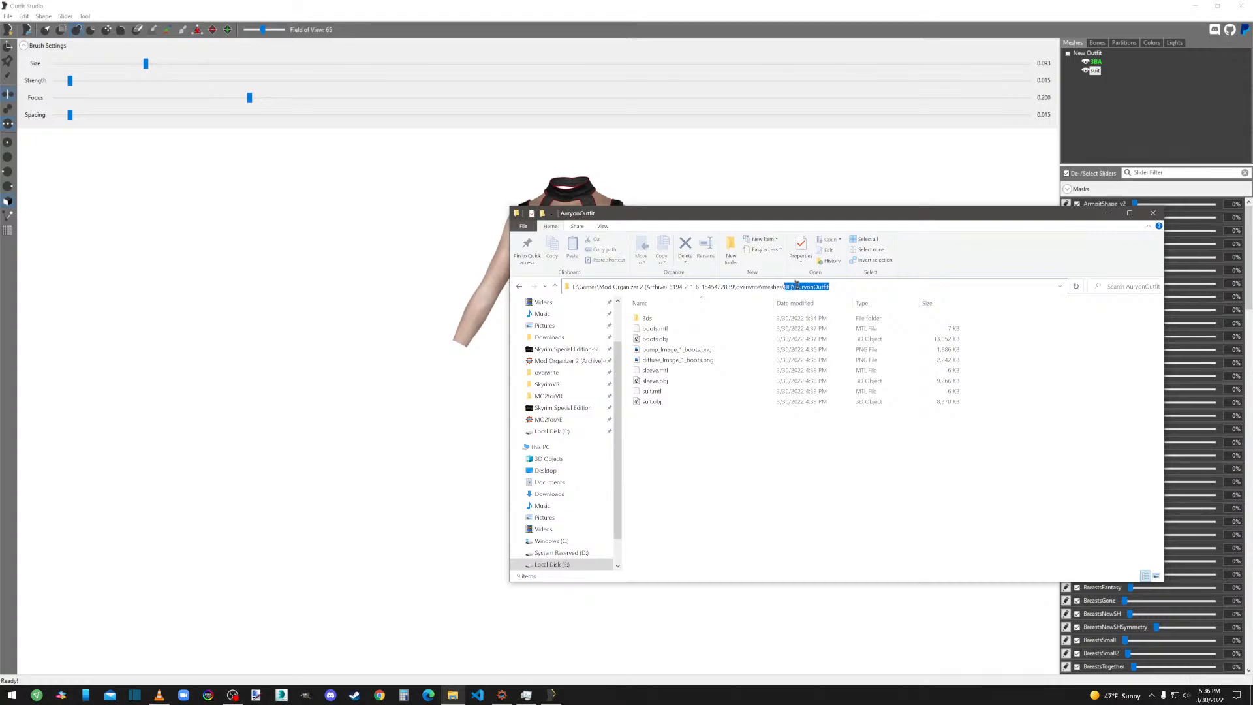
Back in Outfit Studio, replace the shape data folder with [JF]\AuryonOutfit and save the project.
click(711, 6)
drag(623, 381, 558, 386)
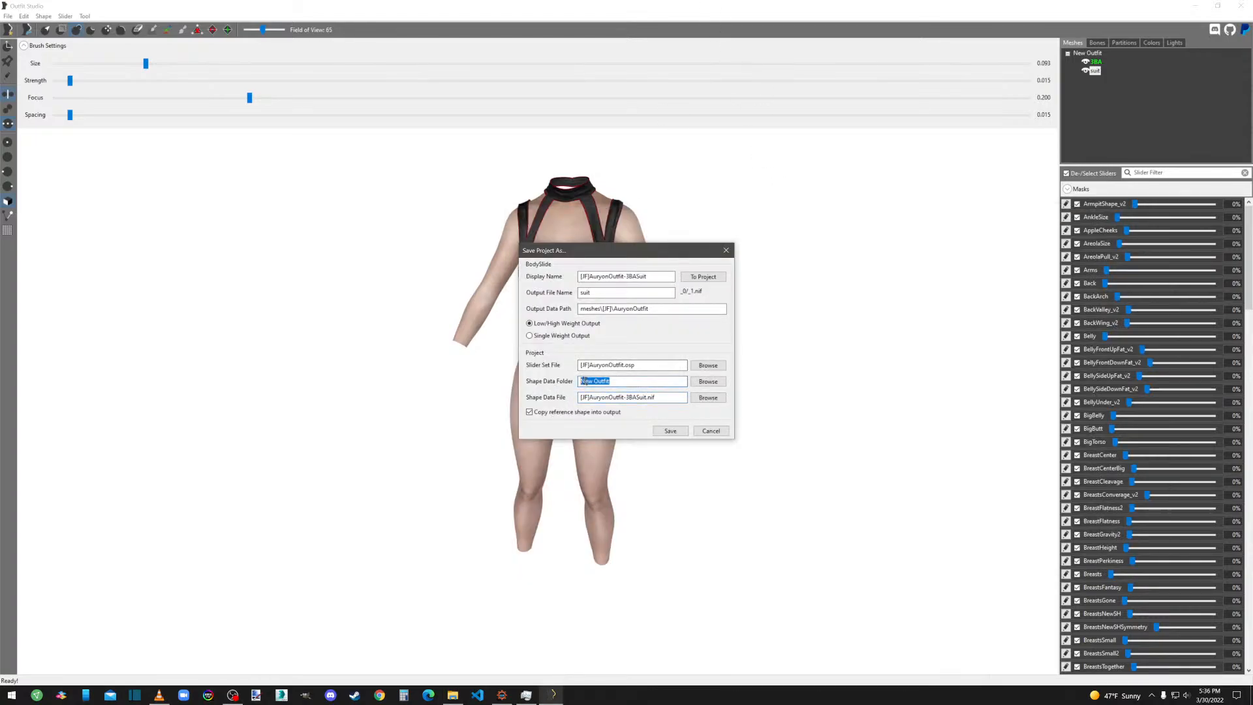
text([JF]\AuryonOutfit)
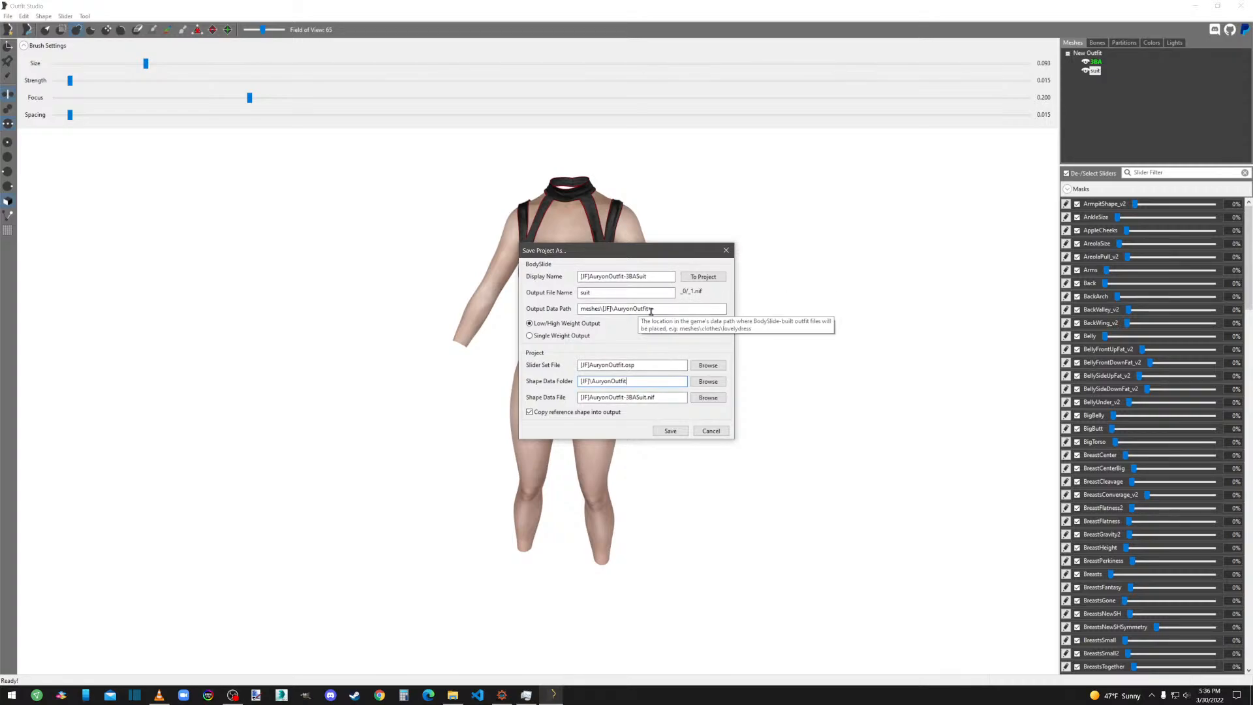
click(684, 432)
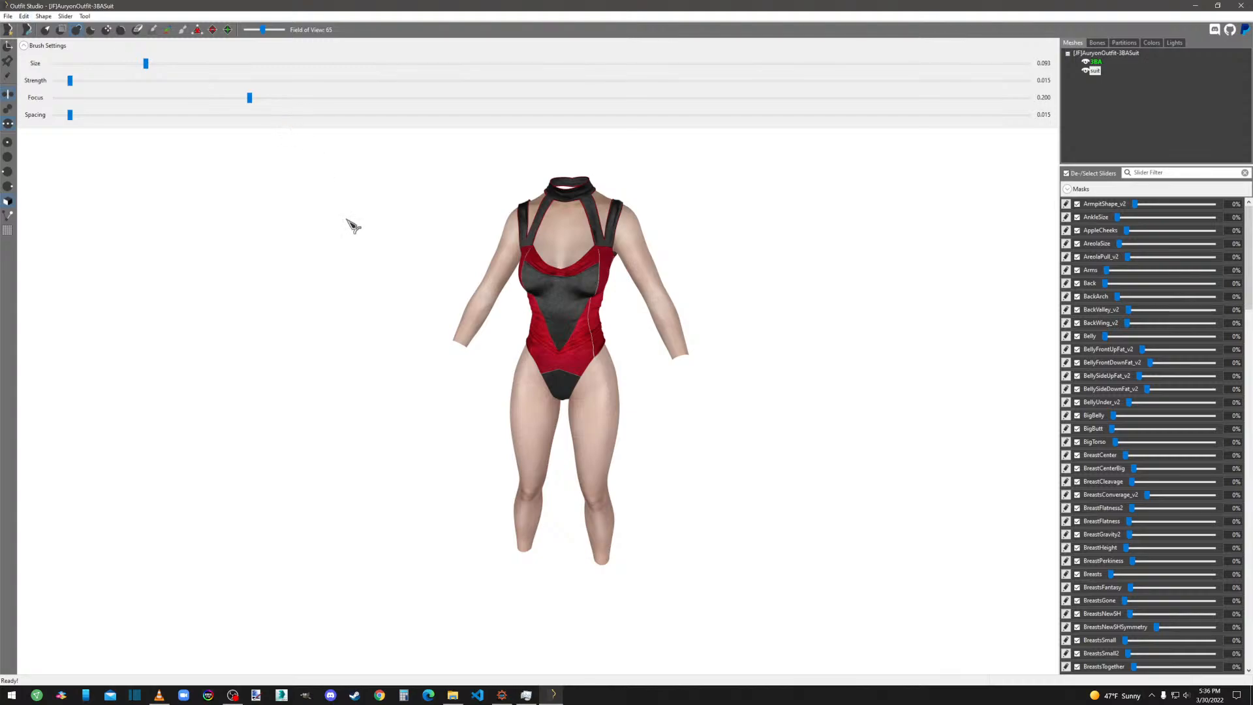
key(t)
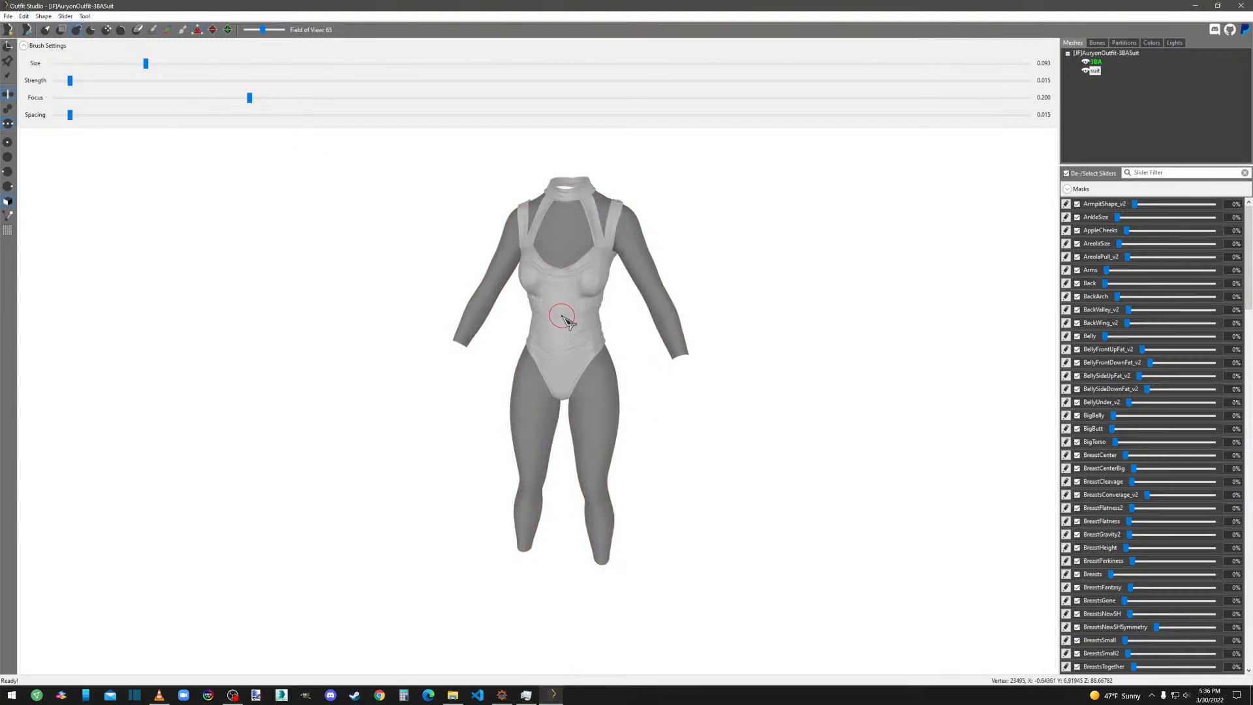
key(t)
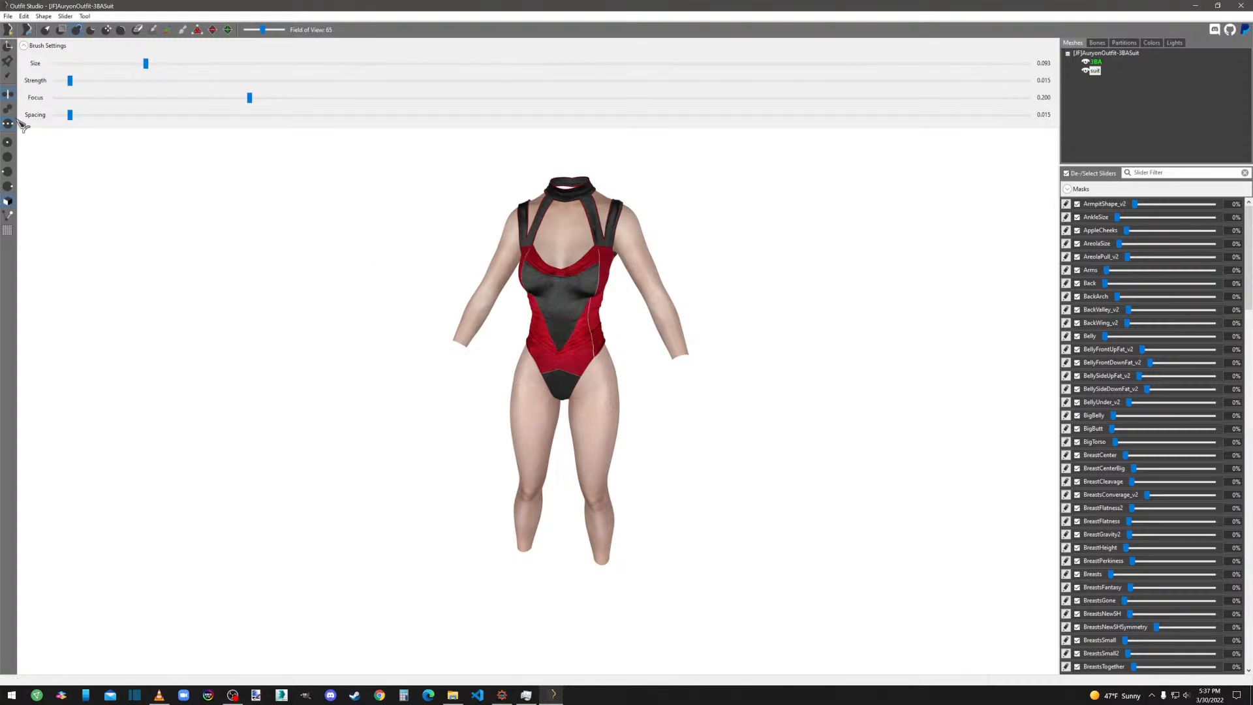
click(8, 16)
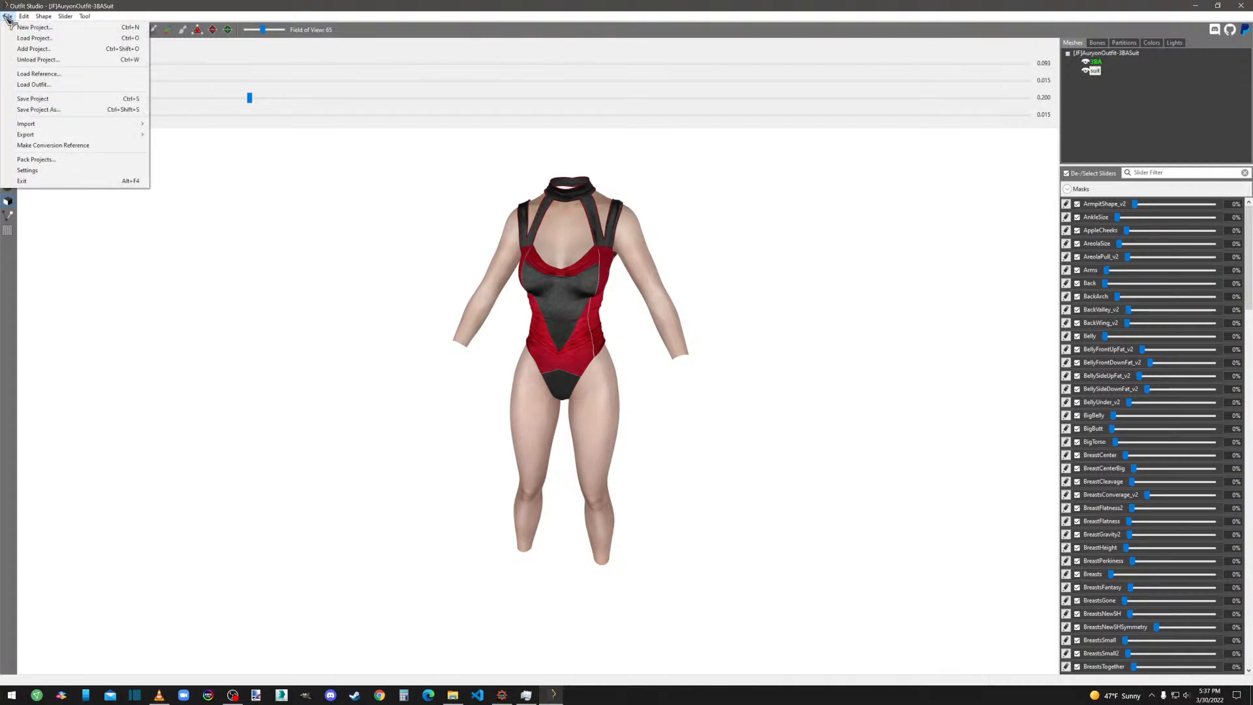
mouse_move(62, 131)
click(171, 124)
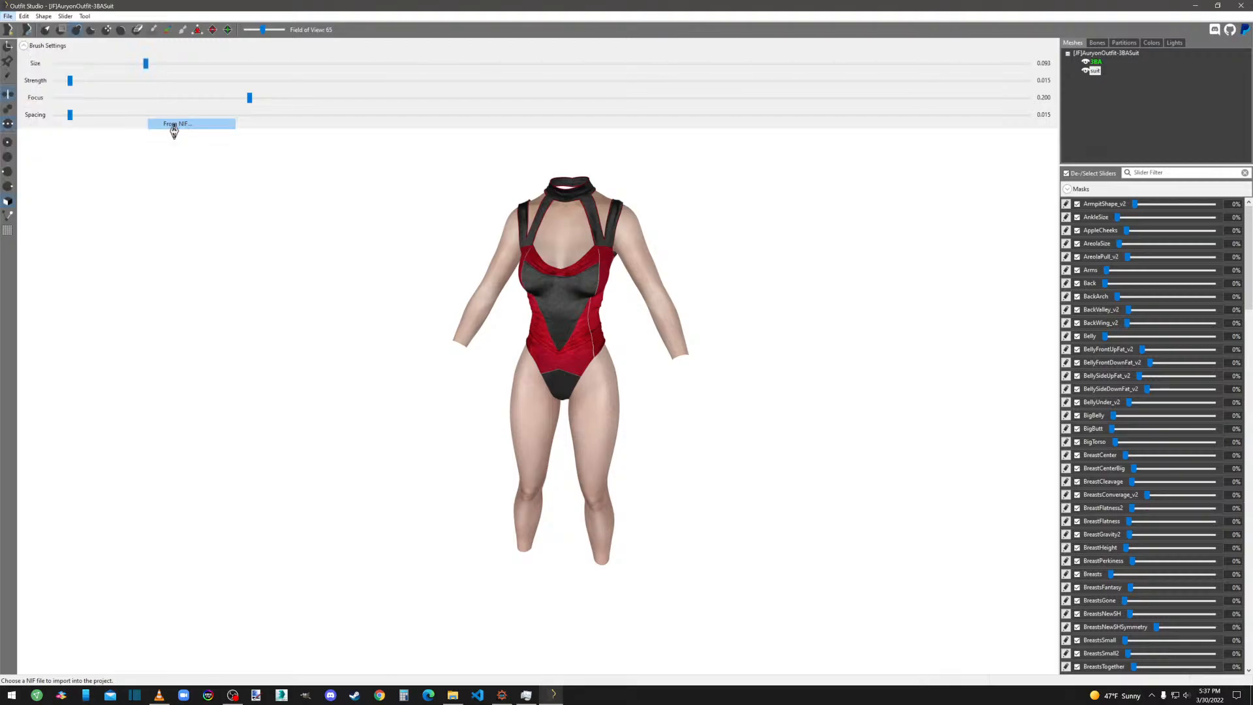
scroll(49, 140, up, 2)
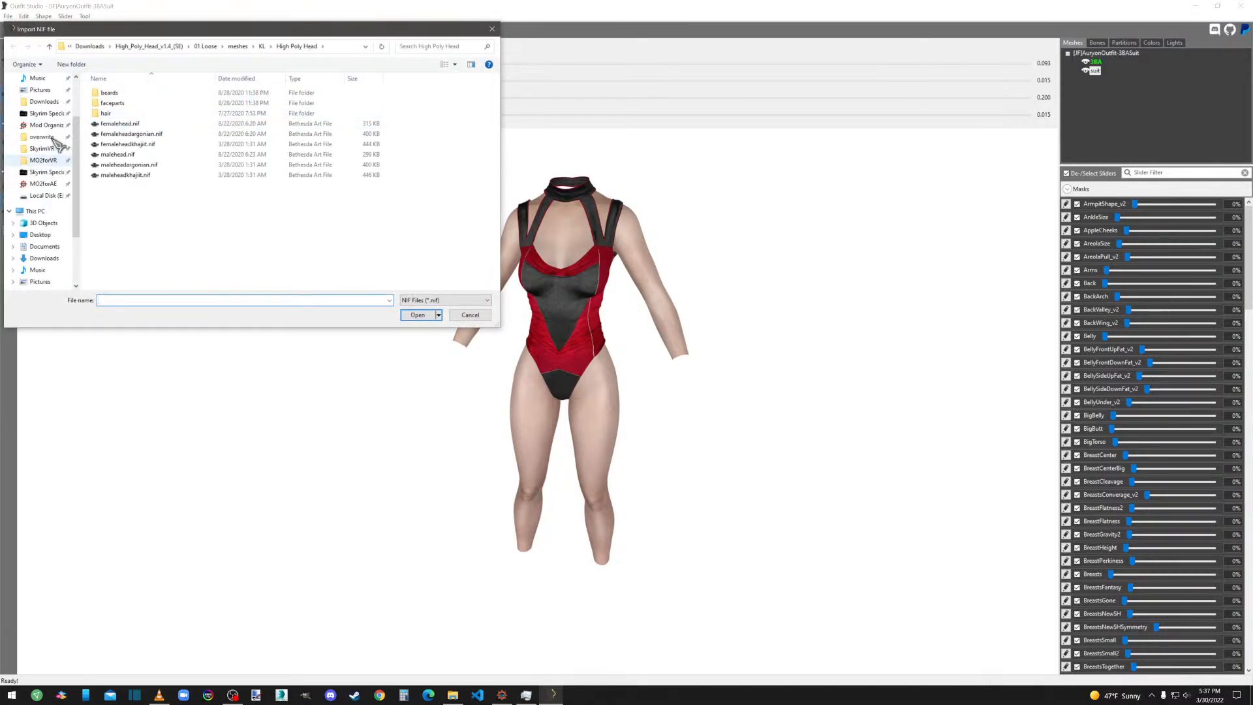
click(492, 28)
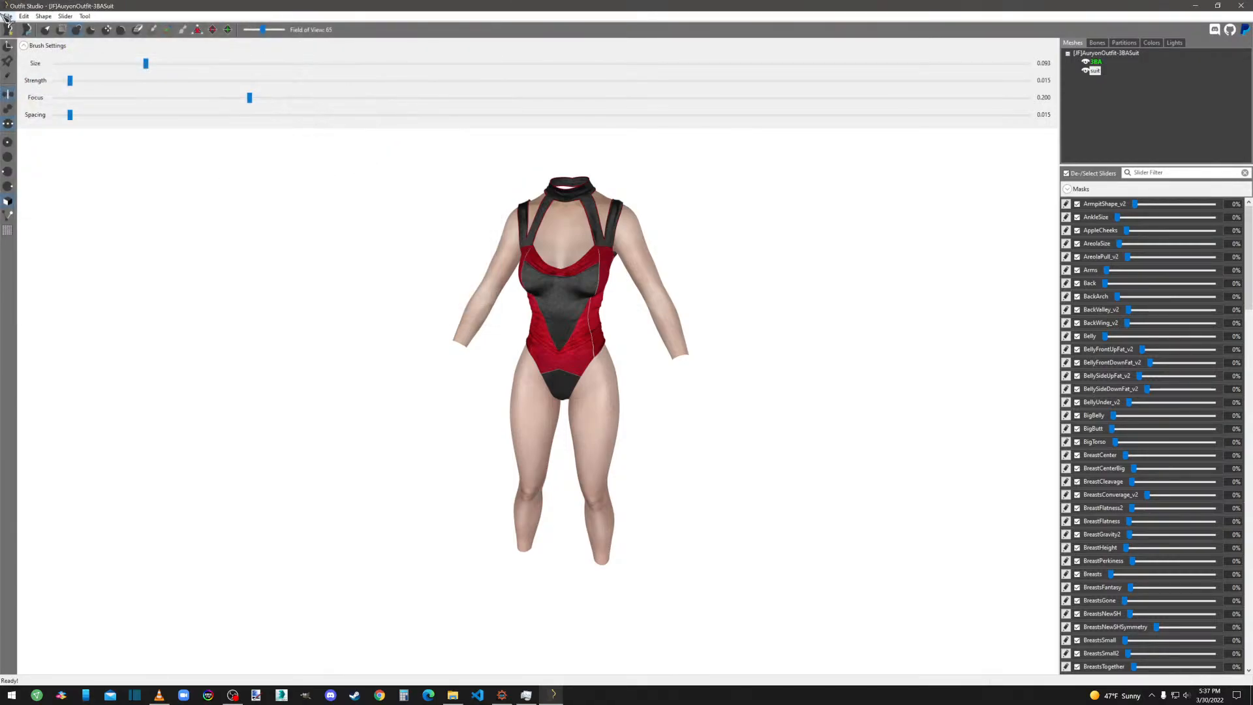
click(8, 16)
click(33, 28)
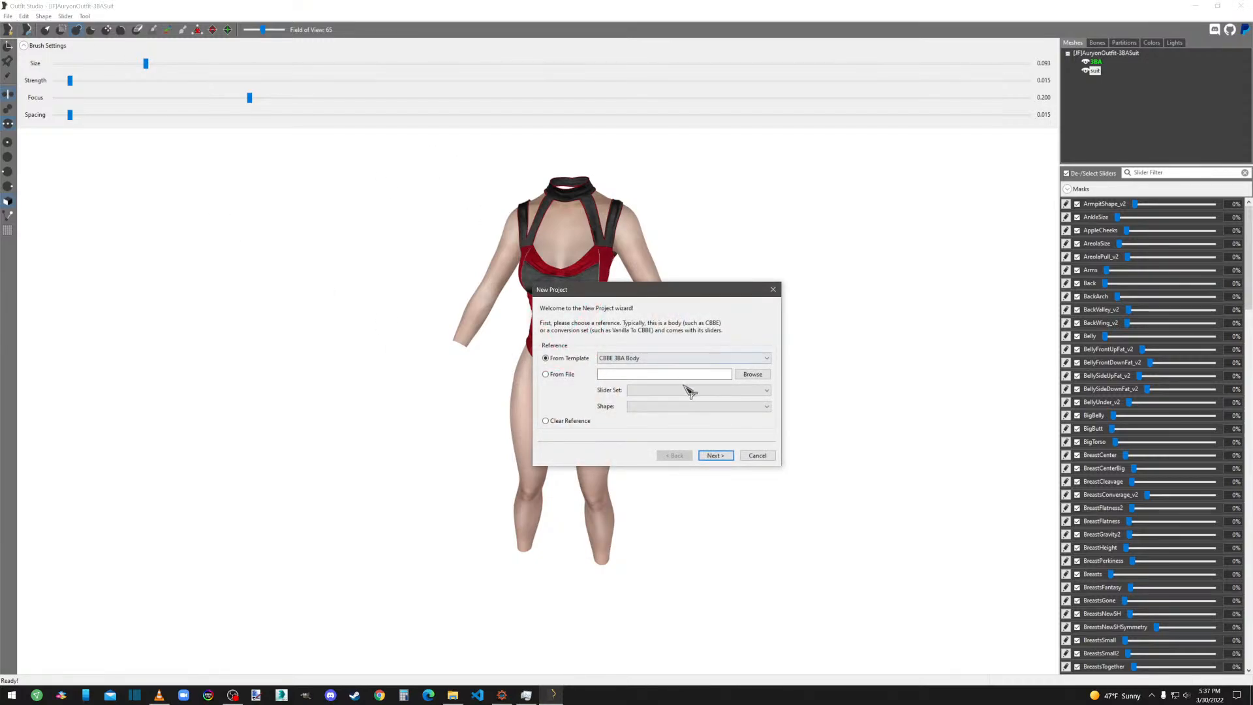
click(767, 454)
Unload the saved suit project and load the CBBE 3BA Body template as the reference.
click(8, 15)
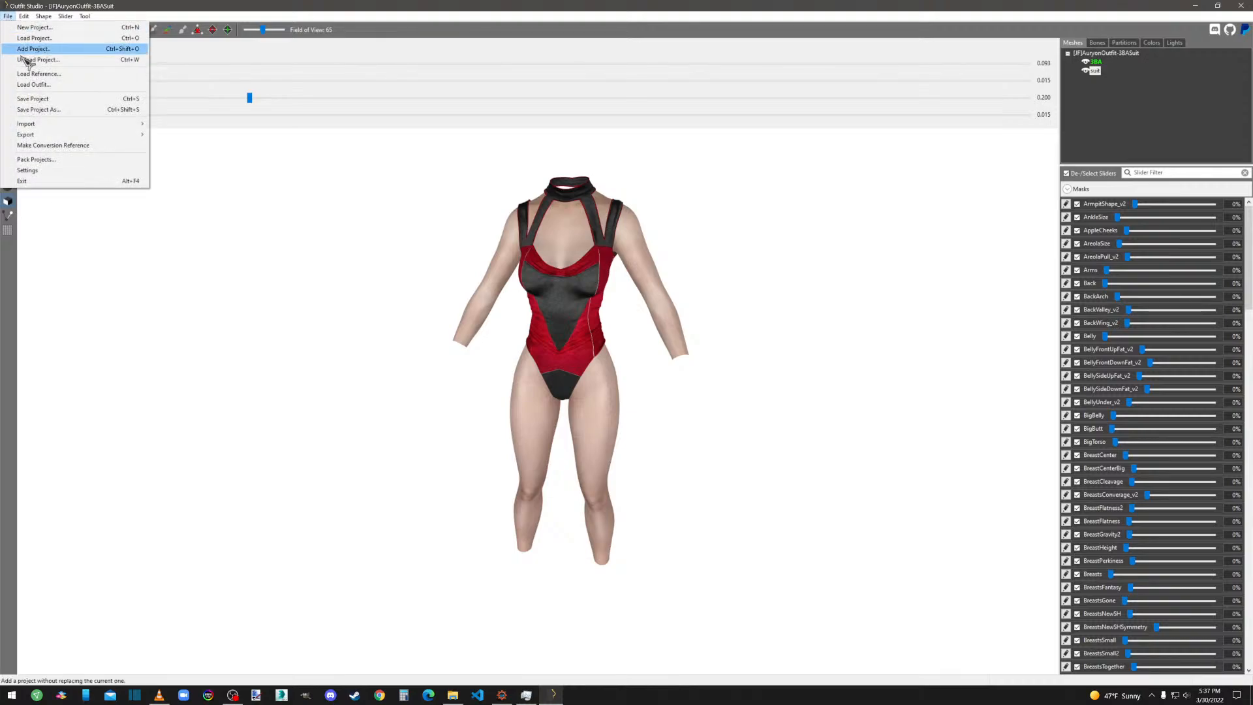
click(38, 59)
click(672, 343)
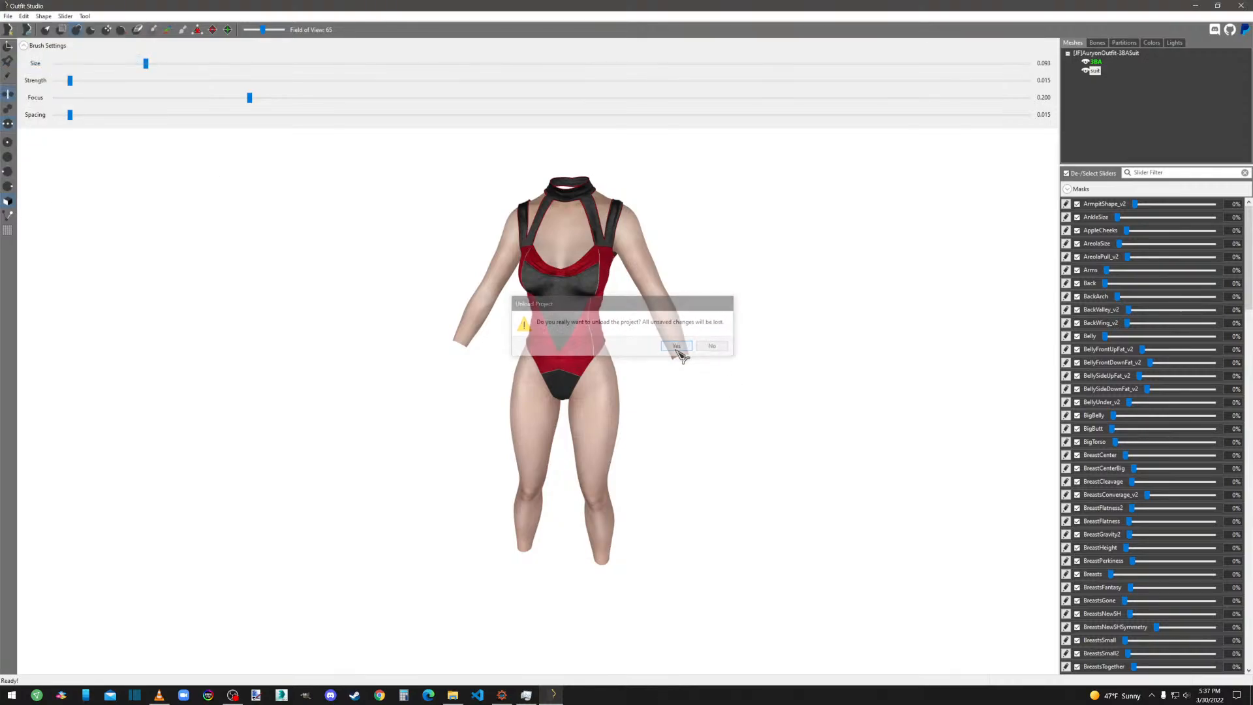
click(14, 16)
click(61, 77)
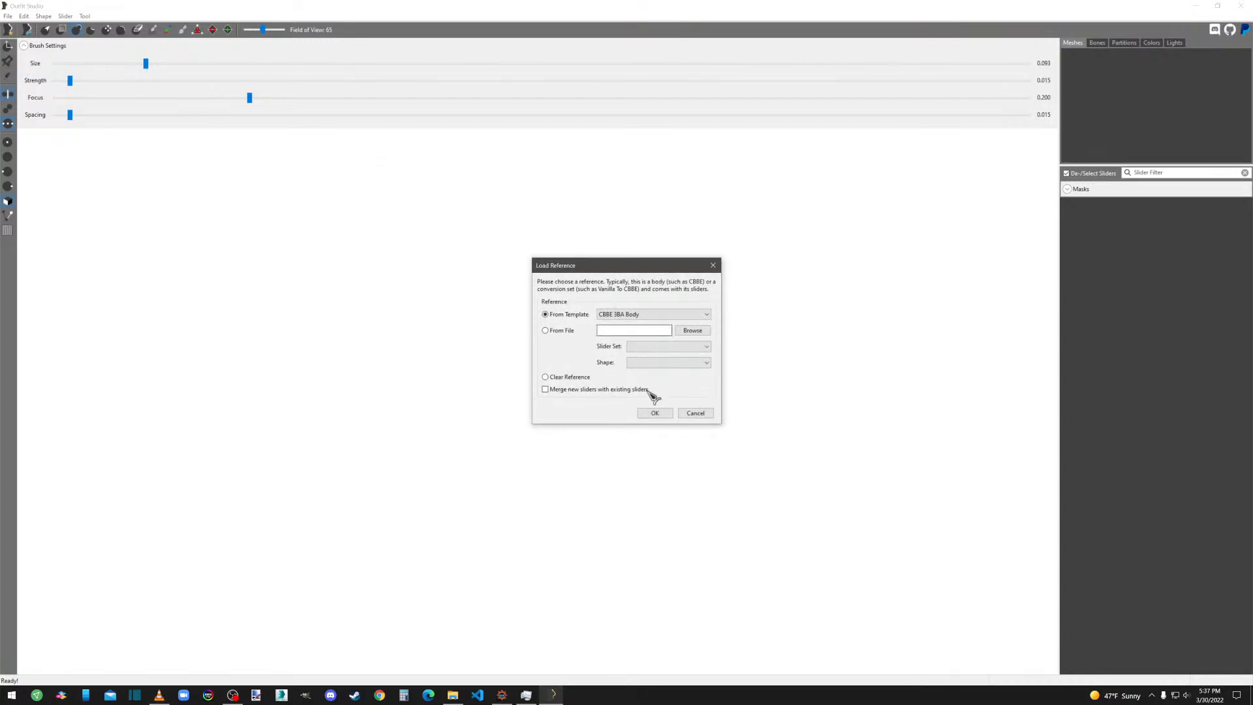
click(654, 413)
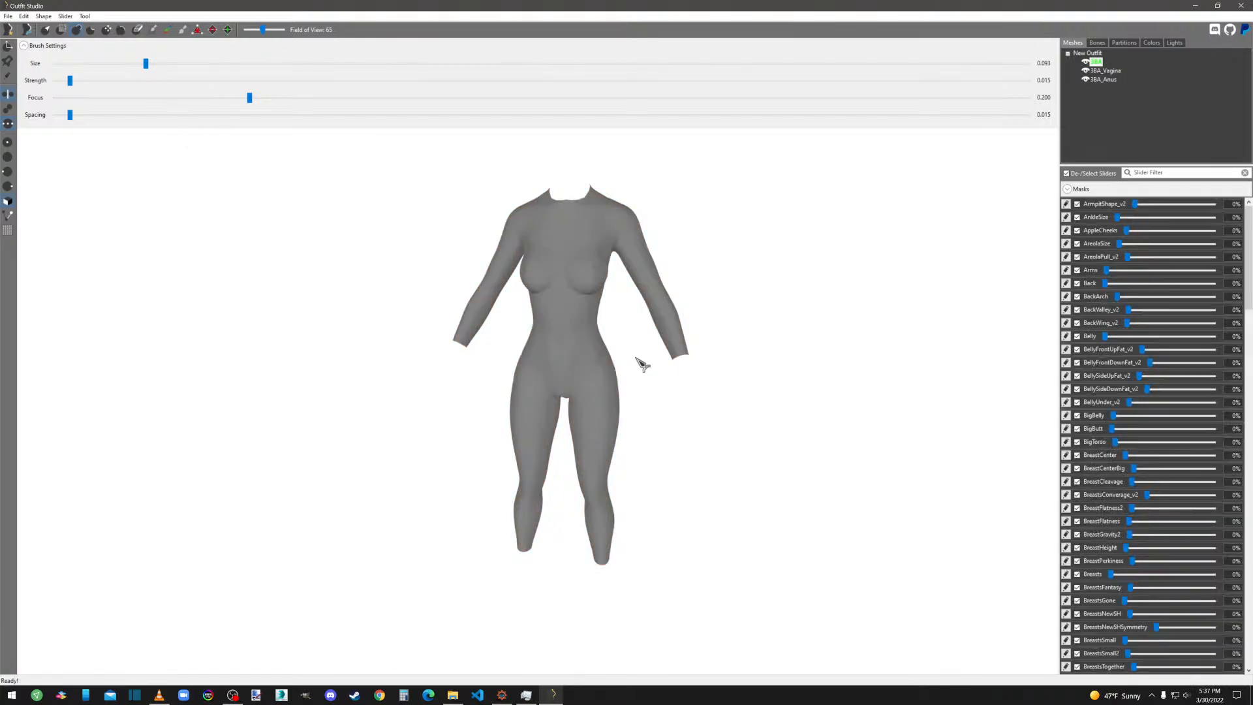
Import sleeve.nif from the overwrite folder's meshes\[JF]\AuryonOutfit\3ds directory into the project.
click(8, 16)
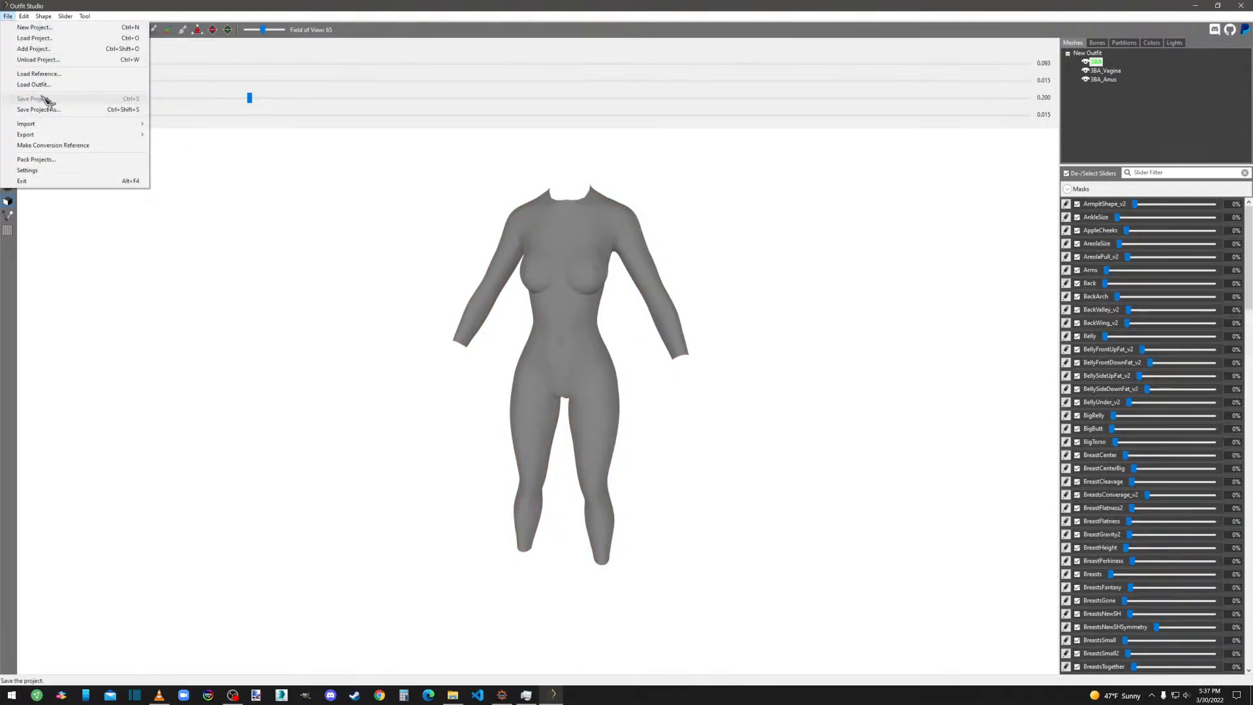
mouse_move(90, 129)
click(171, 124)
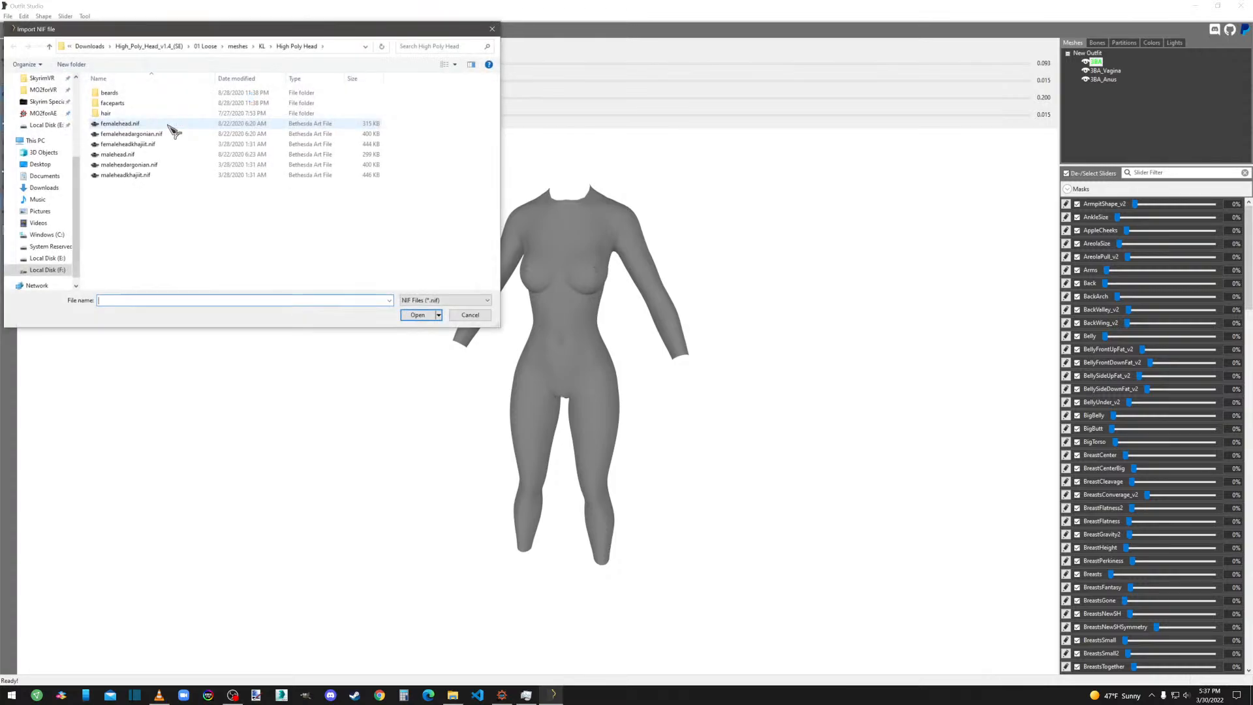
scroll(65, 130, up, 2)
click(41, 101)
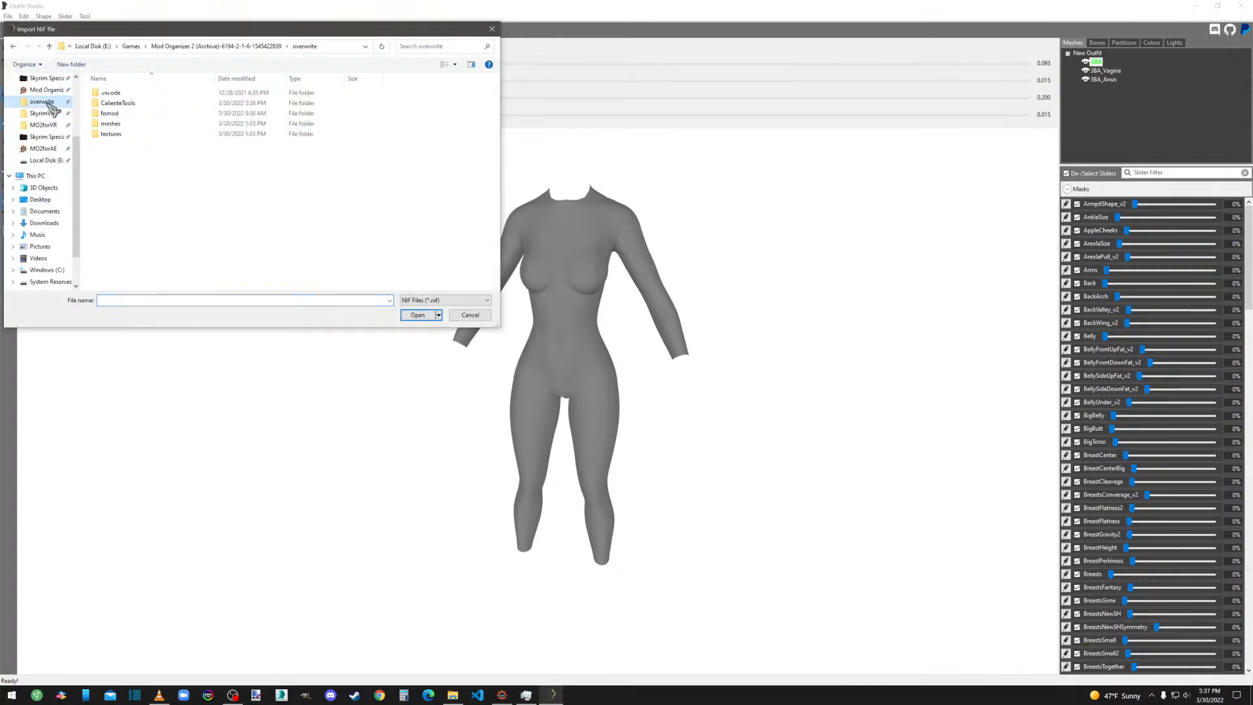
double_click(124, 124)
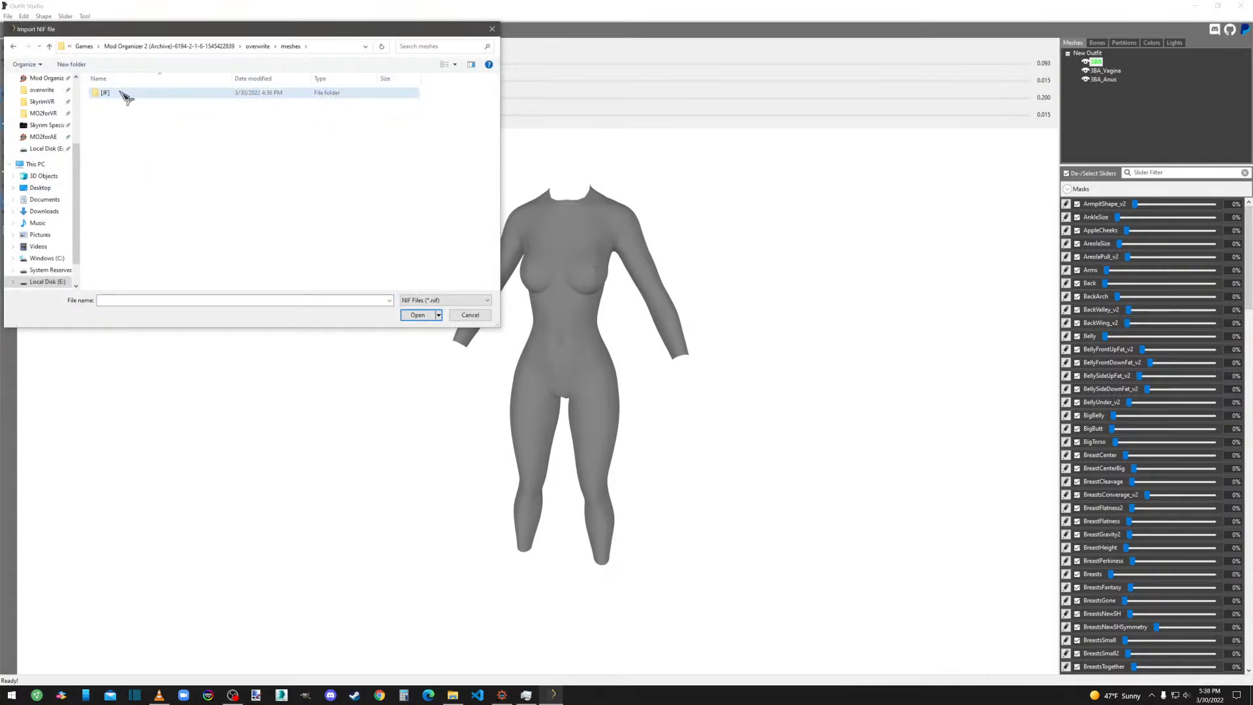
double_click(124, 93)
double_click(124, 94)
double_click(124, 93)
double_click(124, 105)
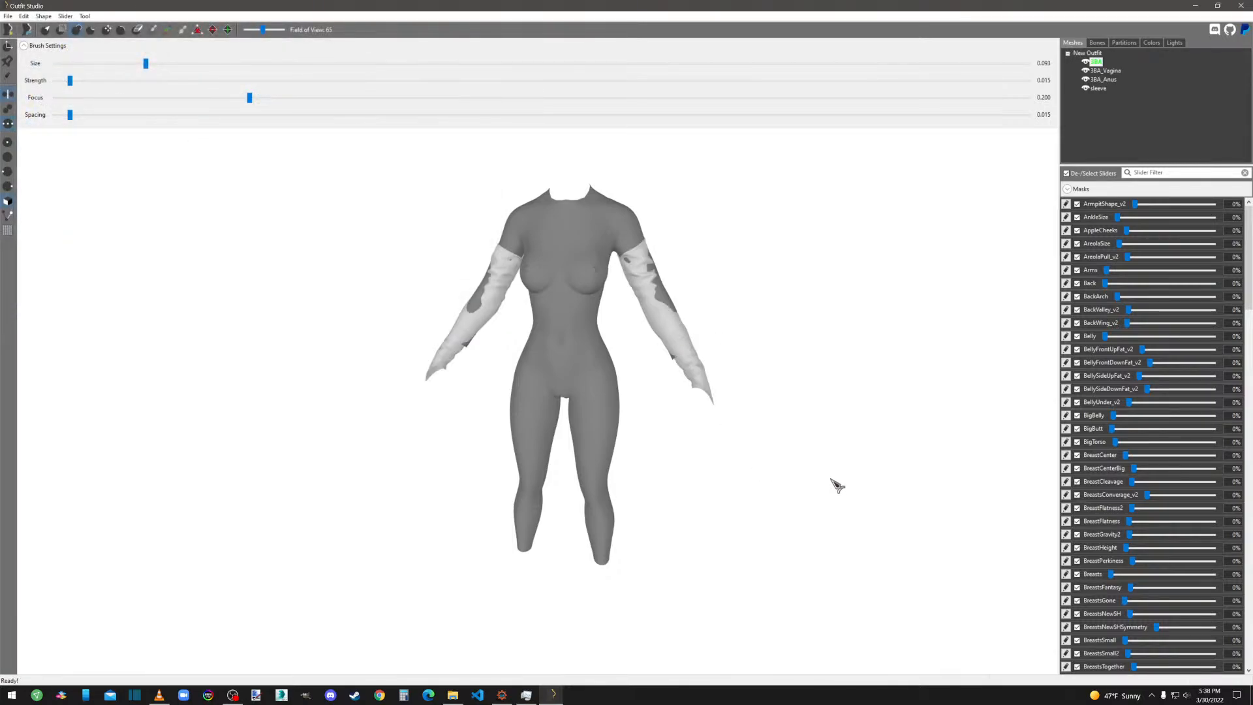
Delete the 3BA_Vagina and 3BA_Anus shapes from the project's meshes.
mouse_move(918, 467)
right_down()
mouse_move(674, 461)
mouse_move(897, 493)
mouse_move(937, 481)
mouse_move(909, 483)
right_up()
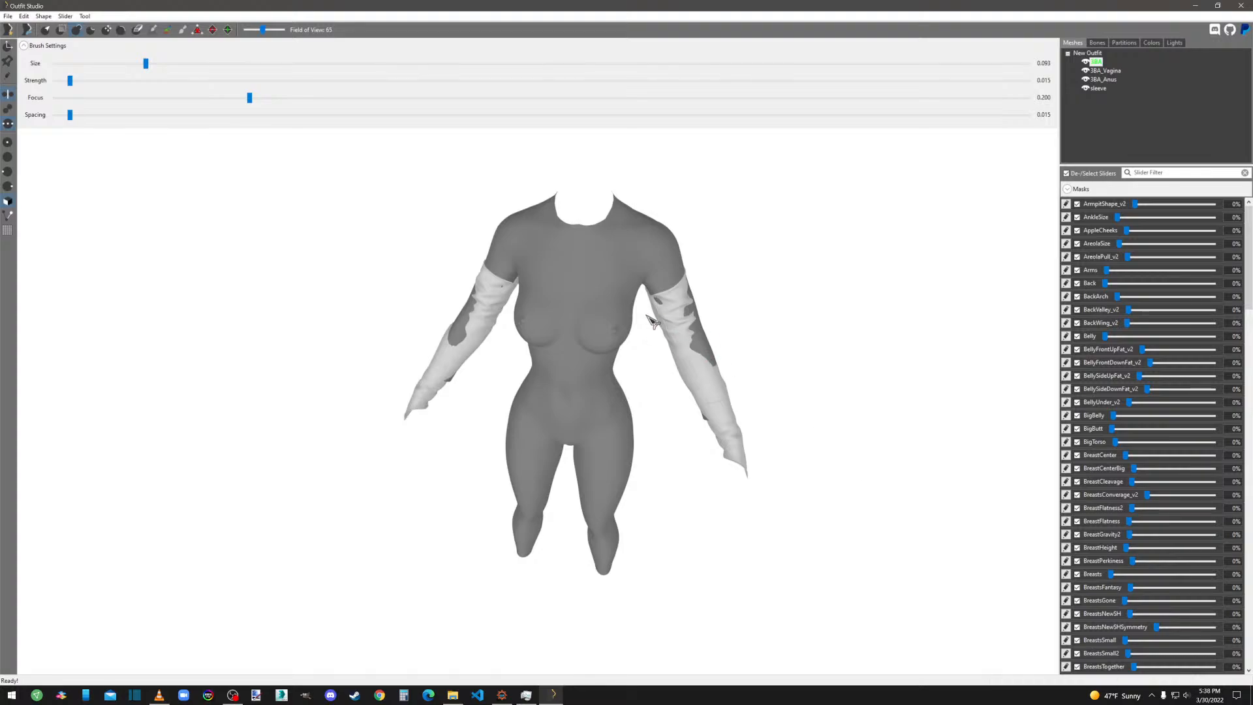
click(1109, 70)
ctrl+click(1108, 79)
key(Delete)
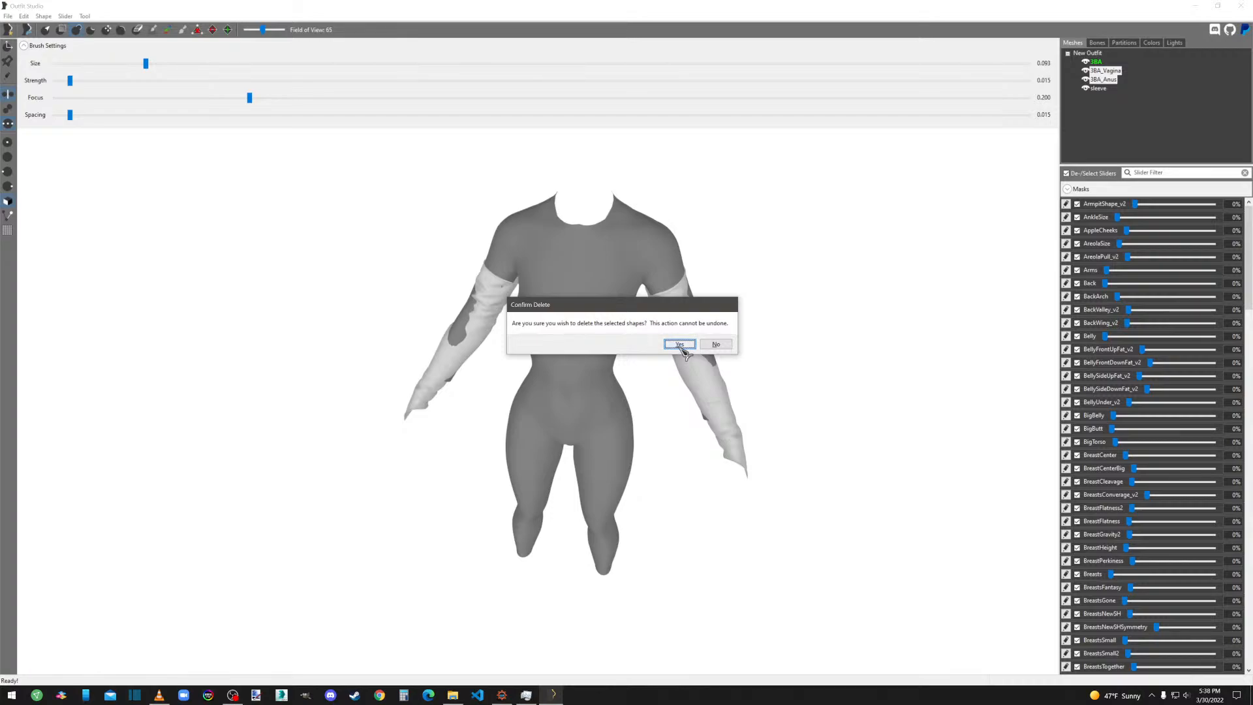
click(679, 344)
Import [JF]AuryonOutfit-3BASuit.nif from overwrite\CalienteTools\BodySlide\ShapeData\[JF]\AuryonOutfit as well.
click(9, 16)
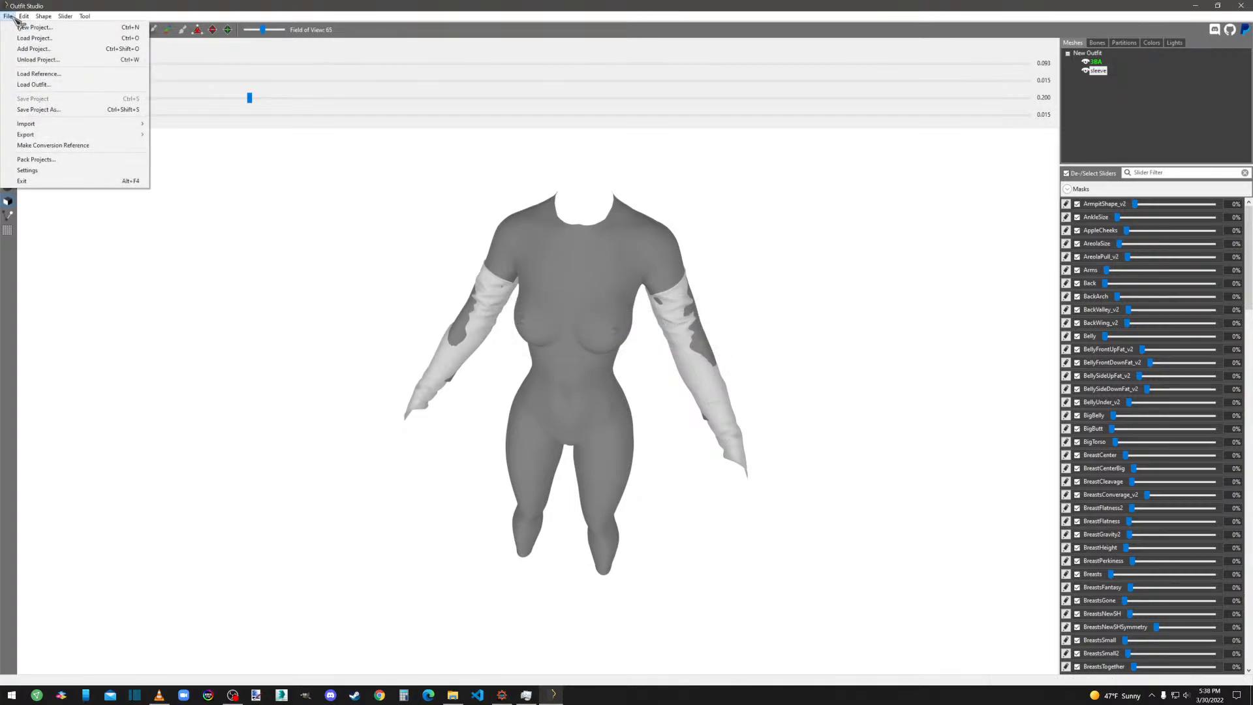
mouse_move(104, 124)
click(177, 124)
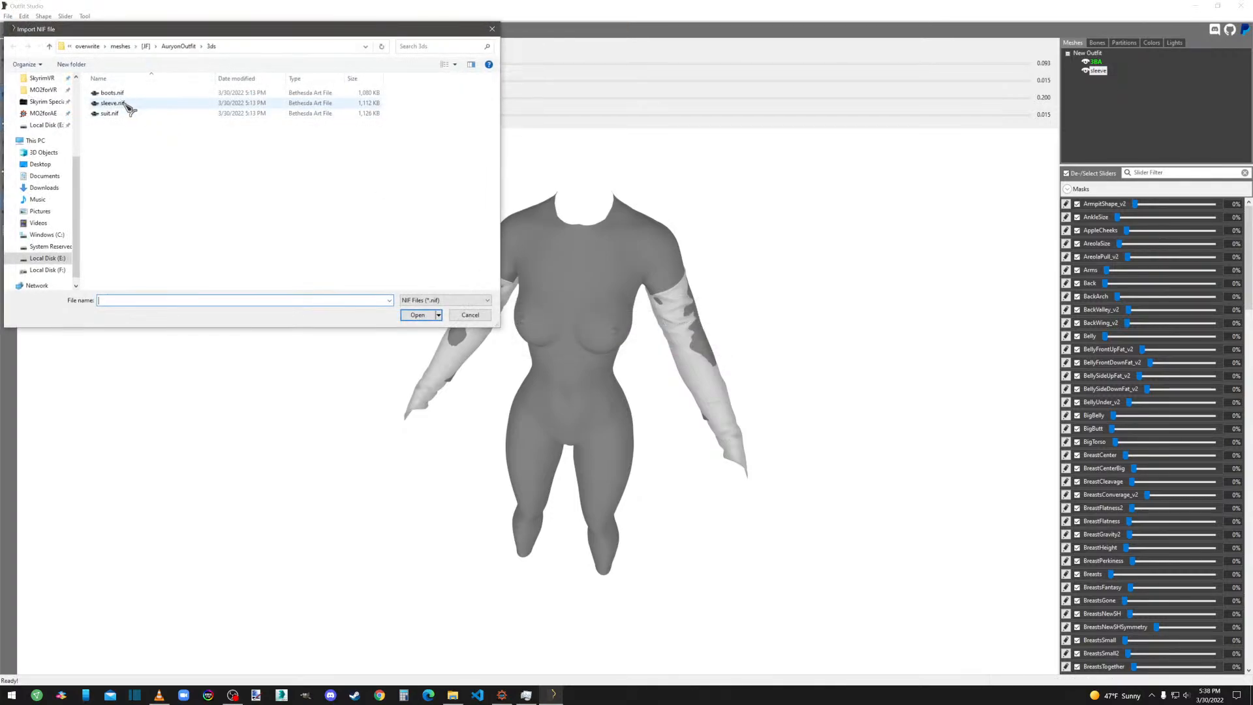
click(193, 47)
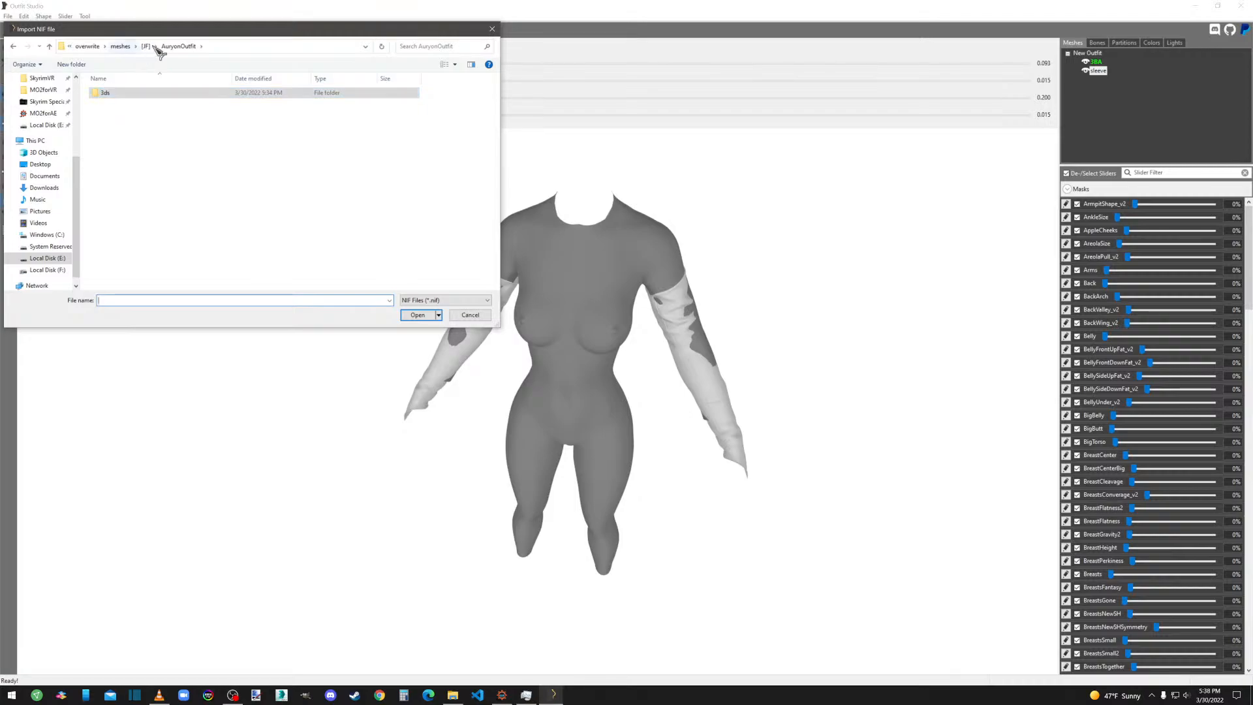
click(88, 46)
double_click(110, 94)
double_click(115, 93)
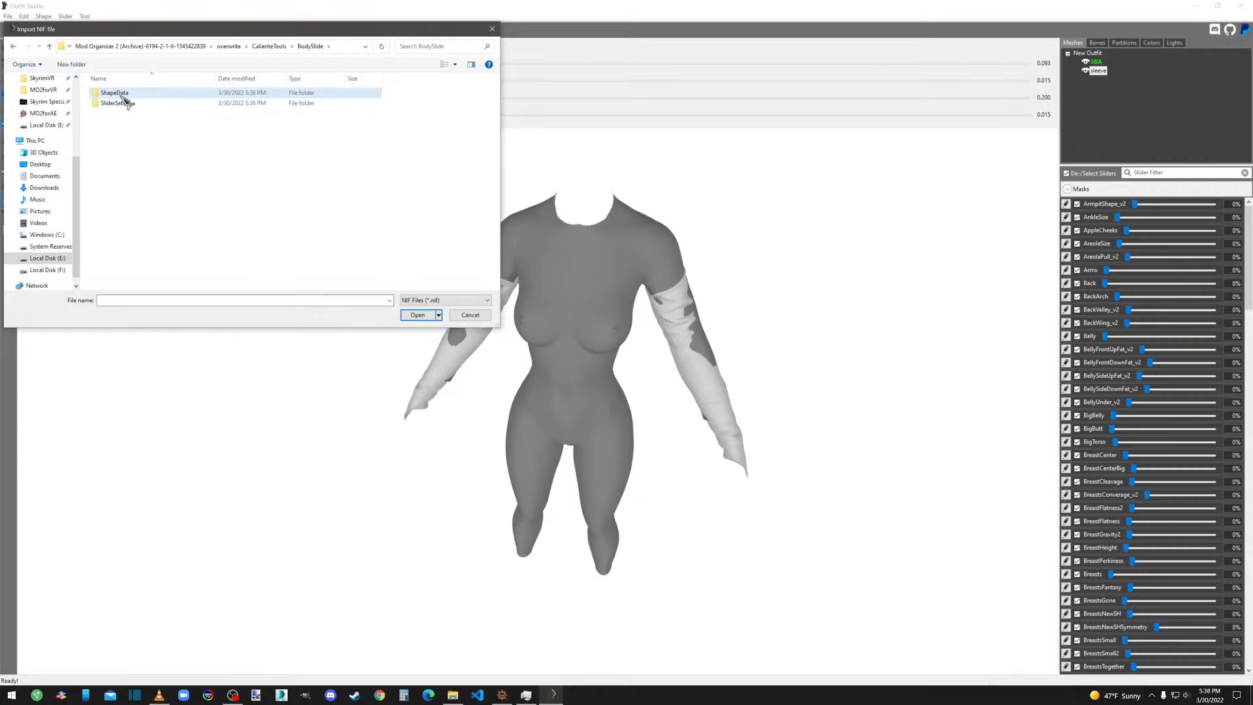
double_click(121, 95)
double_click(124, 97)
double_click(123, 97)
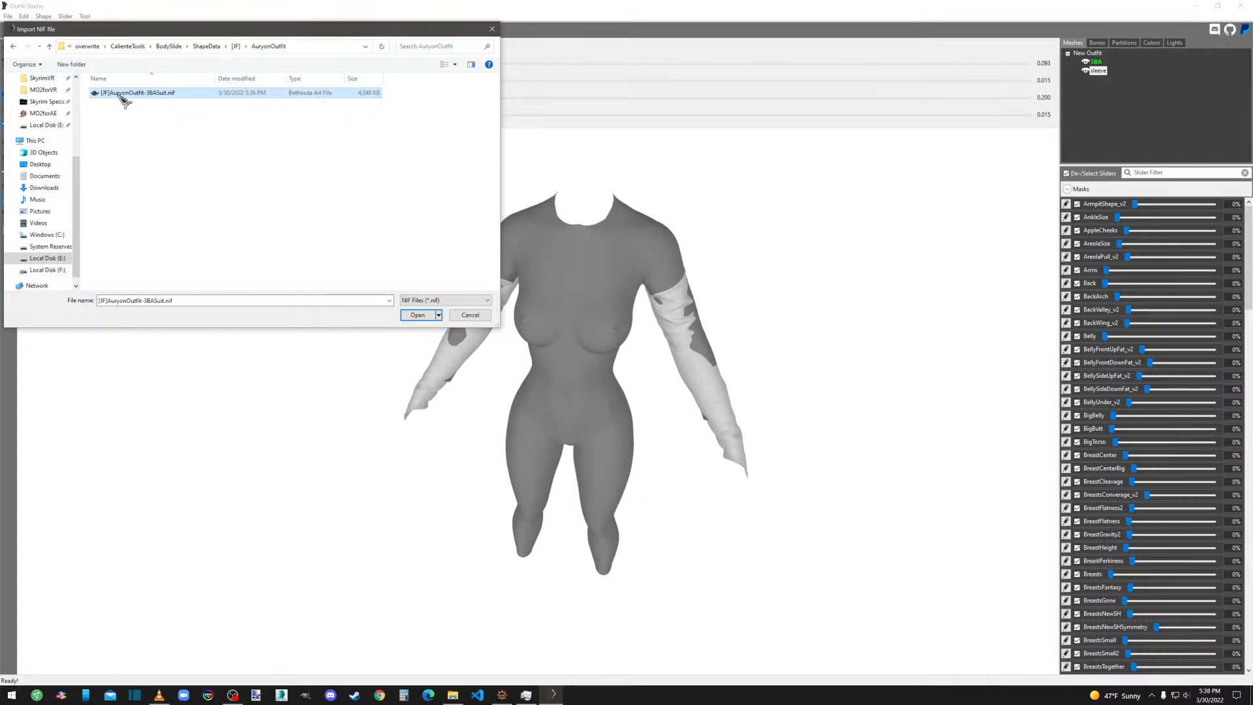
double_click(123, 98)
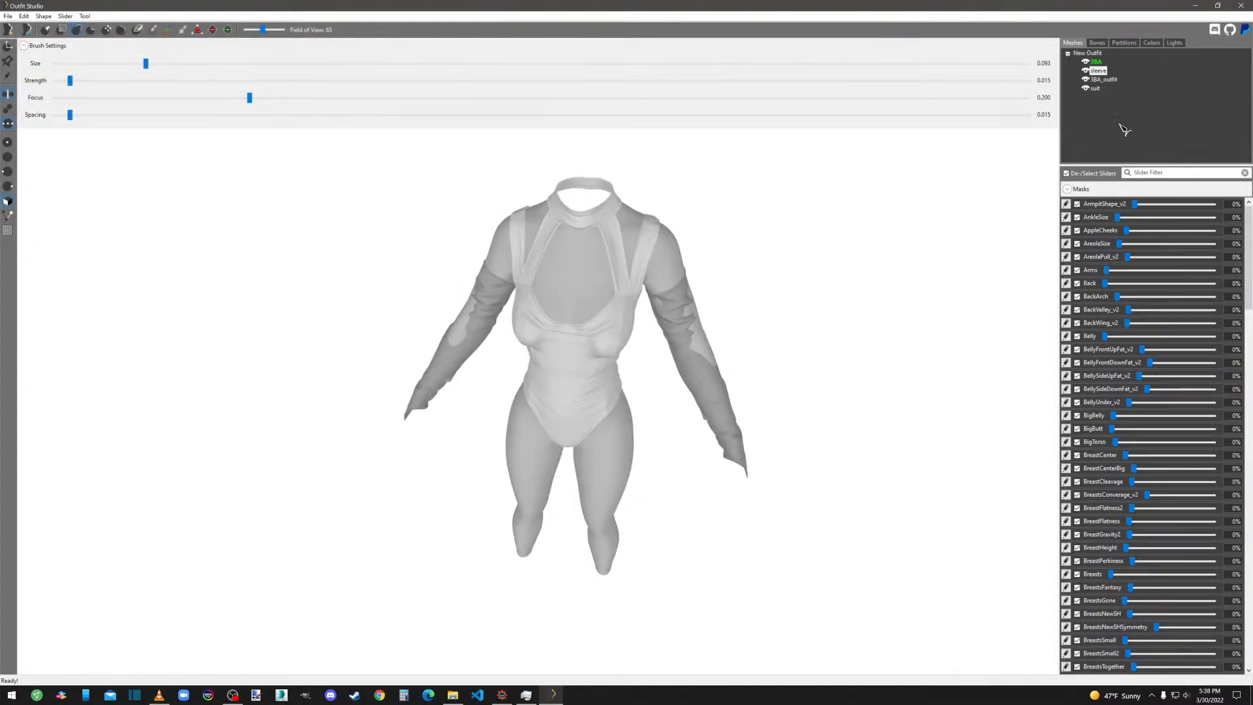
Delete the imported duplicate body shape 3BA_outfit and switch the suit shape to wireframe display.
click(1104, 81)
right_click(1105, 83)
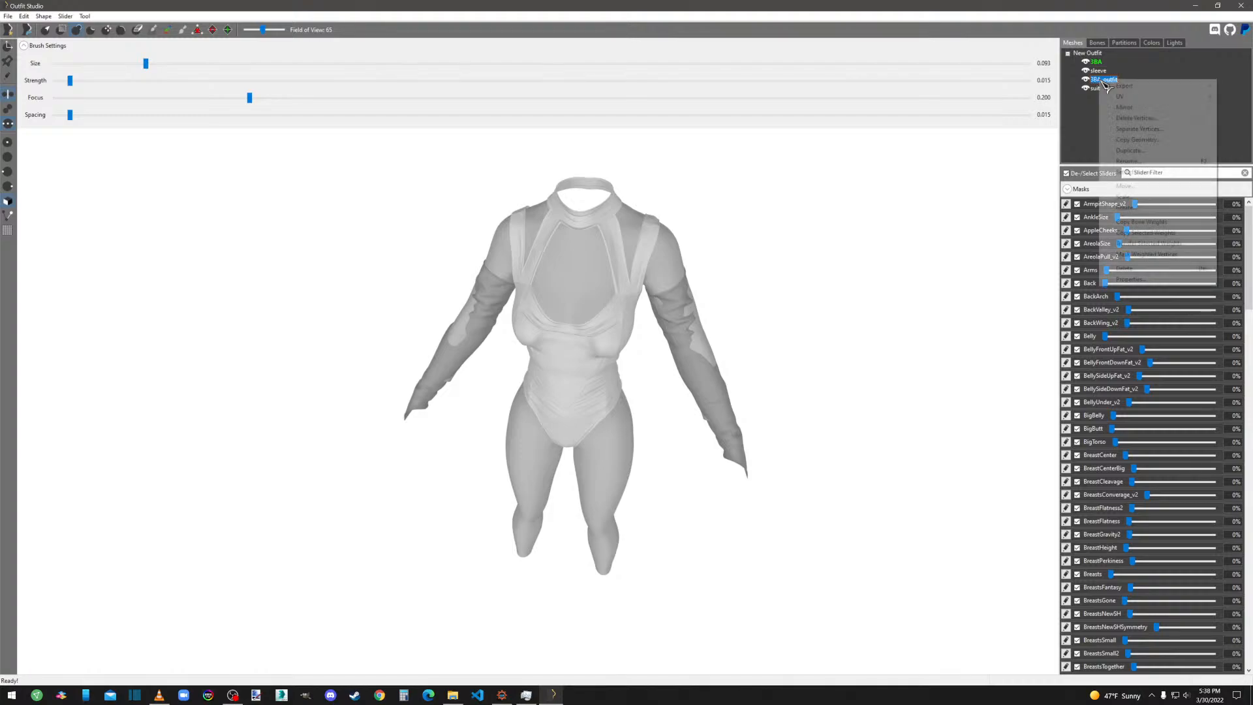
click(1138, 272)
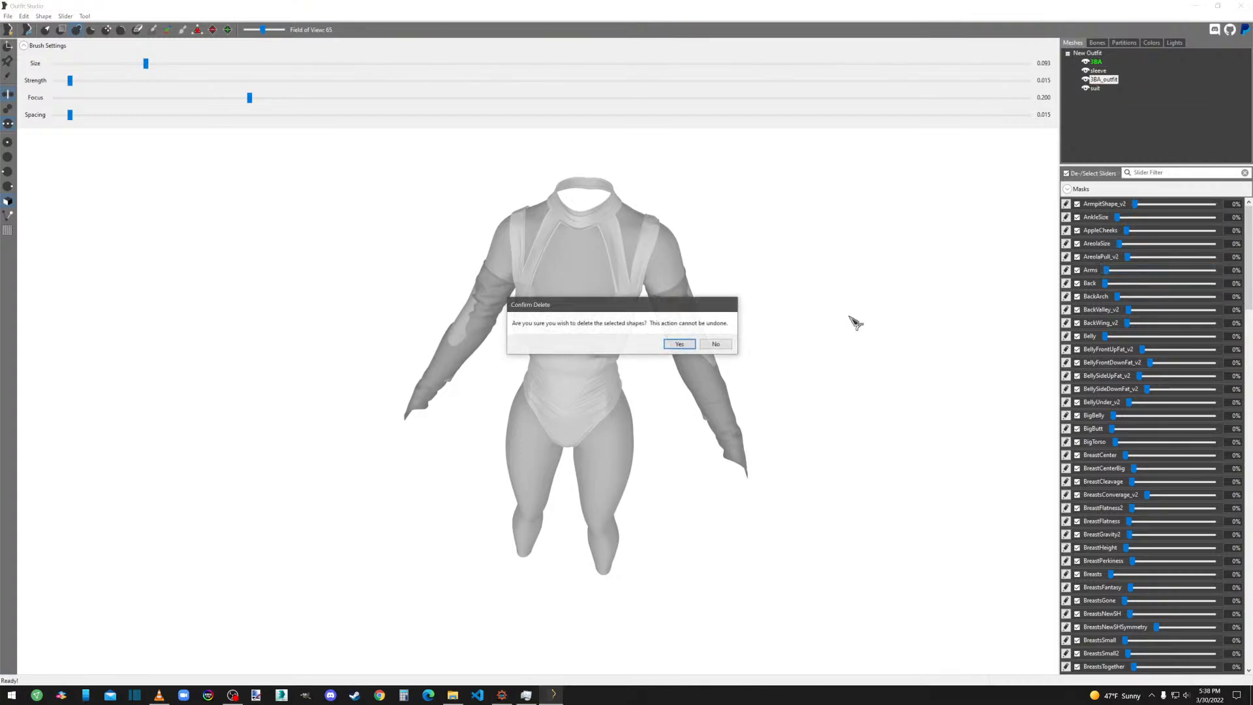
click(679, 345)
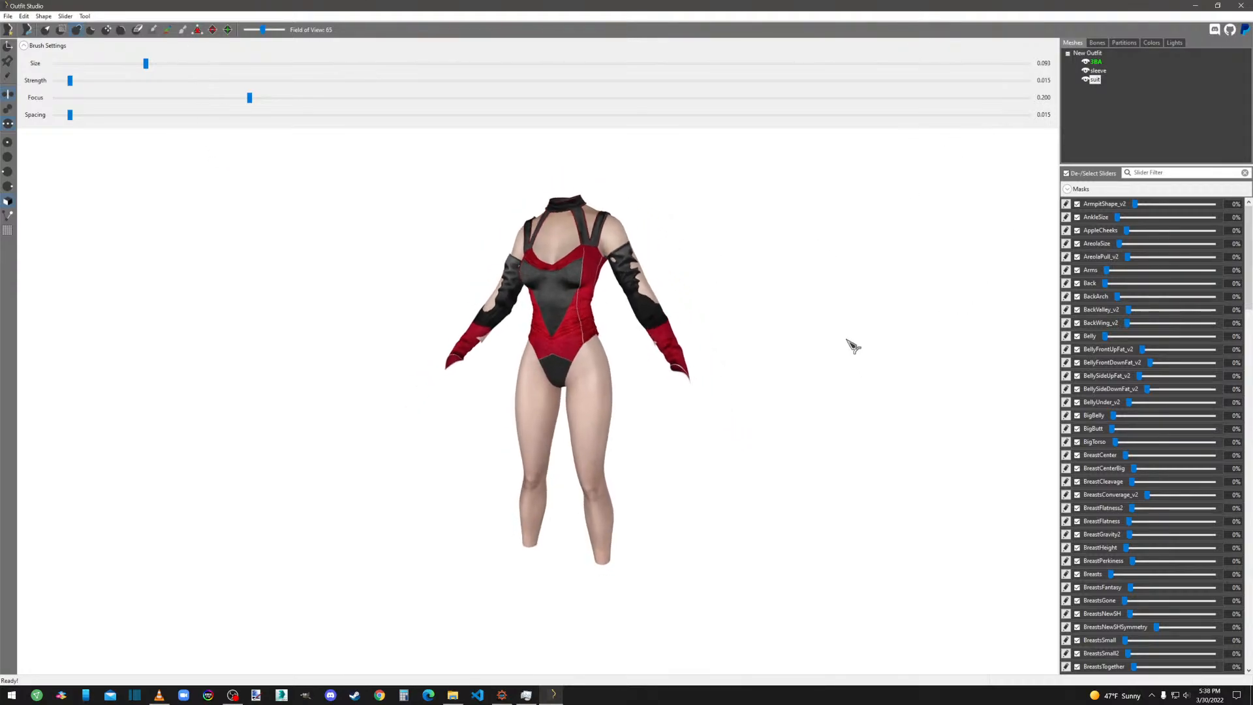
click(1086, 80)
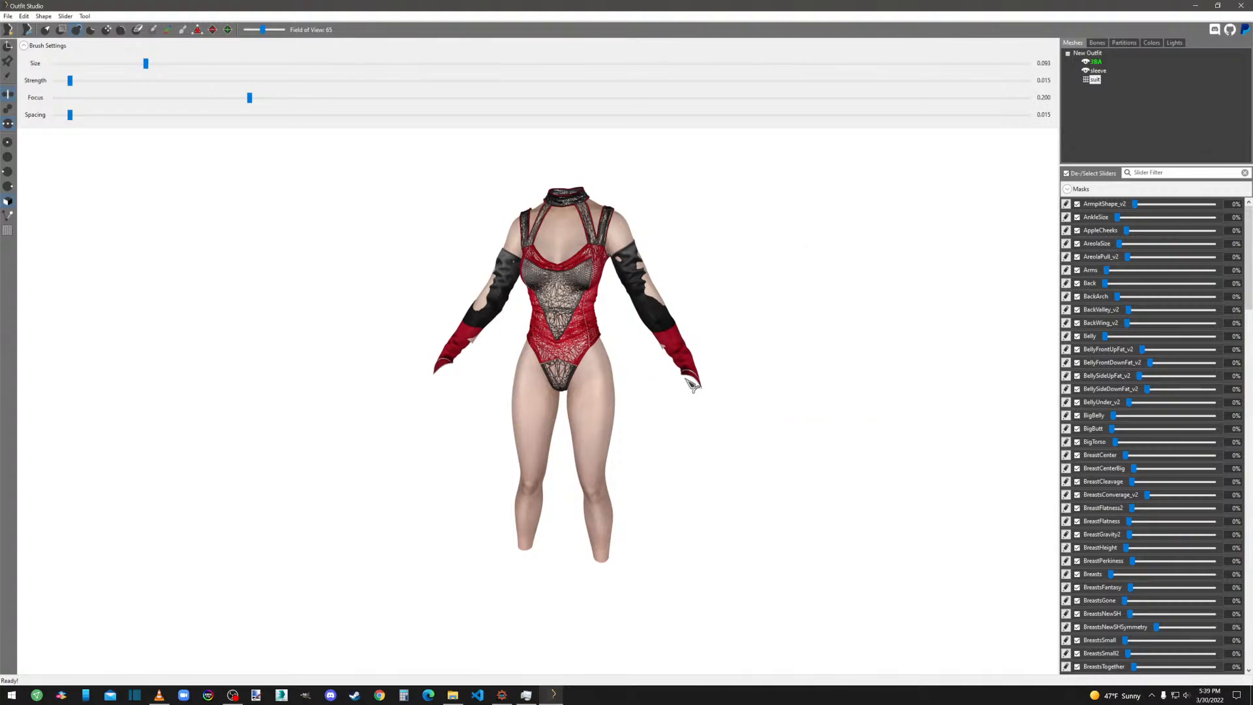
Import femalehands_1.nif from the CBBE 3BA mod's meshes\actors\character\character assets folder.
click(8, 15)
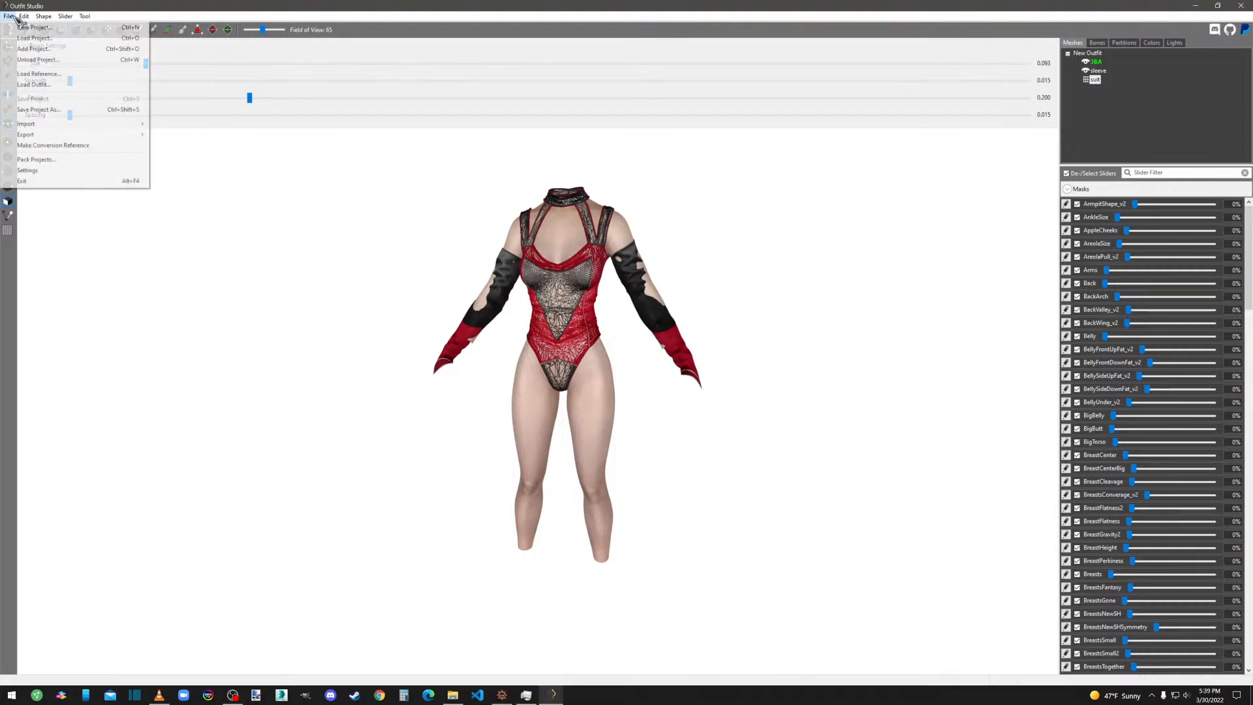
click(173, 123)
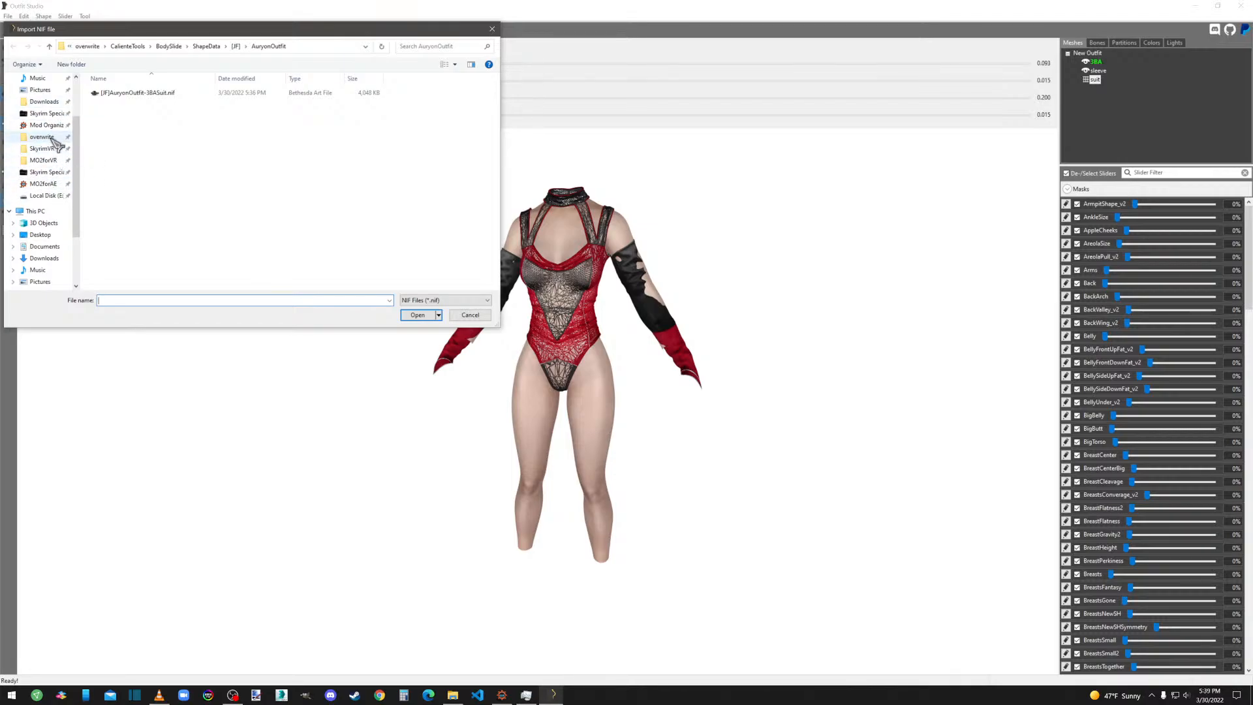
click(47, 125)
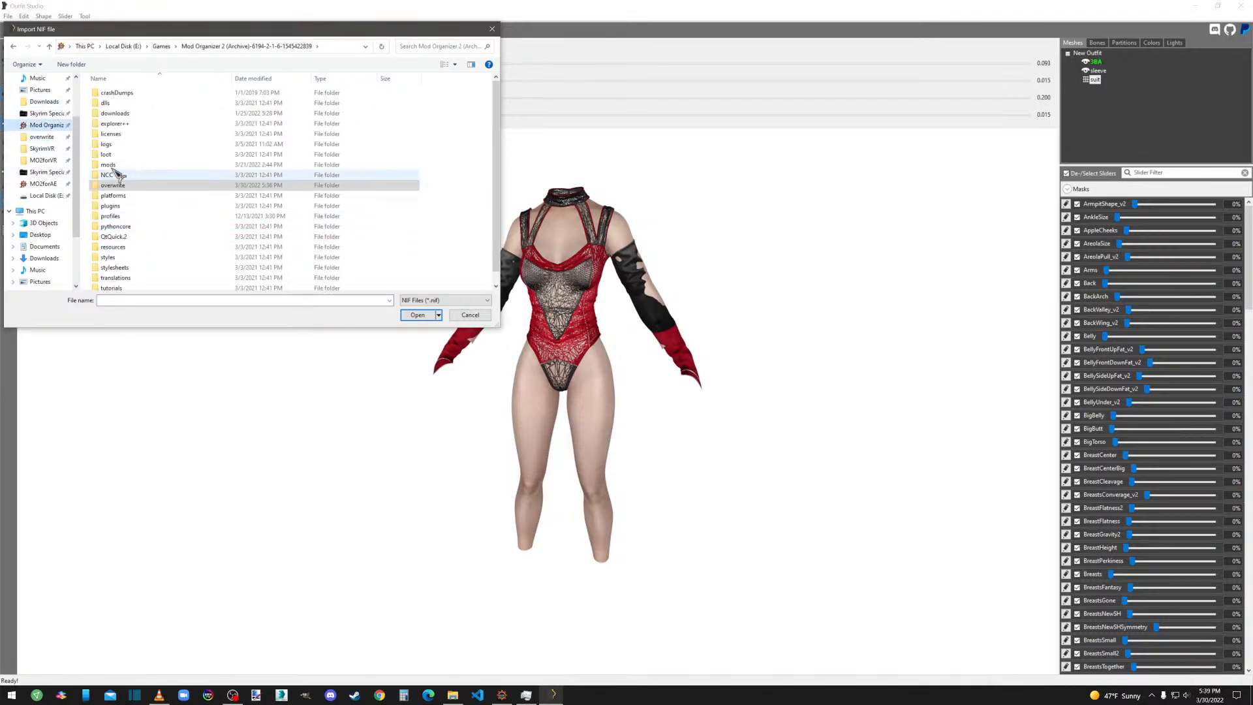
double_click(111, 165)
scroll(116, 171, down, 4)
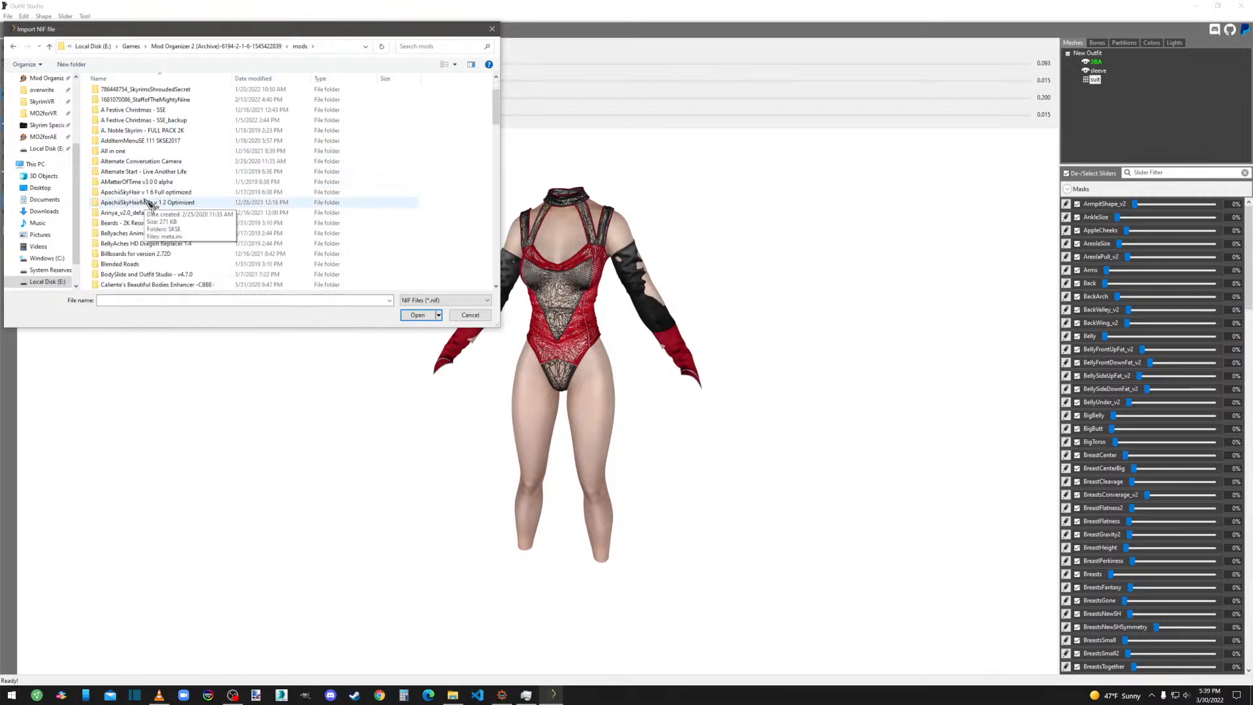
click(139, 234)
double_click(139, 234)
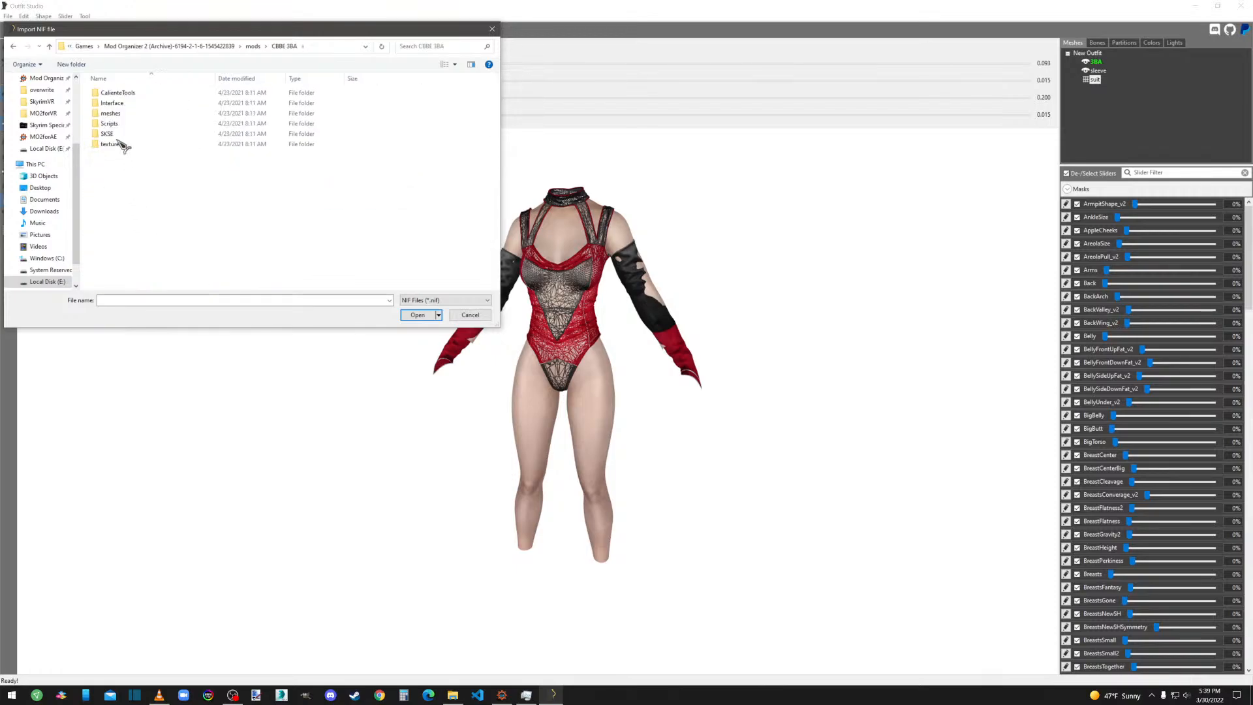
click(120, 114)
double_click(120, 115)
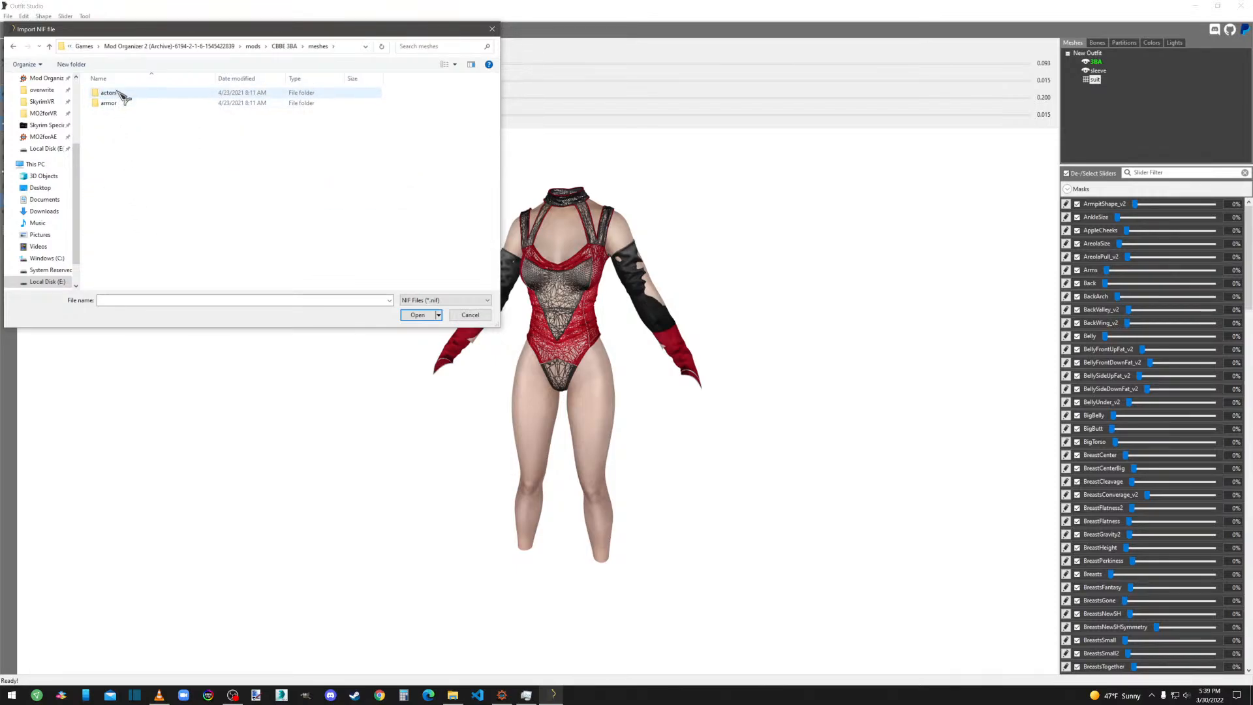
double_click(121, 95)
double_click(121, 94)
double_click(121, 95)
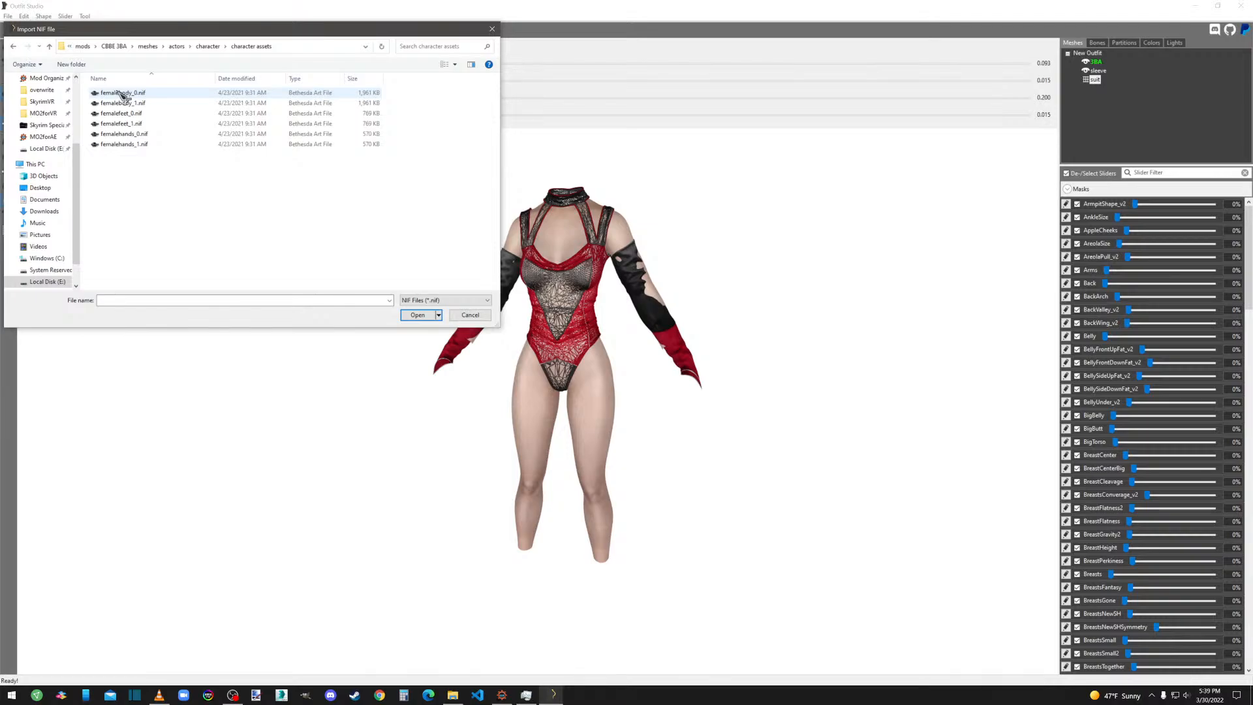
double_click(123, 144)
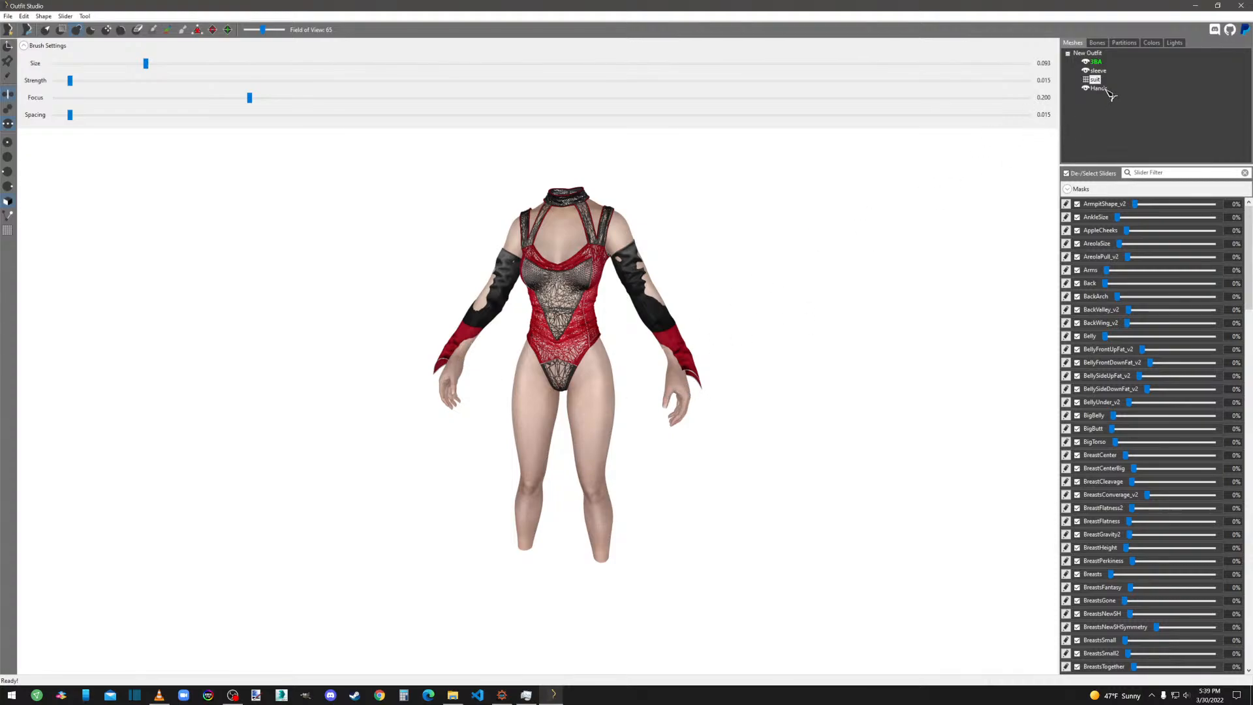
Delete the imported Hands shape from the project's meshes.
right_click(1107, 89)
click(1147, 278)
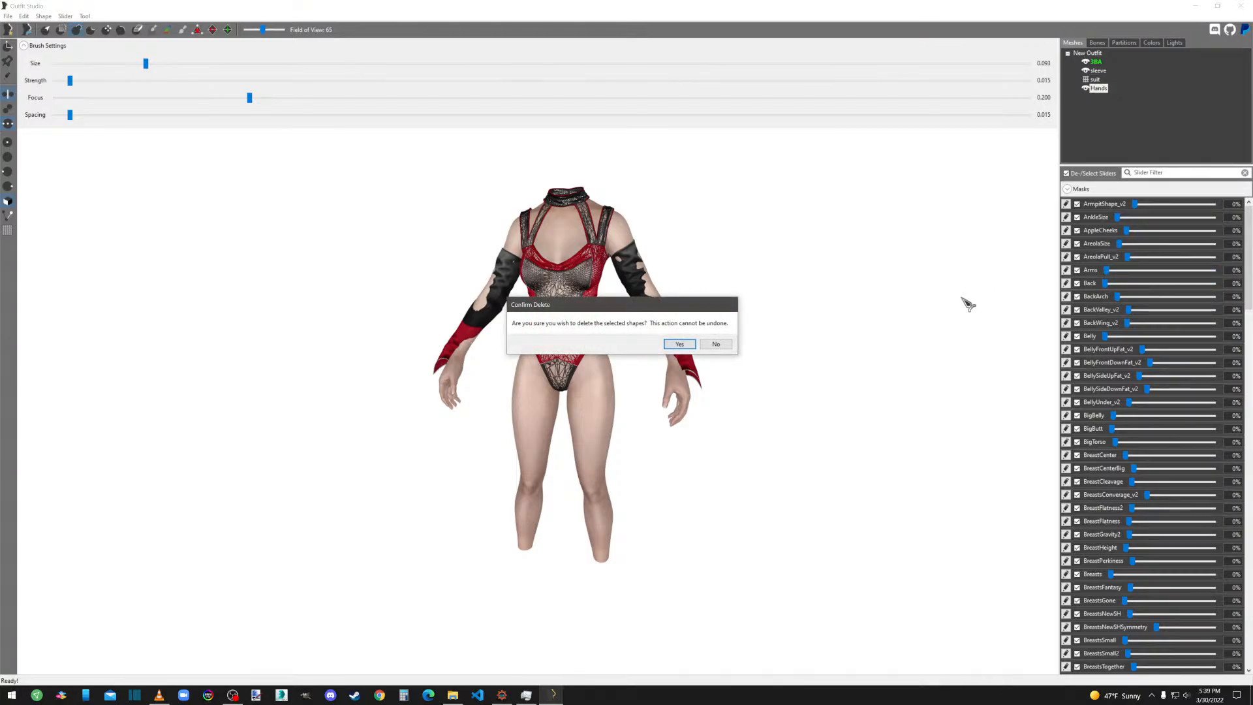
click(691, 346)
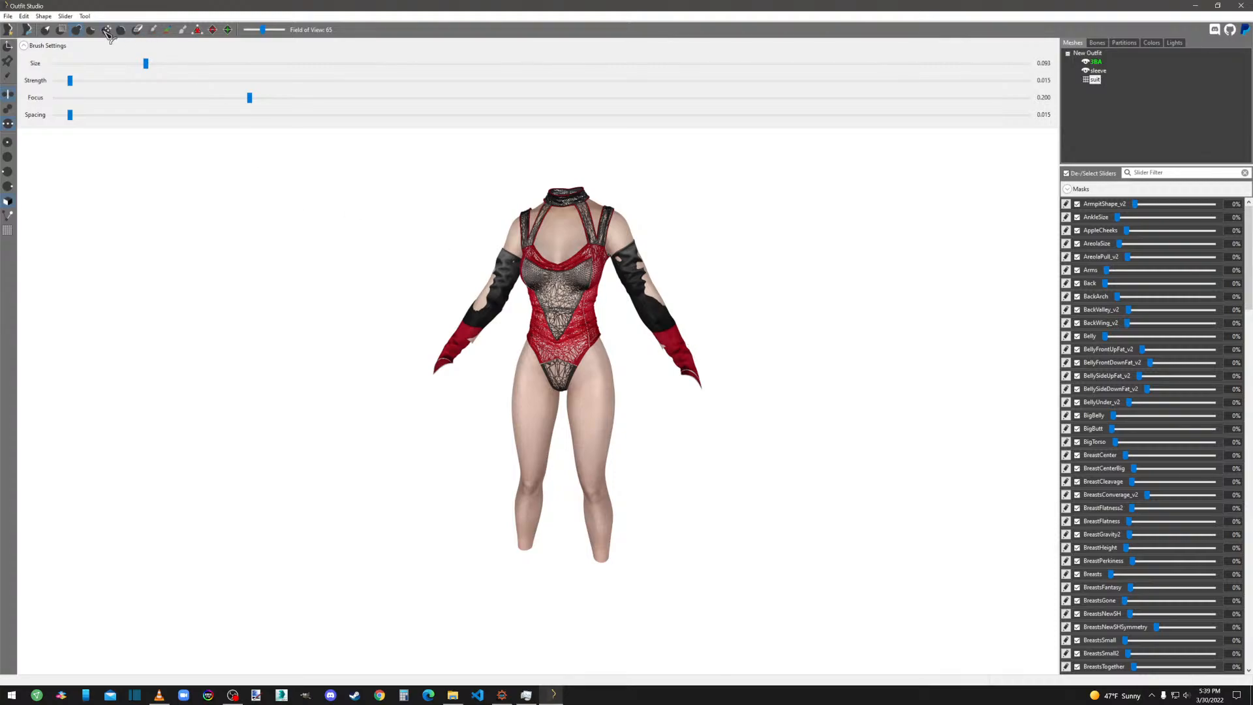
Import the female hands mesh again from the CBBE 3BA mod's meshes\actors\character\character assets folder.
click(7, 16)
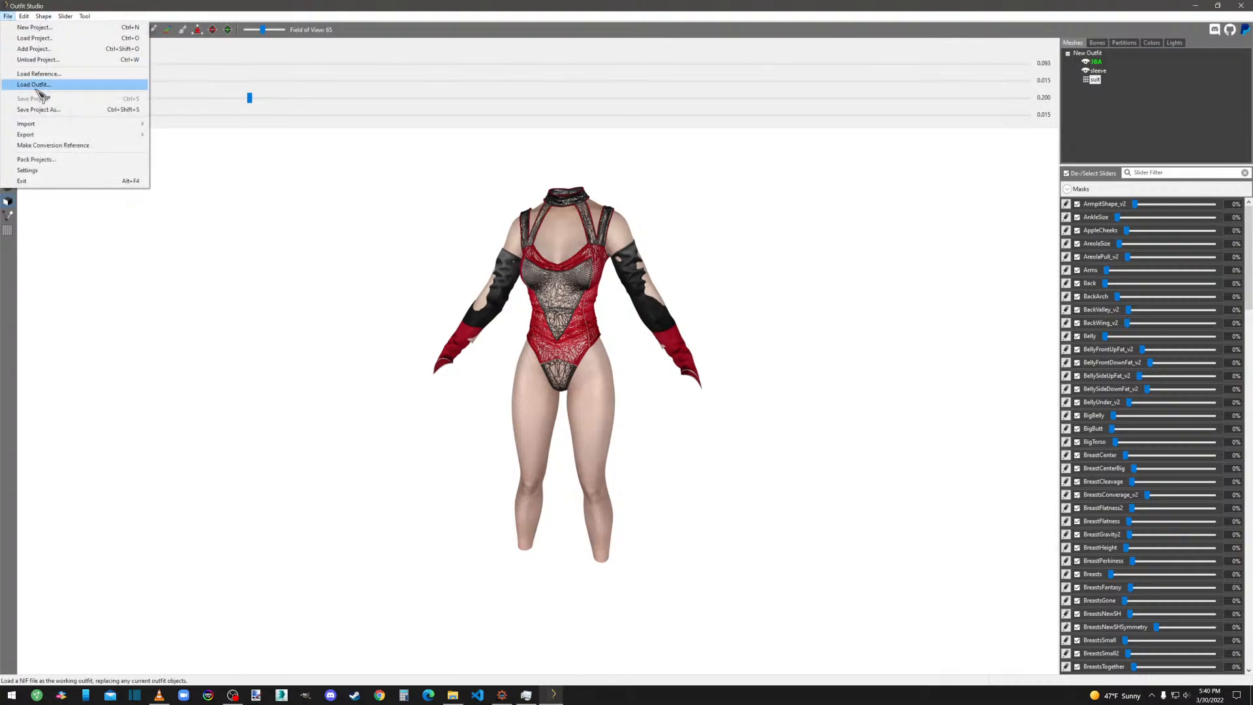
mouse_move(89, 123)
click(164, 124)
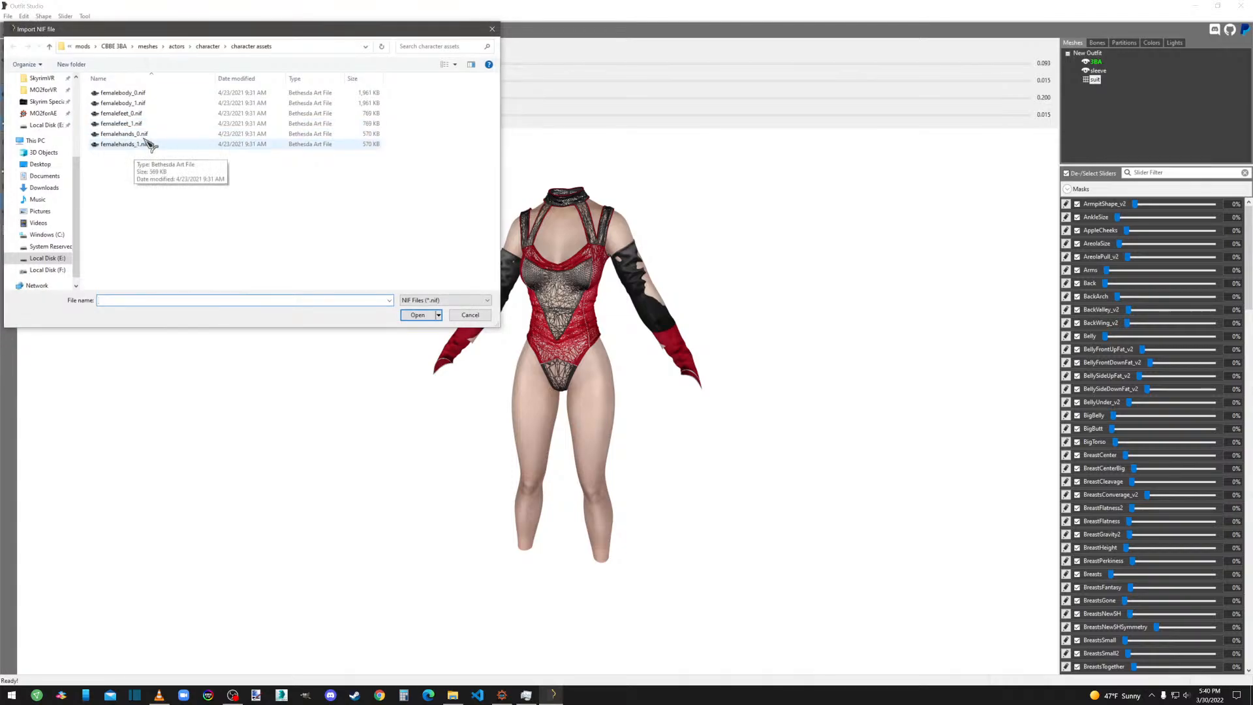
double_click(149, 140)
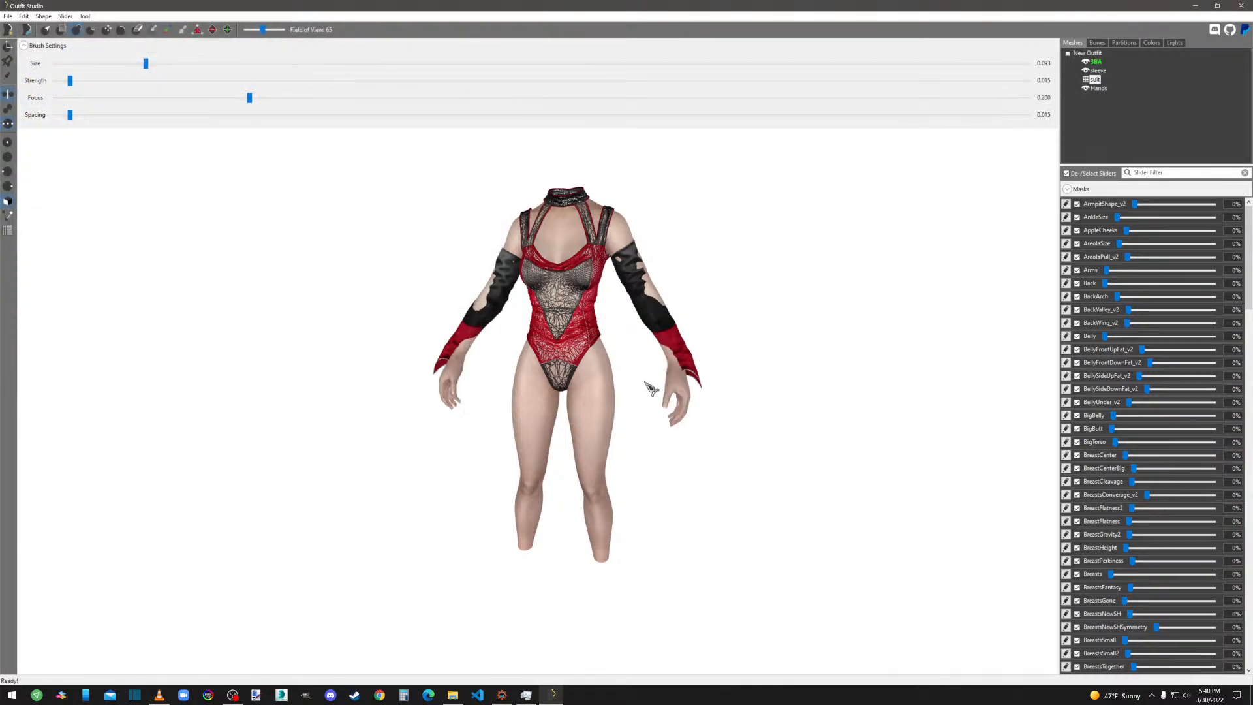
Show the sleeve shape's vertices and set the Move brush size to 0.340, with the suit back in solid display.
scroll(834, 367, up, 2)
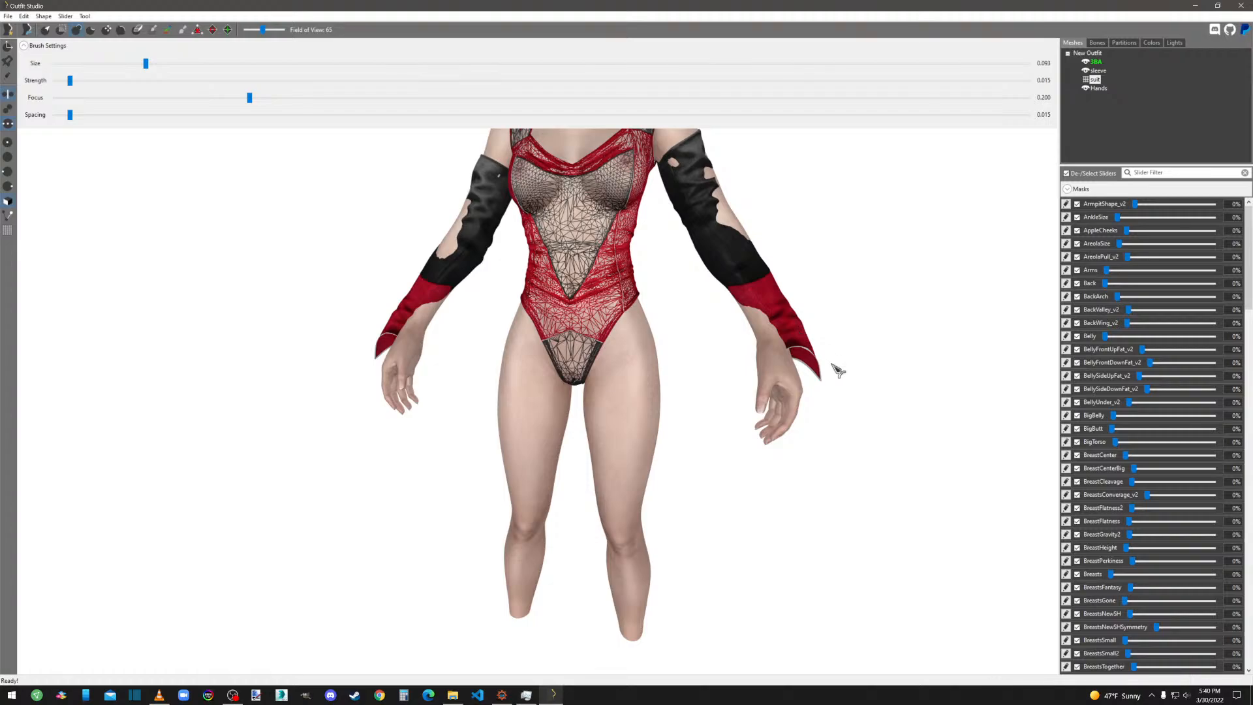
click(8, 74)
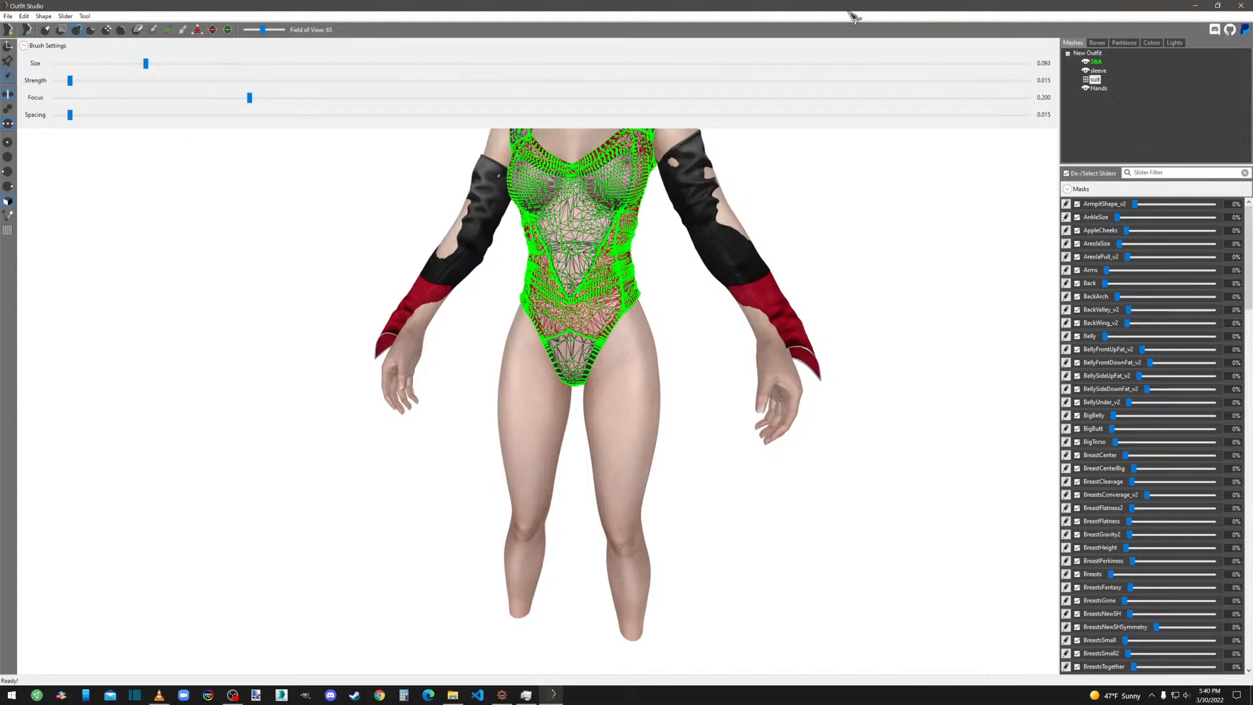
click(1102, 71)
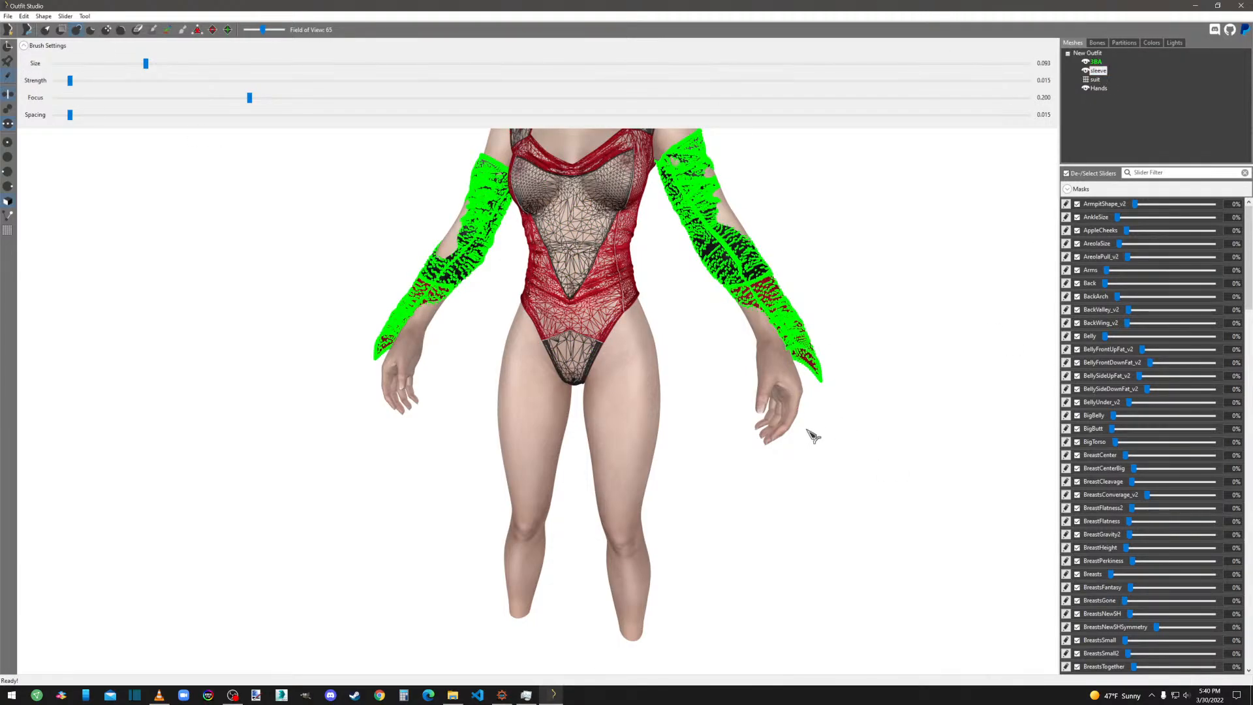
click(109, 31)
drag(146, 63, 288, 73)
mouse_move(847, 338)
right_down()
mouse_move(763, 368)
mouse_move(848, 342)
right_up()
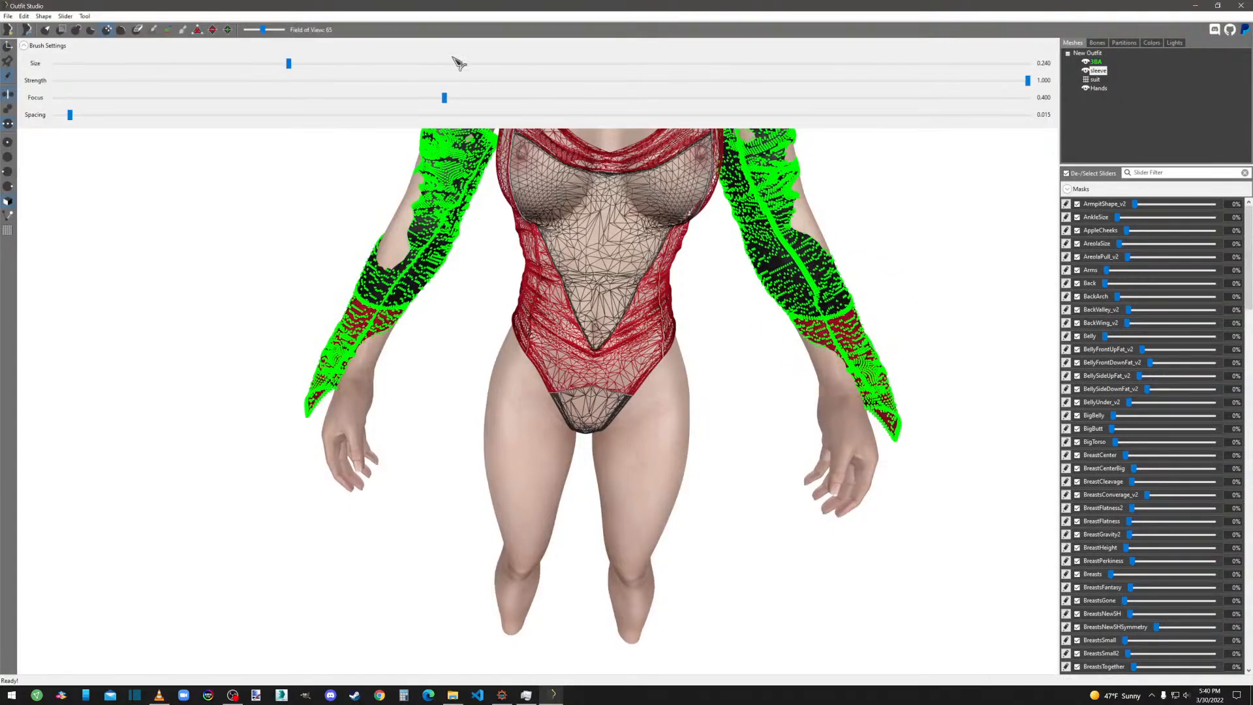
click(364, 66)
click(1085, 79)
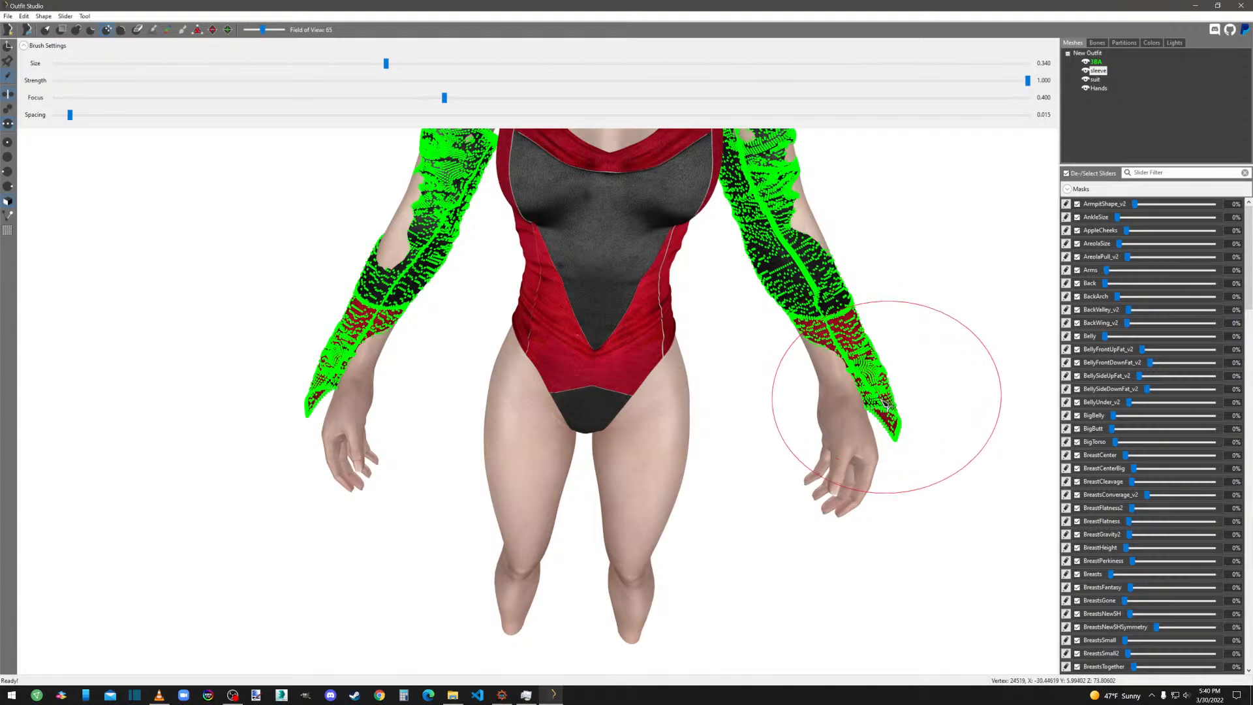
Pull the flared sleeve cuffs inward around the wrists and the backs of the hands using the Move brush.
right_drag(883, 398, 864, 380)
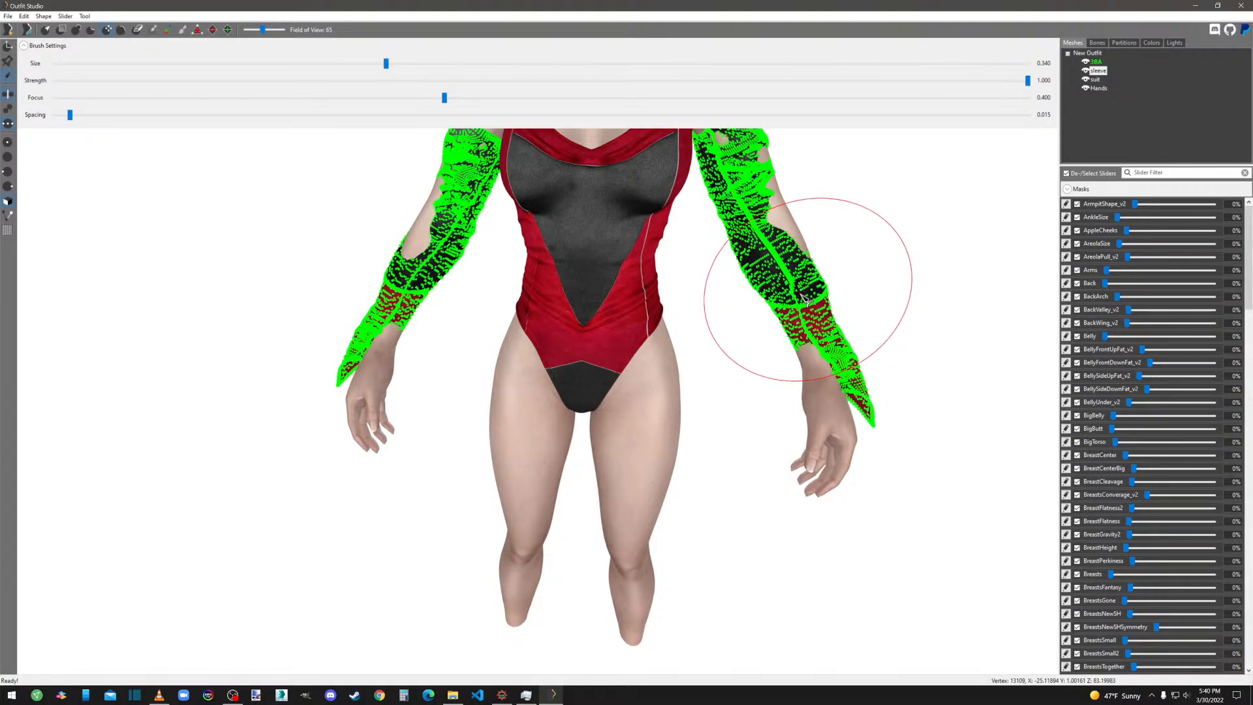
drag(864, 395, 763, 445)
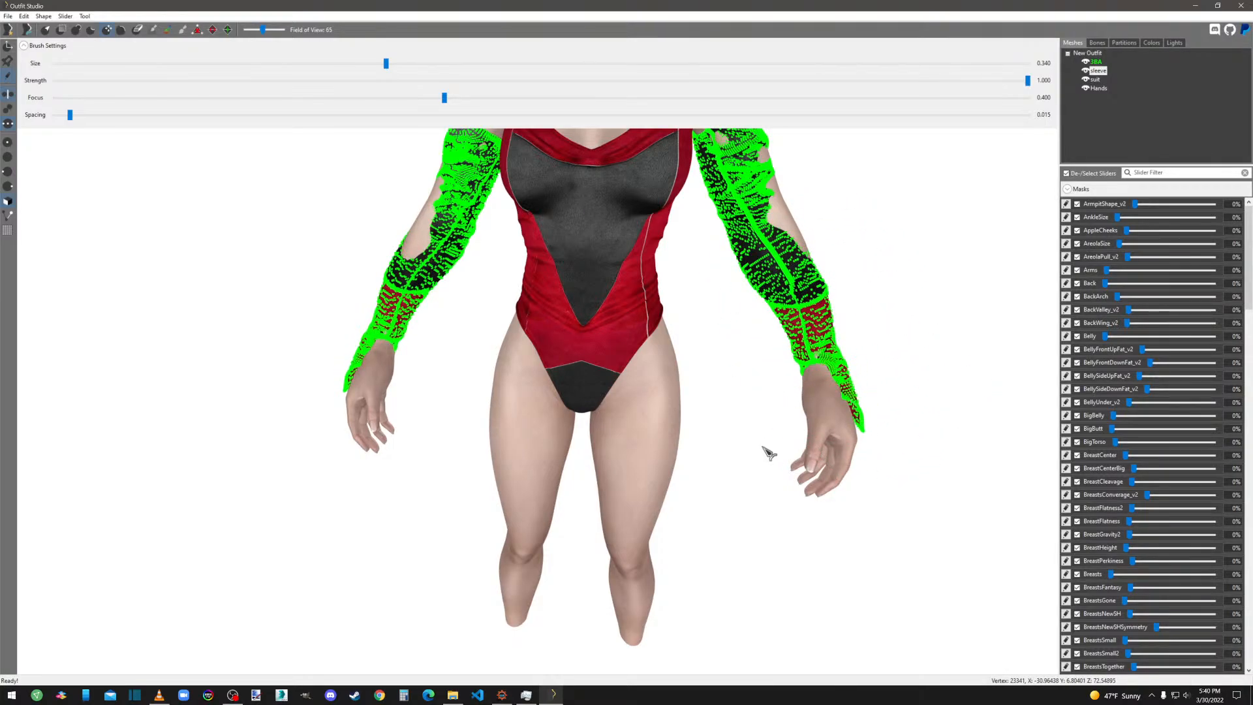
mouse_move(893, 409)
right_down()
mouse_move(759, 409)
mouse_move(887, 413)
right_up()
drag(837, 298, 827, 300)
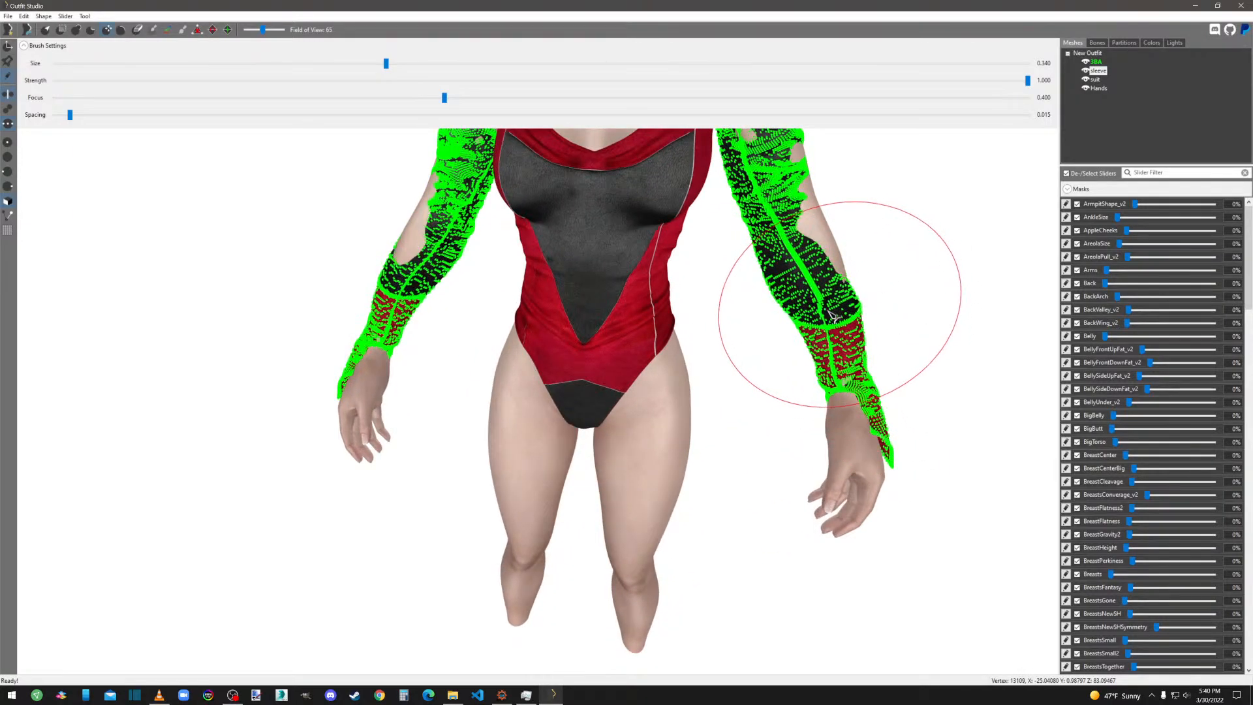
drag(797, 236, 796, 214)
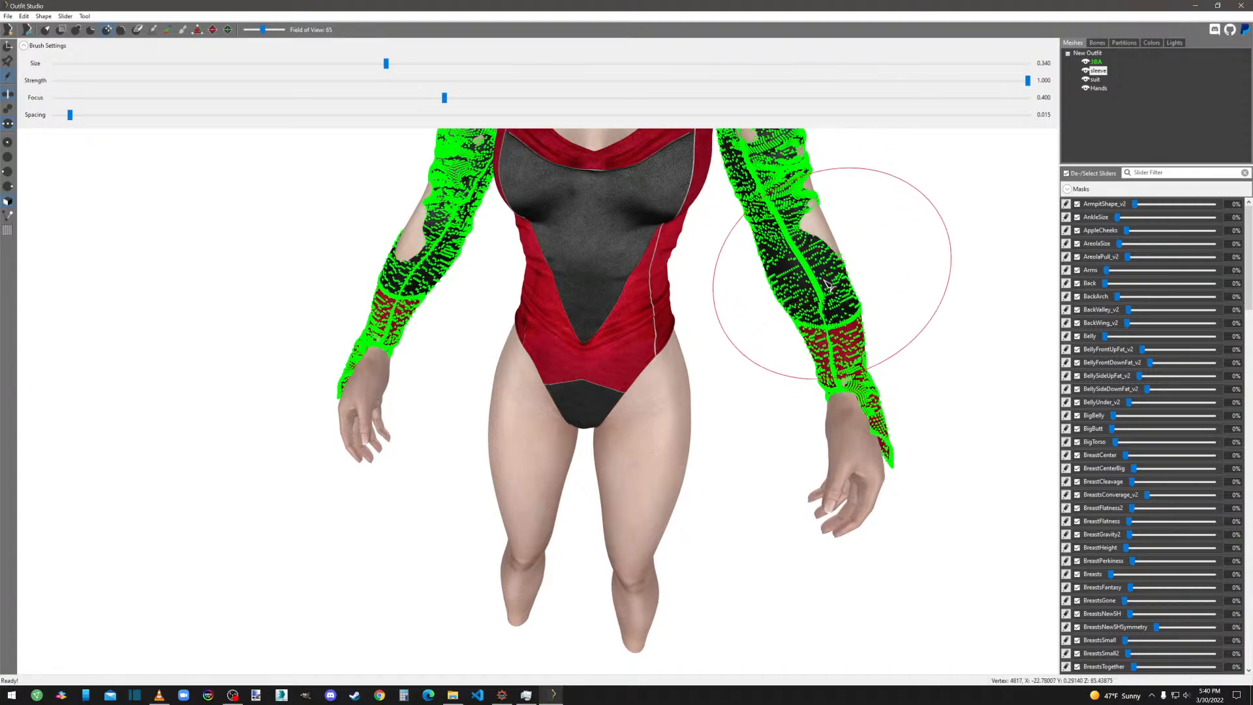
drag(831, 275, 835, 318)
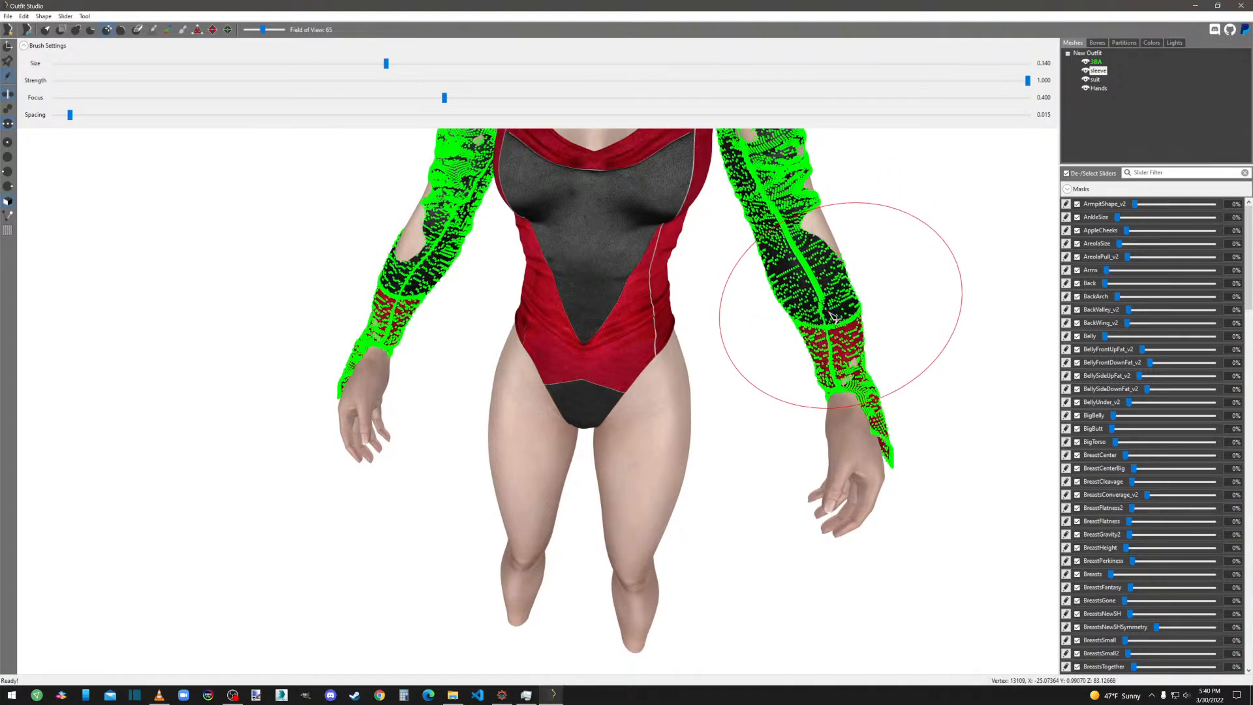
drag(875, 427, 842, 451)
right_drag(934, 439, 804, 434)
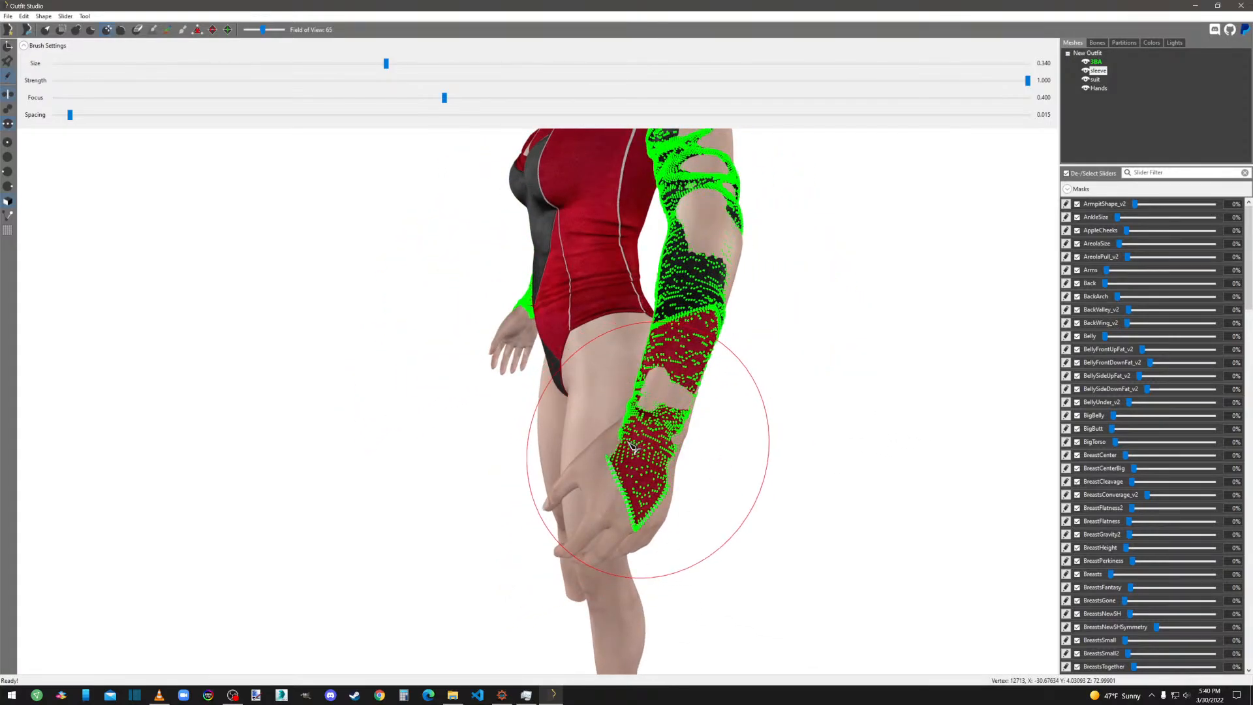
right_drag(714, 447, 873, 382)
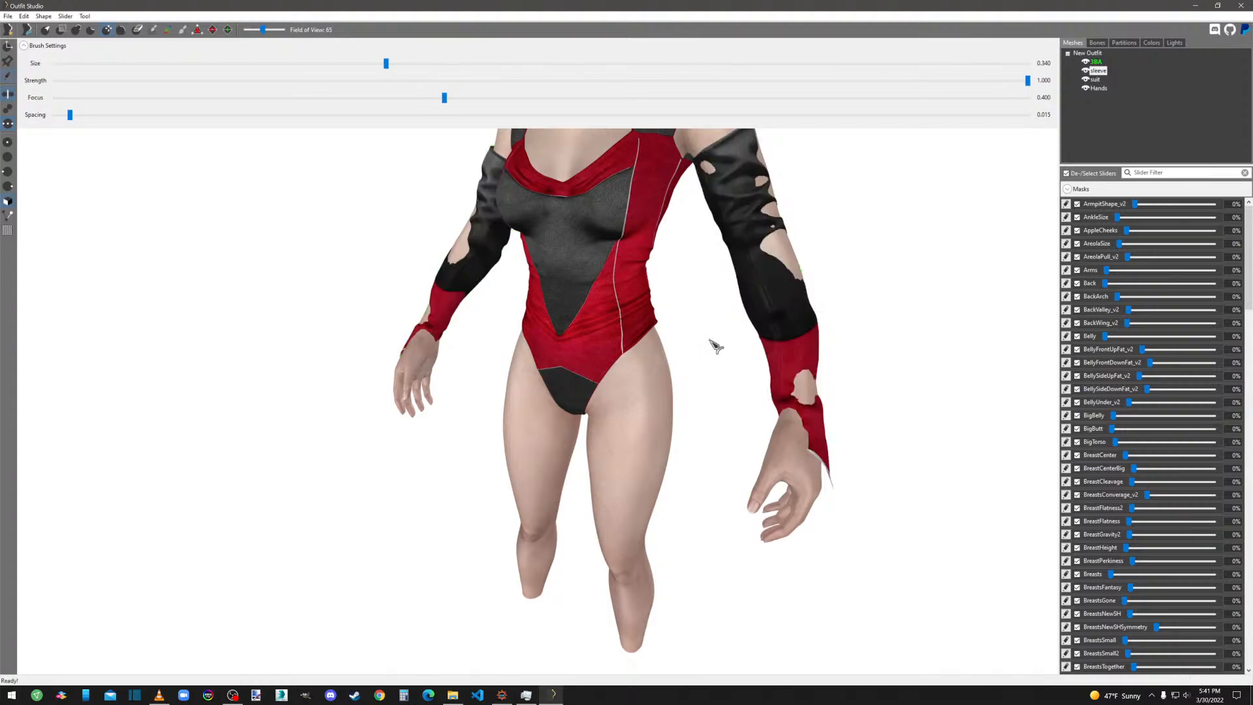
Set the Deflate brush size to 0.176 and tighten the sleeve shape around the arms, working over its front, back and outer side.
right_drag(879, 358, 911, 352)
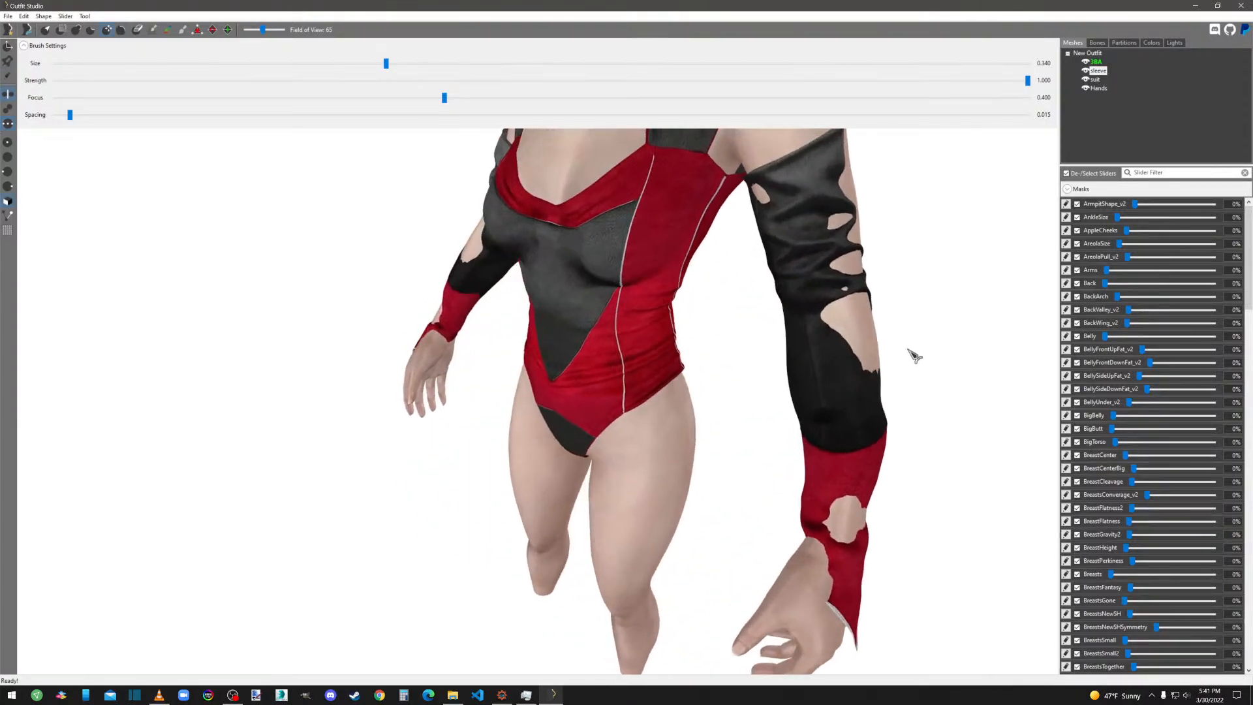
click(92, 30)
mouse_move(386, 63)
mouse_down()
mouse_move(216, 78)
mouse_move(226, 65)
mouse_up()
right_drag(984, 432, 948, 423)
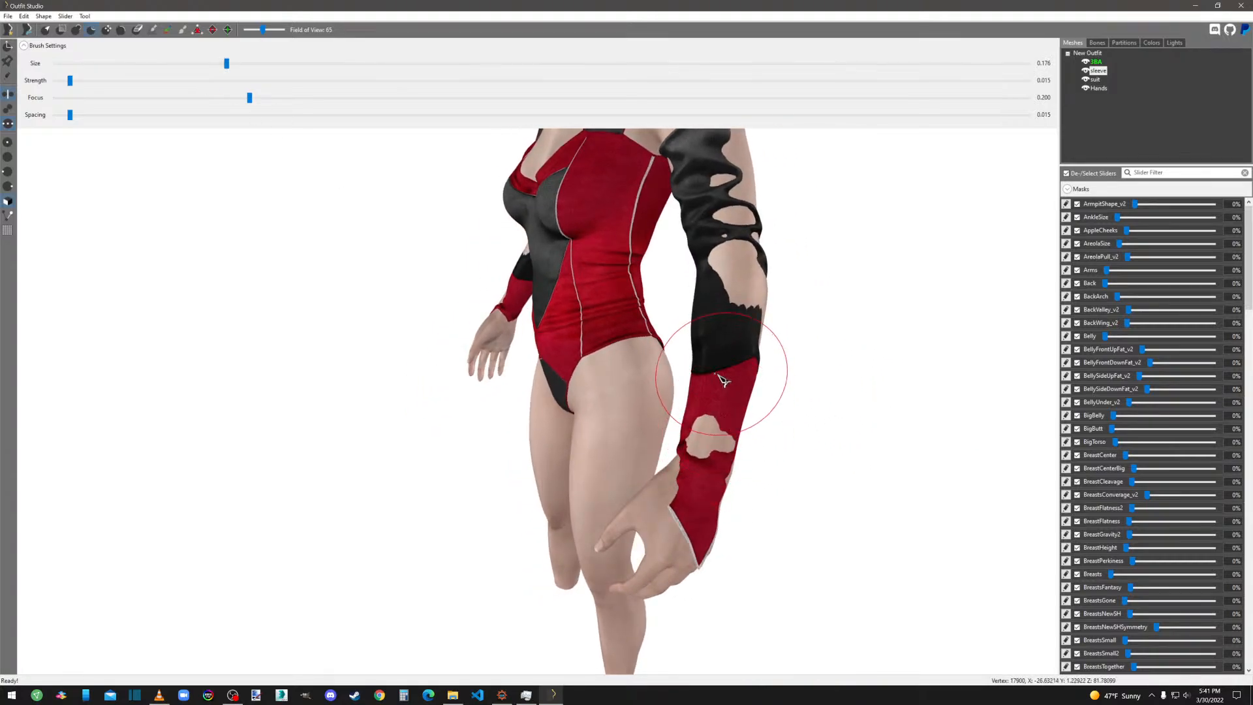
right_drag(722, 369, 865, 377)
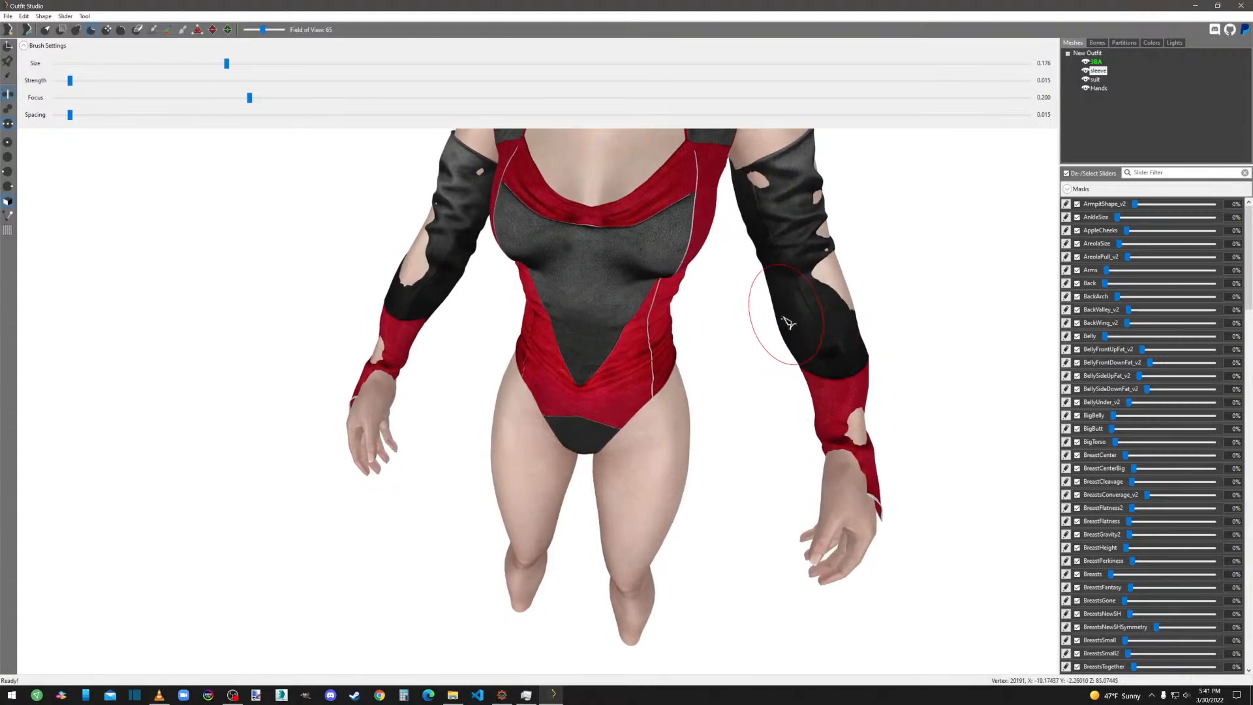
right_drag(788, 336, 813, 325)
scroll(824, 332, down, 5)
scroll(814, 325, up, 5)
middle_drag(808, 326, 756, 428)
mouse_move(681, 386)
mouse_down()
mouse_move(669, 366)
mouse_move(710, 400)
mouse_move(685, 336)
mouse_move(642, 331)
mouse_move(695, 367)
mouse_up()
mouse_move(695, 366)
right_down()
mouse_move(760, 414)
mouse_move(559, 420)
mouse_move(727, 428)
mouse_move(646, 429)
right_up()
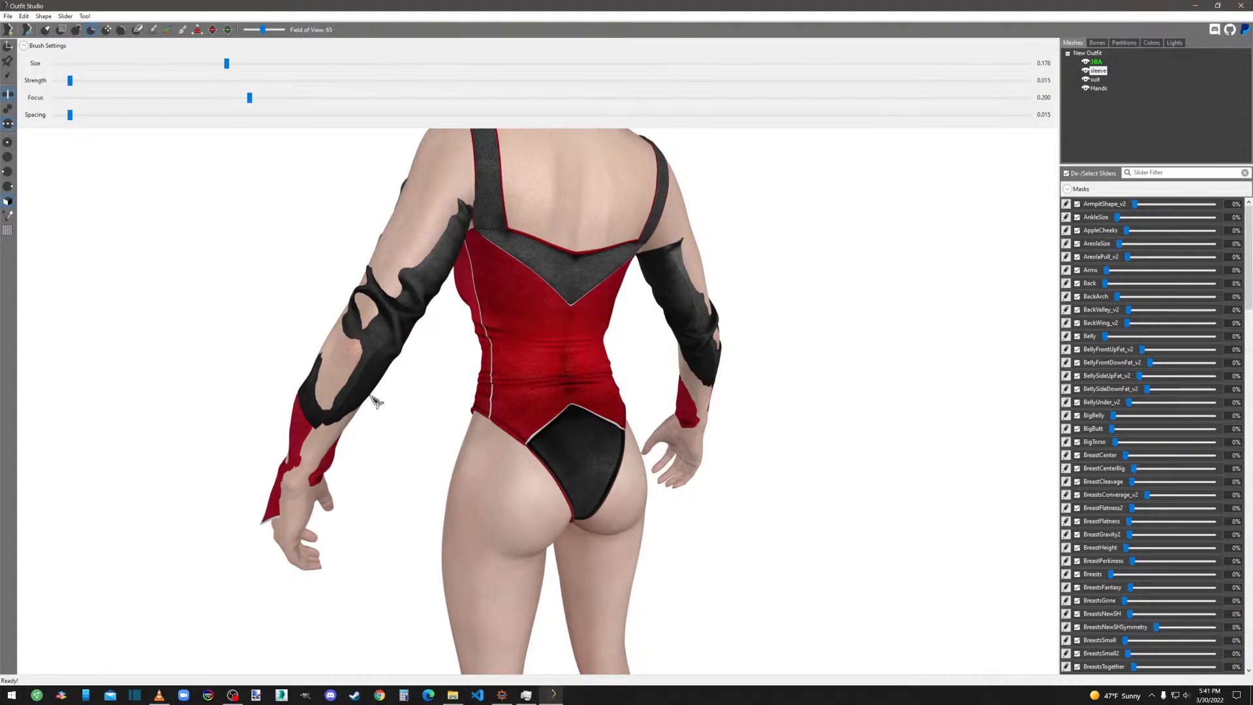
mouse_move(294, 388)
right_down()
mouse_move(611, 449)
mouse_move(599, 470)
right_up()
drag(594, 462, 584, 489)
scroll(584, 489, down, 2)
right_drag(584, 489, 610, 471)
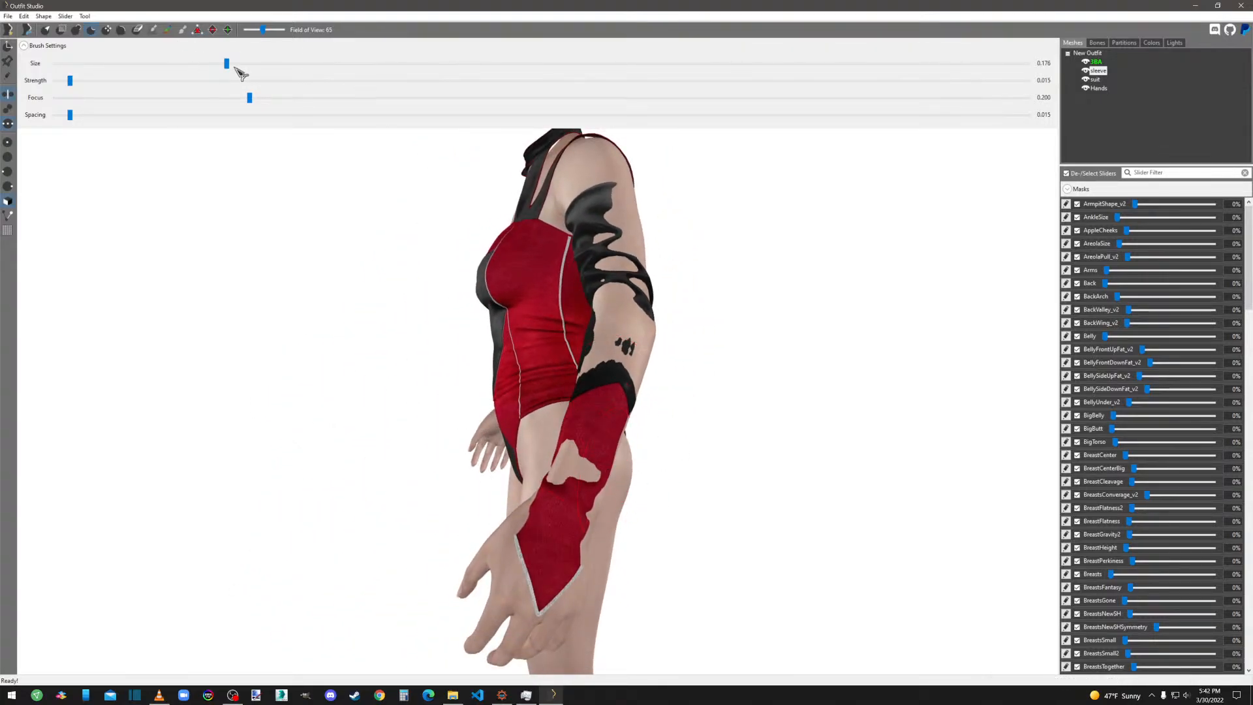
Set the Inflate brush size to 0.132 and raise the sleeve above the skin along the outer forearm, elbow and back of the upper arm.
drag(228, 62, 183, 62)
click(77, 30)
mouse_move(616, 299)
mouse_down()
mouse_move(597, 372)
mouse_move(620, 316)
mouse_up()
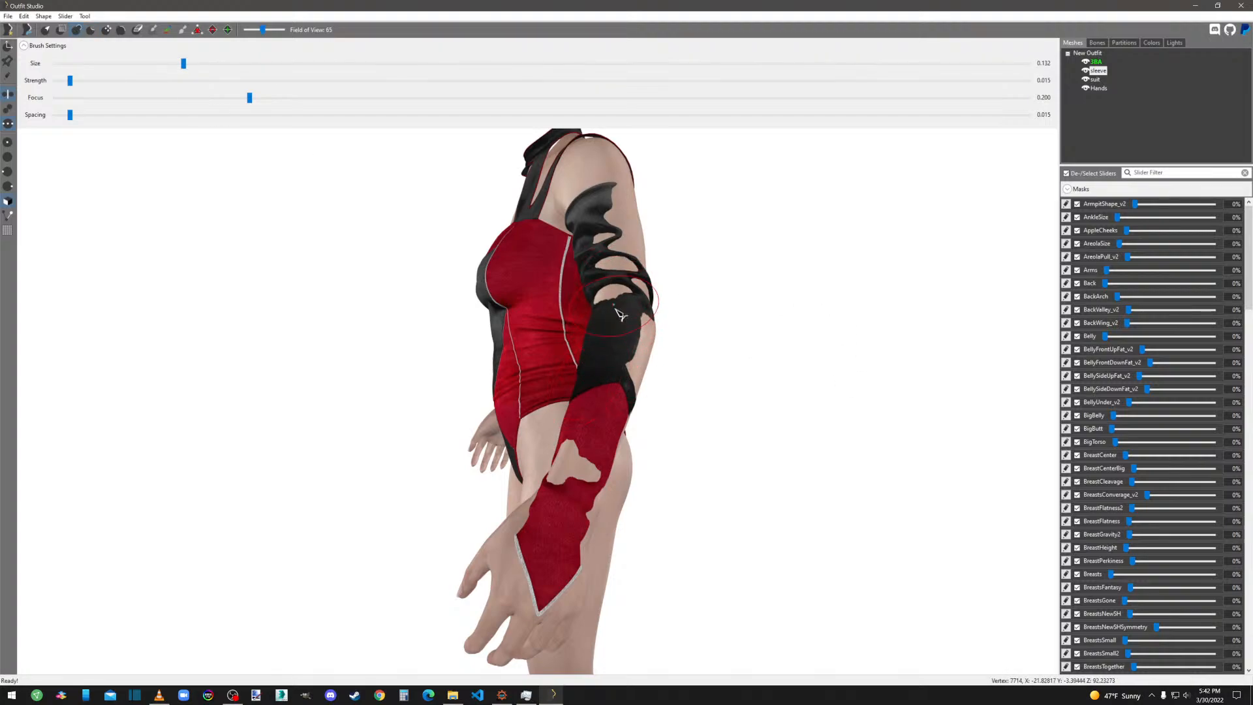
right_drag(649, 336, 419, 406)
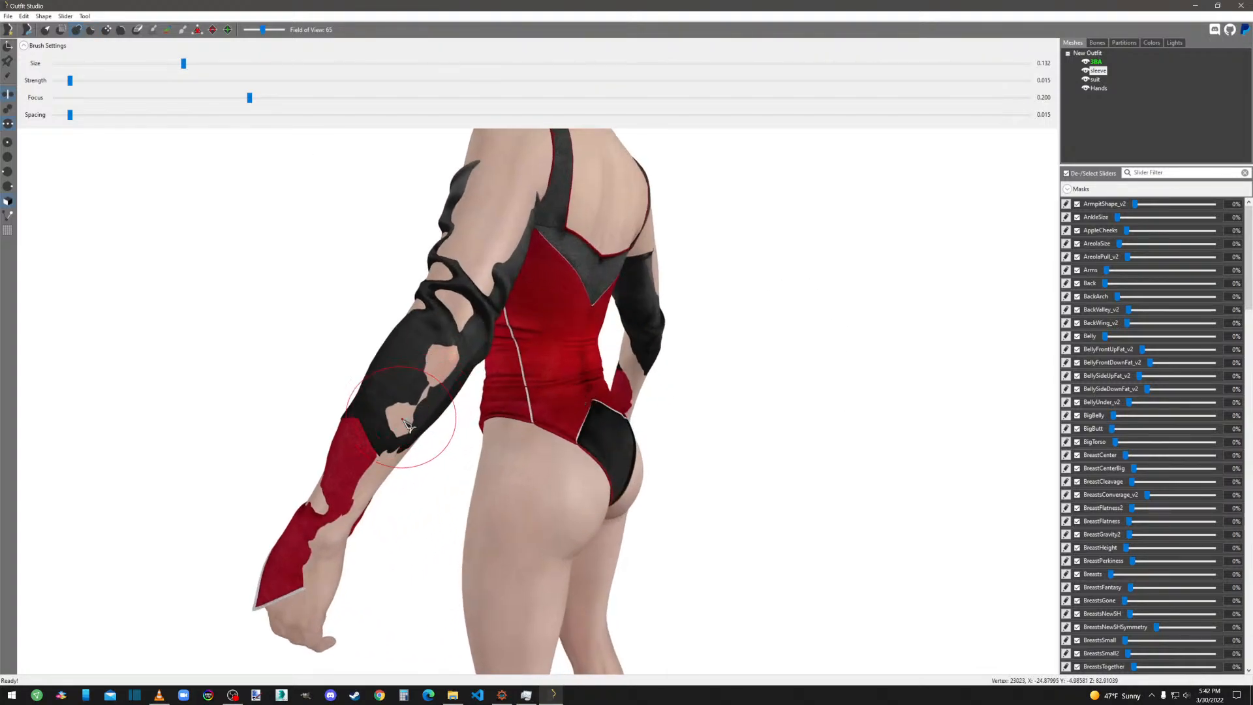
mouse_move(464, 353)
mouse_down()
mouse_move(441, 368)
mouse_move(506, 244)
mouse_move(490, 190)
mouse_move(499, 173)
mouse_move(473, 297)
mouse_up()
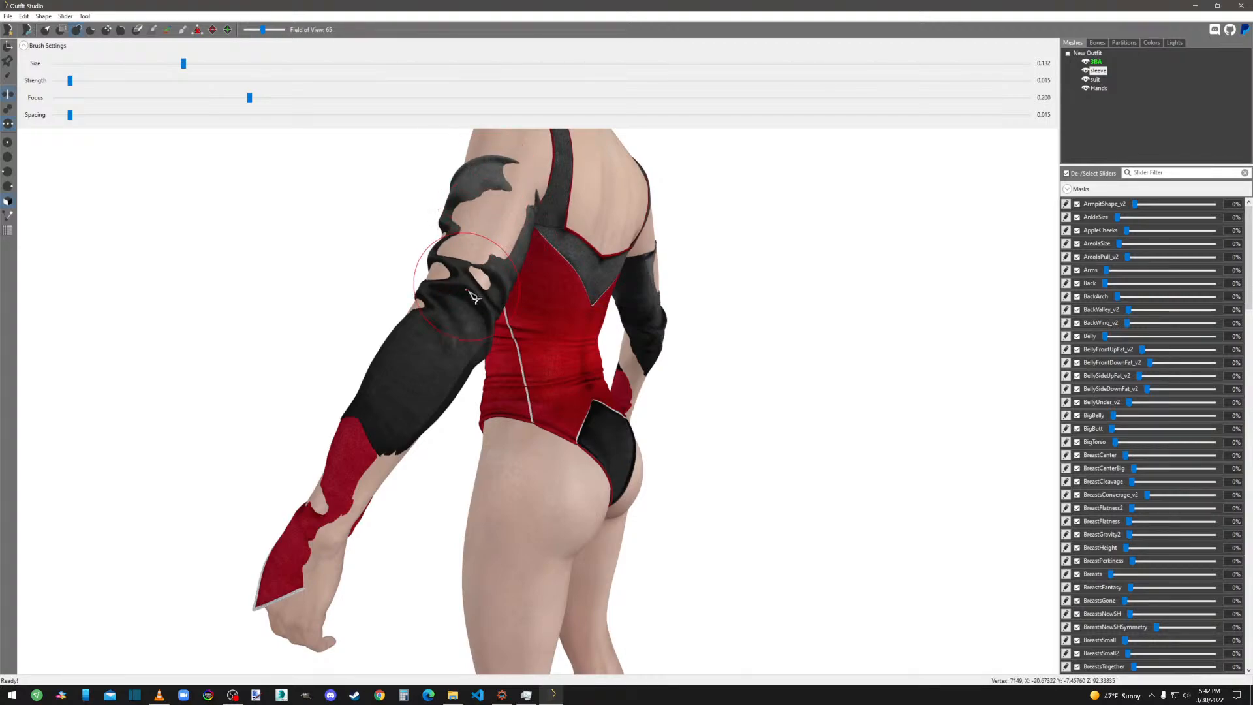
mouse_move(527, 171)
mouse_down()
mouse_move(489, 195)
mouse_move(486, 237)
mouse_move(451, 217)
mouse_move(467, 266)
mouse_move(431, 299)
mouse_up()
Raise the sleeve above the clipping skin on the upper arm, elbow and forearm with the Inflate brush.
right_drag(495, 286, 741, 246)
drag(729, 316, 683, 351)
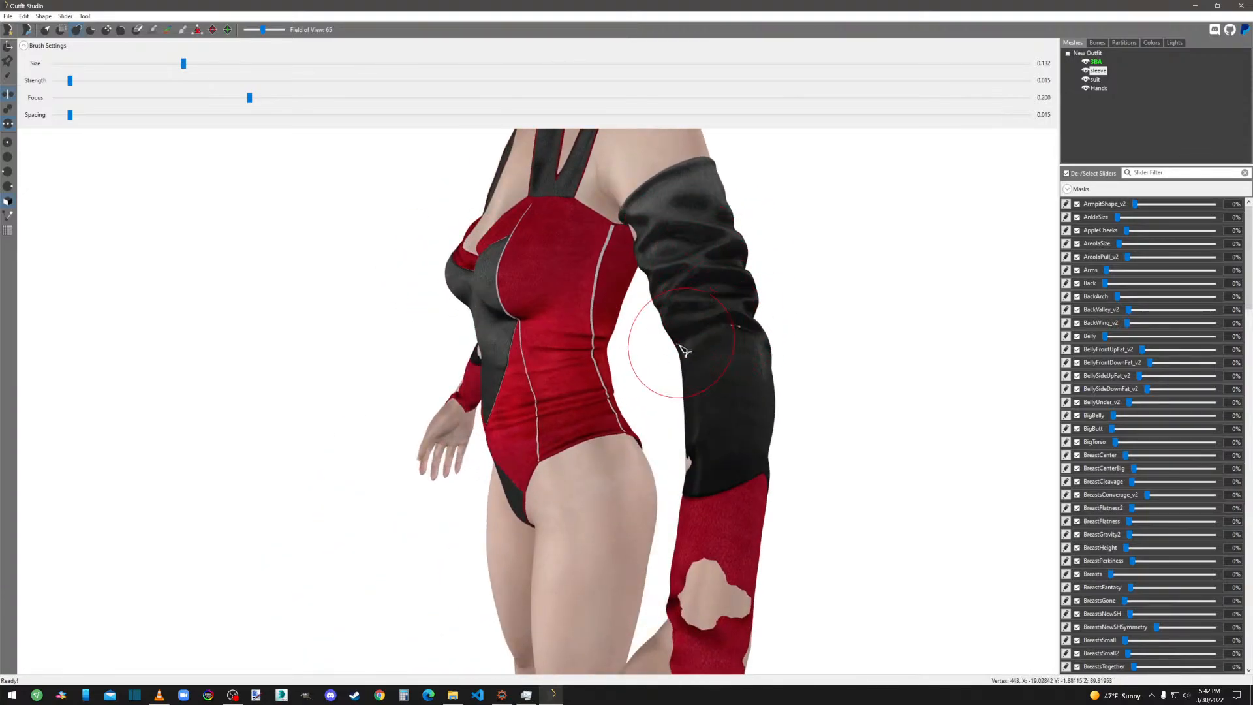
mouse_move(695, 362)
right_down()
mouse_move(825, 355)
mouse_move(770, 307)
right_up()
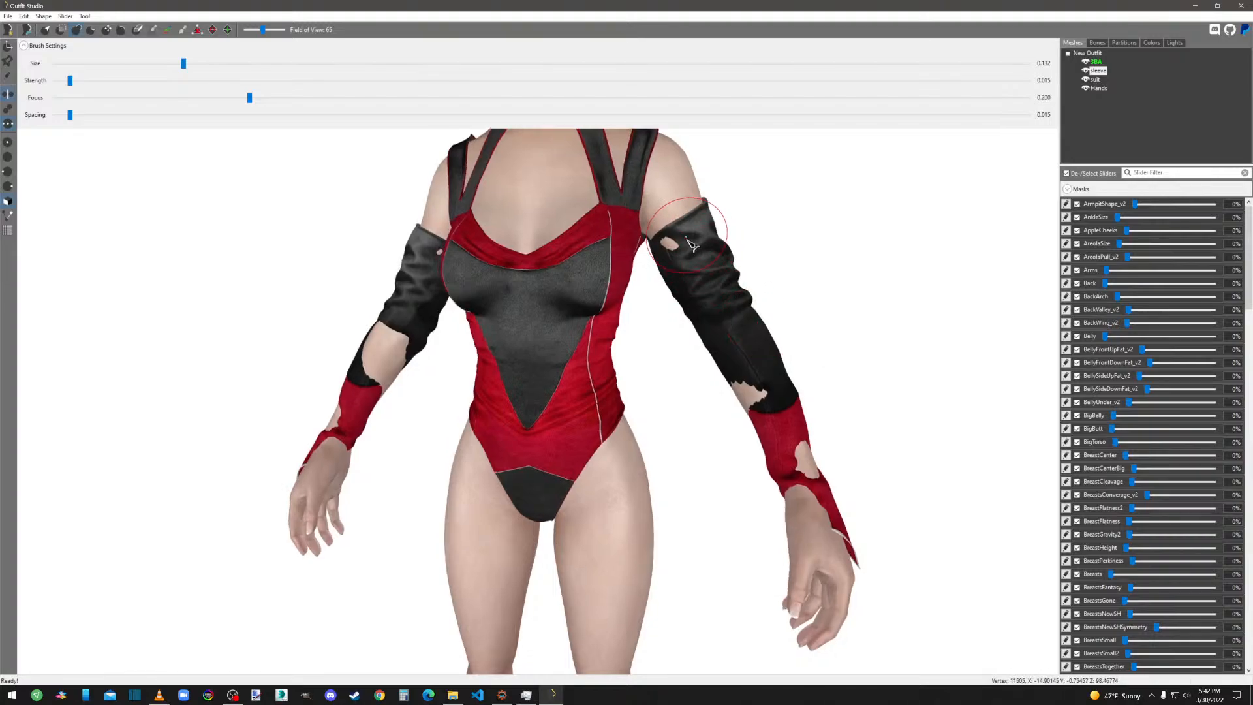
right_drag(809, 447, 714, 449)
drag(733, 462, 737, 491)
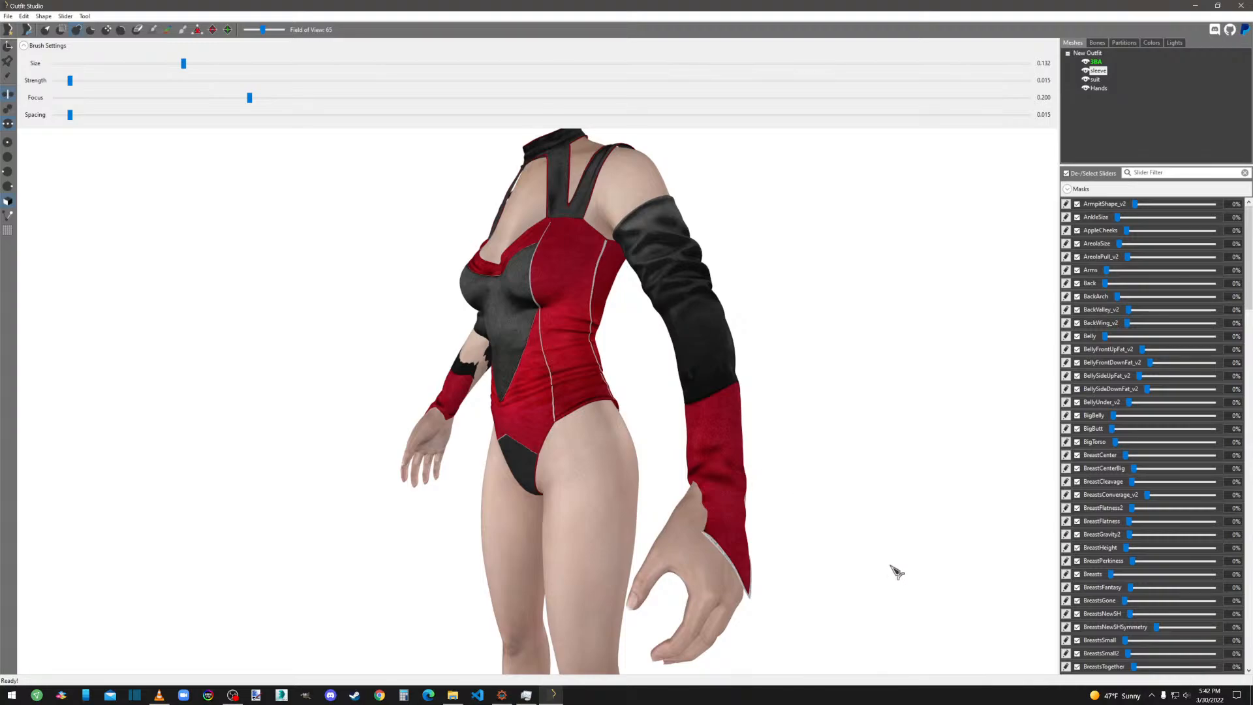
Inflate the red lower sleeve along the inner forearm and wrist to cover the clipping skin from behind.
middle_drag(897, 572, 850, 479)
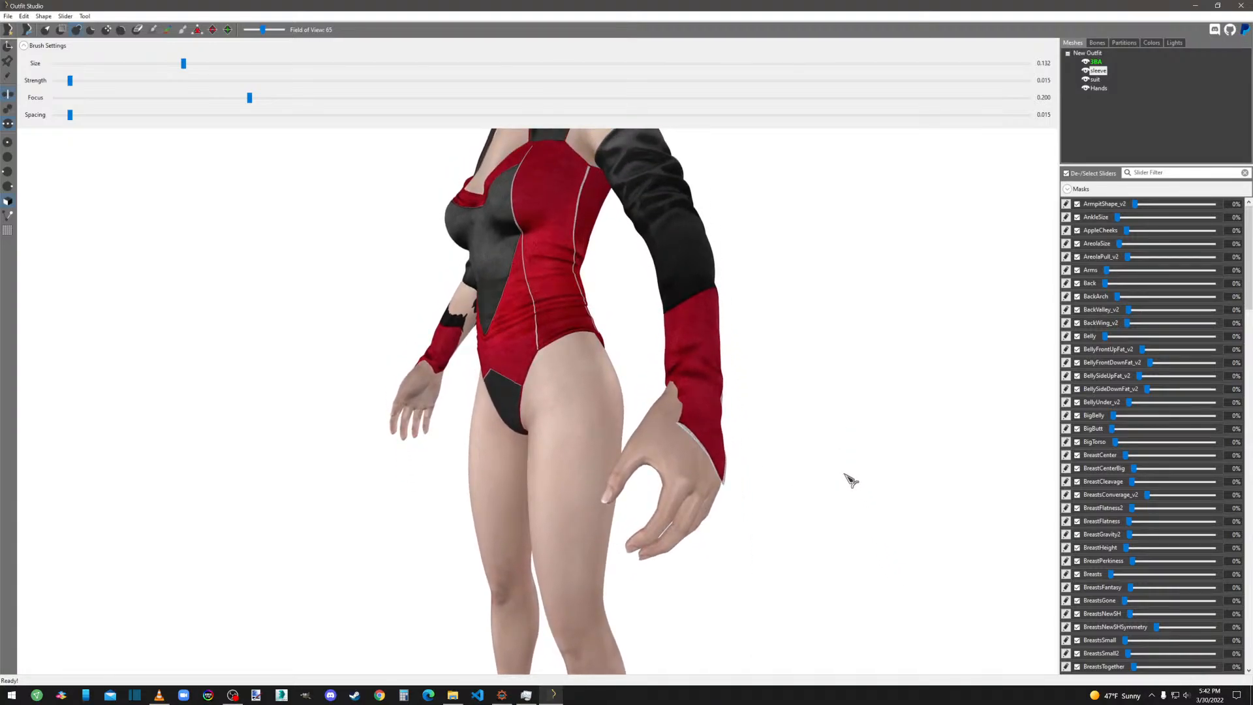
right_drag(850, 480, 702, 489)
scroll(637, 500, up, 3)
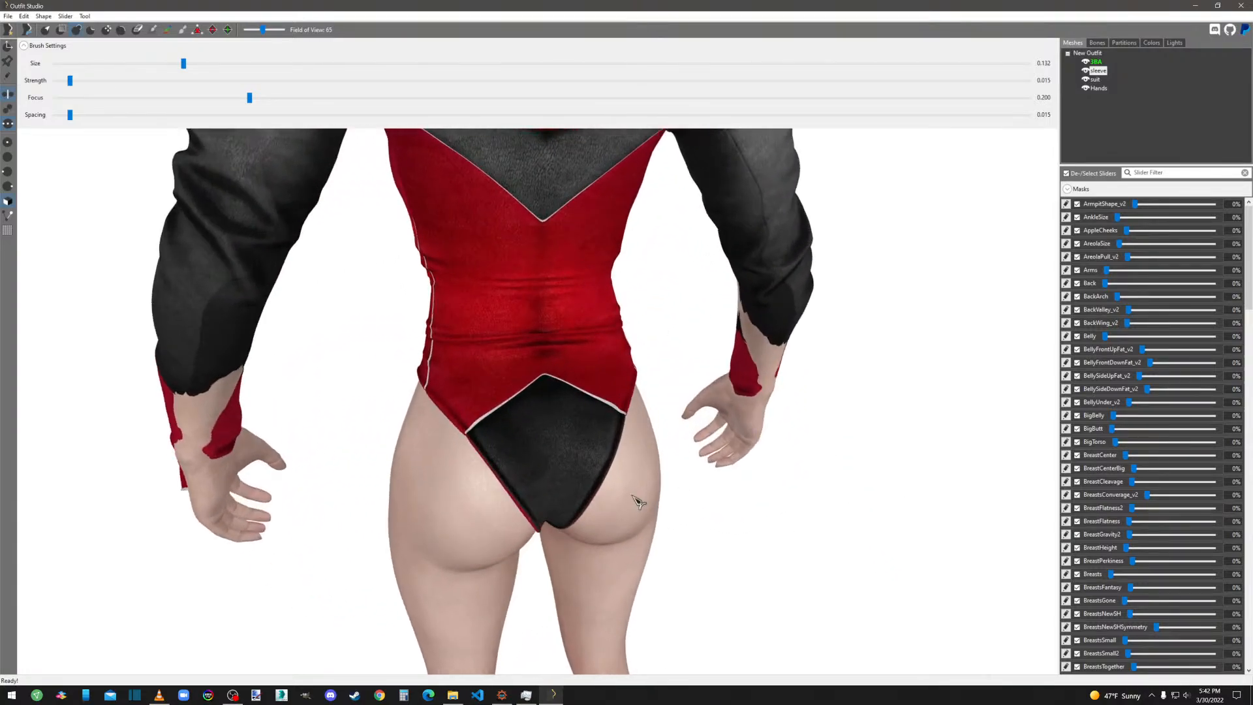
scroll(530, 466, down, 3)
scroll(530, 467, up, 3)
right_drag(530, 466, 575, 466)
mouse_move(196, 450)
mouse_down()
mouse_move(154, 453)
mouse_move(134, 545)
mouse_move(148, 547)
mouse_up()
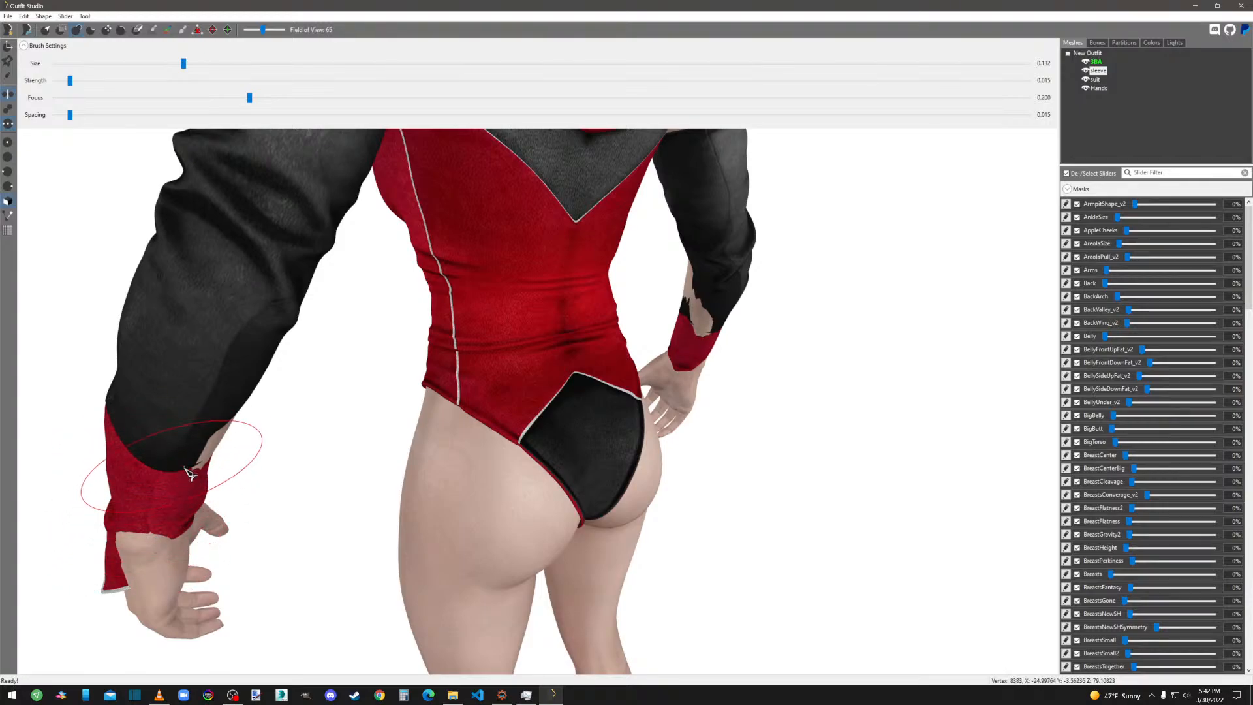
drag(191, 467, 224, 418)
right_drag(295, 365, 219, 383)
drag(217, 384, 245, 419)
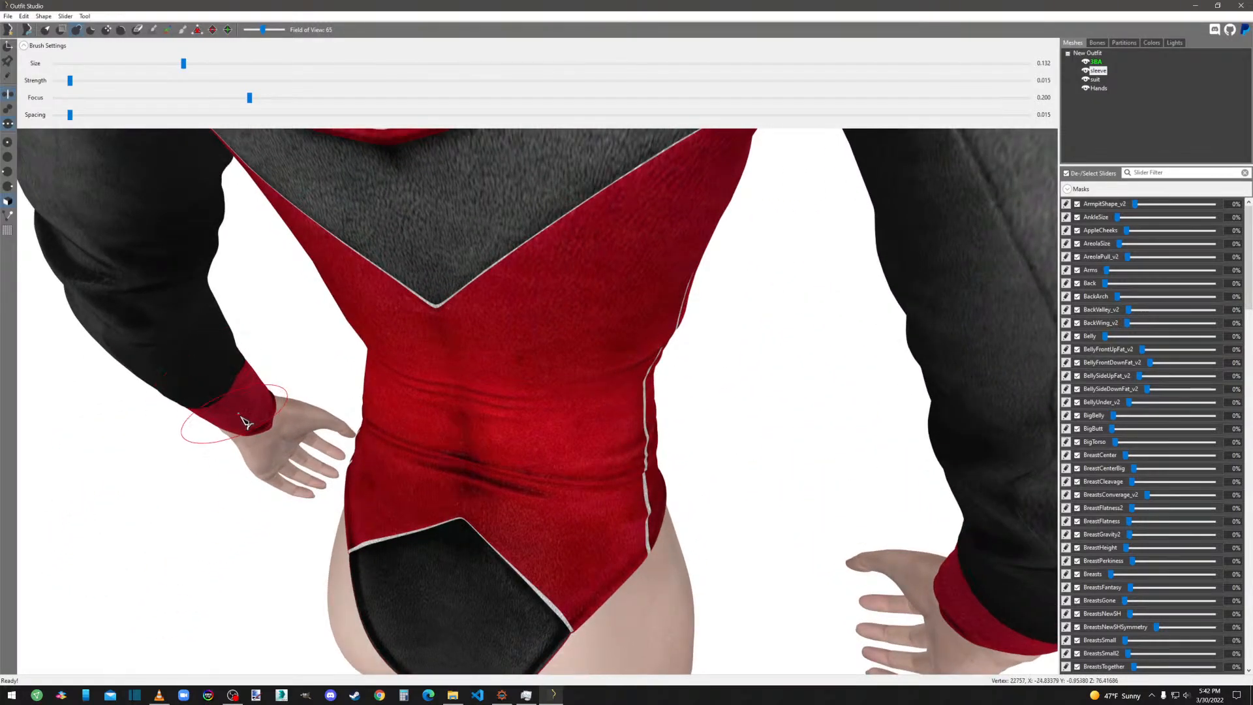
scroll(282, 409, down, 5)
right_drag(283, 409, 313, 402)
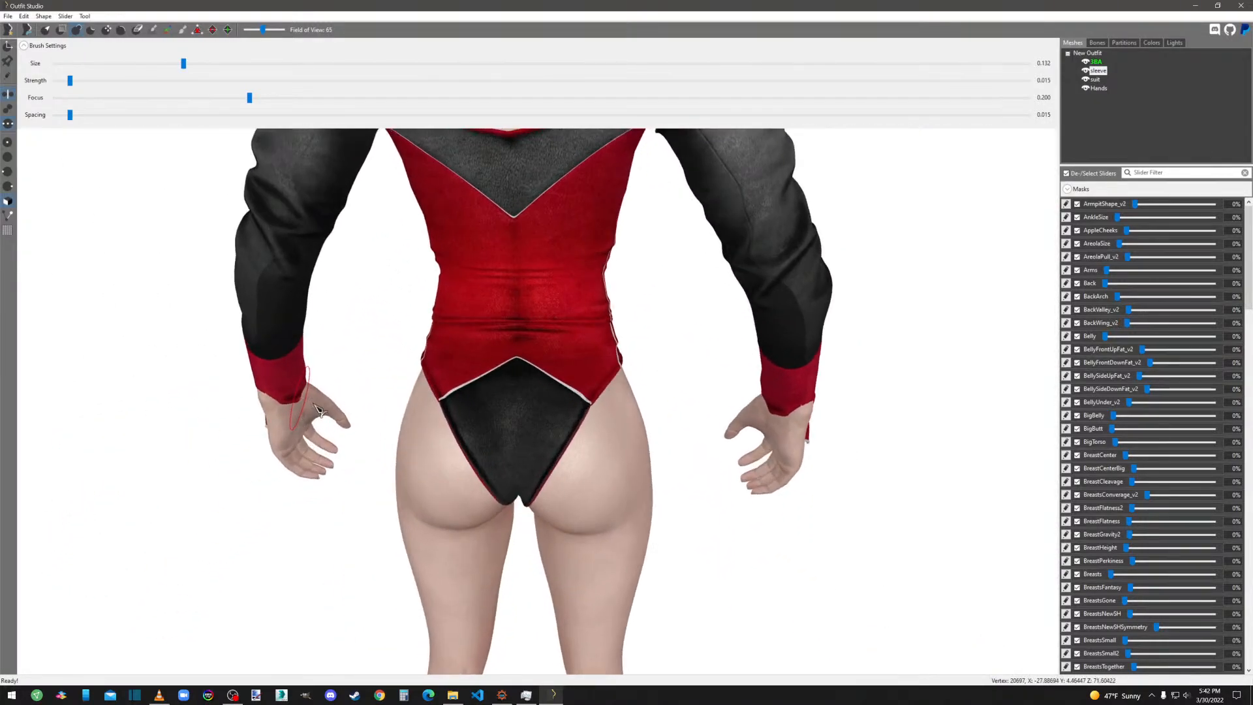
Display the Hands shape as wireframe and inflate the sleeve cuffs outward around the wrists until they cover it.
click(1086, 88)
click(1087, 90)
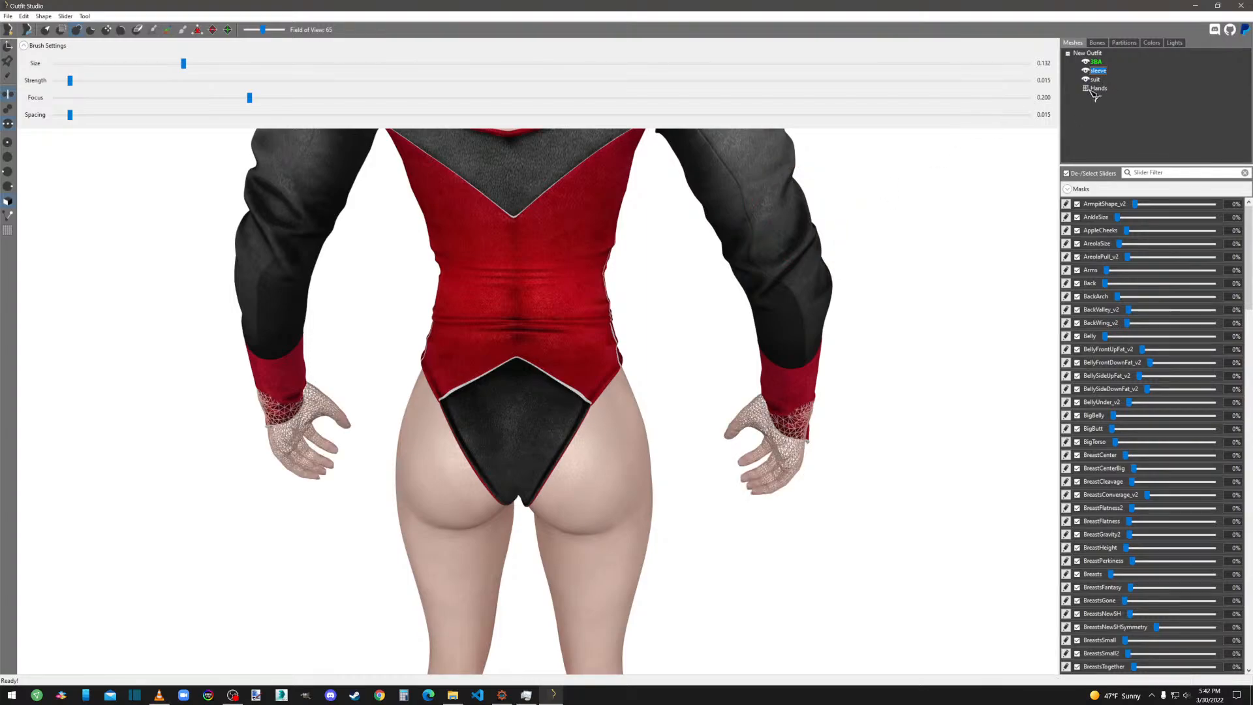
middle_drag(826, 398, 772, 371)
scroll(785, 310, up, 5)
scroll(783, 392, down, 3)
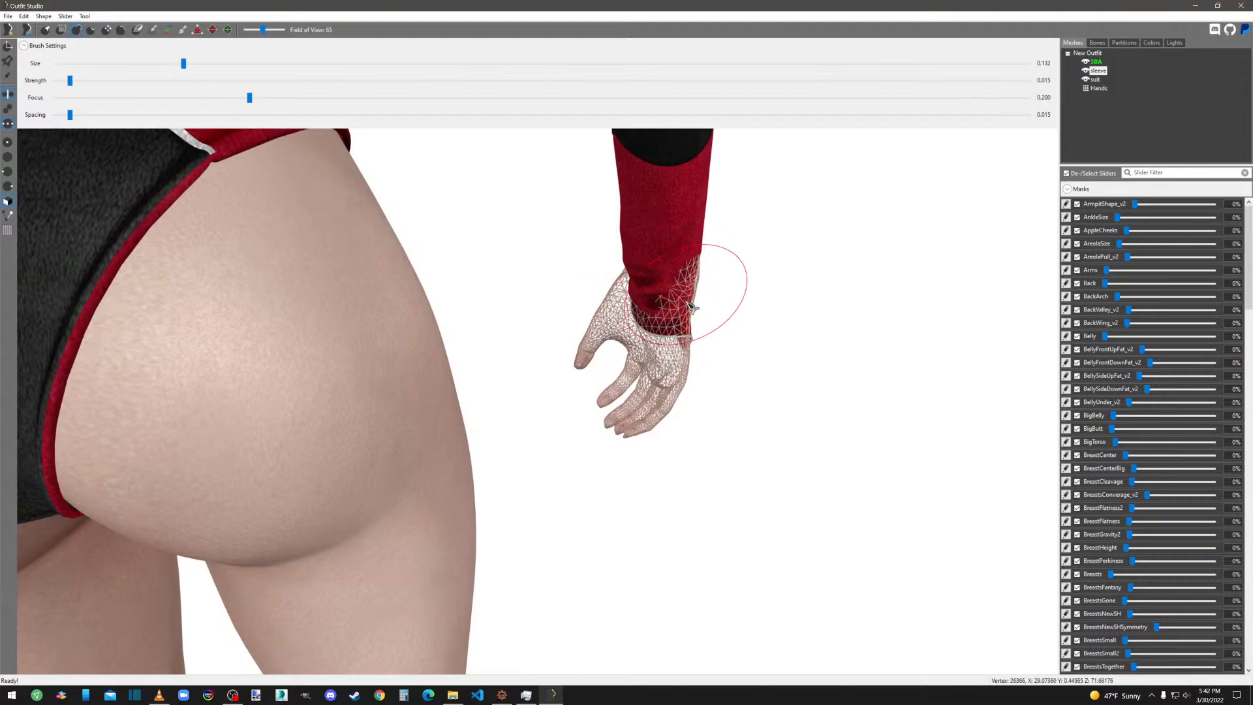
scroll(699, 312, down, 5)
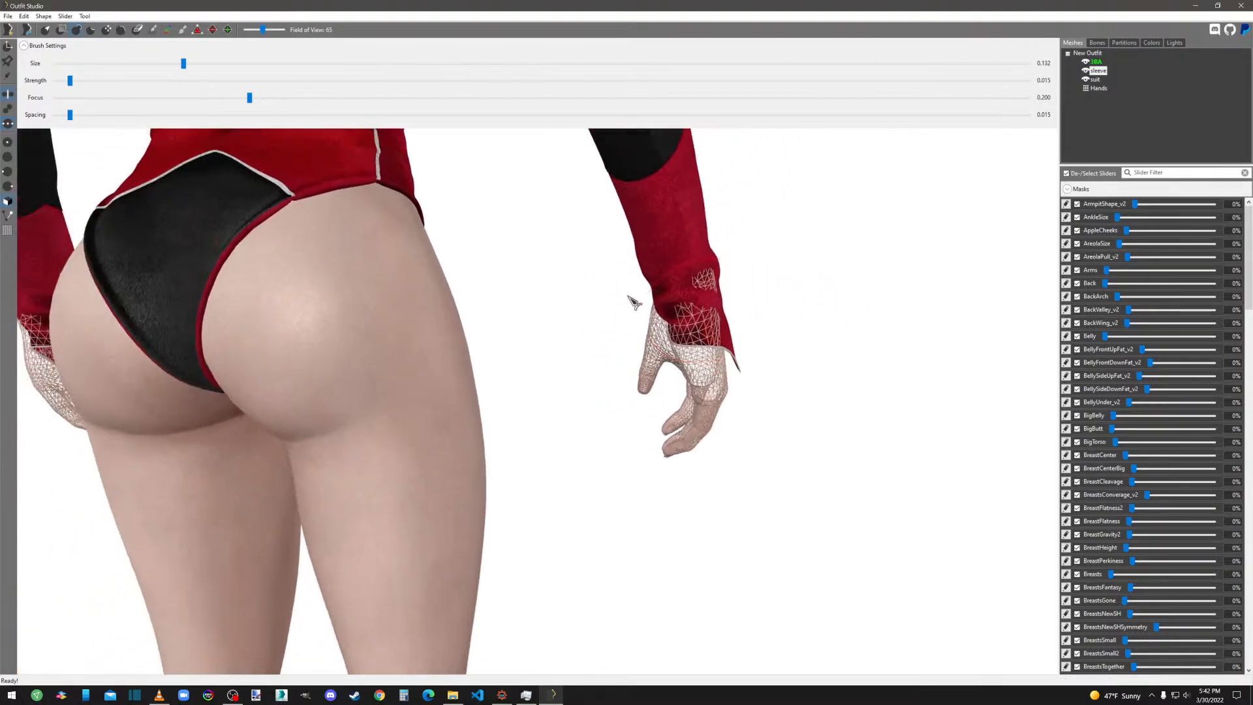
drag(708, 336, 692, 351)
drag(722, 301, 713, 254)
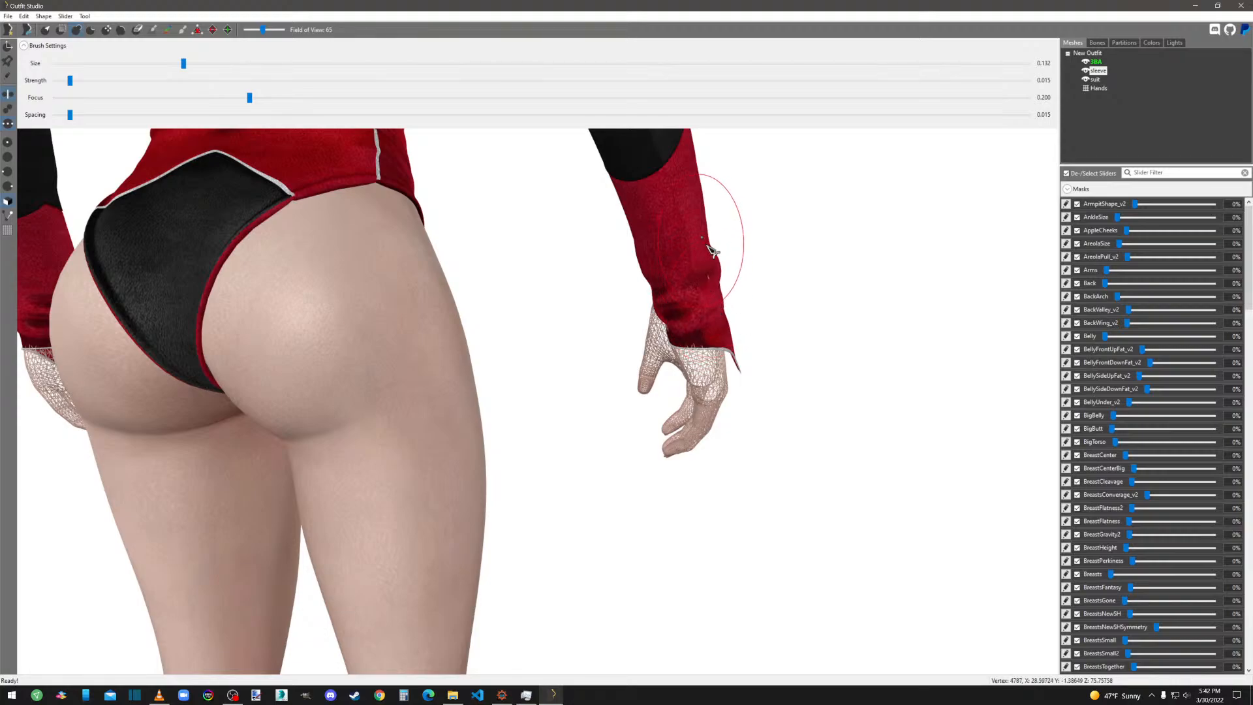
scroll(708, 336, up, 3)
mouse_move(727, 325)
right_down()
mouse_move(709, 336)
mouse_move(595, 330)
mouse_move(733, 350)
mouse_move(568, 377)
mouse_move(705, 363)
mouse_move(899, 390)
right_up()
mouse_move(487, 261)
mouse_down()
mouse_move(500, 326)
mouse_move(520, 265)
mouse_move(503, 279)
mouse_move(517, 283)
mouse_up()
mouse_move(518, 282)
right_down()
mouse_move(507, 315)
mouse_move(486, 290)
mouse_move(470, 298)
right_up()
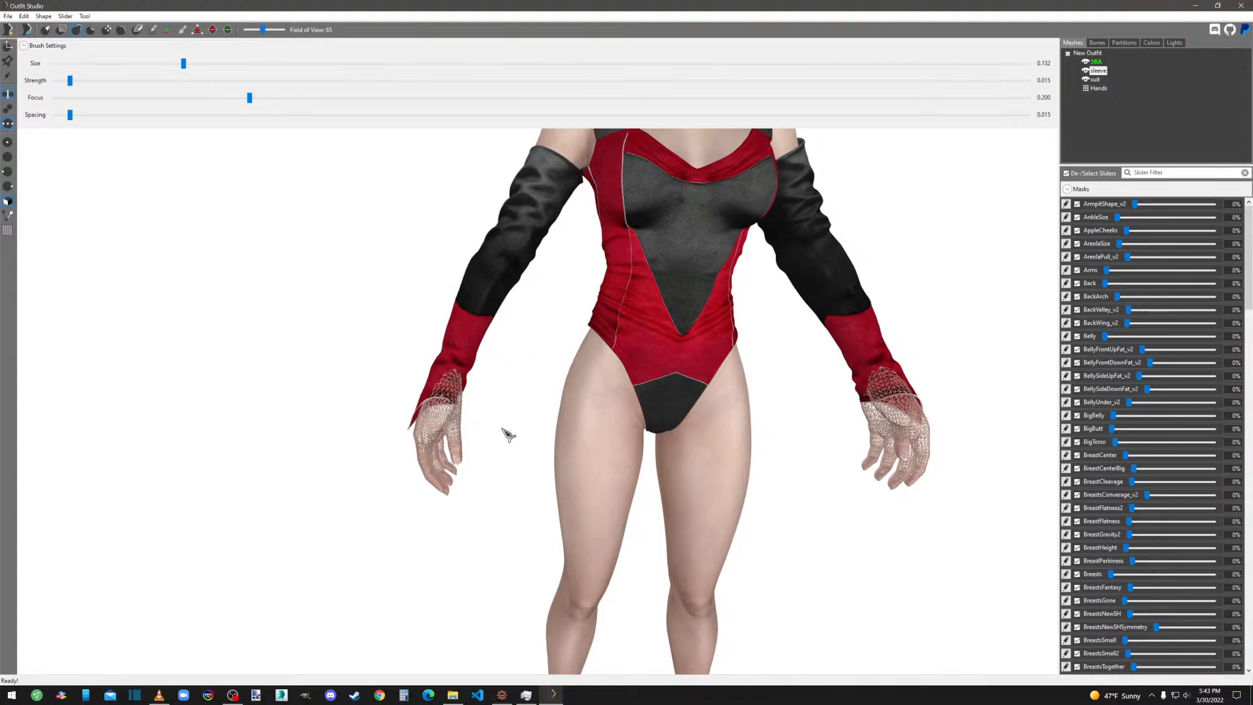
Inflate the palm side of the cuffs to cover the wireframe hands poking through at the inner wrists.
scroll(504, 429, down, 3)
mouse_move(508, 426)
right_down()
mouse_move(547, 412)
mouse_move(497, 442)
right_up()
scroll(497, 441, up, 5)
middle_drag(495, 440, 821, 506)
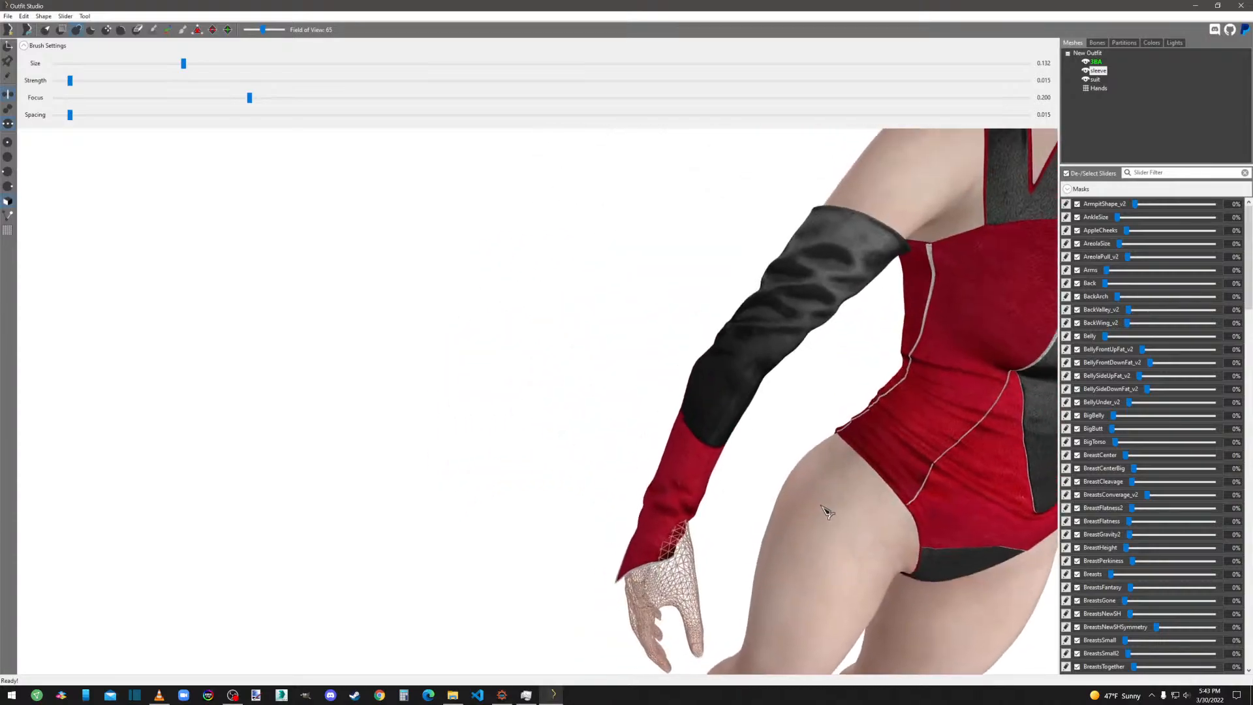
right_drag(822, 506, 707, 450)
scroll(693, 449, up, 5)
scroll(695, 423, down, 2)
mouse_move(695, 421)
middle_down()
mouse_move(573, 313)
mouse_move(541, 403)
middle_up()
scroll(541, 404, down, 3)
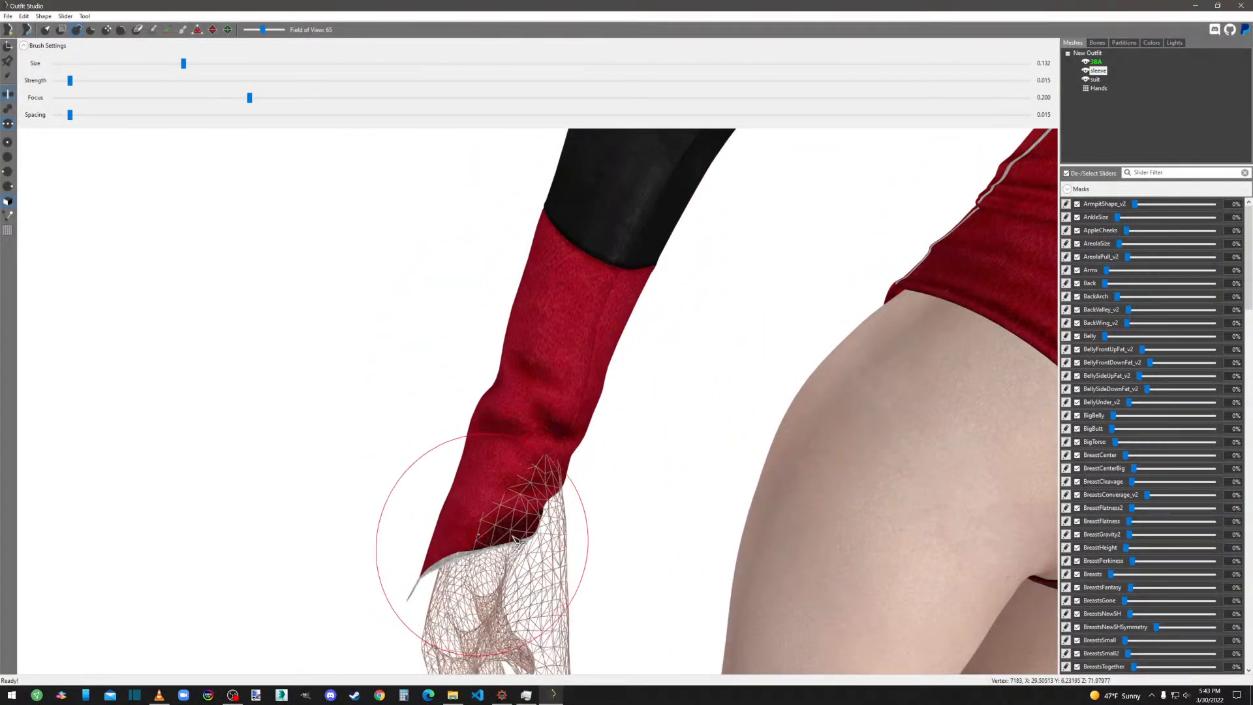
right_drag(590, 522, 507, 551)
scroll(508, 550, up, 4)
middle_drag(574, 470, 537, 550)
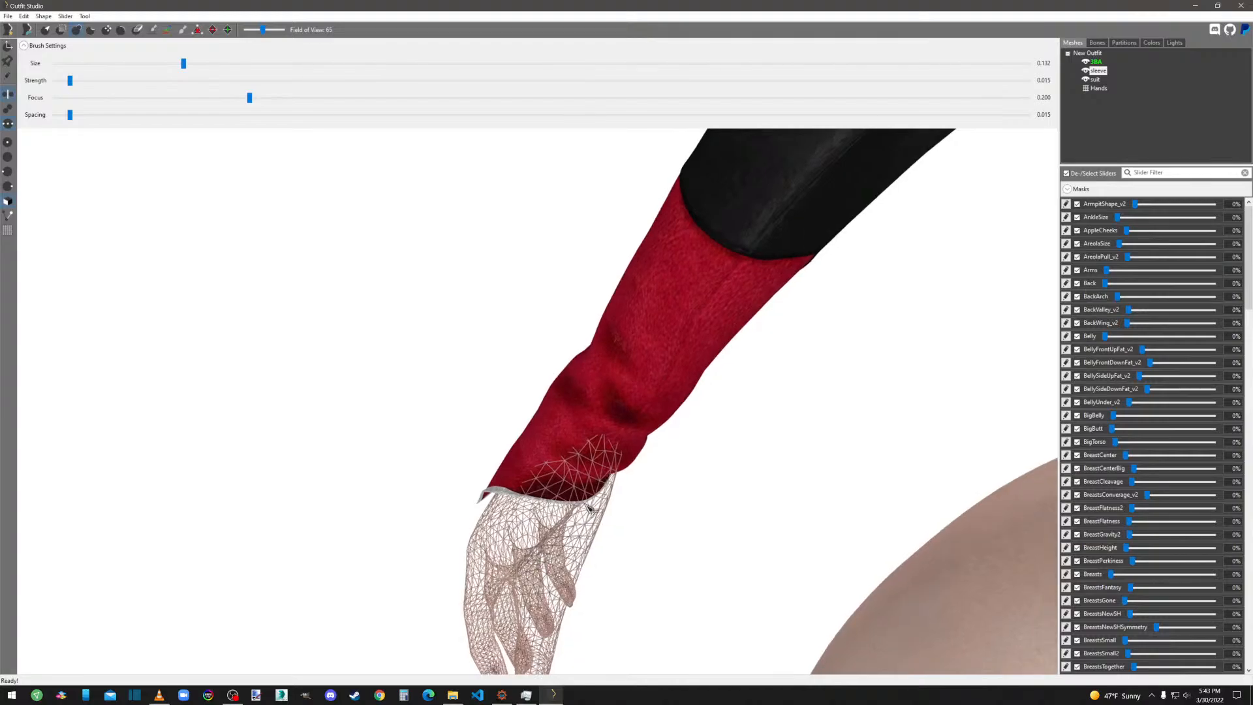
middle_drag(610, 481, 553, 511)
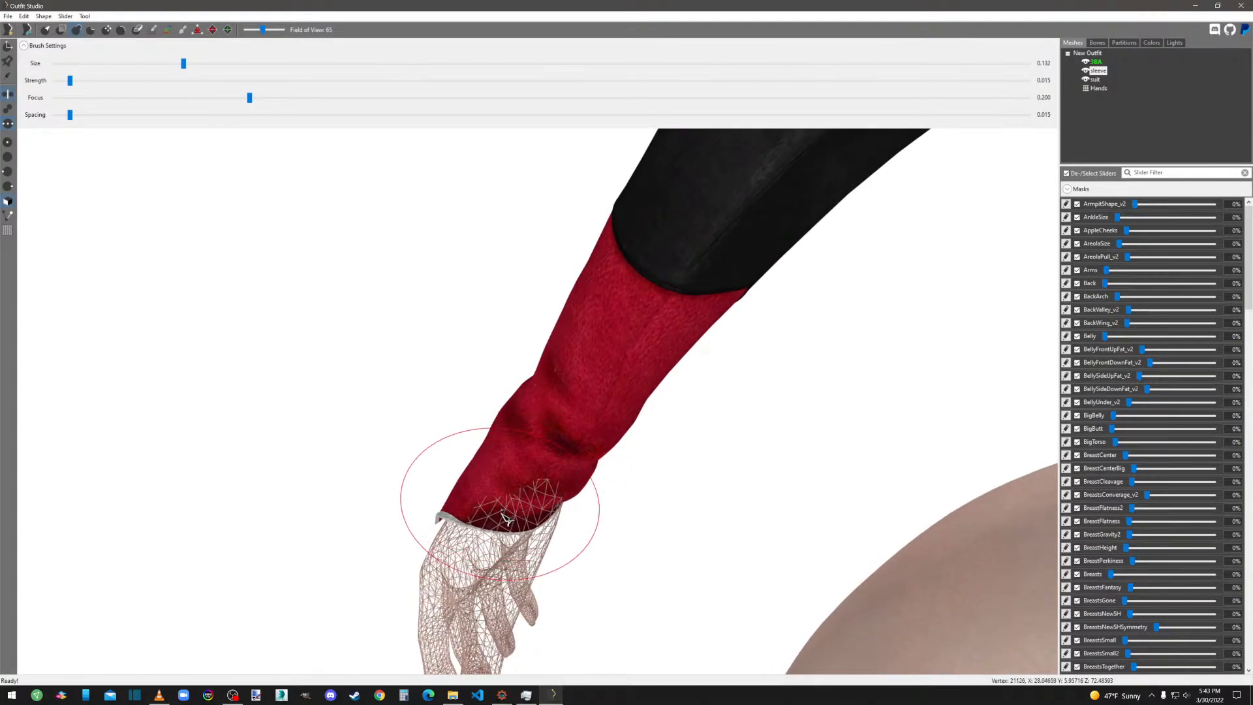
scroll(600, 464, down, 4)
mouse_move(600, 464)
right_down()
mouse_move(558, 476)
mouse_move(522, 456)
right_up()
scroll(515, 437, up, 1)
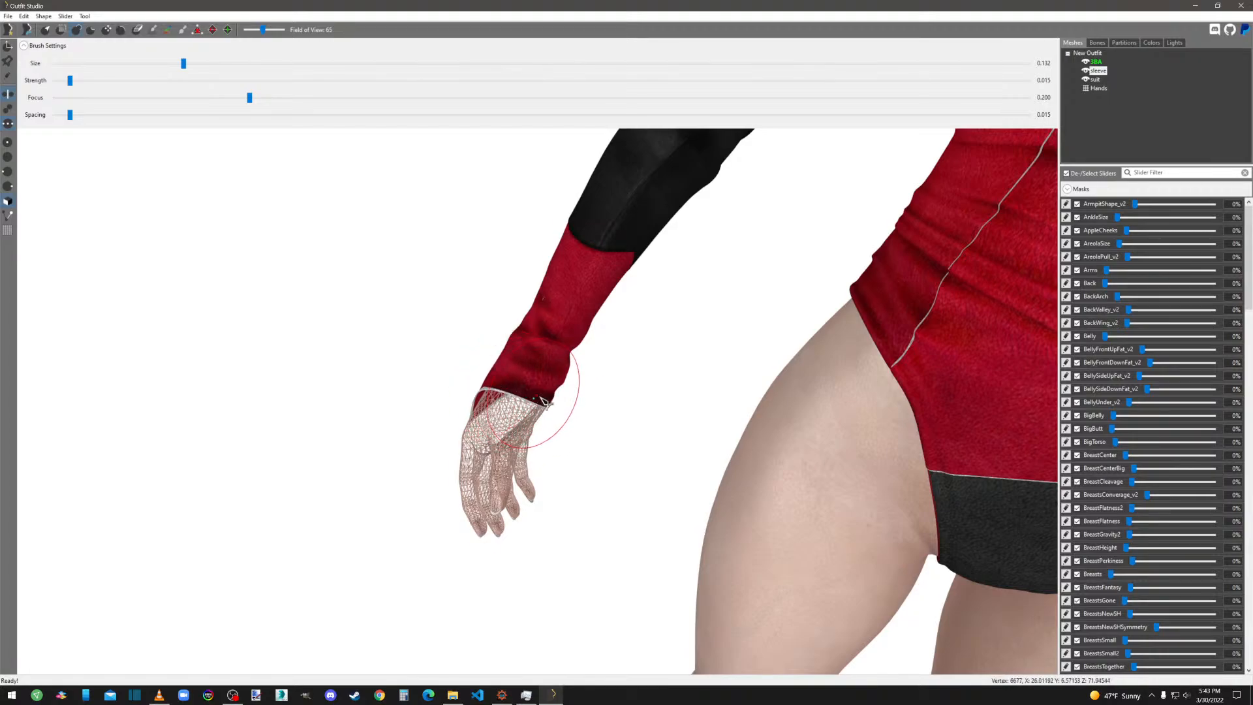
Tighten the pointed cuff flaps against the backs of the hands with the Deflate brush.
right_drag(541, 398, 710, 382)
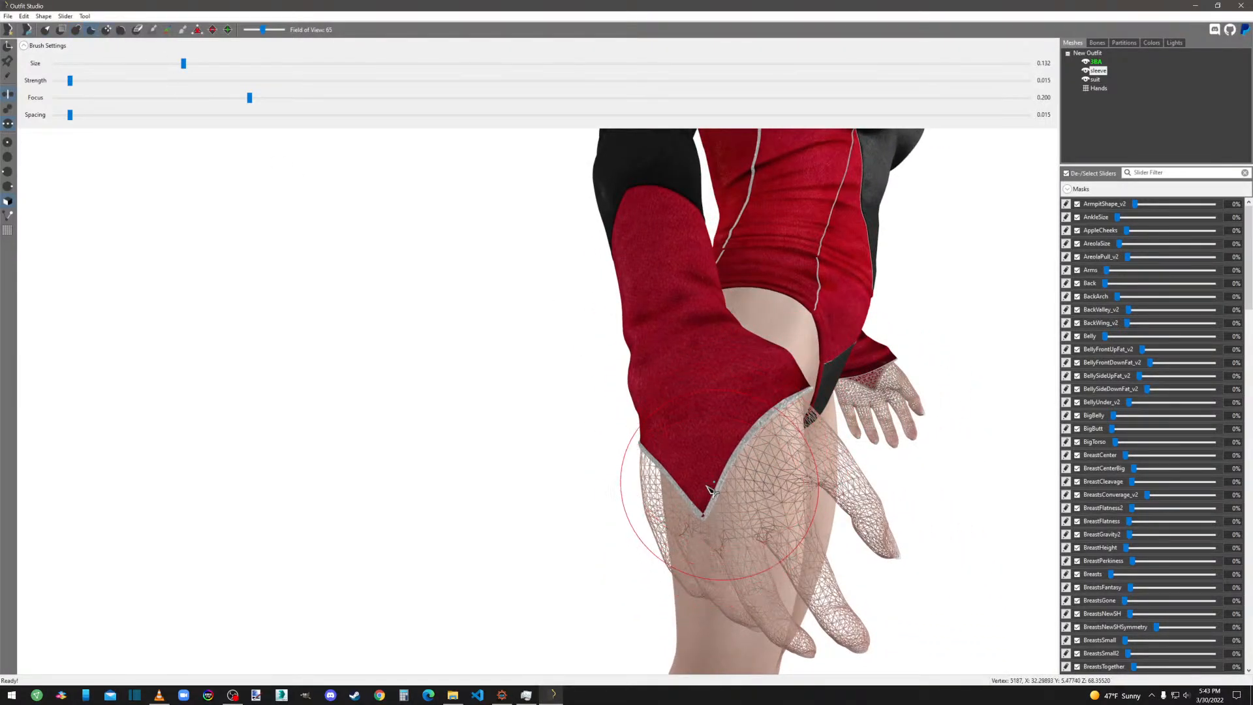
mouse_move(752, 419)
mouse_down()
mouse_move(705, 509)
mouse_move(658, 450)
mouse_move(703, 501)
mouse_up()
mouse_move(703, 501)
right_down()
mouse_move(752, 484)
mouse_move(735, 484)
right_up()
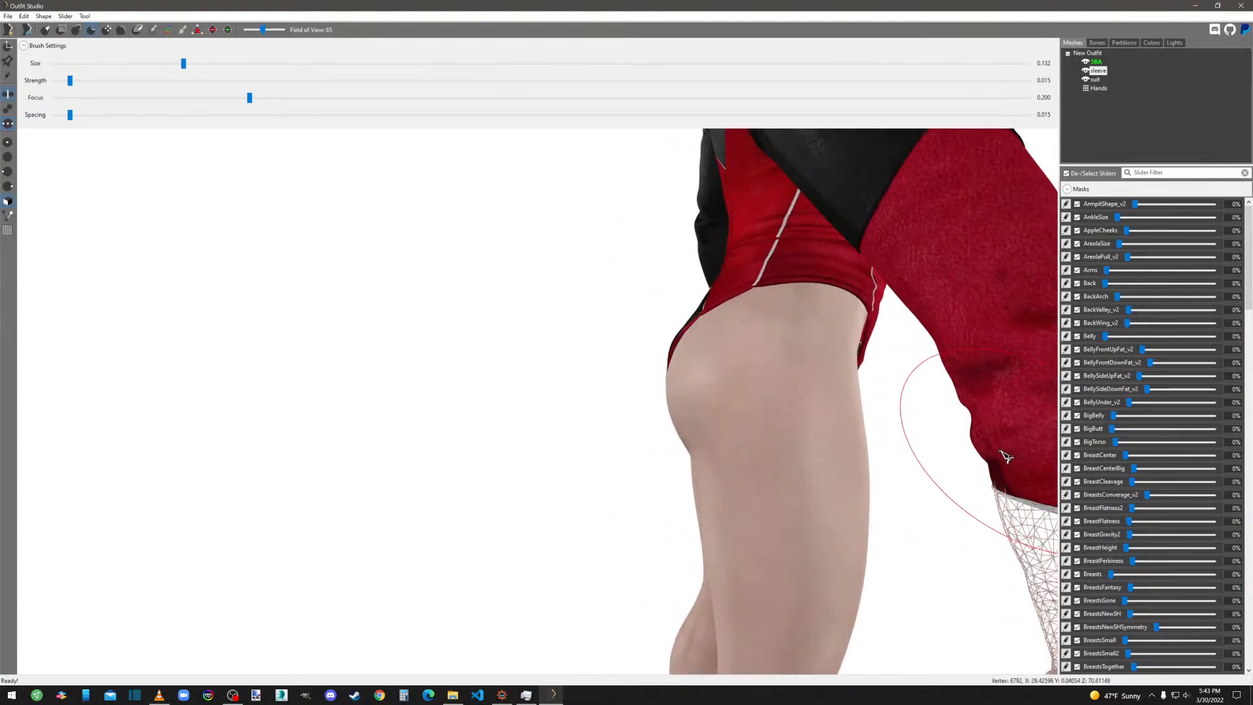
right_drag(1001, 452, 556, 354)
scroll(792, 435, down, 5)
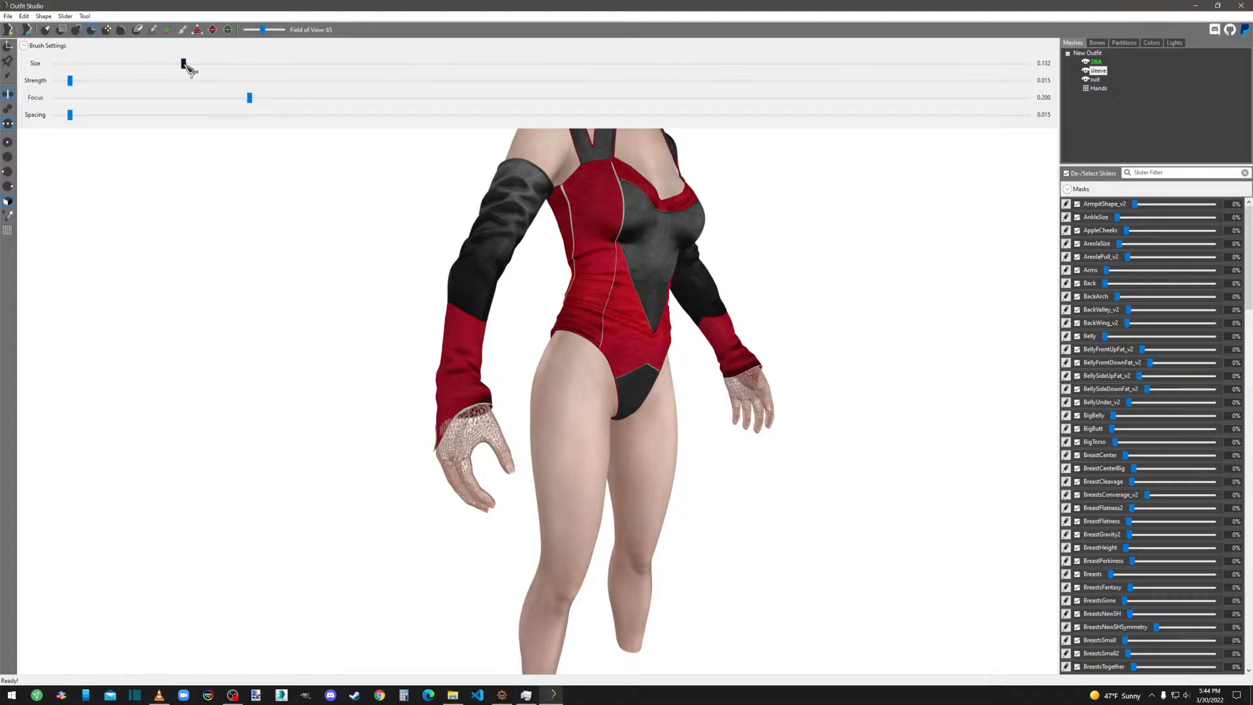
Set the brush size to 0.064 and inflate the pointed cuff edge above the back of the hand.
drag(186, 65, 118, 64)
mouse_move(611, 554)
right_down()
mouse_move(719, 456)
mouse_move(887, 477)
right_up()
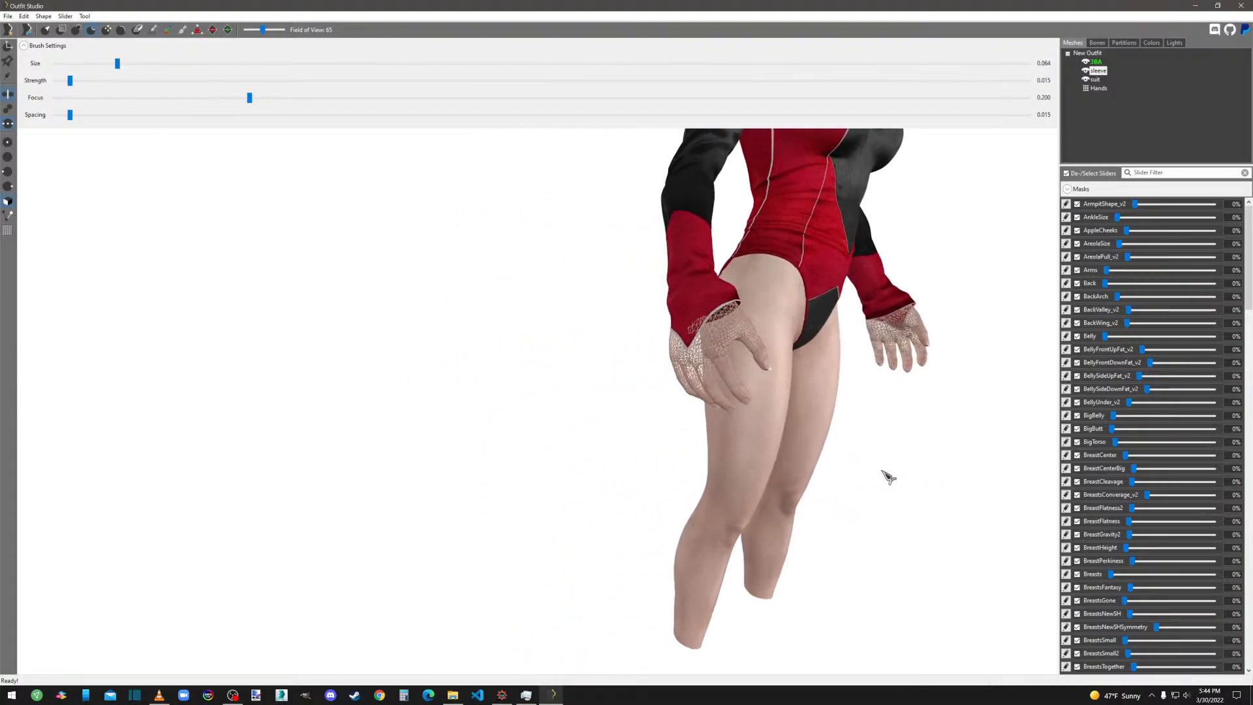
scroll(820, 439, up, 6)
middle_drag(850, 417, 682, 499)
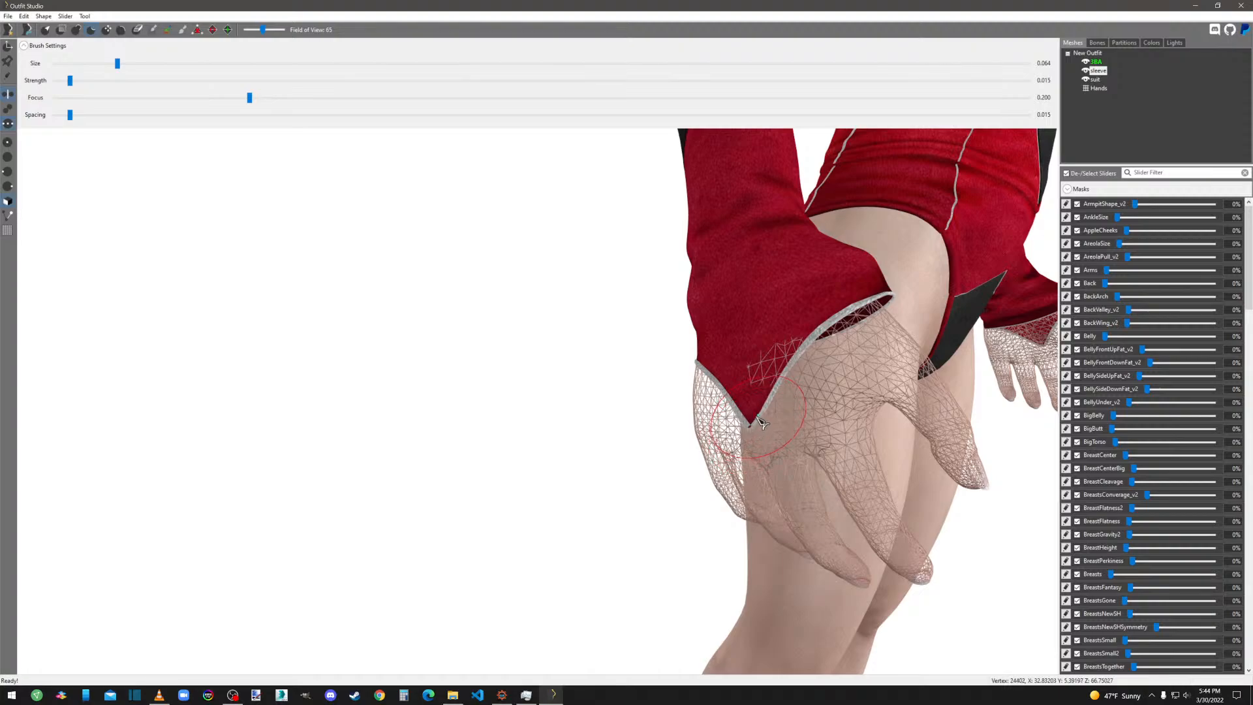
right_drag(756, 437, 766, 412)
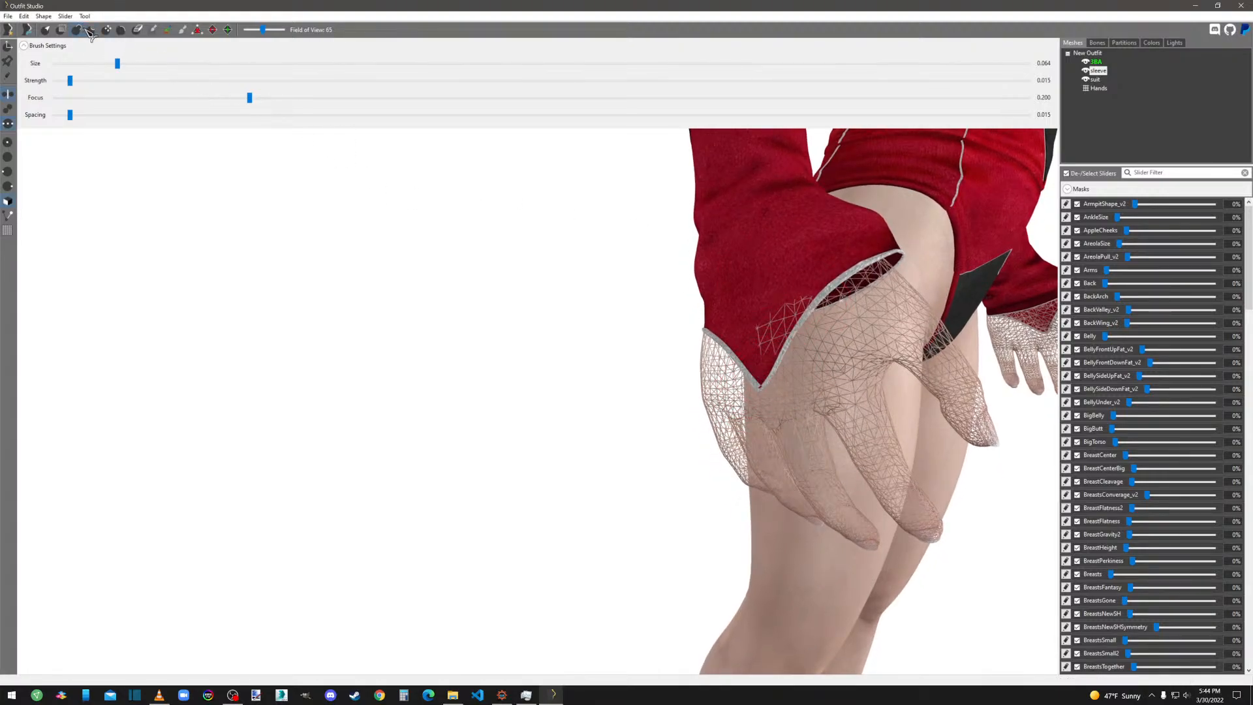
click(793, 330)
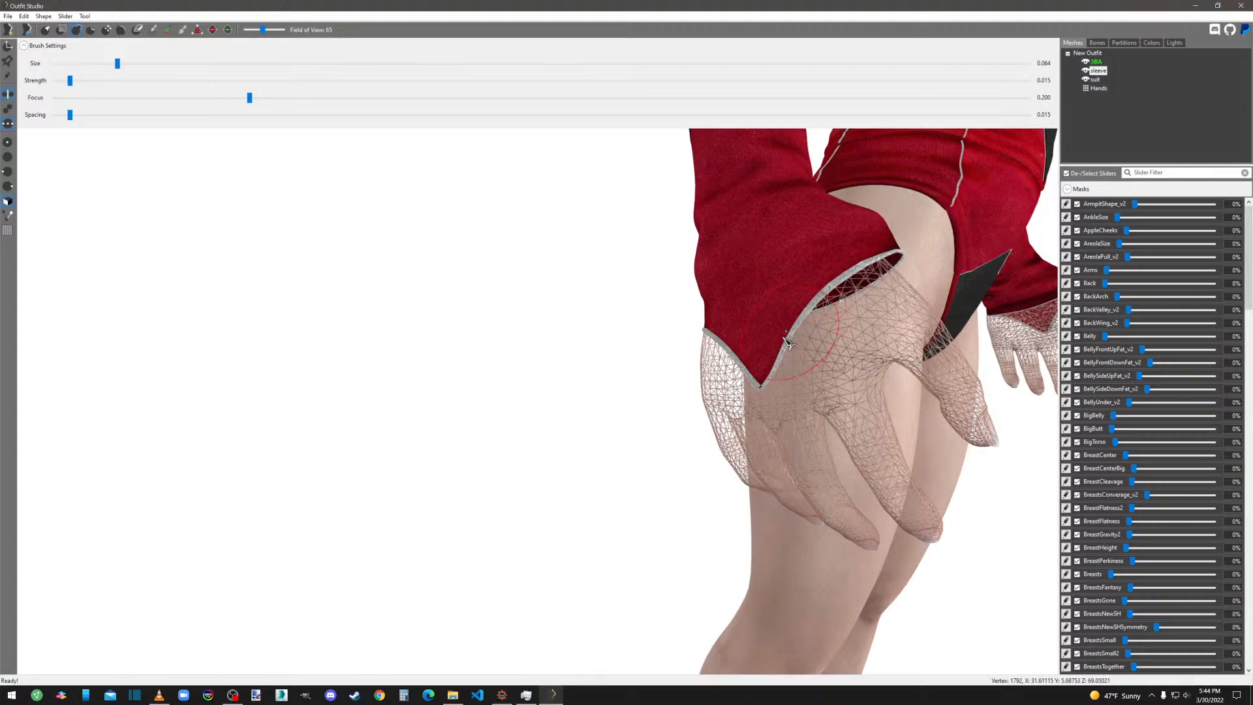
Examine the sleeves and suit on the whole body from the front, sides and back for clipping.
scroll(770, 381, down, 5)
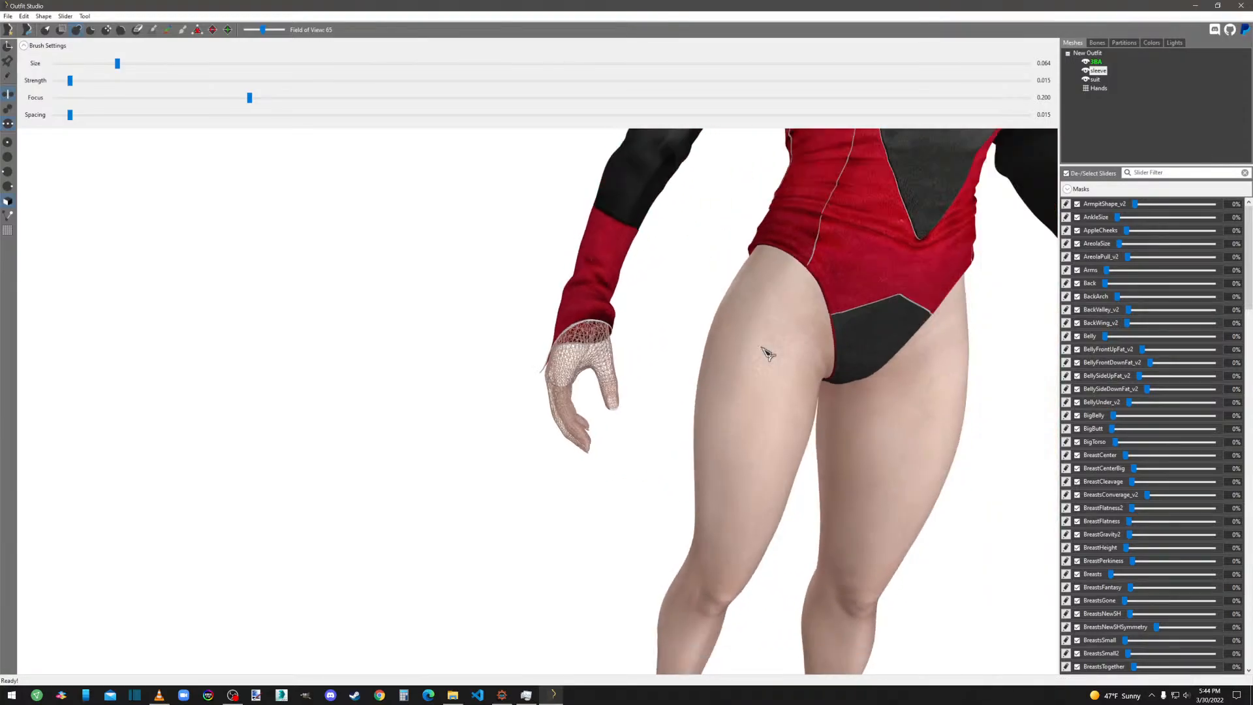
scroll(881, 408, down, 4)
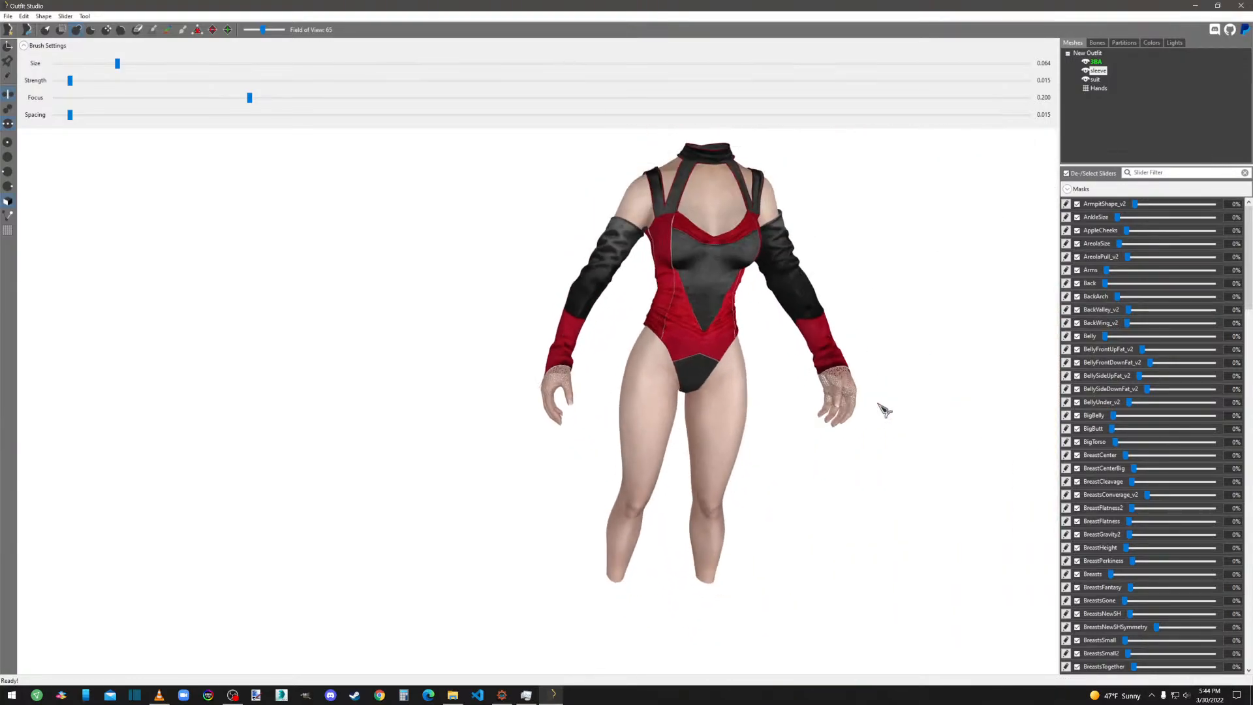
right_drag(893, 428, 864, 398)
middle_drag(878, 494, 851, 400)
scroll(850, 401, down, 4)
right_drag(862, 452, 930, 465)
scroll(795, 434, down, 5)
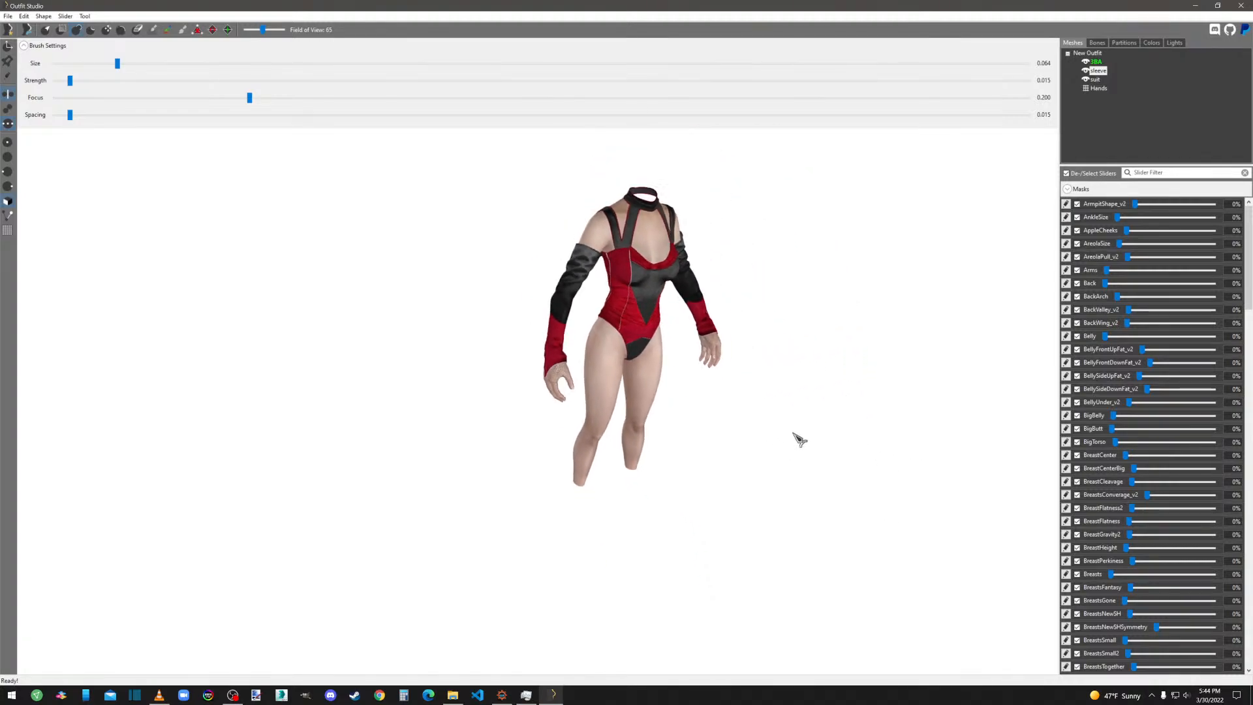
mouse_move(795, 434)
right_down()
mouse_move(703, 426)
mouse_move(689, 414)
mouse_move(812, 433)
mouse_move(803, 439)
right_up()
scroll(643, 412, up, 5)
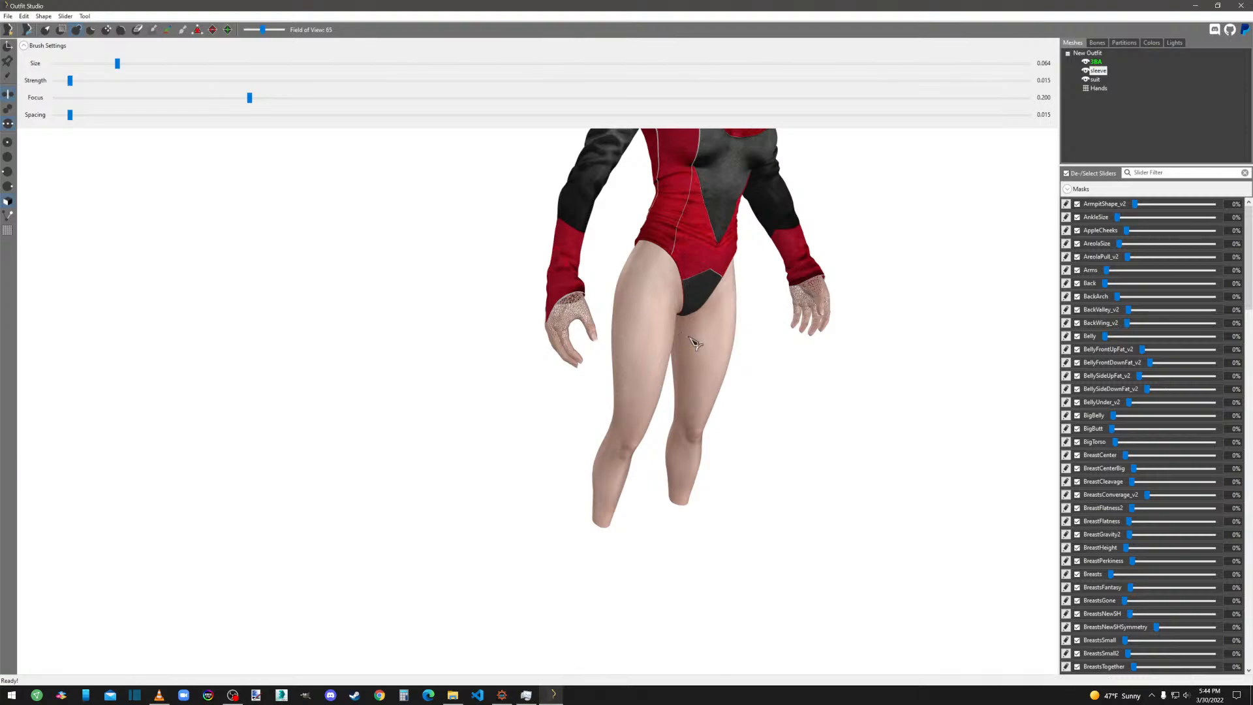
right_drag(907, 426, 805, 424)
right_drag(903, 430, 733, 489)
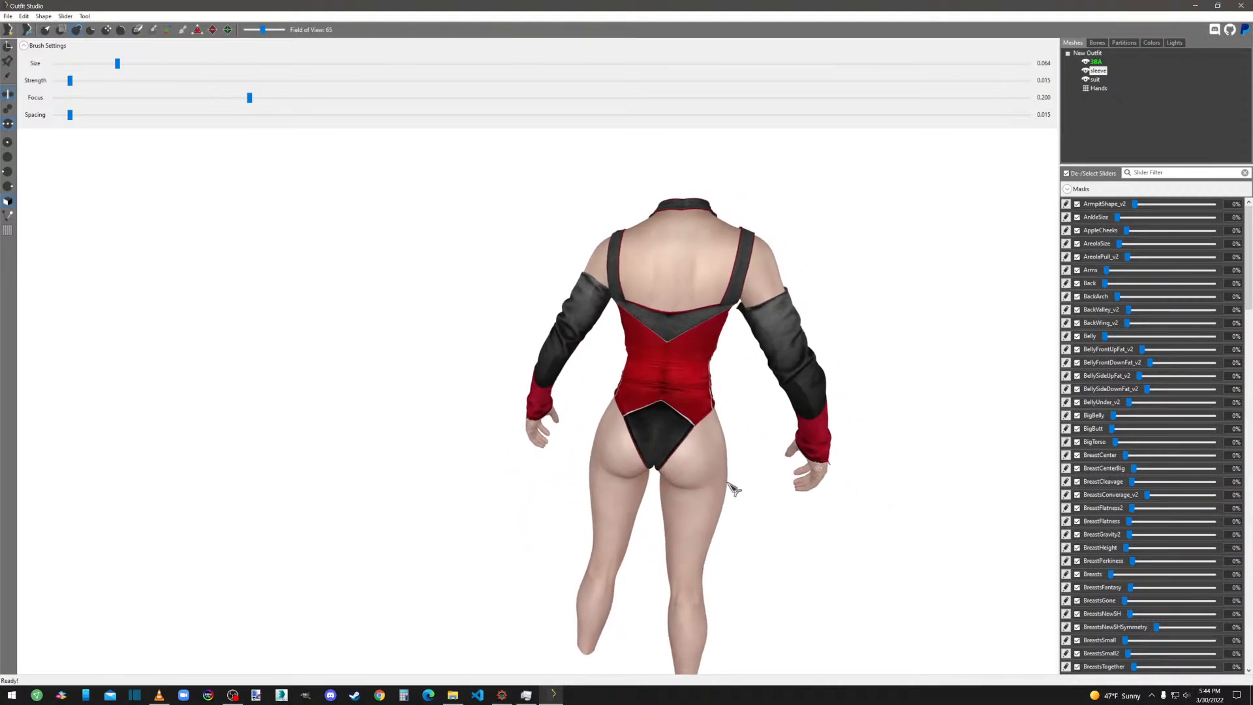
right_drag(796, 447, 823, 450)
Examine the sleeves around the armpits, elbows and cuffs from the back and the front for clipping.
scroll(802, 444, up, 5)
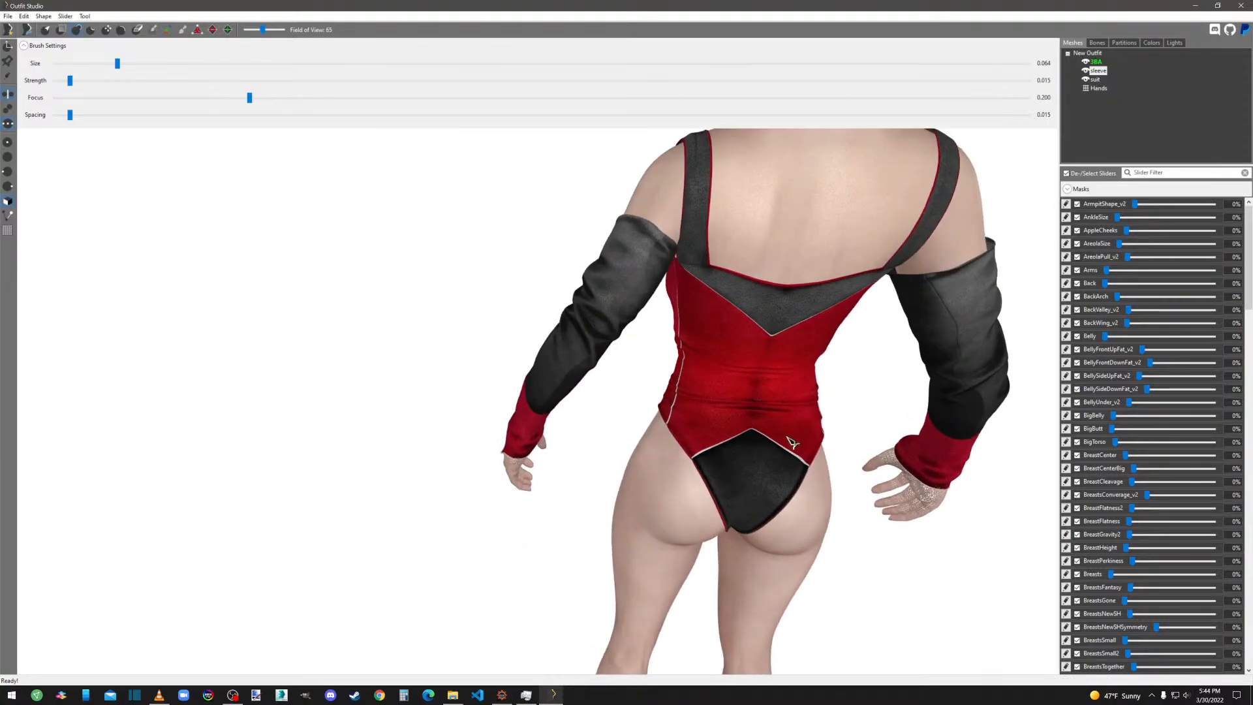
middle_drag(782, 434, 731, 455)
scroll(712, 488, up, 2)
scroll(730, 455, down, 1)
mouse_move(735, 460)
right_down()
mouse_move(750, 459)
mouse_move(722, 456)
right_up()
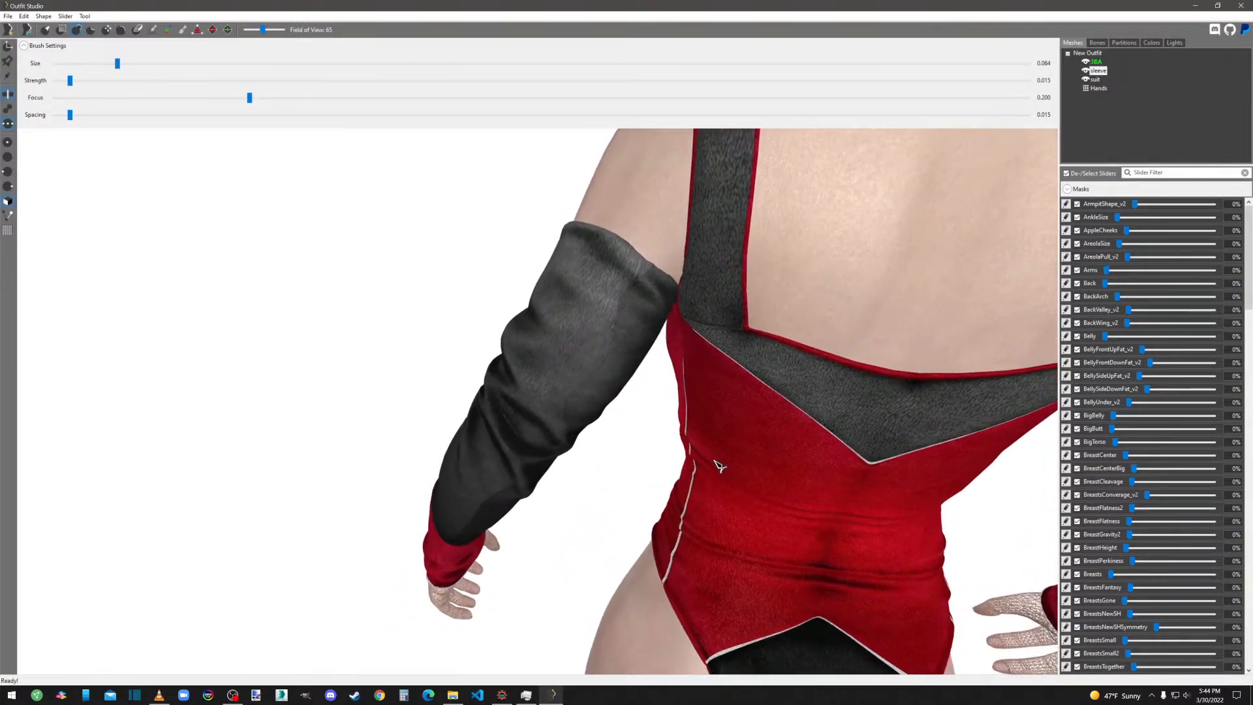
scroll(743, 466, up, 2)
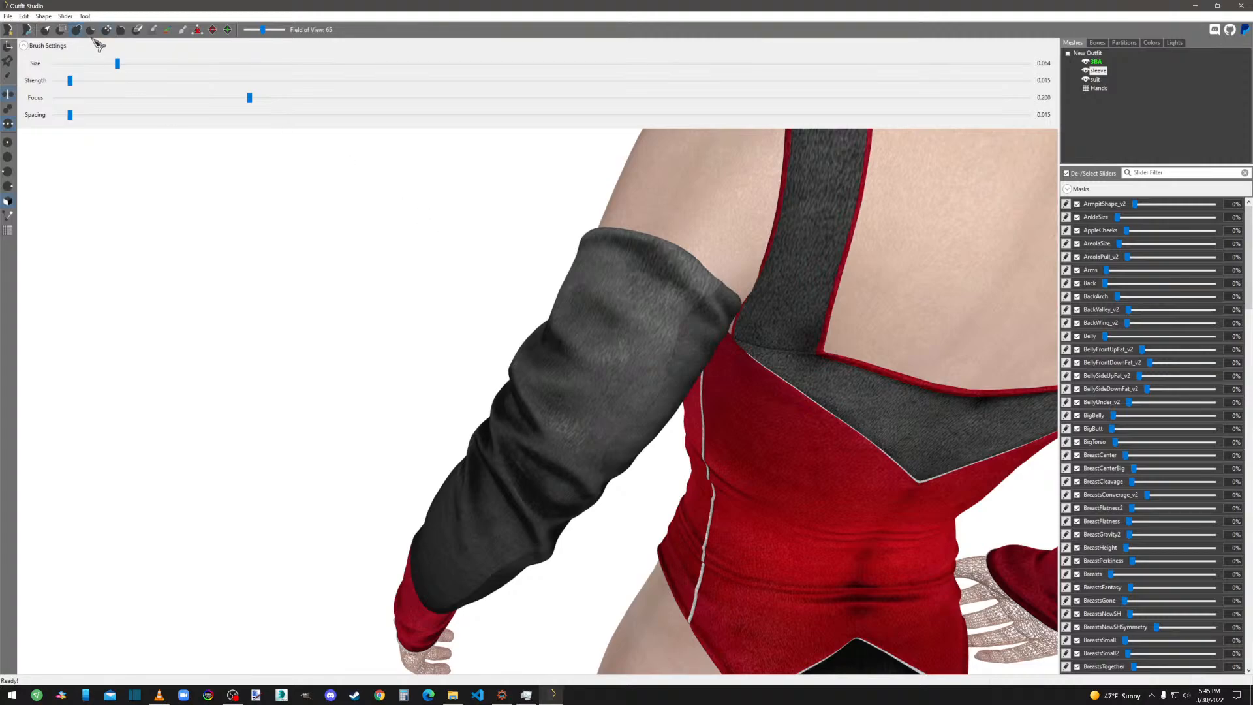
mouse_move(730, 391)
right_down()
mouse_move(649, 391)
mouse_move(631, 300)
mouse_move(606, 310)
right_up()
scroll(946, 347, down, 5)
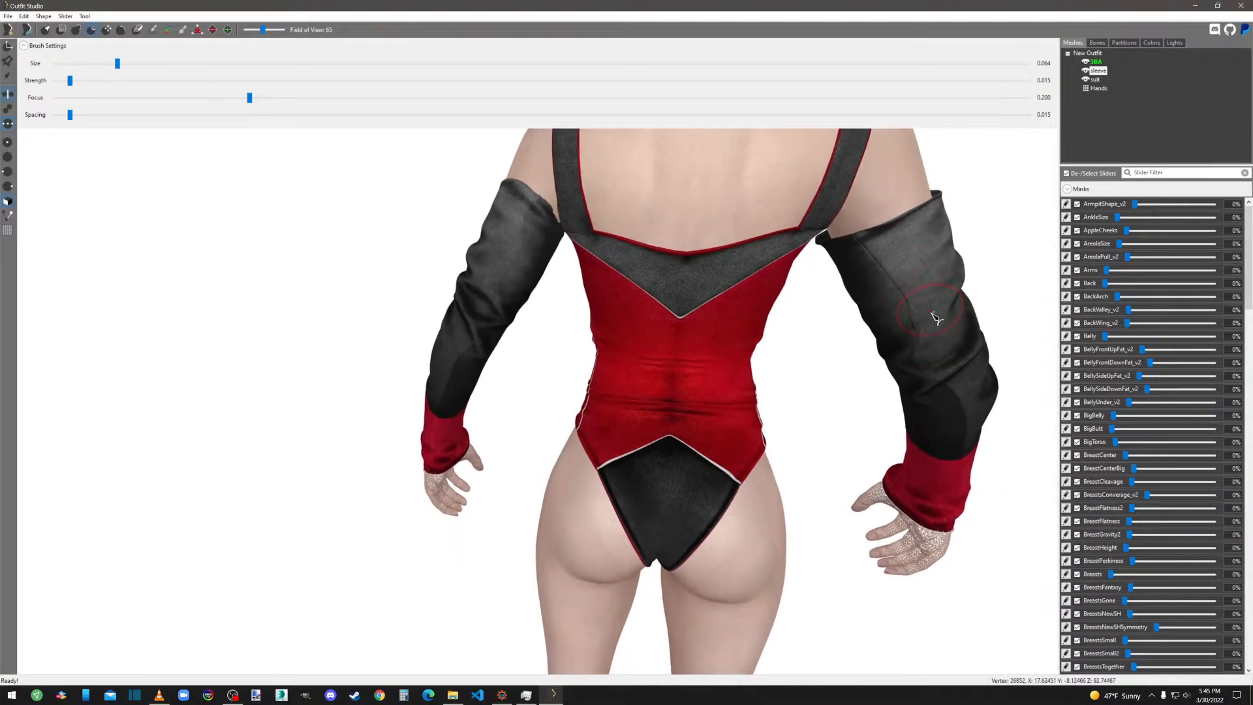
right_drag(812, 423, 1100, 382)
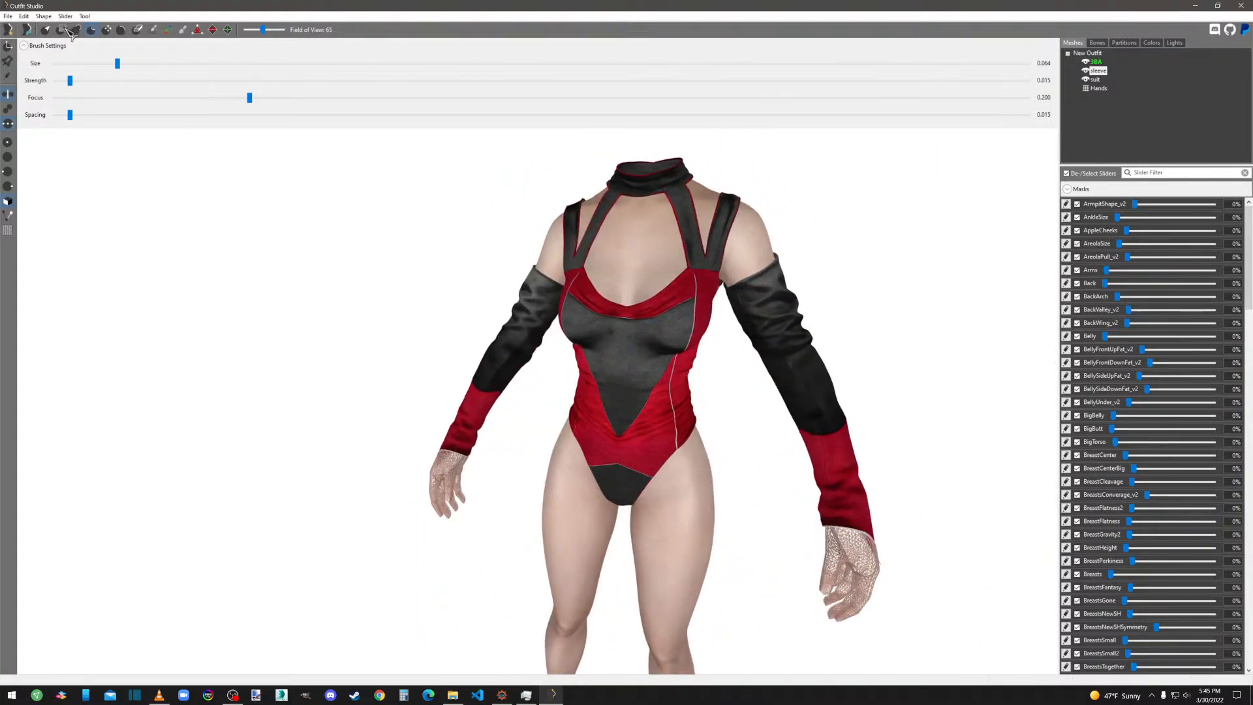
click(8, 77)
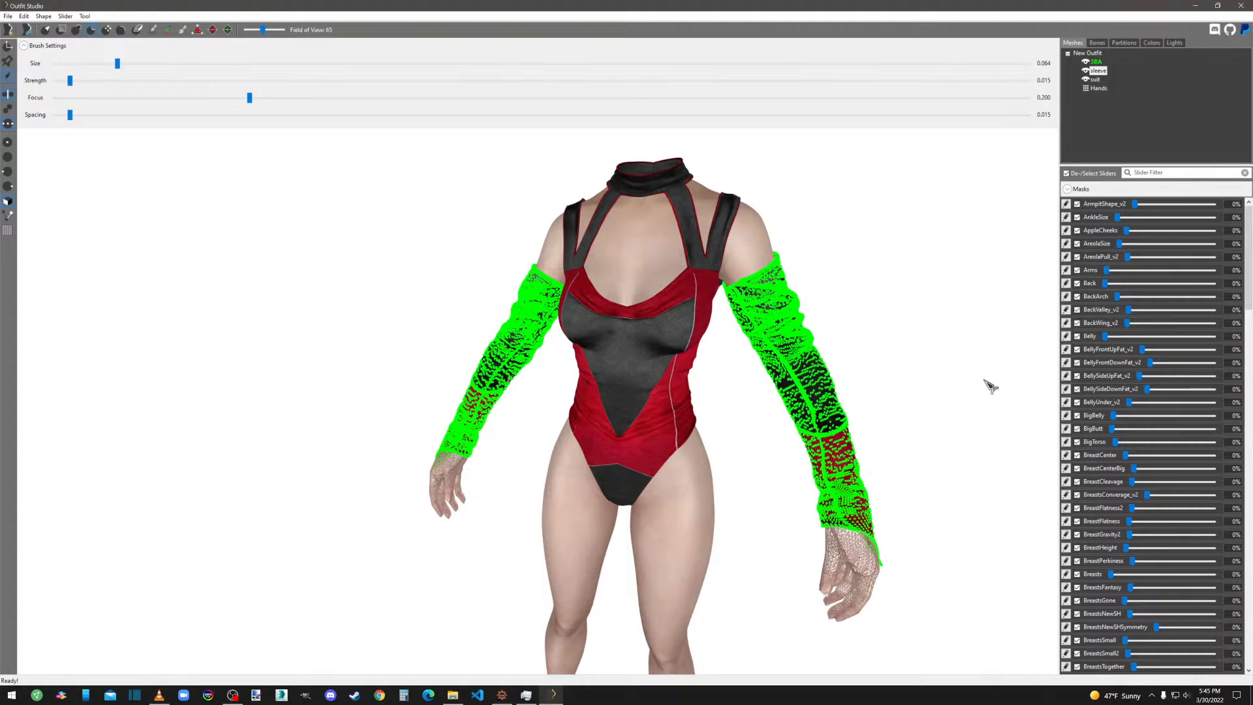
scroll(761, 297, down, 1)
click(8, 93)
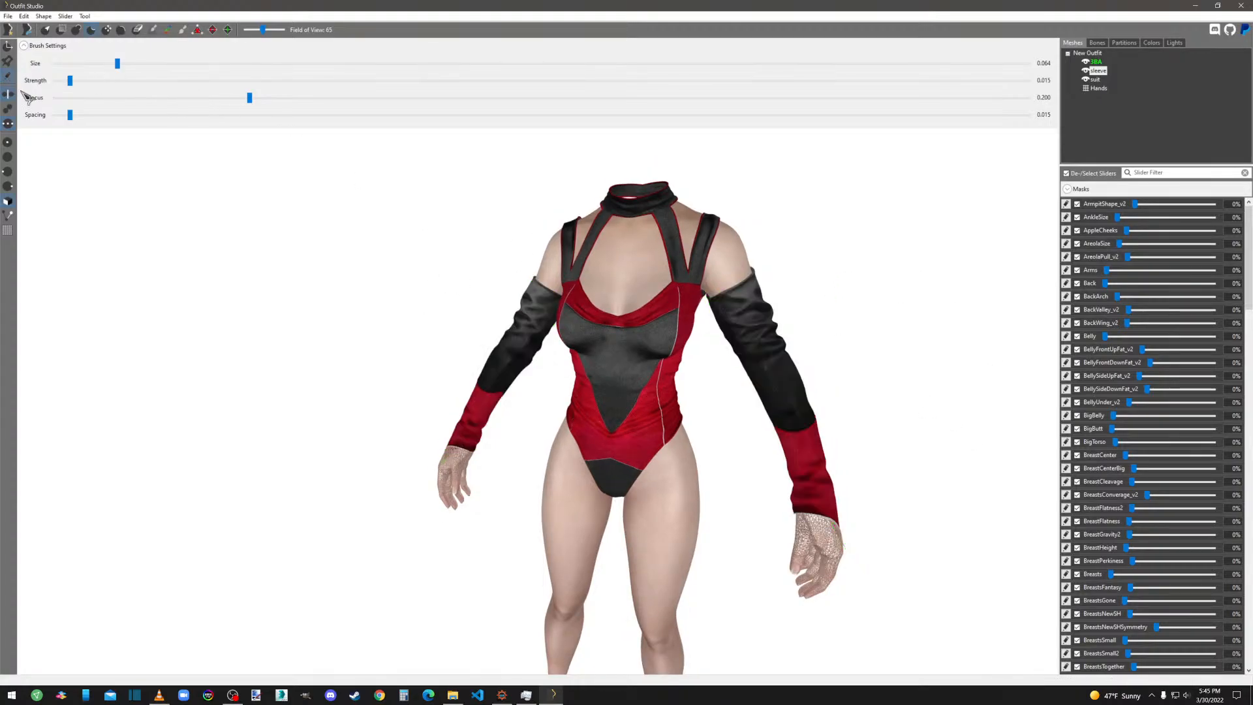
right_drag(943, 473, 892, 464)
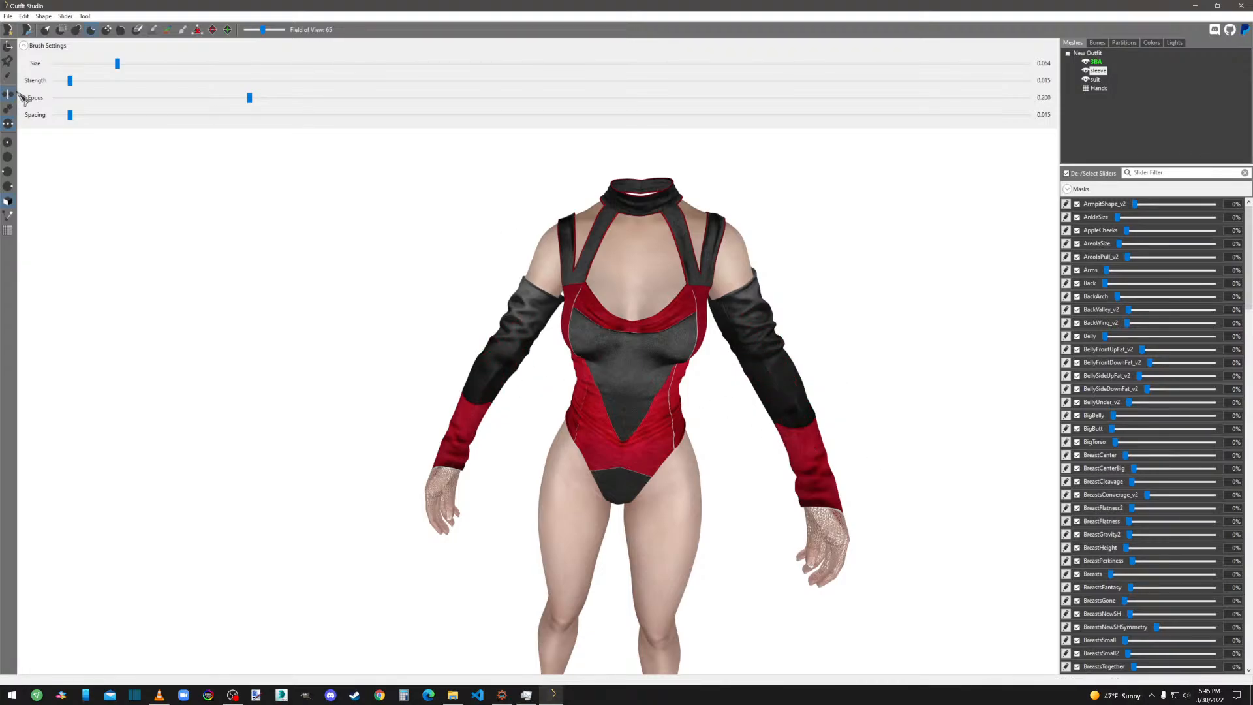
Show the sleeve mesh's vertices and paint a mask down the sleeve with the Mask brush at size 0.314.
click(8, 75)
click(62, 31)
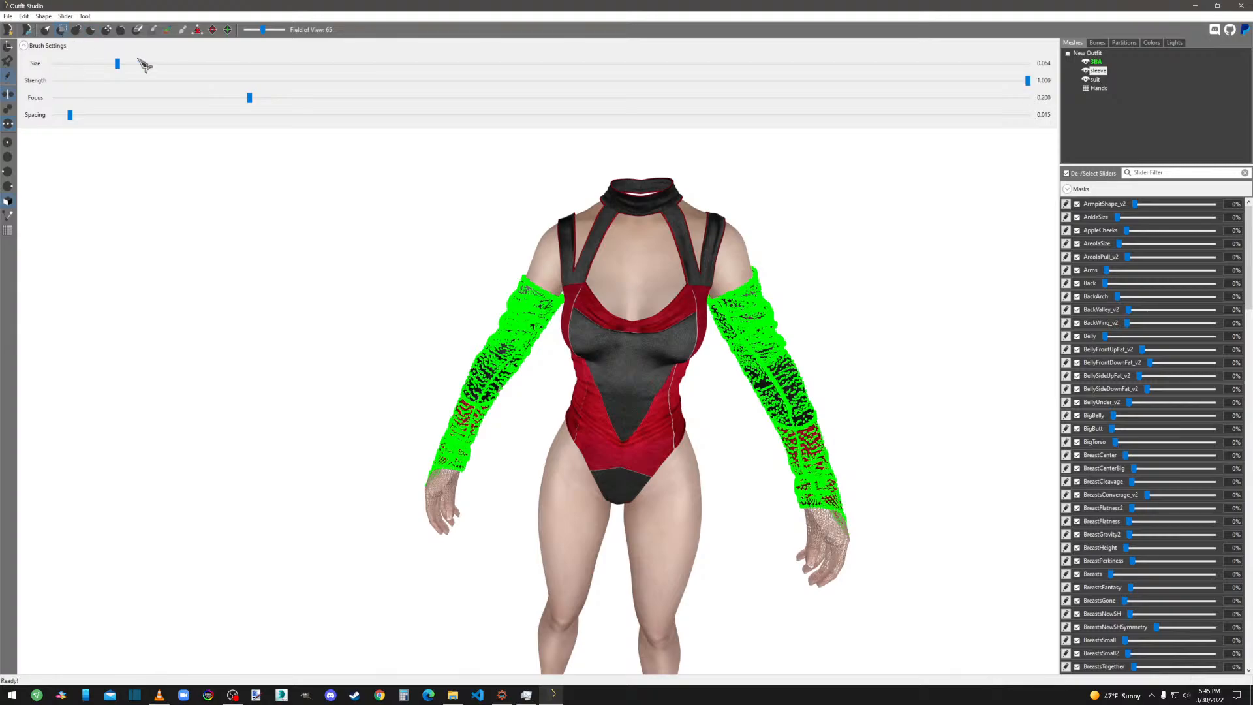
drag(118, 64, 361, 63)
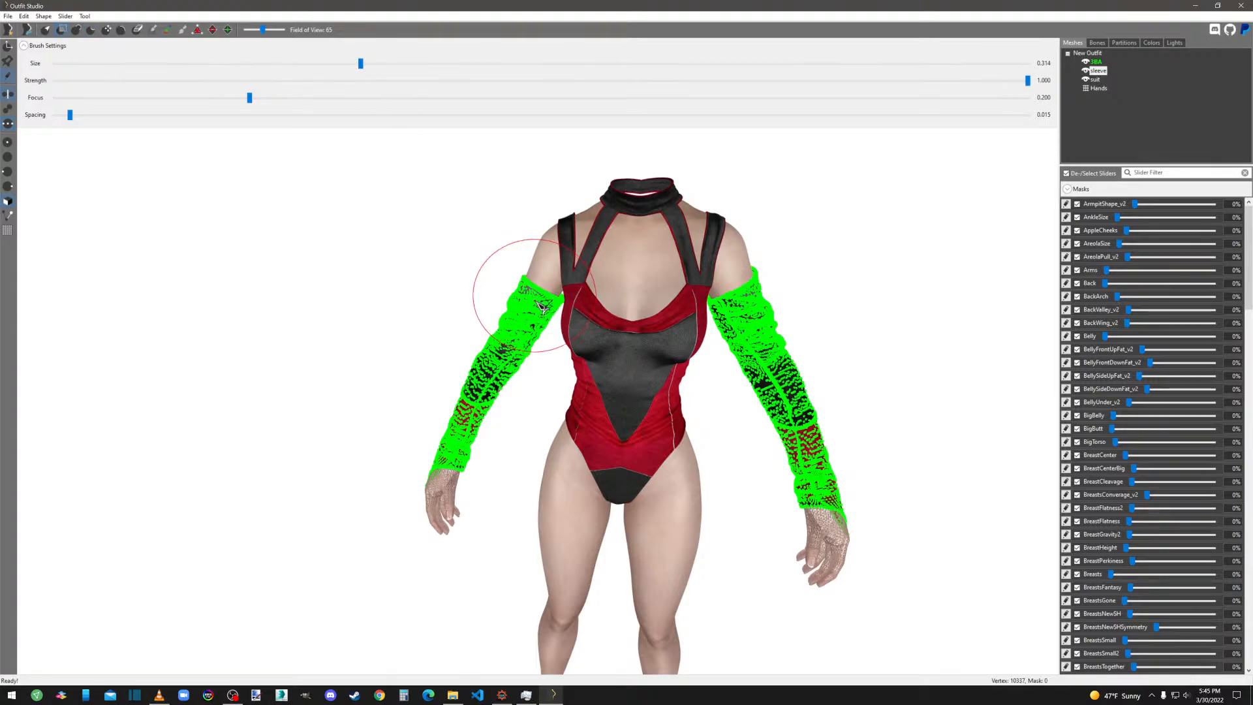
mouse_move(518, 266)
mouse_down()
mouse_move(480, 335)
mouse_move(443, 490)
mouse_up()
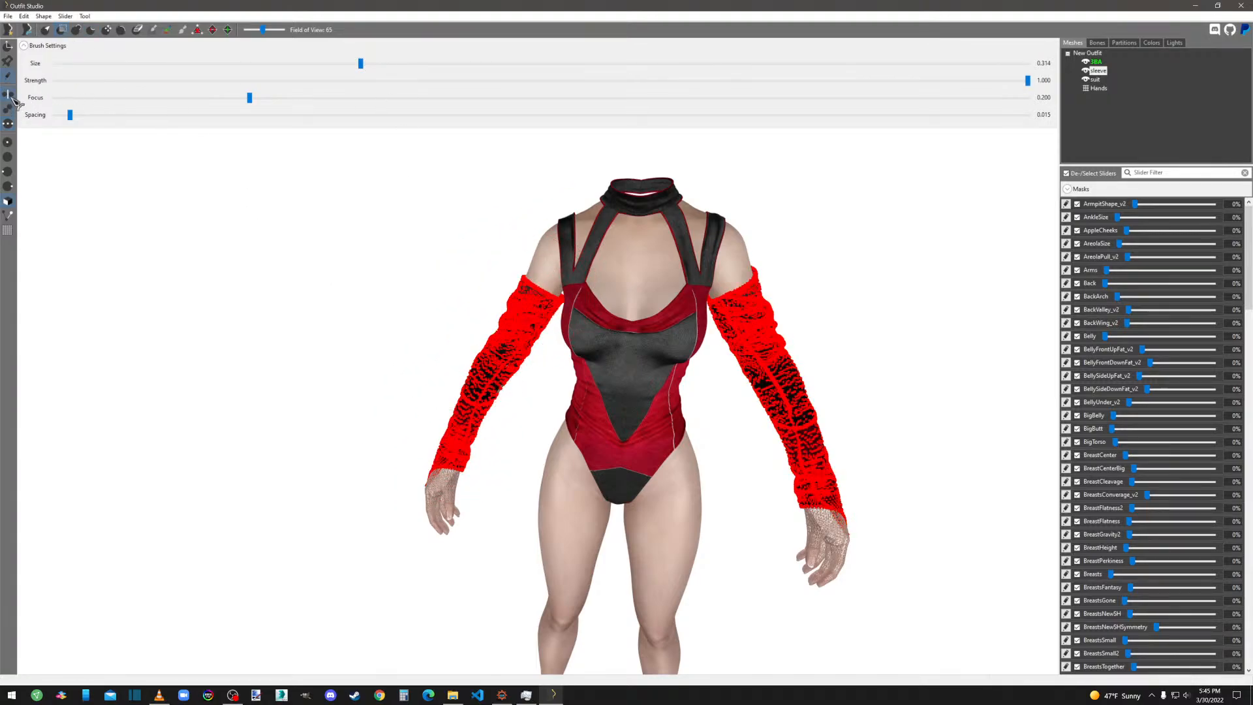
Clear the mask, then with X mirroring off mask only the character's right sleeve and delete the unmasked sleeve's vertices.
click(87, 17)
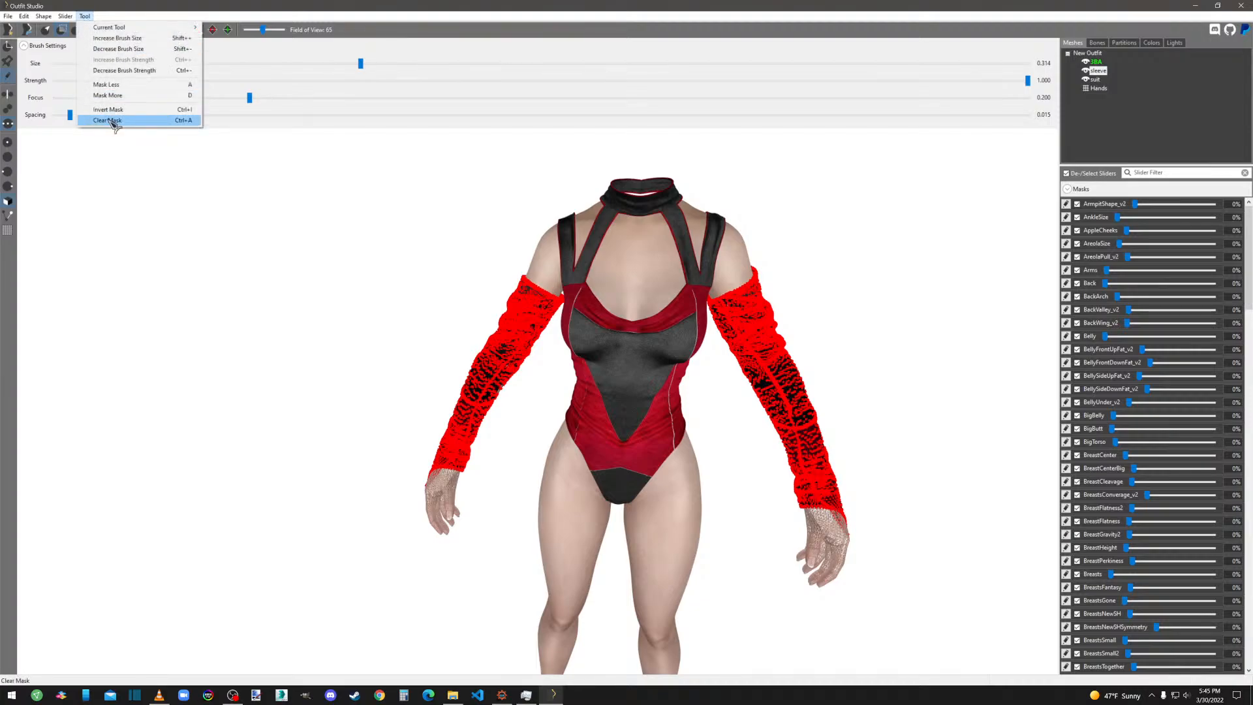
click(111, 123)
drag(548, 301, 464, 420)
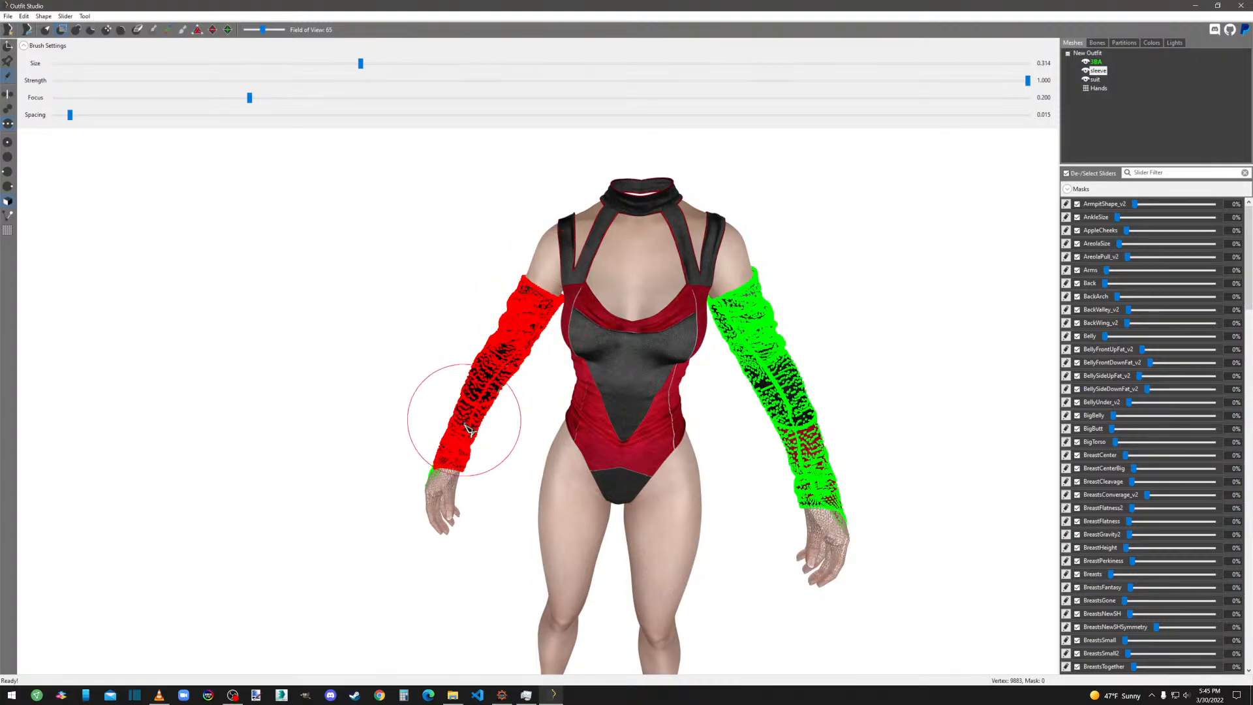
right_drag(545, 312, 902, 408)
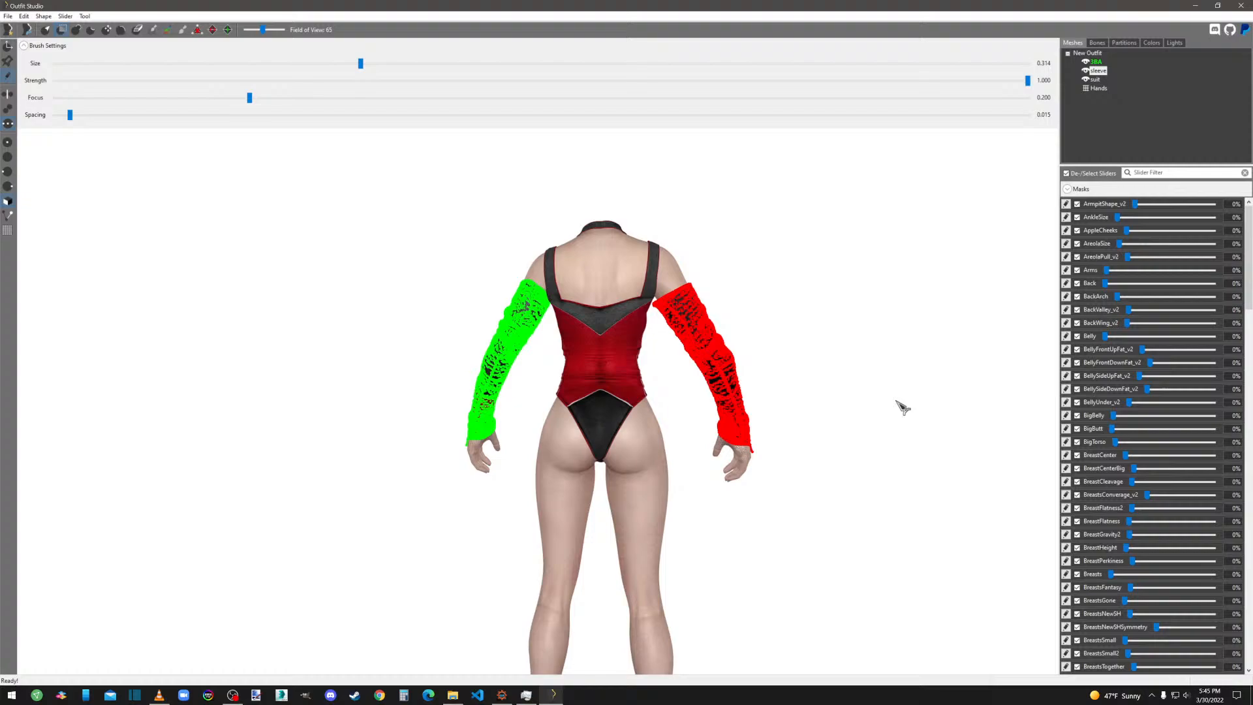
right_click(1101, 78)
click(1134, 120)
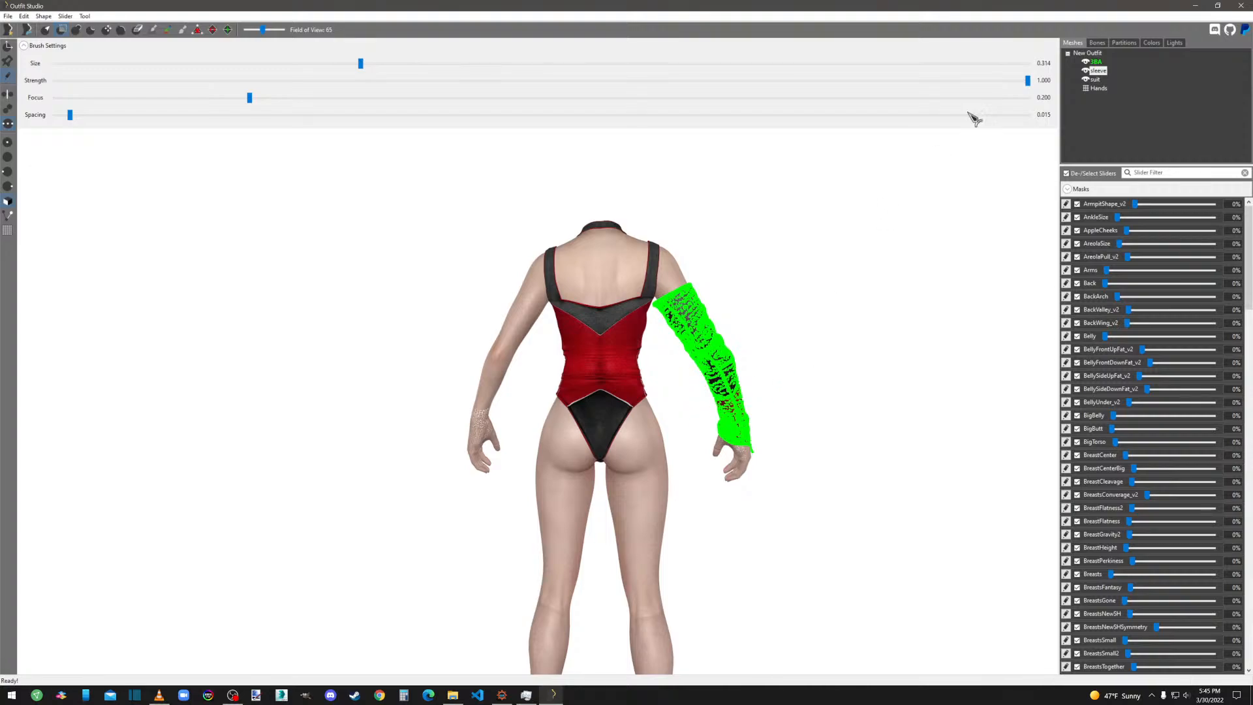
Mirror the remaining sleeve across the X axis onto the character's other arm.
right_click(1102, 73)
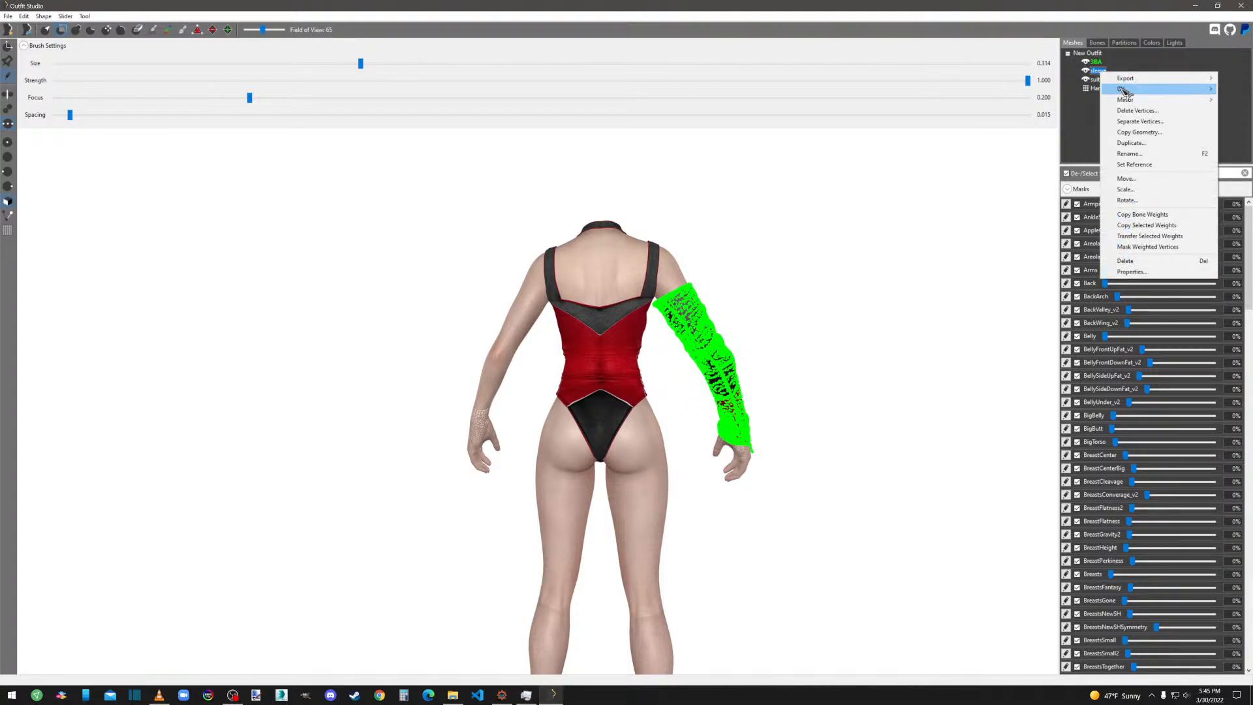
mouse_move(1137, 101)
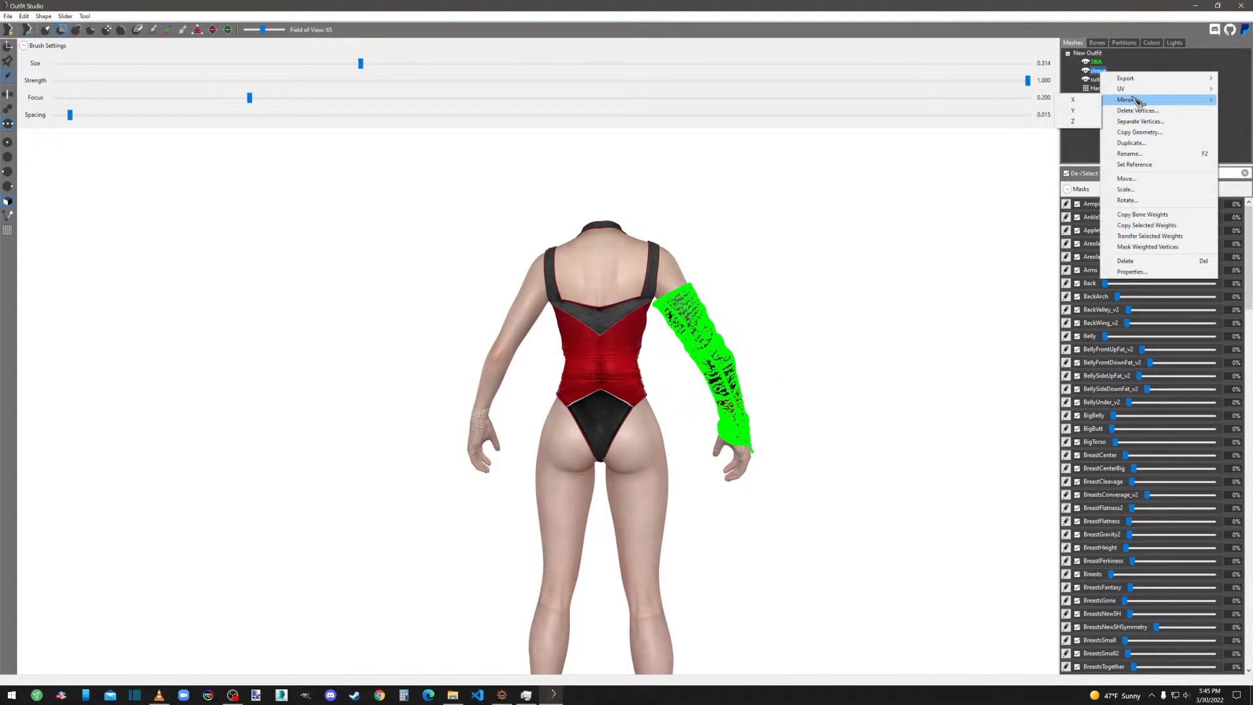
click(1084, 103)
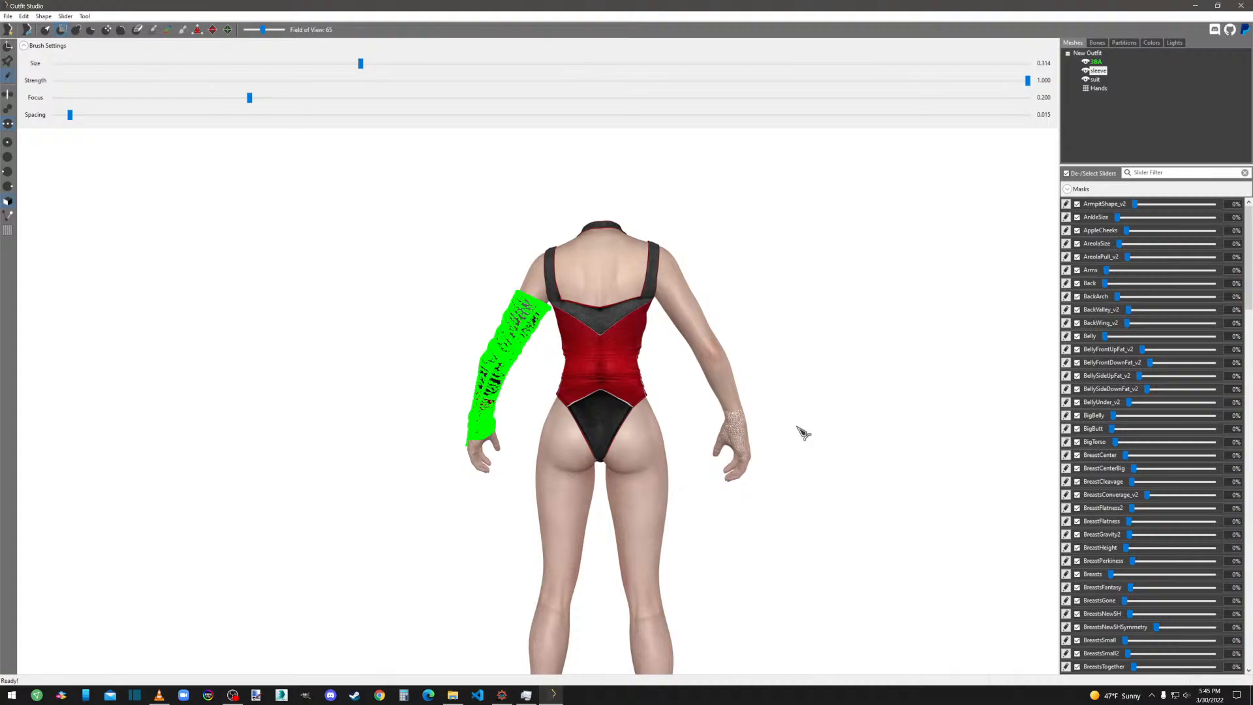
right_click(1101, 71)
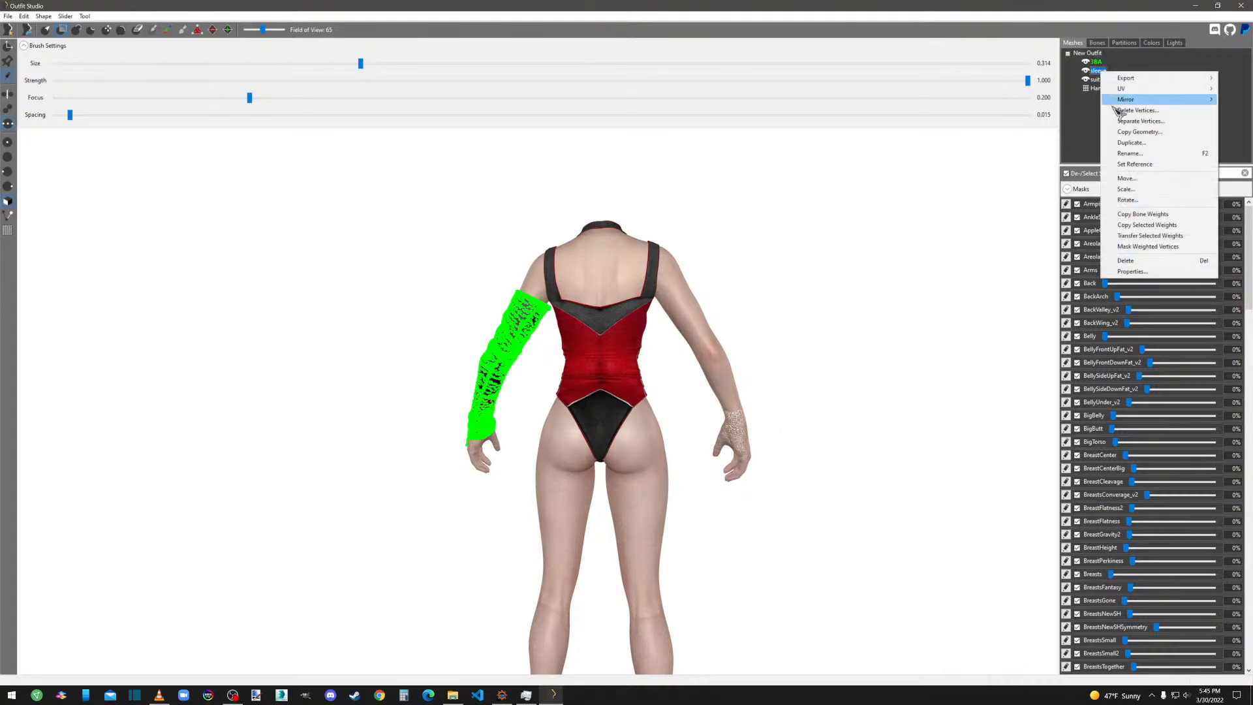
click(1124, 133)
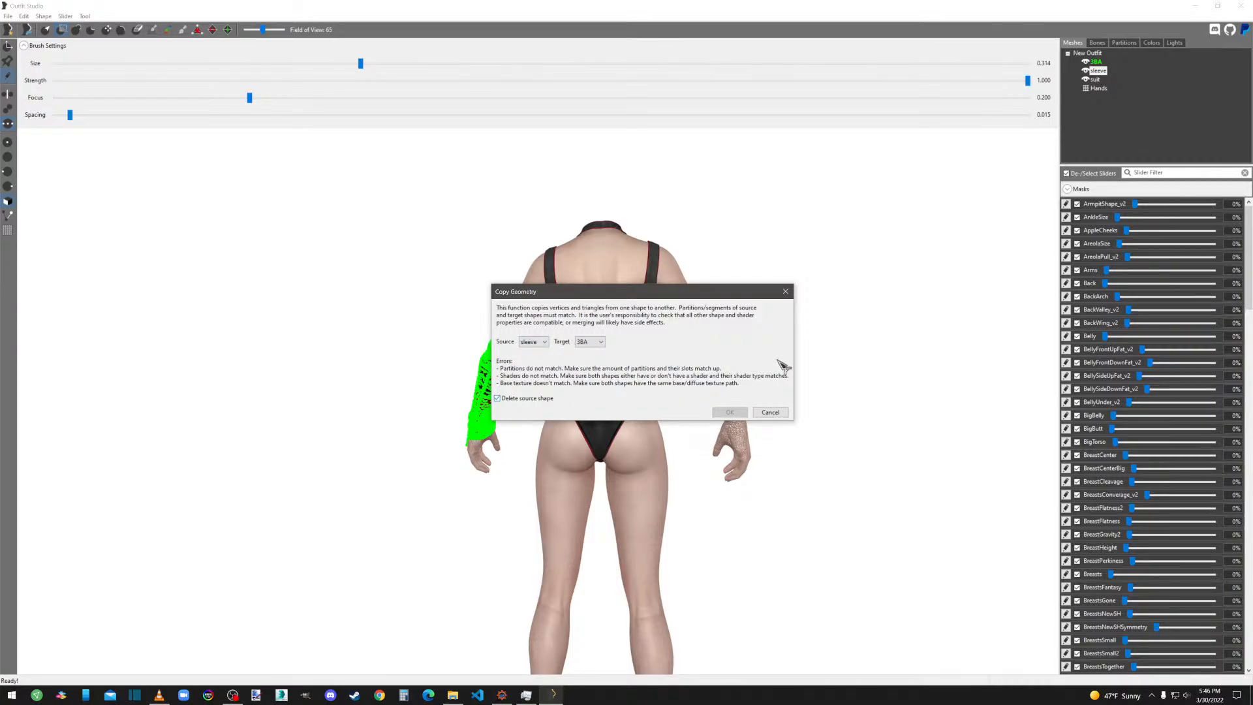
click(770, 411)
Duplicate the sleeve shape as sleeve0 and mirror the copy across the X axis onto the bare arm.
right_click(1099, 72)
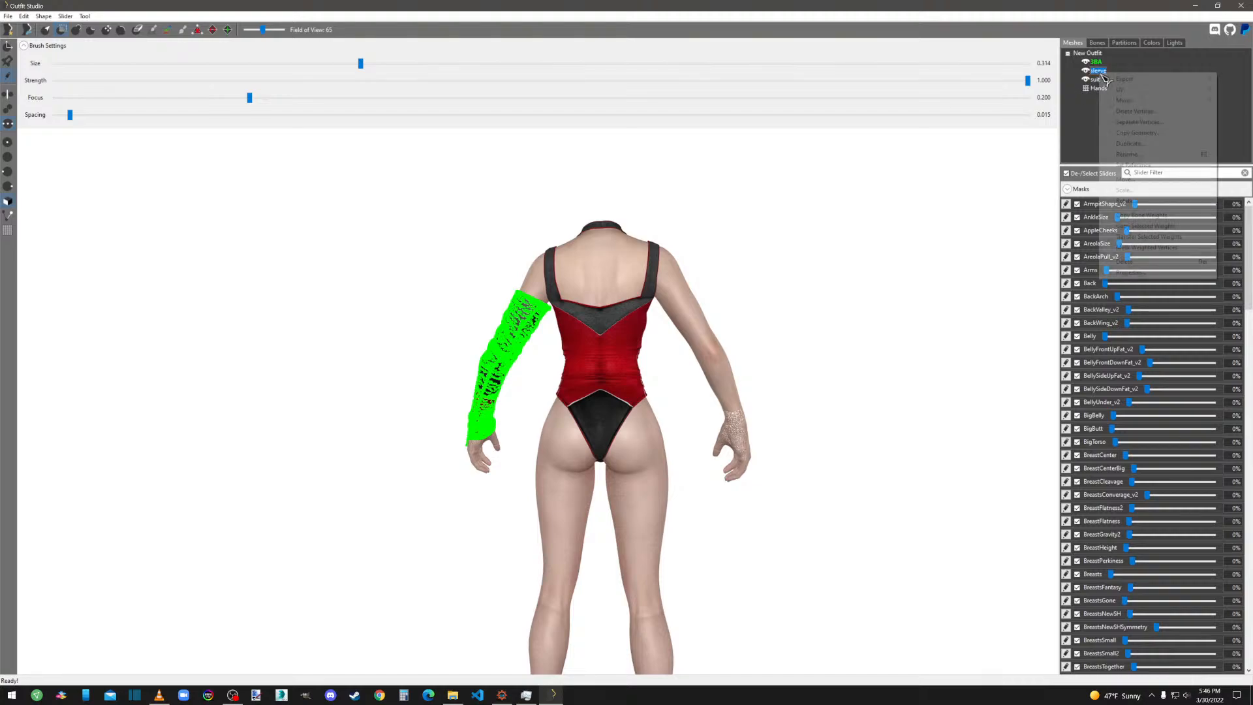
click(1133, 145)
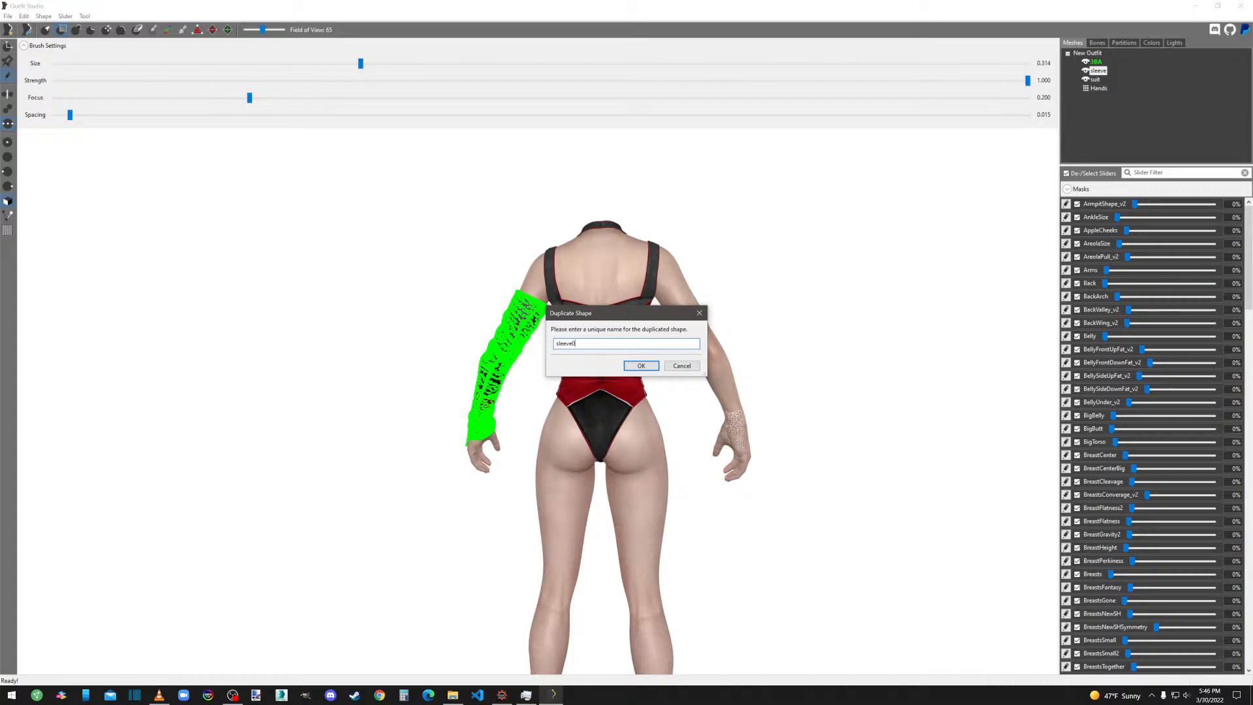
click(641, 366)
right_click(1101, 100)
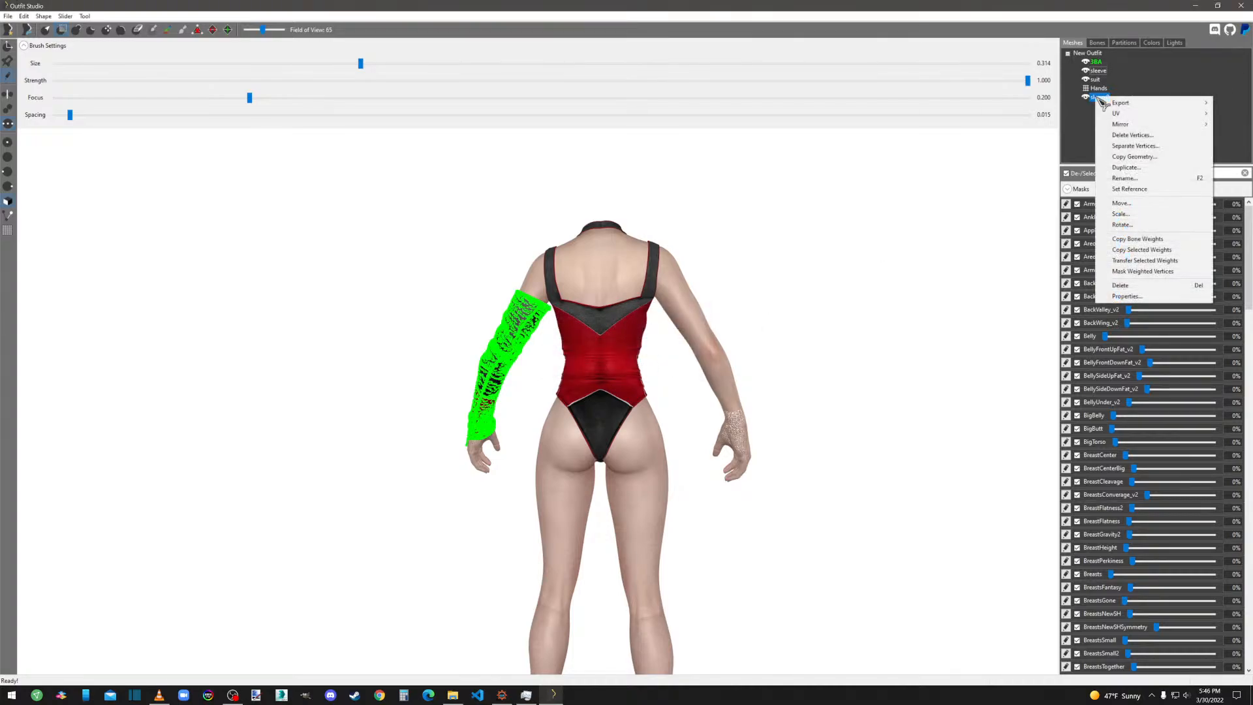
click(1084, 126)
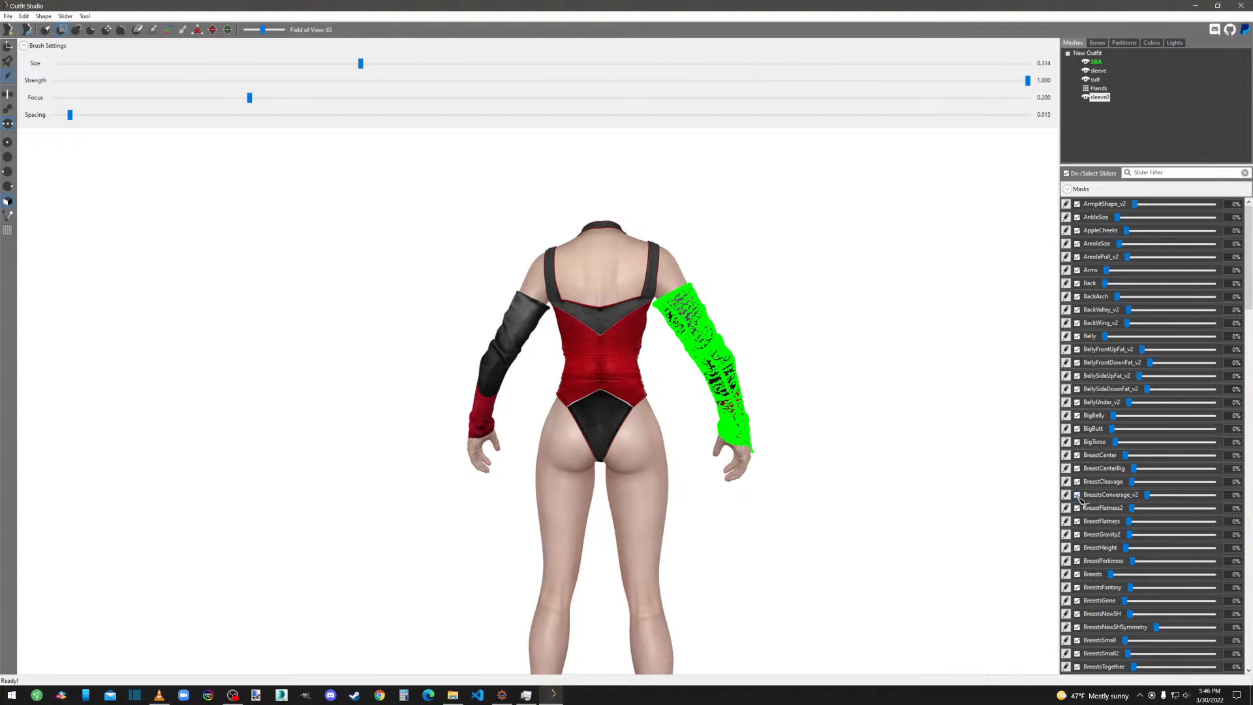
Hide the vertex display and check the mirrored pair of sleeves from the front and around the body.
right_drag(997, 578, 709, 562)
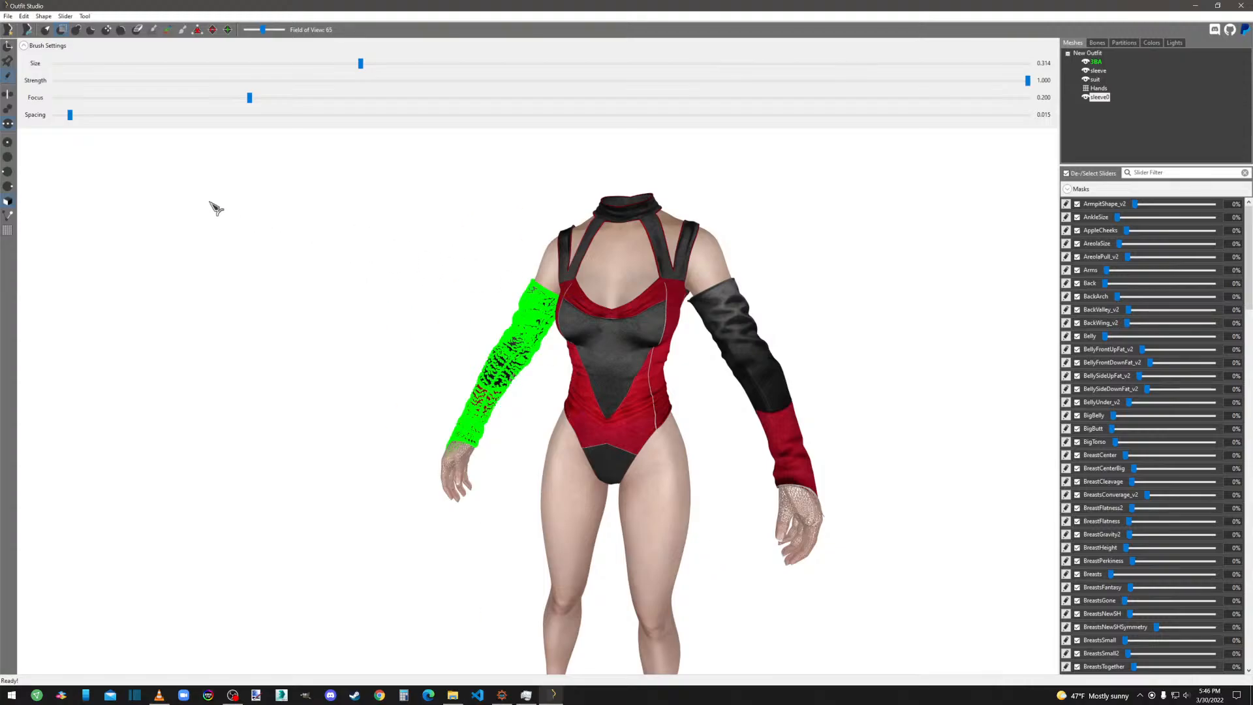
click(8, 77)
right_drag(603, 579, 591, 472)
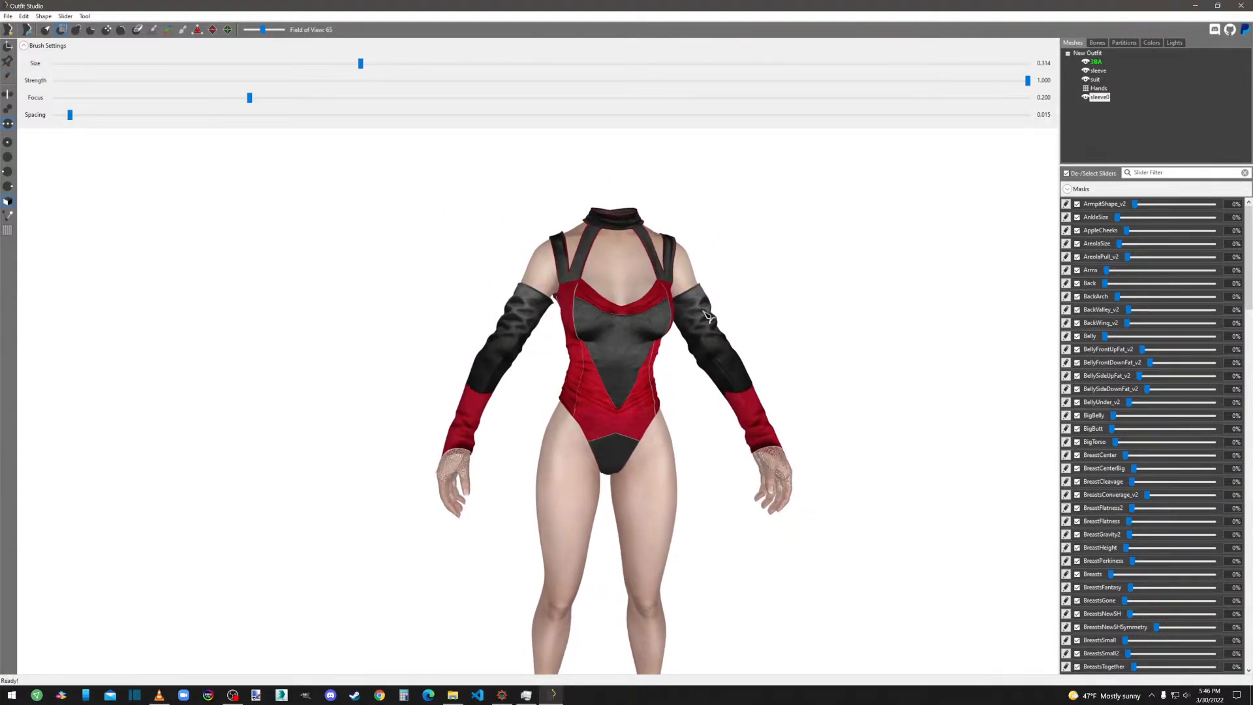
right_drag(817, 373, 784, 379)
mouse_move(528, 344)
right_down()
mouse_move(206, 344)
mouse_move(419, 366)
mouse_move(584, 430)
mouse_move(807, 405)
mouse_move(978, 433)
mouse_move(960, 425)
right_up()
middle_drag(700, 470, 586, 399)
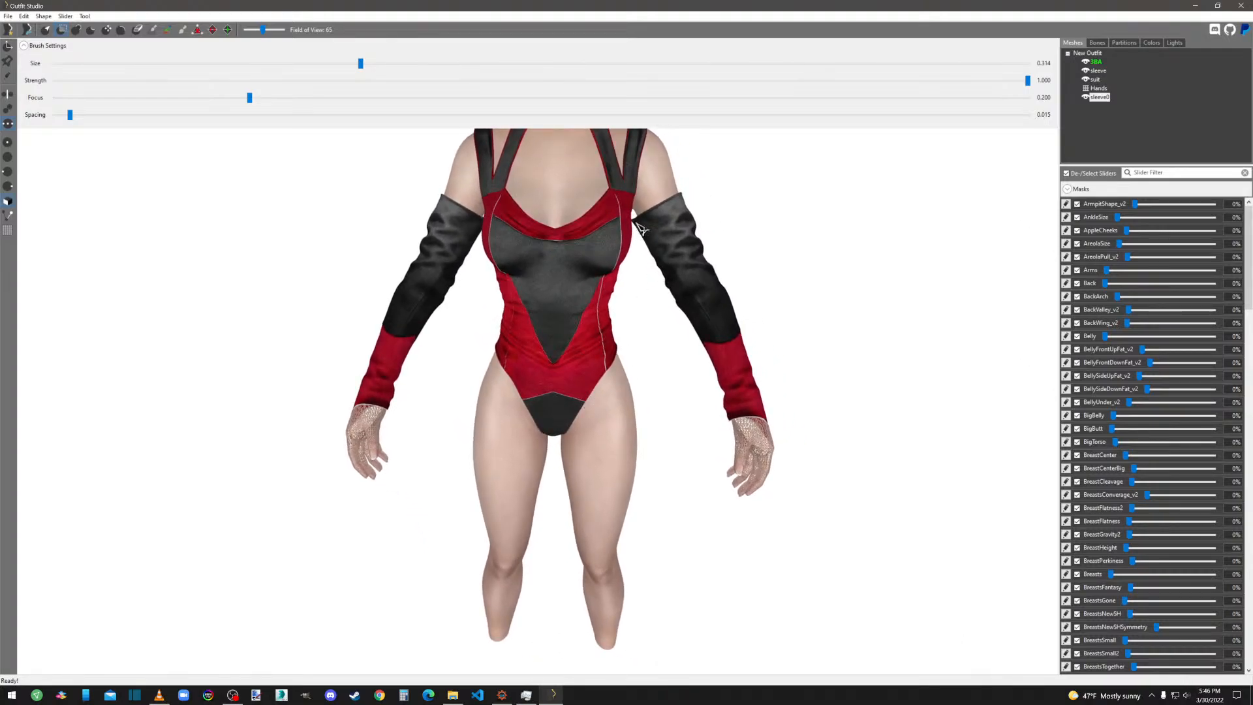
Turn X mirroring back on and tighten sleeve0's upper opening near the armpit with the Deflate brush at size 0.214.
click(92, 30)
scroll(836, 338, up, 5)
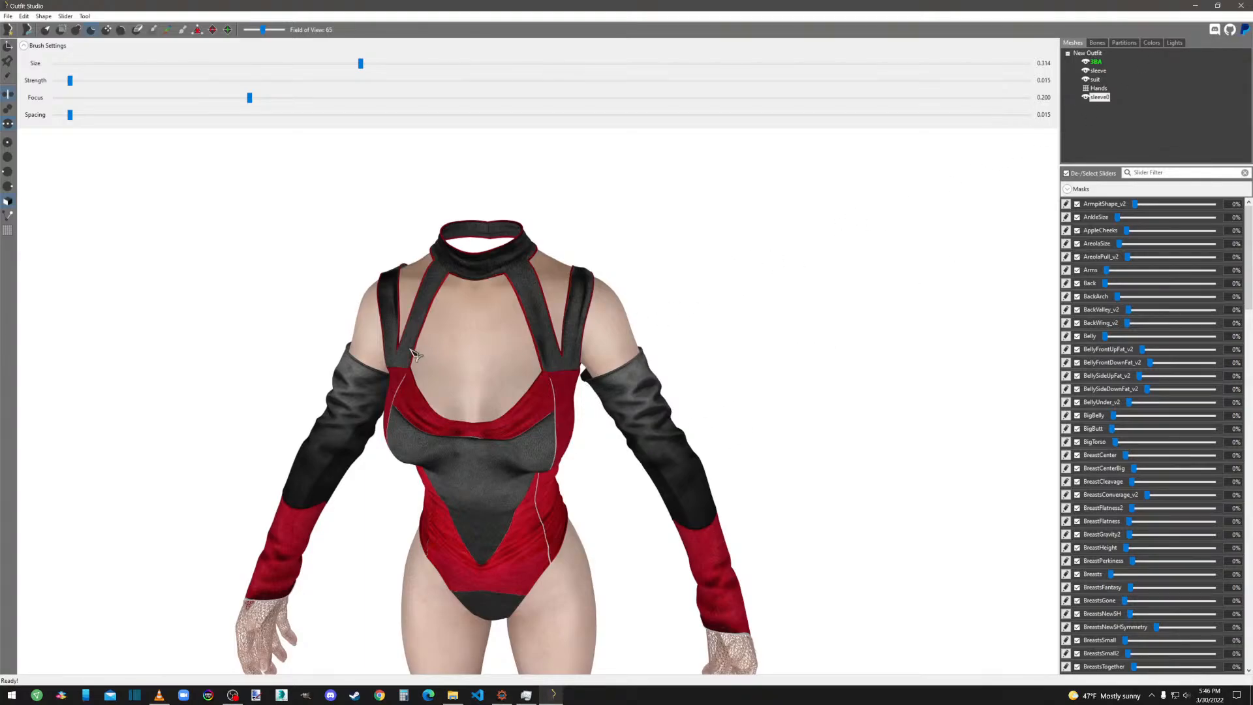
middle_drag(481, 439, 814, 452)
scroll(814, 453, up, 5)
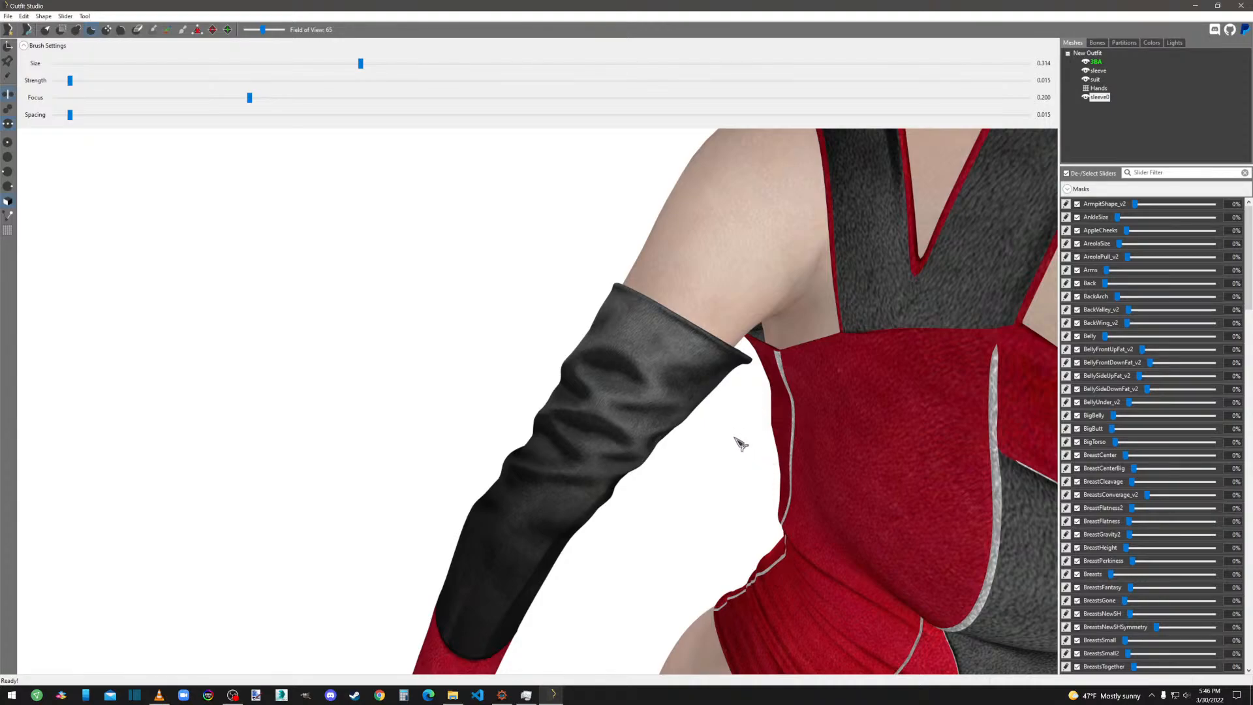
mouse_move(757, 439)
right_down()
mouse_move(713, 447)
mouse_move(780, 378)
right_up()
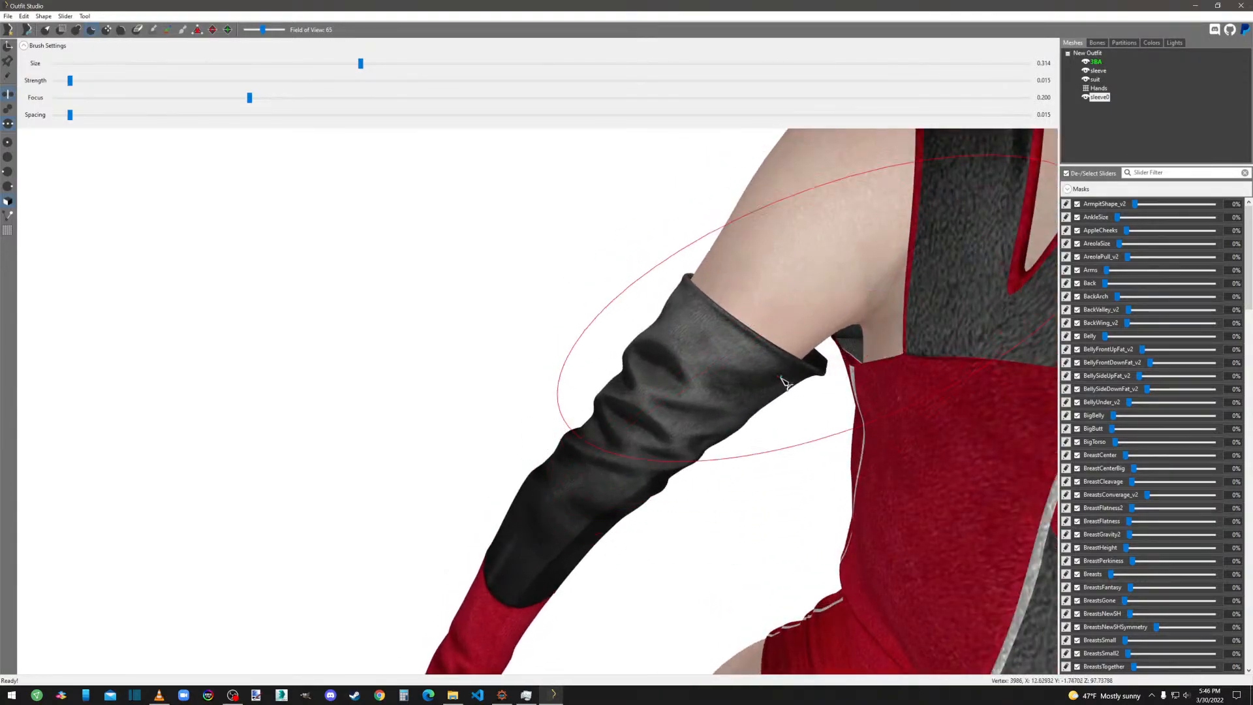
click(262, 64)
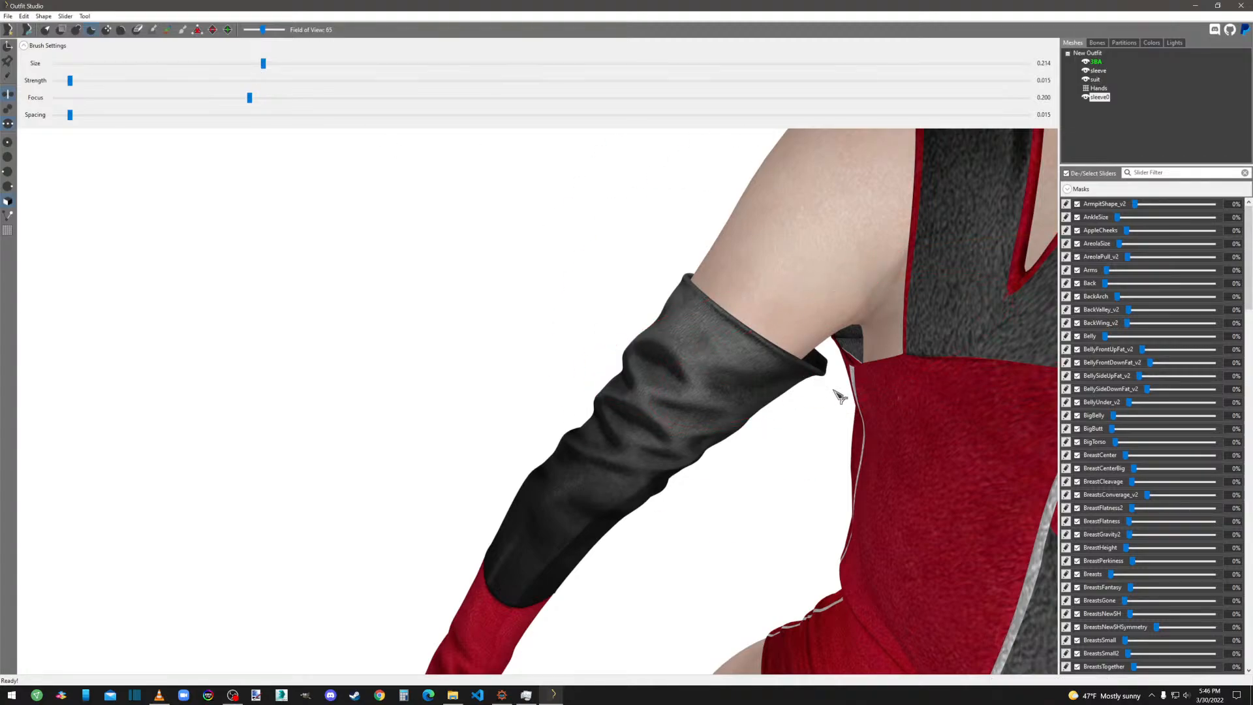
right_drag(835, 383, 687, 346)
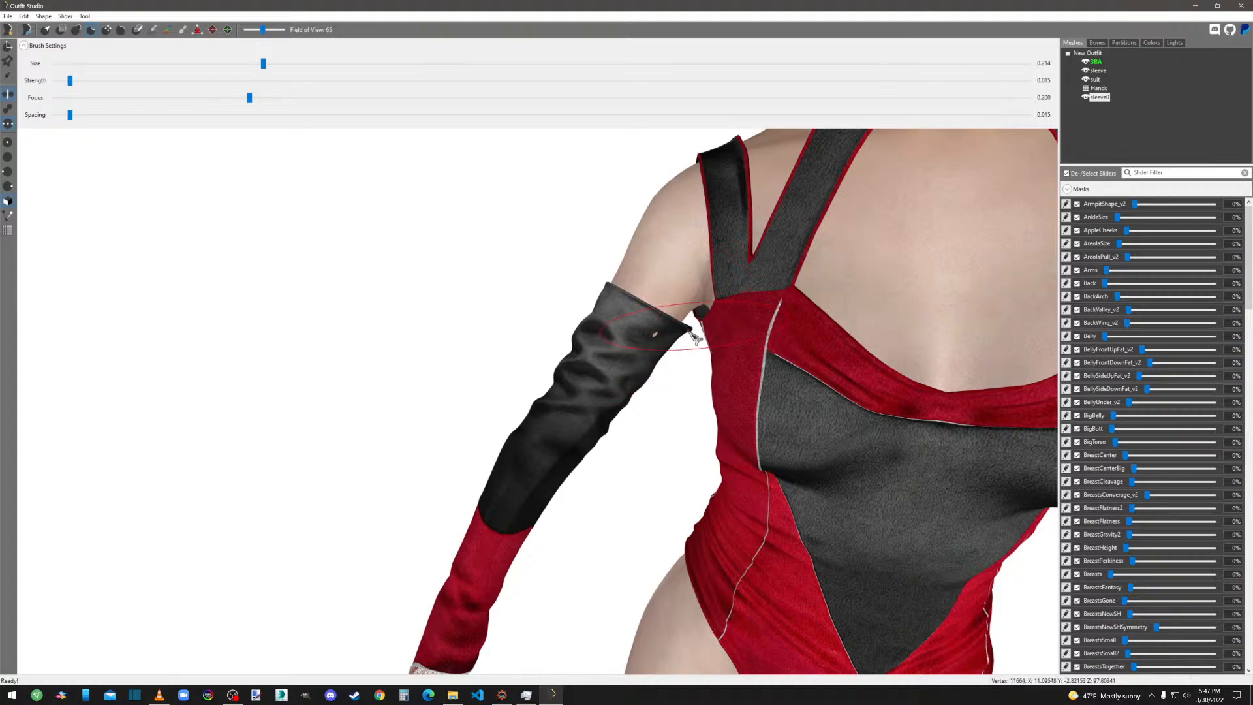
Set the brush size to 0.118 and inflate sleeve0's upper opening where the skin pokes through, checking the sleeve from all sides.
drag(263, 63, 170, 65)
click(77, 30)
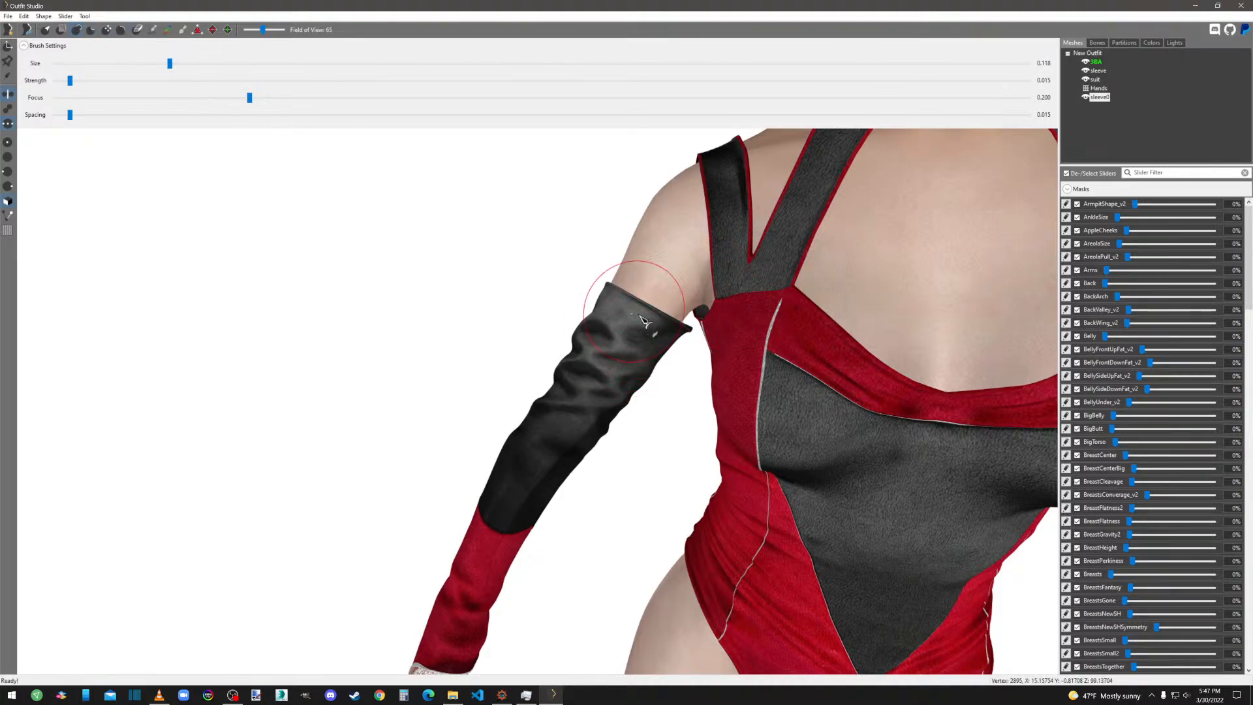
scroll(660, 361, down, 3)
right_drag(927, 434, 820, 450)
scroll(820, 450, up, 4)
scroll(820, 450, down, 4)
right_drag(1025, 459, 843, 443)
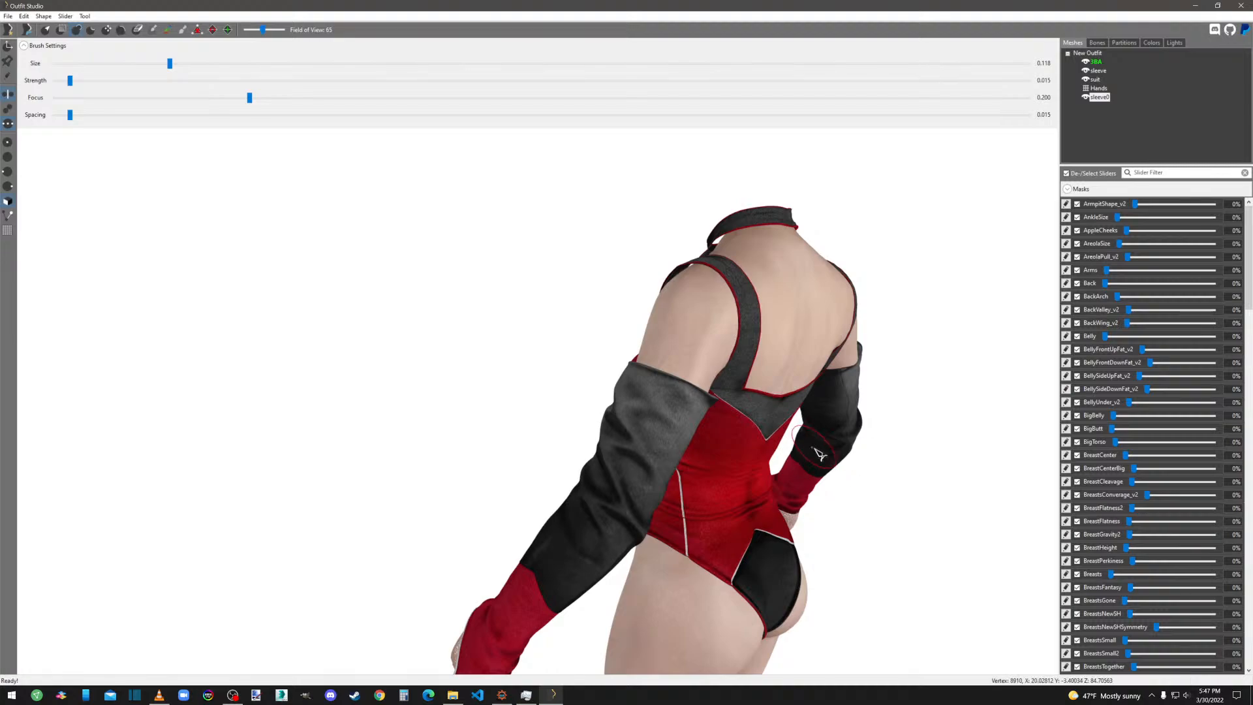
scroll(842, 518, down, 3)
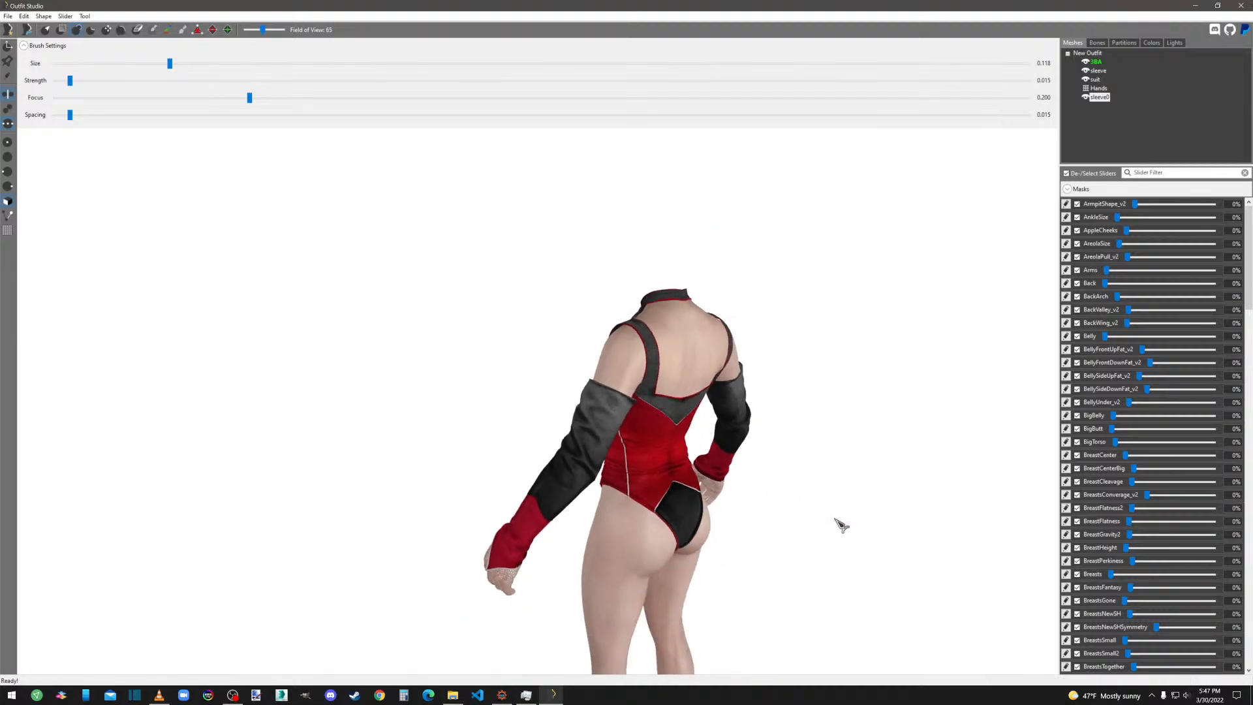
Remove the reference status from the 3BA body and set the Hands shape as the project's reference instead.
right_drag(839, 520, 985, 537)
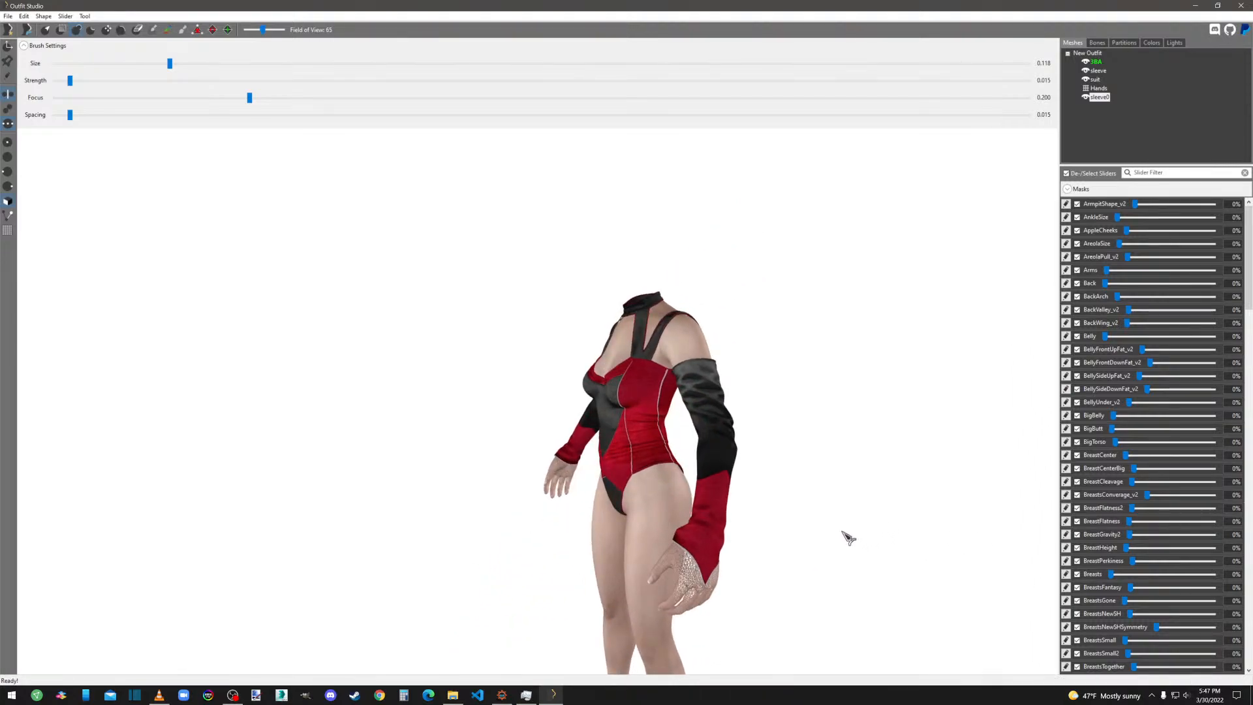
right_drag(839, 528, 977, 541)
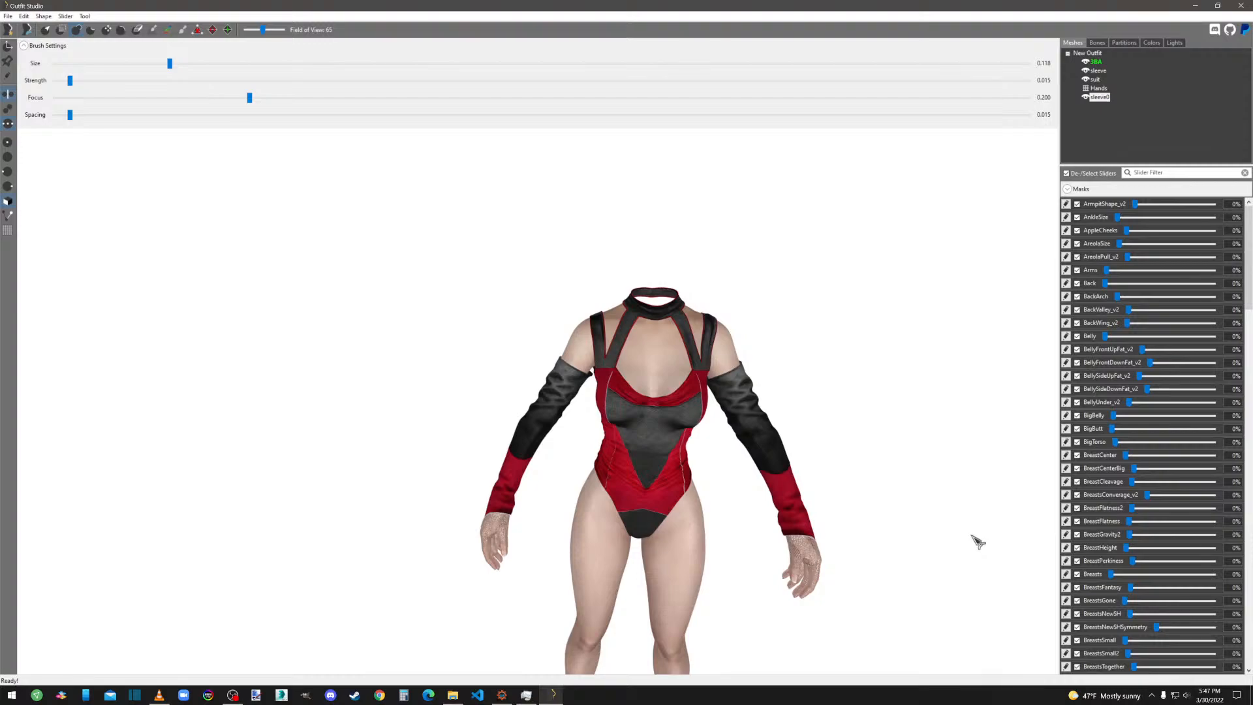
middle_drag(800, 377, 670, 304)
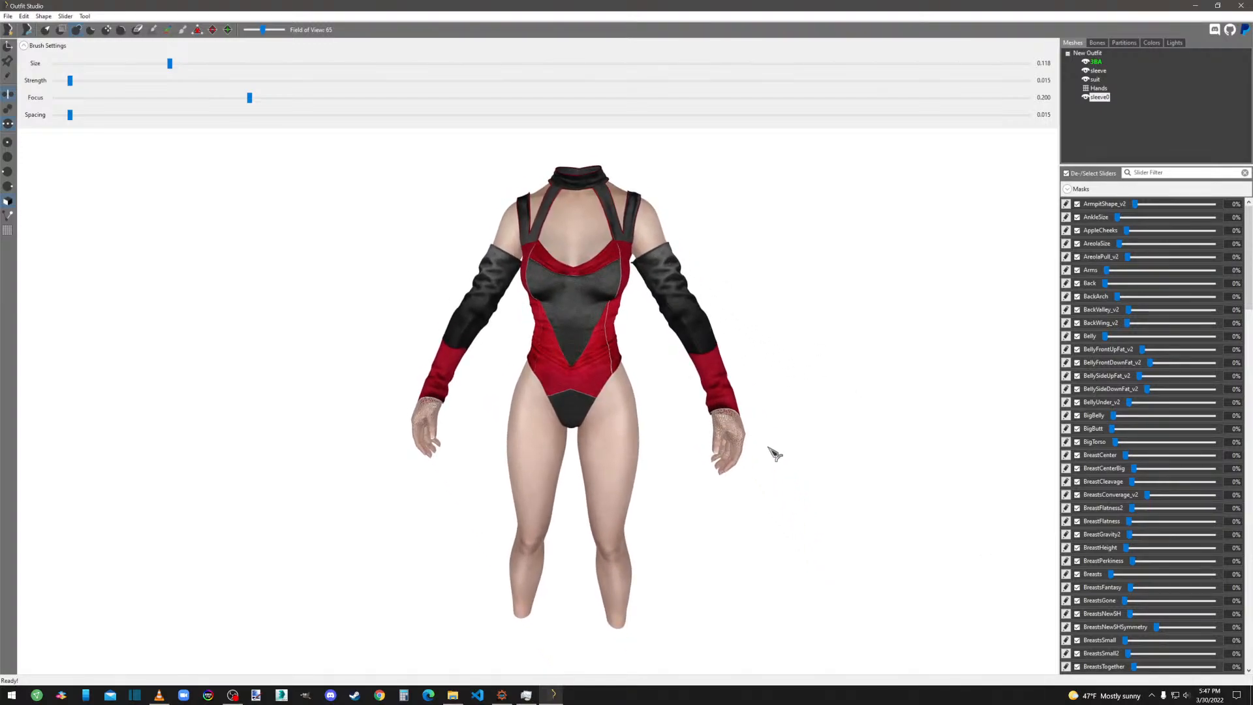
right_click(1097, 89)
click(1098, 63)
right_click(1099, 63)
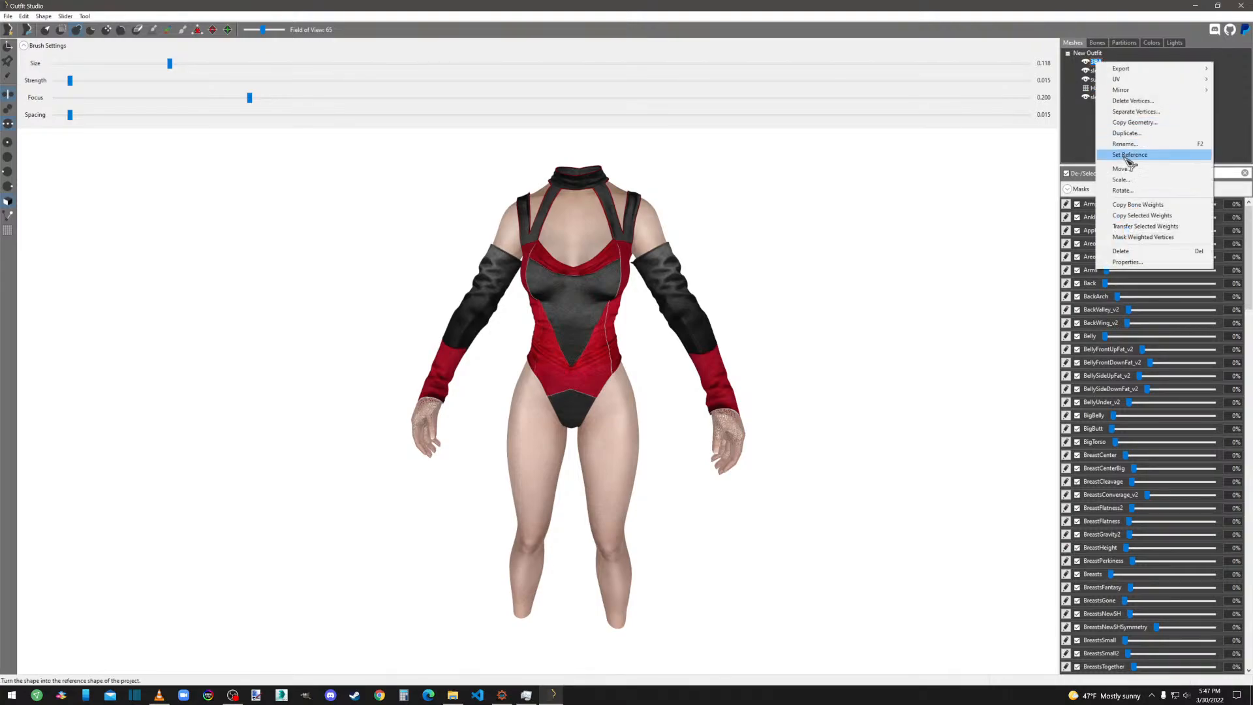
click(1130, 161)
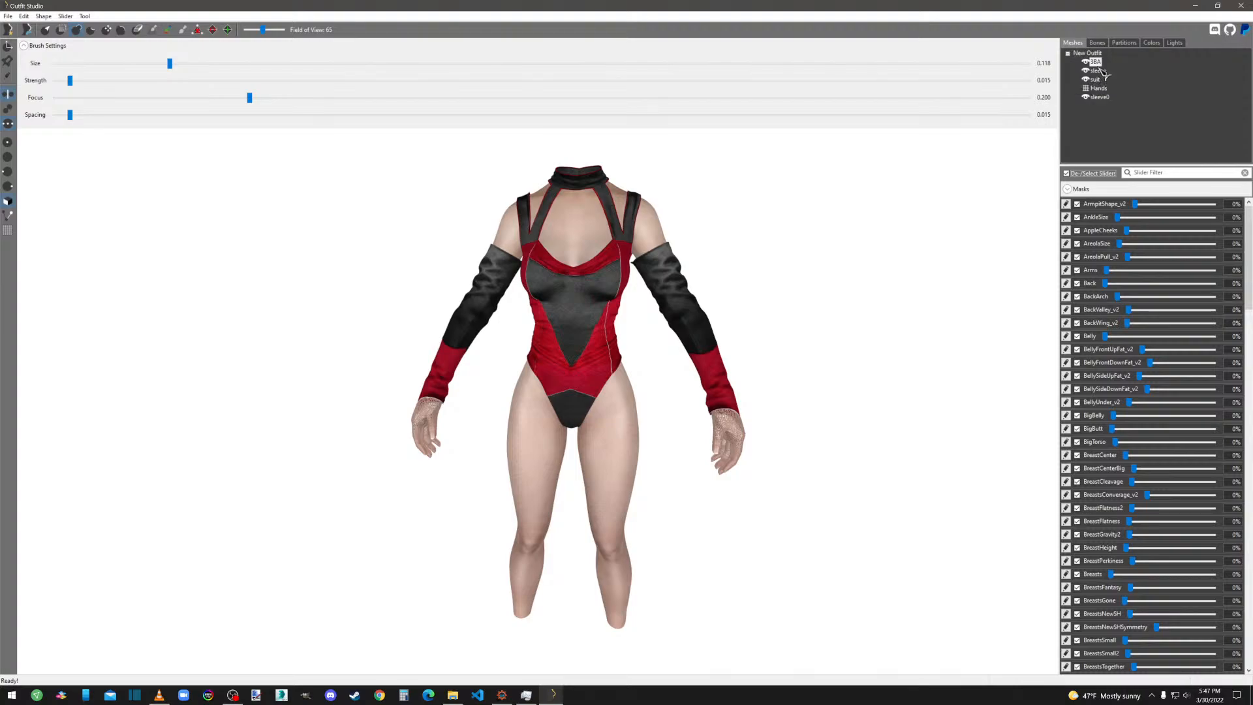
right_click(1107, 97)
click(1125, 179)
Copy bone weights from the Hands reference to sleeve and sleeve0, and mask the weighted vertices on both.
right_click(1102, 99)
click(1137, 242)
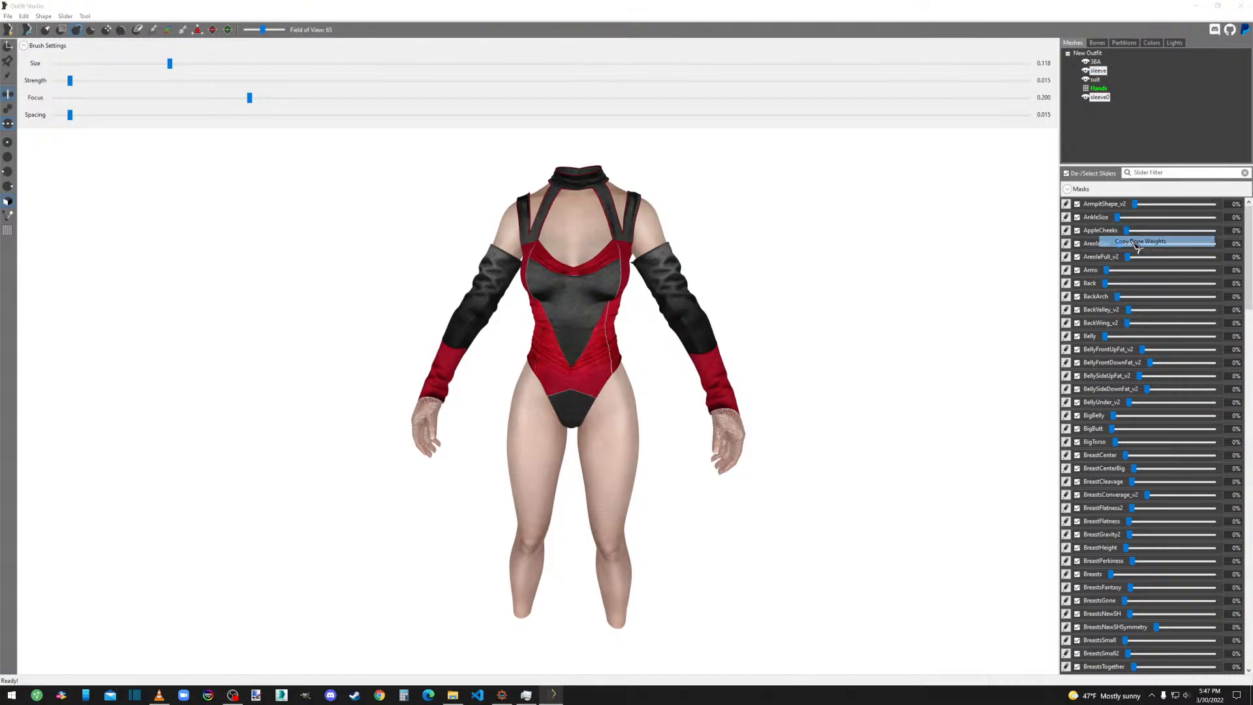
click(709, 383)
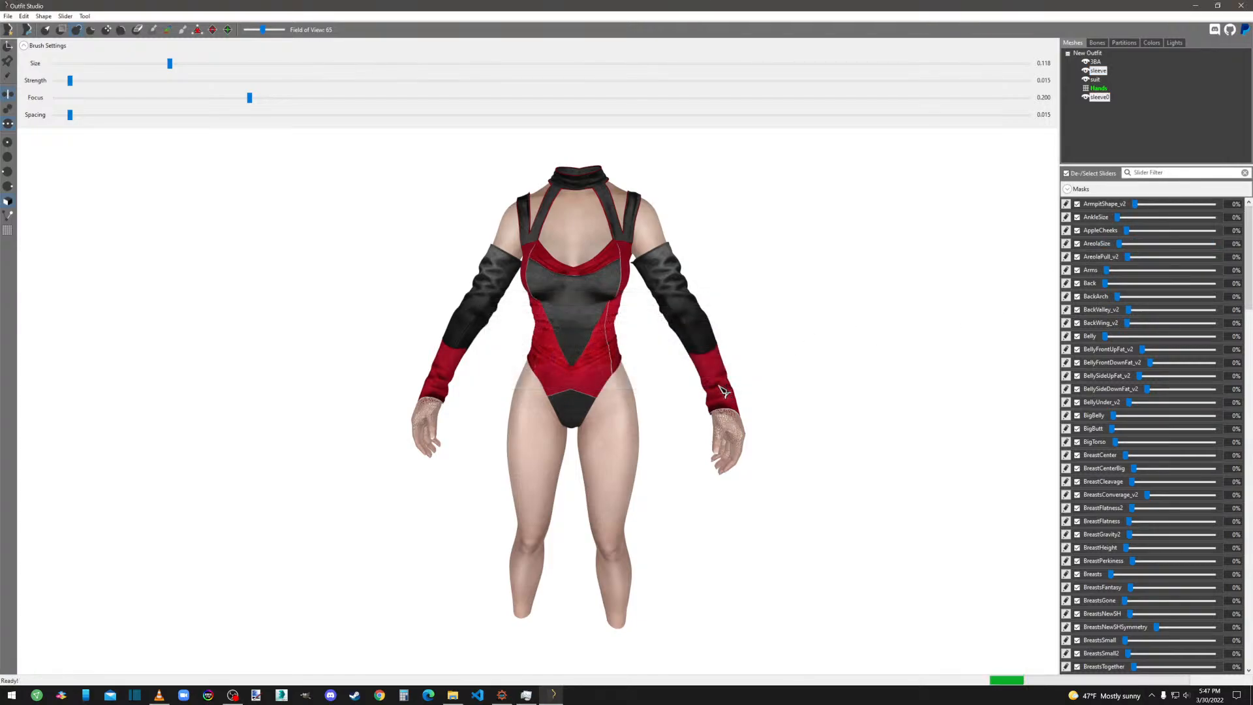
right_click(1106, 93)
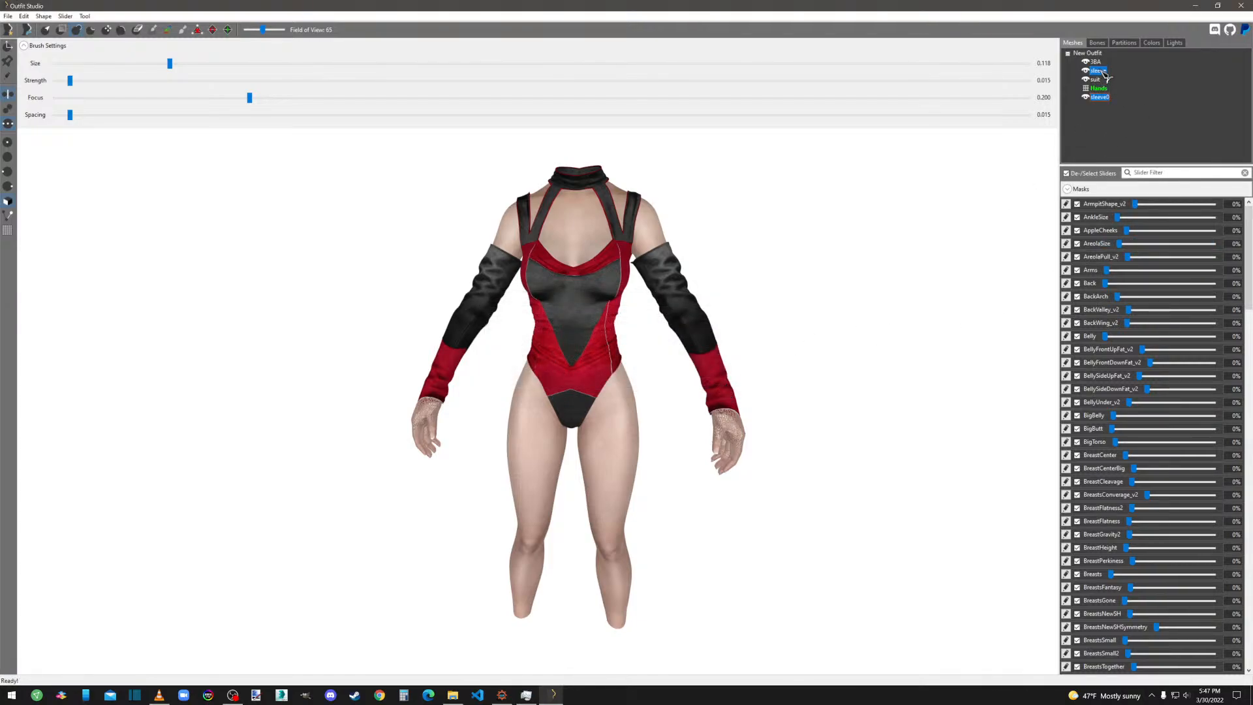
right_click(1100, 72)
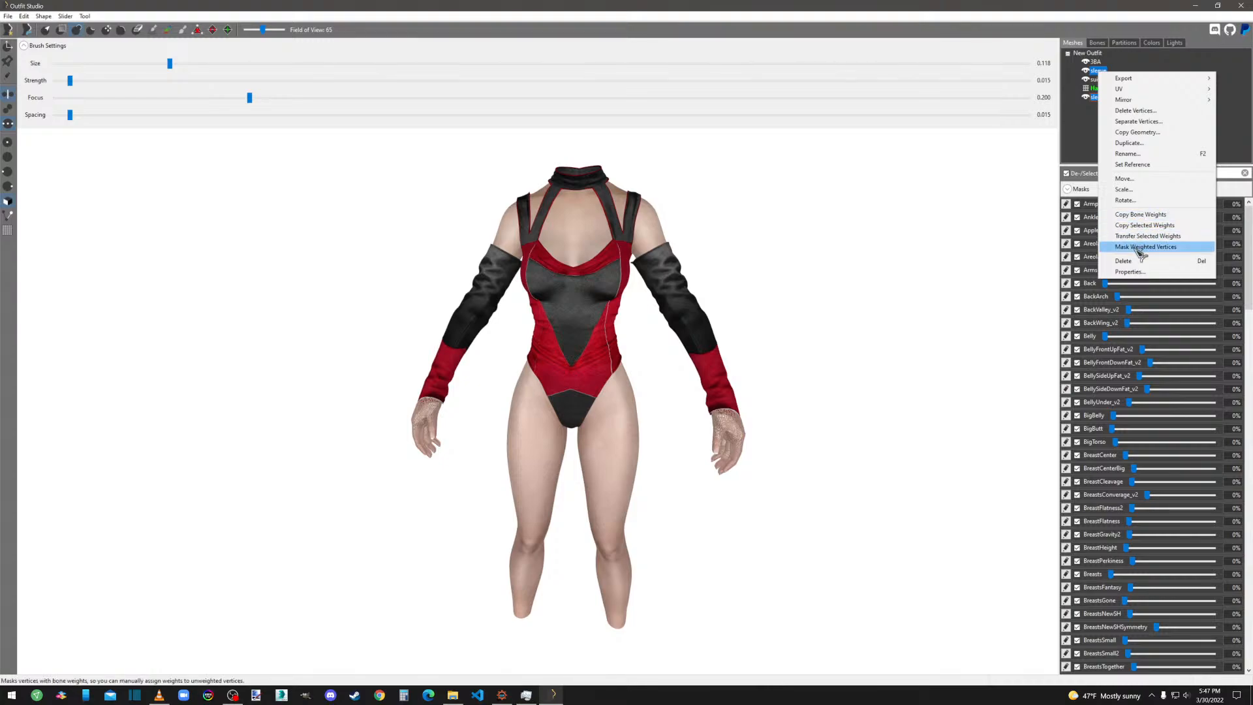
click(1139, 251)
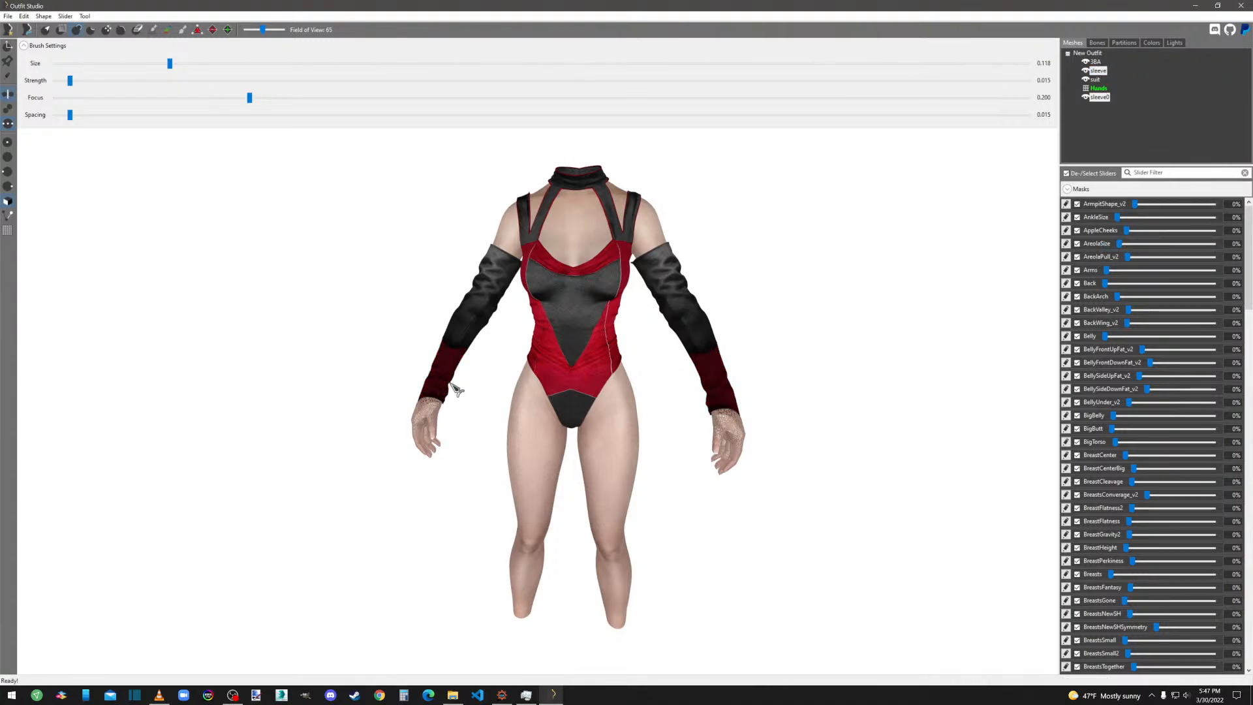
Remove the reference status from Hands and set the 3BA body as the reference again.
right_click(1100, 91)
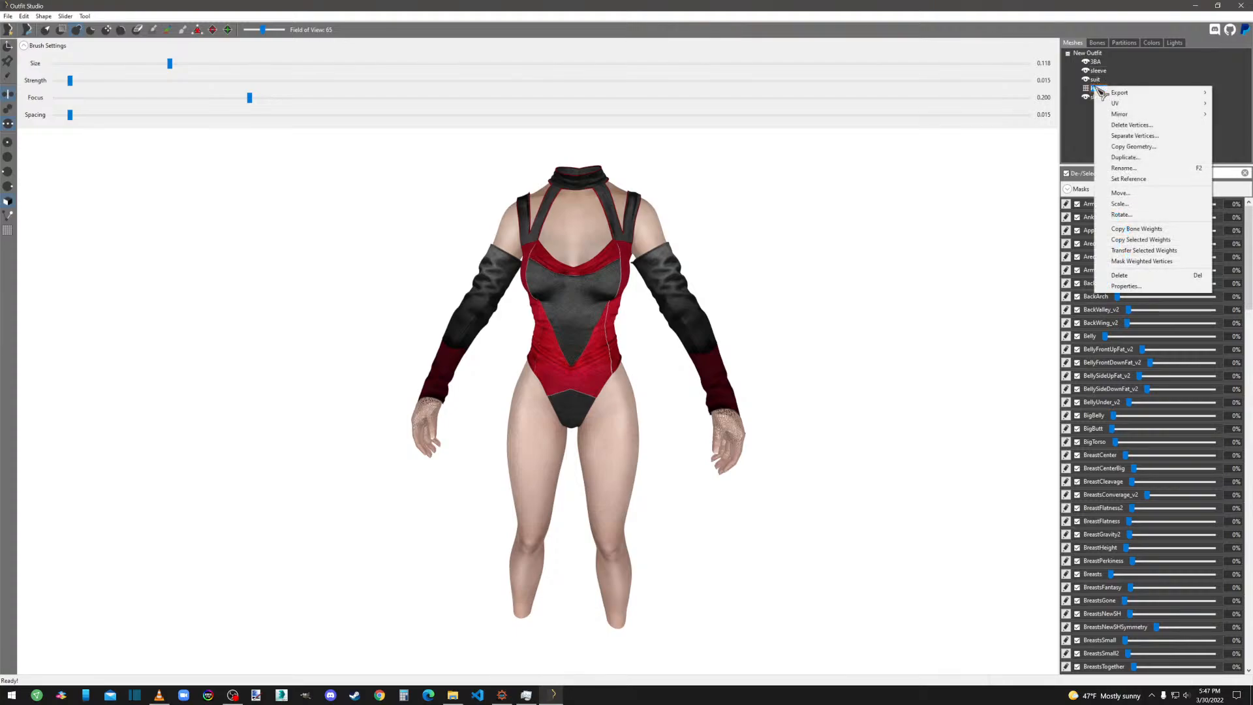
click(1127, 180)
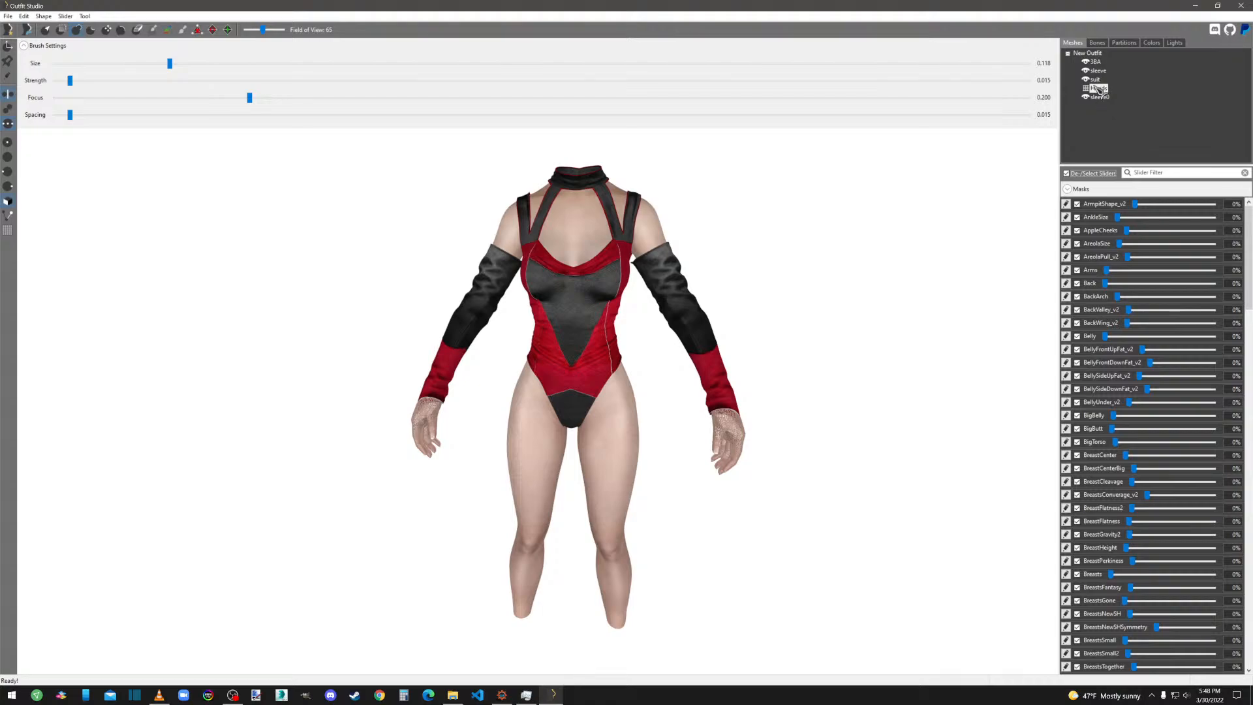
click(1096, 62)
right_click(1096, 61)
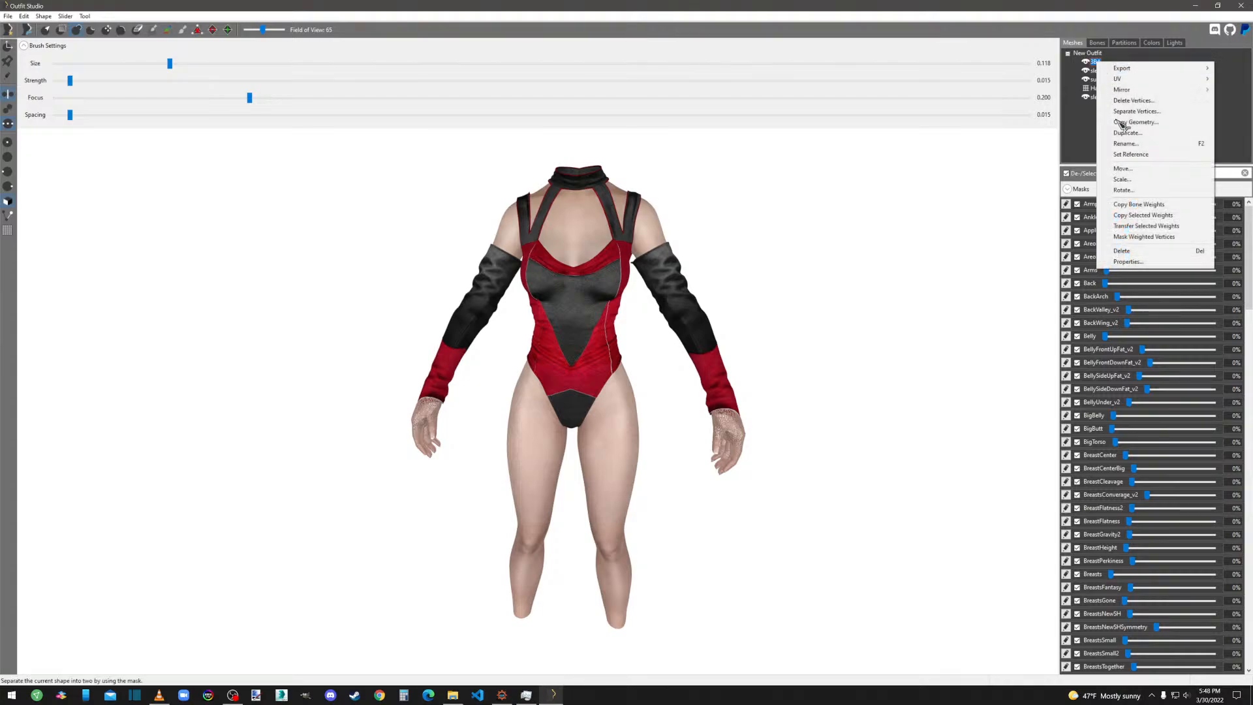
click(1113, 153)
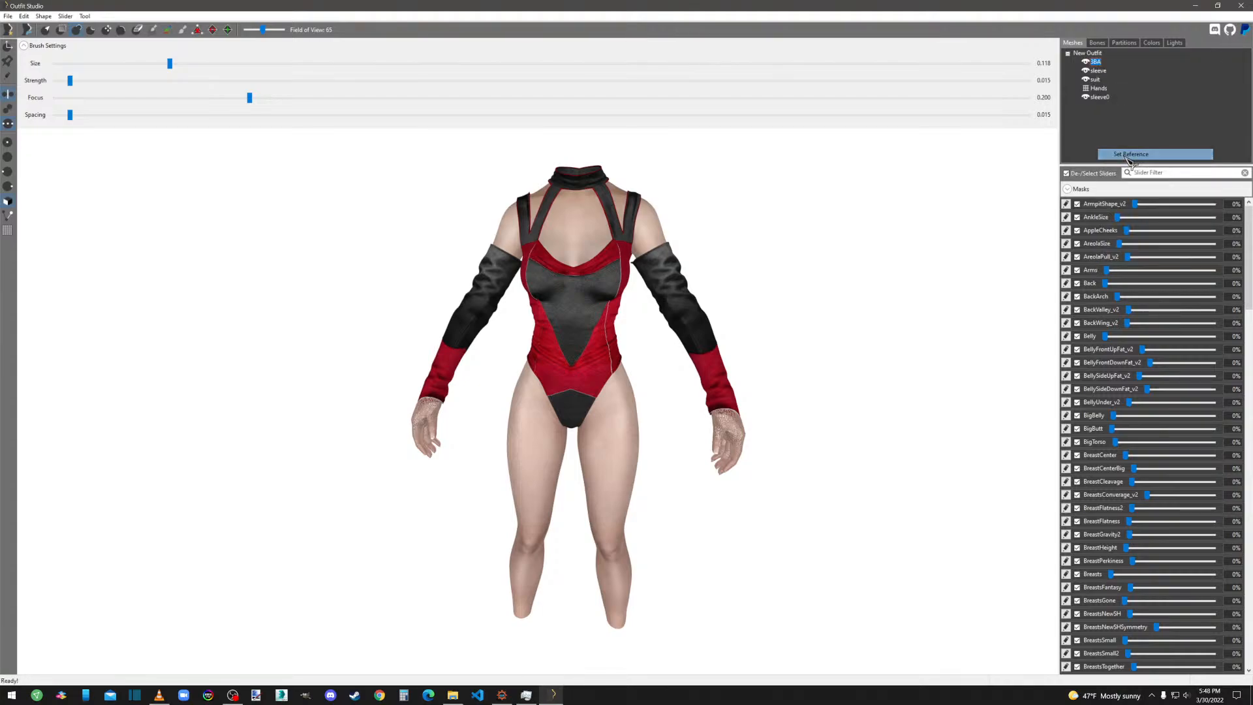
Mask the weighted vertices of sleeve and sleeve0 to protect the weights copied from the hands.
click(1100, 71)
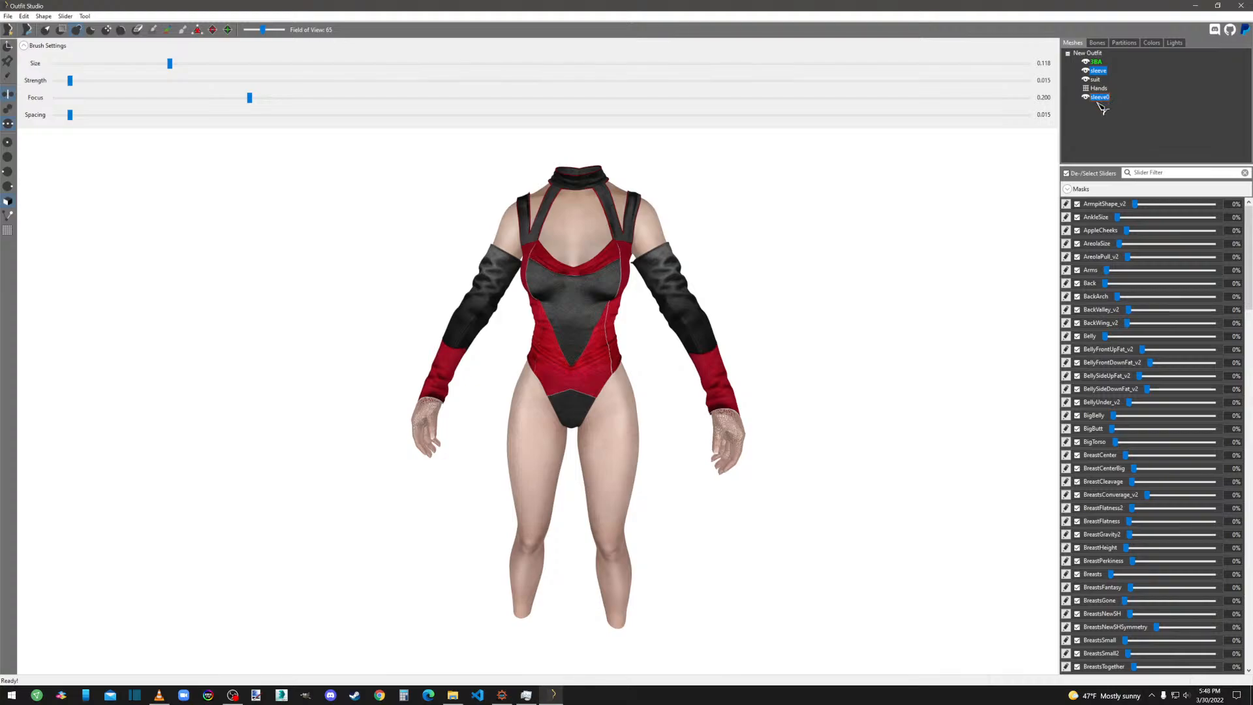
right_click(1101, 104)
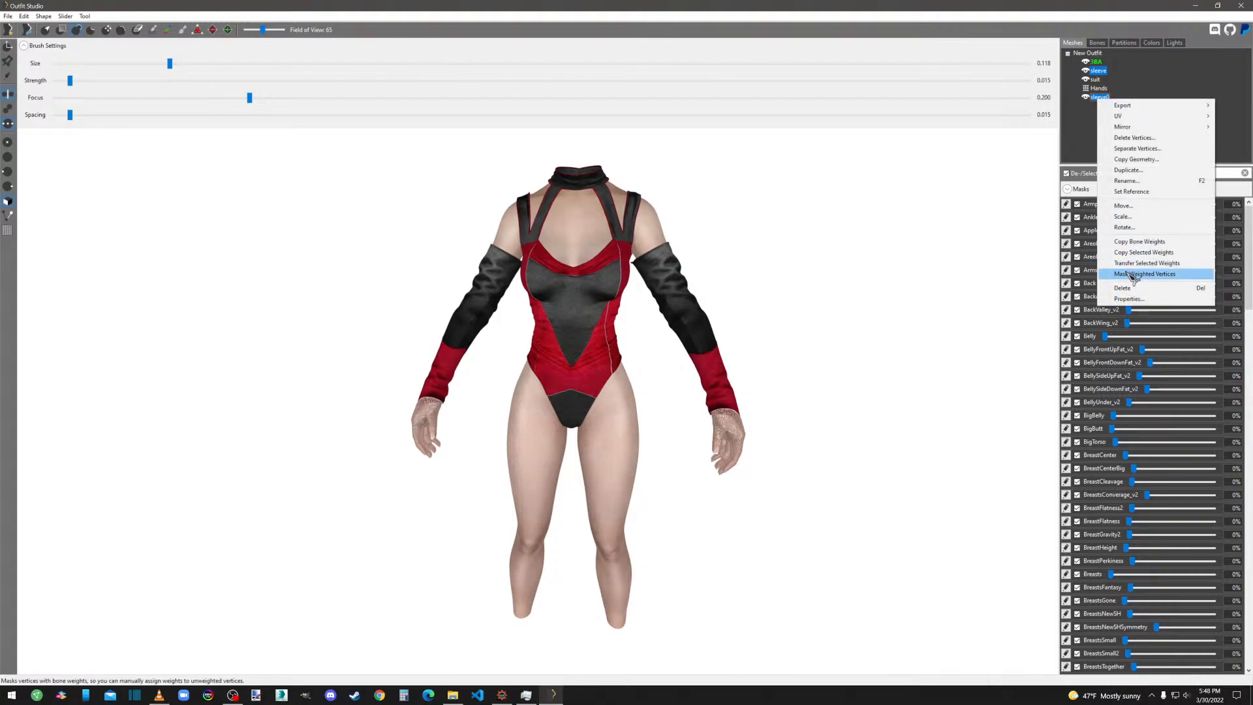
click(1131, 275)
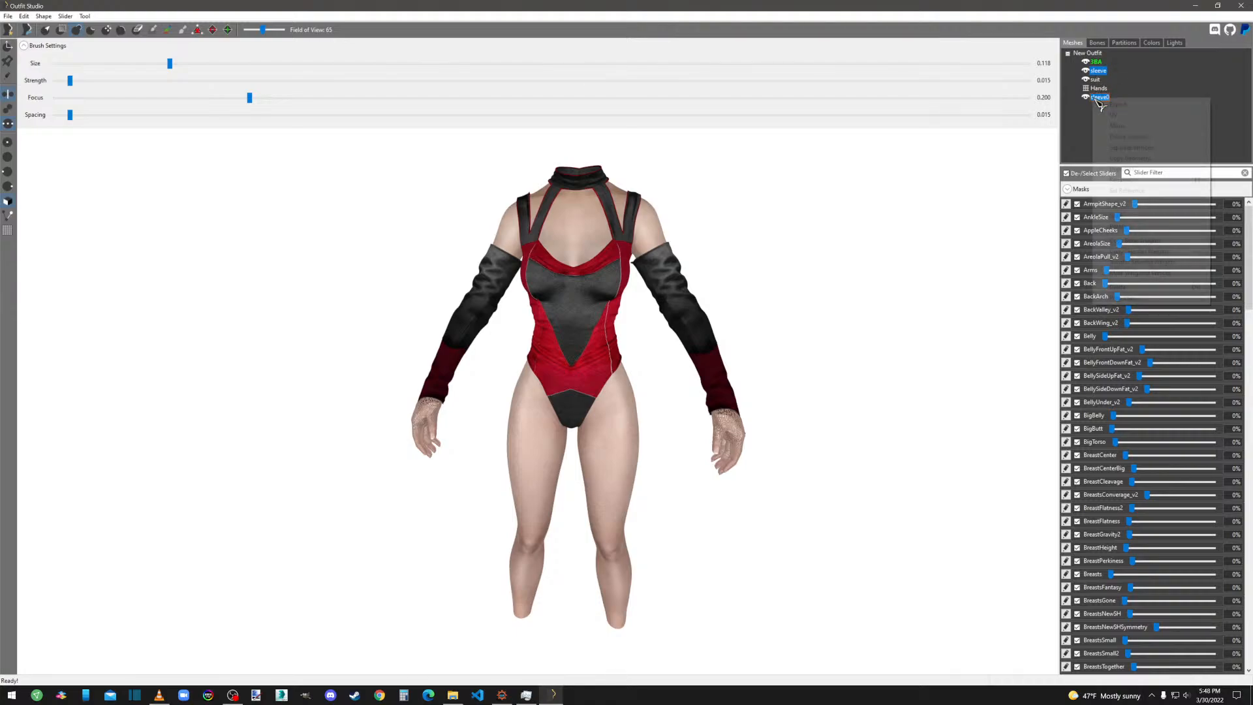
Copy bone weights from the 3BA body to both sleeves with search radius 5 and 4 max vertex targets, and clear the mask.
right_click(1093, 98)
click(1139, 241)
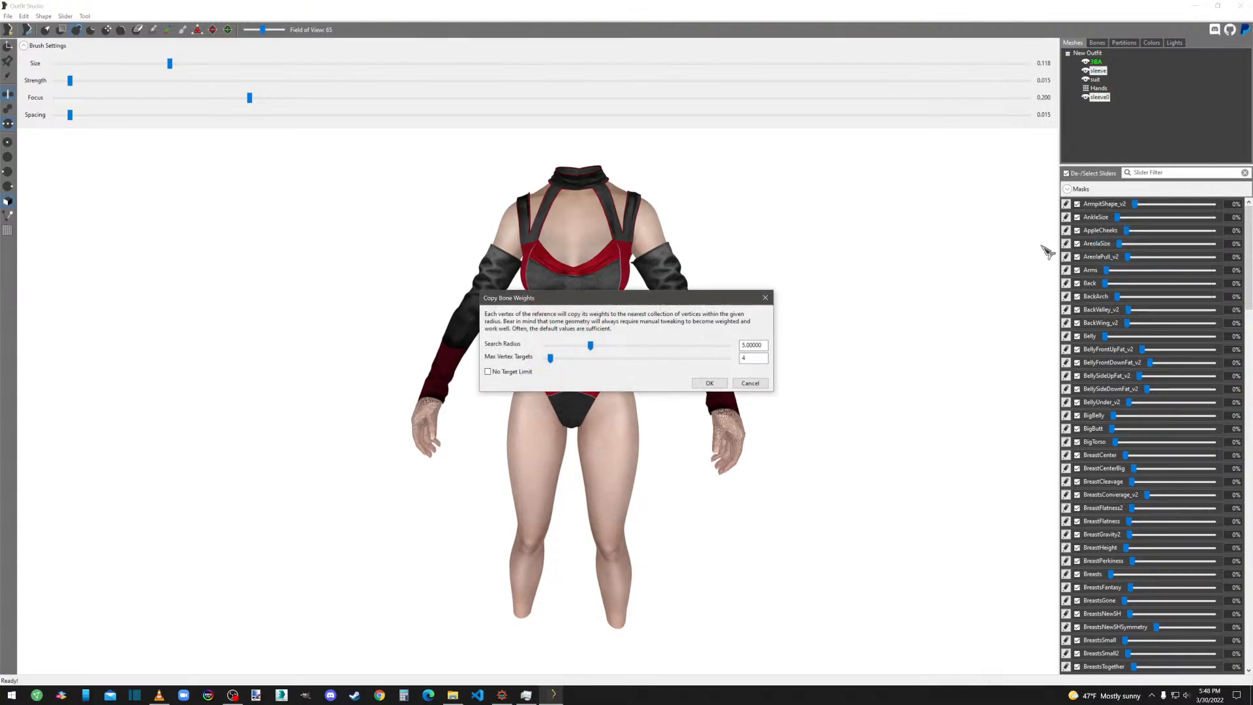
click(710, 383)
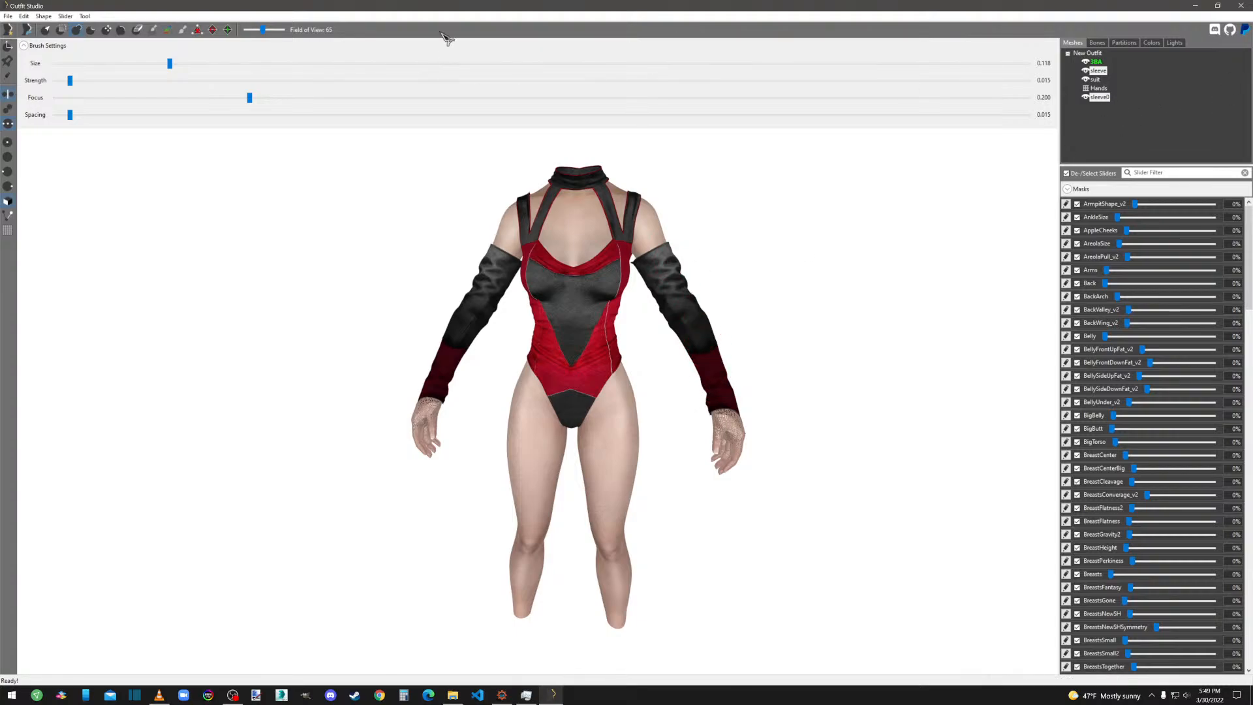
click(85, 16)
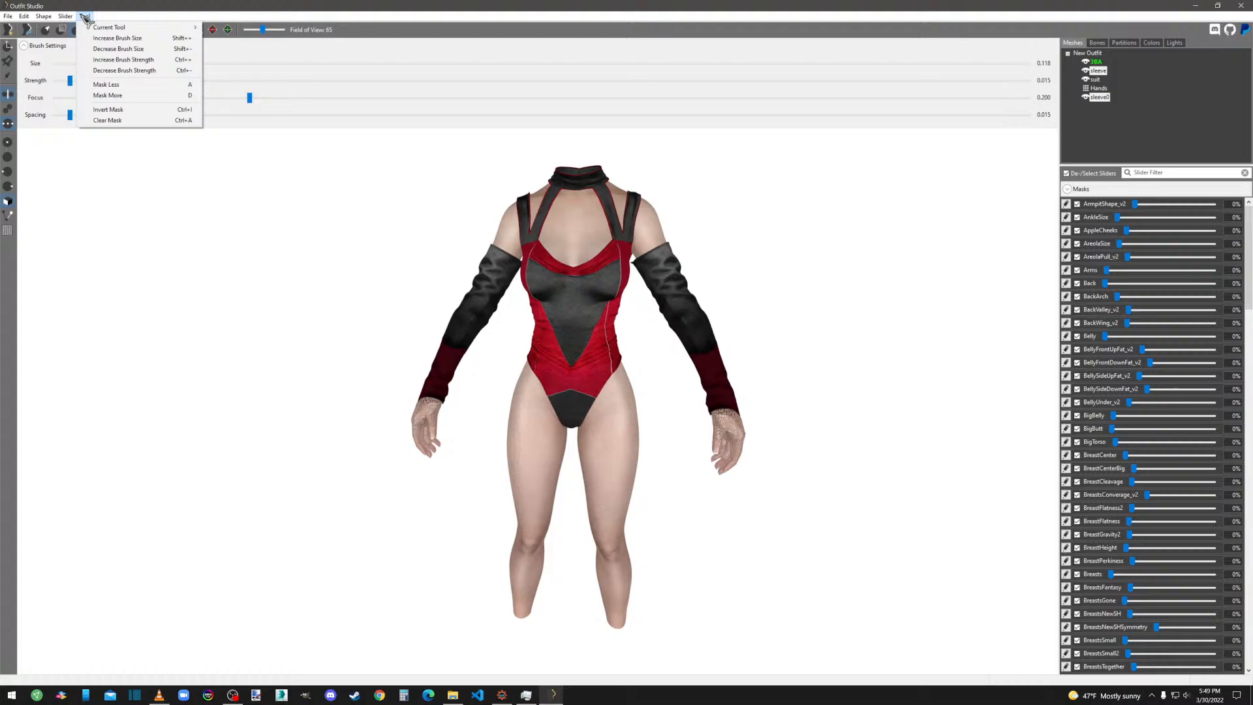
click(107, 120)
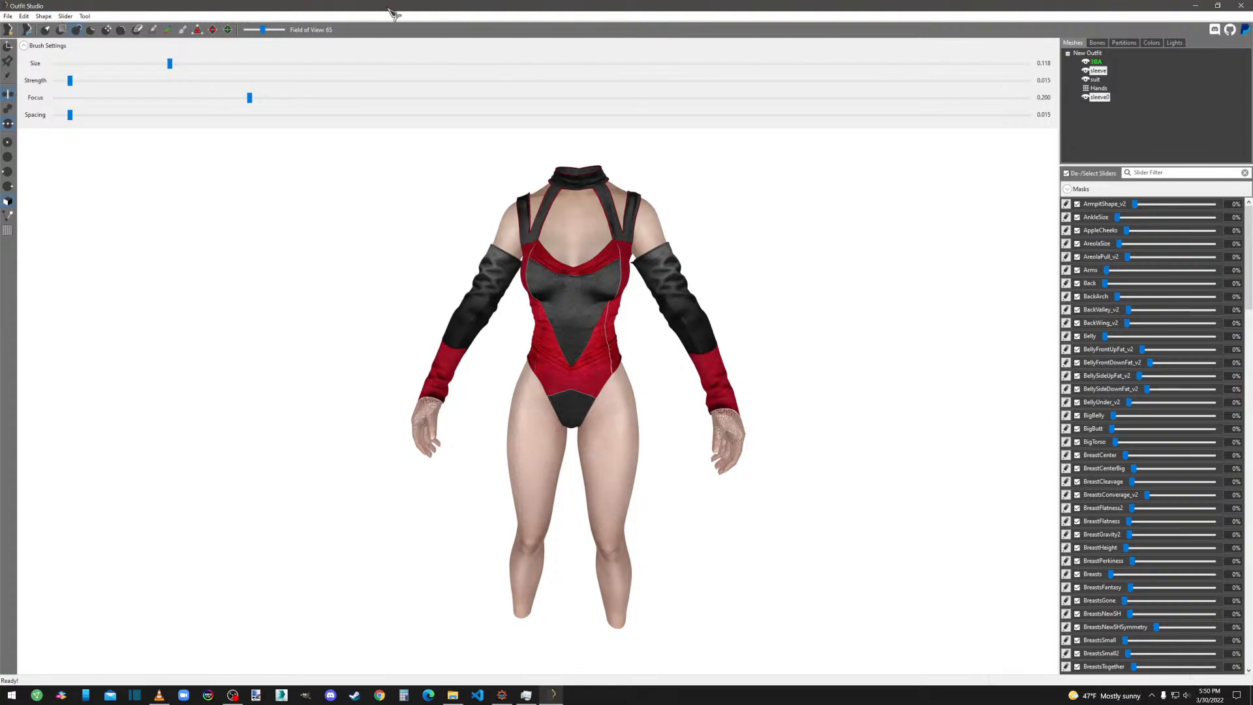
Conform all outfit shapes to the body sliders with search radius 10 and 10 max vertex targets.
click(1101, 71)
ctrl+click(1104, 99)
click(65, 16)
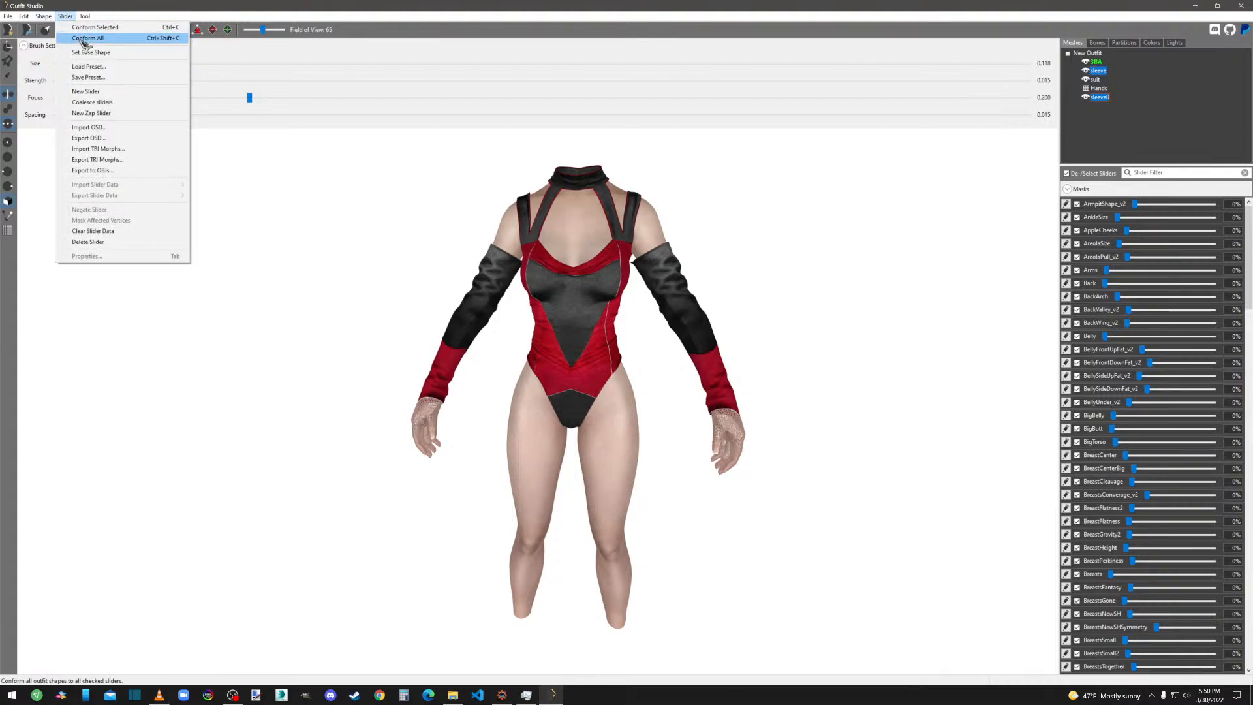
click(84, 38)
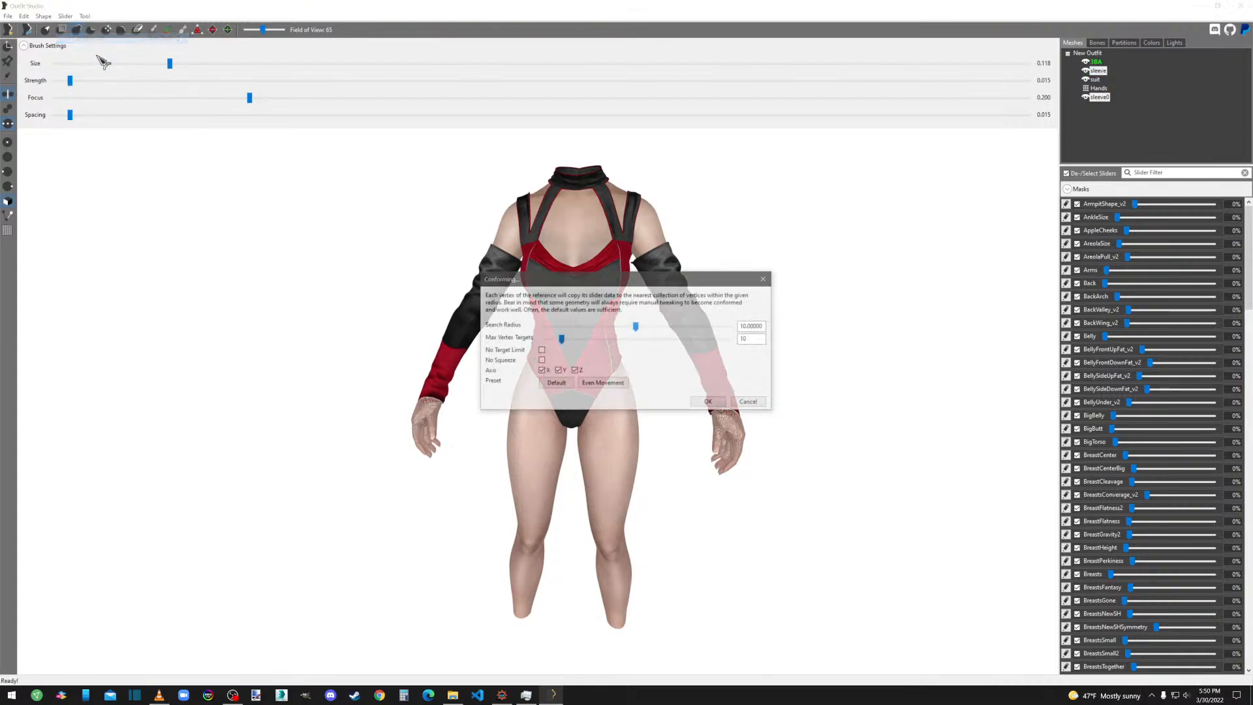
click(709, 403)
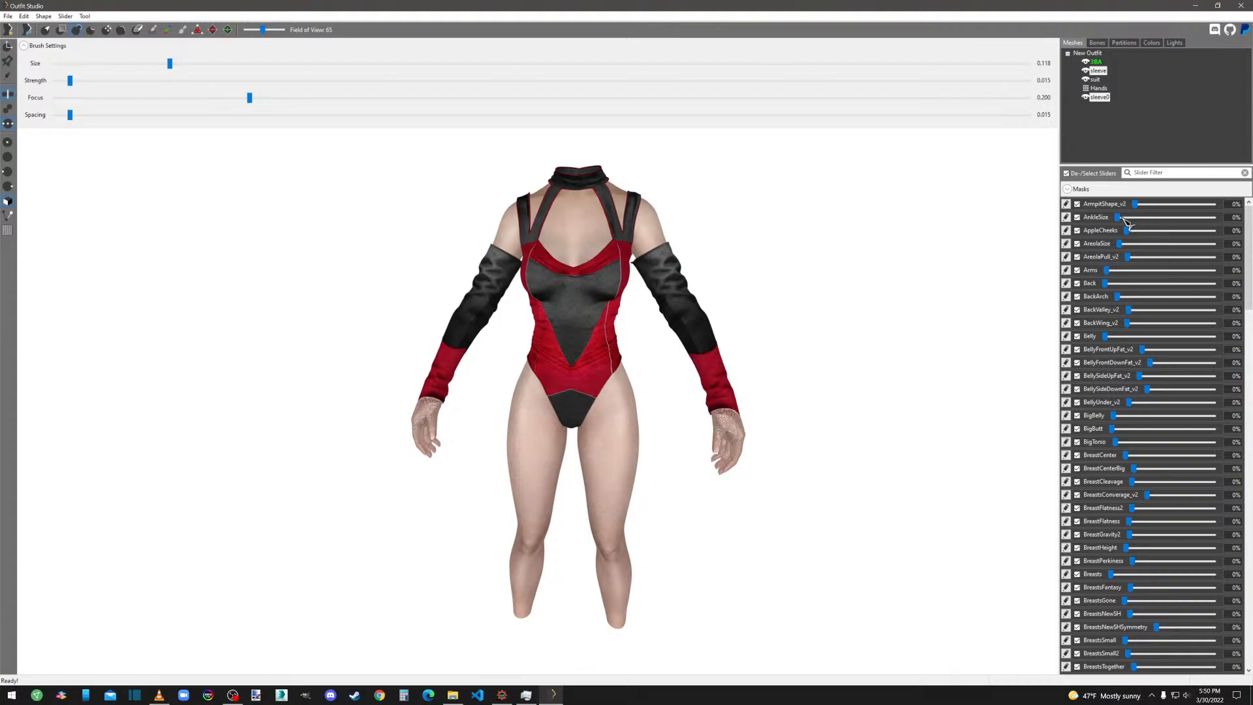
Test how the sleeves follow the body with the Arms and ChubbyArms sliders, returning each to 0%.
click(1108, 271)
mouse_move(1113, 277)
mouse_down()
mouse_move(1151, 254)
mouse_move(1106, 263)
mouse_up()
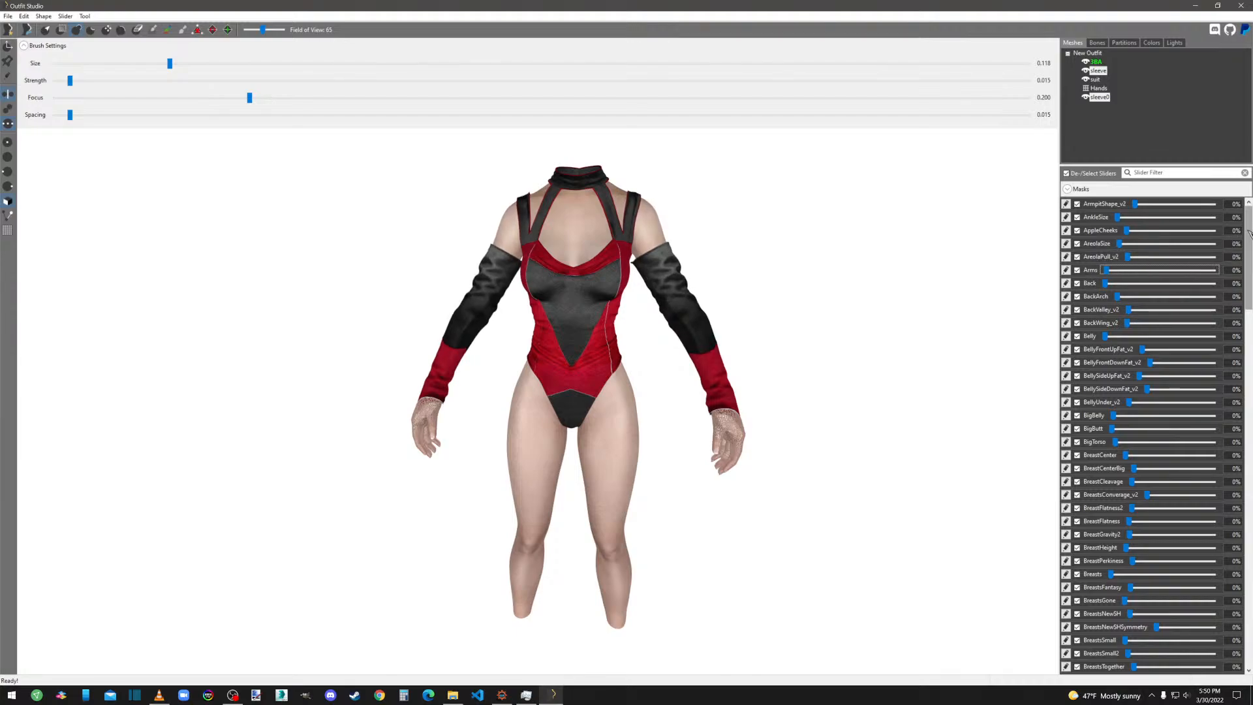
drag(1248, 234, 1248, 346)
mouse_move(1127, 327)
mouse_down()
mouse_move(1168, 331)
mouse_move(1125, 330)
mouse_up()
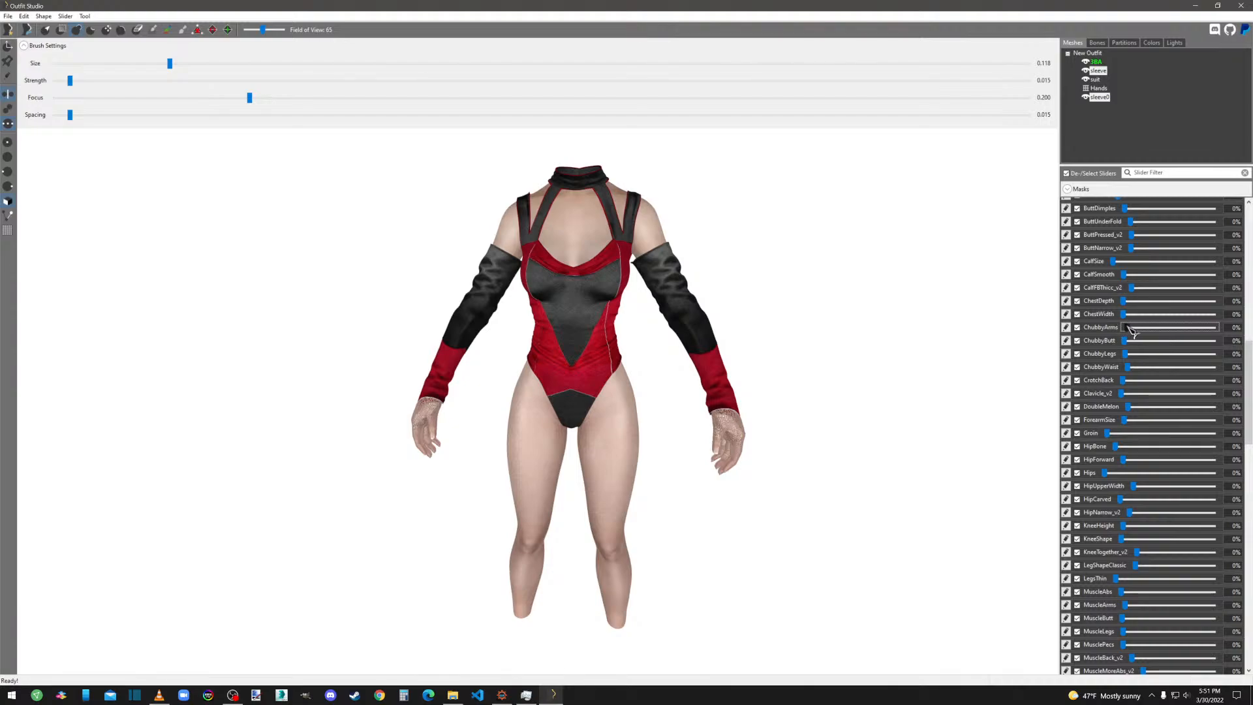
Delete the Hands shape from the outfit.
click(1098, 88)
right_click(1097, 88)
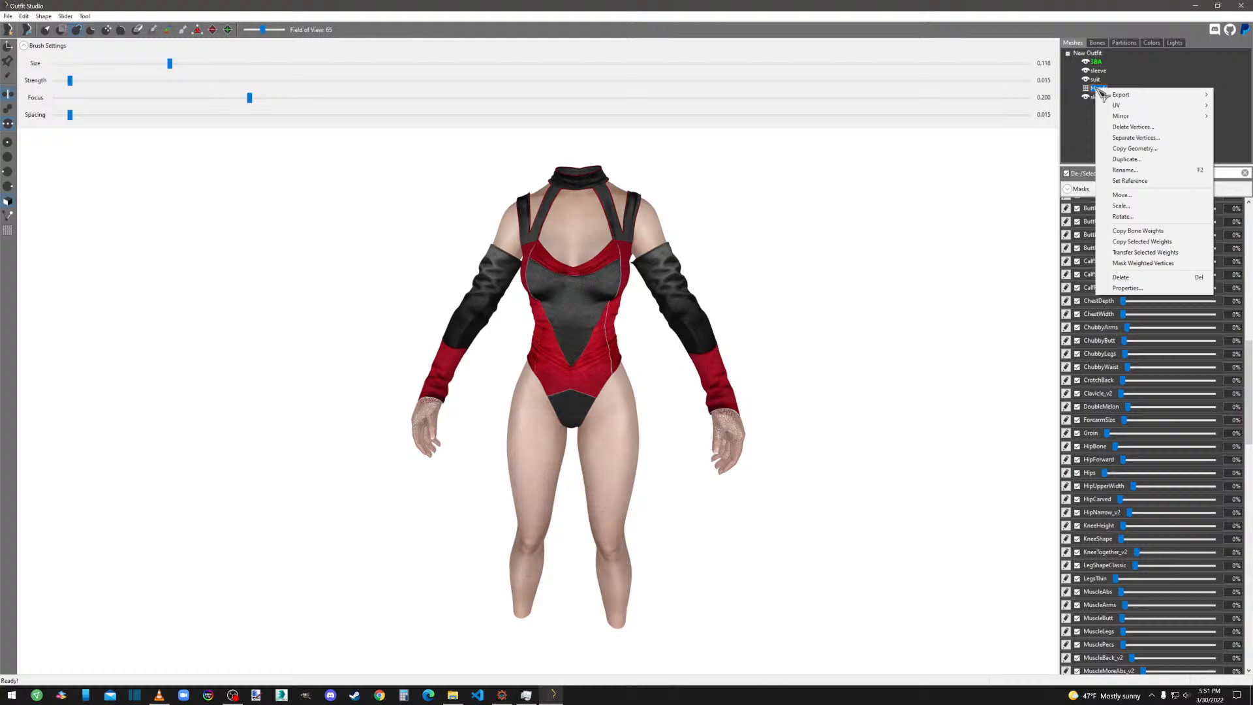
click(1121, 278)
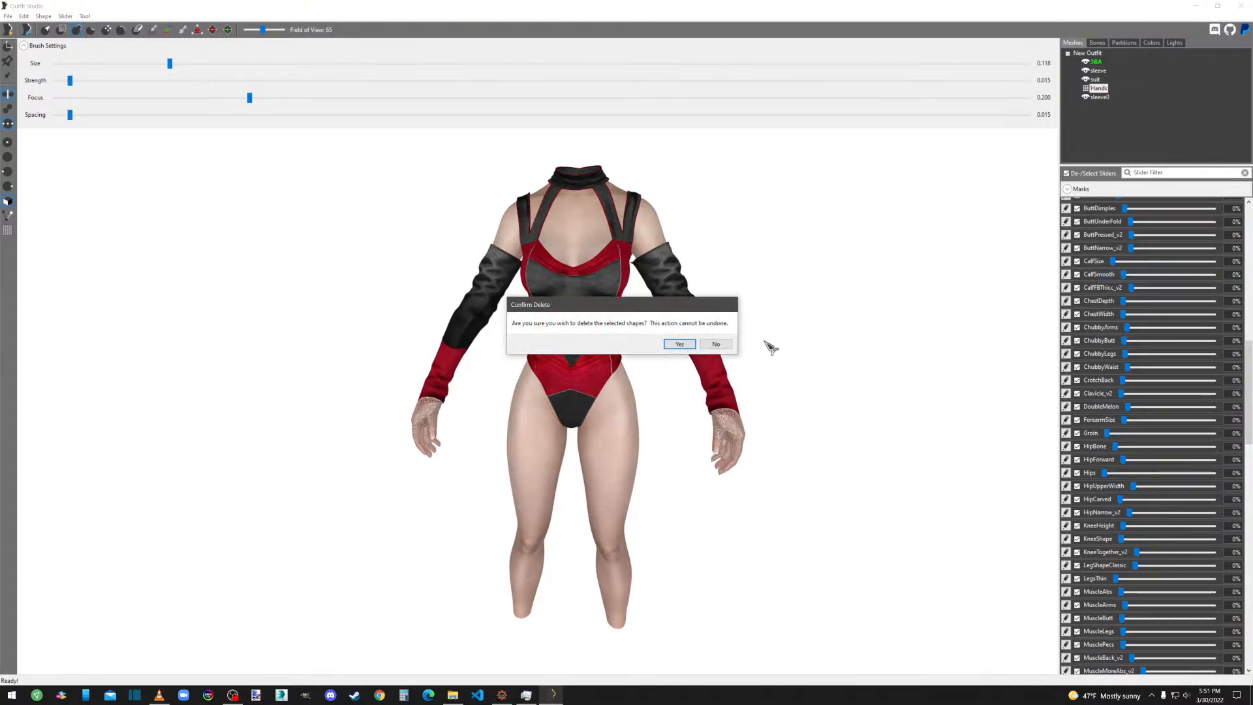
click(681, 344)
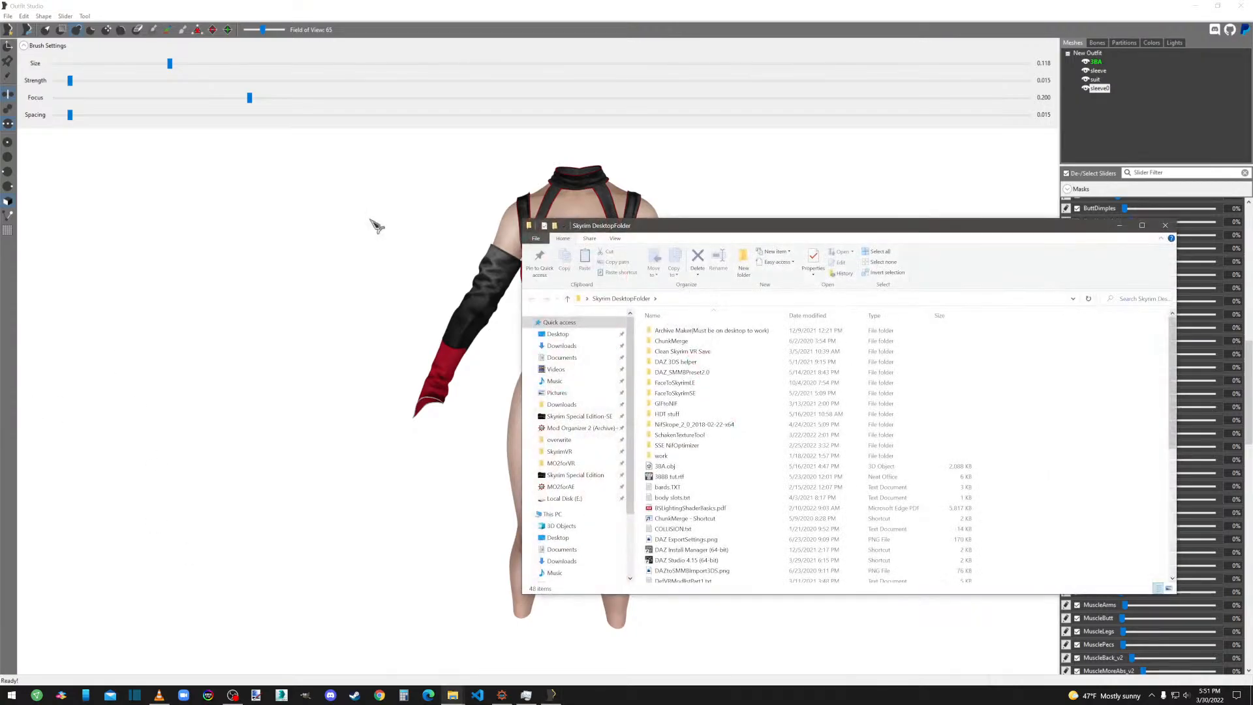
Open body slots.txt from Skyrim DesktopFolder and look up the slot numbers for the arms.
double_click(672, 498)
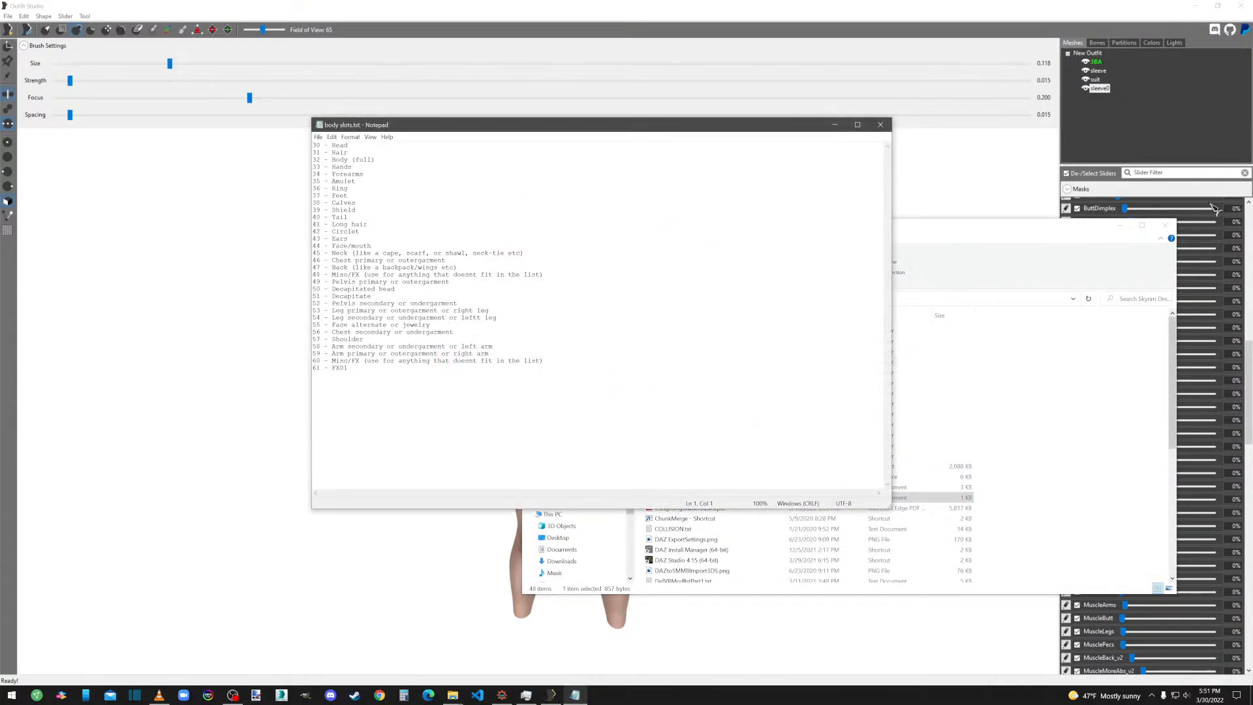
click(1165, 225)
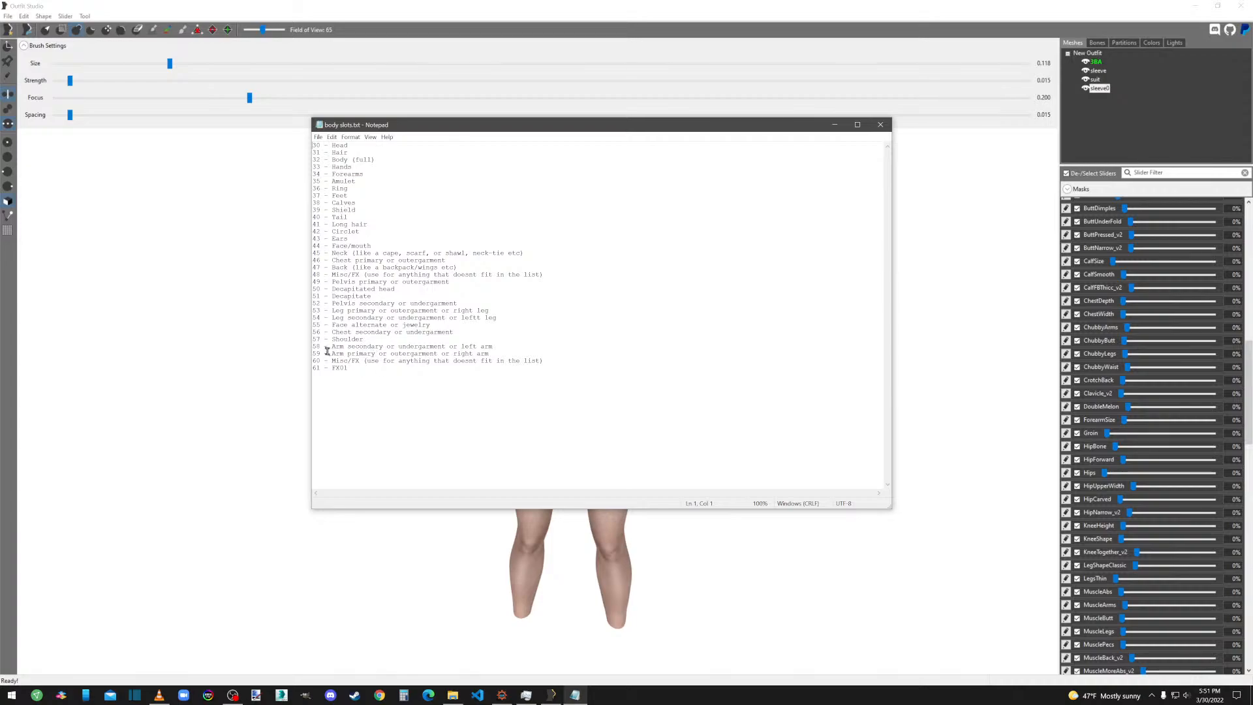
click(880, 124)
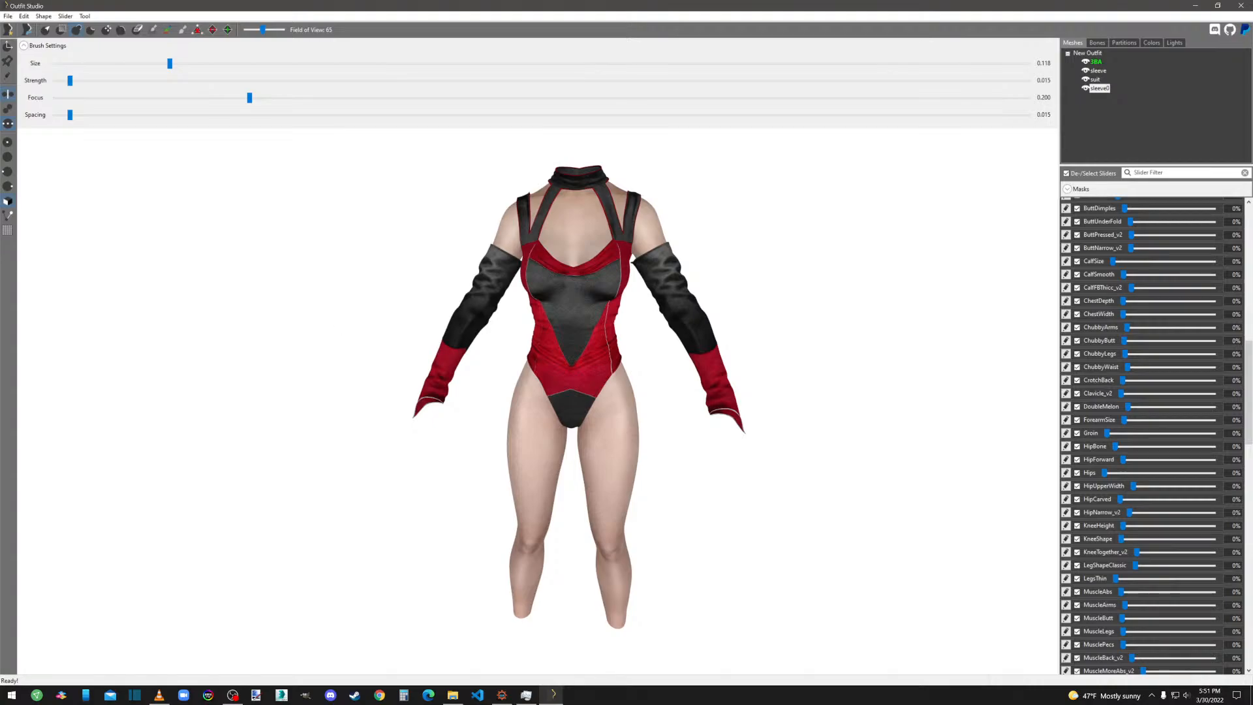
Reopen body slots.txt, close its folder window and move the slot list out of the way of the outfit view.
double_click(0, 306)
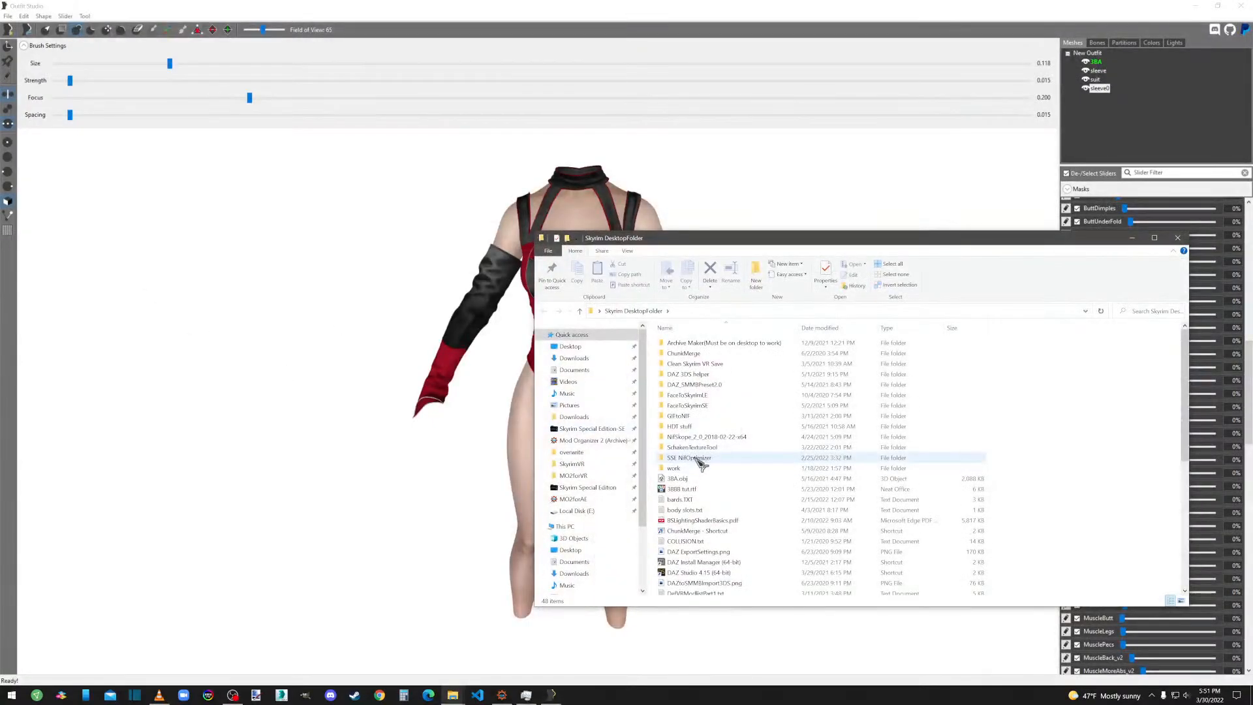
double_click(682, 510)
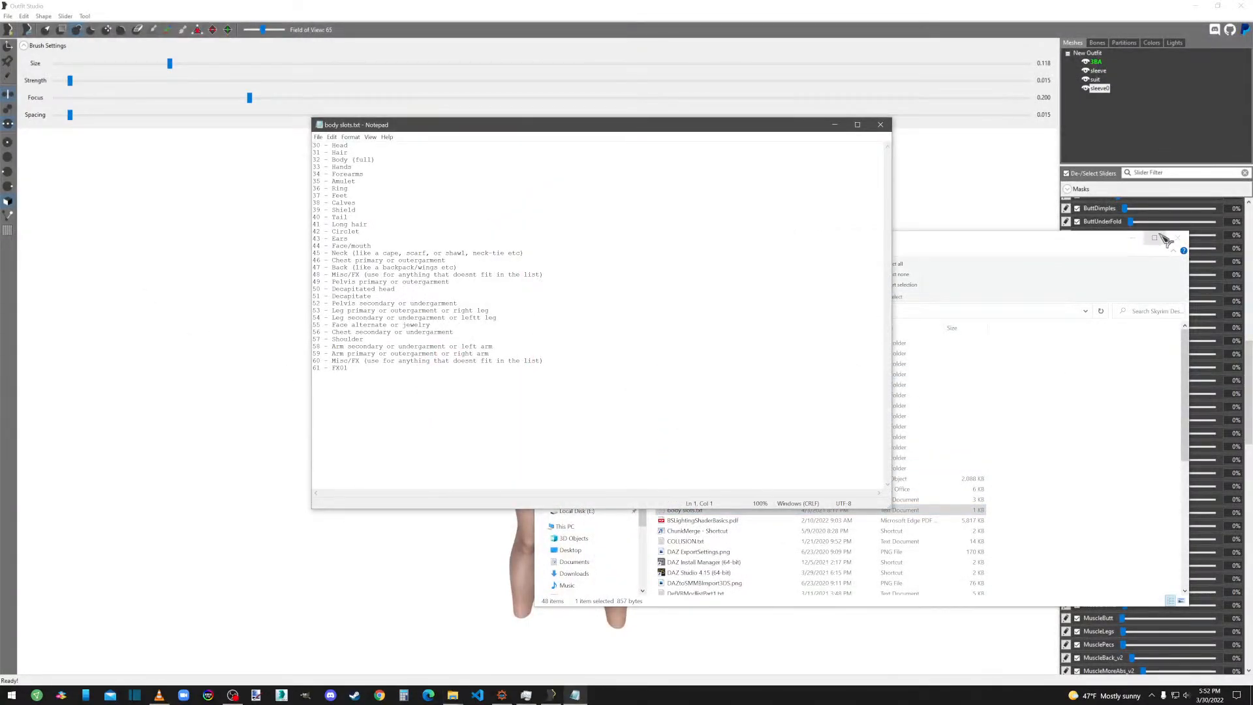
click(1185, 239)
drag(157, 93, 0, 85)
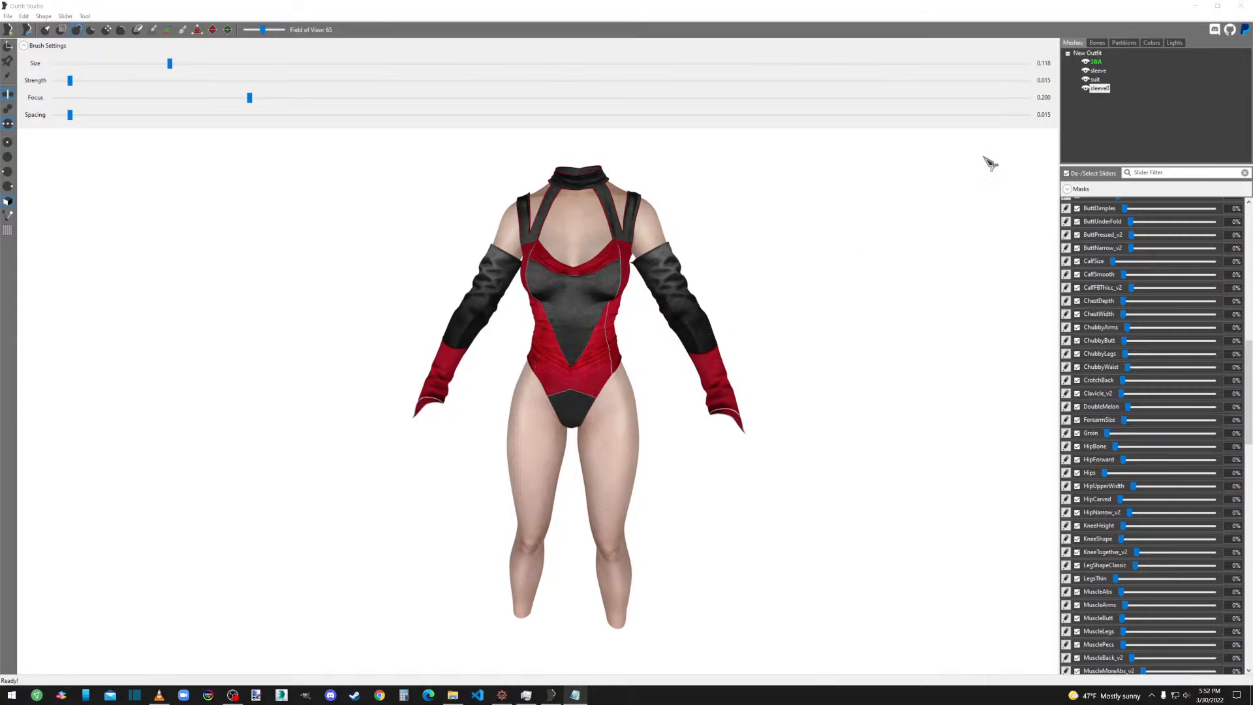
Toggle the visibility of the suit and sleeve shapes to identify which mesh each one is.
click(1096, 79)
click(1085, 79)
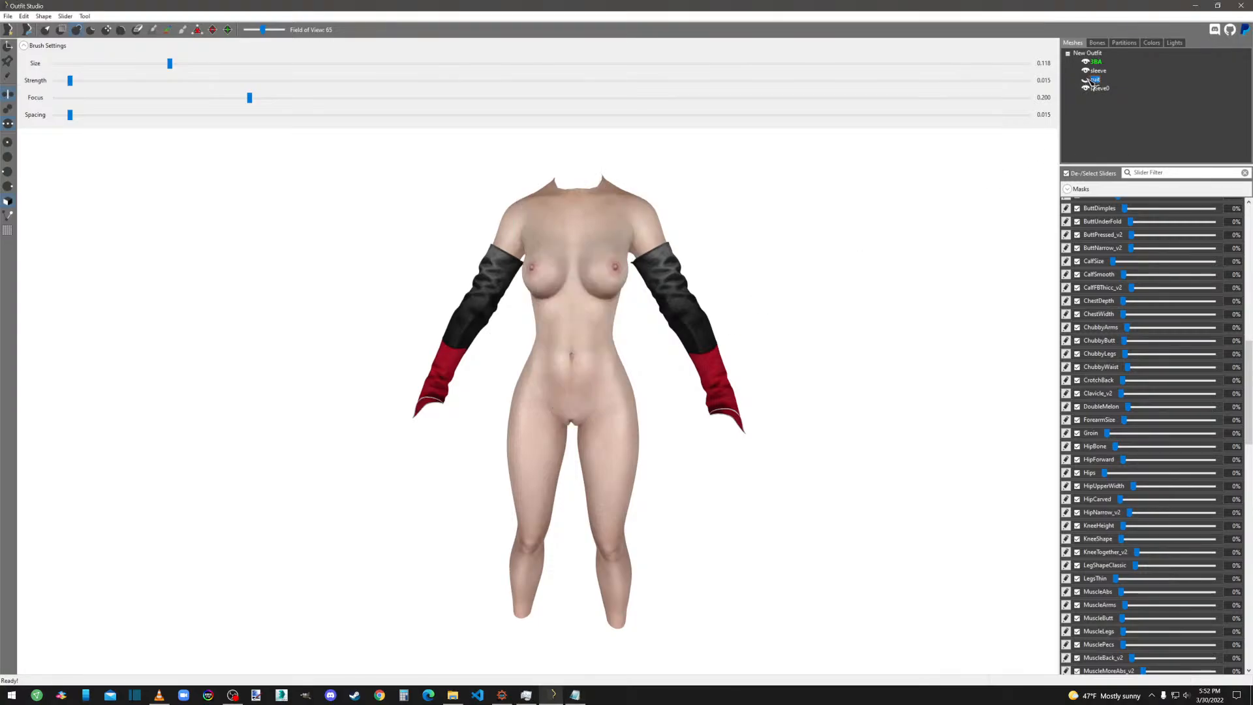
click(1085, 79)
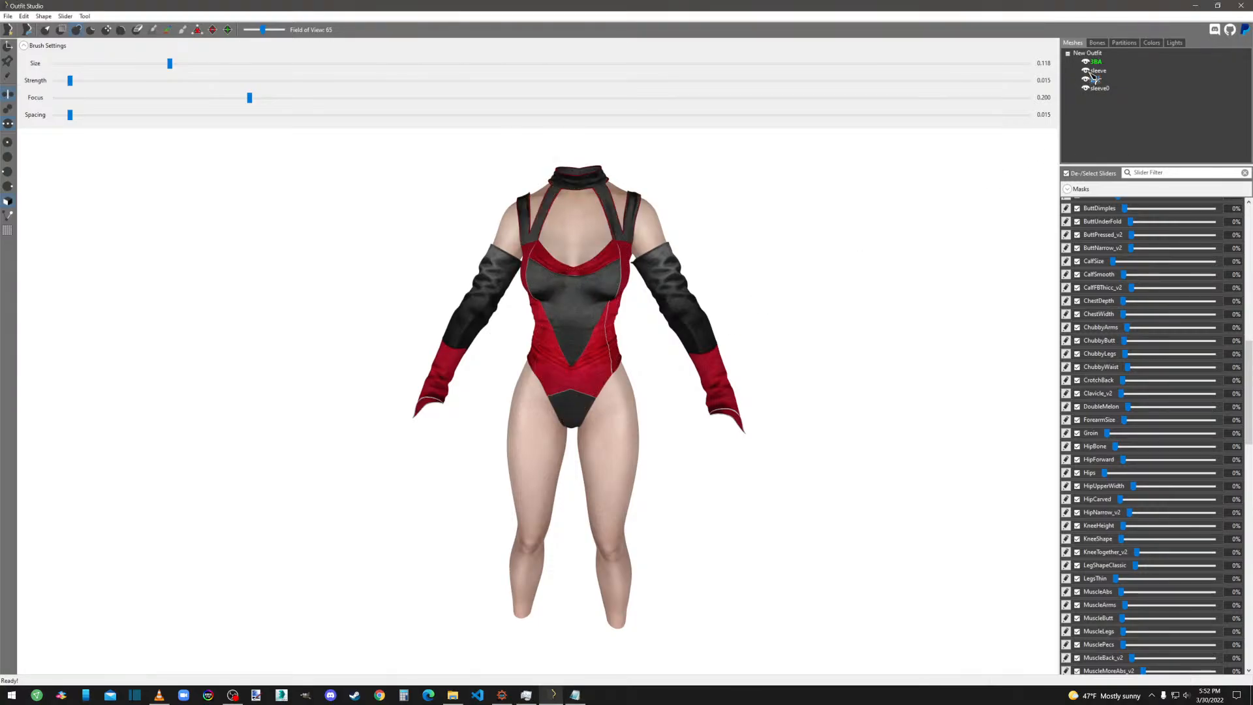
click(1086, 71)
click(1086, 71)
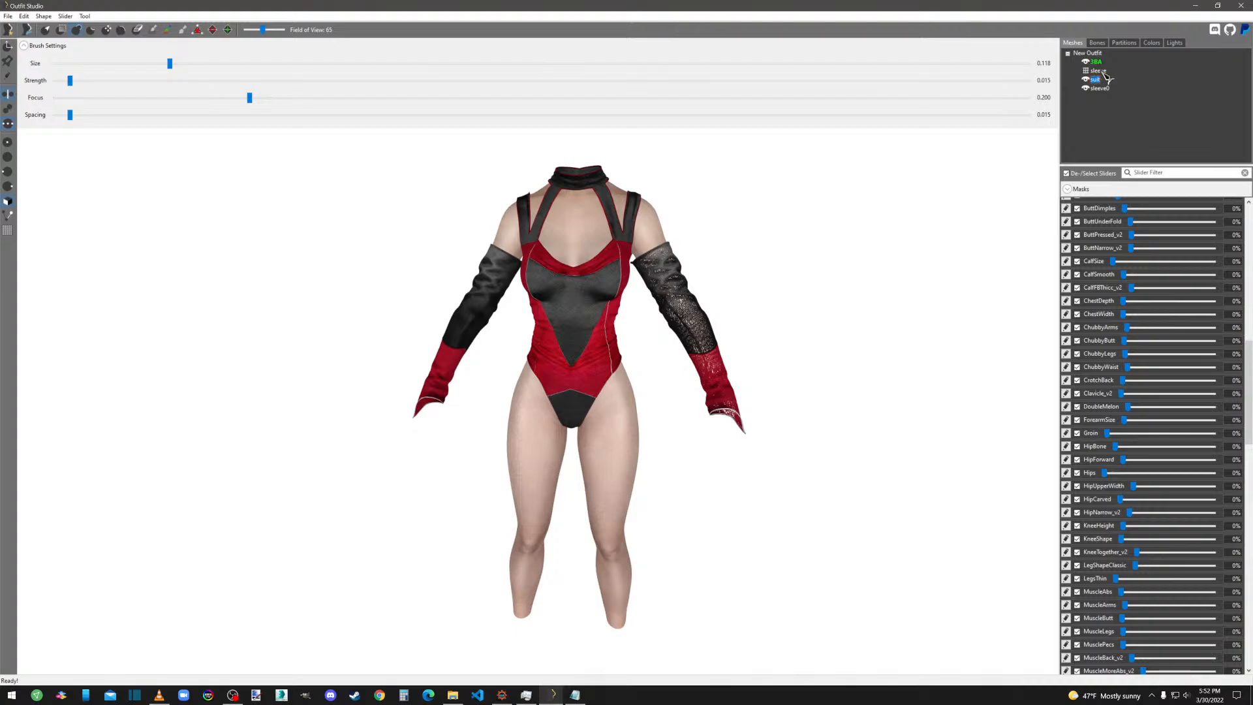
Set the partition of the sleeve shape to 58 SBP_58_MOD_ARM_LEFT.
click(1099, 71)
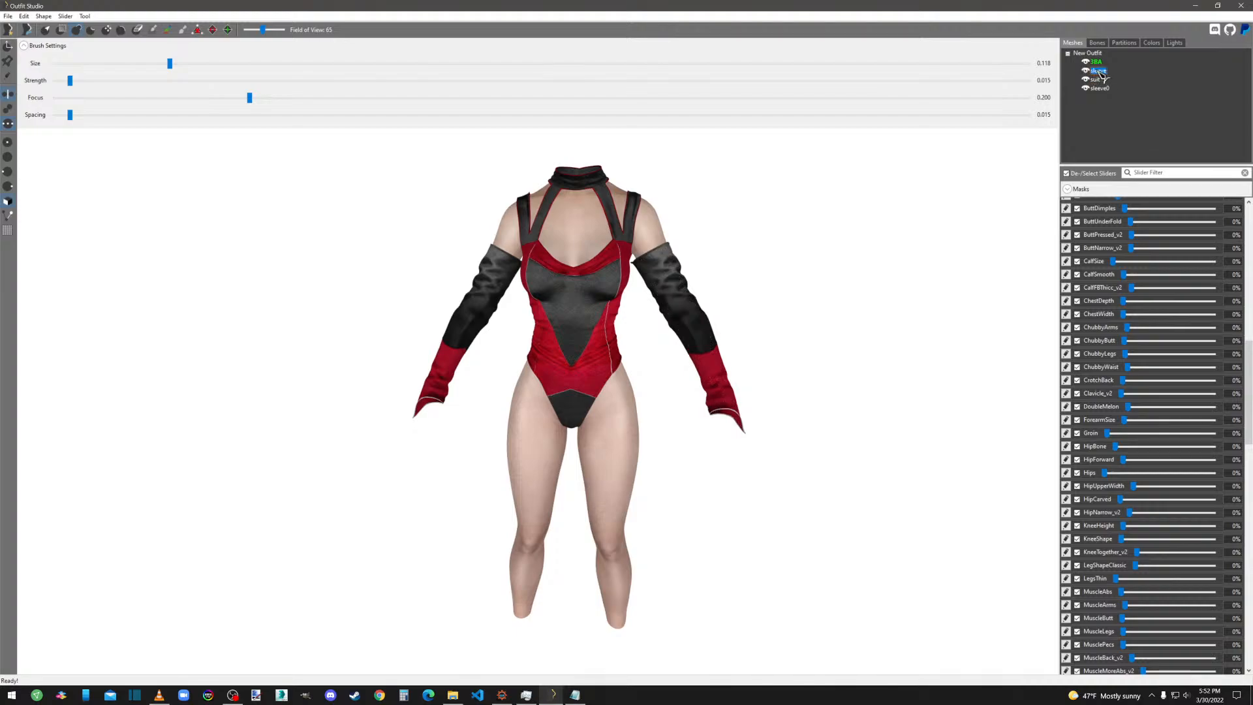
click(1123, 43)
click(1109, 53)
click(1126, 175)
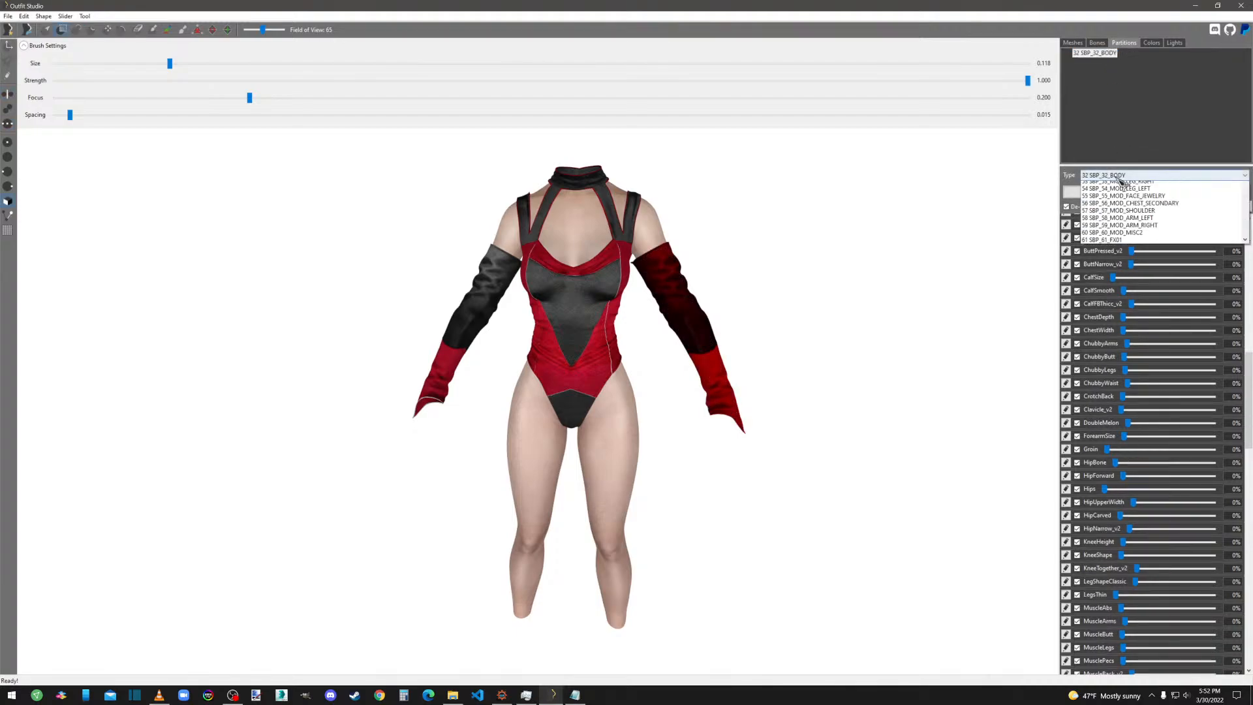
click(1114, 377)
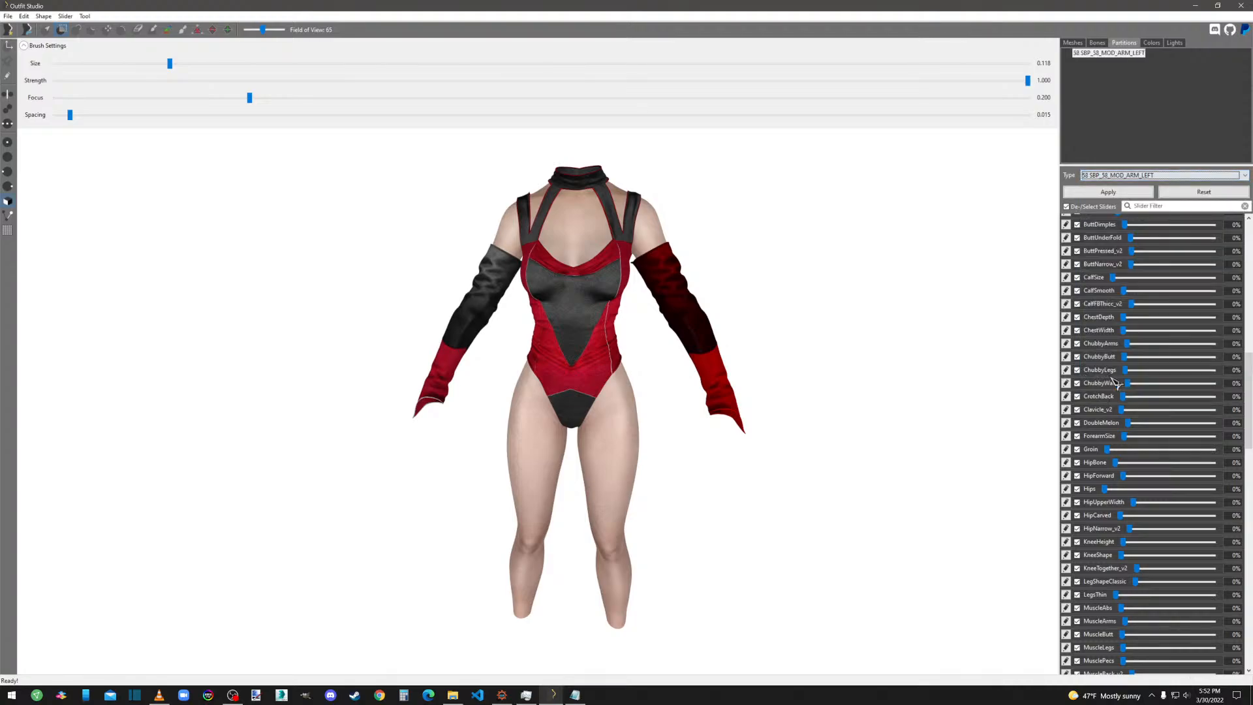
Set the partition of the sleeve0 shape to 59 SBP_59_MOD_ARM_RIGHT and apply it.
click(1073, 44)
click(1099, 88)
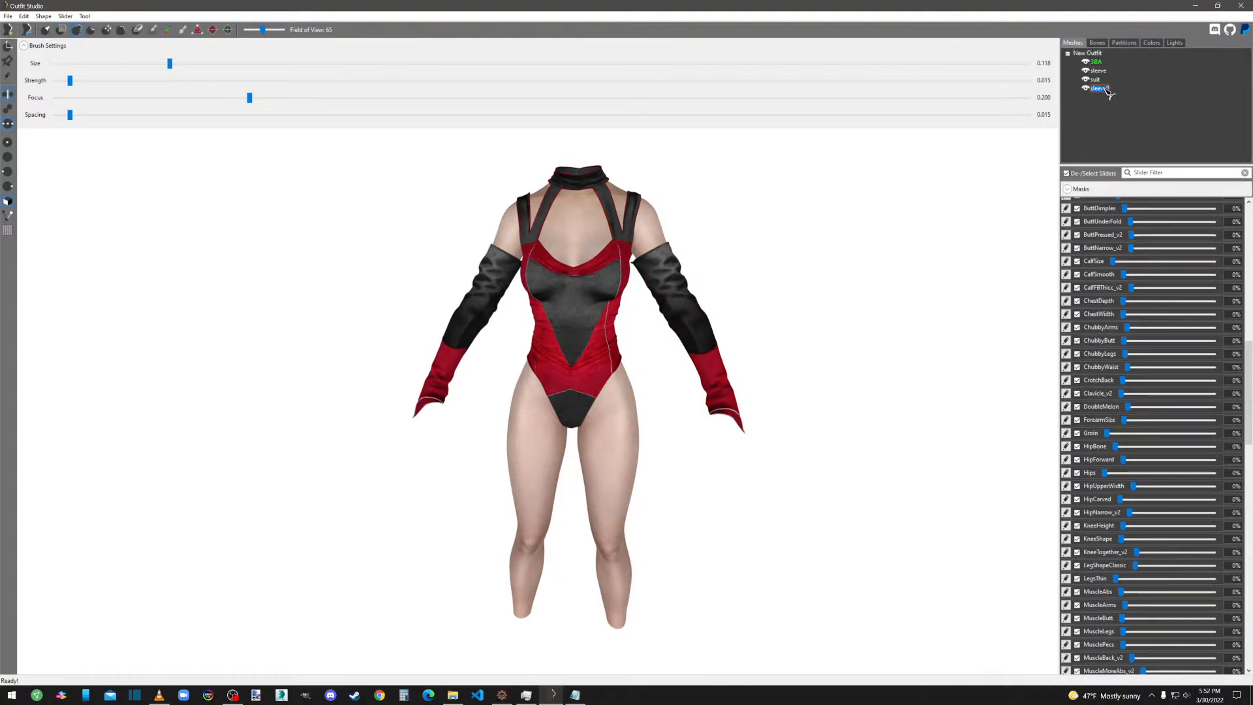
click(1124, 43)
click(1126, 175)
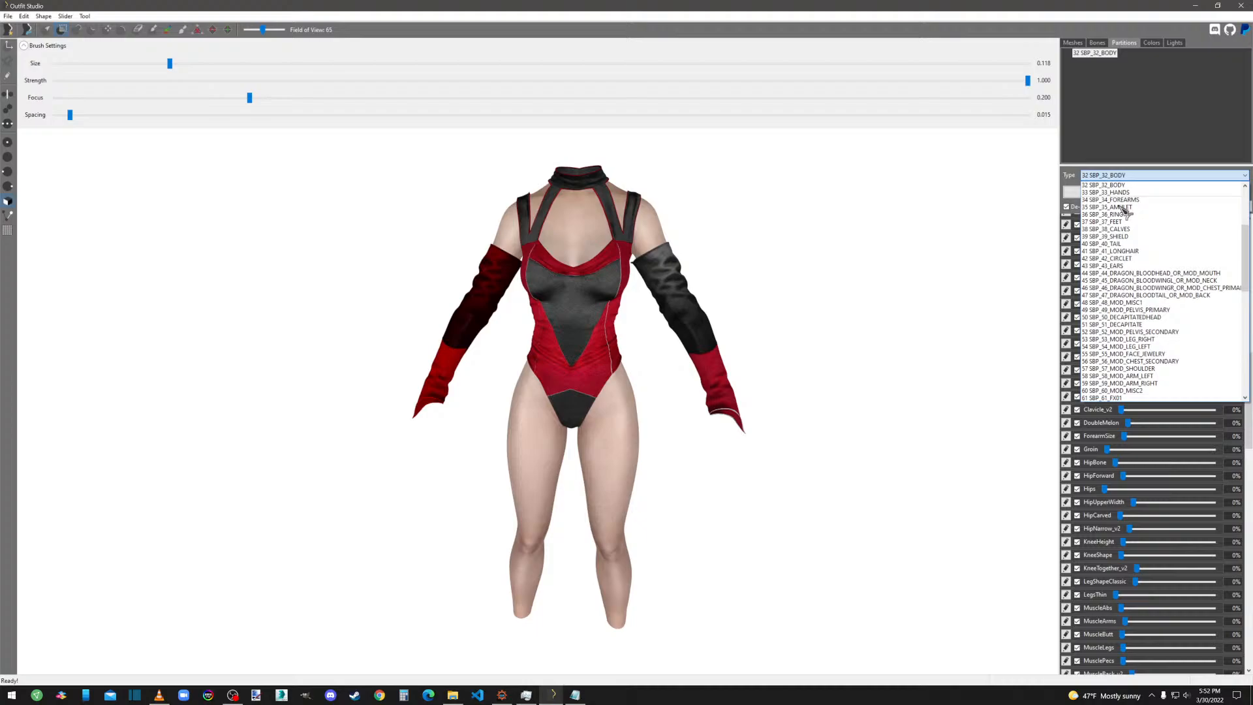
click(1119, 383)
click(1102, 192)
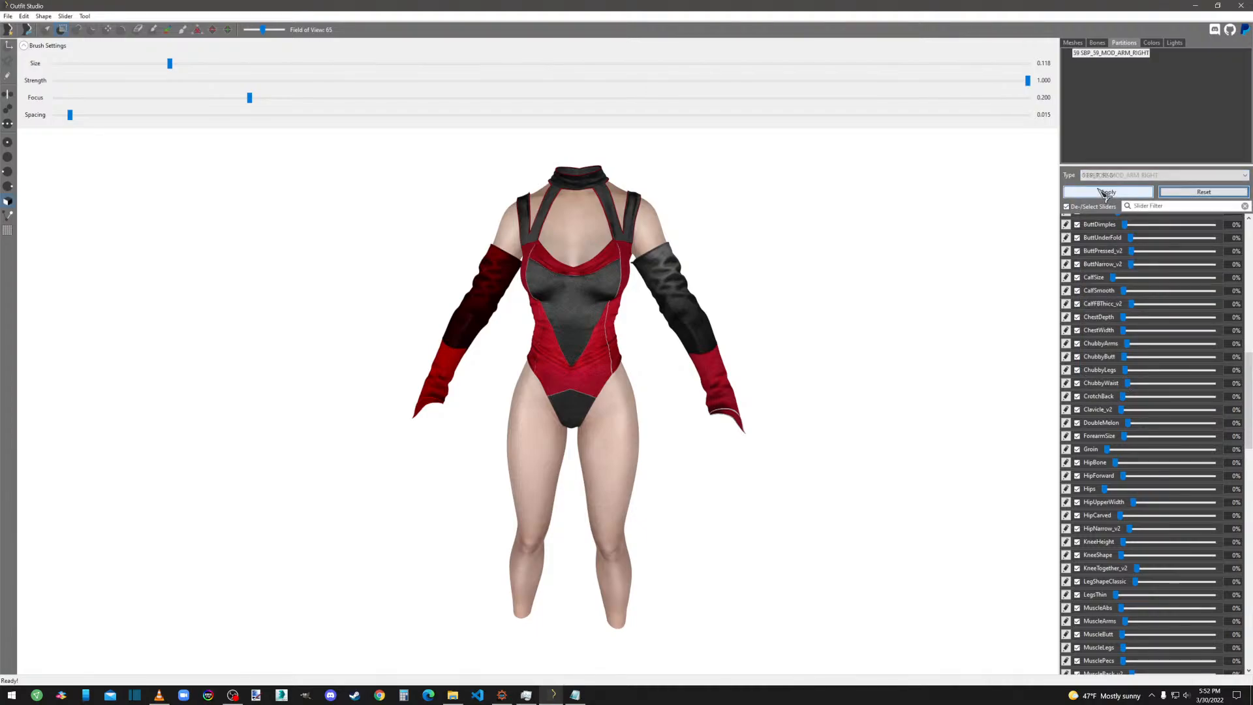
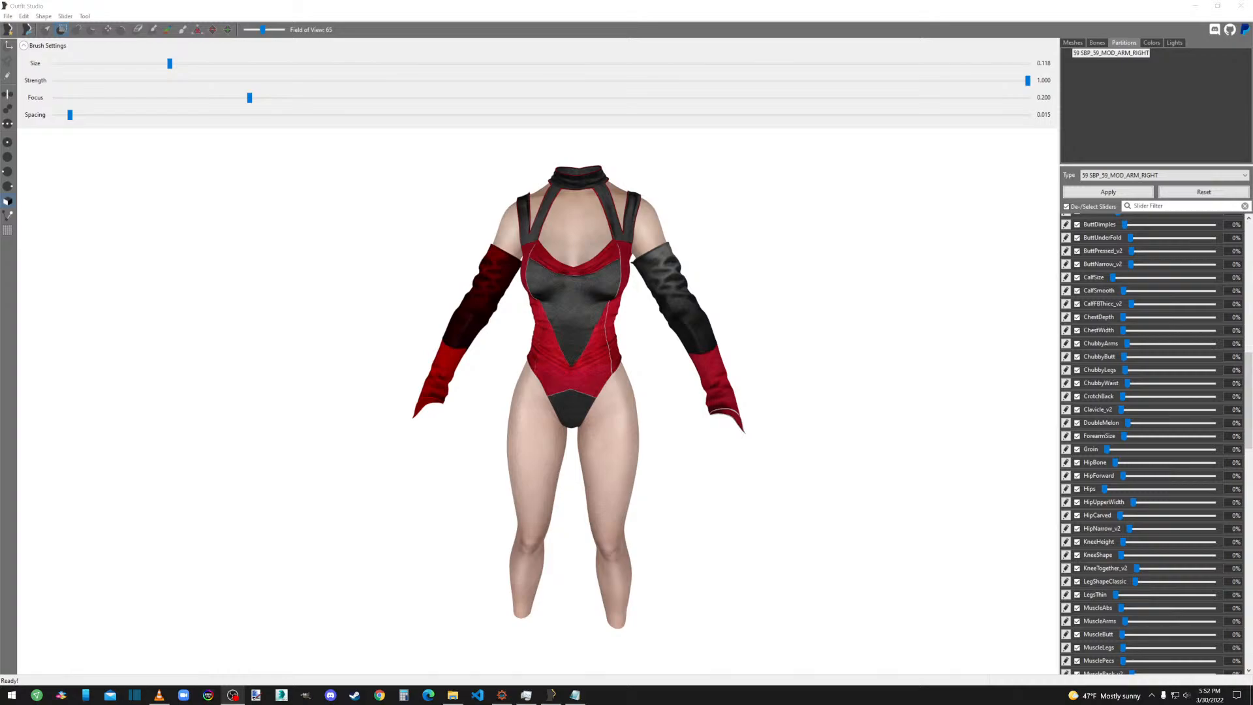
Check the partition slots assigned to the sleeve and sleeve0 shapes.
click(1080, 43)
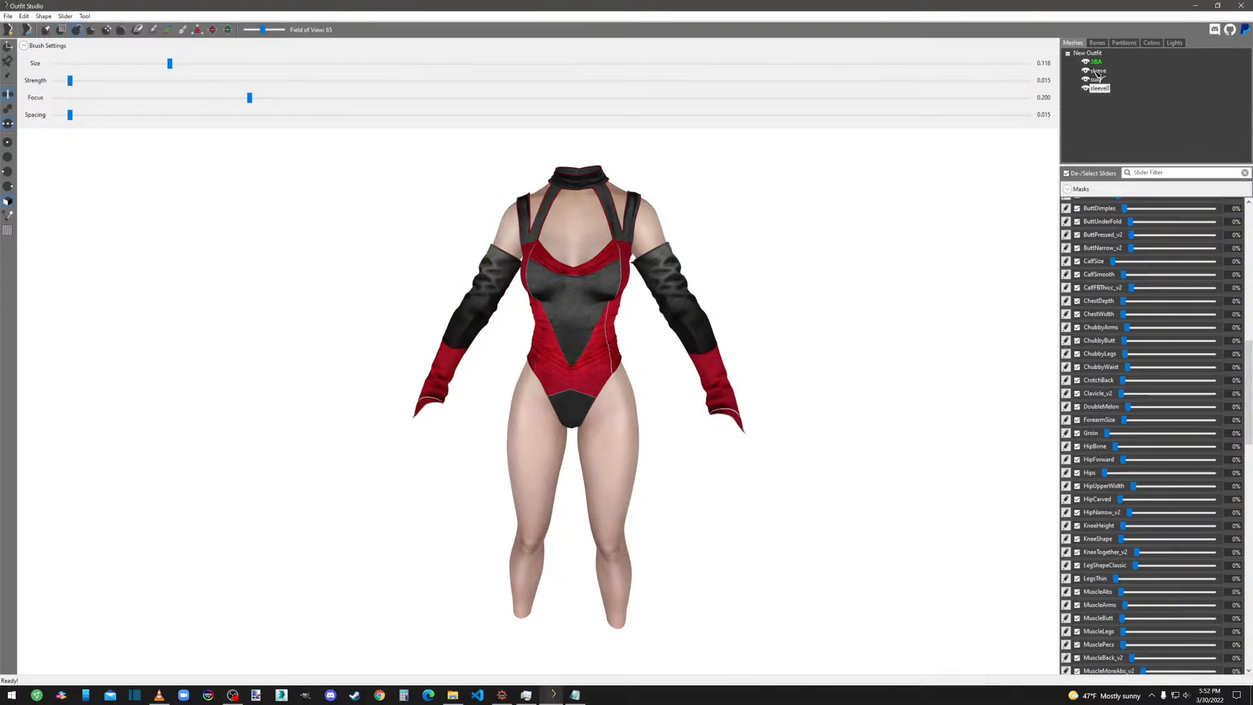
click(1096, 80)
click(1099, 70)
click(1123, 43)
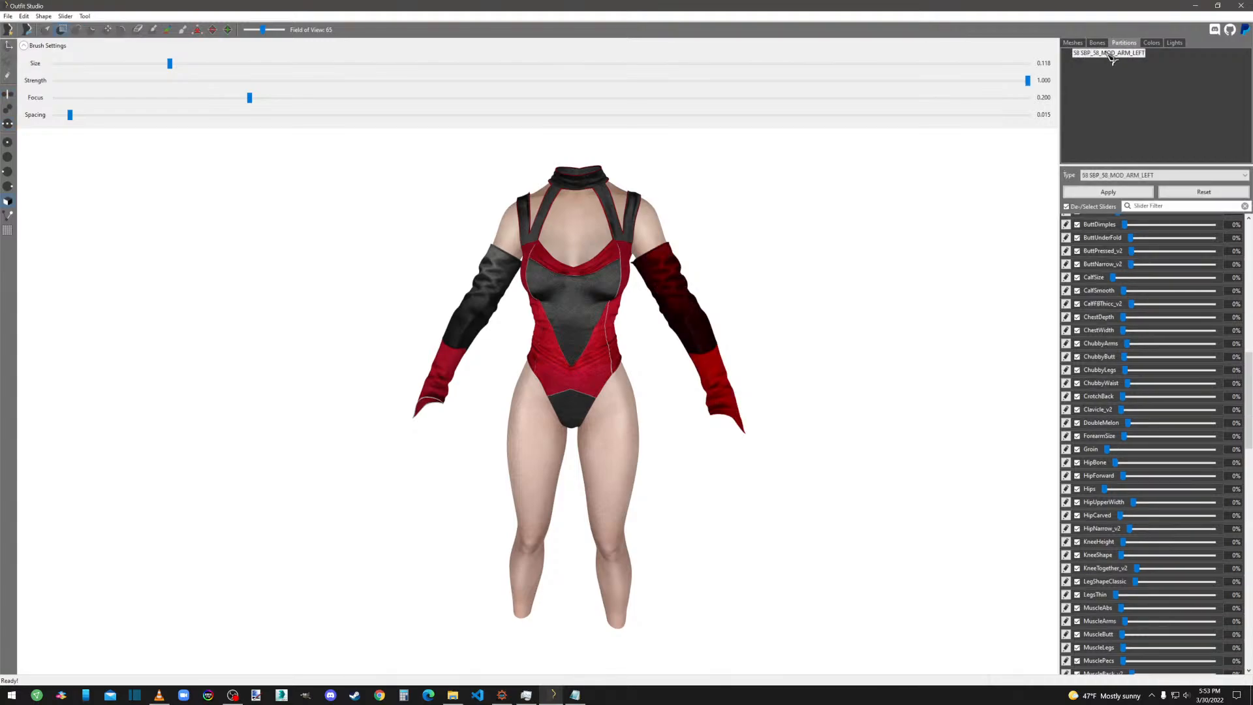
click(1072, 43)
click(1099, 90)
click(1123, 43)
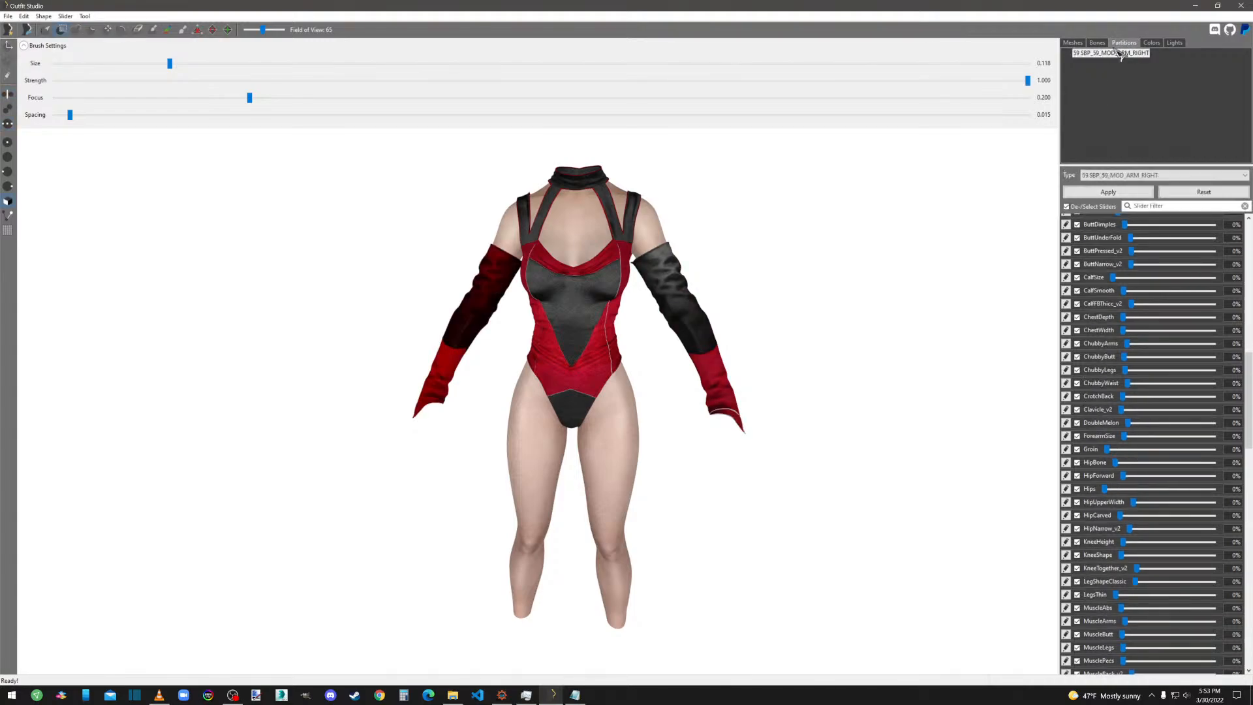
Delete the 3BA reference body from the outfit.
click(1072, 43)
click(1095, 62)
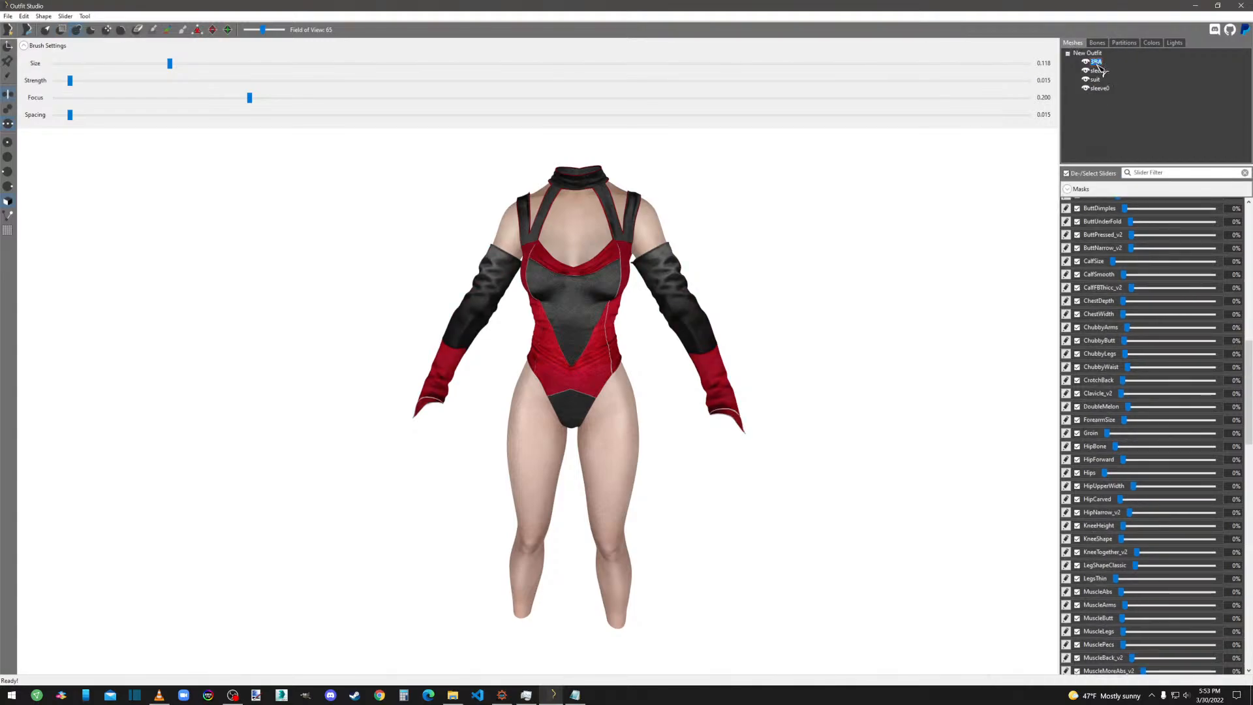
right_click(1094, 61)
click(1121, 252)
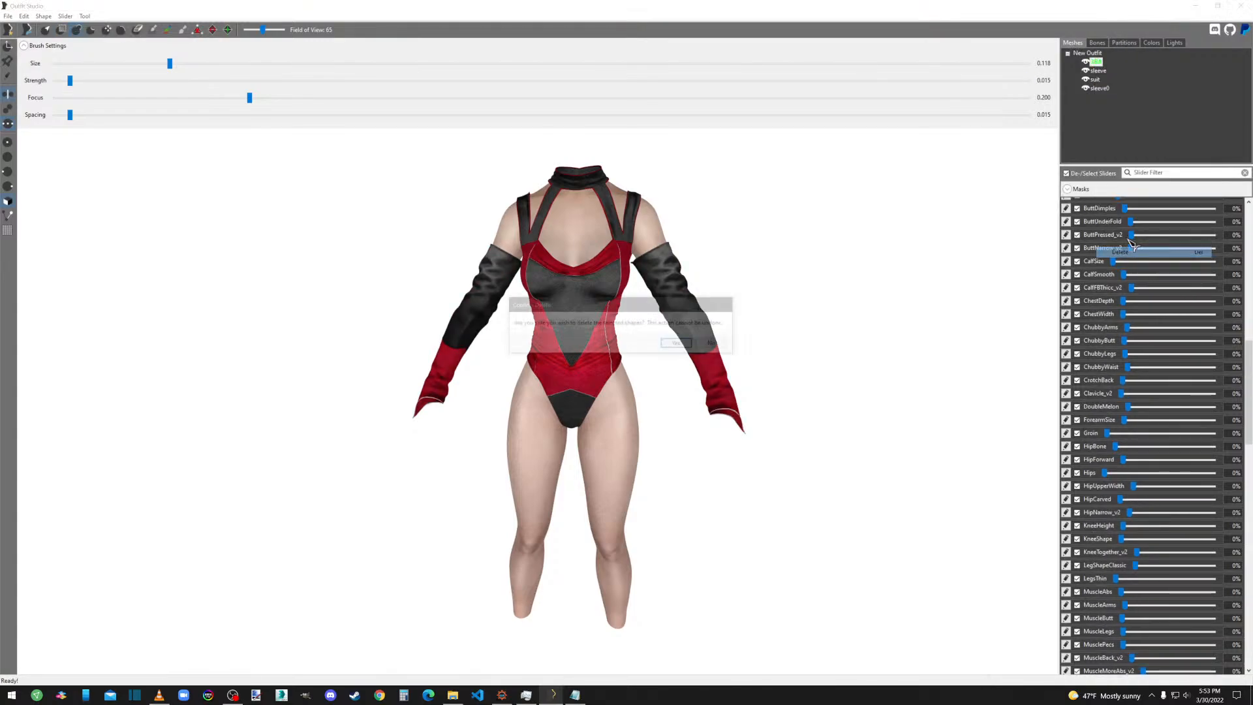
click(679, 345)
Delete the suit shape so the outfit contains only the two sleeves.
click(1094, 71)
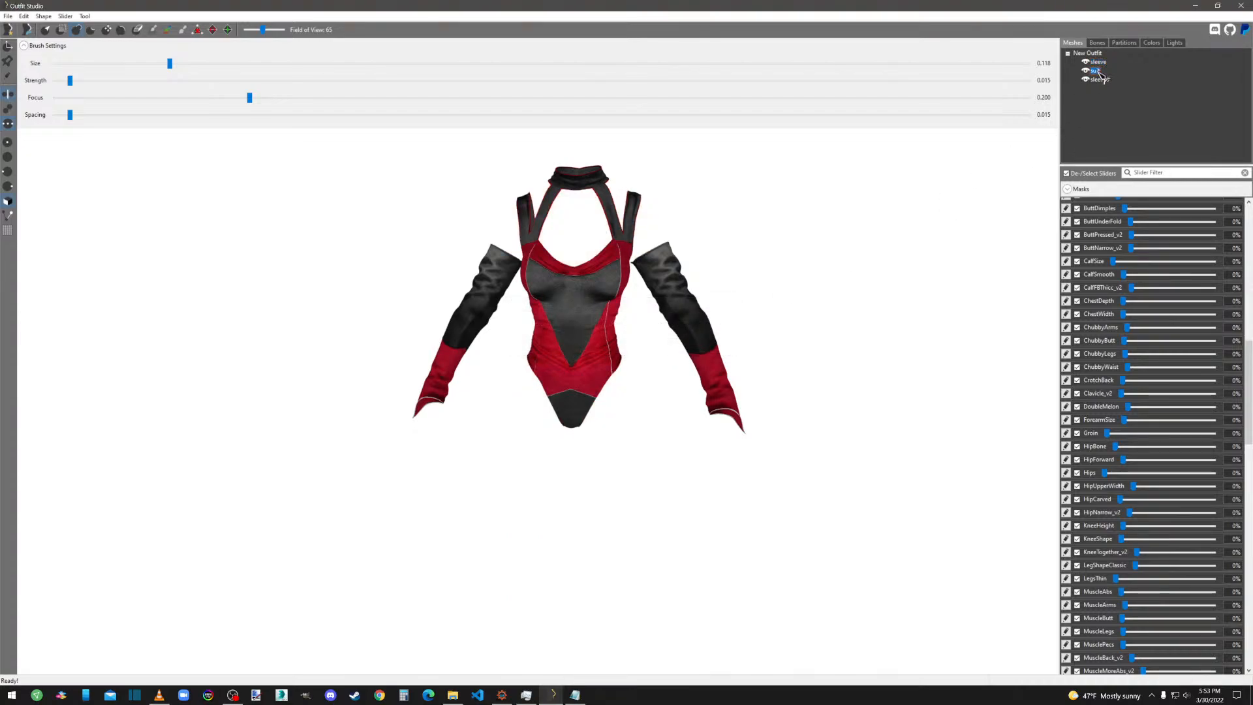
right_click(1095, 70)
click(1121, 260)
click(679, 346)
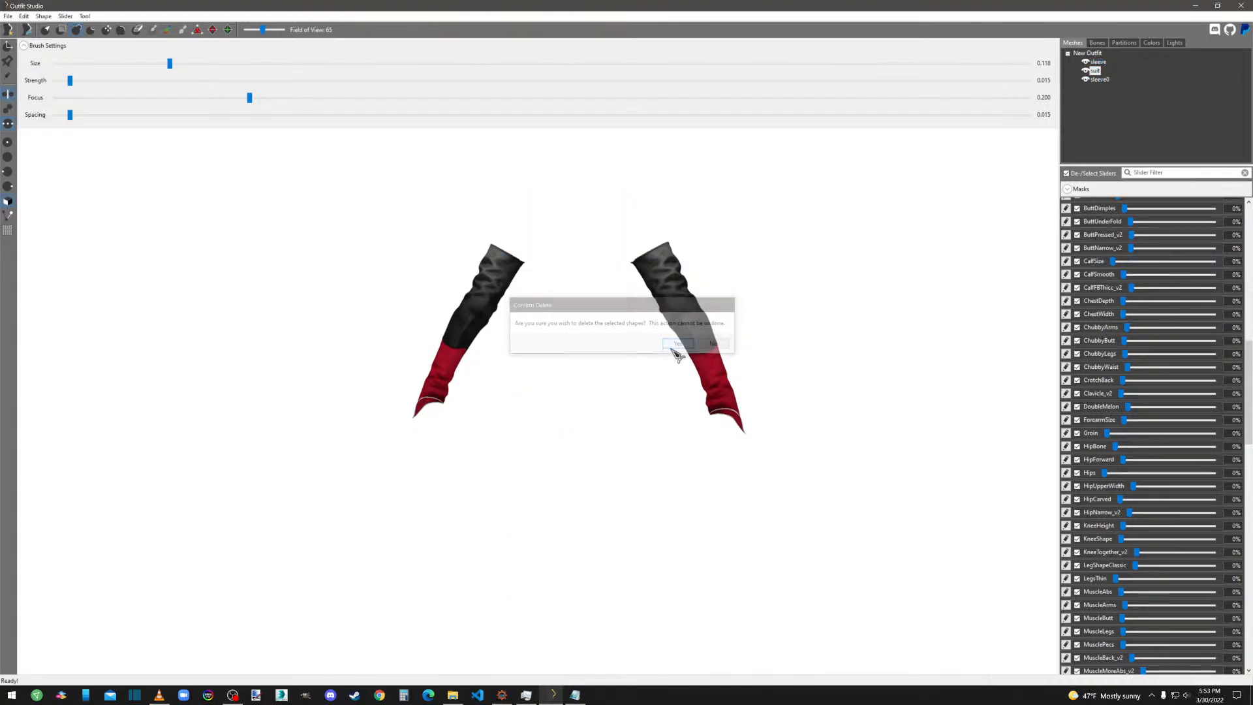
Start saving the sleeves as a new project, open [JF]AuryonOutfit.osp from overwrite\CalienteTools\BodySlide\SliderSets in Notepad for reference, and close the folder window.
click(8, 16)
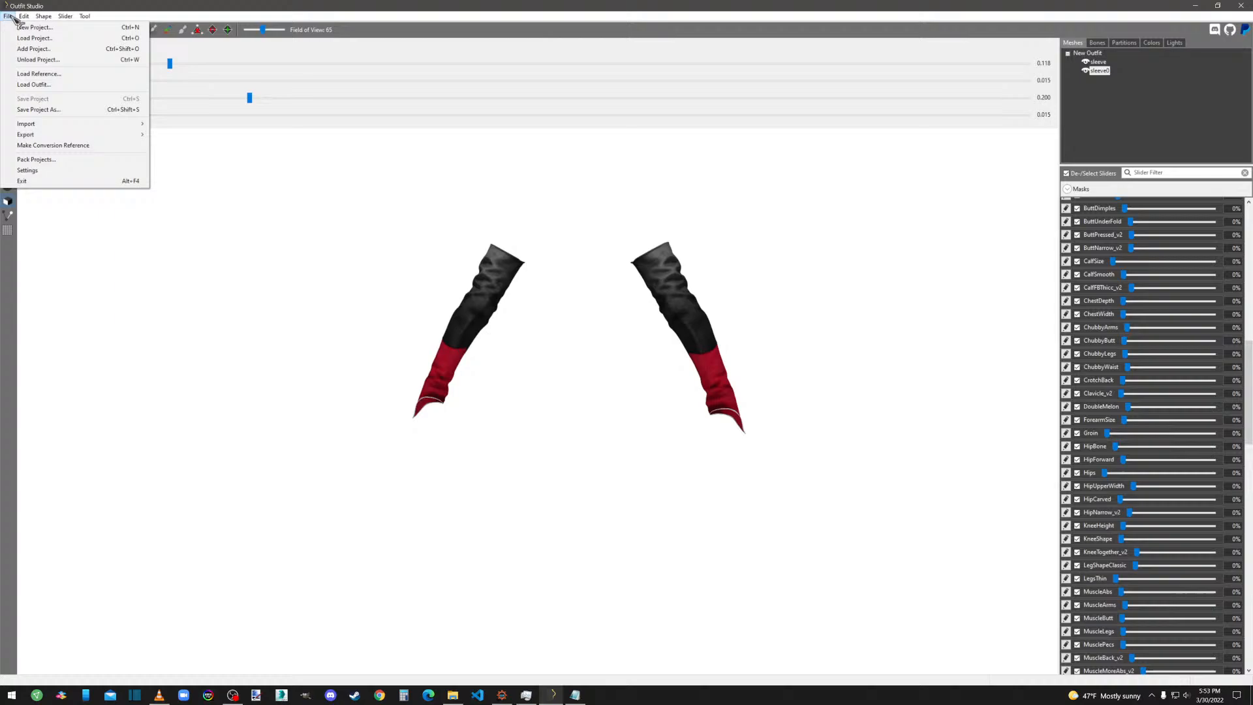
click(54, 109)
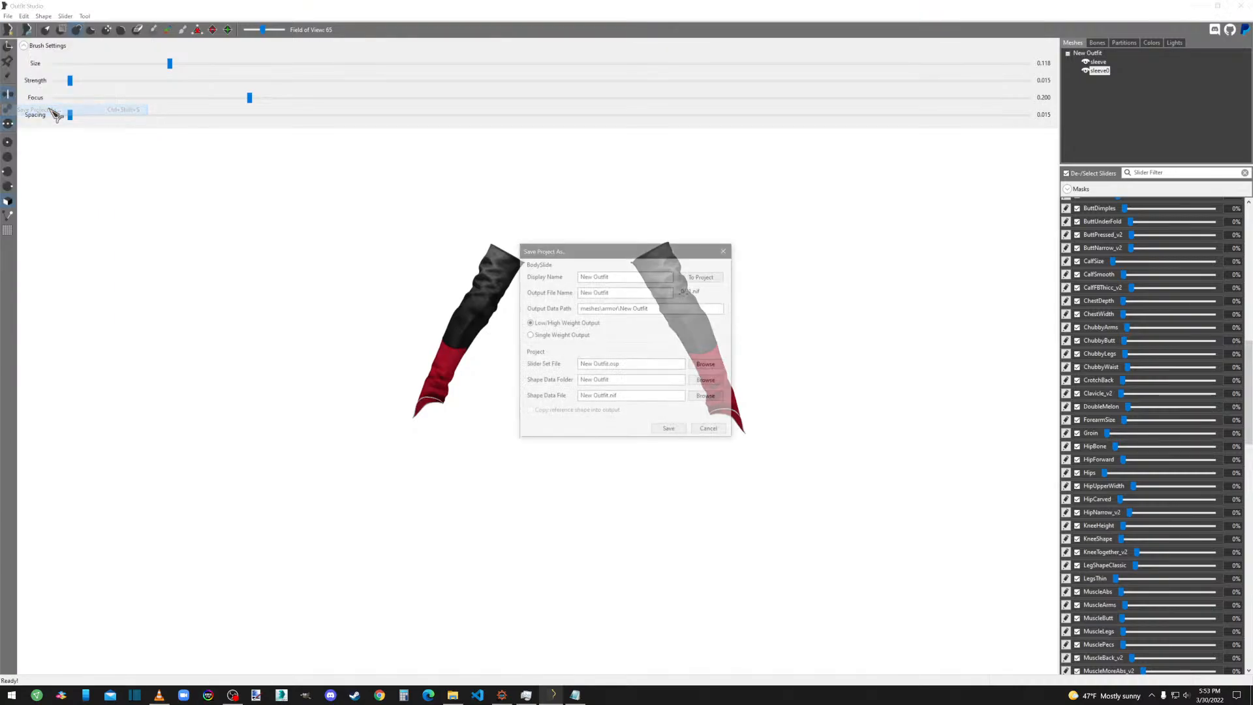
click(453, 696)
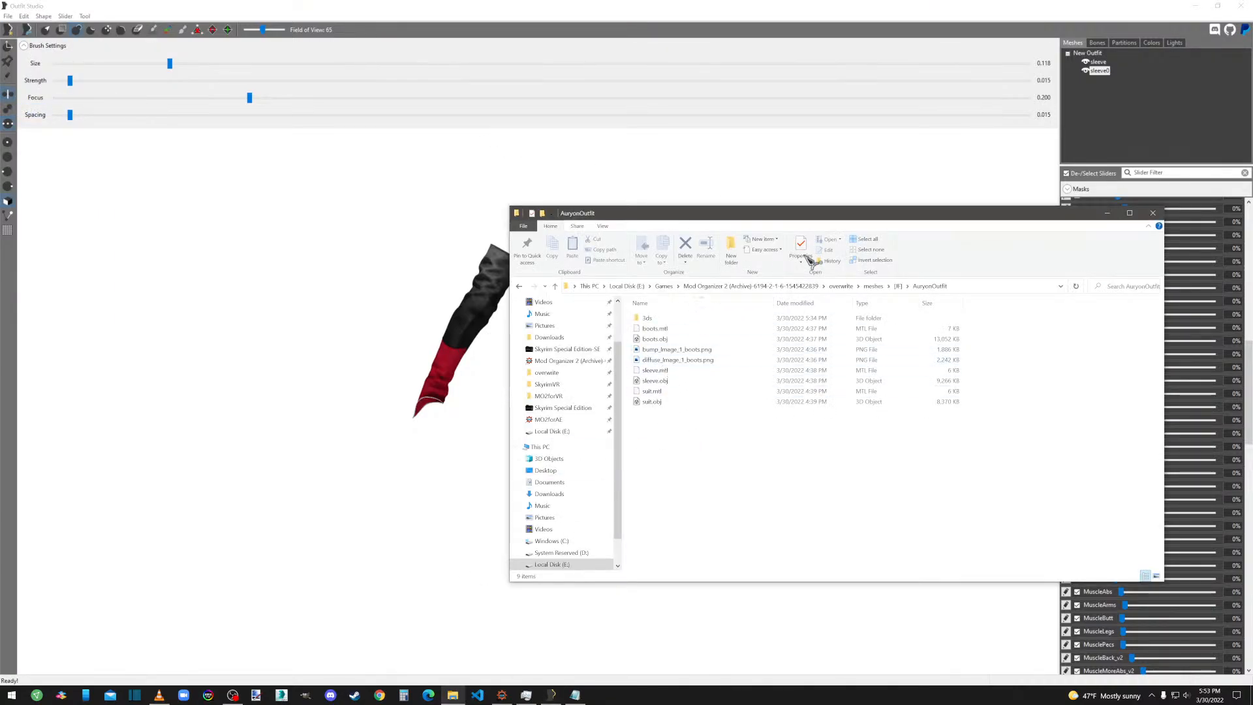
click(848, 287)
double_click(657, 328)
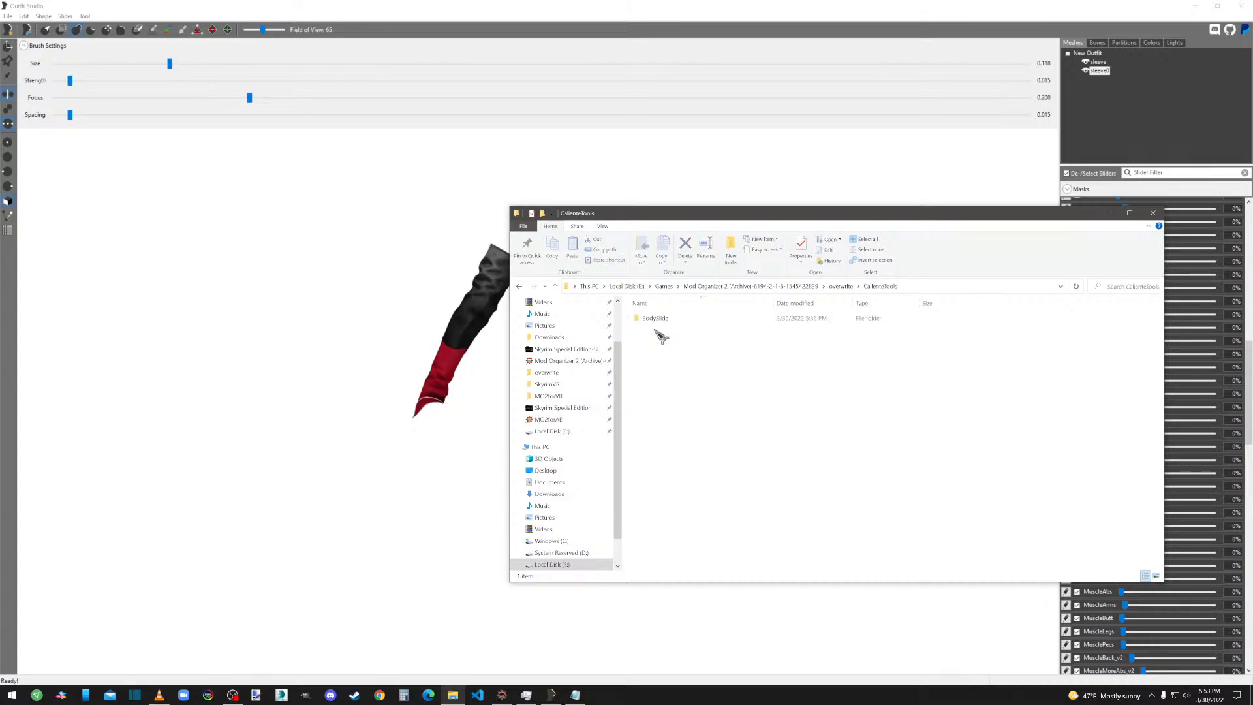
double_click(656, 319)
double_click(658, 329)
double_click(662, 318)
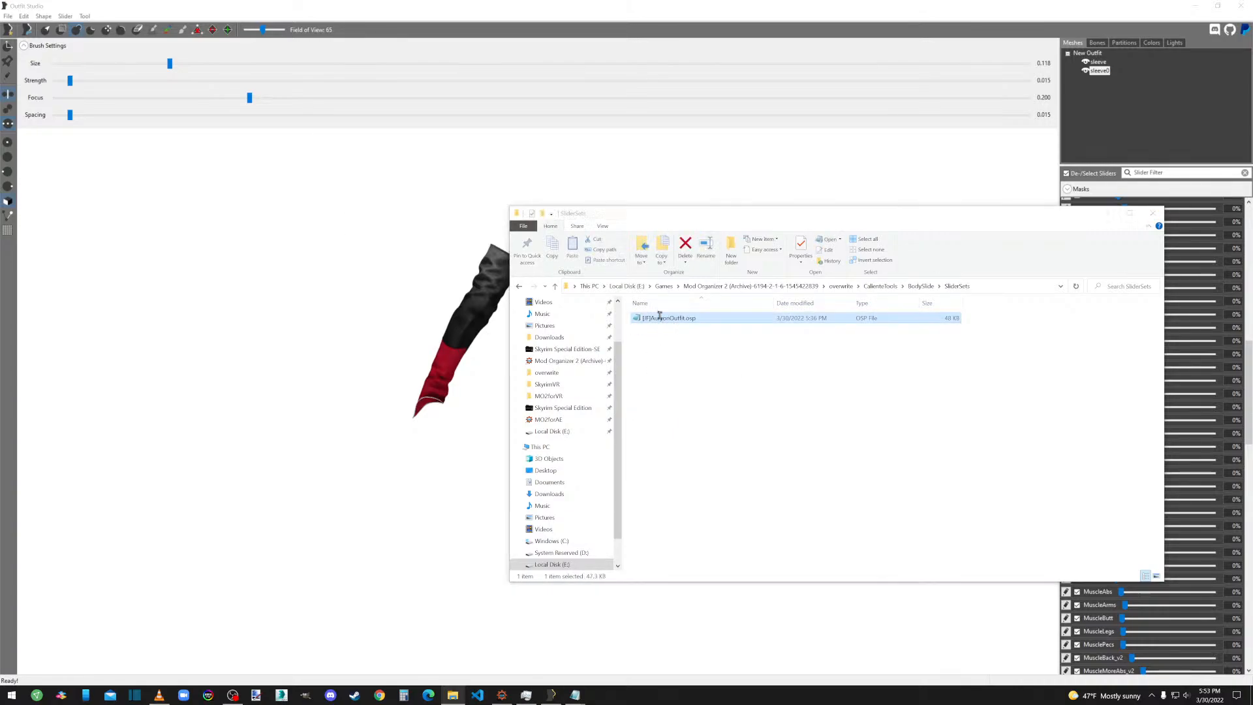
click(1152, 212)
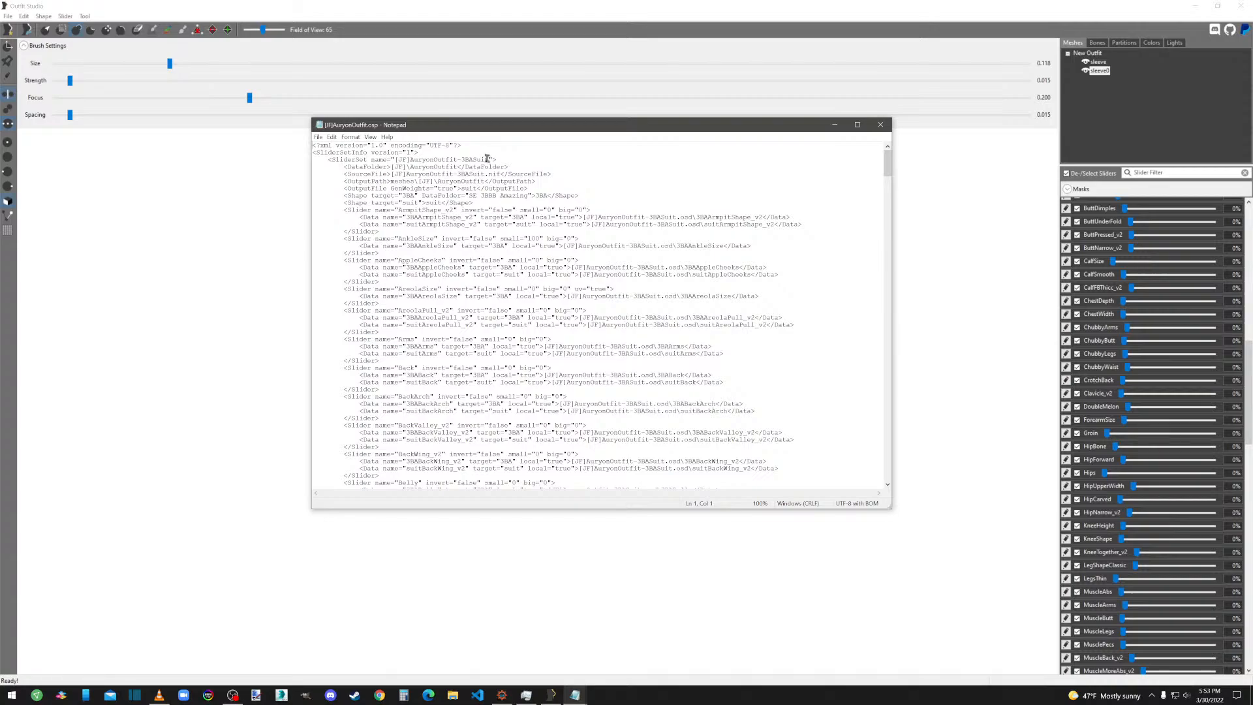
Select the slider set name [JF]AuryonOutfit-3BASuit in the .osp file and compare the file with the Save Project As fields.
drag(489, 160, 395, 160)
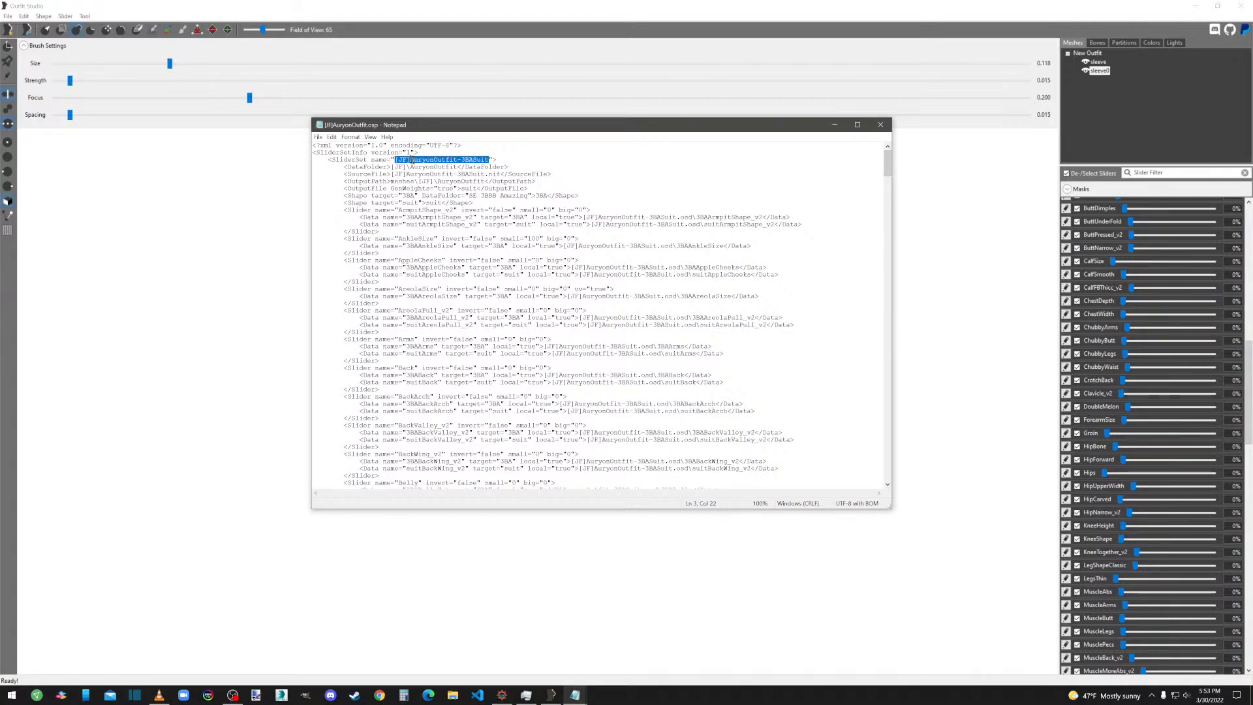
click(499, 8)
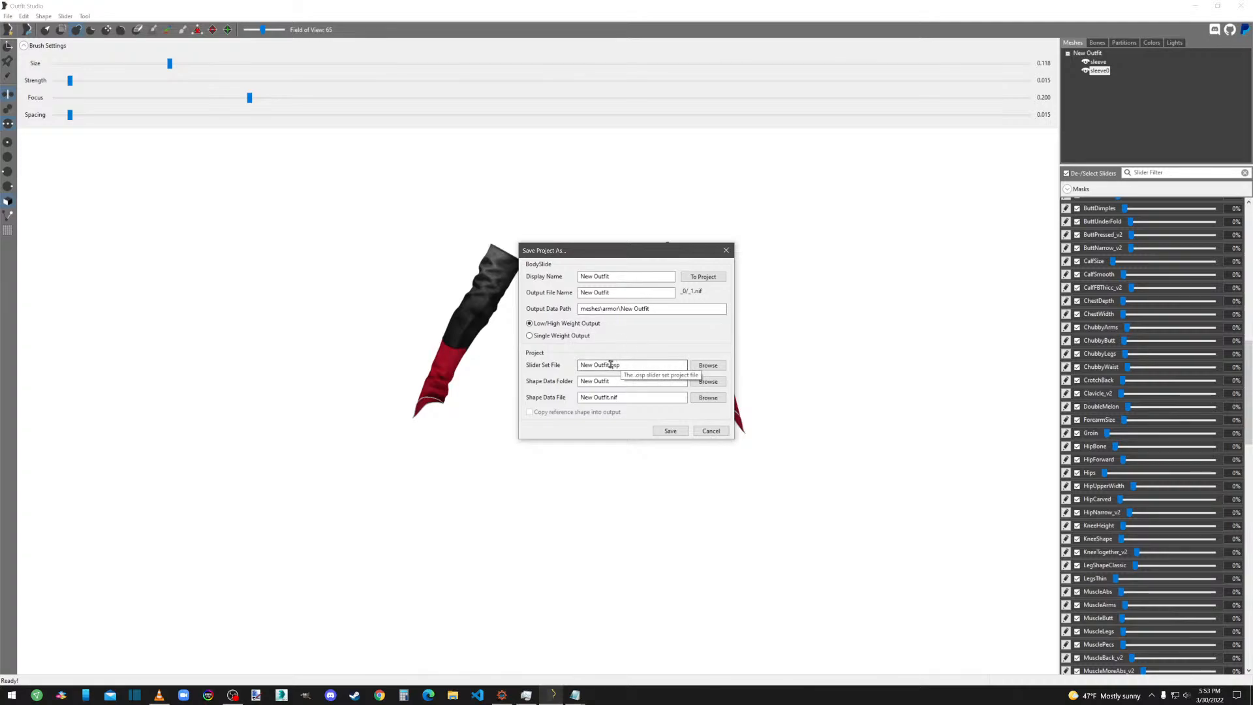
click(574, 695)
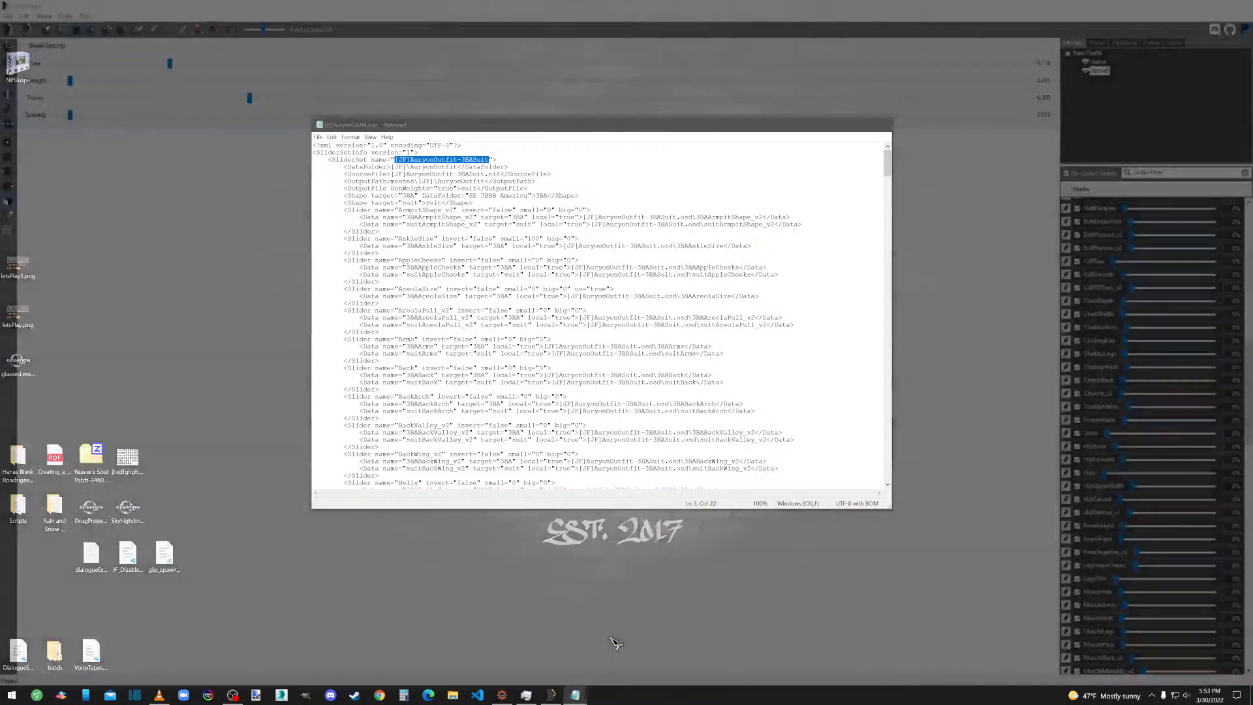
click(594, 643)
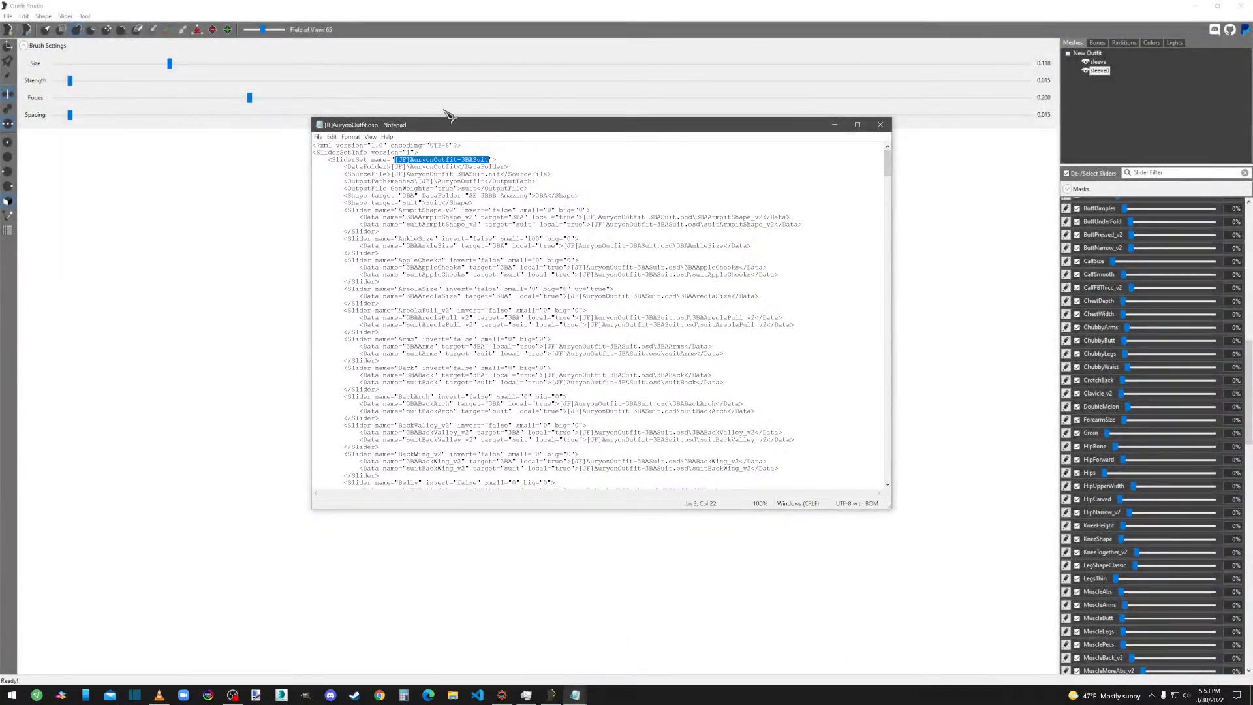
Copy the DataFolder value from the AuryonOutfit .osp file and set the project's Shape Data Folder to [JF]\AuryonOutfit.
click(465, 169)
drag(457, 166, 394, 167)
key(ctrl+c)
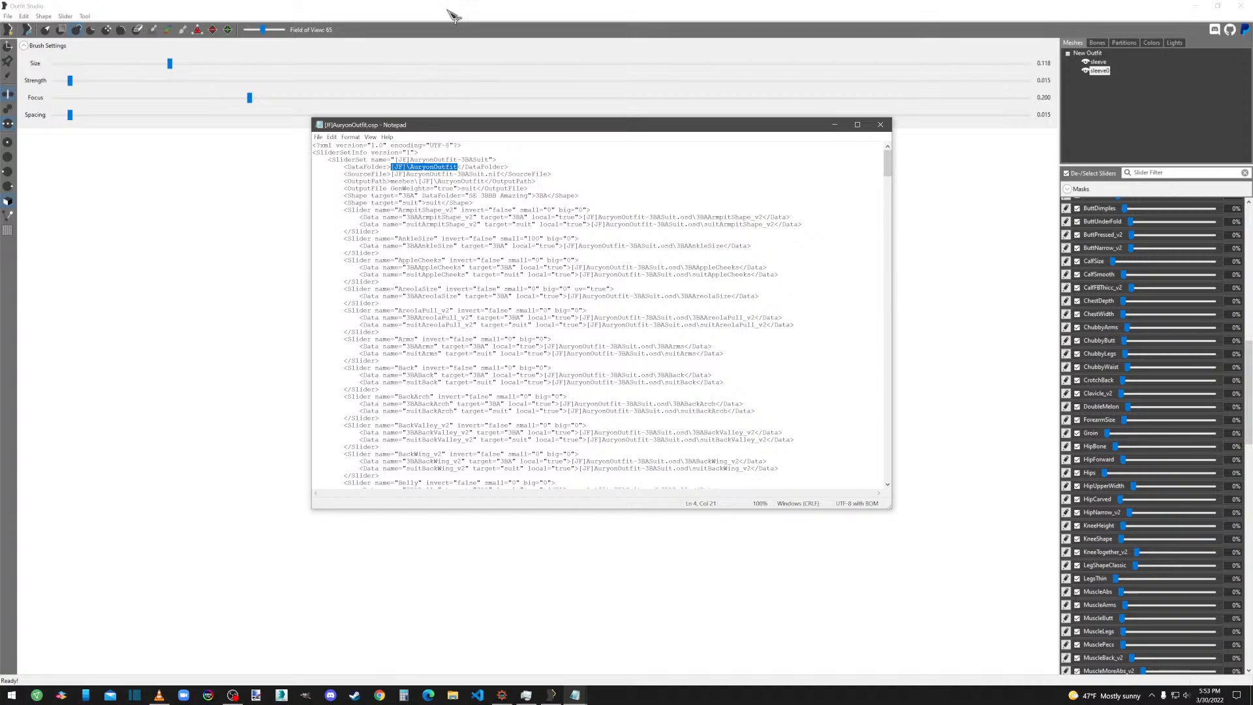
click(532, 9)
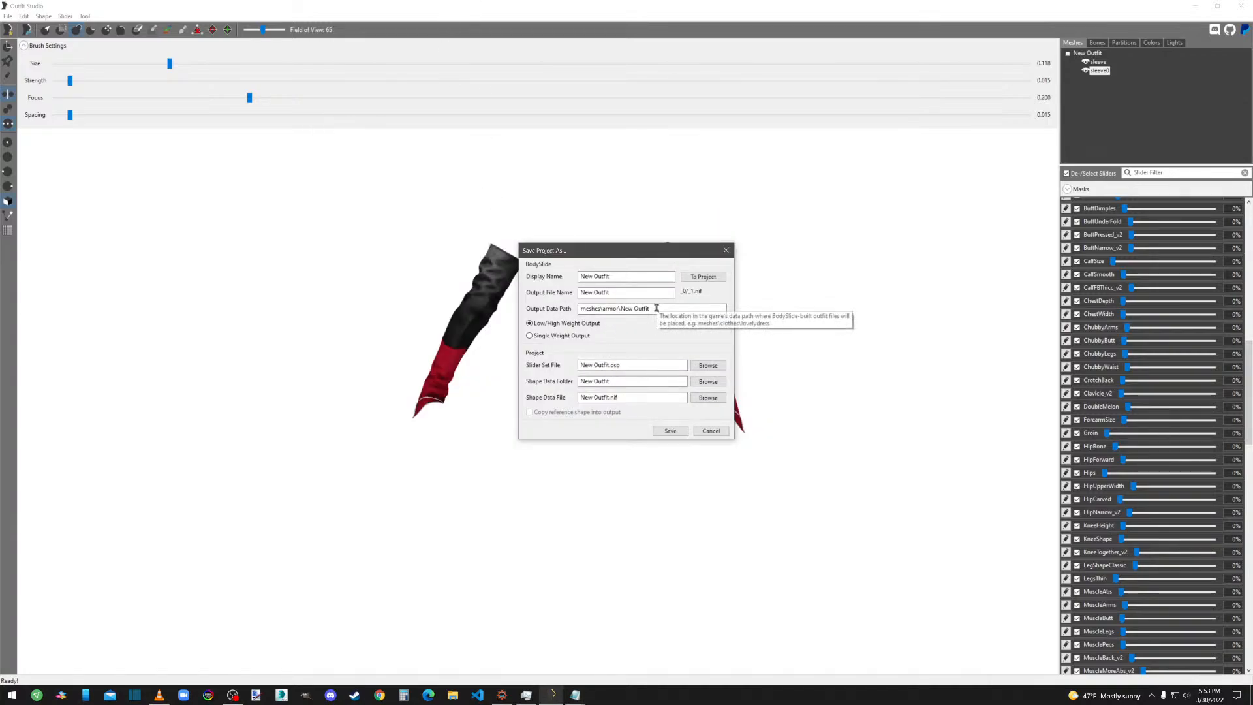
drag(620, 382, 540, 385)
key(ctrl+v)
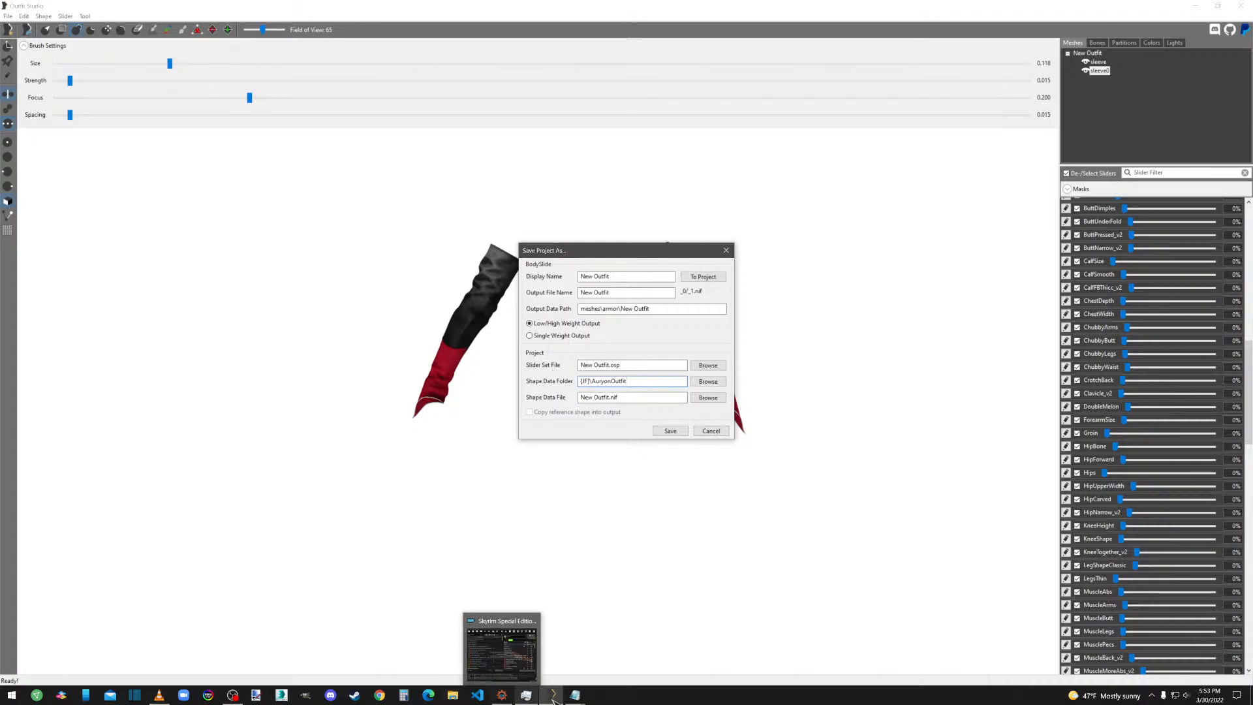
Copy the outfit's base name from the .osp file's SliderSet name and set the Slider Set File to [JF]AuryonOutfit.osp.
click(605, 653)
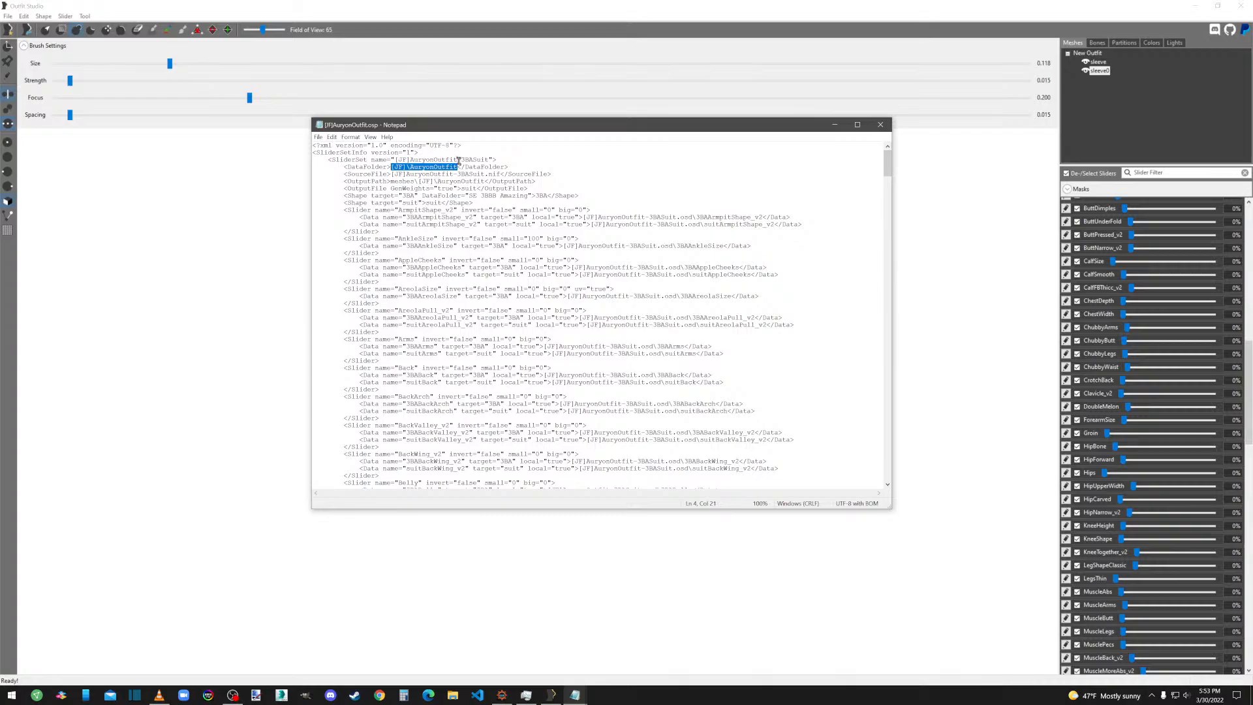
drag(457, 160, 394, 160)
key(ctrl+c)
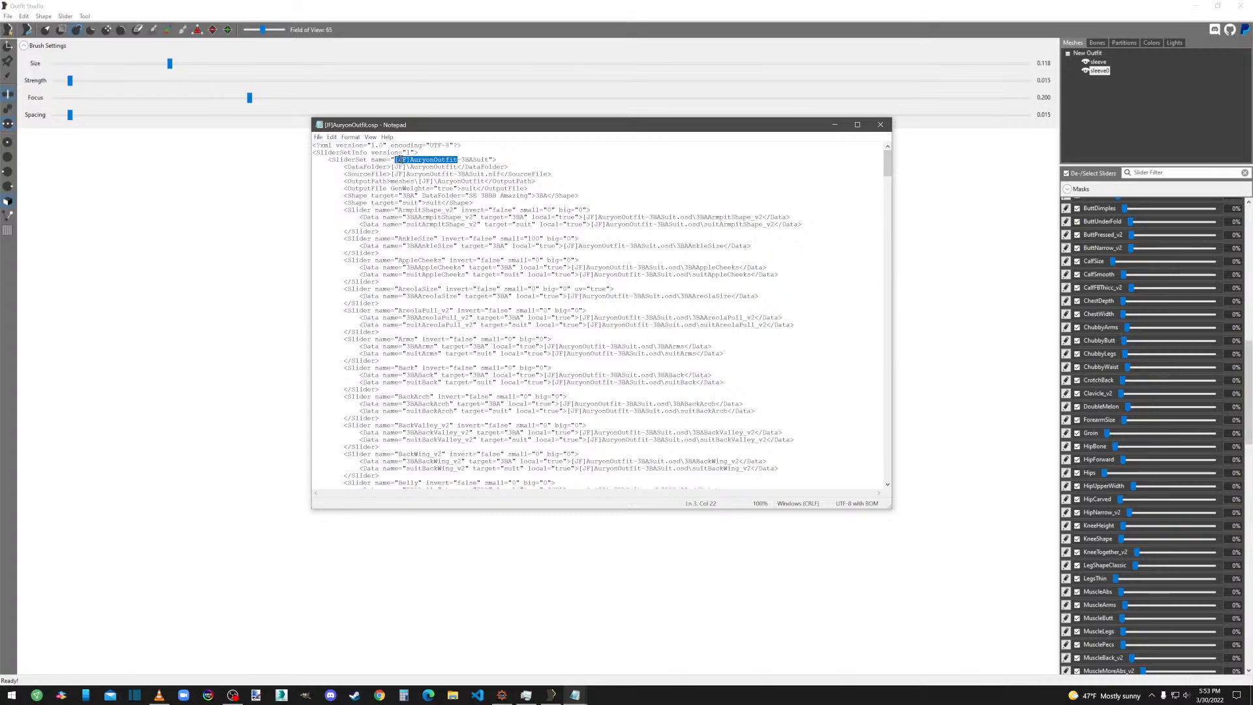
click(444, 14)
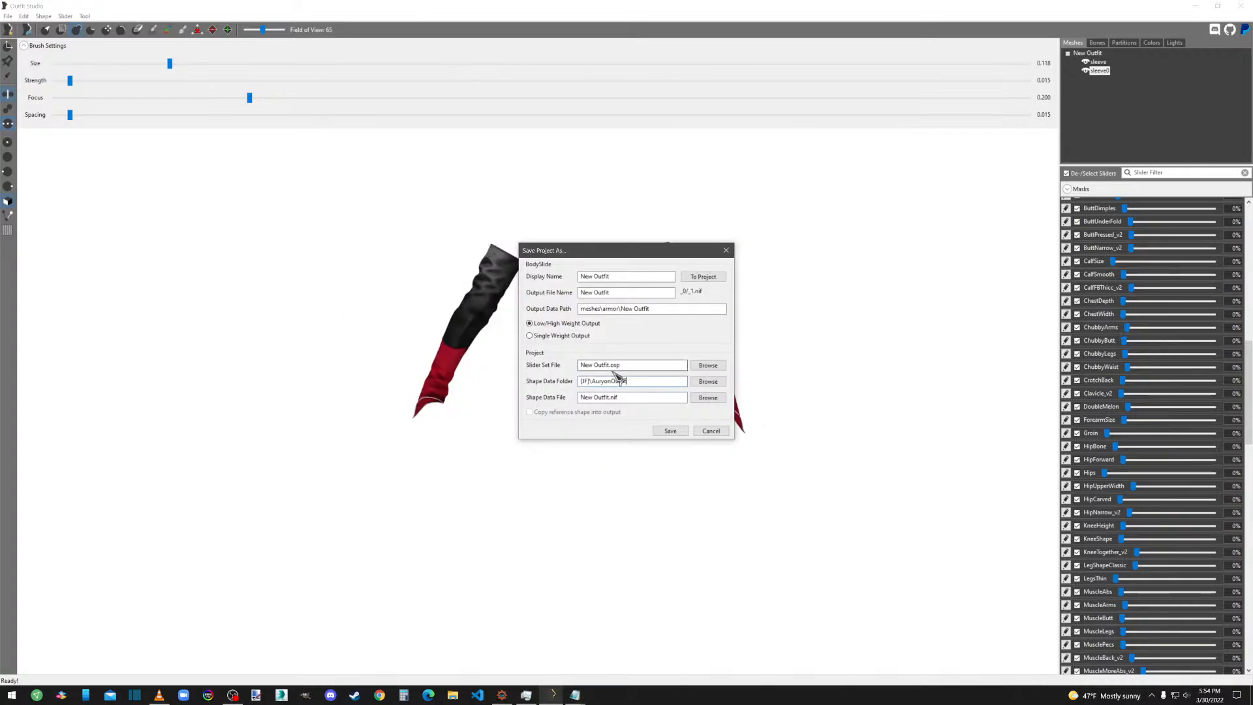
drag(607, 363, 579, 365)
key(ctrl+v)
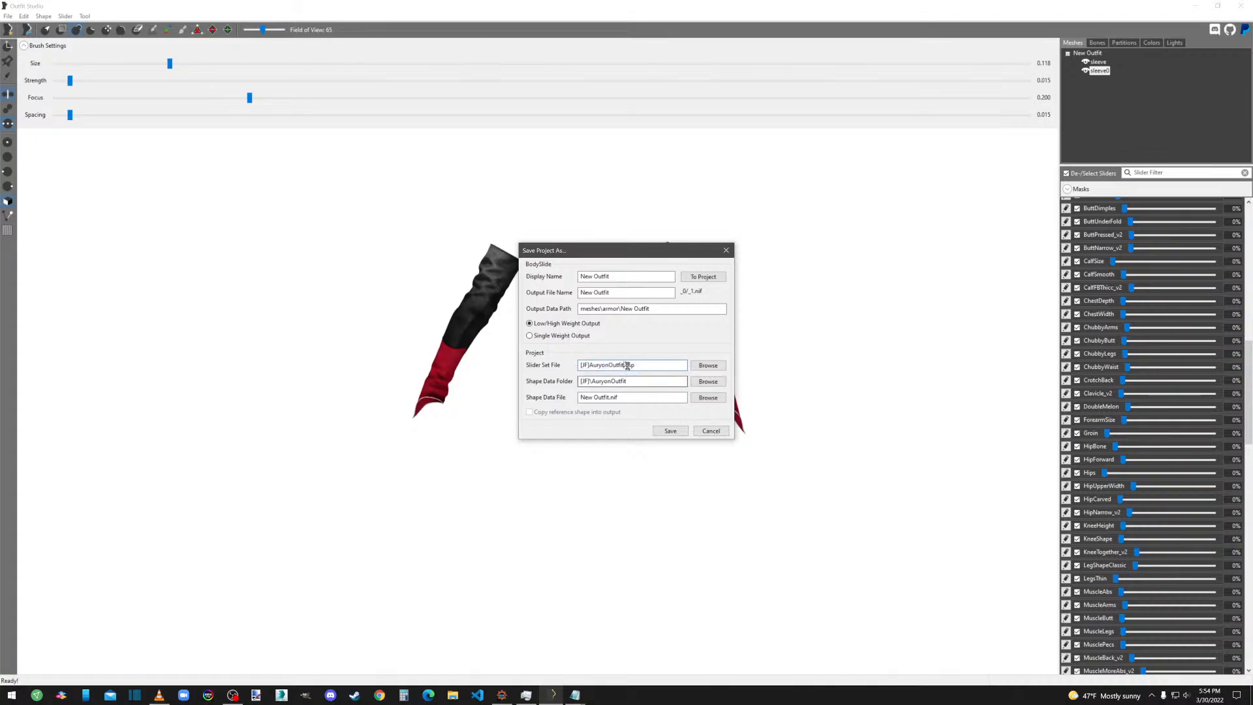
Set the Output Data Path to meshes\[JF]\AuryonOutfit, taken from the .osp file, and the Output File Name to sleeves.
mouse_move(590, 697)
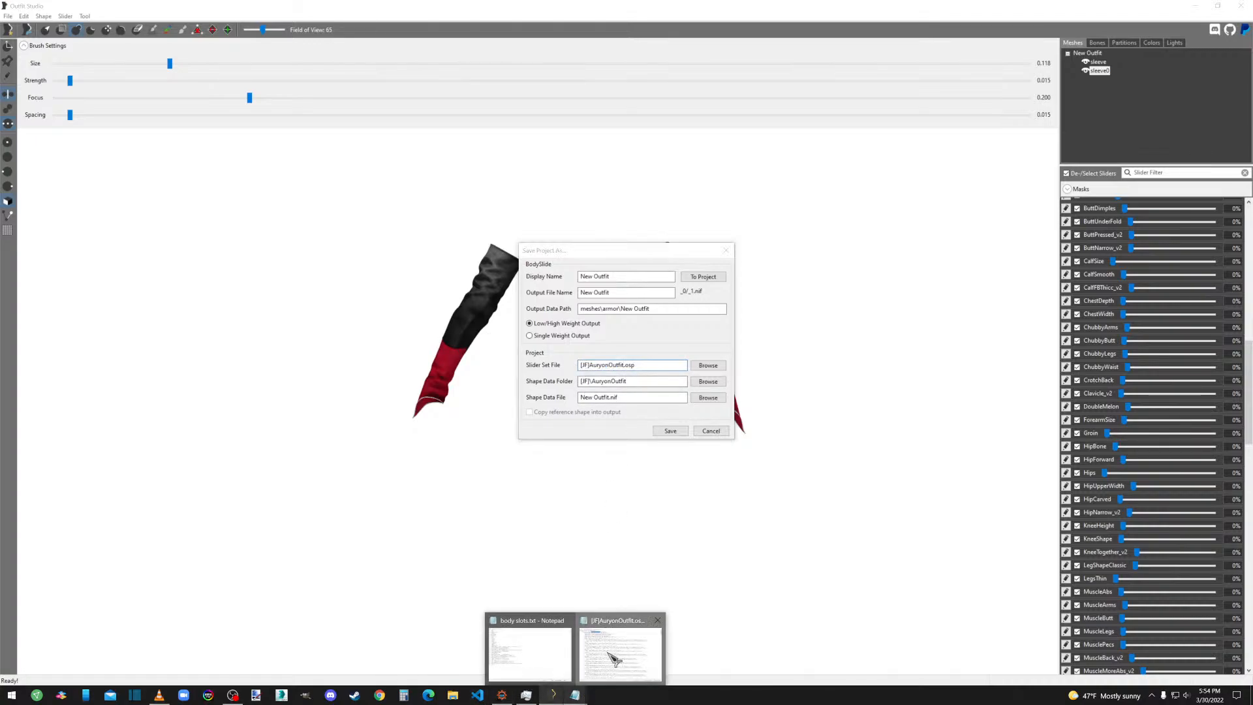
click(613, 655)
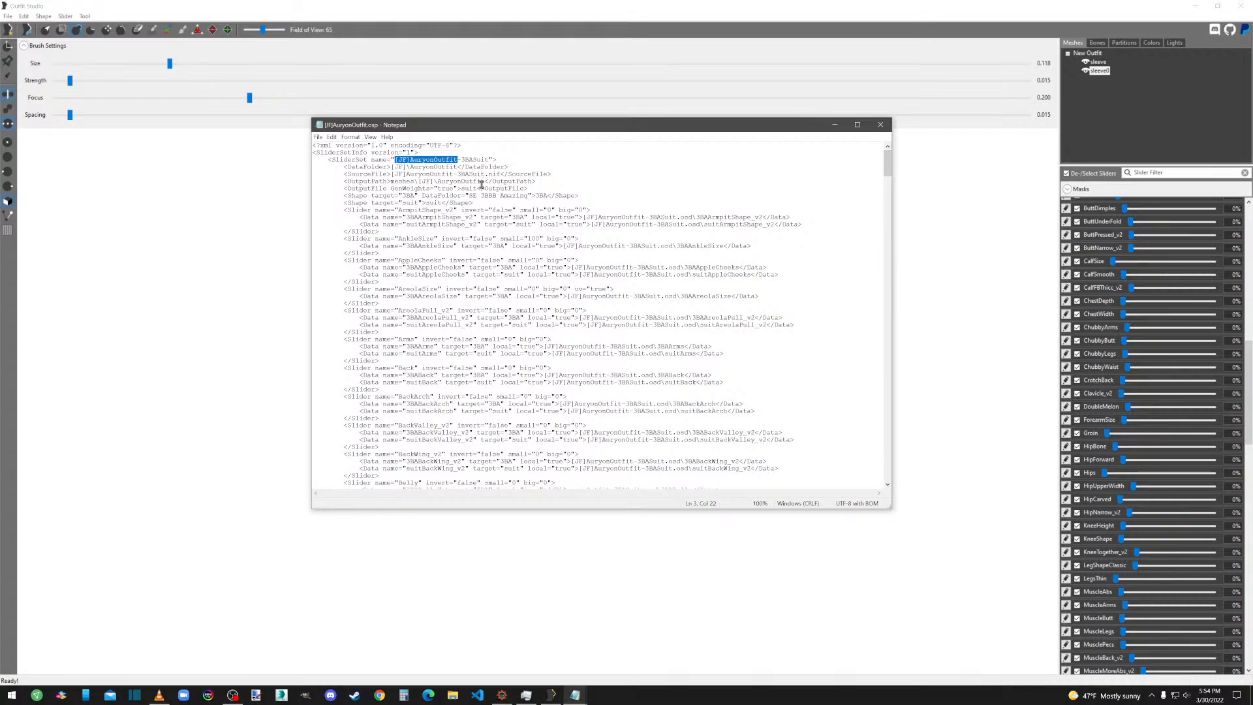
drag(483, 181, 398, 182)
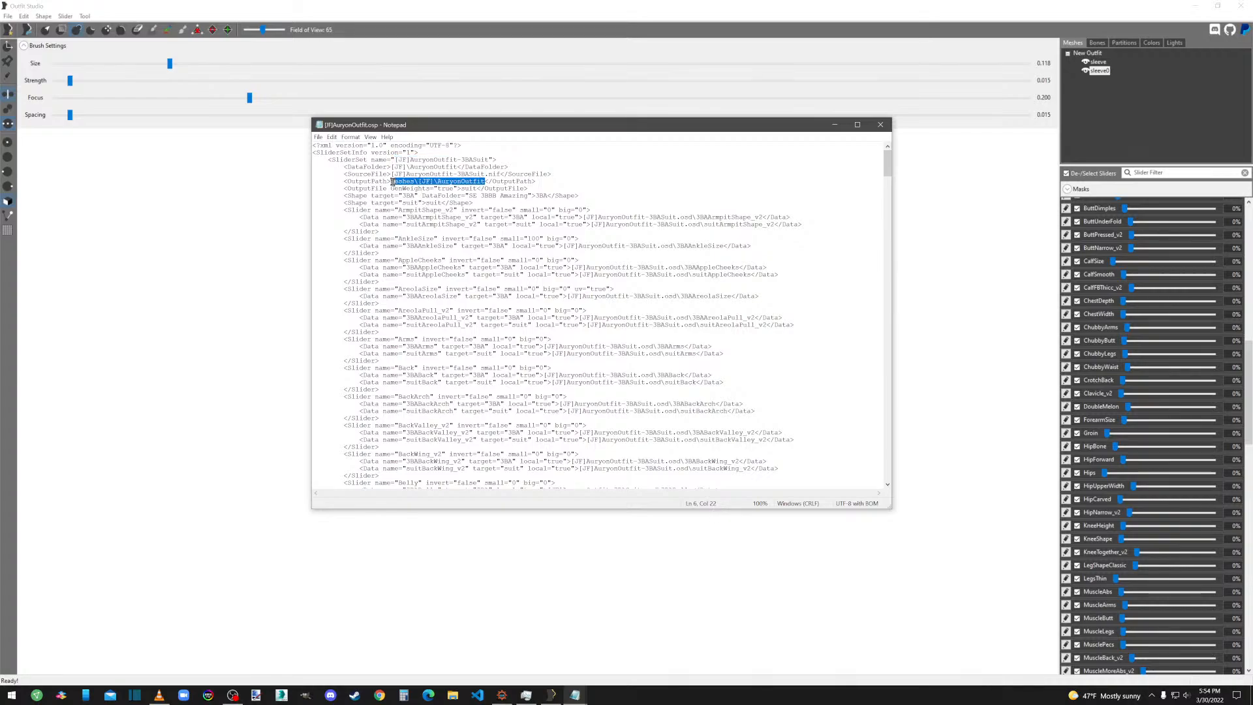
click(448, 7)
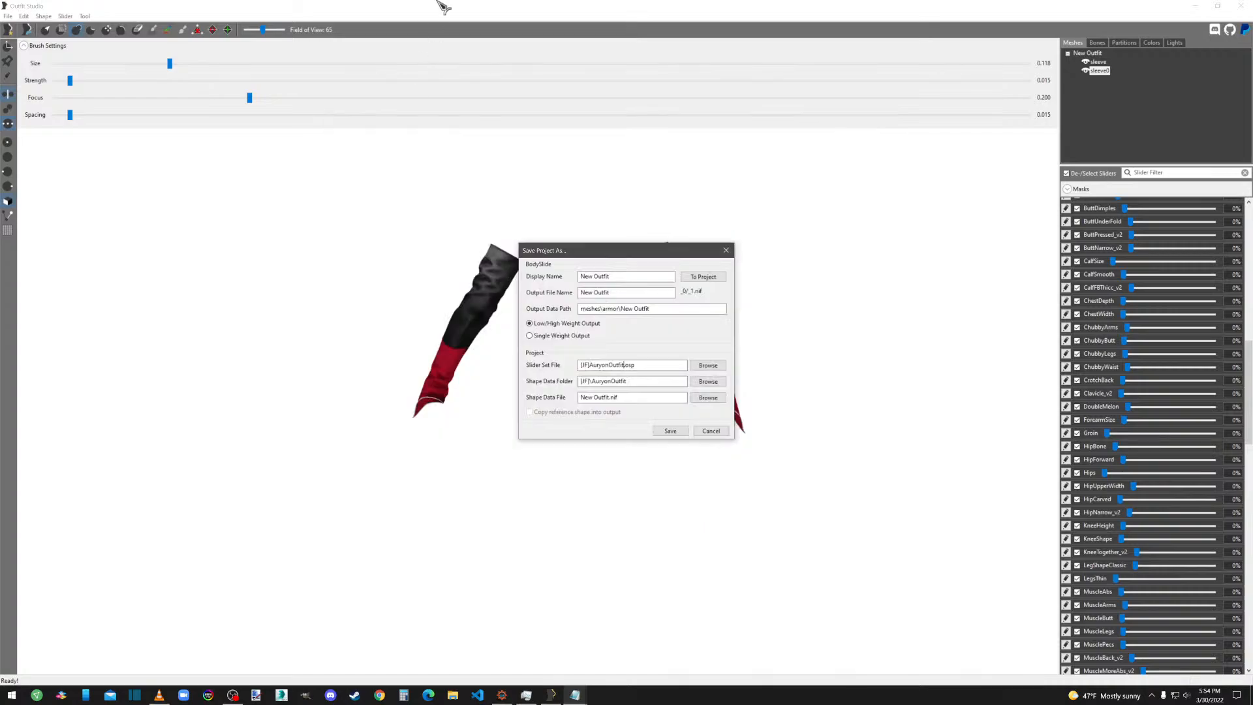
drag(666, 308, 532, 305)
text(meshes\[JF]\AuryonOutfit)
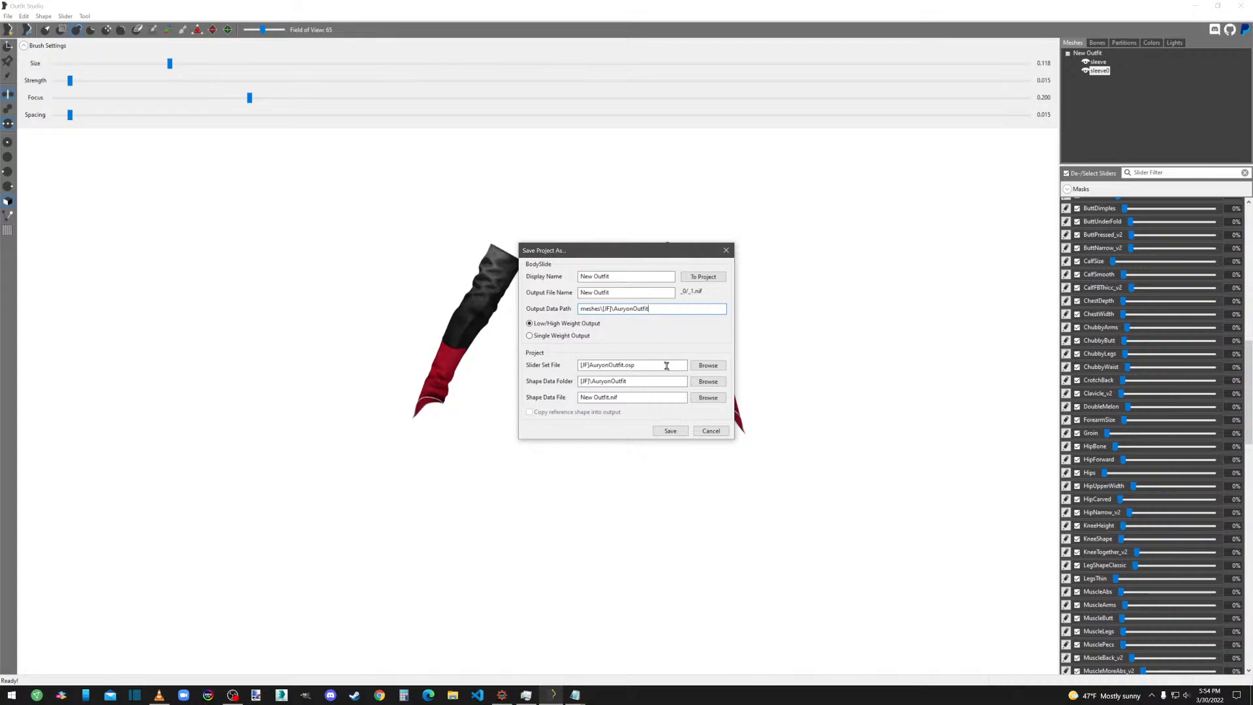
triple_click(614, 294)
text(sleeves)
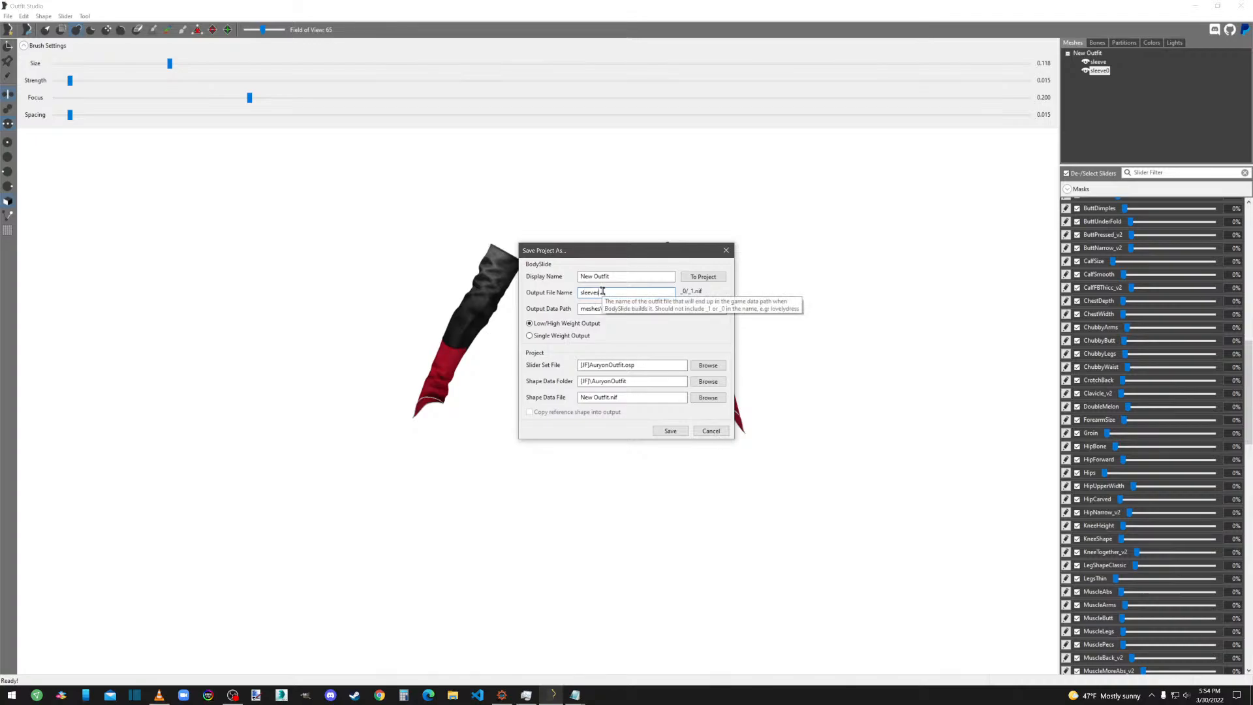
Copy the SliderSet name from the .osp file and adapt it as the Display Name [JF]AuryonOutfit-3BASleeves.
mouse_move(575, 695)
click(607, 662)
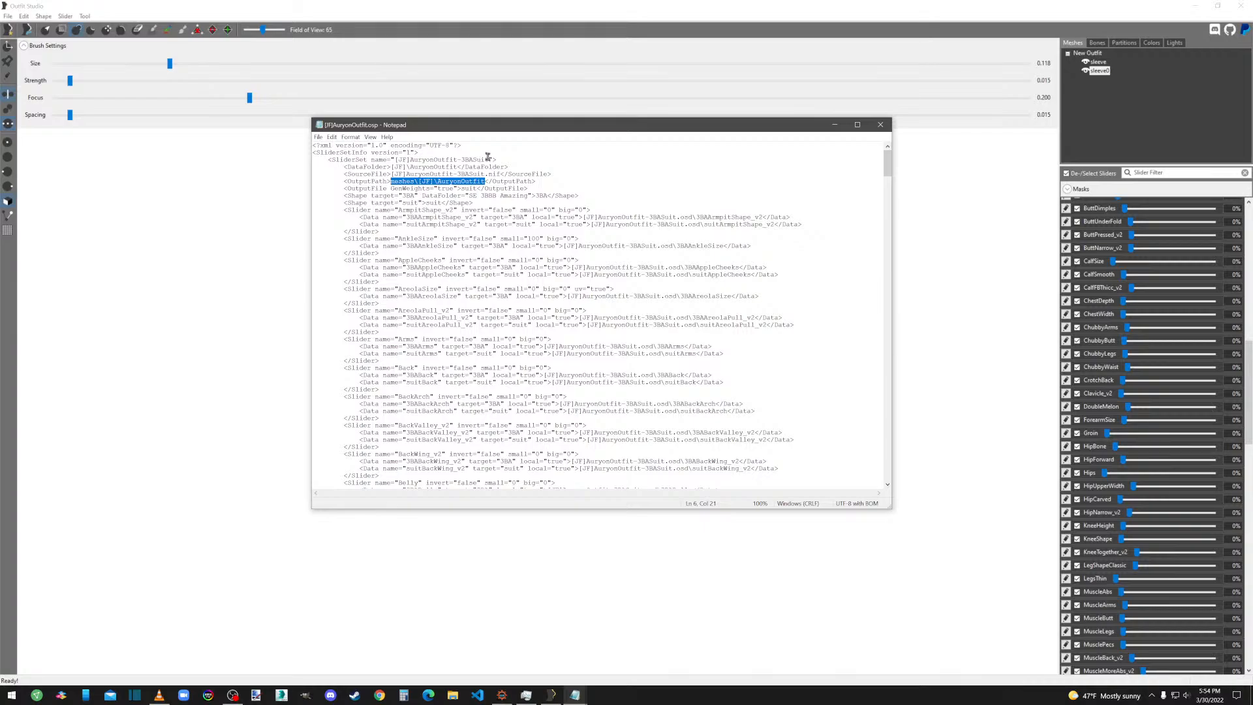
drag(489, 160, 397, 161)
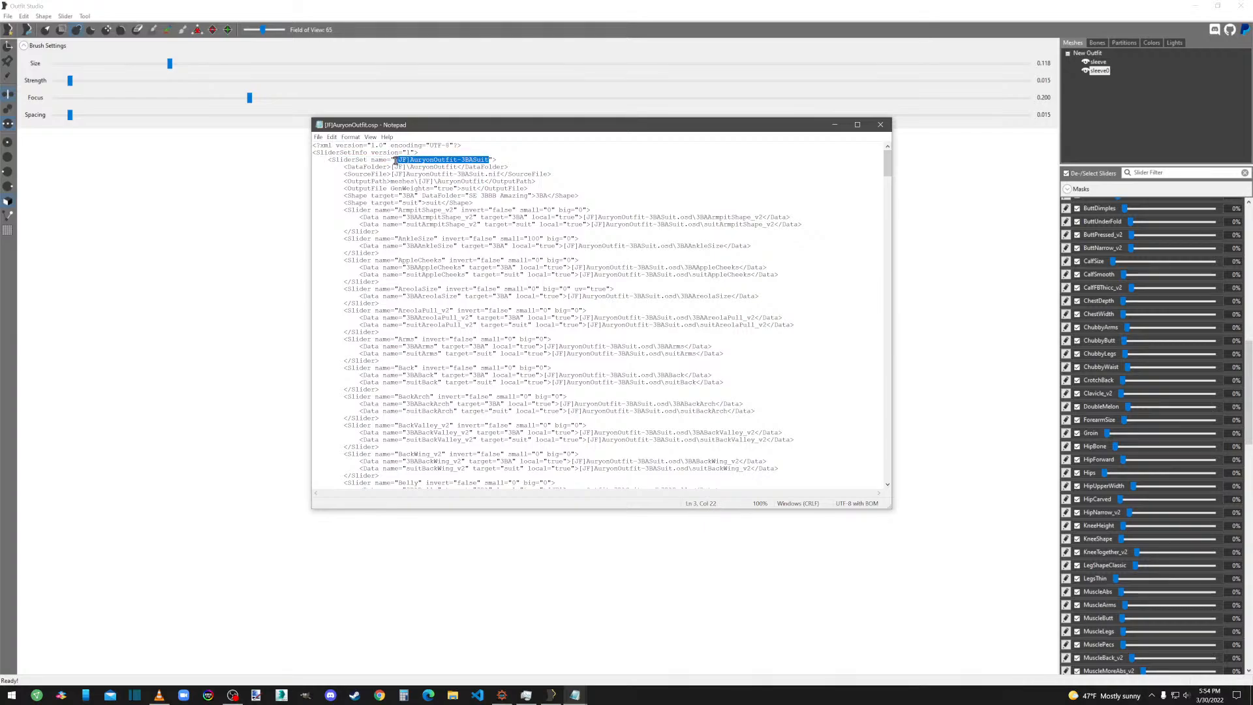
click(488, 159)
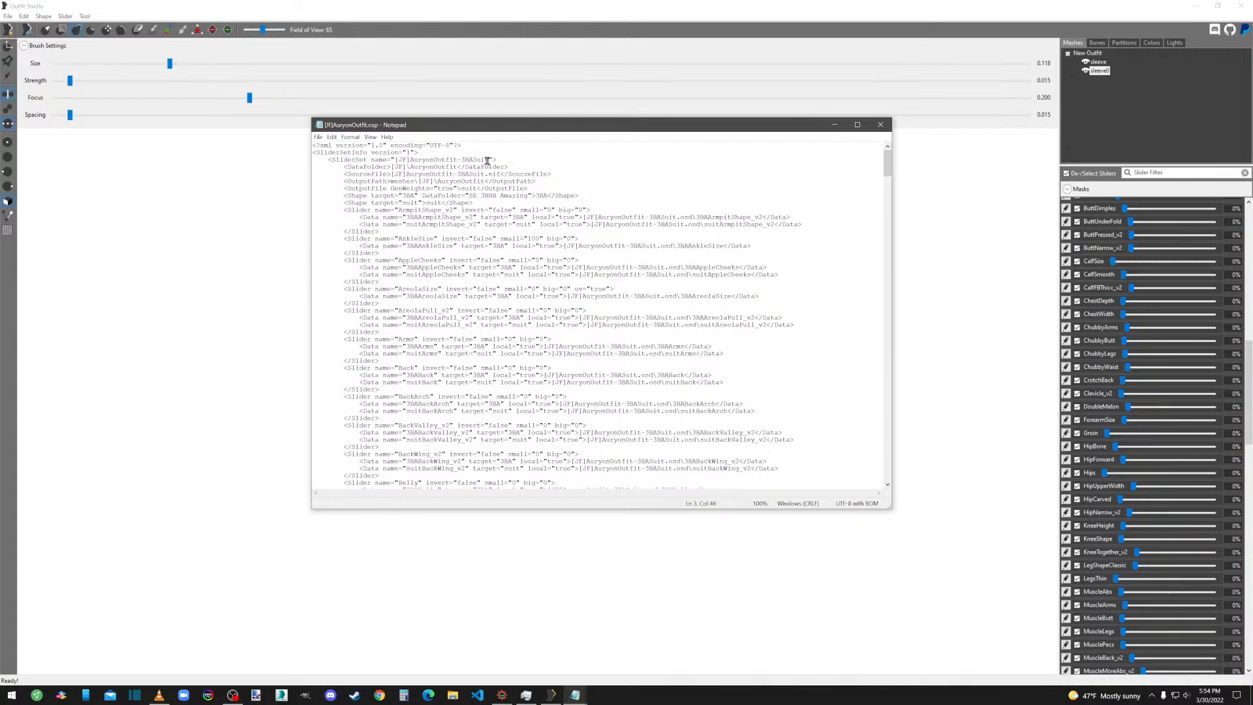
drag(488, 160, 394, 161)
key(ctrl+c)
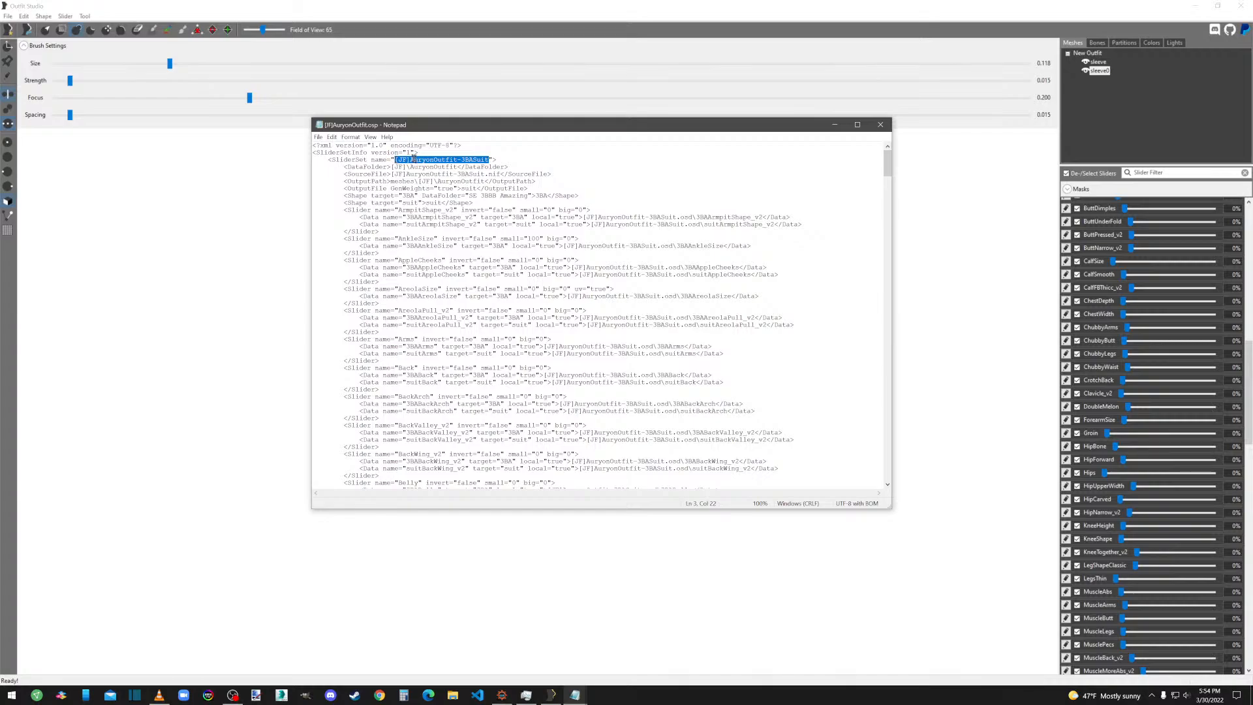
click(455, 4)
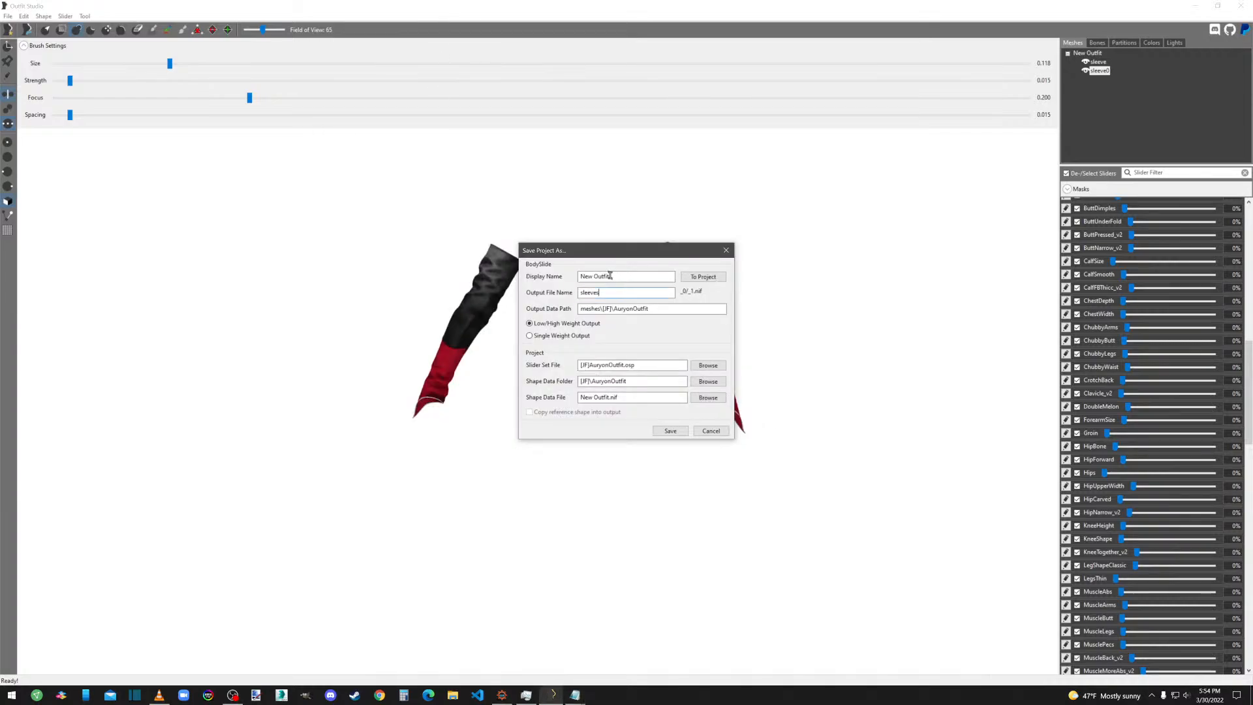
drag(611, 274, 560, 282)
key(ctrl+v)
drag(648, 275, 635, 274)
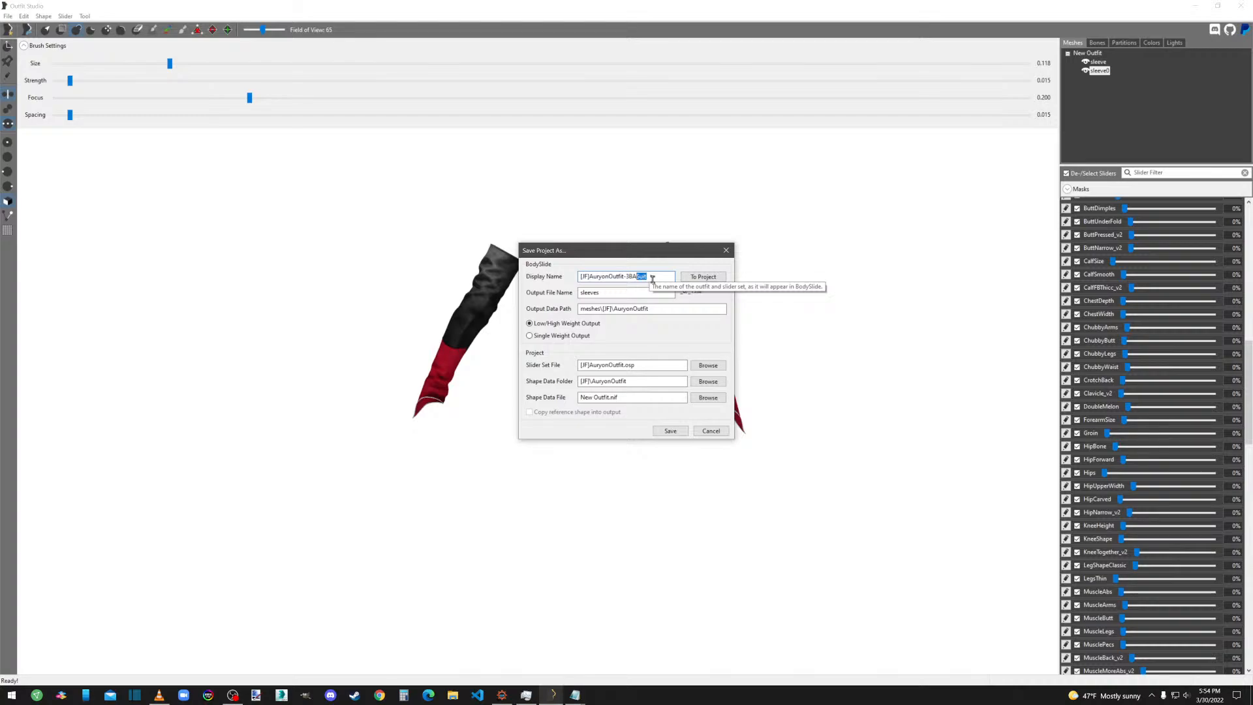
text(Sleeves)
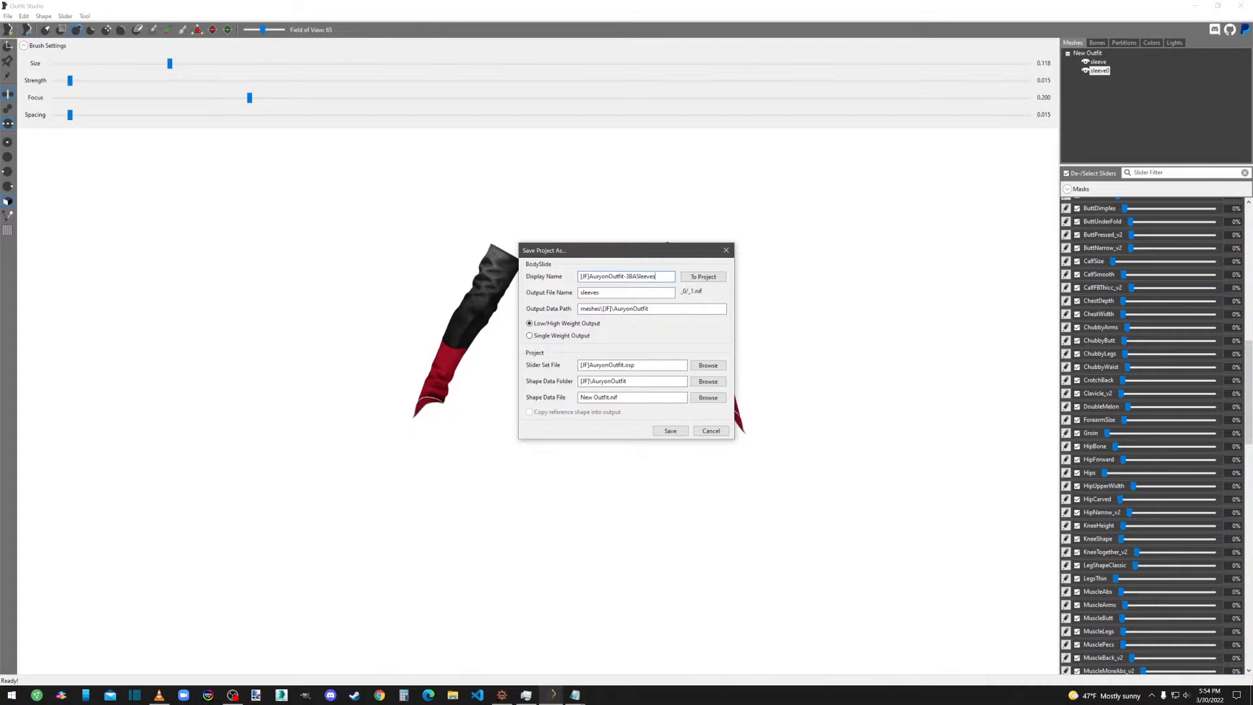
Set the Shape Data File to [JF]AuryonOutfit-3BASleeves.nif, reusing the display name, and save the project.
drag(668, 276, 565, 276)
key(ctrl+c)
drag(607, 397, 577, 398)
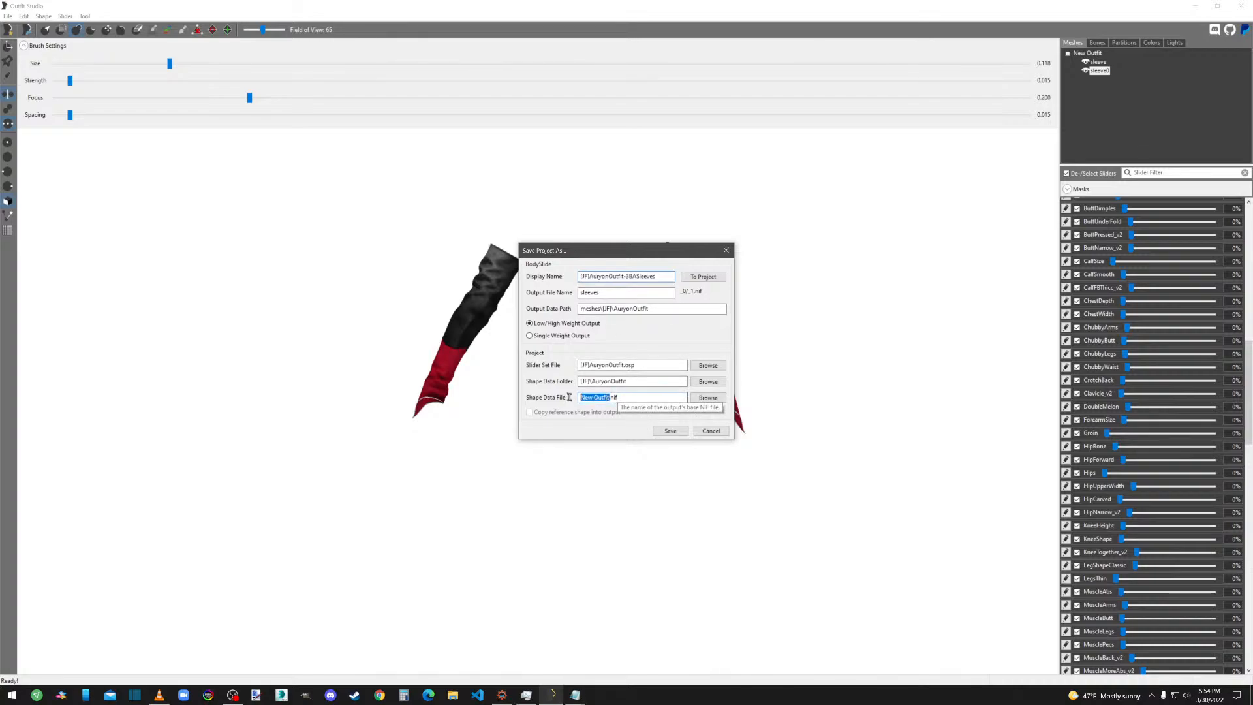
key(ctrl+v)
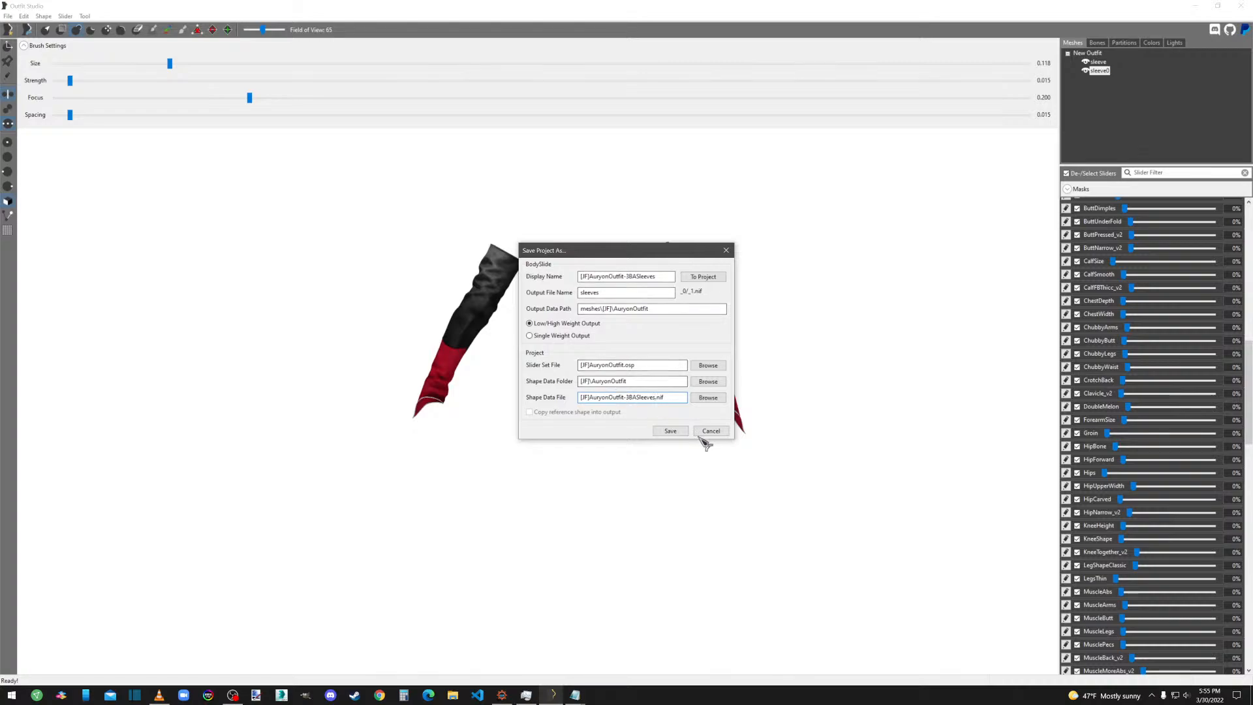
click(672, 431)
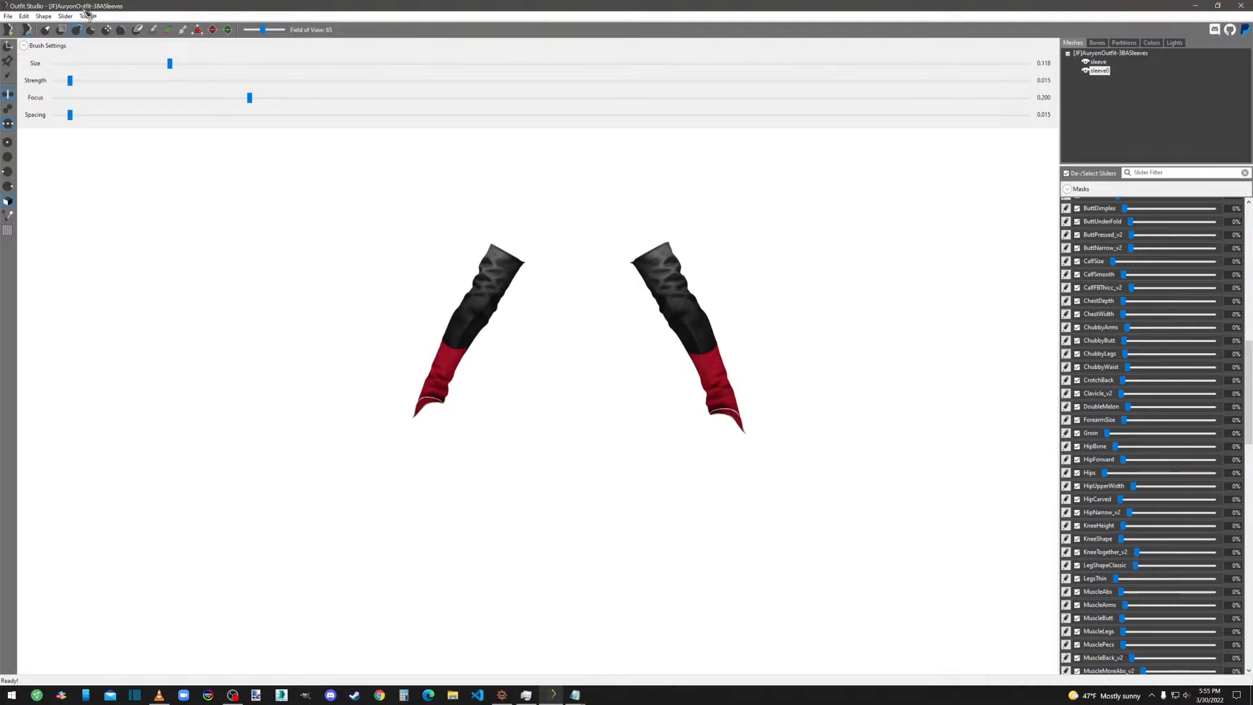
Unload the sleeves project and load the CBBE 3BA Body template as the reference.
click(8, 16)
click(36, 59)
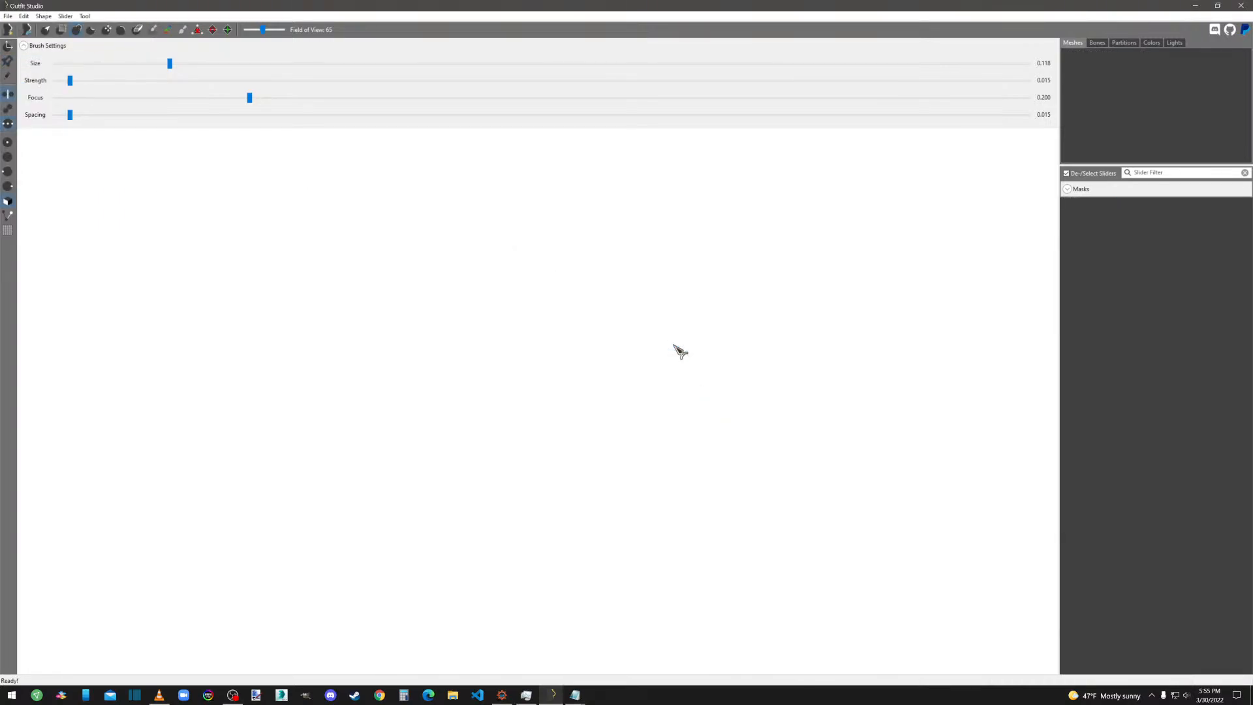
click(8, 17)
click(33, 76)
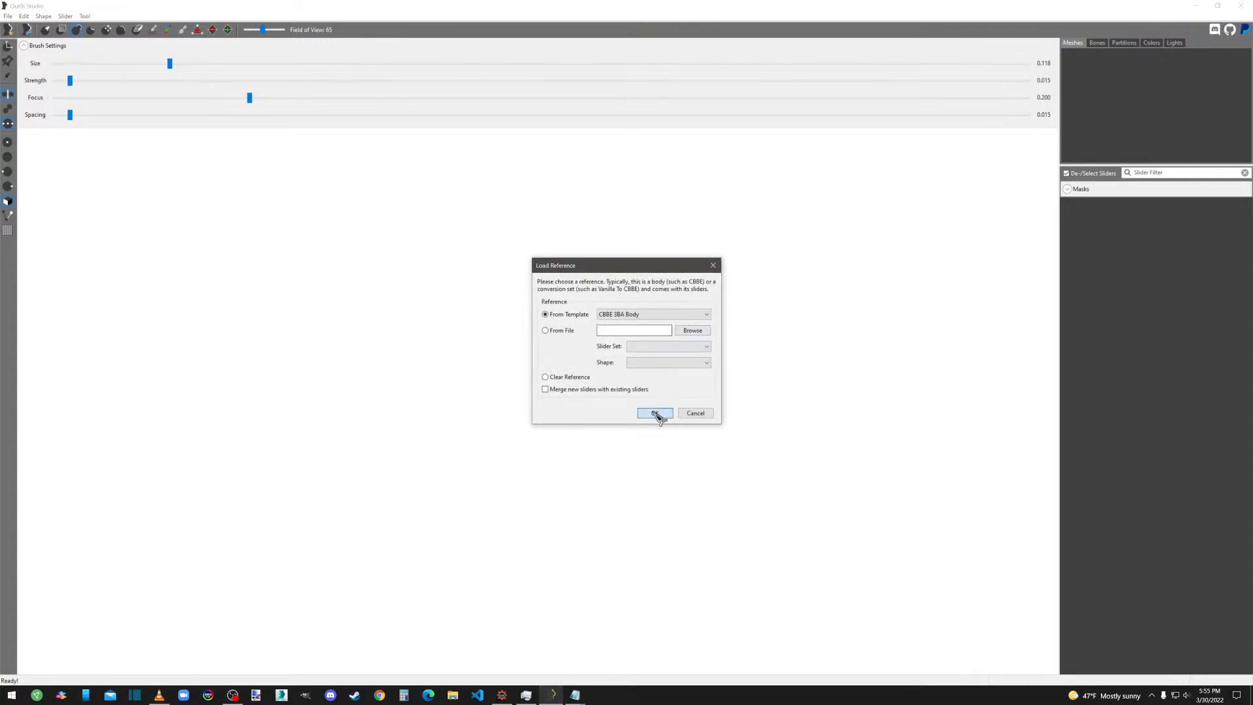
click(656, 414)
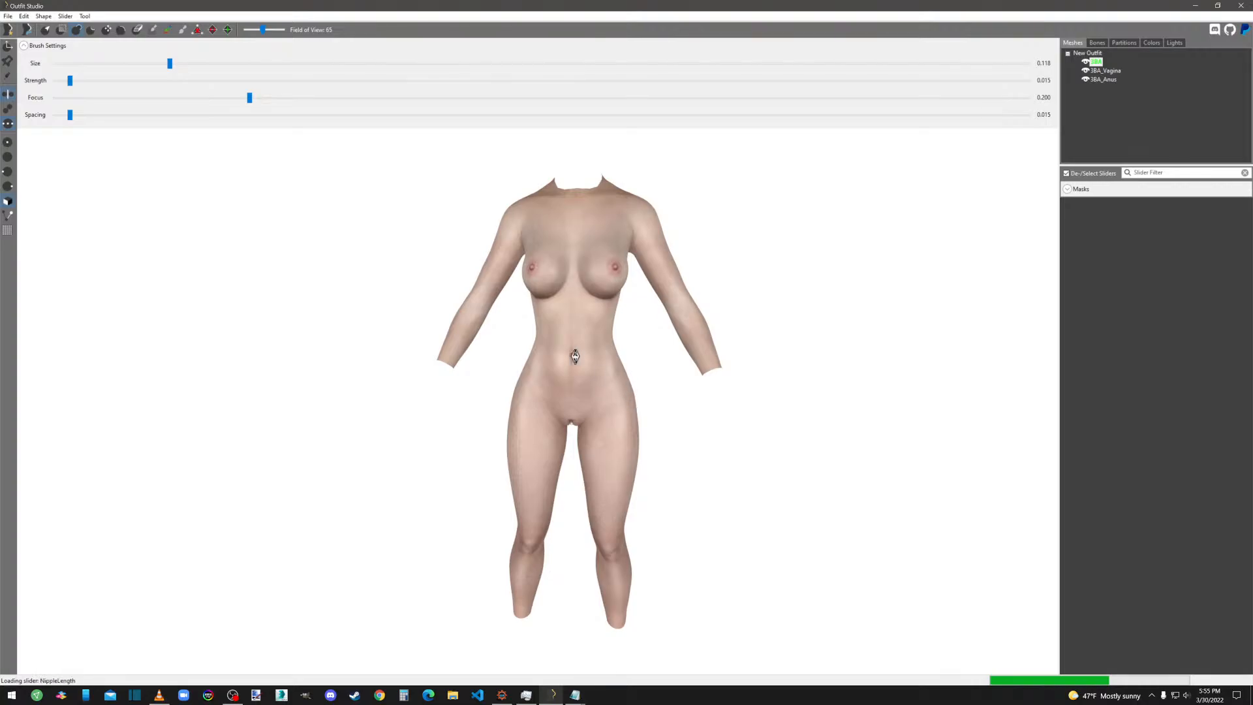
Import boots.nif from the overwrite folder's meshes\[JF]\AuryonOutfit\3ds directory.
click(9, 17)
mouse_move(124, 125)
click(163, 124)
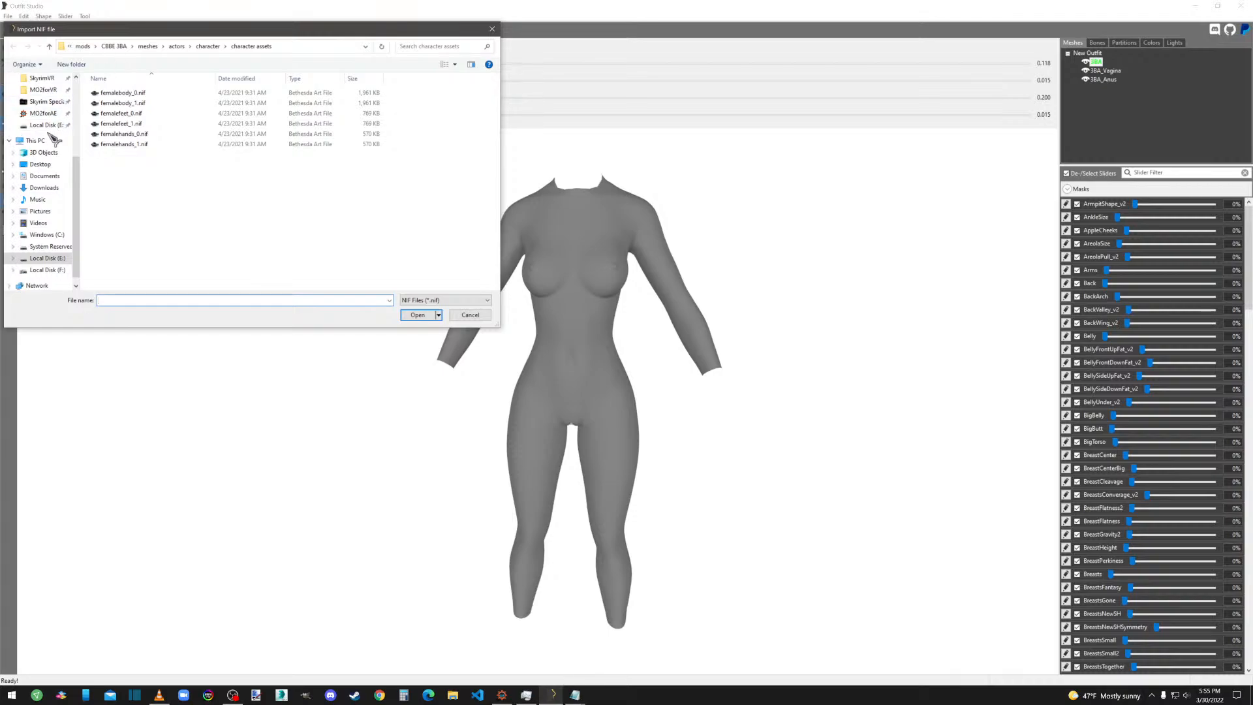
scroll(49, 112, up, 1)
click(42, 101)
double_click(114, 123)
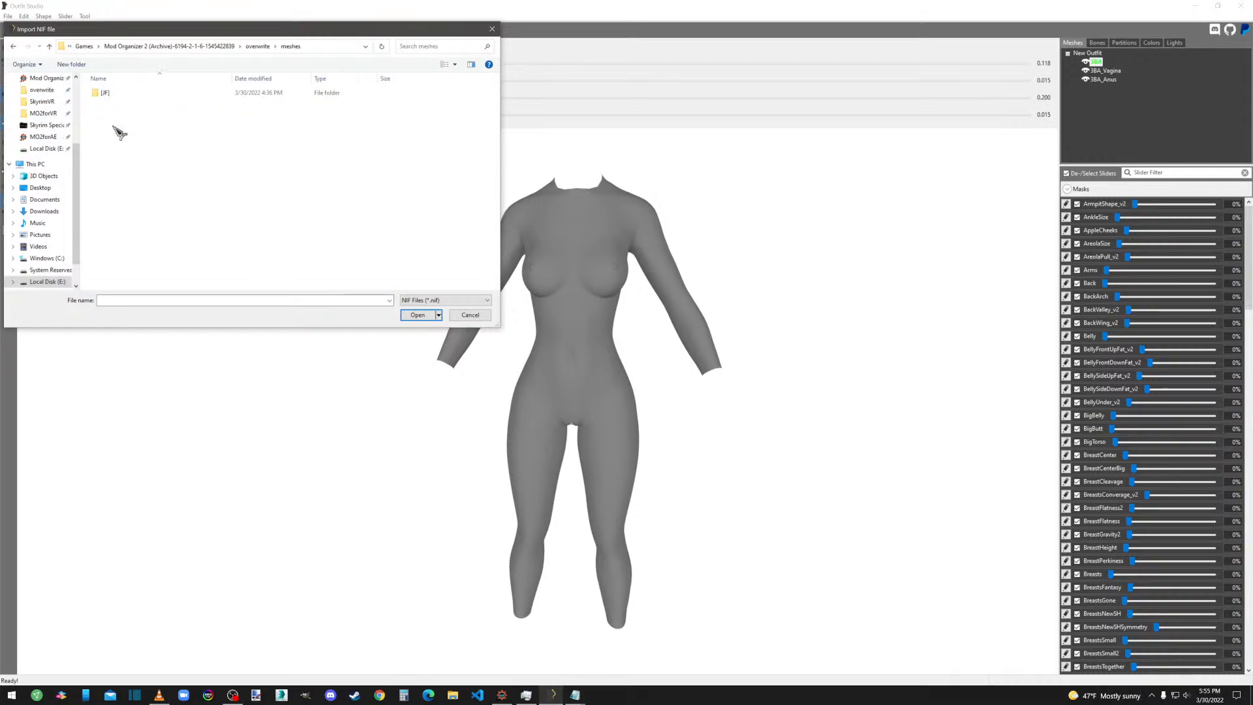
double_click(120, 95)
double_click(122, 95)
double_click(122, 95)
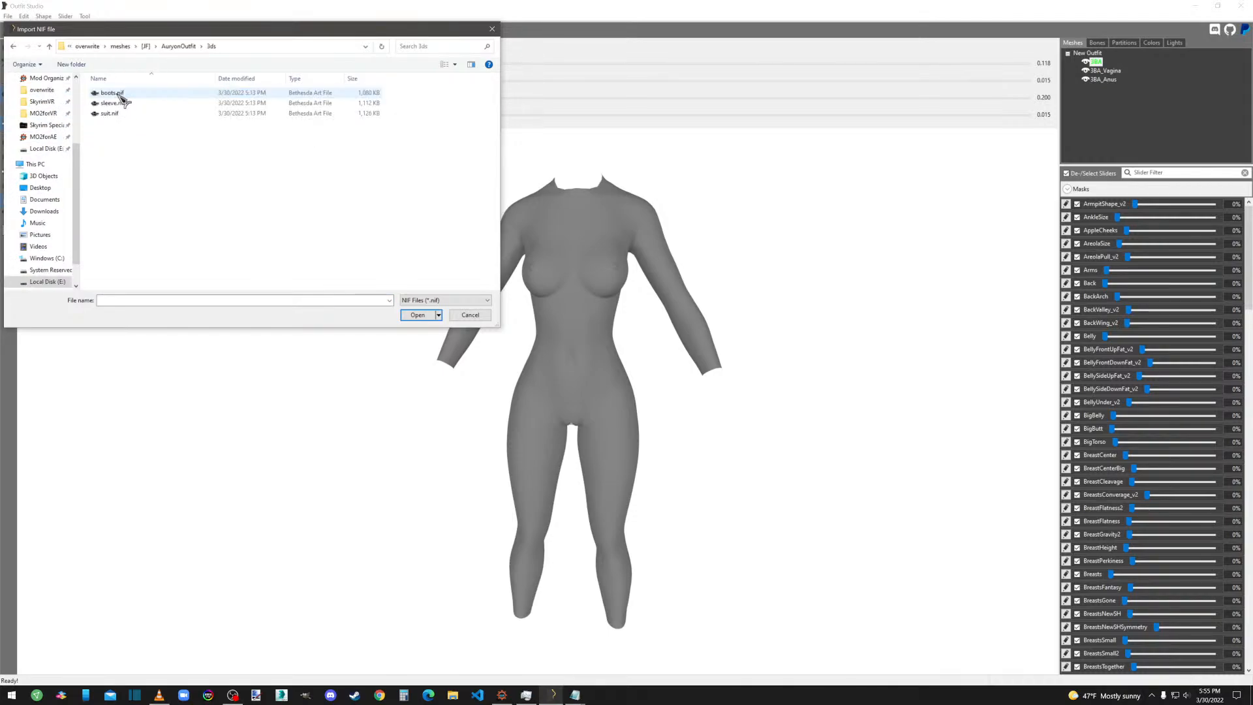
double_click(122, 97)
Delete the 3BA_Vagina and 3BA_Anus shapes from the outfit, keeping the 3BA body and boots meshes.
middle_drag(784, 543, 806, 339)
right_drag(806, 339, 728, 471)
right_drag(751, 535, 693, 520)
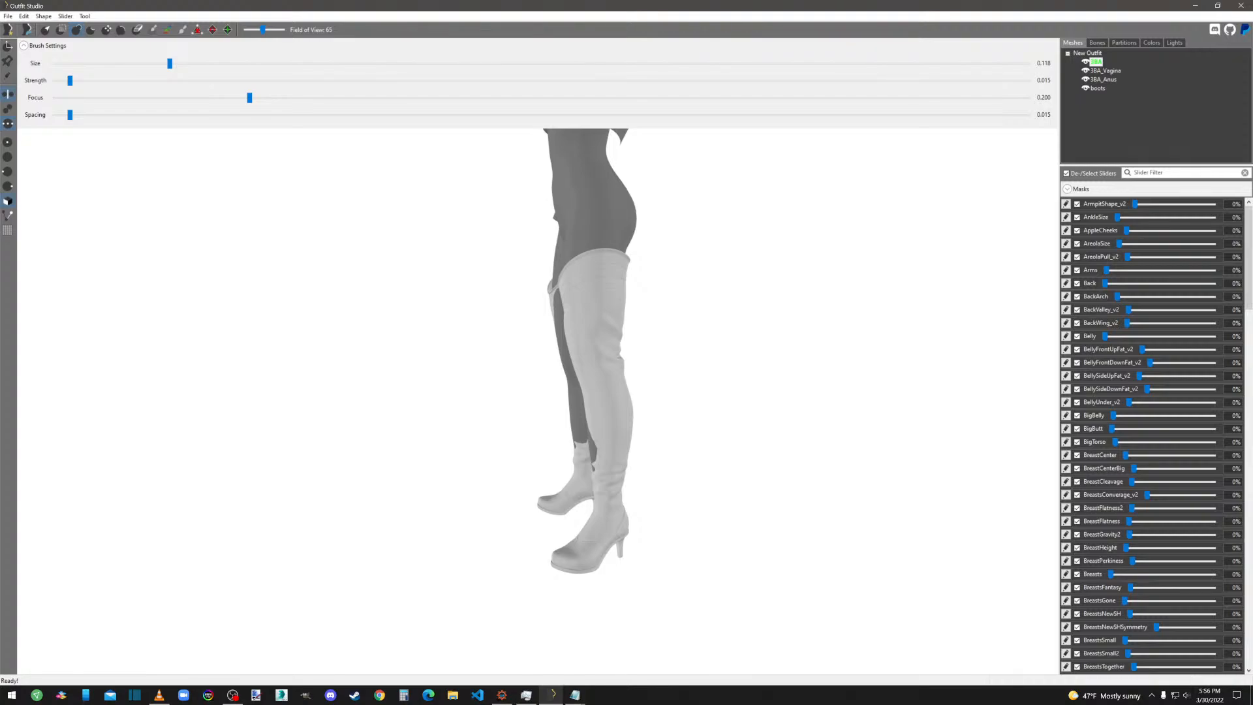
right_drag(707, 525, 873, 526)
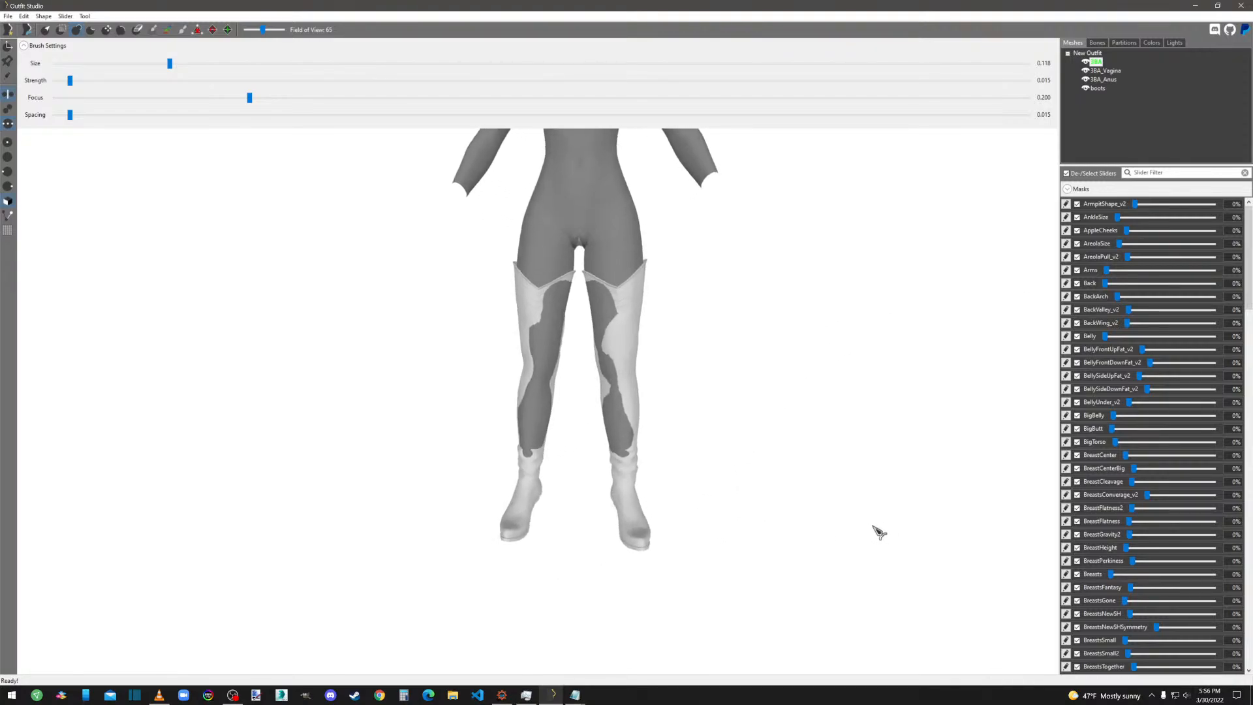
click(1109, 72)
ctrl+click(1104, 79)
right_click(1109, 80)
click(1159, 270)
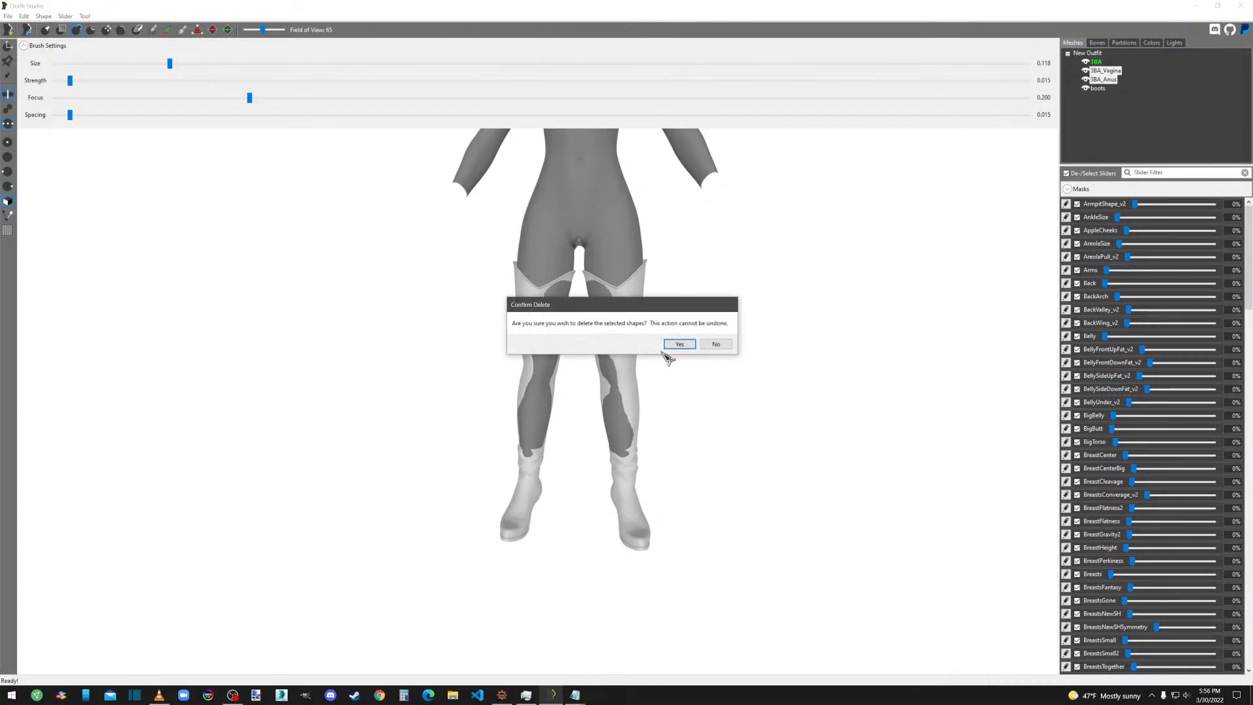
click(679, 345)
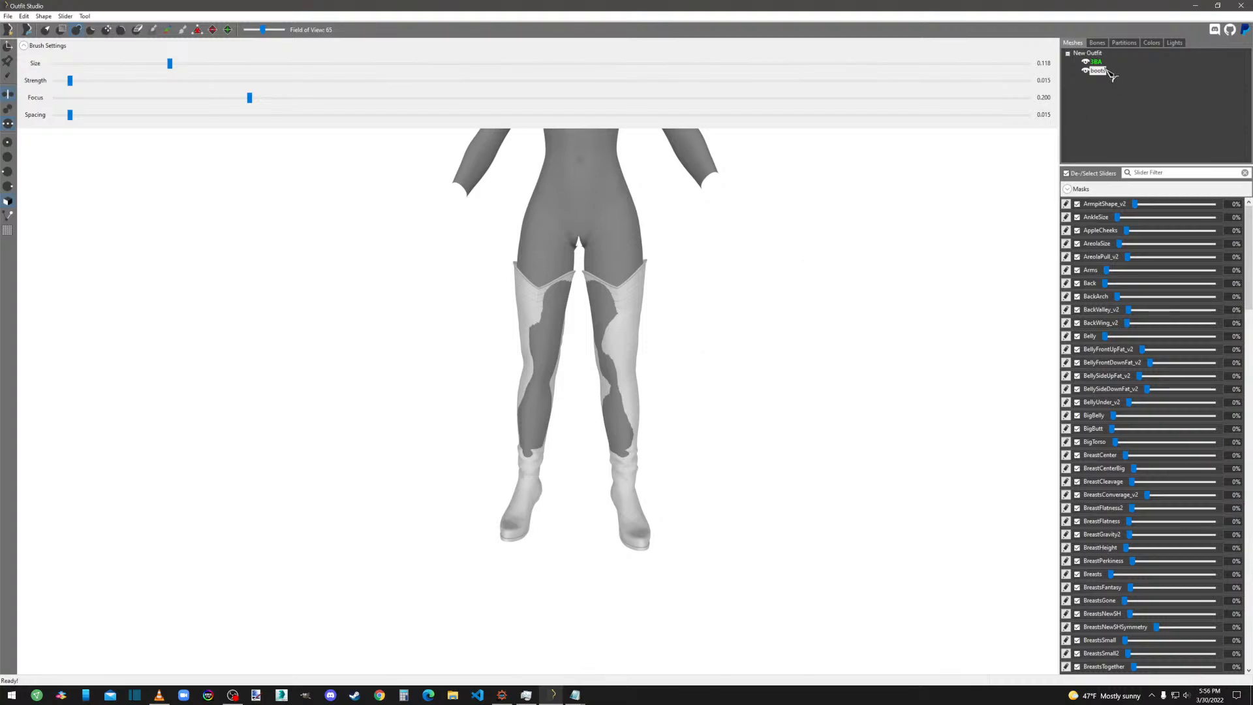
Import the saved suit NIF from the overwrite folder's CalienteTools\BodySlide\ShapeData\[JF]\AuryonOutfit directory.
click(8, 16)
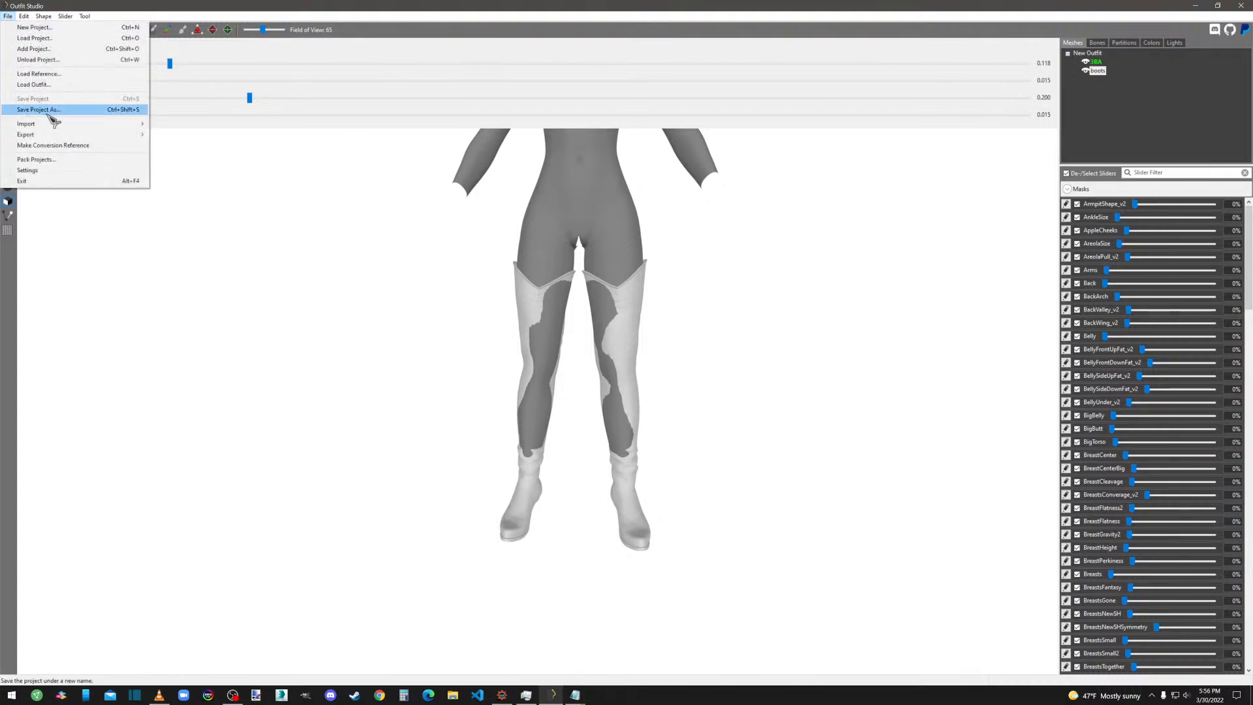
mouse_move(107, 124)
click(174, 126)
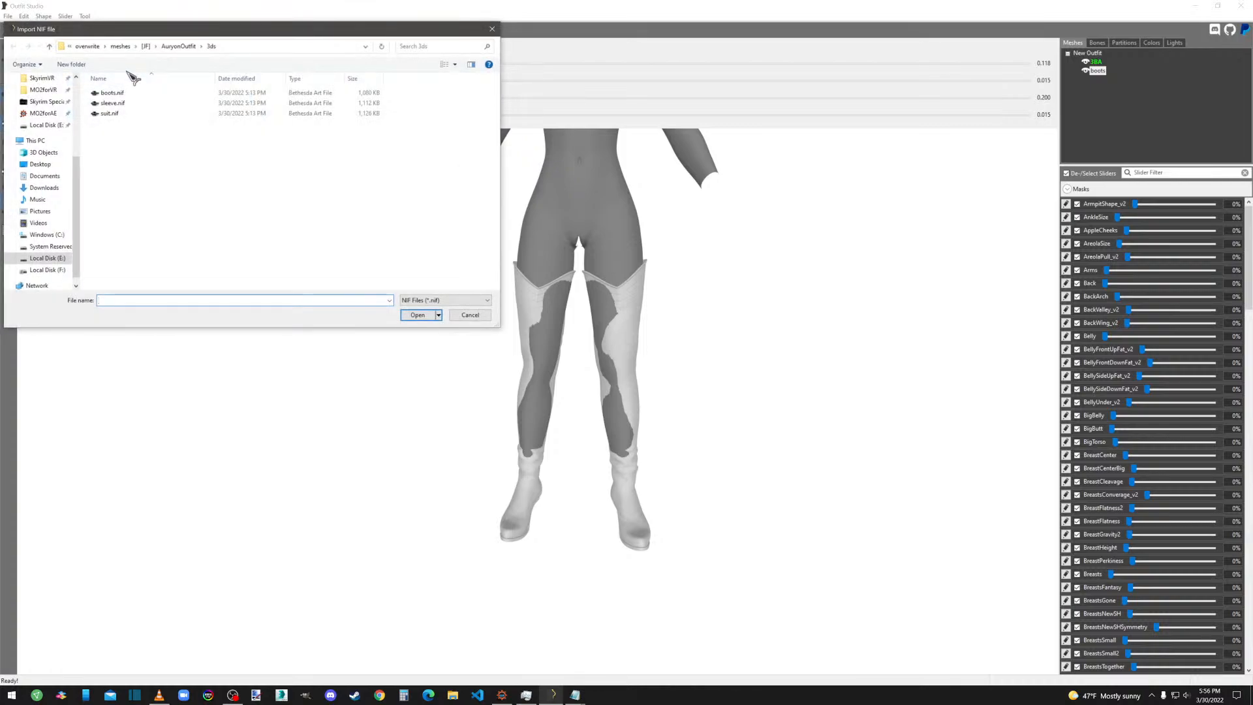
click(89, 47)
double_click(120, 103)
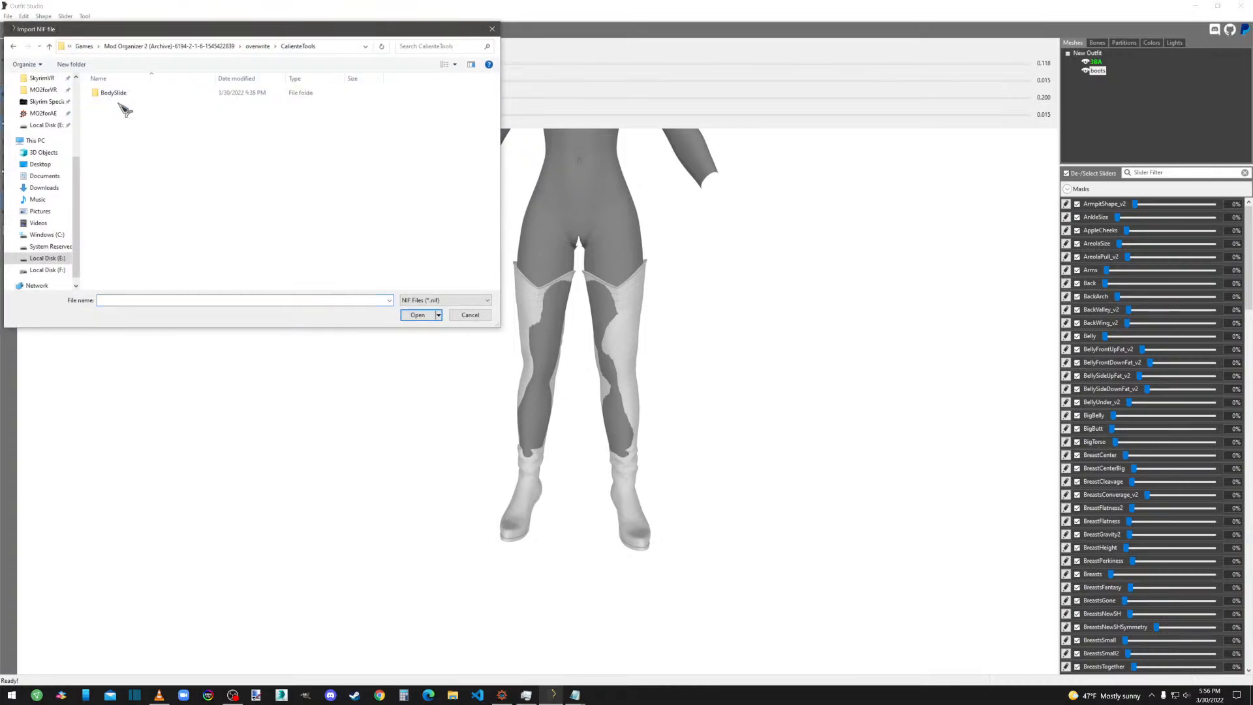
double_click(121, 95)
double_click(118, 94)
double_click(121, 94)
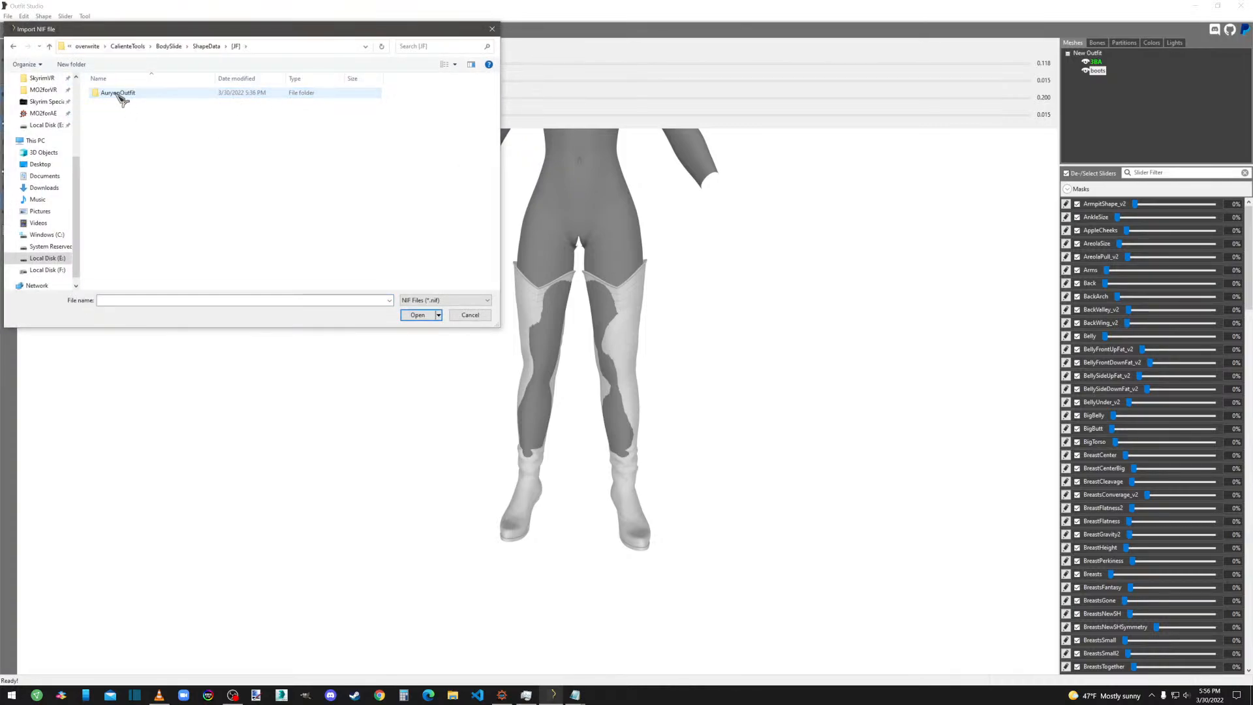
double_click(120, 94)
click(142, 95)
shift+click(145, 104)
key(Return)
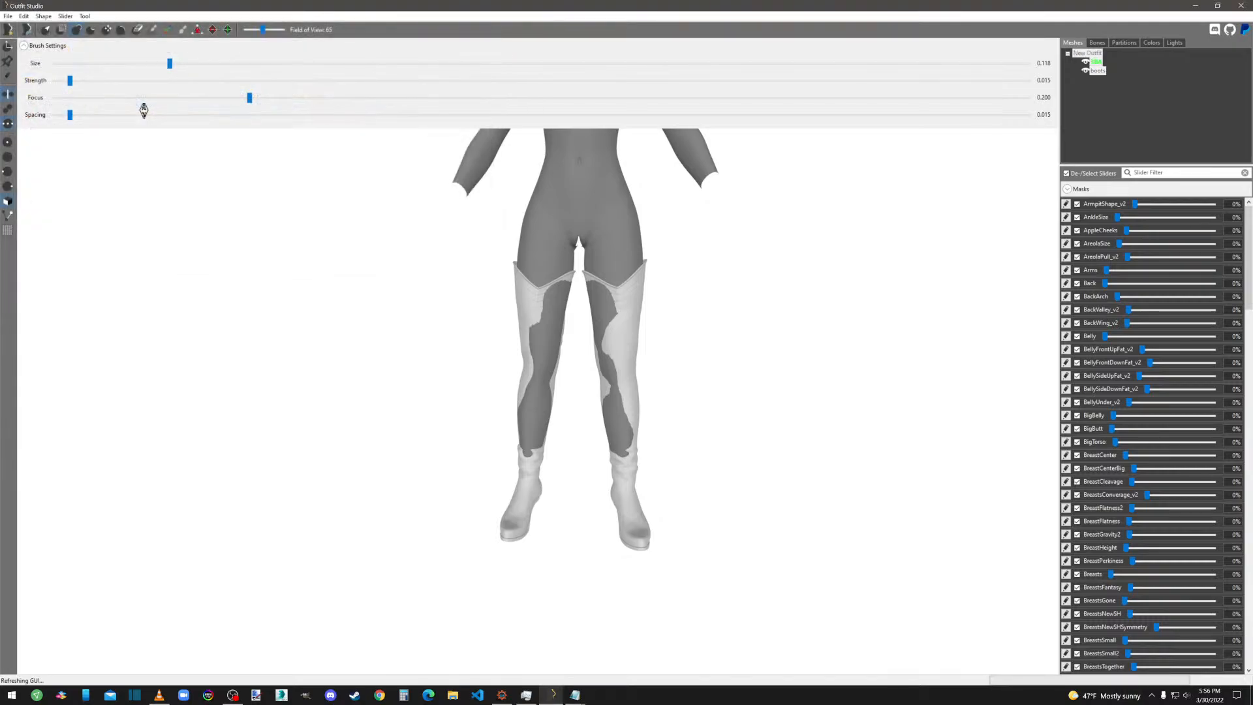
Delete the imported 3BA_outfit body shape, keeping the suit mesh alongside the boots and reference body.
click(1106, 79)
right_click(1106, 79)
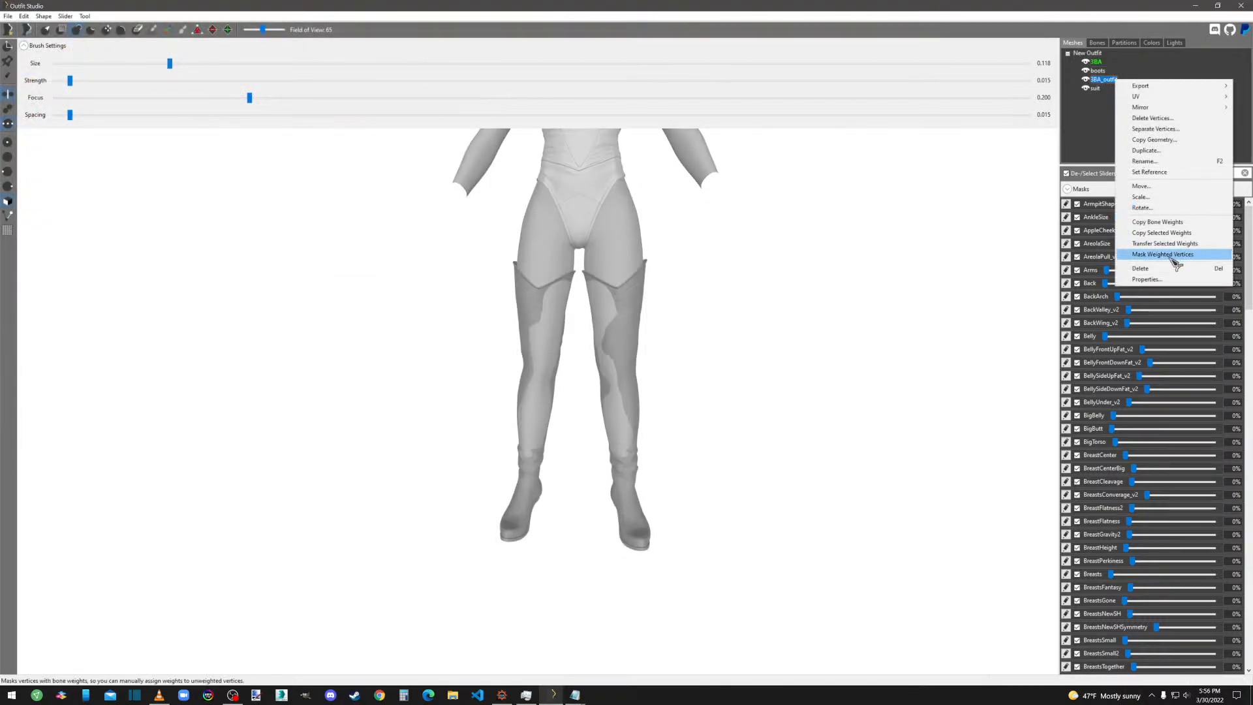
click(1149, 266)
click(685, 343)
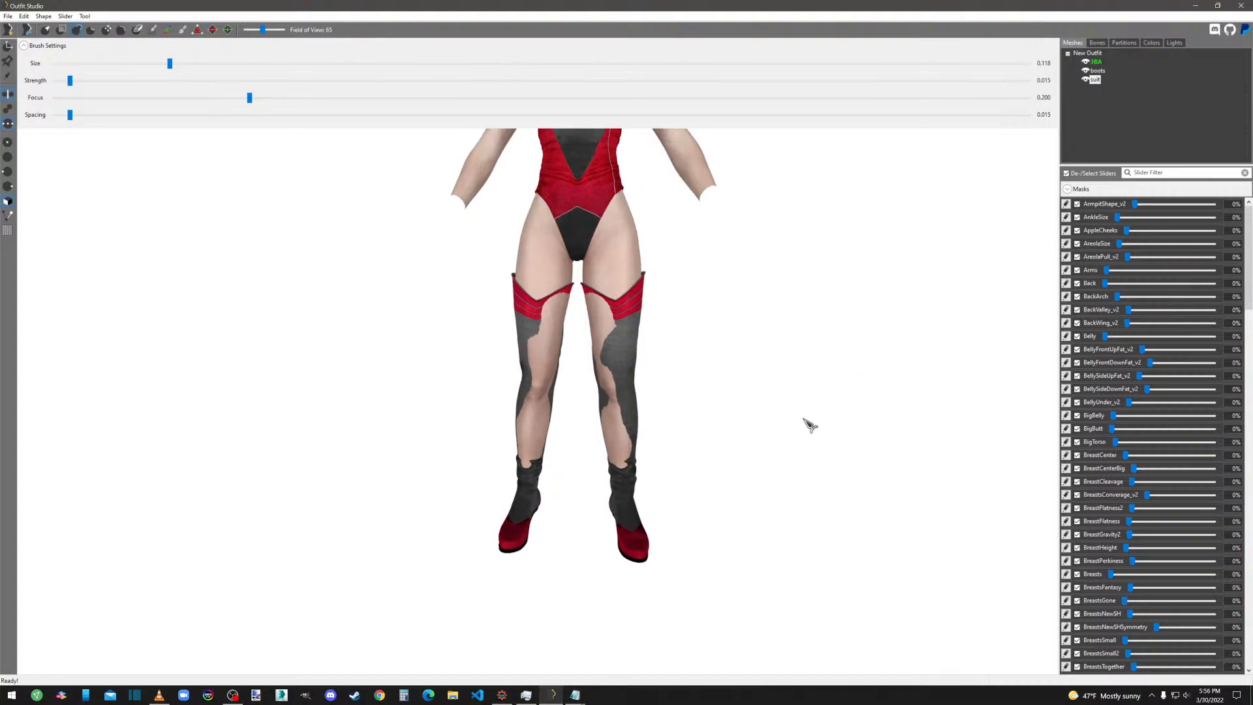
right_drag(823, 477, 875, 436)
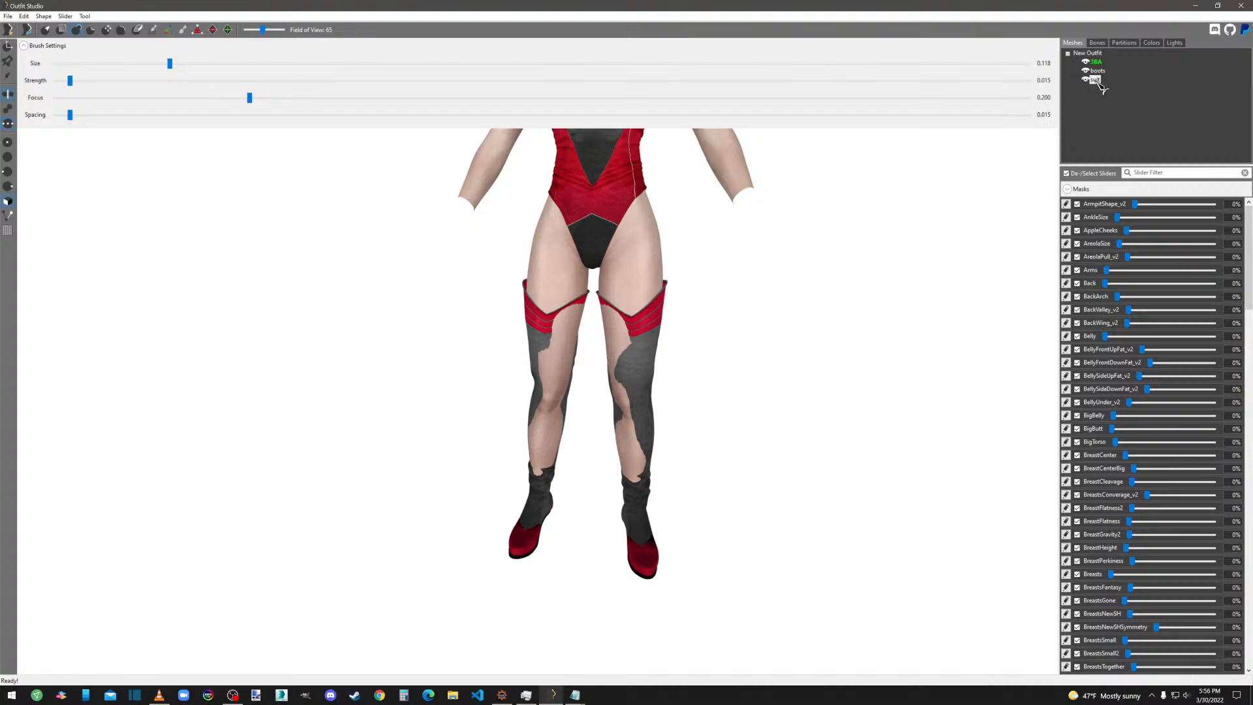
Select the boots mesh for editing and set the brush size to about 0.147.
key(Up)
drag(173, 65, 203, 70)
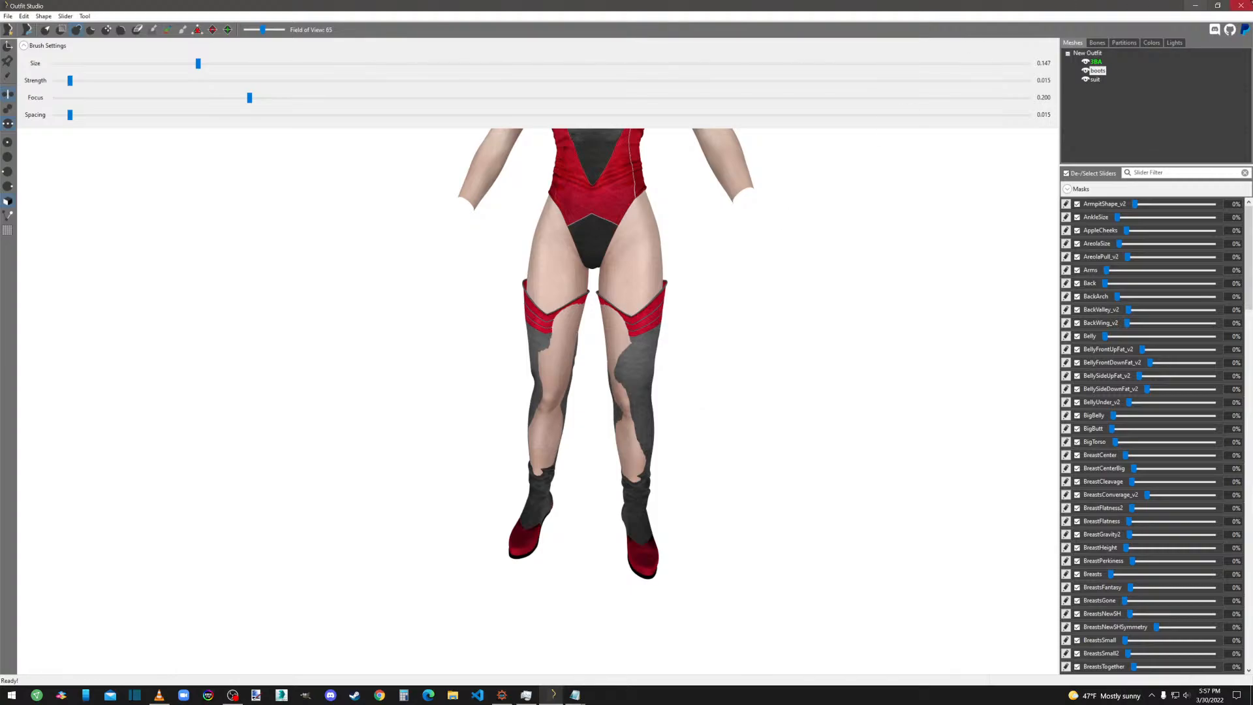
Open glassesLens.nif from the desktop in NifSkope and examine its separate lenses and frames shapes.
click(1195, 6)
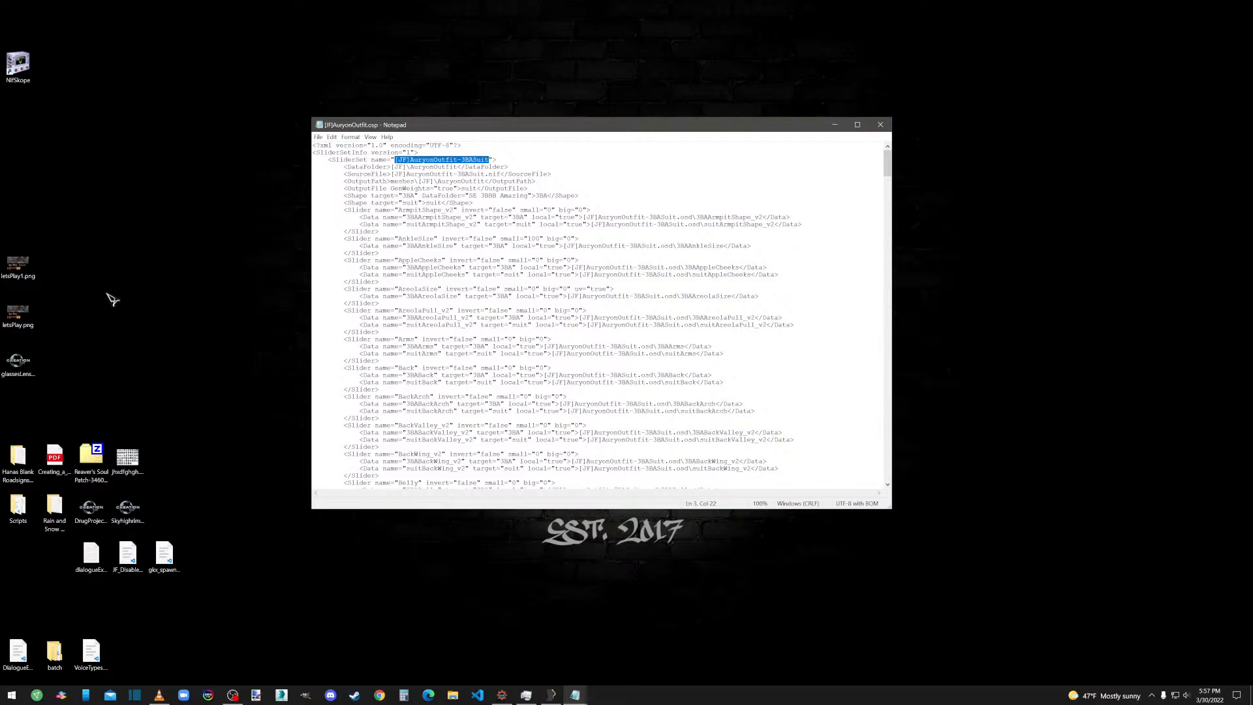
drag(17, 363, 19, 75)
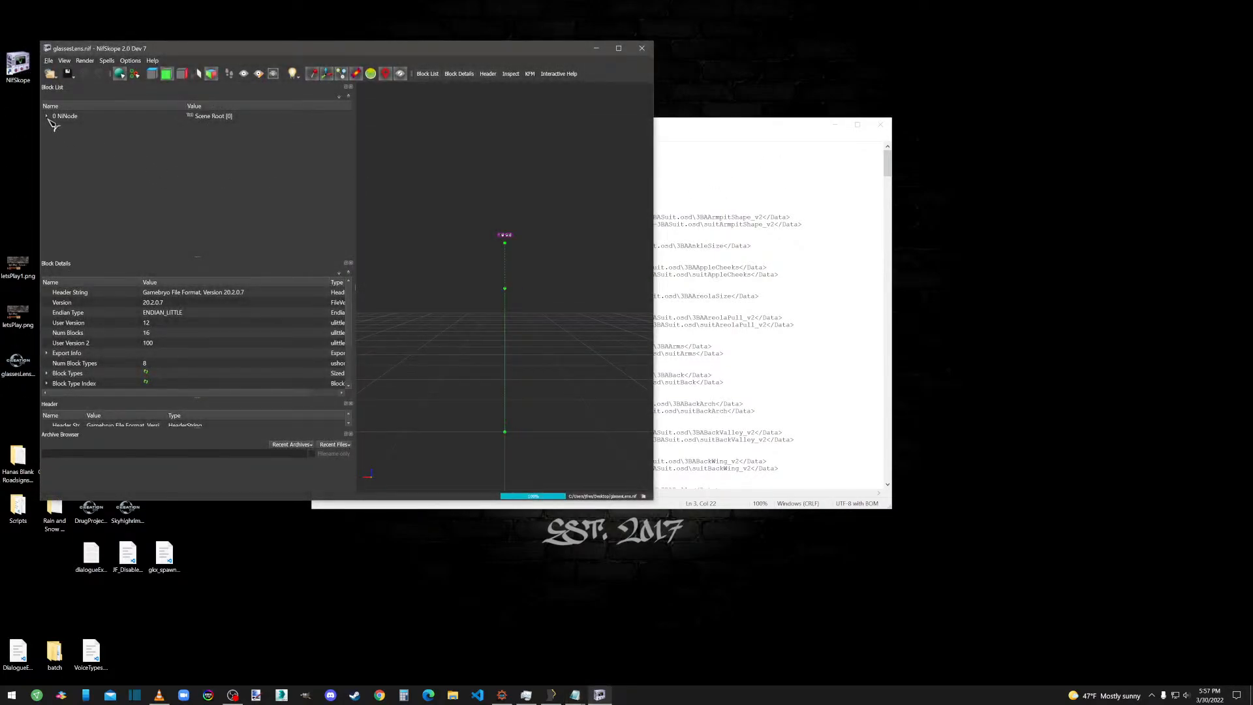
click(46, 115)
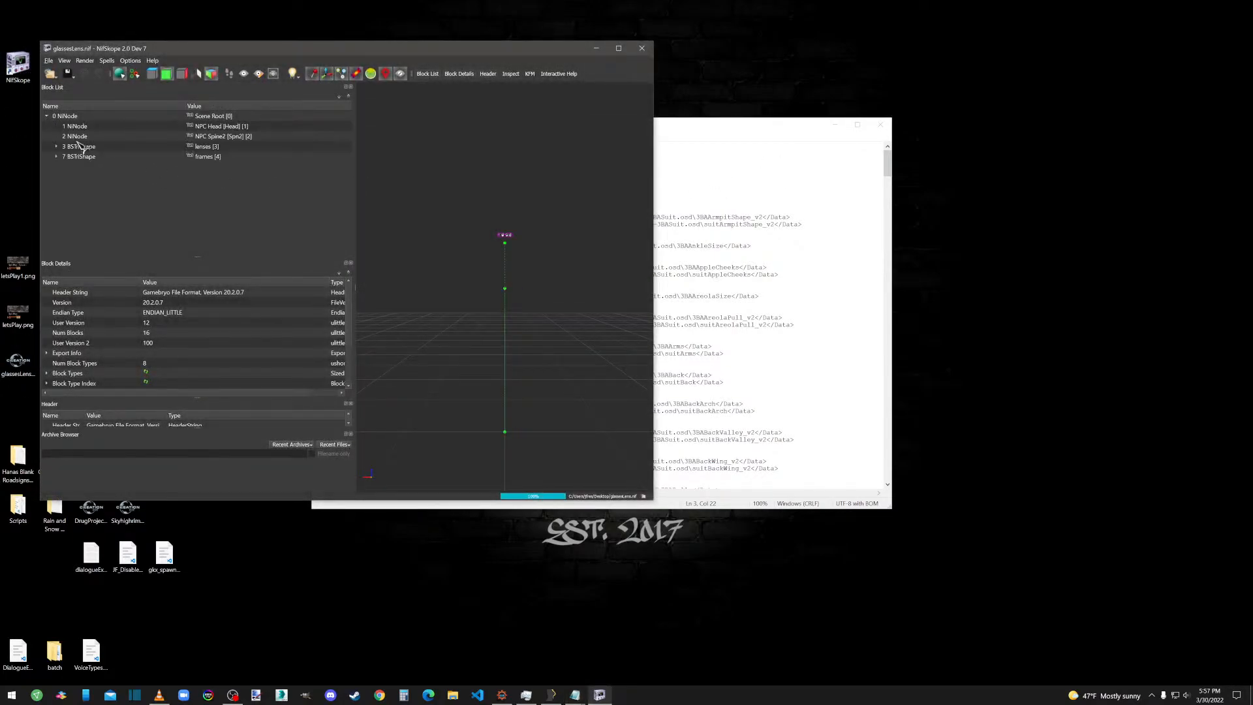
click(82, 146)
click(85, 157)
click(89, 147)
click(85, 157)
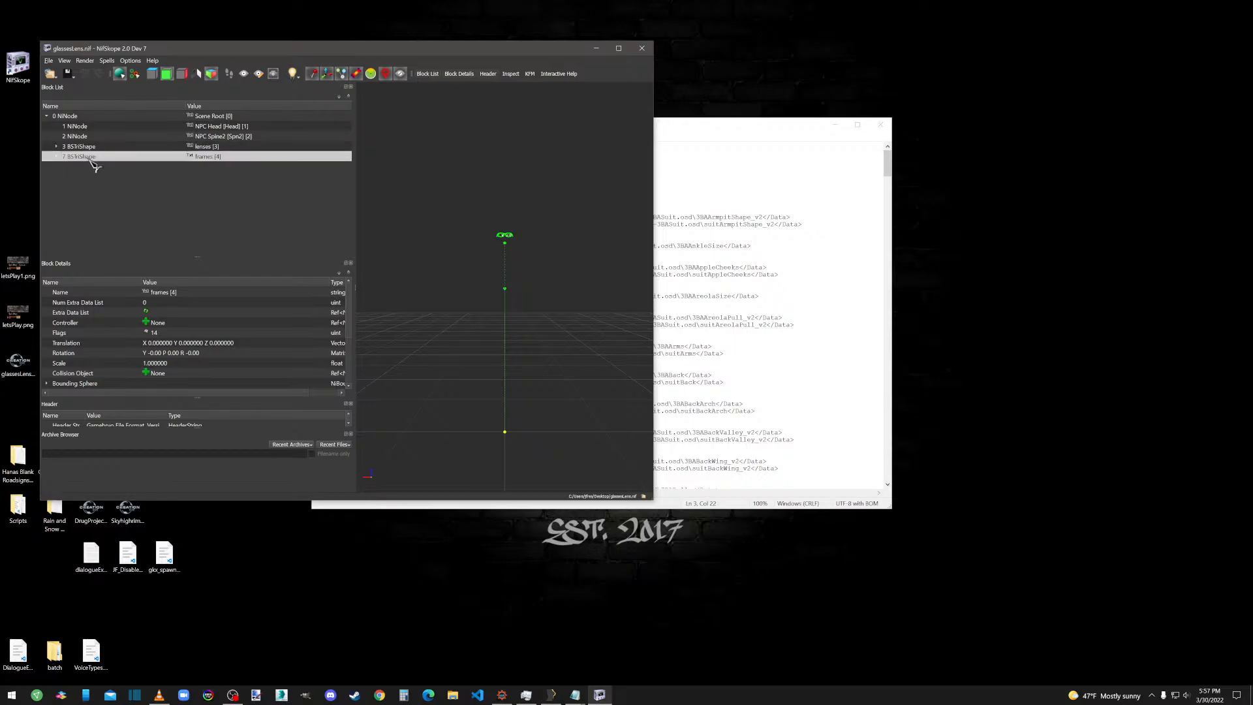
click(90, 147)
click(85, 156)
click(91, 148)
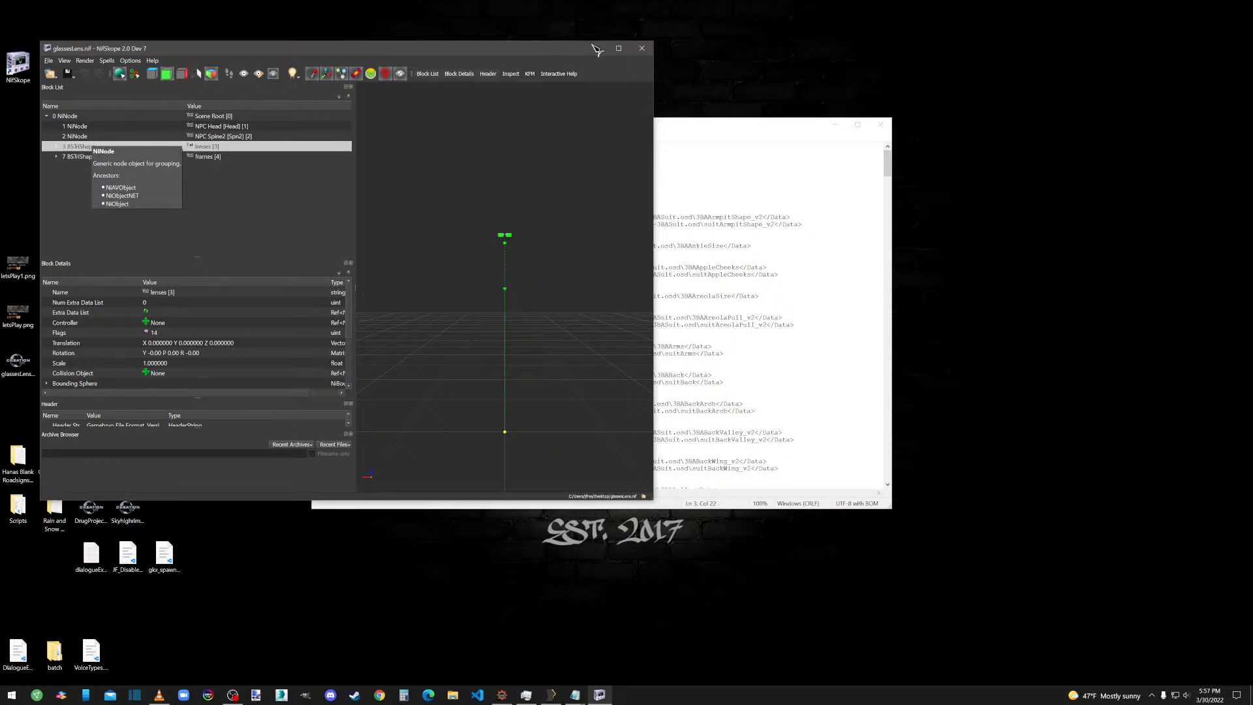
click(641, 48)
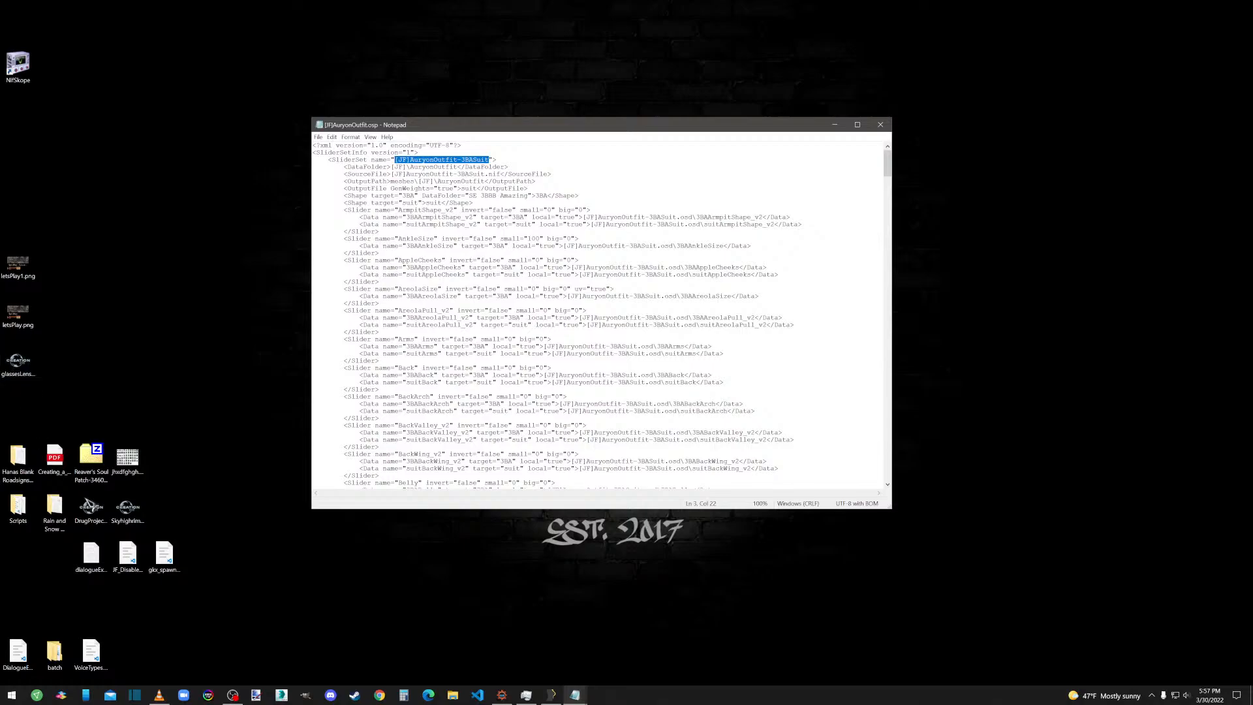
Reopen glassesLens.nif in NifSkope and remove the lenses BSTriShape branch, keeping only the frames shape.
drag(18, 362, 18, 68)
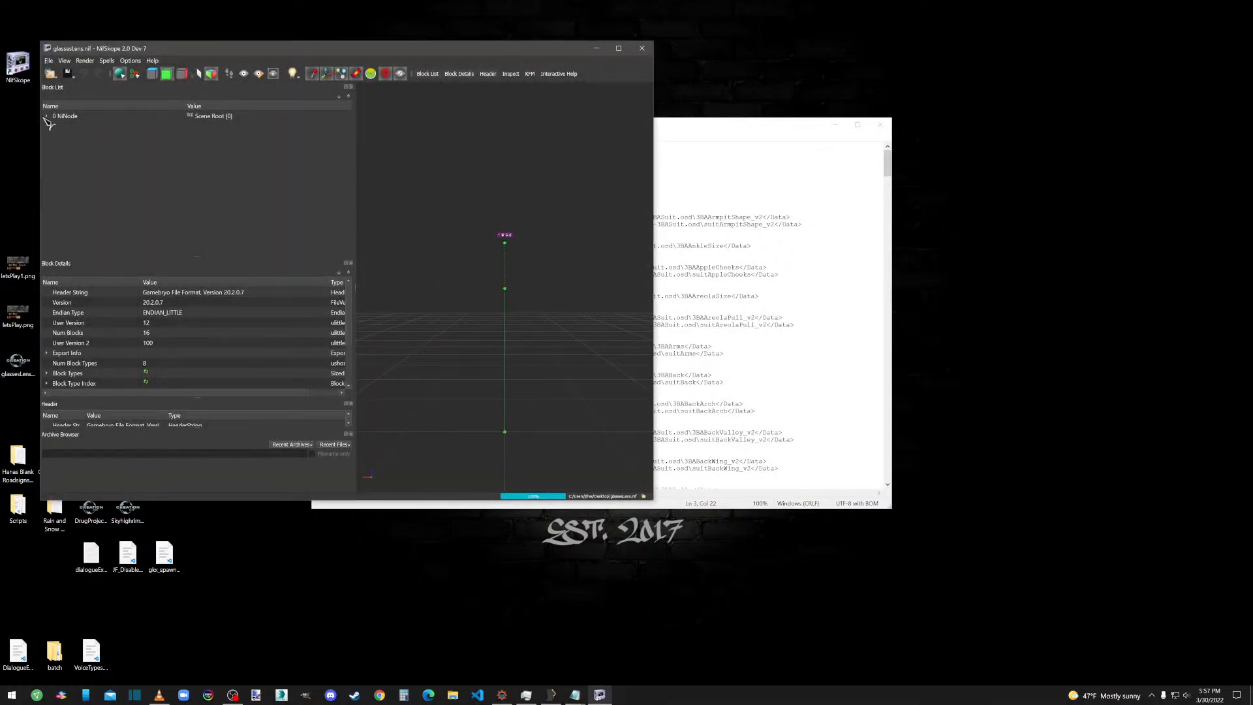
click(46, 116)
click(77, 157)
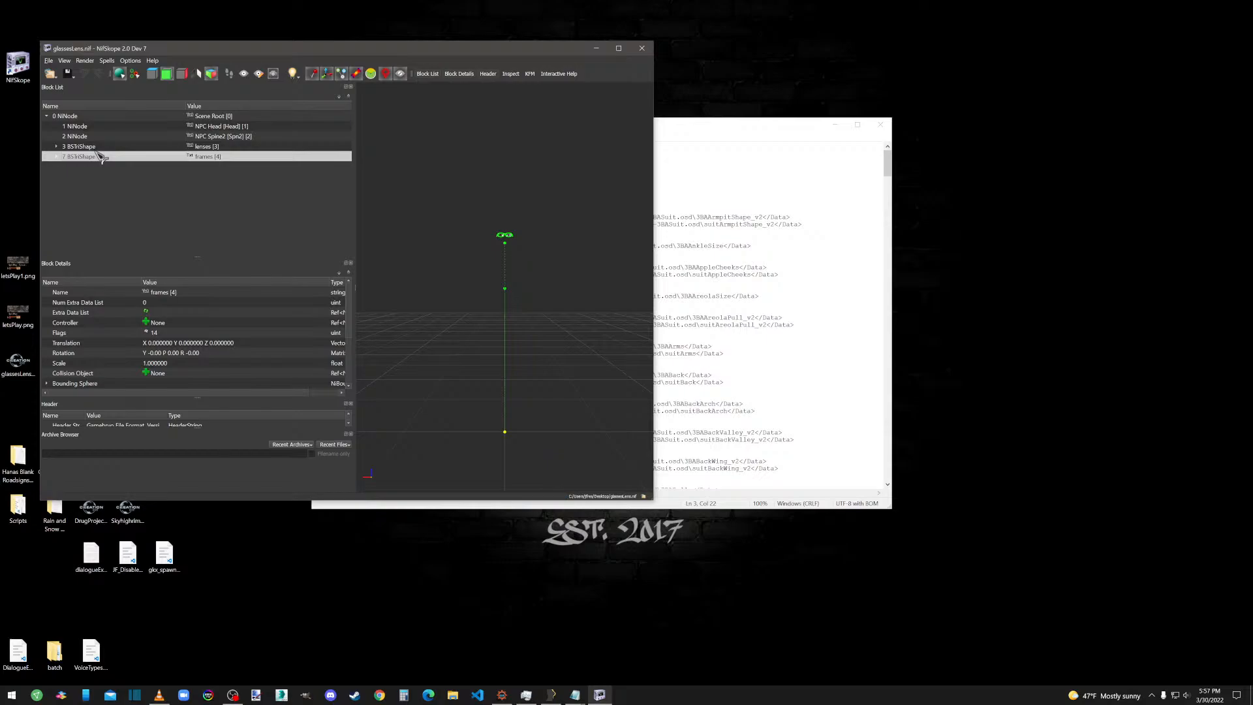
click(84, 147)
right_click(85, 149)
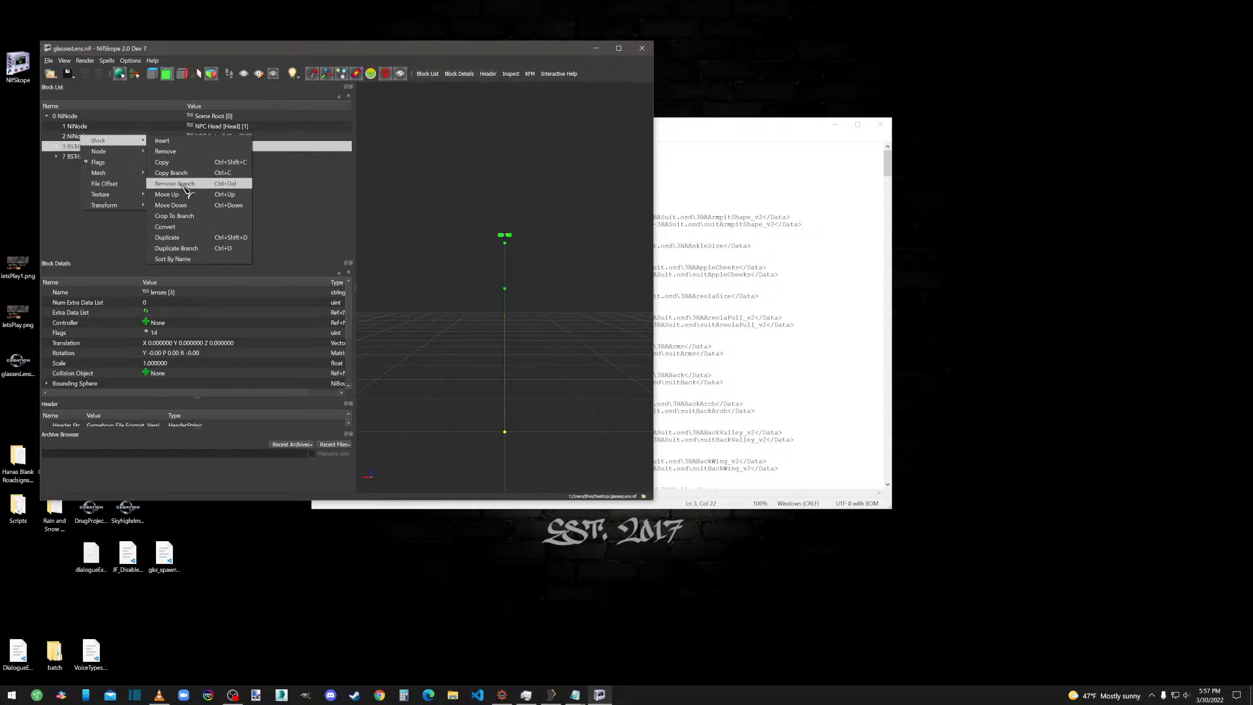
click(188, 192)
click(88, 148)
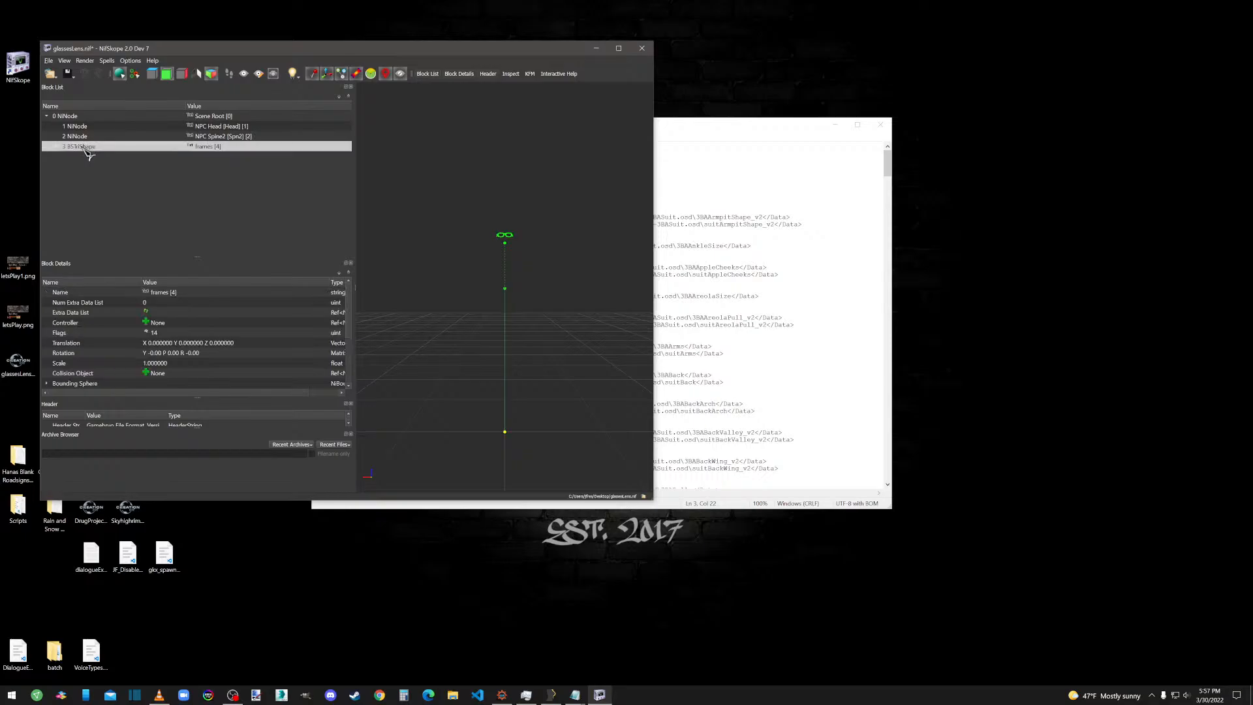
Save the frames-only mesh to the desktop as a NIF named test and close NifSkope.
drag(240, 52, 584, 57)
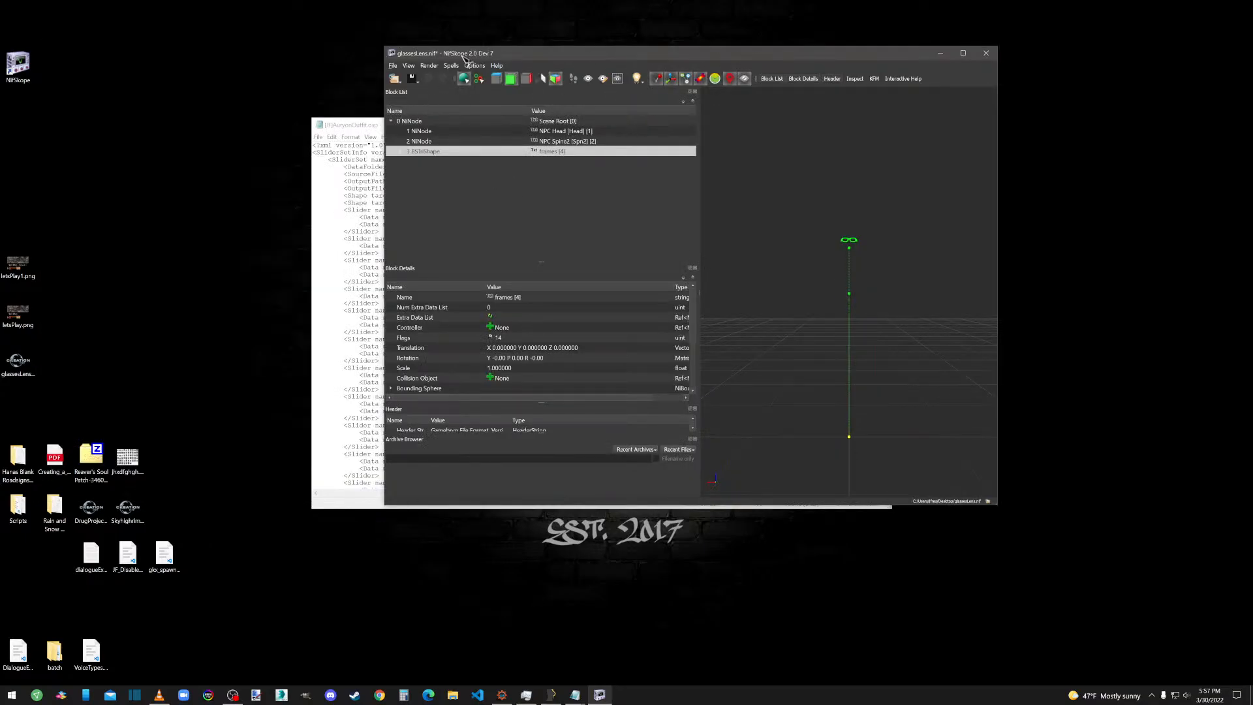
click(401, 151)
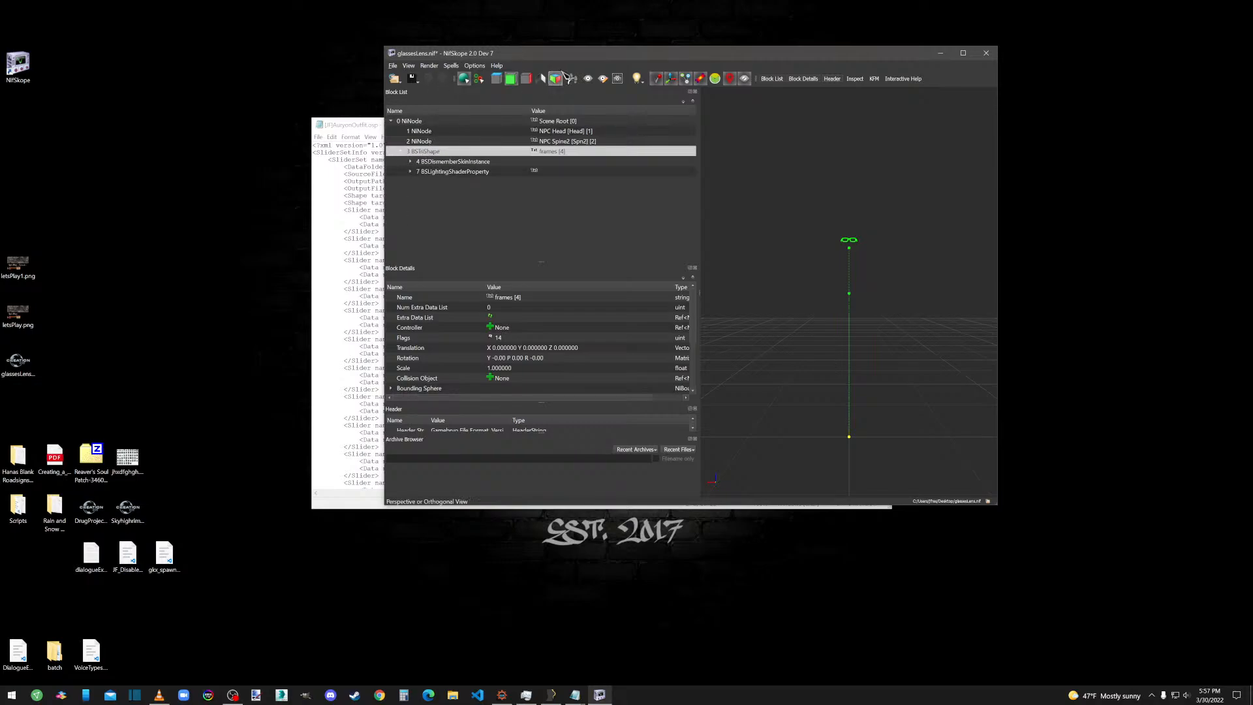
click(398, 66)
click(420, 154)
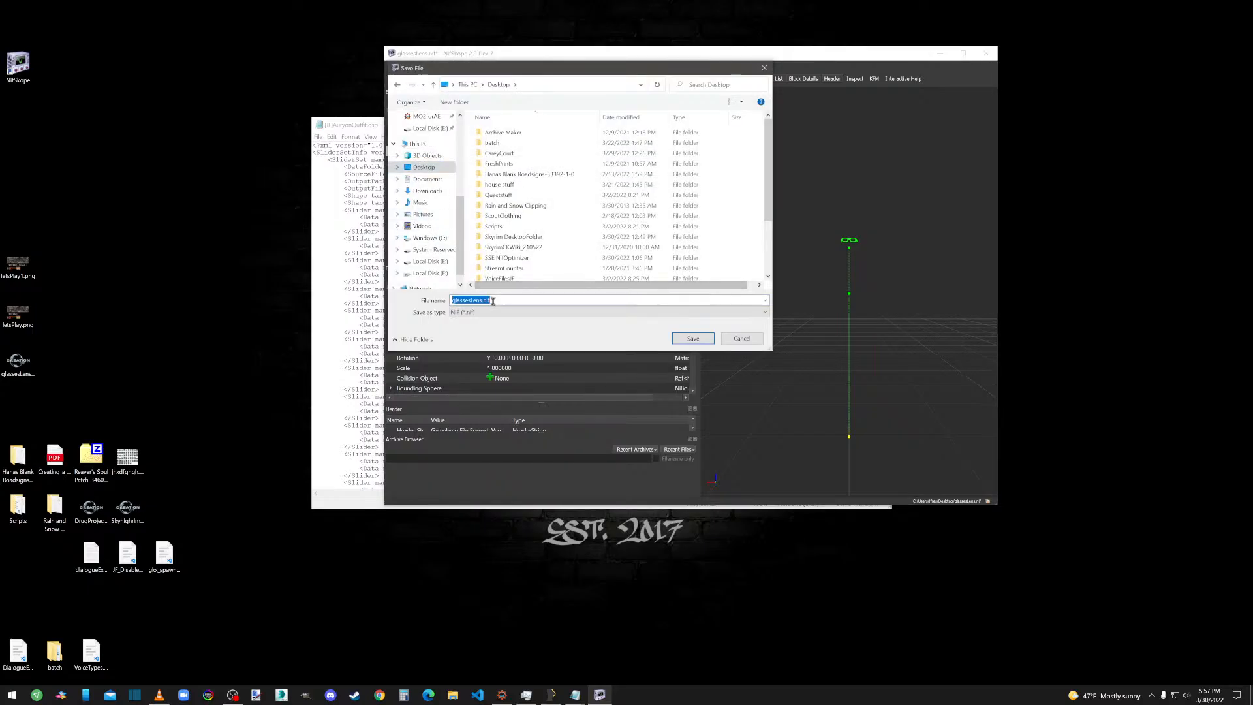
text(test)
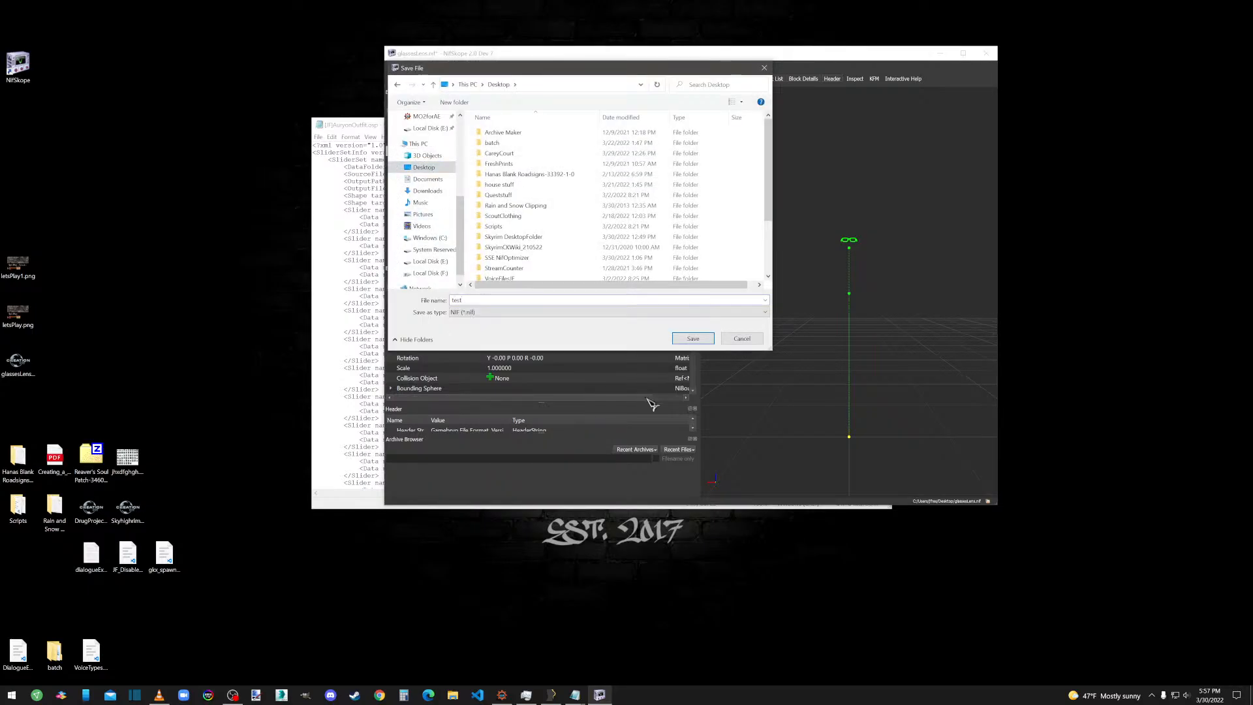
click(696, 338)
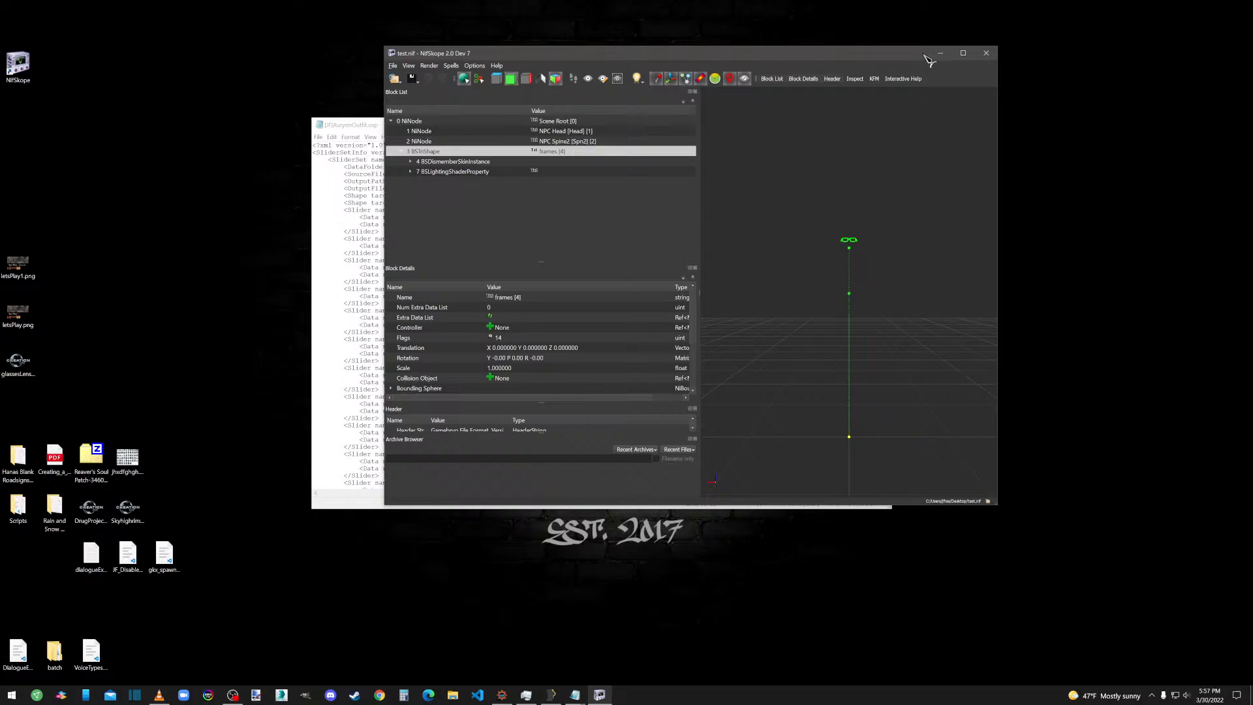
click(987, 52)
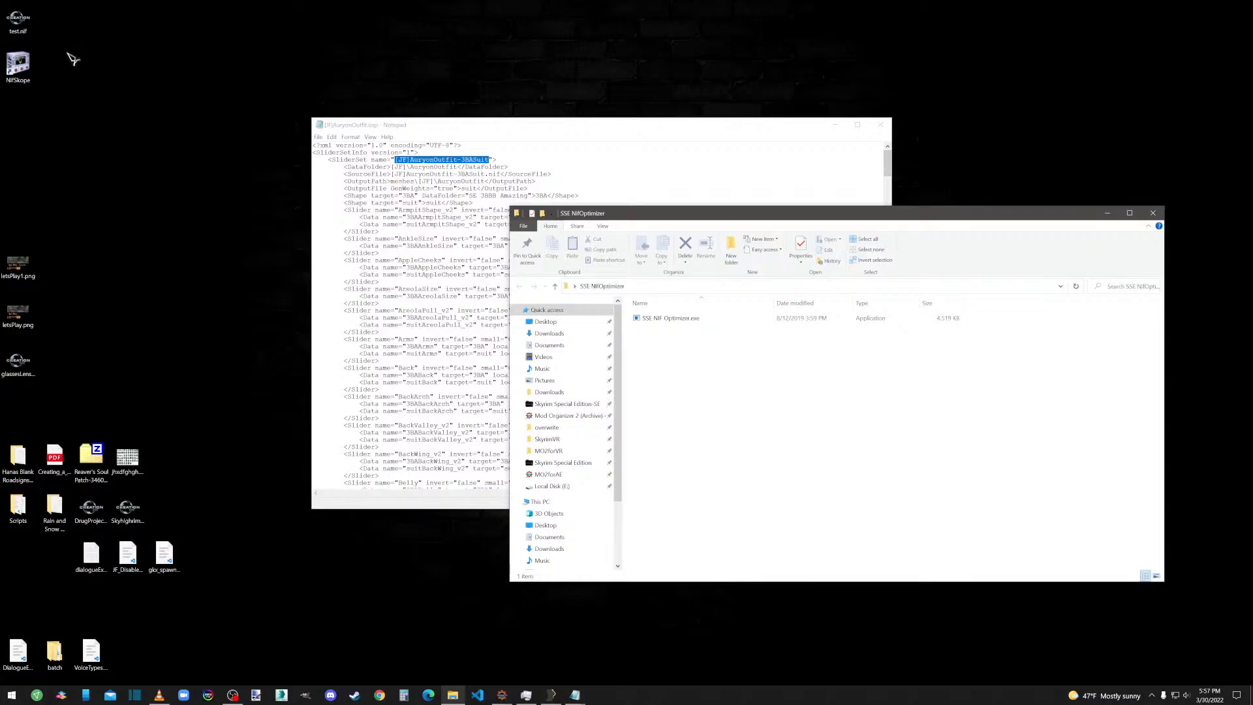
Move test.nif into the SSE NifOptimizer folder and optimize it for LE with SSE NIF Optimizer.
drag(22, 21, 679, 316)
double_click(672, 319)
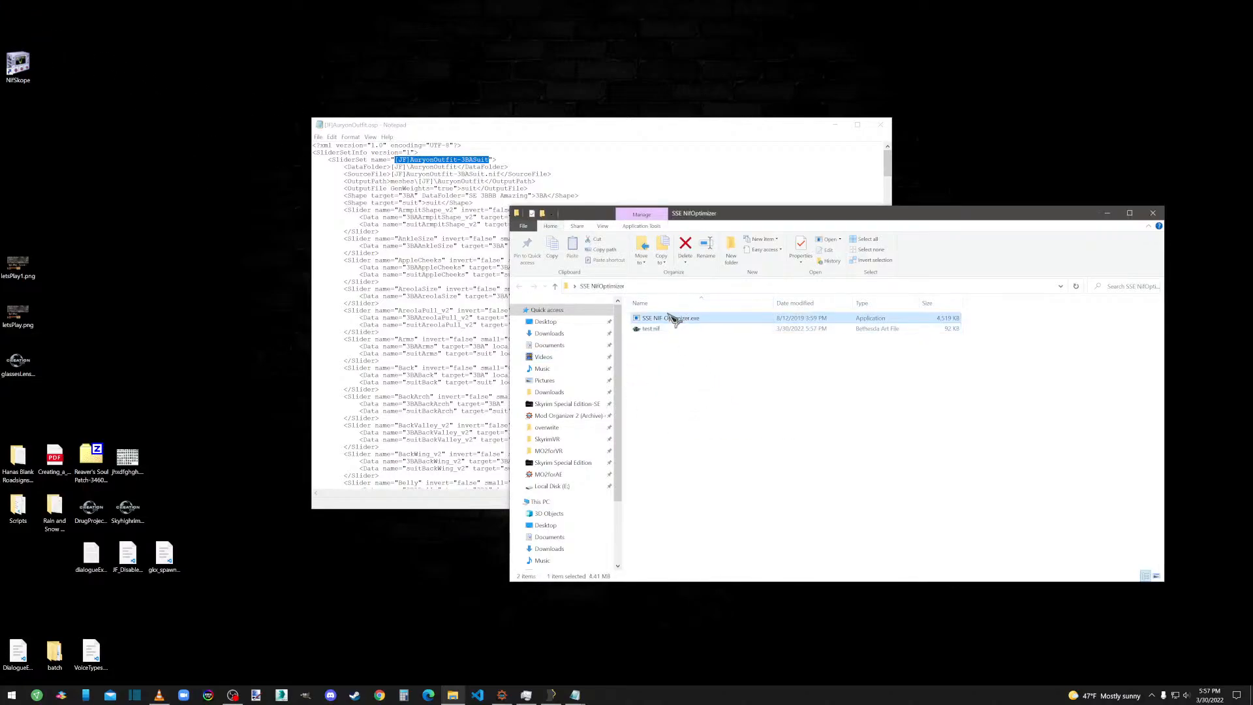
click(722, 387)
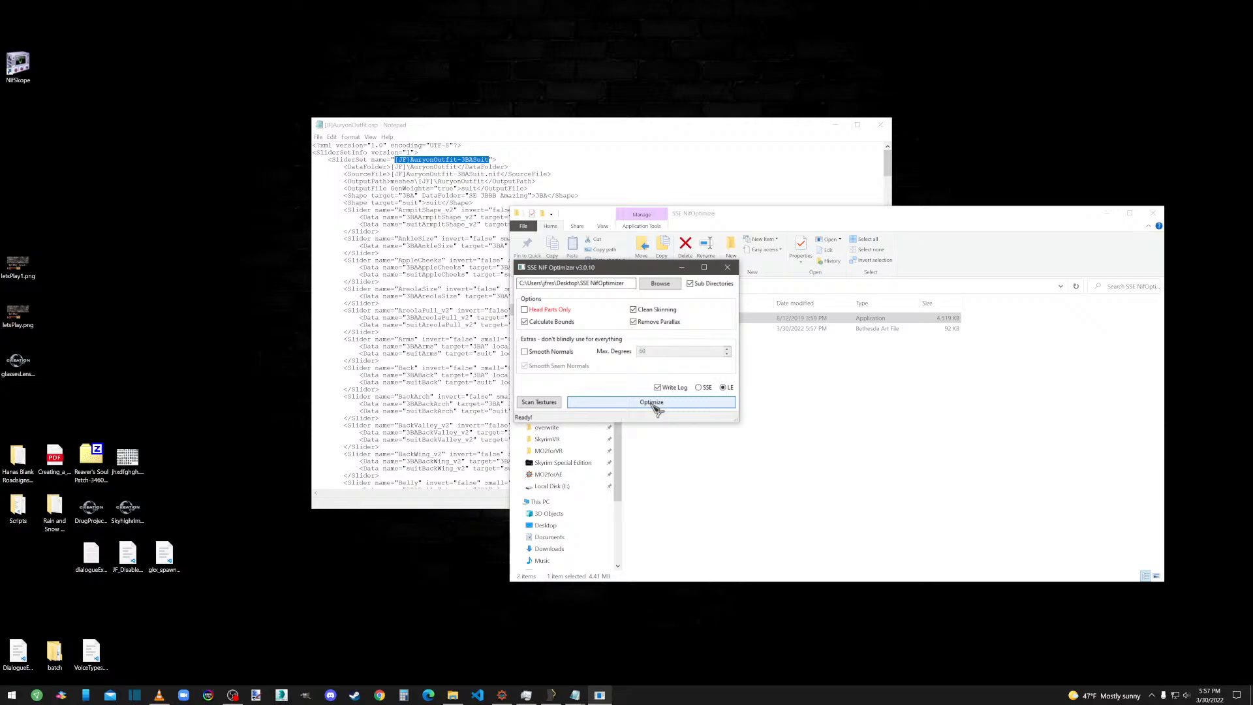
click(653, 402)
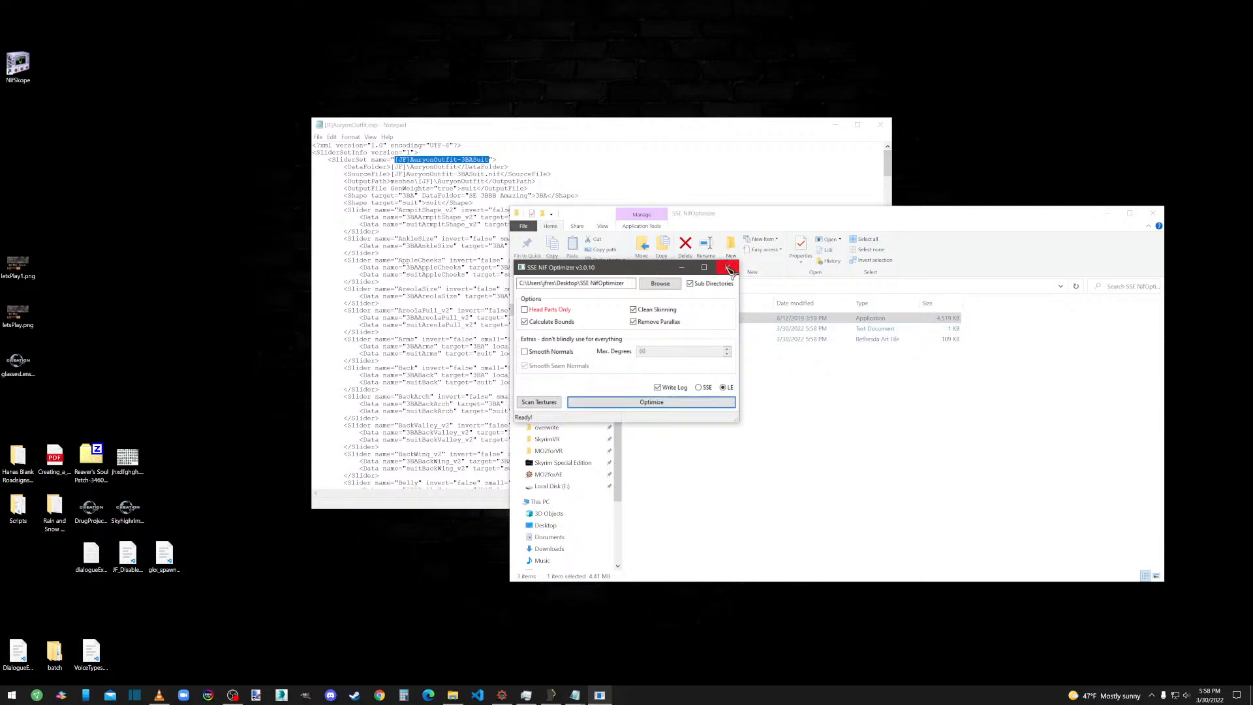
Close the optimizer, open the optimized test.nif in NifSkope, and expand its frames NiTriShape.
click(729, 269)
drag(650, 339, 19, 64)
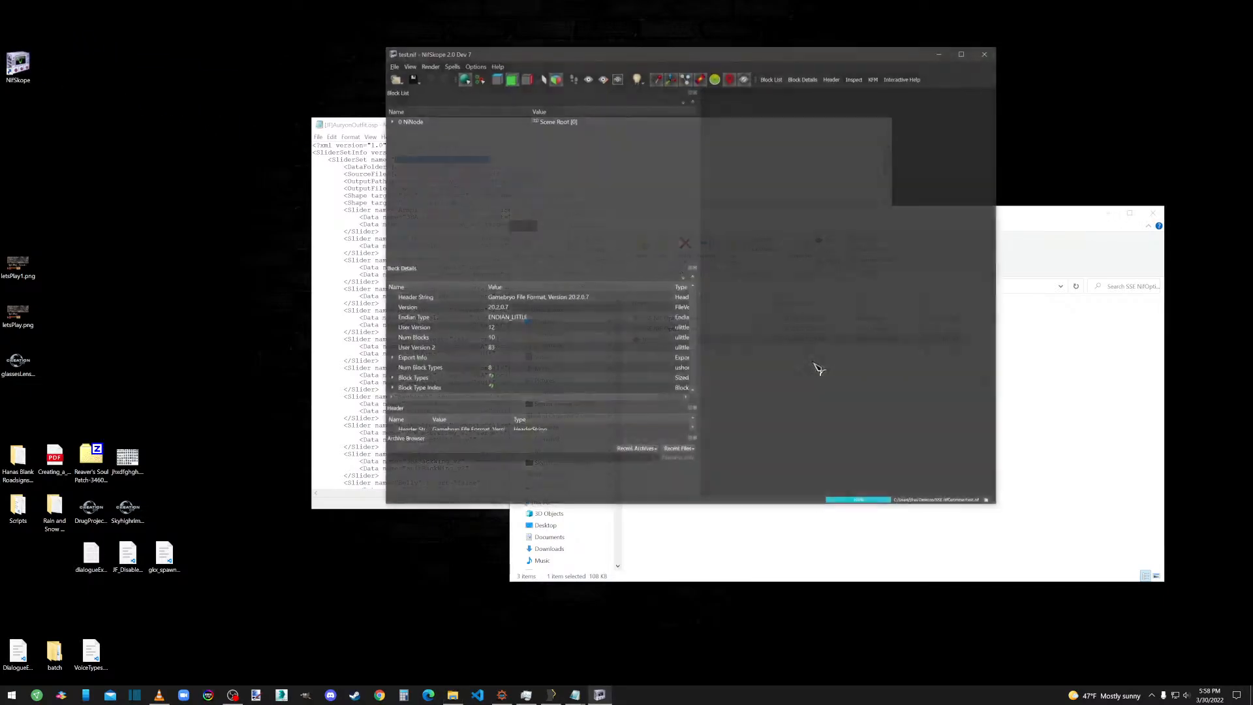
click(391, 122)
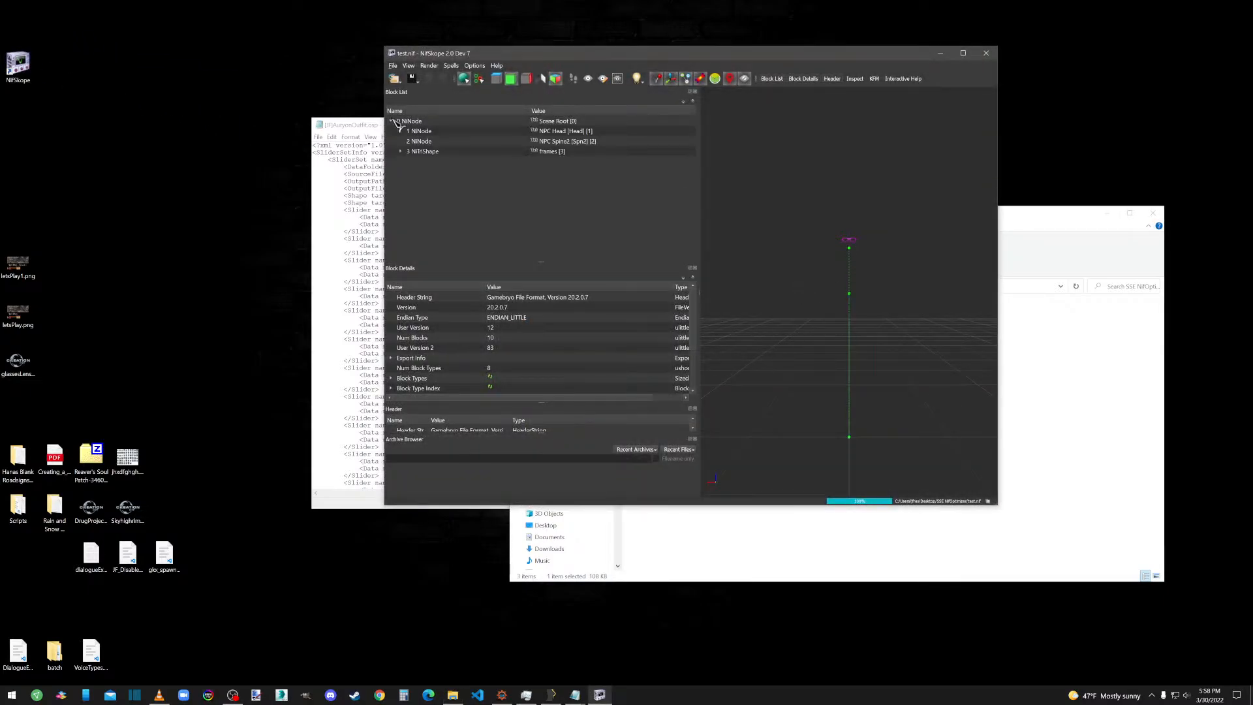
click(410, 151)
click(400, 152)
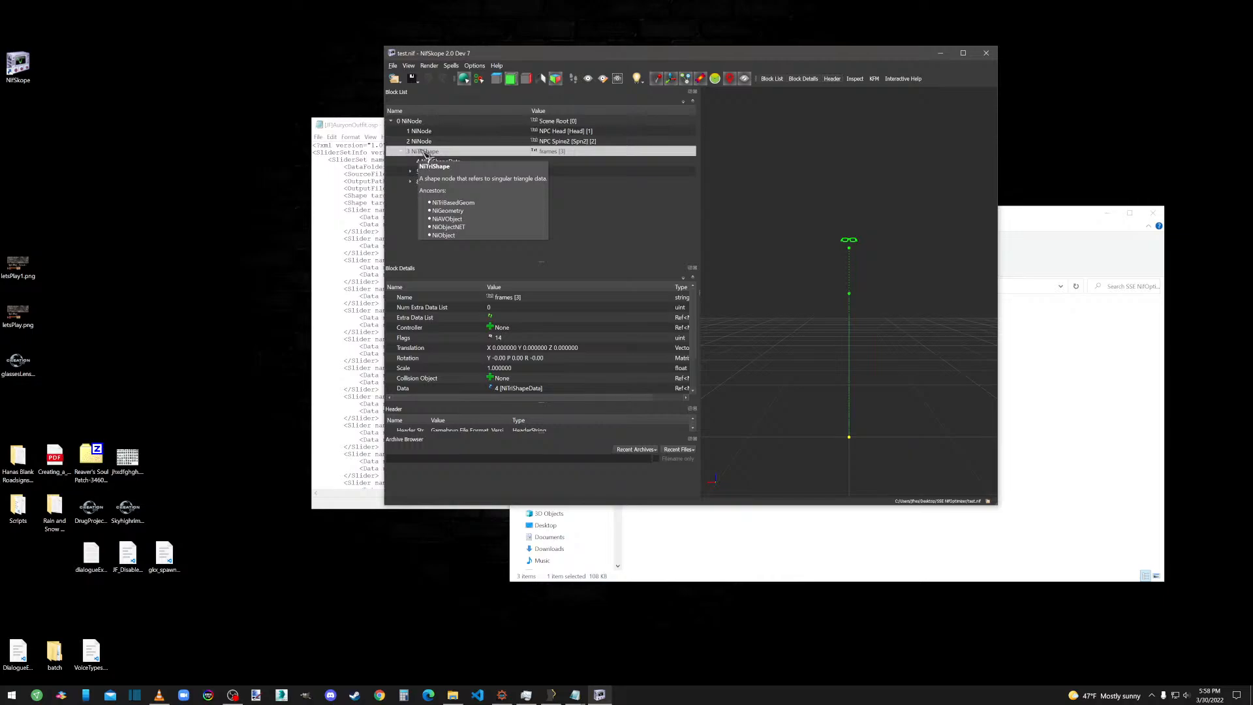
Create a Havok convex collision shape for the frames NiTriShape with a maximum roundoff error of 0.250.
right_click(425, 154)
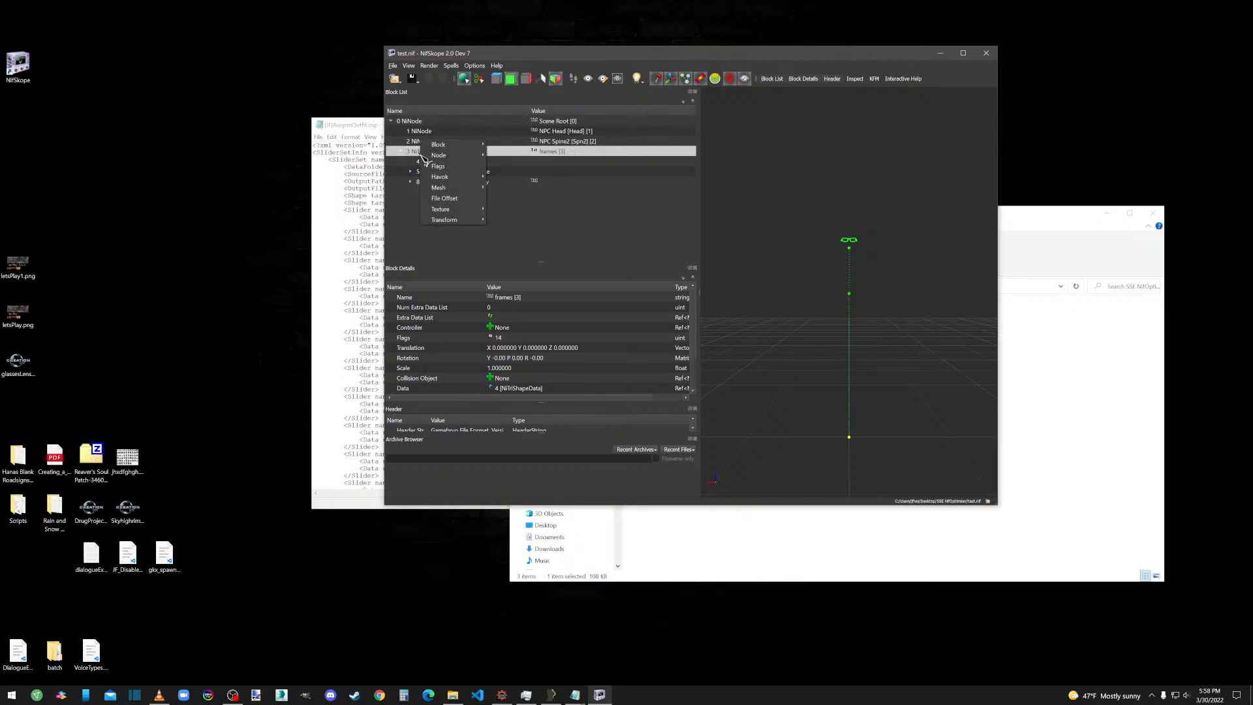
mouse_move(450, 180)
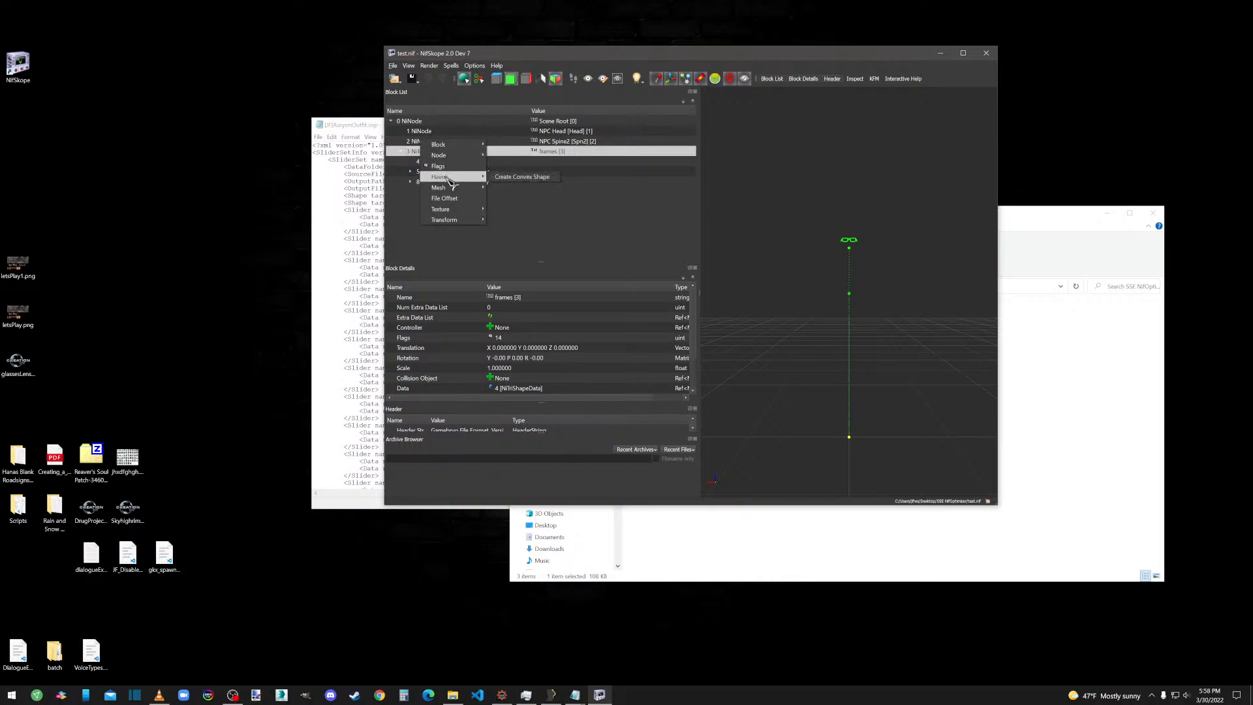
click(522, 178)
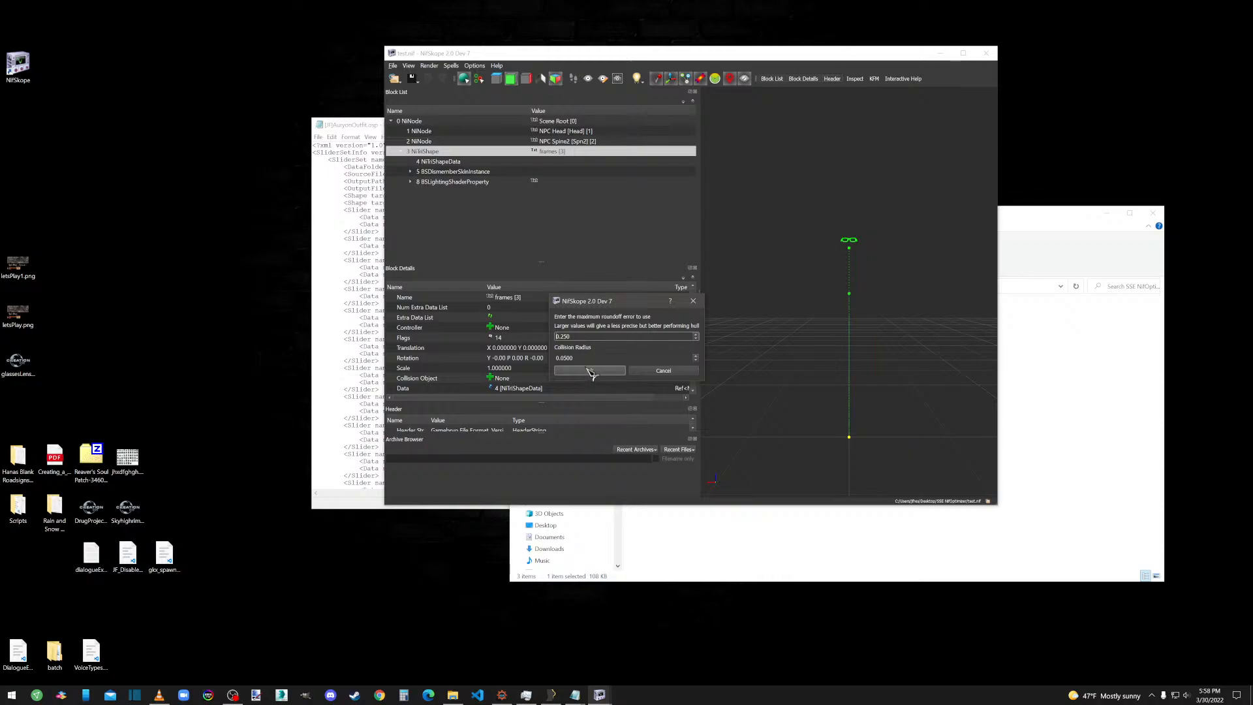
click(590, 371)
click(674, 353)
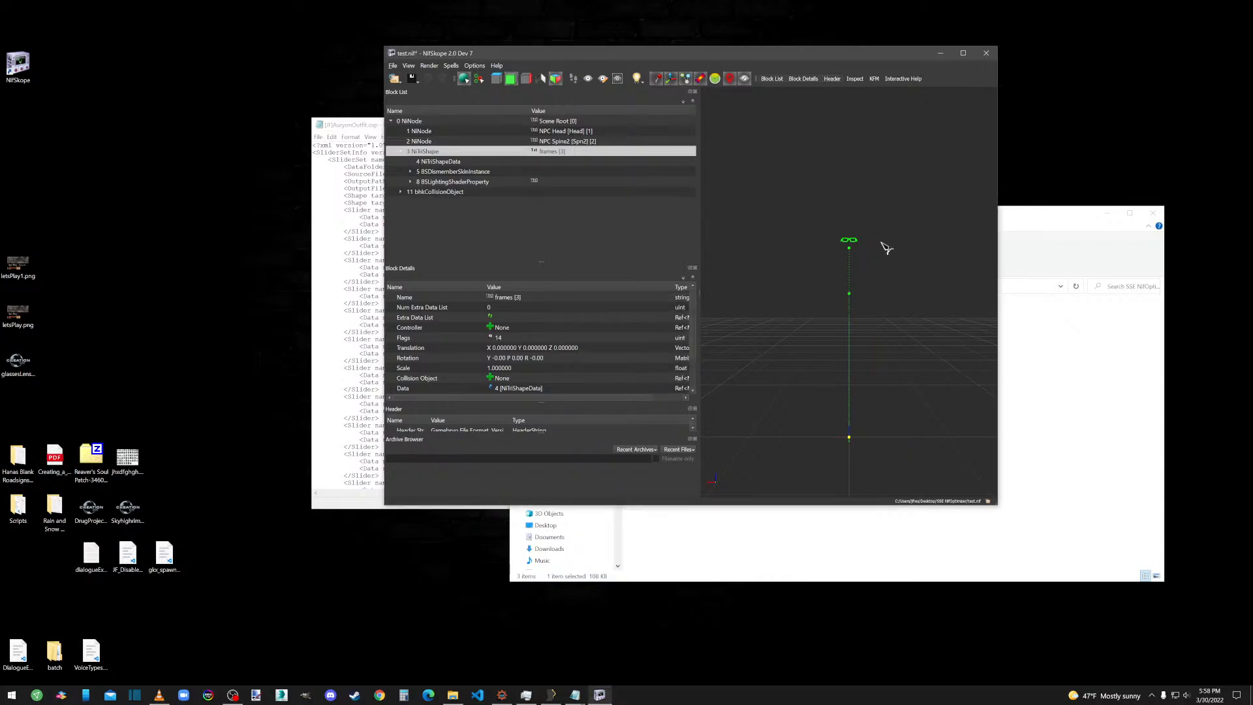
Inspect the bhkCollisionObject added to the root node of test.nif and remove its branch.
click(442, 193)
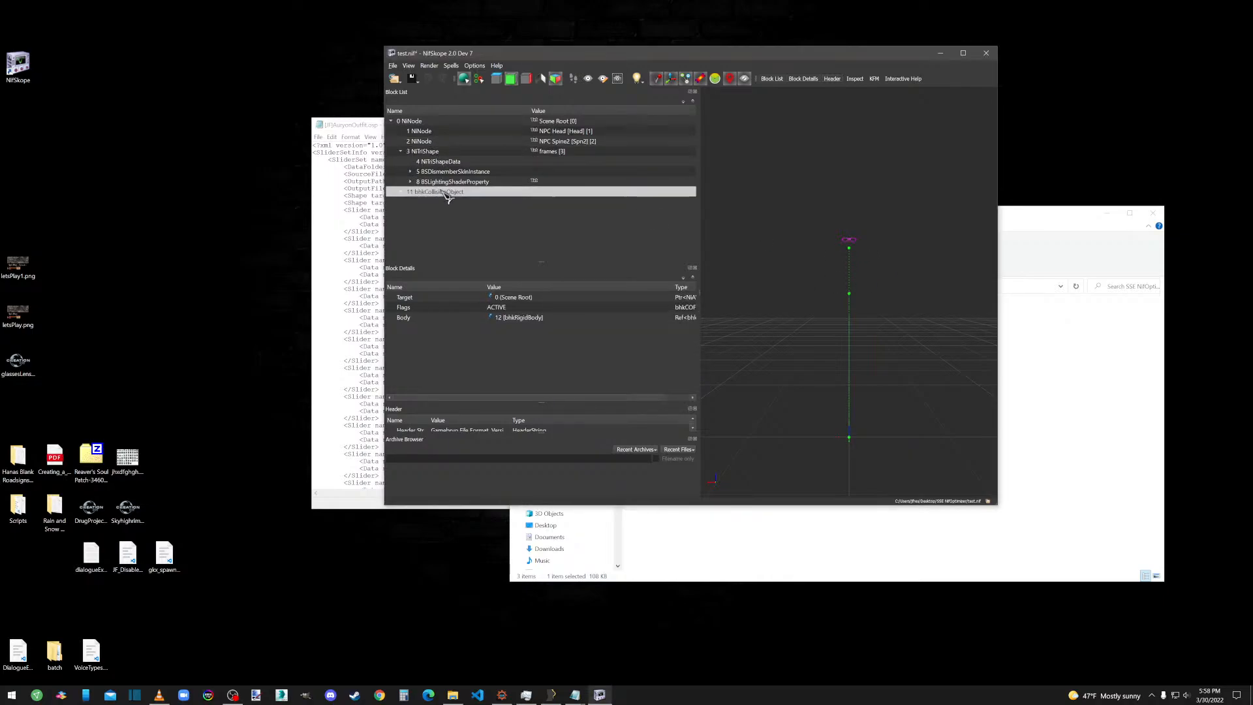
click(400, 191)
drag(843, 419, 805, 266)
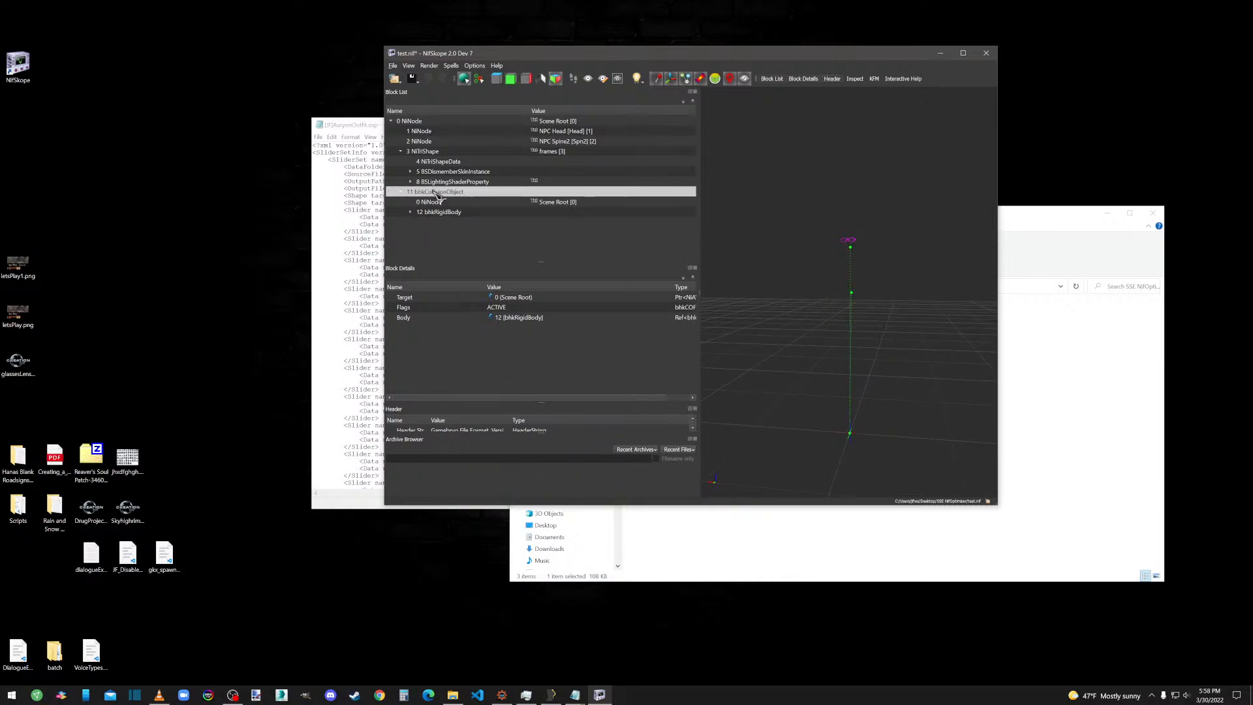
right_click(435, 194)
mouse_move(456, 186)
click(508, 229)
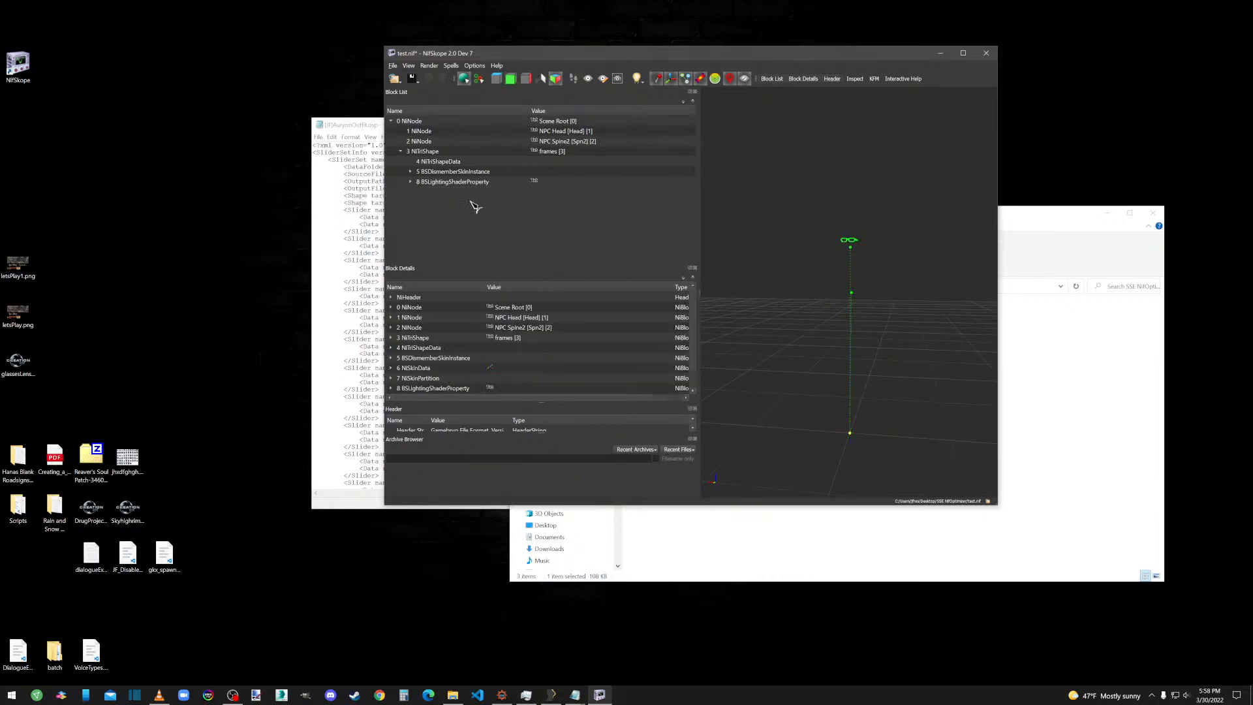
Try to create the Havok convex collision shape for the frames NiTriShape again.
right_click(429, 151)
mouse_move(466, 181)
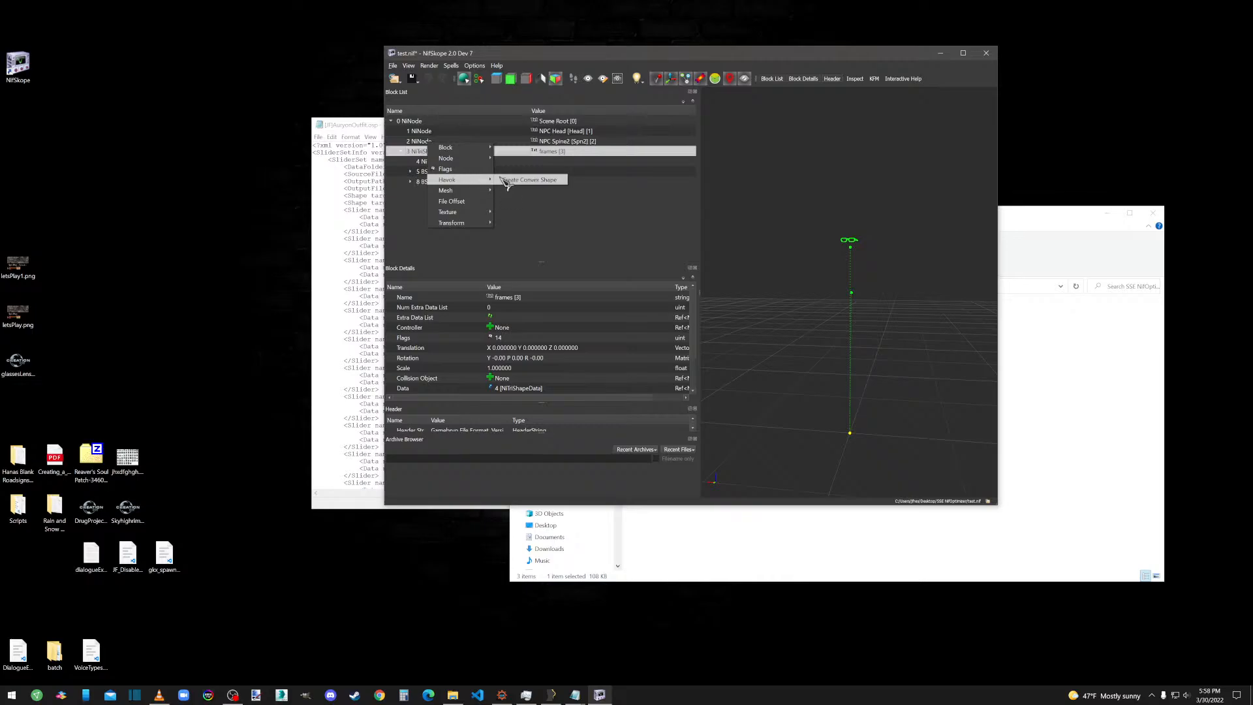
click(525, 180)
drag(576, 338, 520, 341)
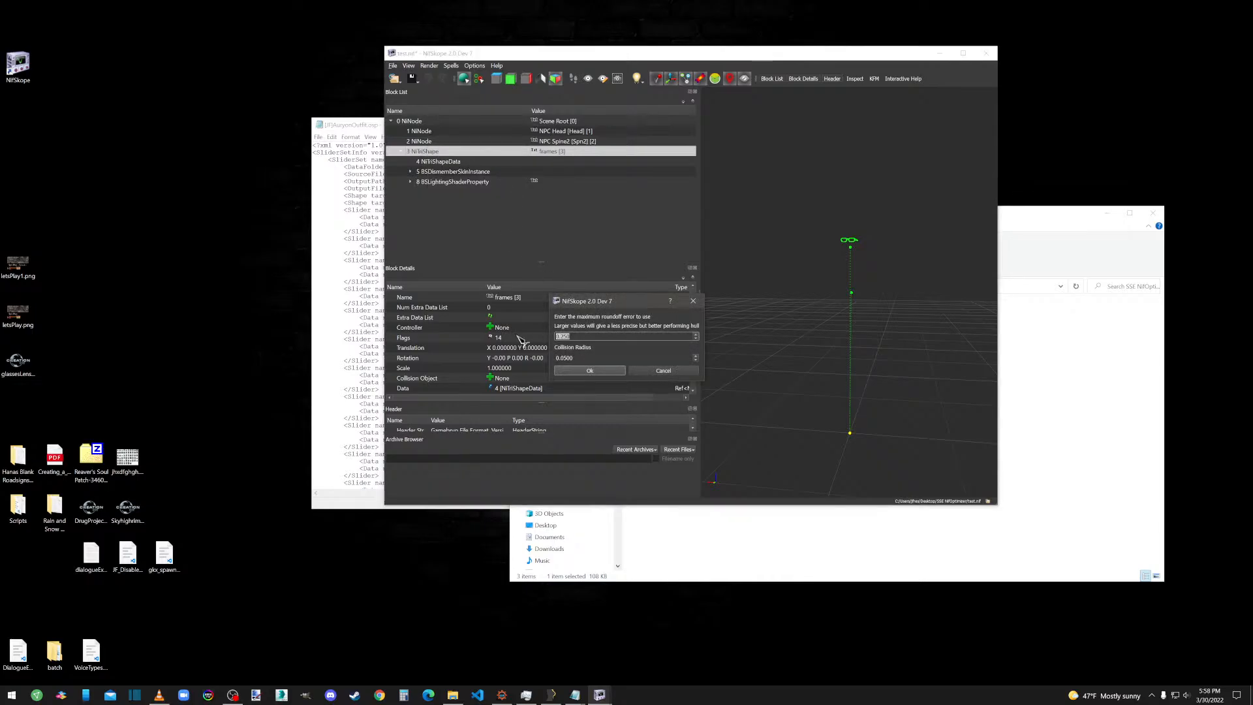
click(597, 370)
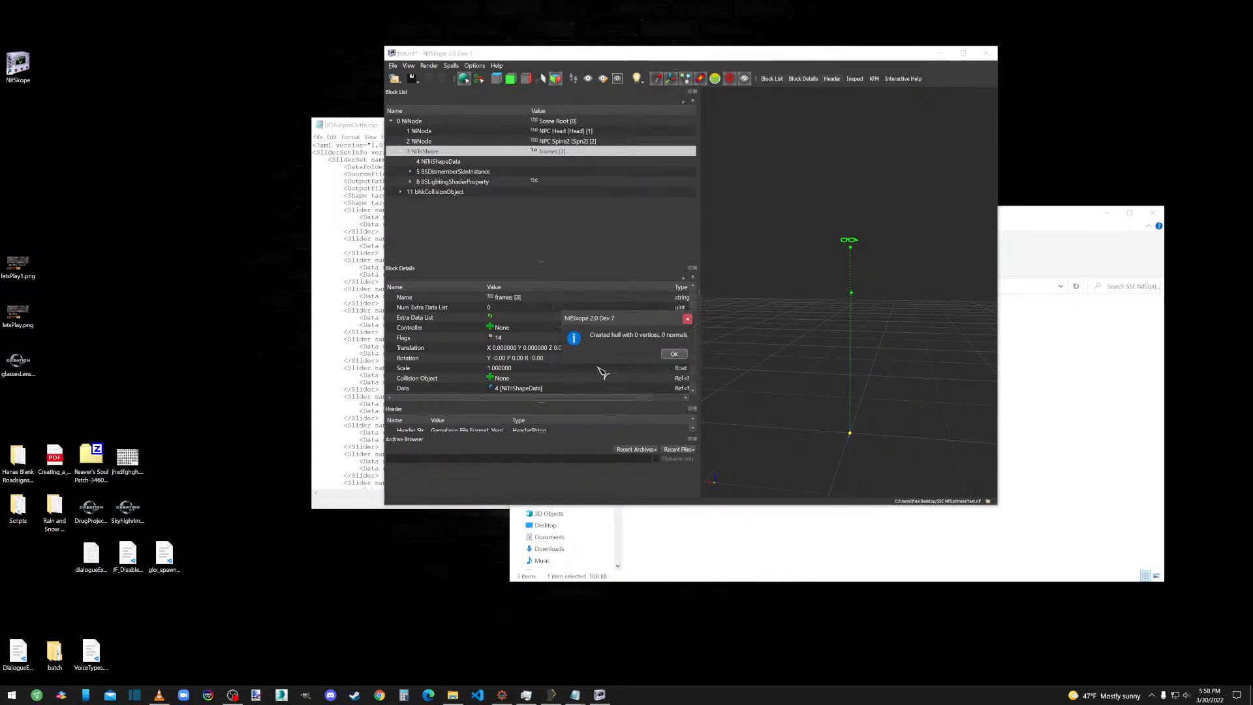
click(675, 353)
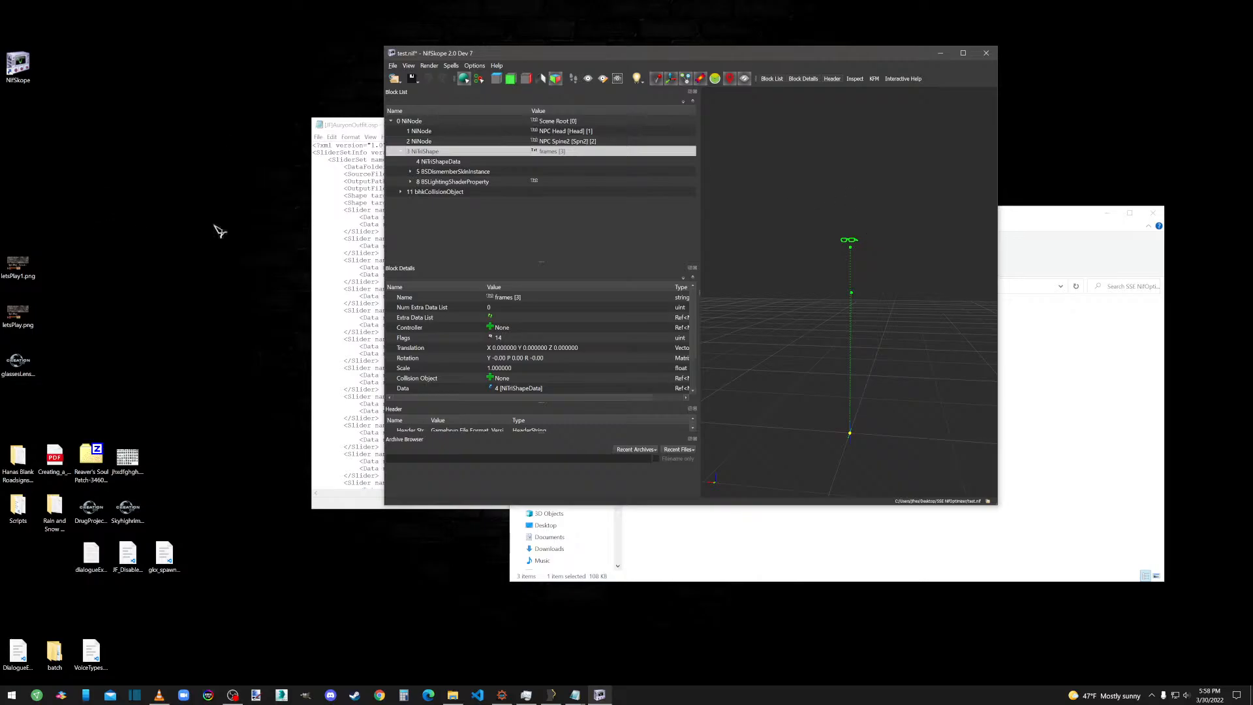
Discard the changes to test.nif, delete it and SSE NIF Optimizer.txt from the optimizer folder, and close the folder.
click(986, 53)
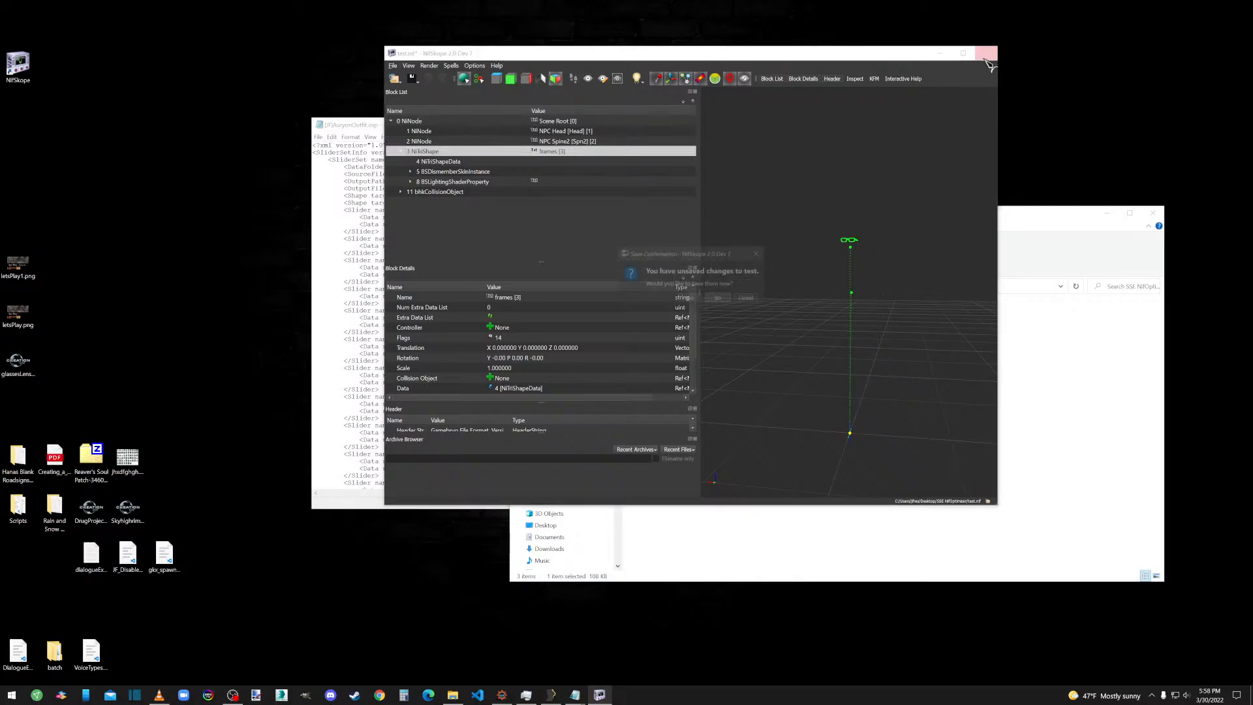
click(720, 299)
right_click(659, 340)
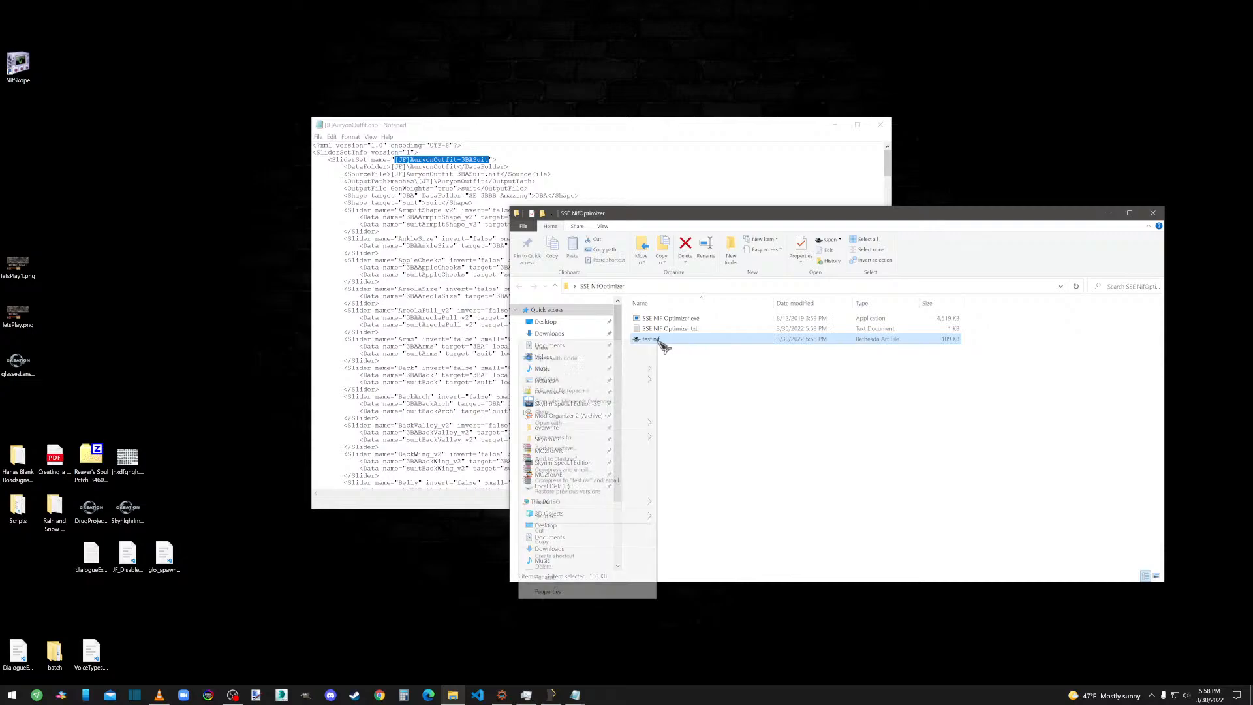
click(542, 565)
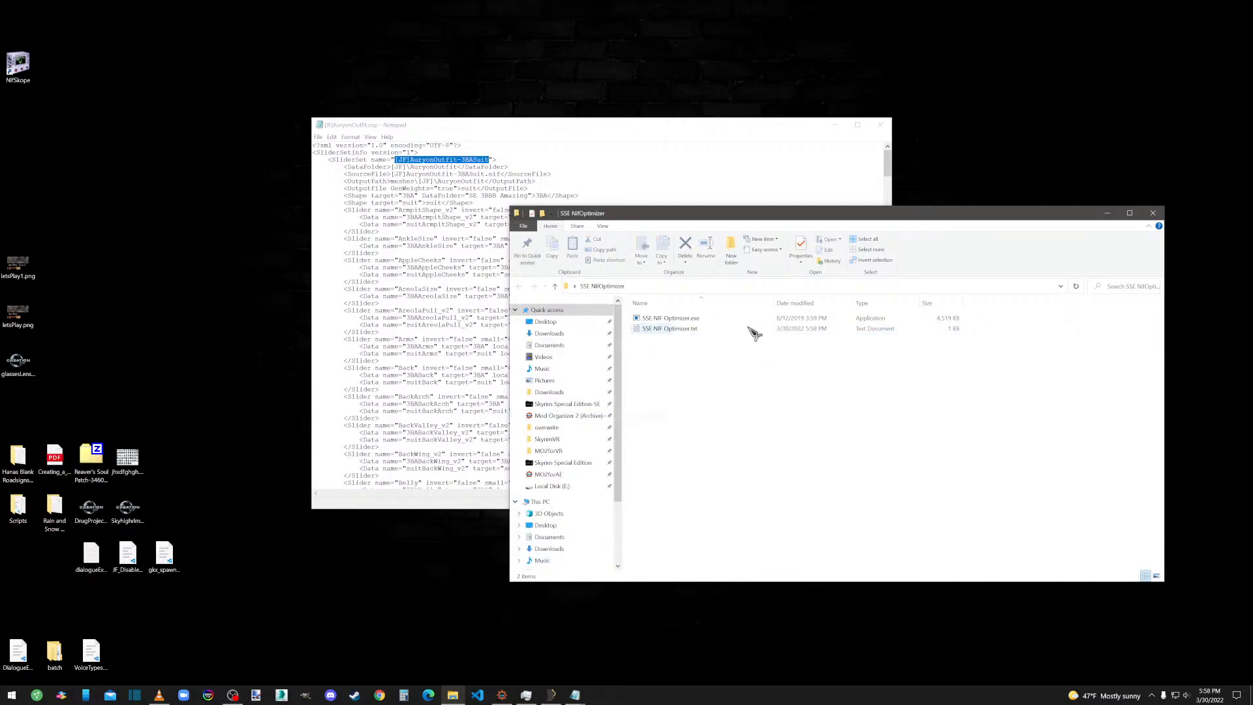
right_click(692, 329)
click(548, 606)
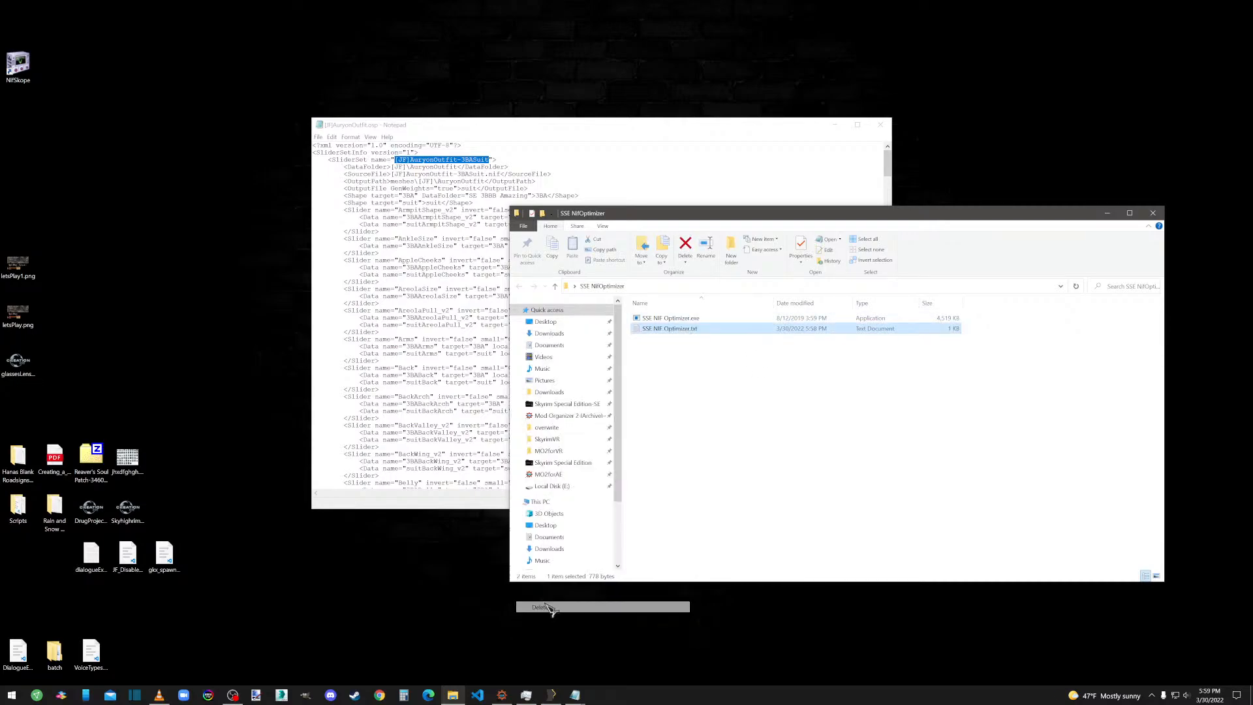
click(1152, 213)
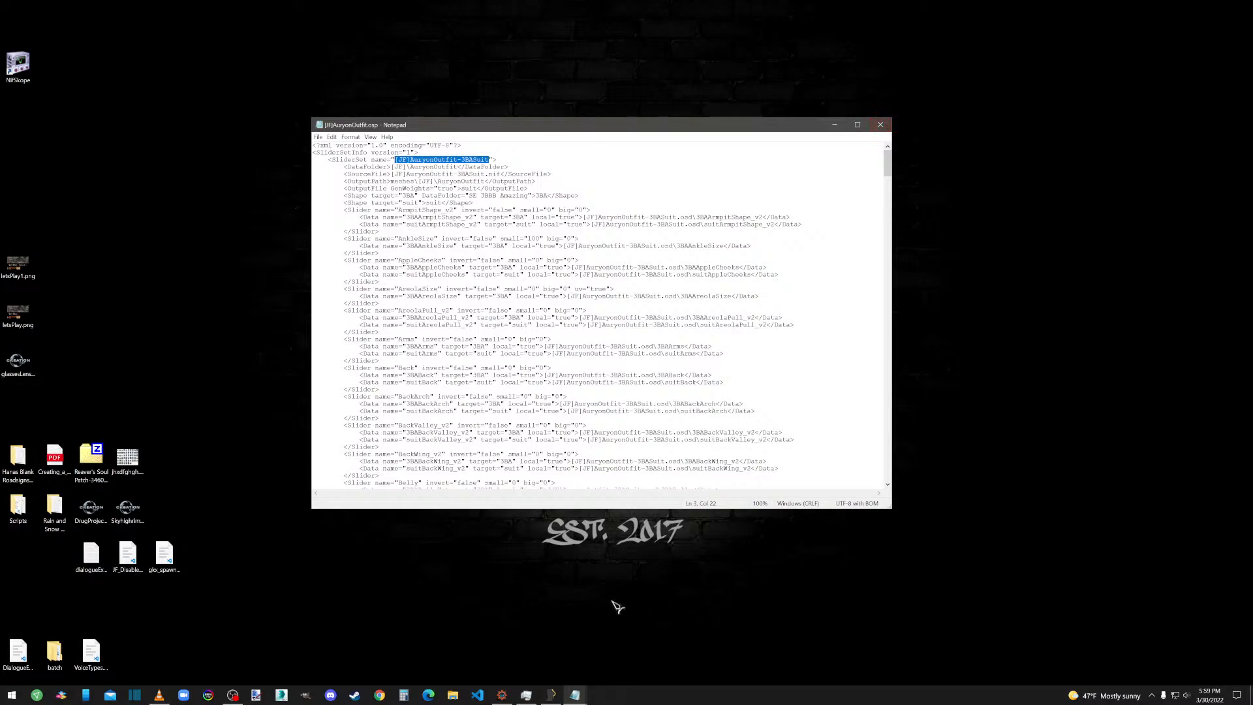
Switch to Outfit Studio, set the brush size to 0.247, and inflate the front of the boot over the exposed leg.
click(554, 695)
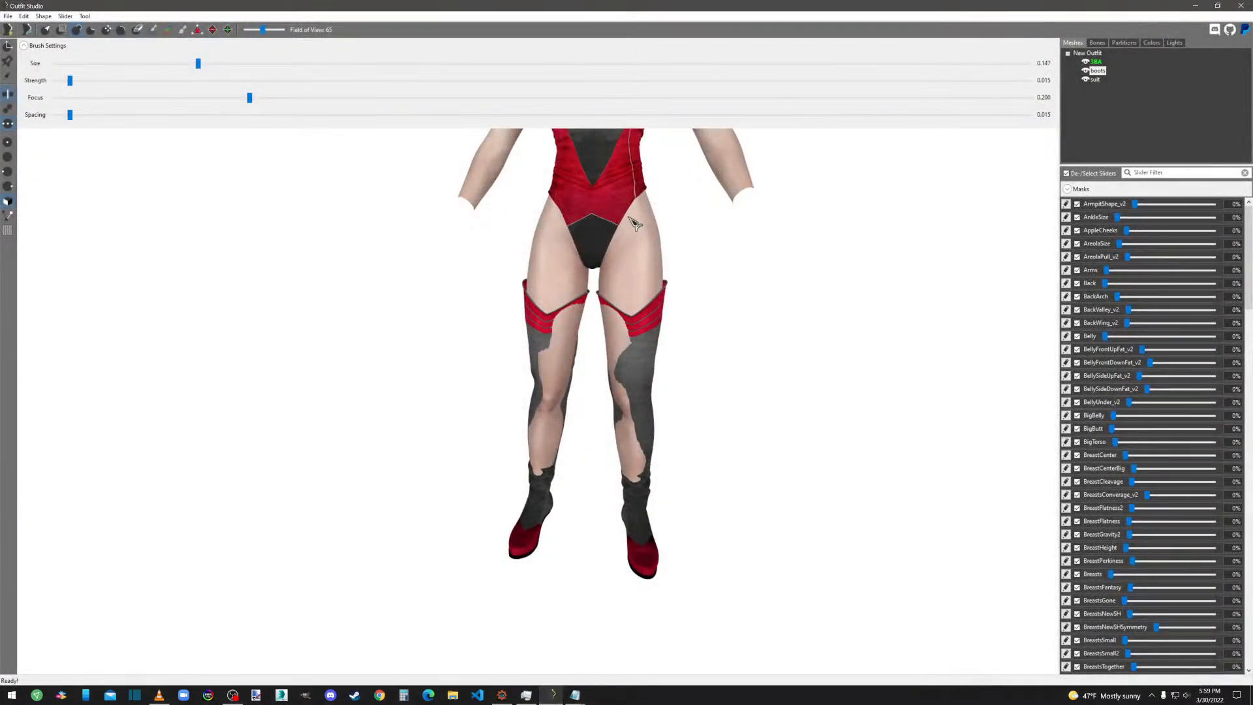
scroll(705, 408, up, 3)
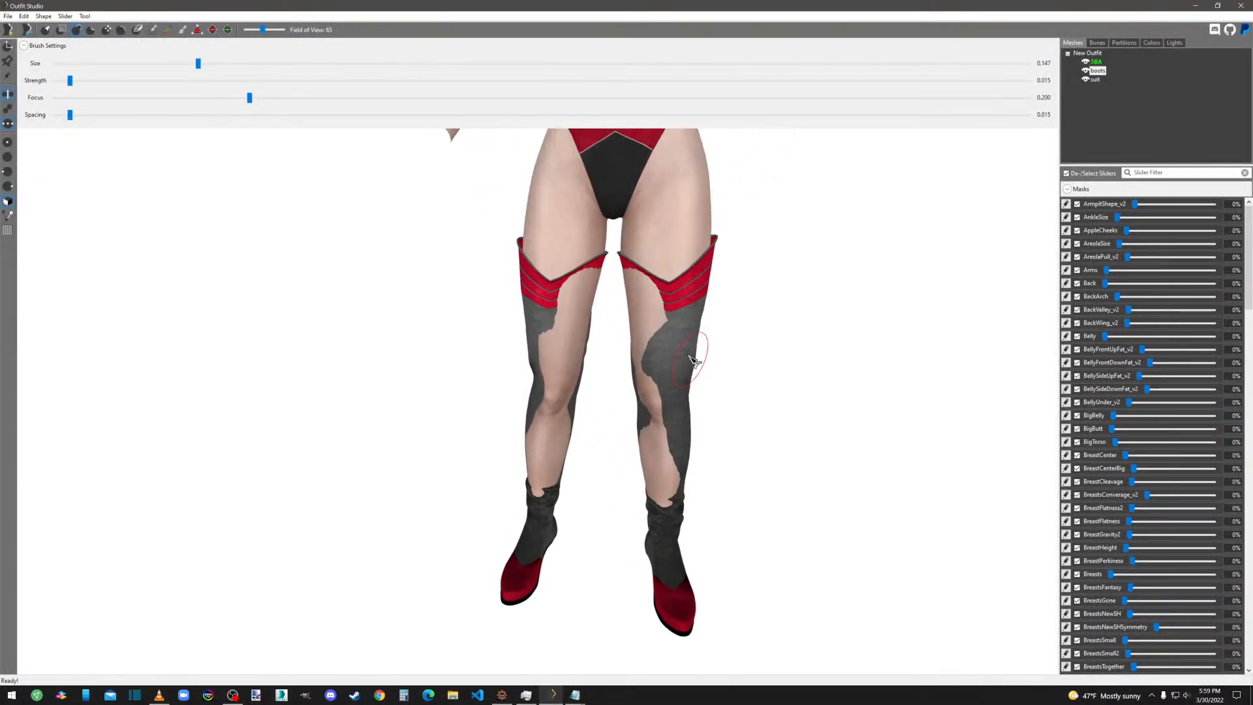
right_drag(811, 311, 770, 309)
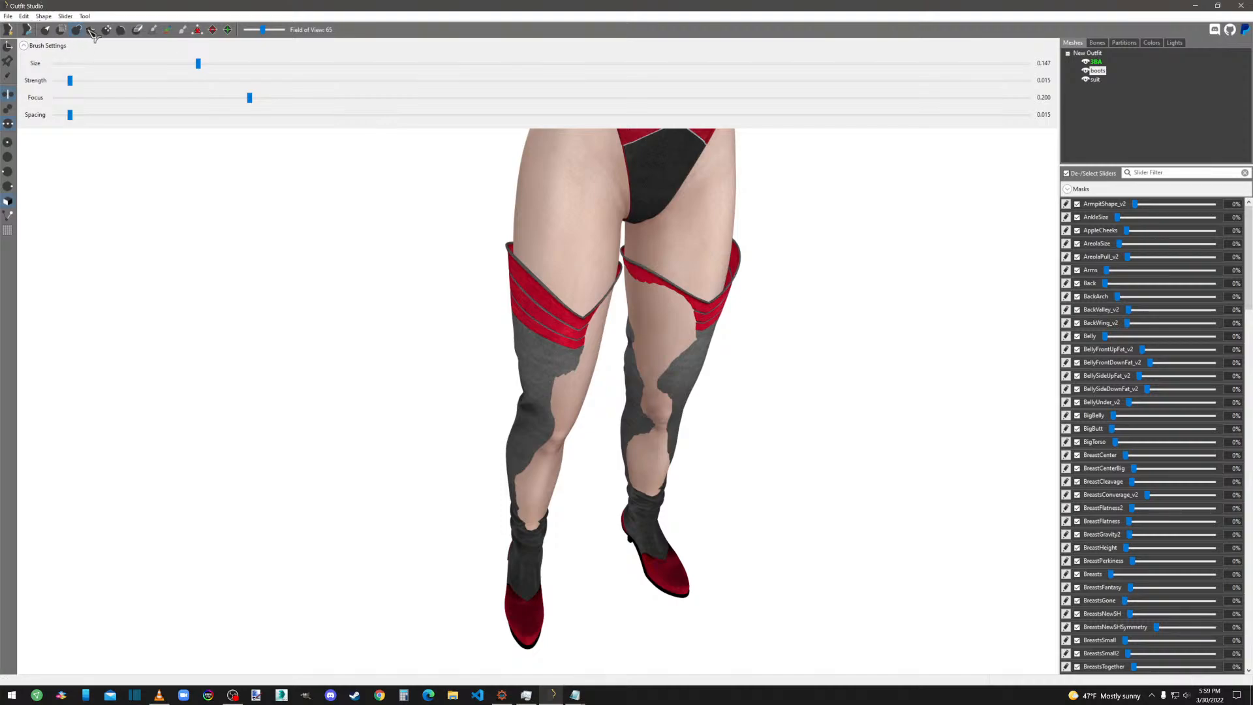
click(254, 63)
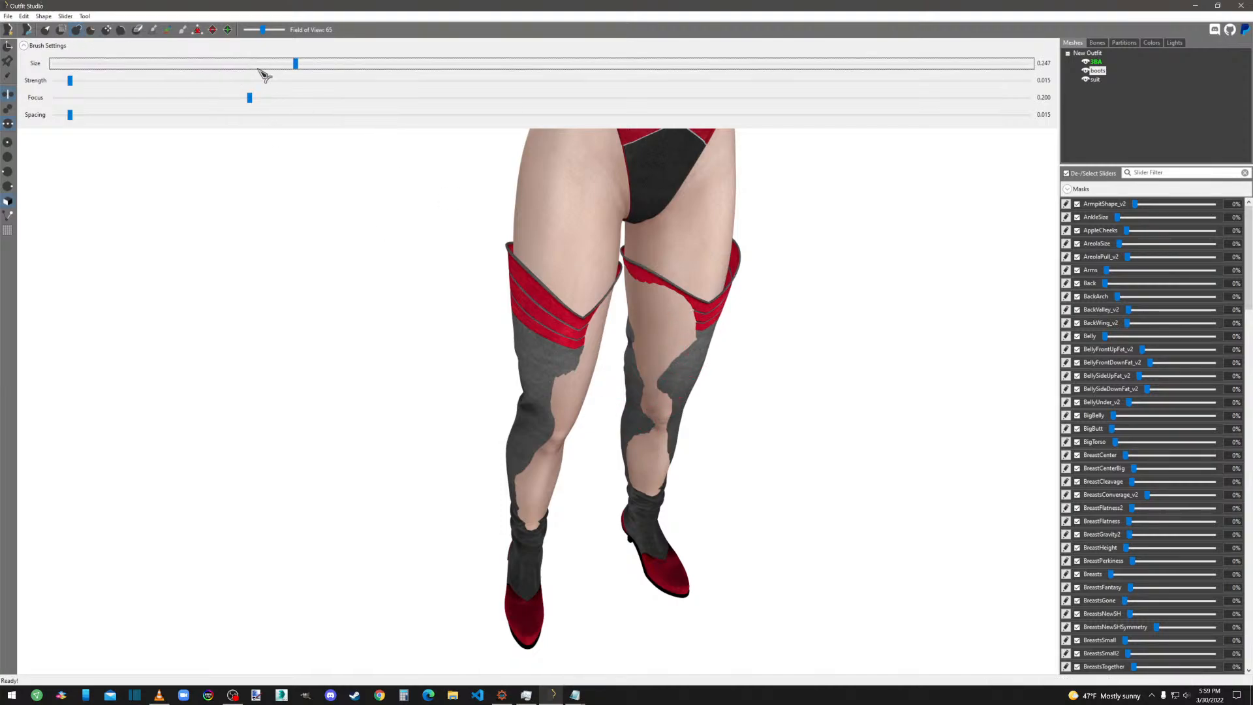
mouse_move(645, 317)
mouse_down()
mouse_move(632, 280)
mouse_move(660, 325)
mouse_move(738, 313)
mouse_move(672, 320)
mouse_move(680, 414)
mouse_move(663, 369)
mouse_move(688, 427)
mouse_move(643, 503)
mouse_move(640, 433)
mouse_move(636, 456)
mouse_up()
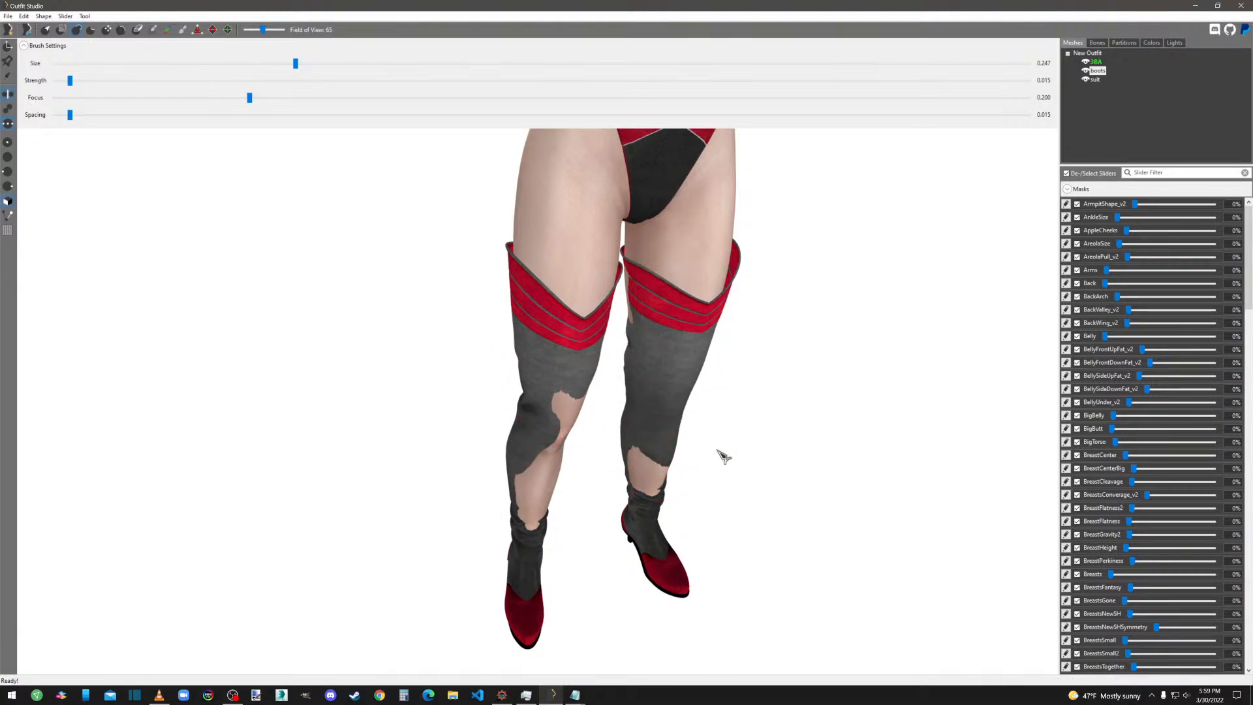
Inflate the boots over the remaining exposed skin on the knees, shins and ankles and at the back of the red cuff.
right_drag(718, 449, 679, 460)
mouse_move(552, 353)
mouse_down()
mouse_move(568, 358)
mouse_move(561, 402)
mouse_up()
drag(671, 500, 676, 512)
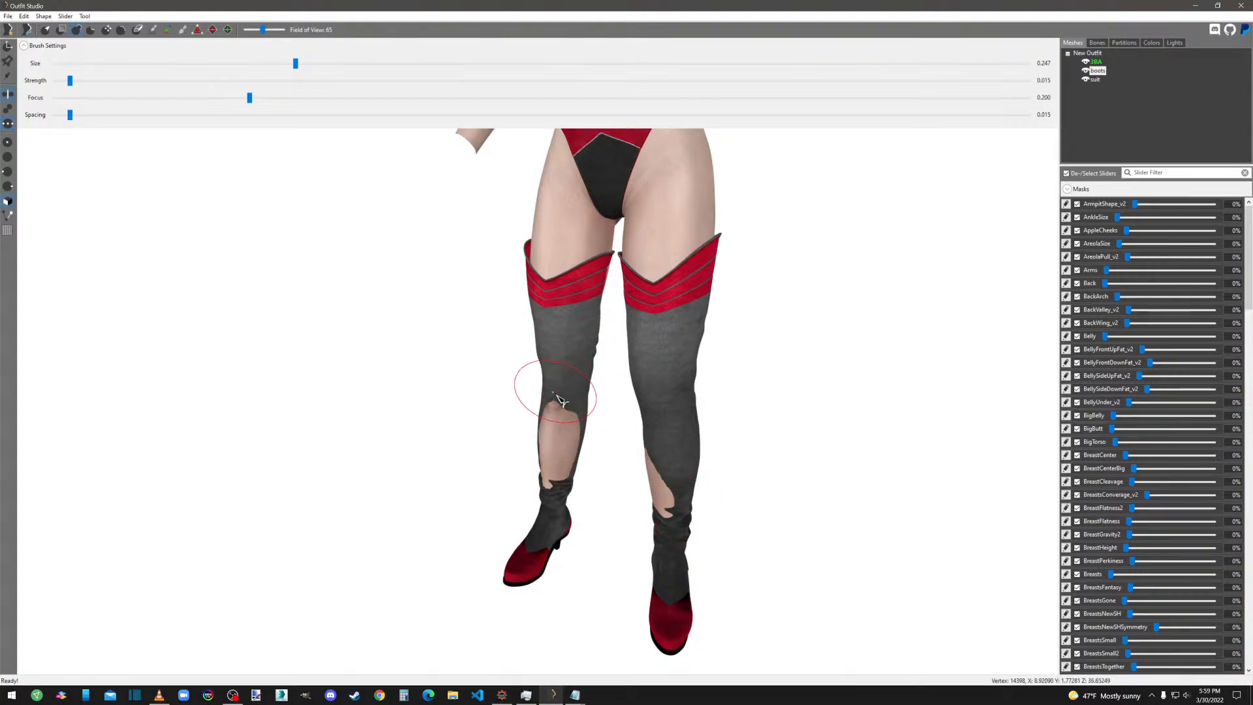
mouse_move(555, 396)
mouse_down()
mouse_move(568, 425)
mouse_move(550, 496)
mouse_up()
right_drag(543, 489, 666, 485)
drag(538, 491, 534, 501)
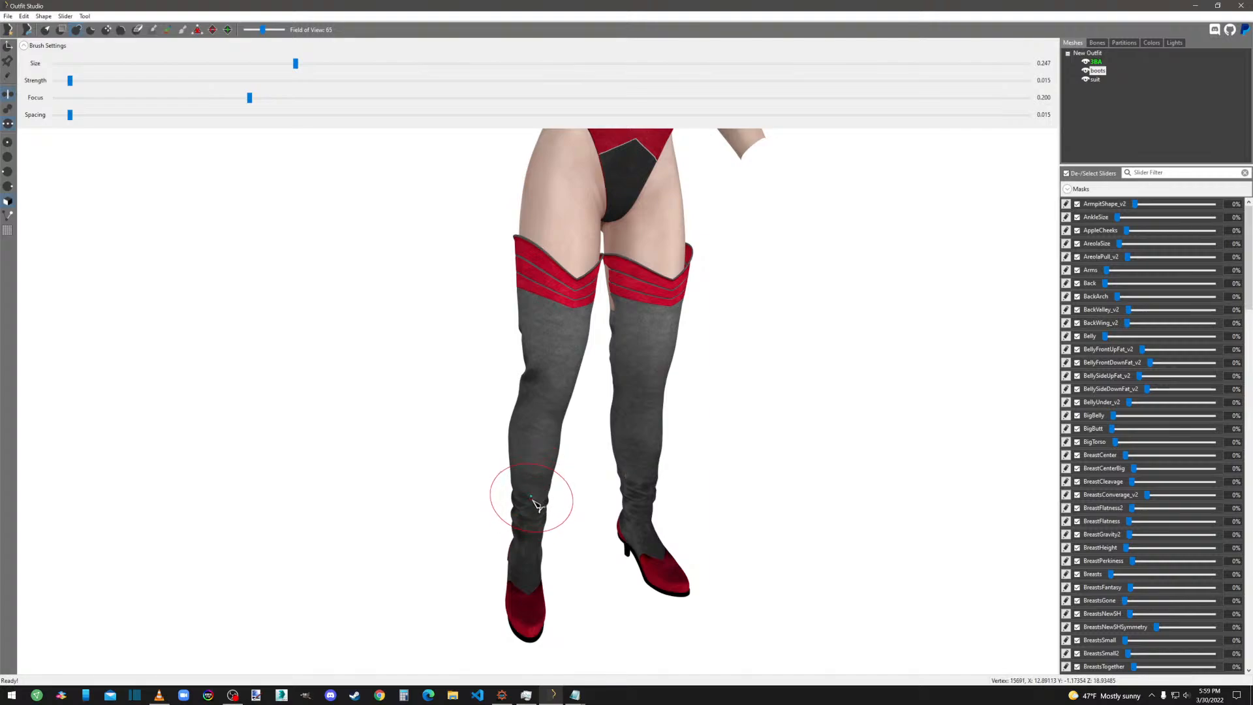
mouse_move(539, 506)
right_down()
mouse_move(865, 507)
mouse_move(866, 494)
right_up()
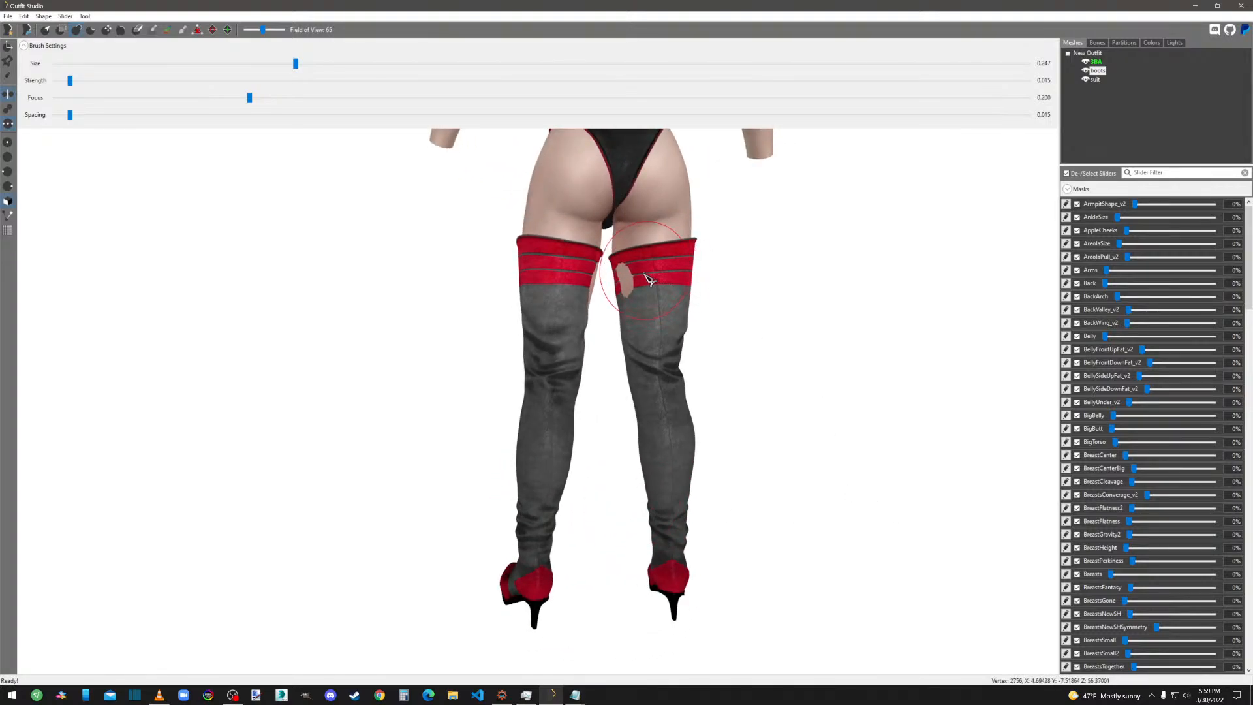
mouse_move(642, 272)
mouse_down()
mouse_move(622, 270)
mouse_move(632, 277)
mouse_up()
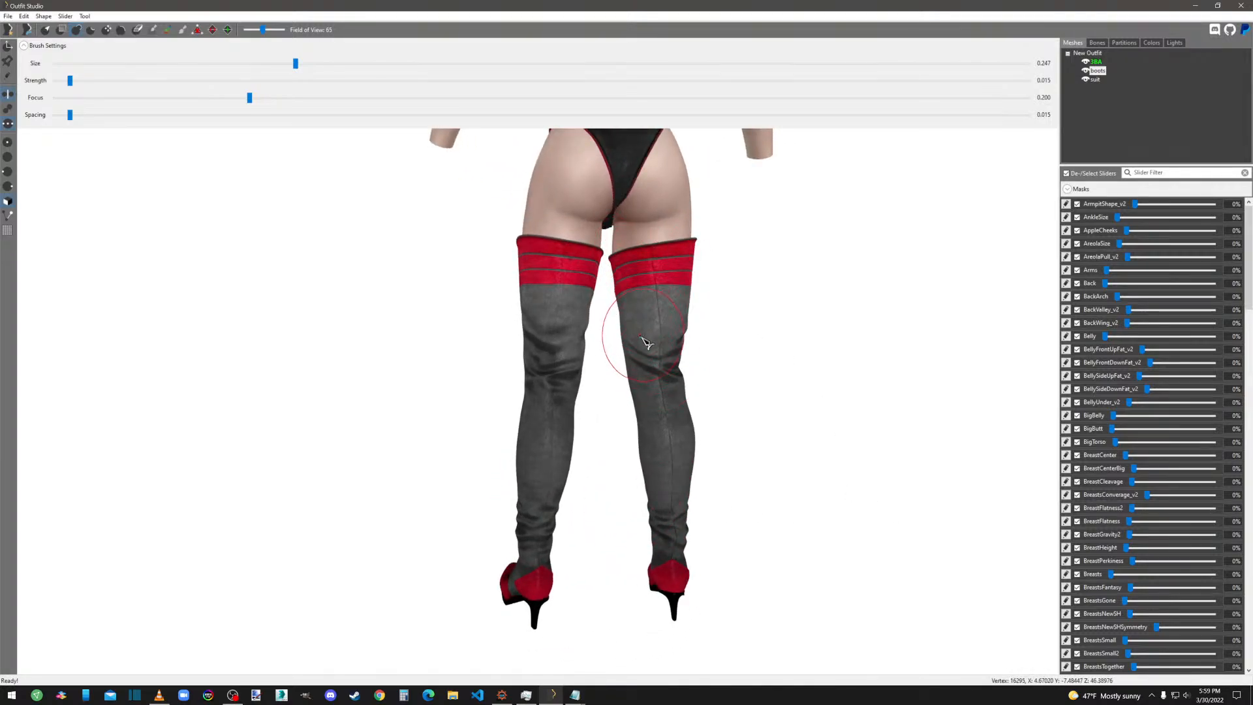
Turn on vertex display and compare the boots mesh with the 3BA body mesh to examine where the body pokes through.
right_drag(655, 342, 629, 344)
scroll(623, 353, down, 1)
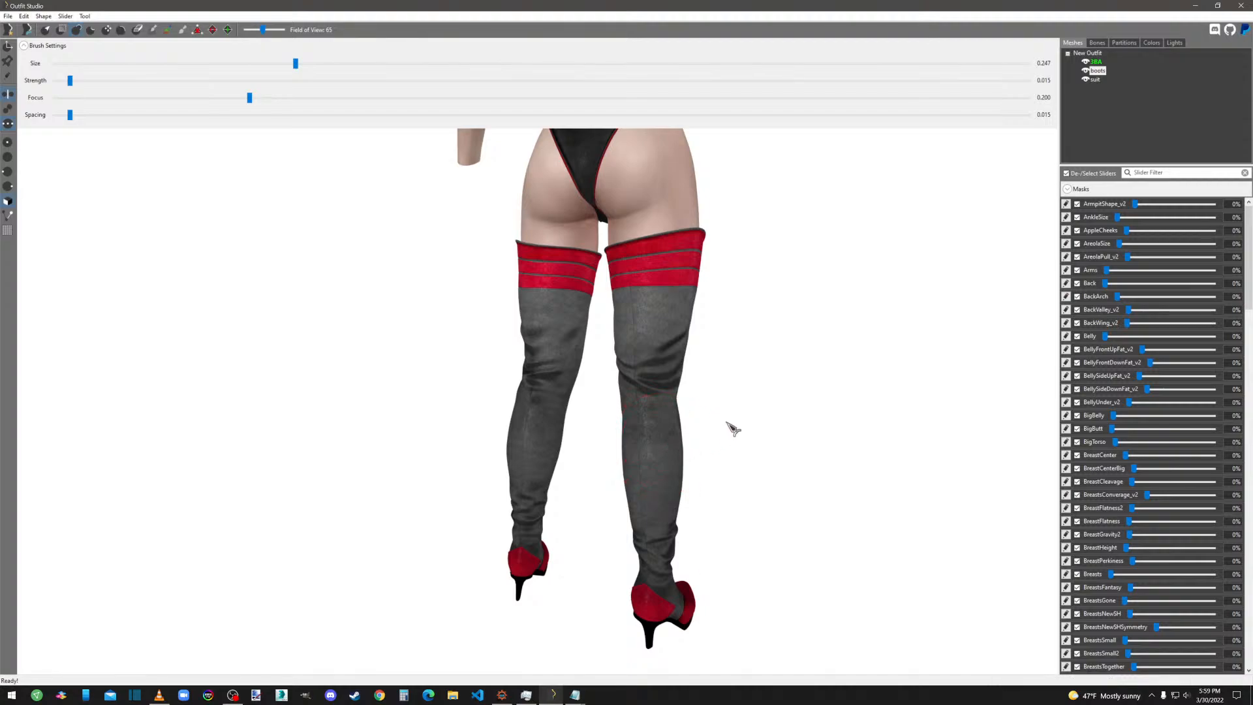
scroll(734, 427, down, 3)
scroll(734, 428, down, 1)
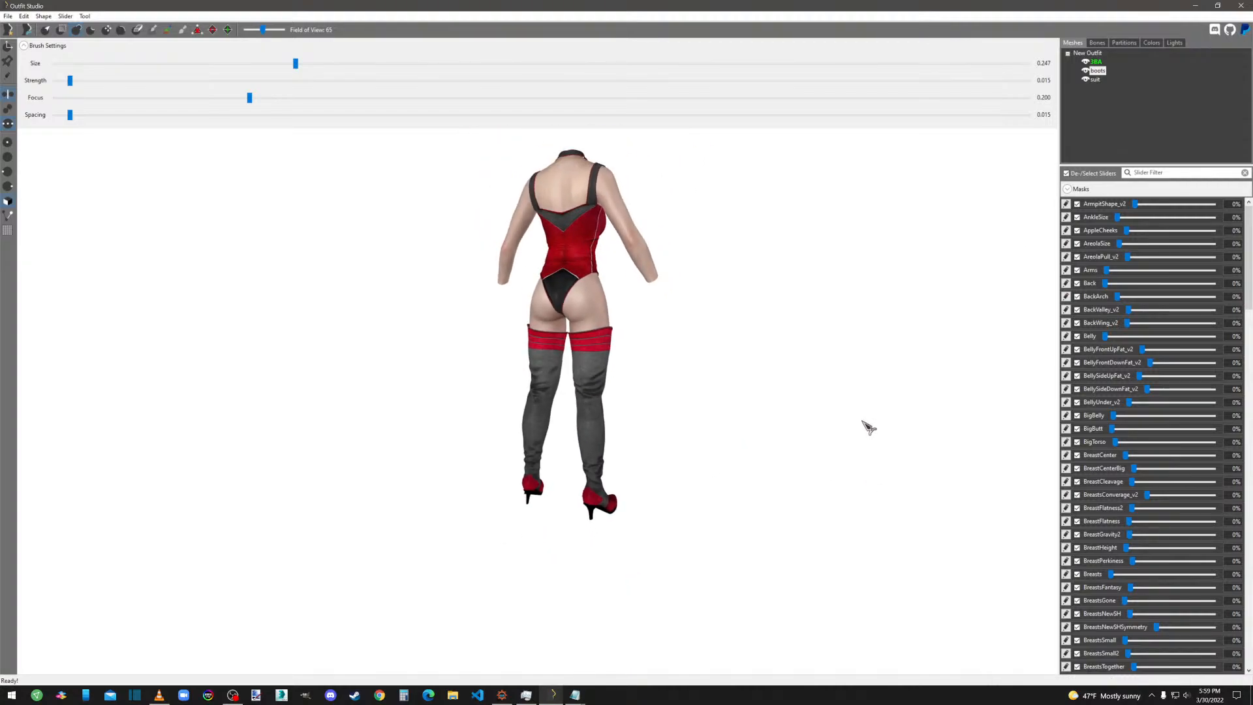
right_drag(868, 427, 636, 456)
click(9, 79)
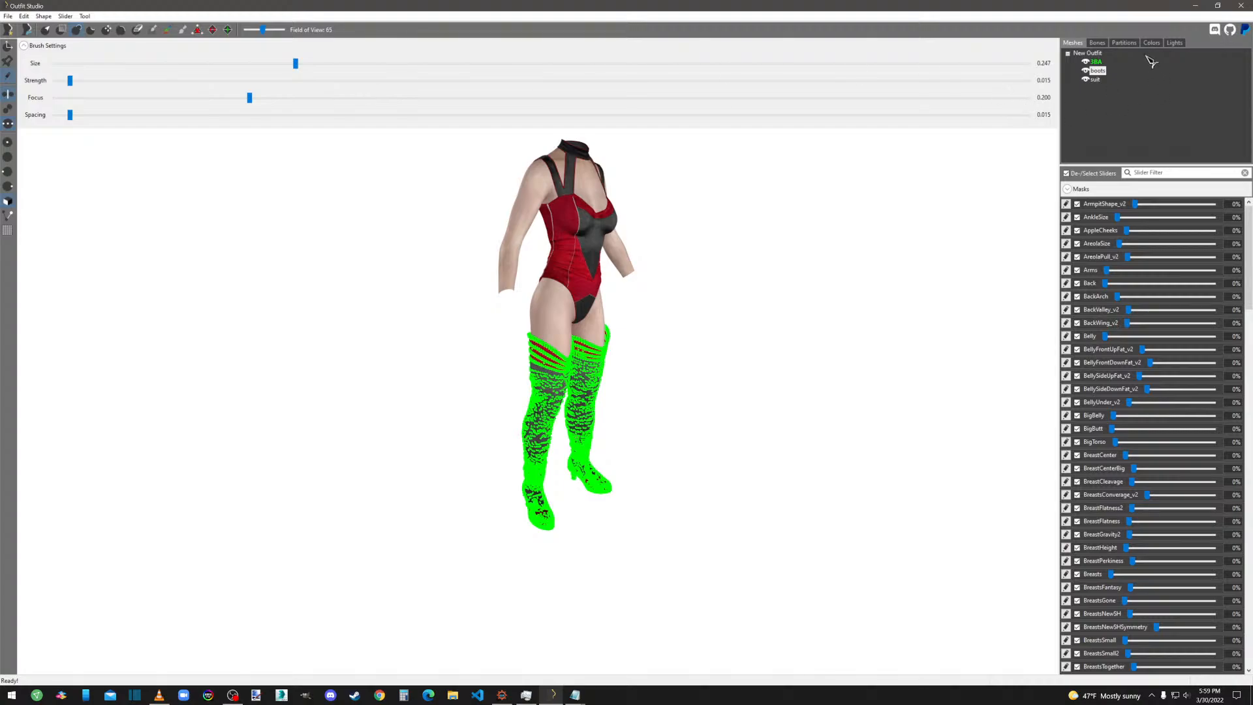
click(1097, 62)
scroll(768, 428, down, 2)
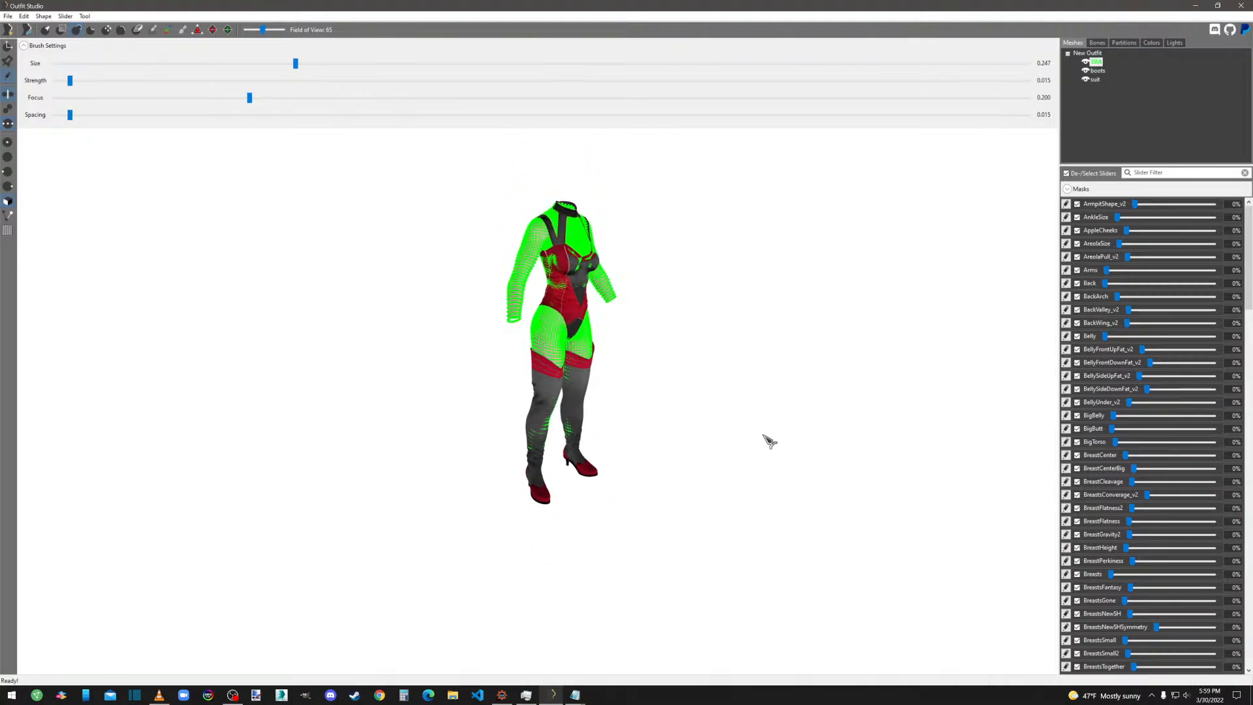
right_drag(769, 441, 654, 476)
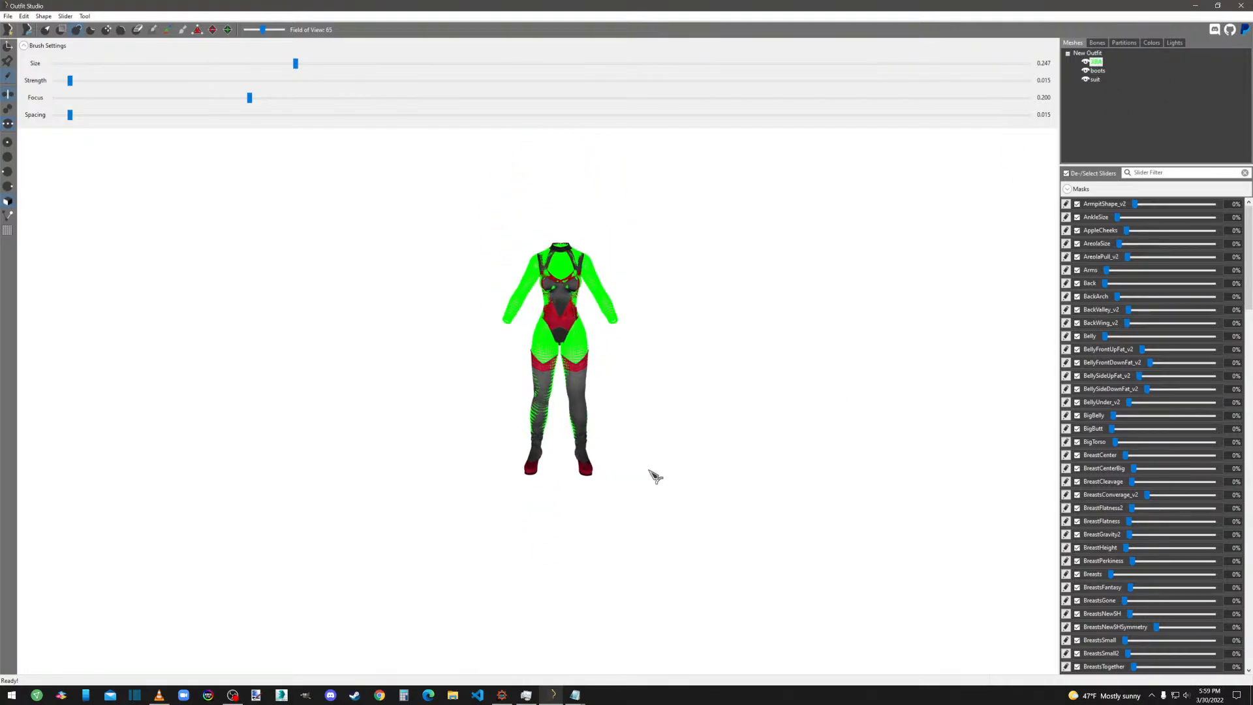
scroll(653, 472, up, 2)
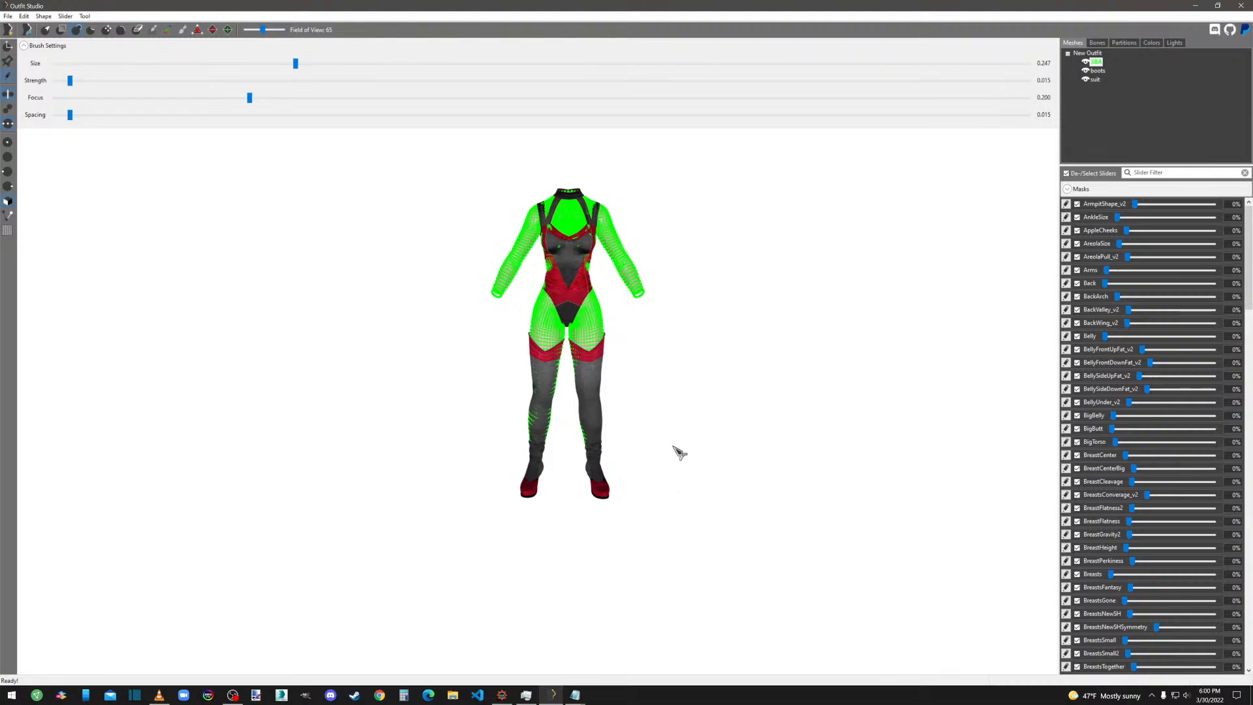
right_drag(741, 562, 825, 517)
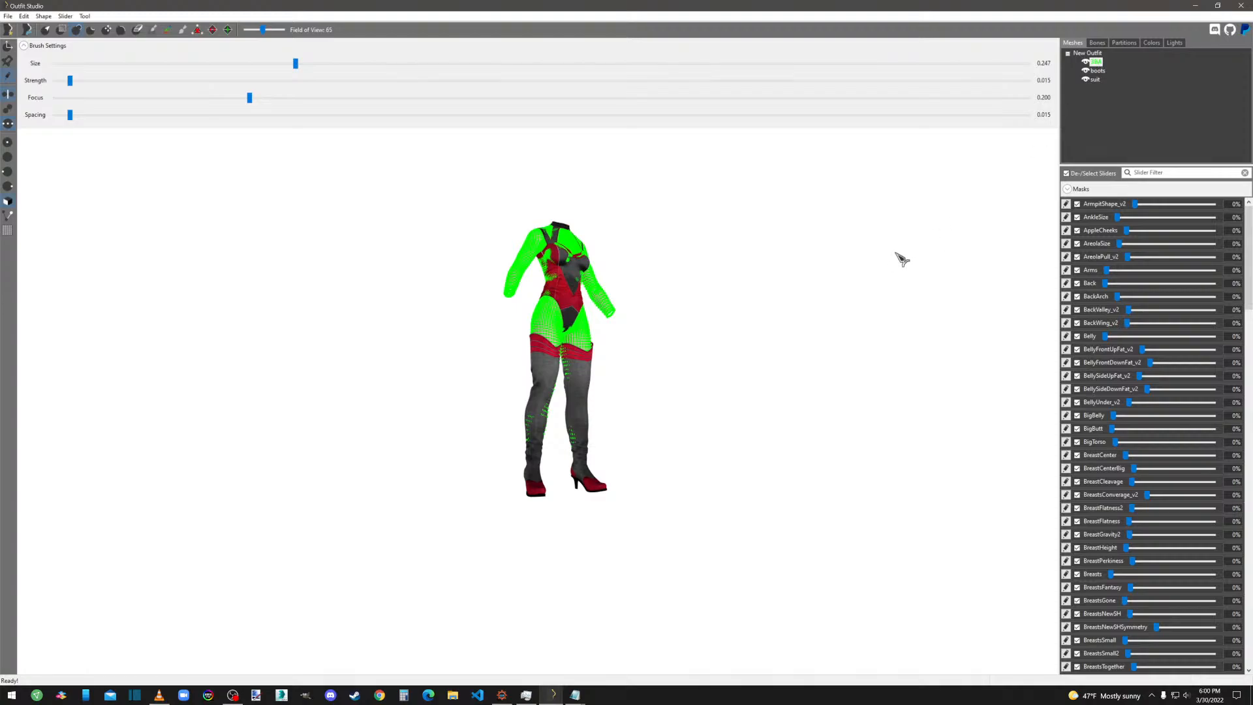
right_drag(898, 257, 825, 295)
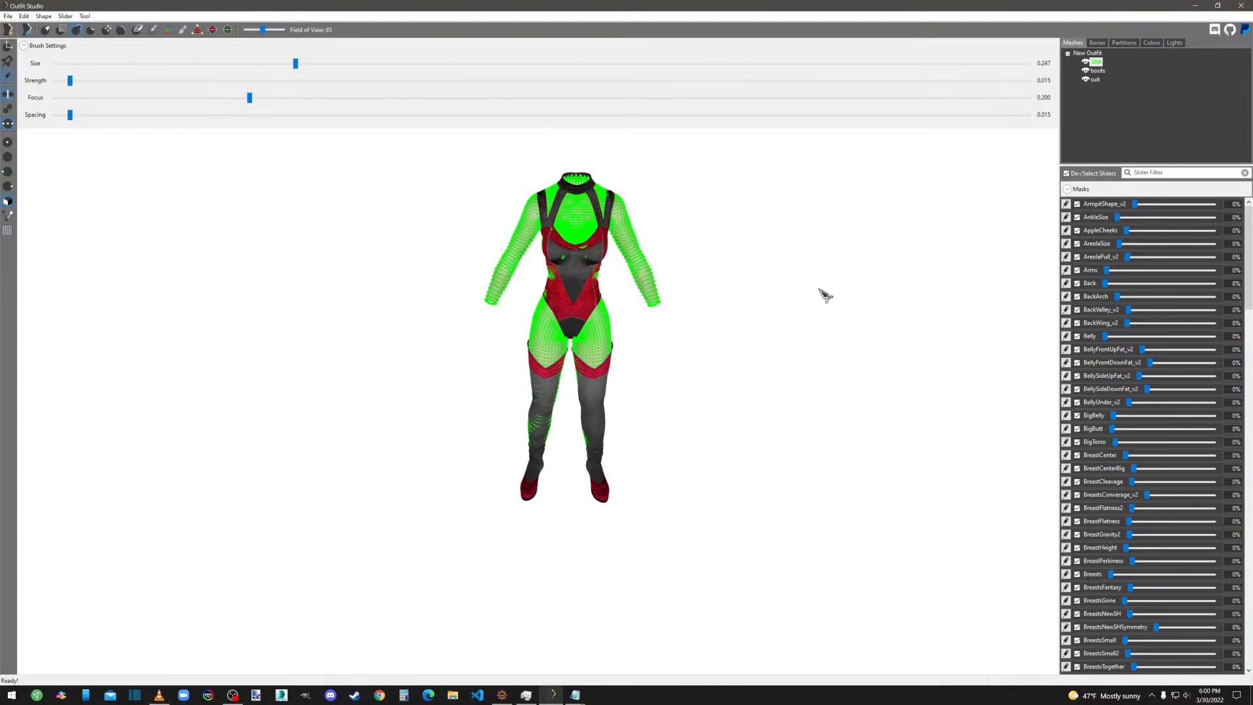
click(1100, 71)
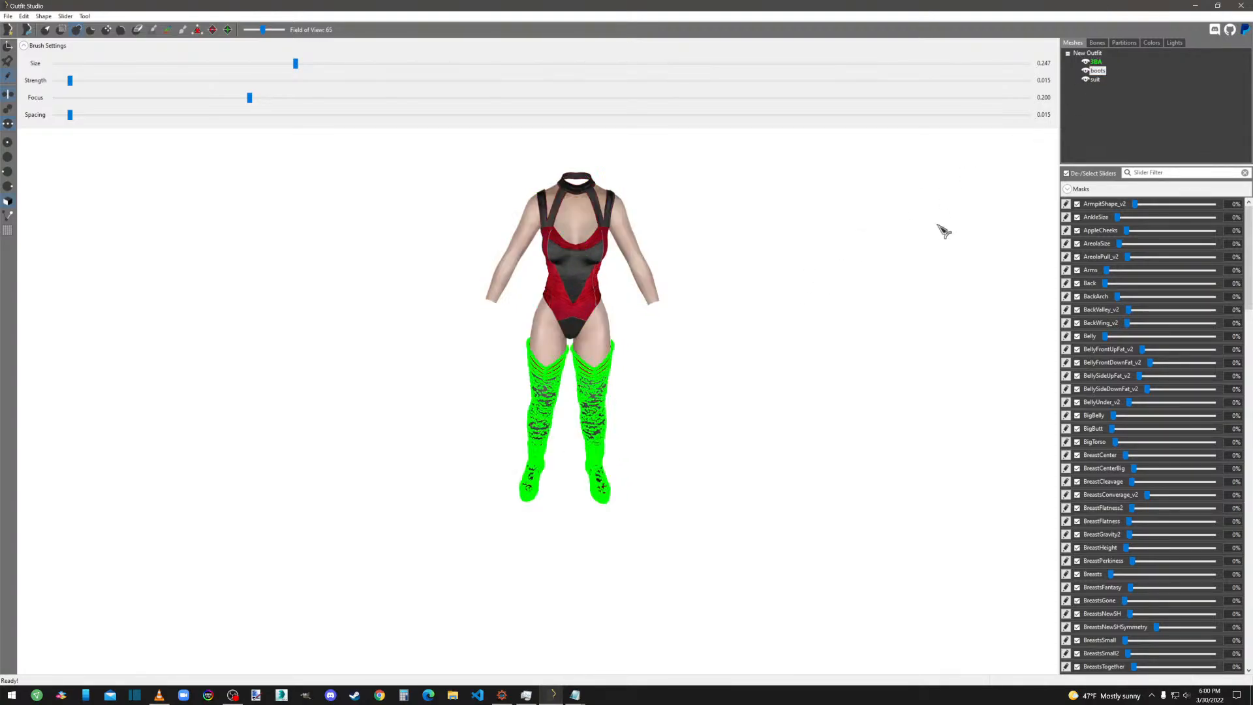
click(1096, 62)
scroll(640, 411, up, 5)
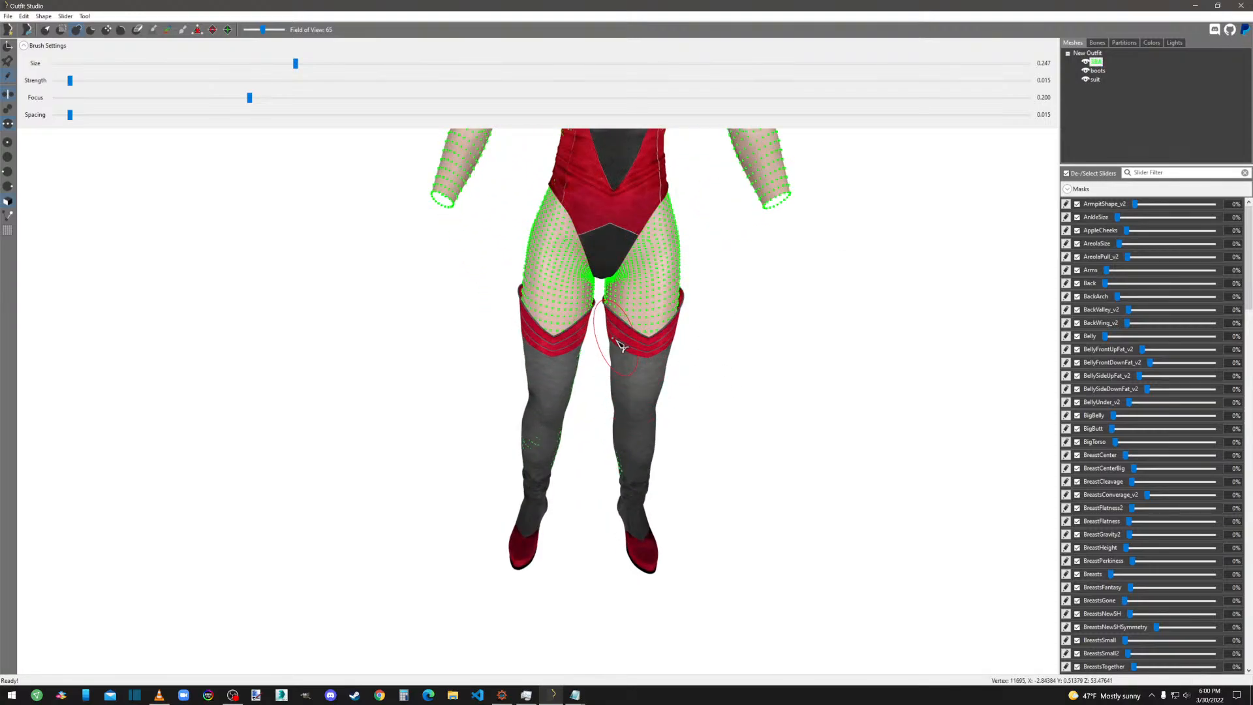
Select the boots mesh, turn off vertex display, and inflate the boots further along the knee and thigh area.
click(1098, 71)
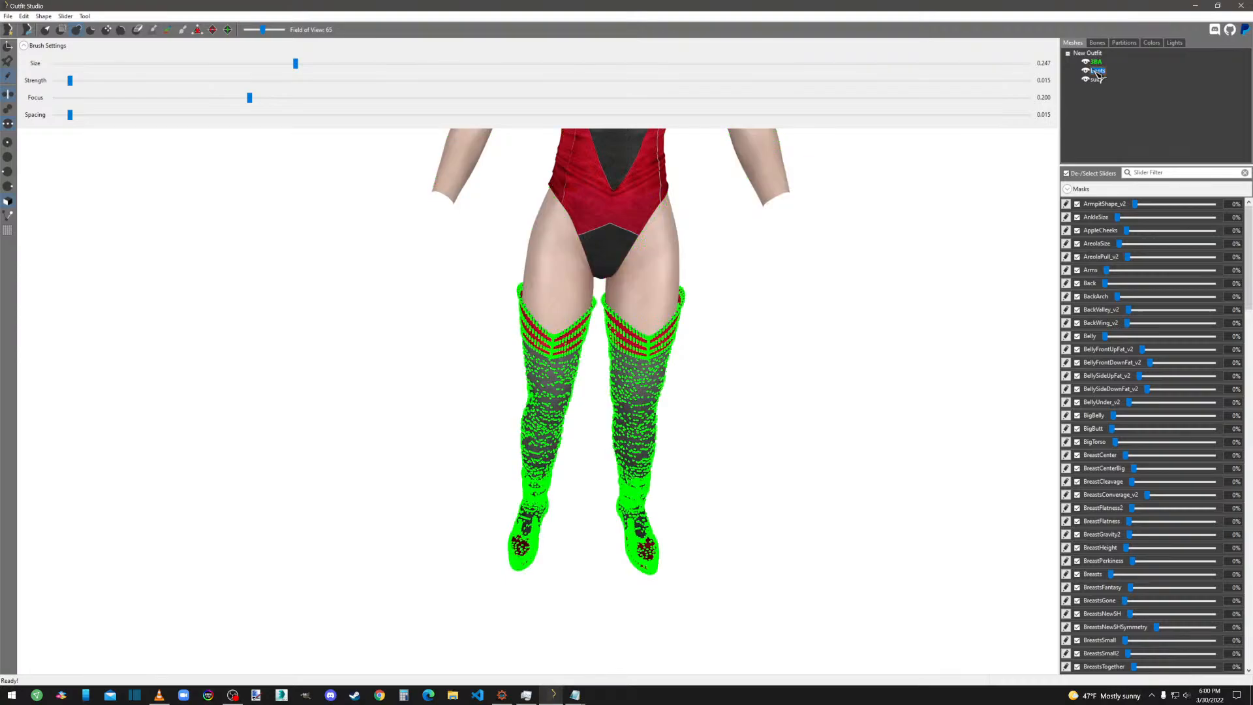
click(9, 76)
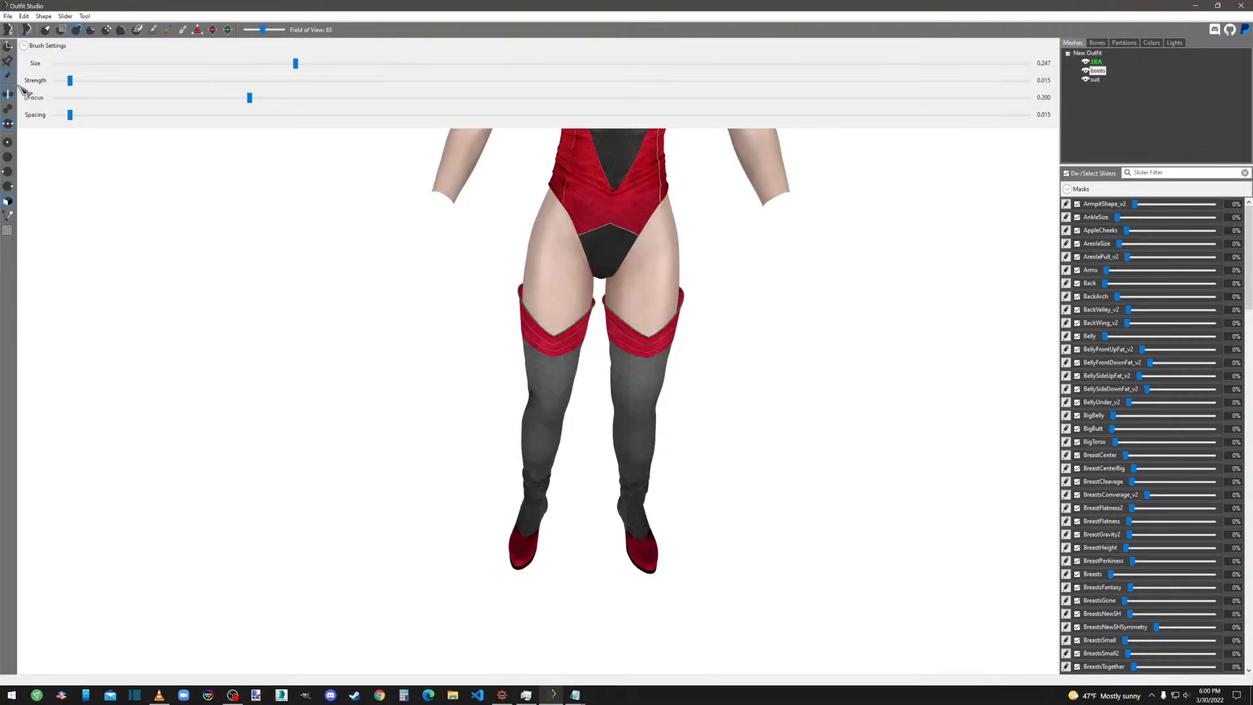
drag(619, 369, 624, 420)
right_drag(627, 418, 675, 385)
drag(682, 354, 668, 418)
mouse_move(718, 453)
right_down()
mouse_move(666, 417)
mouse_move(637, 363)
right_up()
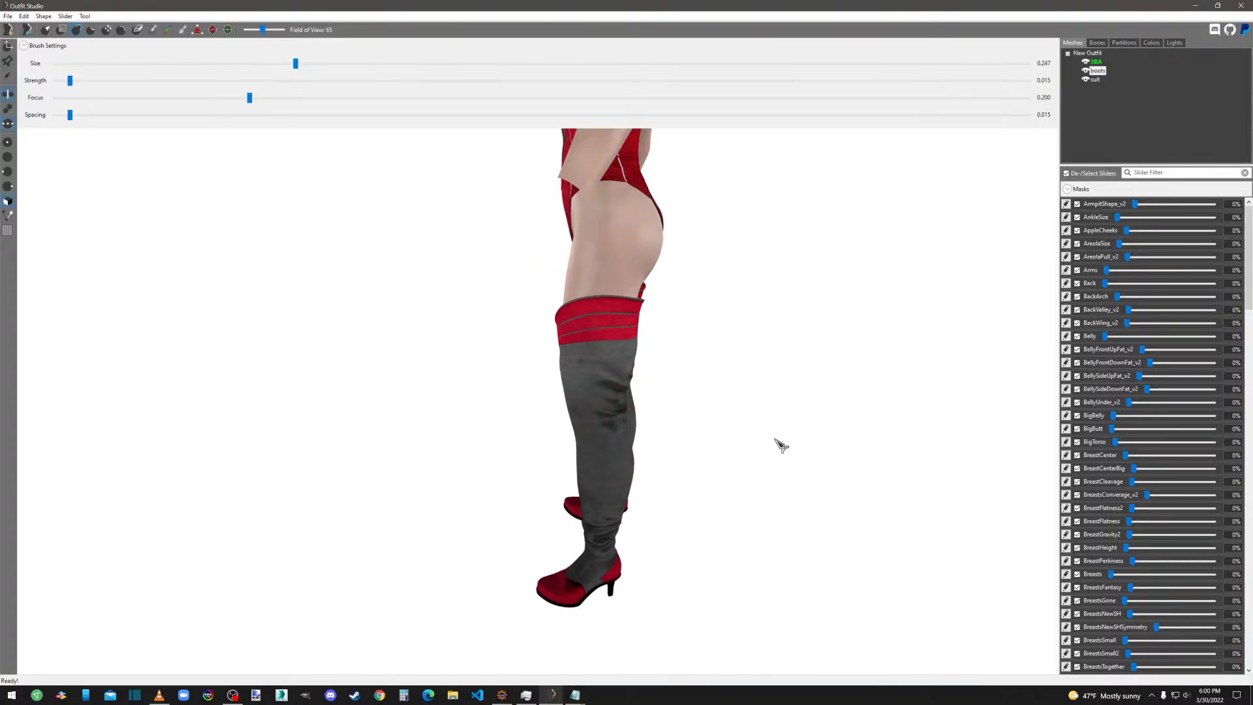
right_drag(777, 442, 985, 426)
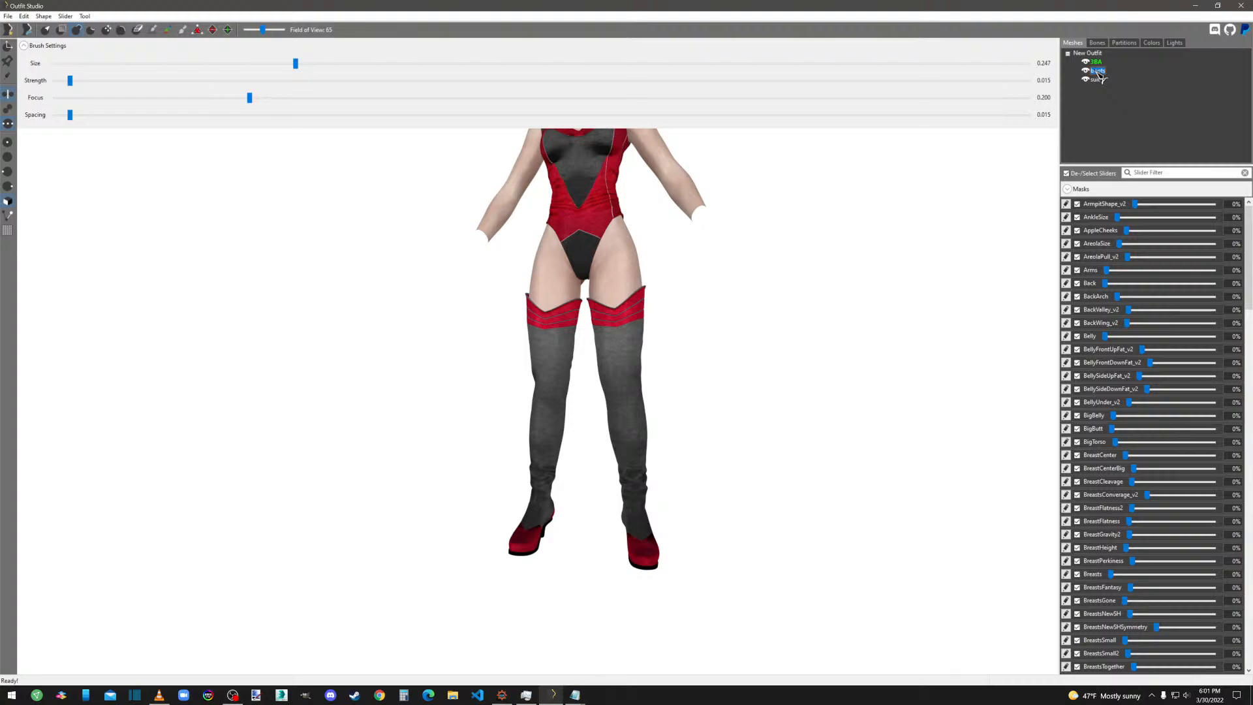
Copy the bone weights to the boots mesh with the search radius and max vertex targets both at their maximum.
mouse_move(814, 409)
right_down()
mouse_move(674, 411)
mouse_move(820, 406)
right_up()
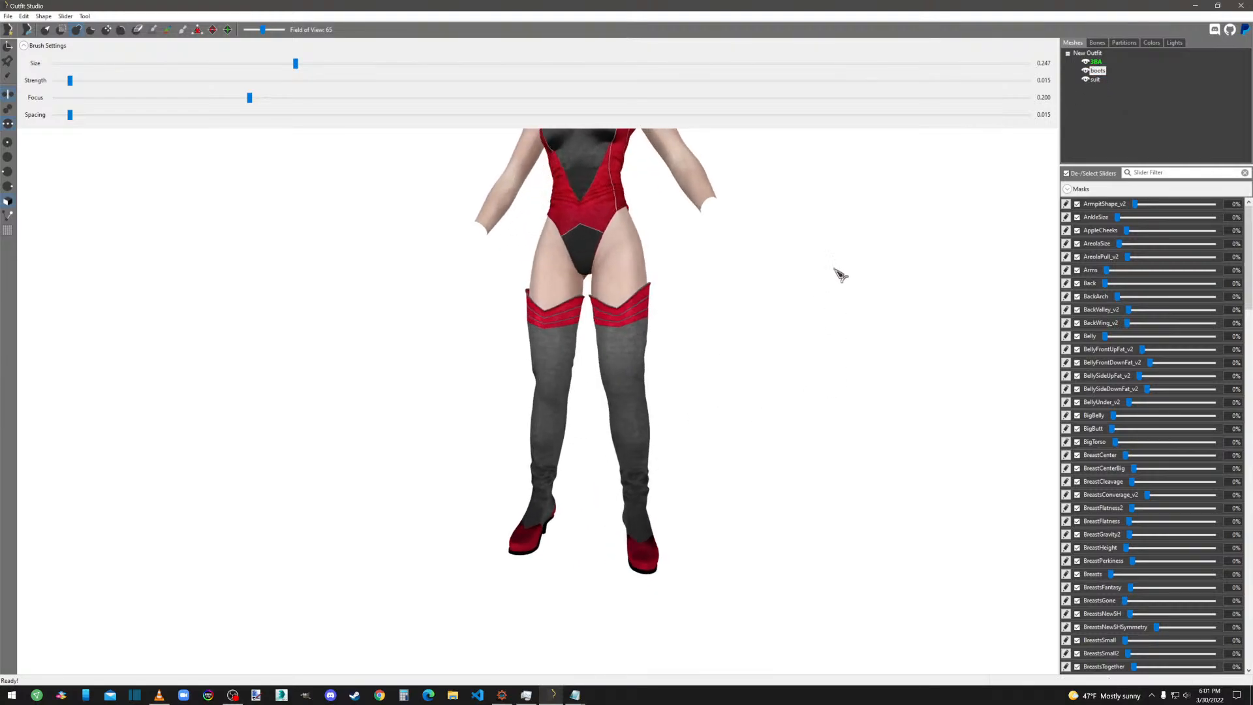
right_click(1100, 71)
click(1139, 213)
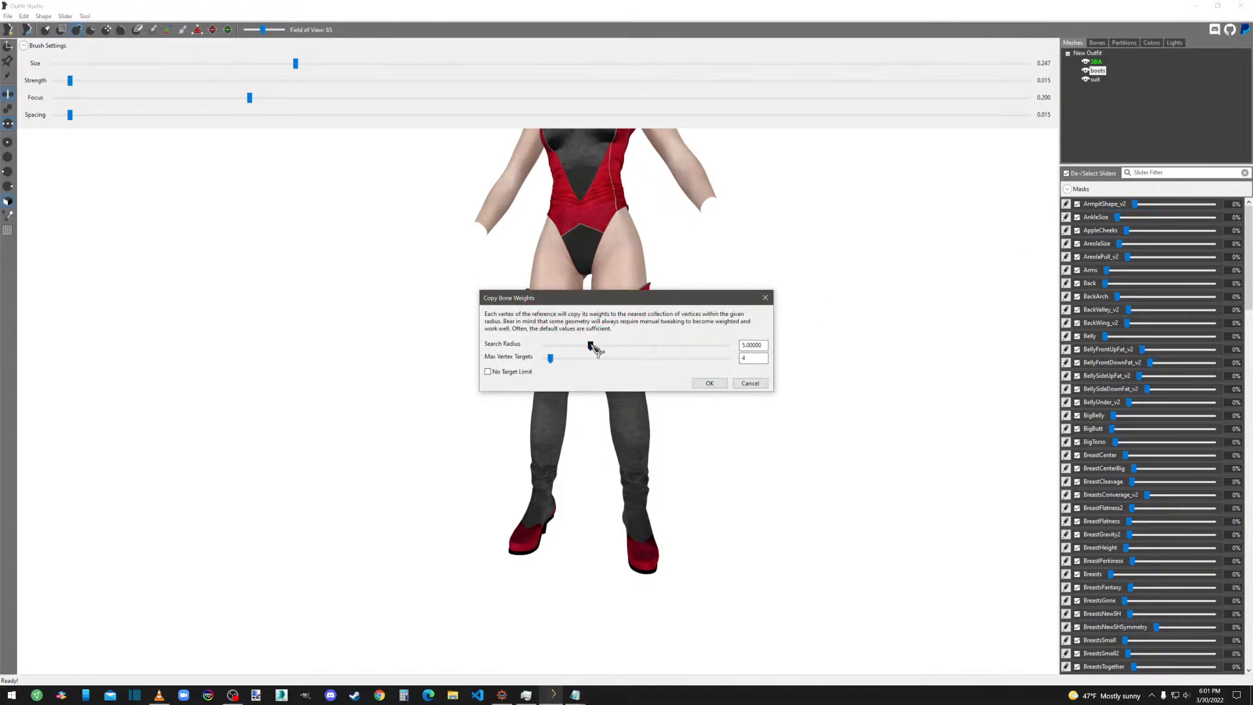
drag(591, 346, 770, 364)
drag(551, 358, 773, 365)
click(710, 384)
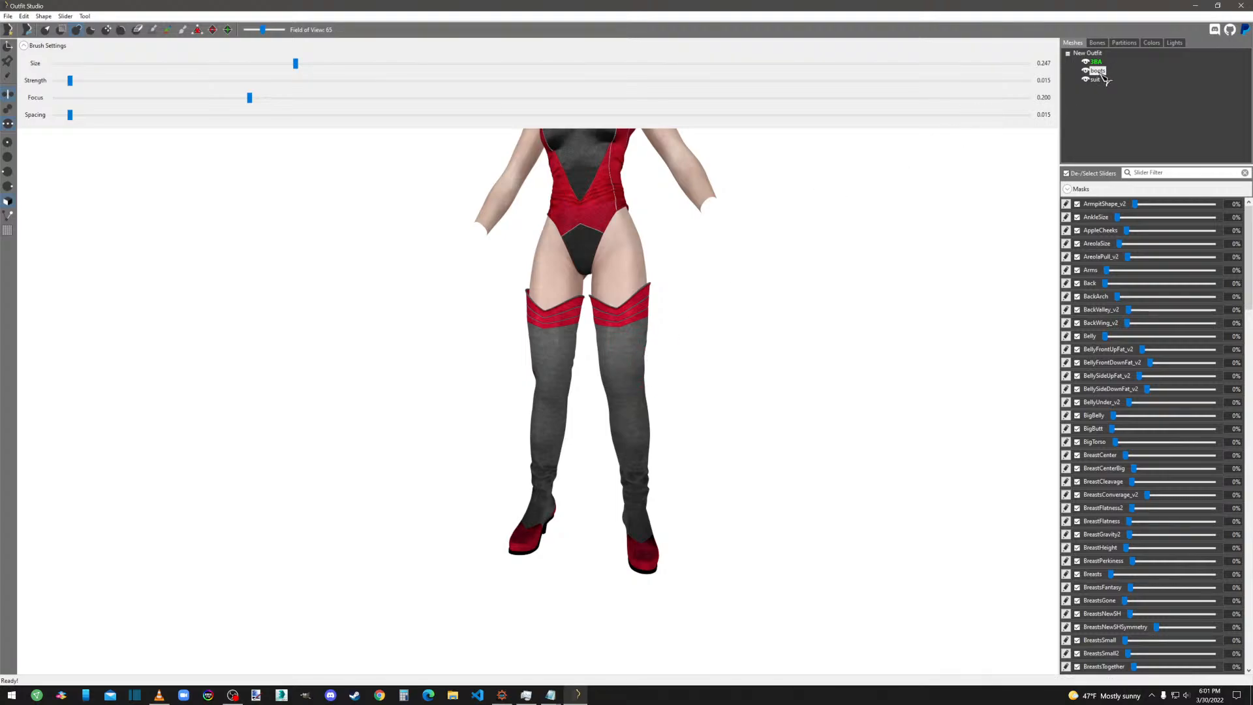
Inspect the NPC L Butt bone weights from behind and delete that bone from the selected boots shape.
click(1097, 43)
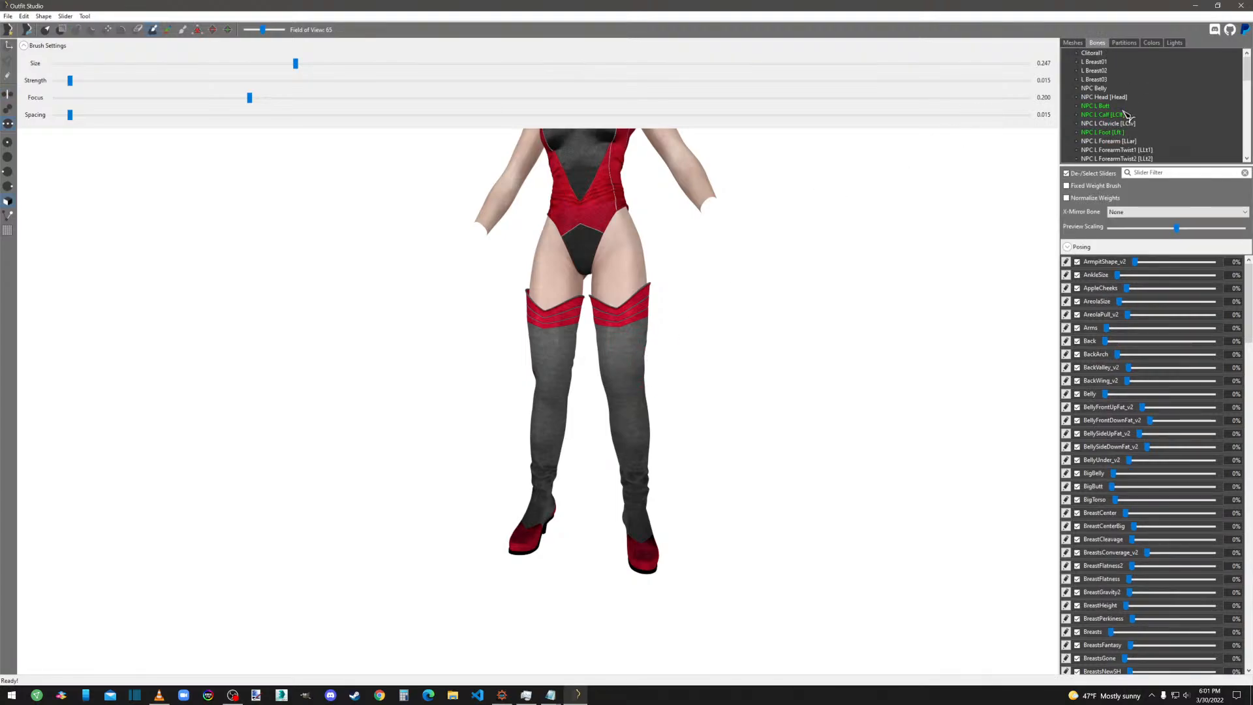
mouse_move(822, 426)
right_down()
mouse_move(551, 433)
mouse_move(498, 469)
mouse_move(447, 442)
right_up()
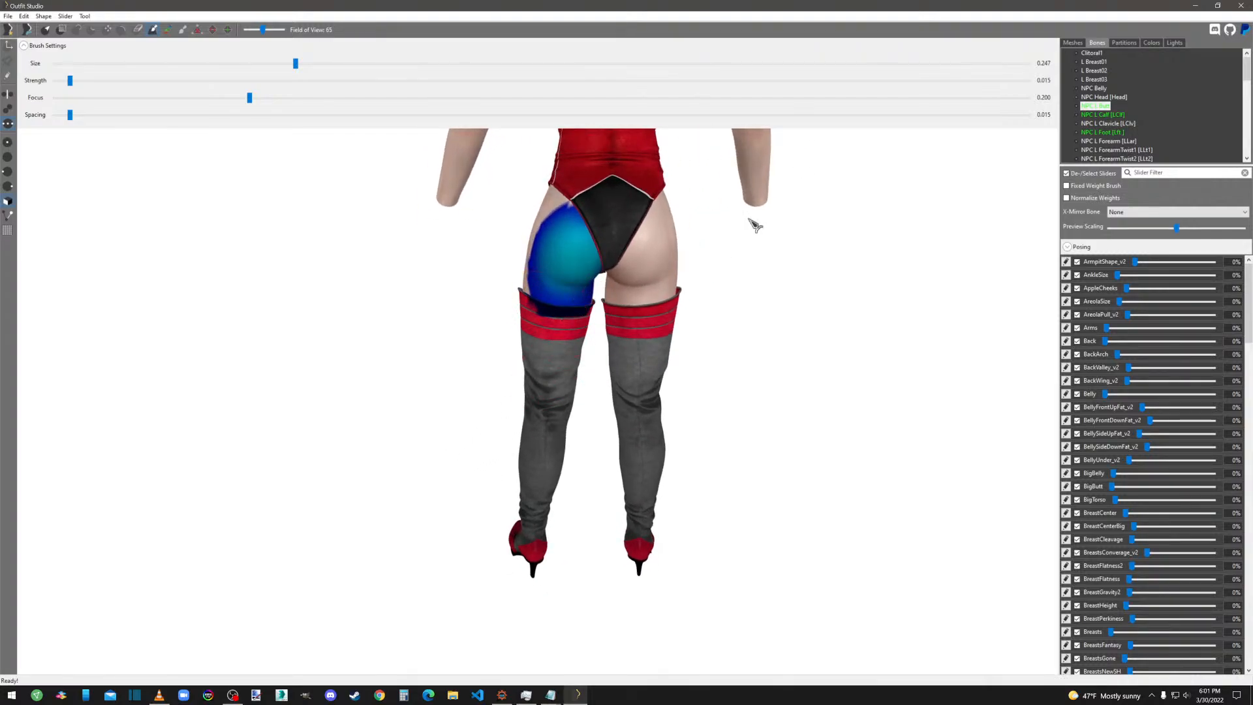
right_click(1102, 107)
mouse_move(1122, 125)
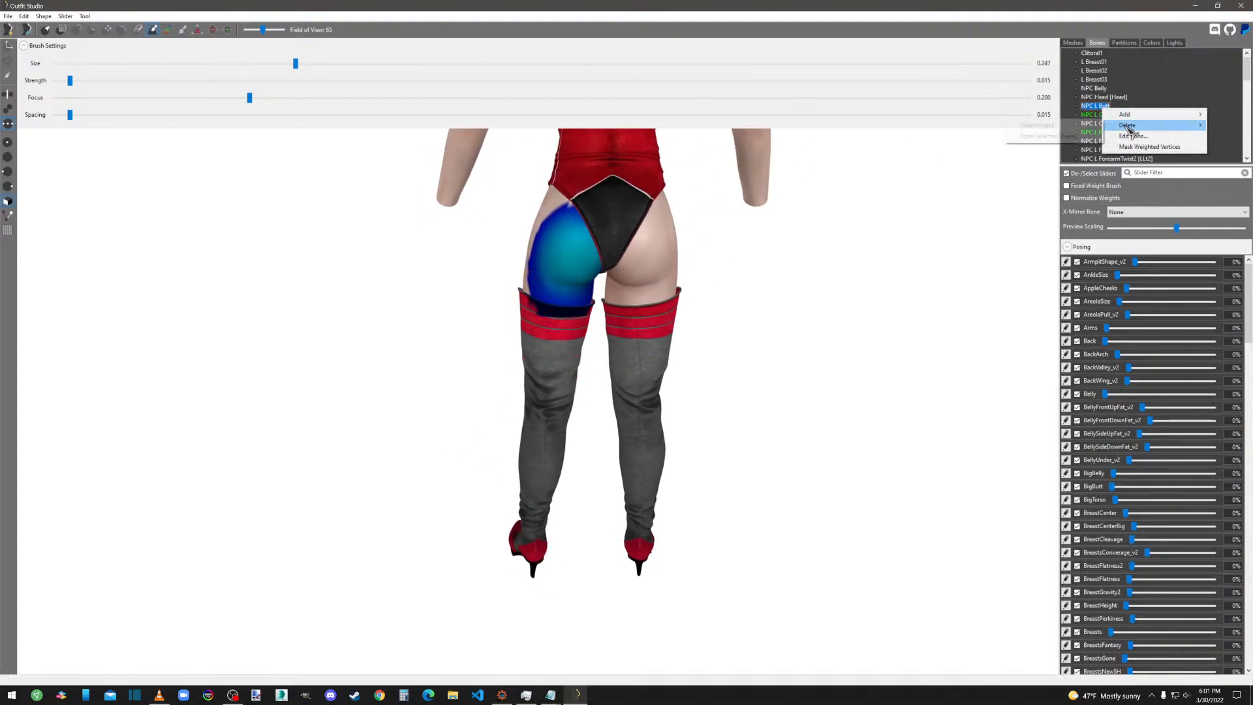
click(1059, 138)
Examine the boots' weights for the left calf, front thigh, rear calf, rear thigh, thigh and pelvis bones.
scroll(1109, 123, down, 2)
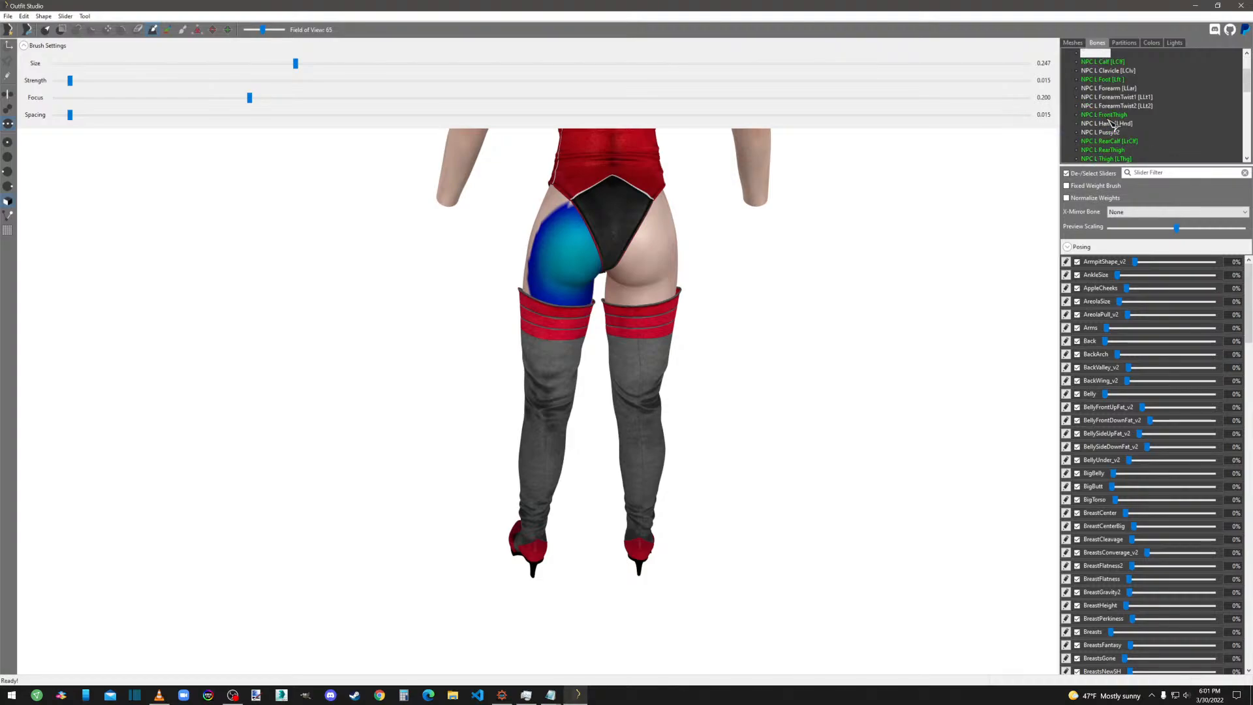
click(1114, 61)
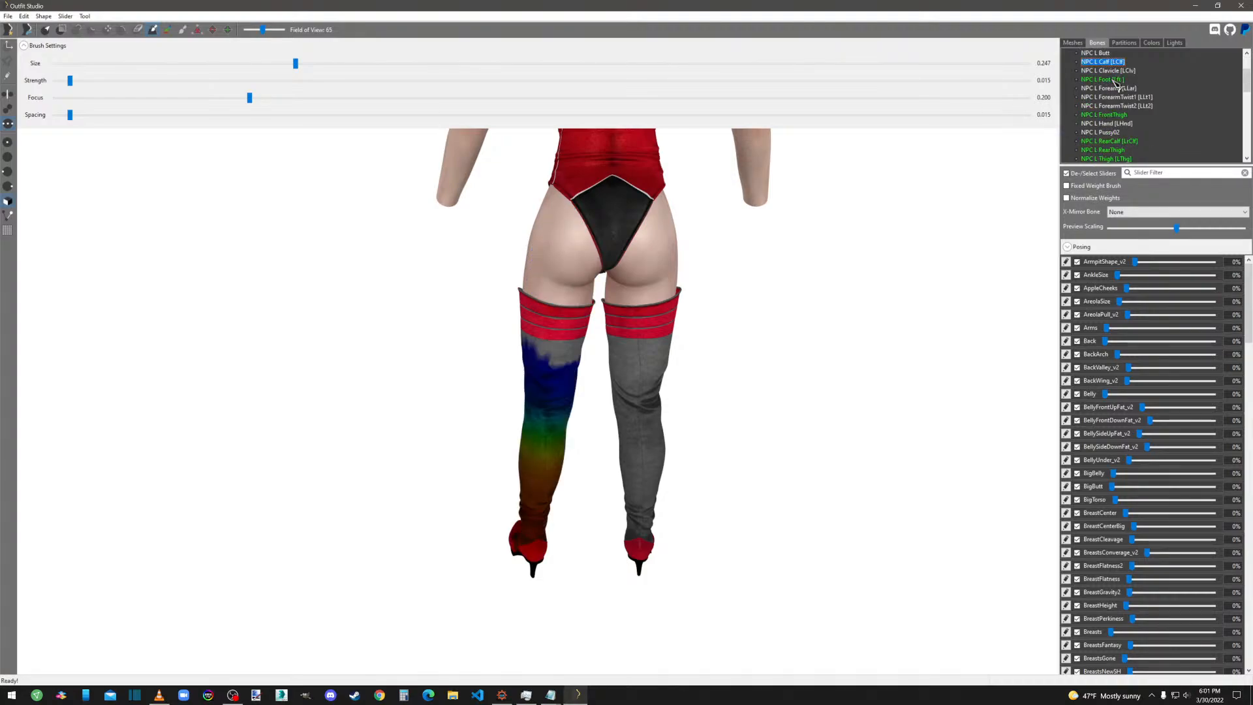
click(1110, 116)
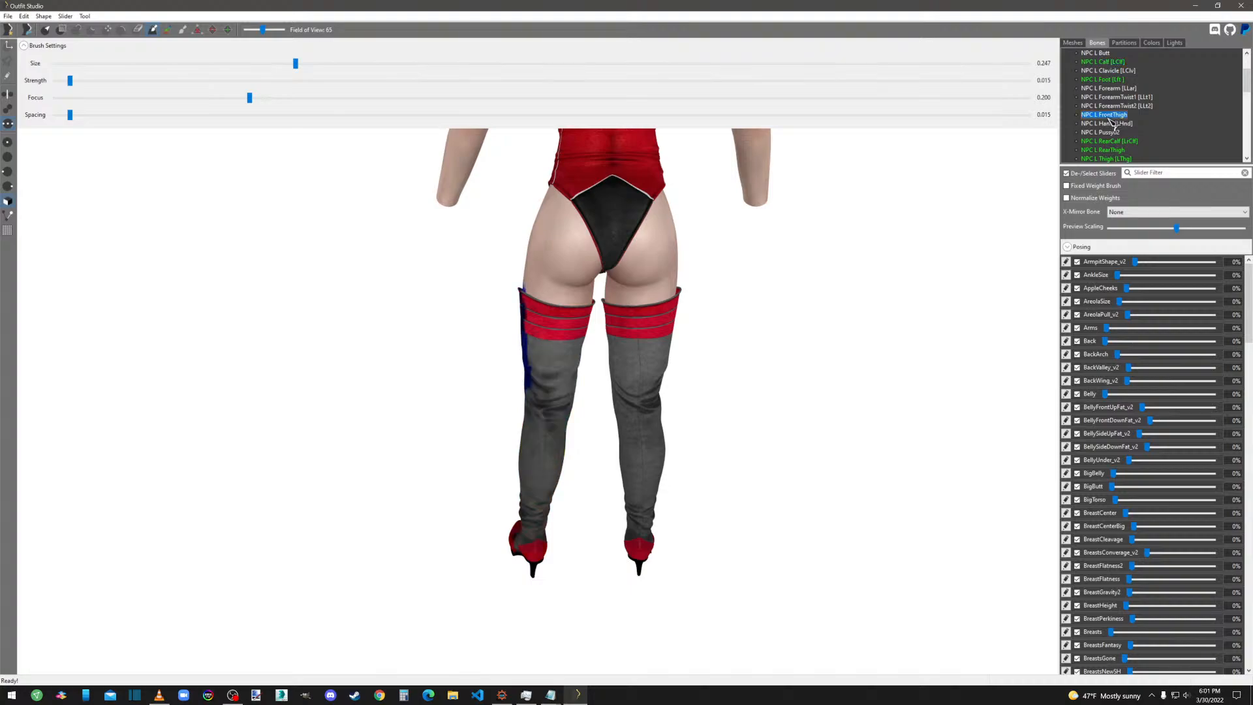
click(1117, 142)
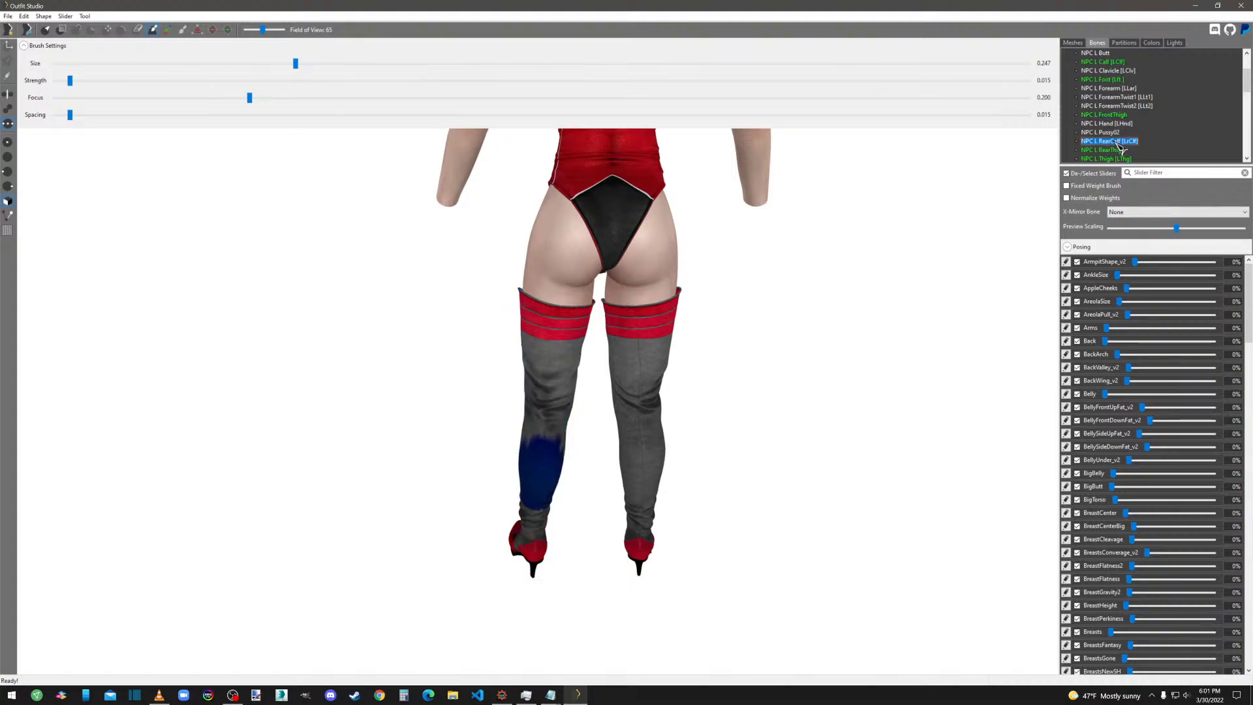
click(1114, 150)
click(1114, 159)
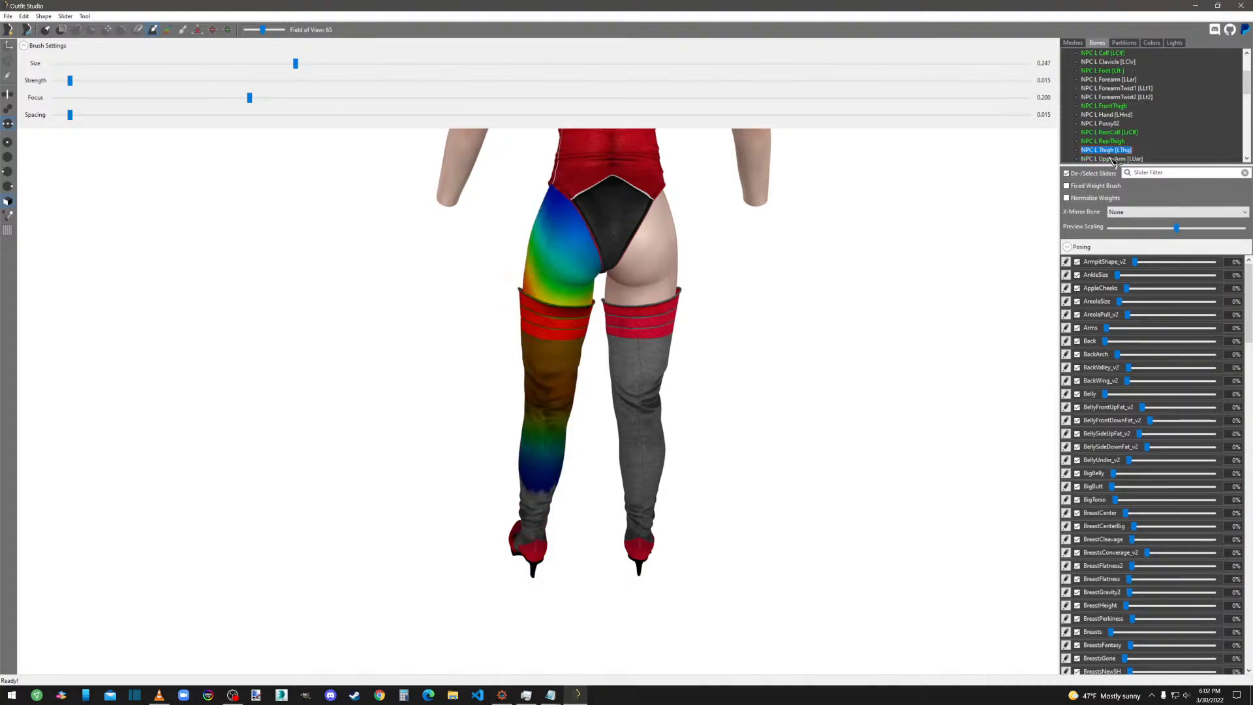
scroll(1119, 149, down, 3)
click(1109, 97)
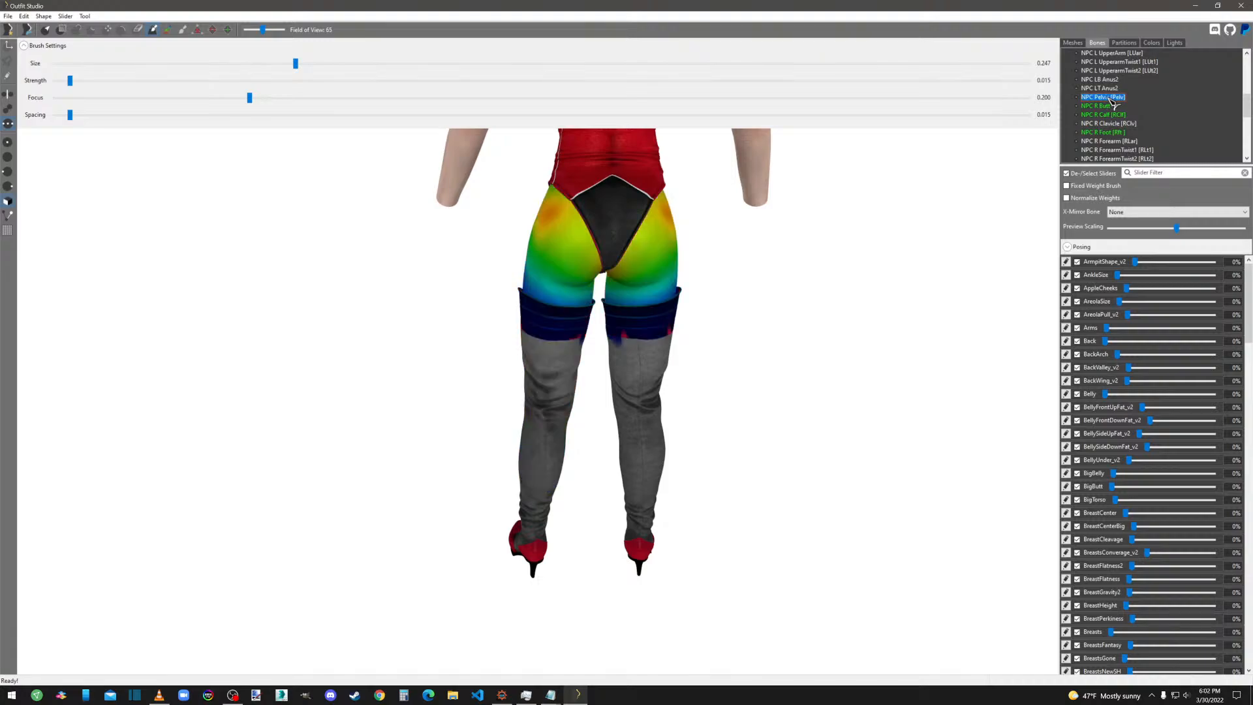
right_drag(640, 392, 669, 360)
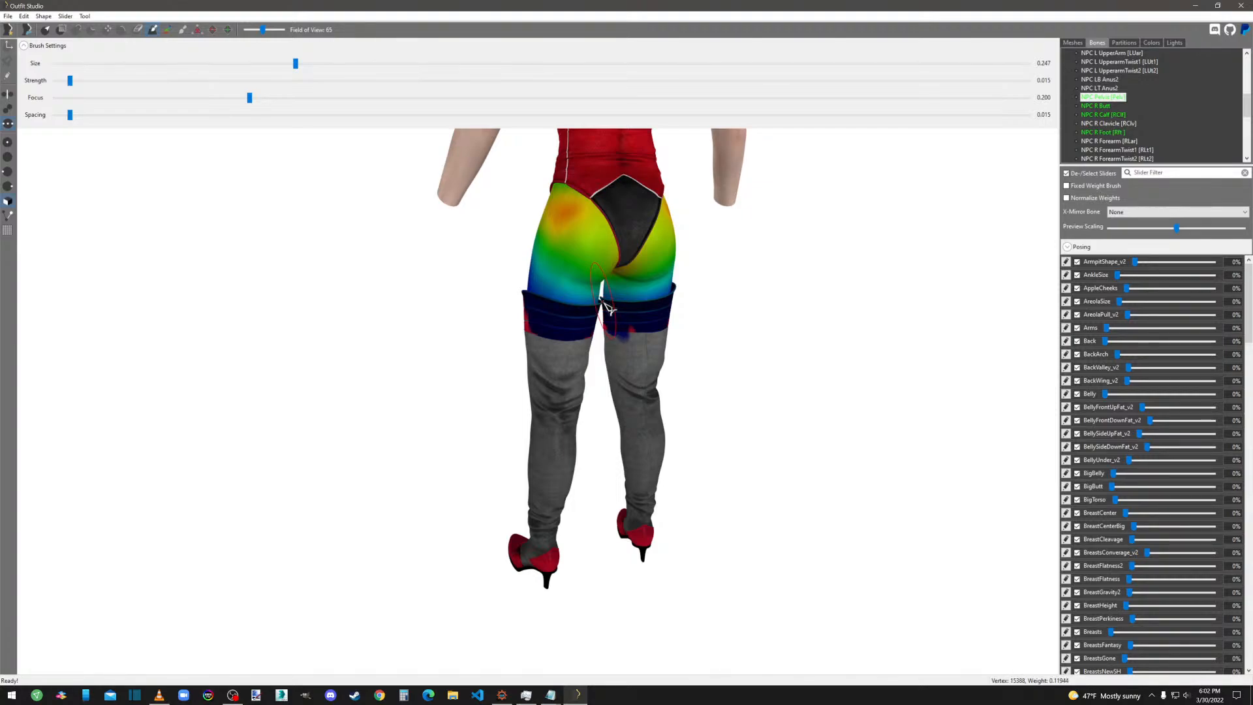
Delete the NPC R Butt bone from the selected boots shape.
click(1110, 106)
right_click(1109, 107)
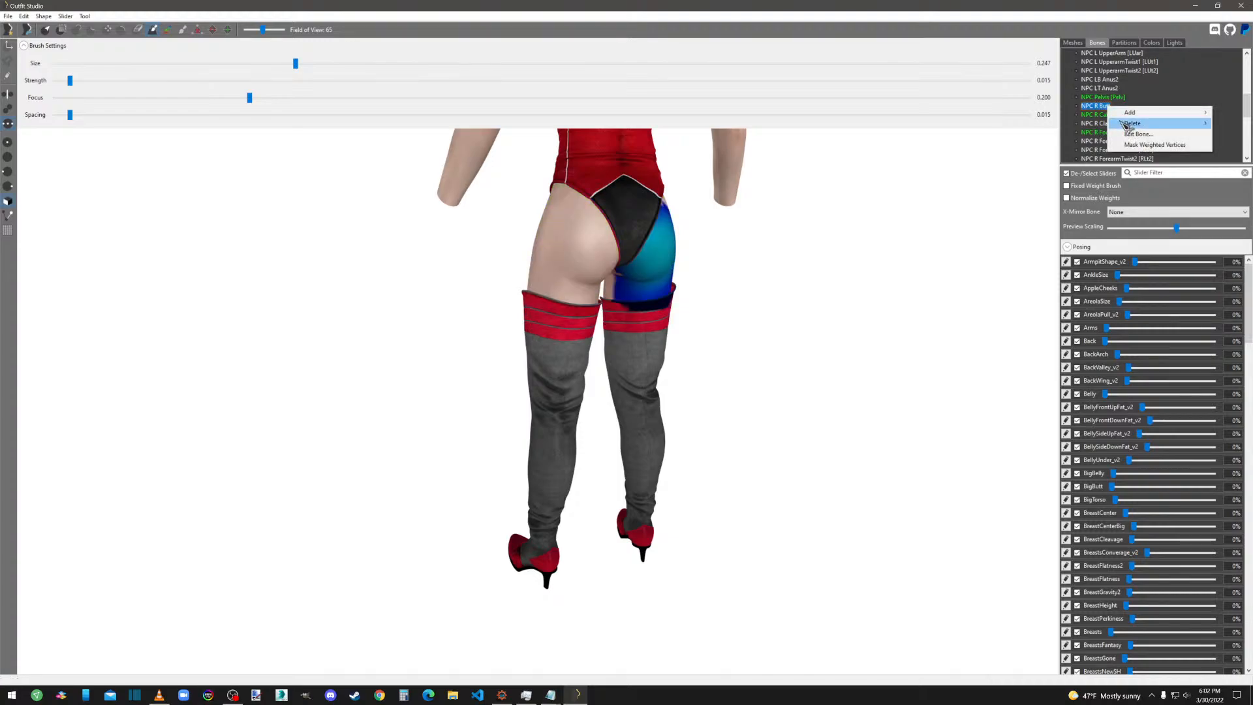
mouse_move(1124, 123)
click(1065, 135)
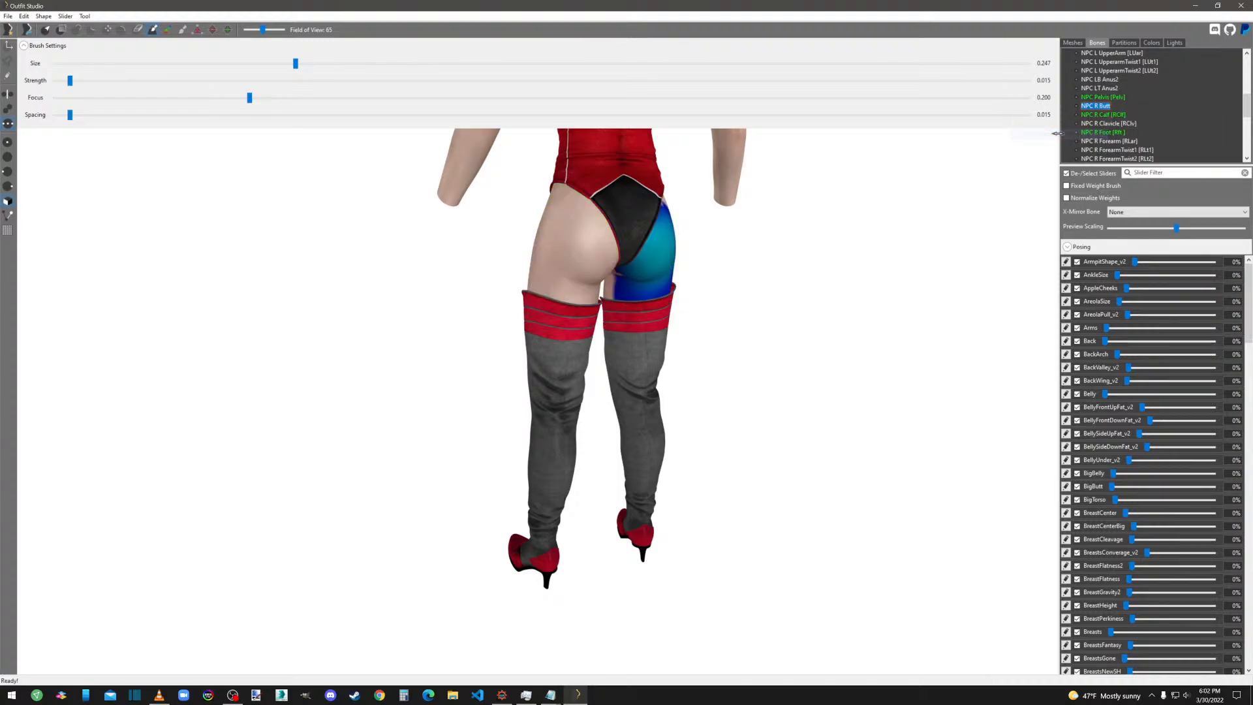
Examine the boots' weights for the pelvis, right thigh and right foot bones from the back, side and front.
click(1103, 97)
right_drag(818, 355, 848, 352)
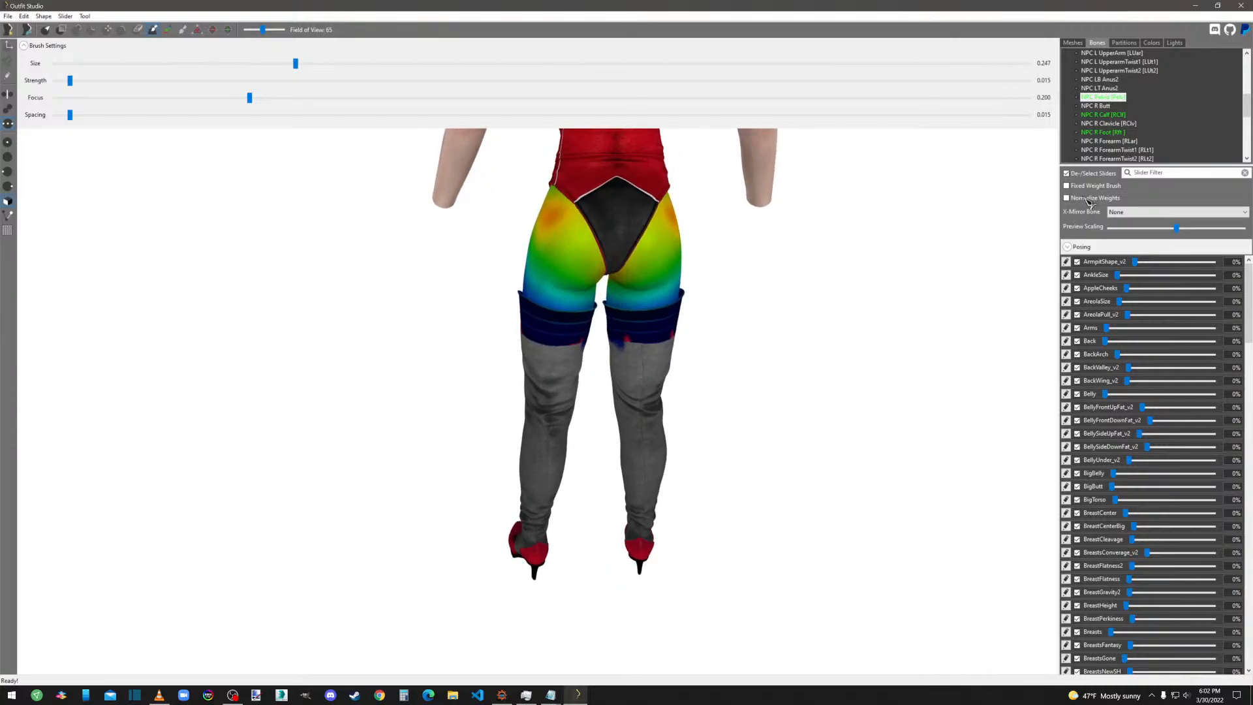
scroll(1106, 122, down, 2)
scroll(1109, 124, down, 1)
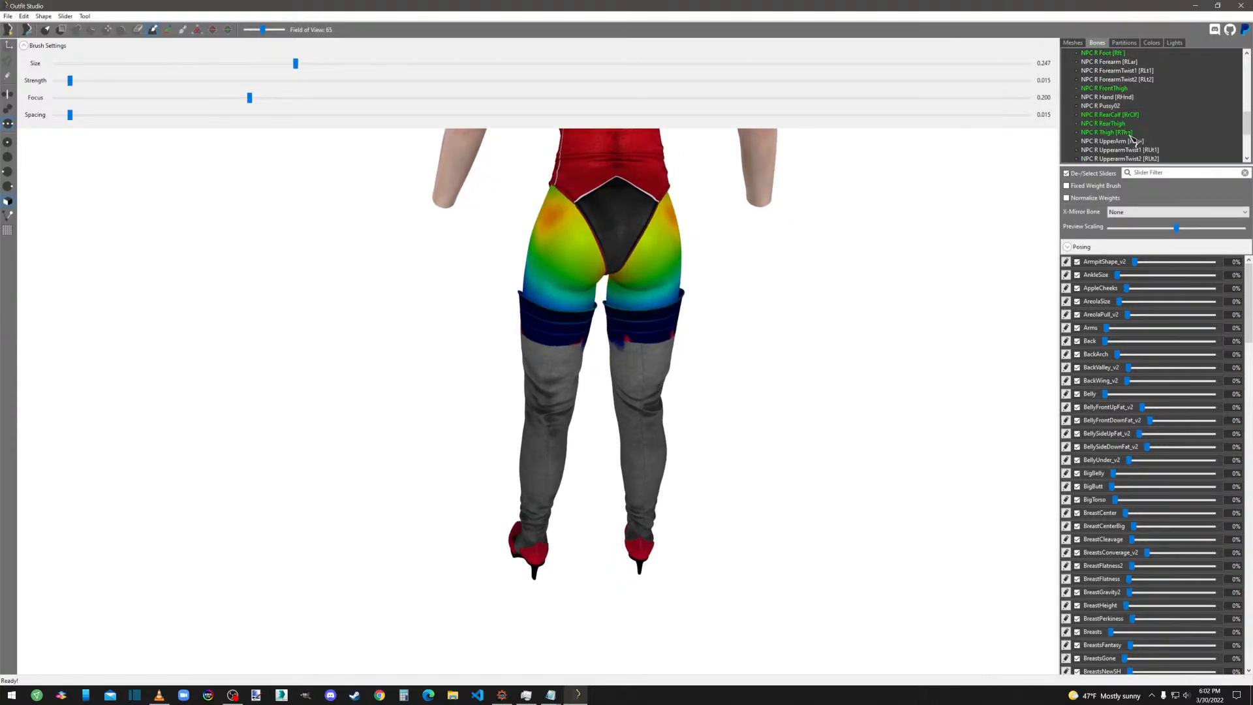
click(1113, 132)
click(1108, 53)
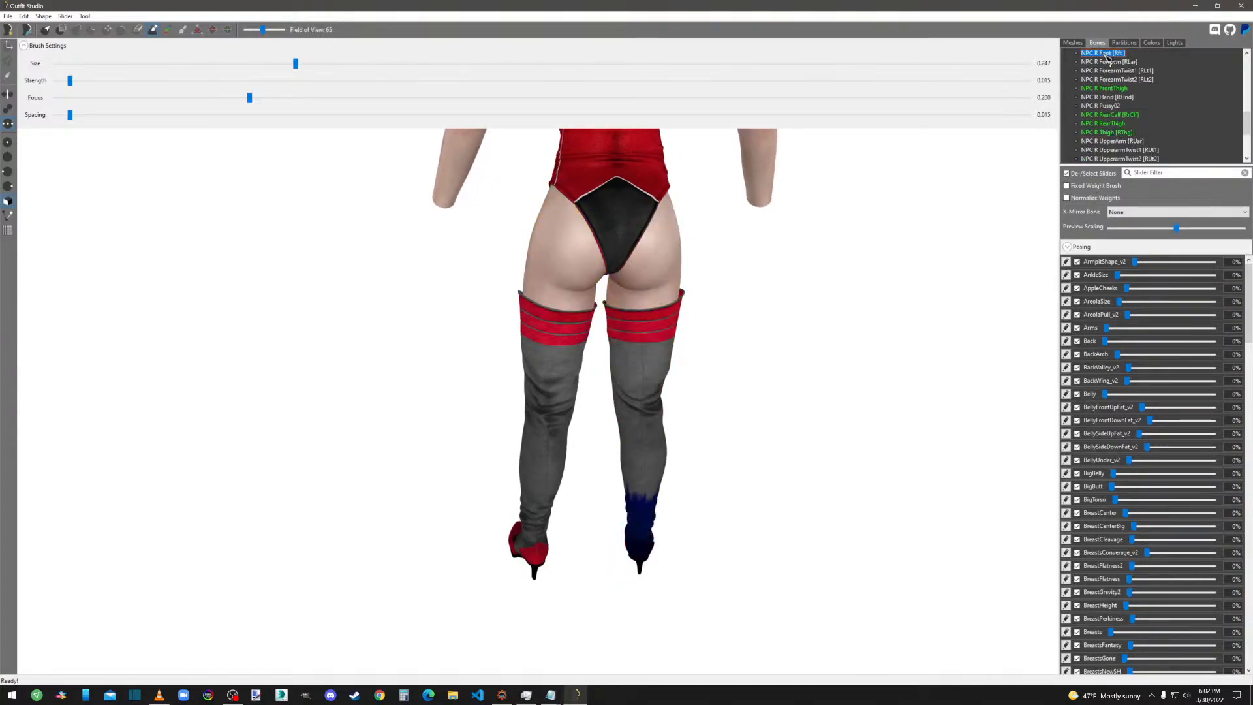
right_drag(836, 470, 579, 442)
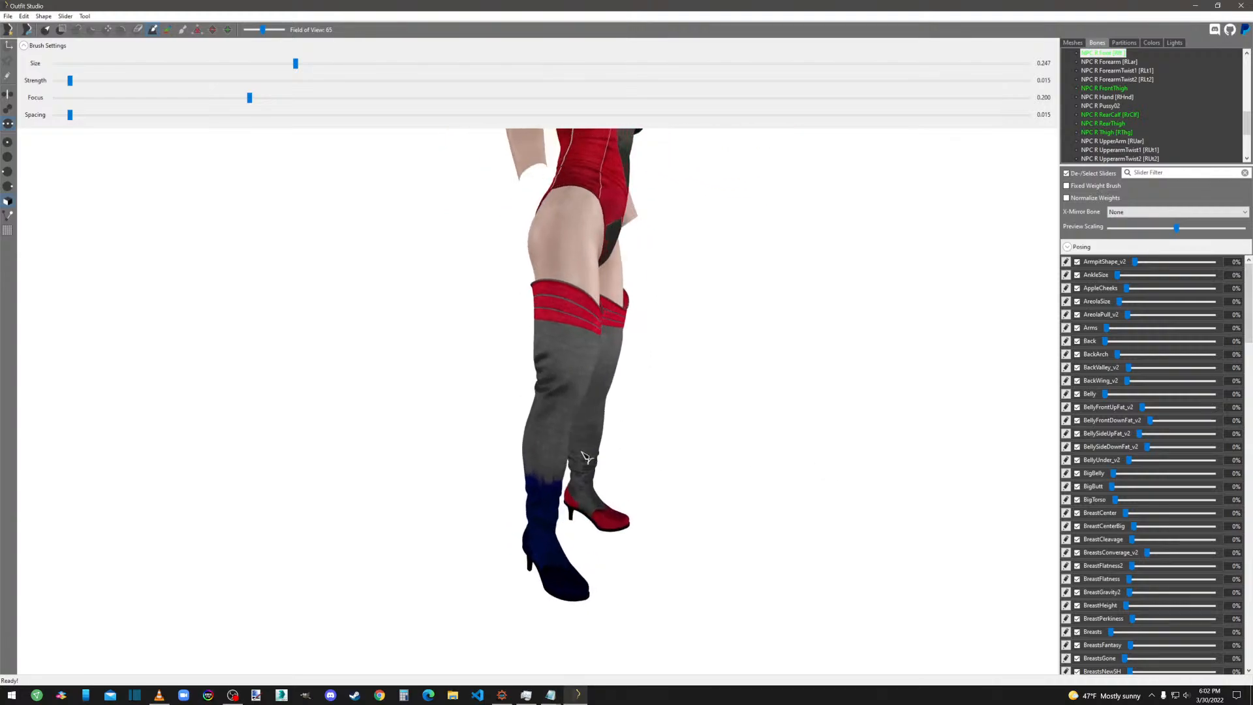
mouse_move(754, 467)
right_down()
mouse_move(687, 462)
mouse_move(698, 492)
mouse_move(766, 464)
right_up()
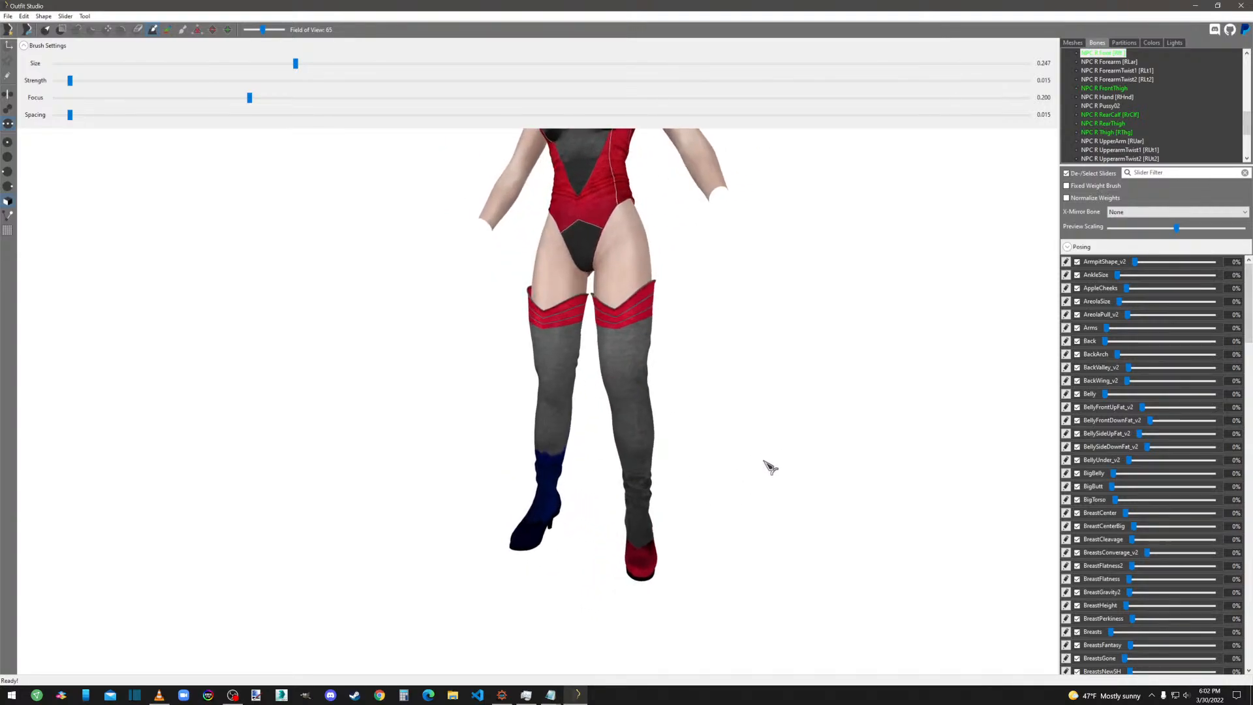
Delete the NPC R Foot bone from the selected boots shape.
scroll(1124, 108, up, 2)
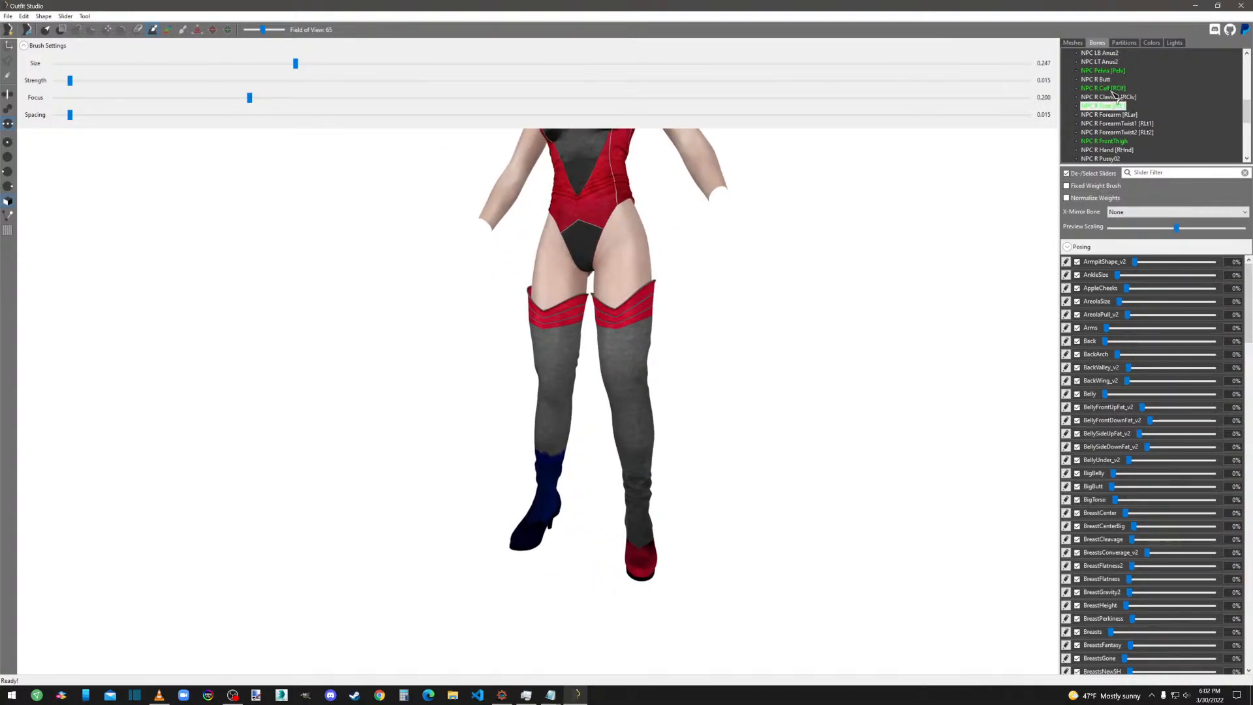
scroll(1116, 96, up, 2)
scroll(1117, 140, up, 1)
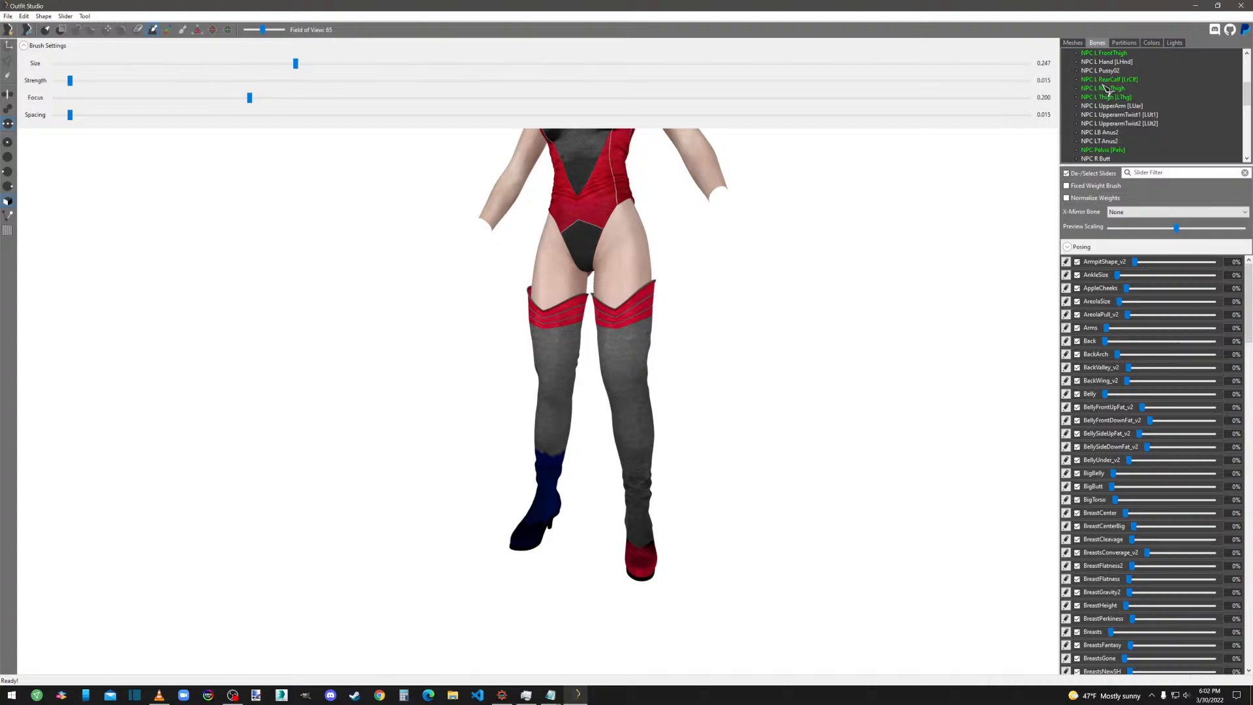
scroll(1106, 94, down, 3)
right_click(1102, 106)
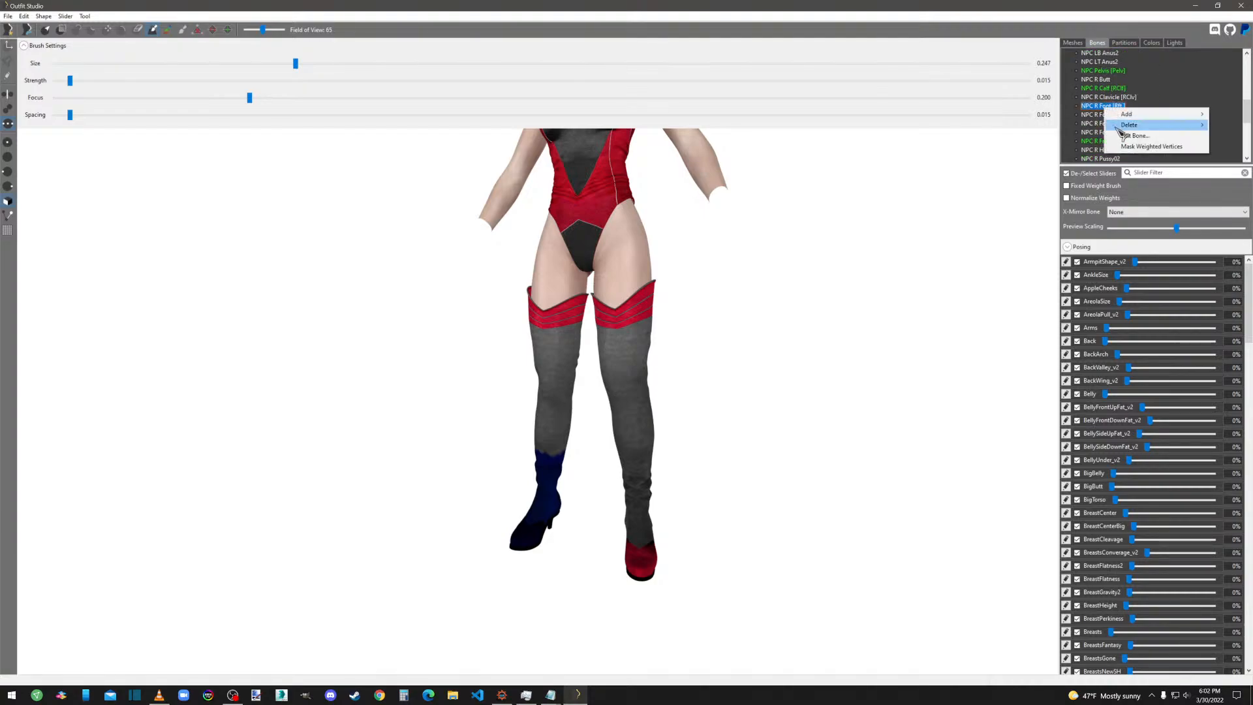
mouse_move(1128, 126)
click(1049, 135)
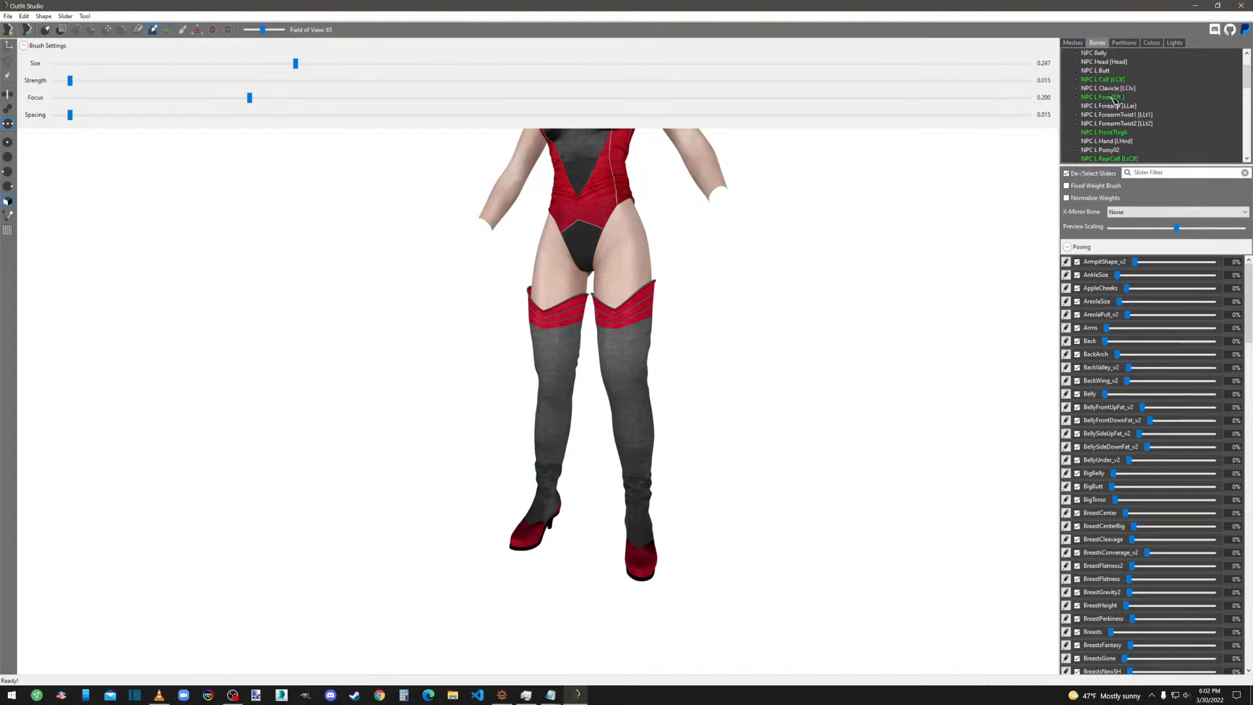
Delete the NPC L Foot bone from the selected boots shape.
scroll(1114, 139, up, 1)
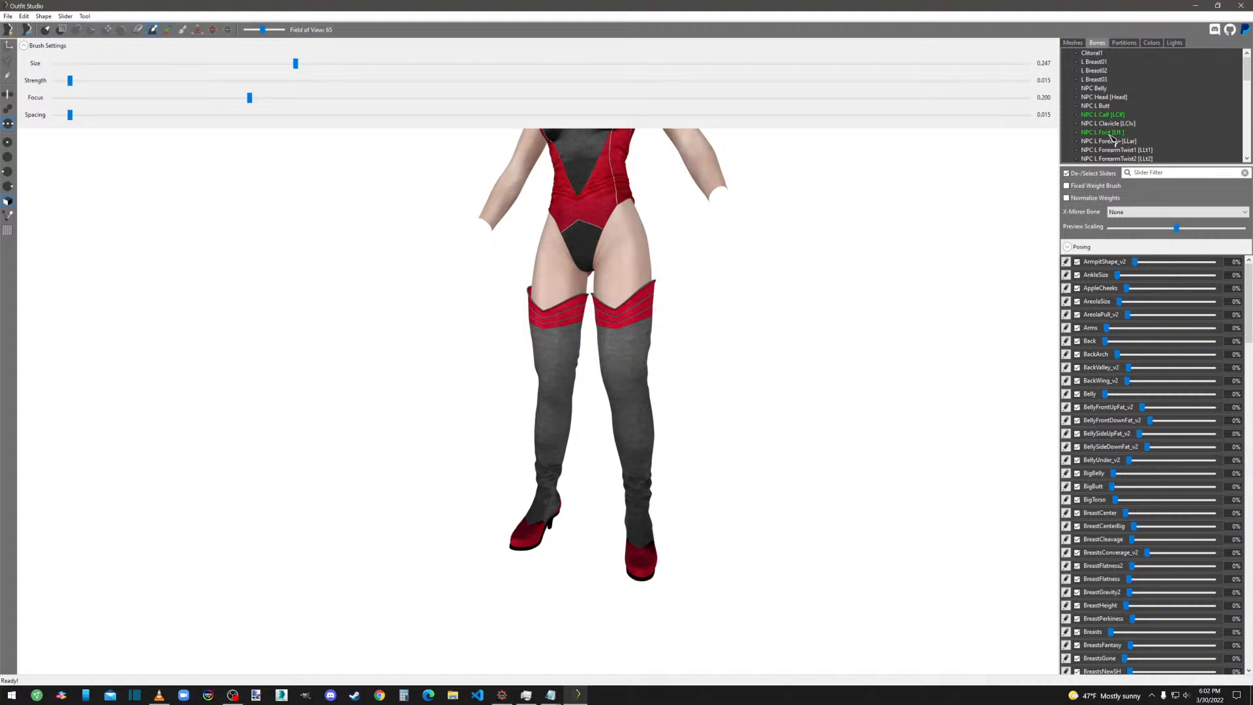
right_click(1109, 133)
mouse_move(1127, 152)
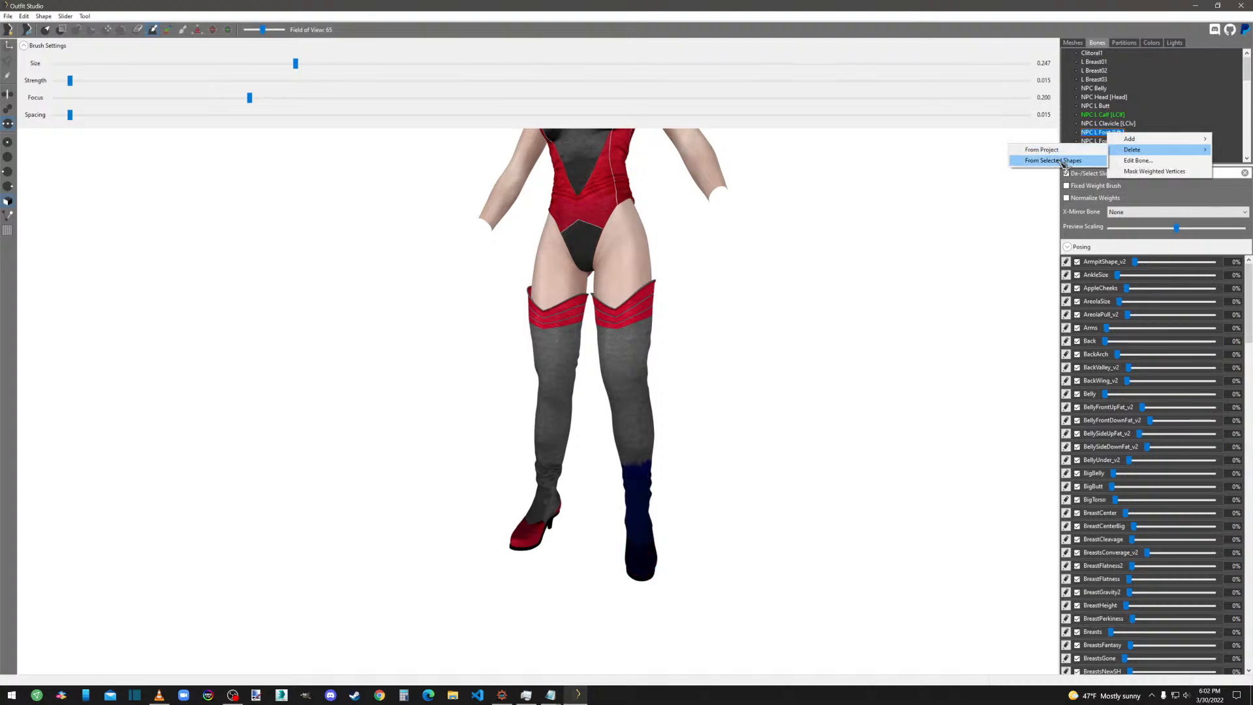
click(1051, 159)
Display the NPC L Calf bone weights on the boots and turn off textures to show the weight colours clearly.
scroll(1110, 117, down, 3)
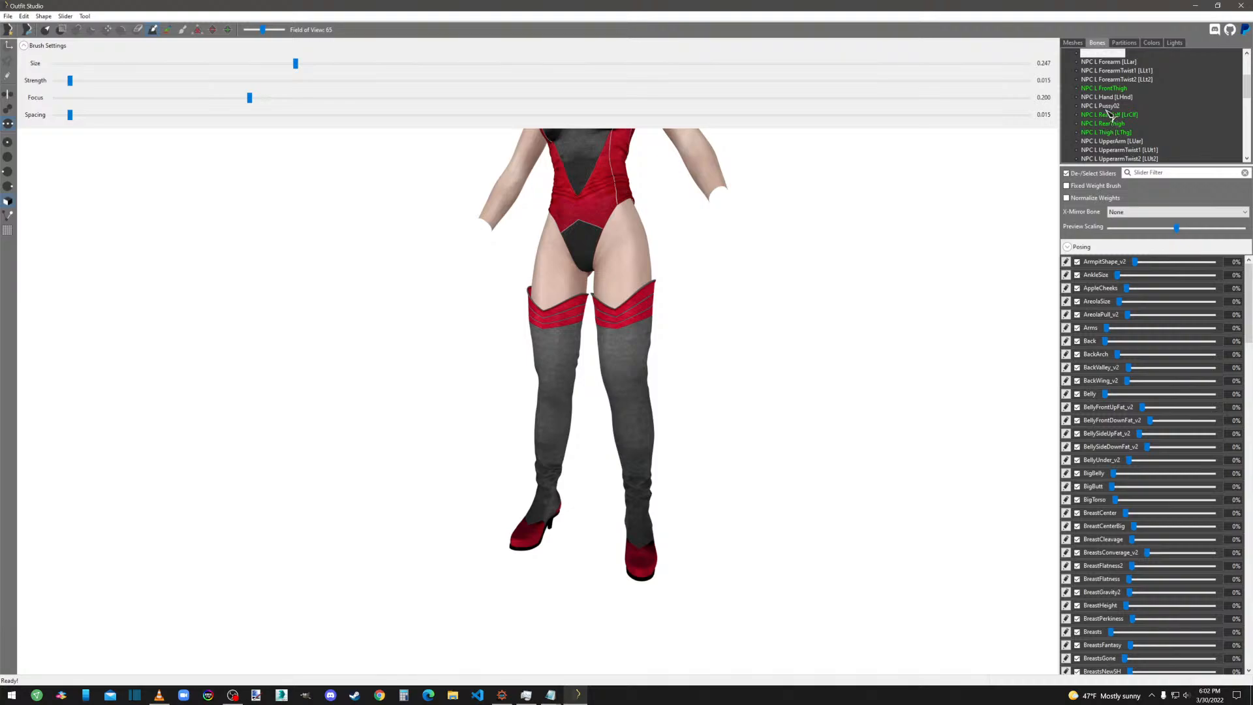
scroll(1108, 114, up, 1)
click(1103, 61)
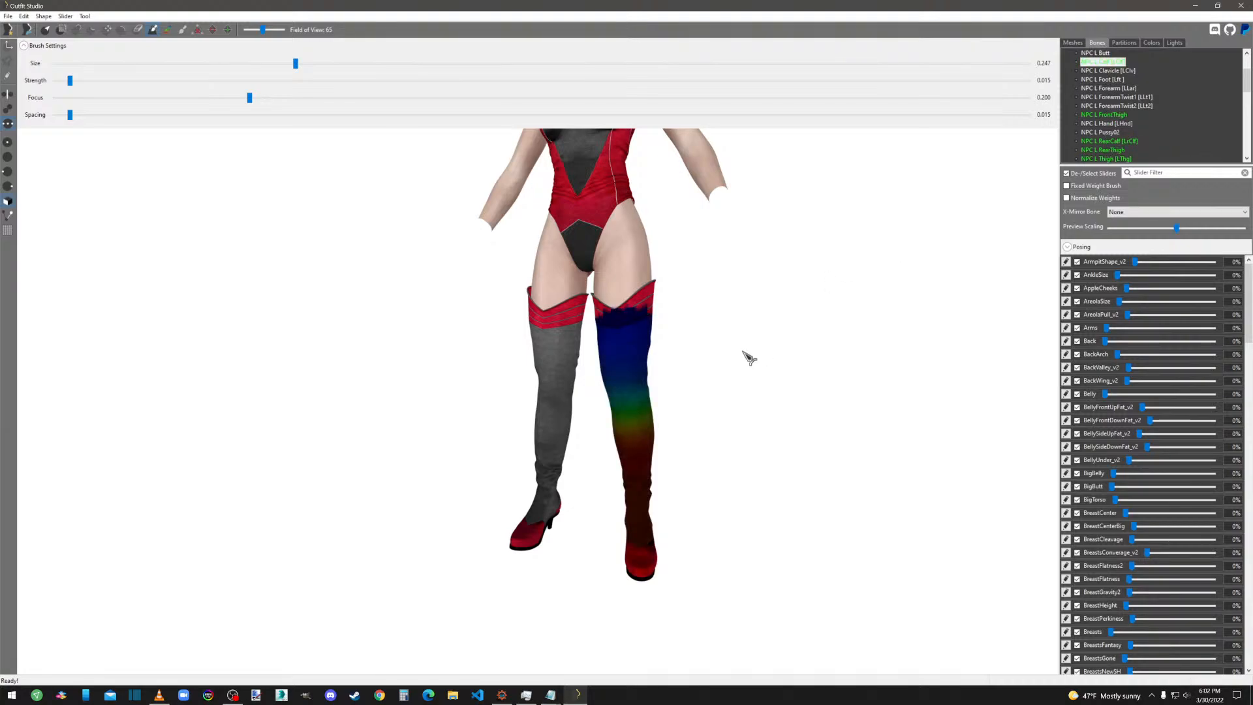
right_drag(836, 521, 691, 520)
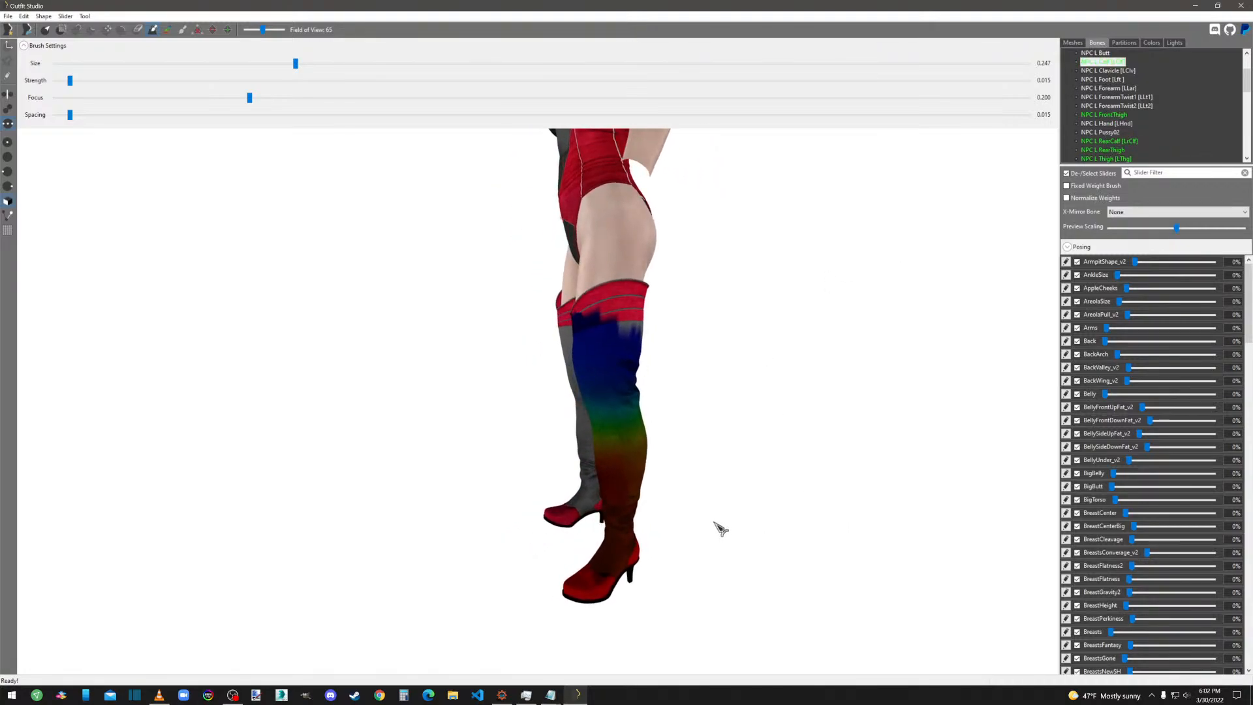
key(t)
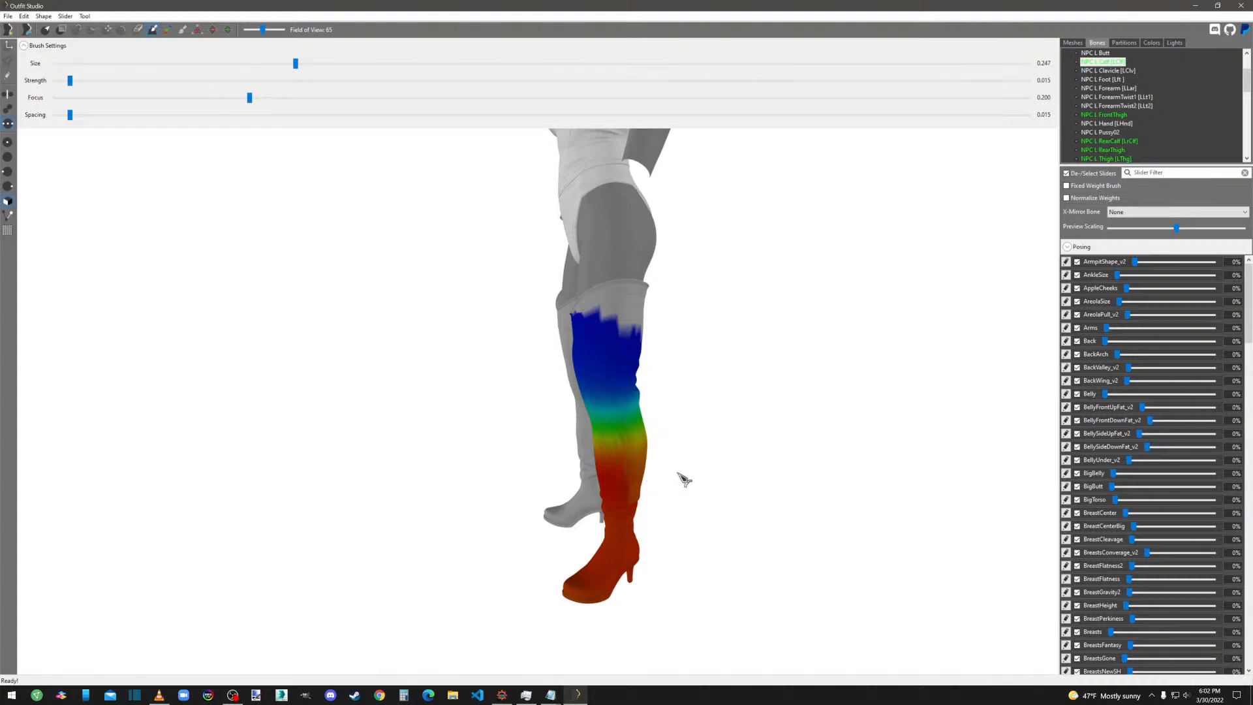
mouse_move(769, 456)
right_down()
mouse_move(816, 330)
mouse_move(830, 428)
mouse_move(529, 434)
mouse_move(903, 383)
mouse_move(998, 350)
mouse_move(843, 387)
mouse_move(813, 425)
mouse_move(850, 415)
right_up()
scroll(837, 383, up, 3)
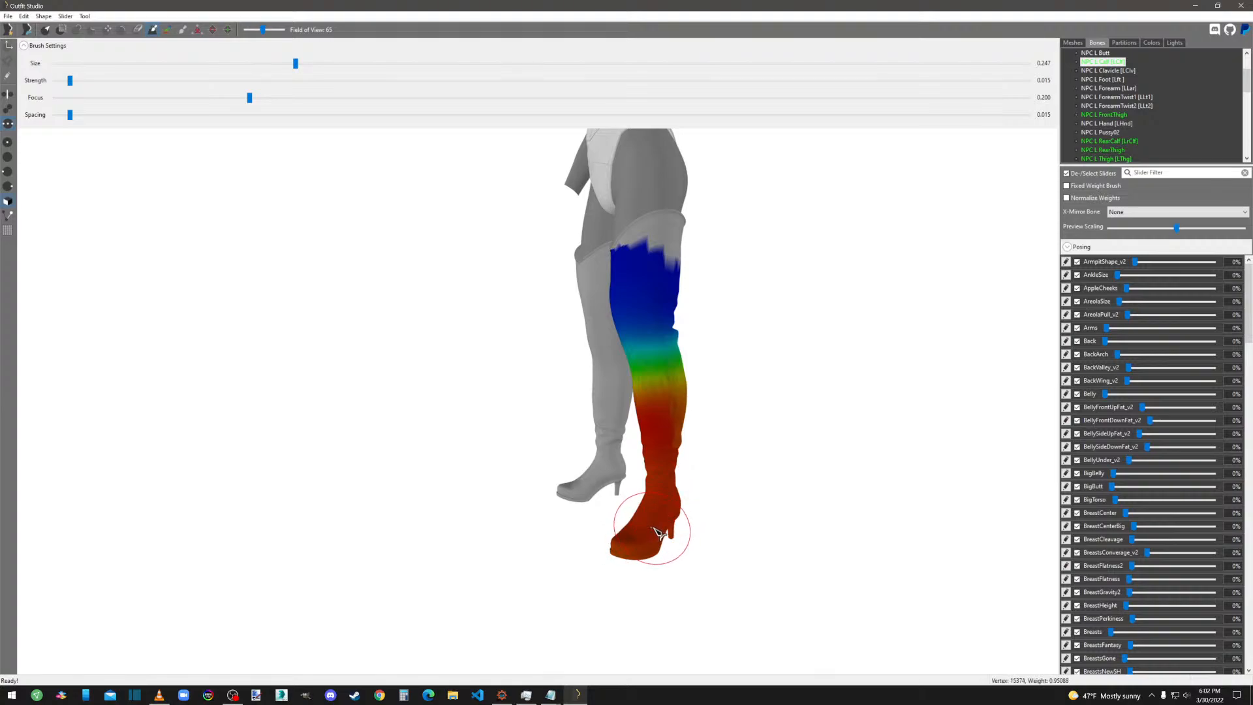
Set the brush size to 0.607 and paint full NPC L Calf weight over the left boot's foot, heel and ankle.
drag(296, 63, 646, 63)
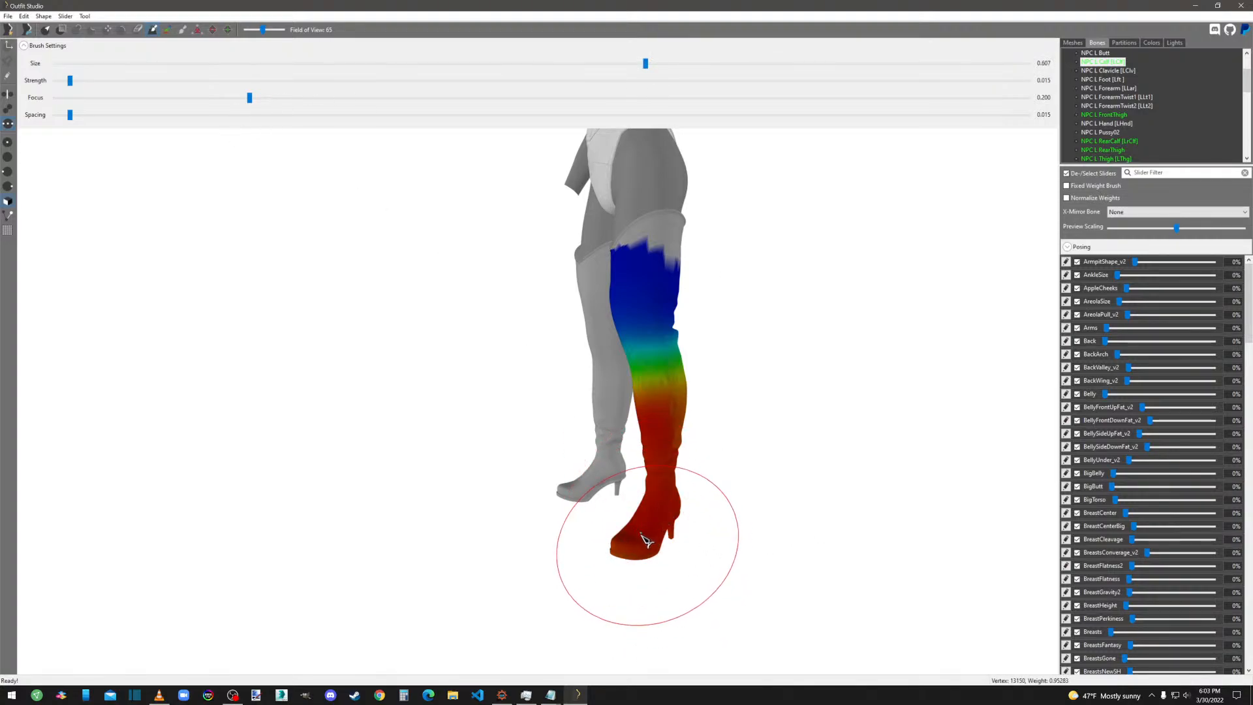
mouse_move(646, 525)
right_down()
mouse_move(574, 538)
mouse_move(464, 520)
right_up()
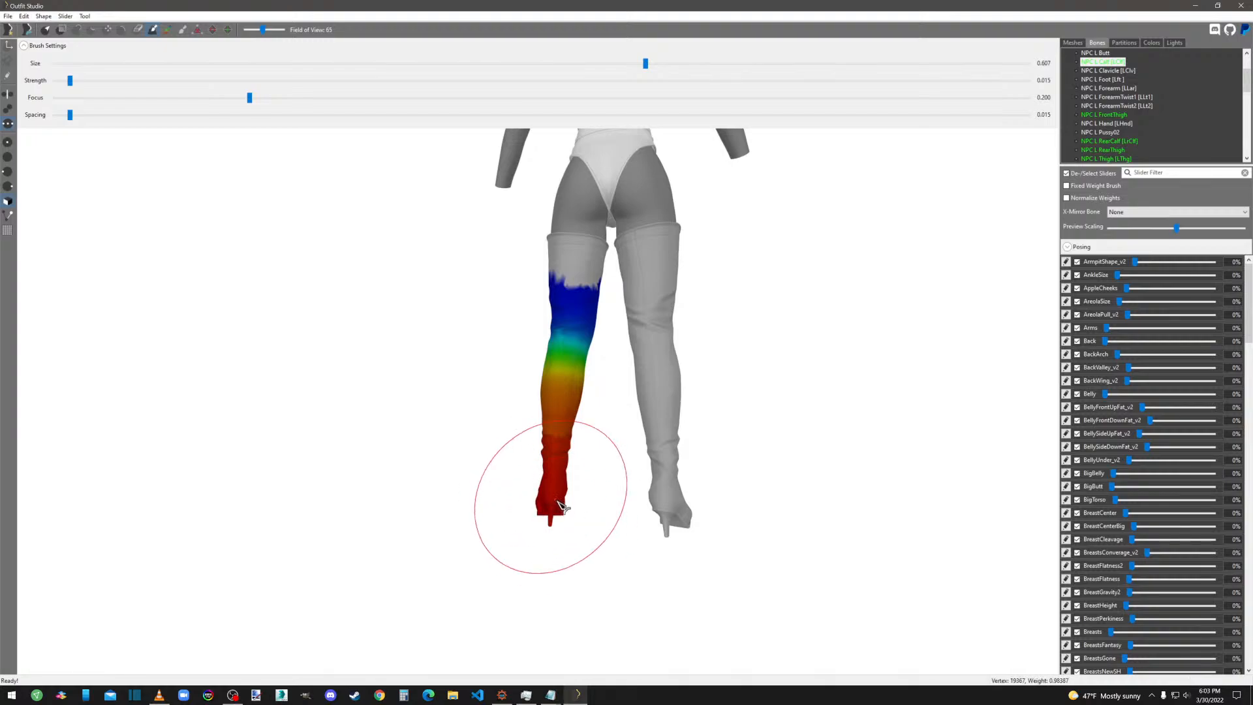
right_drag(565, 512, 744, 506)
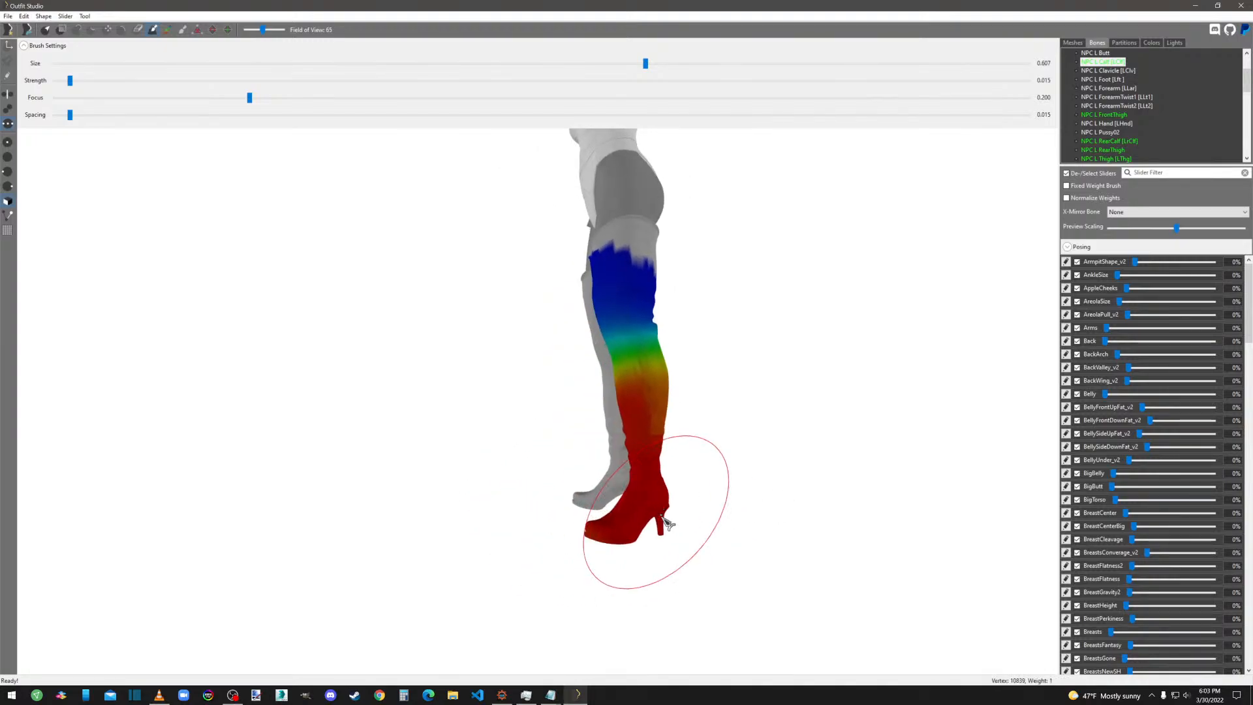
right_drag(655, 528, 725, 535)
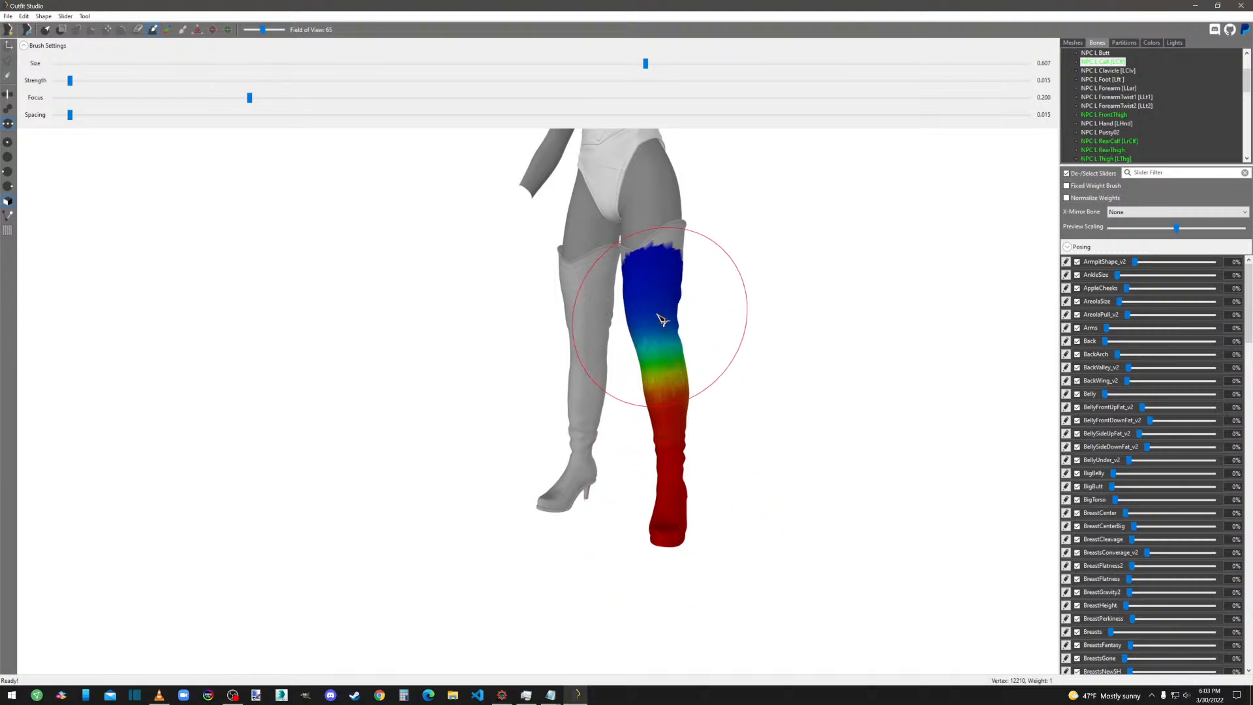
Display the NPC R Calf bone weights and paint full weight over the right boot's foot, heel and ankle.
mouse_move(663, 522)
right_down()
mouse_move(677, 530)
mouse_move(571, 520)
right_up()
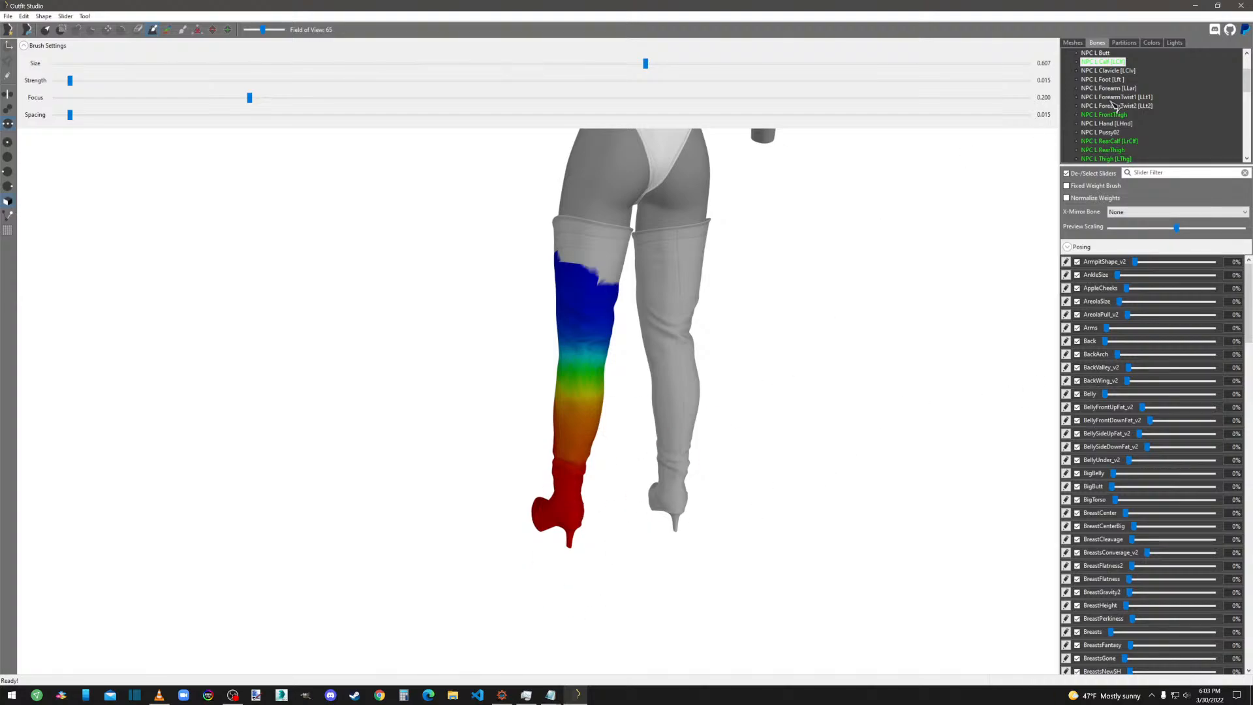
scroll(1122, 124, down, 5)
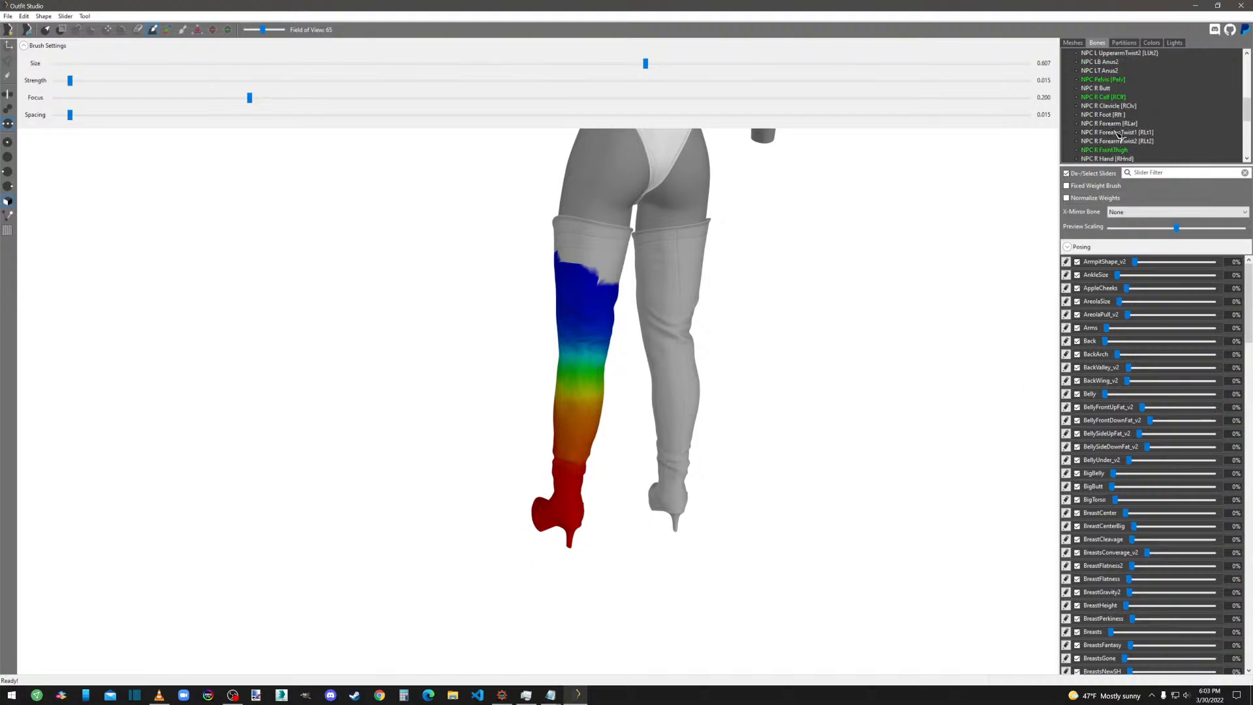
click(1109, 98)
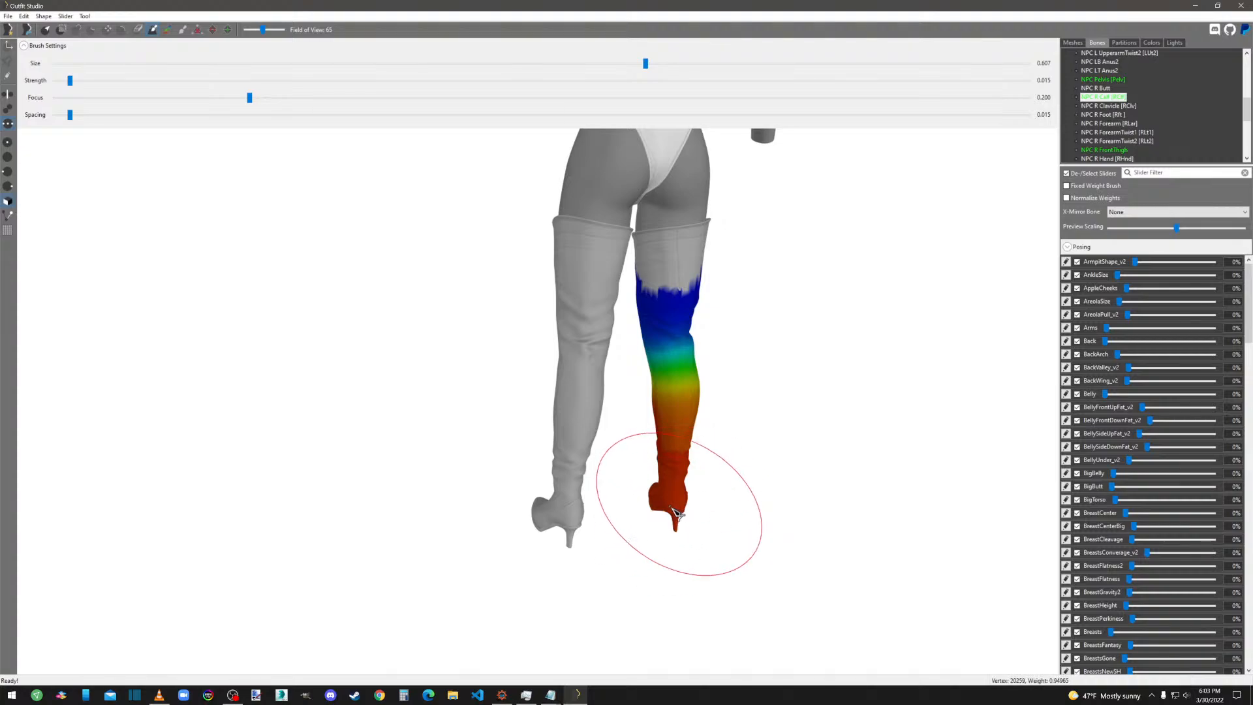
mouse_move(679, 514)
right_down()
mouse_move(800, 517)
mouse_move(772, 520)
right_up()
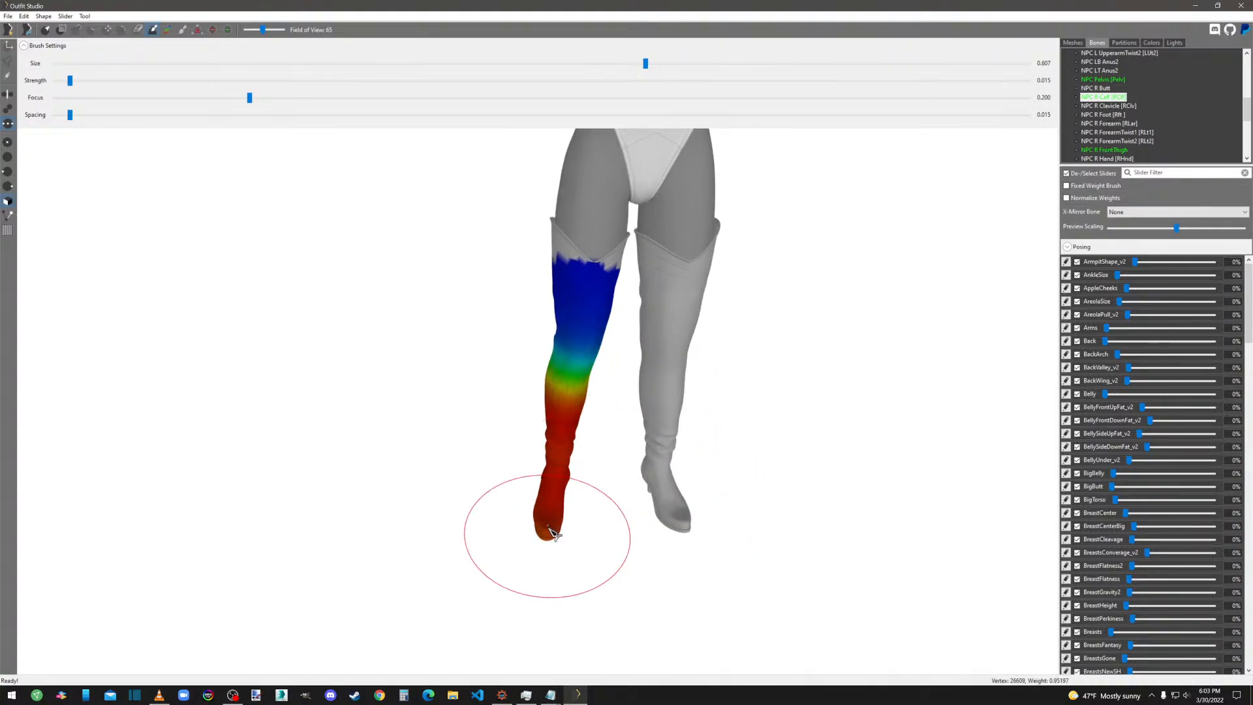
mouse_move(559, 503)
right_down()
mouse_move(688, 467)
mouse_move(595, 503)
mouse_move(621, 461)
mouse_move(545, 518)
mouse_move(922, 531)
mouse_move(668, 500)
right_up()
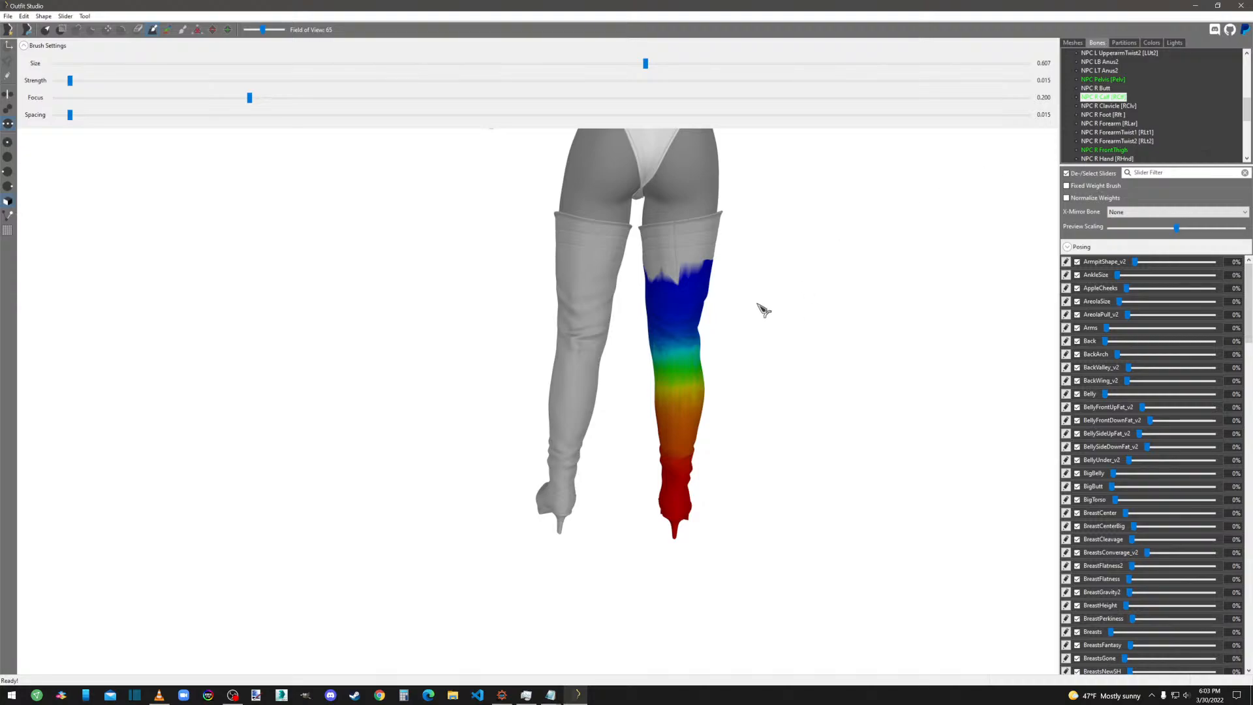
Inspect the NPC Pelvis weights on the boots from front and back and look through the remaining weighted bones.
click(1109, 79)
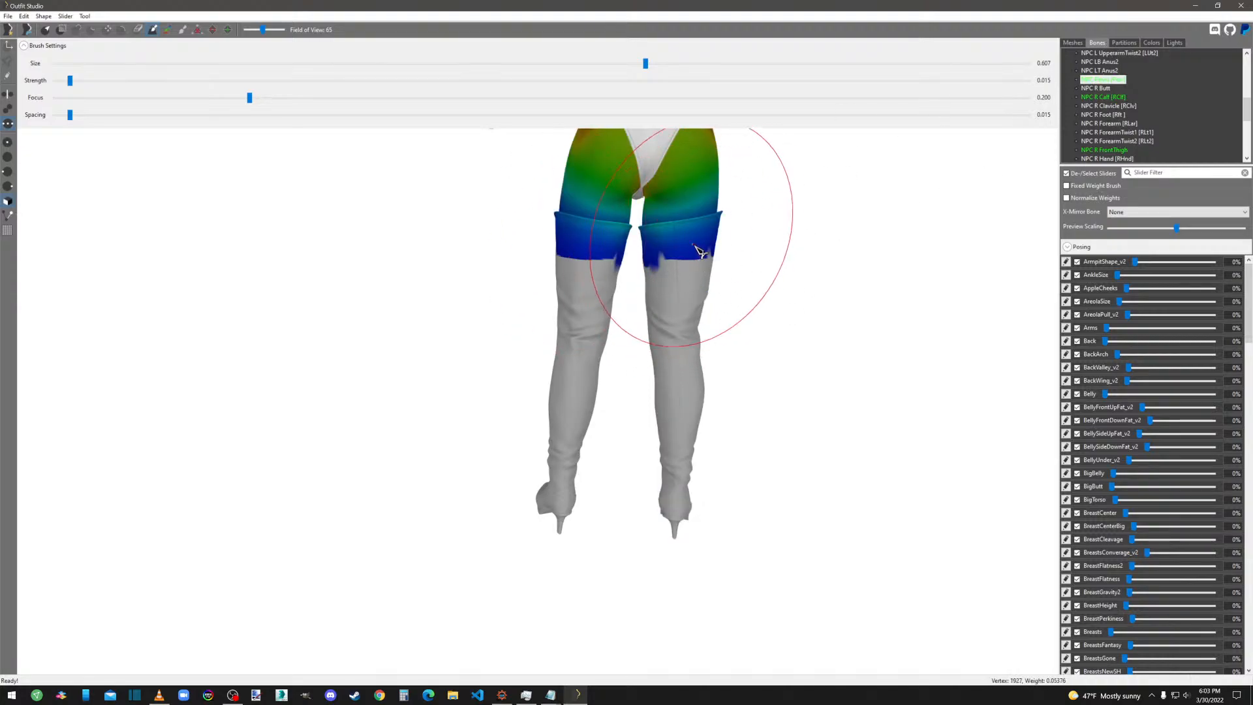
mouse_move(701, 238)
right_down()
mouse_move(755, 363)
mouse_move(1052, 359)
mouse_move(1039, 362)
right_up()
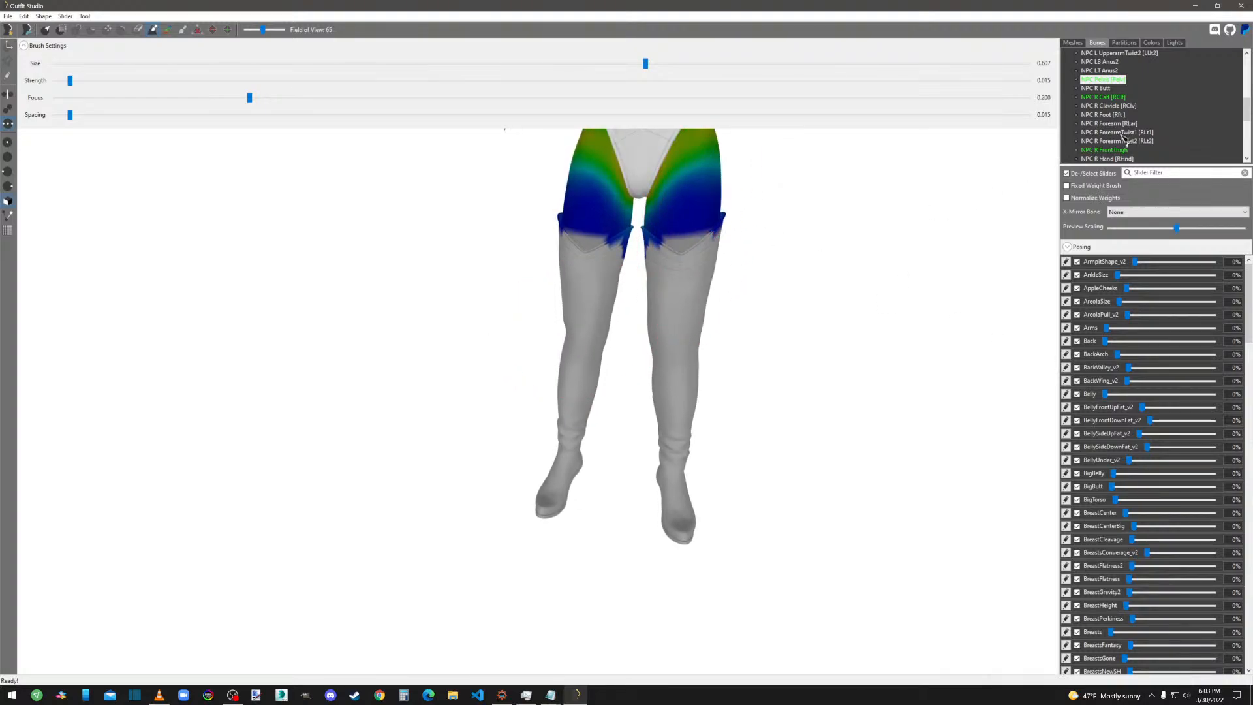
scroll(1116, 137, down, 5)
scroll(1115, 93, up, 1)
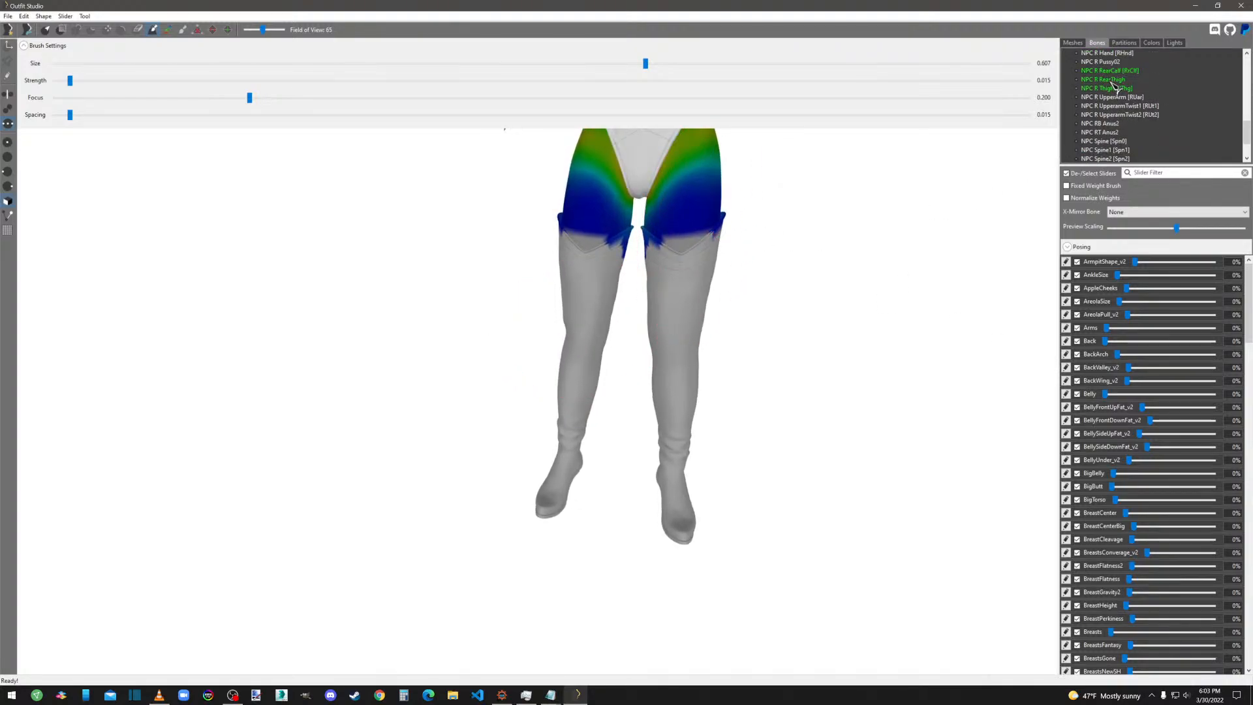
scroll(1116, 87, up, 1)
scroll(1121, 112, up, 10)
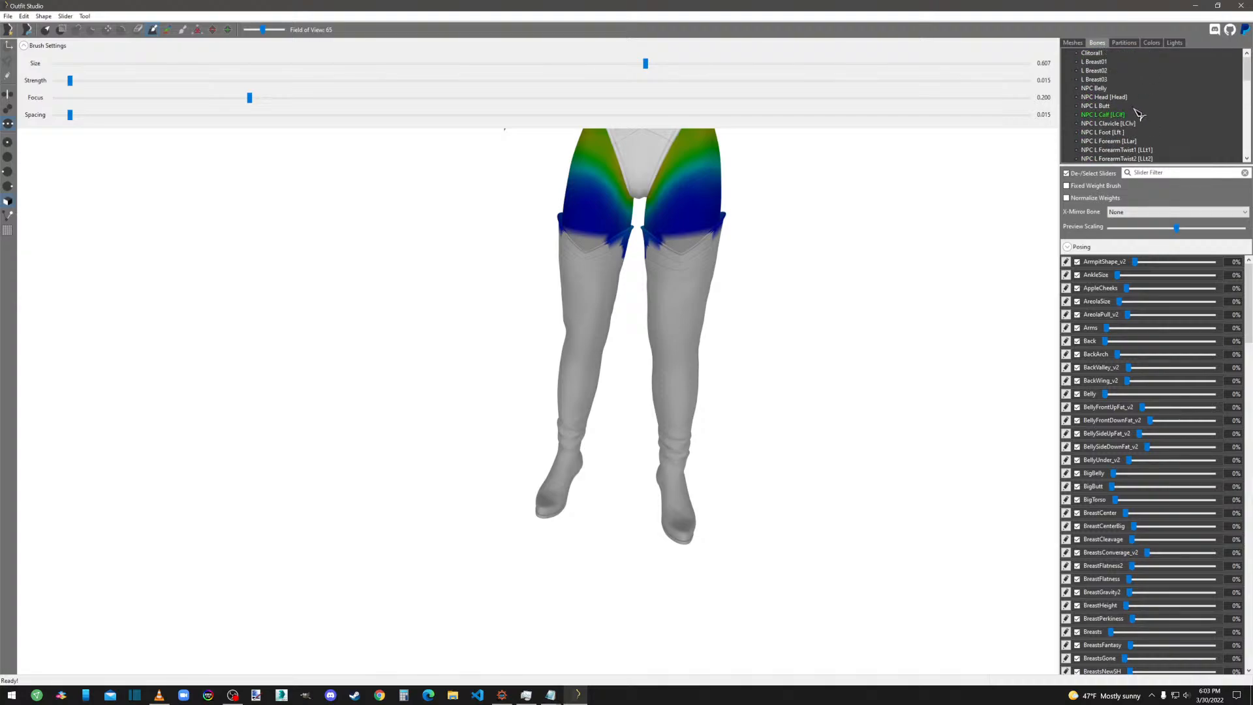
Turn textures back on and conform the boots shape to the reference sliders with the default conforming settings.
click(1073, 44)
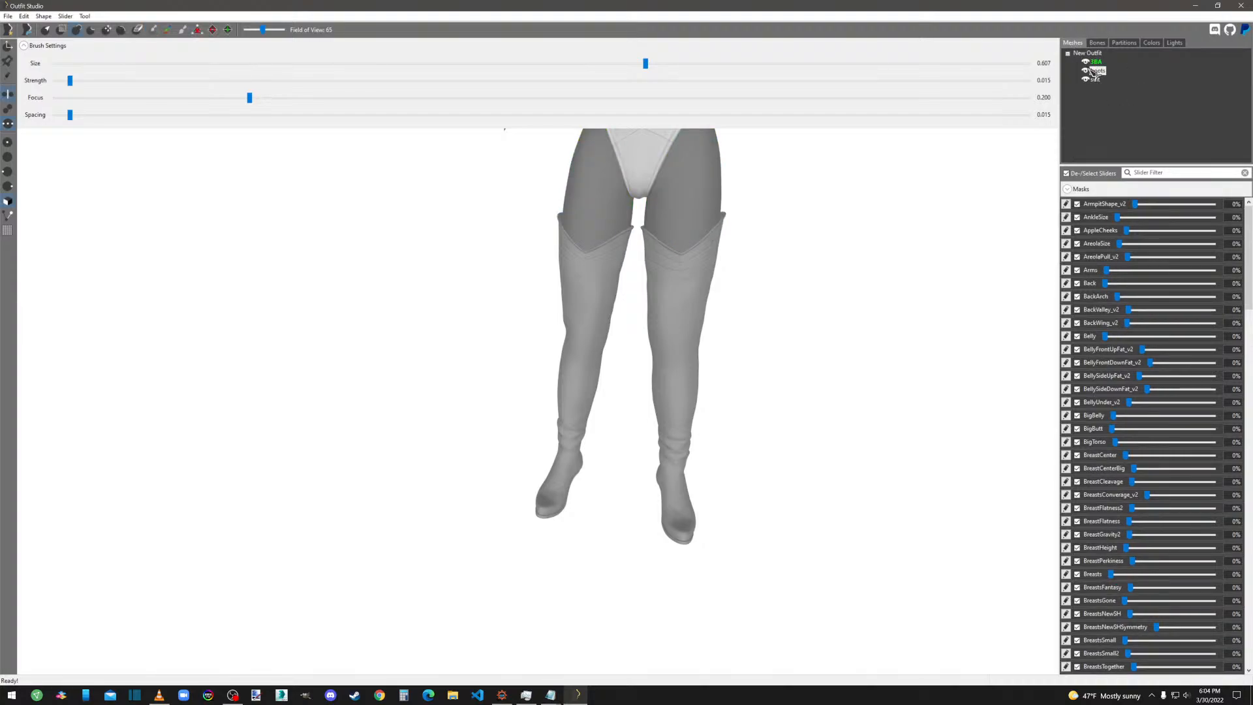
key(t)
right_drag(694, 494, 720, 493)
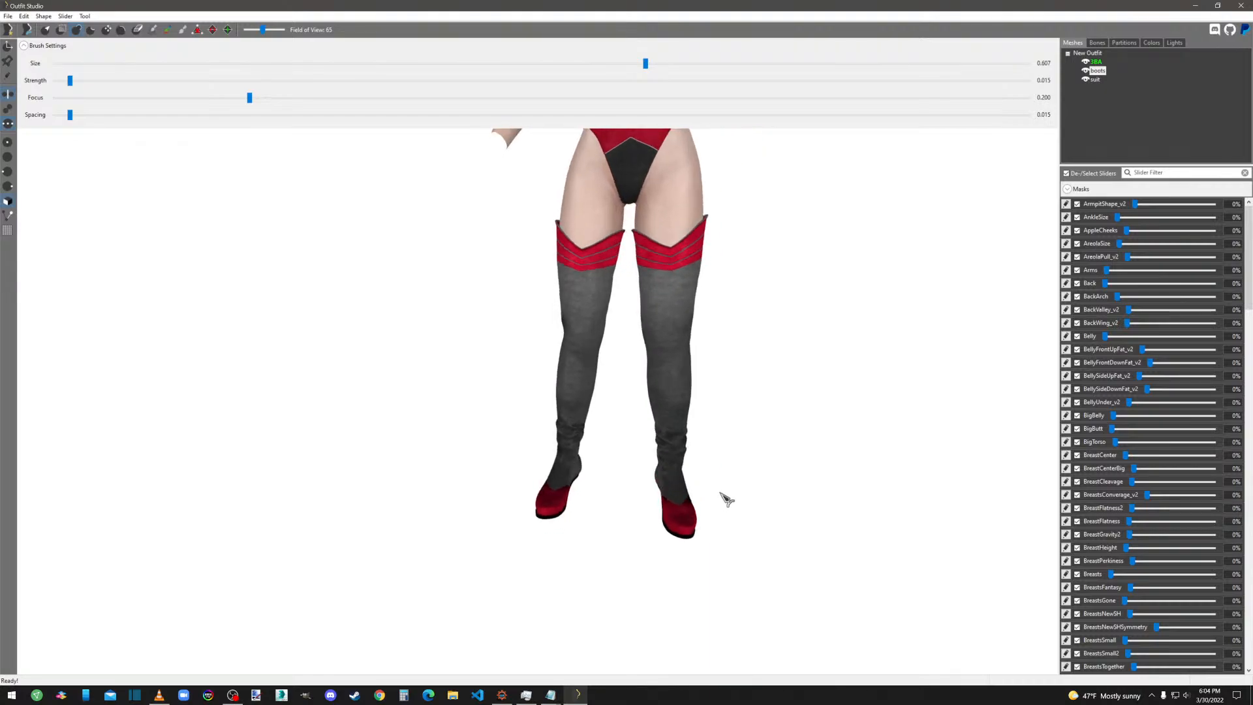
click(65, 16)
click(86, 39)
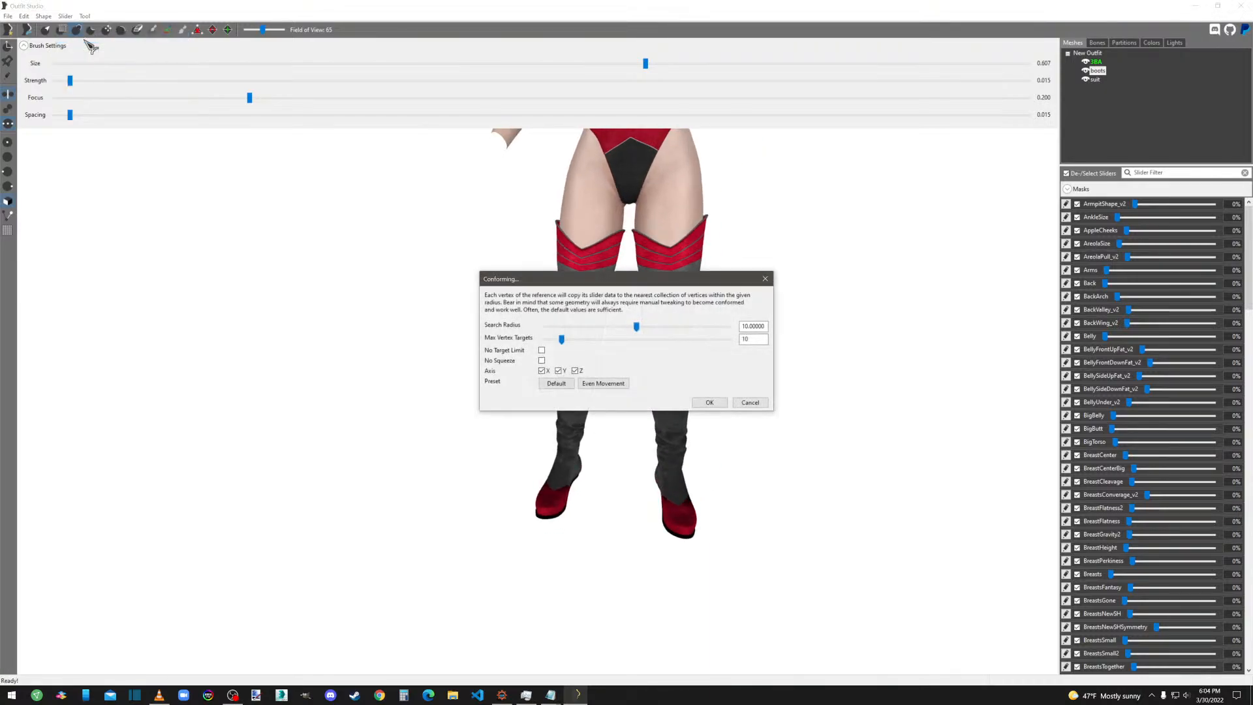
click(712, 403)
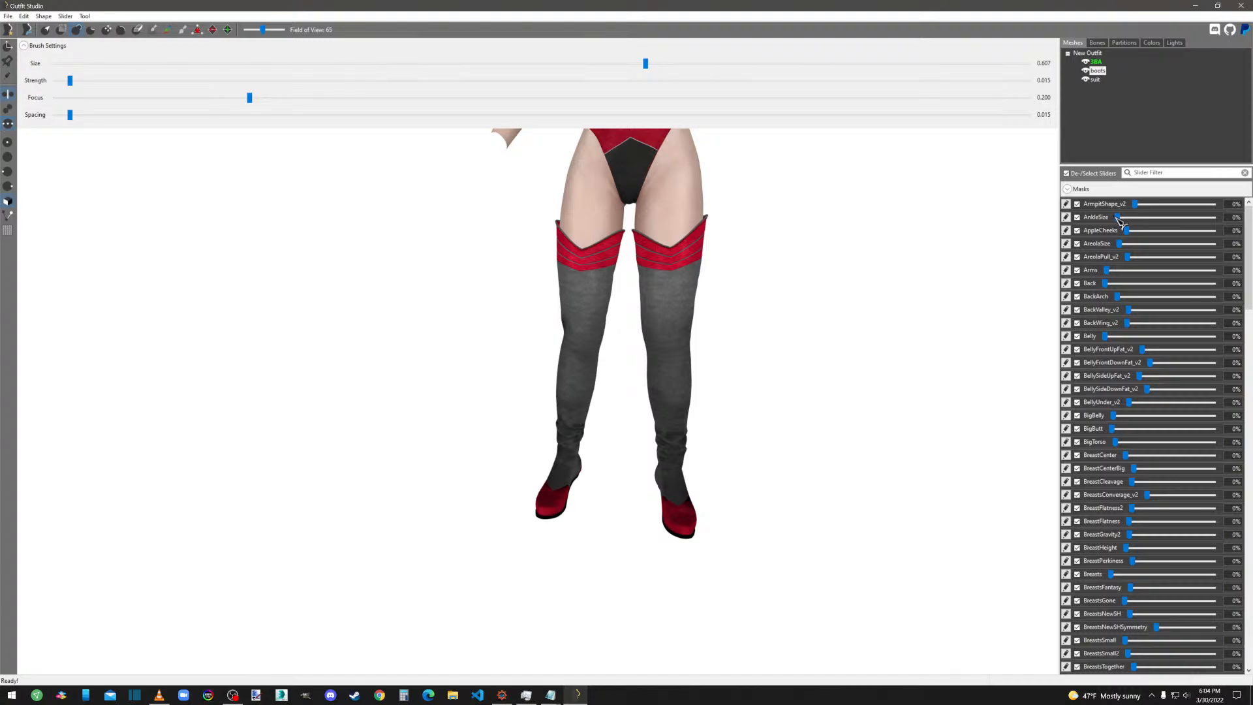
Preview body sliders such as ChubbyLegs to check how the conformed boots follow the body, and reset them to 0%.
drag(1117, 217, 1029, 228)
scroll(1136, 616, down, 6)
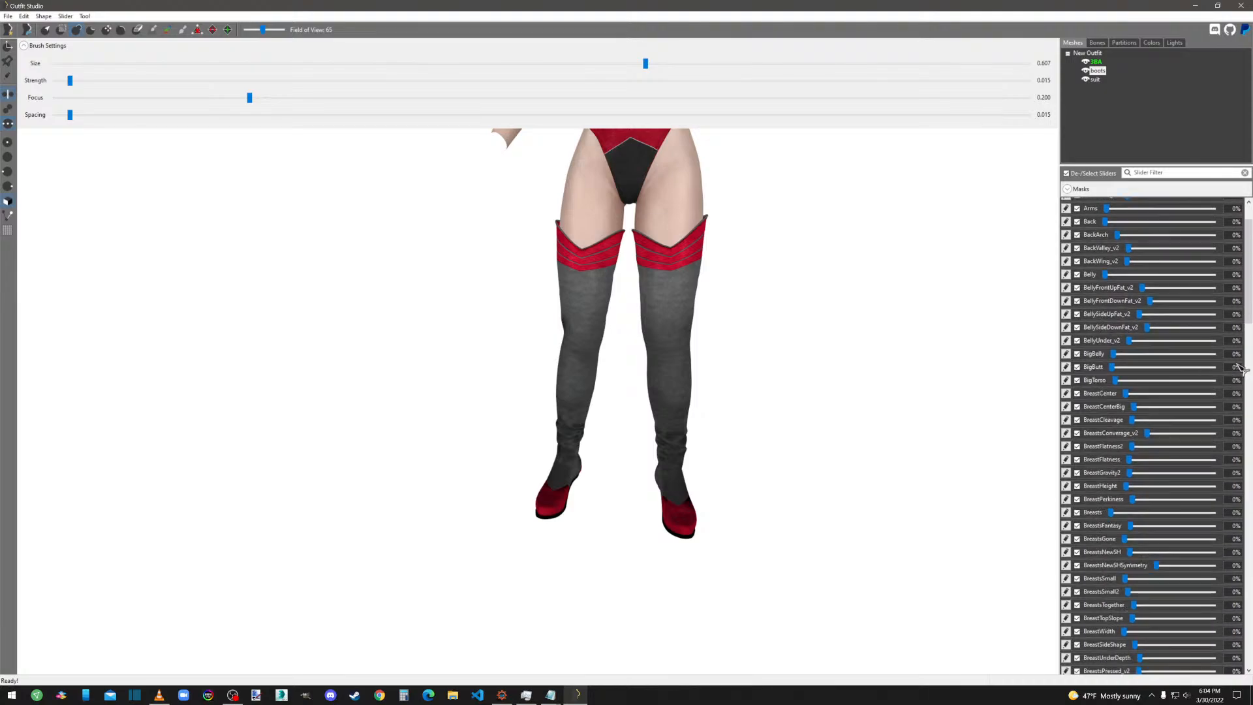
scroll(1231, 415, up, 3)
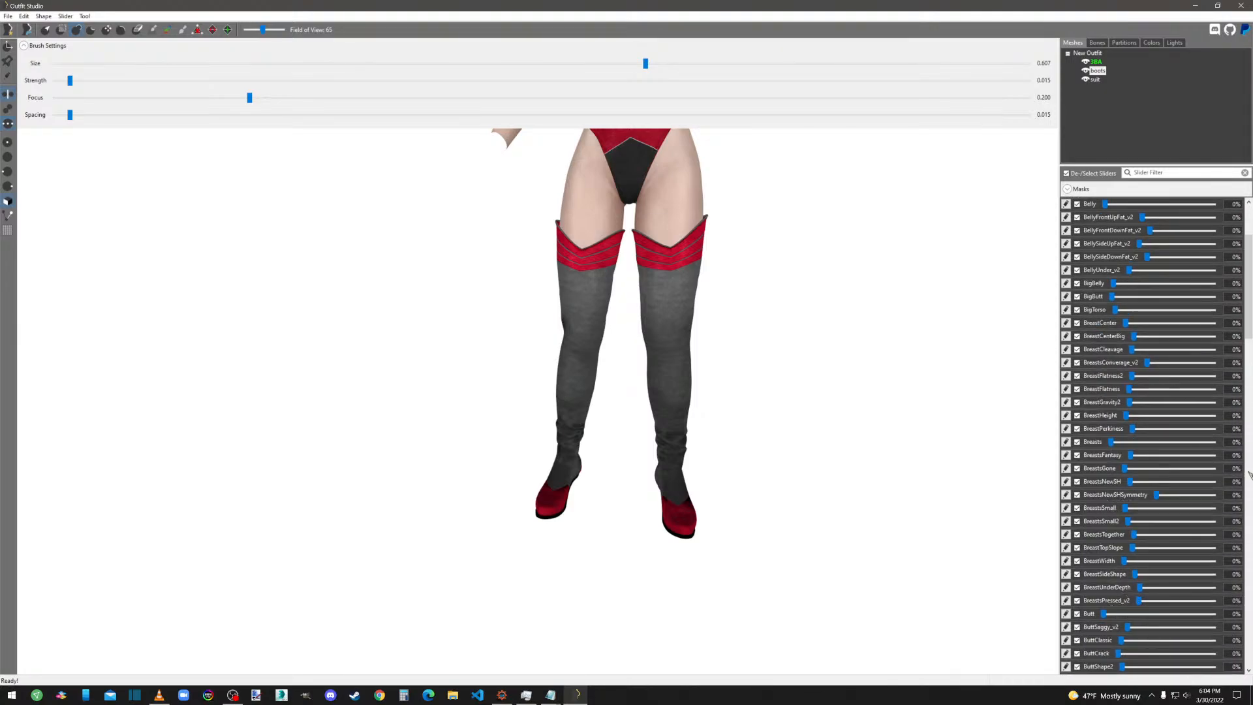
drag(1249, 295, 1102, 359)
drag(1248, 329, 1248, 522)
scroll(1088, 341, up, 2)
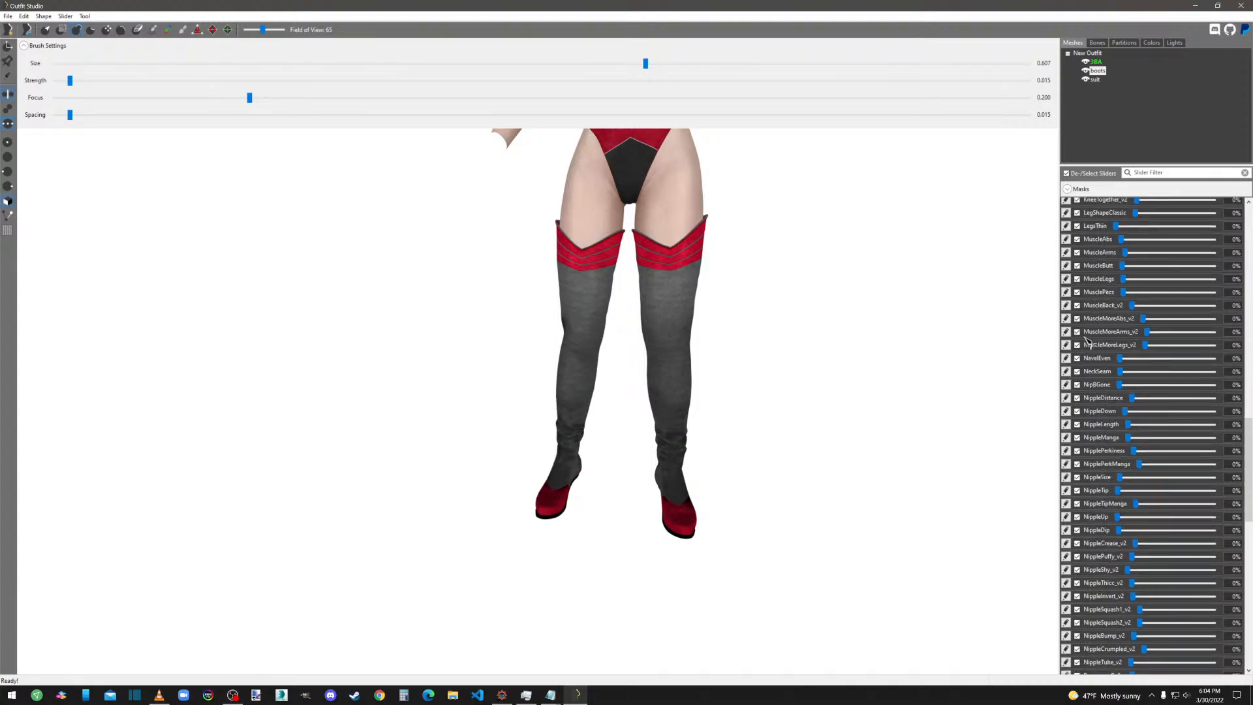
drag(1250, 417, 1250, 343)
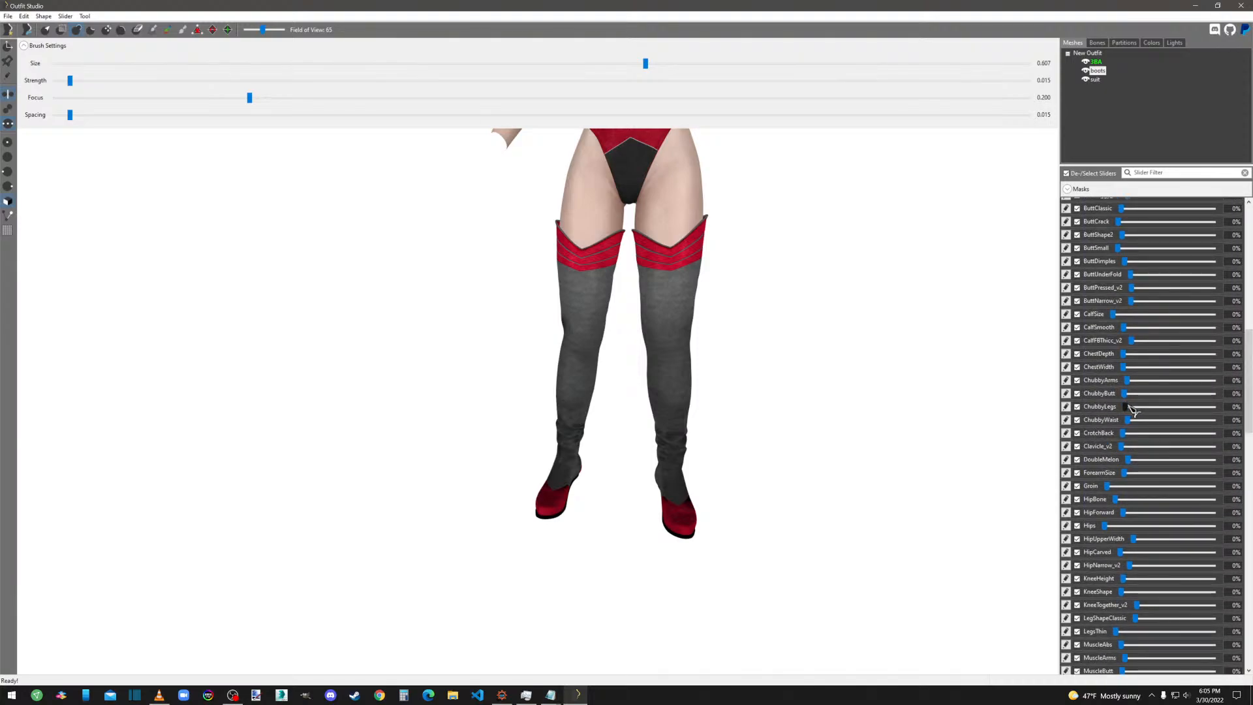
drag(1131, 409, 1215, 408)
mouse_move(927, 445)
right_down()
mouse_move(609, 468)
mouse_move(499, 454)
mouse_move(908, 455)
right_up()
drag(1213, 406, 1091, 413)
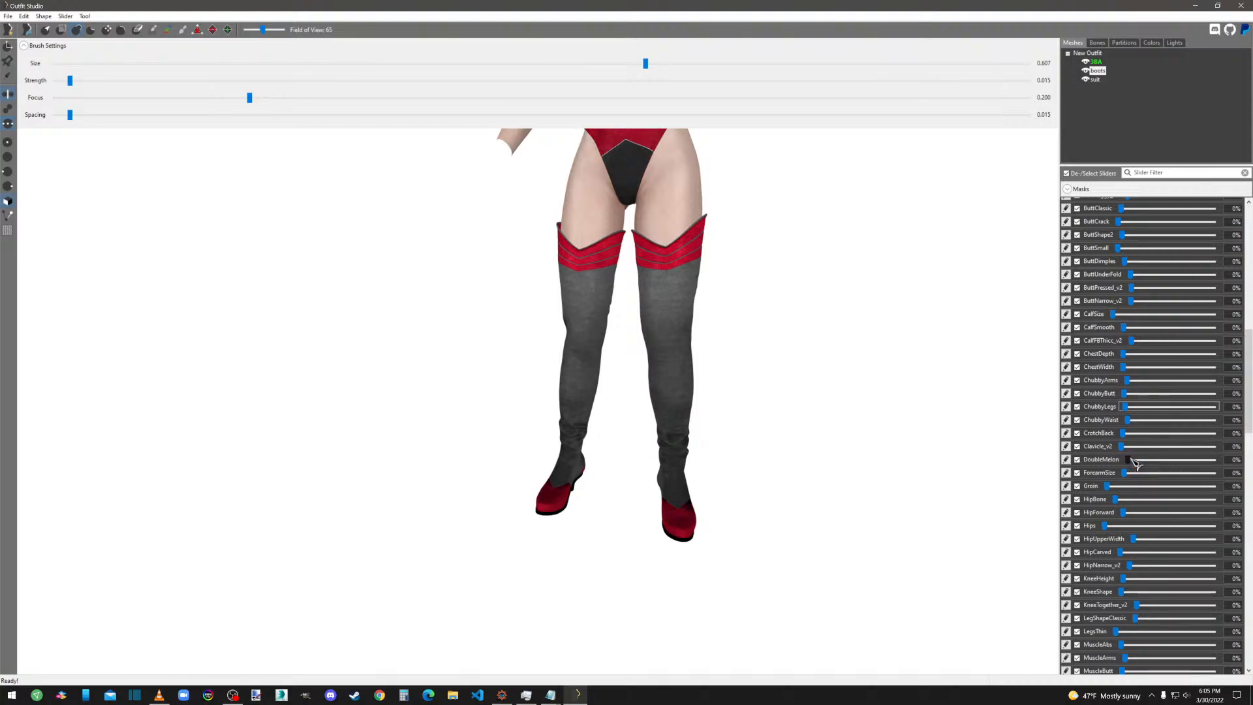
Delete the suit shape from the outfit.
right_click(1100, 81)
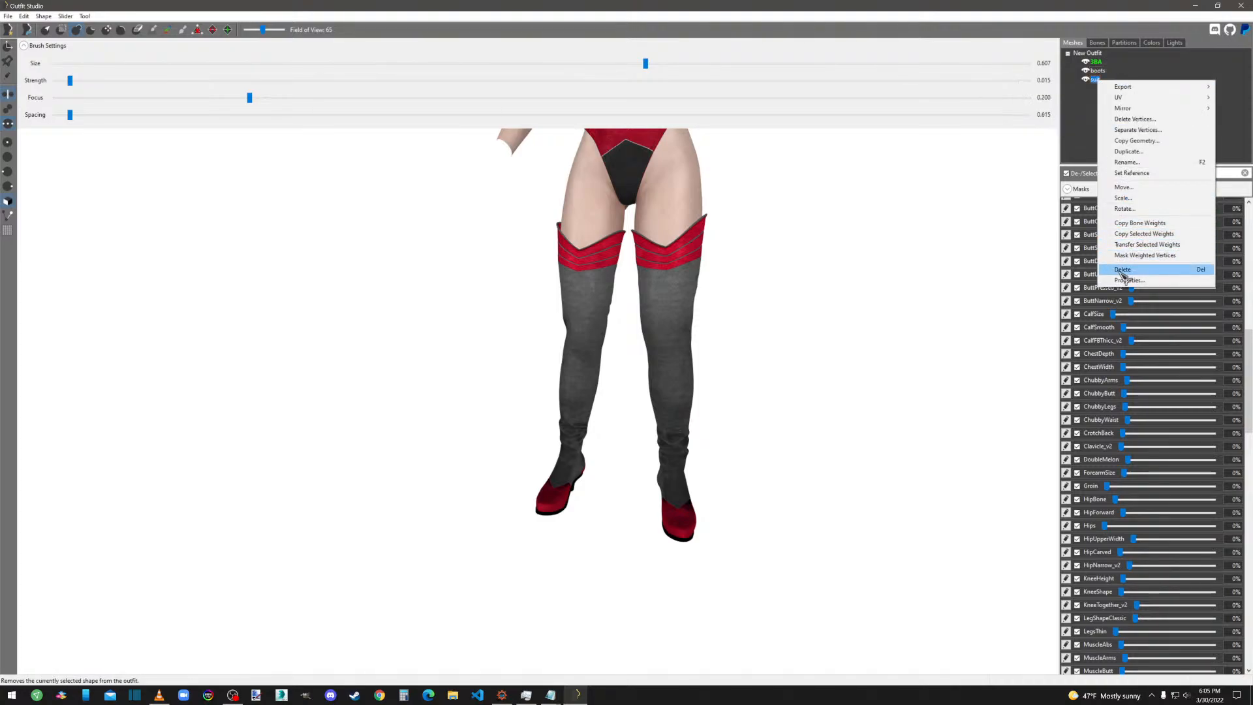
click(1123, 272)
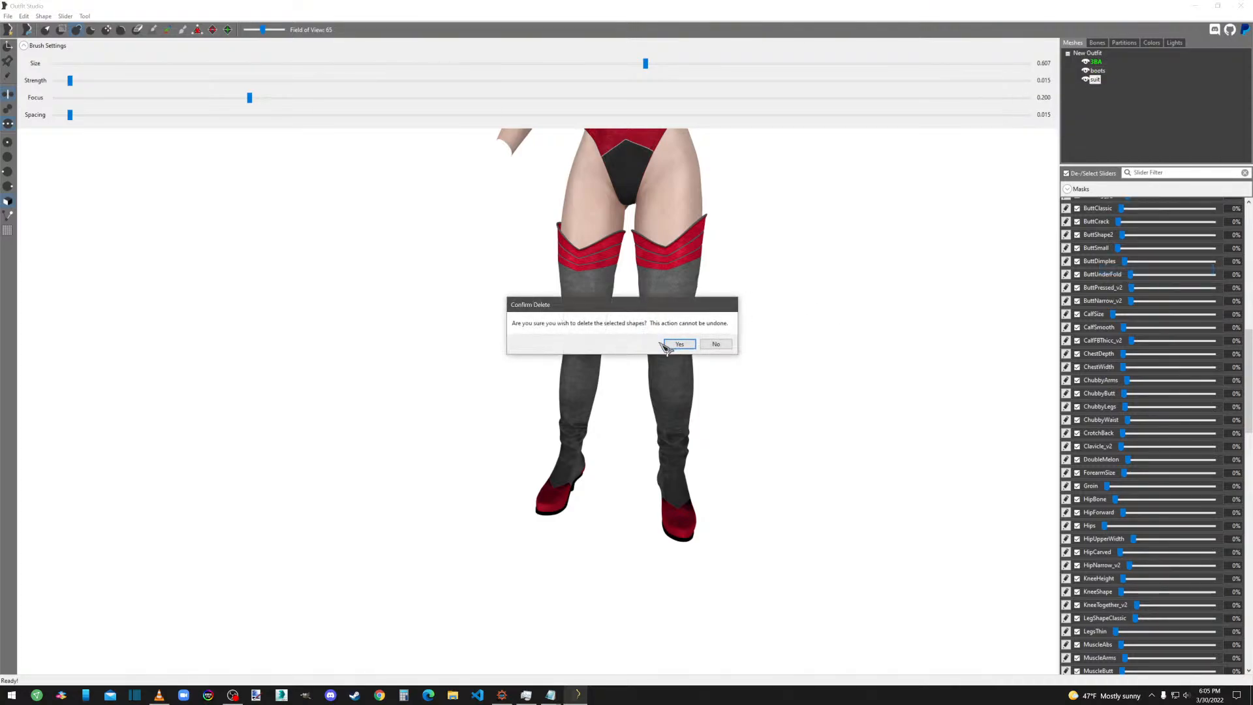
click(678, 345)
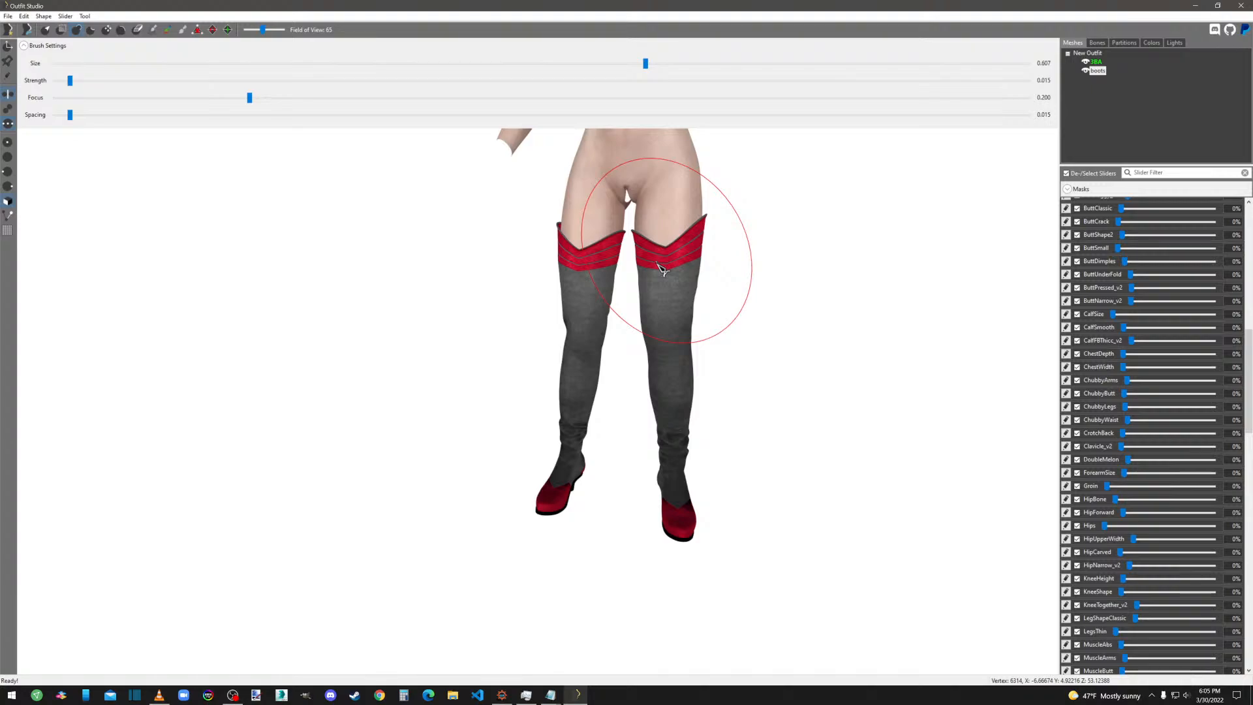
Change the boots' 32 SBP_32_BODY partition type to 37 SBP_37_FEET and apply it.
click(1124, 43)
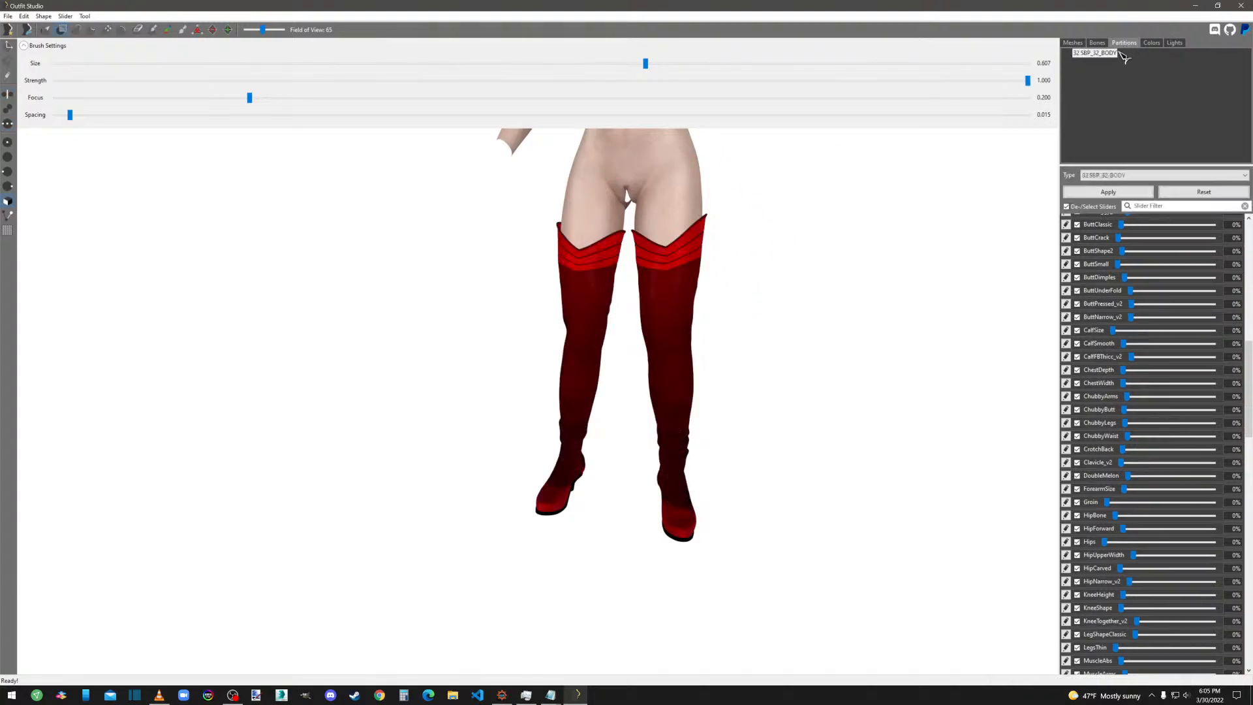
click(1109, 53)
click(1119, 175)
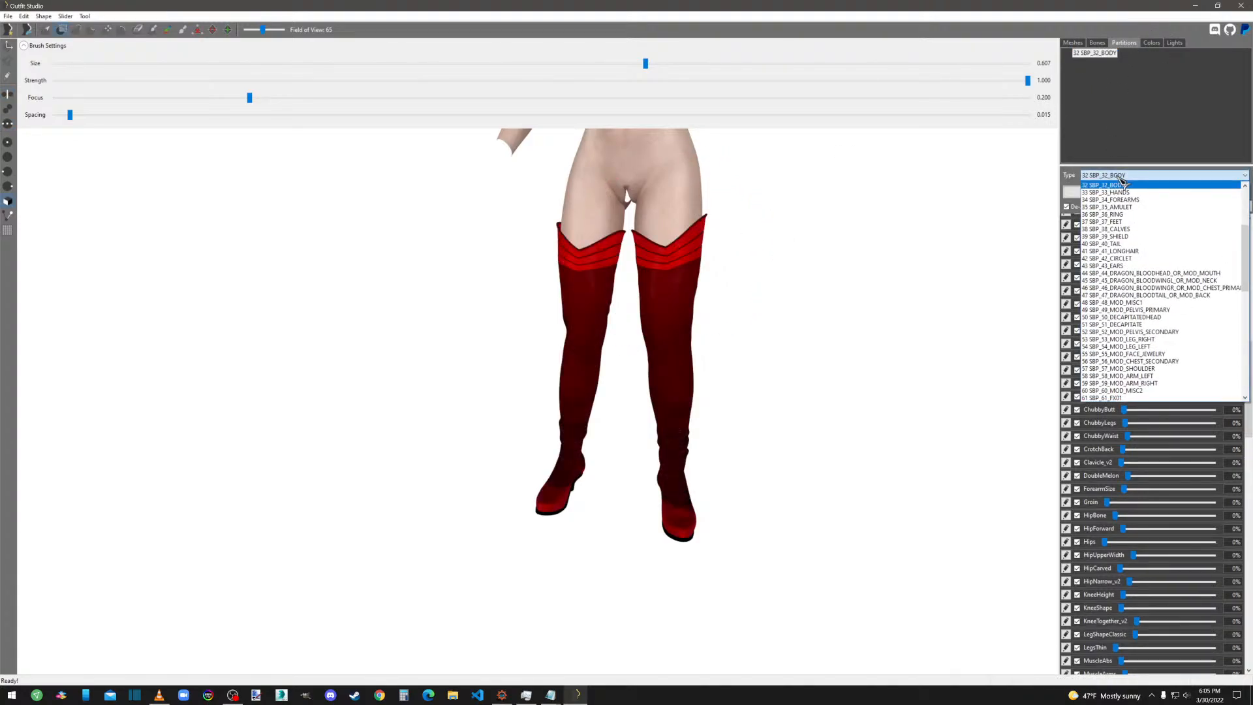
click(1120, 221)
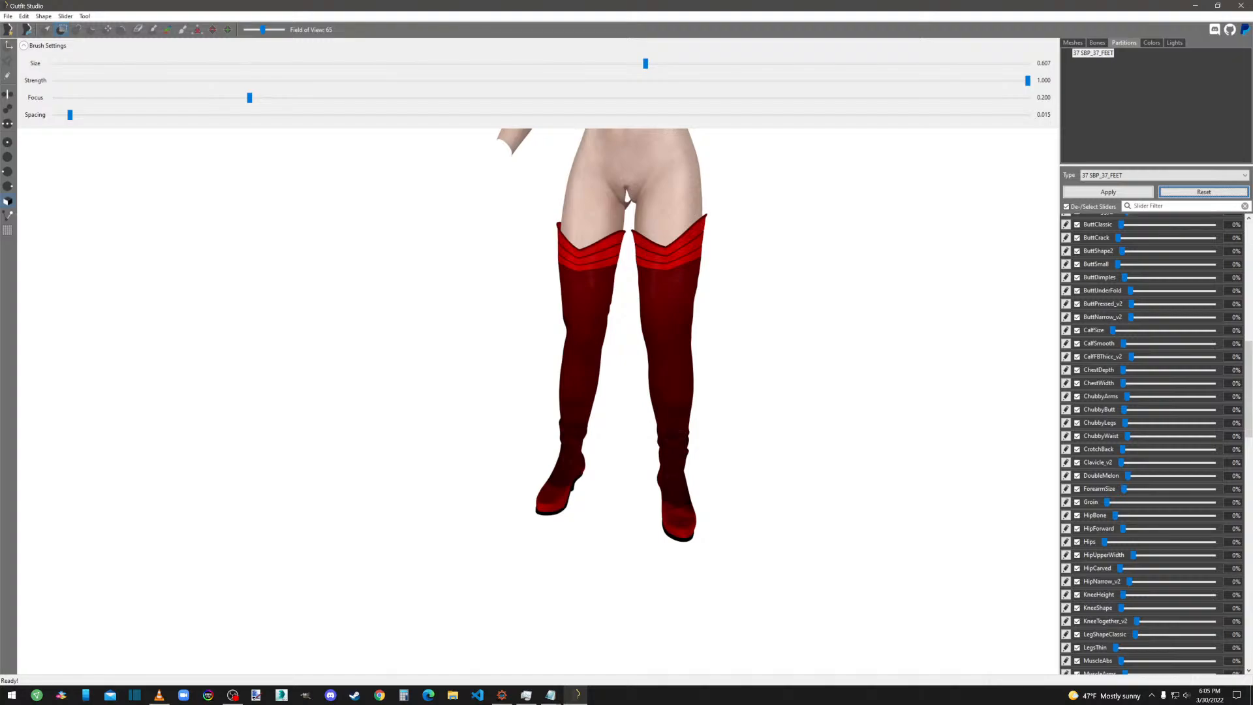
click(1081, 43)
click(1123, 43)
click(1080, 44)
Delete the 3BA reference body so that only the boots shape remains in the outfit.
right_click(1095, 62)
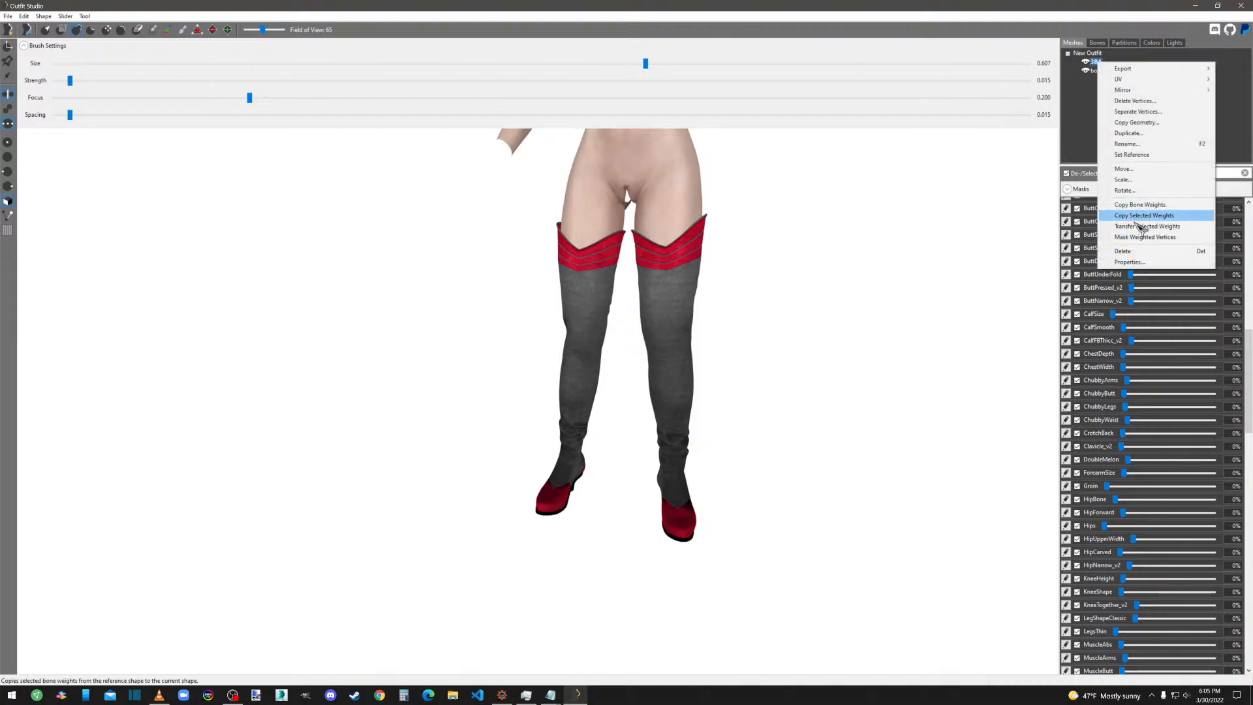
click(1137, 254)
click(697, 346)
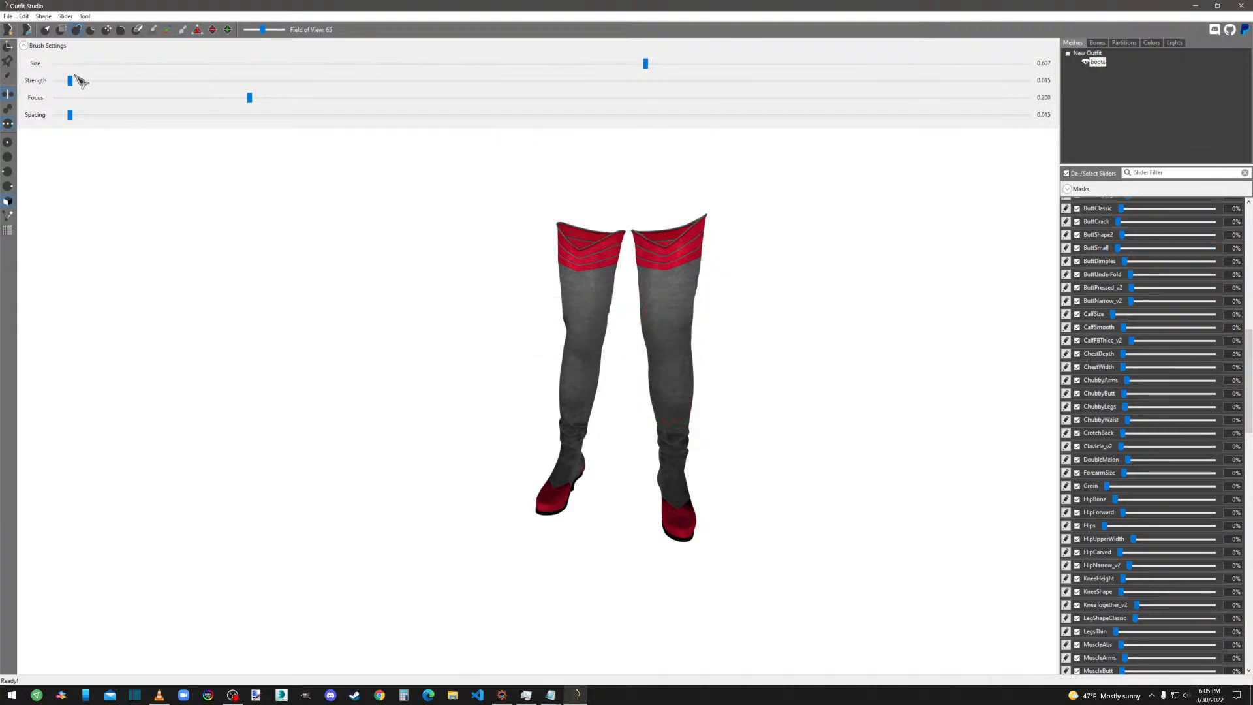
Start saving the project as new, with the display name [JF]AuryonOutfit-3BABoots adapted from the slider set name in the Notepad .osp file.
click(8, 16)
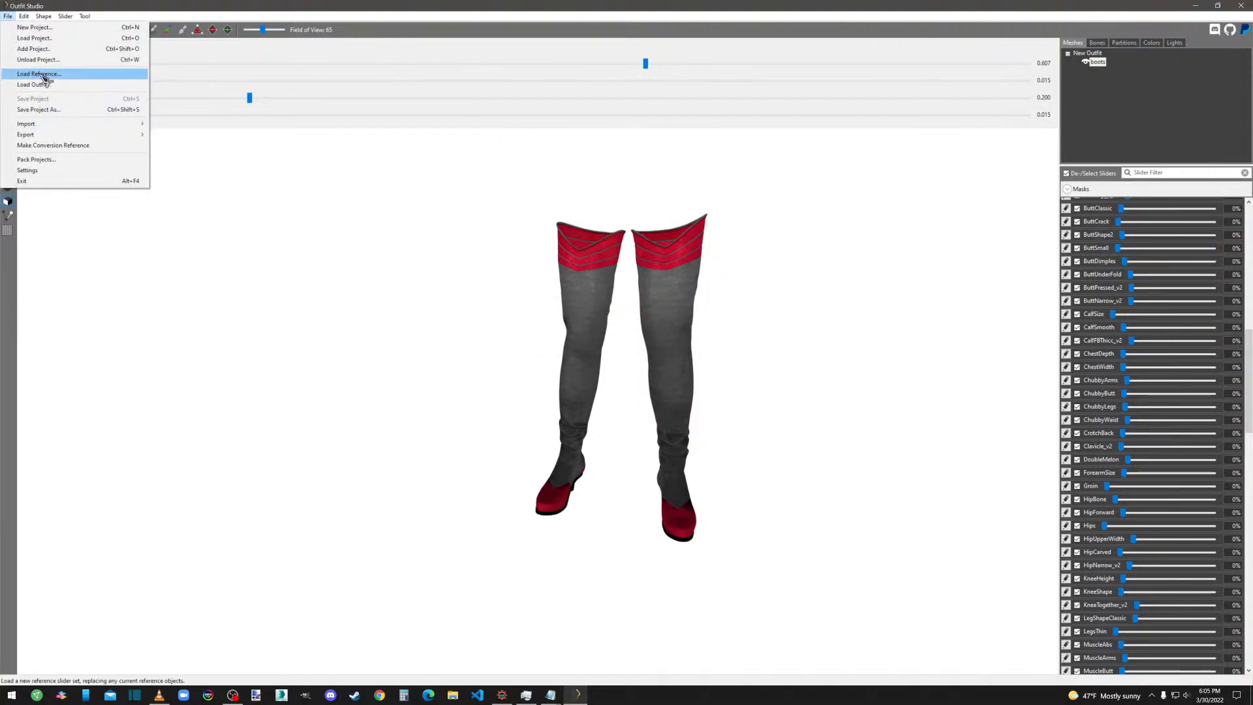
click(44, 110)
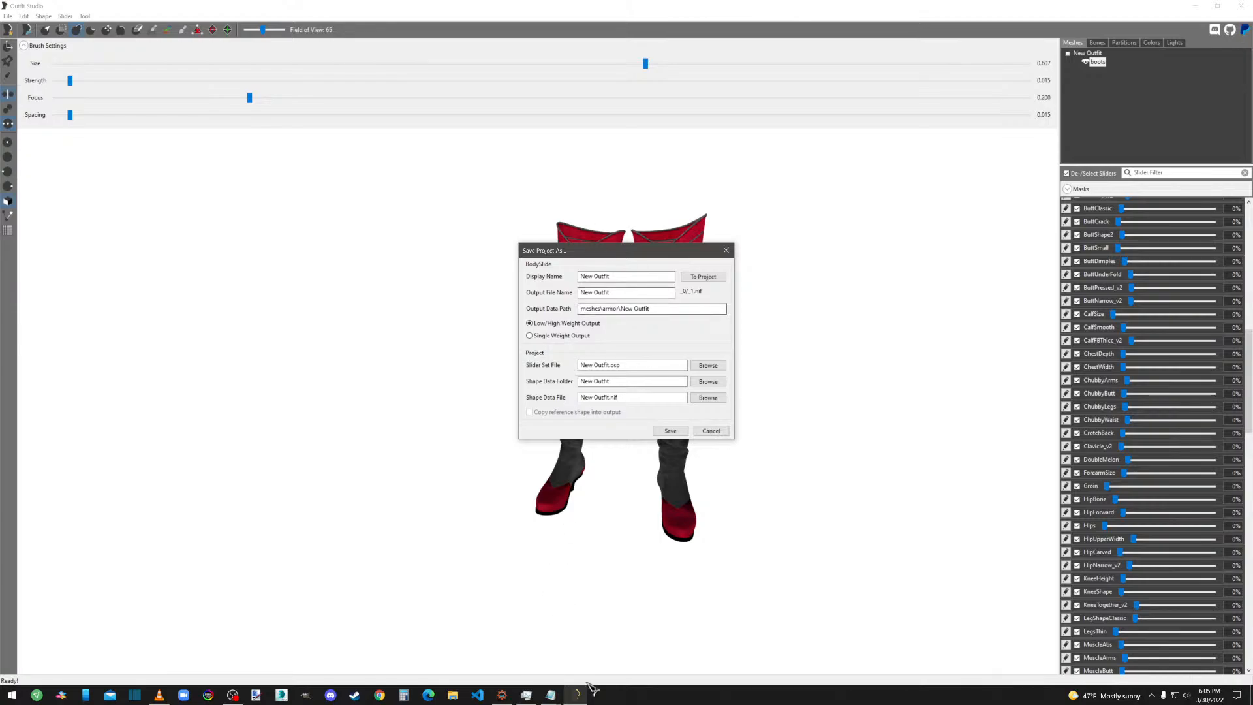
mouse_move(552, 696)
click(588, 654)
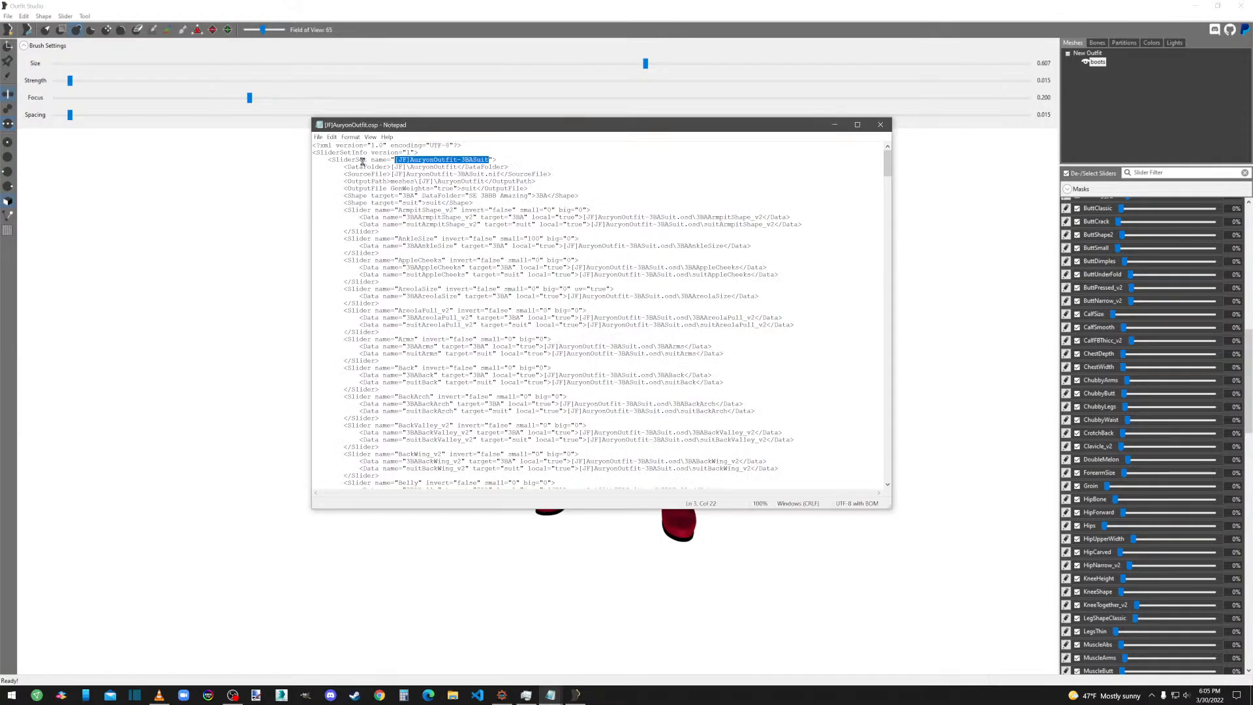
drag(489, 158, 395, 159)
key(ctrl+c)
click(456, 7)
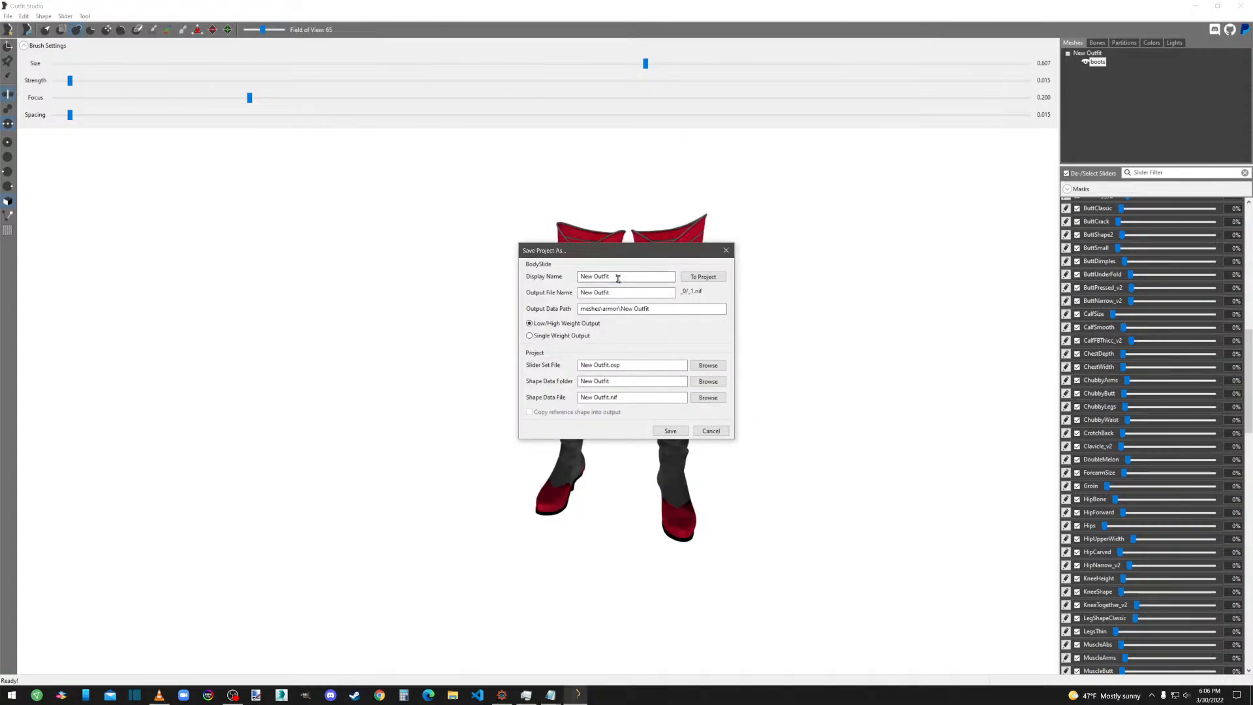
drag(621, 276, 547, 282)
key(ctrl+v)
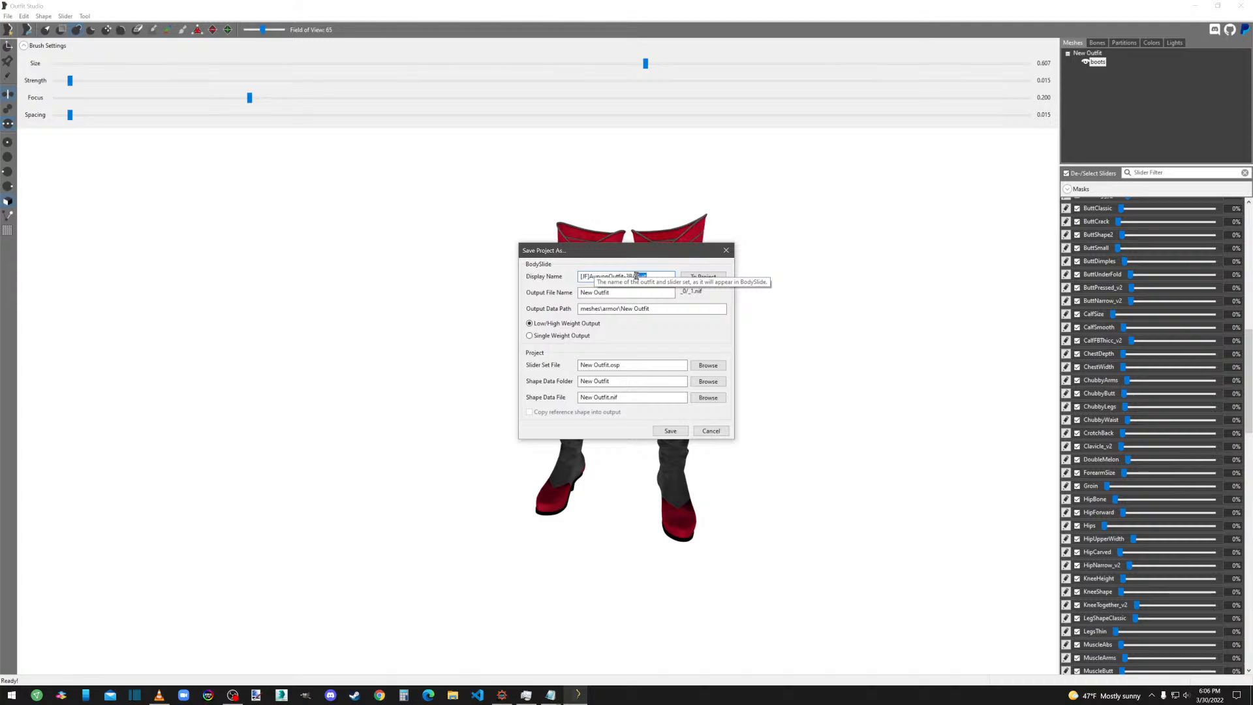
text(Boots)
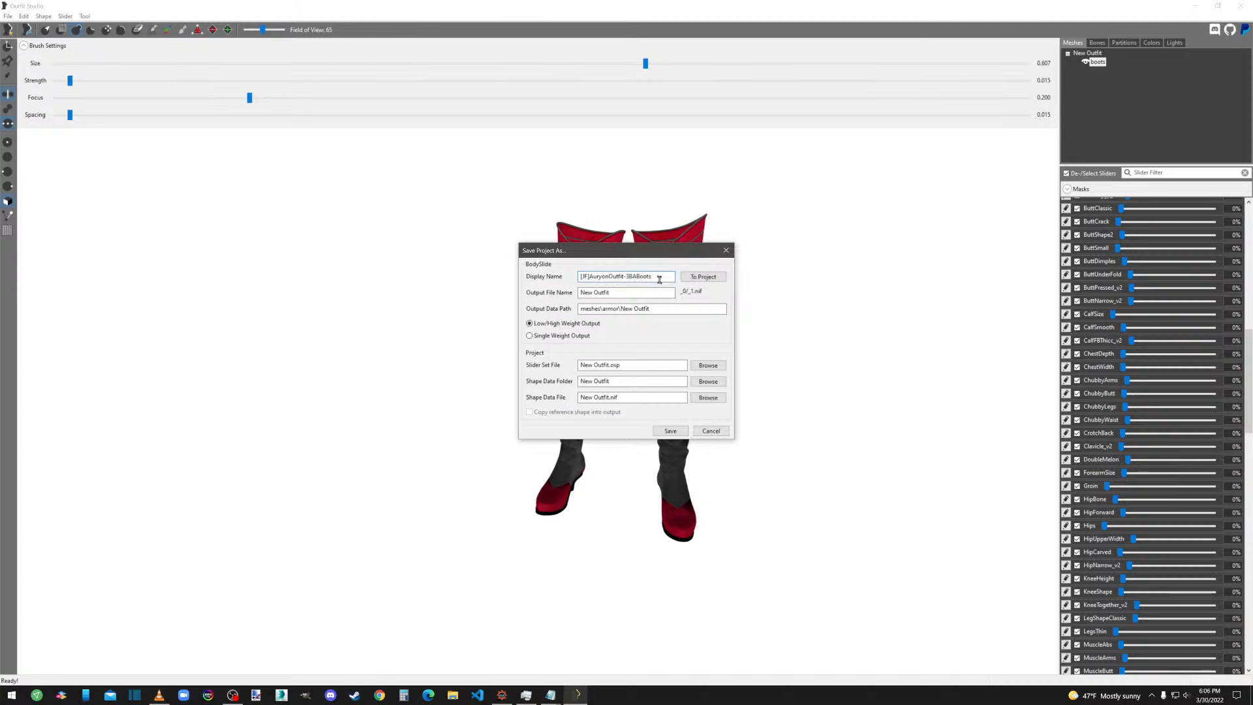
Set the project's shape data file to [JF]AuryonOutfit-3BABoots.nif by reusing the display name.
drag(655, 278, 580, 291)
key(ctrl+c)
drag(612, 397, 579, 400)
key(ctrl+v)
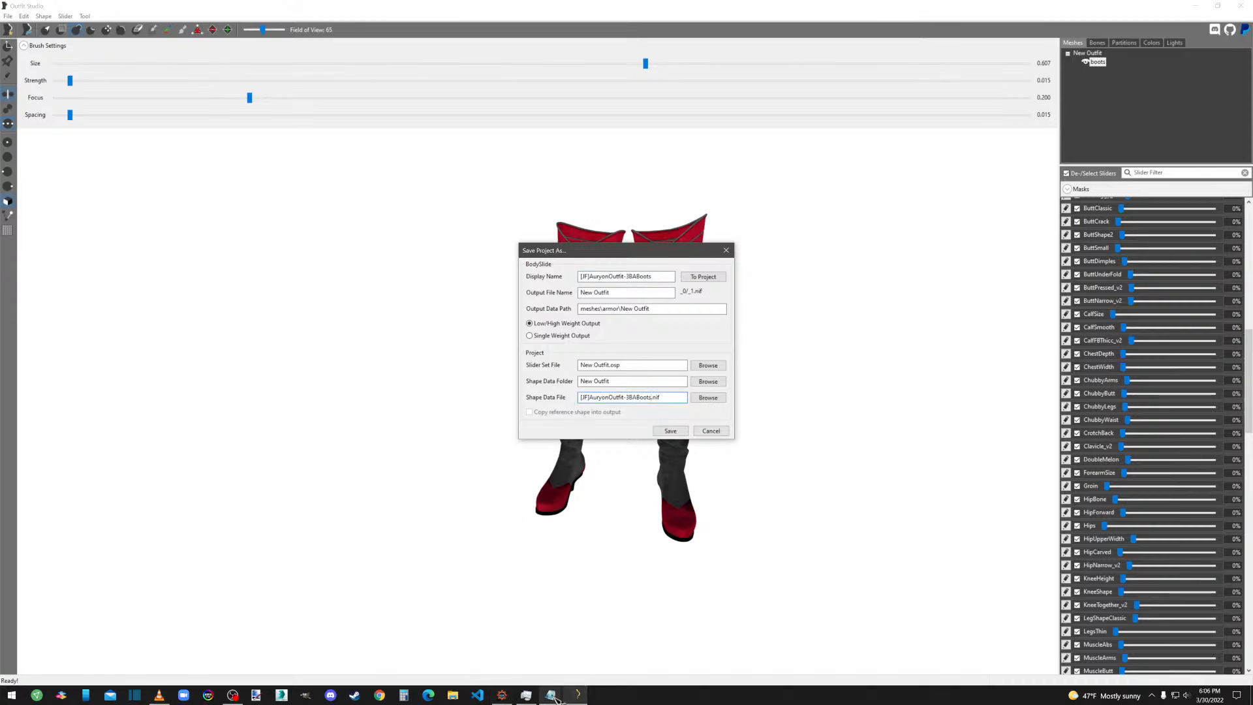
Set the project's shape data folder to [JF]\AuryonOutfit, copied from the DataFolder entry in the Notepad .osp file.
mouse_move(550, 693)
click(574, 664)
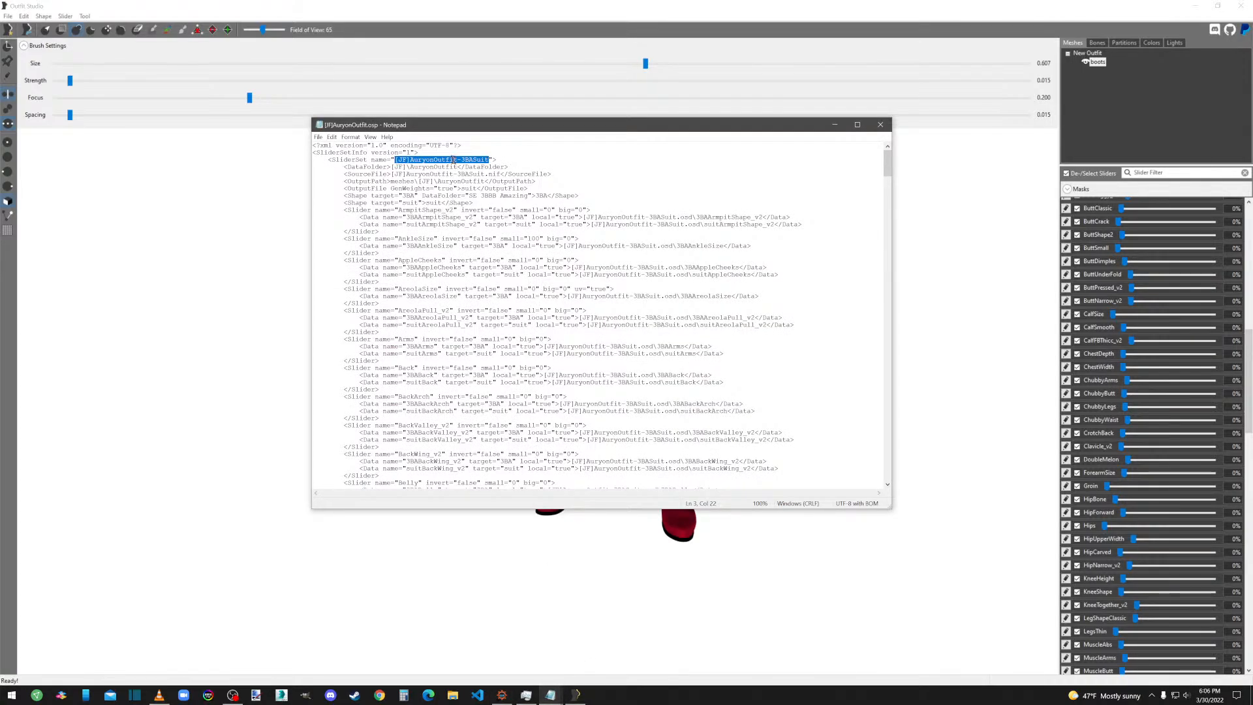
drag(457, 167, 396, 167)
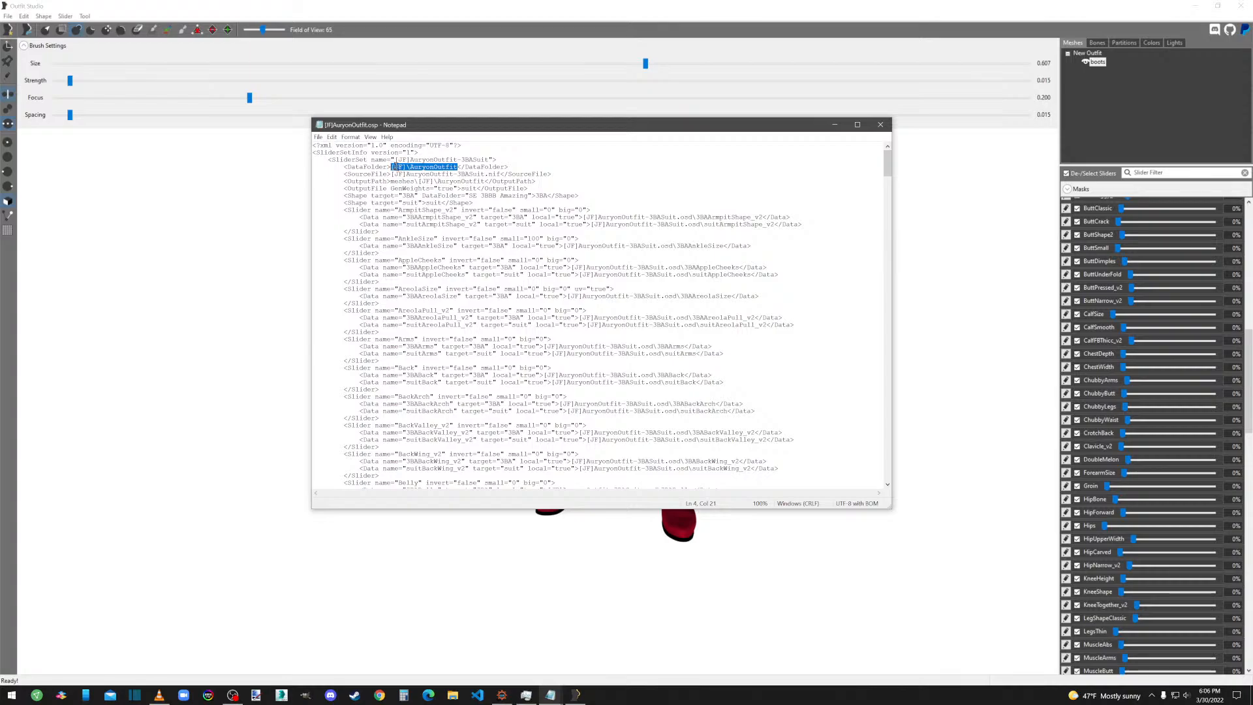
click(517, 11)
drag(614, 382, 552, 385)
key(ctrl+v)
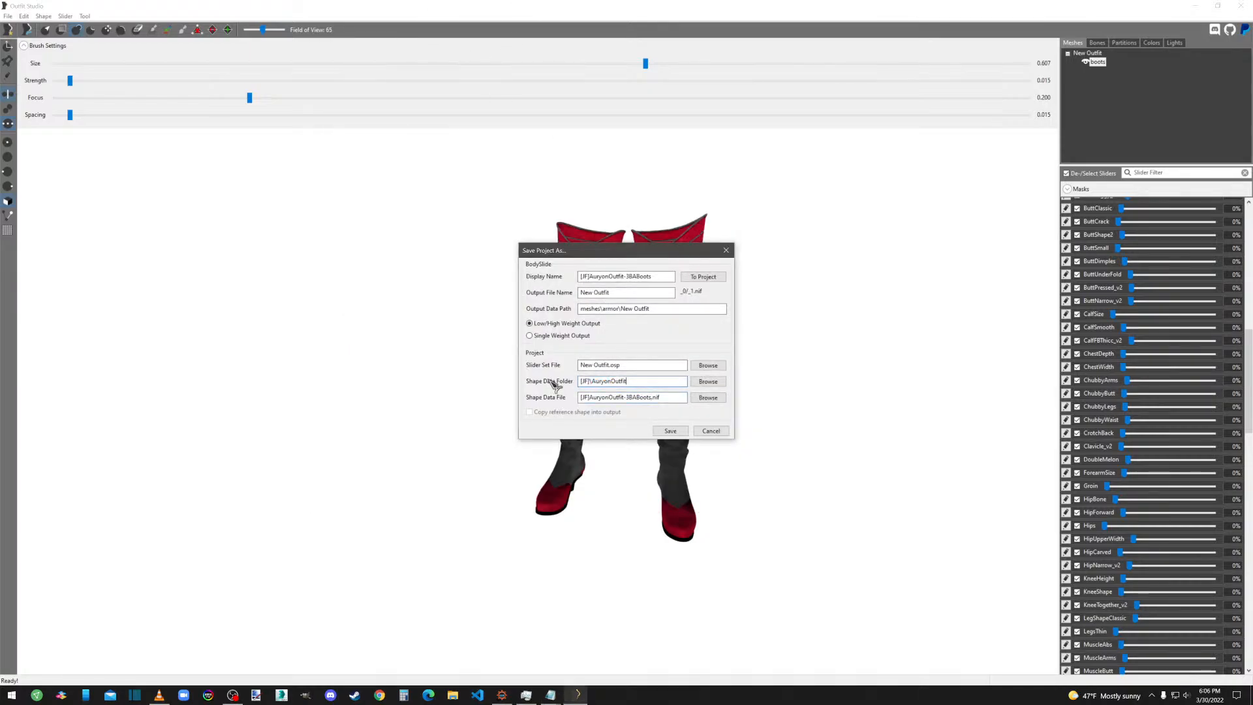
Set the output data path to meshes\[JF]\AuryonOutfit, copied from the .osp file's OutputPath entry, and the output file name to boots.
mouse_move(551, 694)
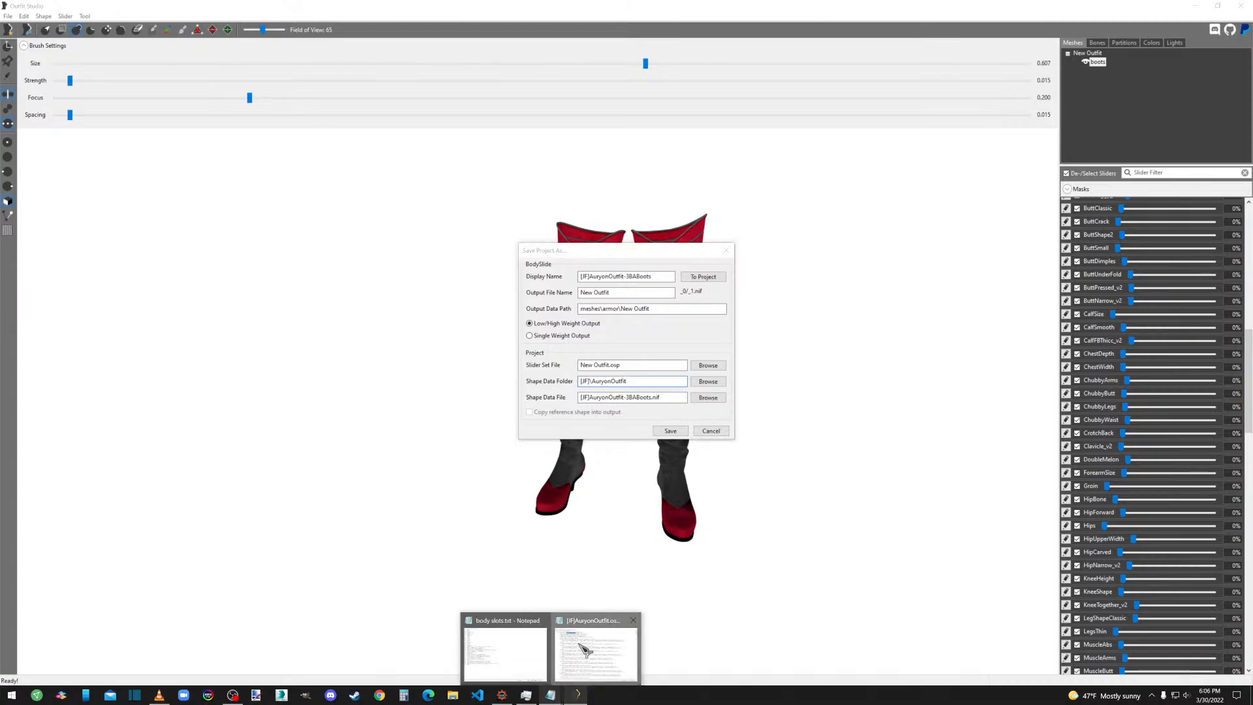
click(581, 646)
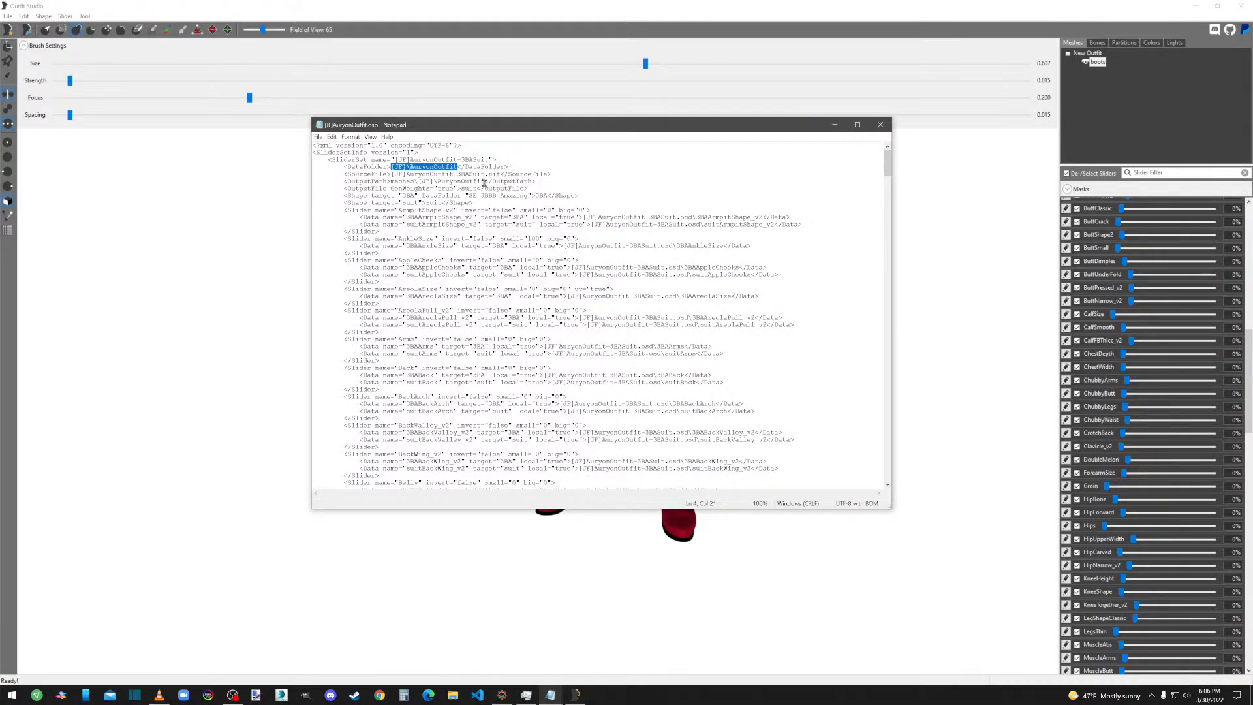
drag(484, 181, 392, 184)
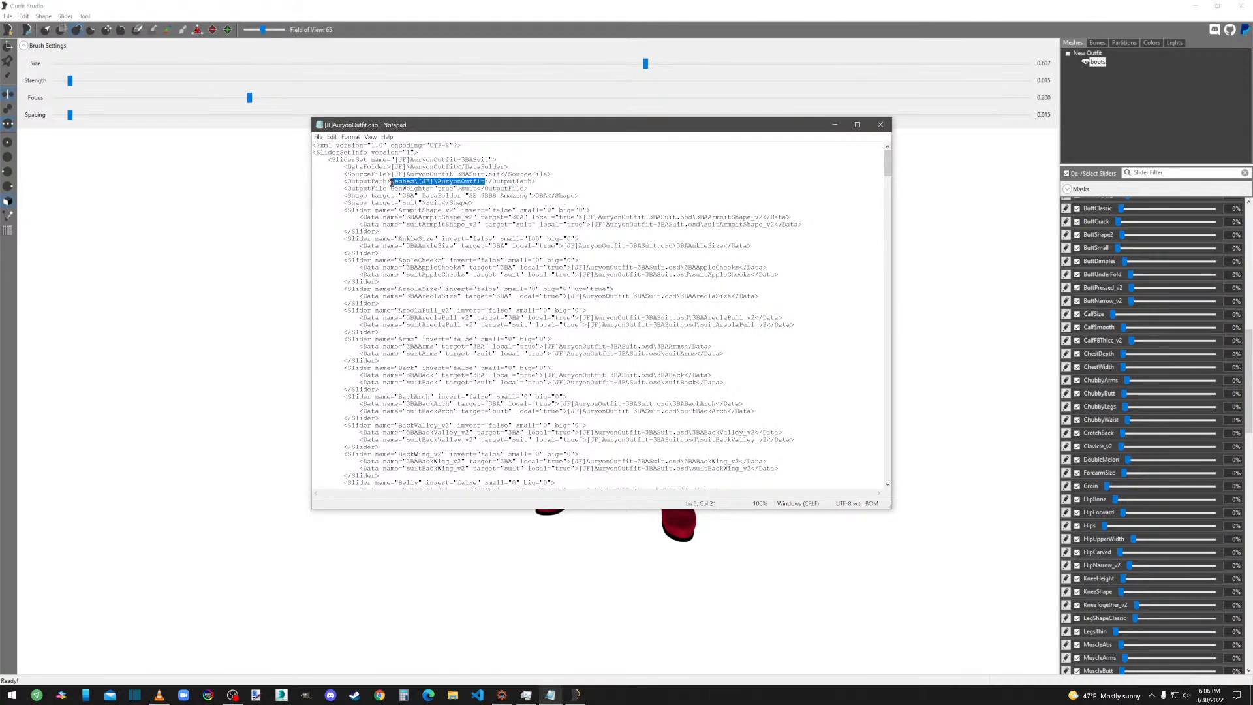
click(470, 9)
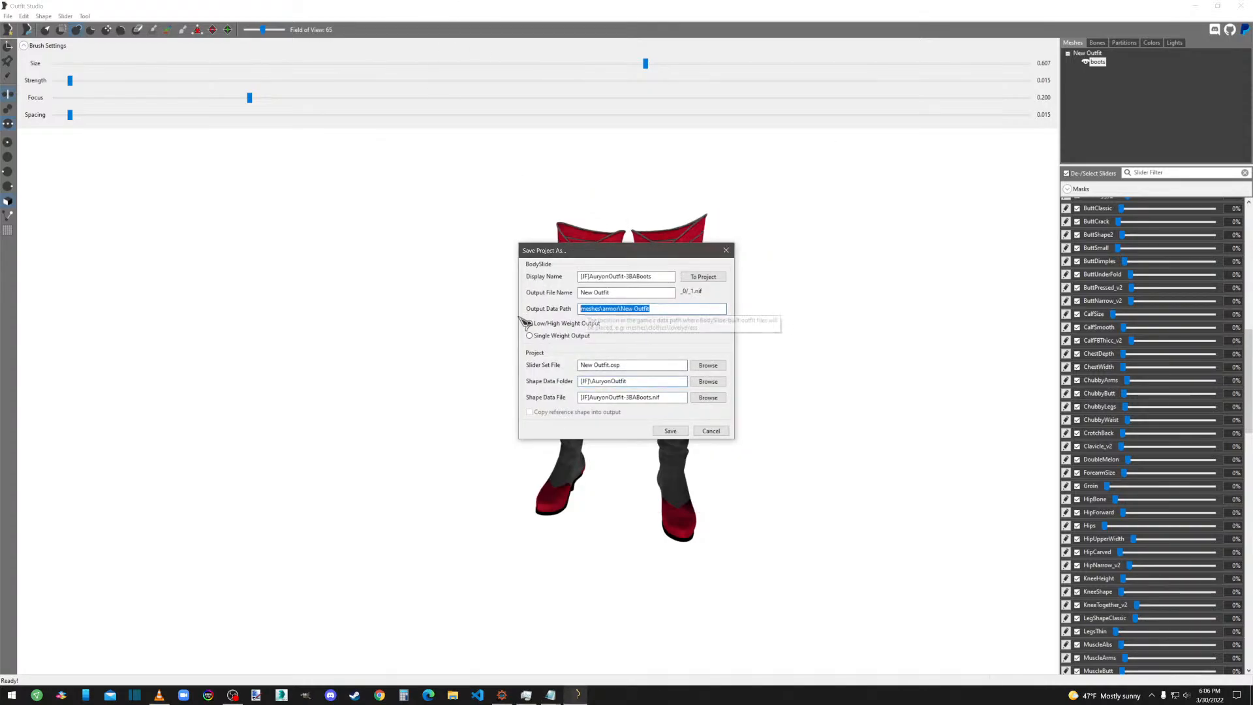
key(ctrl+v)
drag(612, 293, 558, 296)
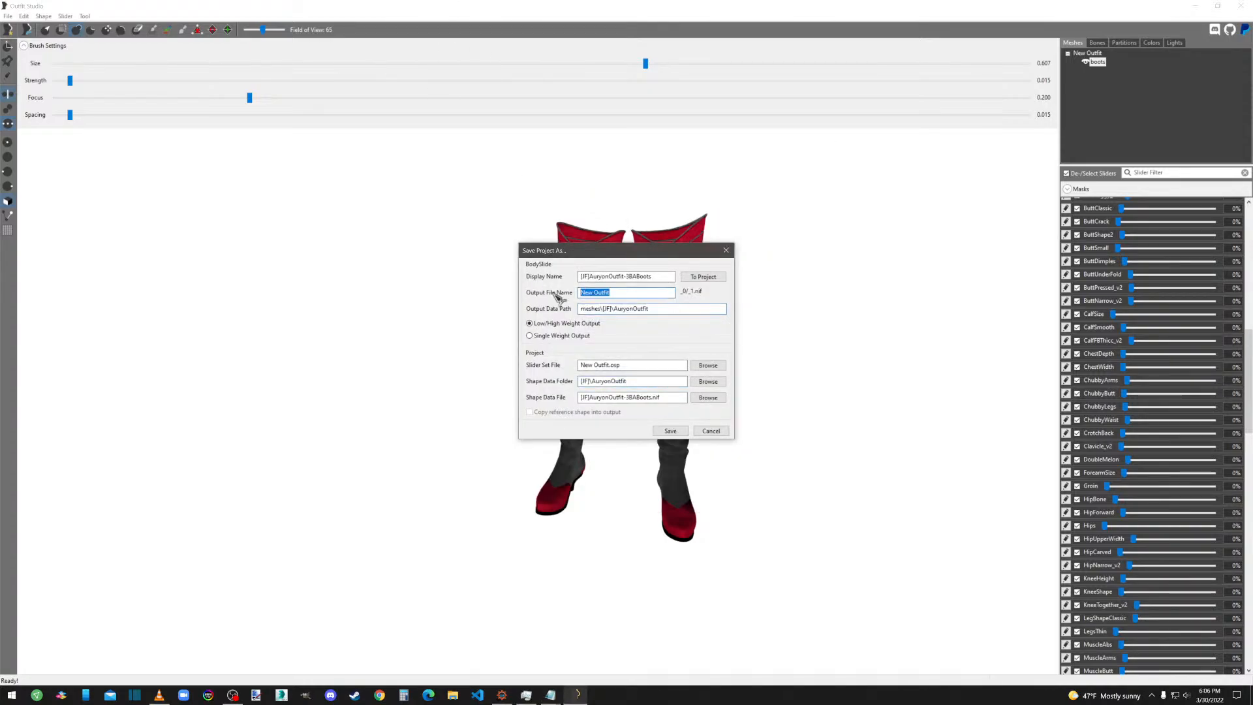
text(boots)
Set the slider set file to [JF]AuryonOutfit.osp, reusing the name prefix from the shape data file, and save the project.
drag(628, 381, 543, 385)
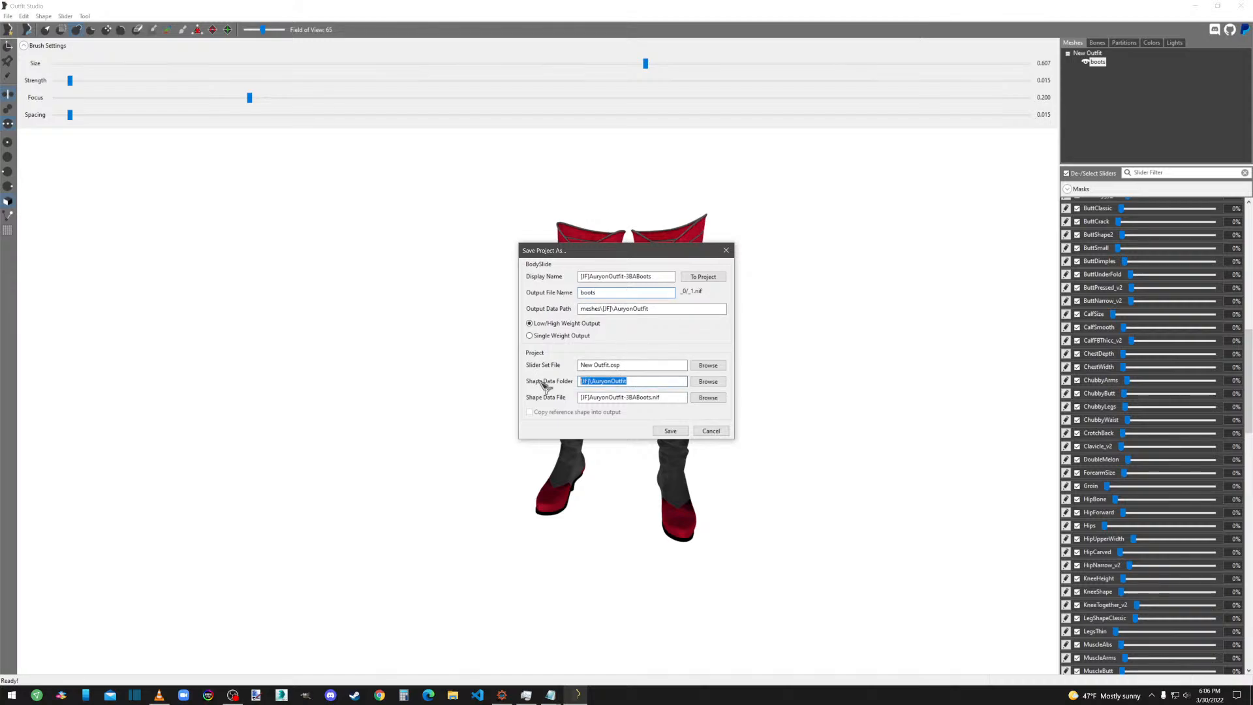
drag(624, 397, 573, 403)
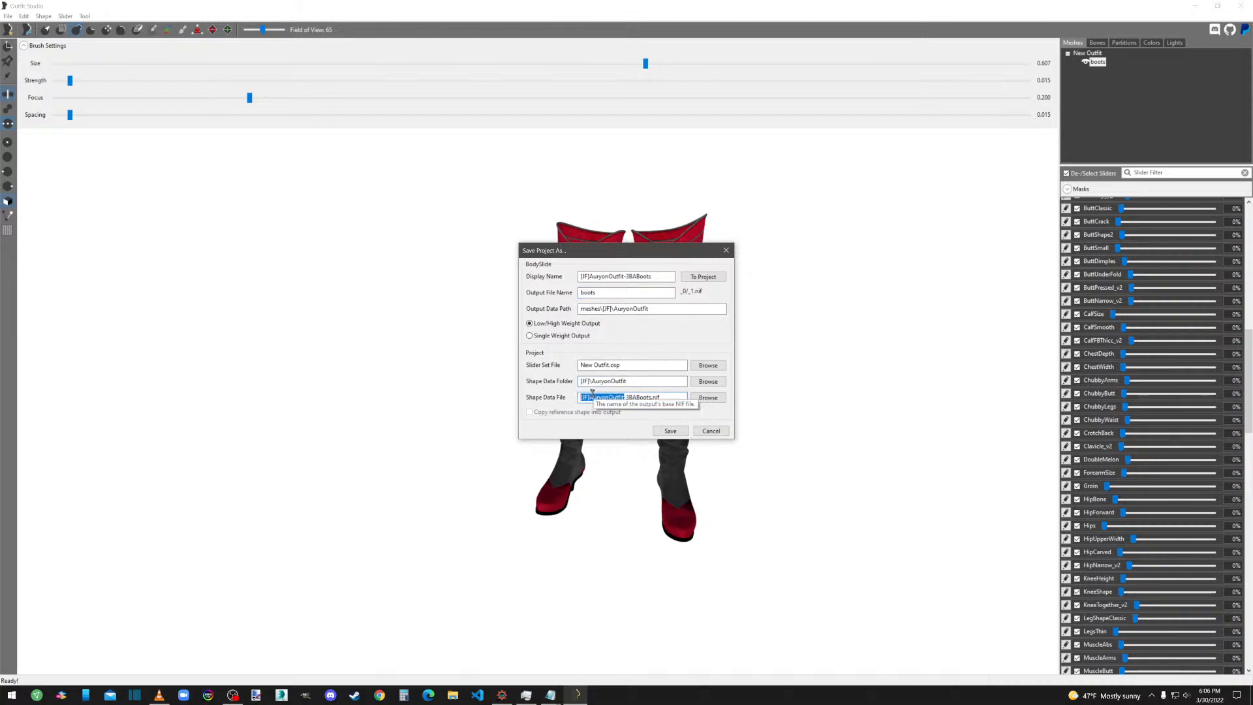
drag(609, 365, 571, 375)
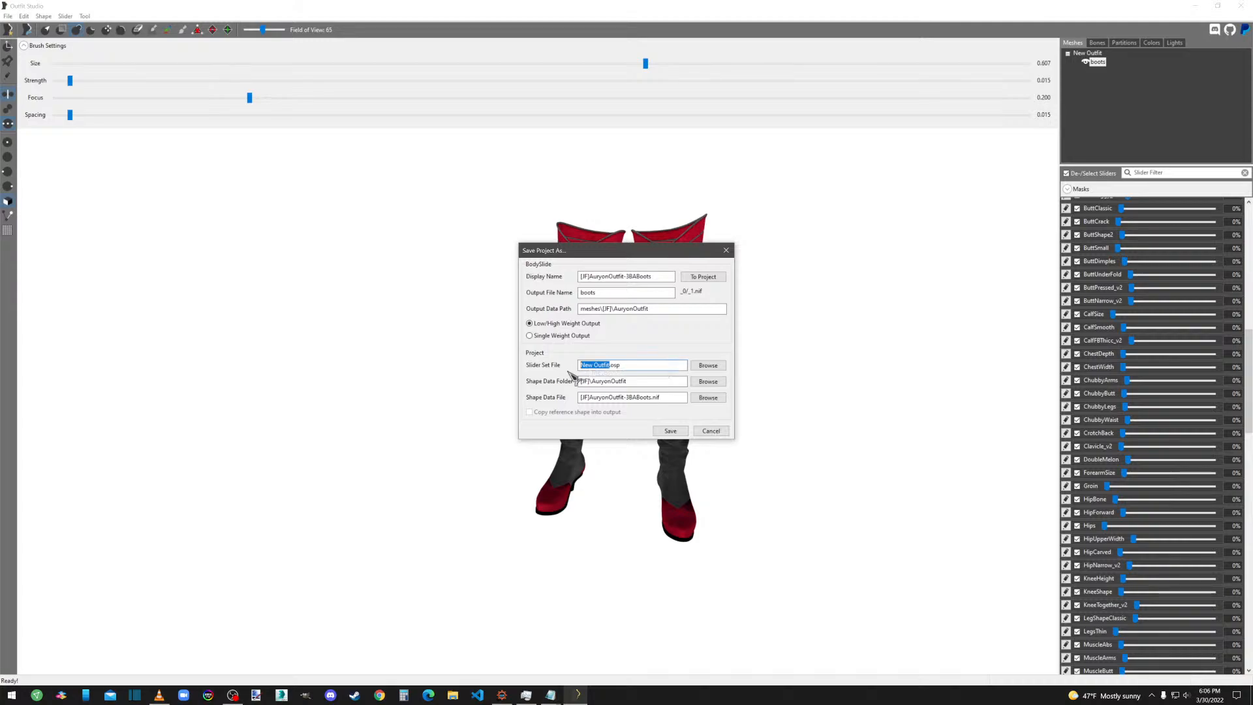
key(ctrl+v)
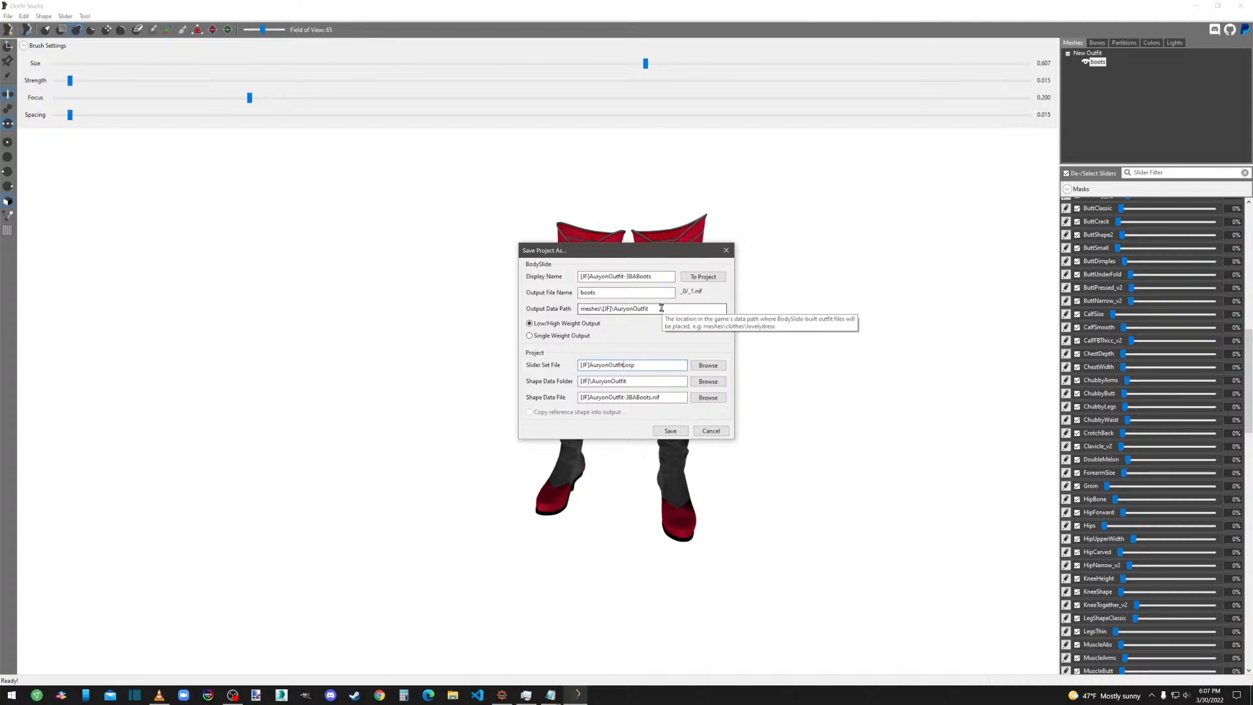
click(670, 431)
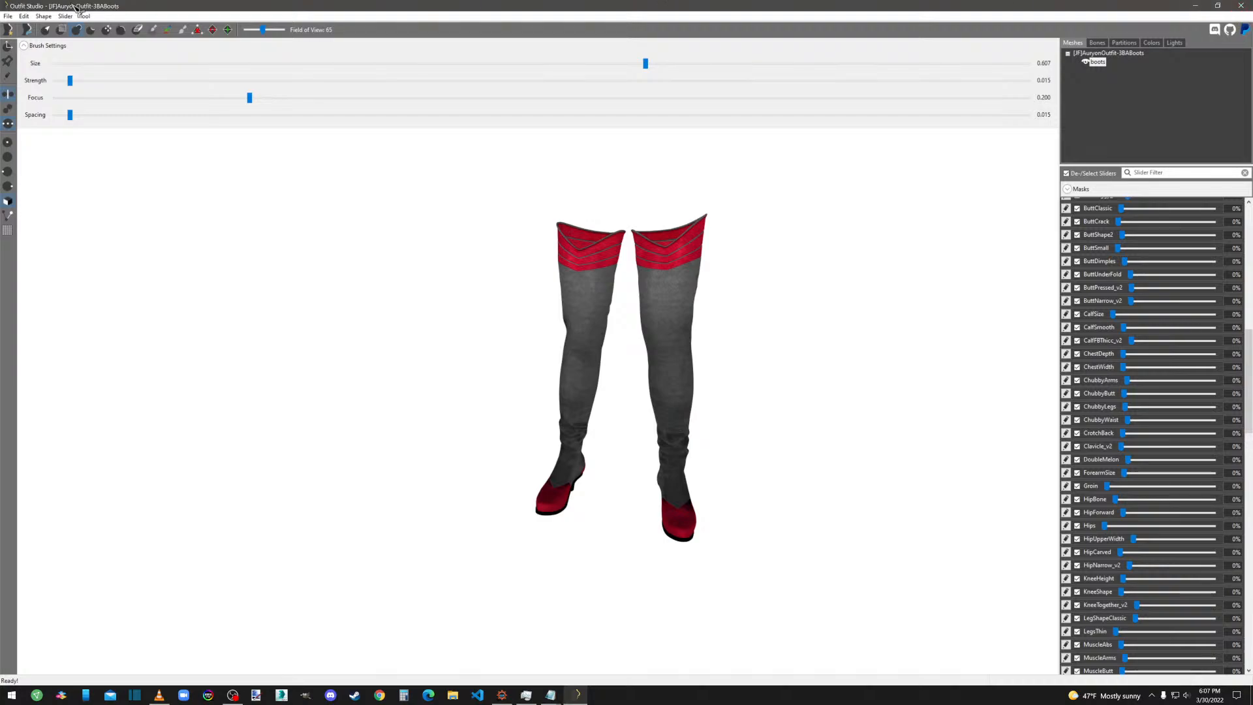
Unload the boots project and load [JF]AuryonOutfit-3BASuit from [JF]AuryonOutfit.osp to check the saved suit.
click(7, 16)
click(38, 59)
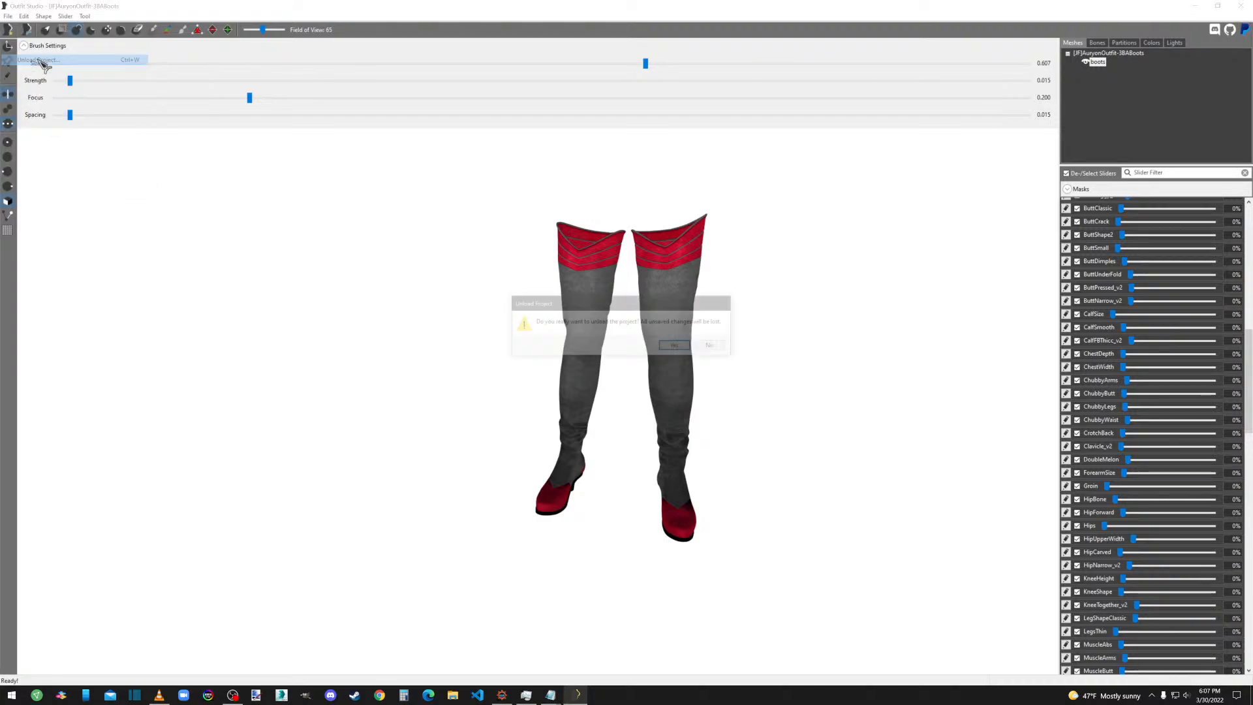
click(679, 353)
click(7, 15)
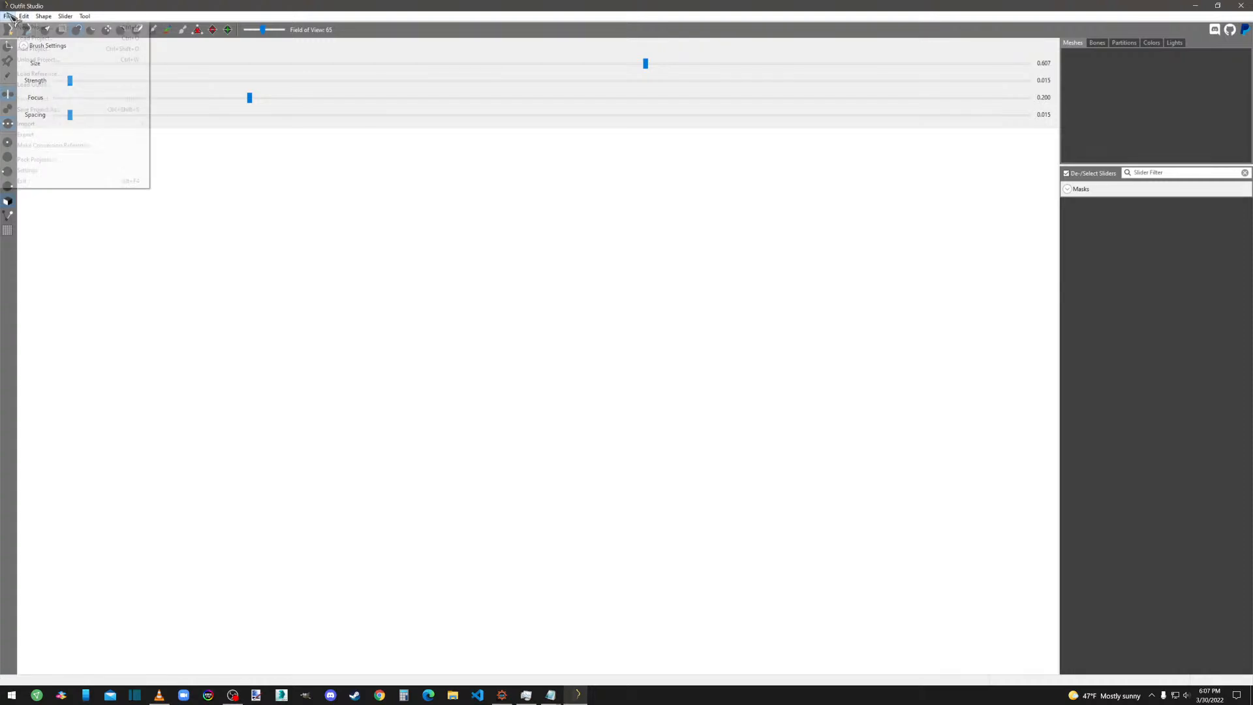
click(46, 38)
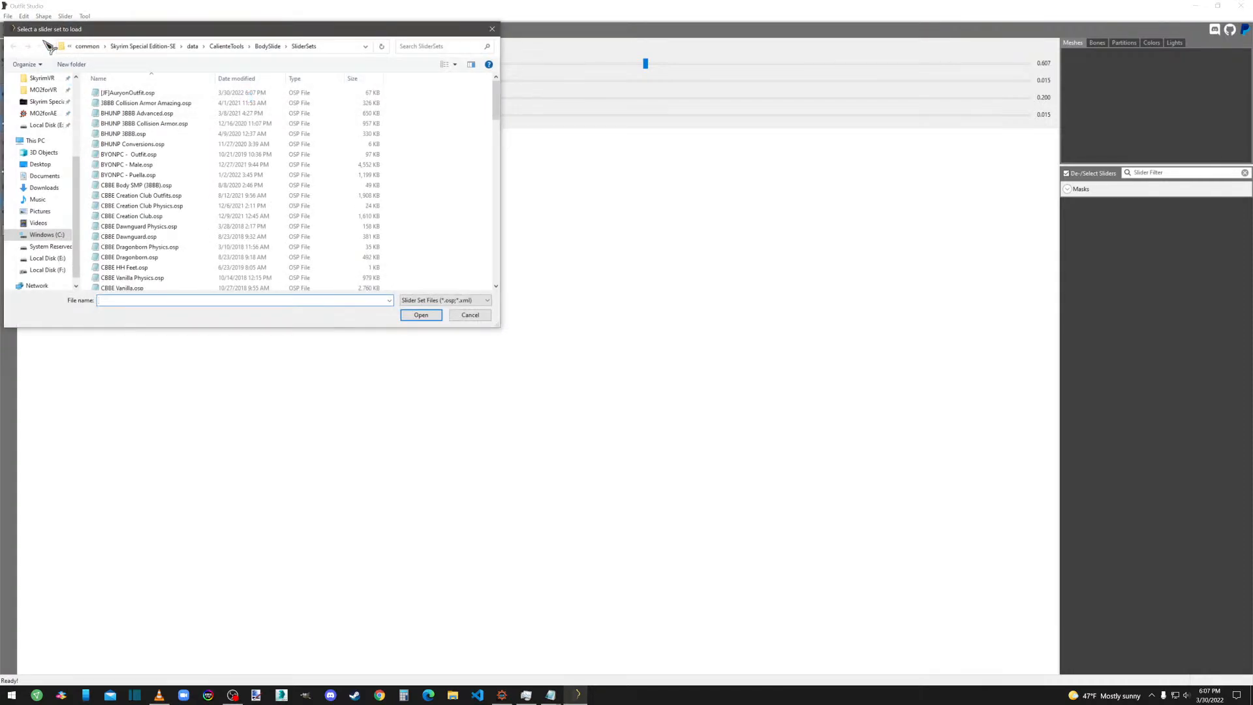
double_click(122, 94)
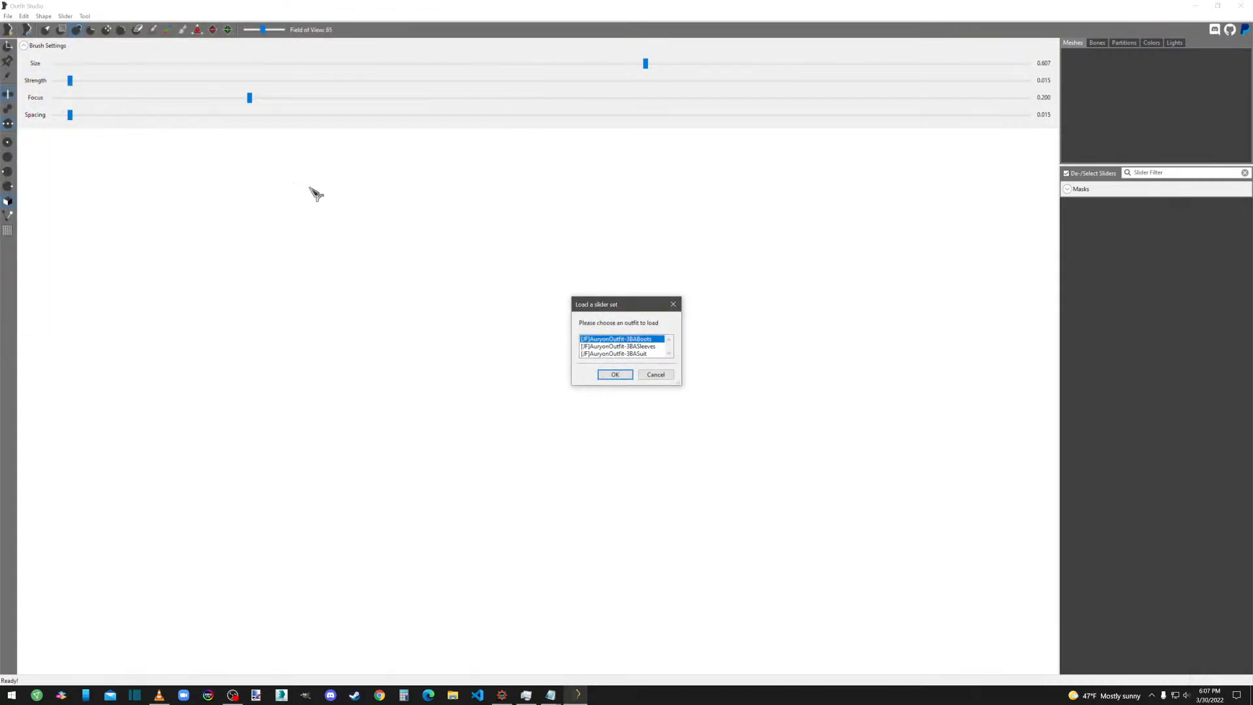
double_click(641, 354)
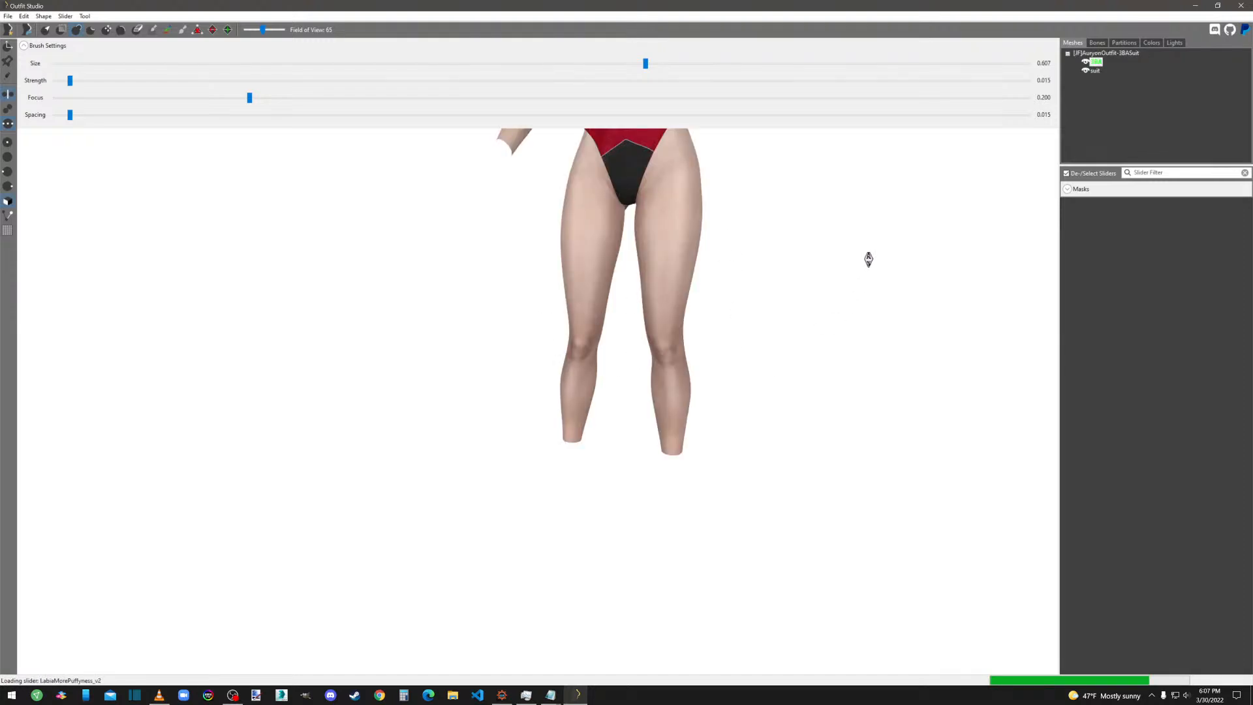
middle_drag(713, 375, 670, 607)
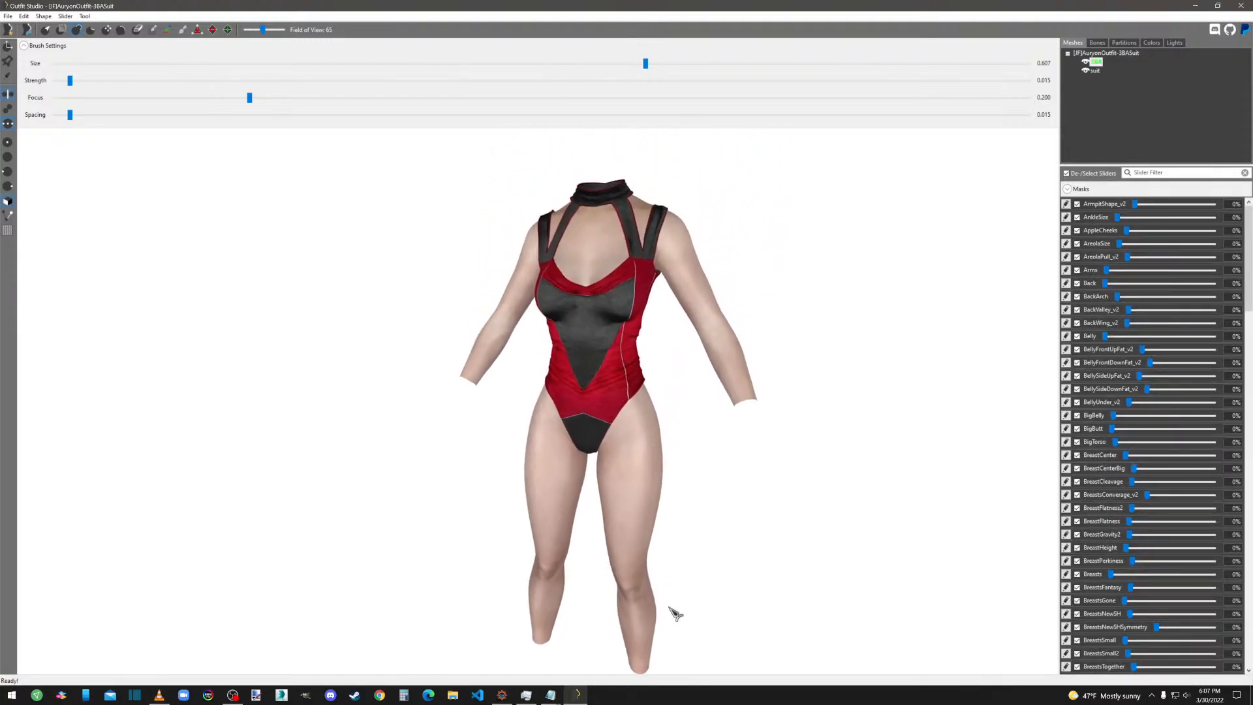
Close Outfit Studio and both Notepad files, [JF]AuryonOutfit.osp and the body slots text file.
click(1241, 6)
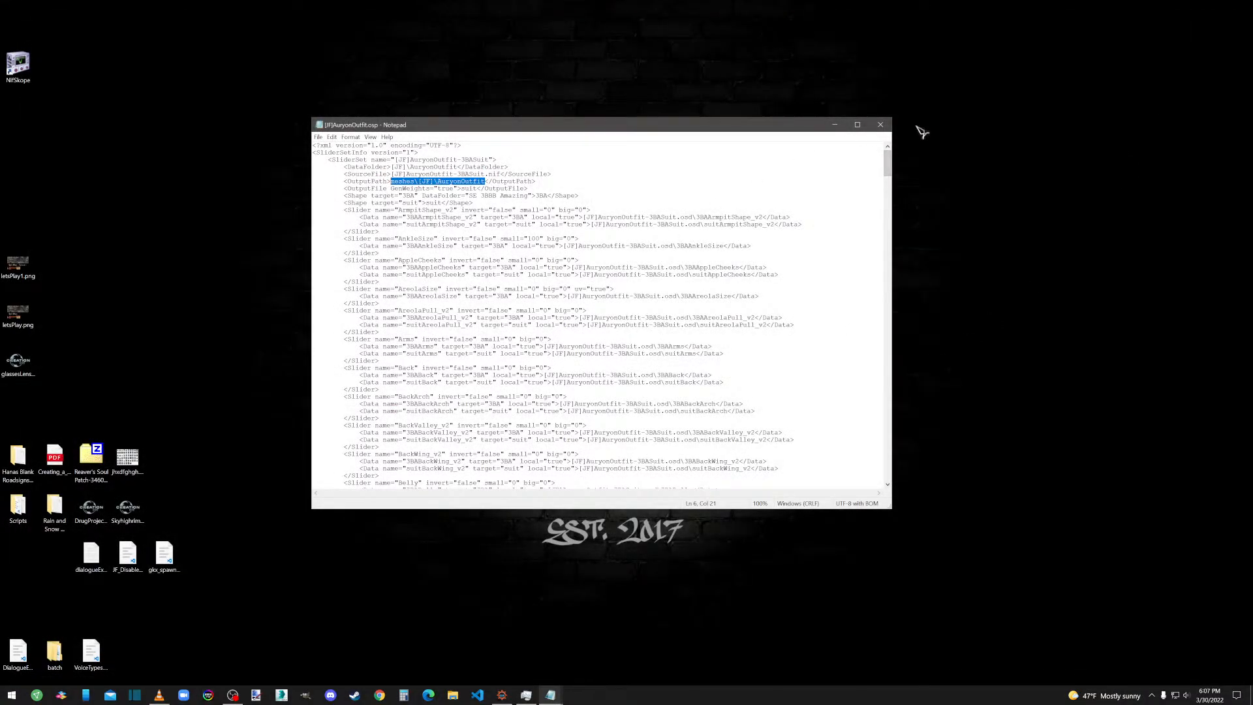
click(880, 124)
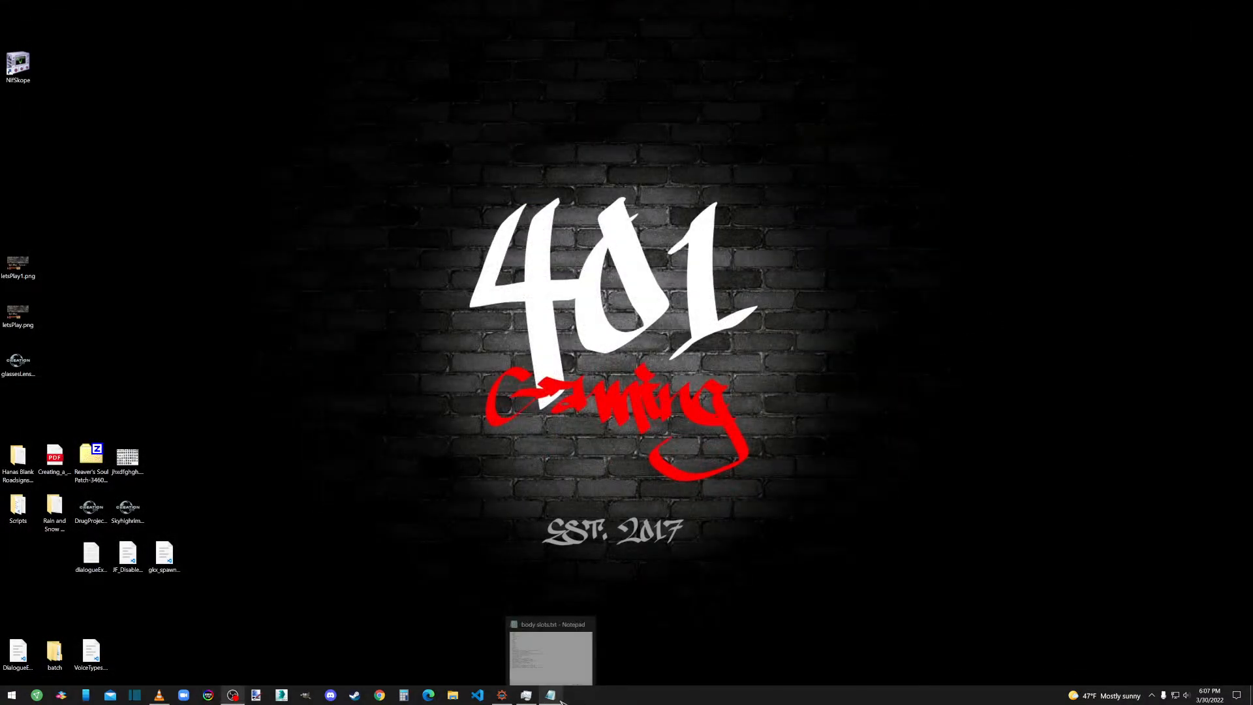
click(550, 694)
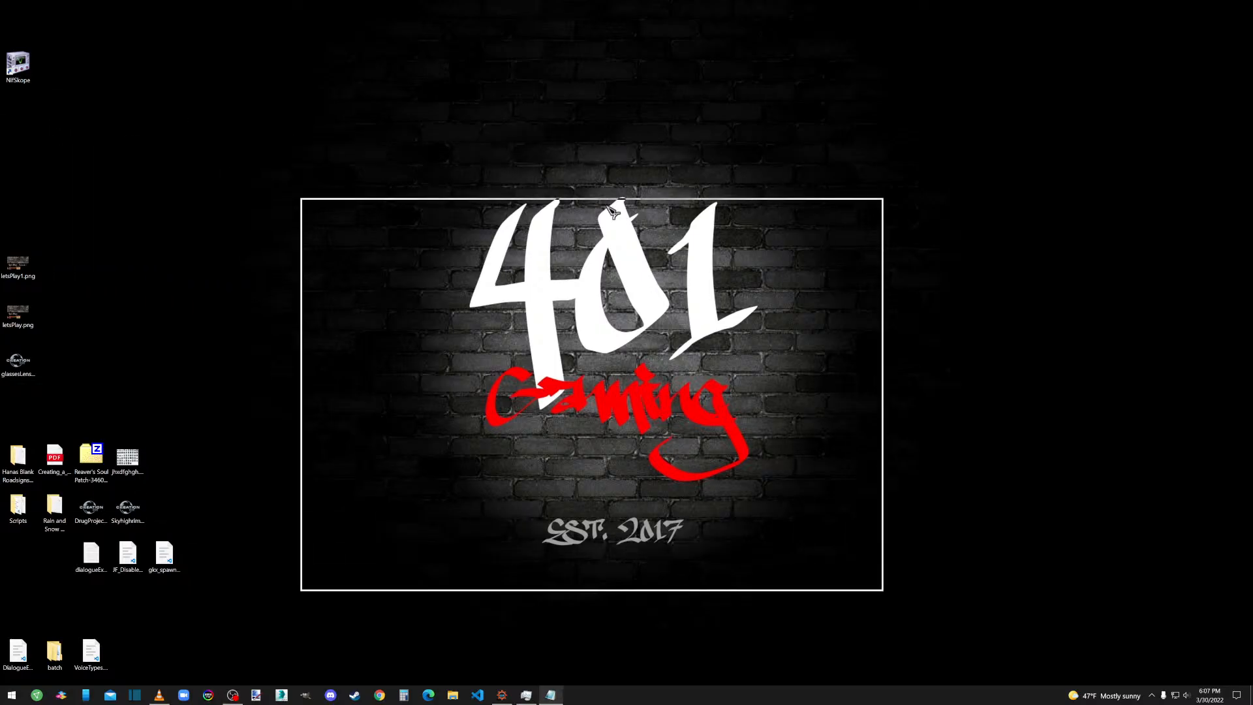
click(877, 204)
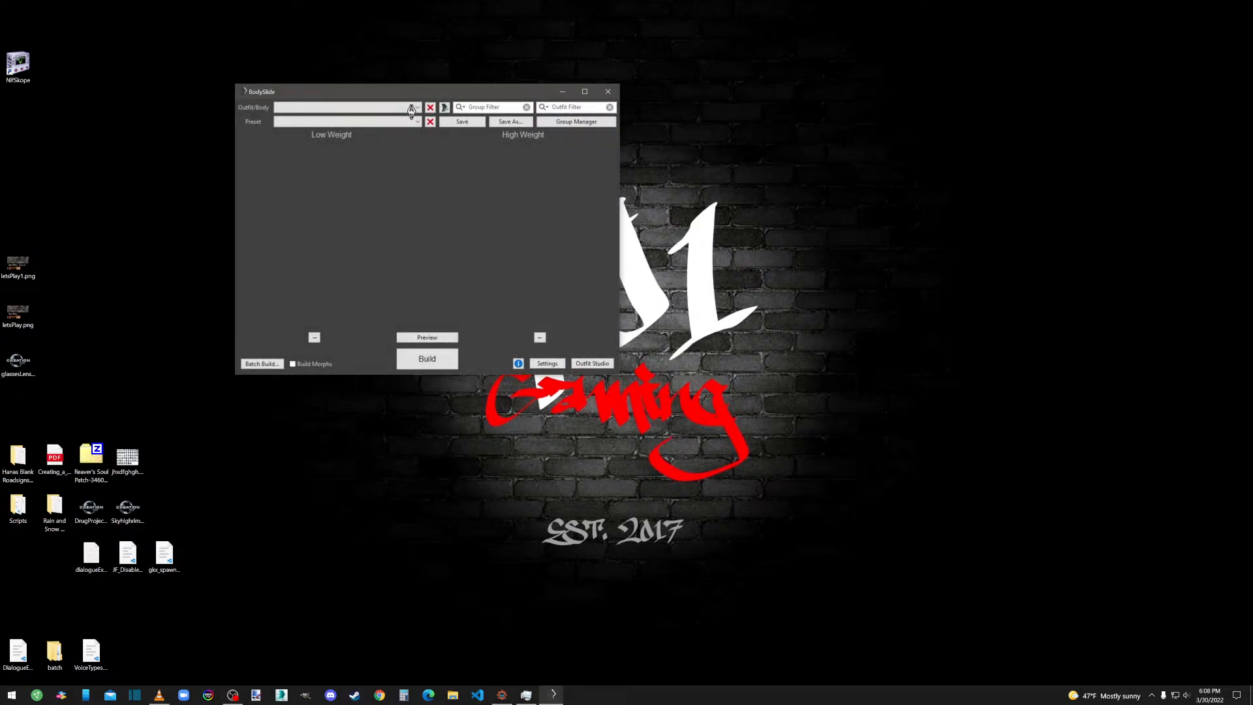
In BodySlide, select the [JF]AuryonOutfit-3BASuit outfit and open its preview.
click(394, 109)
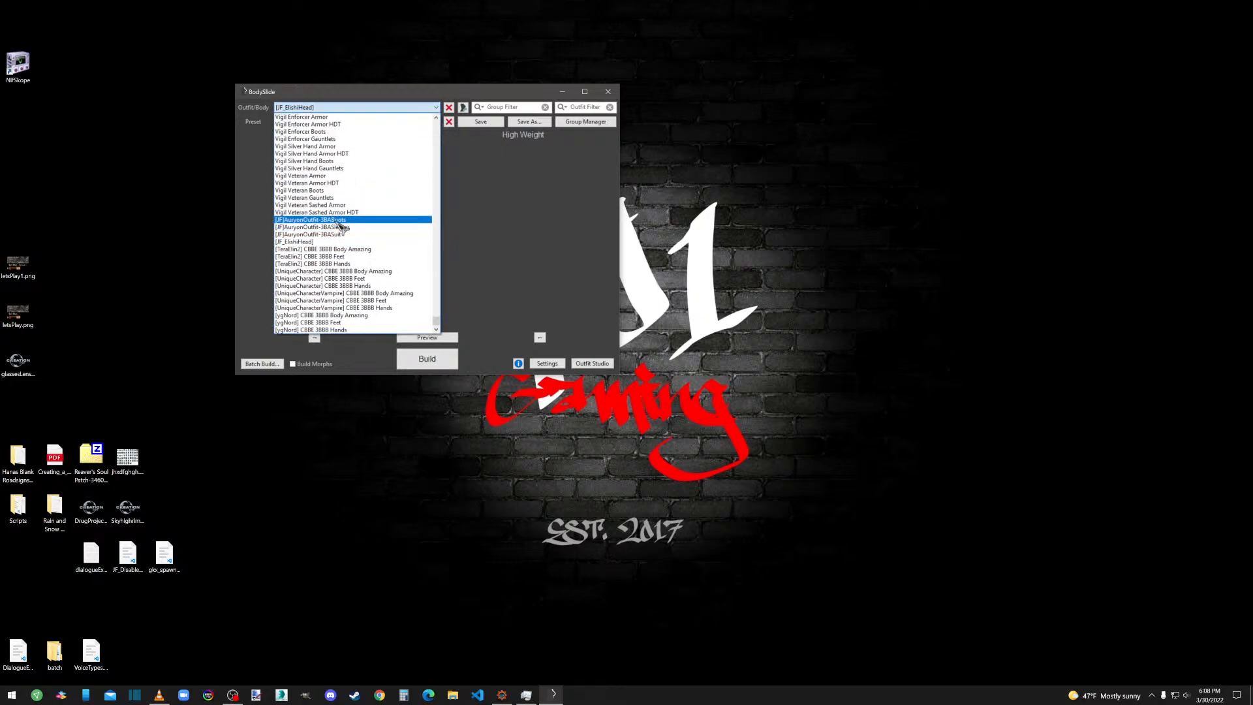
click(311, 220)
click(341, 108)
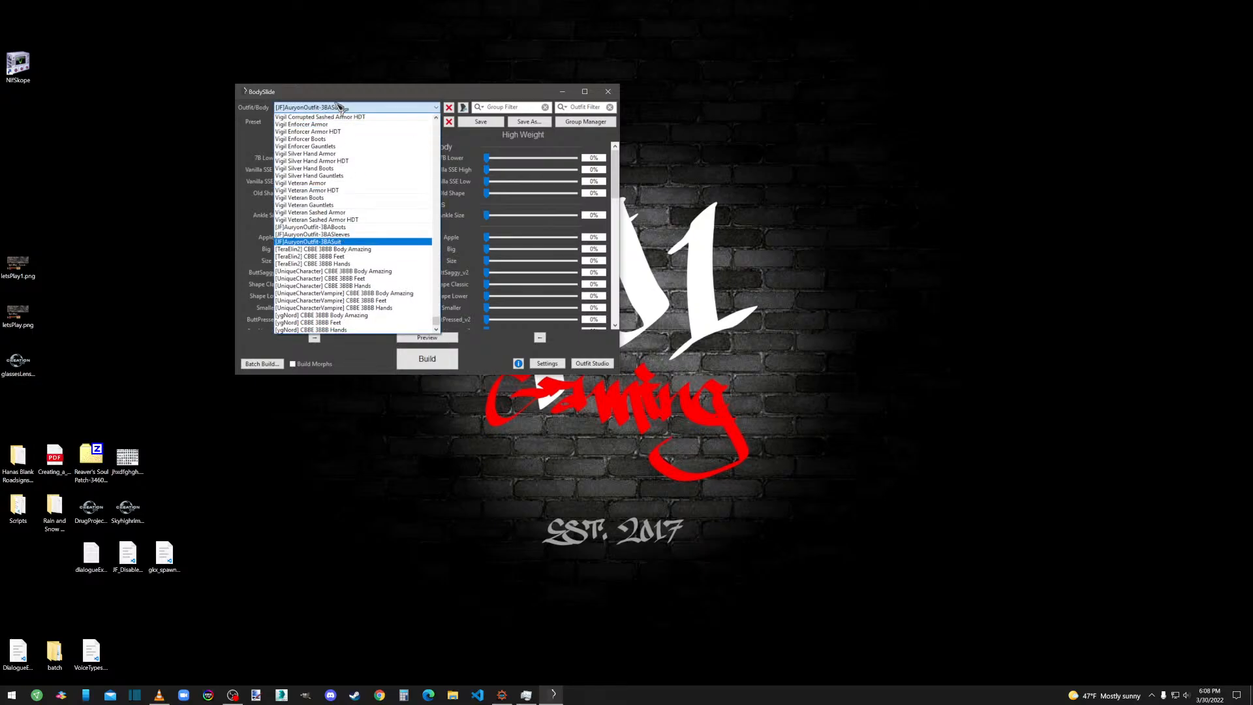
click(340, 110)
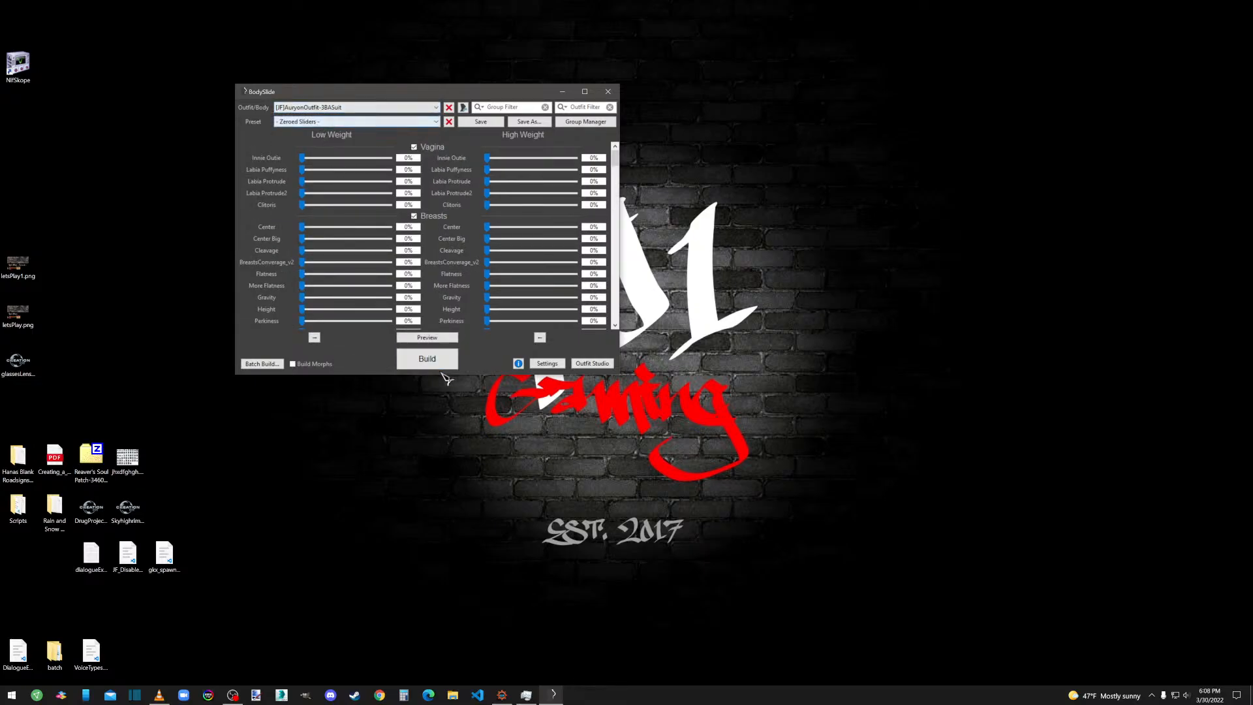
click(428, 338)
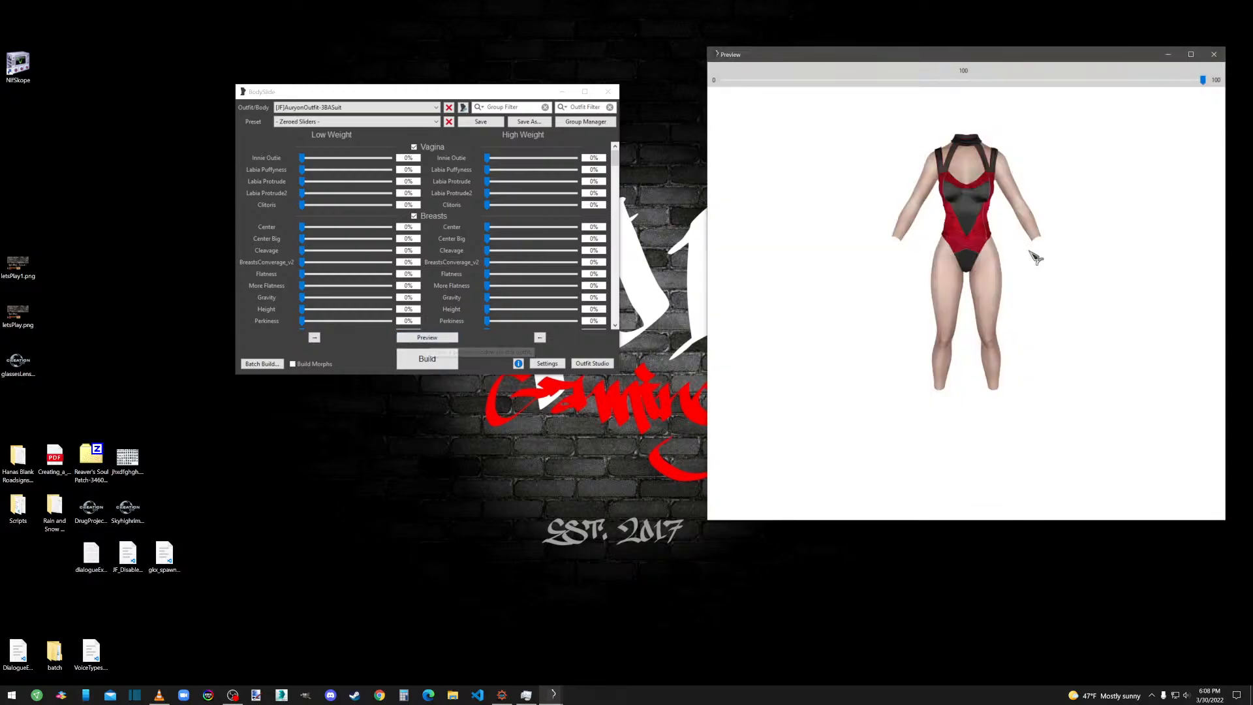
mouse_move(1133, 347)
mouse_down()
mouse_move(984, 359)
mouse_move(1126, 351)
mouse_up()
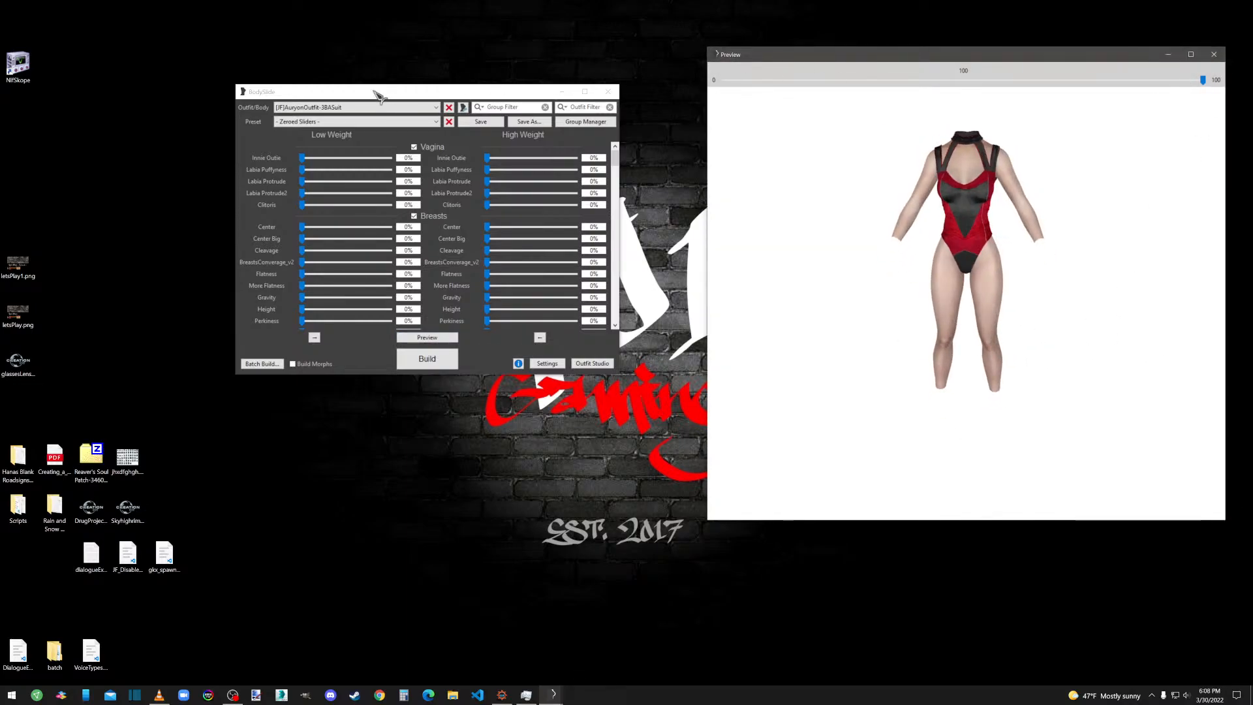
Apply the FreshPreset2 preset to the suit and inspect the shape in the preview from an angle.
click(311, 122)
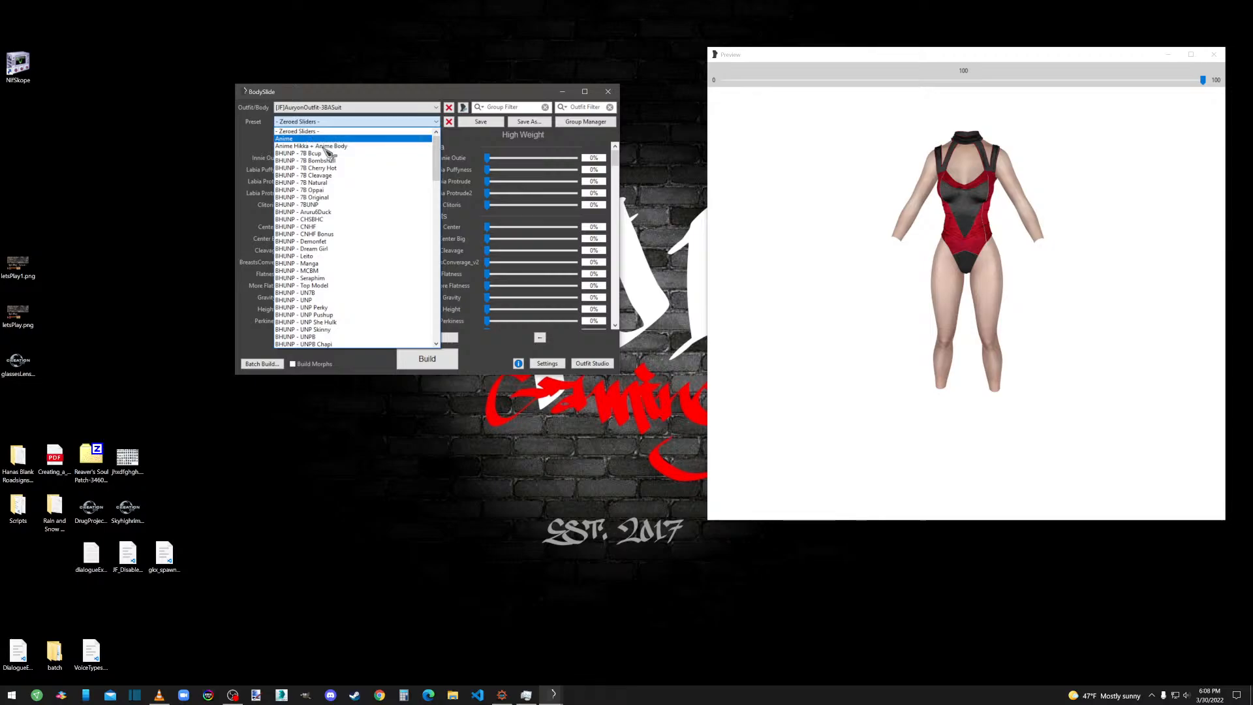
scroll(439, 164, down, 2)
drag(437, 163, 438, 224)
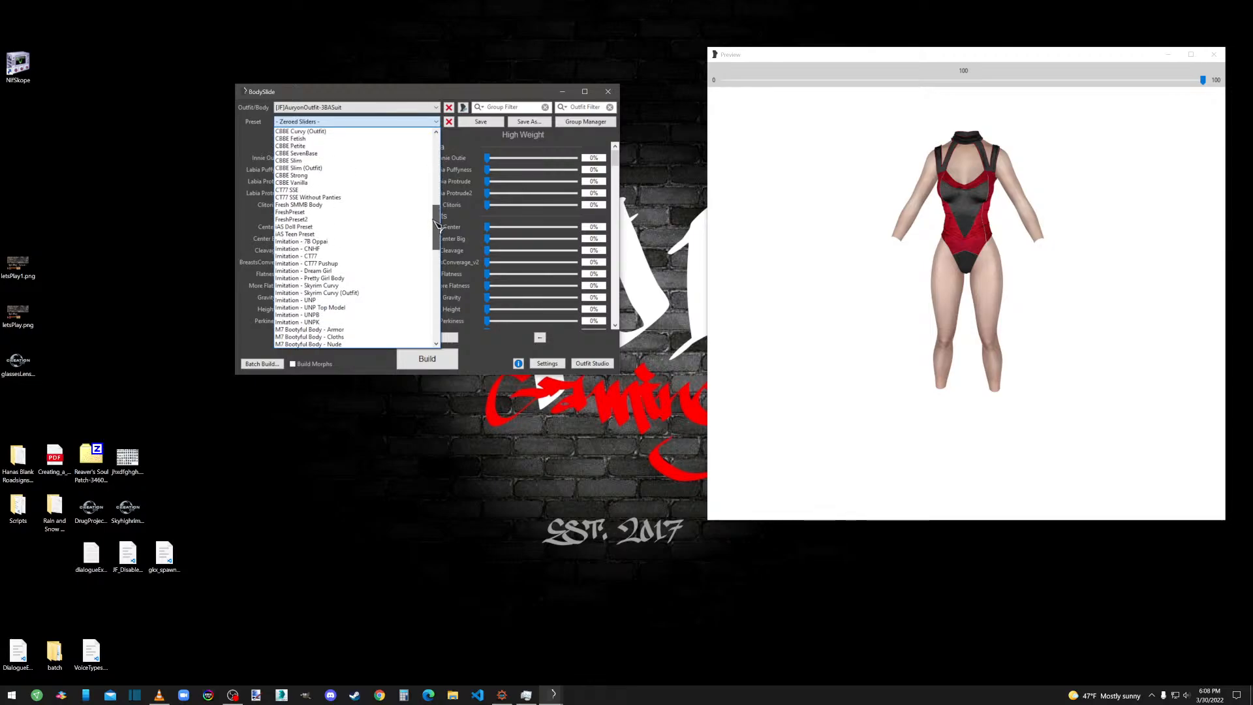
click(299, 219)
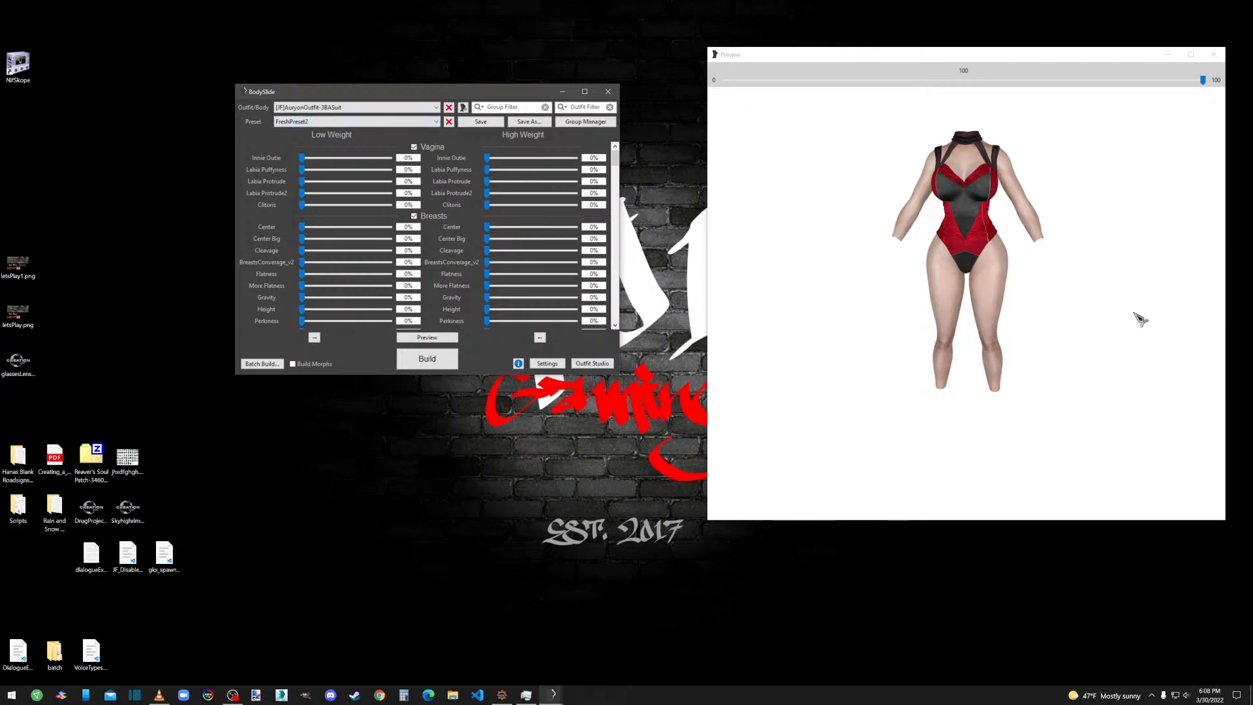
drag(1139, 318, 1172, 324)
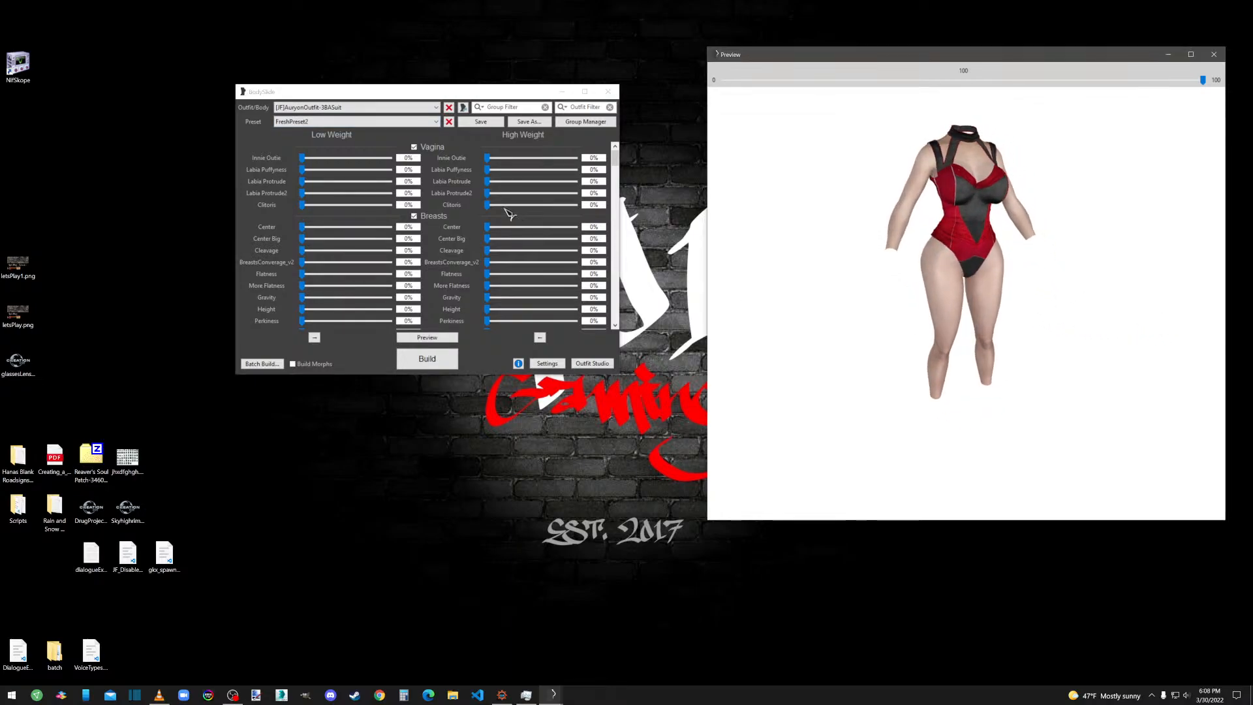
Apply the CBBE Curvy preset to the suit and check its shape in the preview.
click(319, 122)
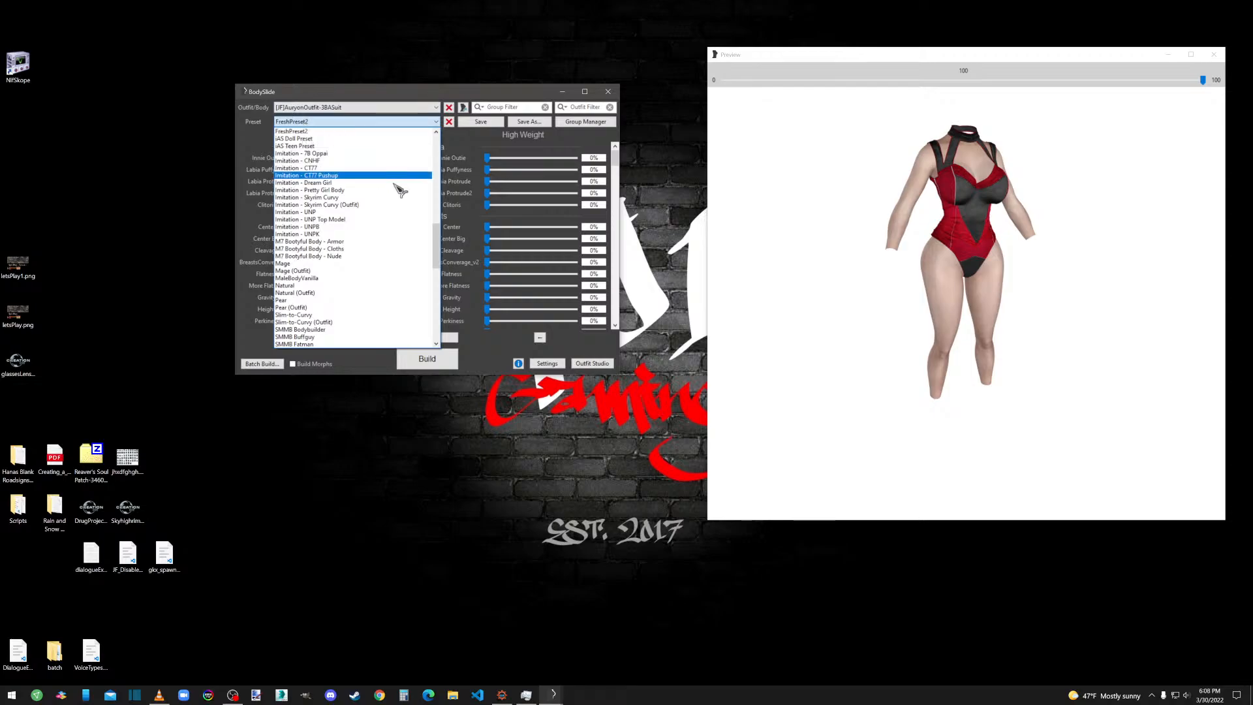
scroll(436, 251, down, 3)
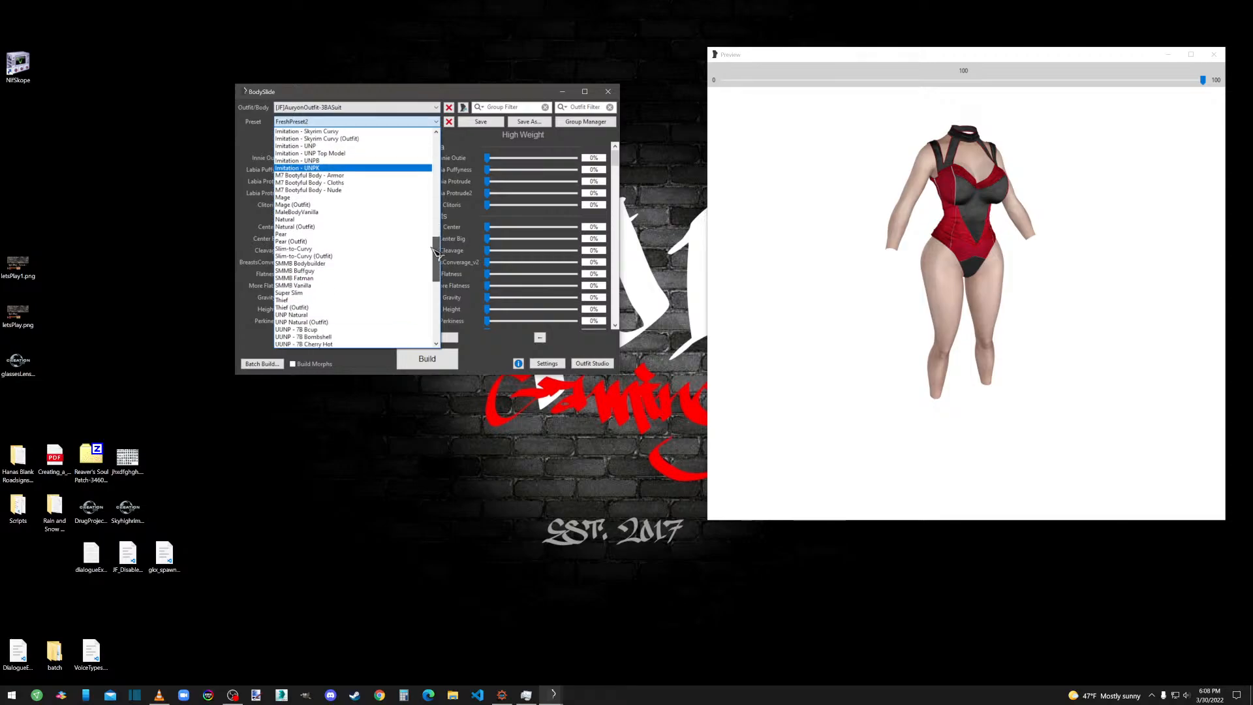
drag(436, 252, 432, 336)
drag(428, 325, 436, 197)
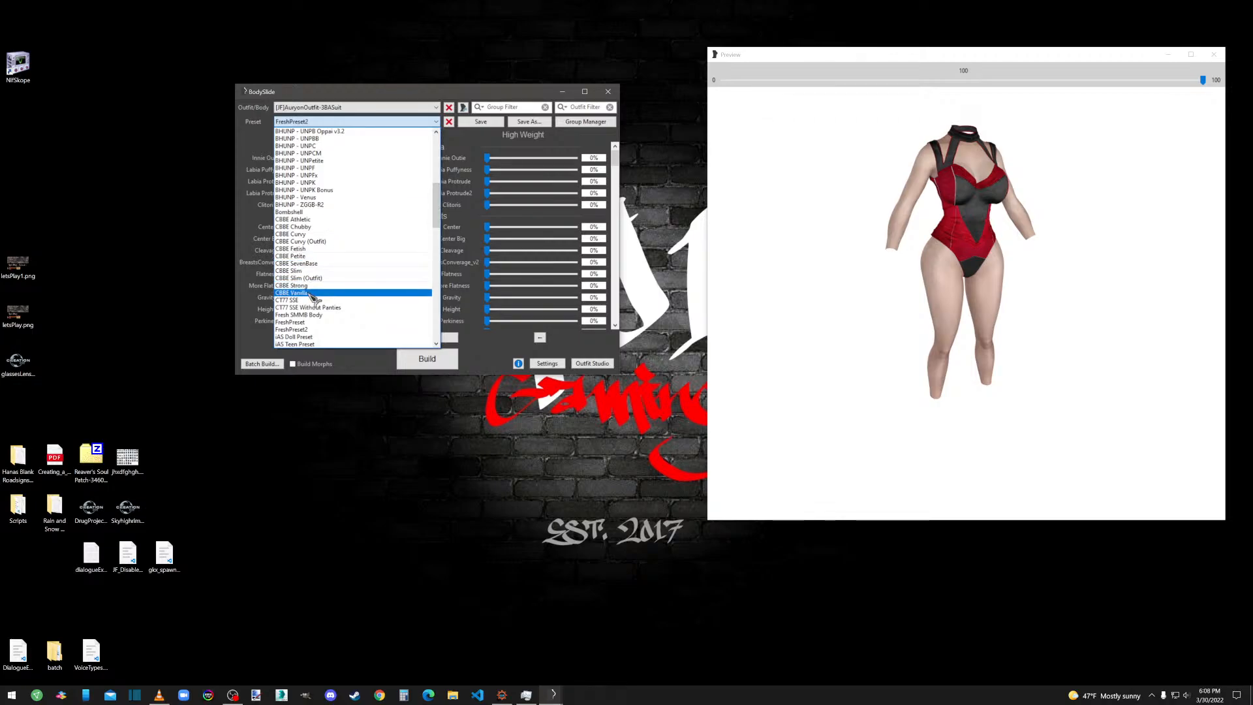
click(302, 234)
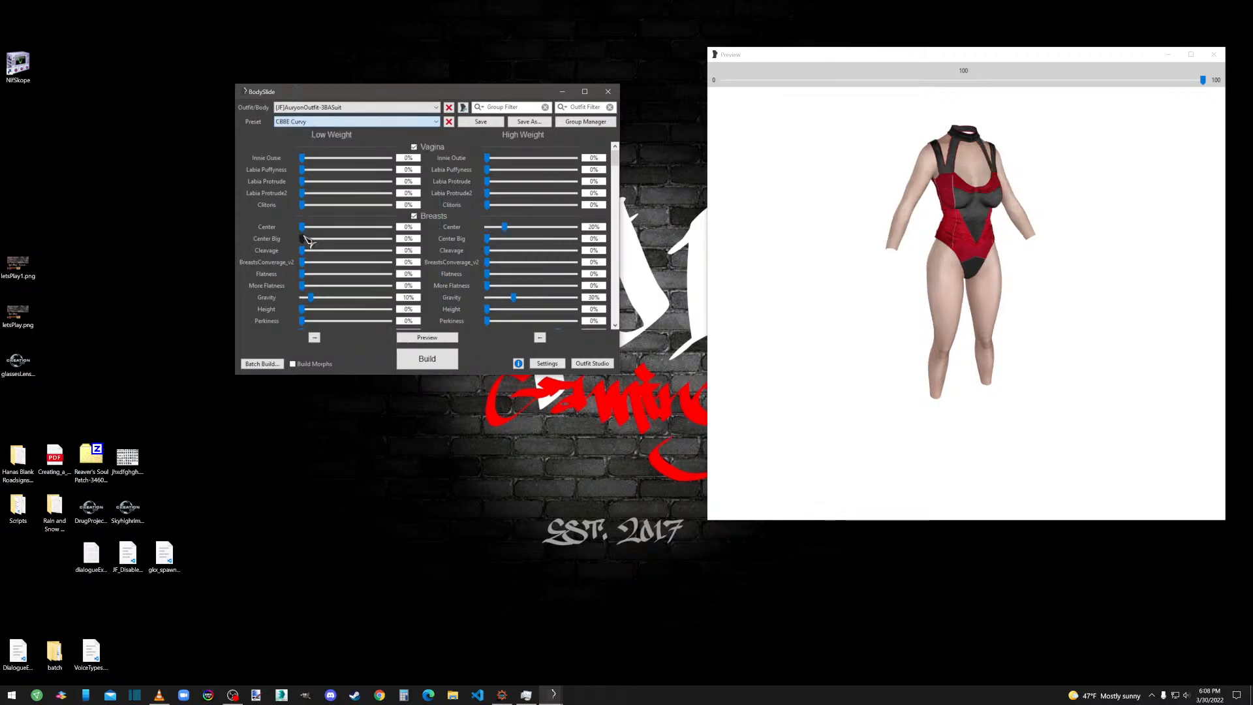
Apply the CBBE Curvy (Outfit) preset to the suit and inspect the preview from the front.
click(324, 124)
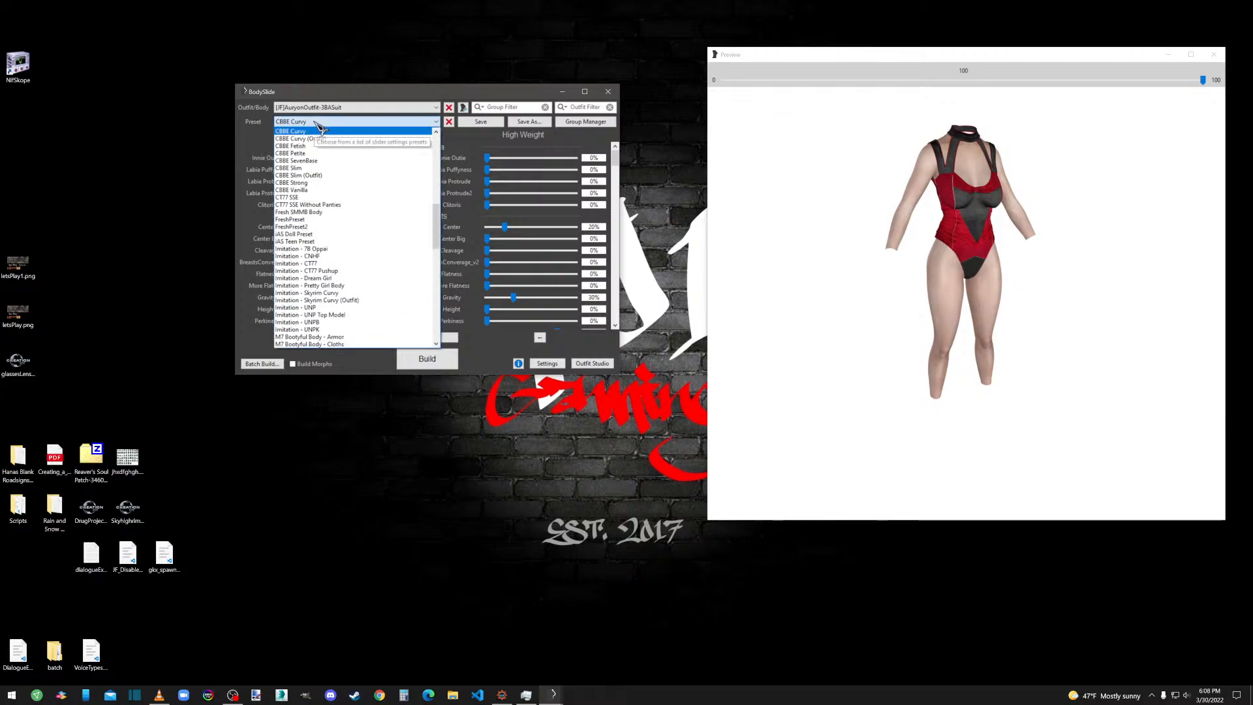
click(332, 135)
click(1053, 287)
mouse_move(1054, 288)
mouse_down()
mouse_move(1103, 288)
mouse_move(1039, 290)
mouse_up()
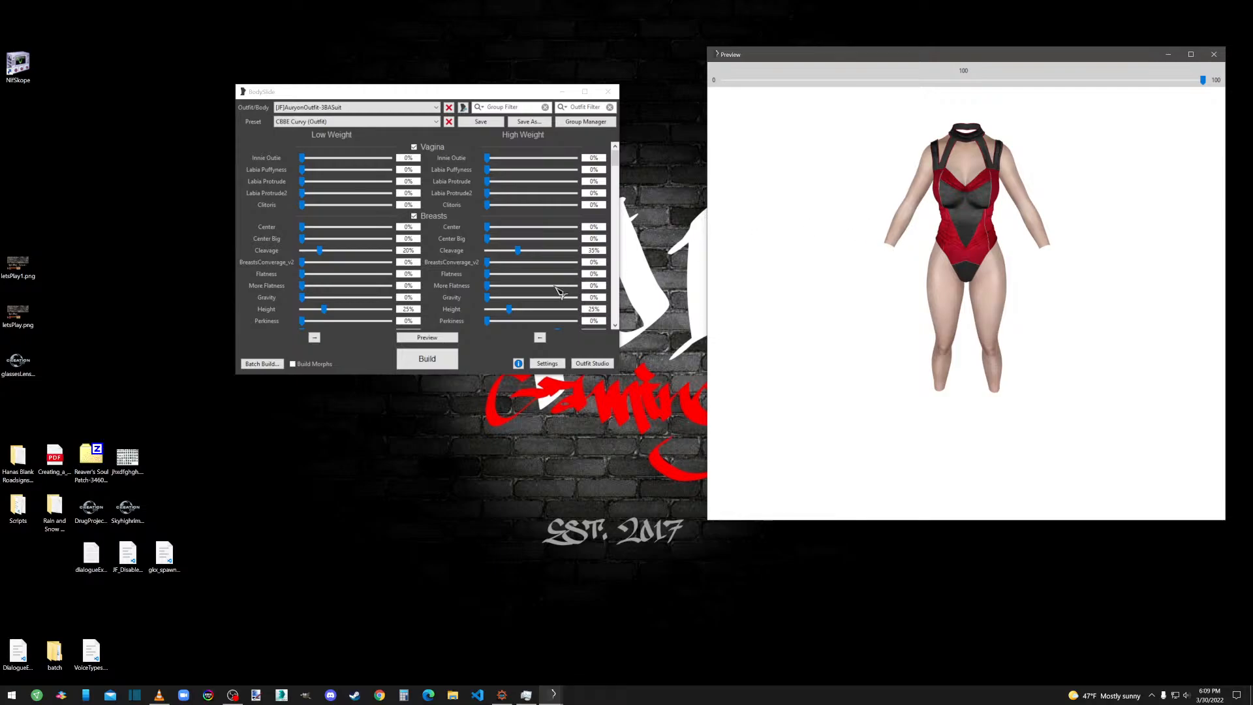
Test the suit with the CT77 SSE Without Panties preset and inspect the preview from the side.
click(346, 122)
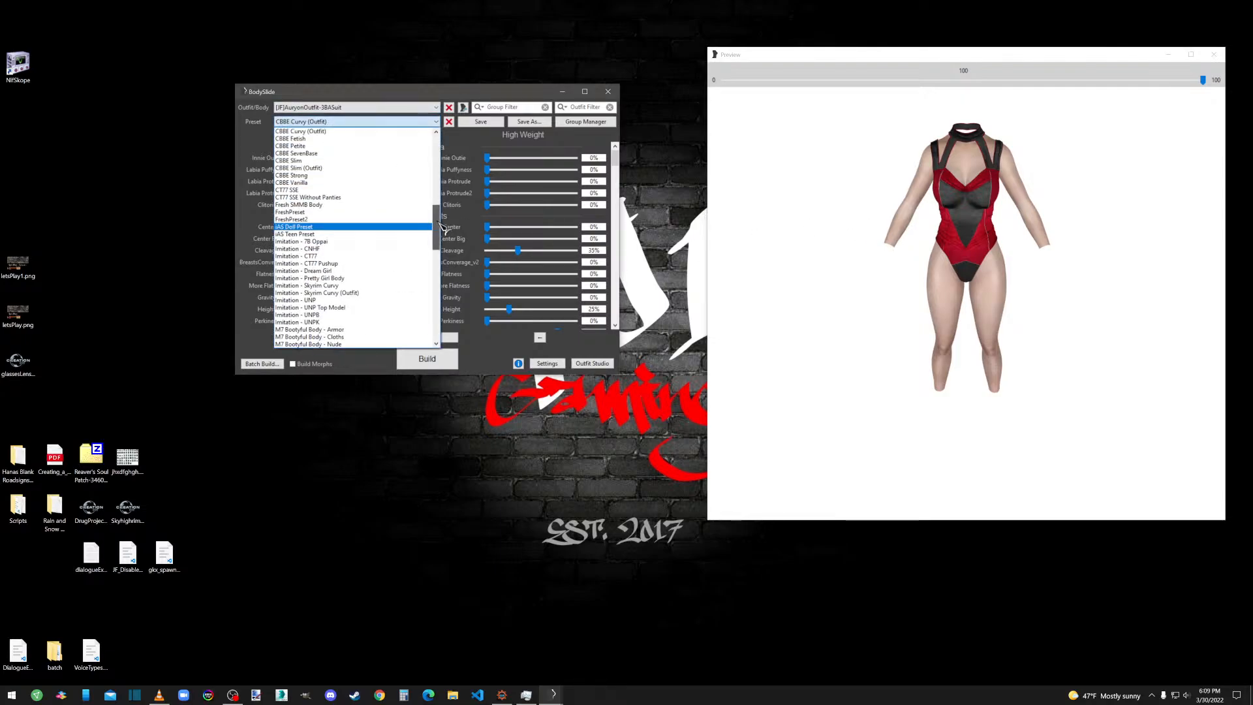
click(319, 198)
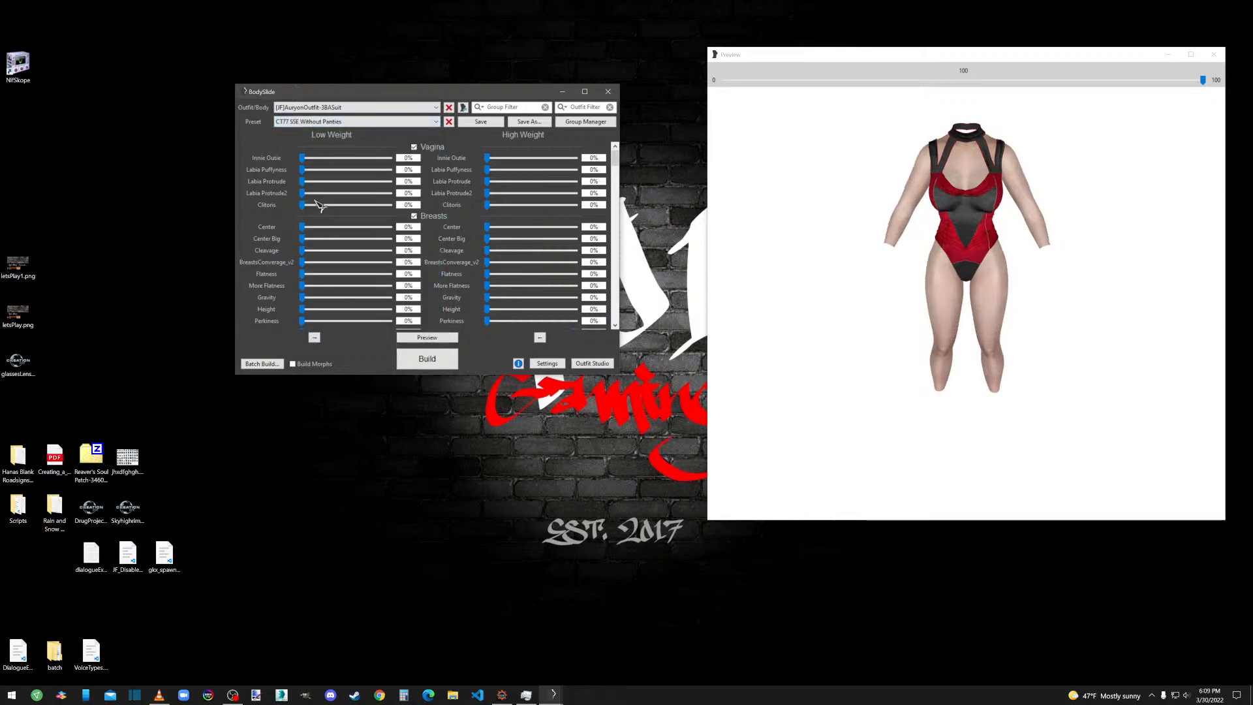
drag(1154, 373, 1084, 381)
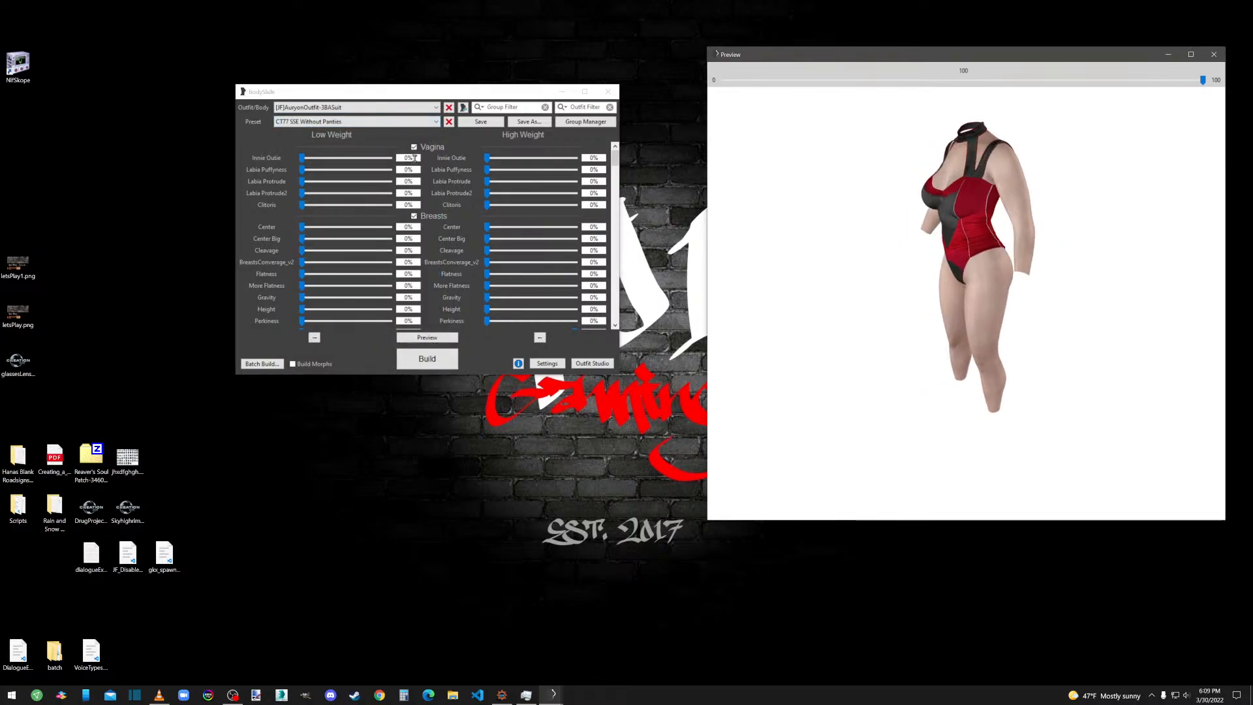
Apply the CT77 SSE preset to the suit and turn the preview model to inspect the fit.
click(330, 122)
scroll(319, 146, up, 1)
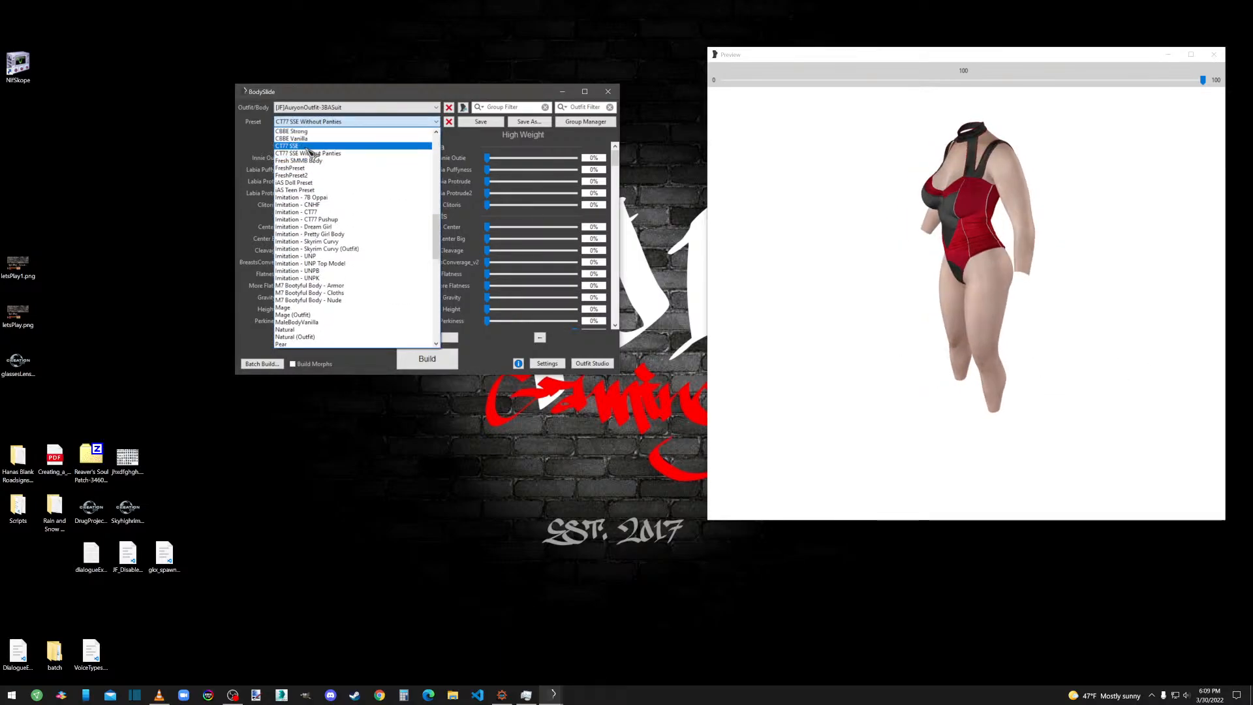
click(308, 146)
drag(1097, 356, 1124, 353)
Browse the body presets and reset the suit to the Zeroed Sliders preset.
click(405, 122)
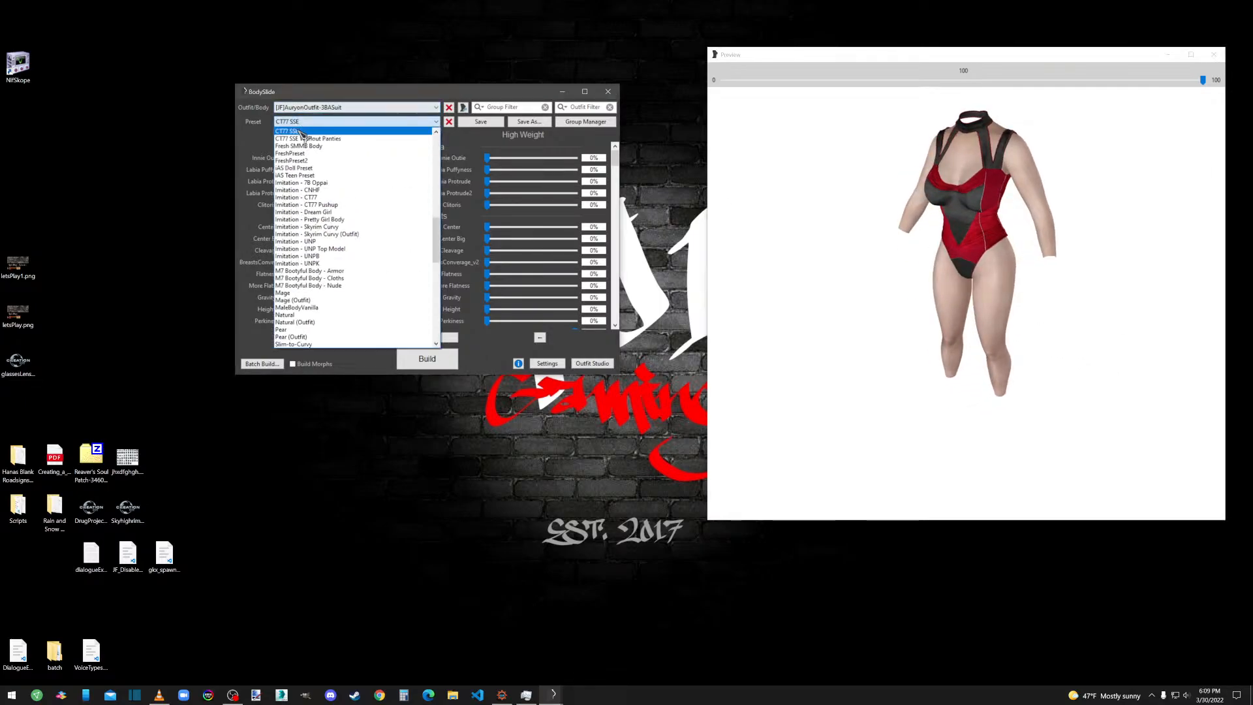
drag(436, 244, 445, 158)
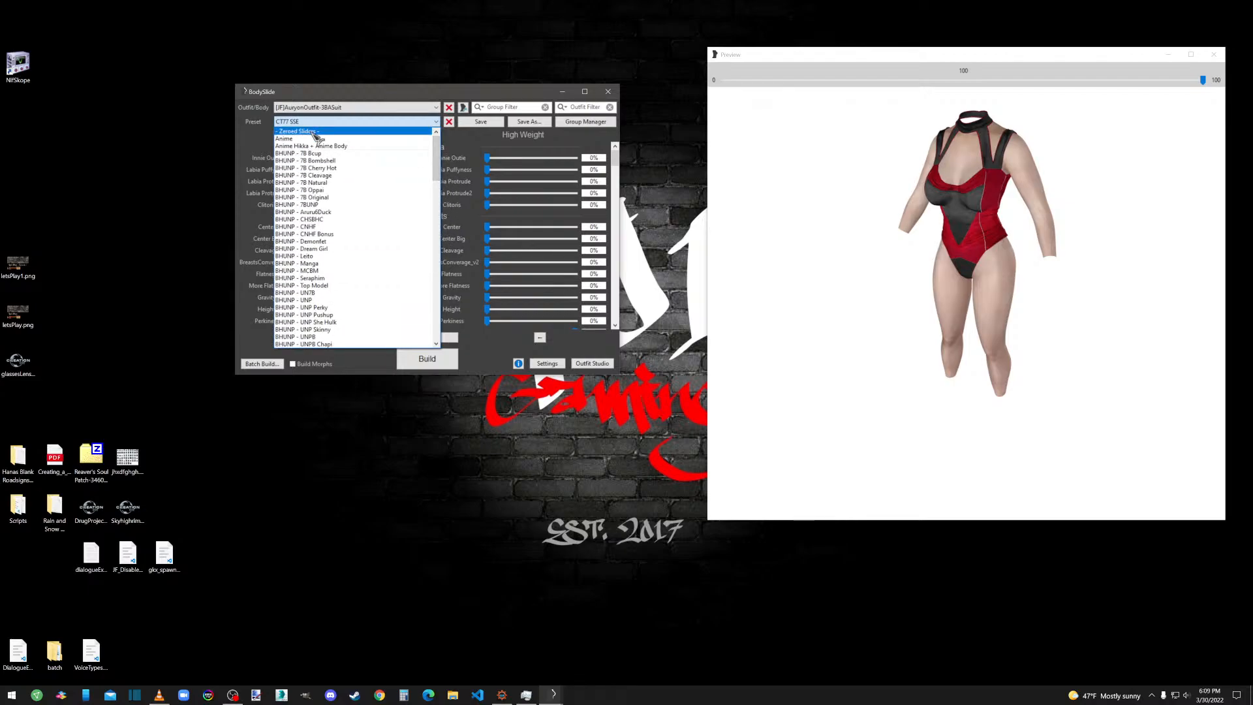
click(316, 132)
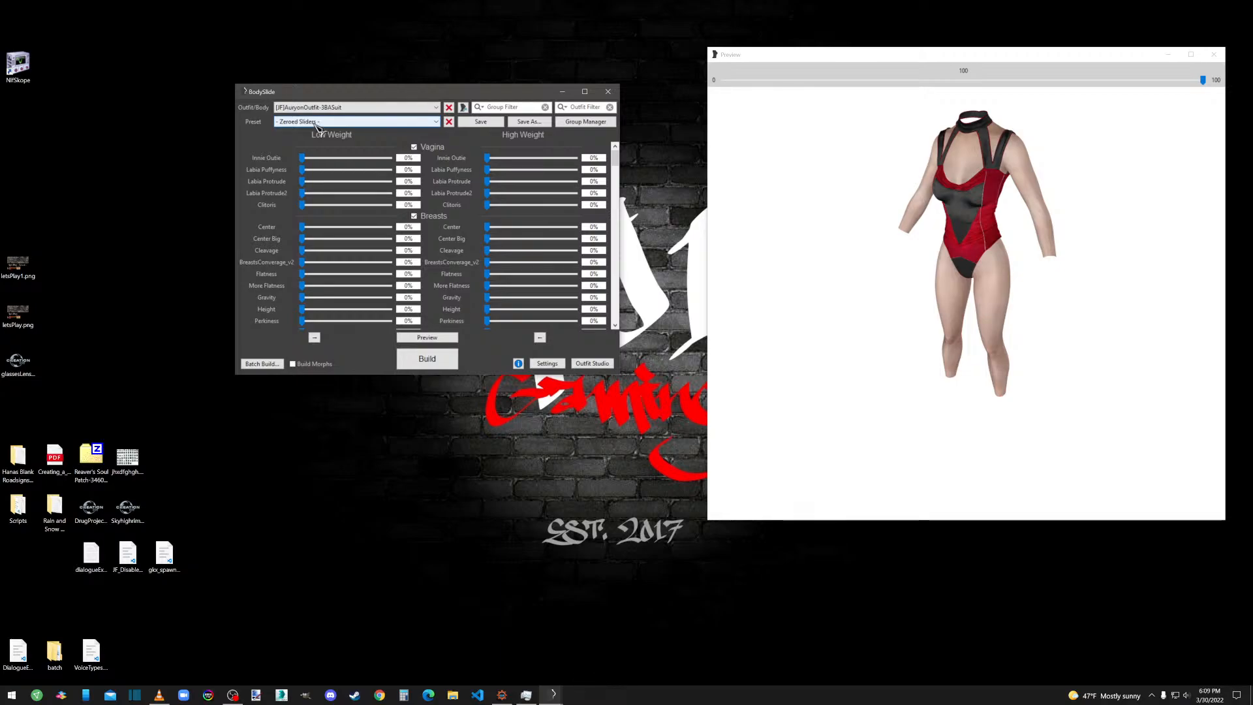
click(318, 123)
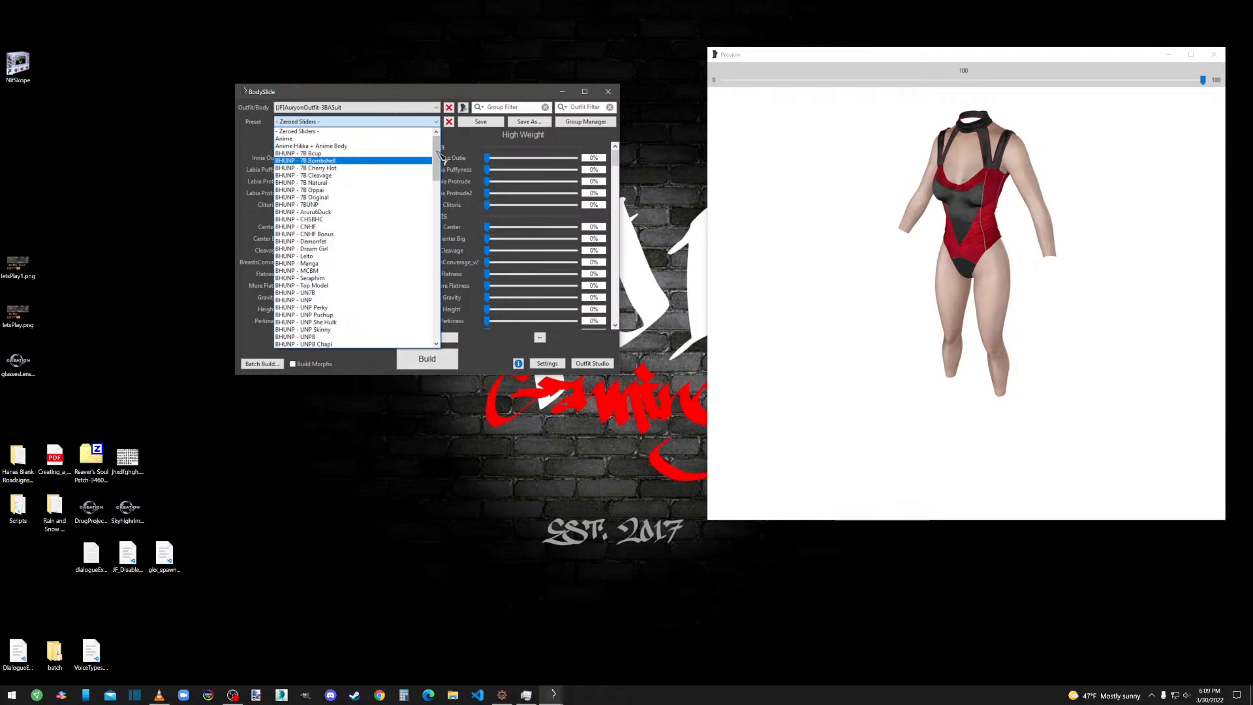
drag(435, 151, 443, 265)
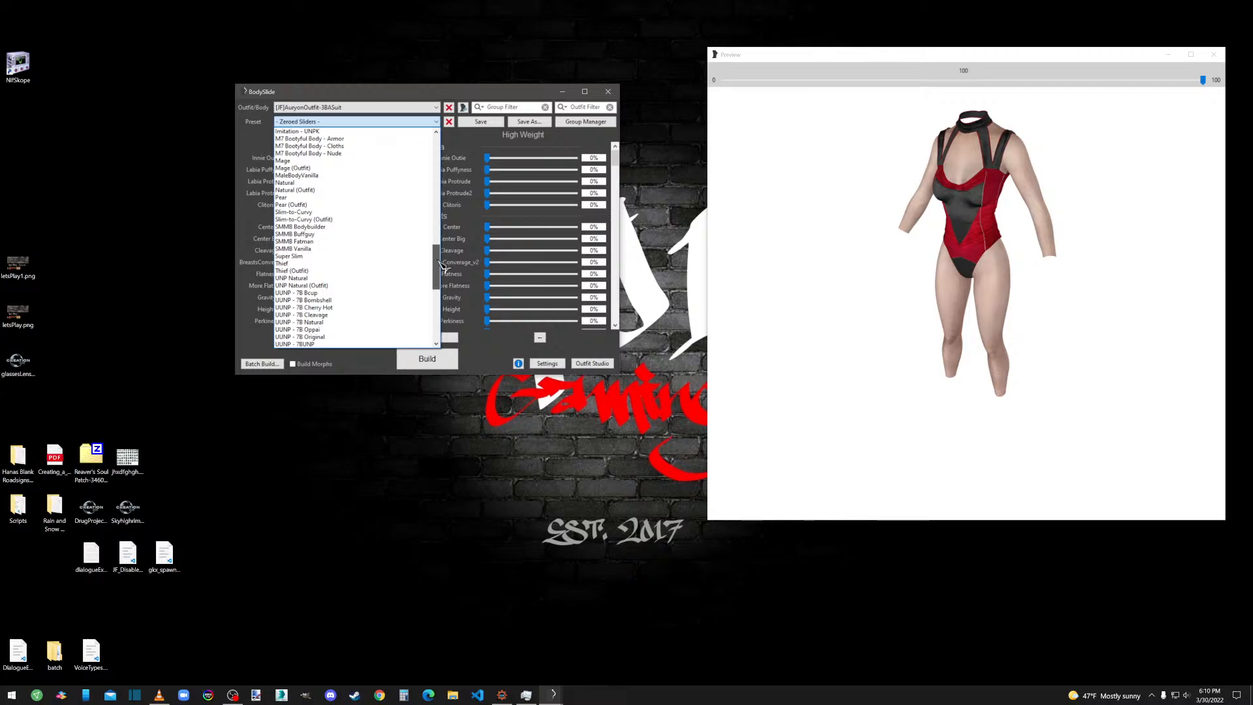
drag(441, 265, 436, 134)
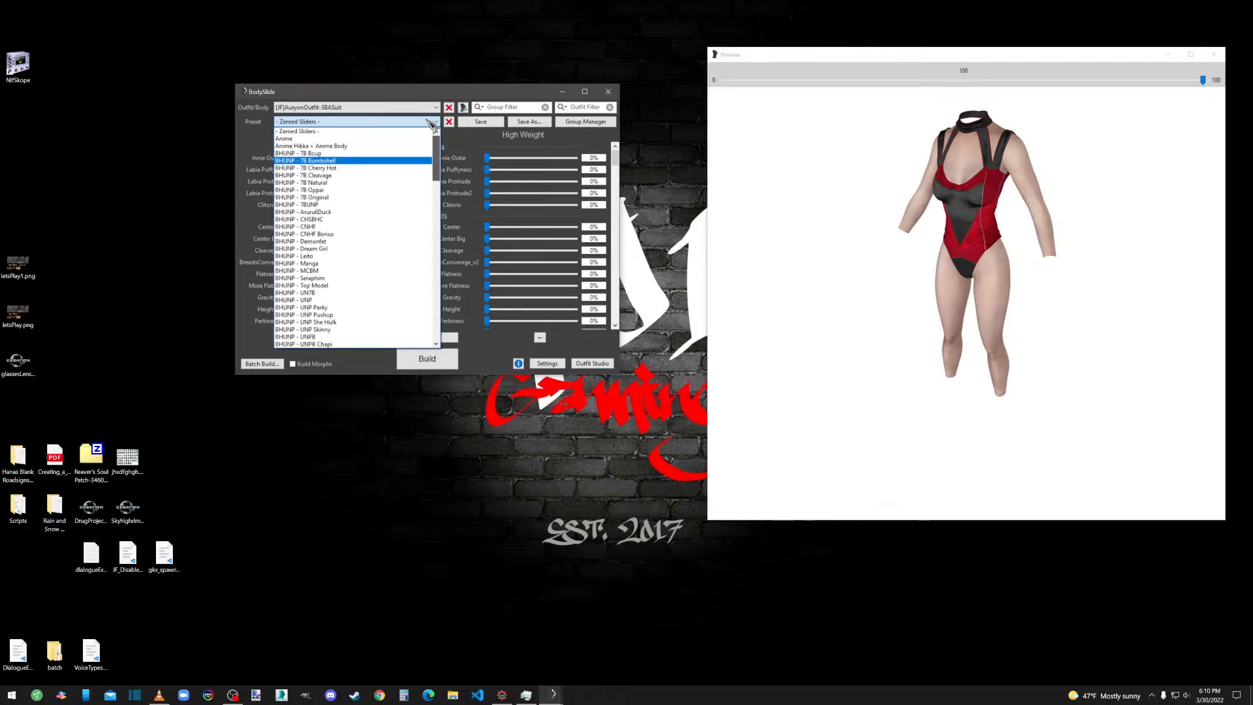
click(306, 129)
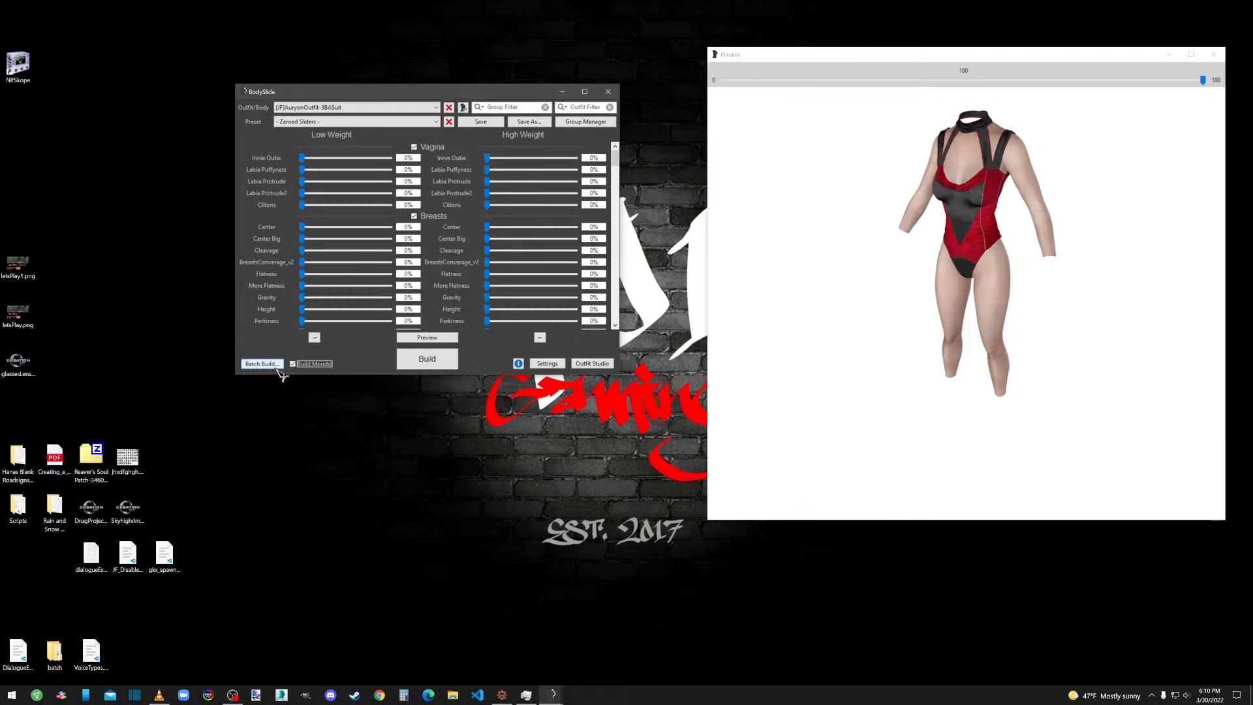
Batch build only the [JF]AuryonOutfit suit, sleeves and boots with Build Morphs enabled.
click(261, 364)
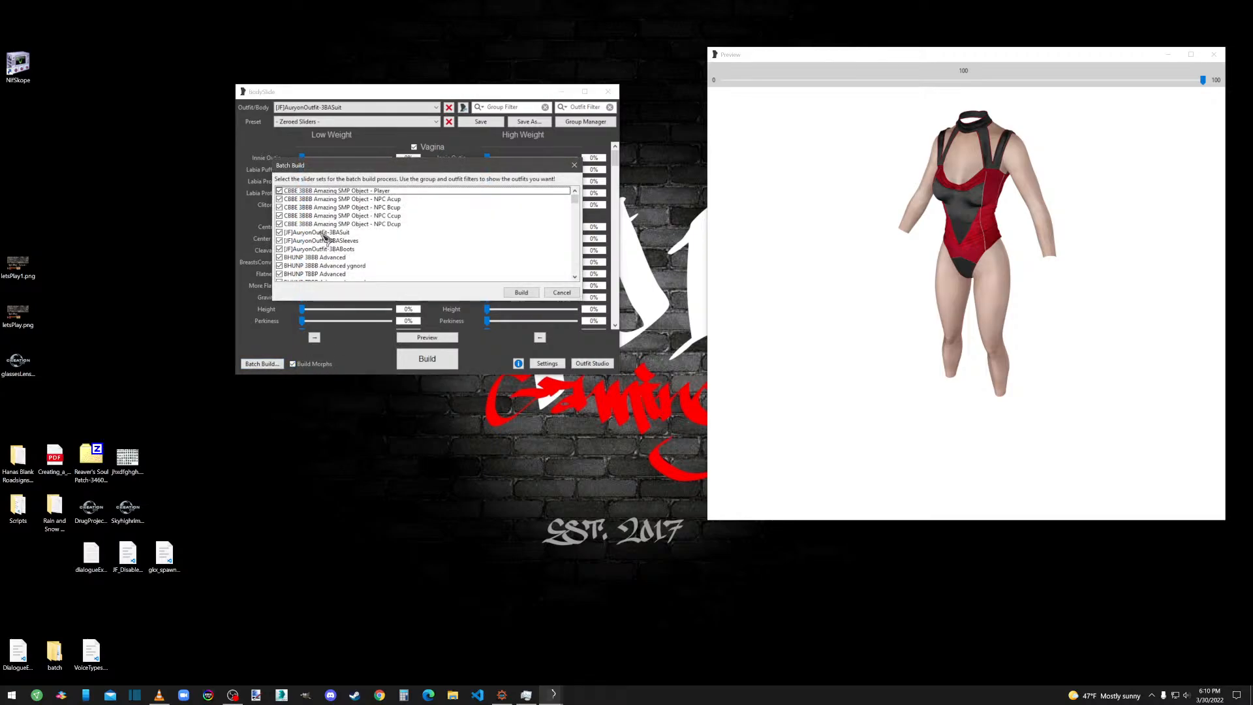
right_click(287, 233)
click(314, 240)
click(280, 232)
click(280, 241)
click(280, 250)
click(522, 292)
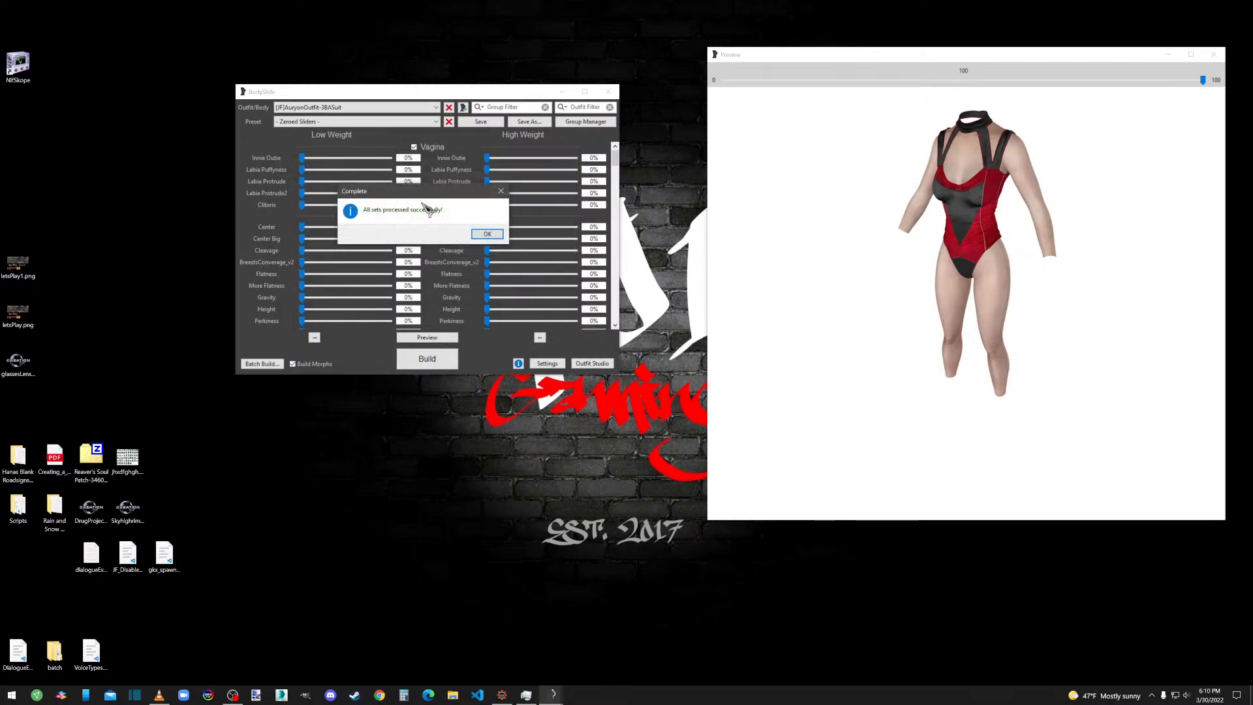
click(487, 233)
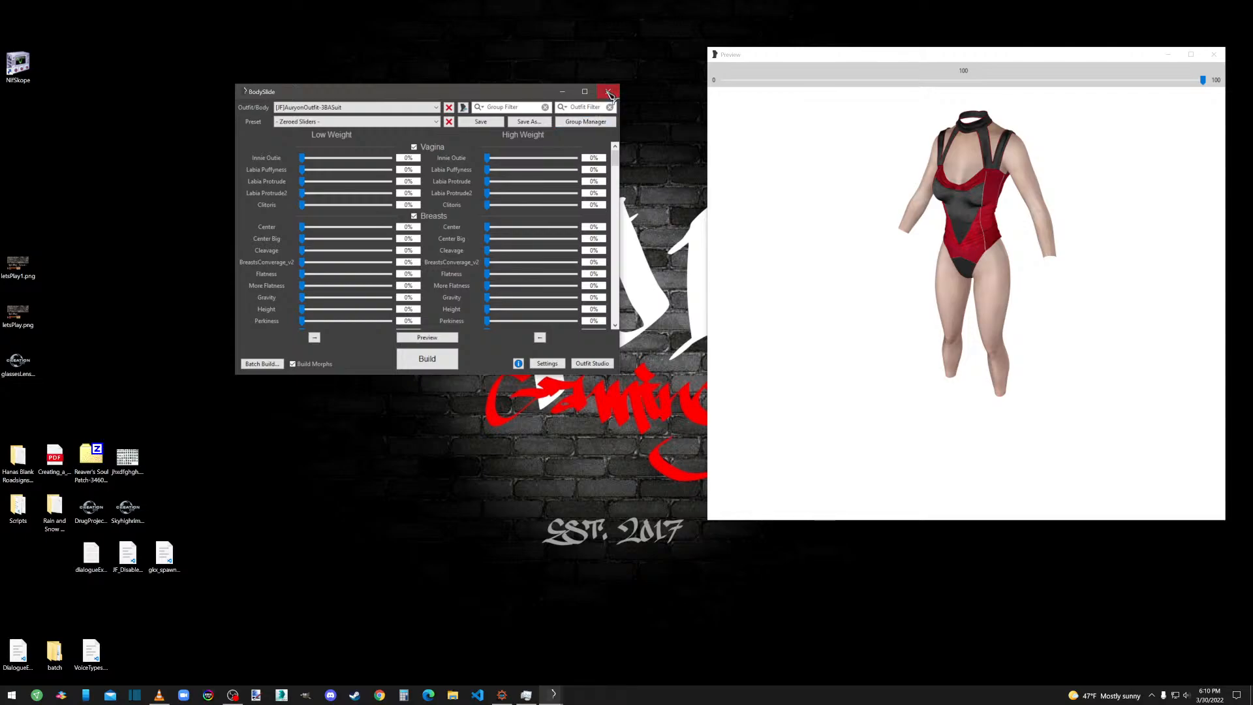
Close BodySlide and open the overwrite\meshes\[JF]\AuryonOutfit folder in File Explorer.
click(502, 693)
click(452, 694)
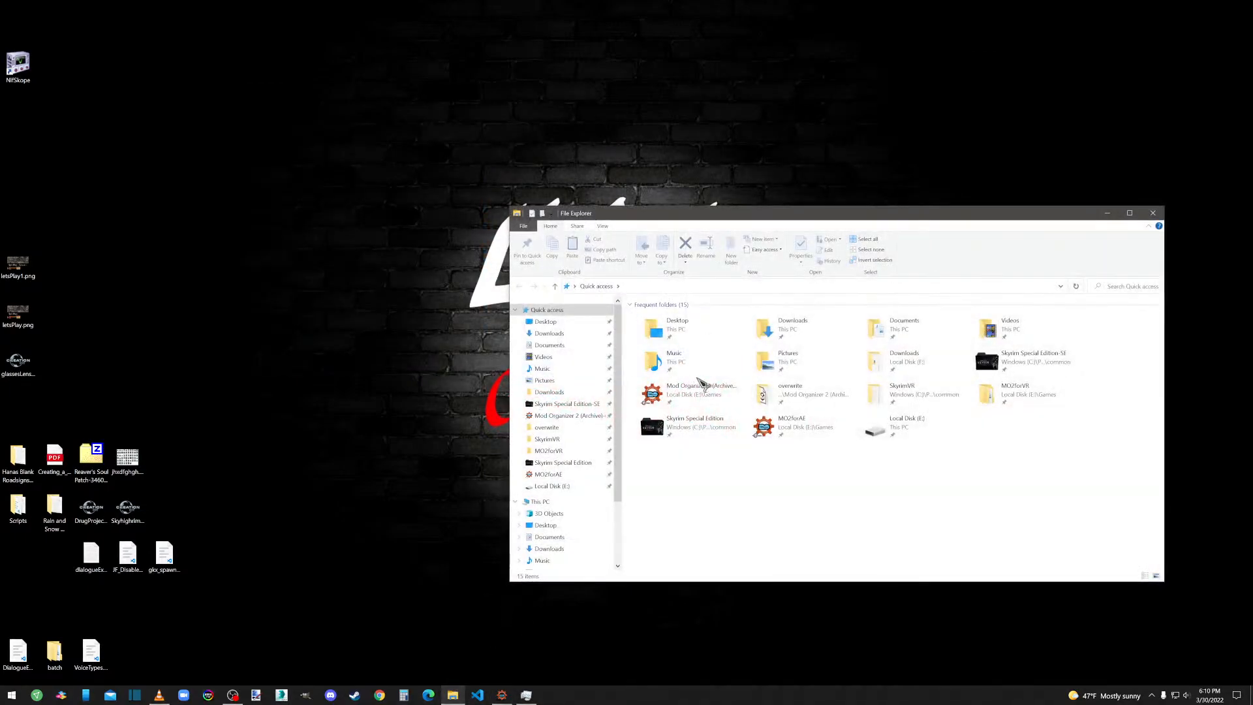
click(815, 390)
double_click(815, 390)
double_click(661, 336)
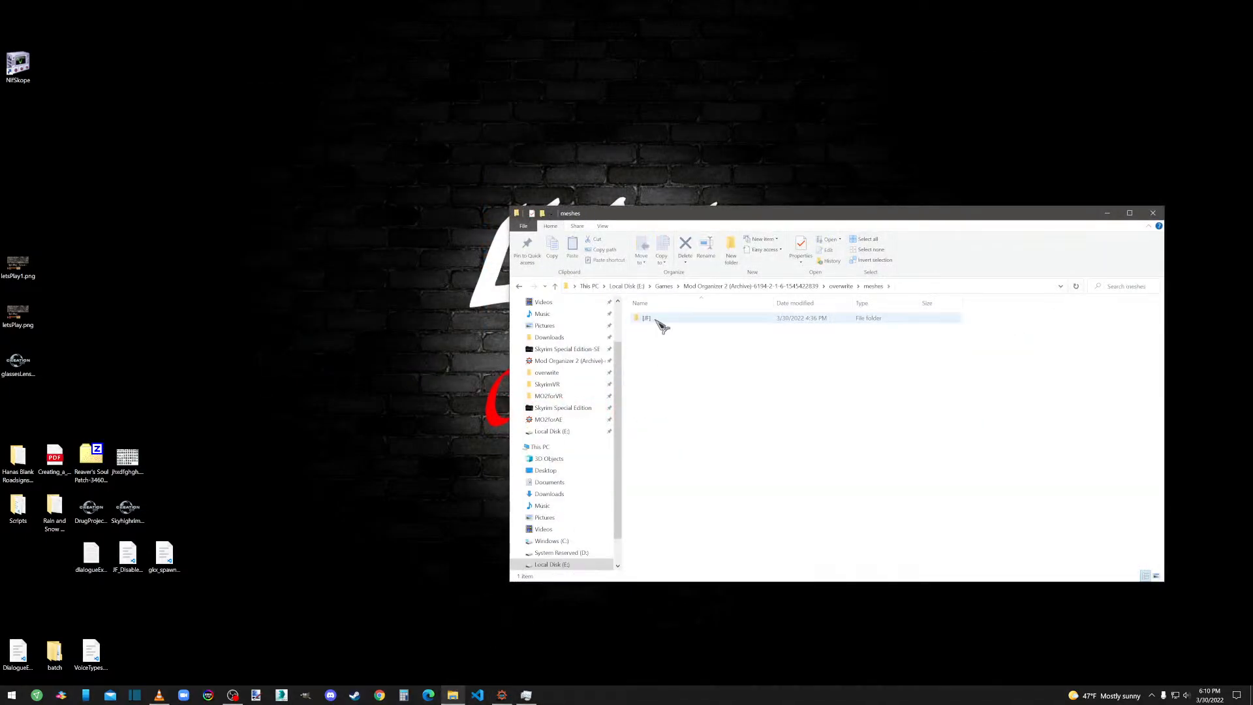
double_click(661, 323)
double_click(661, 319)
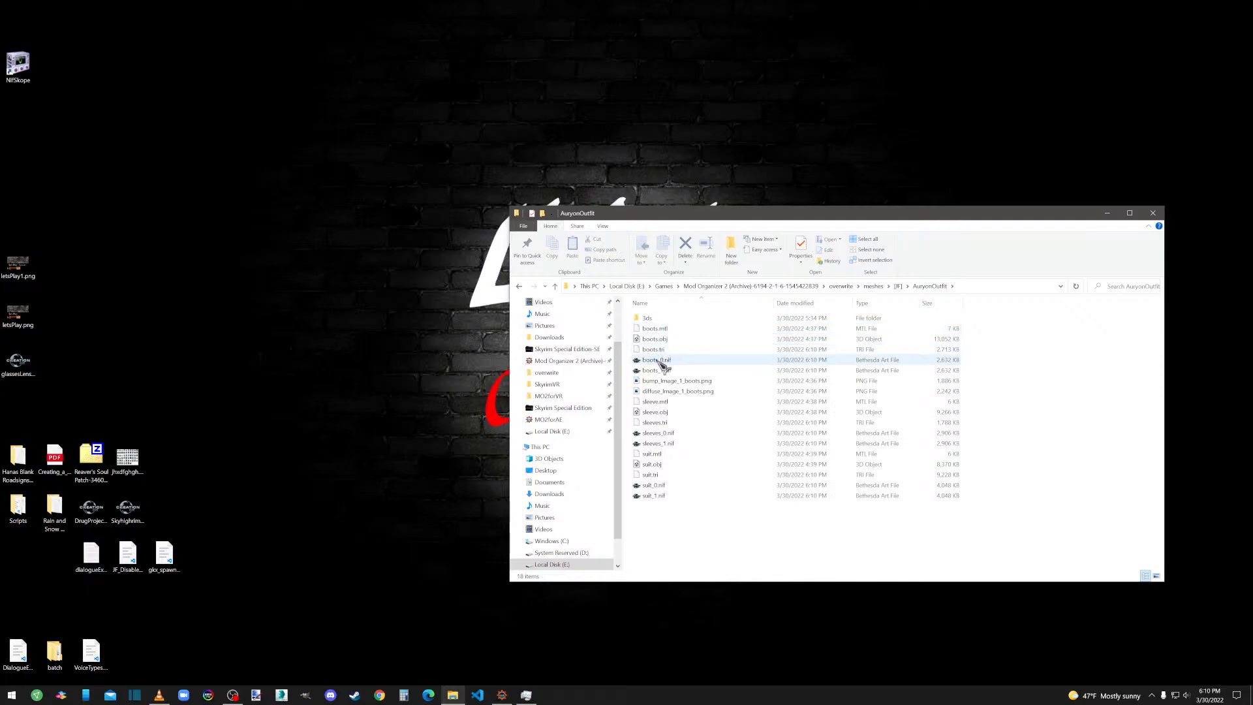
Delete the boots, sleeves and suit MTL and OBJ files, the two boots PNG images and the subfolder from AuryonOutfit.
click(666, 329)
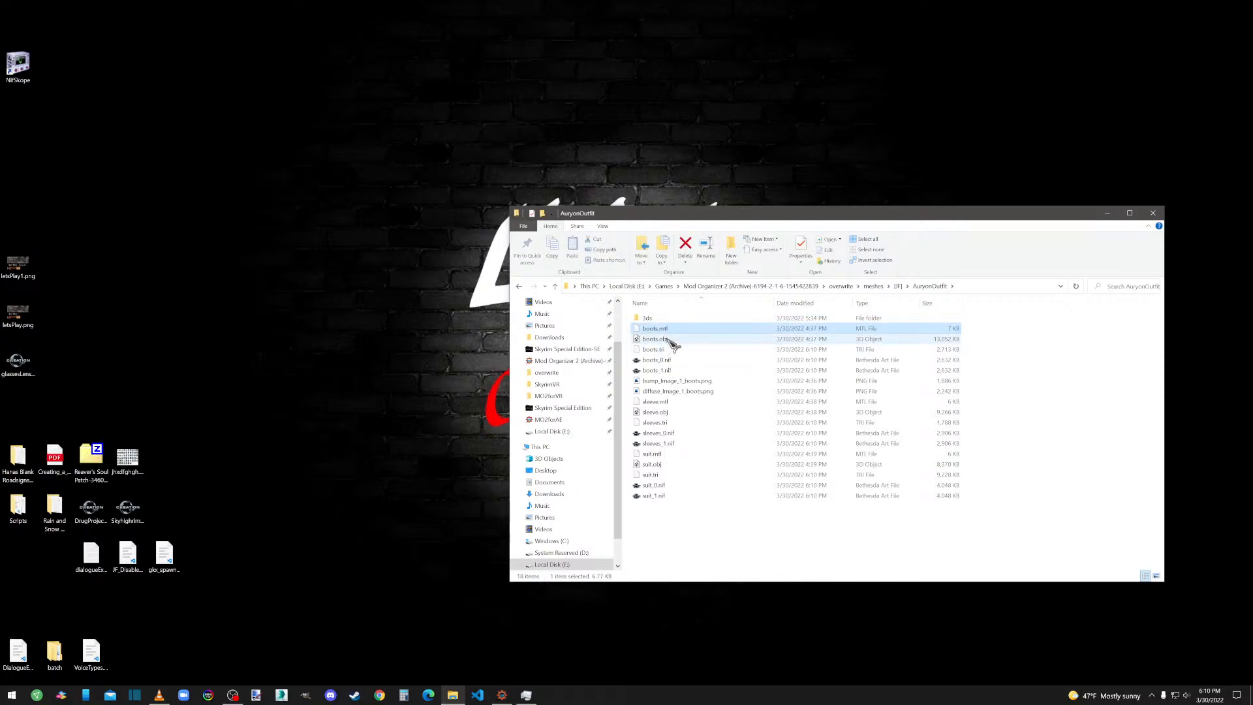
ctrl+click(668, 339)
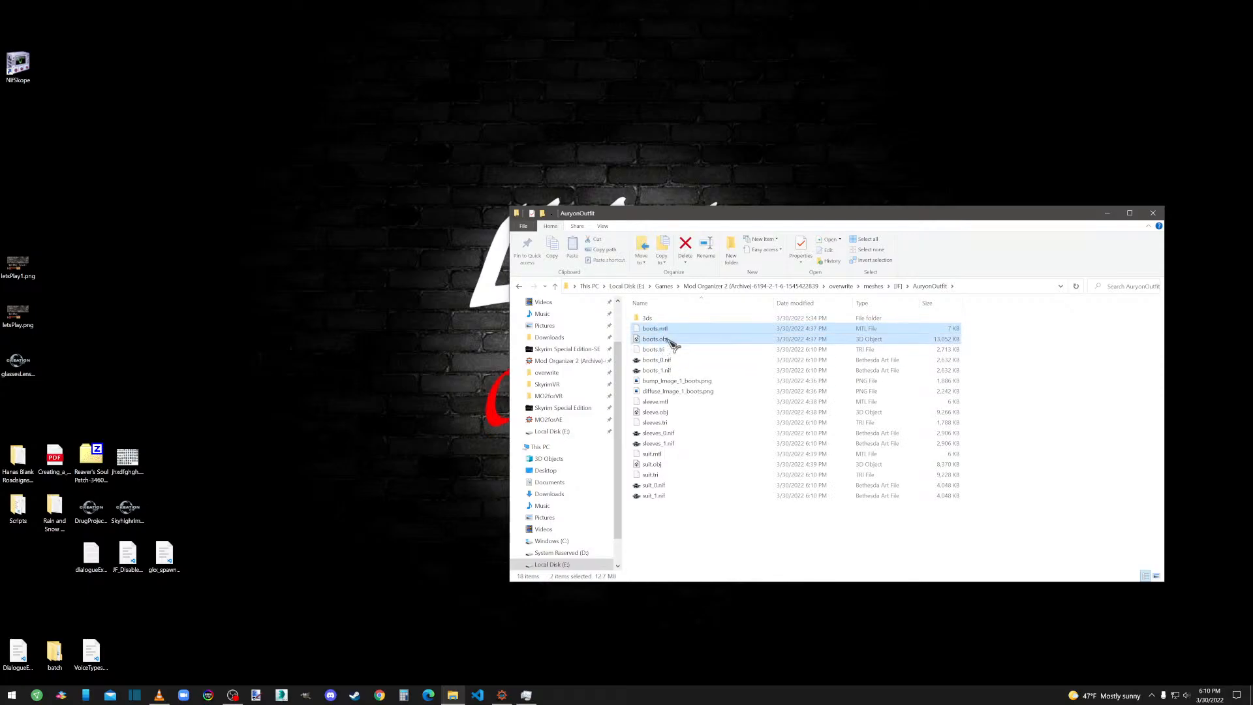
ctrl+click(673, 383)
ctrl+click(666, 391)
ctrl+click(661, 402)
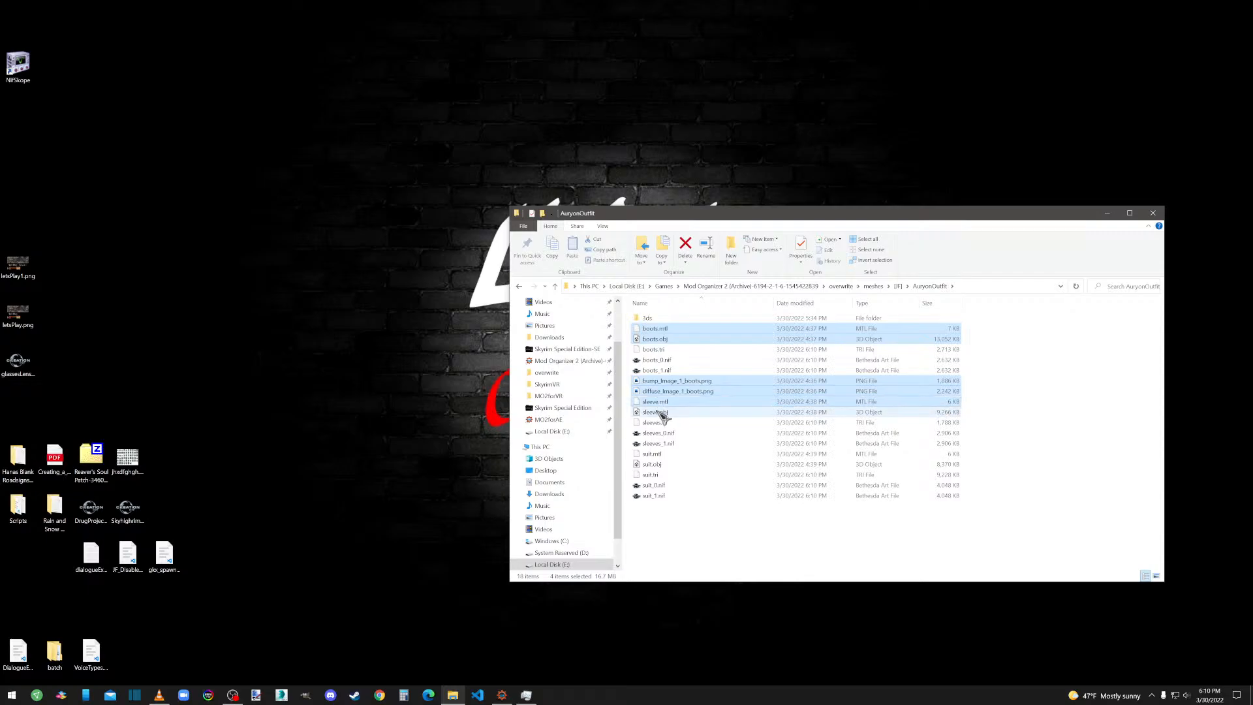
ctrl+click(659, 414)
ctrl+click(655, 455)
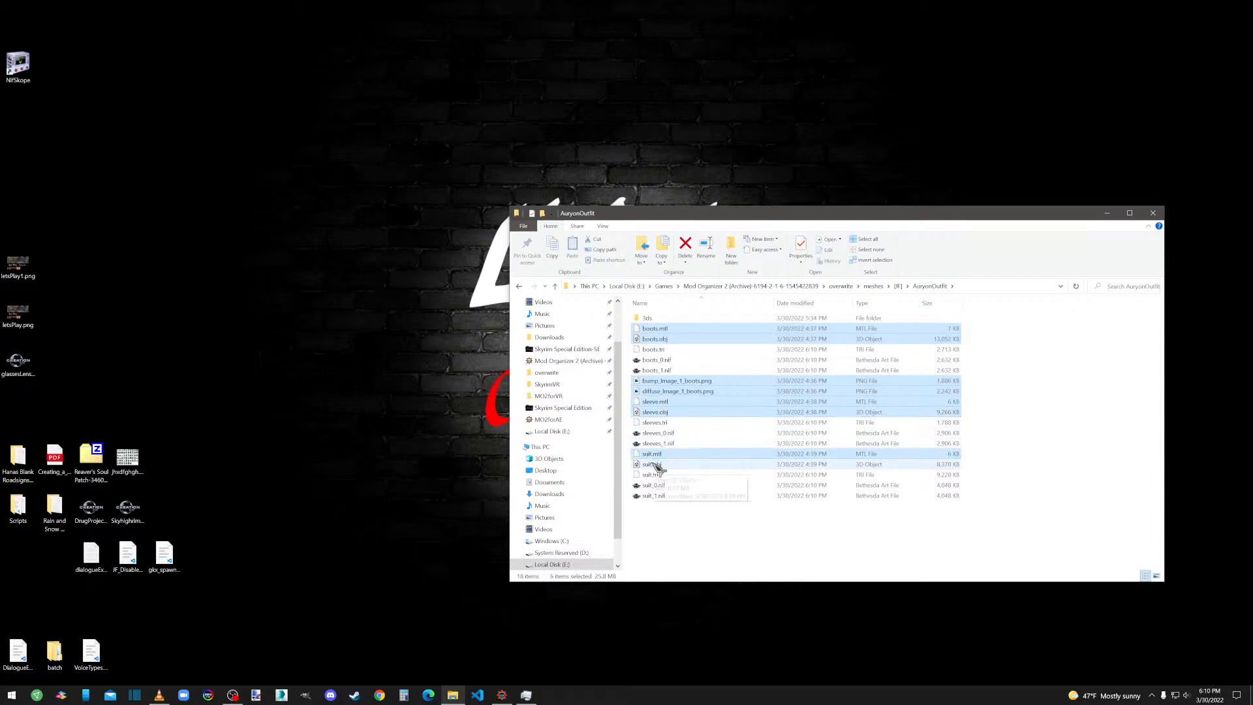
ctrl+click(656, 465)
key(Delete)
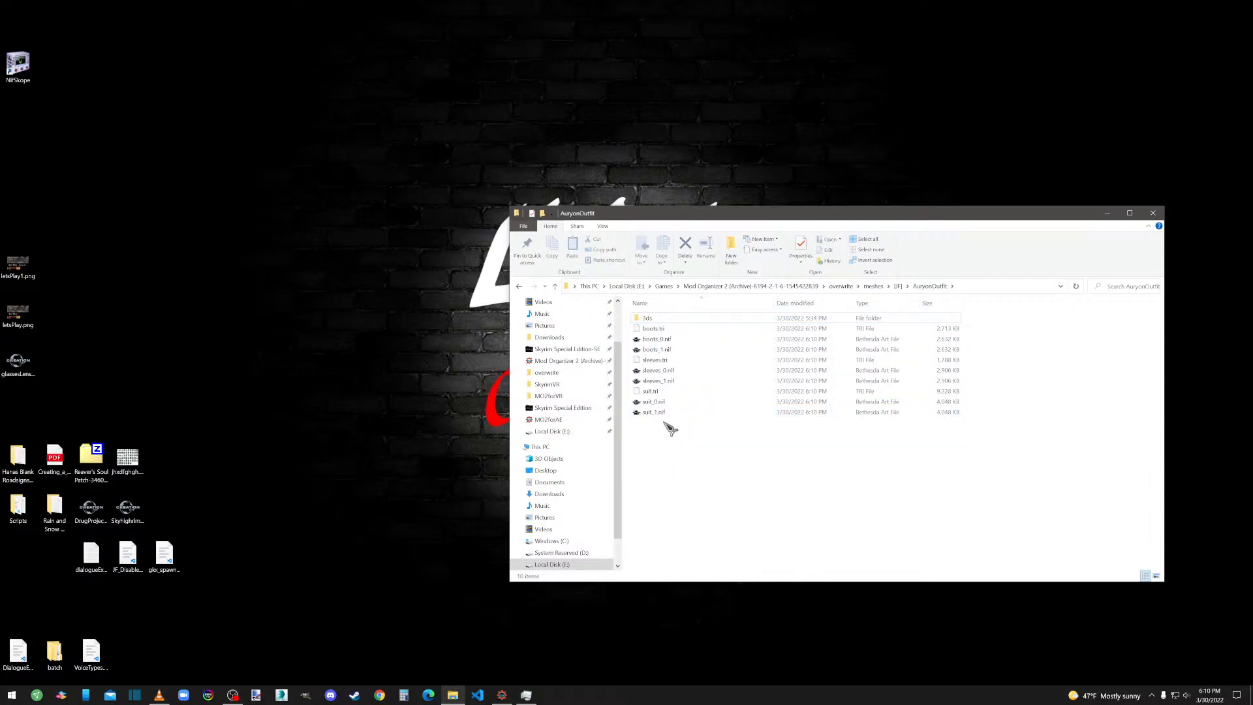
click(657, 320)
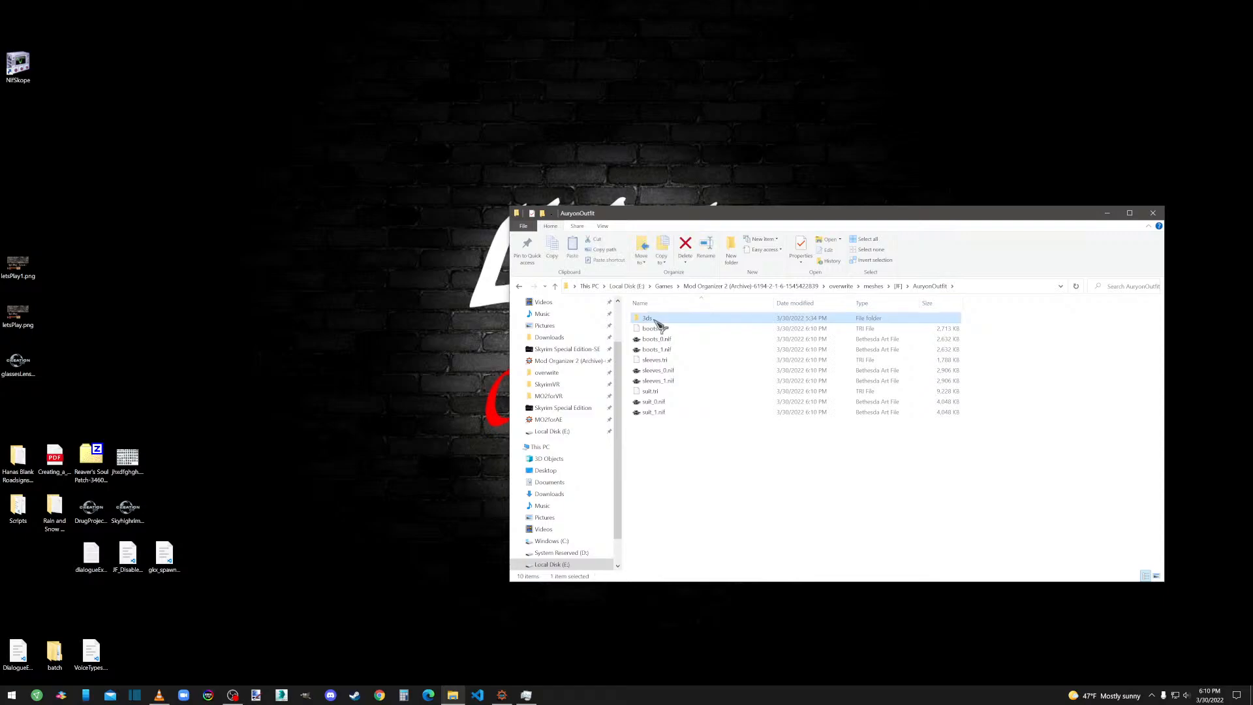
key(Delete)
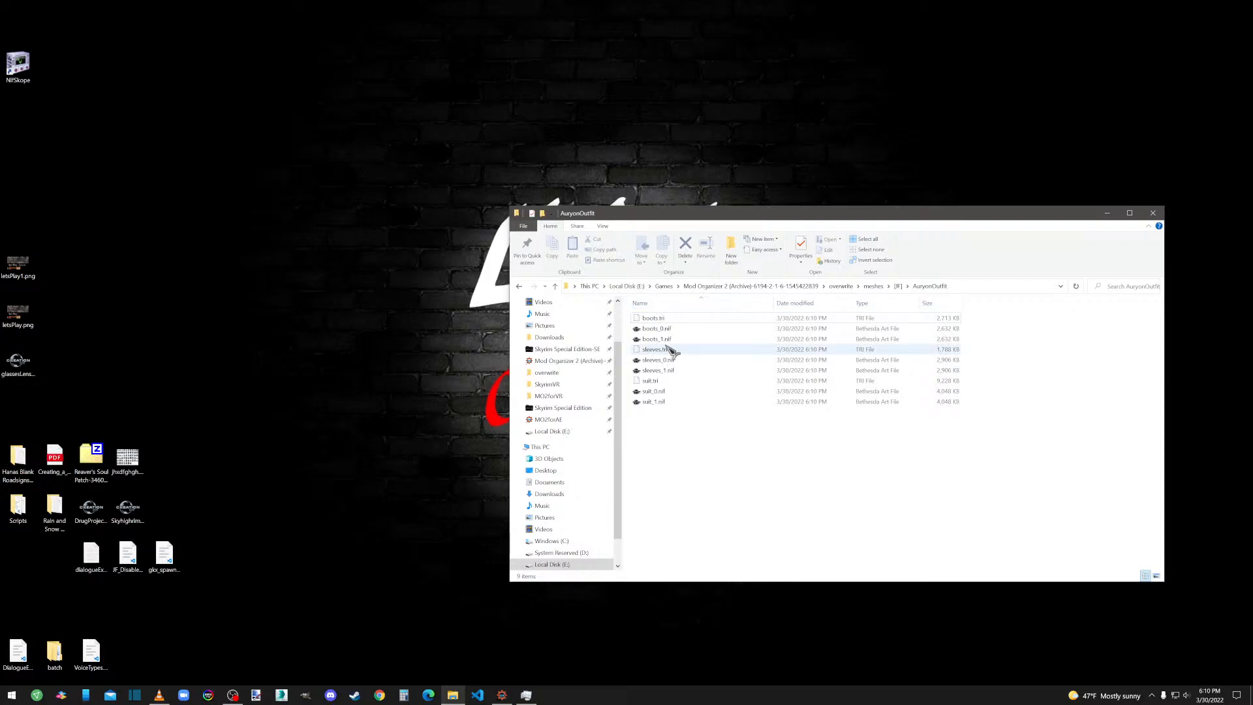
Open boots_1.nif in NifSkope, close it again, and return to the overwrite folder in File Explorer.
drag(670, 340, 18, 63)
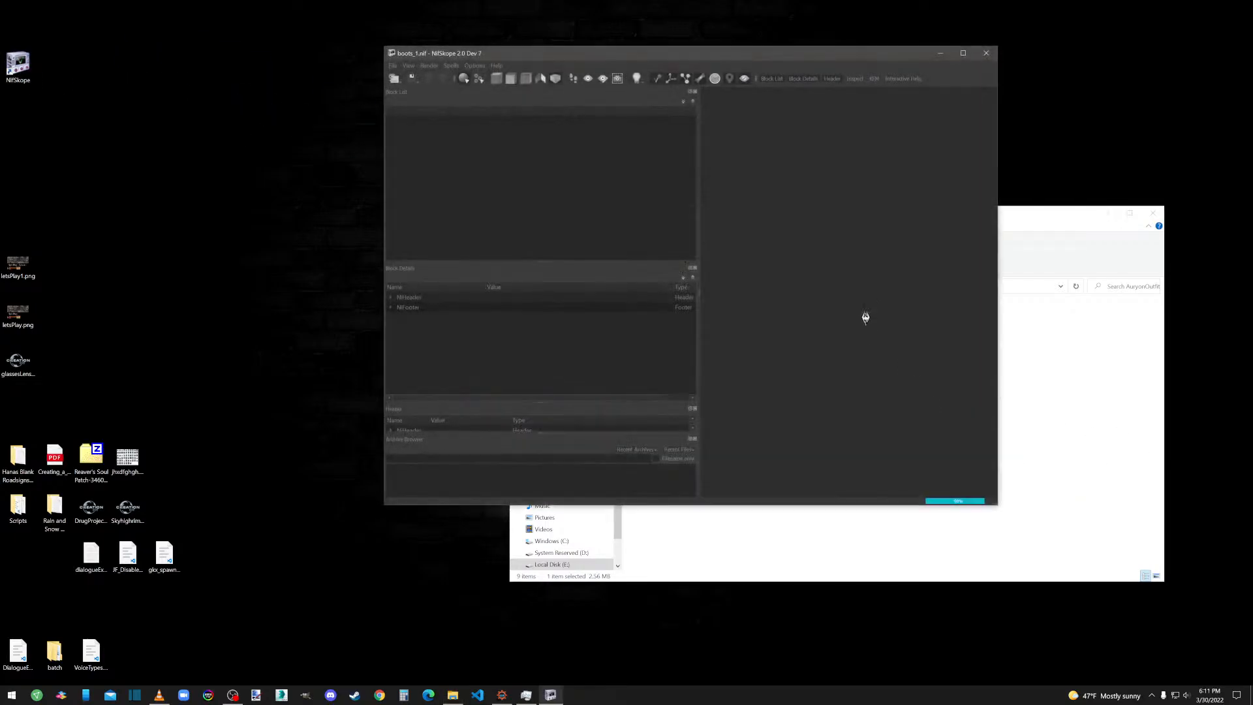
click(986, 53)
click(750, 432)
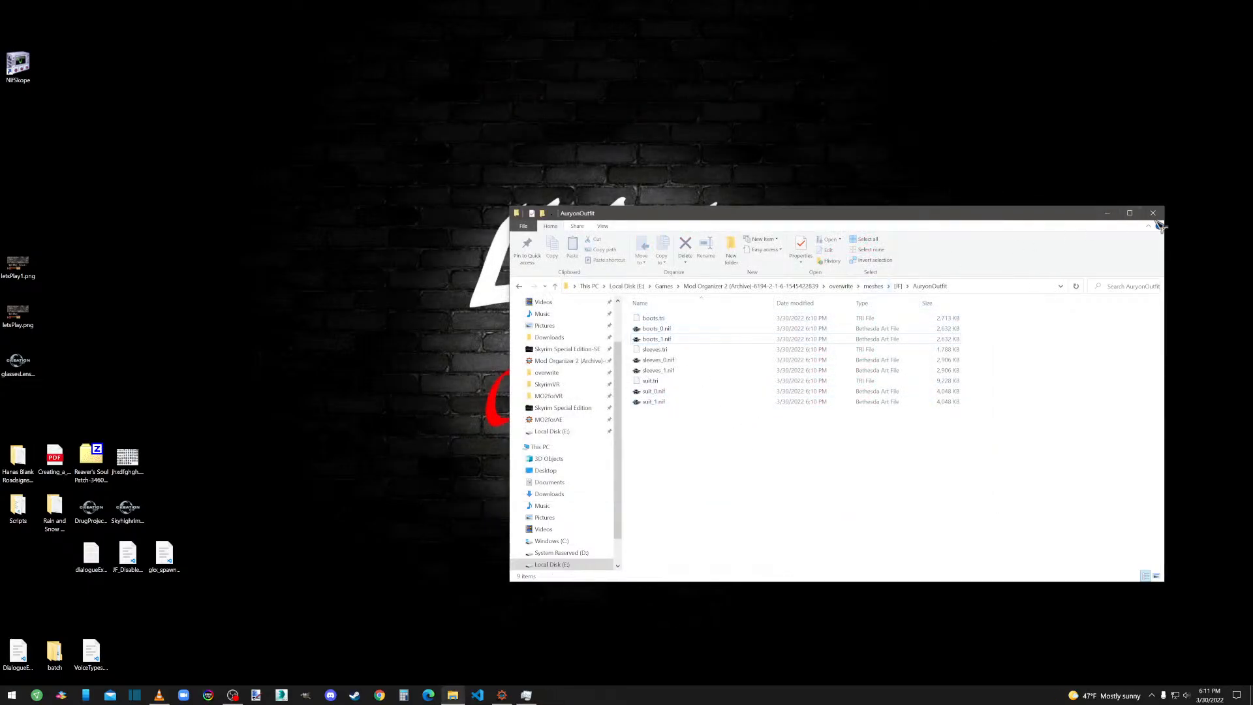
click(842, 286)
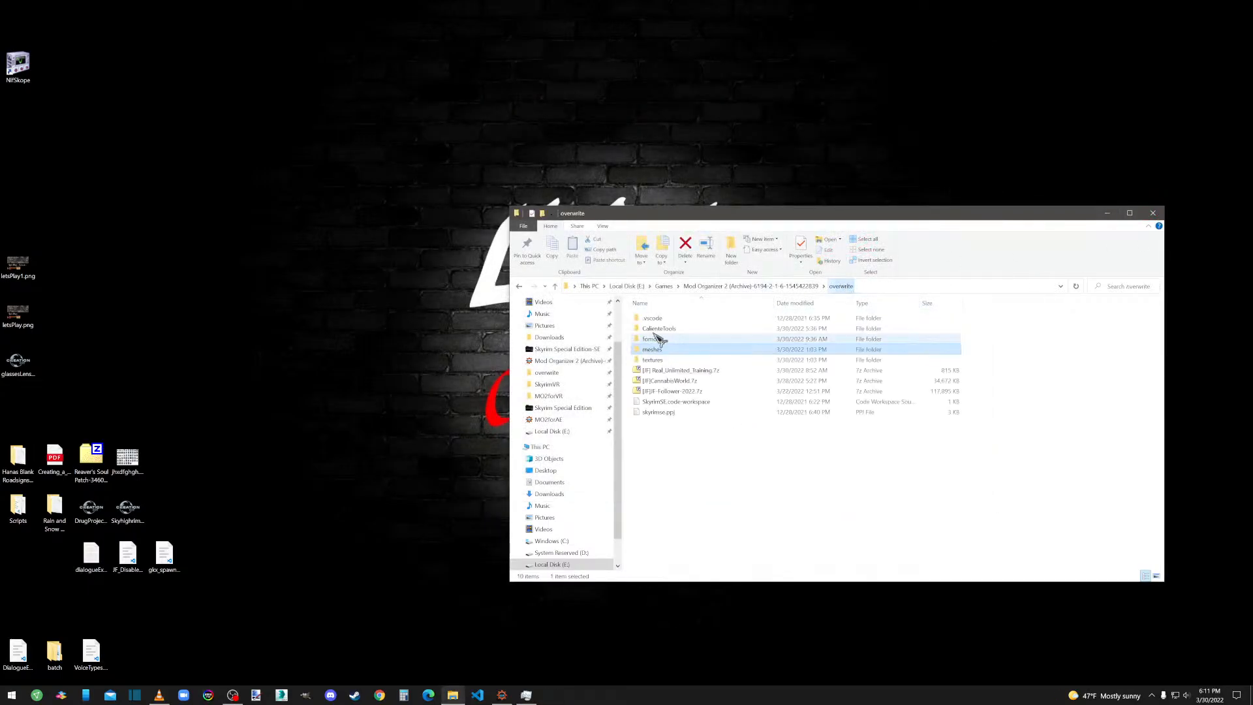
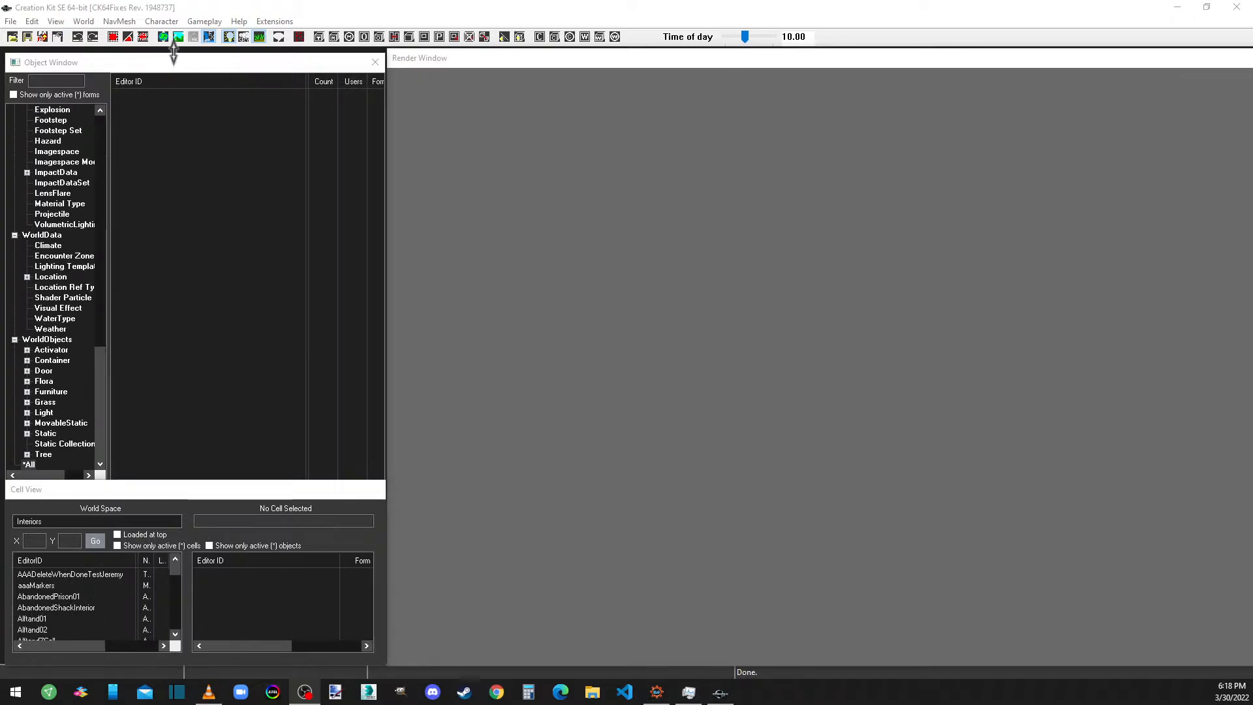
Open the BanditBootsAA armor addon for editing and change its ID to JF_AuryonBootsAA.
drag(102, 362, 104, 197)
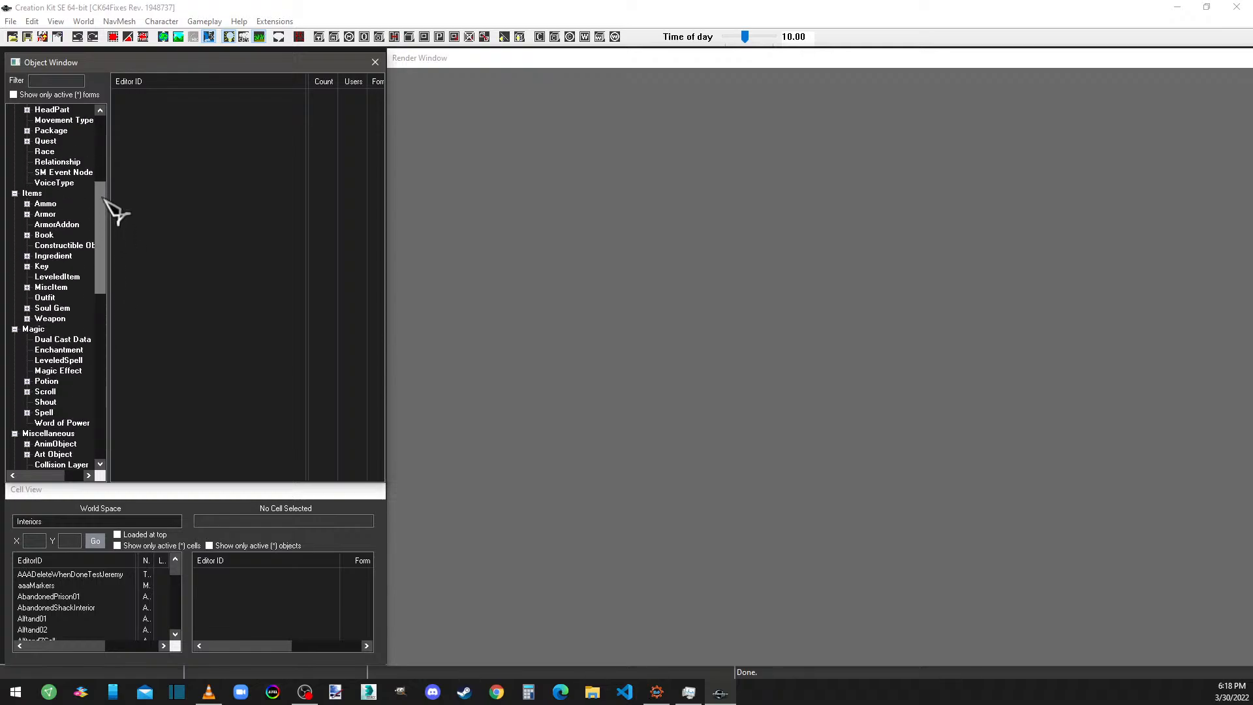
click(58, 225)
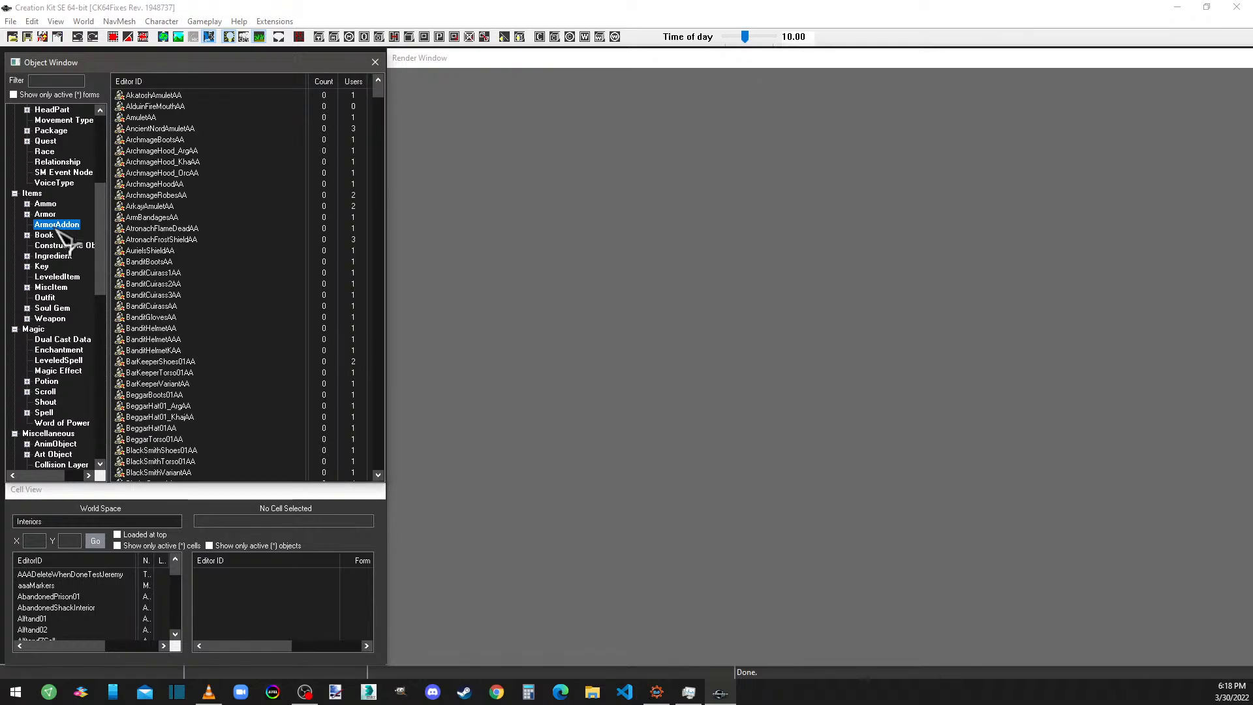
click(171, 263)
double_click(170, 265)
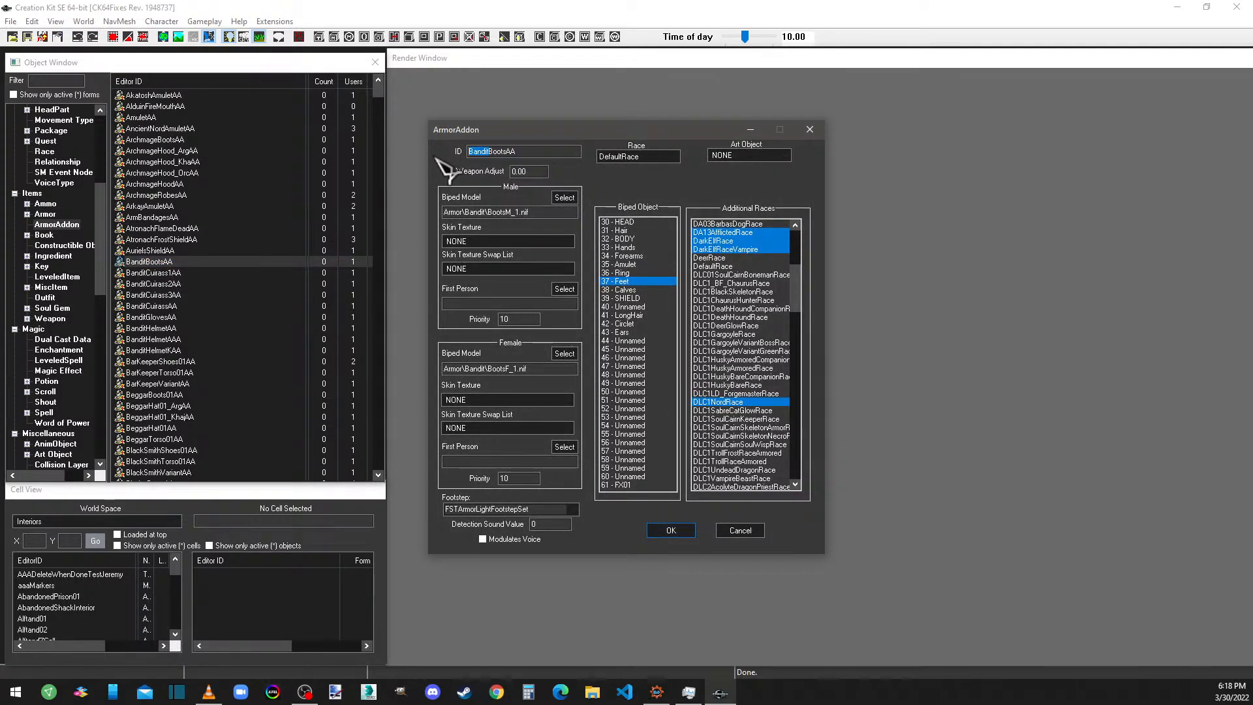
text(JF_Auryo)
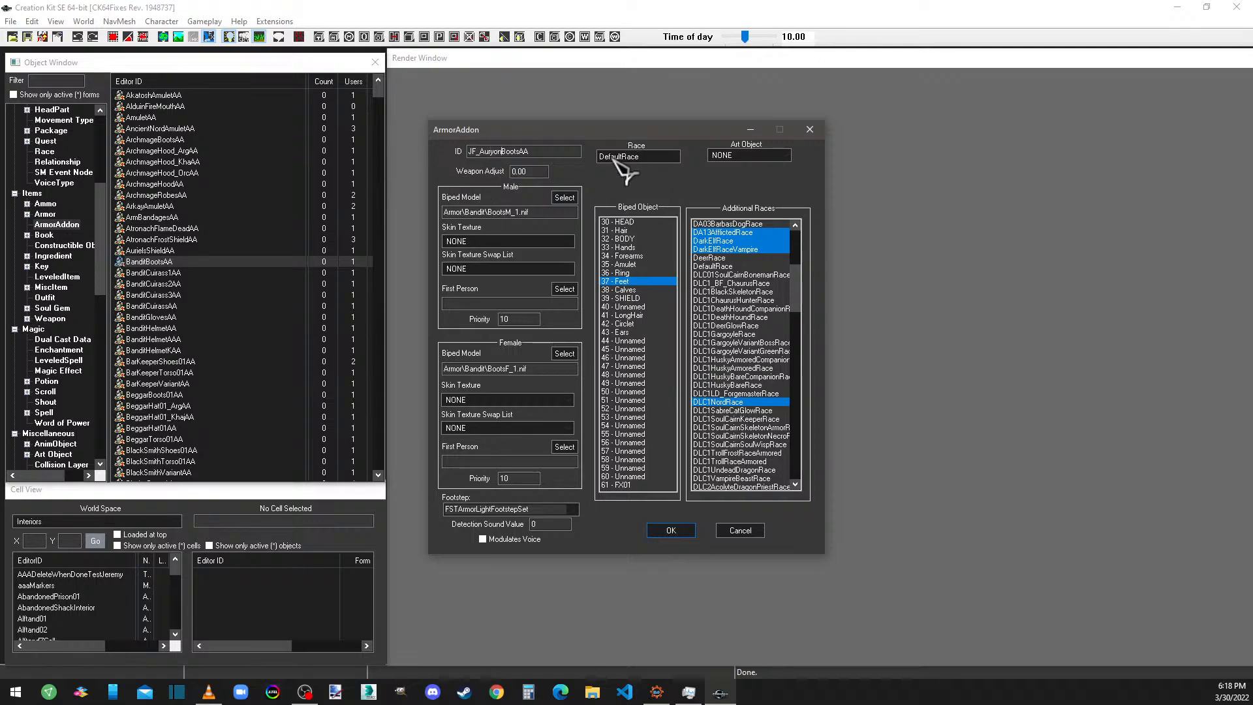
Start replacing the male biped model of the boots addon and browse to the Windows (C:) drive.
click(565, 197)
click(583, 247)
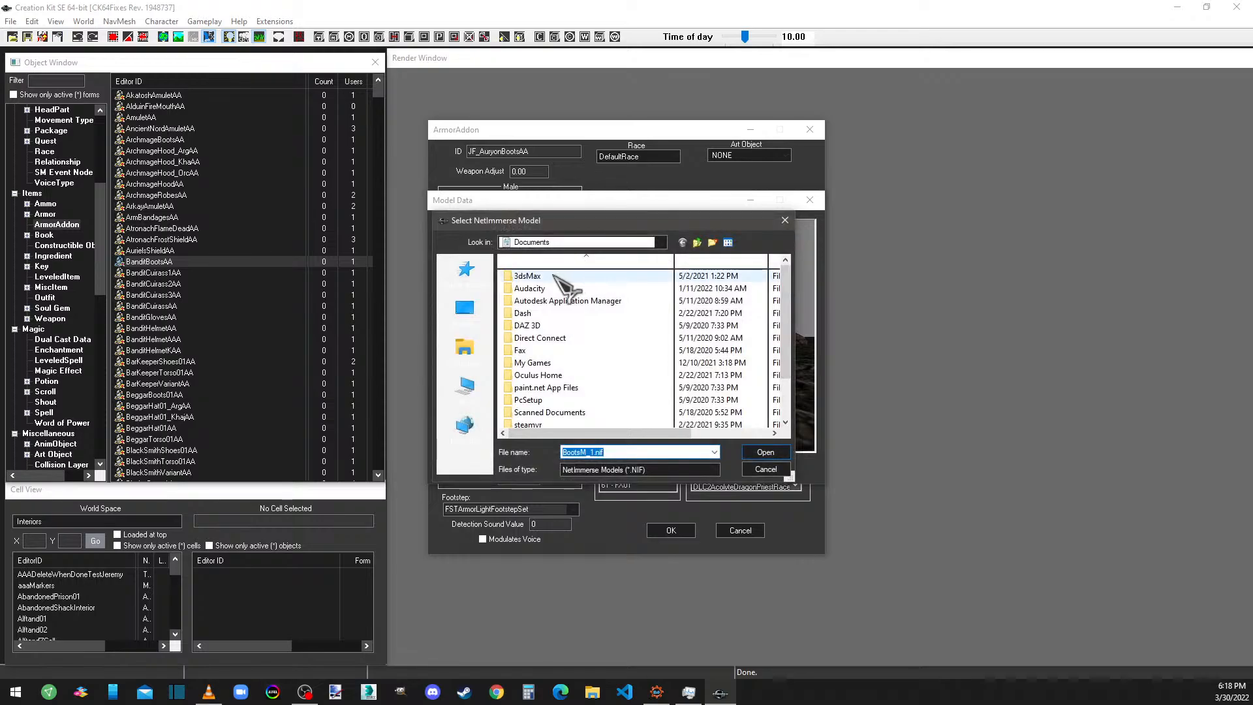
scroll(565, 346, down, 1)
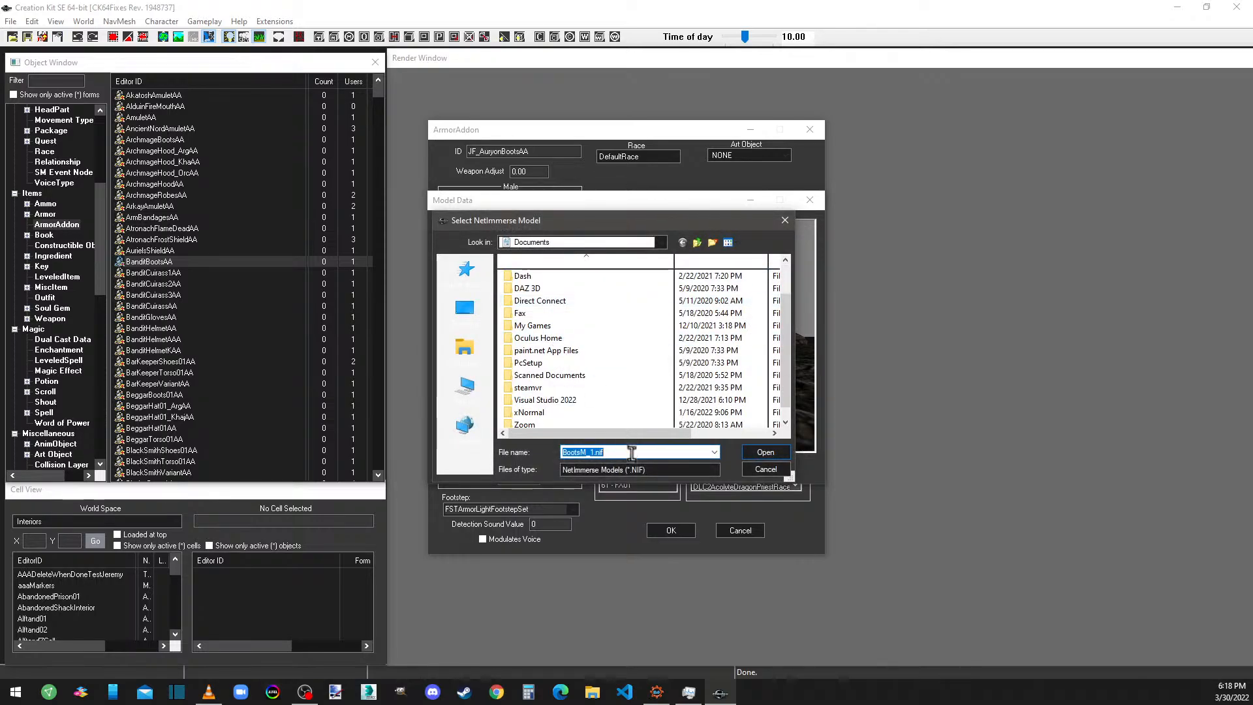
click(697, 242)
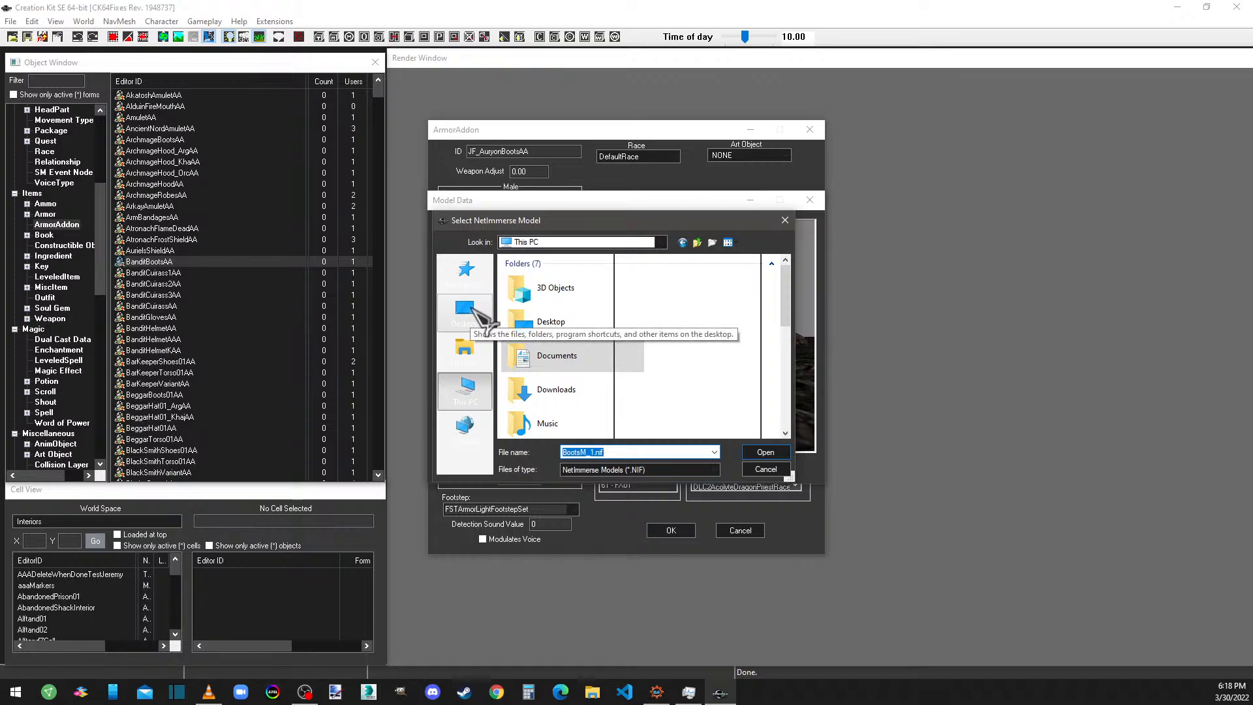
click(466, 356)
click(469, 395)
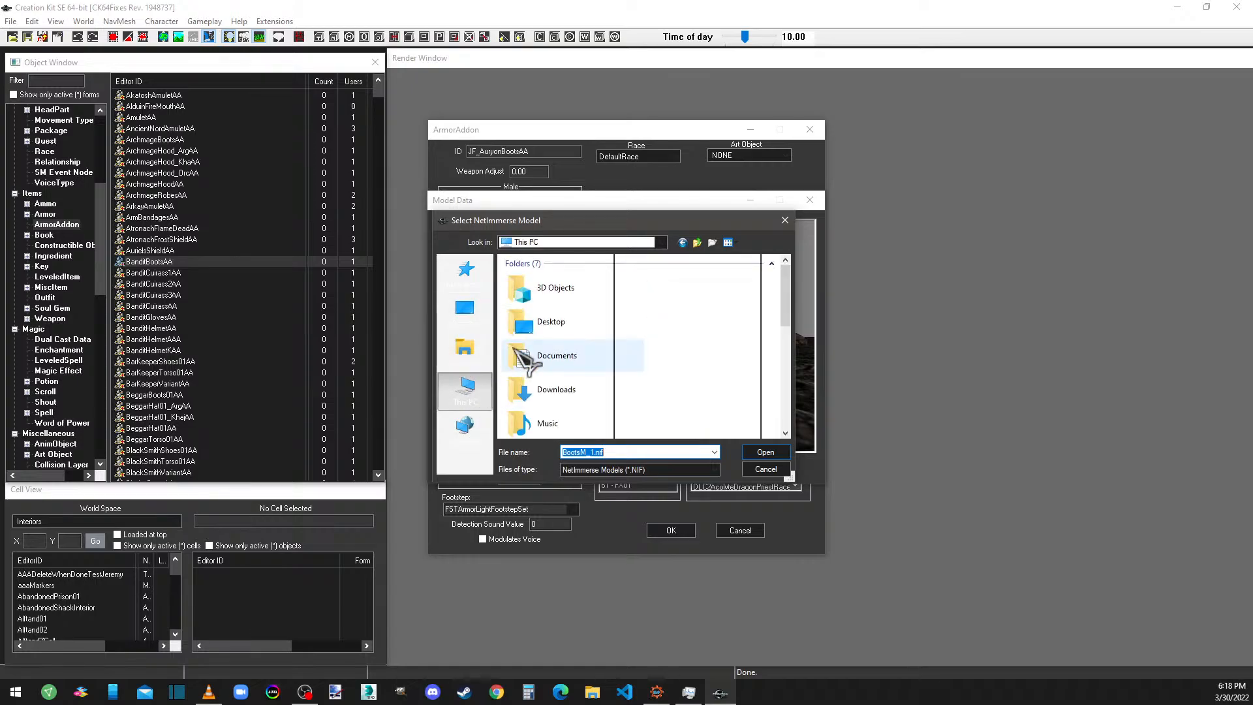
scroll(549, 365, down, 3)
scroll(562, 327, up, 1)
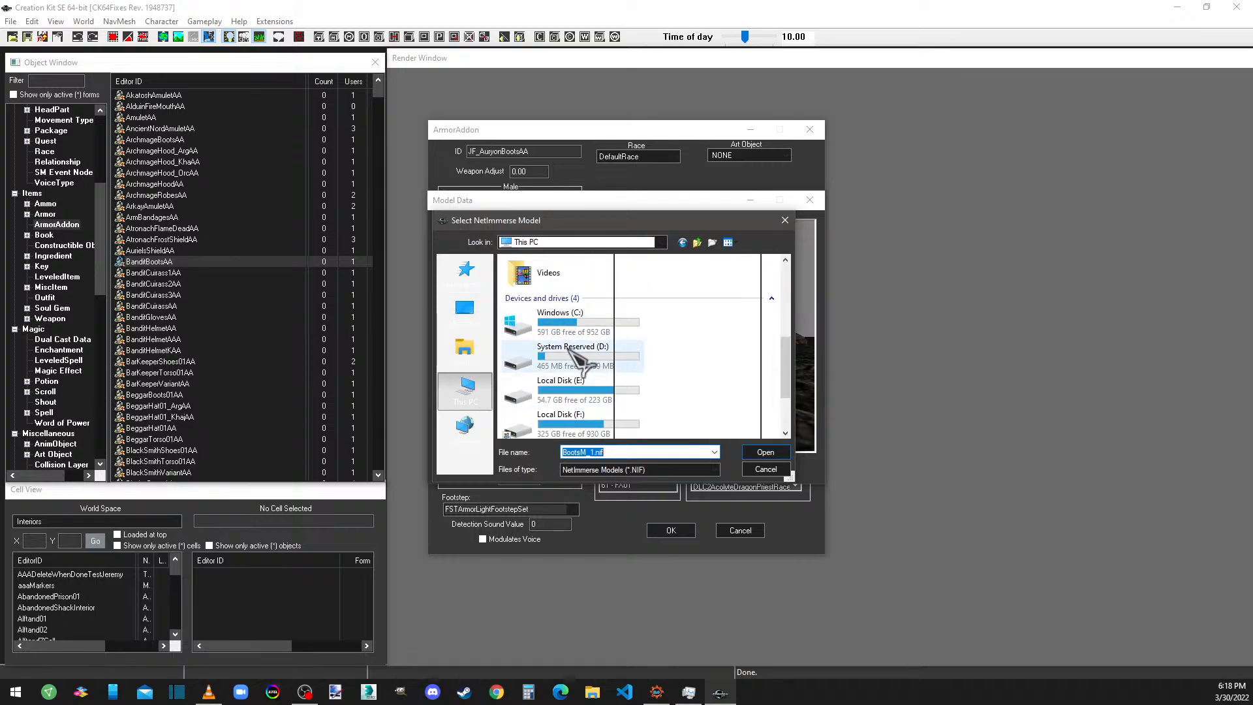
double_click(577, 319)
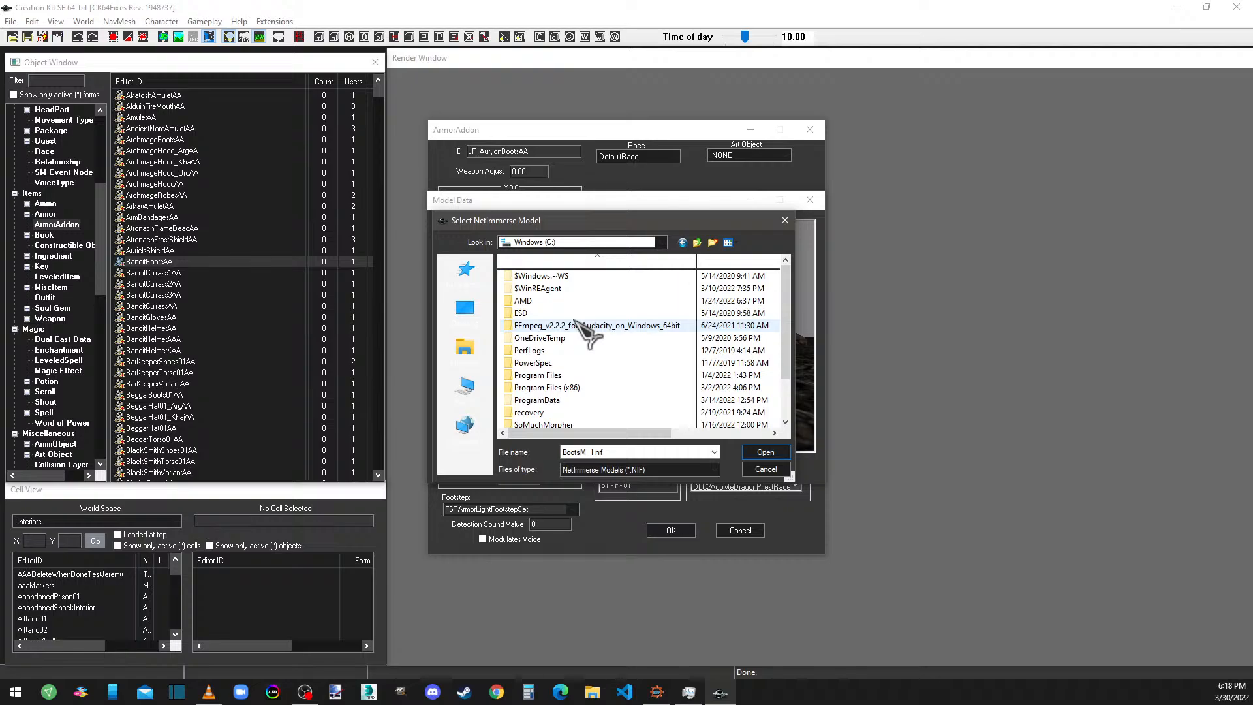
Browse to Program Files (x86)\Steam\steamapps\common\Skyrim Special Edition-SE for the model file.
scroll(562, 346, down, 2)
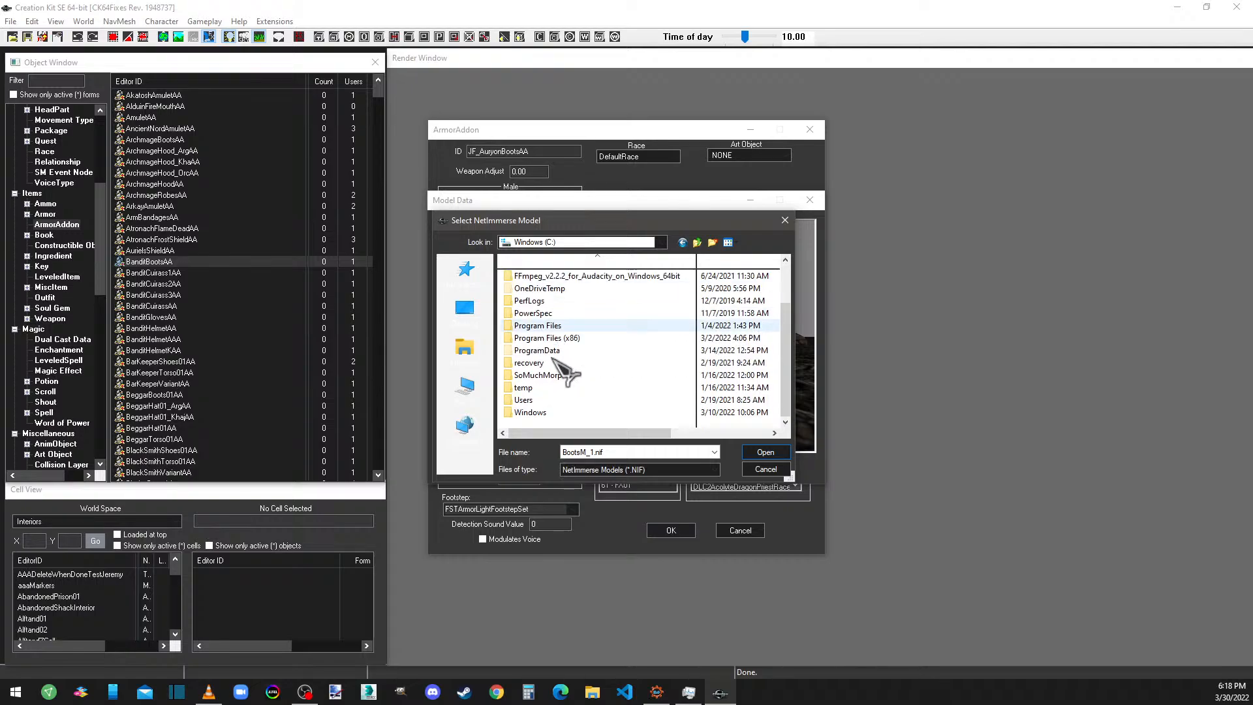
double_click(558, 339)
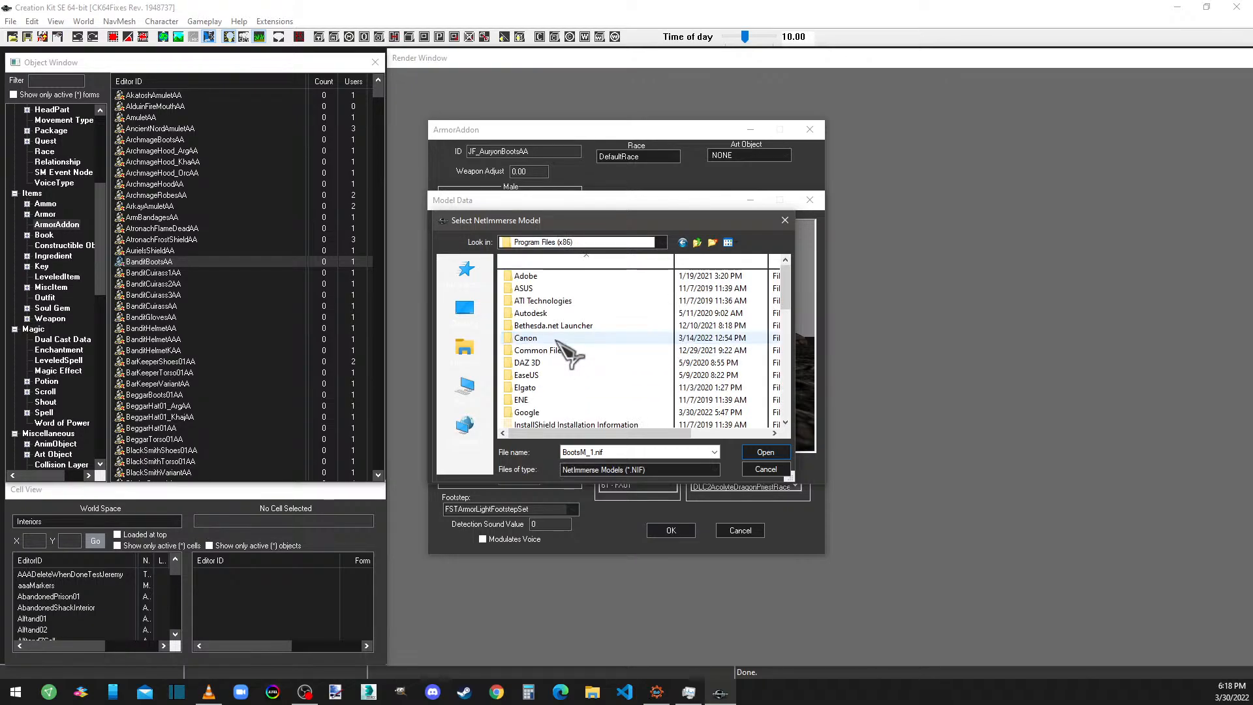
scroll(558, 340, down, 5)
scroll(567, 326, up, 2)
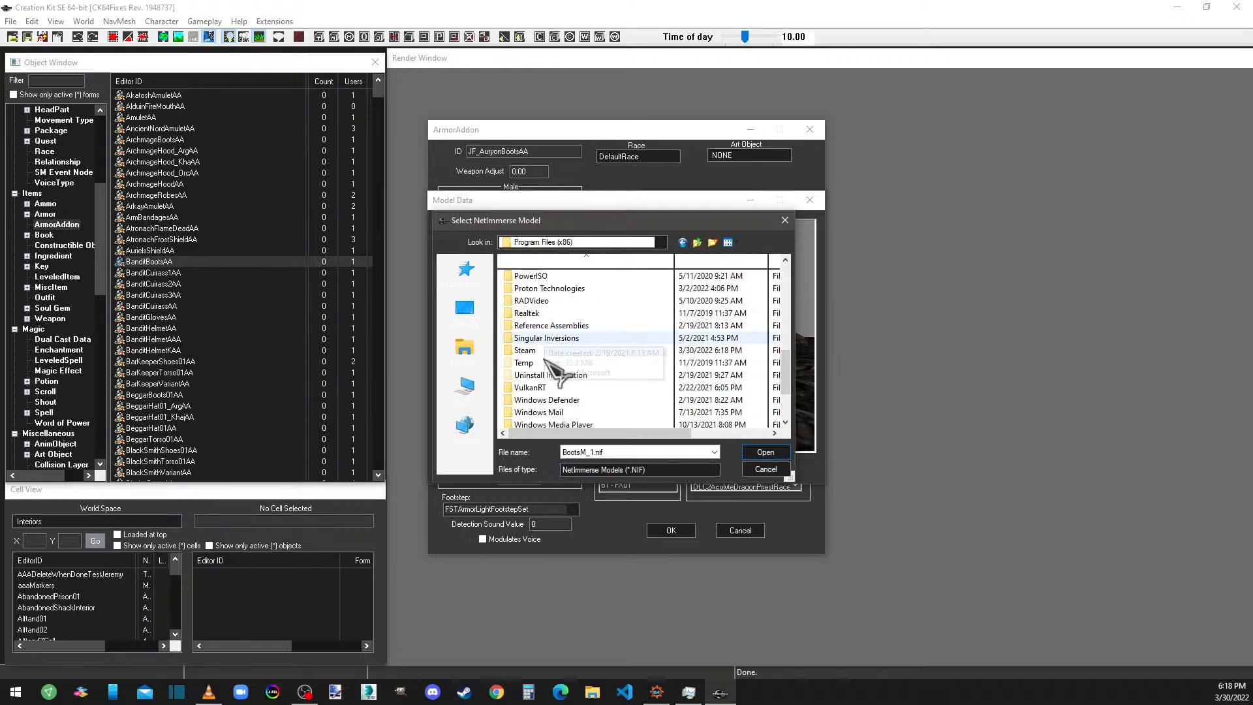
double_click(551, 358)
scroll(555, 327, down, 4)
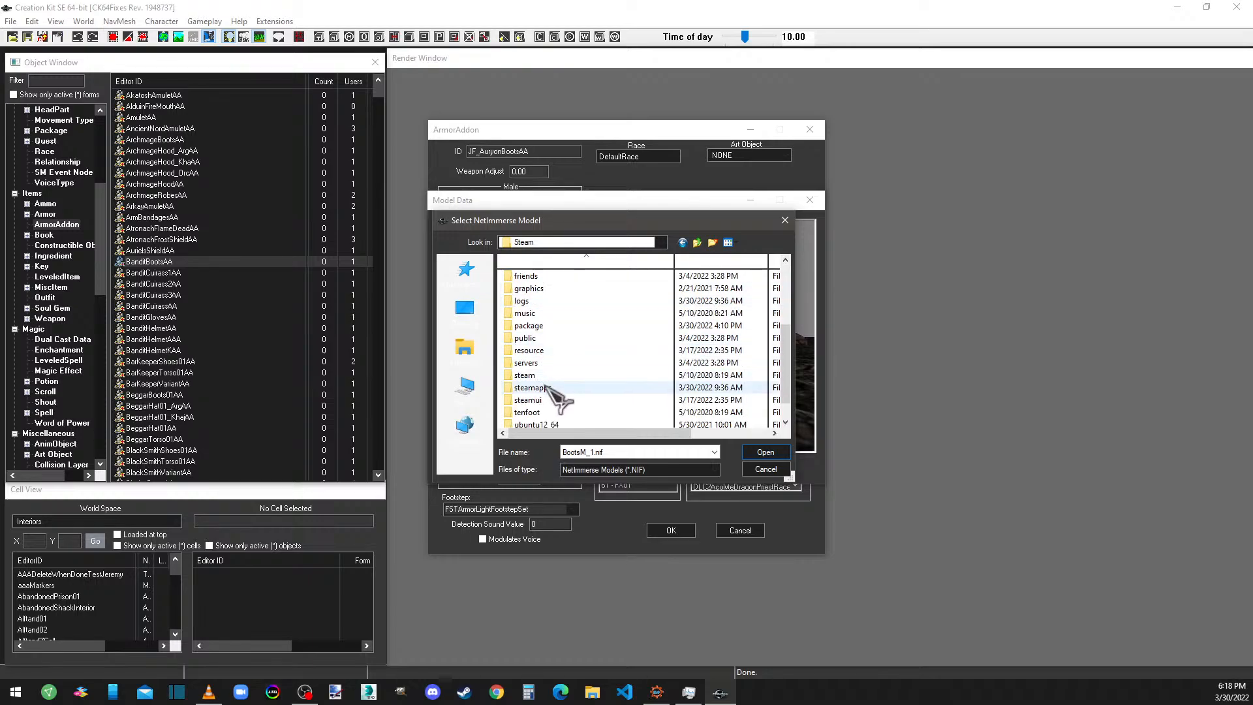
double_click(559, 400)
double_click(550, 277)
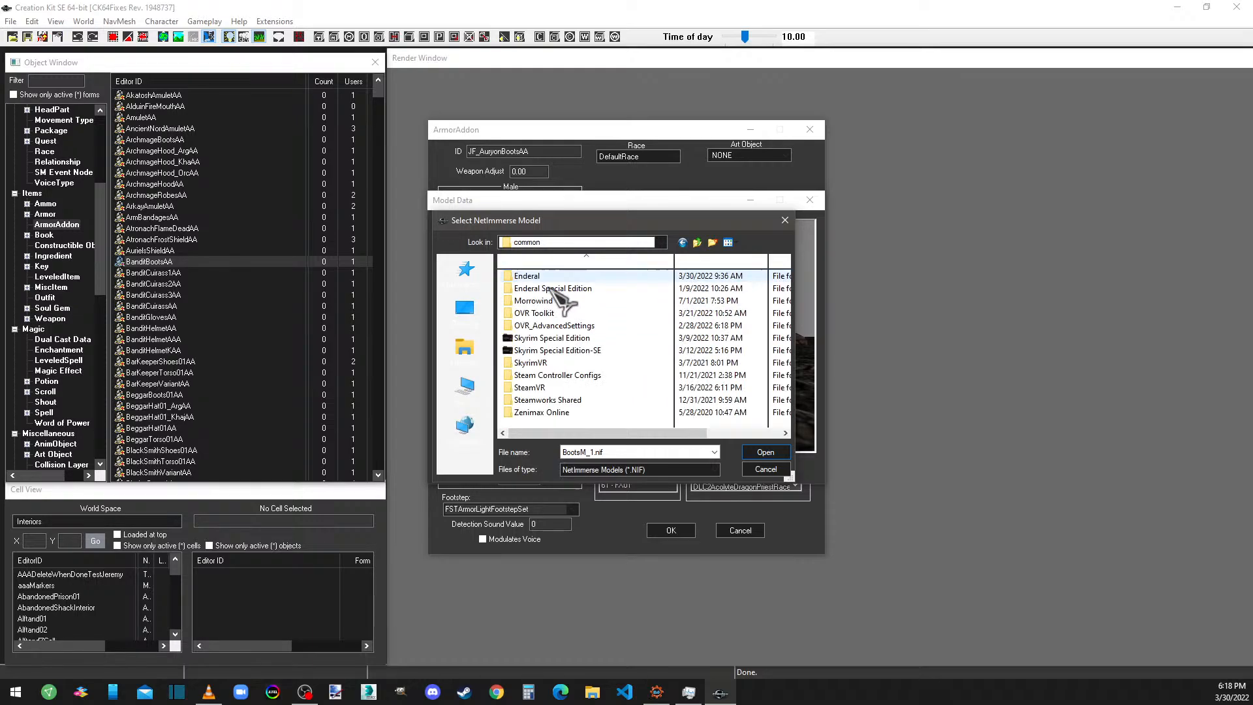
double_click(560, 353)
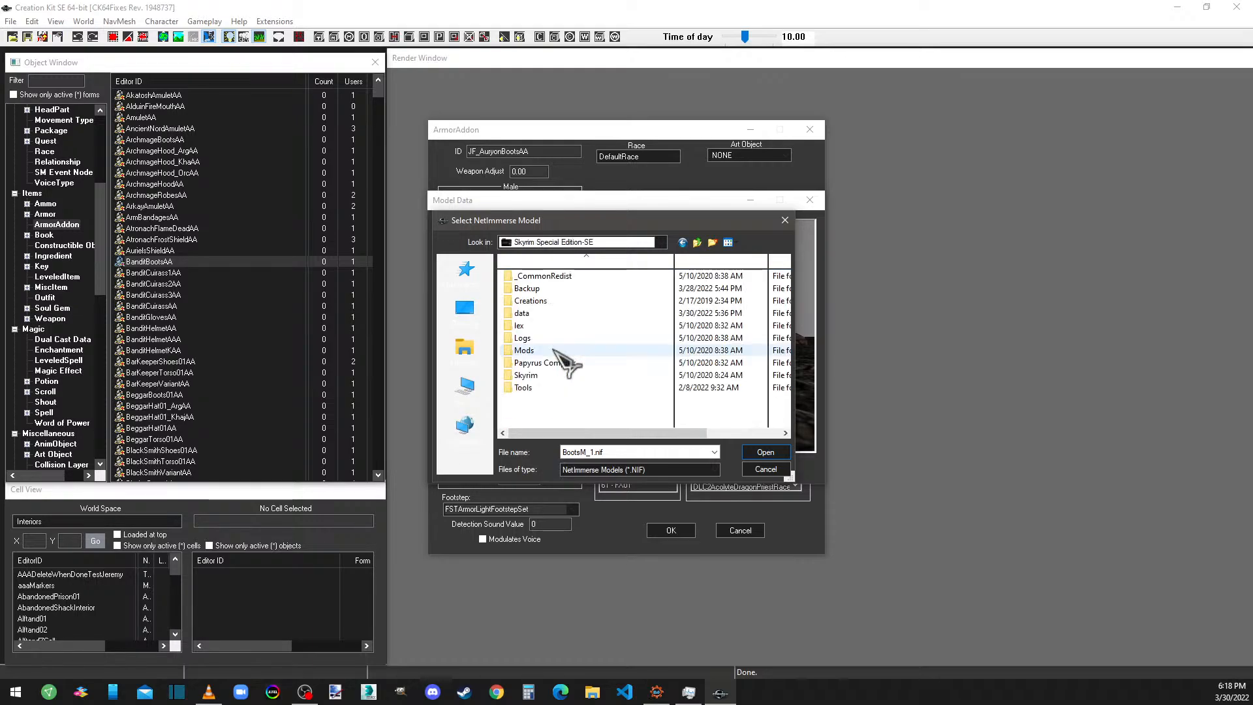
Set the male biped model to boots_1.nif from data\meshes\[JF]\AuryonOutfit.
double_click(535, 313)
double_click(529, 388)
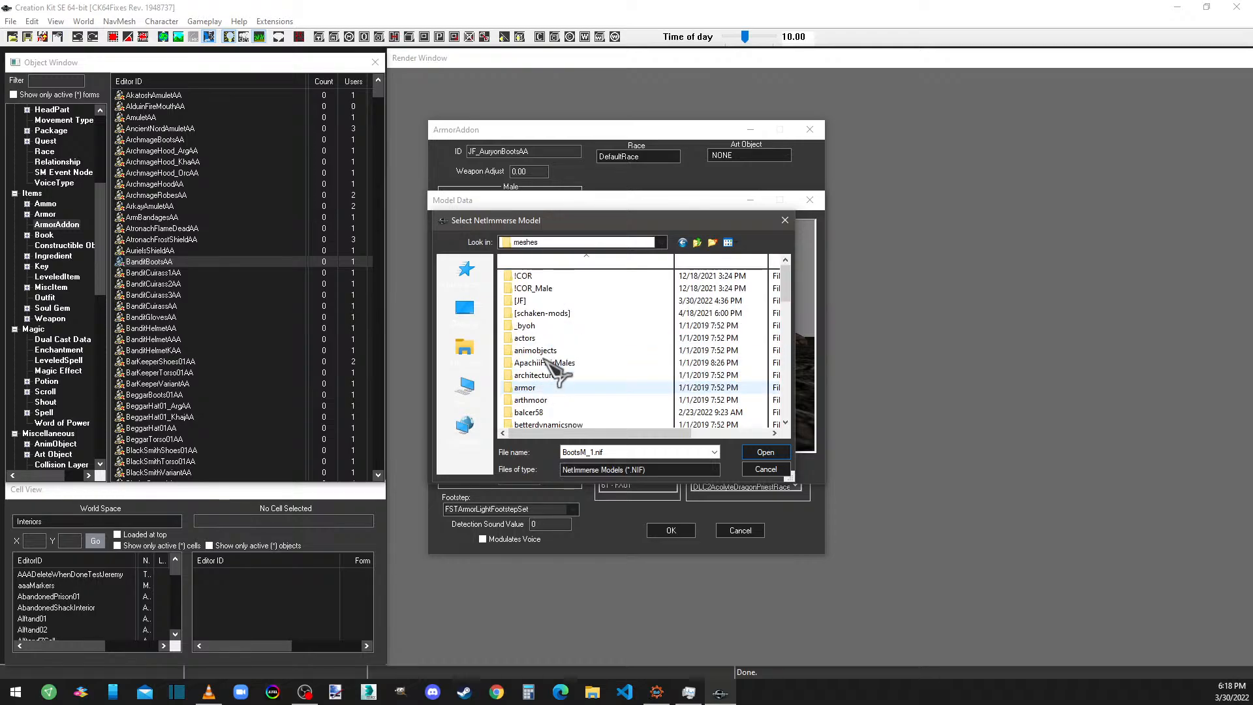
double_click(555, 312)
double_click(539, 276)
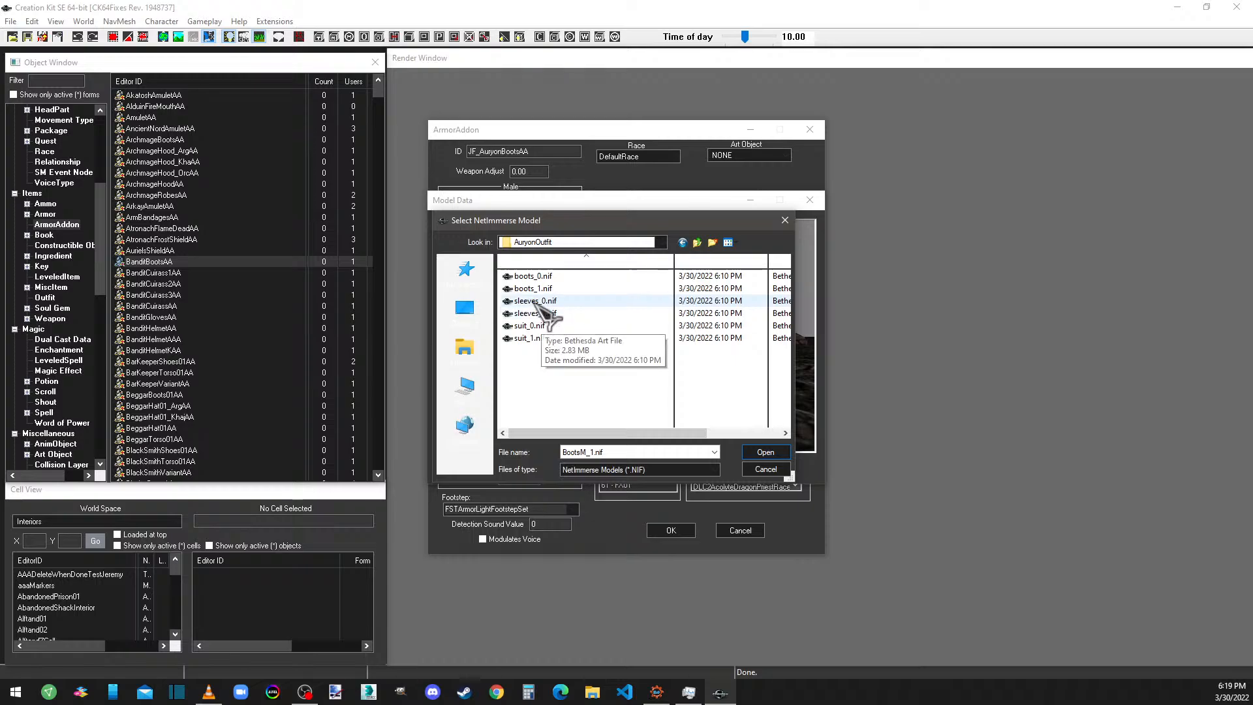
double_click(536, 290)
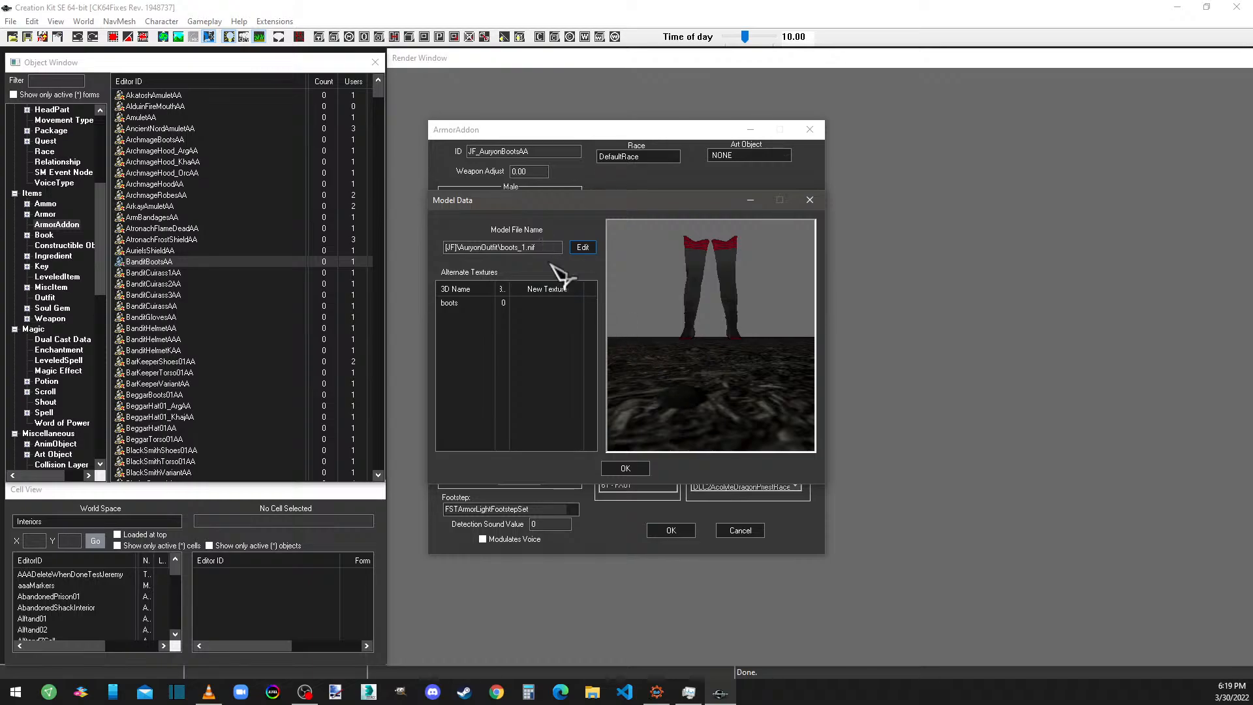
click(626, 470)
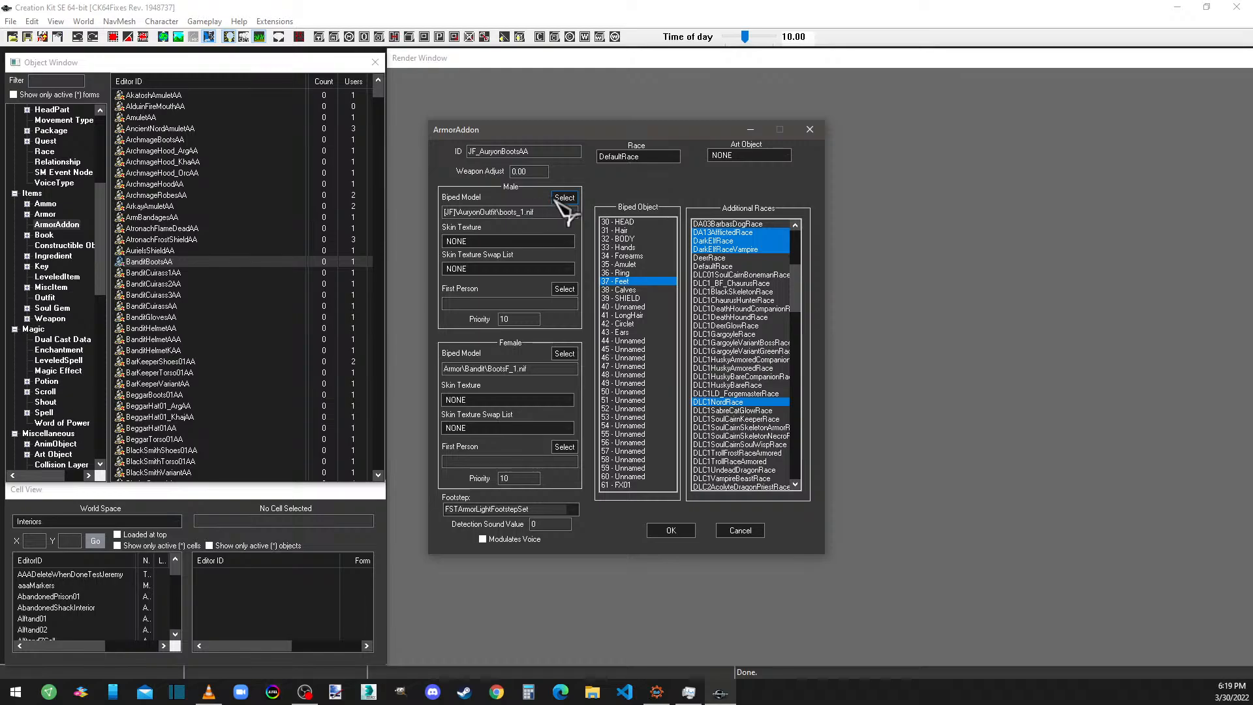
Set the female biped model of the boots addon to boots_1.nif from the AuryonOutfit folder.
click(565, 353)
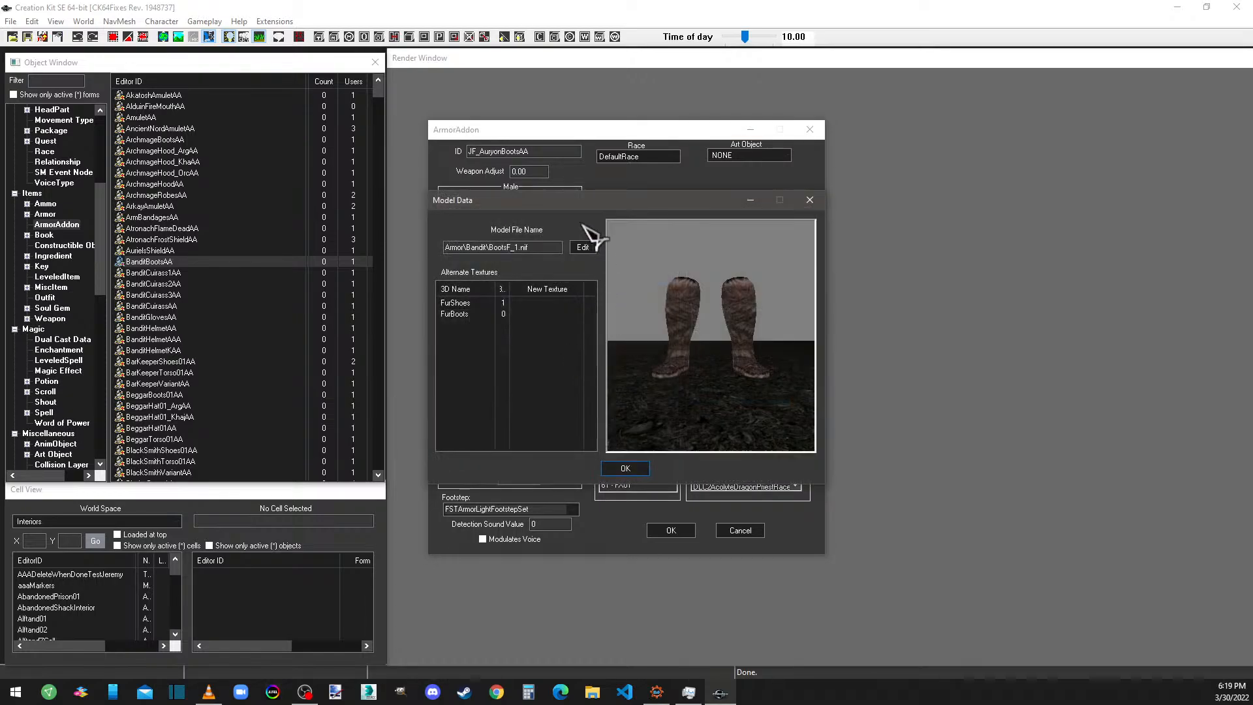
click(583, 248)
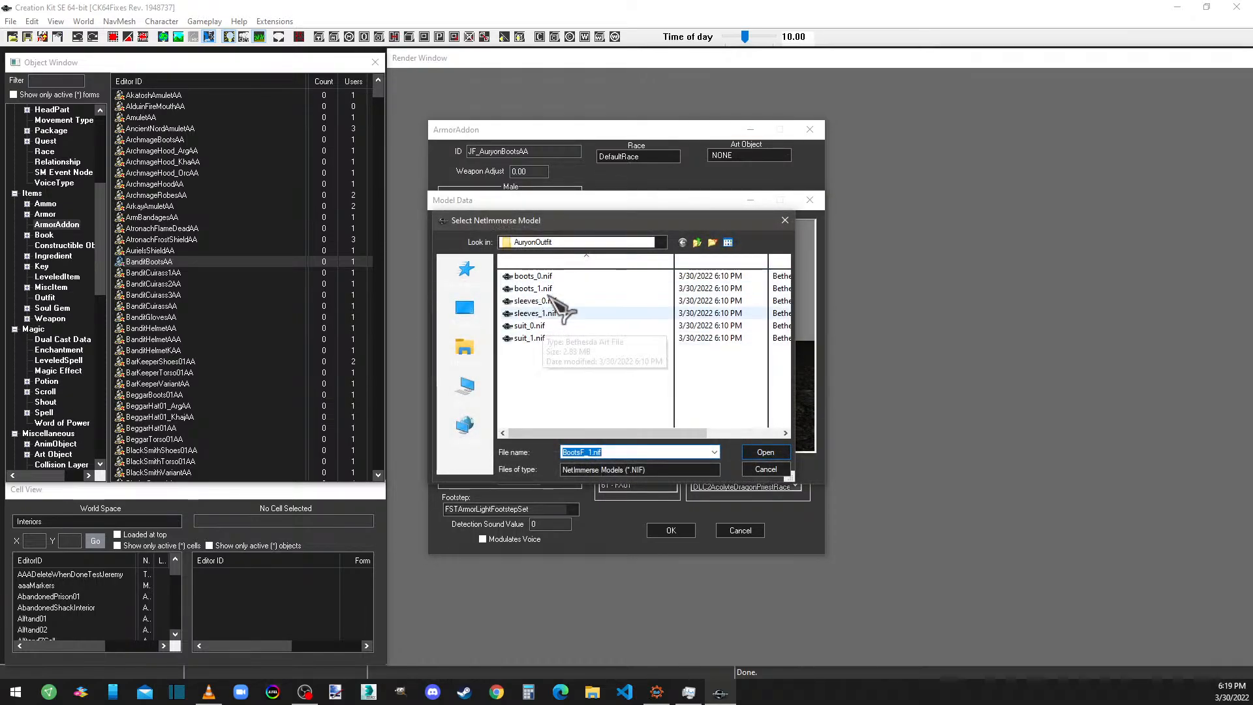
double_click(534, 287)
click(627, 469)
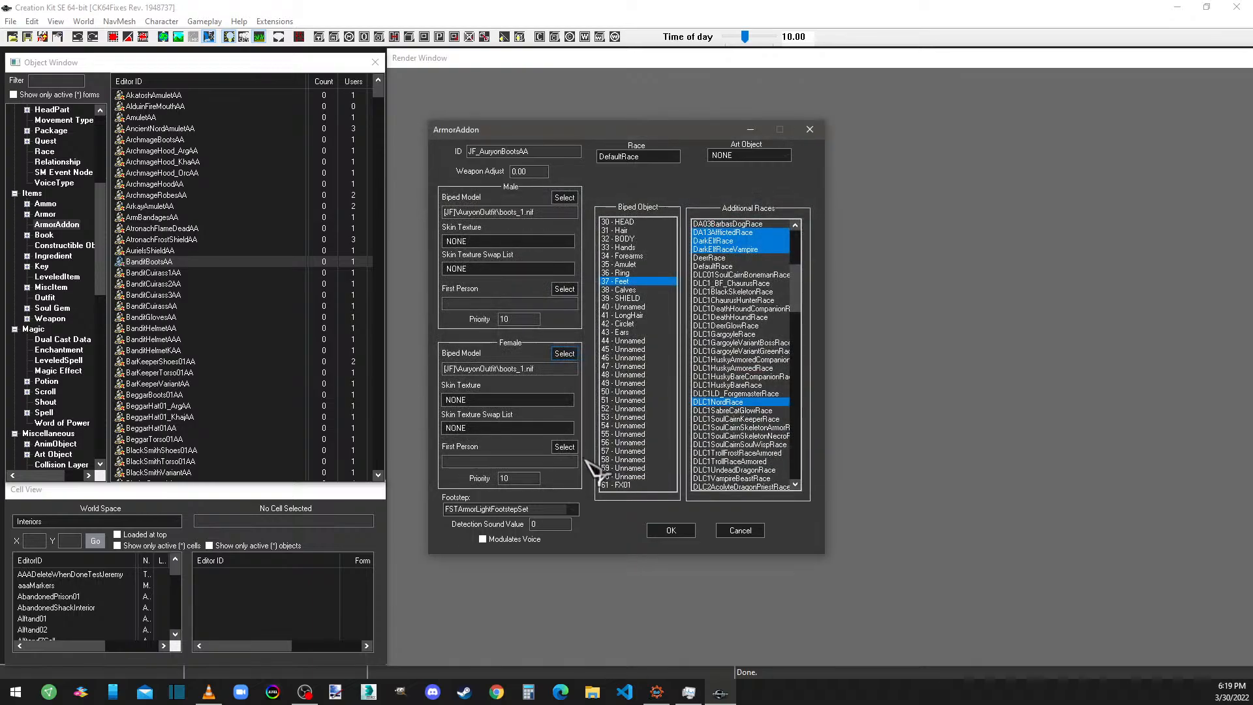
Set the male priority to 0 and save JF_AuryonBootsAA as a new form.
double_click(518, 318)
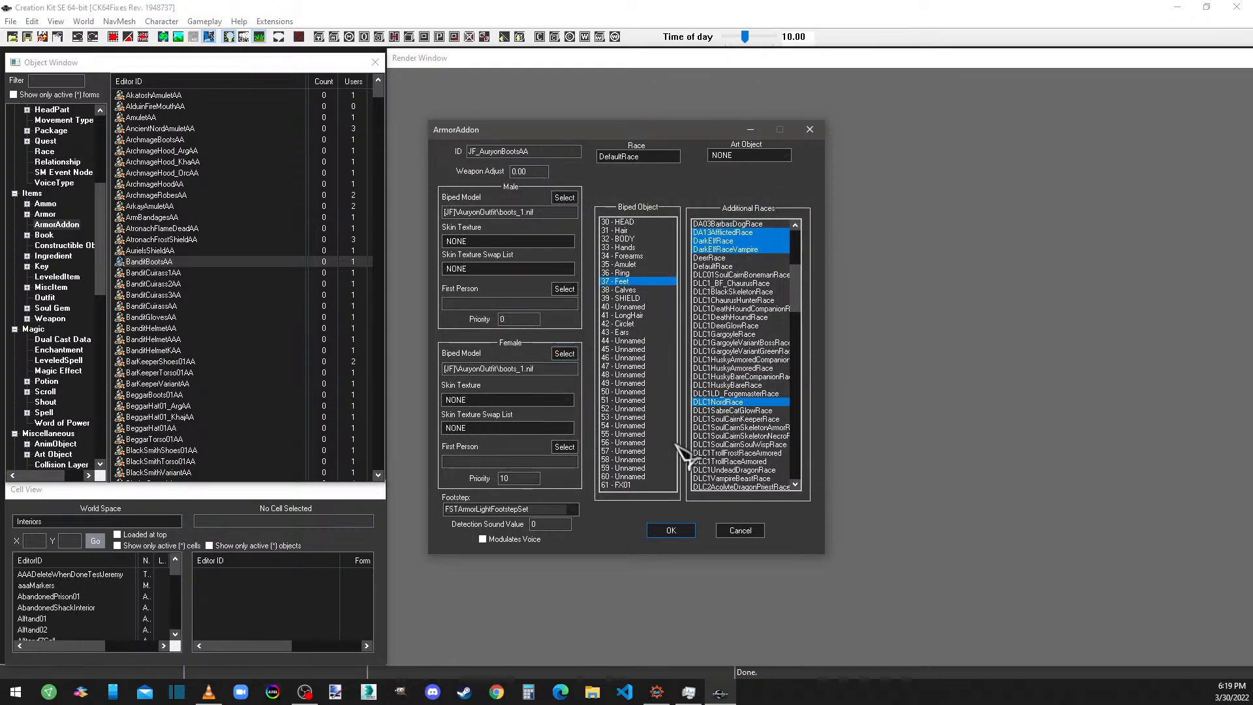
click(672, 531)
click(654, 398)
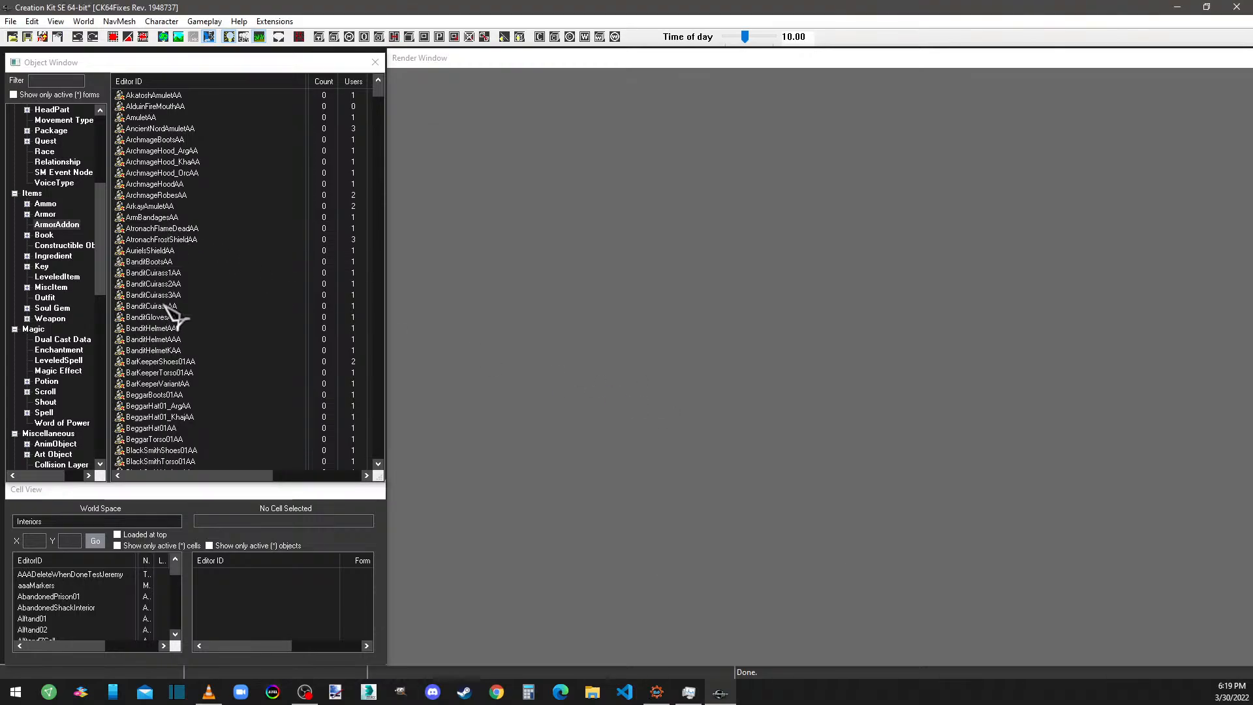
Open the BanditCuirassAA armor addon for editing and change its ID to JF_AuryonSuitAA.
click(168, 306)
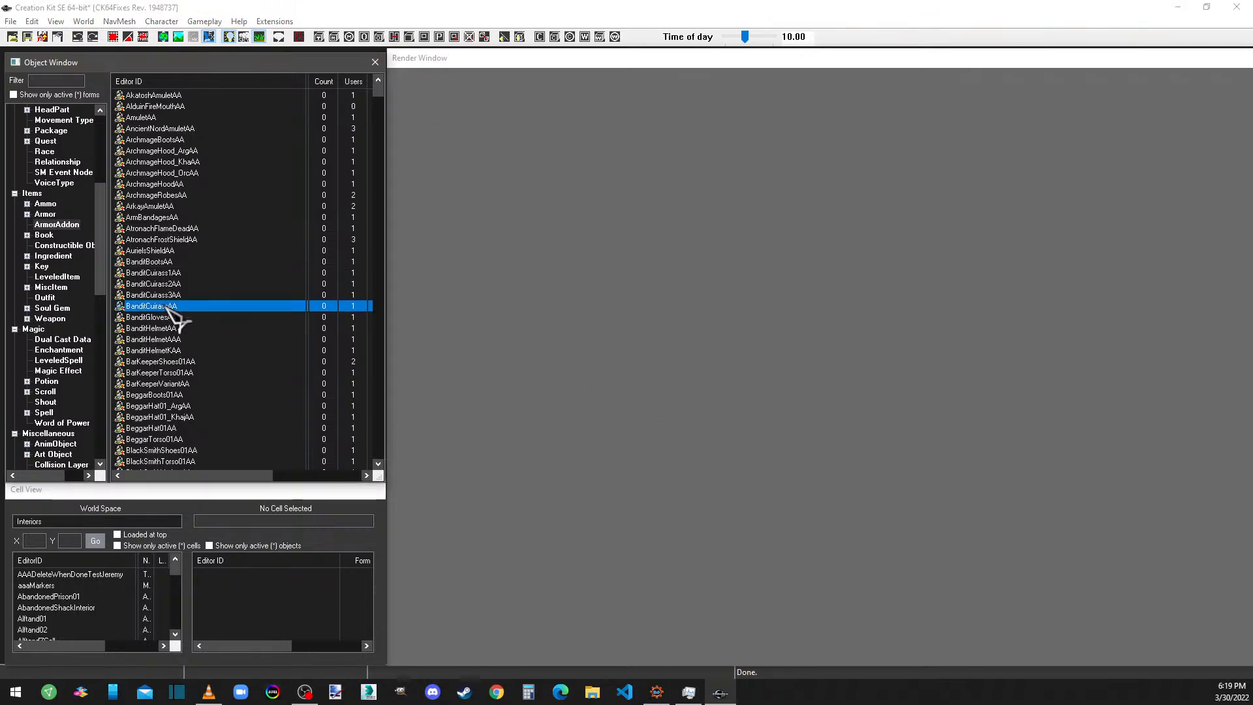
double_click(172, 307)
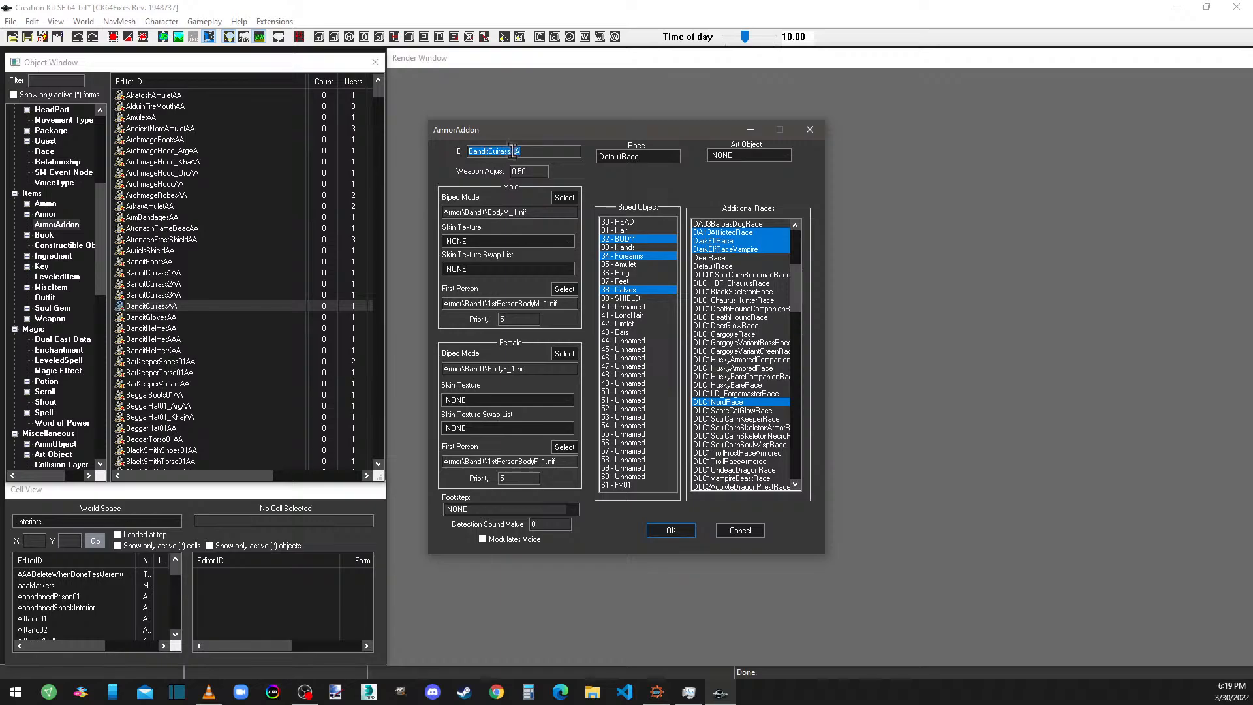
text(JF_AuryonSuitAA)
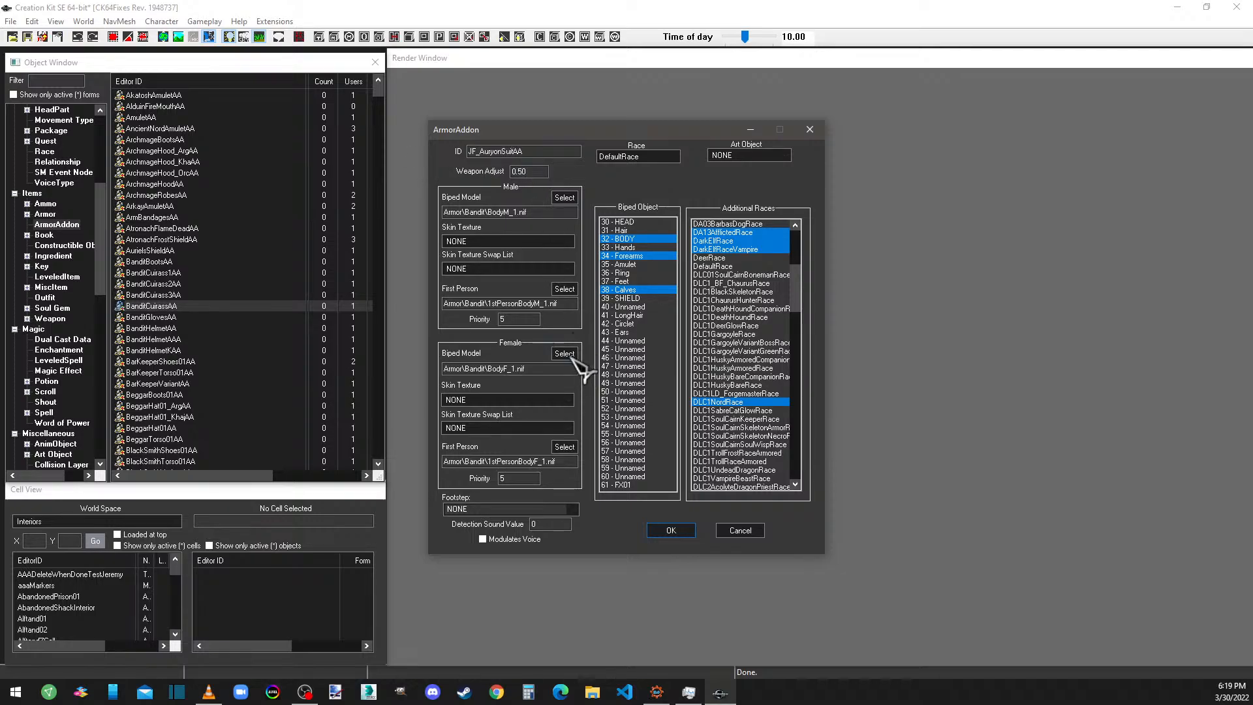
Set the female biped model of the suit addon to suit_1.nif from the AuryonOutfit folder.
click(565, 354)
click(582, 247)
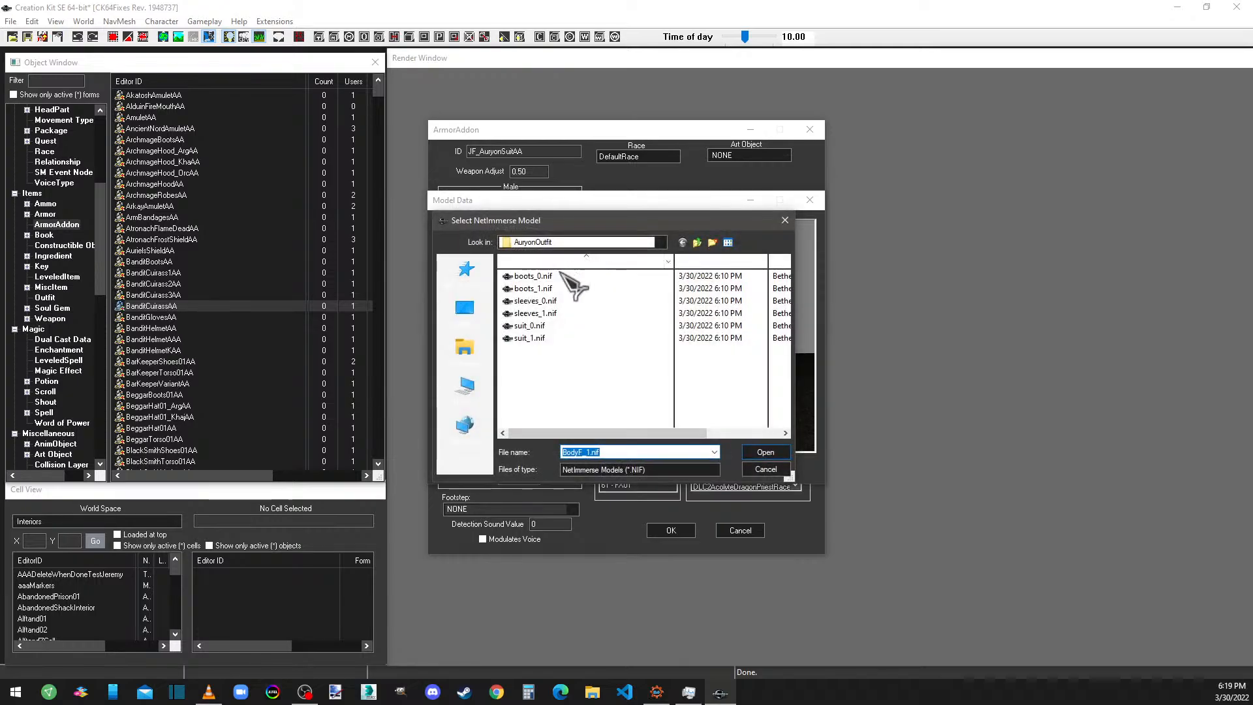
double_click(532, 337)
click(642, 470)
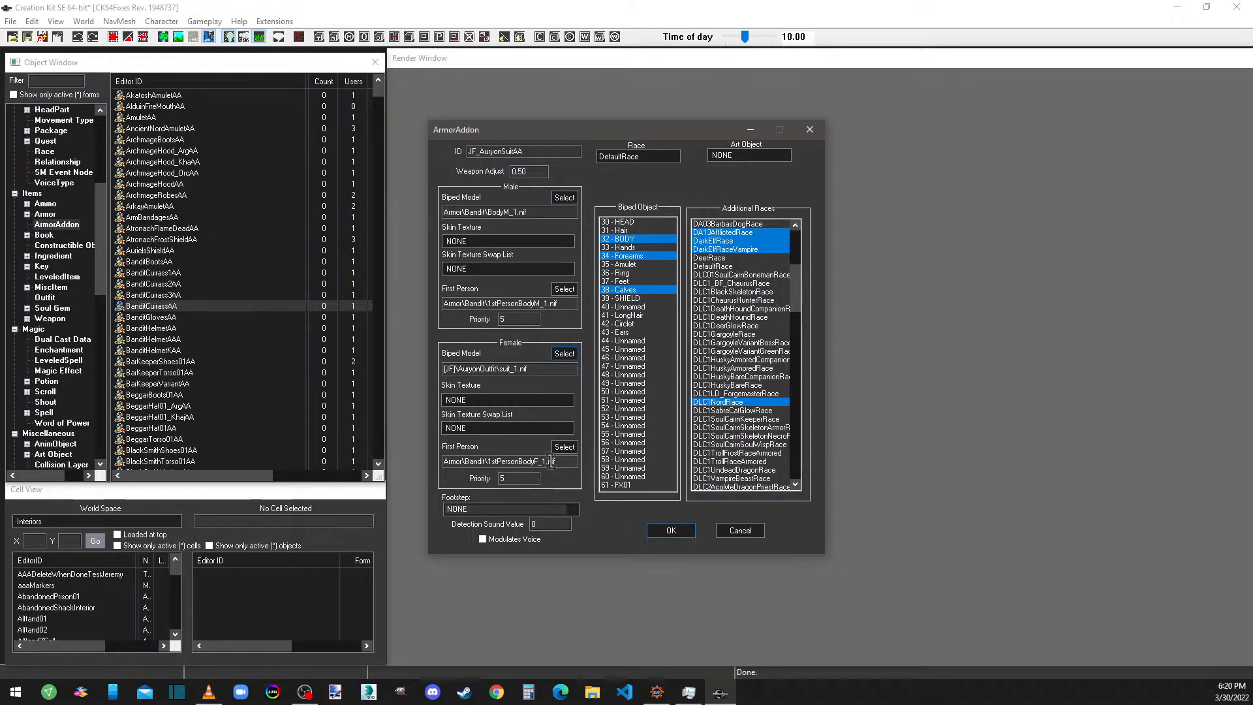
Set the female first-person model to suit_1.nif and save JF_AuryonSuitAA as a new form.
click(564, 447)
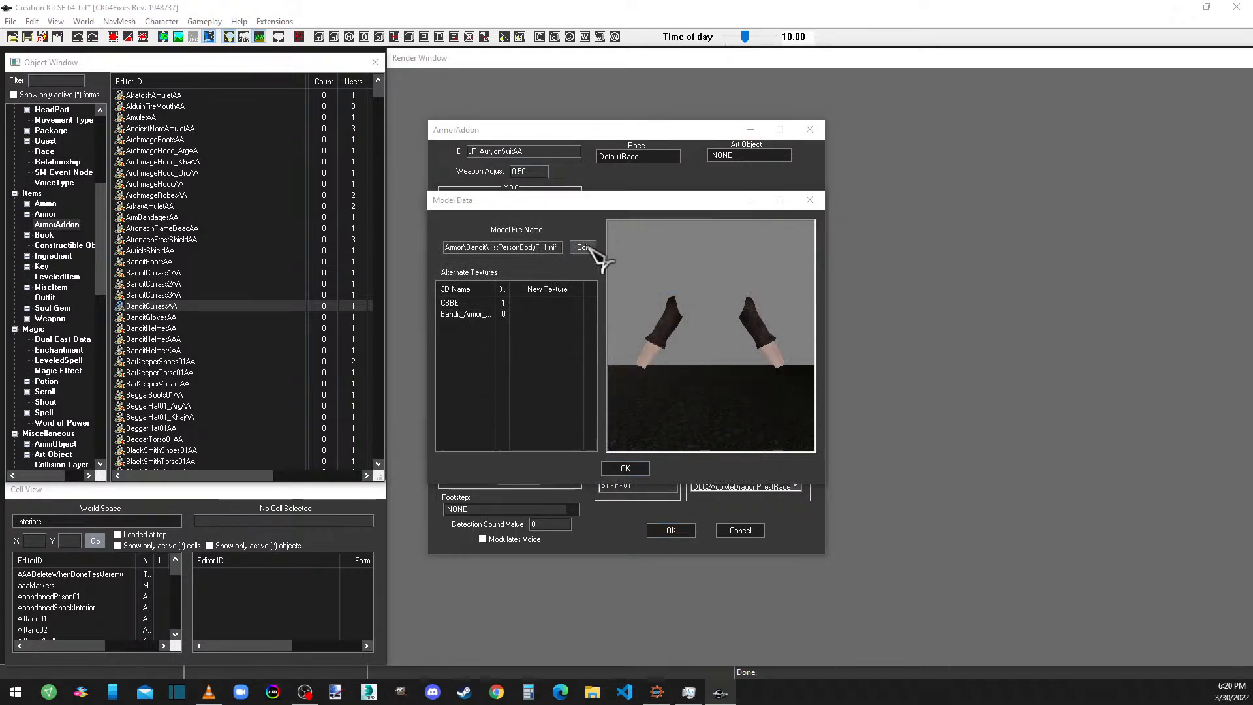
click(575, 246)
double_click(532, 338)
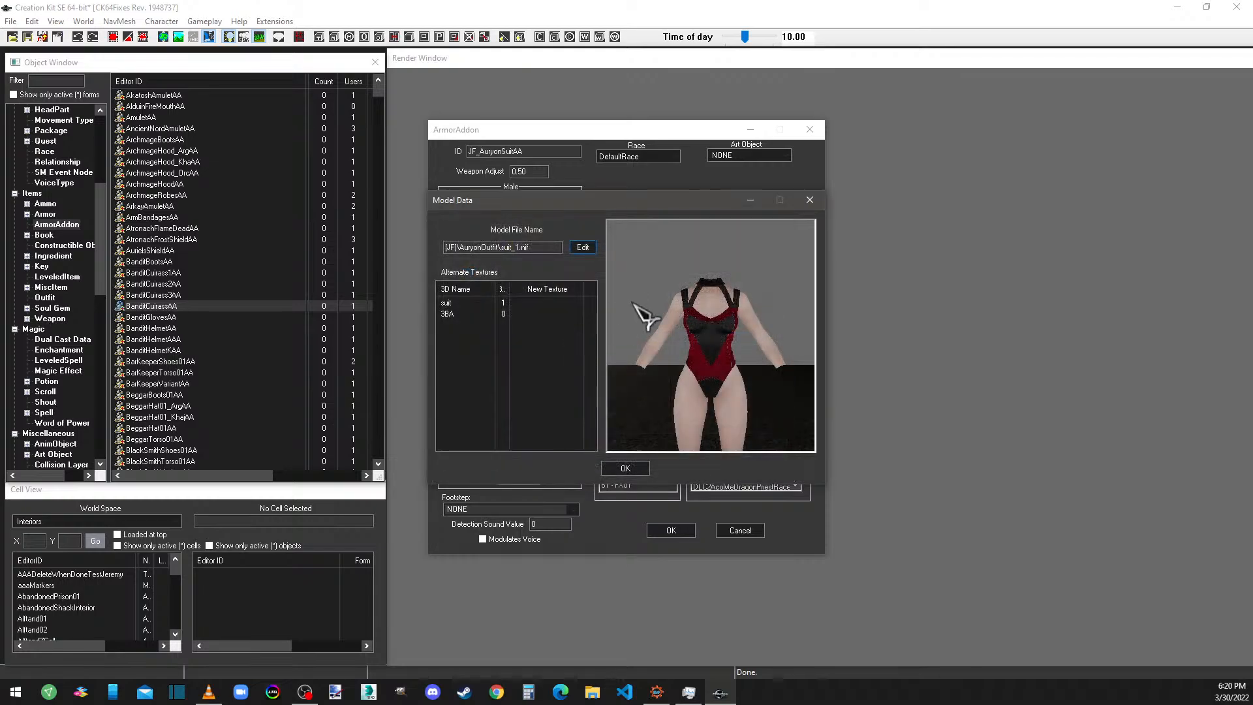
click(638, 475)
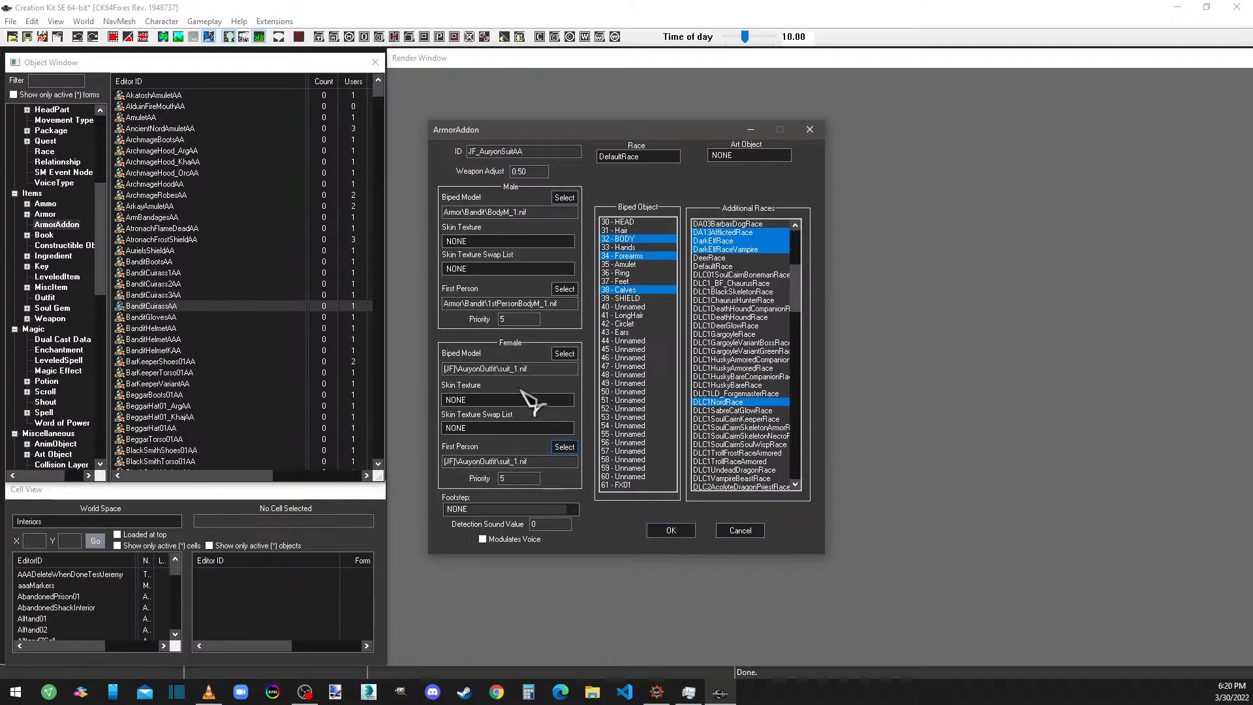
click(671, 530)
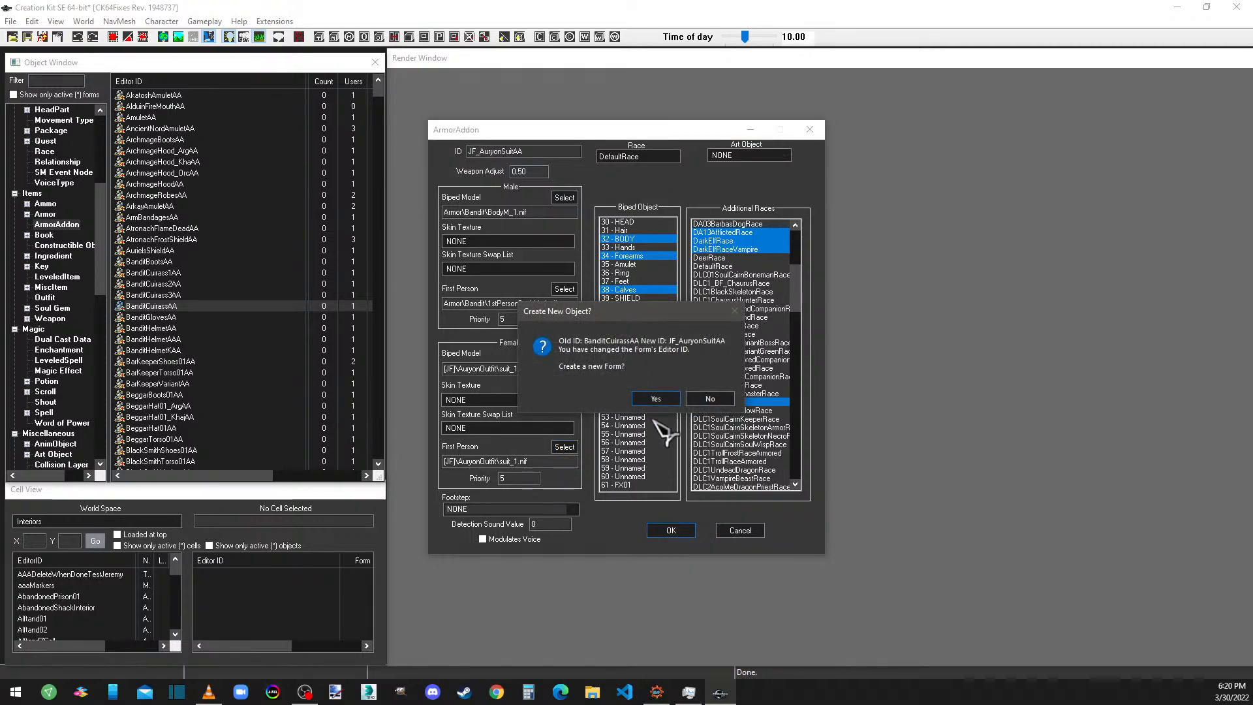
click(654, 400)
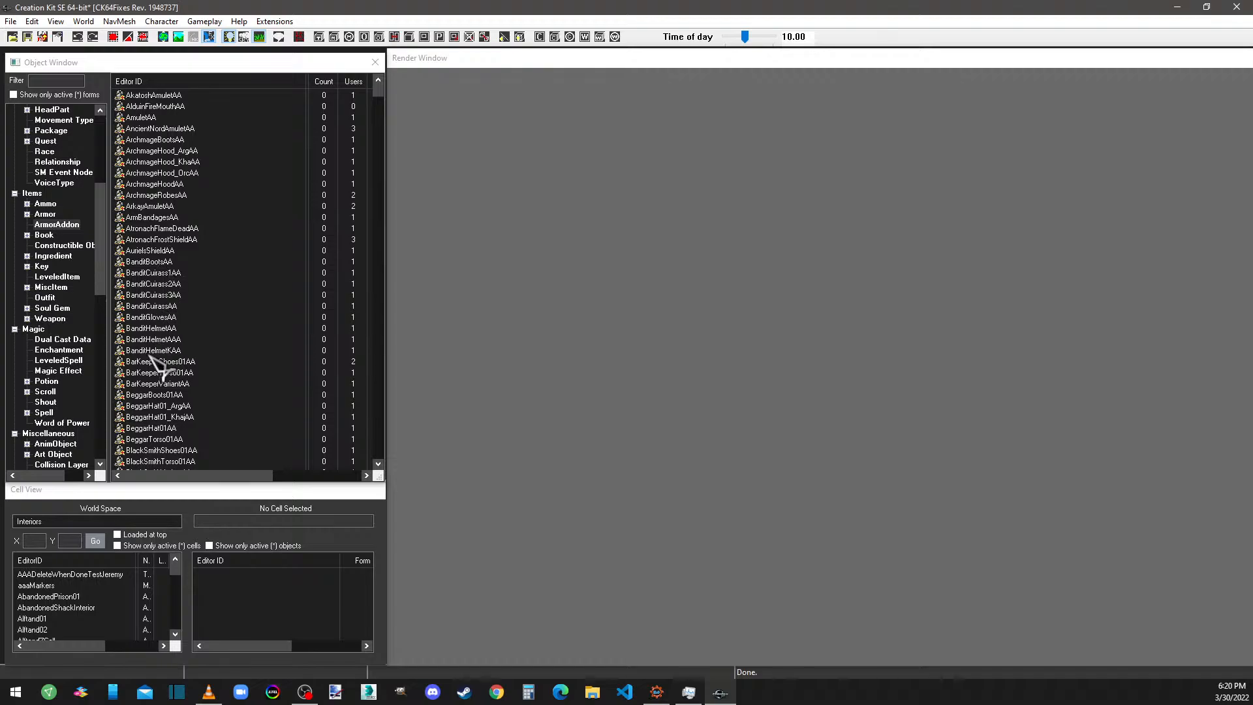
Open the BanditGlovesAA armor addon for editing and change its ID to JF_AuryonSleevesAA.
double_click(165, 318)
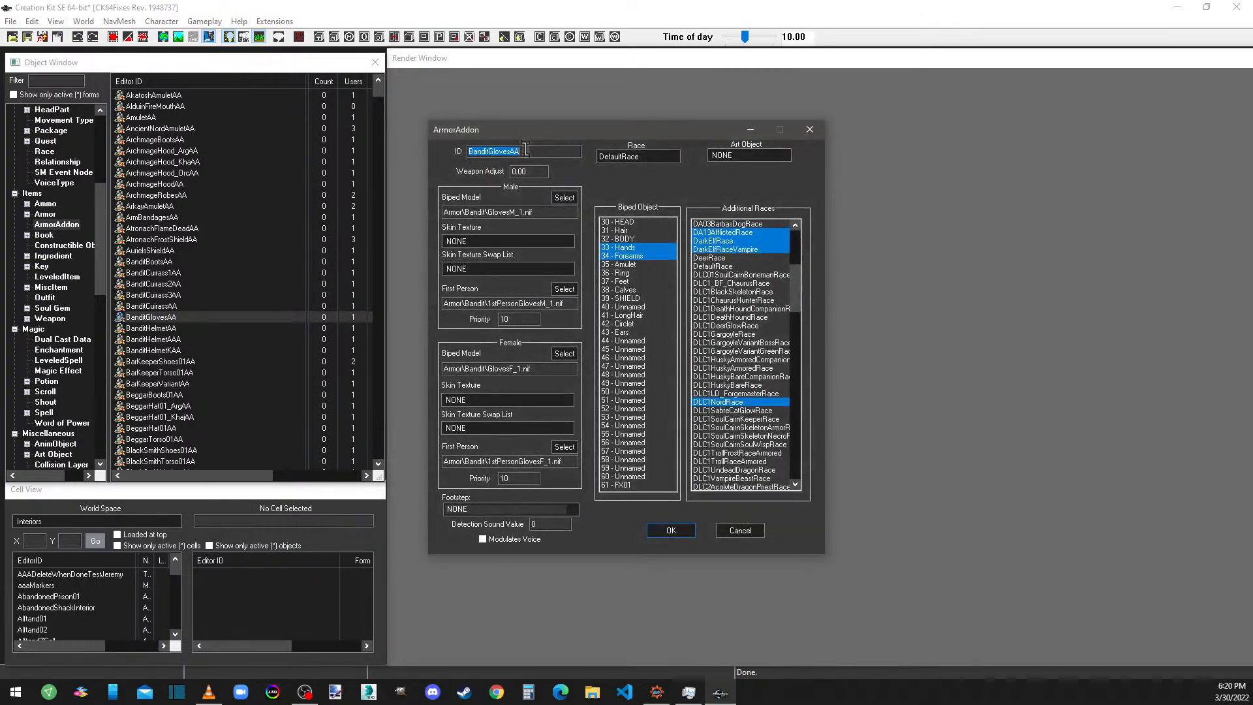
drag(510, 151, 439, 152)
text(JF_AuryonSlee)
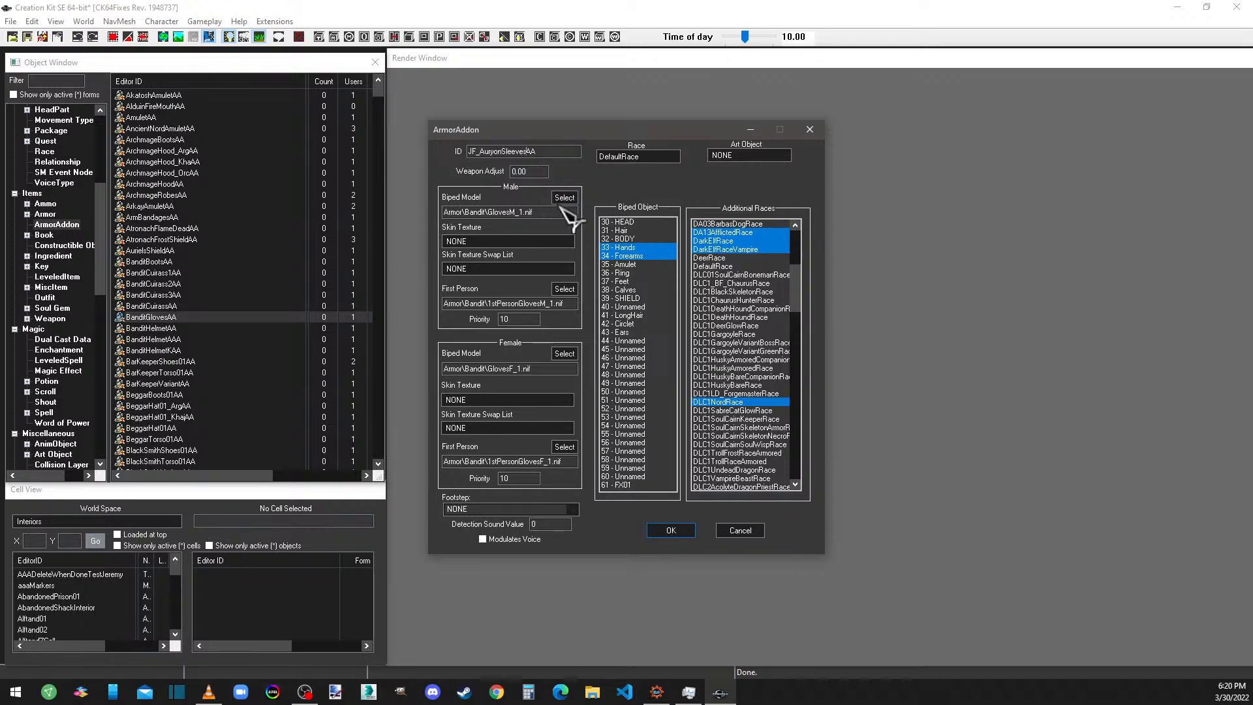
Set the sleeves addon's female biped model to sleeves_1.nif from the AuryonOutfit folder and assign biped objects 58 and 59.
click(565, 353)
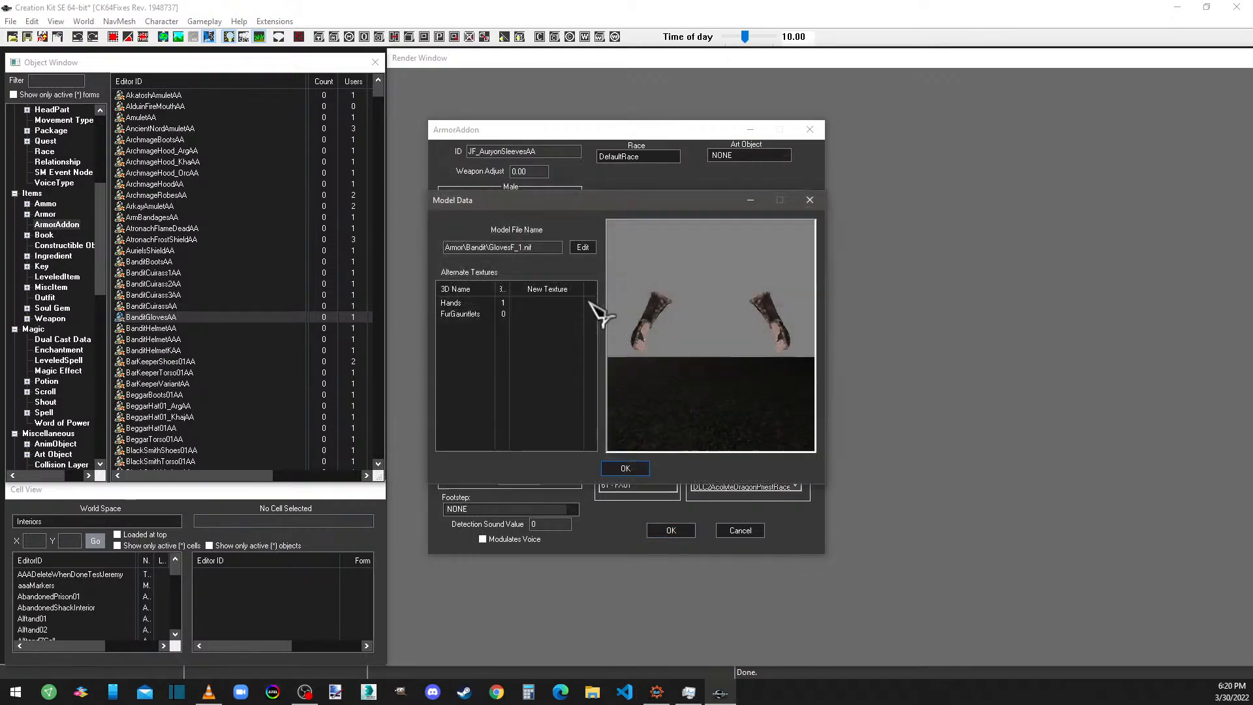
click(582, 248)
click(535, 313)
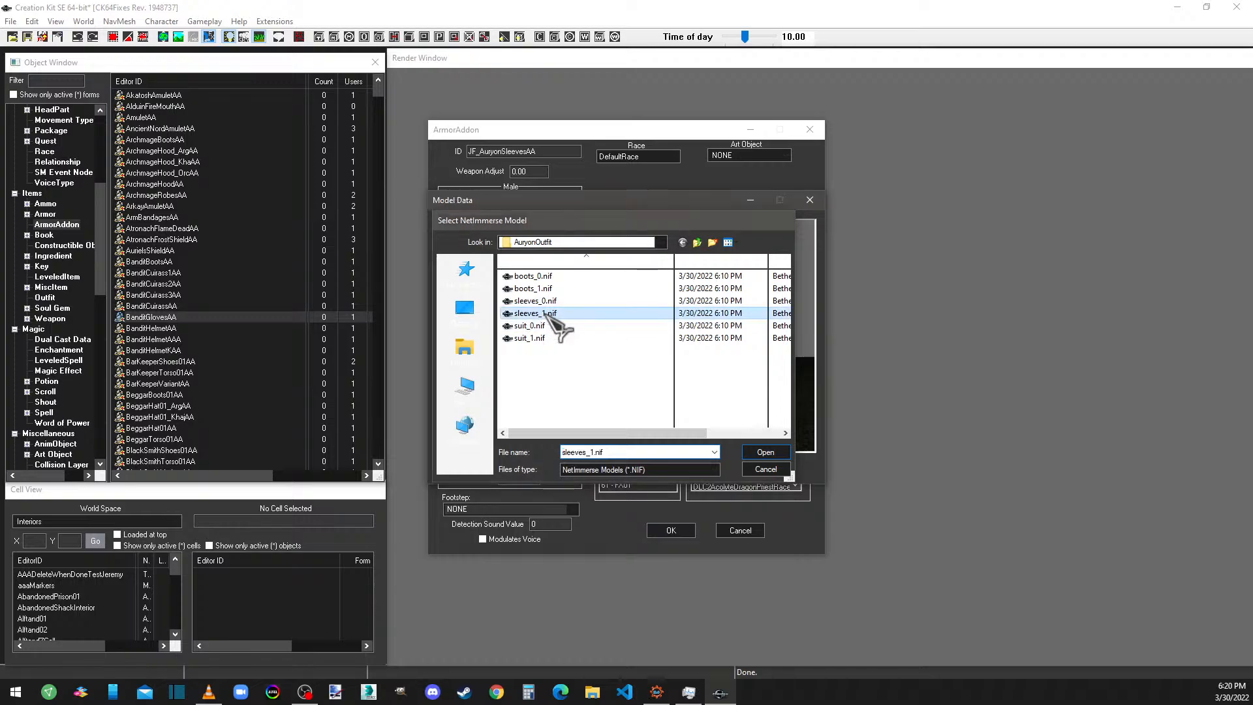
double_click(549, 316)
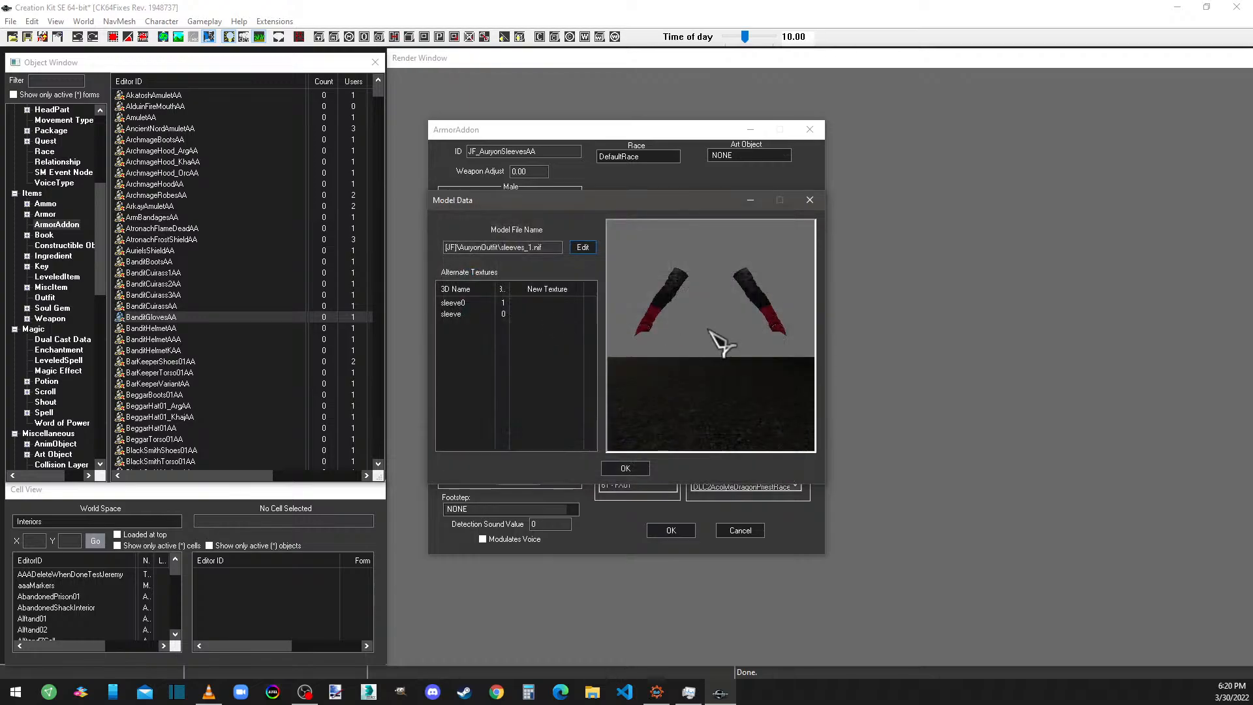
click(624, 468)
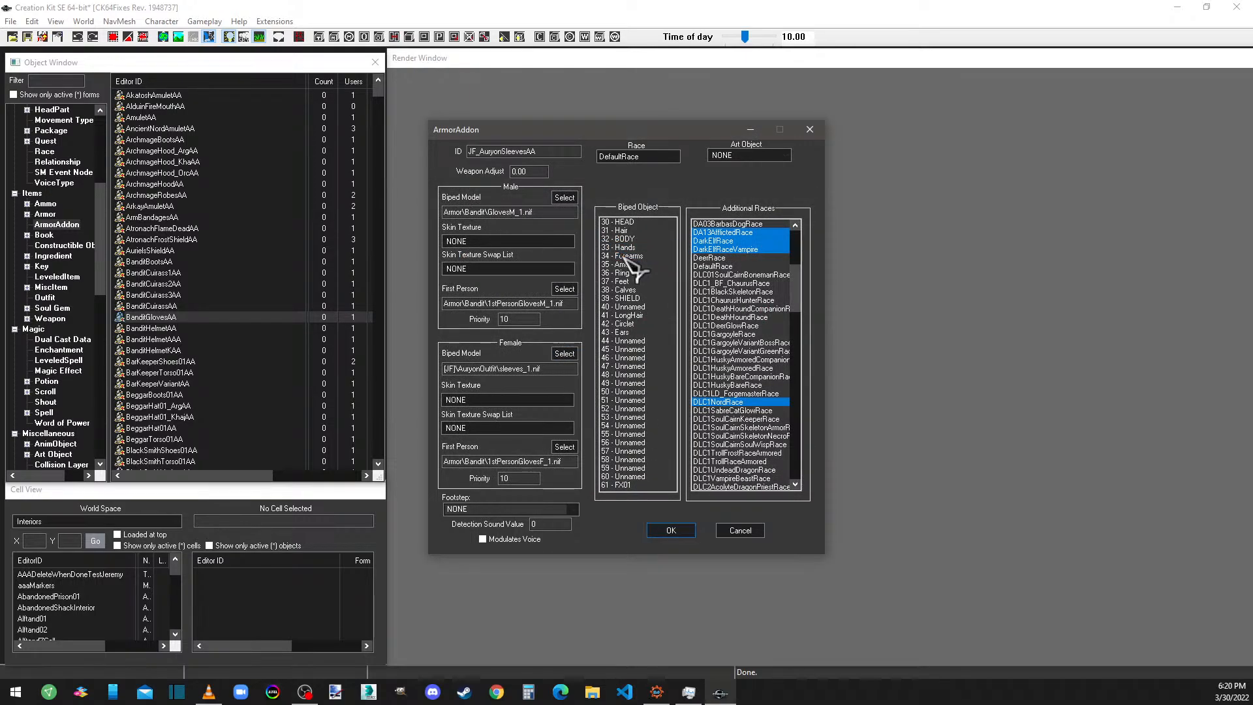
click(623, 460)
click(626, 467)
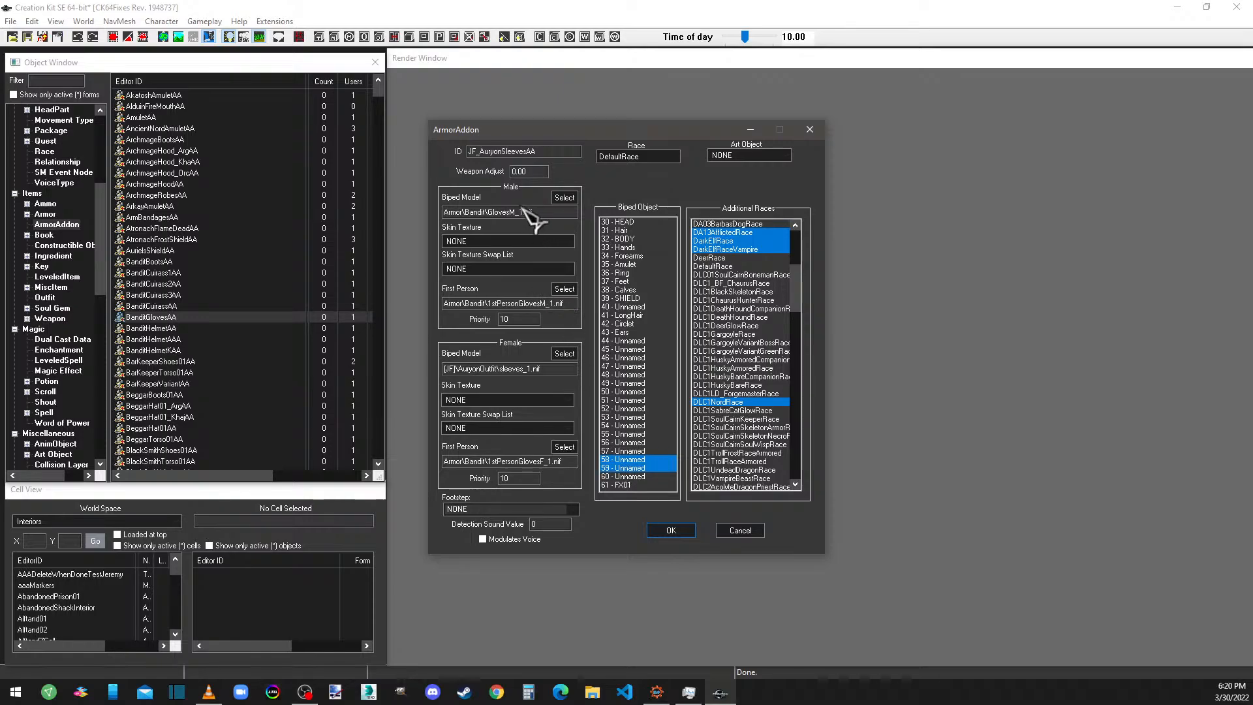
Set the female first-person model to sleeves_1.nif and save JF_AuryonSleevesAA as a new form.
click(565, 446)
click(584, 246)
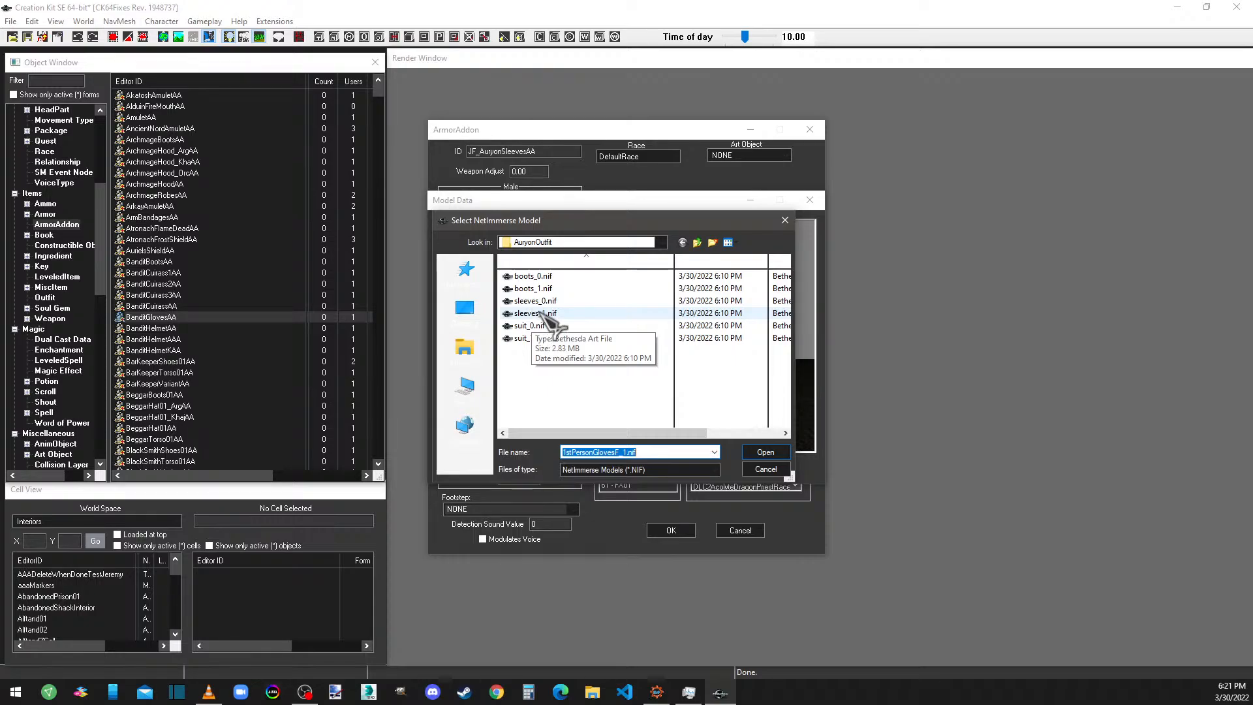
double_click(545, 315)
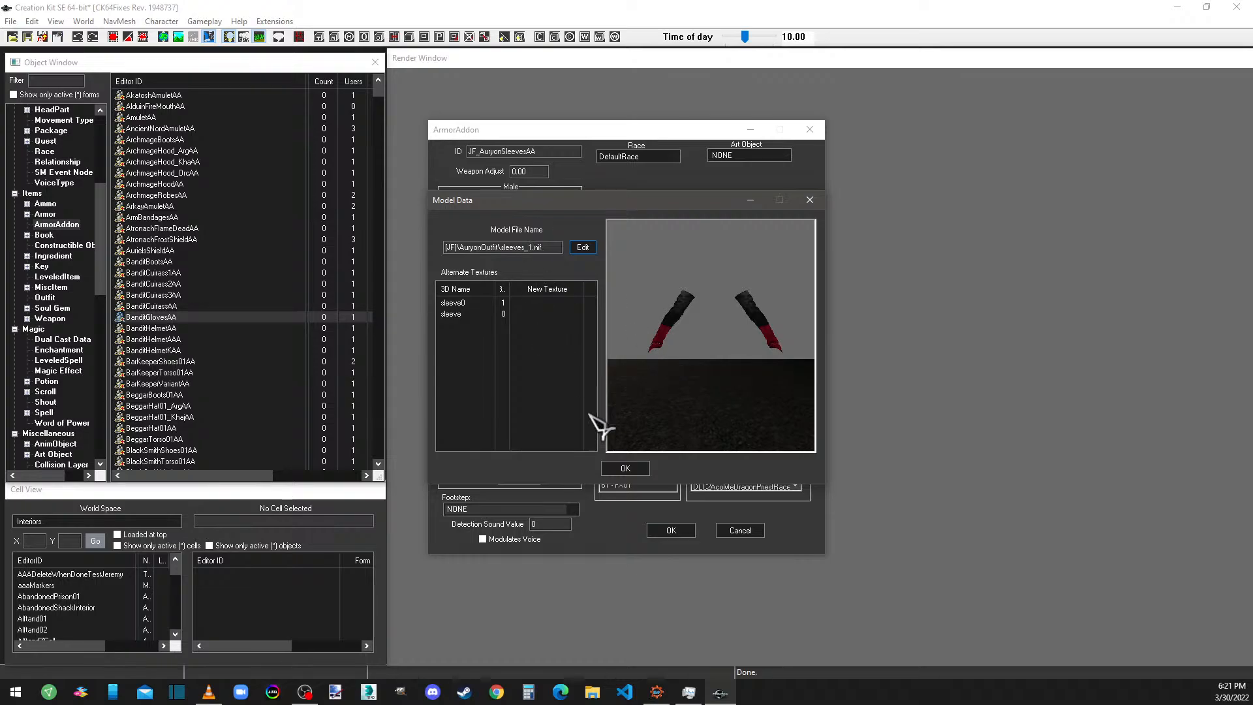
click(625, 469)
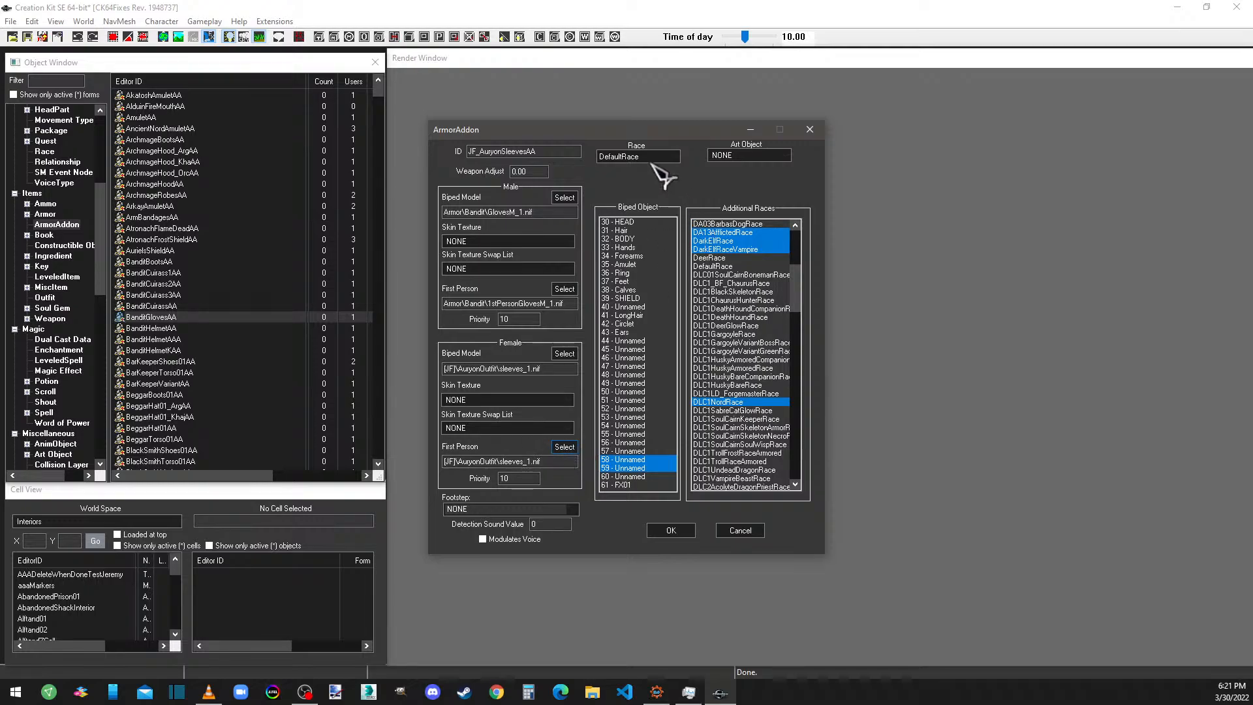
click(670, 532)
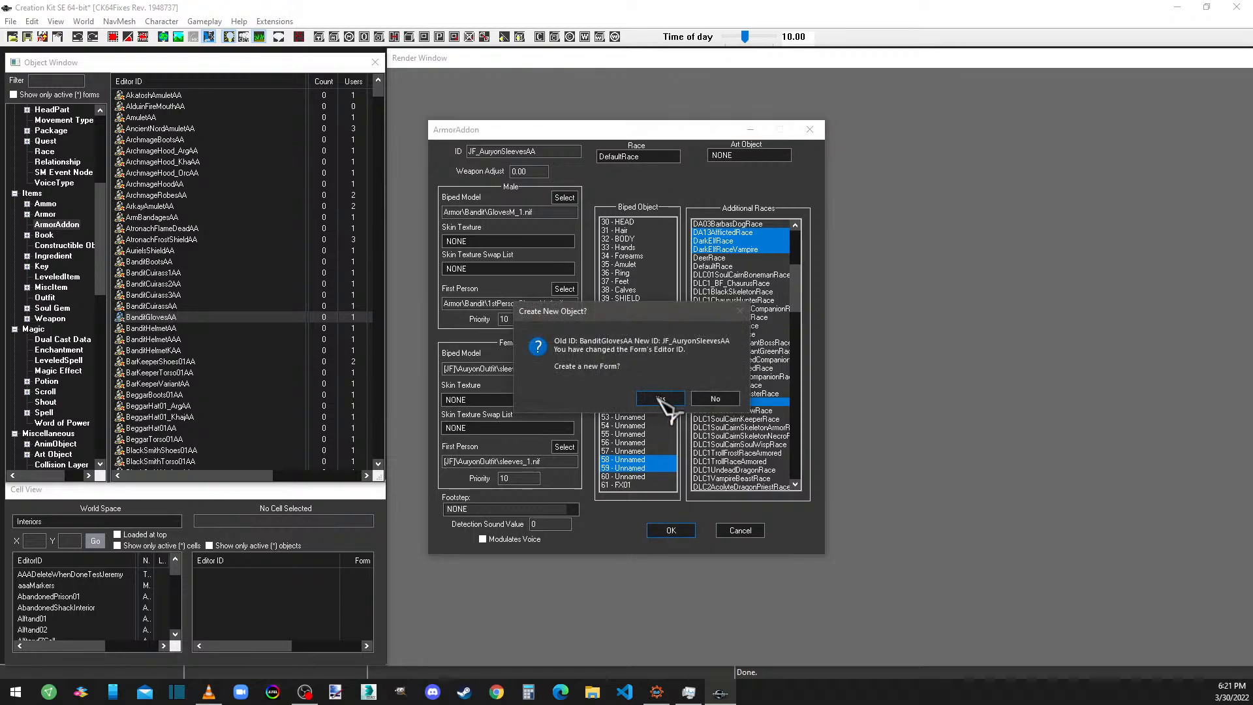
click(665, 401)
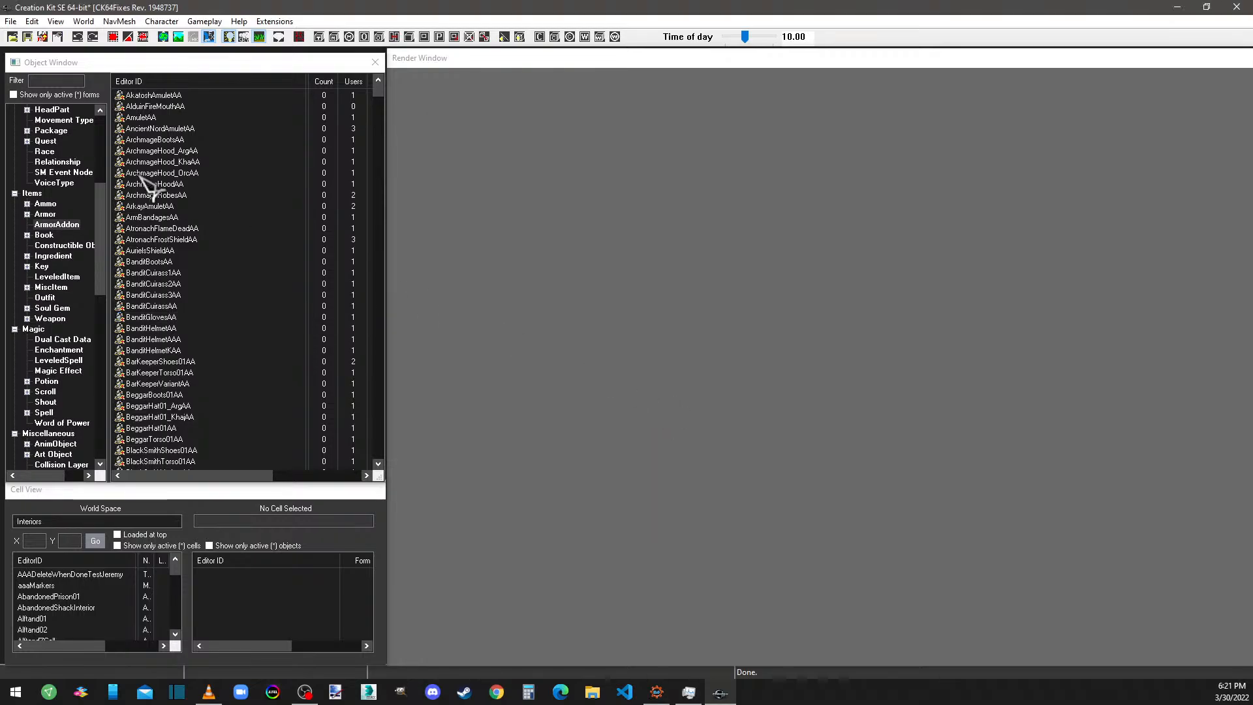
Save the plugin in the data folder under the file name [JF]AuryonOutfit.
click(27, 37)
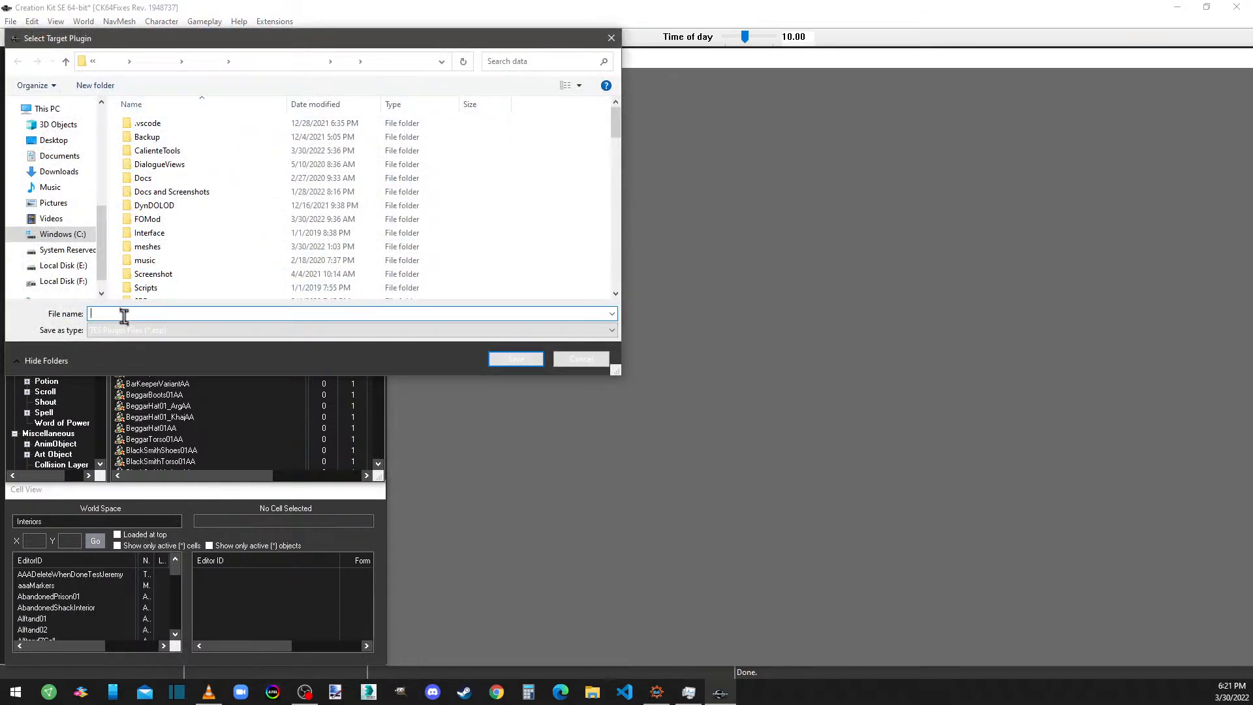
text([JF)
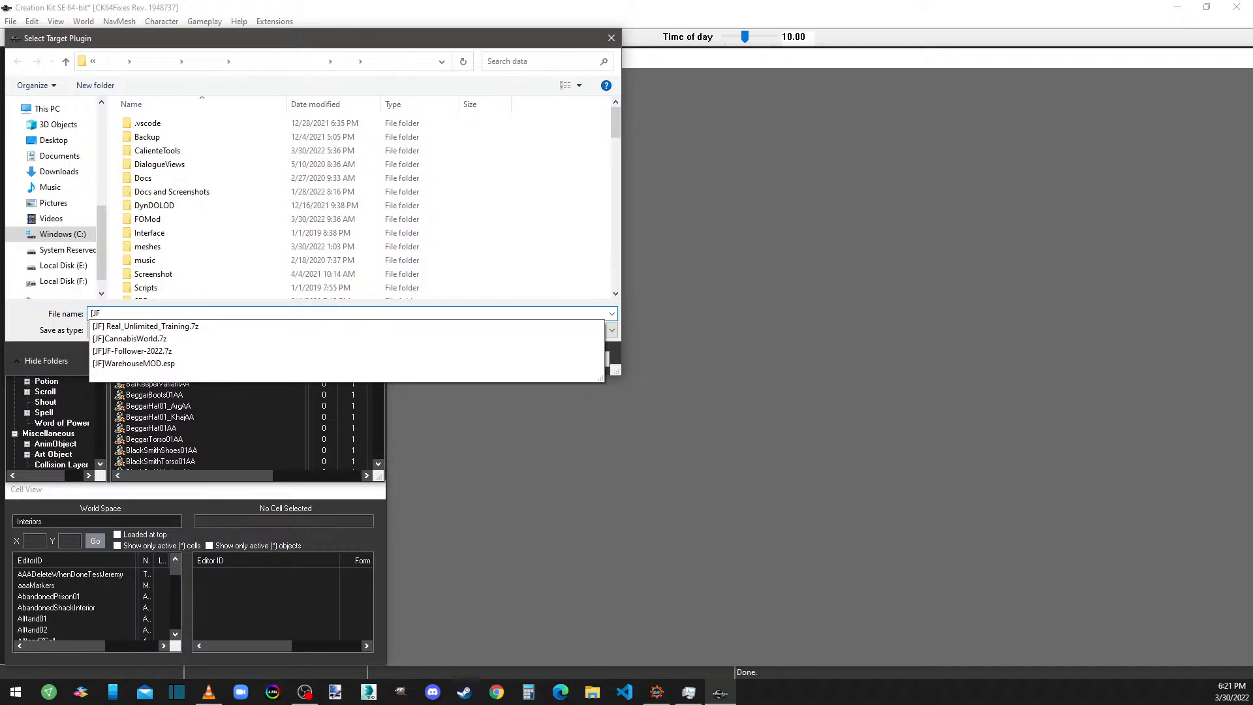
text(]A)
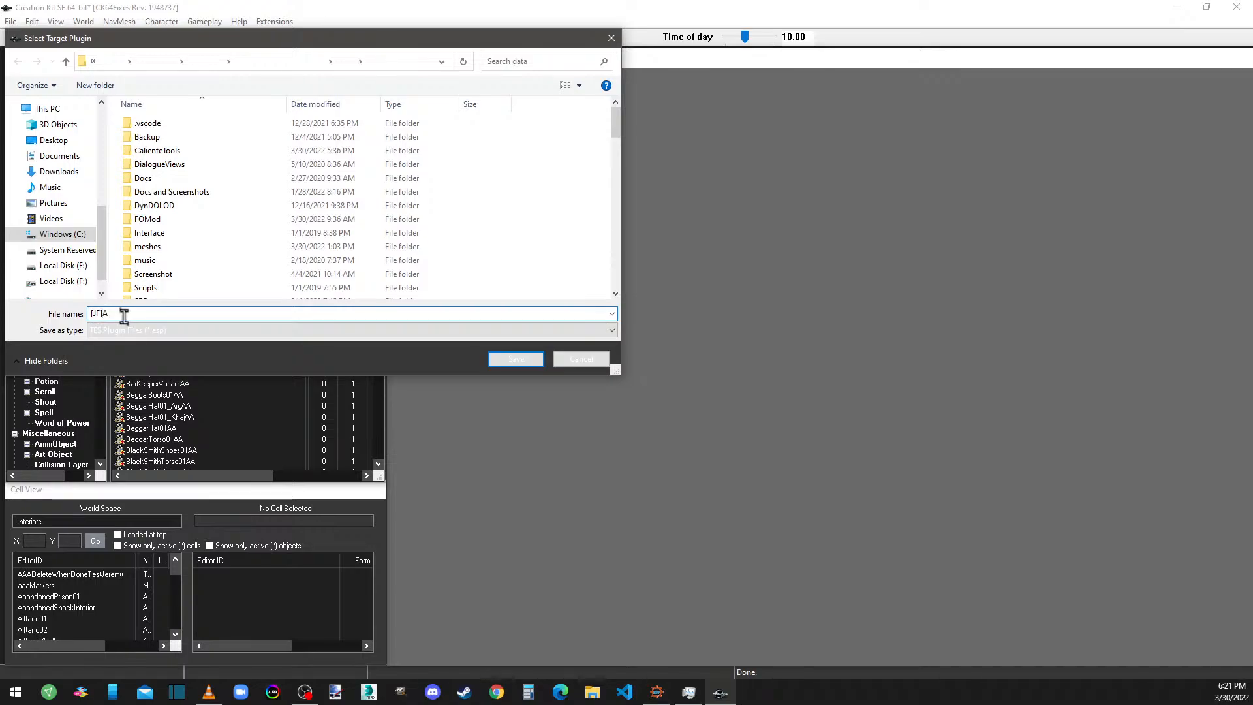
text(uryonOutfit)
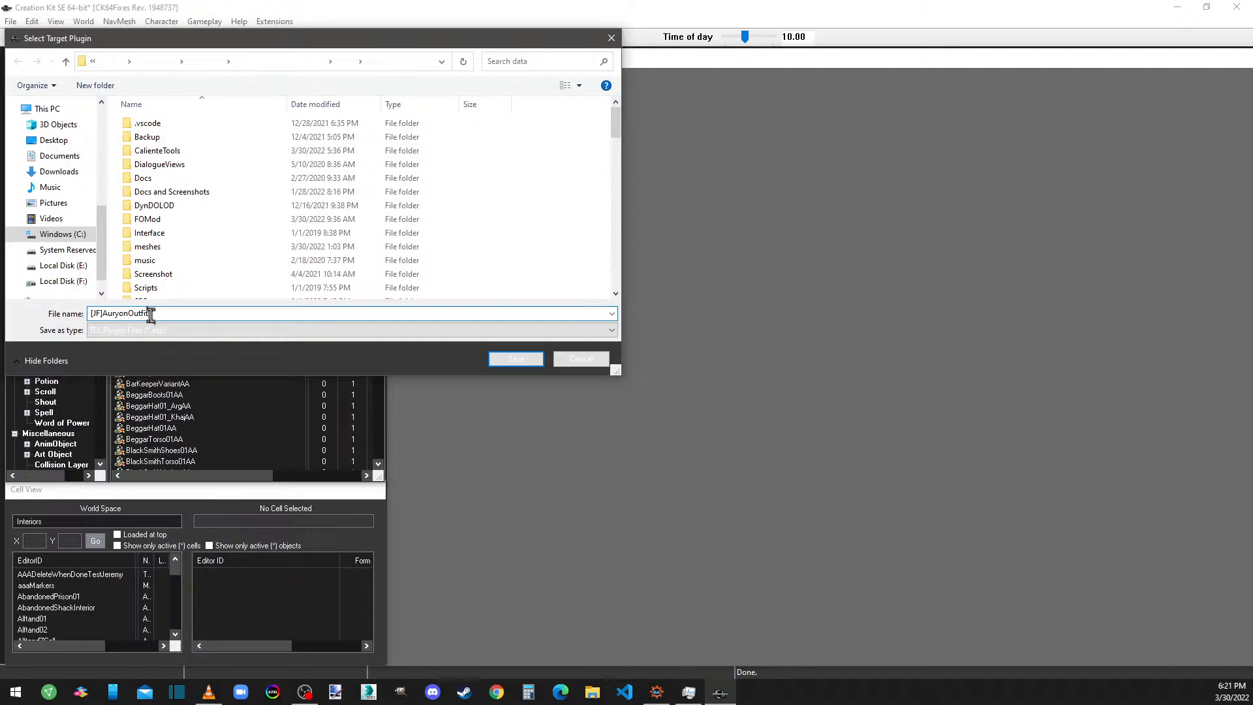
click(509, 360)
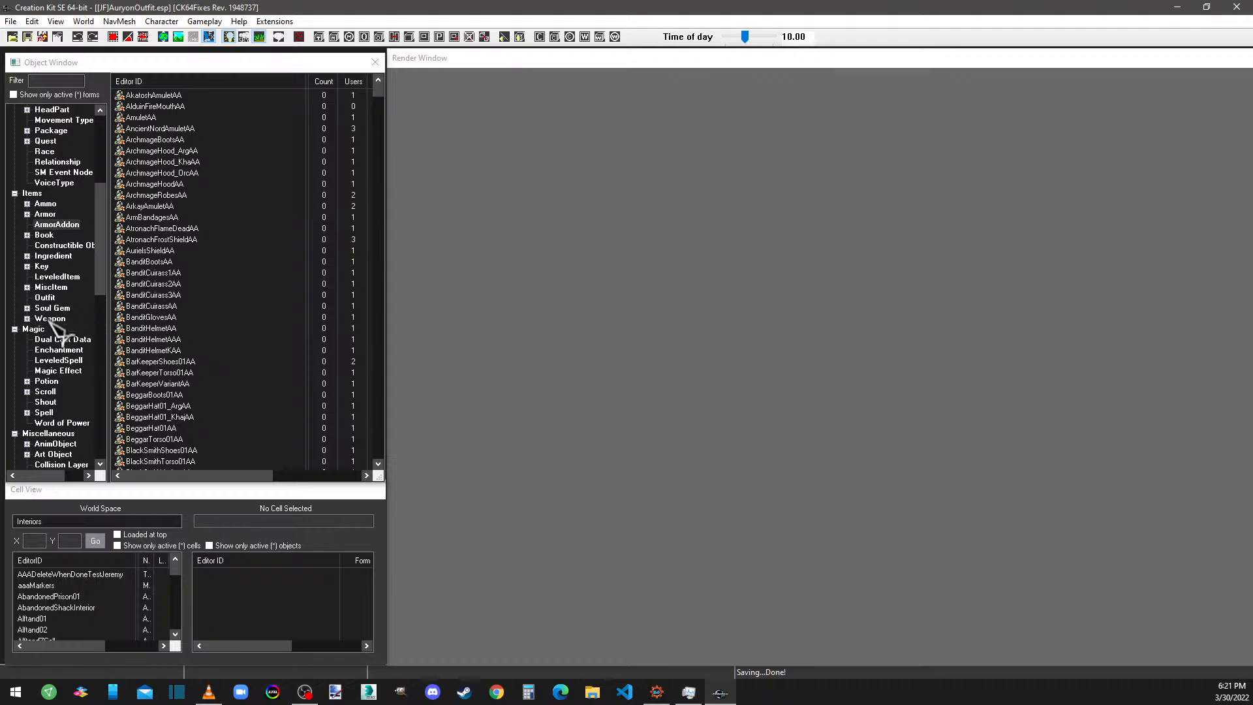
Open the ArmorBanditCuirass armor for editing and change its ID to JF_AuryonSuitArmor.
click(45, 214)
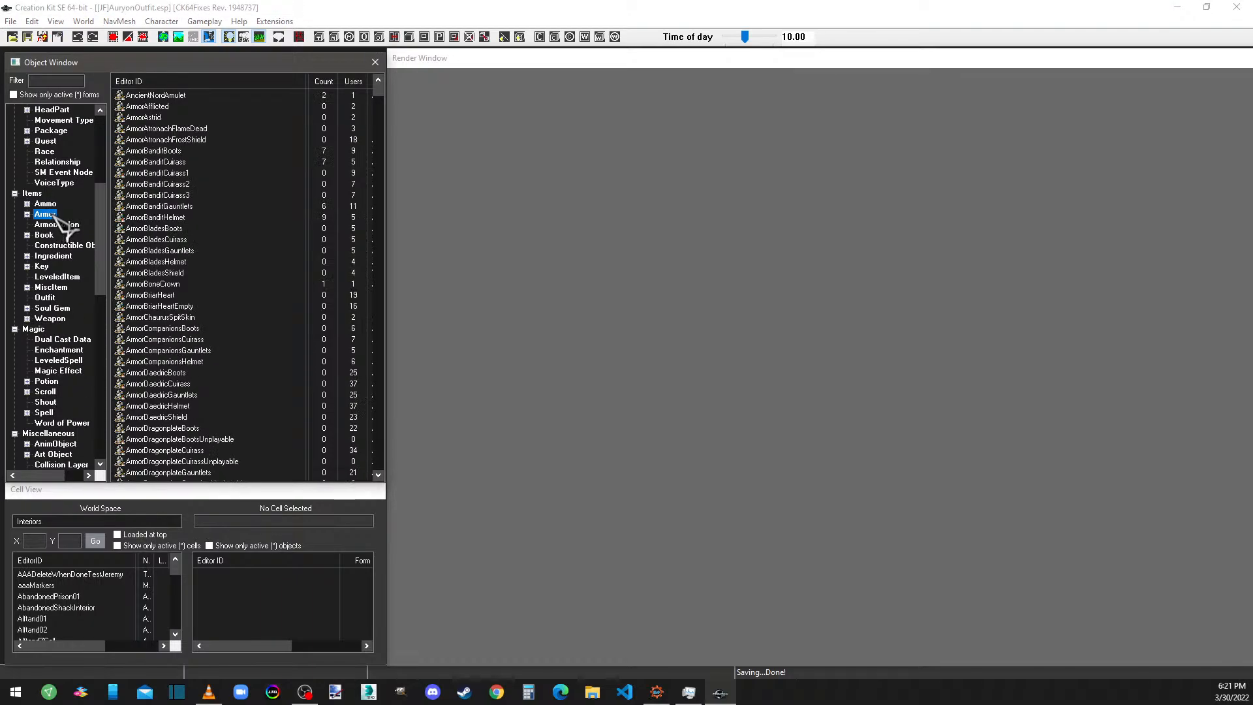
double_click(163, 162)
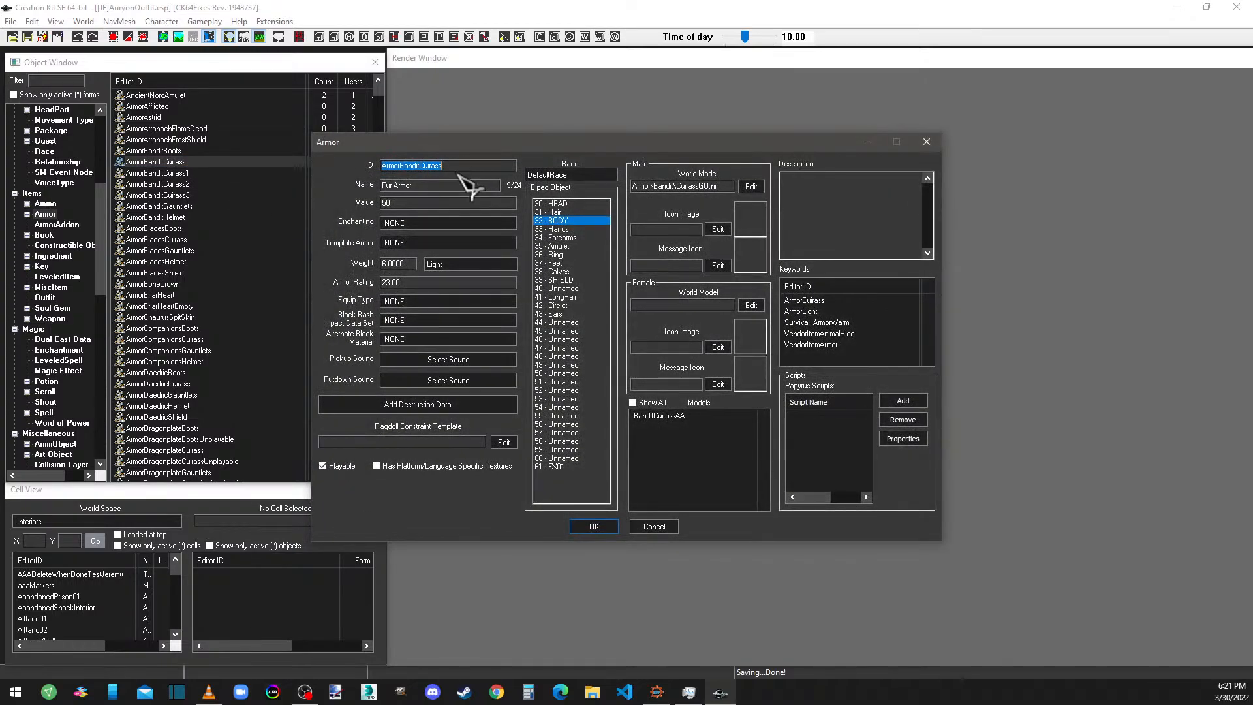
text(JF)
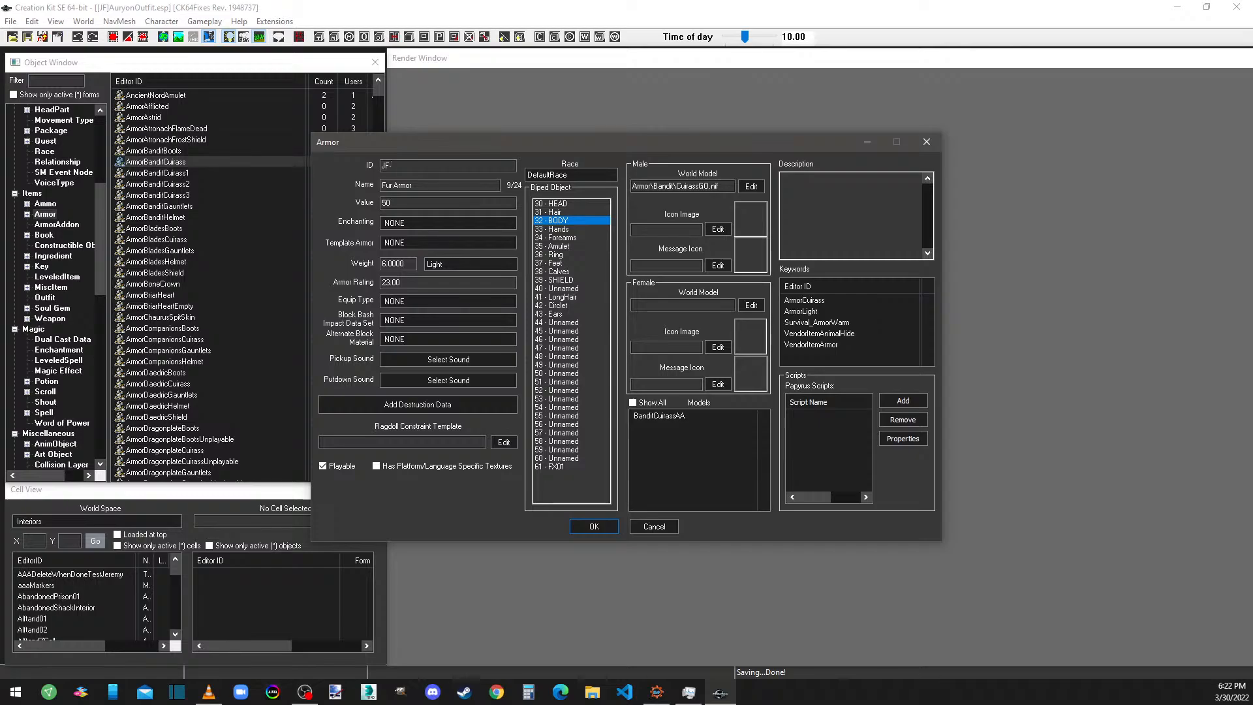
text(_AuryonSuitArmor)
Limit the object list to active forms and shorten the open armor's ID to JF_AuryonSuit.
click(63, 224)
click(85, 96)
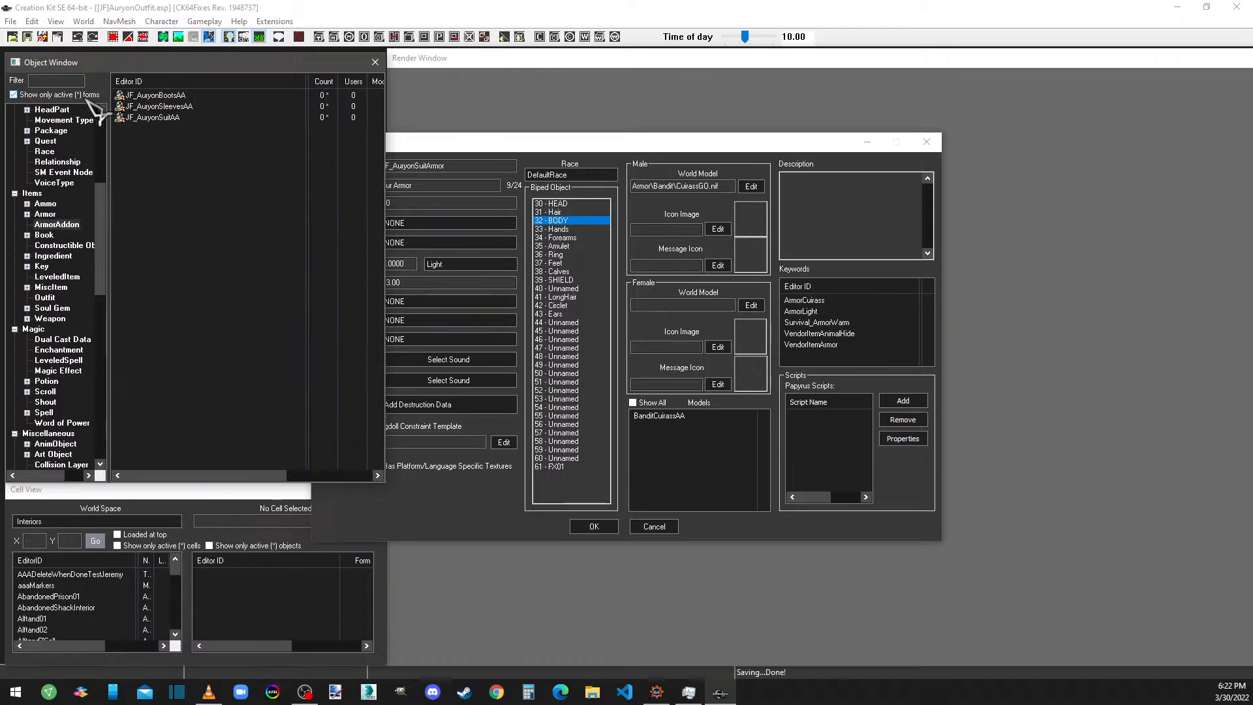
click(45, 214)
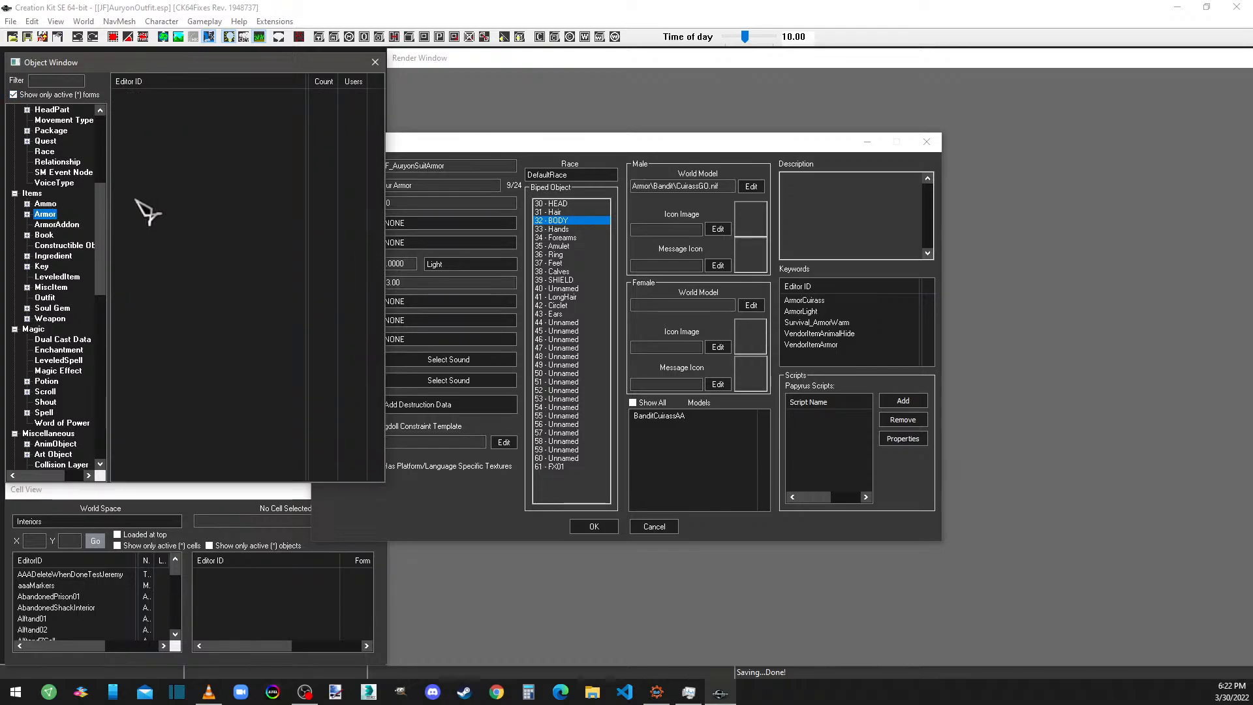
drag(445, 165, 427, 165)
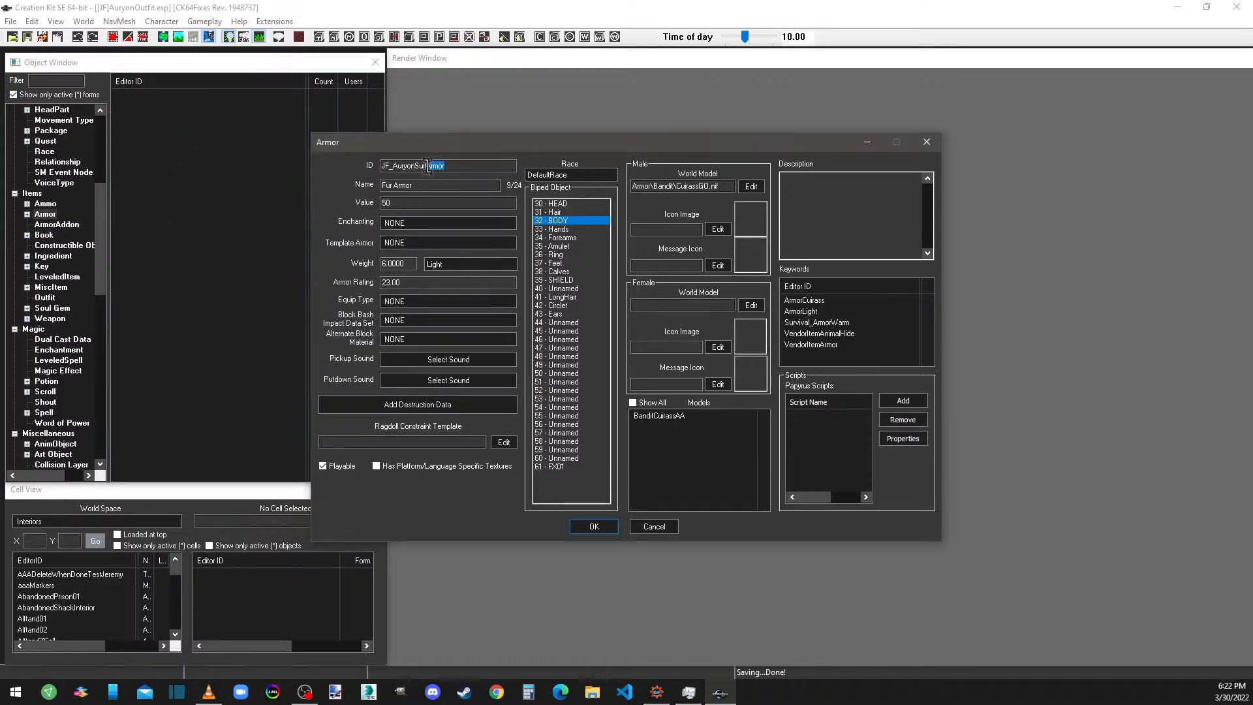
key(BackSpace)
Name the suit armor Auryon Suit and set its value to 250.
drag(429, 166, 319, 185)
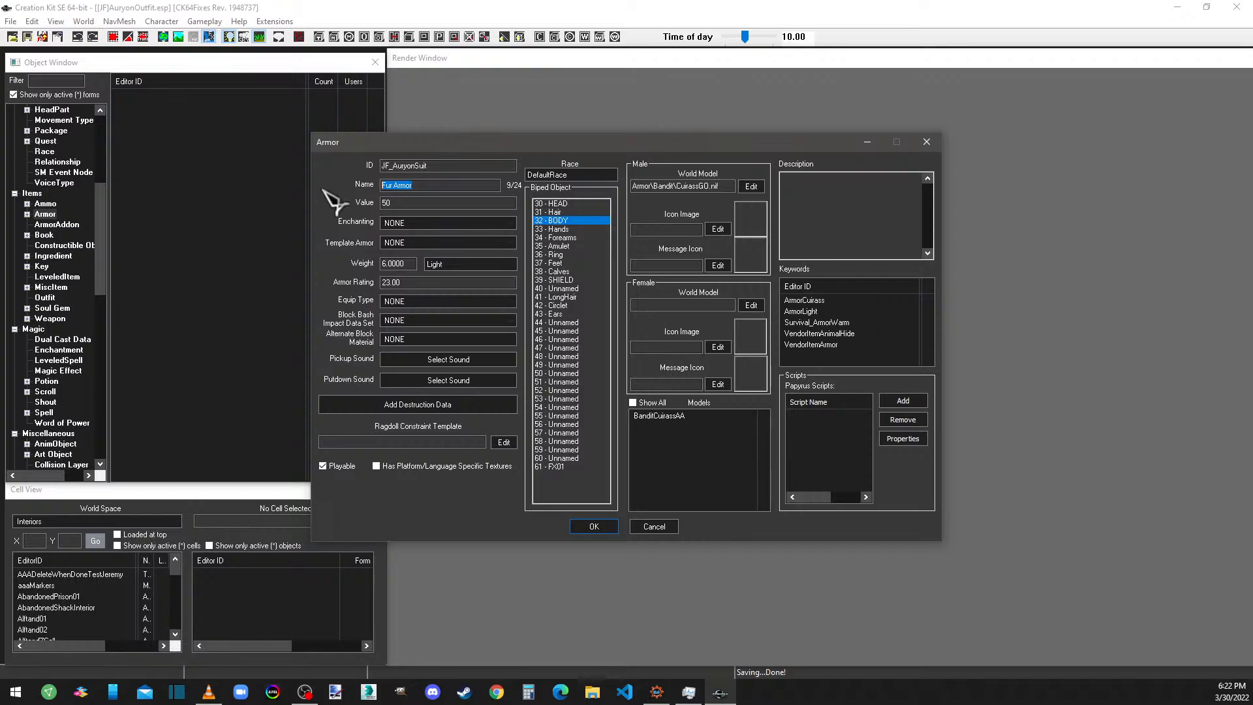
text(AuryonSuit)
click(399, 185)
key(Tab)
text(1)
text(50)
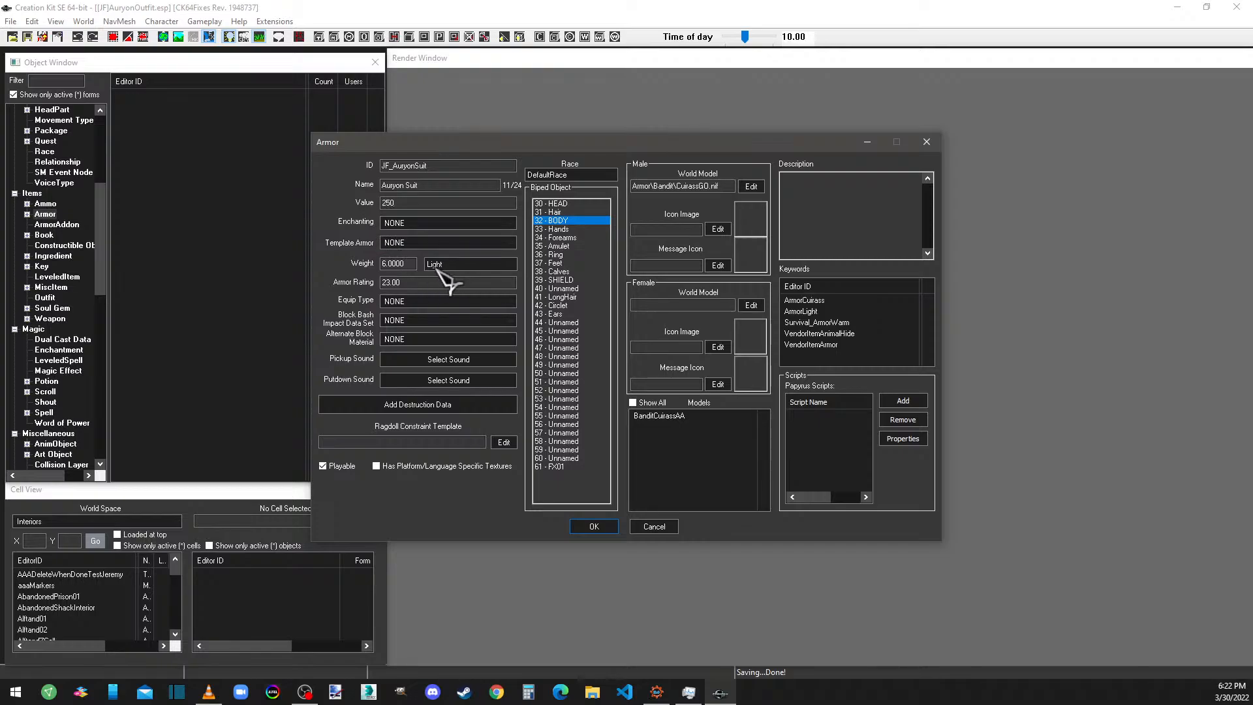
Set the suit armor's weight to 3 and its armor rating to 25.
drag(411, 266, 355, 266)
text(3)
drag(419, 281, 339, 281)
text(25)
Filter the keyword forms by "armor" and add the ArmorClothing keyword to the suit armor.
click(806, 301)
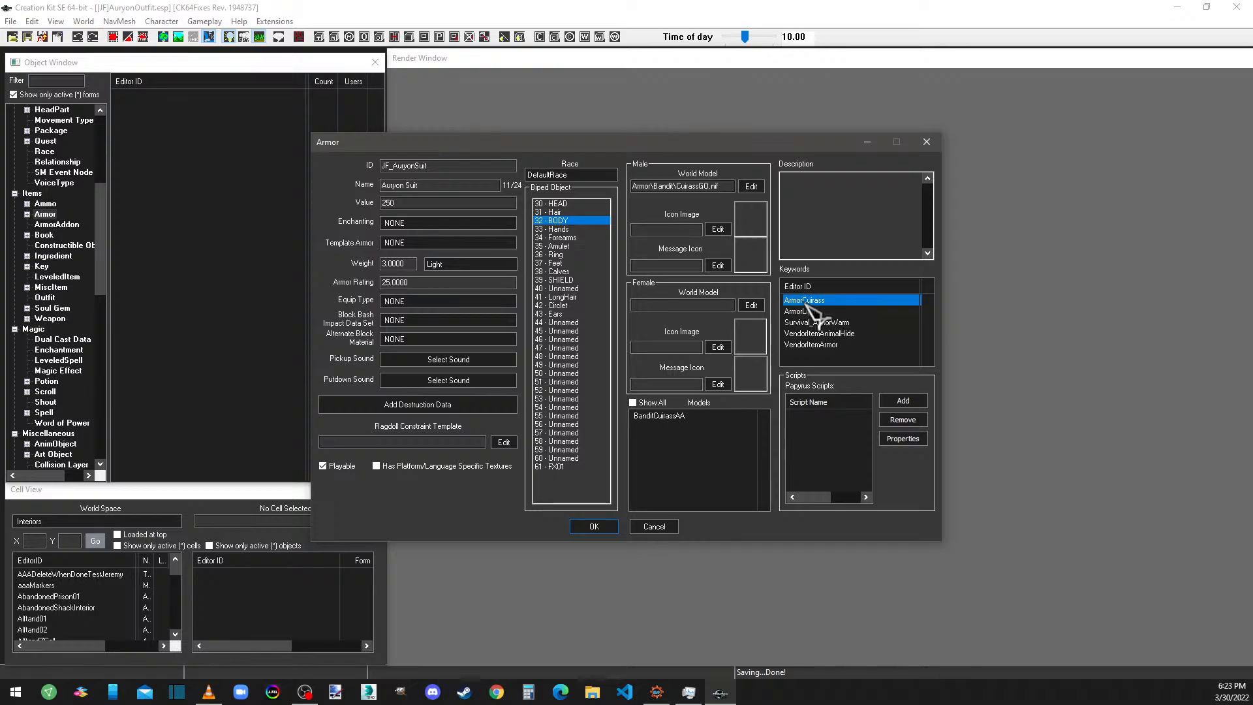
right_click(810, 351)
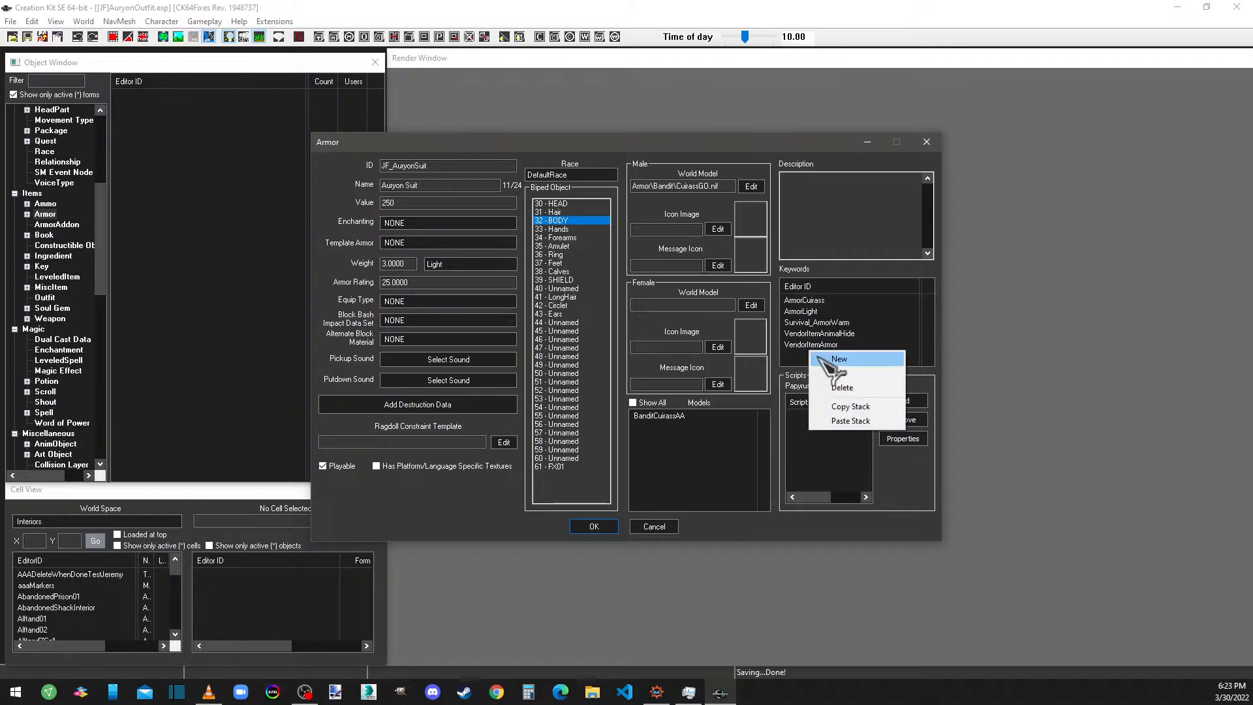
click(838, 373)
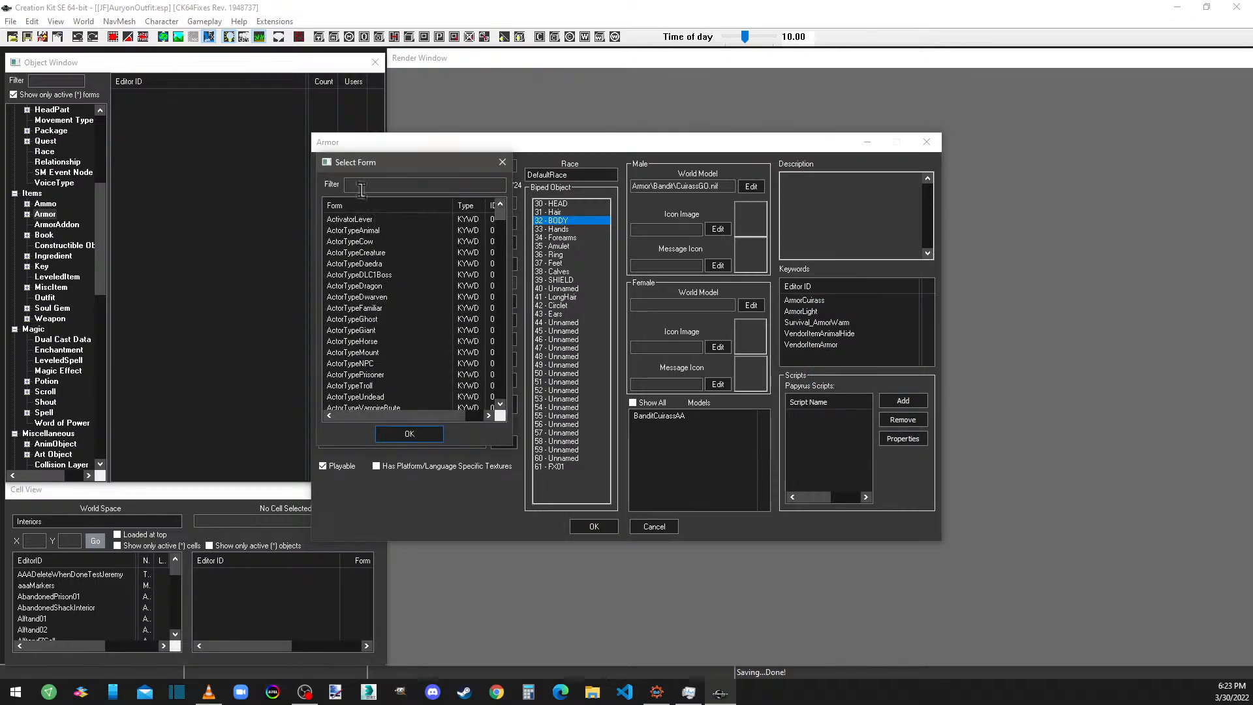
text(armor)
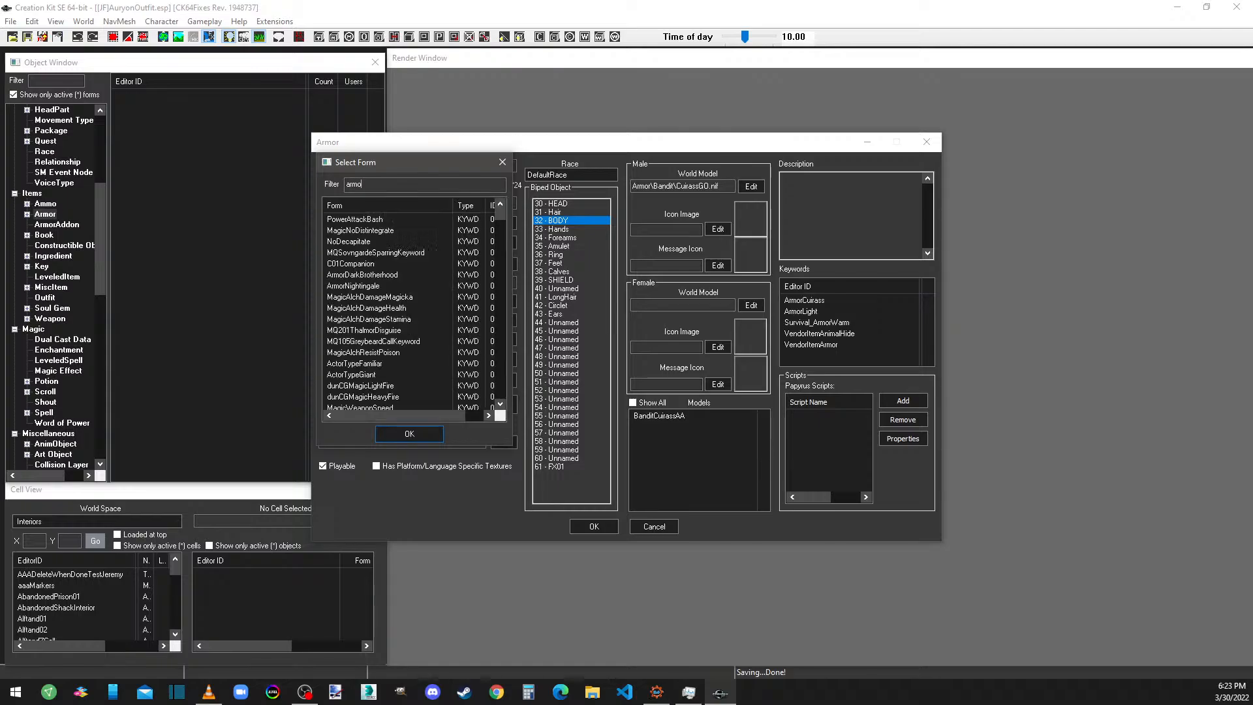
click(375, 206)
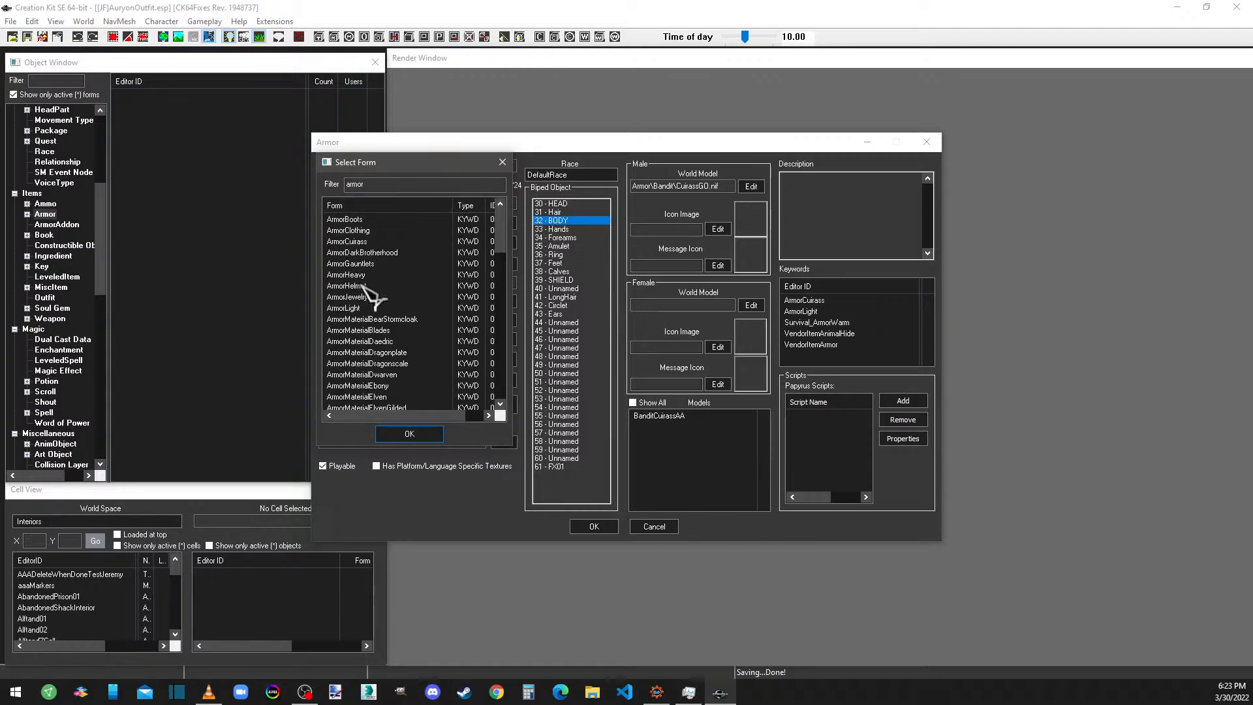
click(364, 230)
double_click(371, 229)
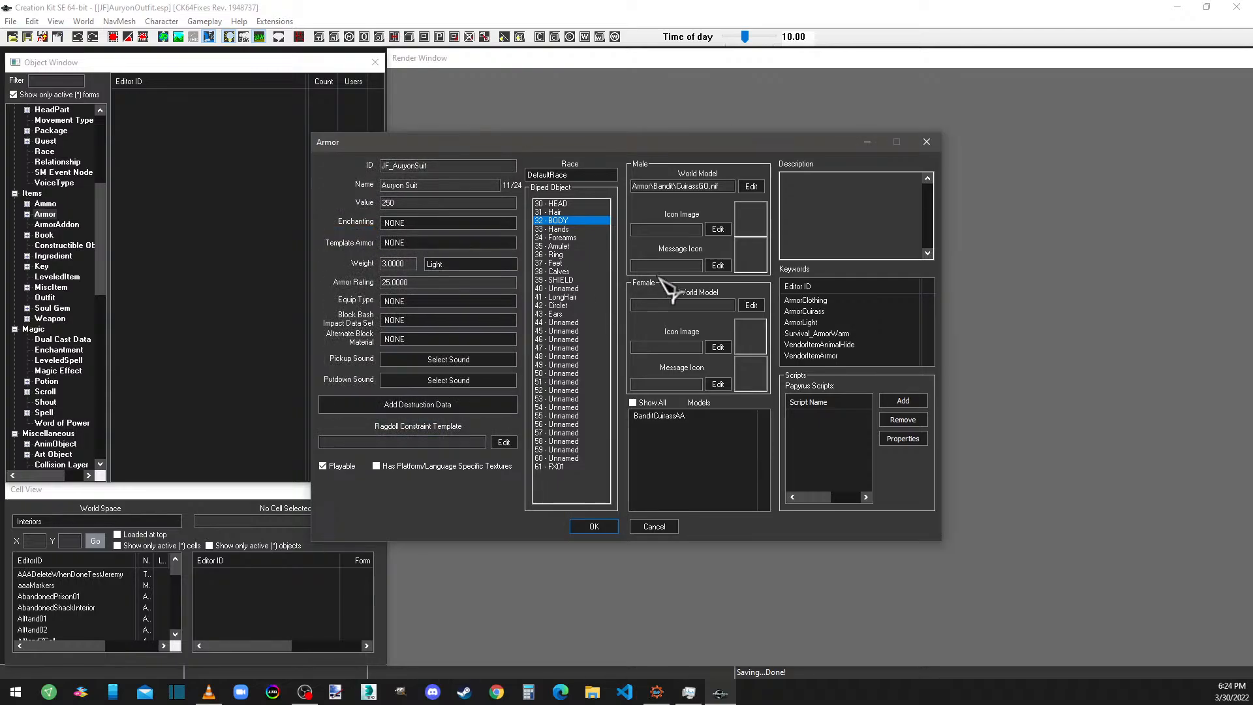
Delete the ArmorCuirass keyword from the suit armor.
click(814, 313)
right_click(814, 314)
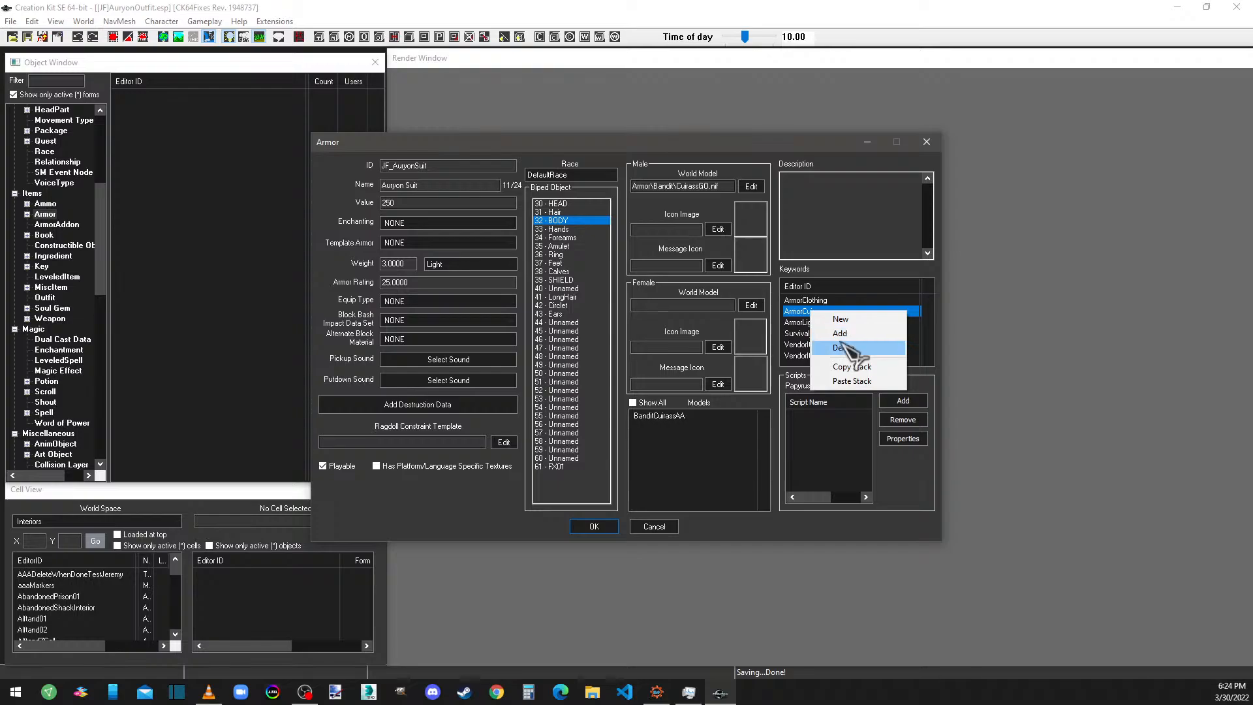
click(868, 356)
Add the VendorItemClothing keyword to the suit armor and delete its VendorItemArmor keyword.
click(841, 333)
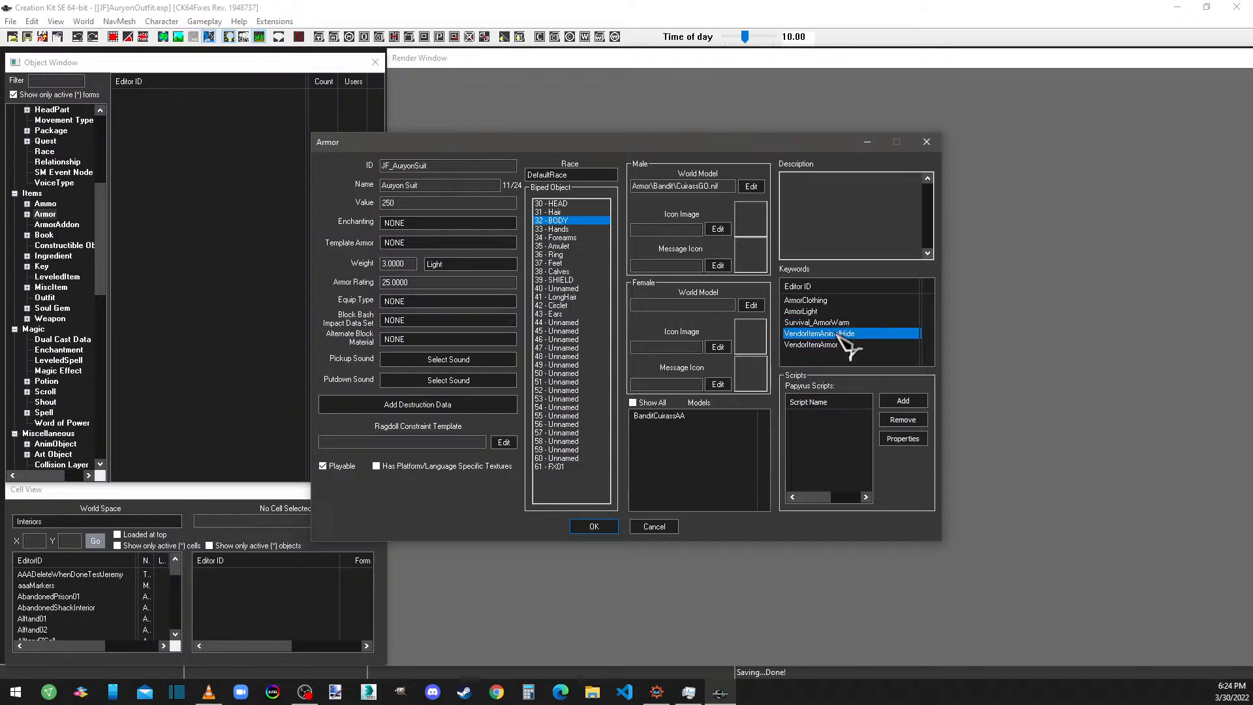
click(819, 345)
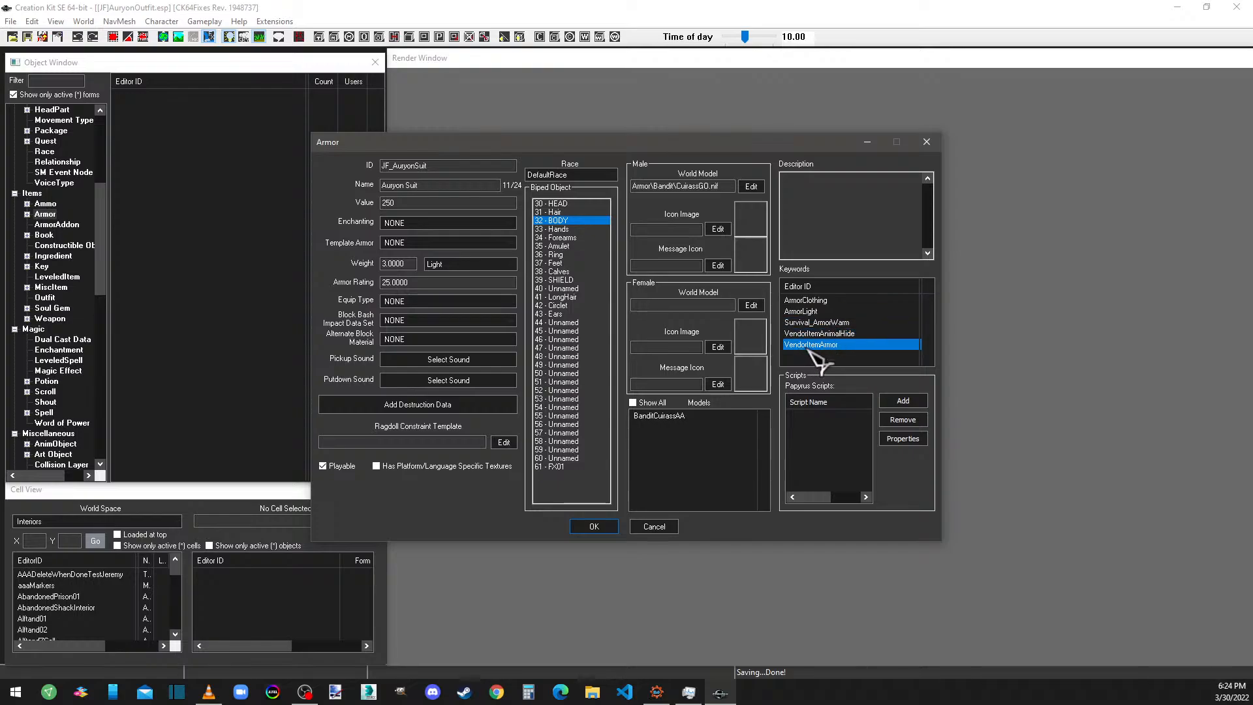
right_click(817, 347)
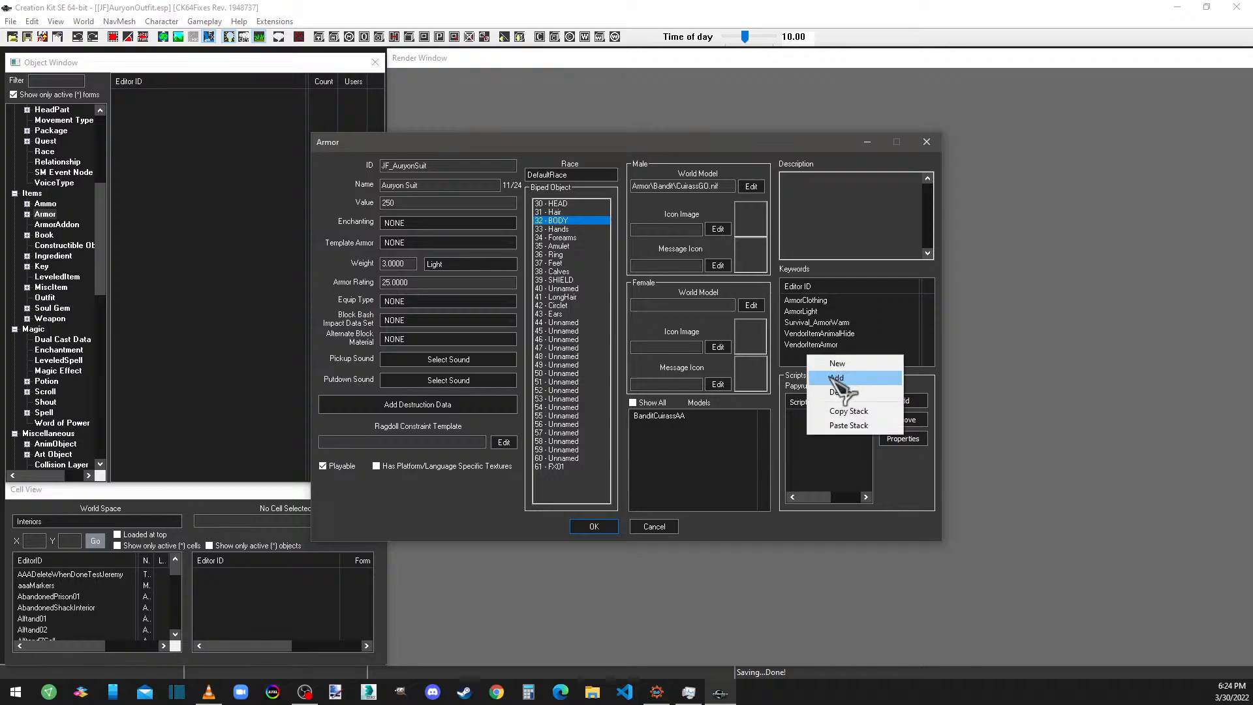
click(837, 366)
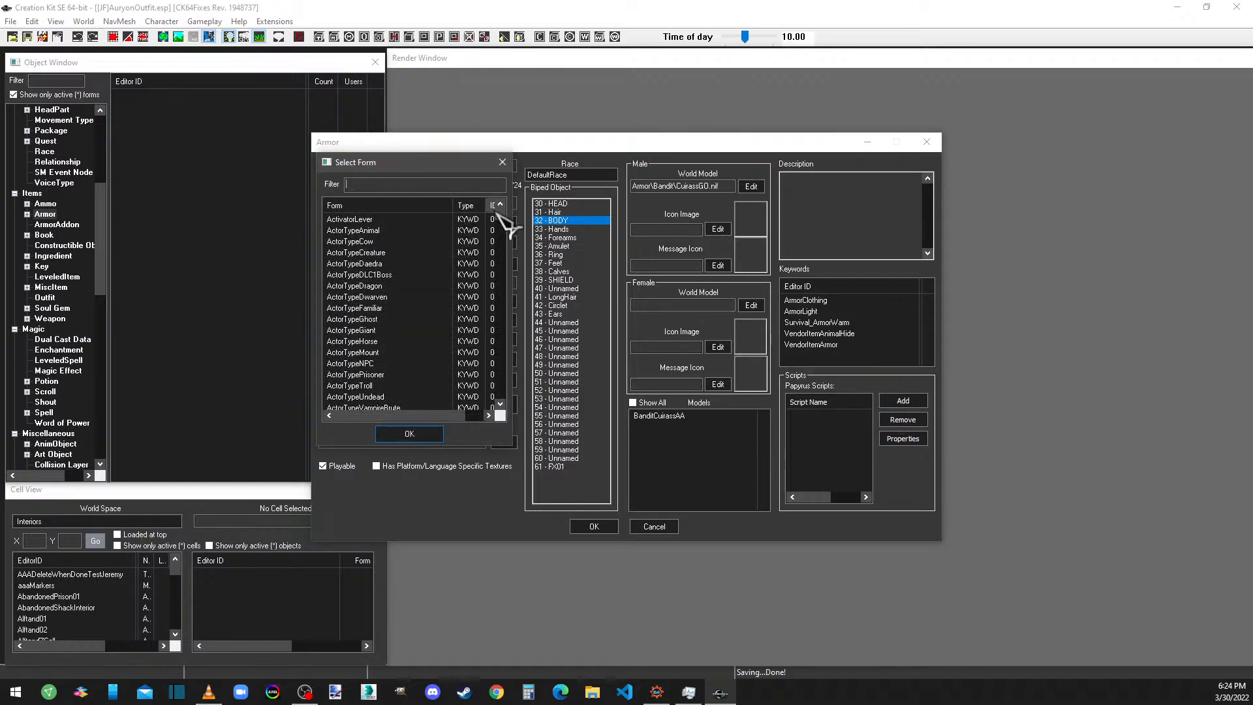
drag(500, 210, 487, 331)
drag(486, 291, 487, 384)
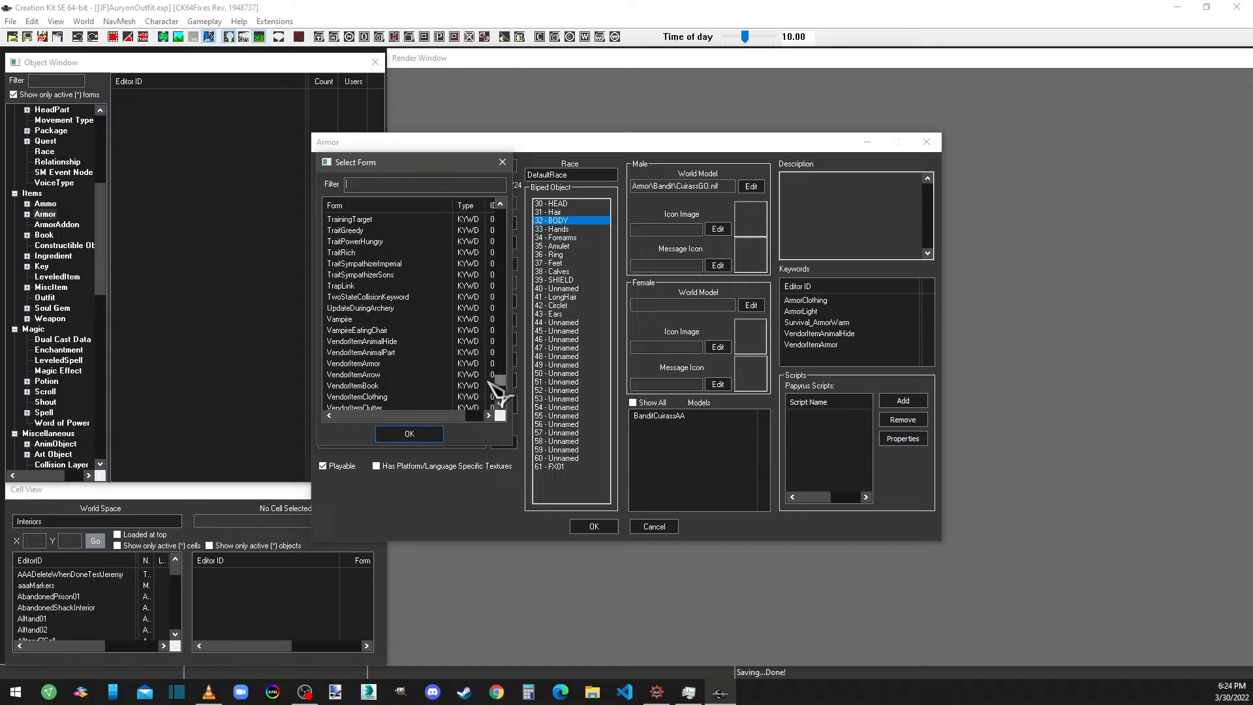
scroll(408, 368, down, 1)
double_click(385, 364)
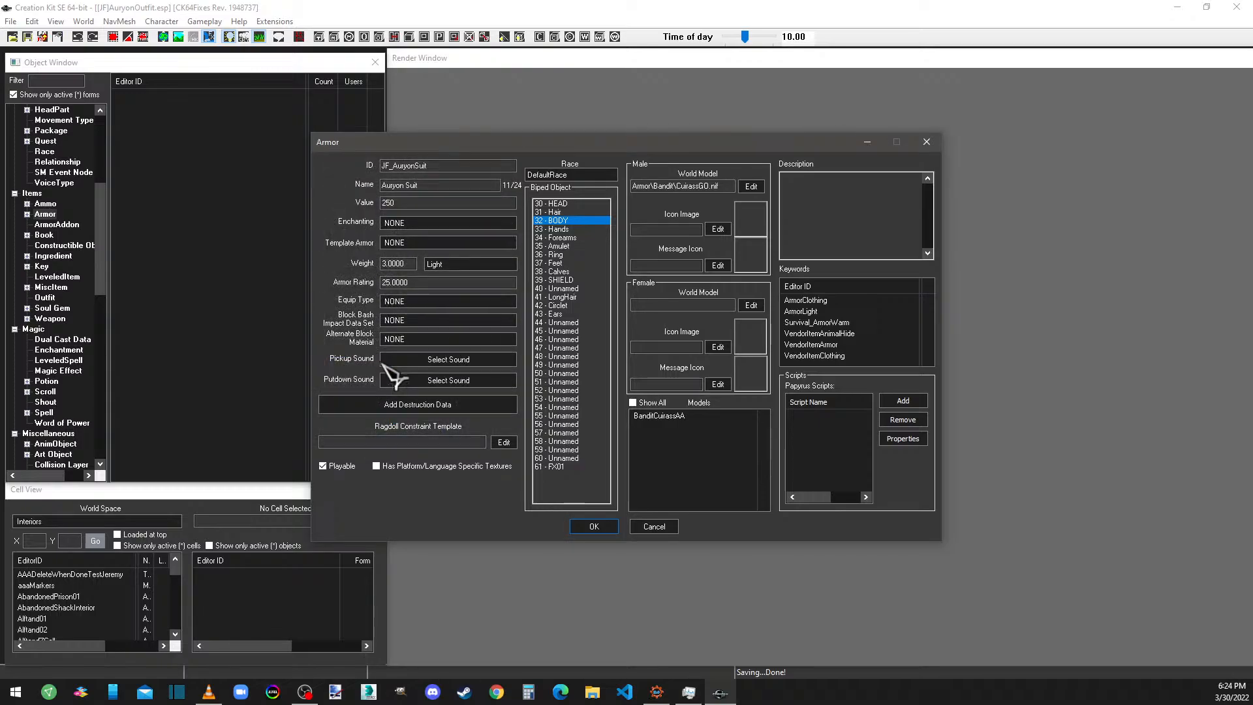
right_click(824, 345)
click(855, 384)
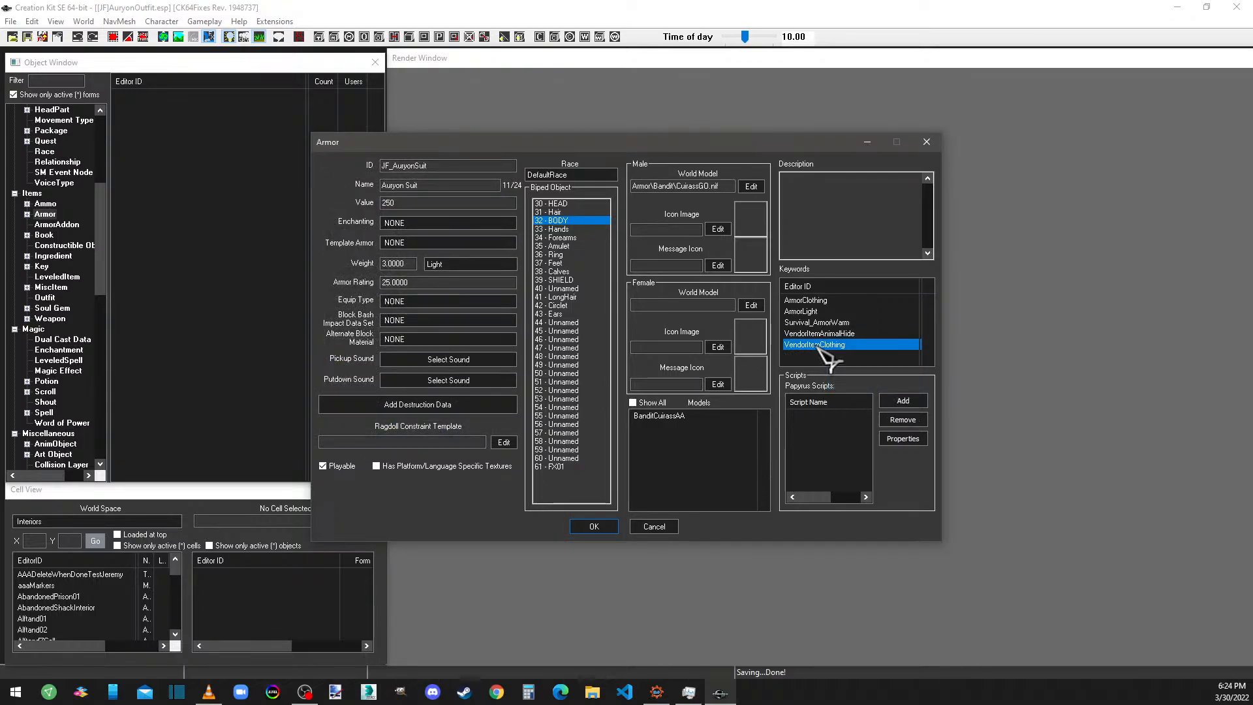
Show all models of the suit armor and replace BanditCuirassAA with the JF_AuryonSuitAA armor addon.
click(632, 403)
right_click(649, 416)
click(682, 437)
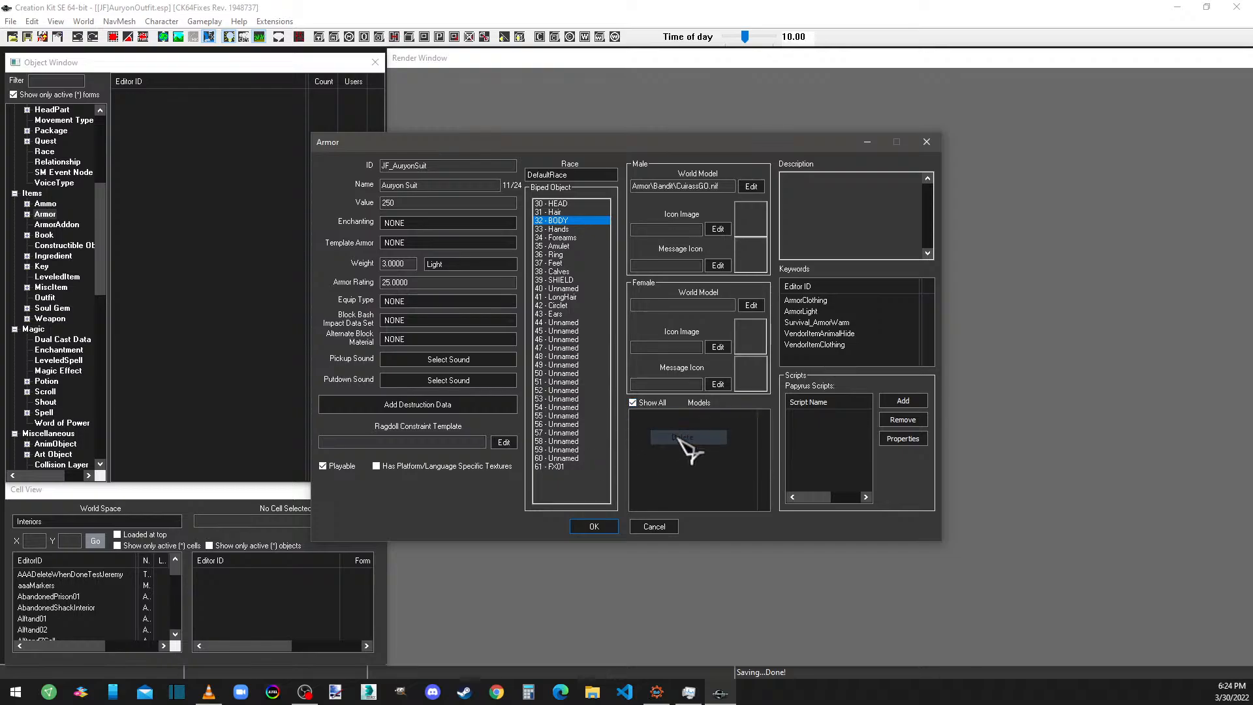
right_click(666, 427)
click(685, 433)
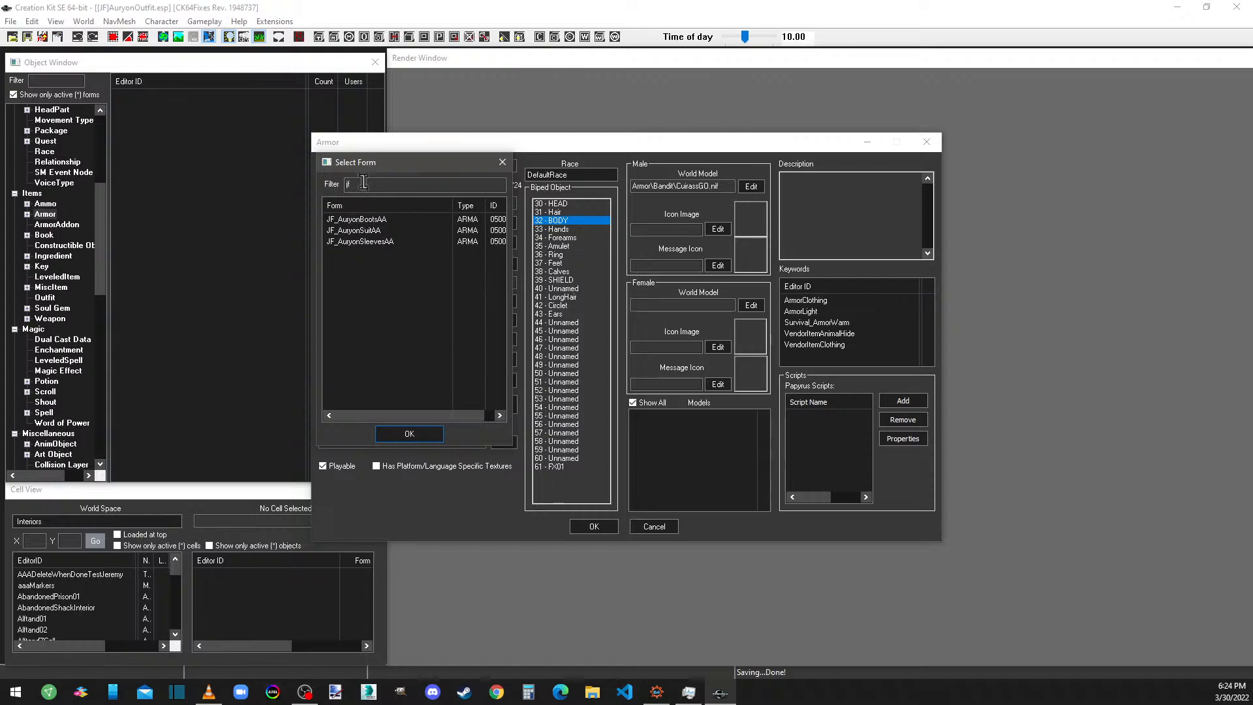
double_click(377, 232)
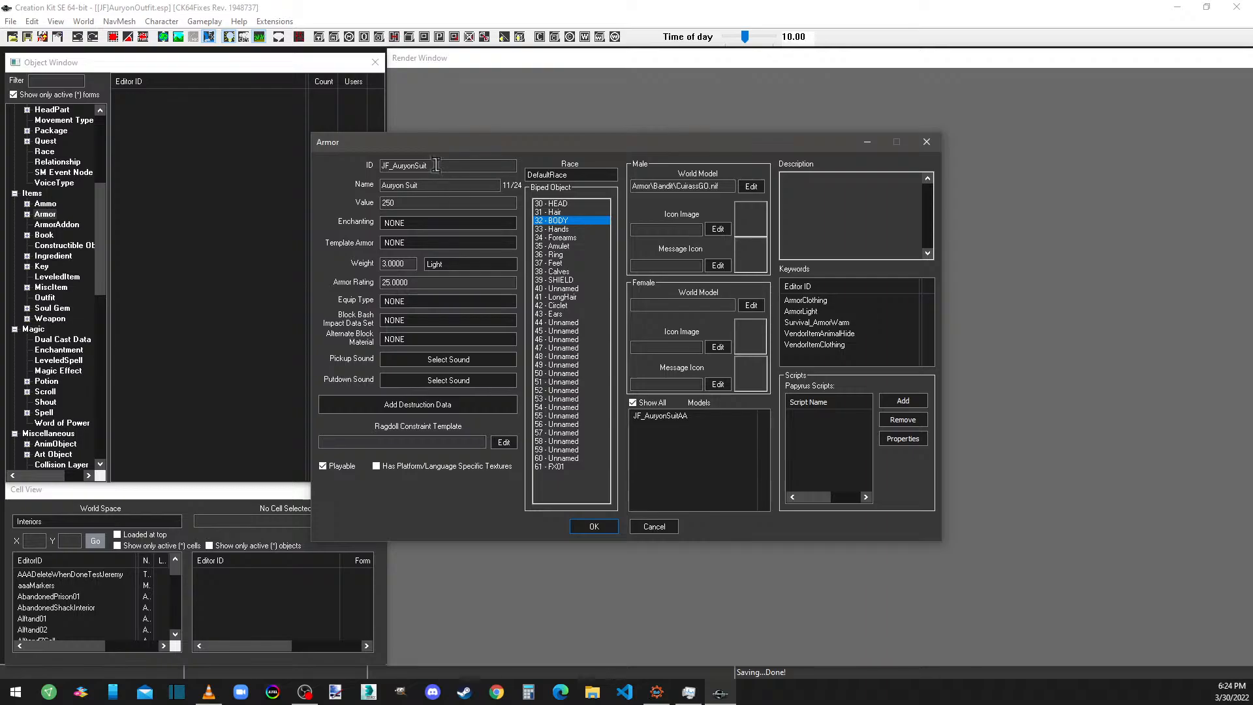
Filter the armor addon forms by "jf" and add JF_AuryonSleevesAA to the suit armor's models.
right_click(673, 462)
click(684, 467)
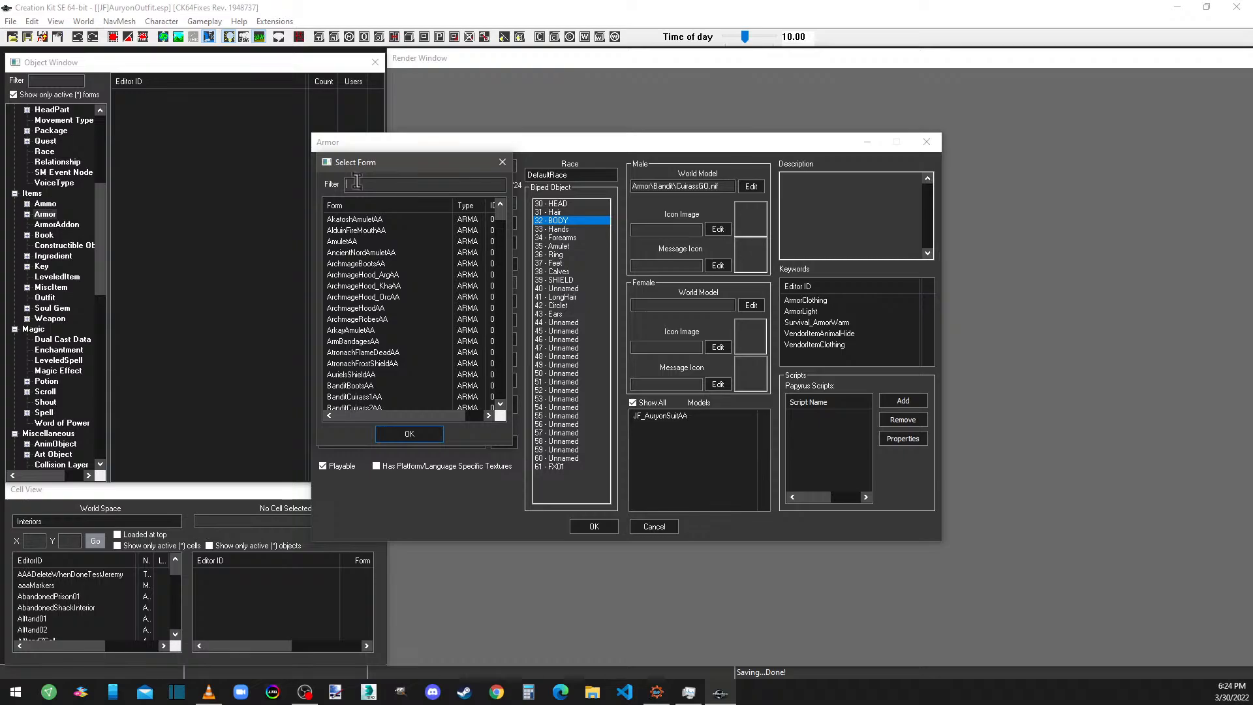
text(jf)
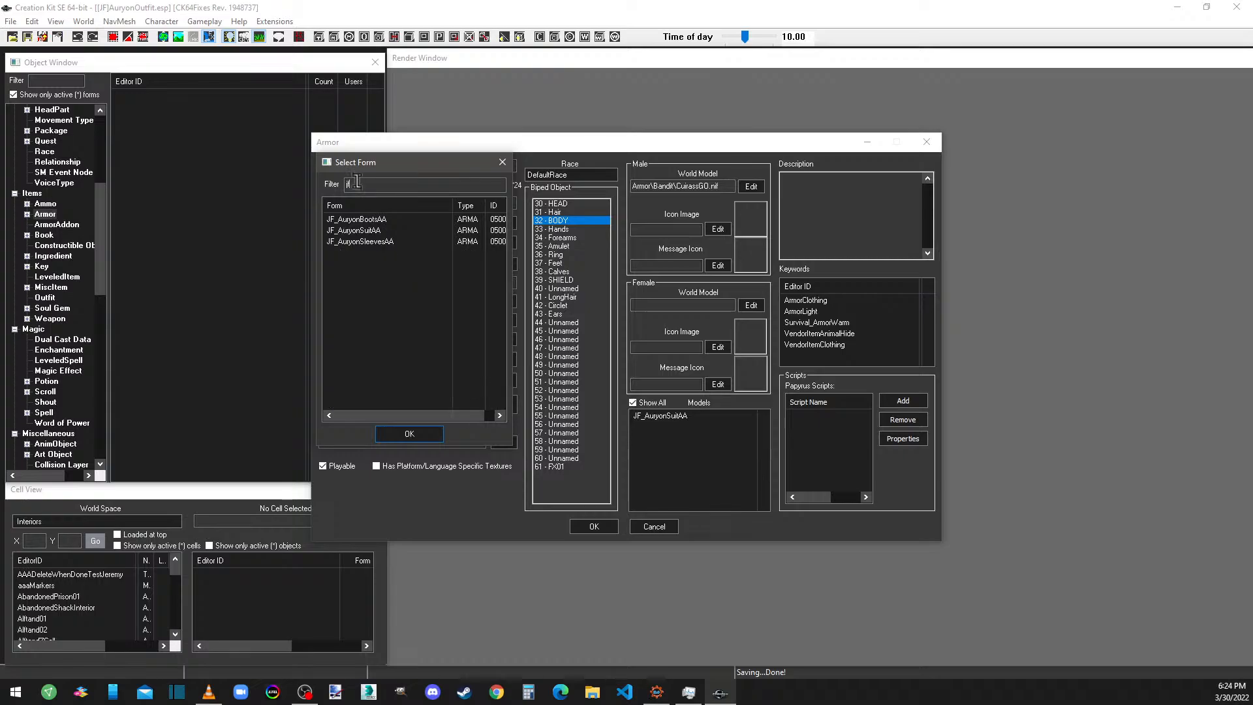
double_click(378, 242)
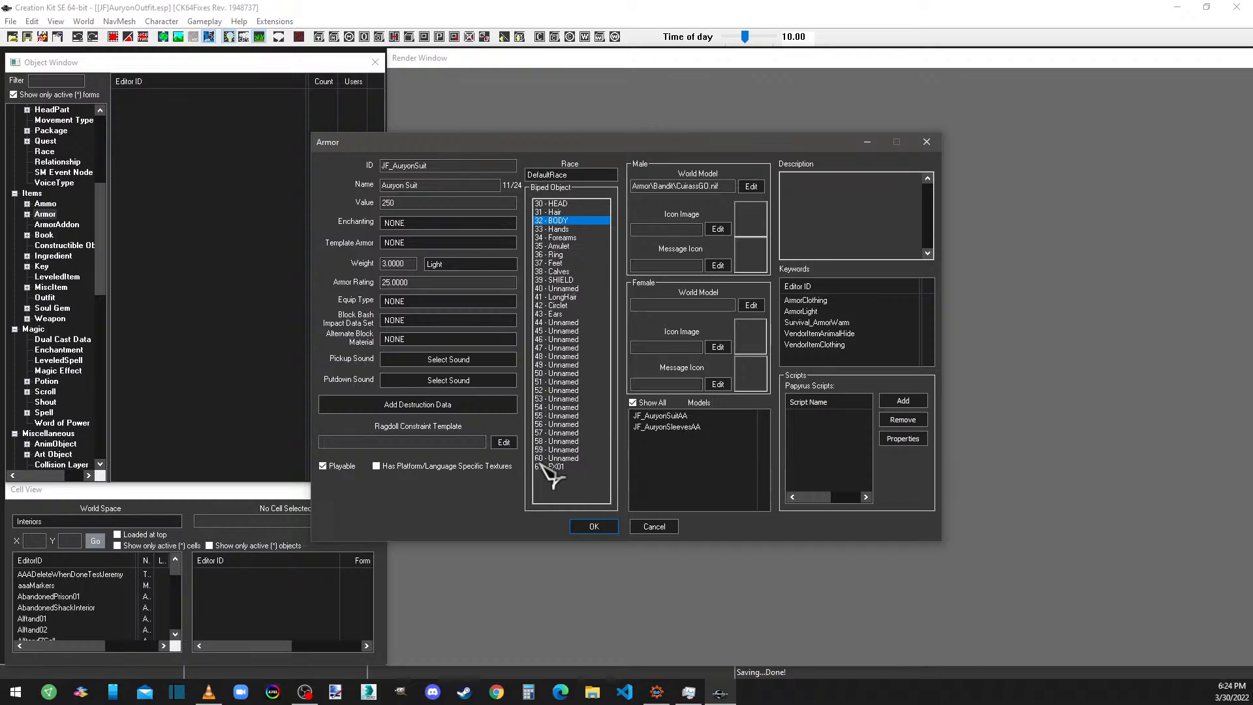
Add biped slots 58 and 59 to the suit armor's body slot and save it as a new form.
ctrl+click(558, 441)
ctrl+click(558, 449)
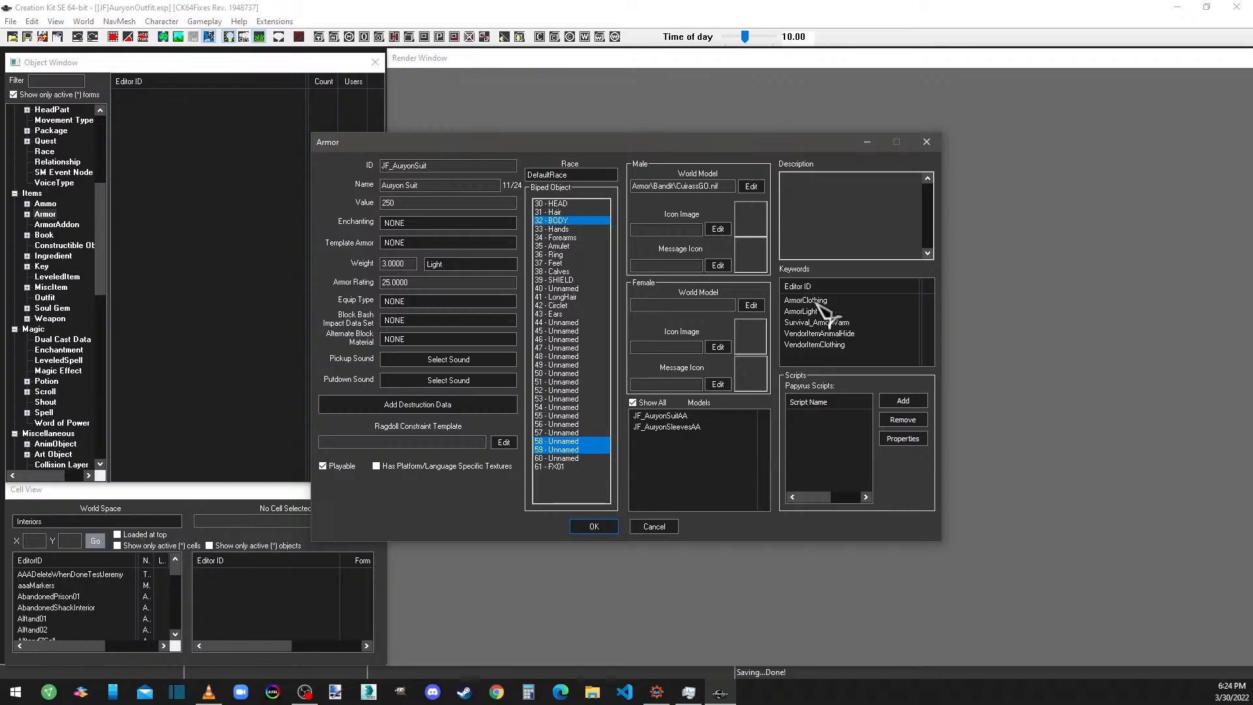
click(593, 527)
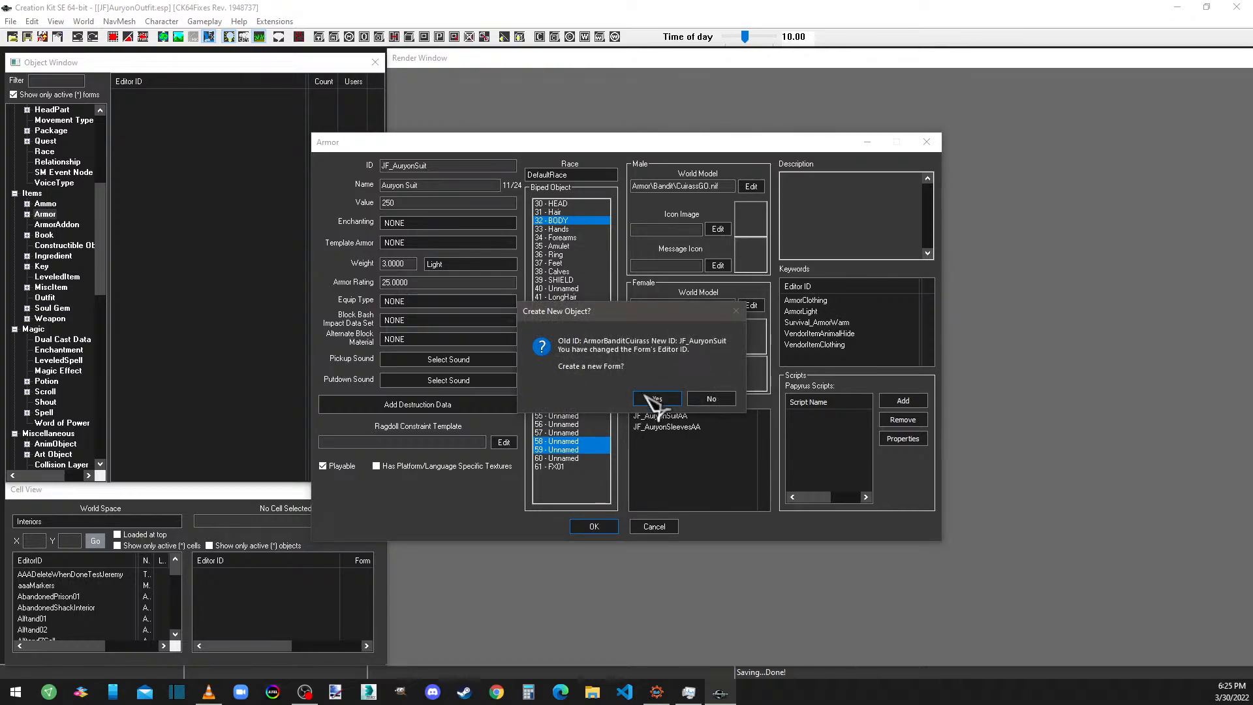
click(655, 400)
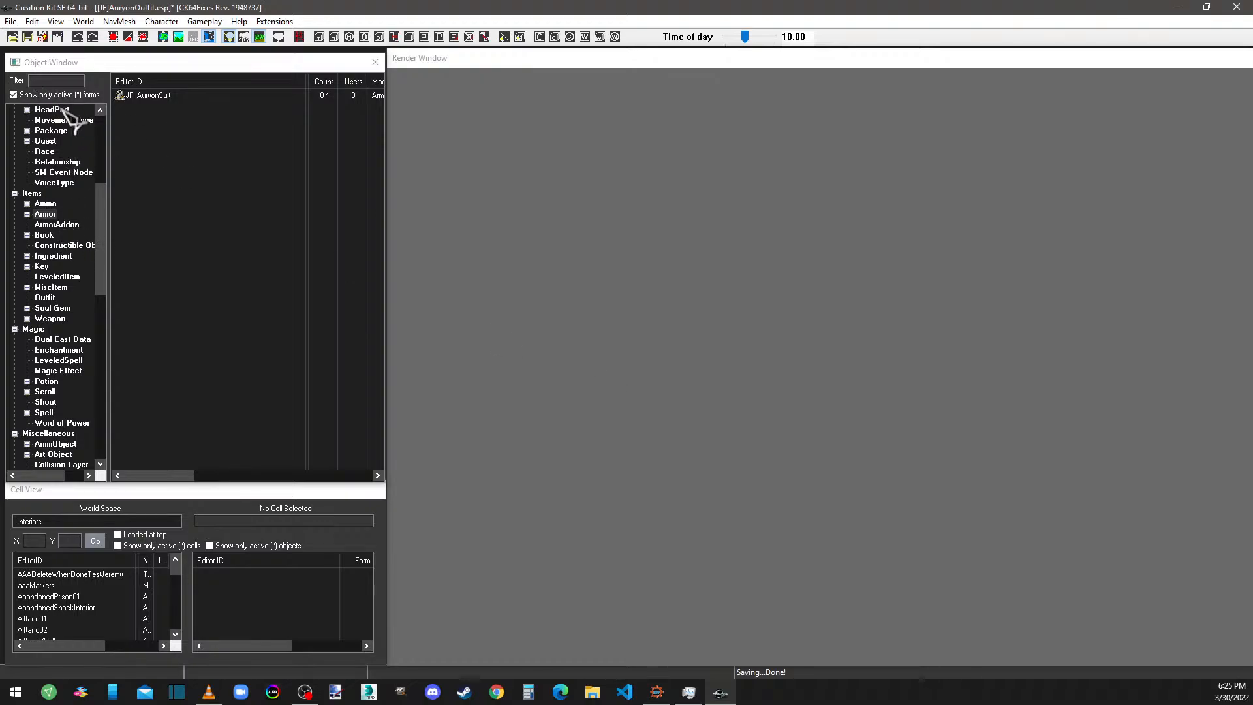
List all armor forms, open ArmorBanditBoots and replace the ArmorBandit part of its ID with JF_.
click(39, 96)
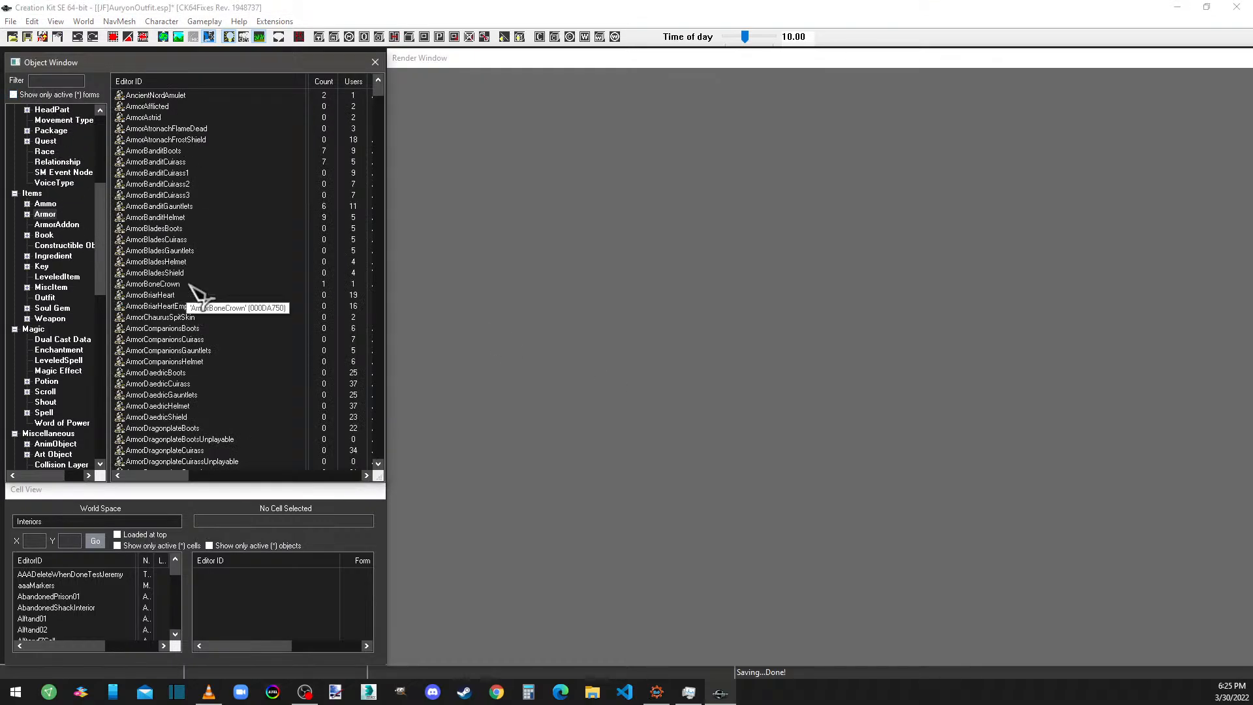
double_click(166, 151)
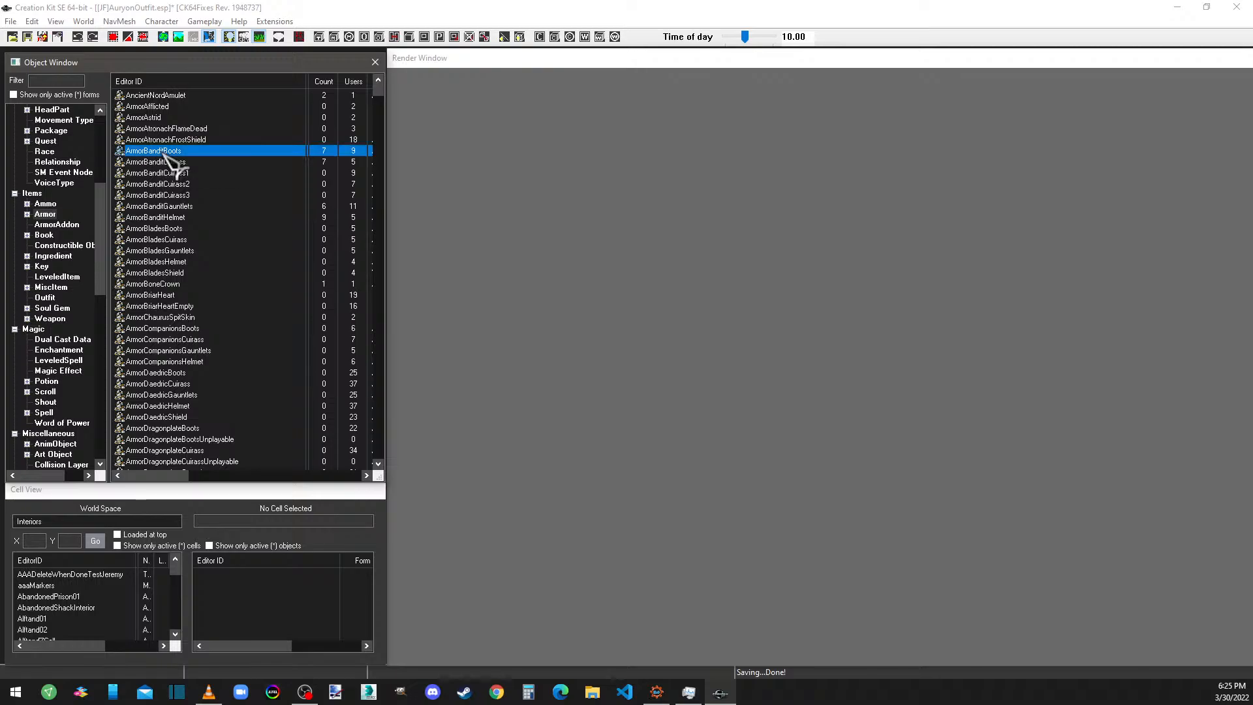
drag(415, 165, 355, 167)
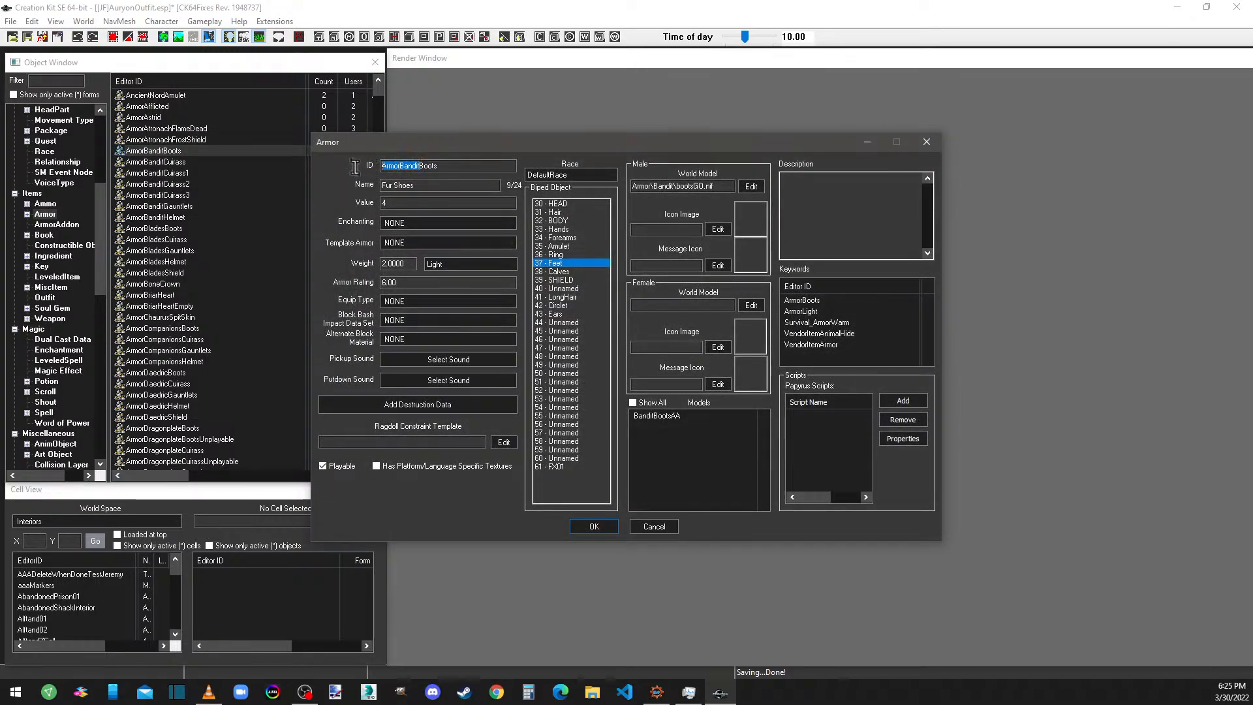
key(BackSpace)
text(JF_)
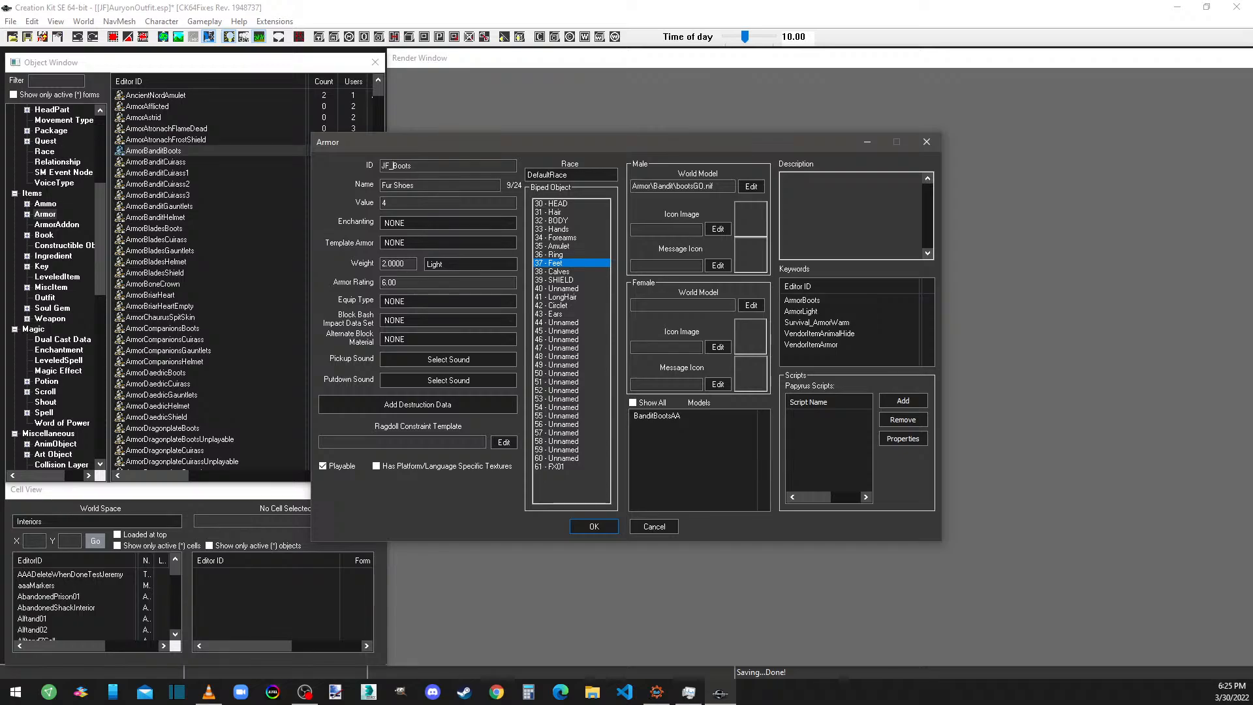
Set the armor's ID to JF_AuryonBoots and its name to Auryon Boots.
text(Auryon)
drag(434, 166, 383, 186)
text(AuryonBoots)
click(405, 186)
Set the boots' value to 75, weight to 1 and armor rating to 10.
key(Tab)
text(7)
drag(408, 263, 335, 264)
text(1)
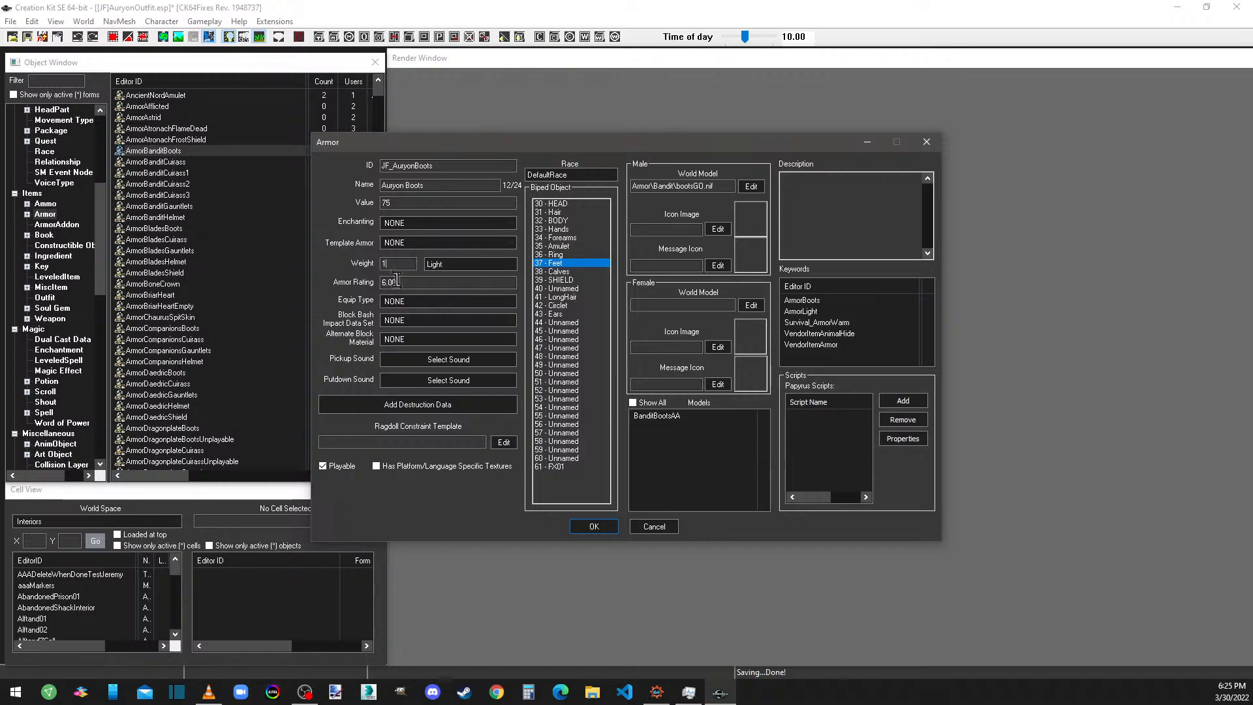
drag(401, 282, 363, 287)
text(10)
Delete BanditBootsAA from the boots' full model list and try to add JF_AuryonBootsAA in its place.
click(638, 404)
right_click(649, 416)
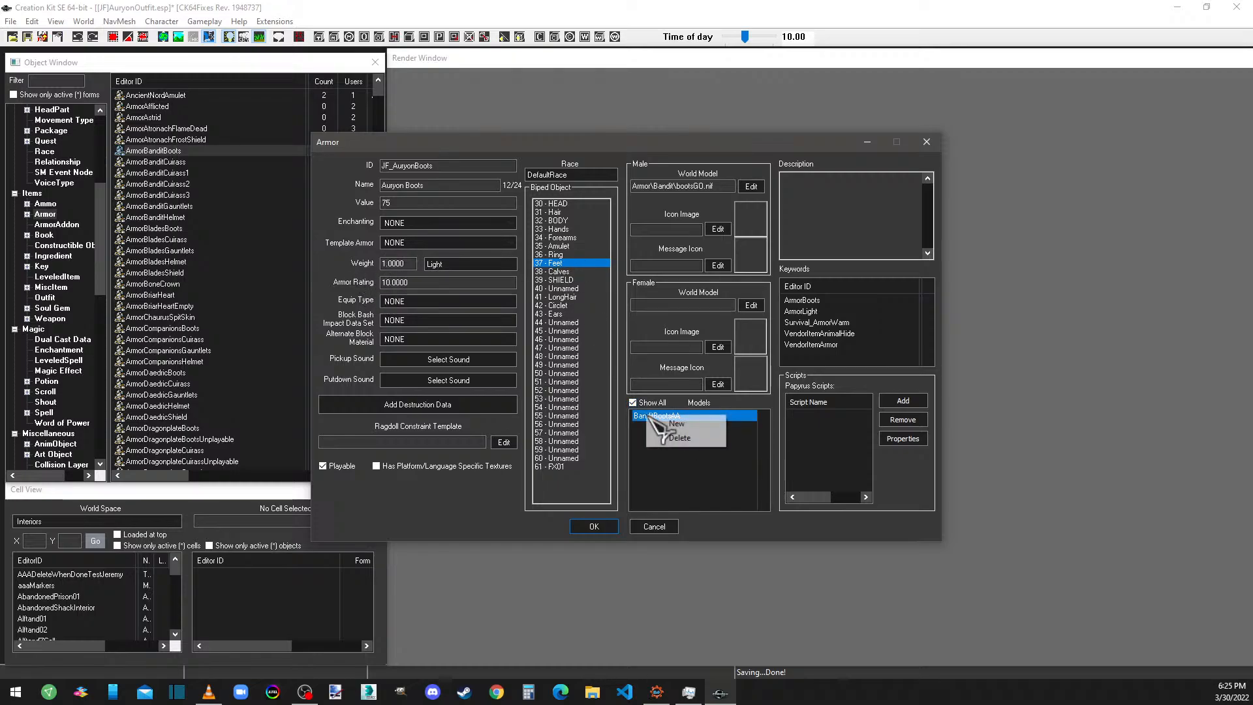
click(677, 441)
right_click(666, 435)
click(685, 447)
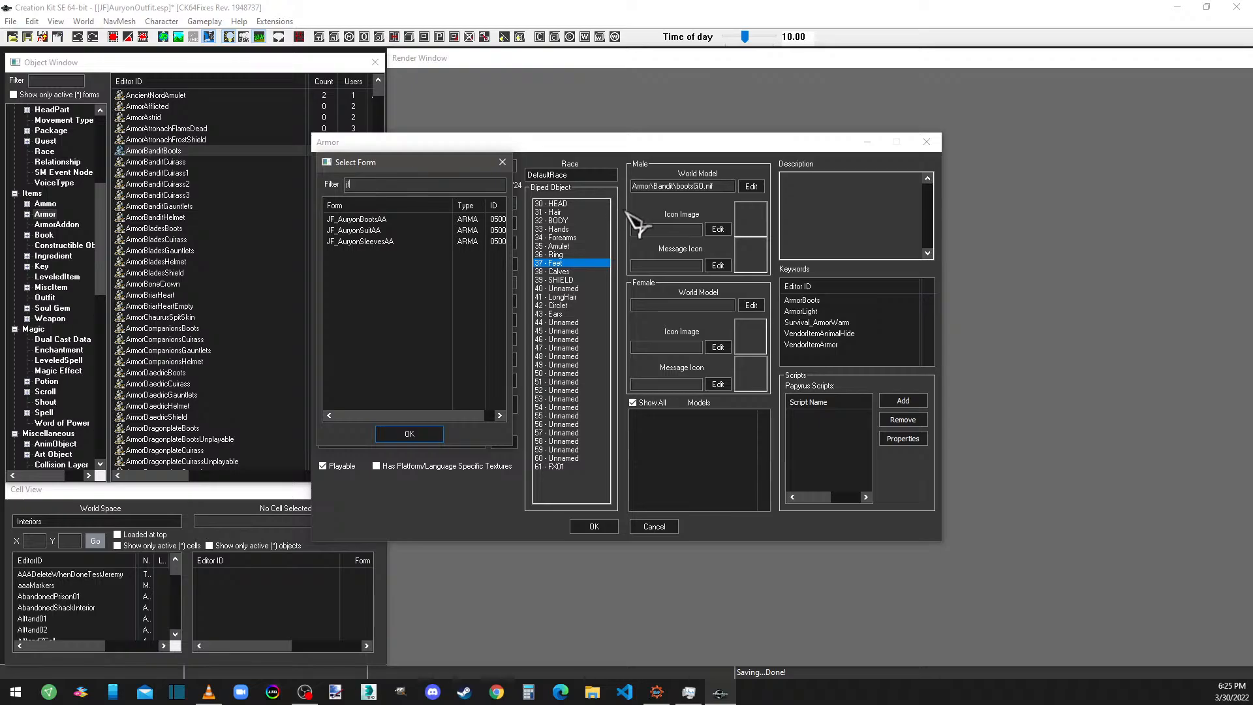
click(425, 430)
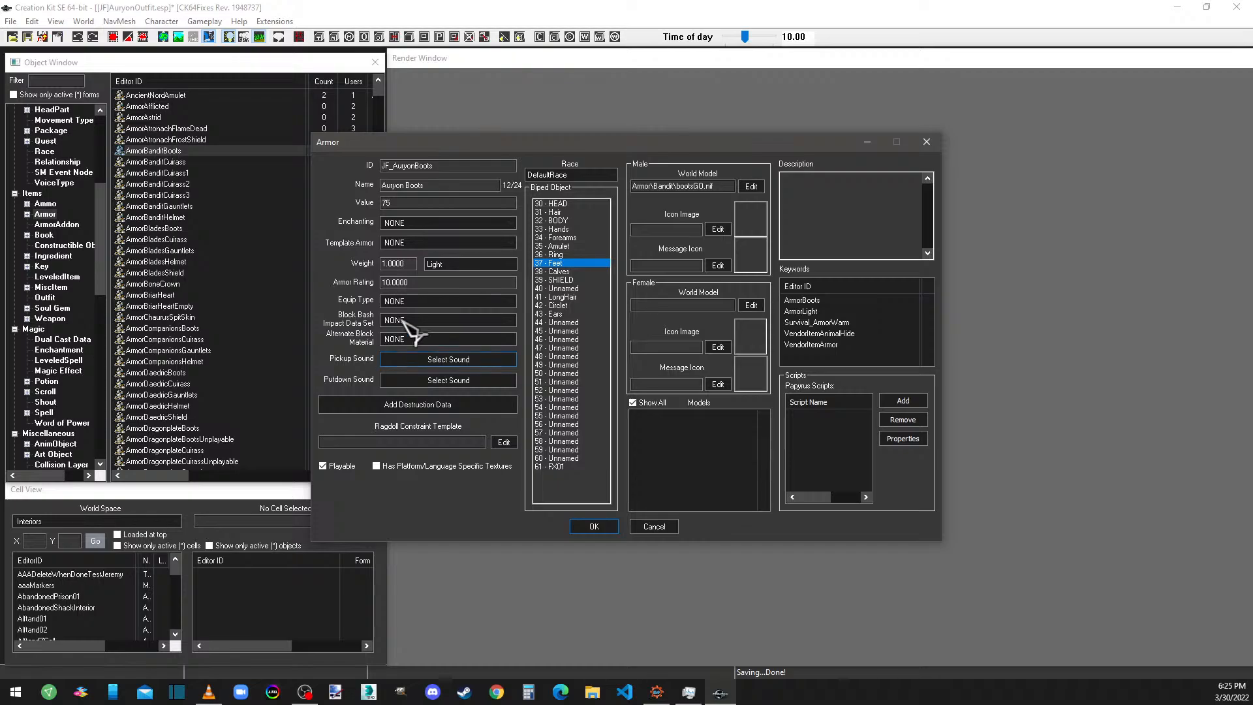
Look through the enchantment choices and search the addable keywords for "enchan", inspecting WICraftingEnchanting and MagicDisallowEnchanting.
click(400, 223)
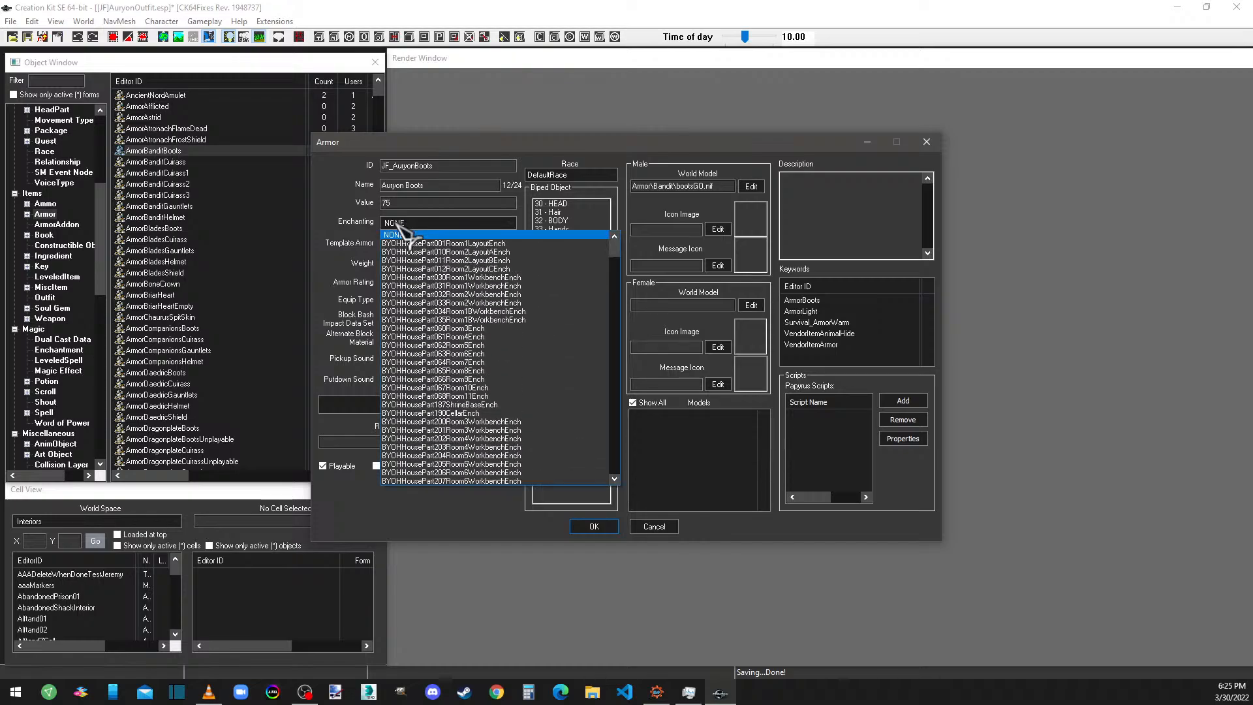
click(400, 225)
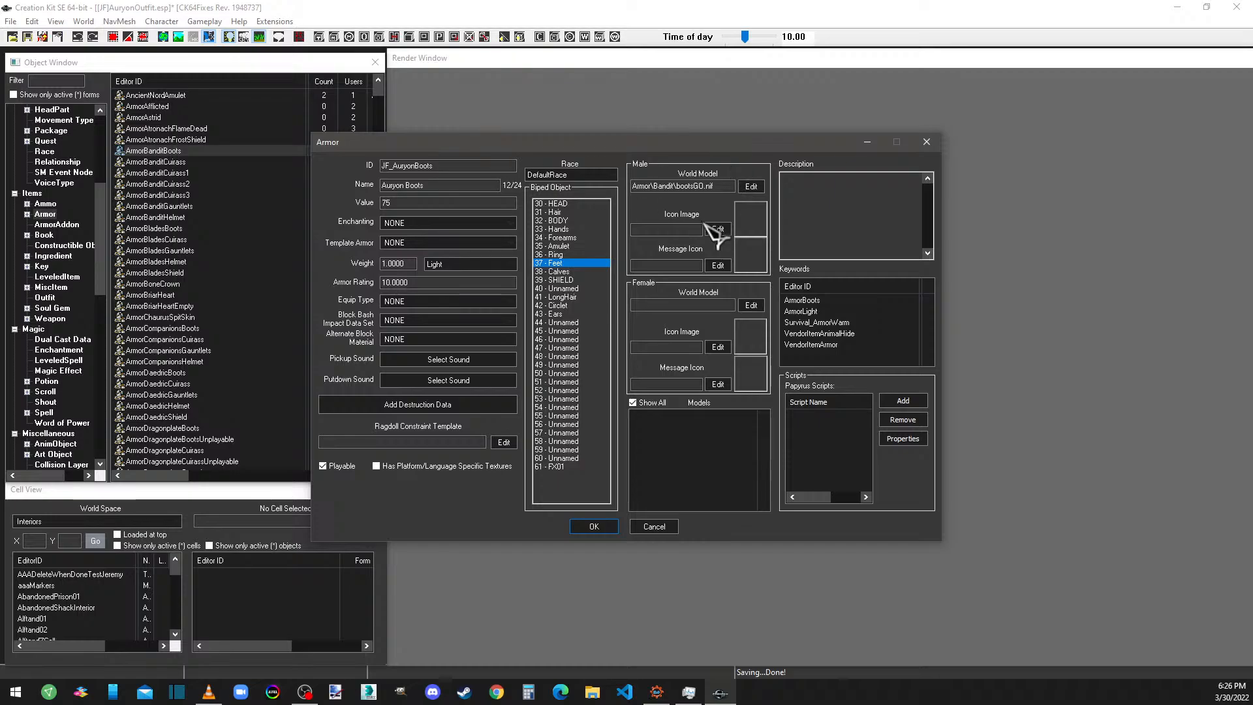
right_click(823, 359)
click(843, 363)
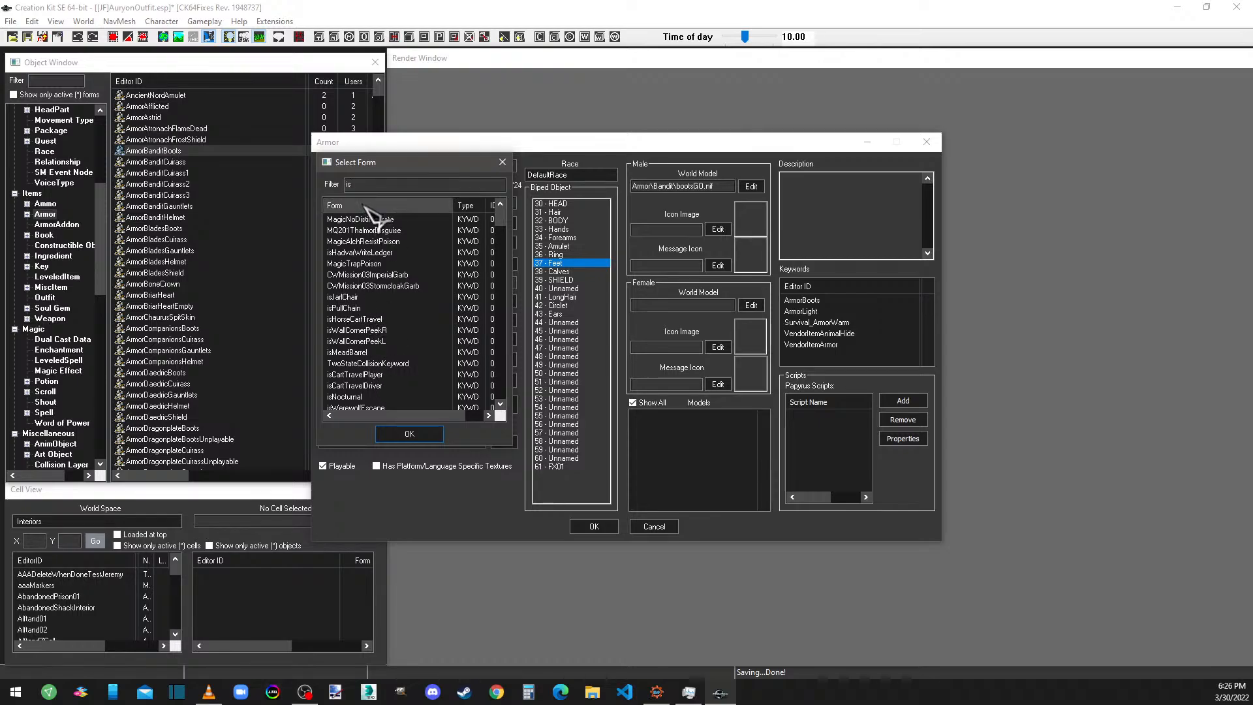
drag(355, 185, 300, 182)
text(en)
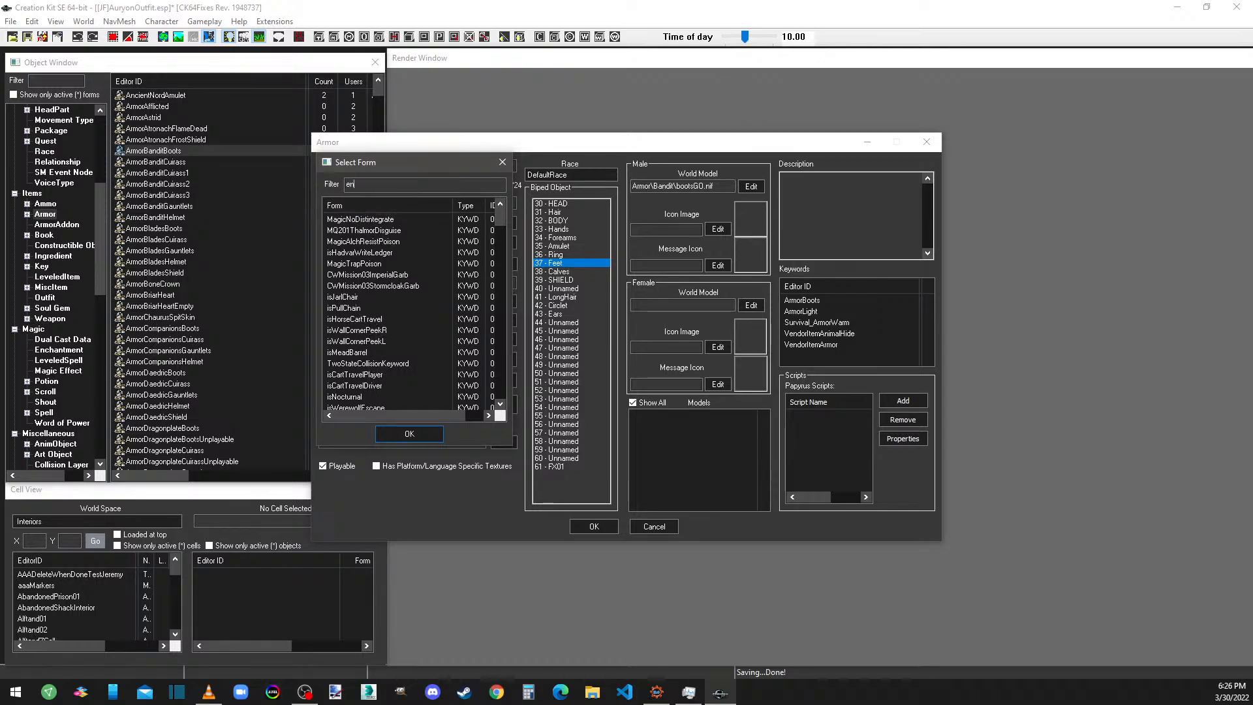
text(chan)
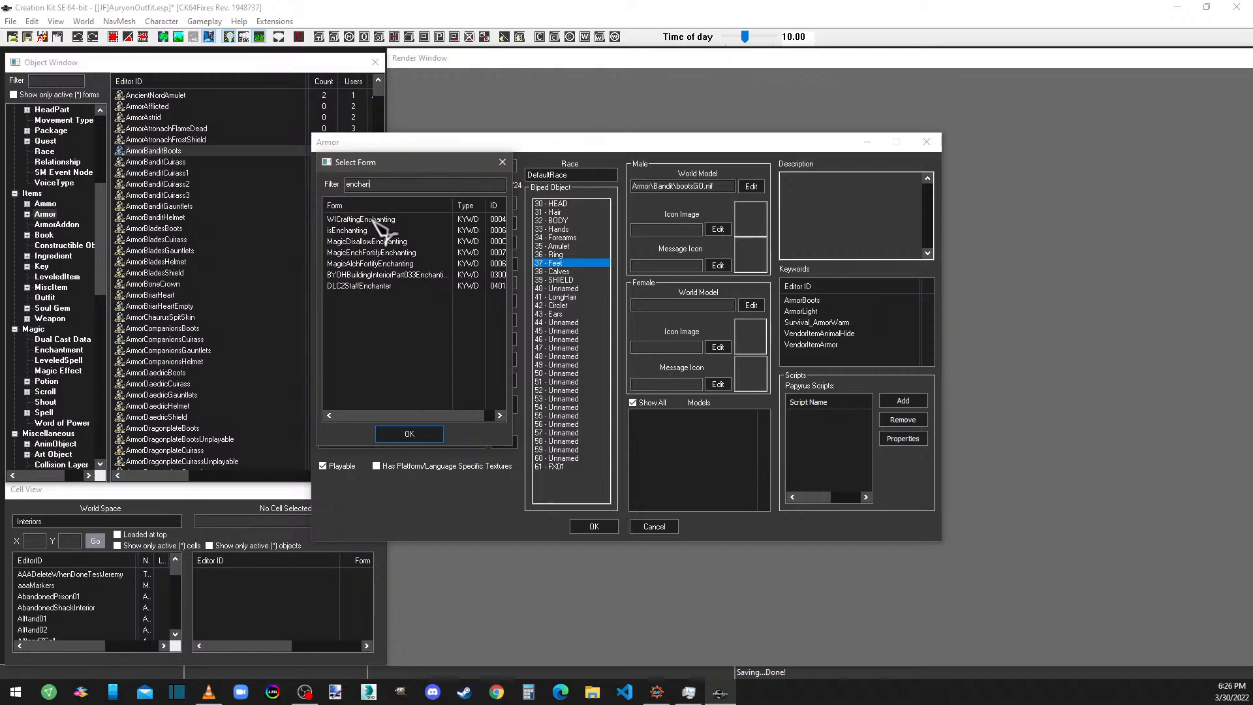
click(374, 220)
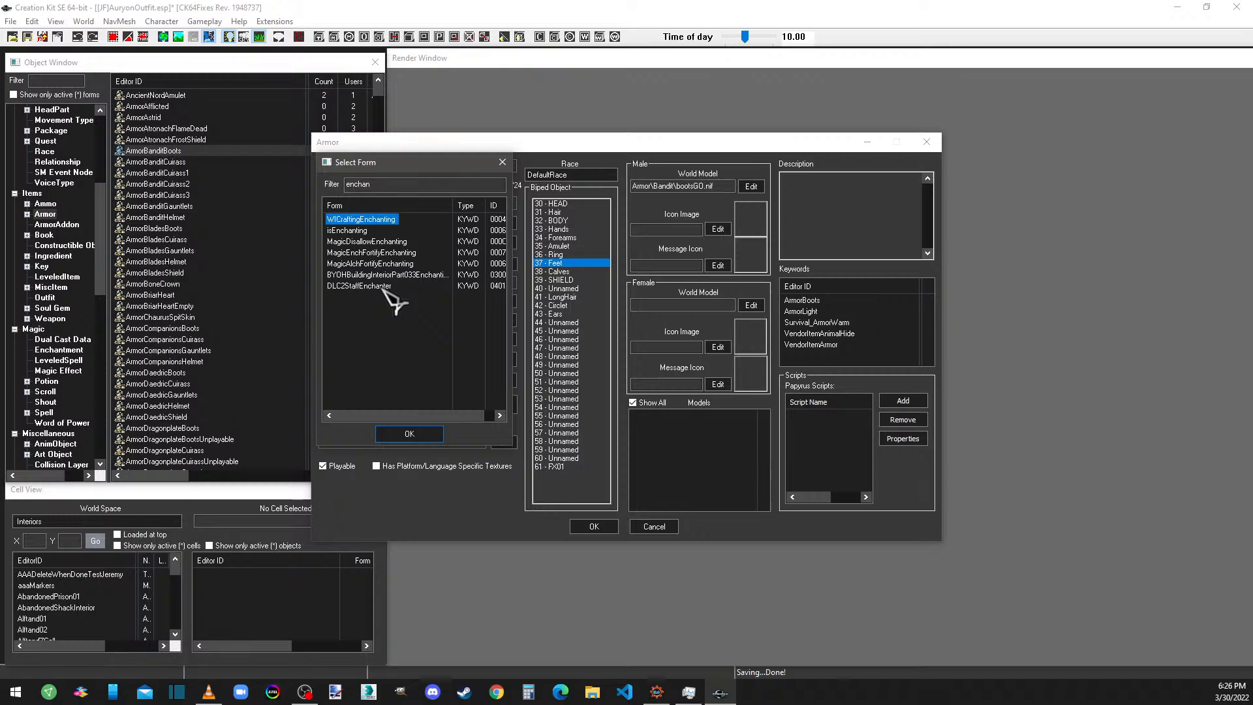
click(386, 242)
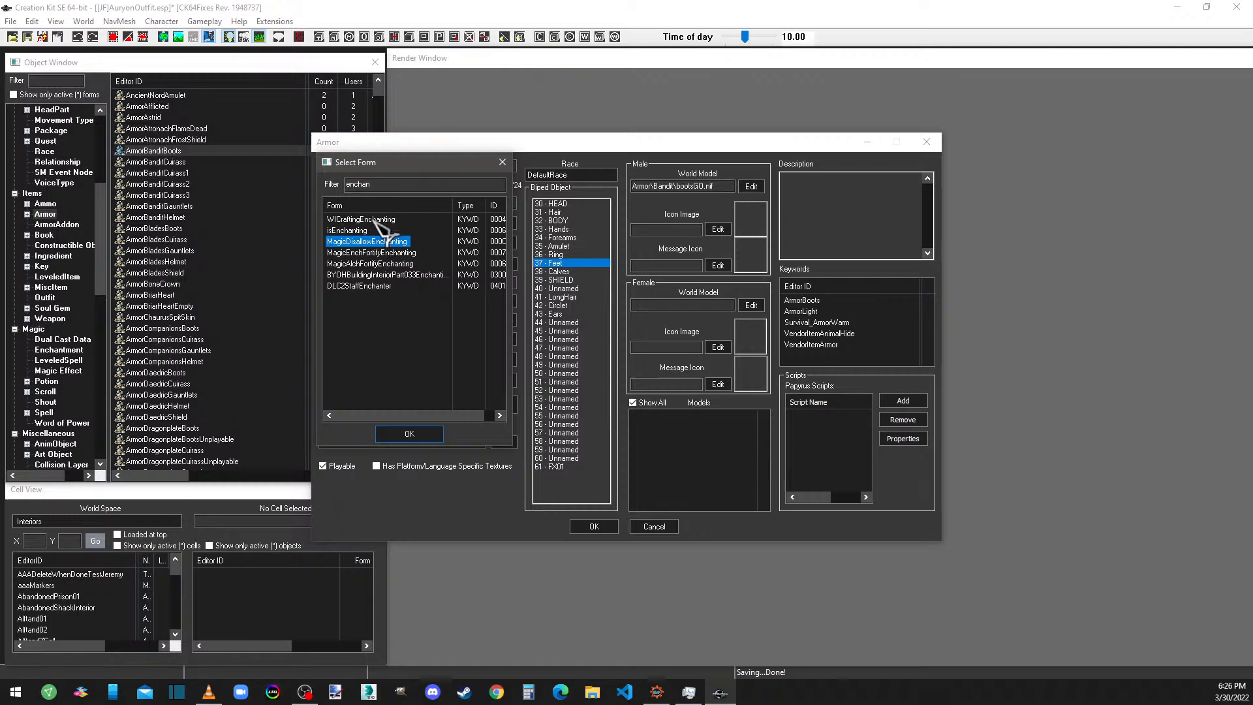
click(502, 163)
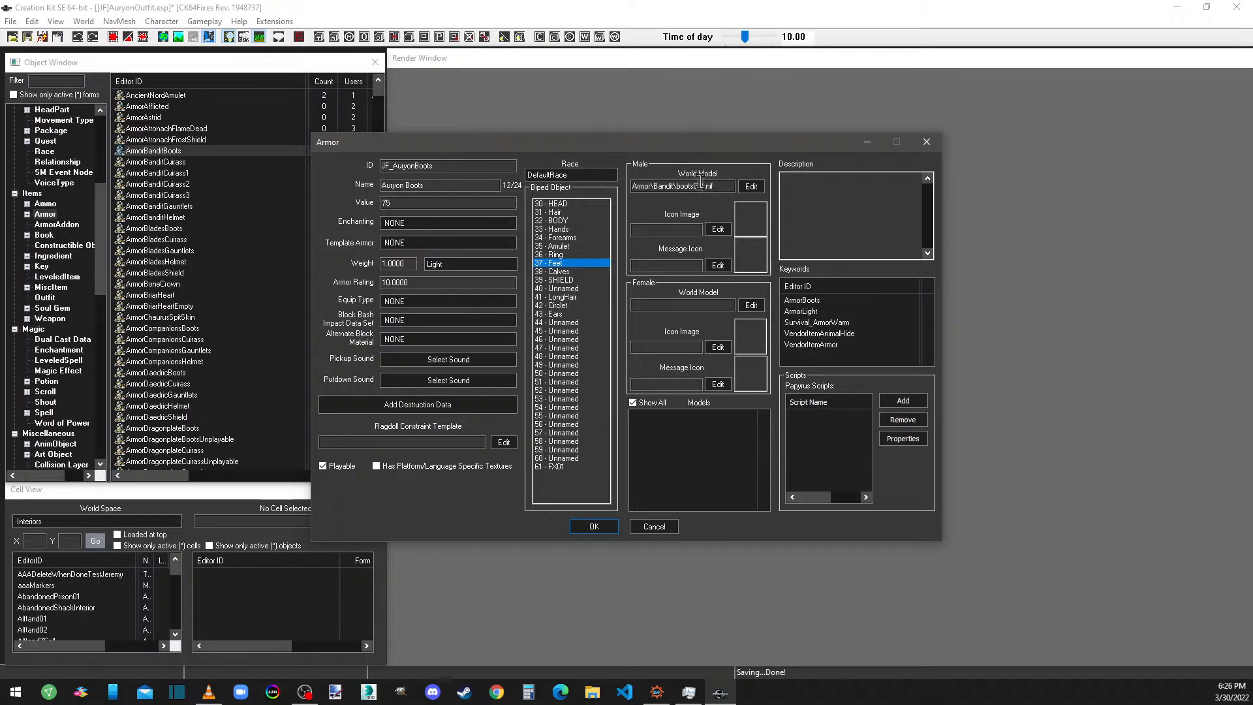
Replace the boots' VendorItemArmor keyword with VendorItemClothing and save the record as a new form.
click(819, 300)
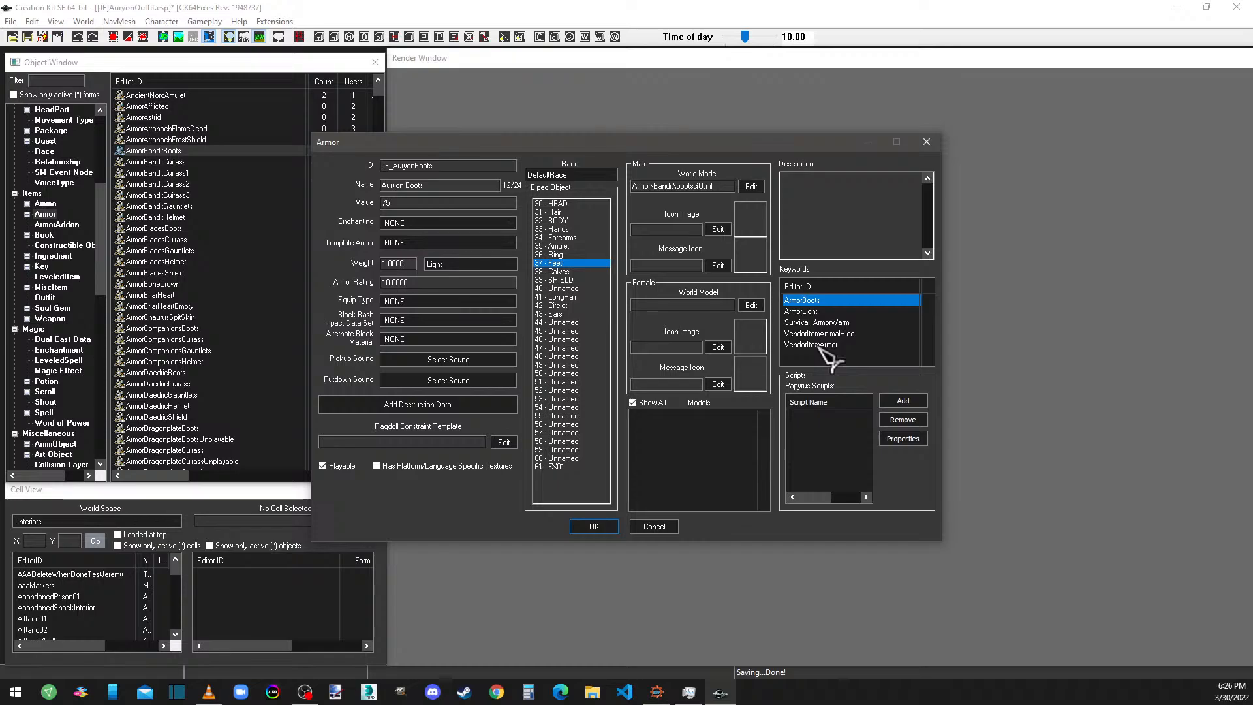
click(819, 344)
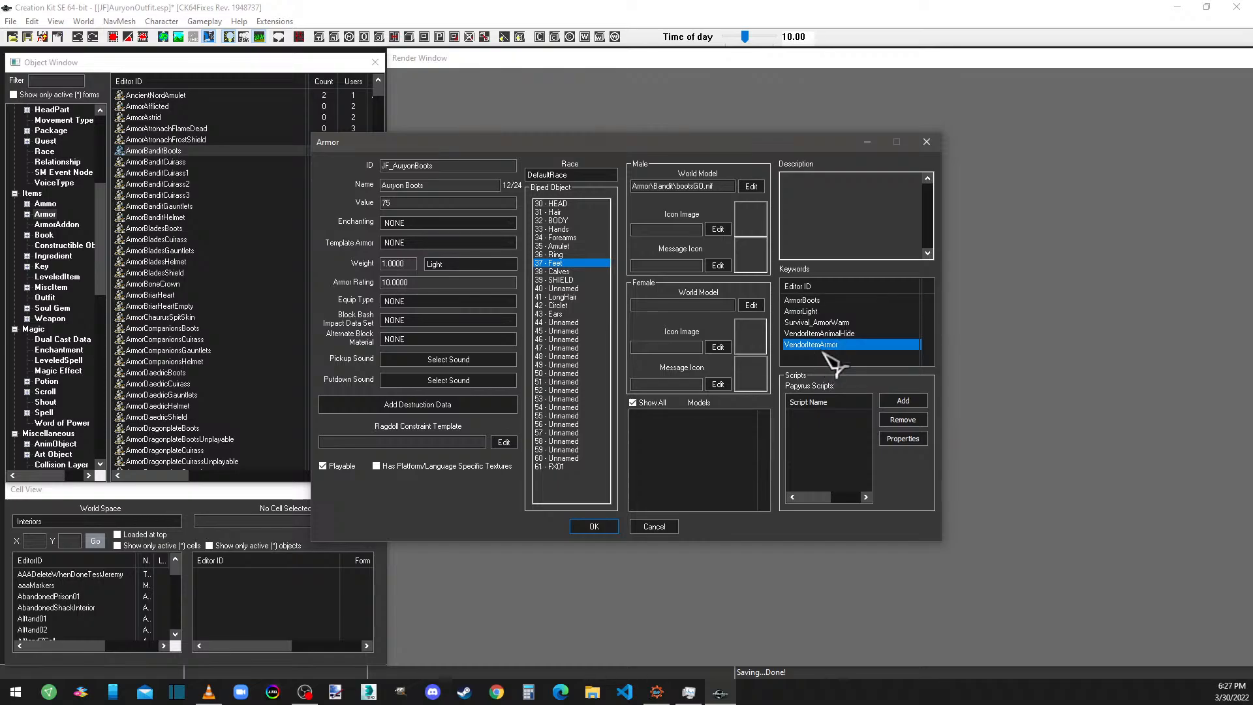
right_click(830, 350)
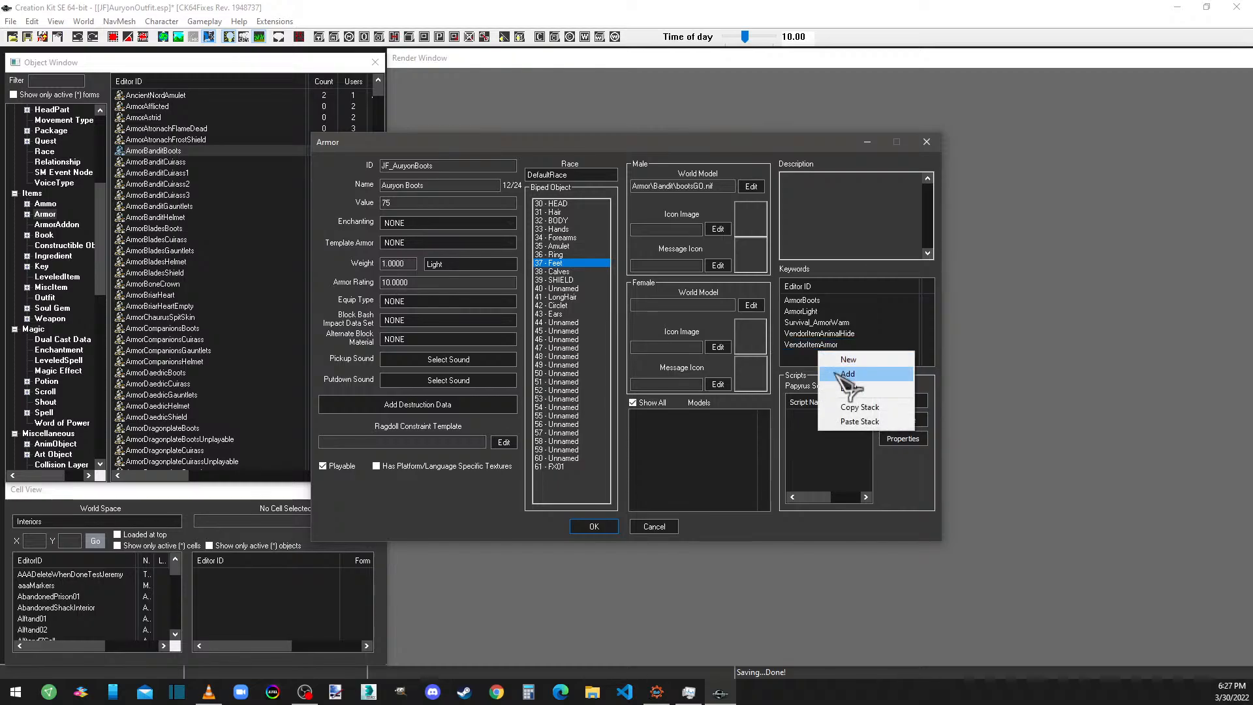
click(851, 380)
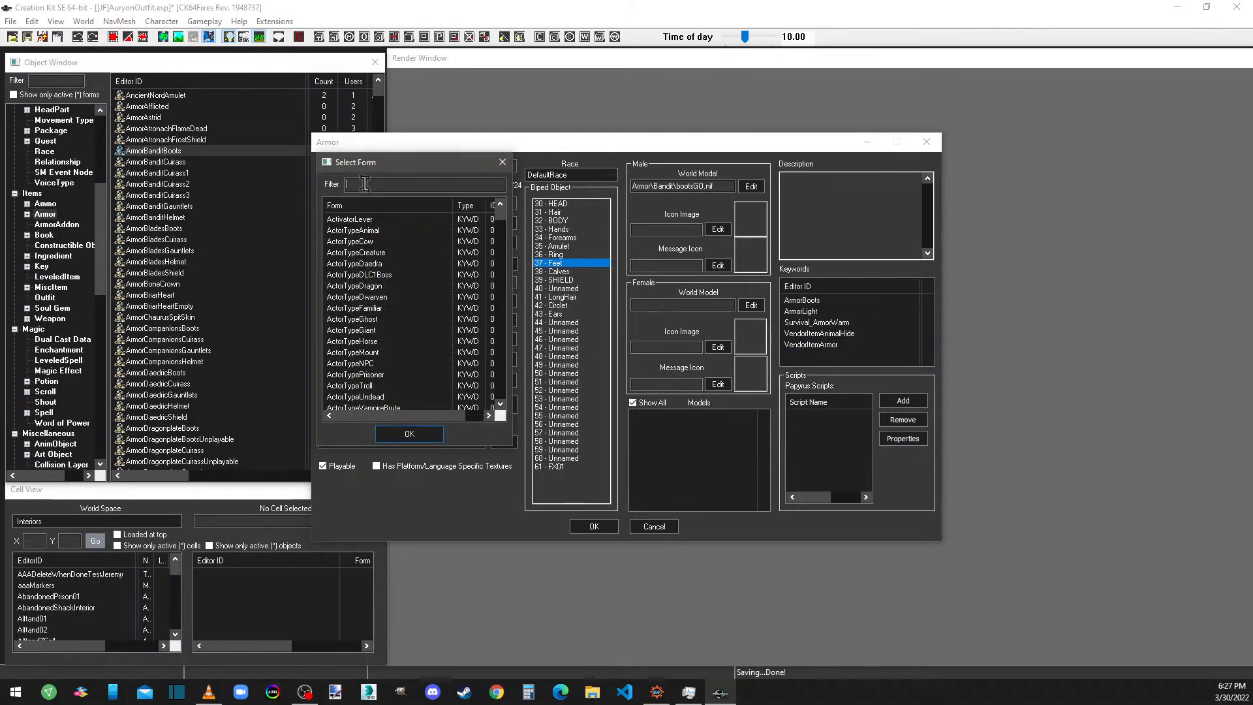
text(vendor)
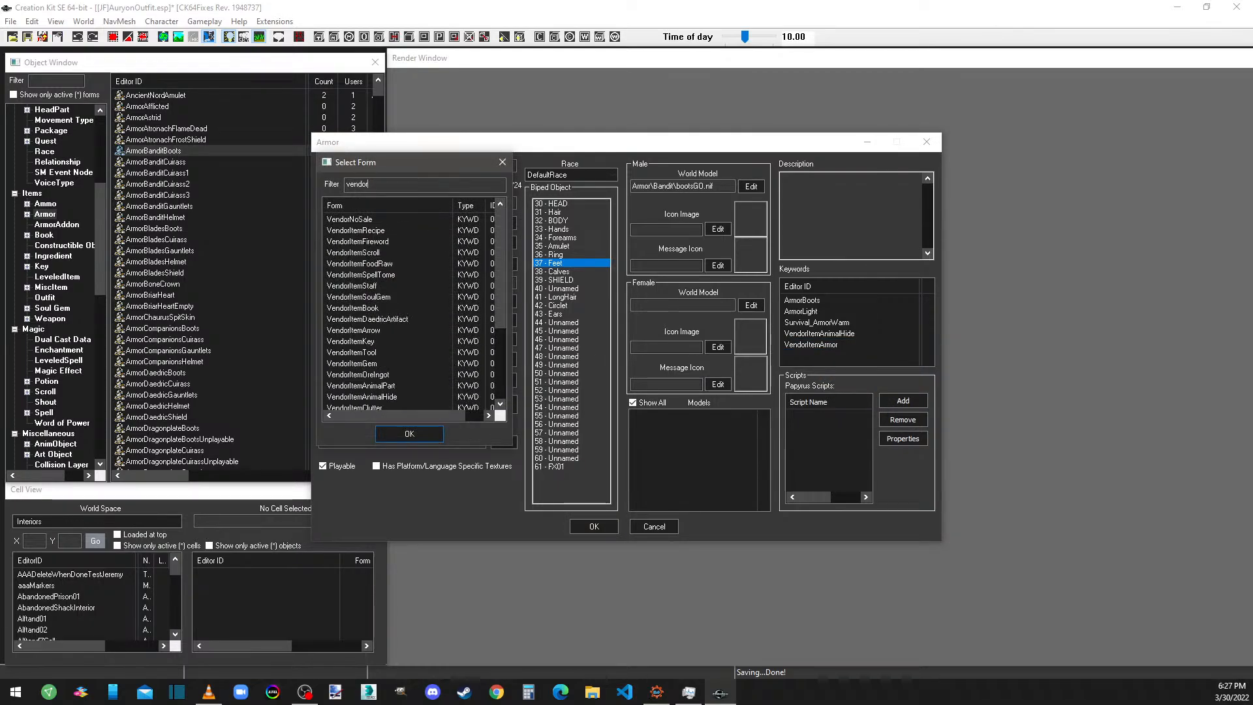
scroll(383, 271, down, 5)
double_click(383, 388)
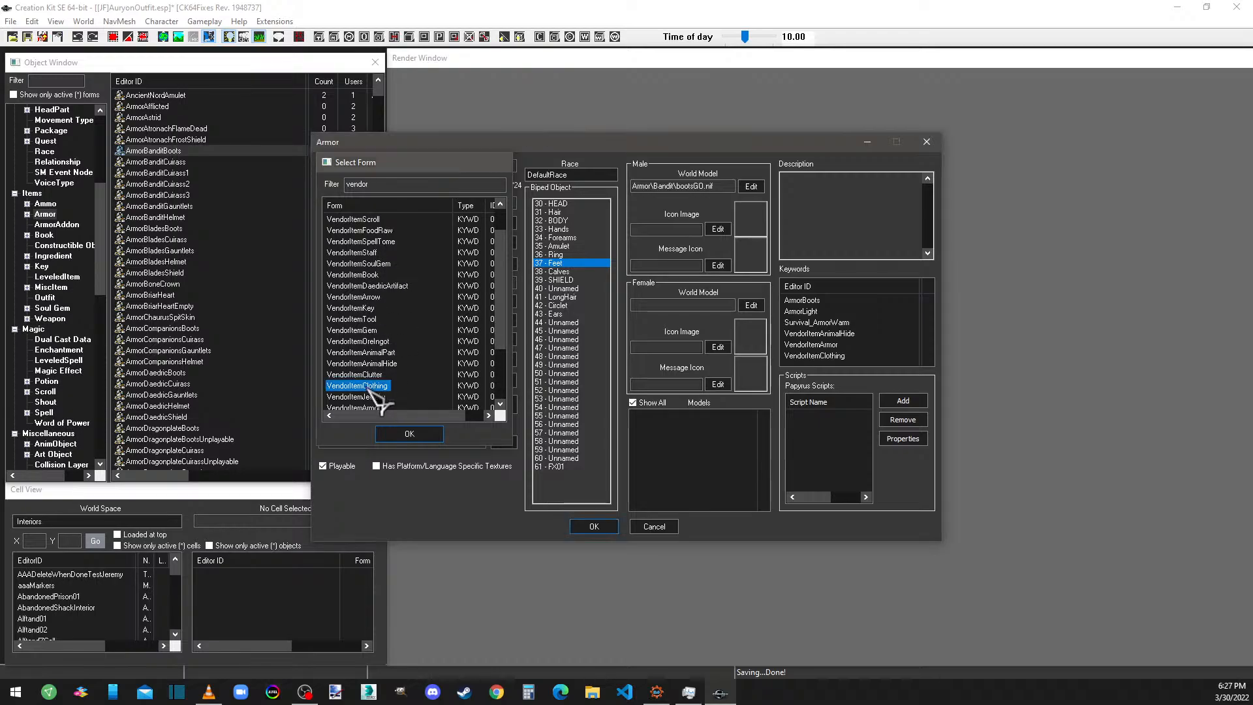
right_click(832, 345)
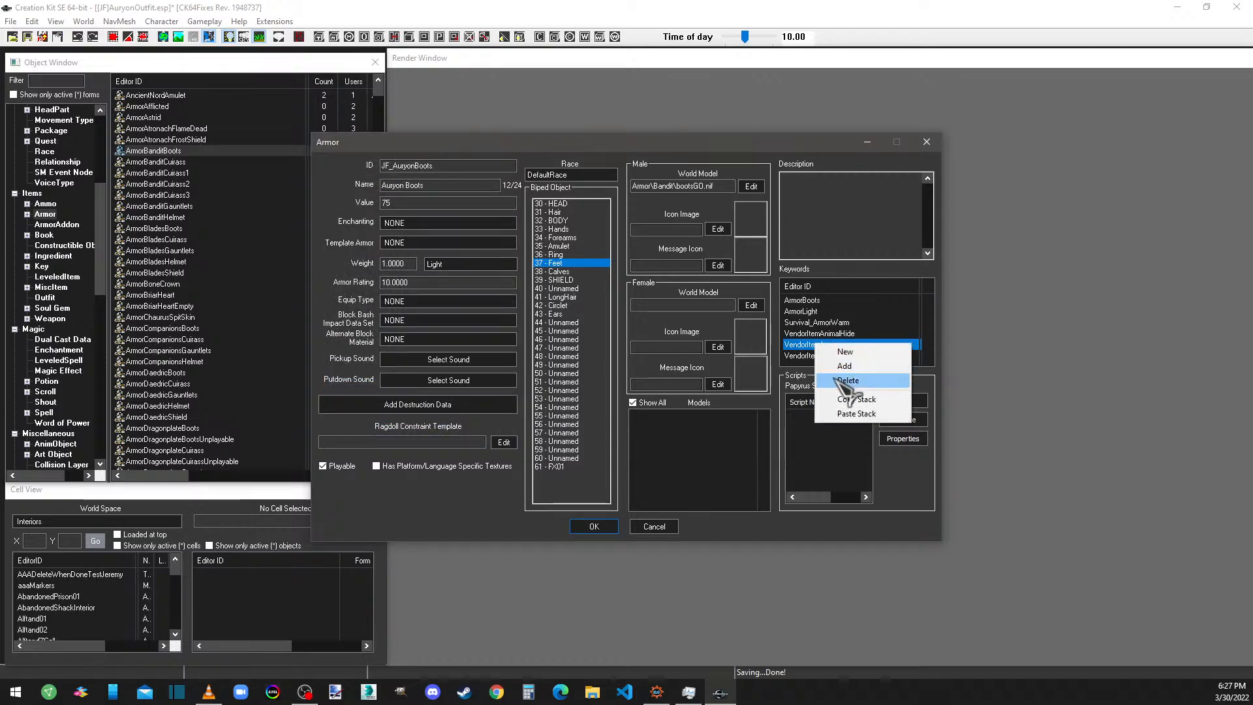
click(843, 383)
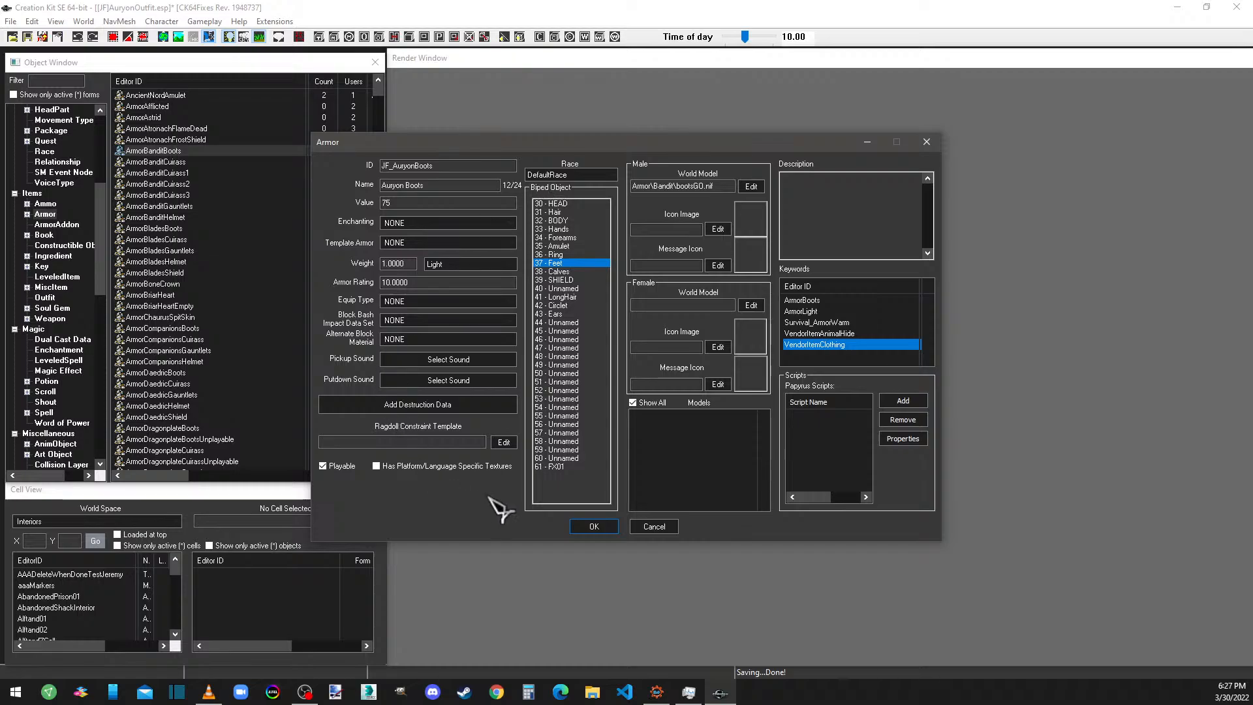
click(594, 528)
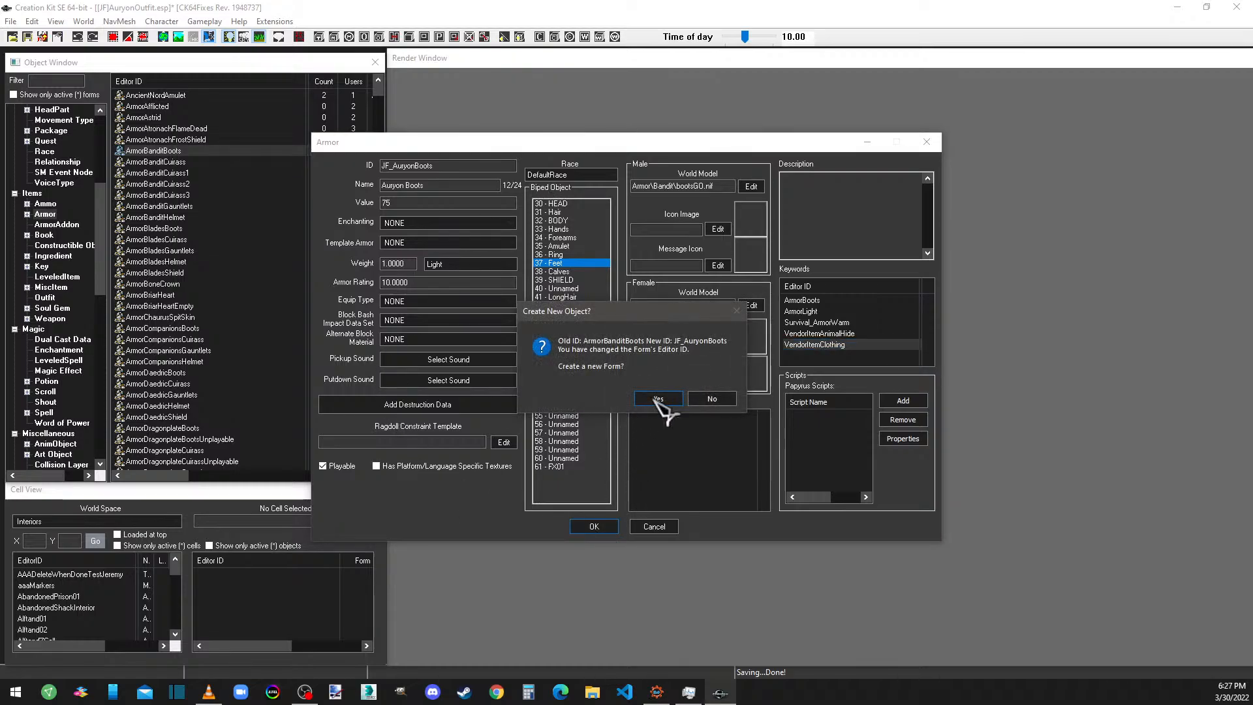
click(656, 399)
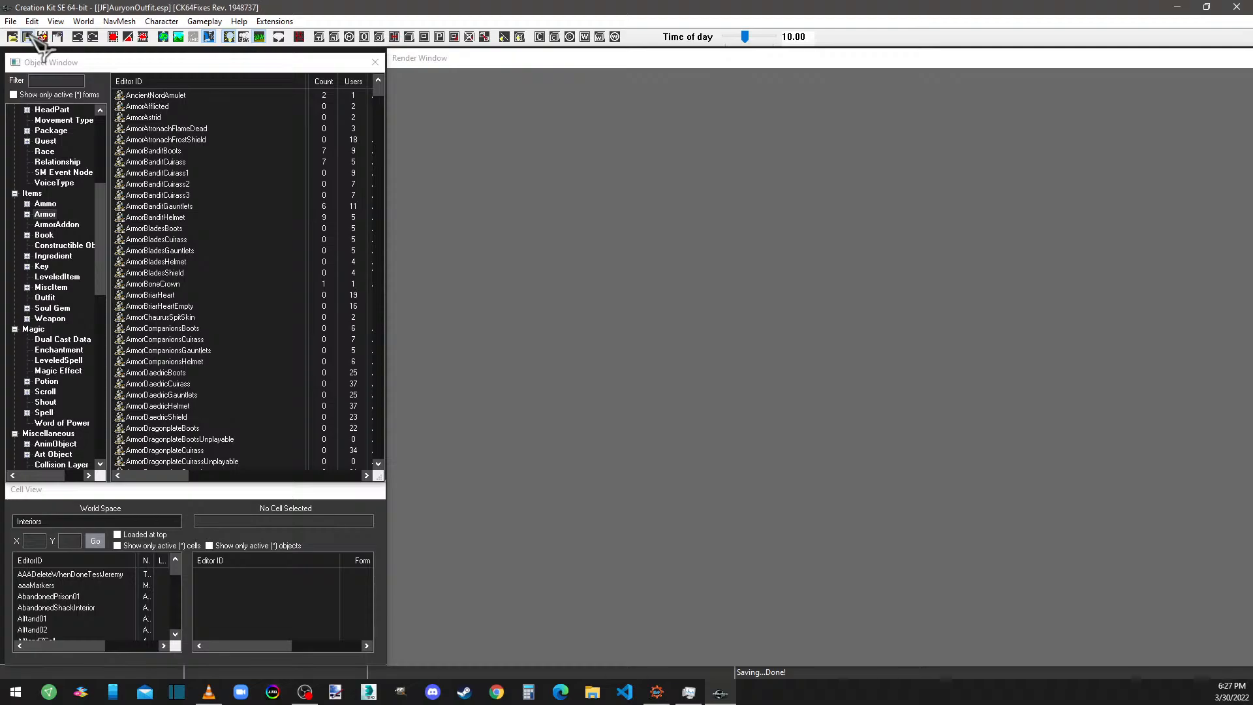
Limit the object list to active forms and preview the model of JF_AuryonBoots.
click(65, 96)
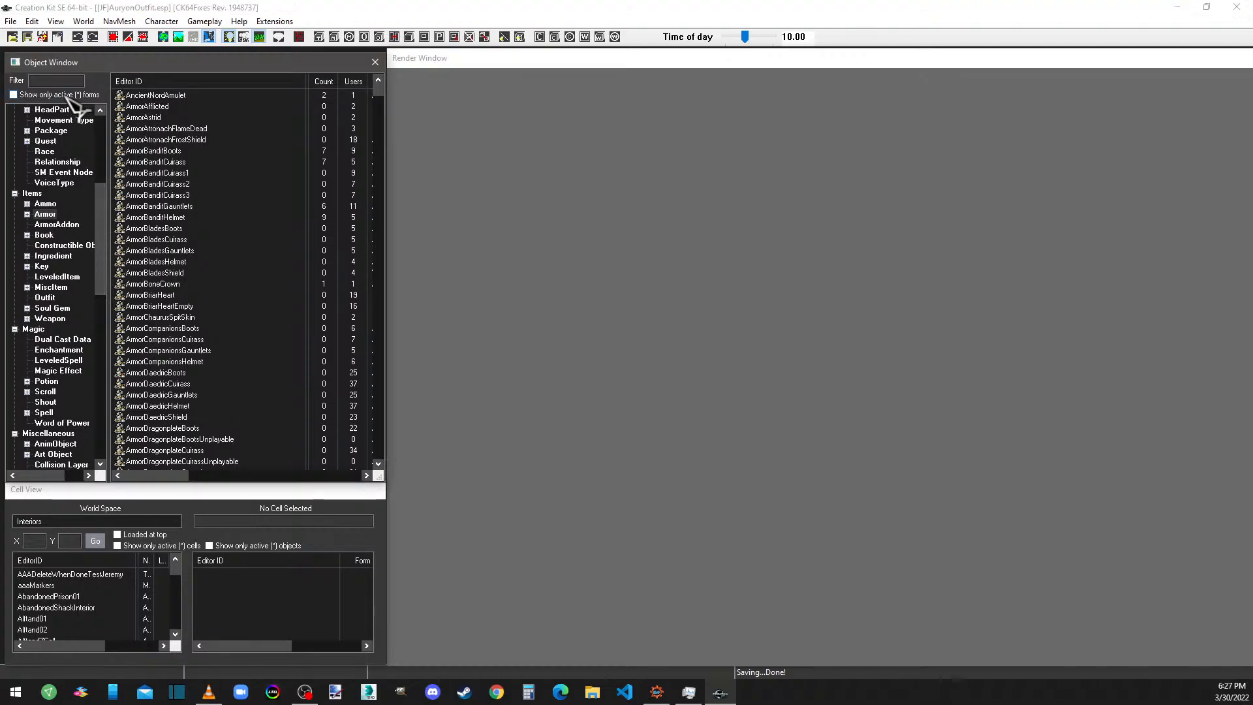
right_click(150, 95)
click(175, 163)
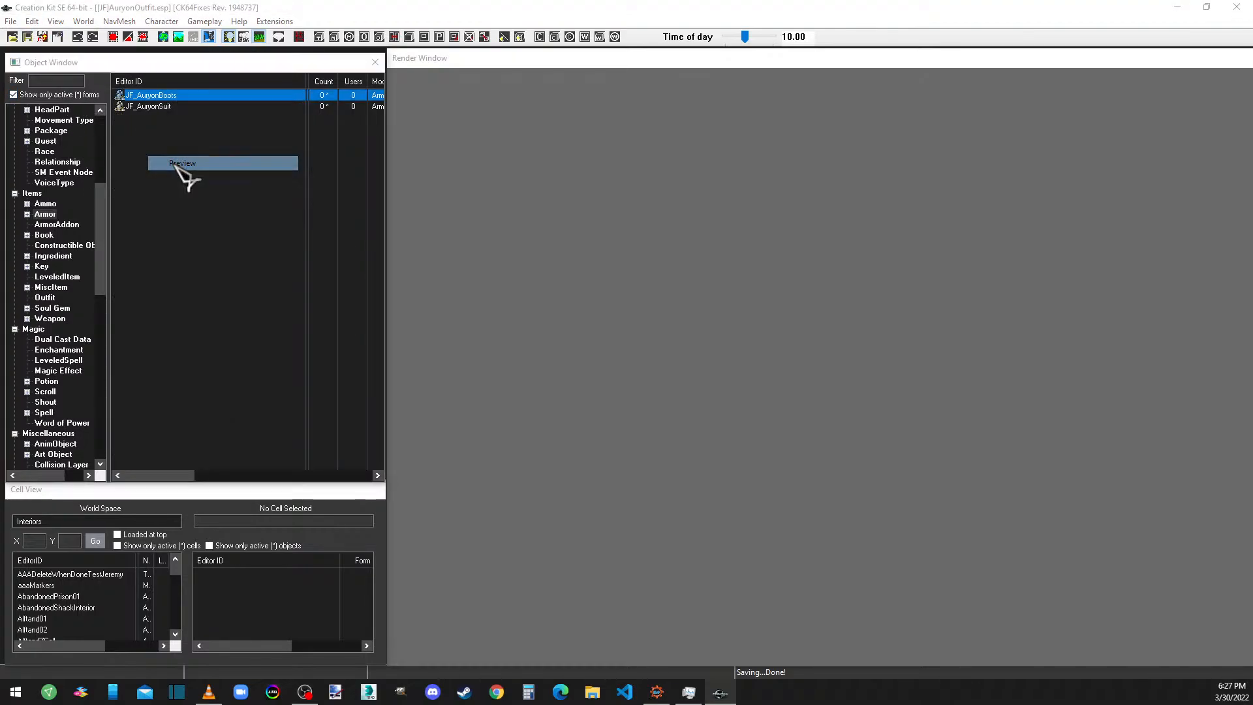
drag(945, 336, 877, 347)
click(1080, 159)
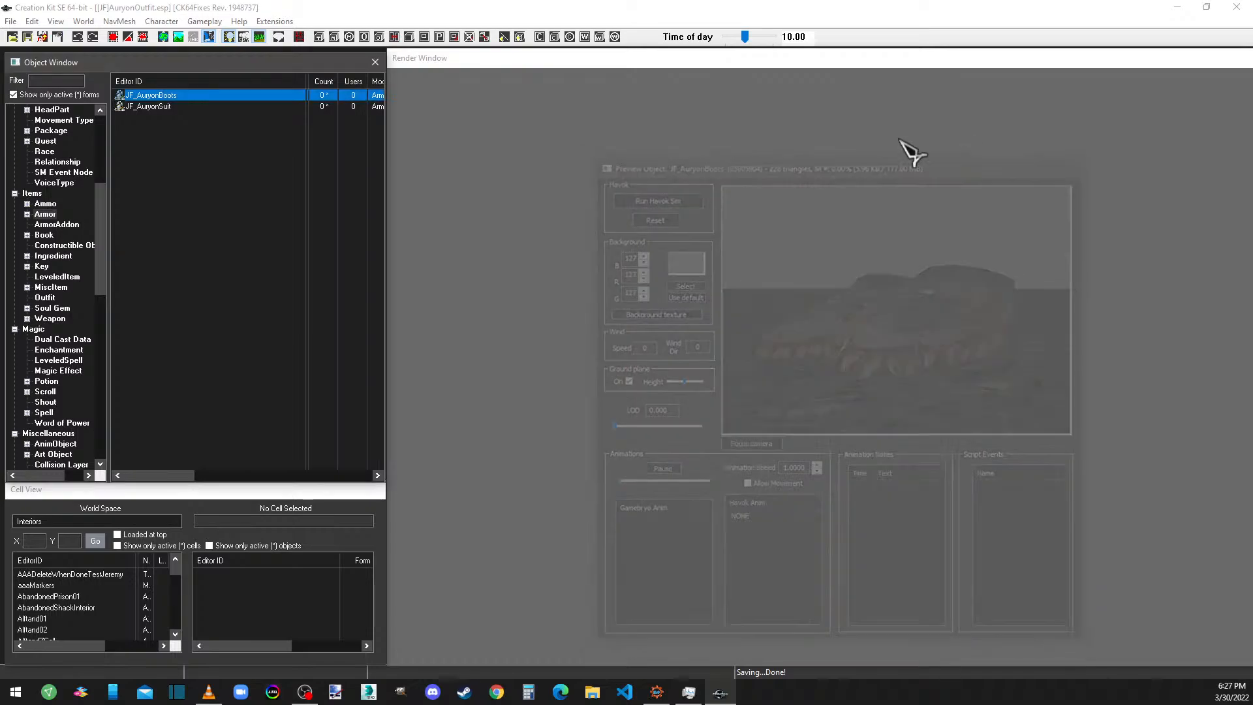
Preview the model of JF_AuryonSuit and close the preview.
right_click(148, 107)
click(196, 173)
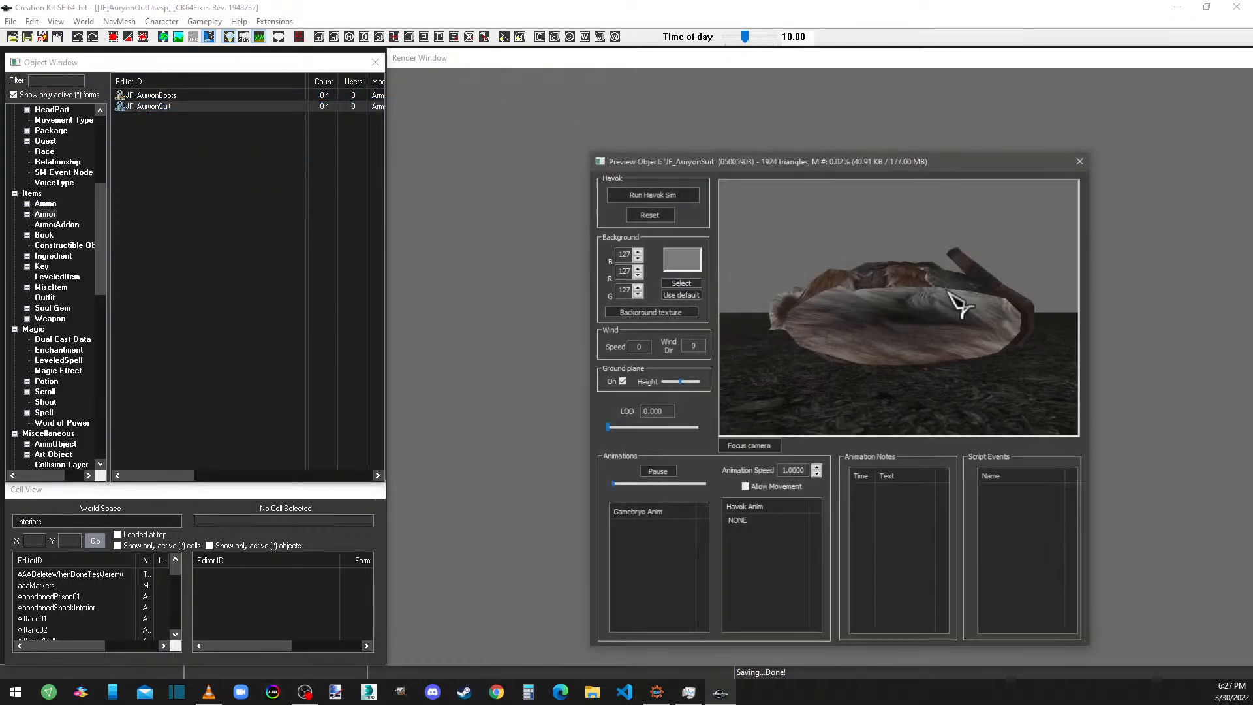
mouse_move(1091, 240)
mouse_down()
mouse_move(965, 240)
mouse_move(1094, 240)
mouse_up()
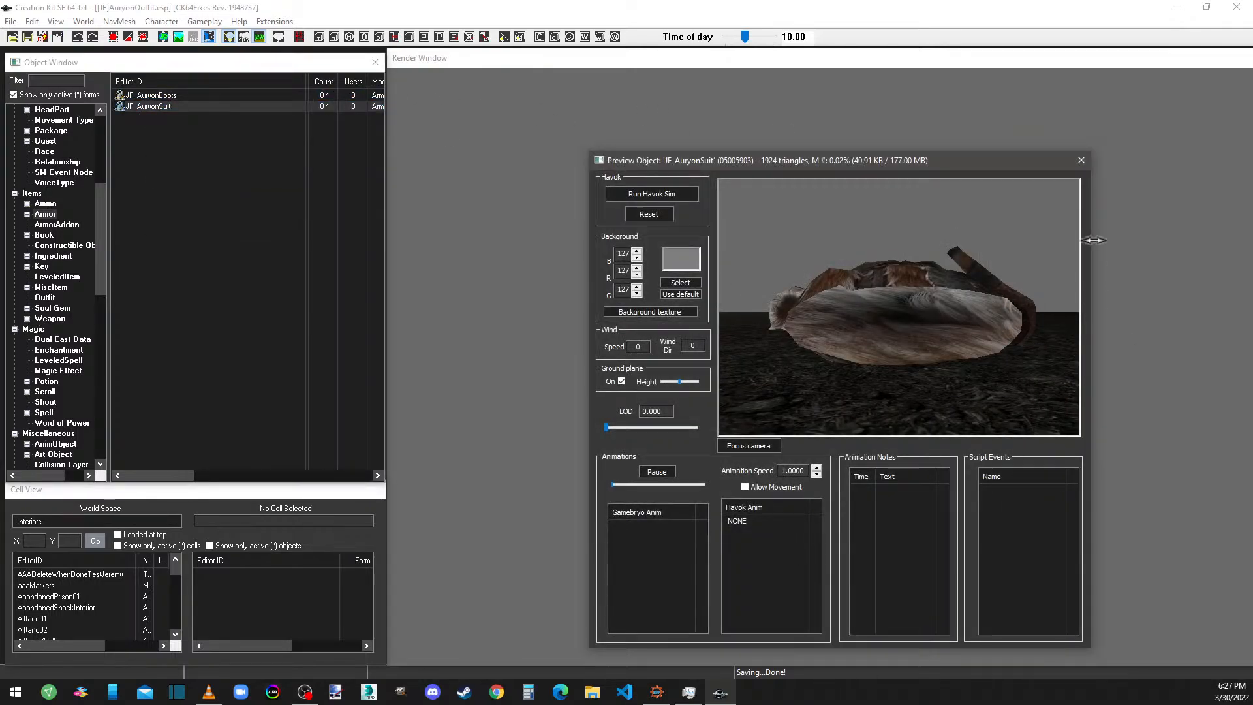
click(1081, 160)
click(178, 171)
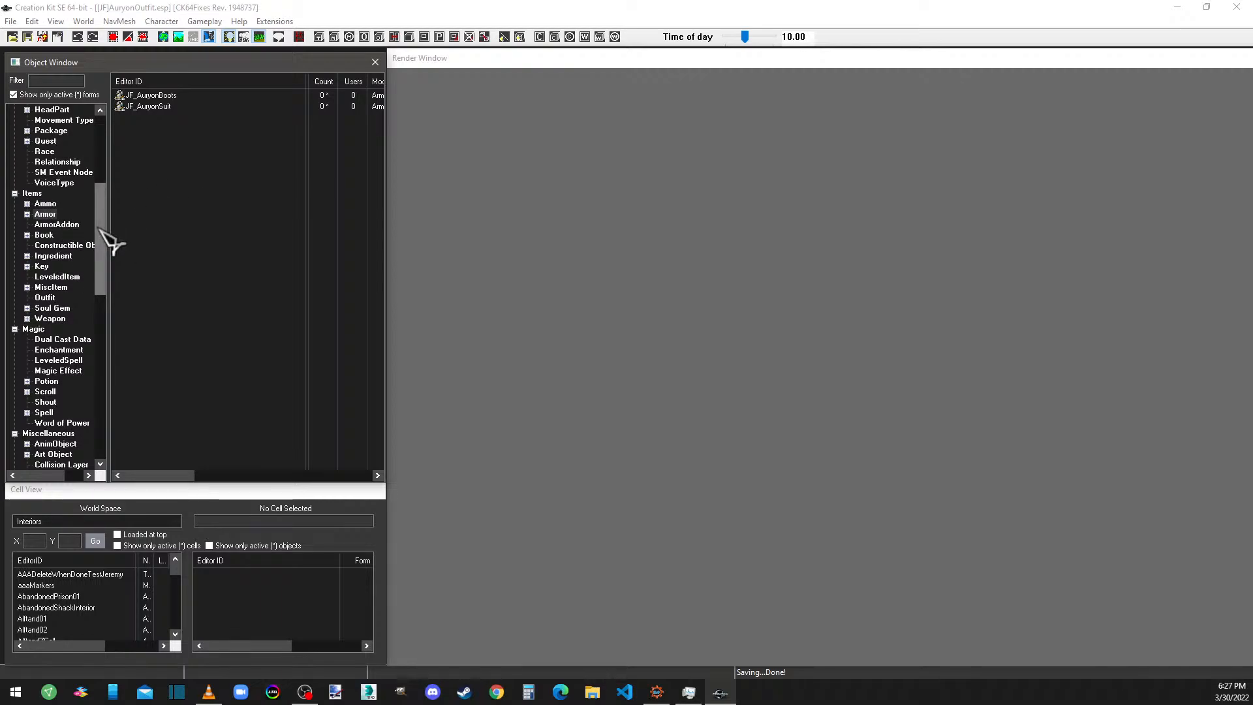
Find the RiverwoodSleepingGiantInn cell among the interiors and load it for viewing.
click(45, 522)
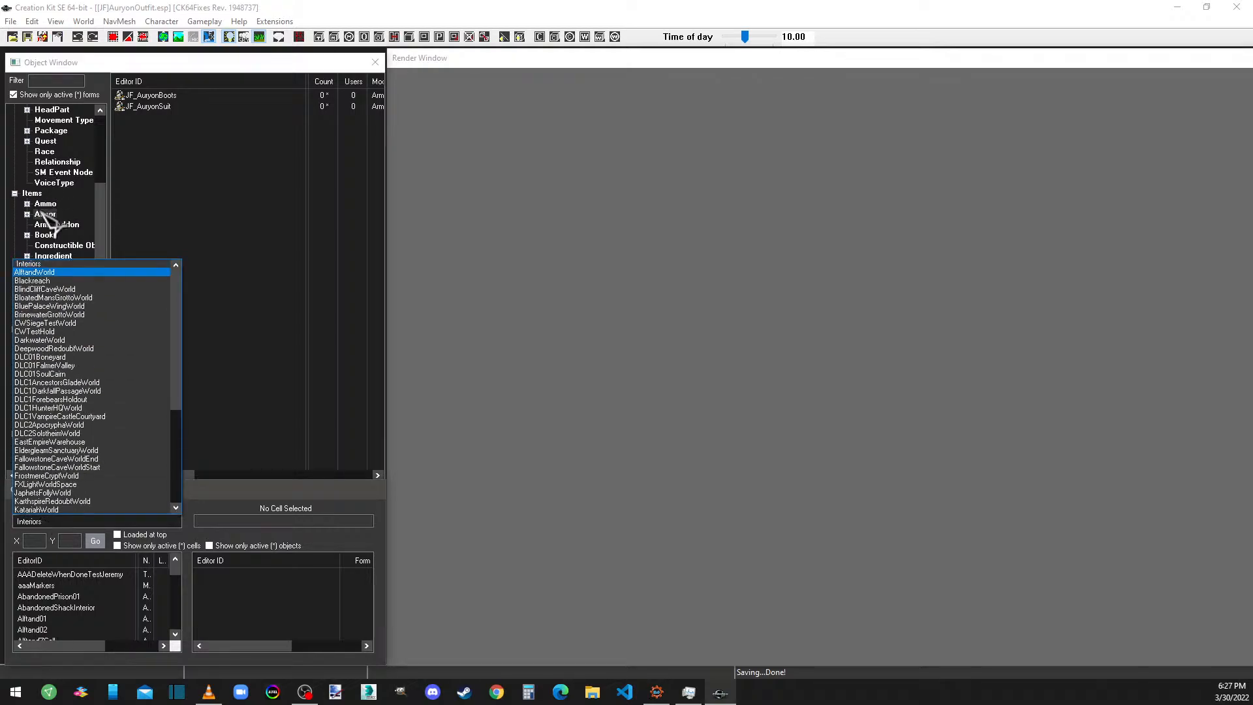
click(36, 265)
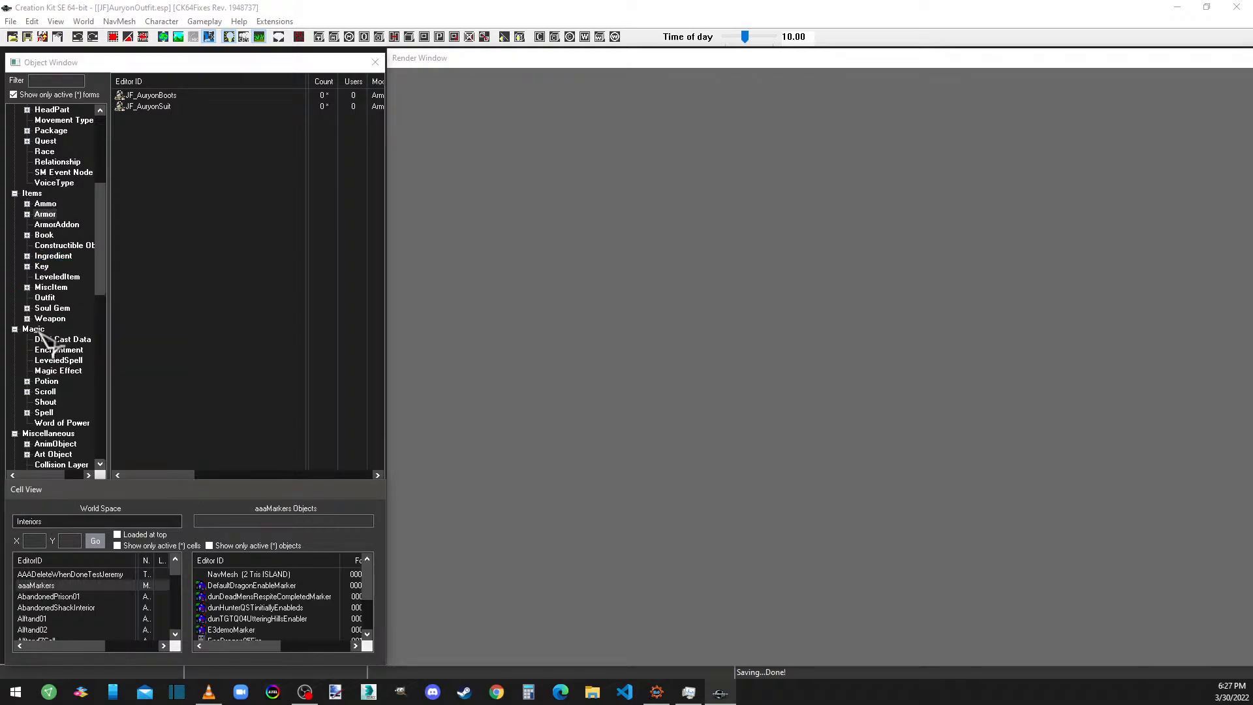
click(43, 620)
text(riv)
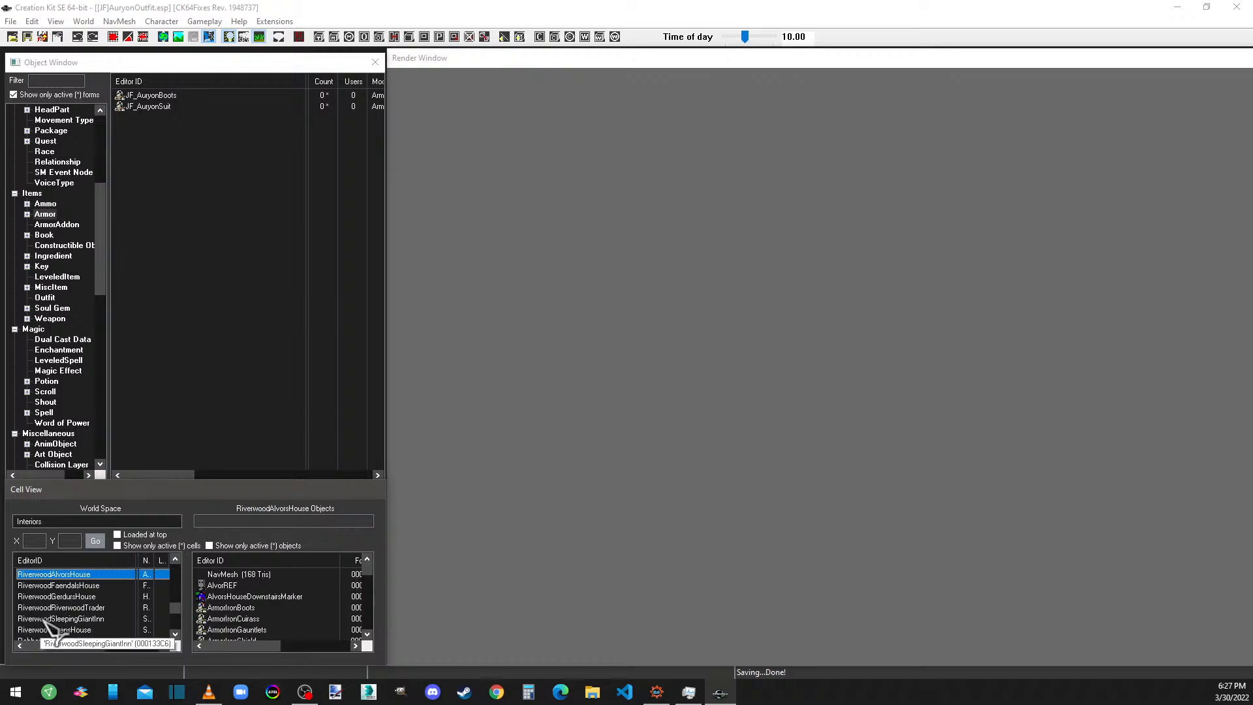
scroll(92, 613, down, 1)
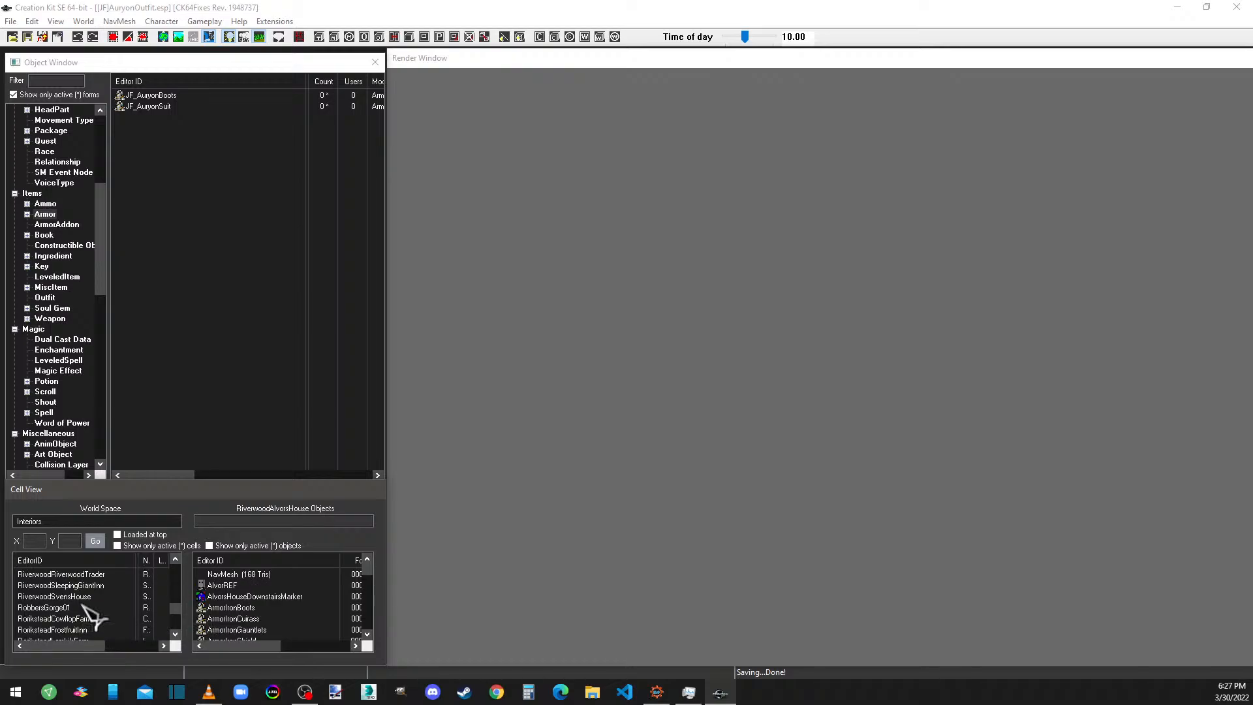
click(89, 586)
double_click(86, 587)
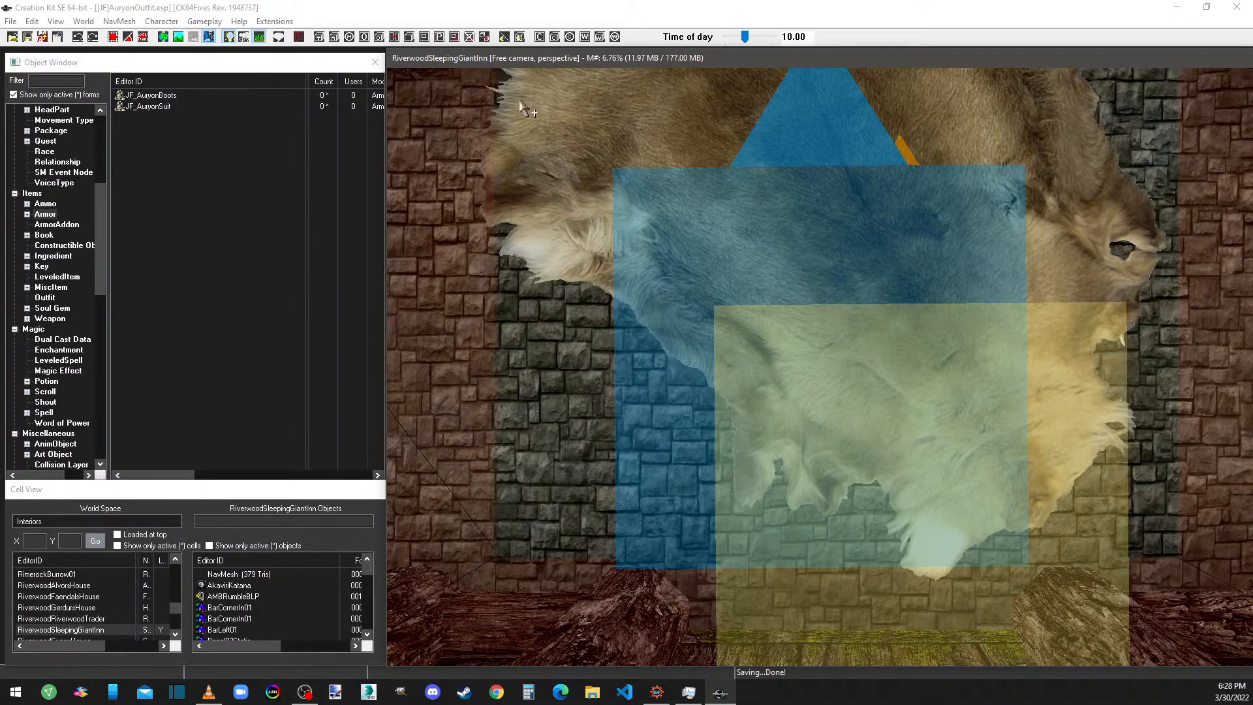
Reposition the object list window and follow the inn's exit door to load the Riverwood exterior for viewing.
click(293, 62)
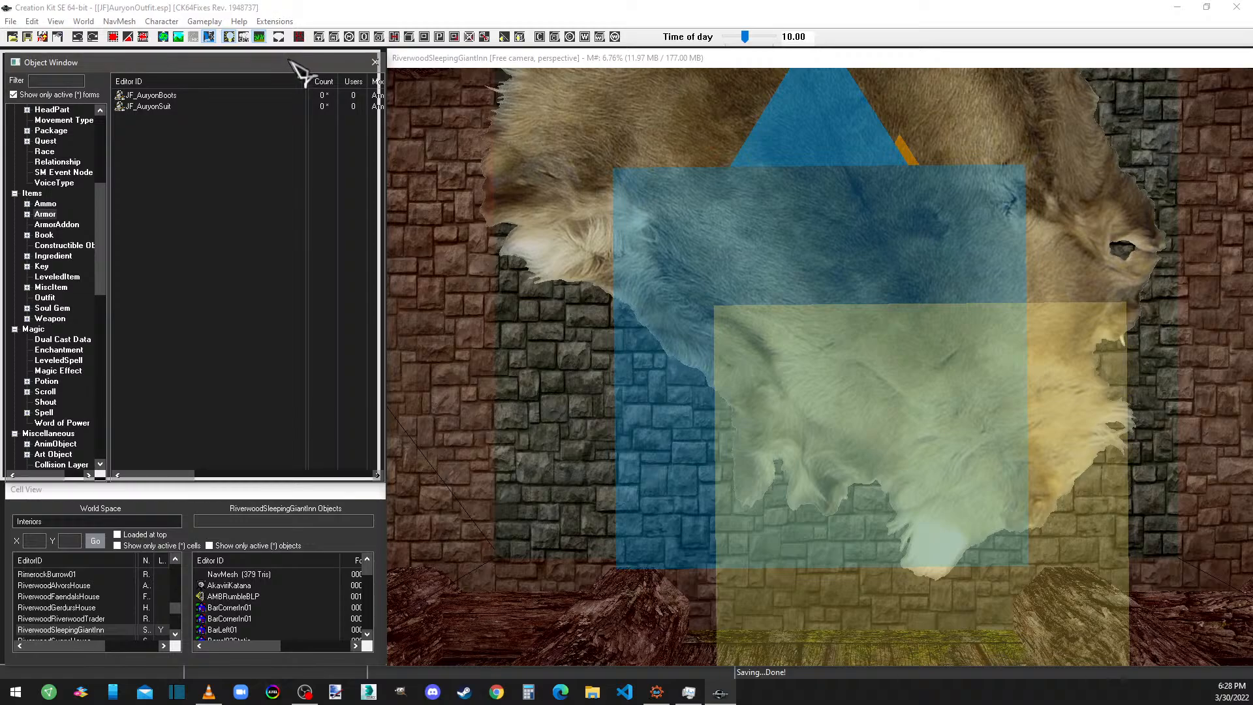
drag(289, 60, 288, 58)
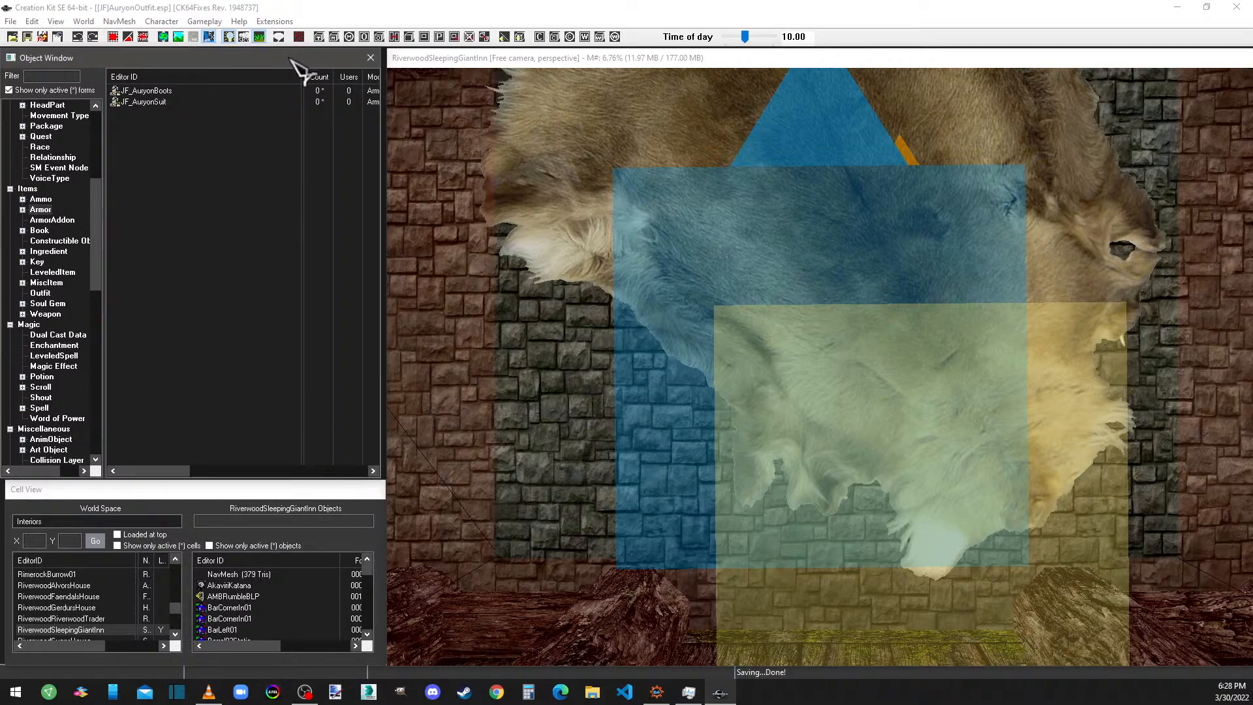
click(476, 58)
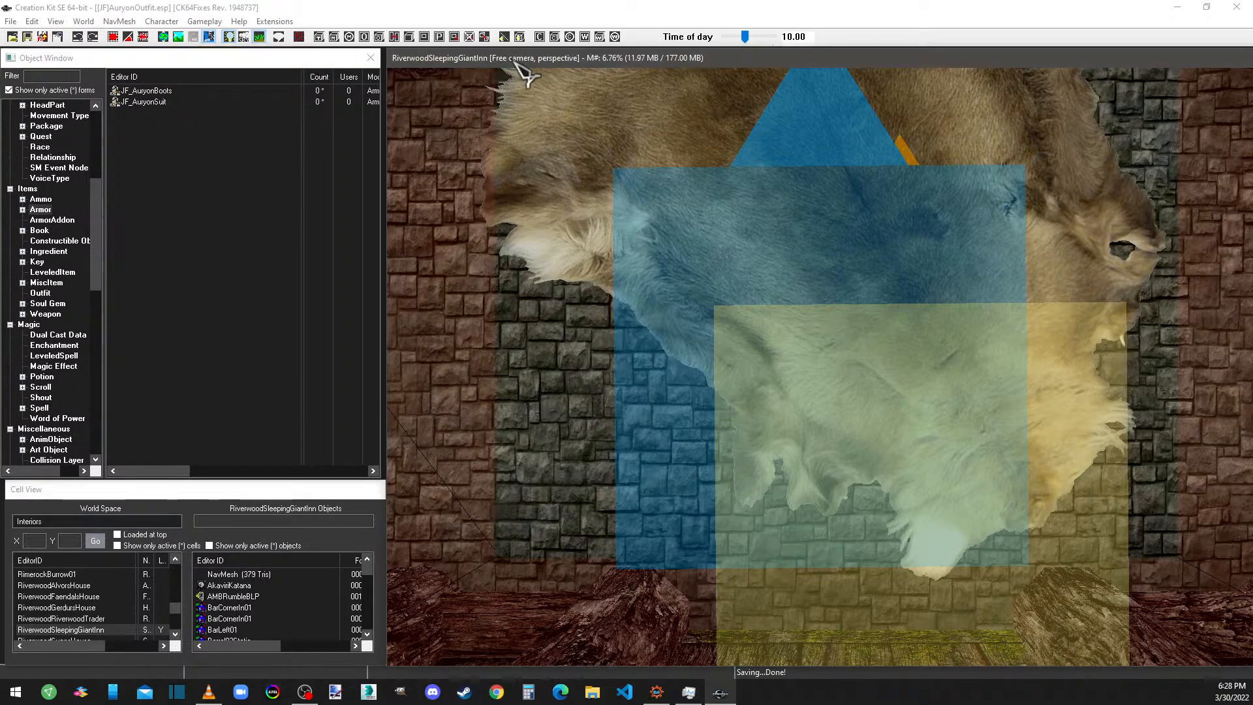
double_click(857, 624)
click(663, 387)
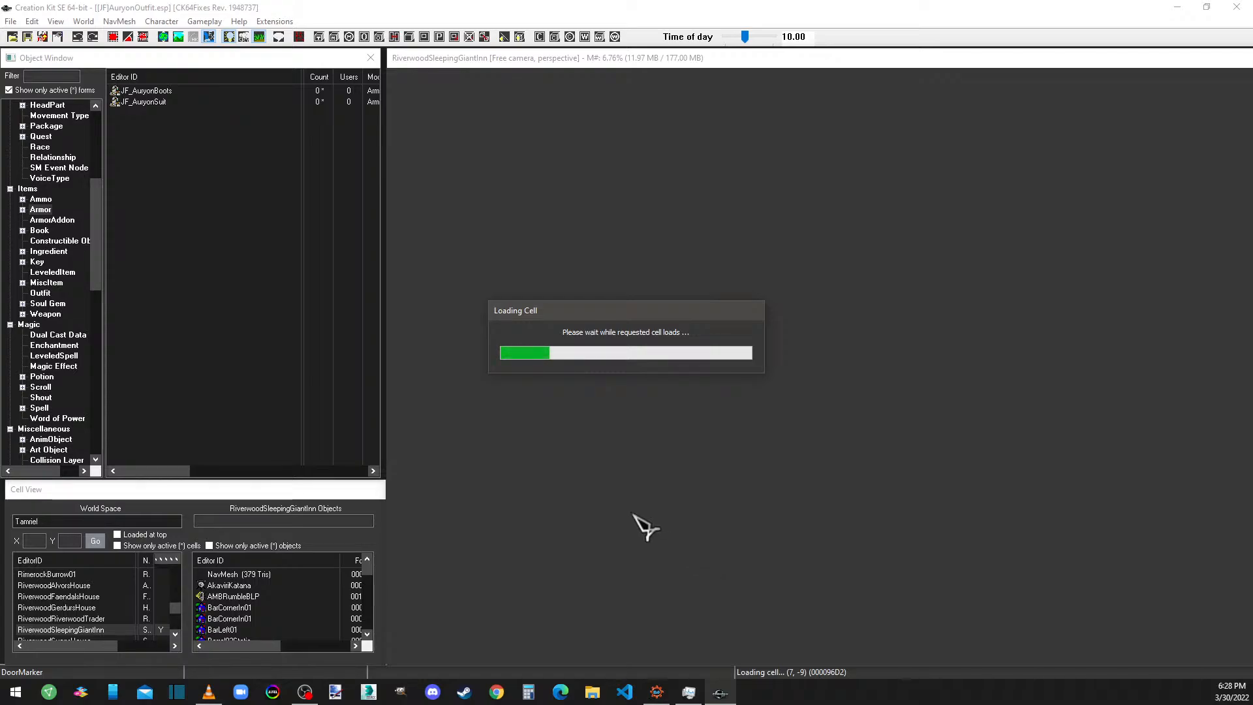
Place JF_AuryonBoots and JF_AuryonSuit on the open dirt beside the mossy stone structure in the Riverwood01 cell.
scroll(871, 413, down, 5)
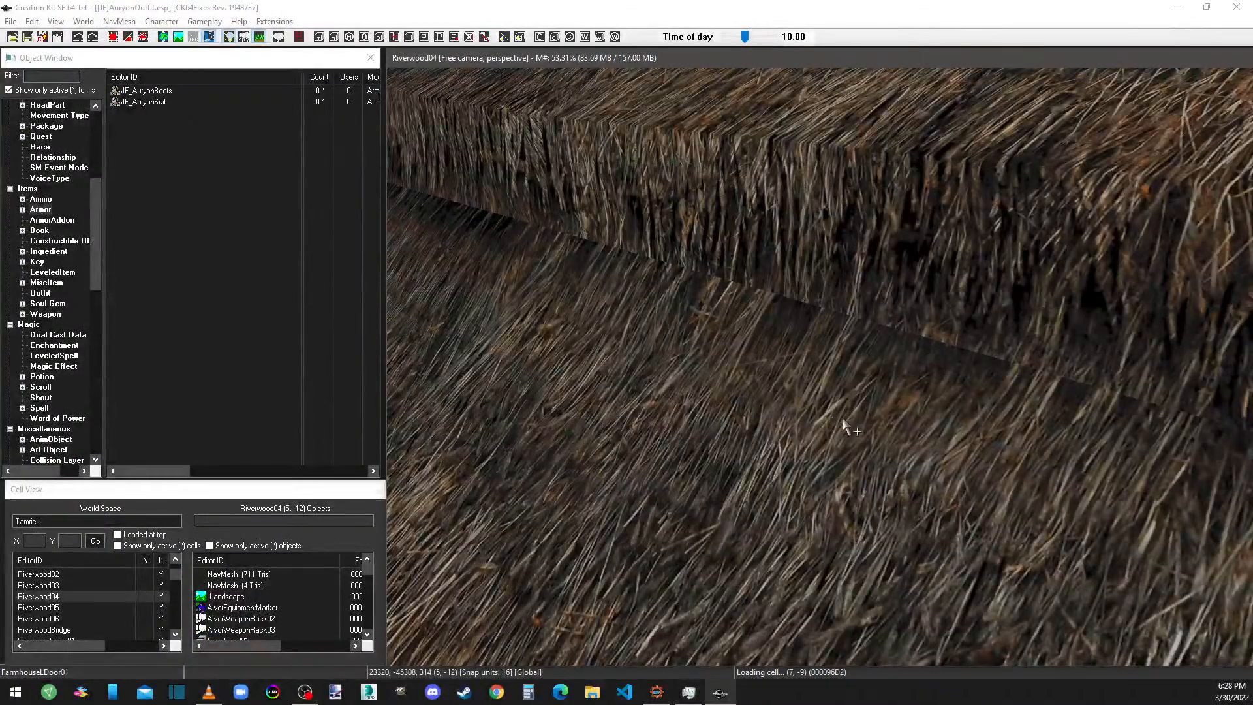
middle_drag(844, 425, 1027, 425)
scroll(1024, 424, down, 3)
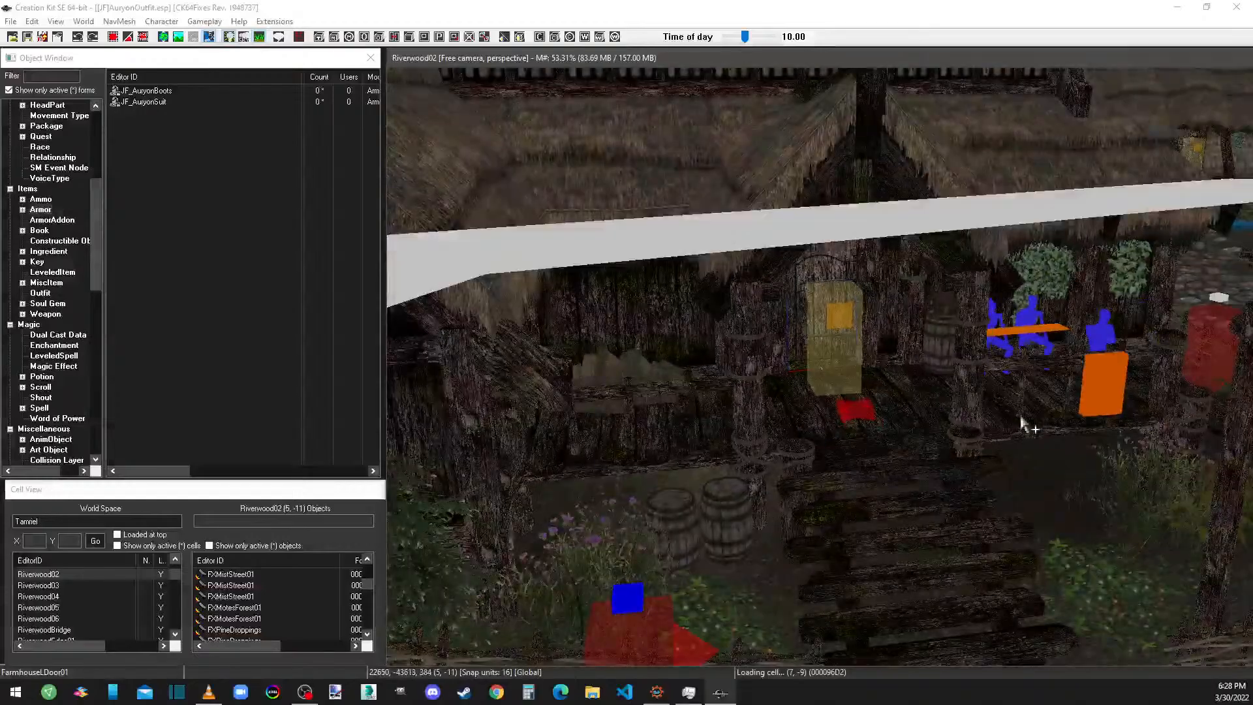
scroll(1014, 422, up, 5)
scroll(975, 423, down, 3)
scroll(951, 433, down, 5)
middle_drag(951, 435, 733, 347)
scroll(829, 309, down, 3)
scroll(838, 330, down, 4)
middle_drag(848, 353, 938, 216)
scroll(933, 222, down, 3)
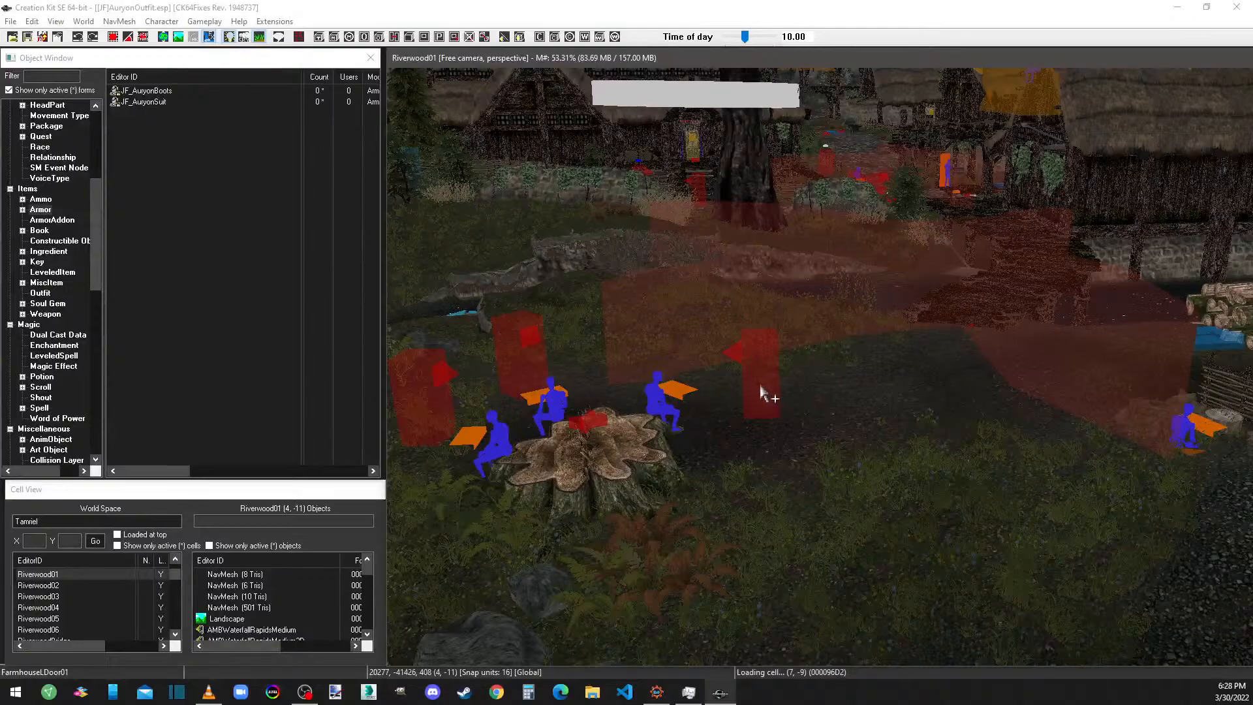
middle_drag(764, 393, 699, 392)
middle_drag(947, 369, 884, 344)
scroll(822, 366, up, 4)
scroll(878, 344, up, 2)
scroll(878, 346, up, 3)
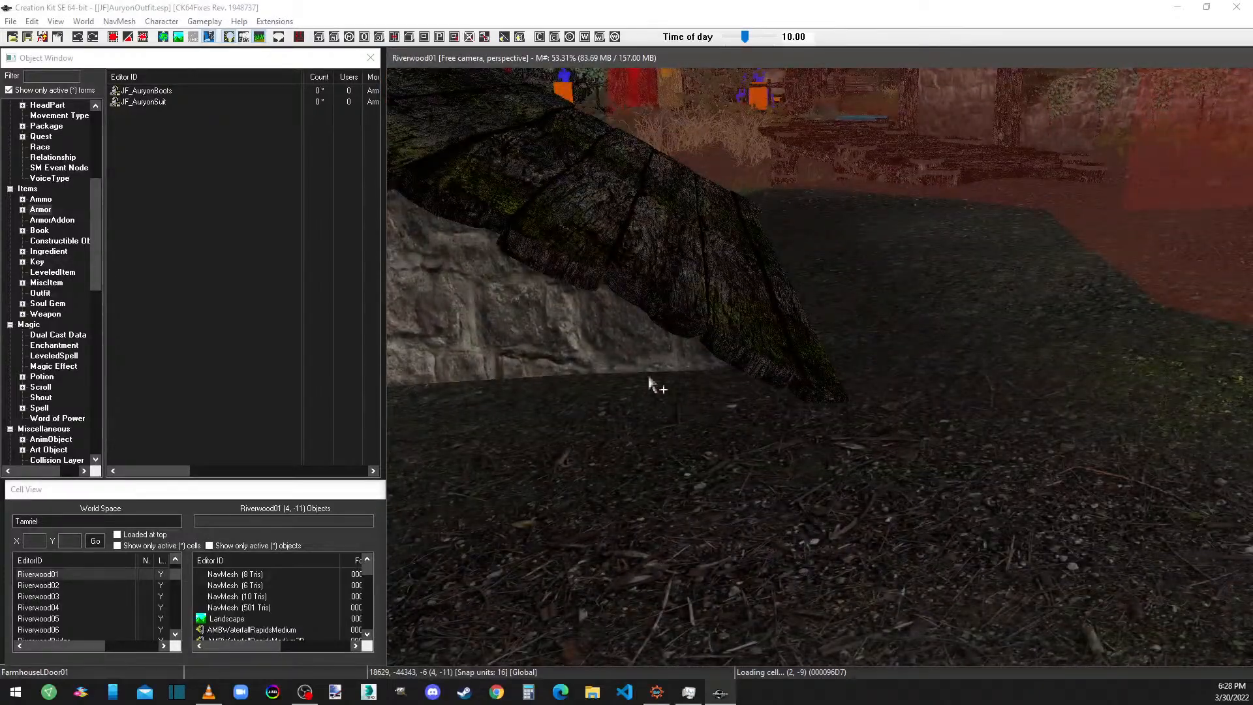
drag(145, 91, 765, 432)
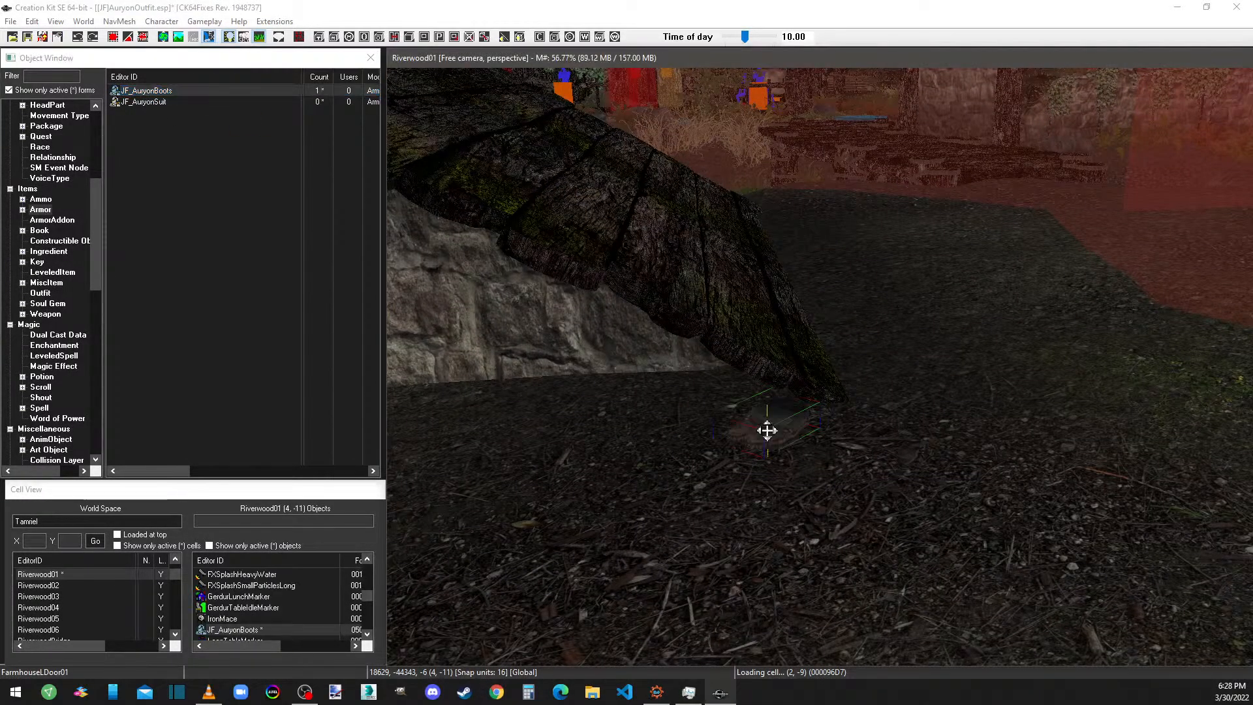
drag(144, 102, 866, 461)
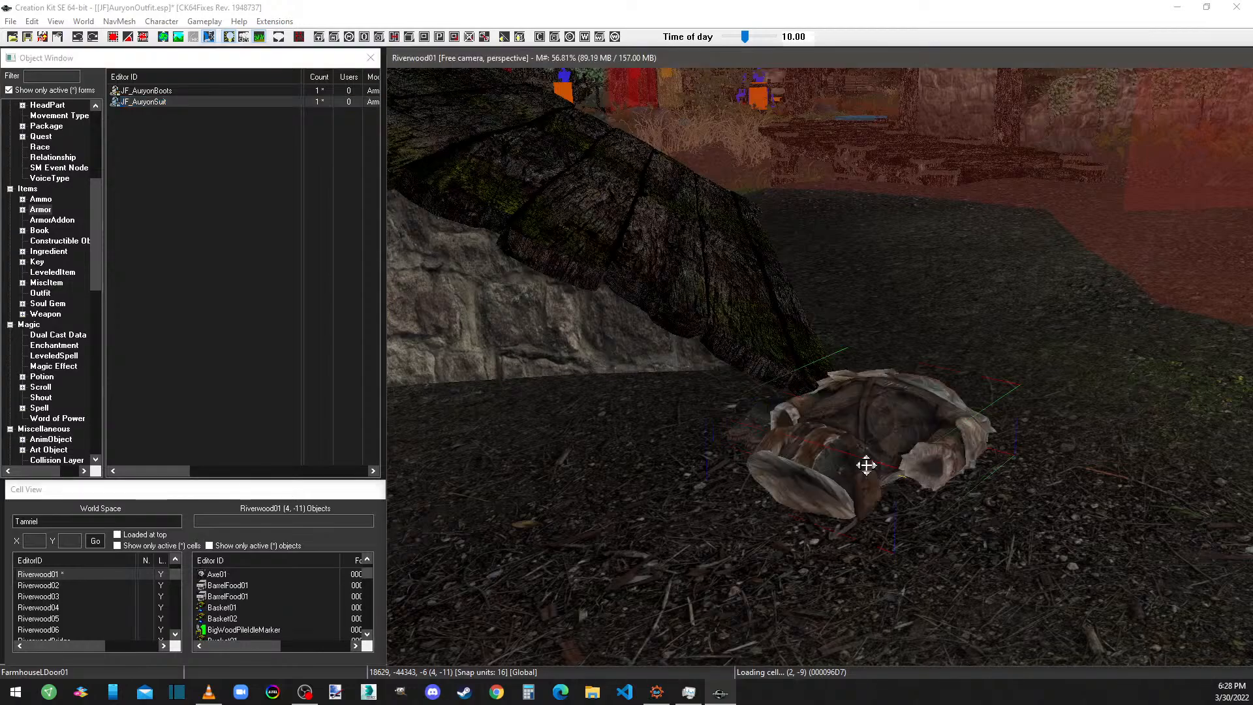
Settle the placed suit and boots side by side on the ground and save the plugin.
drag(971, 447, 914, 434)
shift+middle_drag(914, 434, 921, 412)
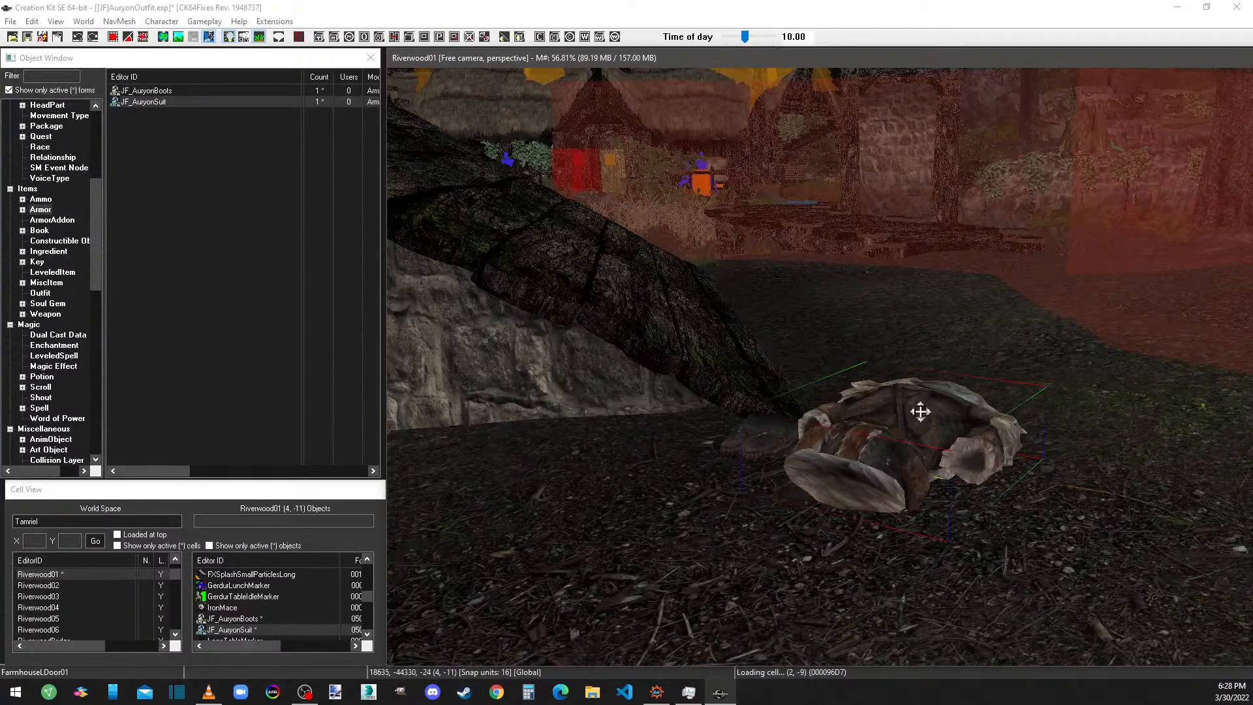
key(f)
click(777, 433)
key(f)
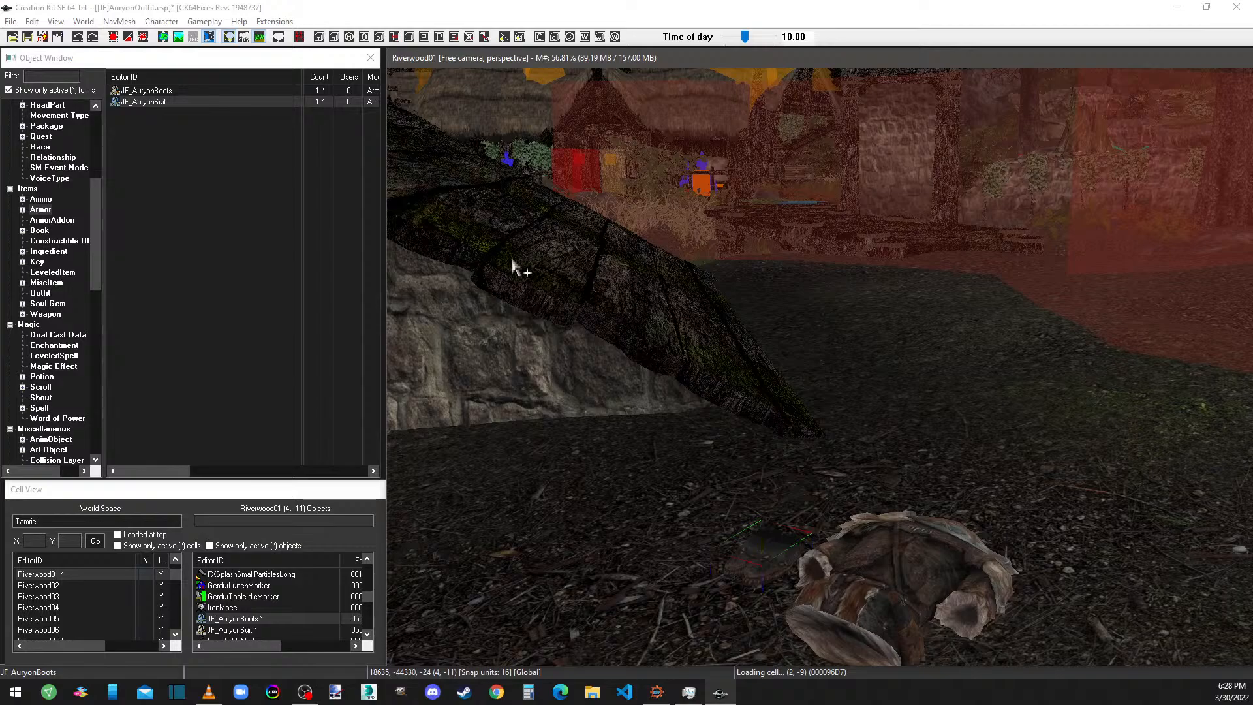
click(27, 37)
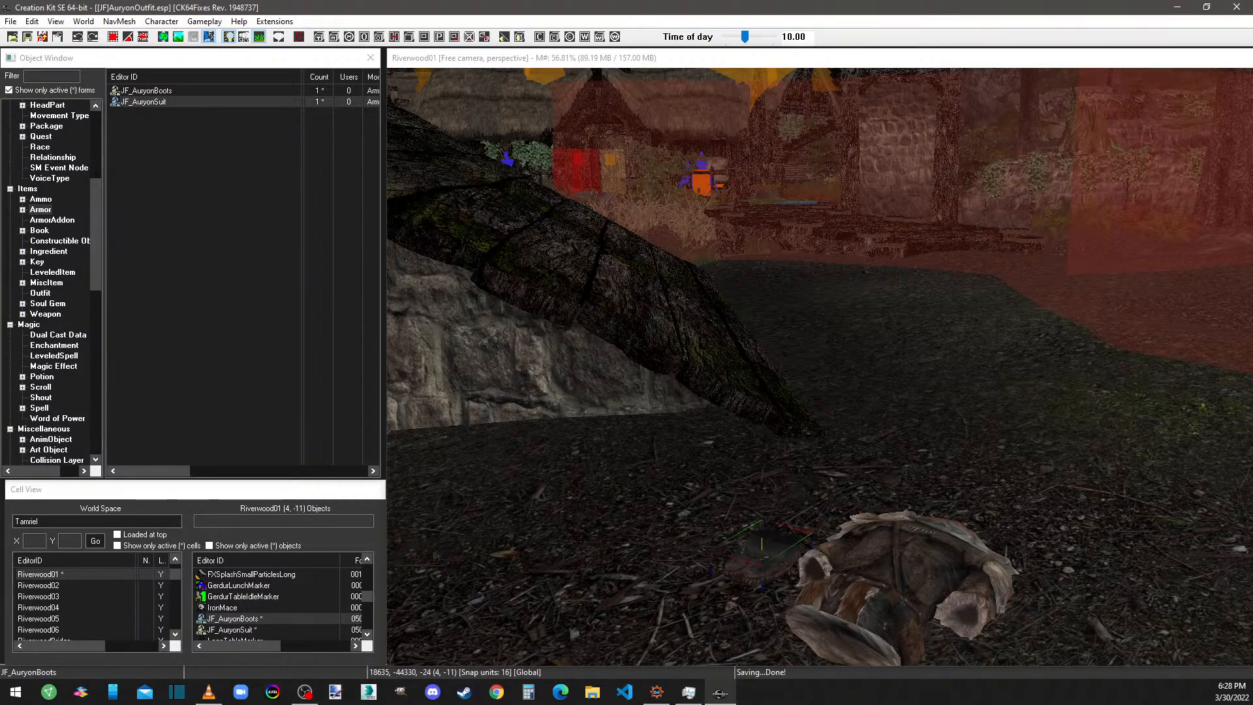
Bring the live chat window into view and read its latest messages.
drag(176, 0, 224, 106)
scroll(225, 379, up, 1)
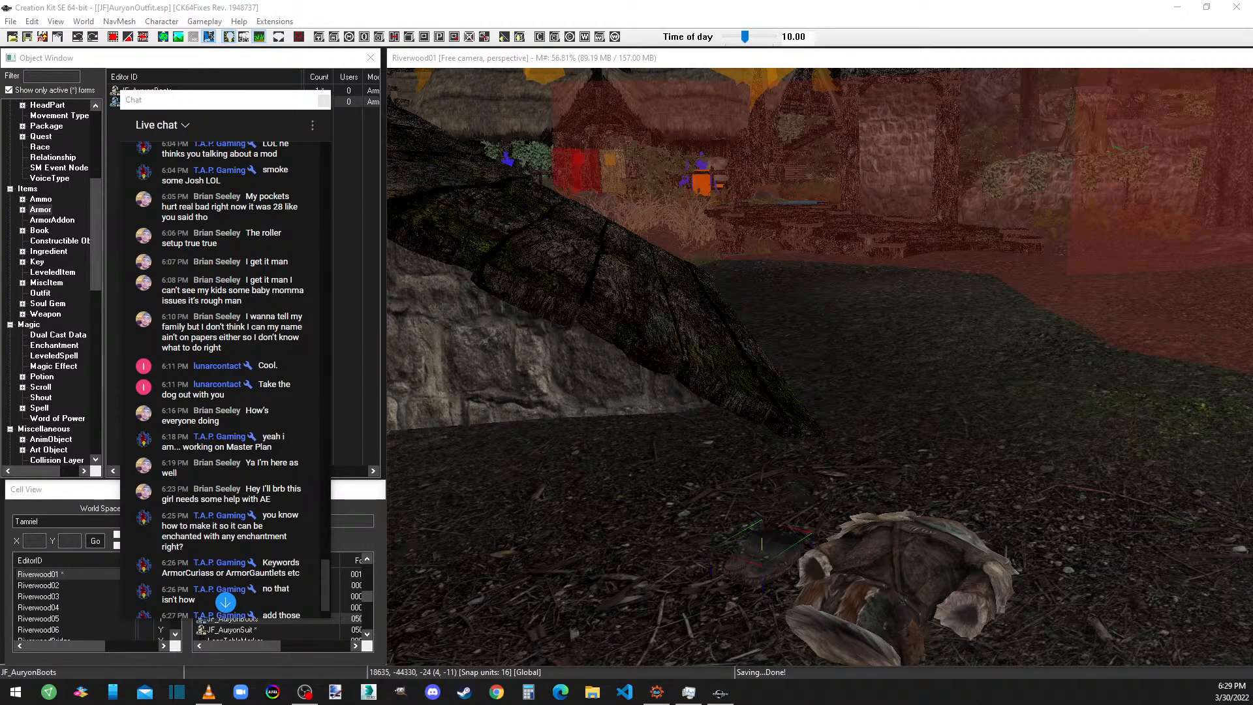
click(255, 101)
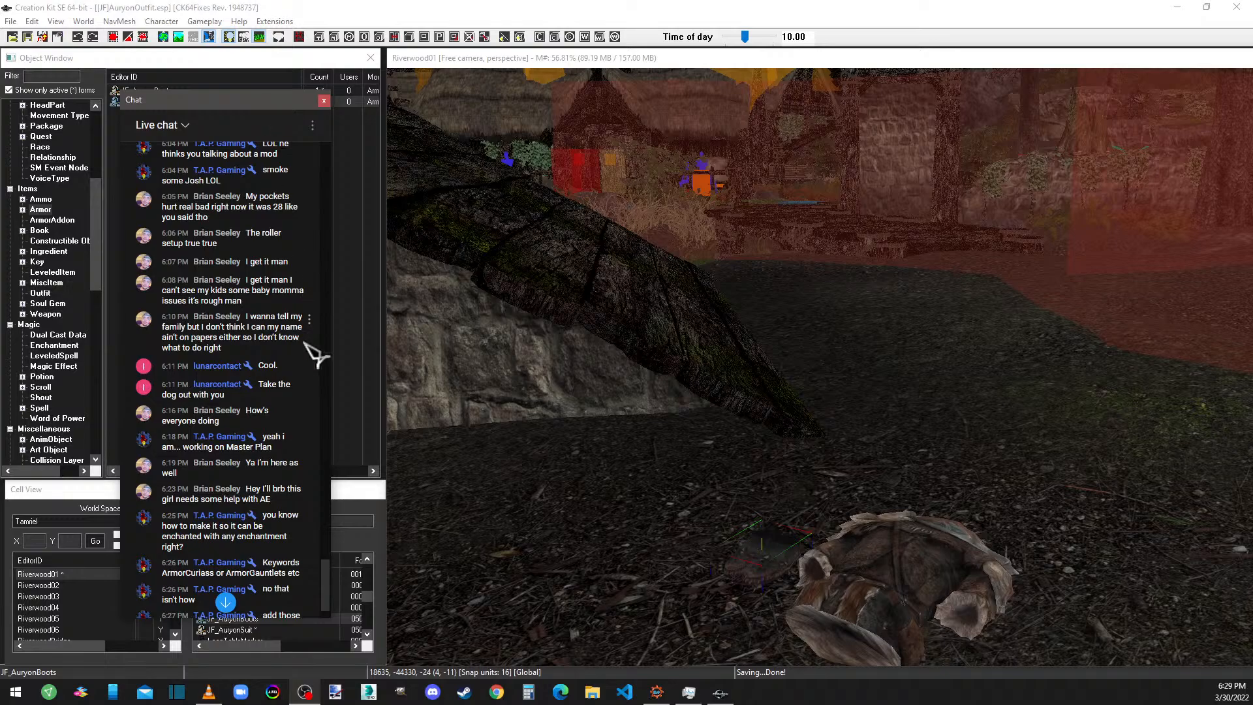
scroll(316, 355, down, 2)
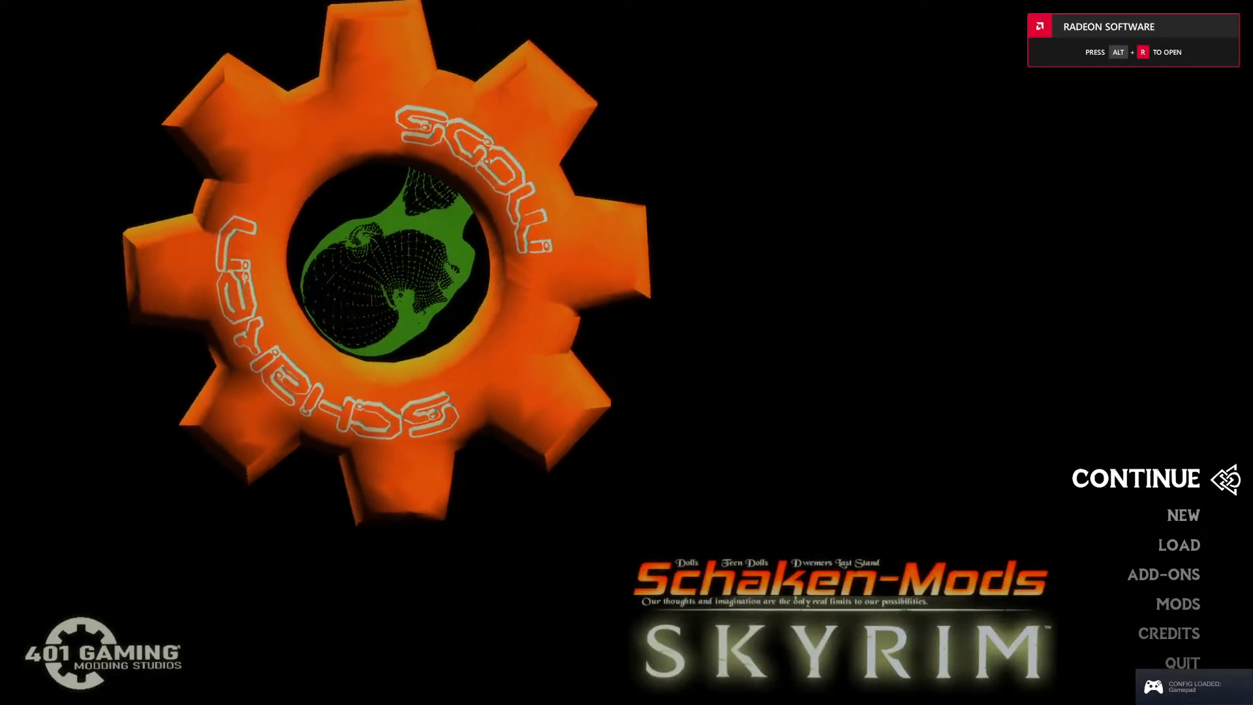
Switch to Skyrim and run the console command coc riverwood from the main menu.
key(grave)
text(coc )
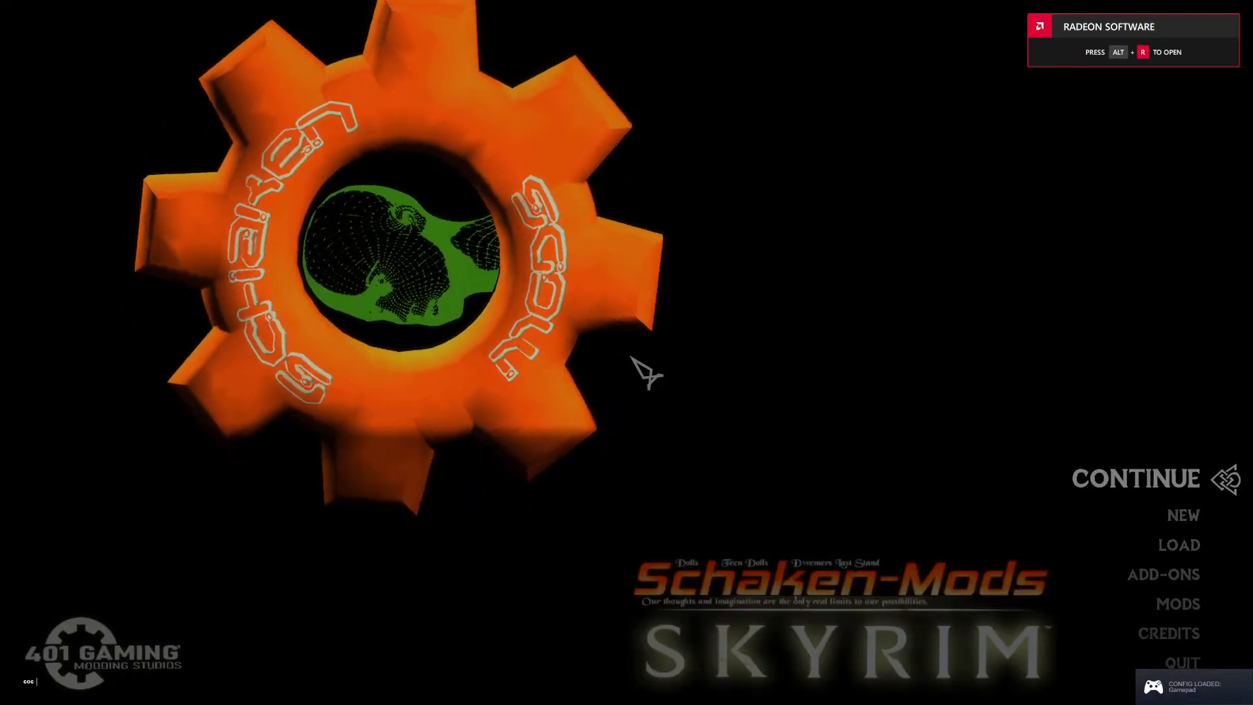
text(riverwood)
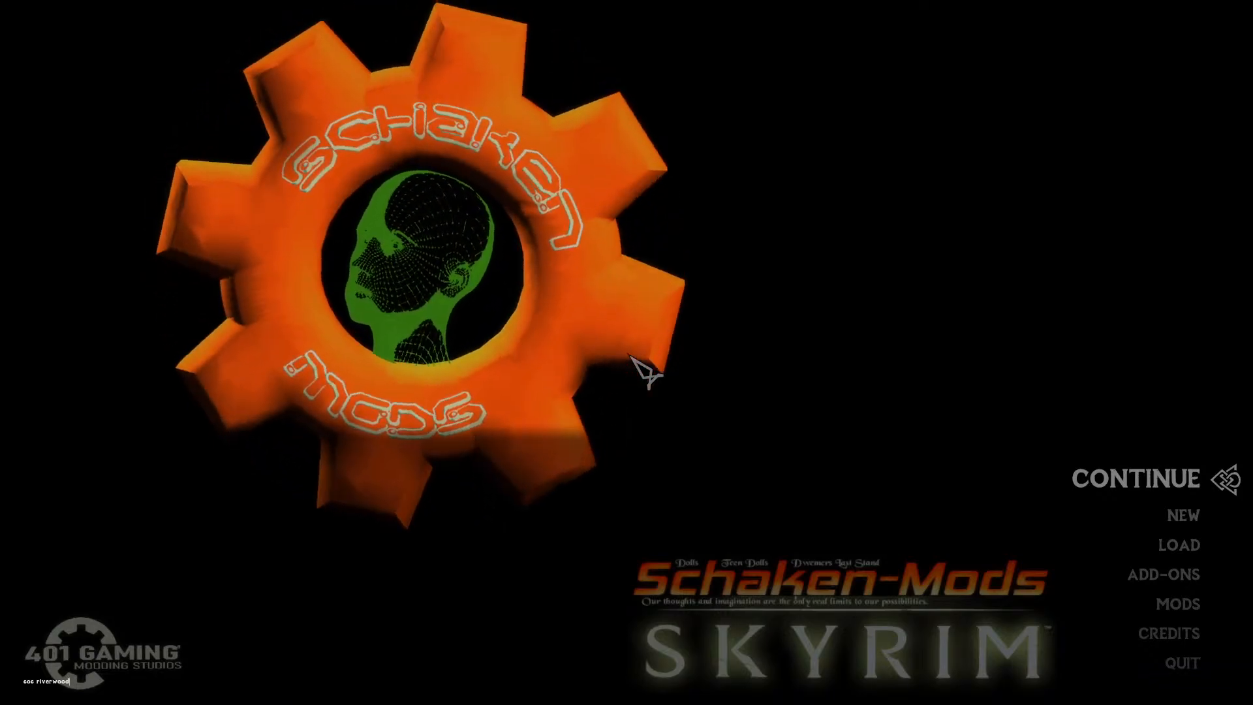
key(Return)
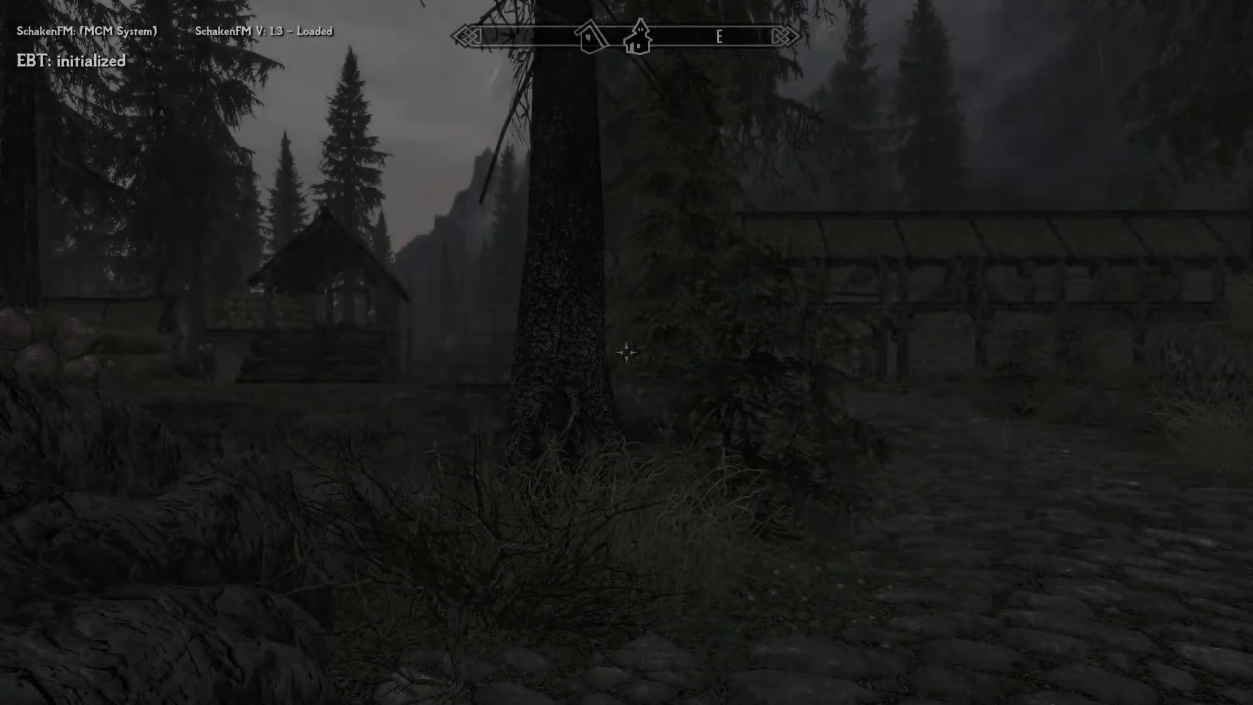
Walk across the river to the log piles near the Riverwood lumber mill and check the scene.
key(w)
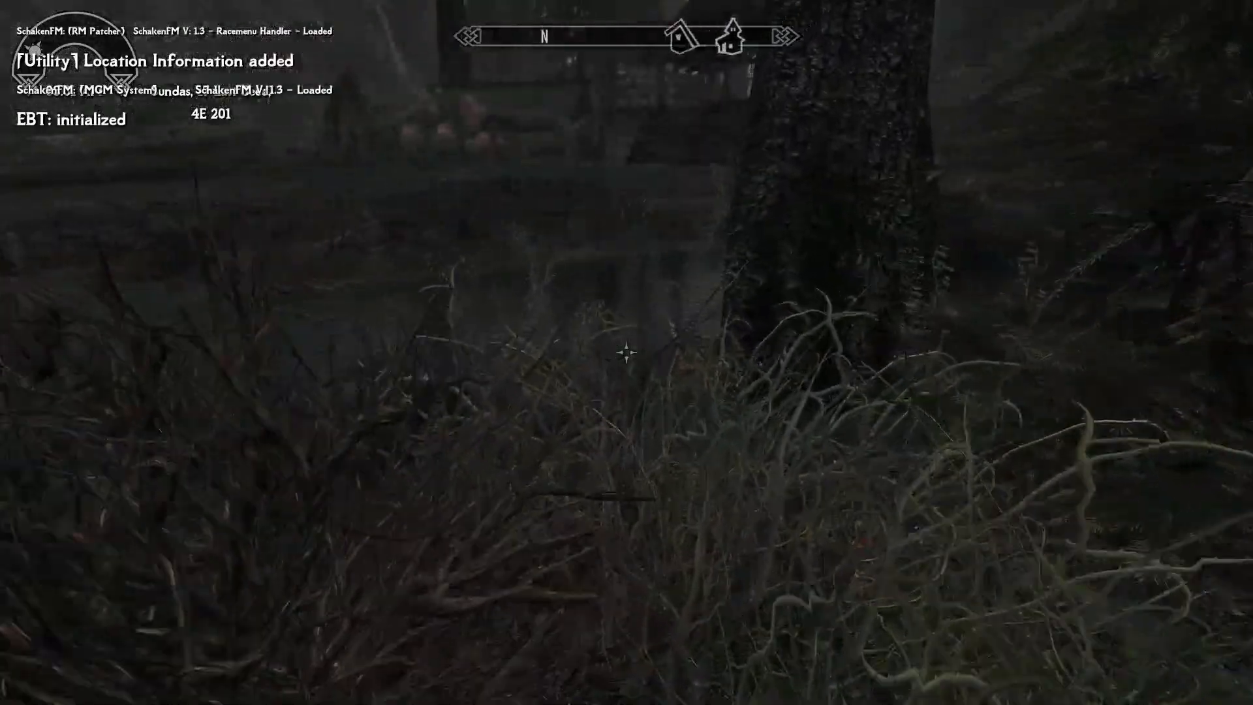
key(w)
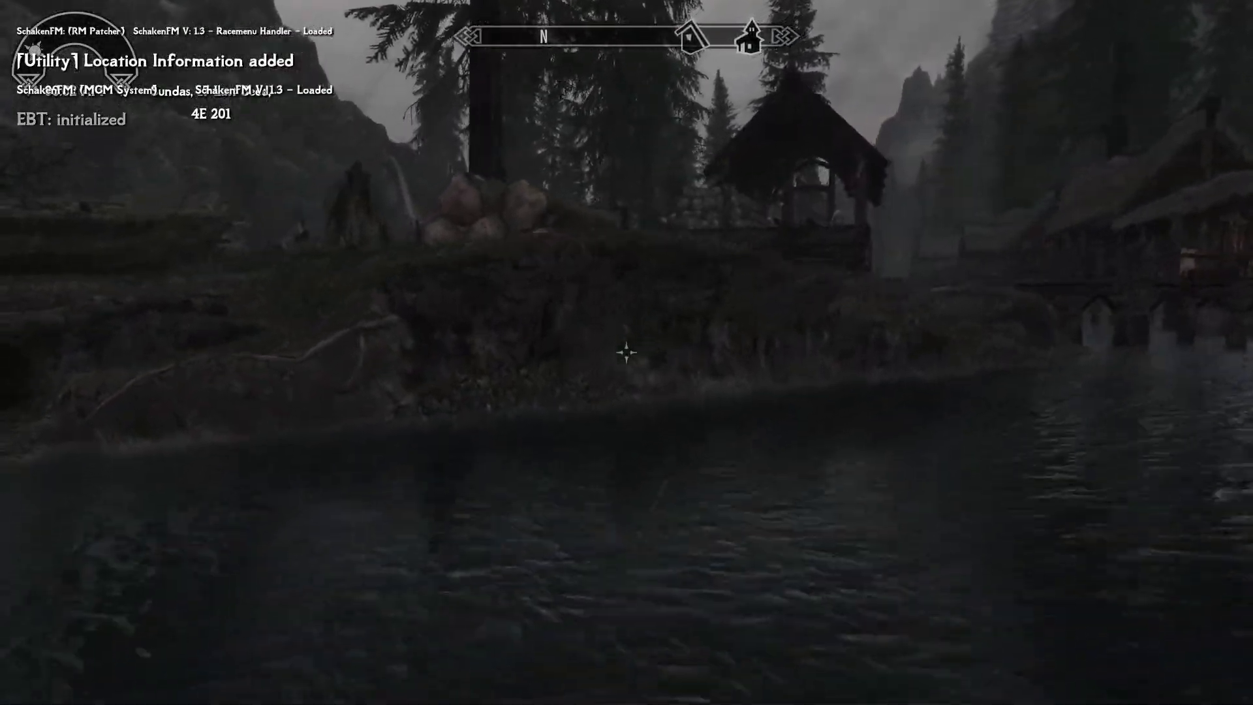
key(w)
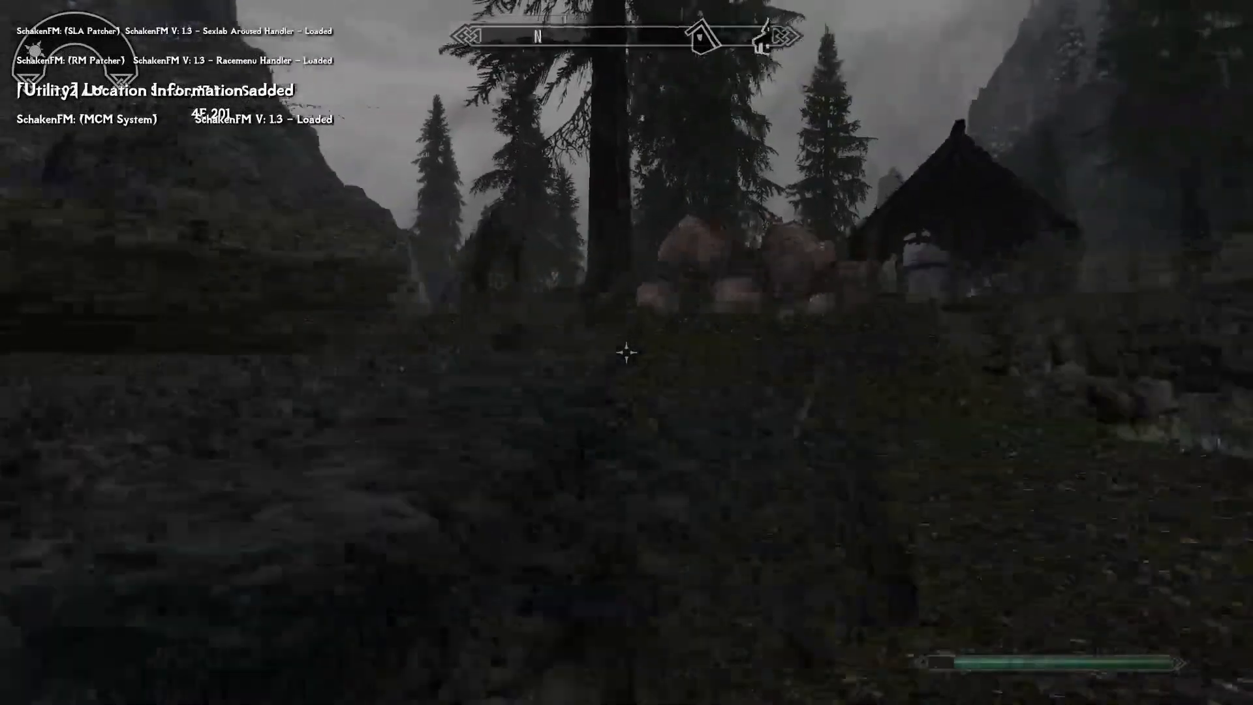
key(w)
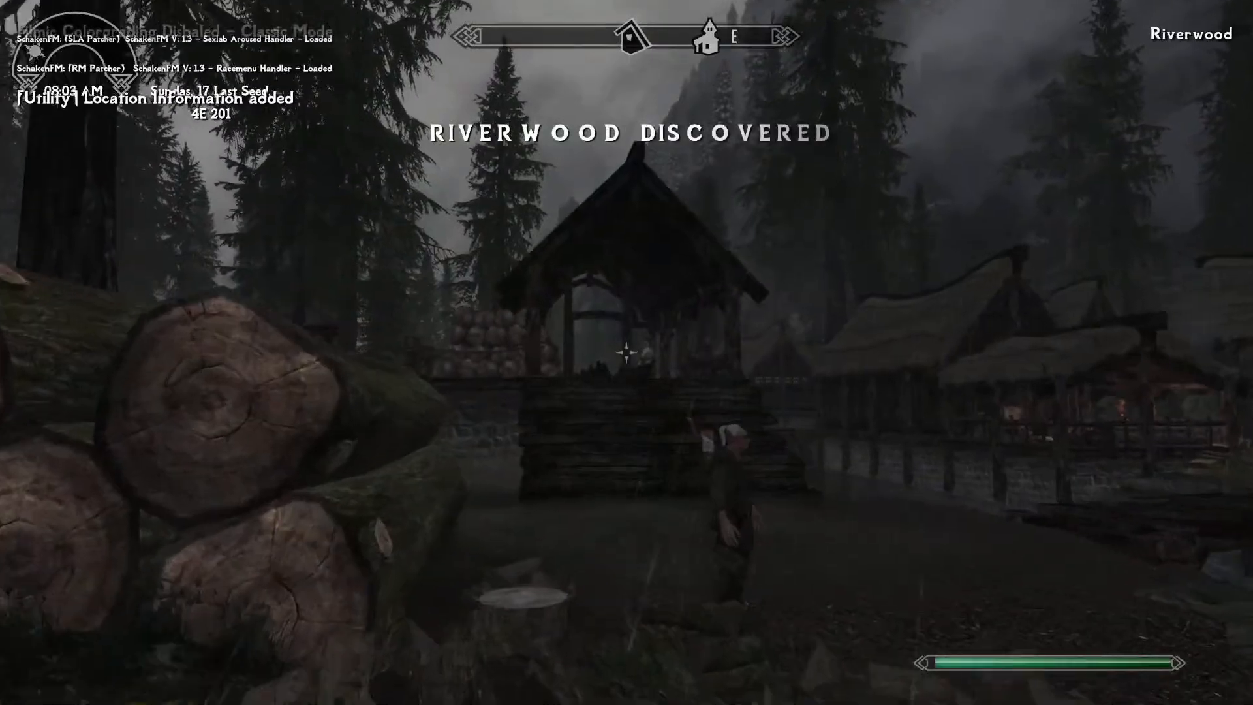
key(w)
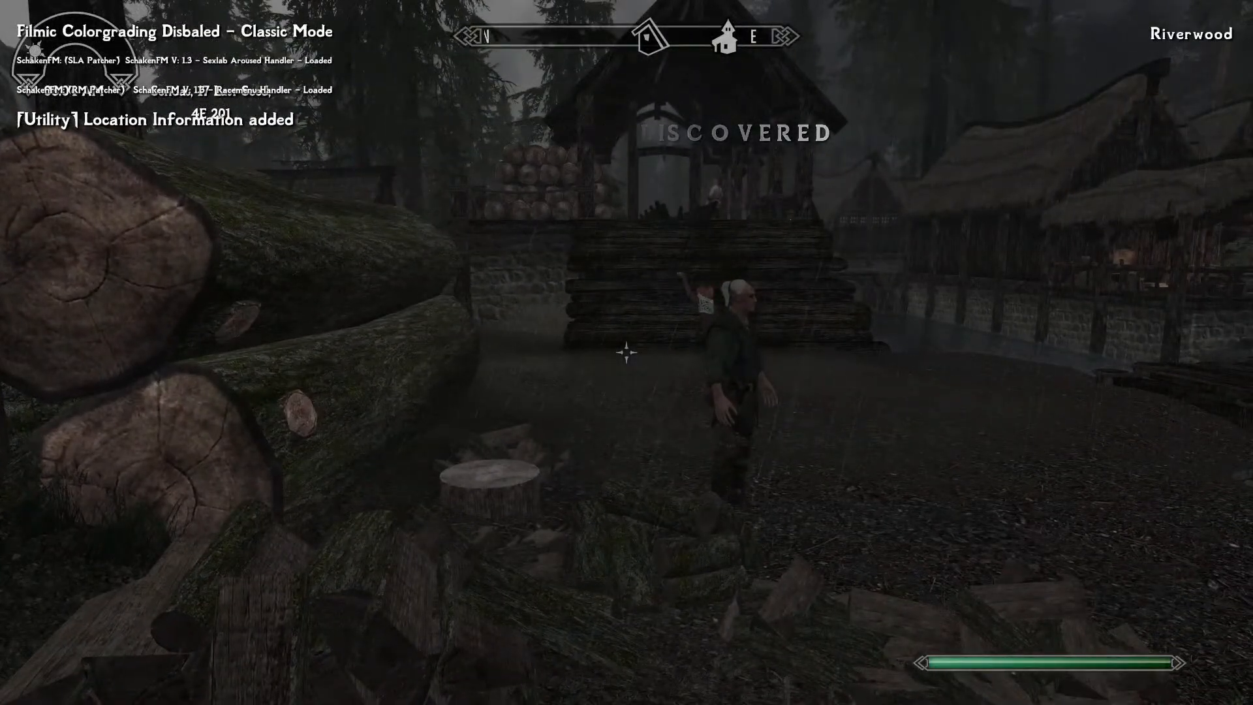
Quit the game with the console command qqq.
key(grave)
text(qqq)
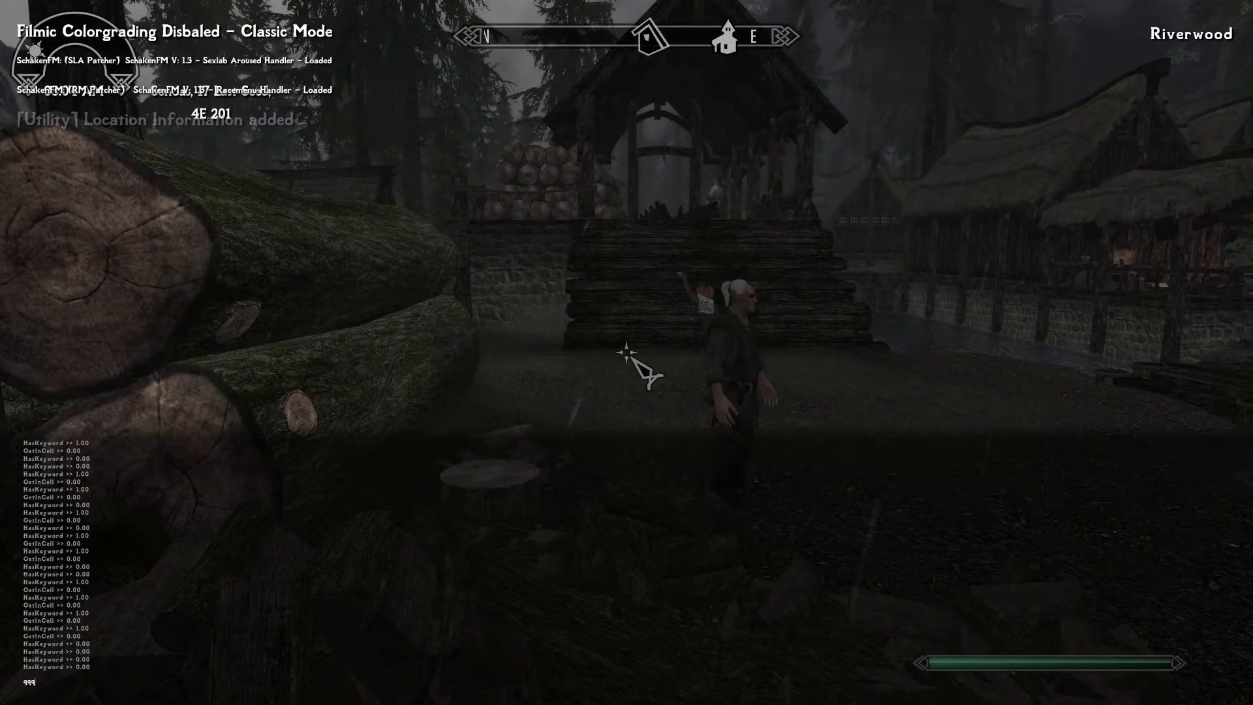
key(Return)
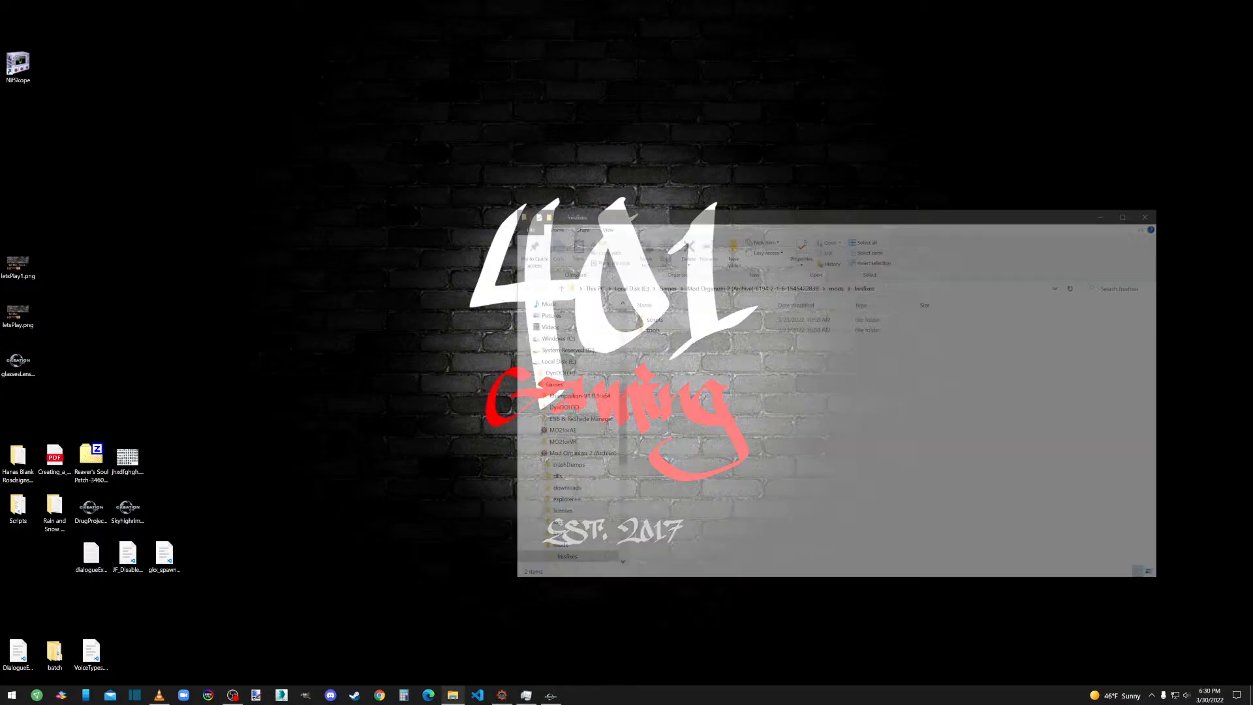
Delete the scripts and tools folders from the open FNIS mod folder and close the file window.
drag(656, 336, 656, 318)
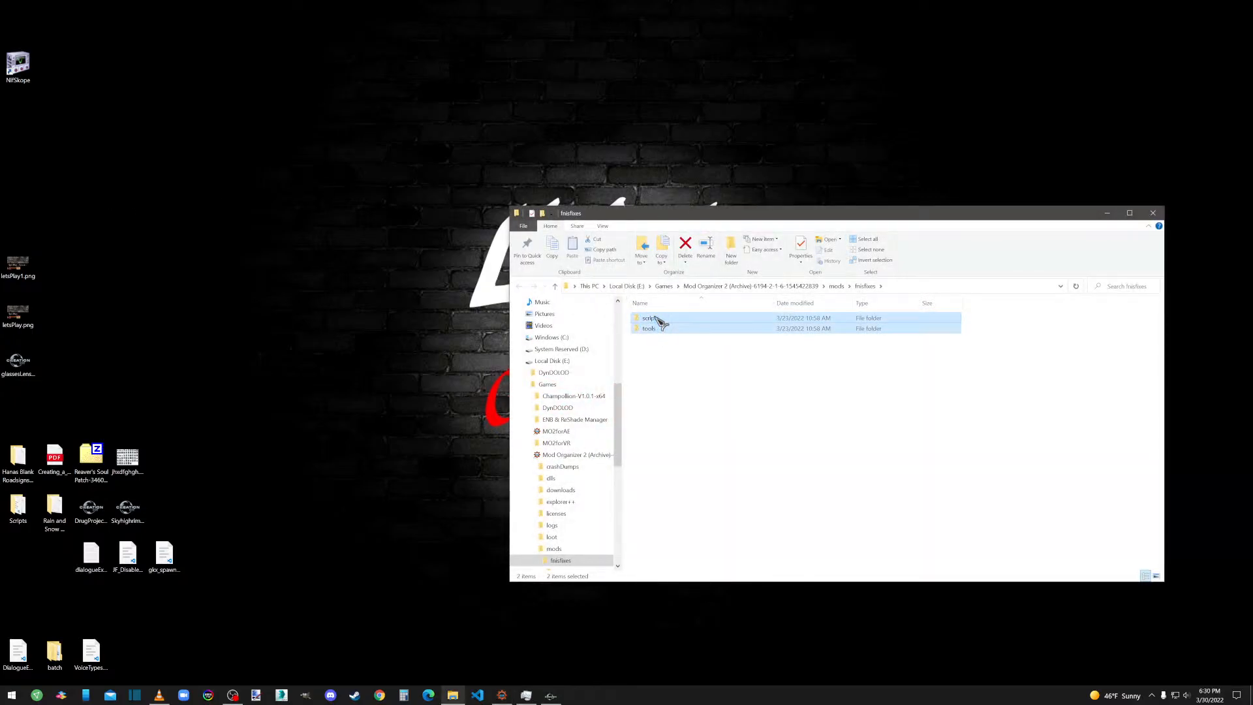
key(Delete)
click(1152, 212)
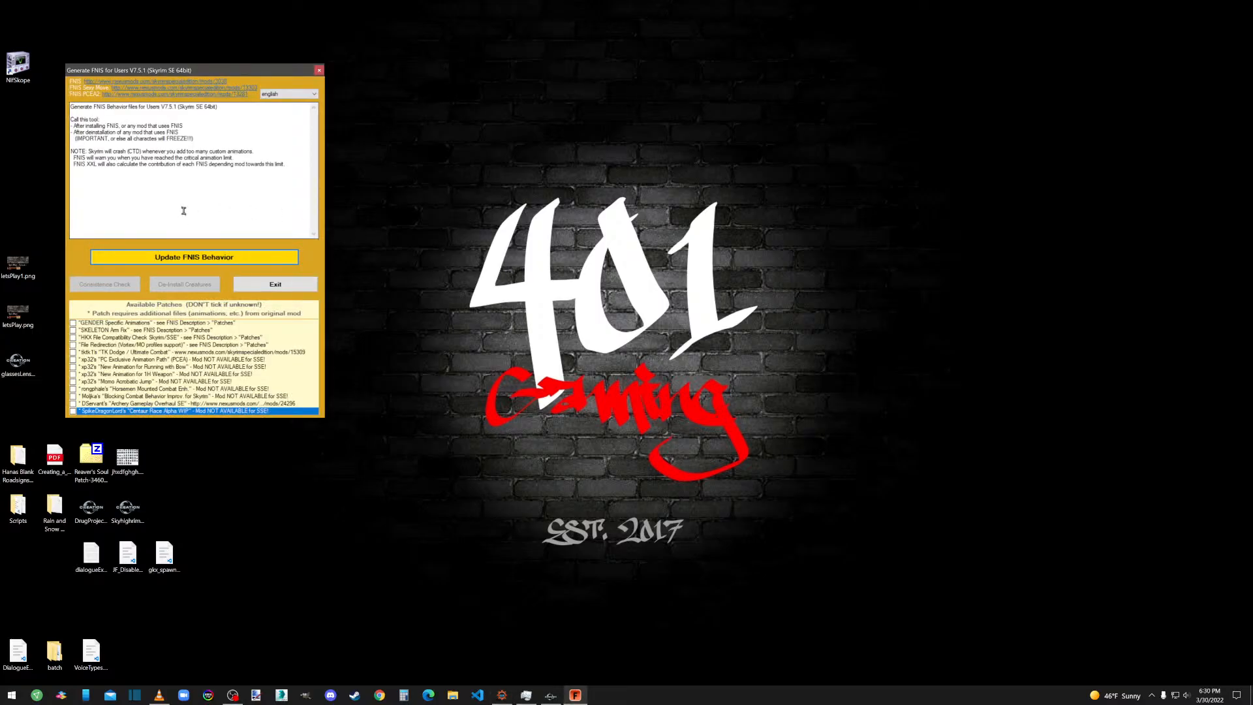
In FNIS, enable the GENDER Specific Animations, SKELETON Arm Fix and HKX File Compatibility Check patches, regenerate the behavior files and exit.
click(111, 322)
click(108, 330)
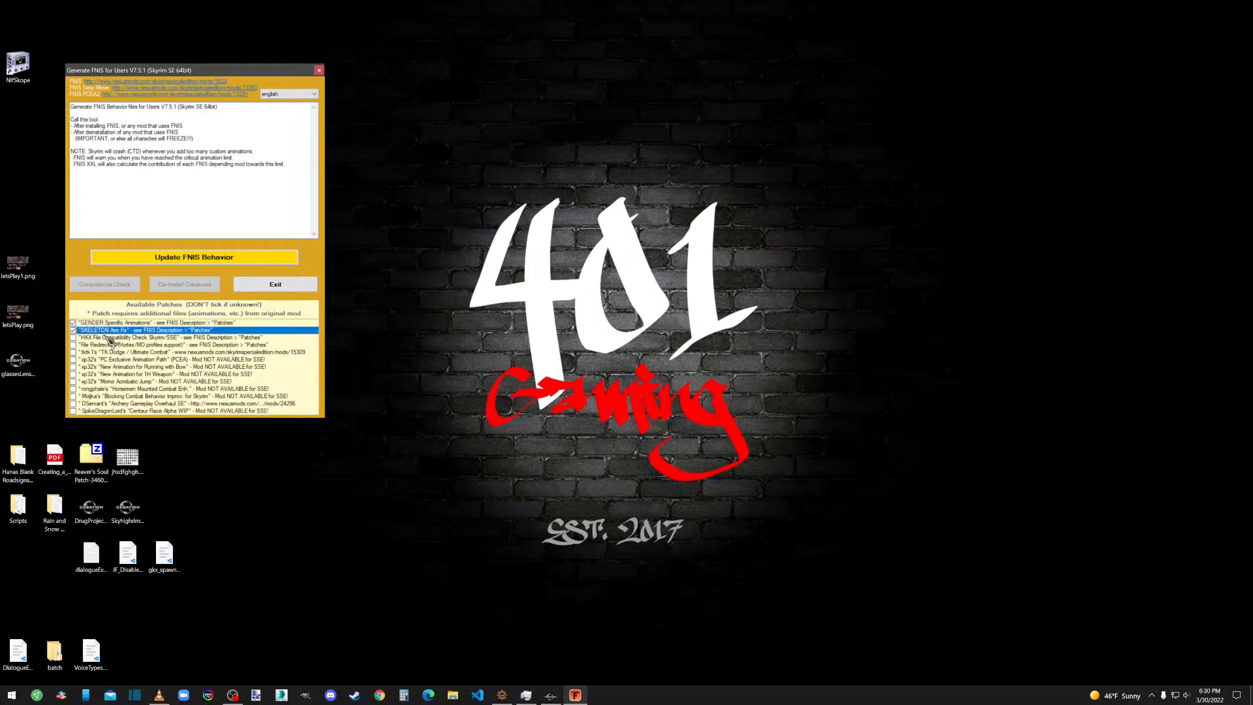
click(109, 338)
click(189, 260)
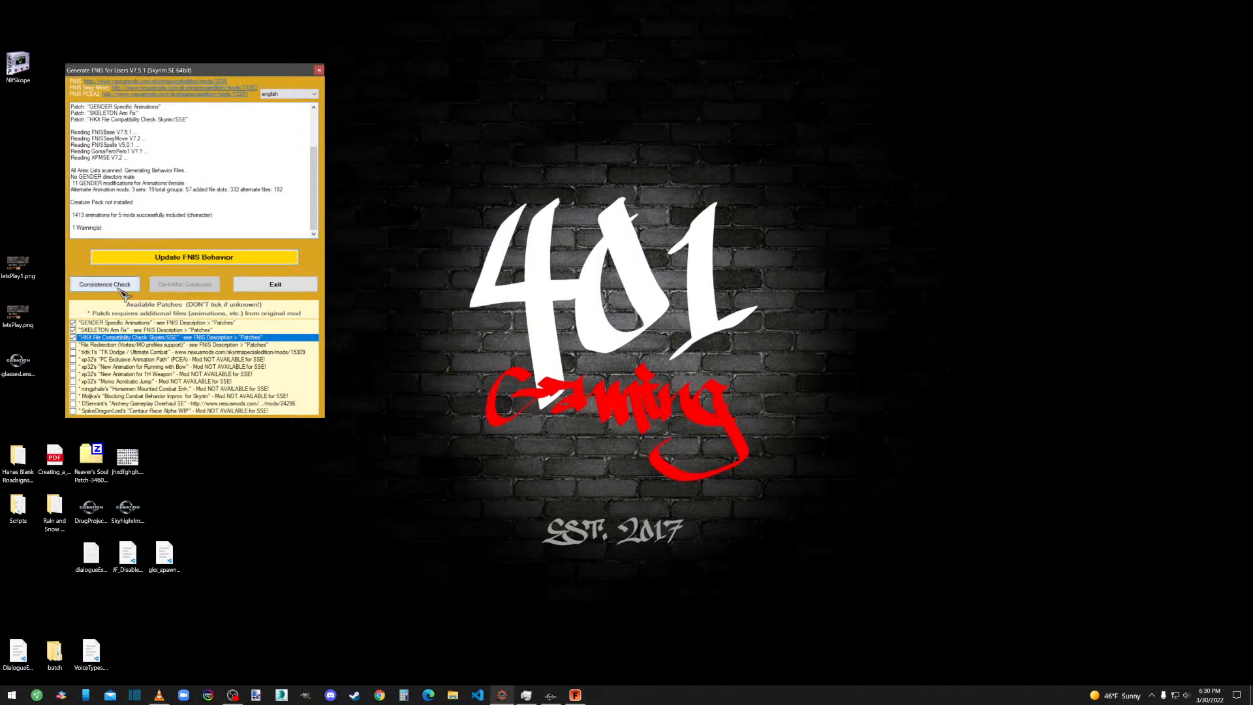
click(299, 286)
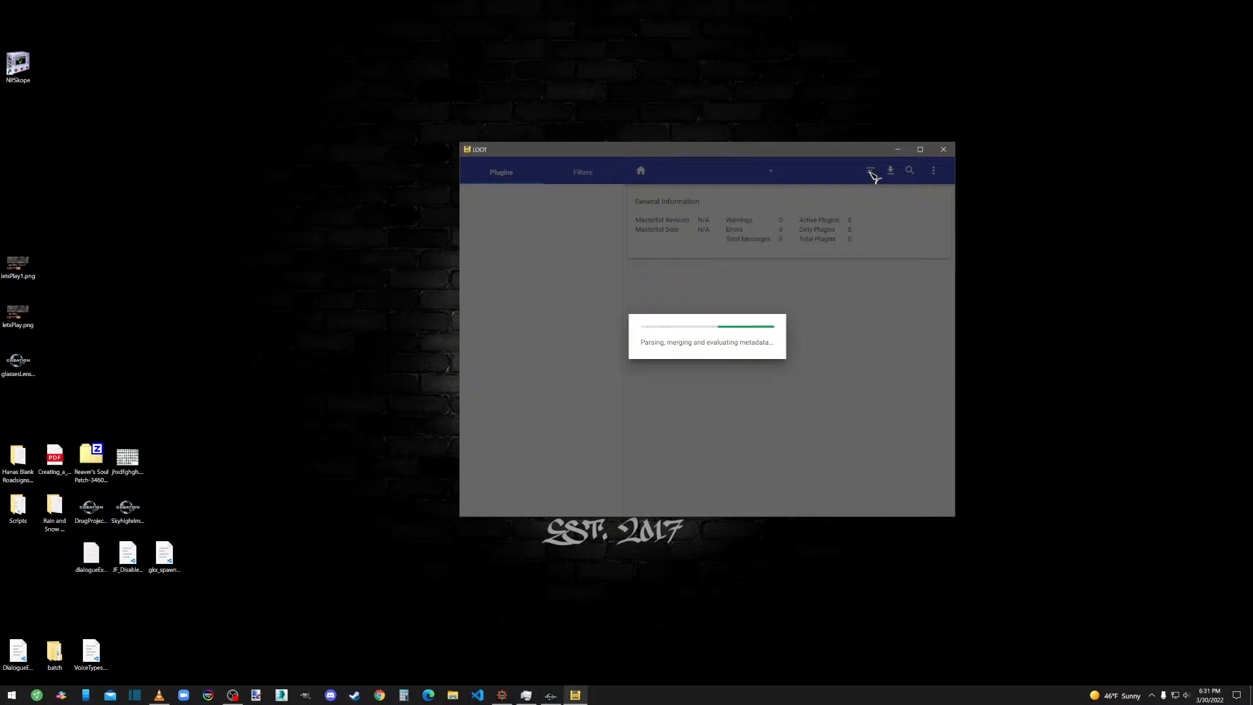
Sort the plugin load order in LOOT, apply the sorted order and close the program.
click(872, 171)
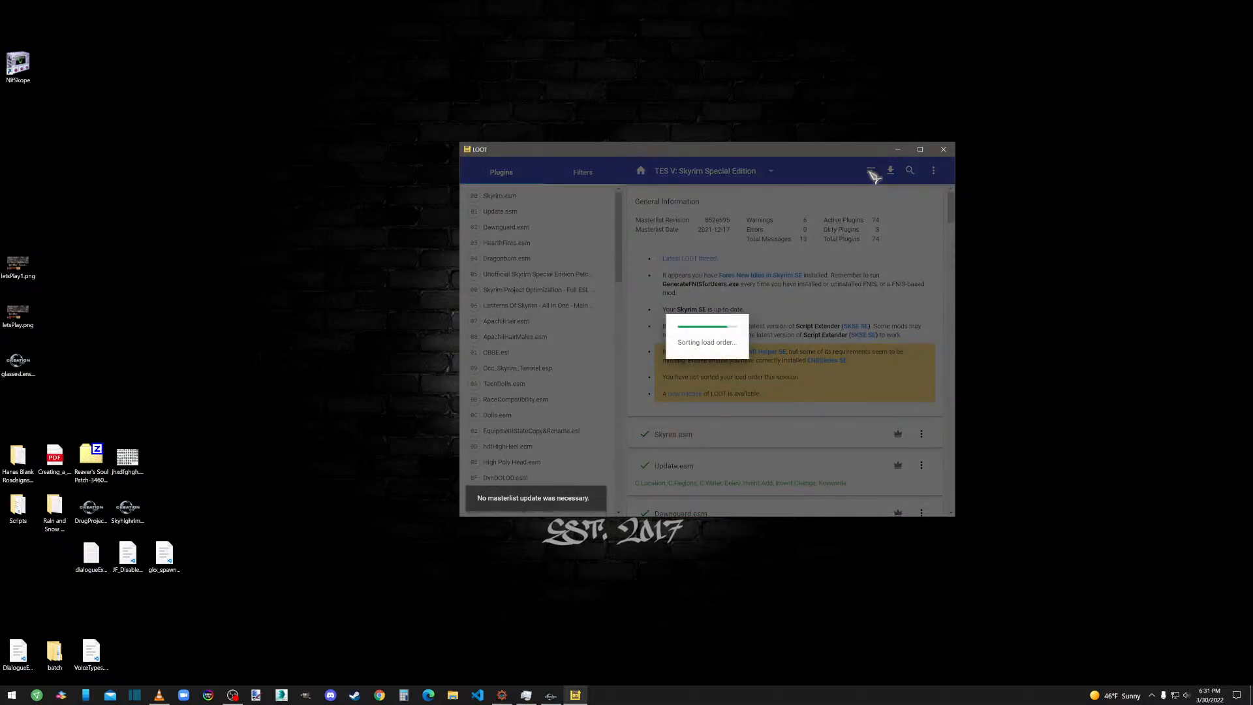
click(847, 171)
click(943, 150)
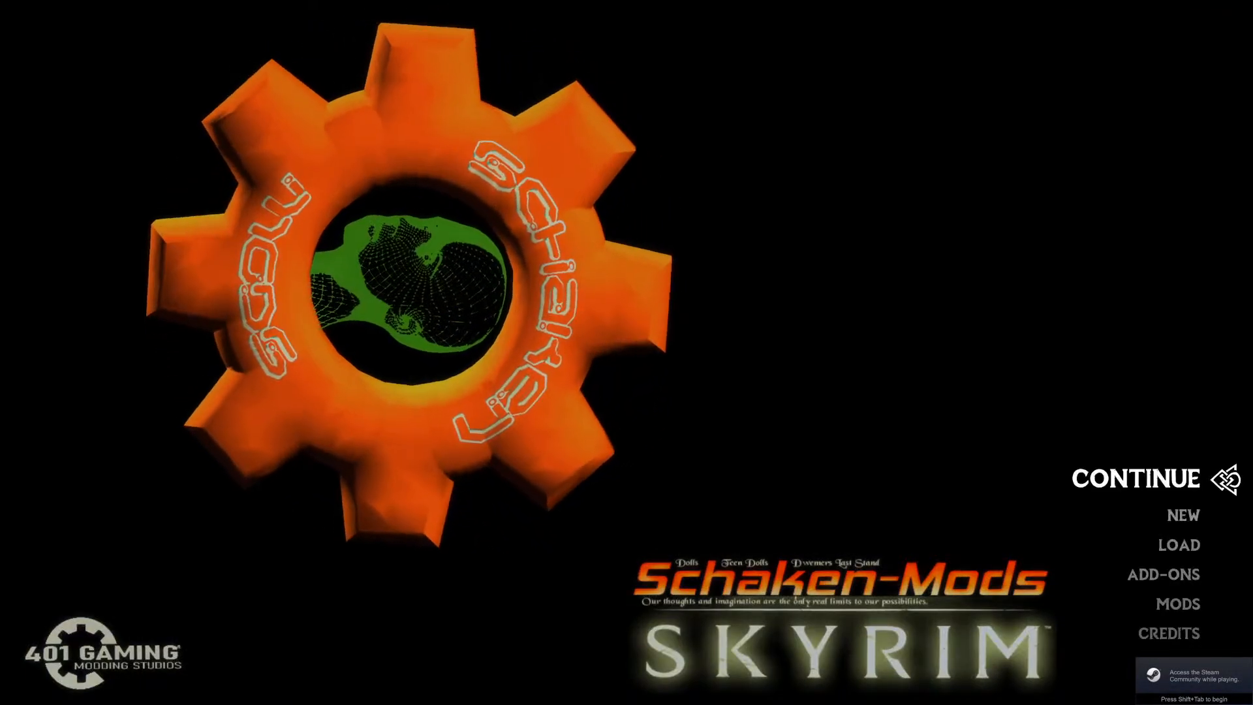
Teleport the character to Riverwood from the main menu with the console command coc riverwood.
key(grave)
text(coc )
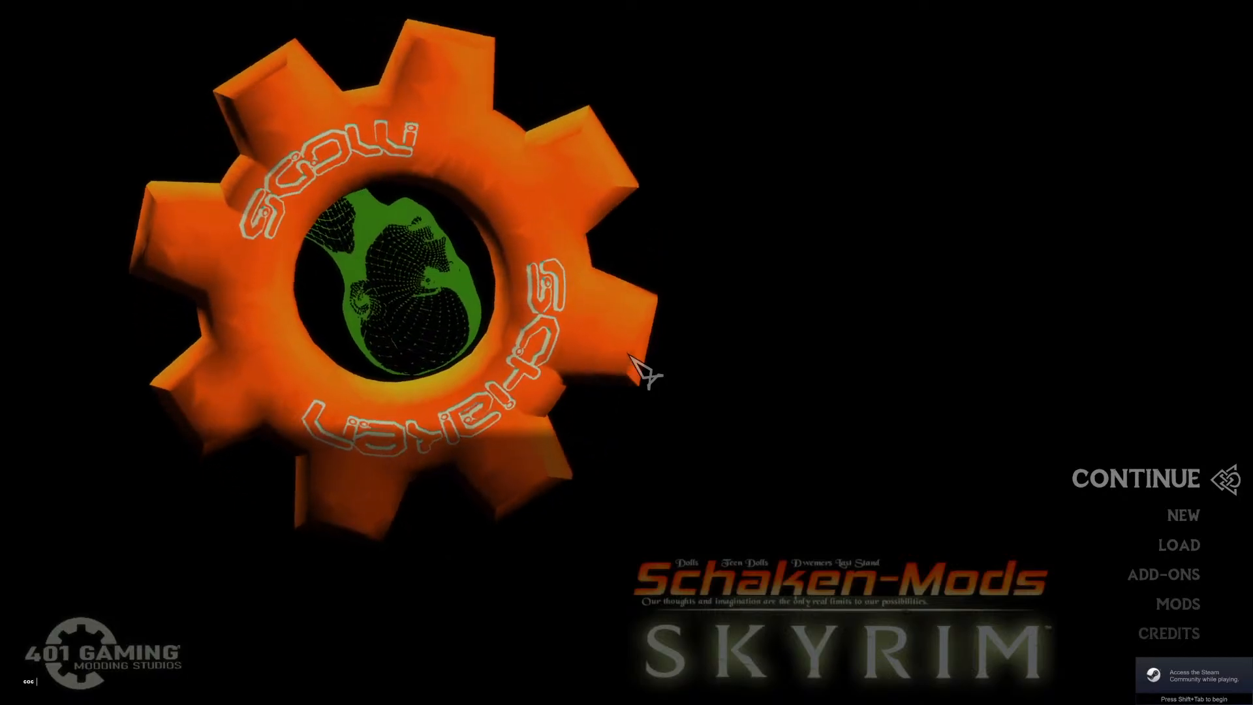
text(riverwood)
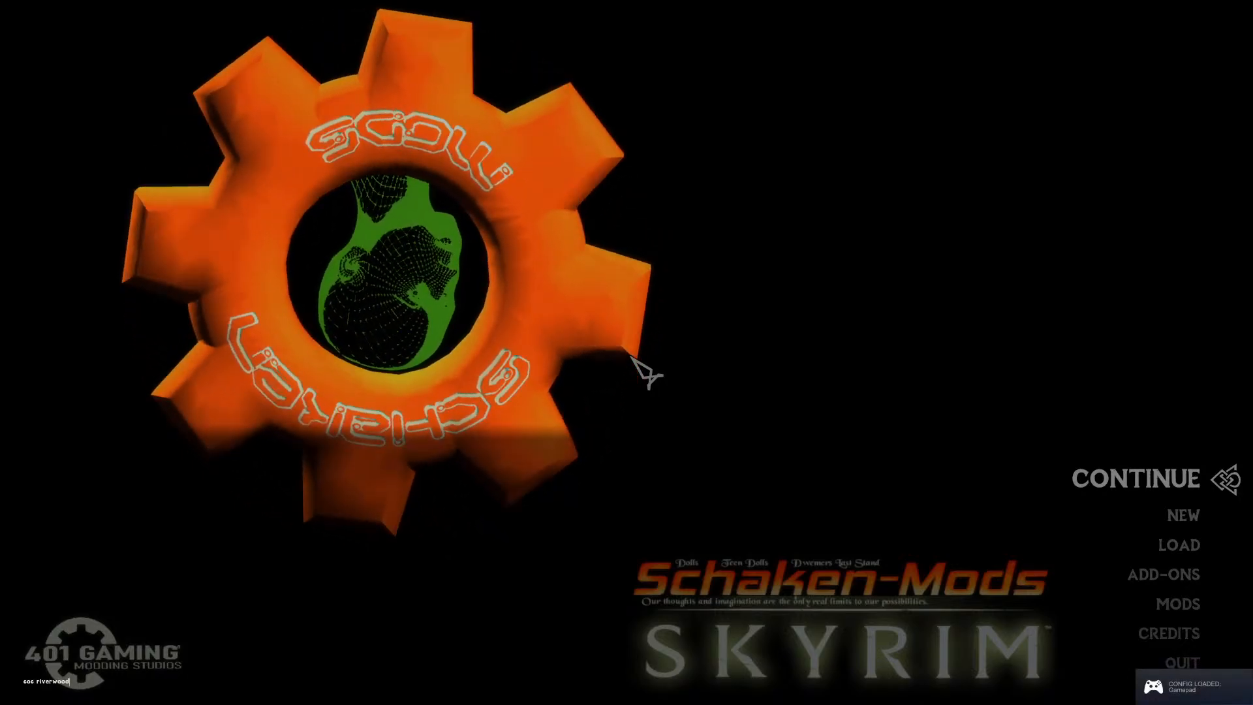
key(Return)
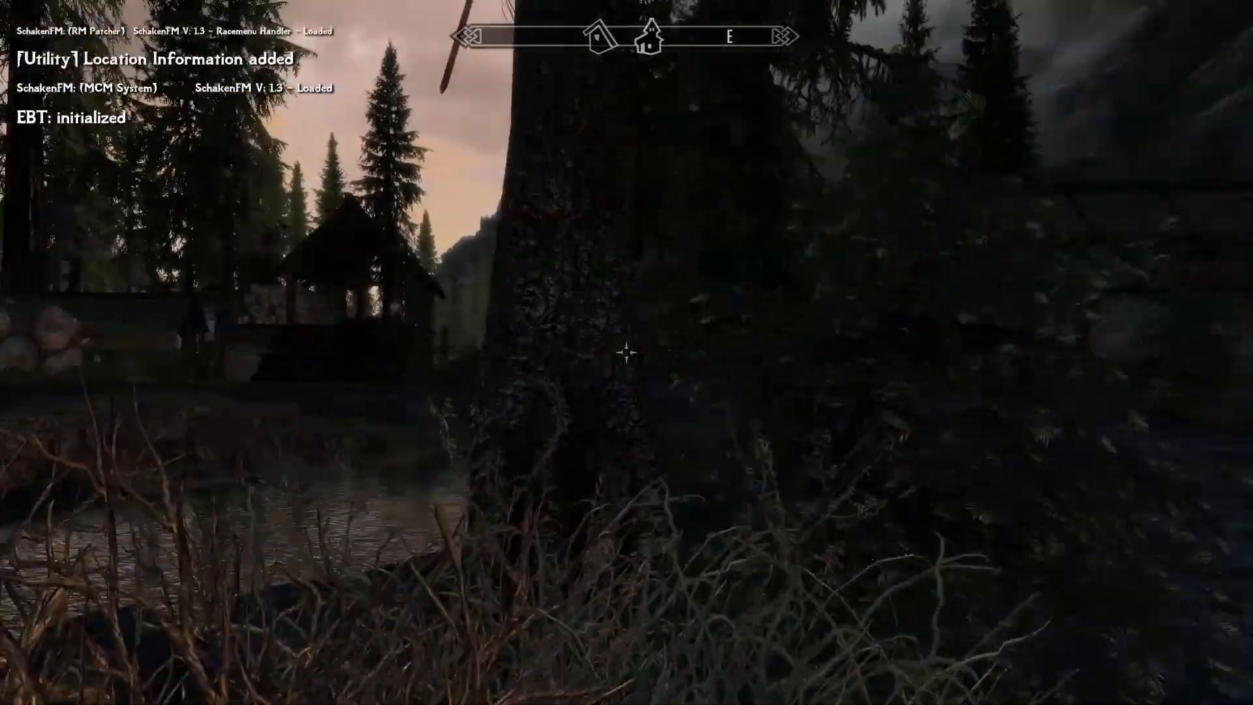
Cross the river to the mill area of Riverwood and switch the character to third-person view.
key(w)
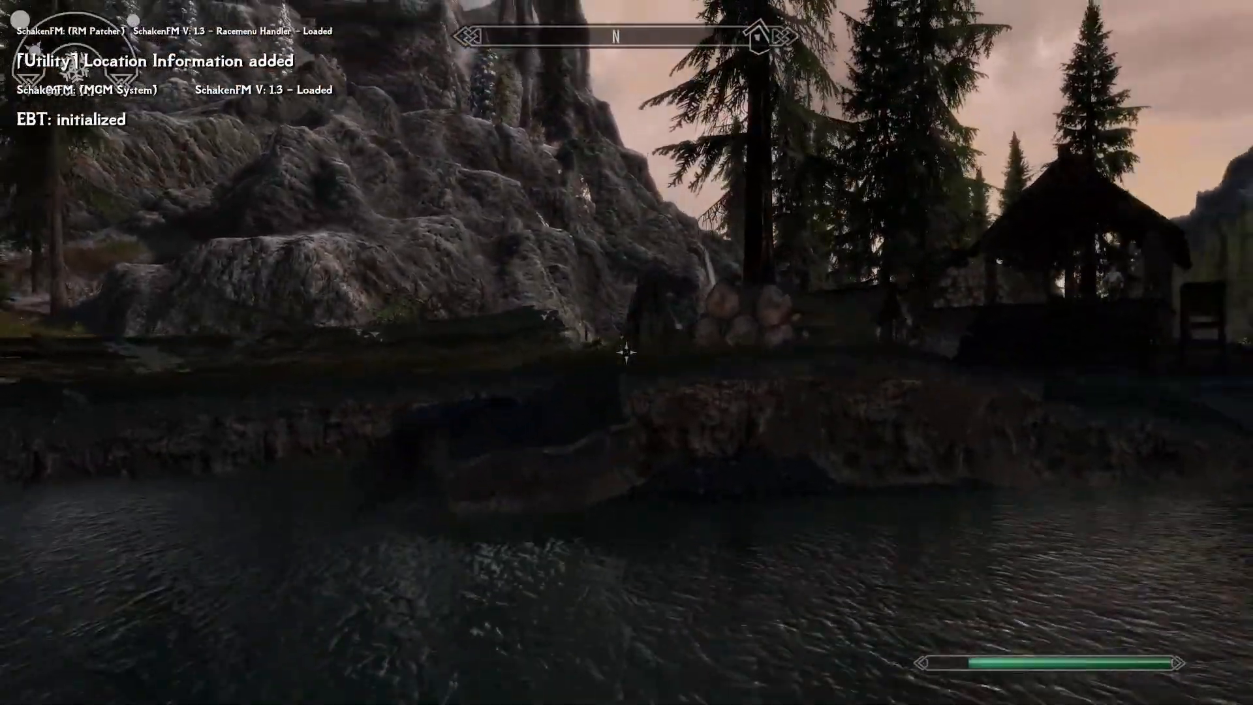
key(w)
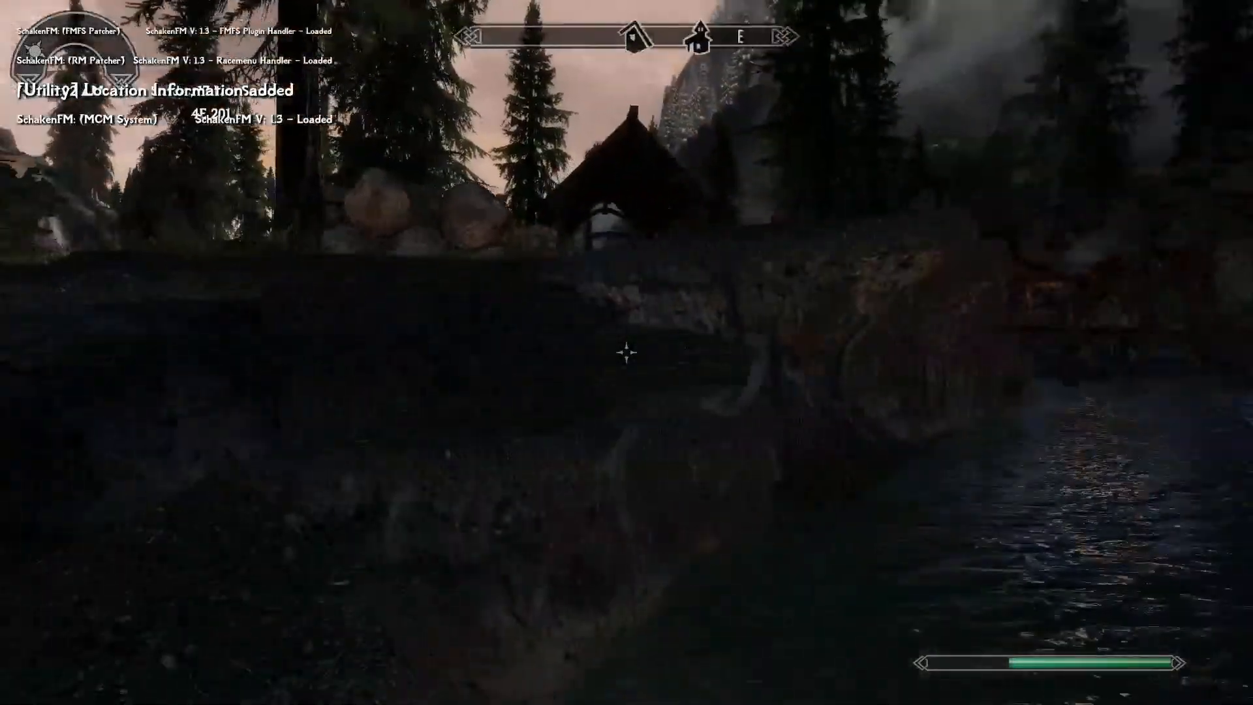
key(w)
key(f)
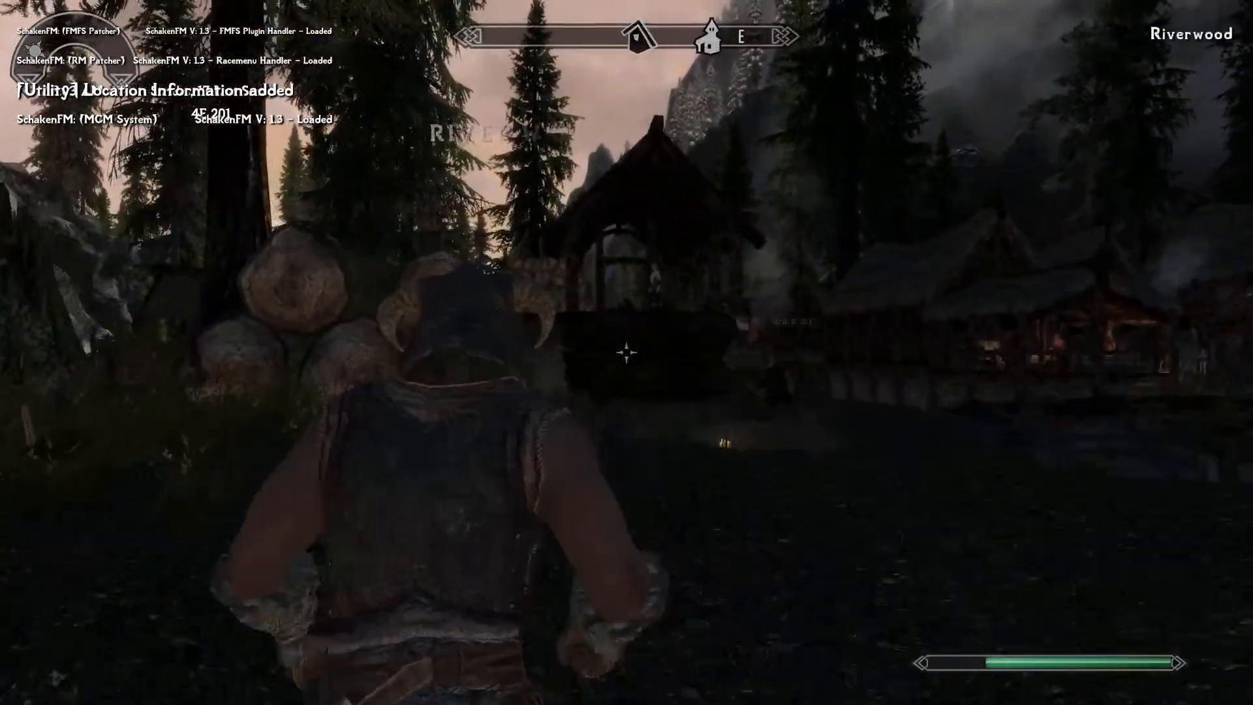
key(w)
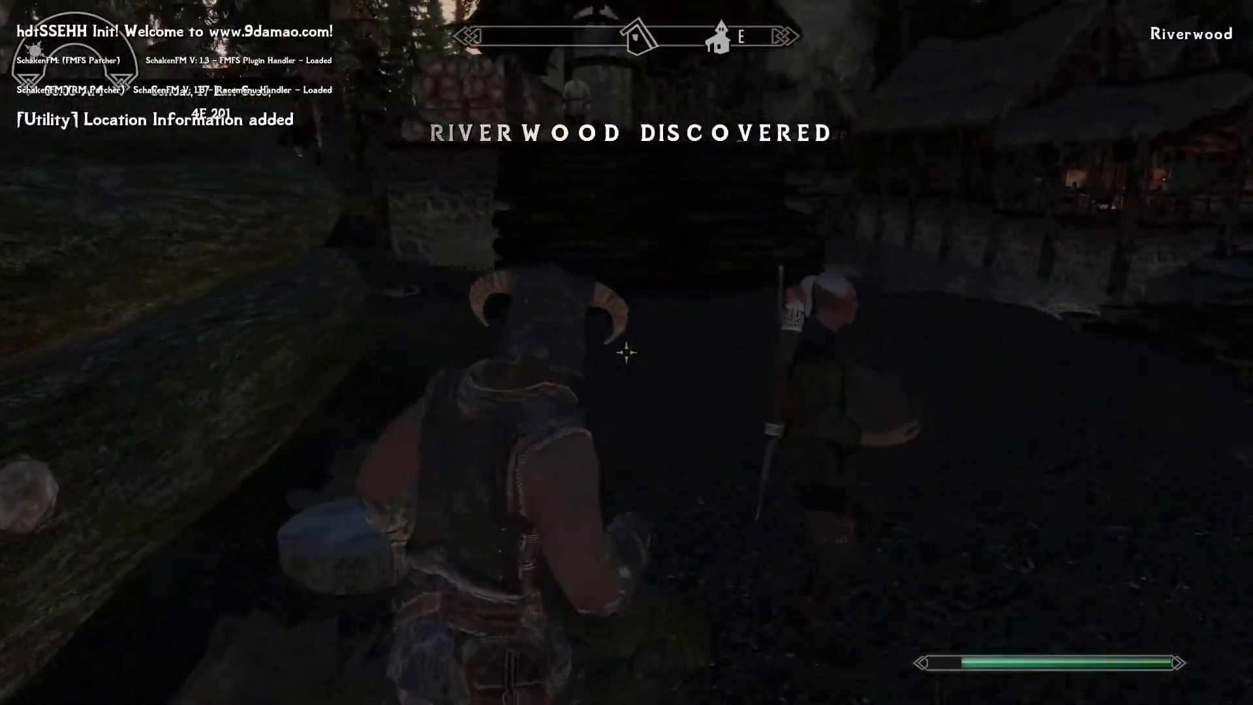
key(w)
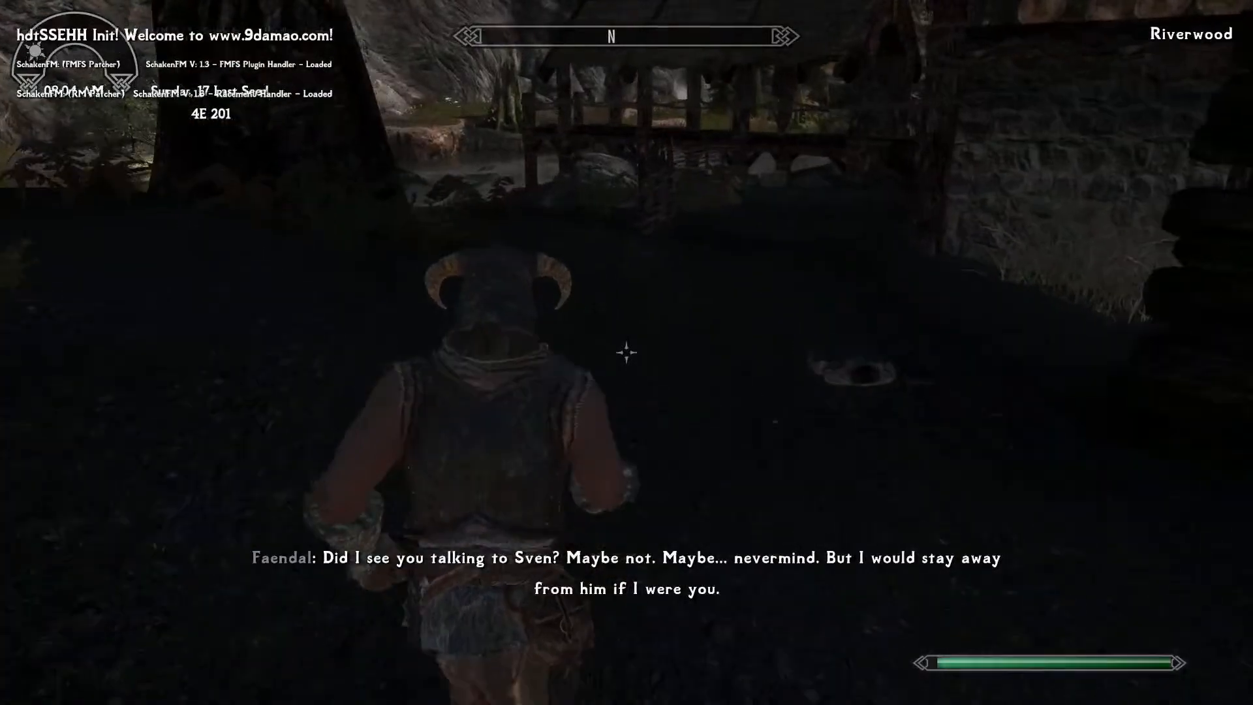
key(w)
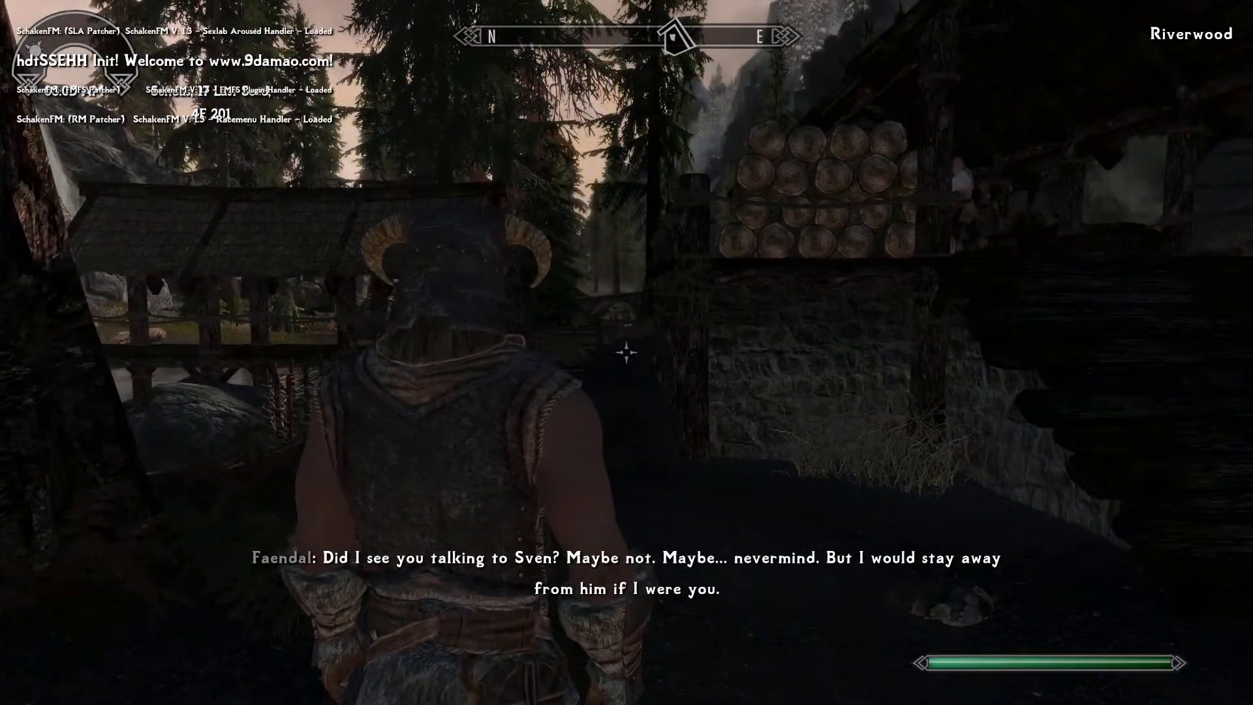
key(grave)
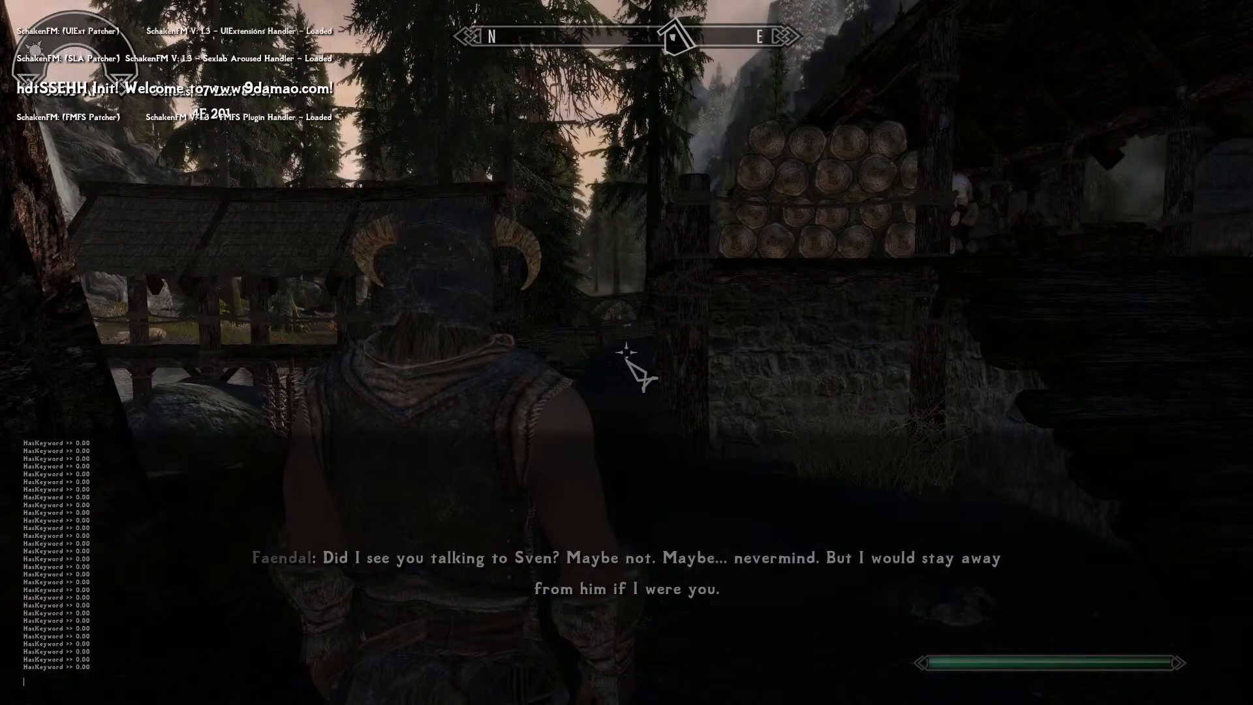
key(grave)
Unequip the Iron Helmet, Iron Gauntlets and Iron Boots from the character's inventory.
key(Tab)
key(d)
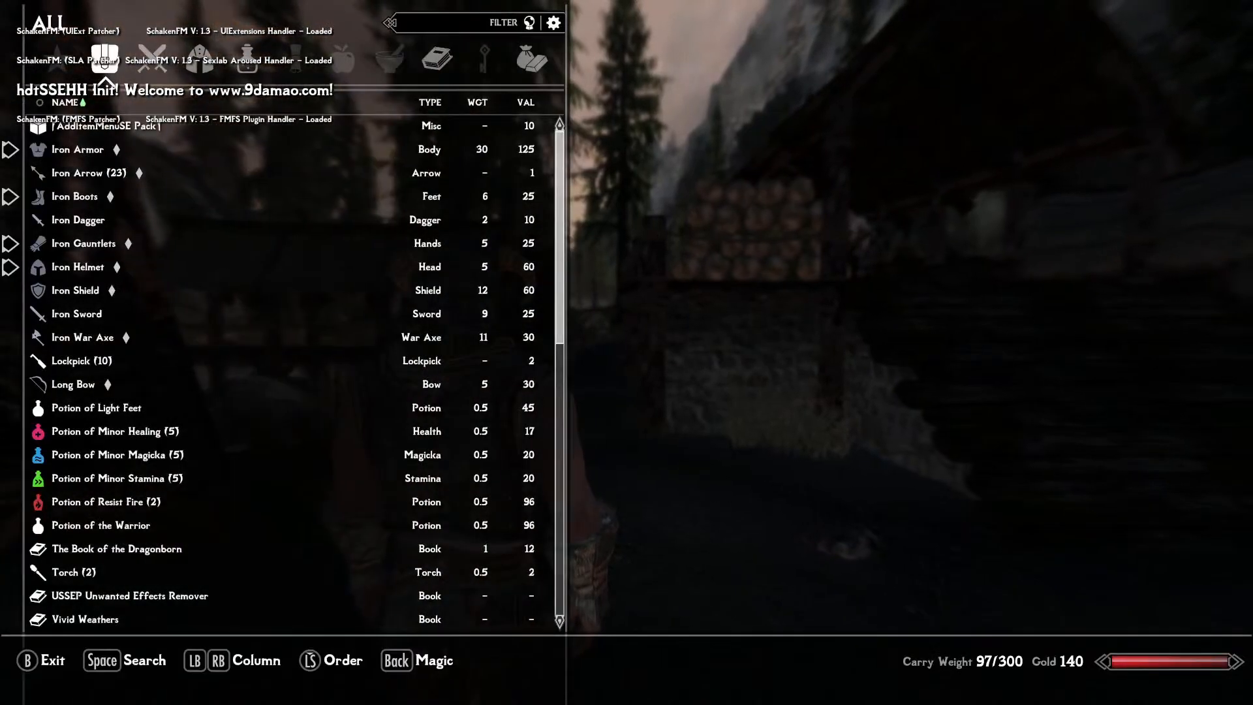
key(s)
key(s)
key(s)
key(s)
key(s)
key(s)
key(s)
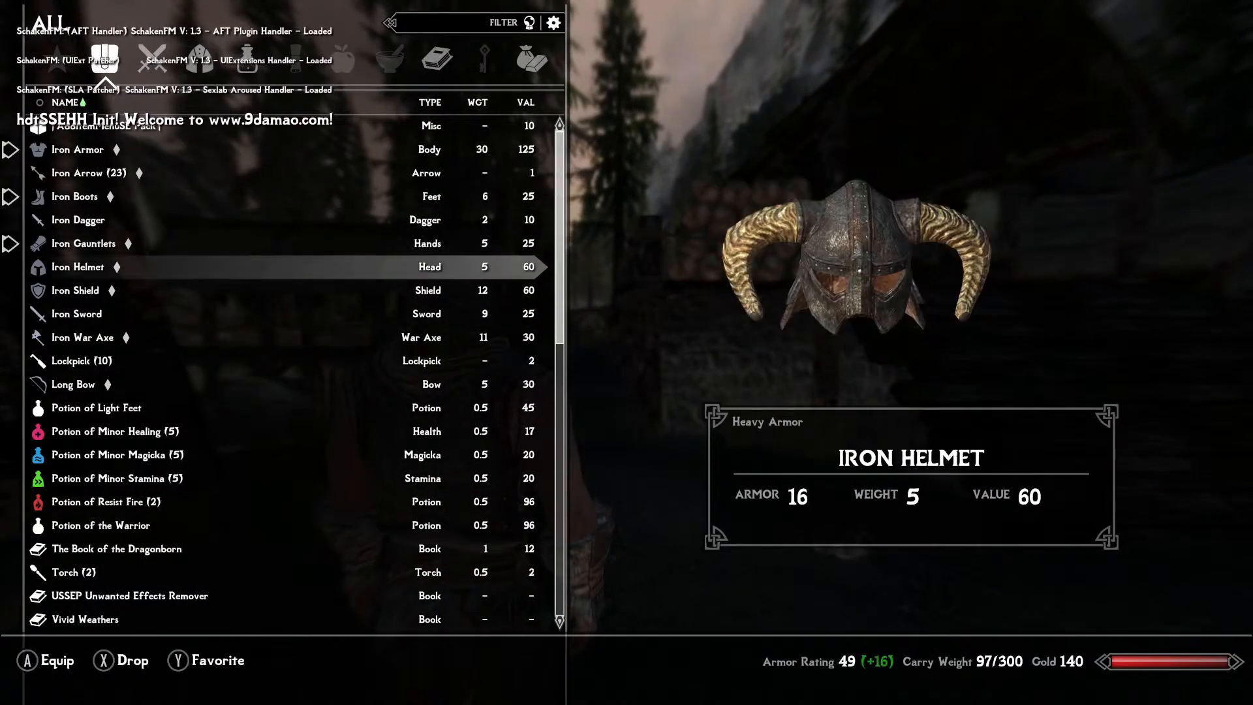
key(w)
key(e)
key(w)
key(w)
key(e)
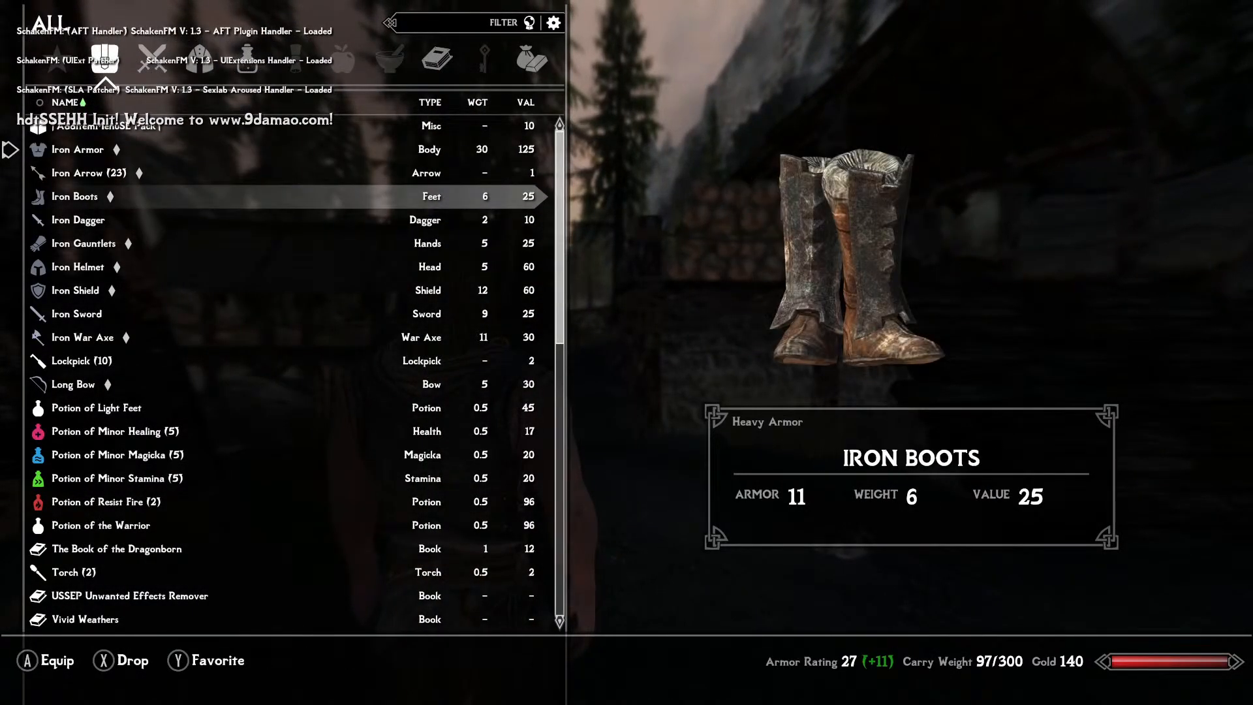
key(Tab)
key(Tab)
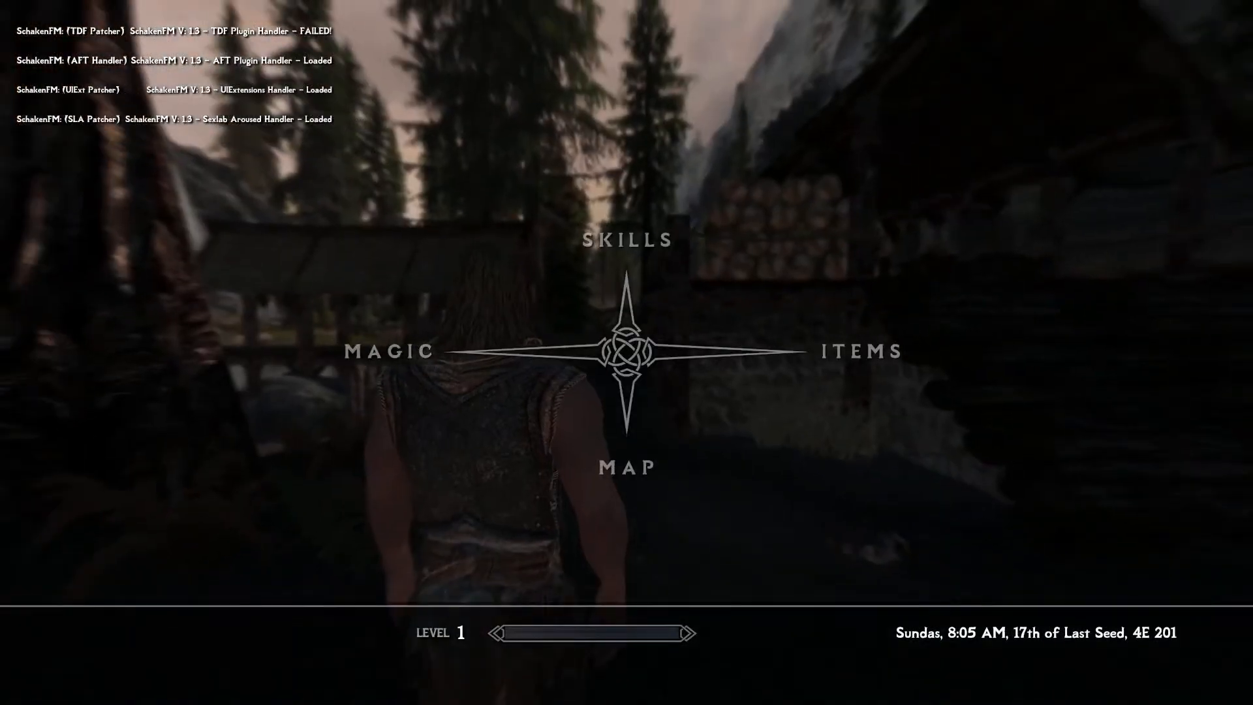
Unequip the Iron Armor and return to the game world.
key(d)
key(w)
key(w)
key(e)
key(Tab)
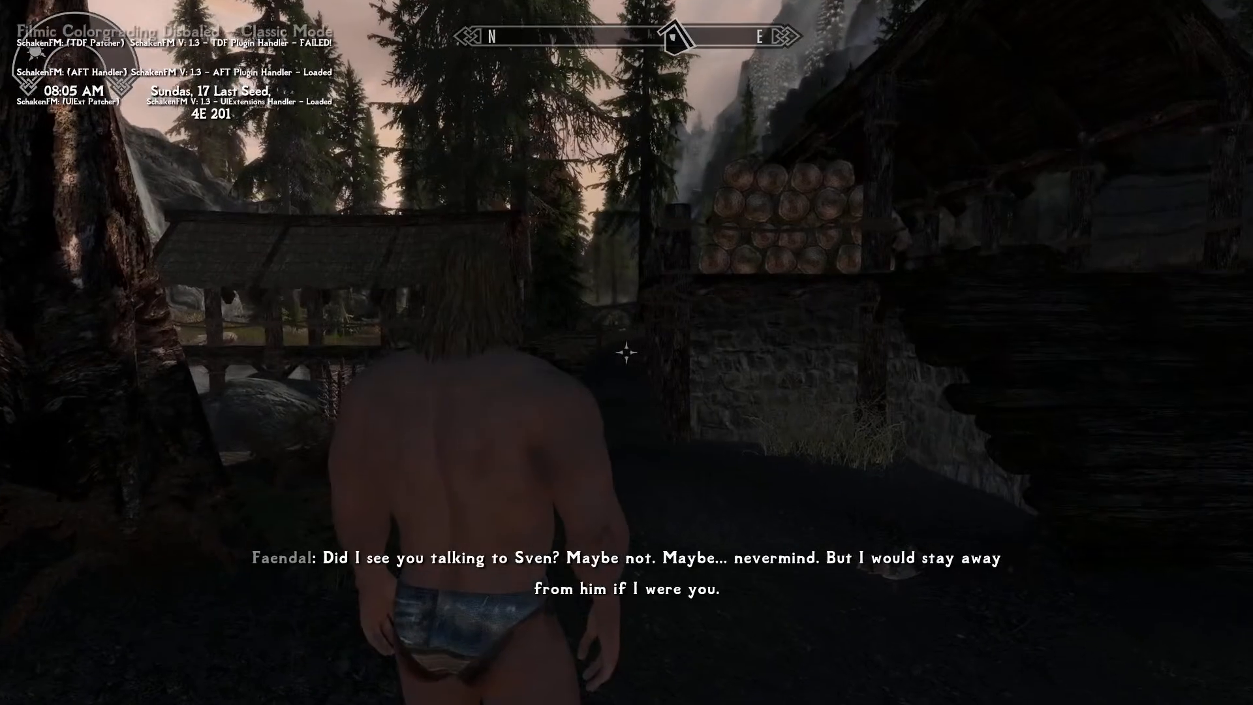
Run the console command showracemenu, set Sex to 1 and finish the character with the default name.
key(grave)
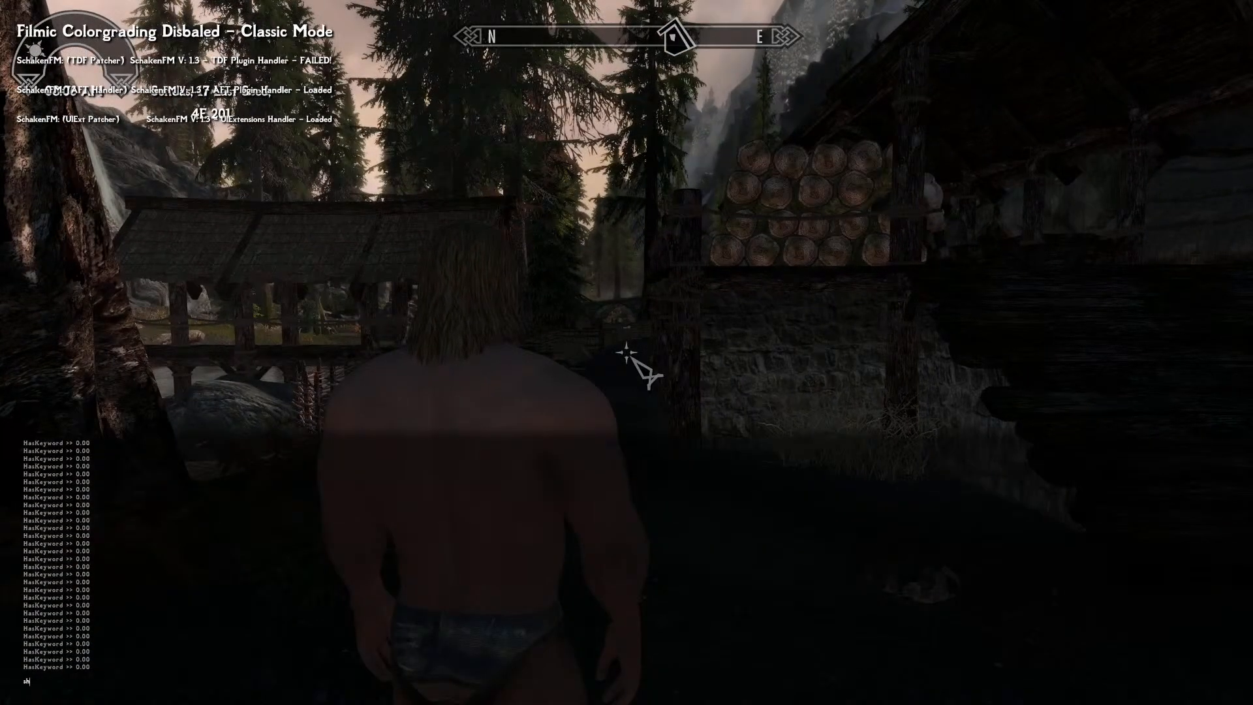
text(showracemenu)
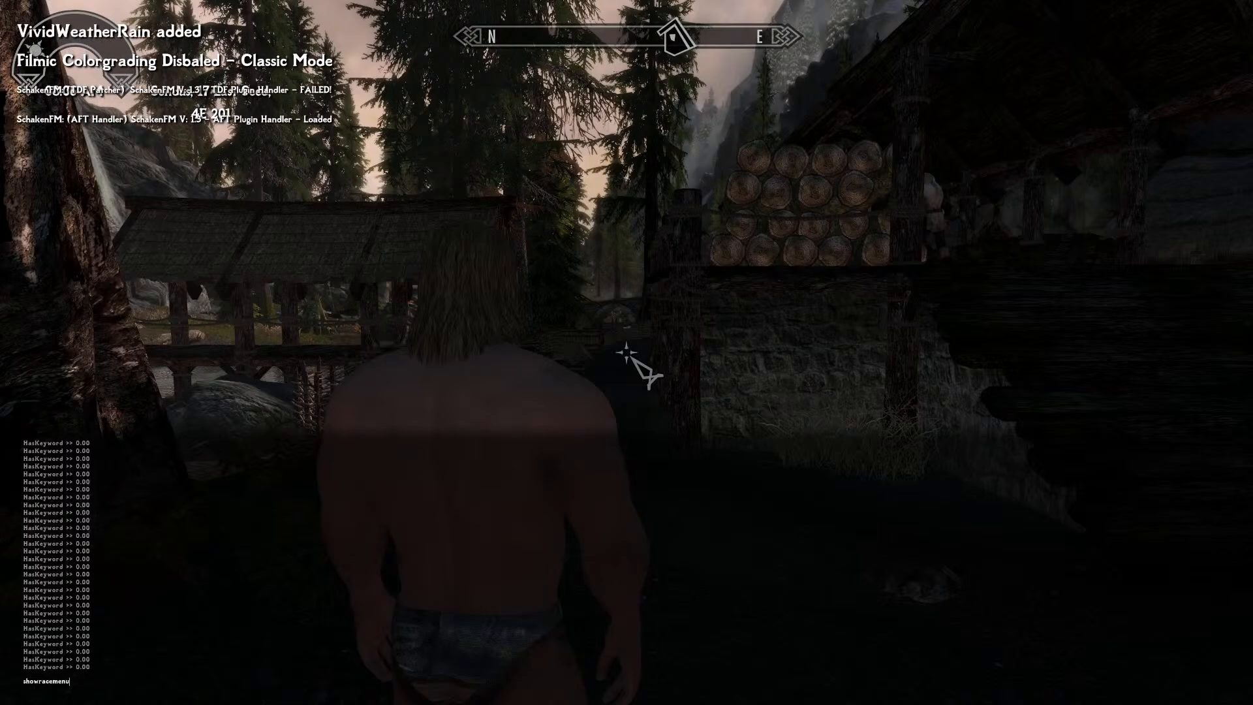
key(Return)
key(Down)
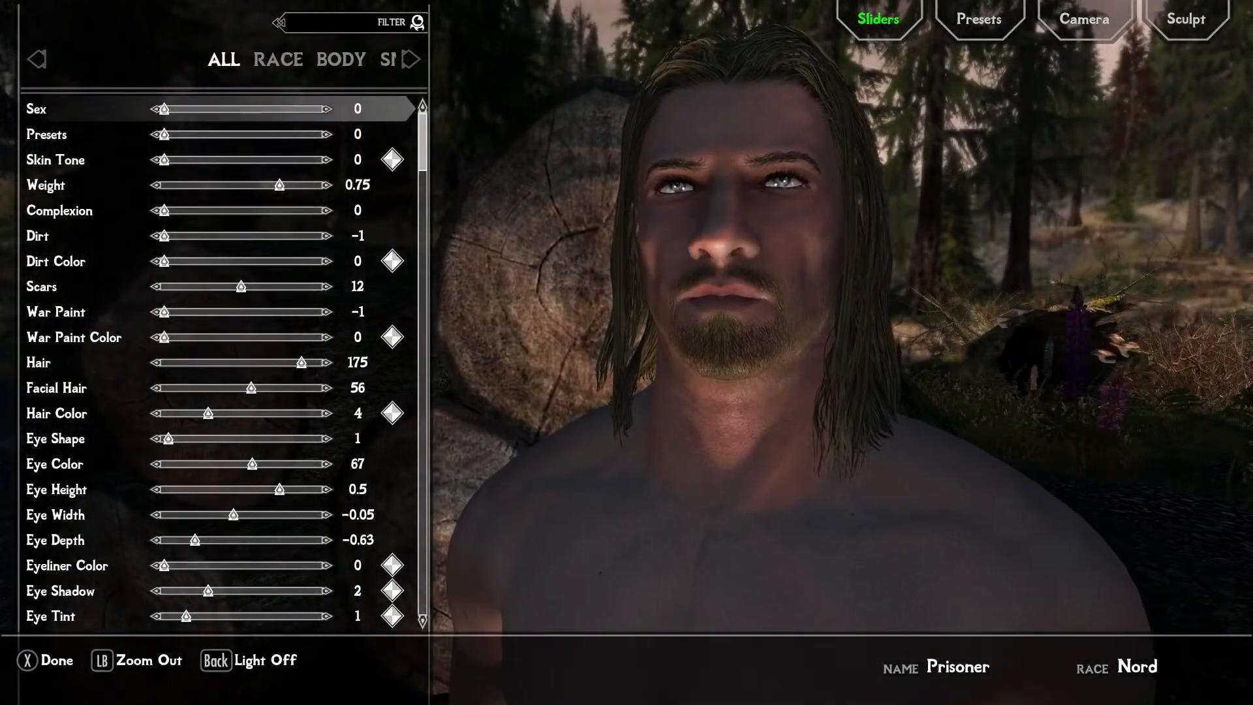
key(Right)
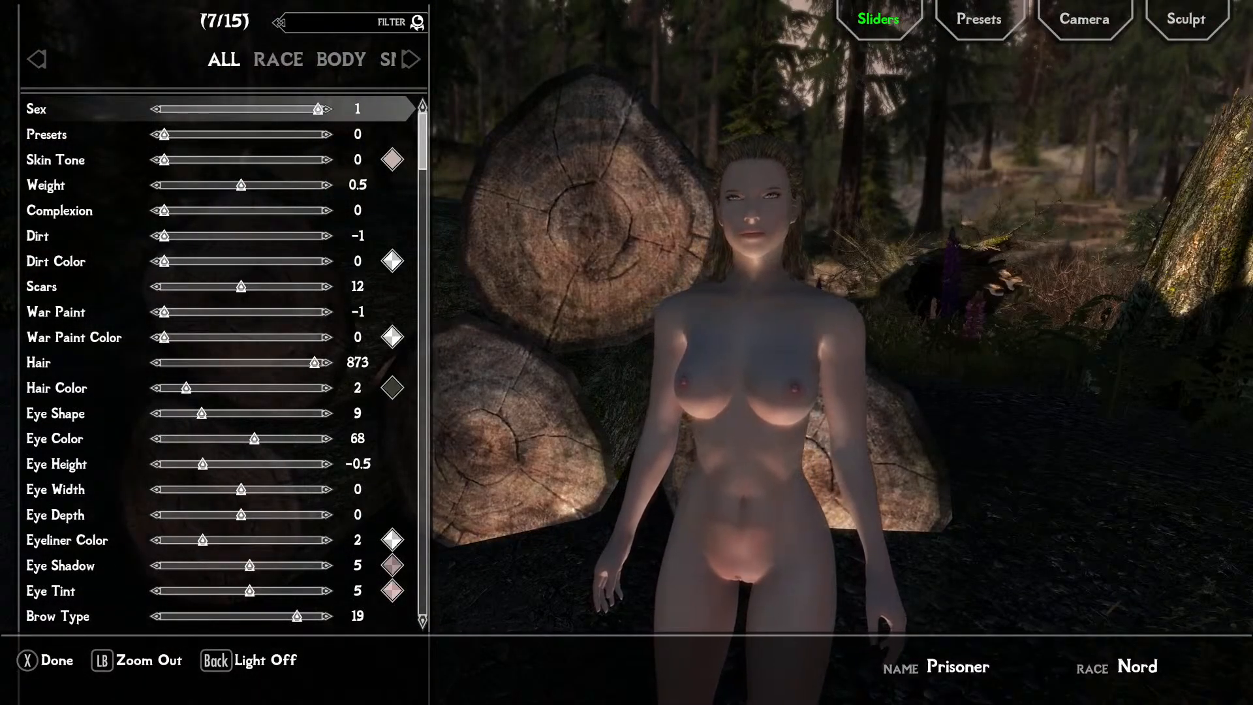
key(x)
key(Return)
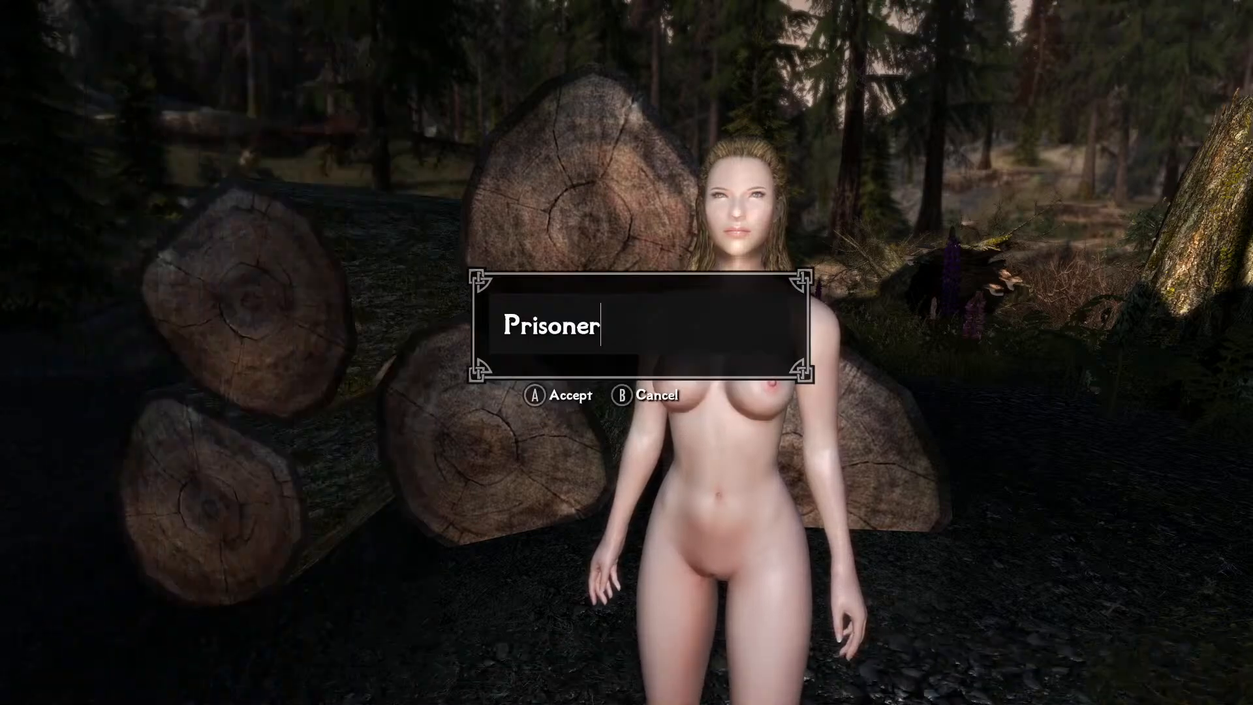
key(Return)
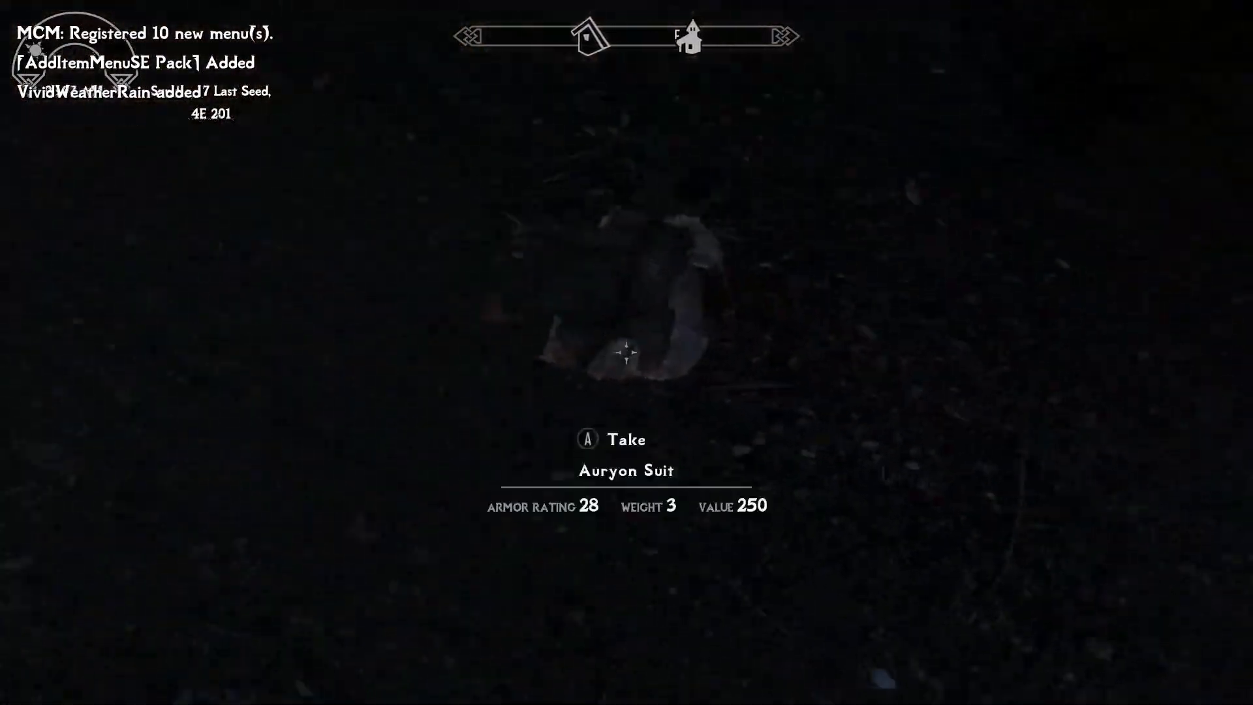
Pick up the Auryon Suit and Auryon Boots from the ground and equip both.
key(a)
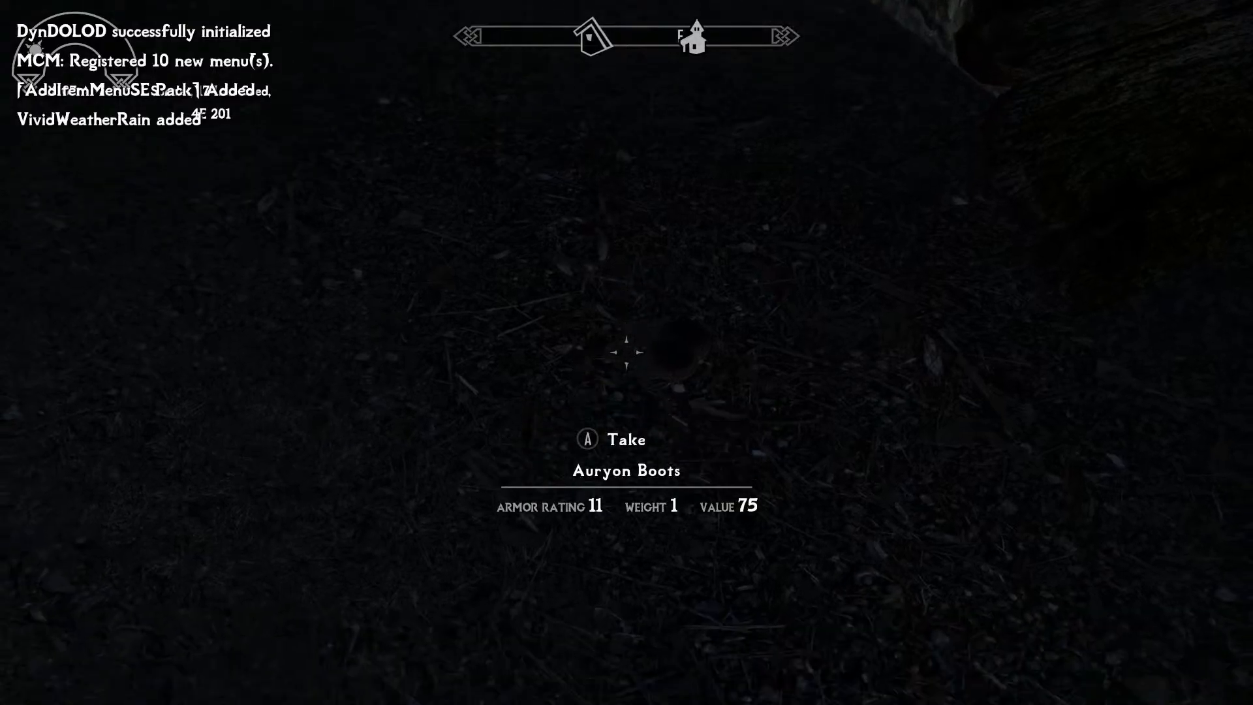
key(Tab)
key(Right)
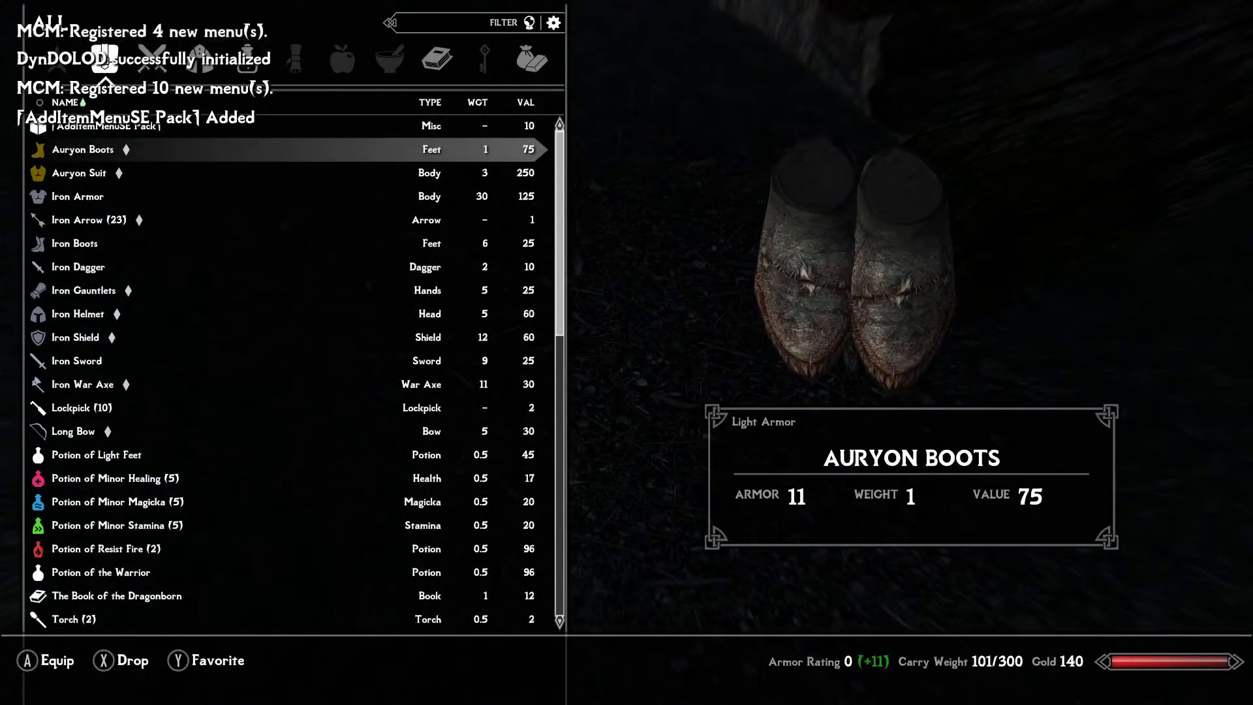
key(Down)
key(Tab)
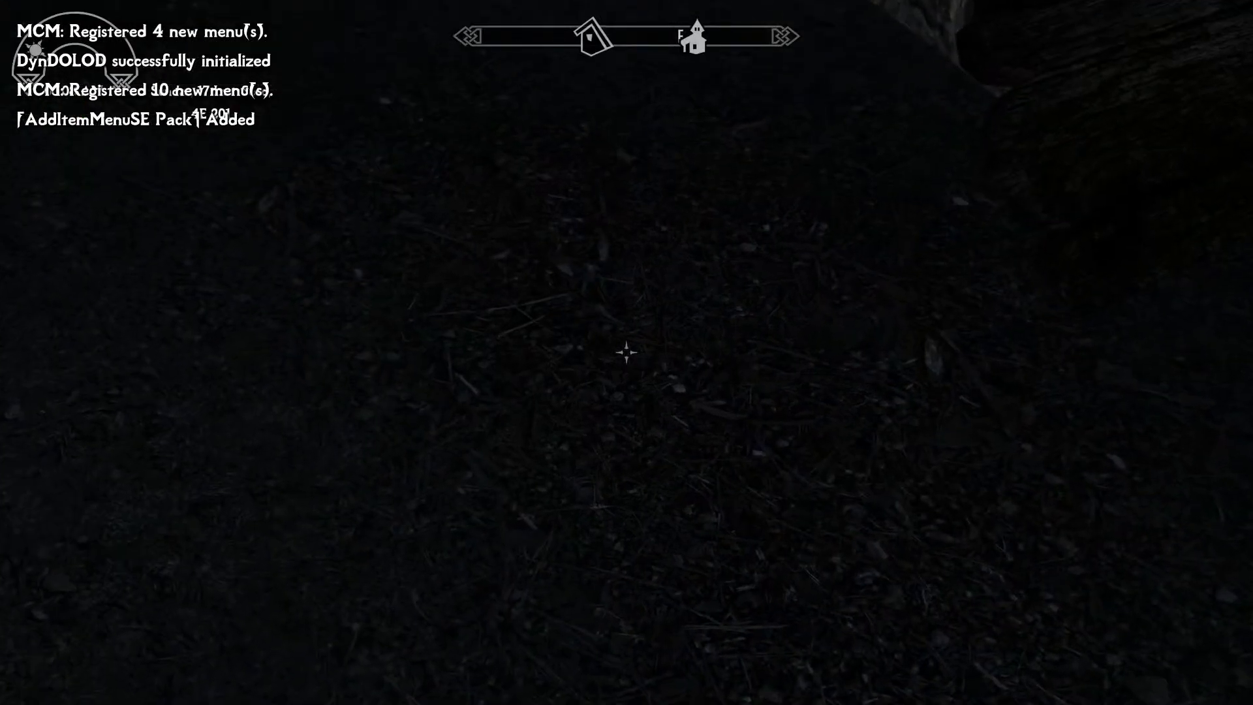
Examine the equipped Auryon outfit in third-person view from several sides while standing and running.
key(f)
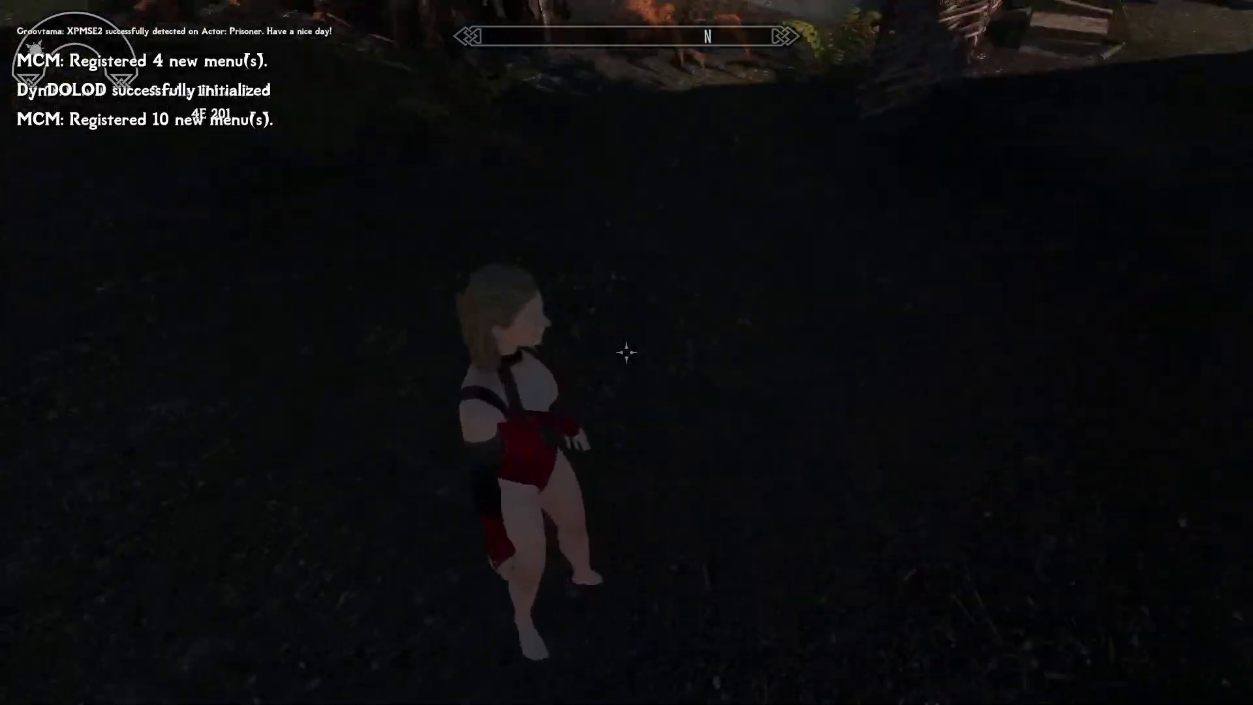
key(w)
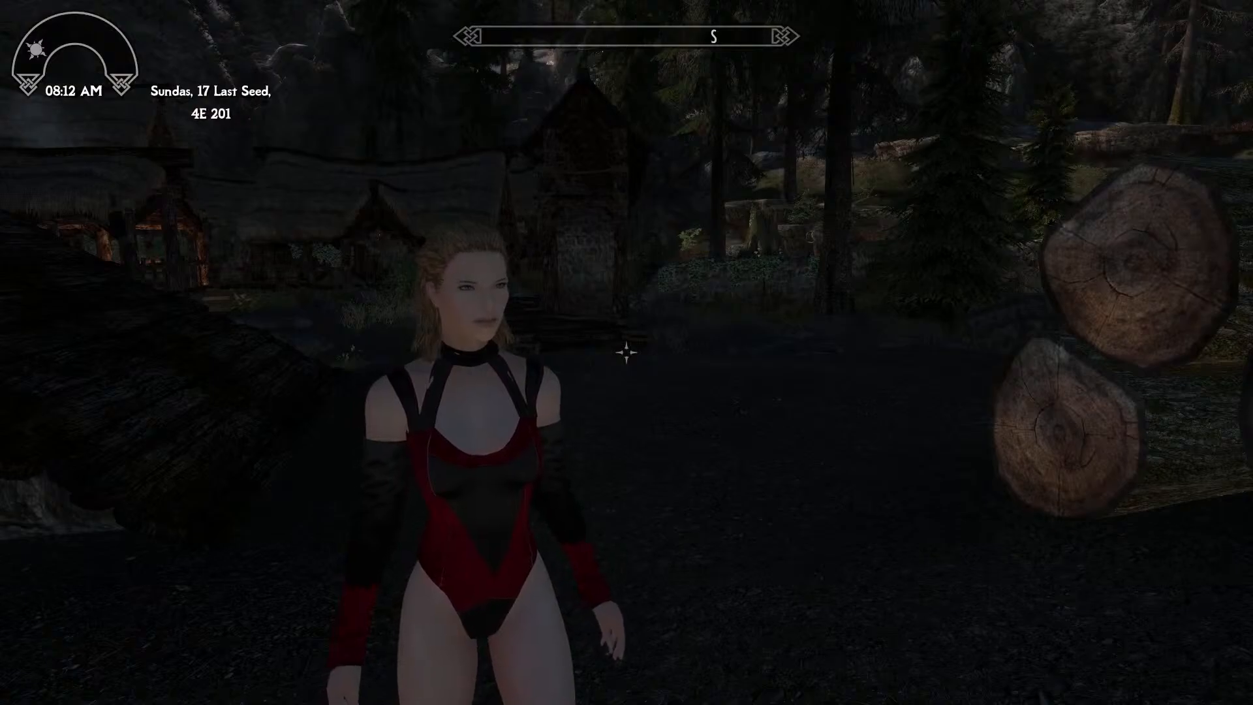
key(w)
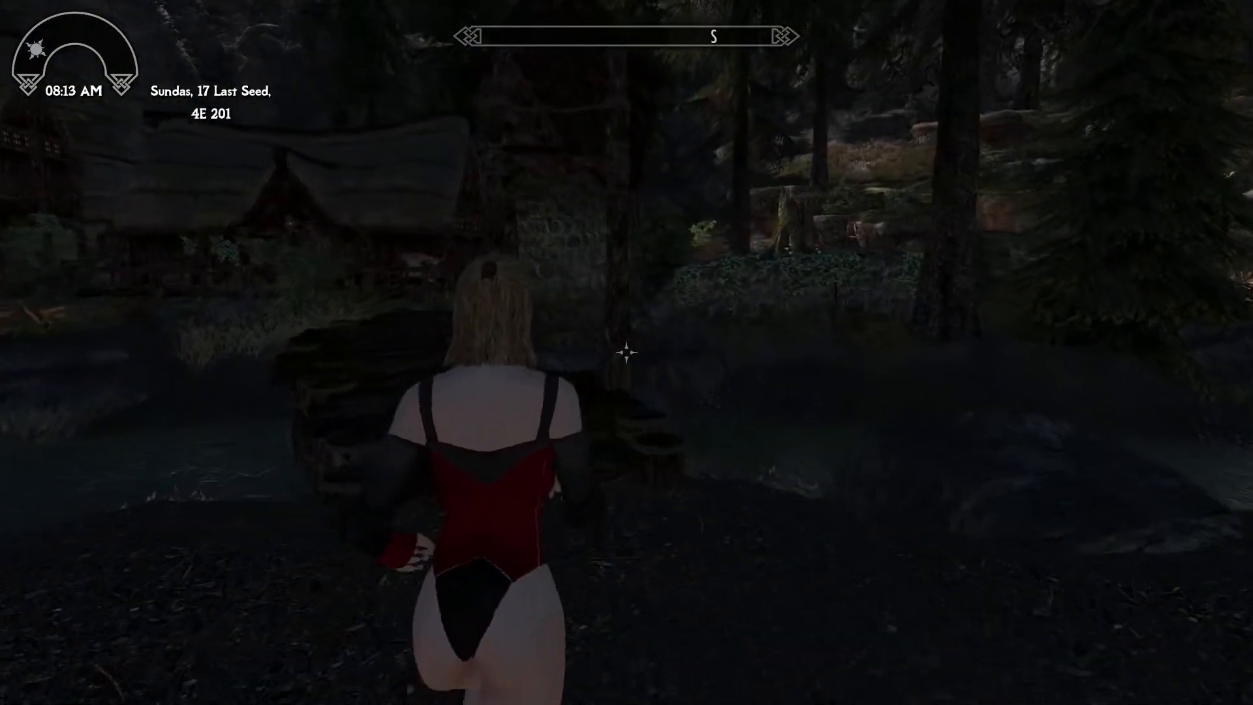
key(w)
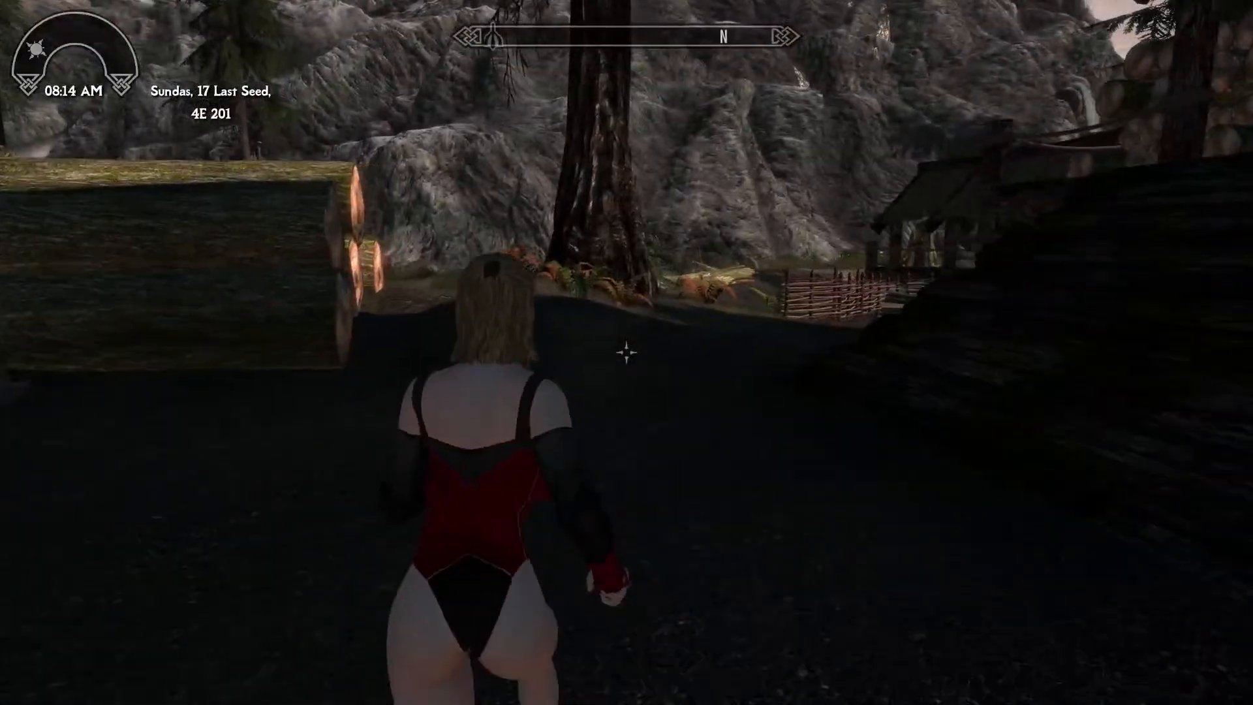
key(w)
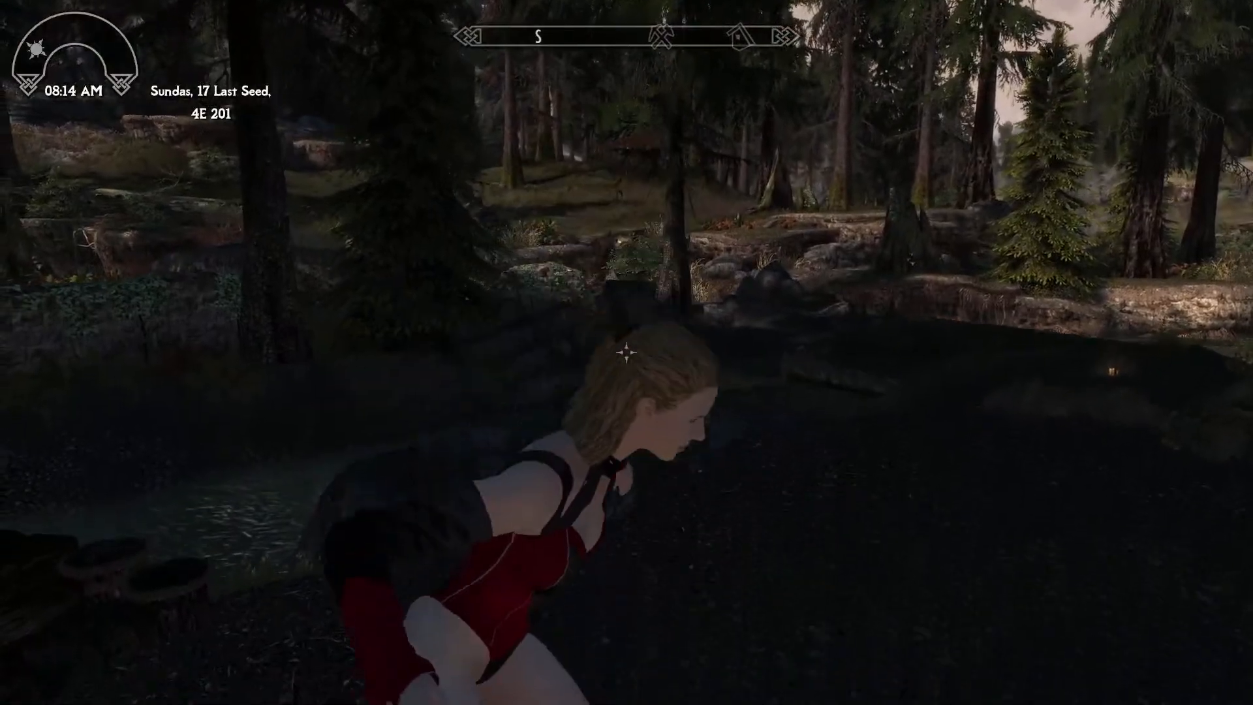
key(w)
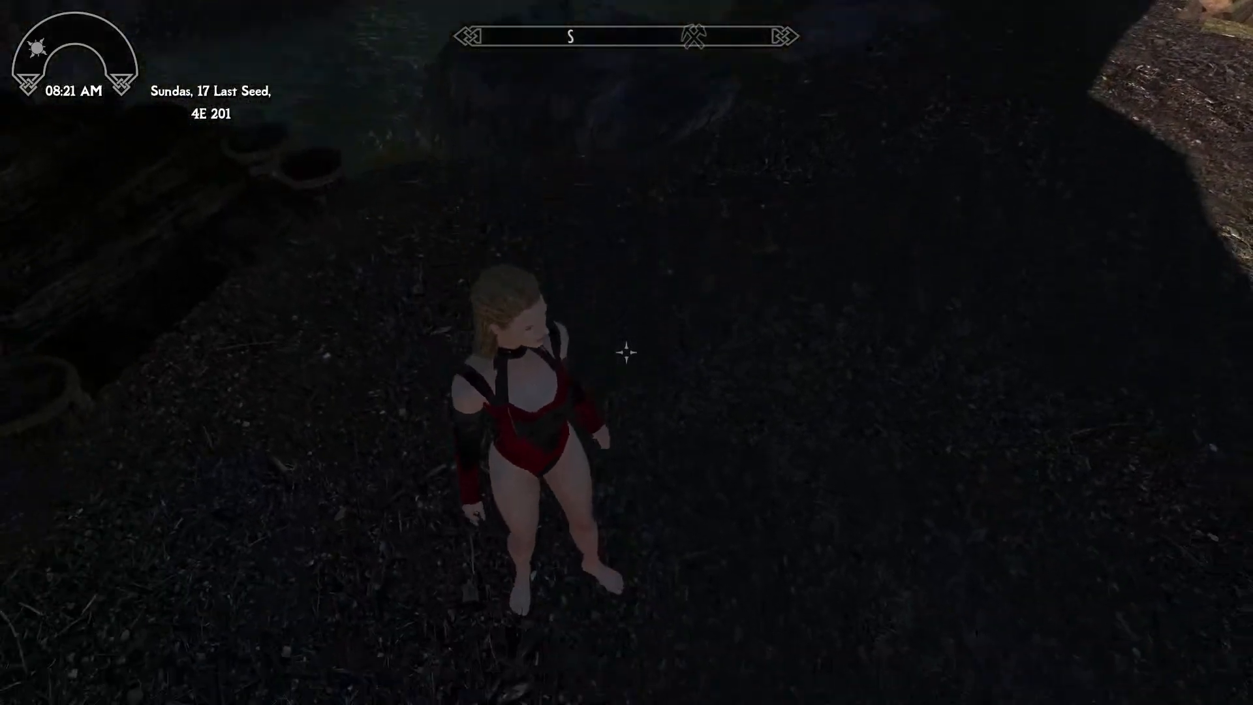
Inspect the inventory preview models of the Auryon Boots and Auryon Suit and return to the game.
key(Tab)
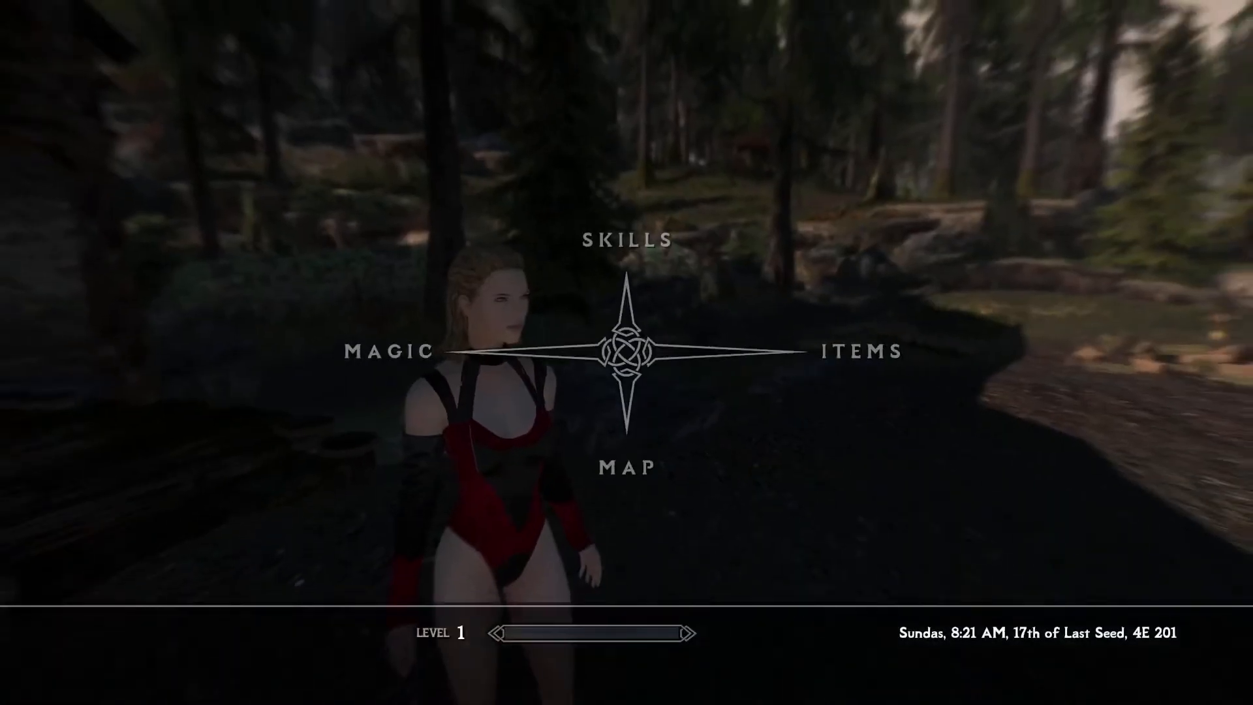
key(Right)
key(Up)
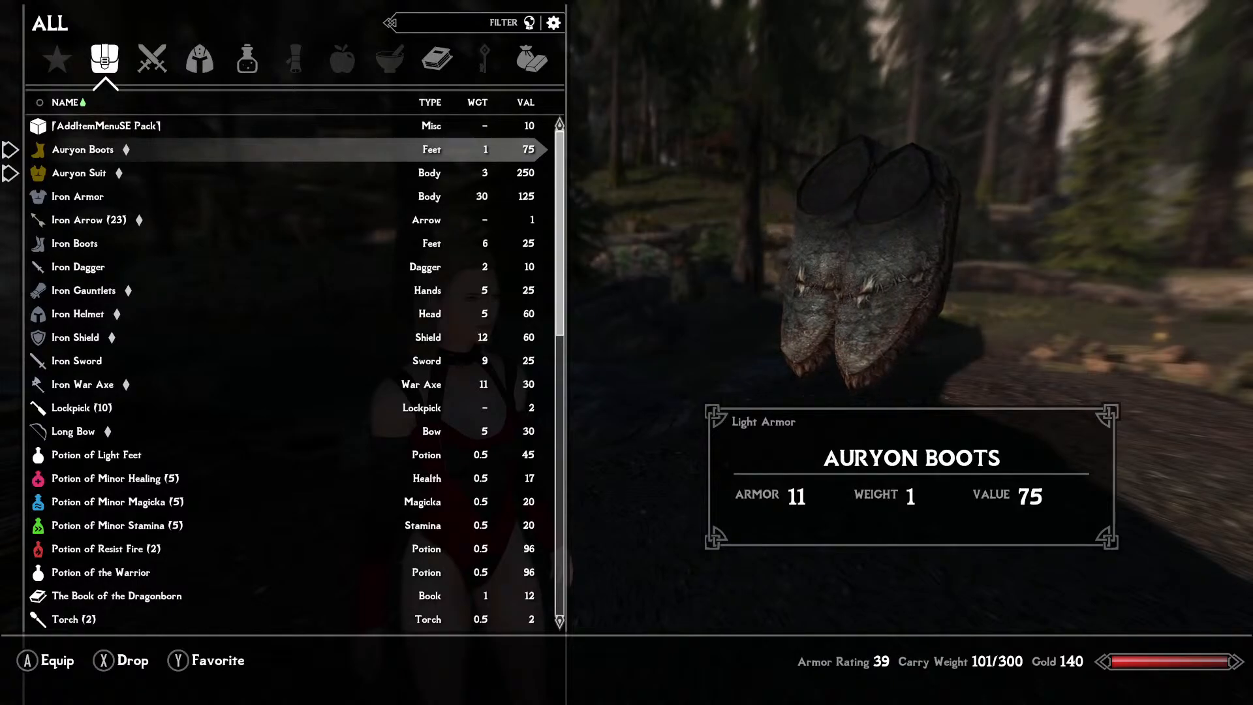
key(Down)
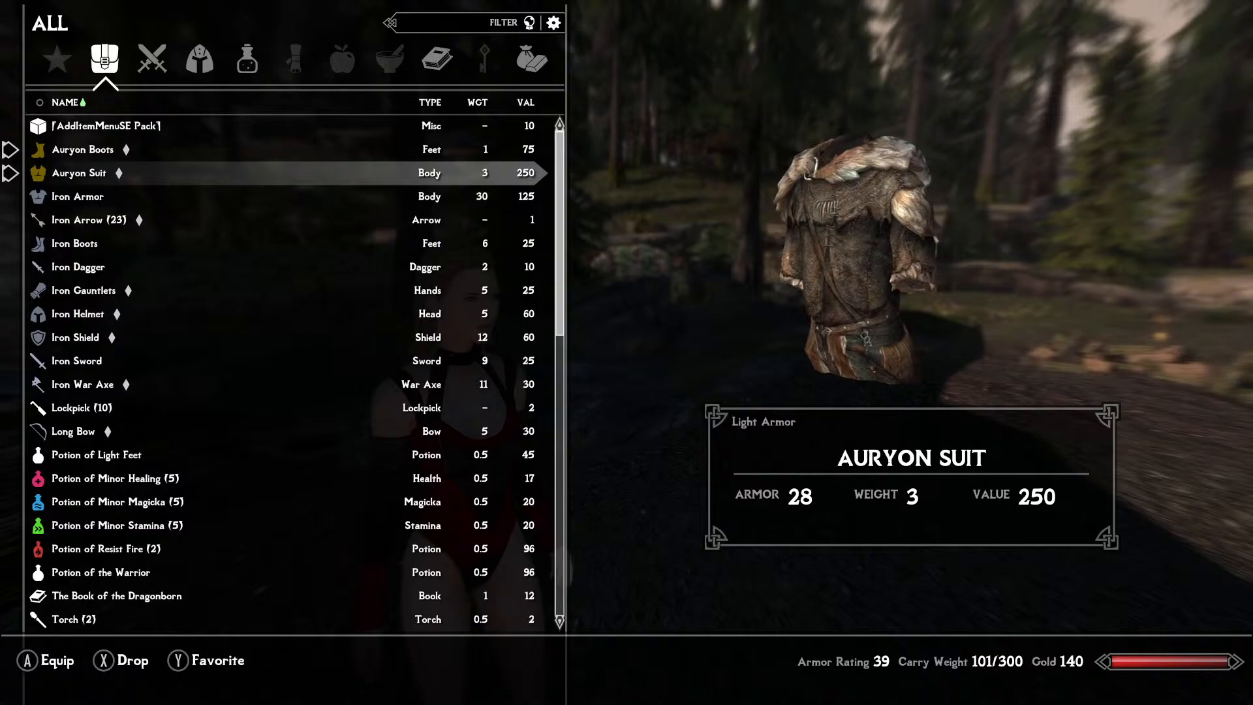
key(Up)
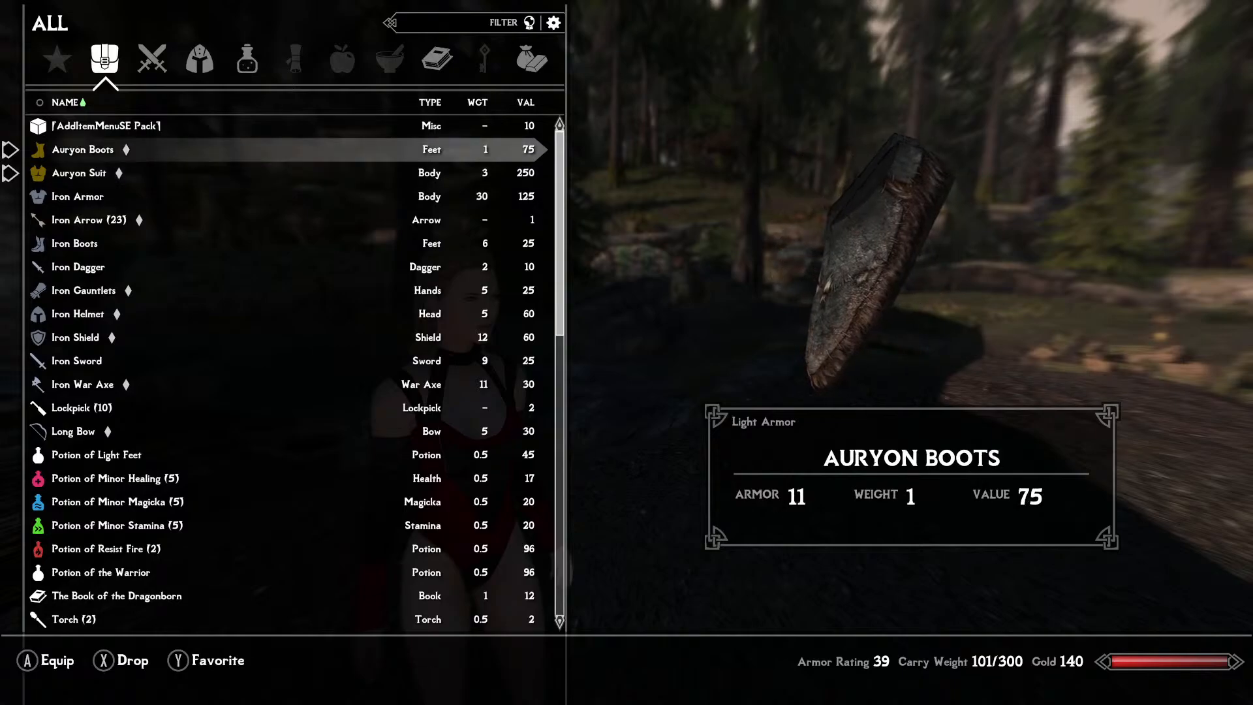
key(Tab)
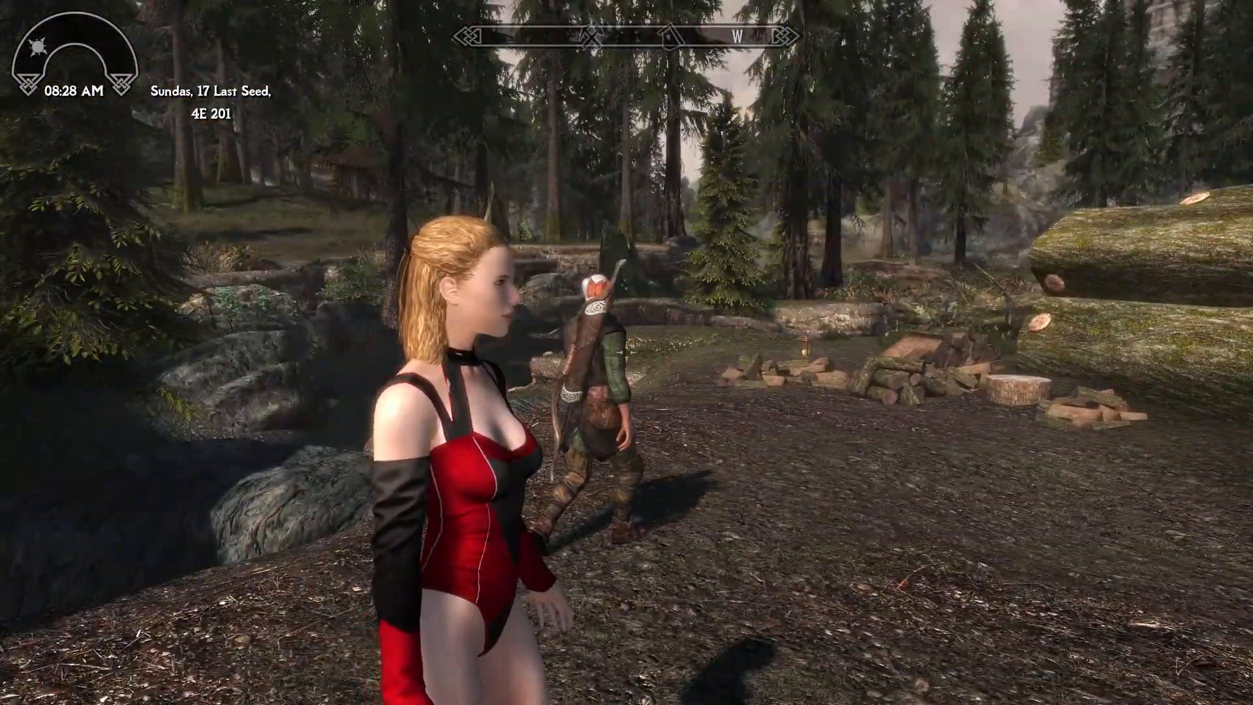
Look over the equipped Auryon outfit while running and sneaking, and recheck the Auryon Boots entry in the inventory.
key(w)
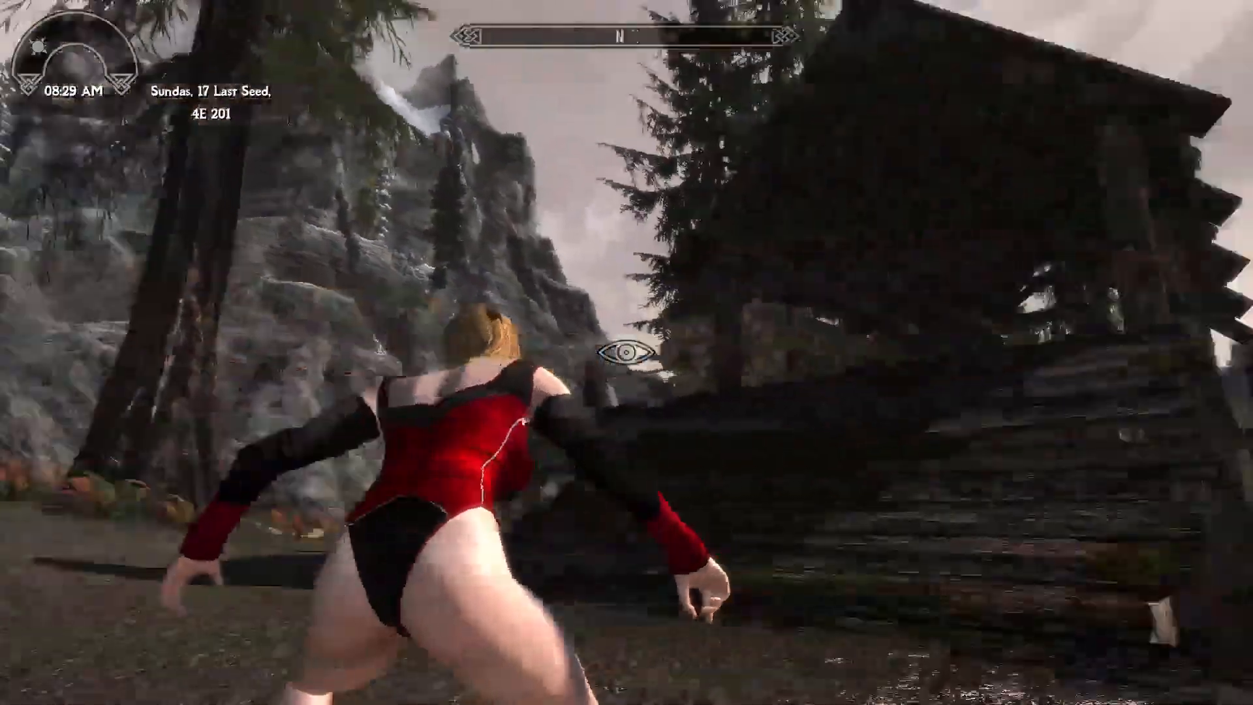
key(ctrl)
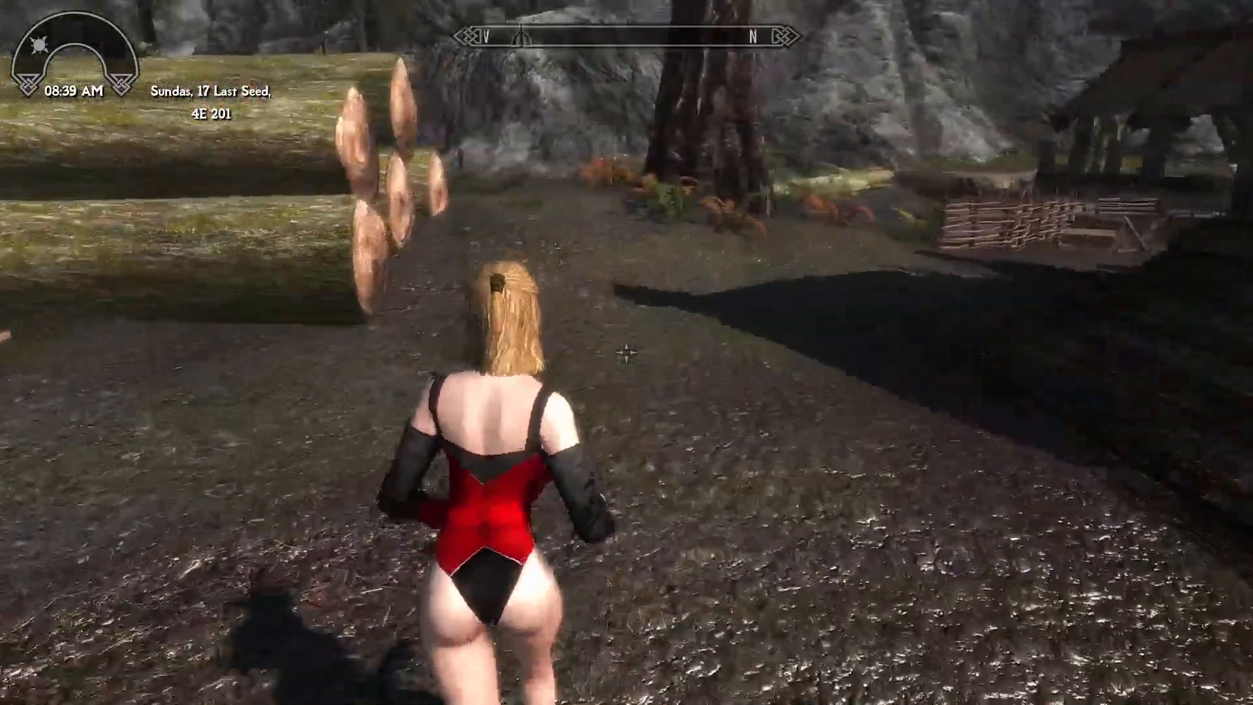
key(Tab)
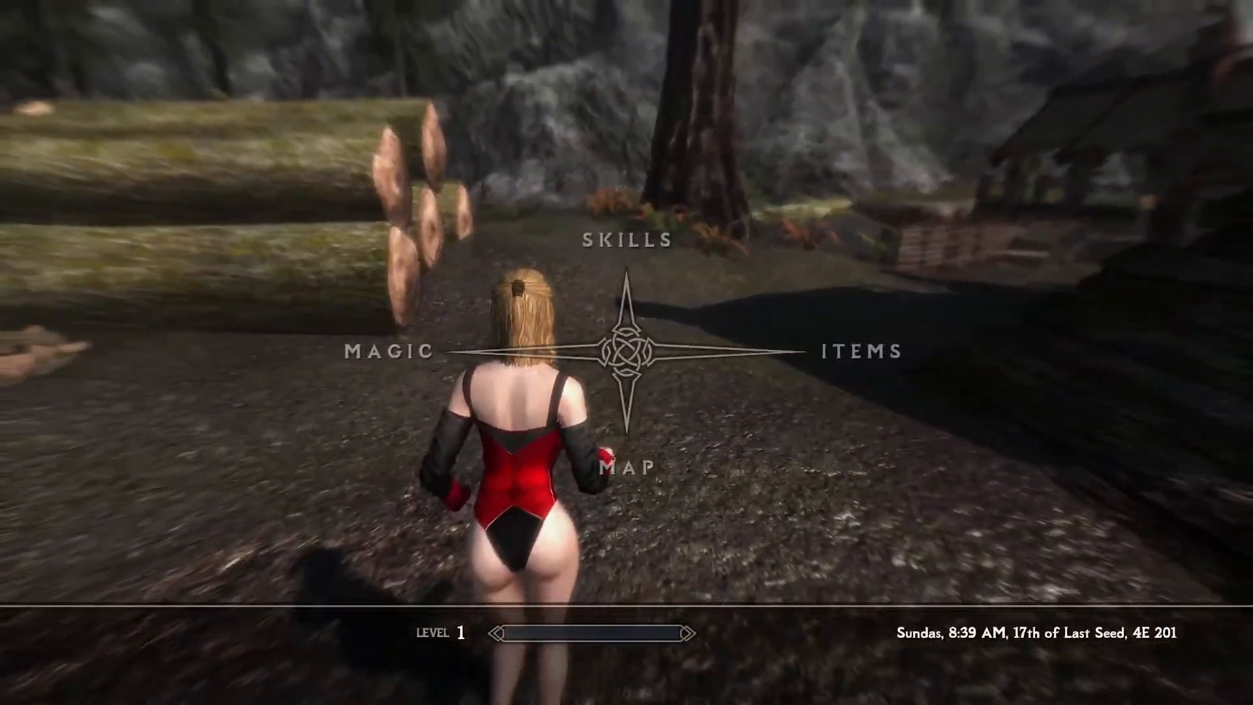
key(Right)
key(Down)
key(Up)
key(Return)
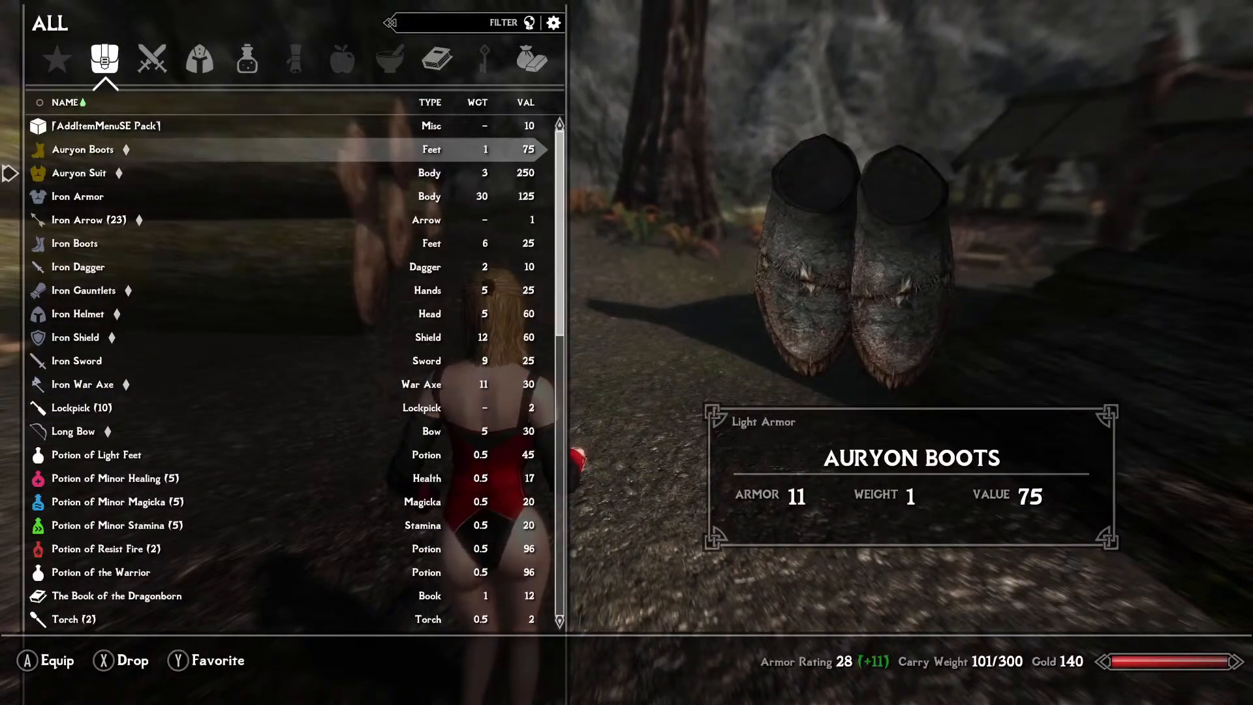
key(Tab)
key(Tab)
key(Right)
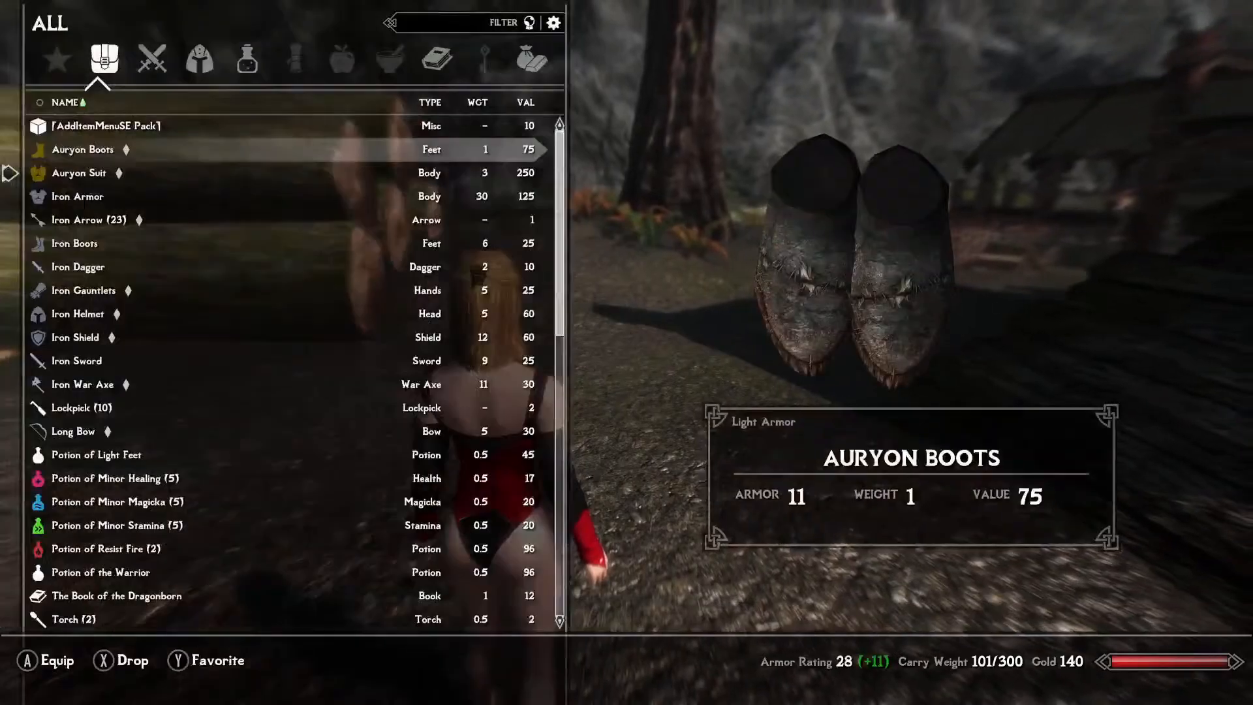
key(Return)
key(Tab)
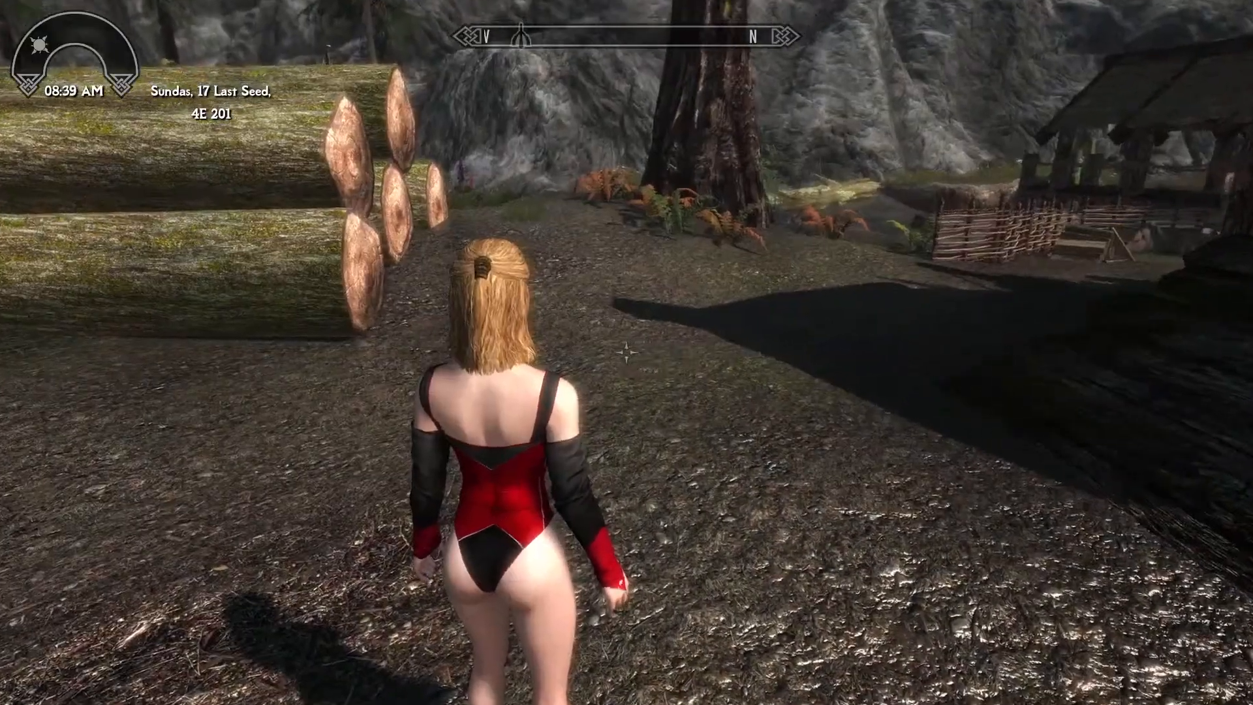
Check the character's legs and feet from above and quit the game with the console command qqq.
key(w)
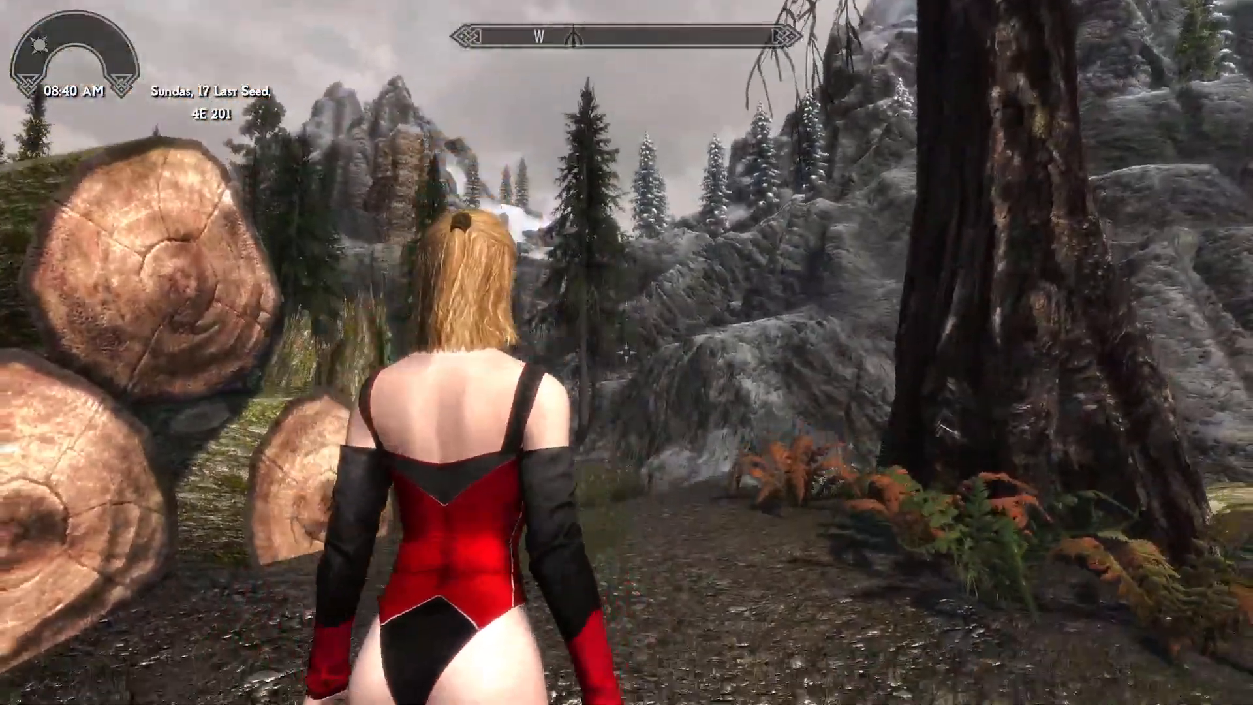
key(space)
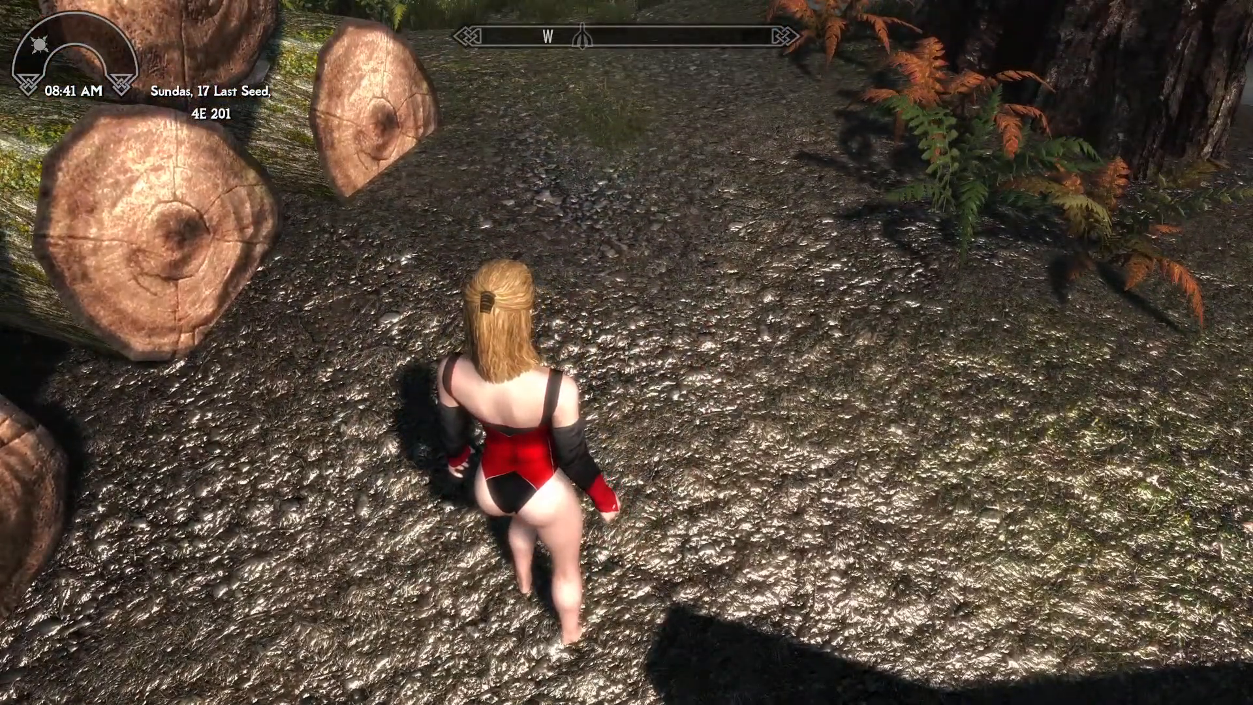
key(grave)
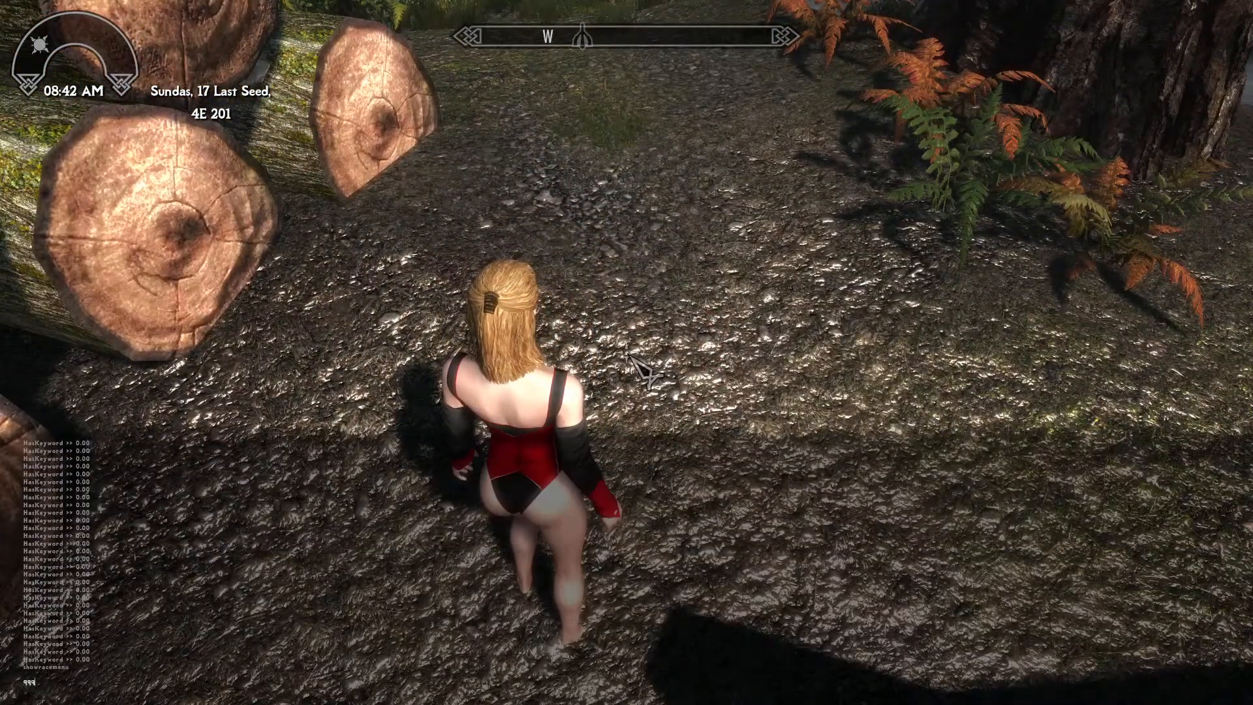
text(qqq)
key(Return)
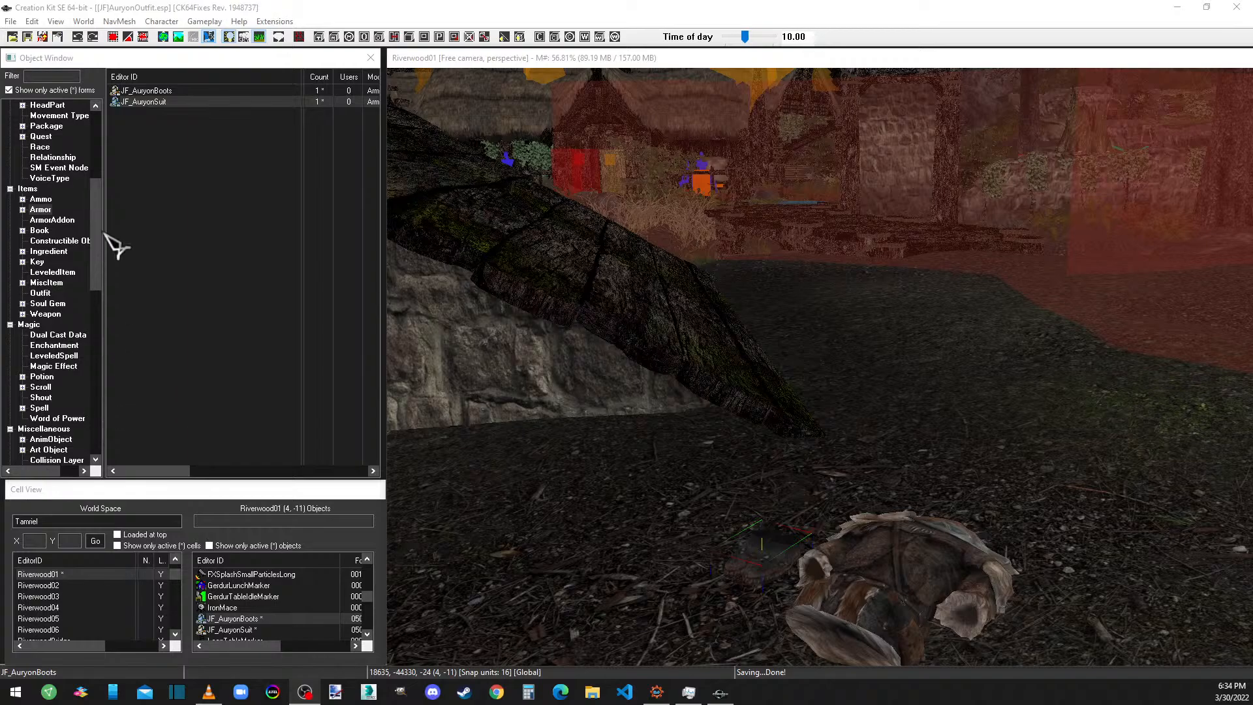
Add the armor addon JF_AuryonBootsAA to the models of the JF_AuryonBoots armor and save the plugin.
double_click(150, 93)
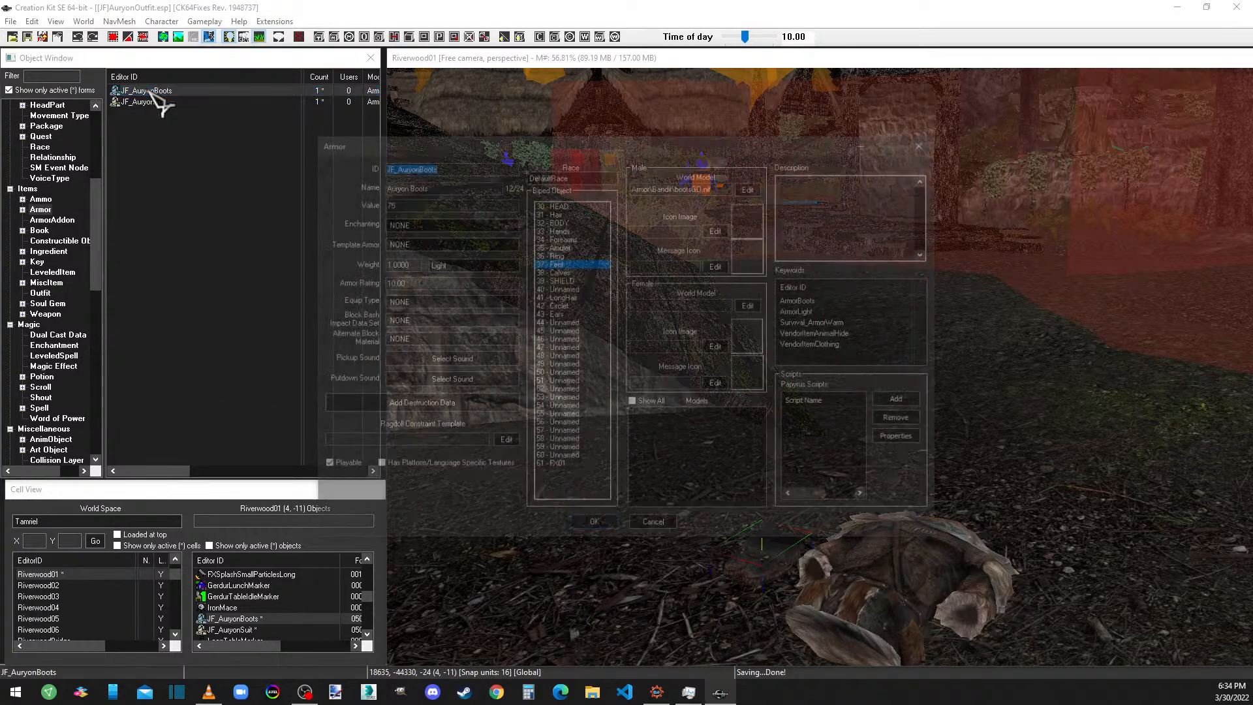
click(691, 432)
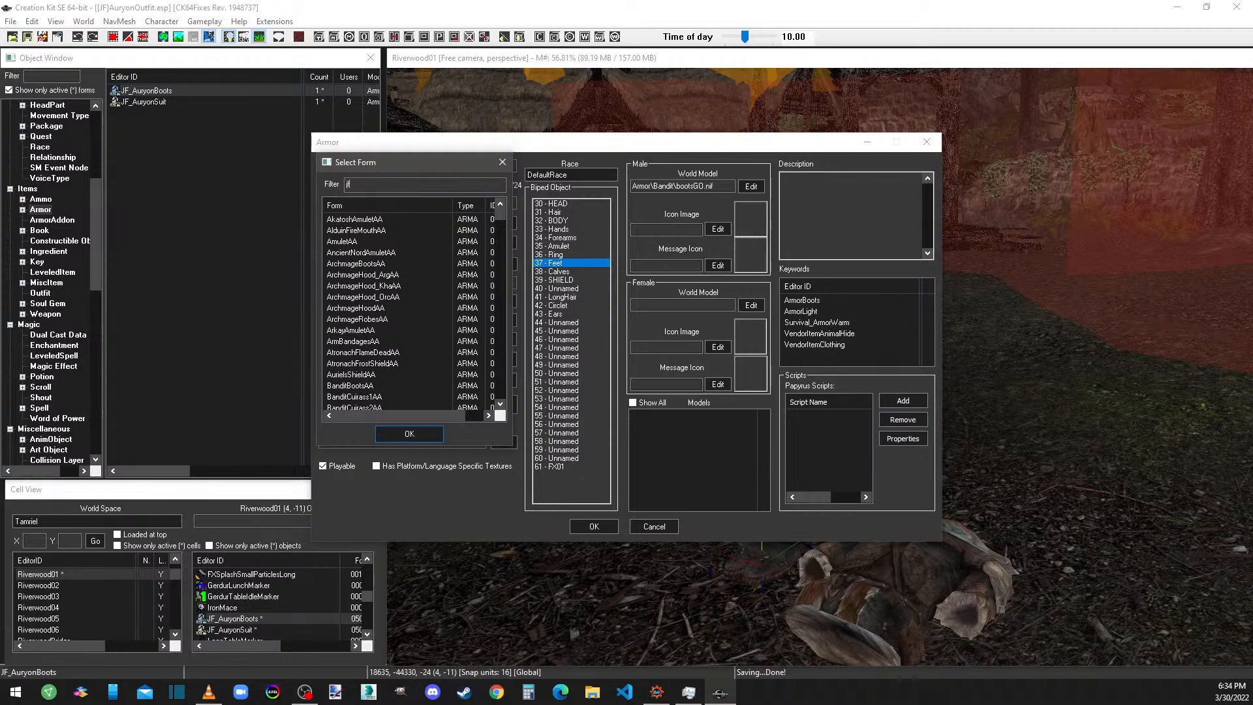
text(j)
double_click(375, 226)
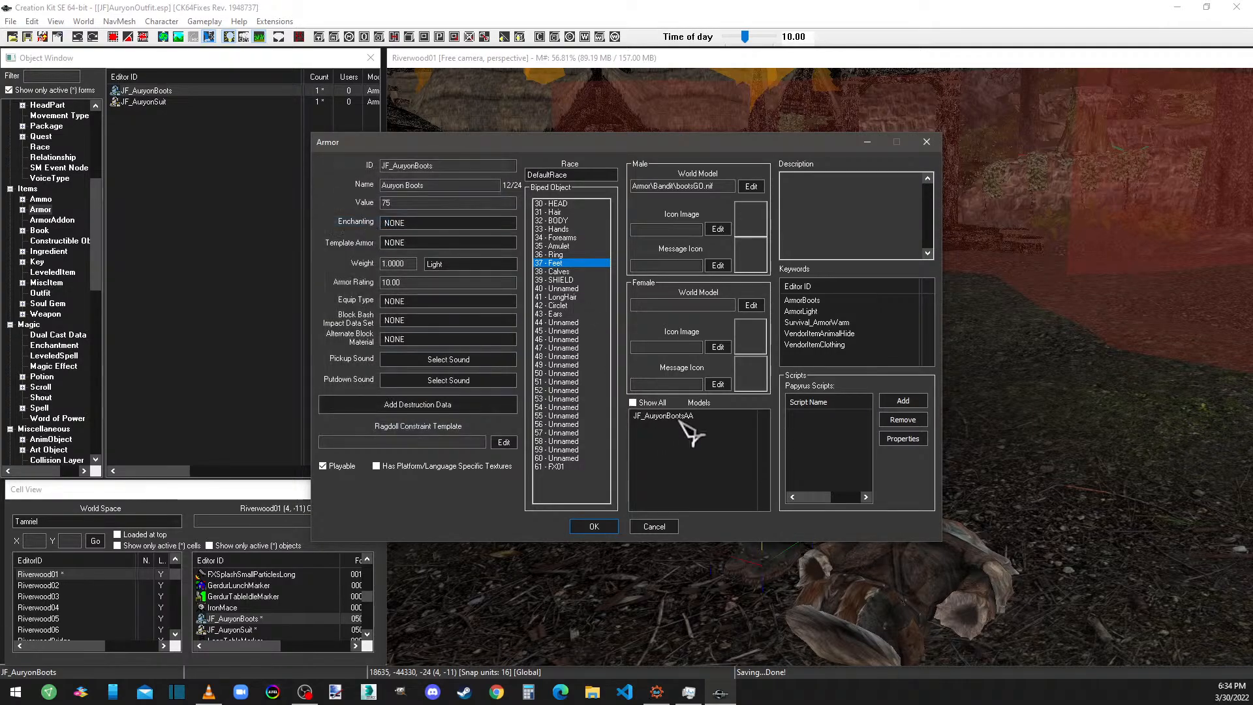
click(603, 527)
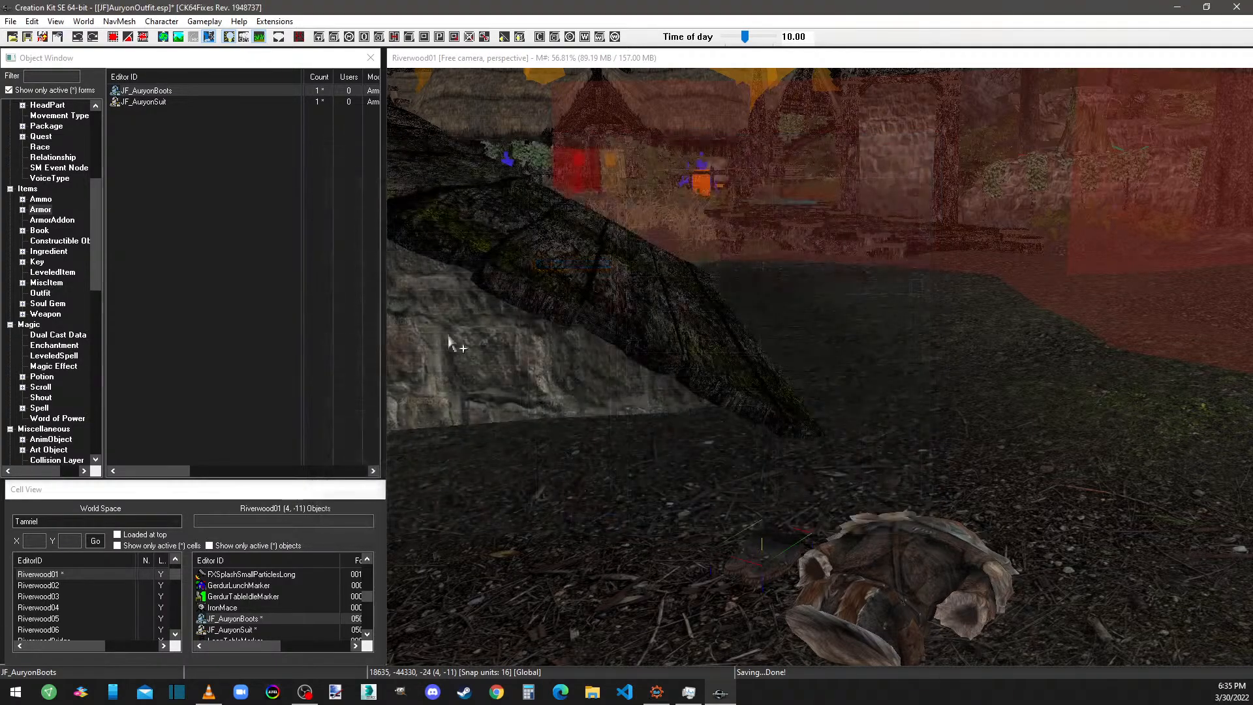
click(28, 36)
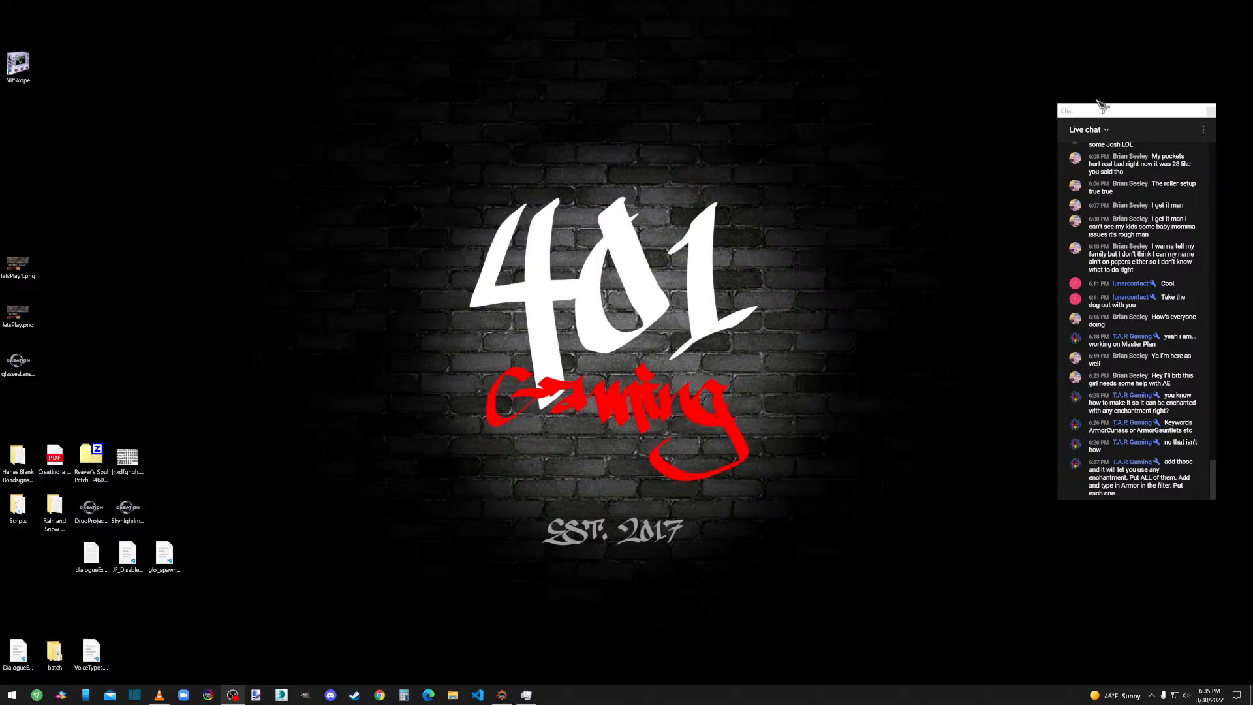
Switch to Outfit Studio and load the project with the slider set [JF]AuryonOutfit-3BABoots.
drag(1097, 110, 0, 195)
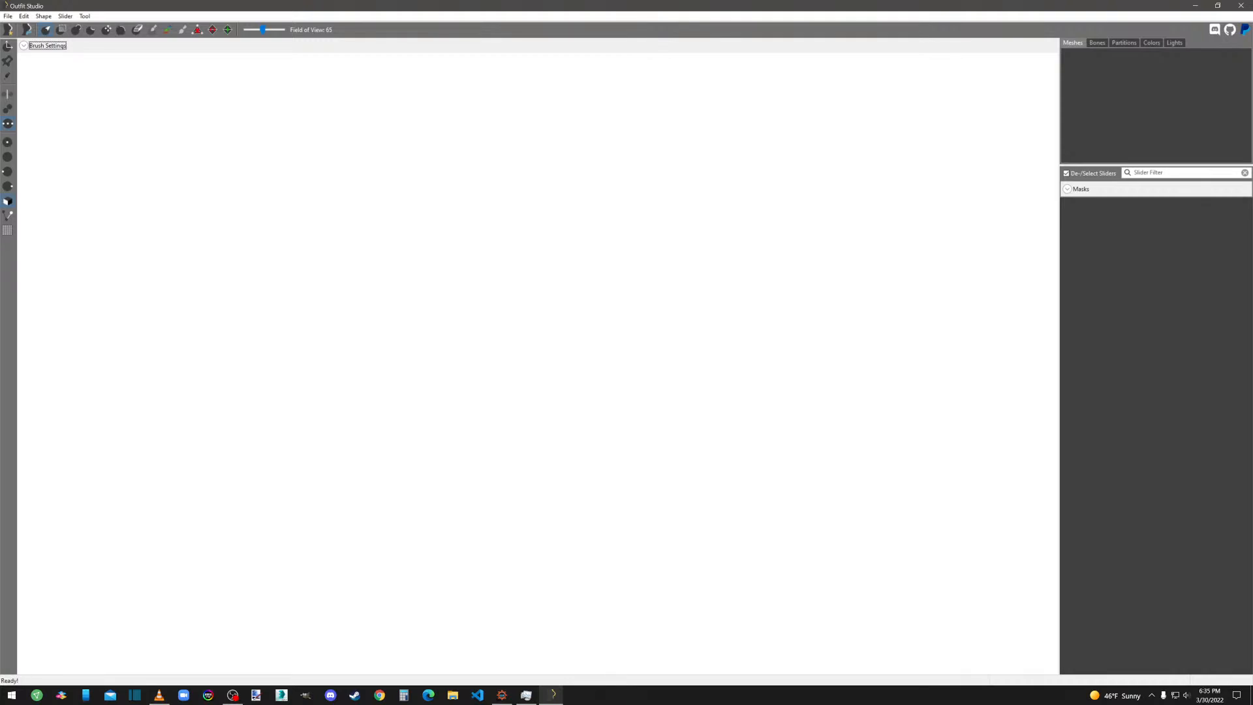
click(8, 16)
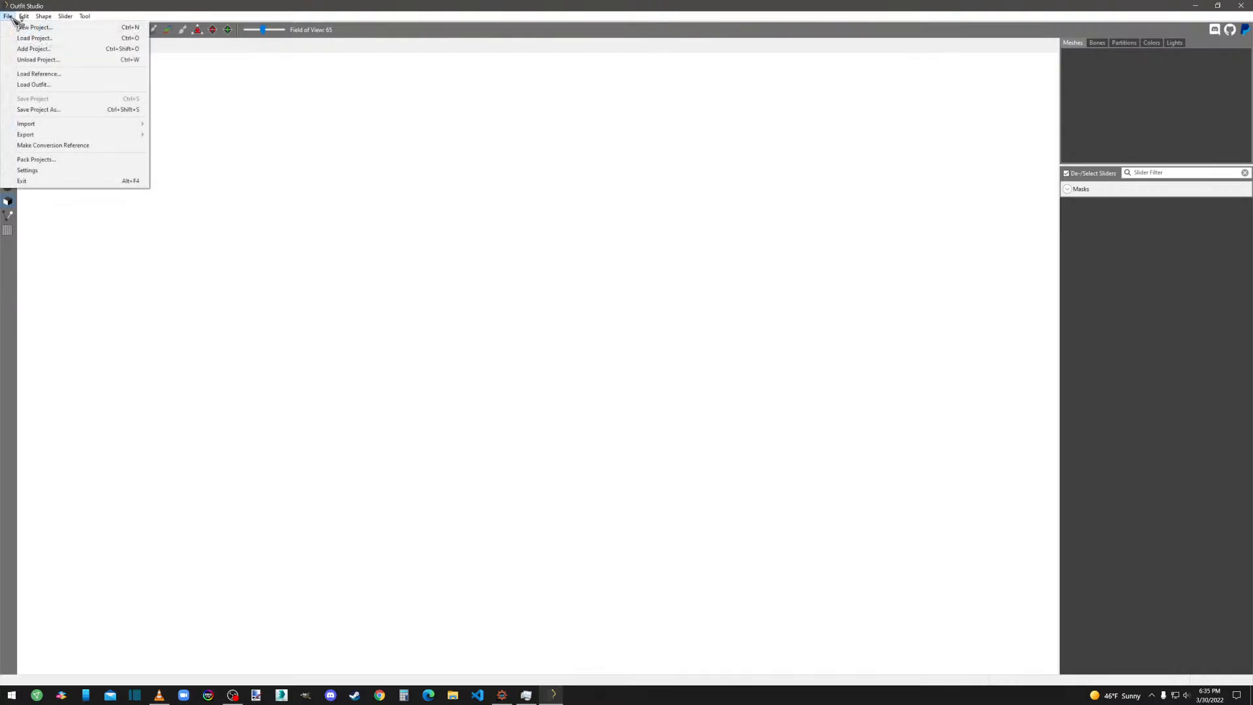
click(43, 28)
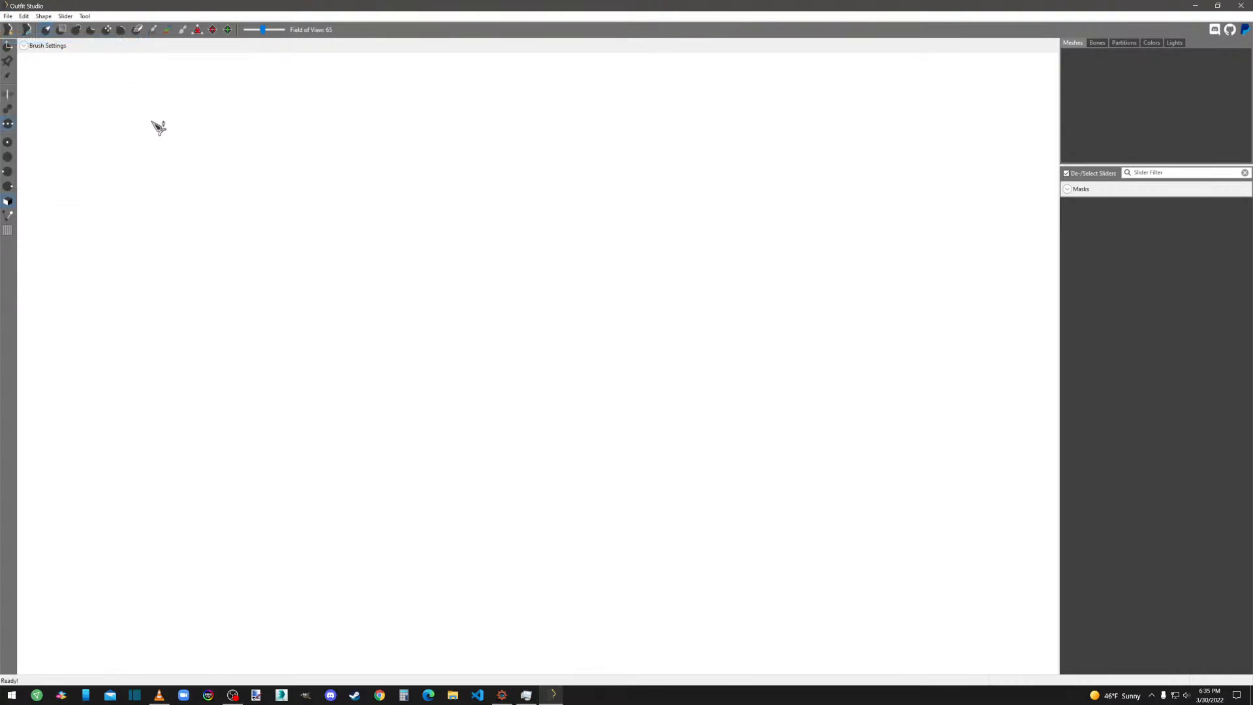
double_click(155, 94)
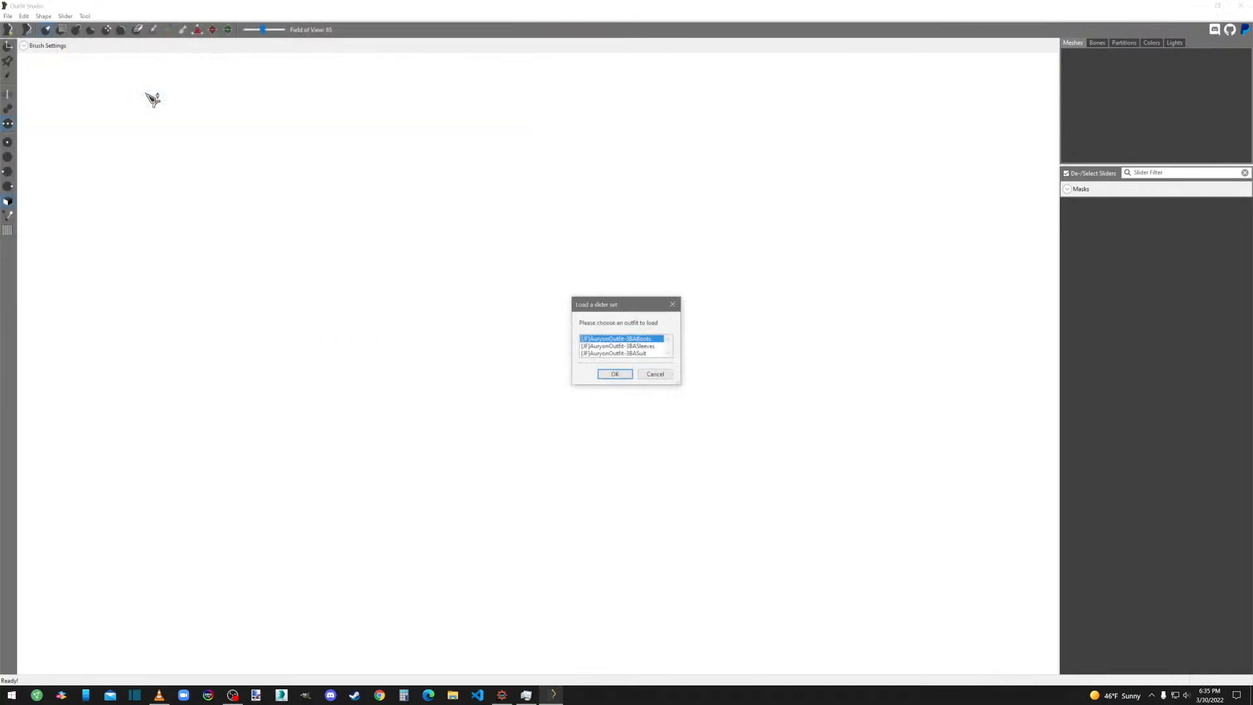
double_click(636, 339)
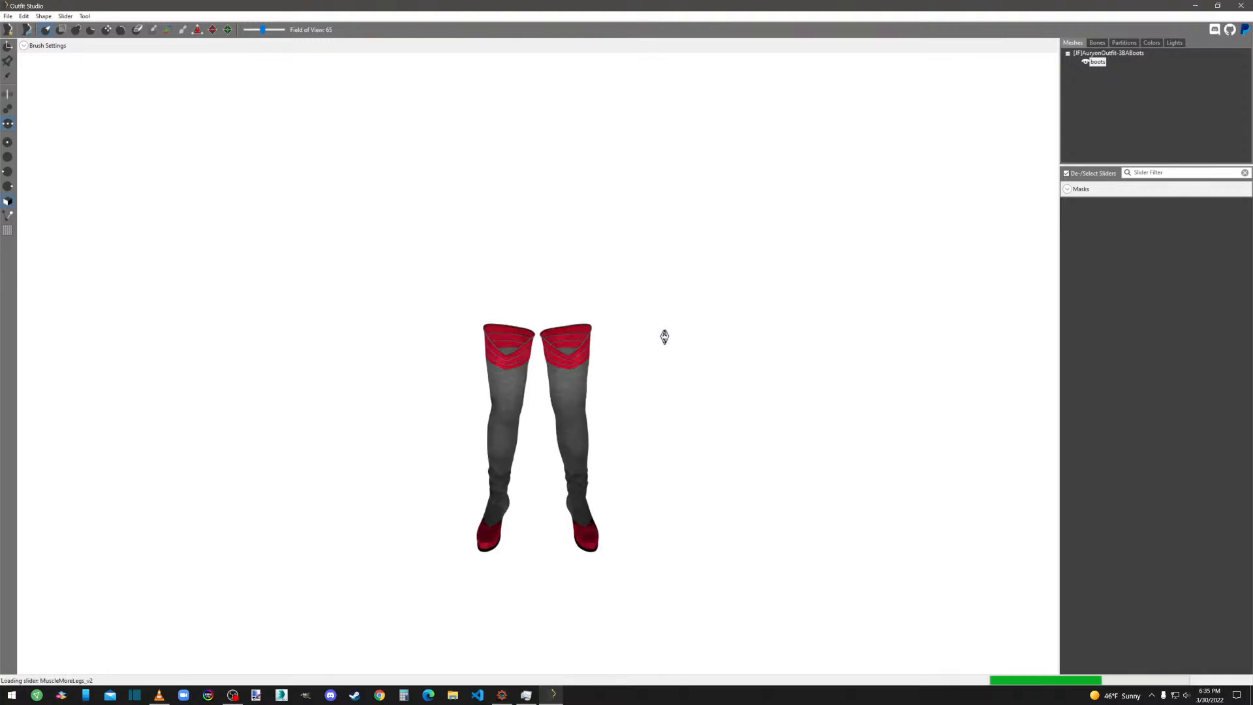
Import femalefeet_1.nif from the character assets folder of the CBBE 3BA mod into the boots project.
click(8, 16)
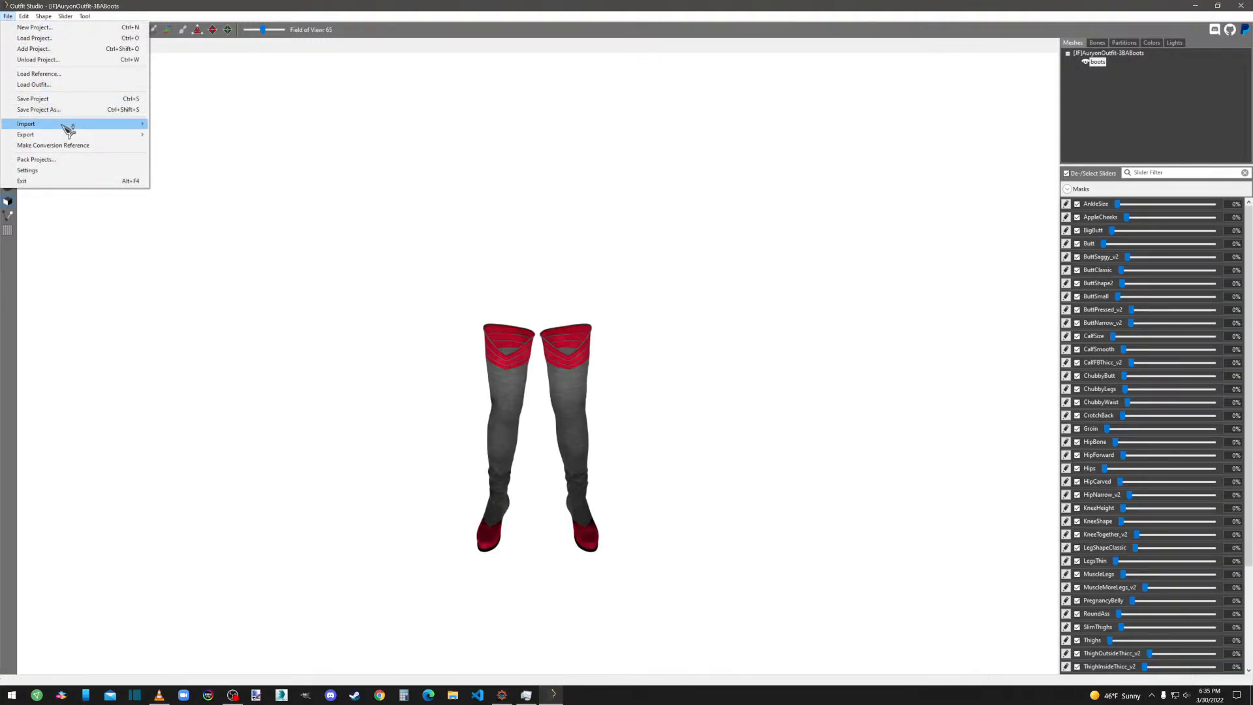
mouse_move(67, 124)
click(178, 123)
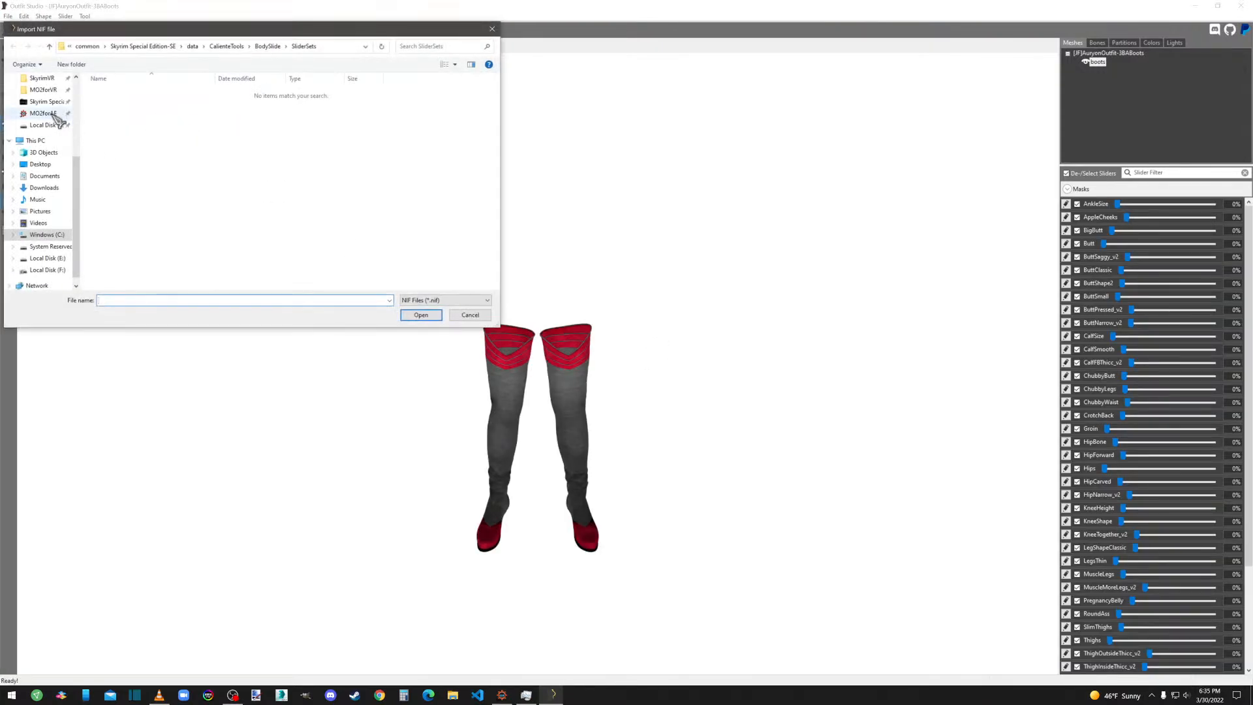
click(47, 79)
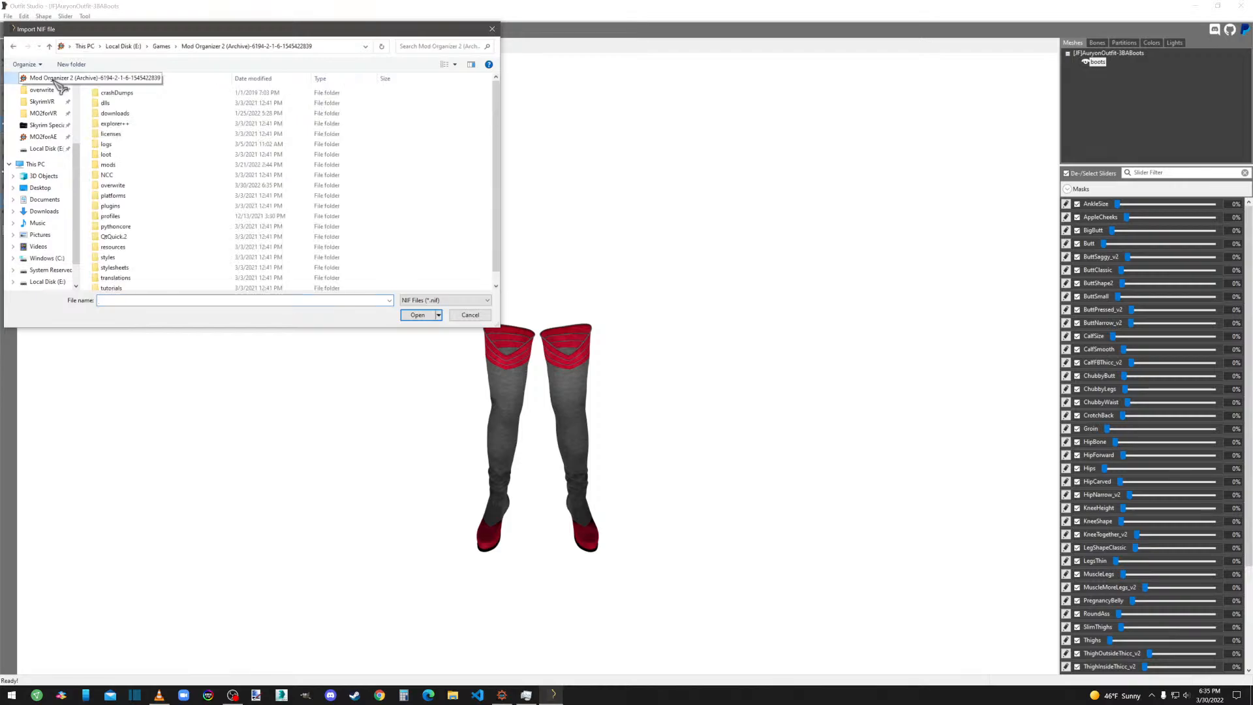
double_click(120, 166)
scroll(134, 180, down, 1)
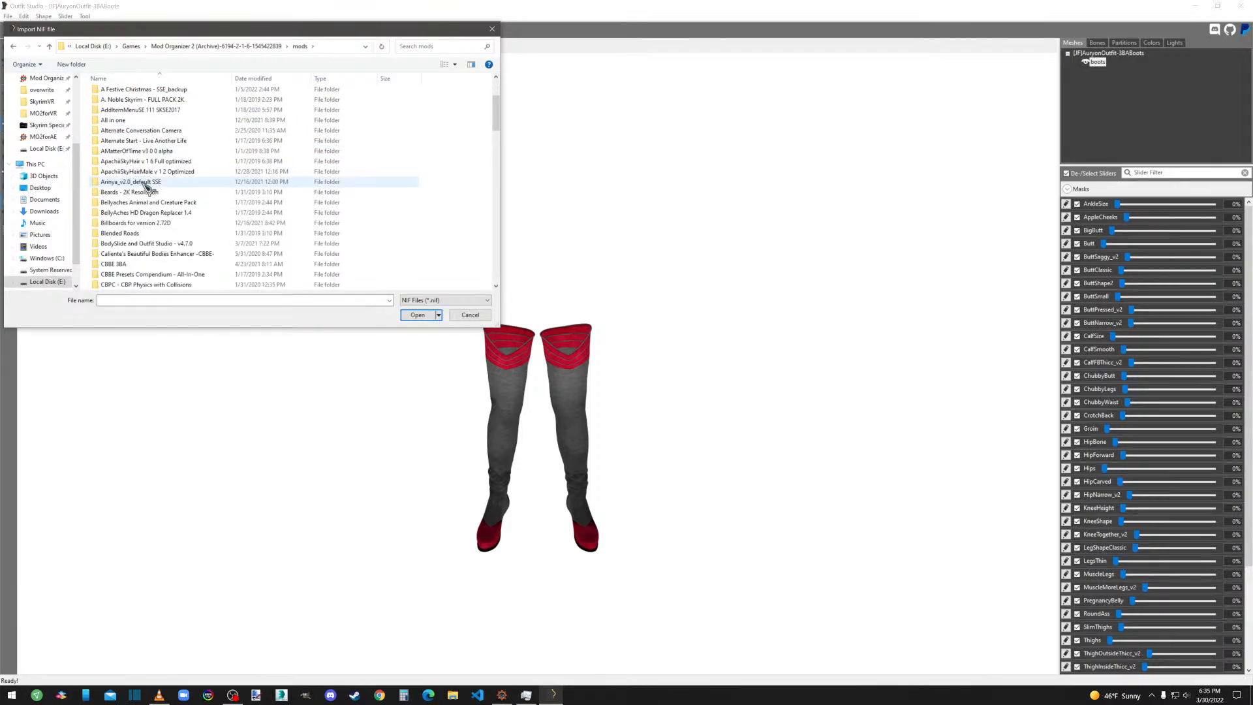
double_click(120, 234)
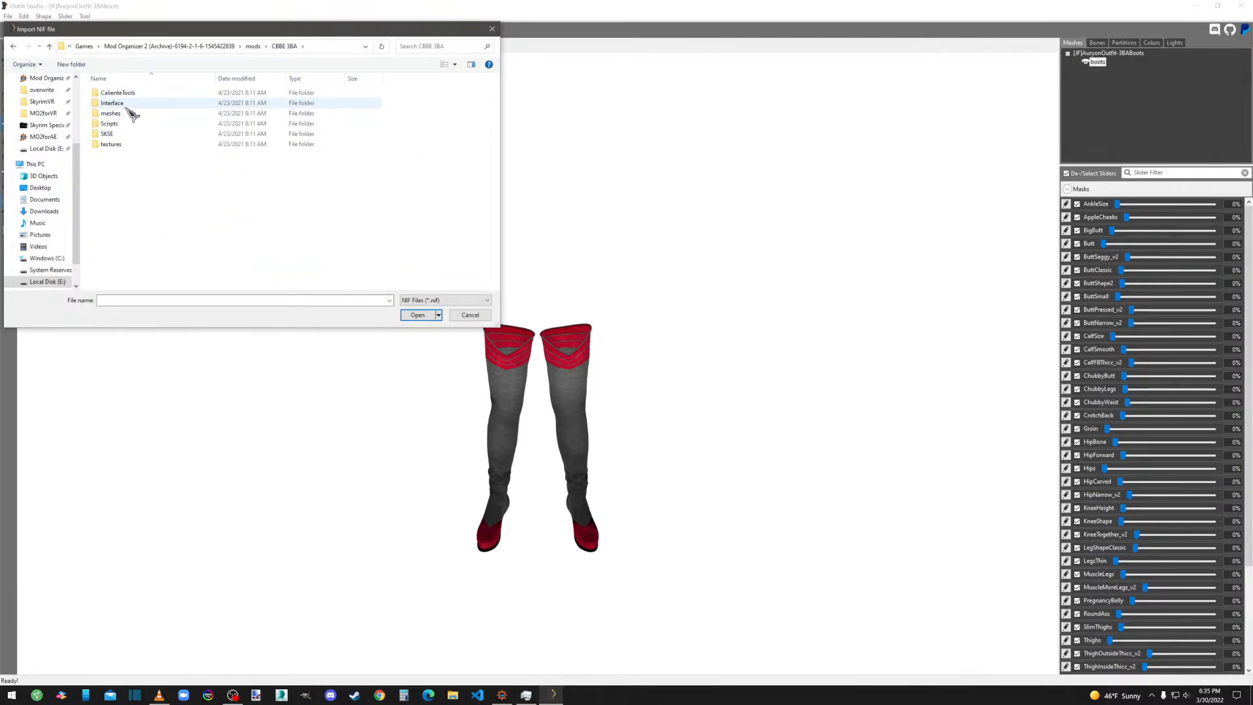
double_click(110, 113)
double_click(115, 94)
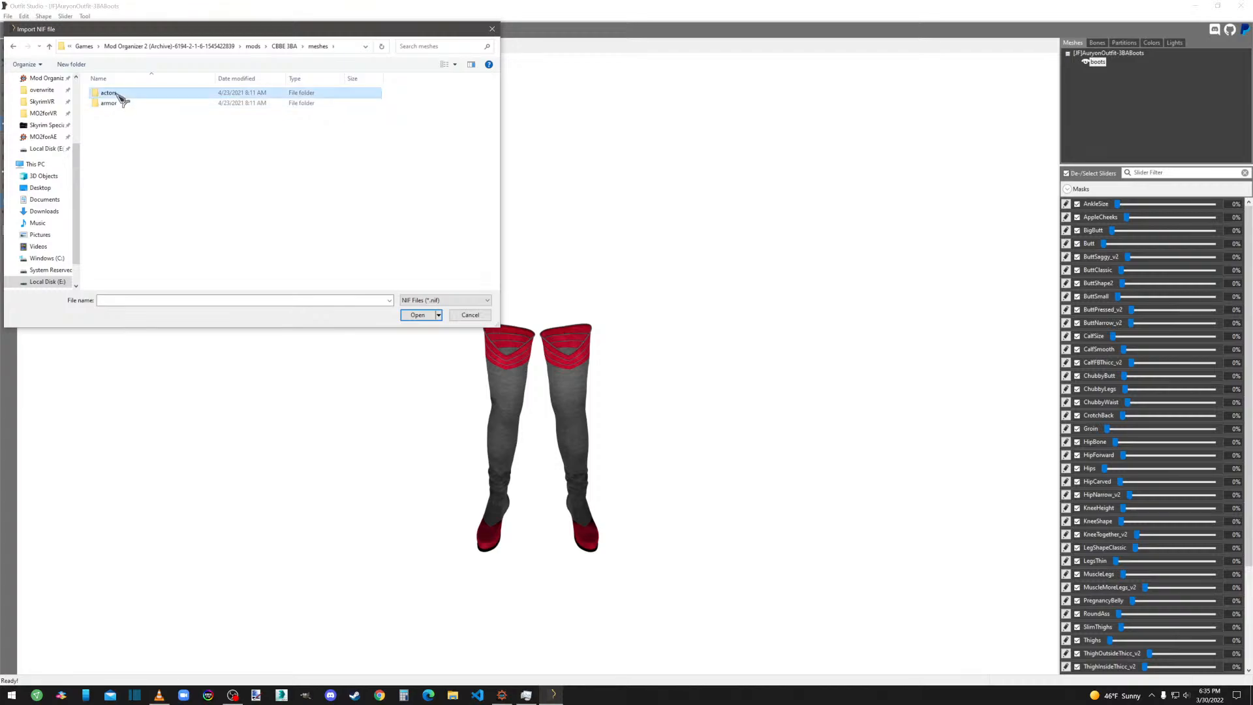
double_click(116, 93)
double_click(119, 93)
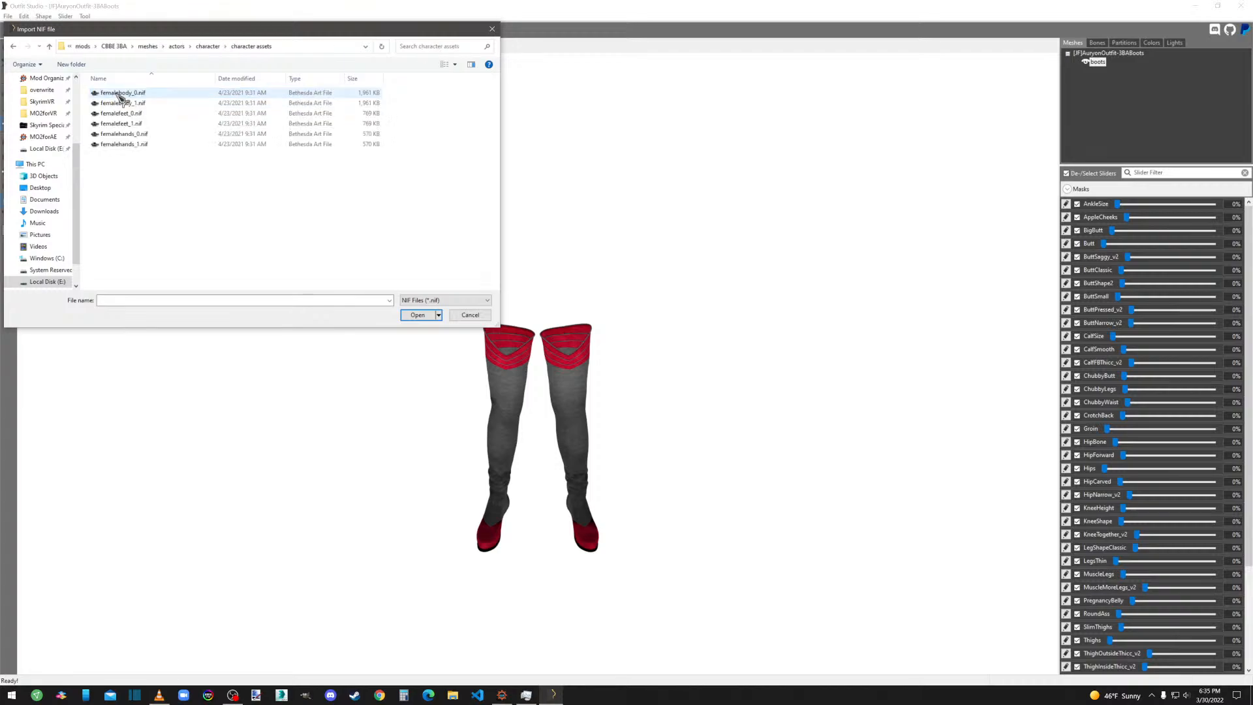
double_click(121, 124)
Examine up close how the imported feet sit against the high-heeled boots from several angles, and start Discord.
right_drag(835, 559, 622, 538)
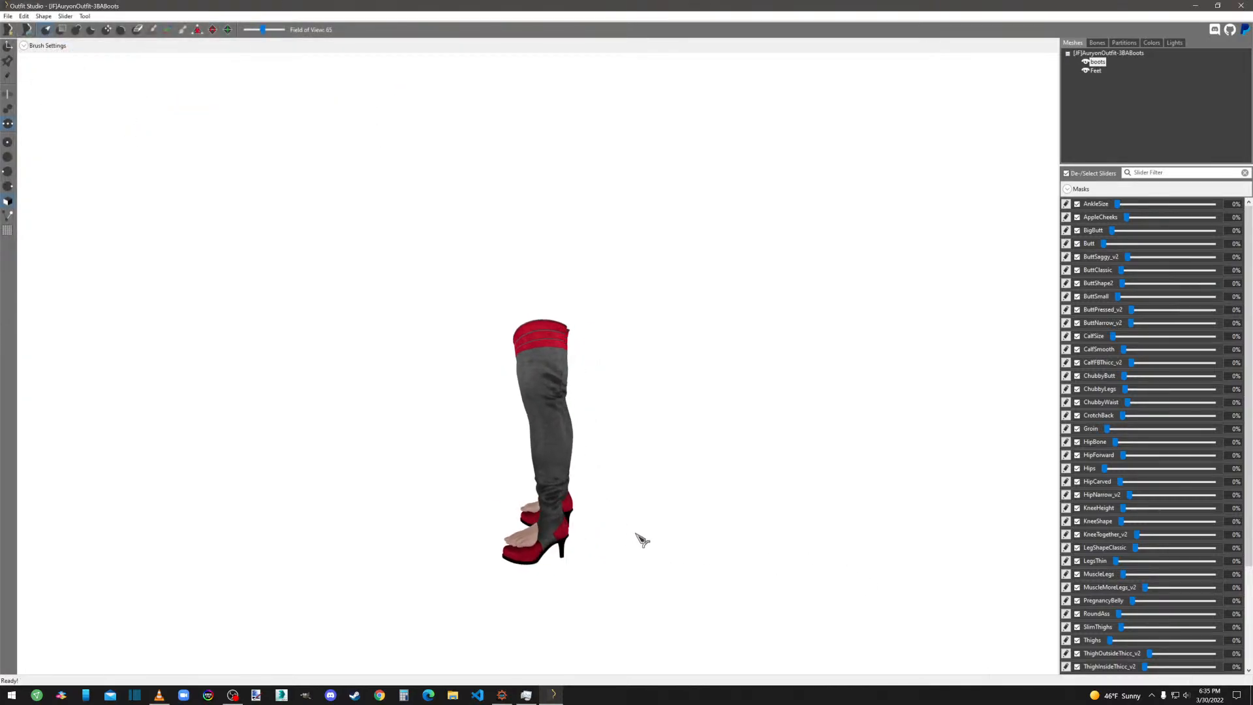
middle_drag(637, 534, 650, 351)
scroll(636, 416, up, 4)
scroll(649, 427, up, 5)
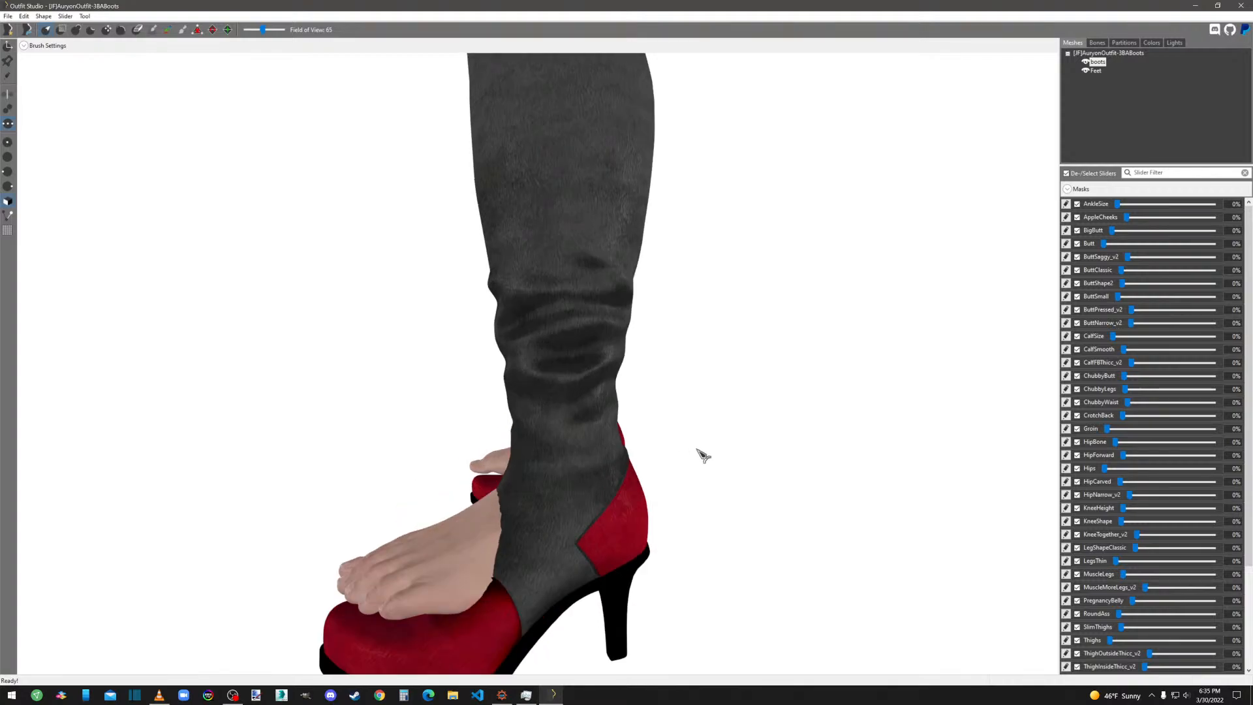
middle_drag(699, 452, 724, 405)
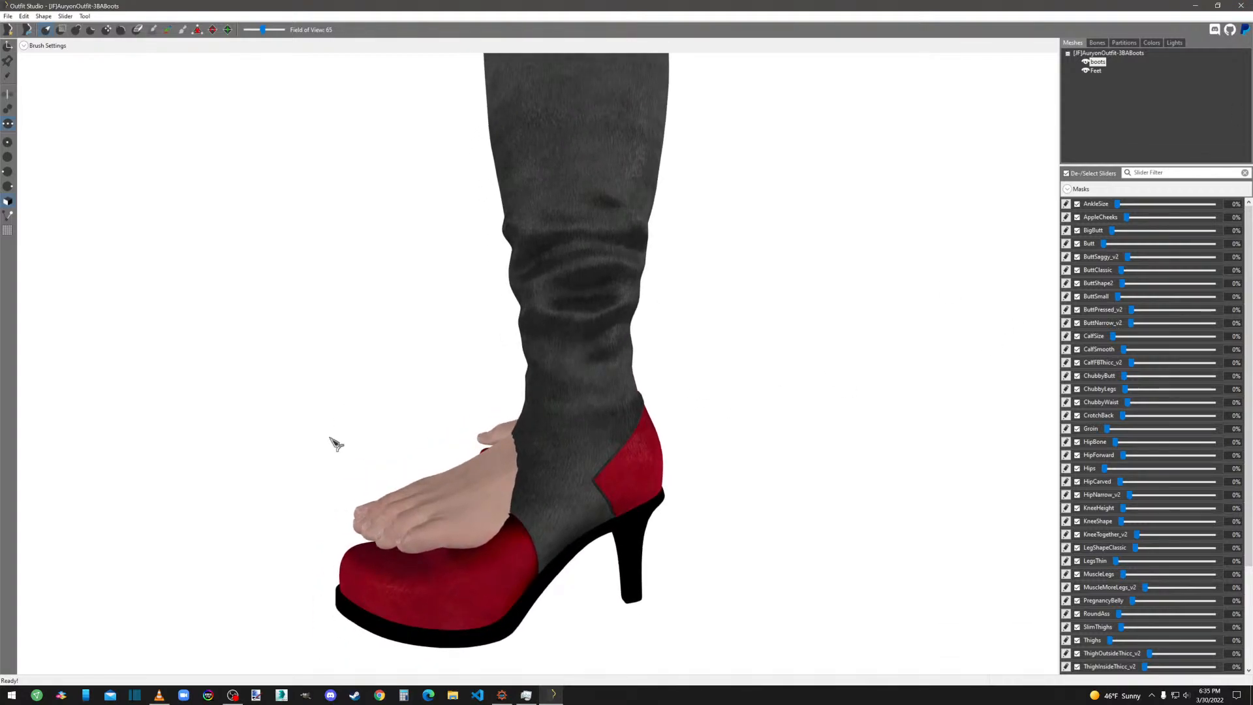
right_drag(550, 568, 620, 554)
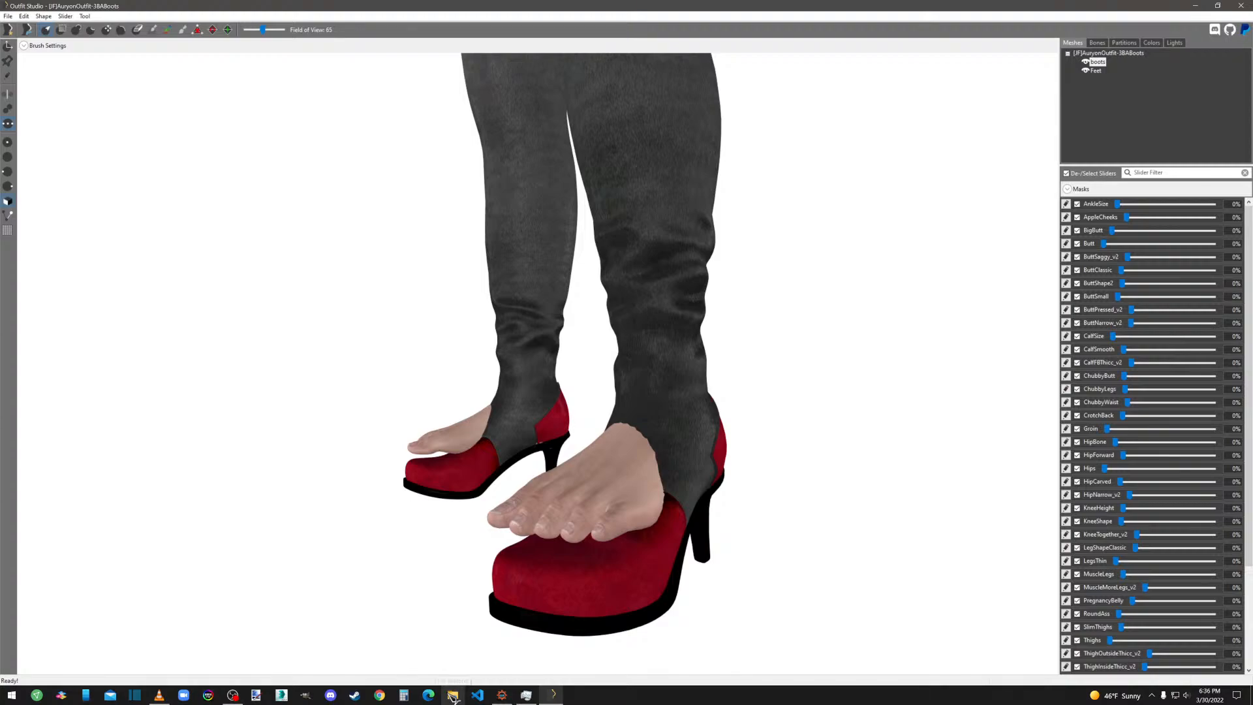
click(330, 695)
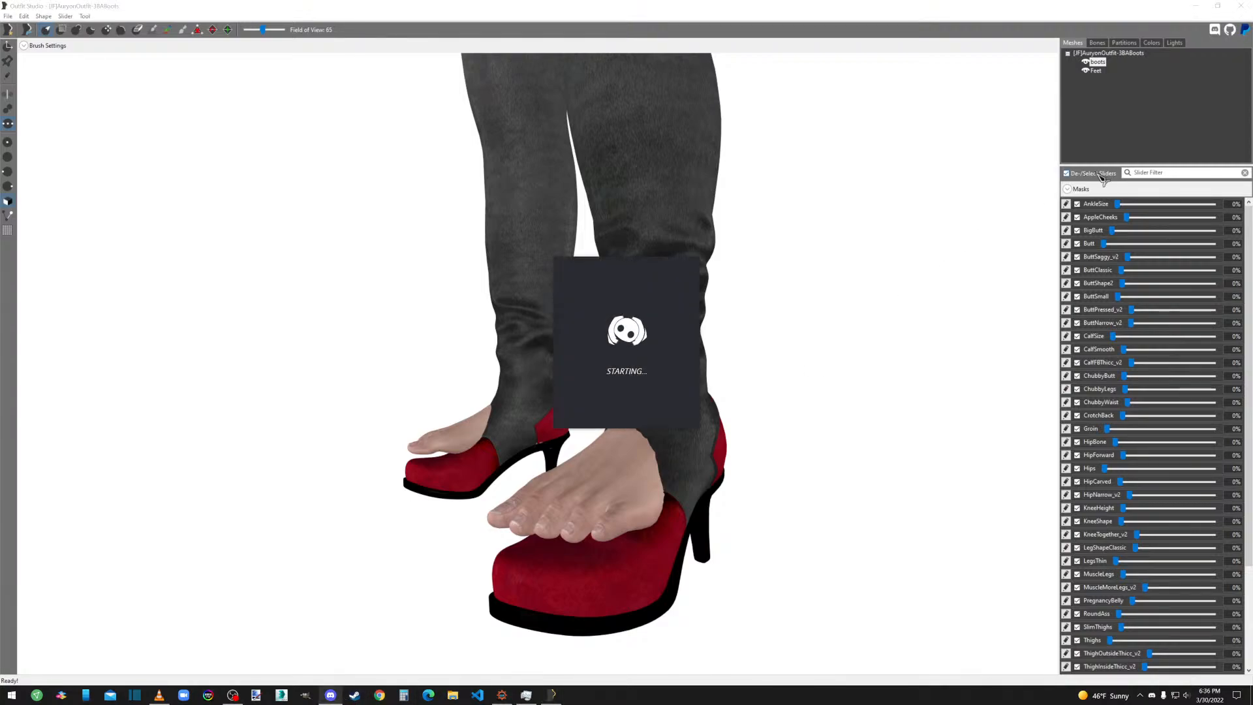
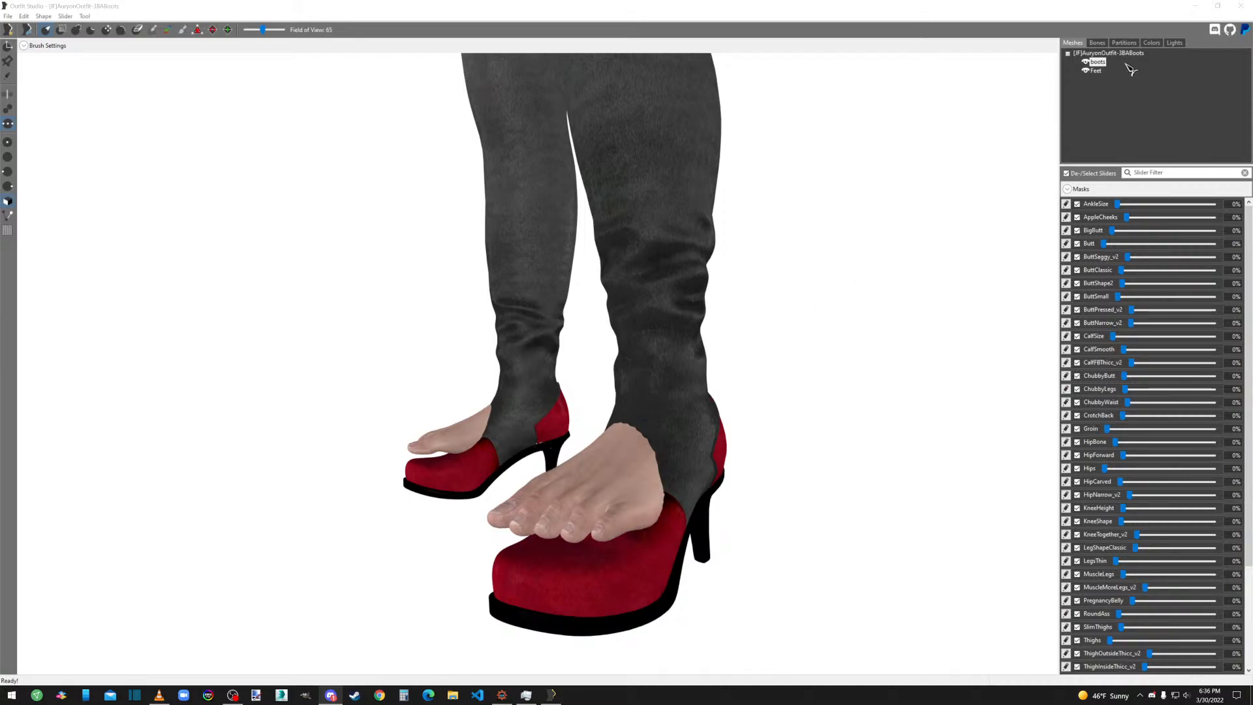
Reposition the Feet mesh to sit inside the boots and check the fit from behind and below.
click(1096, 73)
right_click(1097, 73)
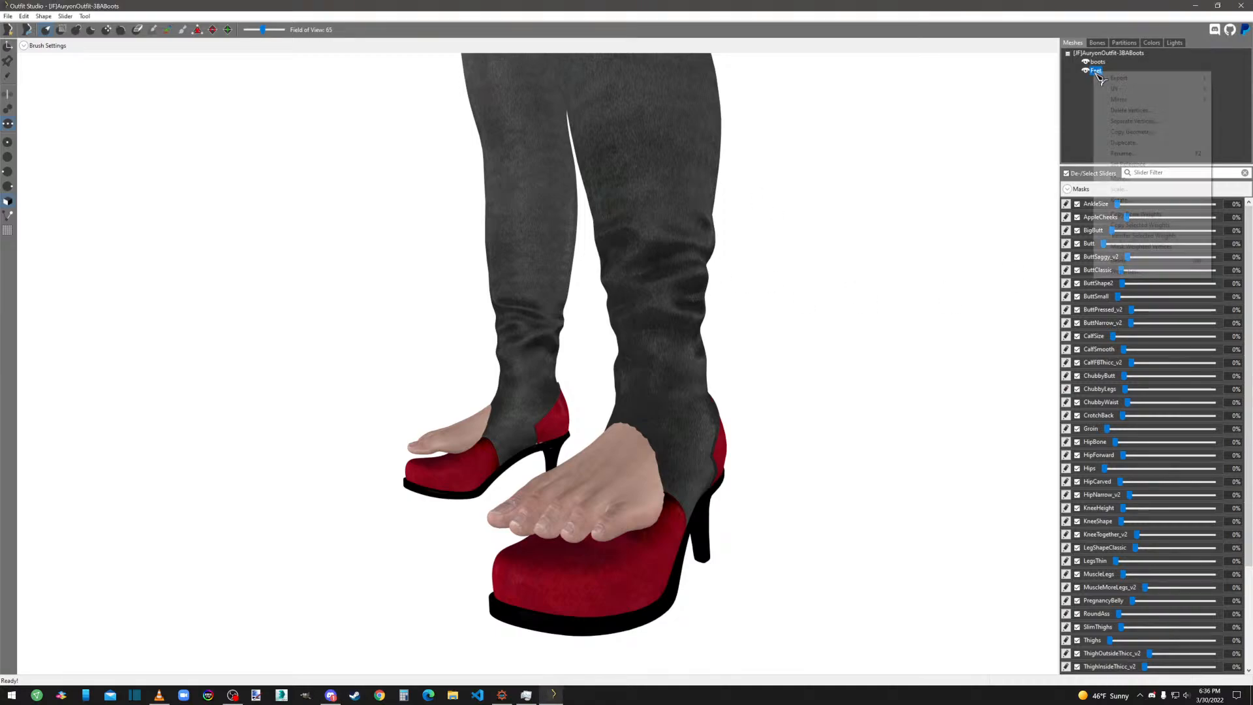
click(1126, 182)
drag(718, 304, 1201, 352)
click(1220, 342)
right_drag(875, 411, 797, 388)
middle_drag(793, 382, 951, 263)
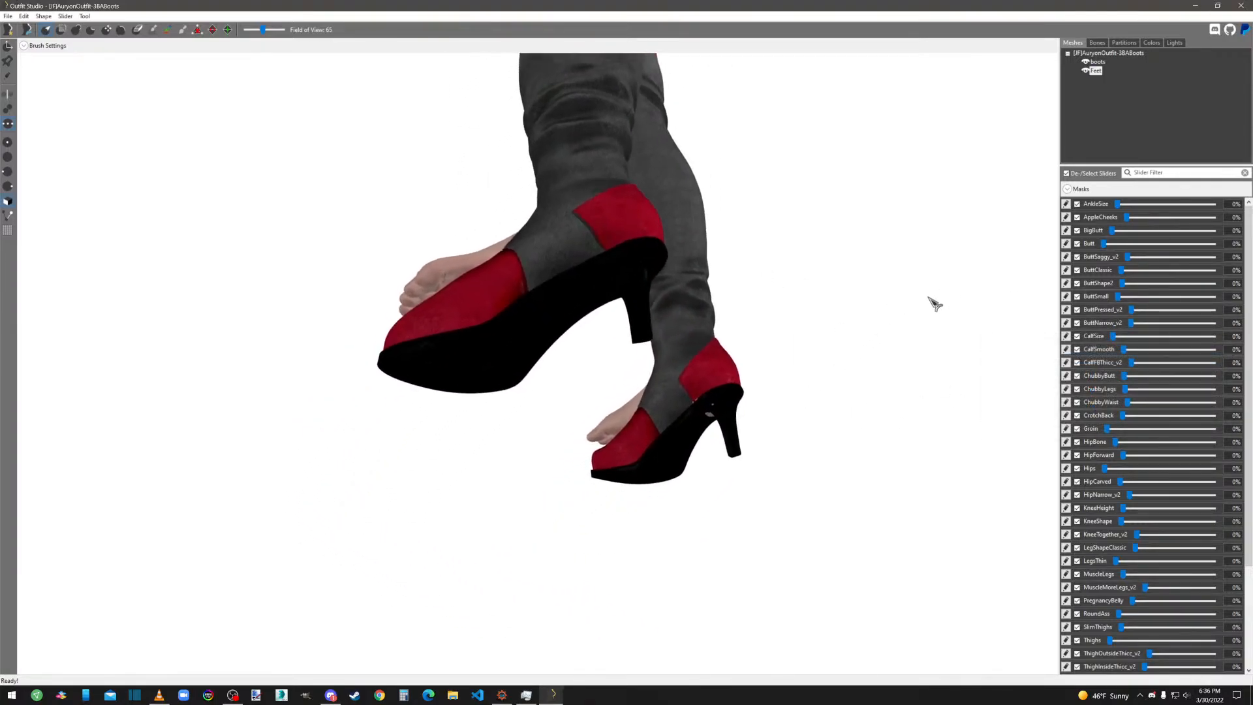
Try a Z offset of -4.2 on the Feet shape to gauge the heel height of the boots, without applying the move.
scroll(926, 297, up, 2)
scroll(918, 301, down, 1)
right_drag(918, 306, 996, 279)
right_click(1095, 71)
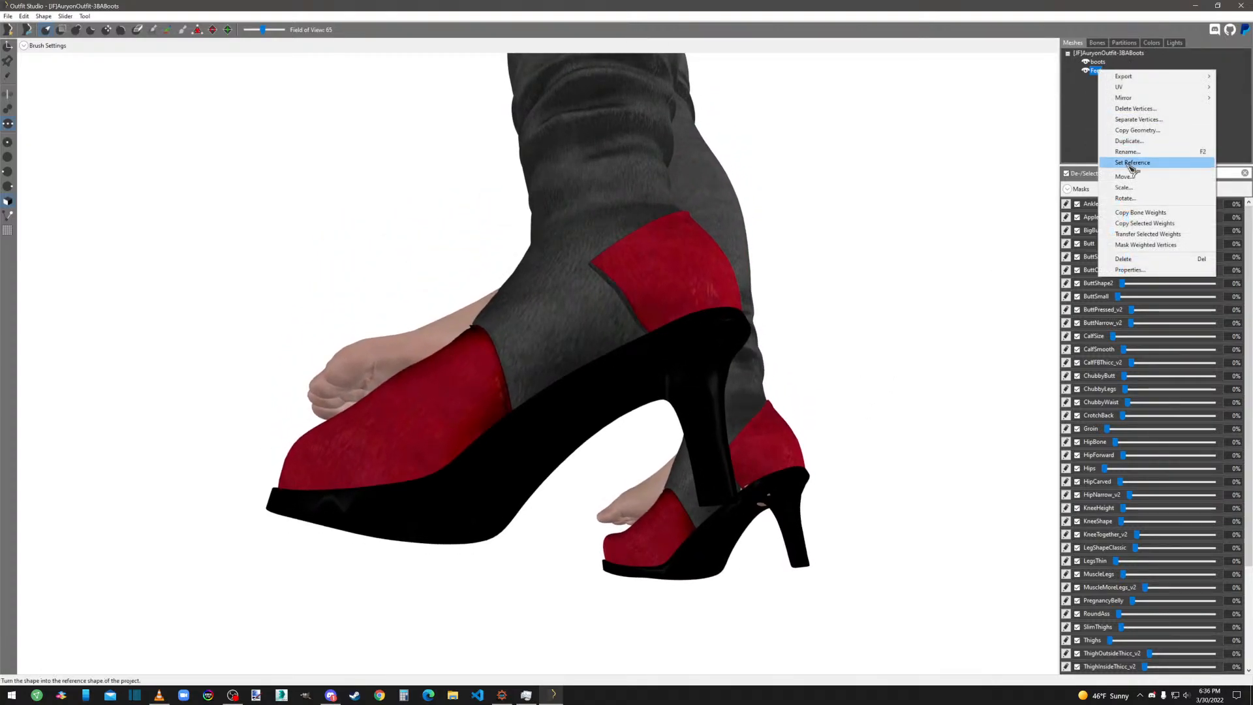
click(1136, 175)
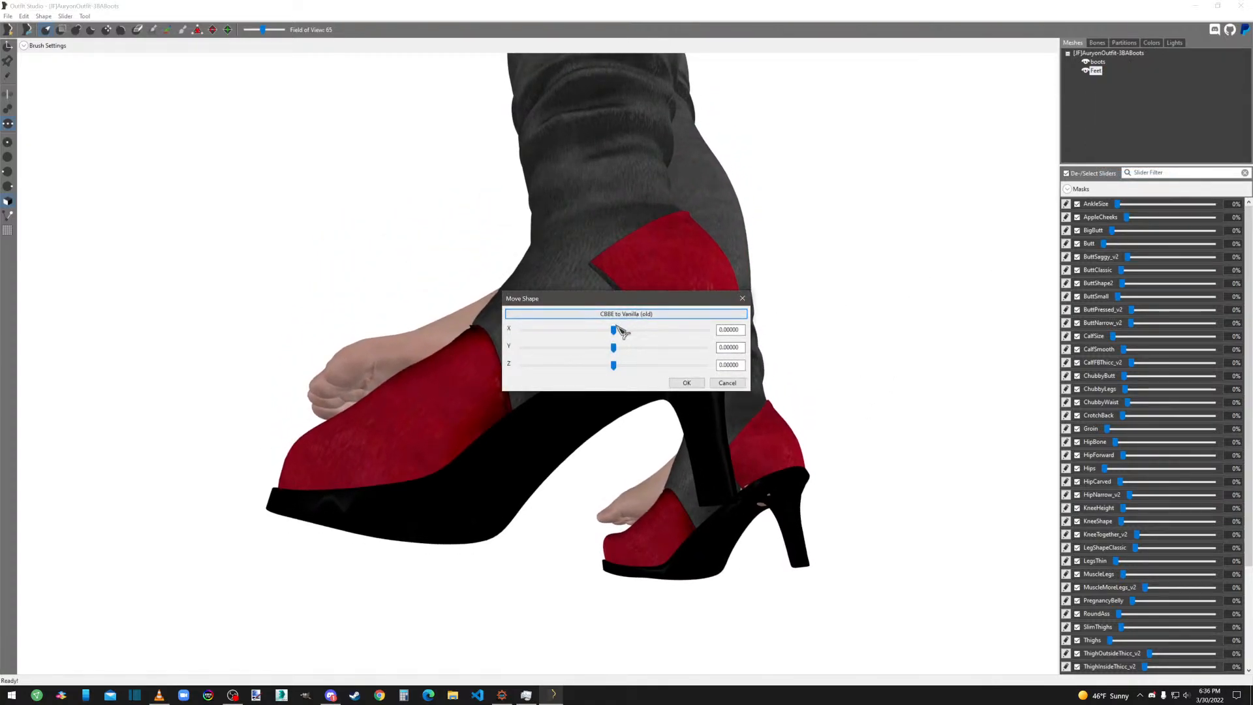
drag(636, 300, 1039, 315)
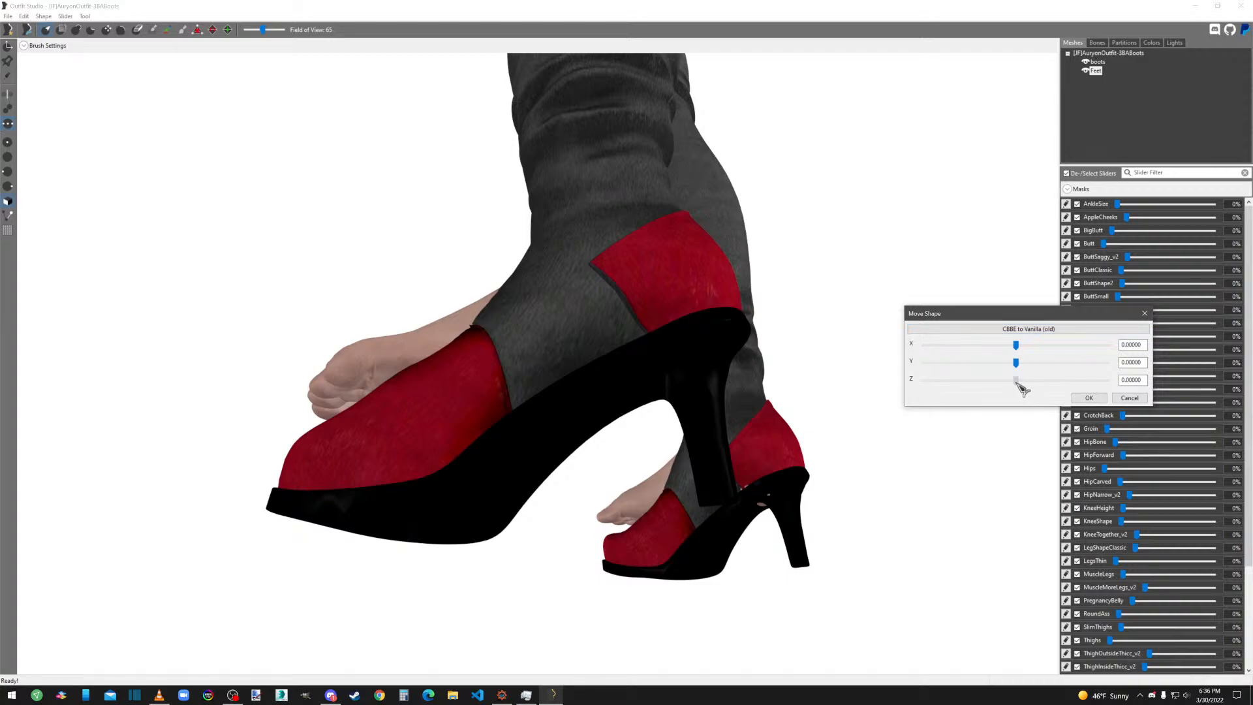
drag(1015, 380, 1002, 384)
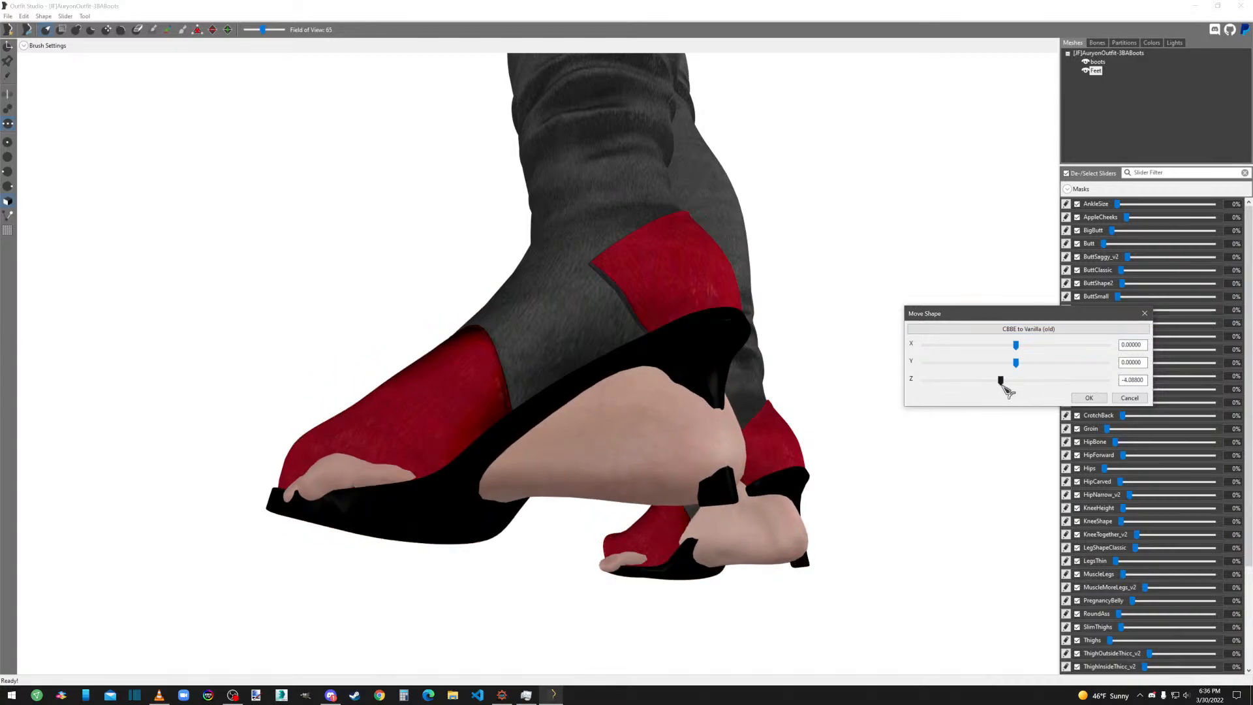
drag(1006, 385, 1010, 387)
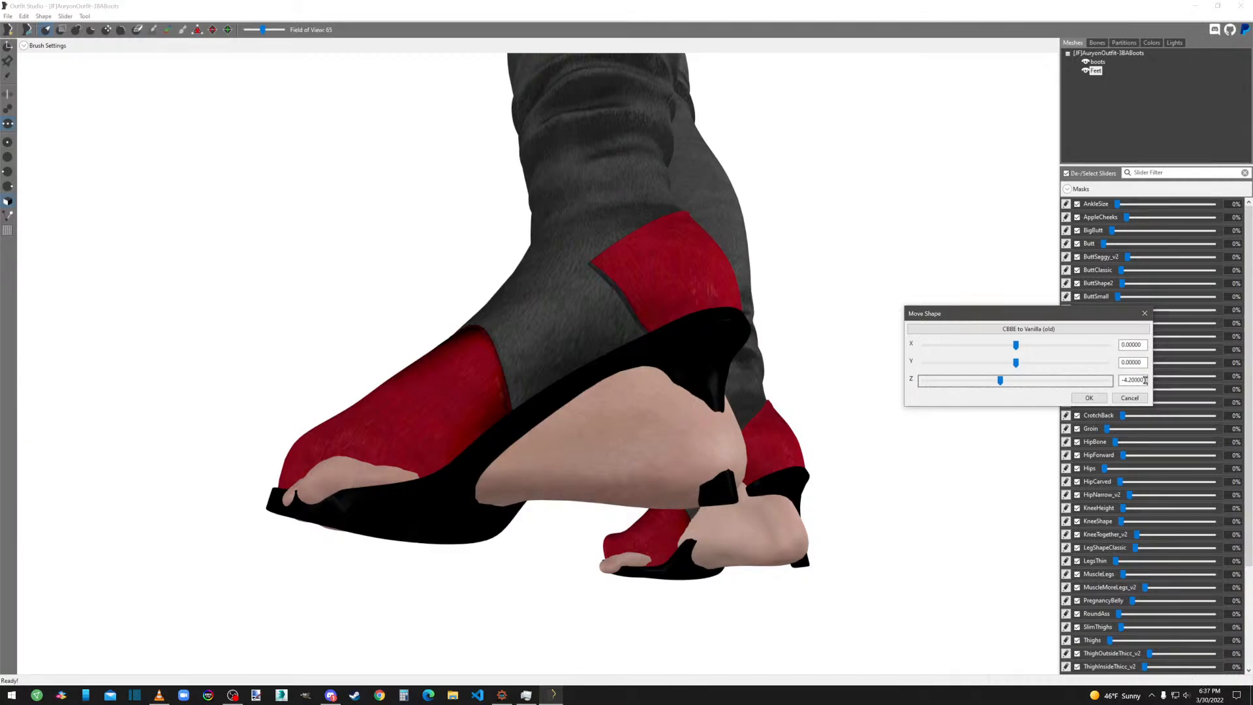
drag(1146, 379, 1125, 380)
click(1127, 399)
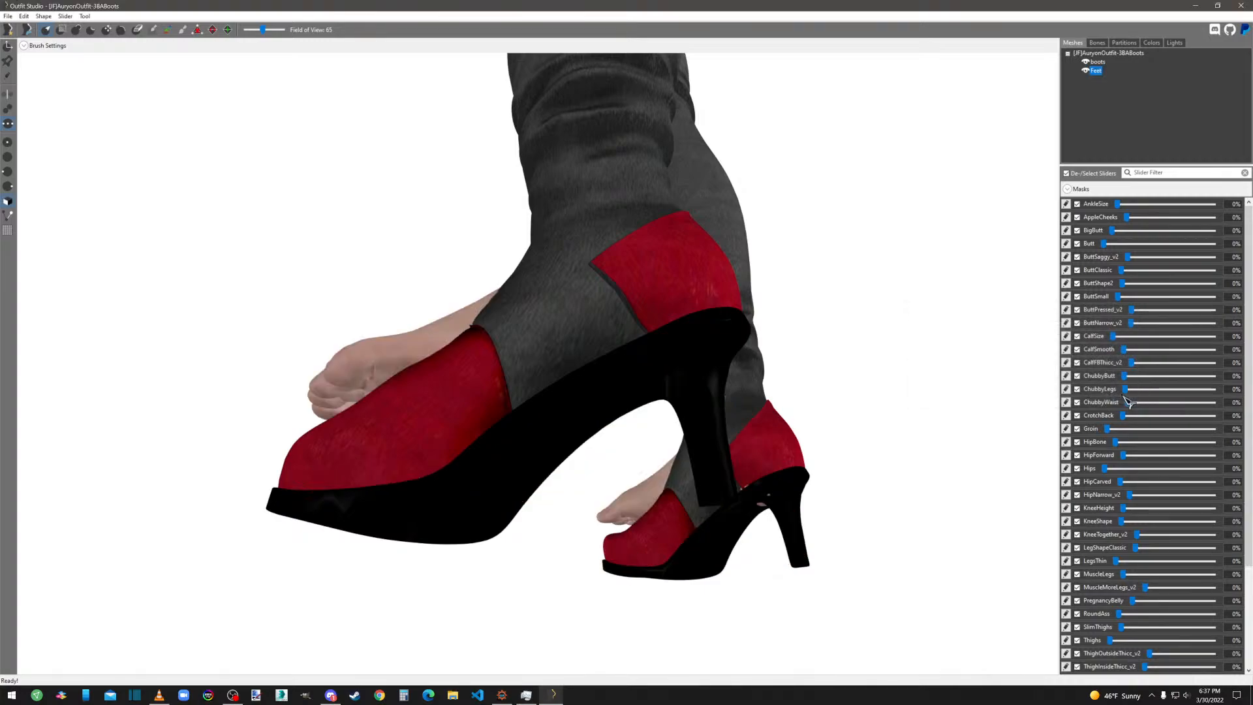
Add an extra data entry to the boots shape's properties and change its type.
right_click(1097, 62)
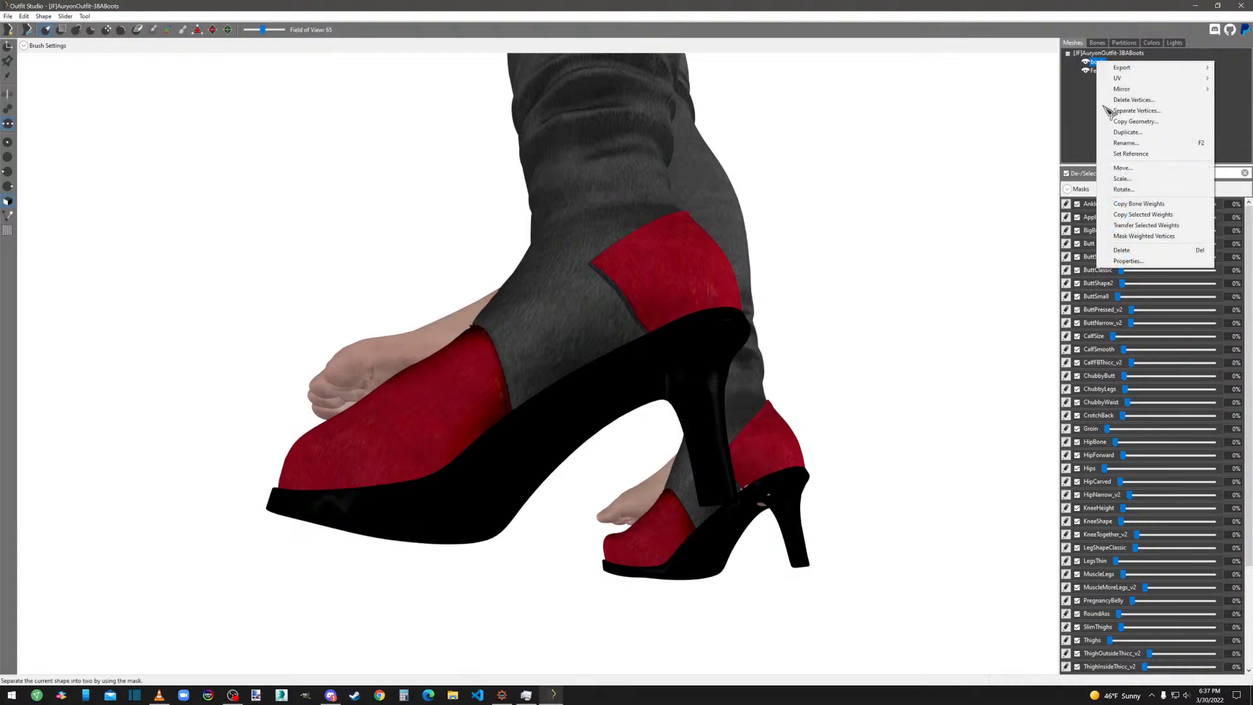
click(1122, 261)
click(548, 254)
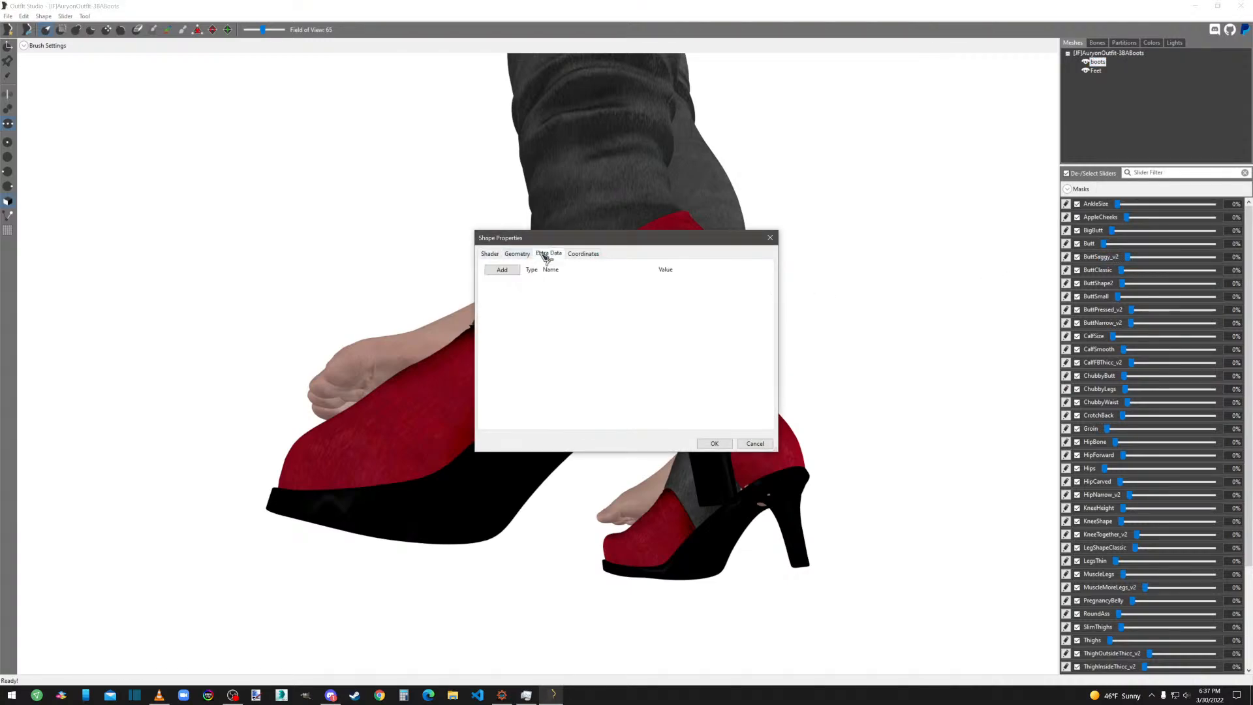
click(501, 270)
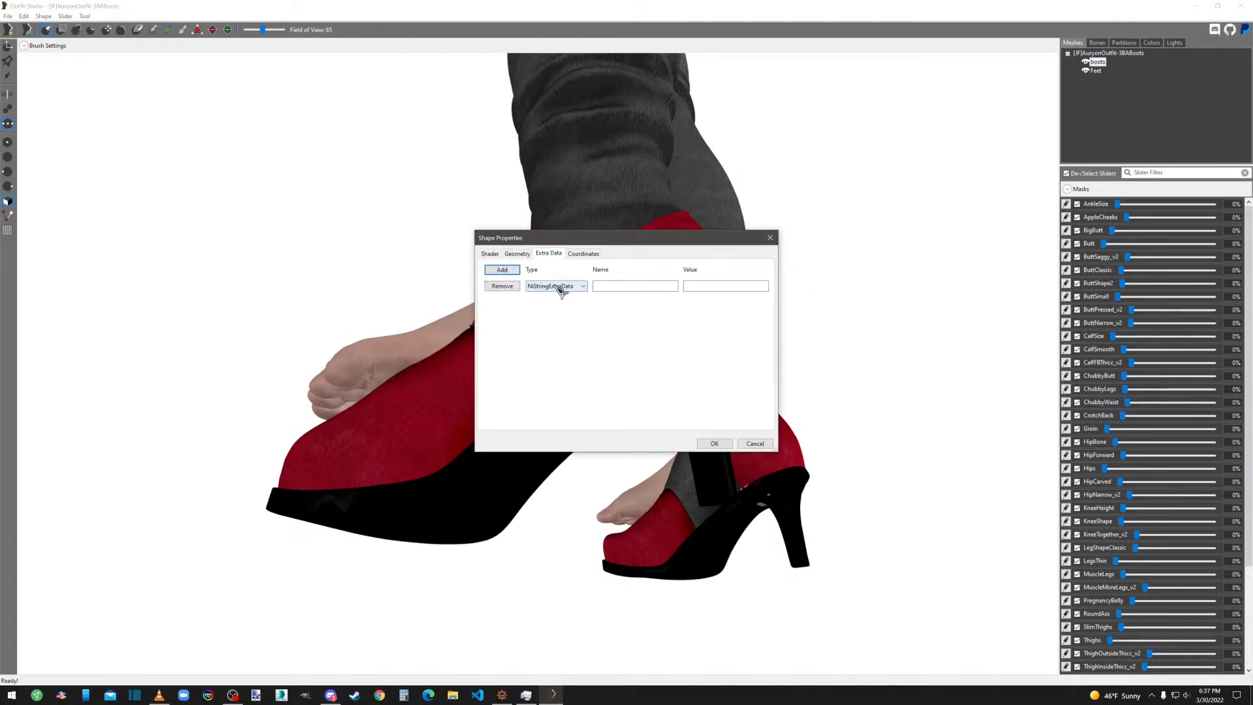
click(558, 287)
click(561, 315)
click(717, 444)
Delete the Feet mesh from the boots project and save the project.
right_click(1095, 71)
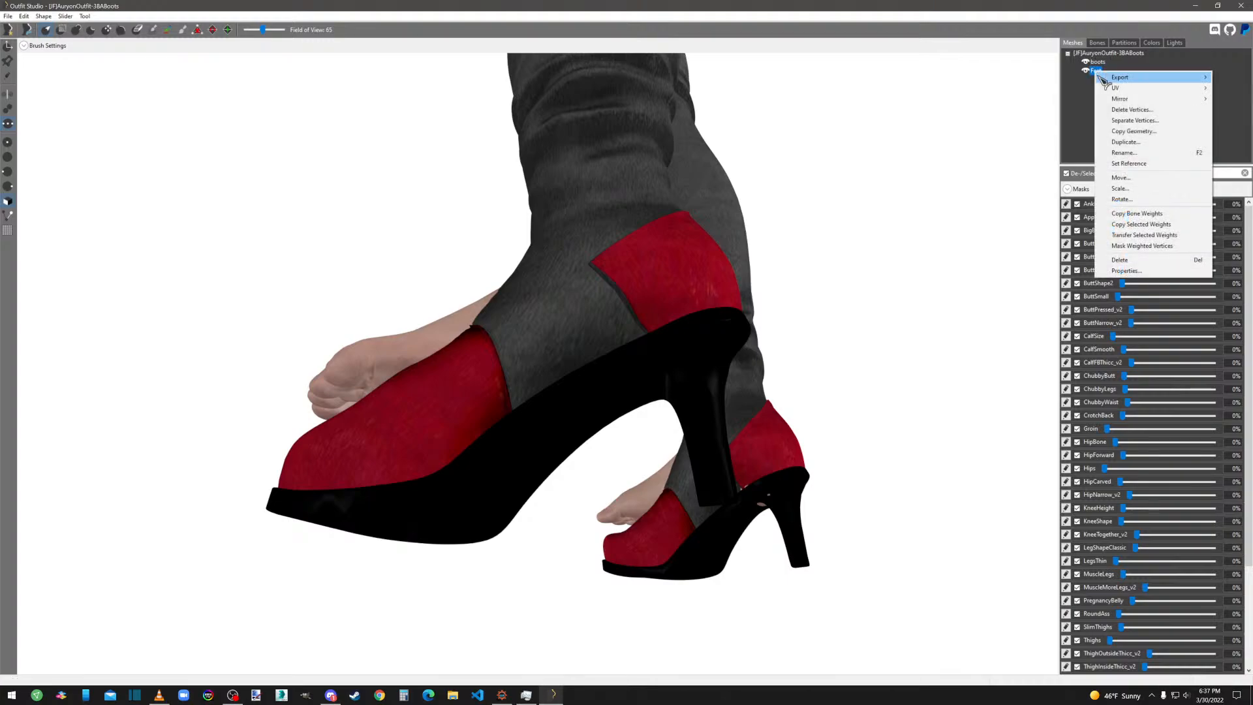
click(1158, 261)
click(679, 344)
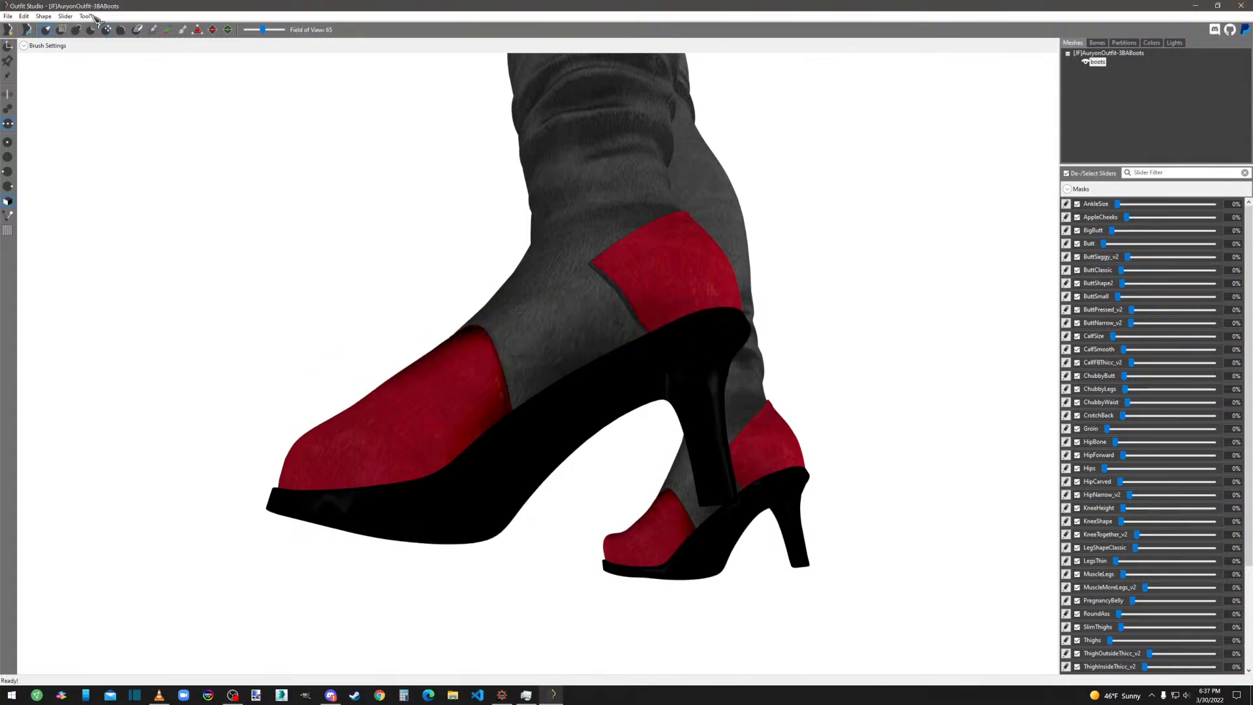
click(8, 16)
click(36, 98)
Reset the transforms and remove the skinning from the boots, and check the bone list.
scroll(847, 394, down, 10)
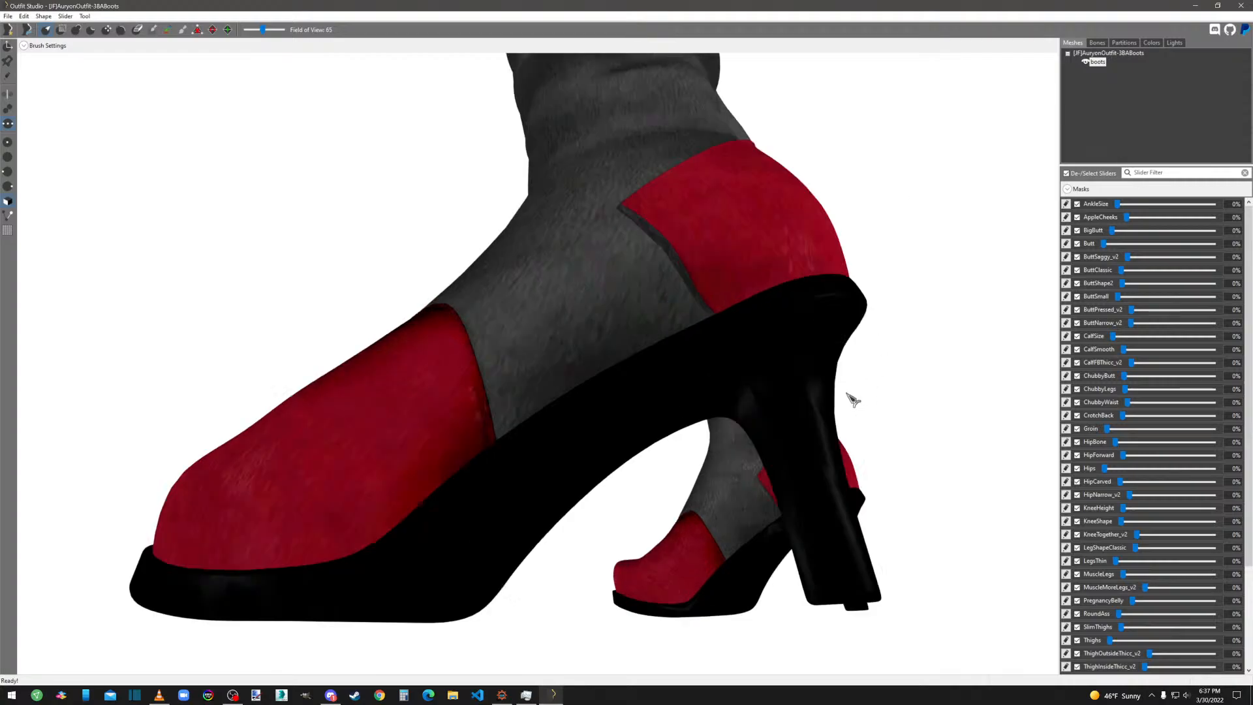
scroll(837, 401, down, 8)
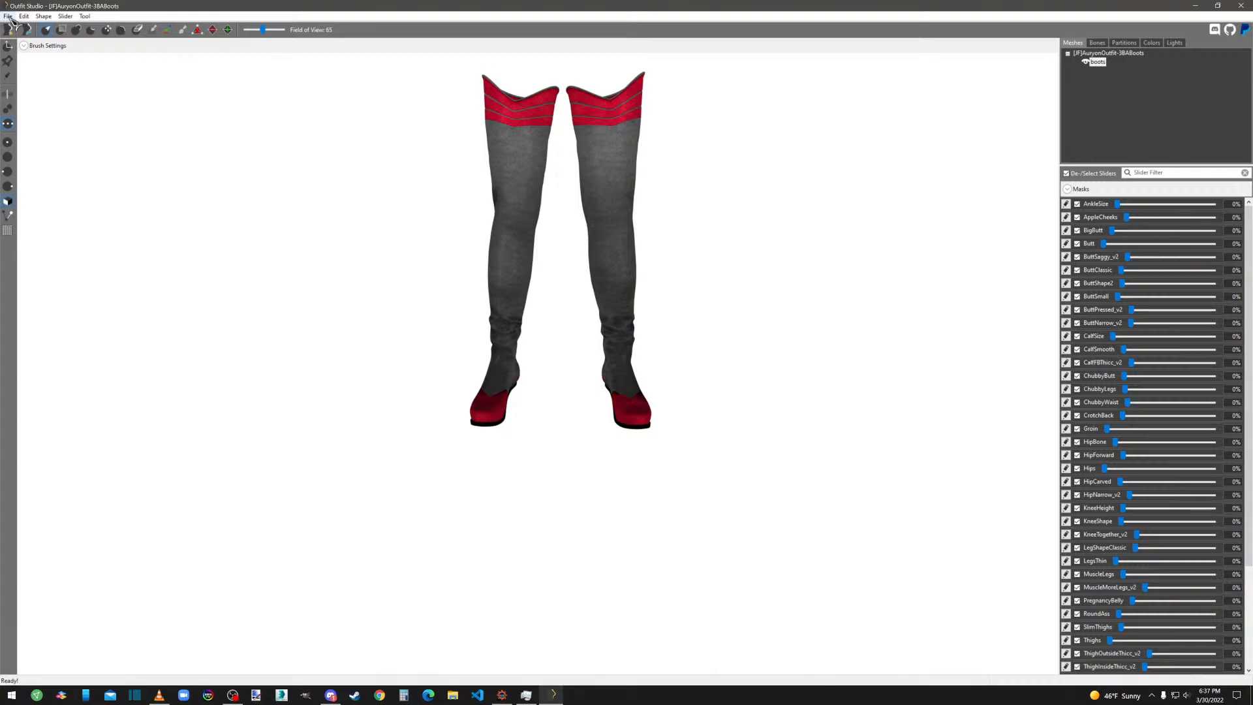
click(23, 16)
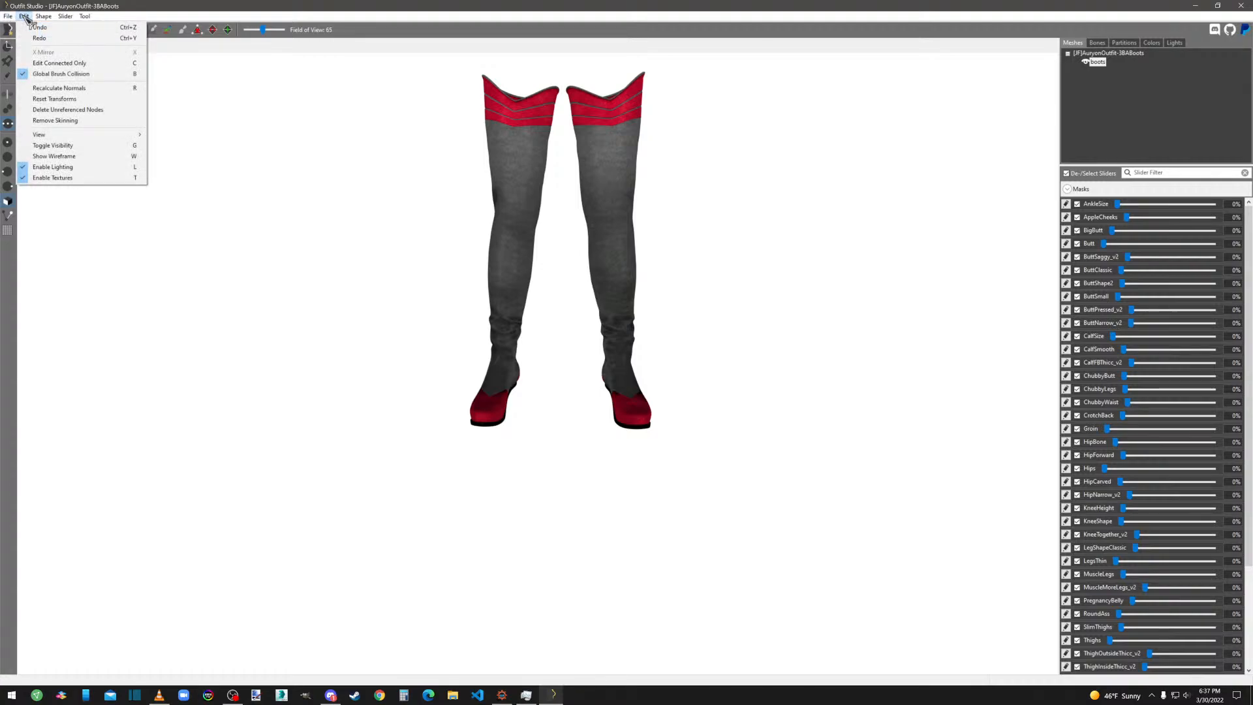
click(66, 101)
click(23, 16)
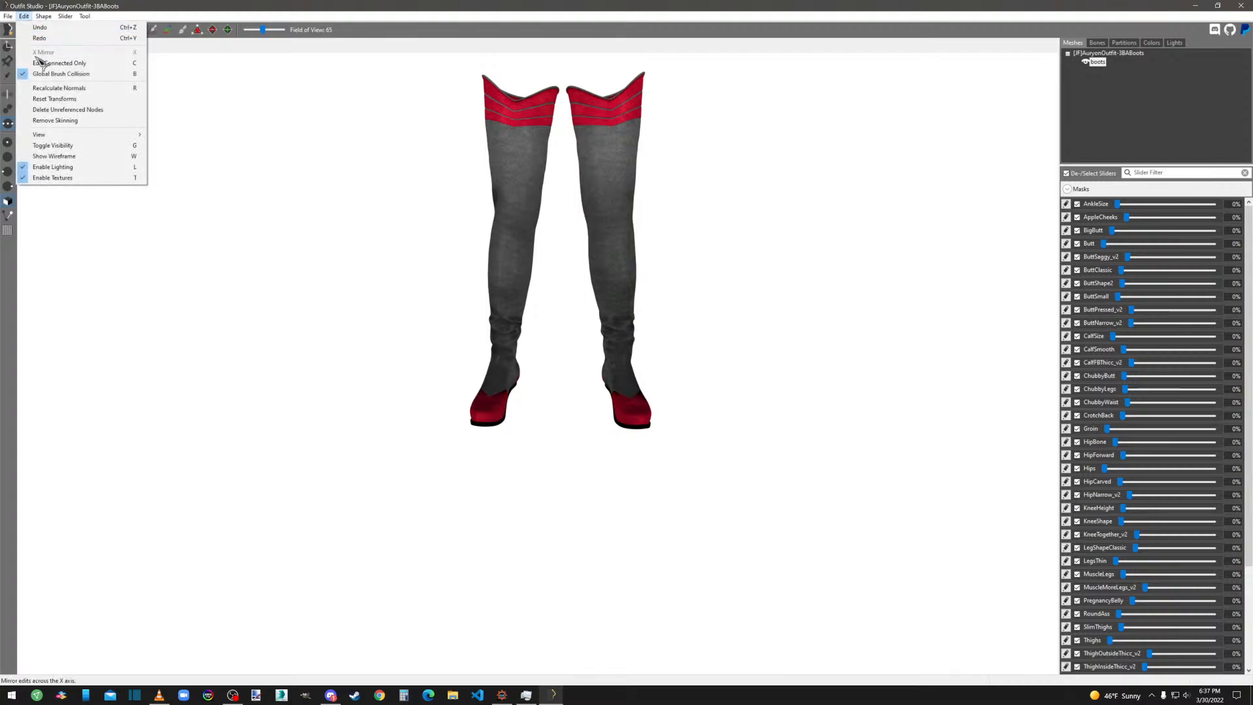
click(62, 120)
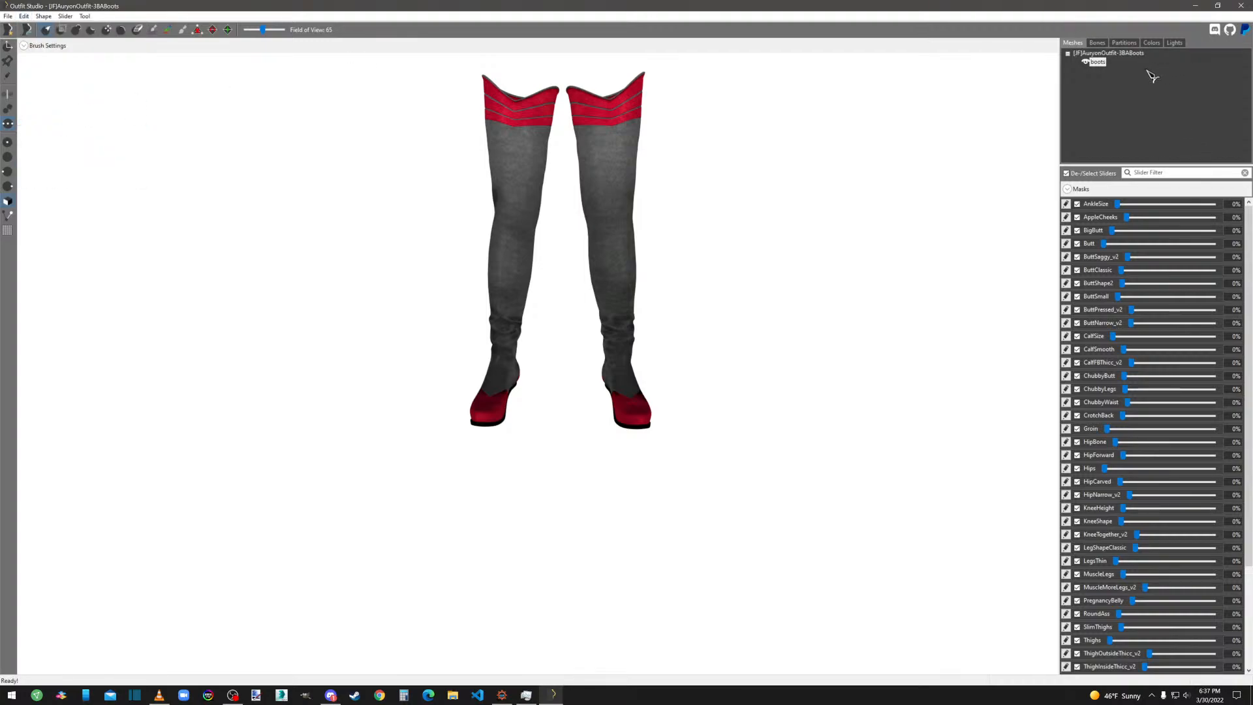
click(1097, 44)
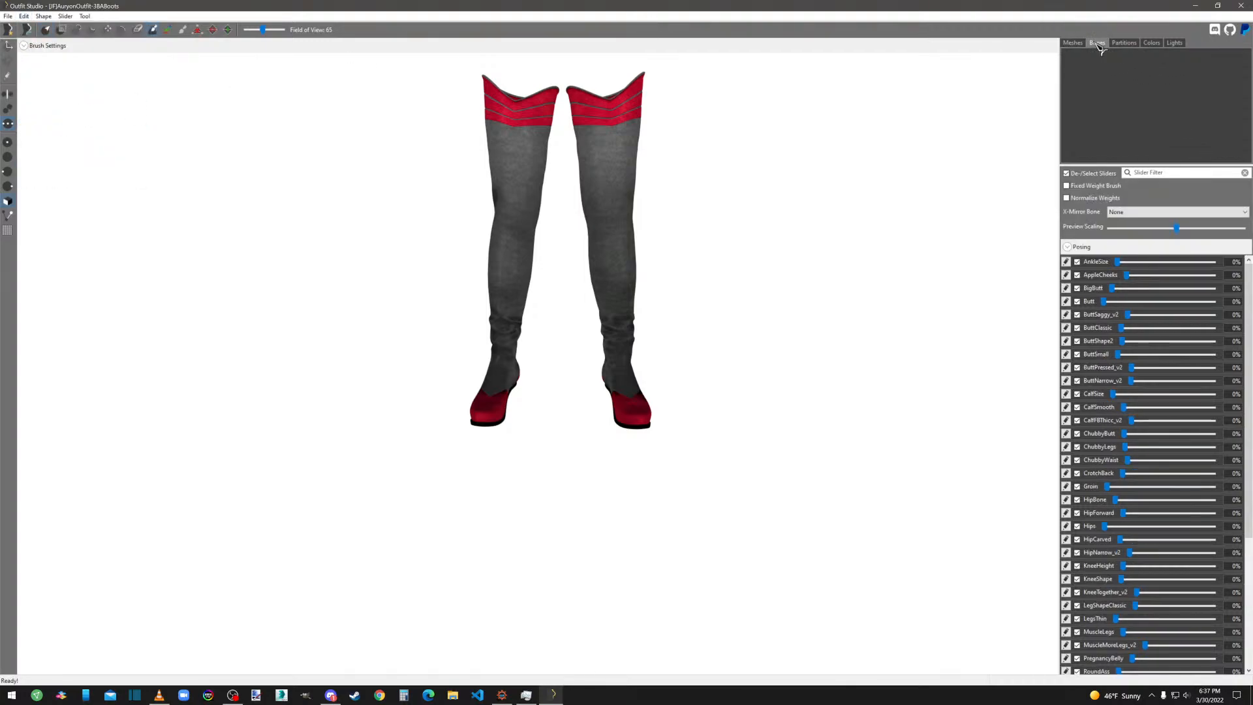
click(1076, 44)
Mask one whole boot from front and back with mirroring off and a brush size of 0.342, then reduce the size to 0.142.
click(1098, 63)
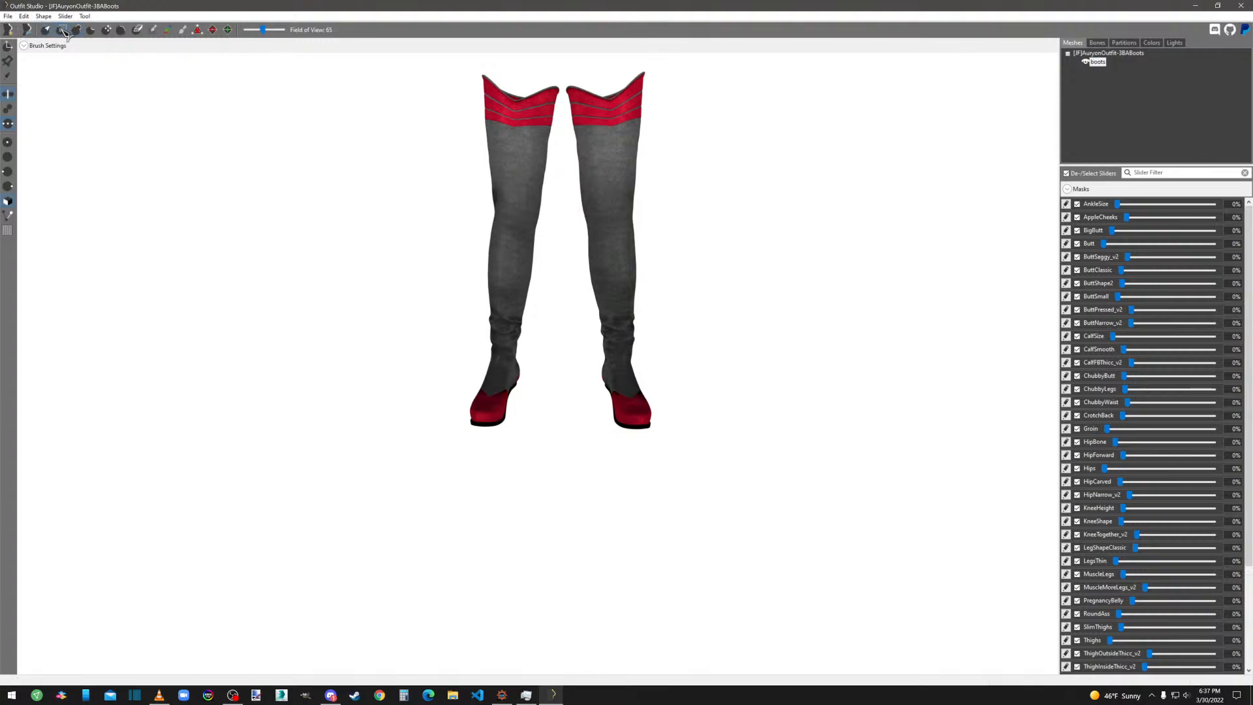
click(40, 47)
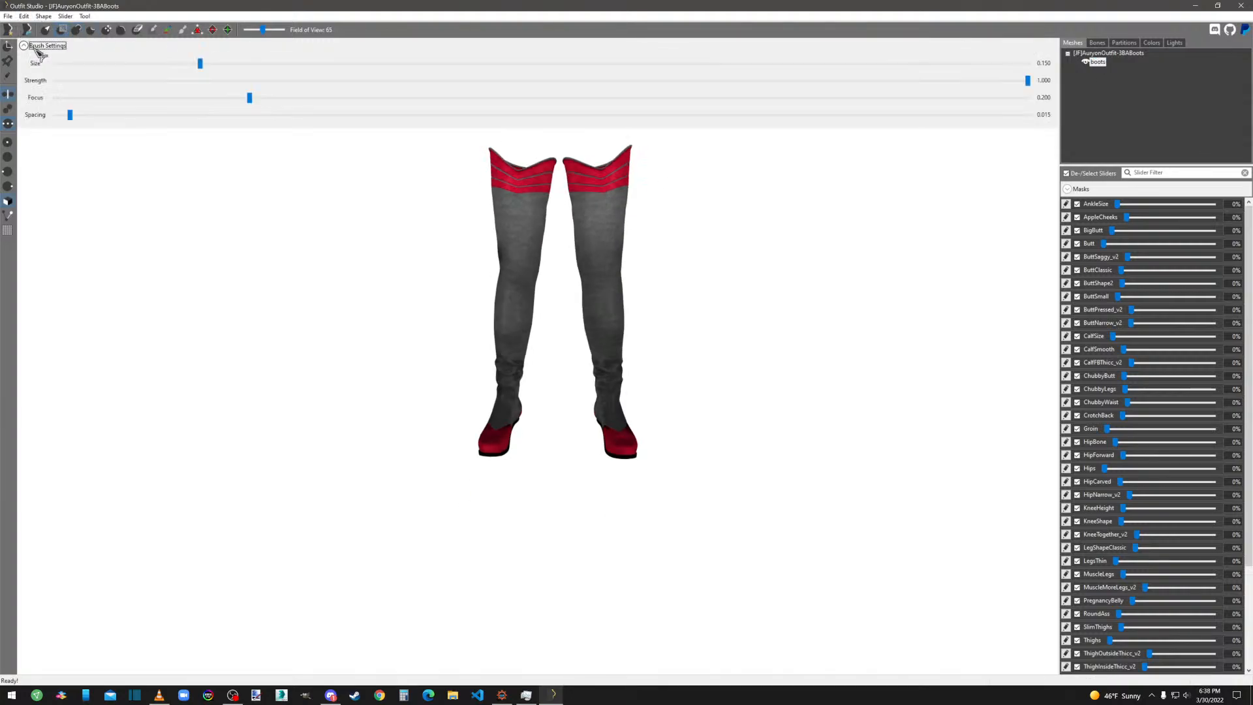
drag(205, 67, 391, 68)
click(9, 94)
mouse_move(506, 140)
mouse_down()
mouse_move(517, 246)
mouse_move(496, 440)
mouse_move(512, 388)
mouse_move(520, 173)
mouse_move(565, 235)
mouse_up()
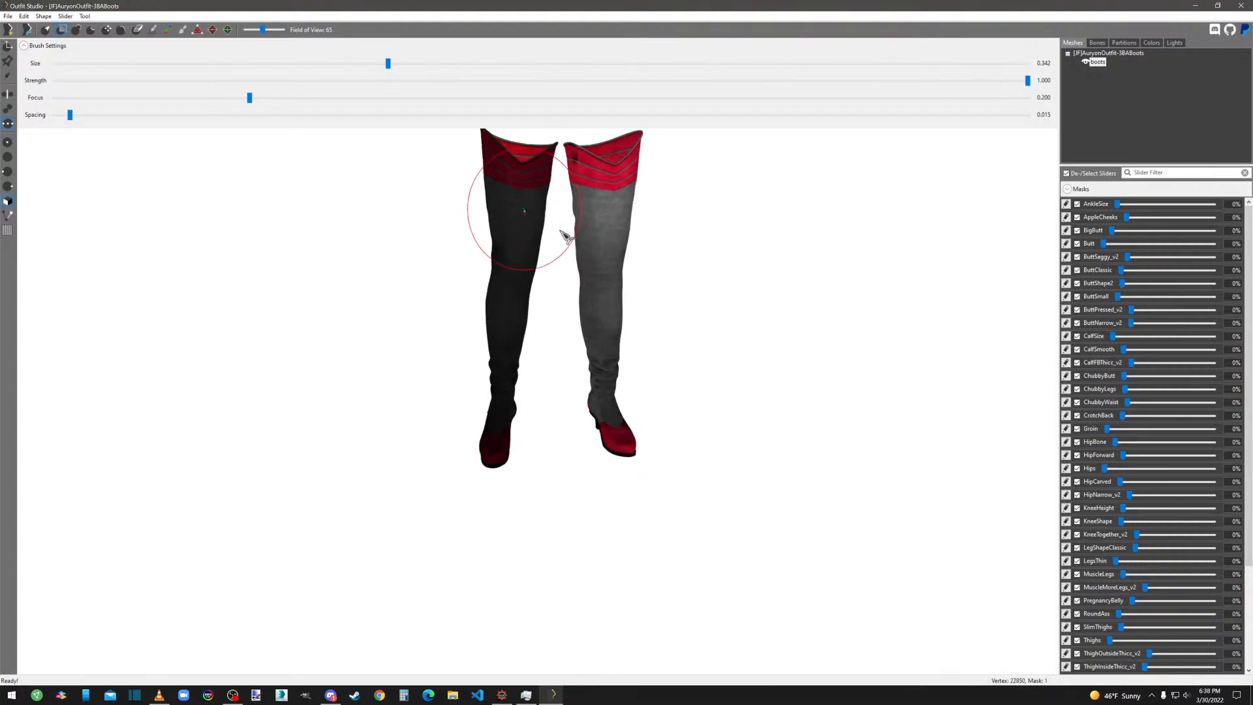
right_drag(565, 235, 911, 241)
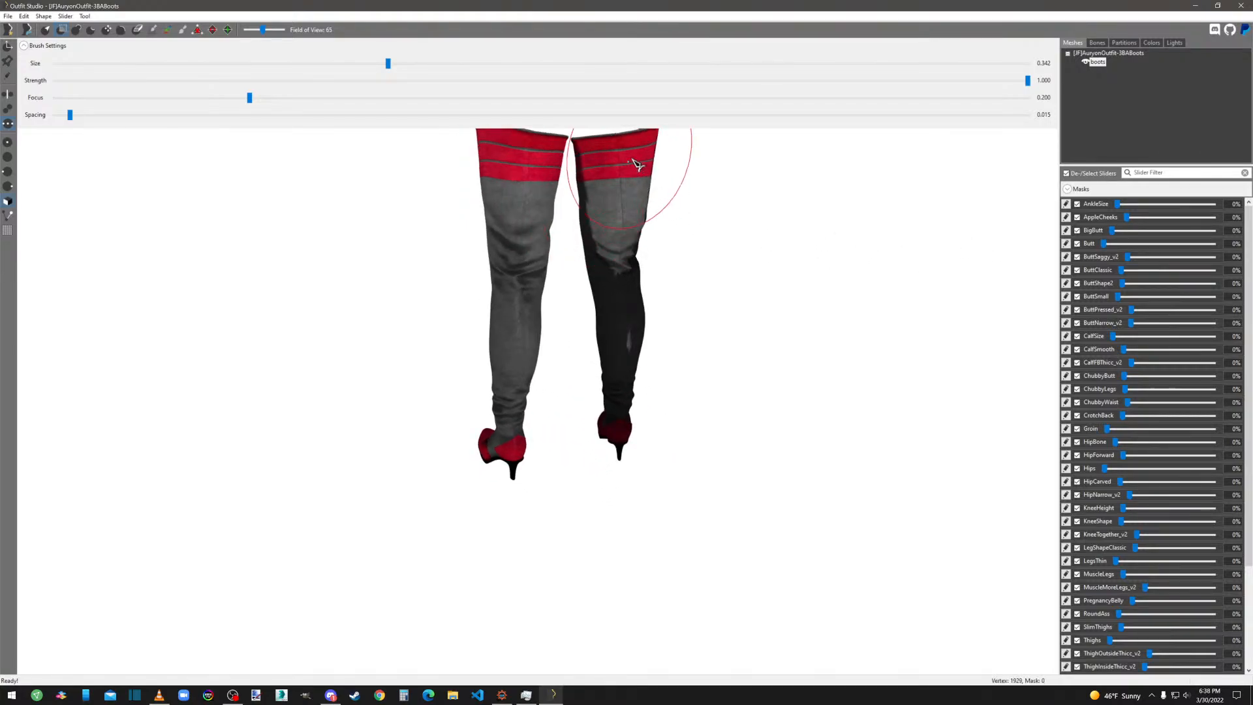
drag(636, 165, 627, 443)
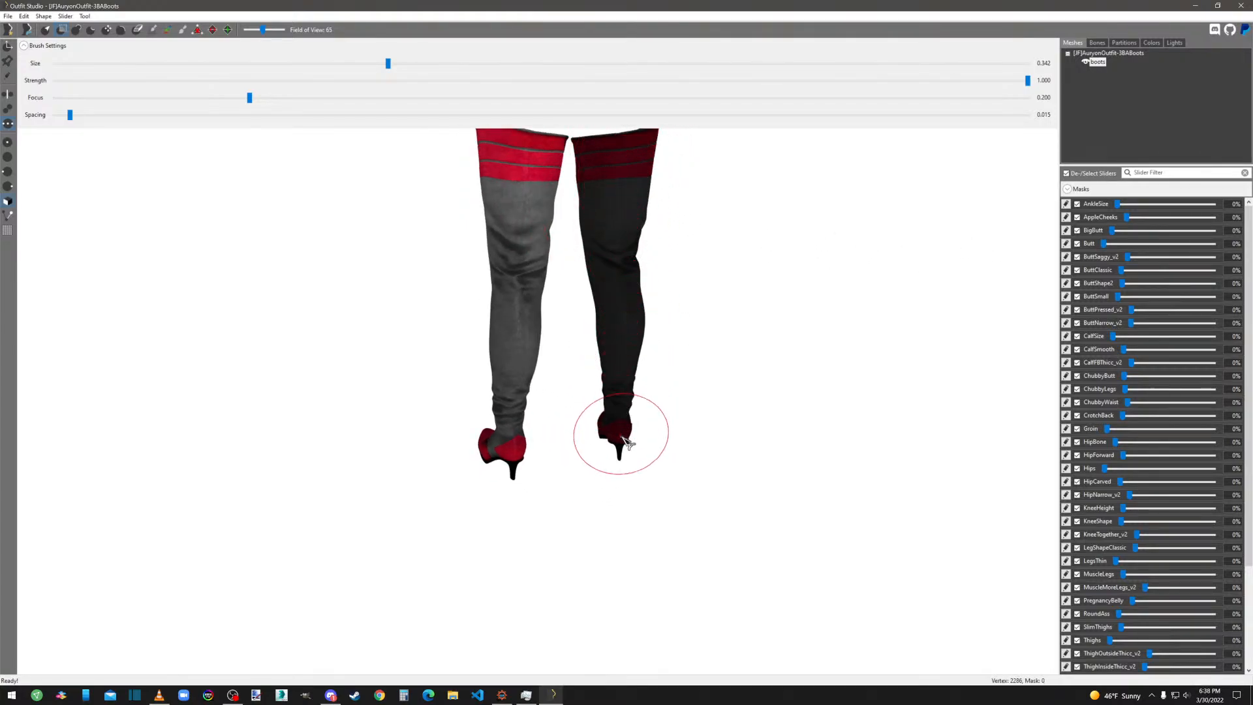
mouse_move(643, 176)
right_down()
mouse_move(658, 246)
mouse_move(609, 238)
right_up()
click(252, 67)
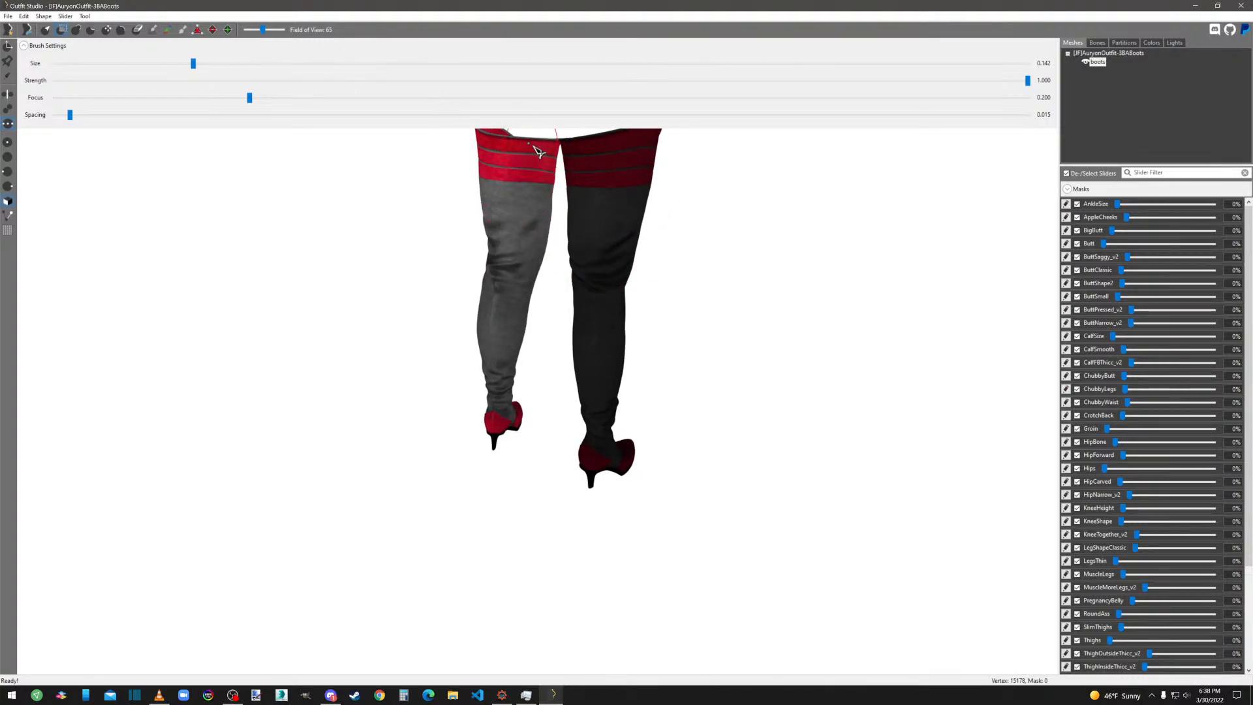
mouse_move(541, 149)
right_down()
mouse_move(579, 187)
mouse_move(616, 196)
mouse_move(581, 187)
mouse_move(681, 172)
mouse_move(615, 173)
mouse_move(816, 185)
mouse_move(970, 174)
right_up()
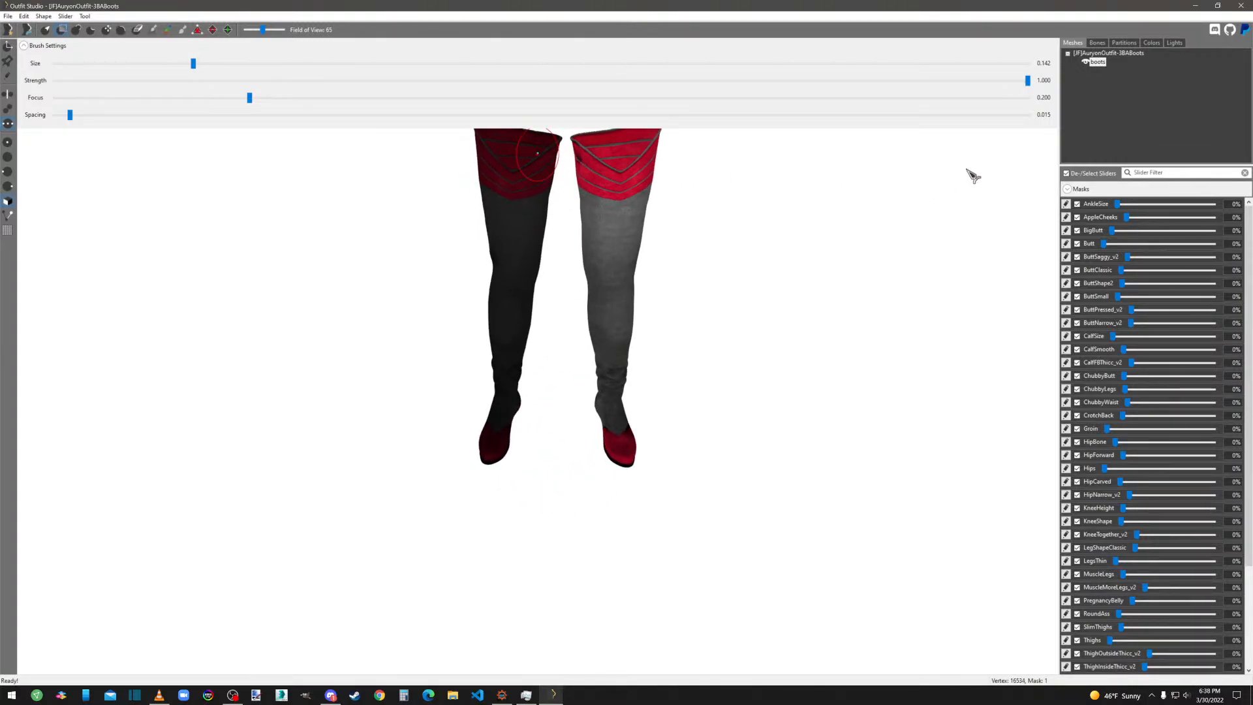
Try rotating the unmasked boot outward about its vertical axis with the transform tool.
click(9, 46)
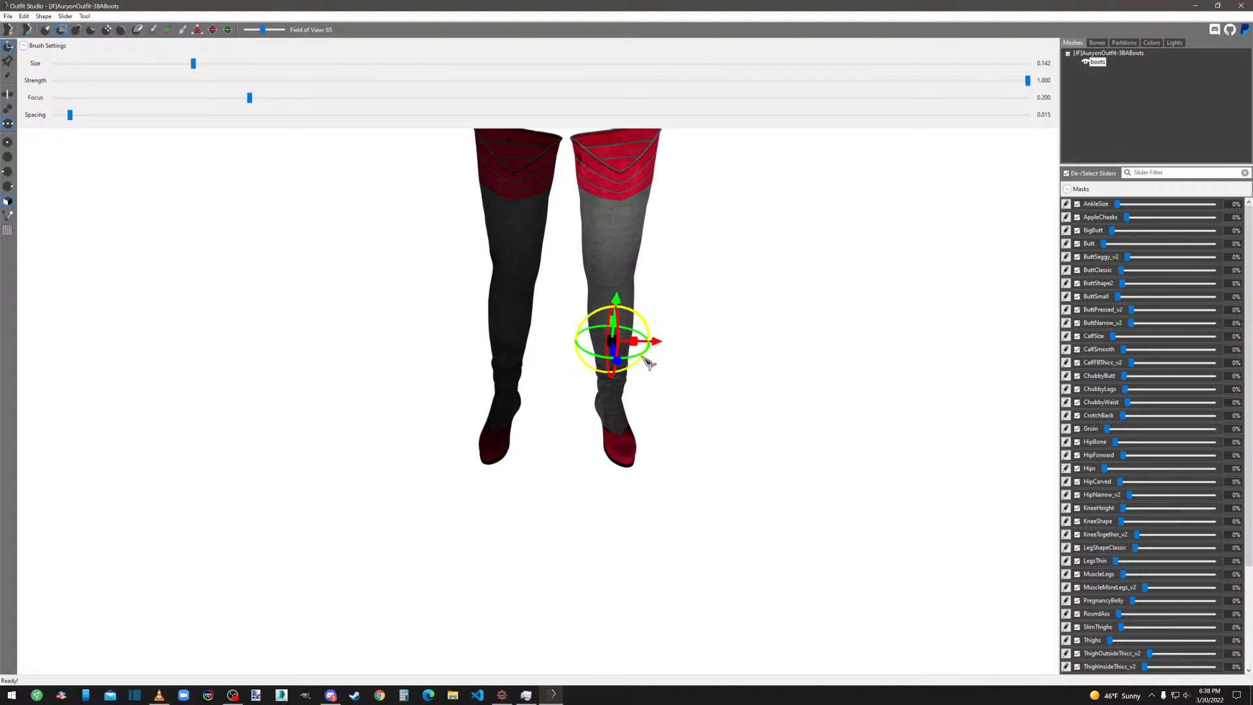
drag(643, 359, 670, 354)
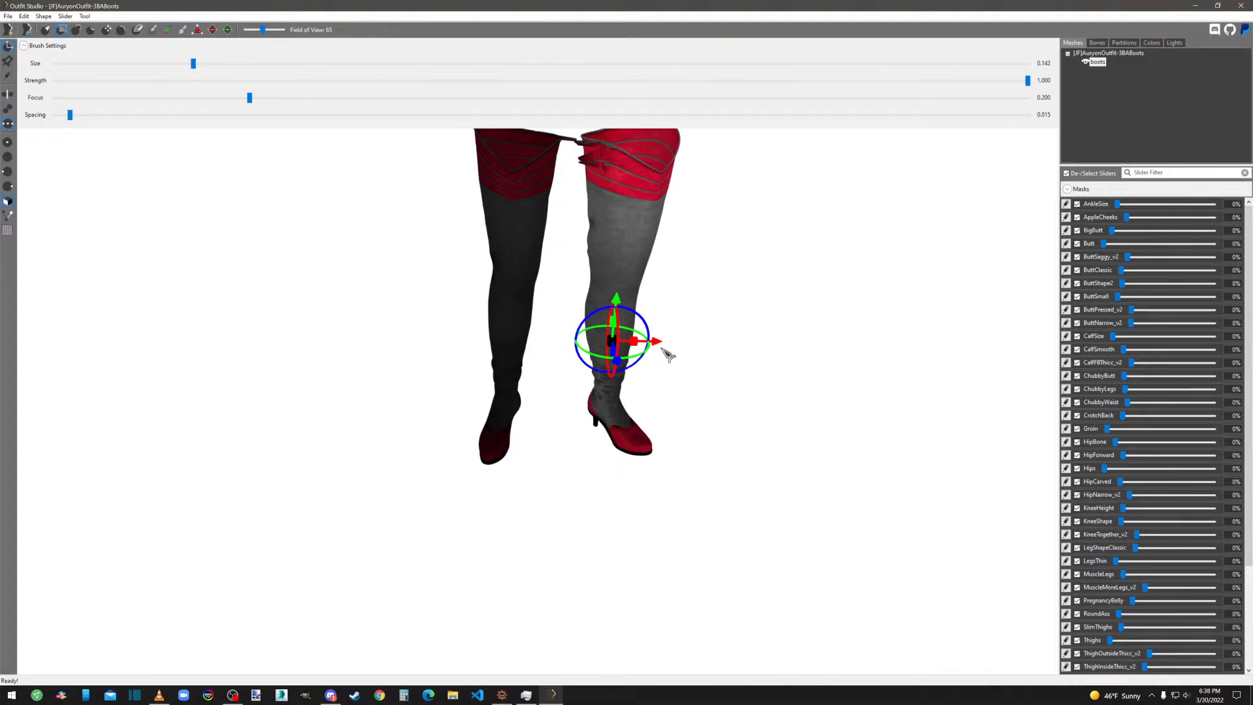
key(ctrl+z)
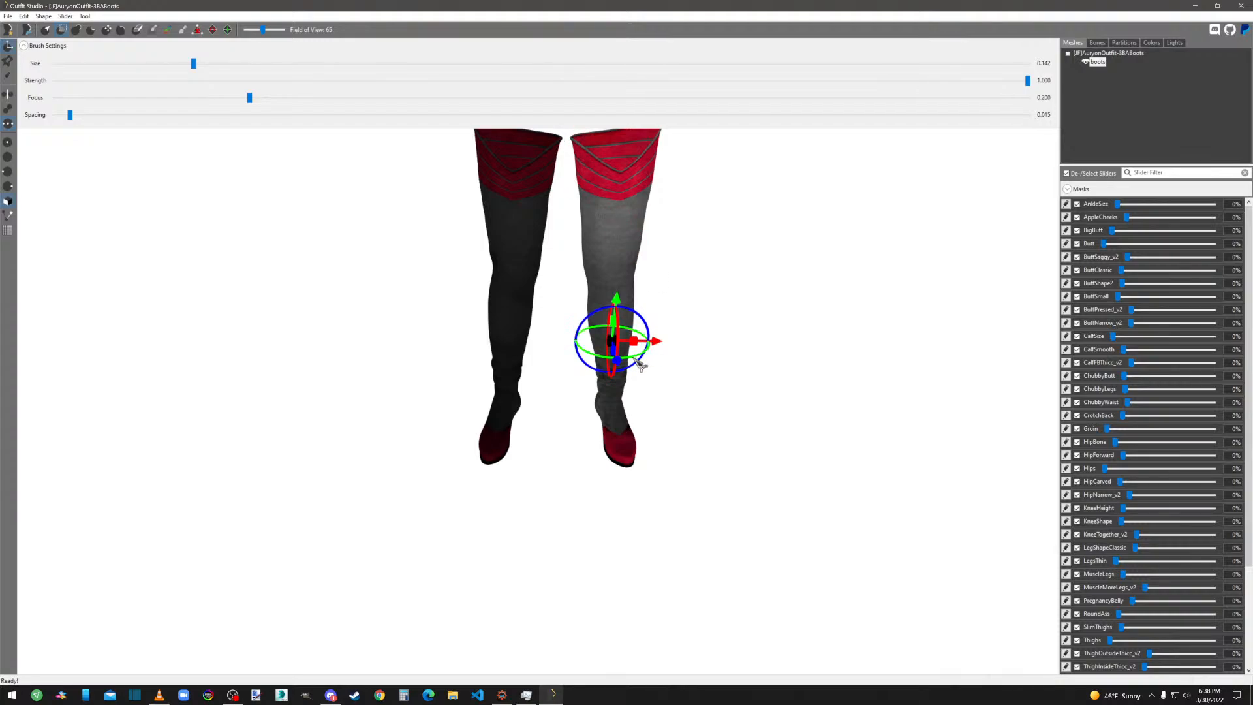
drag(638, 363, 641, 358)
Inspect the masked boot's upper rim from above and behind for missed spots, and set the mask brush size to 0.042.
middle_drag(641, 279, 674, 433)
scroll(685, 420, up, 5)
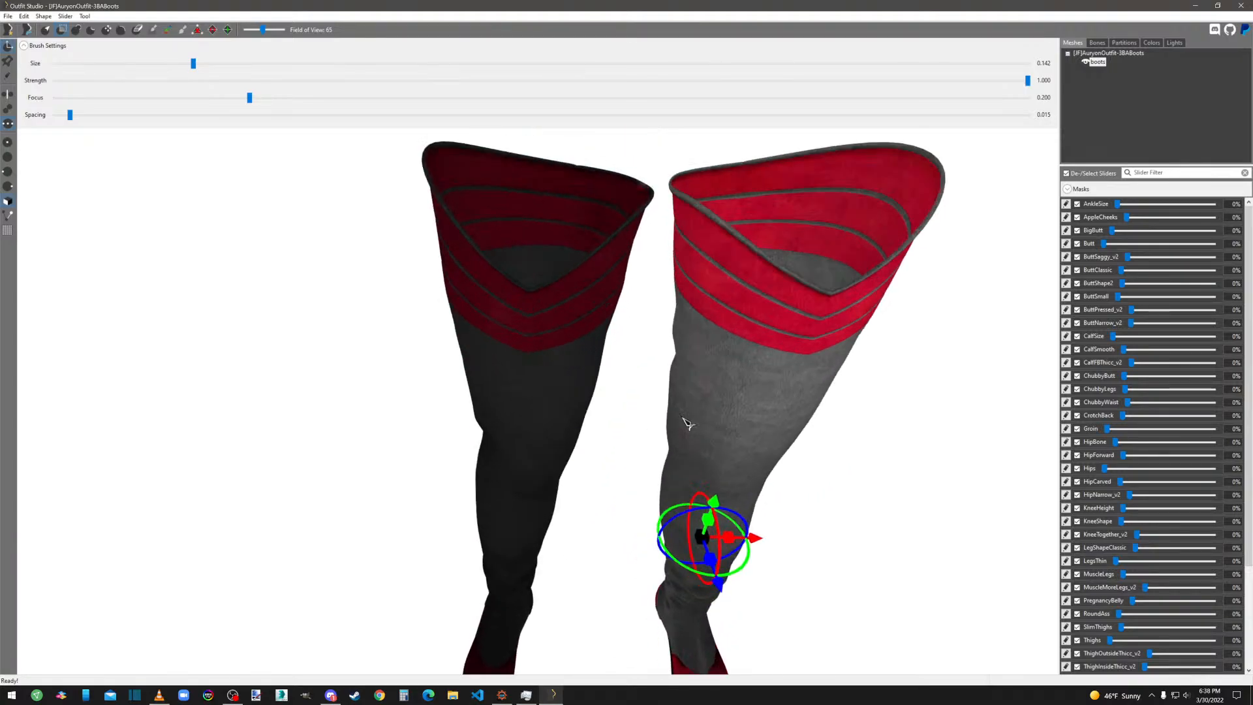
middle_drag(670, 351, 601, 421)
scroll(602, 422, down, 3)
right_drag(605, 423, 375, 425)
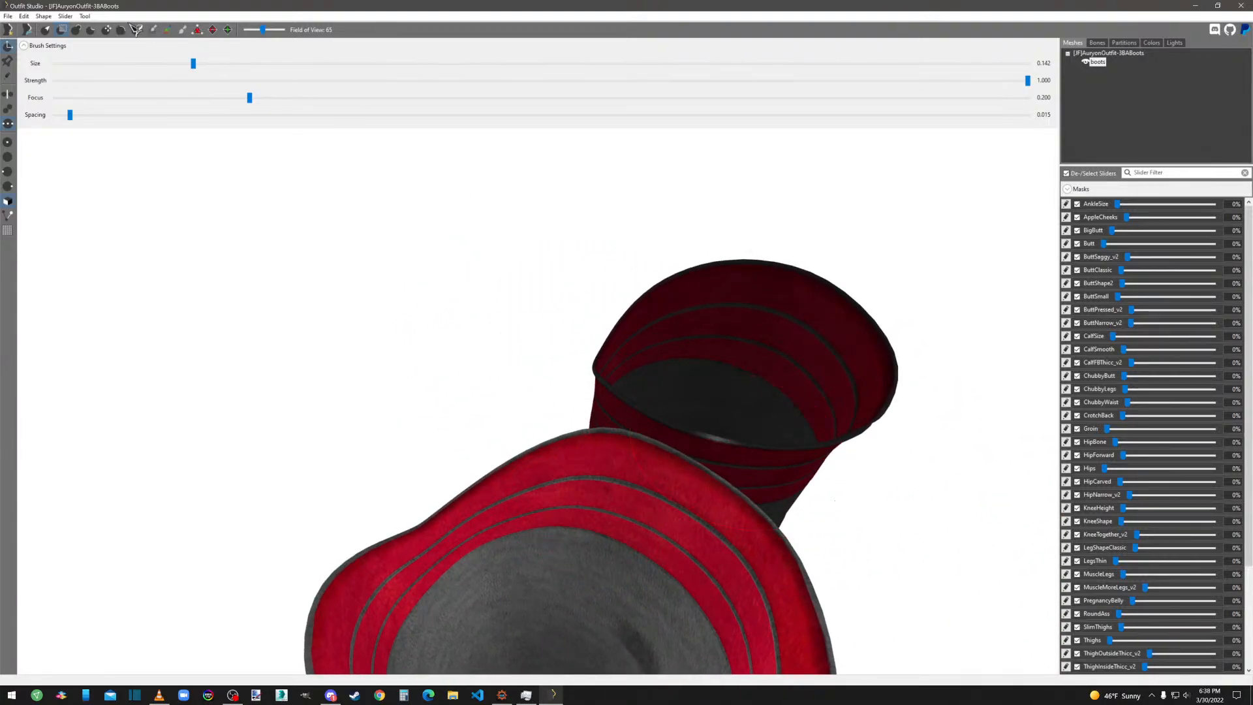
click(120, 65)
right_drag(730, 441, 998, 422)
scroll(847, 439, down, 3)
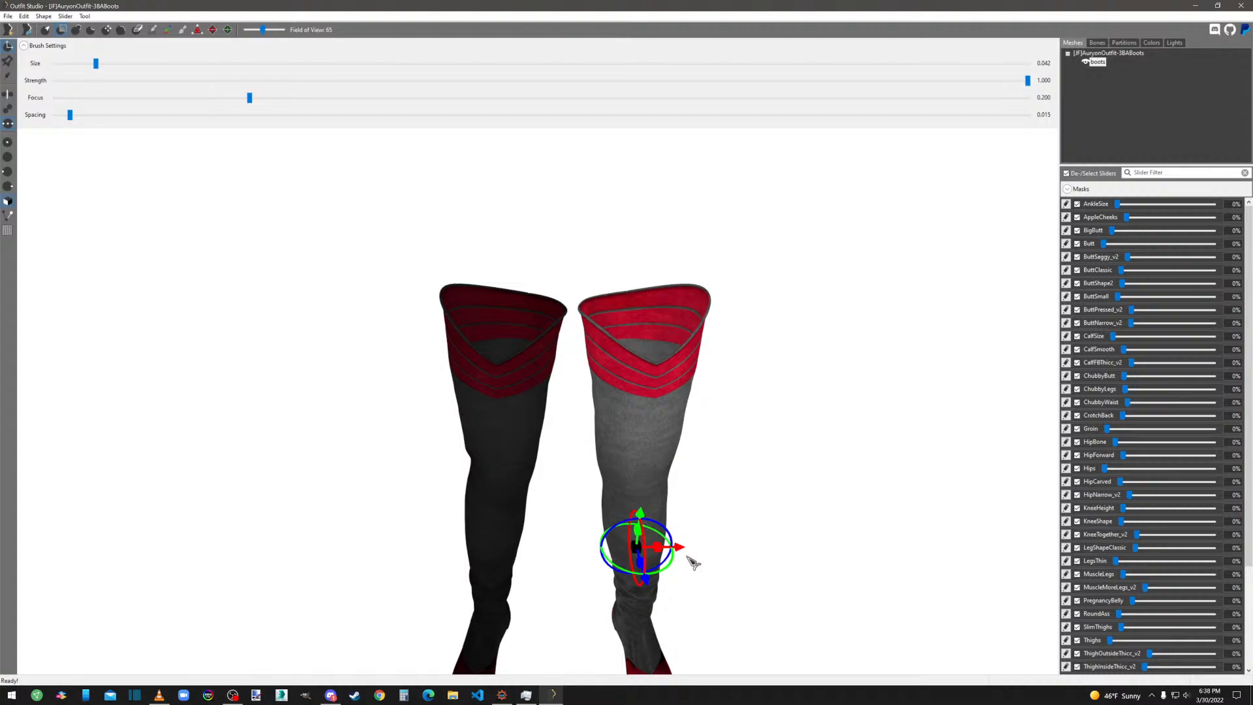
Rotate the unmasked boot outward about its vertical axis and space it from the masked boot by shifting it along X and leaning its top outward.
middle_drag(702, 508, 666, 324)
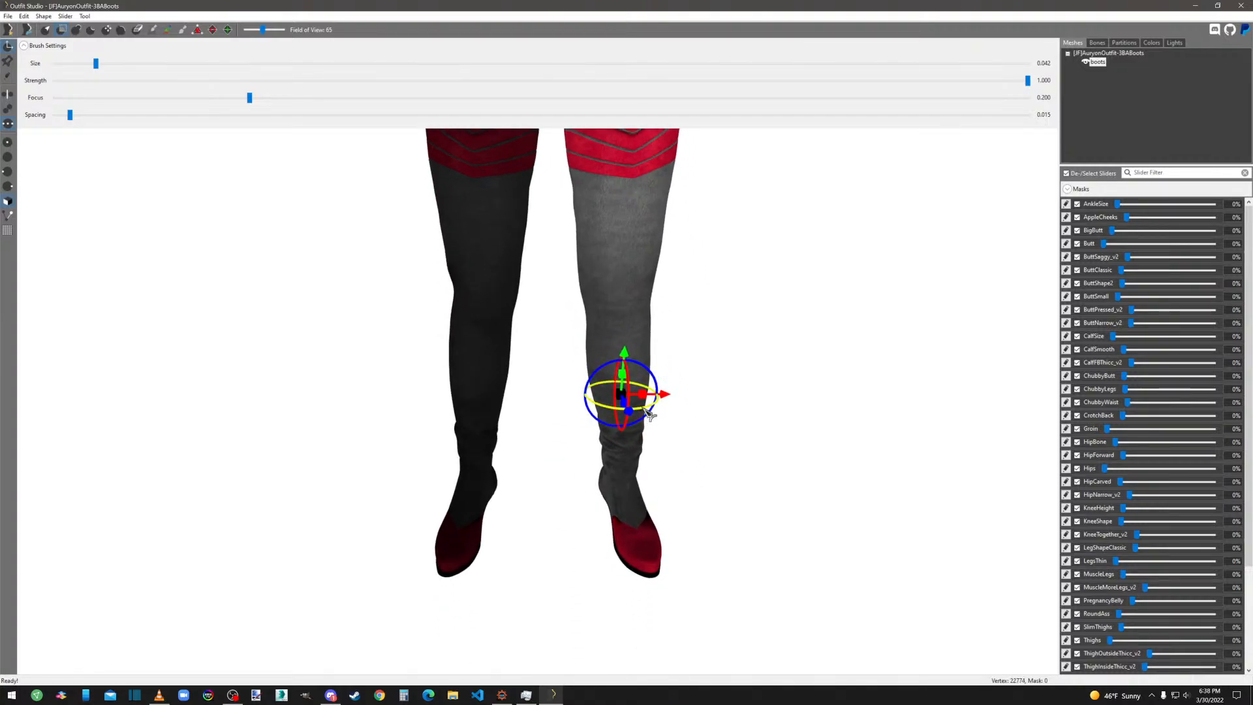
mouse_move(653, 406)
mouse_down()
mouse_move(665, 405)
mouse_move(643, 402)
mouse_up()
middle_drag(657, 397, 660, 461)
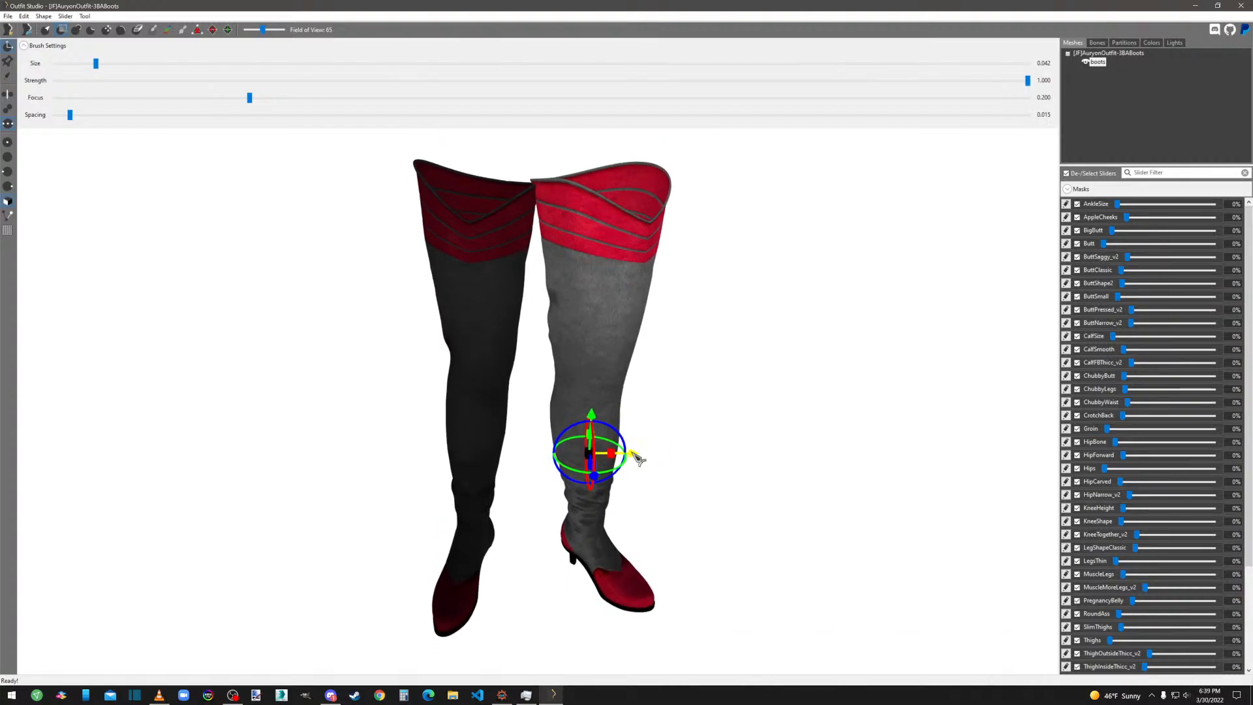
drag(638, 459, 646, 458)
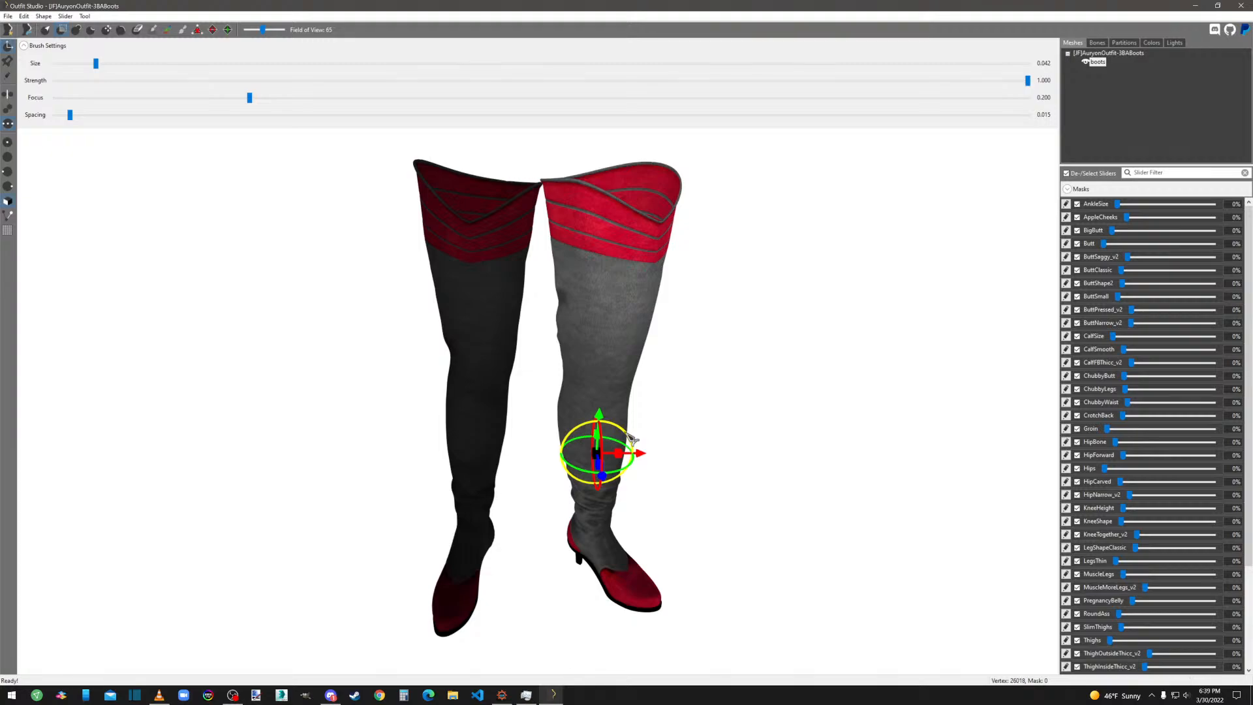
drag(626, 433, 631, 438)
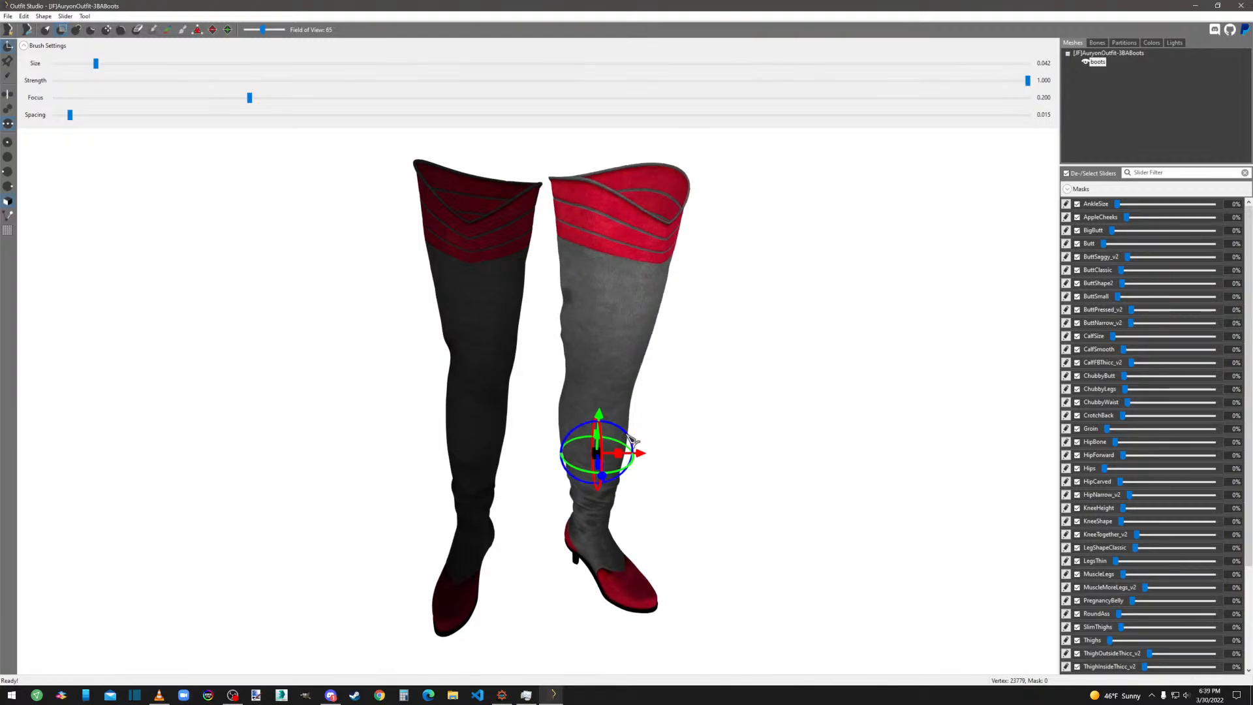
Invert the mask on the boots to free the other boot for transforming.
click(84, 16)
click(117, 111)
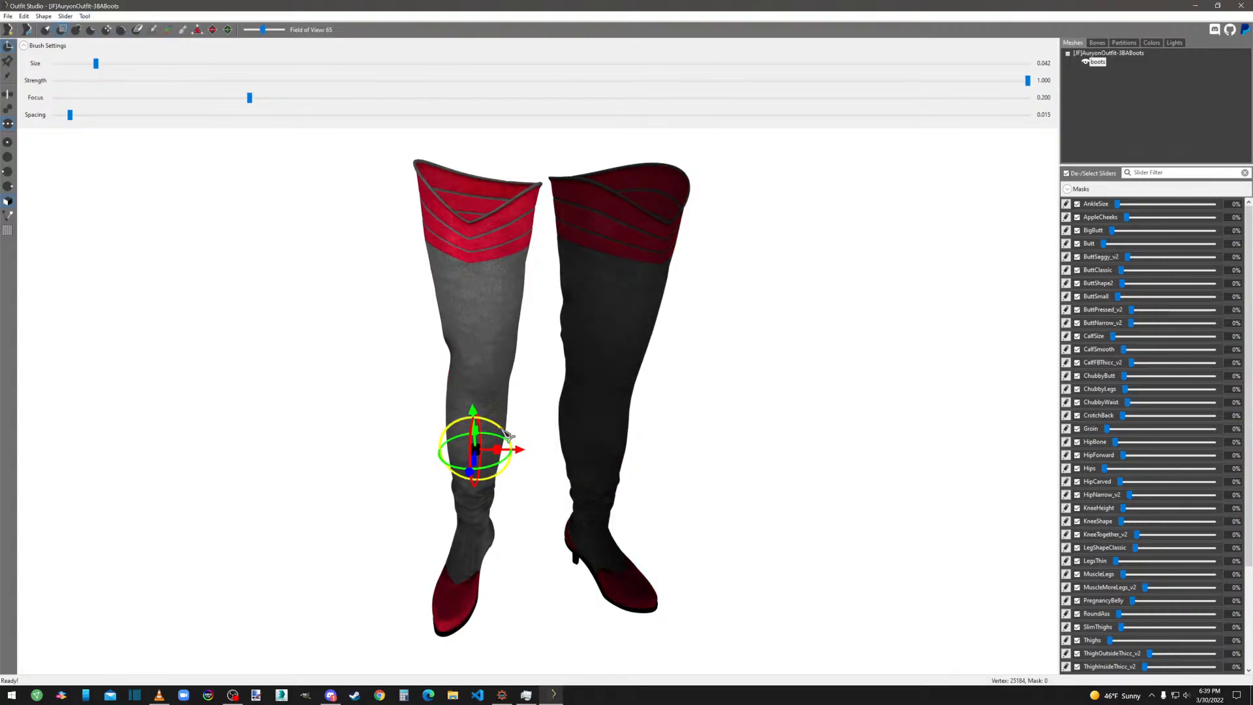
Straighten the unmasked boot's lean by rotating it about Z and shift it along X closer to the masked boot.
drag(507, 436, 540, 456)
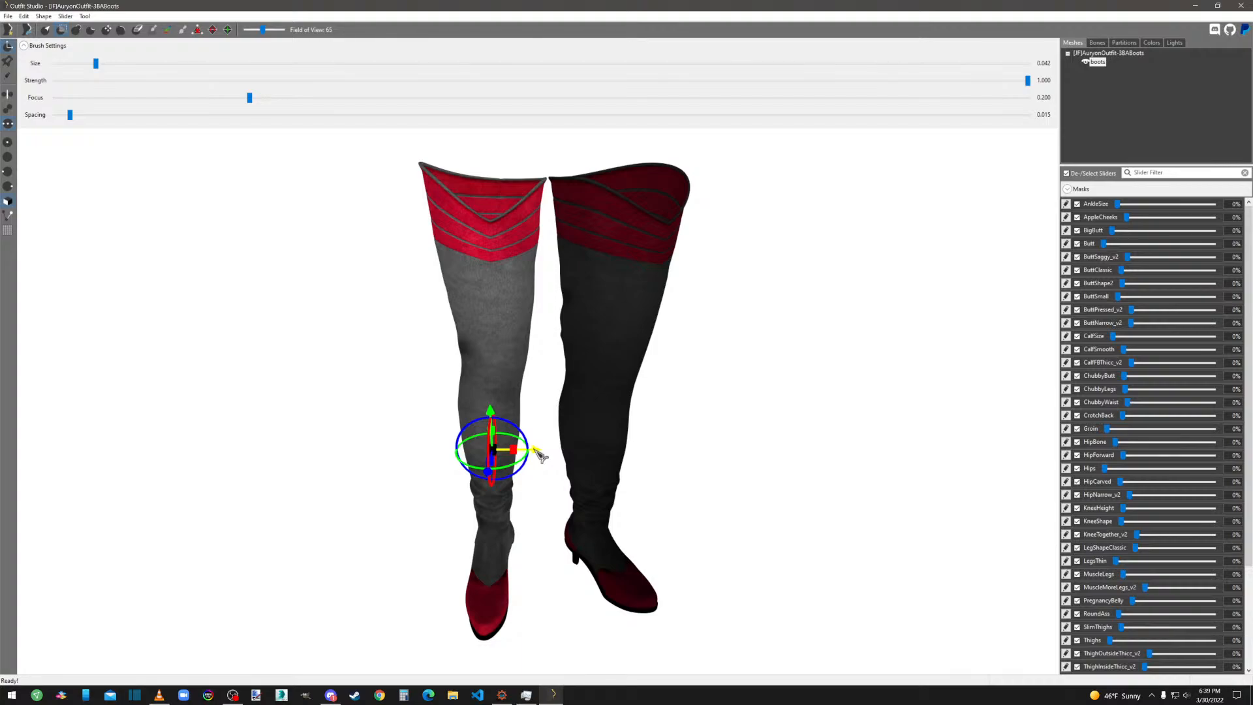
middle_drag(672, 453, 667, 400)
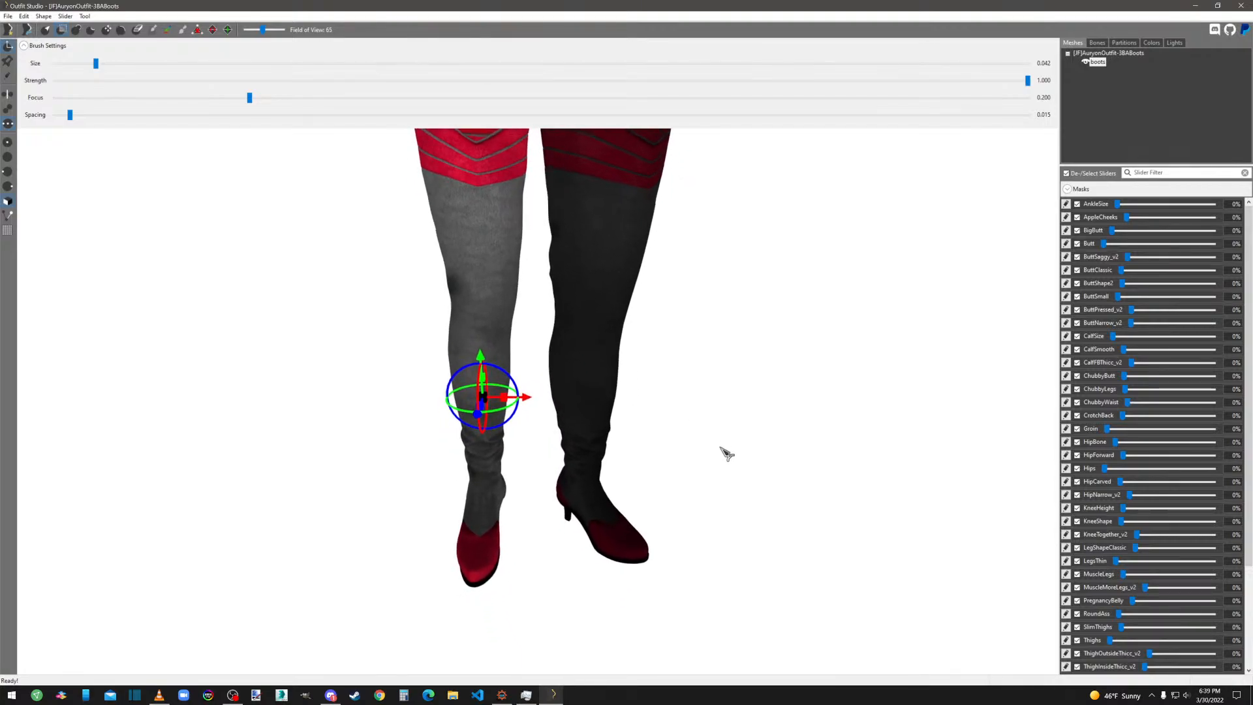
right_drag(719, 447, 649, 429)
scroll(656, 435, up, 2)
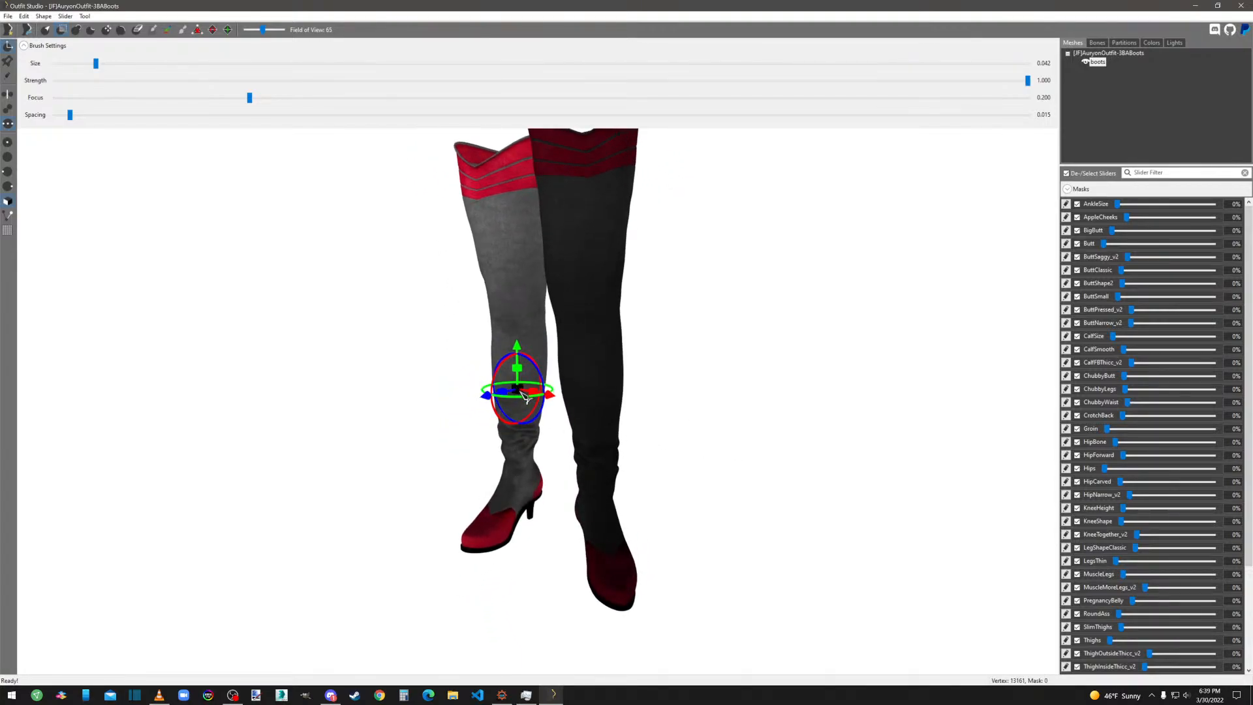
Undo a trial tilt of the unmasked boot about its X axis and clear the mask from the boots.
drag(529, 403, 516, 460)
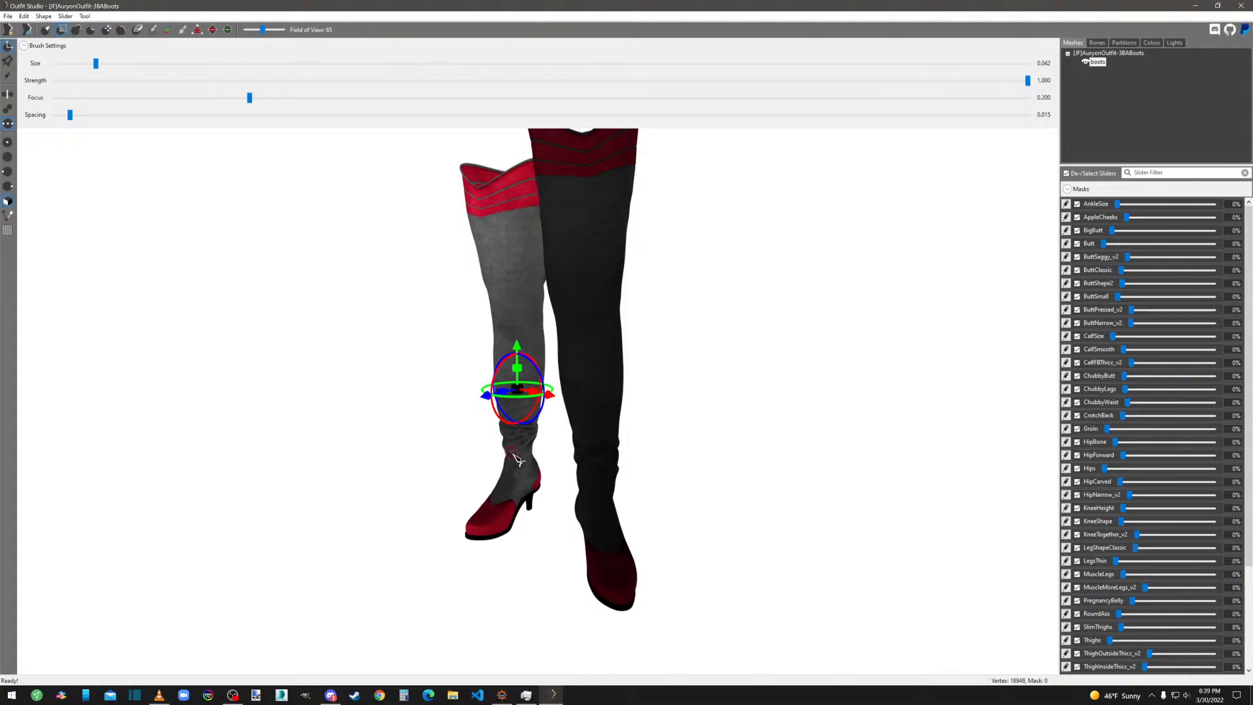
key(ctrl+z)
click(85, 17)
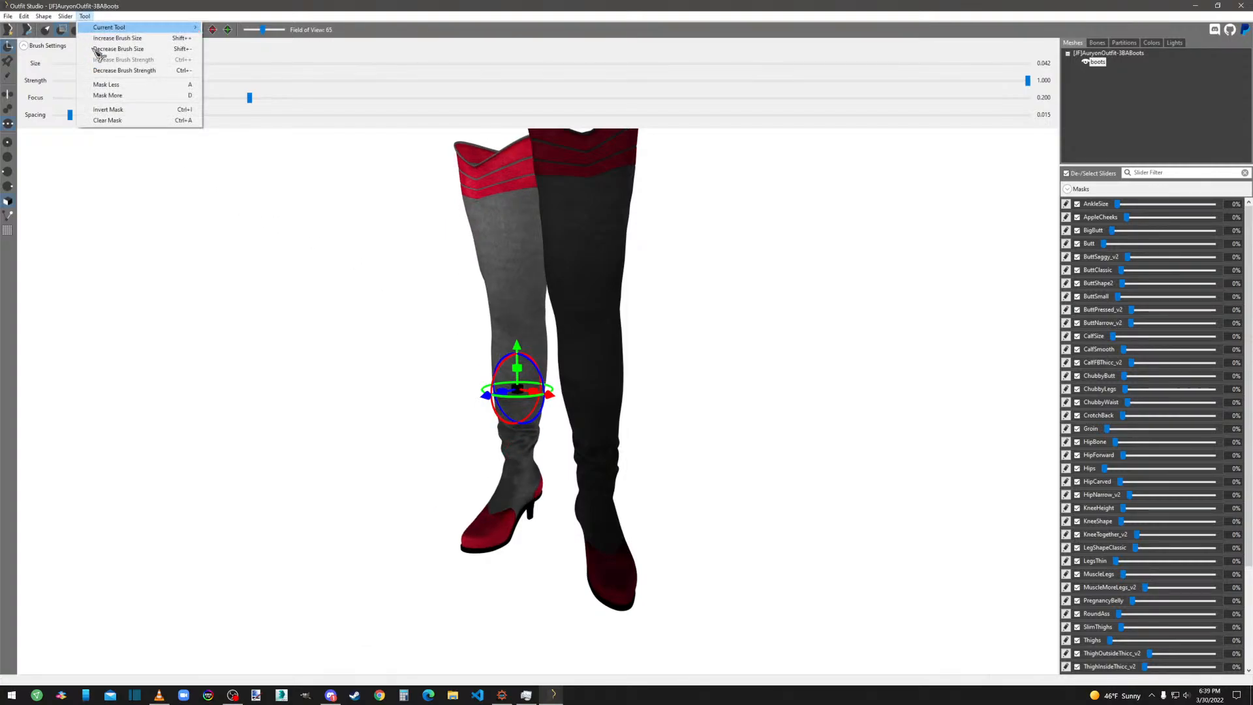
click(118, 121)
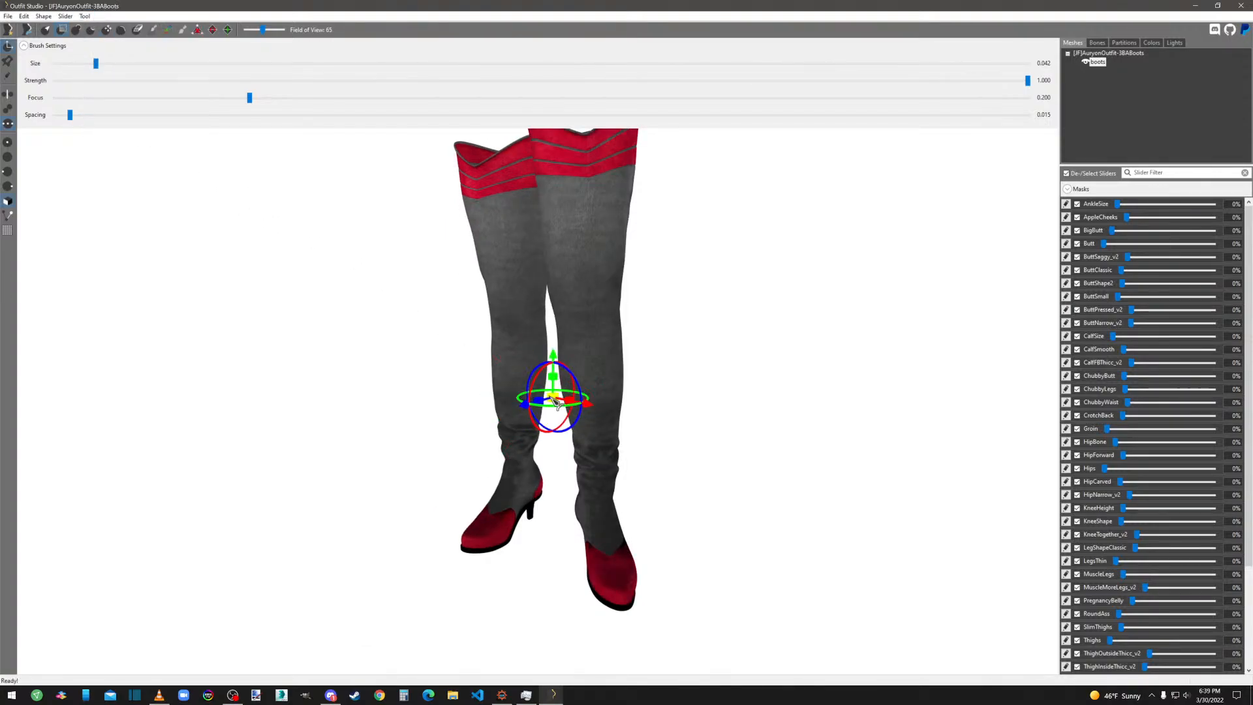
scroll(413, 489, down, 4)
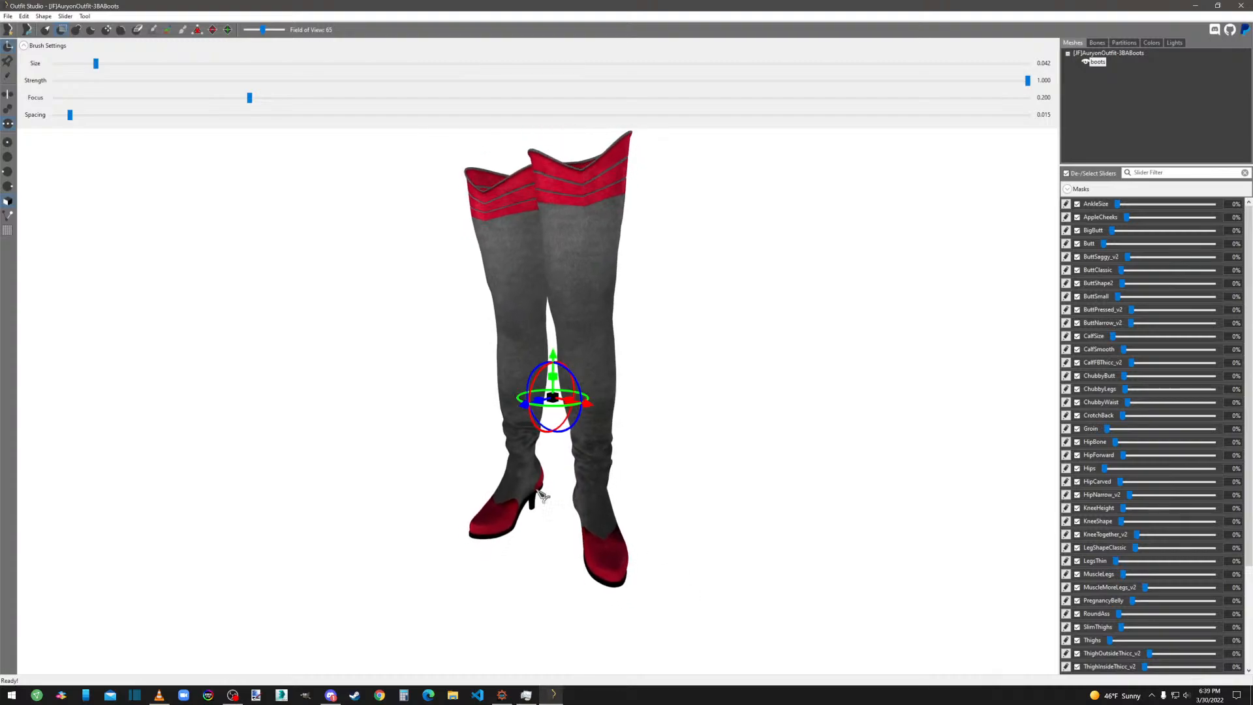
mouse_move(406, 483)
mouse_down()
mouse_move(453, 483)
mouse_move(385, 486)
mouse_move(405, 478)
mouse_up()
Import GNDSunBox.nif from the Skyrim DesktopFolder on the desktop as a ground-height reference.
click(13, 17)
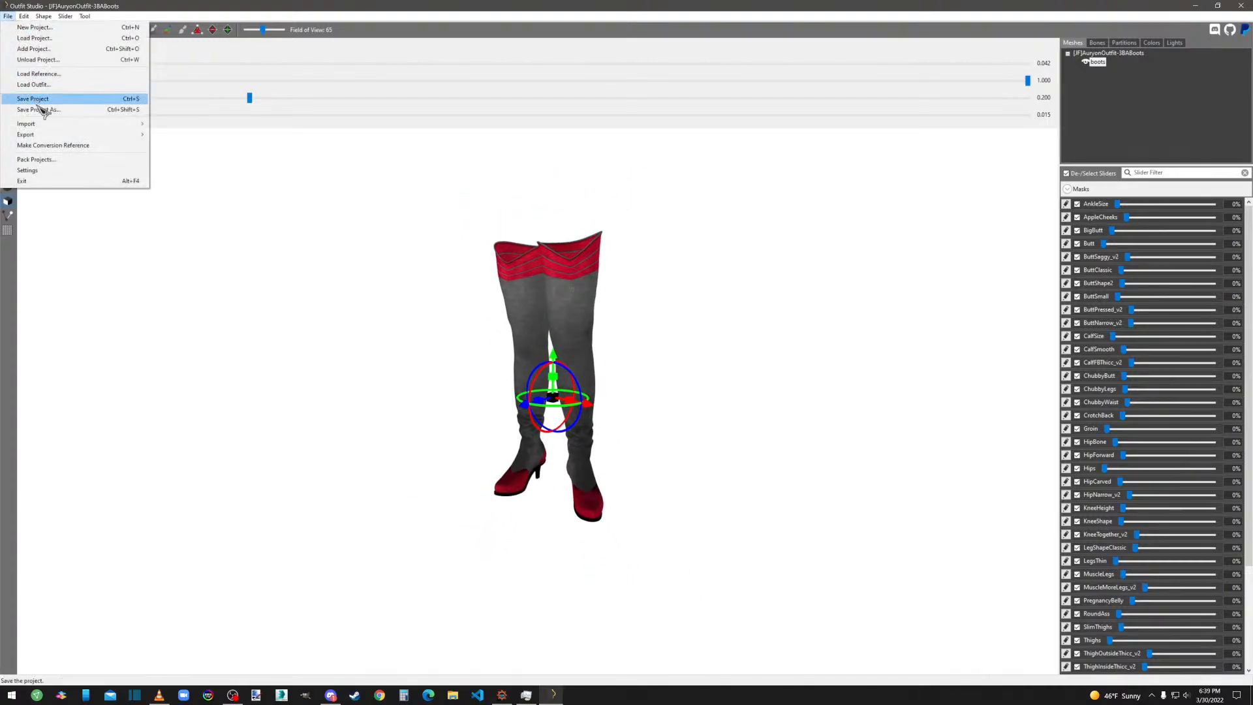
mouse_move(86, 124)
click(164, 126)
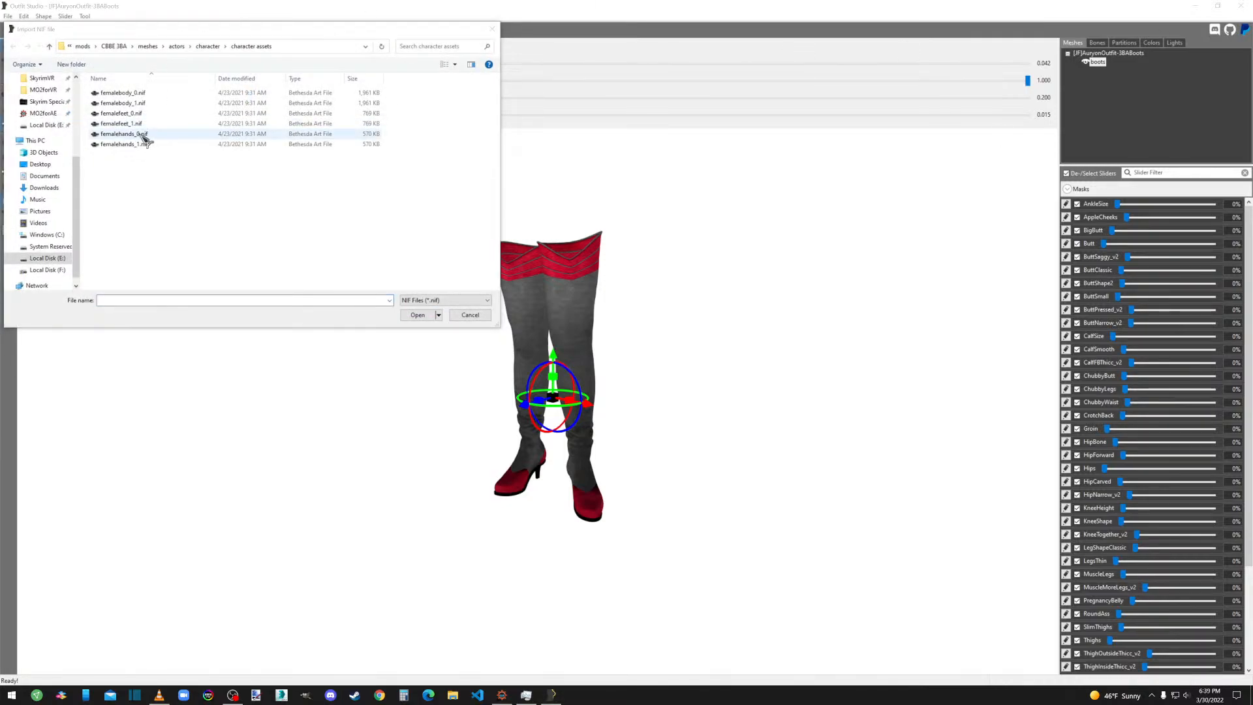
scroll(59, 177, up, 1)
click(40, 176)
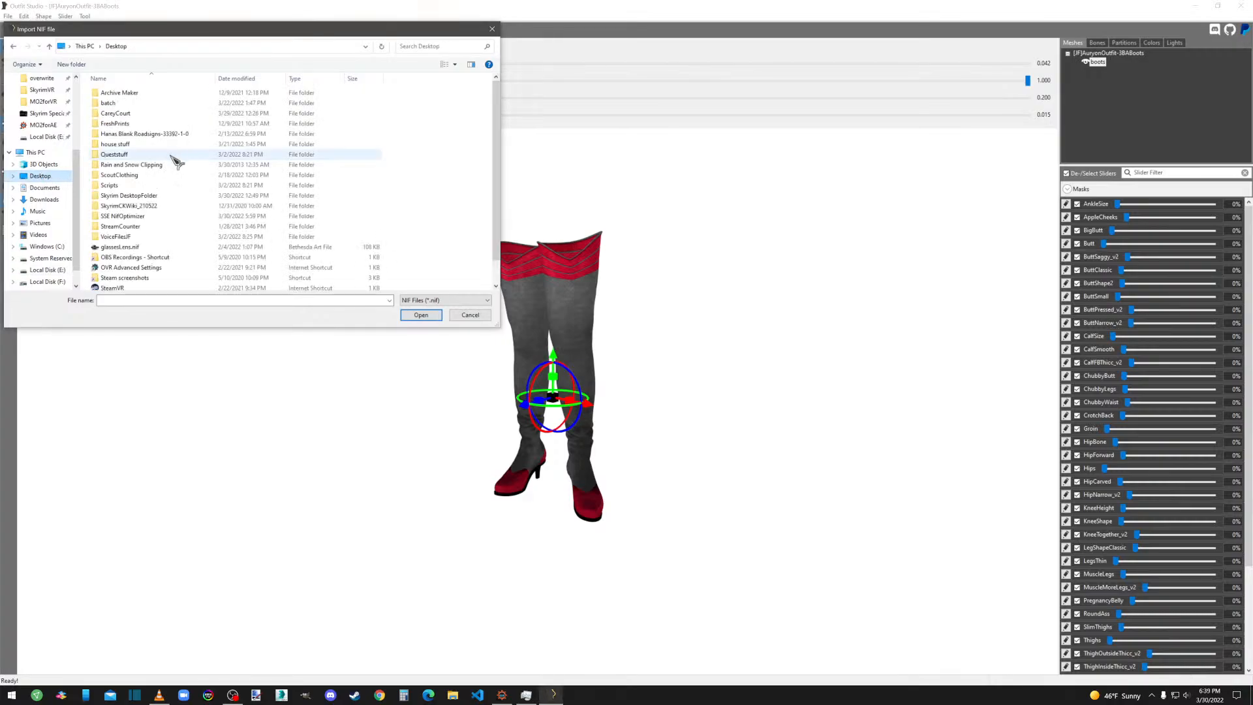
scroll(195, 255, down, 1)
scroll(65, 238, up, 3)
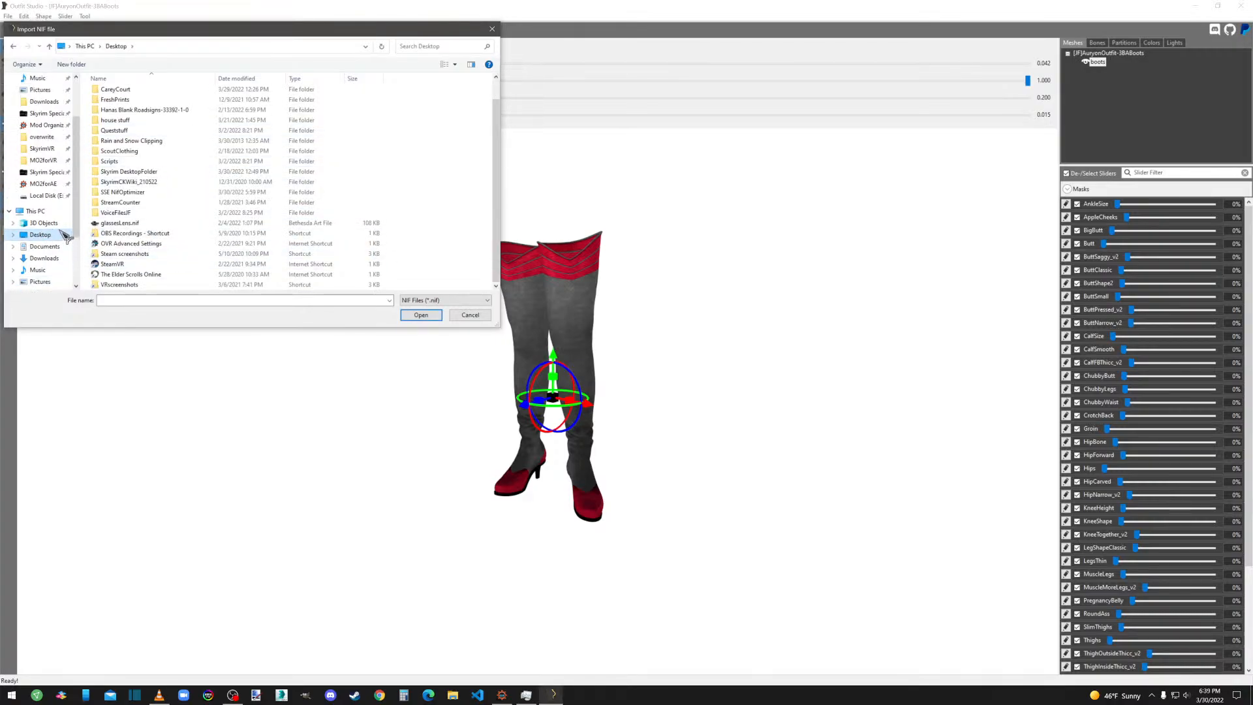
scroll(53, 116, up, 3)
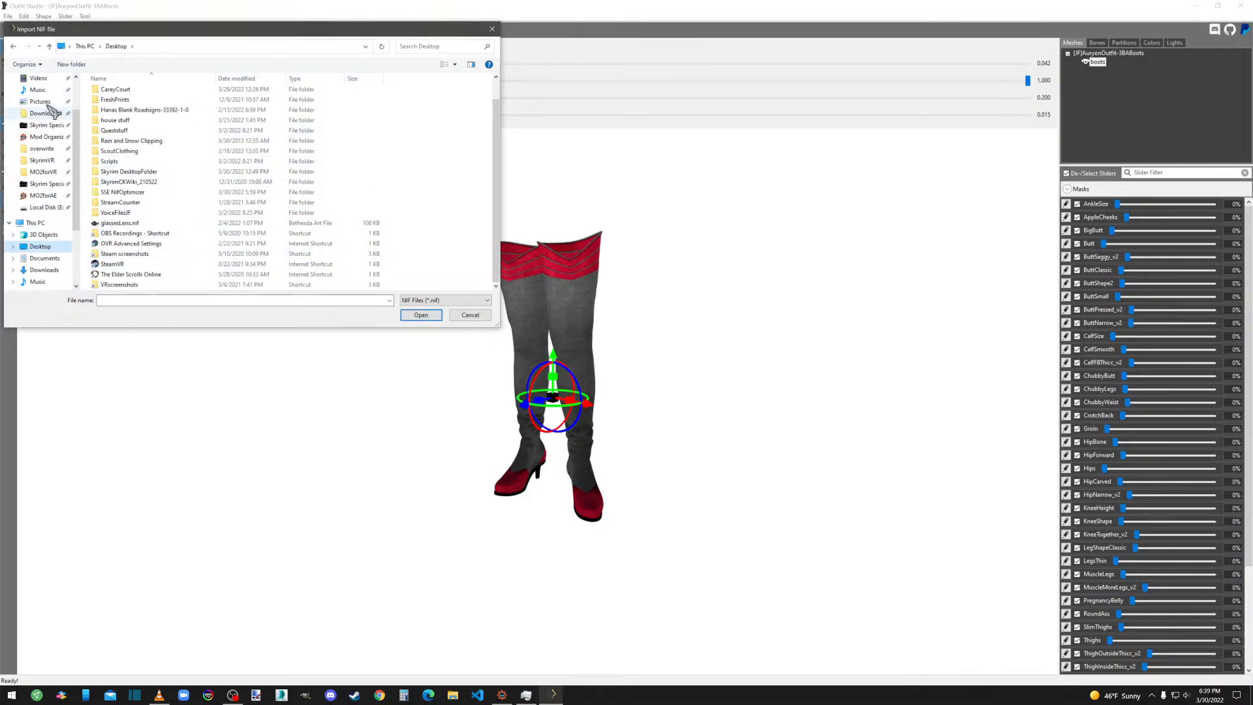
click(41, 97)
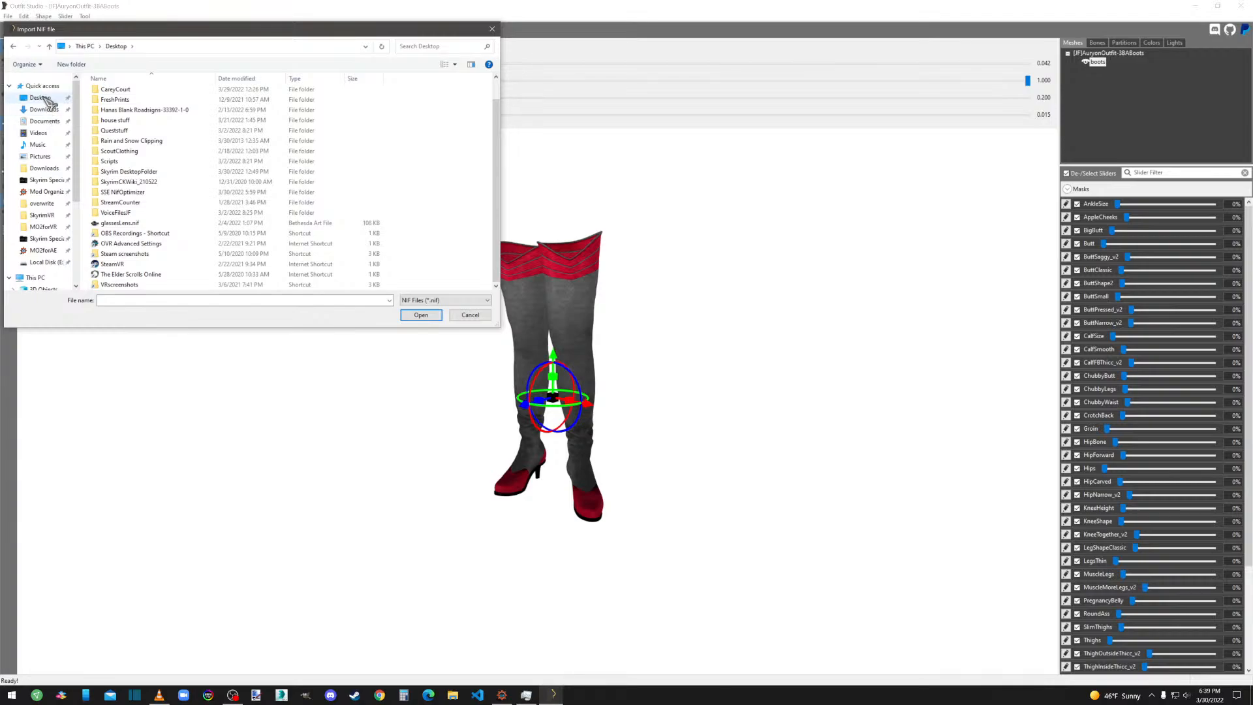
scroll(134, 219, down, 1)
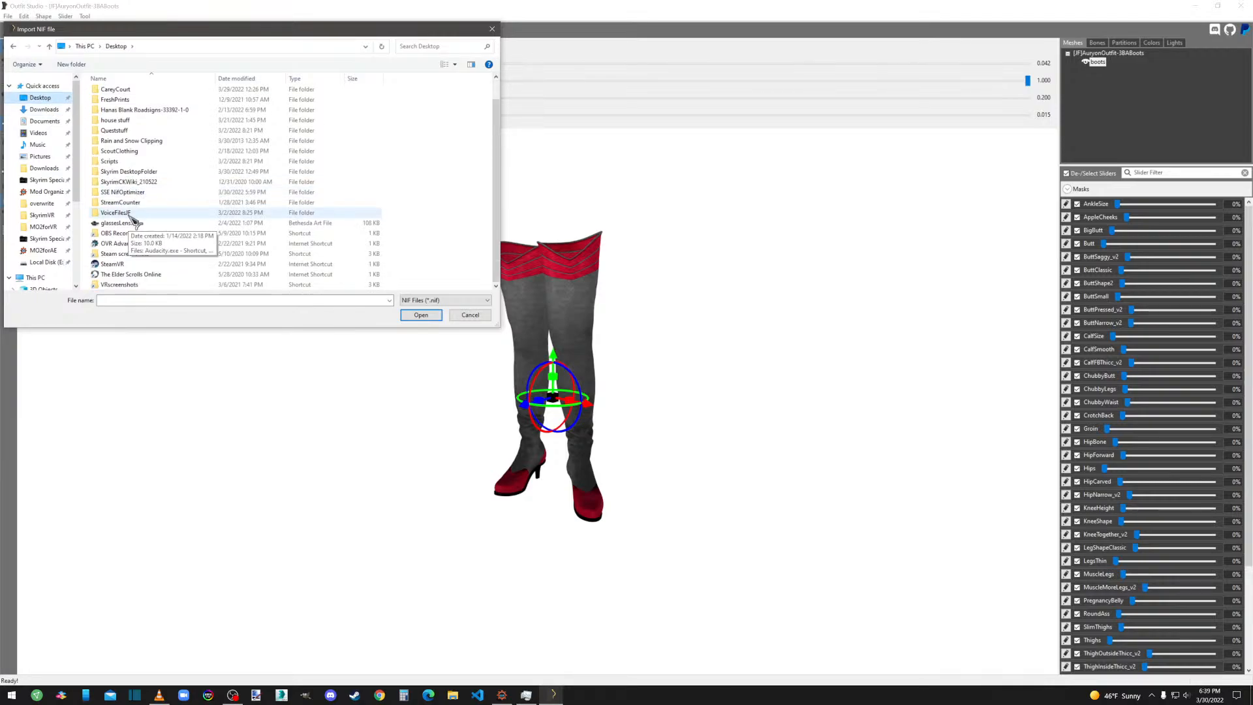
double_click(131, 171)
double_click(123, 238)
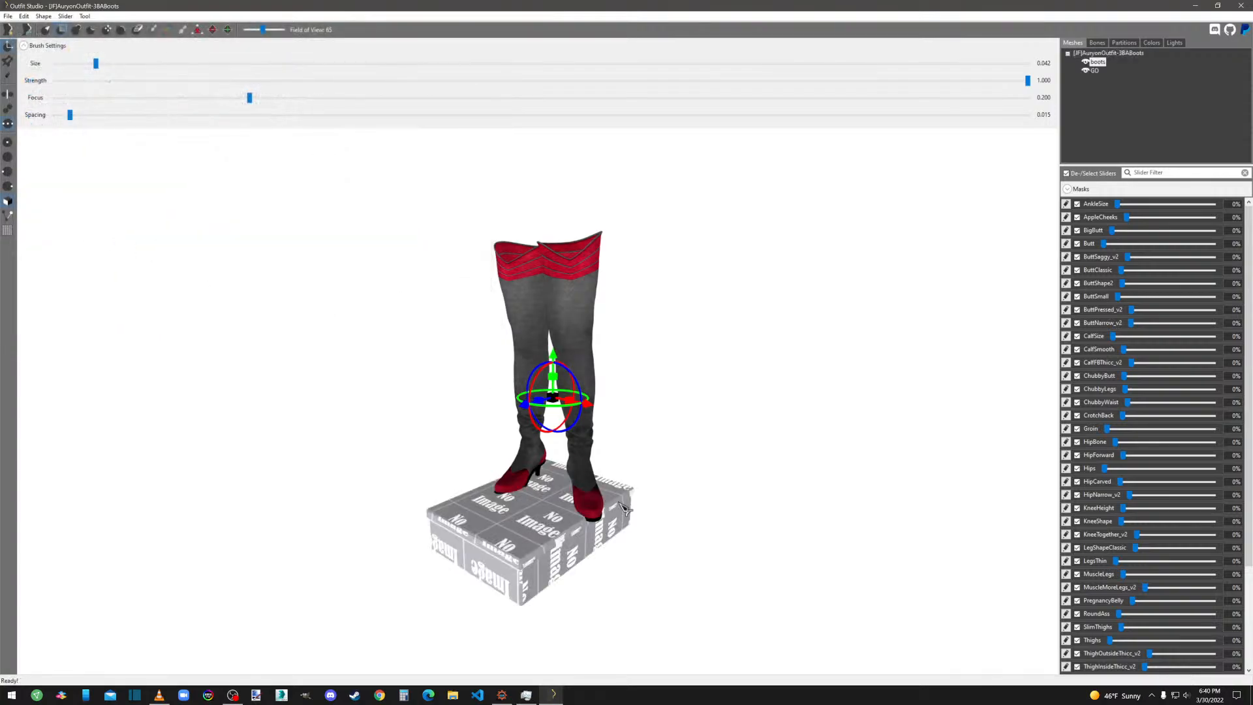
Lower the boots along the vertical axis so that the feet sit inside the reference box.
right_drag(845, 538, 758, 520)
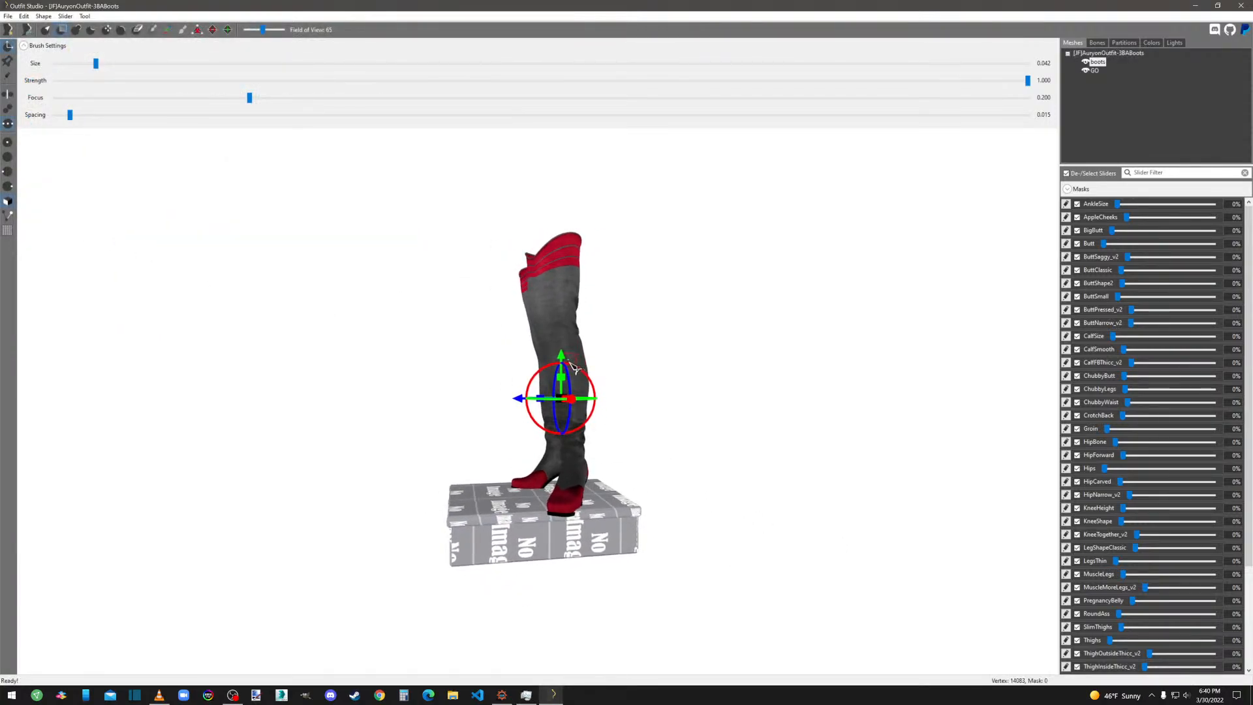
right_drag(567, 360, 648, 441)
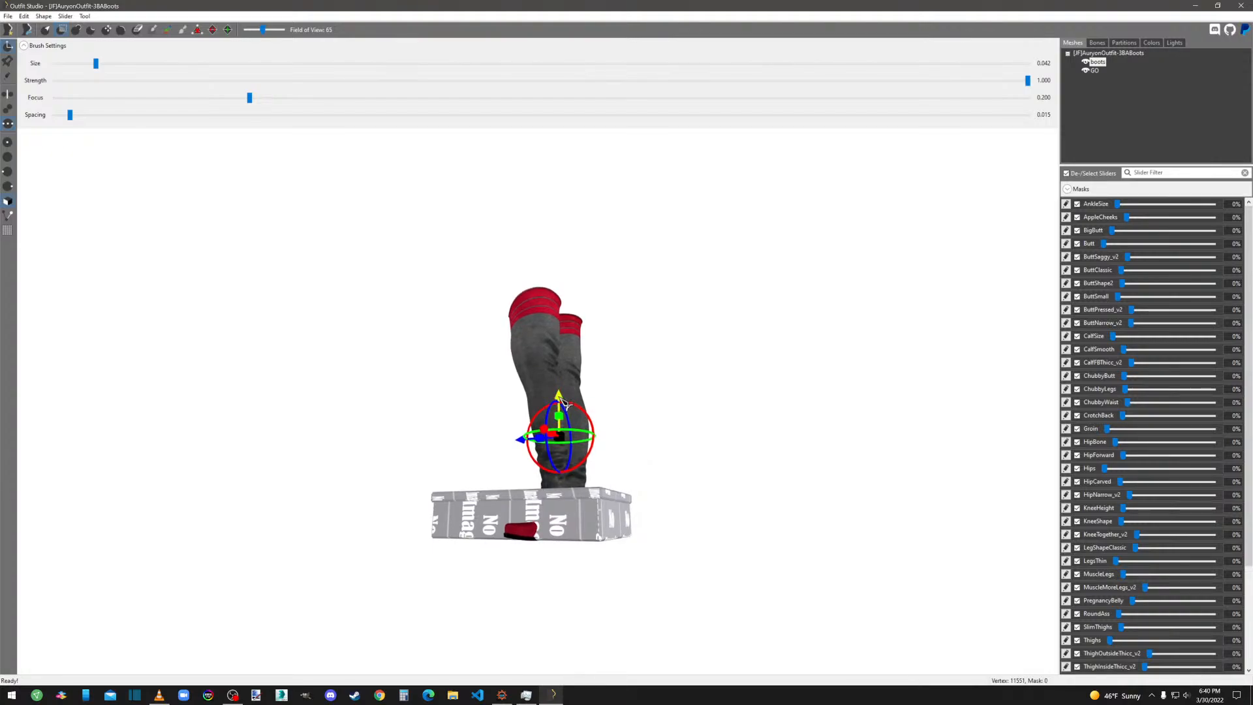
right_drag(750, 510, 862, 508)
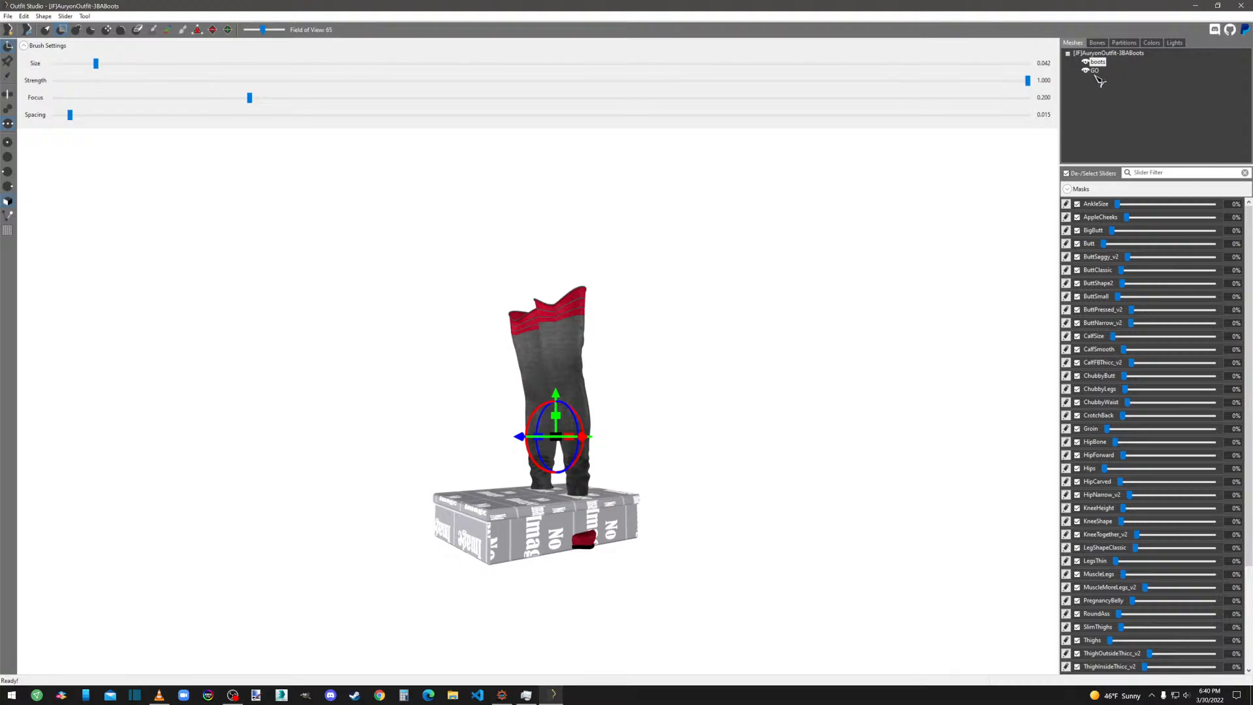
Delete the imported GO reference box from the meshes.
right_click(1095, 71)
click(1129, 266)
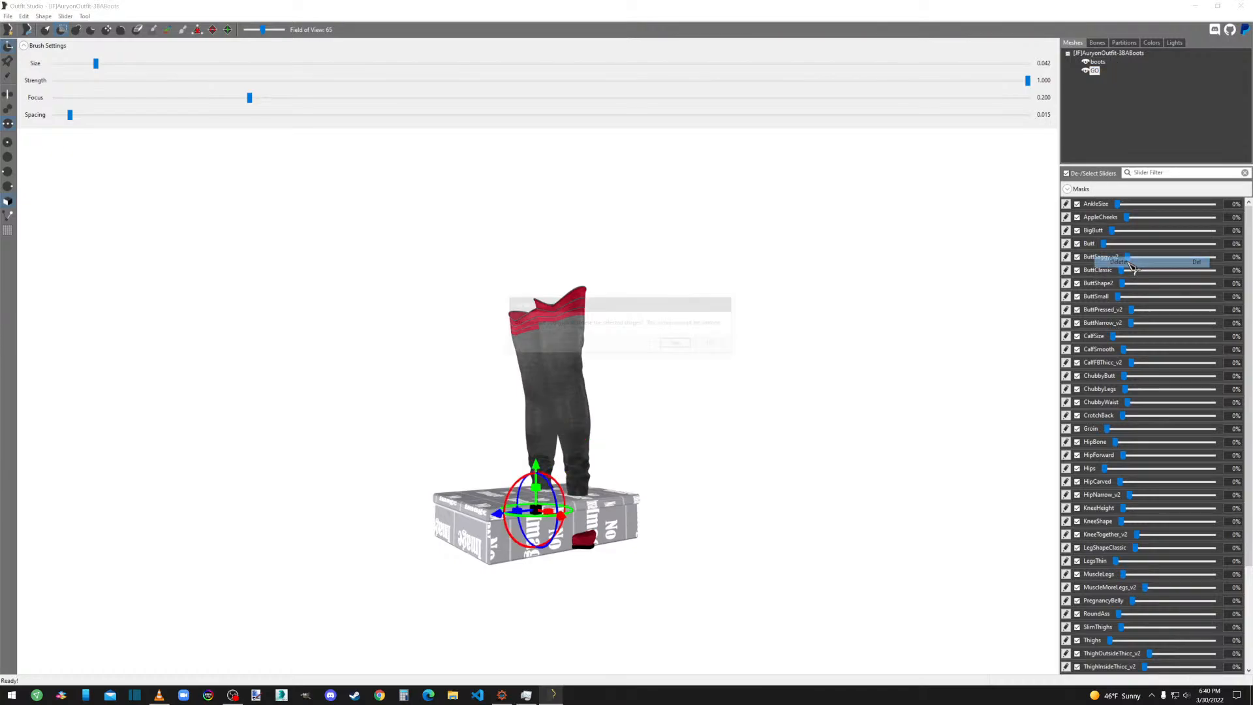
click(680, 343)
Start exporting the boots shape to NIF and browse to the overwrite\meshes\[JF]\AuryonOutfit folder.
right_click(1102, 68)
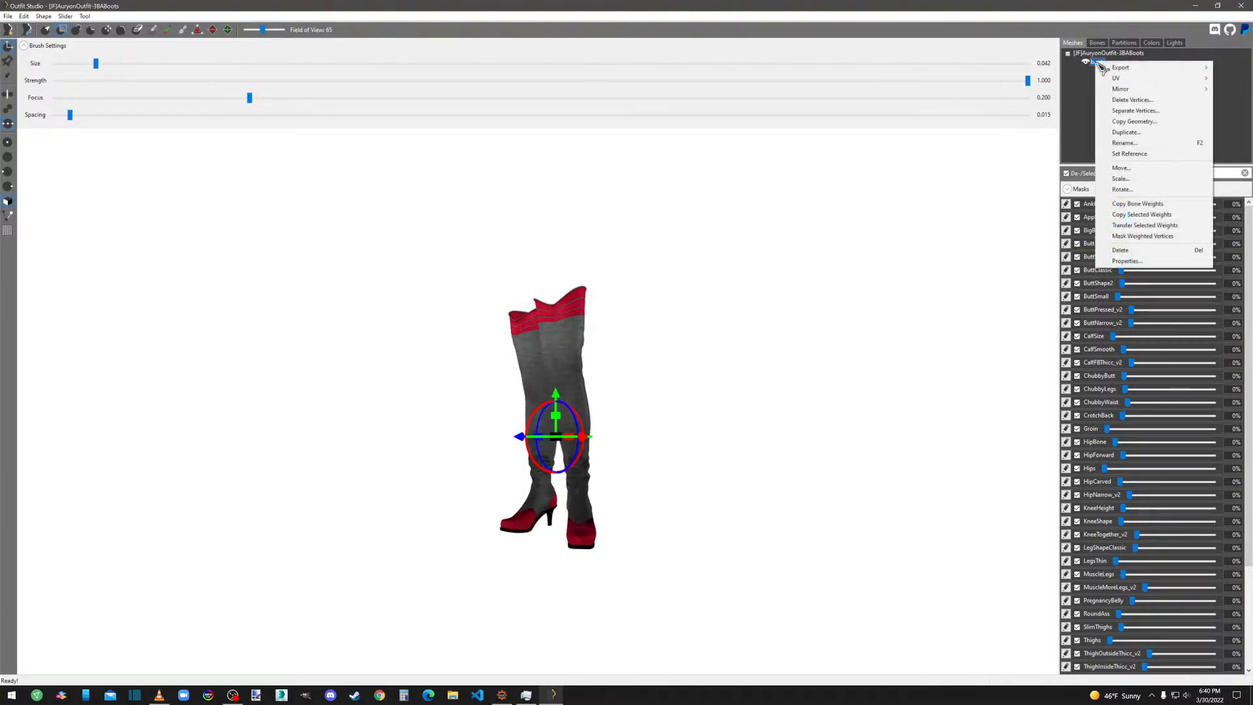
mouse_move(1109, 66)
click(1067, 68)
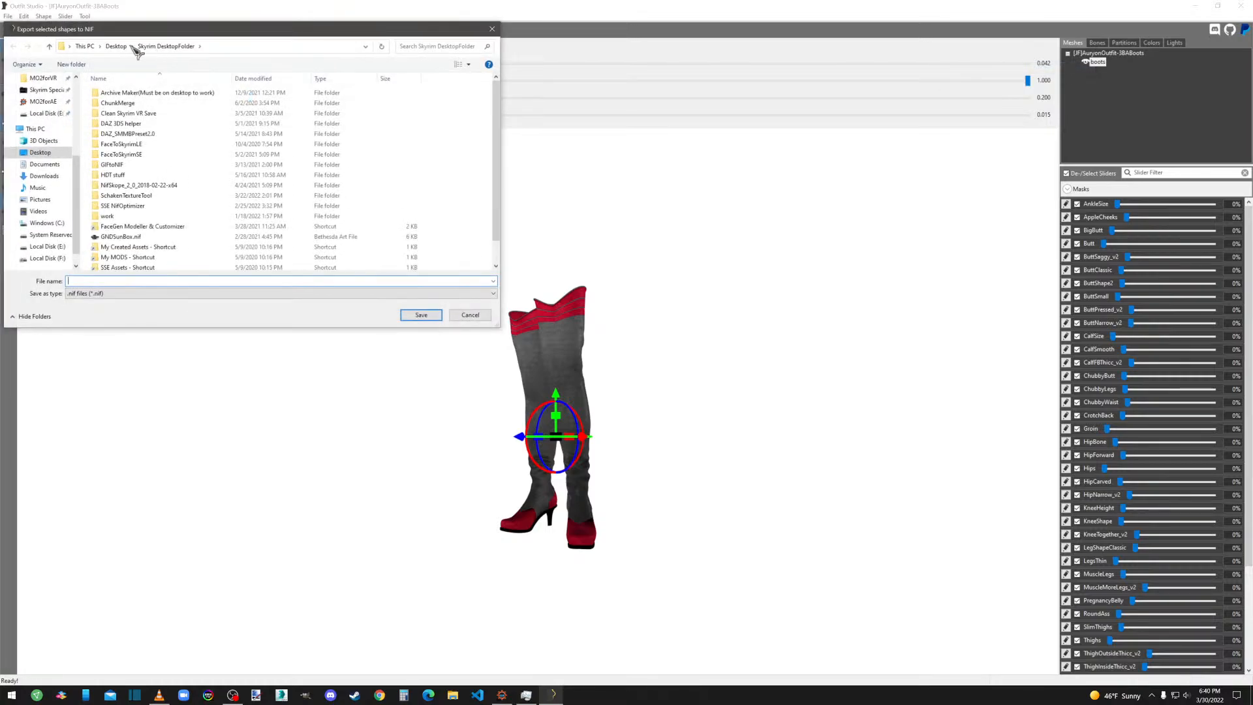
scroll(49, 130, up, 2)
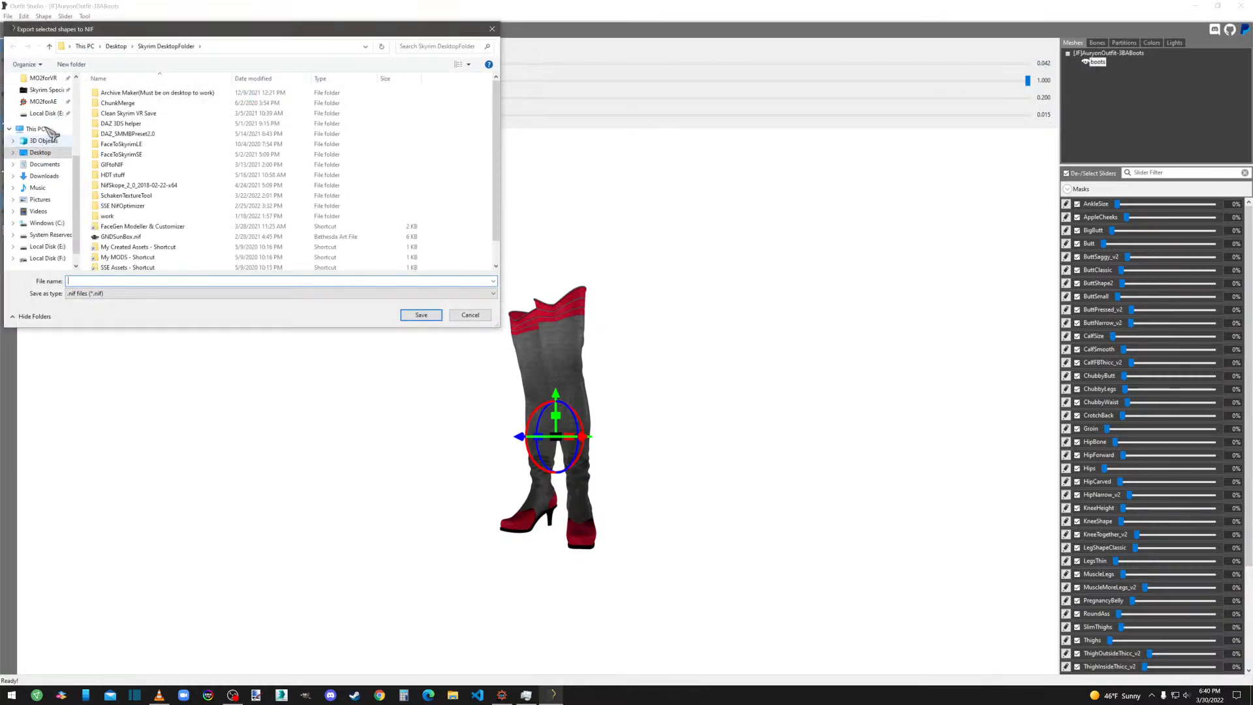
click(42, 90)
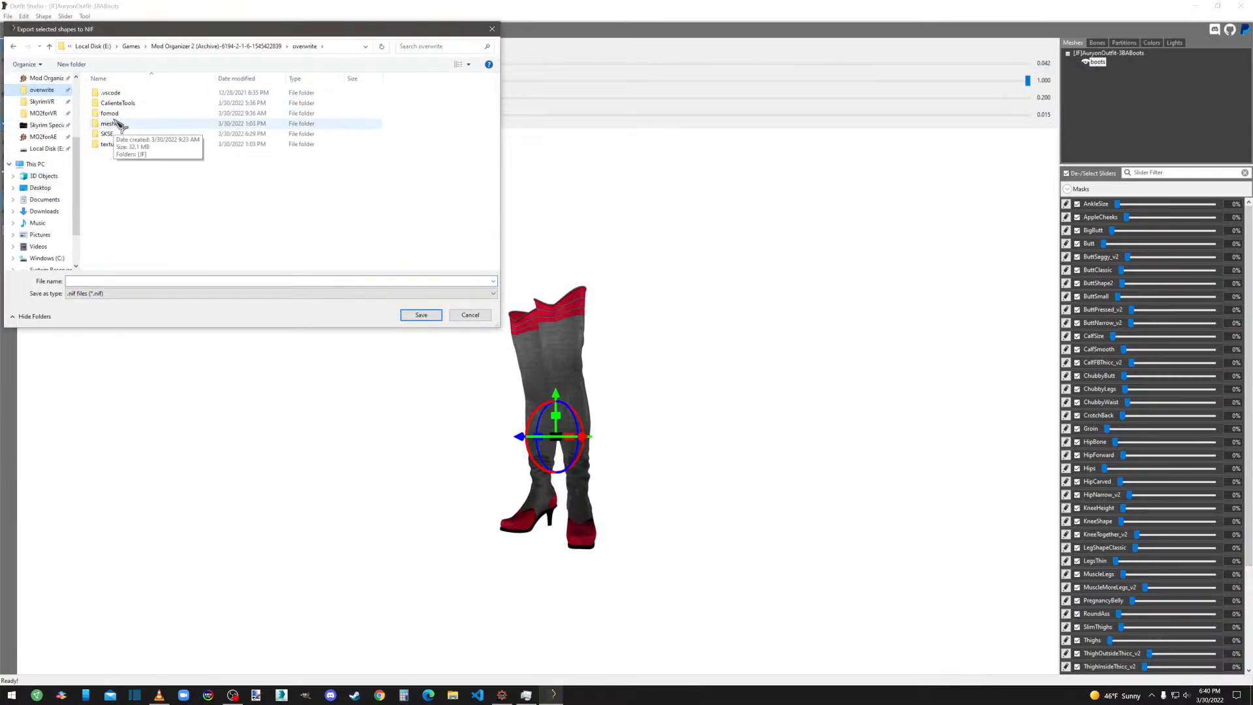
double_click(111, 123)
double_click(113, 92)
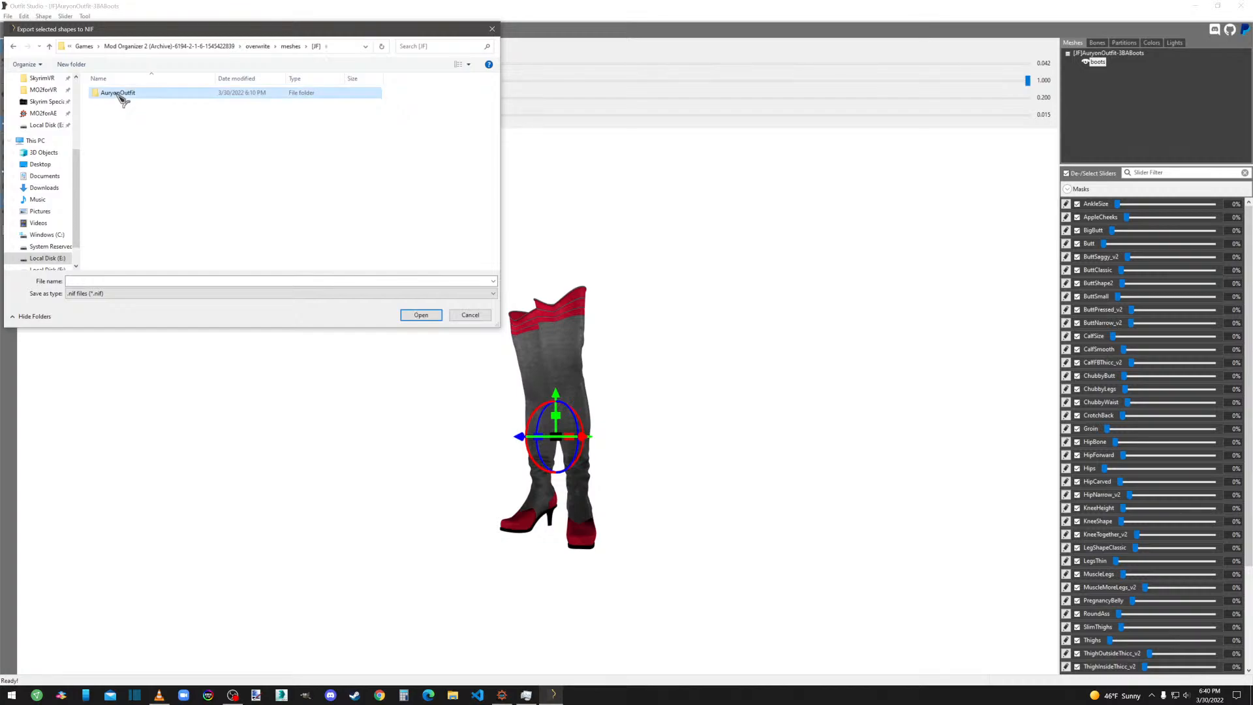
double_click(115, 93)
Create a subfolder named GND in the AuryonOutfit folder and save the exported boots in it as bootsGND.nif.
right_click(114, 180)
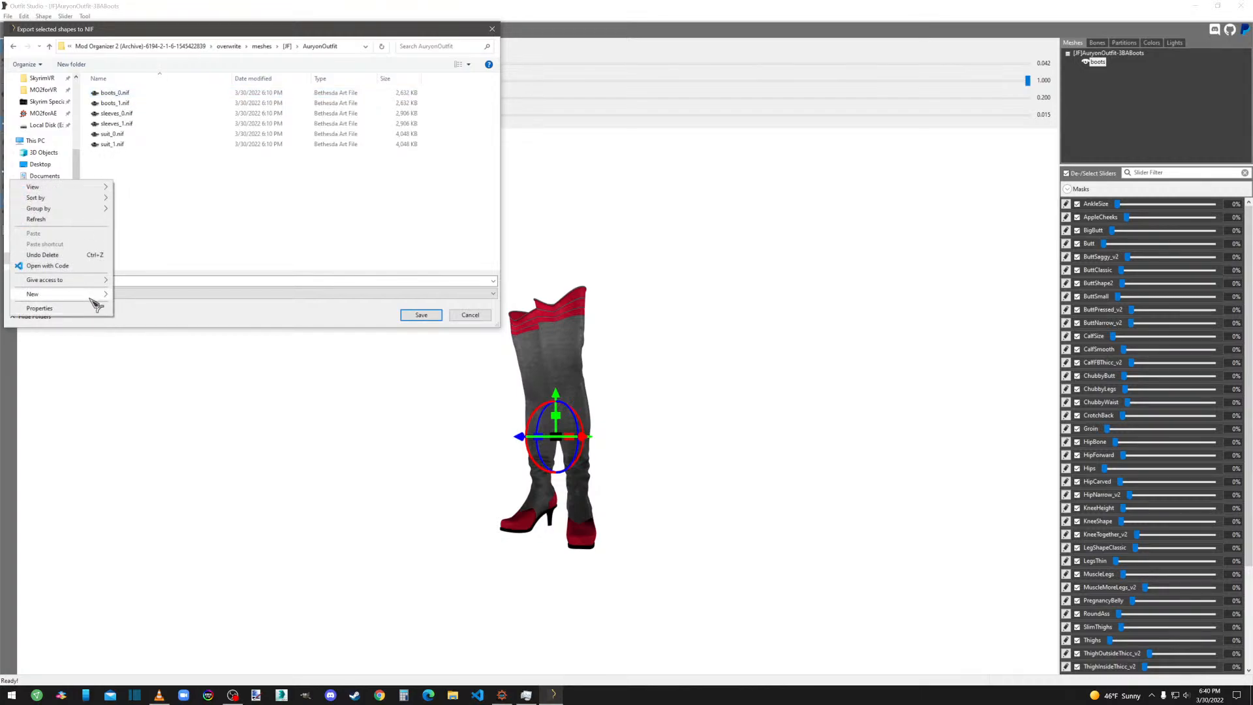
mouse_move(82, 294)
click(135, 296)
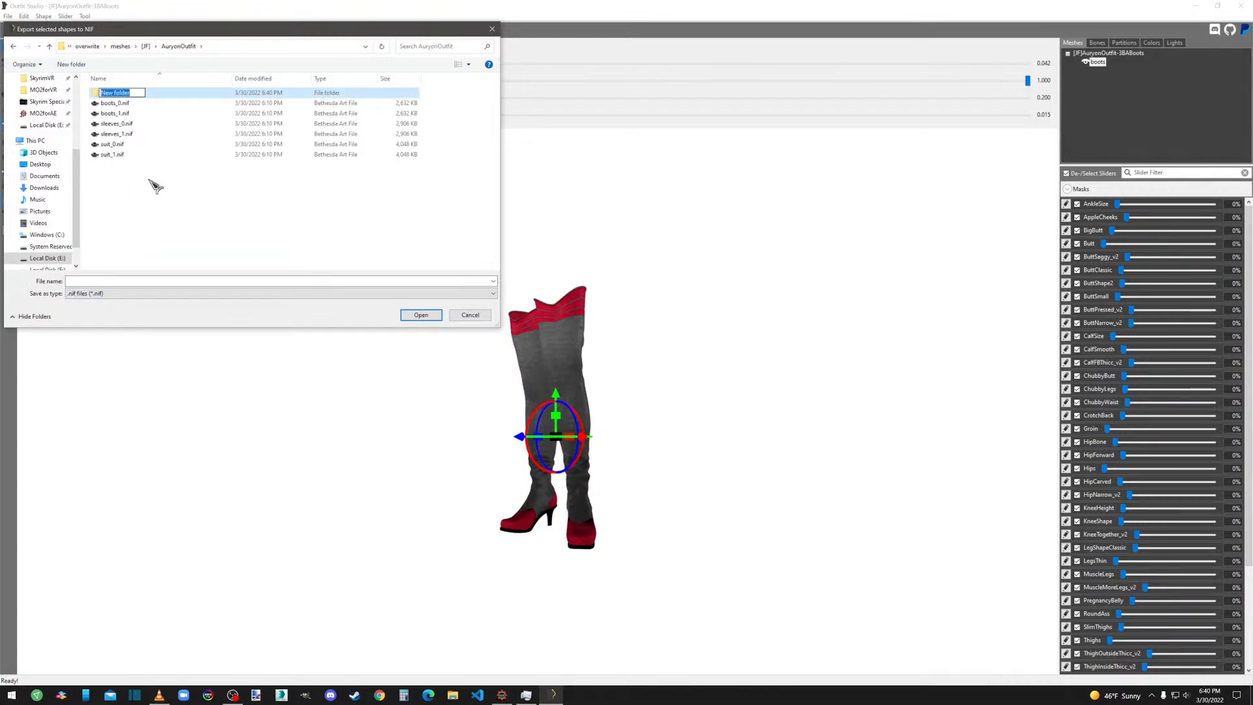
text(GN)
click(155, 181)
double_click(115, 95)
click(92, 282)
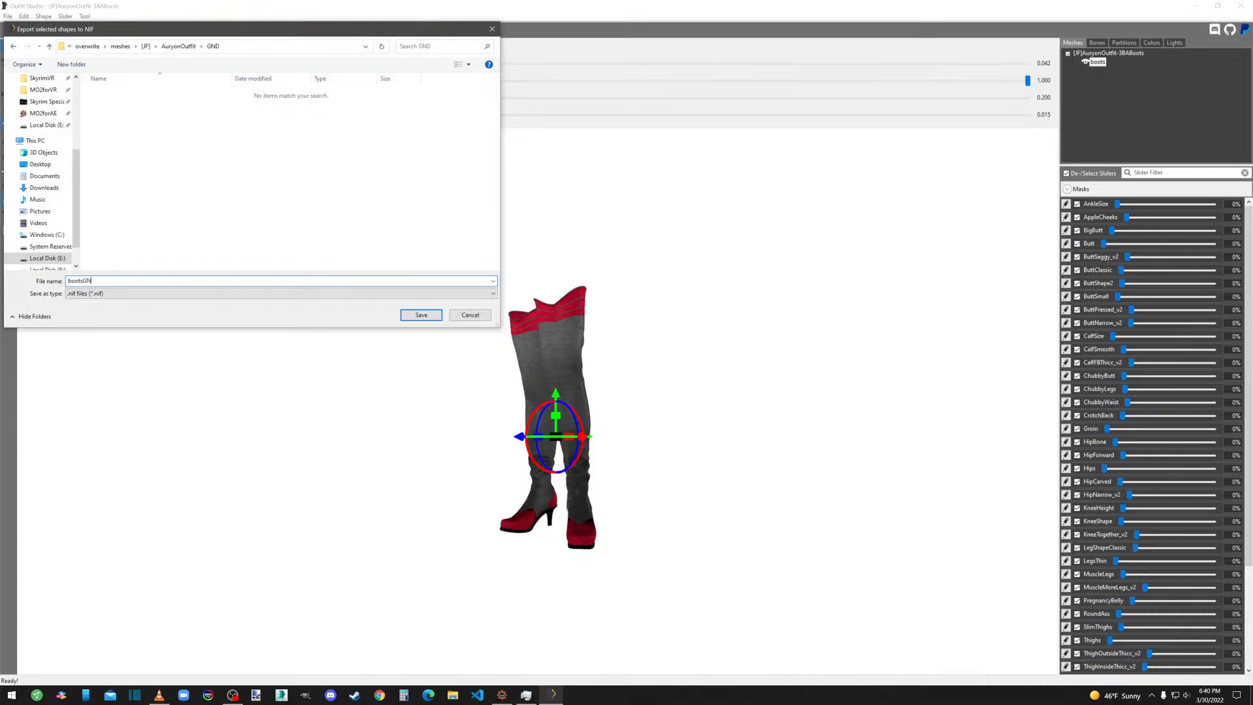
click(423, 316)
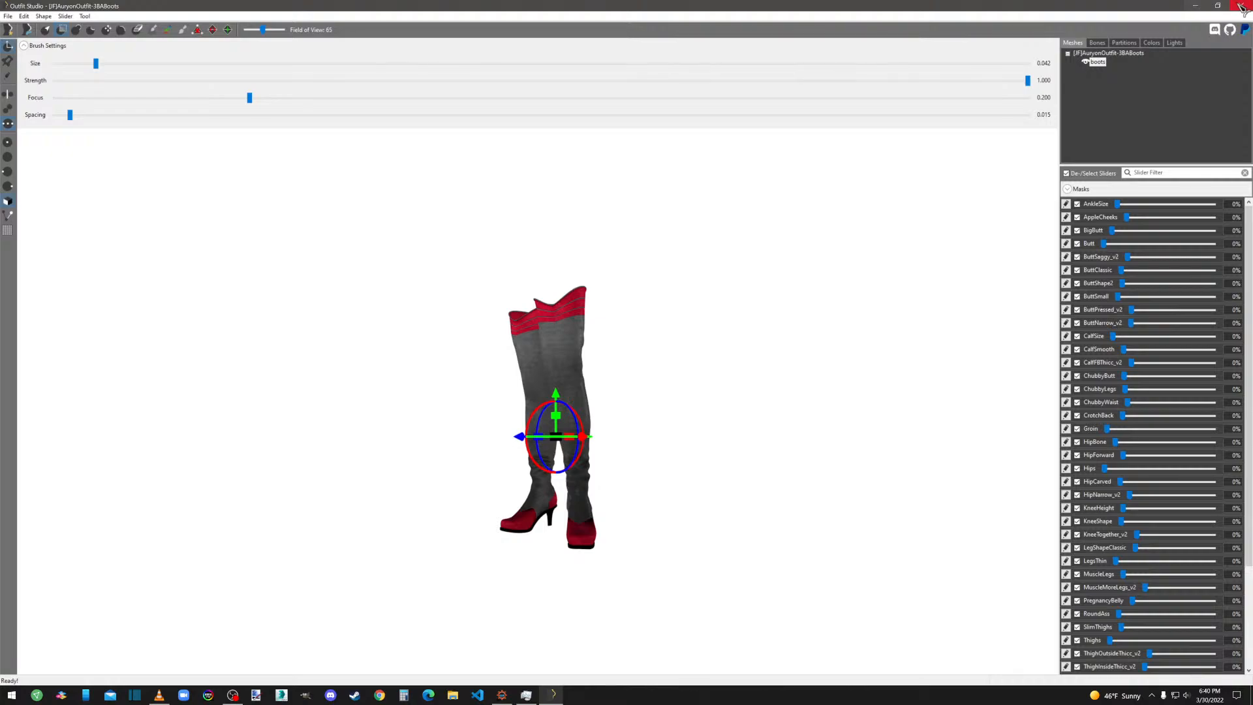
Unload the boots project without saving its changes.
click(10, 16)
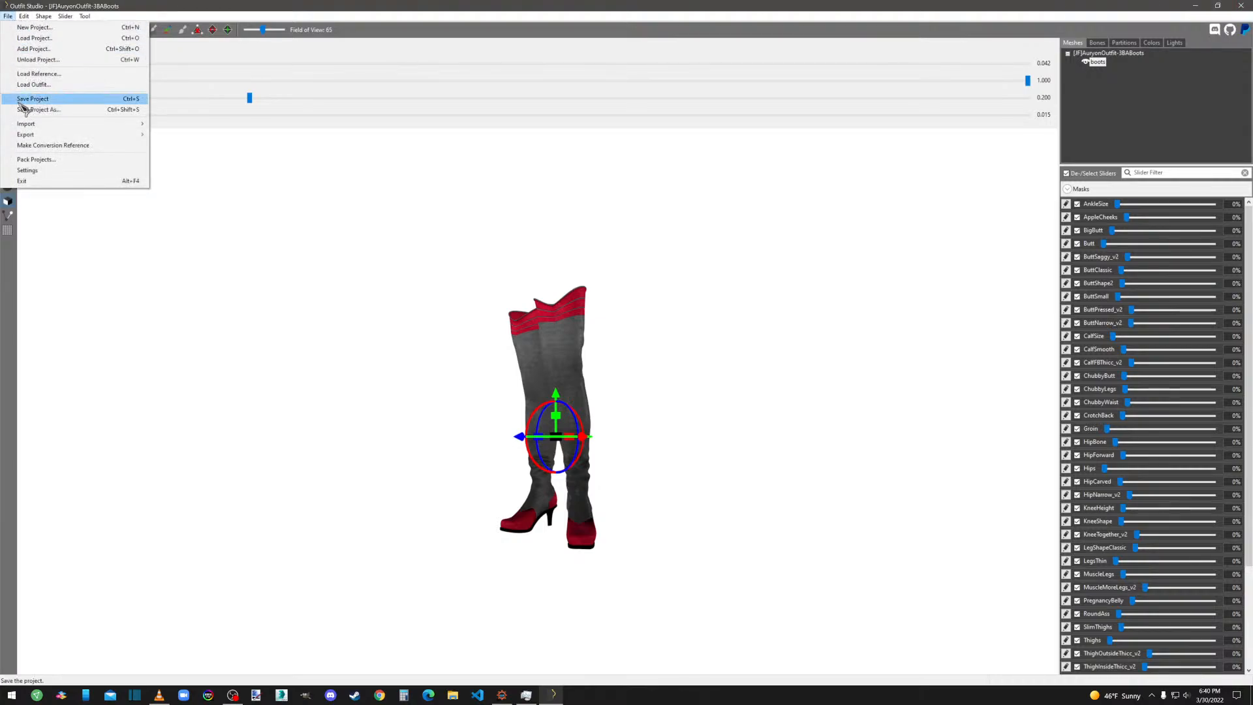
click(39, 60)
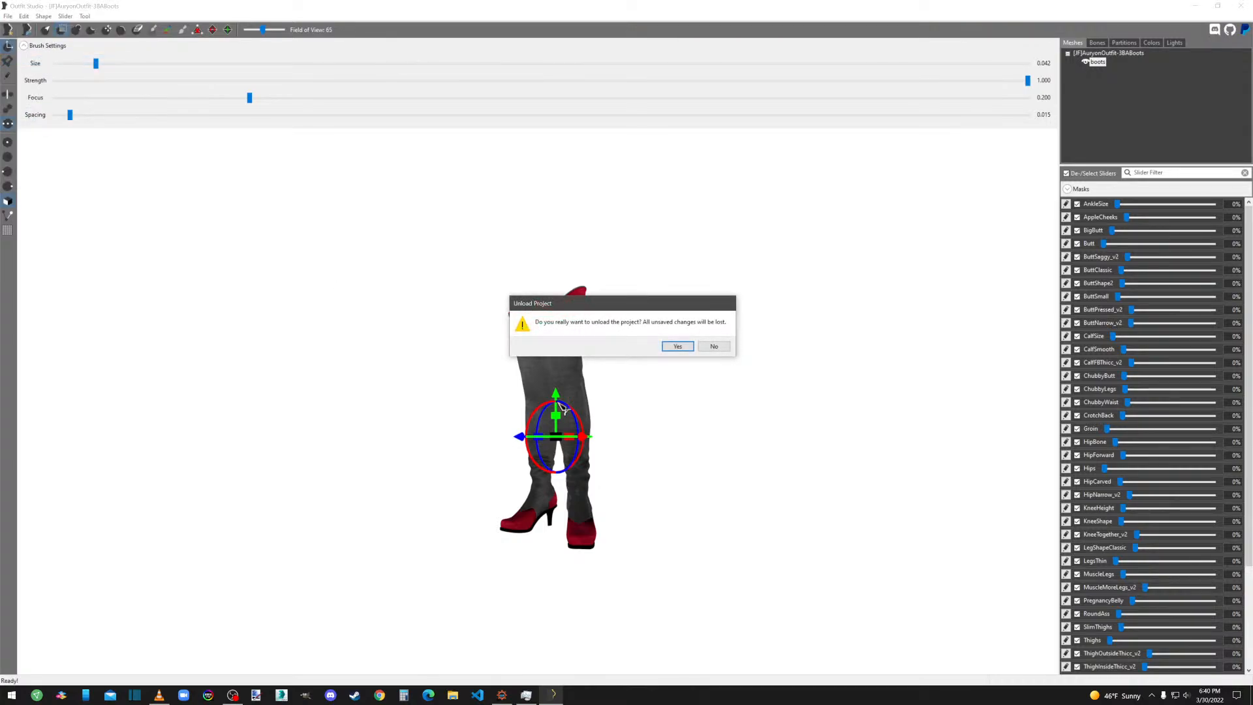
click(674, 347)
click(8, 15)
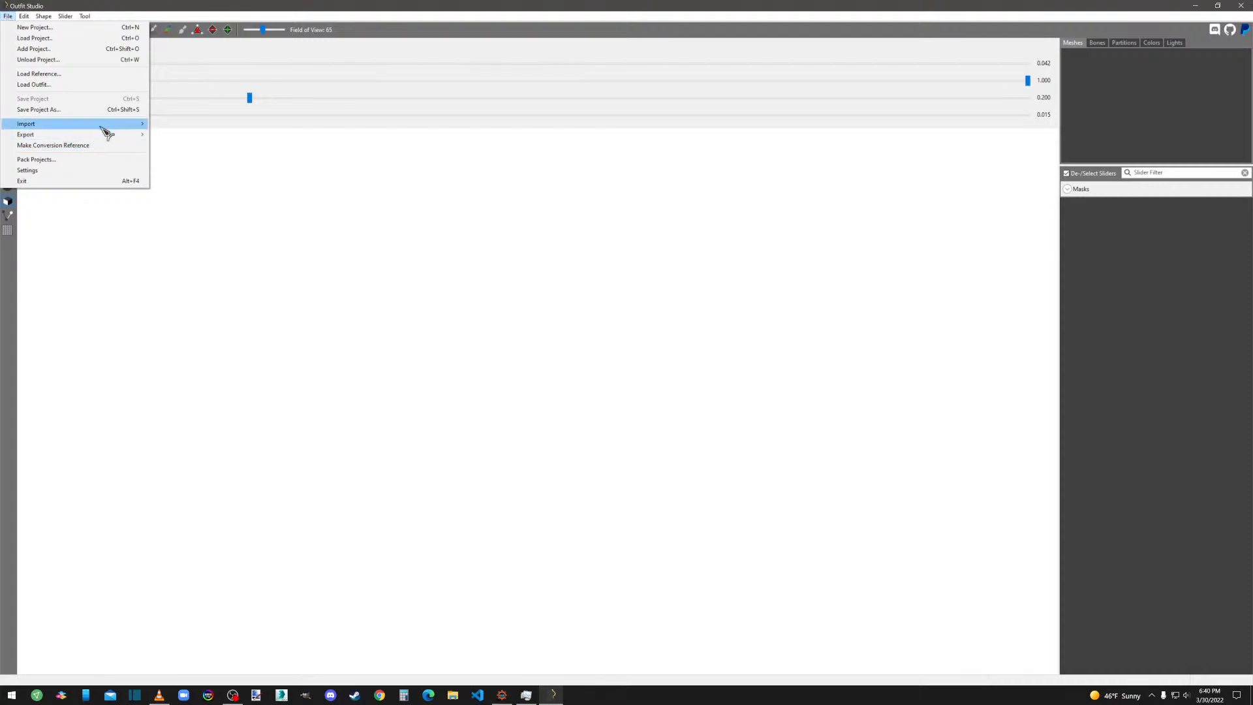
mouse_move(103, 124)
click(167, 124)
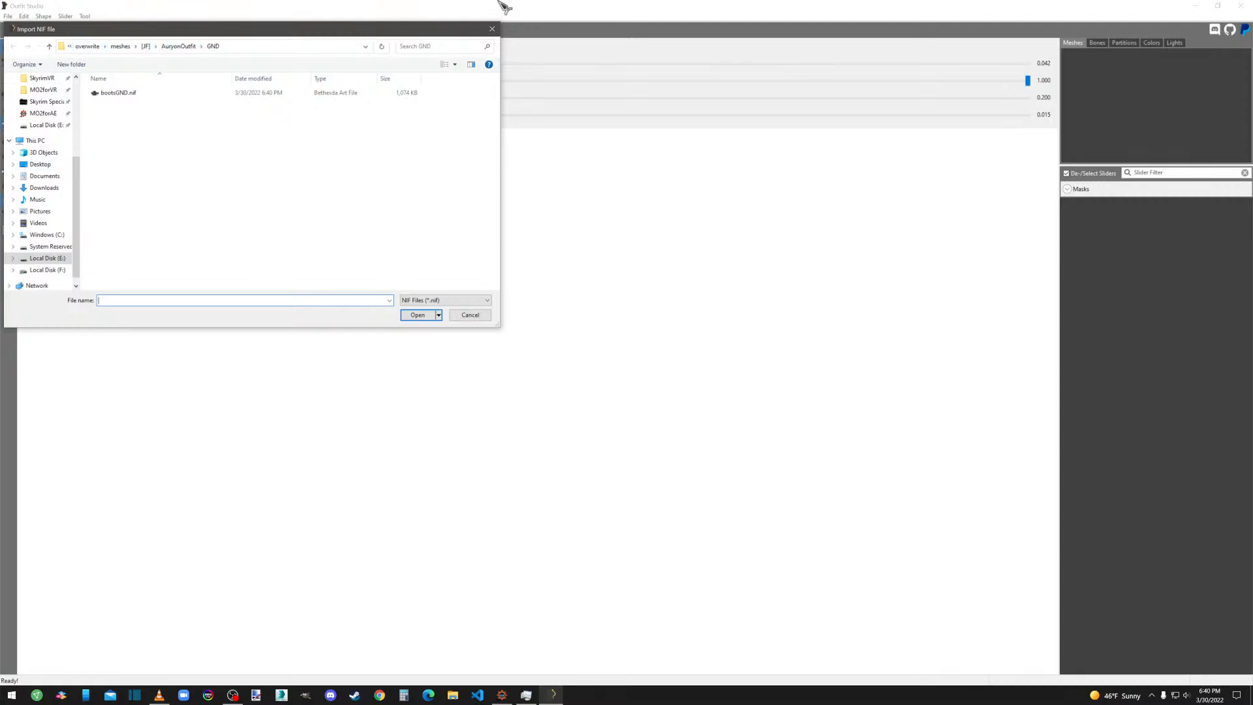
click(495, 31)
Load the [JF]AuryonOutfit-3BASuit outfit from the [JF]AuryonOutfit slider set file.
click(8, 16)
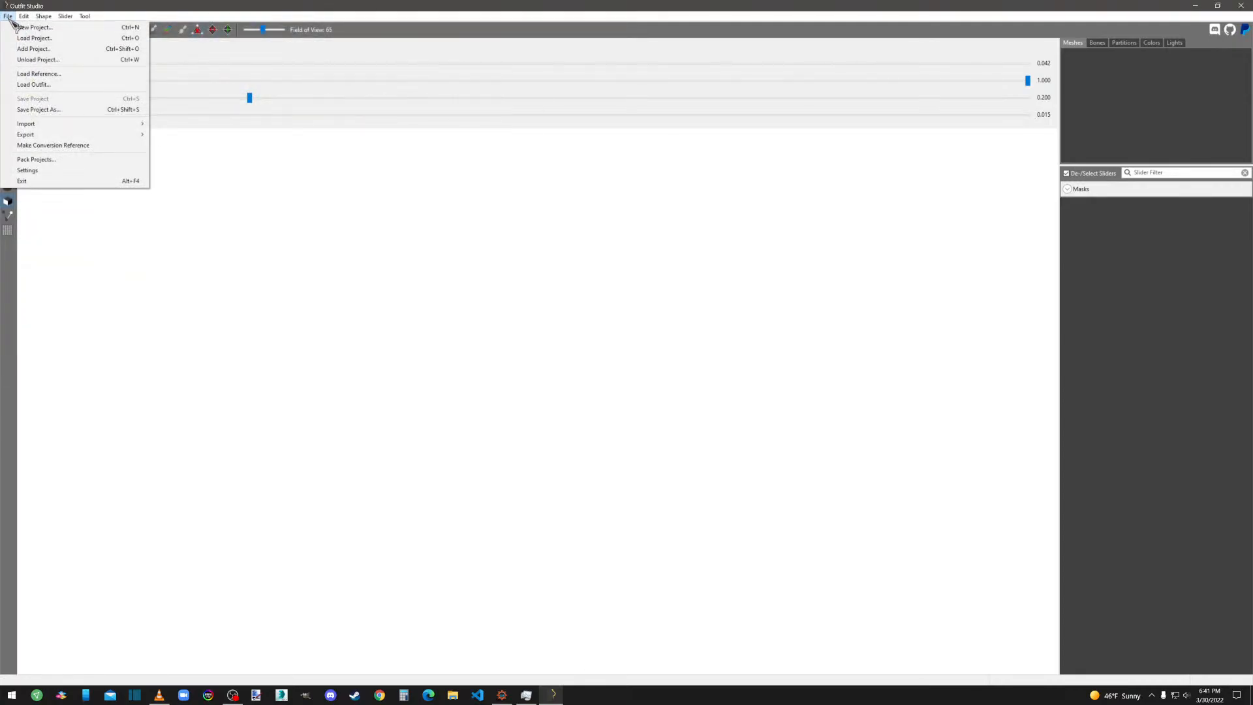
click(46, 50)
double_click(161, 96)
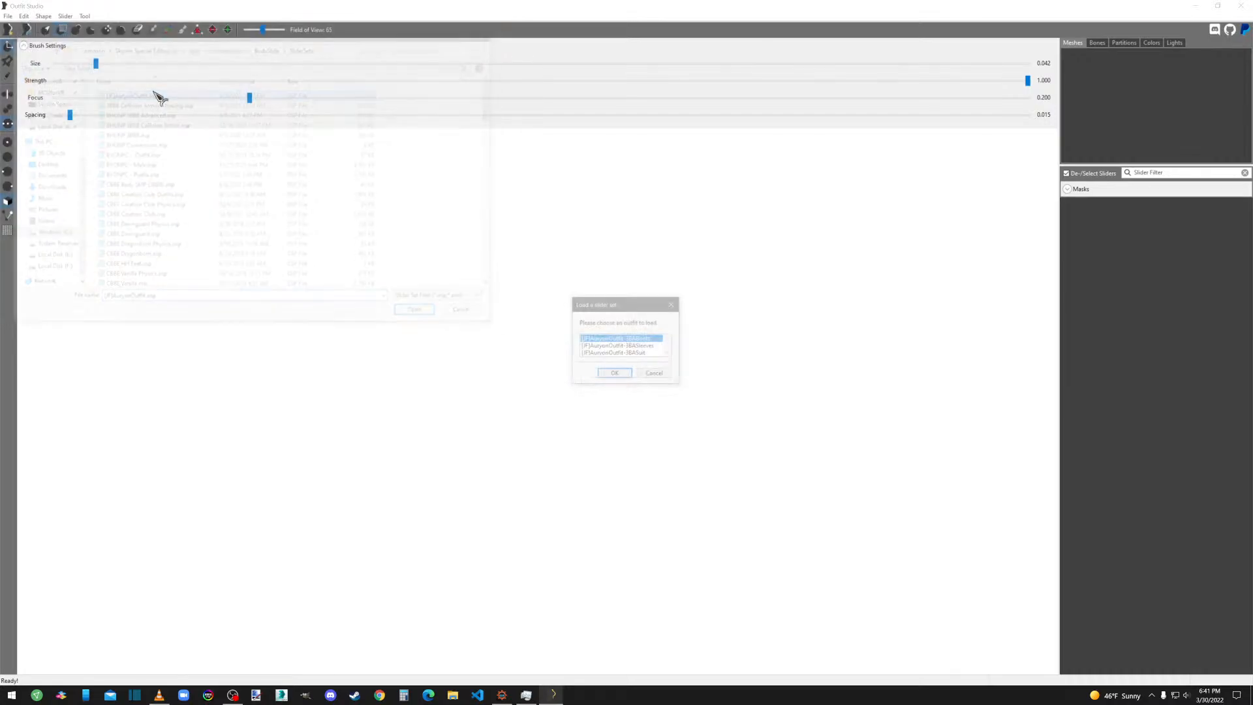
click(643, 355)
click(646, 346)
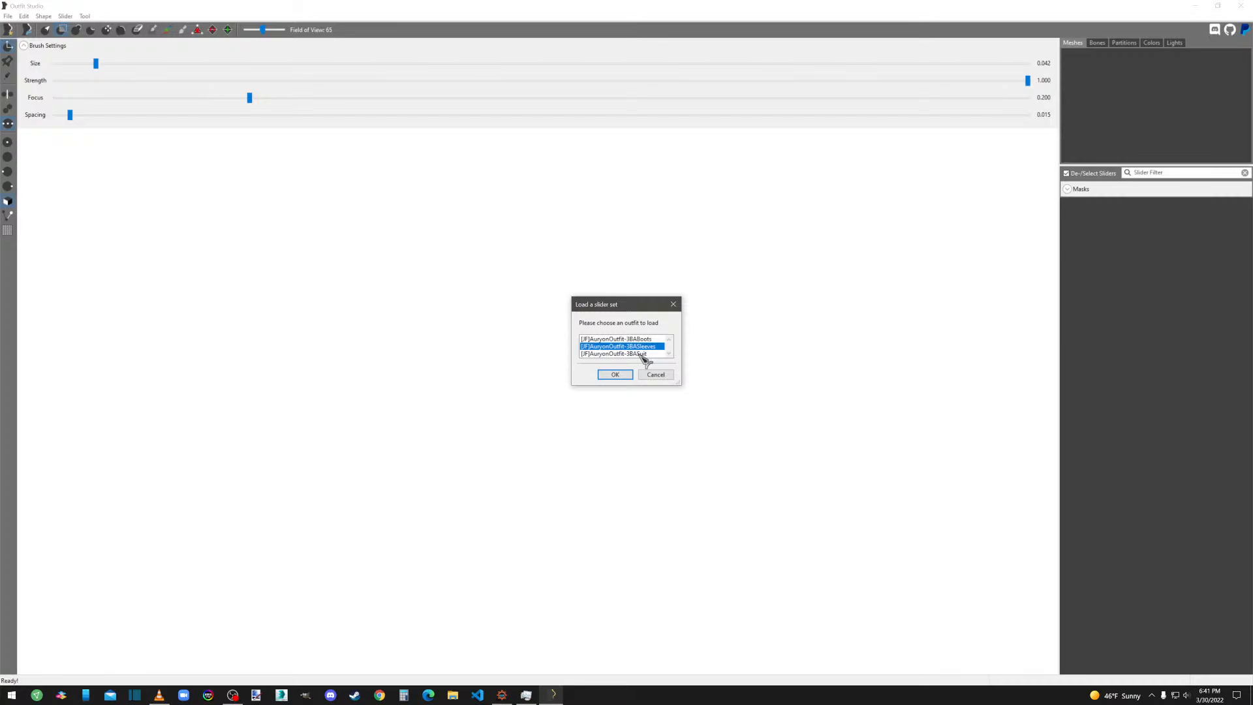
double_click(642, 354)
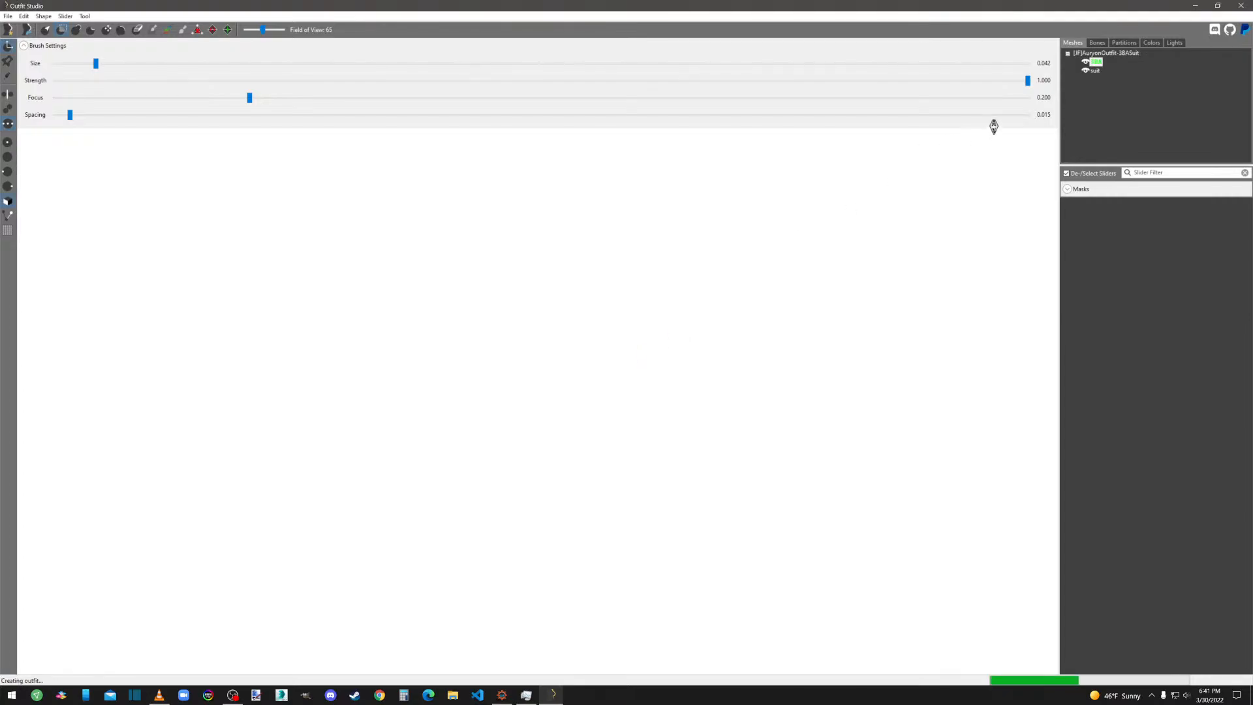
Delete the reference body shape from the suit project's meshes and confirm the deletion.
right_click(1104, 70)
click(1124, 252)
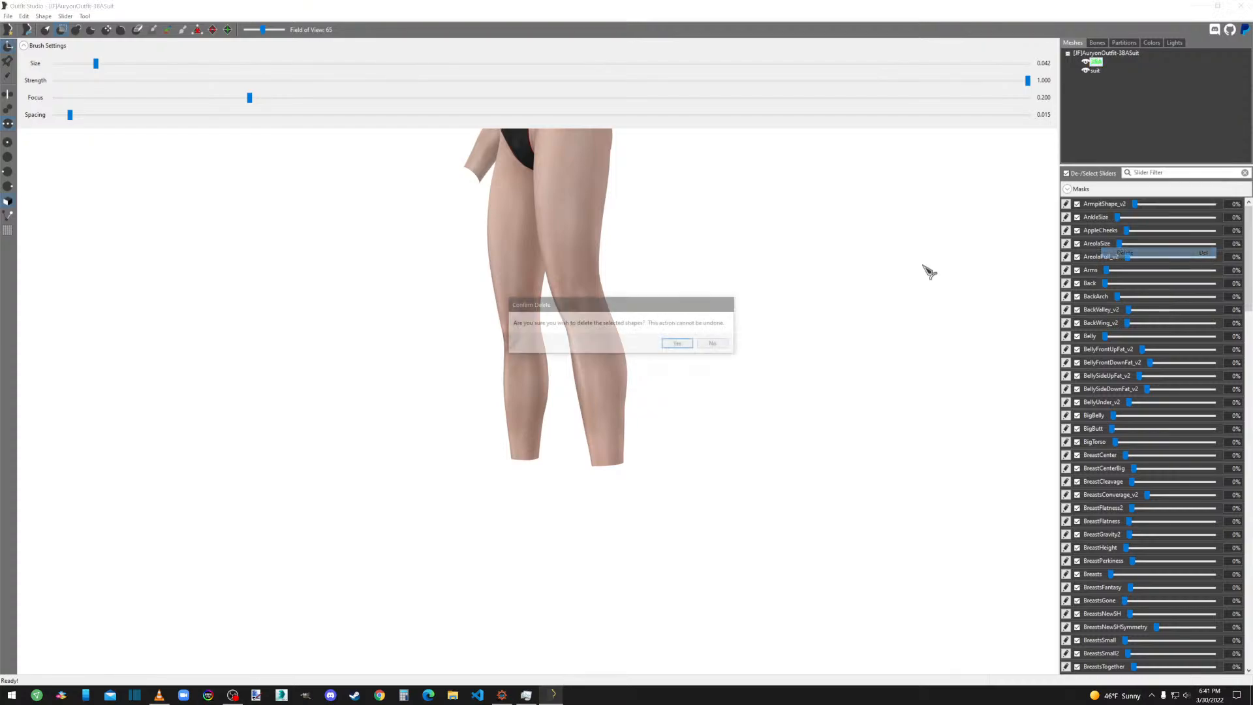
click(677, 343)
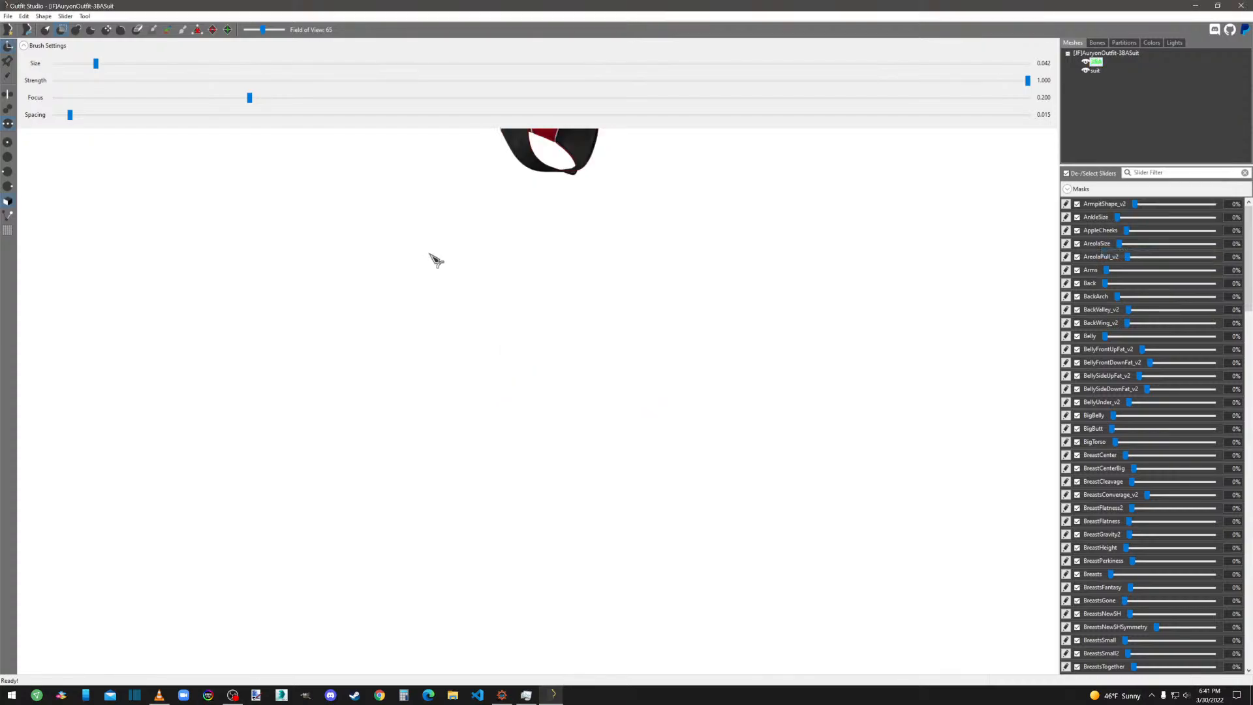
Import the sleeves from [JF]AuryonOutfit-3BASleeves.nif in the BodySlide\ShapeData\[JF]\AuryonOutfit folder into the suit project.
click(8, 16)
mouse_move(123, 123)
click(169, 124)
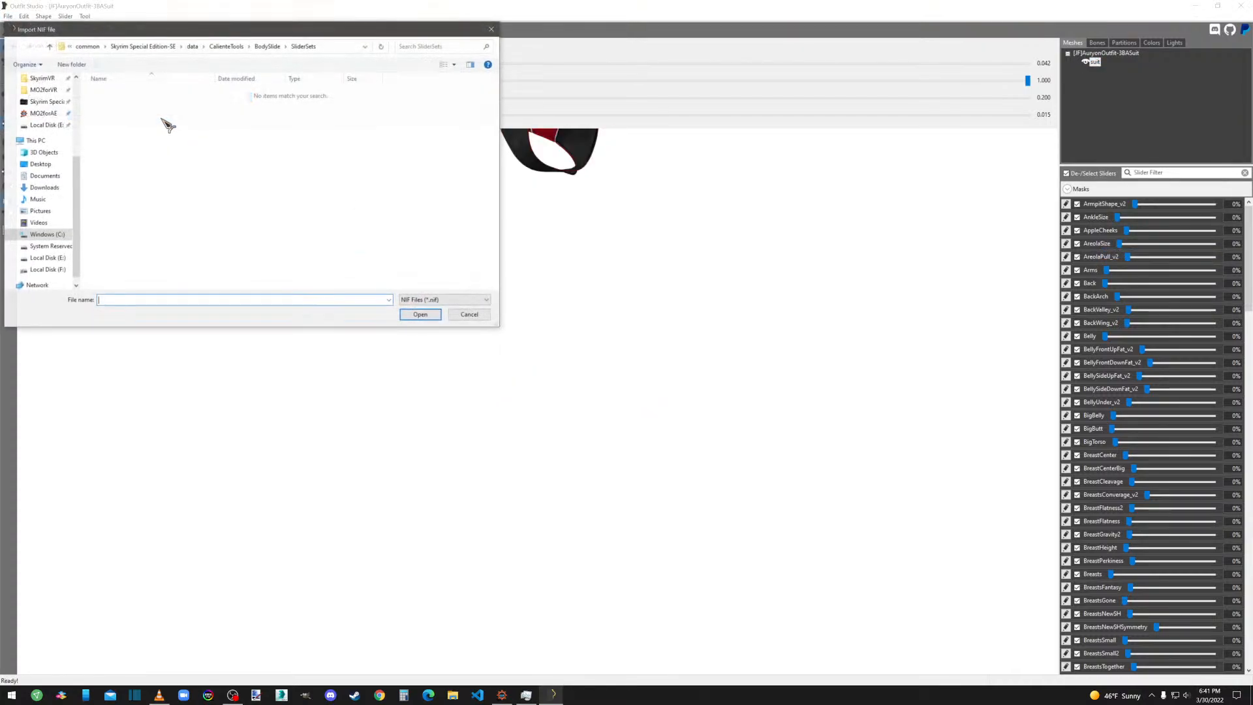
click(275, 49)
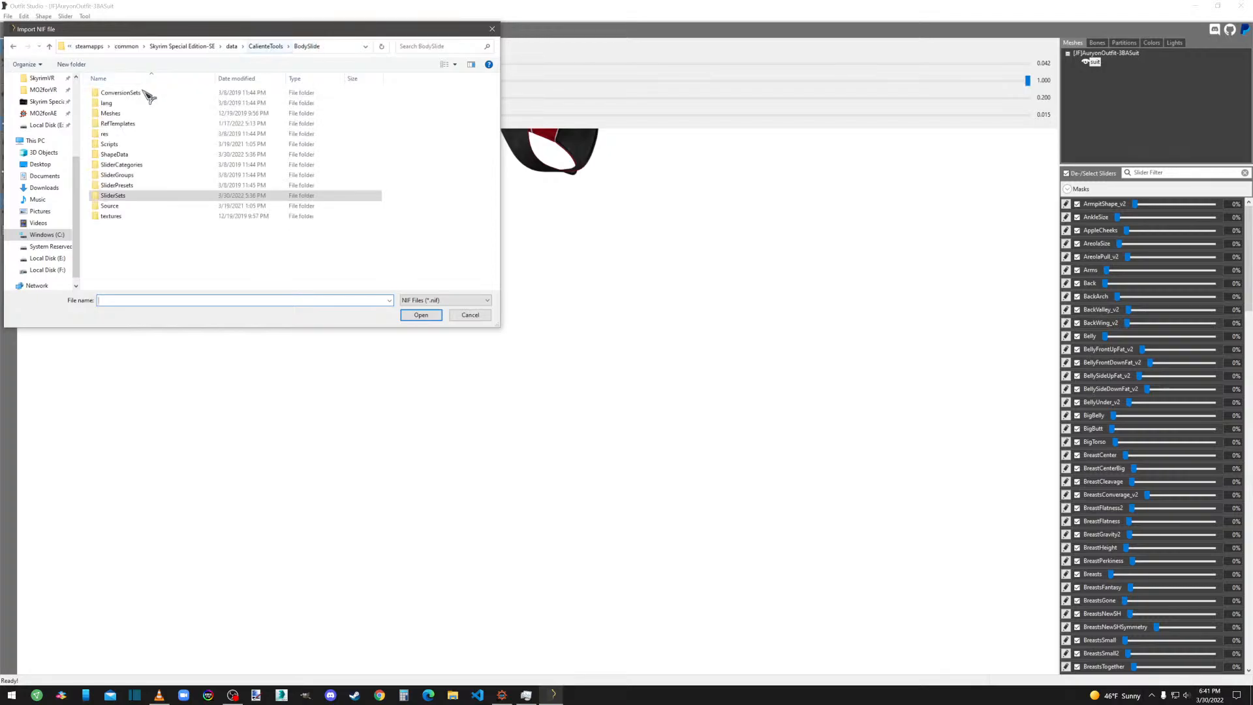
click(123, 156)
double_click(123, 156)
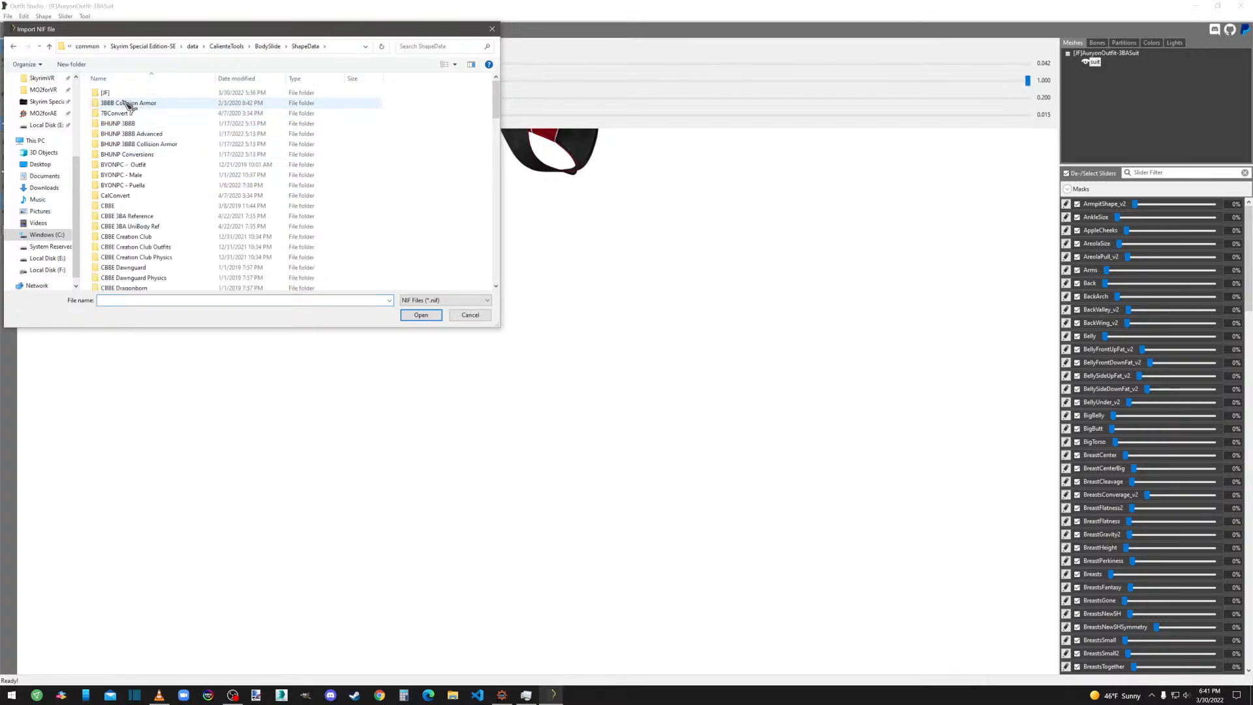
double_click(123, 103)
double_click(124, 94)
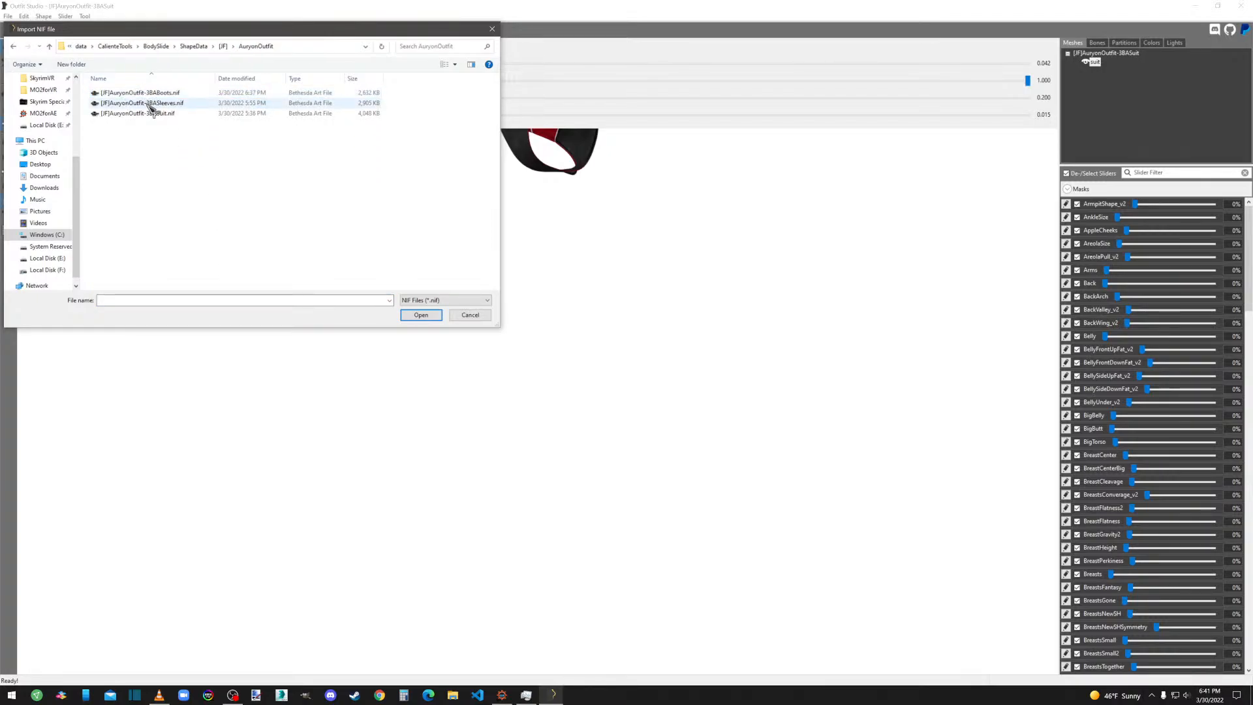
double_click(131, 104)
Check the suit with its imported sleeves and import the reference box GNDSunBox.nif from the Skyrim DesktopFolder on the desktop.
middle_drag(547, 268, 632, 571)
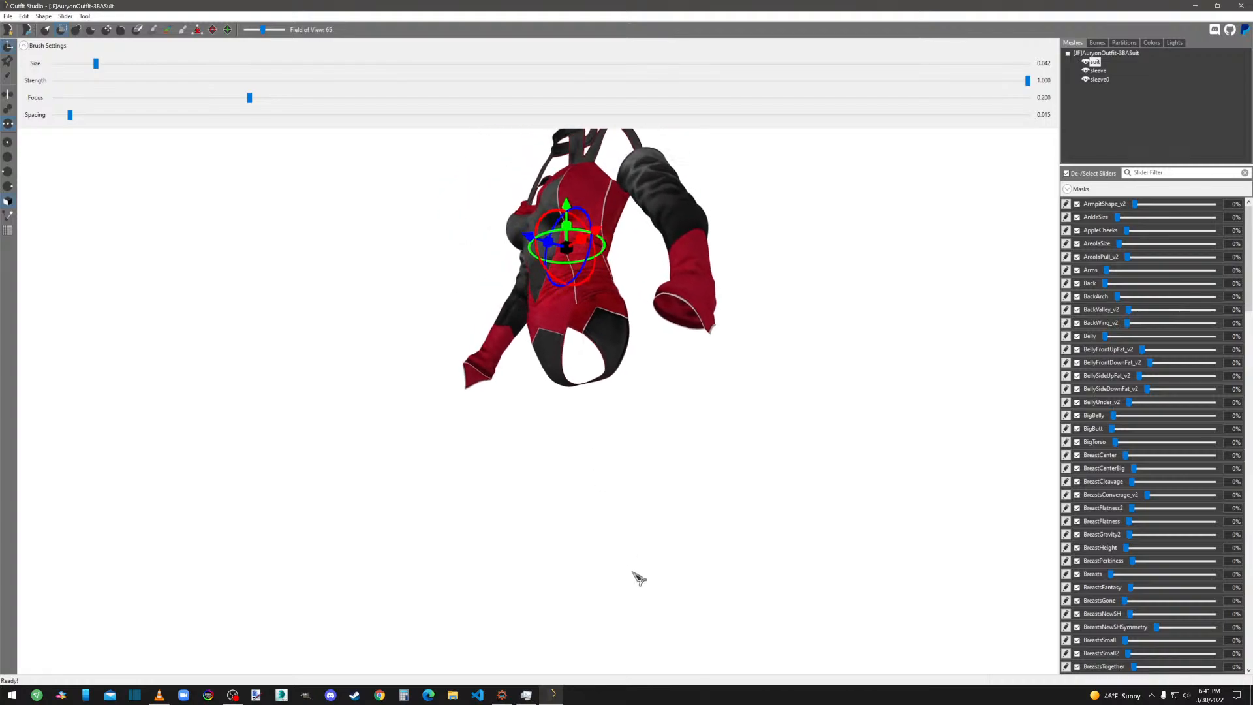
right_drag(632, 571, 665, 402)
middle_drag(665, 403, 634, 595)
scroll(613, 372, up, 1)
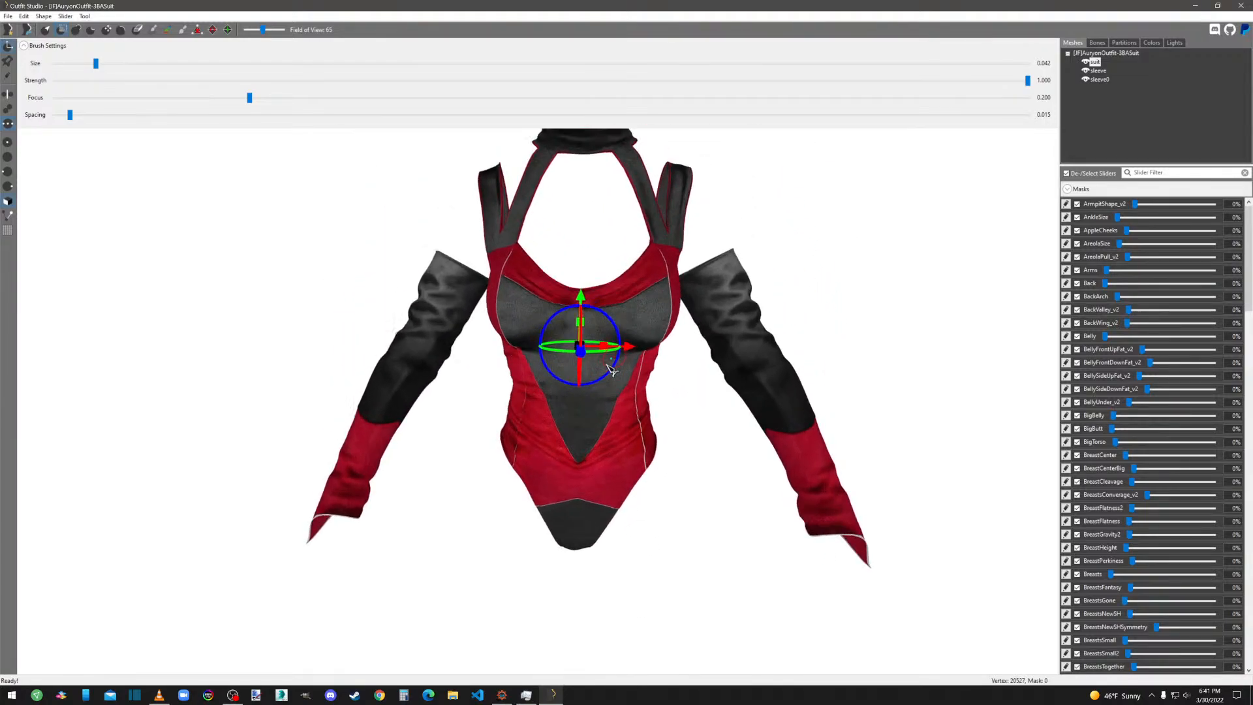
scroll(626, 382, down, 5)
right_drag(757, 423, 703, 342)
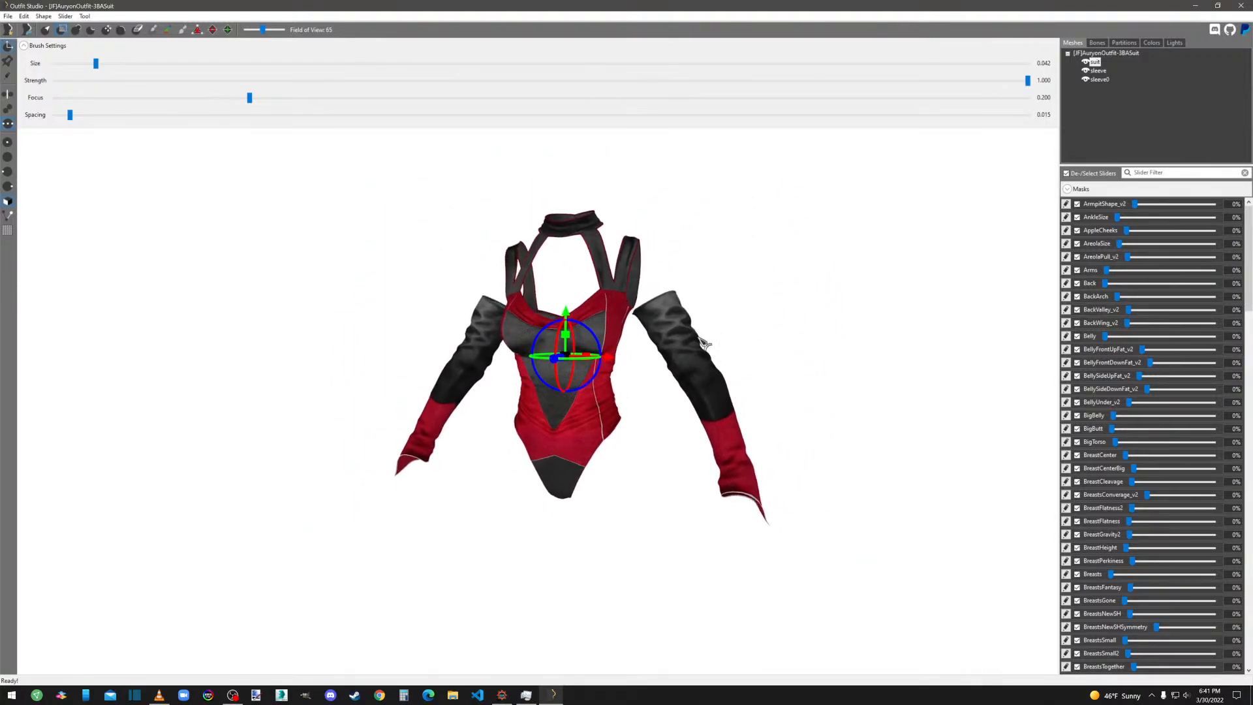
click(8, 15)
mouse_move(83, 127)
click(170, 124)
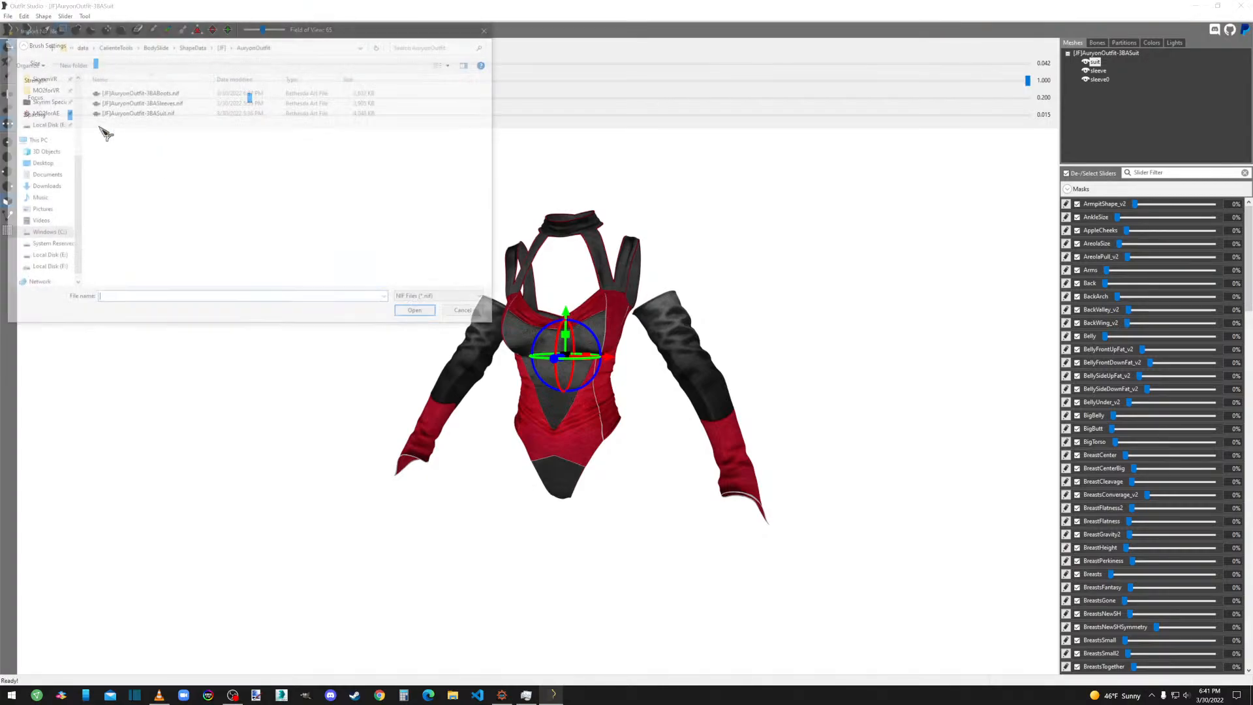
click(52, 246)
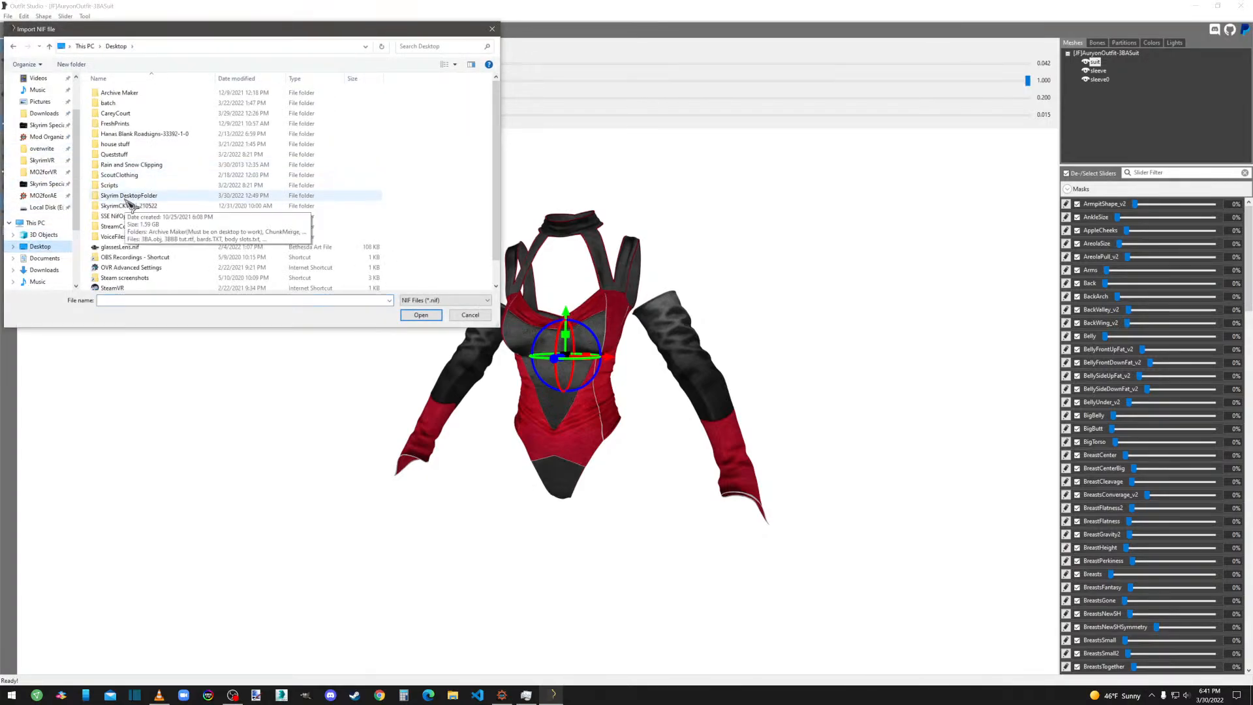
double_click(131, 201)
double_click(121, 236)
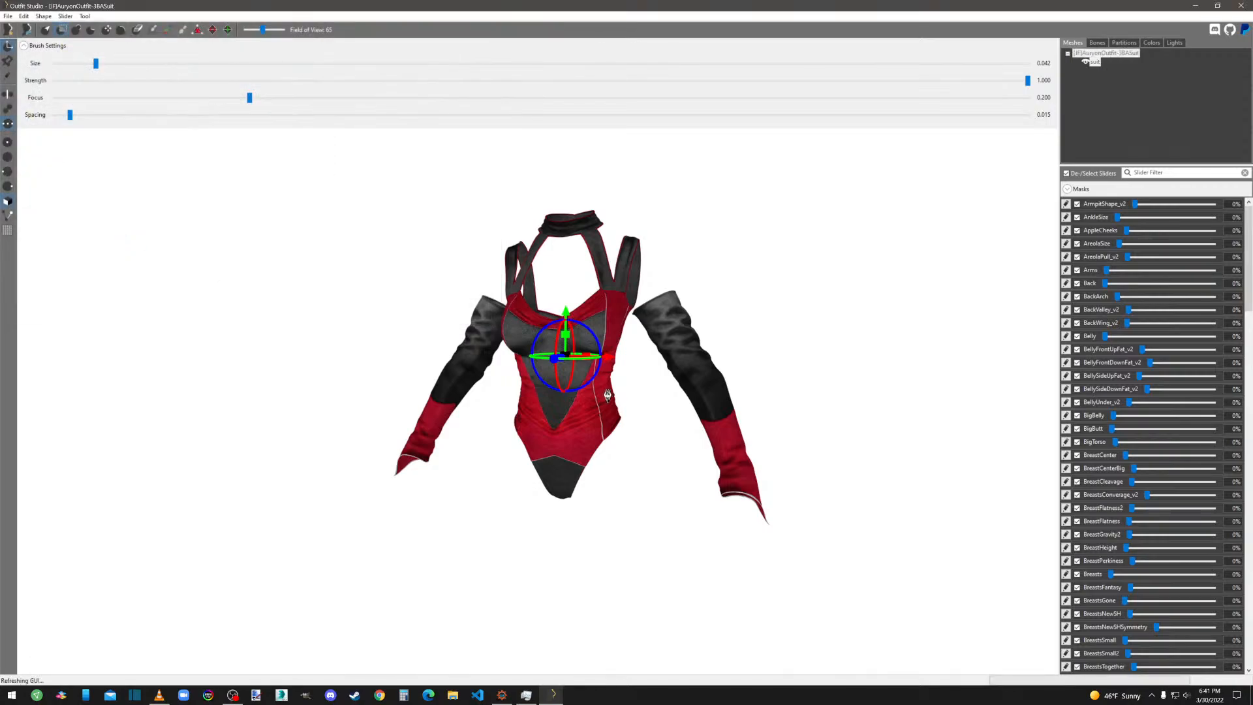
Rotate the suit and both sleeve meshes together to lie flat and lower them to just above the GO reference box.
middle_drag(749, 530, 757, 445)
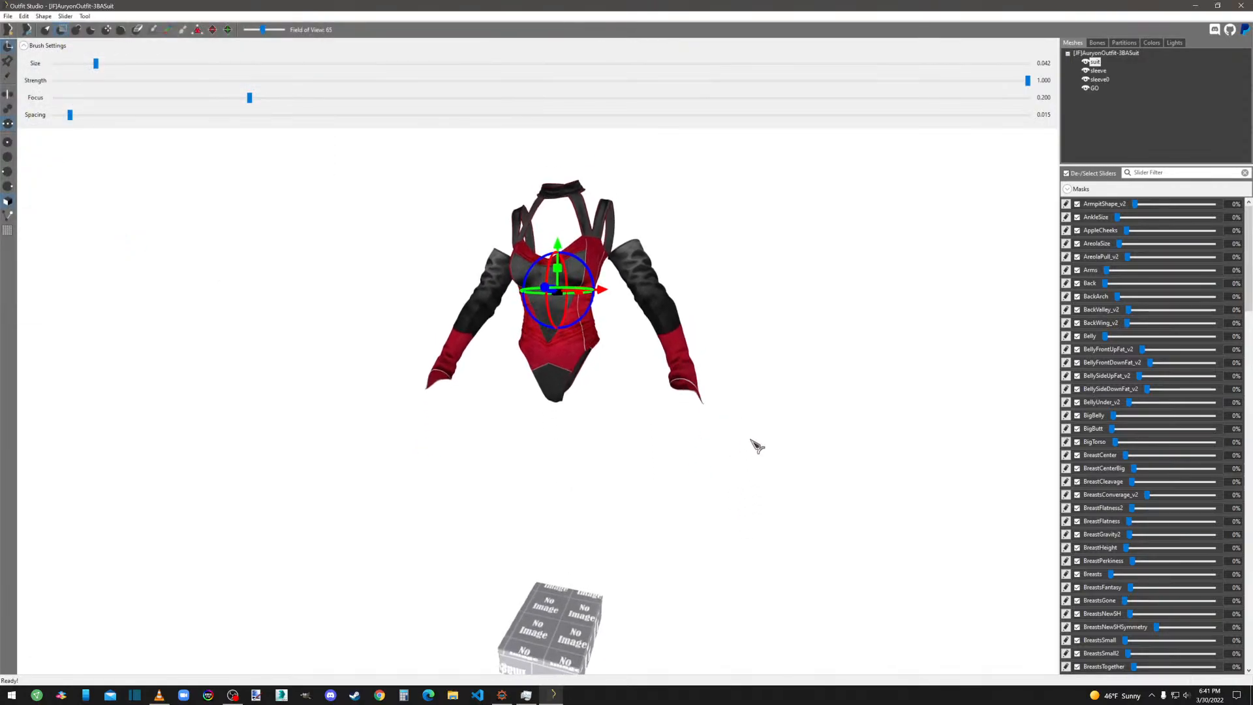
click(1105, 72)
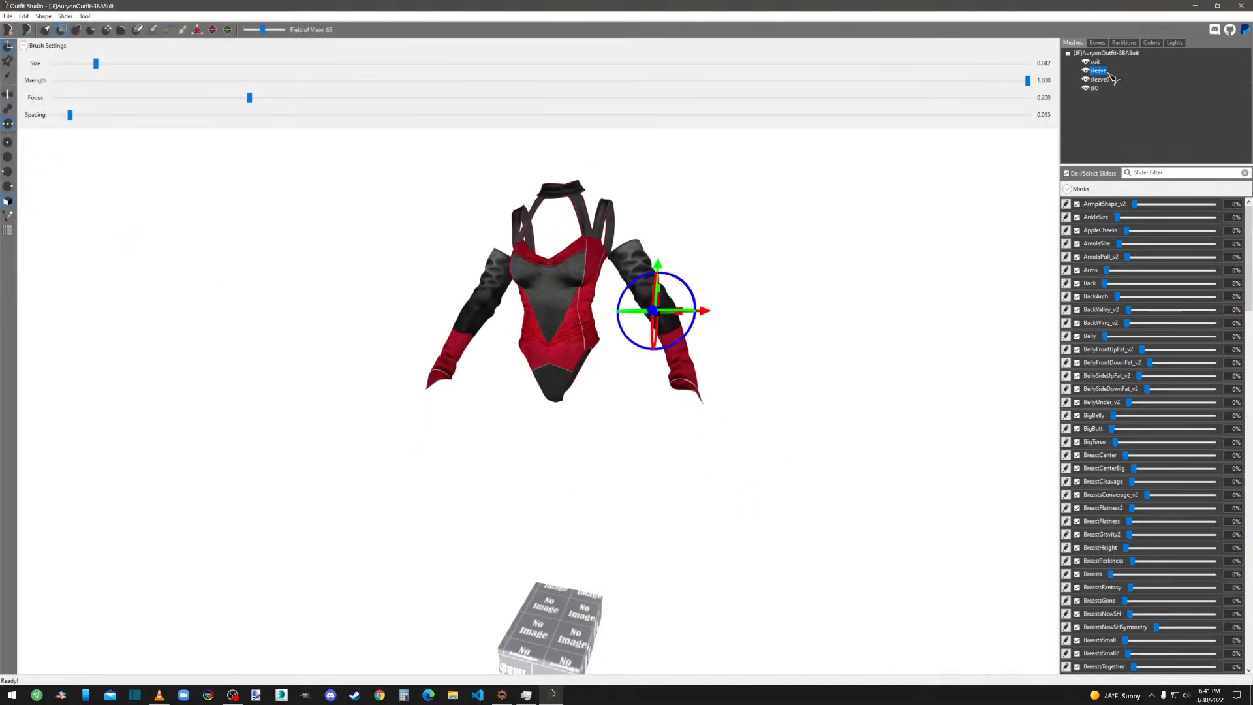
ctrl+click(1104, 79)
ctrl+click(1098, 64)
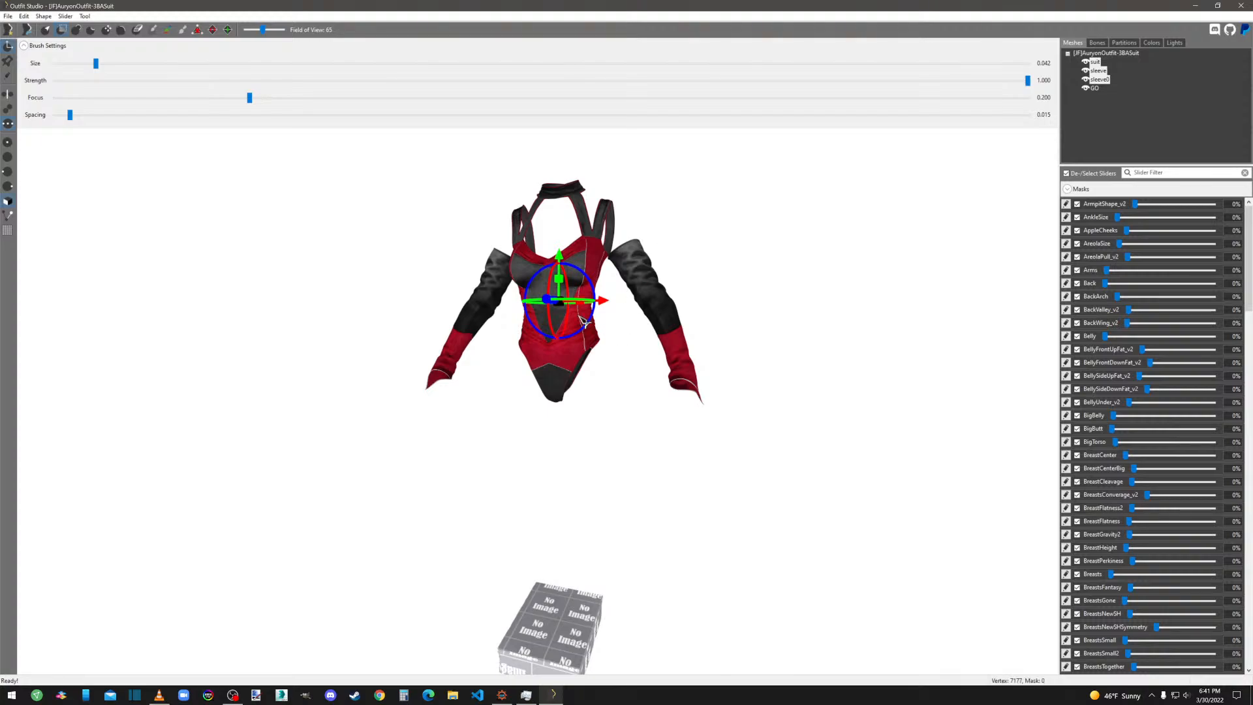
drag(559, 302, 336, 329)
right_drag(829, 398, 719, 414)
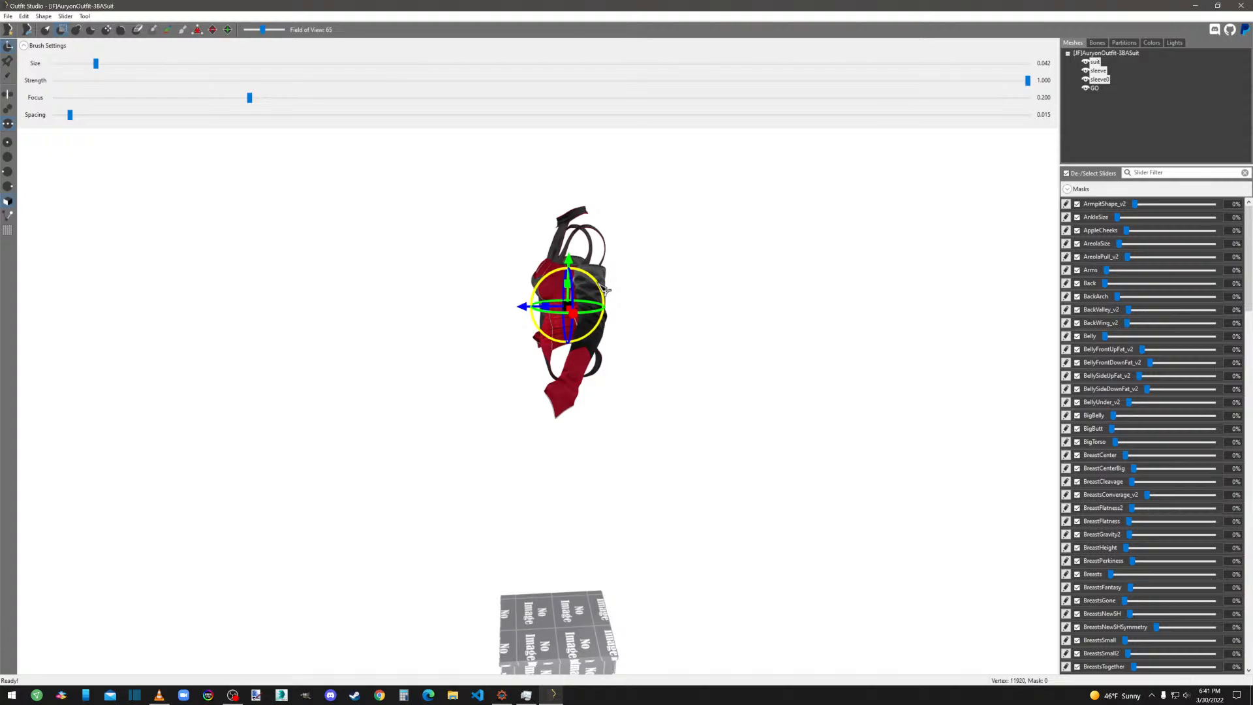
drag(606, 289, 685, 441)
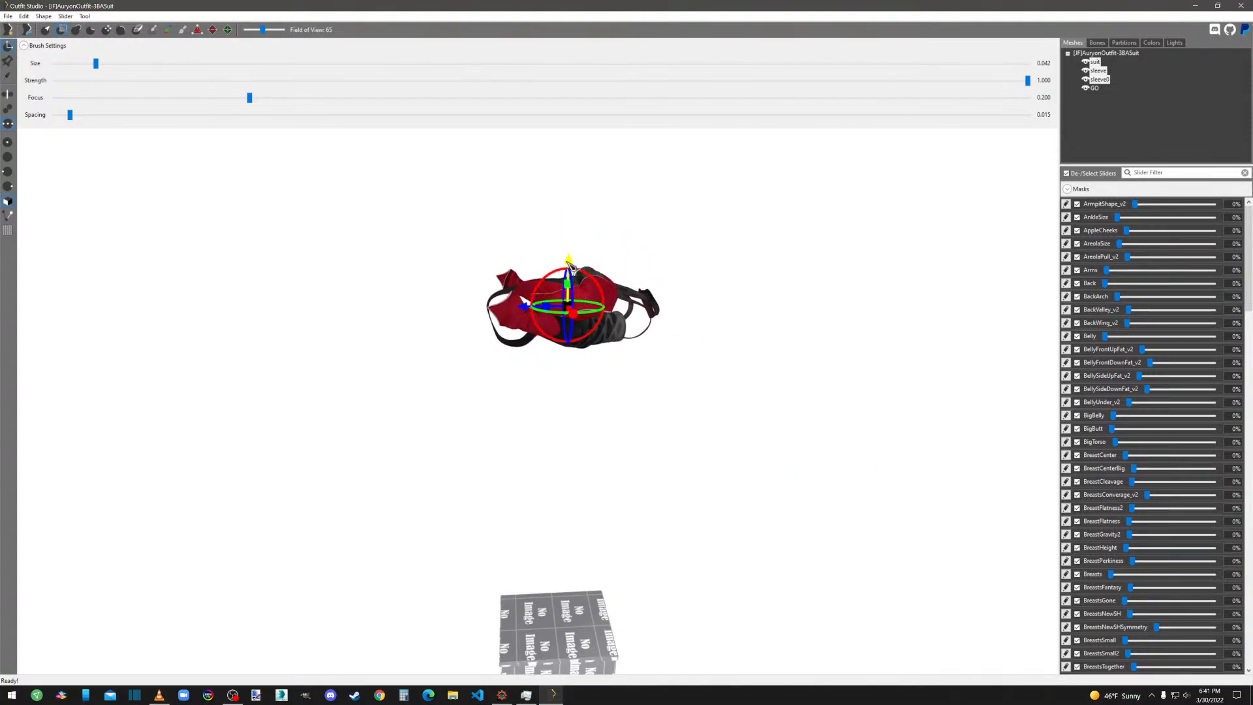
drag(575, 262, 716, 578)
right_drag(712, 574, 690, 195)
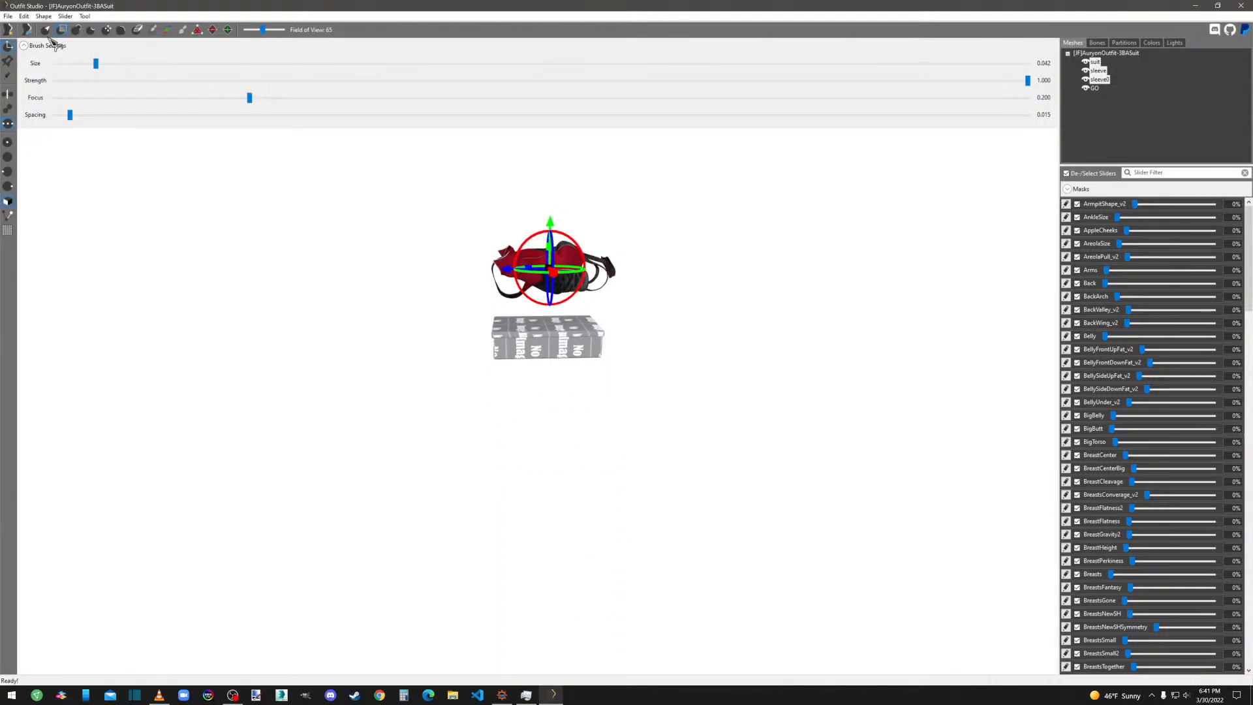
Remove the skinning from the suit and sleeve meshes.
click(25, 14)
click(76, 114)
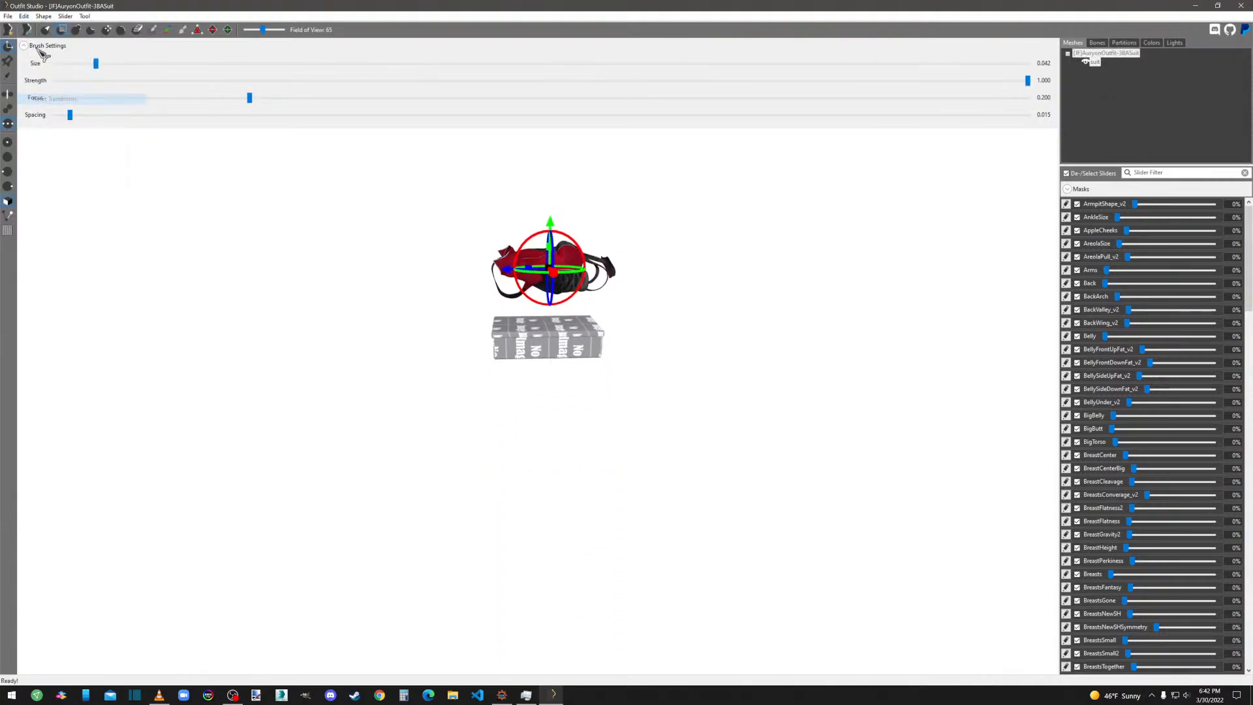
click(23, 16)
click(52, 120)
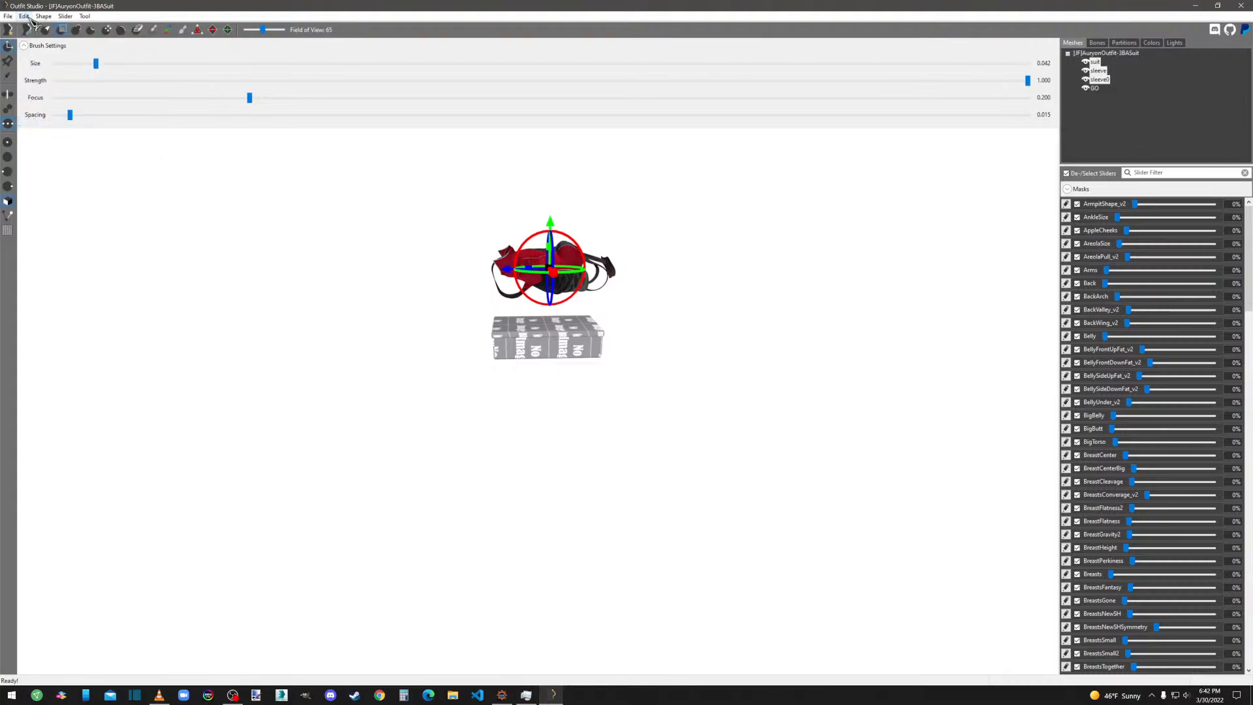
Lower the flattened suit and sleeves into the GO reference box so they overlap its upper part.
scroll(609, 315, up, 4)
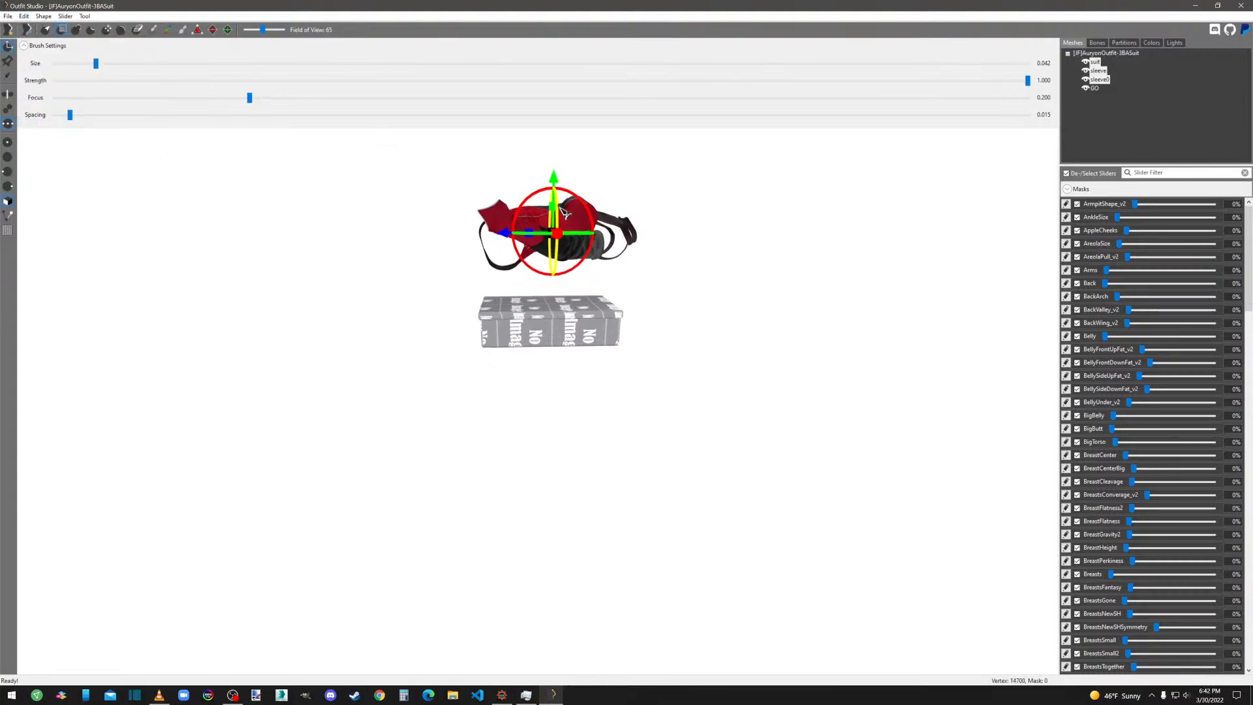
drag(554, 180, 562, 276)
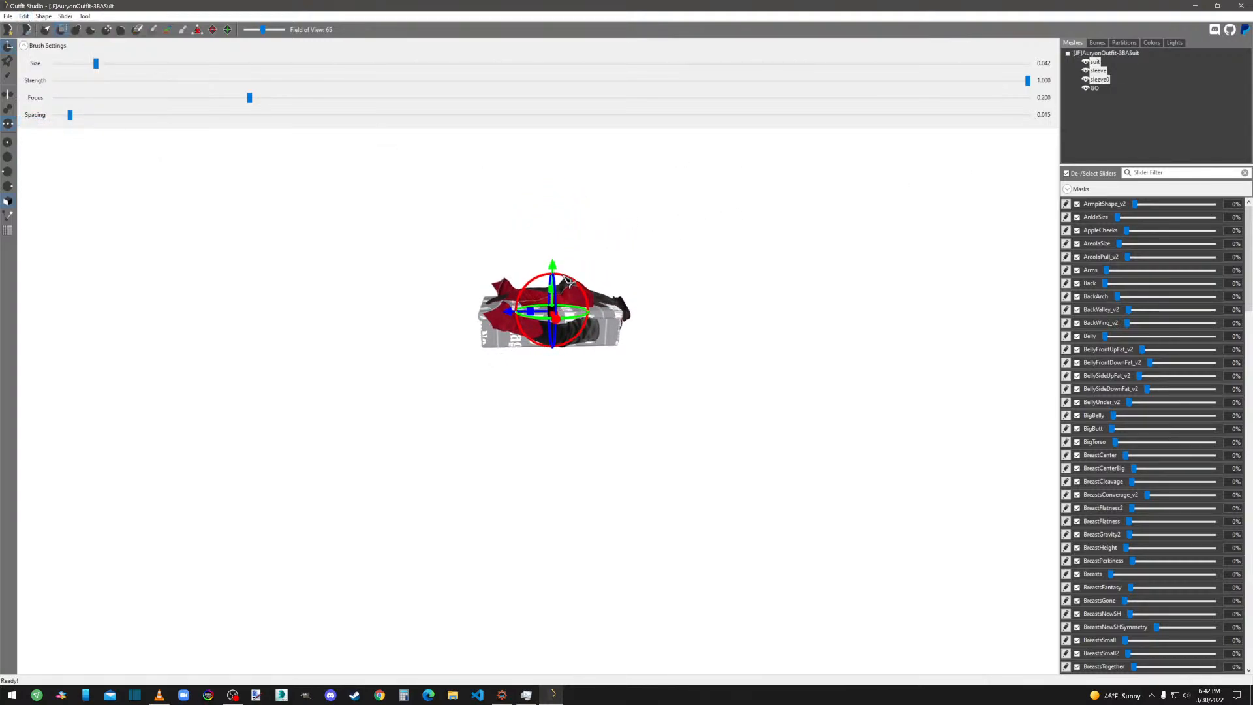
mouse_move(674, 346)
right_down()
mouse_move(661, 332)
mouse_move(714, 347)
mouse_move(697, 351)
right_up()
drag(579, 285, 580, 288)
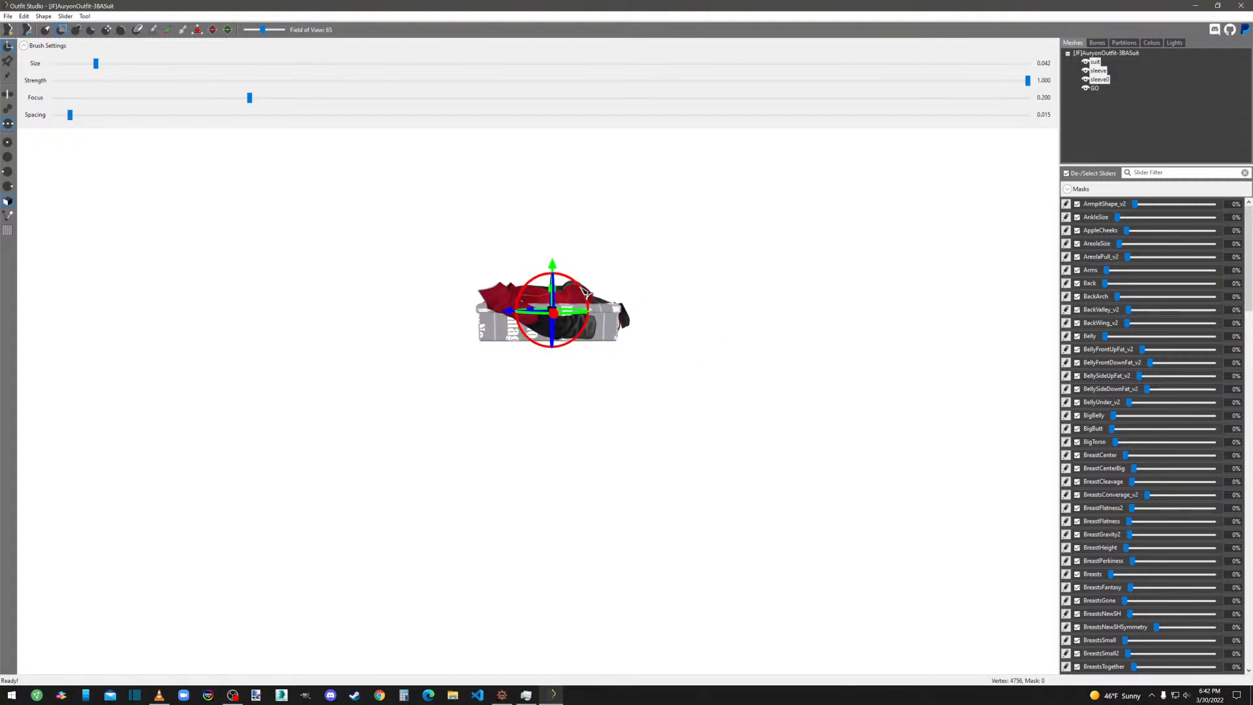
Delete the GO reference box from the suit project and confirm the deletion.
right_drag(677, 366, 881, 474)
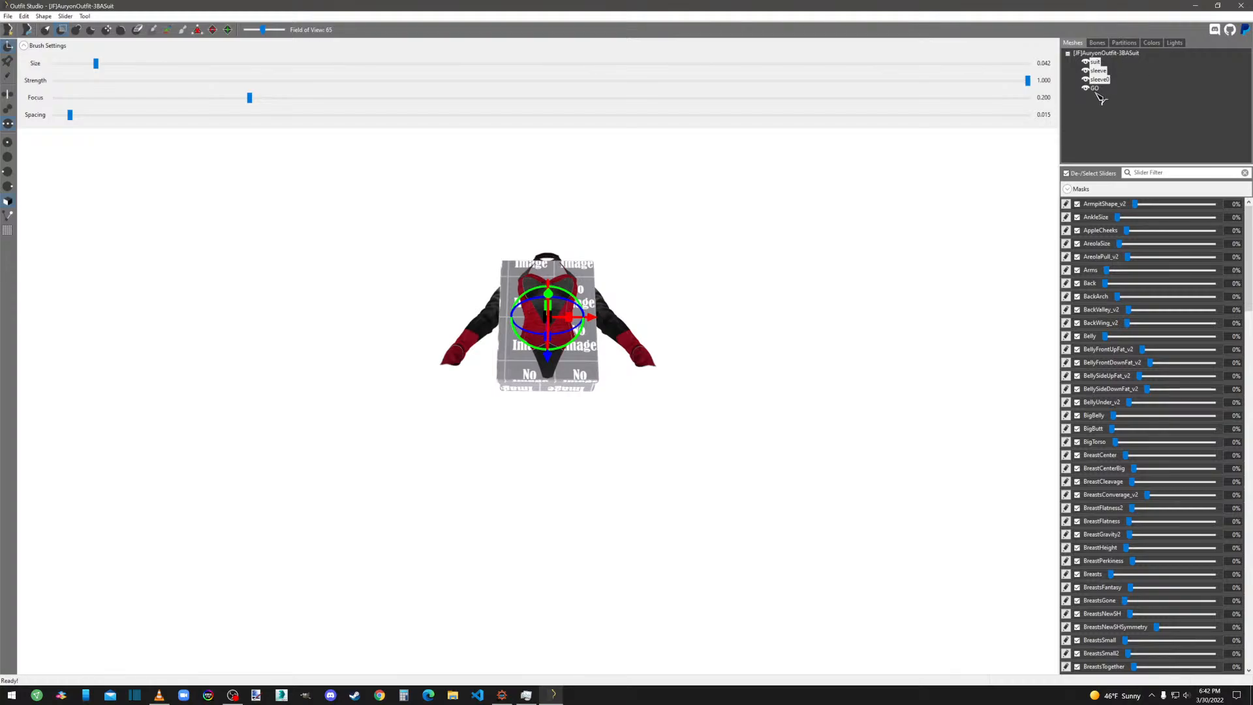
click(1094, 88)
right_click(1095, 88)
click(1116, 278)
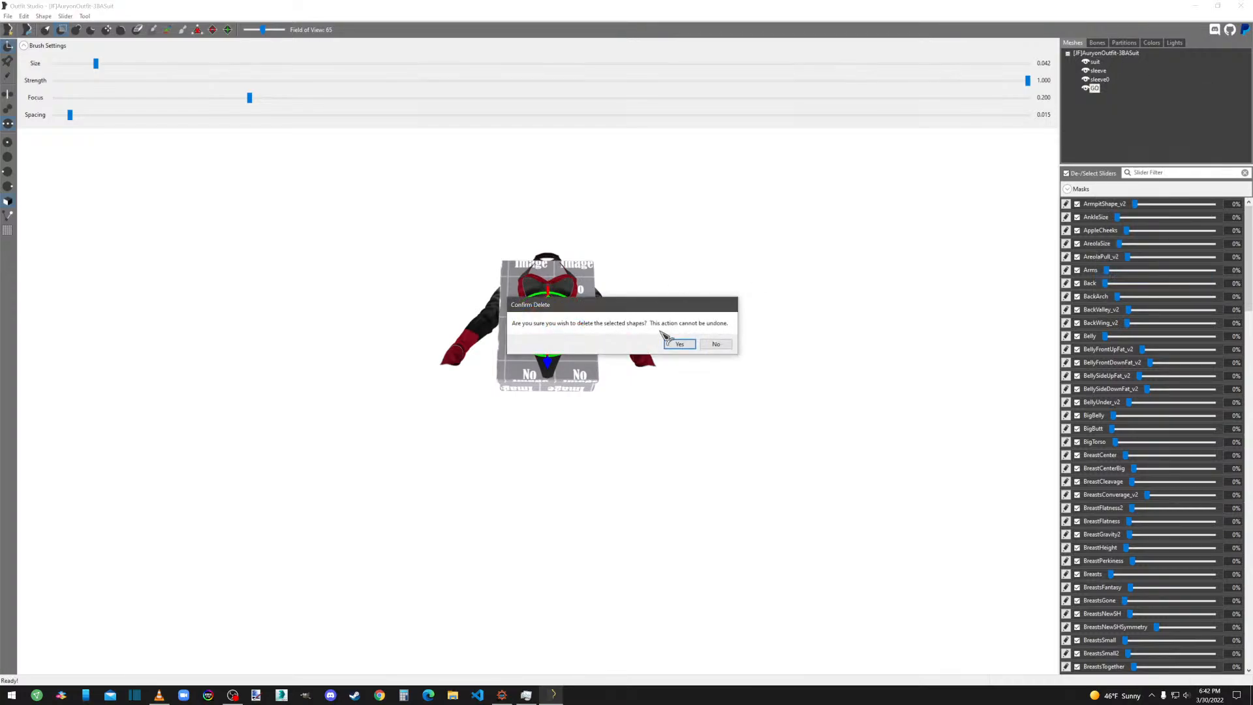
click(677, 344)
Try to export the whole [JF]AuryonOutfit-3BASuit mesh group to NIF as selected shapes.
click(1109, 54)
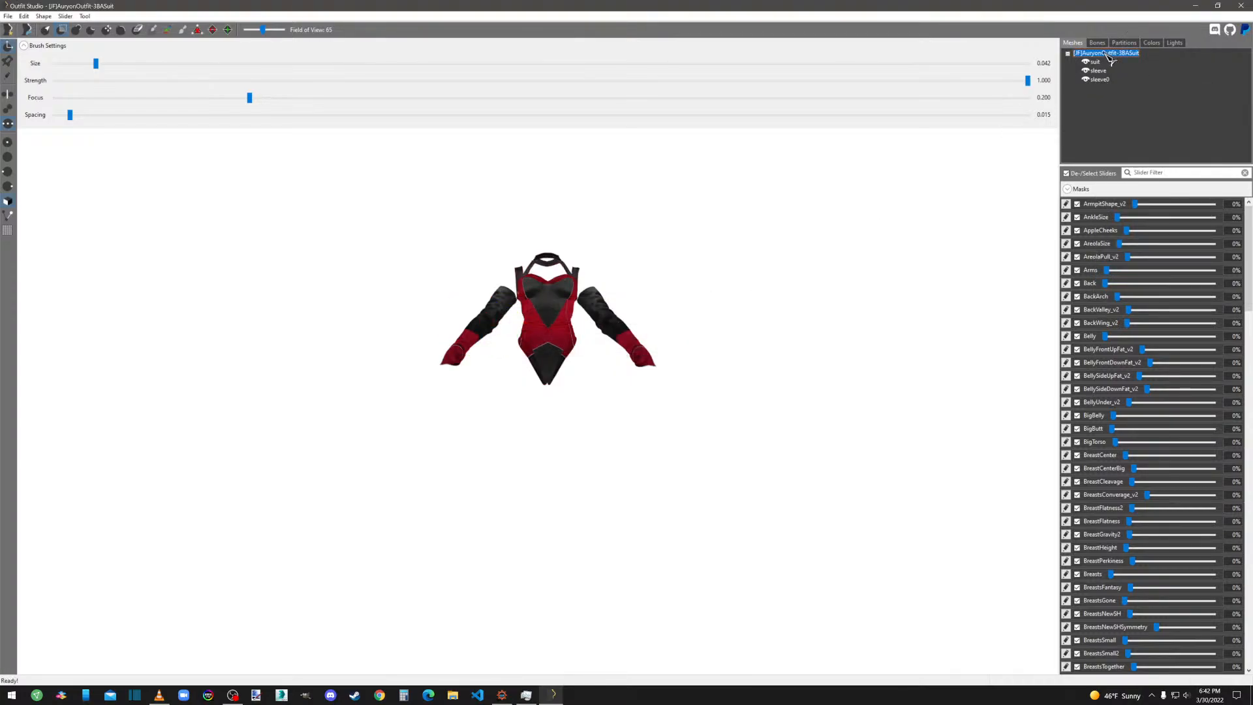
right_click(1104, 54)
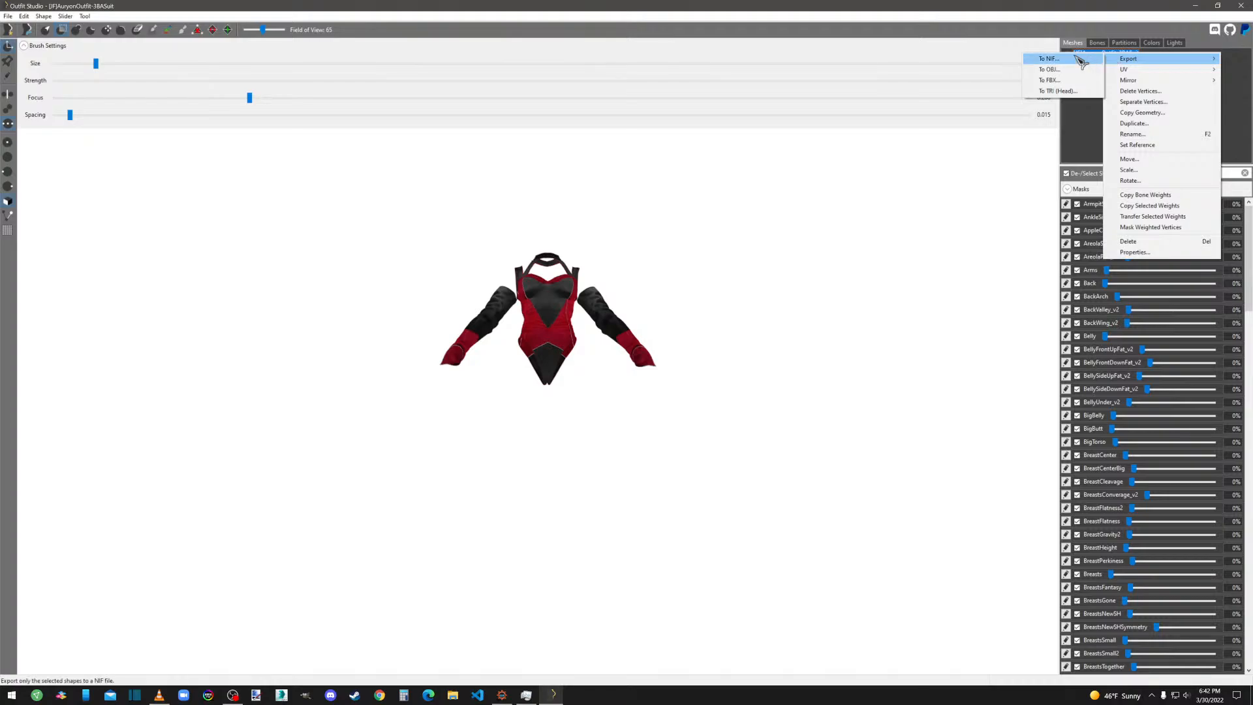
click(1080, 60)
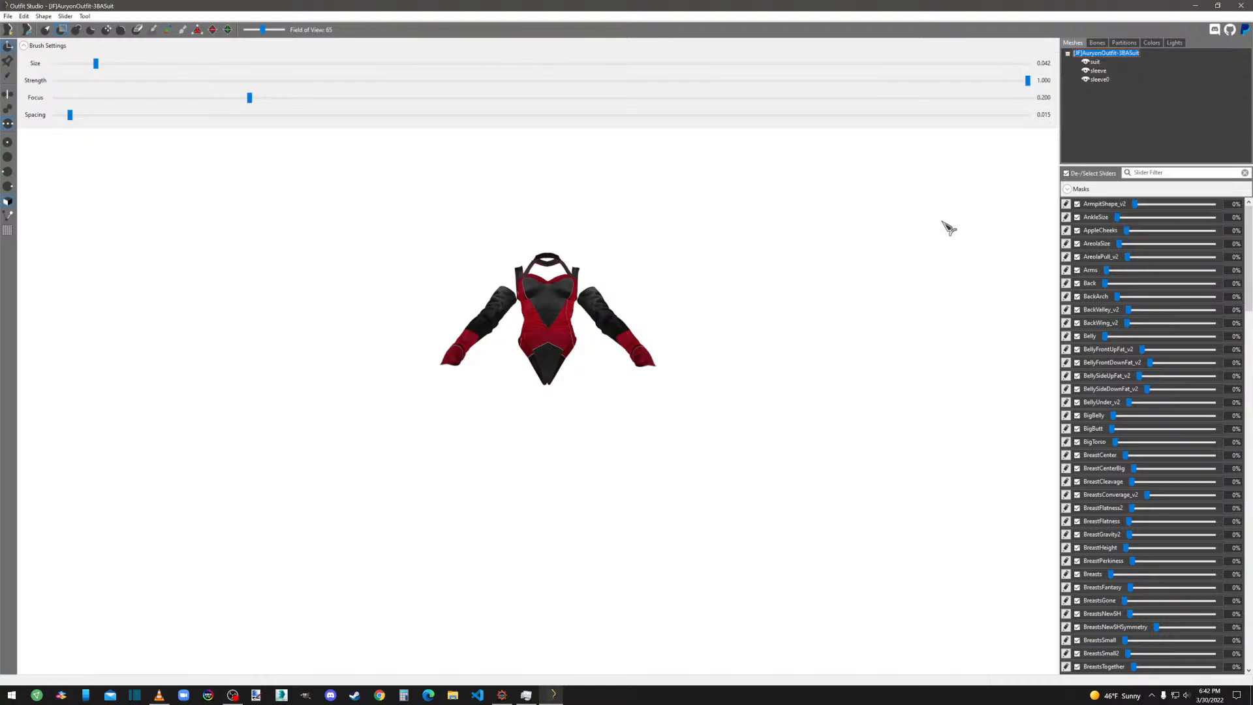
Export the combined suit and sleeves as a NIF with a name starting "Suit" in the overwrite meshes\[JF]\AuryonOutfit\GND folder.
click(7, 16)
mouse_move(111, 134)
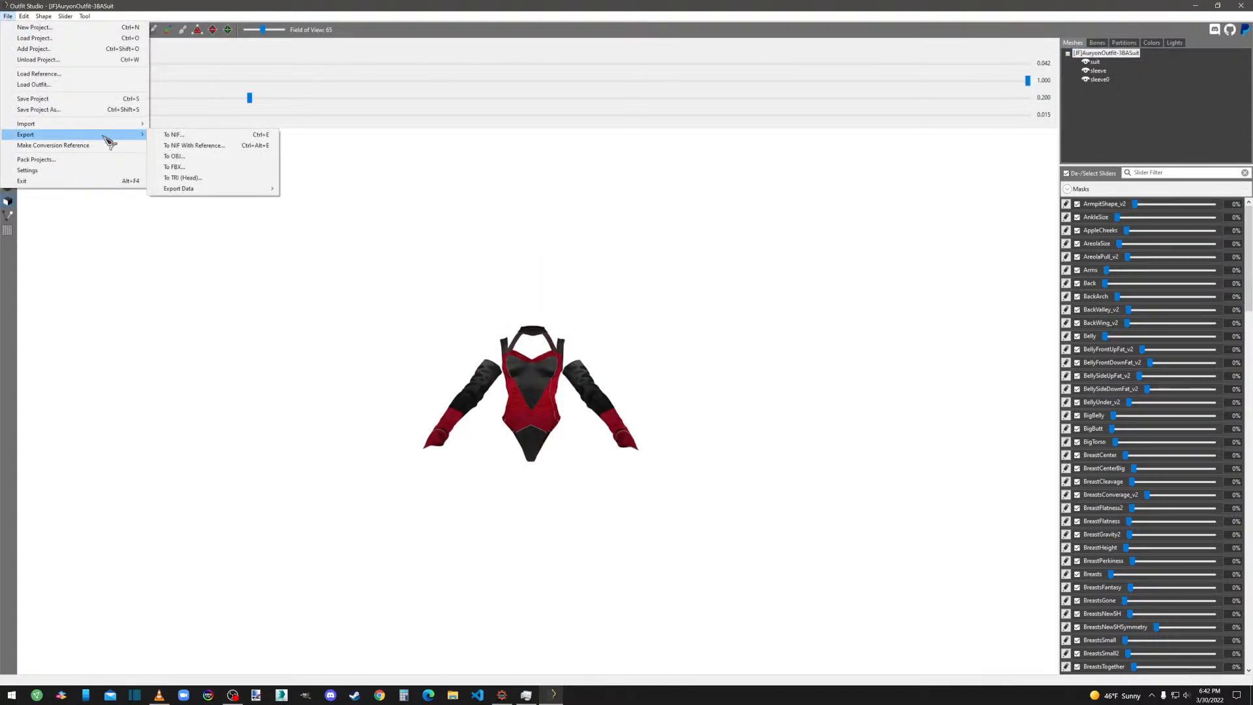
click(183, 136)
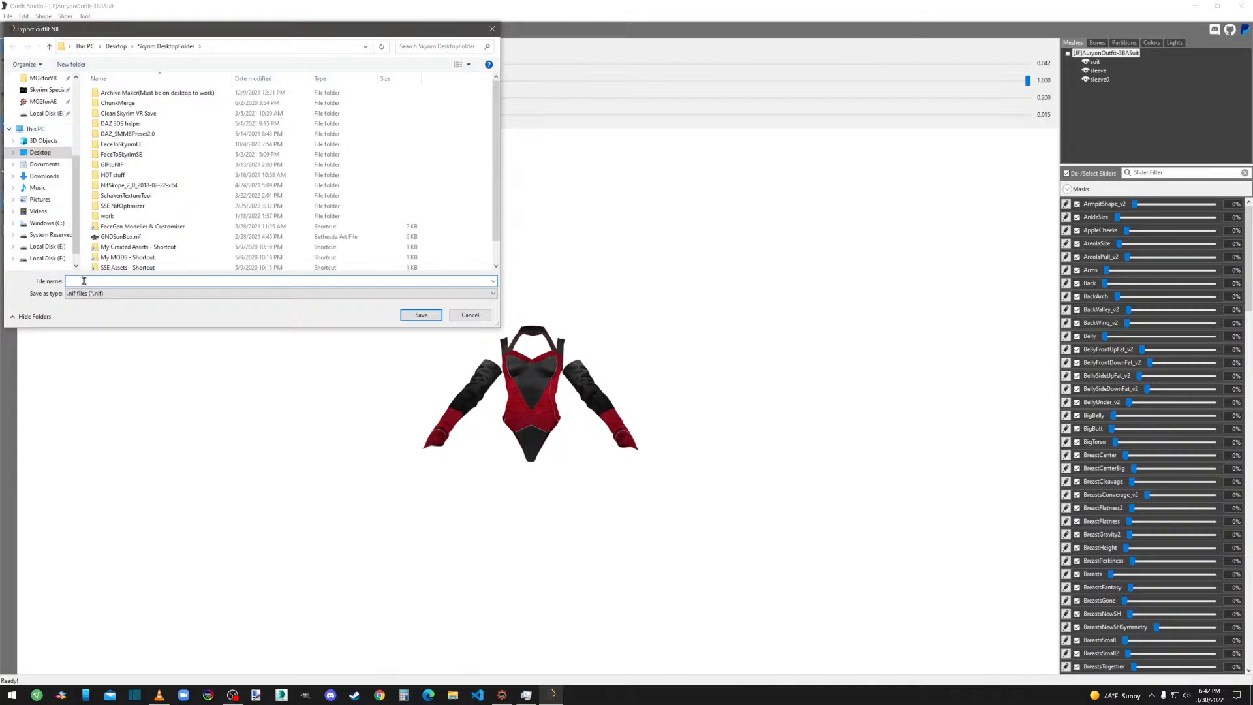
scroll(41, 171, up, 2)
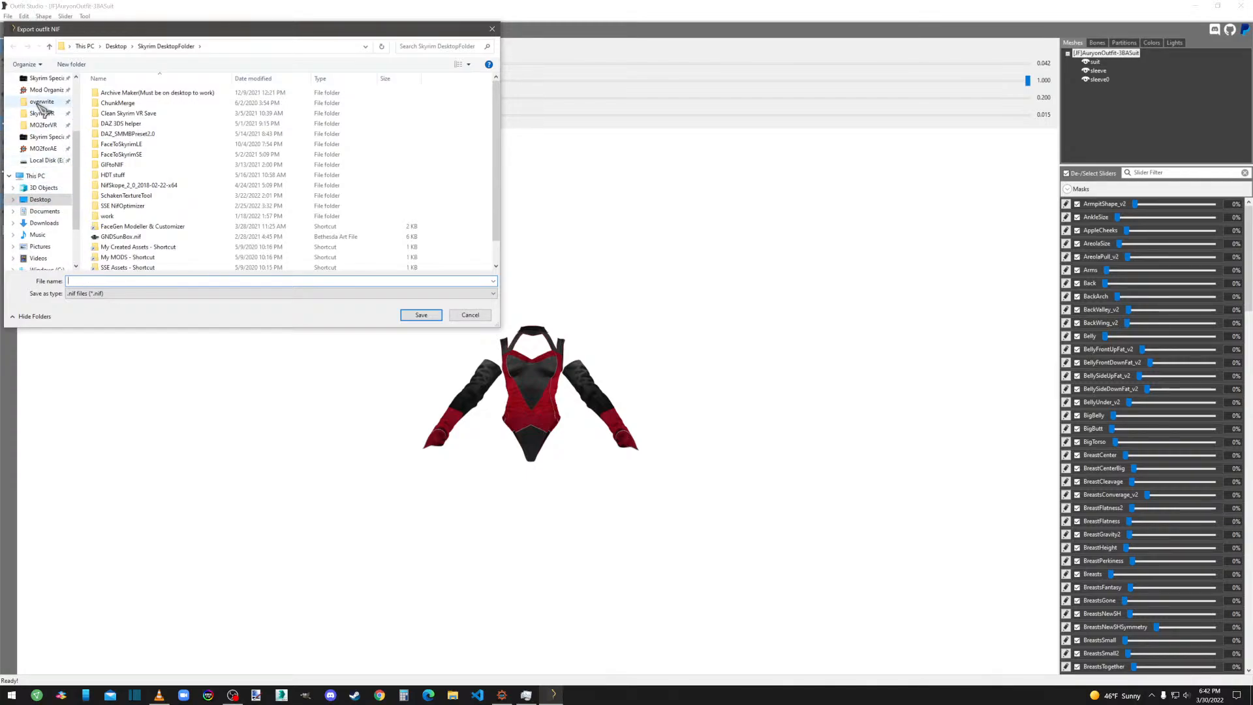
click(40, 102)
double_click(114, 124)
double_click(112, 93)
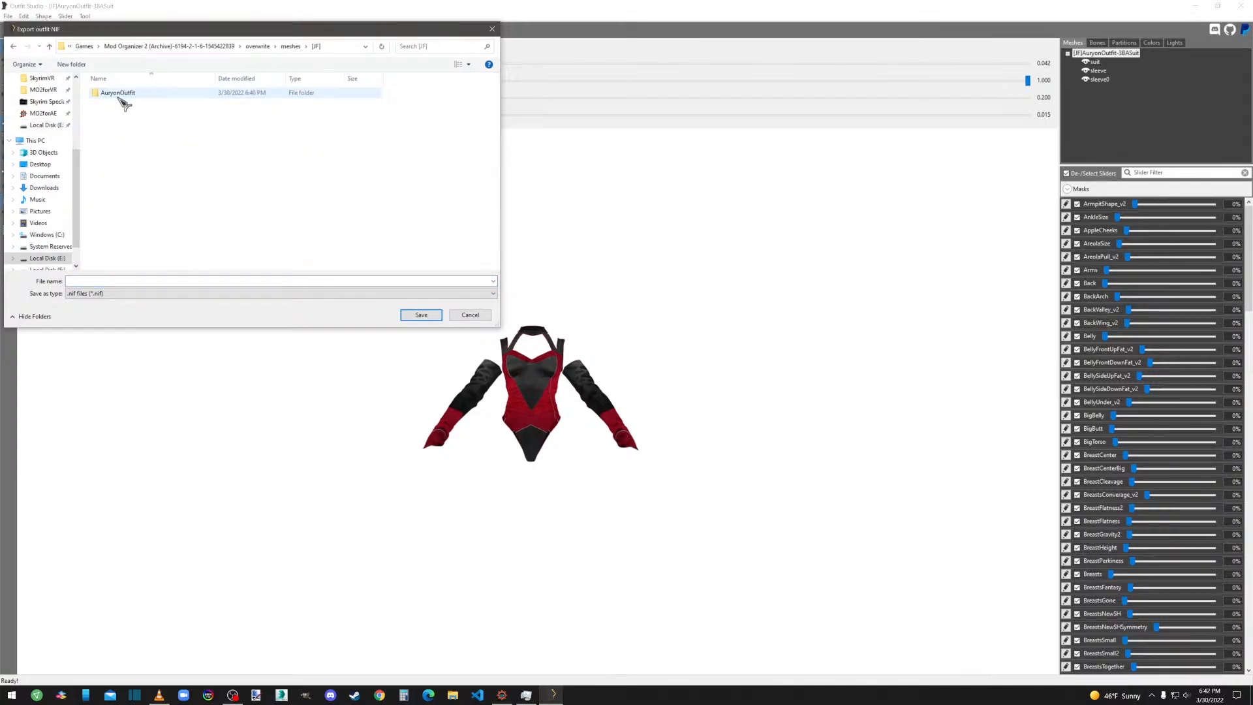
double_click(121, 94)
double_click(120, 94)
click(90, 279)
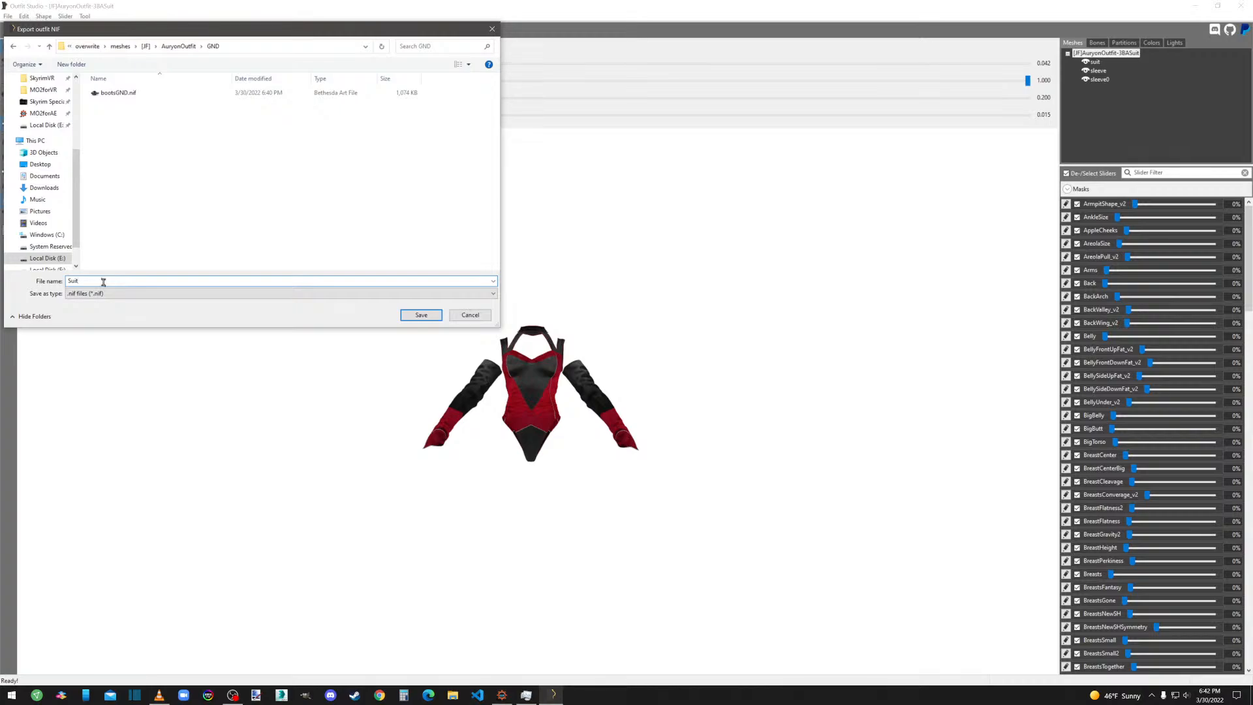
click(421, 314)
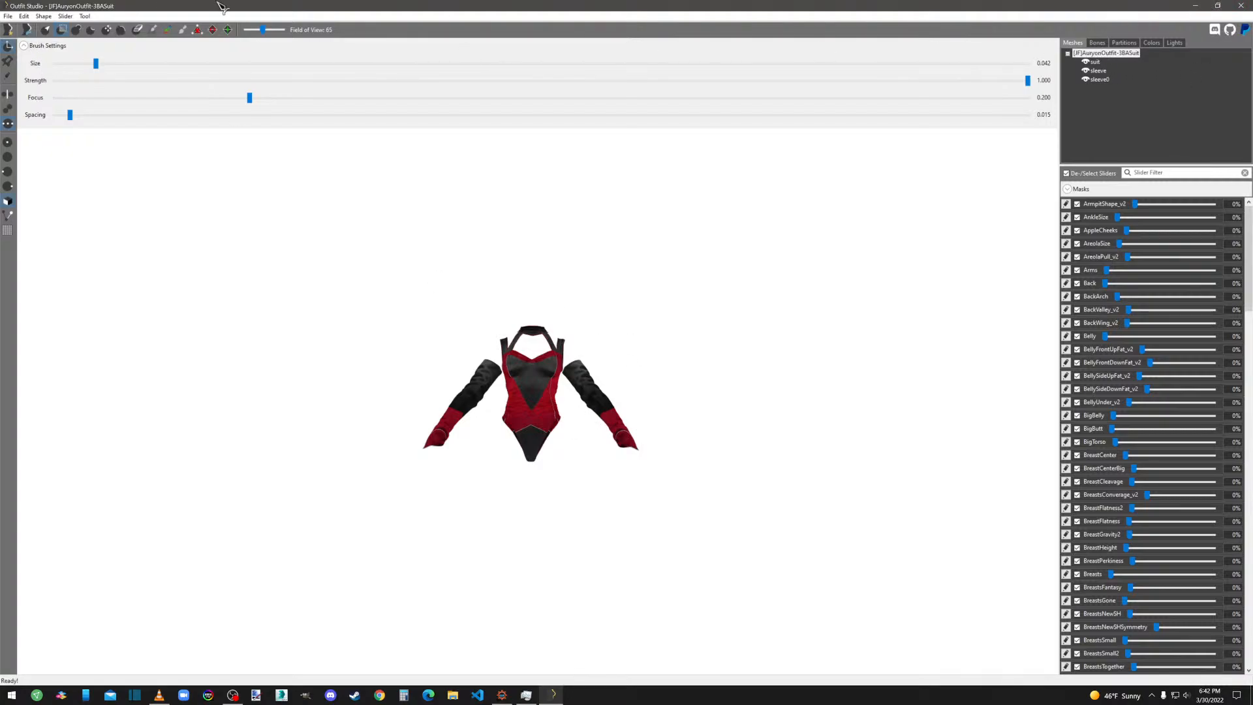
Unload the flattened suit project without saving it and confirm the unload.
click(7, 16)
click(39, 63)
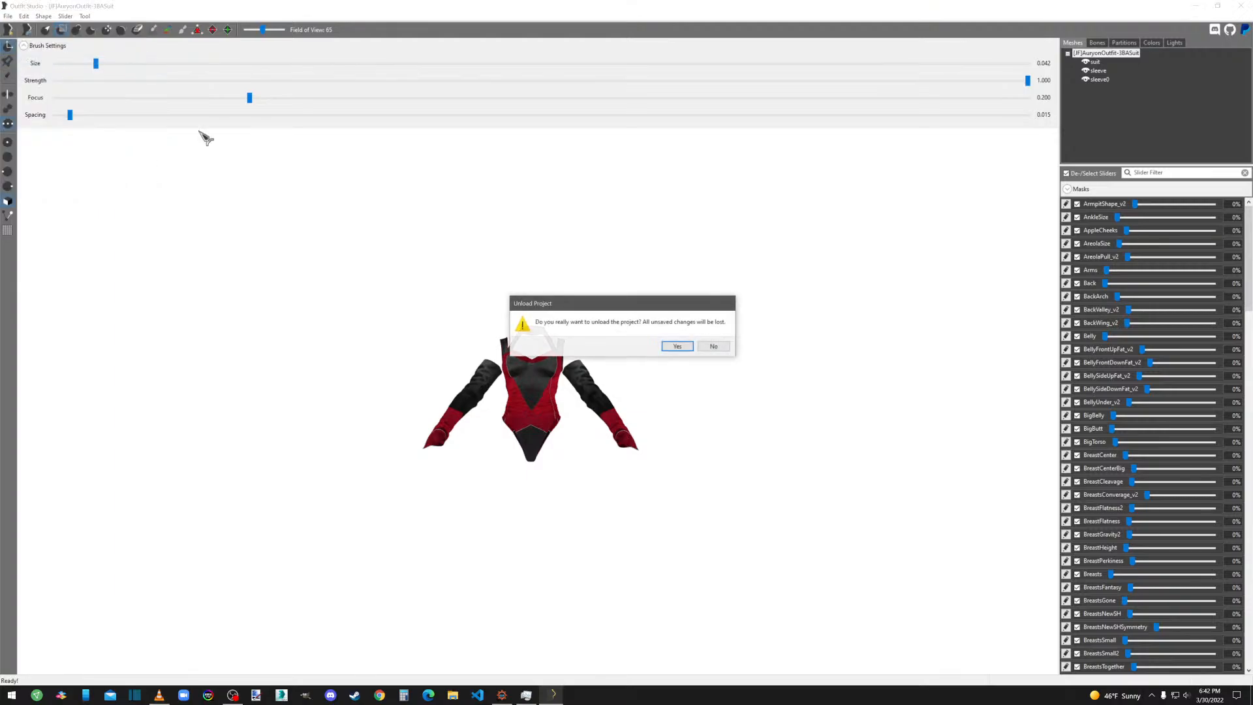
click(677, 346)
click(7, 16)
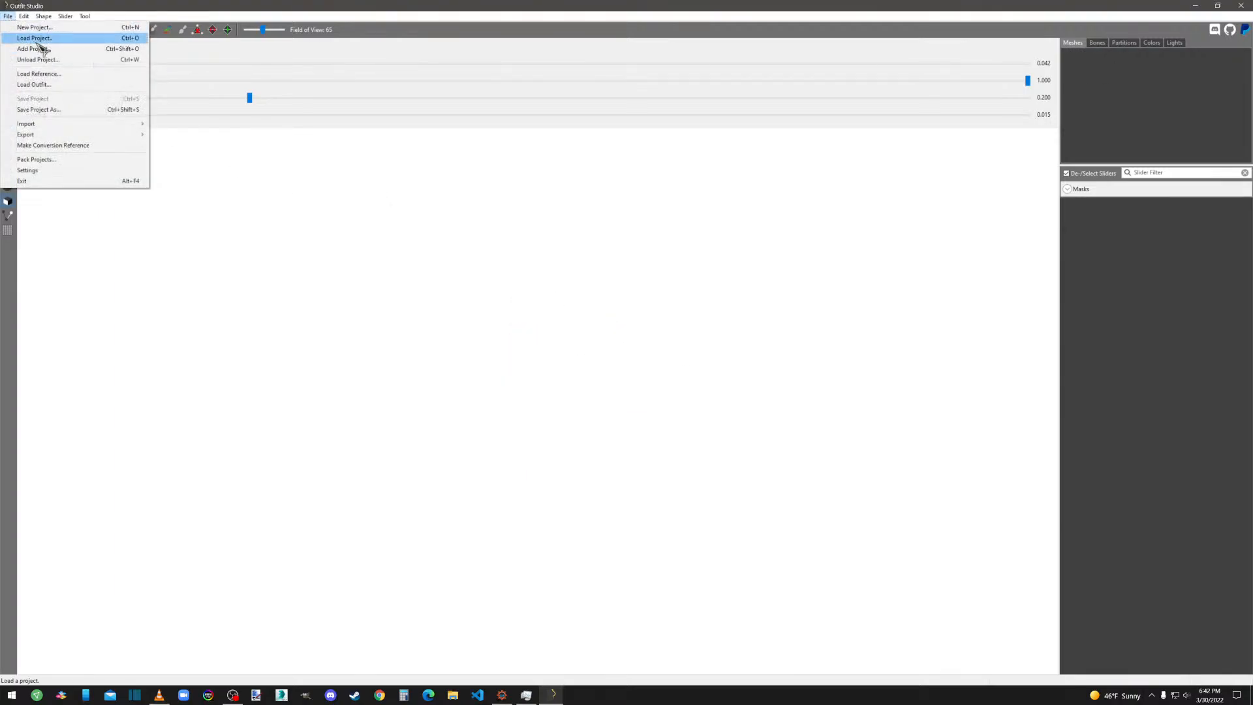
click(38, 40)
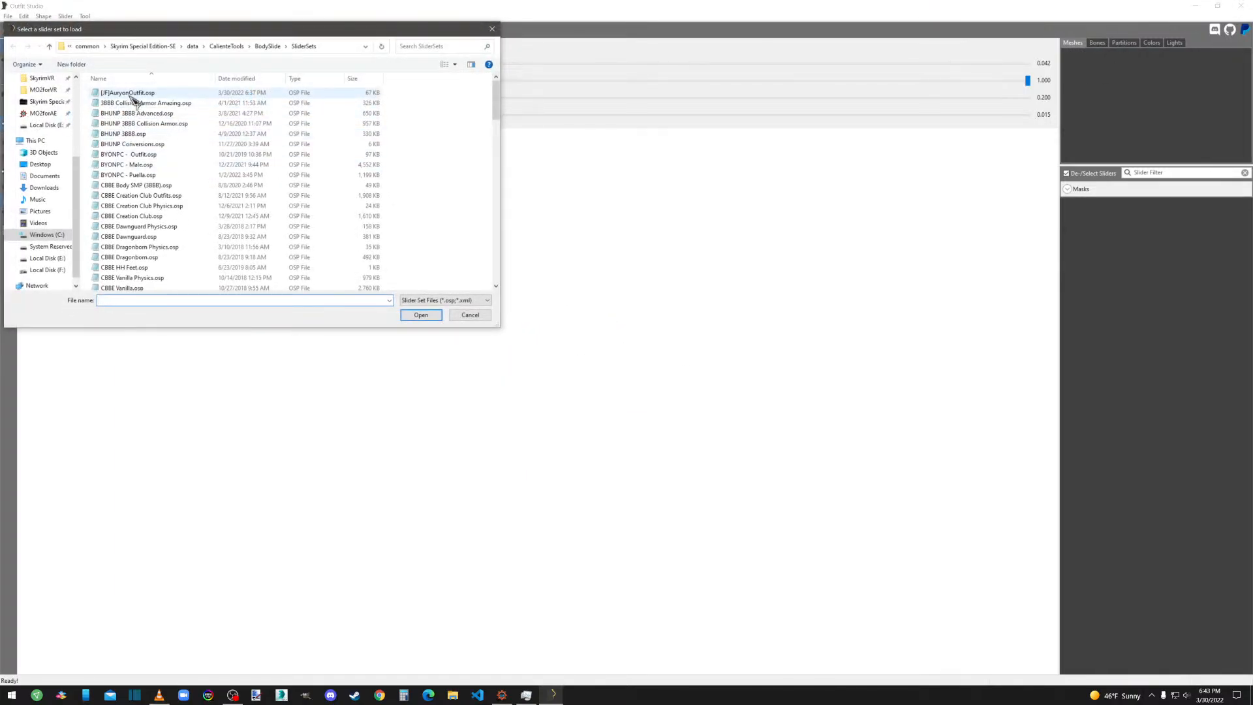
double_click(130, 95)
click(655, 375)
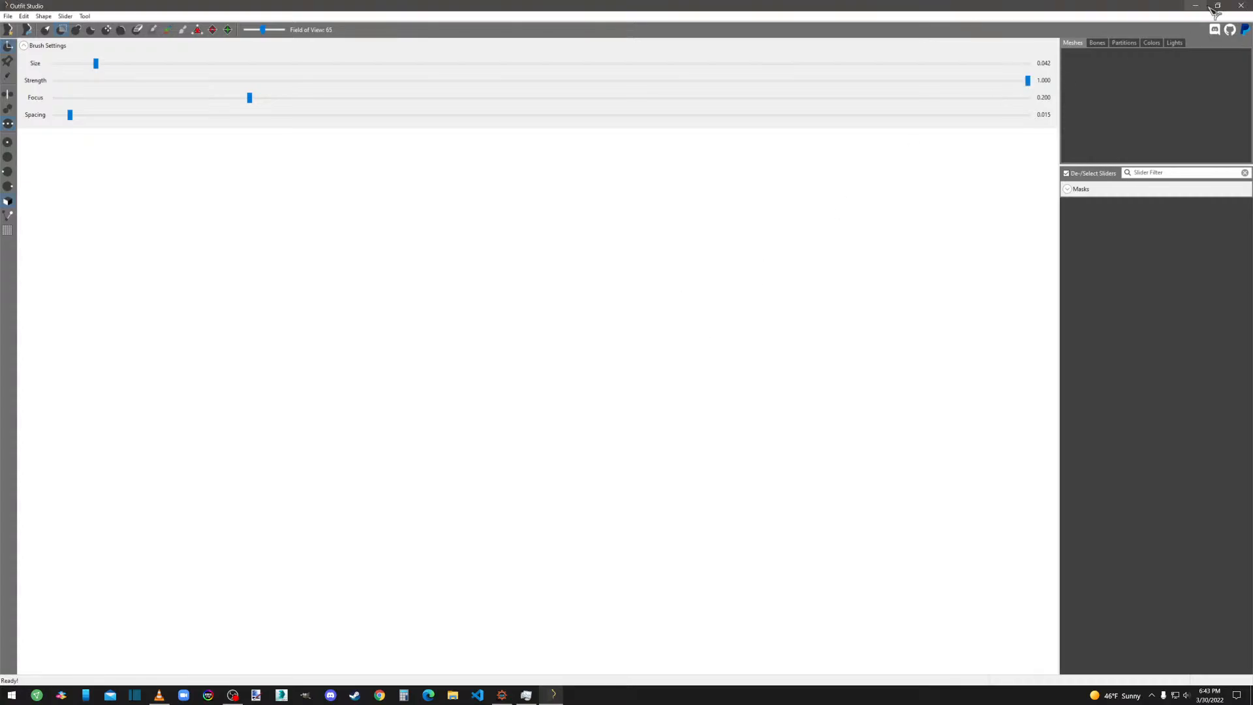
Restart Outfit Studio and load the [JF]AuryonOutfit-3BASuit outfit from the [JF]AuryonOutfit.osp slider set.
click(1241, 5)
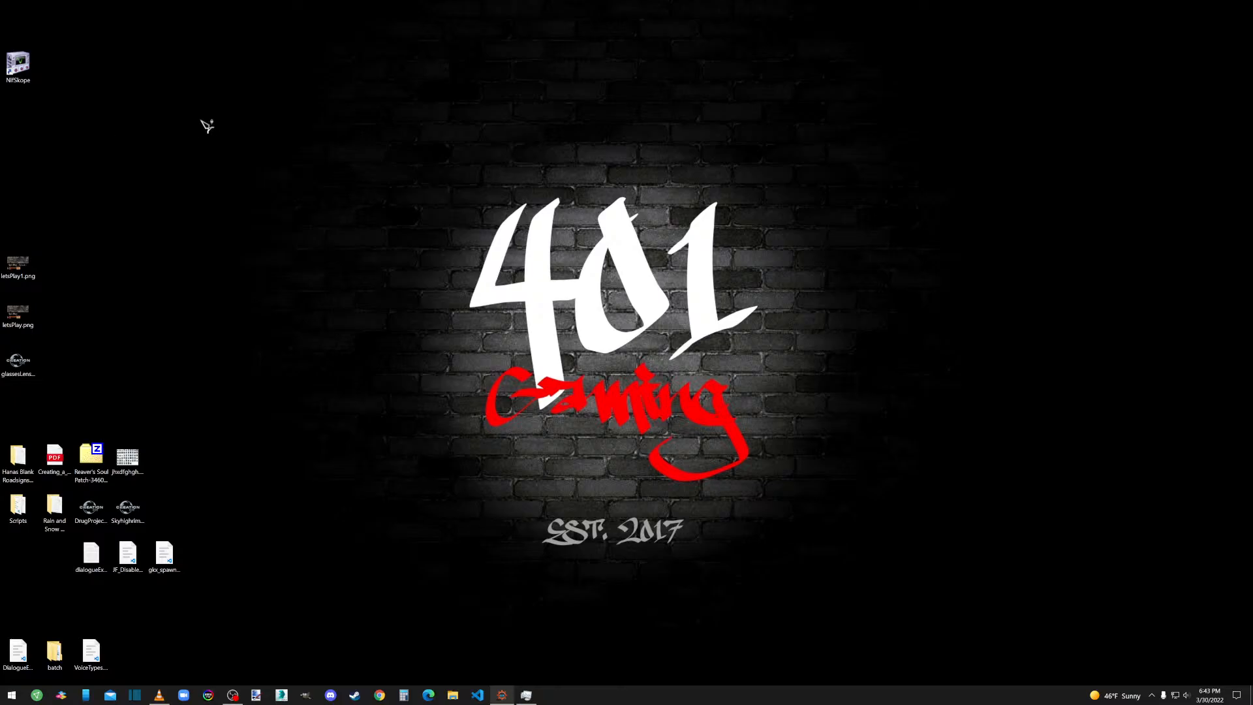
double_click(20, 41)
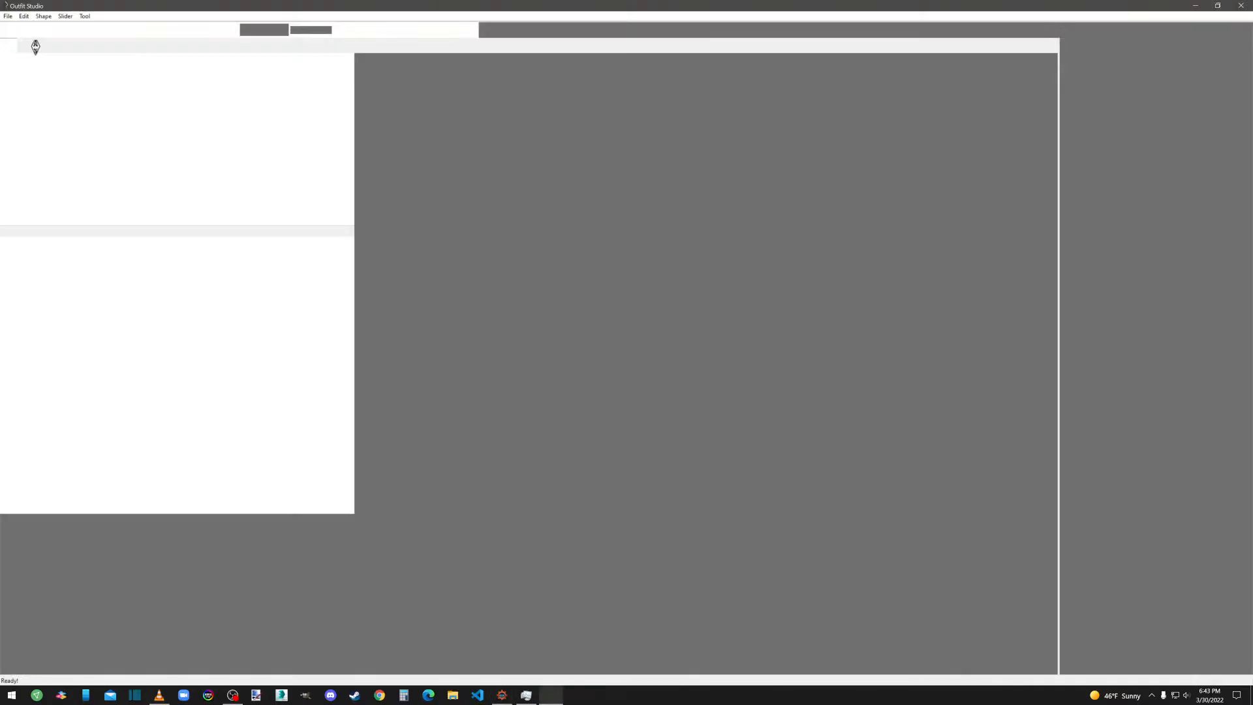
click(9, 16)
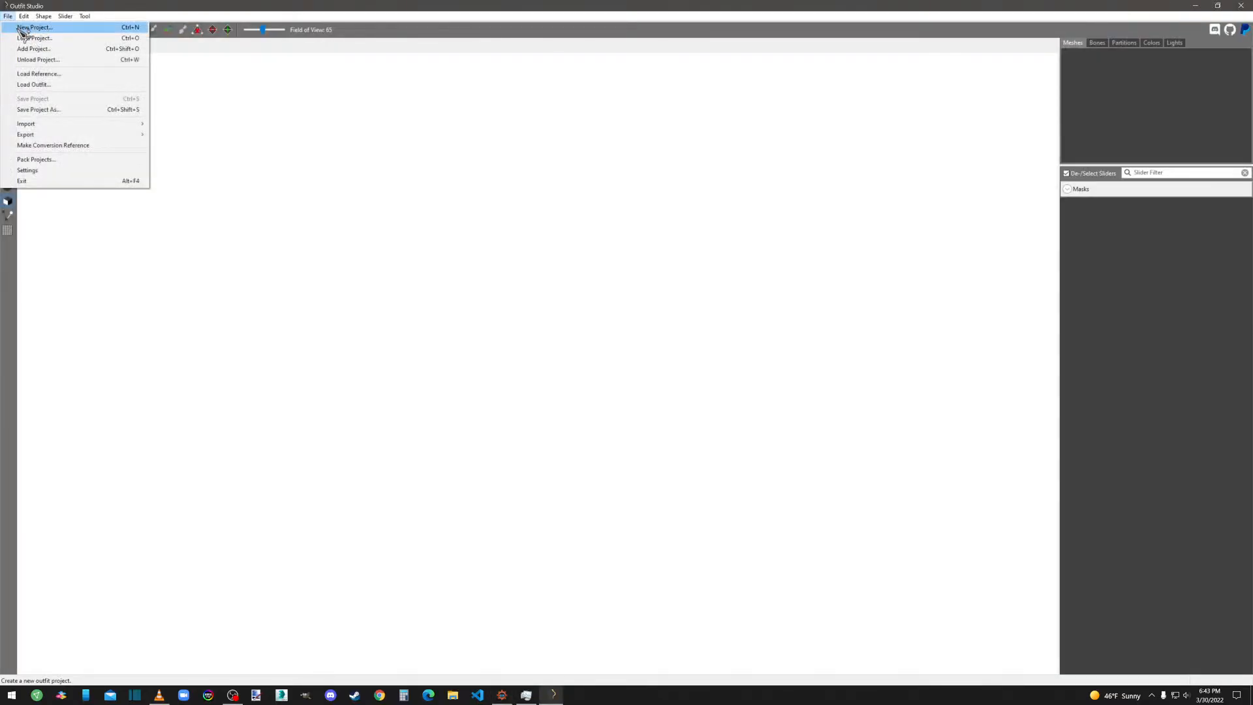
click(27, 39)
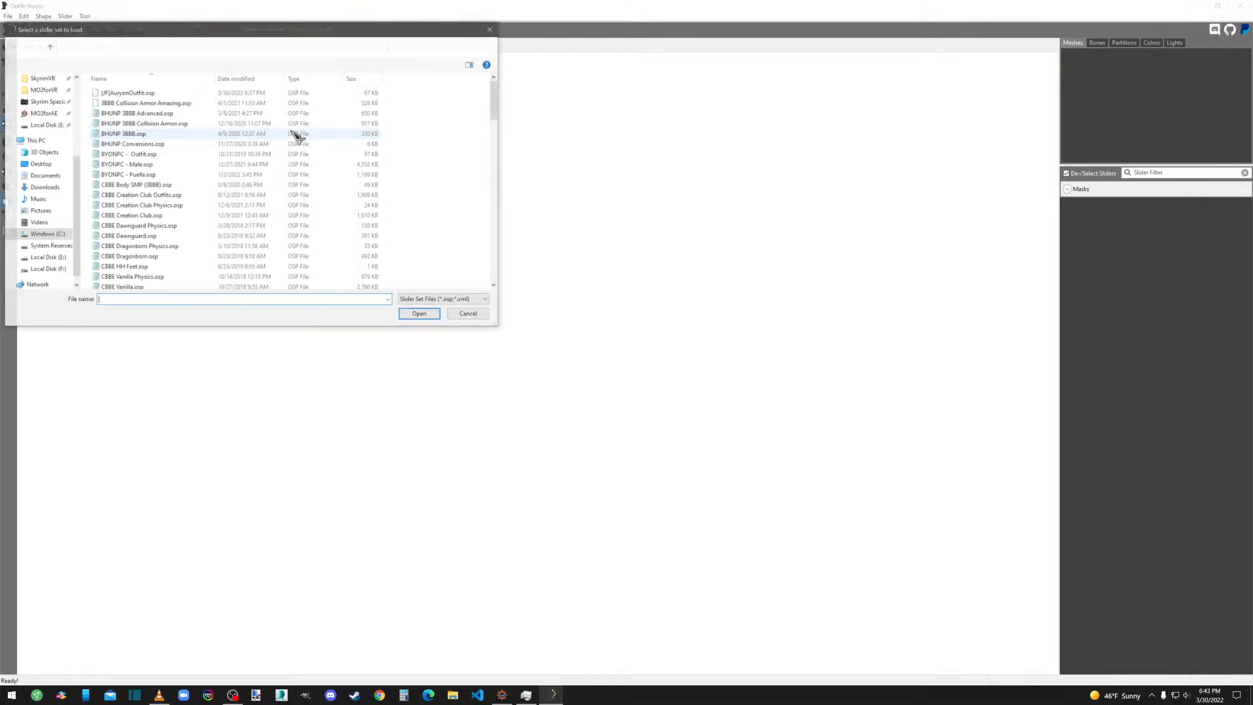
double_click(139, 94)
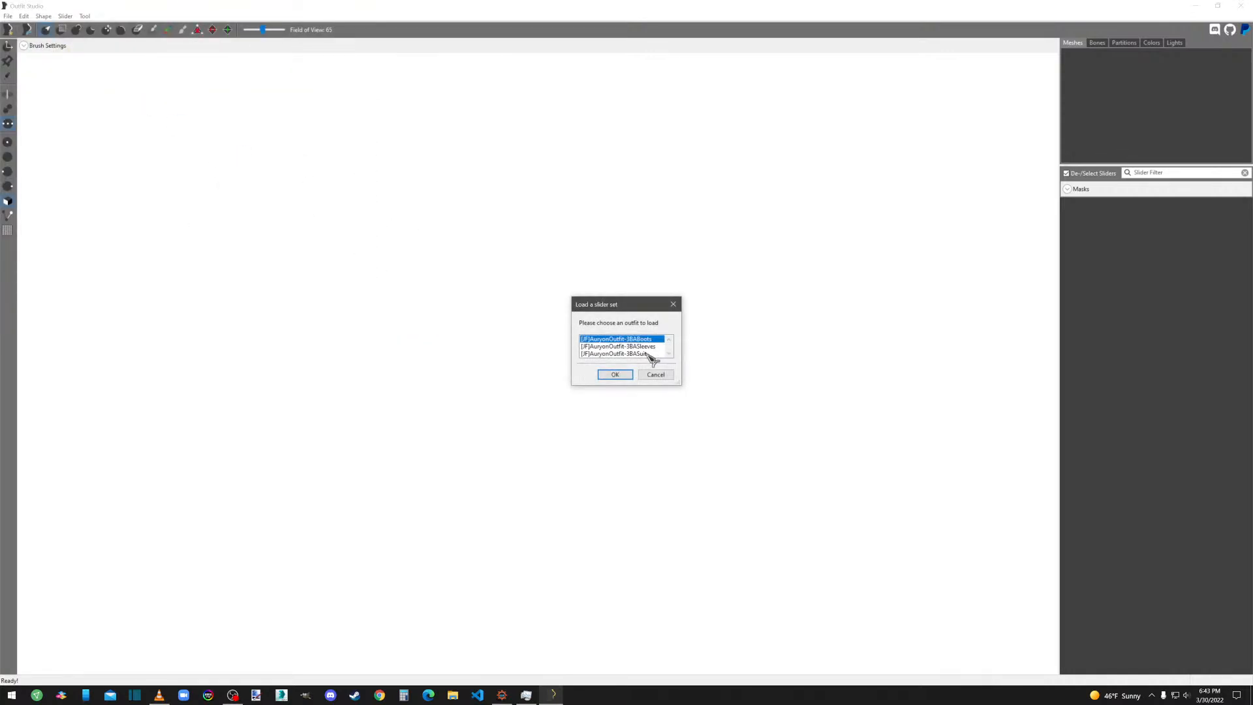
double_click(649, 354)
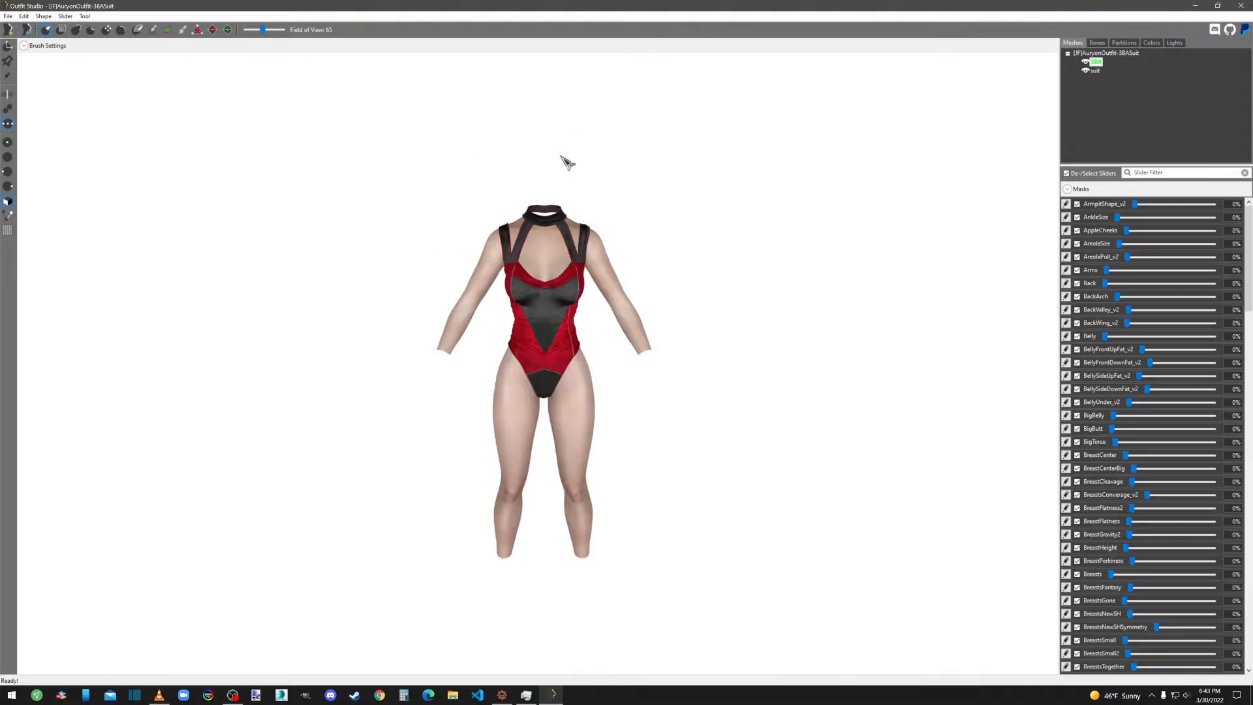
Examine the suit's NPC L Clavicle bone weights around the collar and shoulder straps.
scroll(599, 271, up, 5)
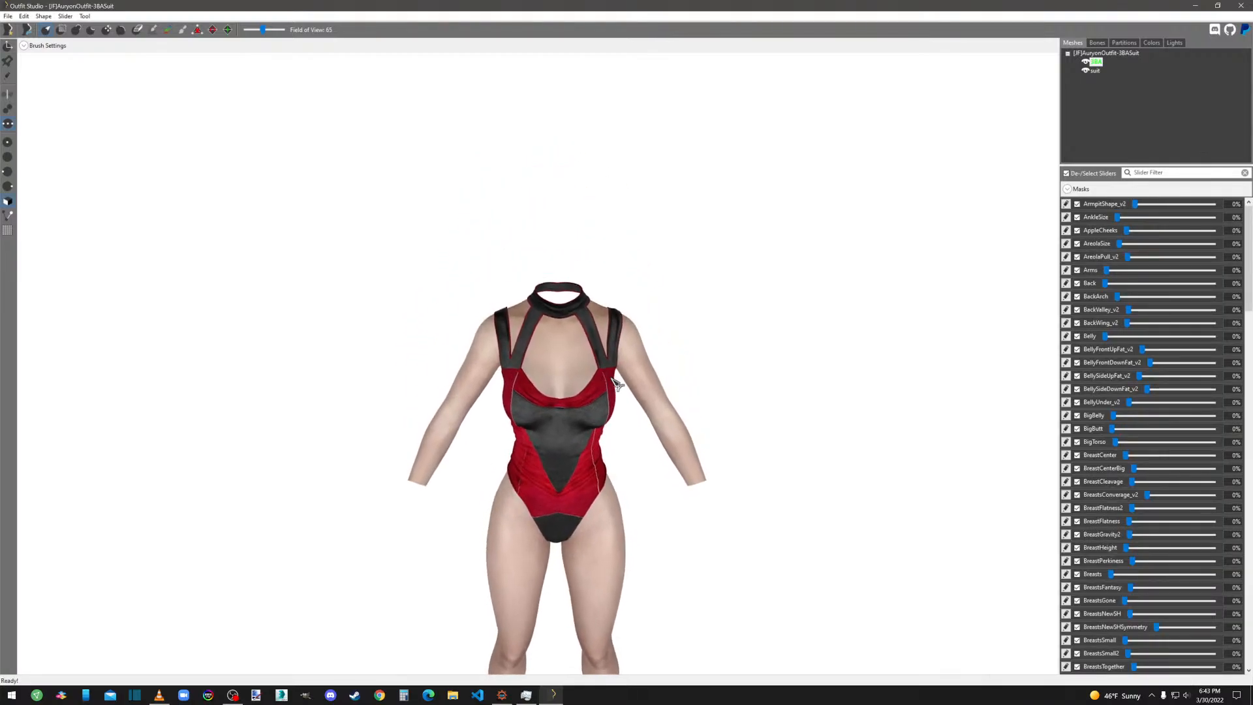
scroll(627, 346, up, 3)
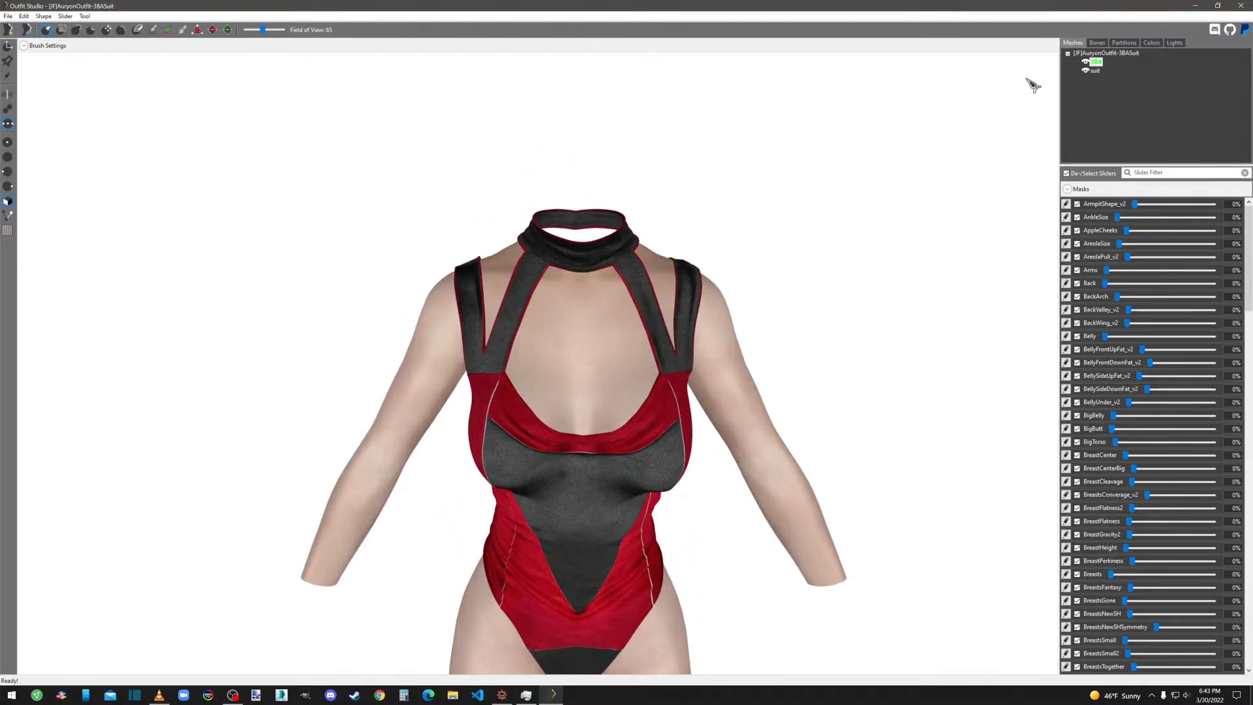
click(1098, 43)
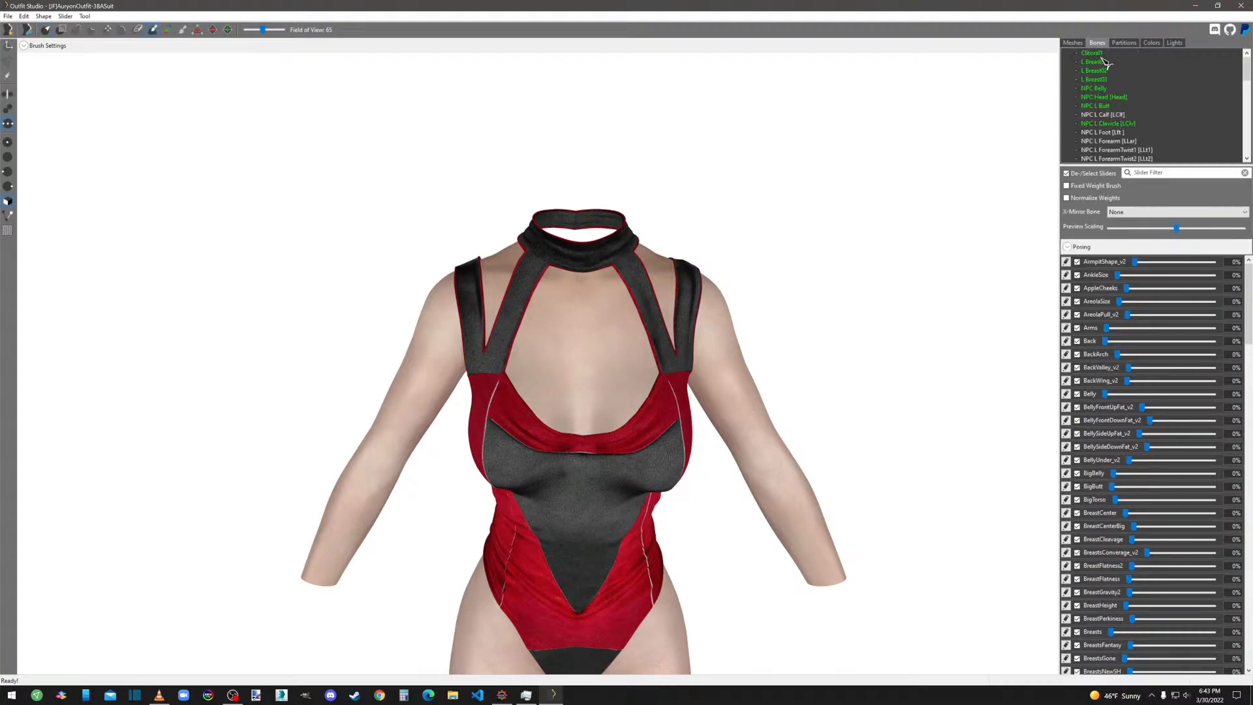
click(1116, 124)
scroll(727, 370, up, 3)
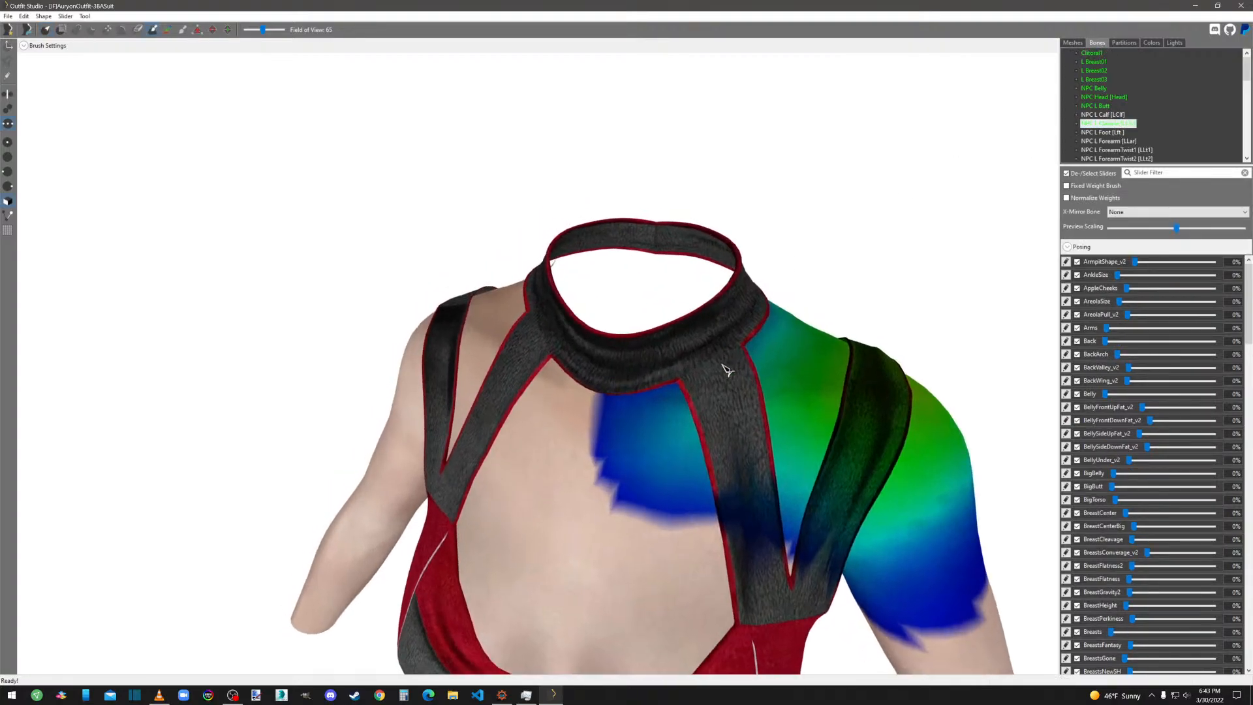
mouse_move(722, 365)
right_down()
mouse_move(705, 363)
mouse_move(741, 363)
right_up()
scroll(741, 363, down, 2)
scroll(744, 365, up, 1)
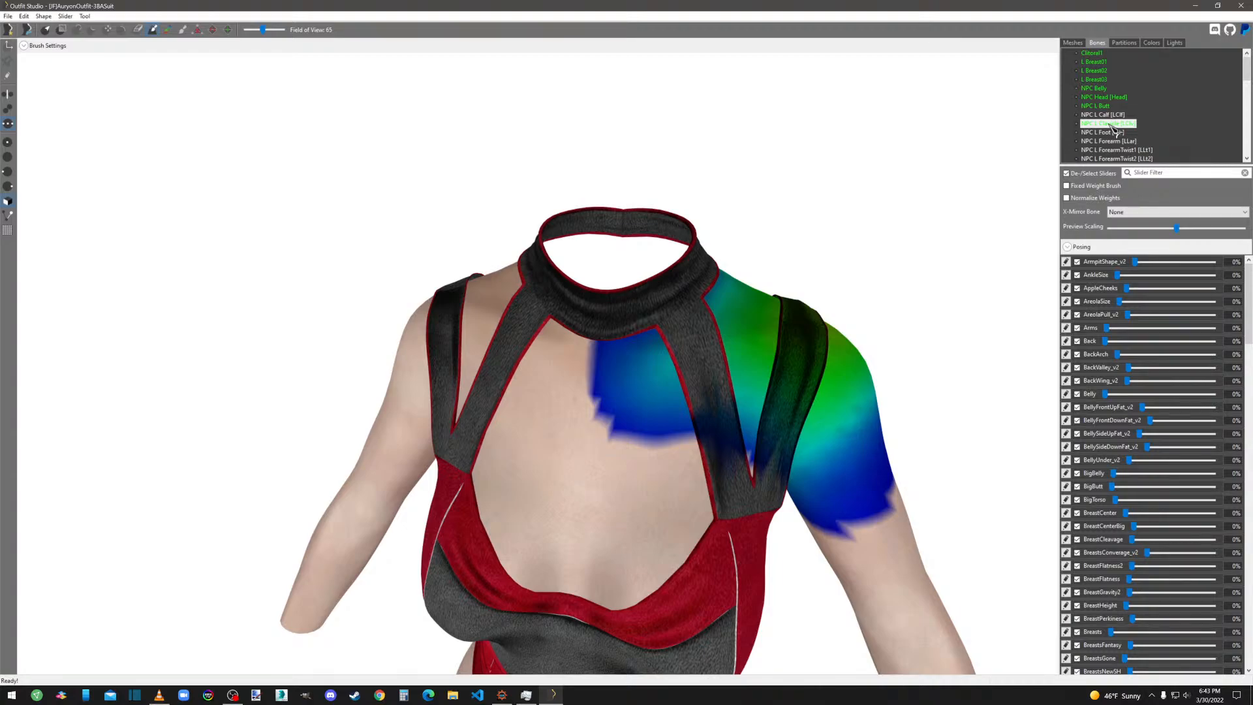
Copy the selected left and right clavicle bone weights from the 3BA reference to the suit, using search radius 5 and 4 max vertex targets.
click(1075, 44)
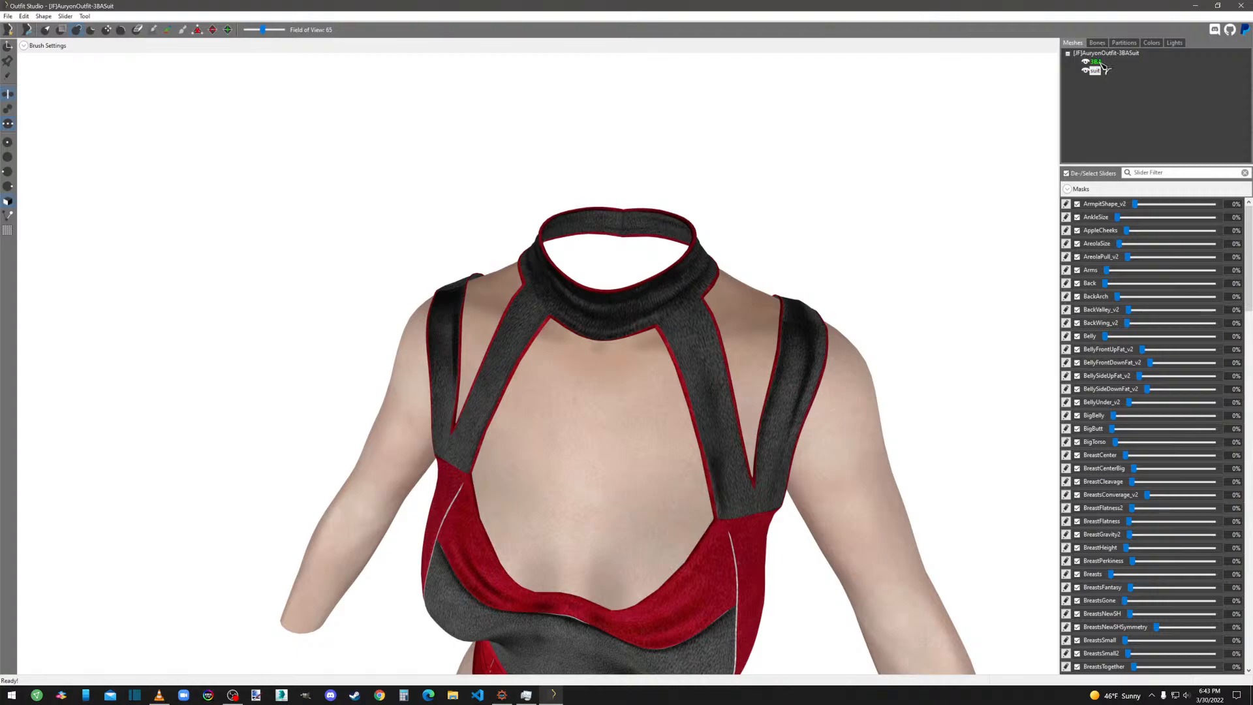
click(1099, 43)
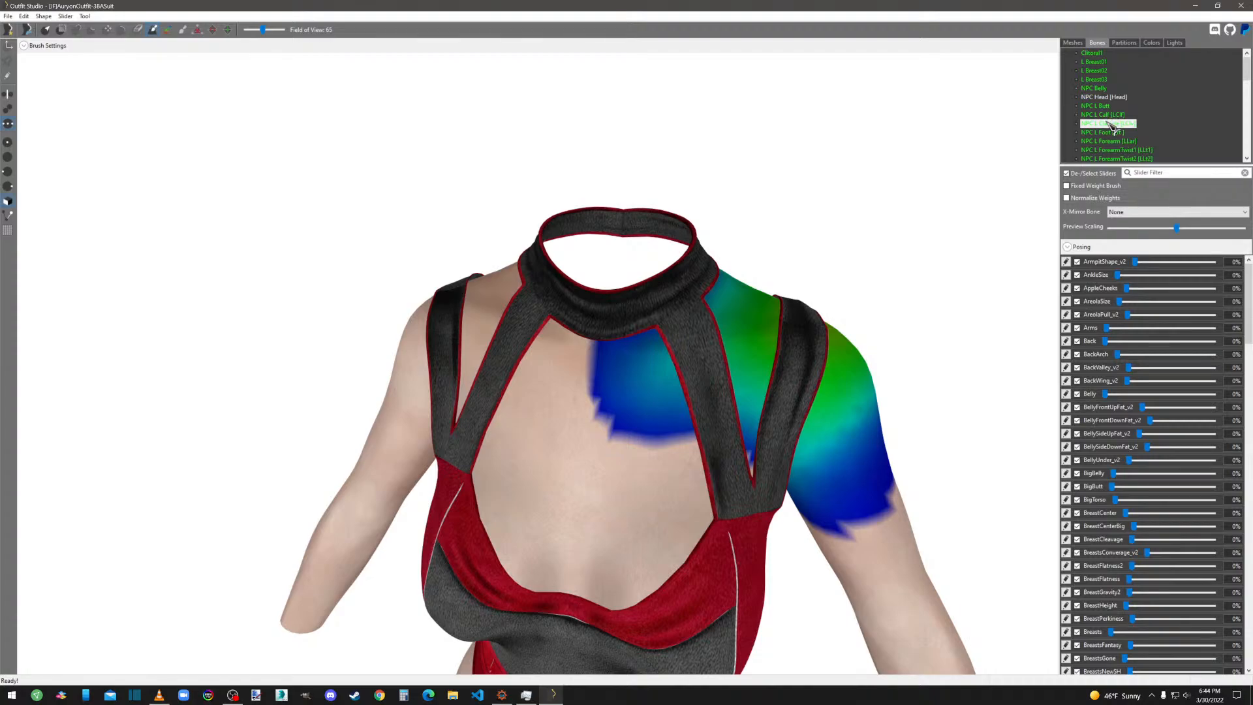
scroll(1111, 126, down, 3)
scroll(1111, 125, down, 2)
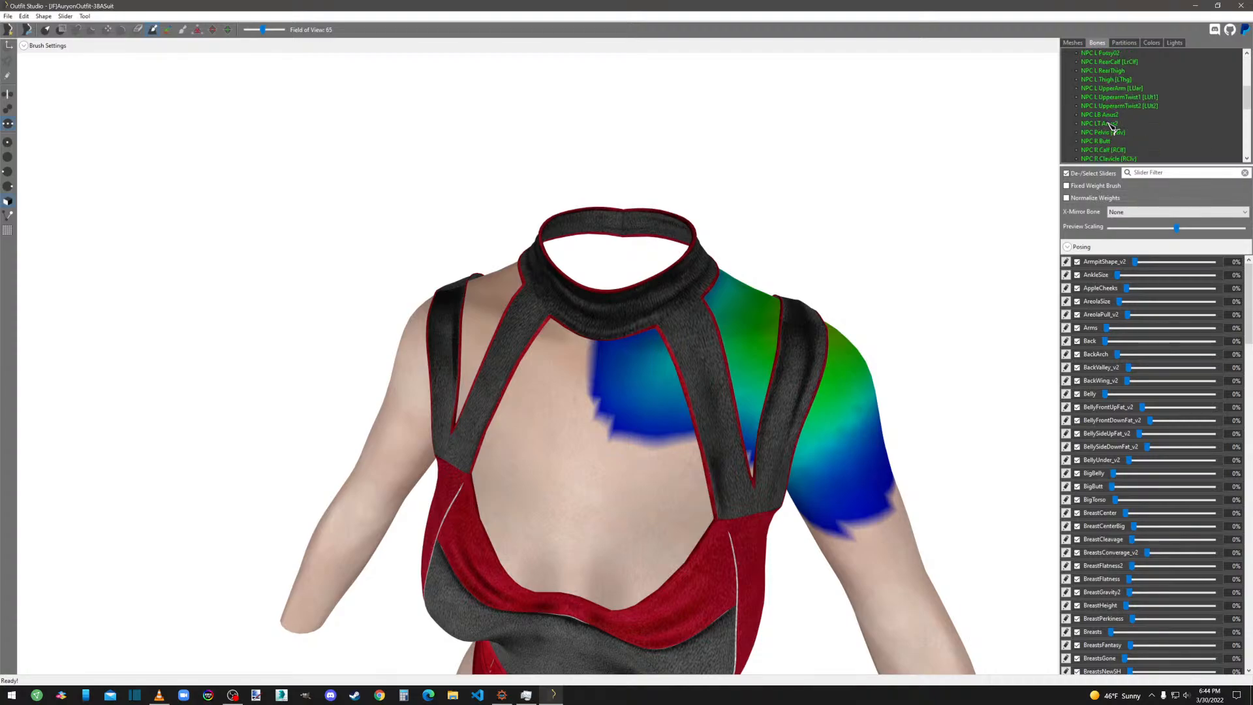
scroll(1112, 126, down, 1)
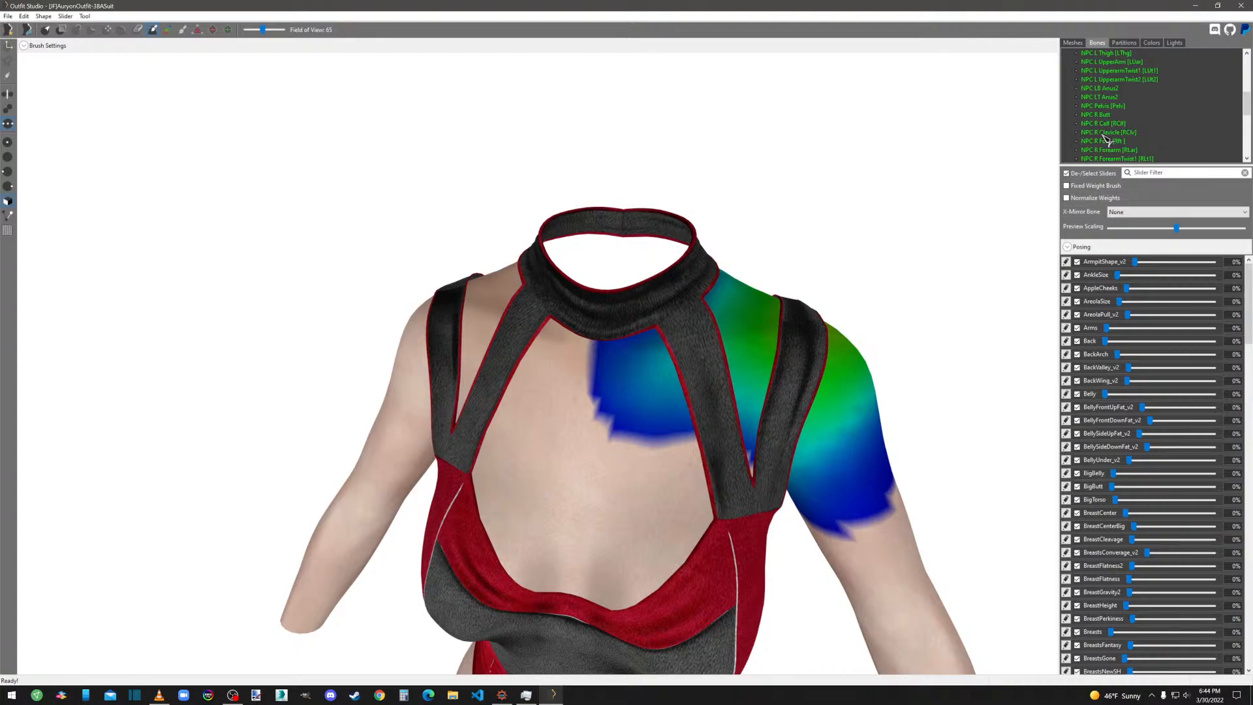
click(1107, 133)
scroll(1103, 135, up, 6)
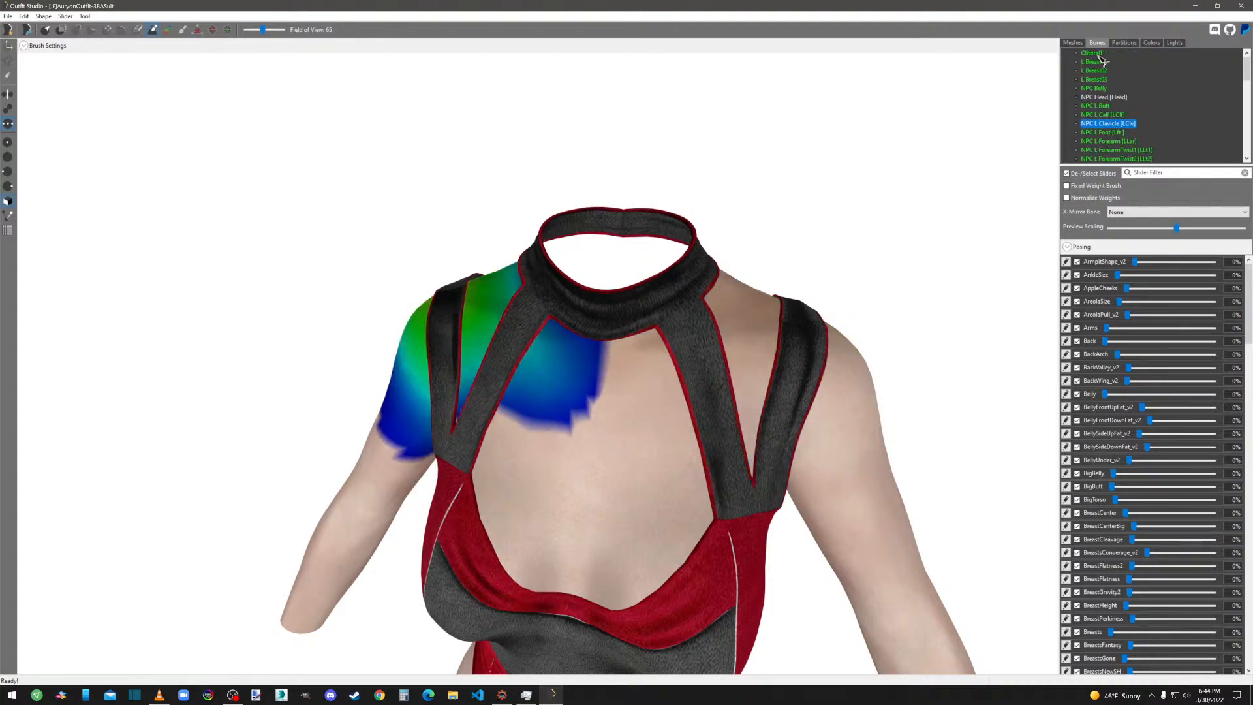
click(1073, 43)
right_click(1099, 77)
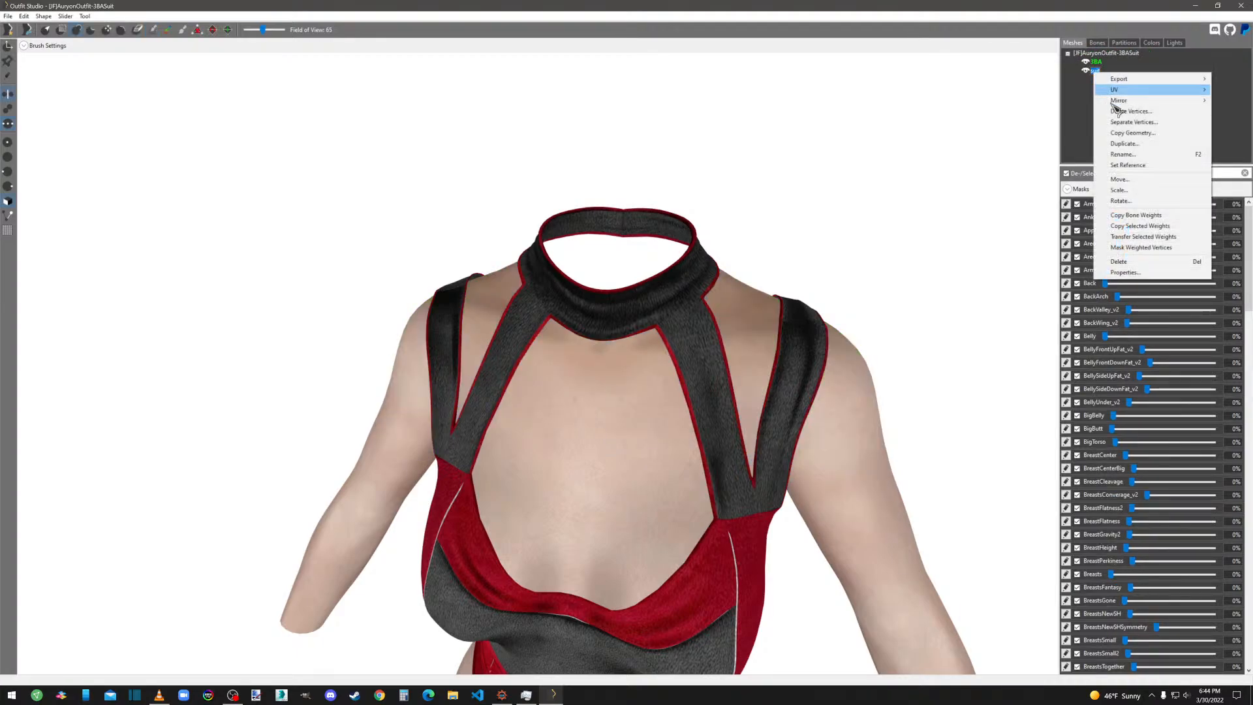
click(1135, 229)
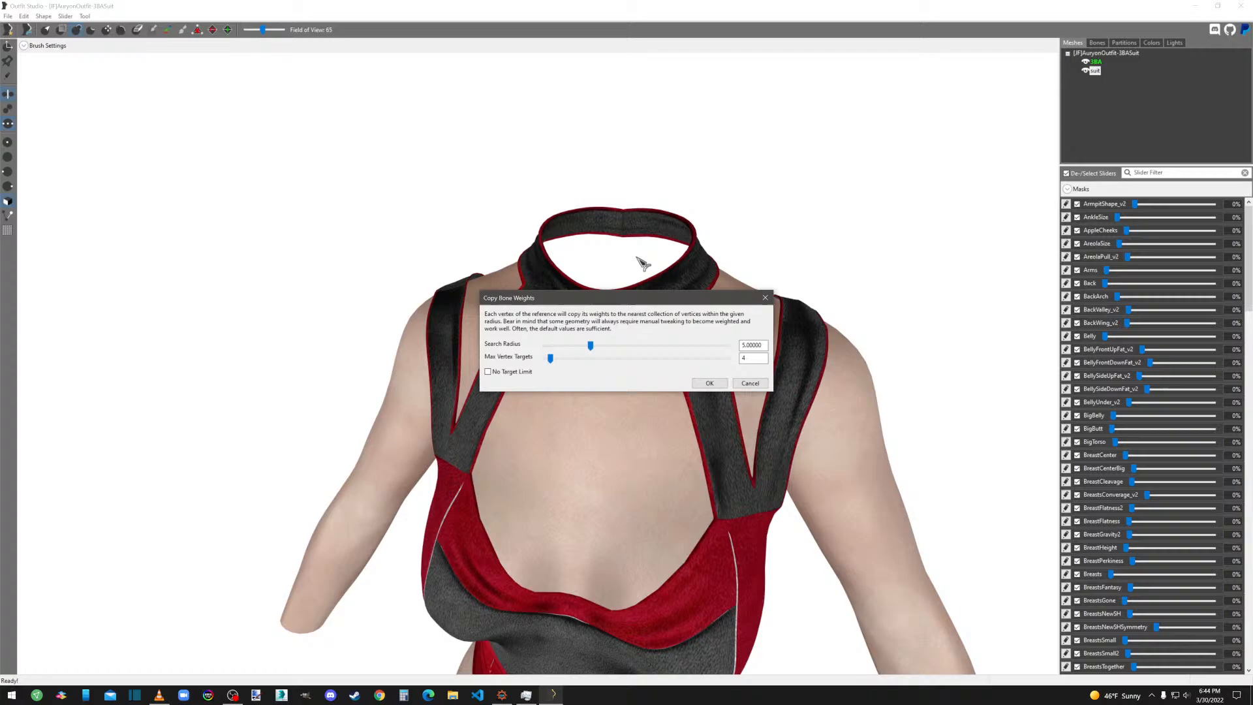
click(710, 383)
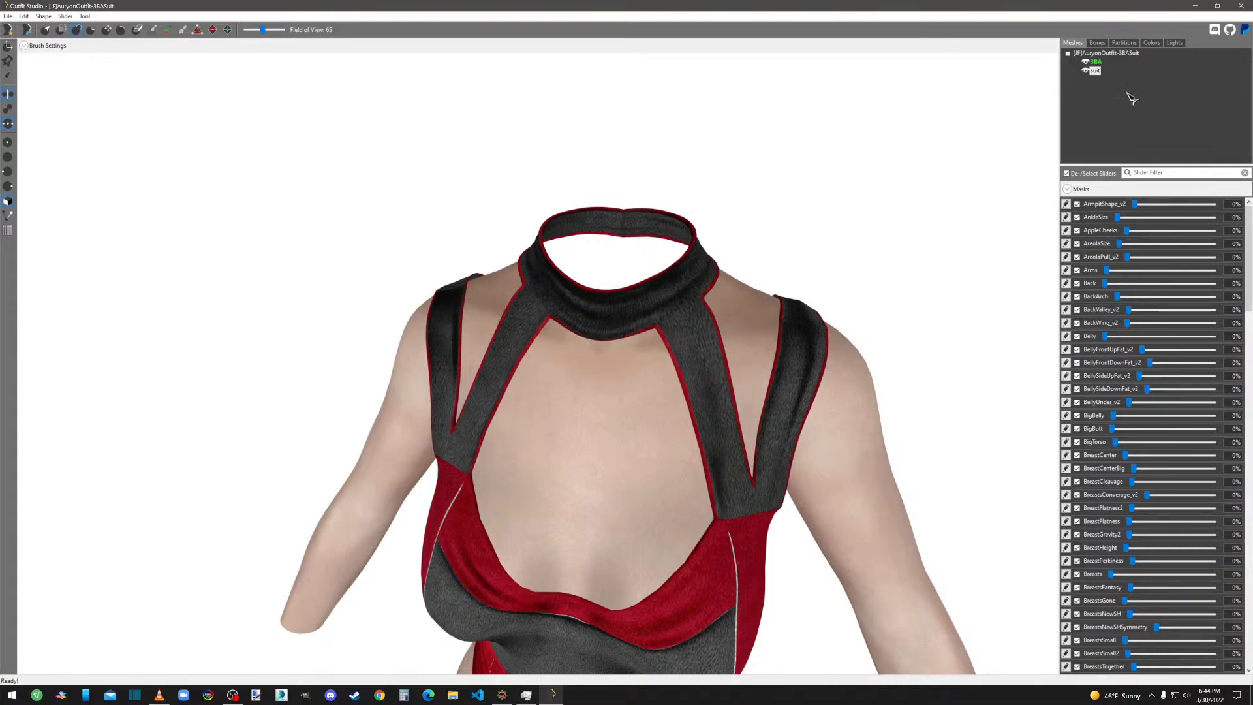
Check the copied left and right clavicle weights on the suit's collar and shoulder straps from several angles.
click(1099, 43)
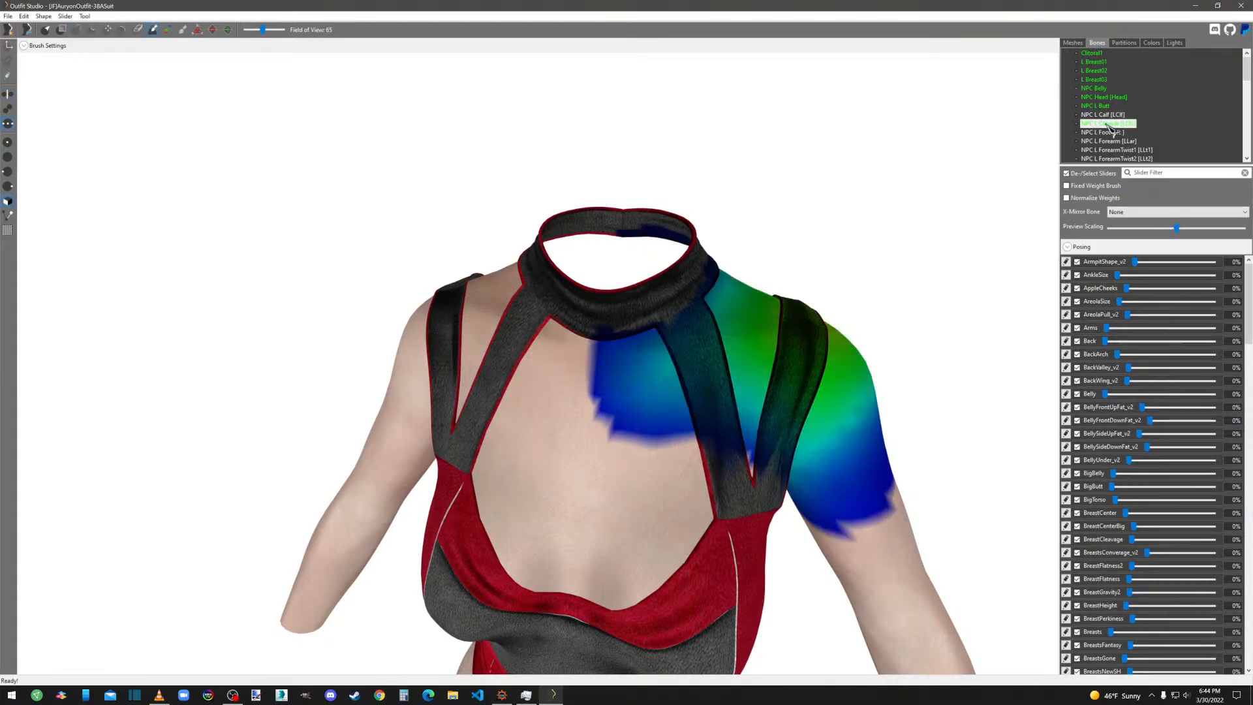
right_drag(854, 352, 785, 382)
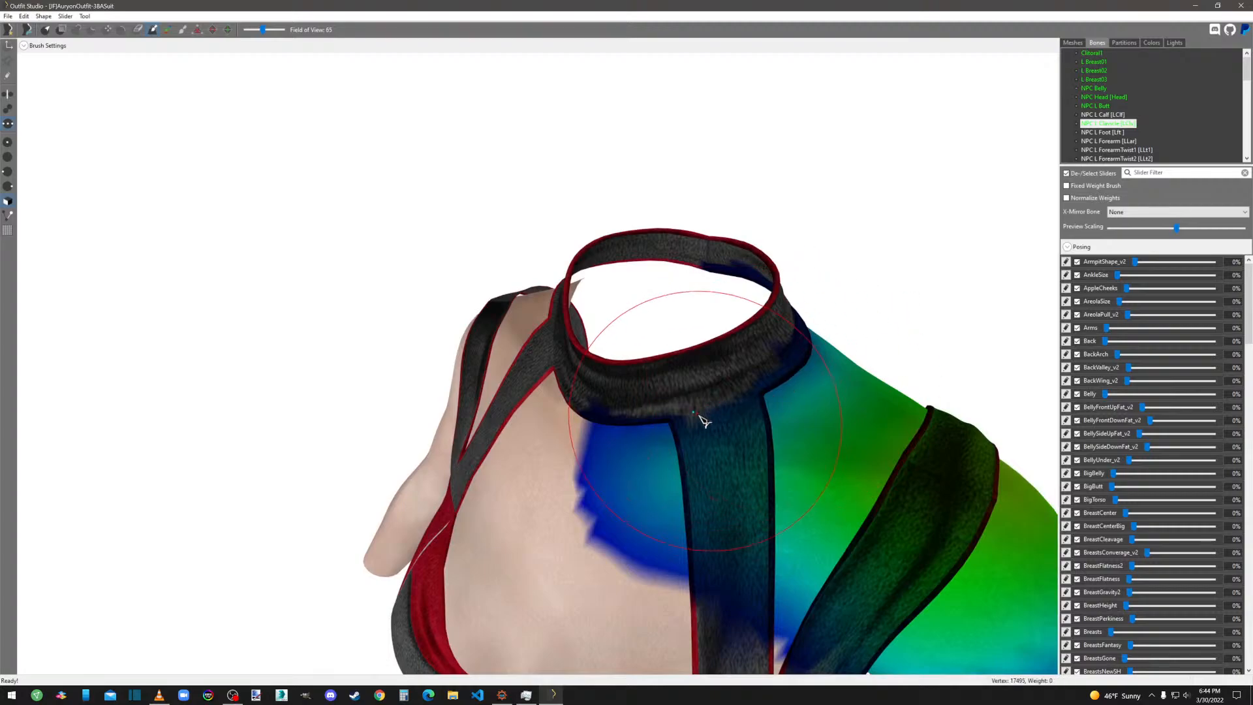
right_drag(922, 319, 917, 255)
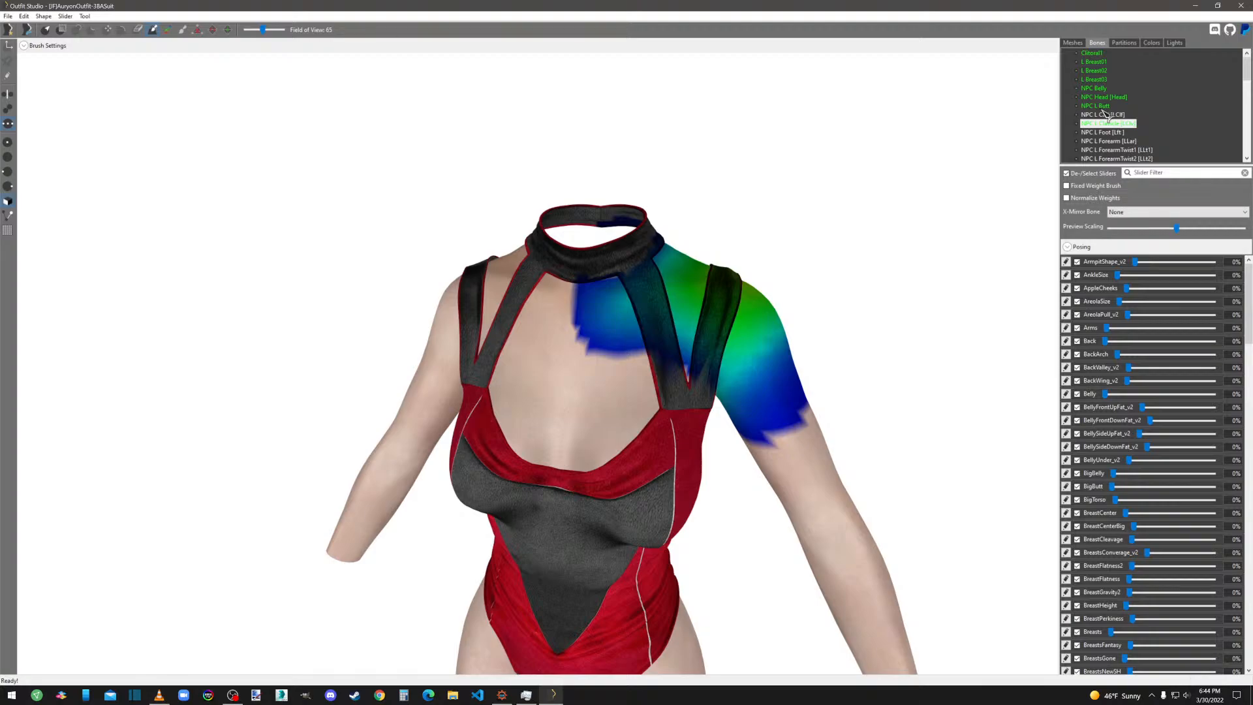
scroll(1103, 116, down, 3)
scroll(1103, 140, down, 3)
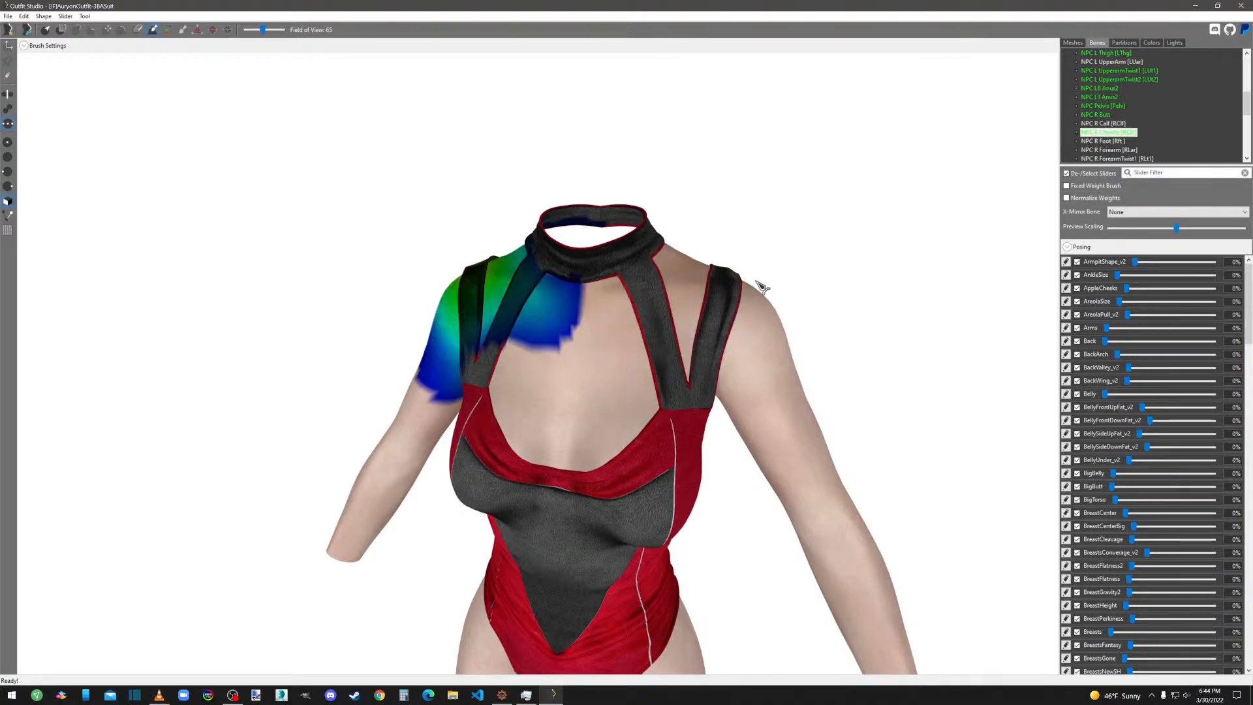
right_drag(755, 280, 809, 291)
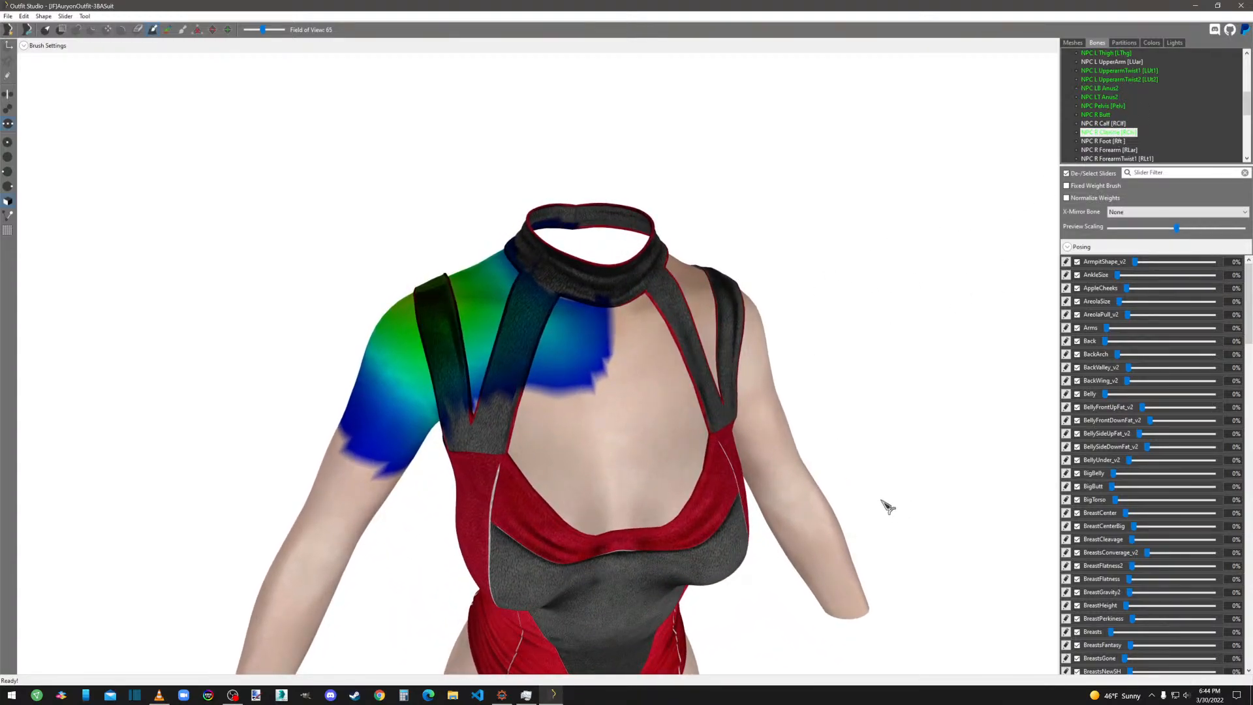
scroll(834, 413, down, 3)
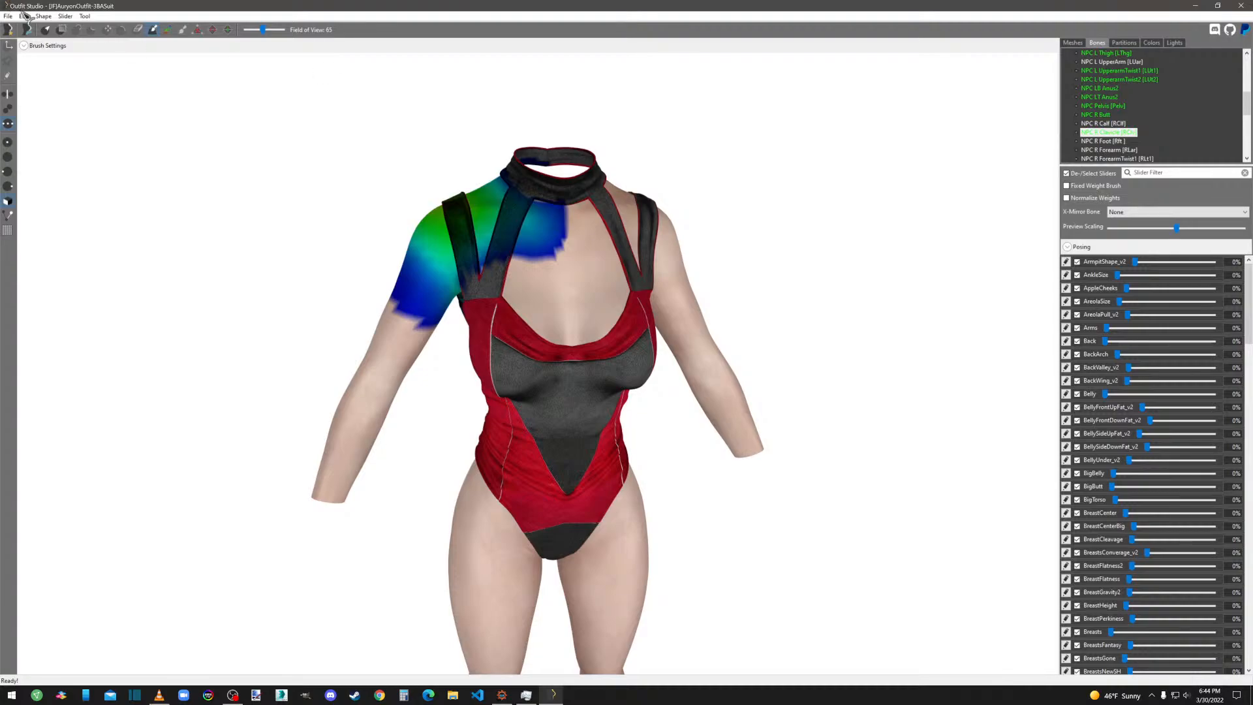
Save the 3BASuit project with its corrected clavicle weights and unload it.
click(8, 16)
click(50, 102)
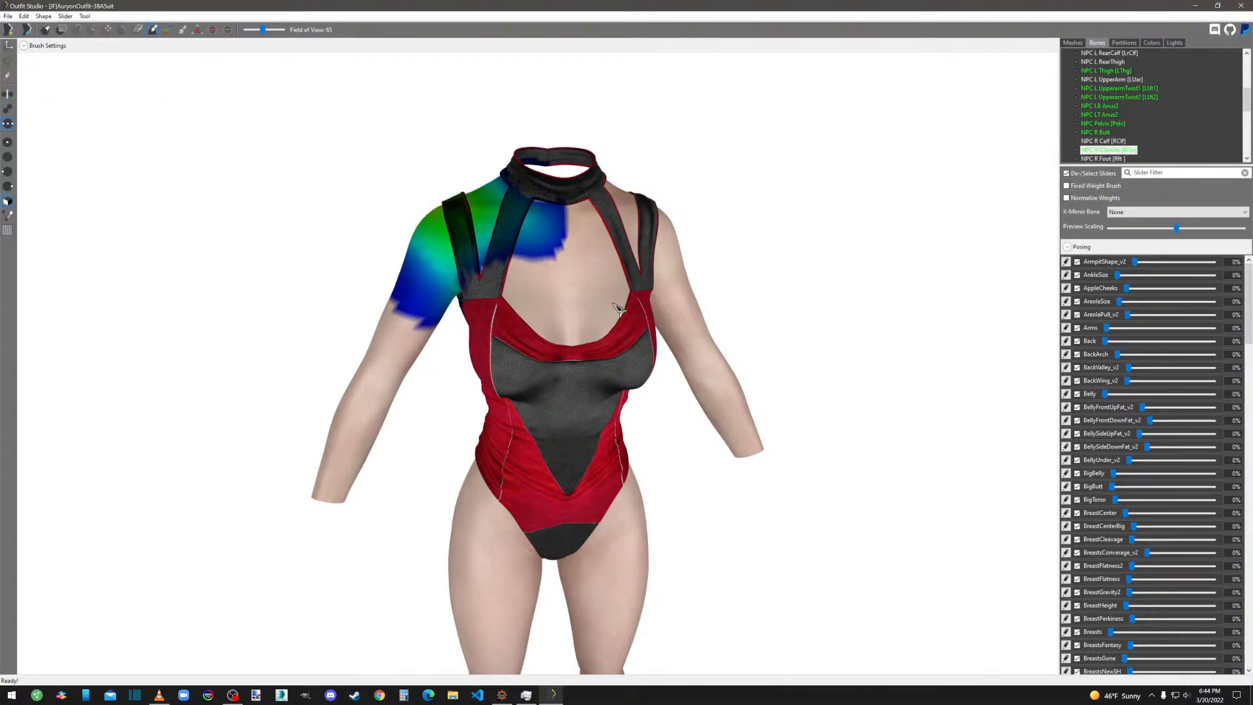
click(8, 16)
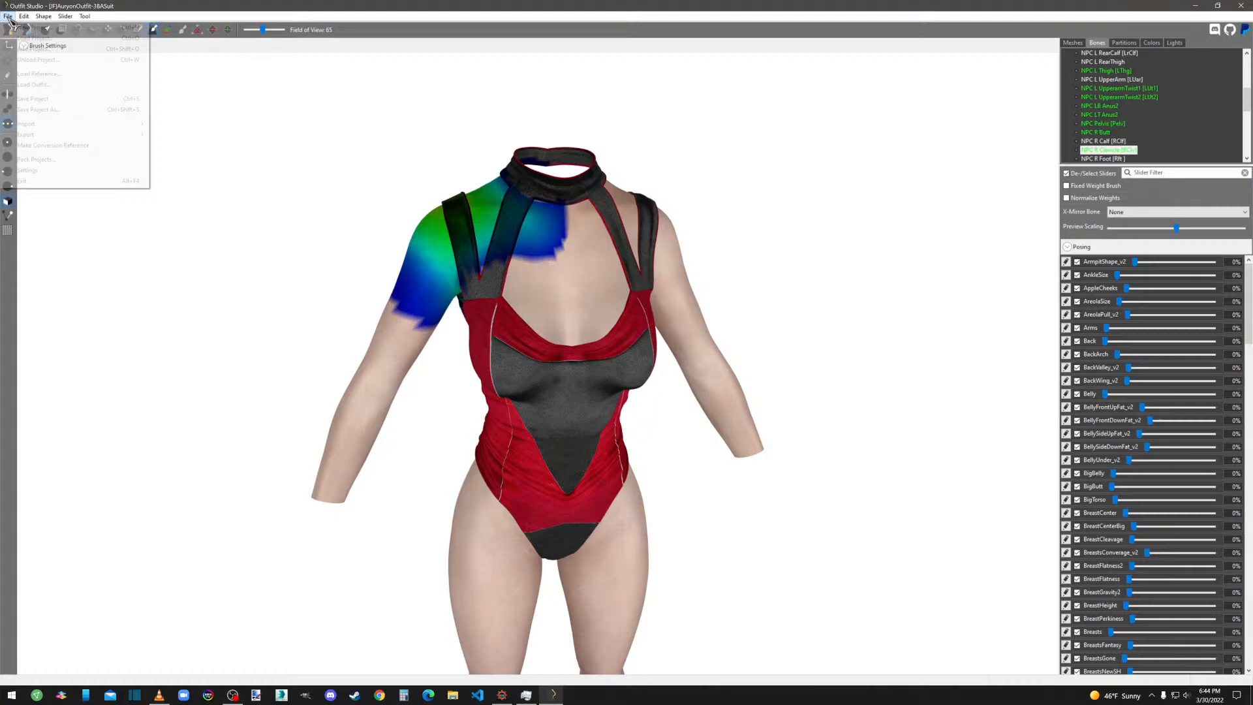
click(37, 58)
click(678, 346)
Load the [JF]AuryonOutfit-3BASleeves outfit from the [JF]AuryonOutfit.osp slider set.
click(8, 15)
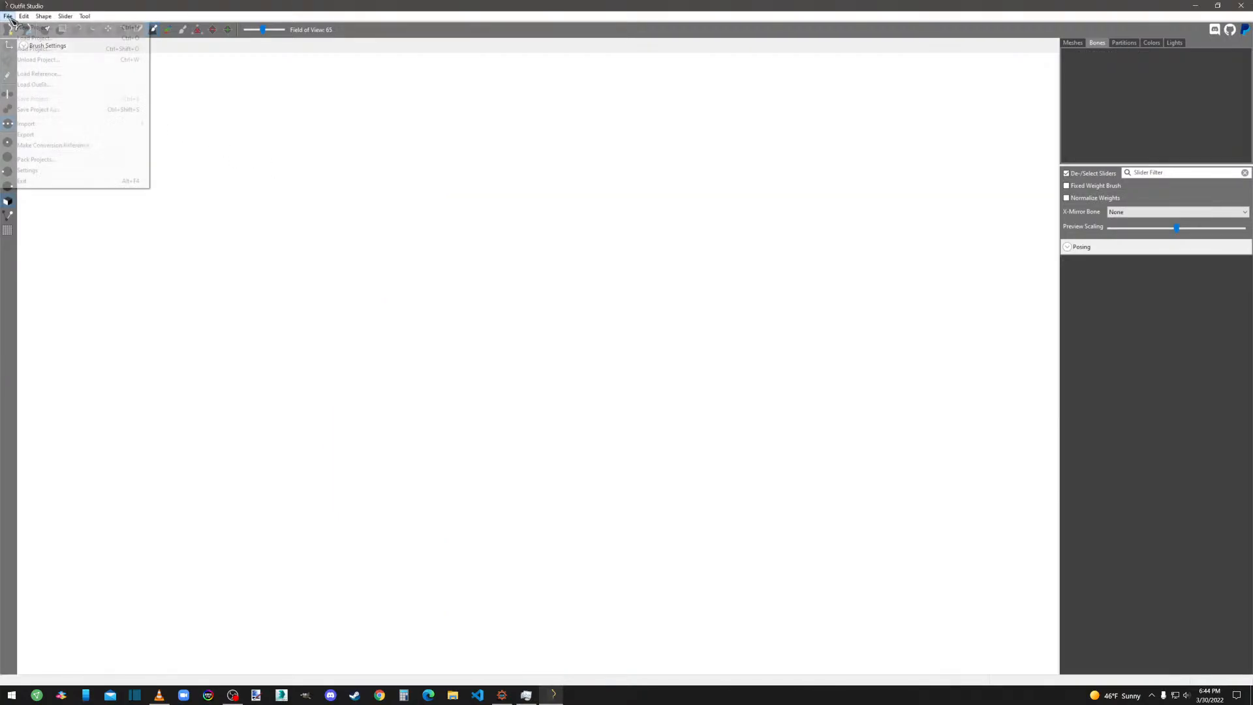
click(36, 41)
double_click(140, 95)
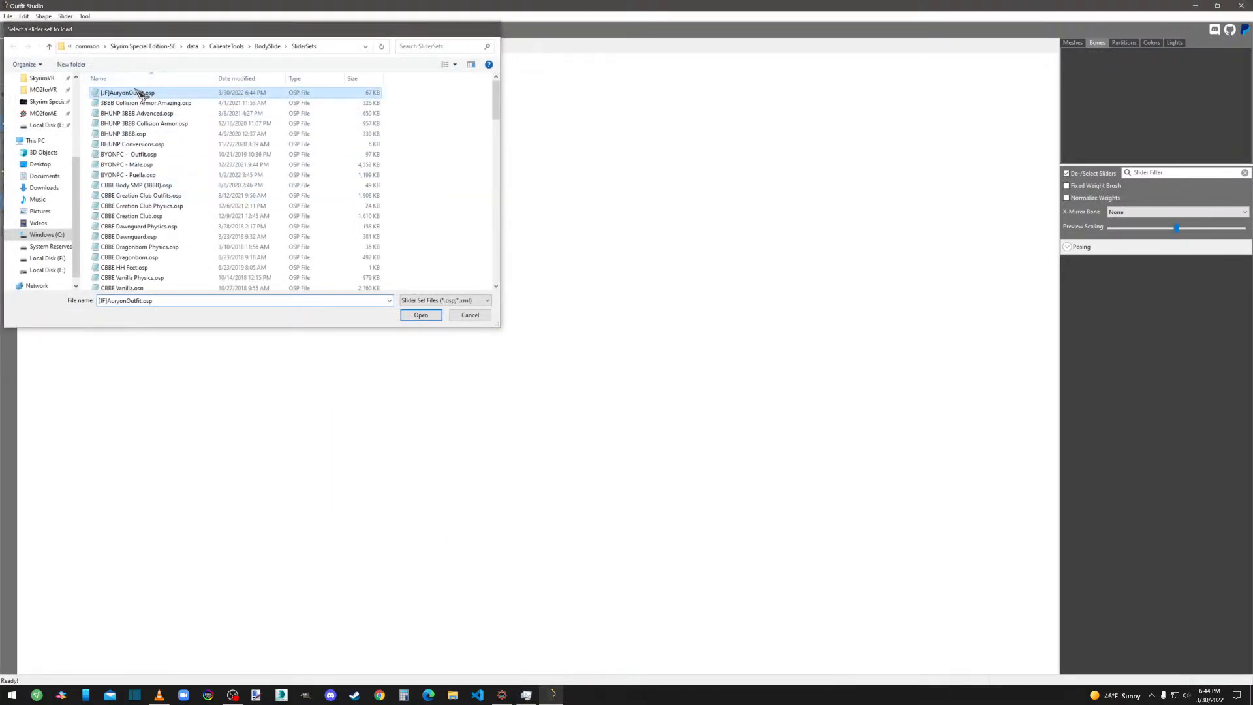
double_click(650, 347)
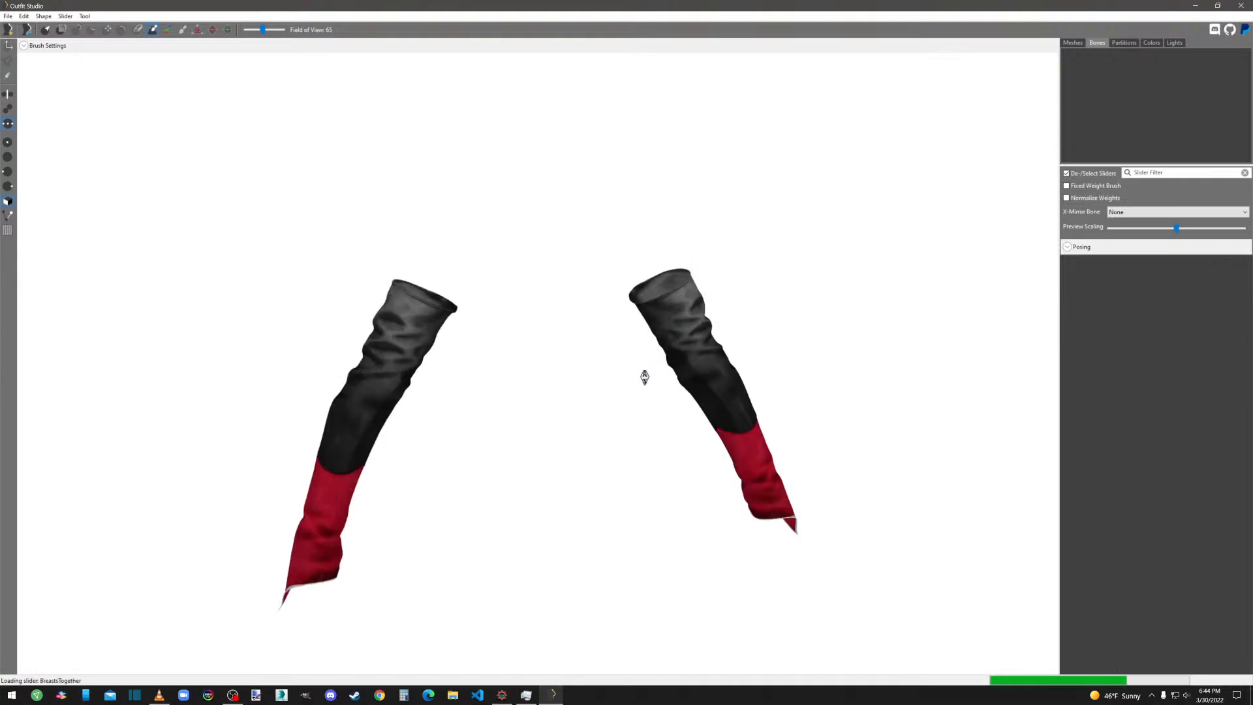
scroll(811, 493, down, 3)
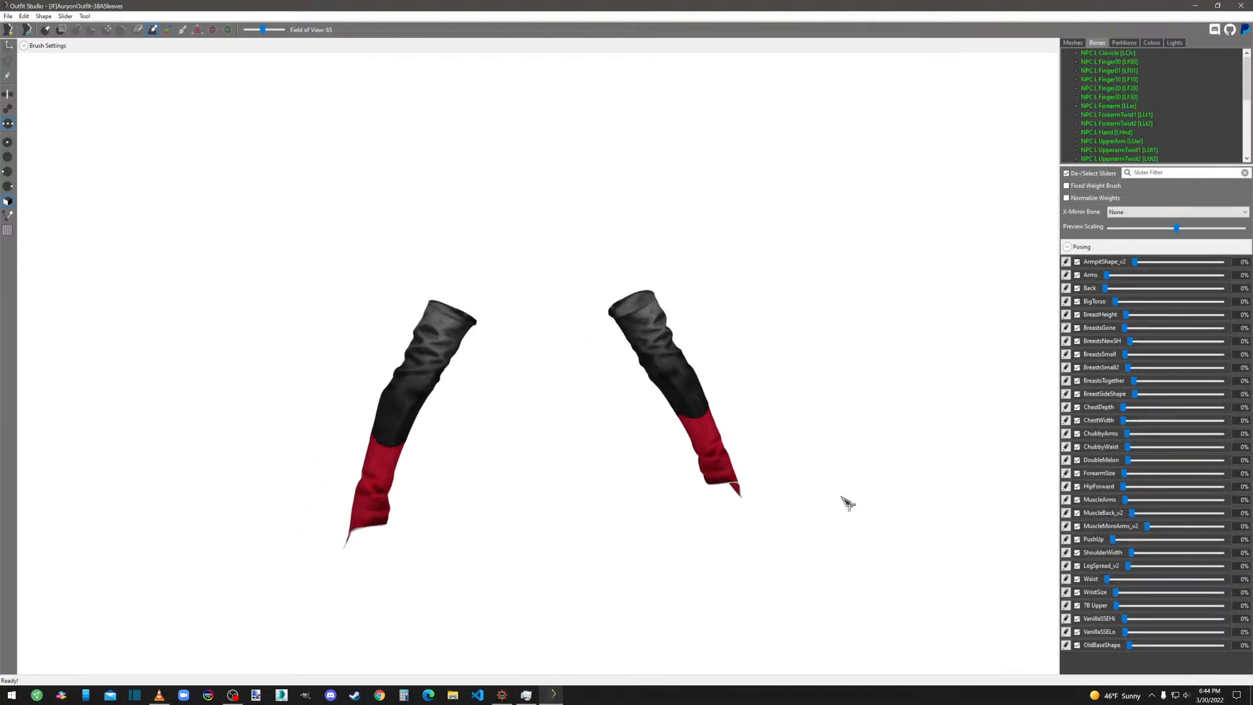
Display the NPC L Hand bone weights on the left sleeve and look closely at its pointed cuff.
right_drag(843, 498, 649, 470)
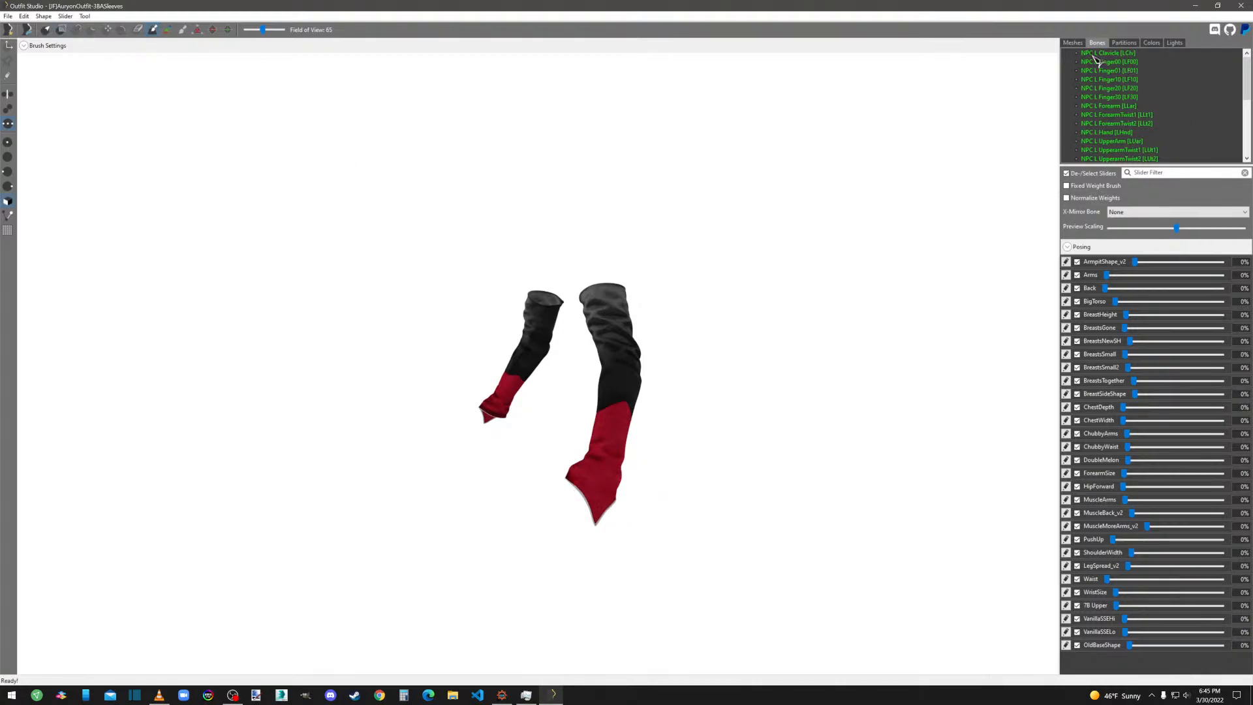
click(1072, 43)
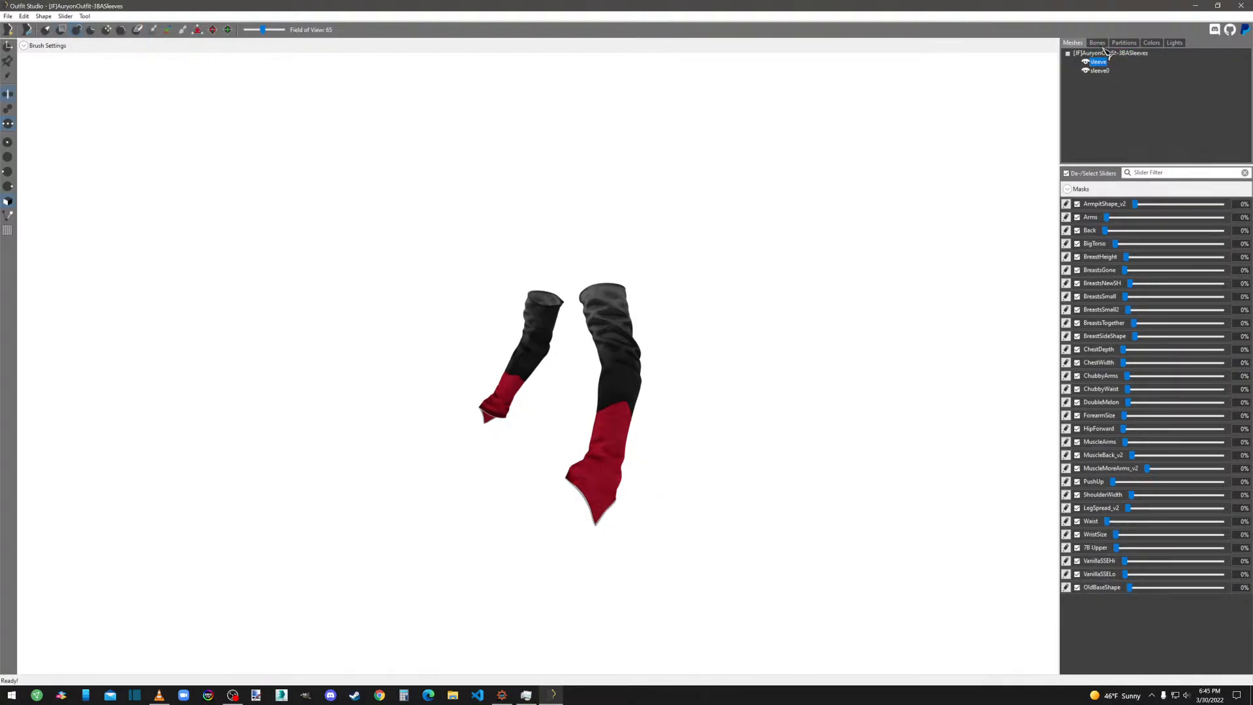
click(1096, 43)
click(1106, 133)
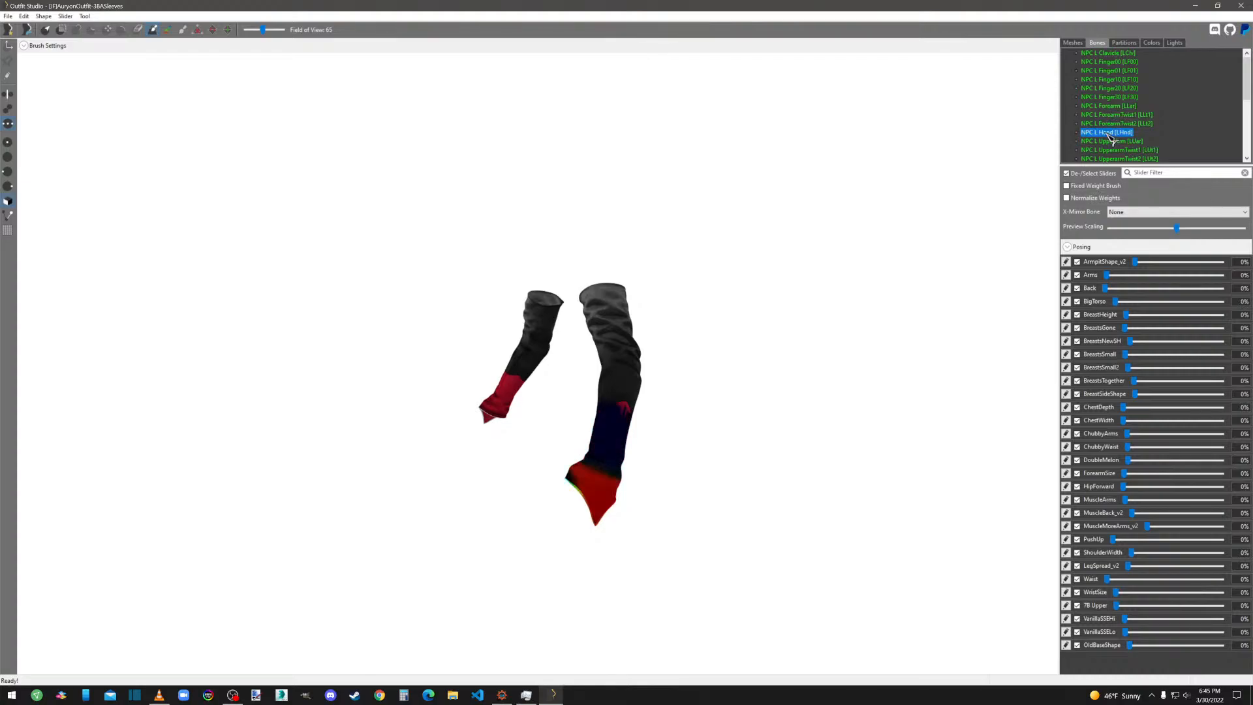
scroll(698, 462, up, 1)
middle_drag(682, 469, 688, 396)
scroll(689, 396, up, 1)
scroll(723, 314, up, 4)
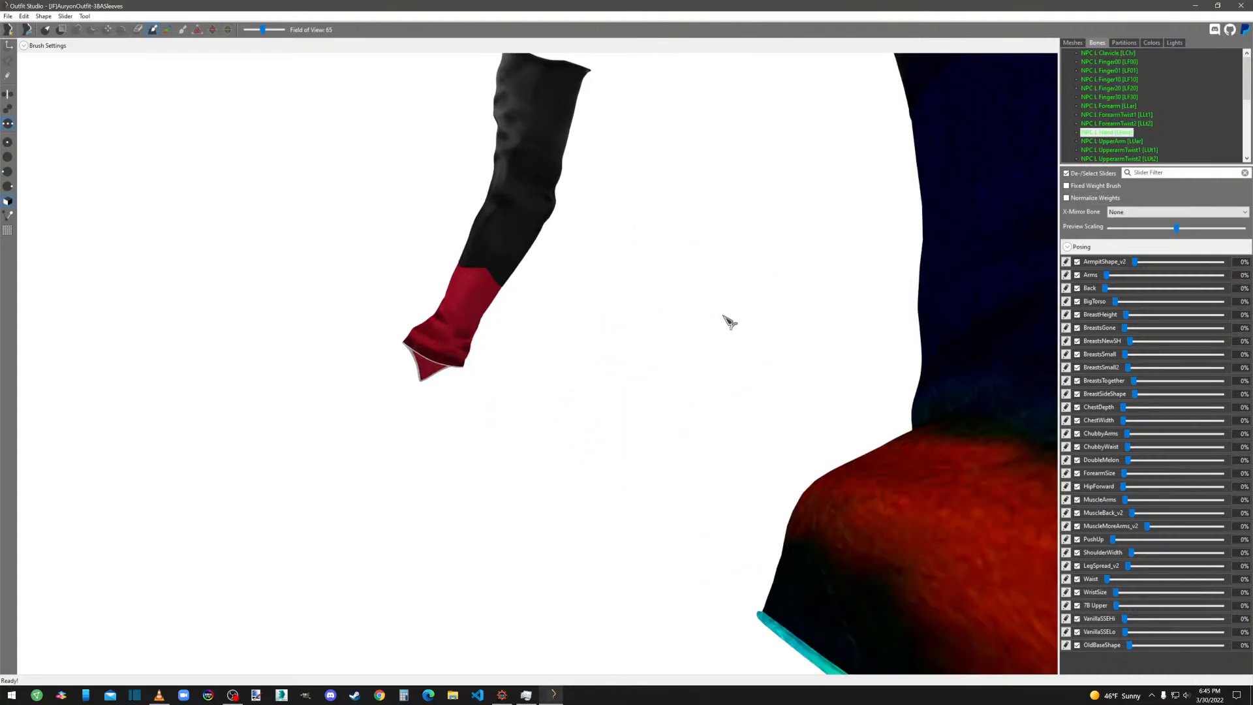
Paint down the NPC L Hand bone weights across the left sleeve's pointed cuff, covering both the tip and the side edges.
scroll(748, 315, down, 1)
middle_drag(737, 328, 700, 367)
right_drag(700, 368, 730, 383)
scroll(768, 370, down, 3)
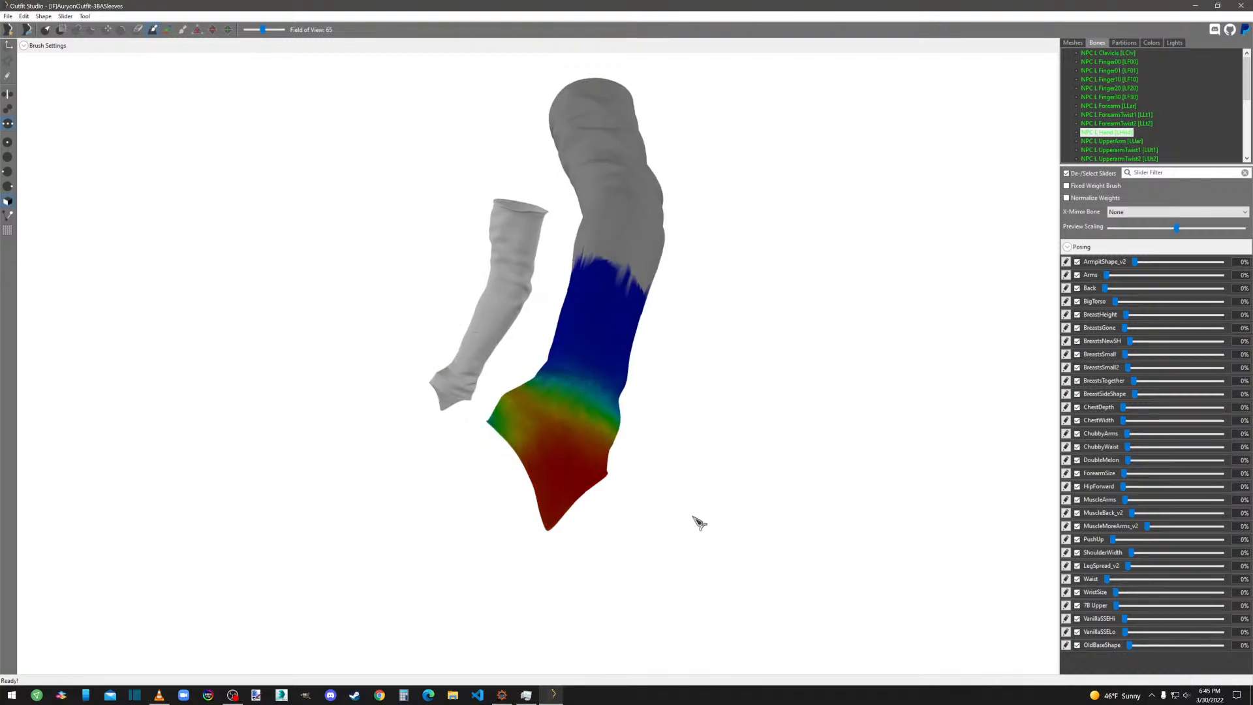
mouse_move(694, 521)
right_down()
mouse_move(753, 522)
mouse_move(652, 503)
right_up()
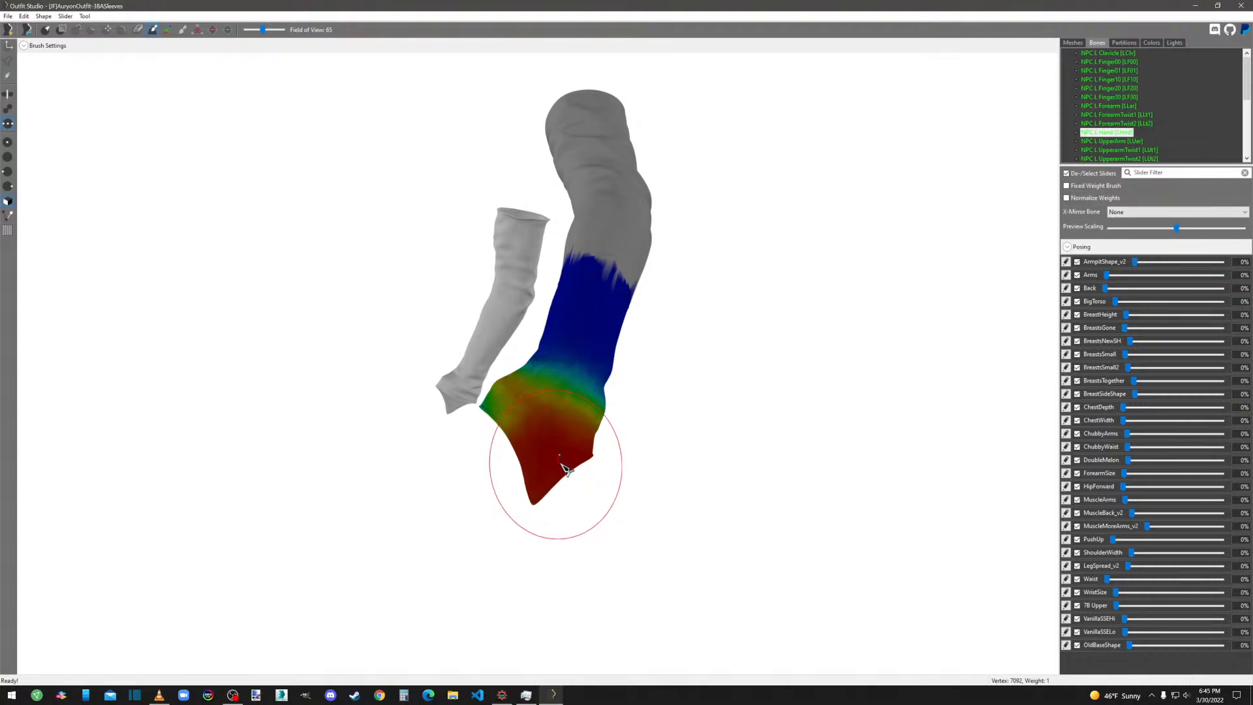
mouse_move(582, 465)
mouse_down()
mouse_move(548, 439)
mouse_move(655, 479)
mouse_up()
right_drag(654, 480, 358, 434)
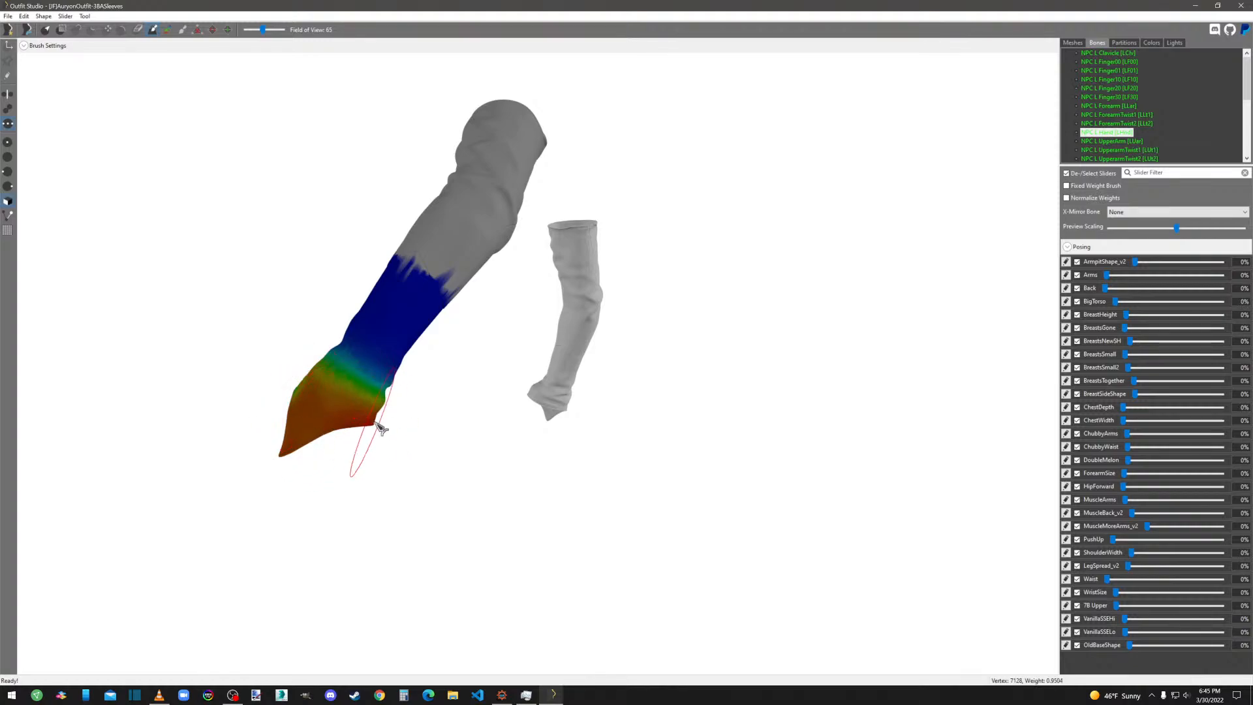
mouse_move(358, 420)
right_down()
mouse_move(367, 442)
mouse_move(579, 453)
mouse_move(531, 456)
mouse_move(766, 442)
mouse_move(635, 434)
right_up()
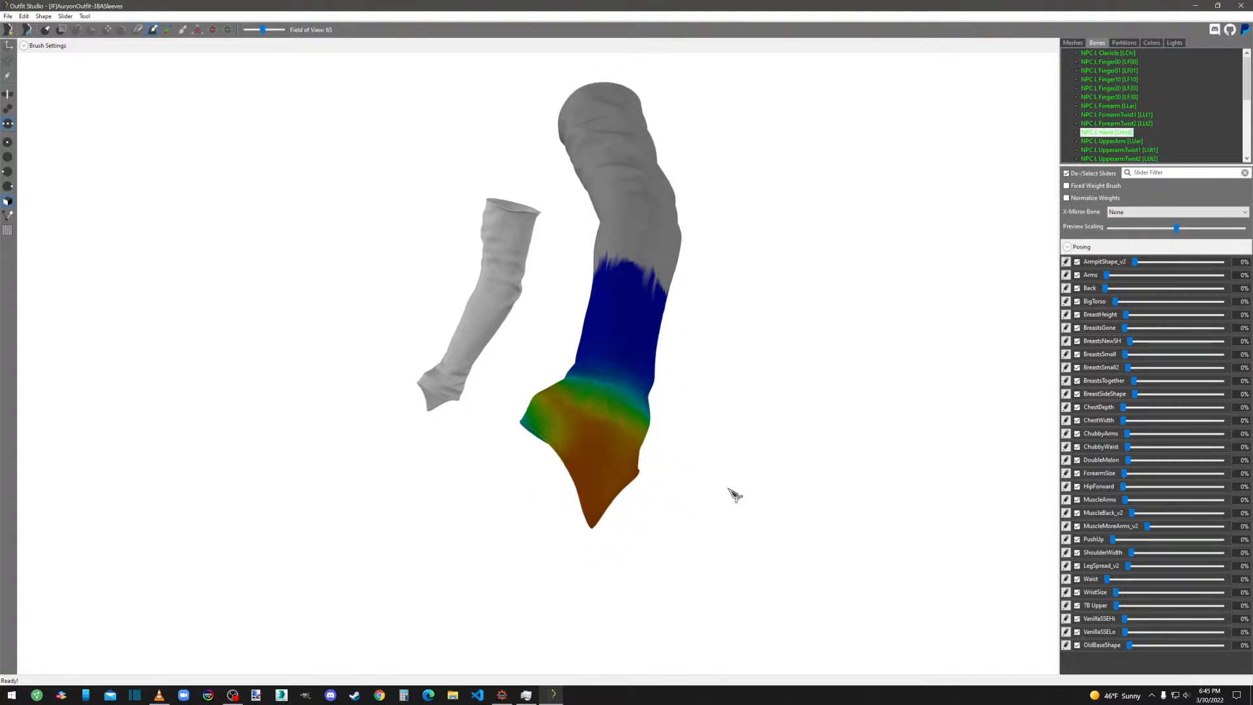
right_drag(730, 495, 652, 498)
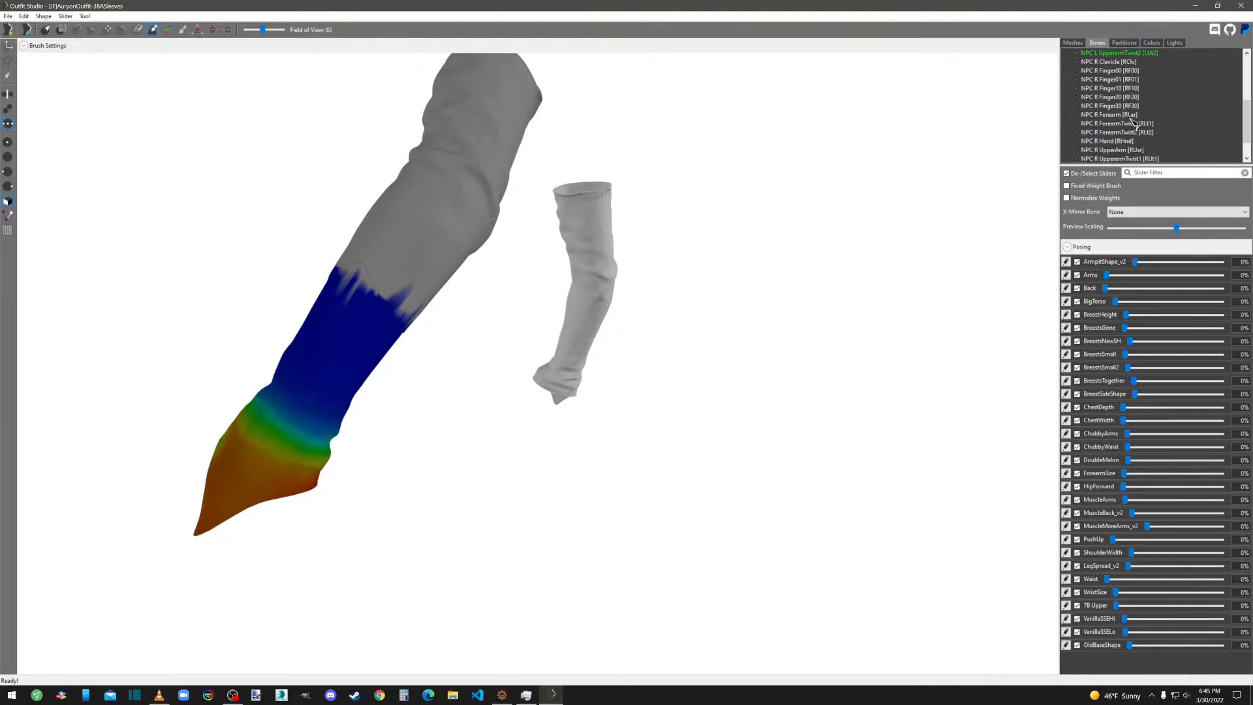
Paint down the NPC R Hand bone weights across the right sleeve's pointed cuff to match the left sleeve.
click(1073, 43)
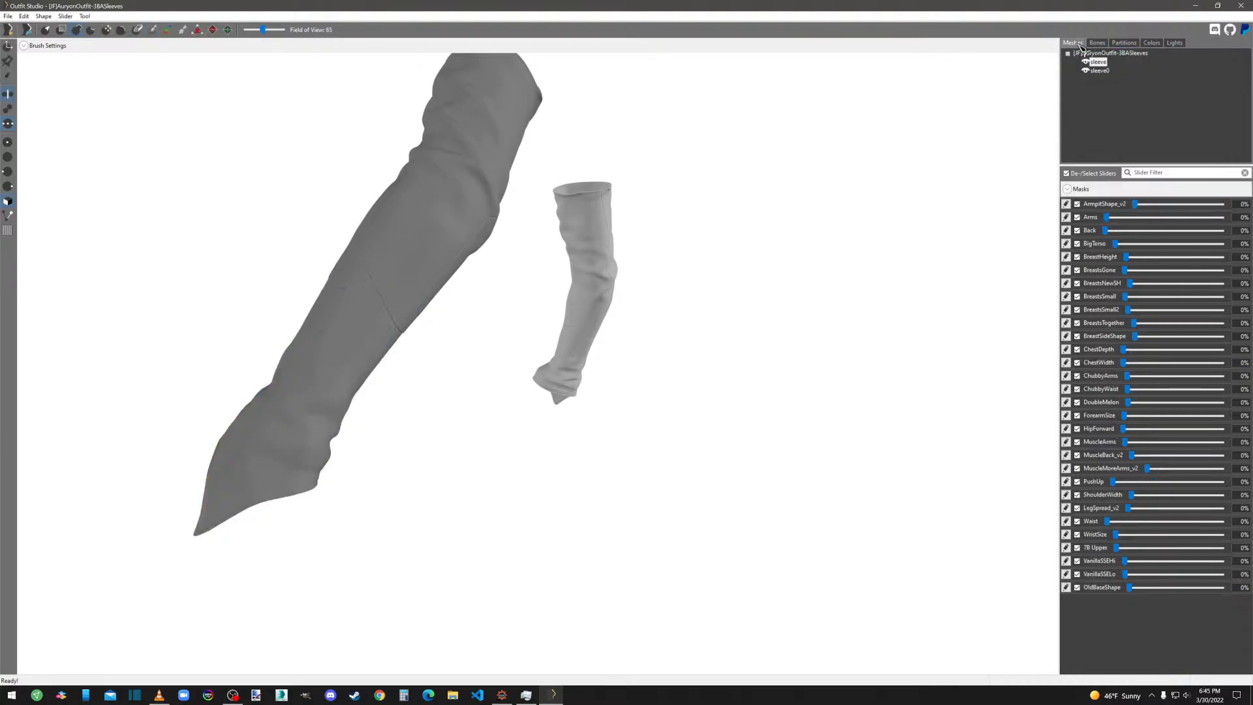
click(1098, 43)
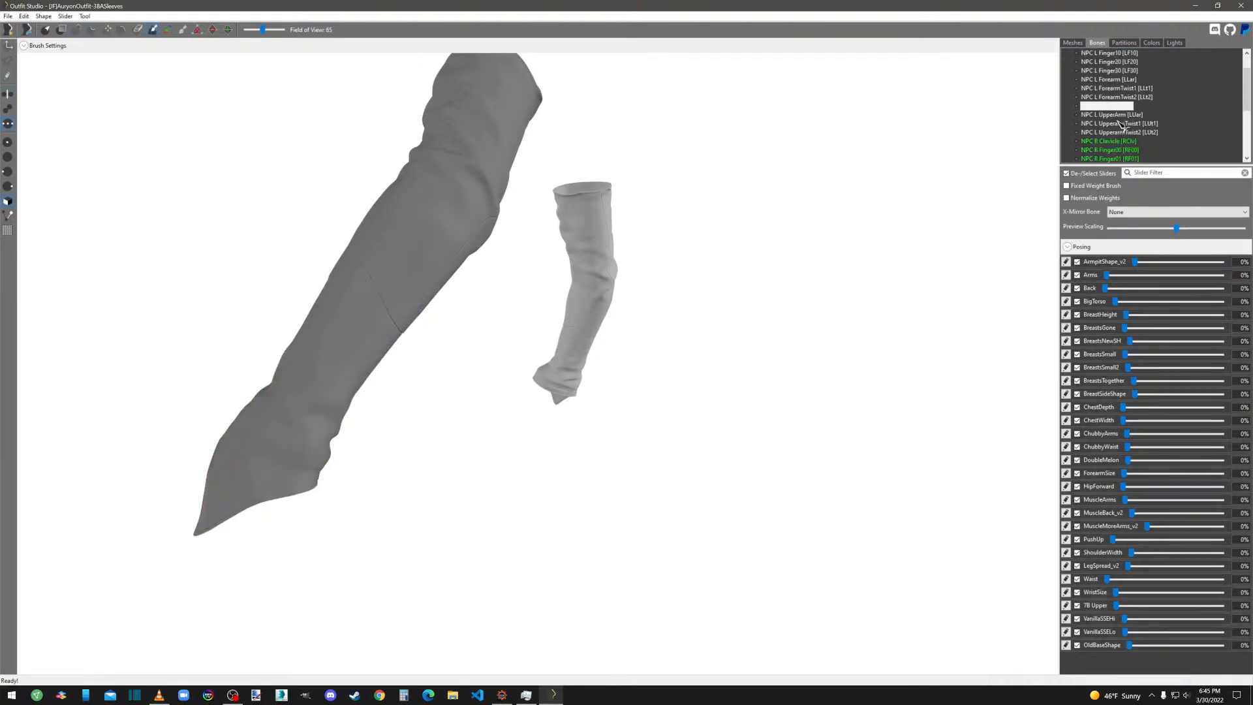
click(1116, 142)
right_drag(715, 339, 874, 404)
middle_drag(875, 403, 764, 346)
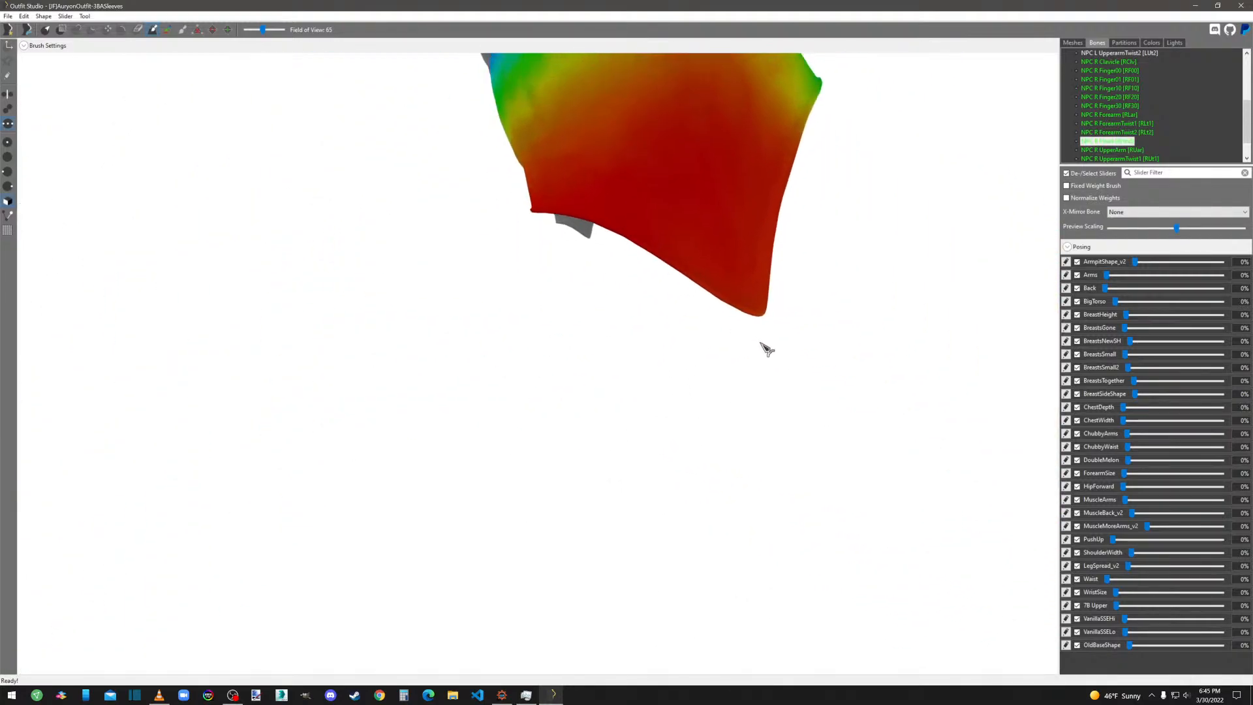
scroll(763, 345, down, 5)
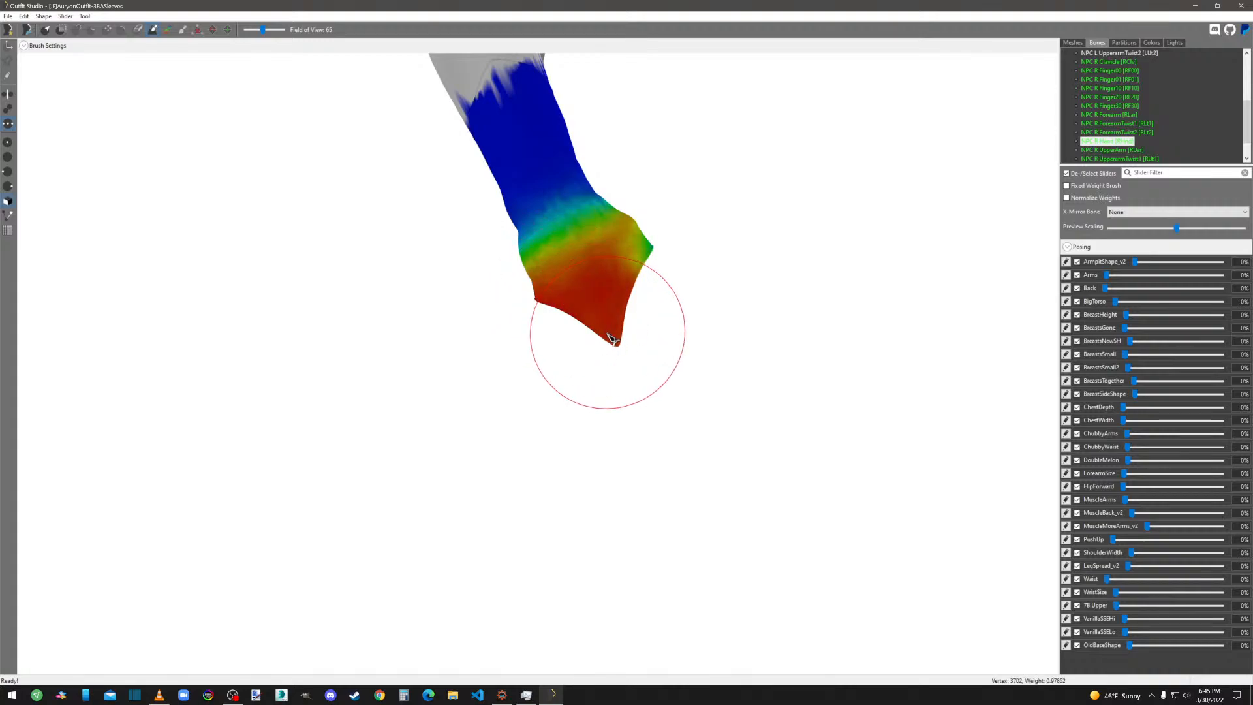
mouse_move(607, 333)
mouse_down()
mouse_move(626, 268)
mouse_move(551, 287)
mouse_move(617, 334)
mouse_up()
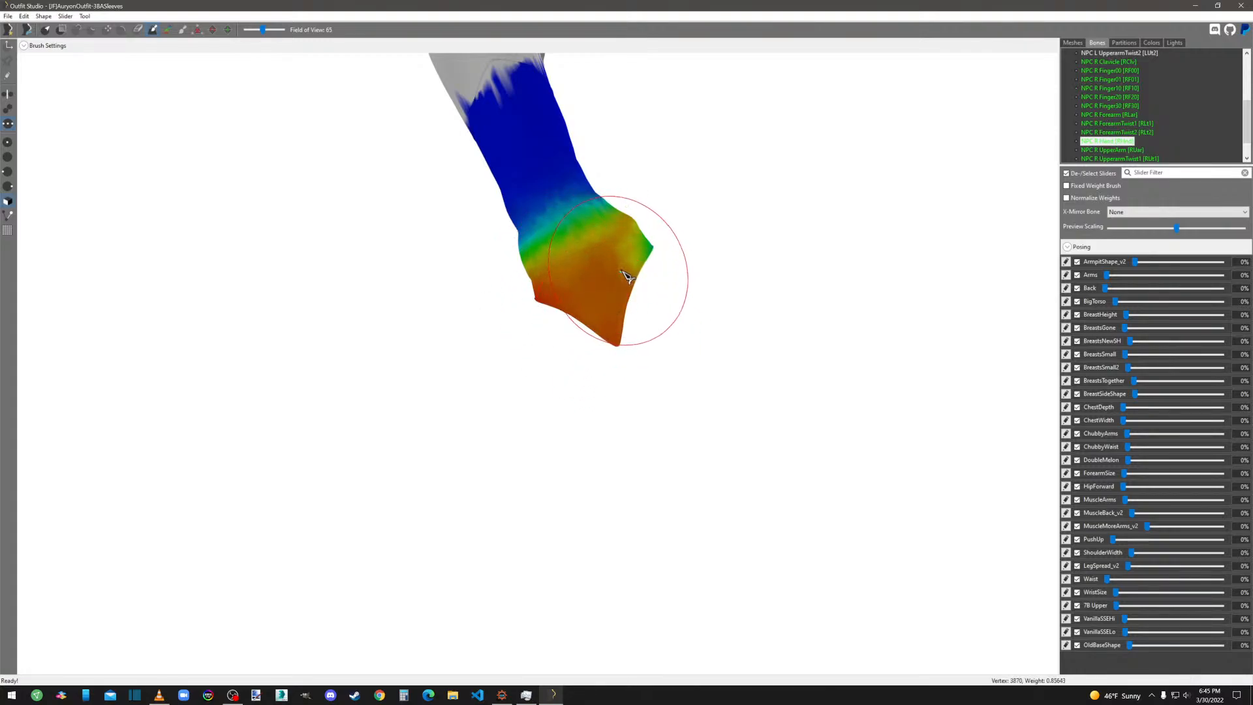
right_drag(599, 310, 708, 313)
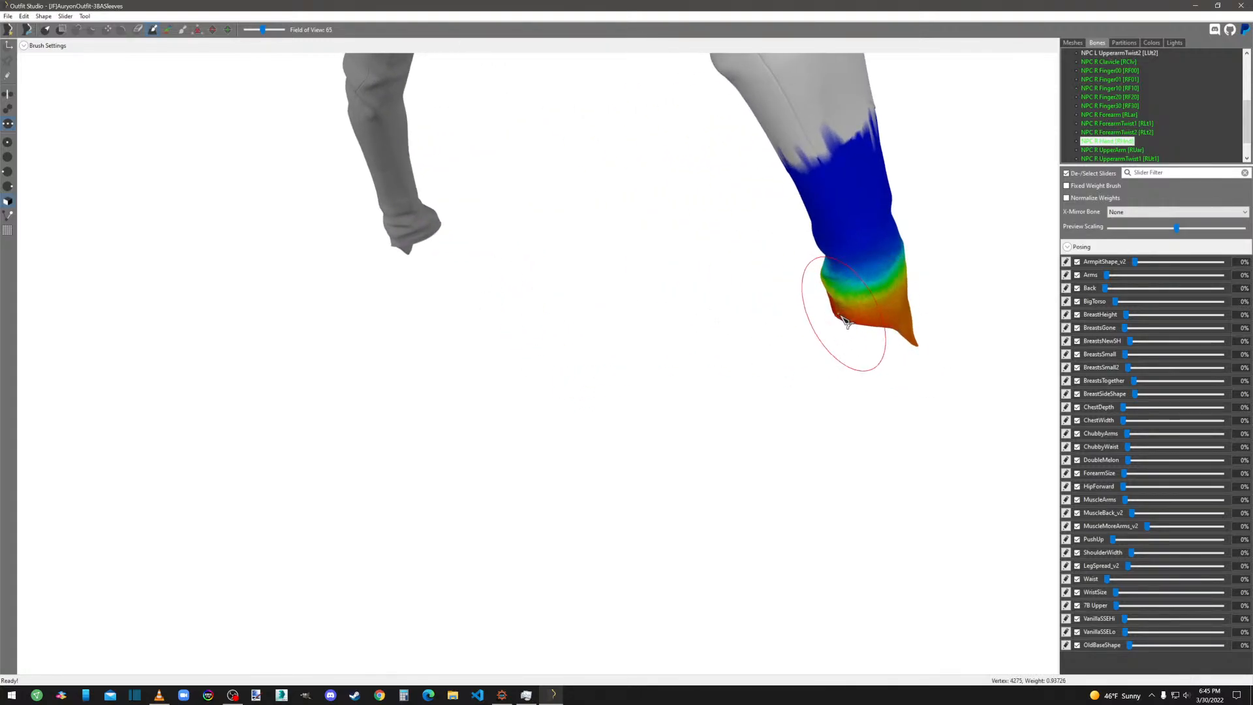
mouse_move(839, 320)
right_down()
mouse_move(841, 297)
mouse_move(800, 272)
mouse_move(692, 277)
right_up()
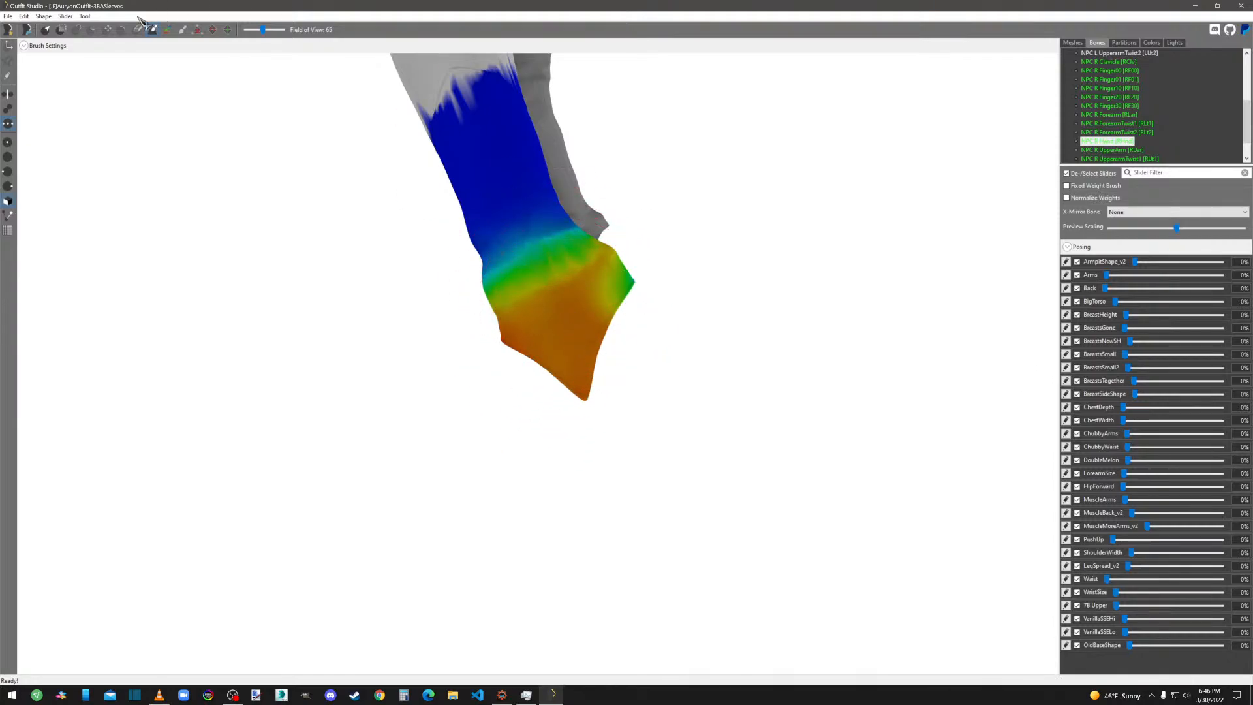
Examine the wrist cuffs of the two sleeve meshes from several angles.
click(1073, 43)
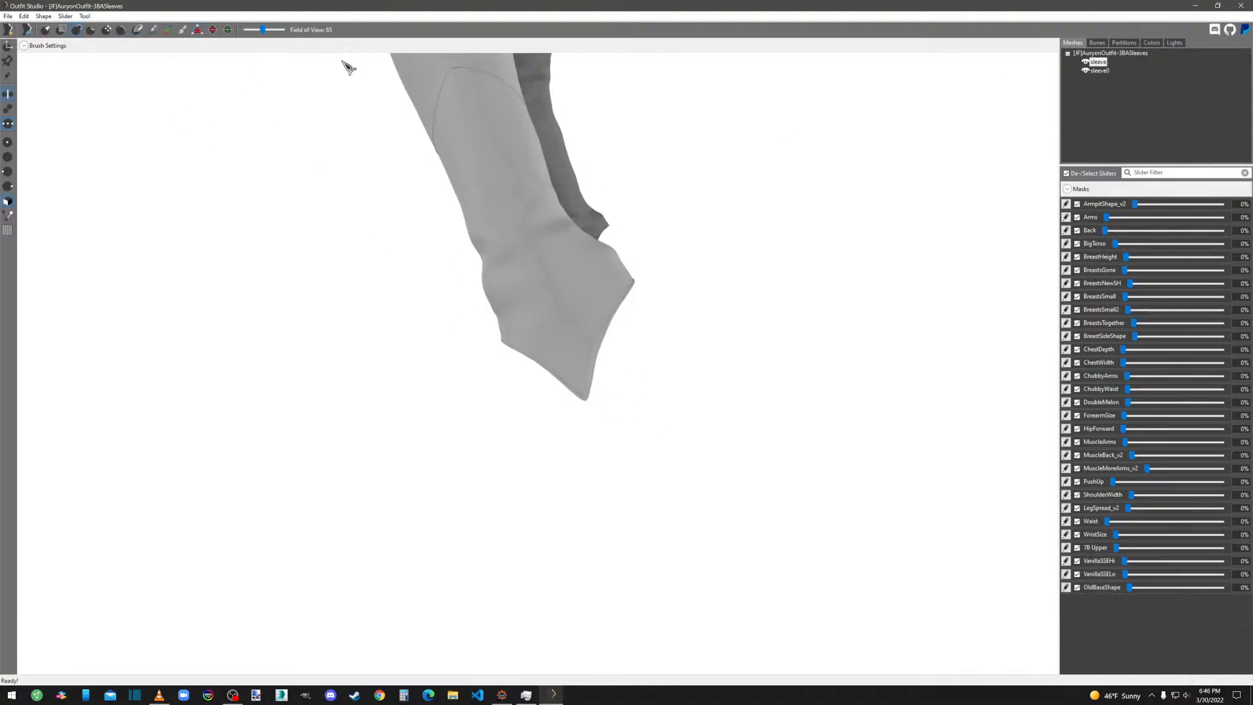
mouse_move(851, 243)
right_down()
mouse_move(655, 260)
mouse_move(508, 246)
right_up()
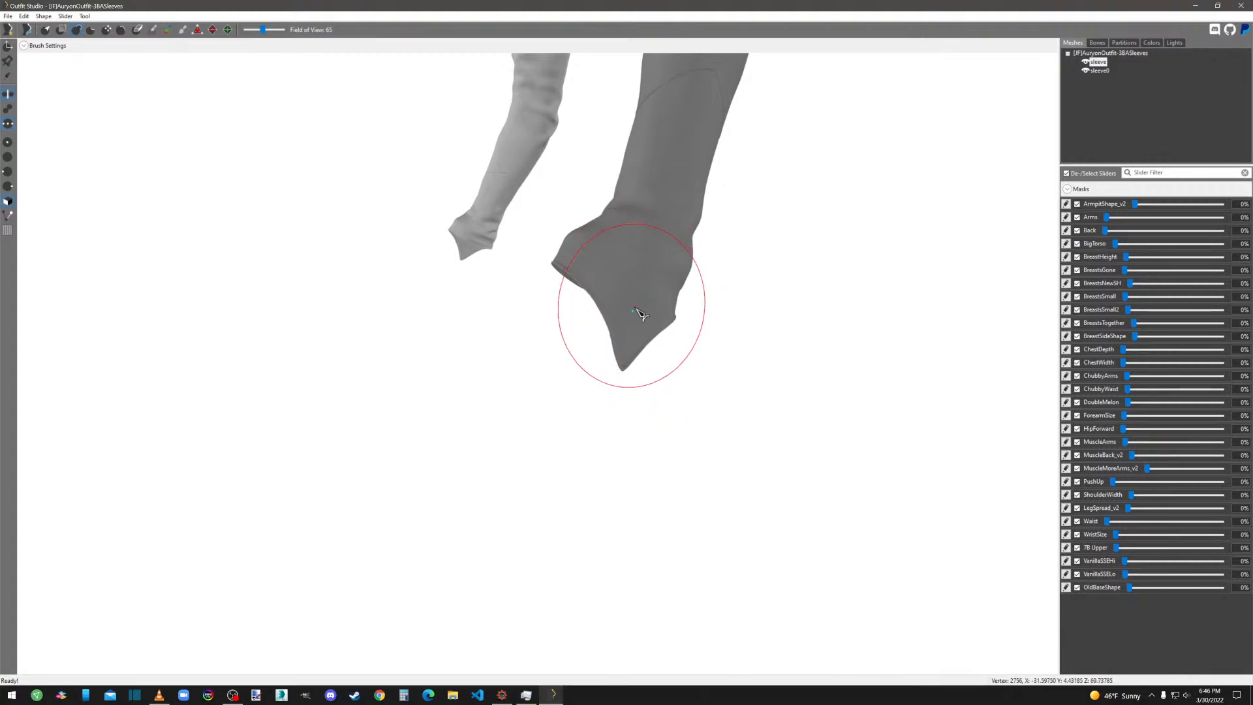
right_drag(641, 310, 736, 328)
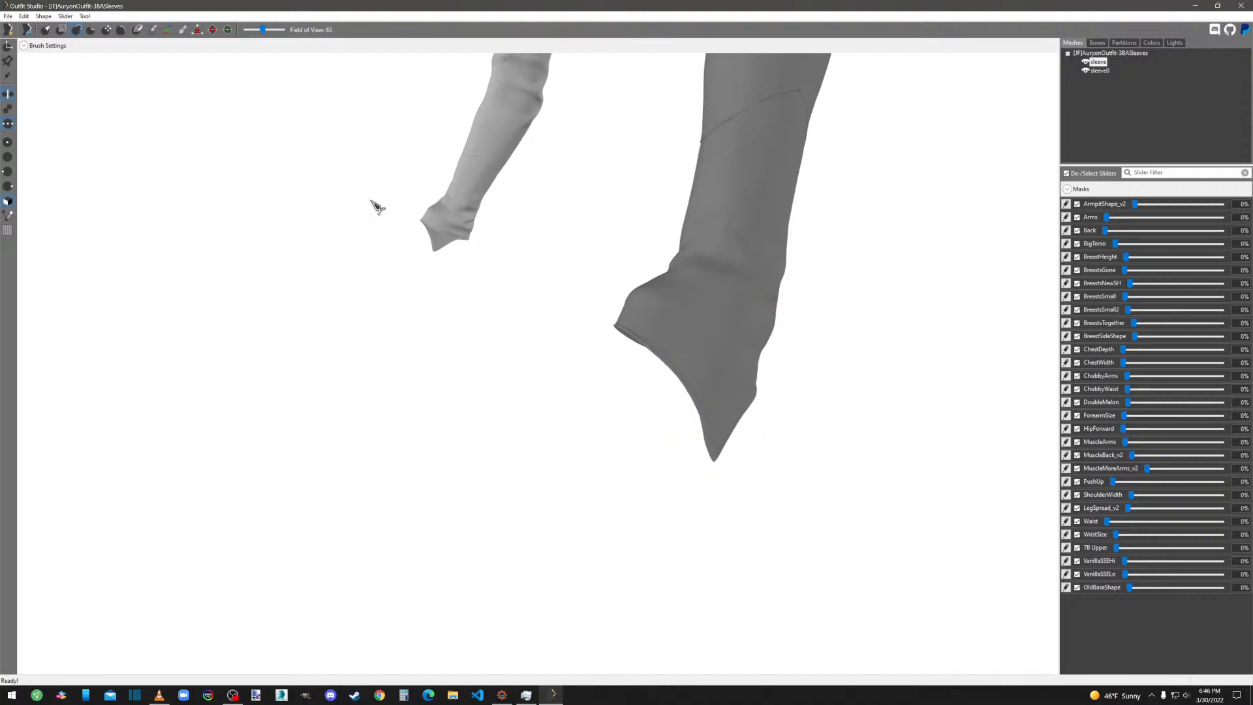
click(1099, 71)
mouse_move(797, 271)
right_down()
mouse_move(900, 344)
mouse_move(968, 346)
right_up()
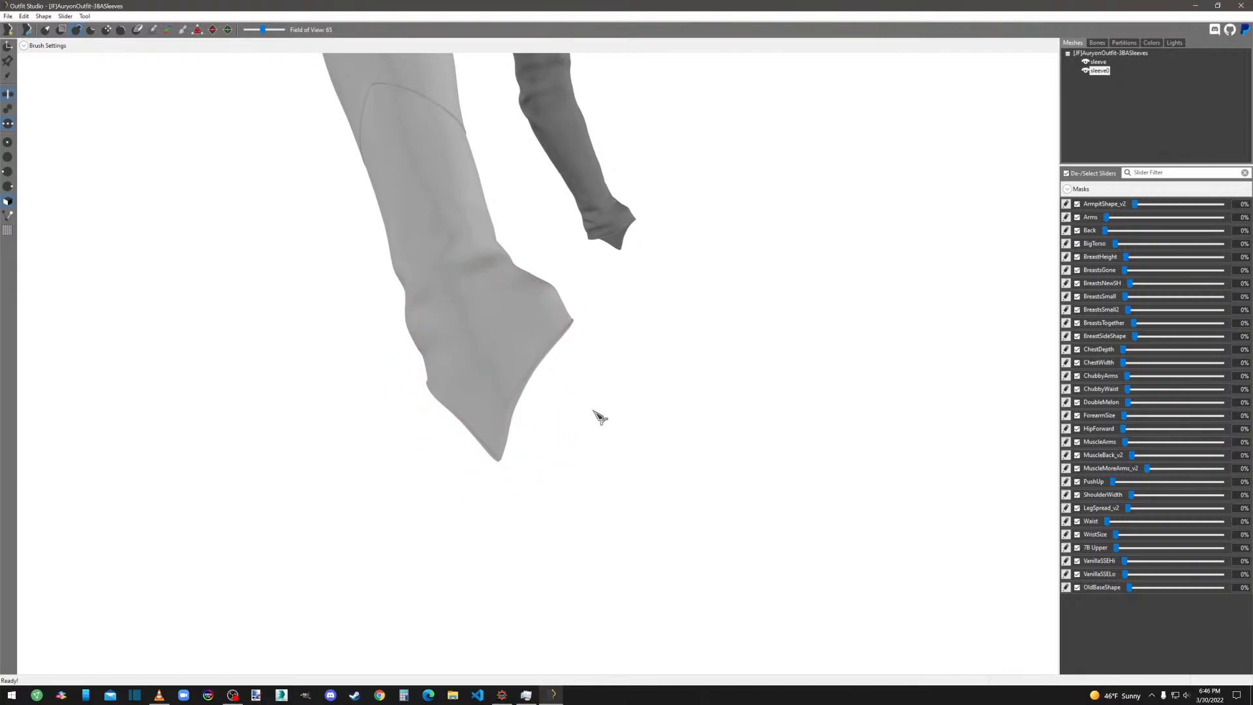
right_drag(599, 418, 520, 419)
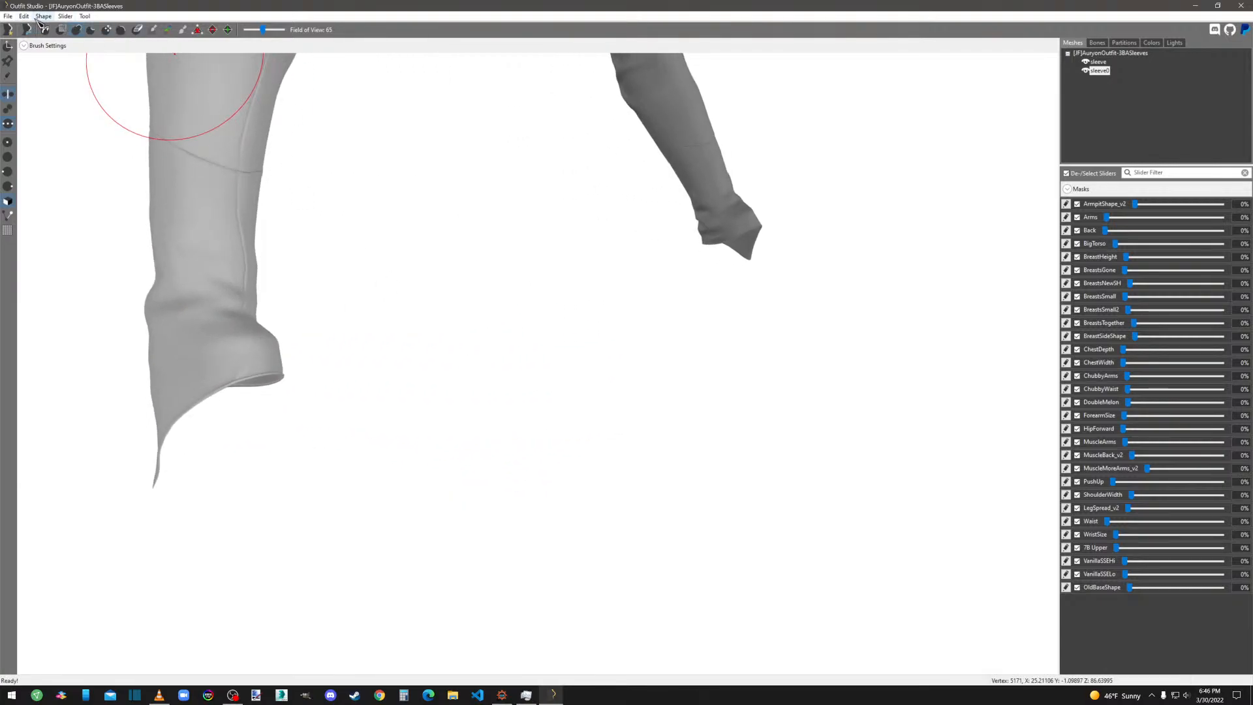
Save the 3BASleeves project and close Outfit Studio.
click(7, 16)
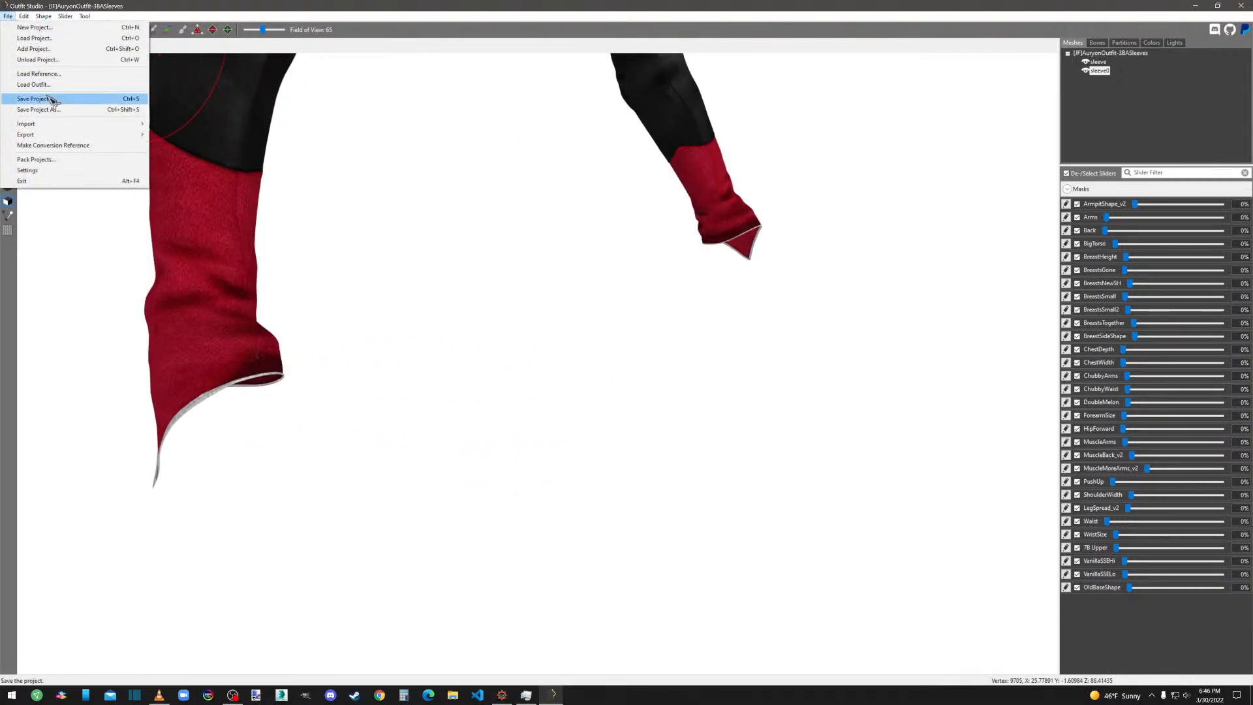
click(50, 99)
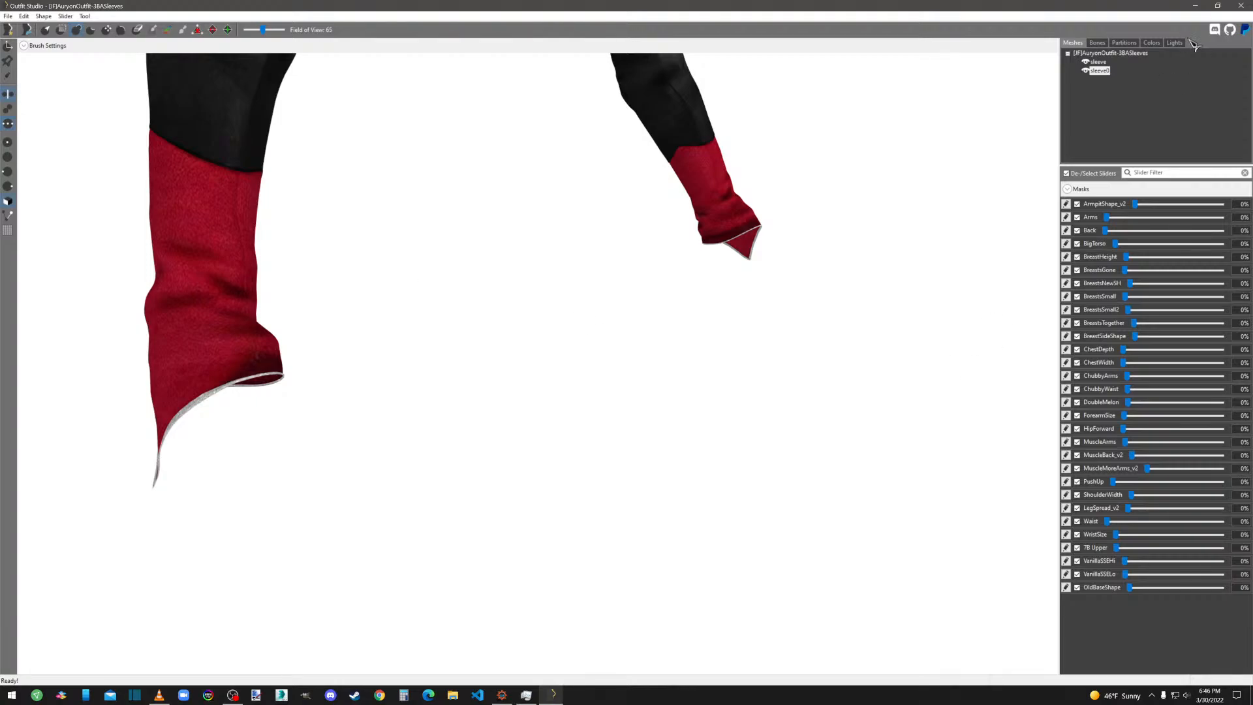
click(1244, 6)
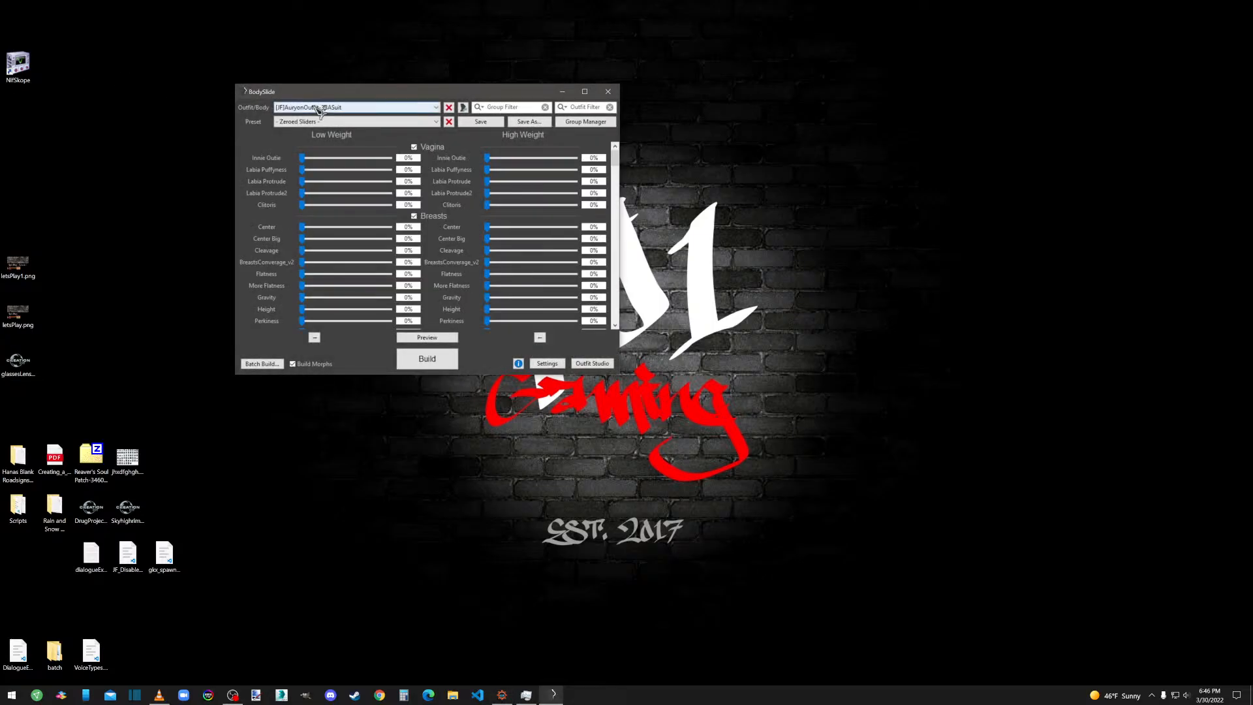
Batch build only the [JF]AuryonOutfit 3BASuit and 3BASleeves sets with the Zeroed Sliders preset, and close BodySlide.
click(263, 364)
right_click(347, 240)
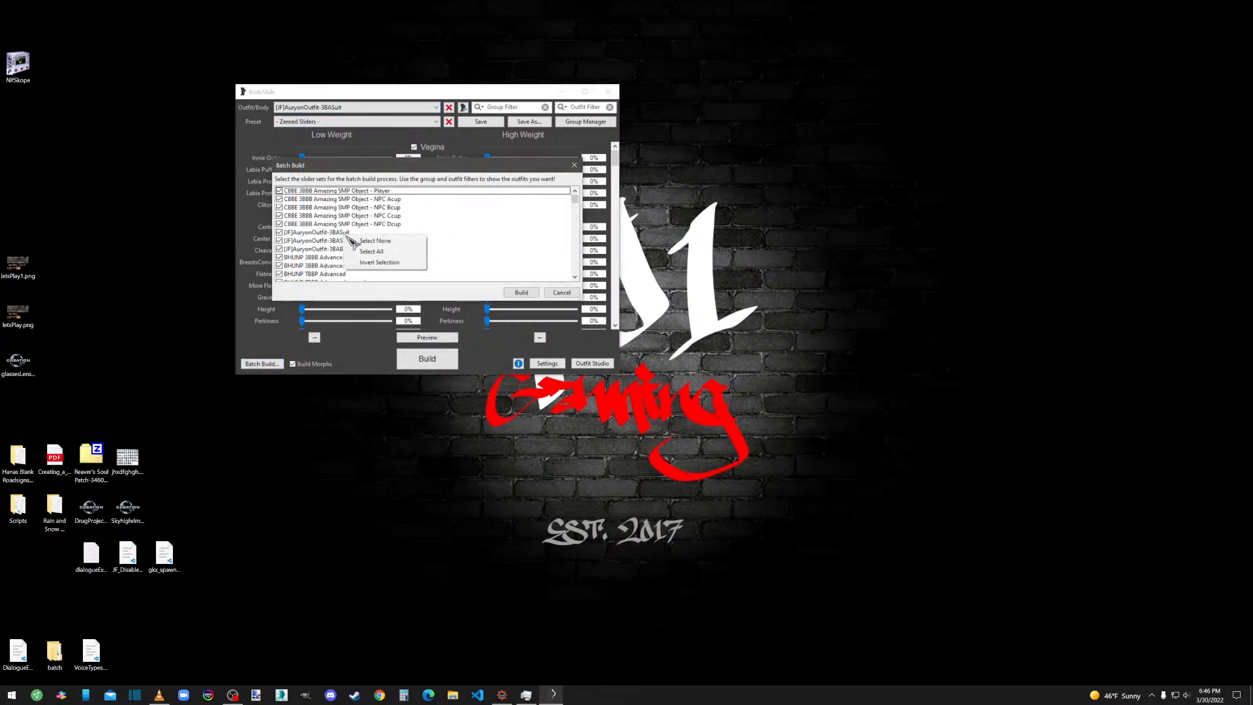
click(365, 250)
click(286, 241)
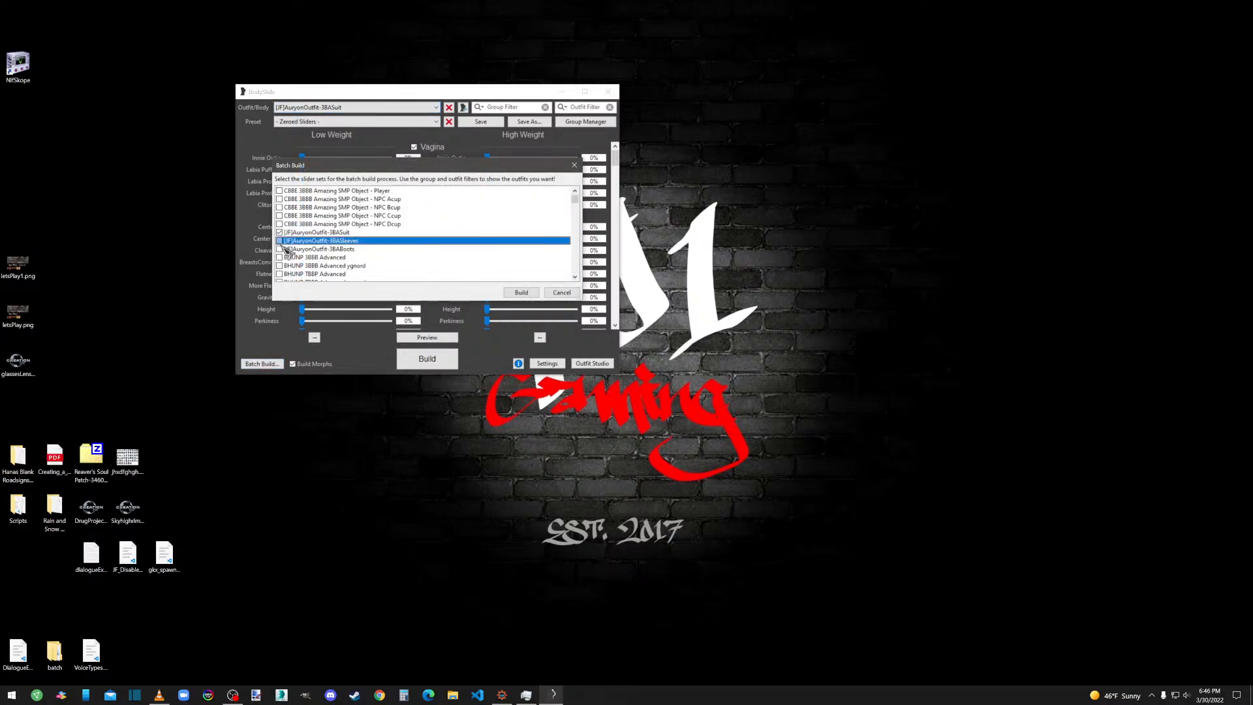
click(521, 293)
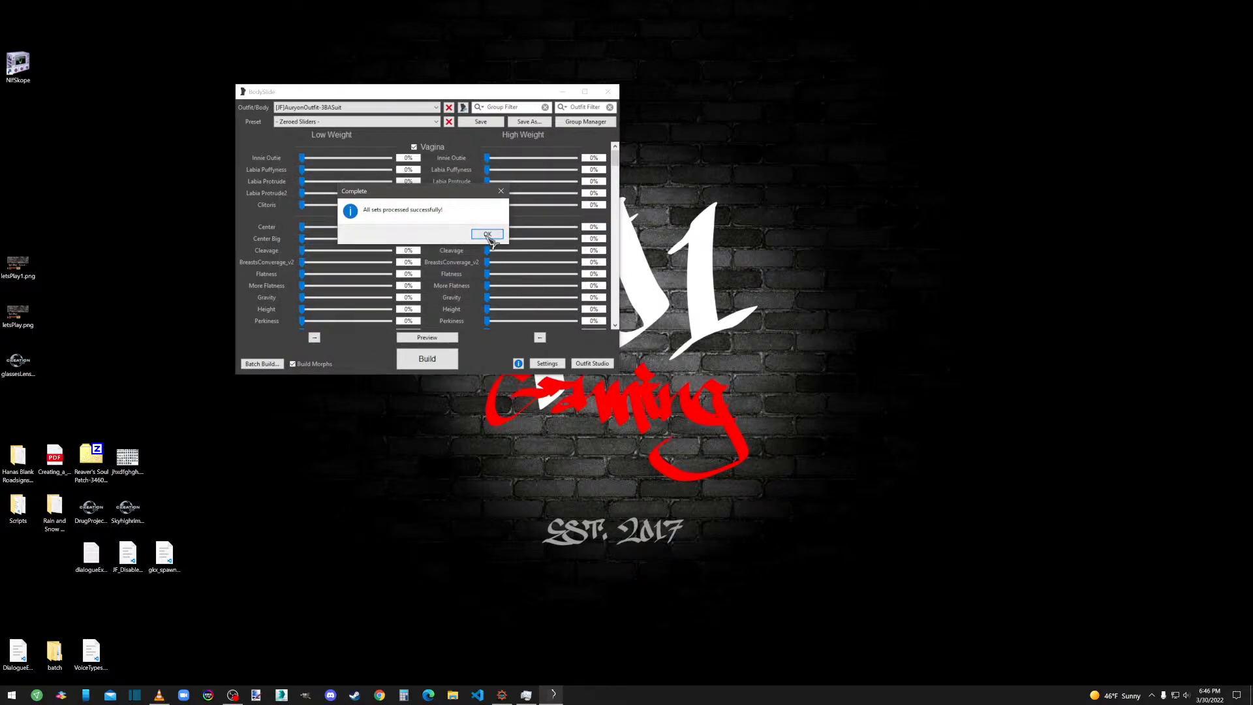
click(488, 234)
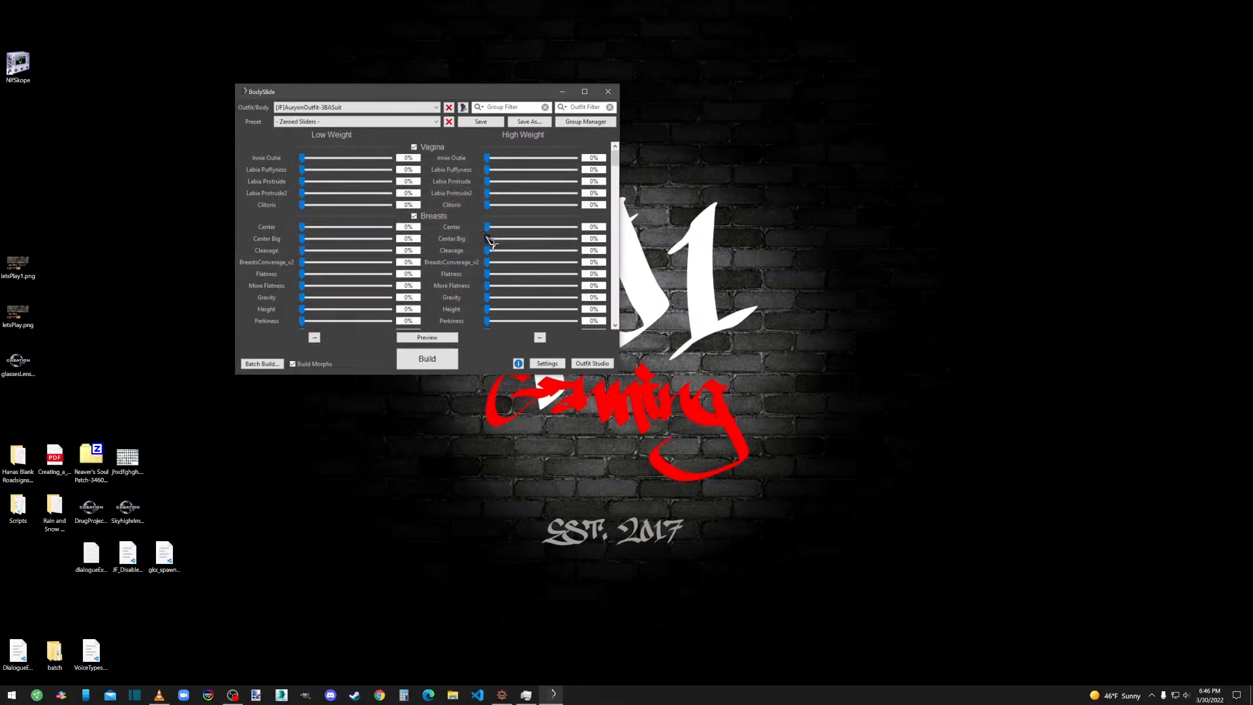
click(614, 96)
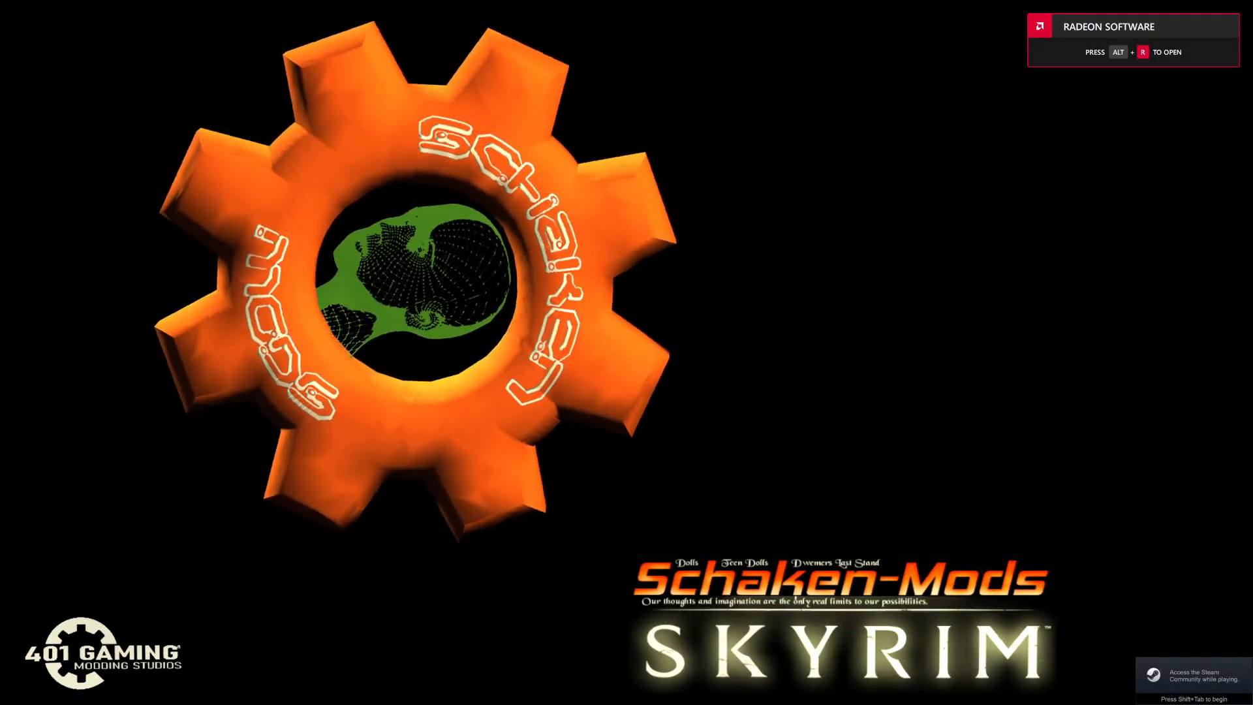
Load straight into Riverwood with the console command coc riverwood and open the character's full inventory.
text(oc riverwood)
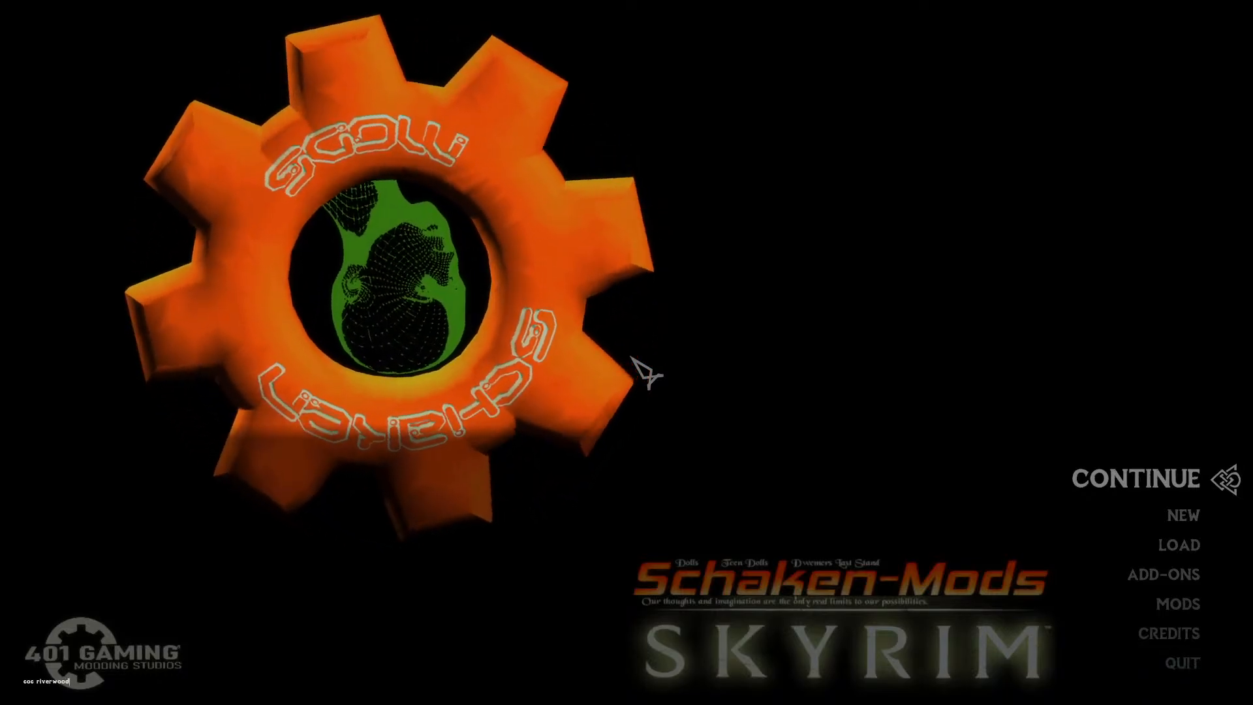
key(Return)
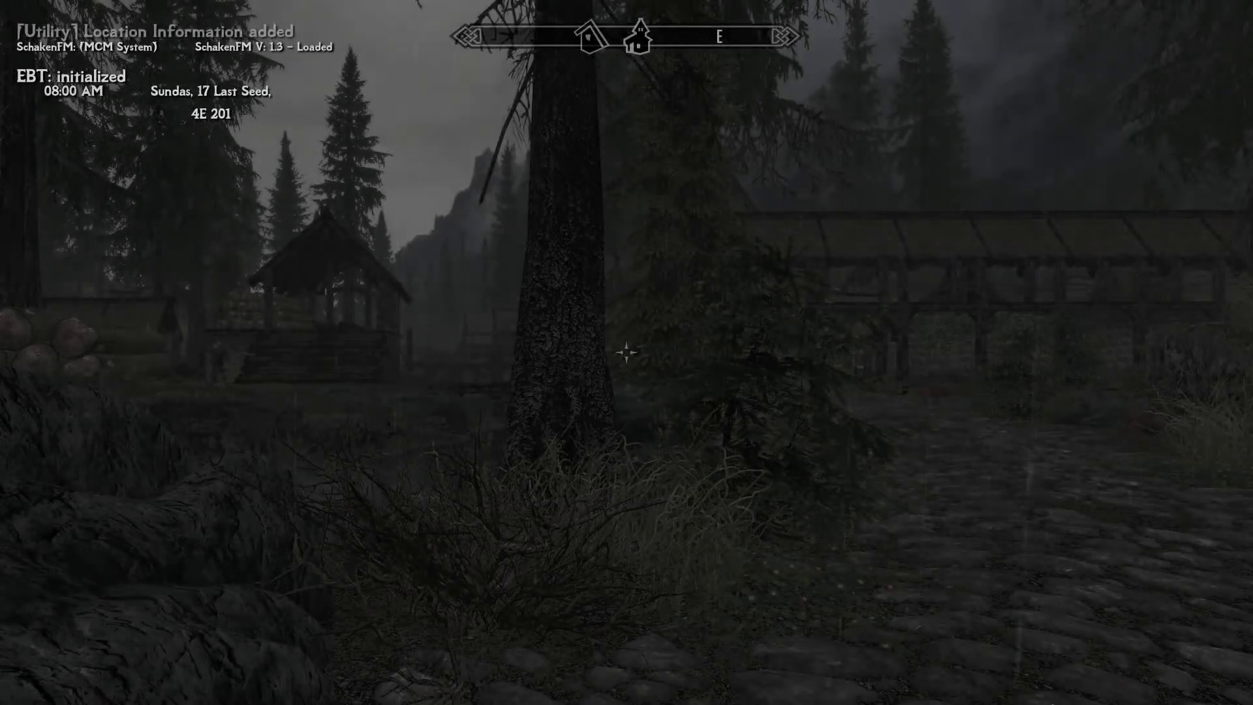
key(Tab)
key(Right)
key(Down)
key(Down)
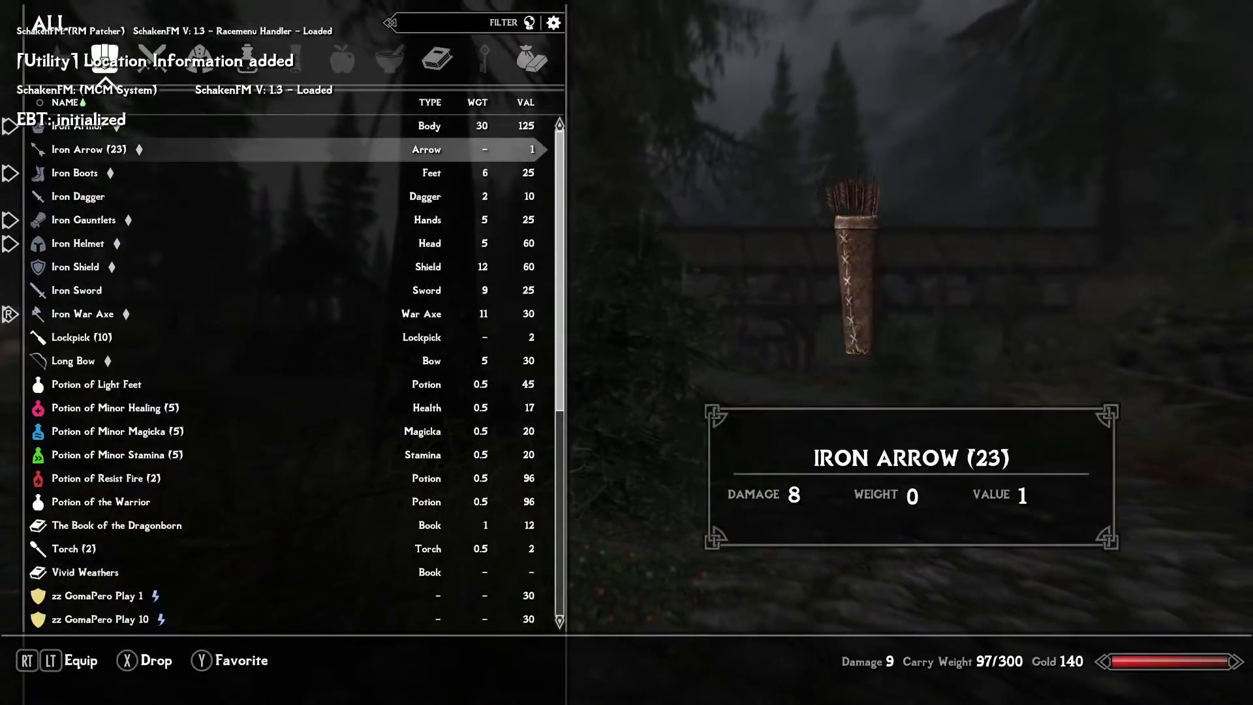
Unequip the Iron Armor, Iron Boots, Iron Gauntlets, Iron Helmet and Iron War Axe, and close the inventory.
key(Up)
key(e)
key(Down)
key(Down)
key(e)
key(Down)
key(Down)
key(e)
key(Down)
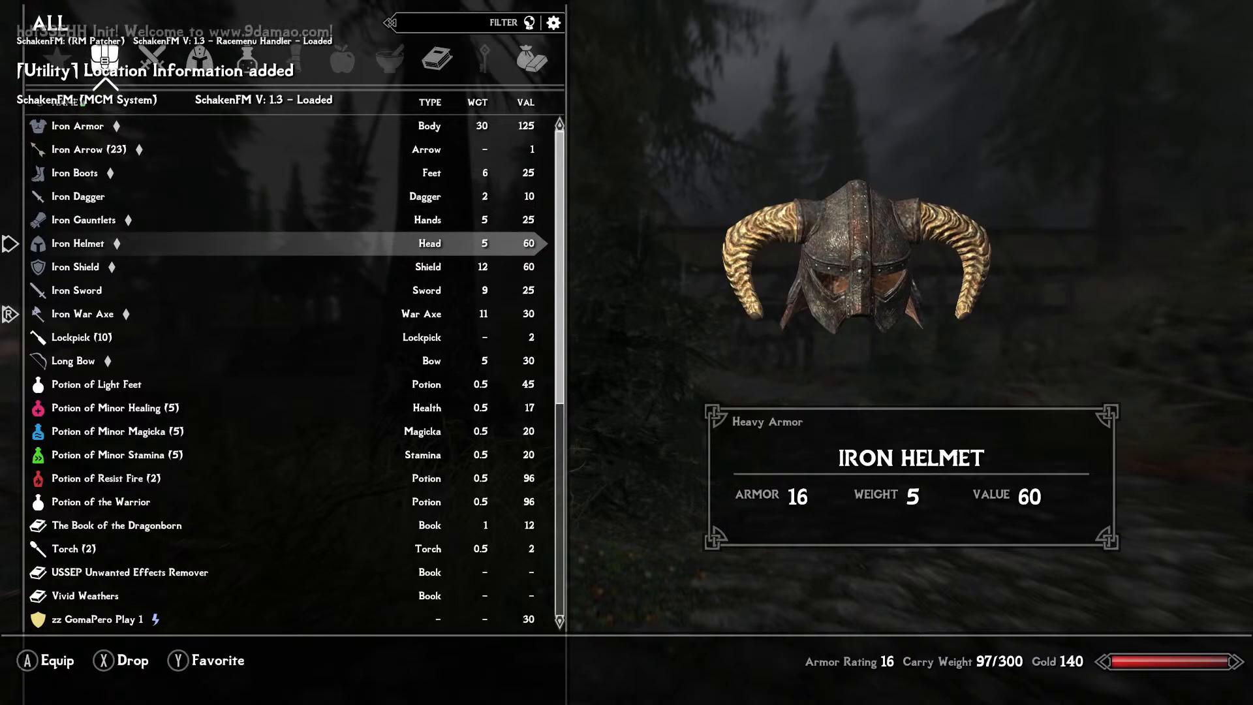
key(e)
key(Down)
key(Down)
key(Down)
key(e)
key(Tab)
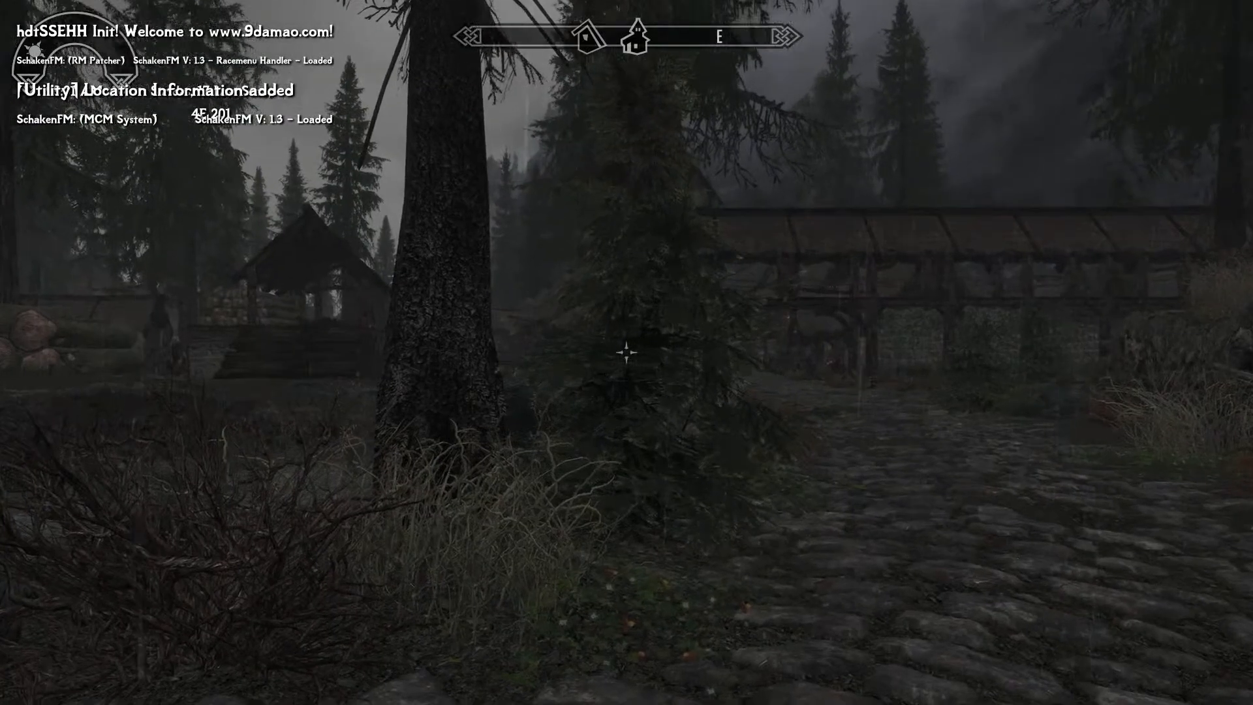
Open the character editor with showracemenu, set Sex to 1 for a female character, and finish editing.
text(showrace)
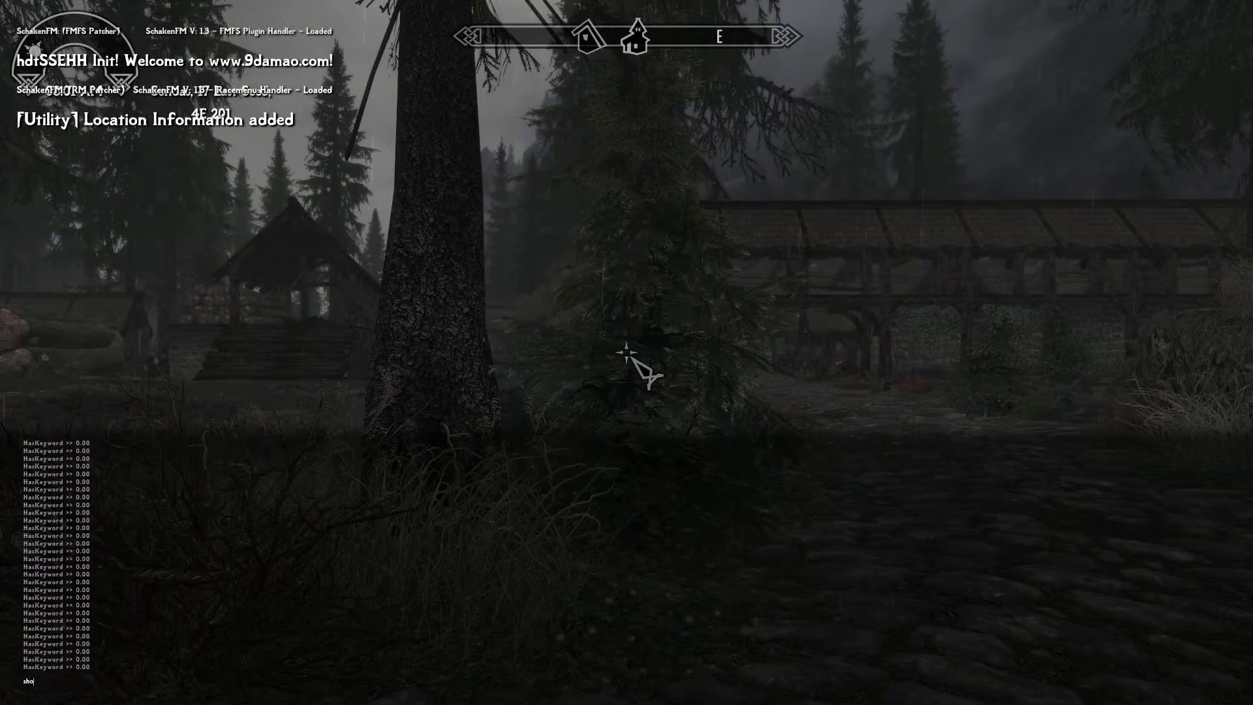
text(menu)
key(Return)
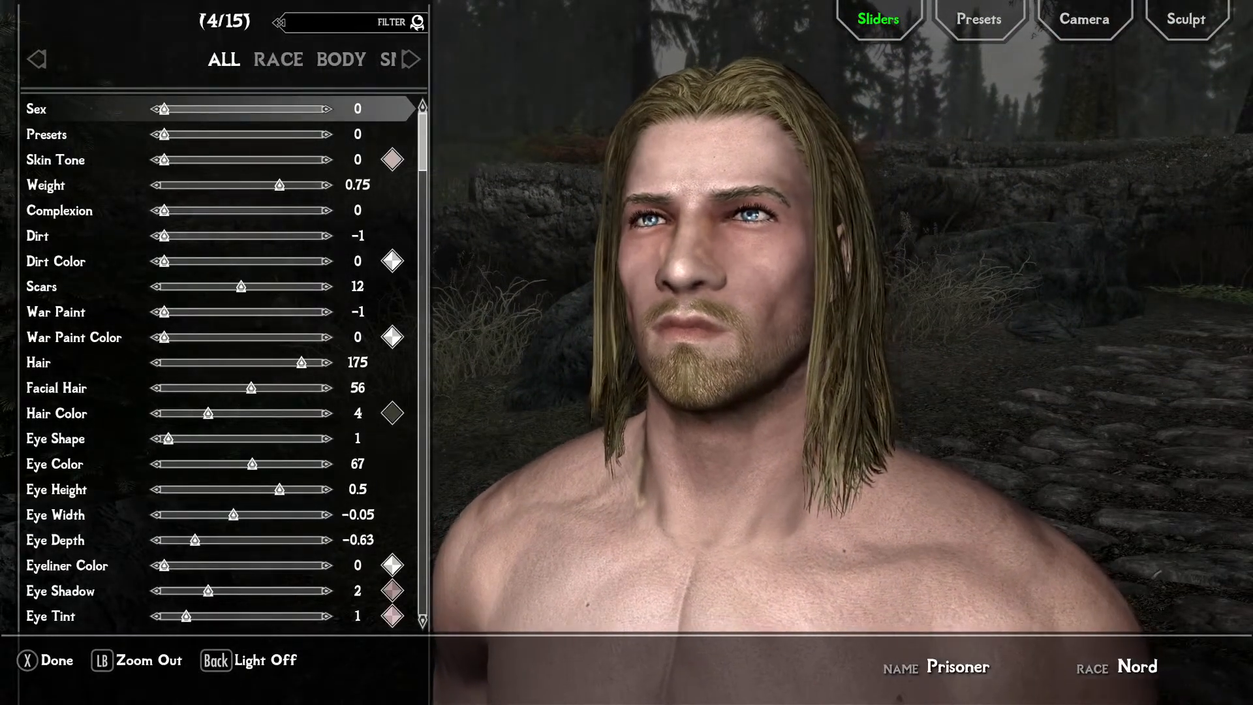
key(Right)
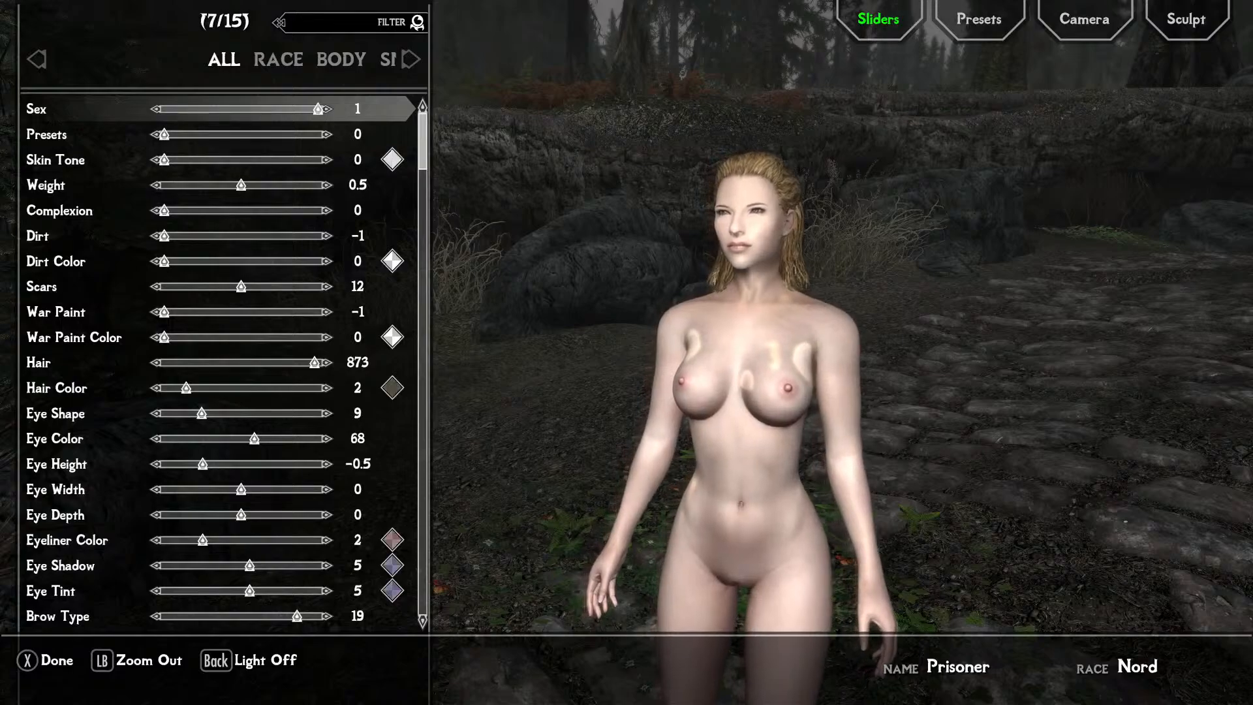
key(Return)
key(Return)
key(Return)
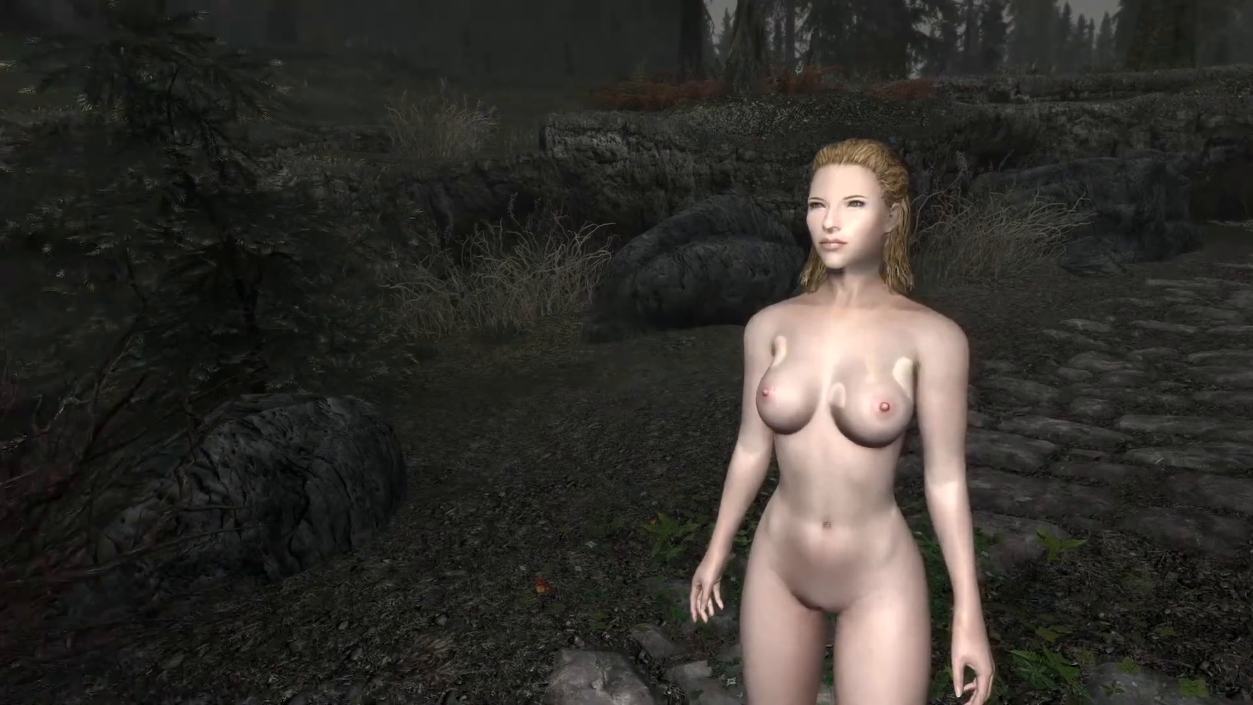
Examine the Auryon suit and sleeves on the character in third person while standing, moving and crouching.
key(w)
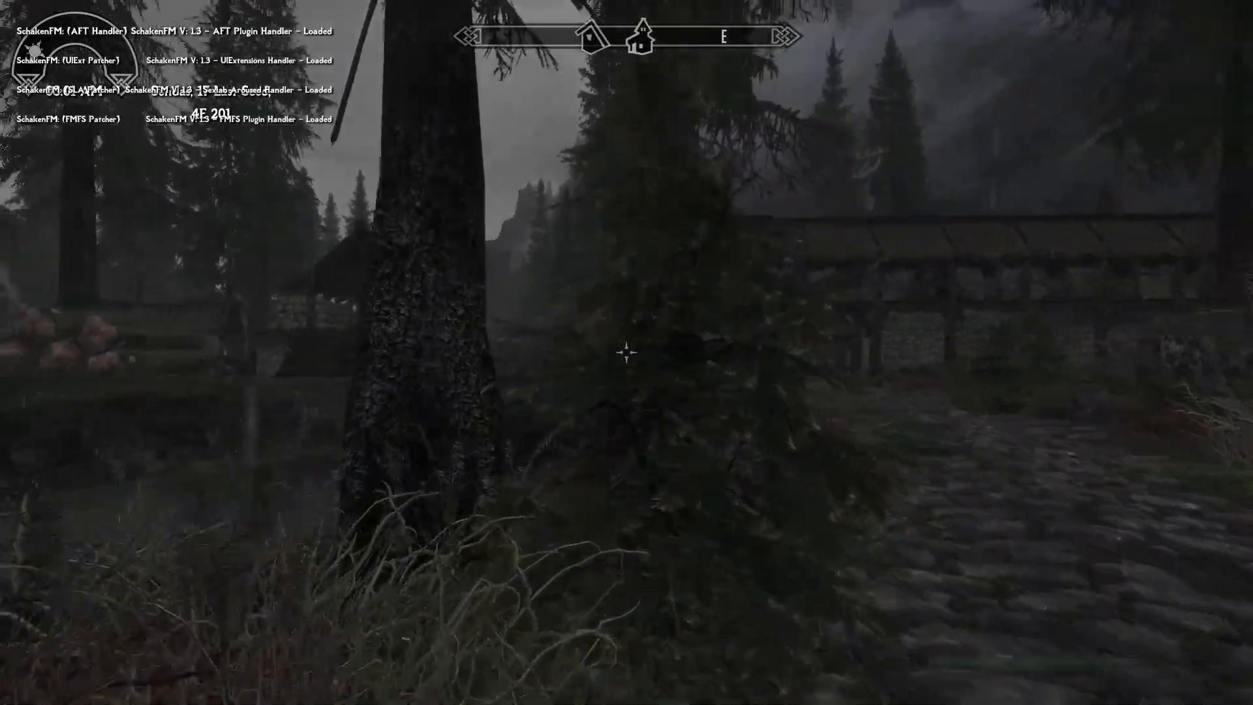
key(w)
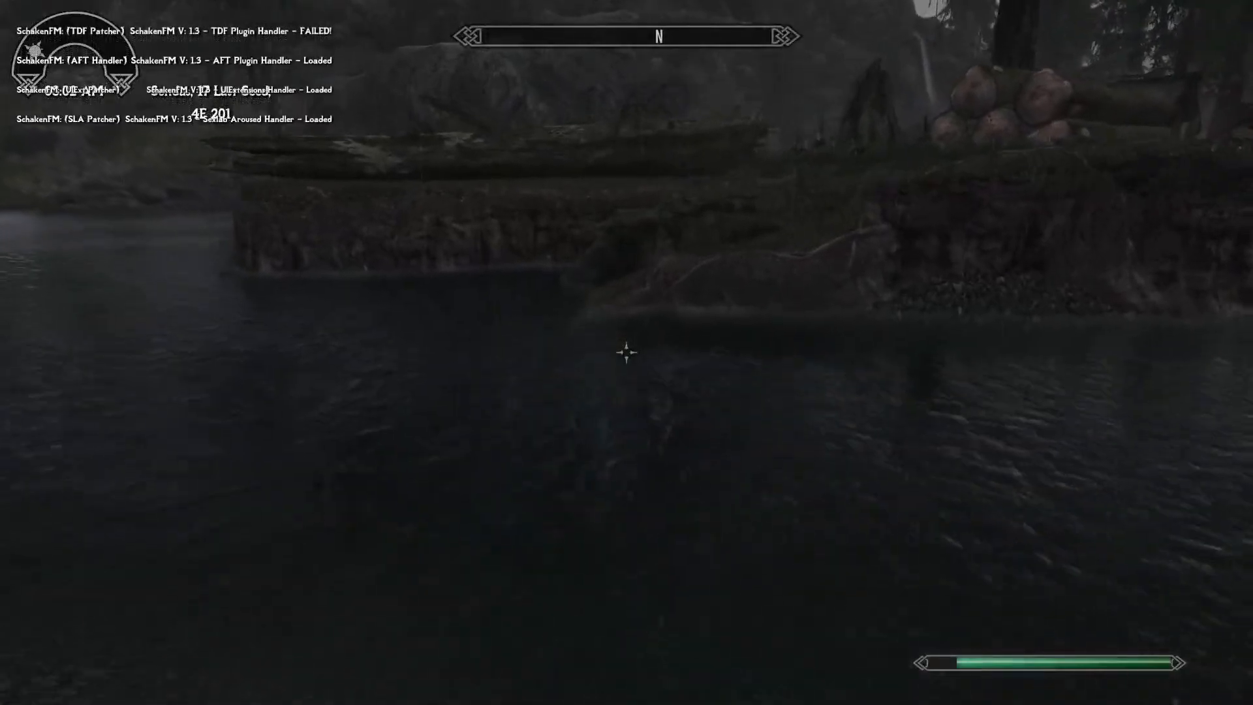
key(w)
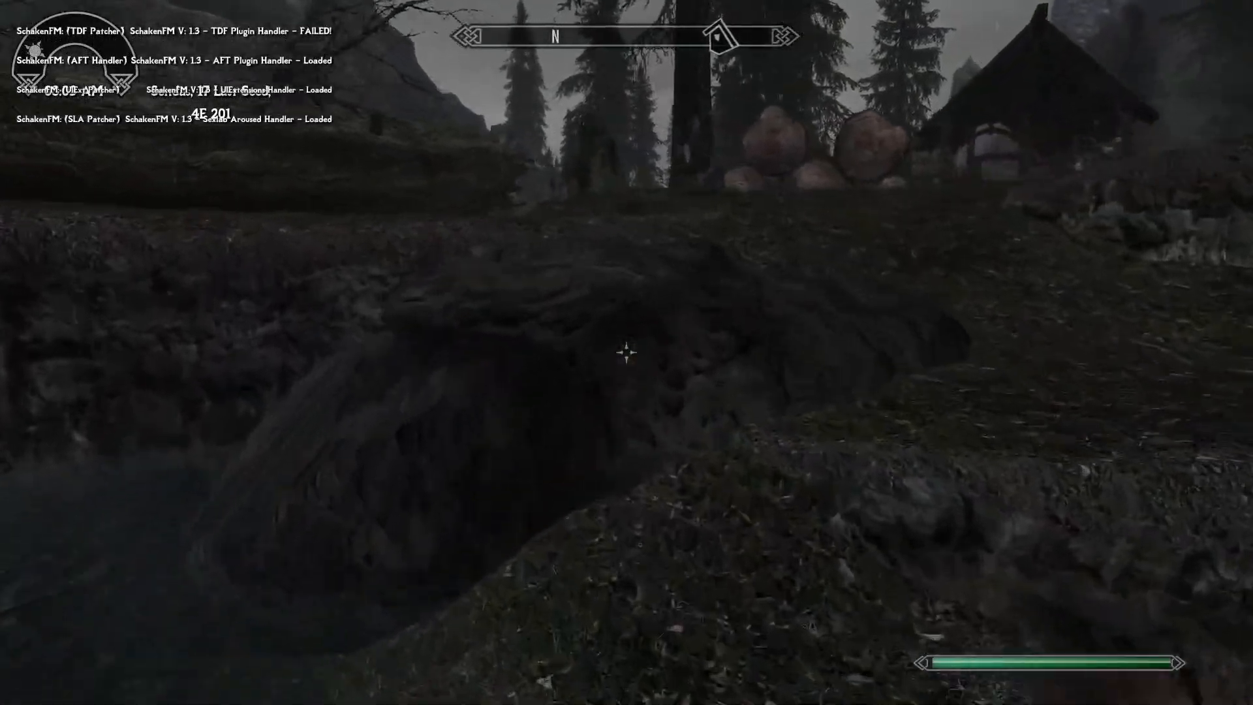
key(w)
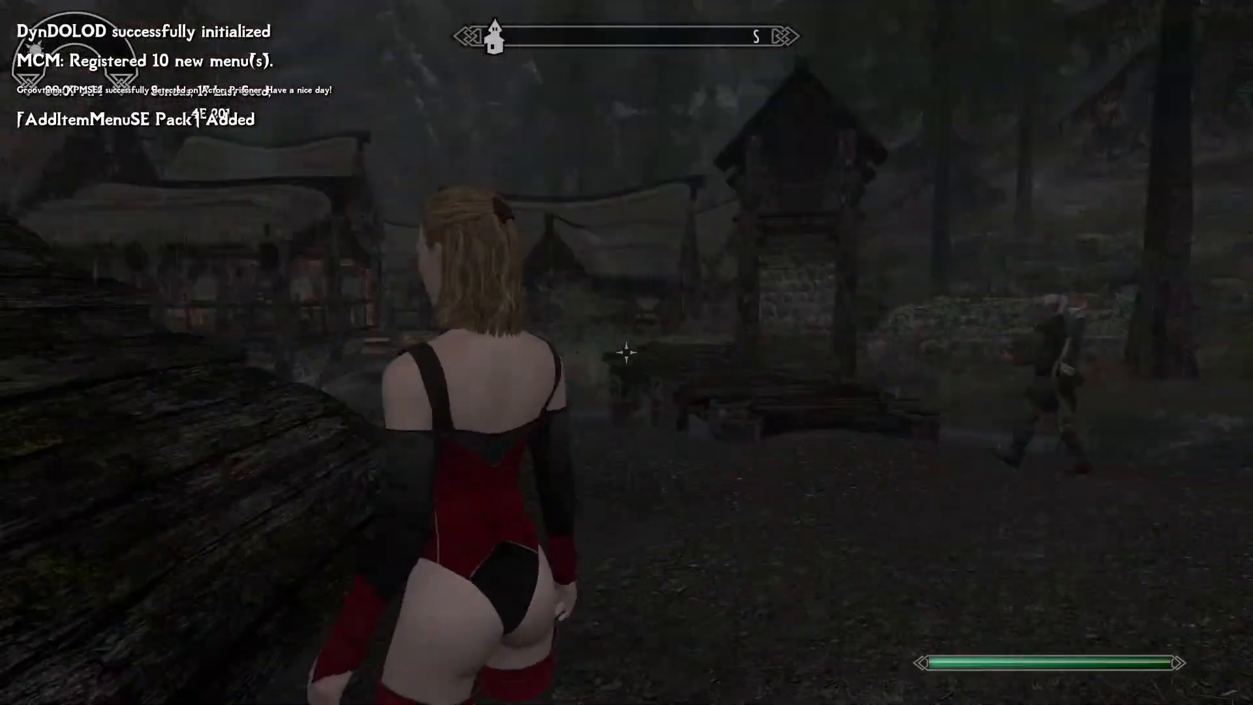
key(w)
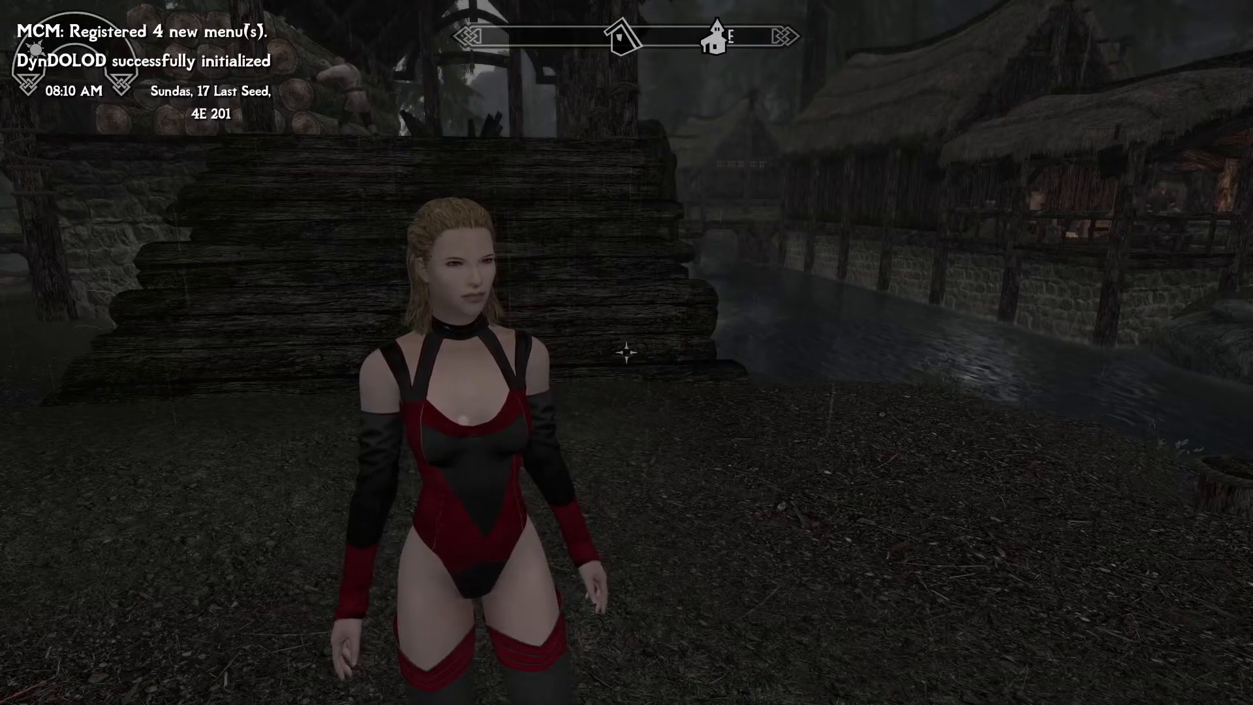
key(w)
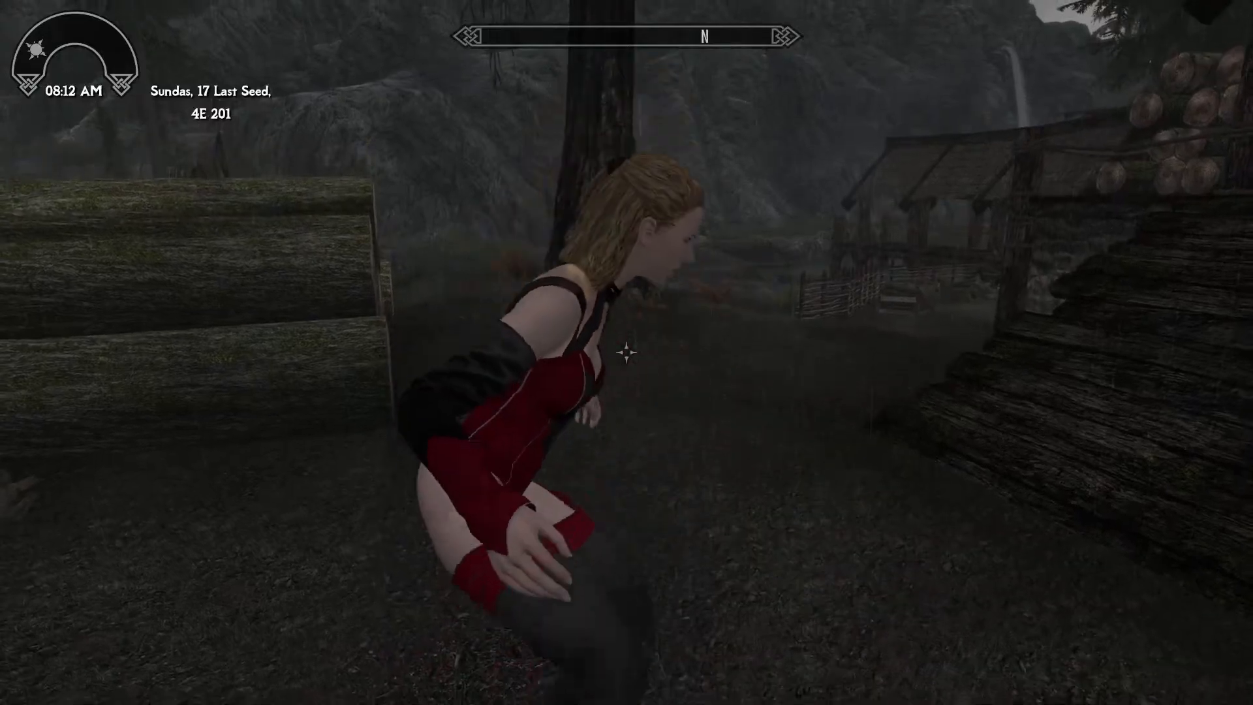
key(ctrl)
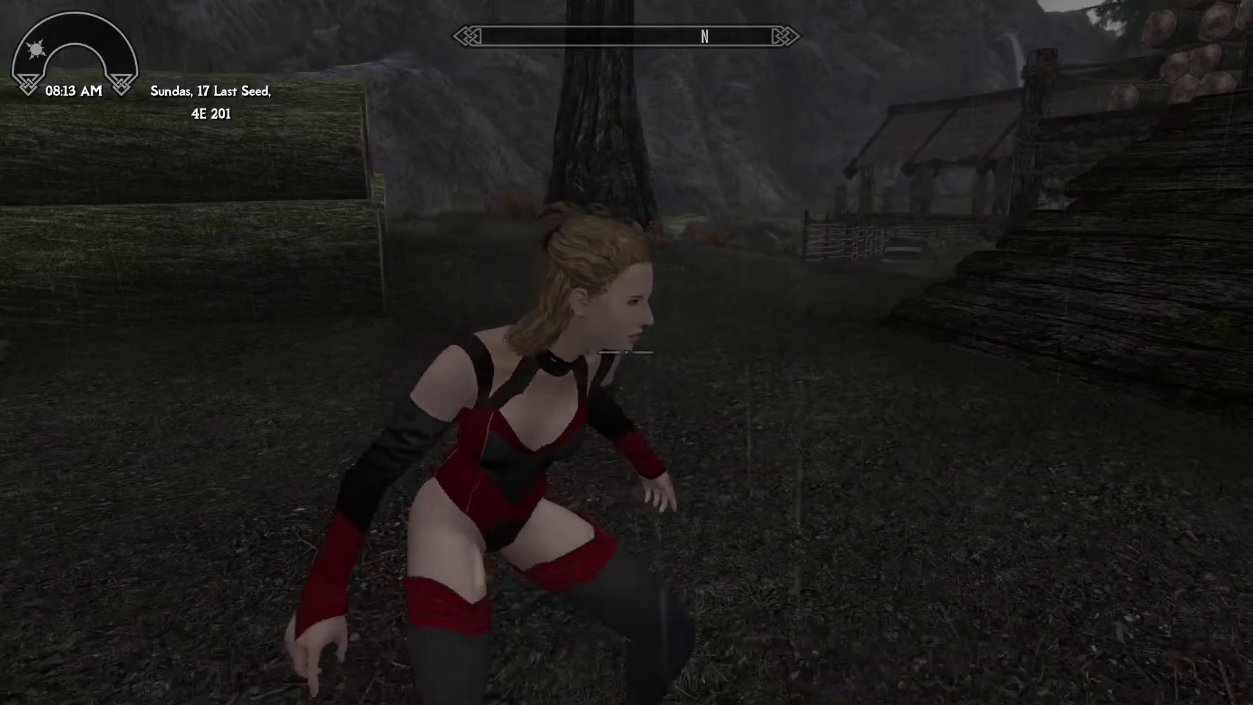
key(ctrl)
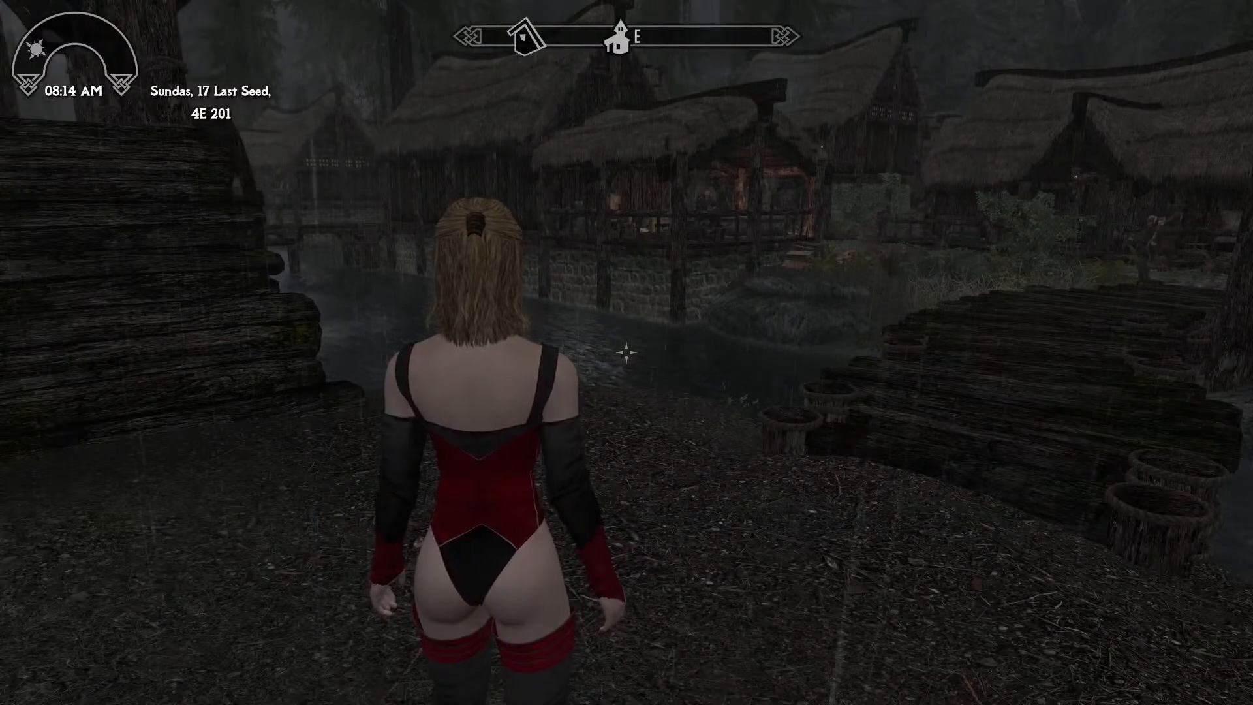
Quit the game with the console command qqq.
key(grave)
text(q)
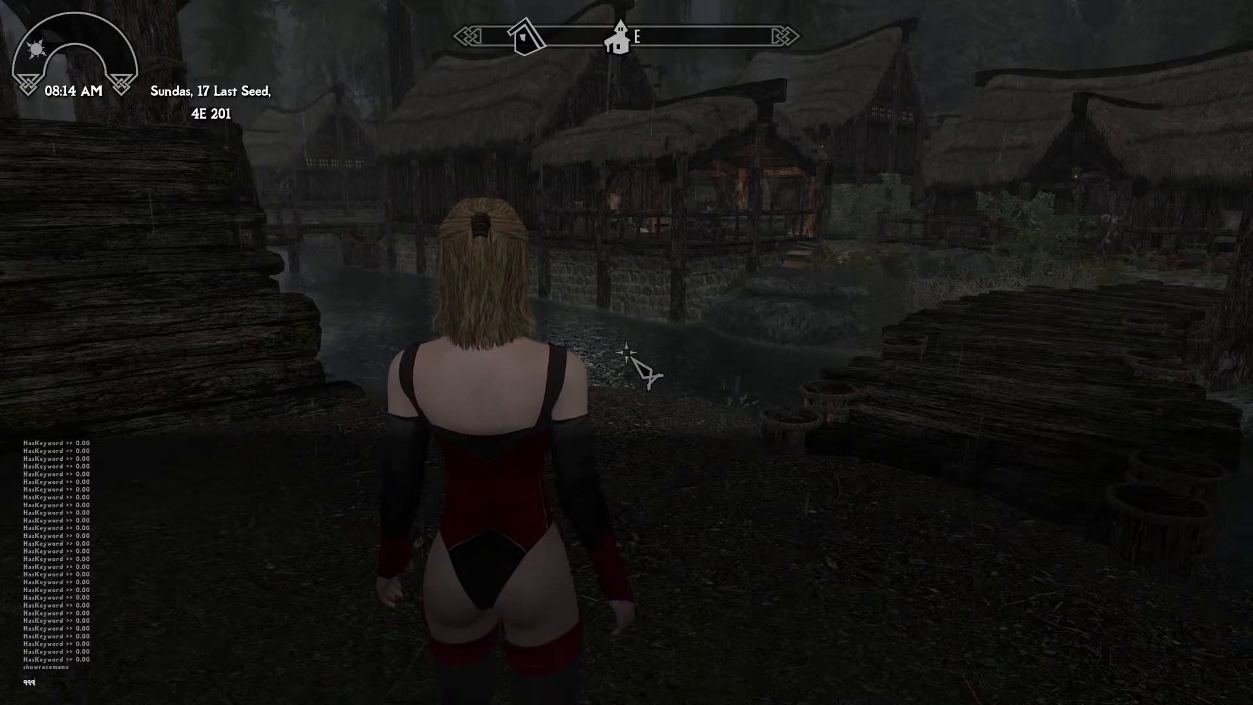
text(qq)
key(Return)
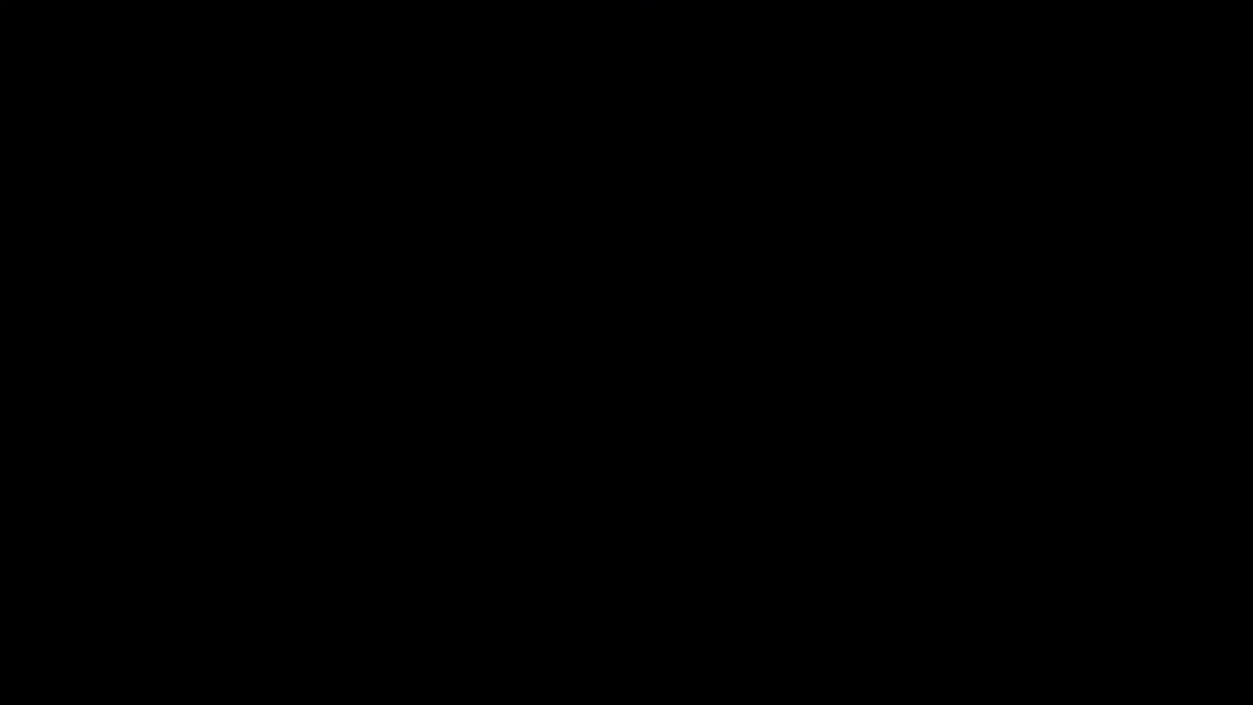